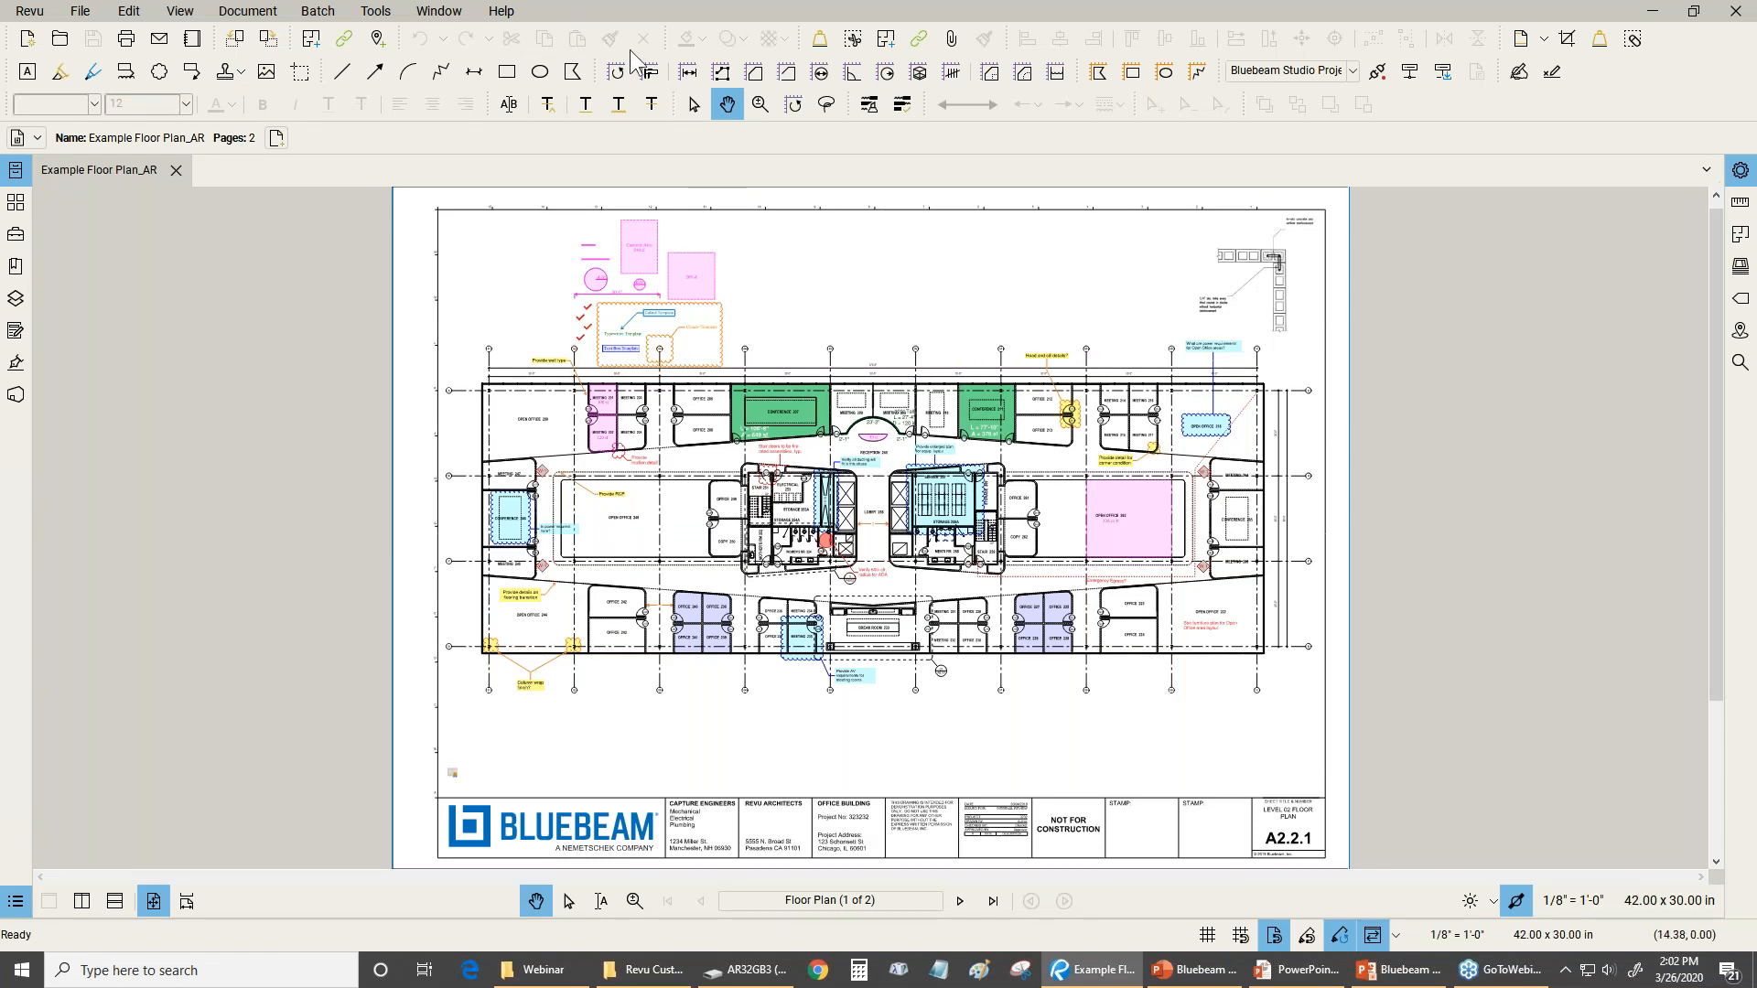
Change the interface theme to Dark in the general preferences
left_click(30, 12)
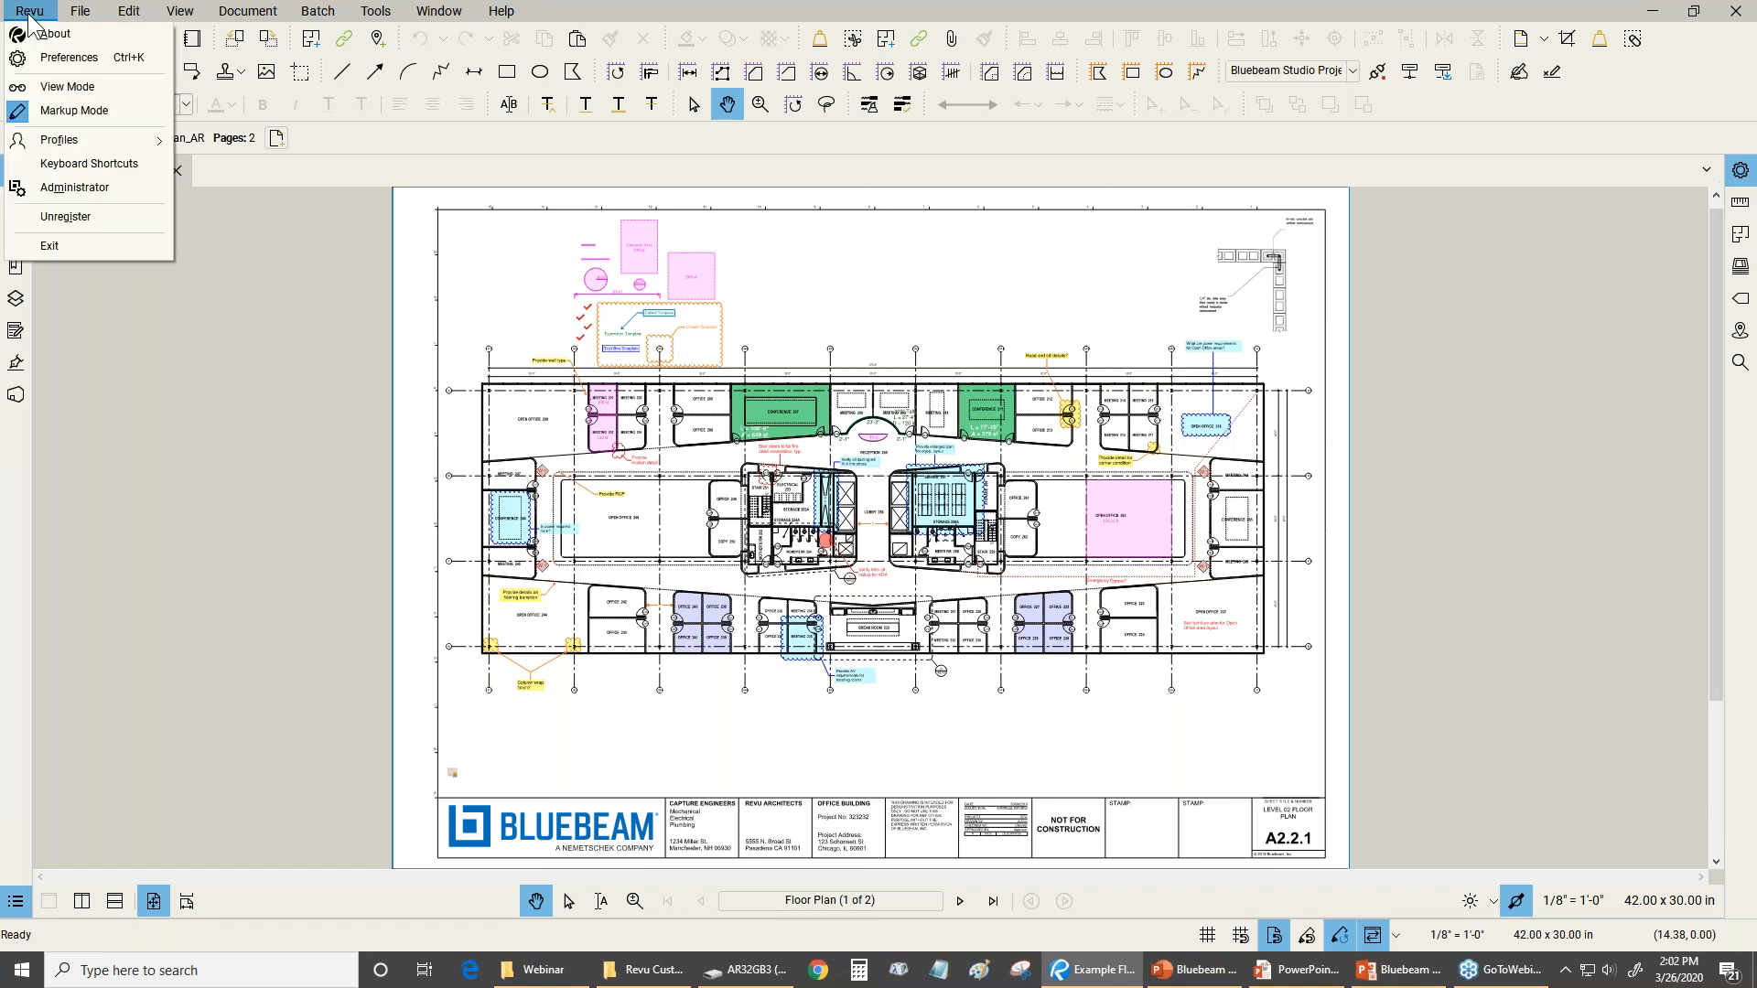
left_click(55, 58)
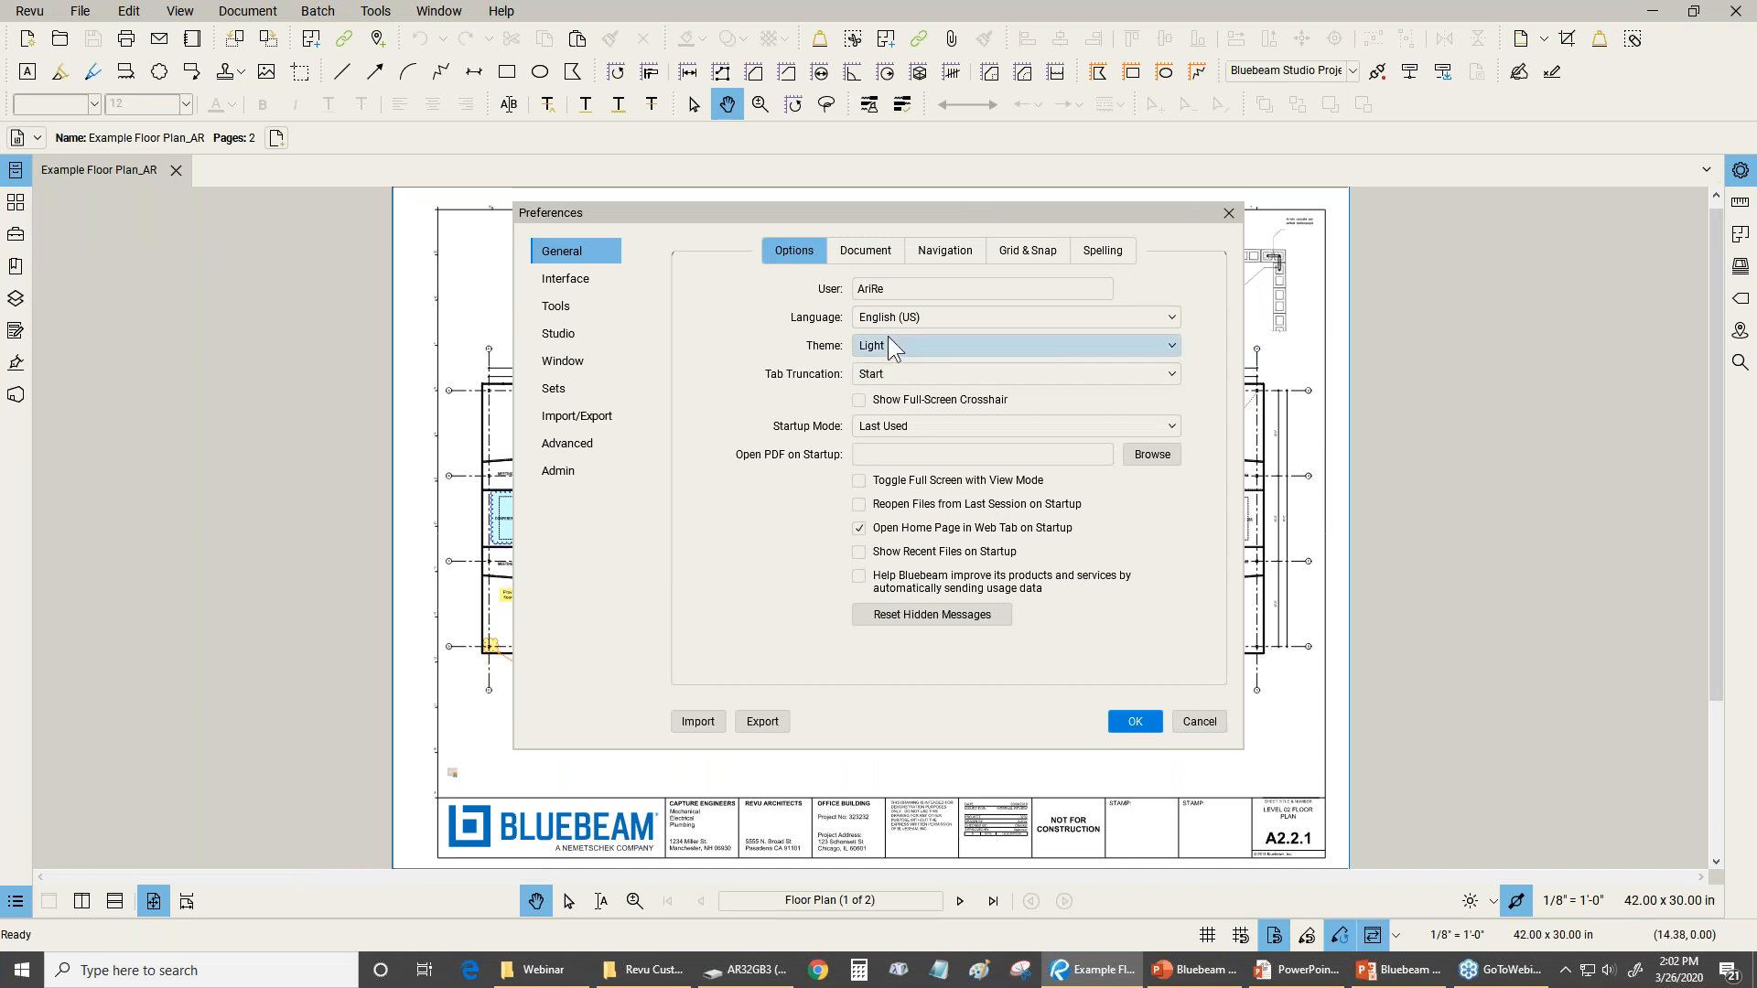
left_click(887, 341)
left_click(889, 369)
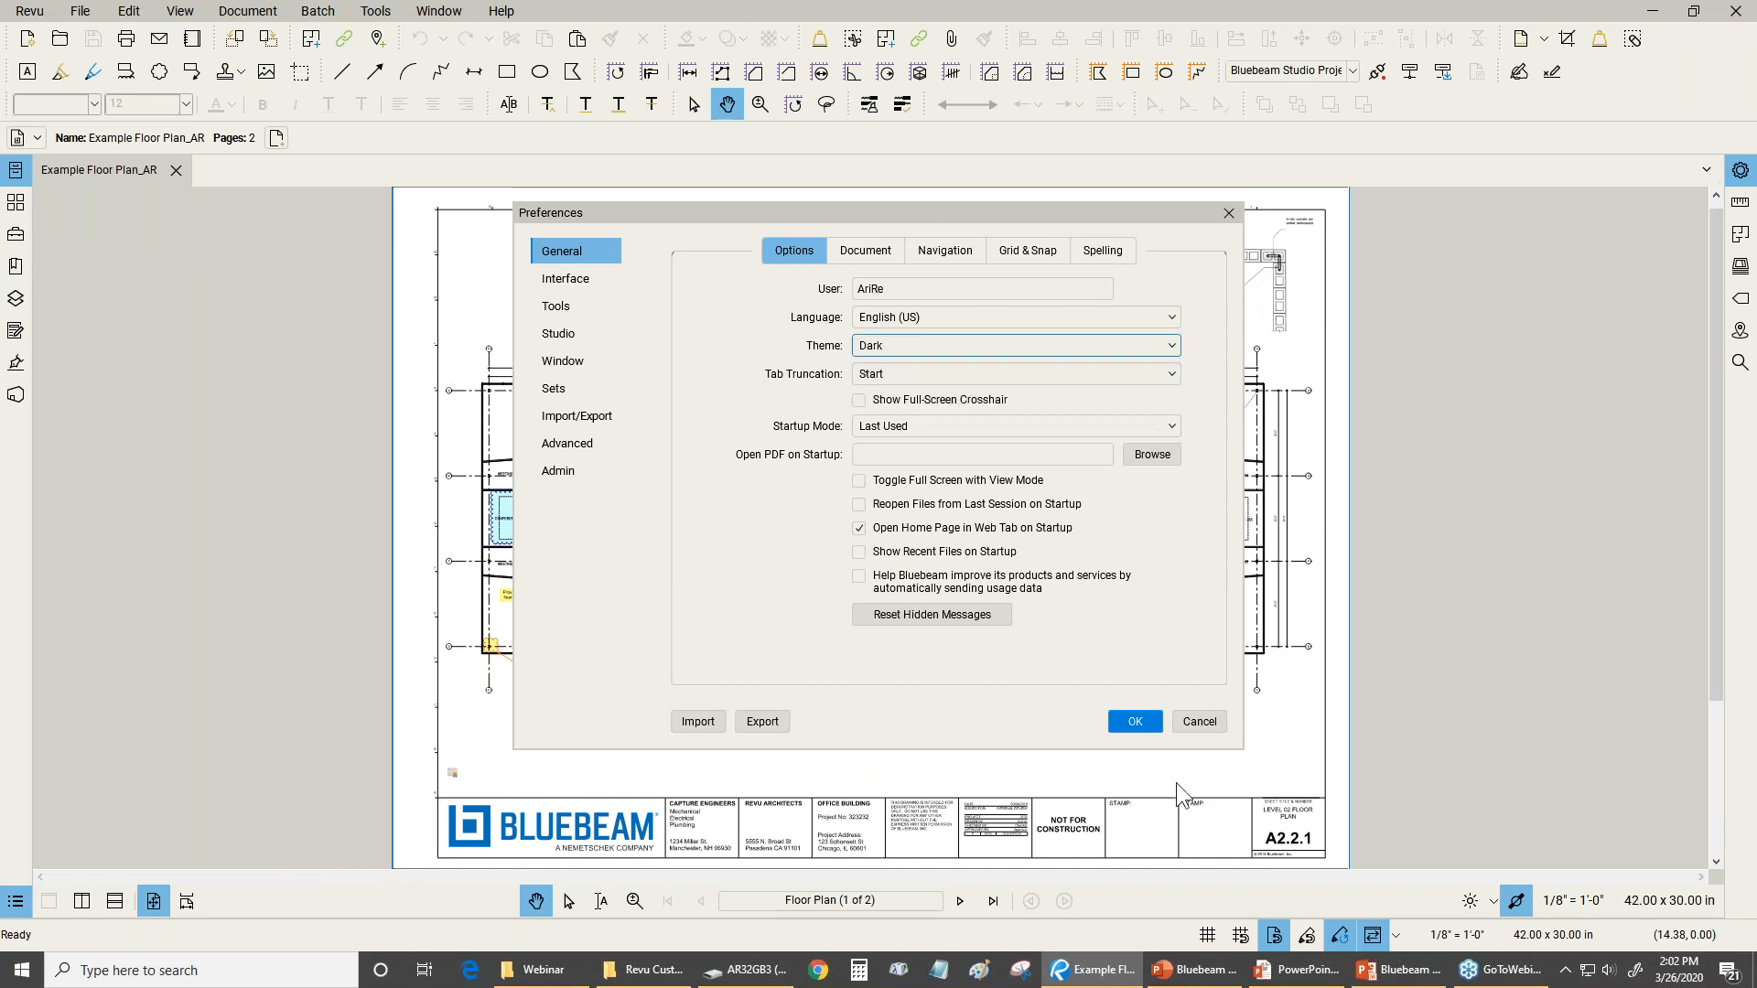
left_click(1145, 721)
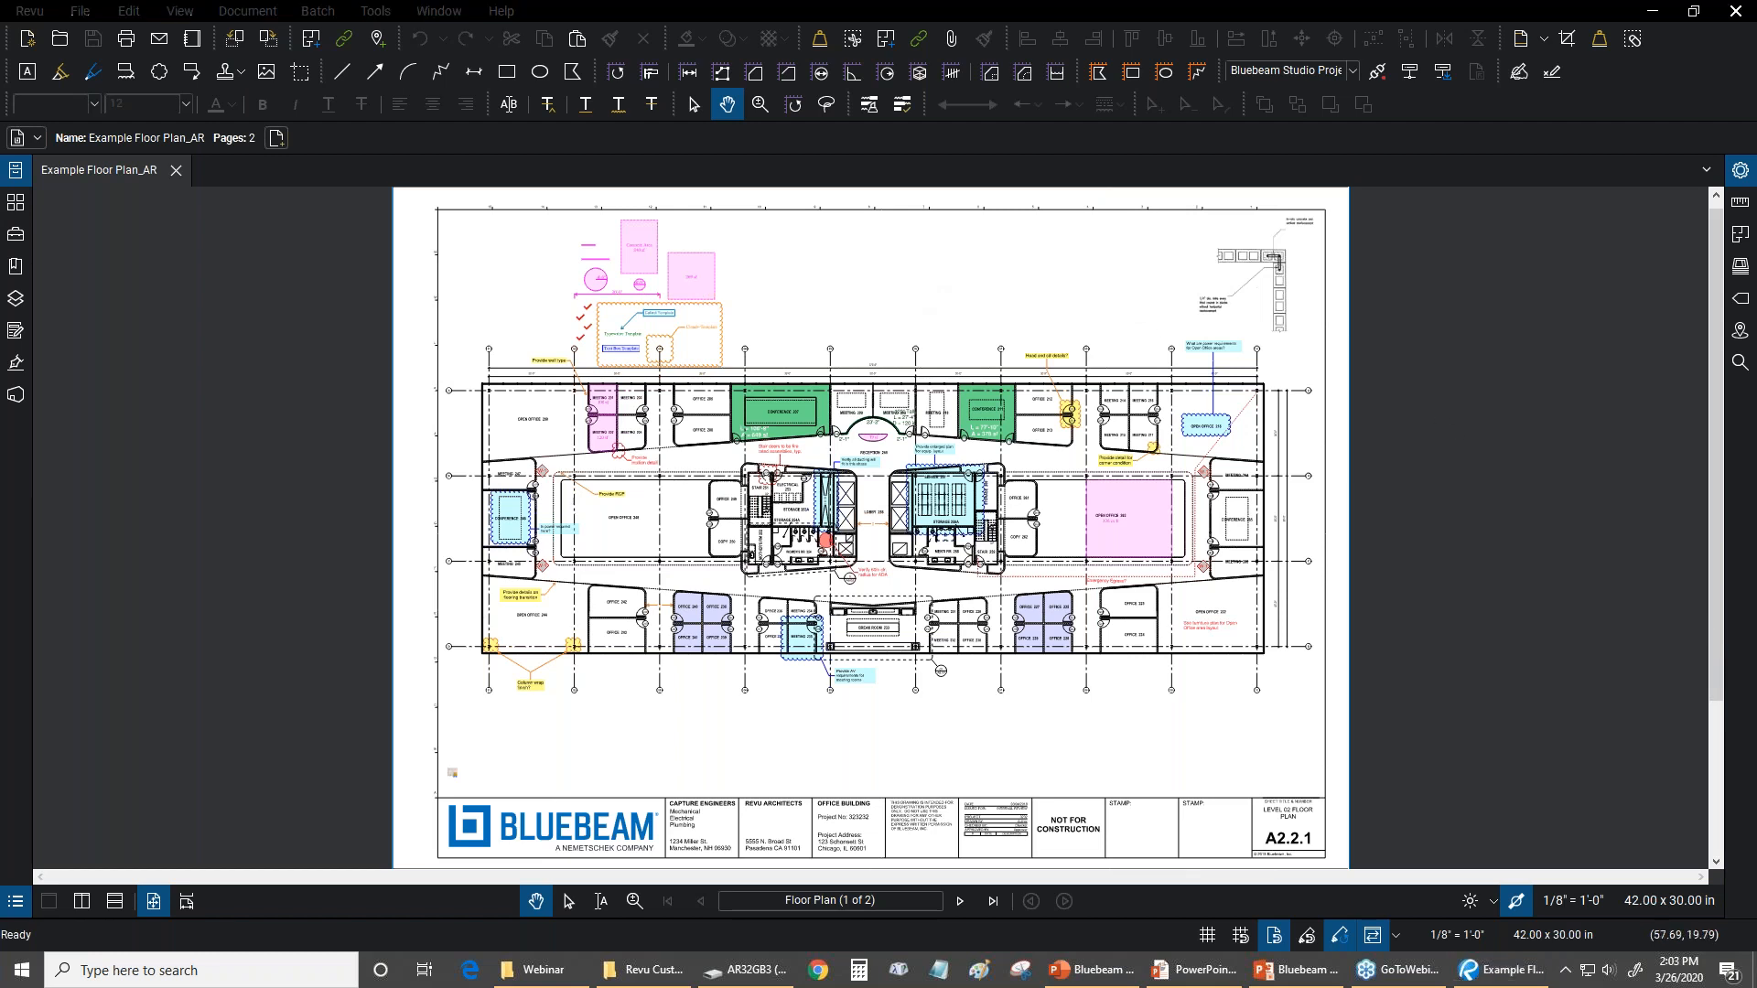
left_click(878, 282)
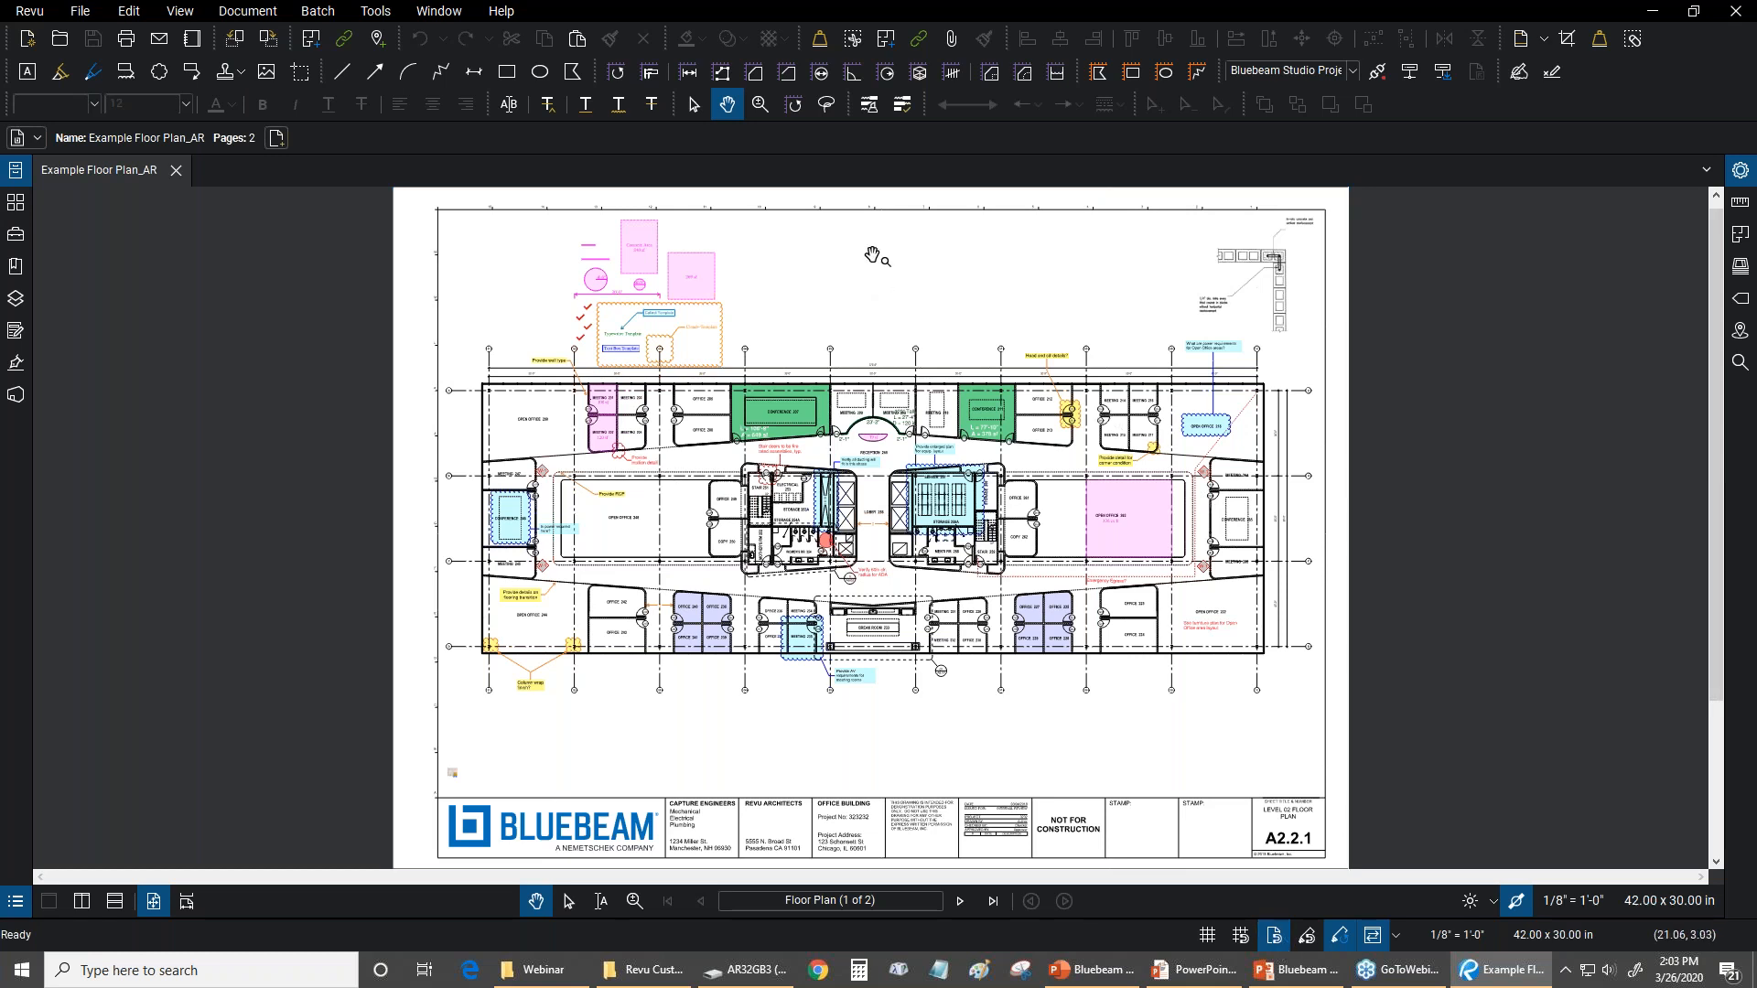
key("alt+Tab")
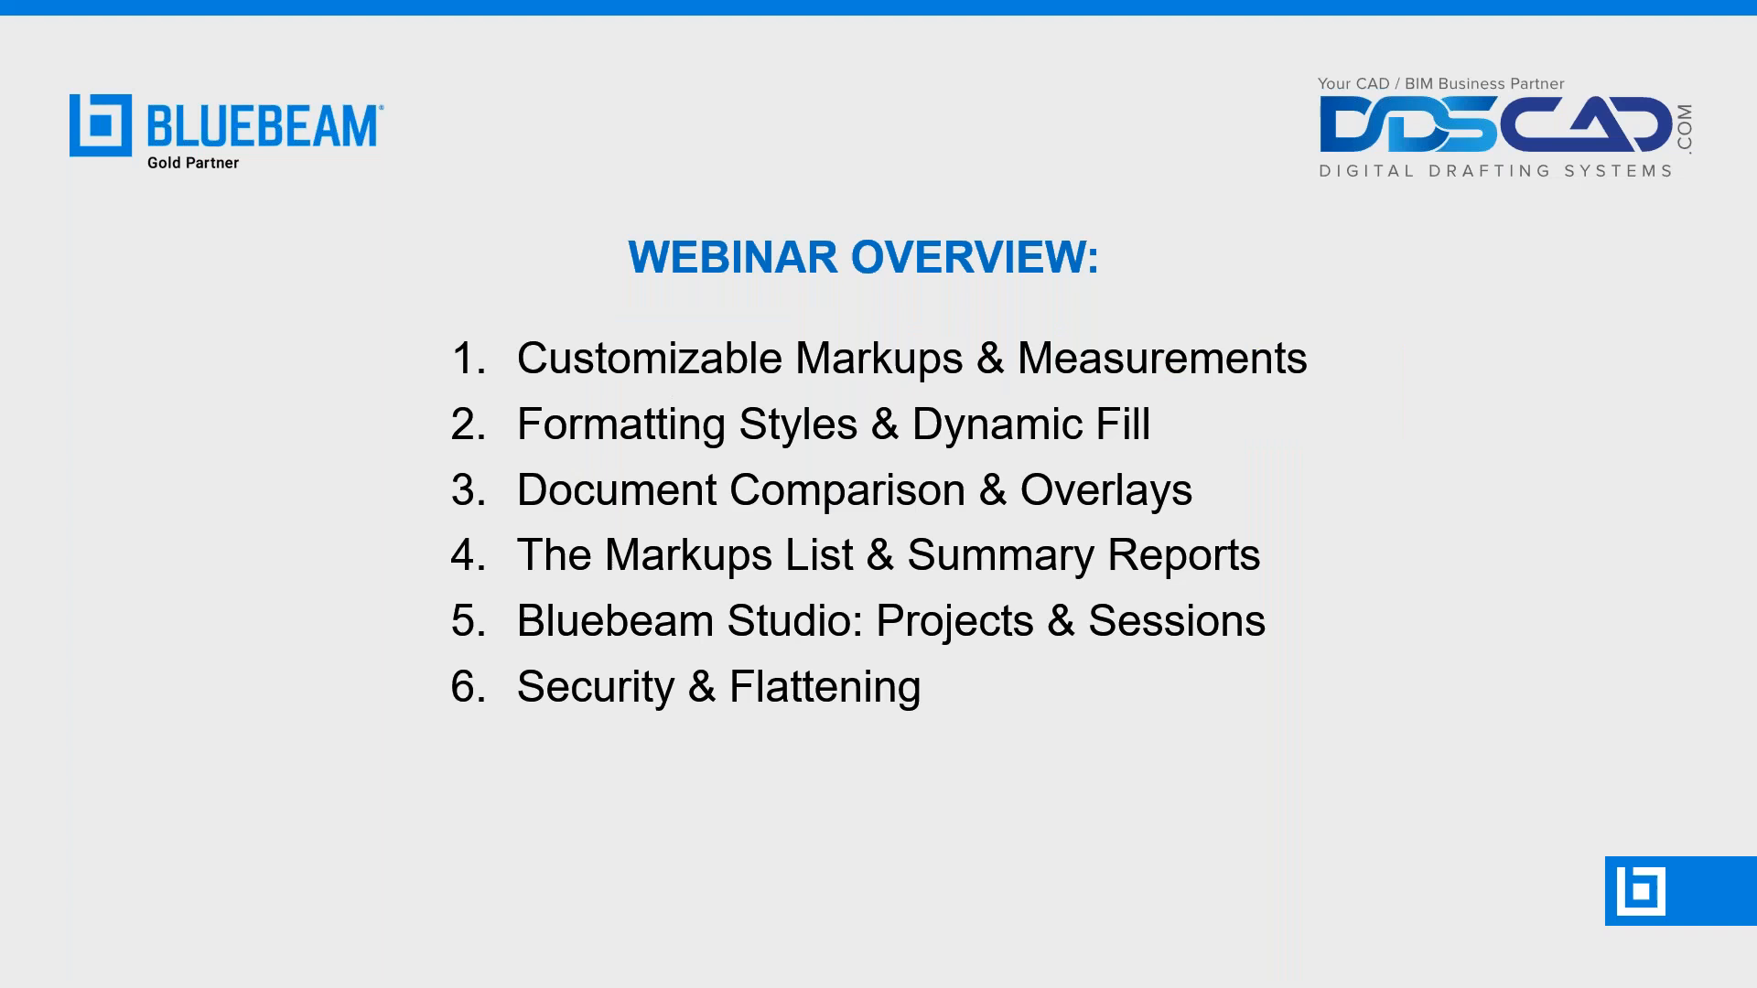
key("alt+Tab")
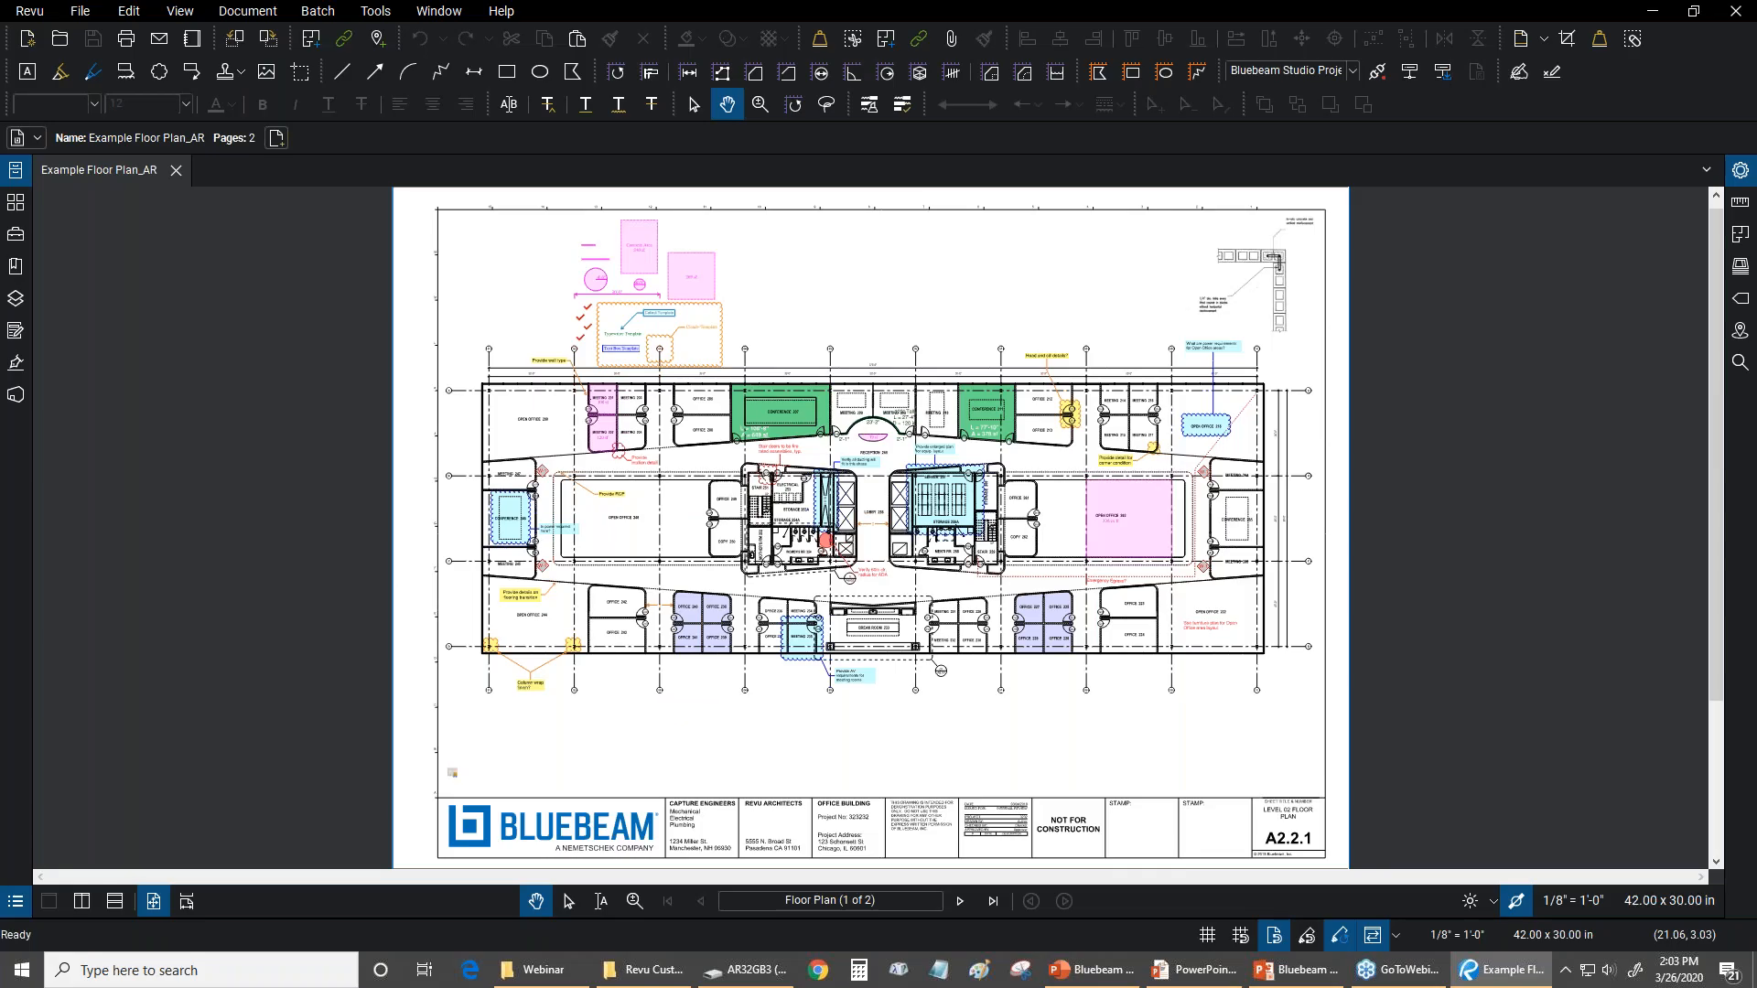
Select AR Profile as the interface profile and review the list of available profiles
left_click(18, 12)
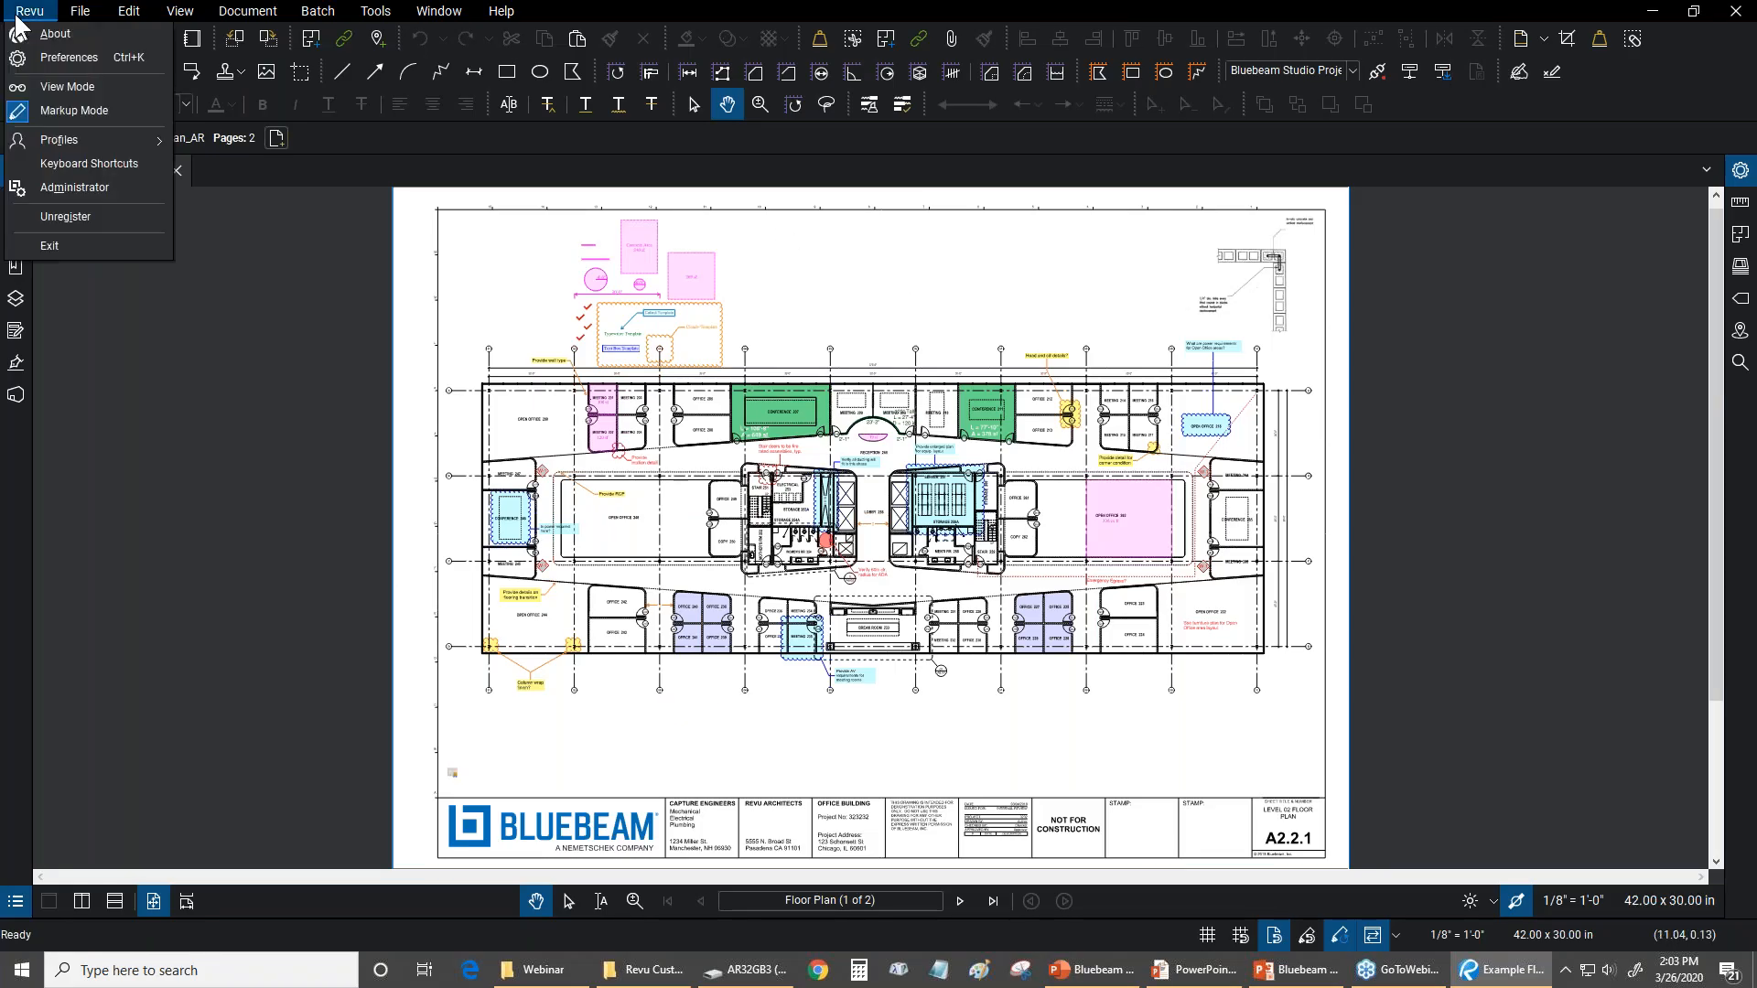
mouse_move(137, 139)
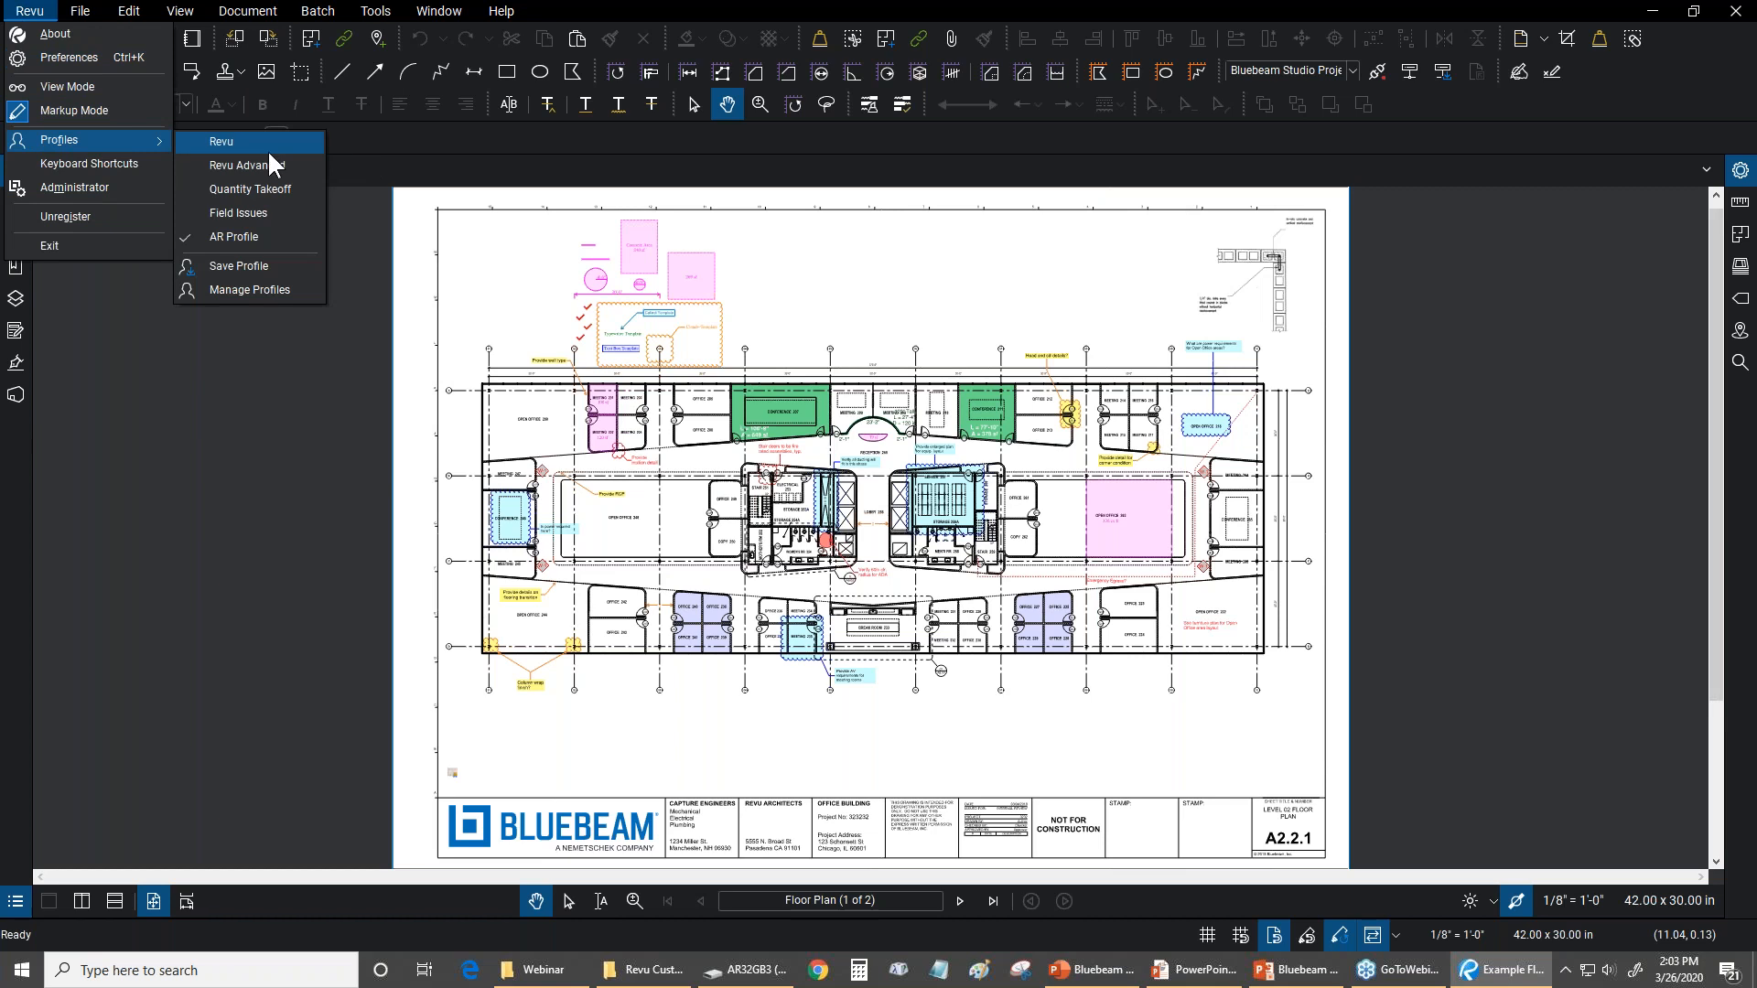
left_click(286, 240)
left_click(36, 11)
left_click(44, 9)
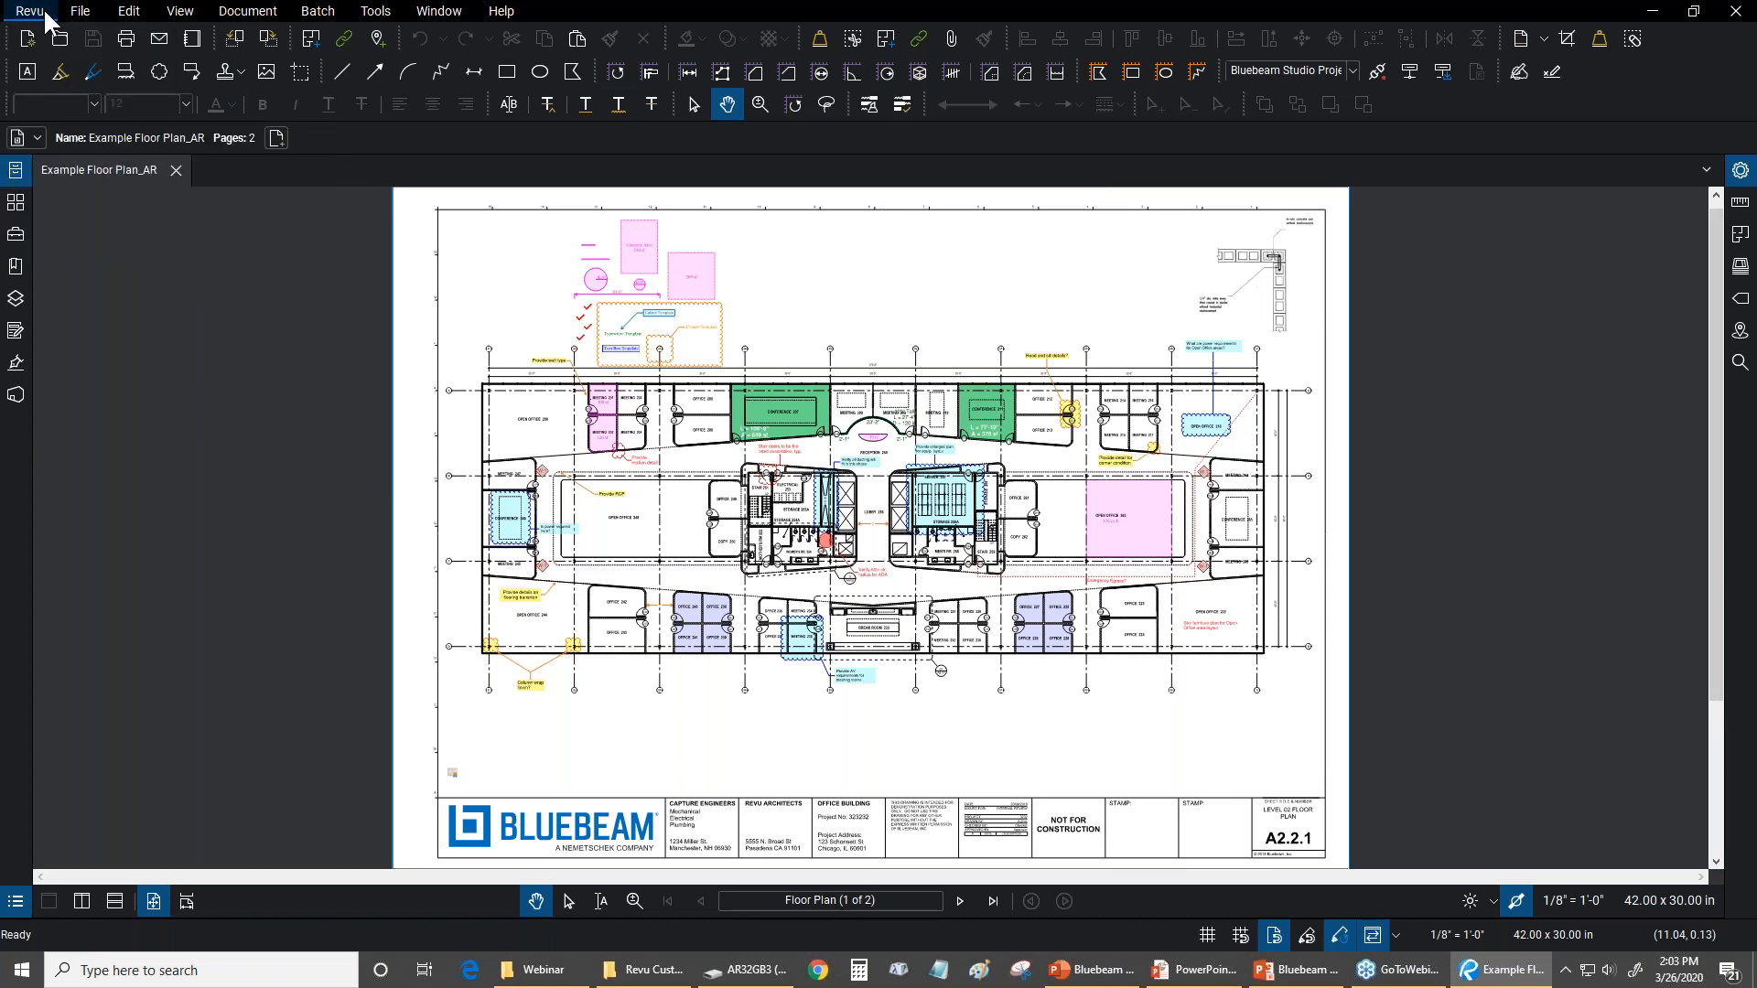
left_click(44, 9)
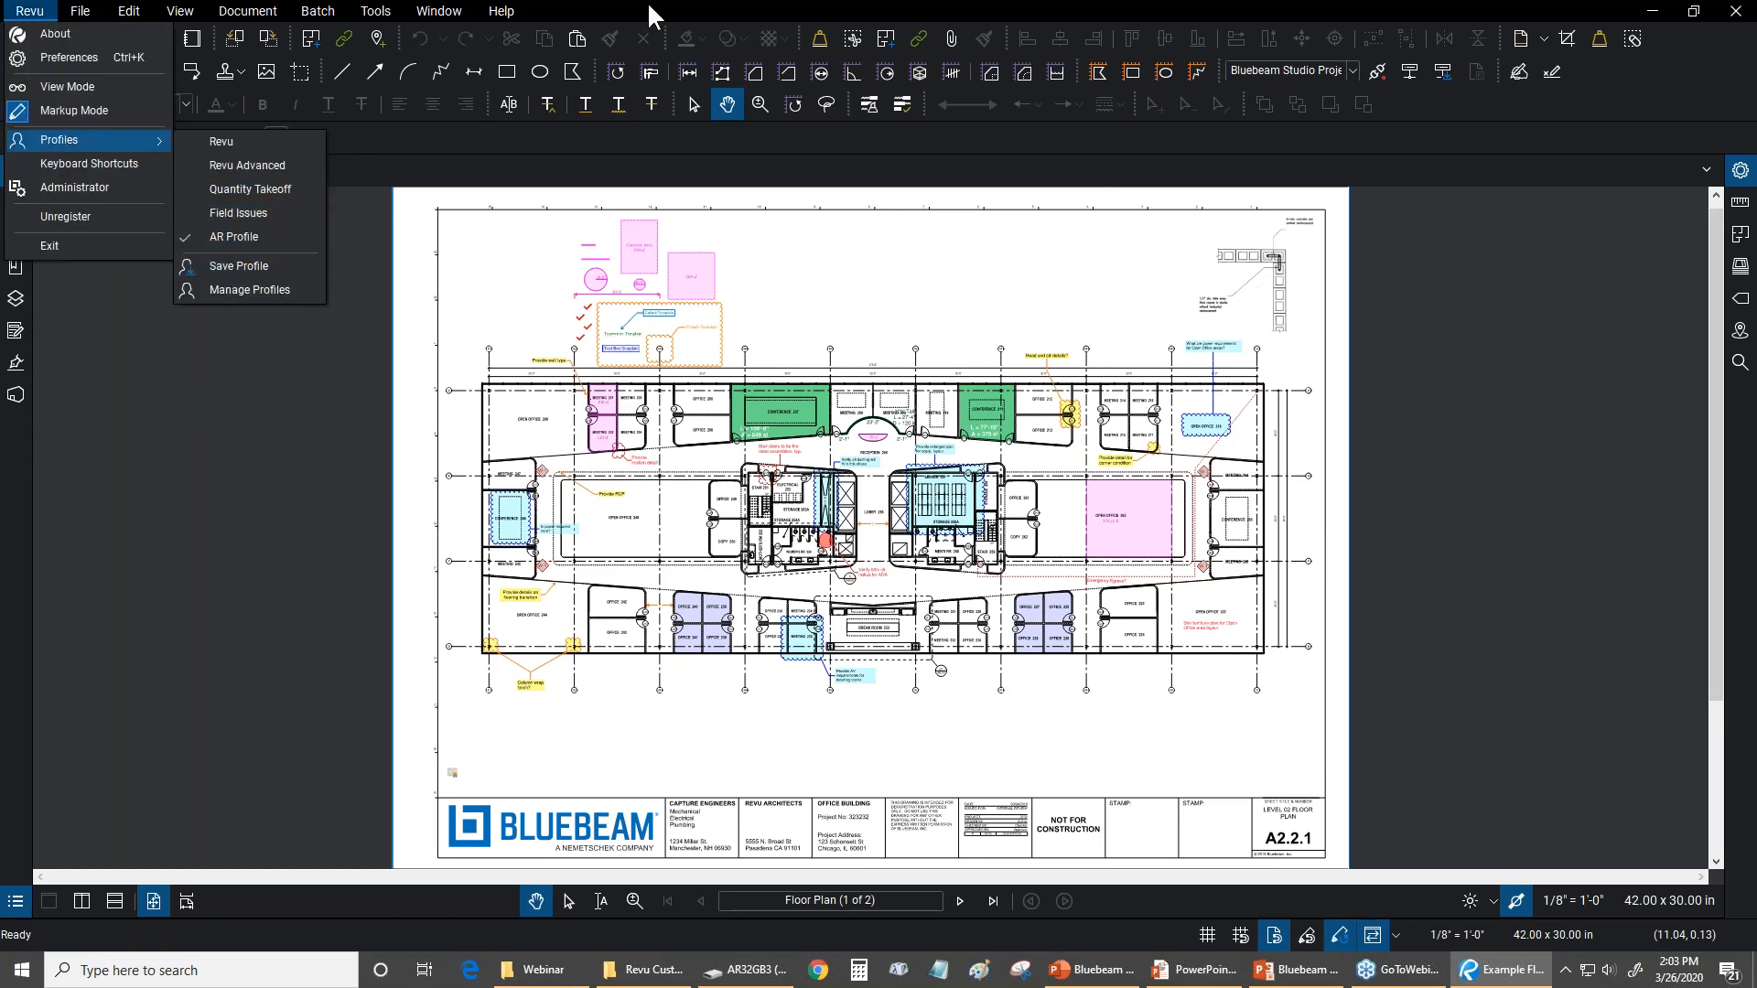
left_click(560, 5)
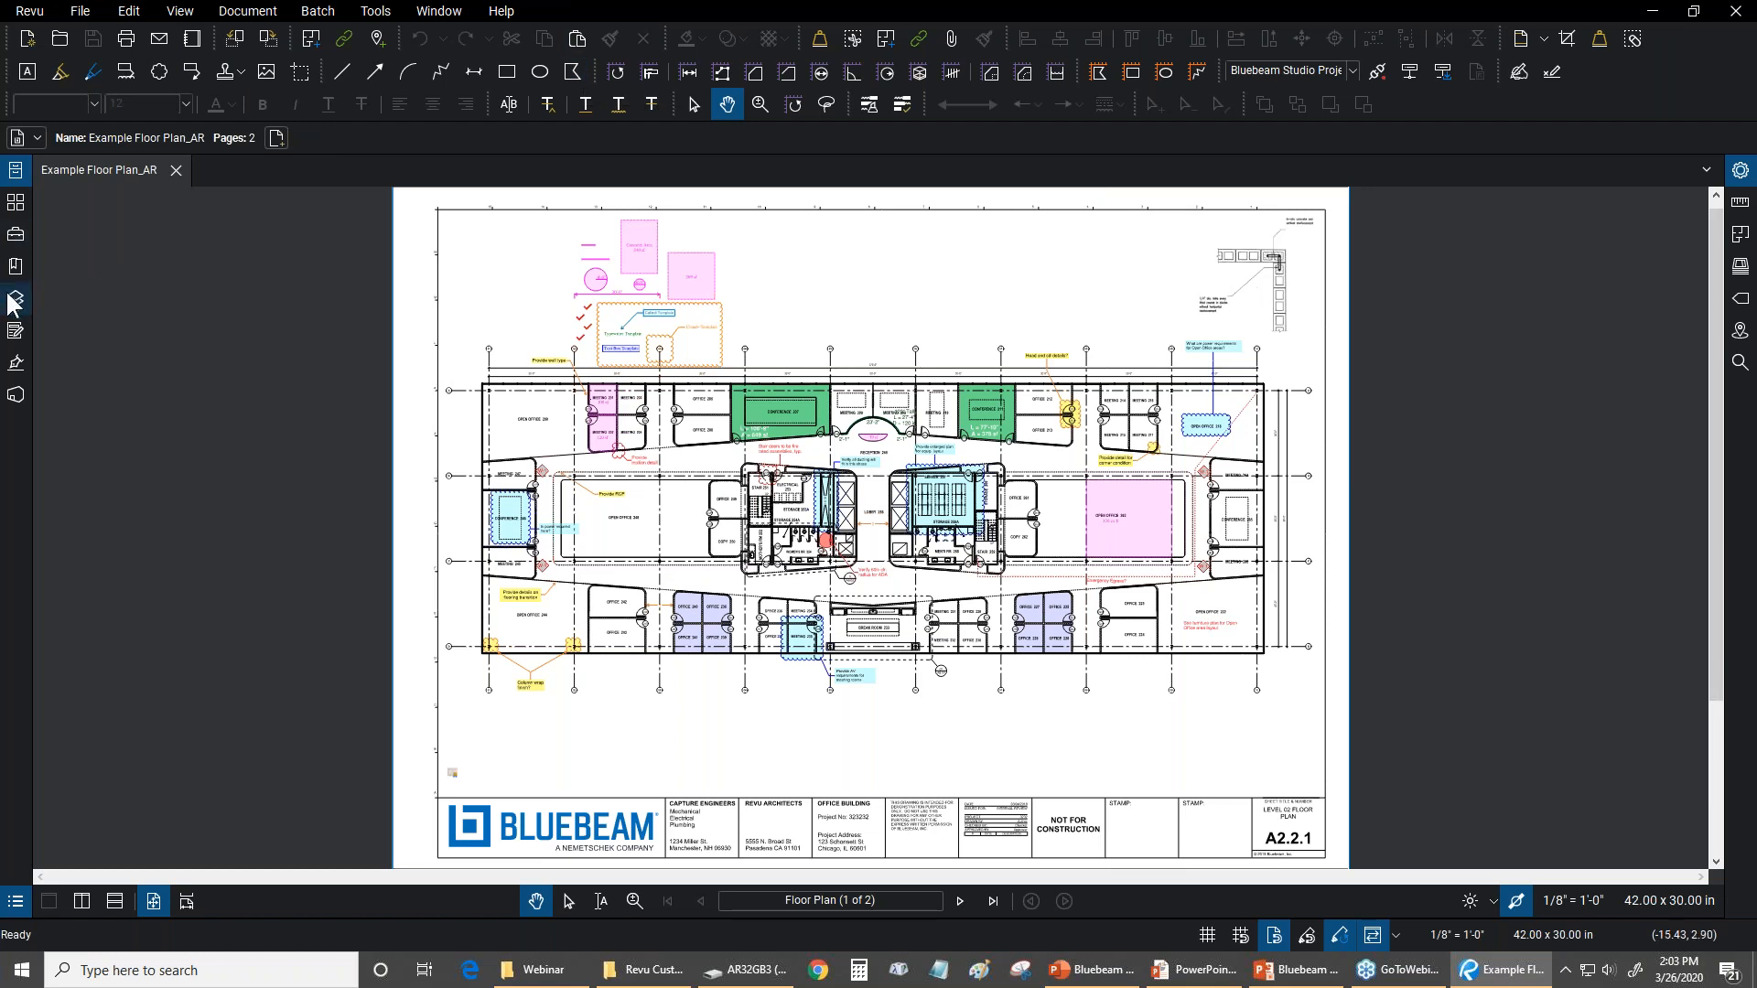
Open the Tool Chest and check which tool sets the "Provide detail for corner condition" callout can be added to
left_click(16, 240)
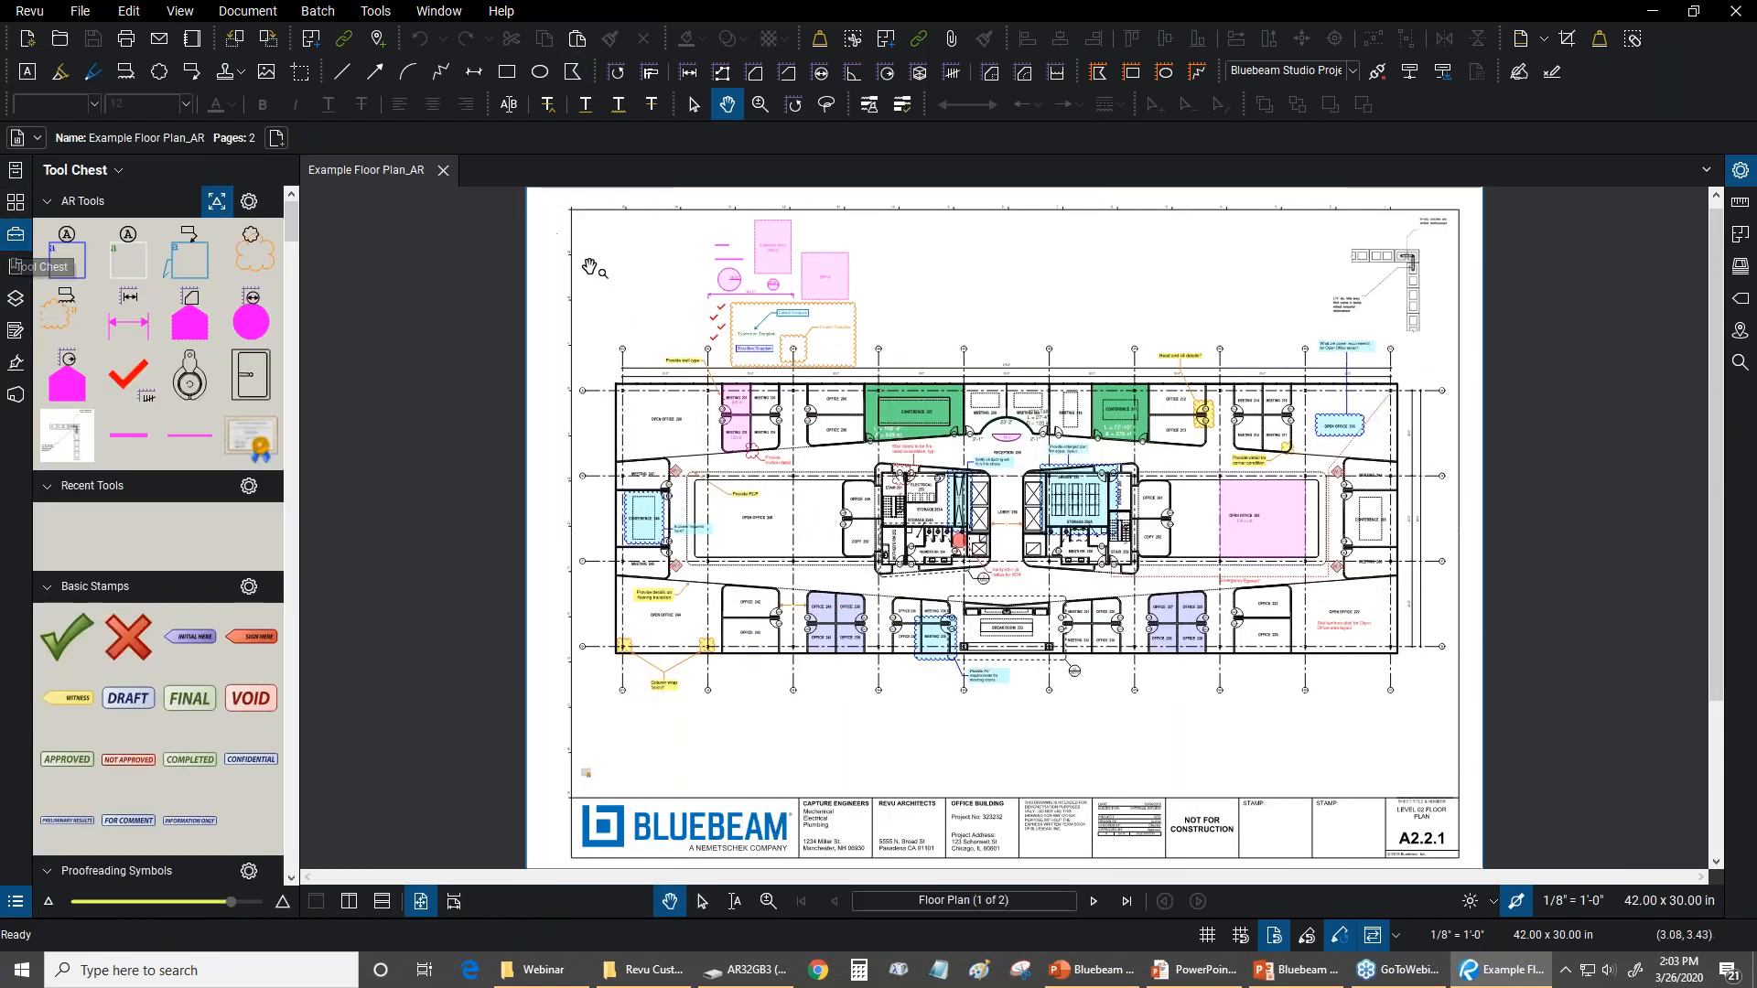
scroll(1181, 318, "up", 5)
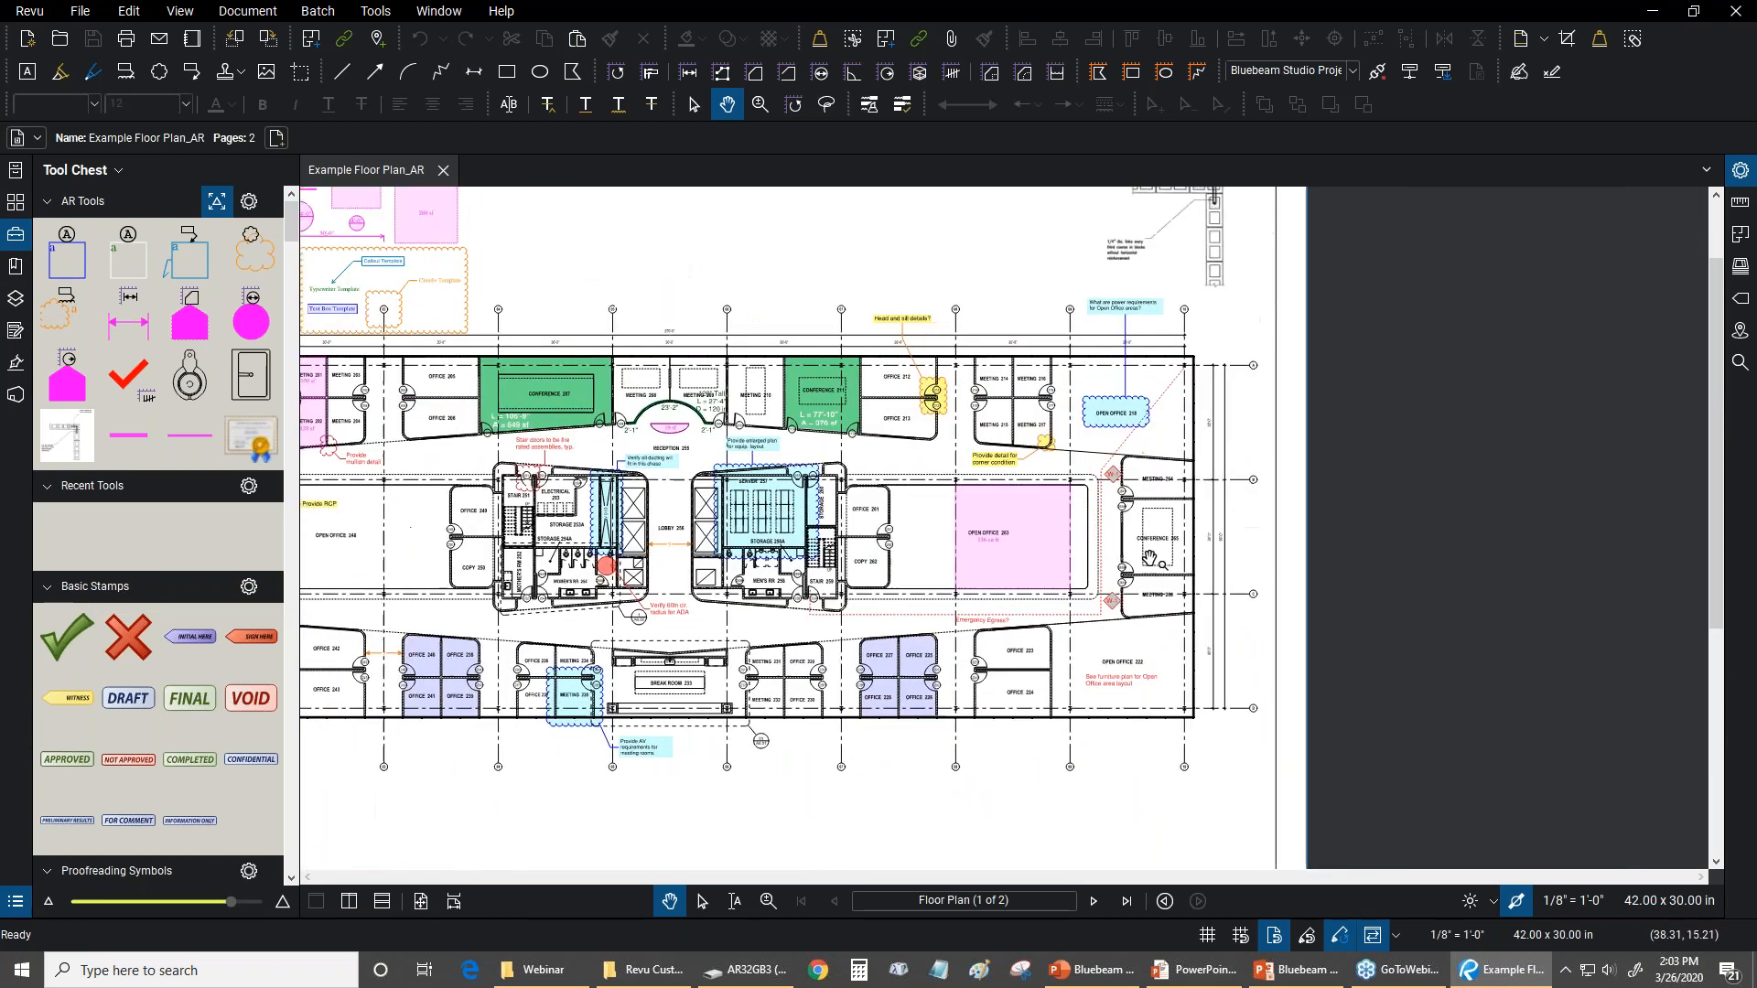
scroll(908, 488, "up", 2)
left_click(947, 403)
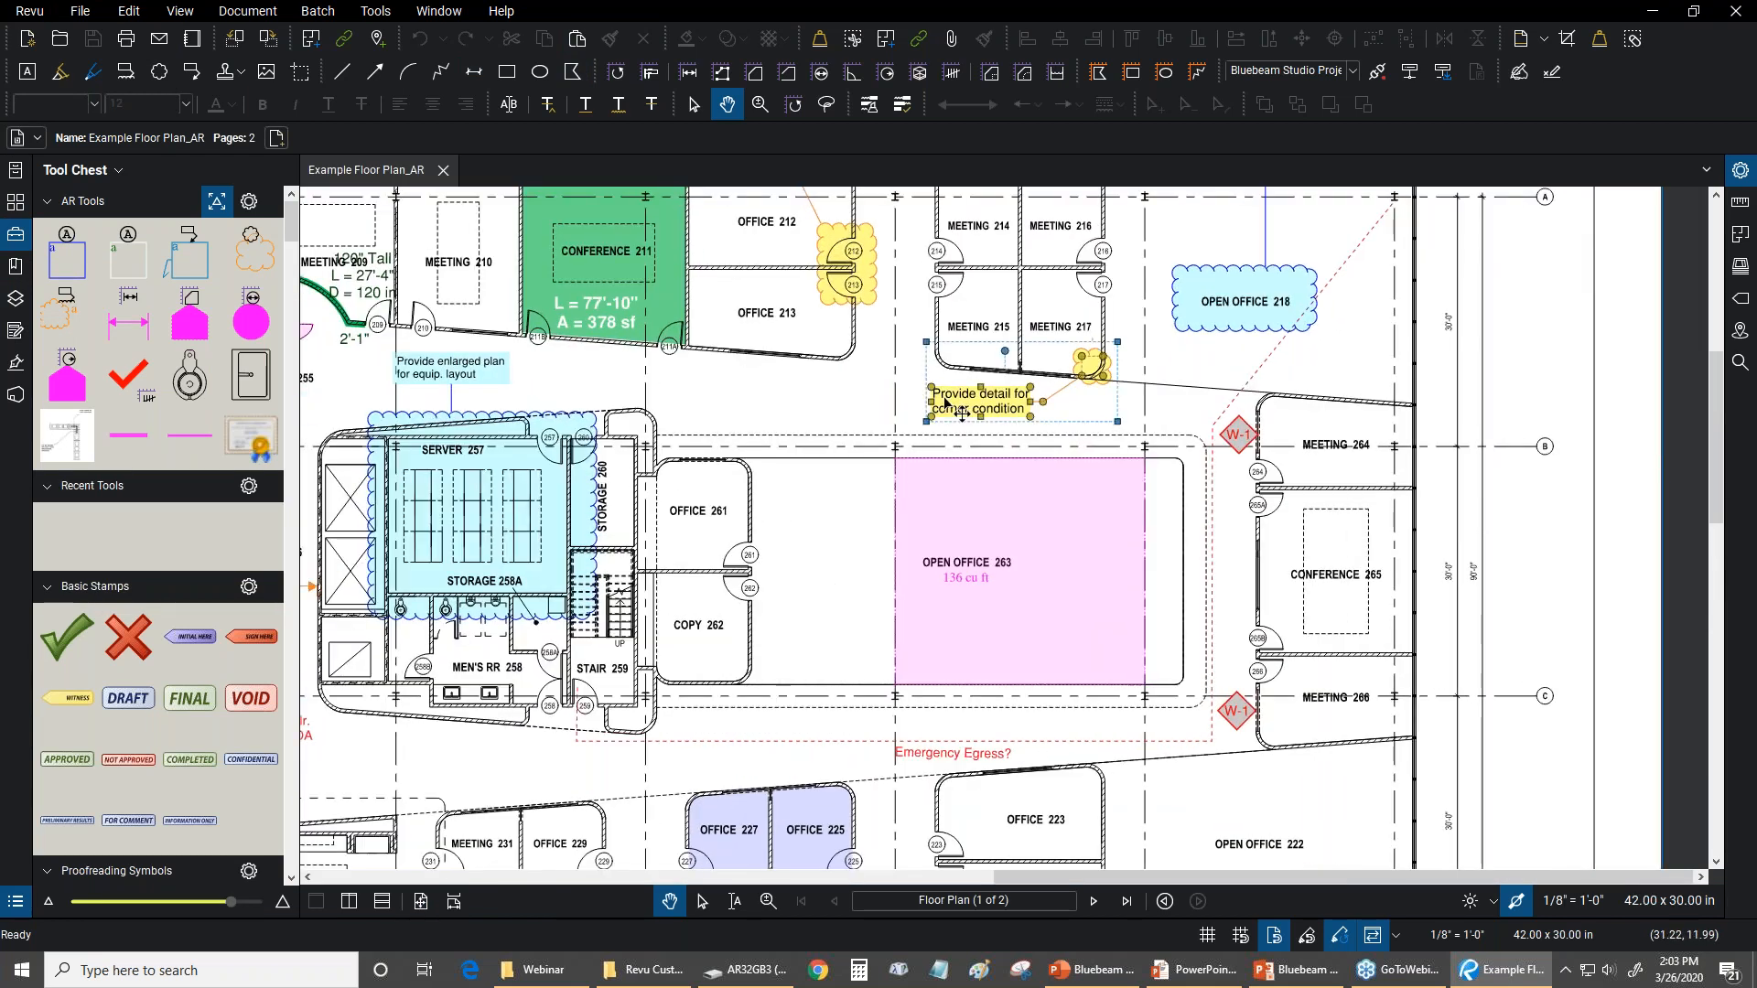
right_click(947, 403)
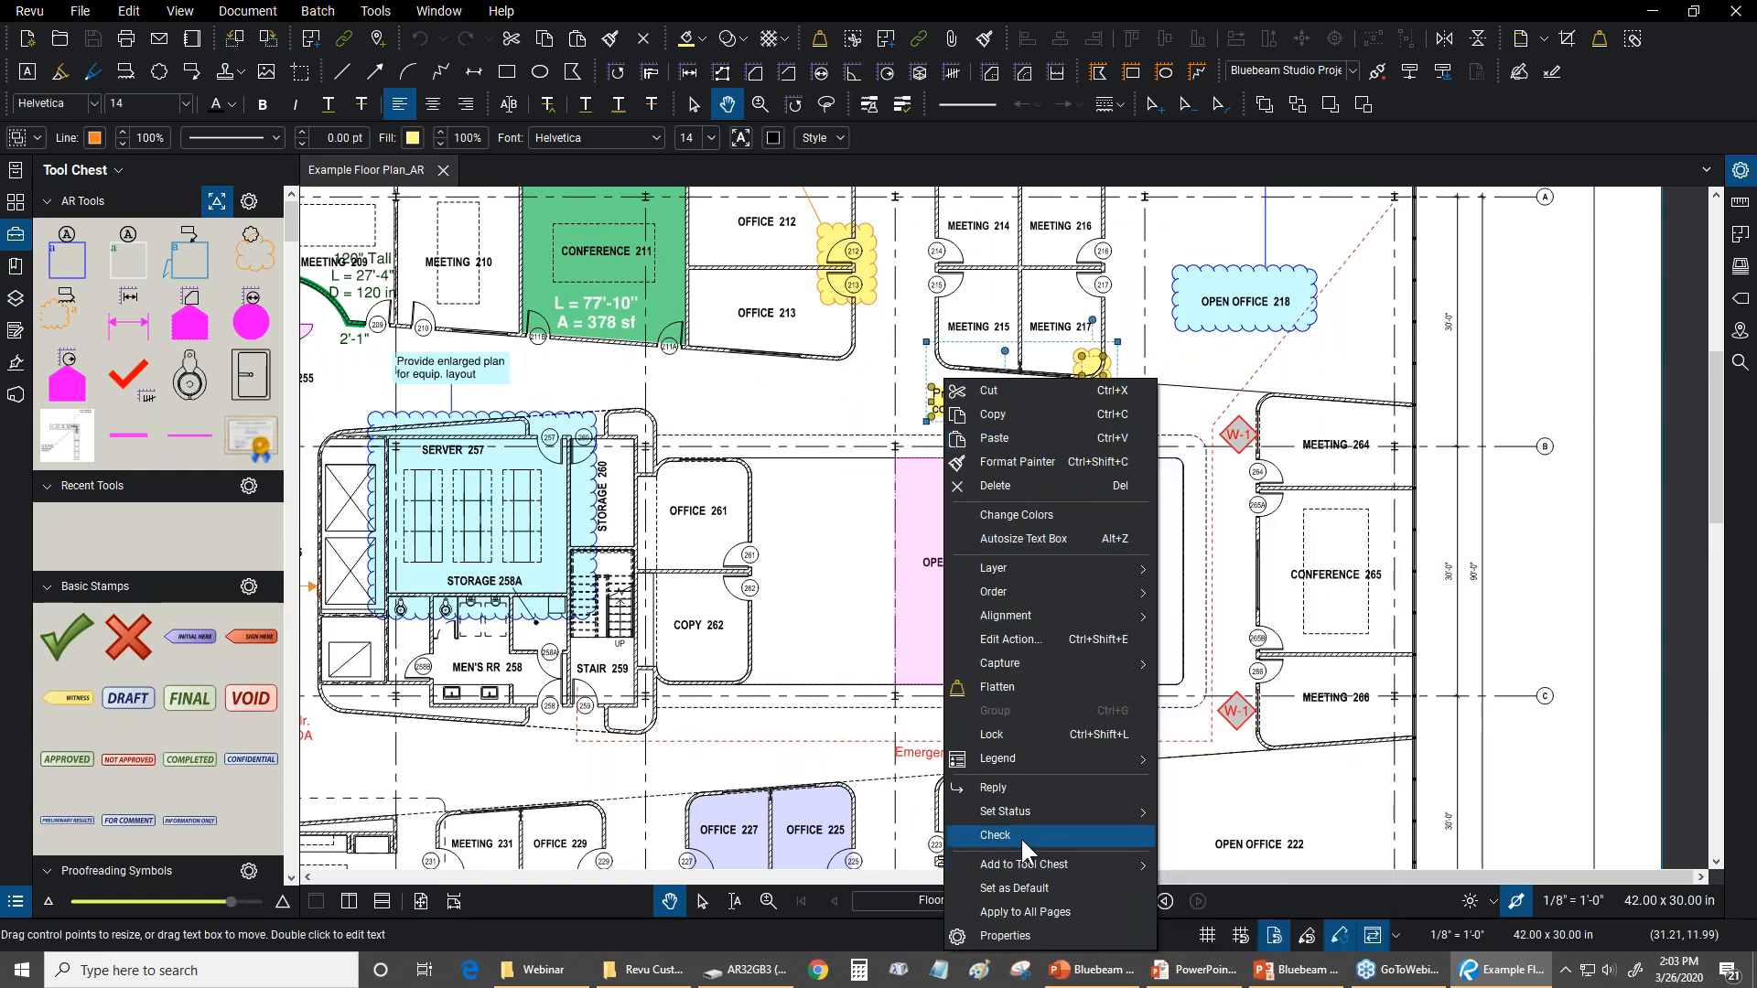
mouse_move(1018, 864)
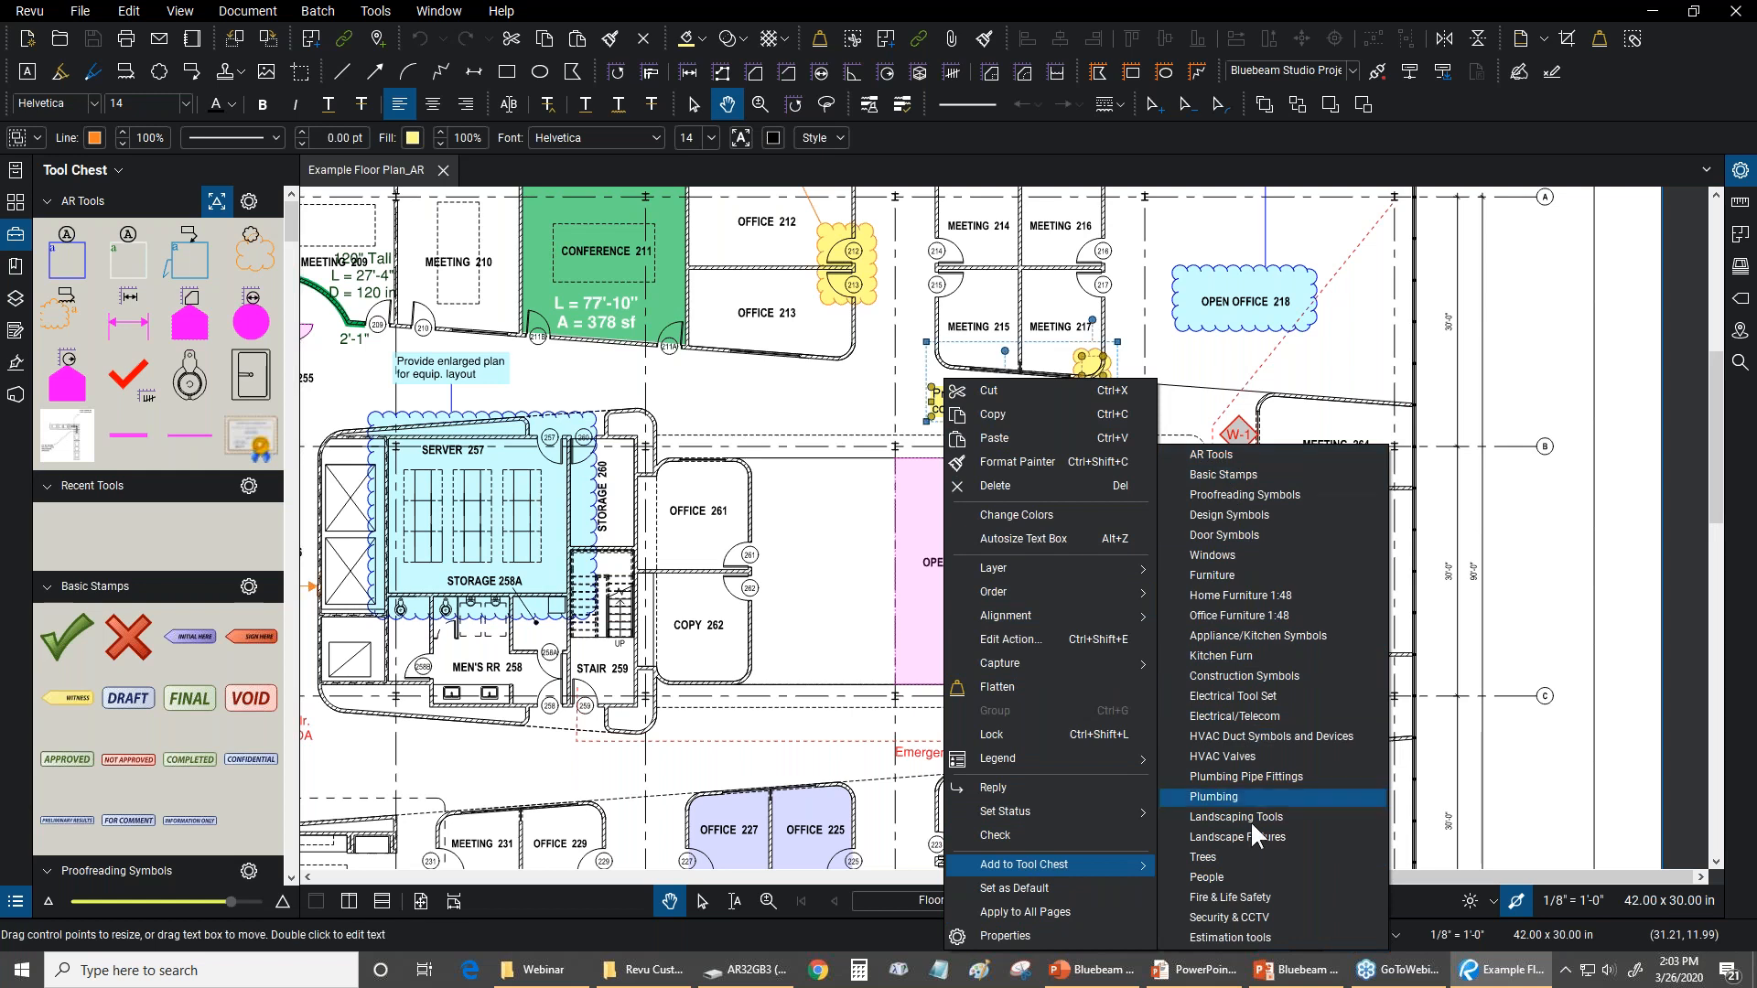
left_click(892, 3)
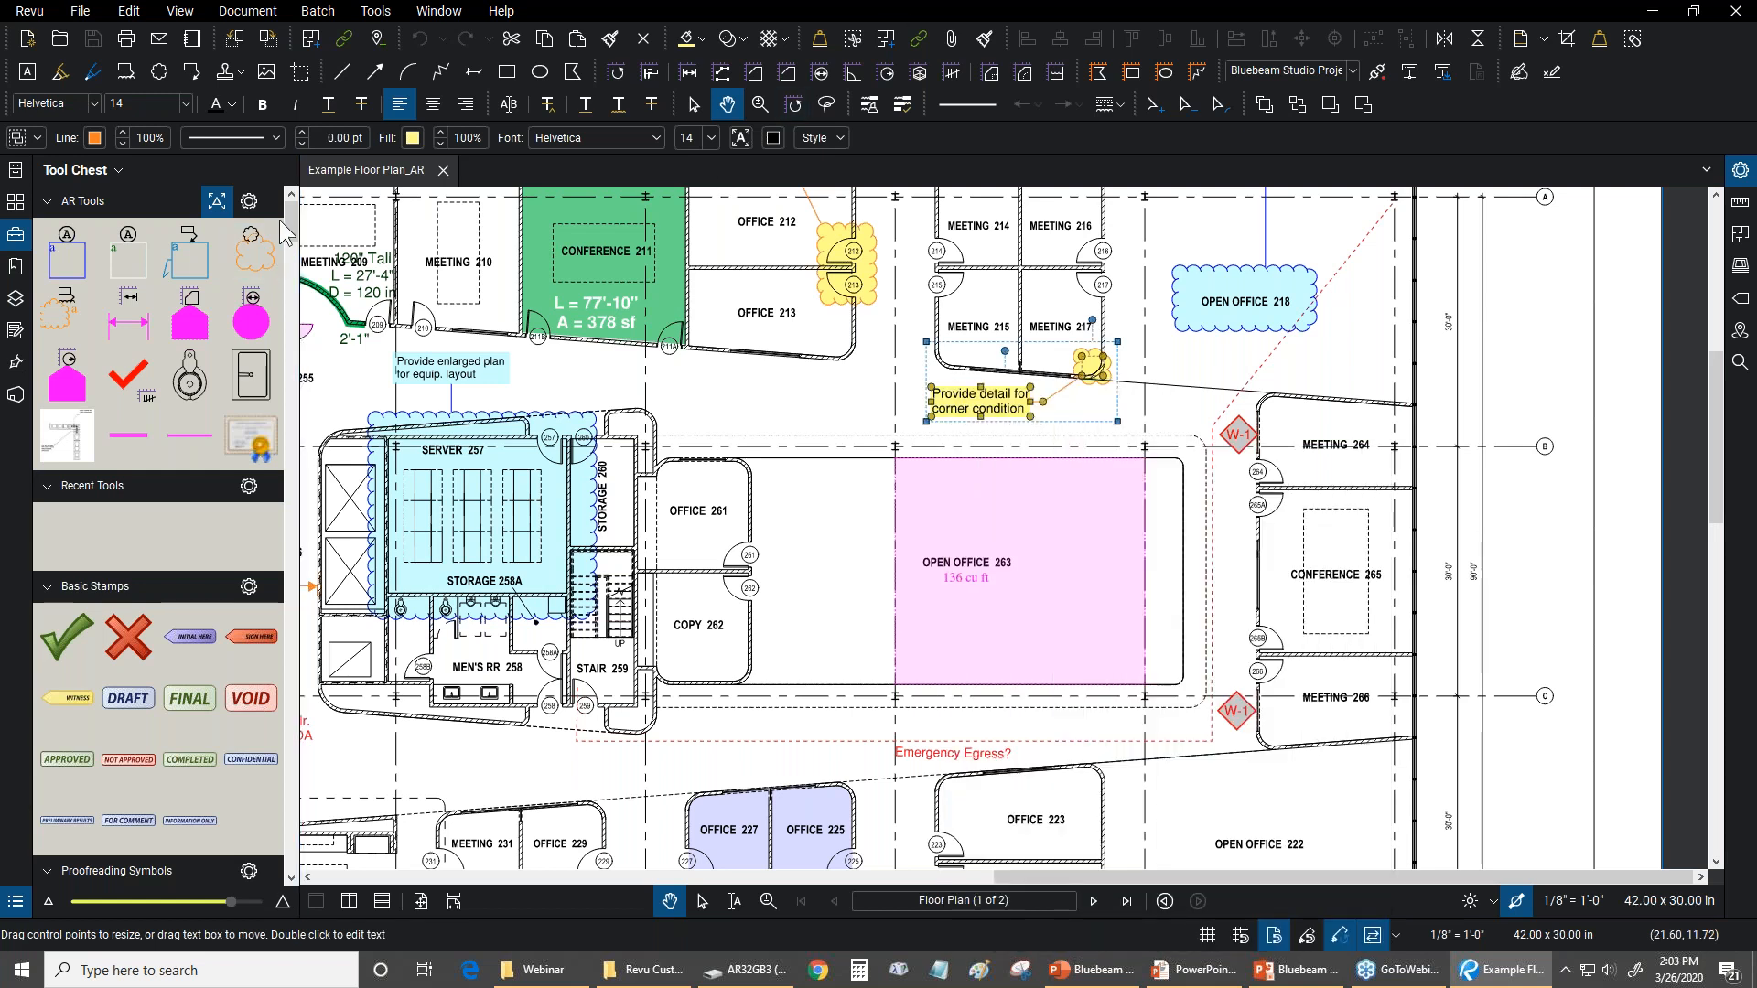
left_click(606, 399)
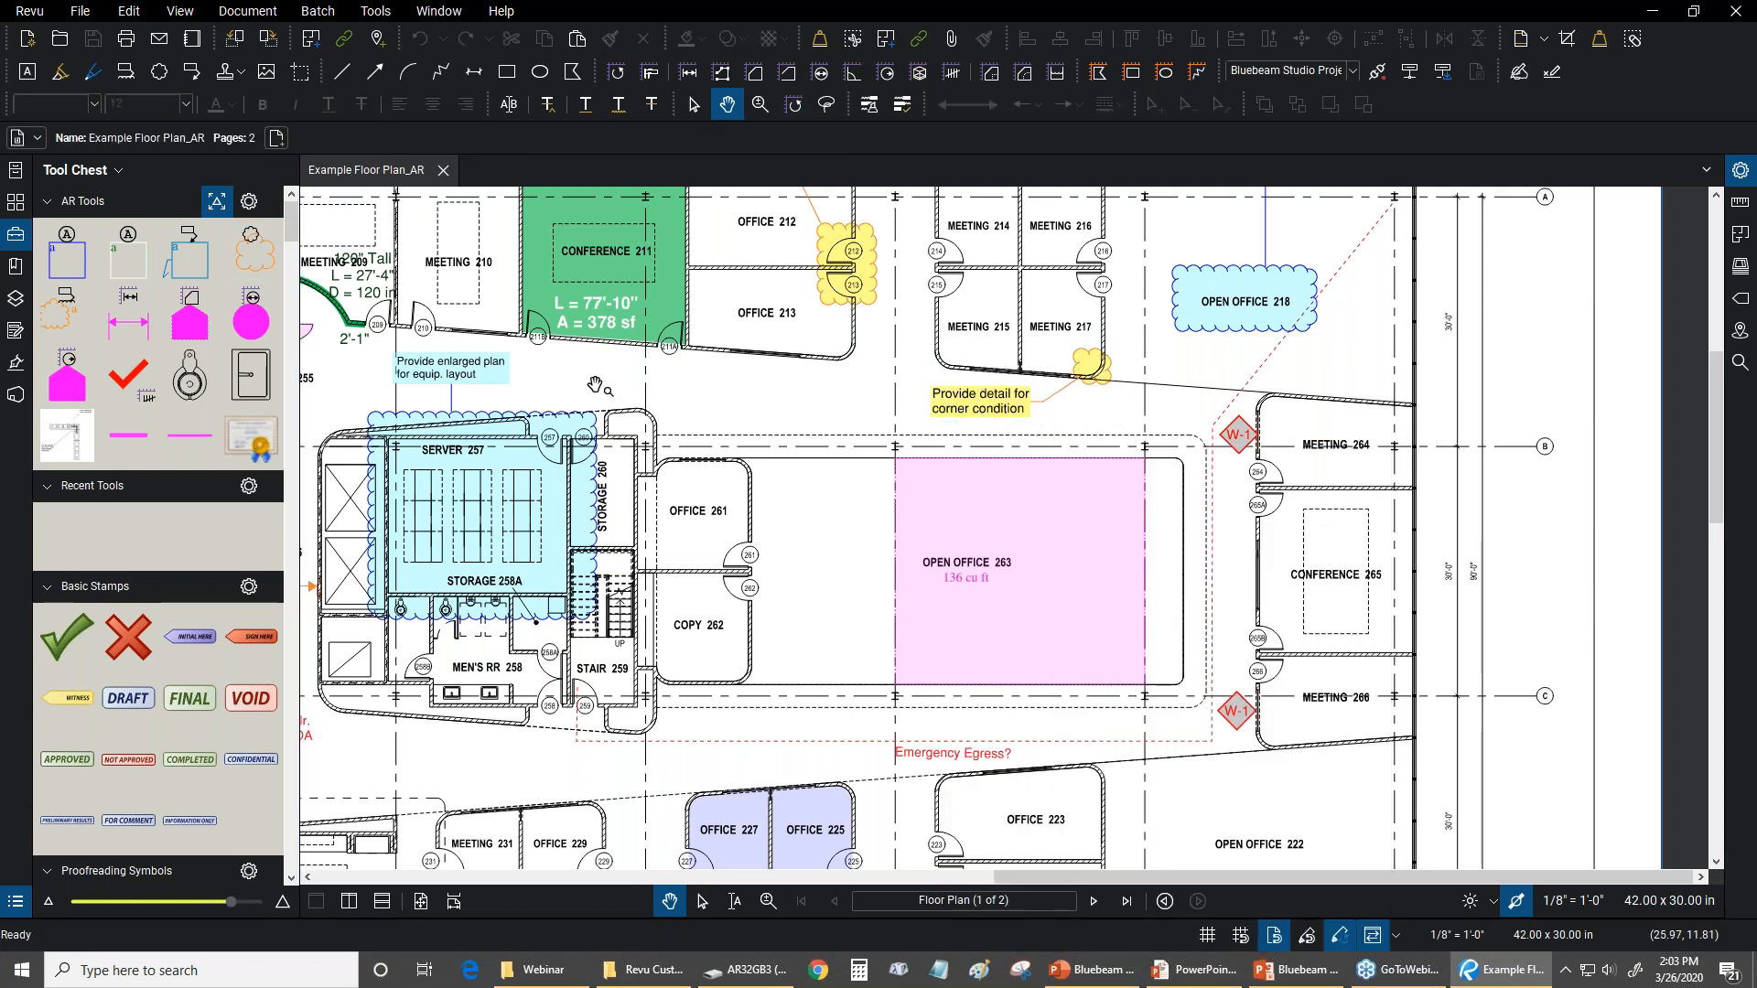
key("ctrl+9")
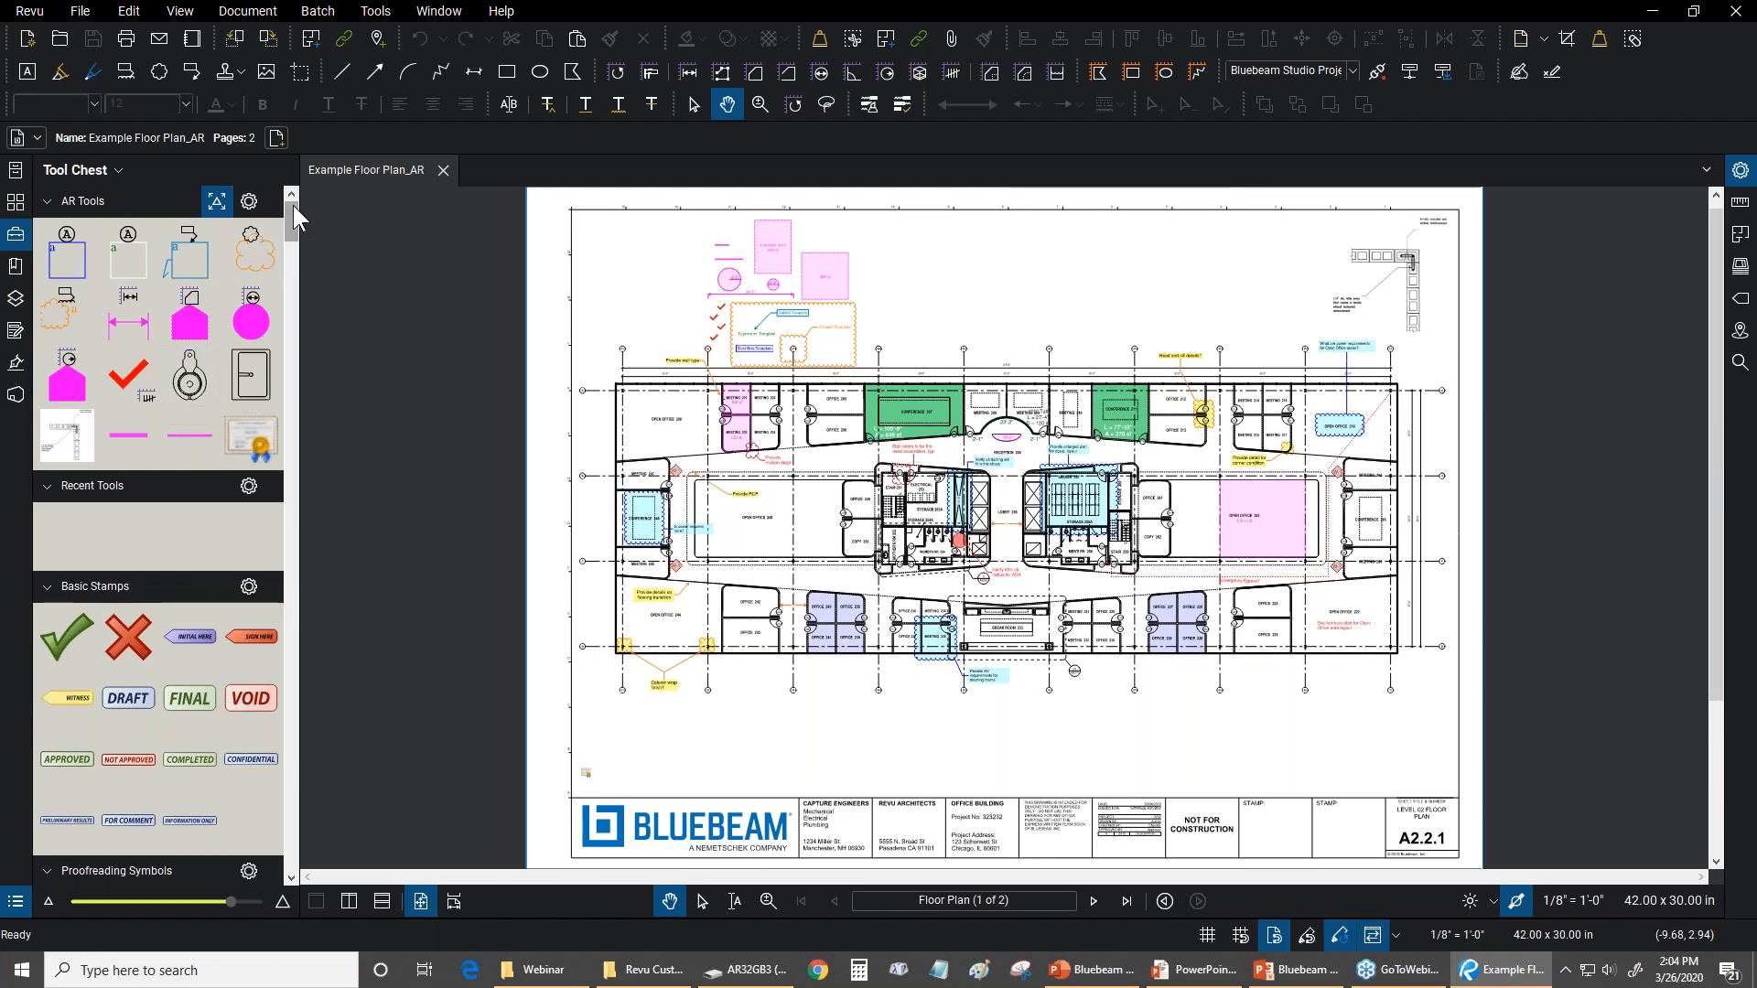
Browse the Tool Chest's sets, from AR Tools and Basic Stamps through the discipline symbol sets to Estimation tools
left_click_drag(290, 210, 290, 226)
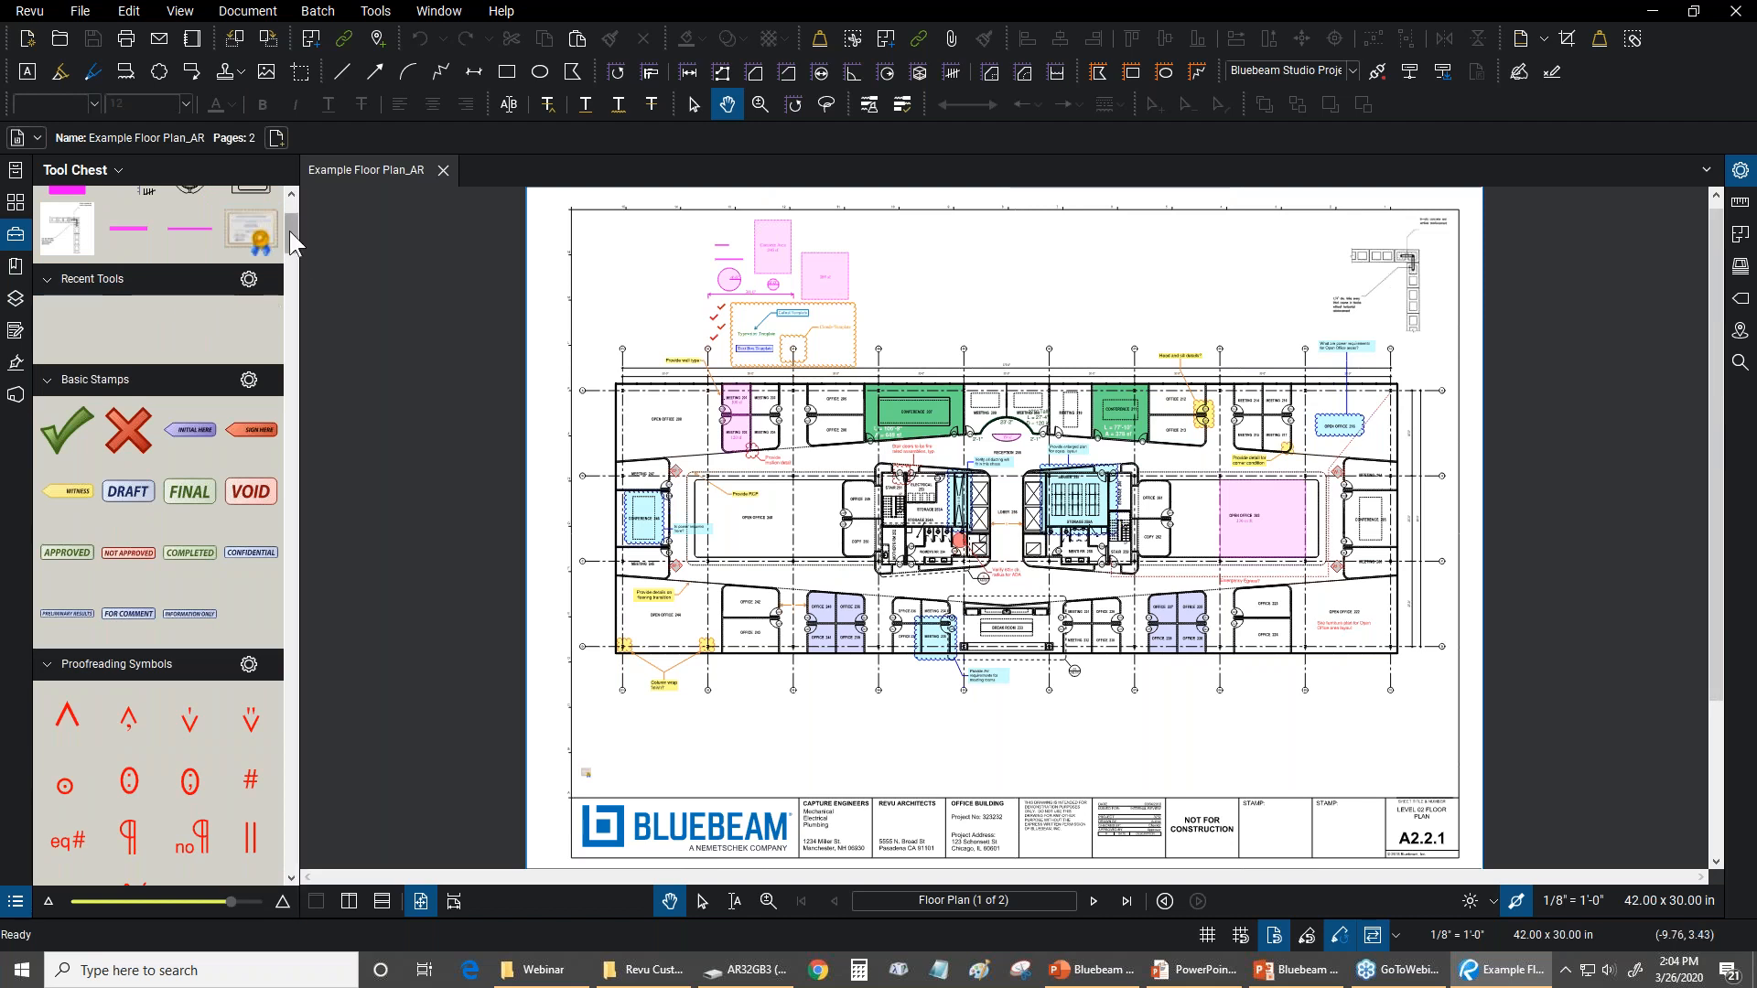
left_click_drag(289, 231, 289, 239)
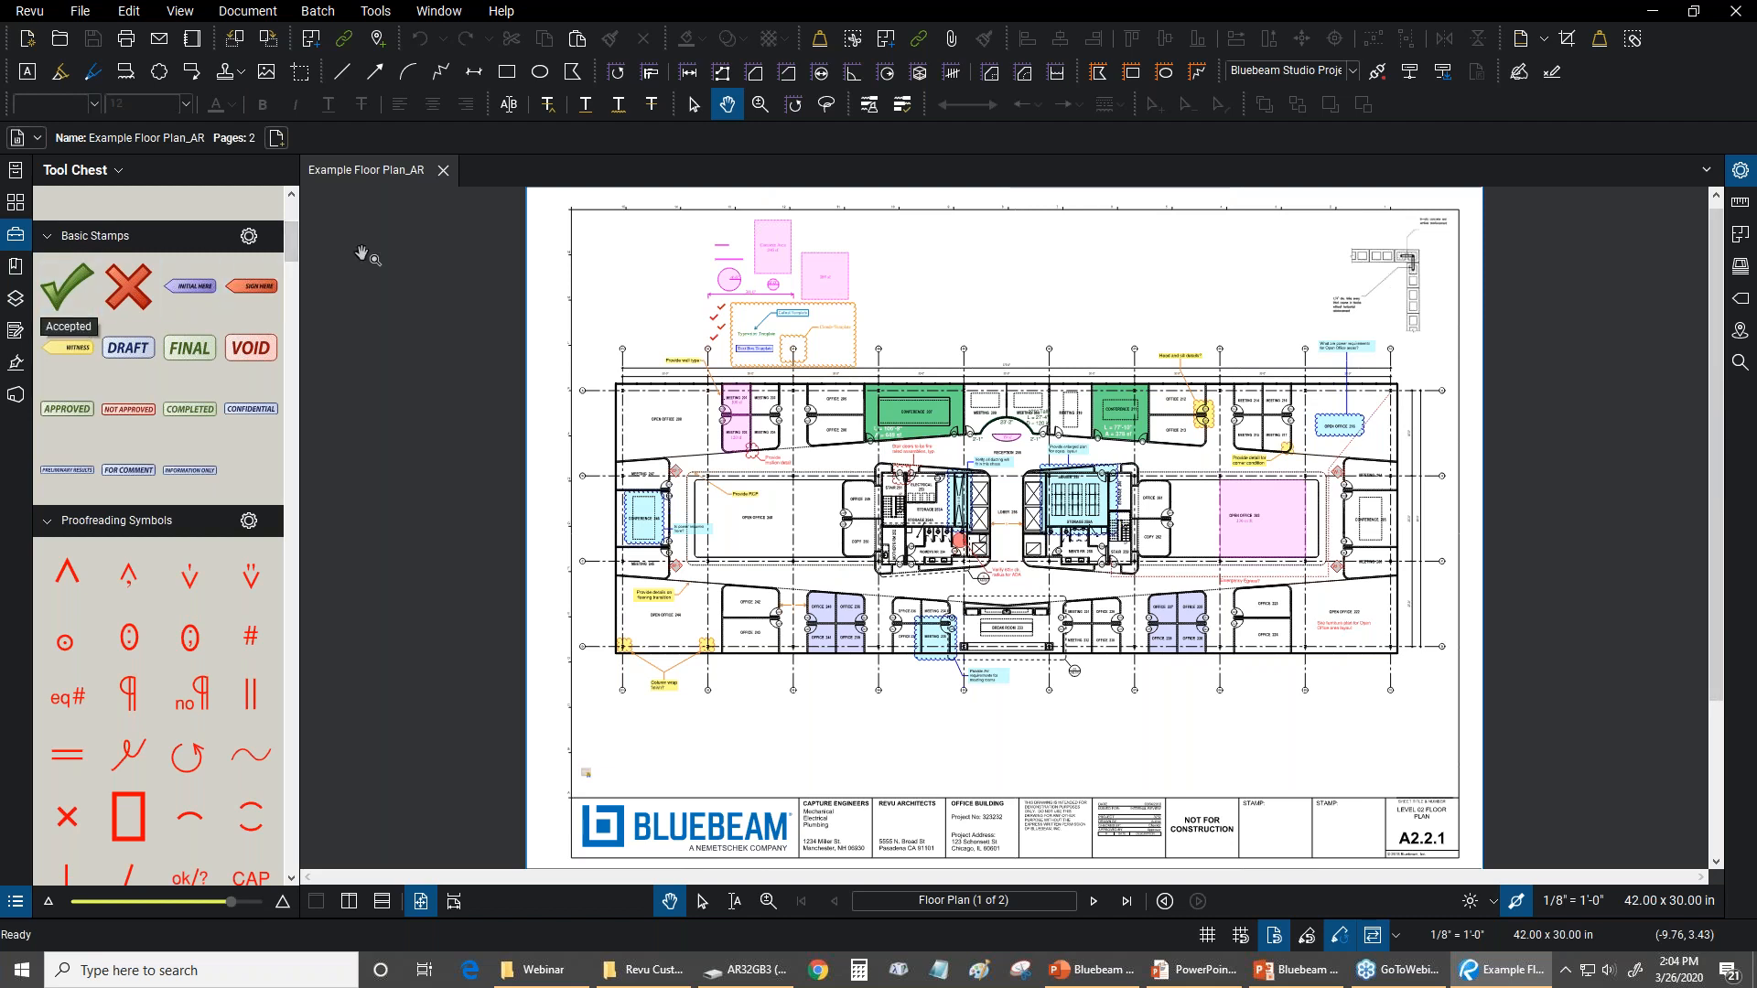
left_click_drag(291, 242, 280, 304)
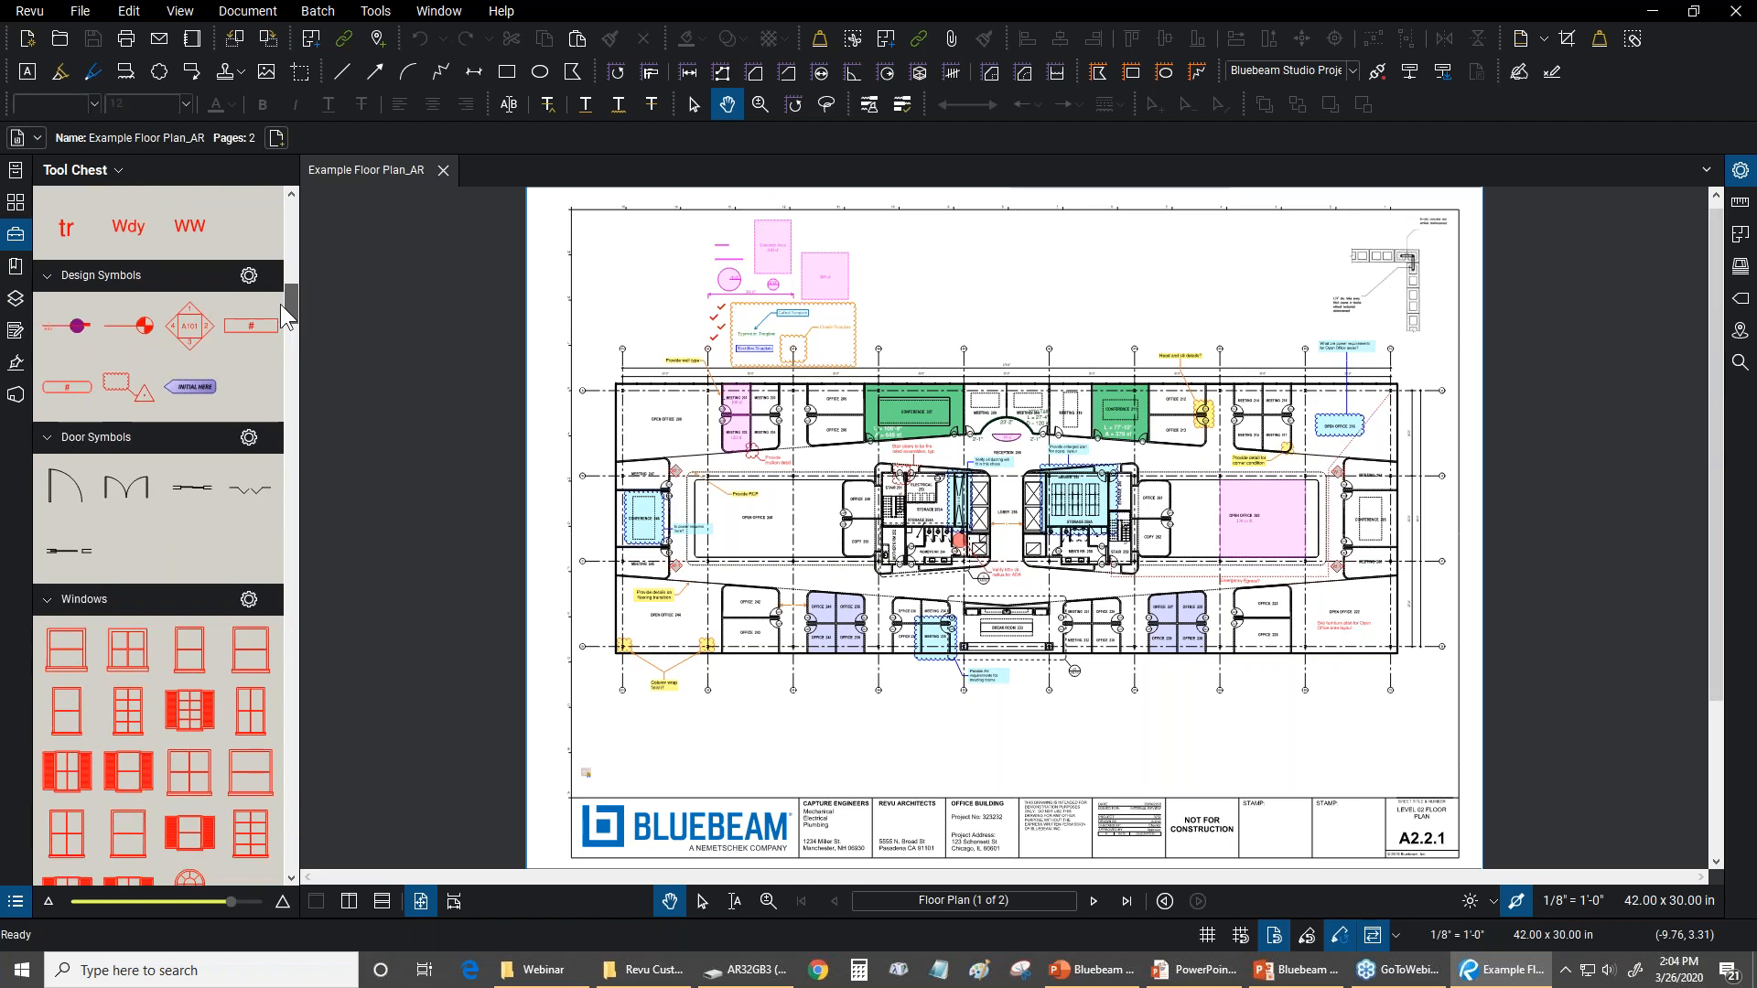
scroll(280, 304, "down", 5)
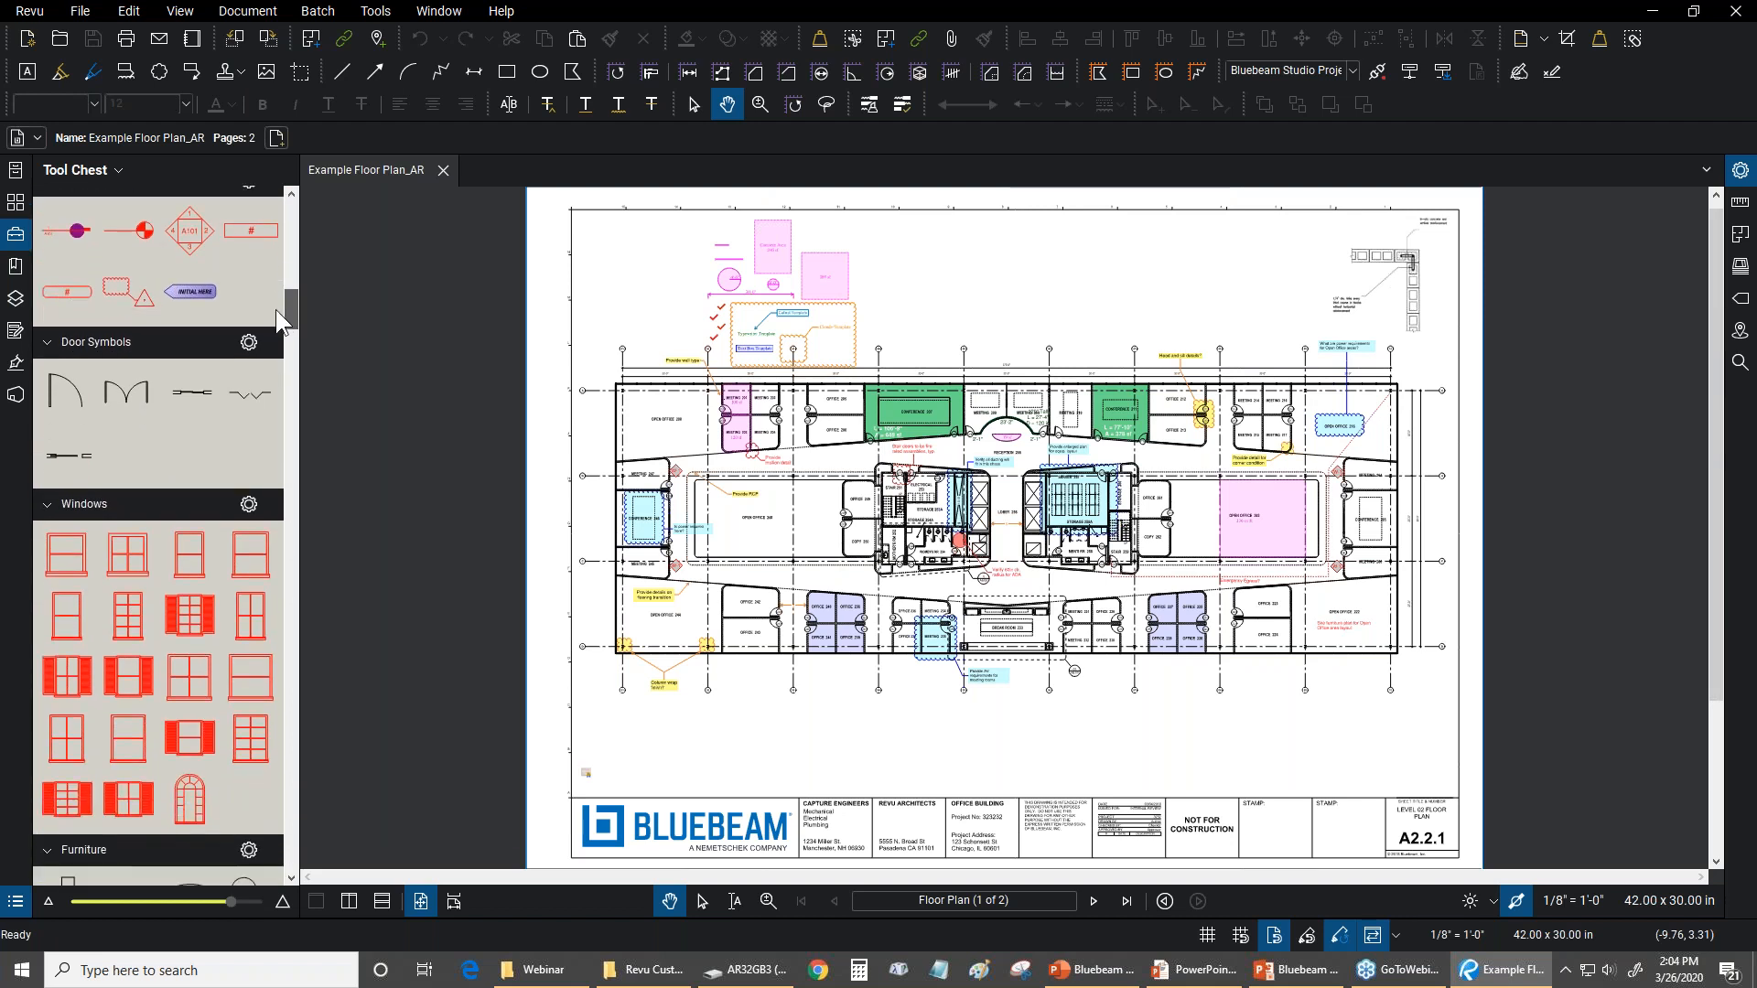
scroll(264, 339, "down", 10)
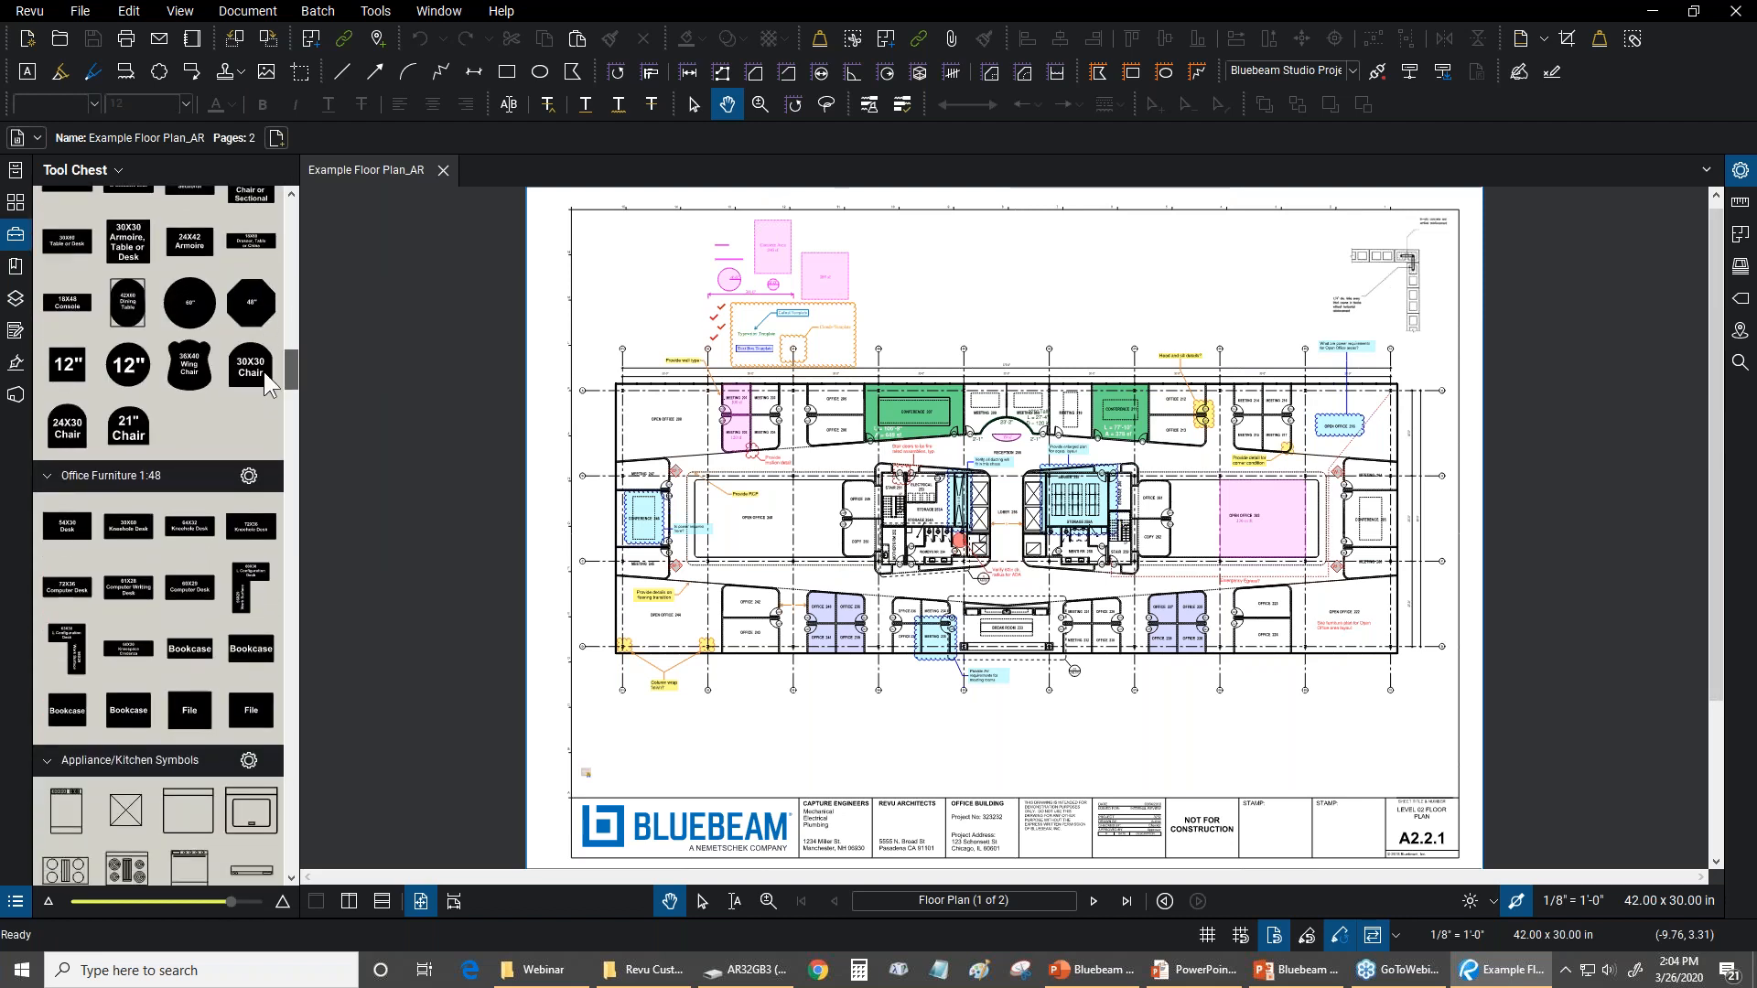
left_click_drag(265, 386, 288, 436)
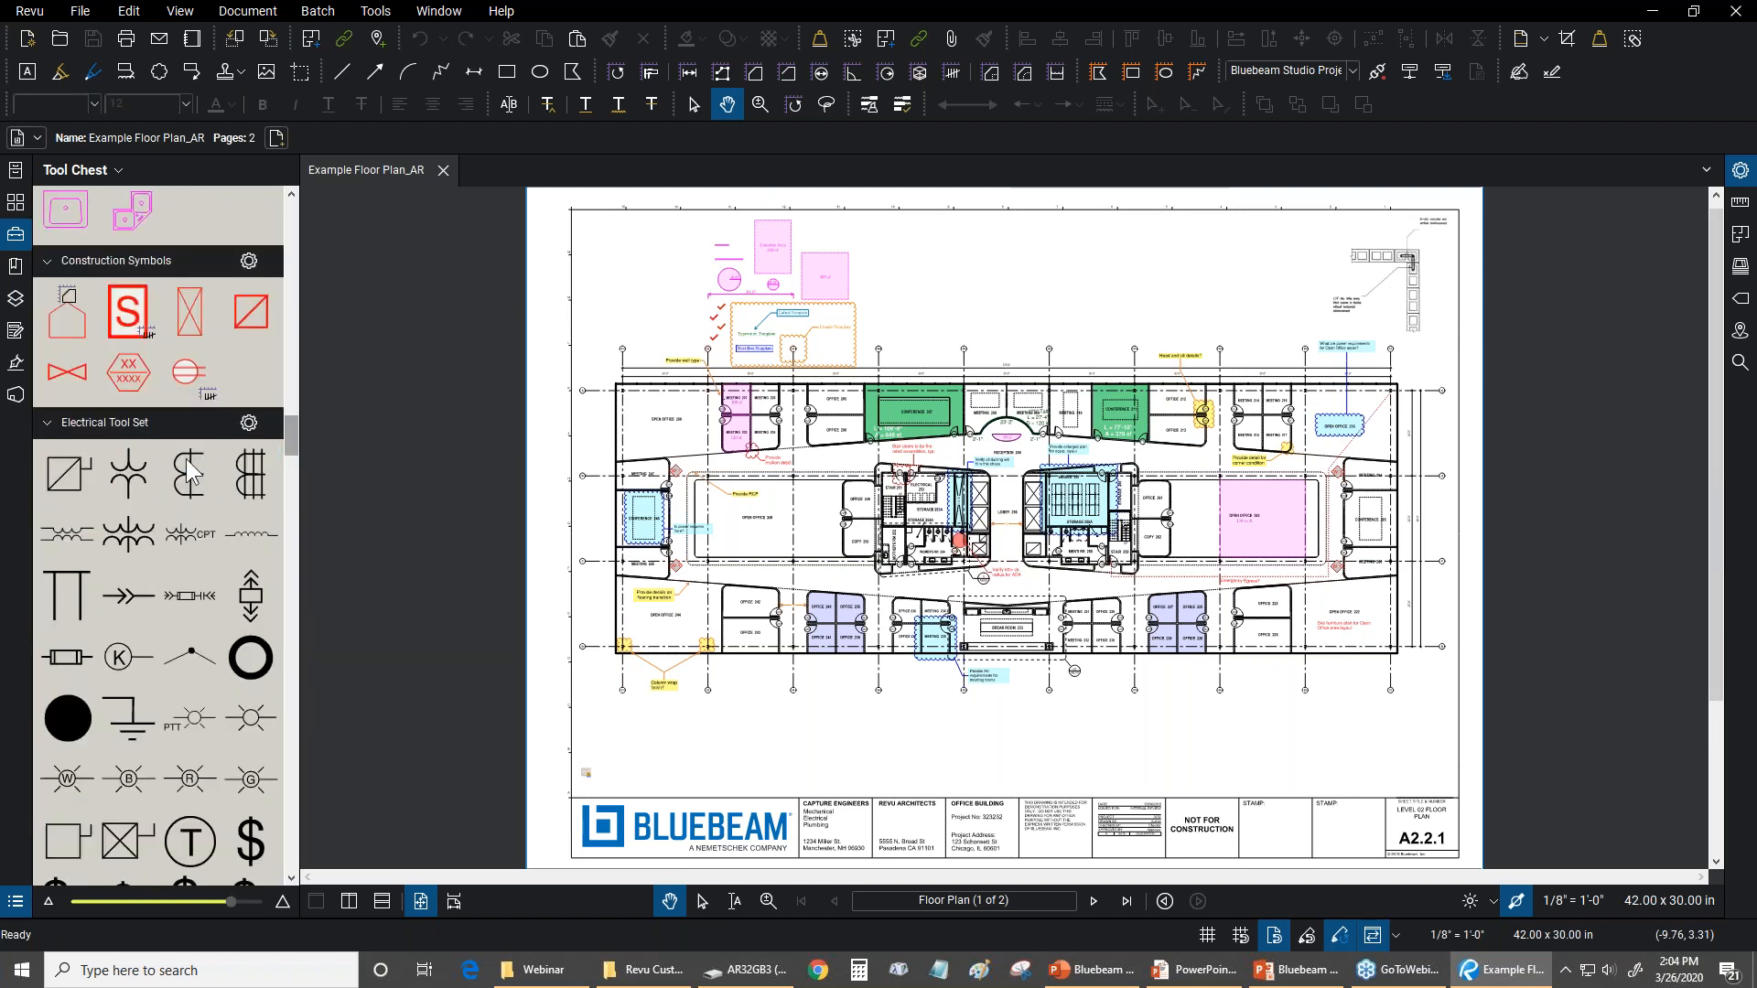
scroll(130, 395, "down", 3)
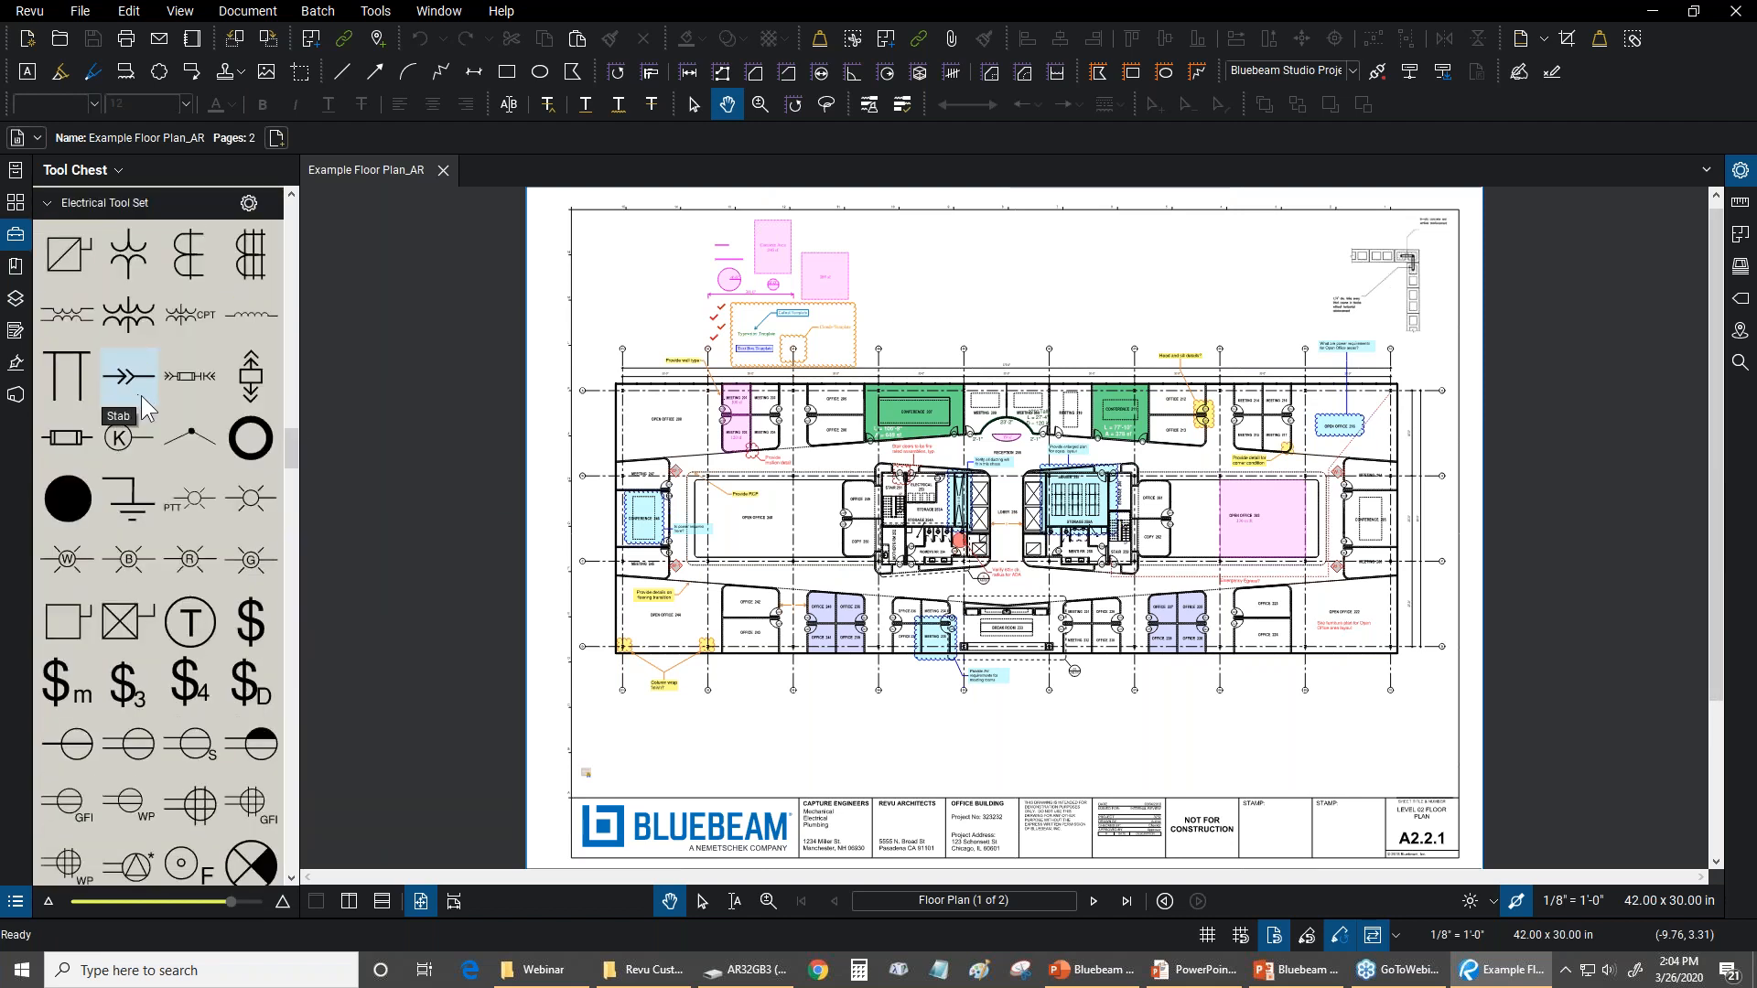
scroll(141, 396, "down", 8)
scroll(164, 468, "down", 10)
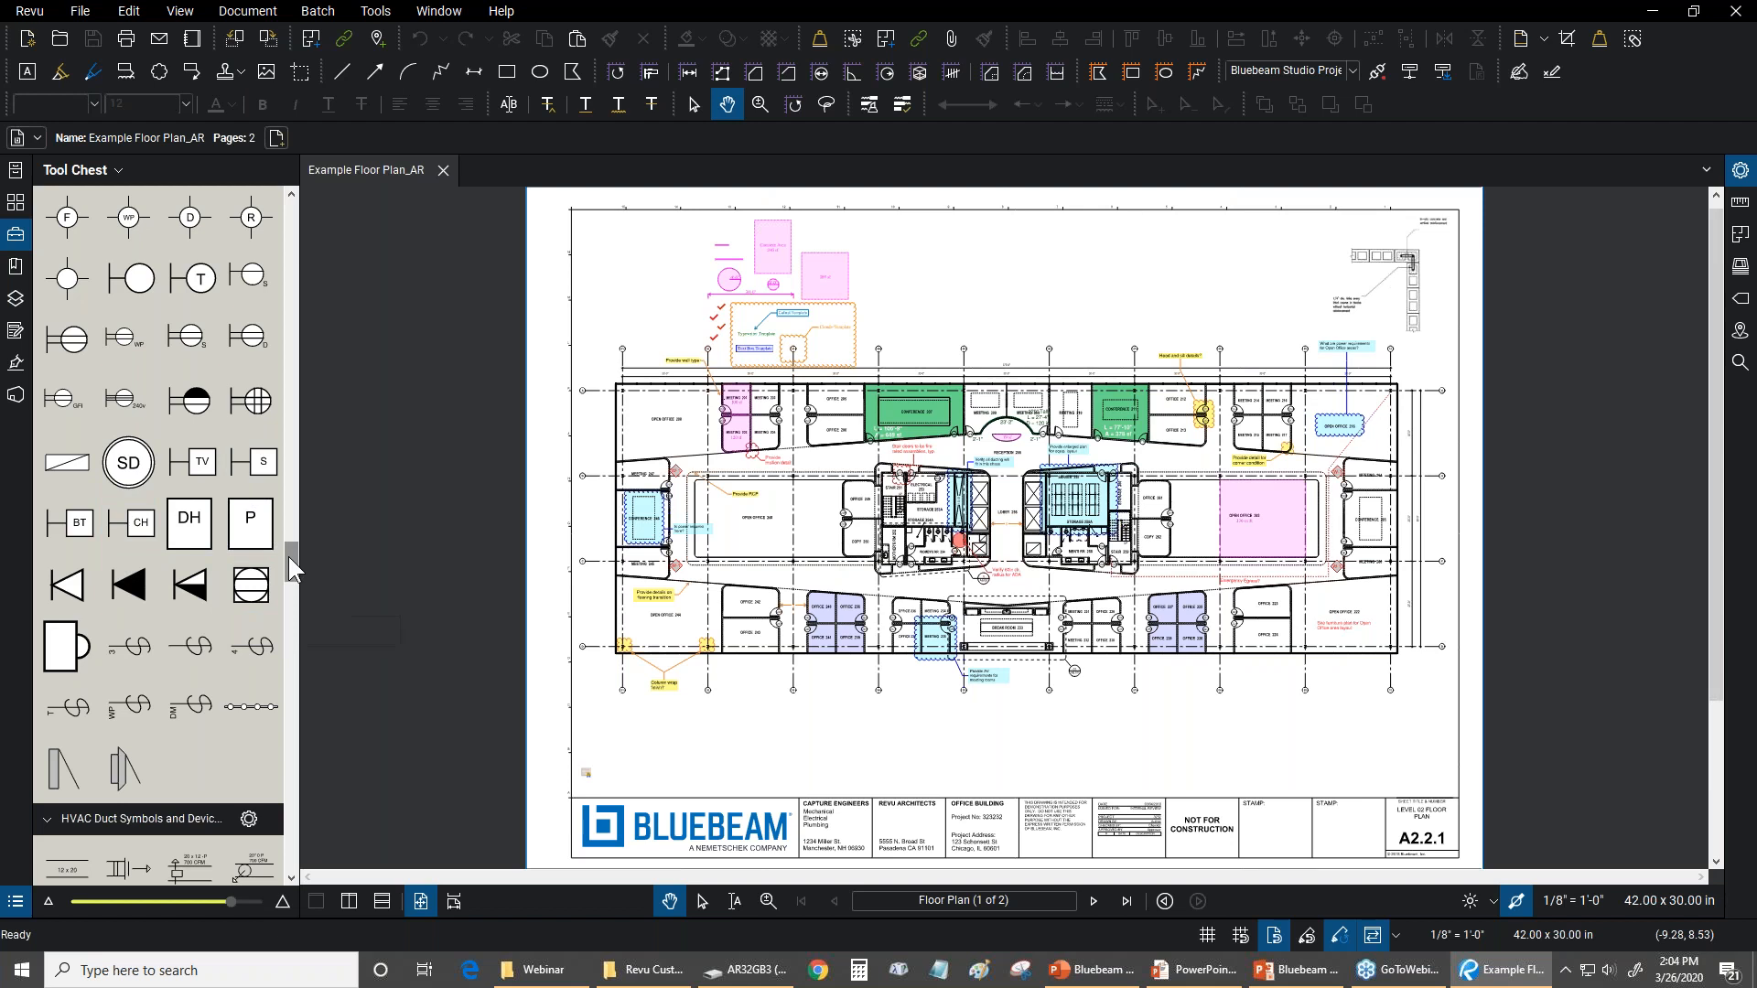
scroll(287, 575, "down", 5)
scroll(287, 574, "down", 12)
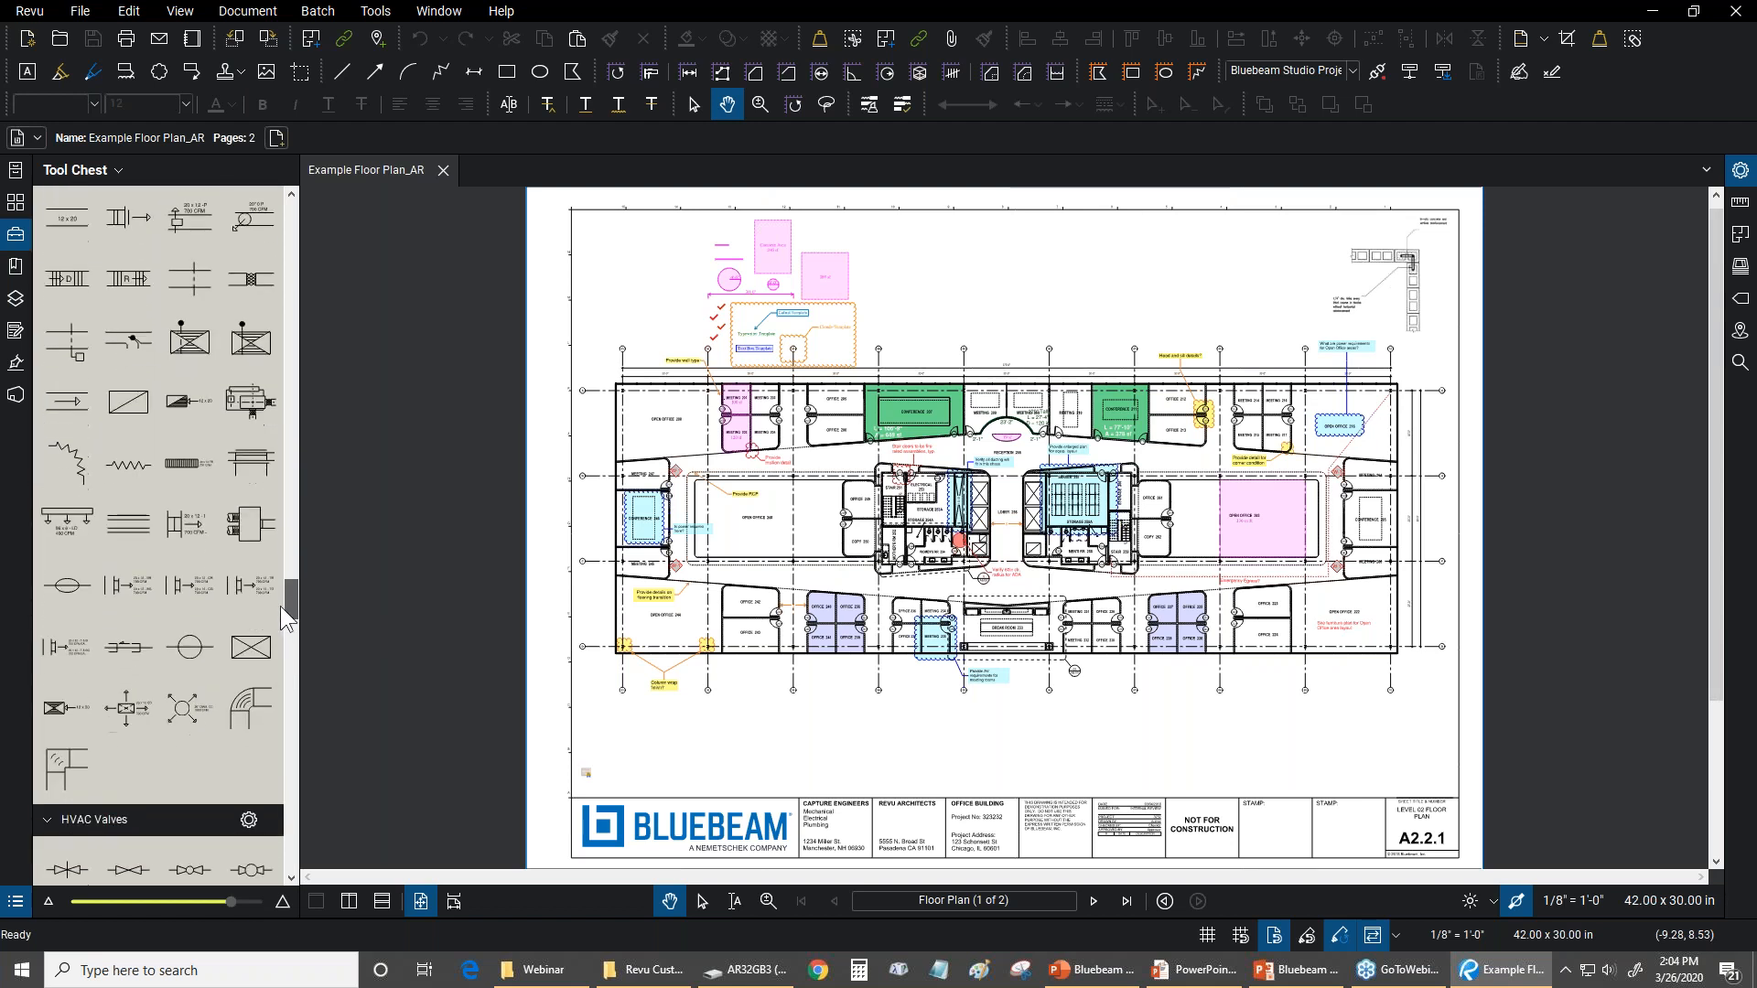
scroll(272, 626, "down", 15)
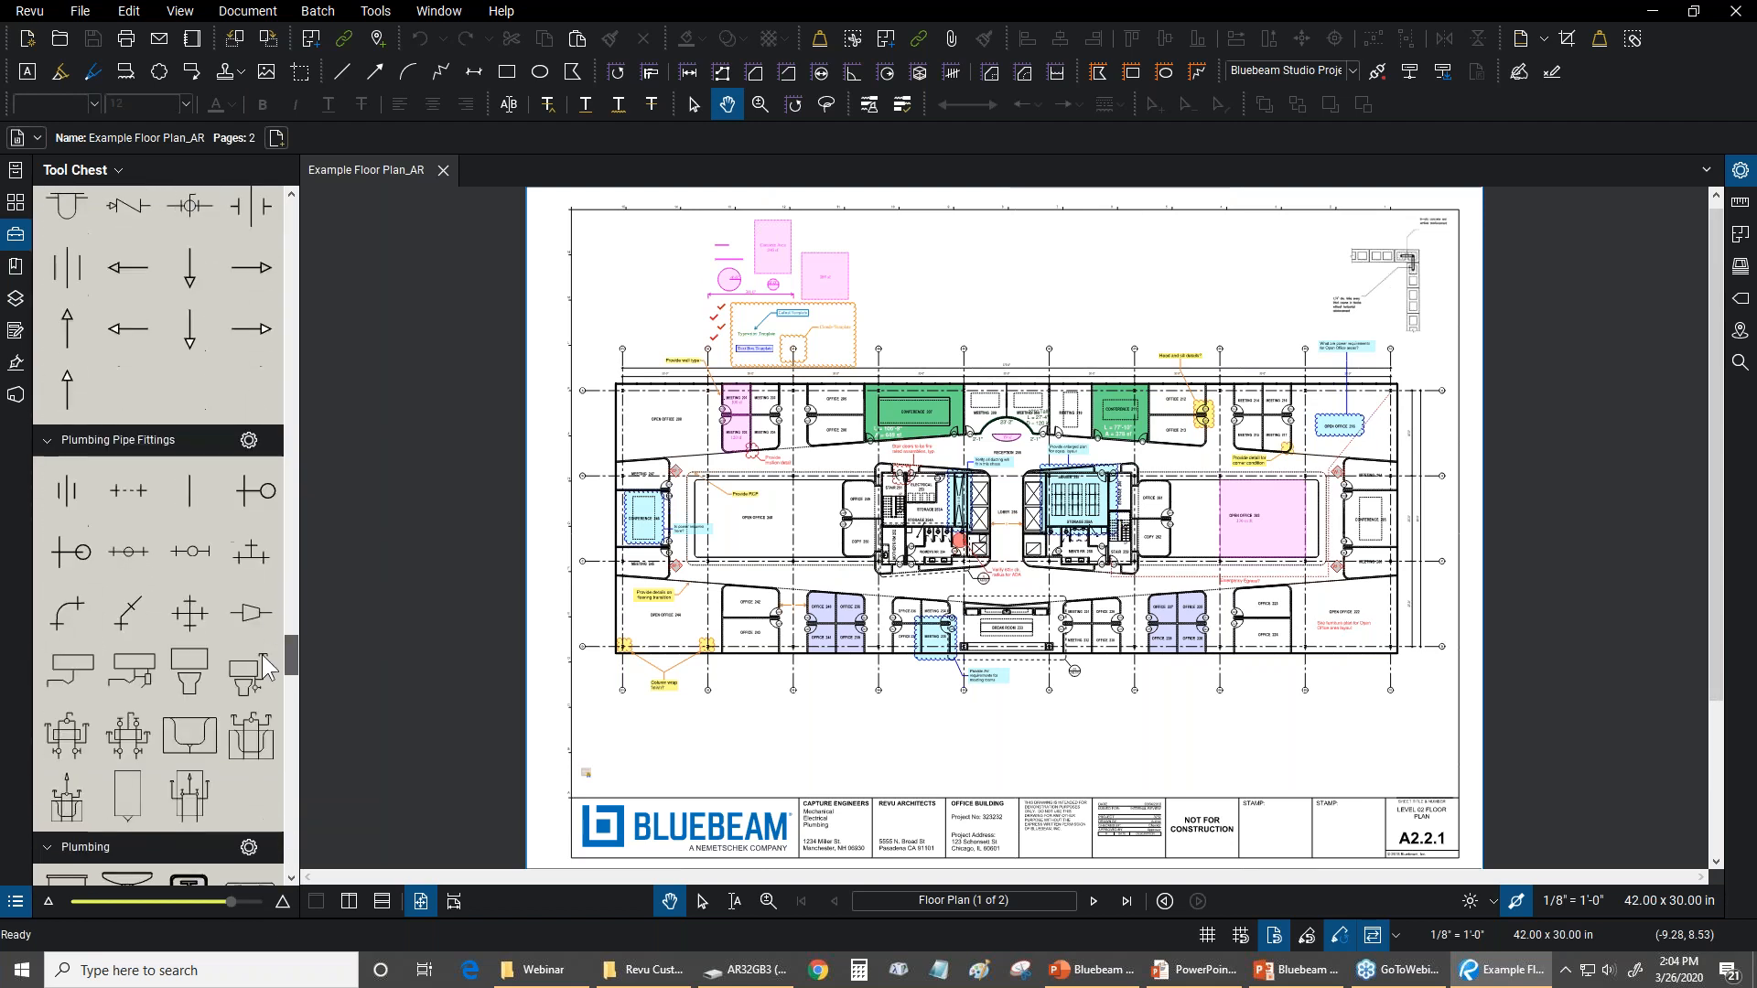
scroll(247, 723, "down", 14)
scroll(247, 722, "up", 15)
scroll(256, 722, "down", 7)
scroll(257, 727, "down", 10)
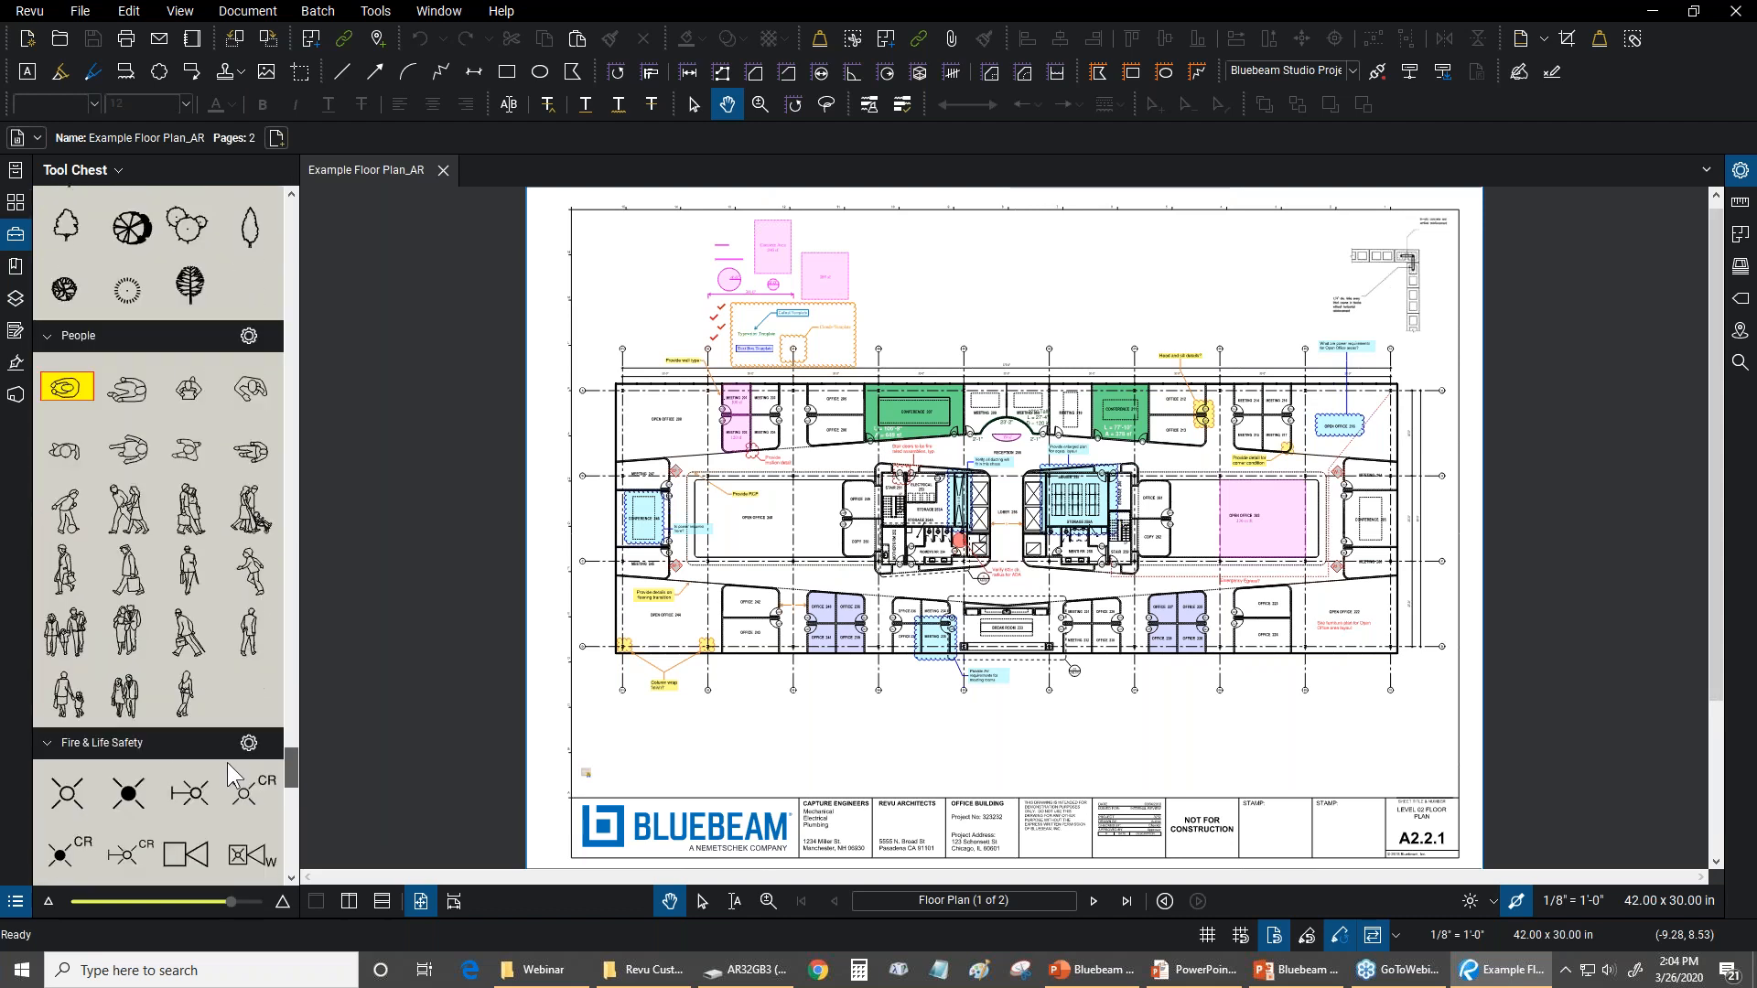
scroll(289, 756, "down", 1)
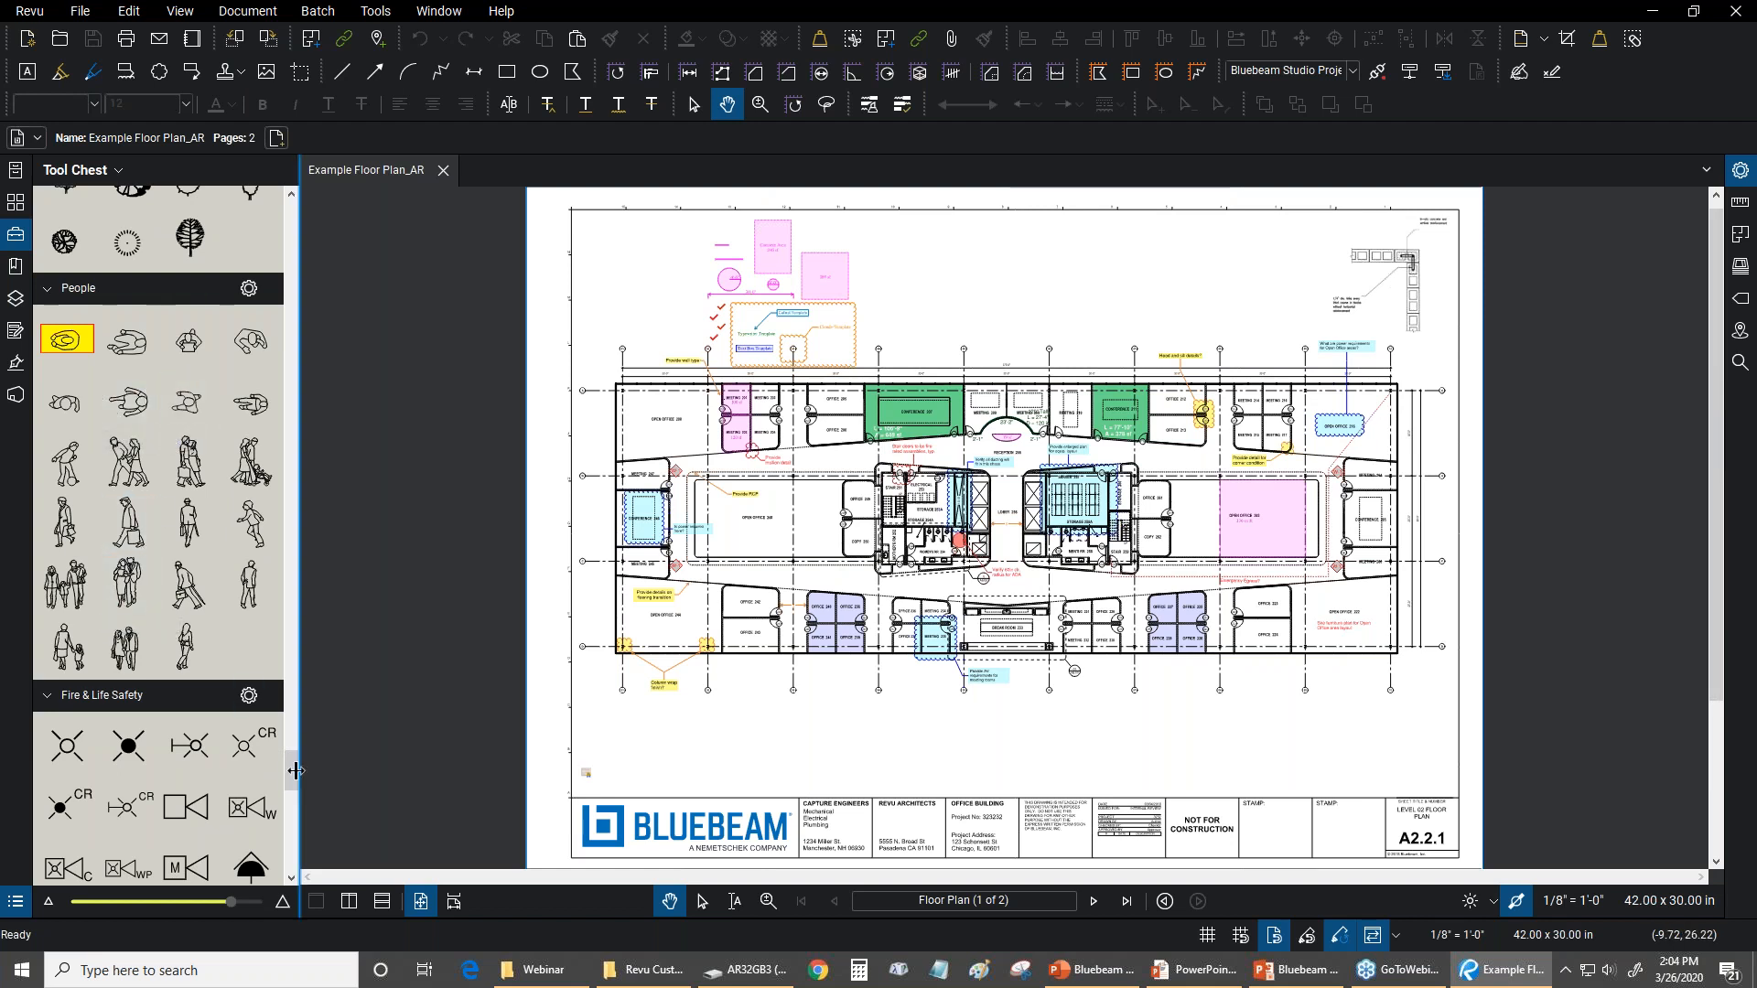
left_click_drag(289, 768, 271, 877)
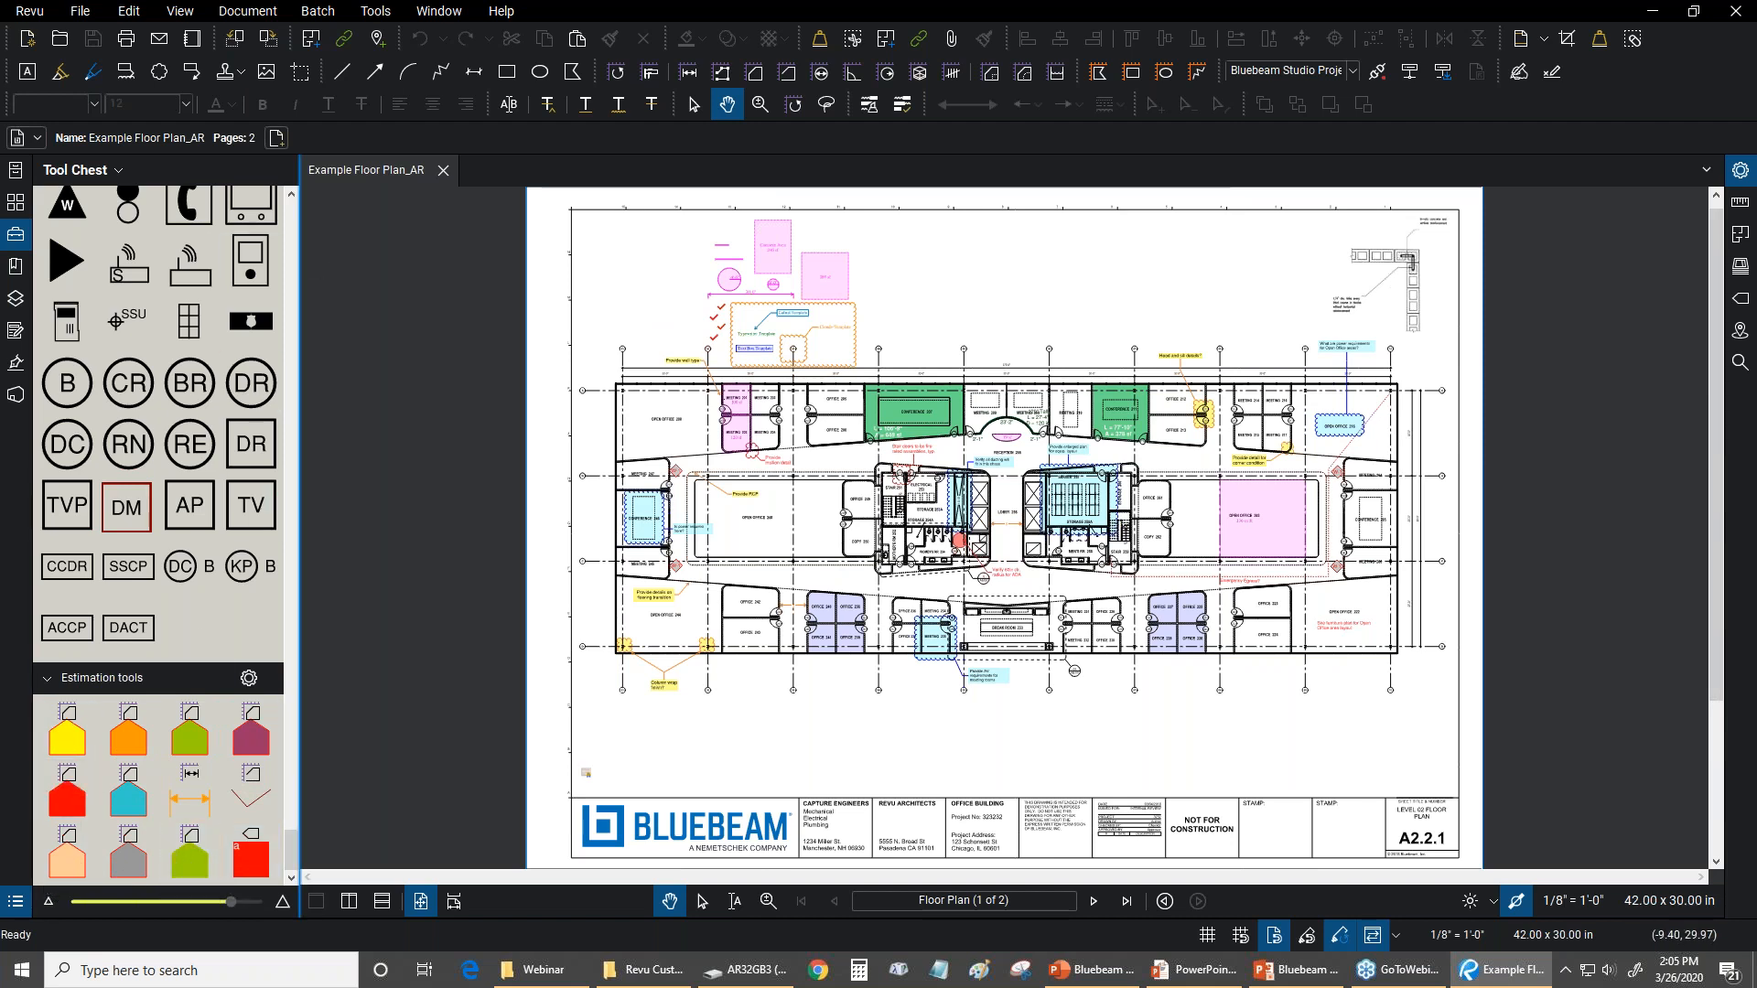
left_click_drag(289, 842, 291, 203)
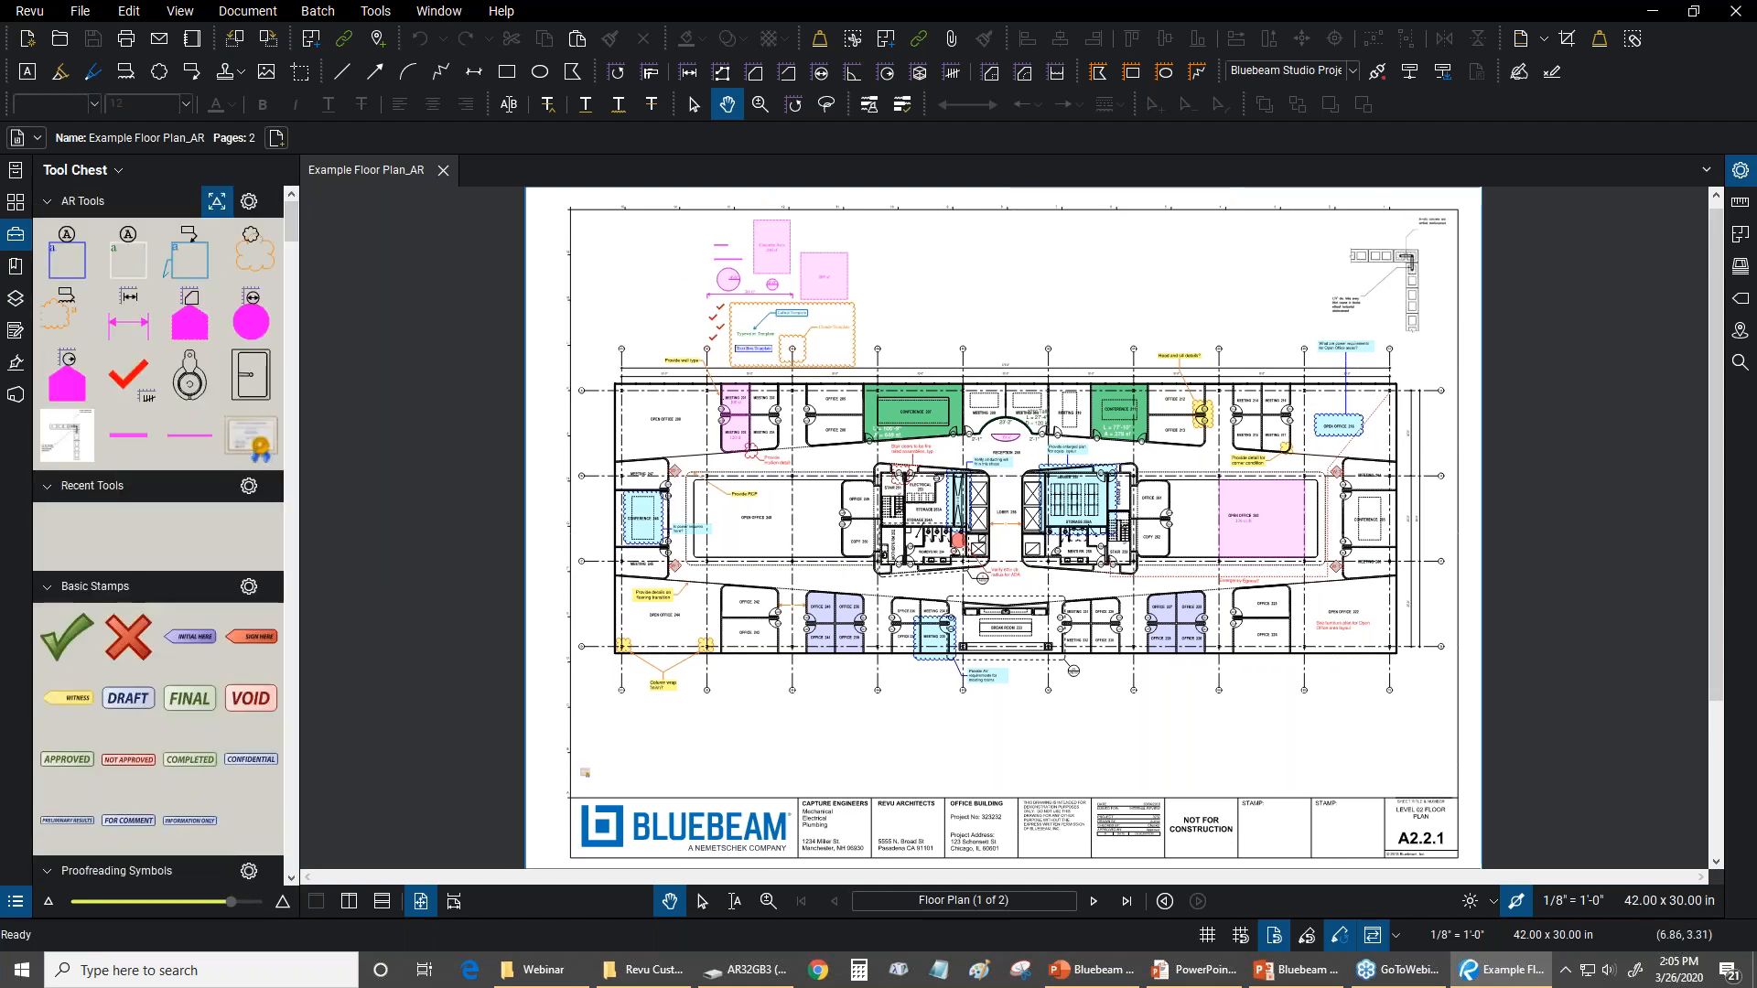
scroll(632, 773, "up", 1)
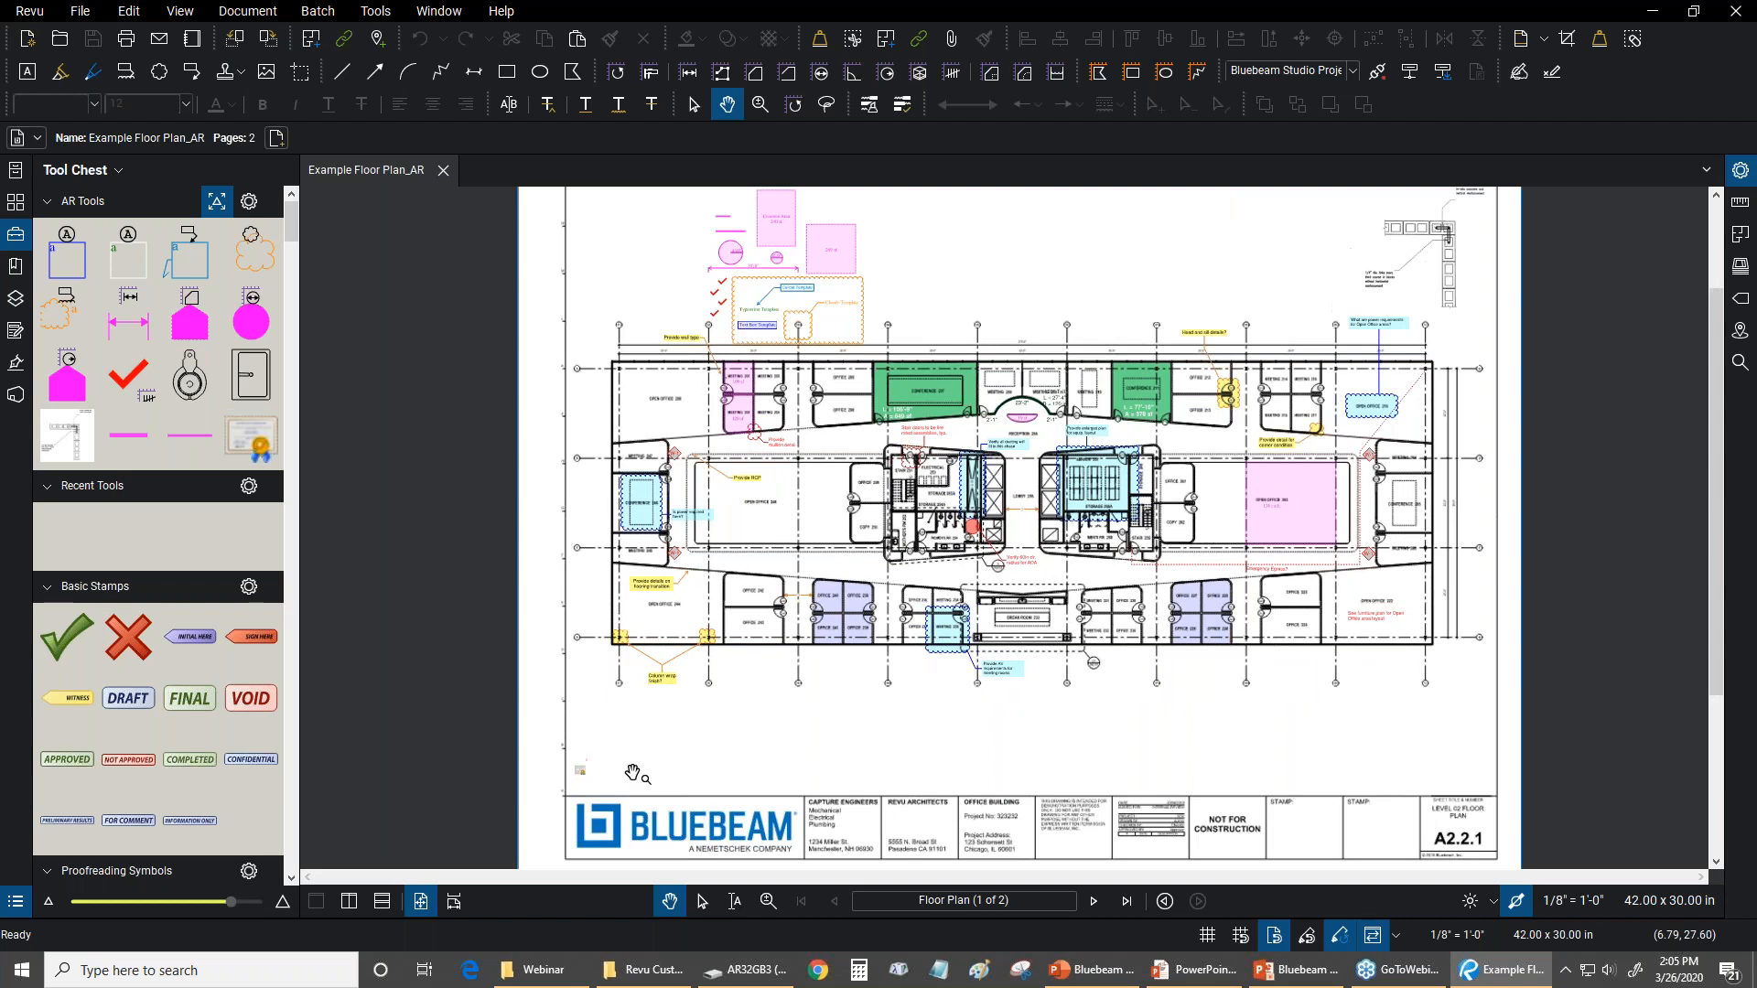
Examine the certificate stamp near the lower-left corner of the plan sheet and return to the full page
scroll(632, 773, "up", 5)
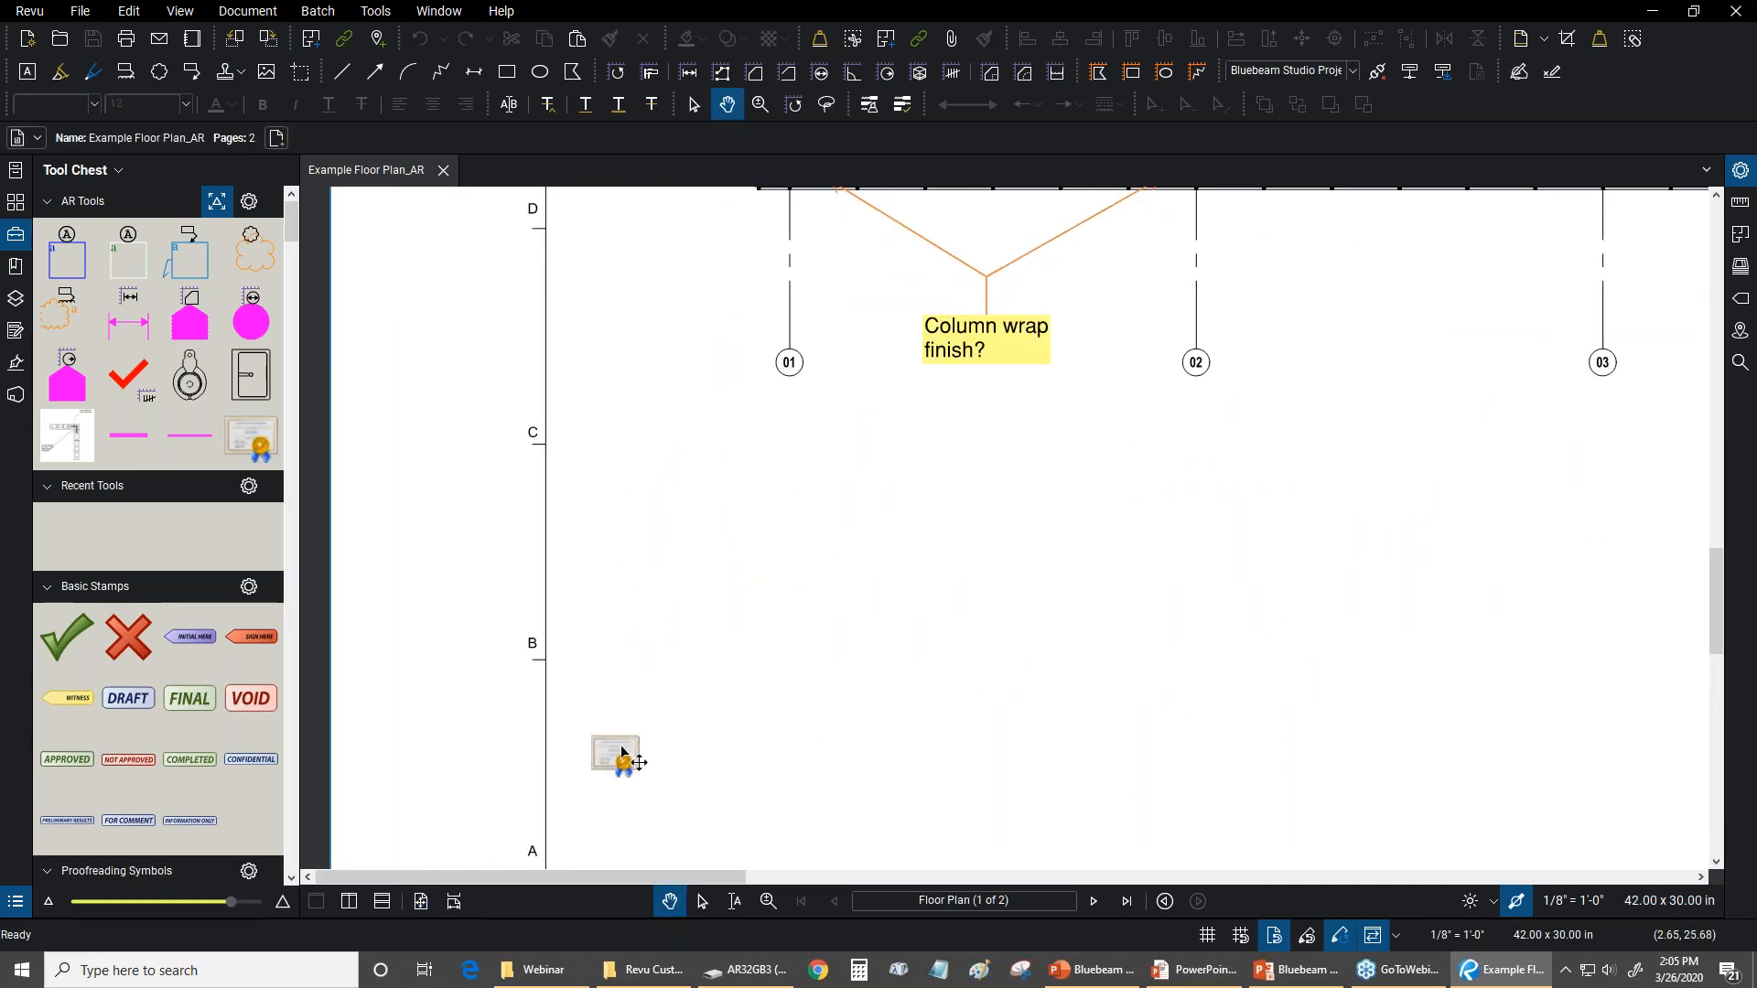
key("ctrl+0")
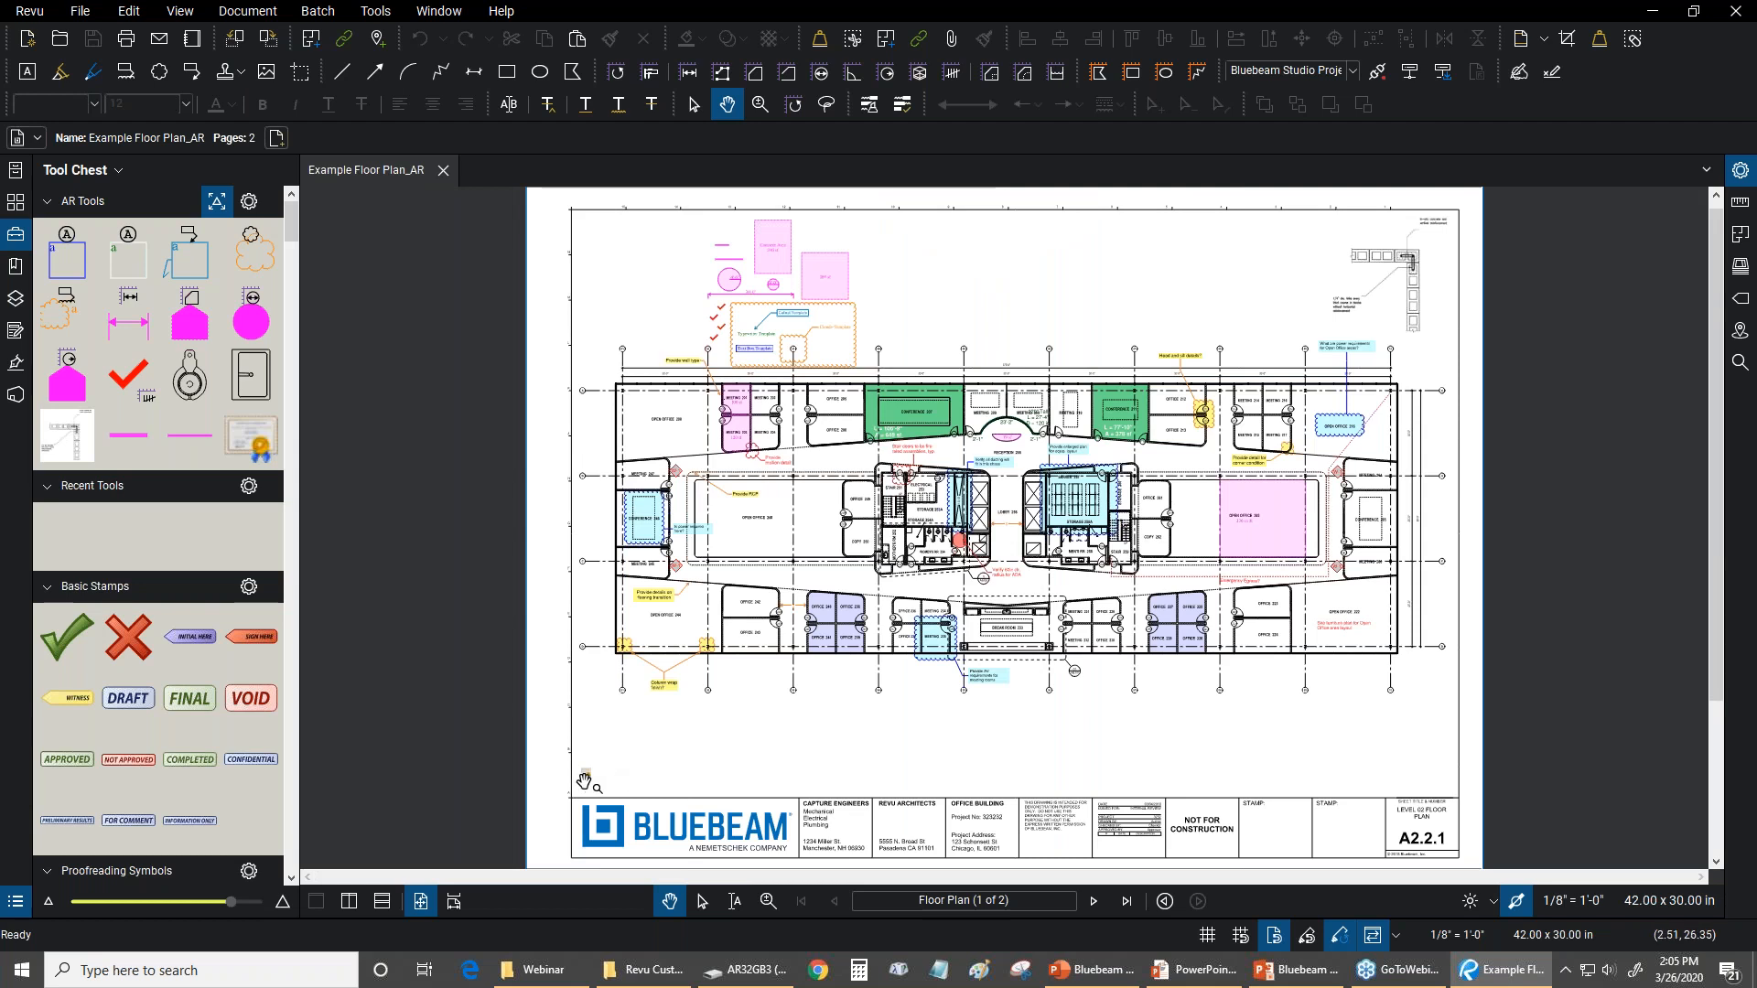
left_click_drag(1063, 276, 962, 287)
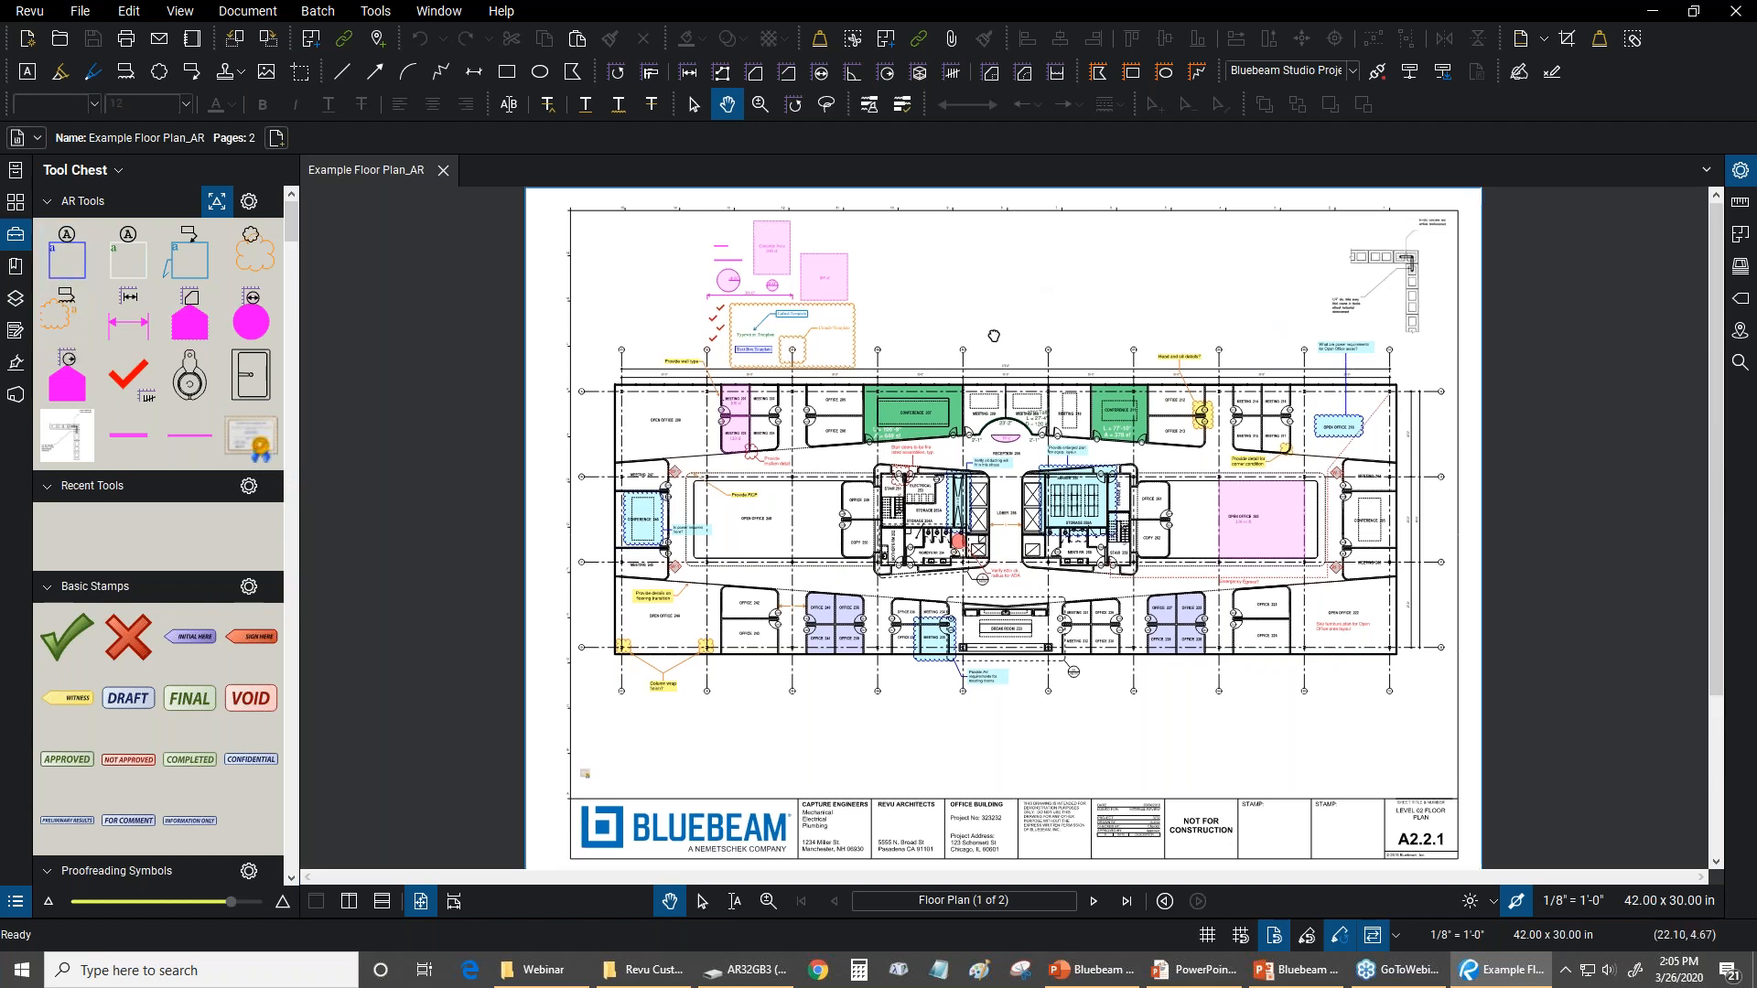
Try a multi-segment polyline markup in the blank area above the floor plan, then cancel it
left_click_drag(993, 335, 893, 442)
scroll(830, 344, "up", 2)
left_click(388, 9)
mouse_move(392, 37)
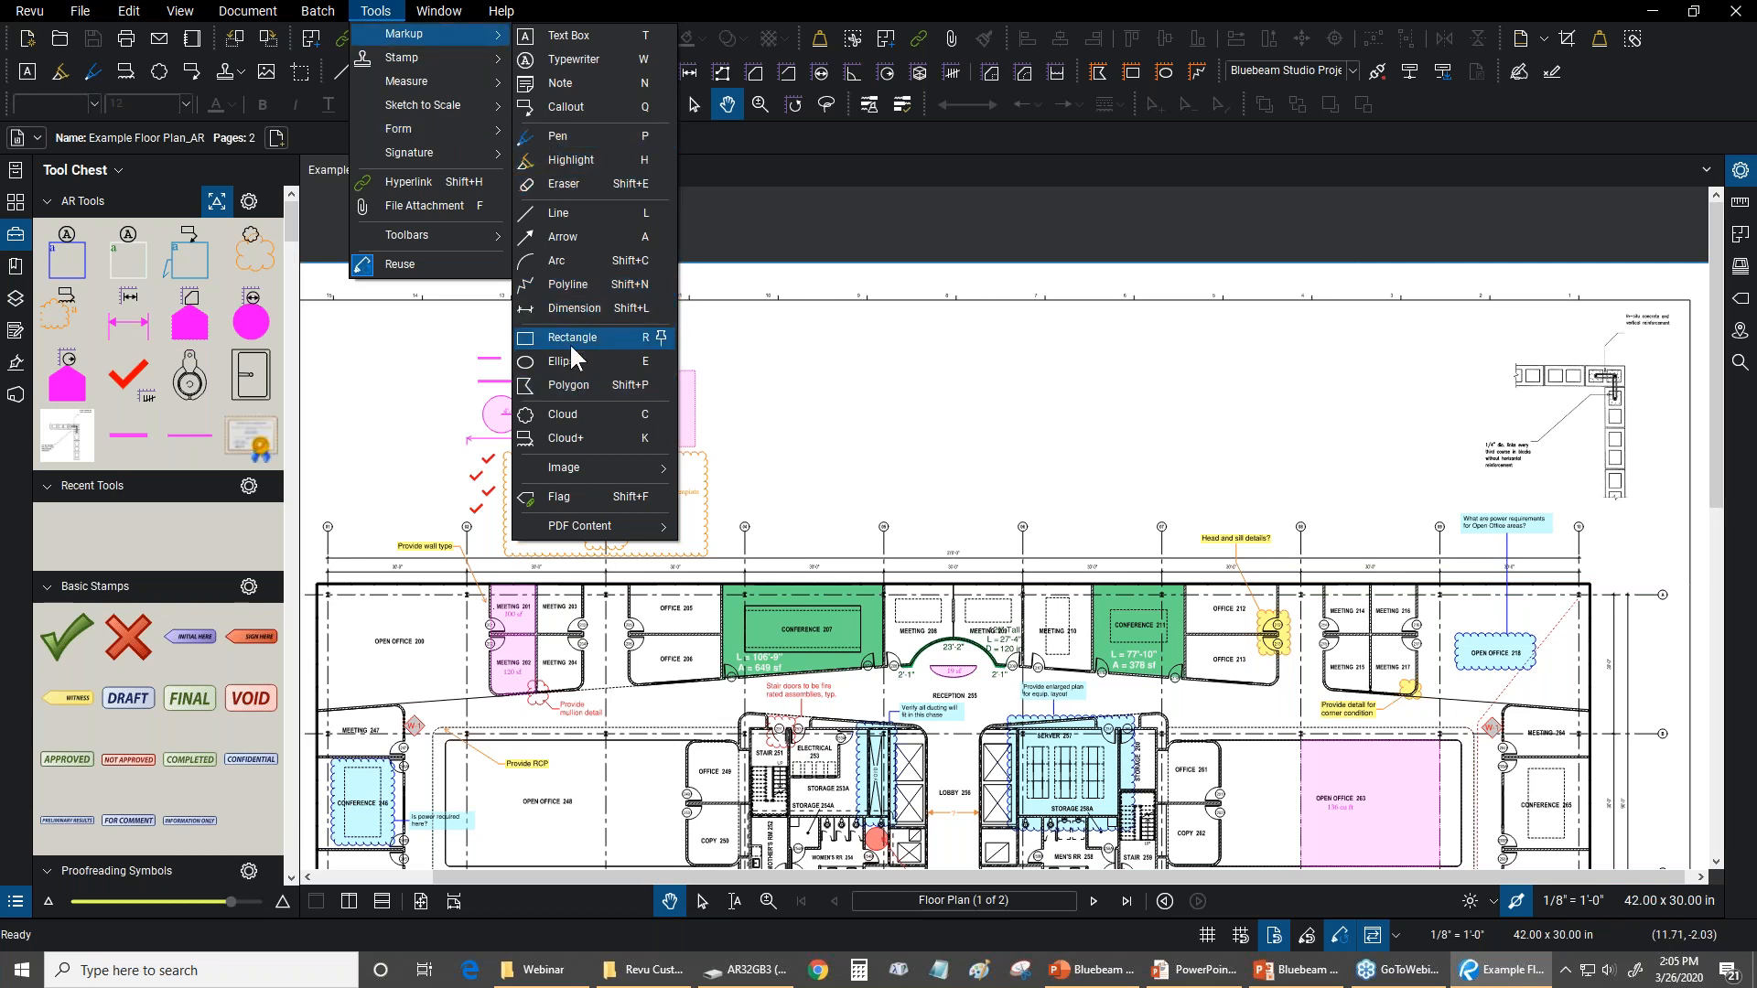
left_click(560, 283)
scroll(790, 356, "up", 2)
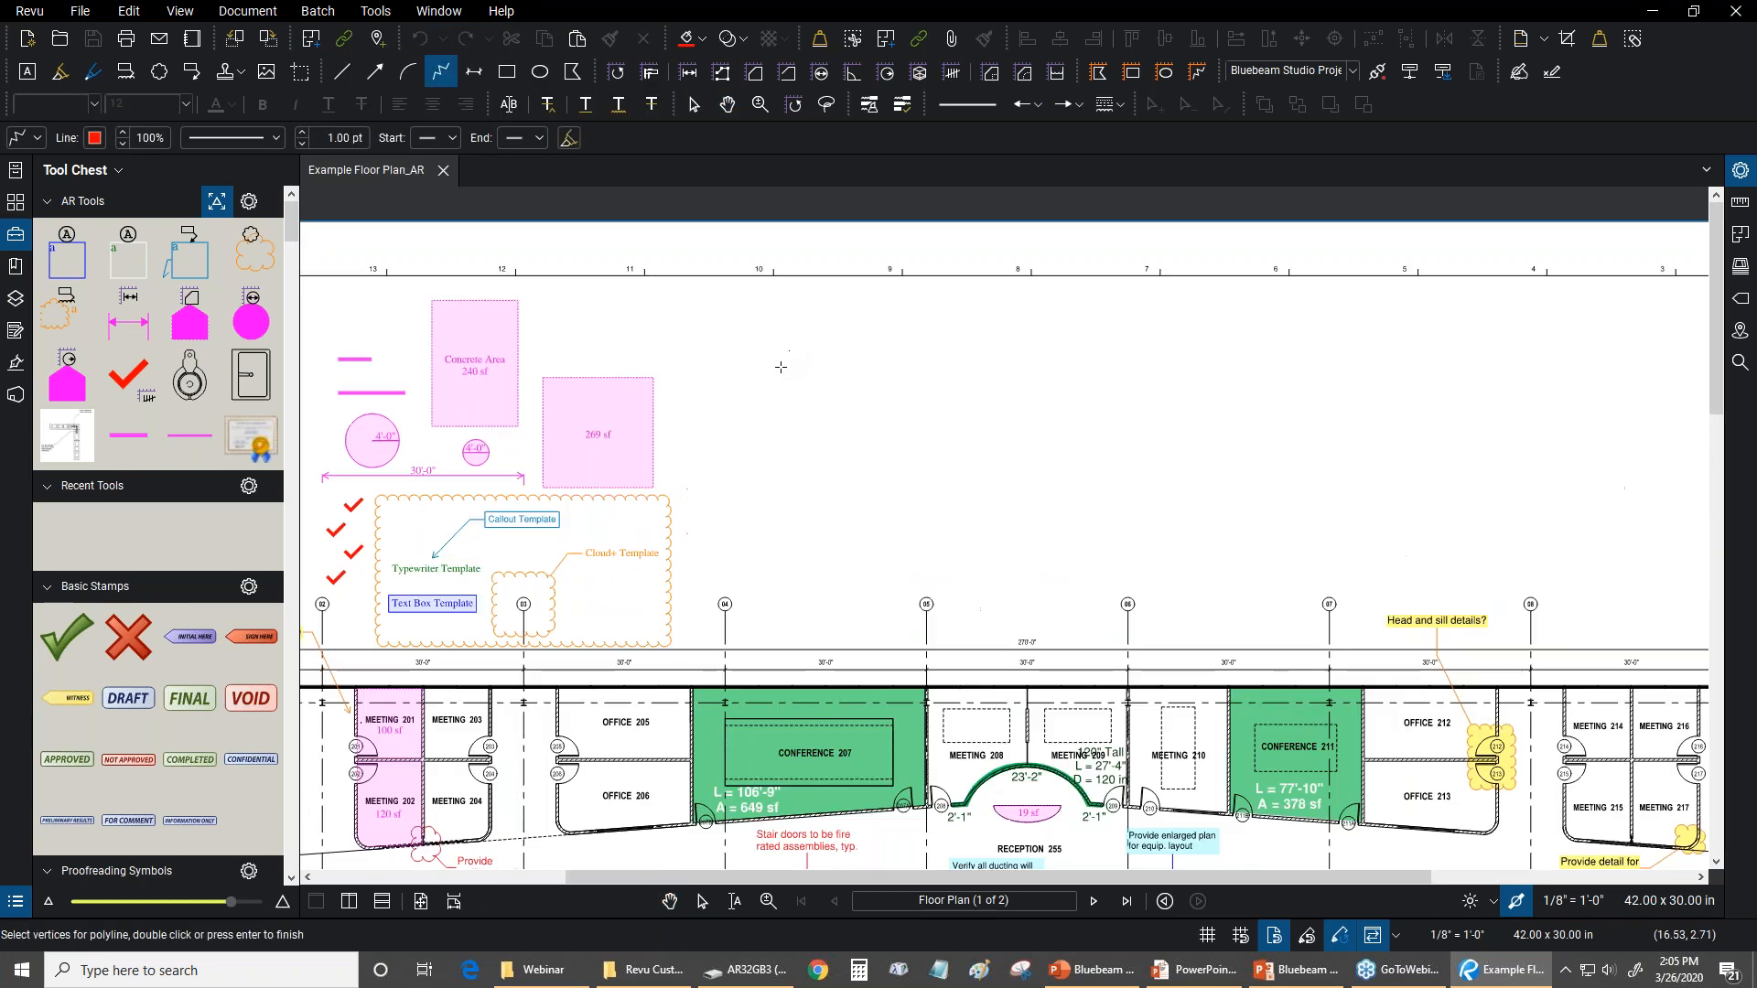
left_click(769, 427)
left_click(987, 493)
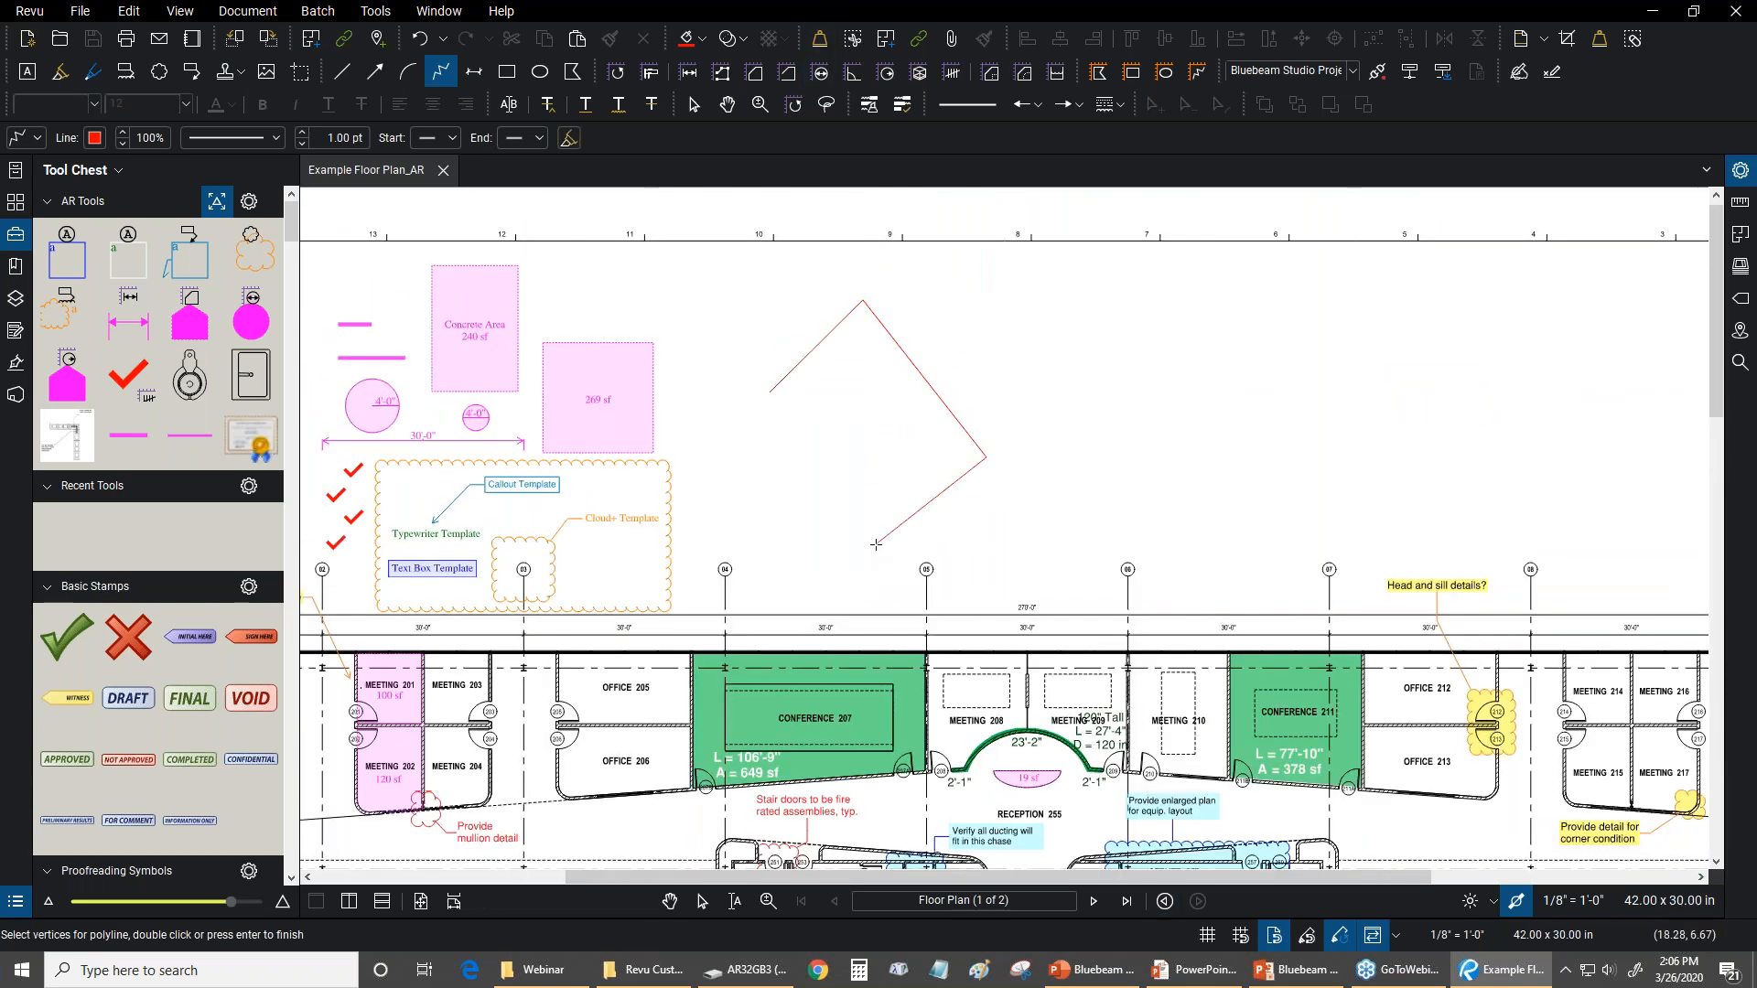
key("Escape")
Review the list of available toolbars, hide the Status Bar and show it again
left_click(387, 15)
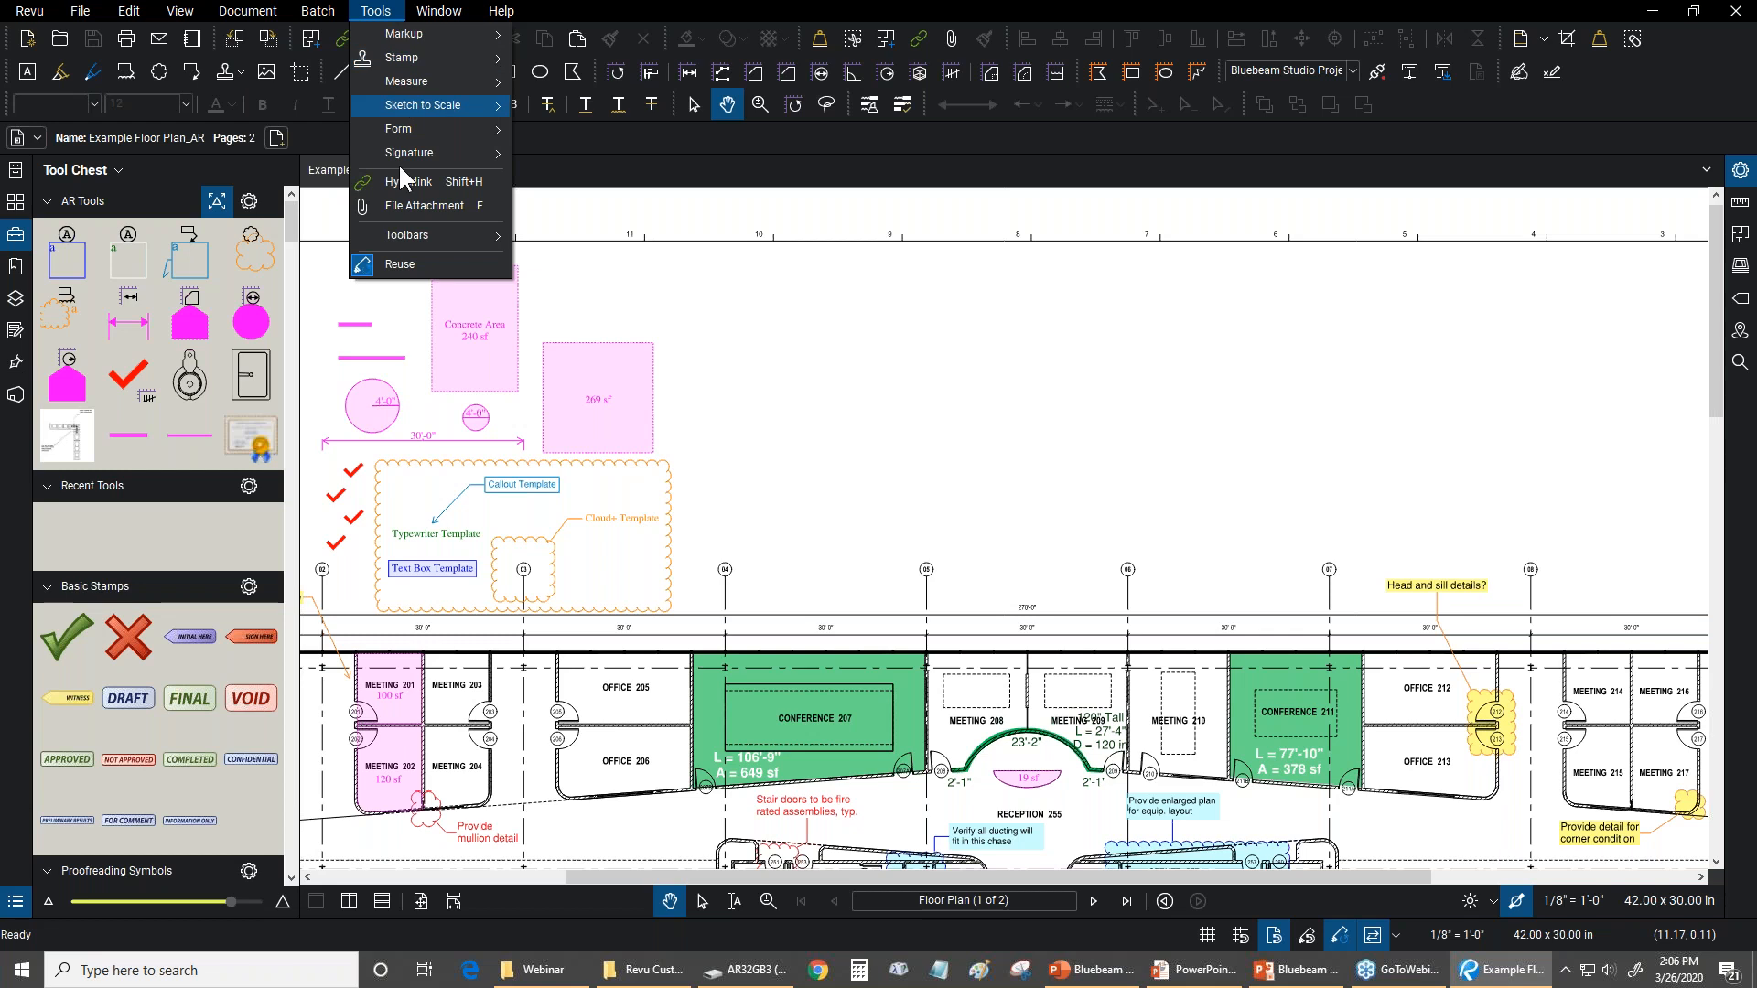
mouse_move(417, 238)
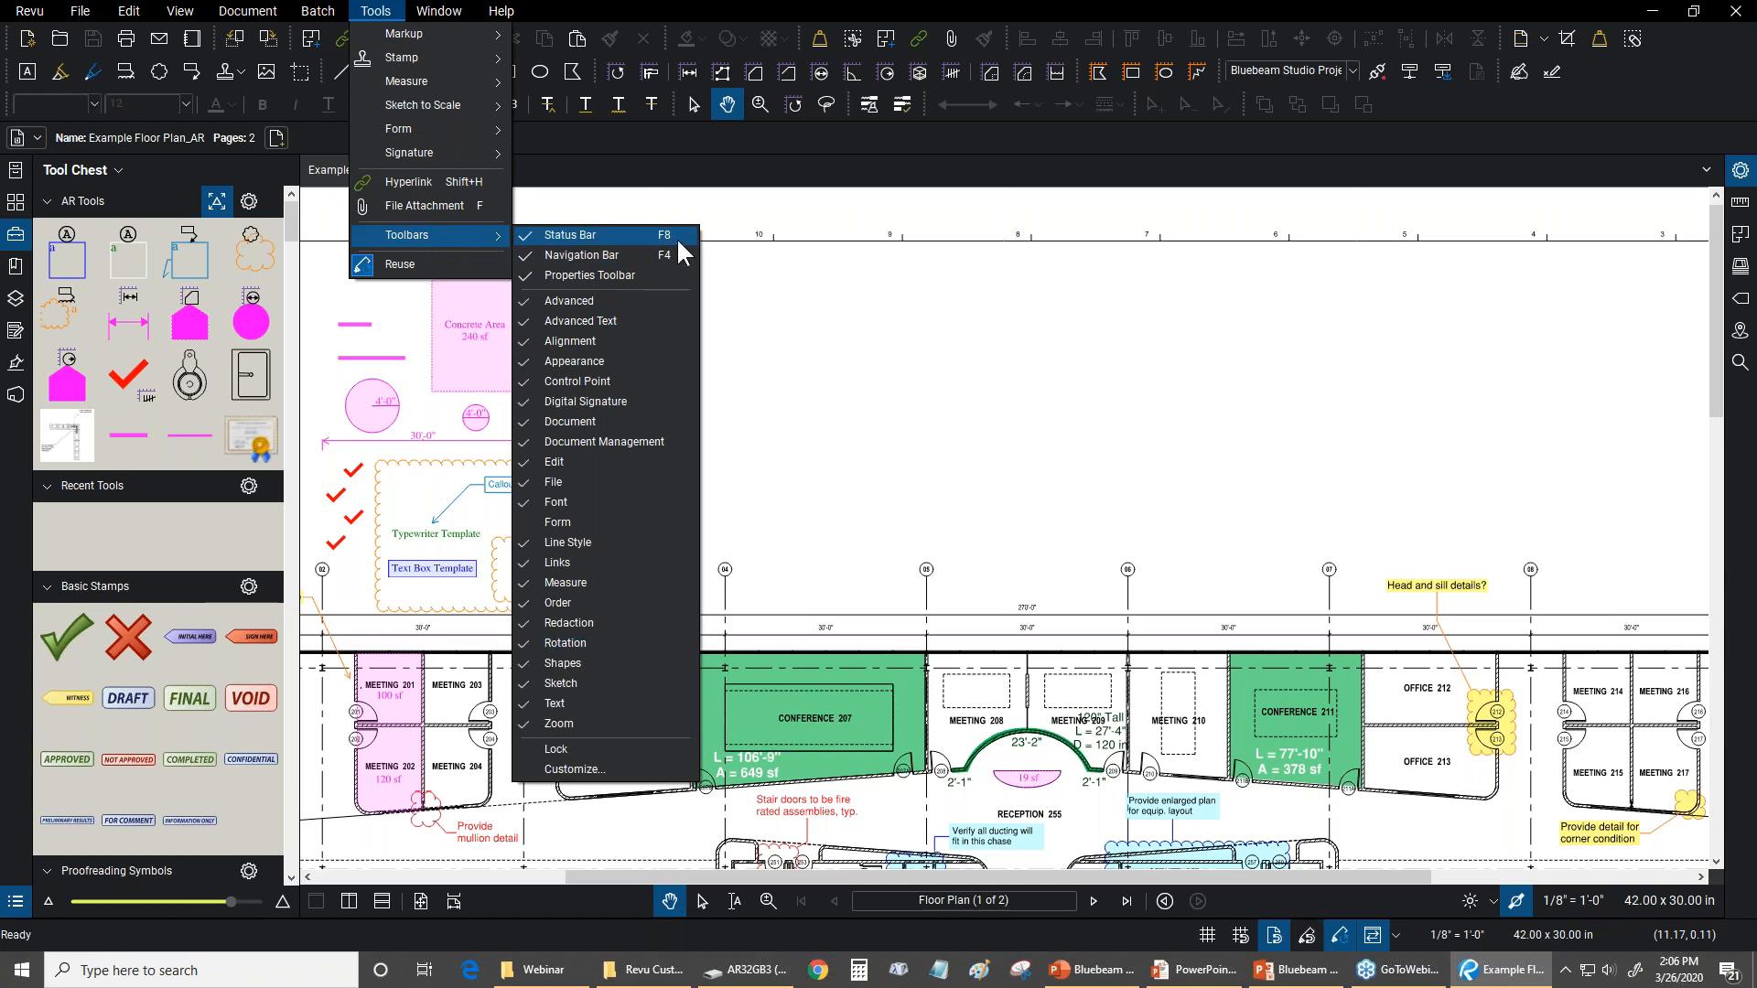
left_click(620, 238)
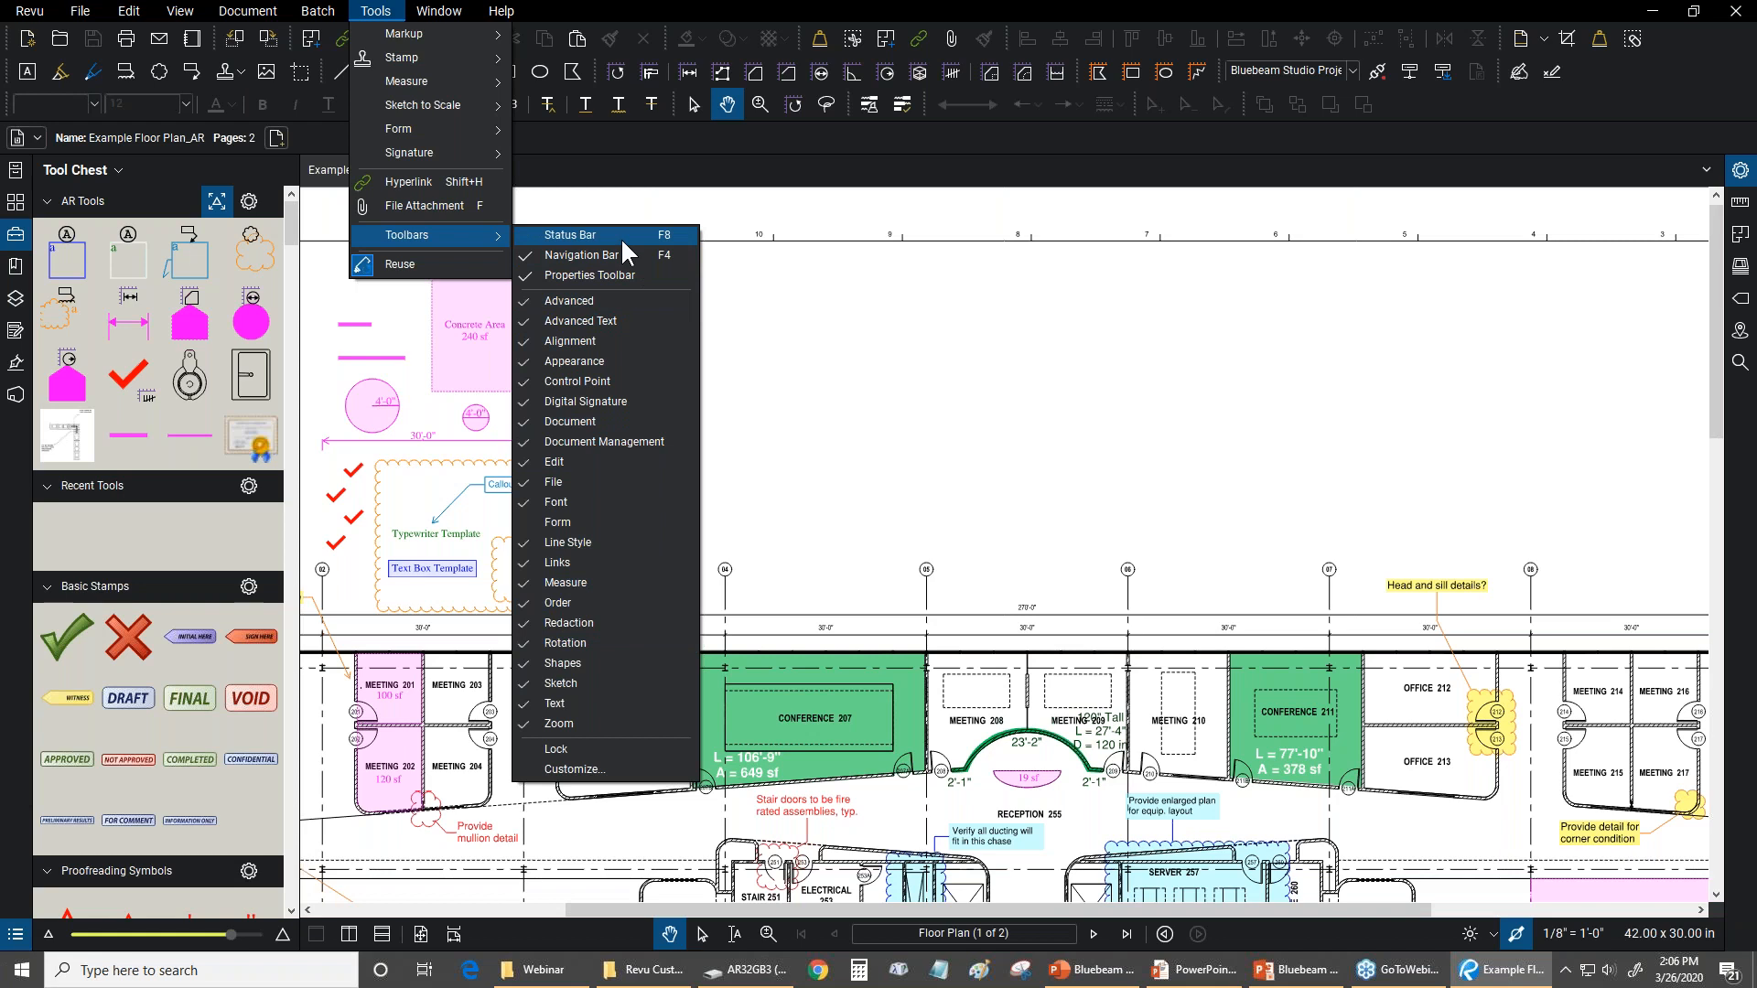
left_click(552, 235)
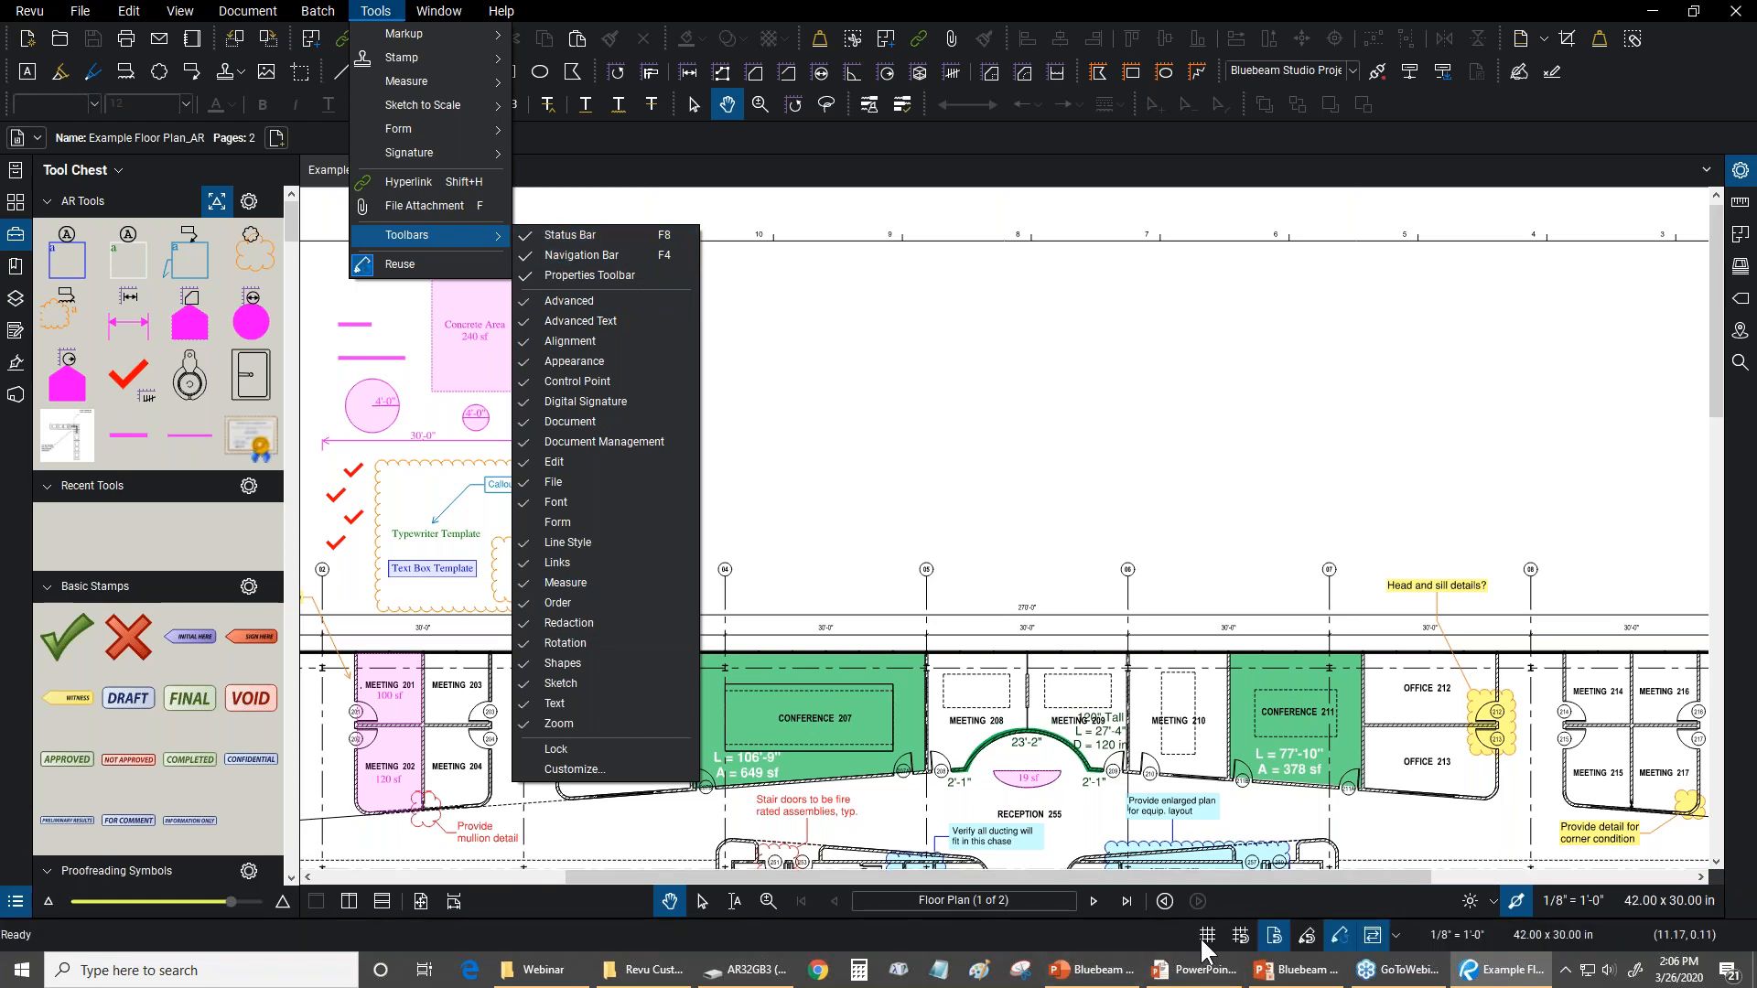
left_click(854, 6)
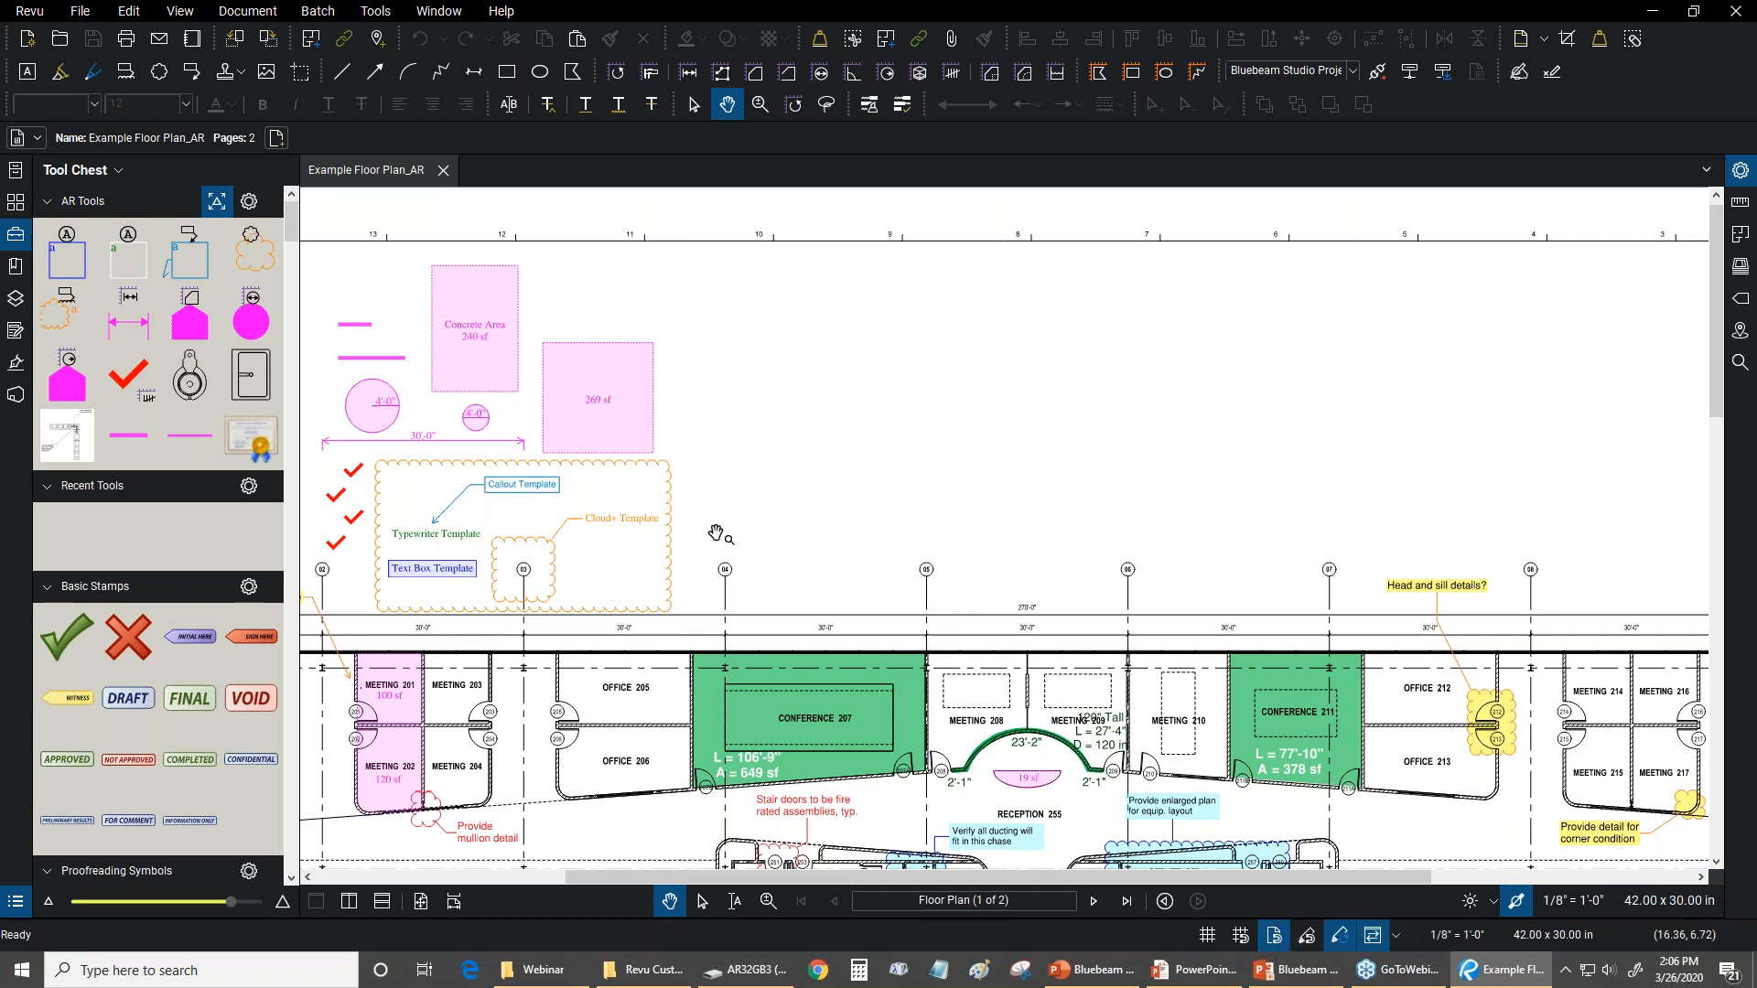
Start a polyline markup and check how its cursor snaps to the plan content around grid lines 04 and 05
scroll(705, 562, "up", 1)
scroll(712, 567, "up", 1)
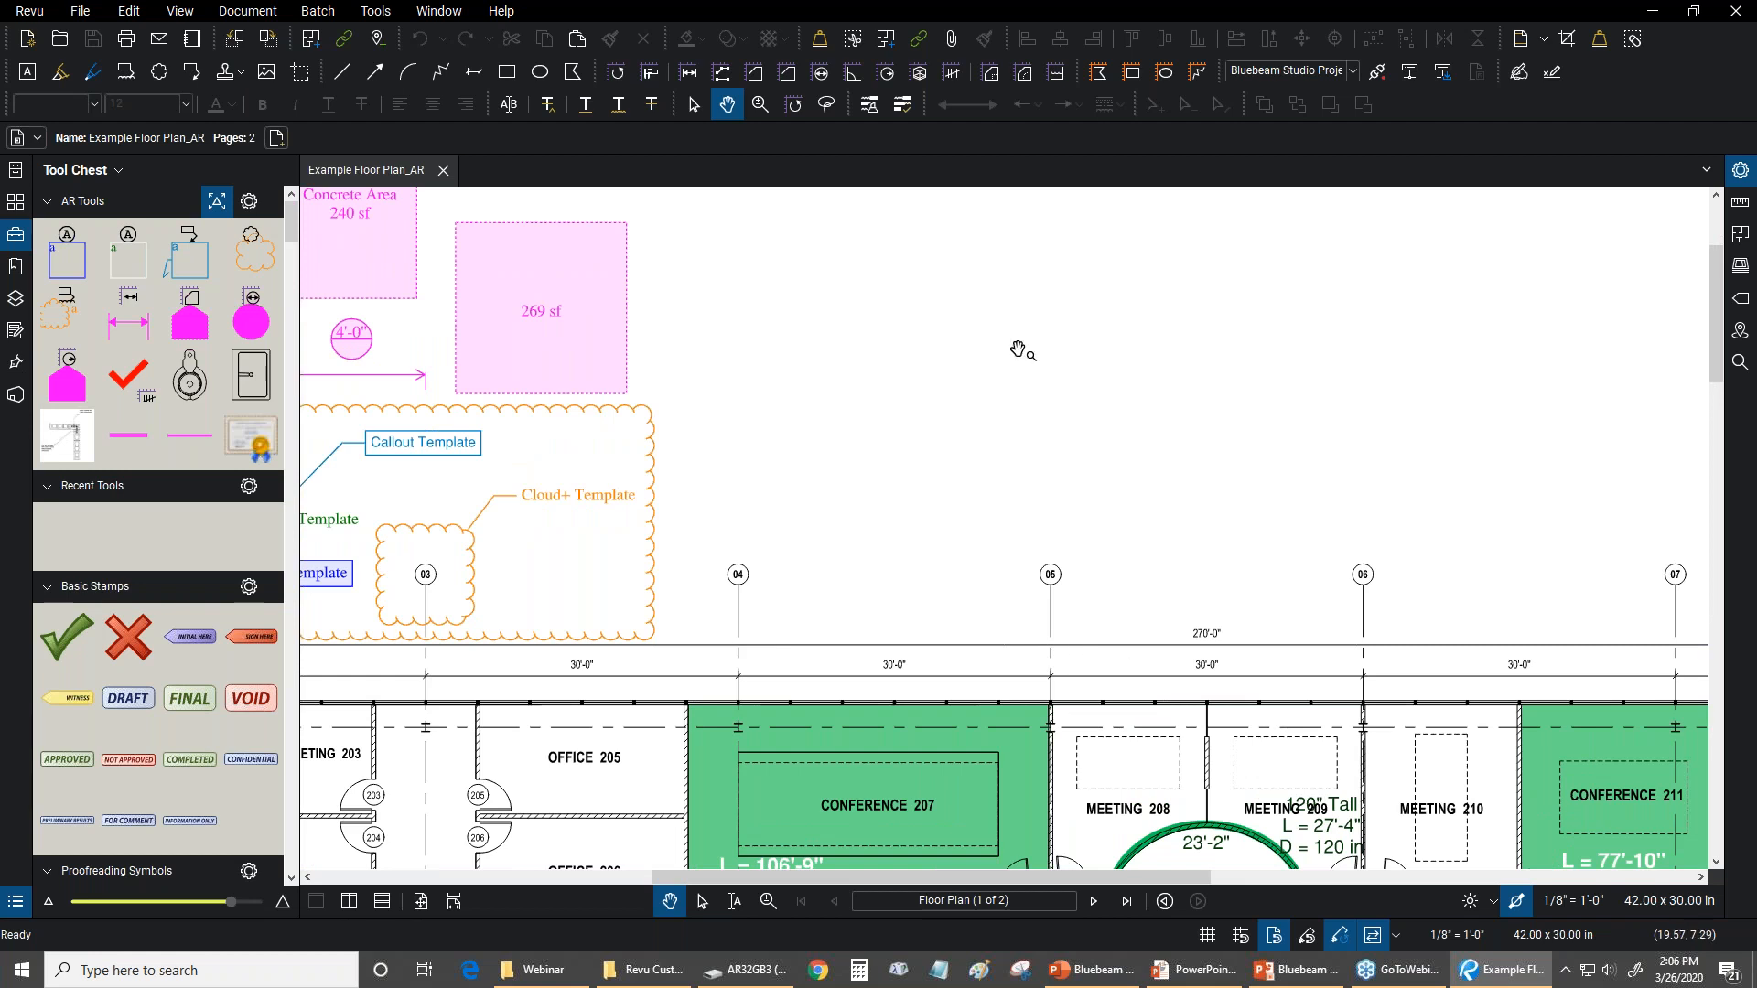
left_click(375, 11)
mouse_move(399, 82)
left_click(377, 11)
left_click(382, 14)
mouse_move(404, 33)
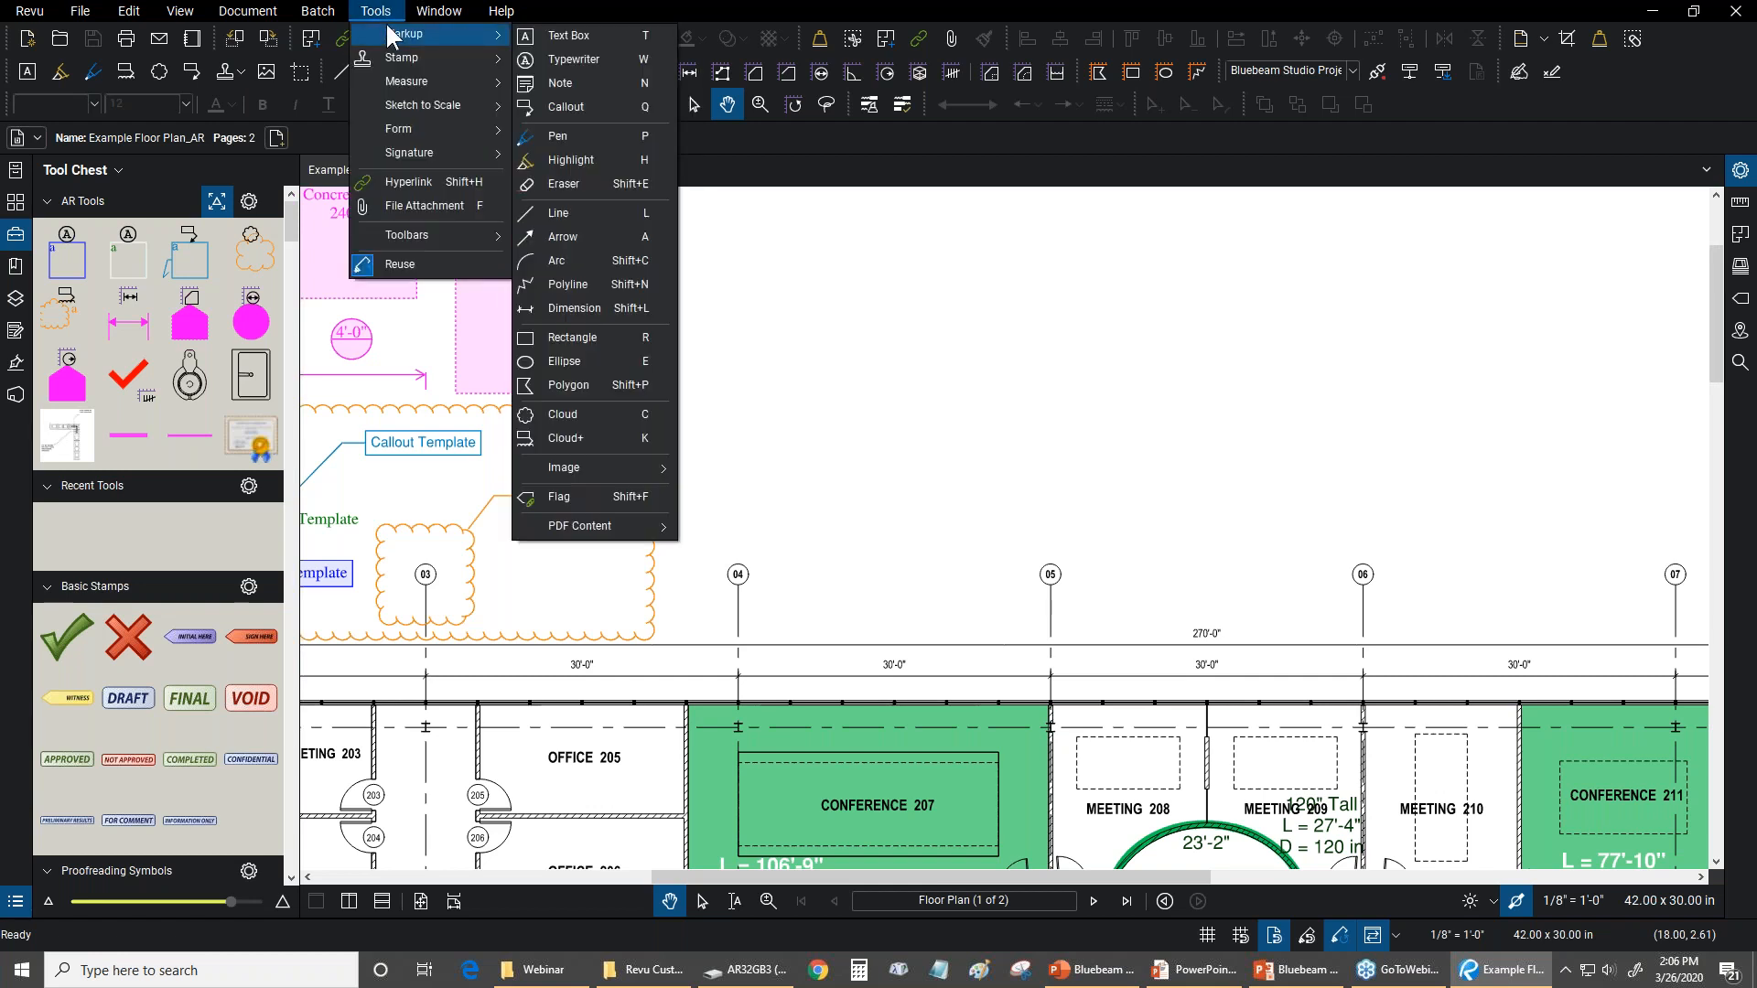
left_click(570, 289)
scroll(760, 646, "up", 2)
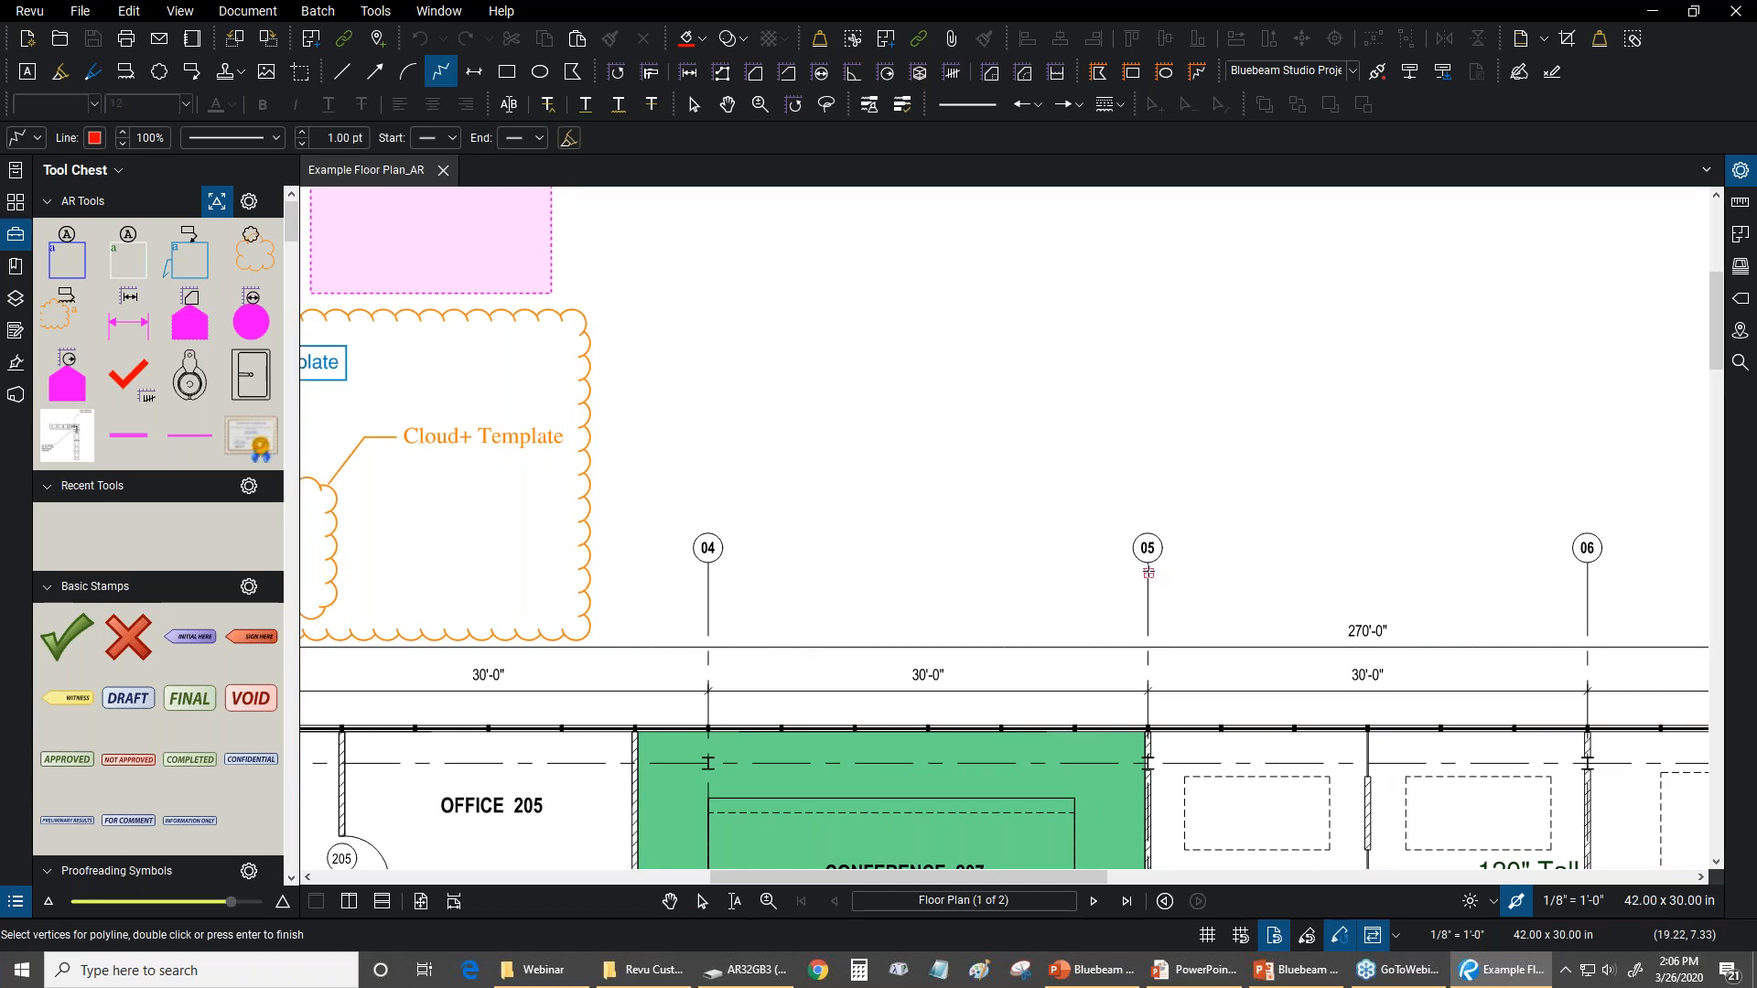
scroll(1148, 573, "up", 4)
scroll(1144, 570, "up", 1)
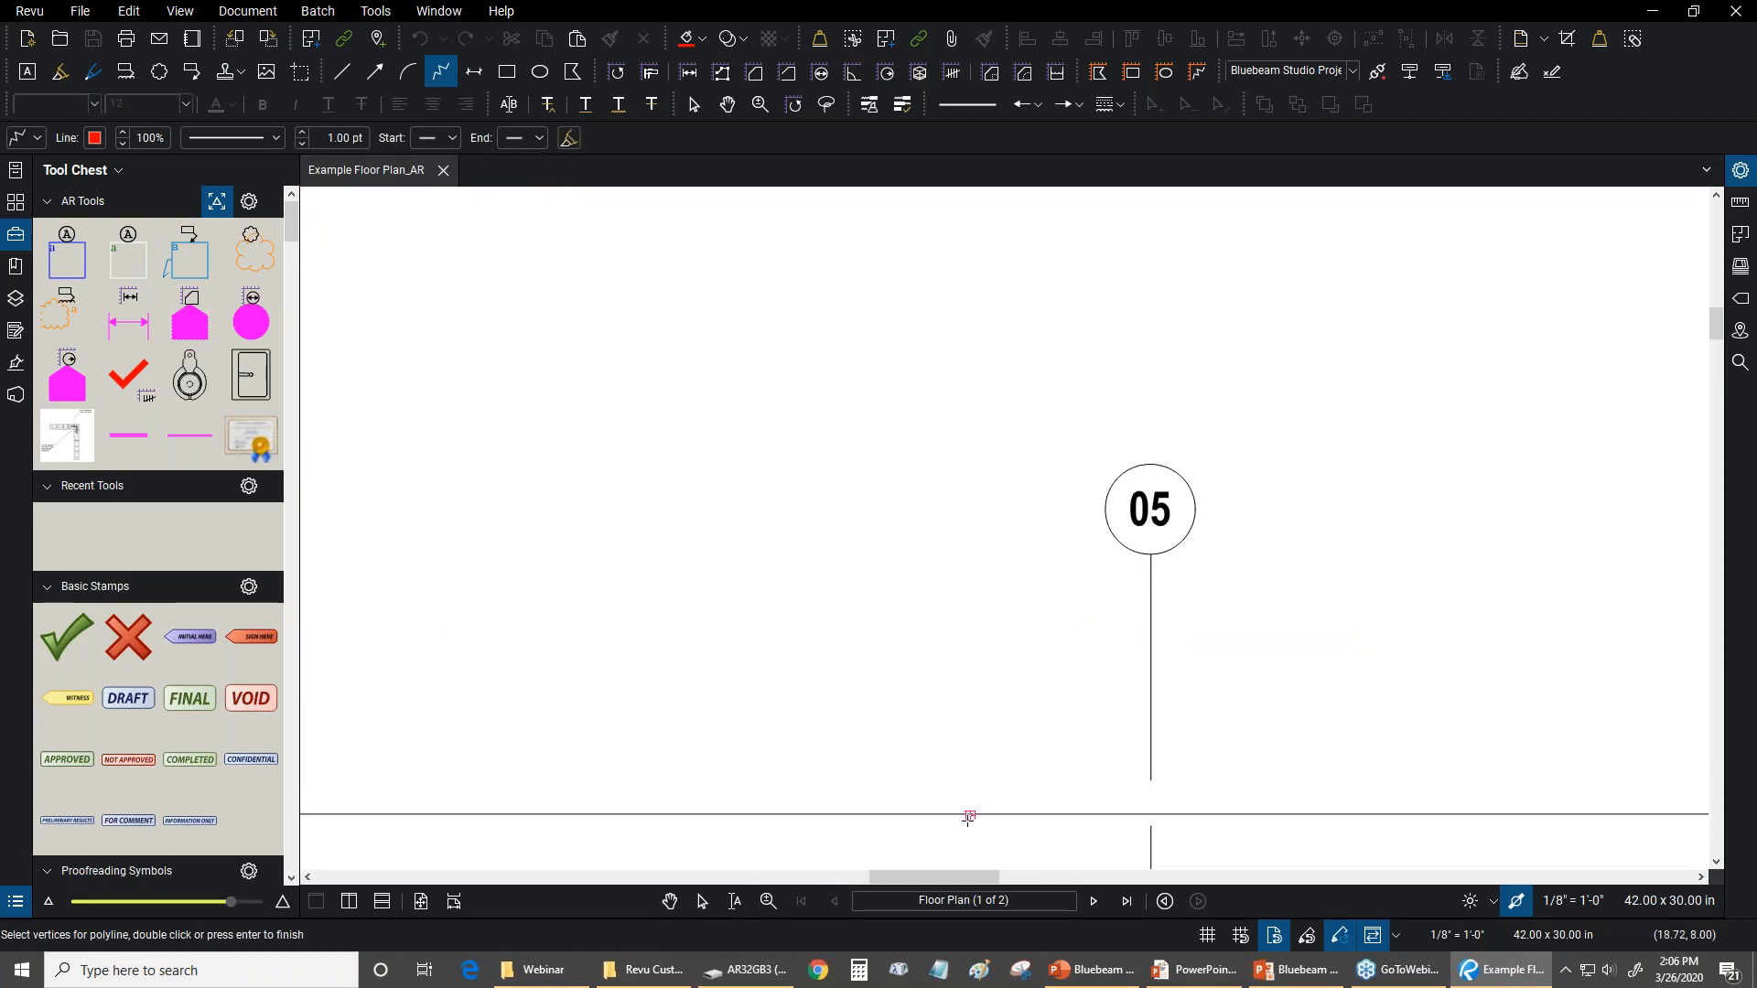
left_click_drag(777, 780, 1604, 544)
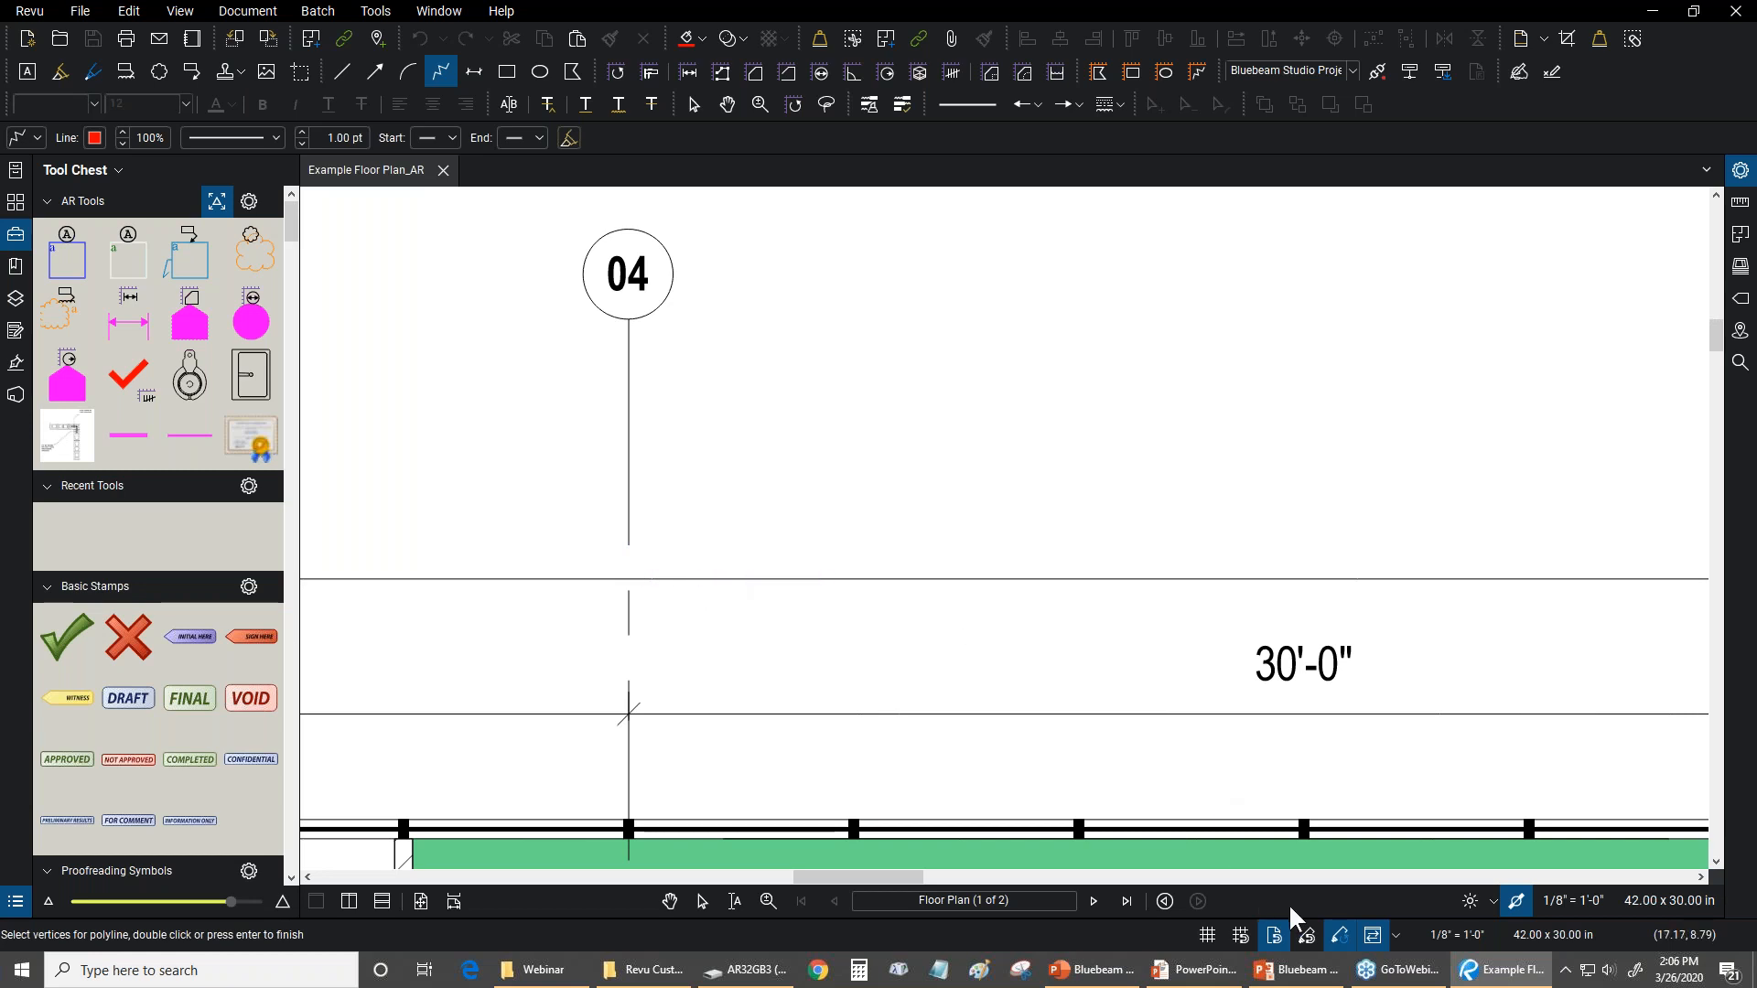
Turn on Snap to Markup and check how the polyline cursor aligns with the cloud, area and circle markups
left_click(1307, 936)
left_click_drag(908, 473, 1394, 901)
scroll(952, 700, "down", 2)
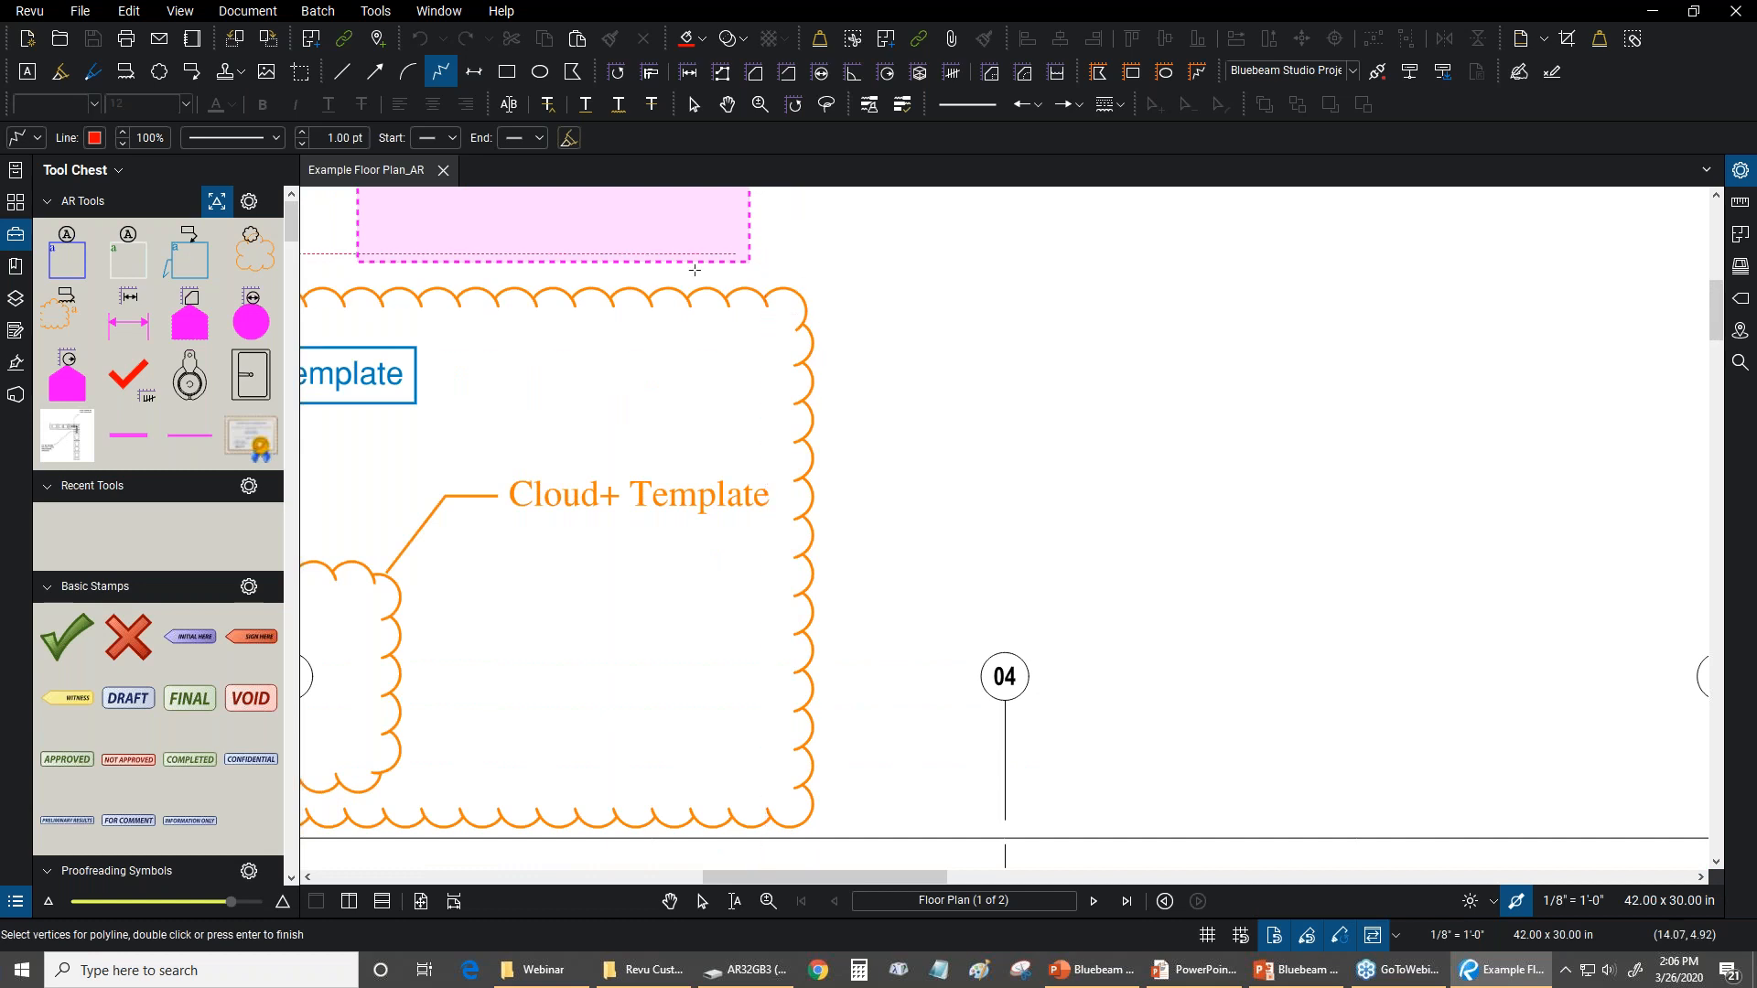
left_click_drag(560, 291, 1149, 394)
scroll(1150, 394, "down", 2)
left_click_drag(635, 279, 700, 602)
scroll(700, 604, "down", 1)
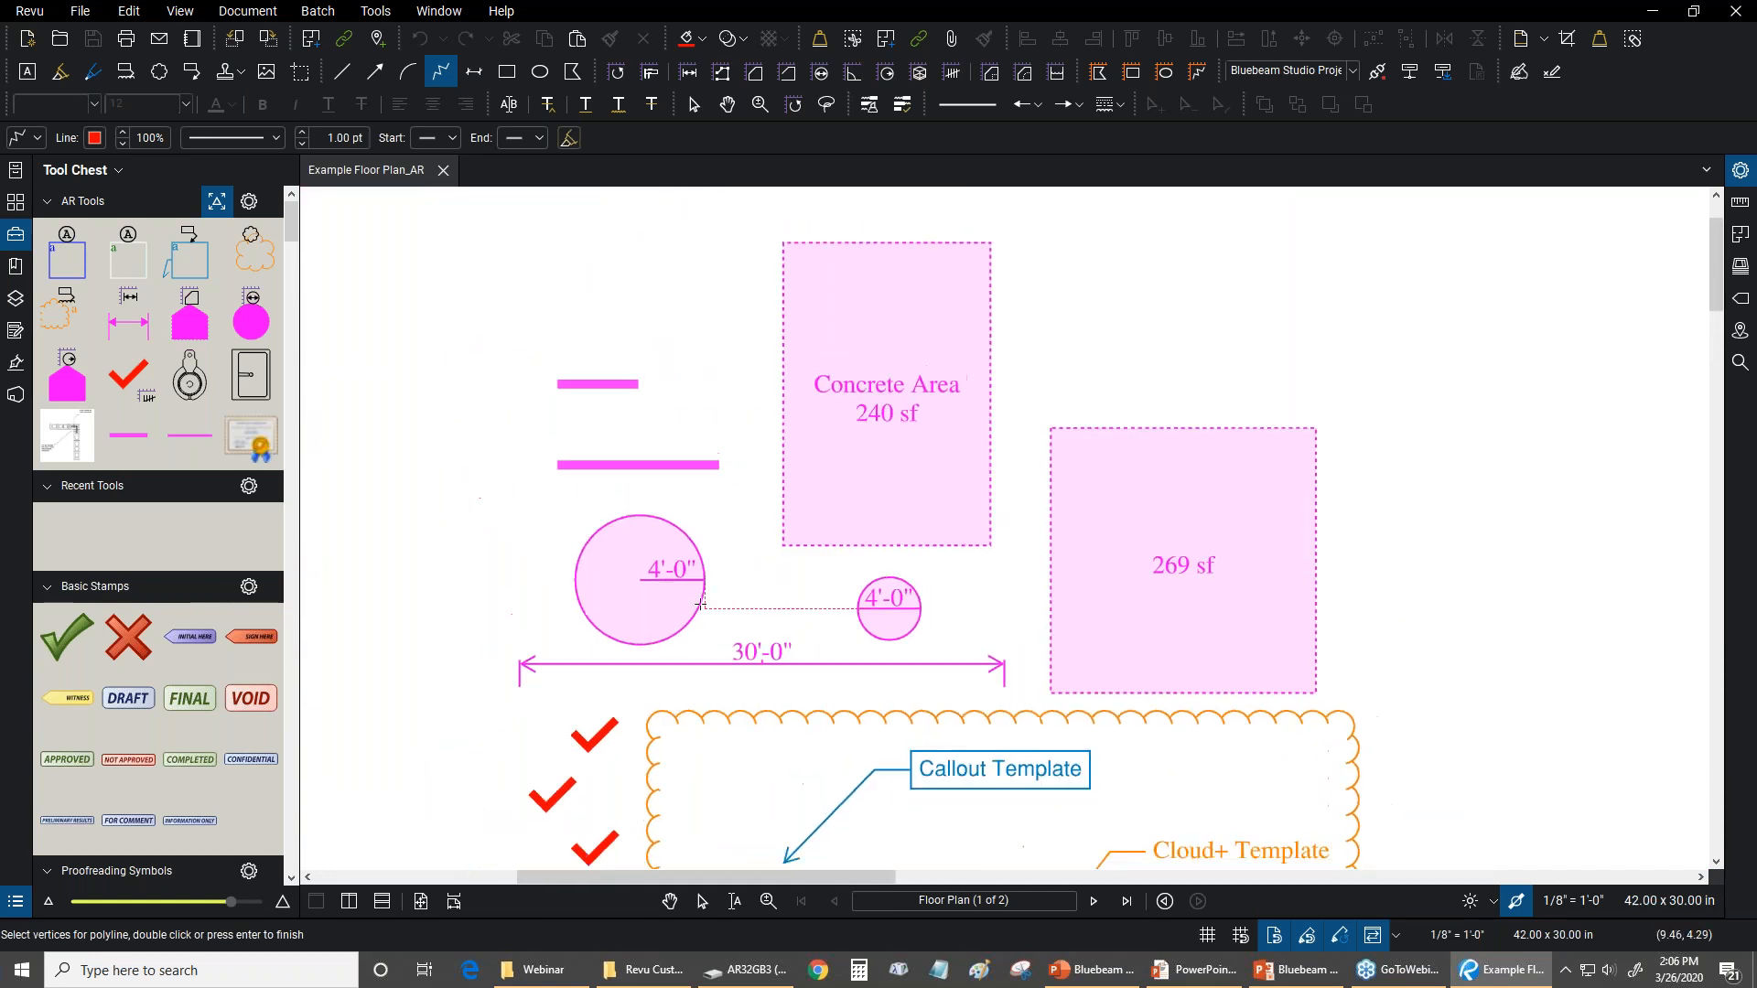
scroll(700, 604, "down", 1)
Try a polyline from the large circle to the Concrete Area rectangle and on toward grid line 04, then cancel it
left_click(652, 533)
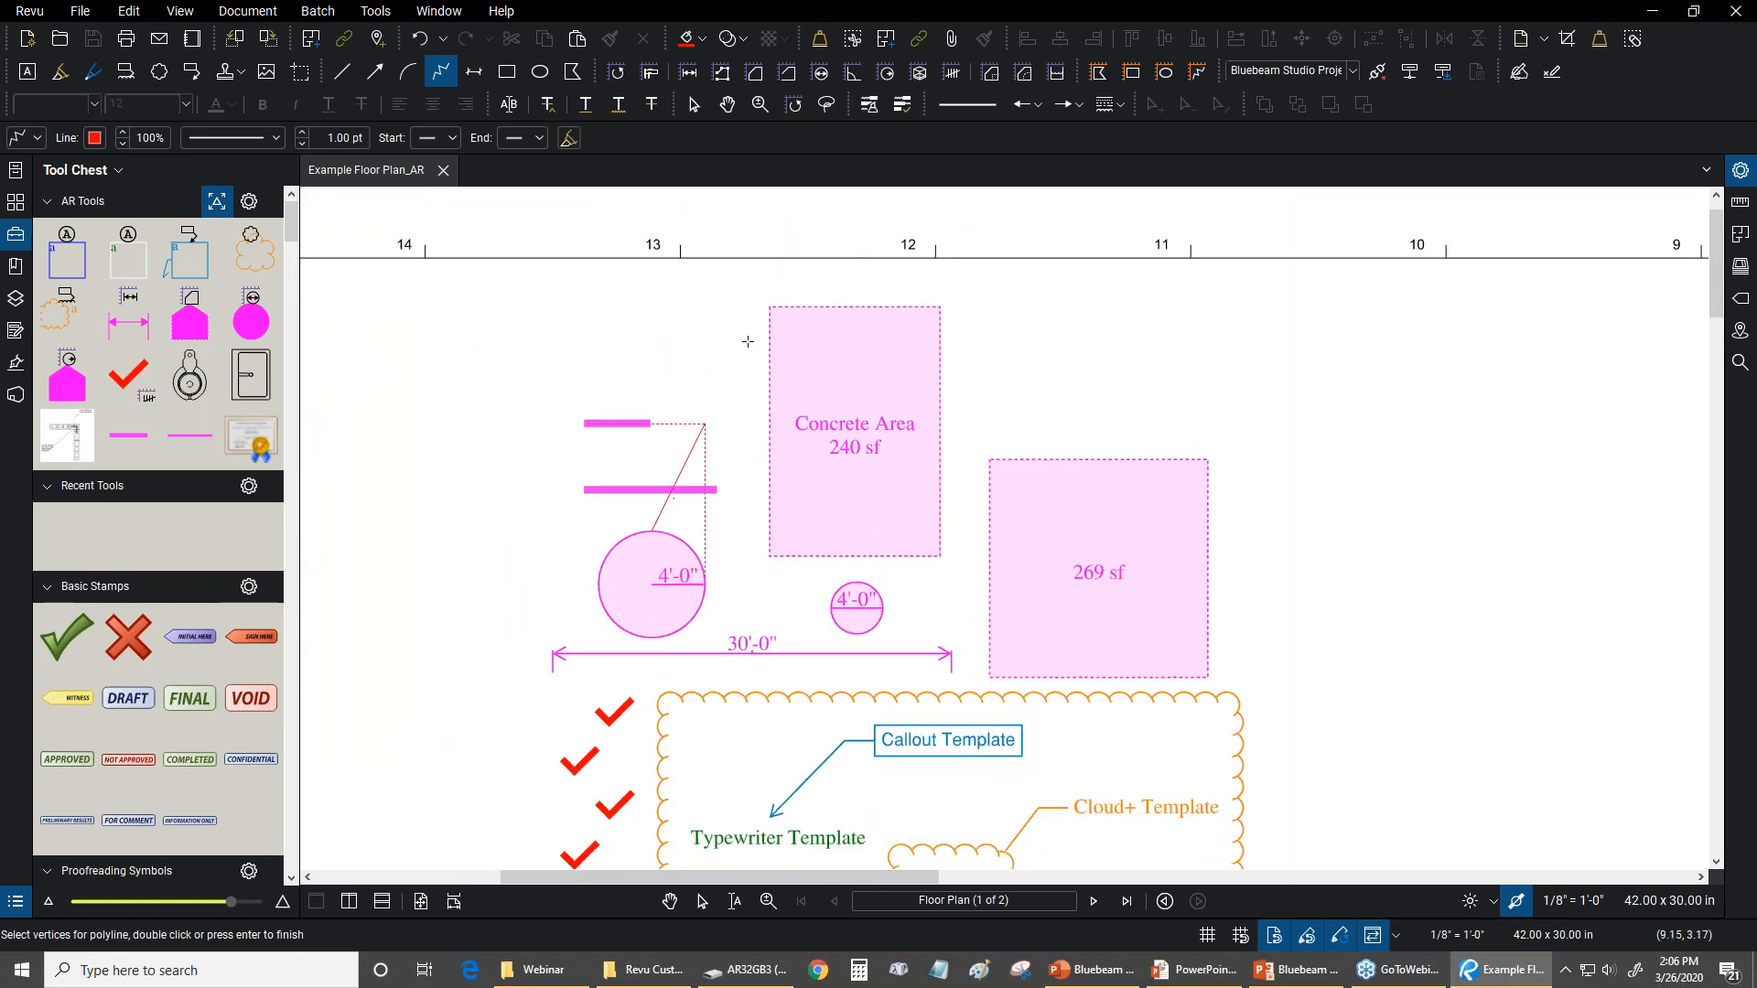
left_click(771, 432)
left_click_drag(965, 646, 763, 156)
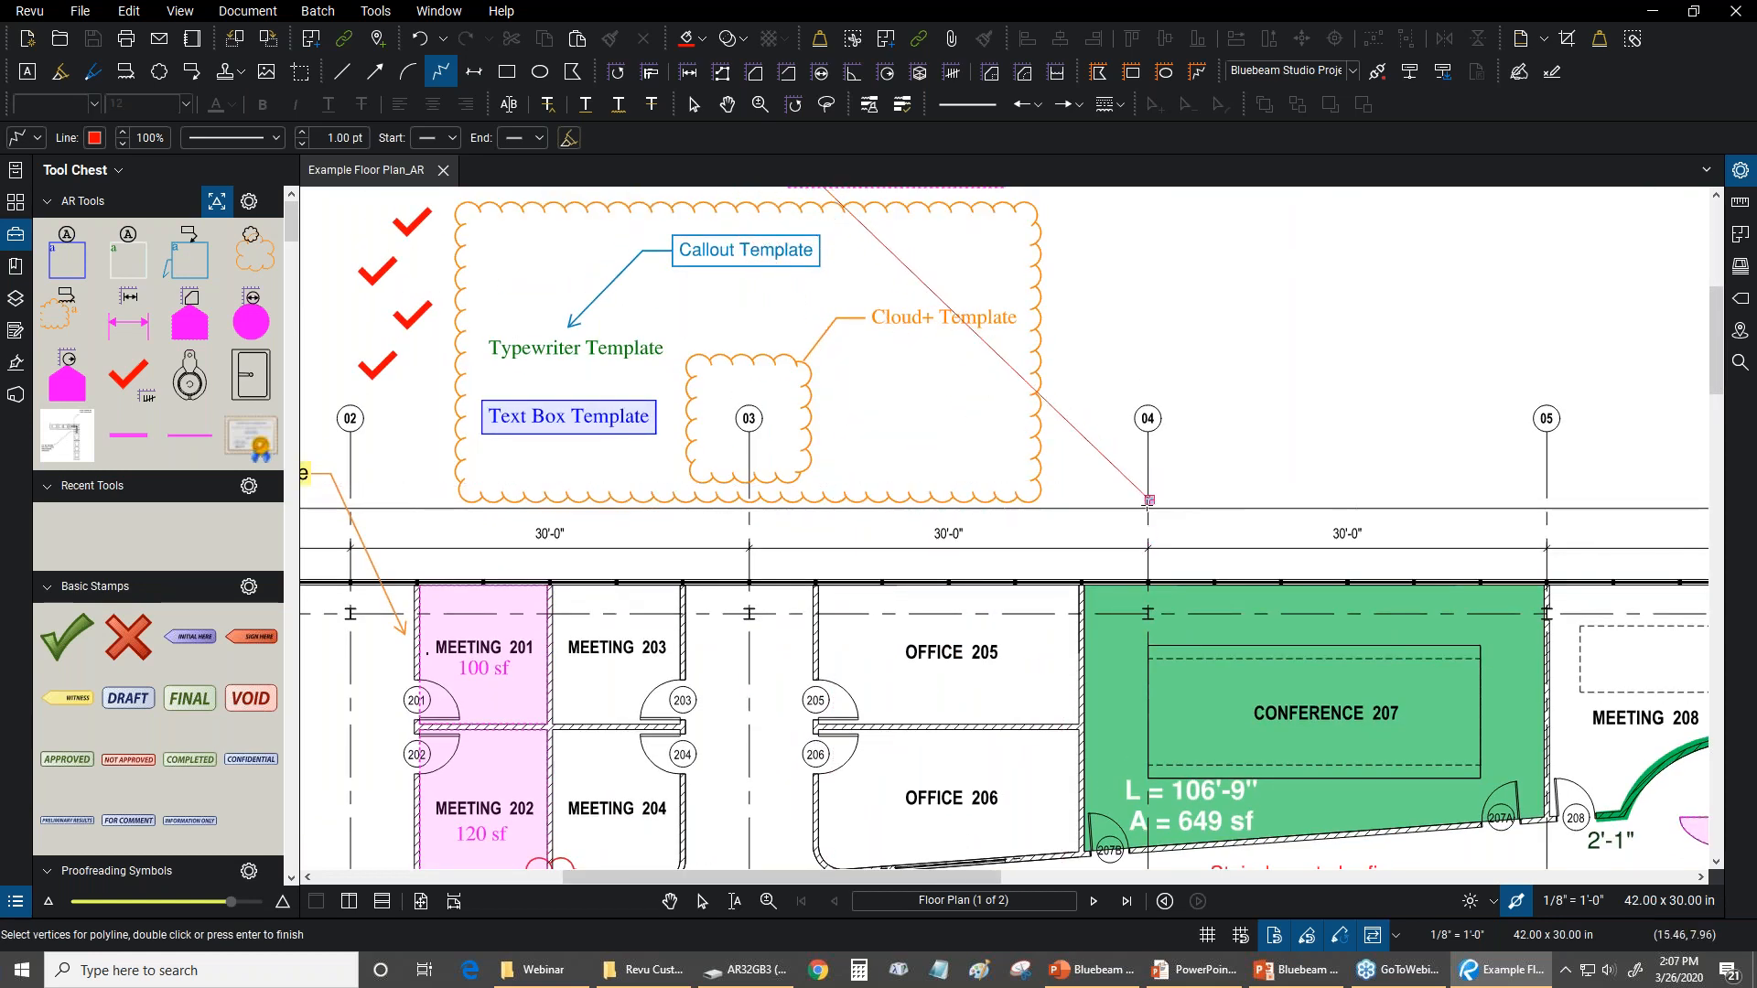
scroll(1317, 540, "up", 2)
key("Escape")
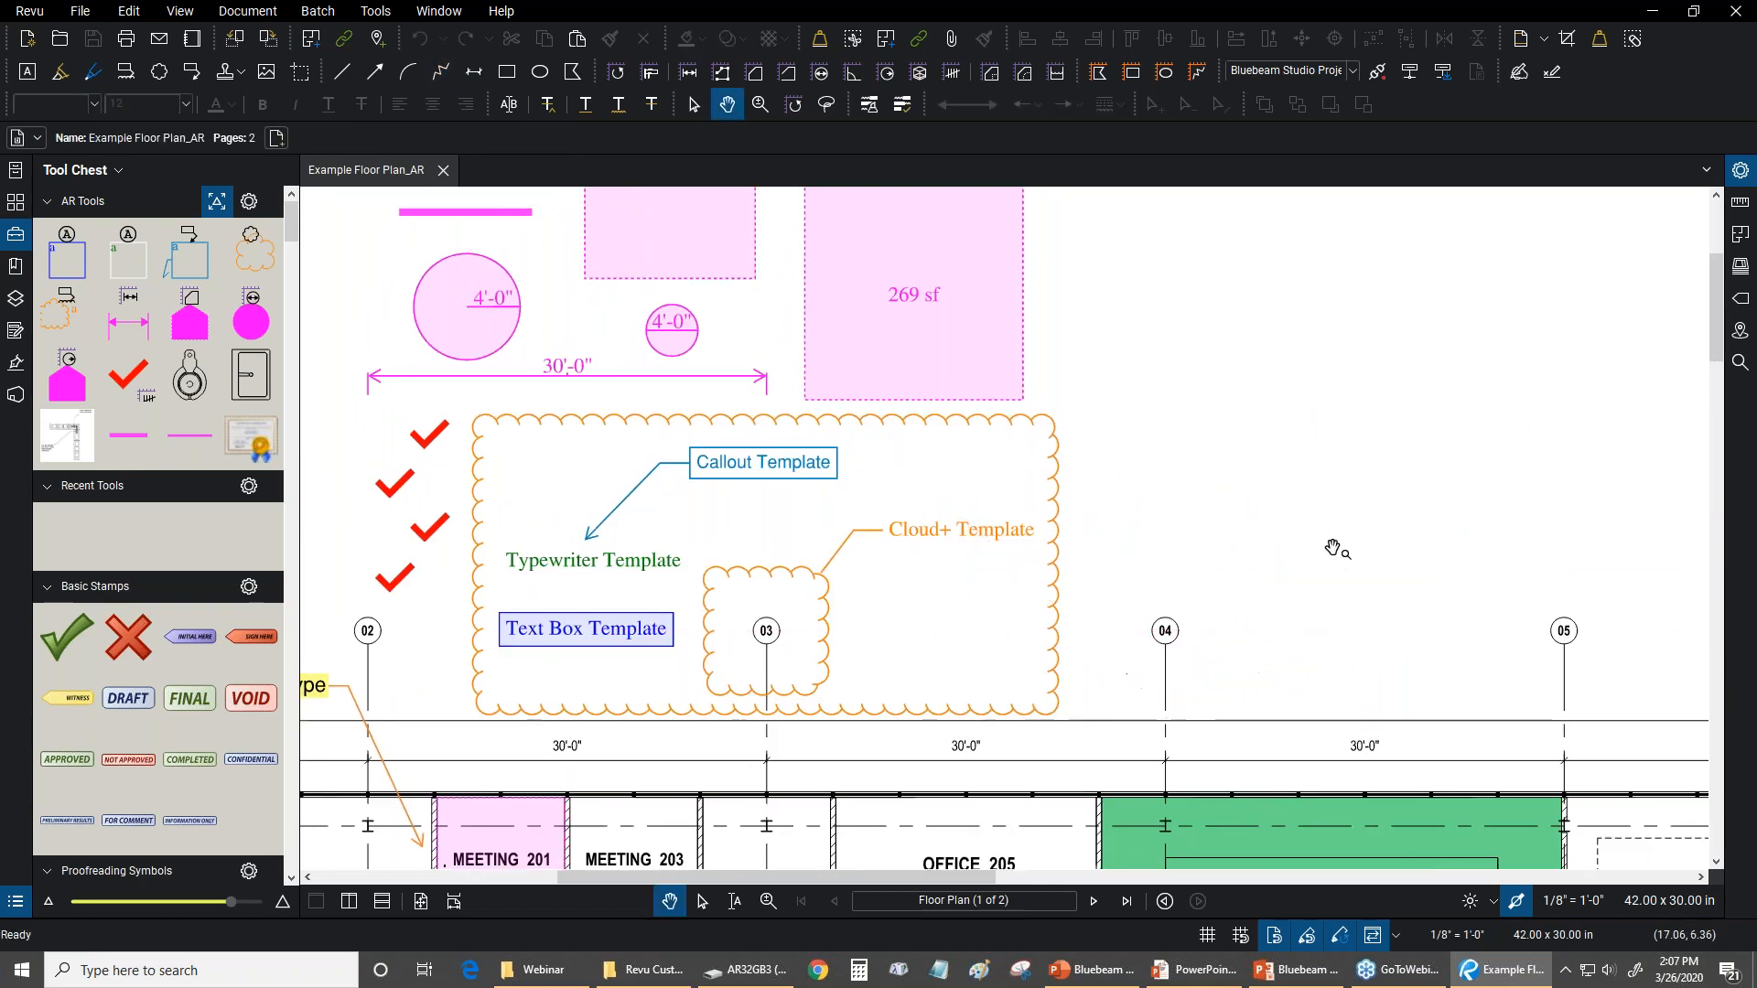
Choose the Polyline Sketch to Scale tool and turn off Snap to Markup
scroll(1332, 549, "down", 1)
scroll(1201, 439, "down", 2)
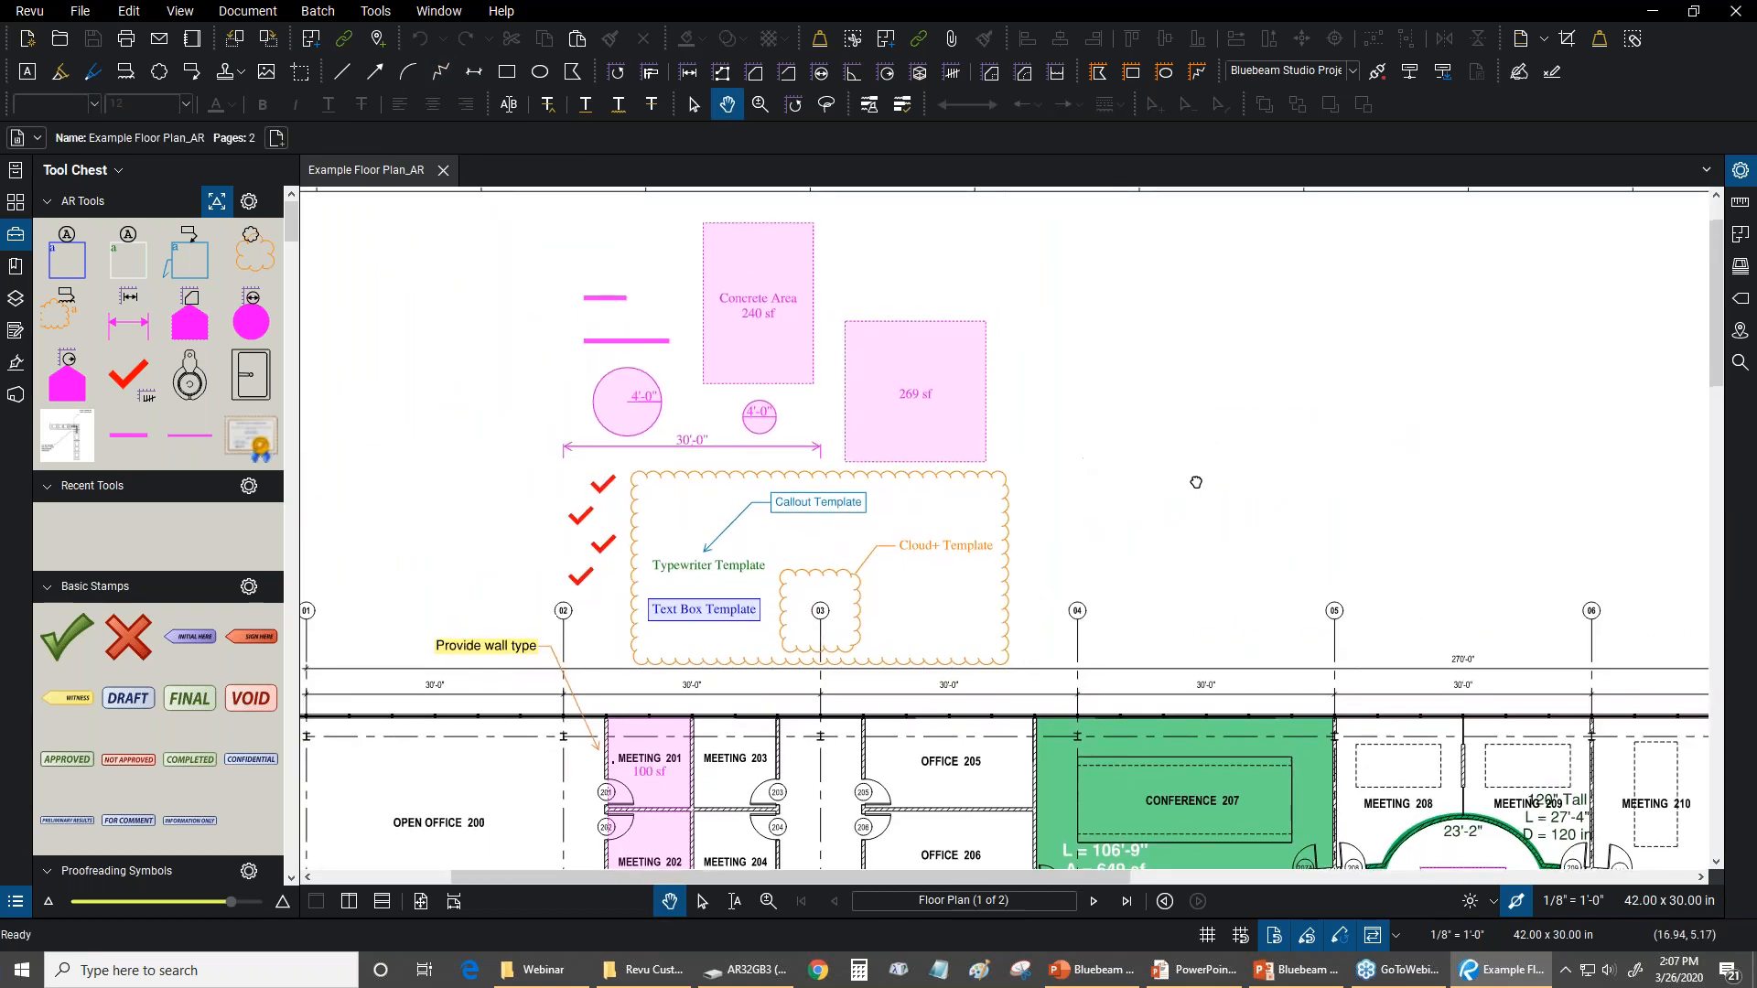
scroll(1190, 482, "down", 2)
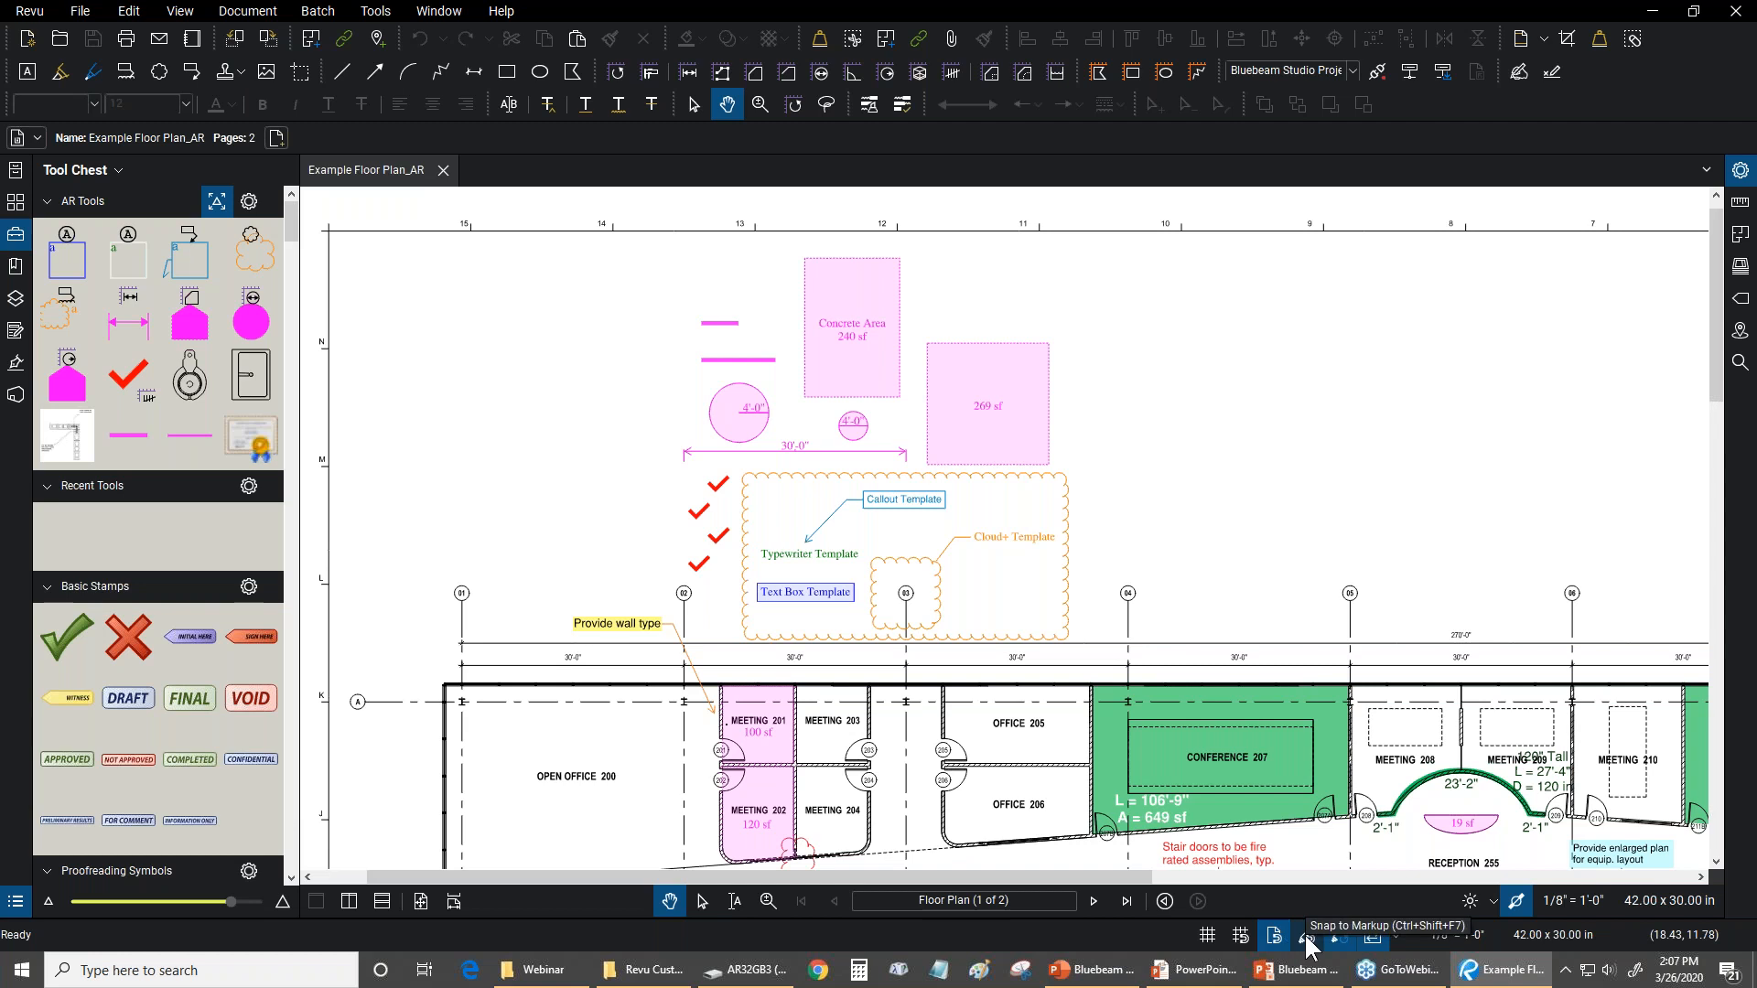
left_click(376, 12)
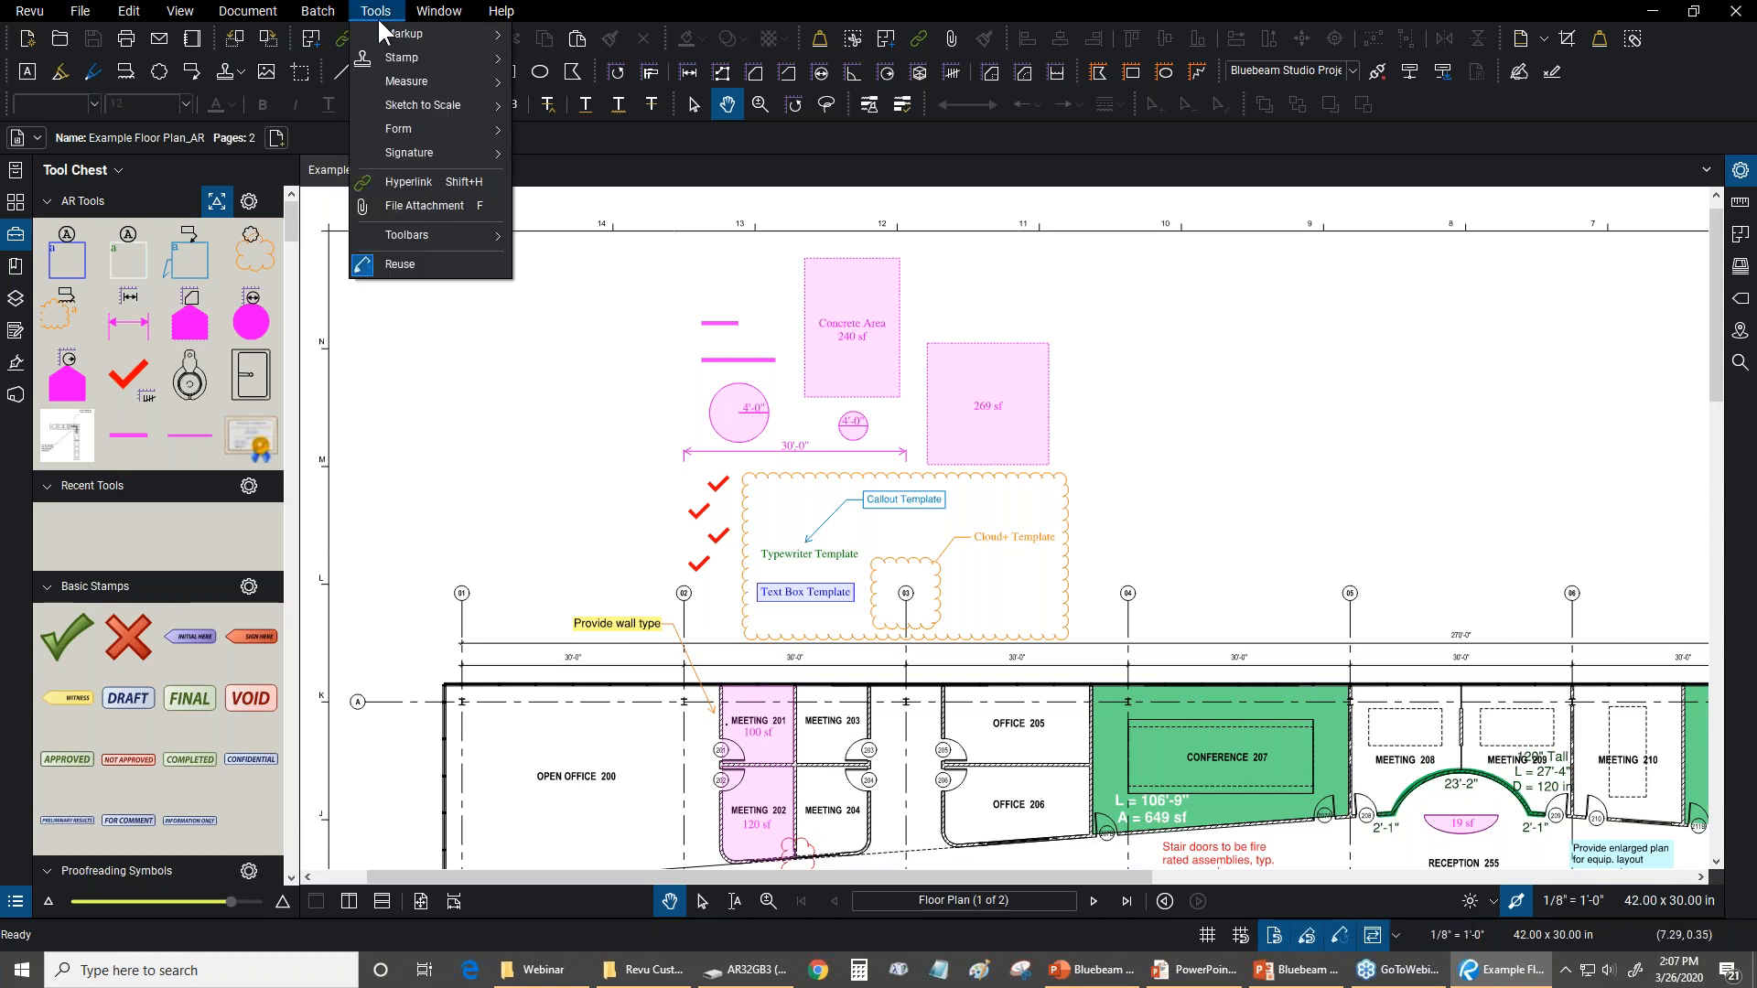
mouse_move(421, 104)
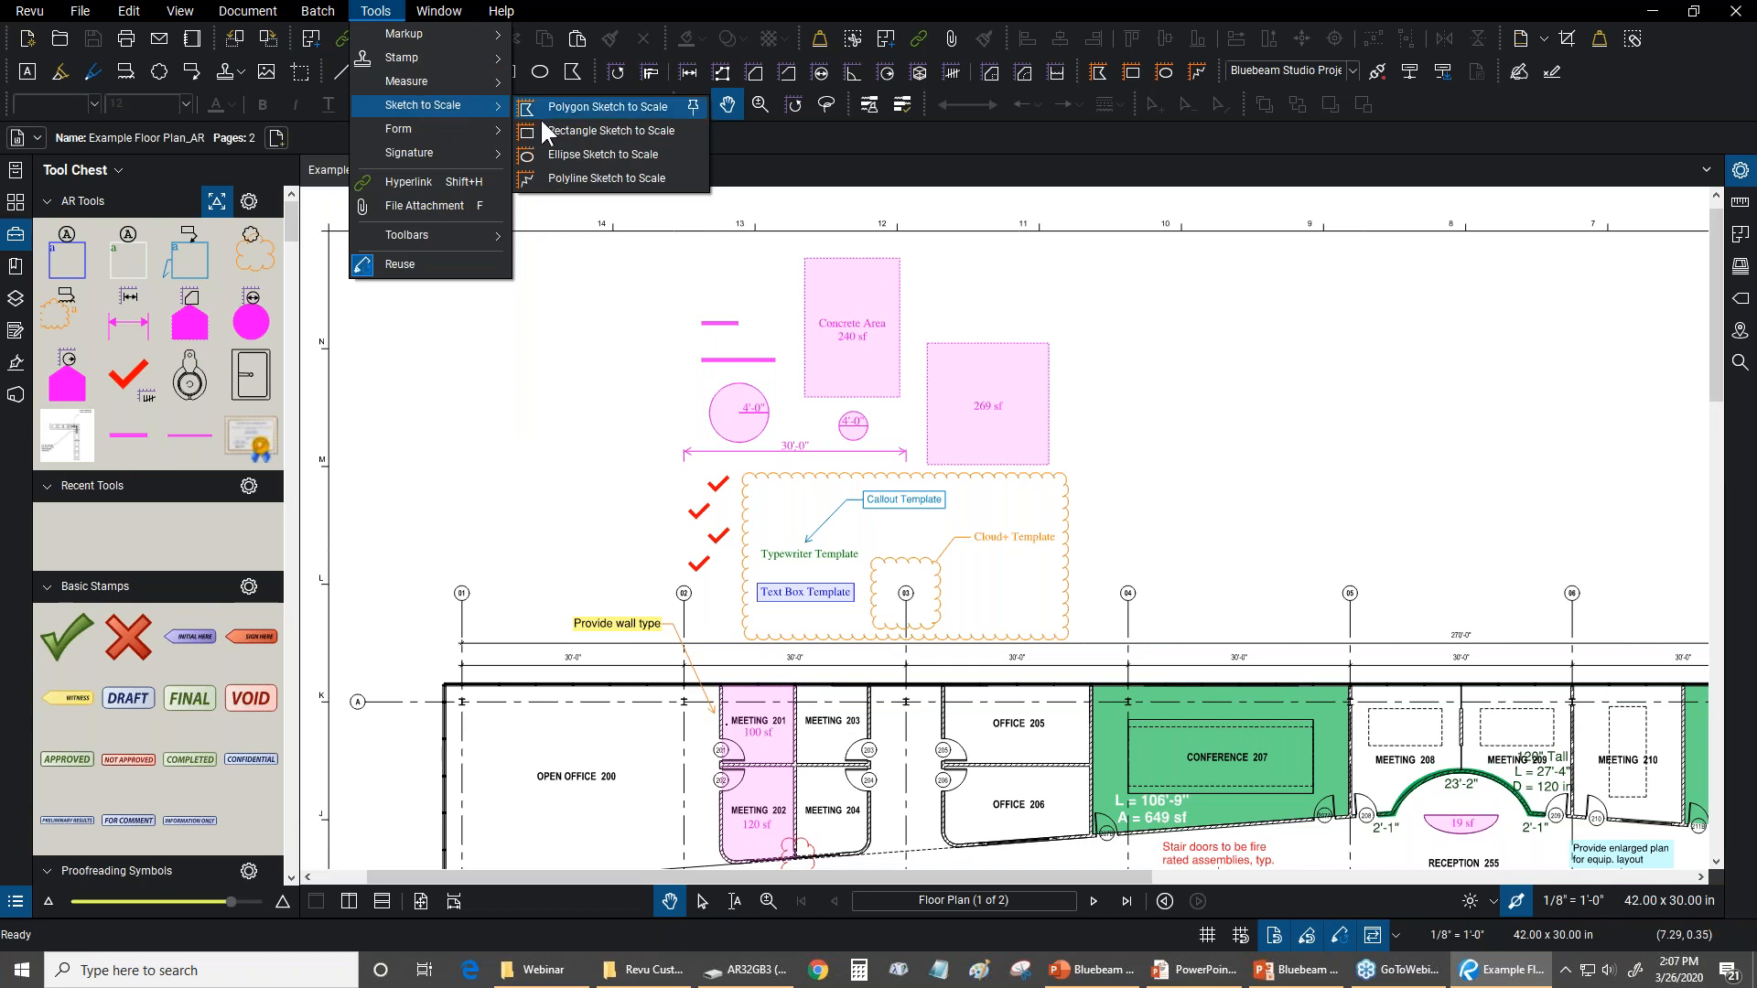
left_click(376, 10)
left_click(376, 11)
mouse_move(383, 27)
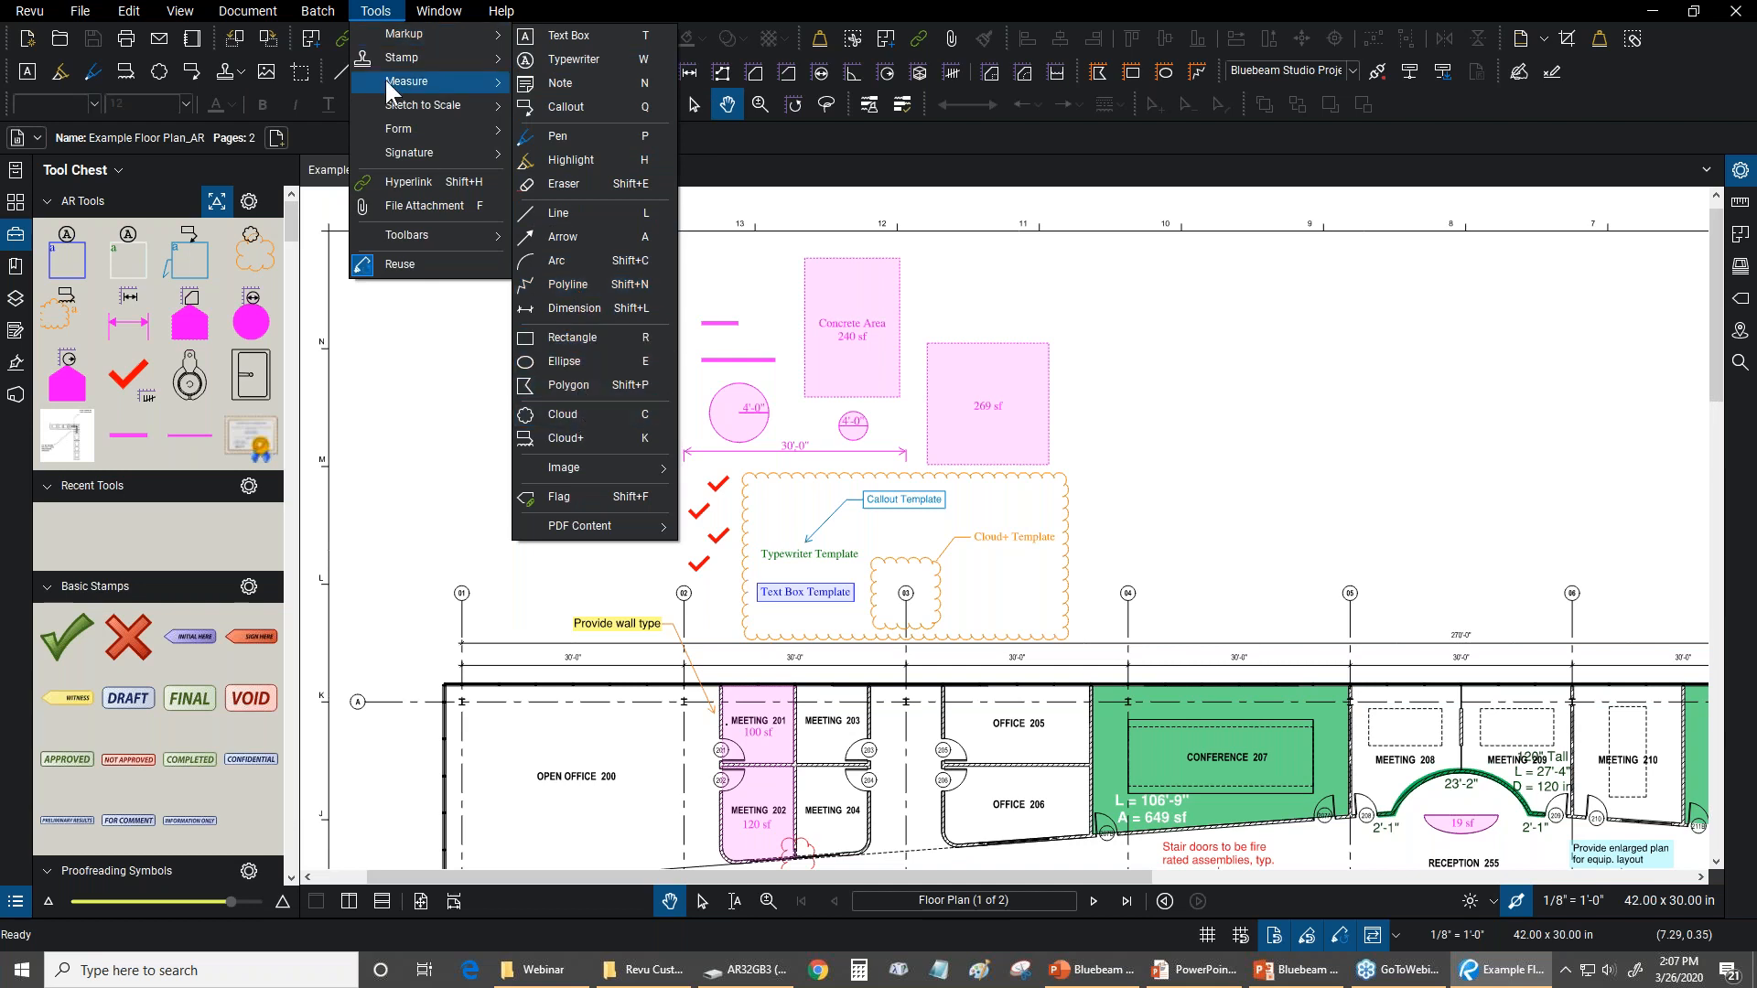
mouse_move(377, 100)
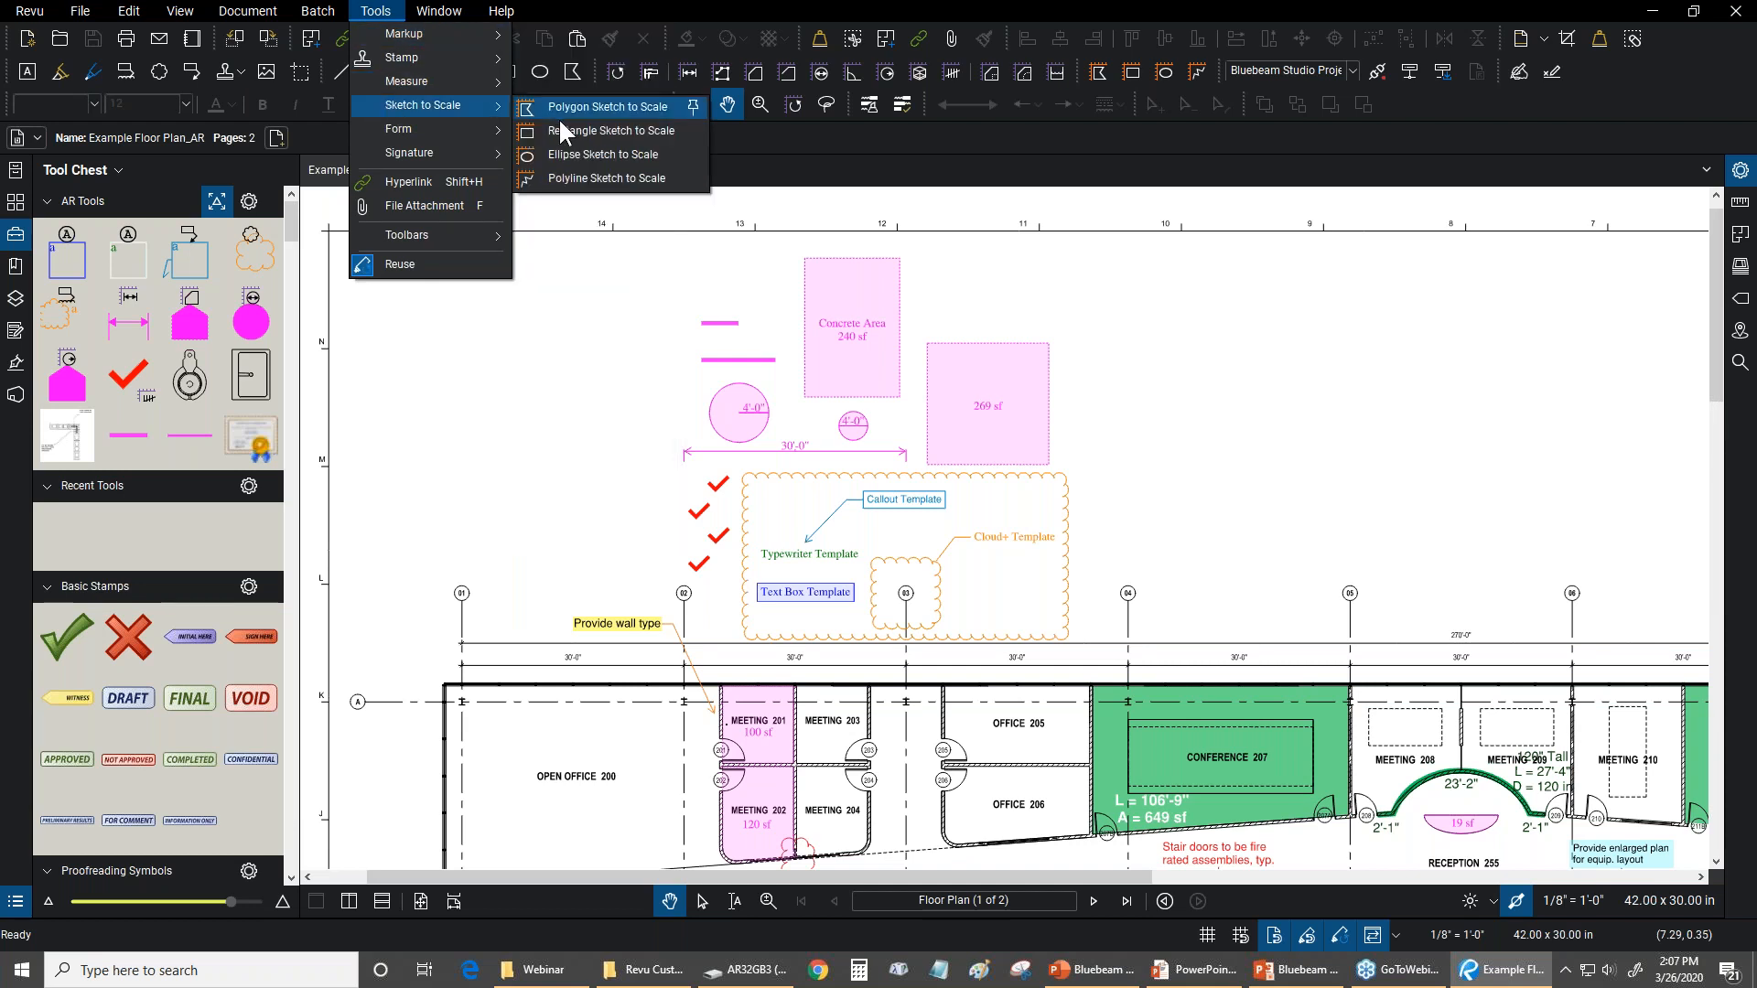
left_click(568, 179)
scroll(1226, 817, "right", 3)
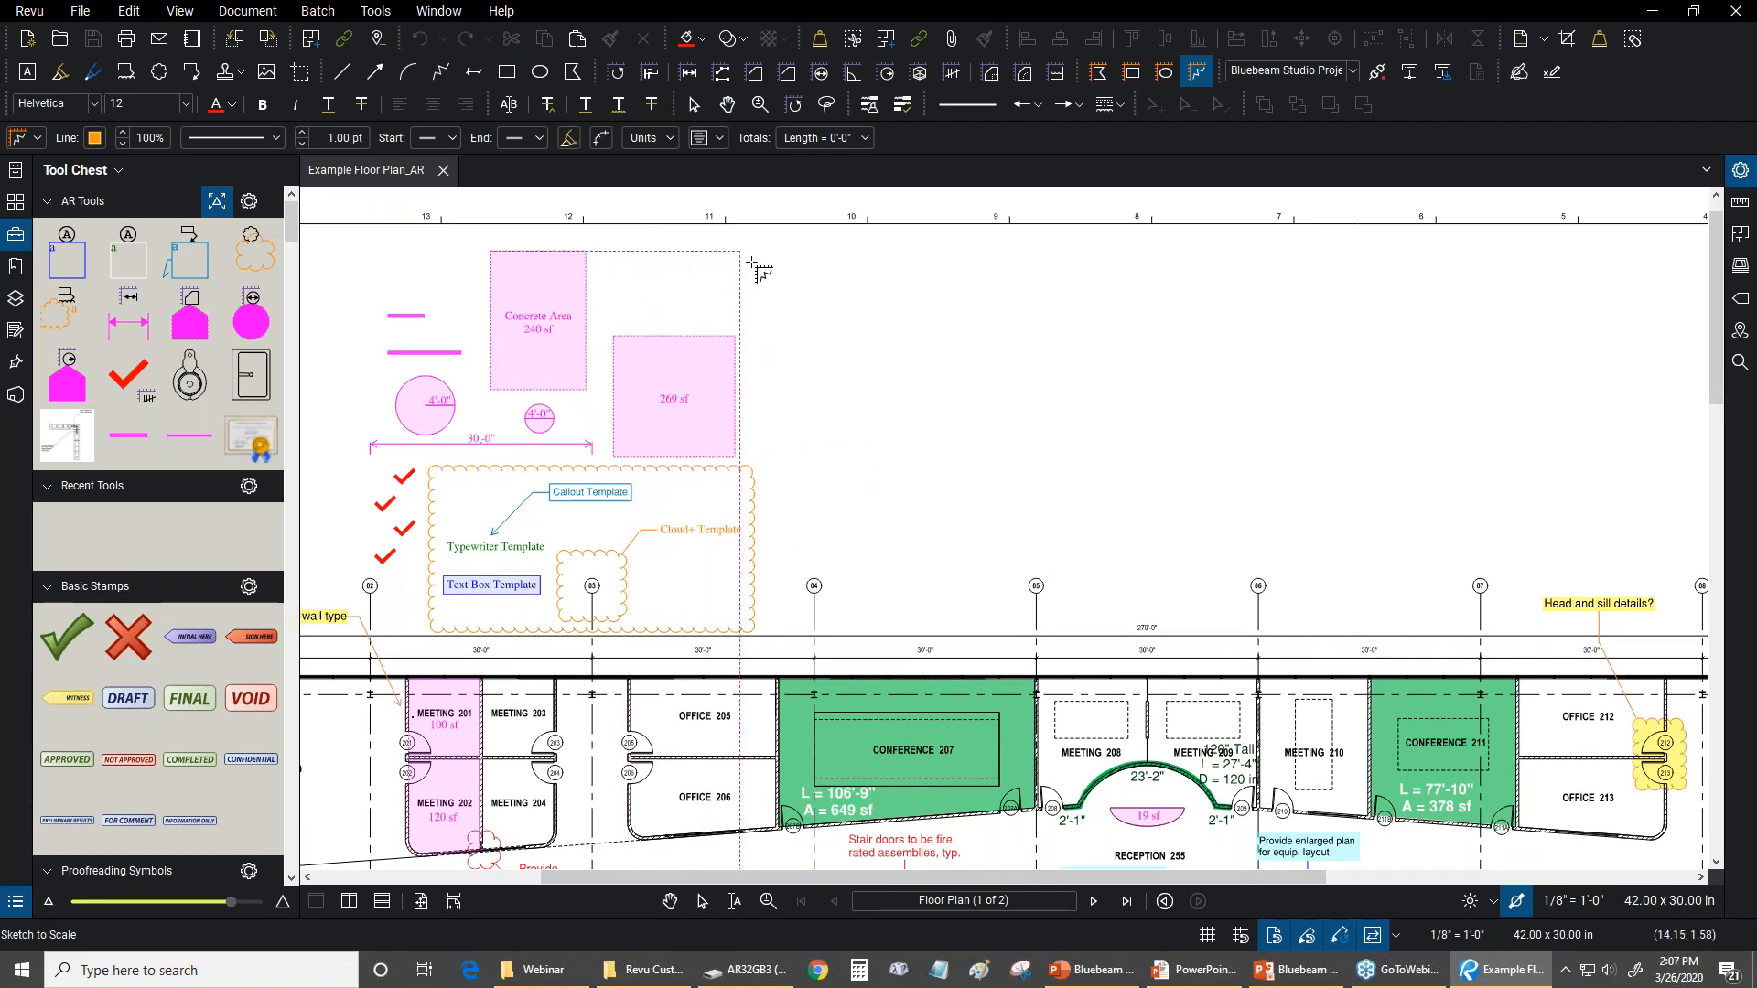
scroll(909, 376, "up", 1)
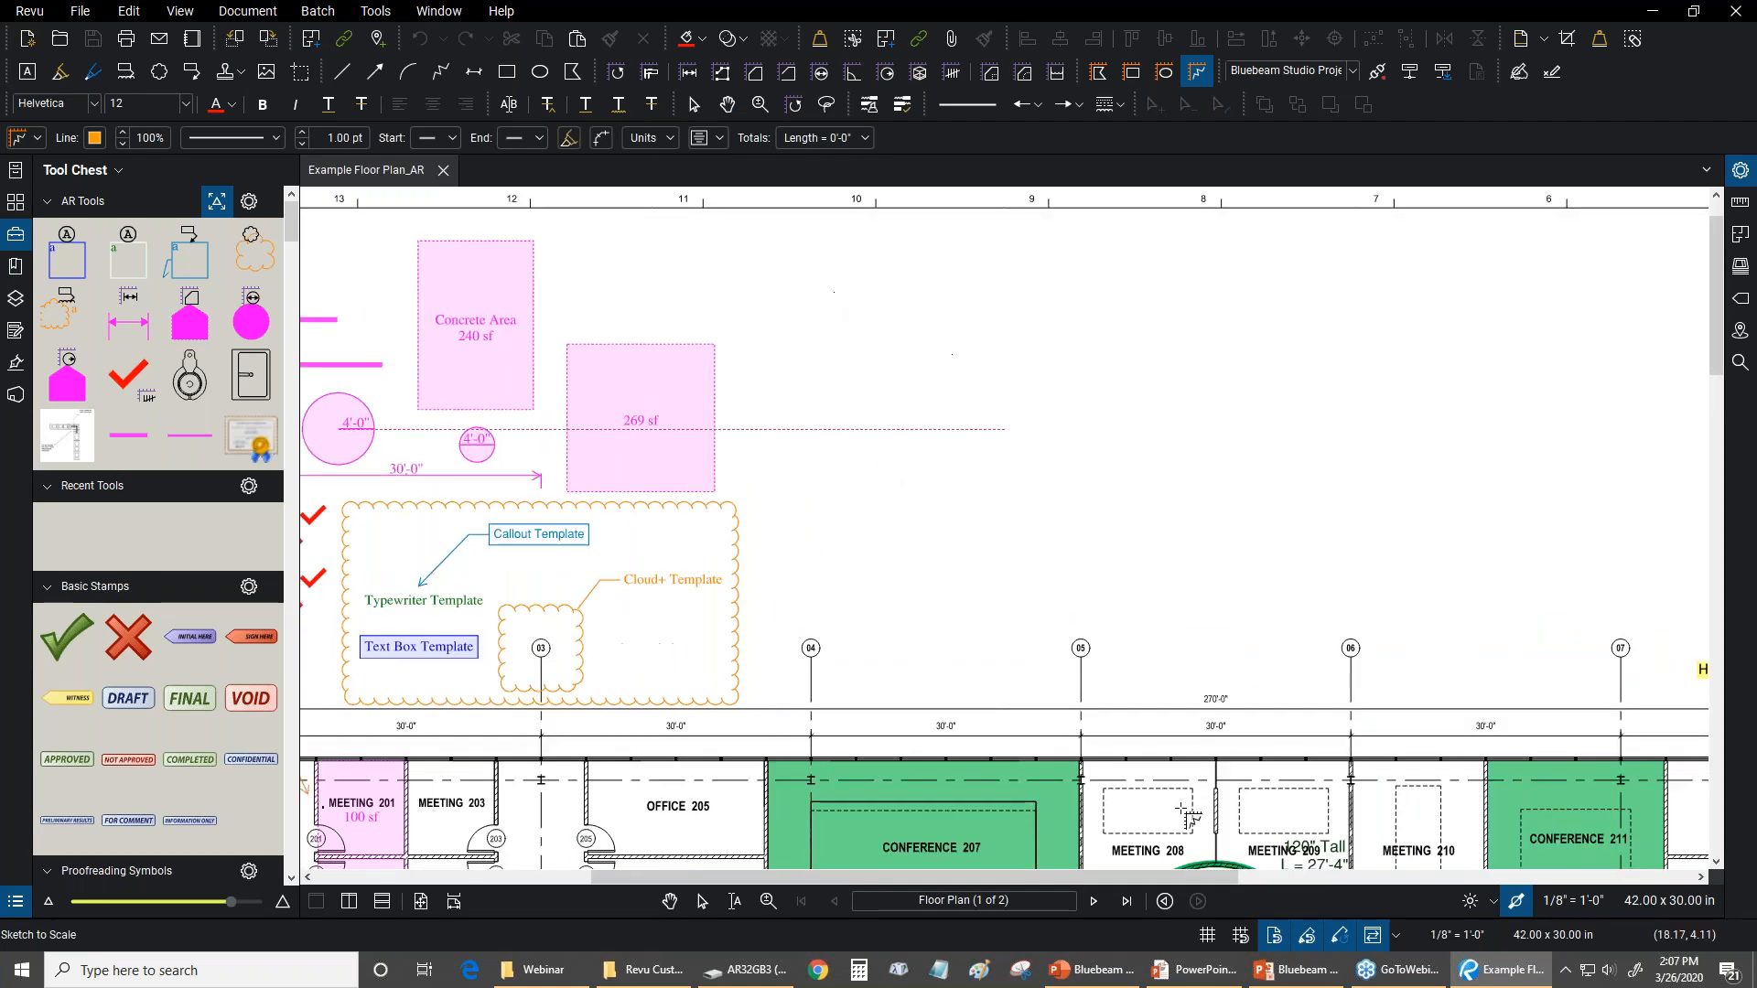
left_click(1311, 936)
Sketch the polyline's first segment in the blank area above grid line 04, 10 feet long at a 45° rotation
left_click_drag(999, 435, 809, 445)
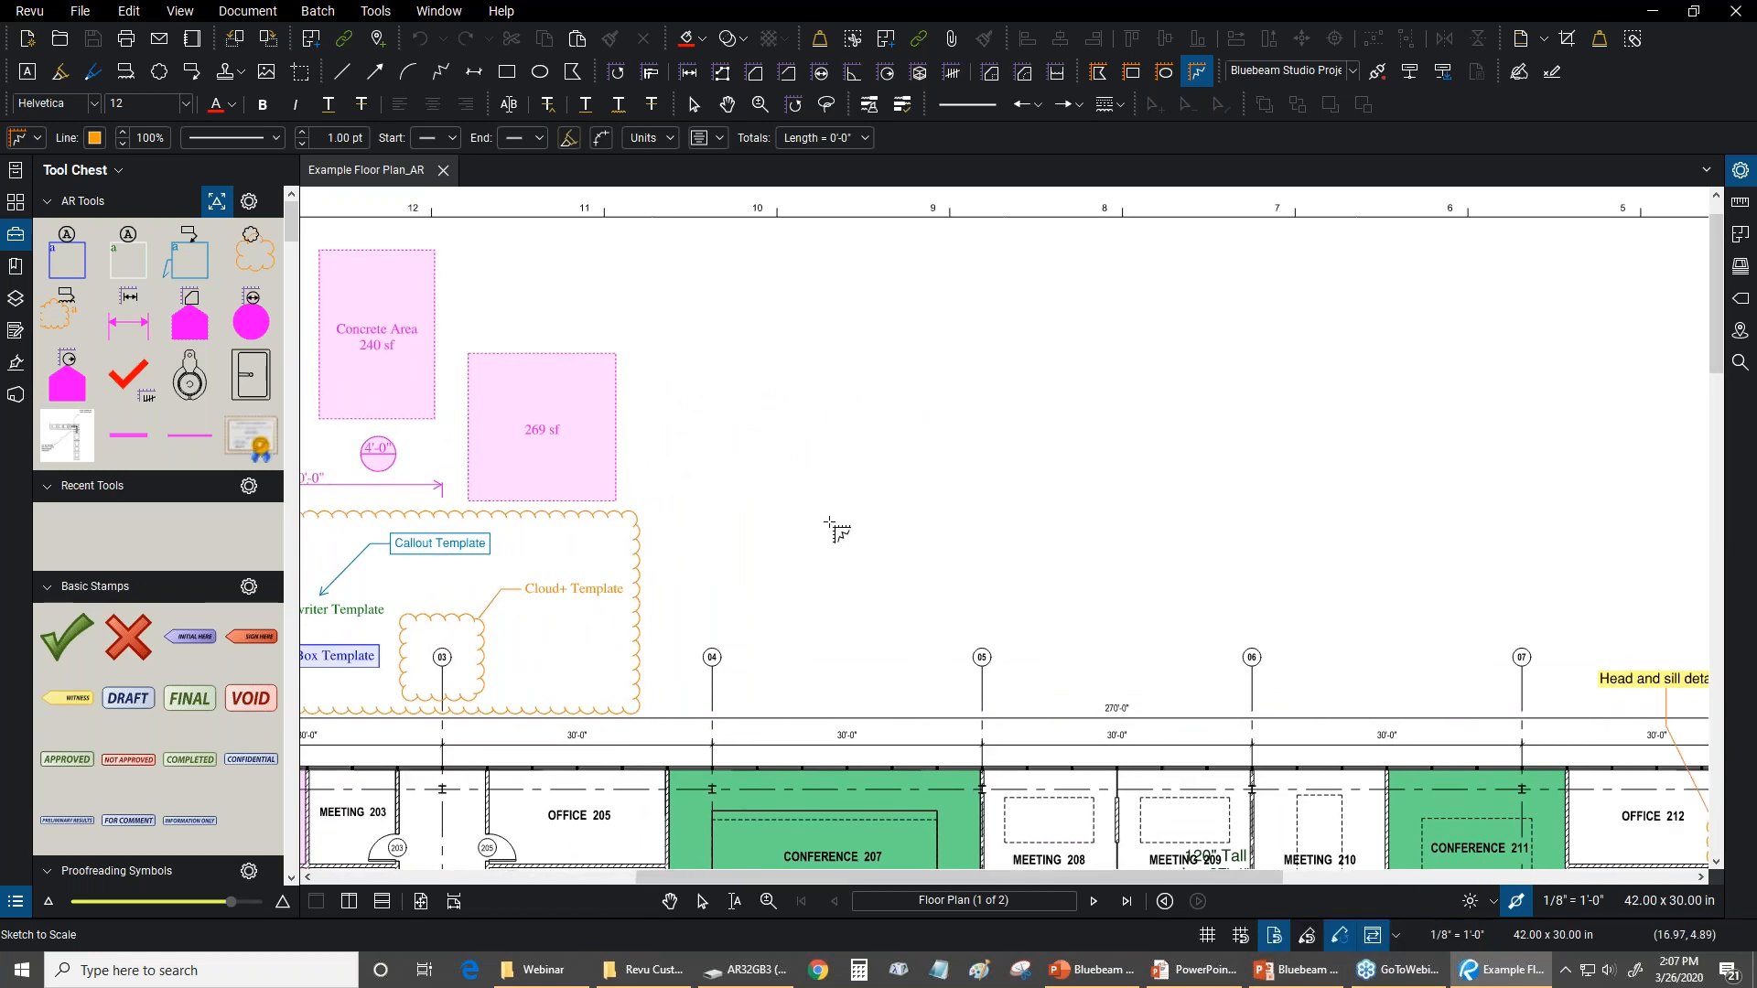
left_click(770, 446)
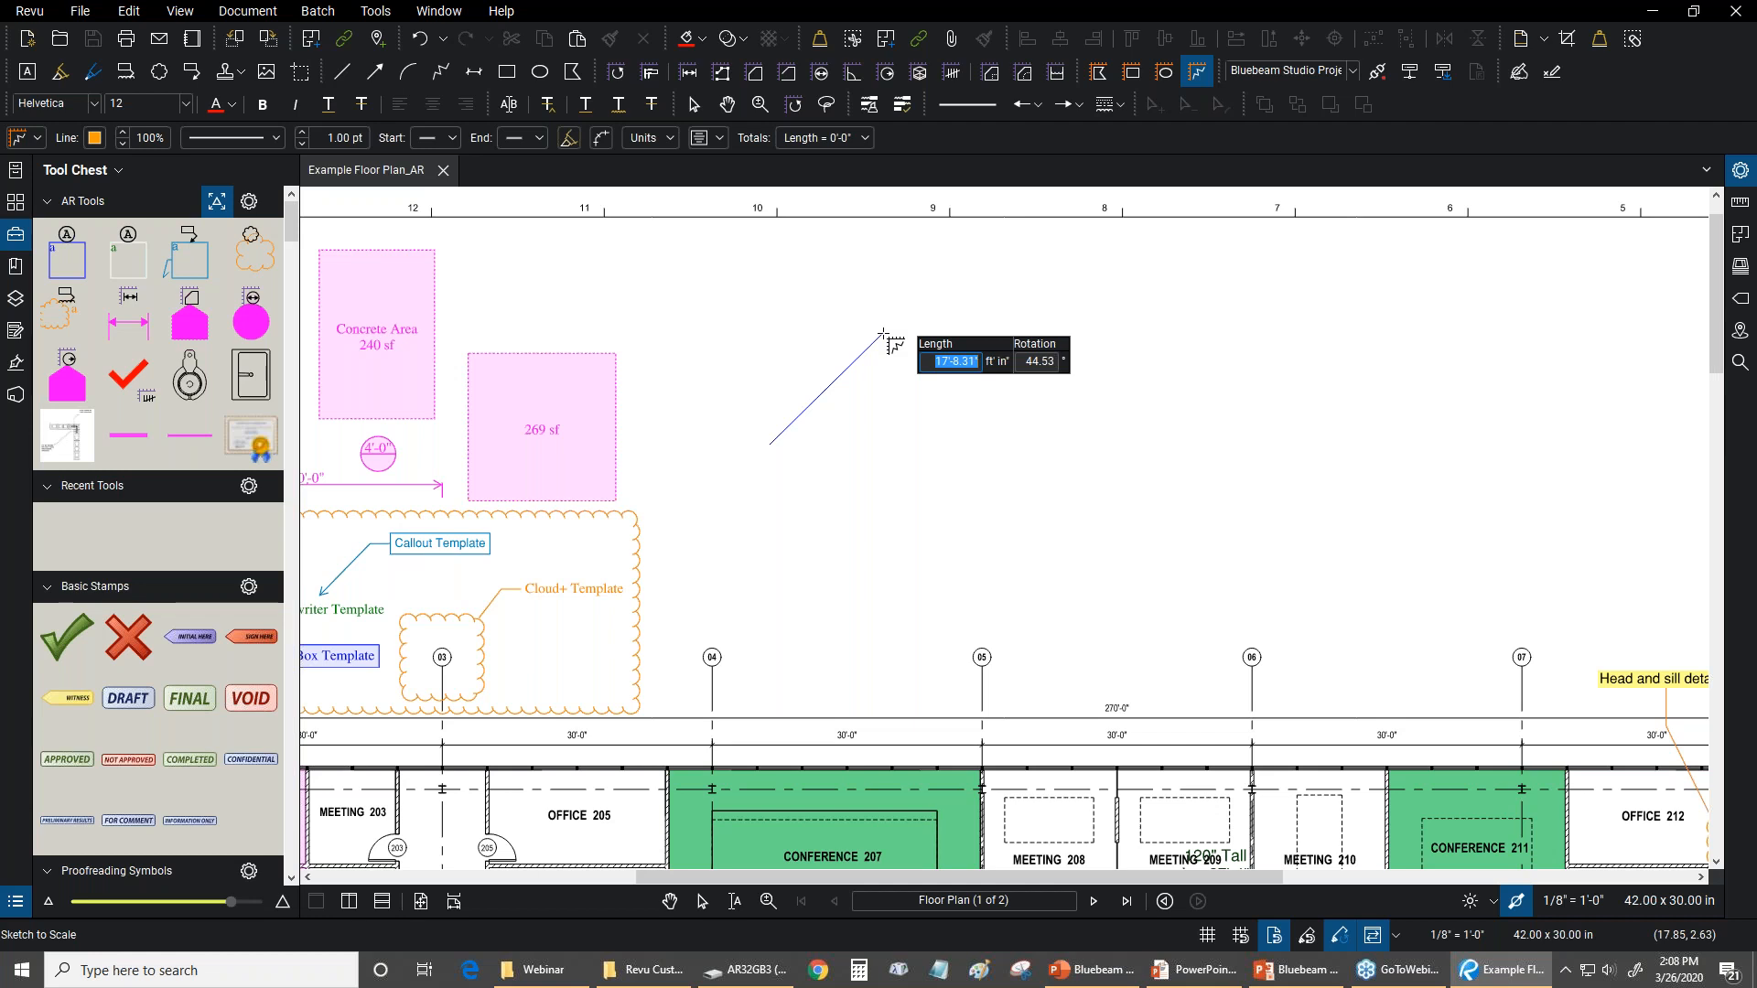
type("10")
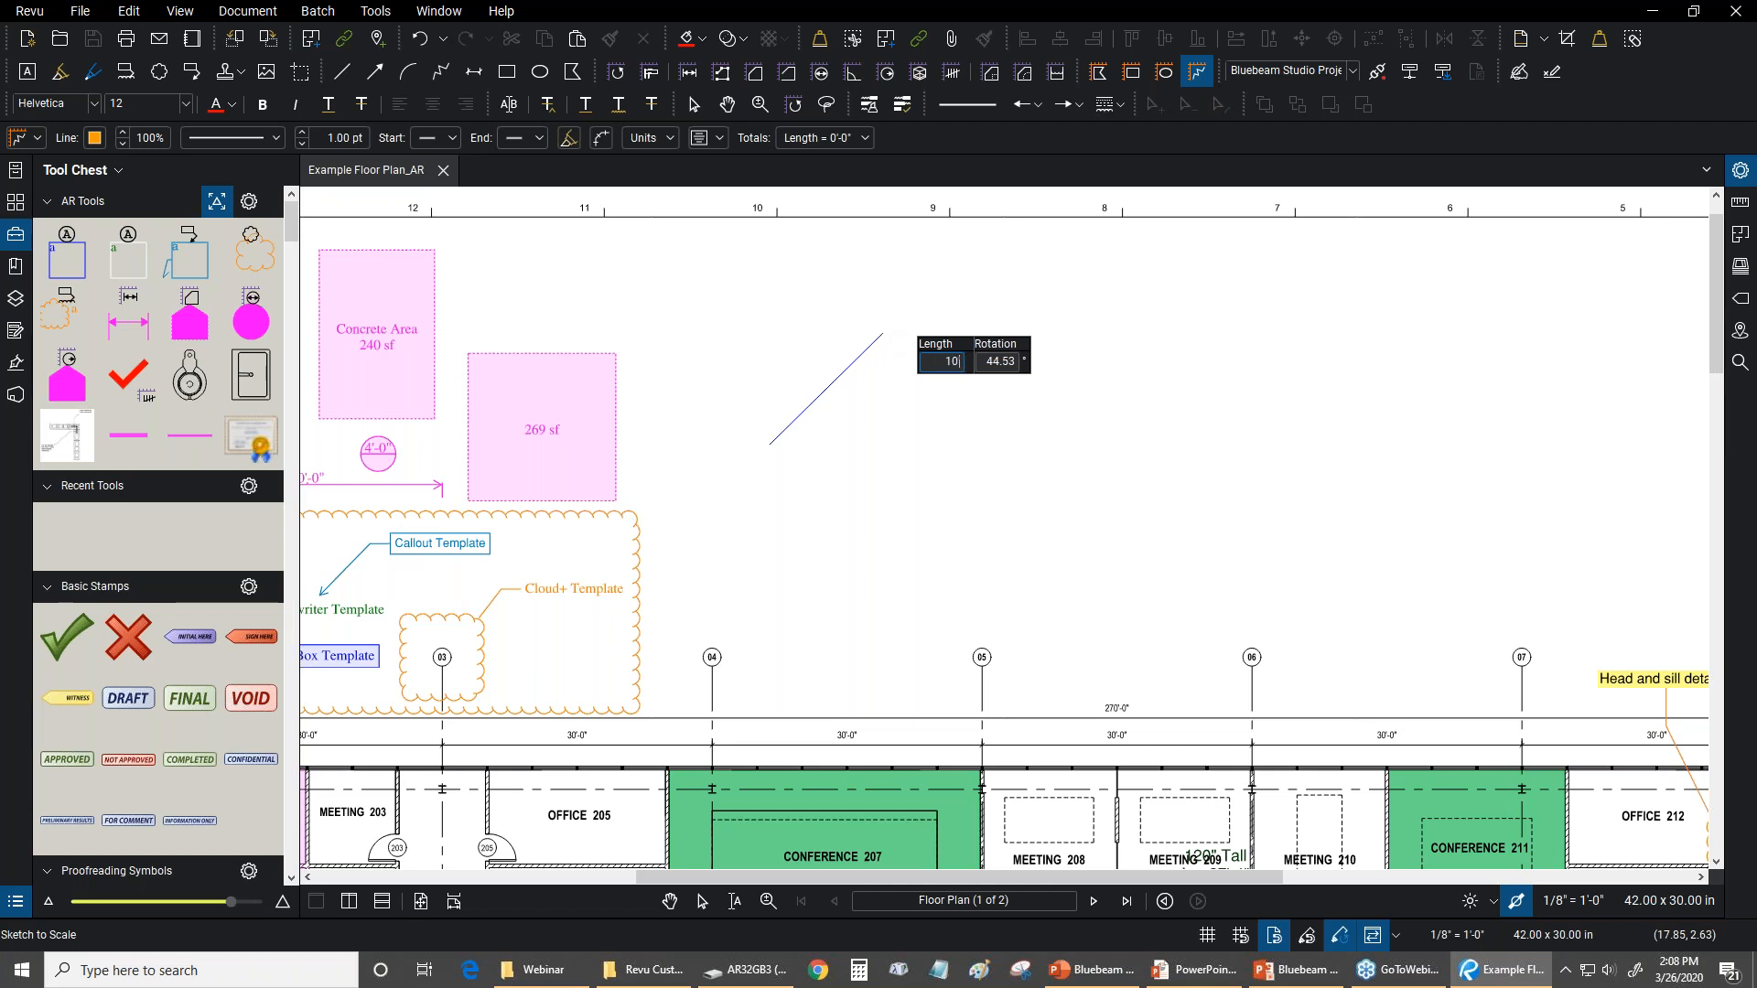
key("Tab")
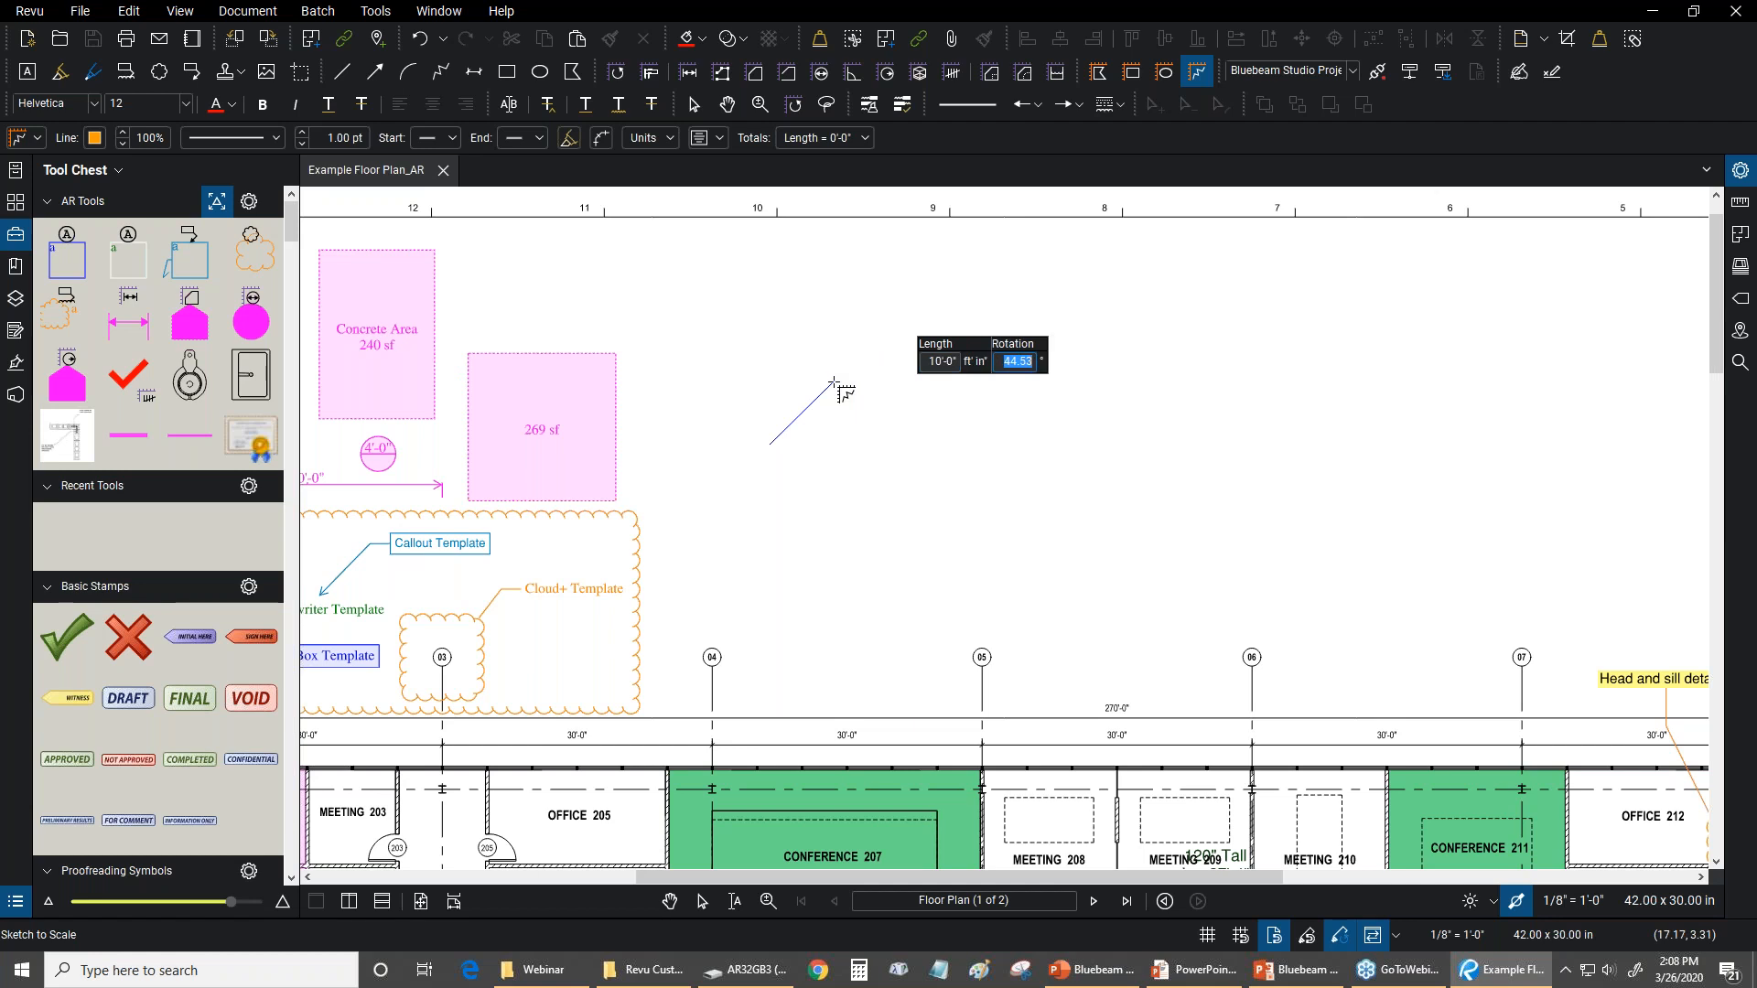
type("45")
type("0")
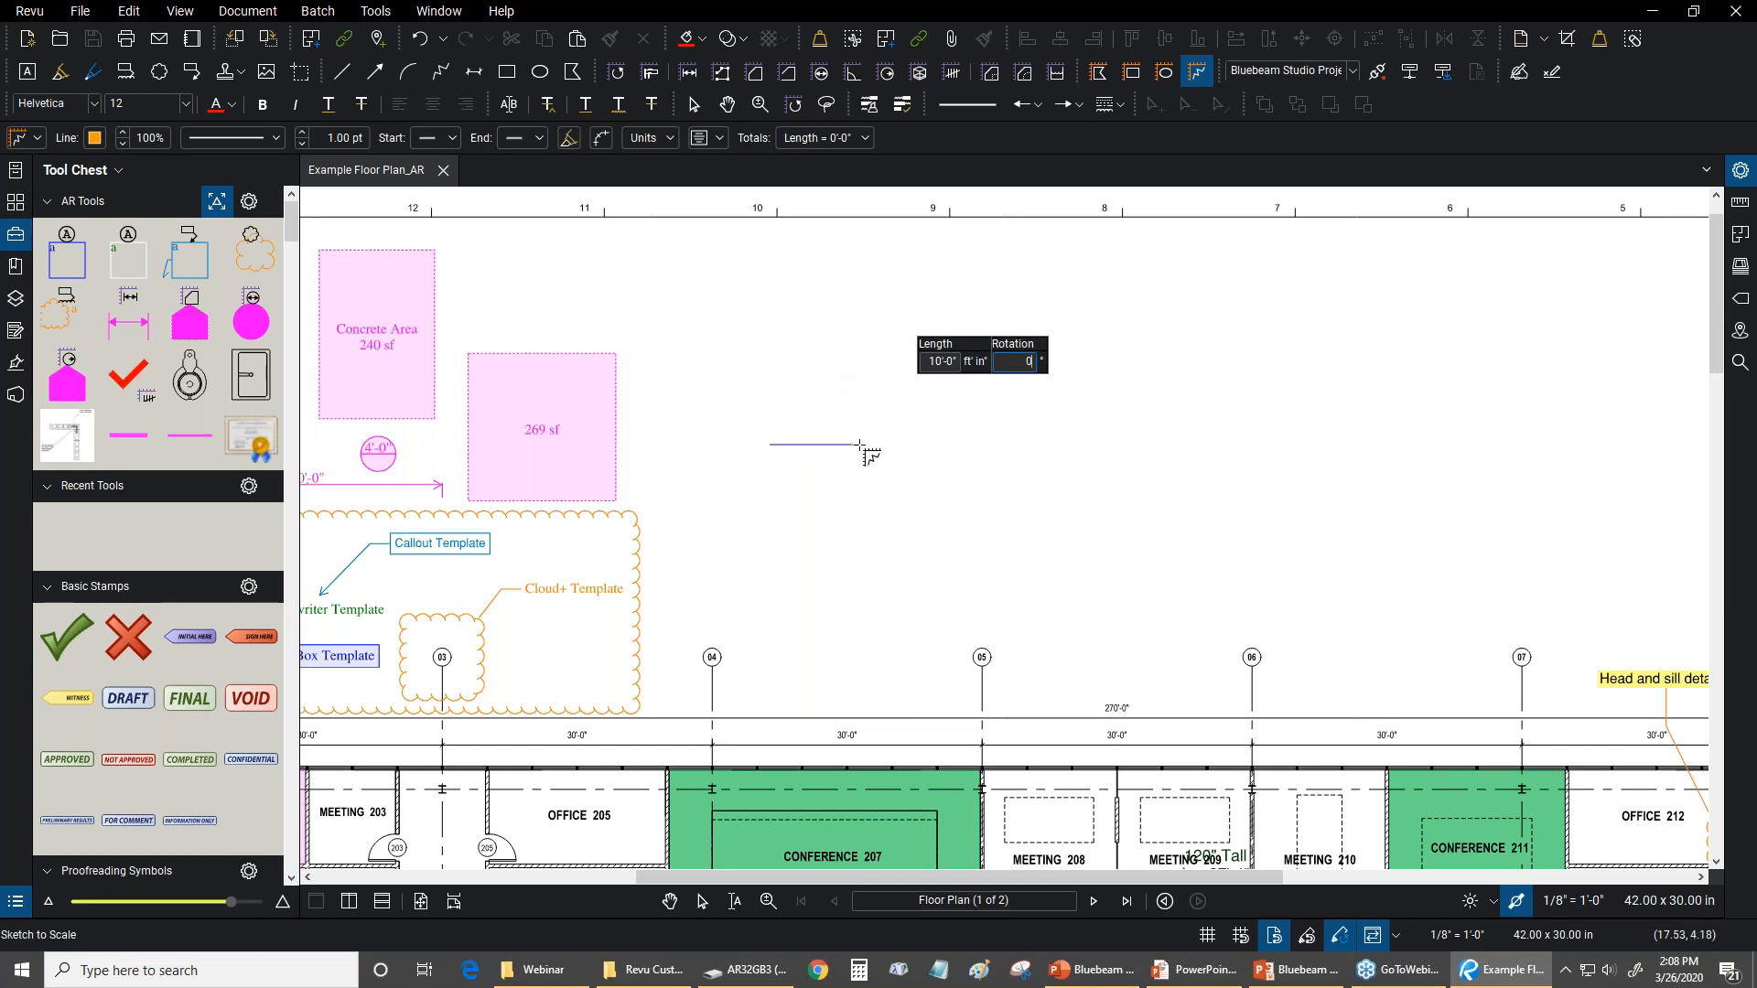
type("45")
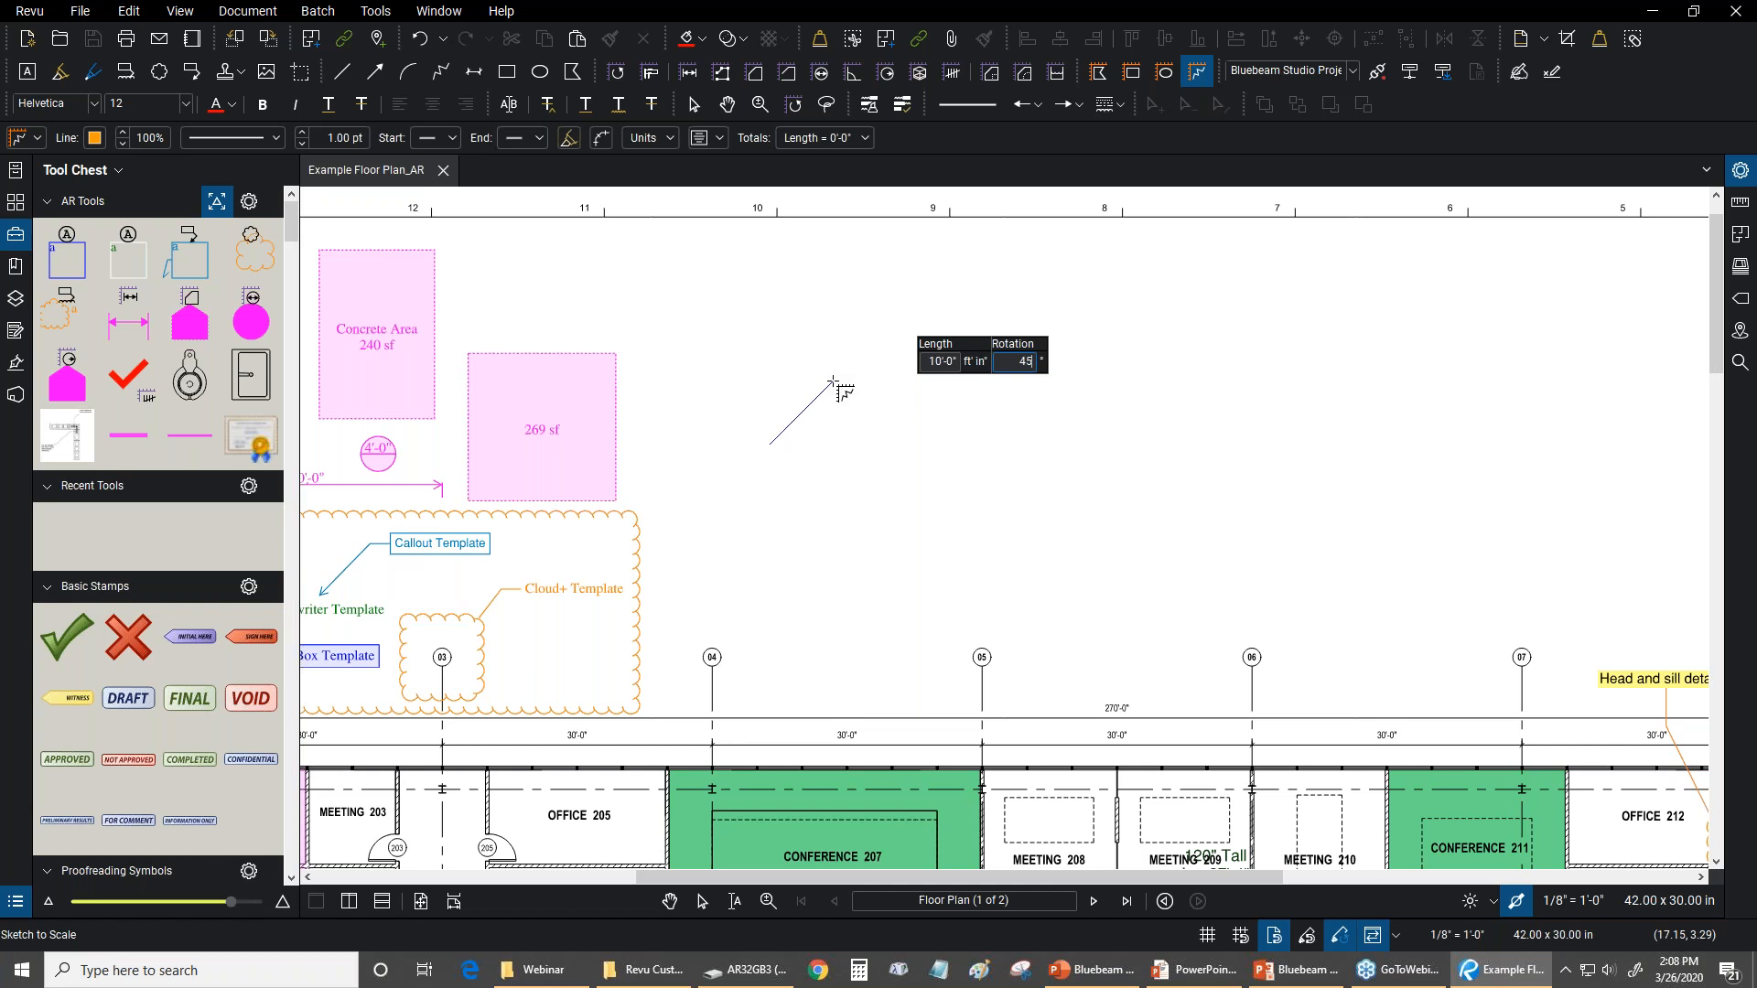
key("Return")
Add a second polyline segment 15 feet long at a -90° rotation, running straight down from the peak
scroll(979, 444, "up", 3)
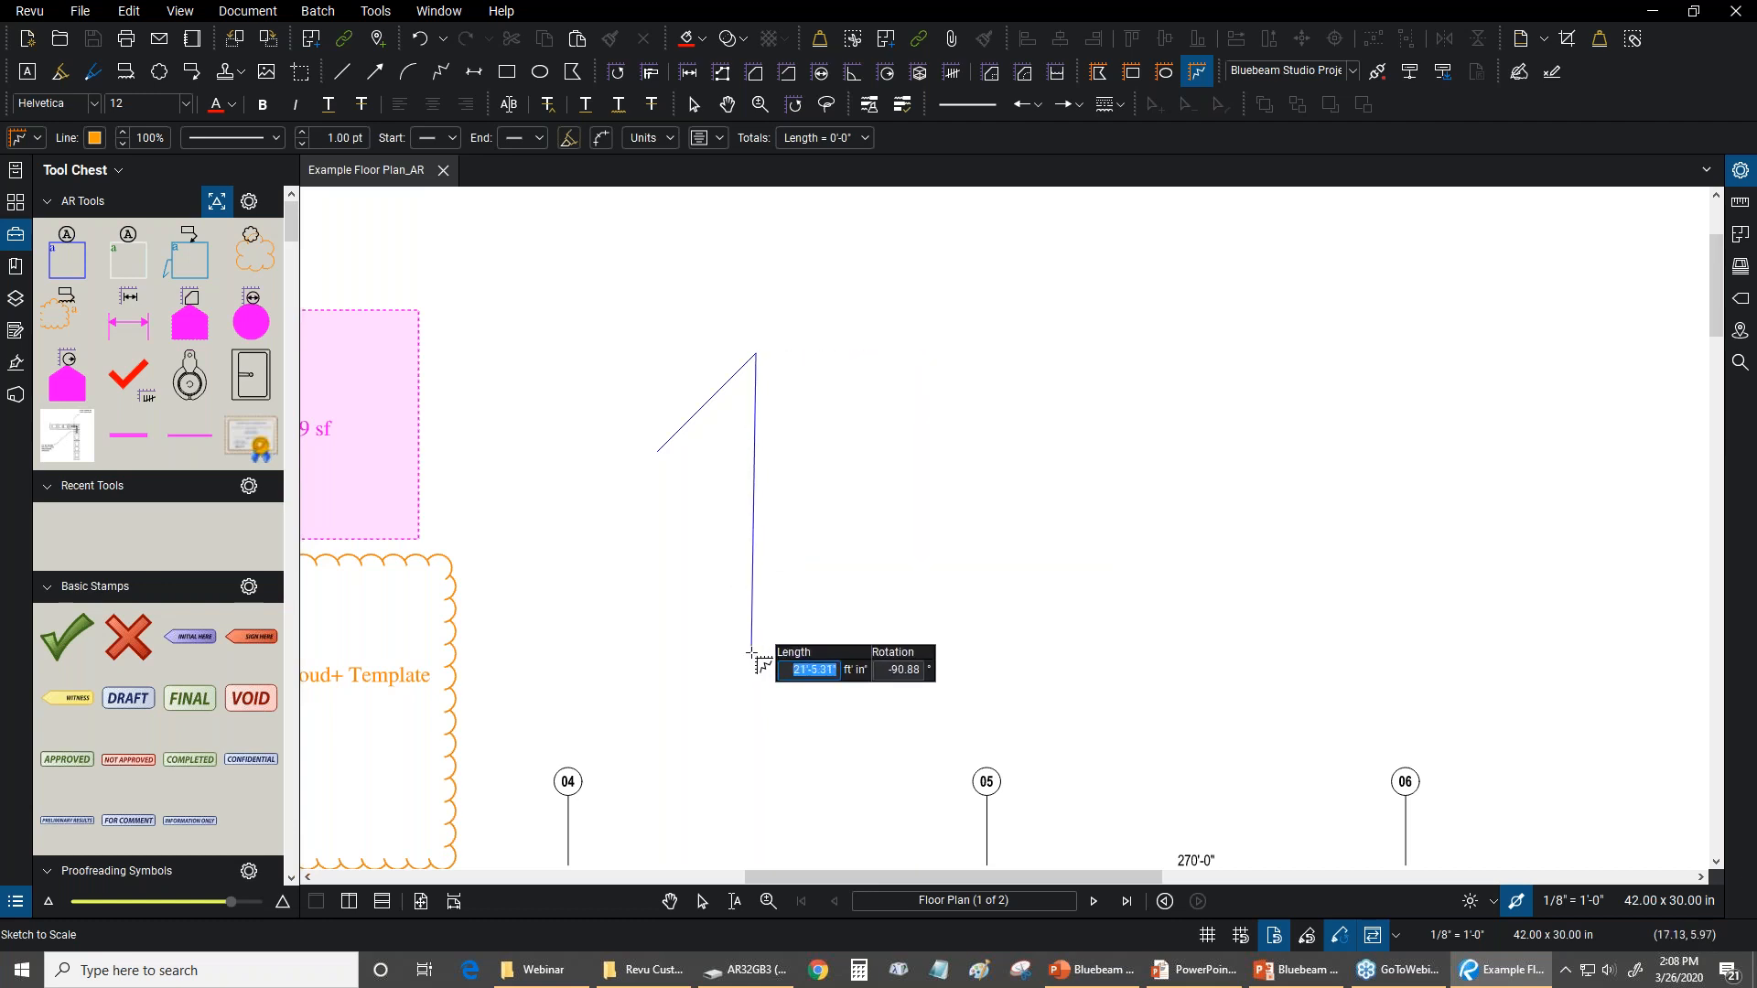
type("15")
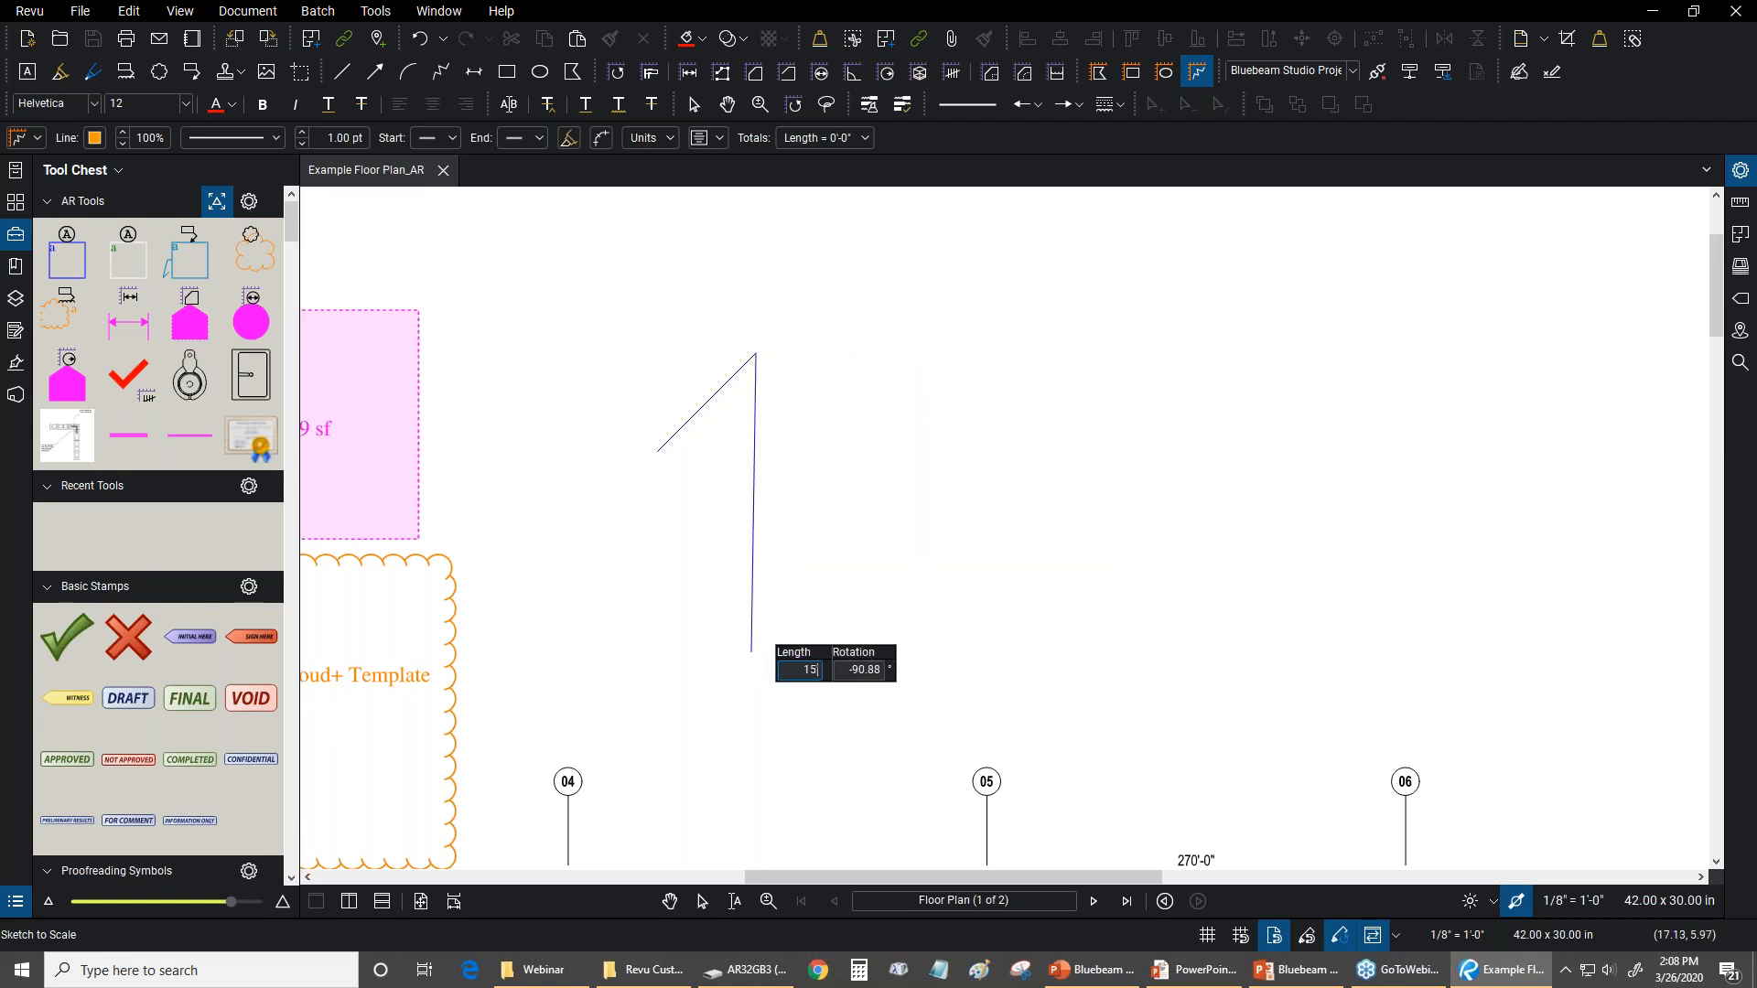
type("'")
key("Tab")
type("-90")
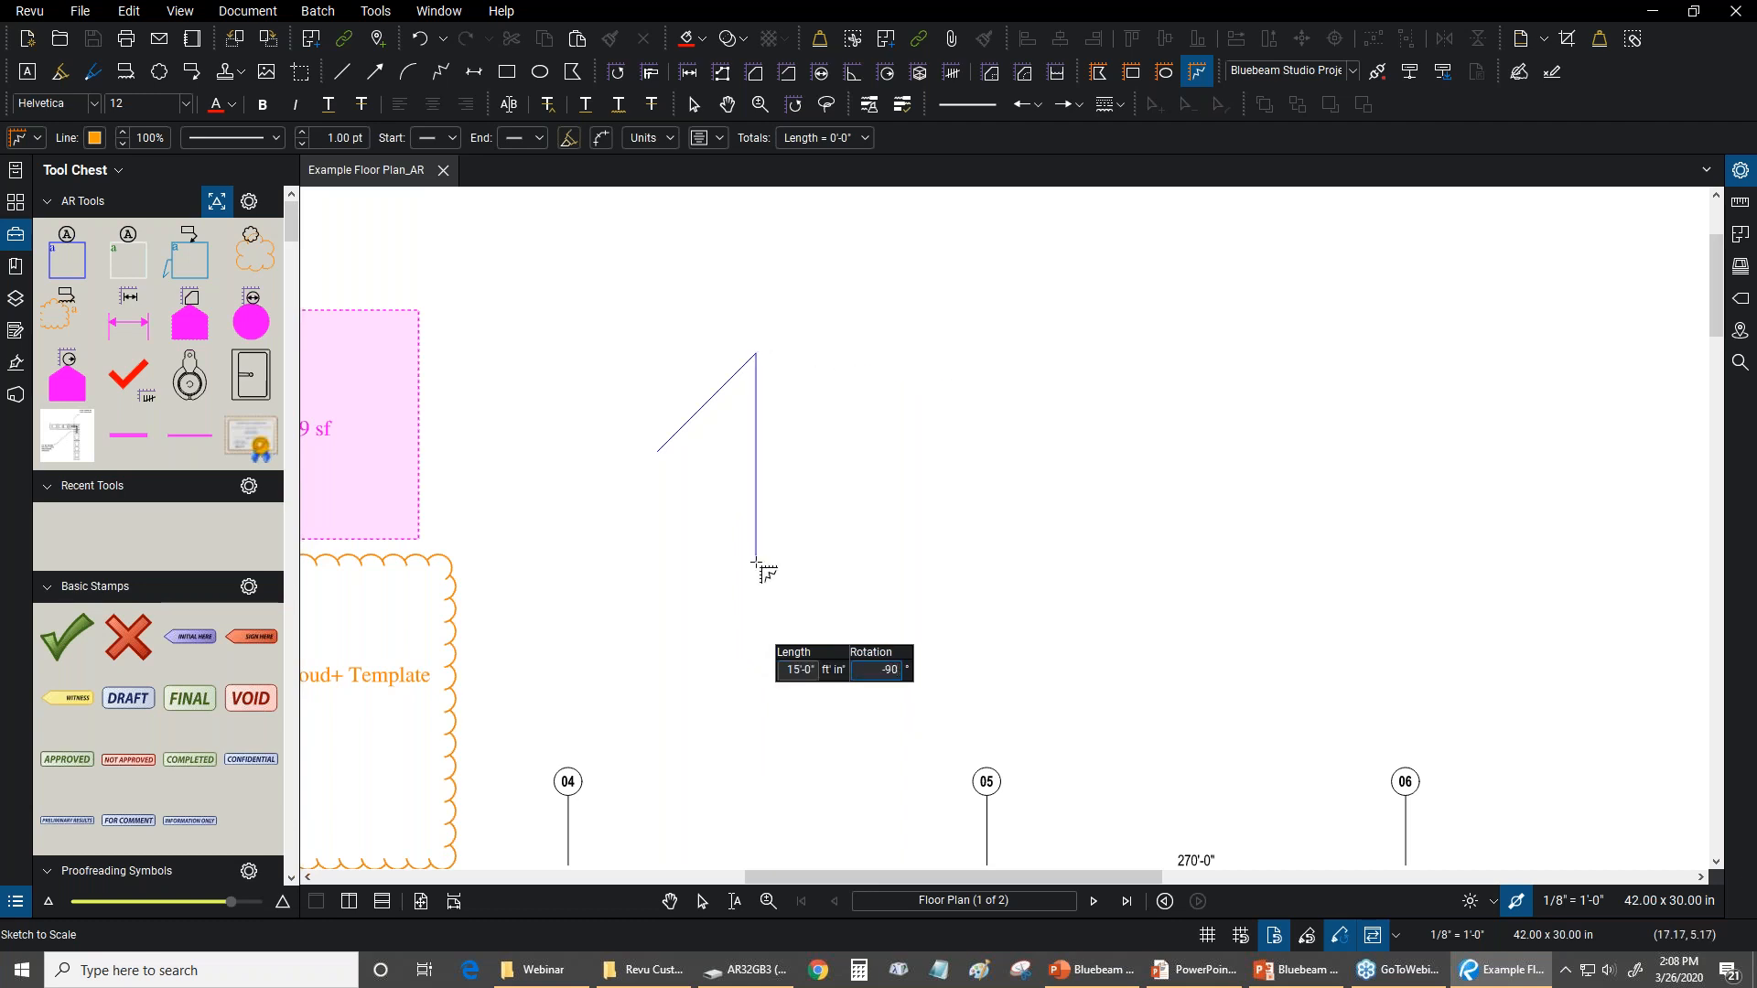
key("Return")
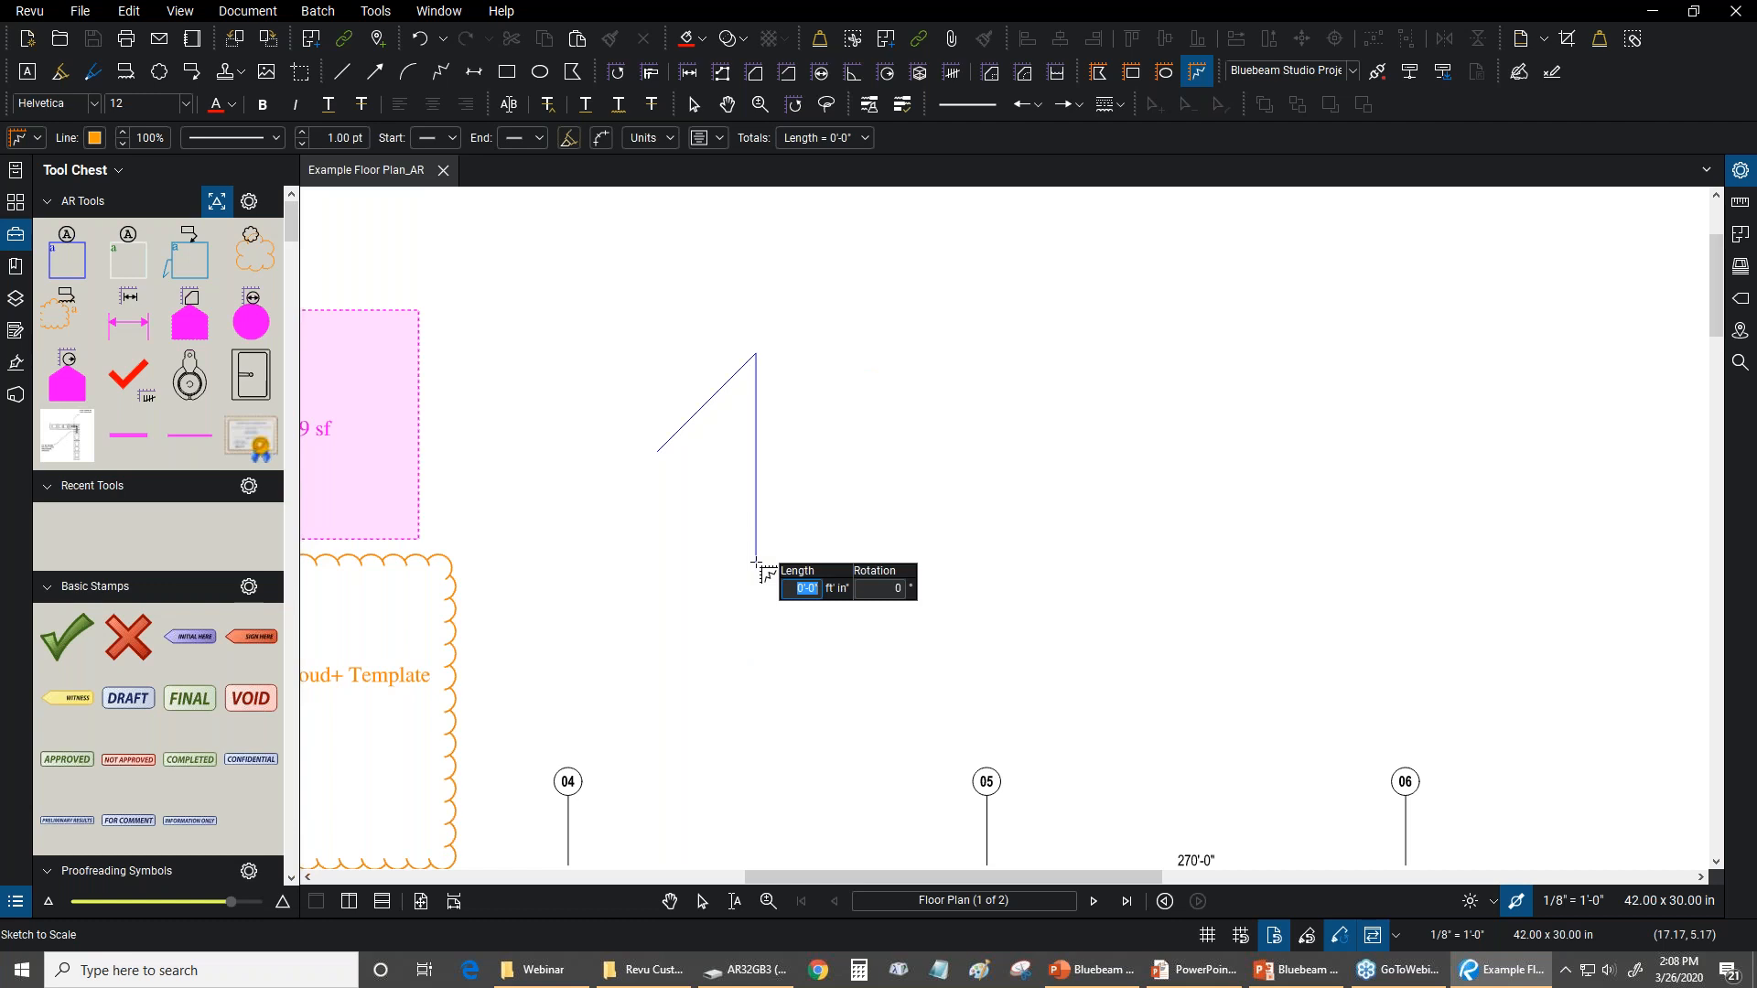
Add a short freehand segment of about 5'-6" sloping down and away, and finish the polyline
left_click(820, 605)
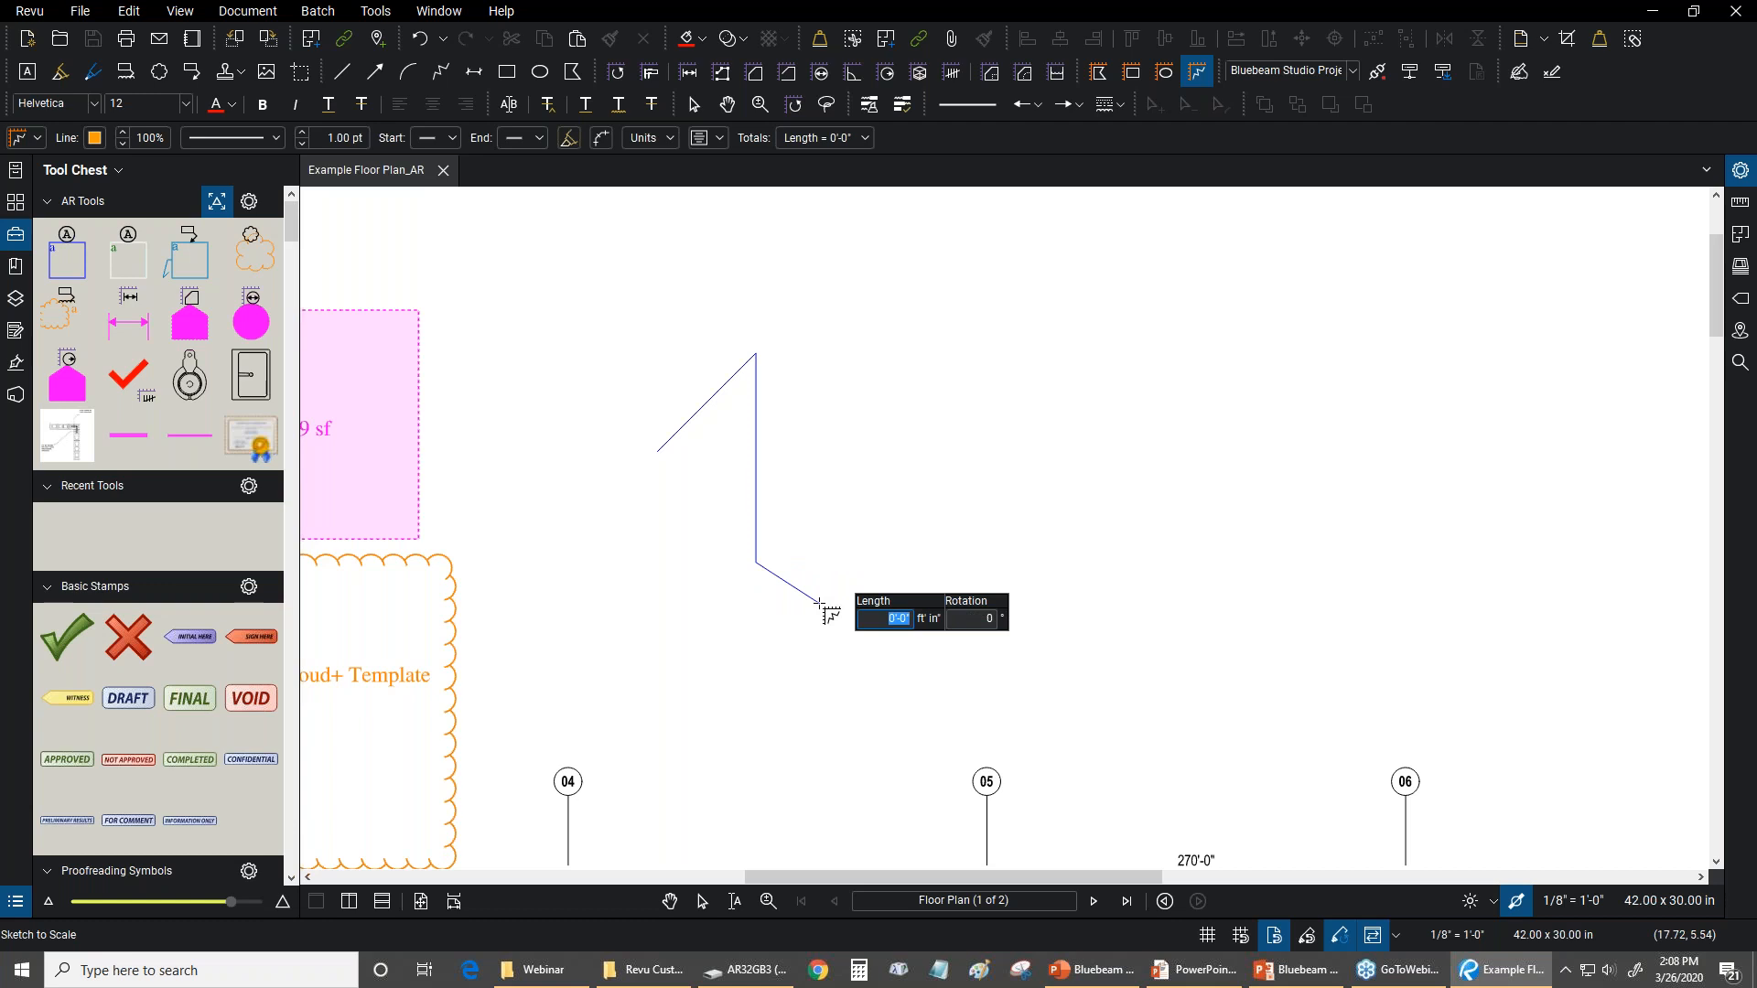
key("Escape")
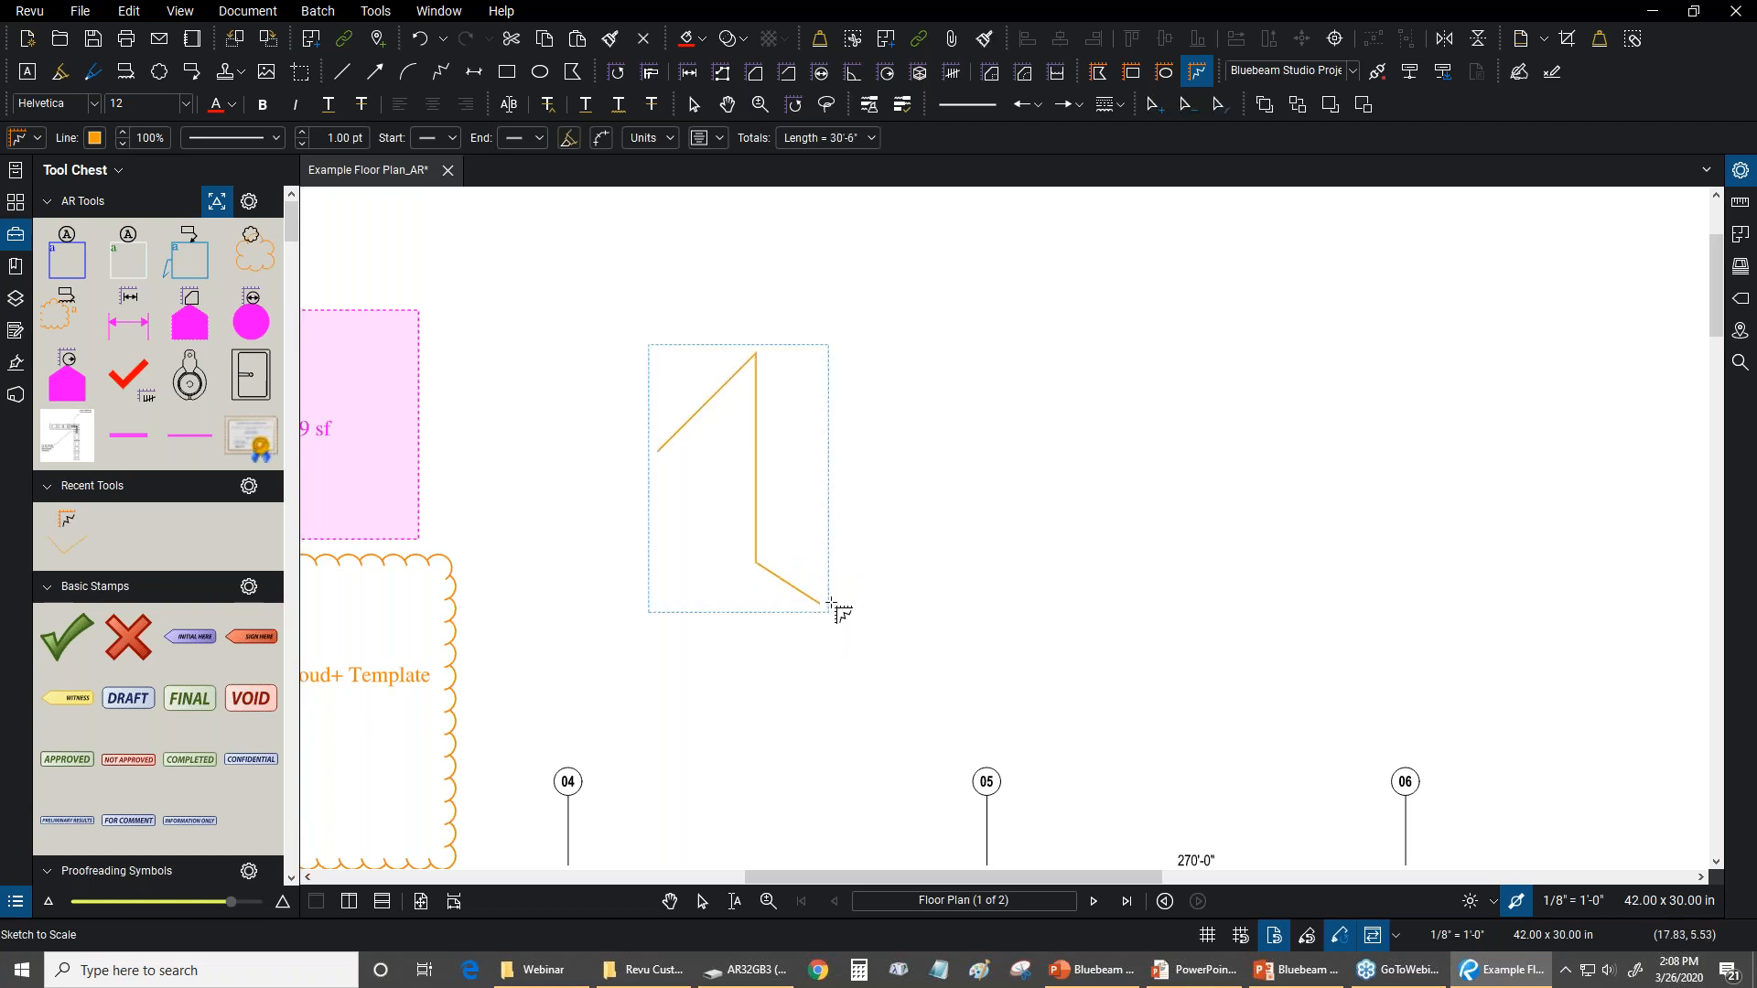
scroll(824, 608, "up", 2)
scroll(817, 616, "up", 1)
key("Escape")
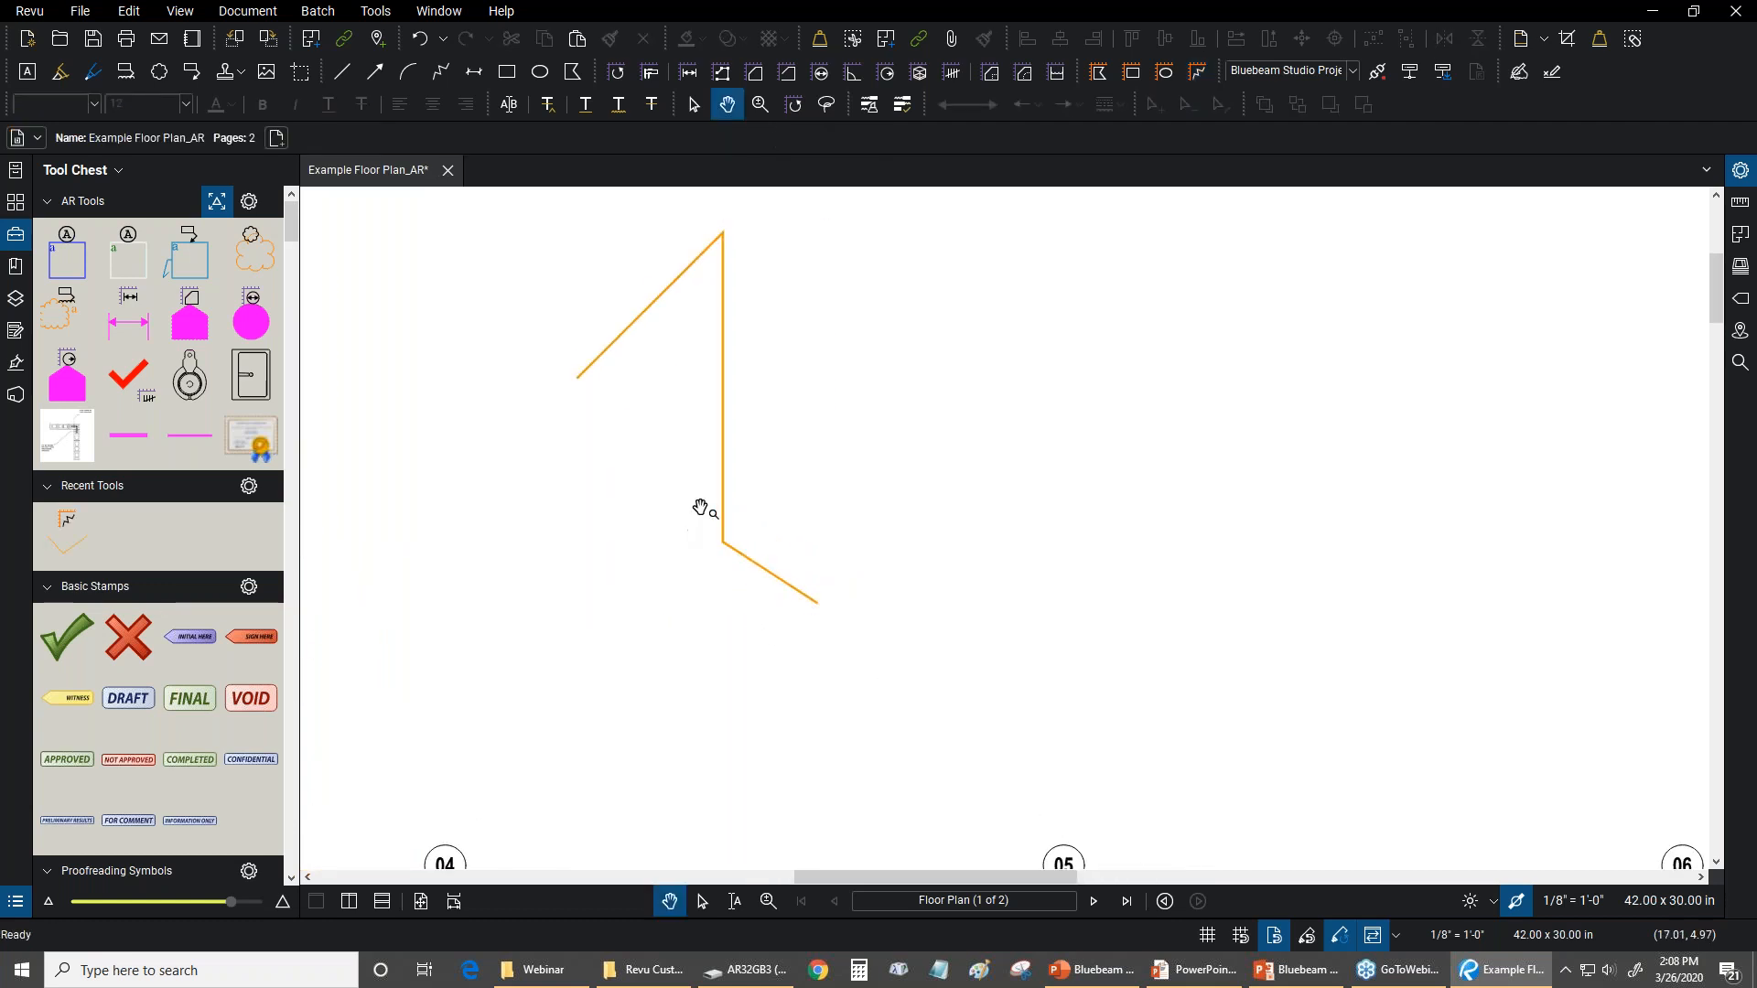
Delete the polyline's last control point, removing the short sloping end segment, and deselect the markup
left_click(722, 508)
left_click_drag(884, 597, 936, 649)
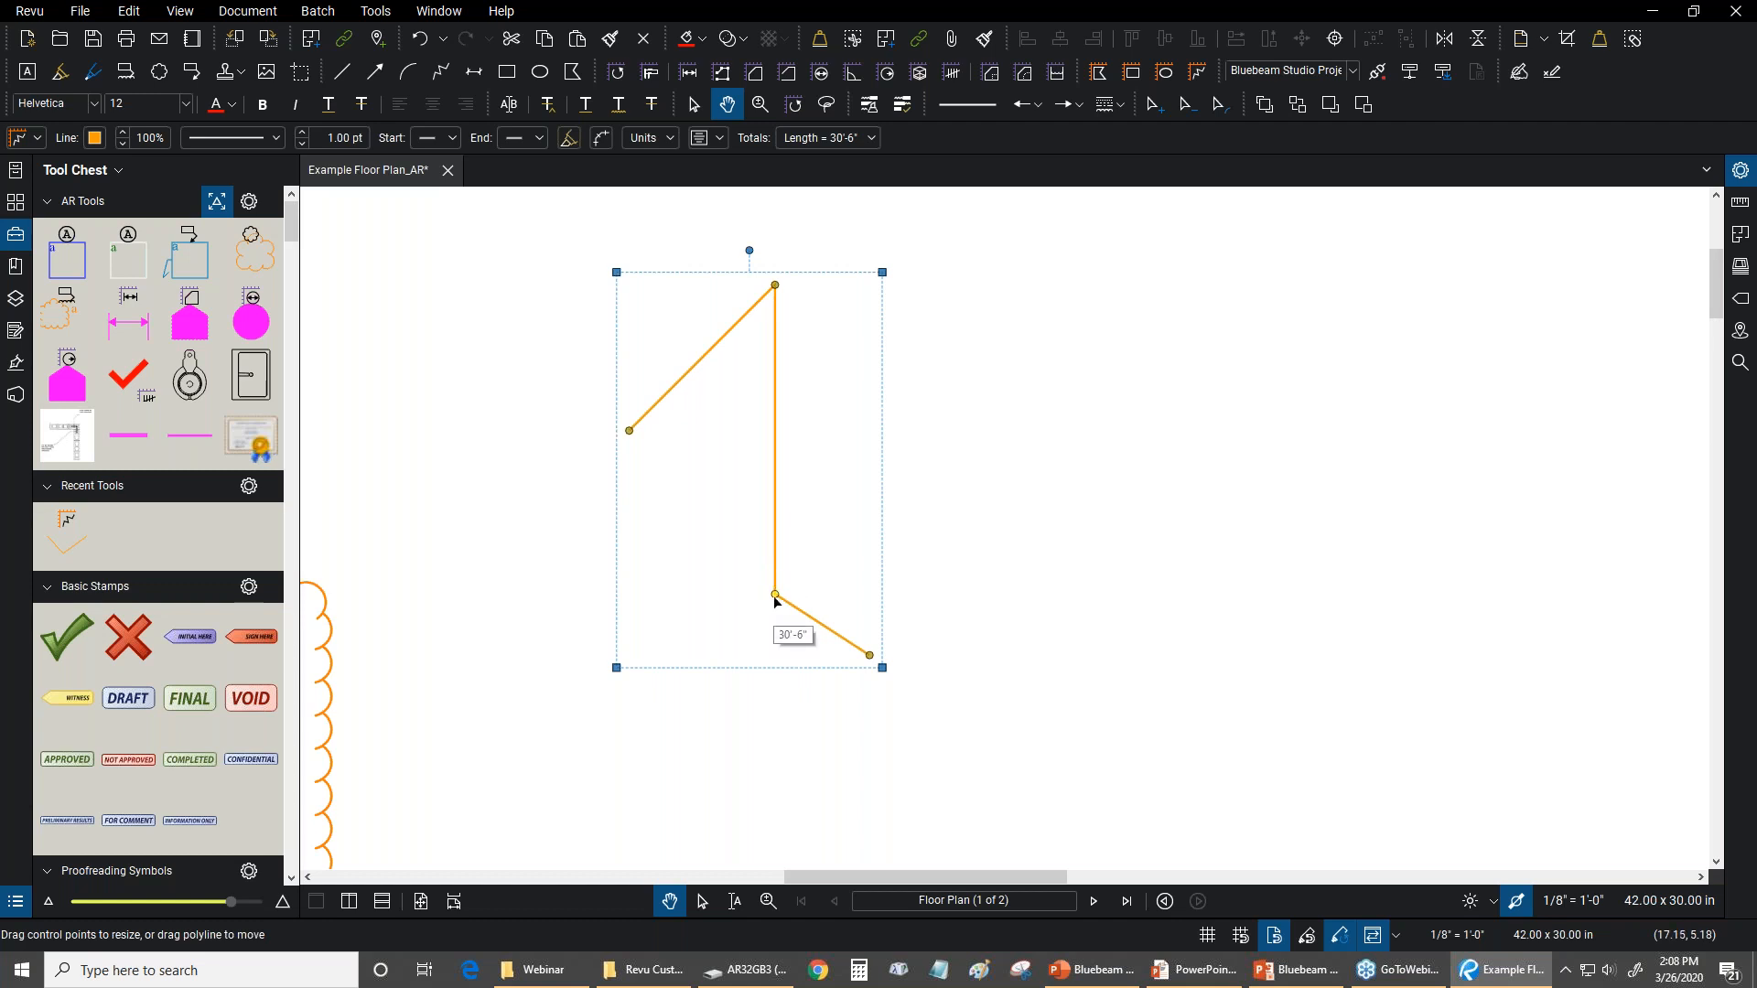
scroll(861, 640, "up", 4)
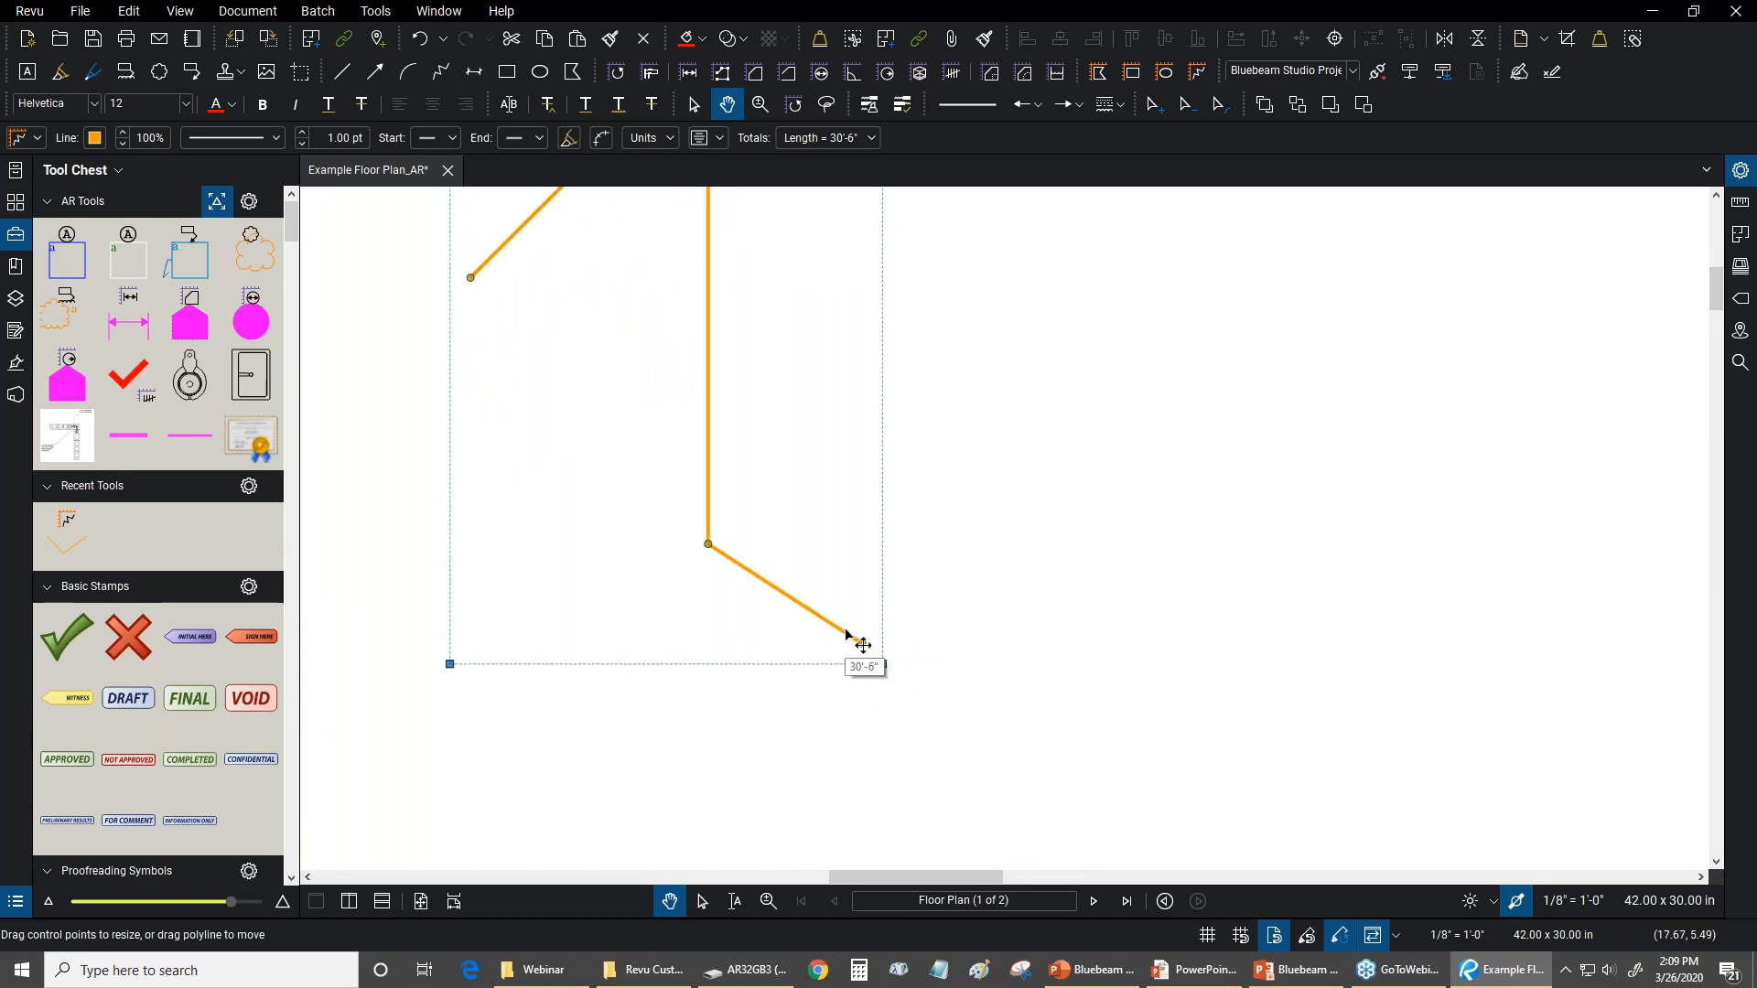
scroll(837, 629, "up", 2)
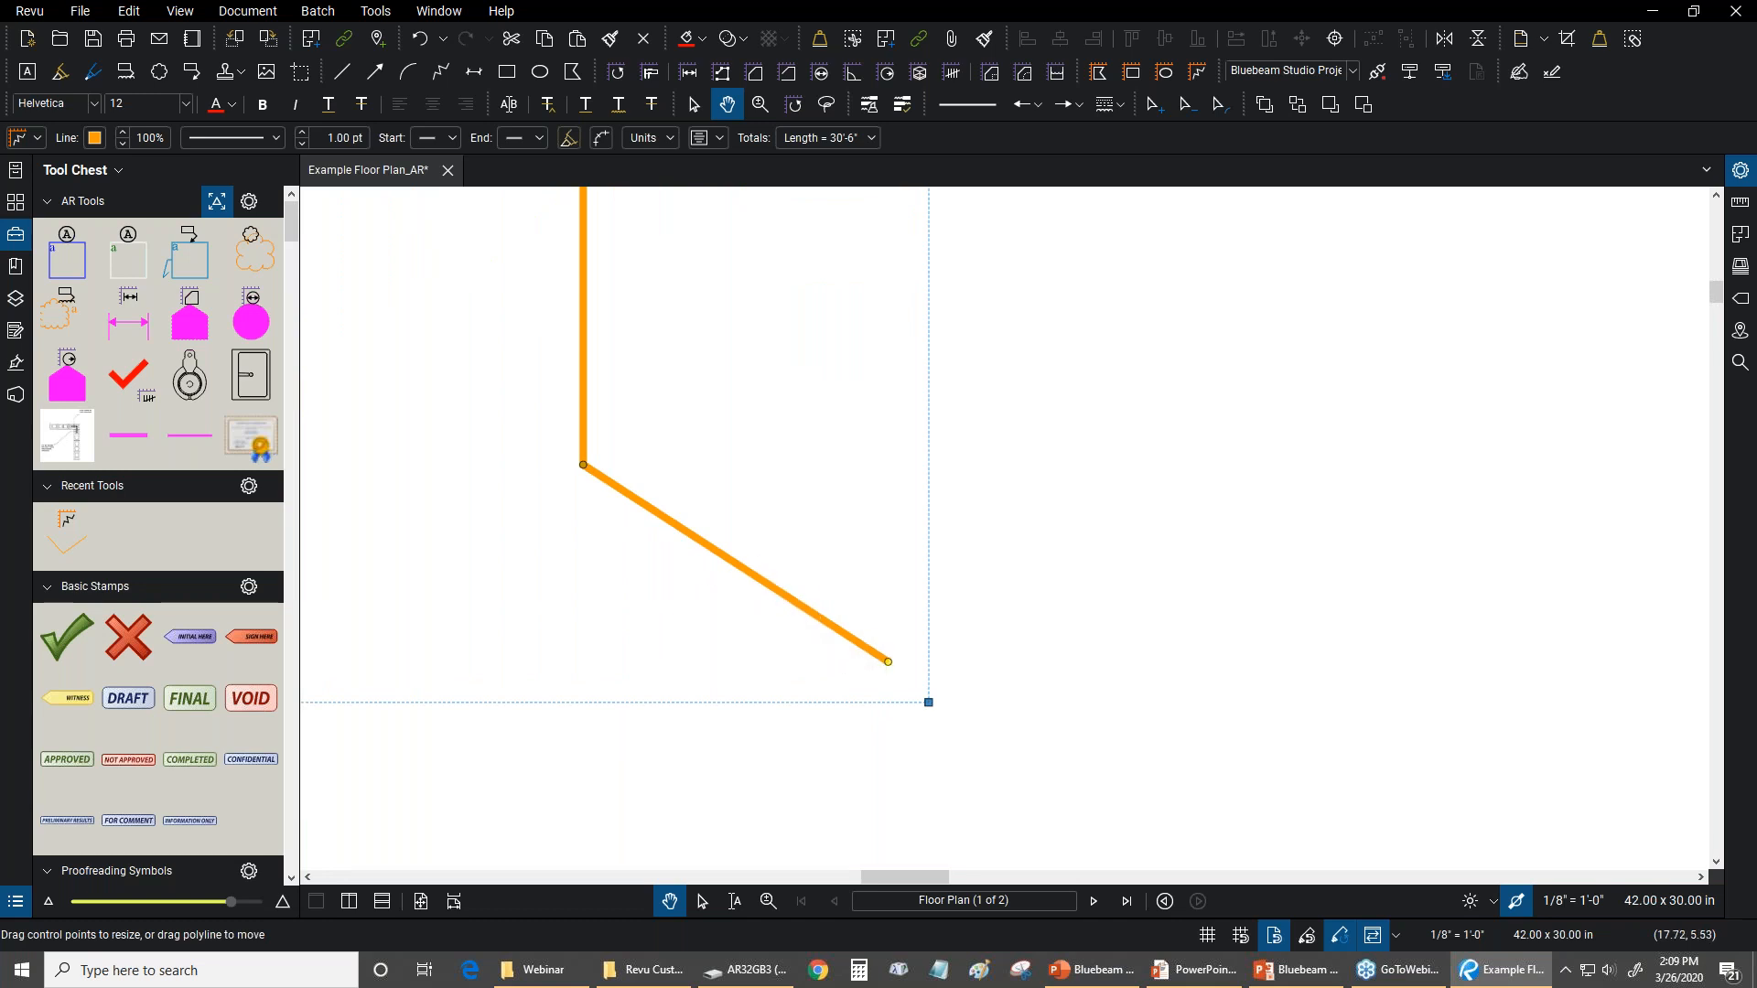
scroll(886, 666, "up", 1)
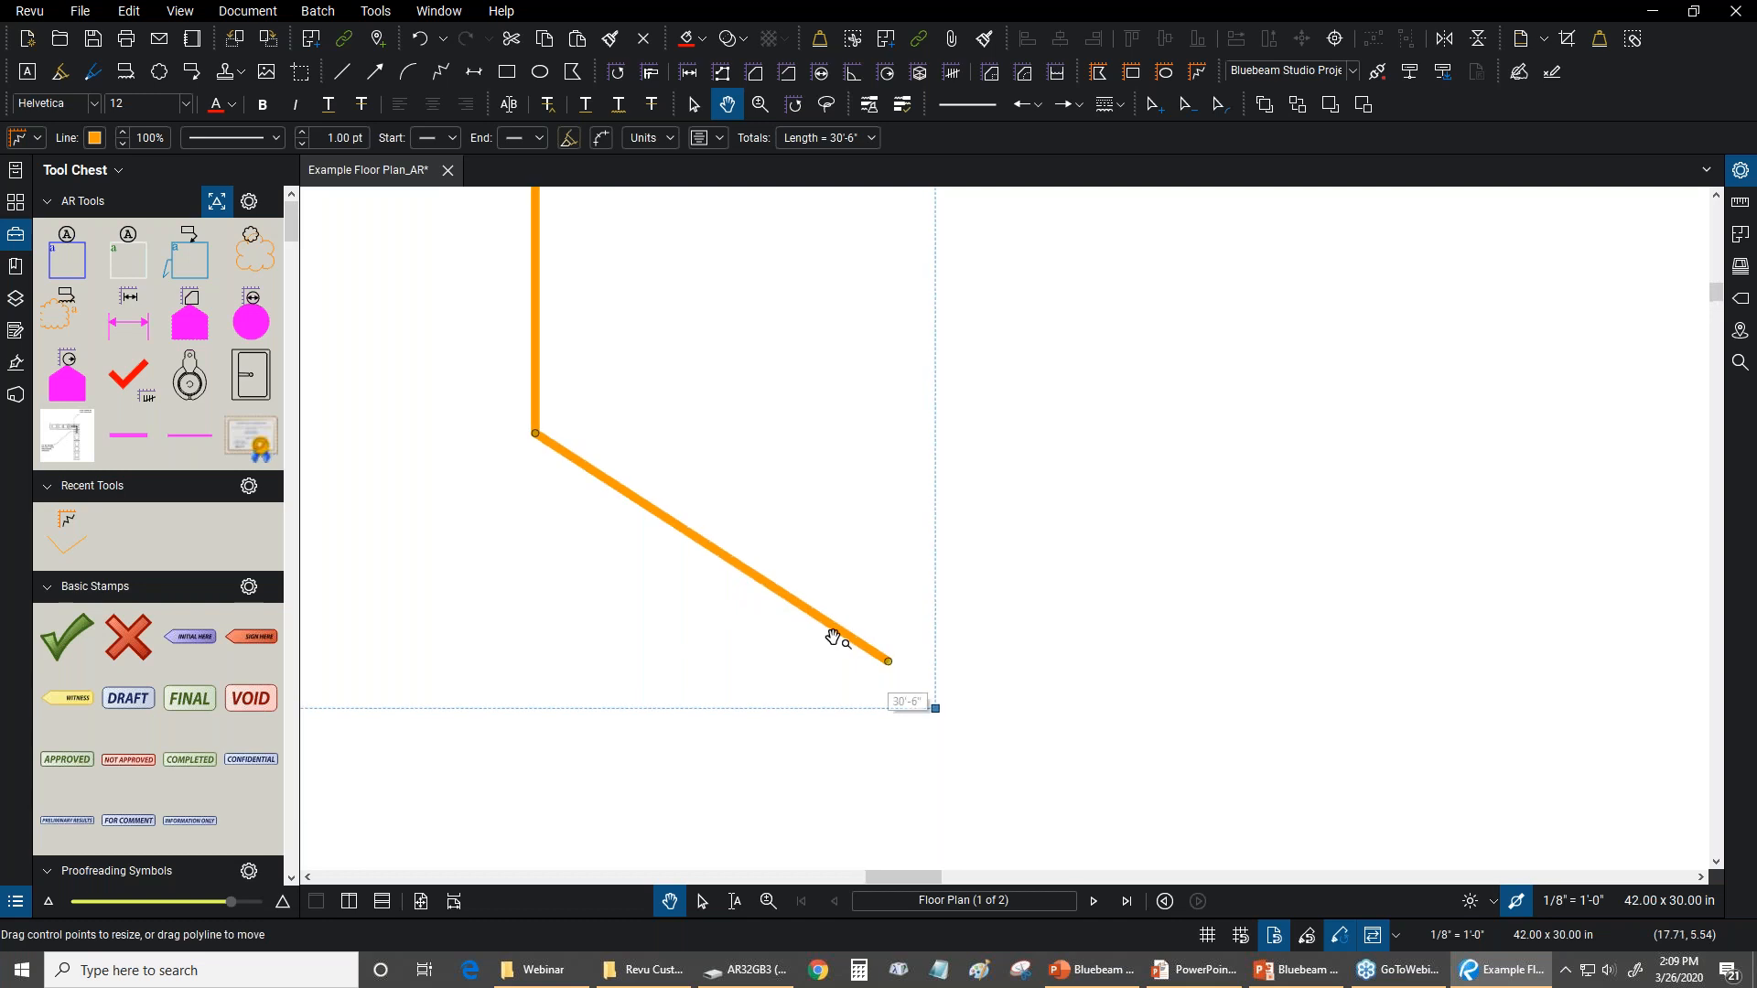
left_click(889, 664, "shift")
left_click_drag(719, 452, 976, 745)
scroll(970, 752, "down", 5)
scroll(967, 751, "down", 1)
left_click_drag(891, 642, 1155, 459)
left_click(1155, 461, "shift")
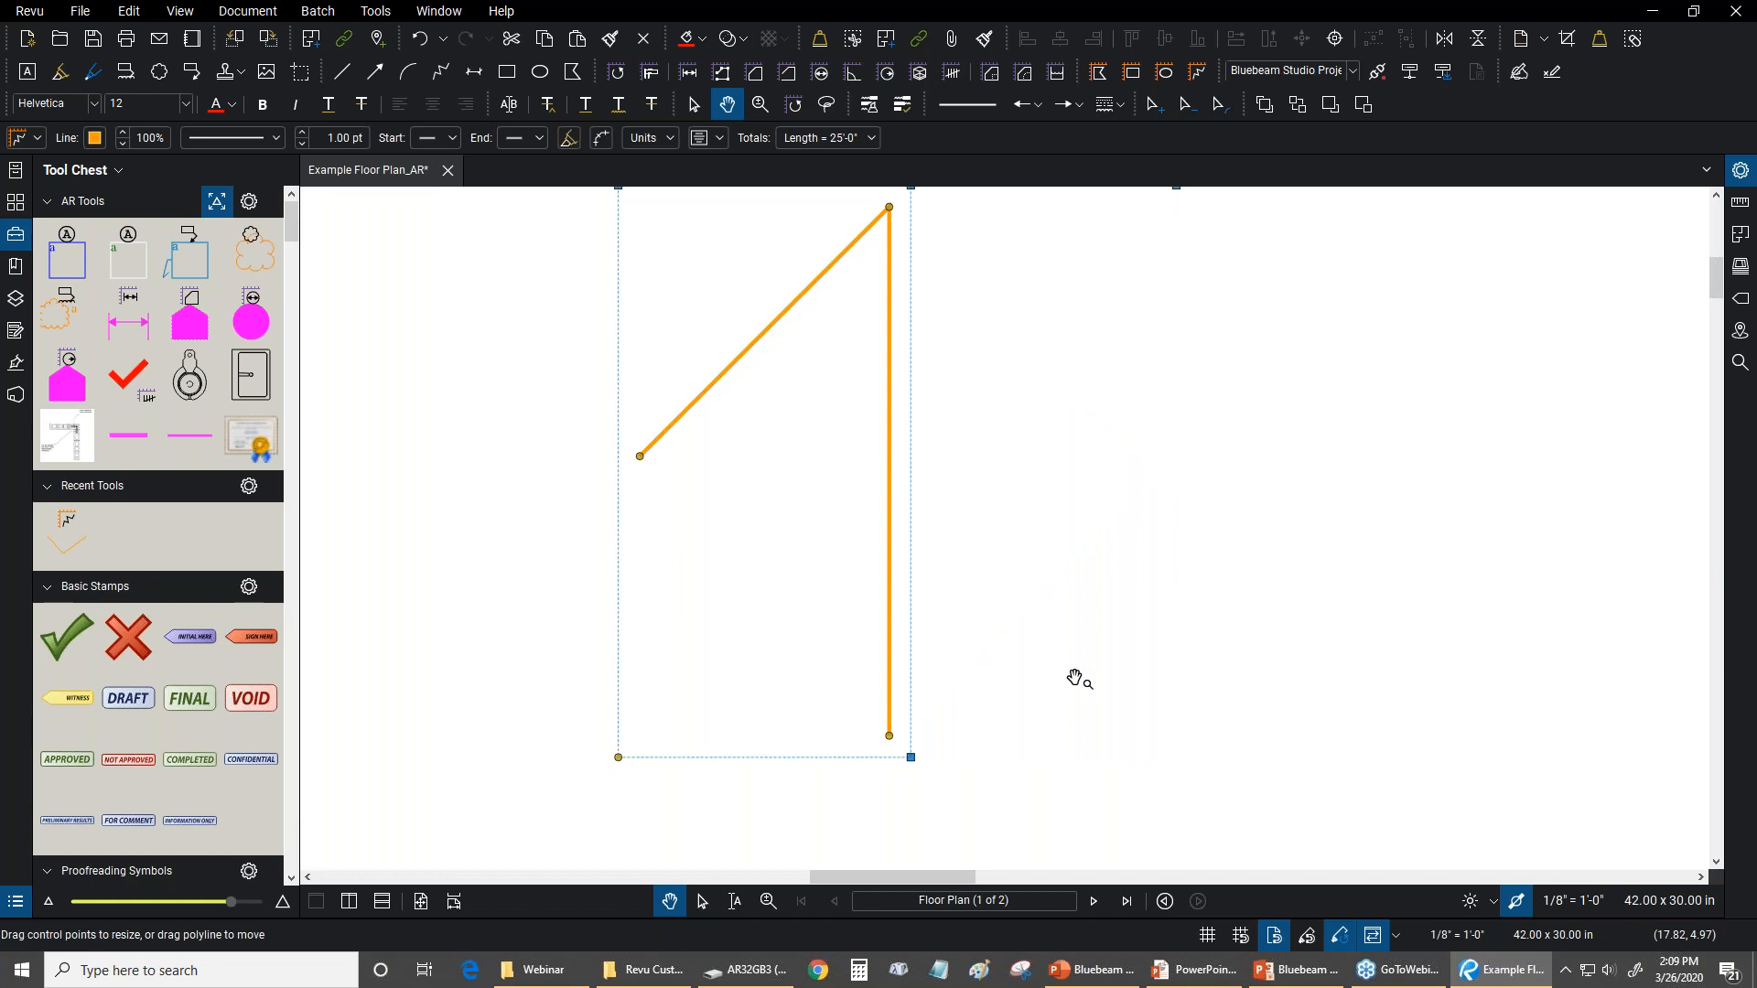
scroll(1067, 608, "down", 2)
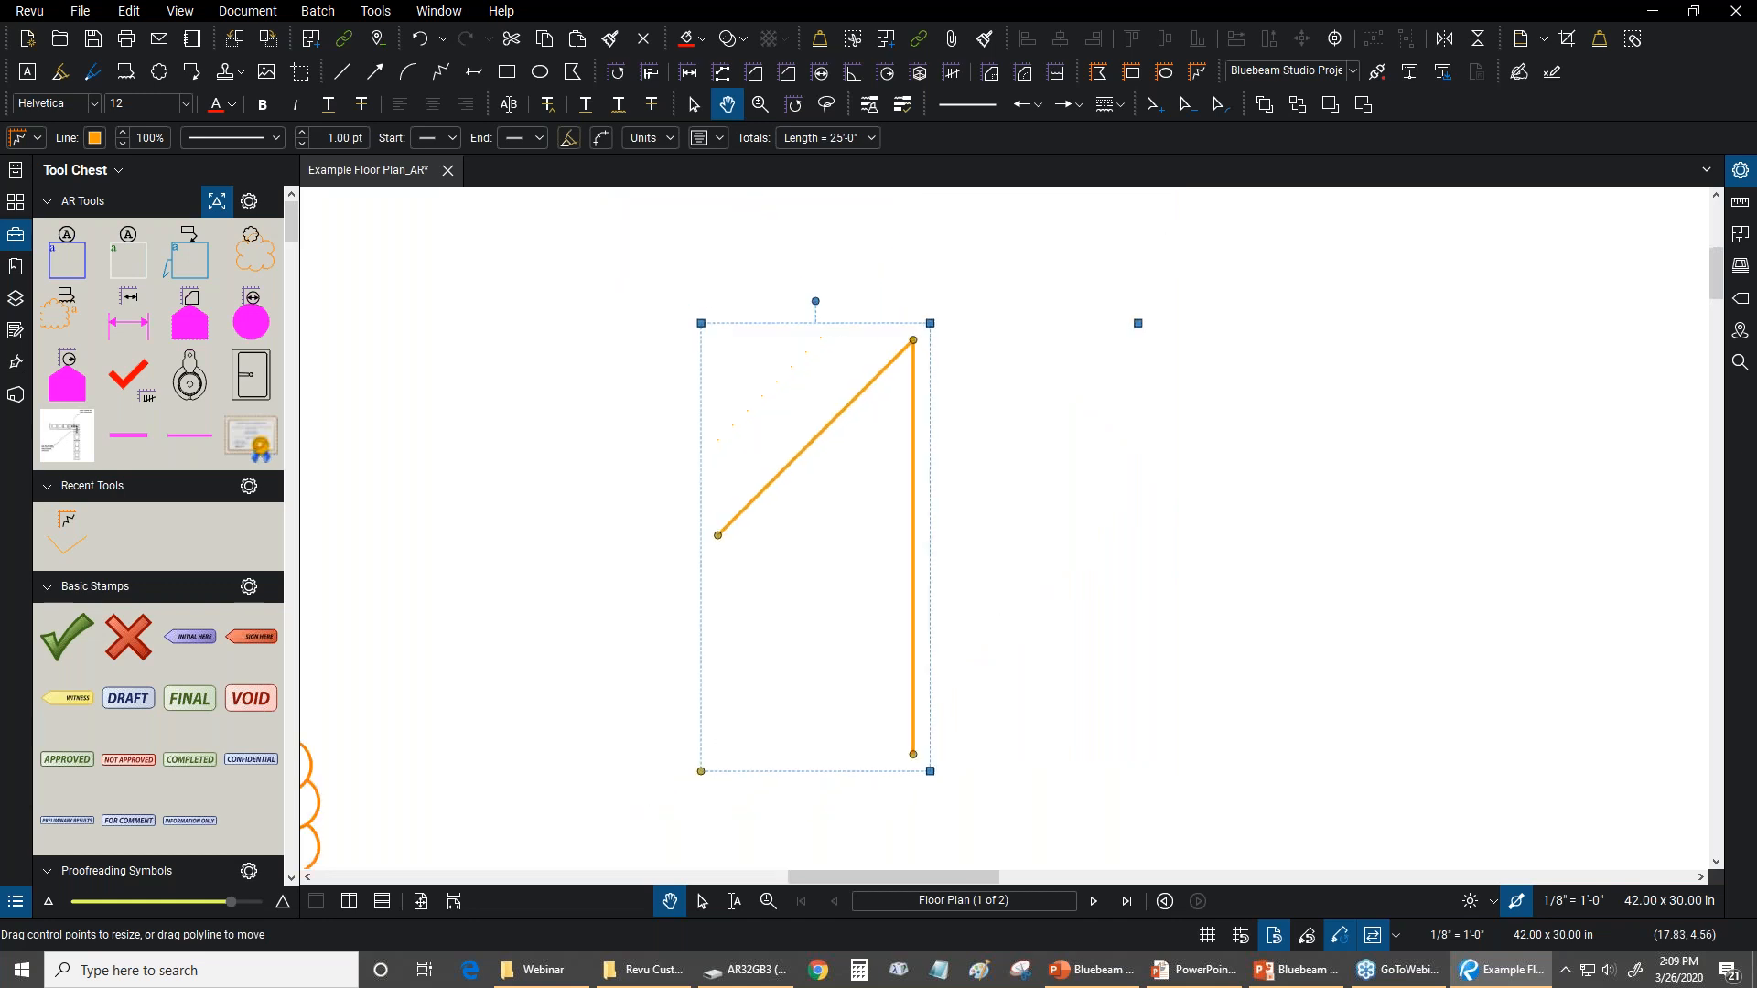
scroll(1035, 615, "down", 4)
left_click_drag(1035, 616, 926, 519)
Start a Polygon Sketch to Scale above grid lines 05 and 06 with a first edge 5 feet long at -45°
left_click(374, 12)
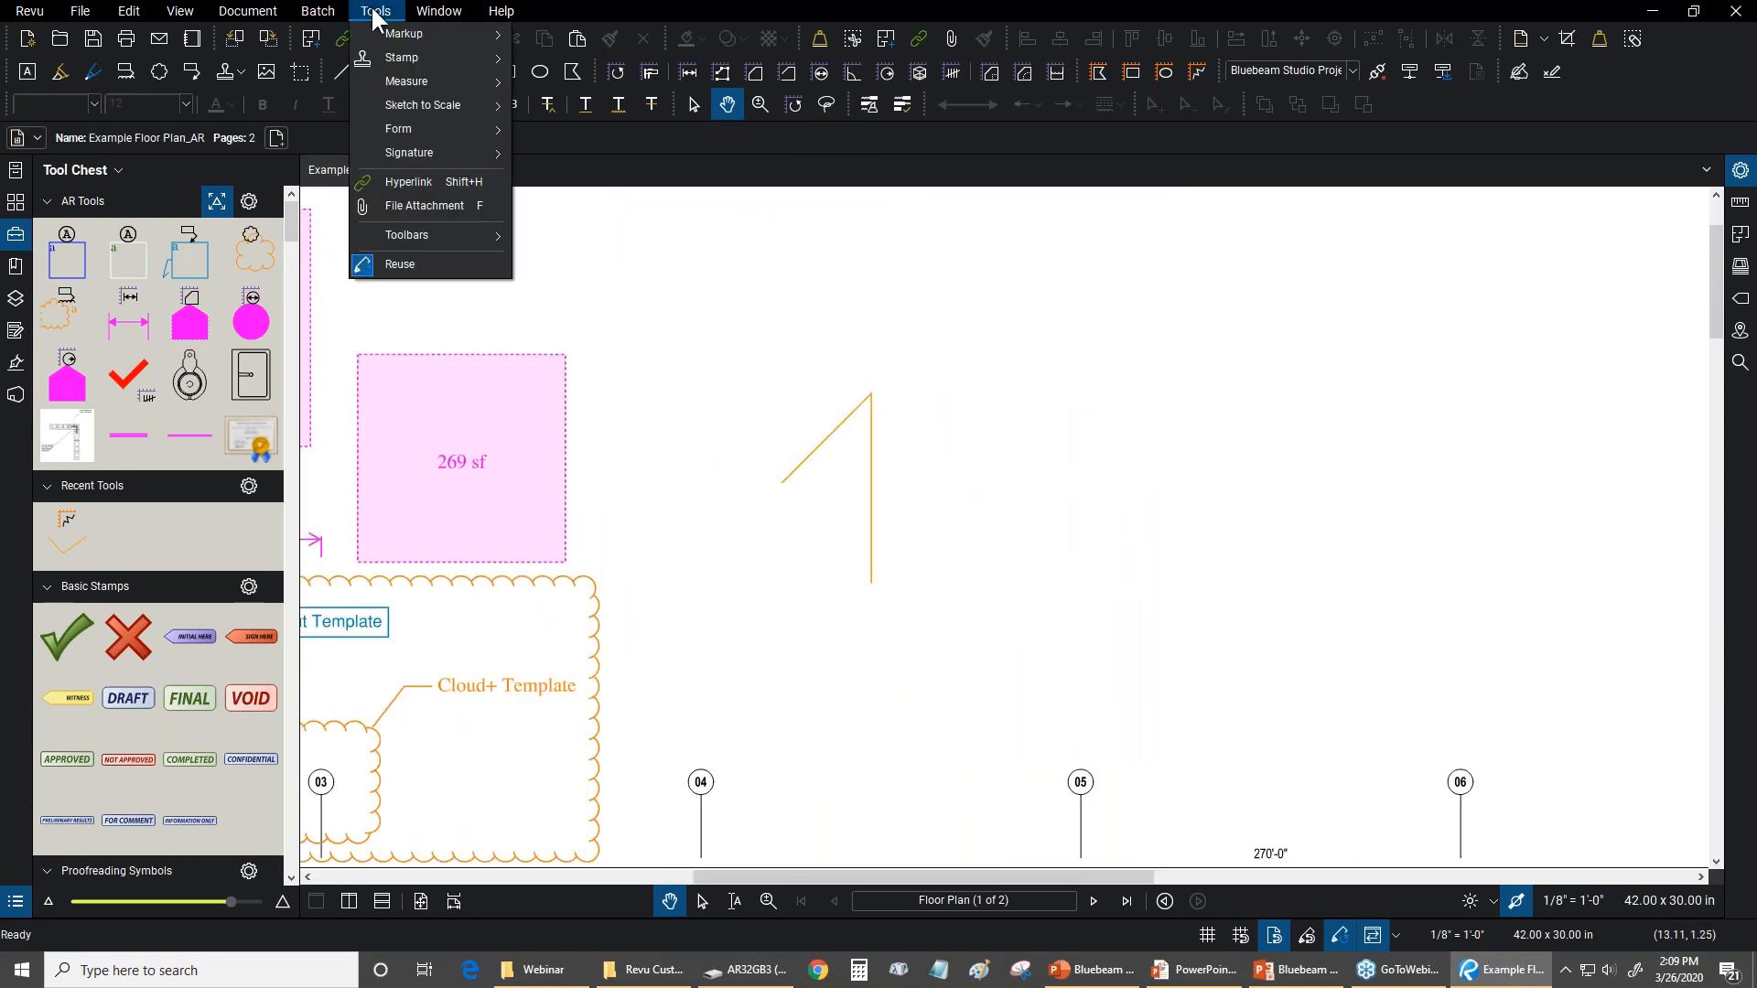
mouse_move(421, 99)
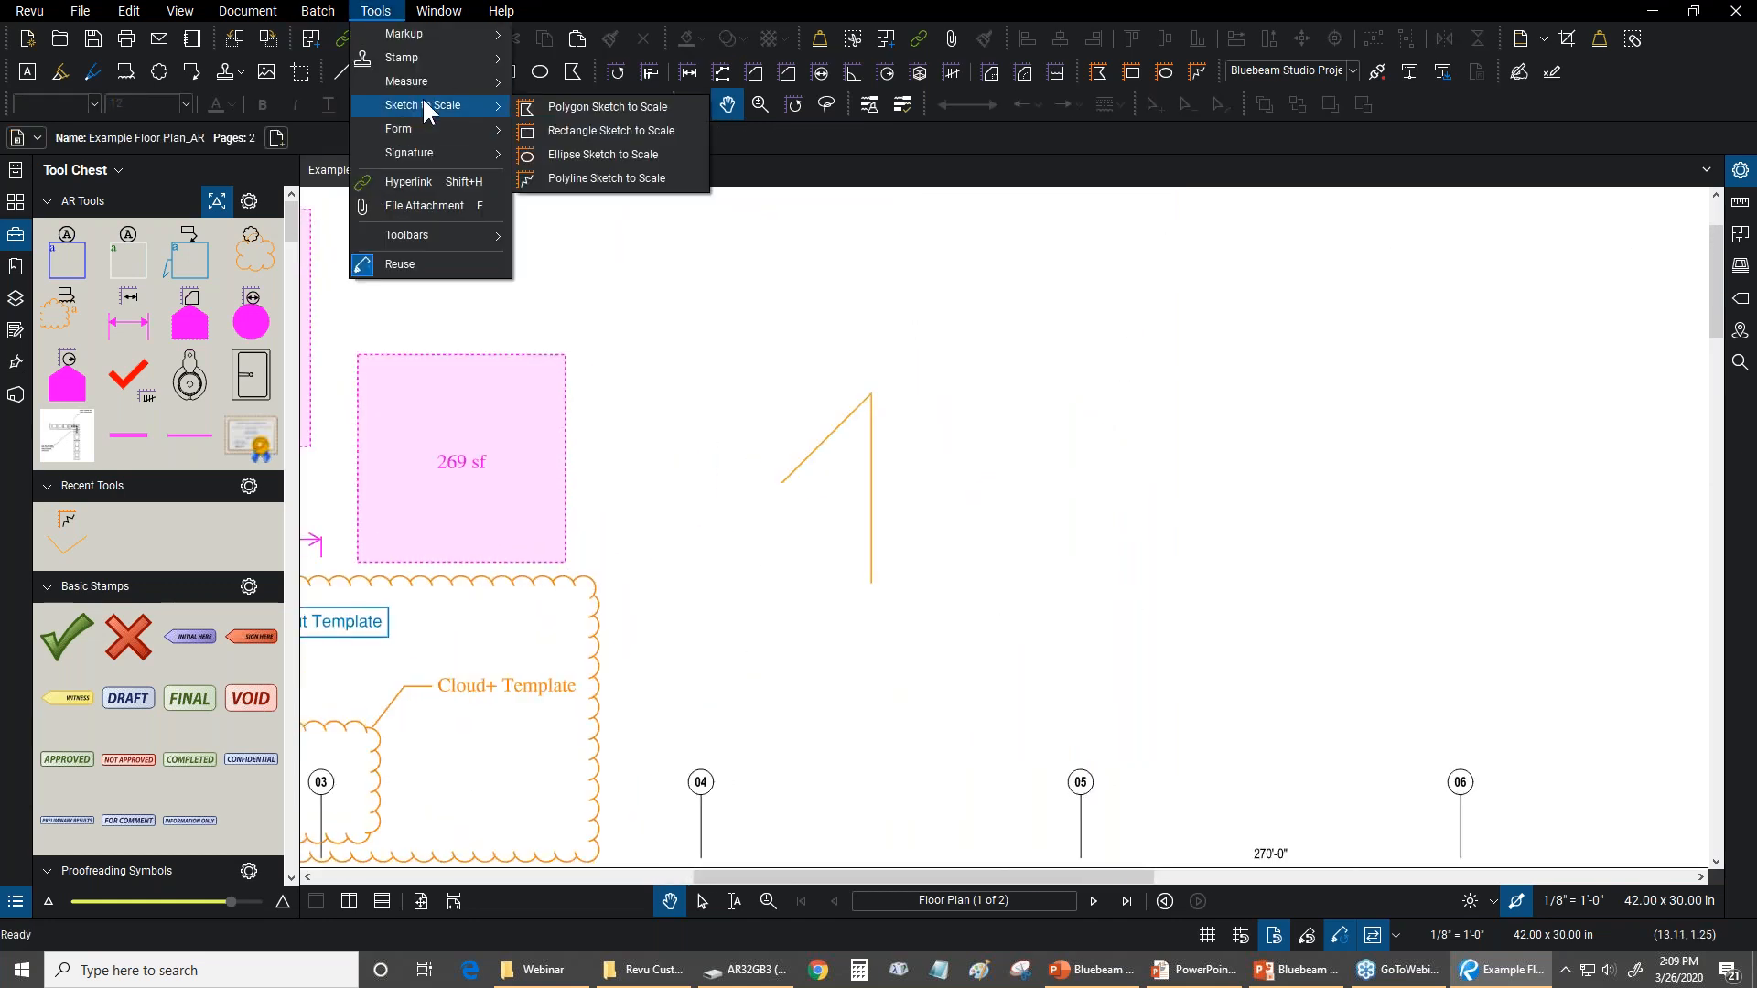
left_click(600, 108)
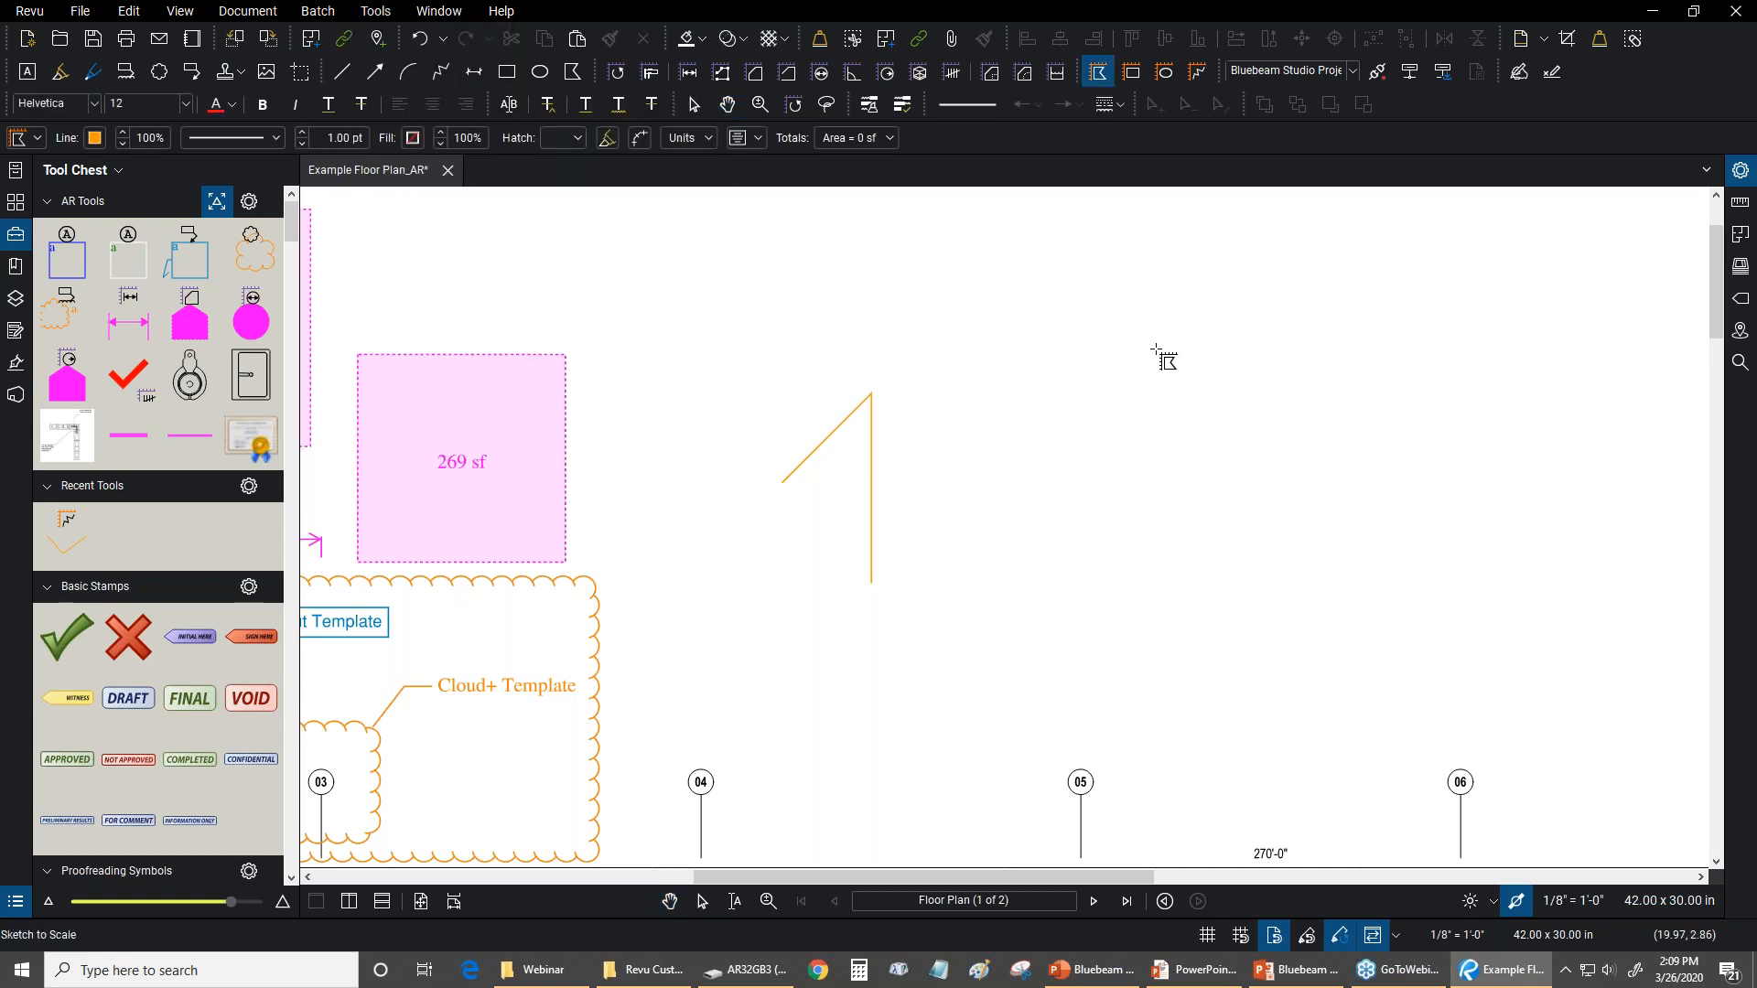
left_click_drag(1110, 350, 842, 401)
scroll(730, 527, "down", 1)
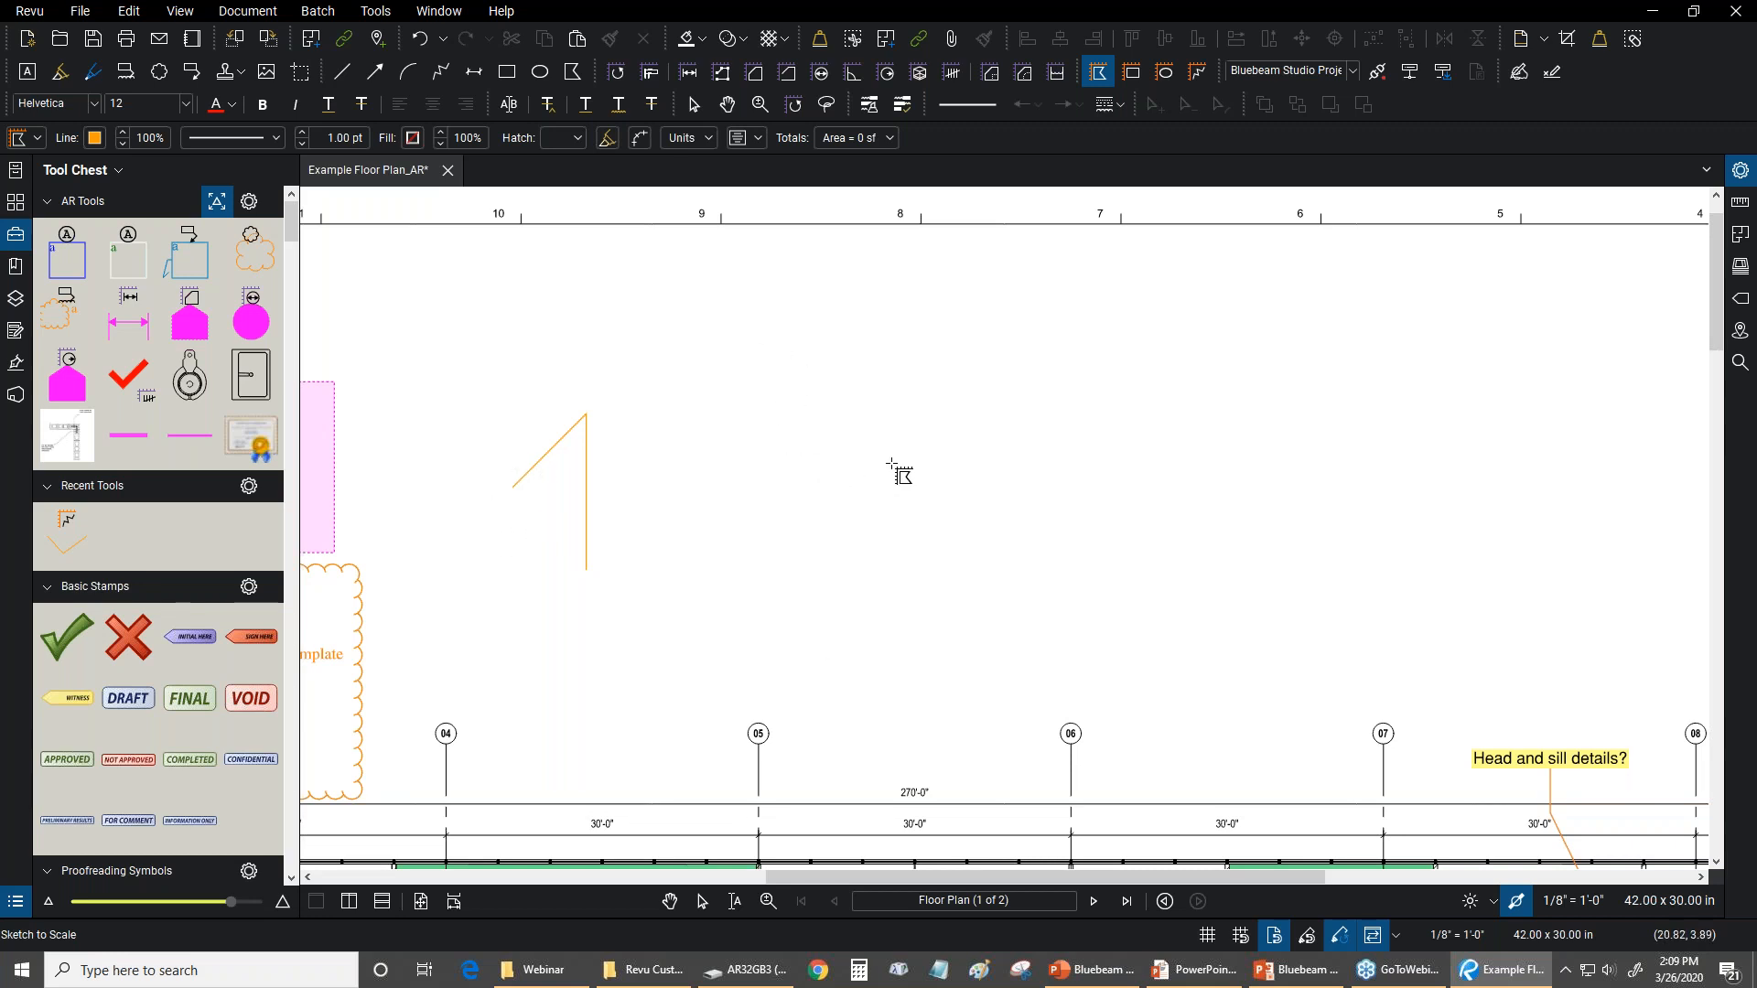
left_click(859, 474)
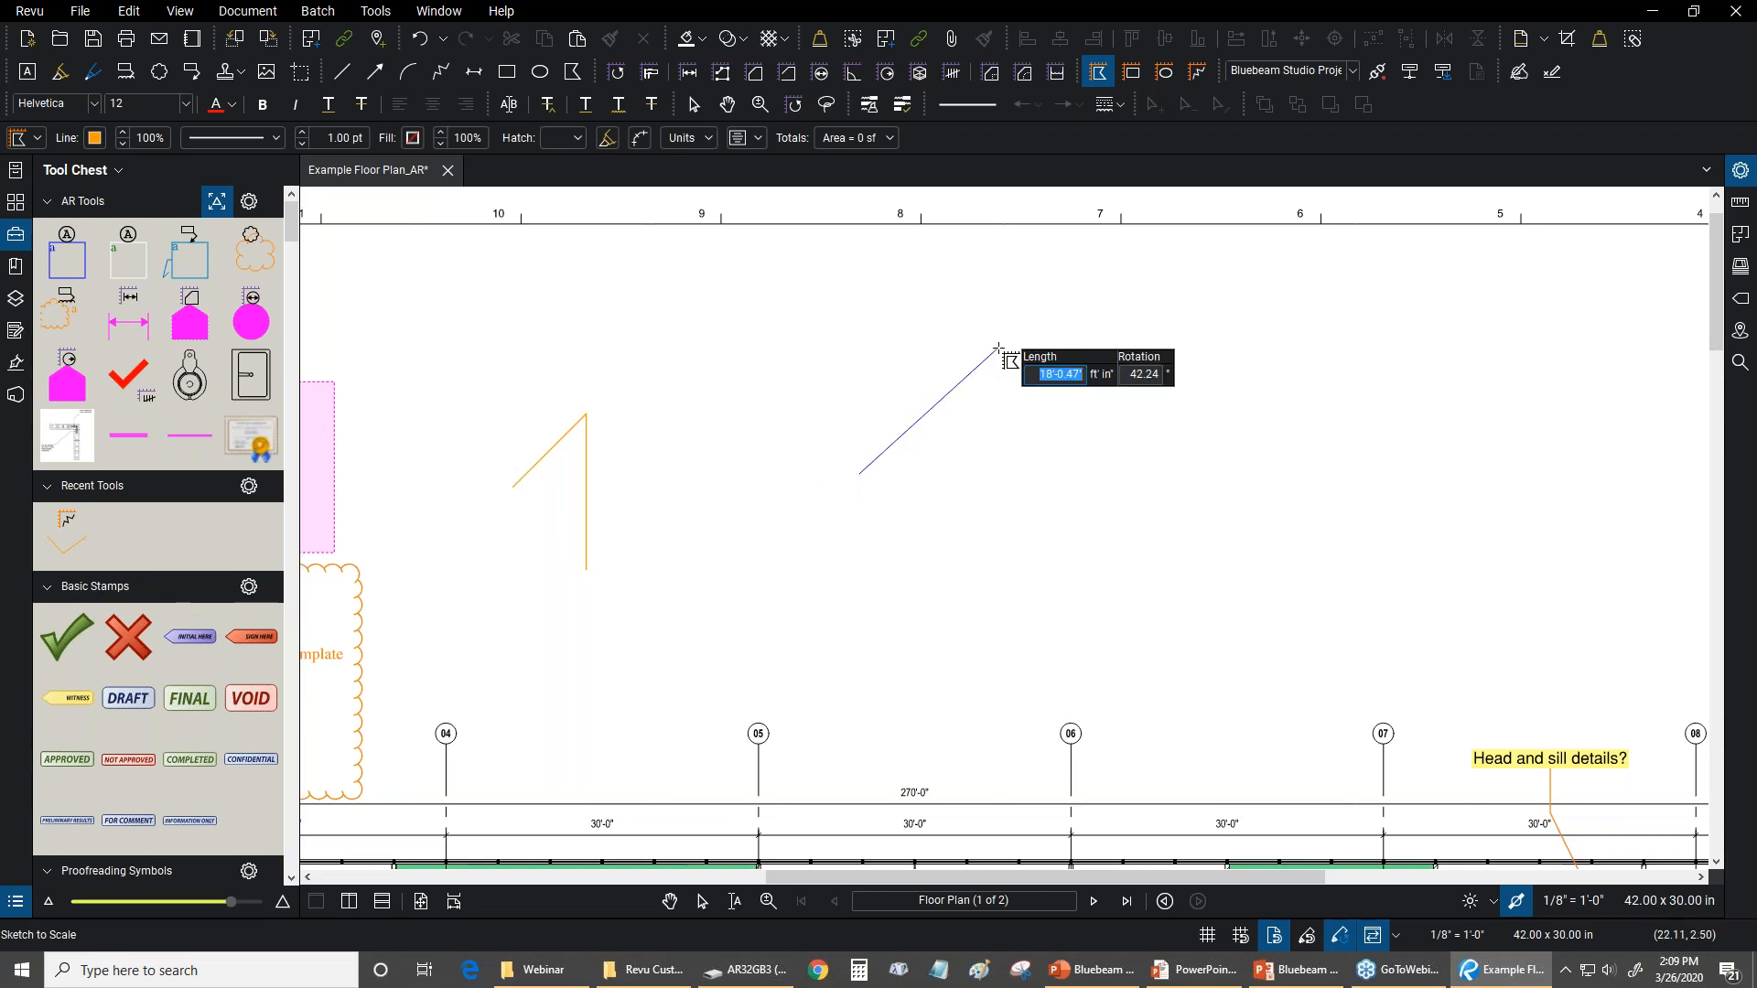
type("-45")
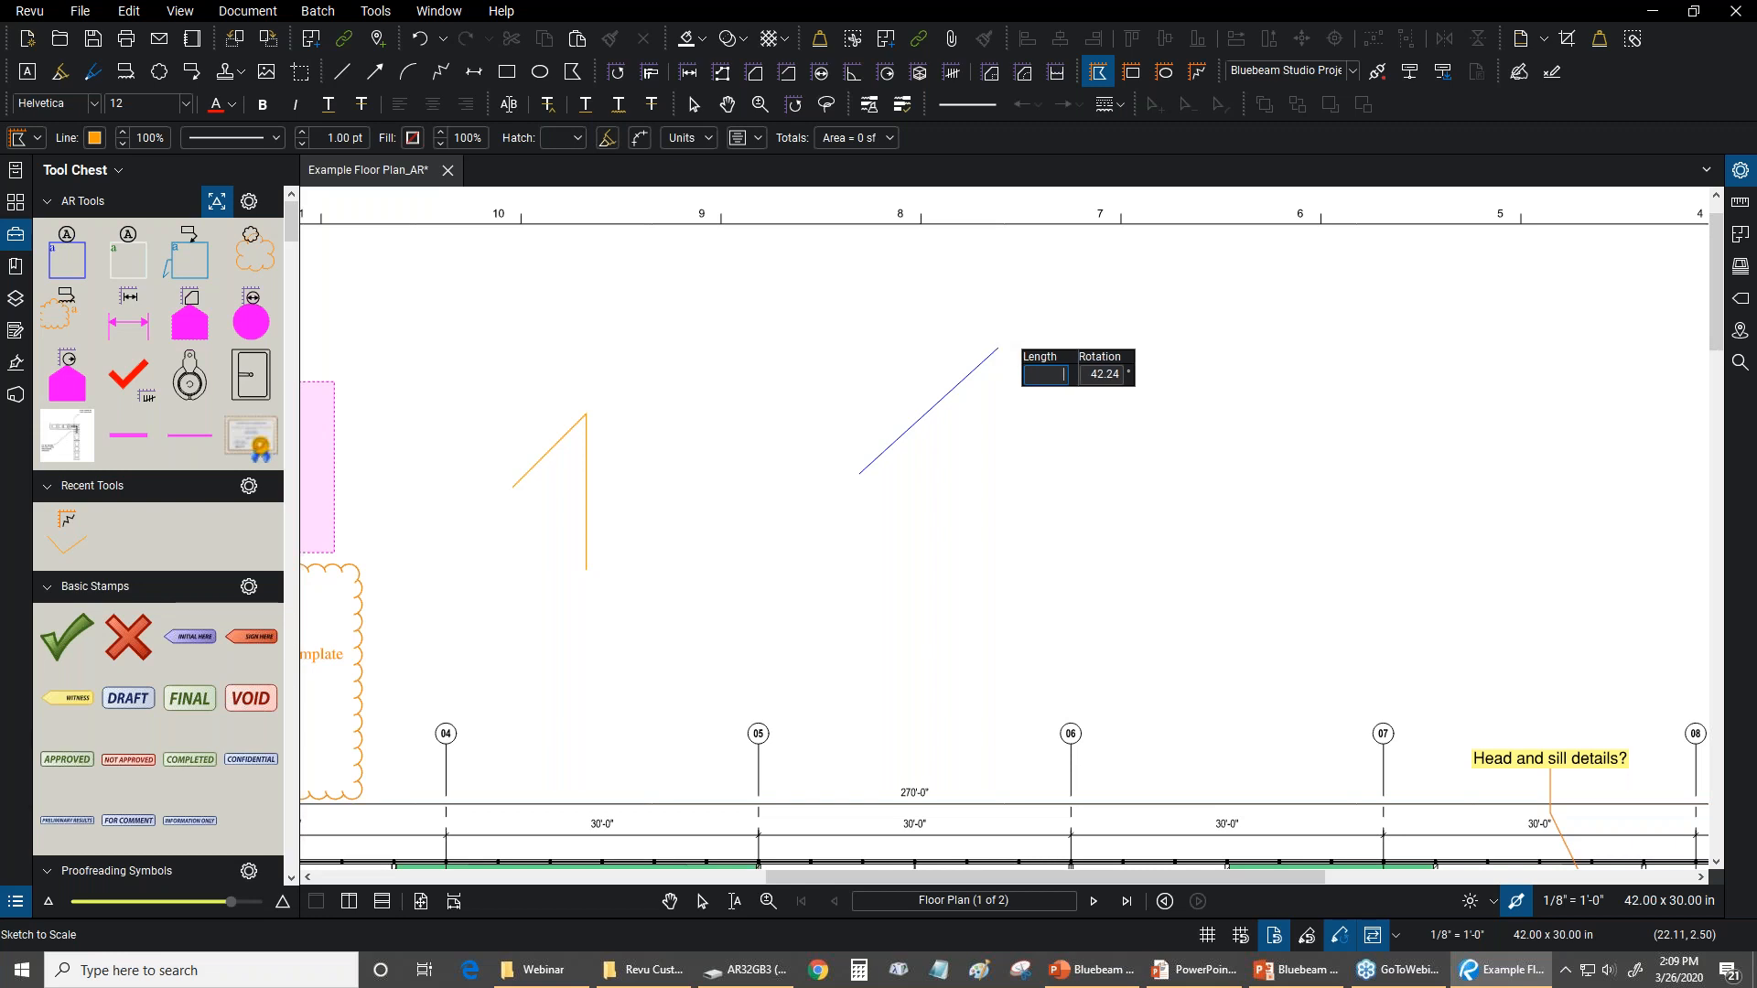
key("Tab")
type("-45")
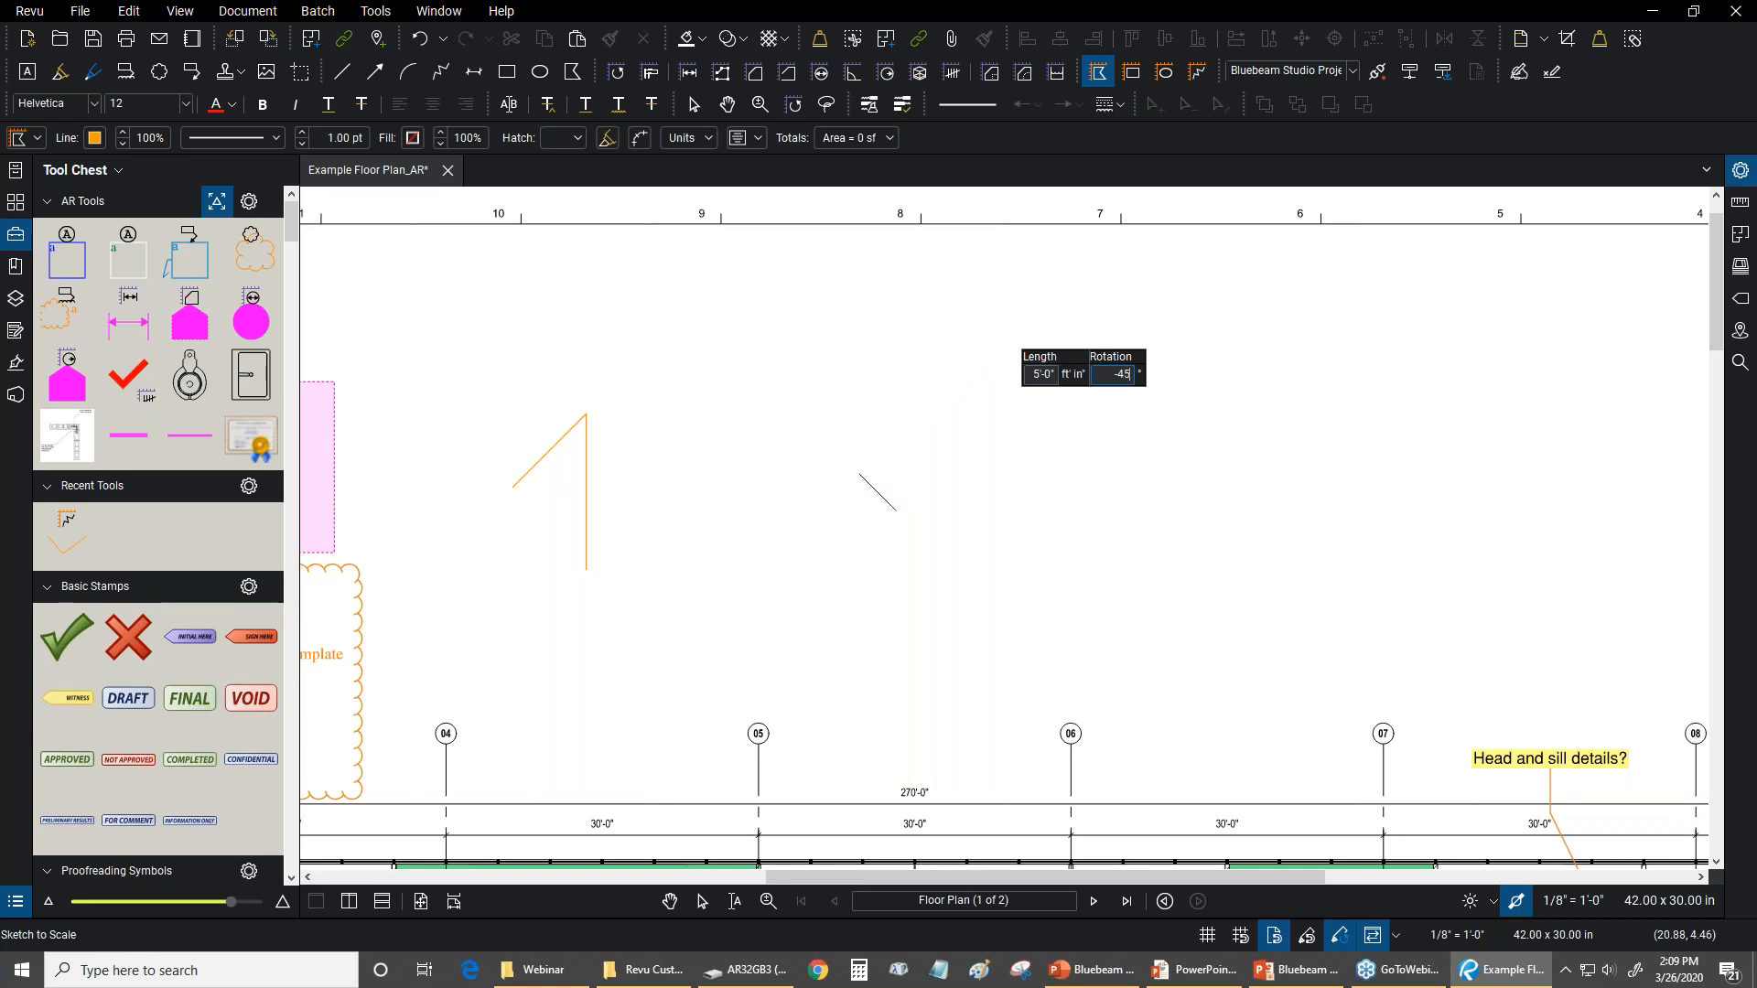
key("Return")
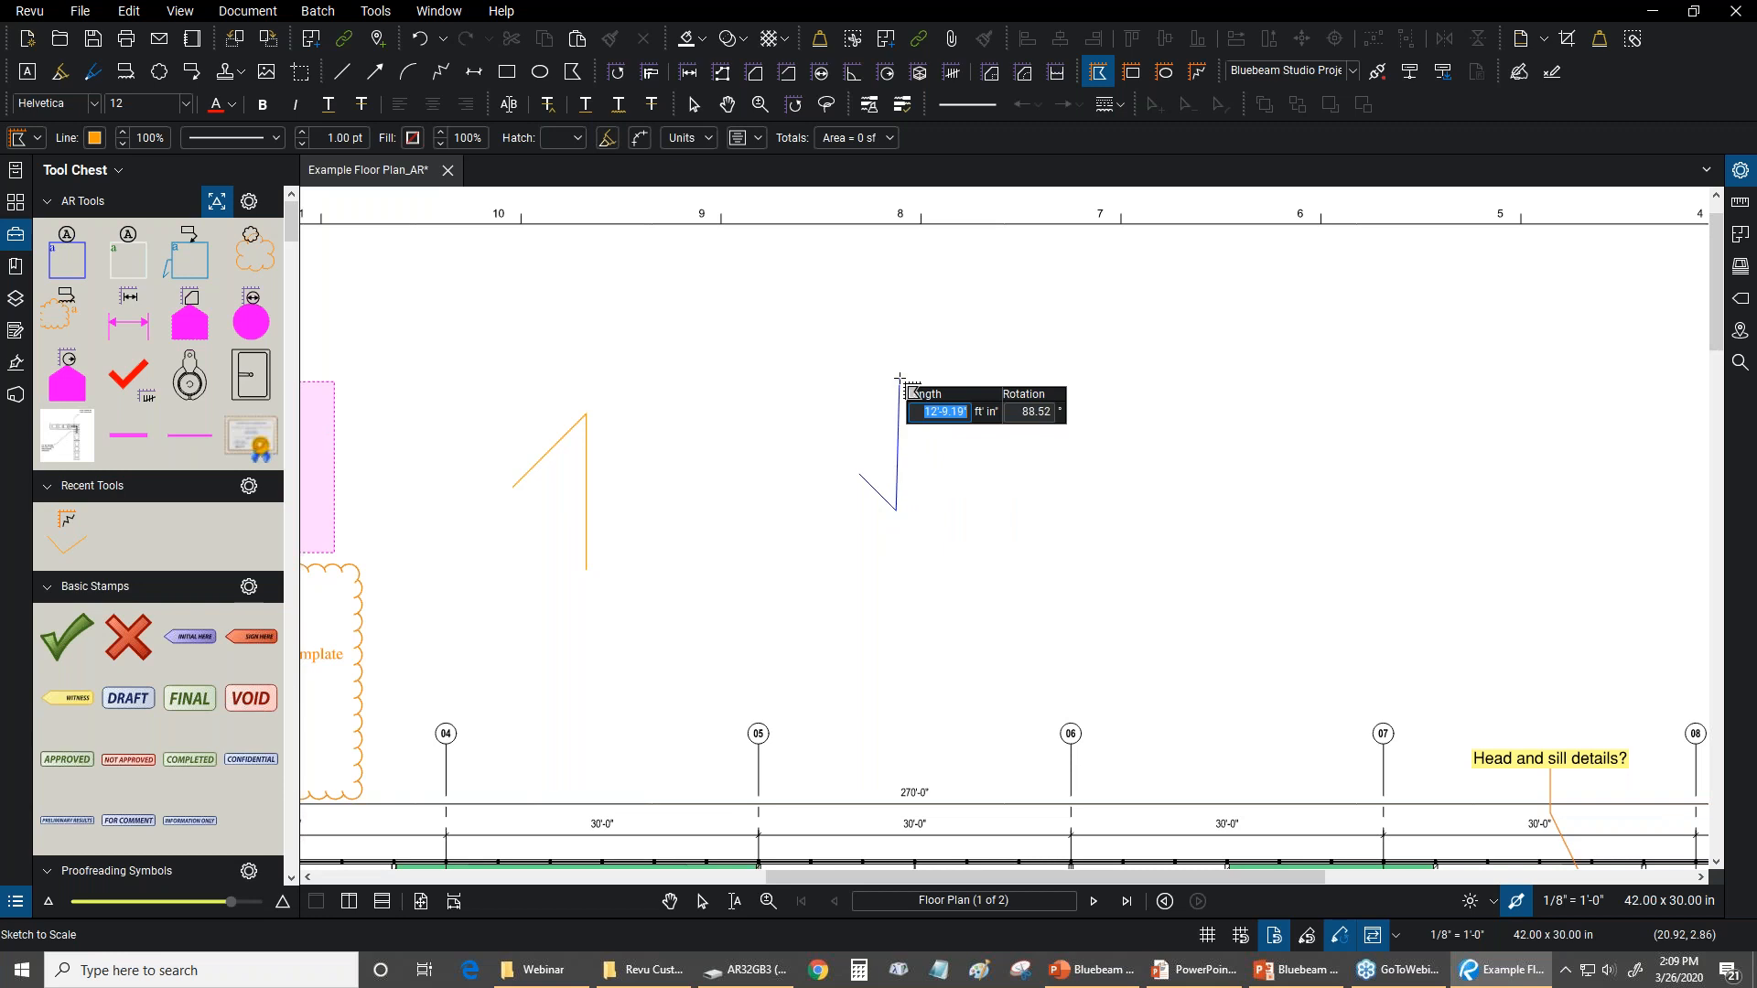
Add a 20-foot polygon edge at 90°, and close the triangle at its starting point
type("20")
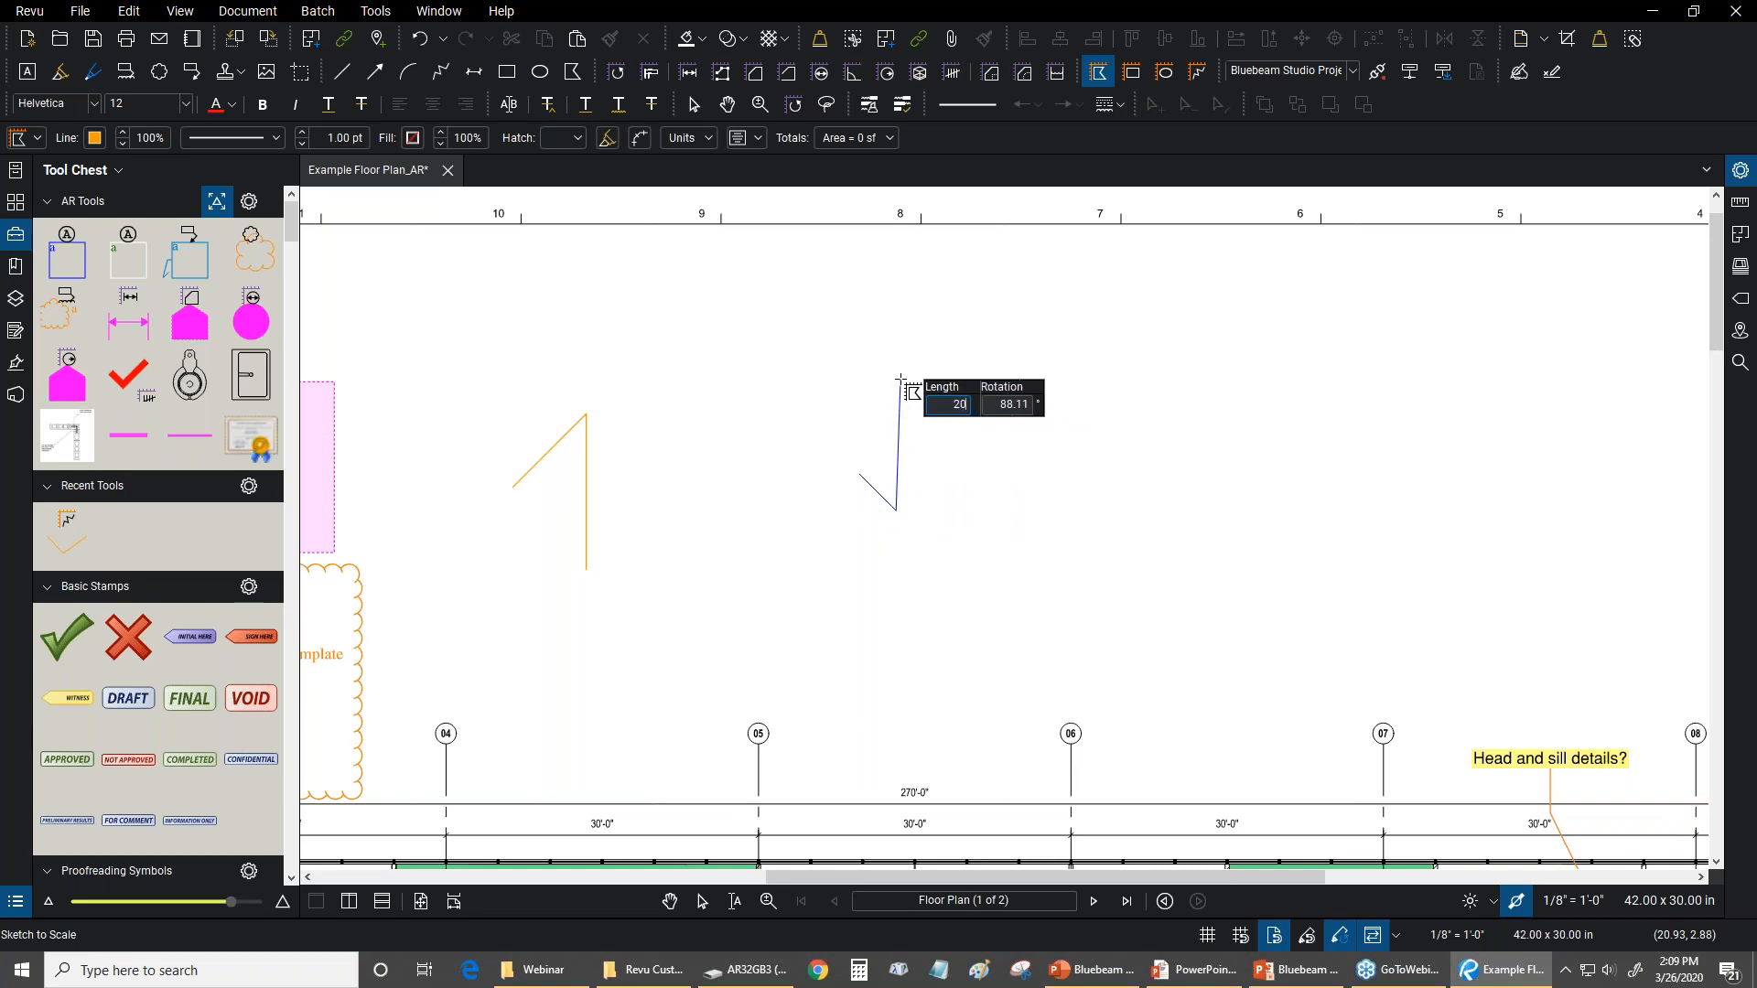
key("Tab")
type("90")
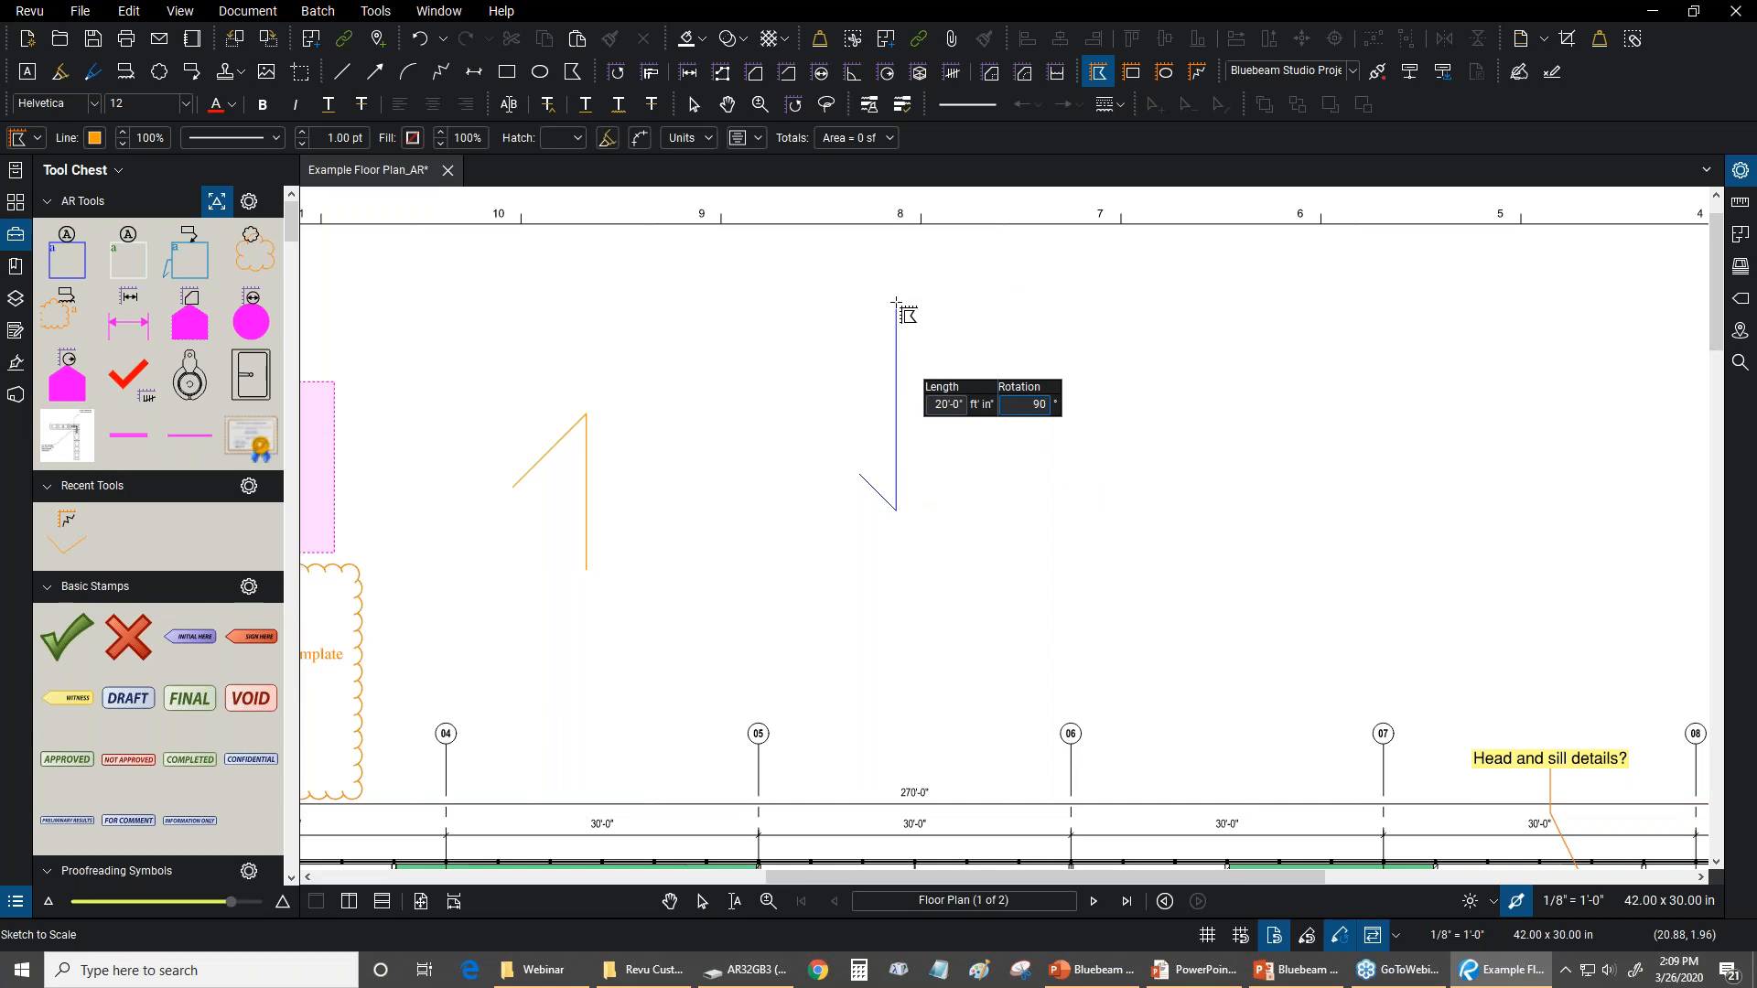
key("Return")
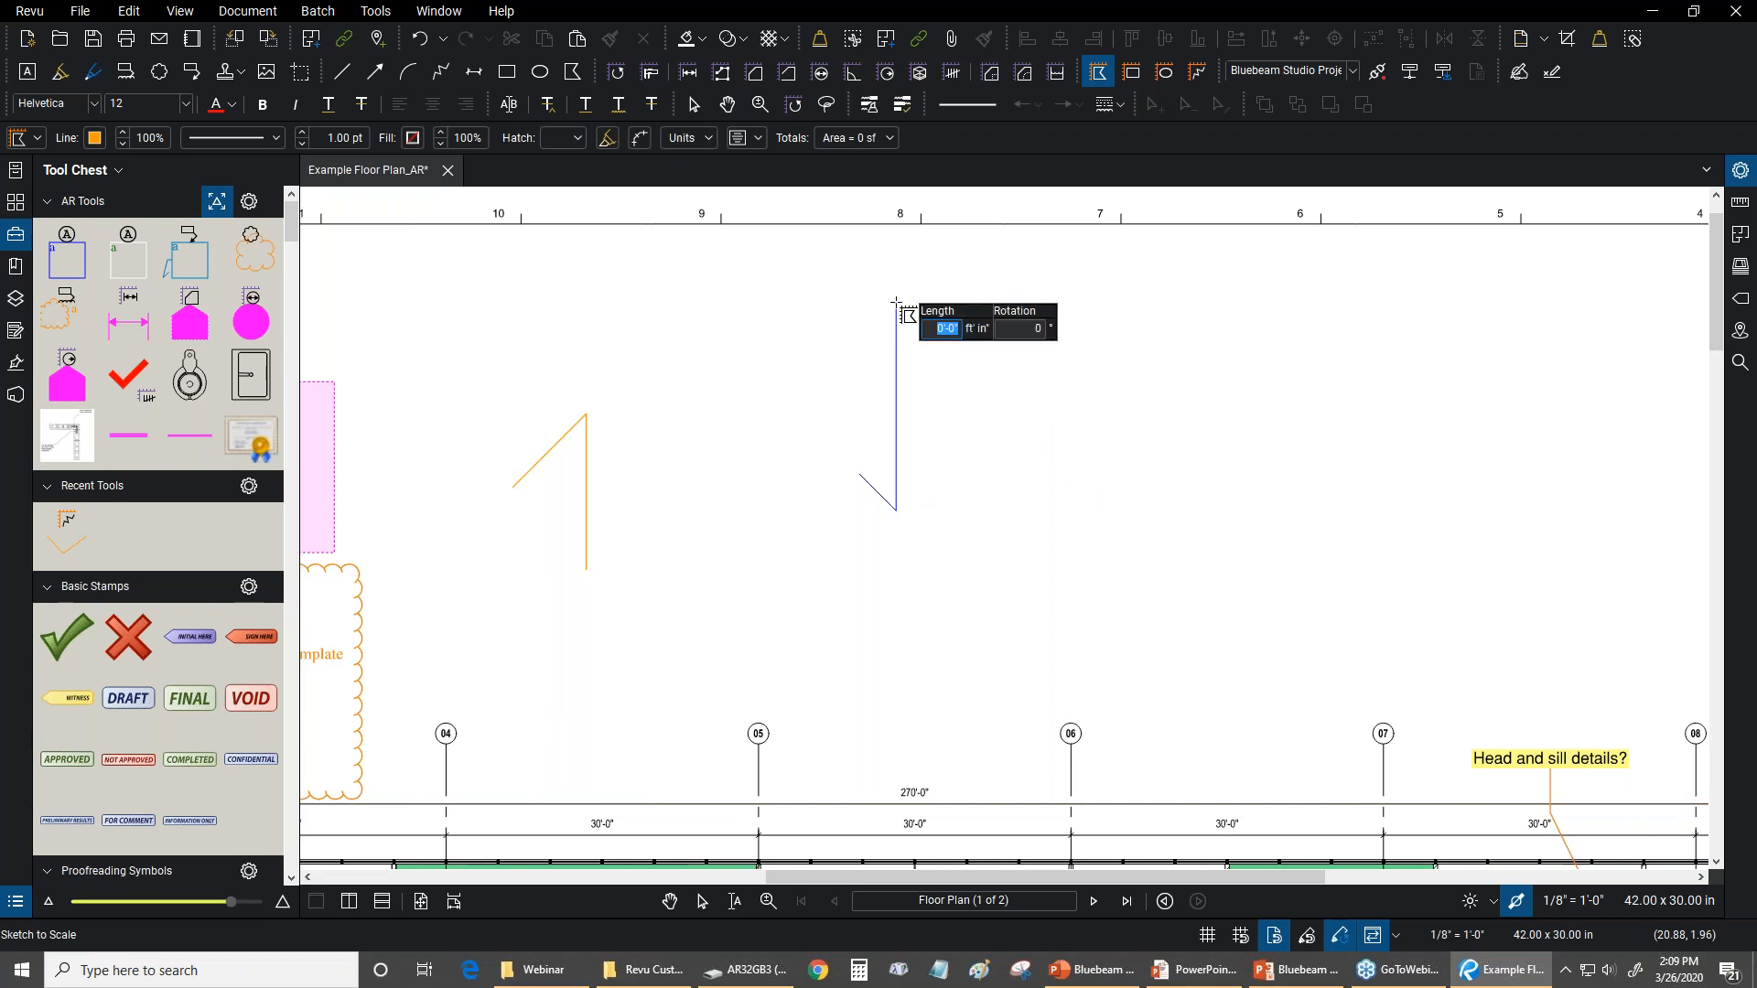
left_click(860, 474)
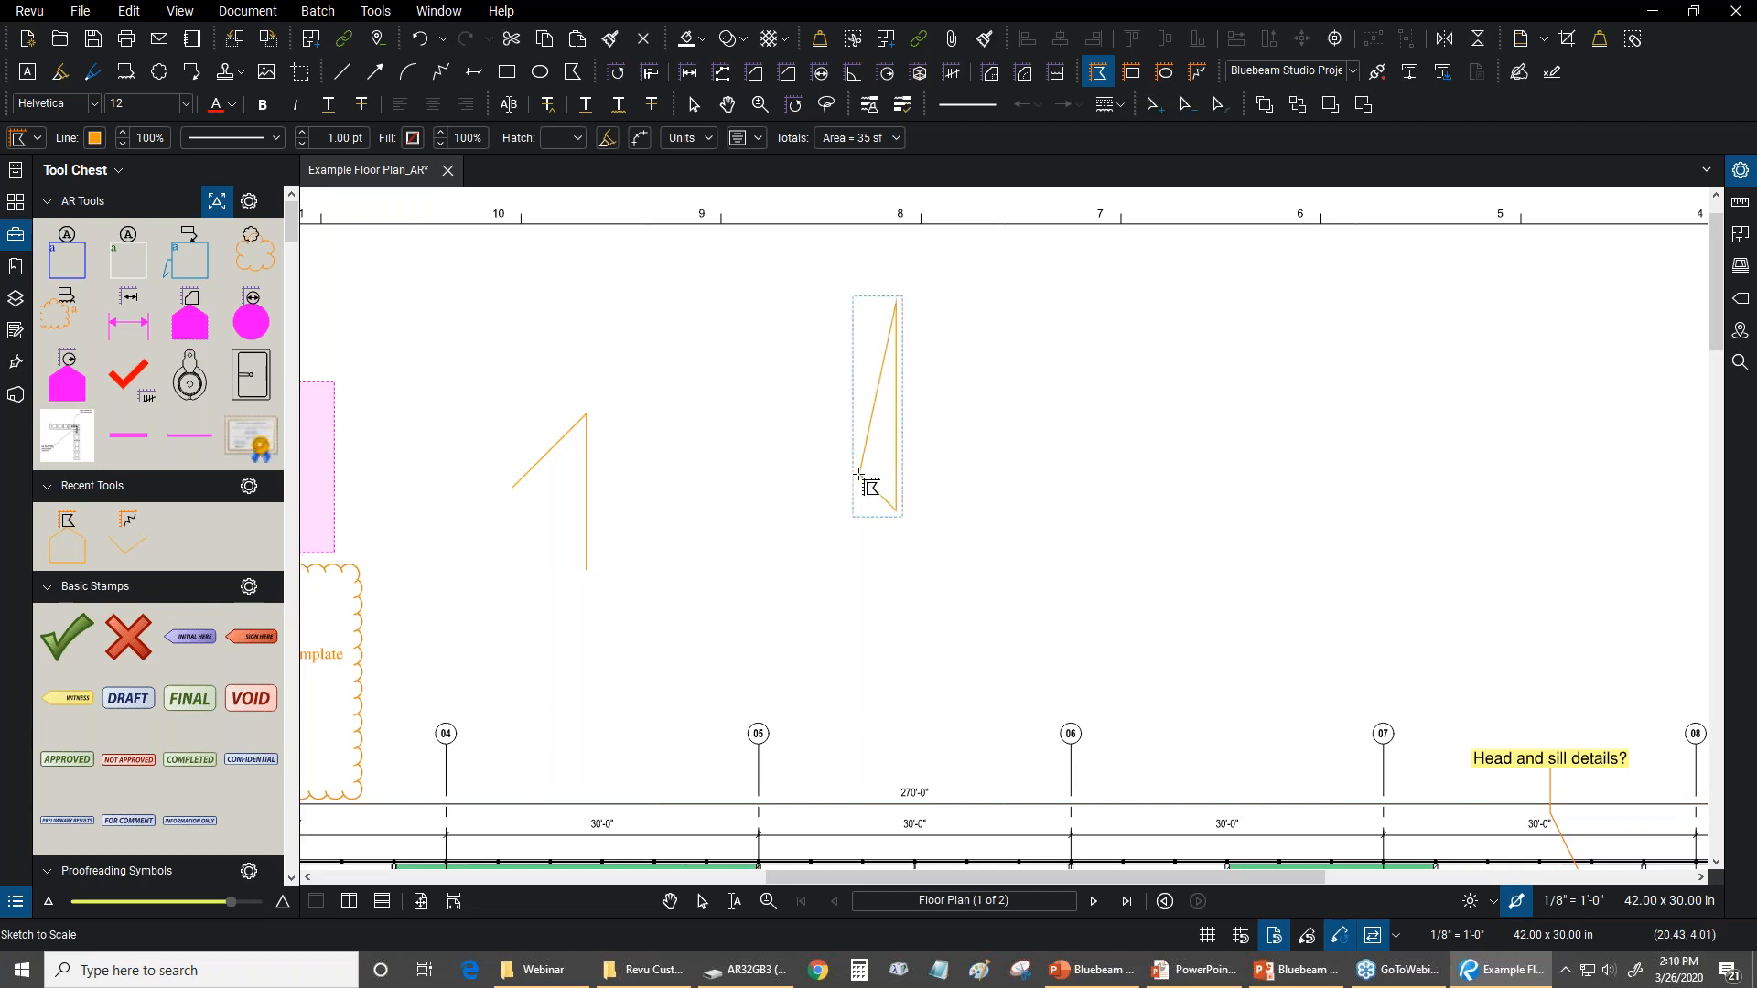
scroll(960, 465, "up", 2)
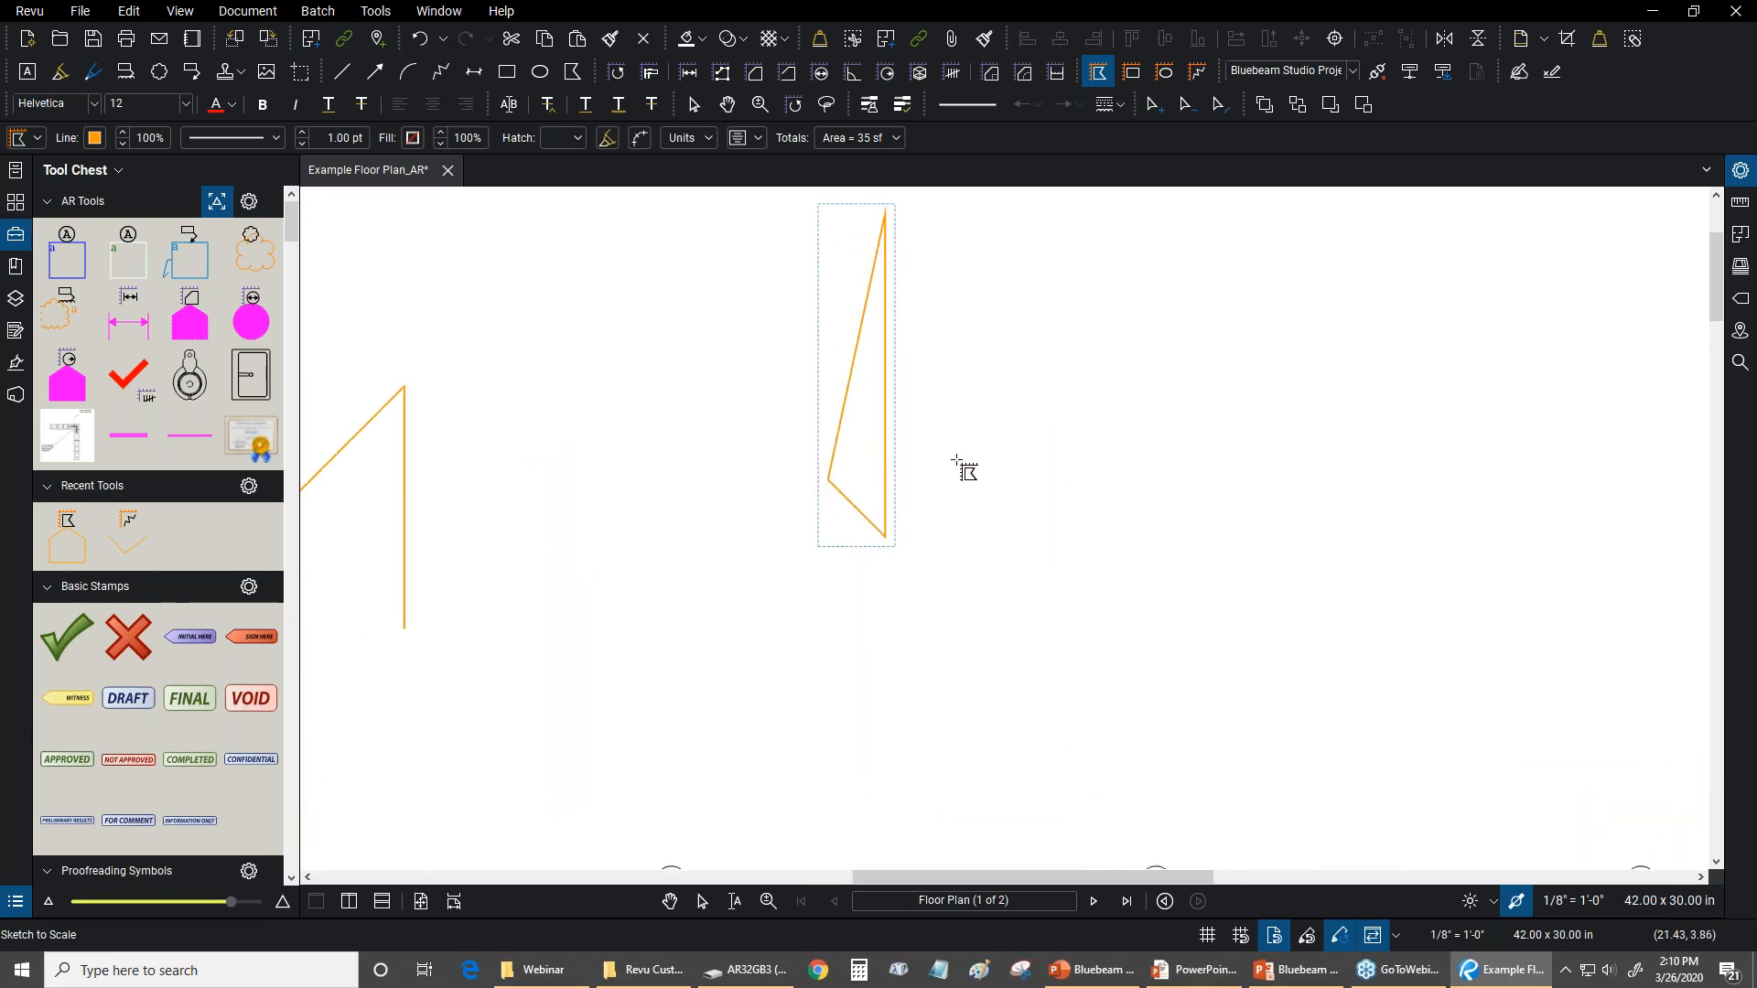
key("Escape")
Move the triangular polygon next to the polyline sketch
left_click(845, 422)
left_click_drag(1001, 450, 1043, 465)
key("Escape")
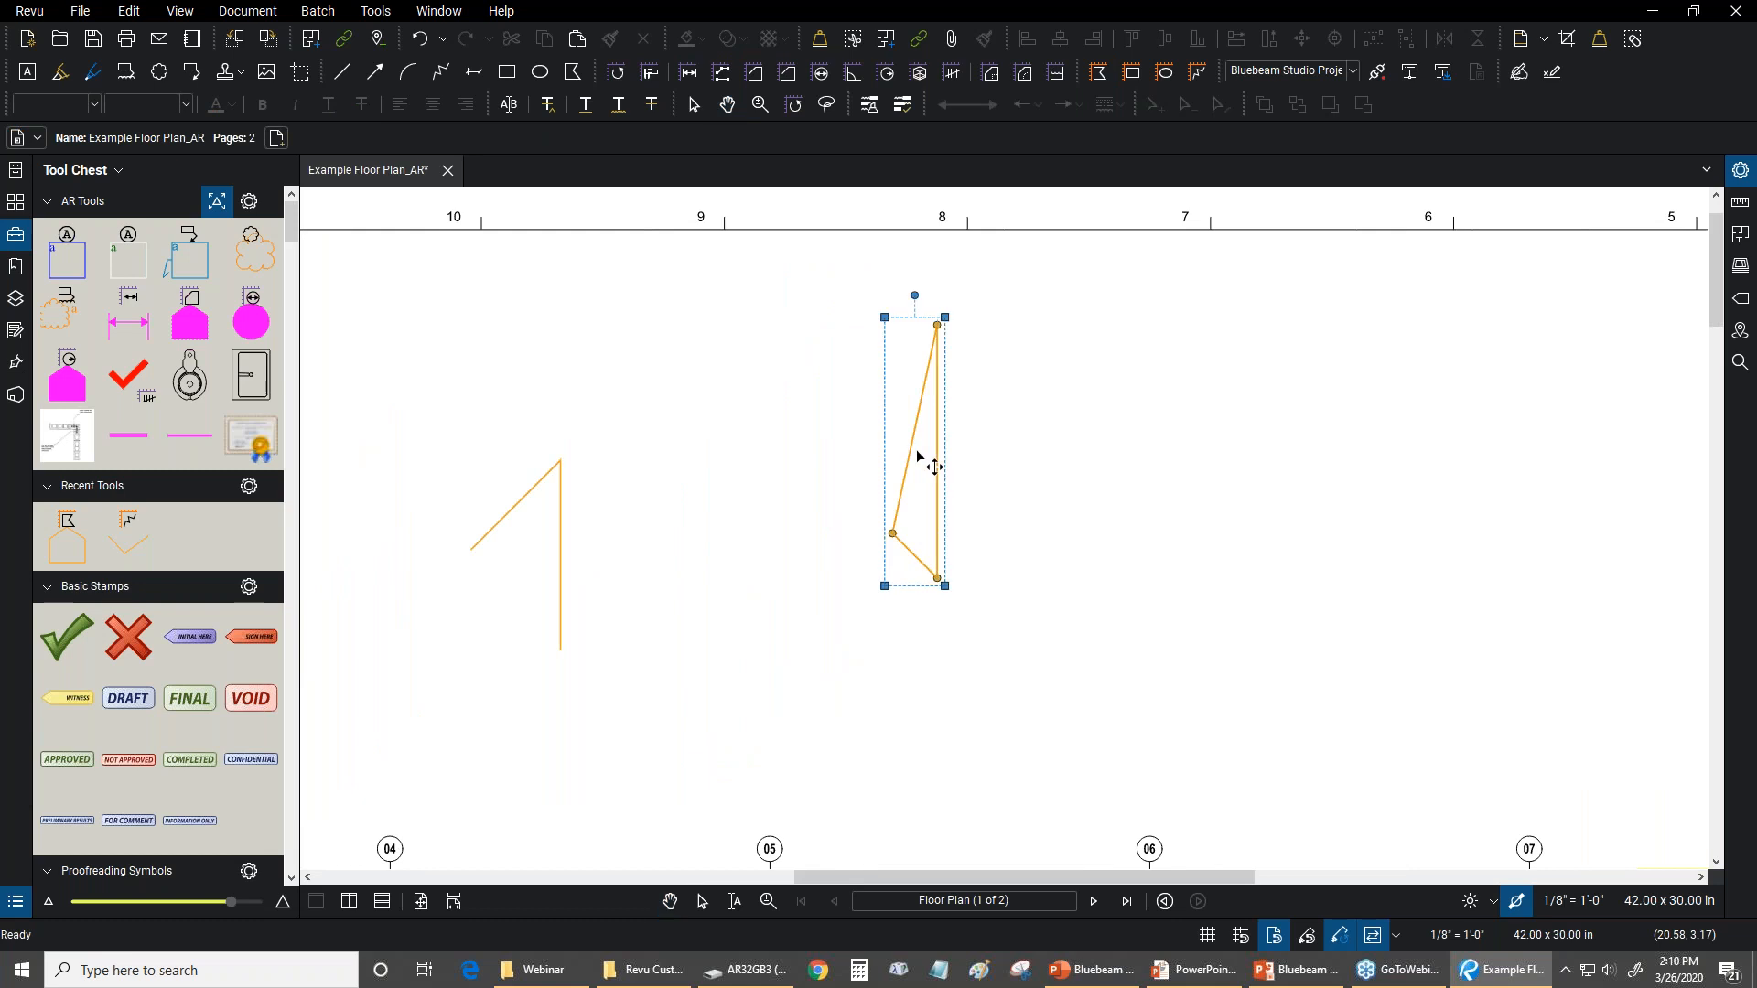
left_click(919, 455)
left_click_drag(923, 464, 705, 435)
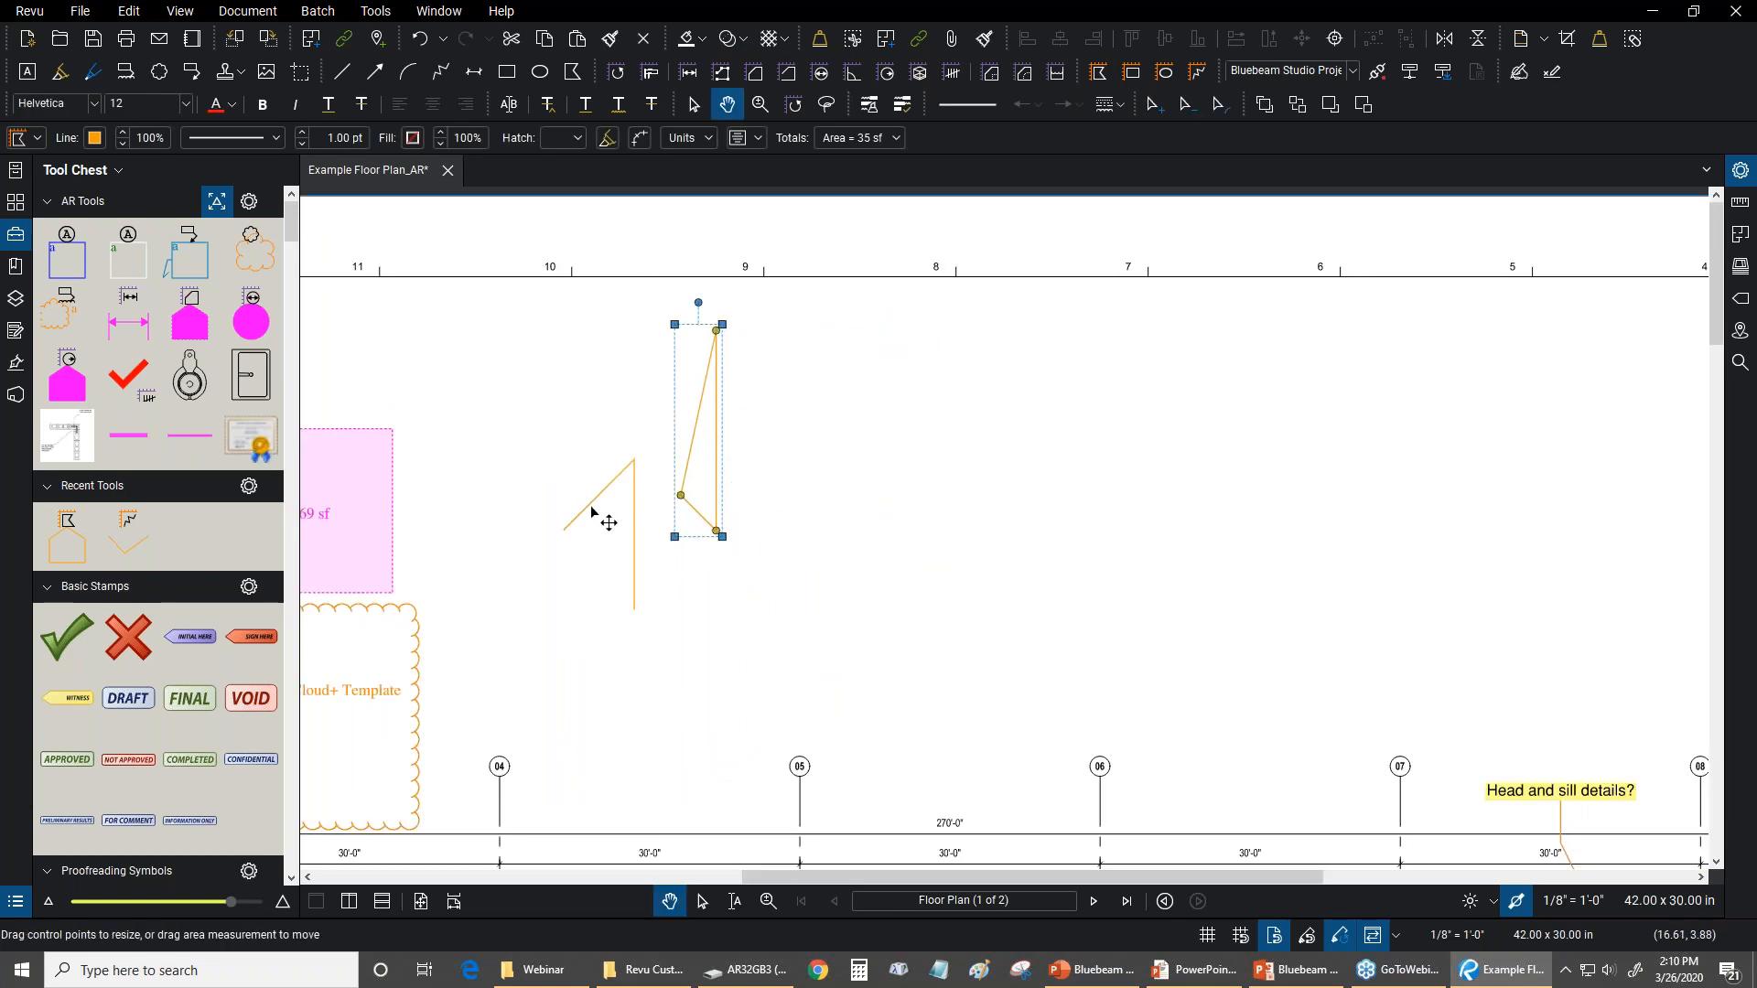
Move the polyline up beside the 269 sf area, and place the triangular polygon just below and beside it
left_click_drag(586, 508, 430, 345)
key("Escape")
left_click(719, 422)
left_click_drag(719, 423, 570, 483)
left_click_drag(719, 480, 848, 314)
scroll(849, 315, "down", 3)
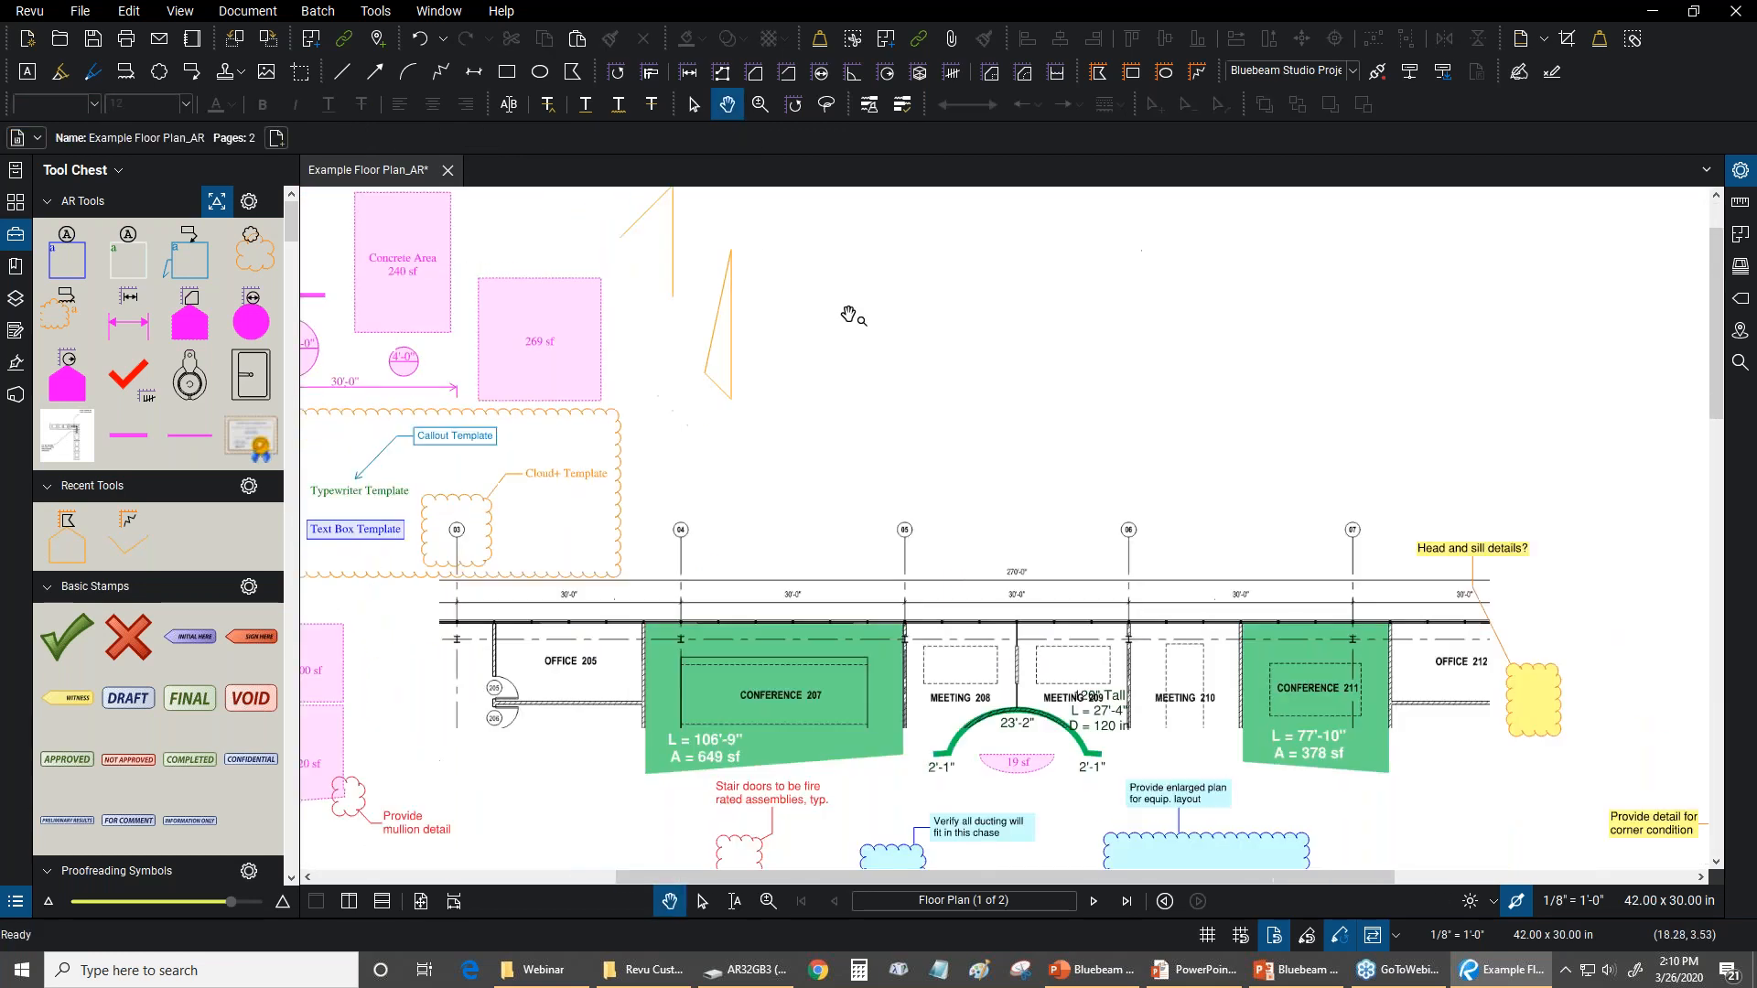
Examine the properties of the polyline sketch and of the triangular polygon sketch
scroll(868, 473, "down", 1)
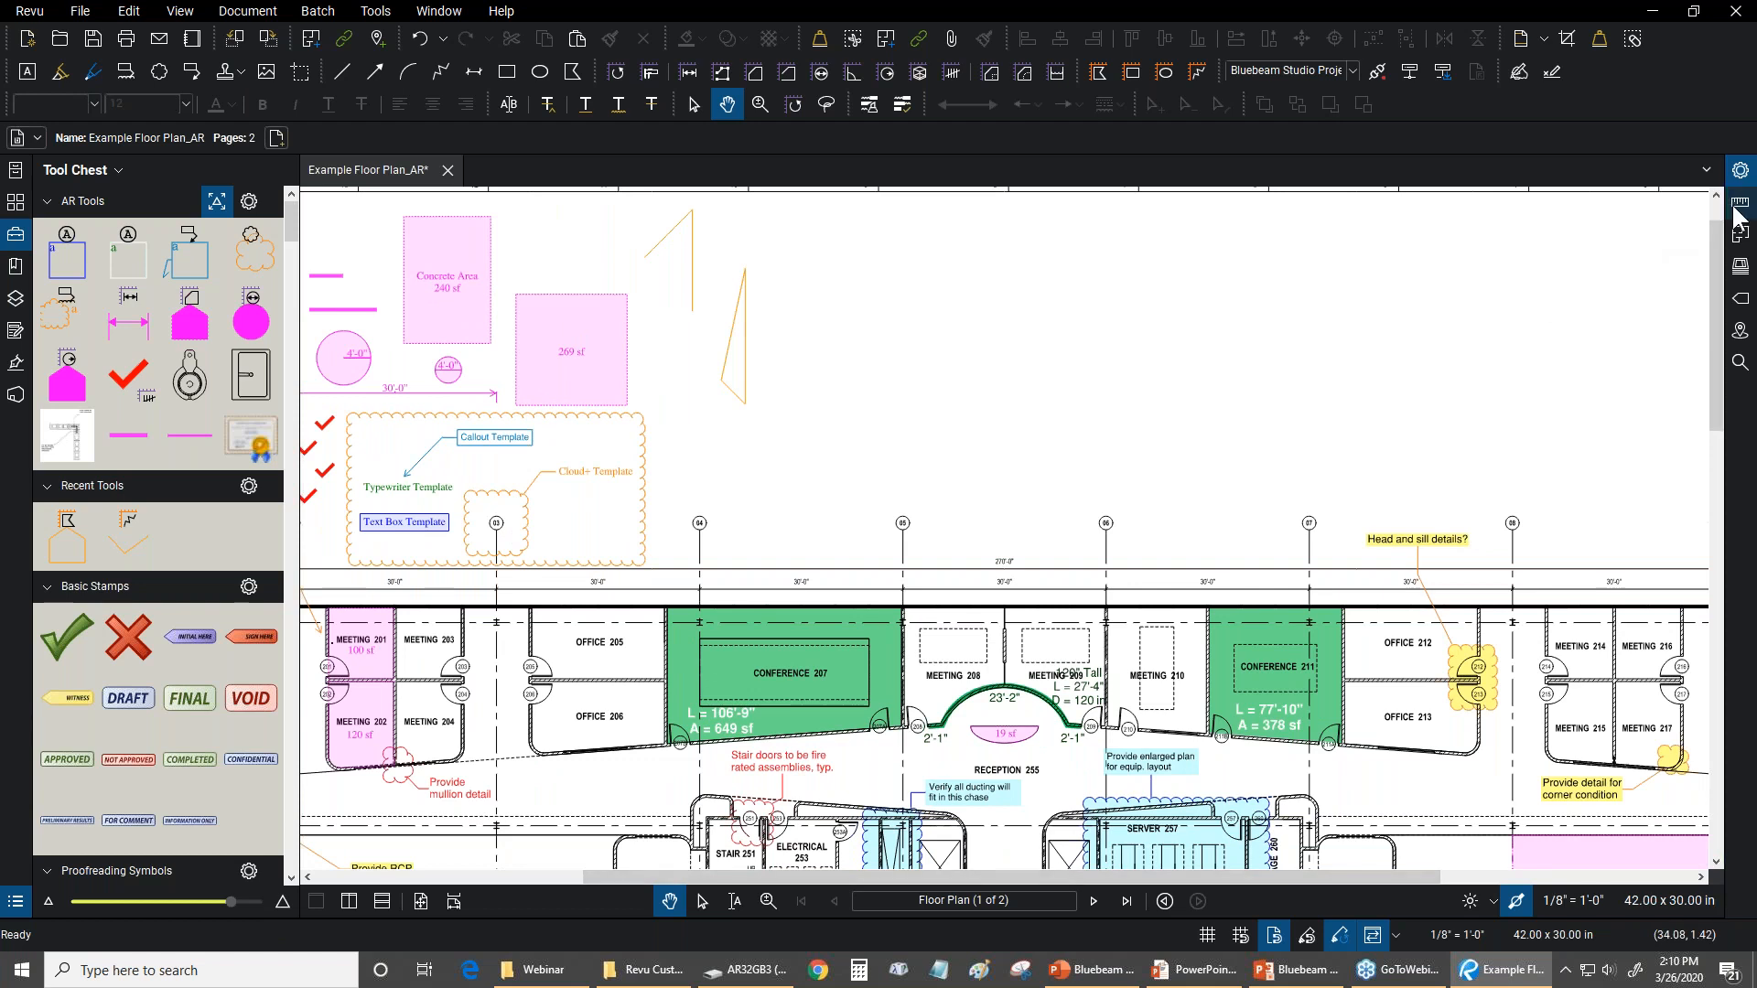
left_click(692, 249)
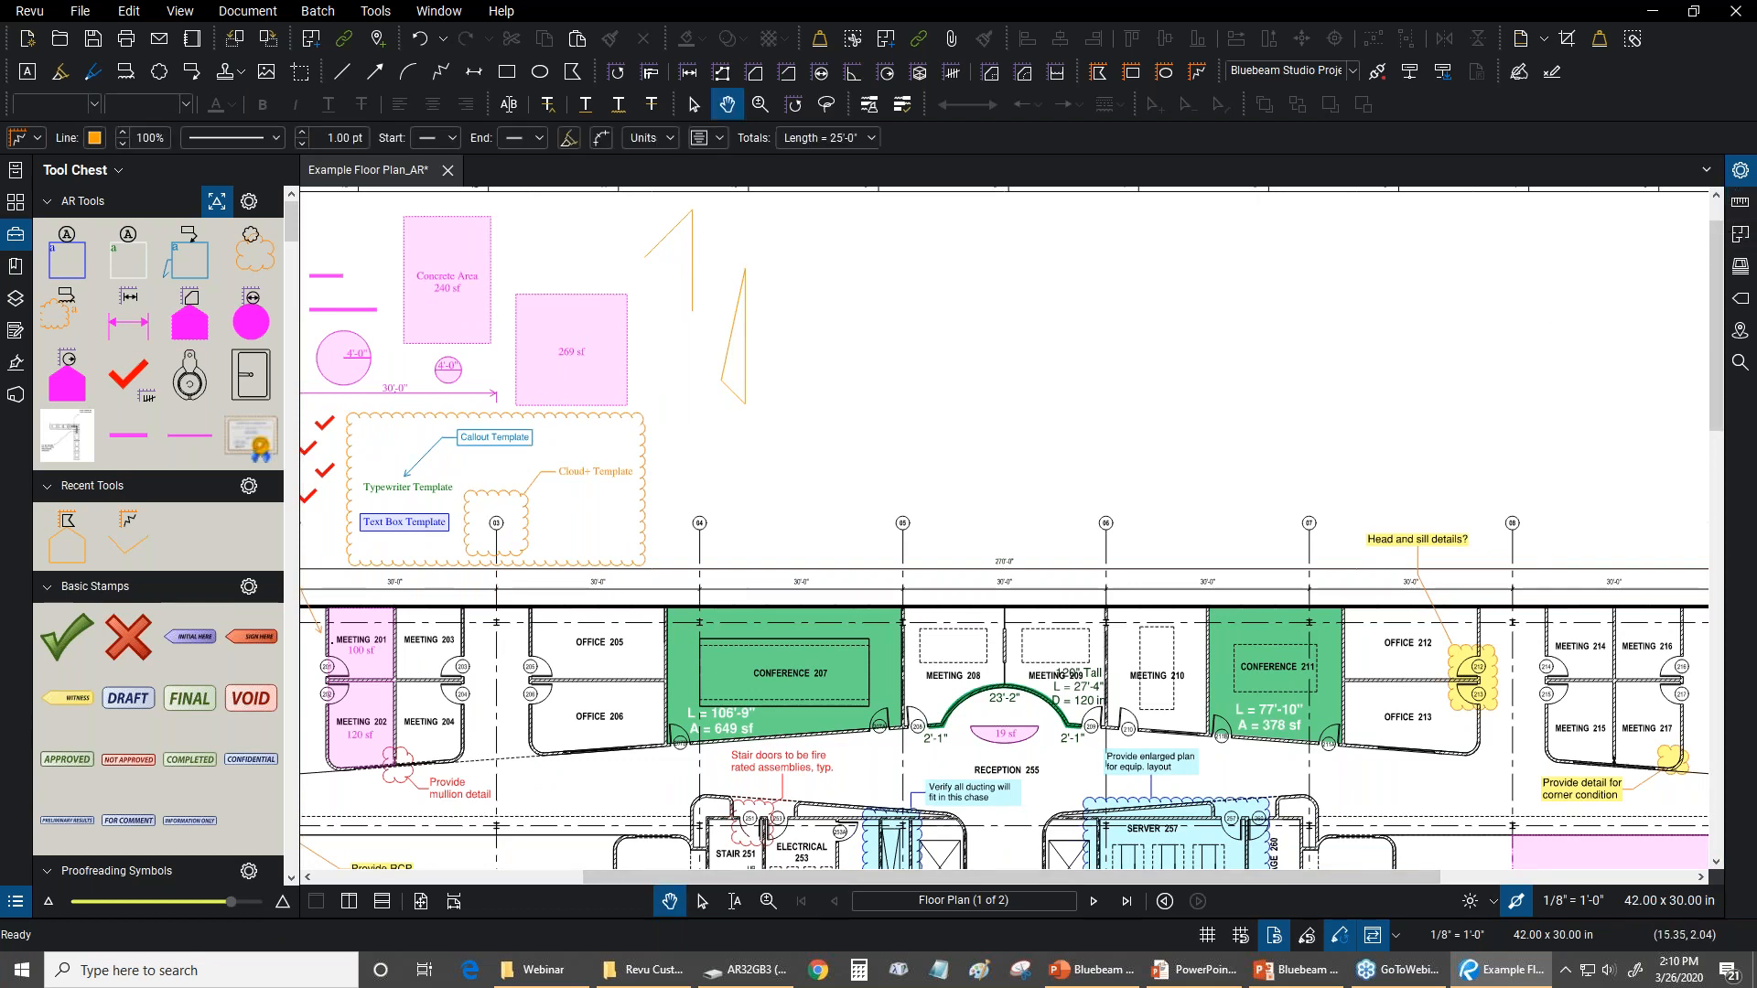
left_click(1740, 171)
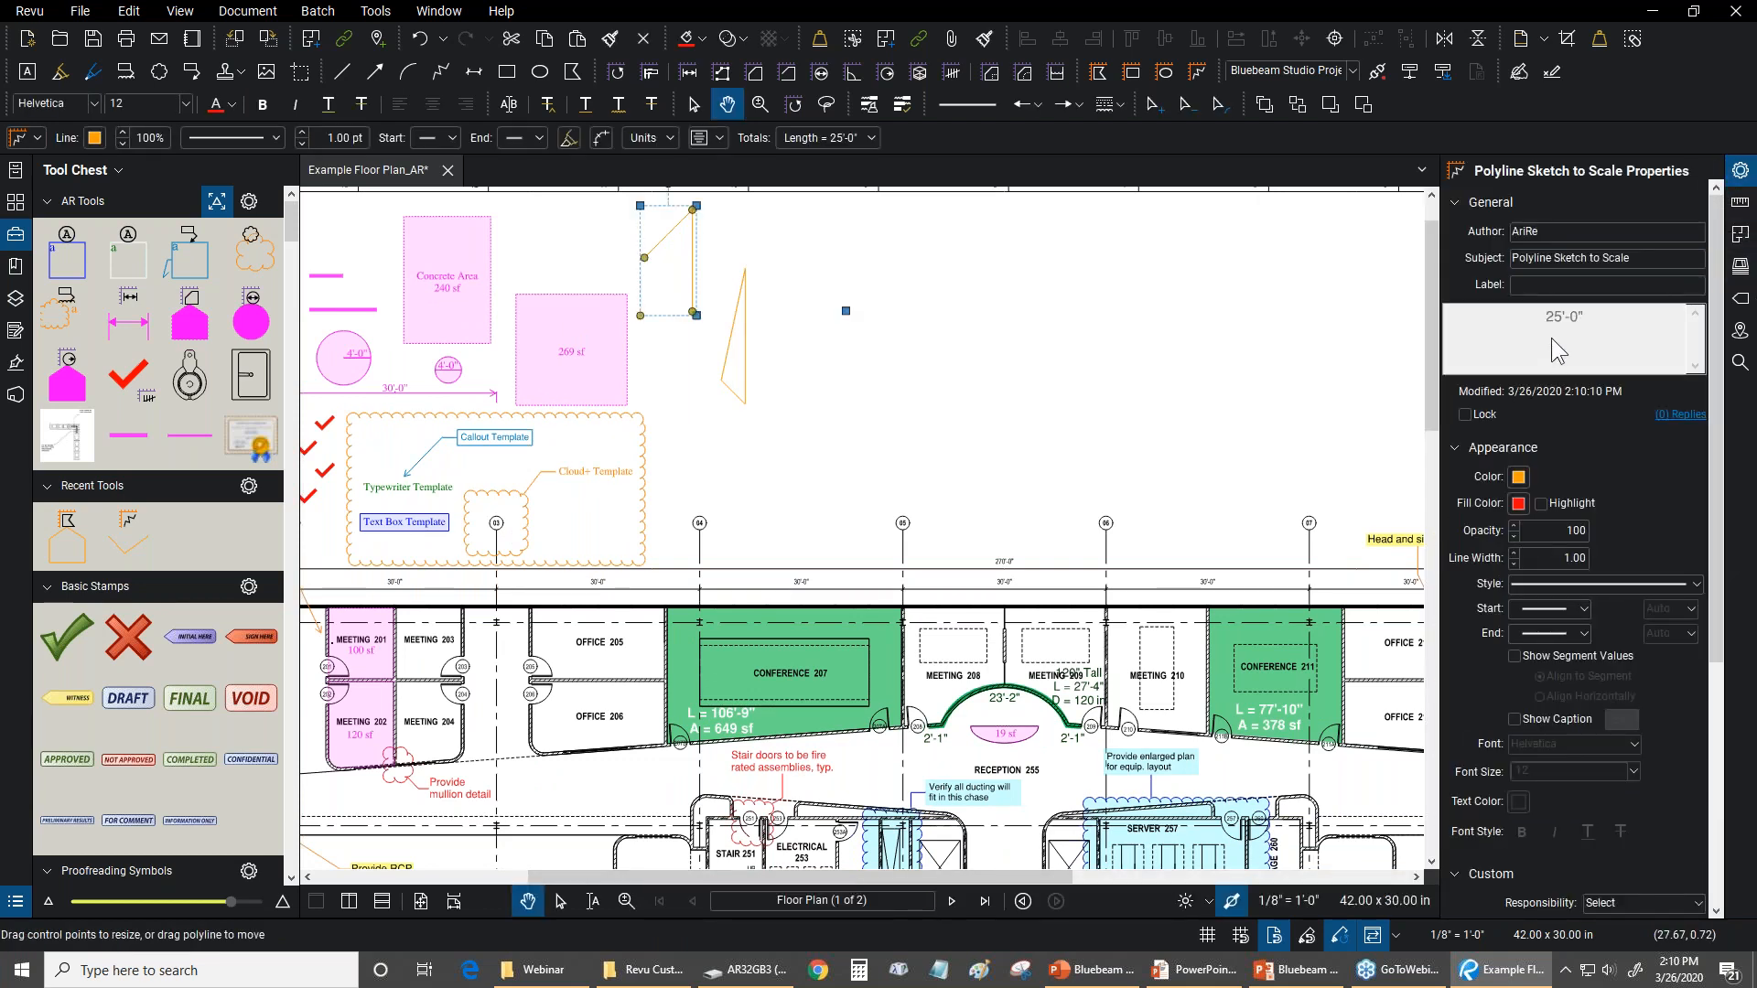
left_click_drag(776, 277, 819, 428)
scroll(819, 428, "up", 5)
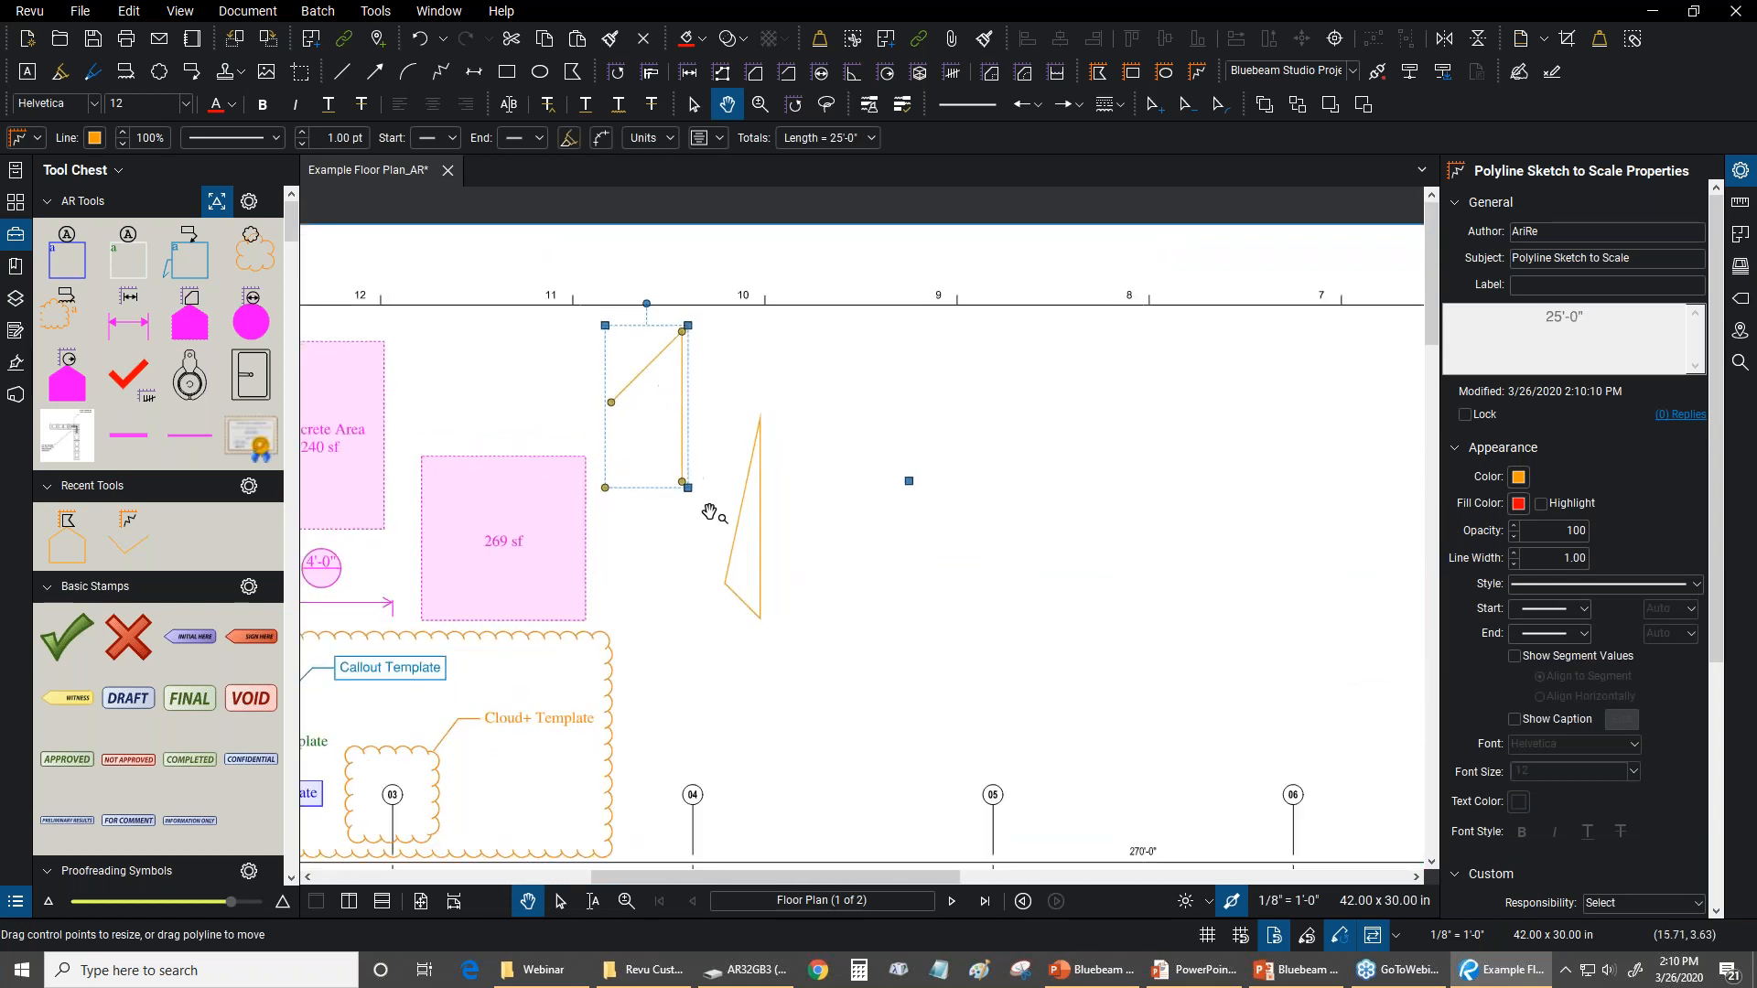
left_click(743, 494)
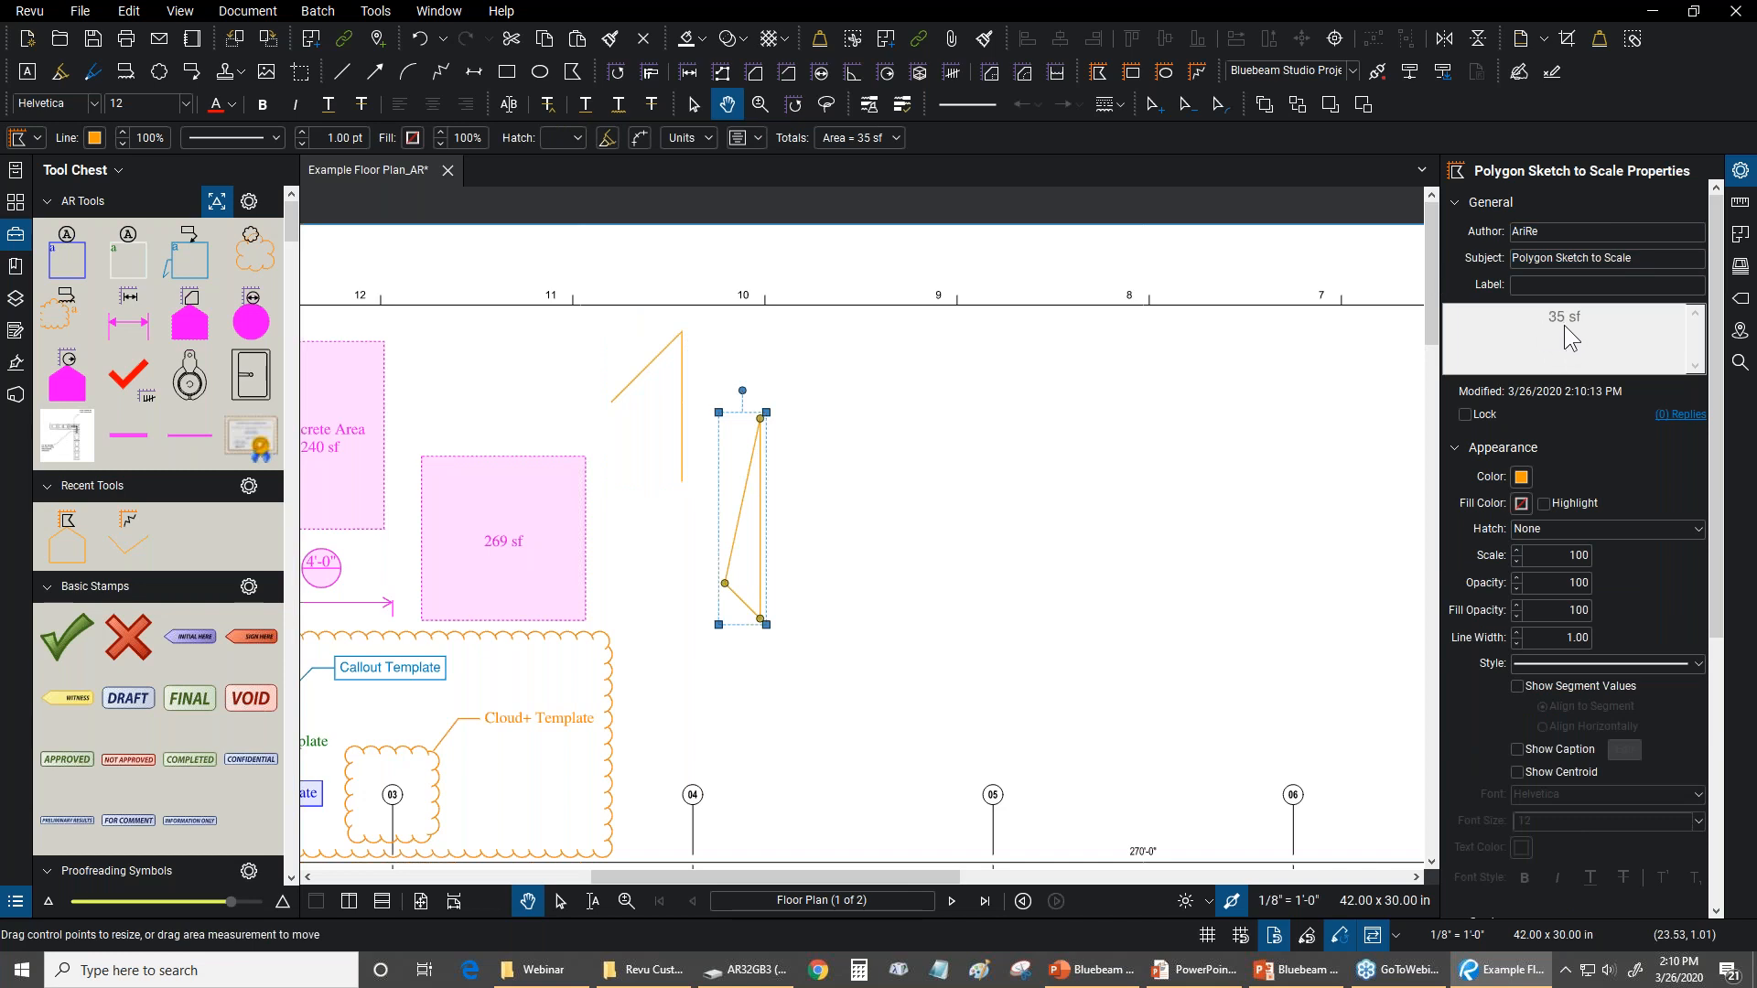
Open the Markups List with the newest polyline sketch selected, and add the Length column to it
left_click(695, 919)
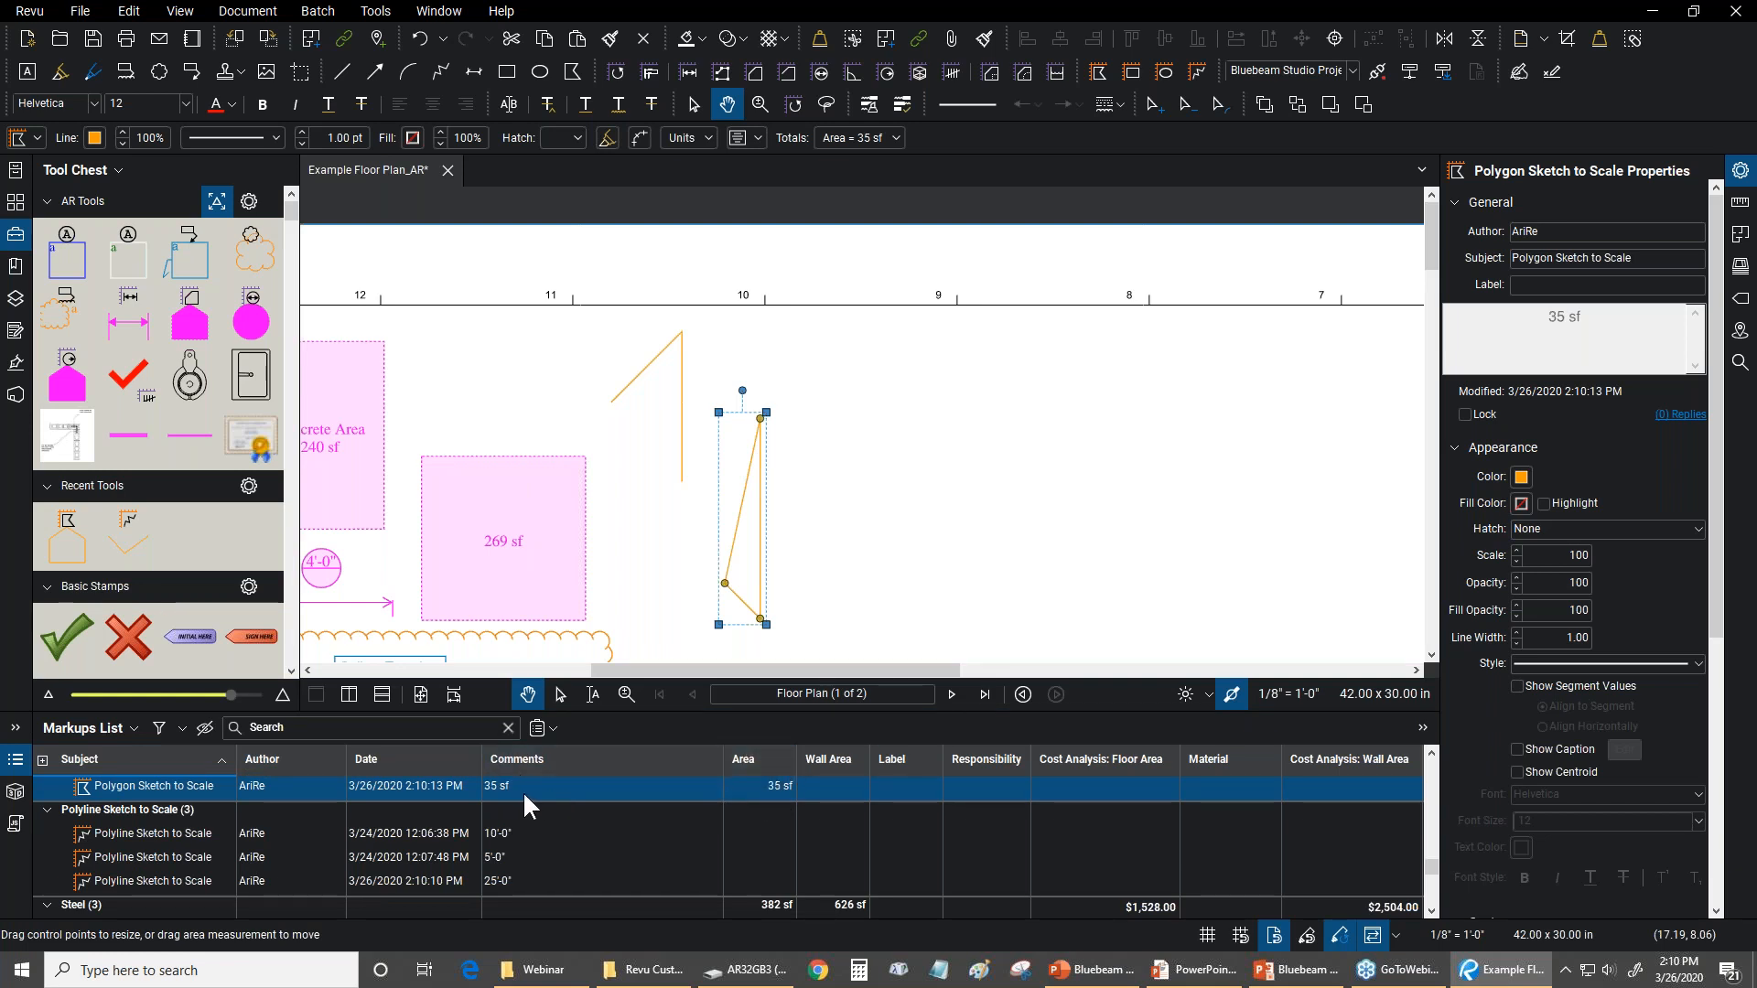
left_click(561, 881)
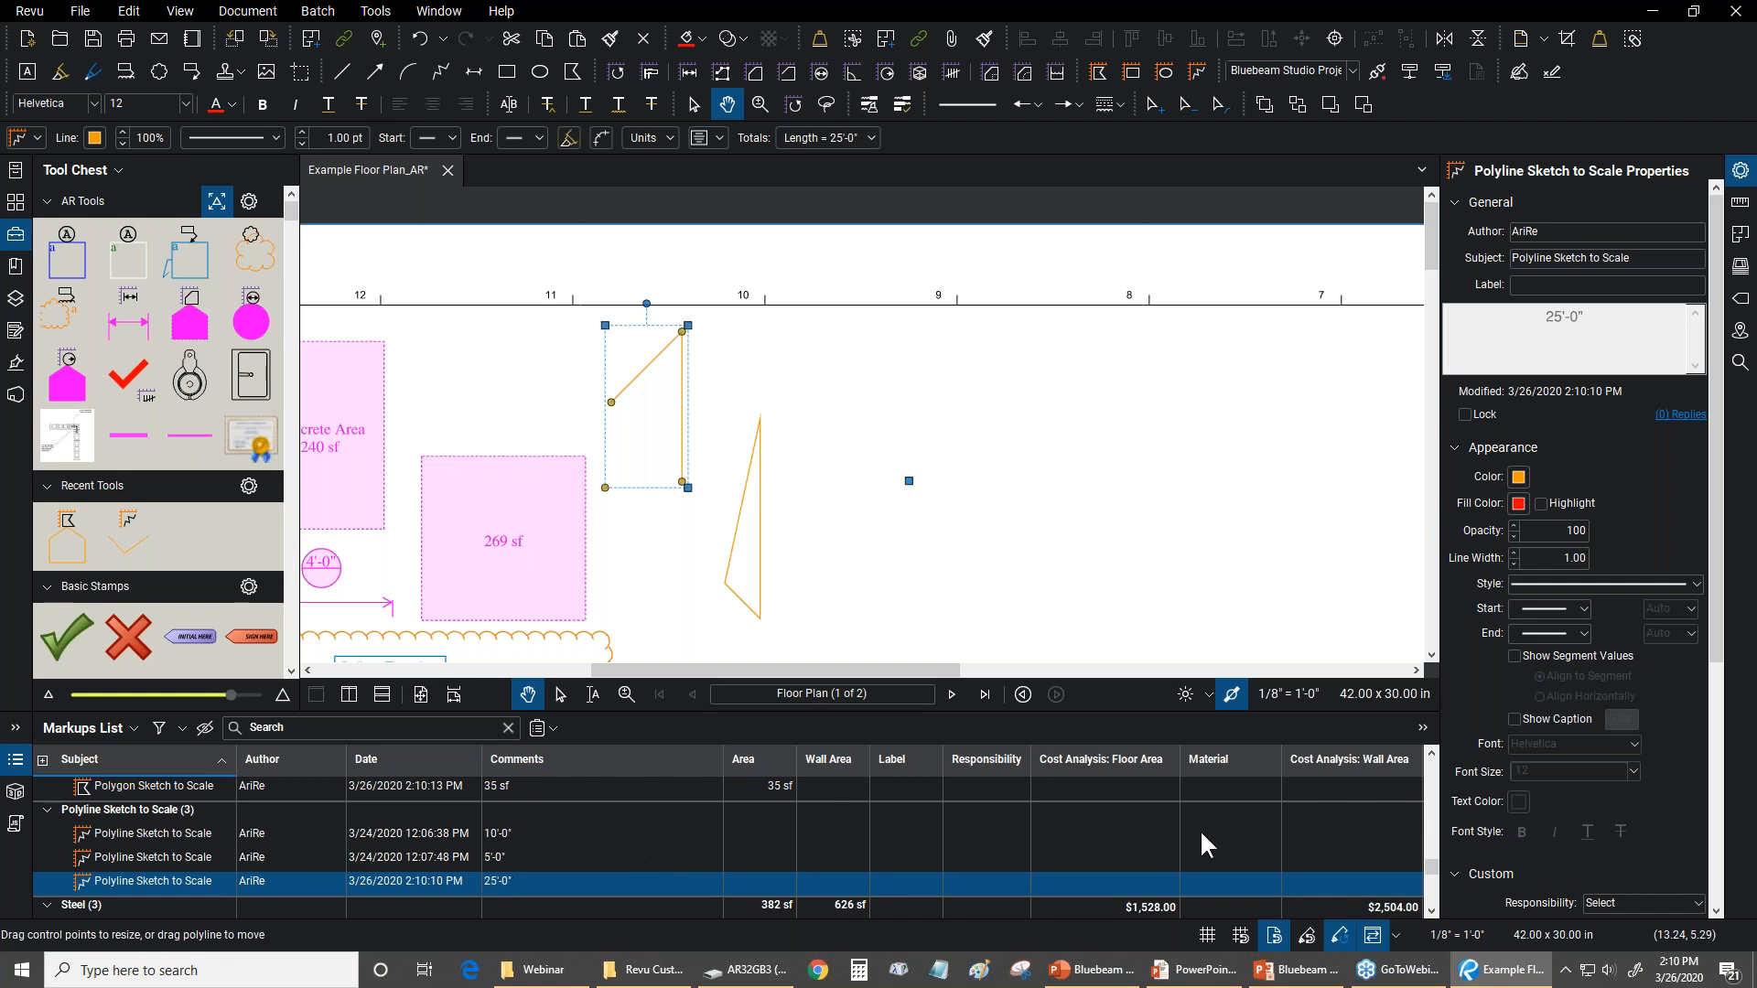
left_click(73, 723)
mouse_move(99, 755)
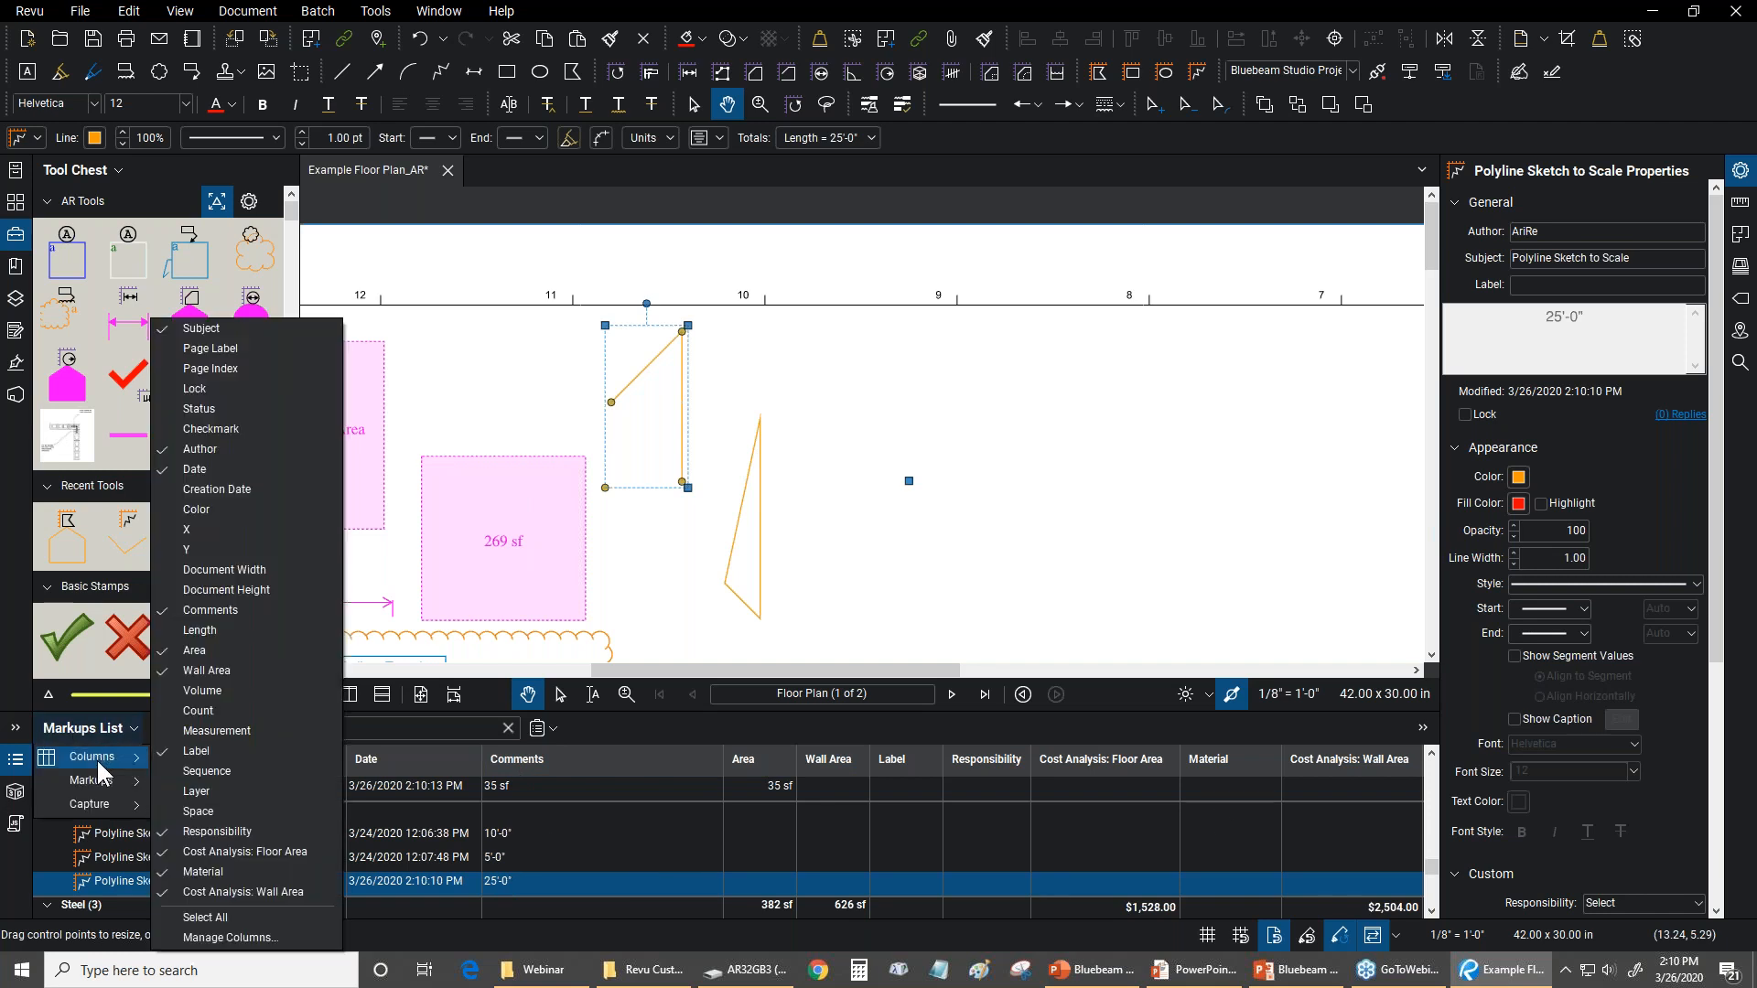
left_click(195, 628)
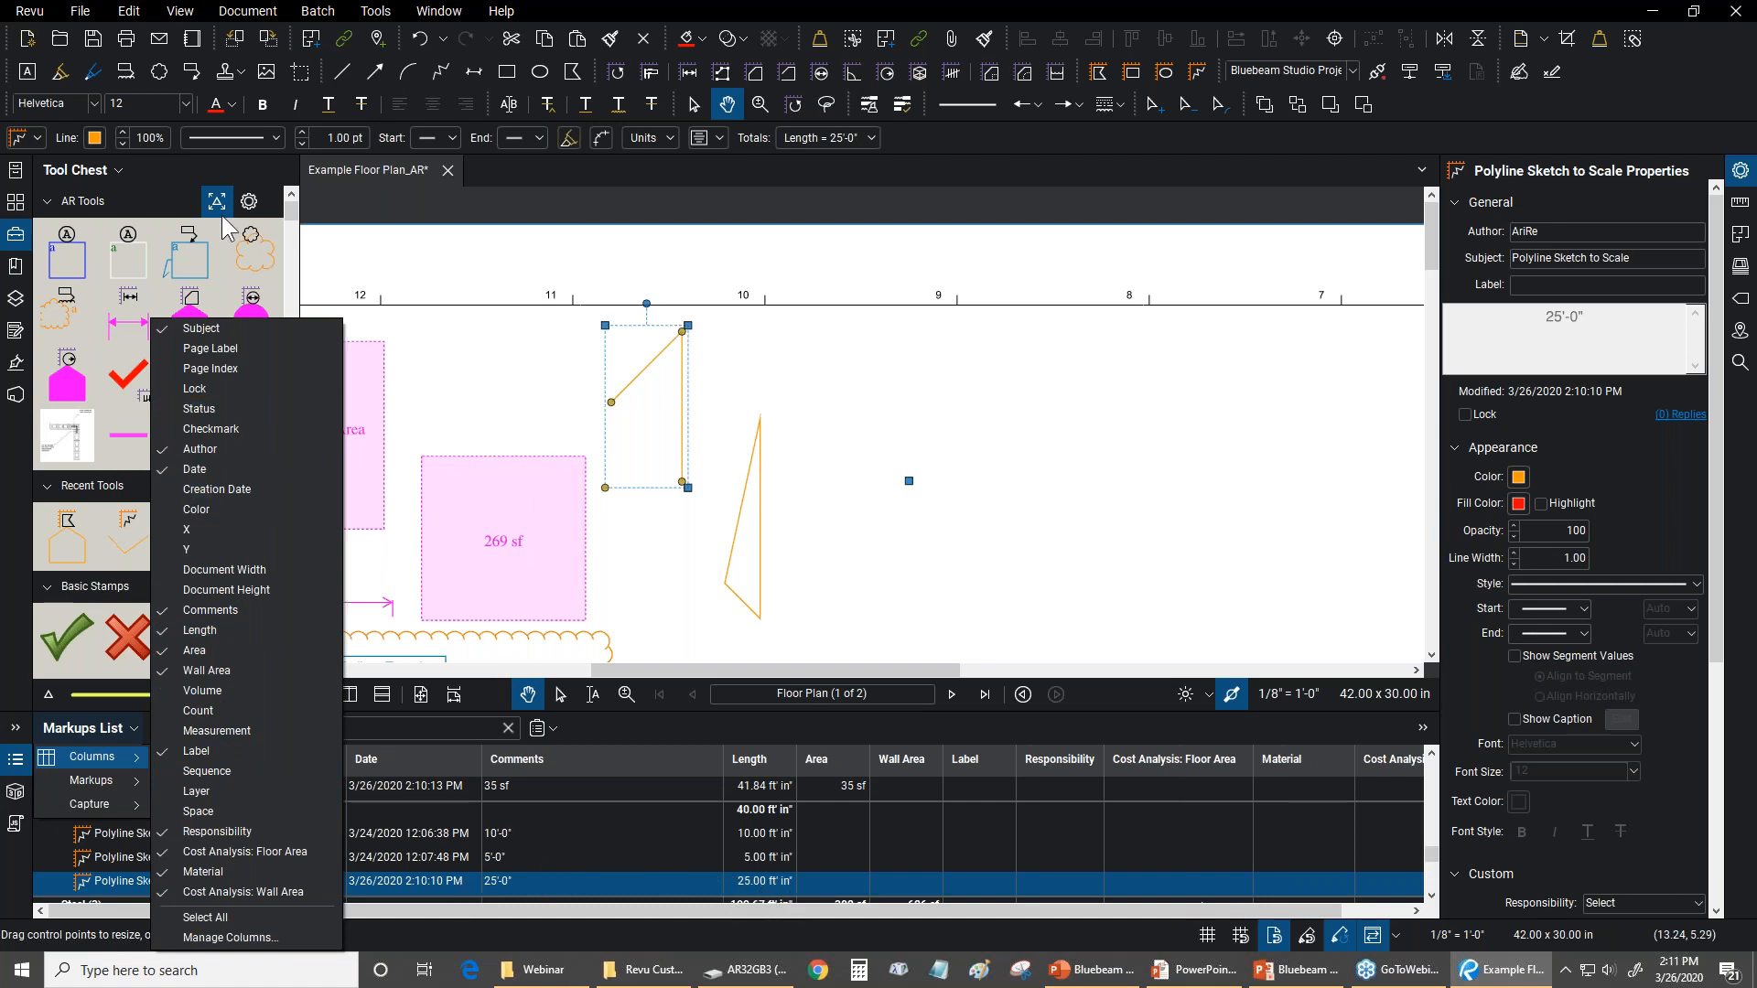
left_click(789, 12)
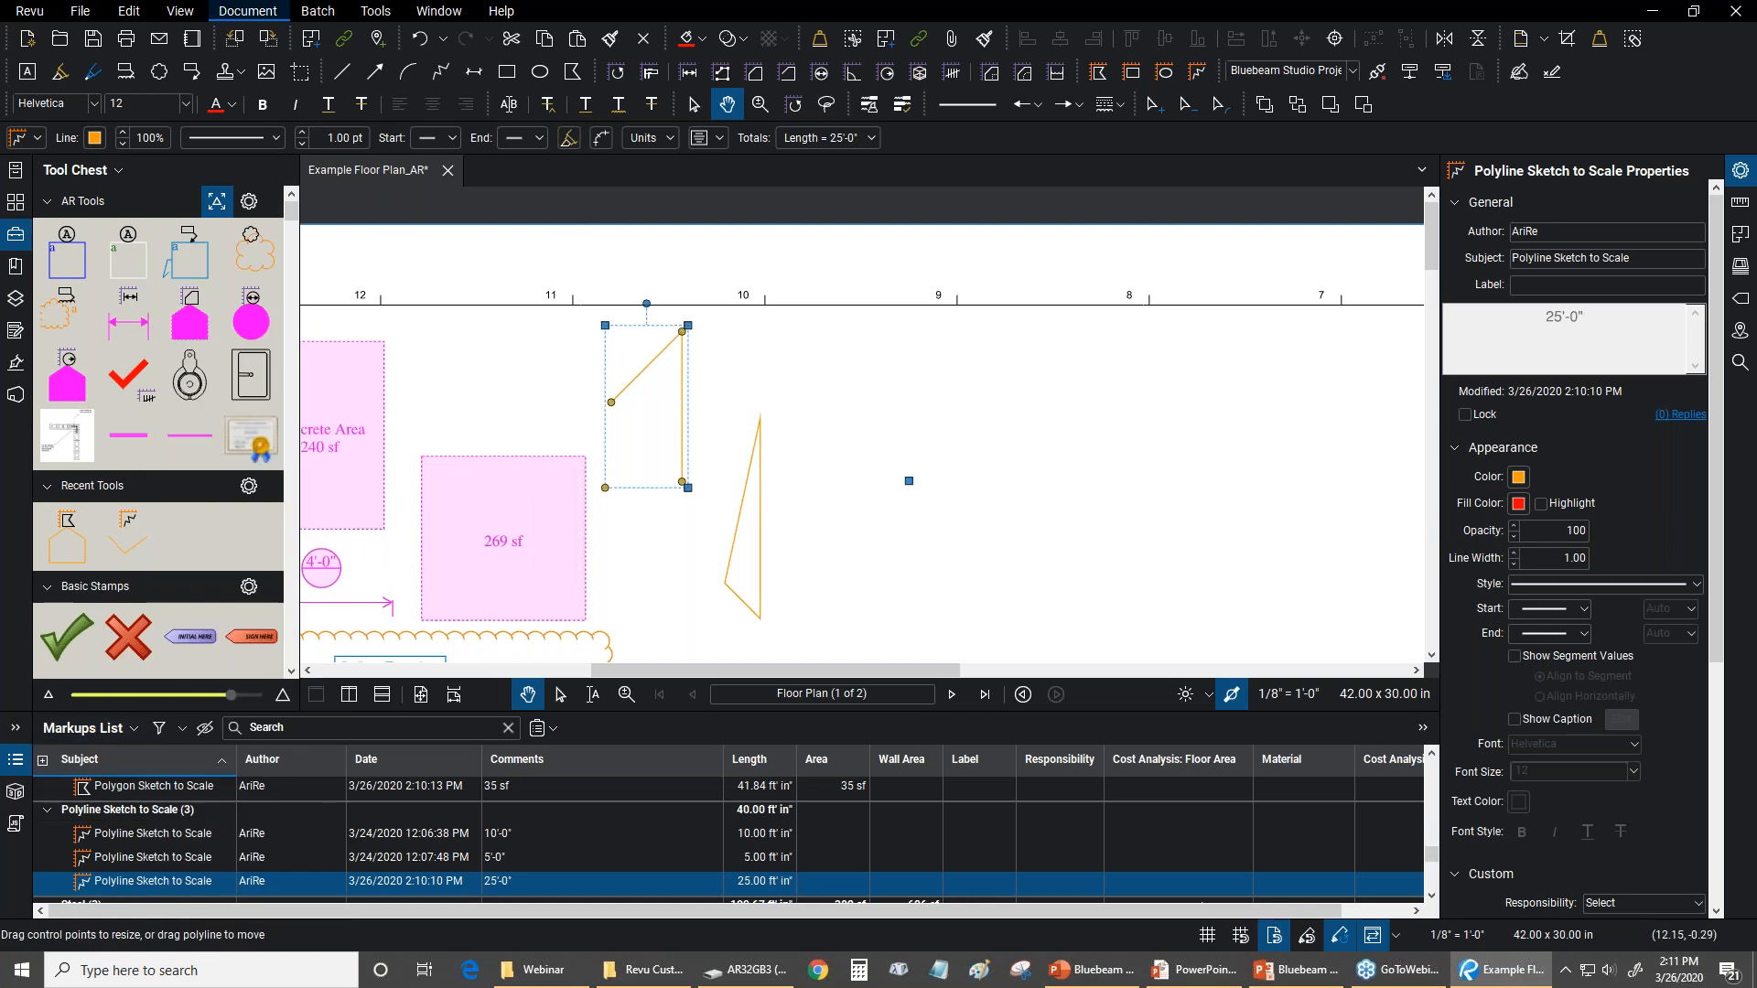
Start a Rectangle Sketch to Scale in the blank area beside the triangular polygon, with a width of 25 feet
left_click(375, 10)
mouse_move(384, 110)
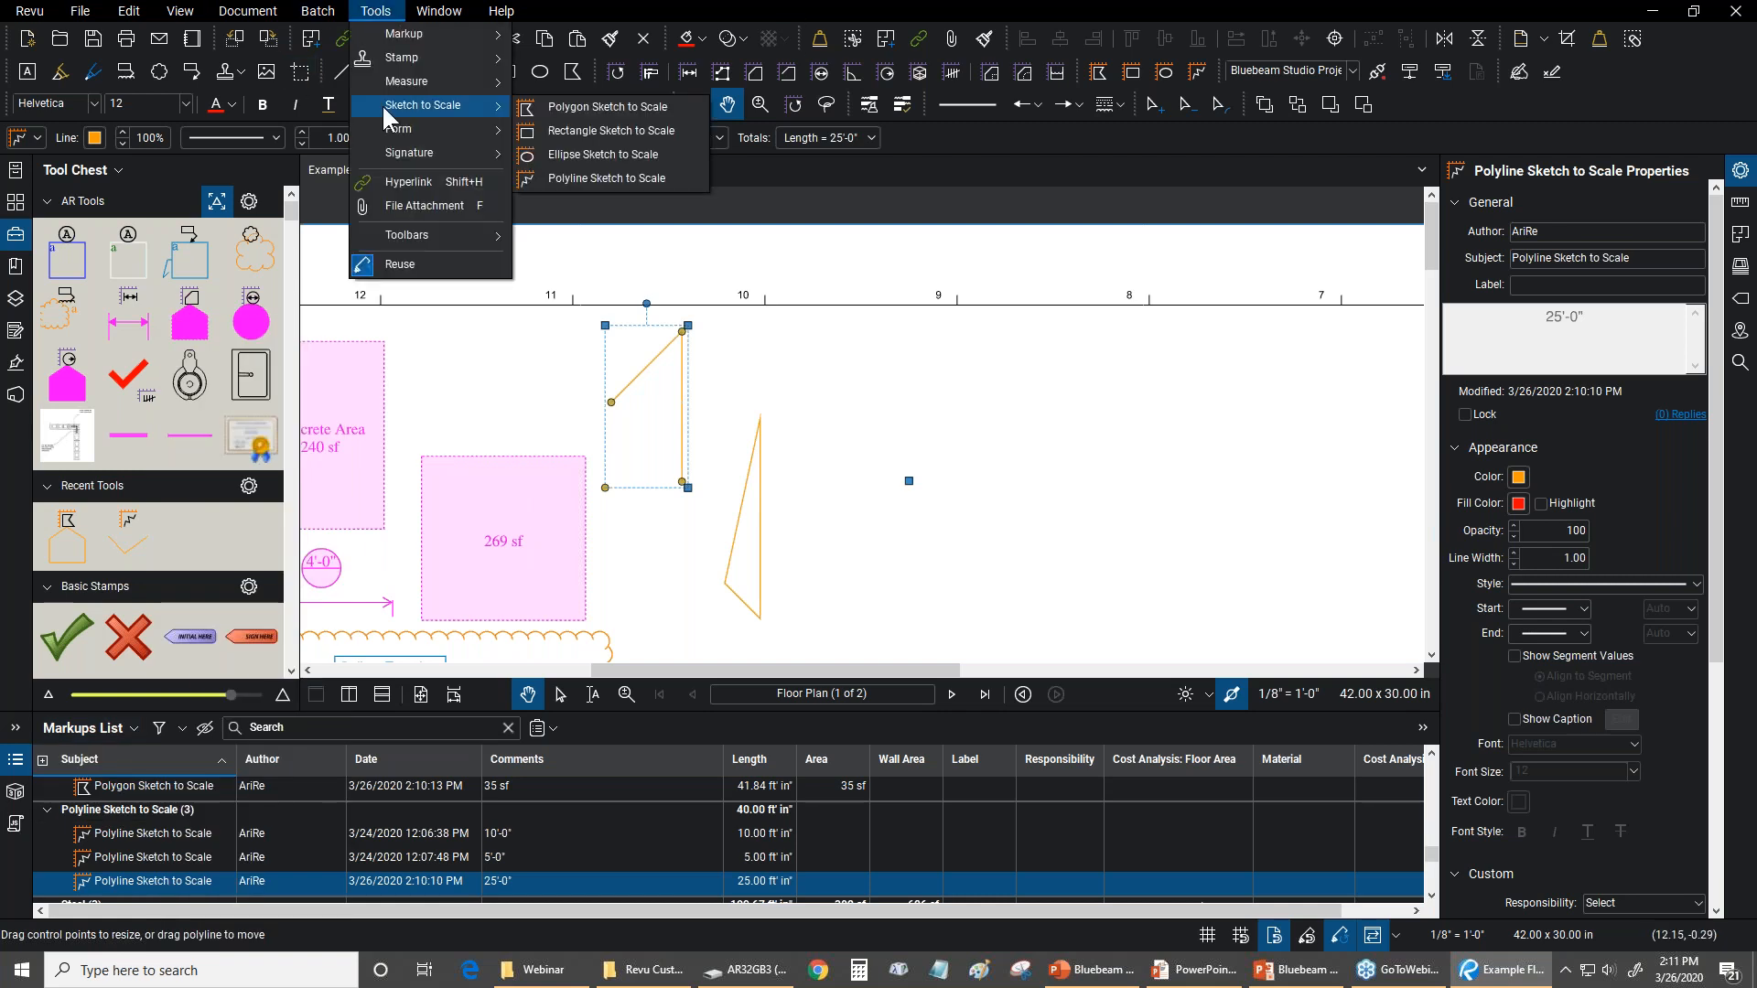
left_click(602, 128)
scroll(650, 375, "down", 1)
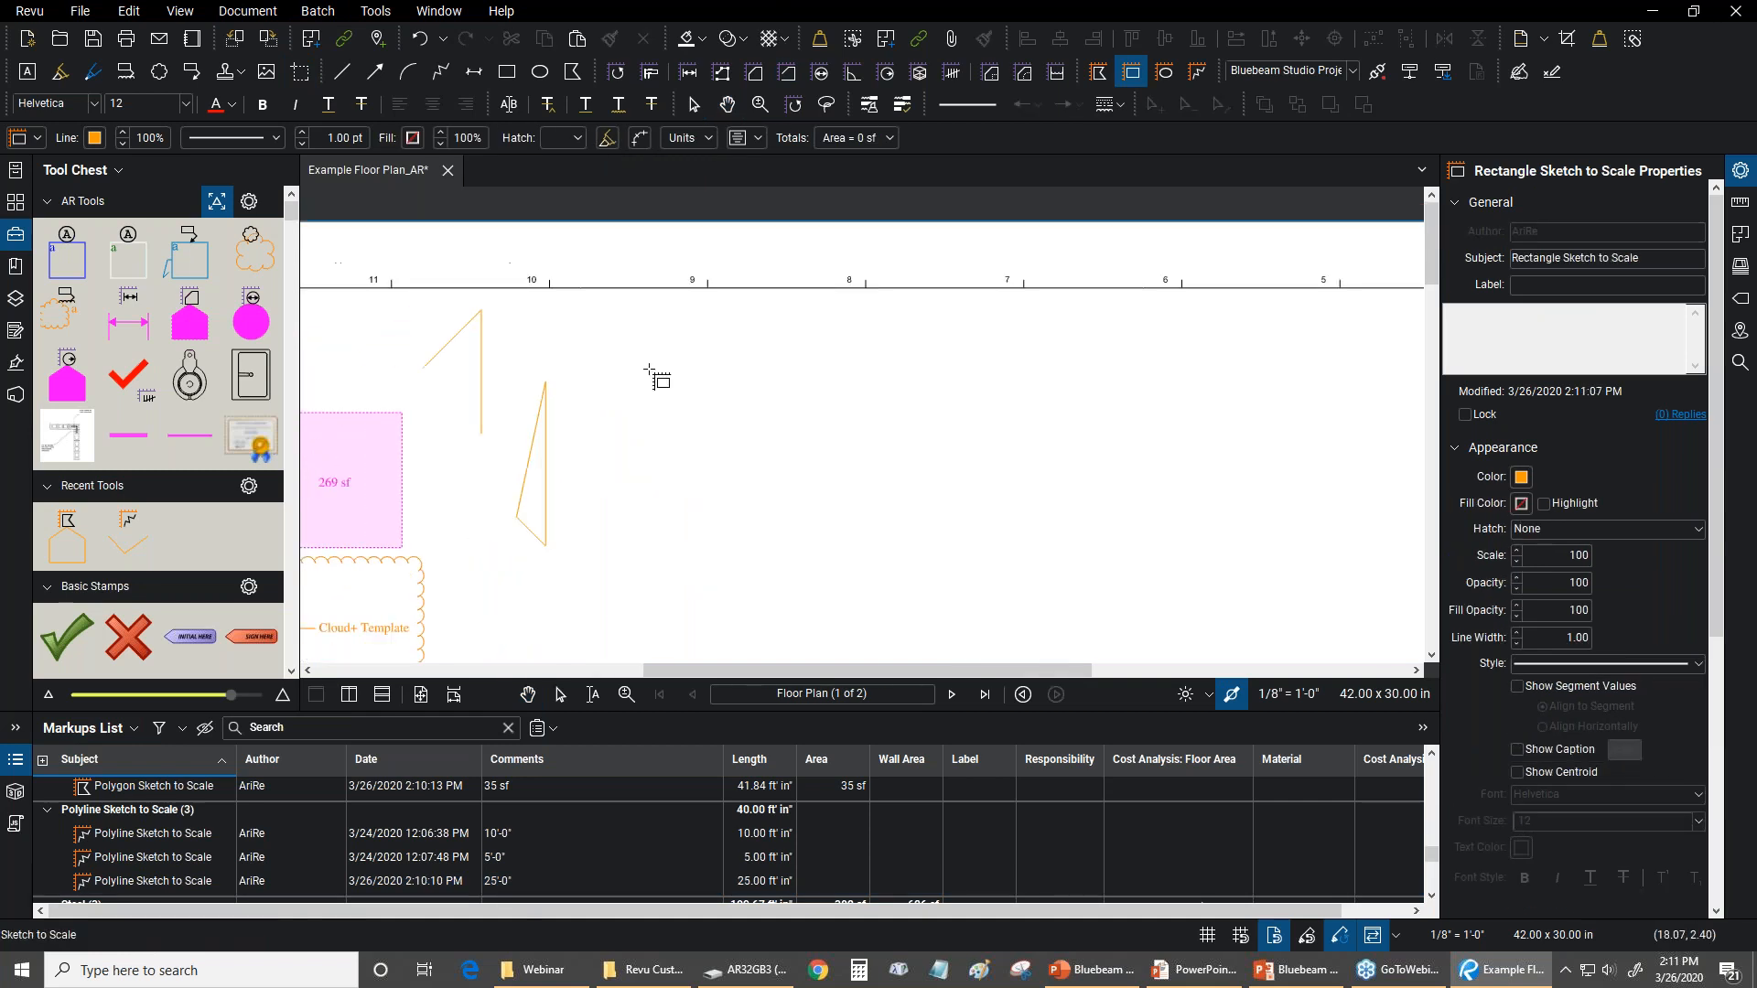
left_click(638, 318)
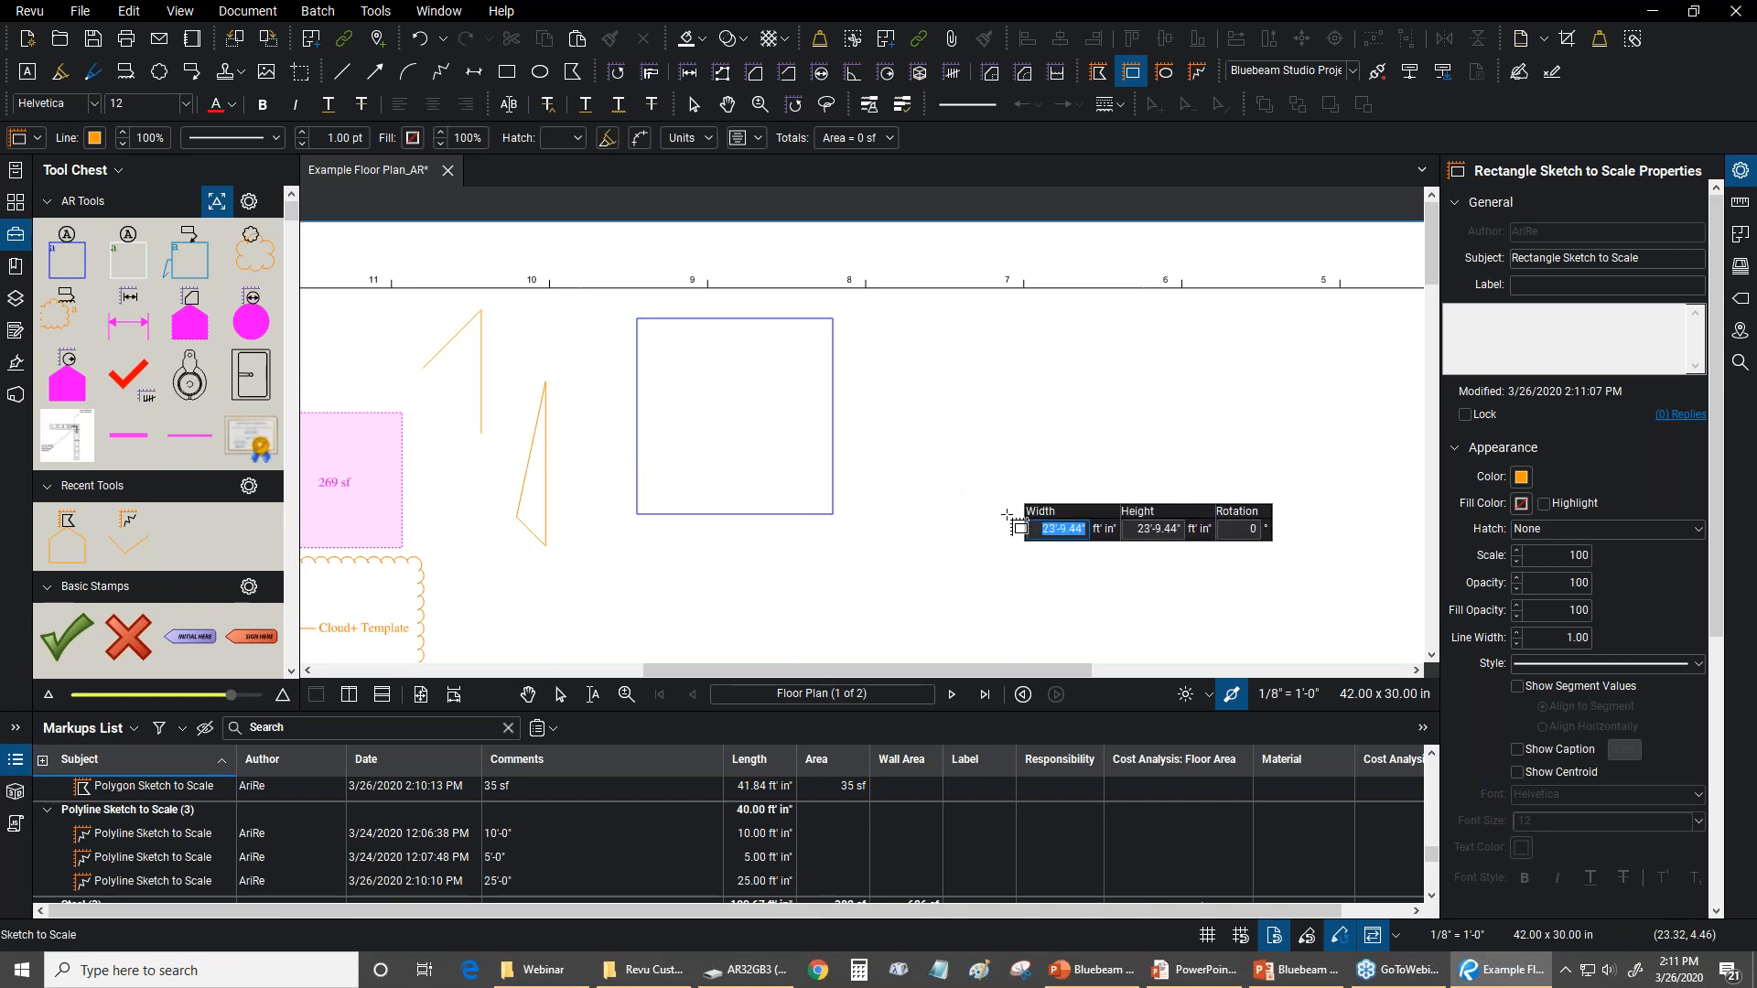
type("25")
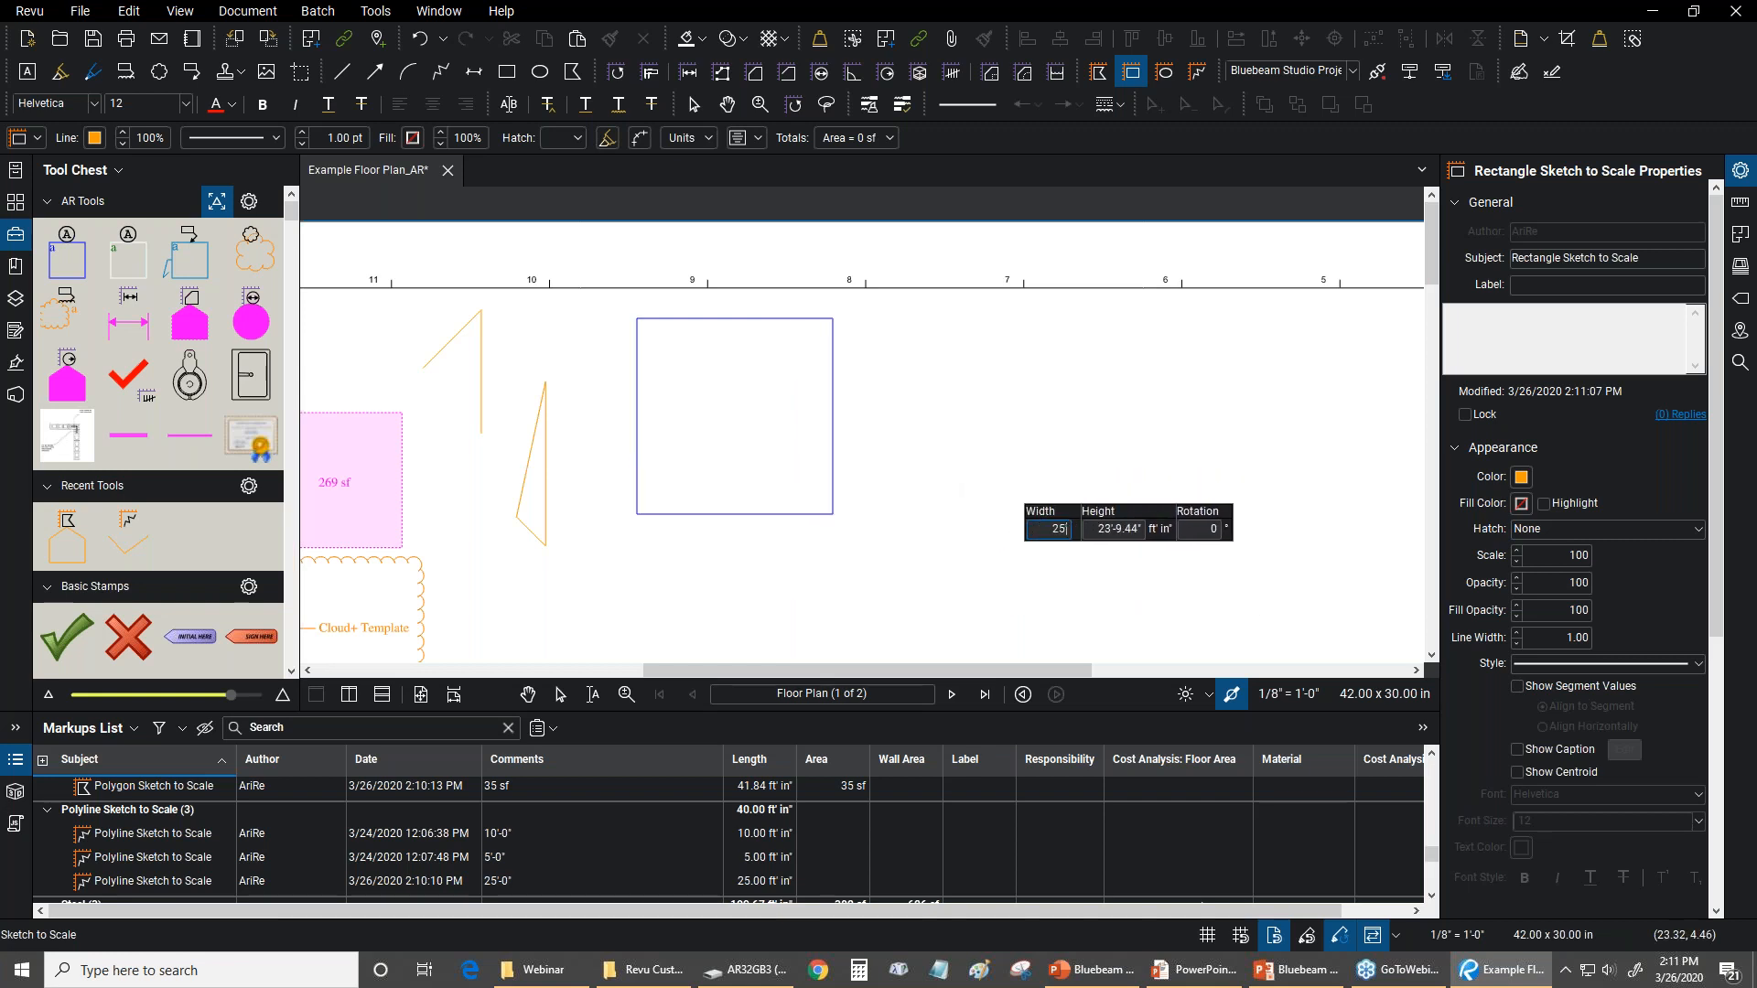
key("Tab")
key("Tab")
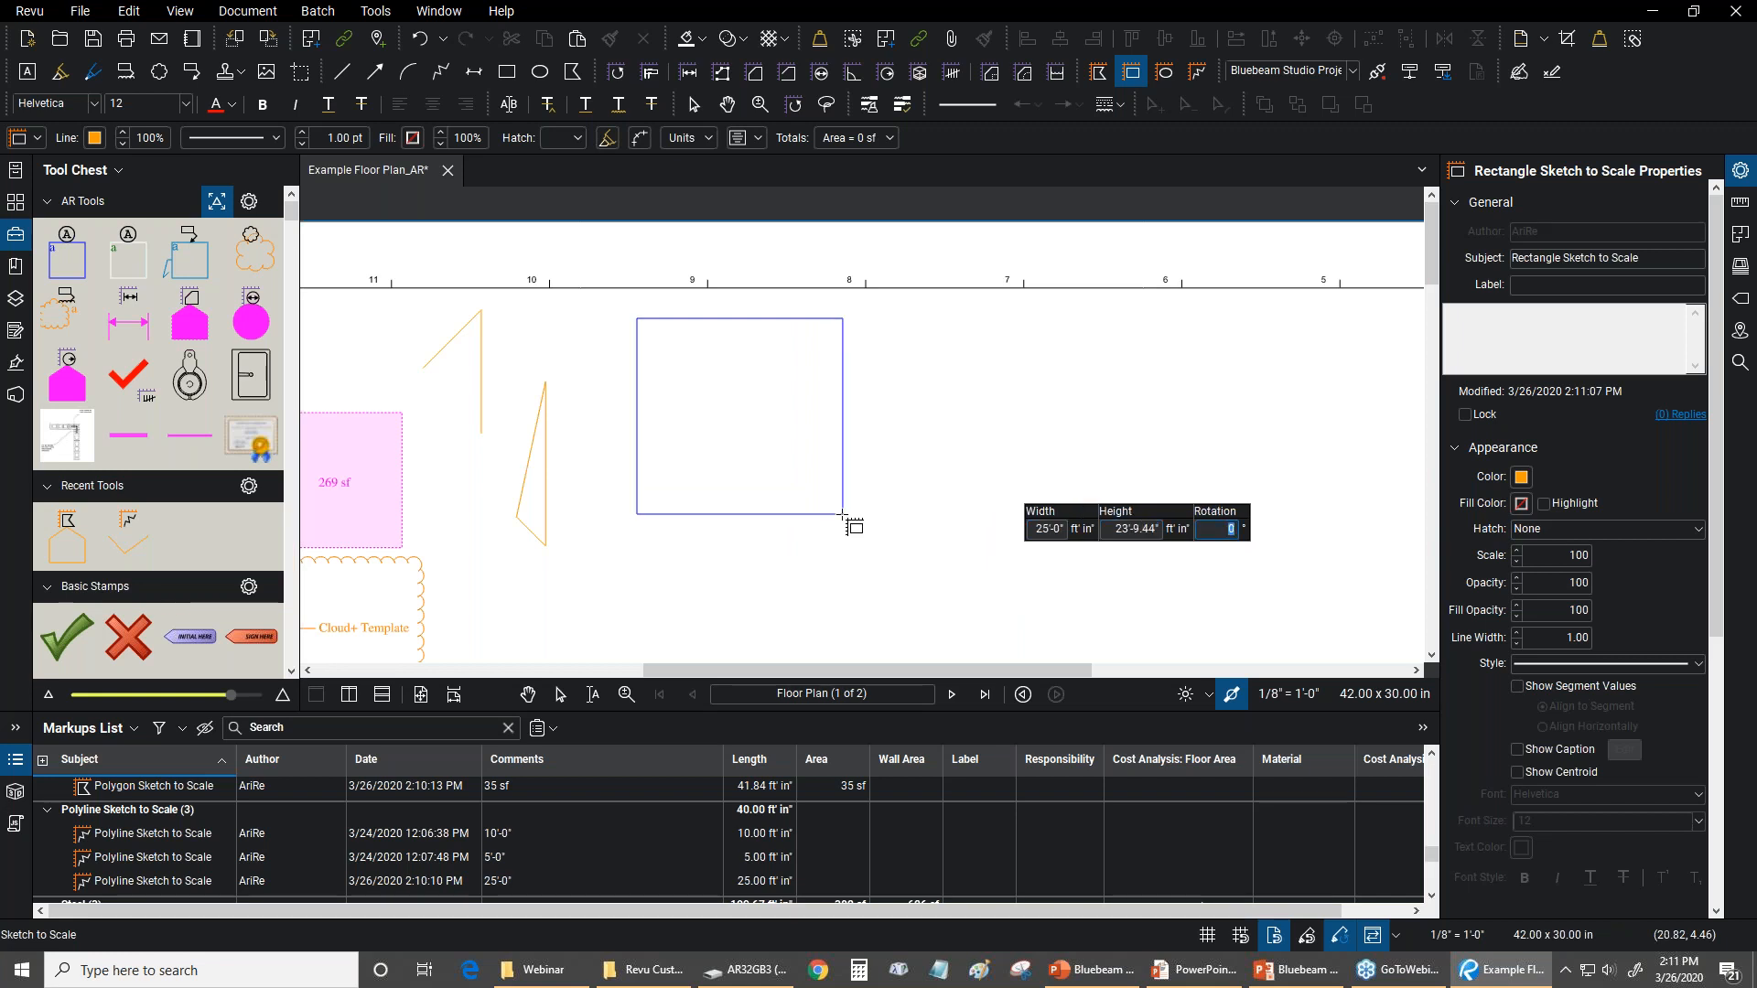
Set the new rectangle's rotation to 30° and its height to 25 feet, and finish the sketch
type("30")
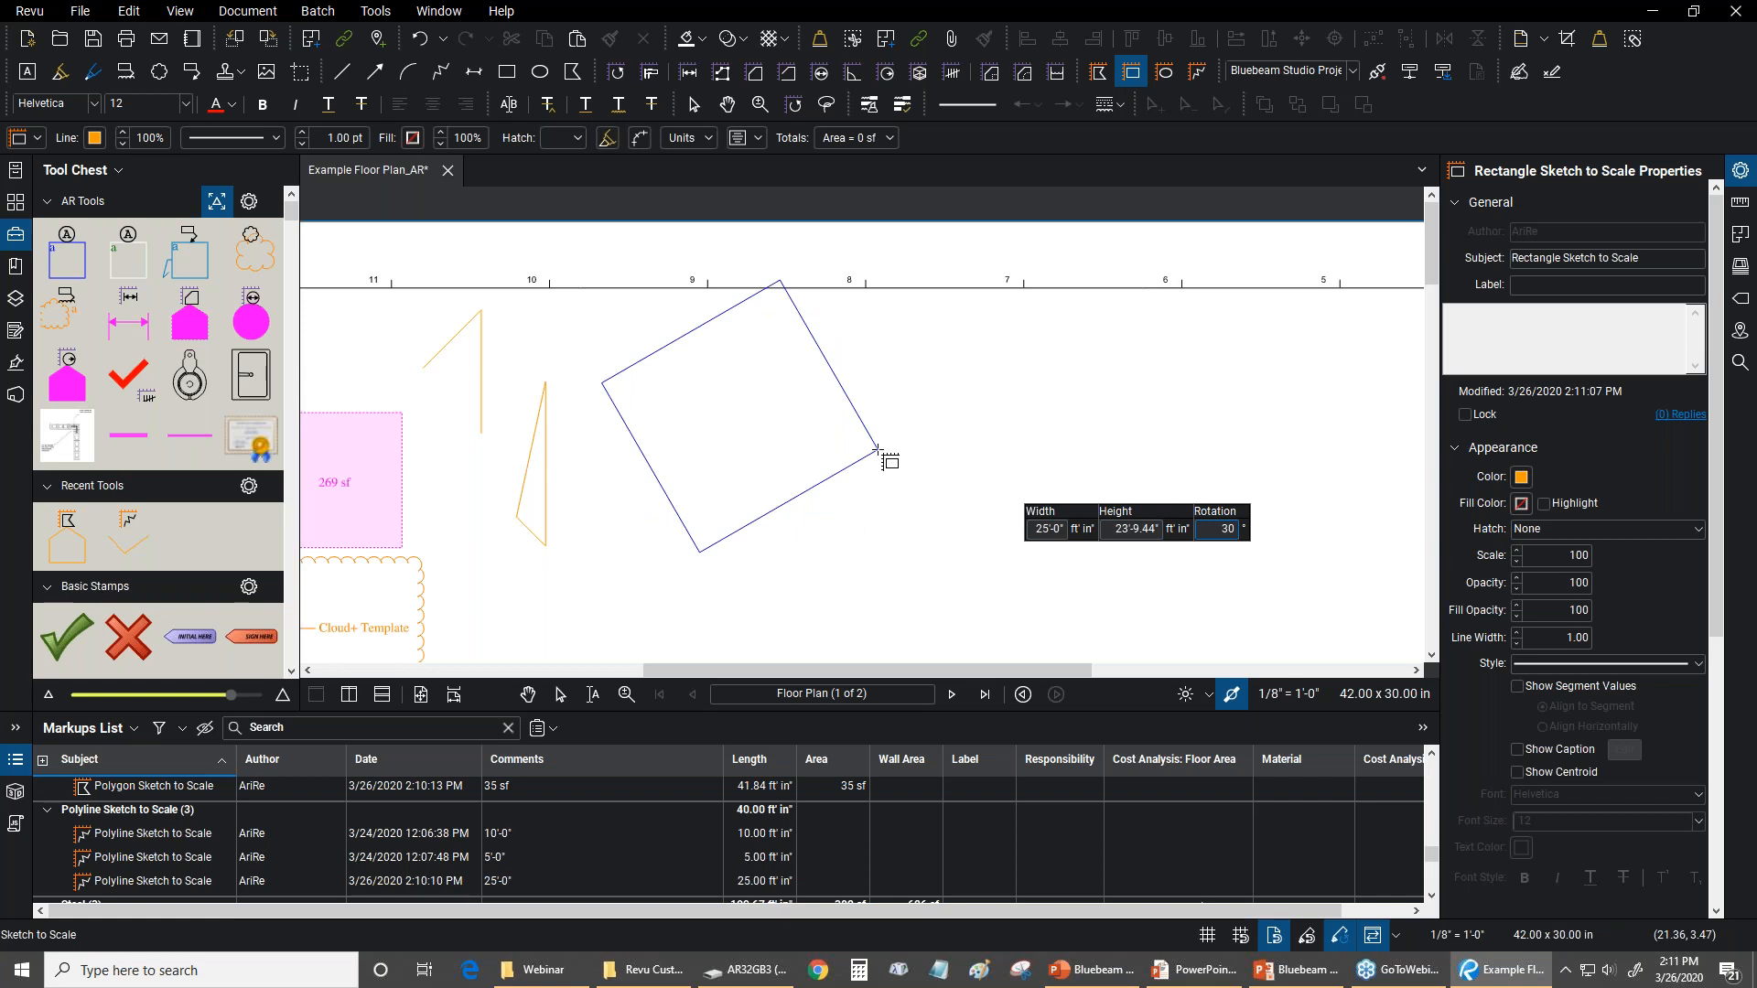
key("Tab")
key("Tab")
type("25")
key("Return")
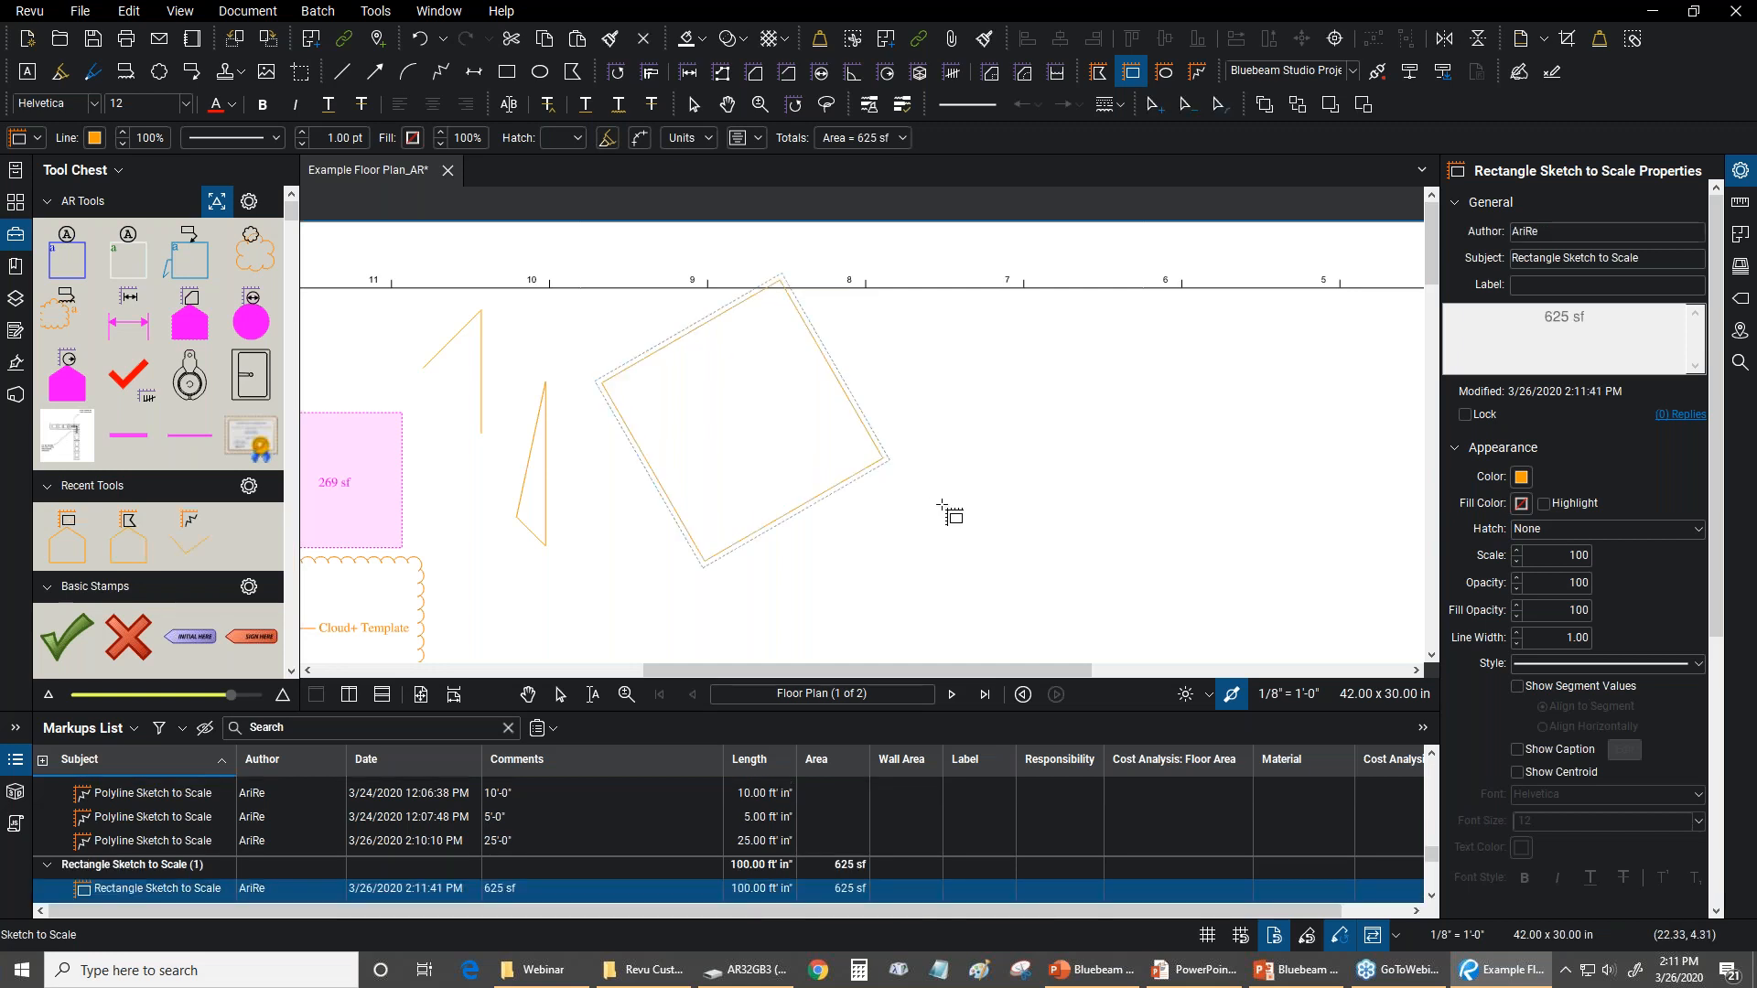
key("Escape")
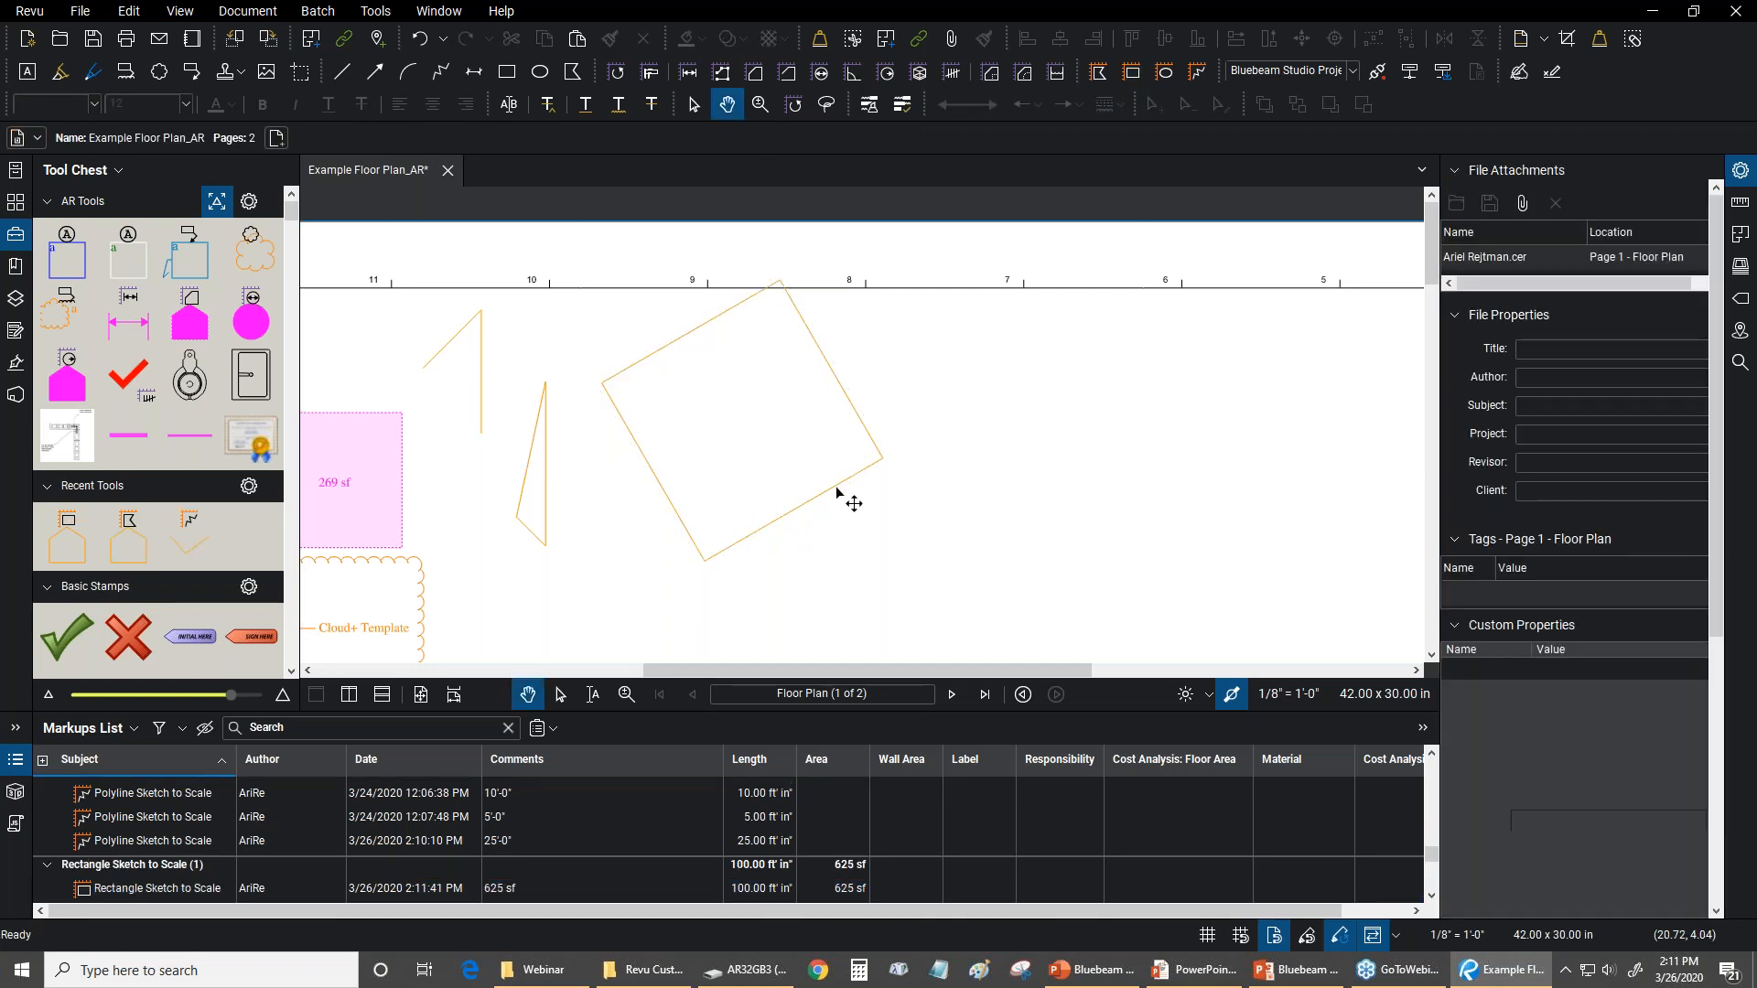
Move the rotated rectangle down, clear of the sheet's border line, beside the triangular polygon
left_click(848, 500)
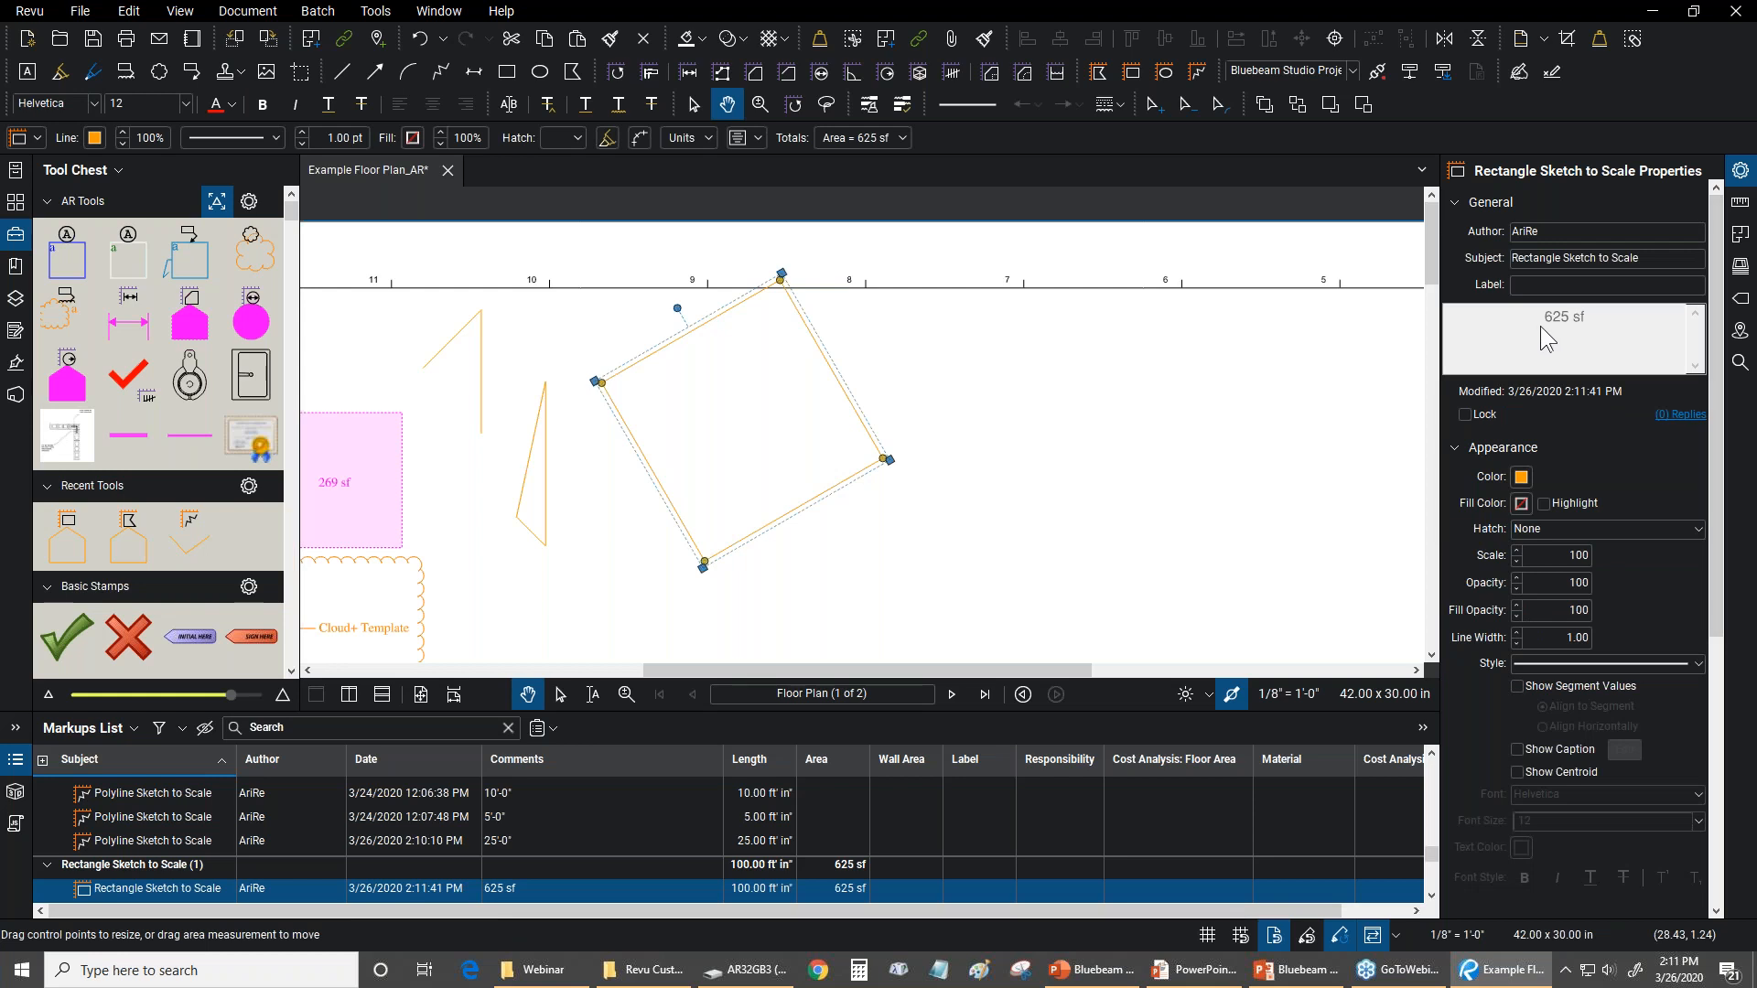
left_click_drag(783, 512, 926, 437)
scroll(931, 374, "down", 1)
left_click_drag(1108, 381, 887, 565)
Draw an Ellipse Sketch to Scale beside the rotated rectangle, 20 feet wide and 10 feet high
left_click(376, 11)
mouse_move(403, 100)
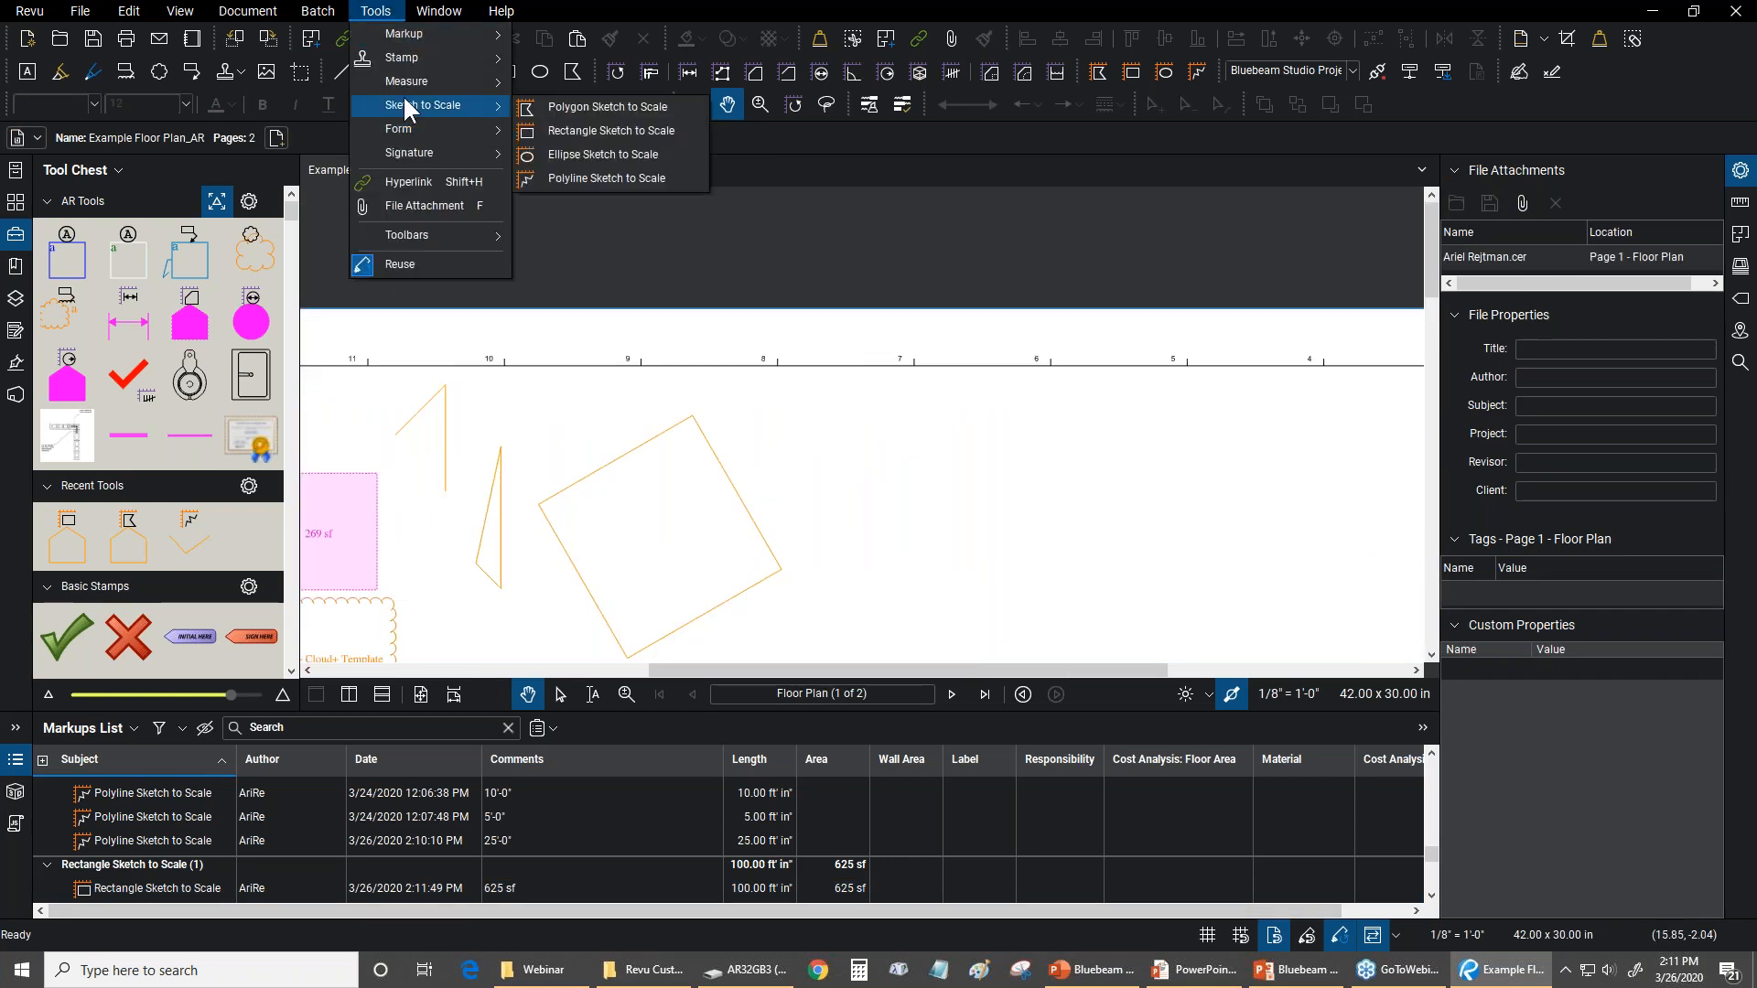
left_click(593, 154)
scroll(796, 398, "down", 2)
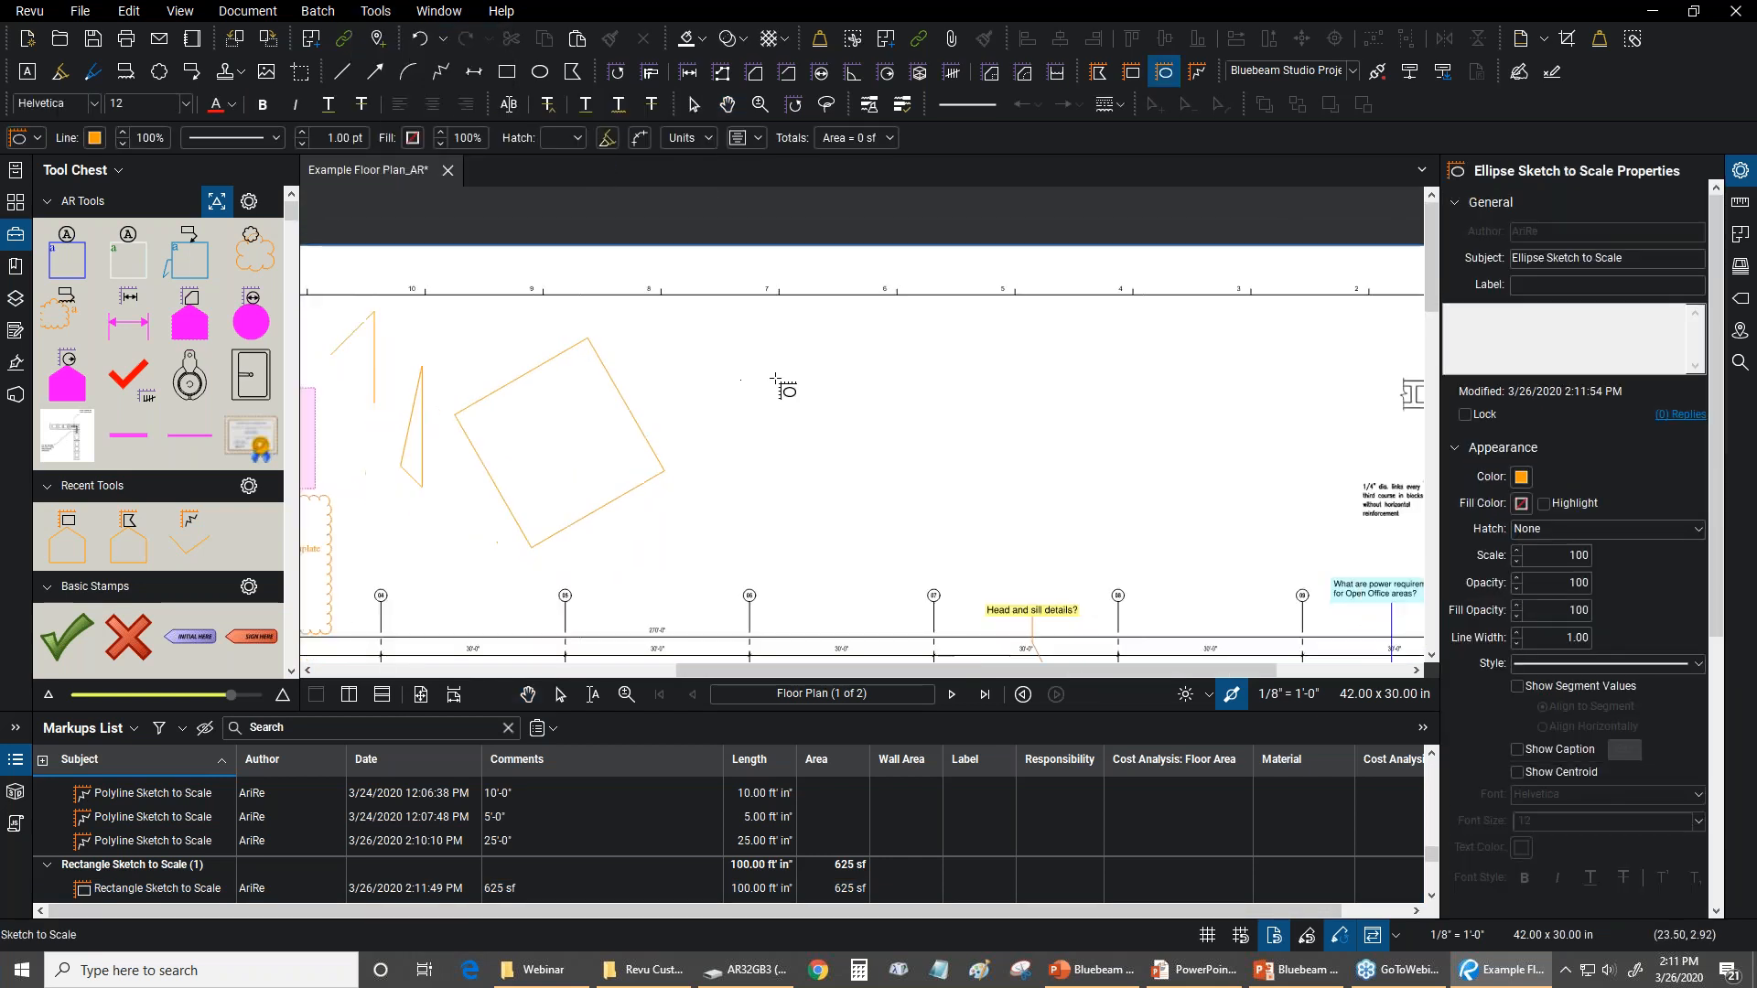
left_click(767, 355)
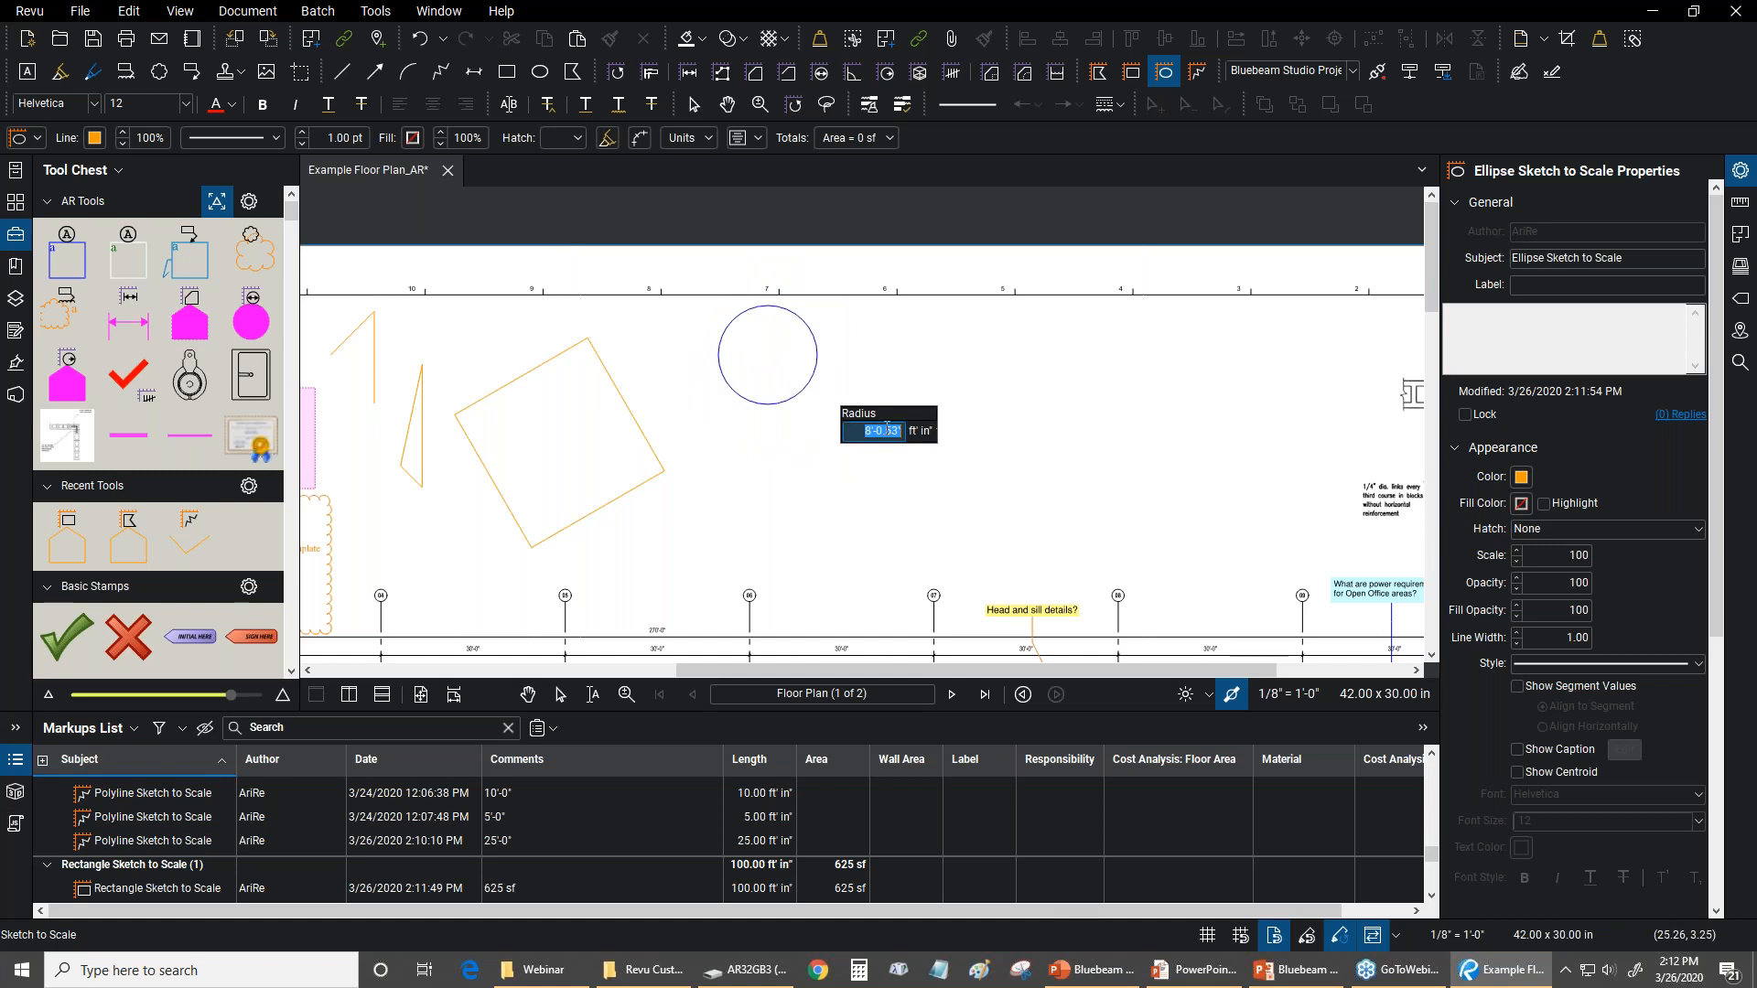
key("ctrl")
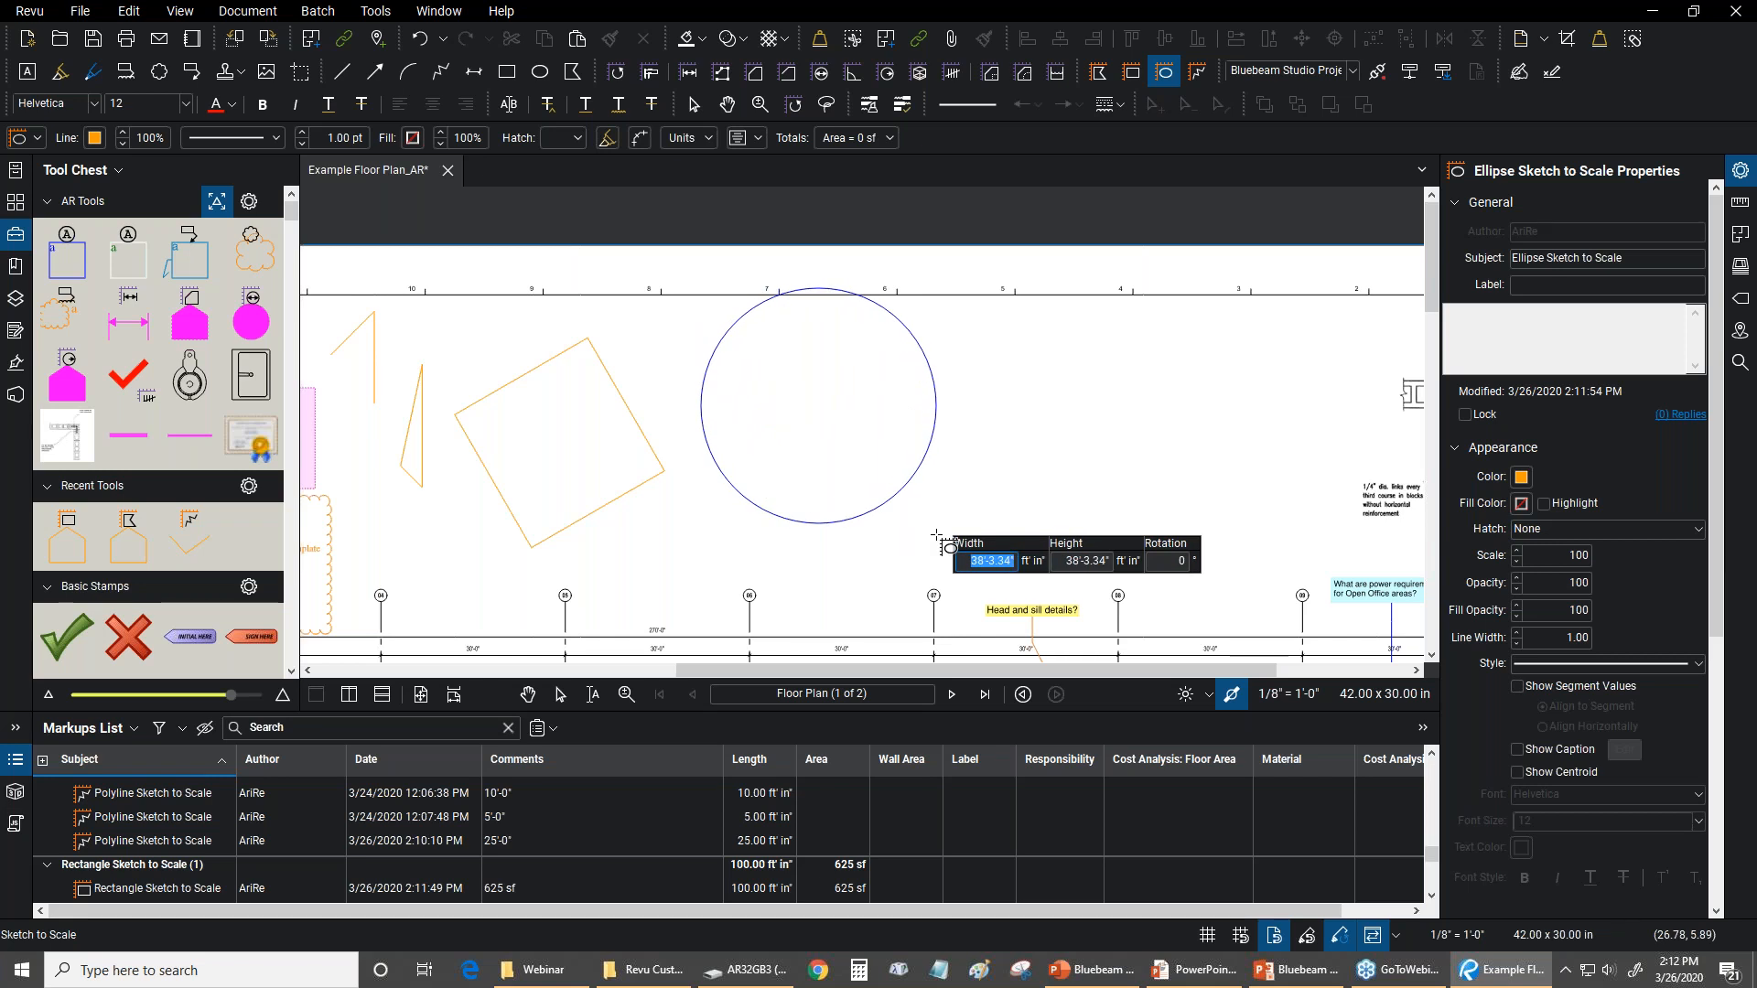
type("20")
key("Tab")
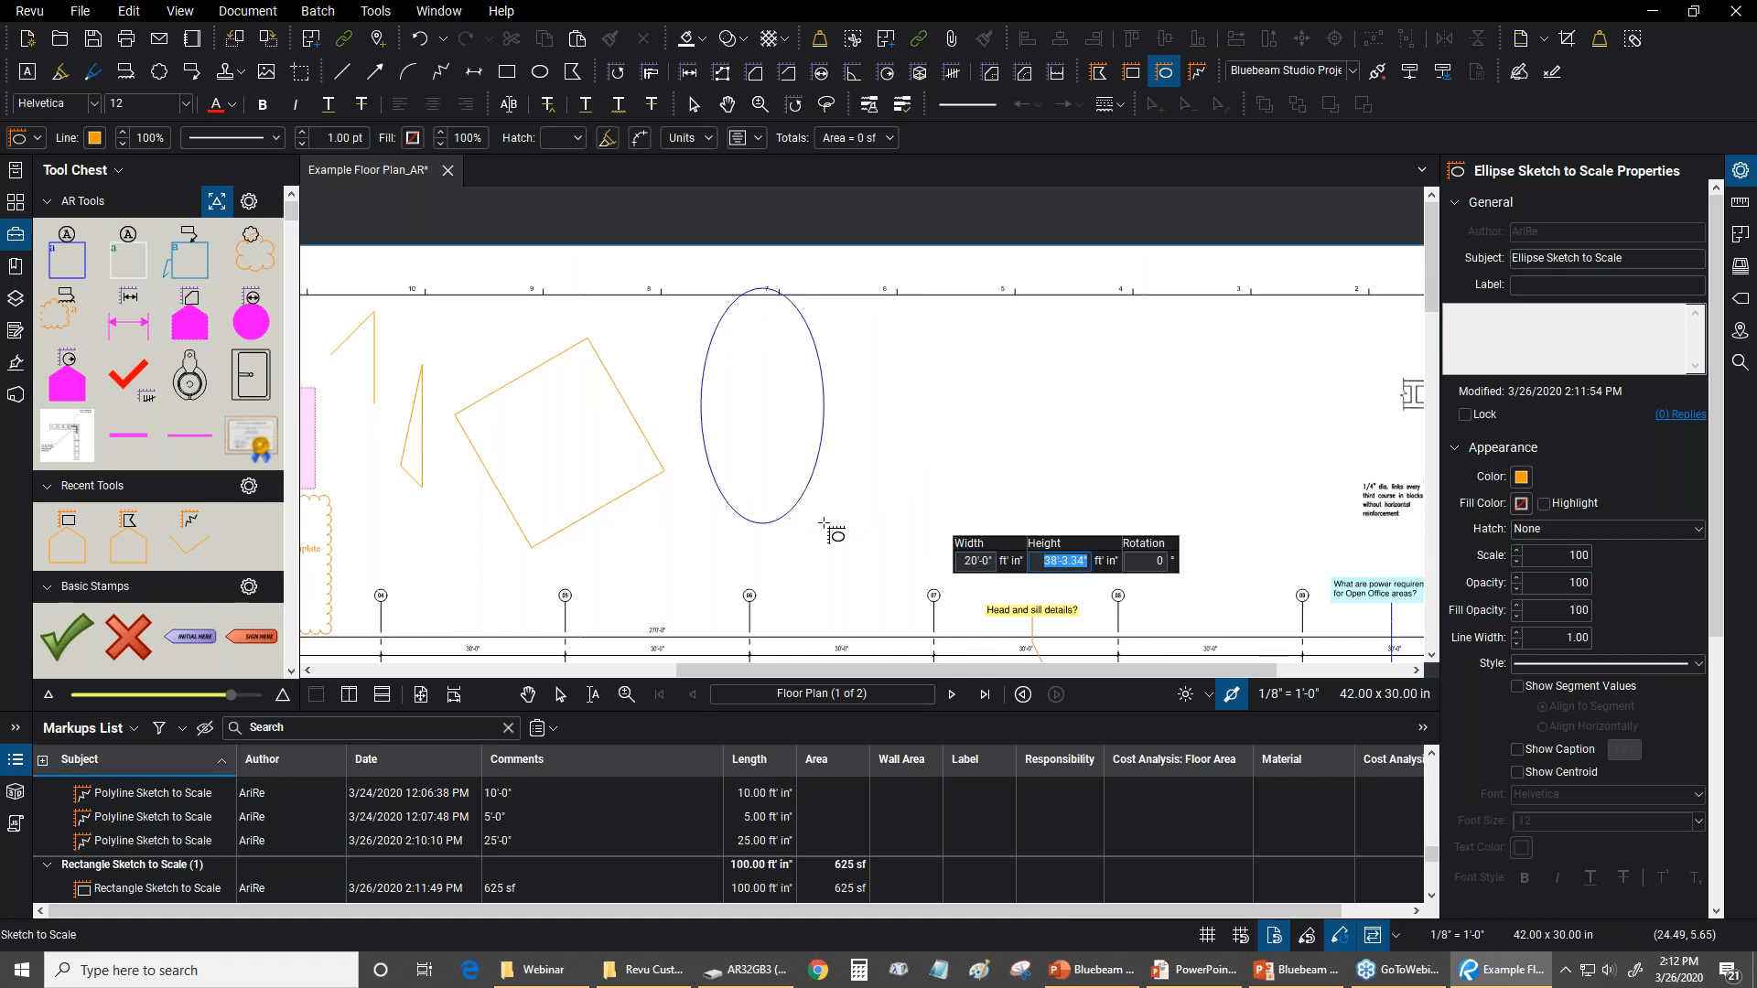
type("10")
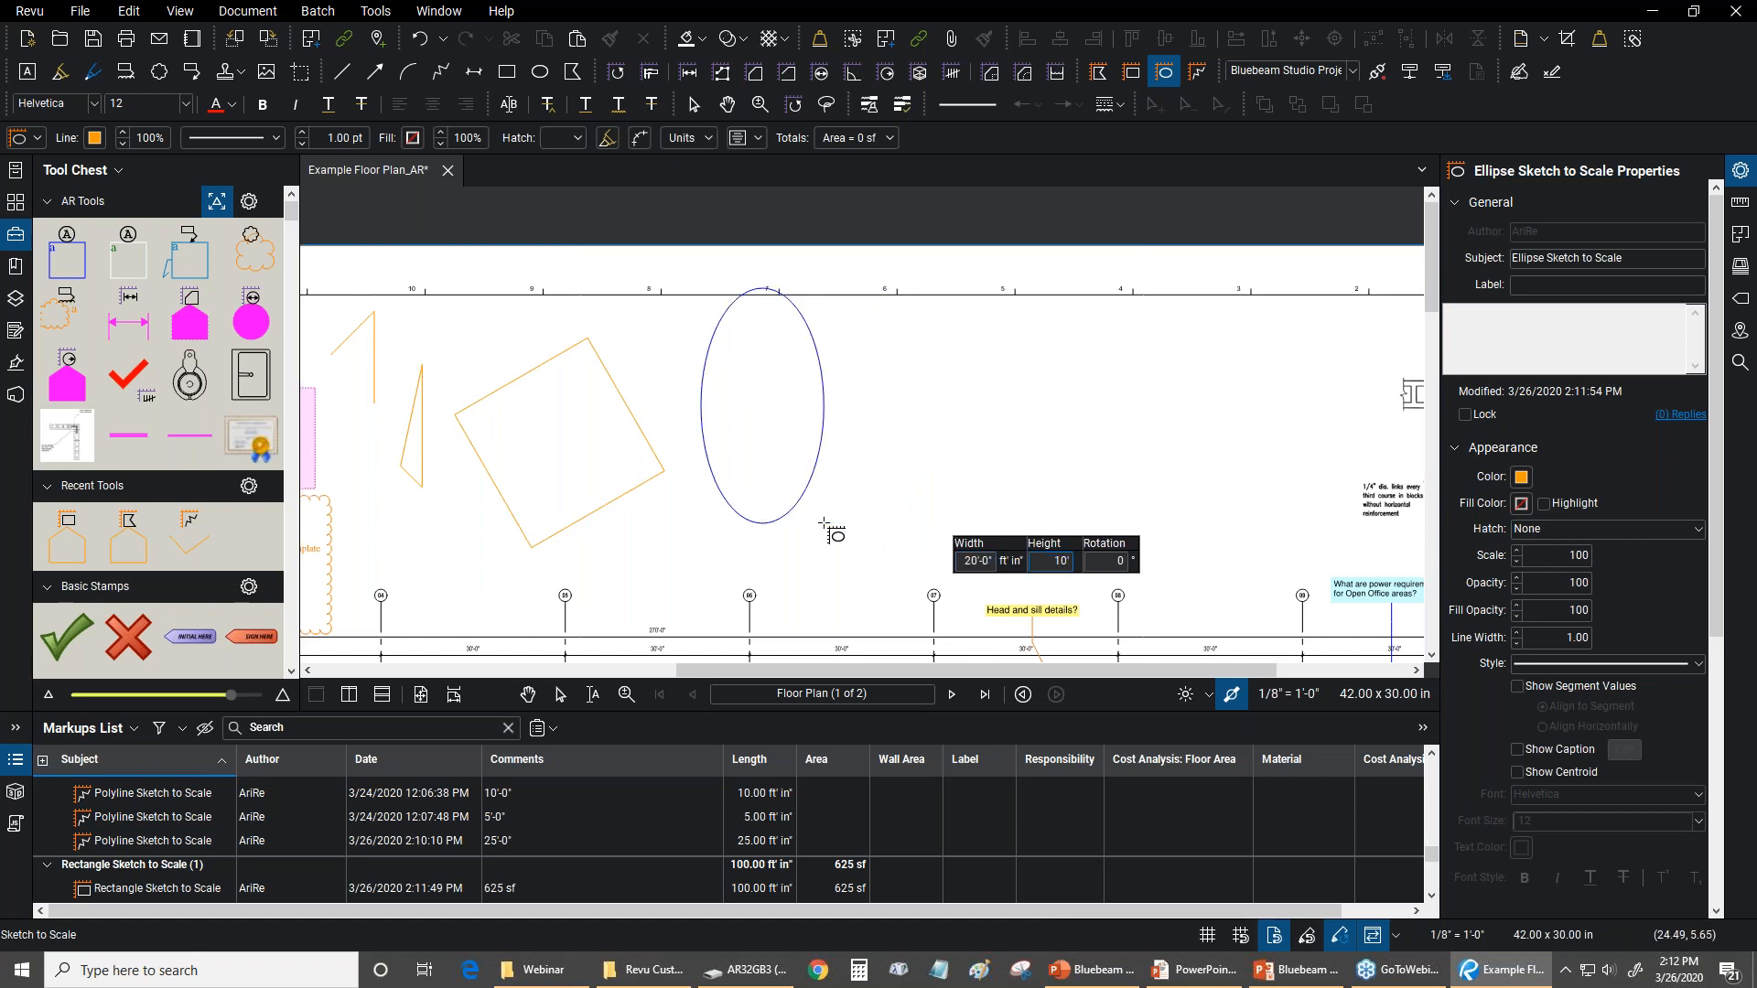
key("Return")
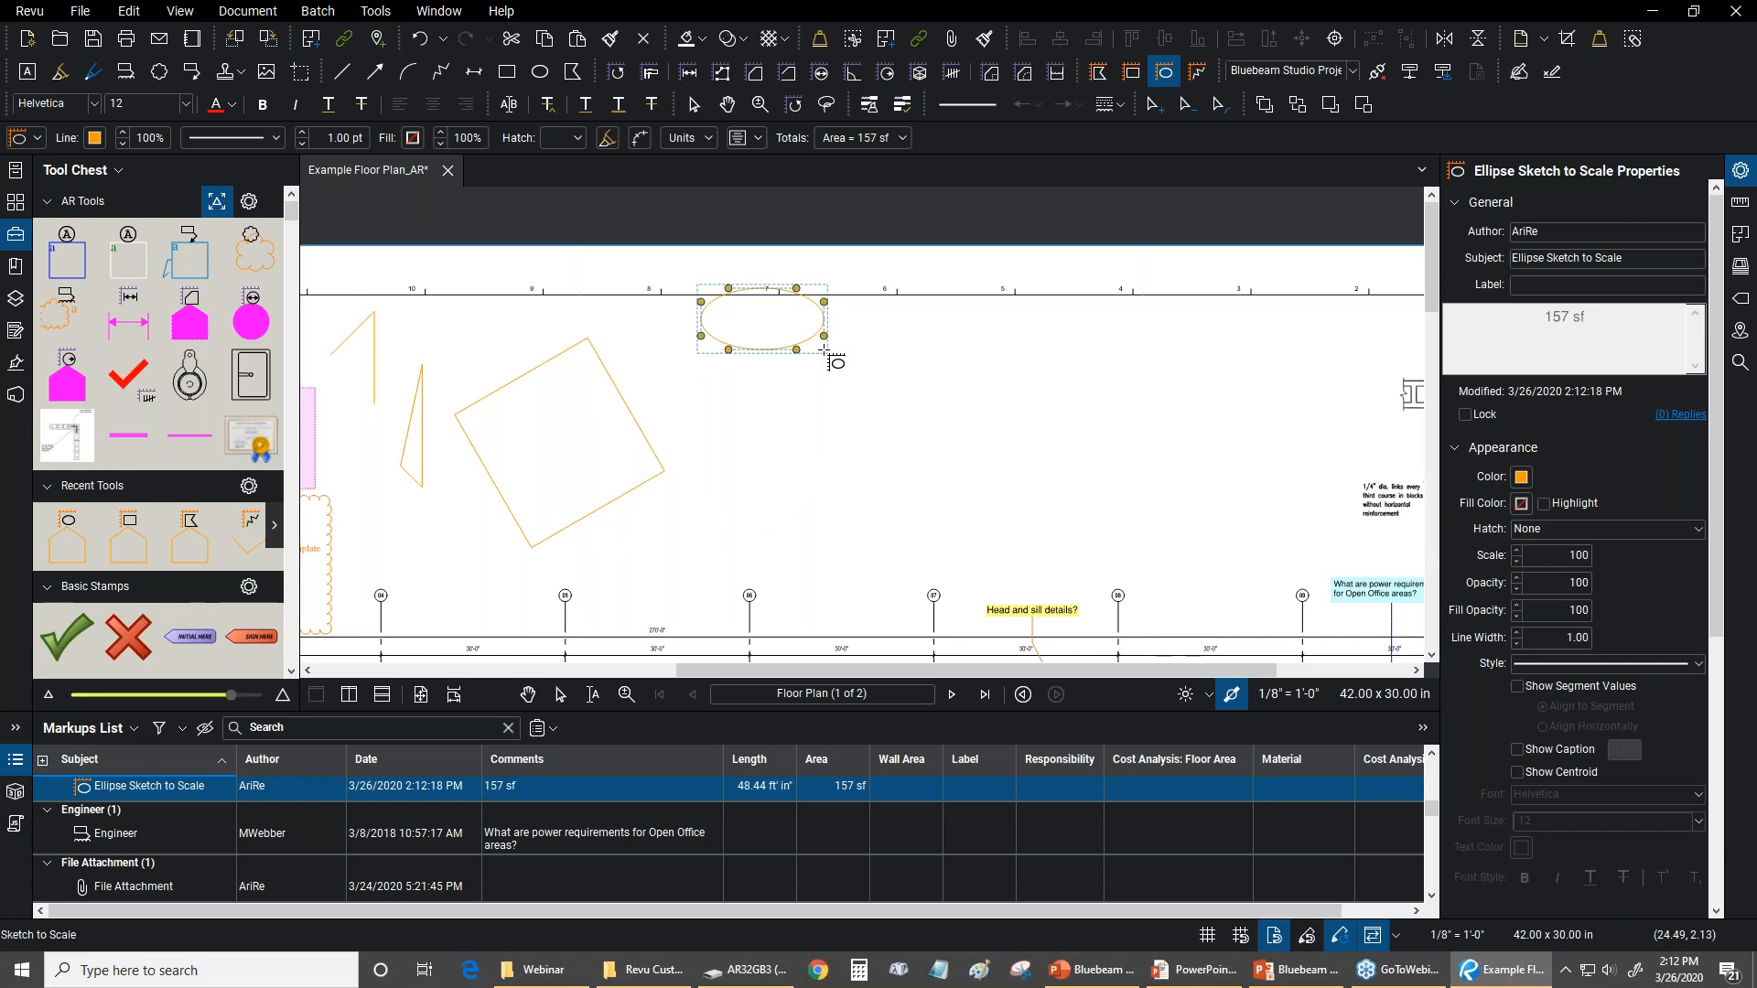
key("Escape")
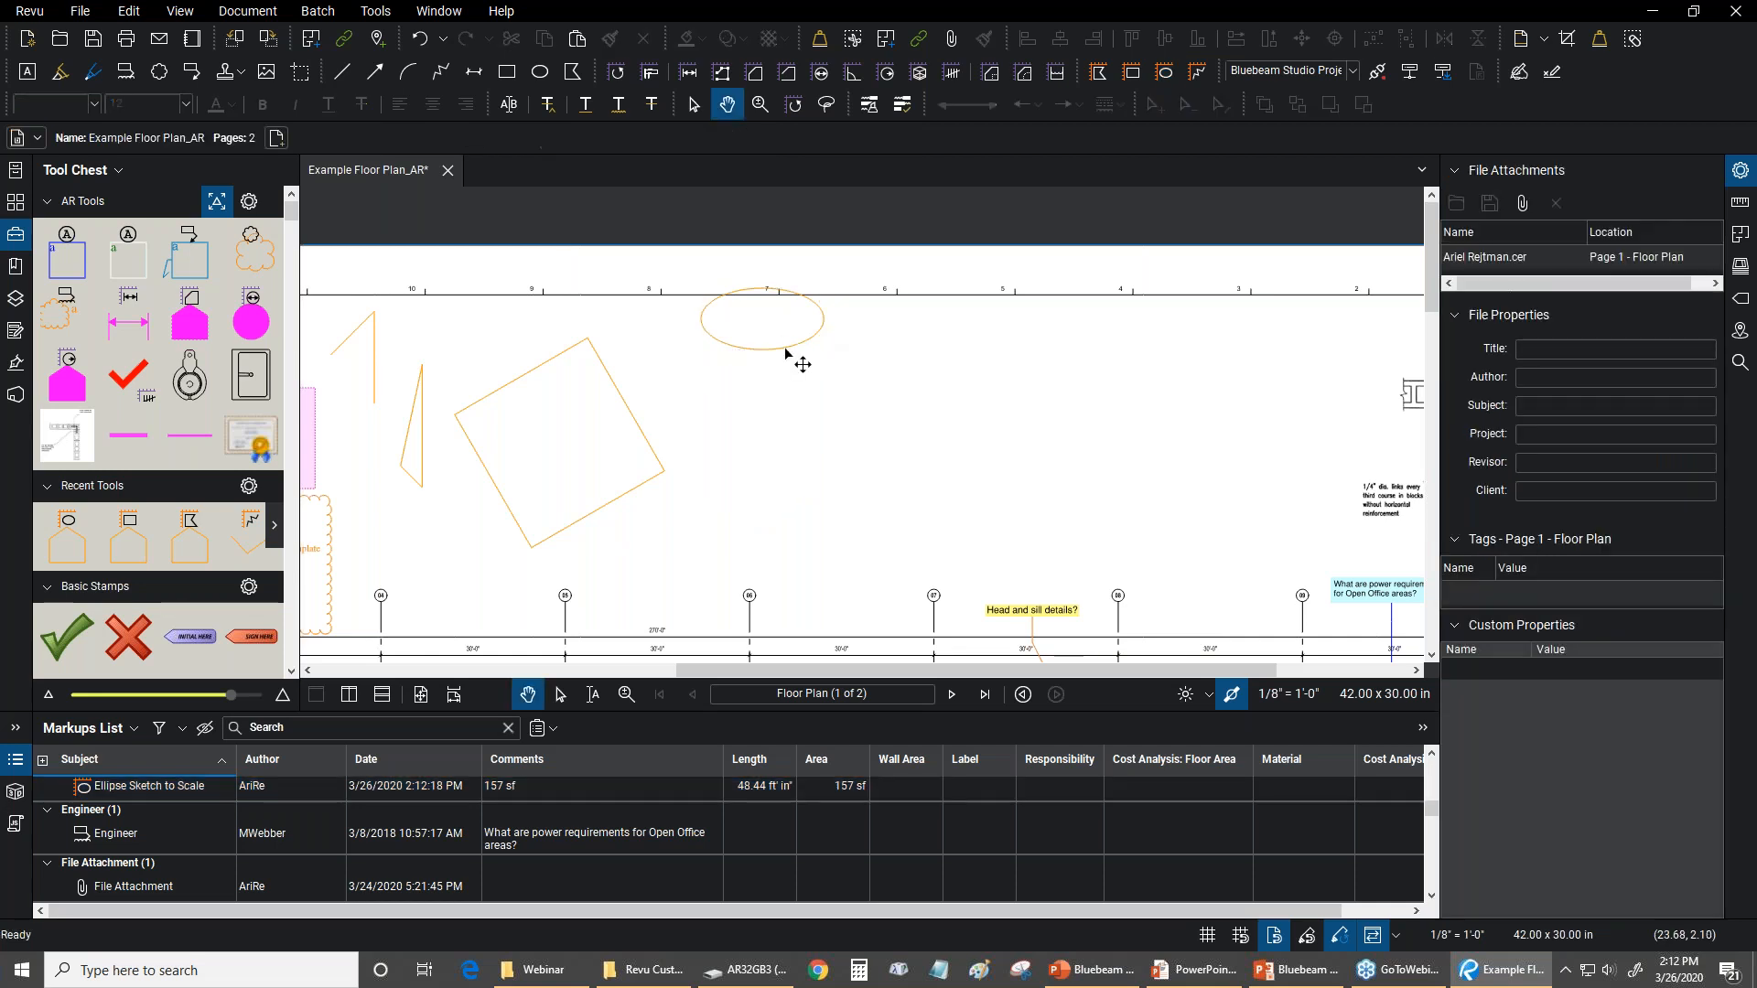
Move the ellipse off the sheet's border line to just below the rotated rectangle's right corner
scroll(785, 355, "up", 1)
left_click(771, 350)
left_click_drag(770, 355, 706, 447)
left_click_drag(756, 540, 1002, 463)
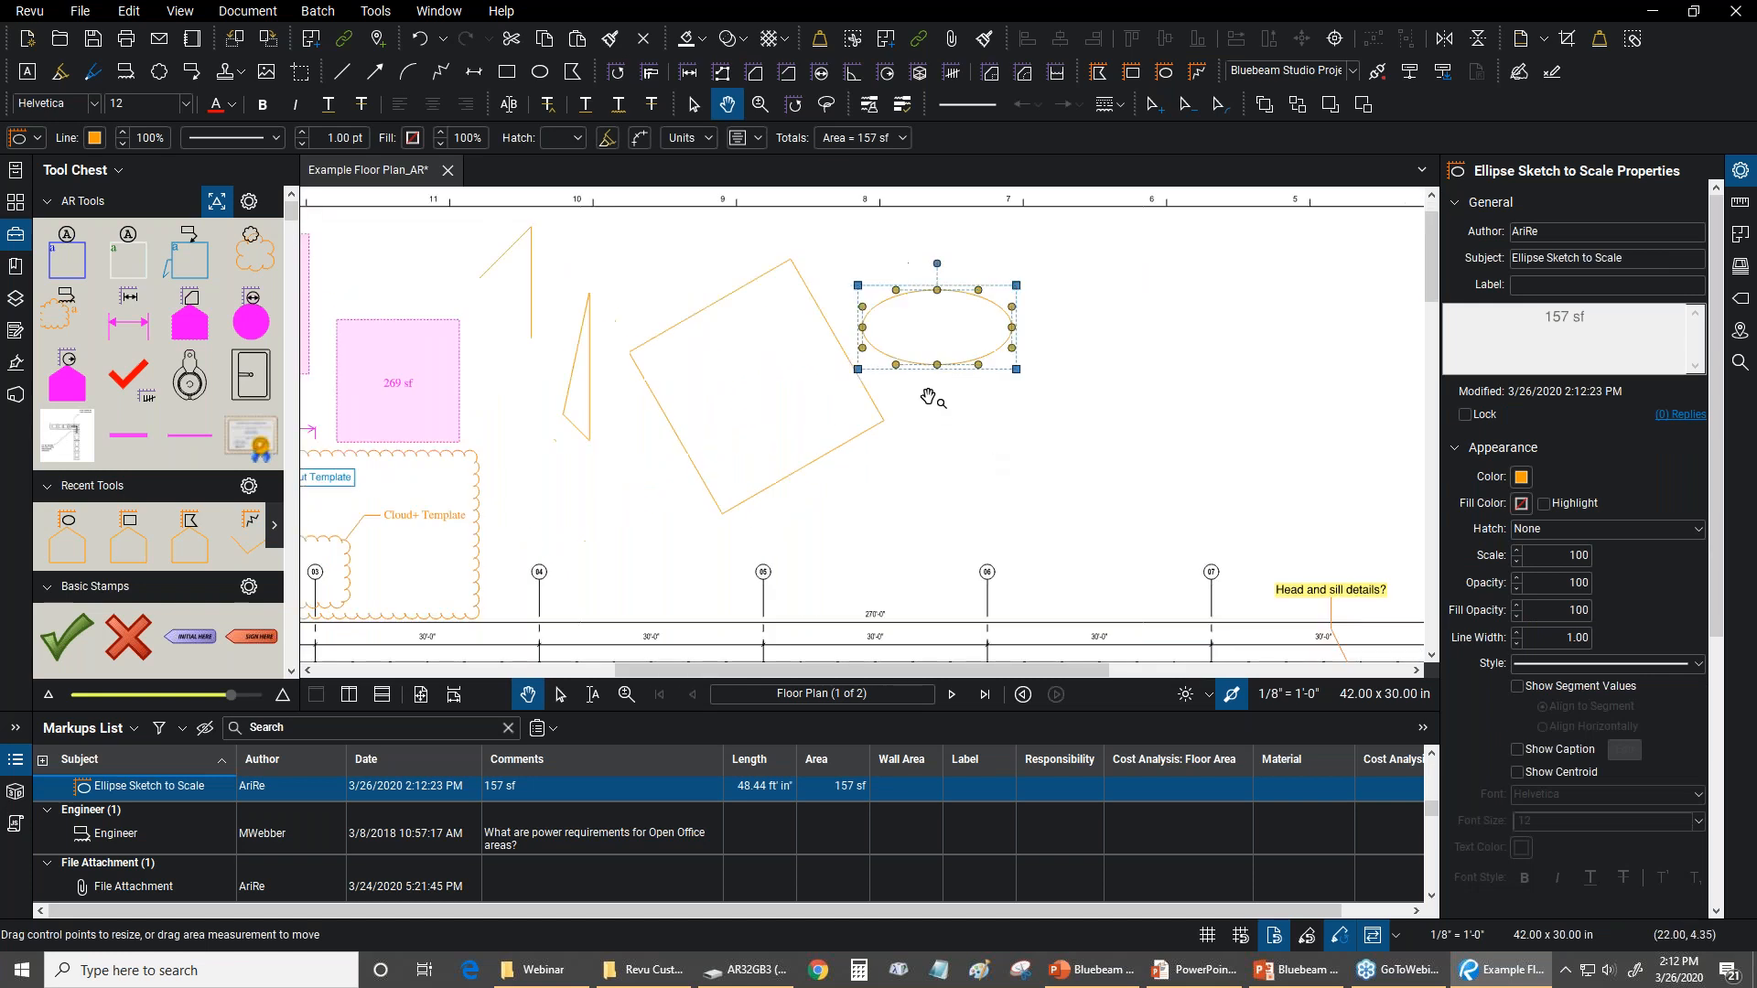
left_click_drag(926, 366, 885, 543)
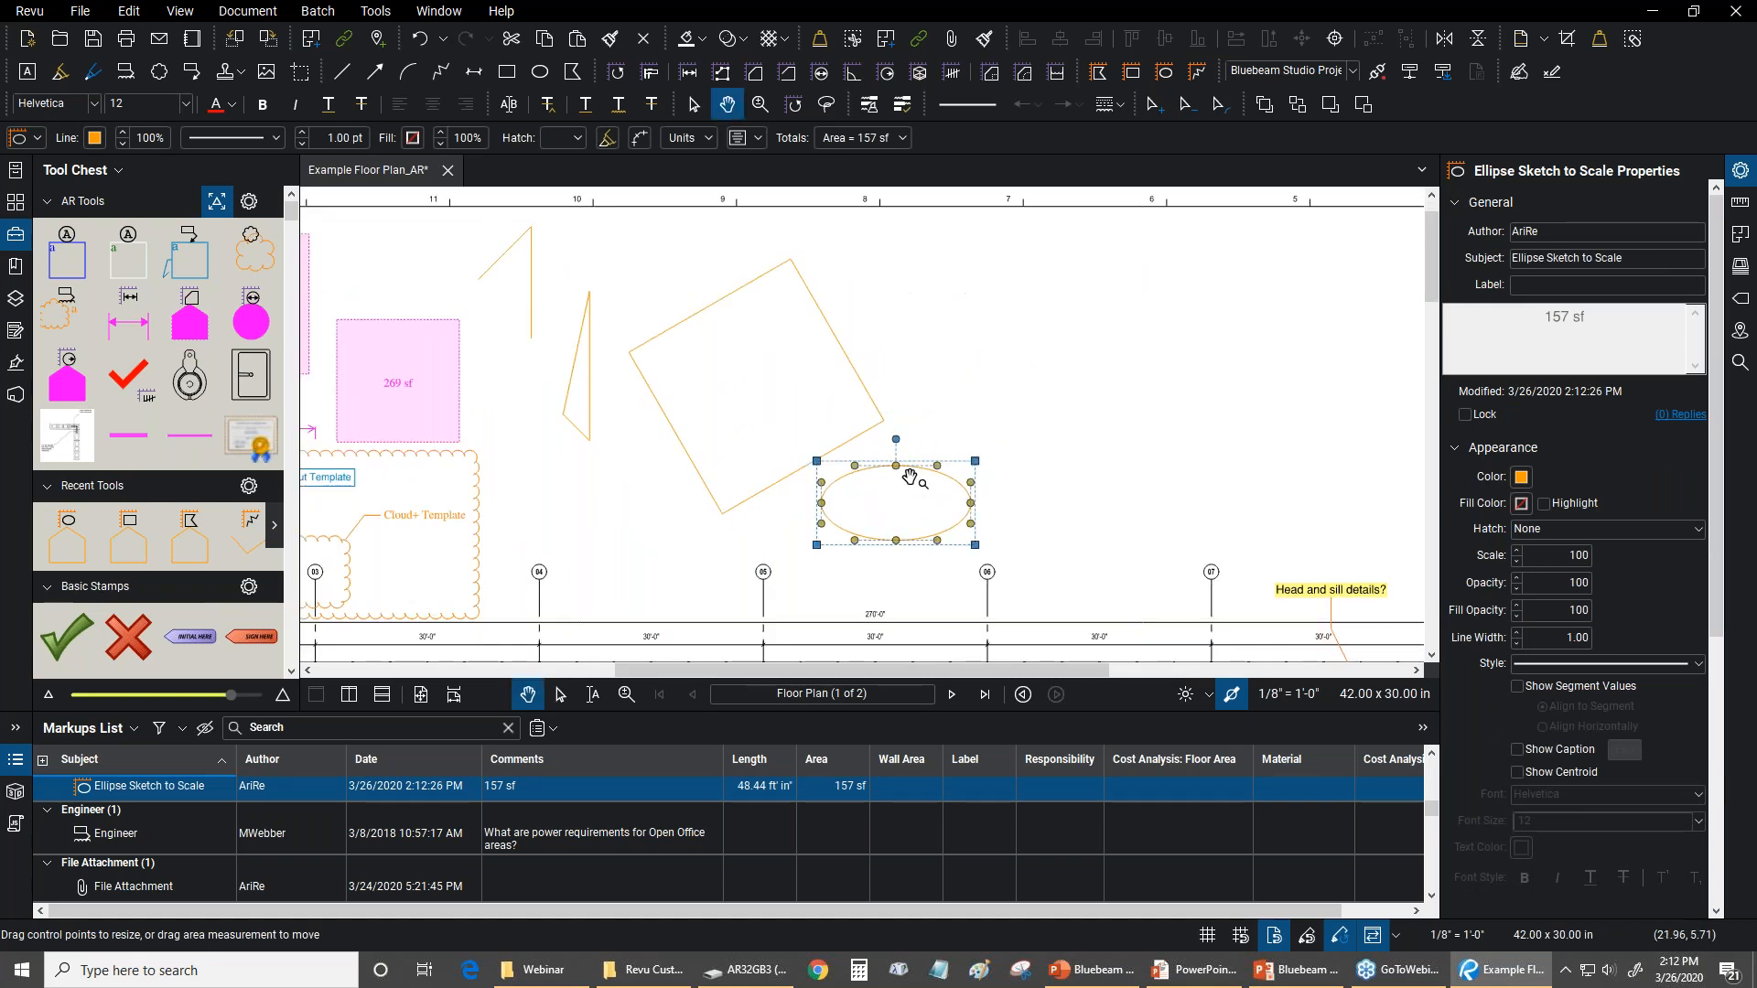
Move the ellipse down onto the floor plan, overlapping Office 261
scroll(879, 446, "up", 1)
scroll(993, 467, "up", 1)
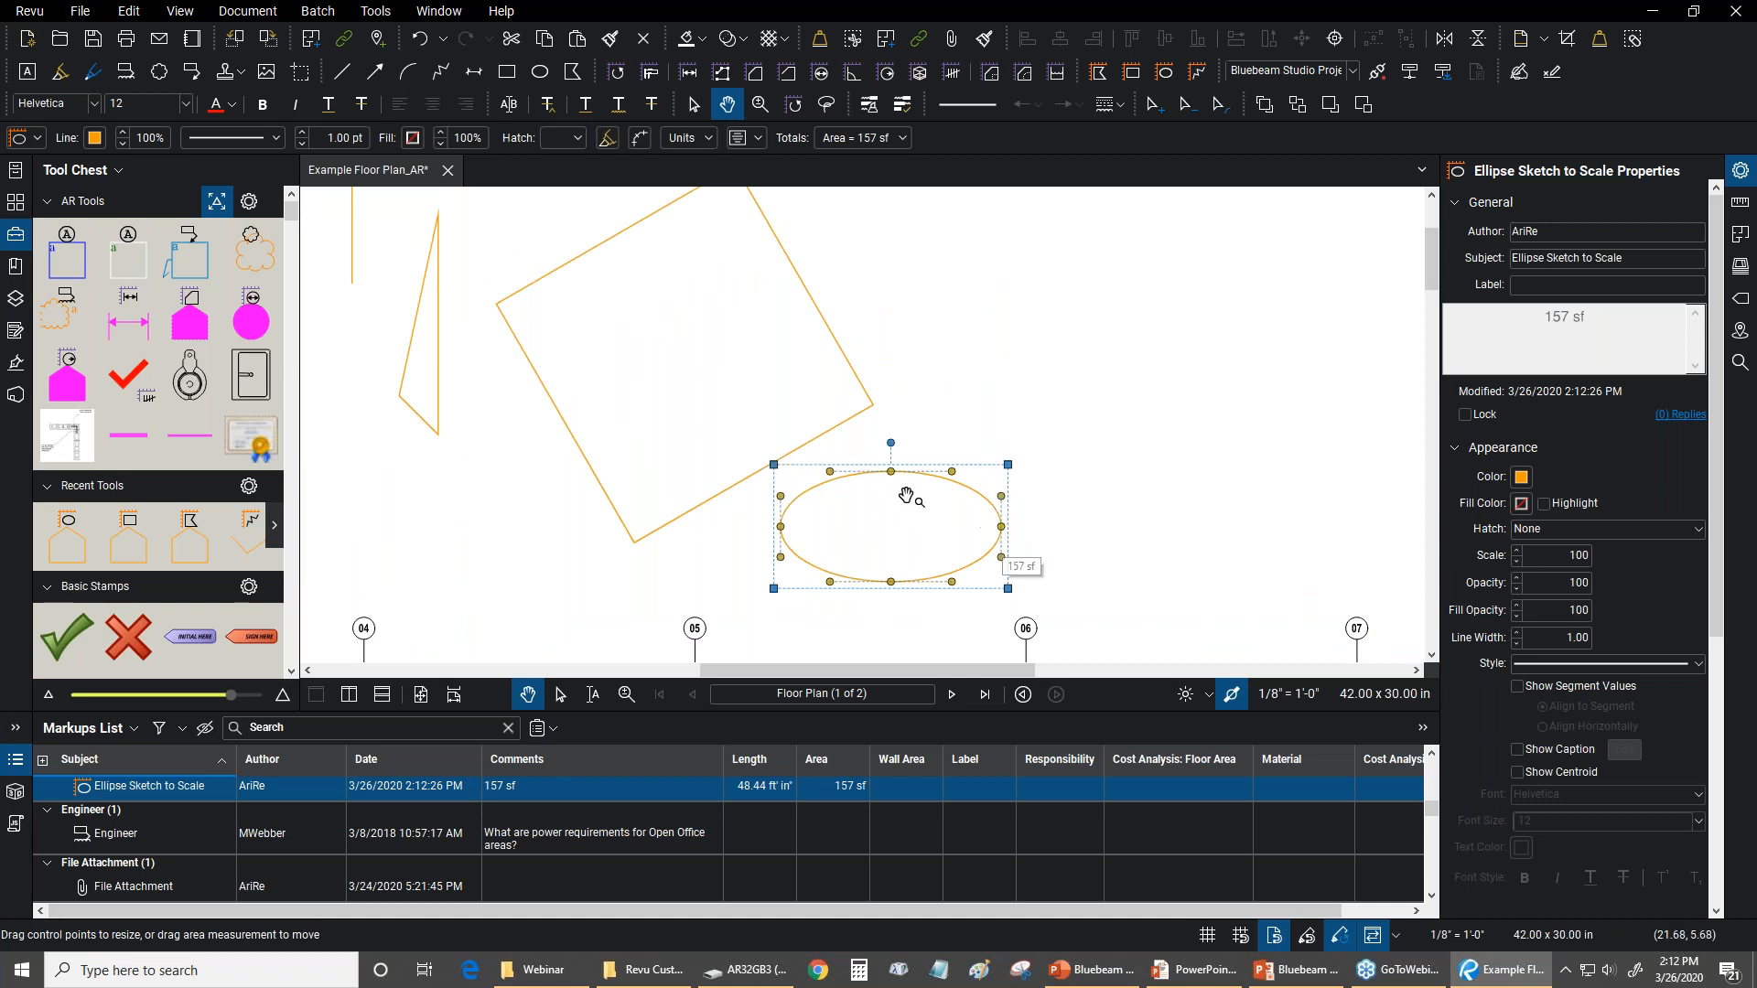
scroll(979, 535, "down", 3)
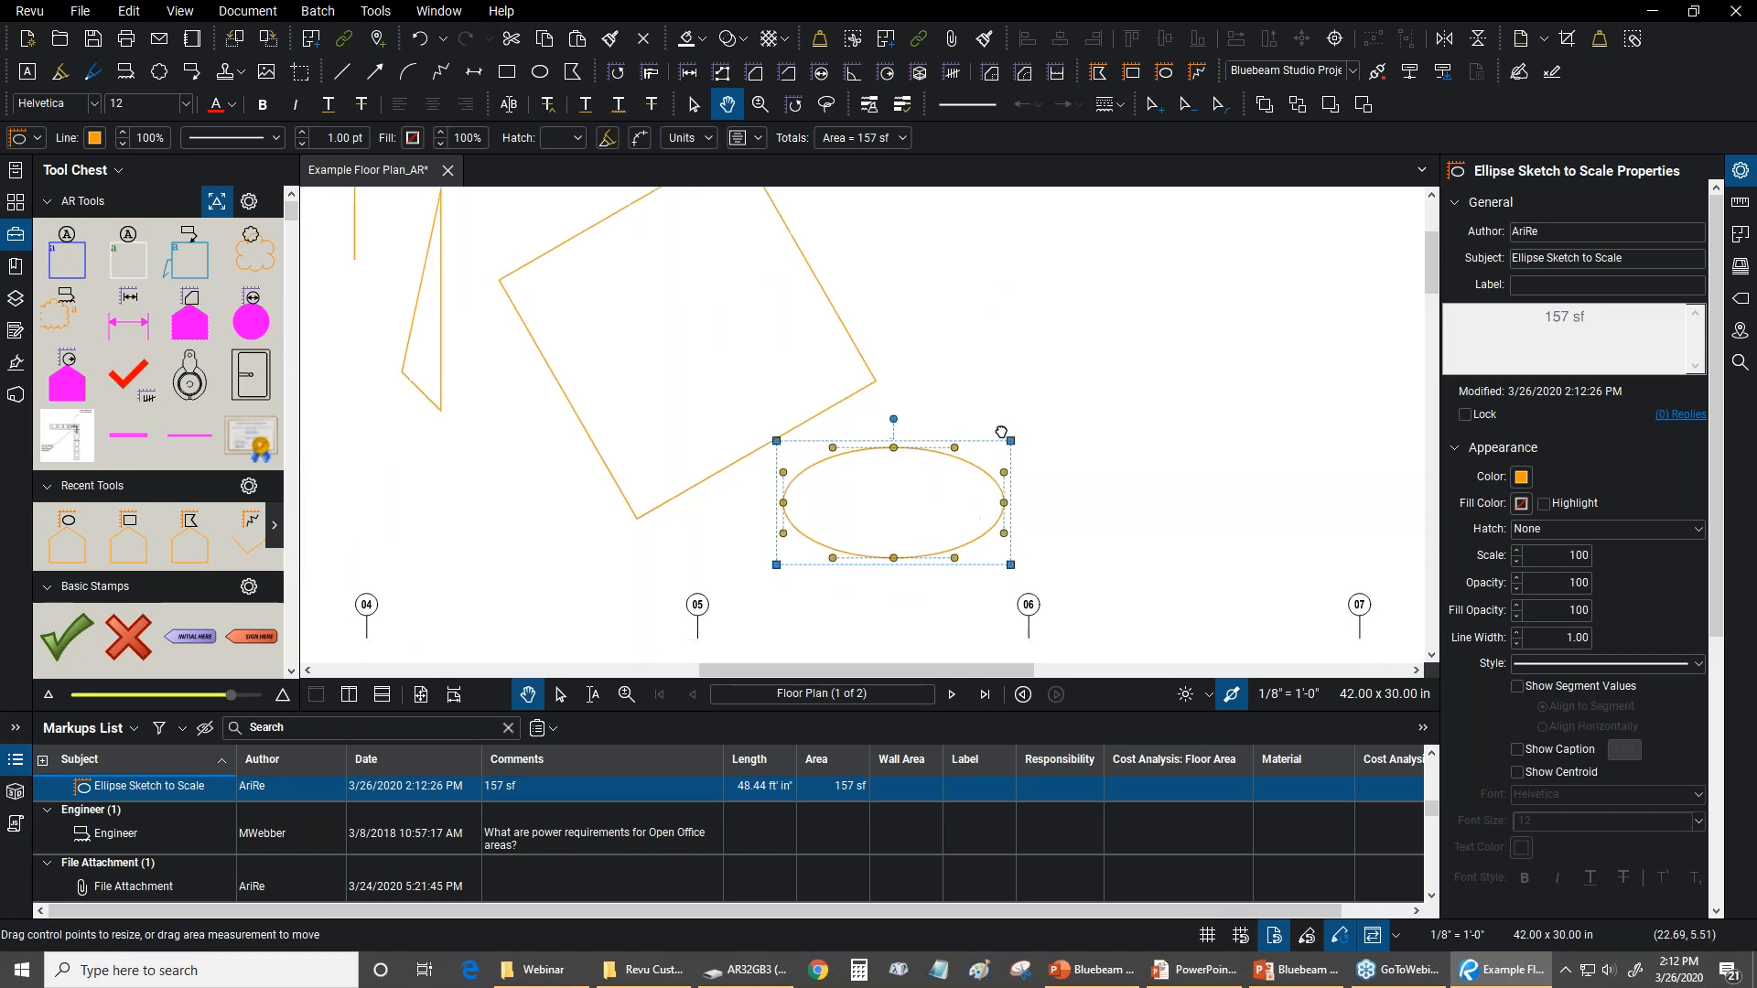
mouse_move(987, 407)
left_mouse_down()
mouse_move(1180, 439)
mouse_move(1190, 410)
mouse_move(906, 210)
mouse_move(992, 521)
mouse_move(997, 434)
mouse_move(965, 407)
left_mouse_up()
scroll(931, 401, "up", 3)
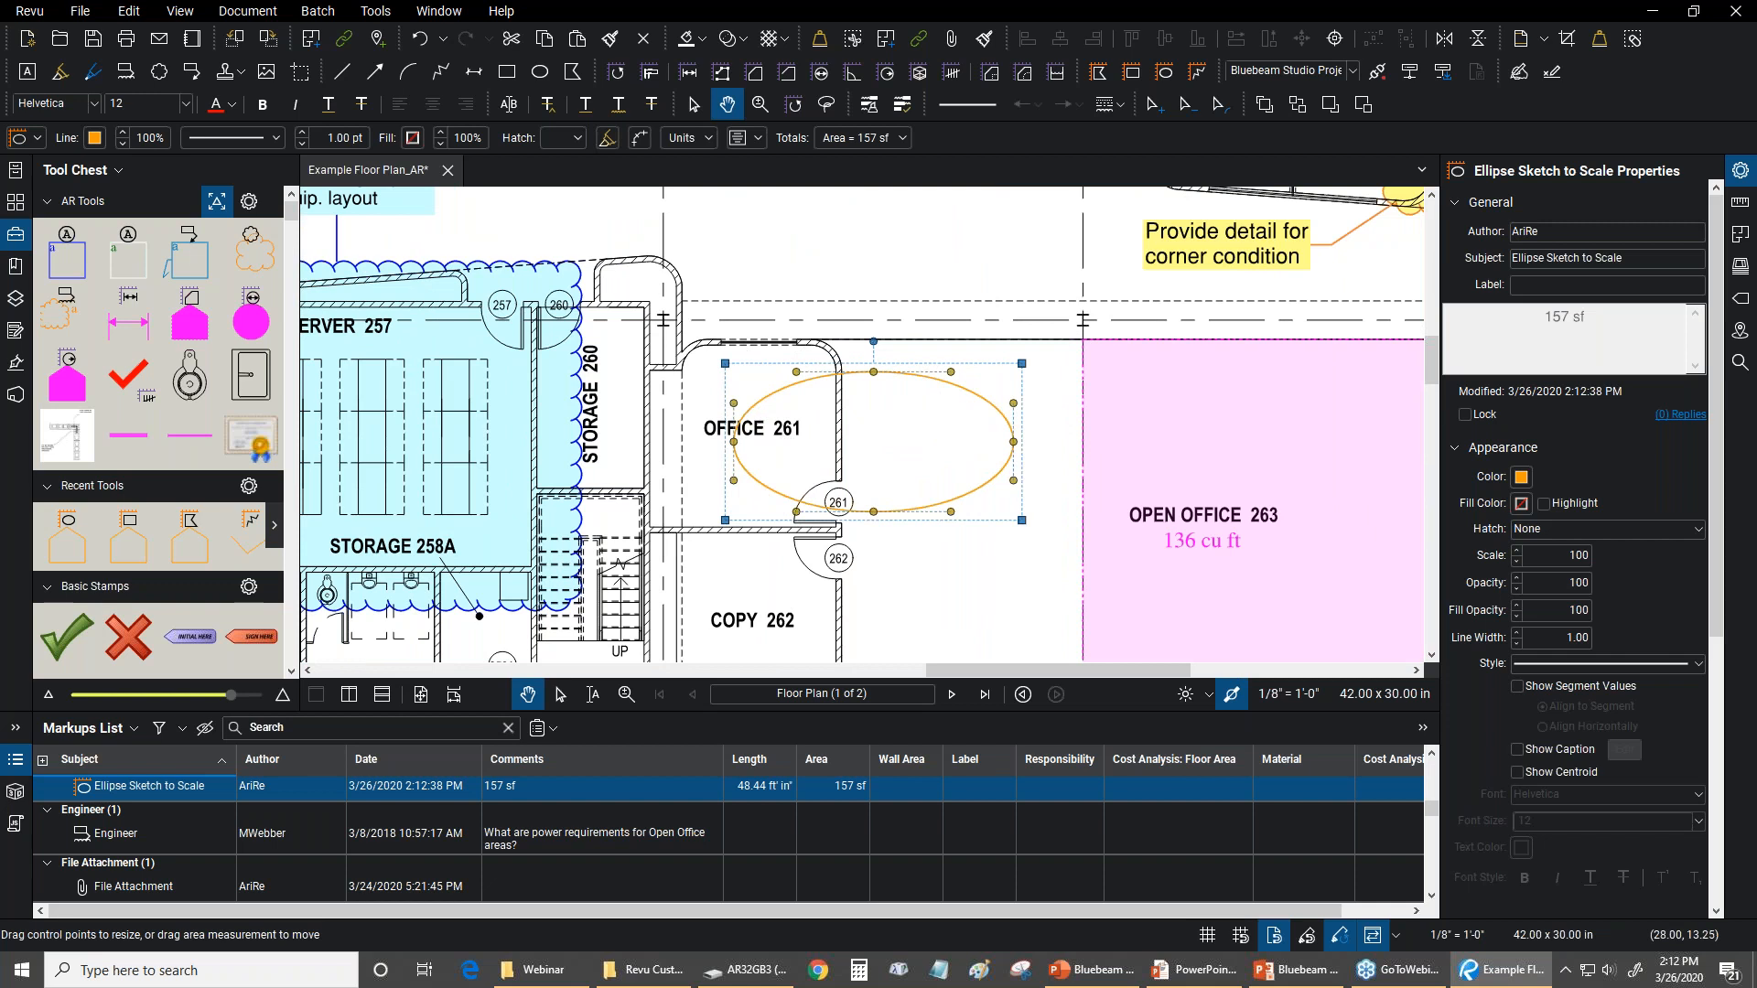
Move the ellipse back to the blank area beside the rotated rectangle's upper right edge, and deselect it
left_click_drag(849, 376, 1044, 279)
scroll(924, 482, "down", 4)
scroll(865, 471, "down", 2)
left_click(1157, 399)
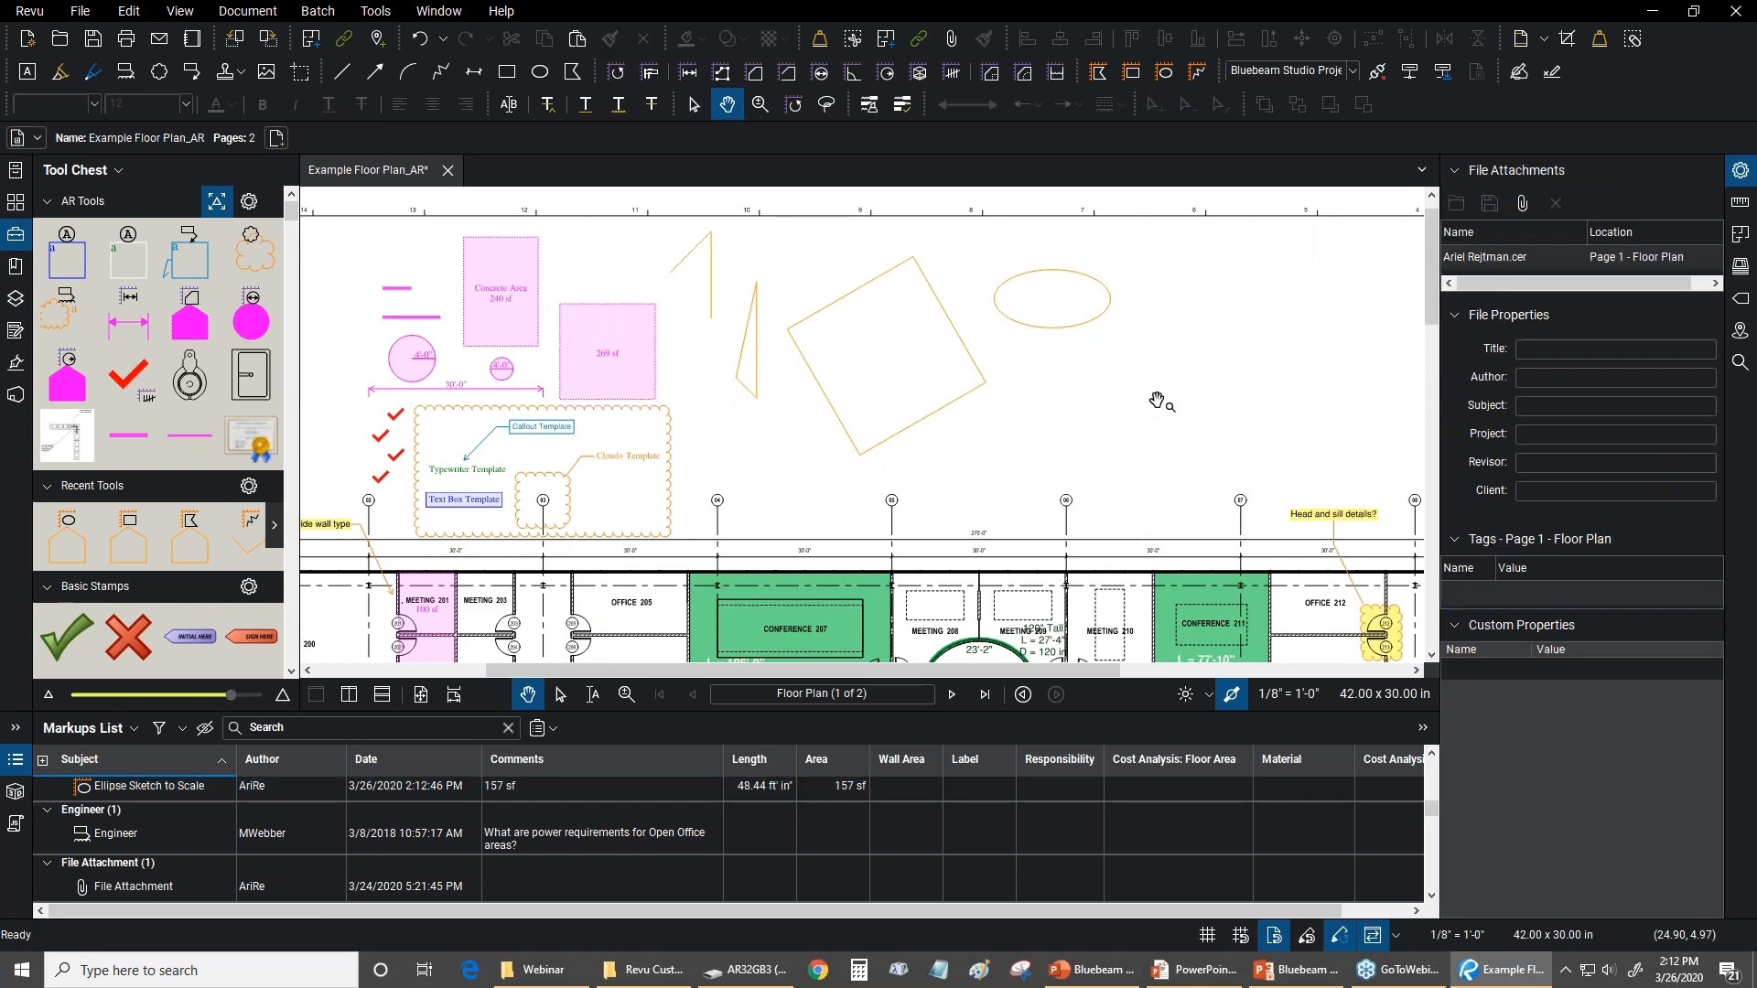
left_click(374, 13)
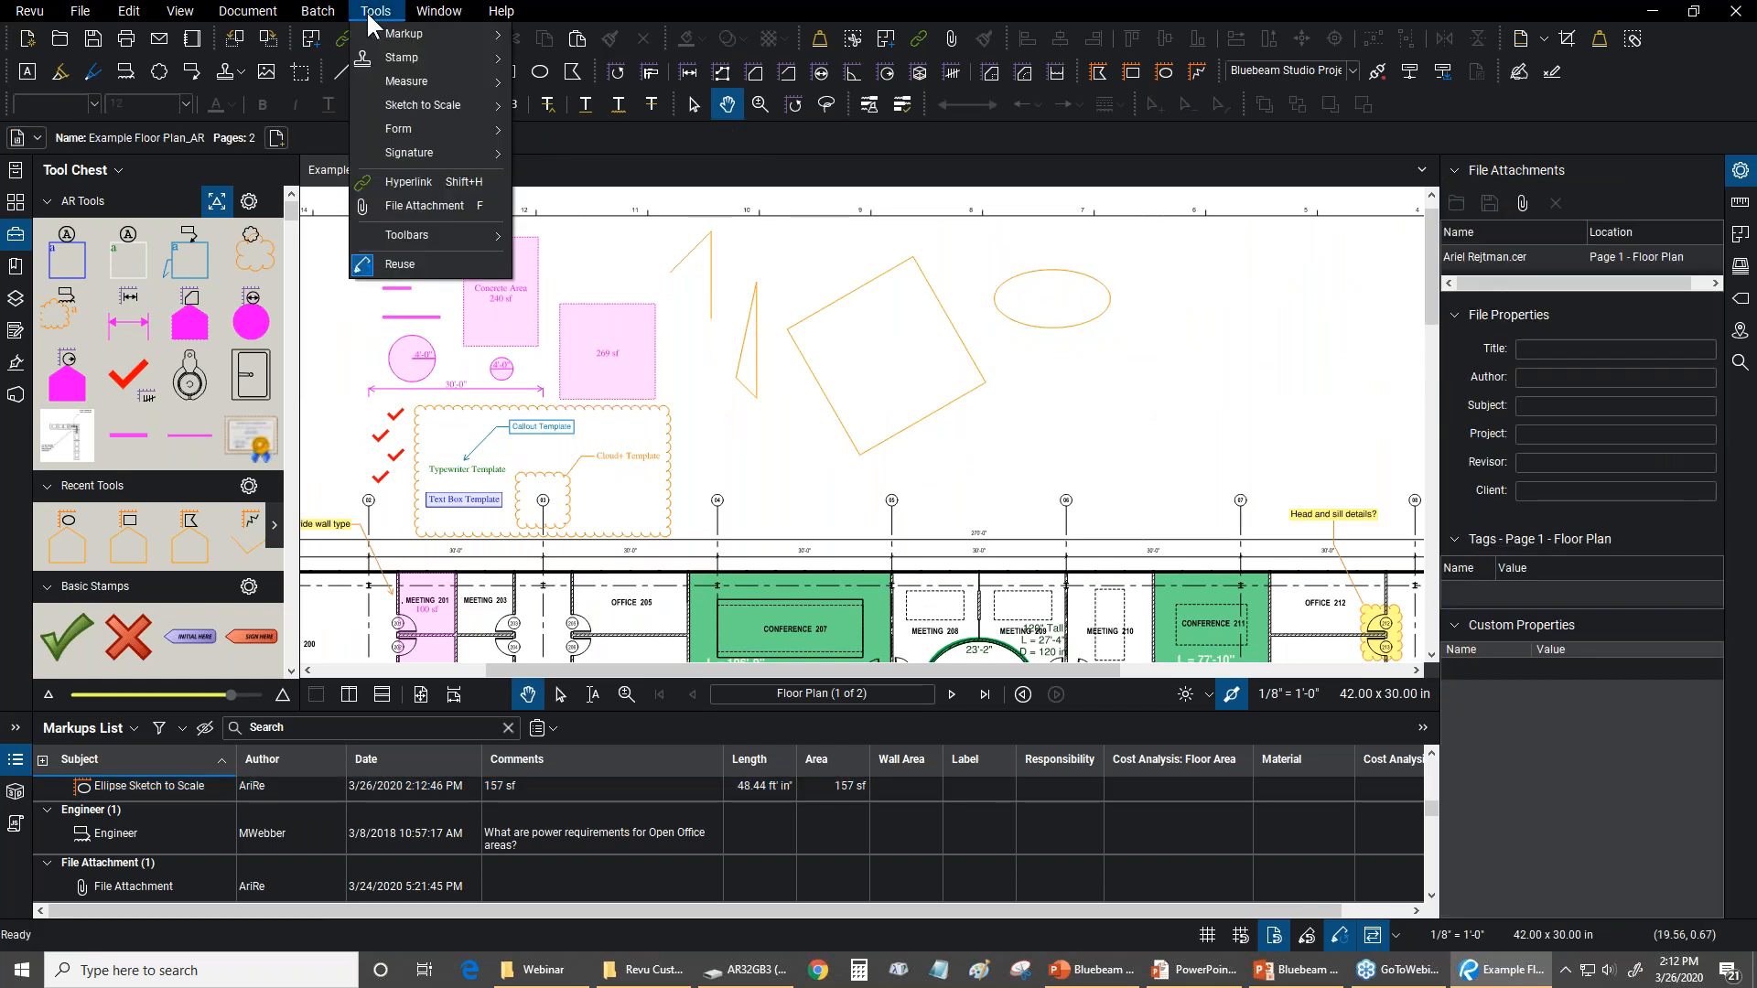
left_click(375, 11)
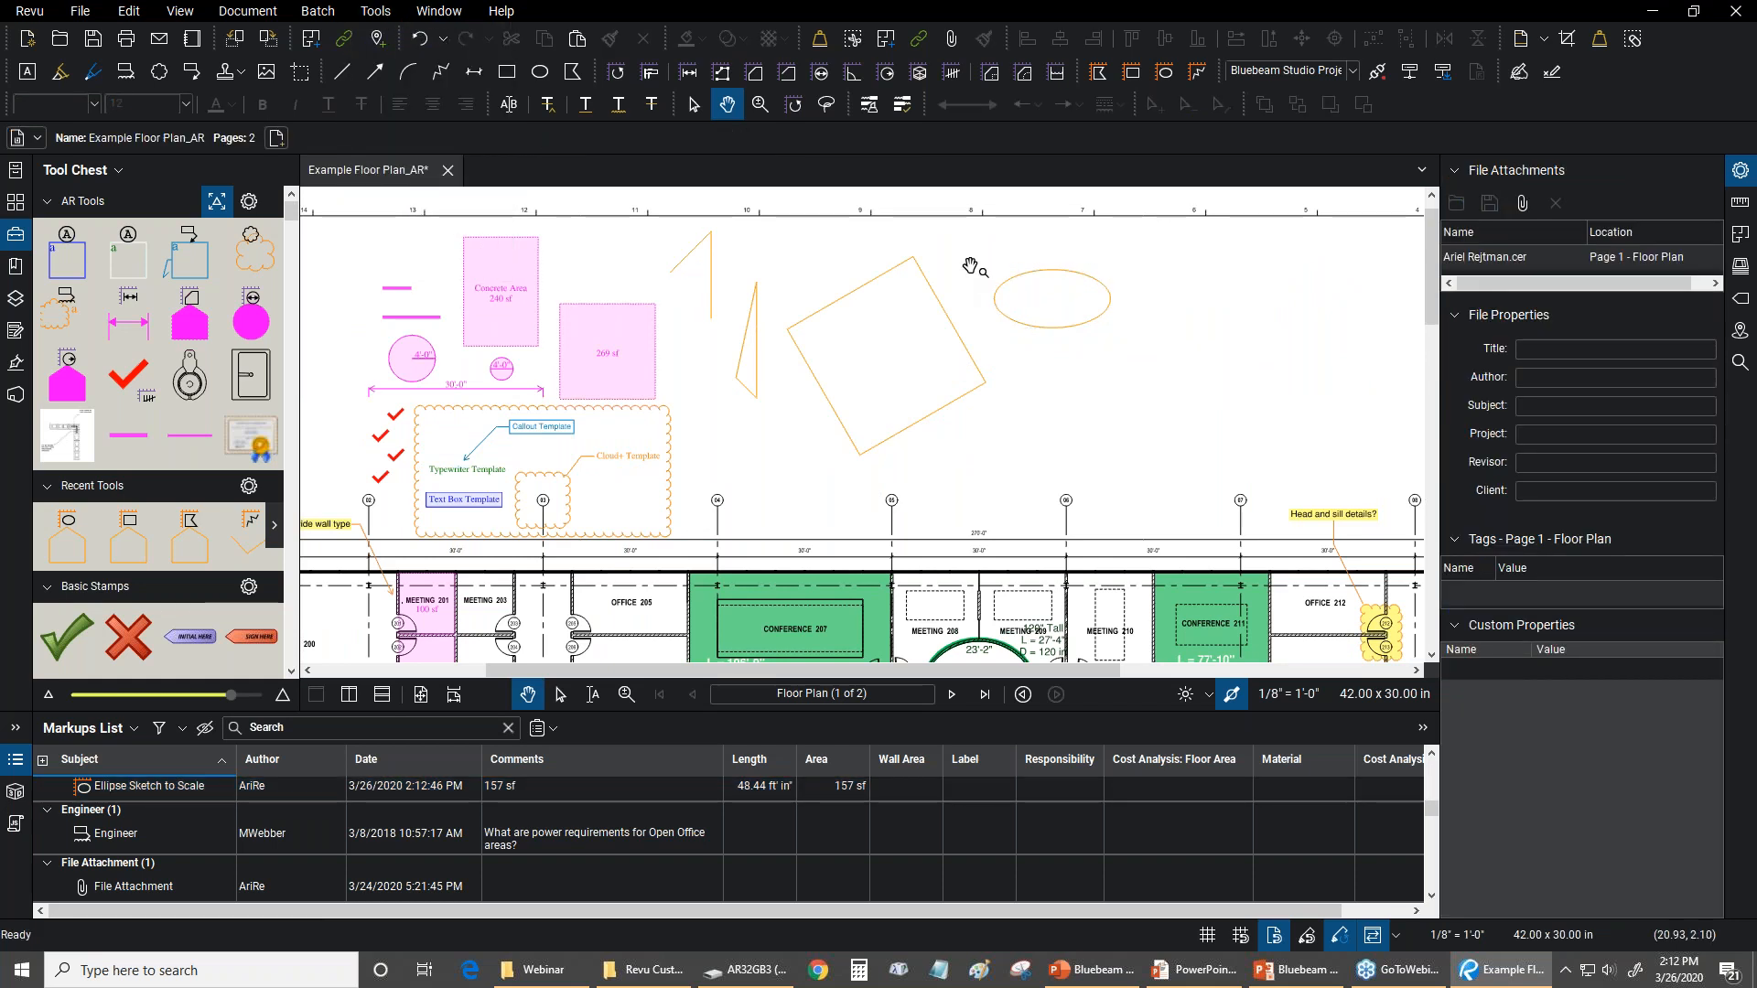
Draw a Cloud+ markup in the blank area beside the ellipse, with the callout text "put data" below its corner
left_click(373, 12)
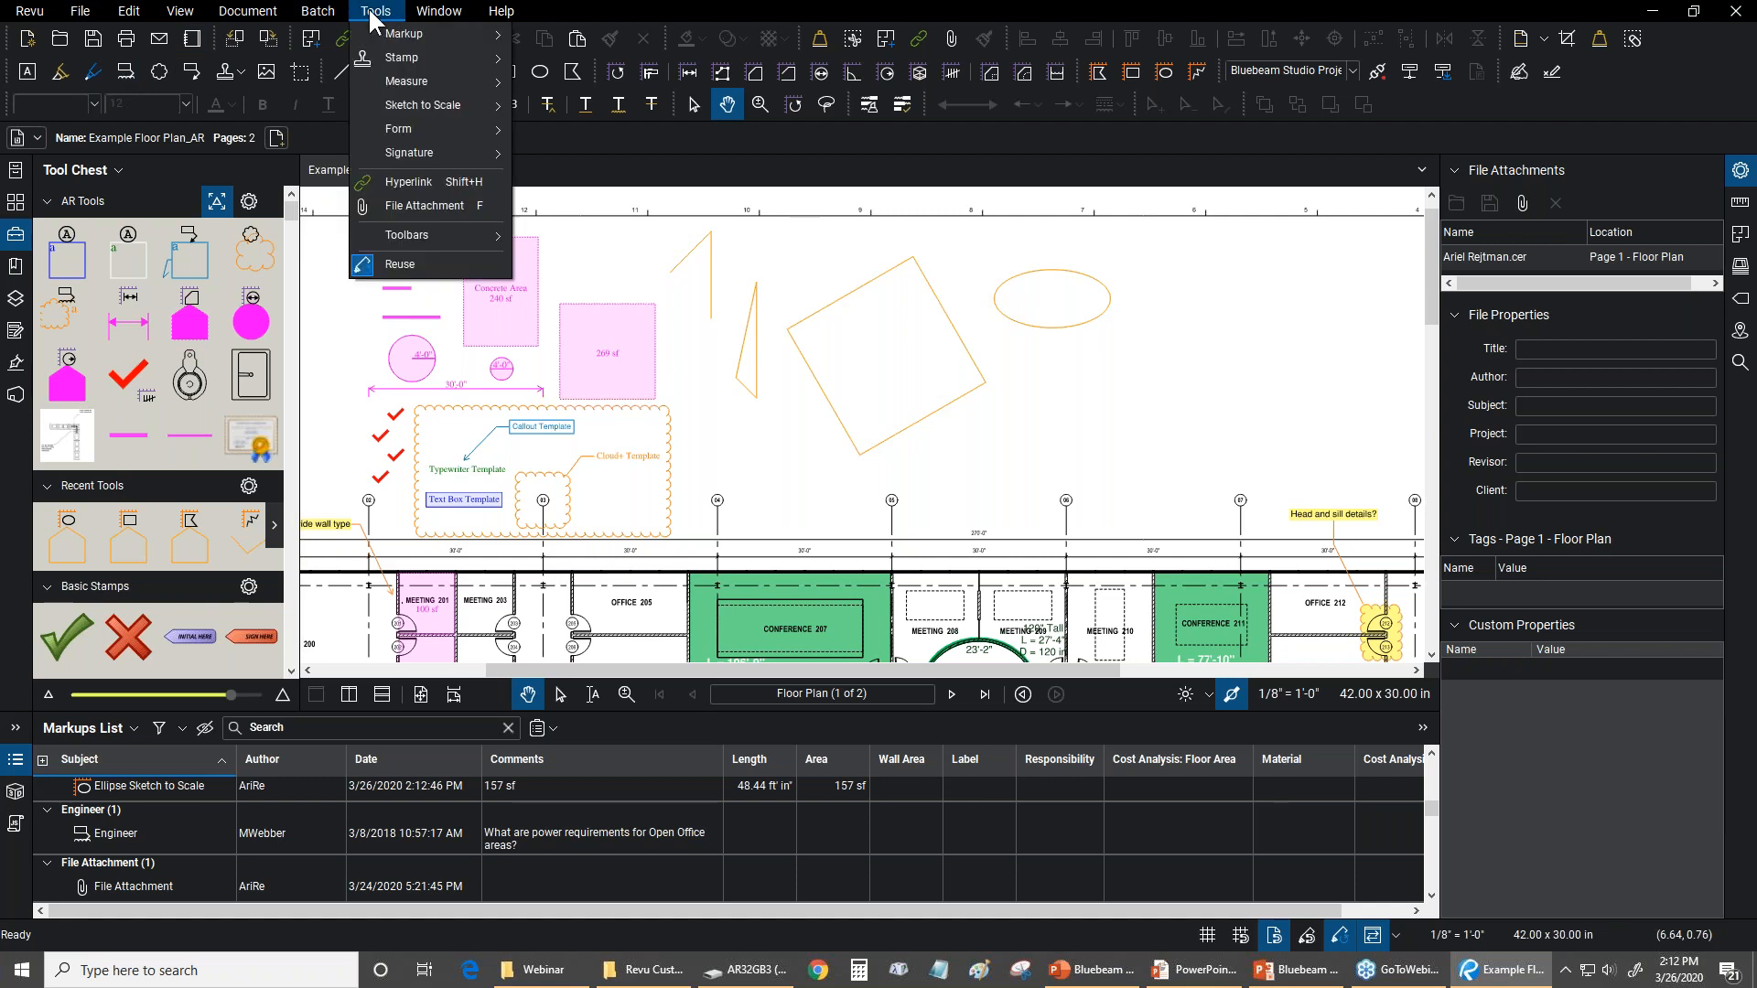
mouse_move(408, 85)
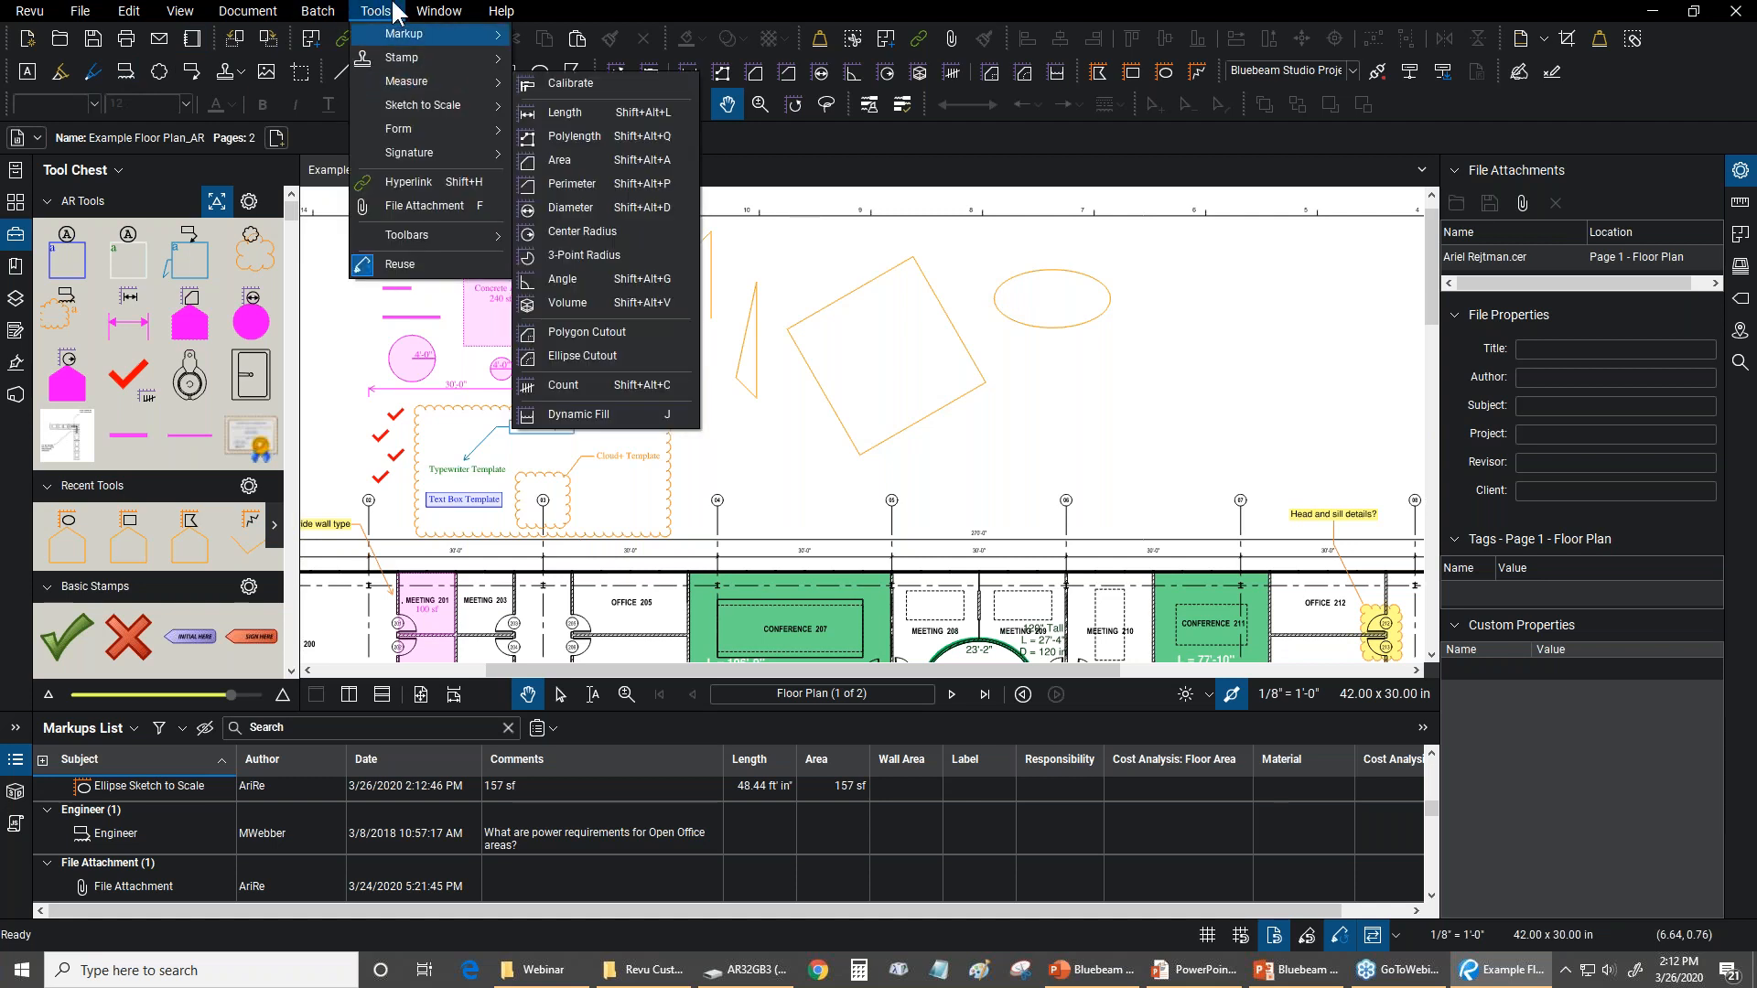
mouse_move(397, 33)
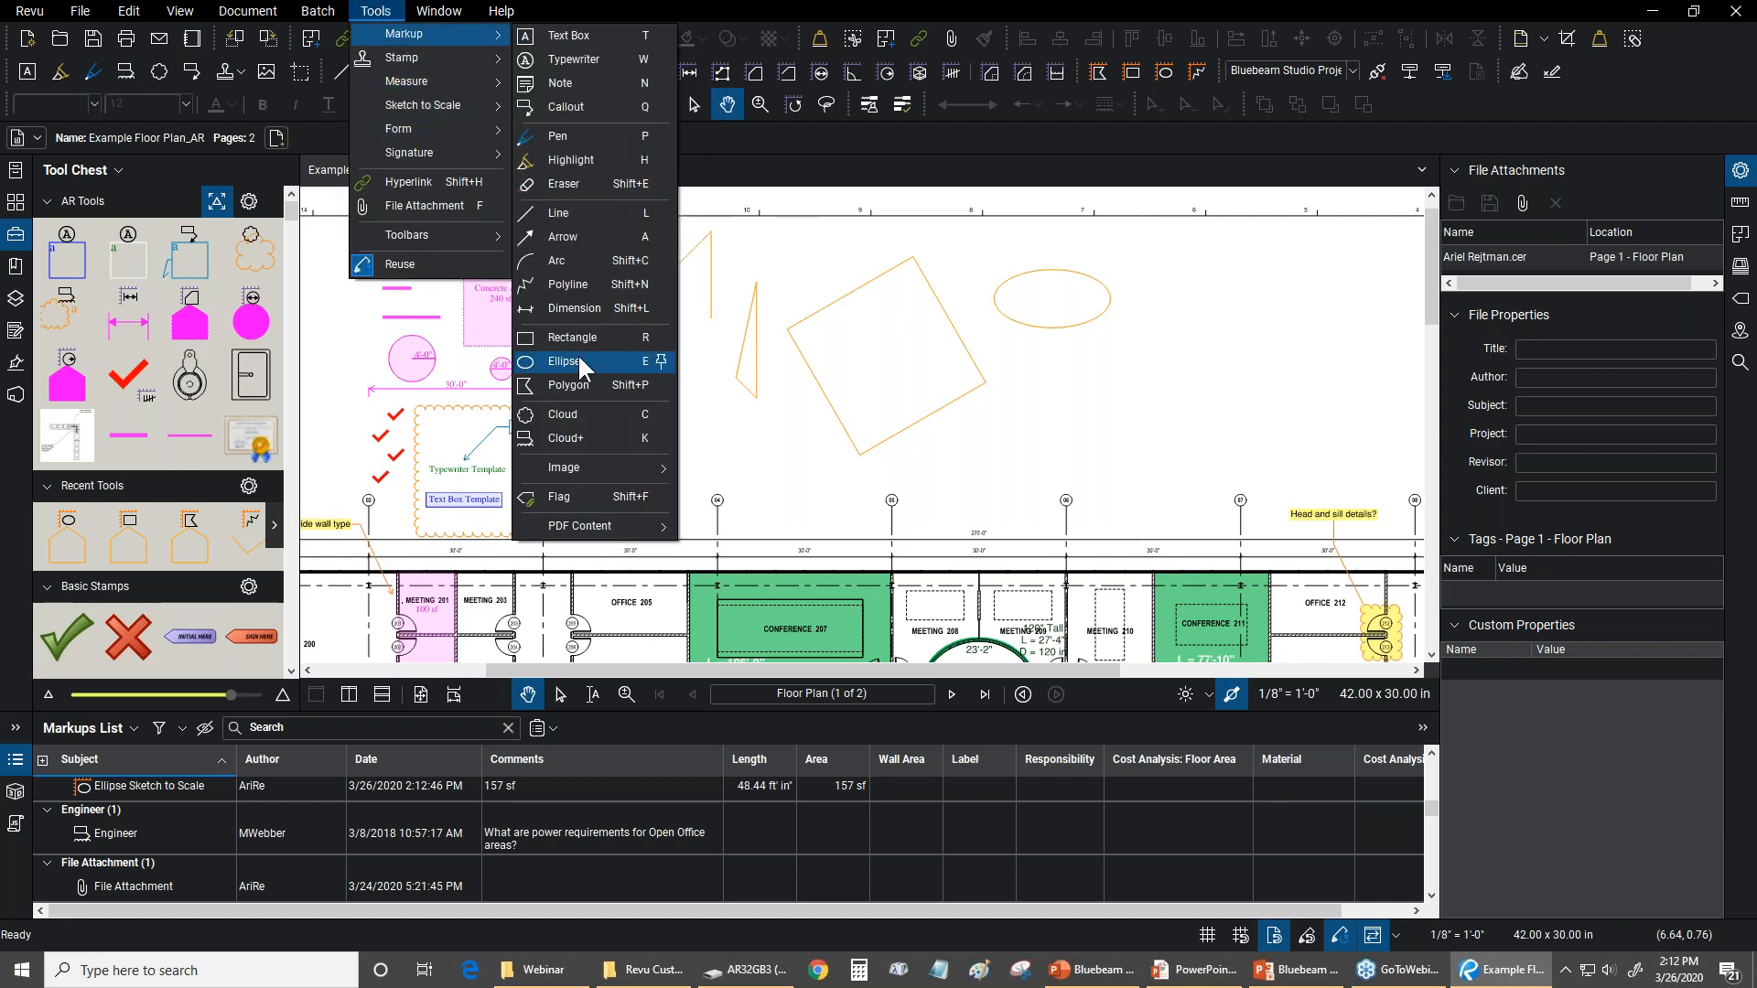
left_click(582, 437)
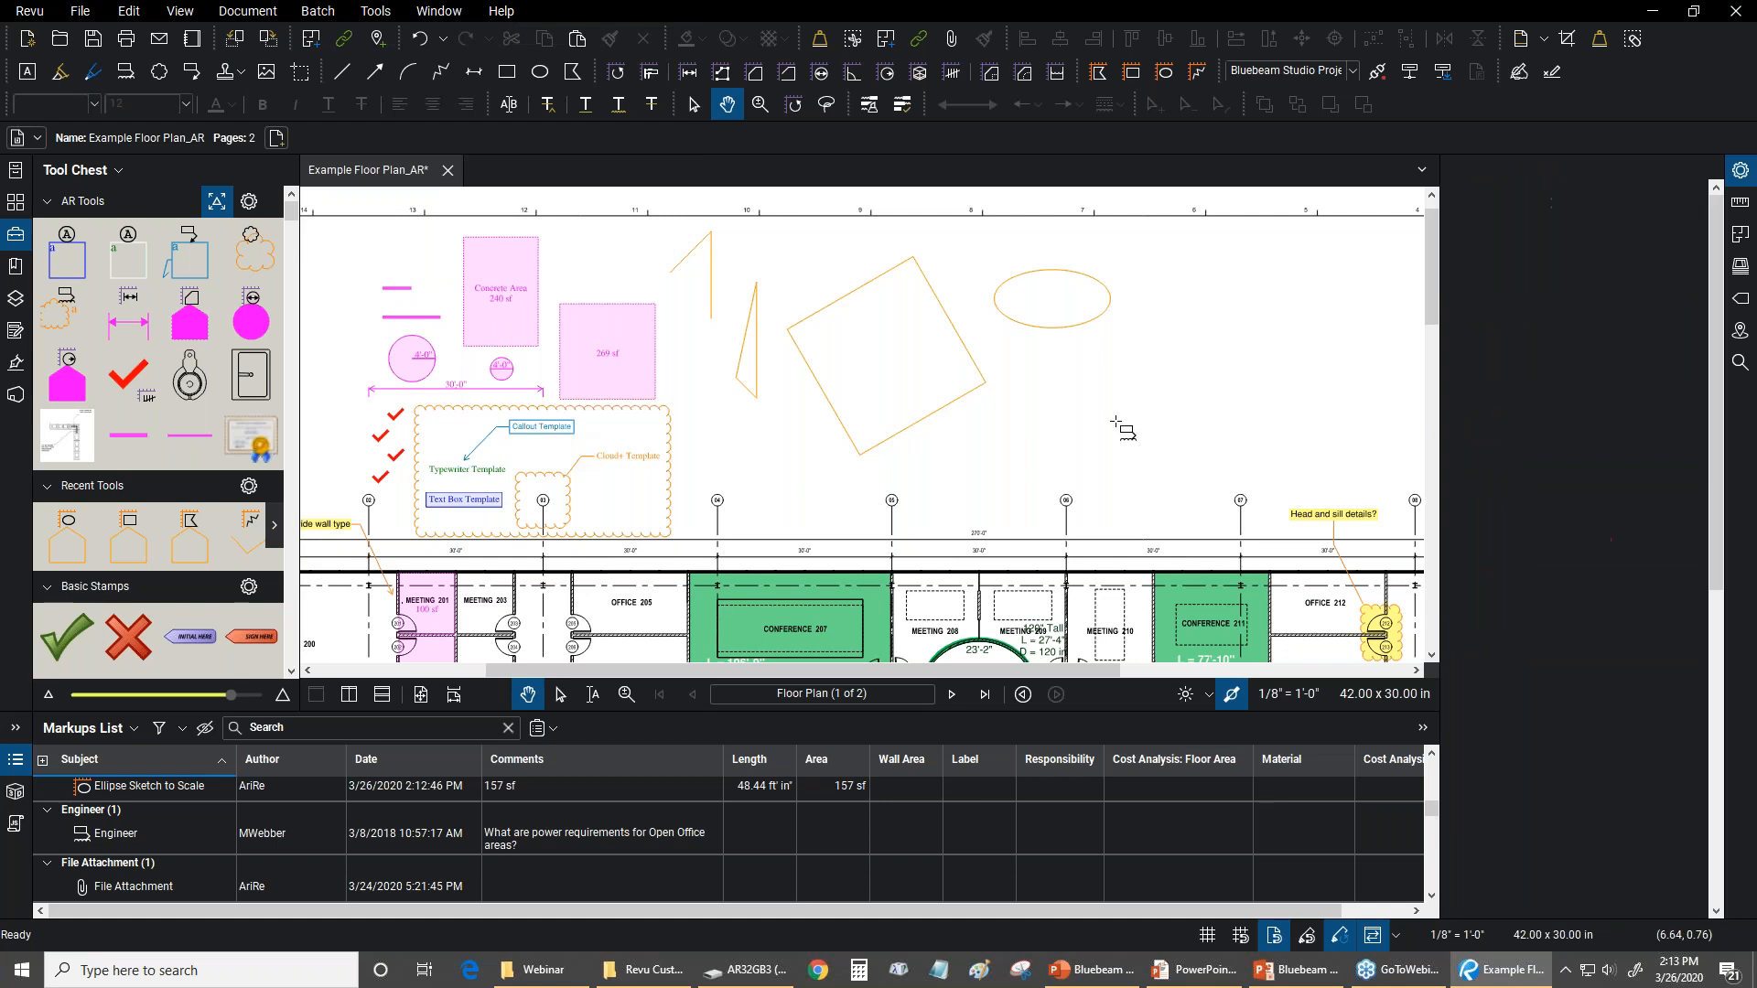
scroll(782, 240, "right", 5)
left_click_drag(773, 231, 1065, 400)
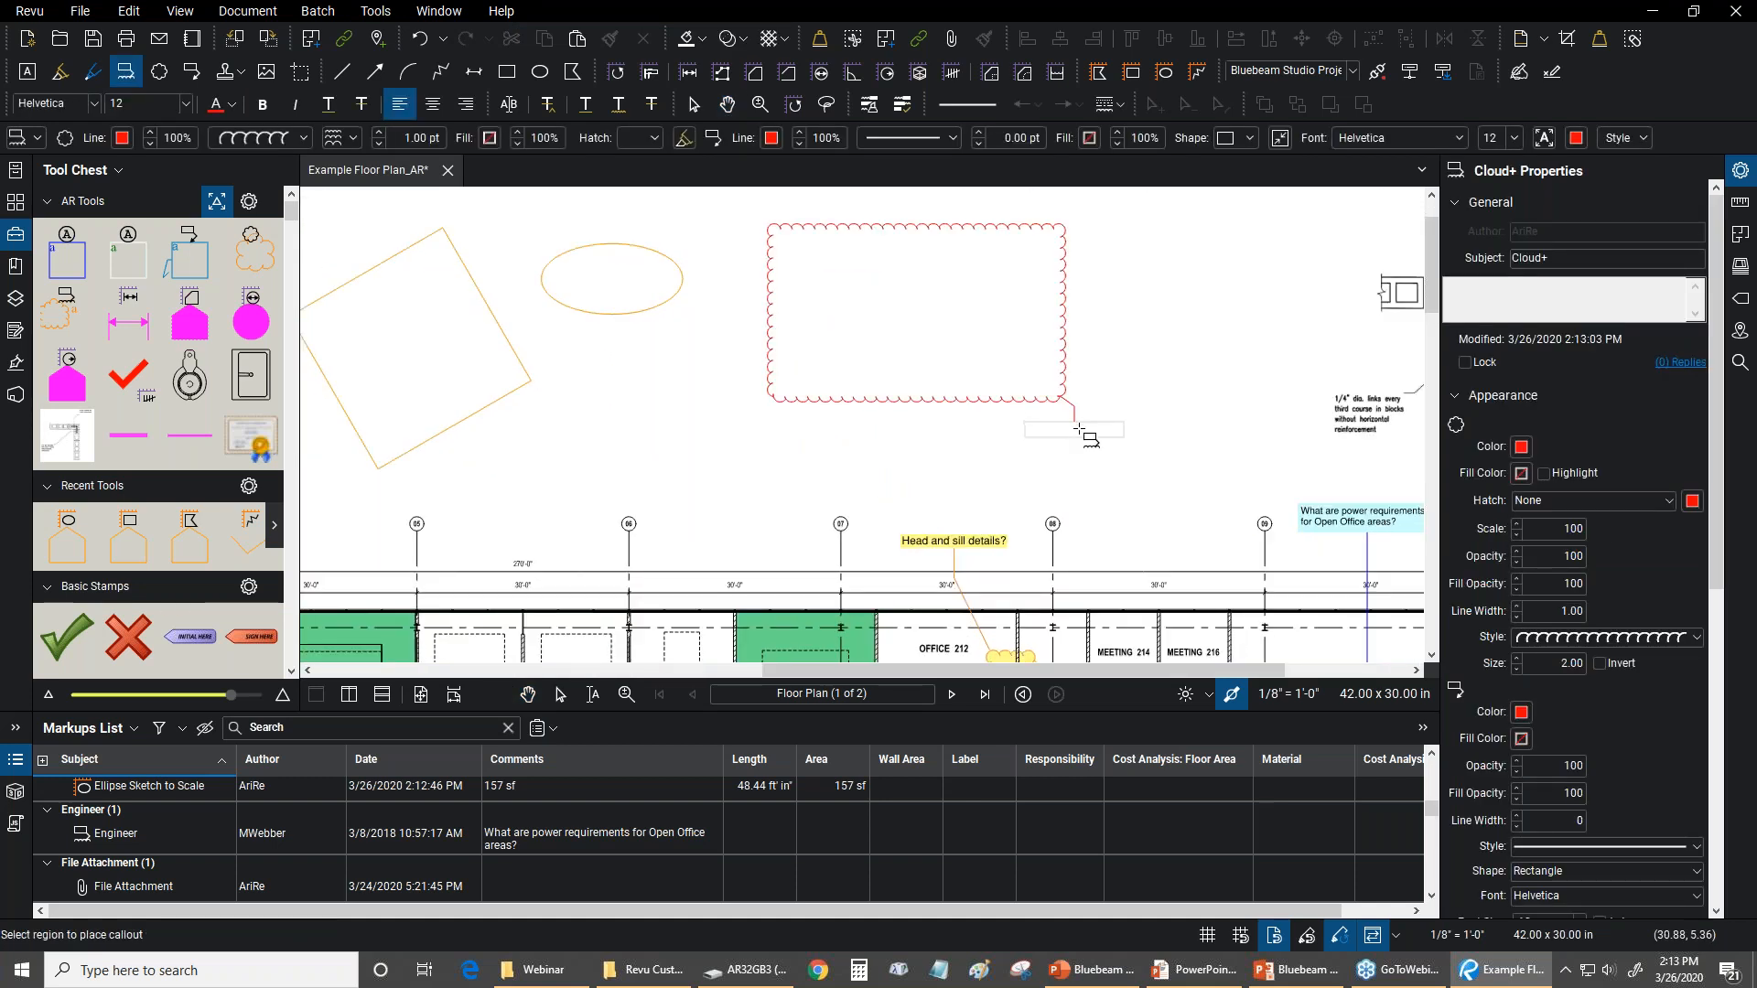
left_click(1139, 467)
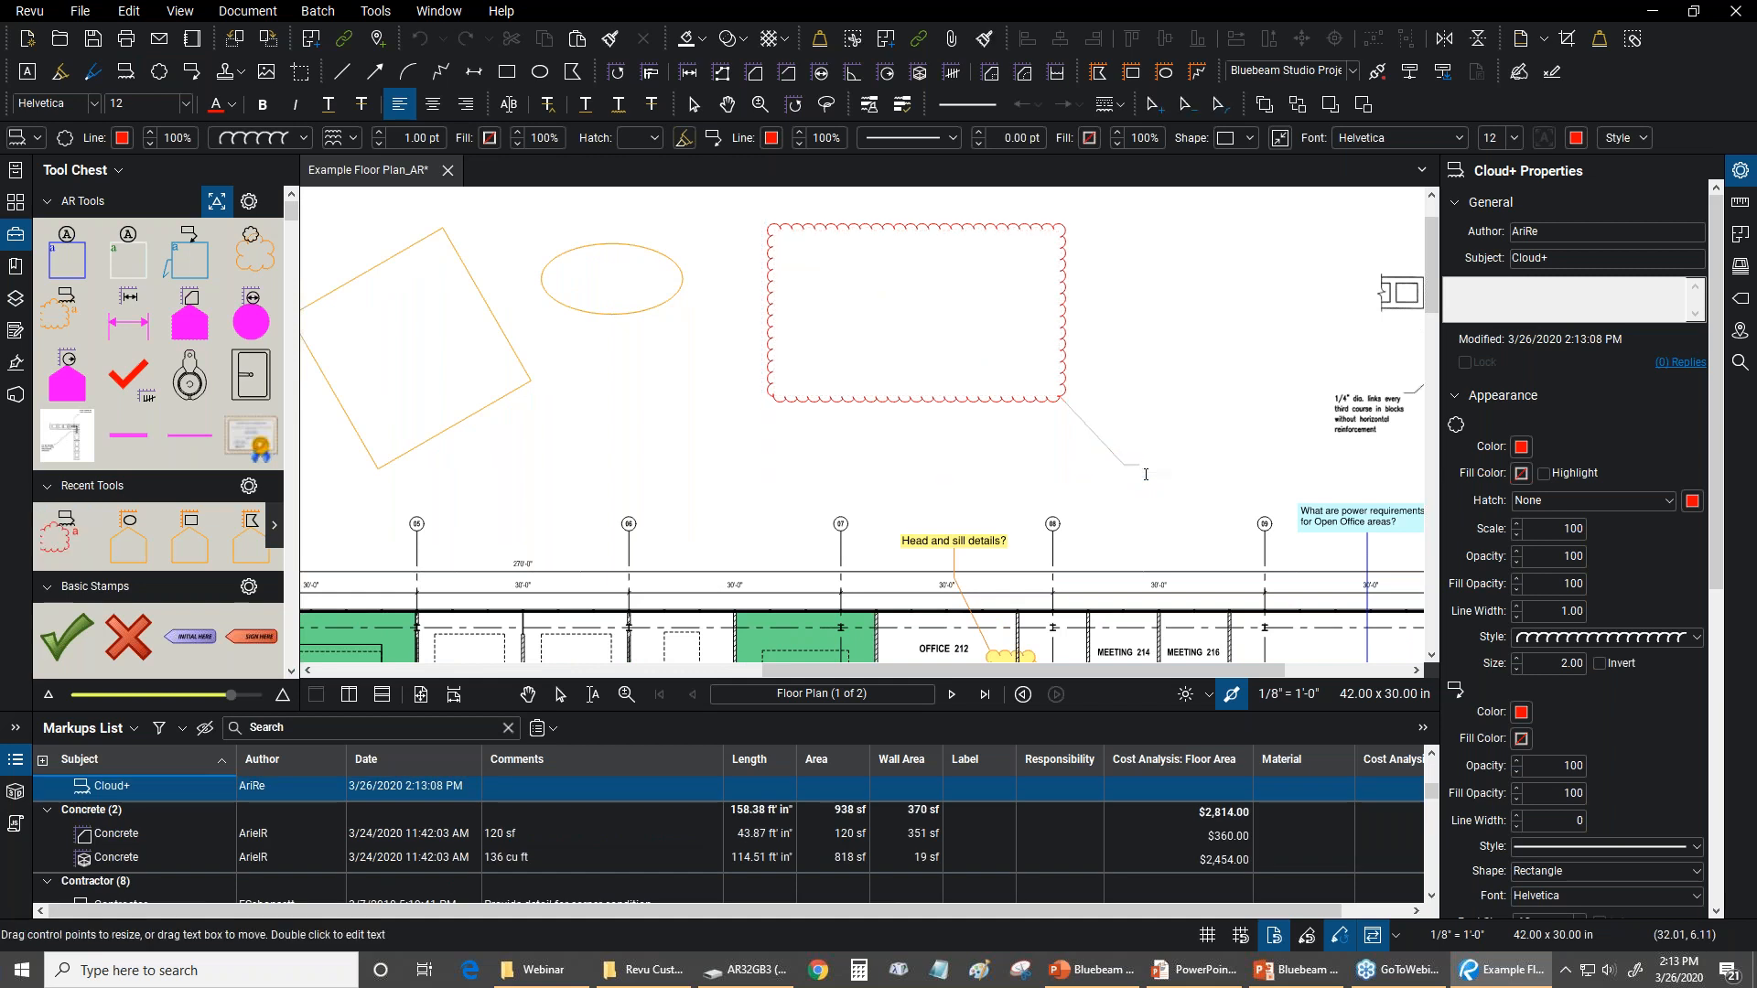
key("Escape")
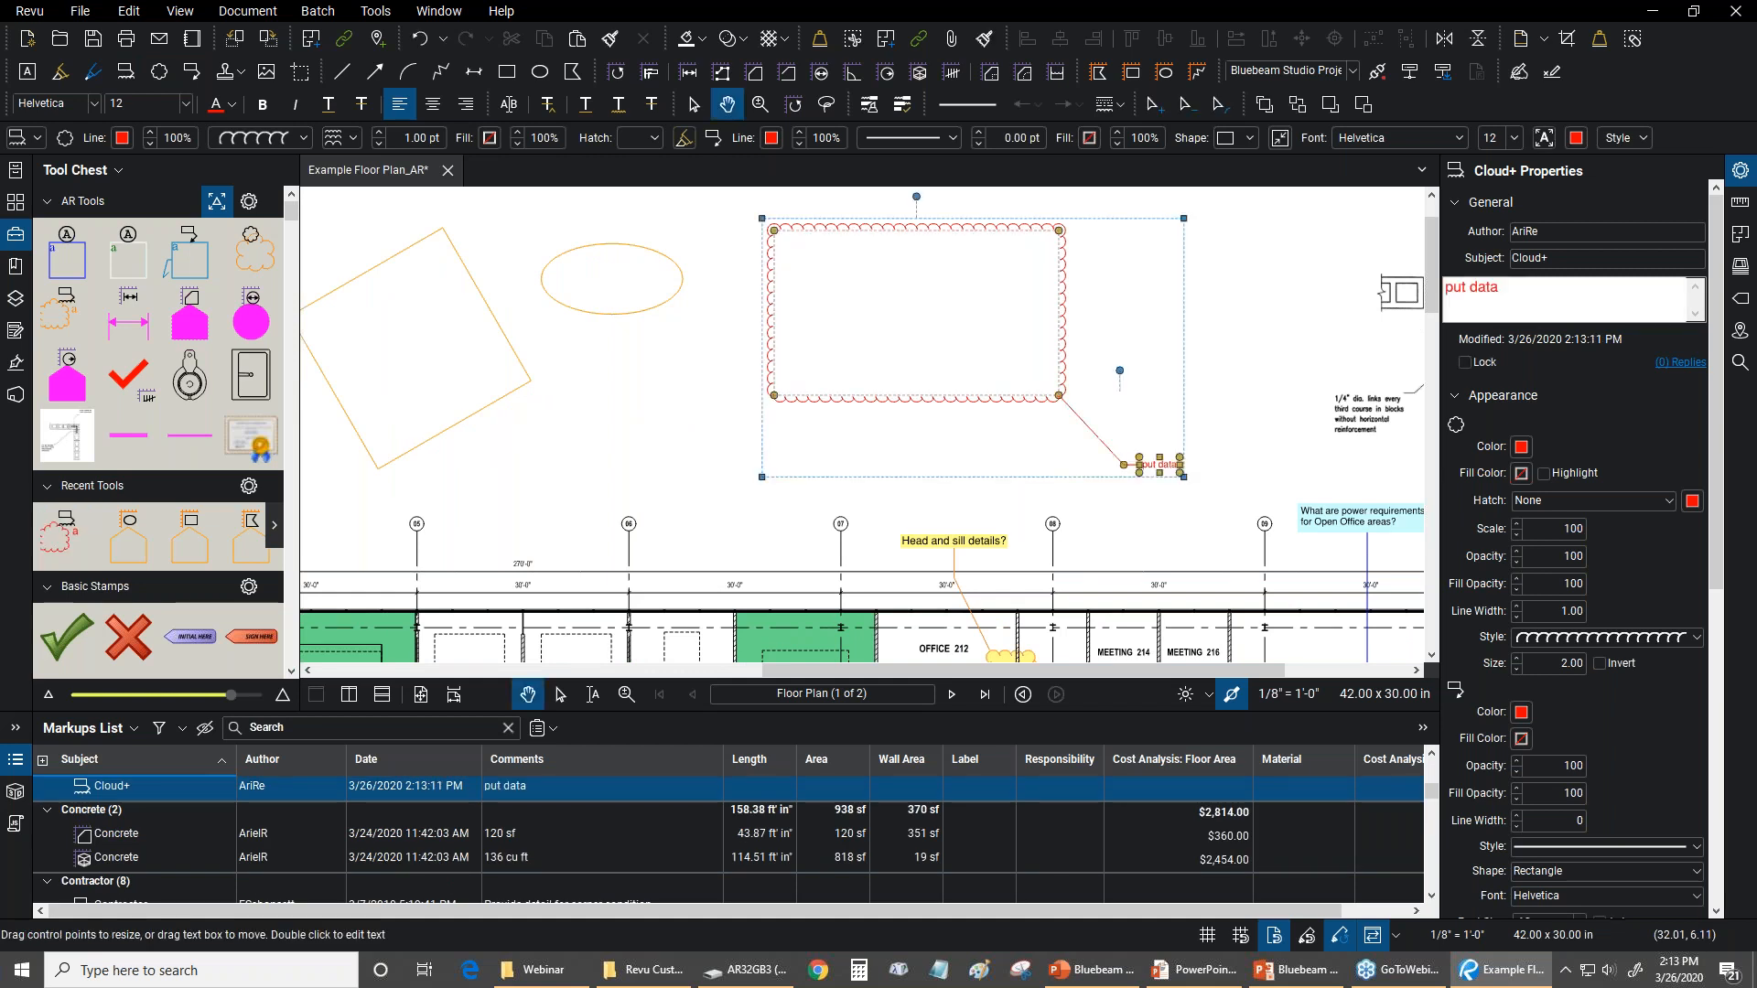
scroll(1206, 394, "up", 1)
left_click_drag(1206, 393, 1147, 501)
scroll(1013, 422, "up", 1)
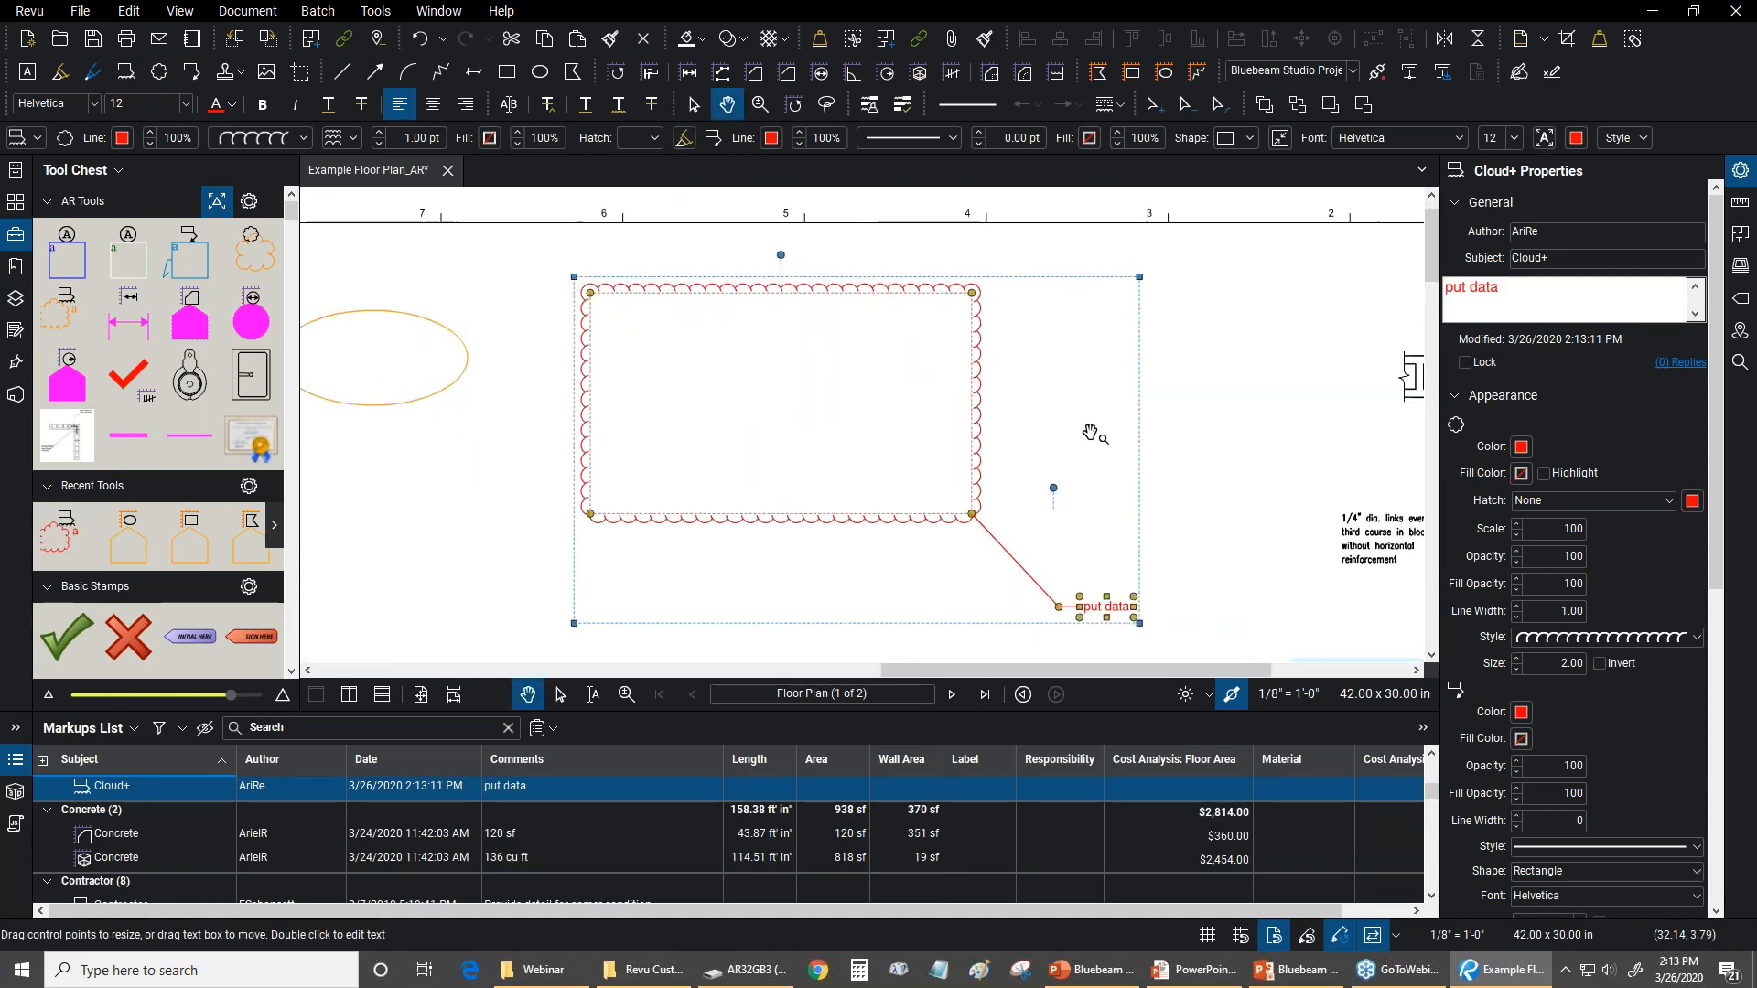
left_click(1229, 434)
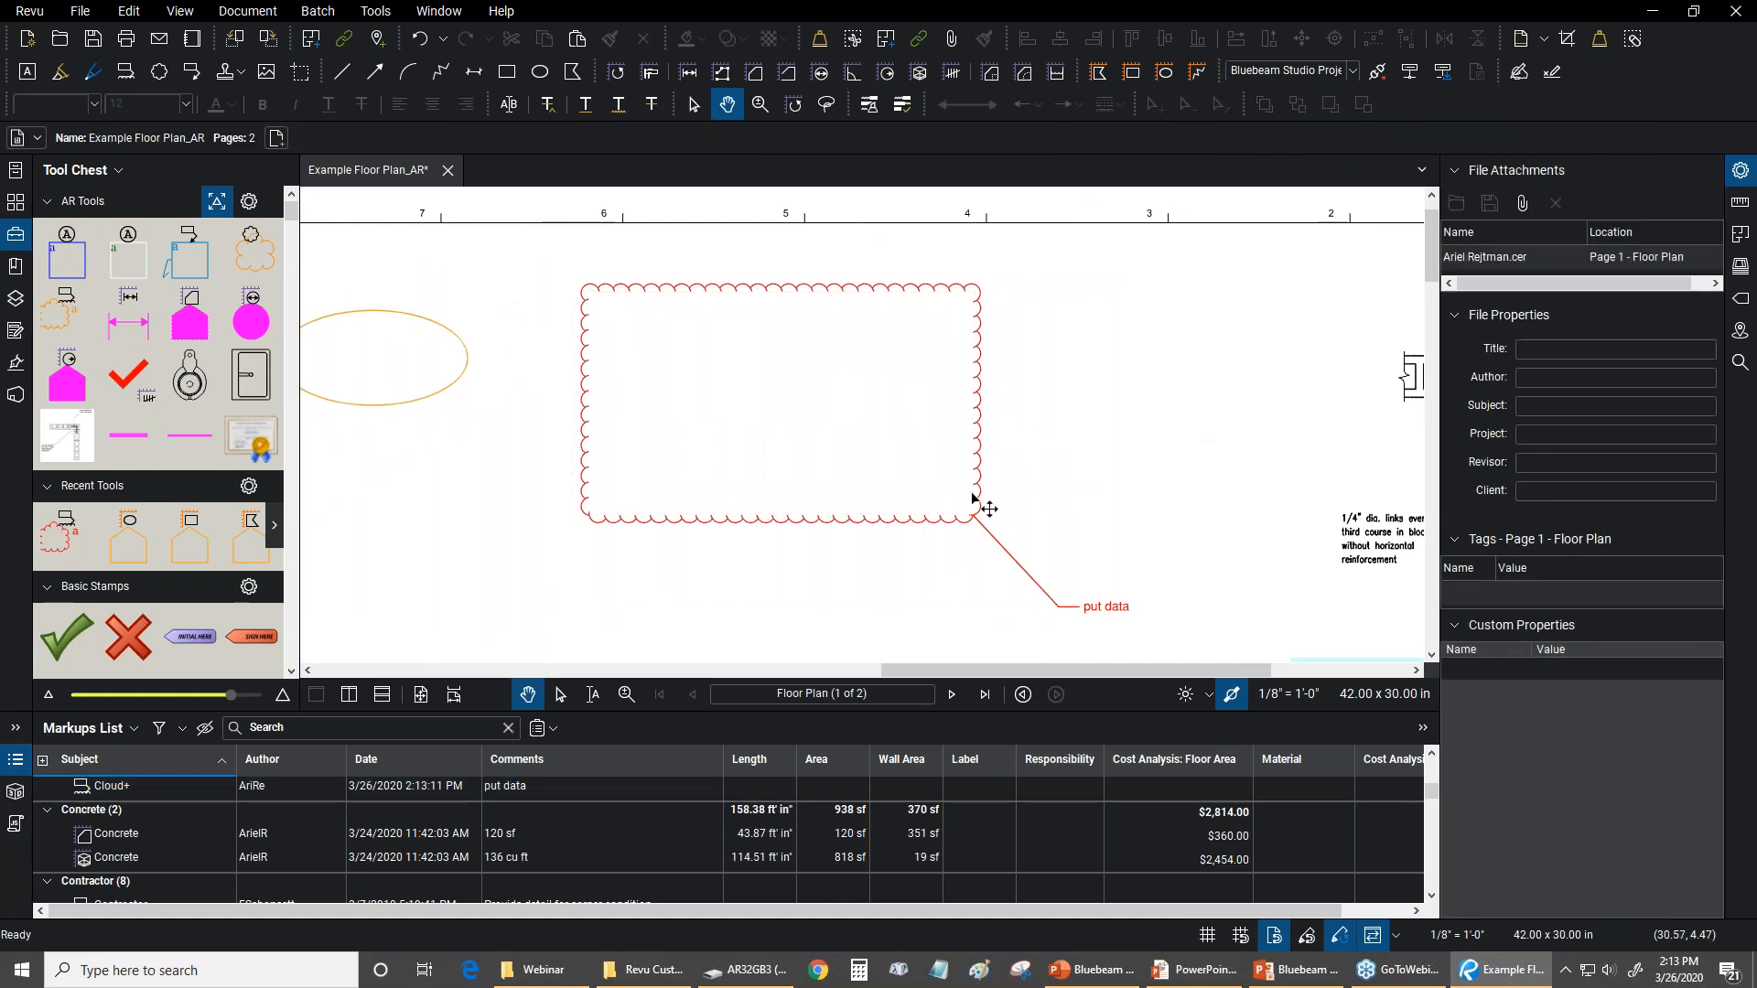
Replace the Cloud+ callout text with "1"
left_click_drag(1119, 593, 1071, 537)
scroll(1065, 547, "up", 1)
scroll(1048, 552, "down", 1)
left_click(1049, 552)
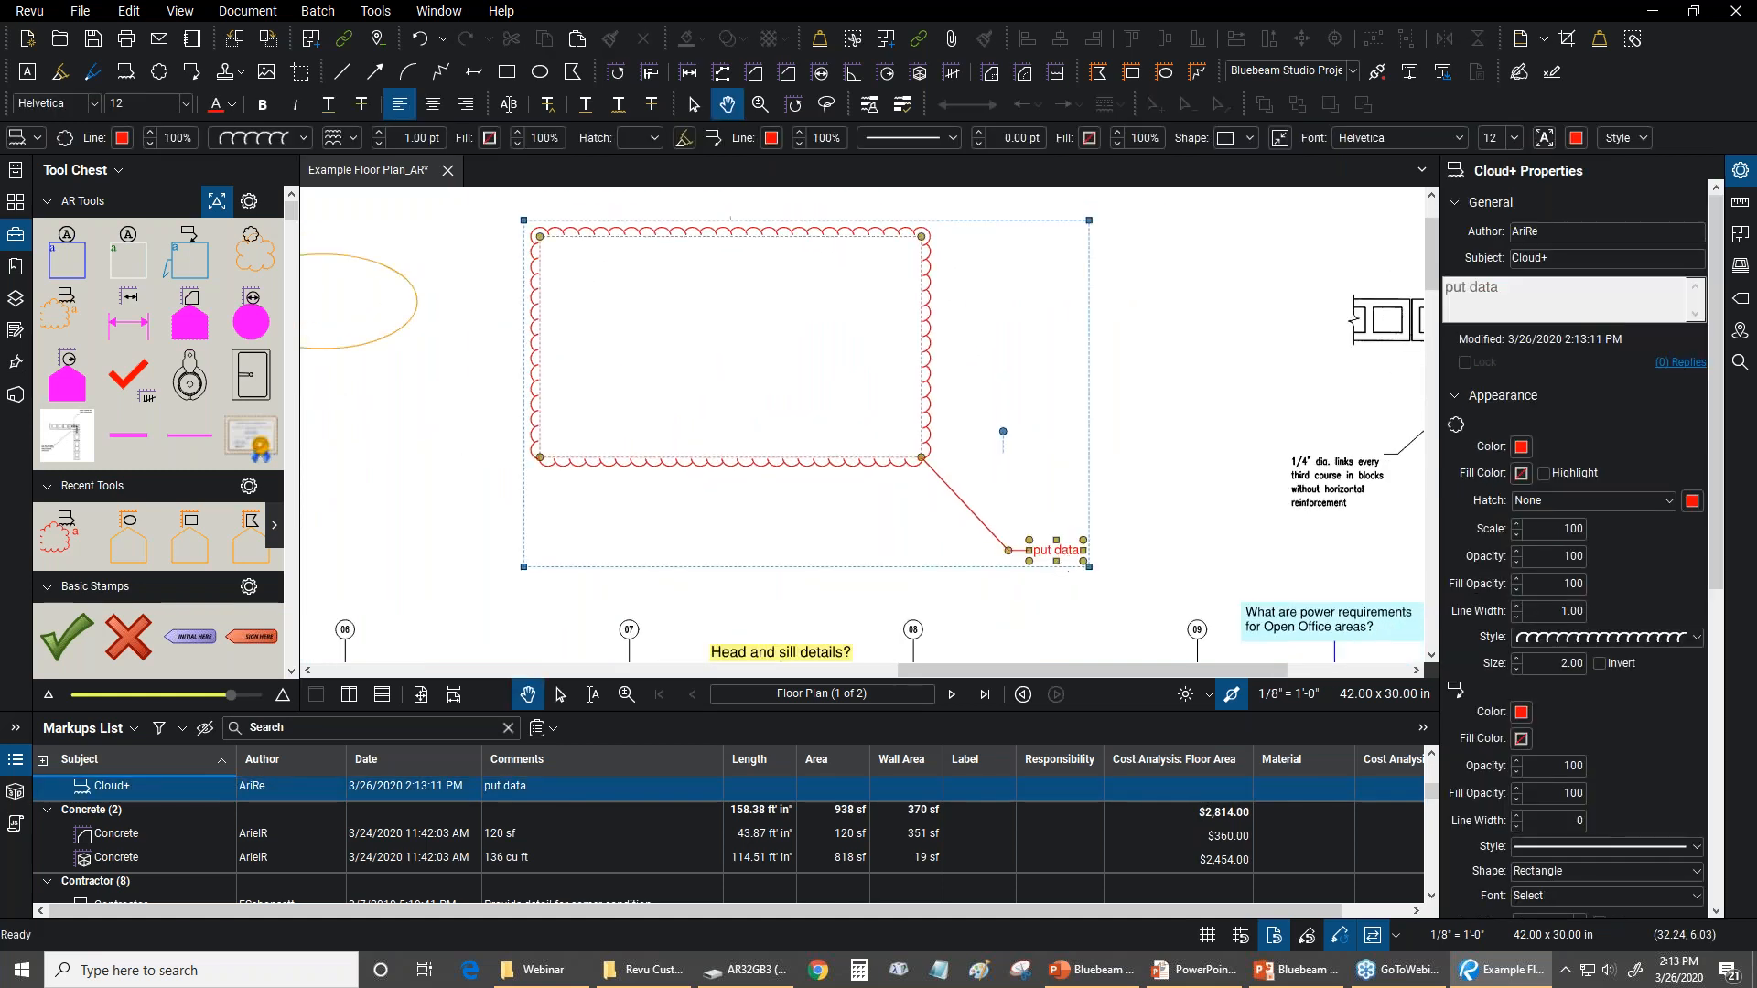
left_click_drag(1035, 553, 1096, 554)
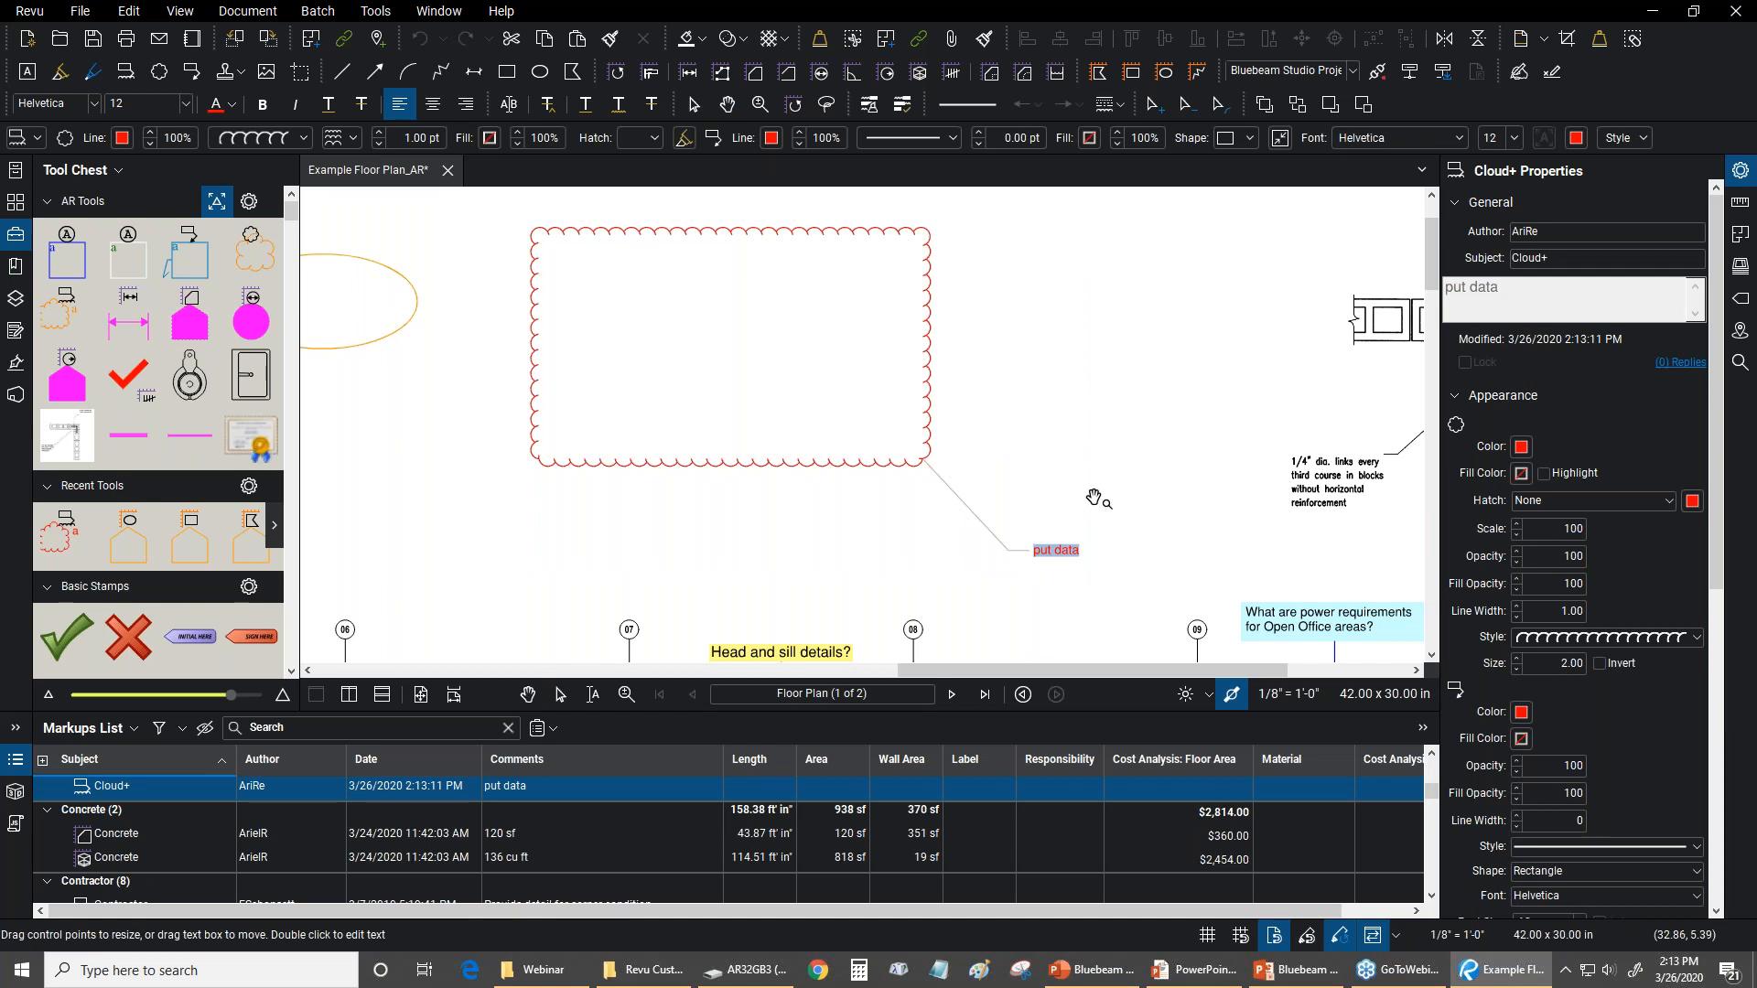
type("1")
key("Escape")
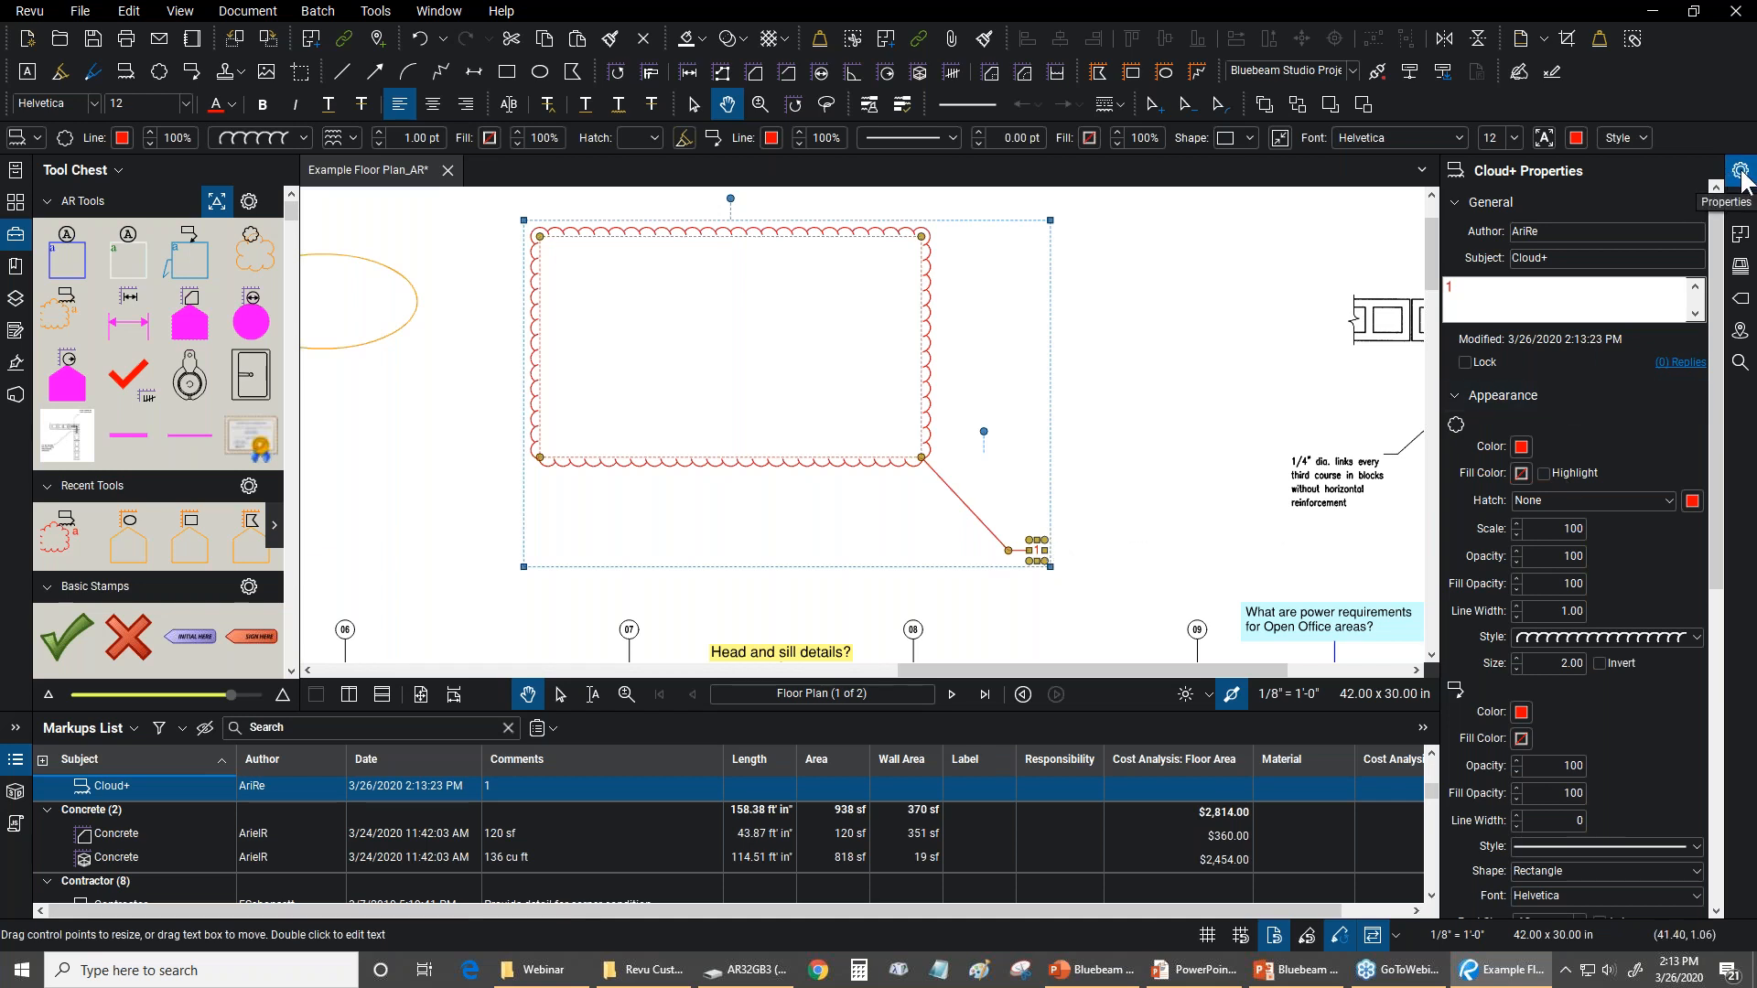
Set the shape of the Cloud+ callout to Triangle
left_click_drag(1721, 242, 1720, 370)
left_click(1565, 632)
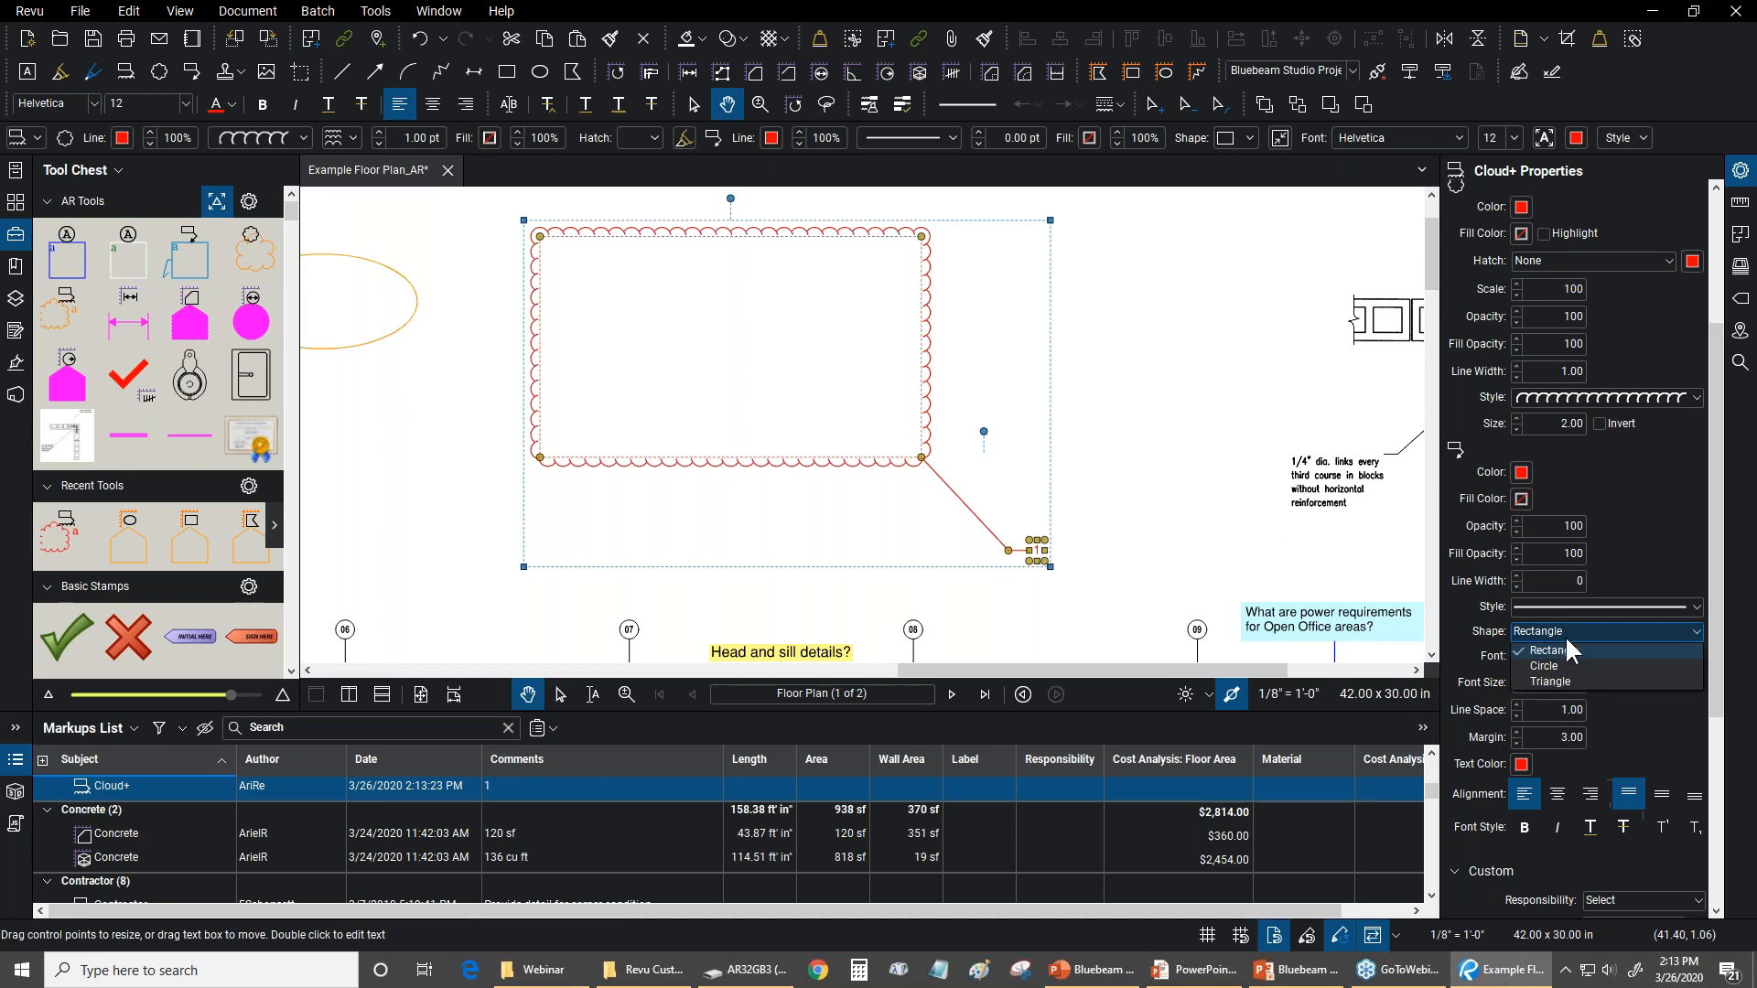
left_click(1550, 682)
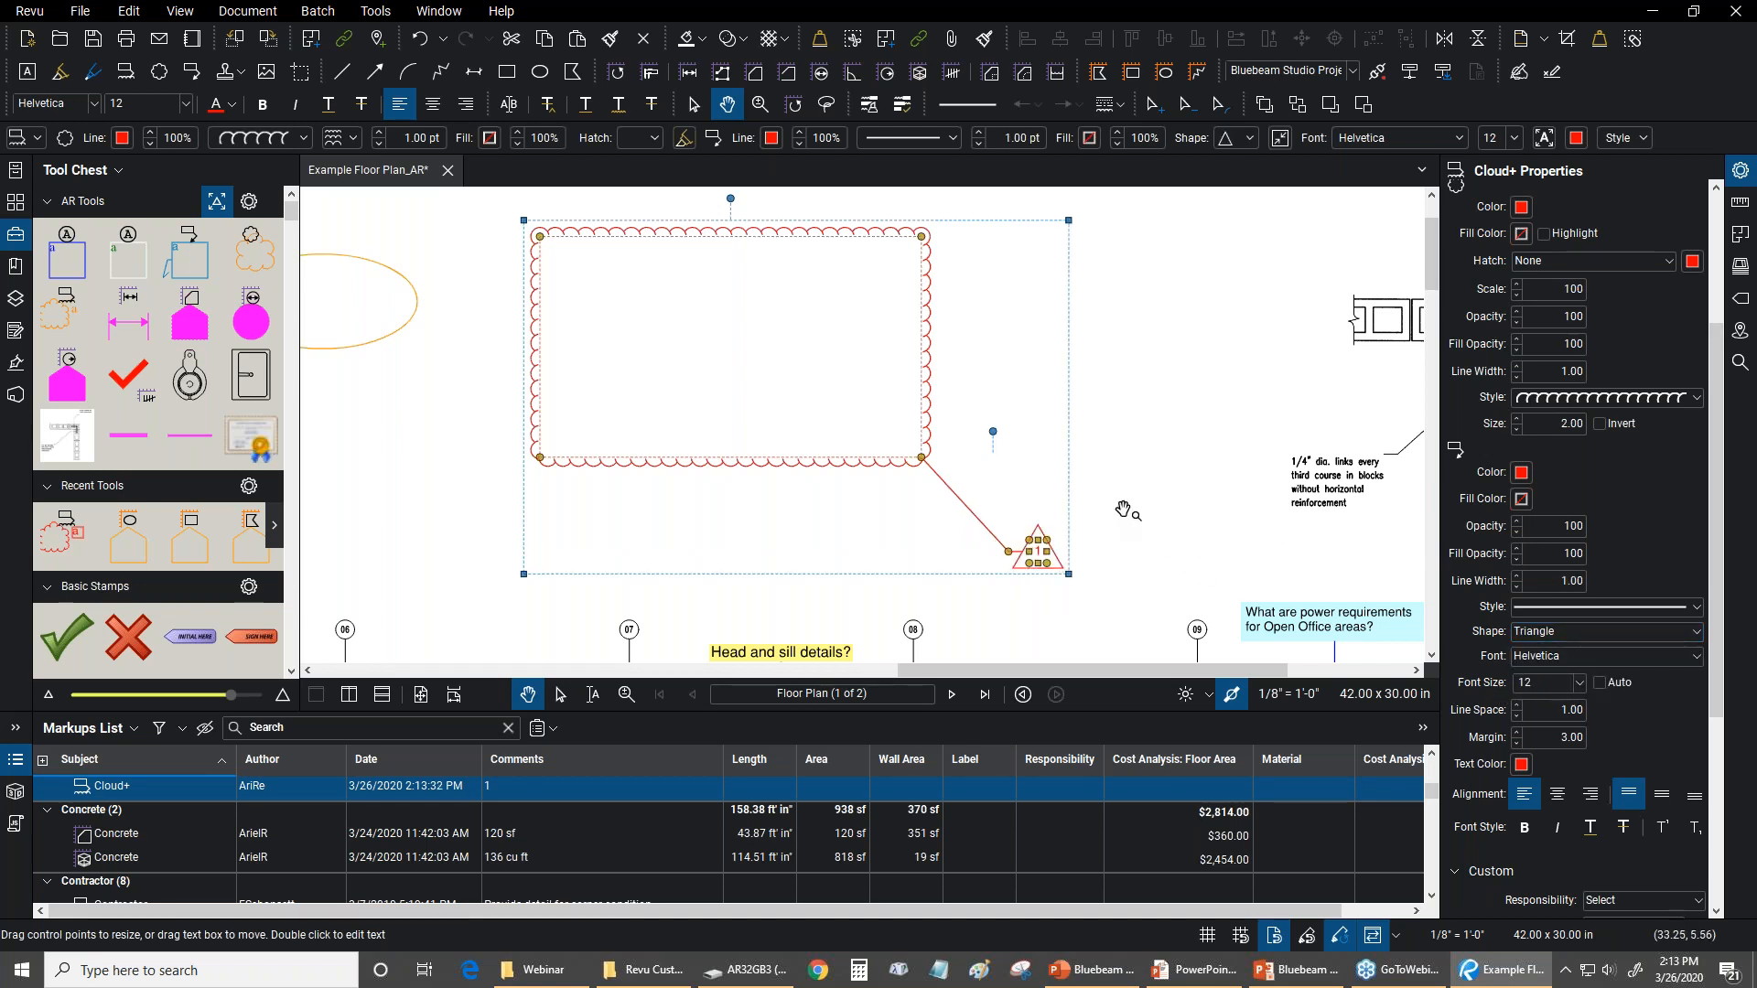
Enlarge the triangular callout, then autosize its text box to fit the number 1, and deselect the markup
scroll(1084, 549, "up", 1)
left_click_drag(1039, 567, 1124, 613)
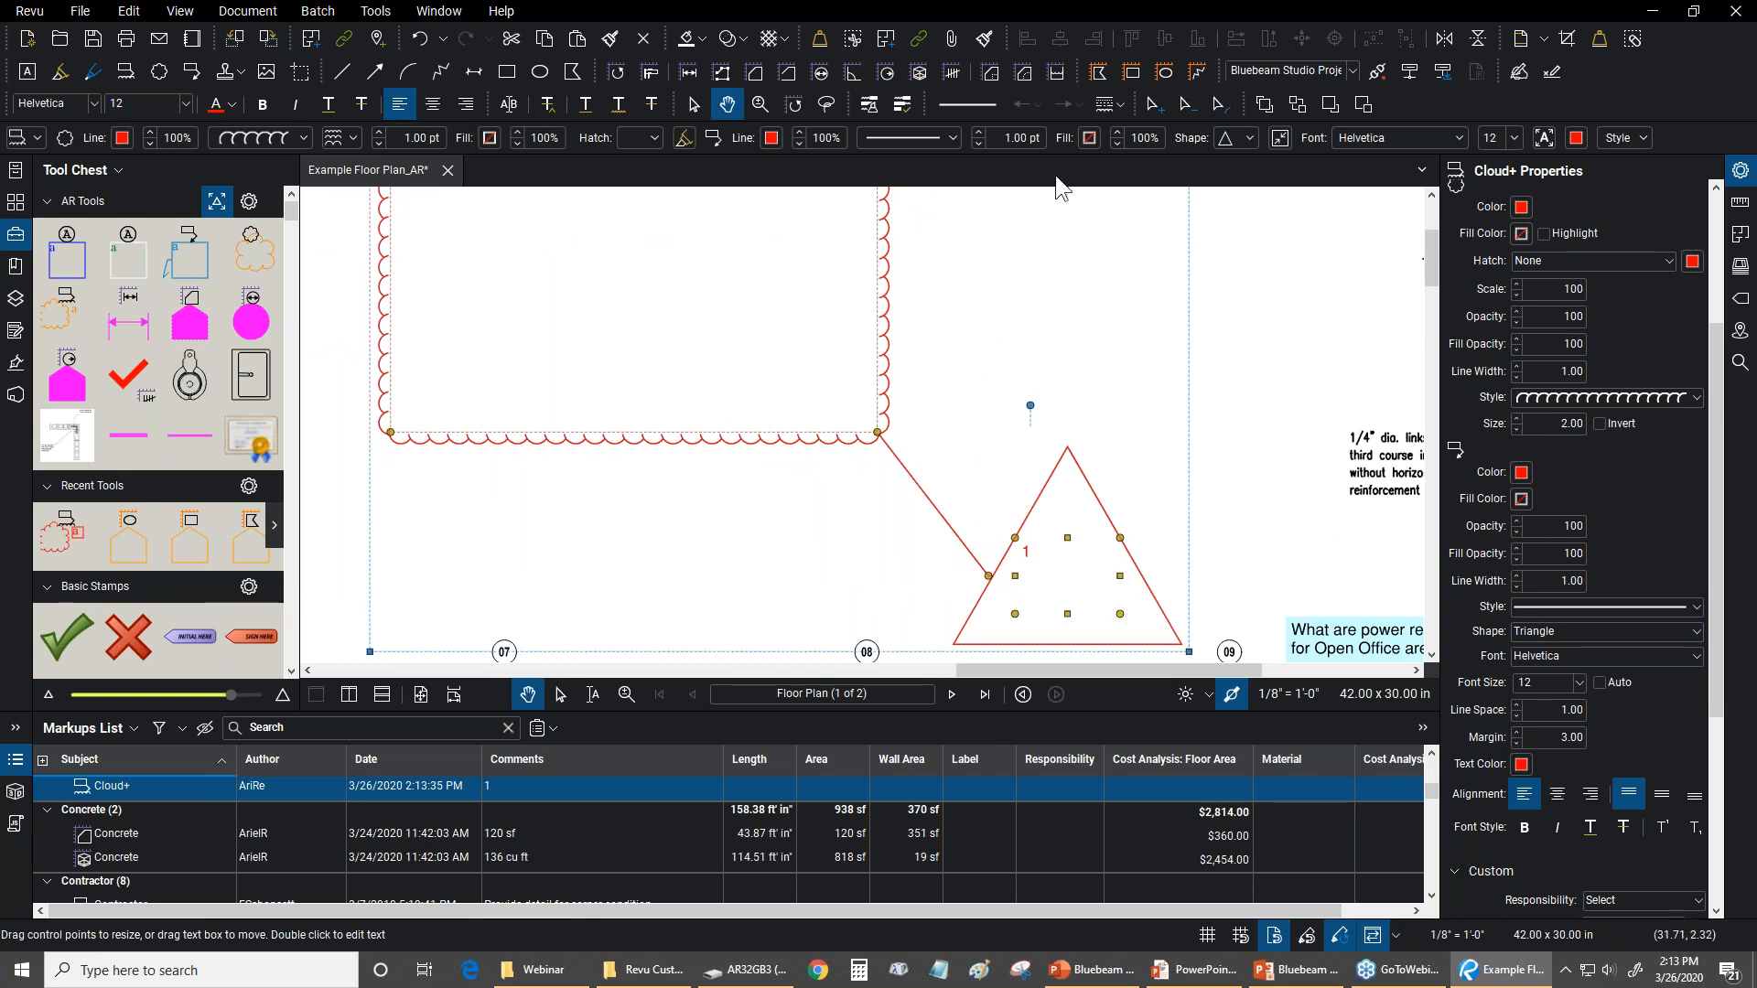
left_click(1281, 137)
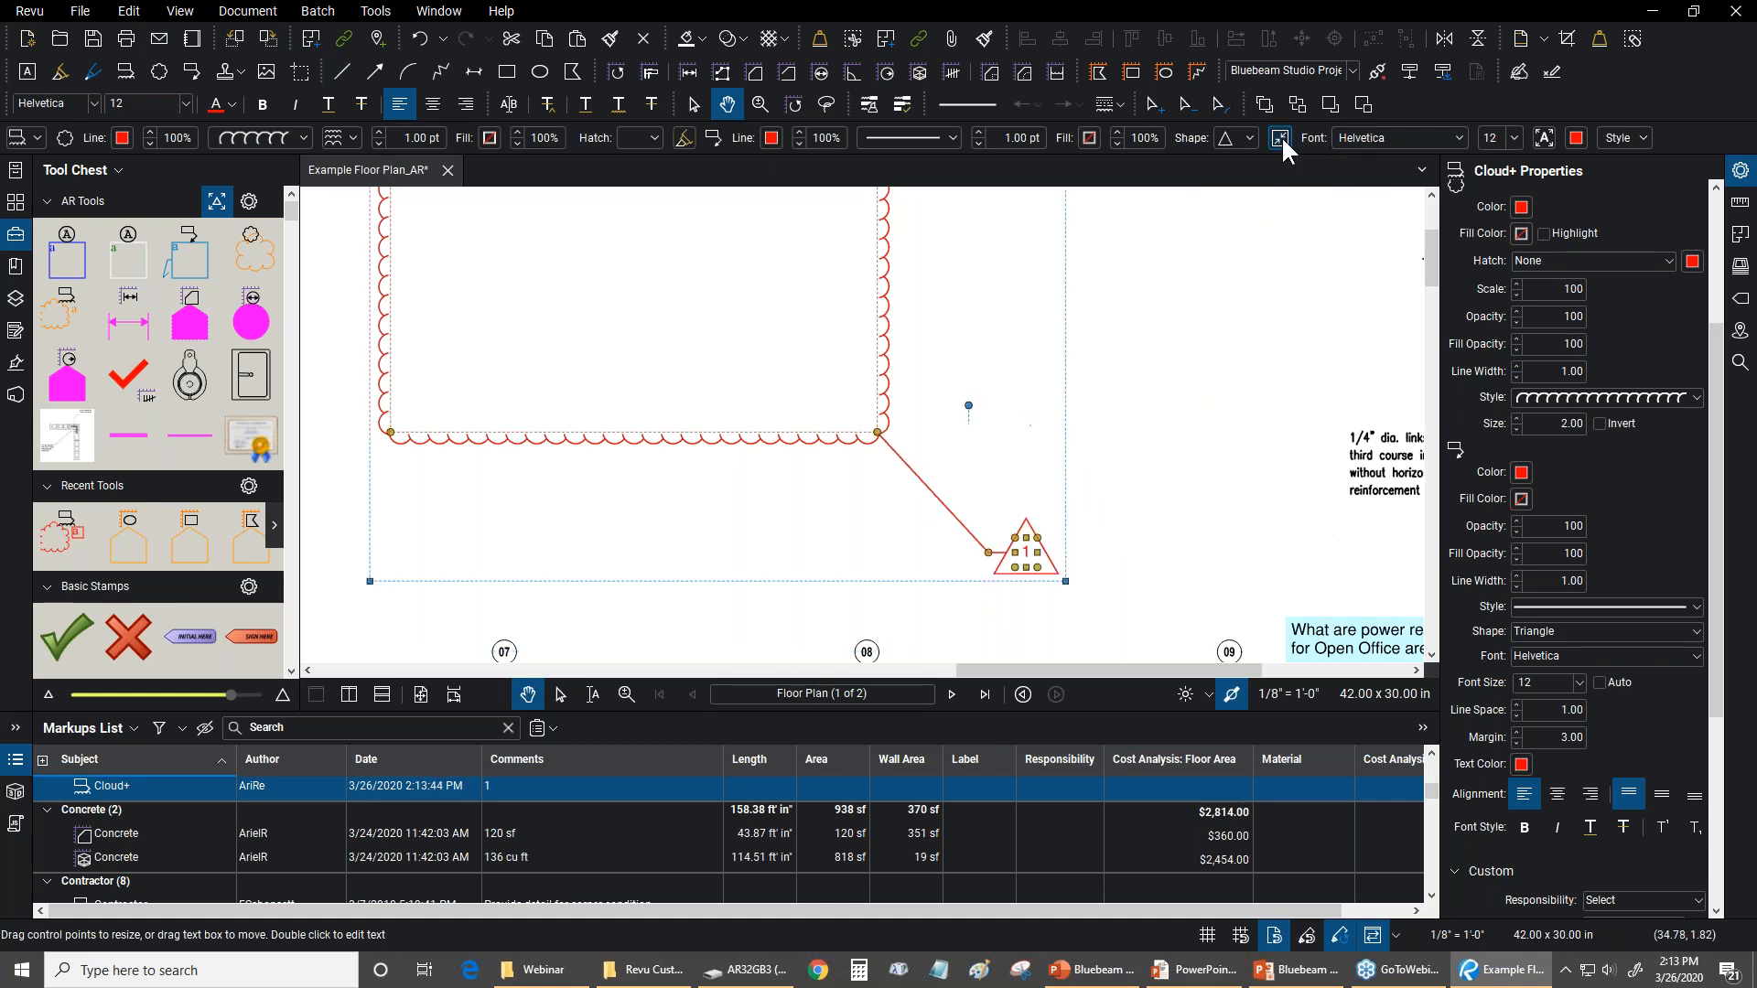
left_click(1198, 308)
Reshape the Cloud+ leader line by moving its elbow away from the triangle
scroll(1198, 308, "down", 3)
scroll(1085, 517, "up", 2)
left_click(1065, 508)
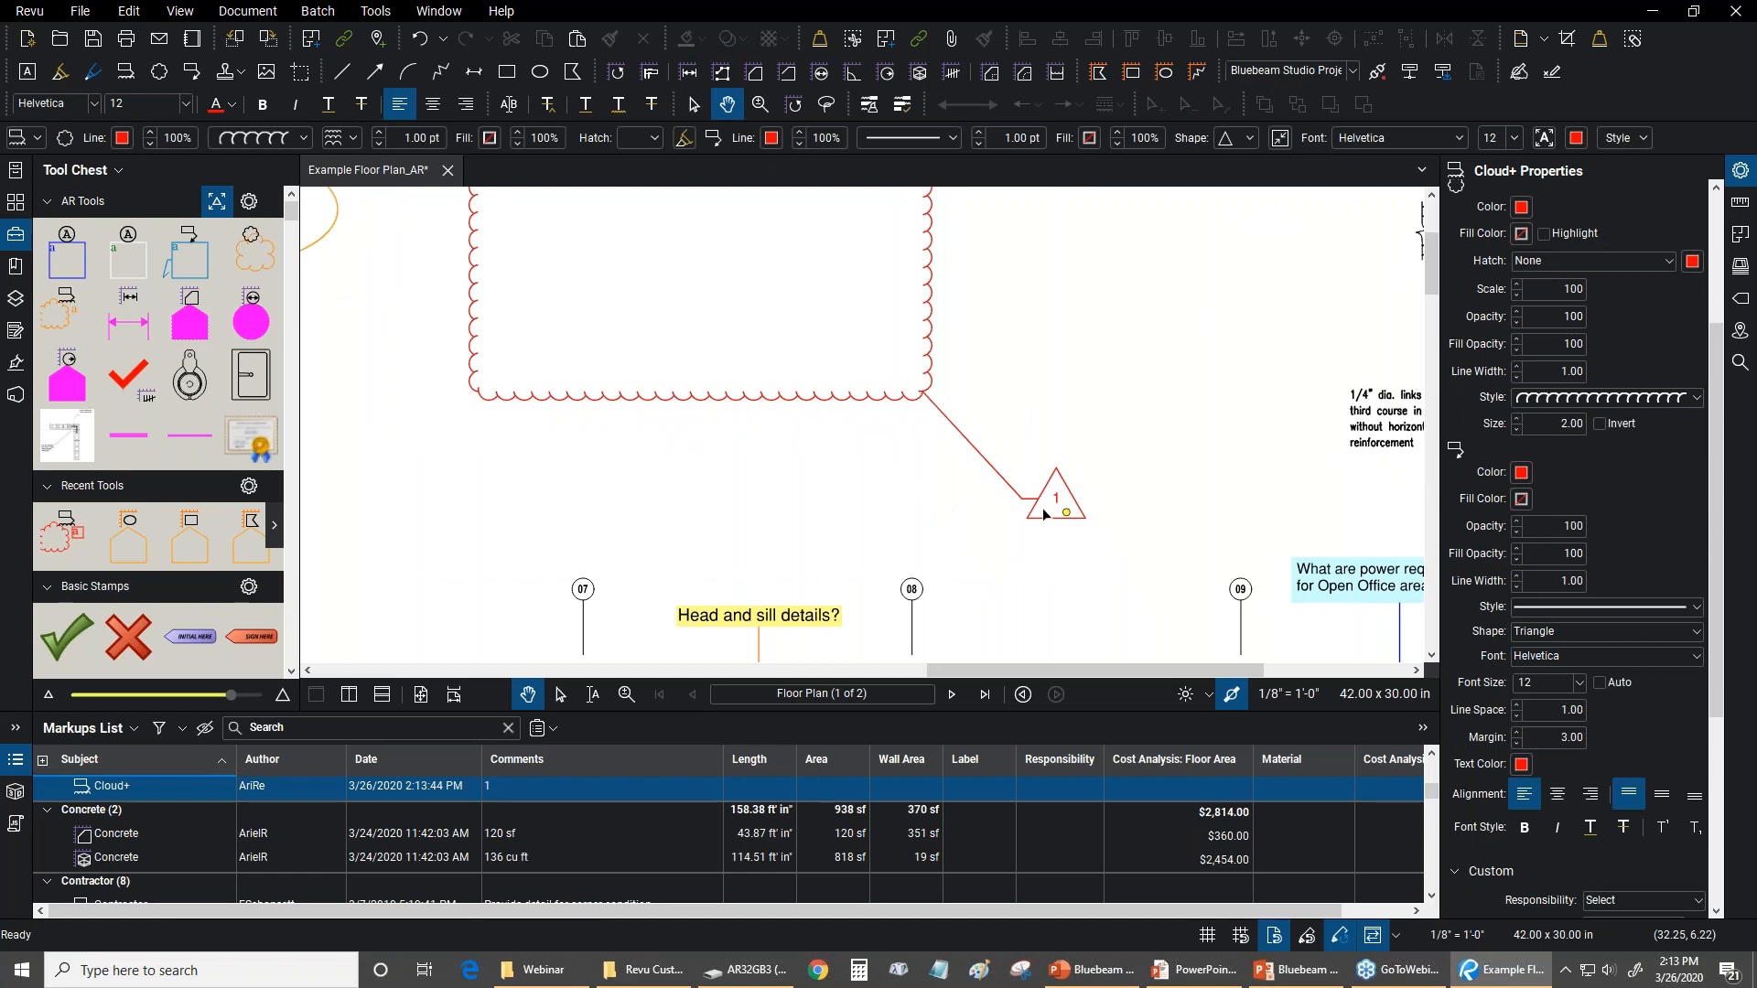
left_click_drag(1005, 448, 960, 428)
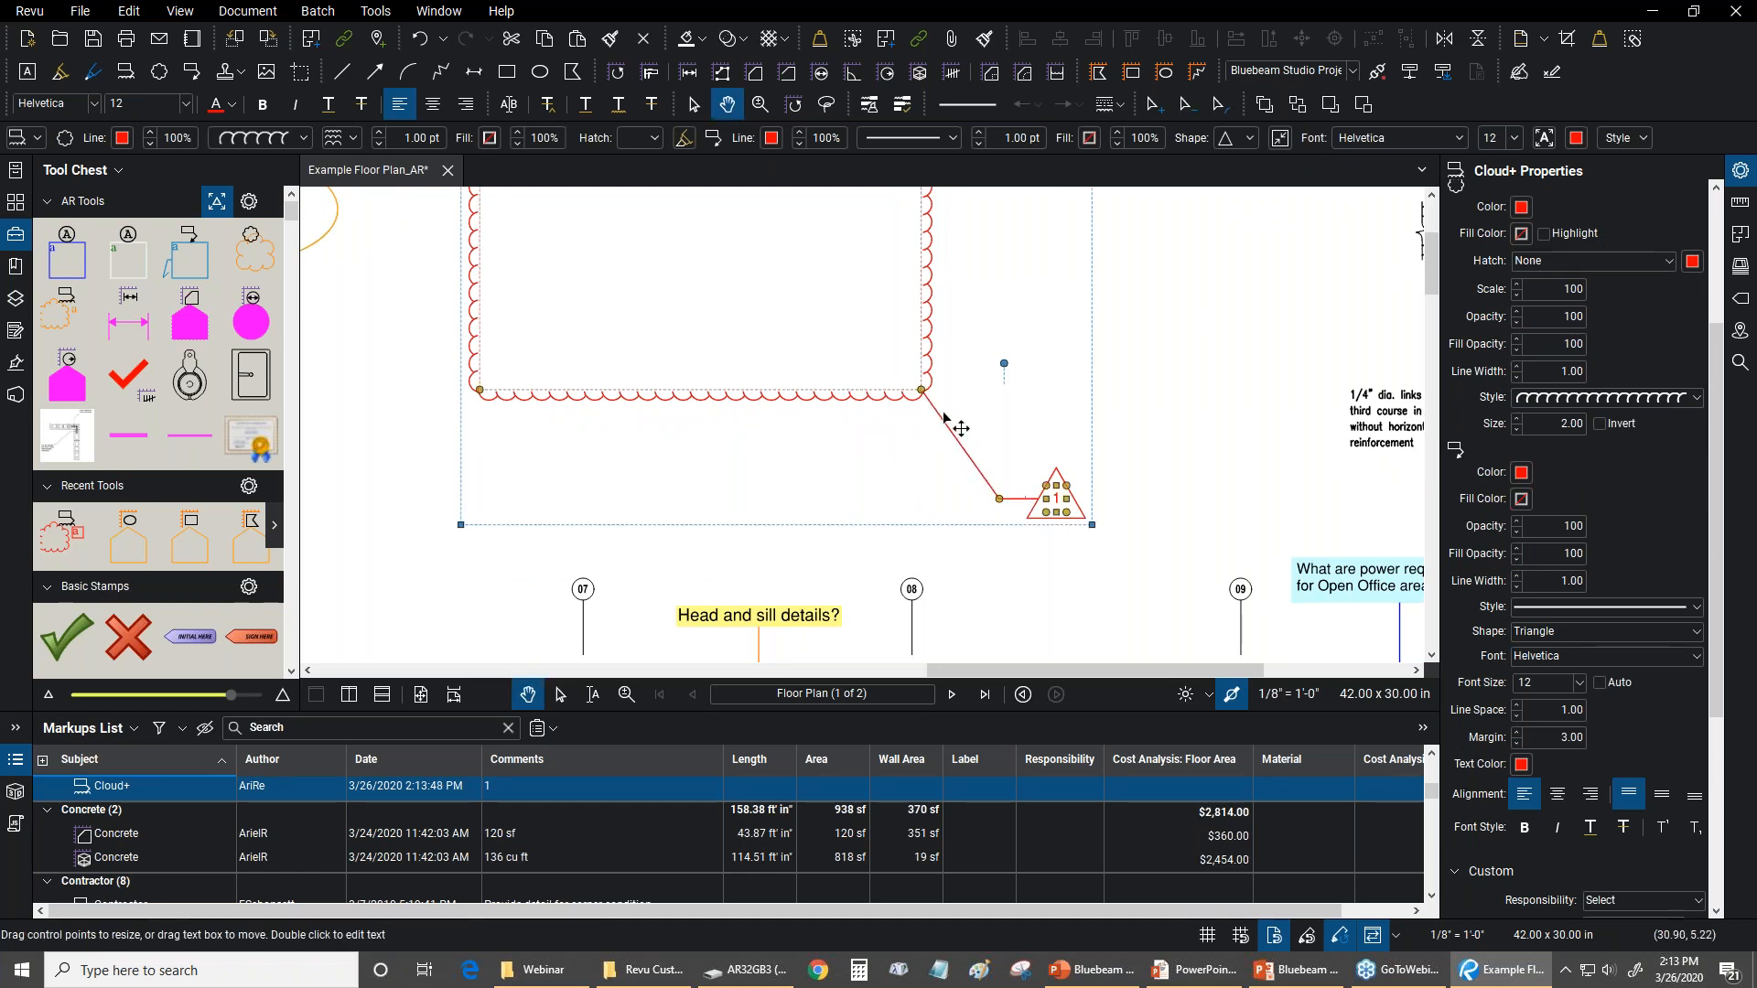
Stretch the triangle from its text box corner, then autosize it around the number once more
left_click_drag(1076, 518, 1039, 477)
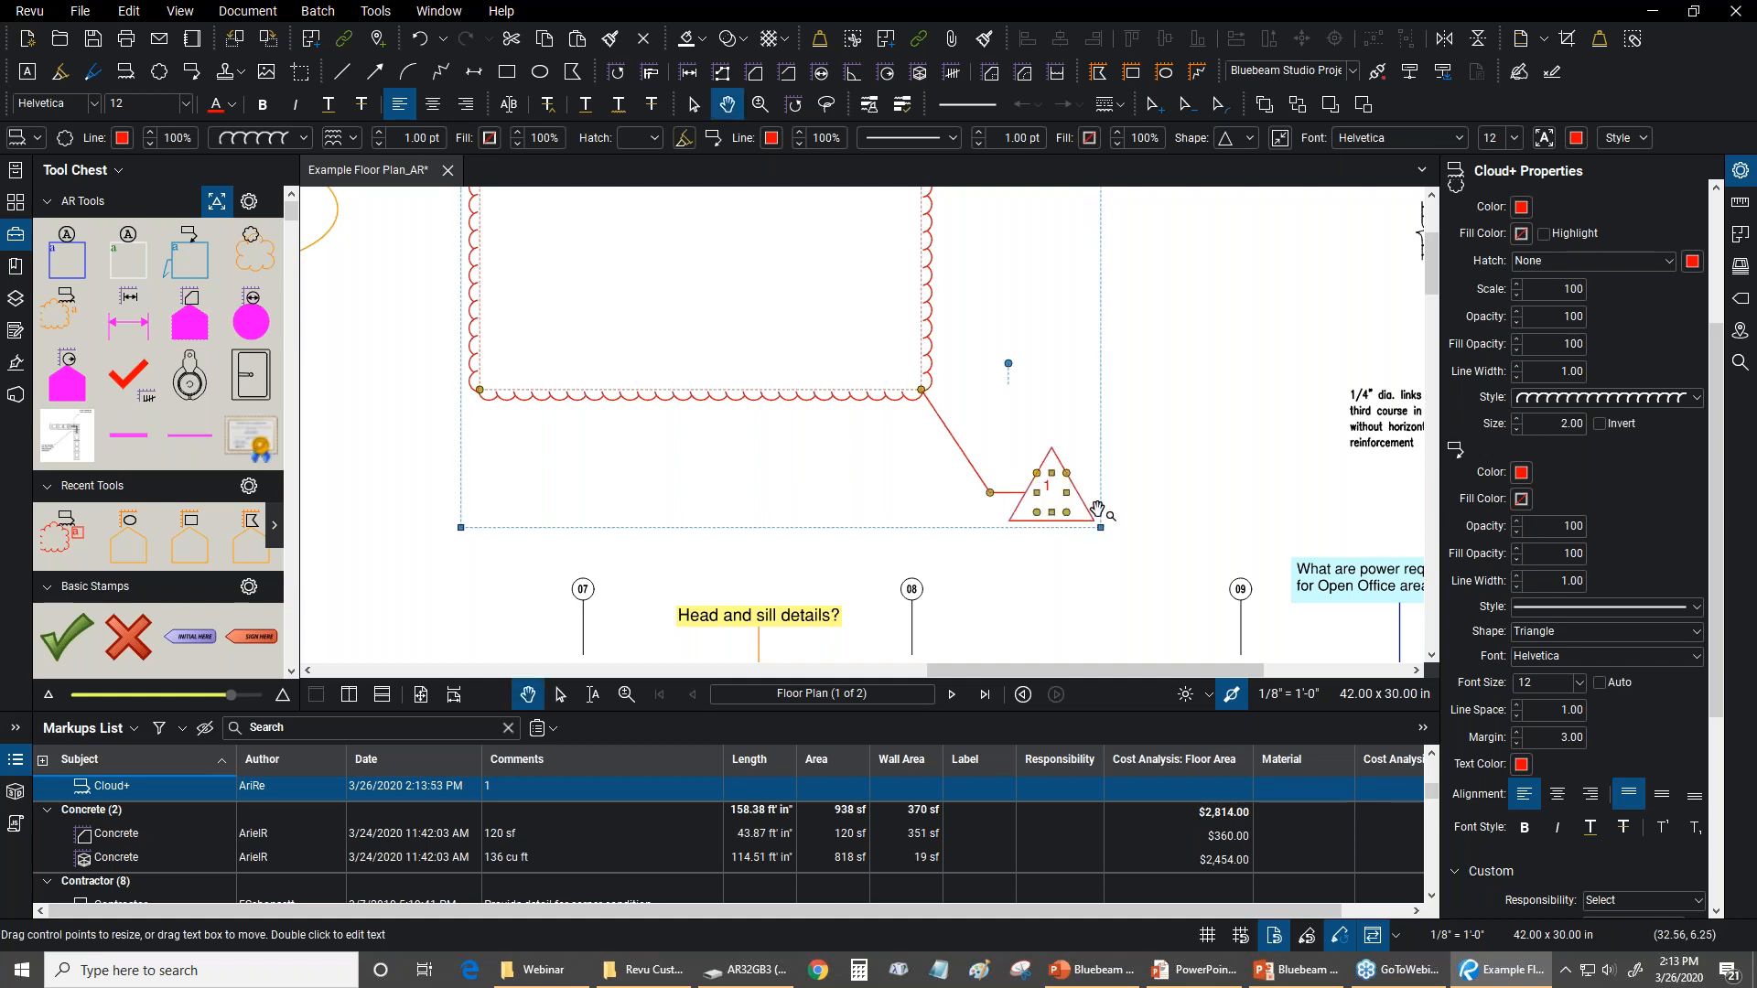
scroll(1109, 469, "down", 2)
left_click(1280, 137)
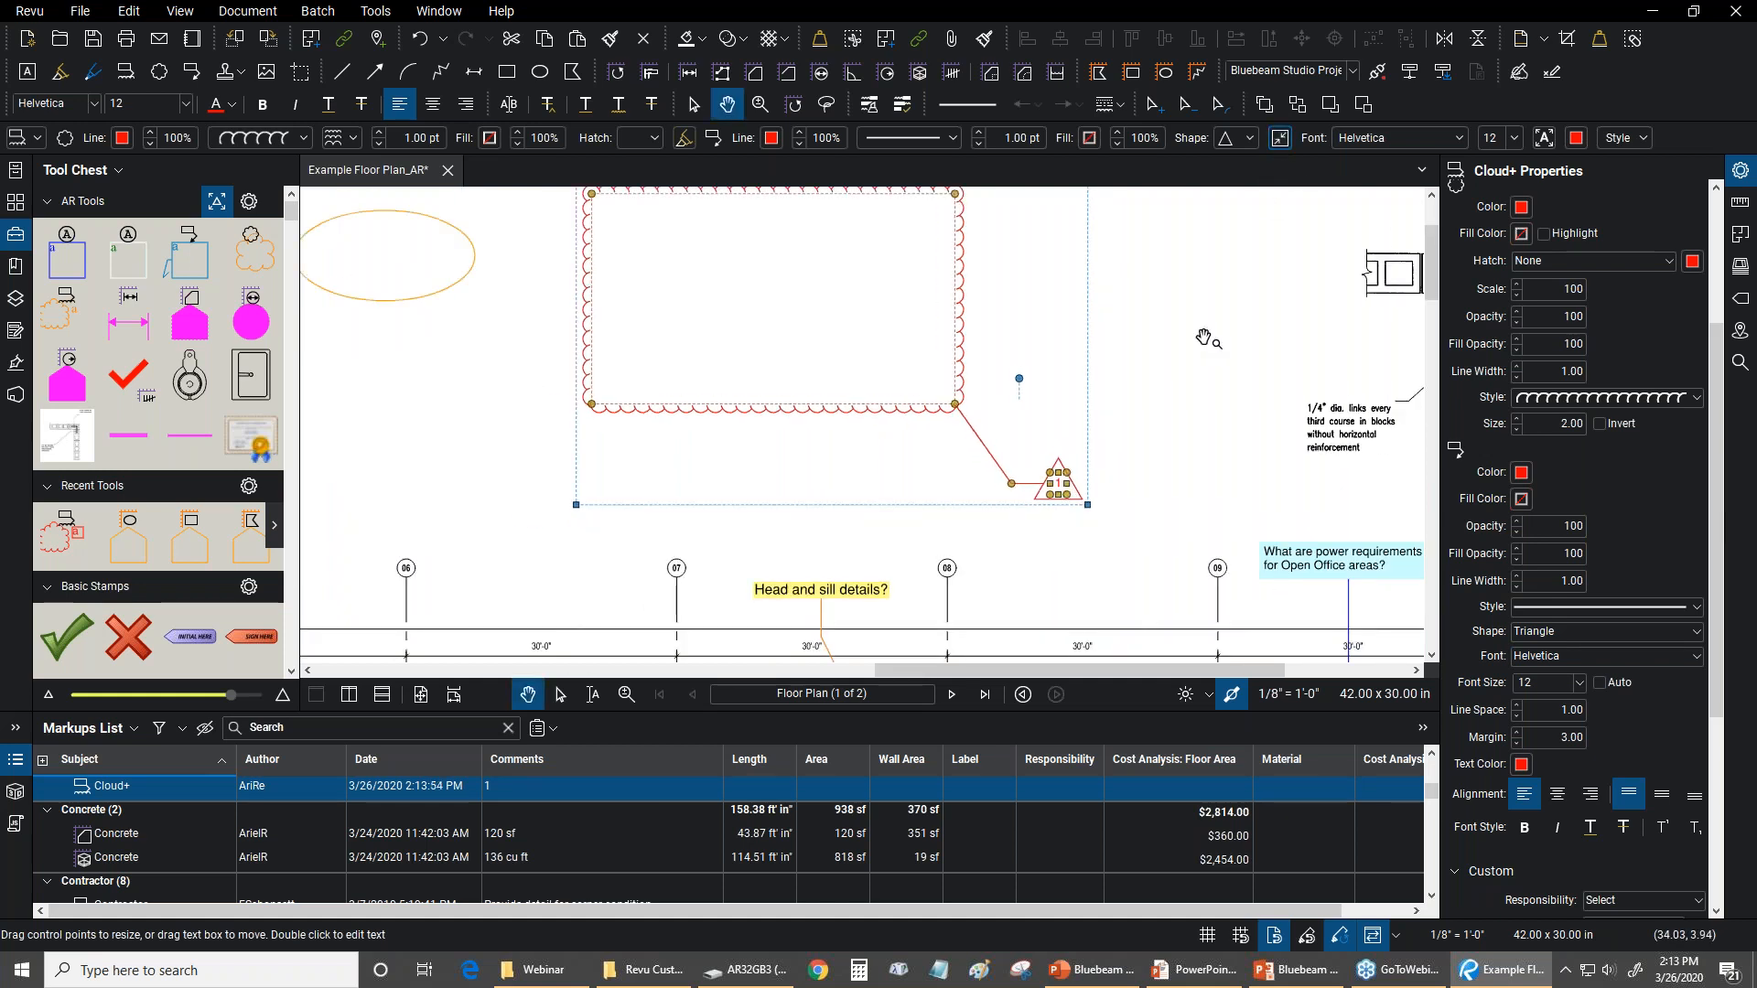
scroll(1142, 455, "down", 2)
scroll(949, 388, "up", 1)
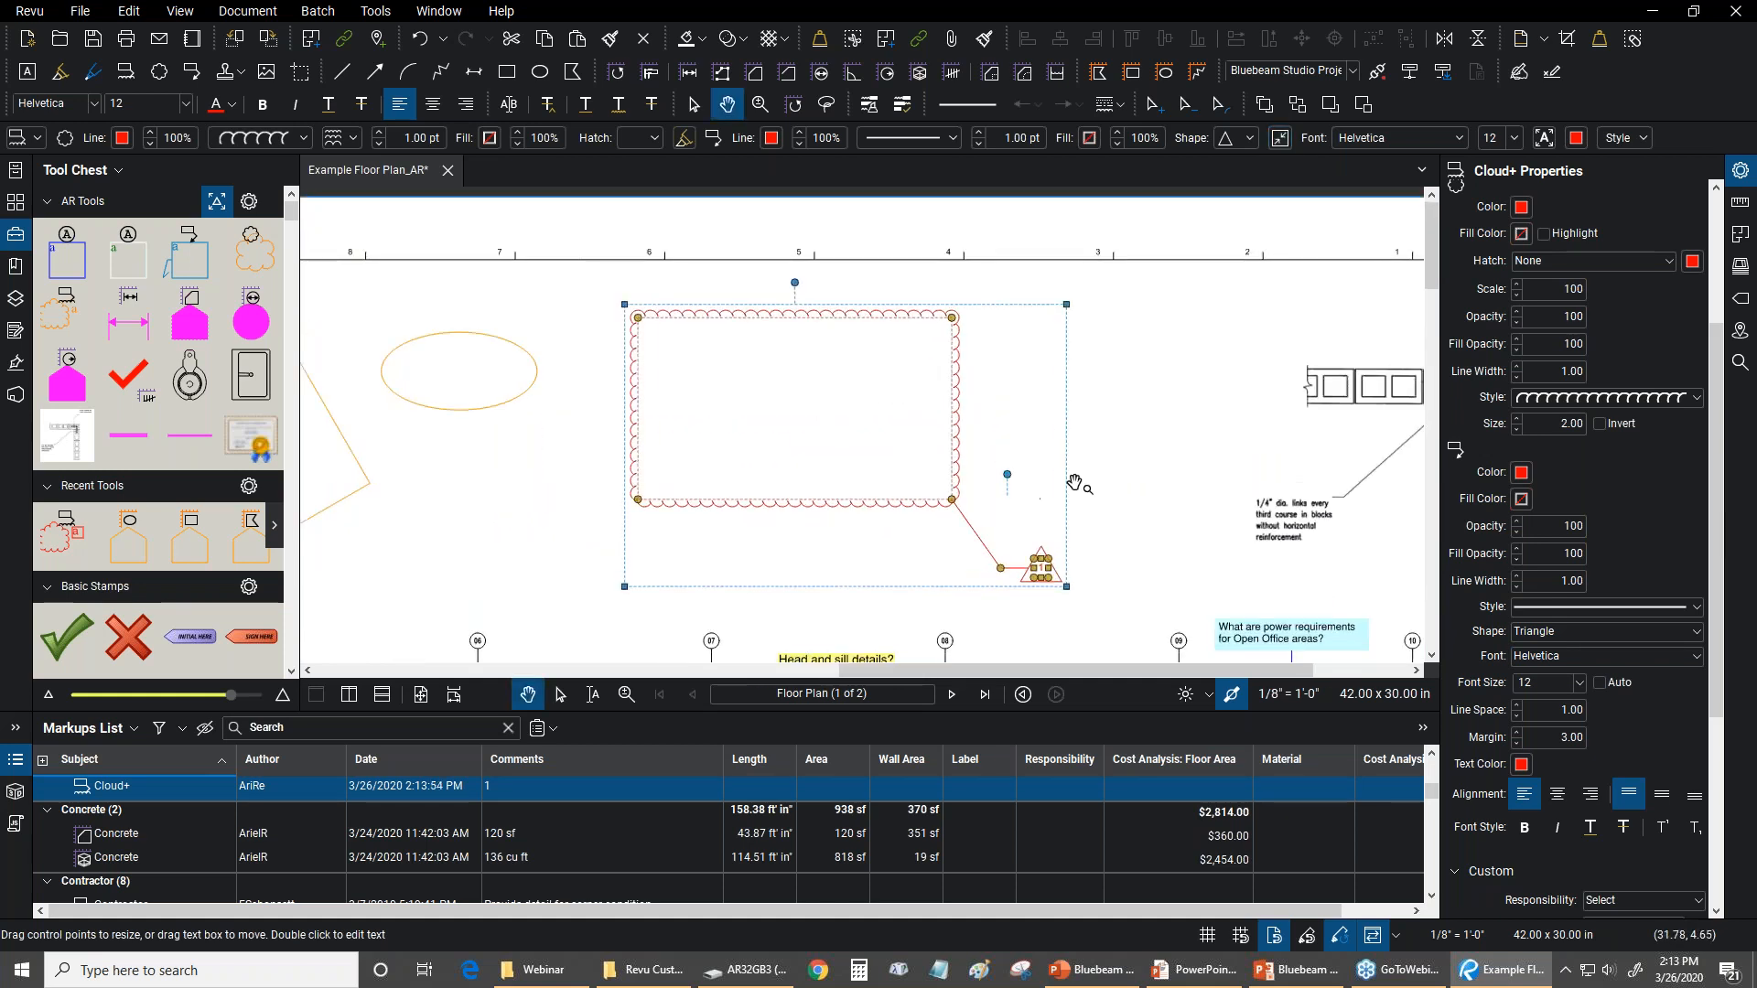
Delete the Cloud+ markup with the triangular callout
left_click(961, 433)
middle_click(960, 433)
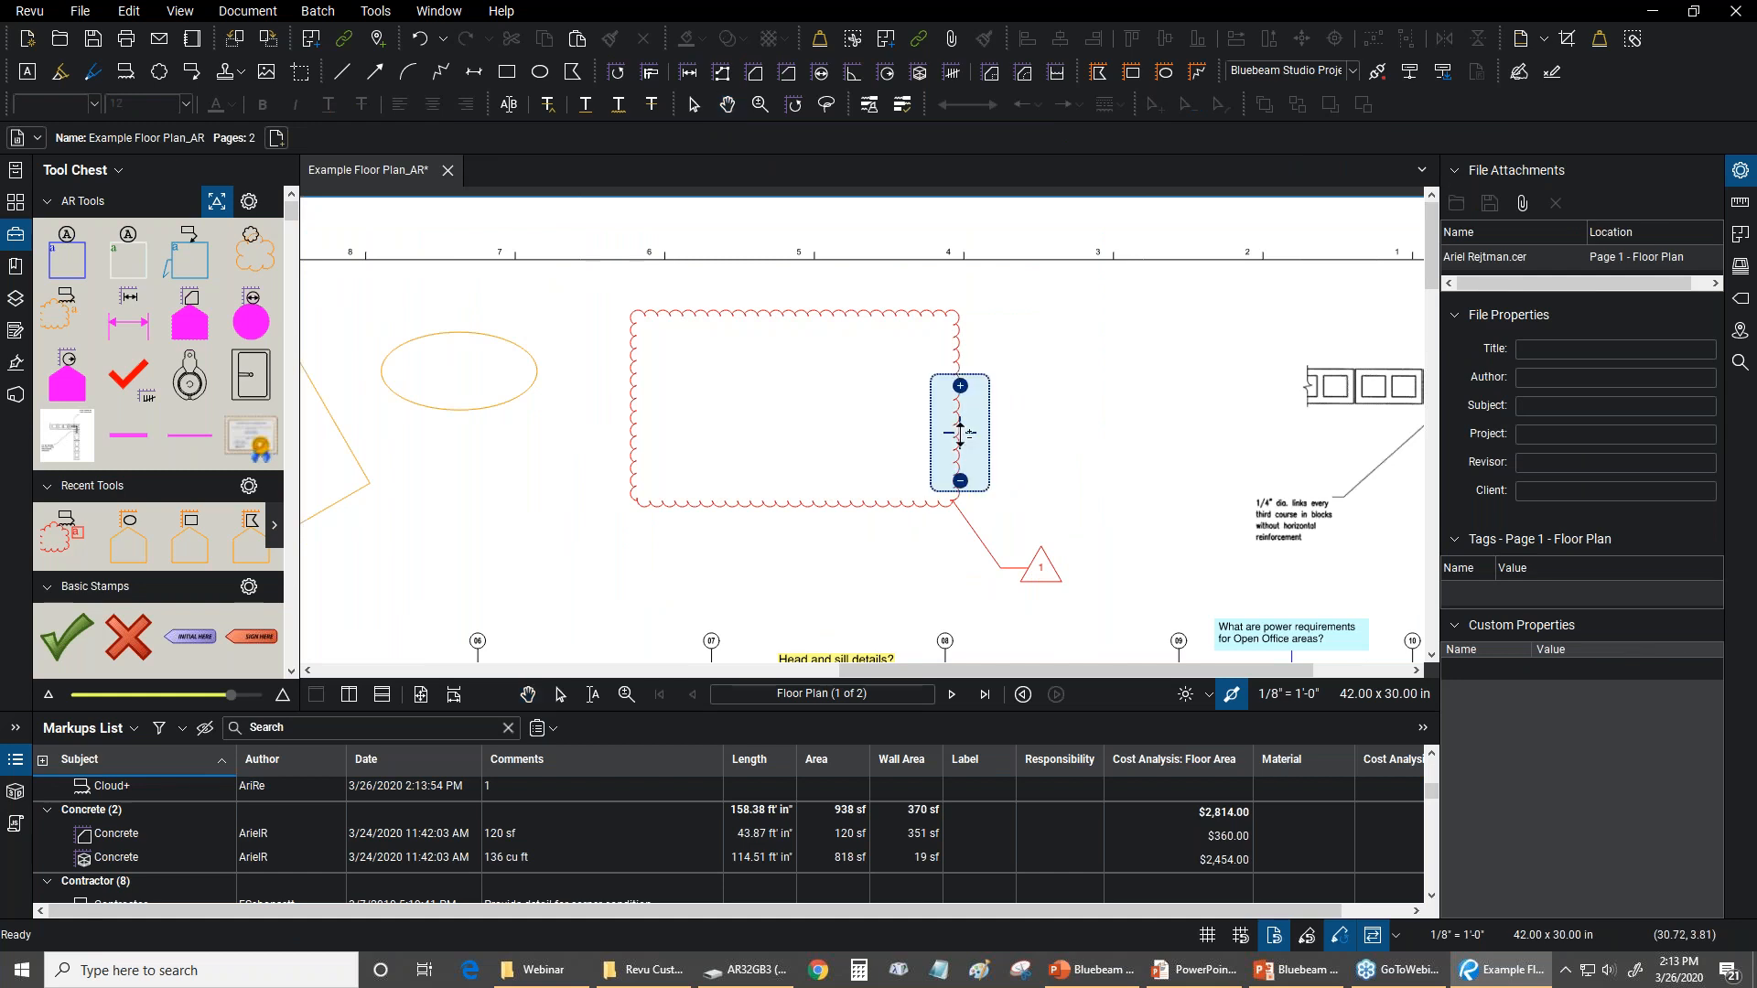
middle_click(958, 372)
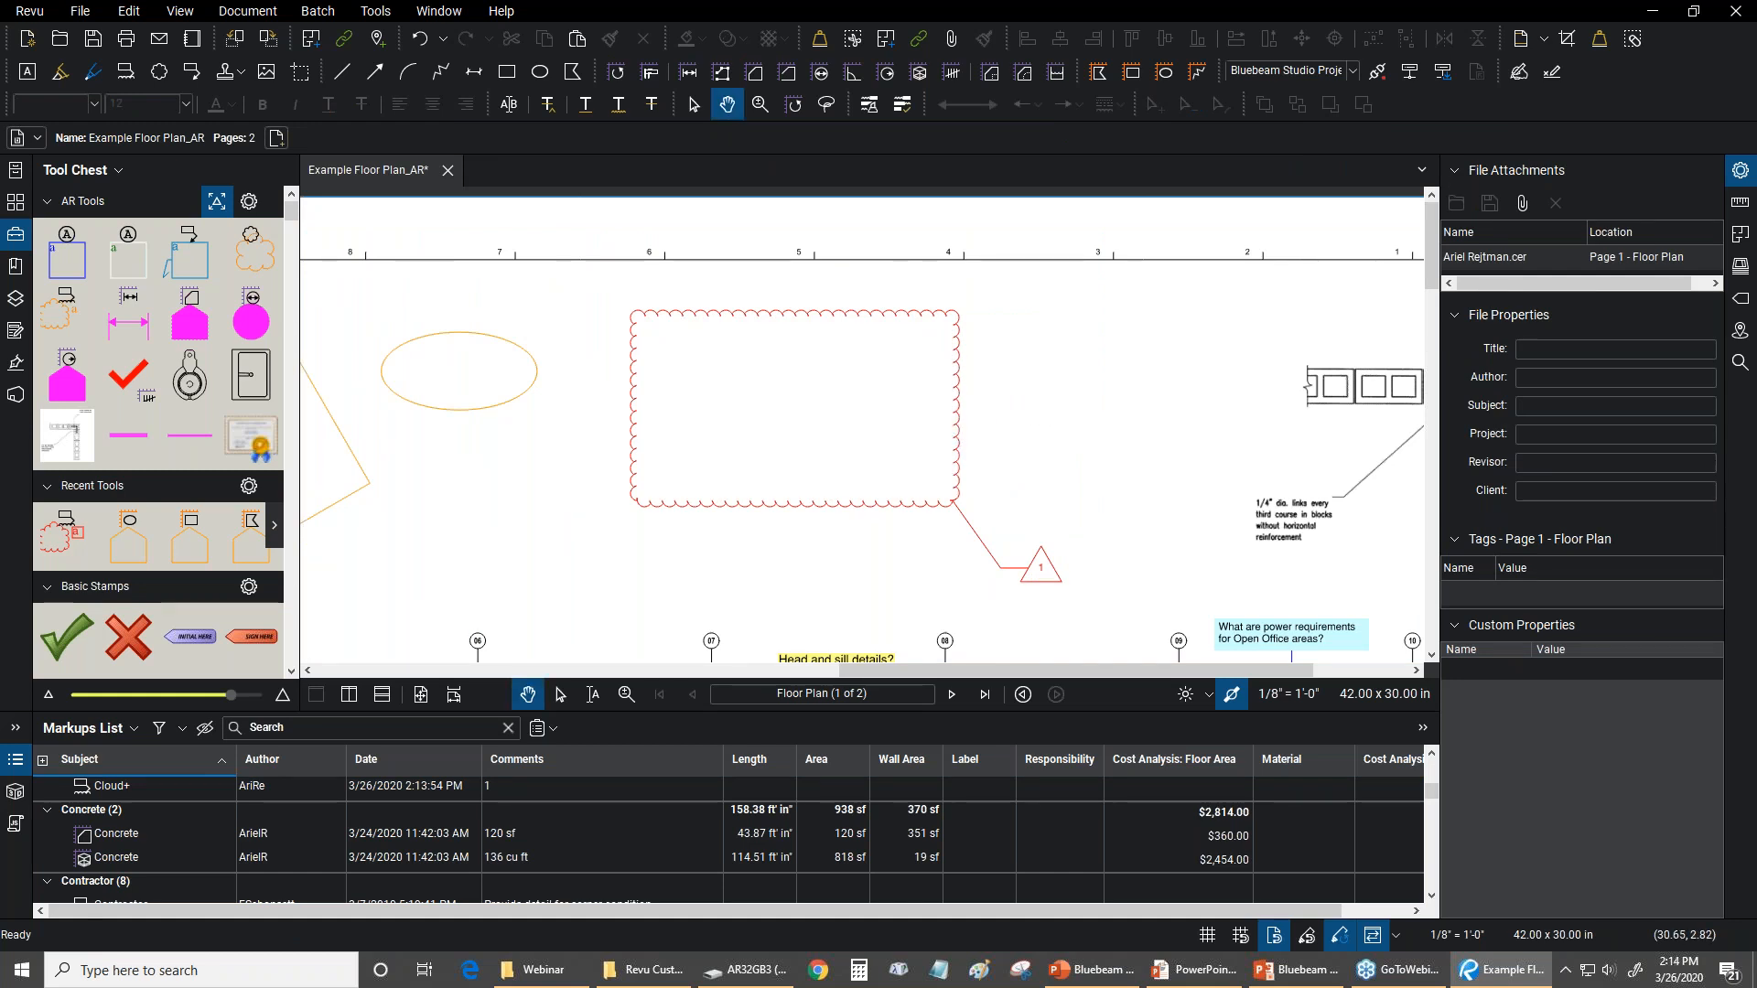
left_click(960, 388)
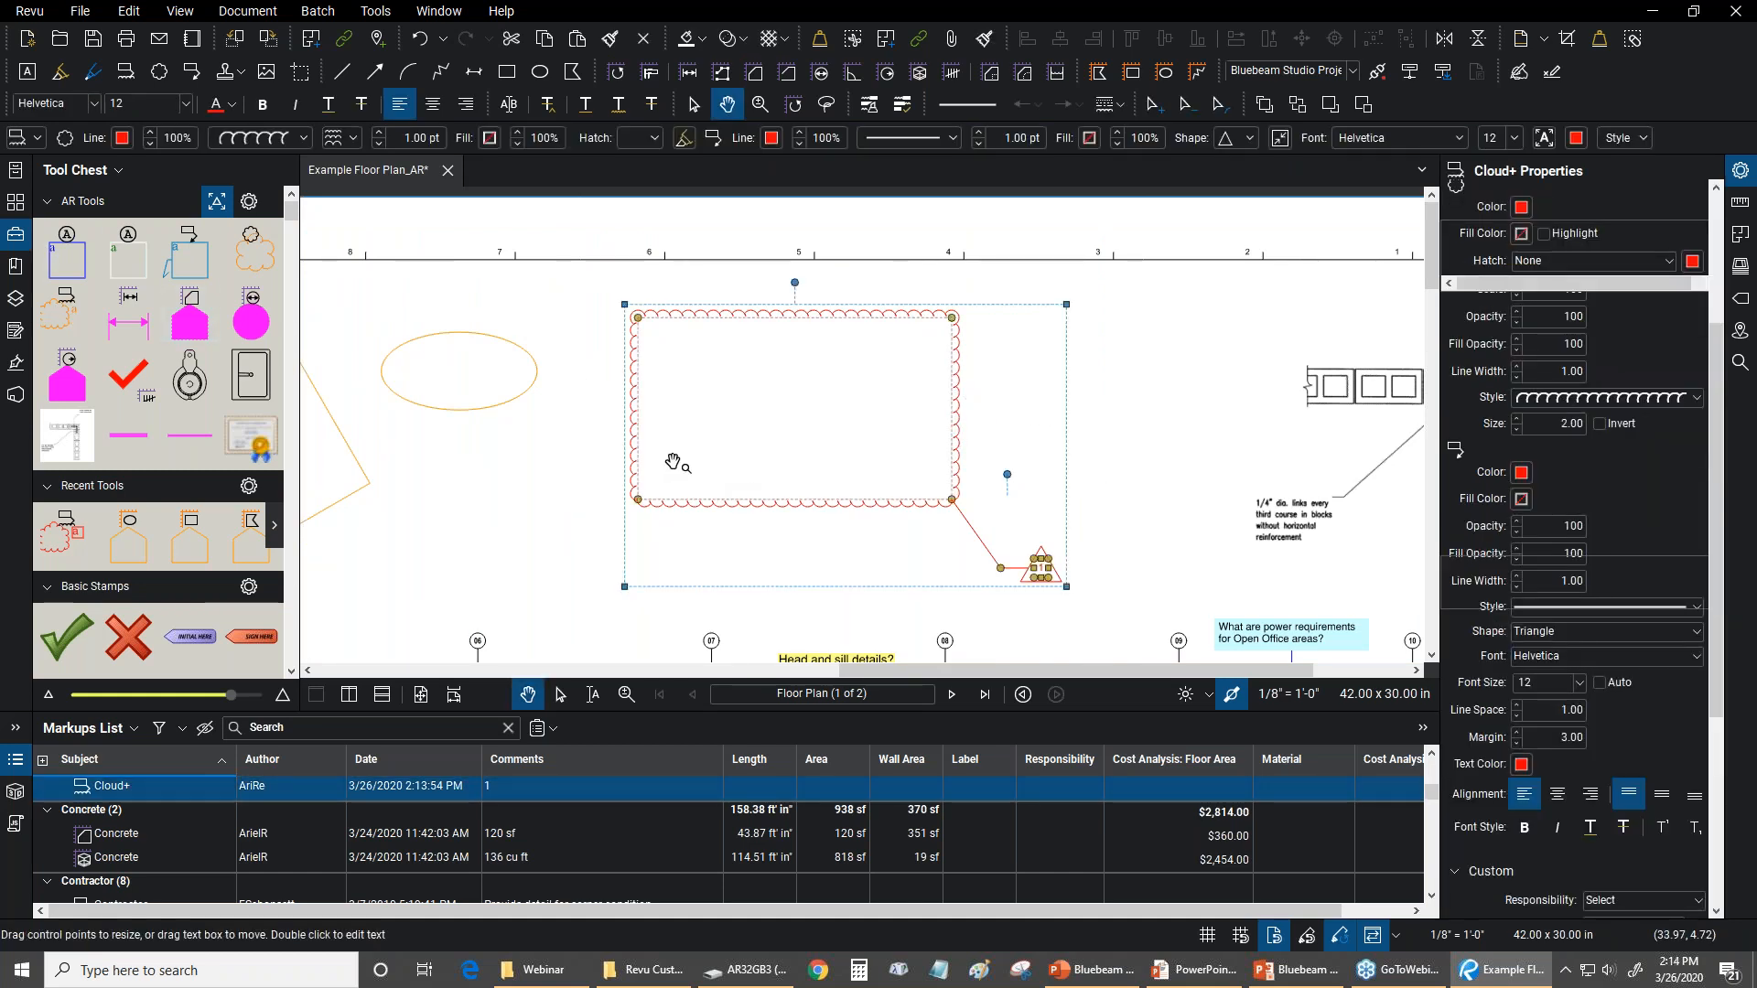
key("Delete")
Start Dynamic Fill on the floor plan and look over its boundary size, fill size, fill speed and edge sensitivity settings
left_click_drag(651, 459, 1059, 502)
scroll(942, 431, "down", 1)
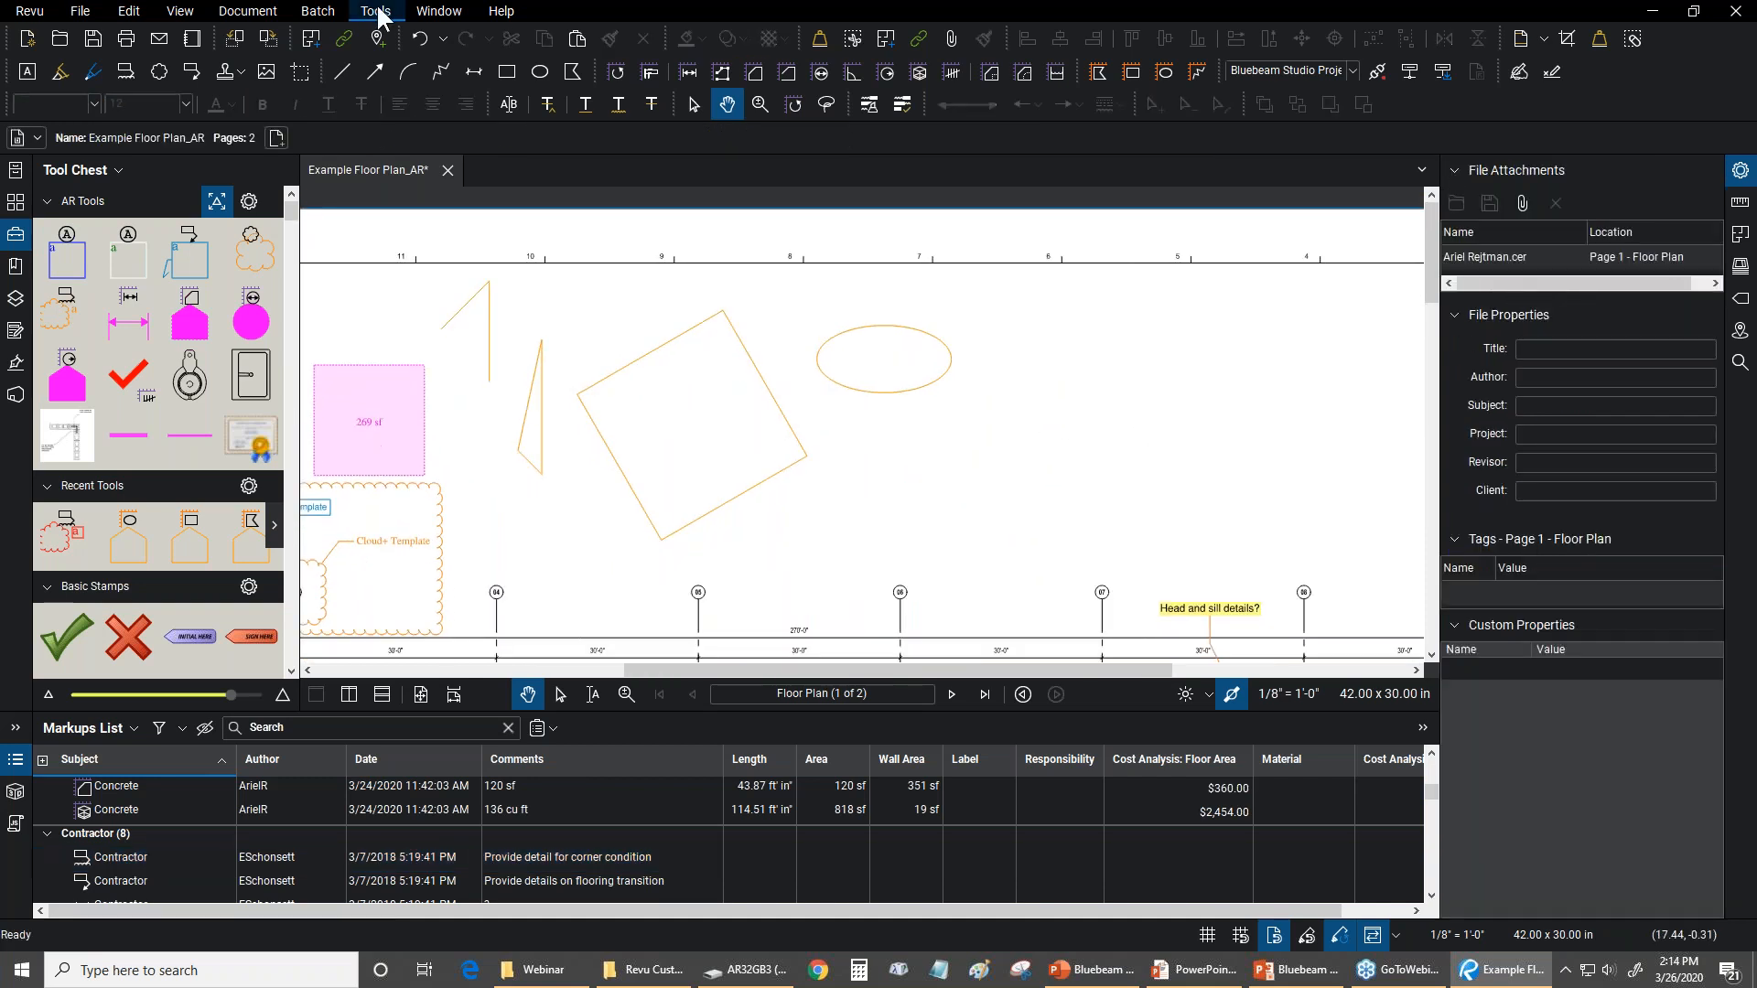
left_click(376, 11)
mouse_move(409, 87)
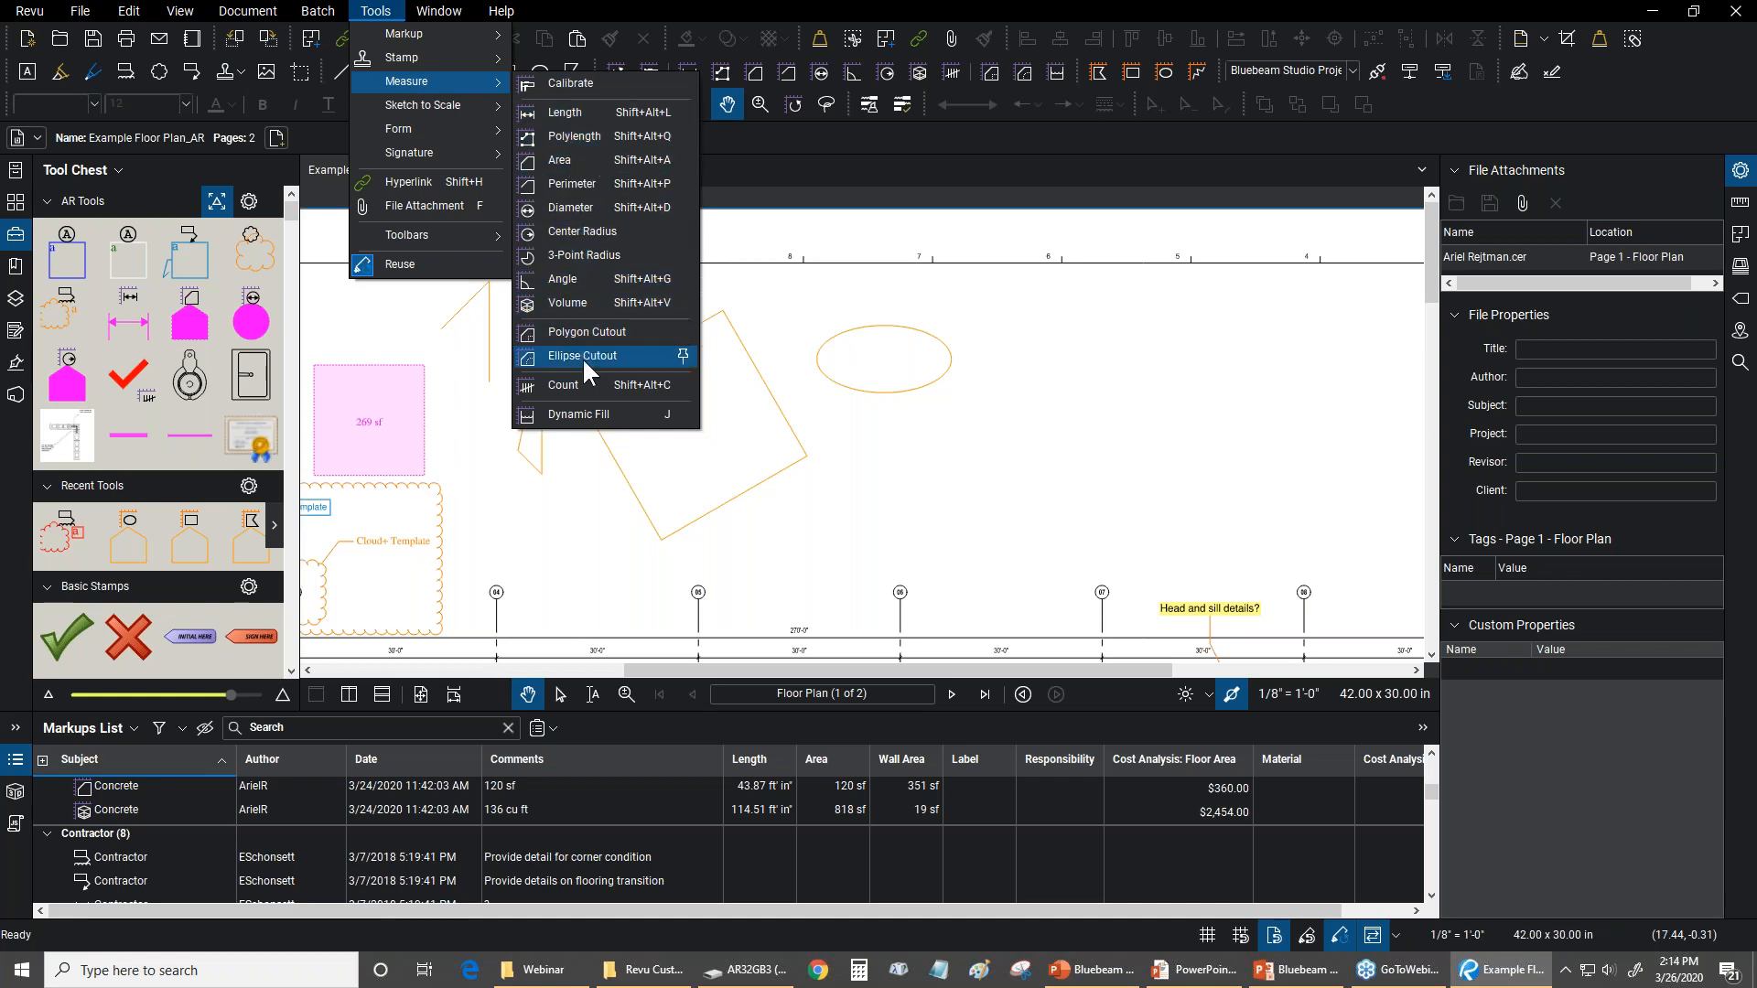
left_click(579, 414)
scroll(767, 498, "down", 3)
left_click_drag(766, 498, 919, 378)
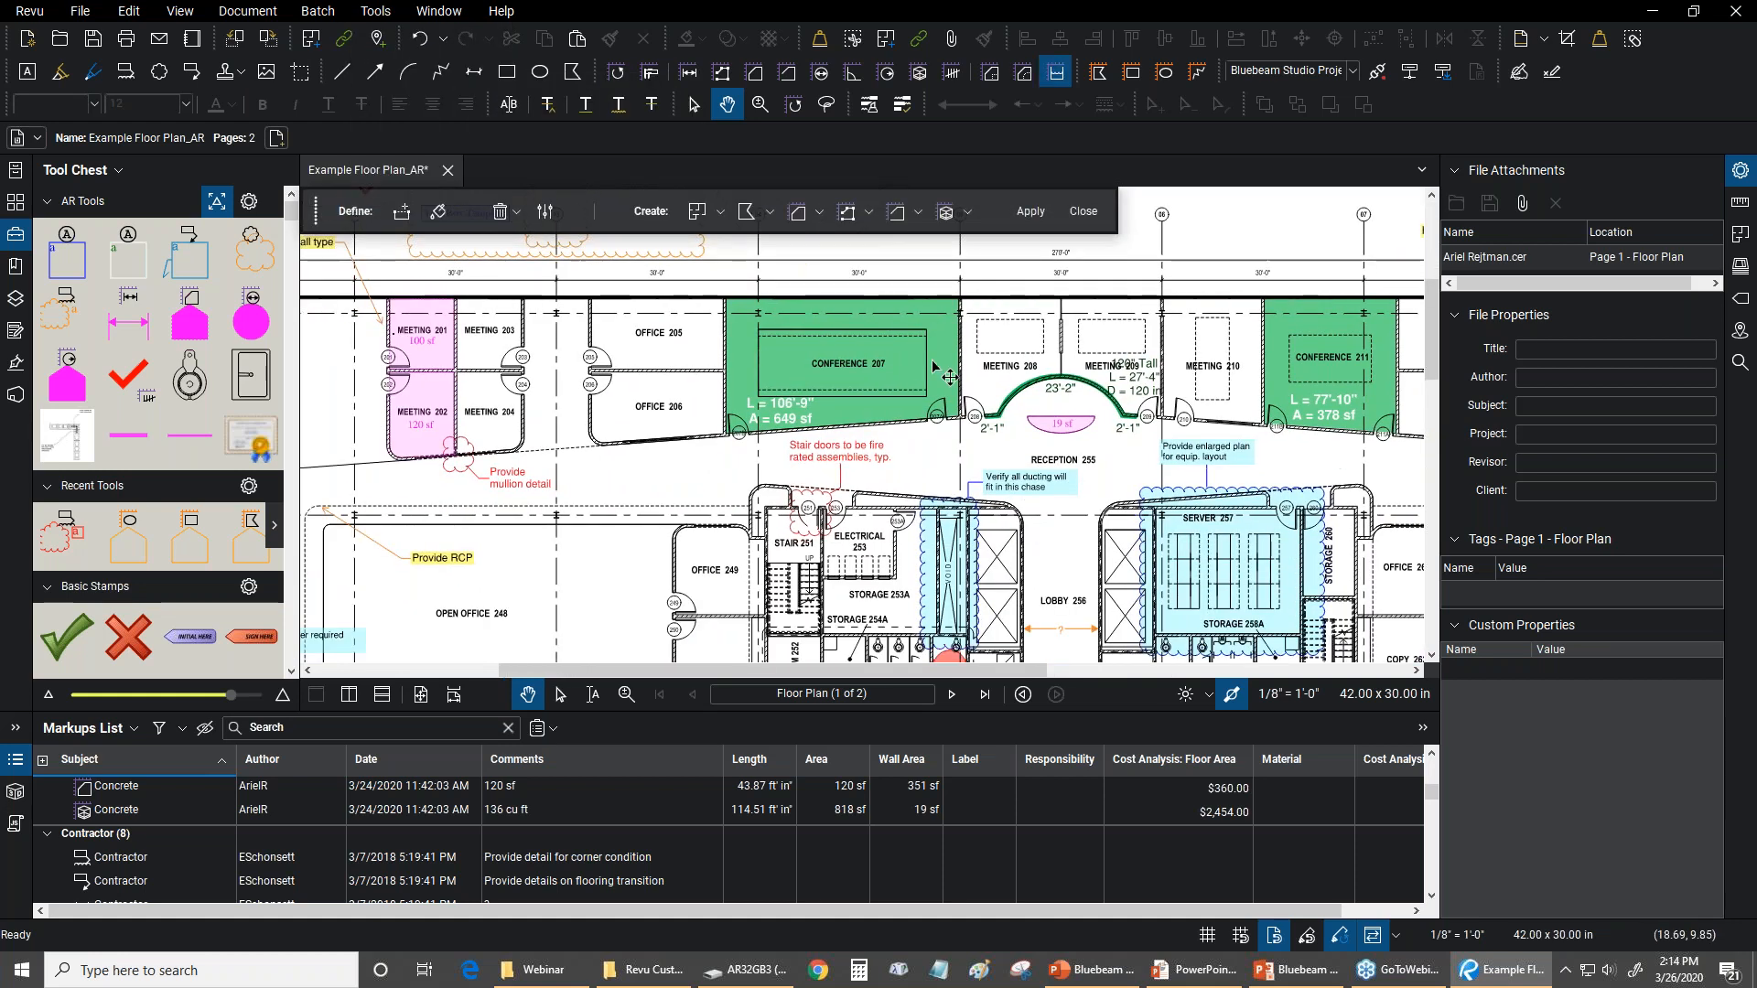
left_click(552, 210)
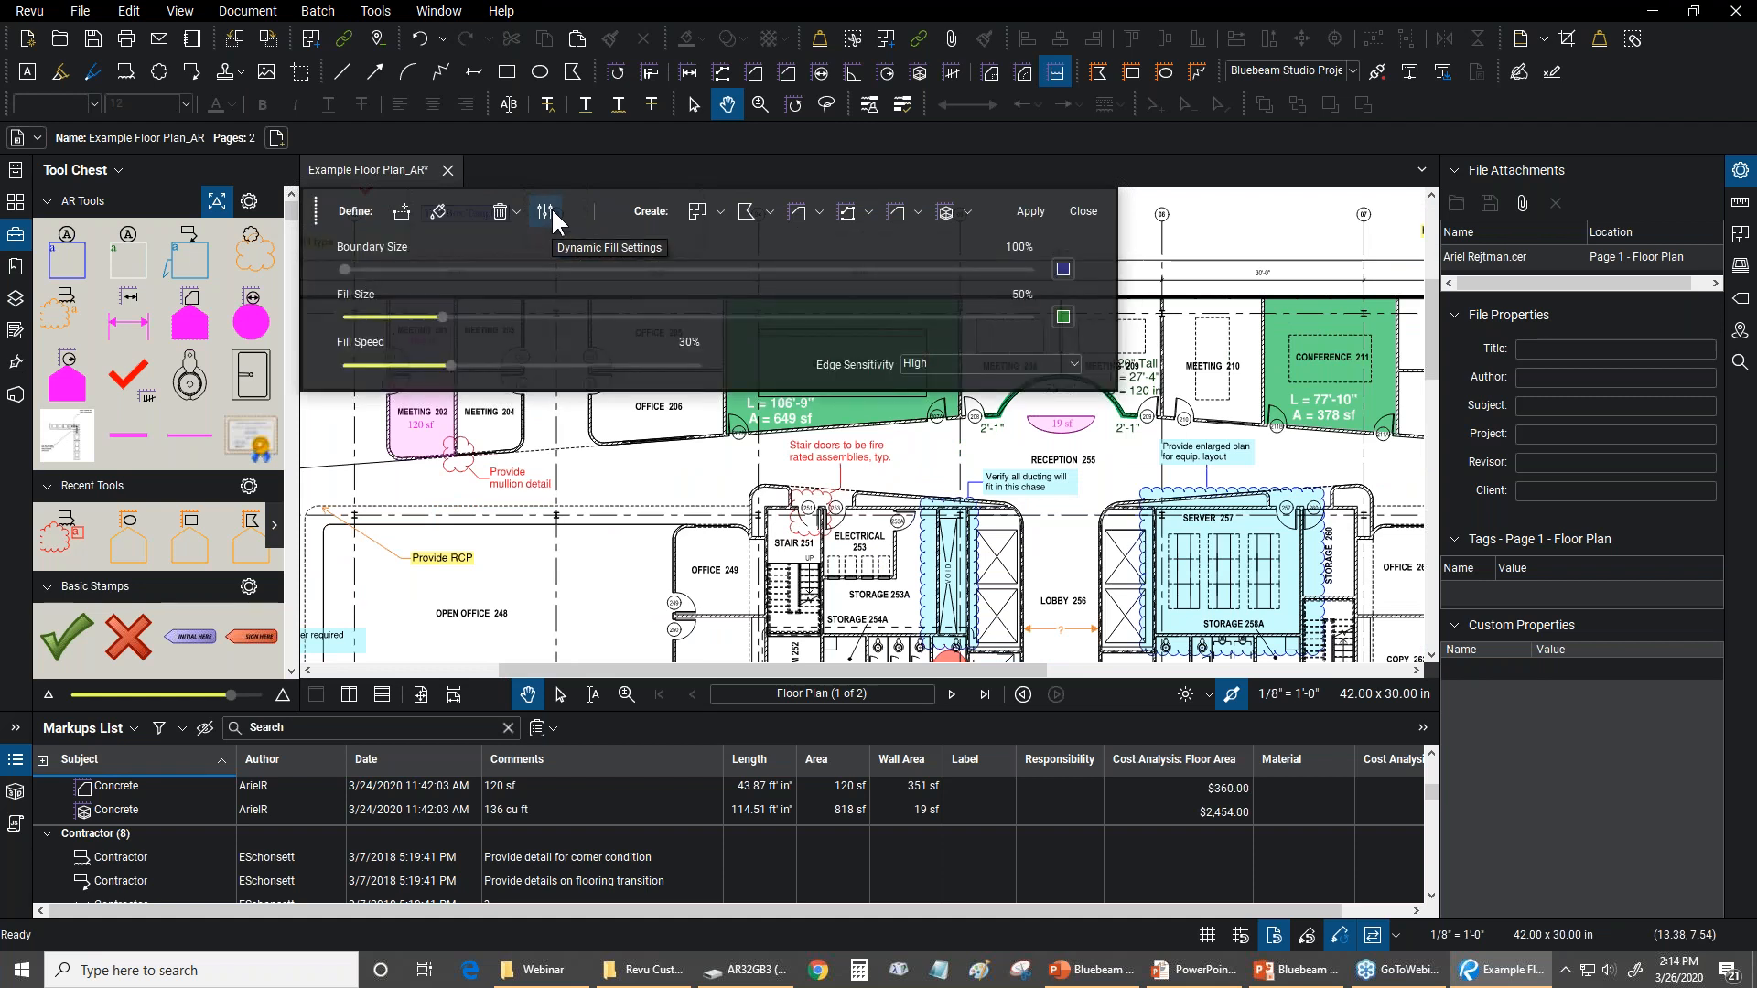
left_click(551, 207)
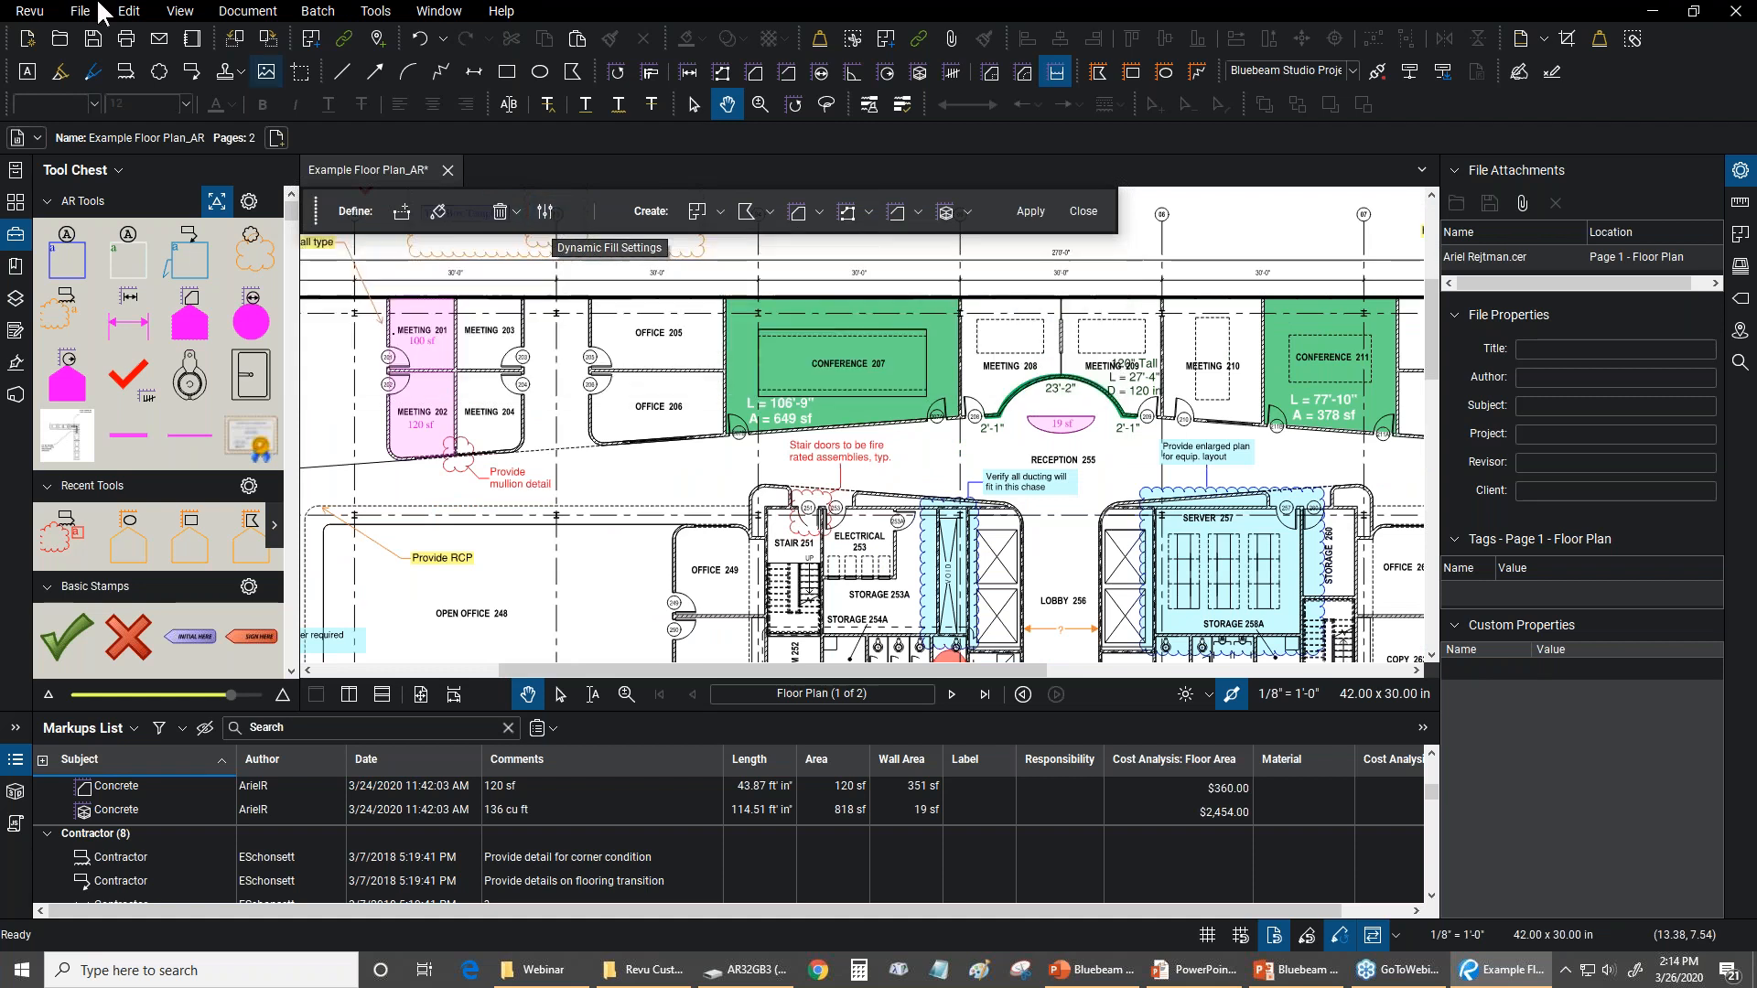
In the Measure tool preferences, review the Dynamic Fill Input resolutions, keep 400 dpi and set the Boundary Color to Dark Cyan
left_click(33, 13)
left_click(45, 52)
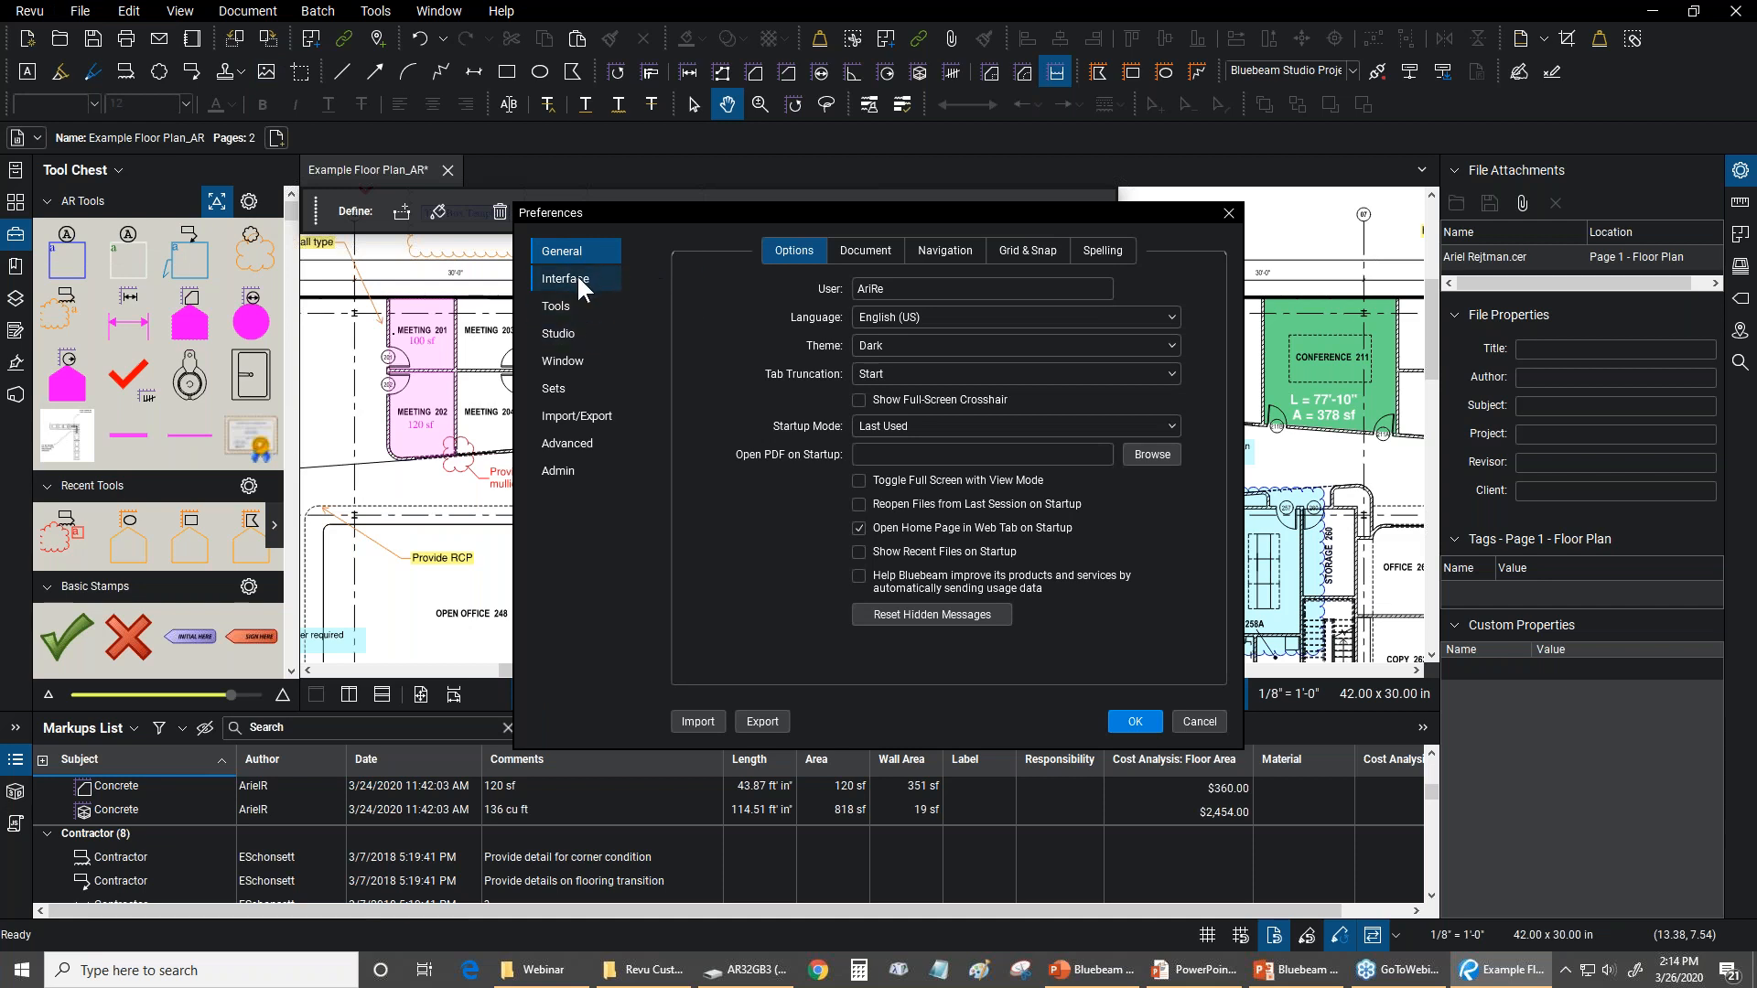
left_click(573, 306)
left_click(886, 249)
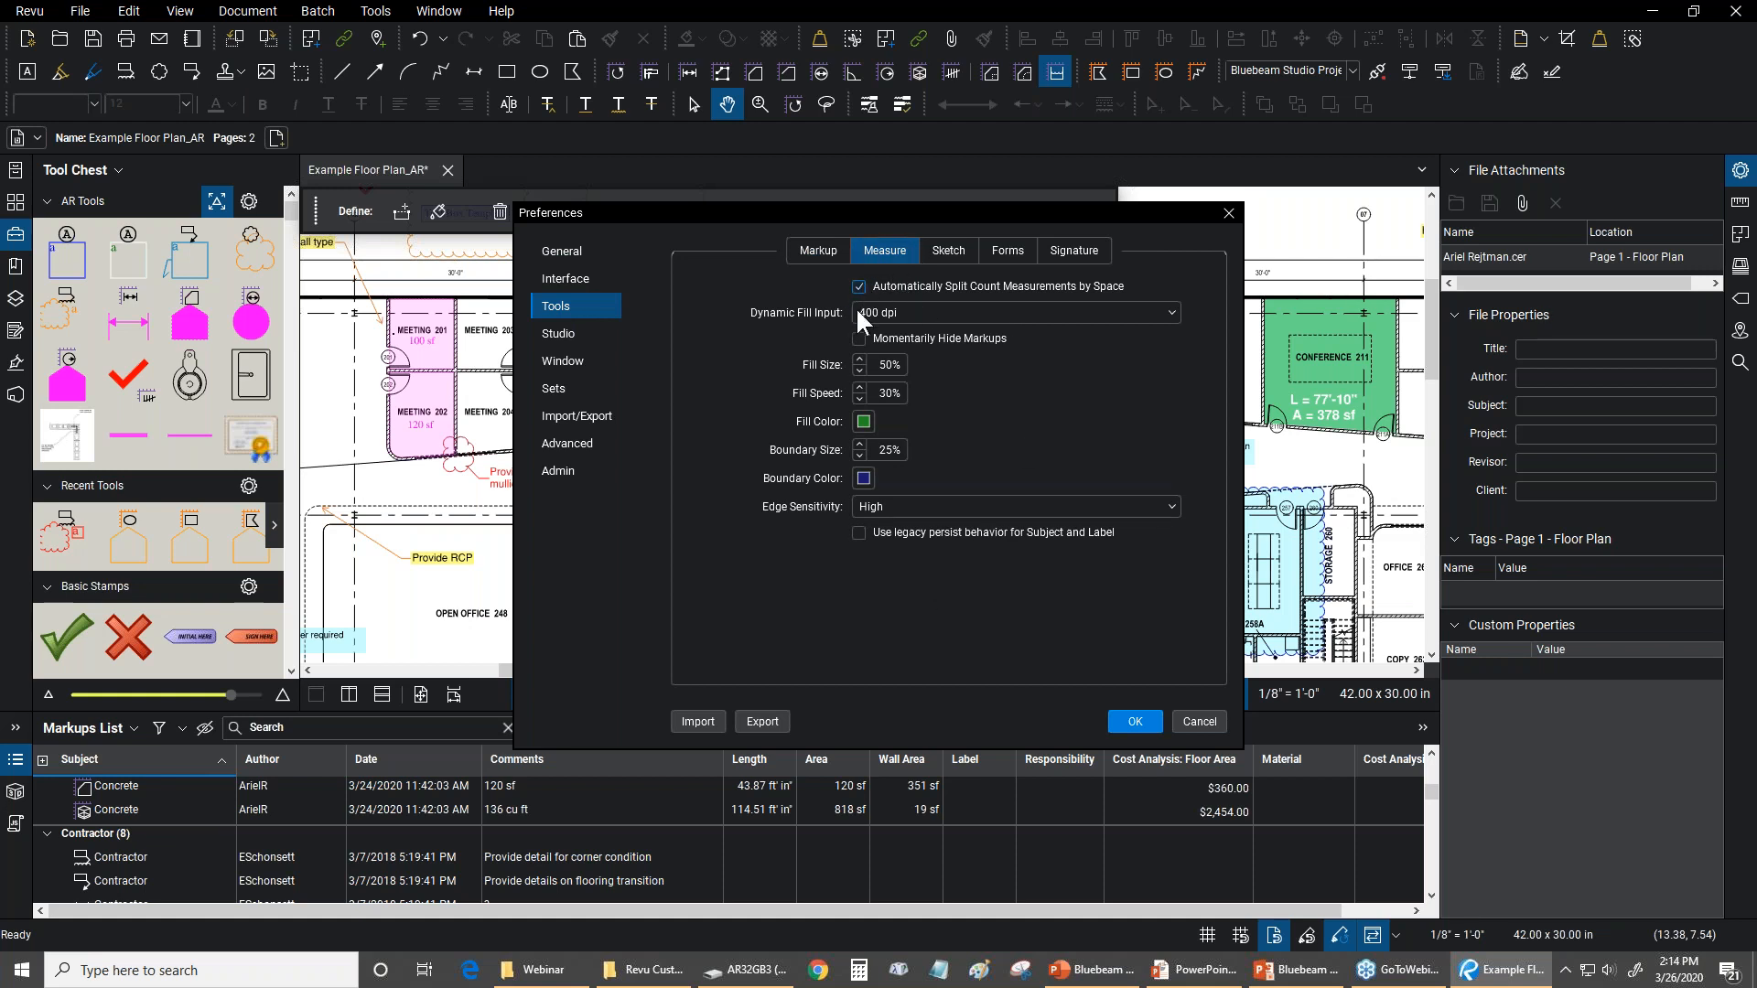
left_click(902, 307)
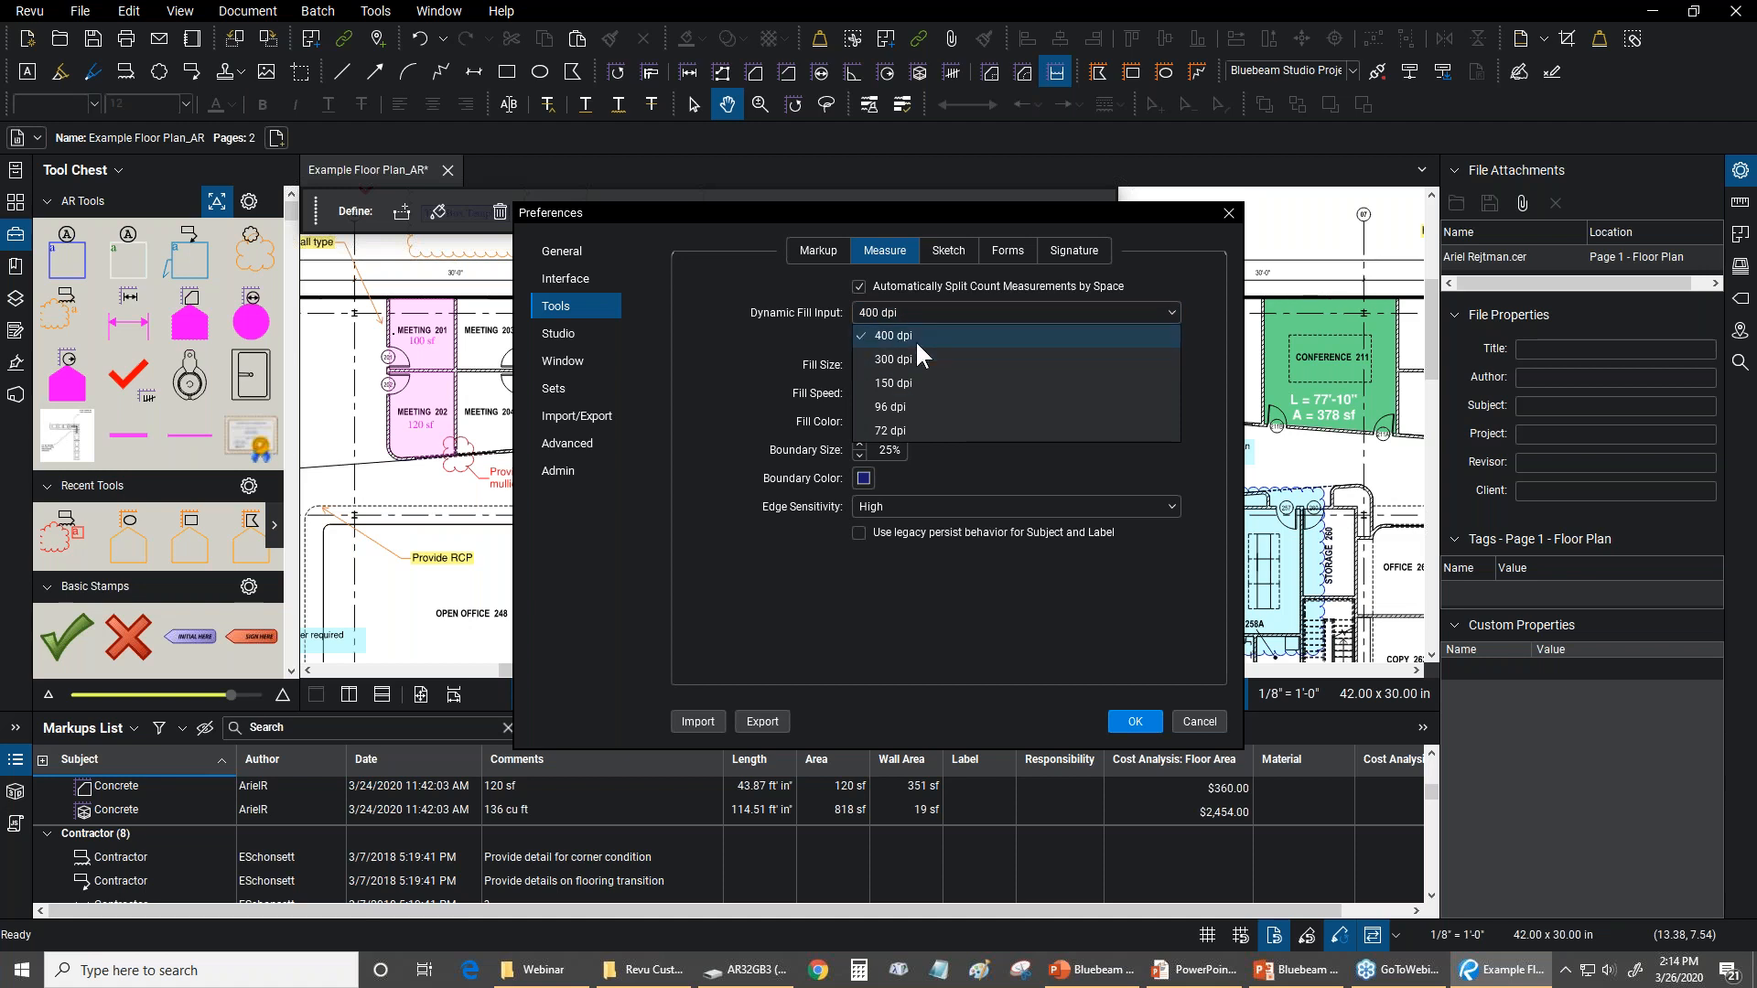
left_click(825, 339)
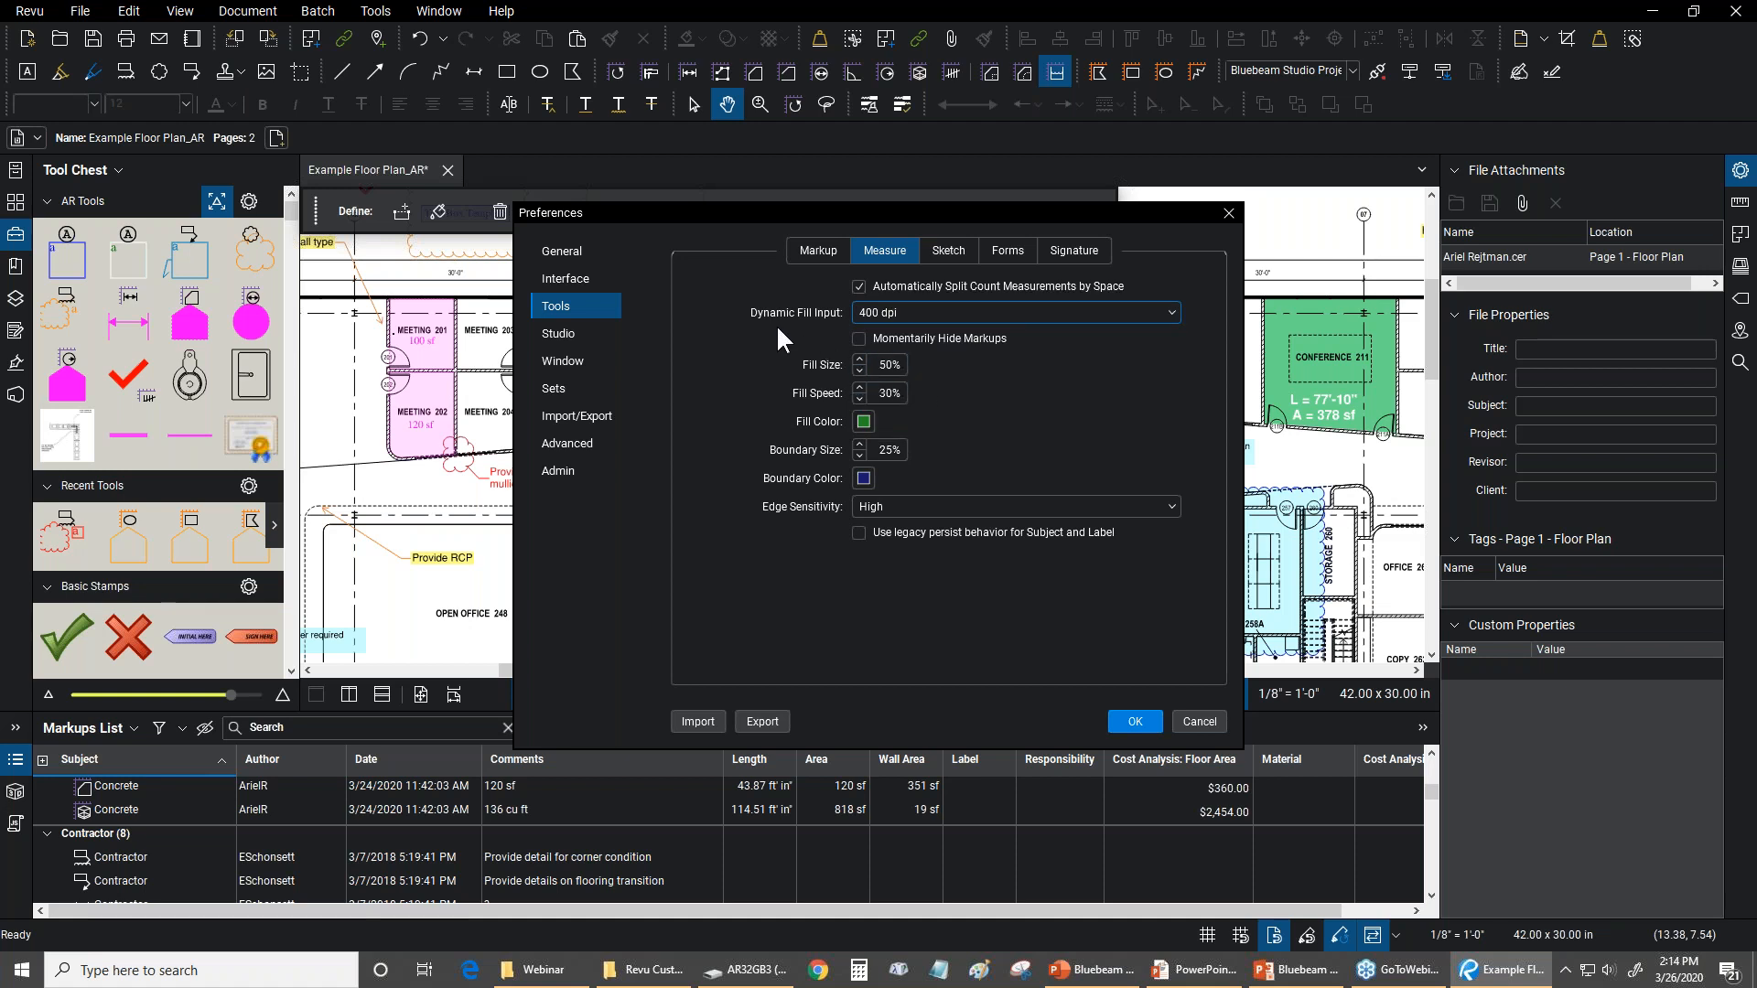
left_click(862, 483)
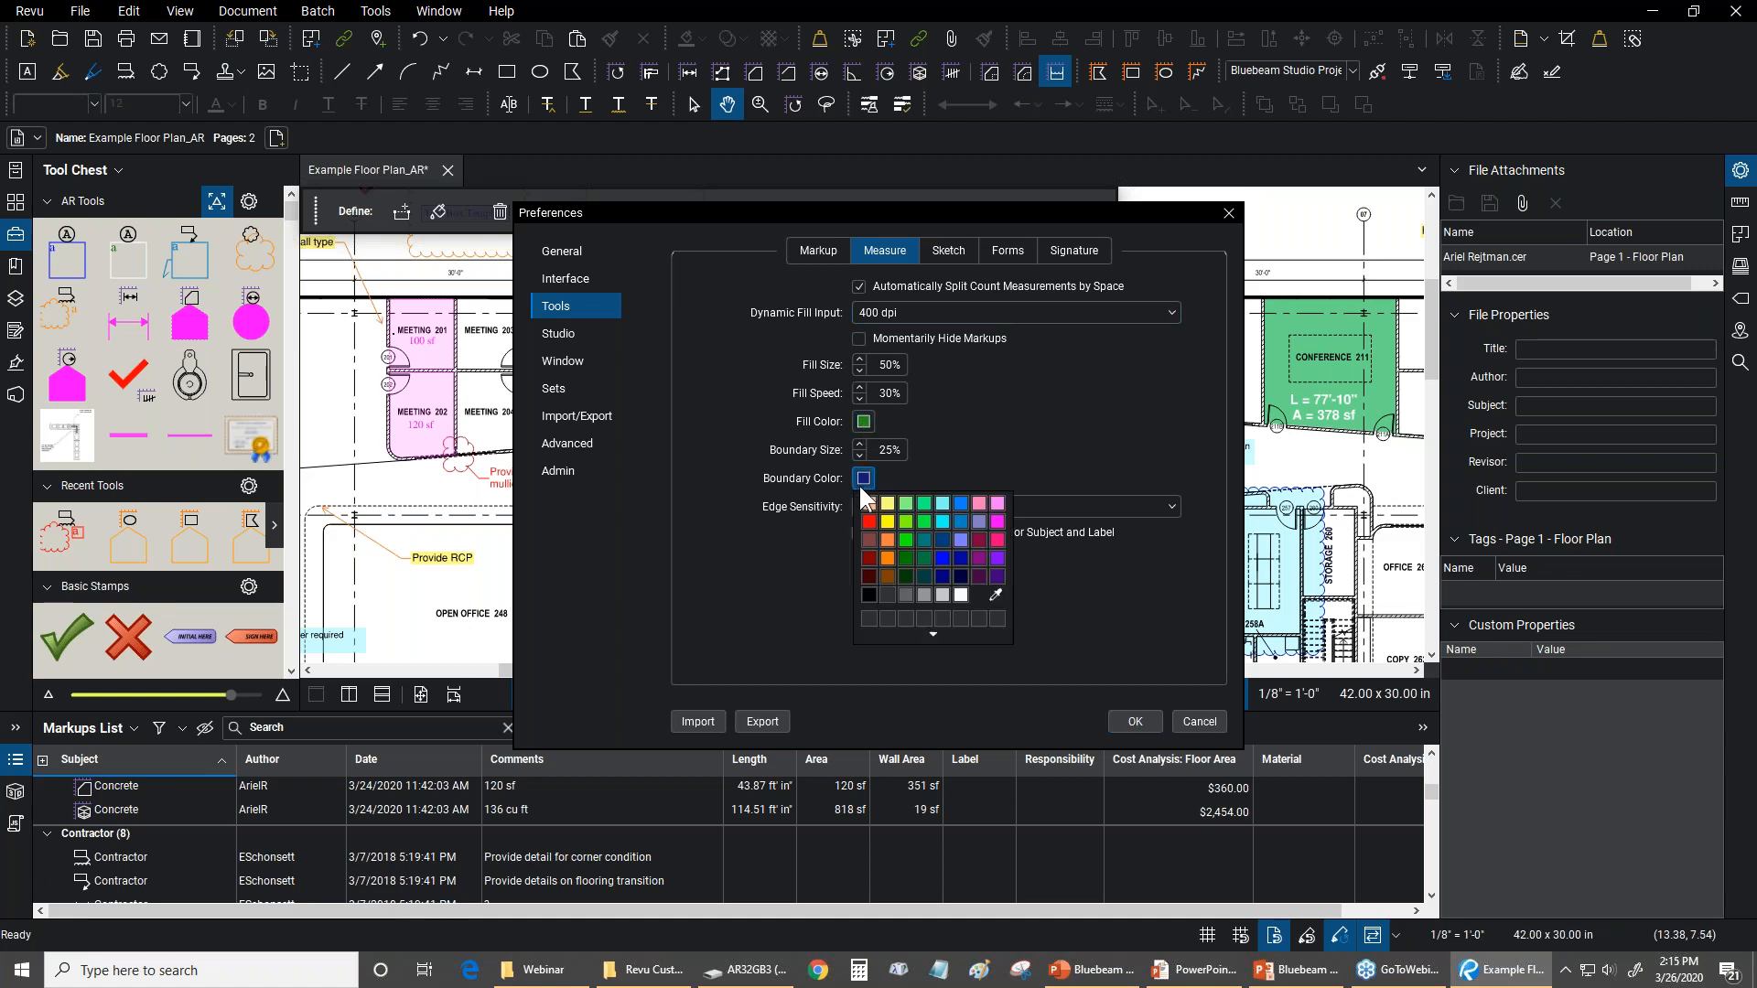
left_click(965, 523)
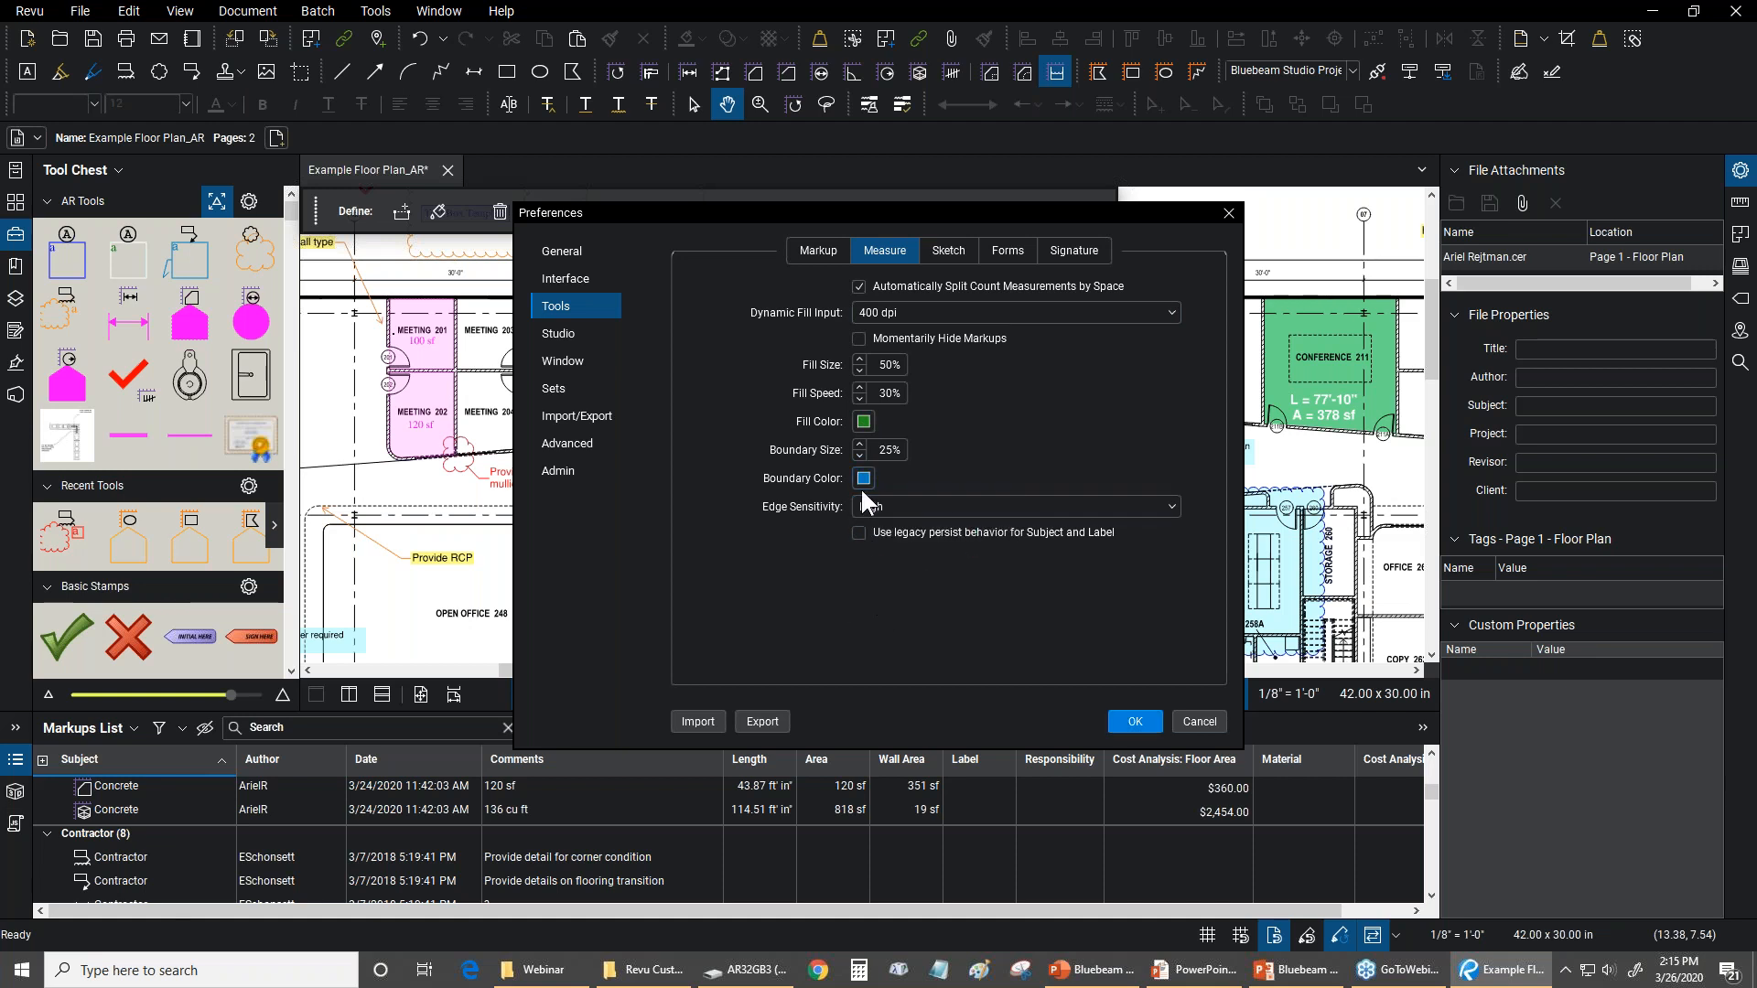
Review the Edge Sensitivity options, keep High and save the preferences, checking the Dynamic Fill settings again
left_click(894, 503)
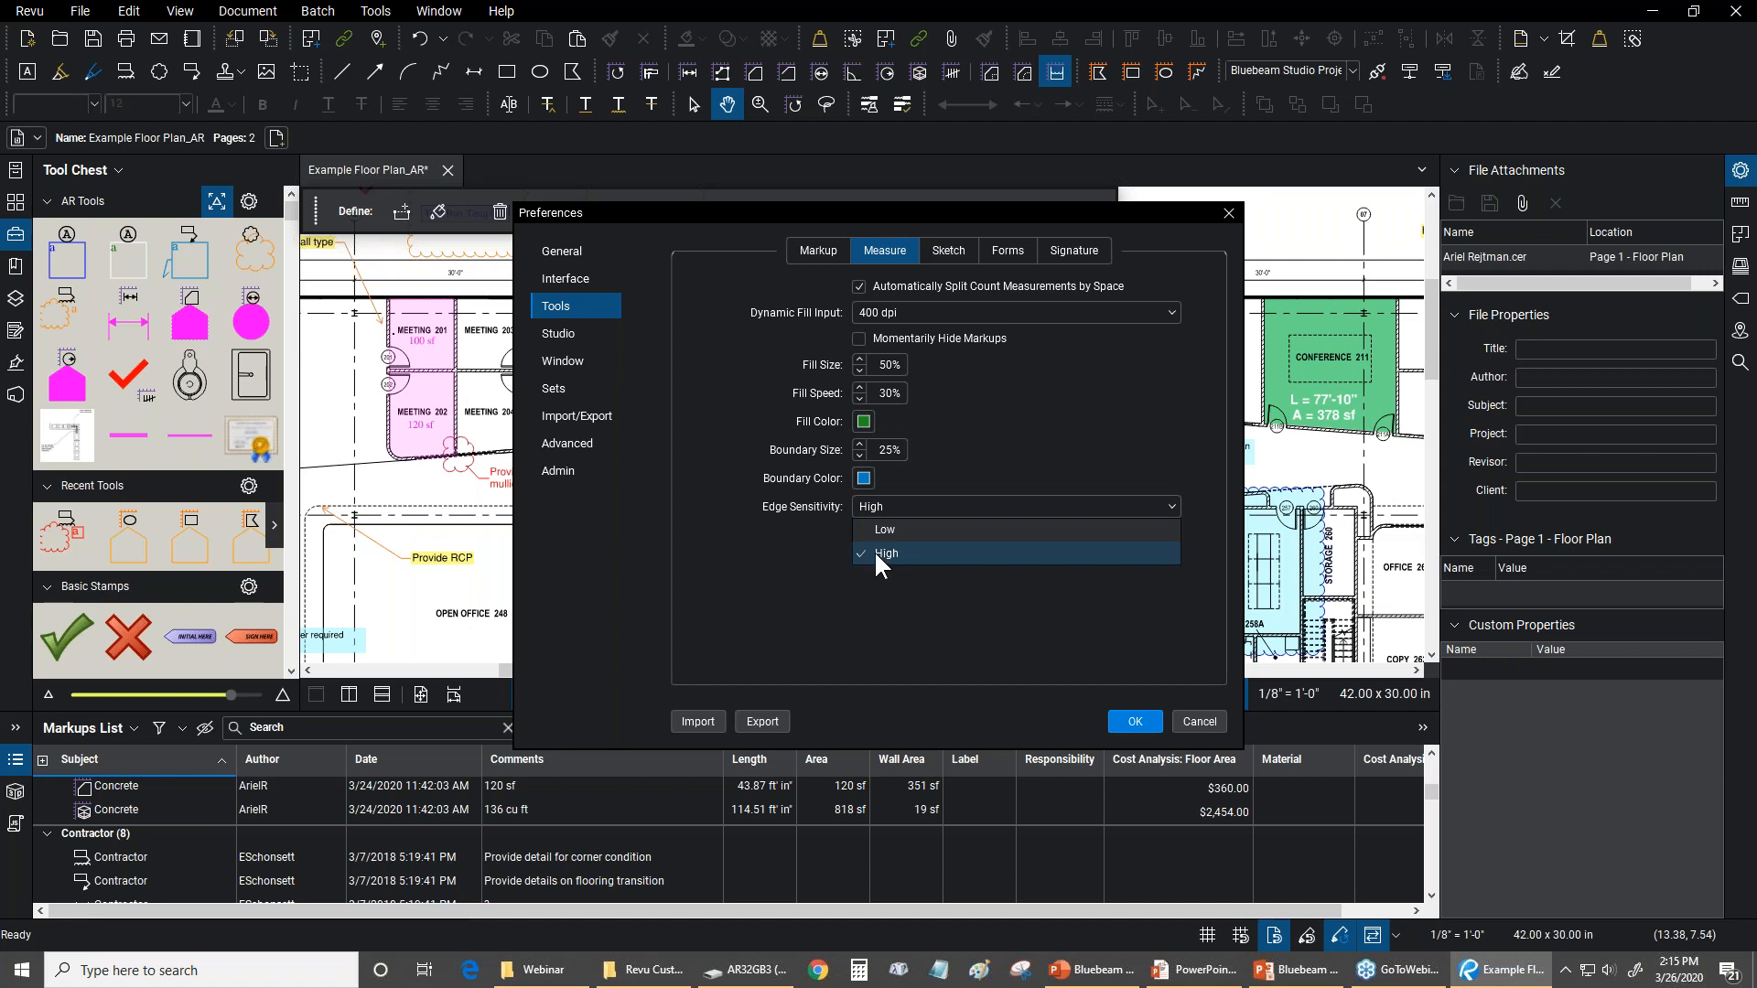
left_click(788, 557)
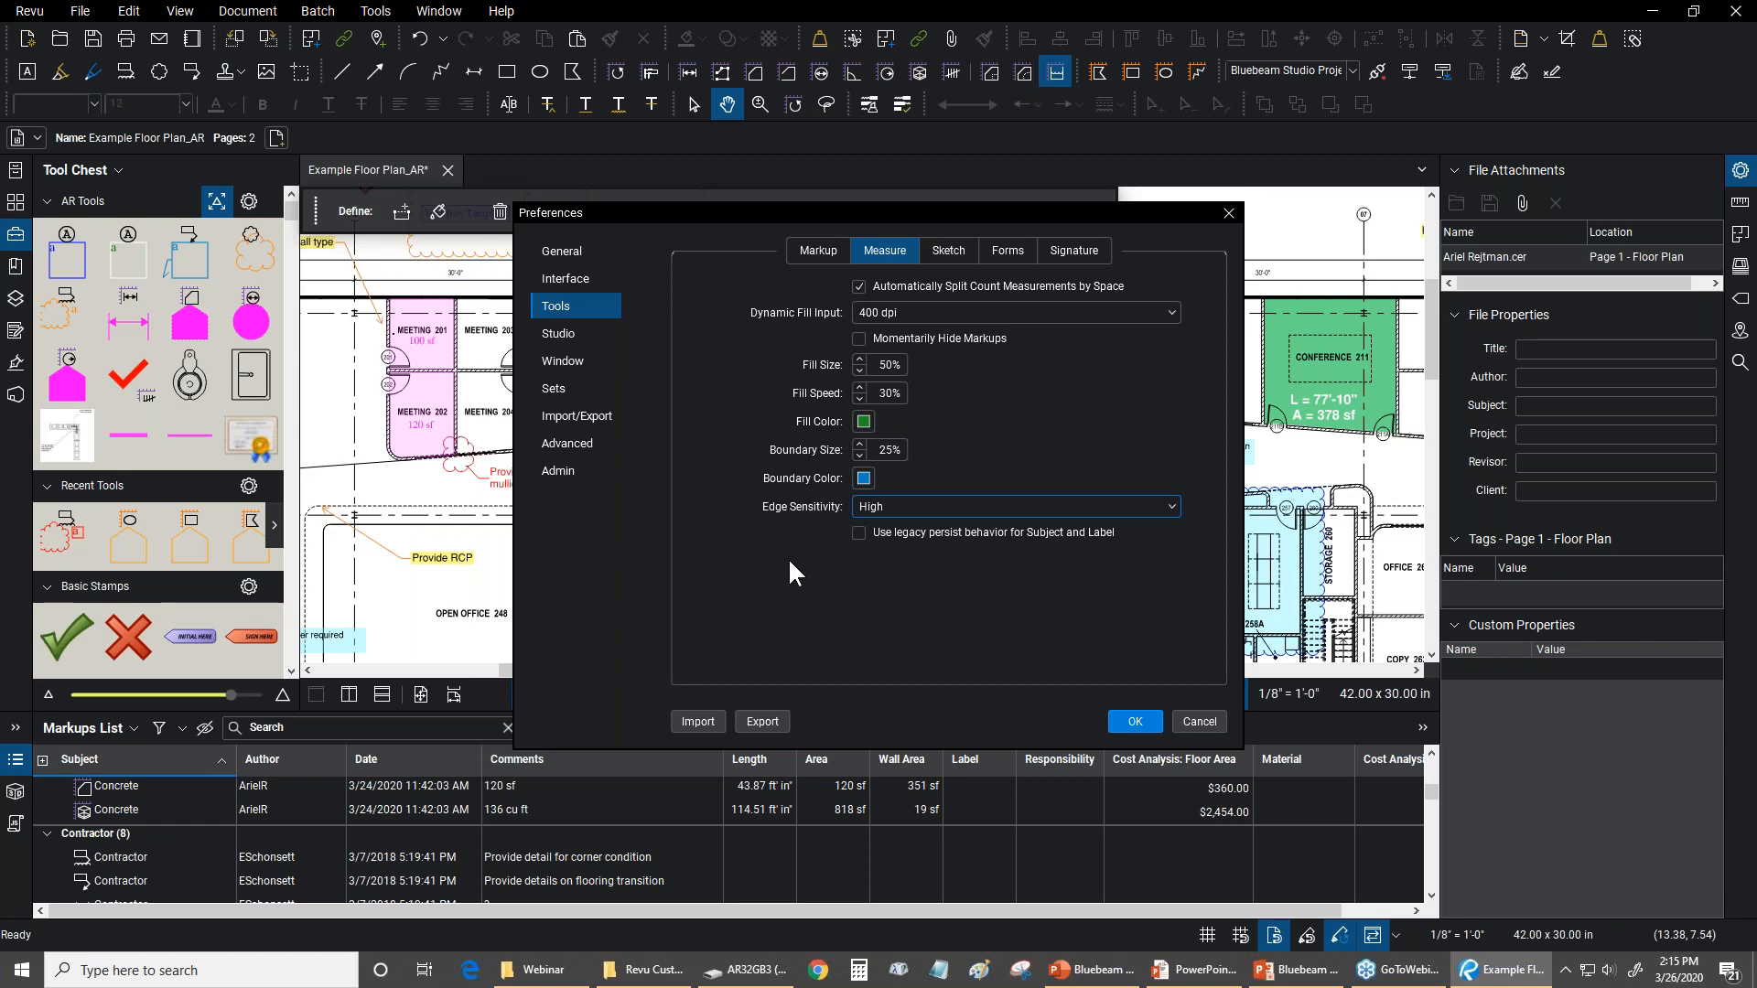
left_click(1133, 722)
left_click(546, 211)
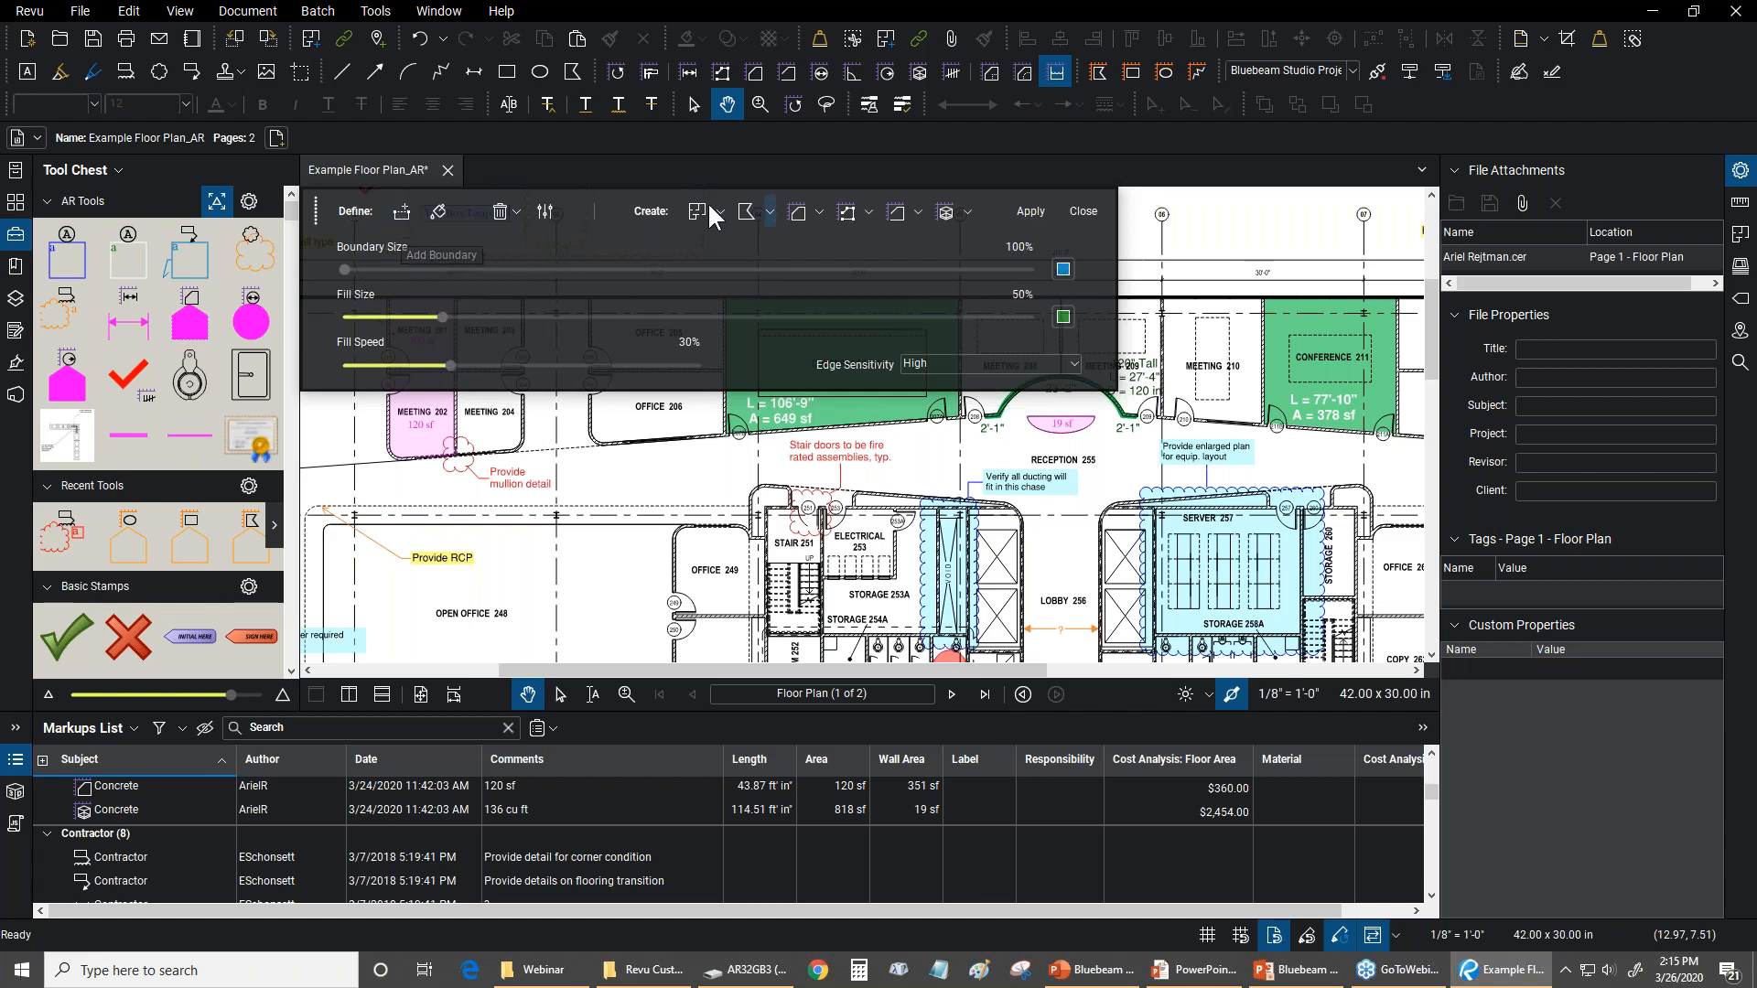
left_click(547, 209)
Add a Dynamic Fill boundary across the door opening of Meeting 215, running from one wall end to the other
left_click(403, 211)
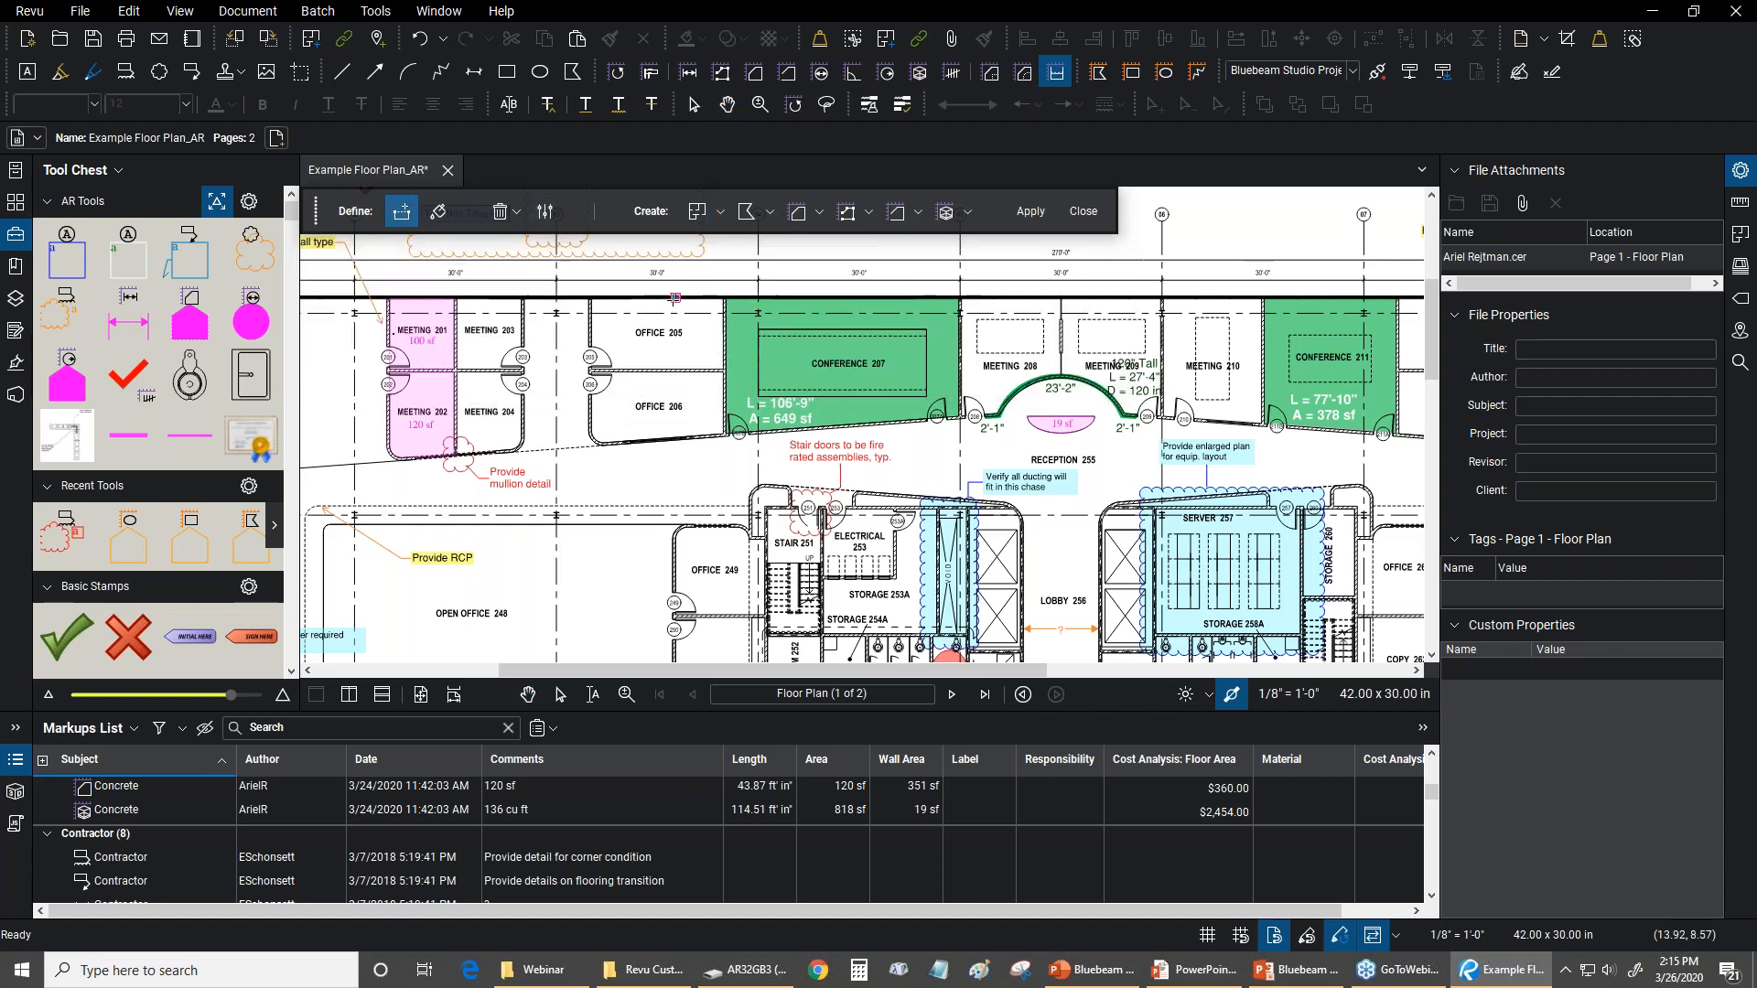
scroll(702, 439, "up", 5)
scroll(819, 424, "down", 3)
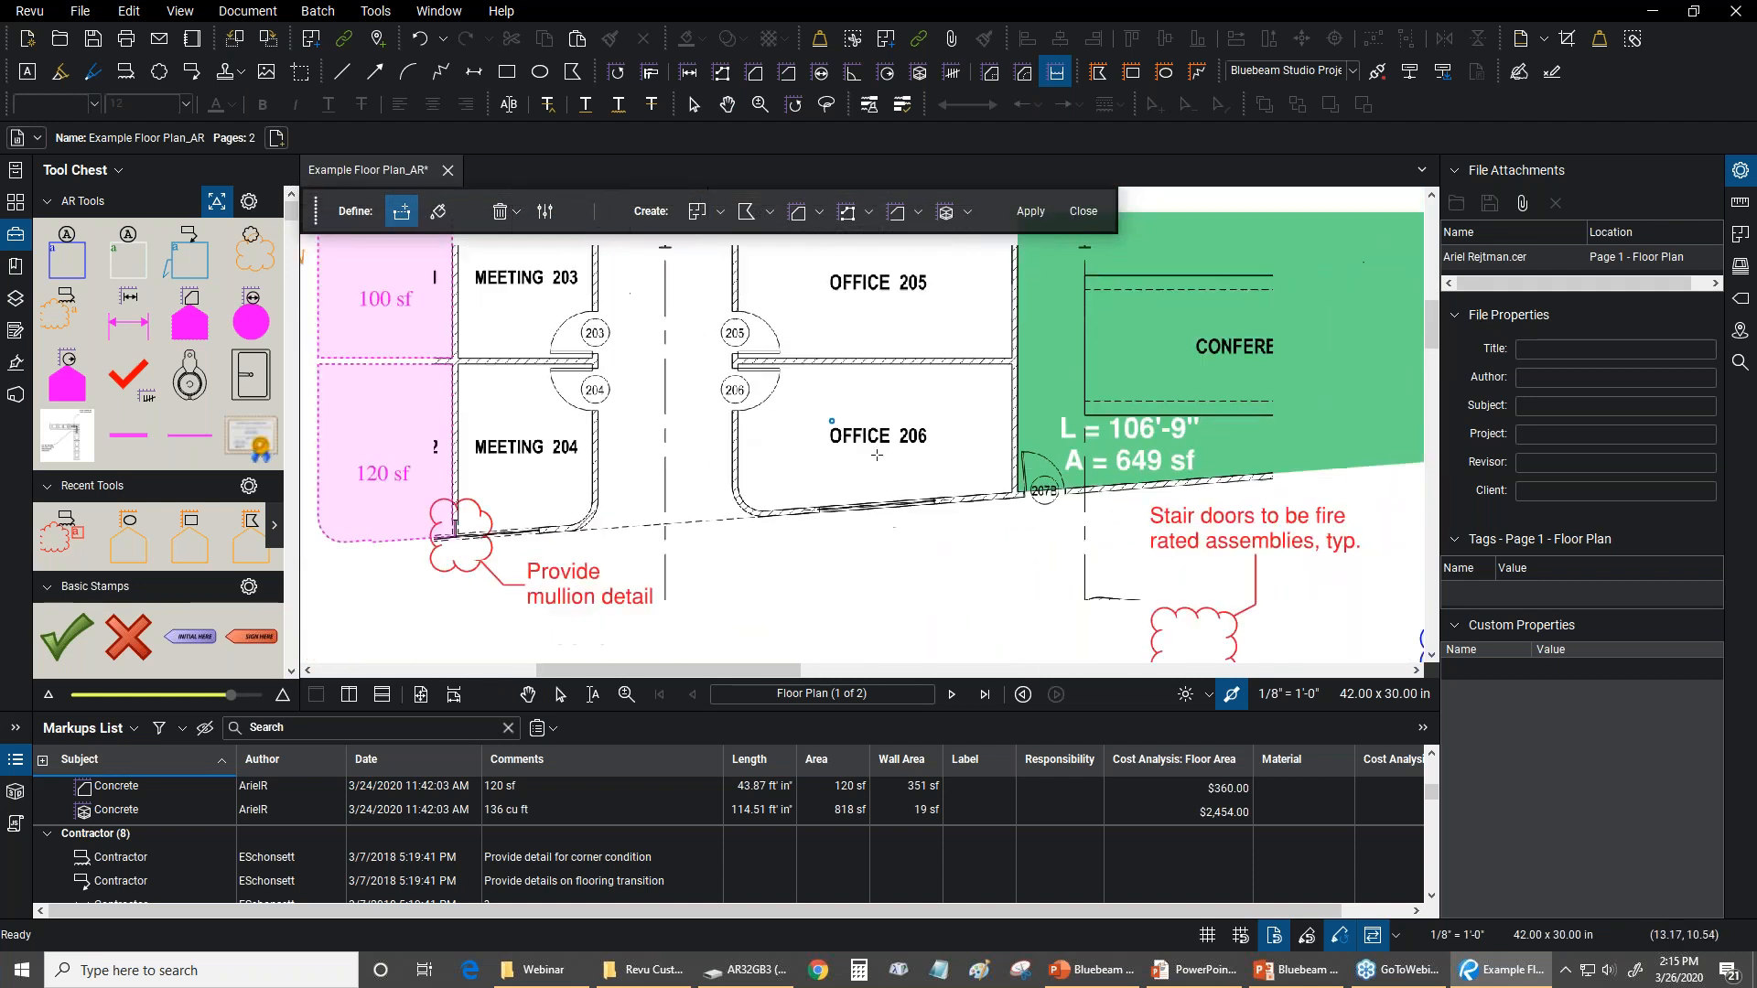
left_click_drag(1326, 419, 412, 430)
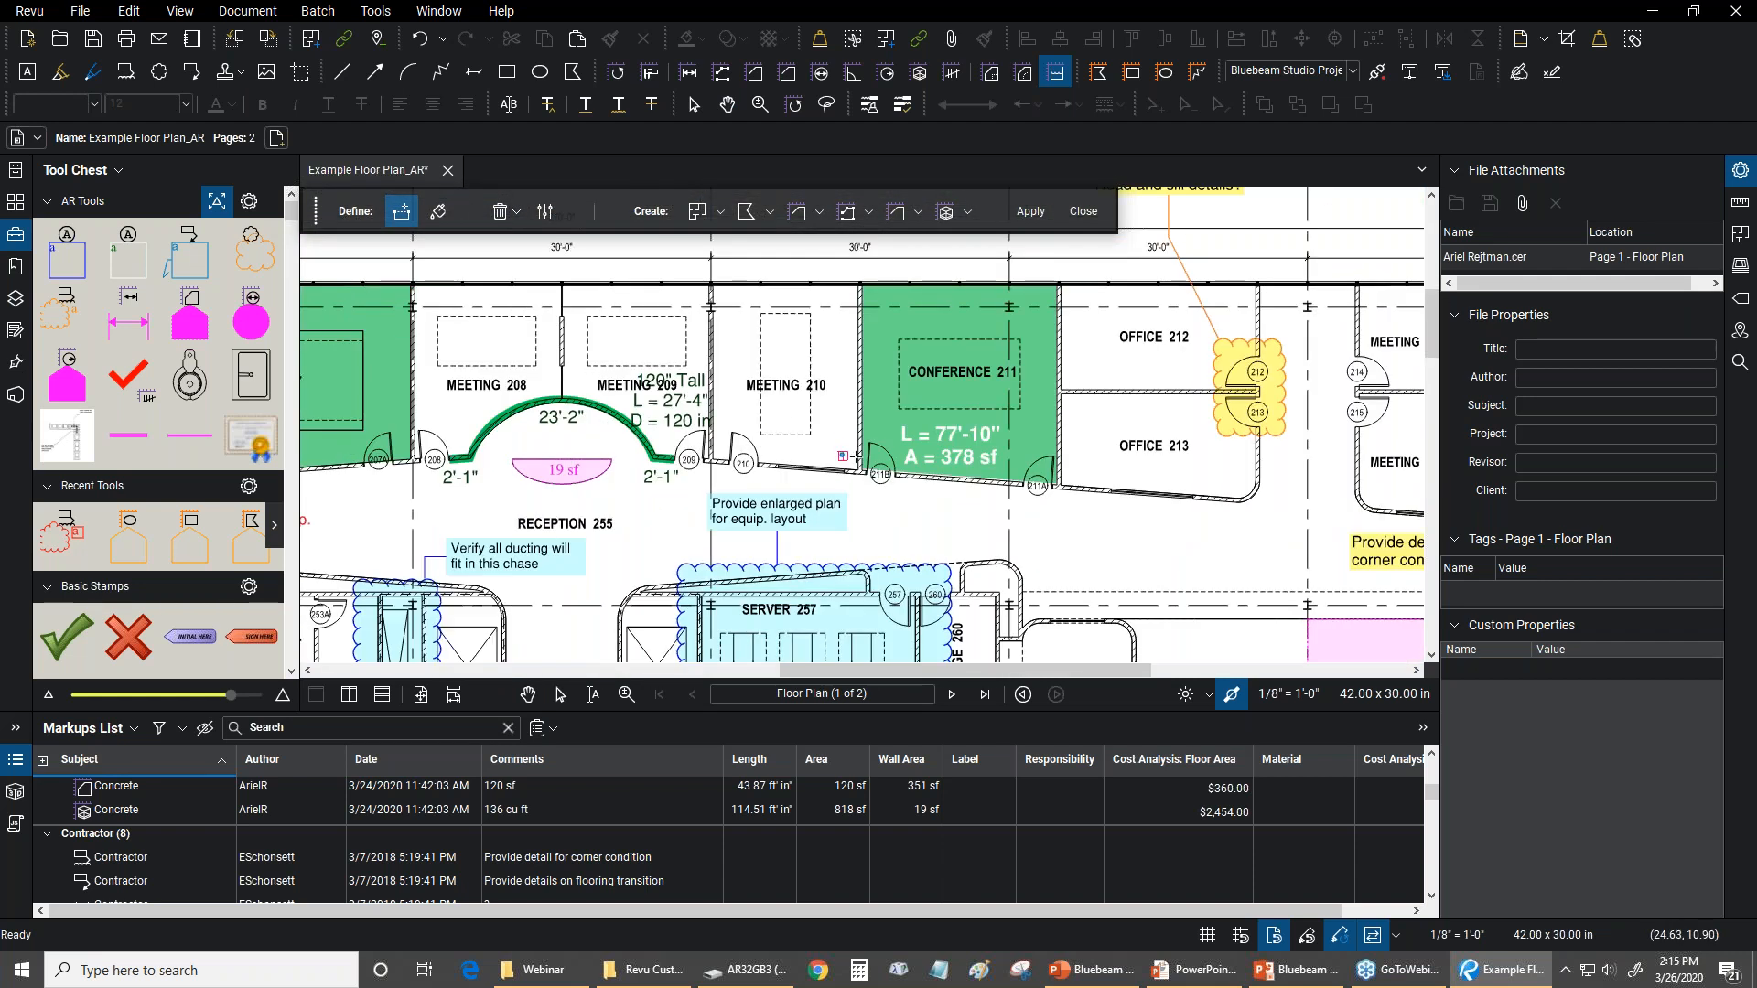
left_click_drag(1110, 538, 651, 519)
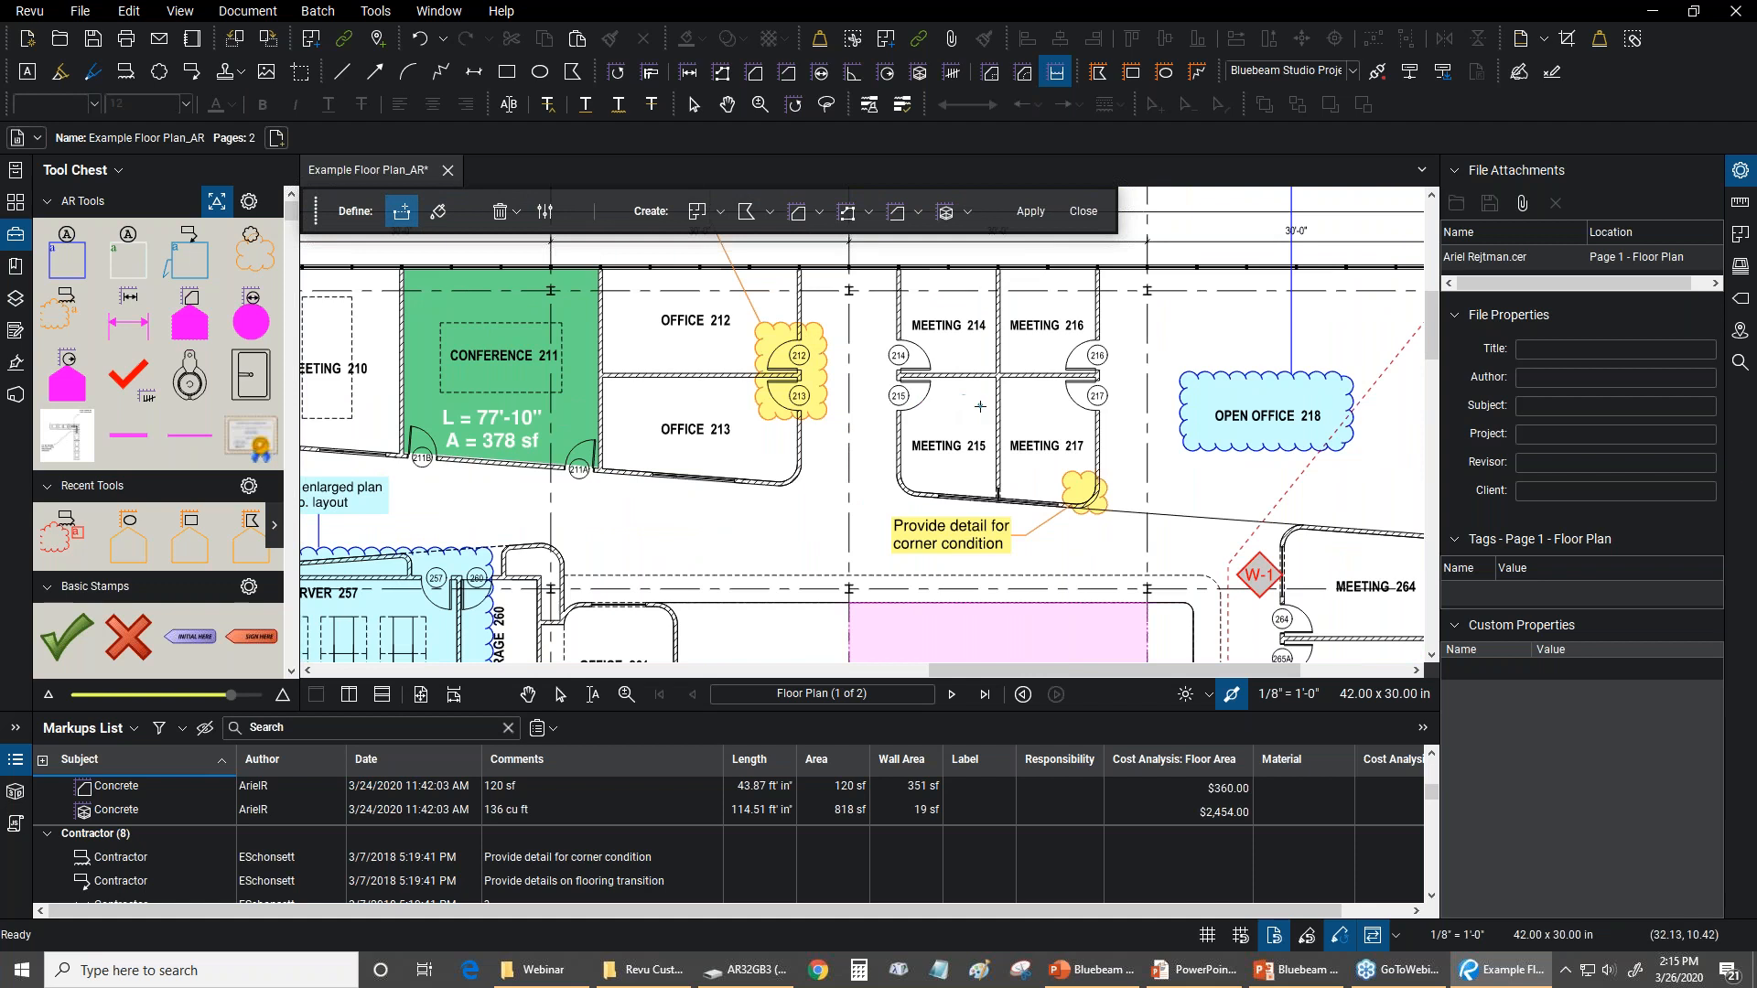
scroll(982, 409, "up", 2)
scroll(1025, 490, "up", 1)
left_click_drag(1026, 499, 824, 476)
scroll(824, 476, "up", 4)
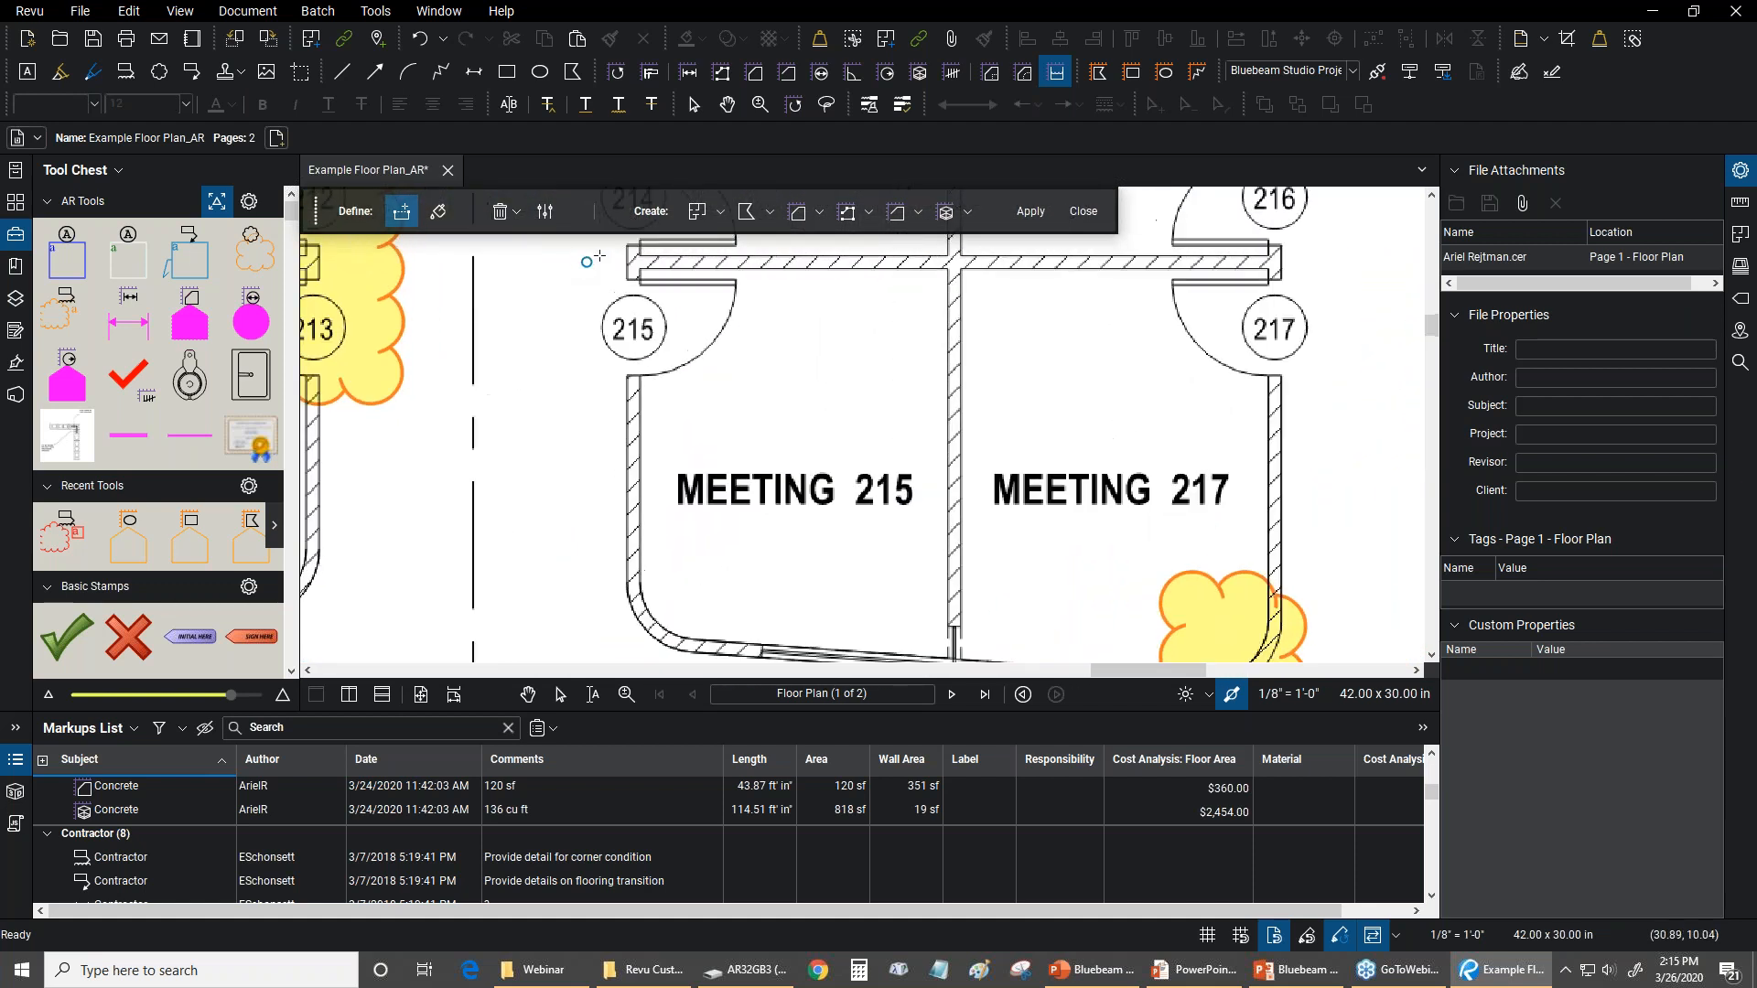
scroll(640, 275, "up", 6)
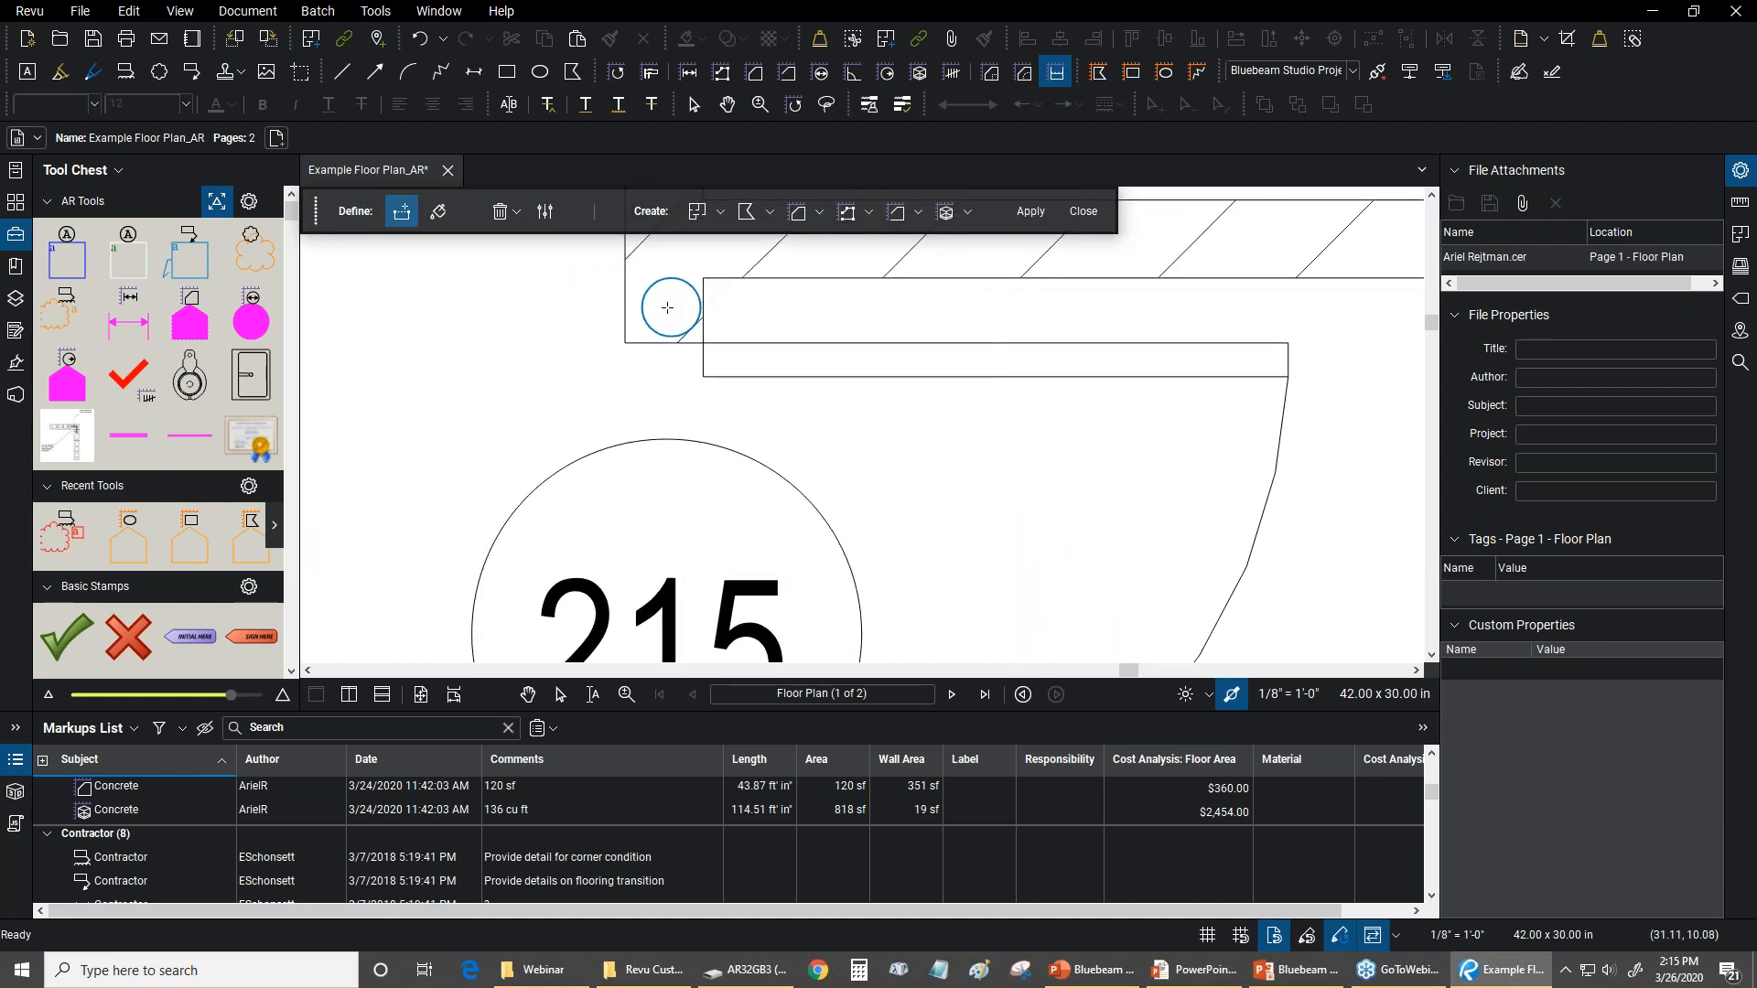
left_click(670, 311)
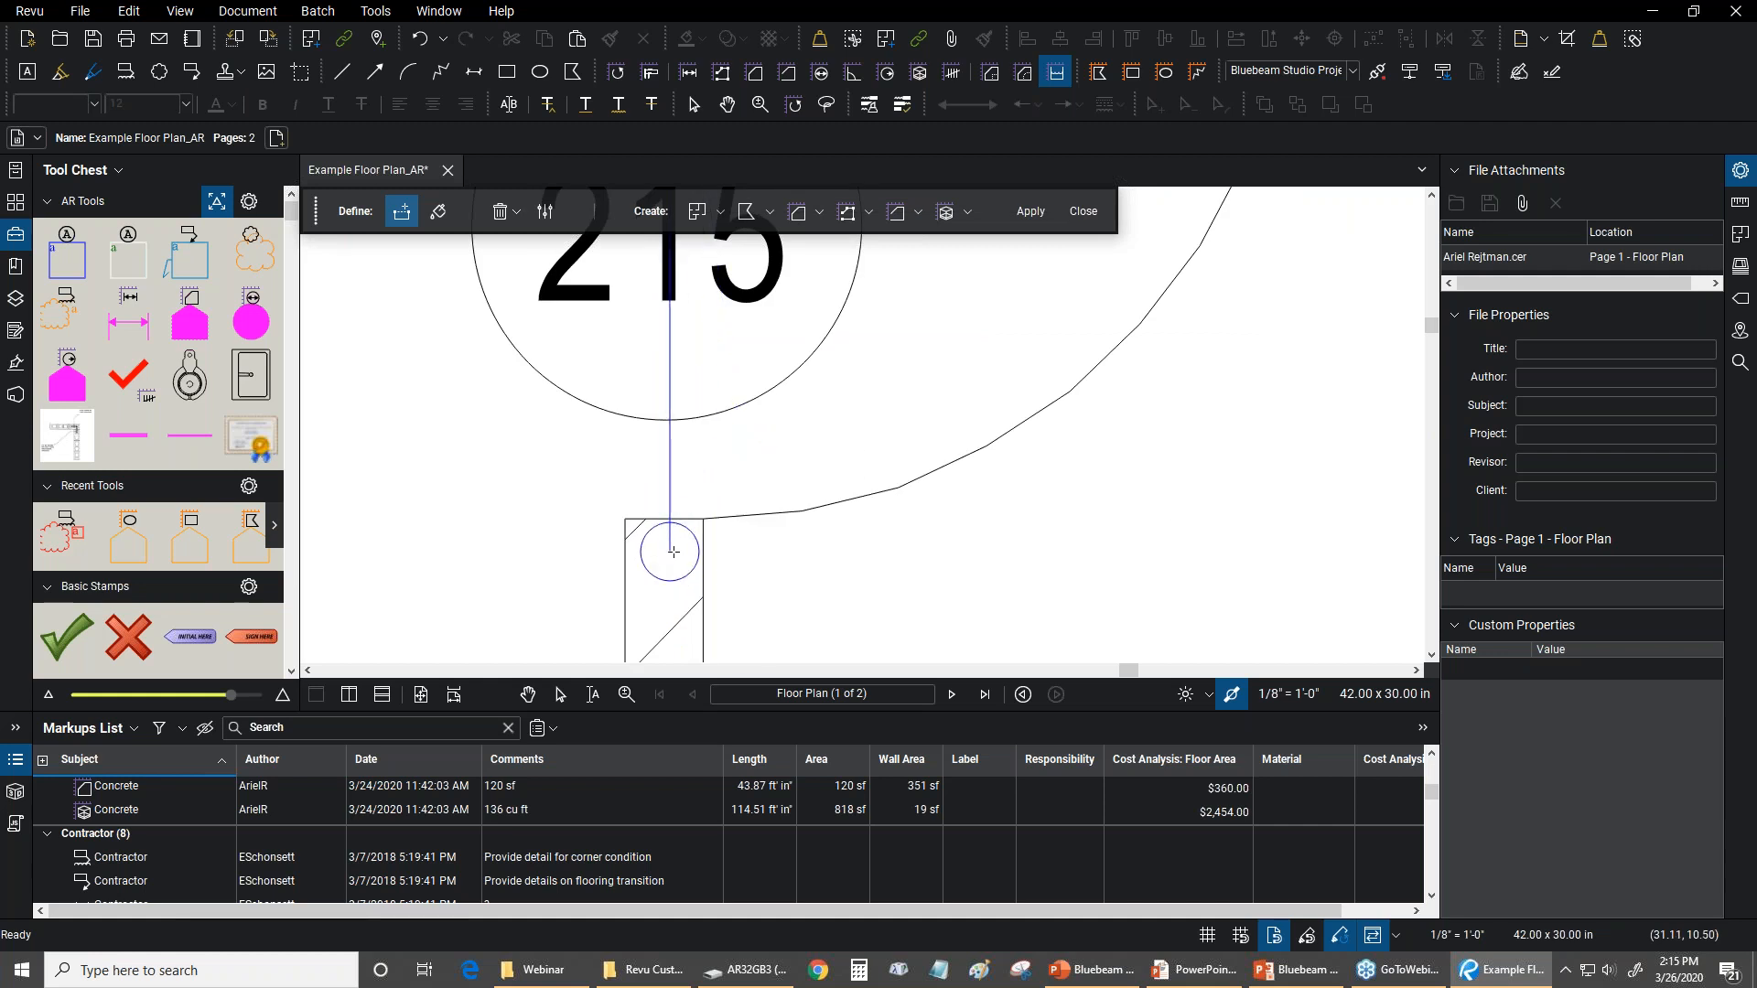
left_click(671, 552)
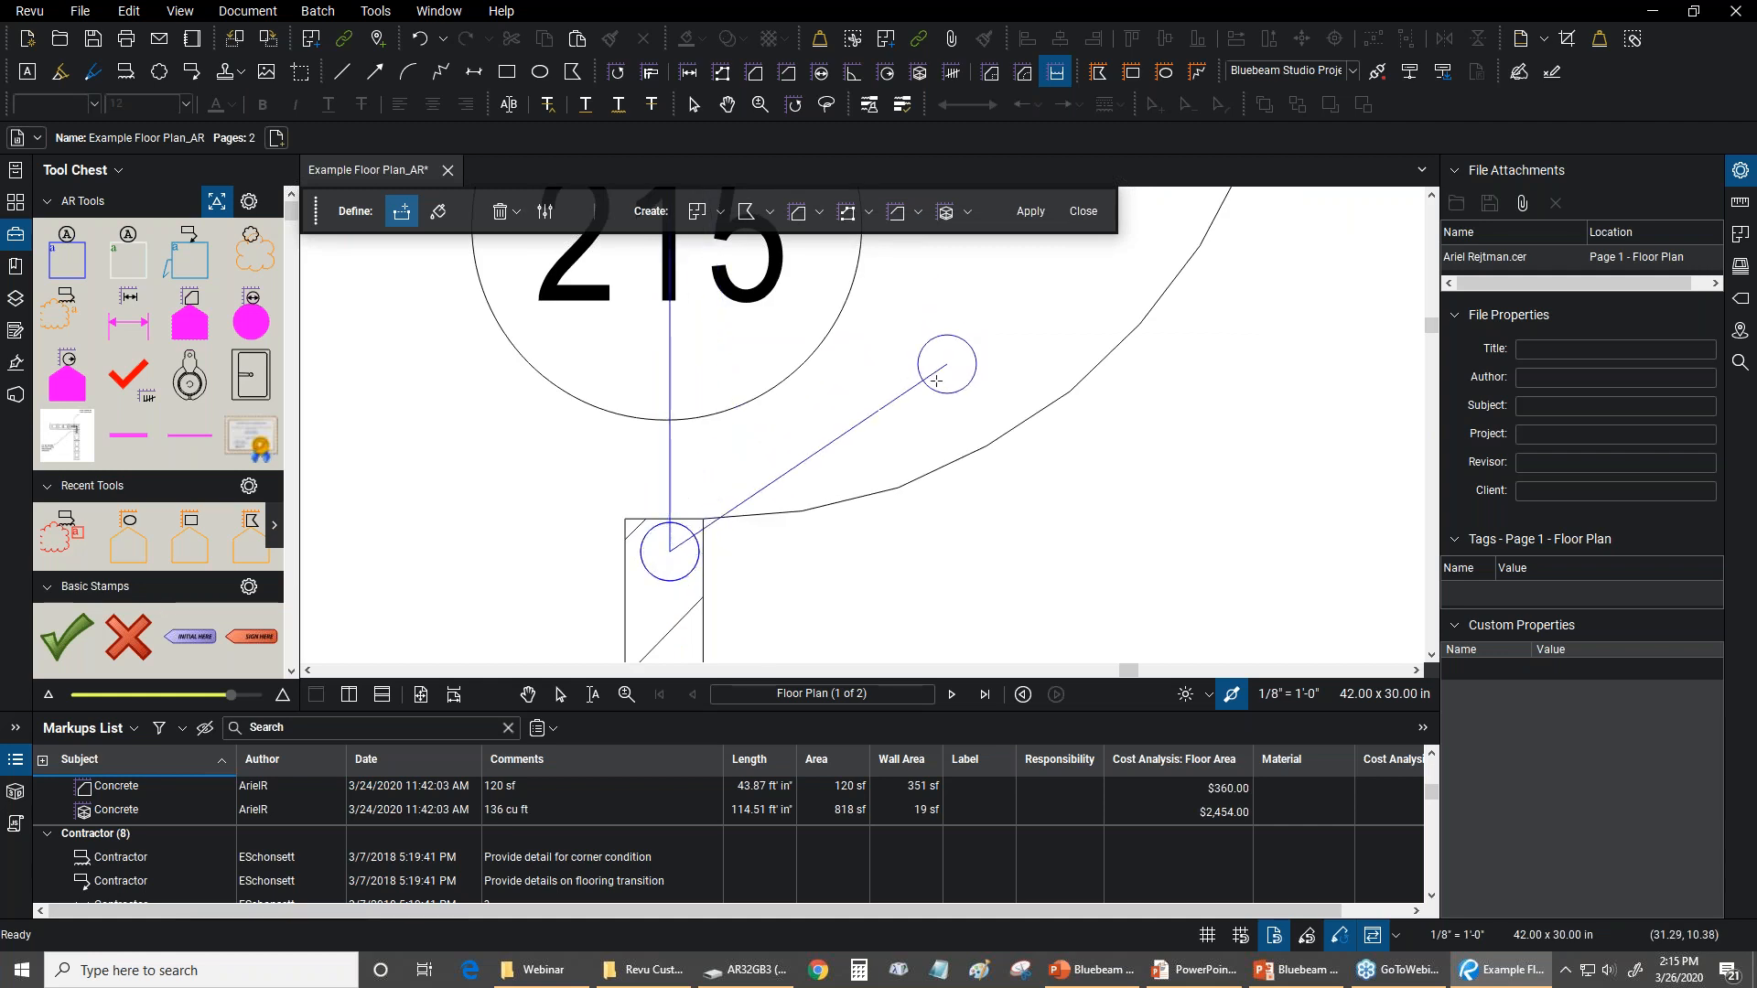
scroll(746, 622, "down", 3)
scroll(797, 466, "down", 2)
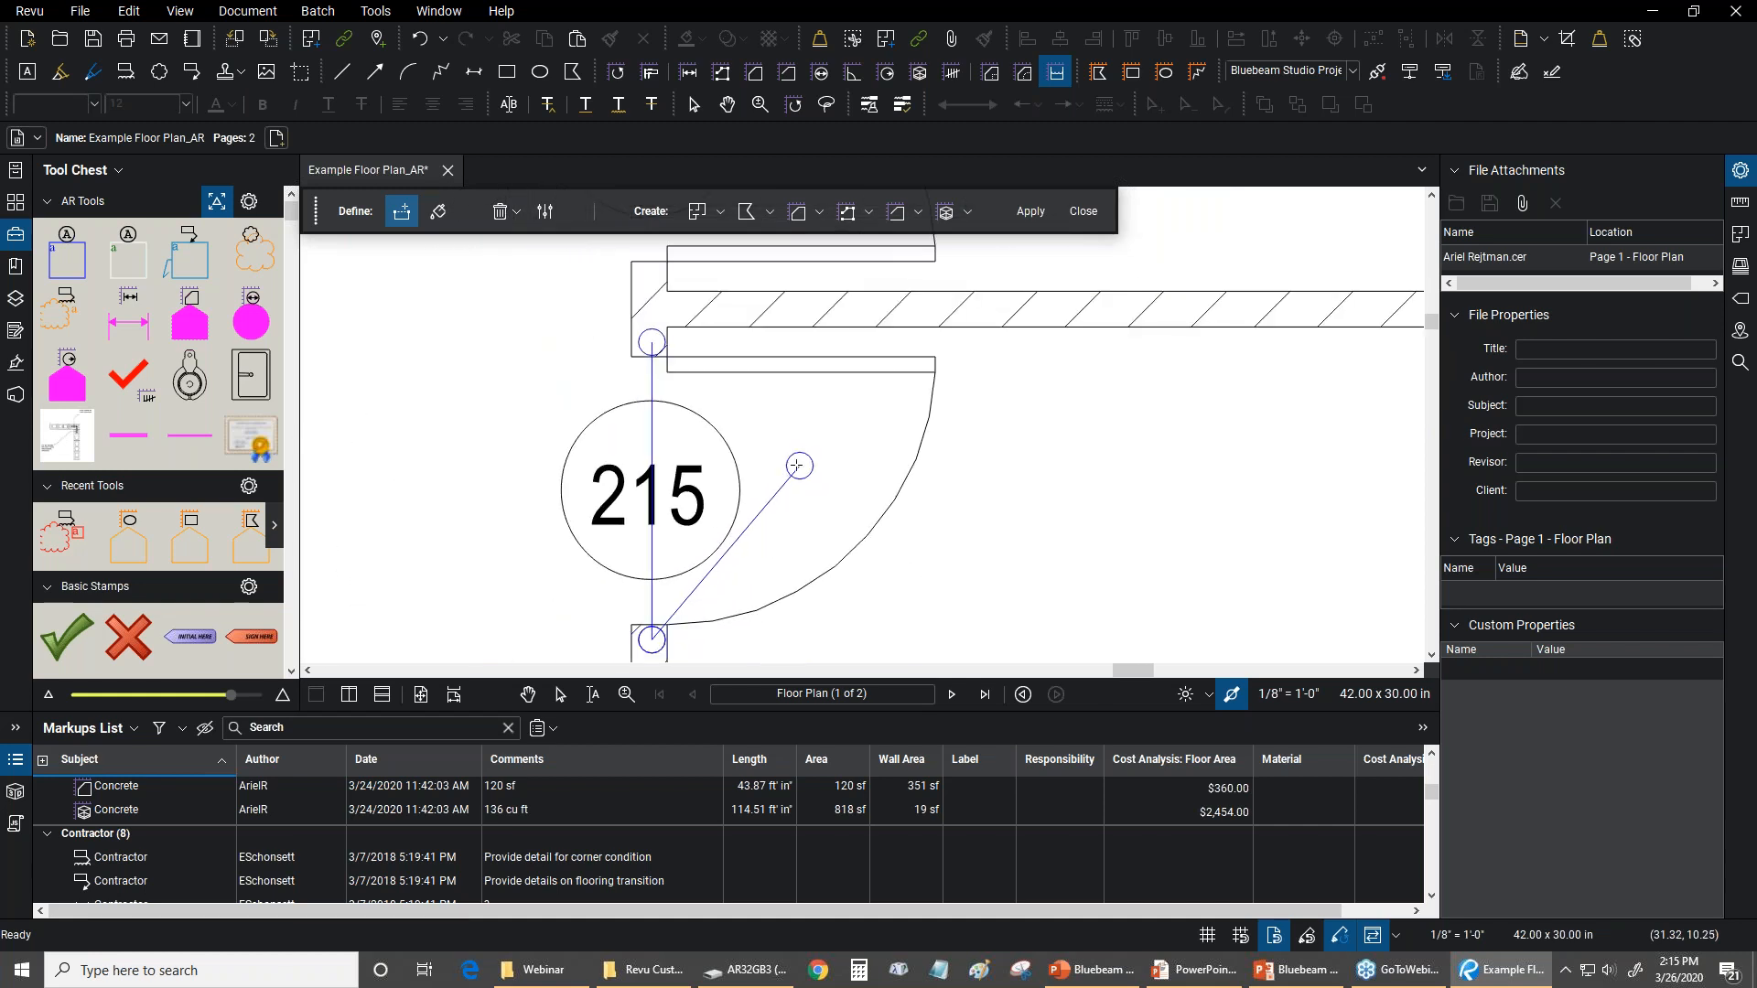
key("Return")
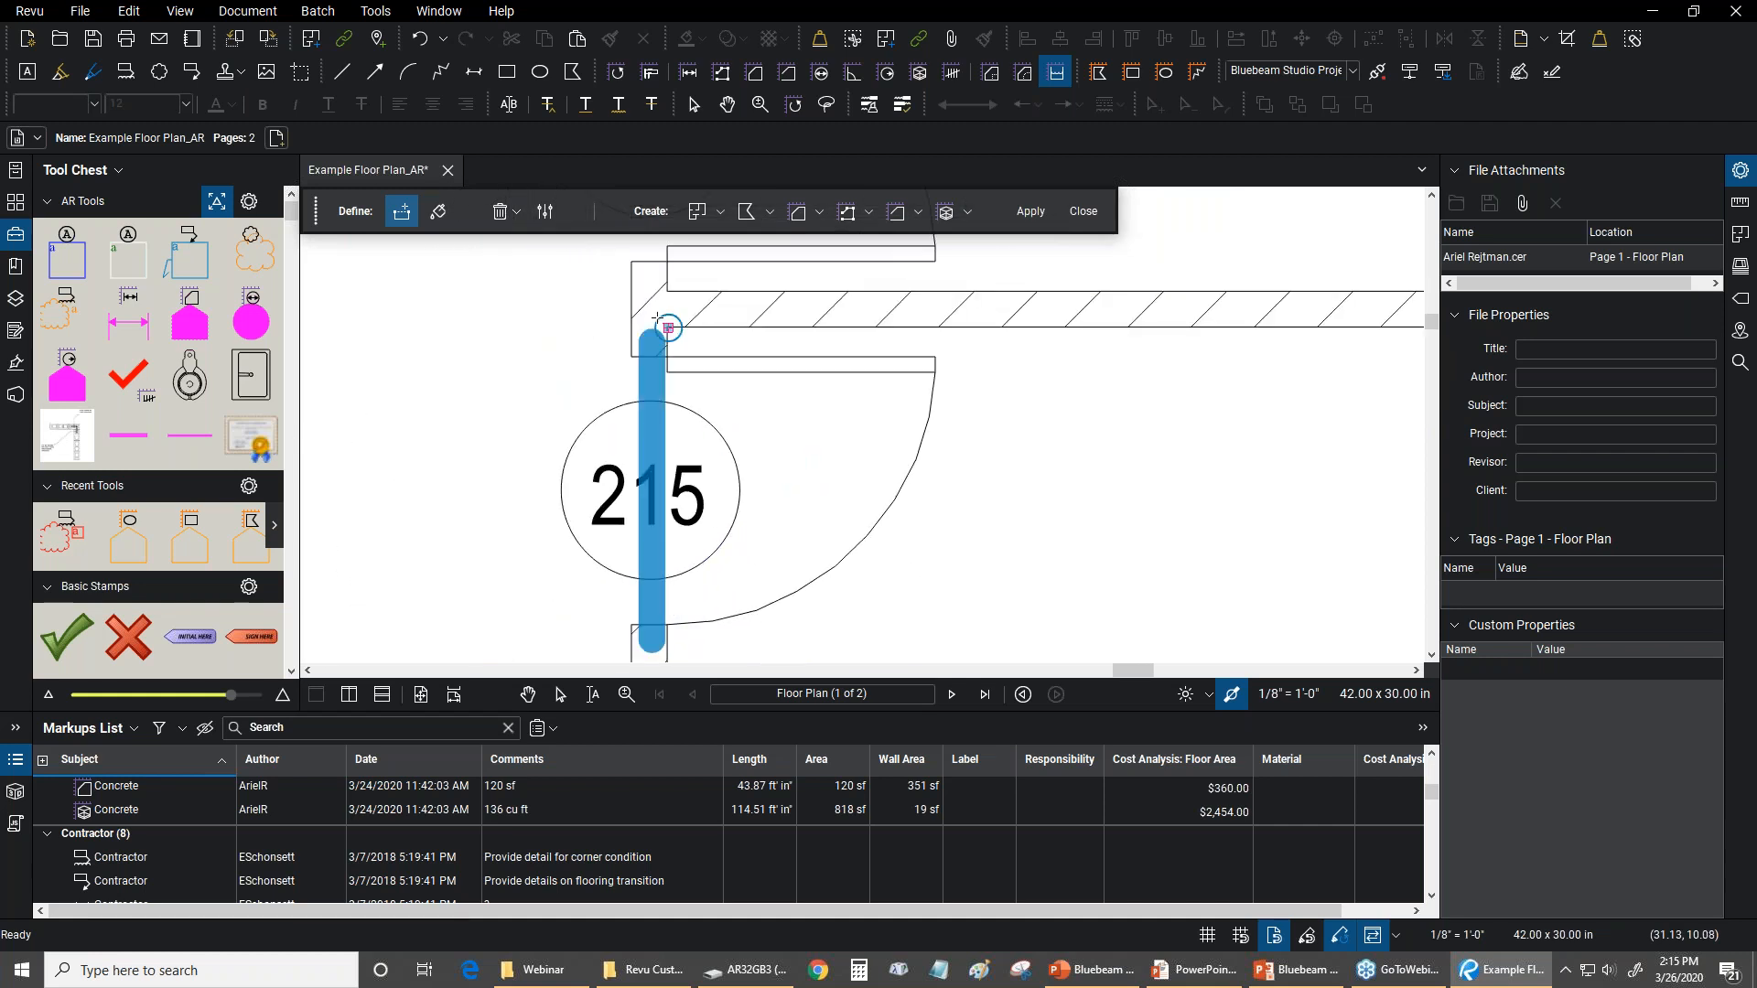
scroll(659, 333, "up", 5)
key("Escape")
scroll(700, 347, "down", 5)
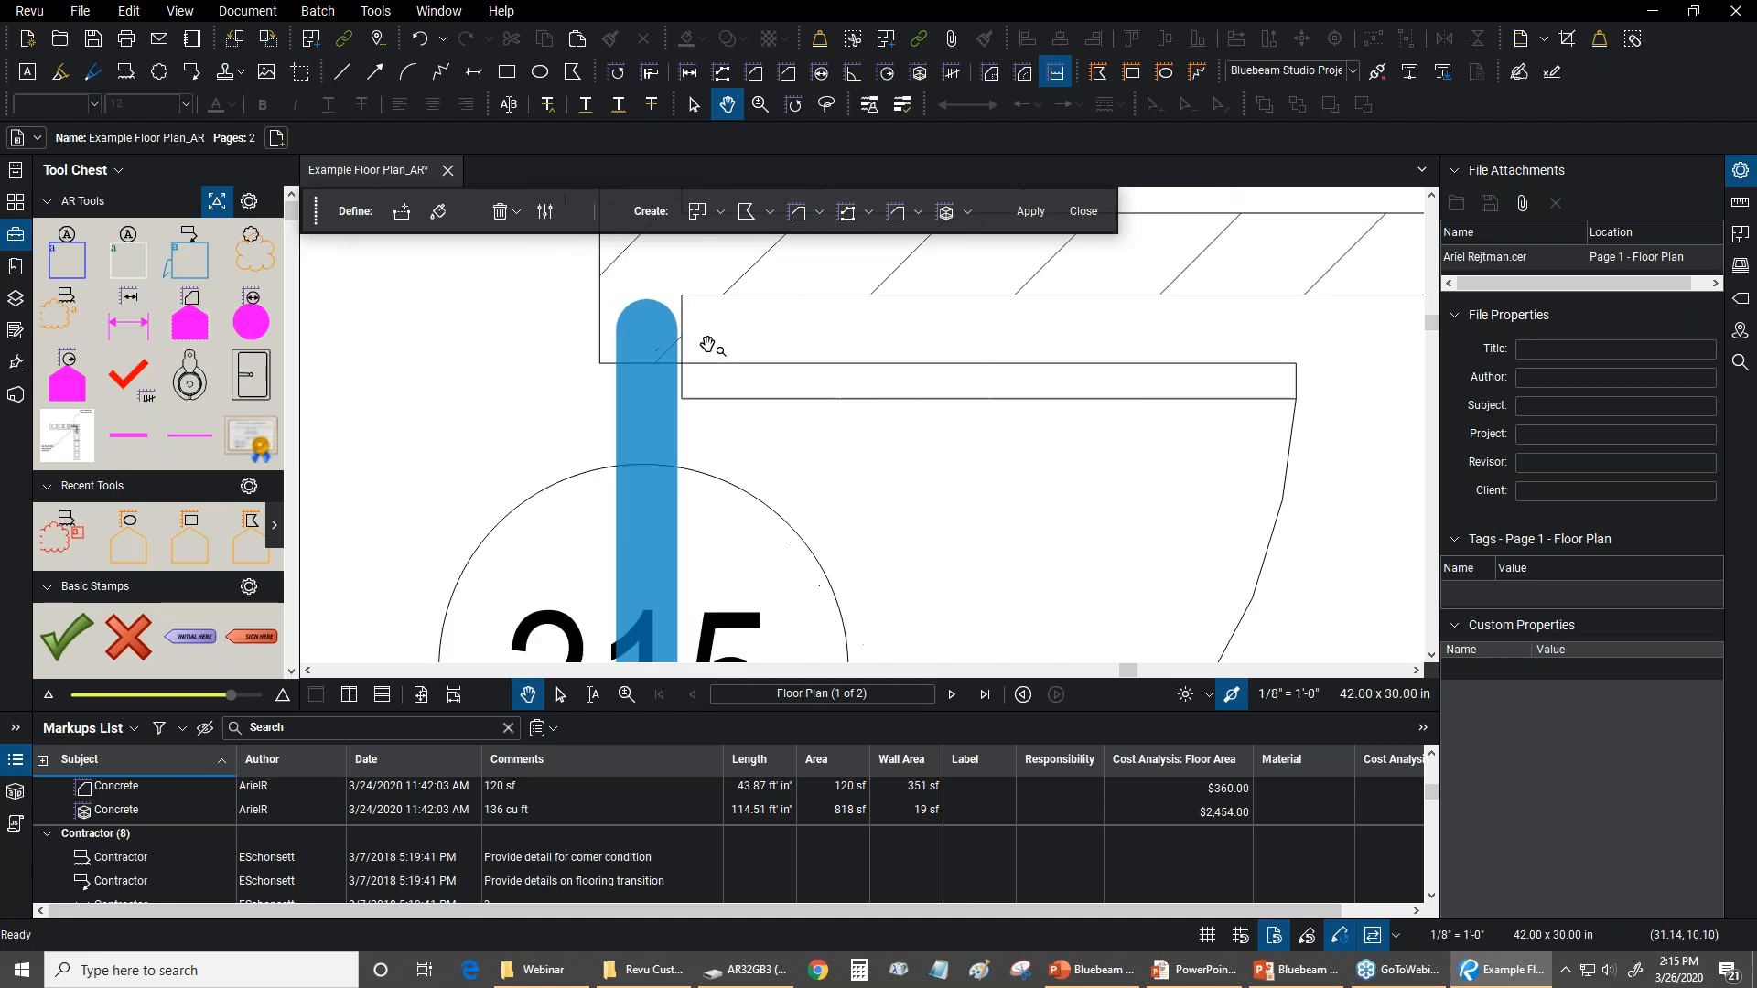
scroll(935, 471, "down", 3)
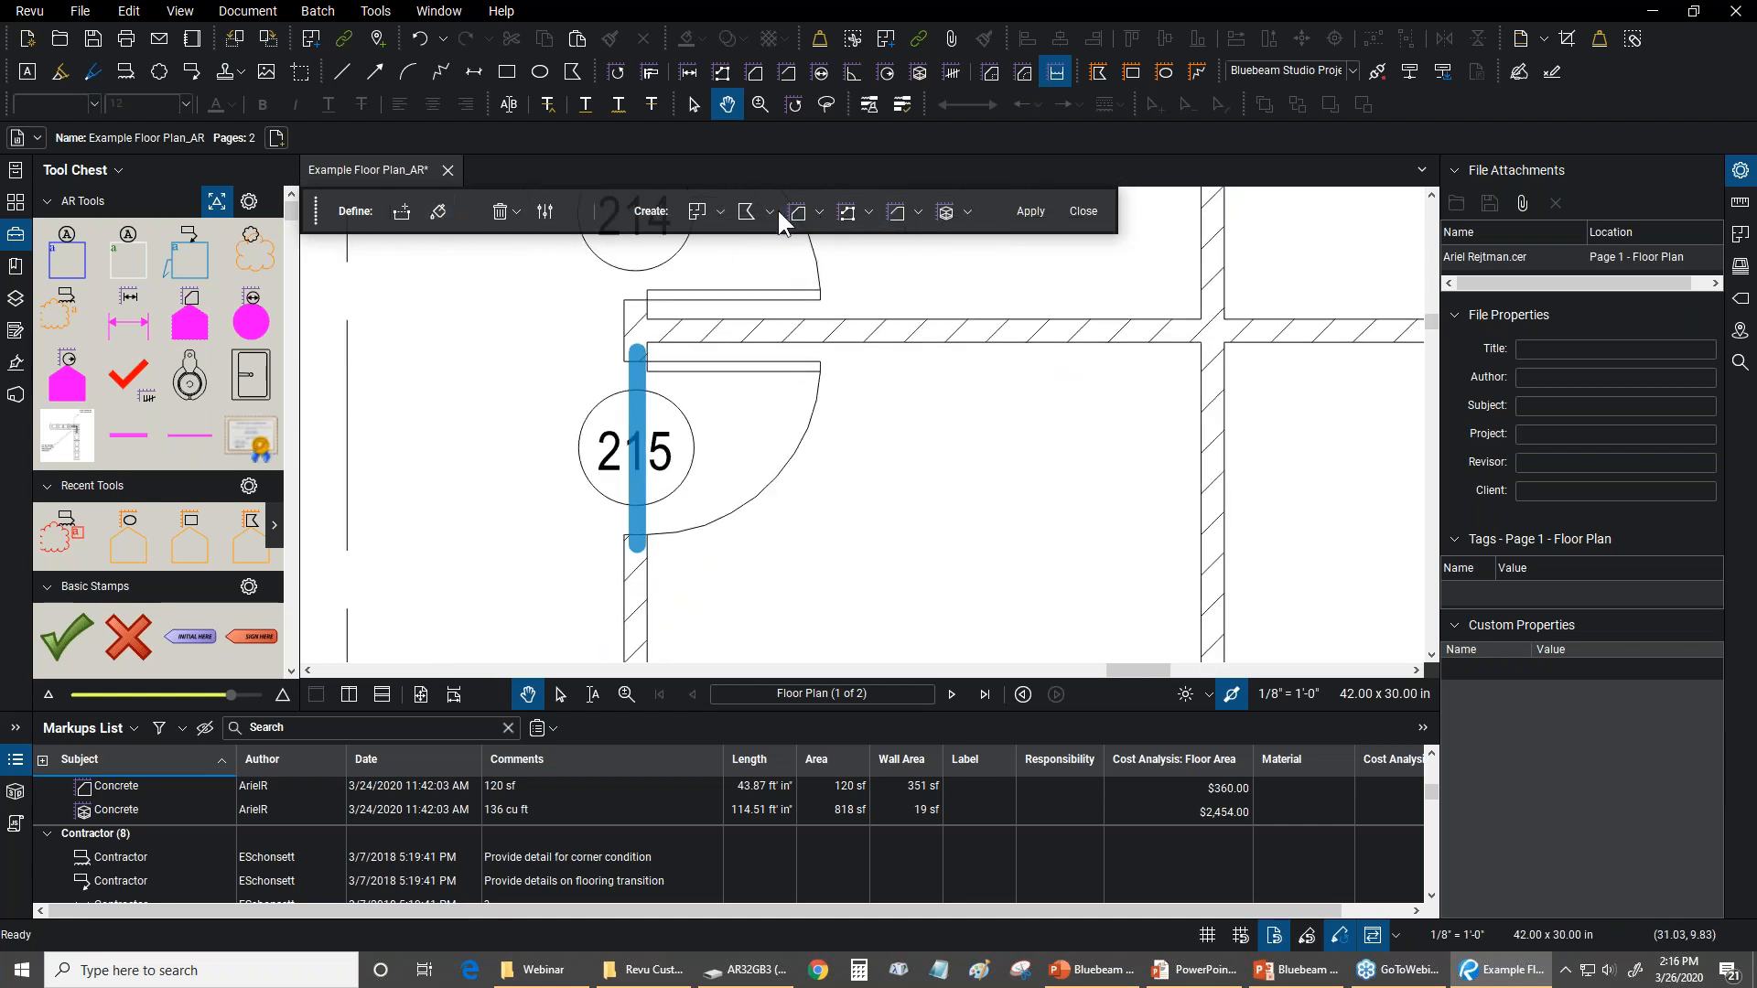
Choose Volume Measurement as the markup to create from the fill, and look over the tool presets offered for Area Measurement
left_click(962, 210)
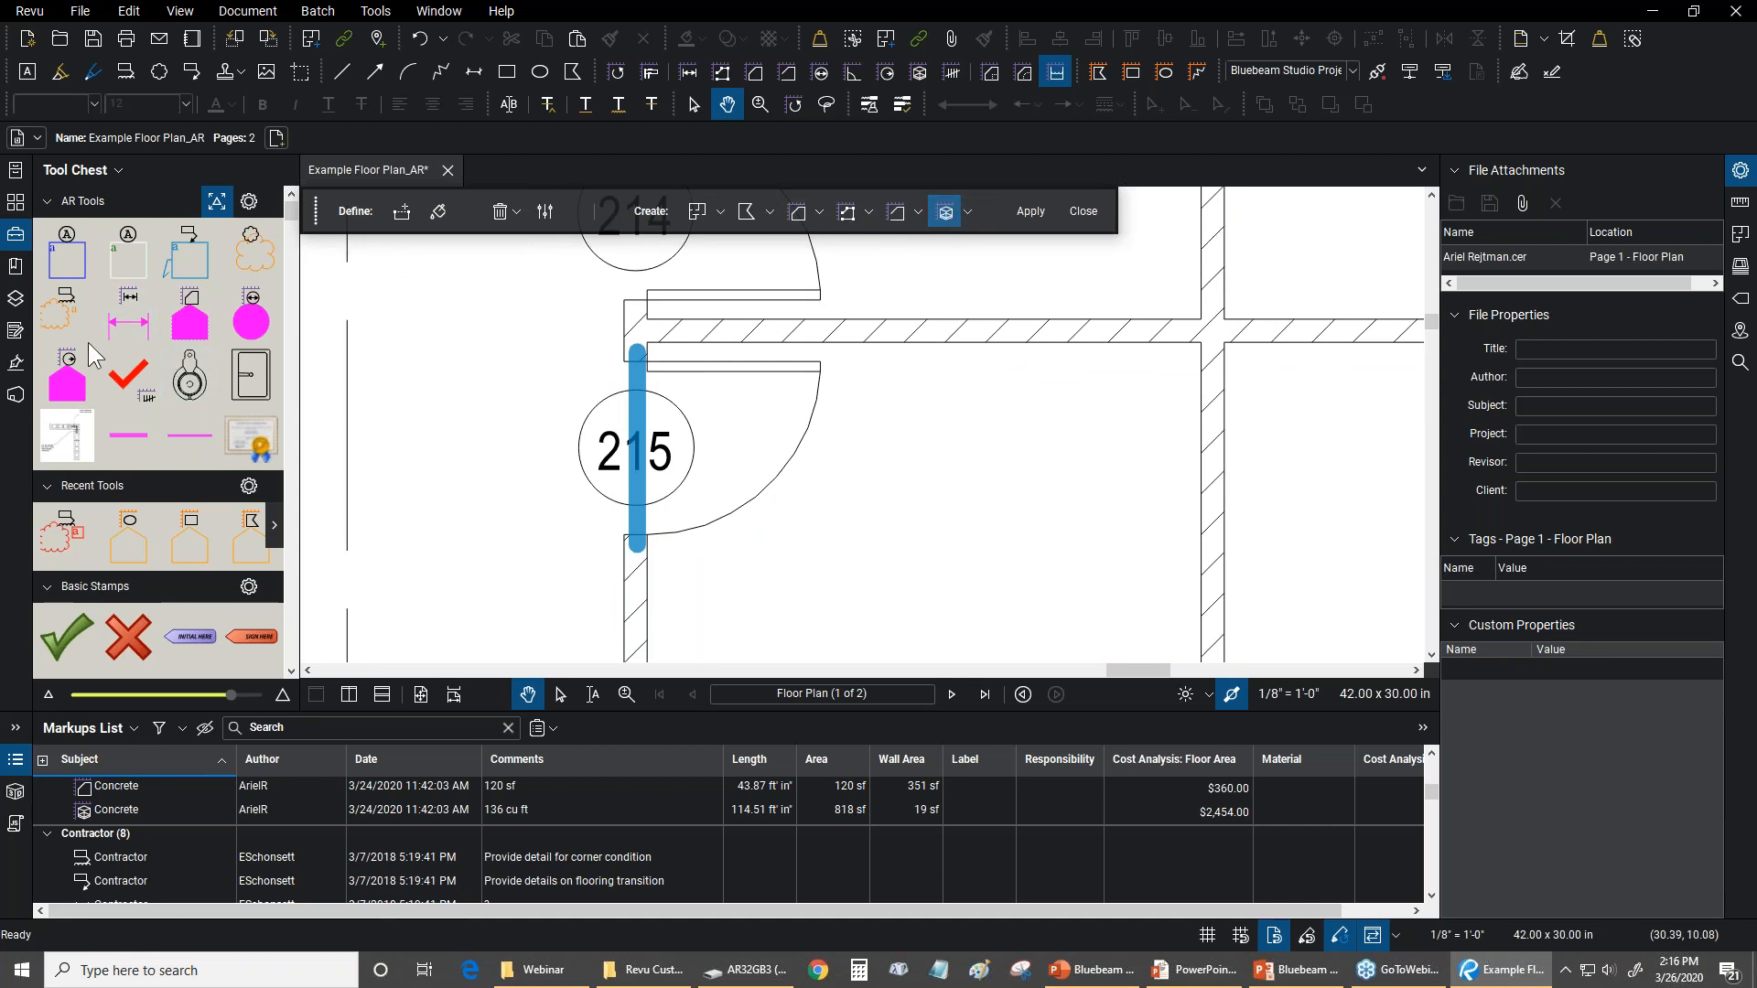
left_click(968, 212)
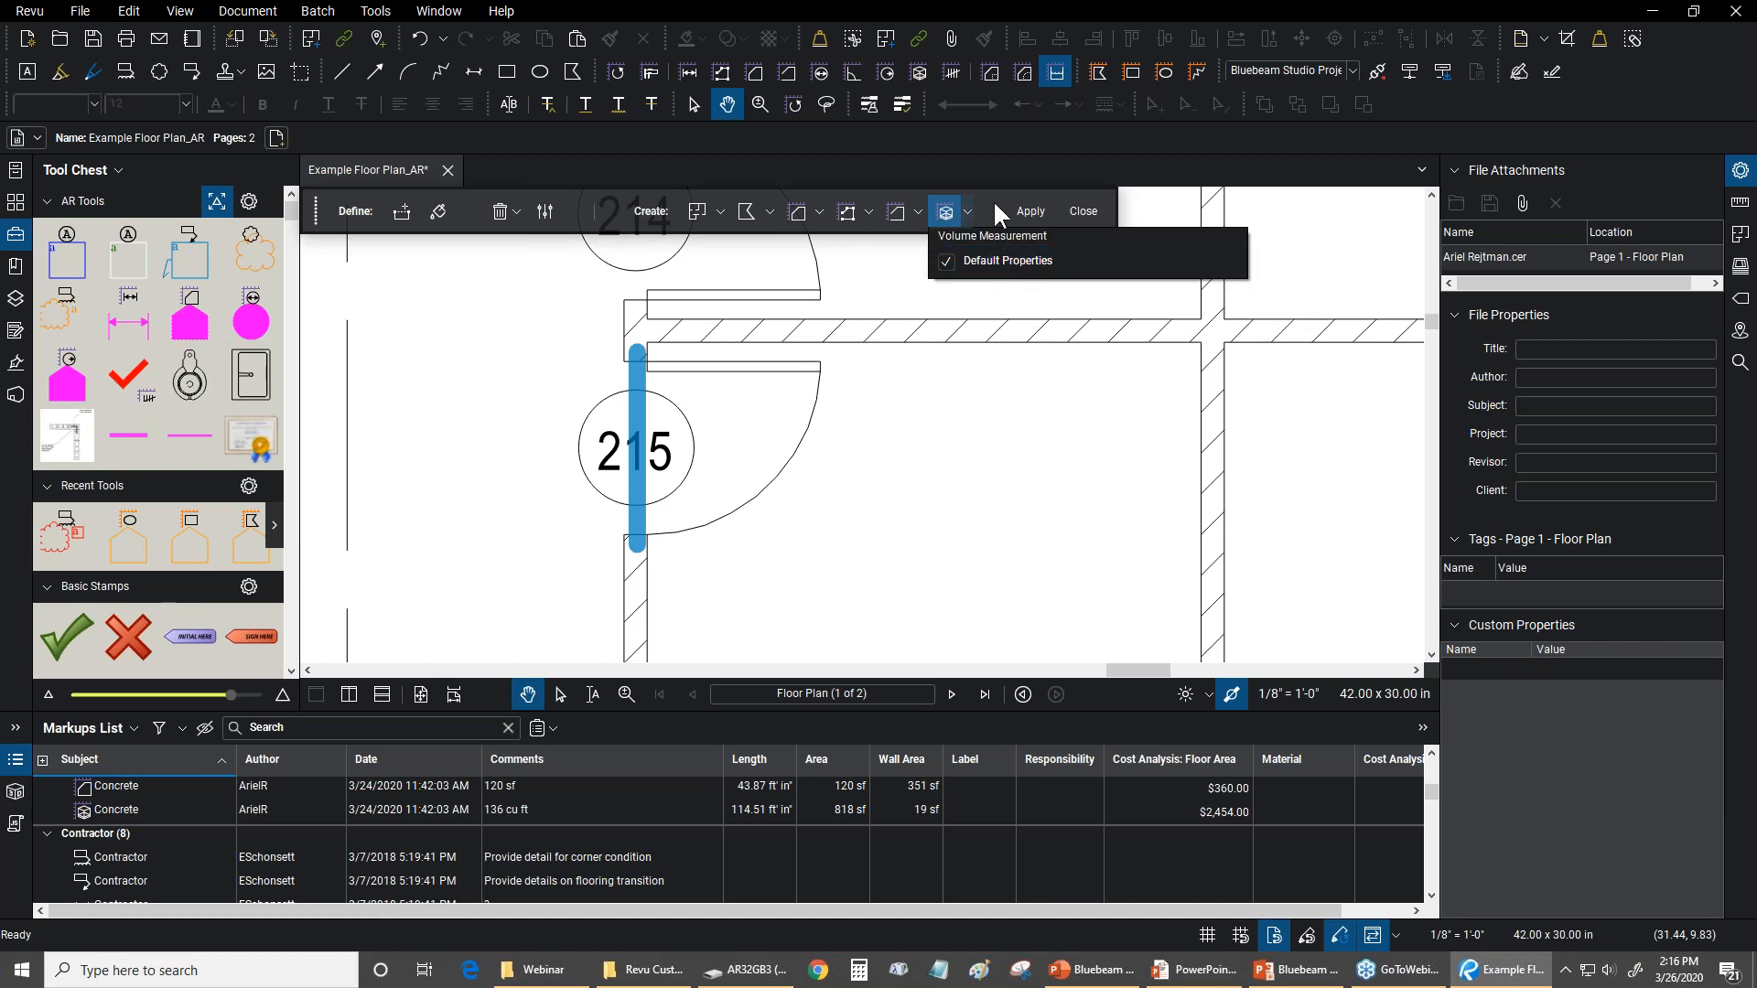
left_click(992, 202)
left_click(821, 210)
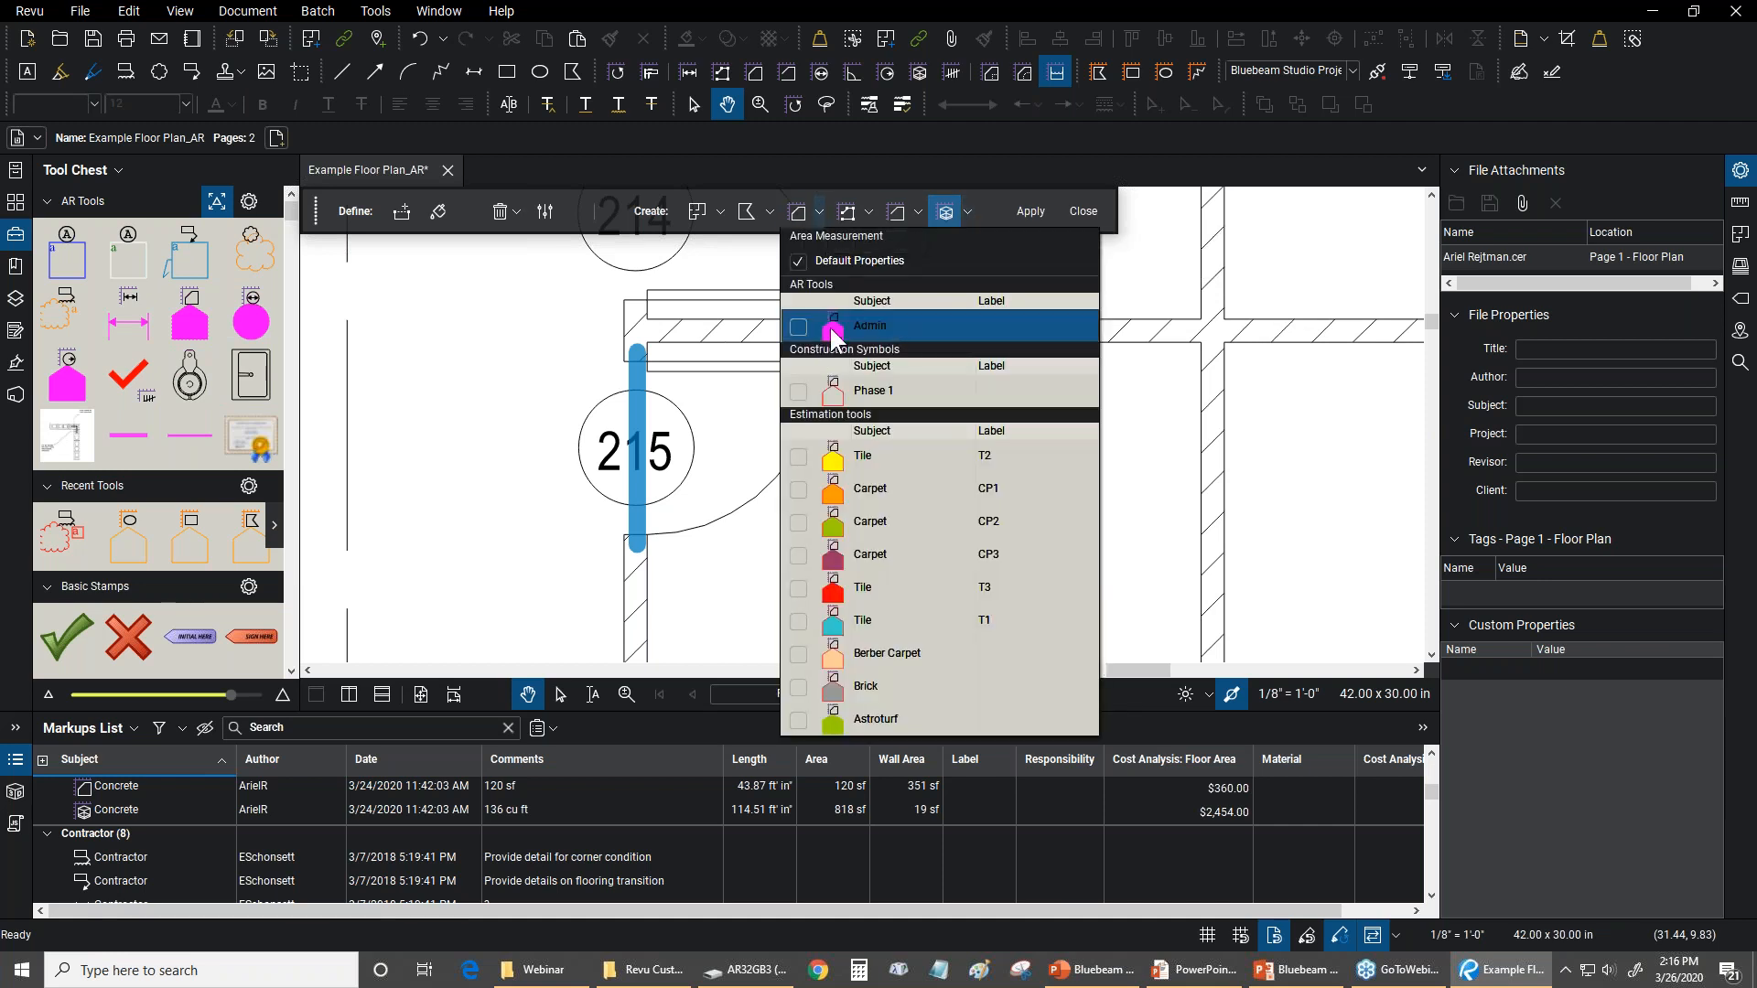
left_click(991, 225)
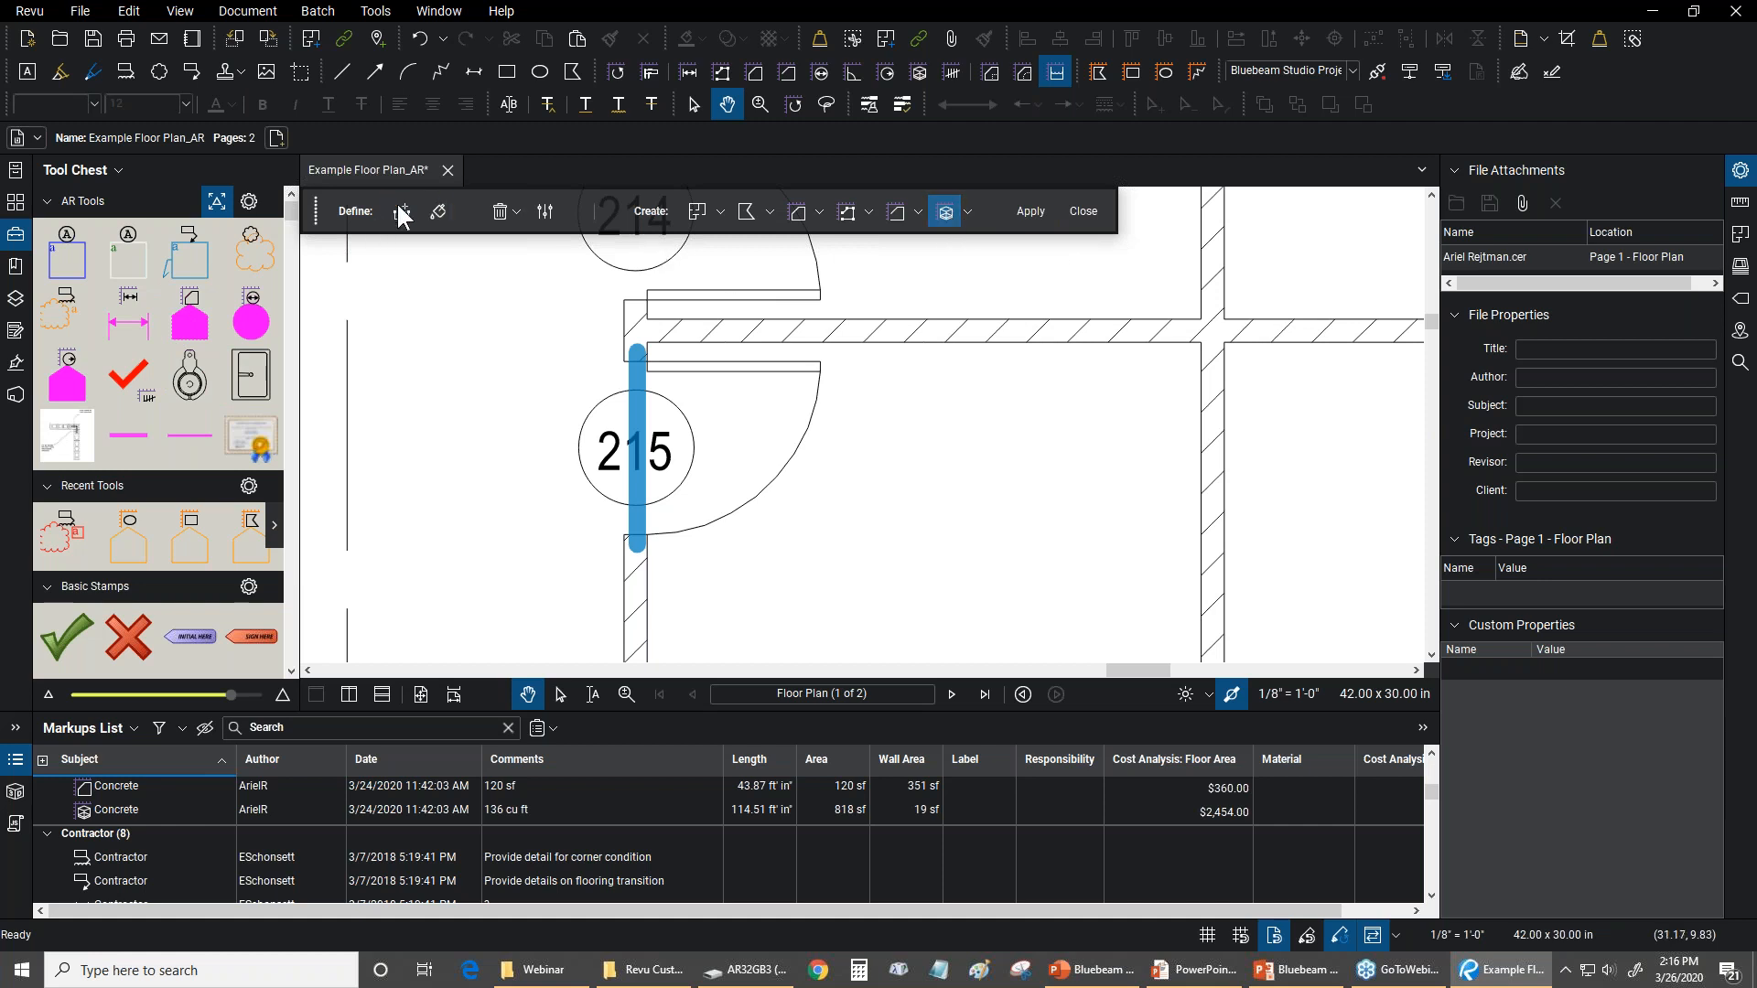
Fill the Meeting 215 room up to its walls and the door boundary, and check the rounded corner
scroll(682, 370, "down", 4)
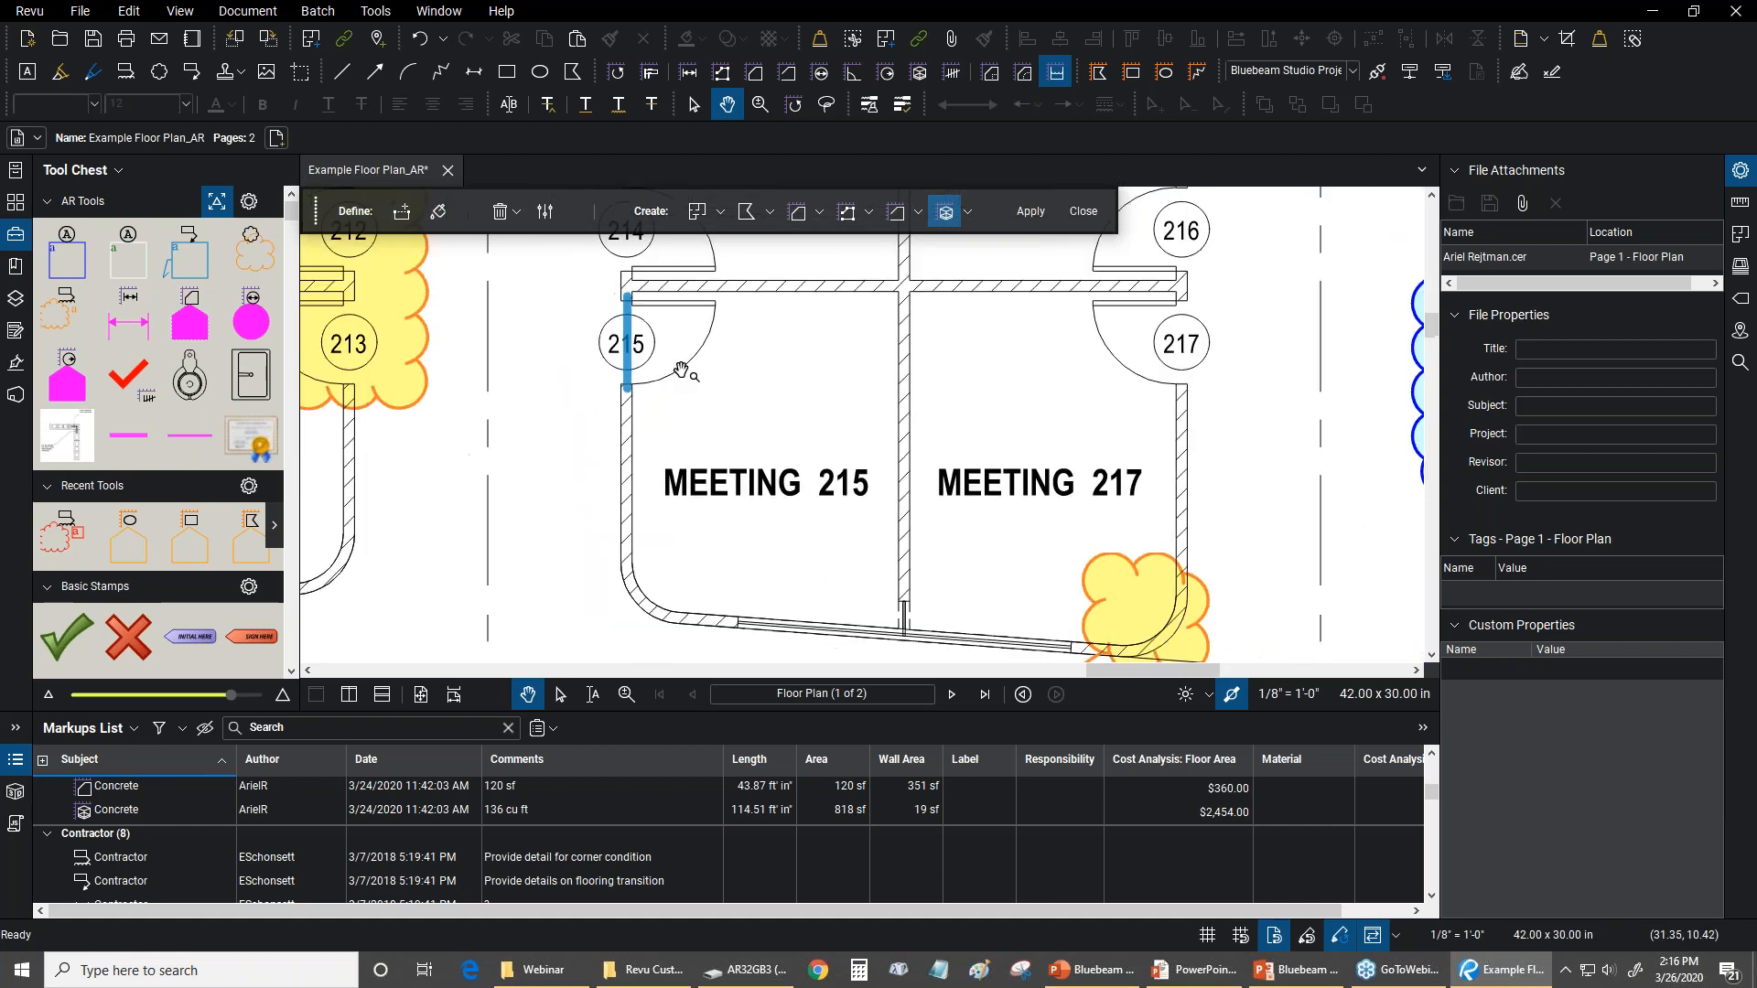
left_click_drag(682, 371, 709, 345)
left_click(439, 212)
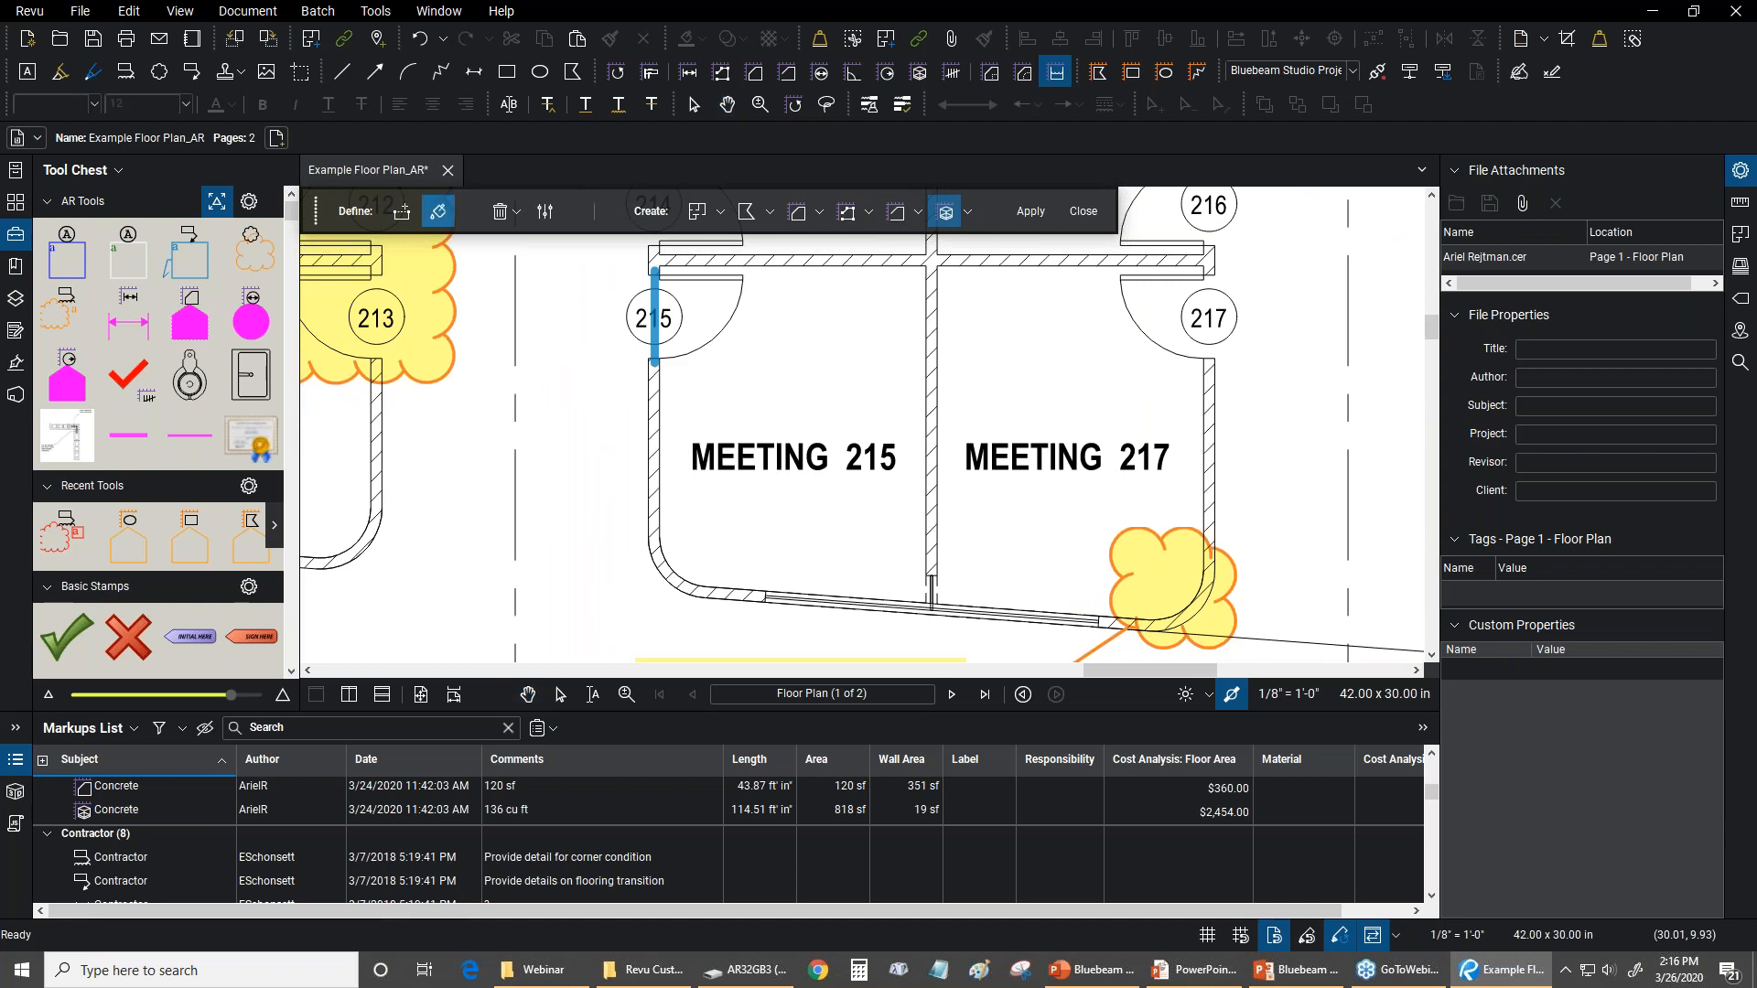
left_click_drag(820, 408, 779, 424)
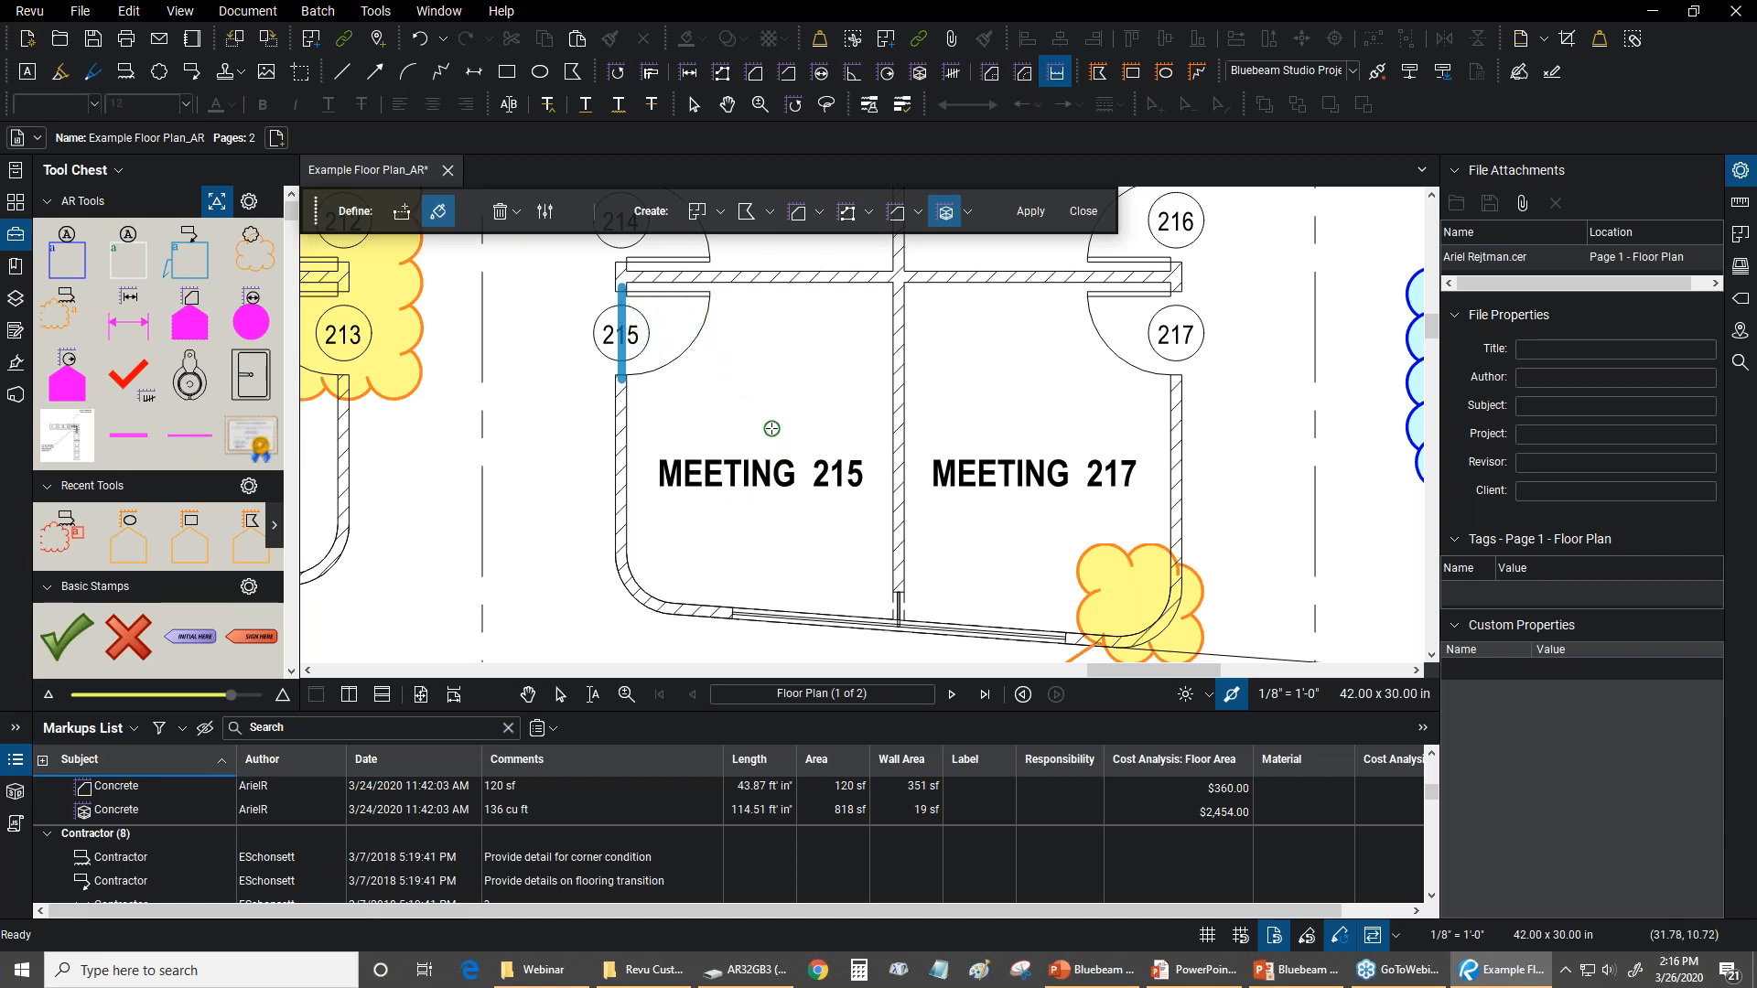
left_click_drag(772, 428, 764, 450)
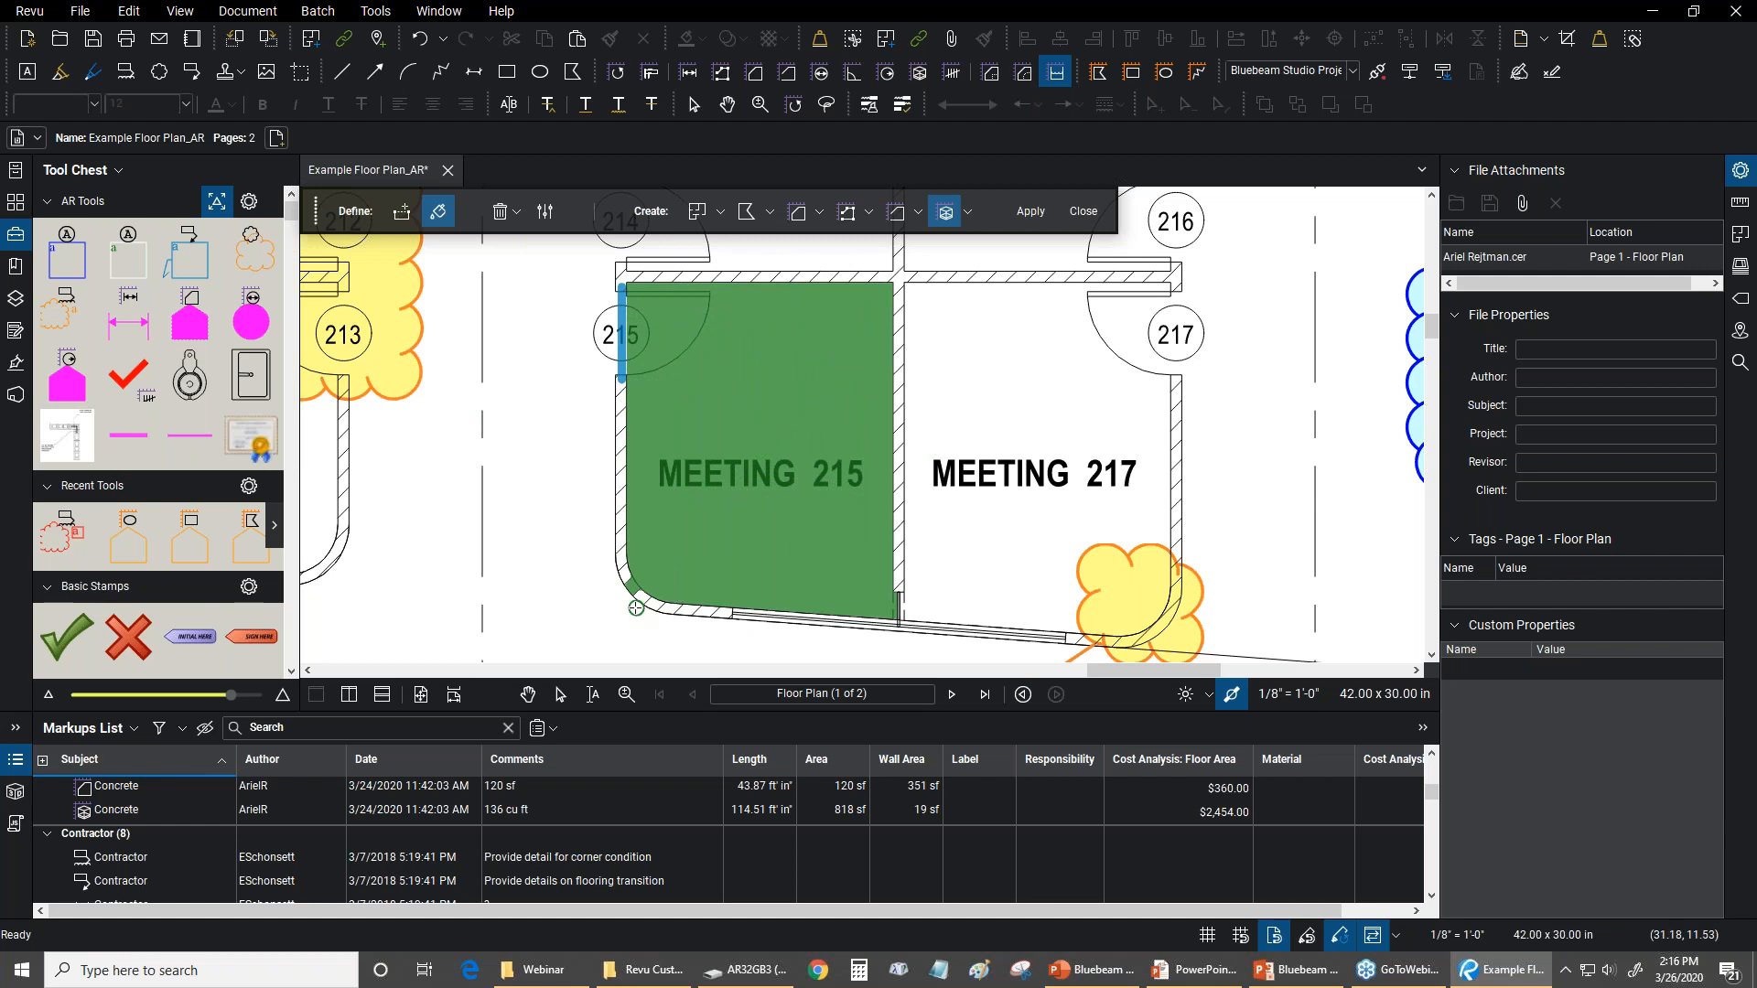
scroll(648, 596, "up", 5)
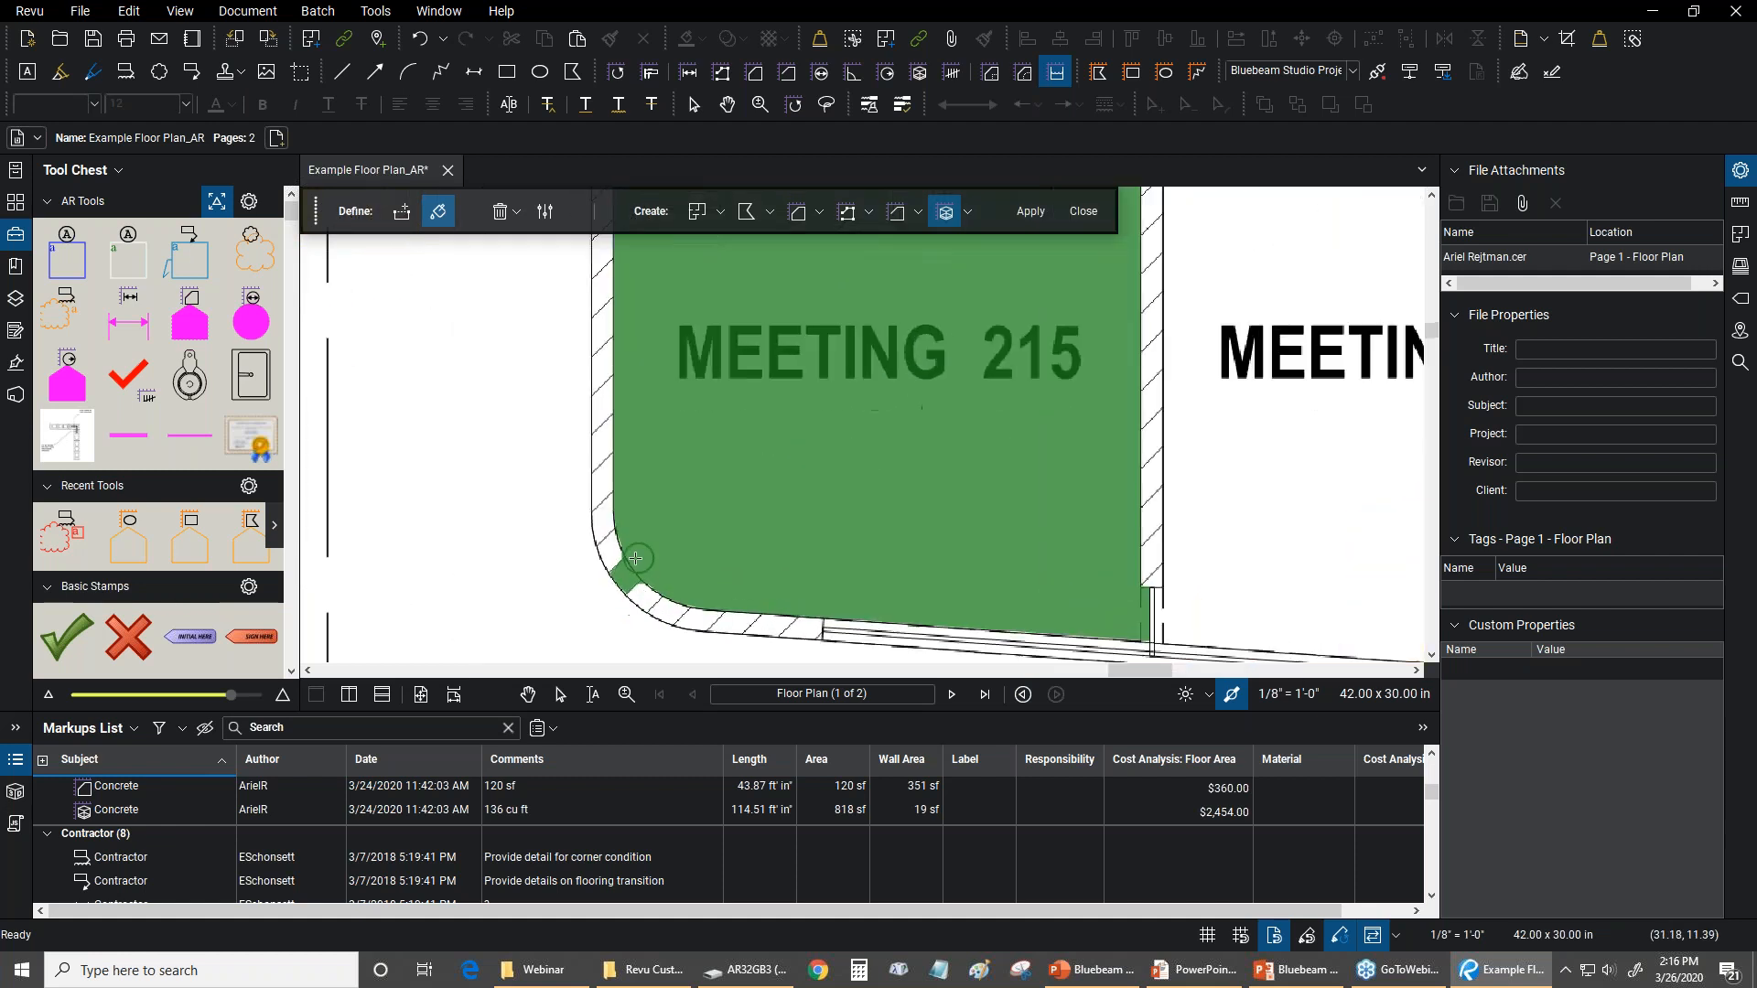
scroll(669, 540, "down", 5)
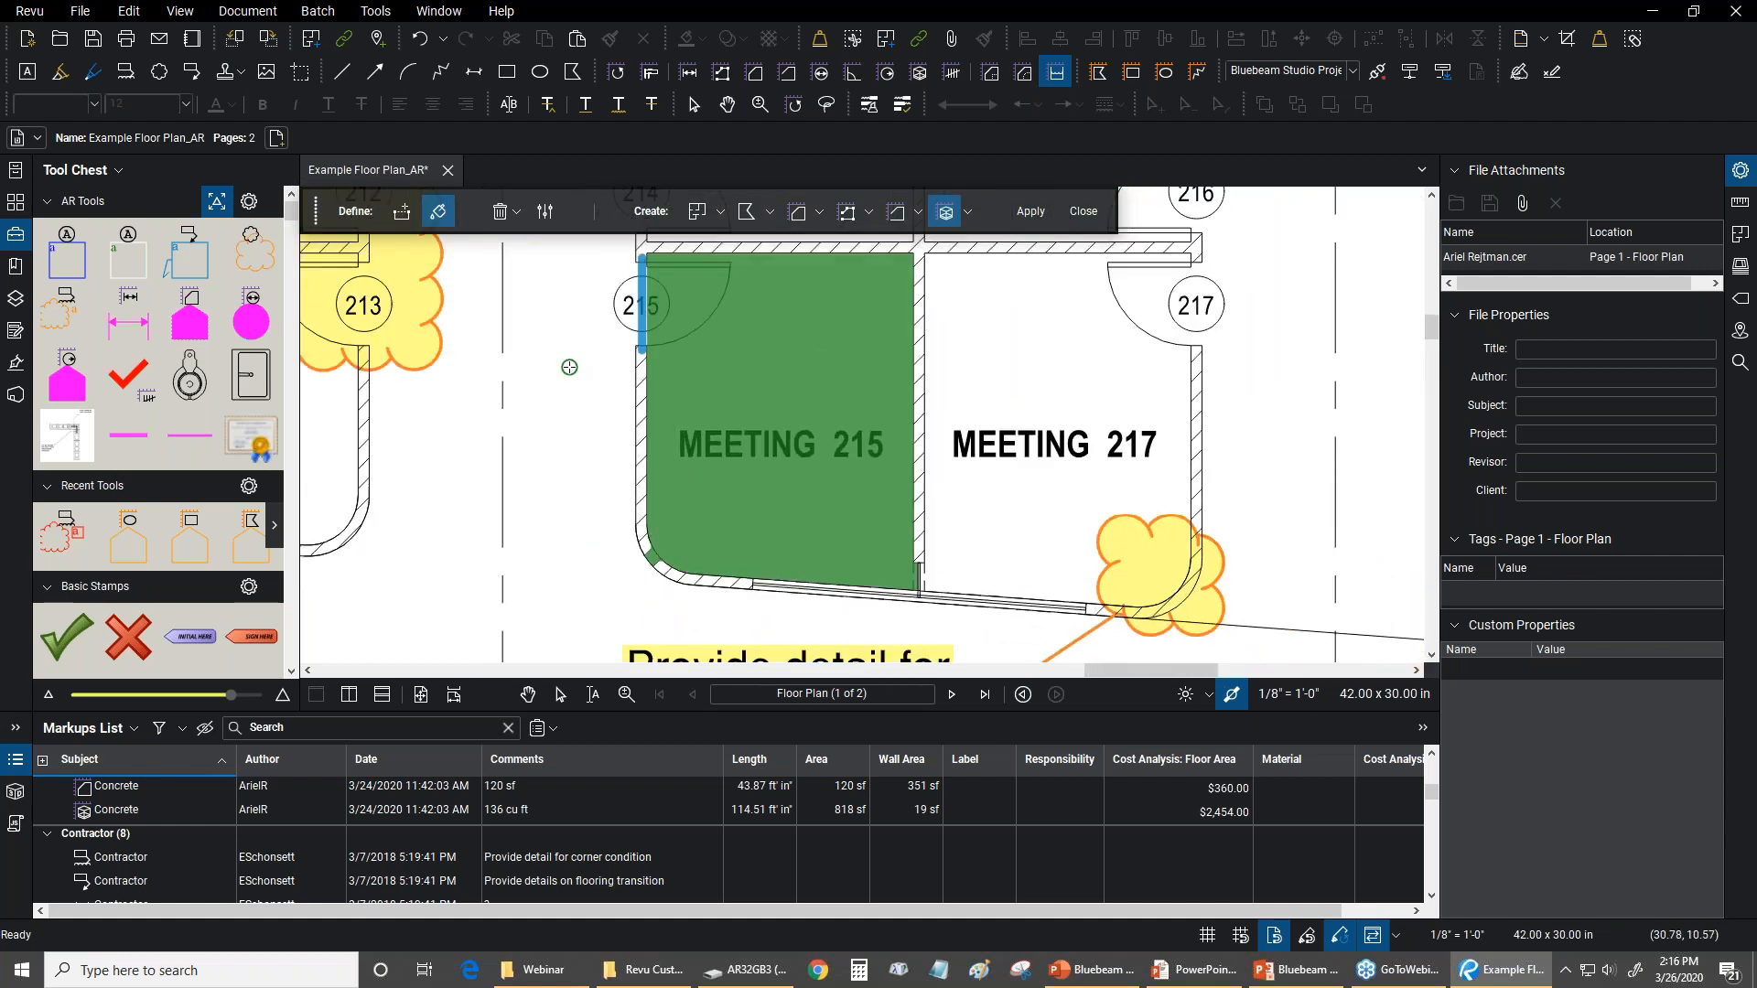
Apply the Meeting 215 fill to create the volume measurement and select its outline
left_click(1031, 212)
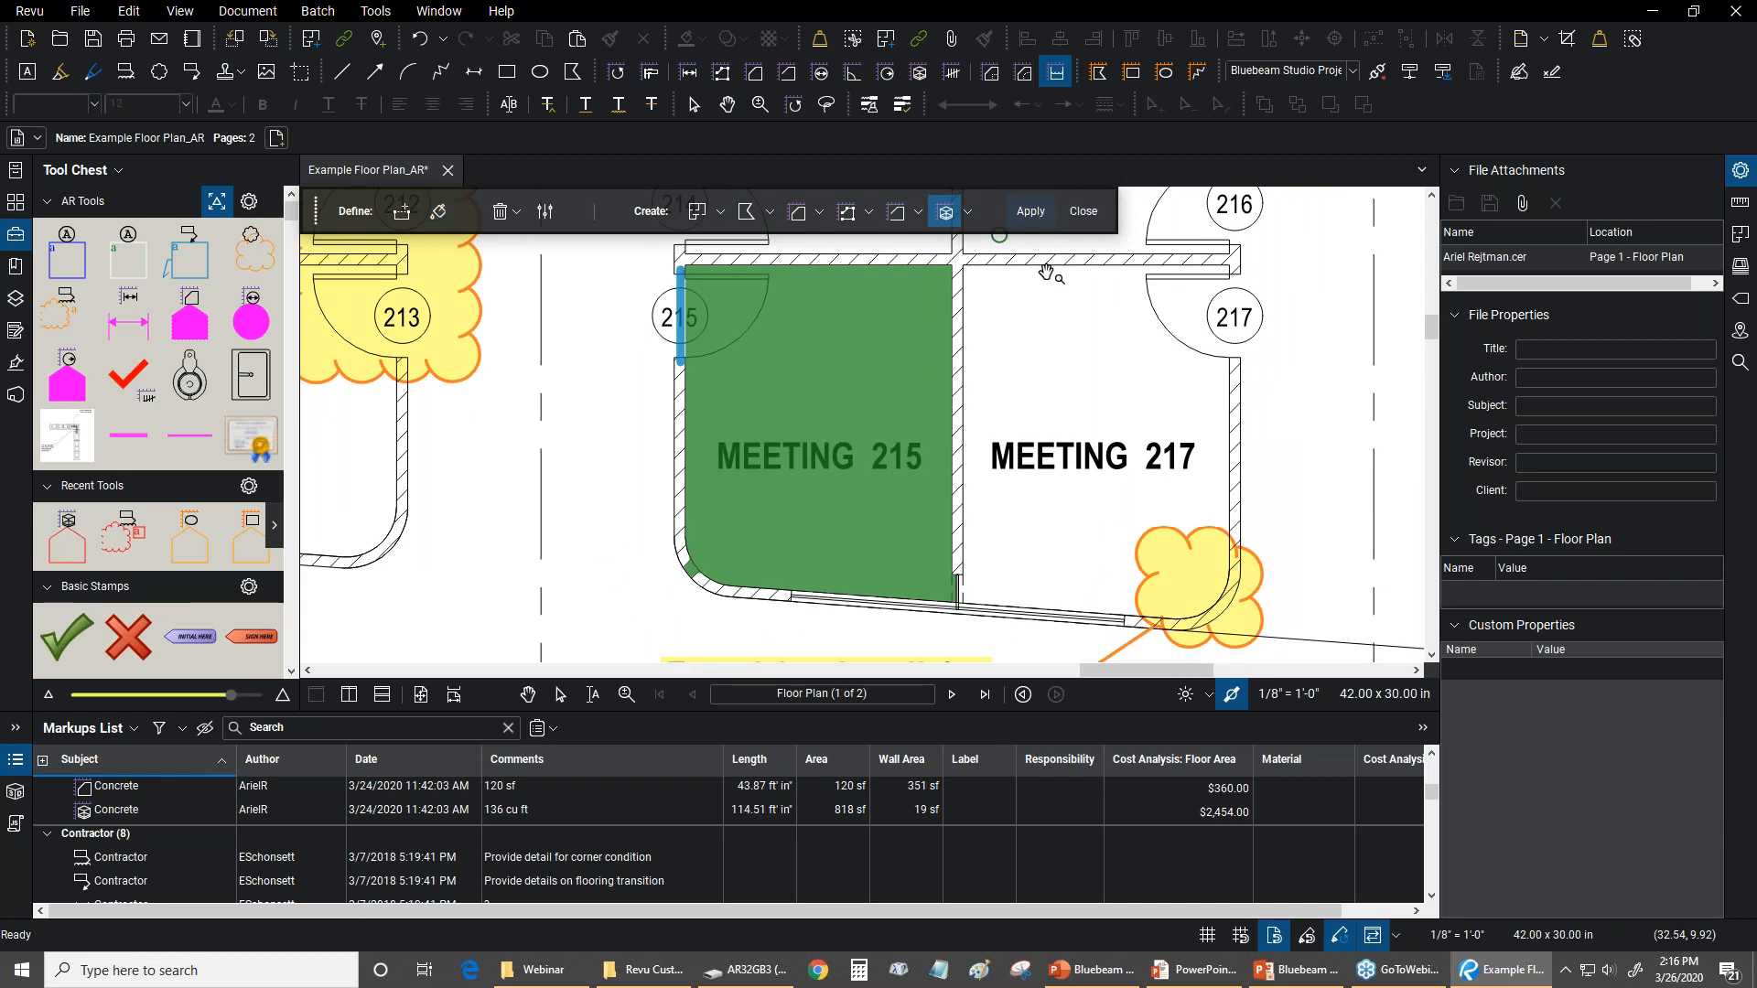
left_click_drag(635, 410, 543, 439)
scroll(628, 582, "up", 3)
scroll(659, 576, "down", 4)
left_click_drag(635, 586, 731, 530)
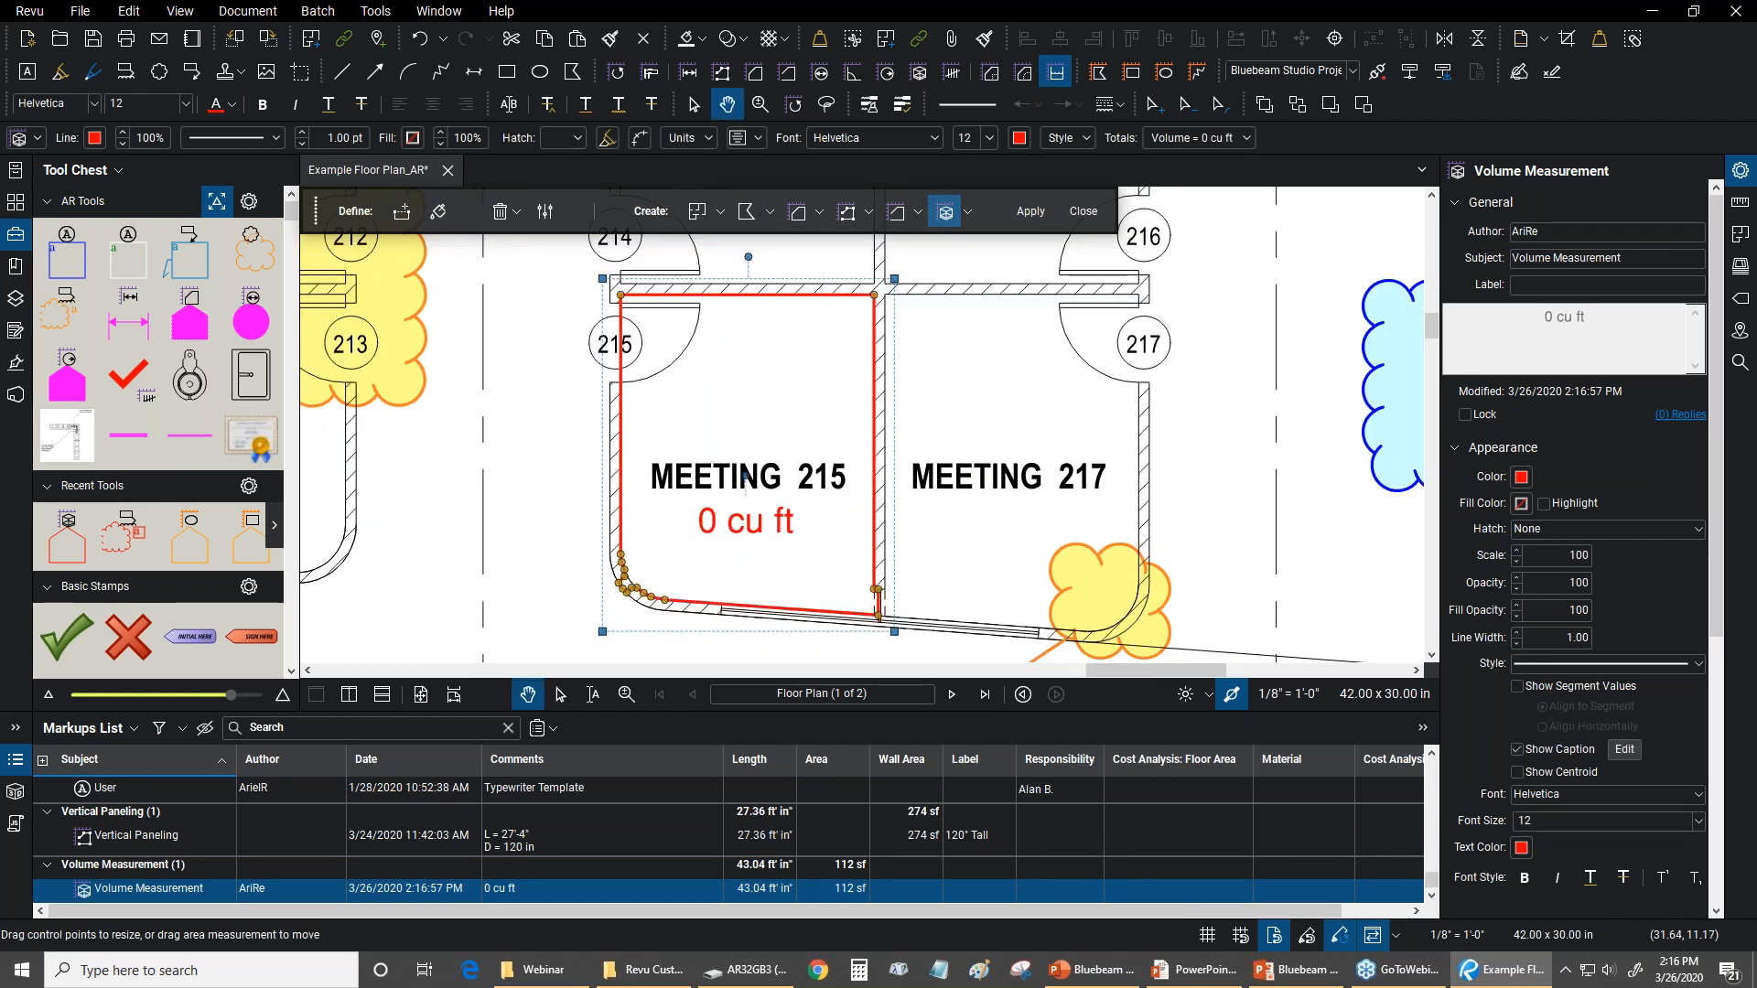
Move the volume measurement away from Meeting 215, and undo the move
left_click_drag(529, 554, 560, 525)
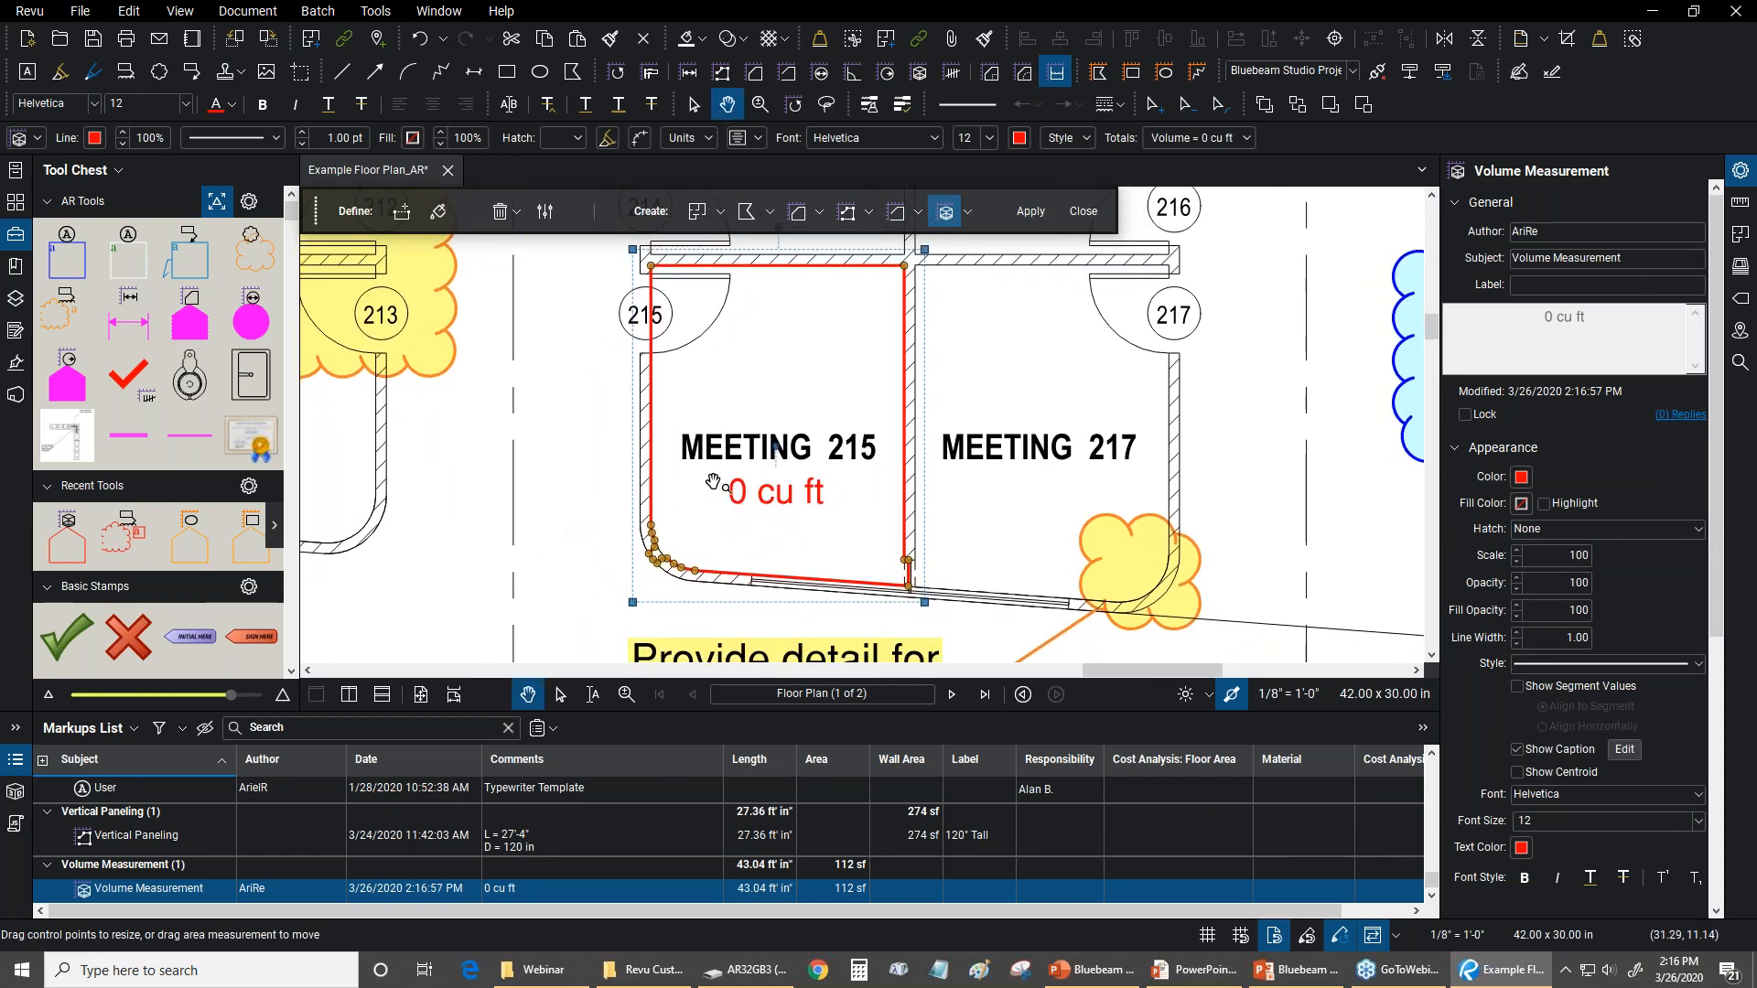
left_click_drag(751, 502, 506, 549)
left_click(129, 11)
left_click(147, 39)
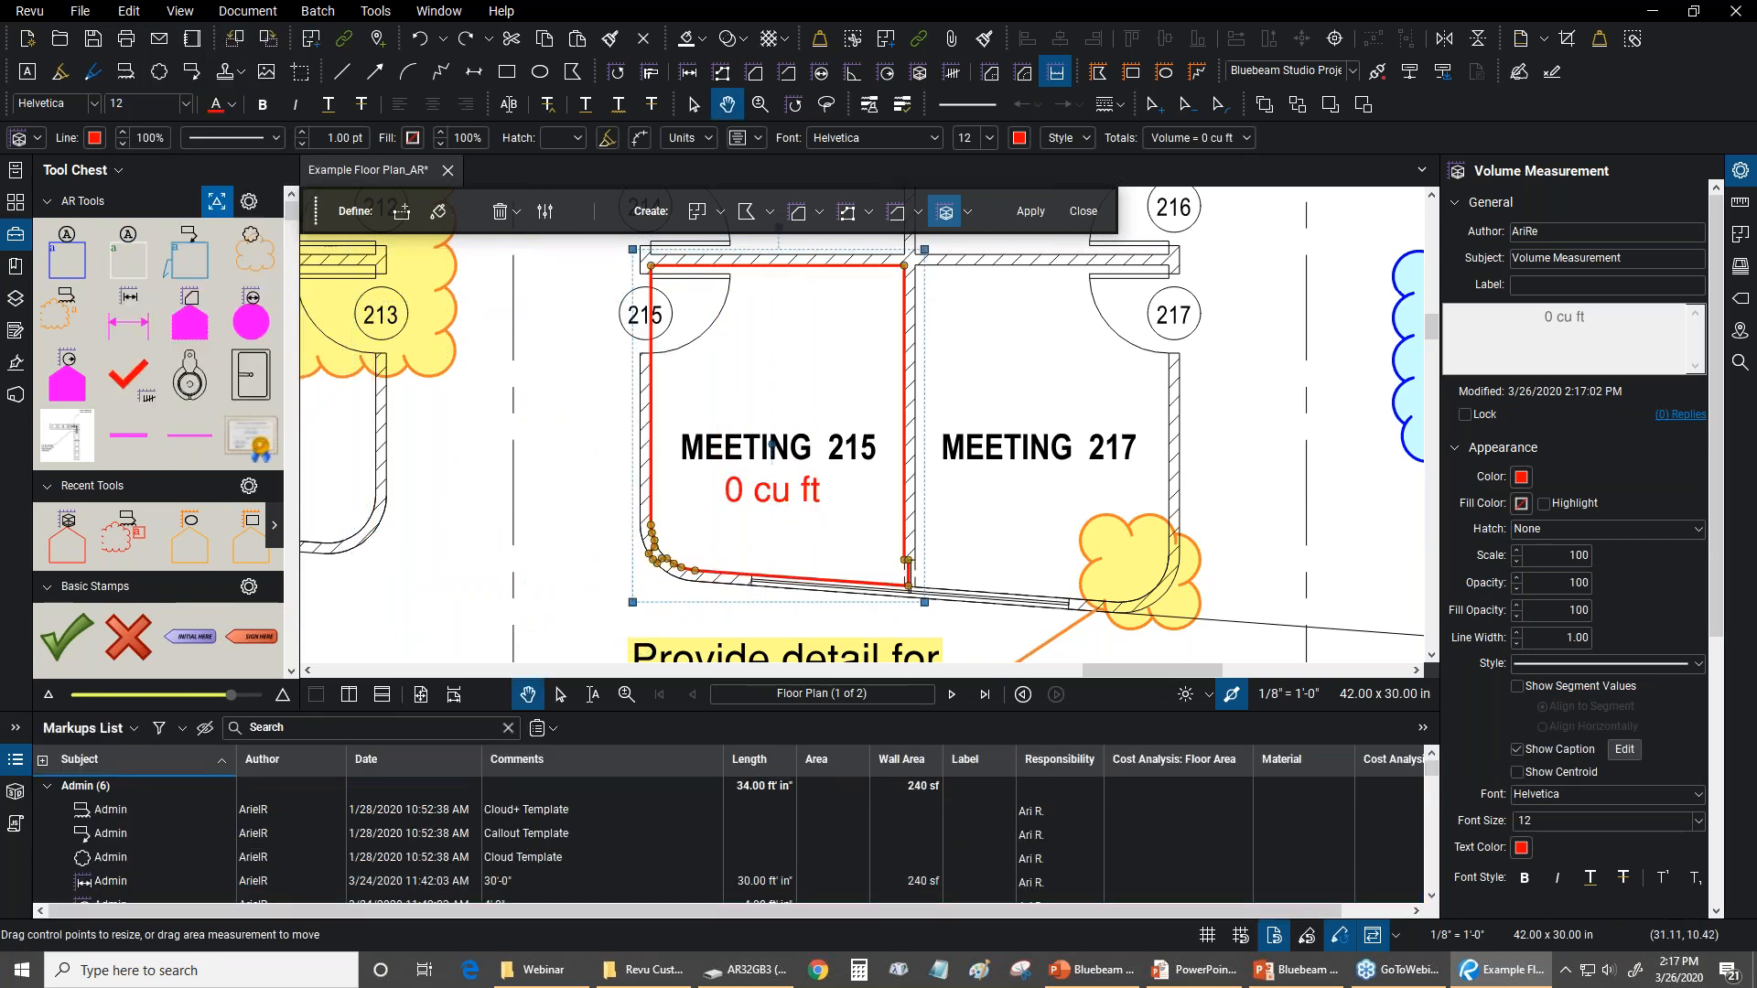
Inspect the measurement's corners and delete the three control points that push its outline into the wall at Meeting 215's rounded corner
left_click_drag(633, 273, 657, 277)
scroll(950, 586, "up", 5)
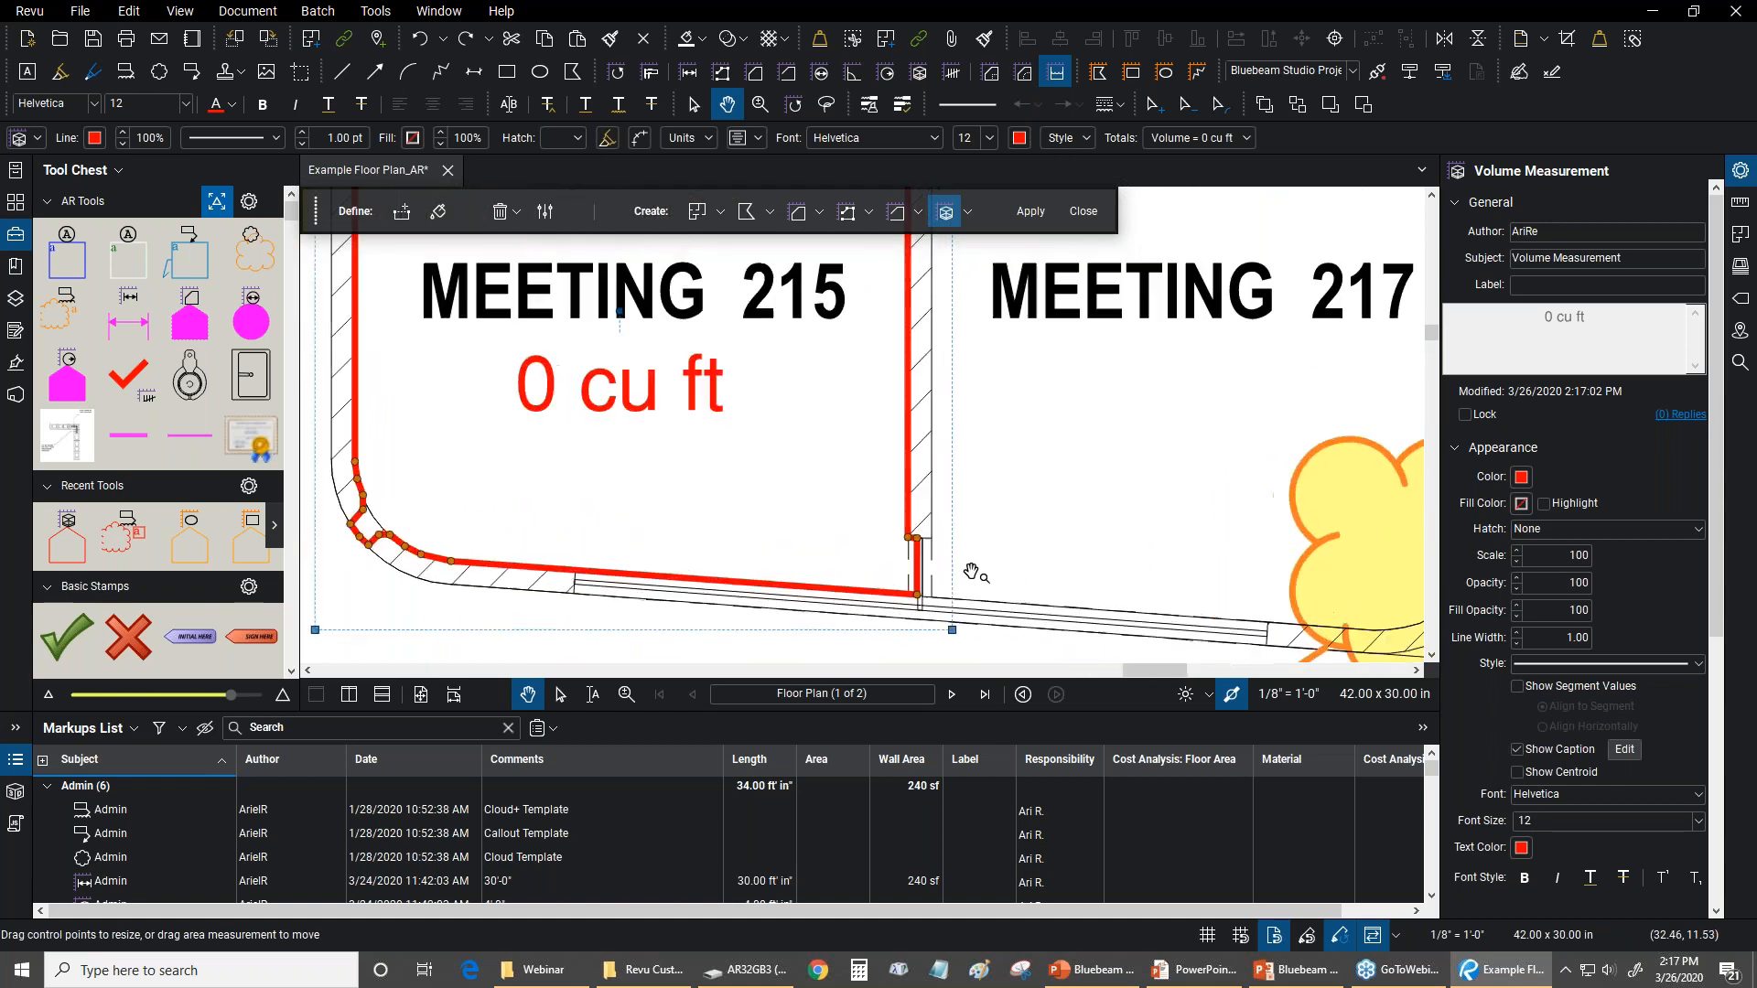
left_click(1021, 550)
scroll(906, 549, "up", 2)
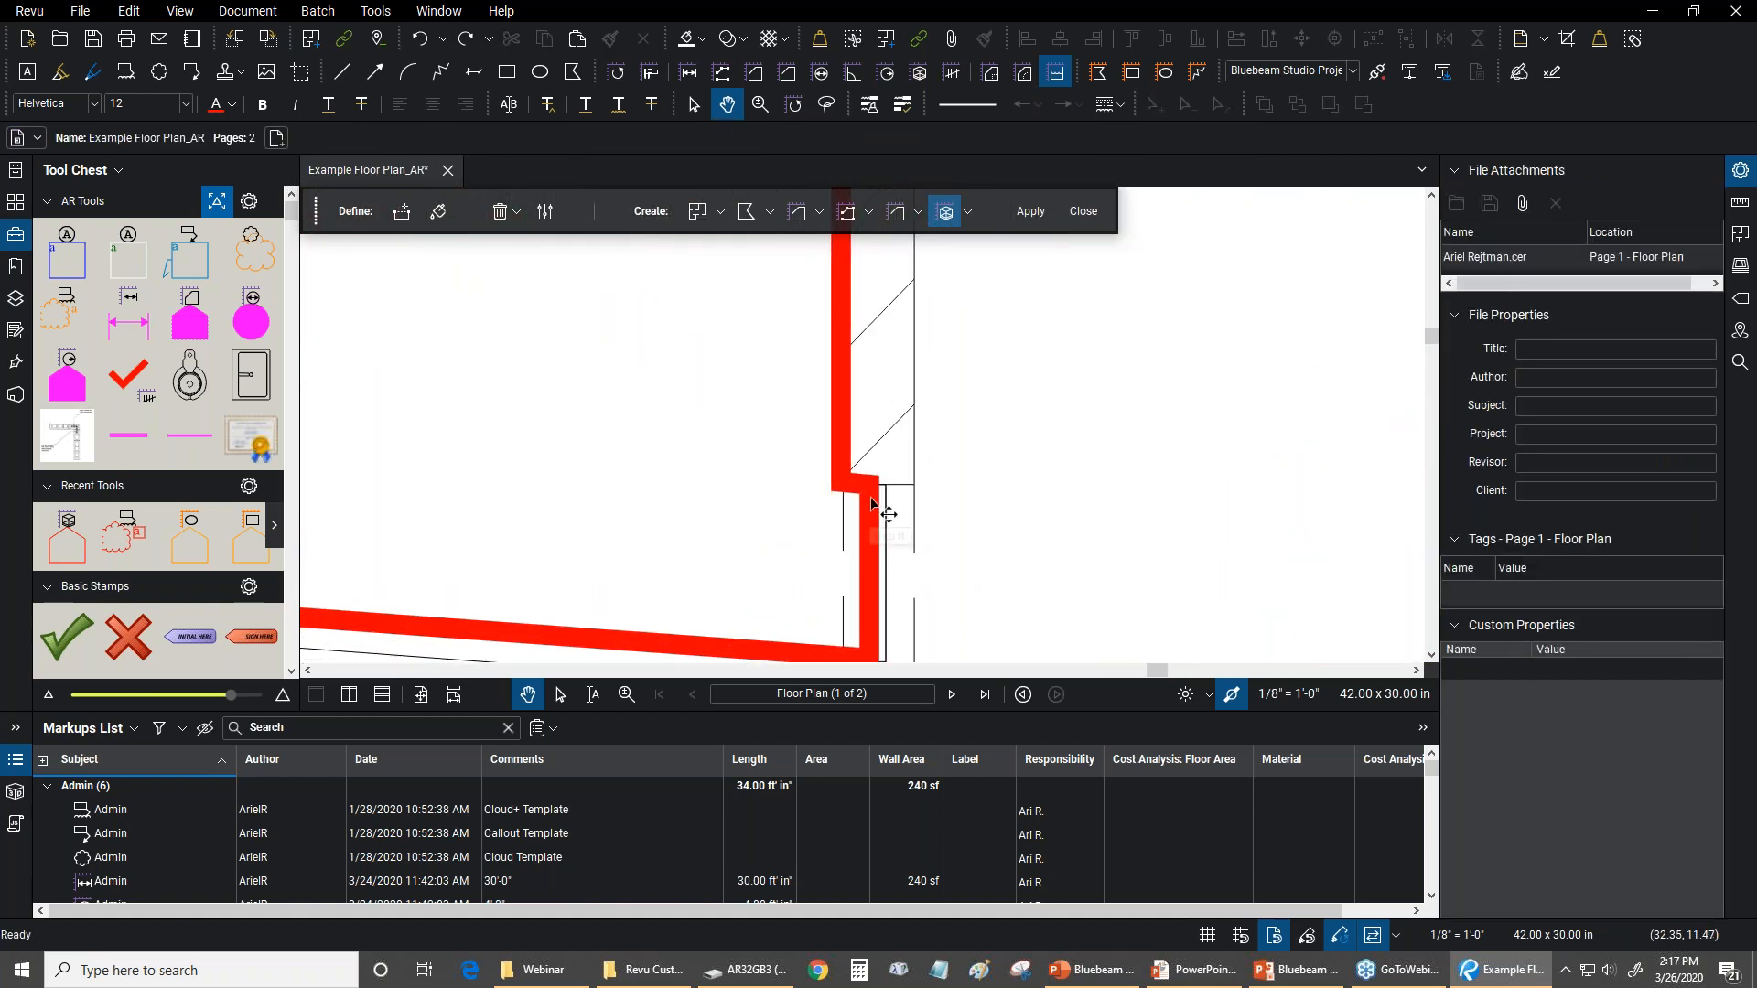
scroll(984, 489, "down", 2)
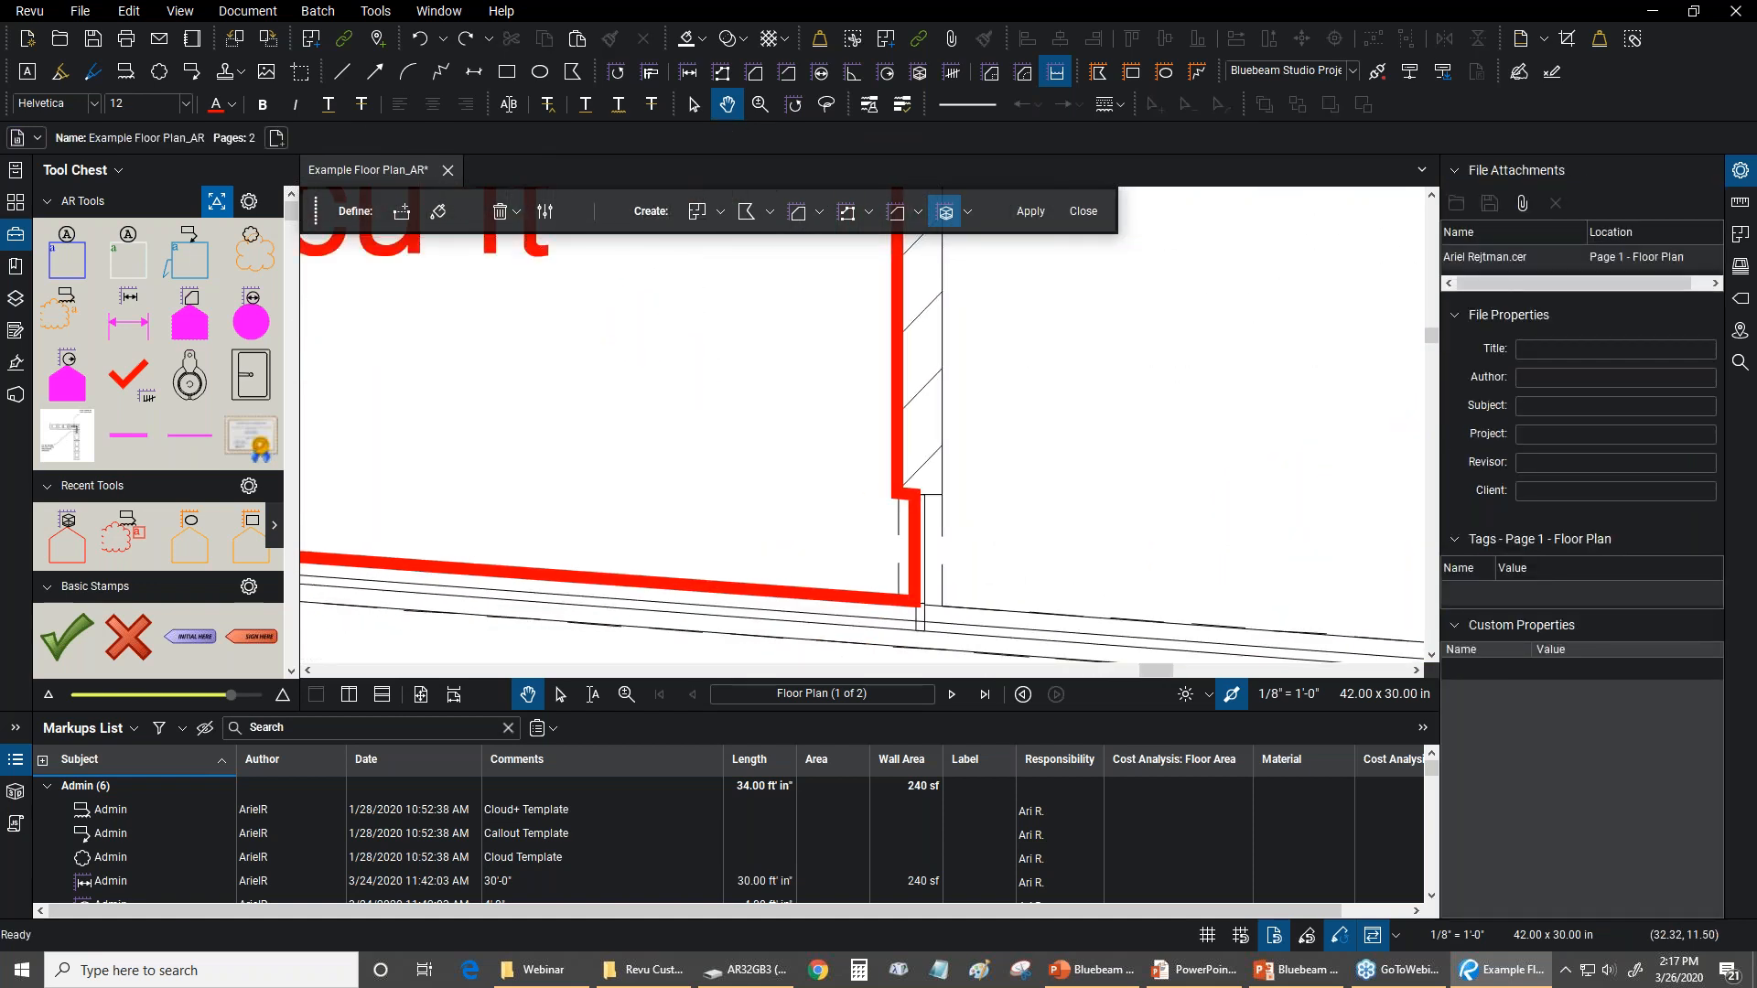
left_click(926, 546)
left_click_drag(555, 404, 882, 563)
scroll(882, 565, "down", 2)
left_click_drag(681, 621, 802, 351)
scroll(586, 366, "up", 3)
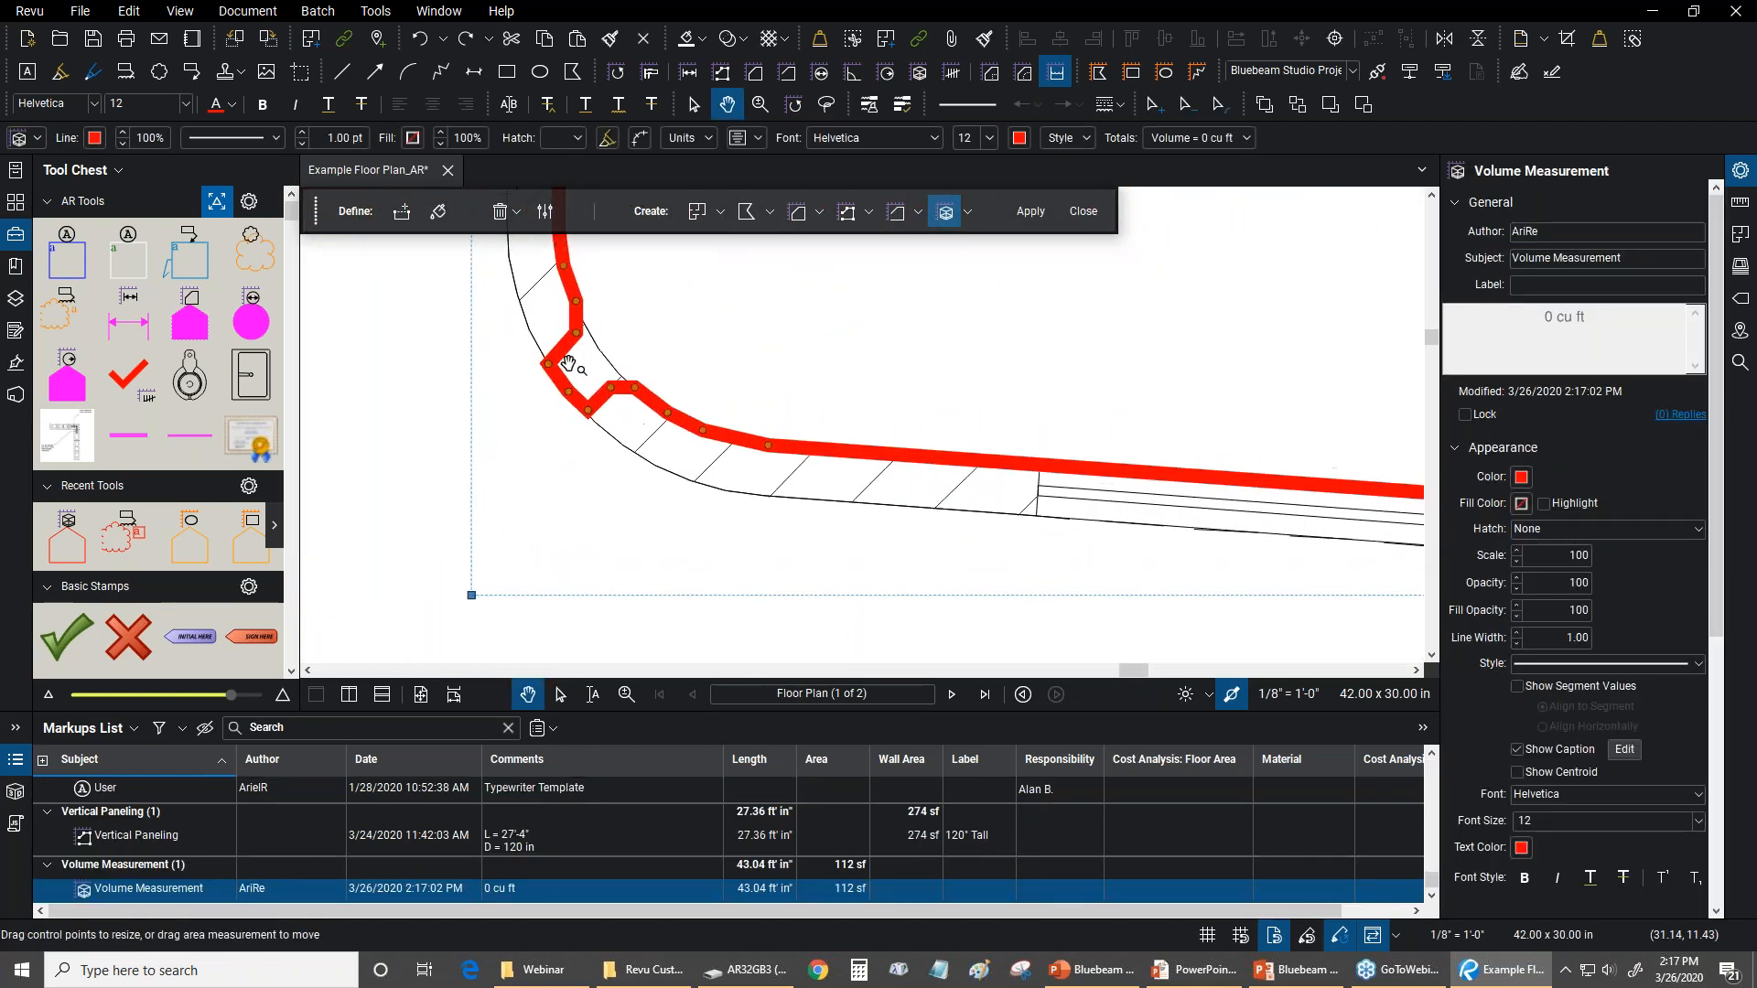
scroll(684, 421, "up", 1)
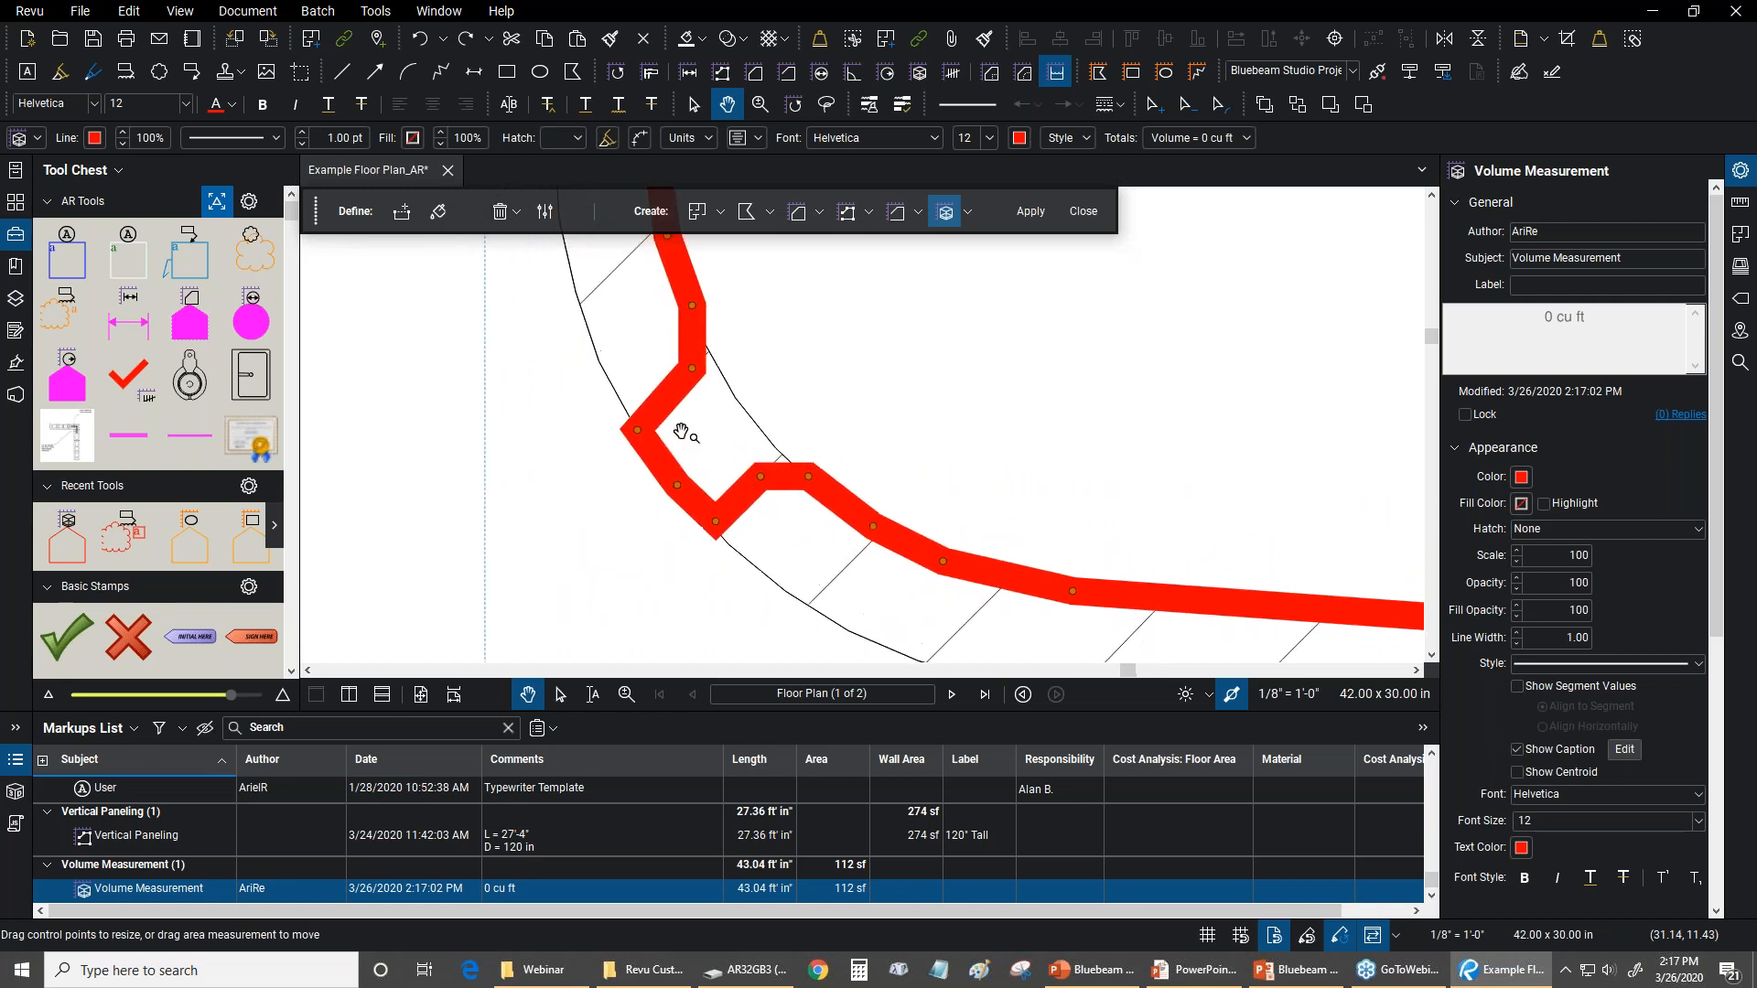
left_click(712, 524, "shift")
left_click(677, 486, "shift")
left_click(638, 432, "shift")
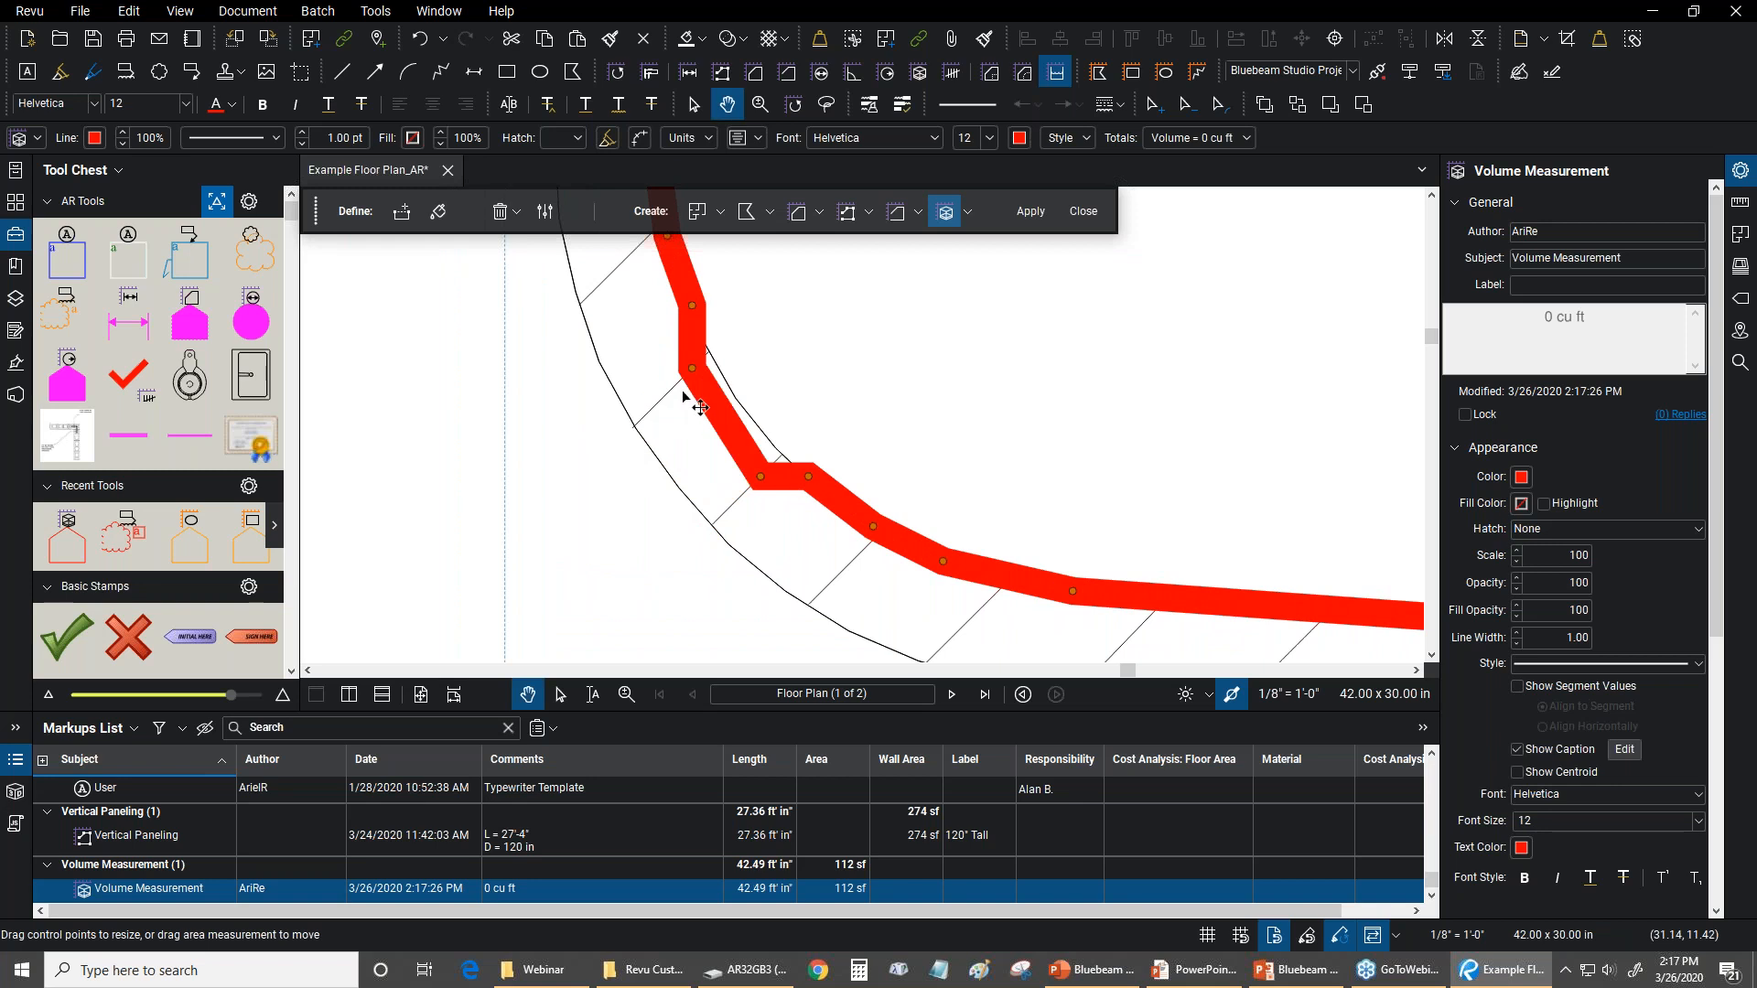
Delete two more stray control points at Meeting 215's rounded corner, and add one pulled onto the curved wall line
left_click(692, 368, "shift")
left_click(760, 476, "shift")
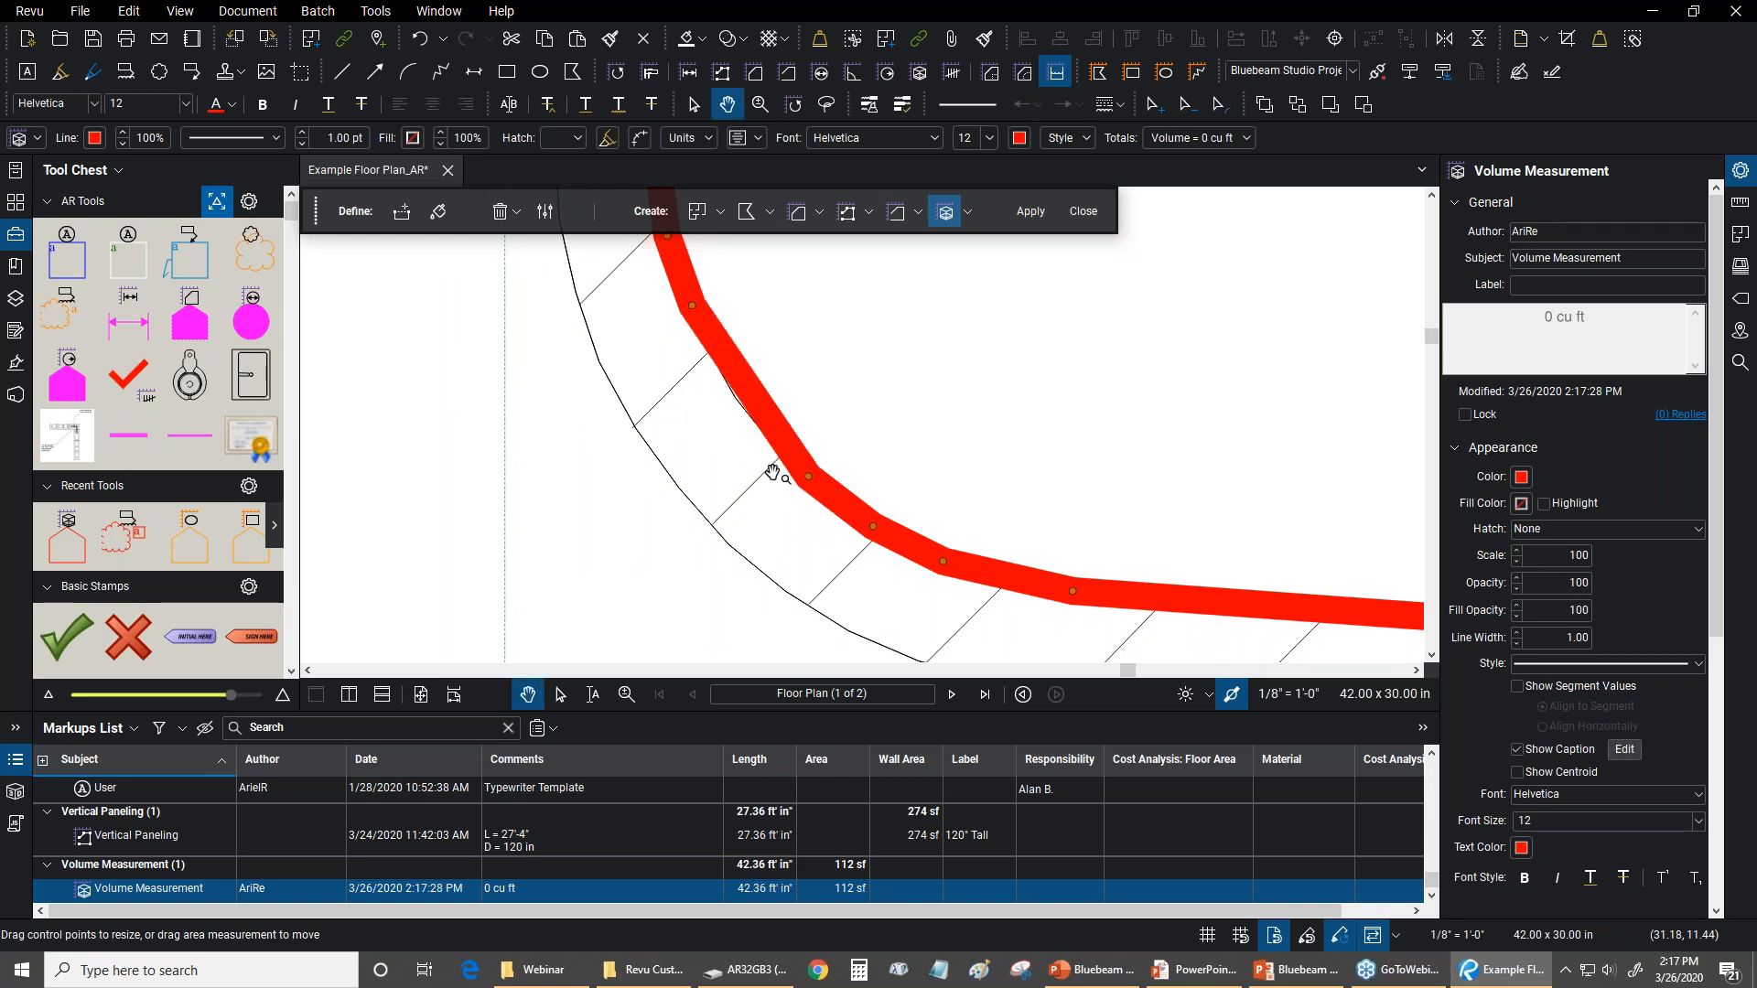
left_click_drag(917, 321, 908, 345)
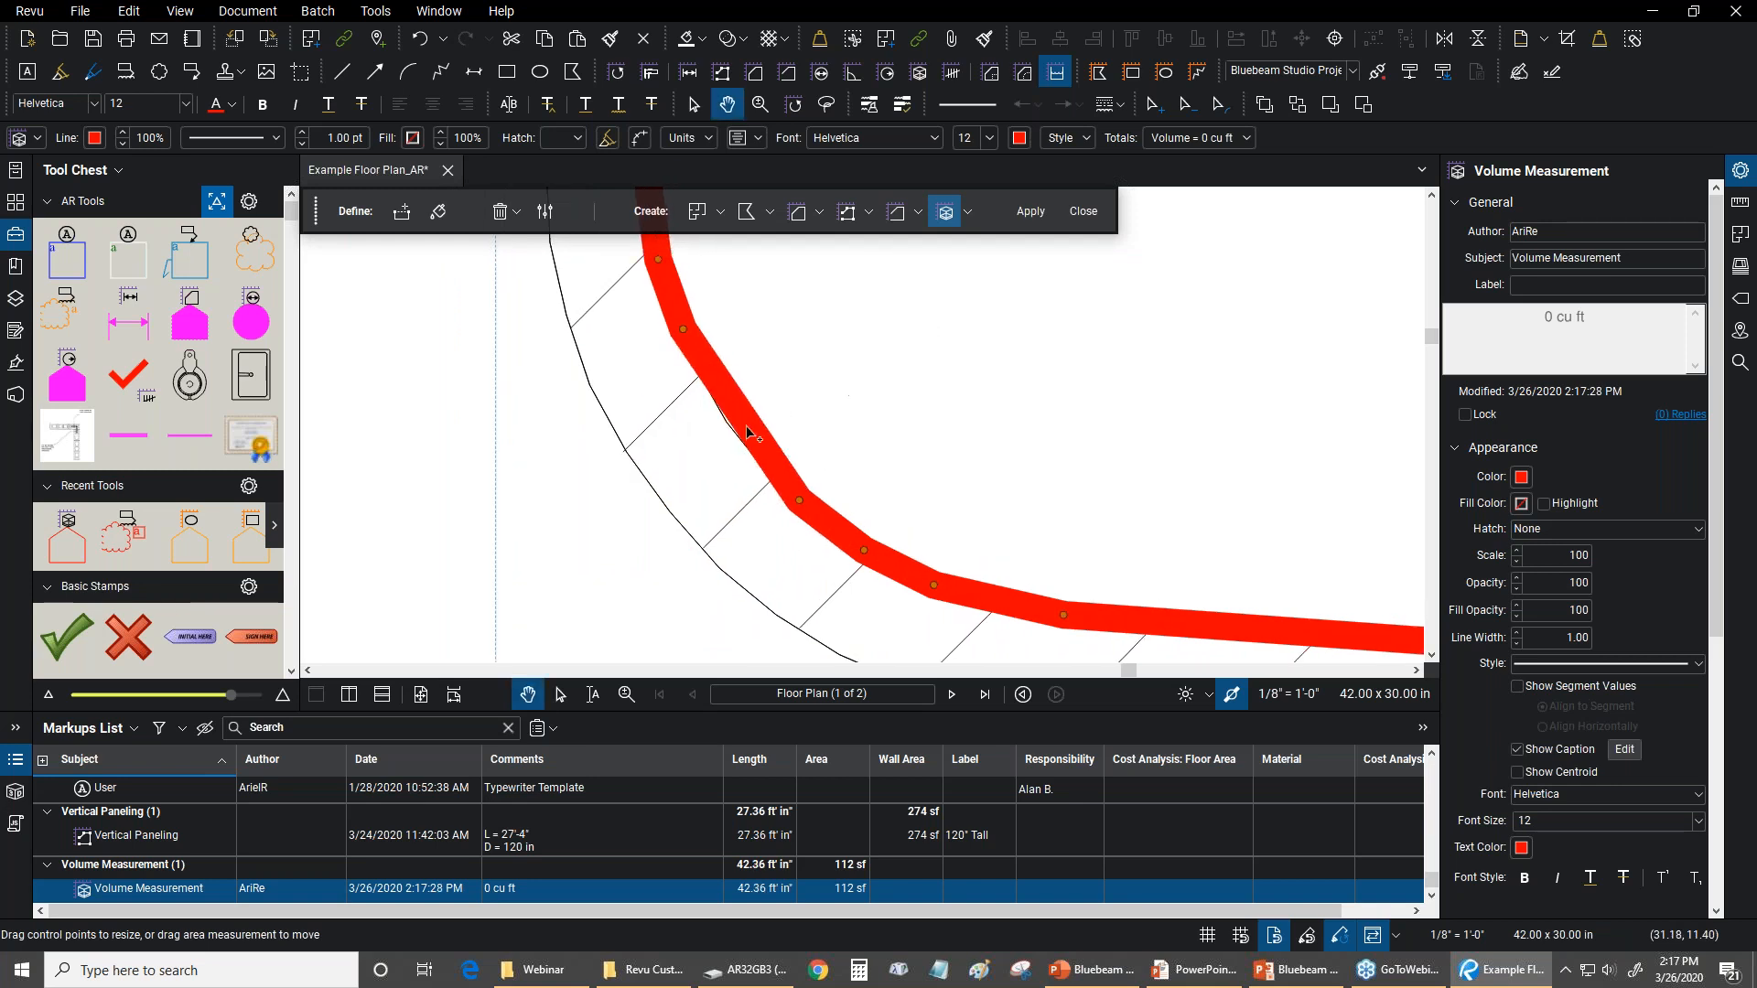
left_click(749, 424, "shift")
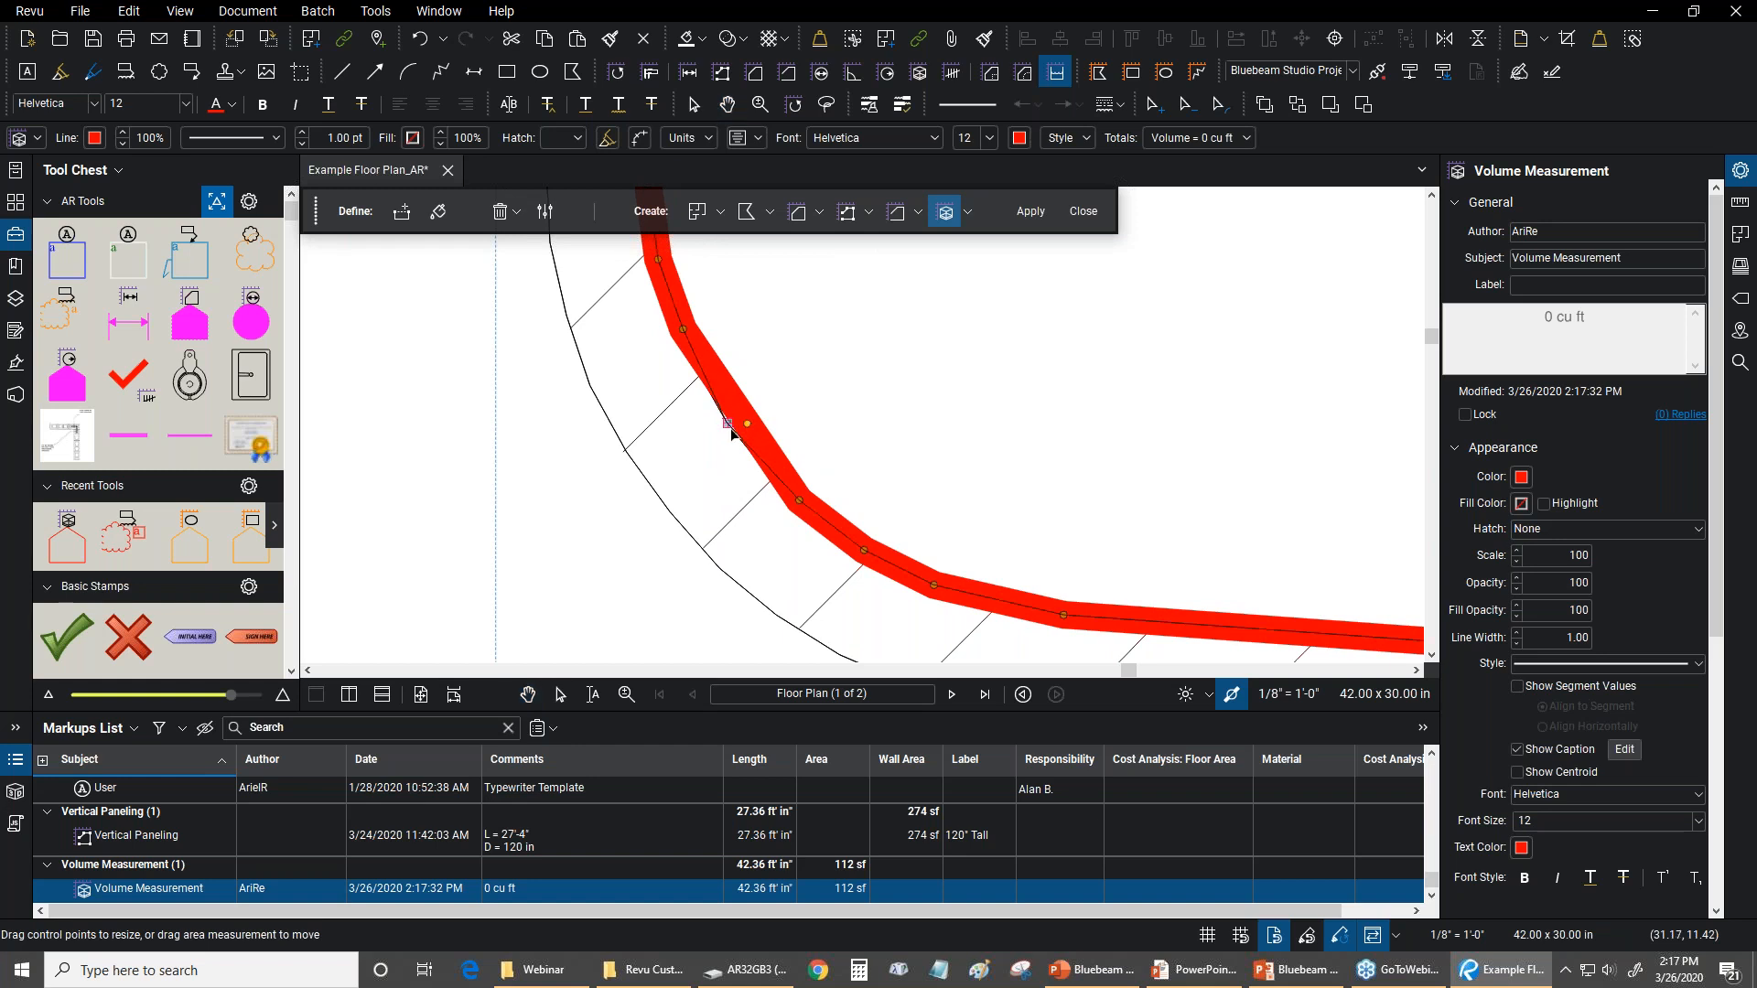
left_click_drag(731, 428, 729, 425)
Examine the volume measurement's outline along the door opening, the wall corner beside it and around the whole of Meeting 215
scroll(786, 410, "down", 3)
left_click_drag(966, 282, 705, 641)
scroll(706, 513, "down", 6)
scroll(623, 491, "down", 2)
left_click_drag(696, 338, 550, 523)
scroll(550, 523, "up", 2)
scroll(553, 519, "up", 3)
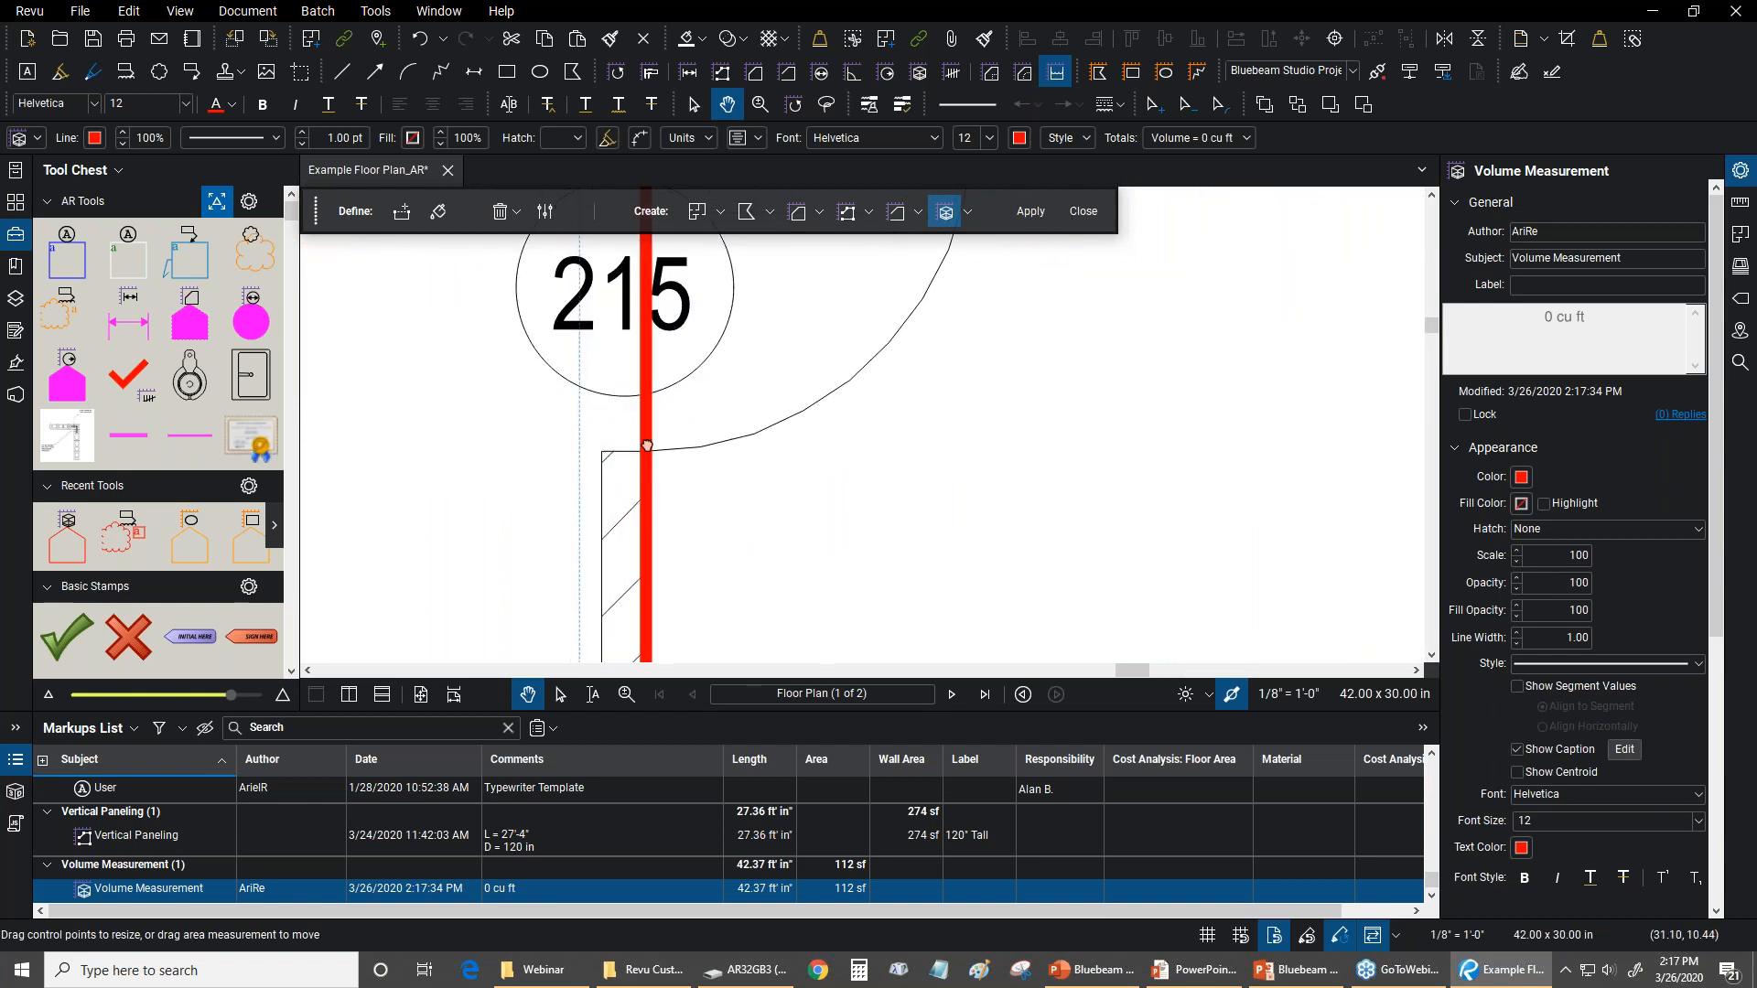
left_click_drag(596, 423, 722, 619)
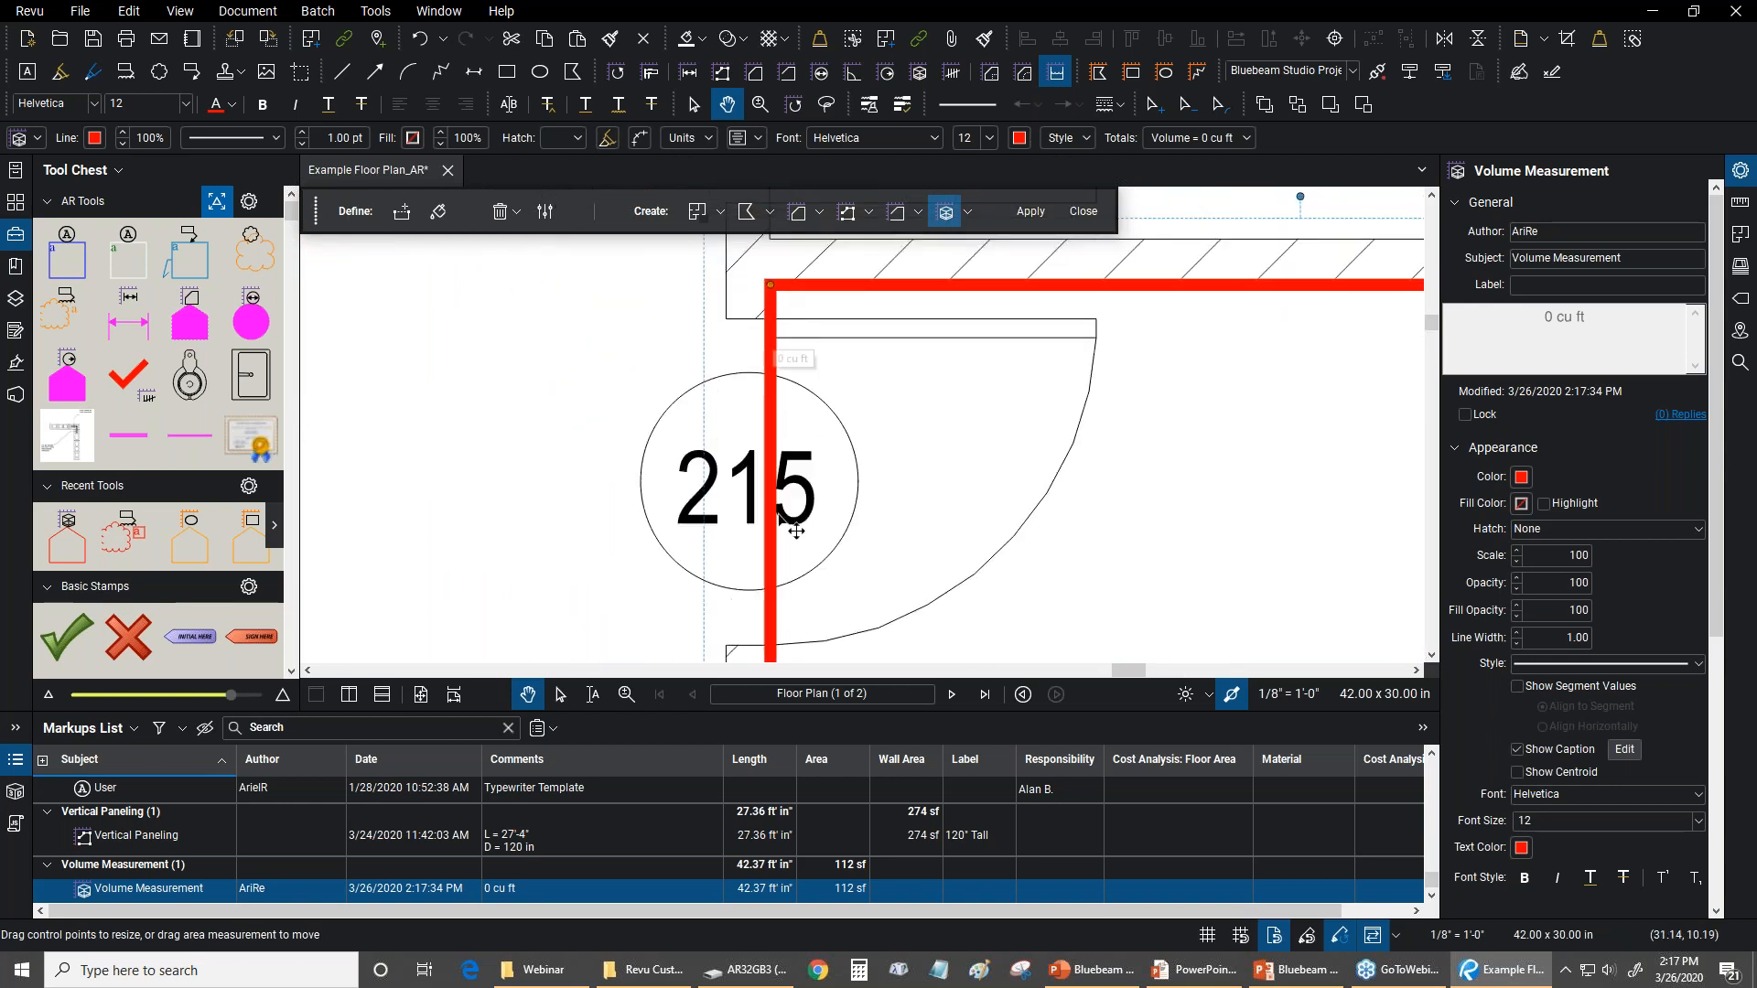
scroll(778, 513, "down", 3)
scroll(847, 488, "up", 2)
scroll(848, 487, "up", 3)
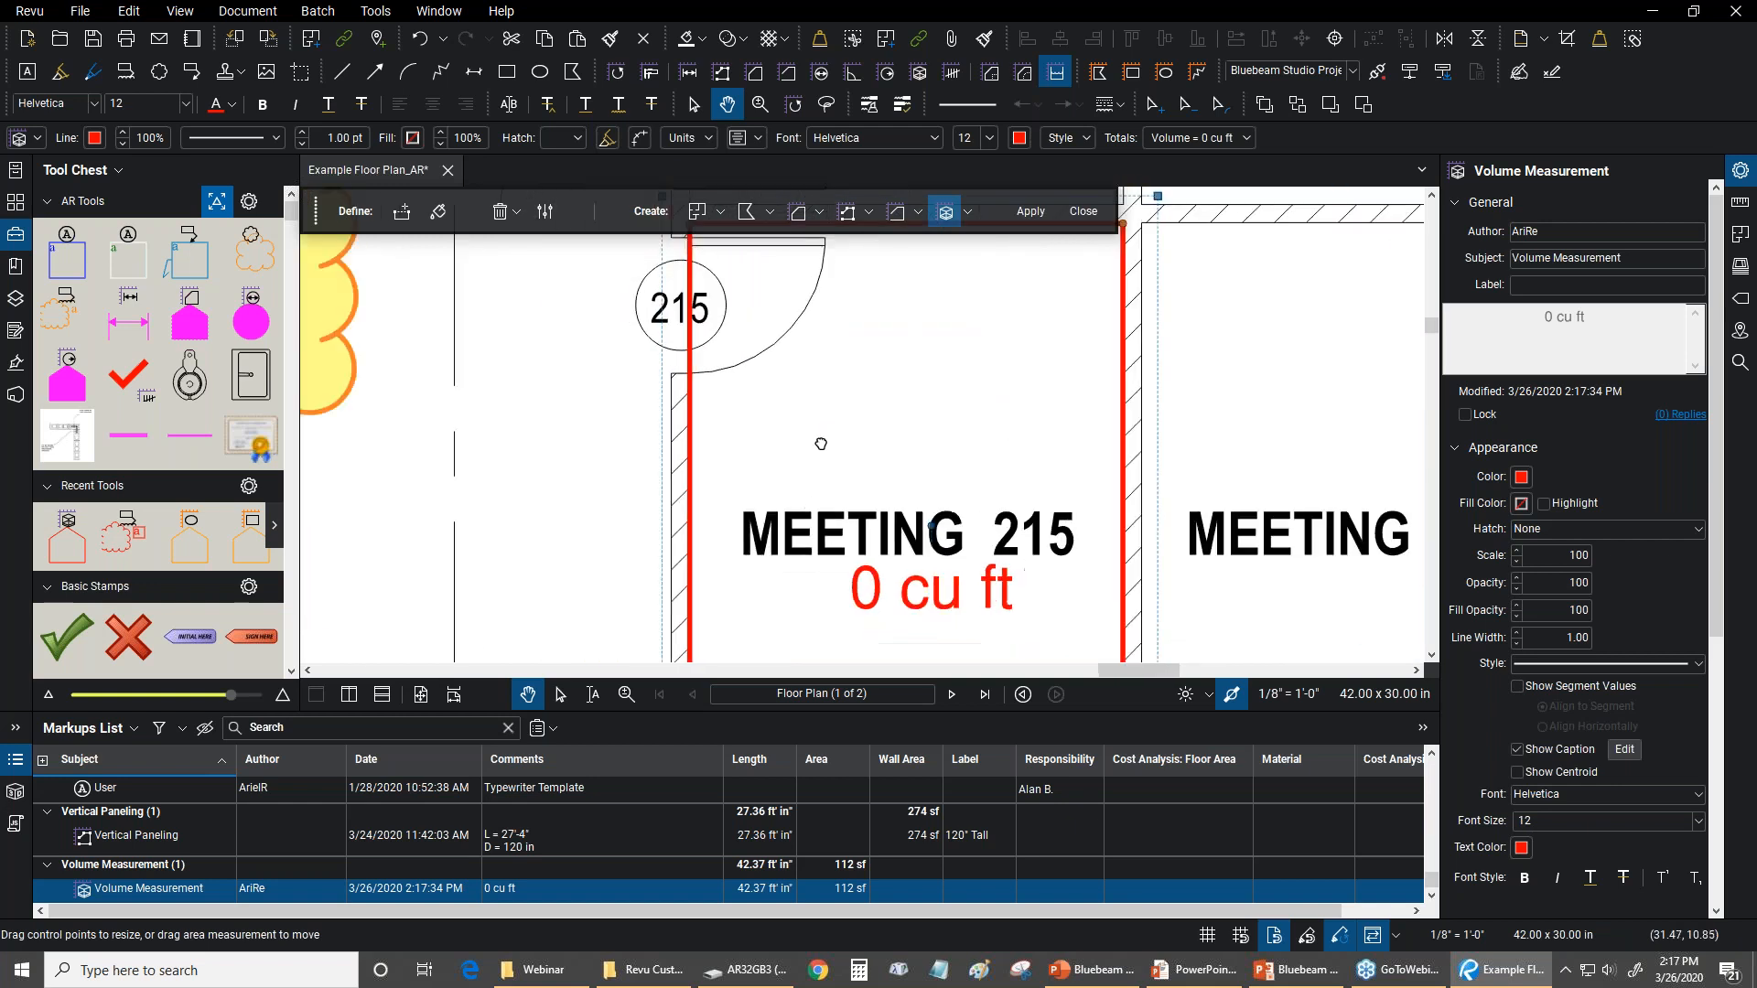
scroll(855, 338, "down", 4)
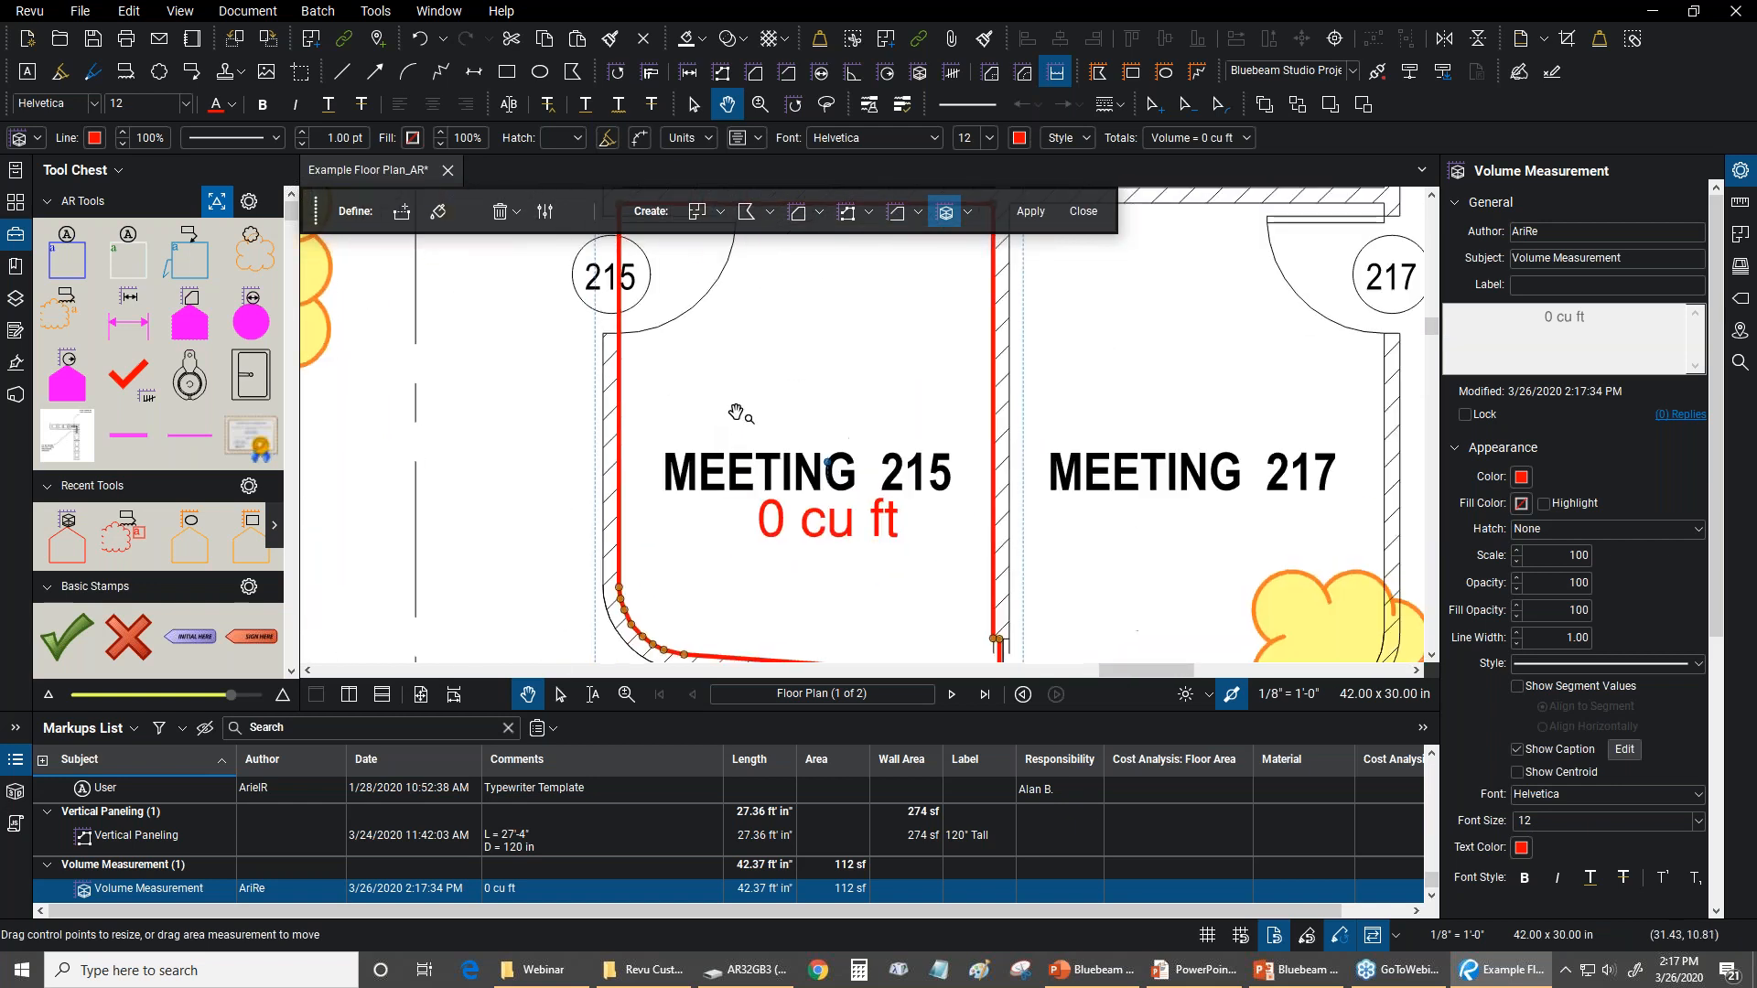
left_click_drag(753, 380, 753, 415)
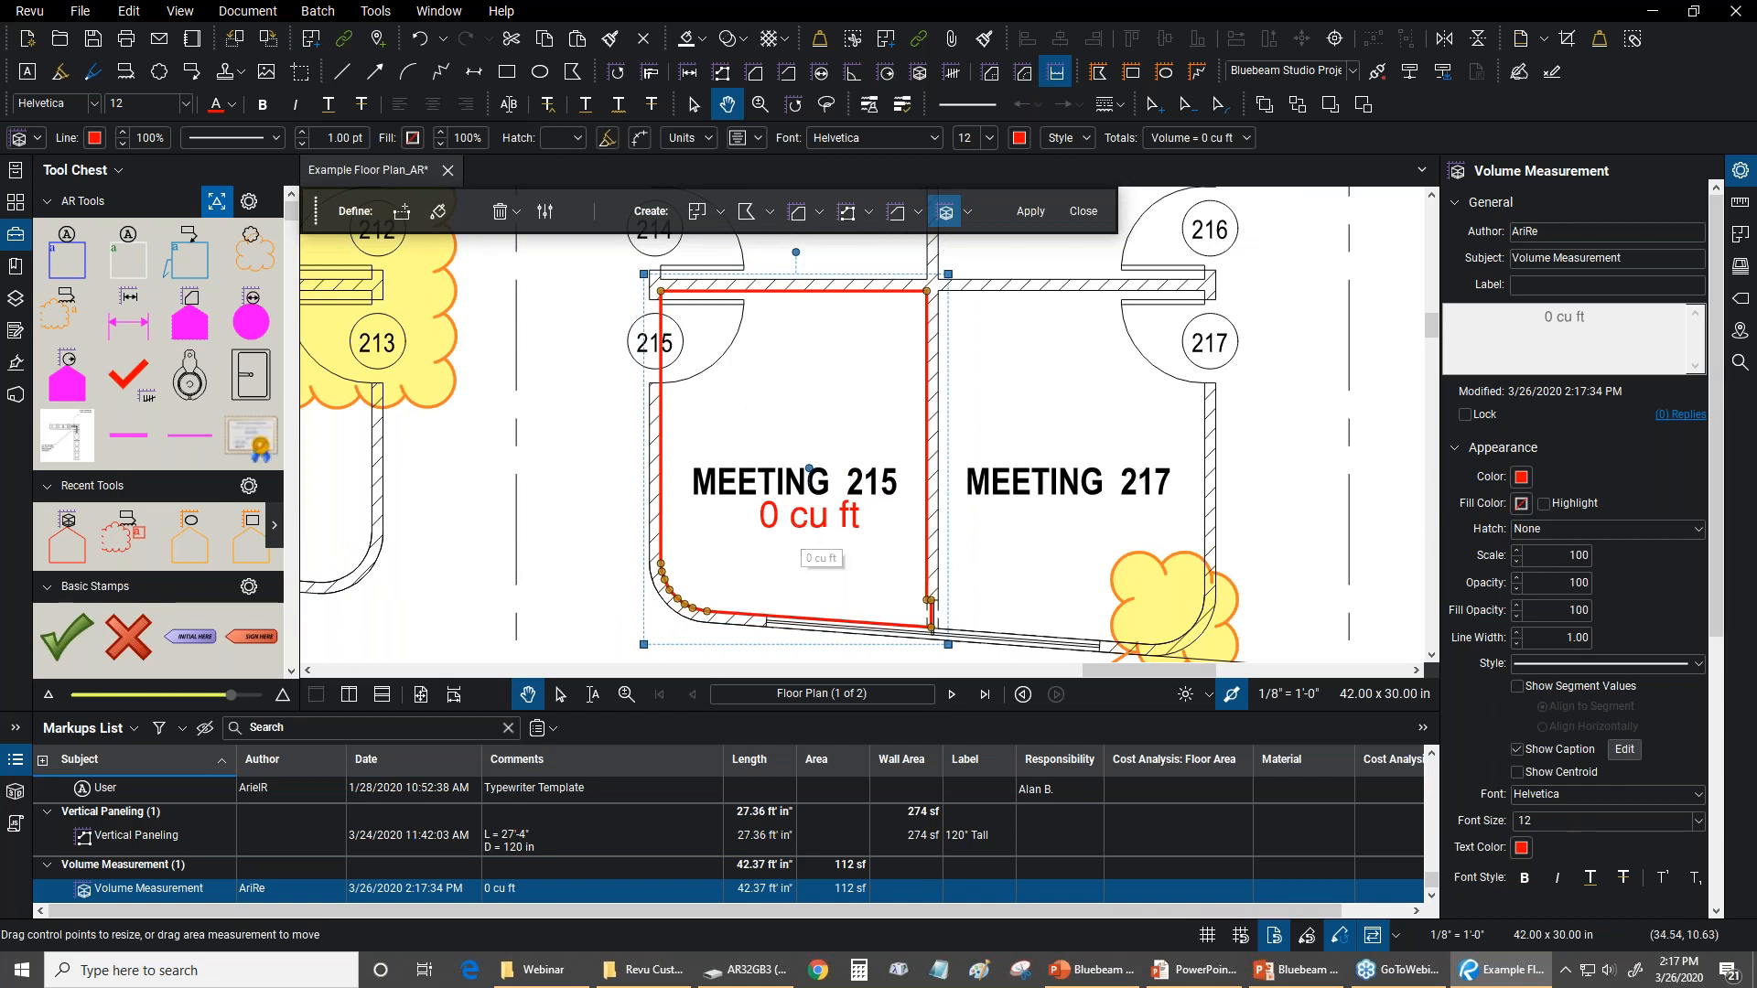
Centre the volume caption beneath the MEETING 215 text and set the measurement's depth to 0'-6"
left_click_drag(795, 522, 780, 530)
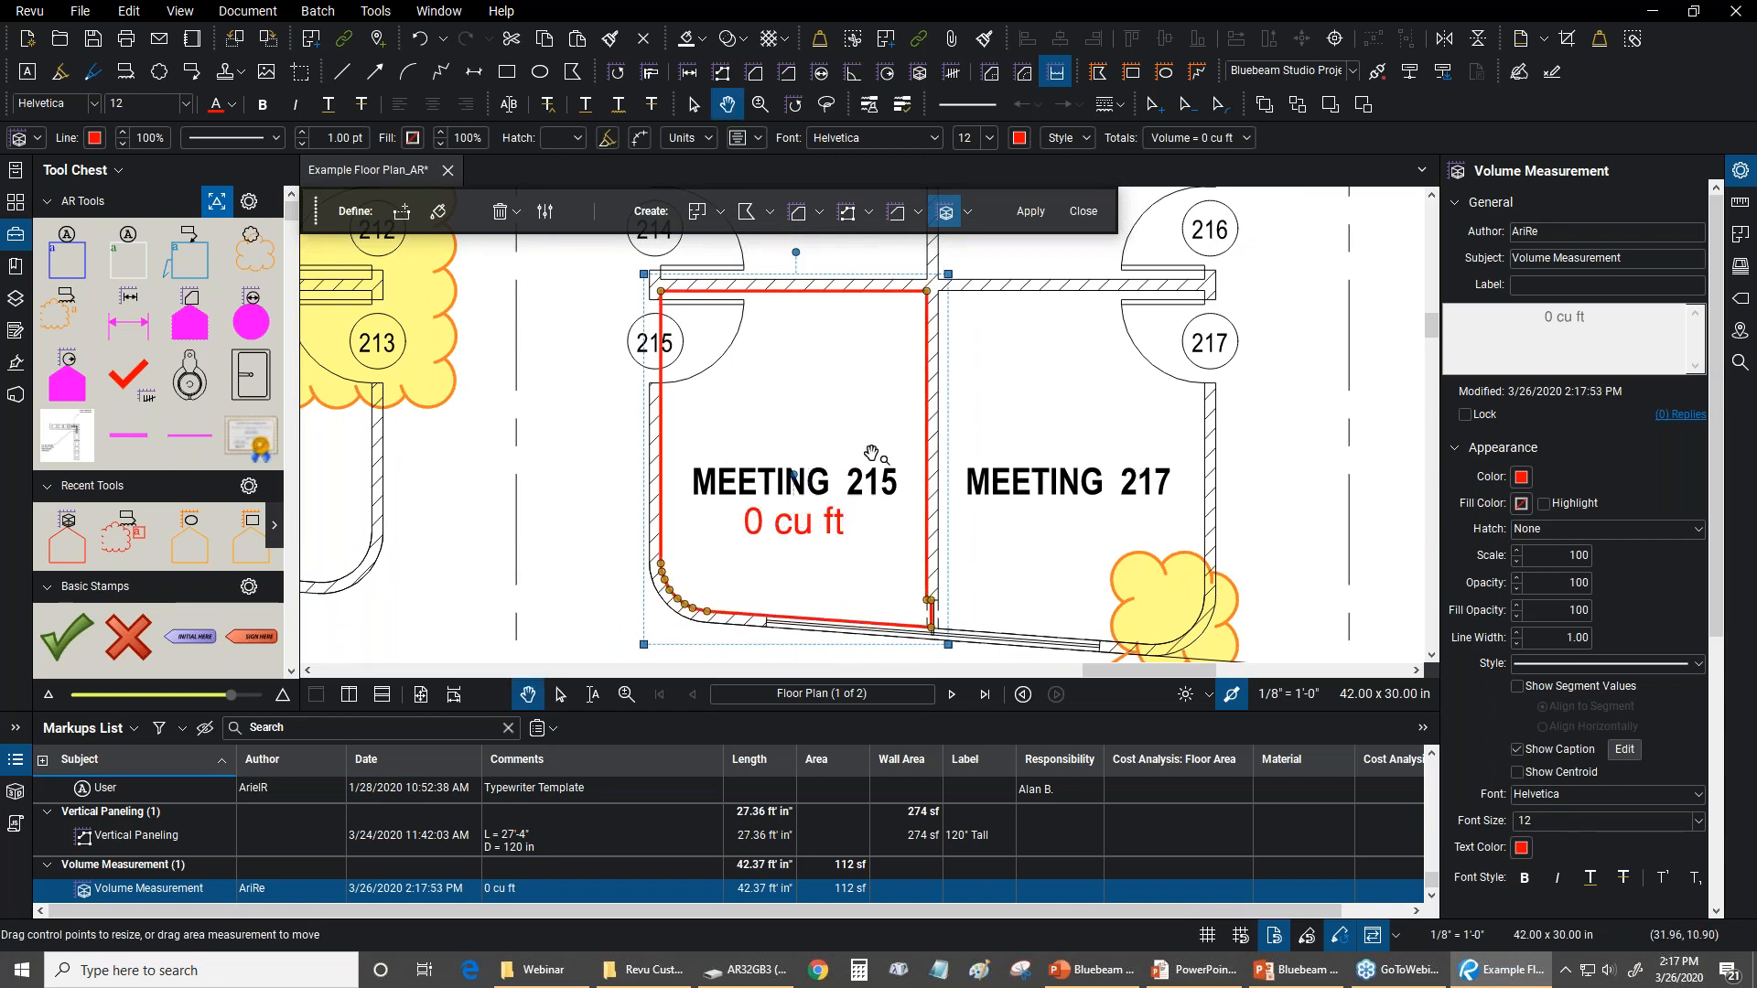
left_click(1740, 203)
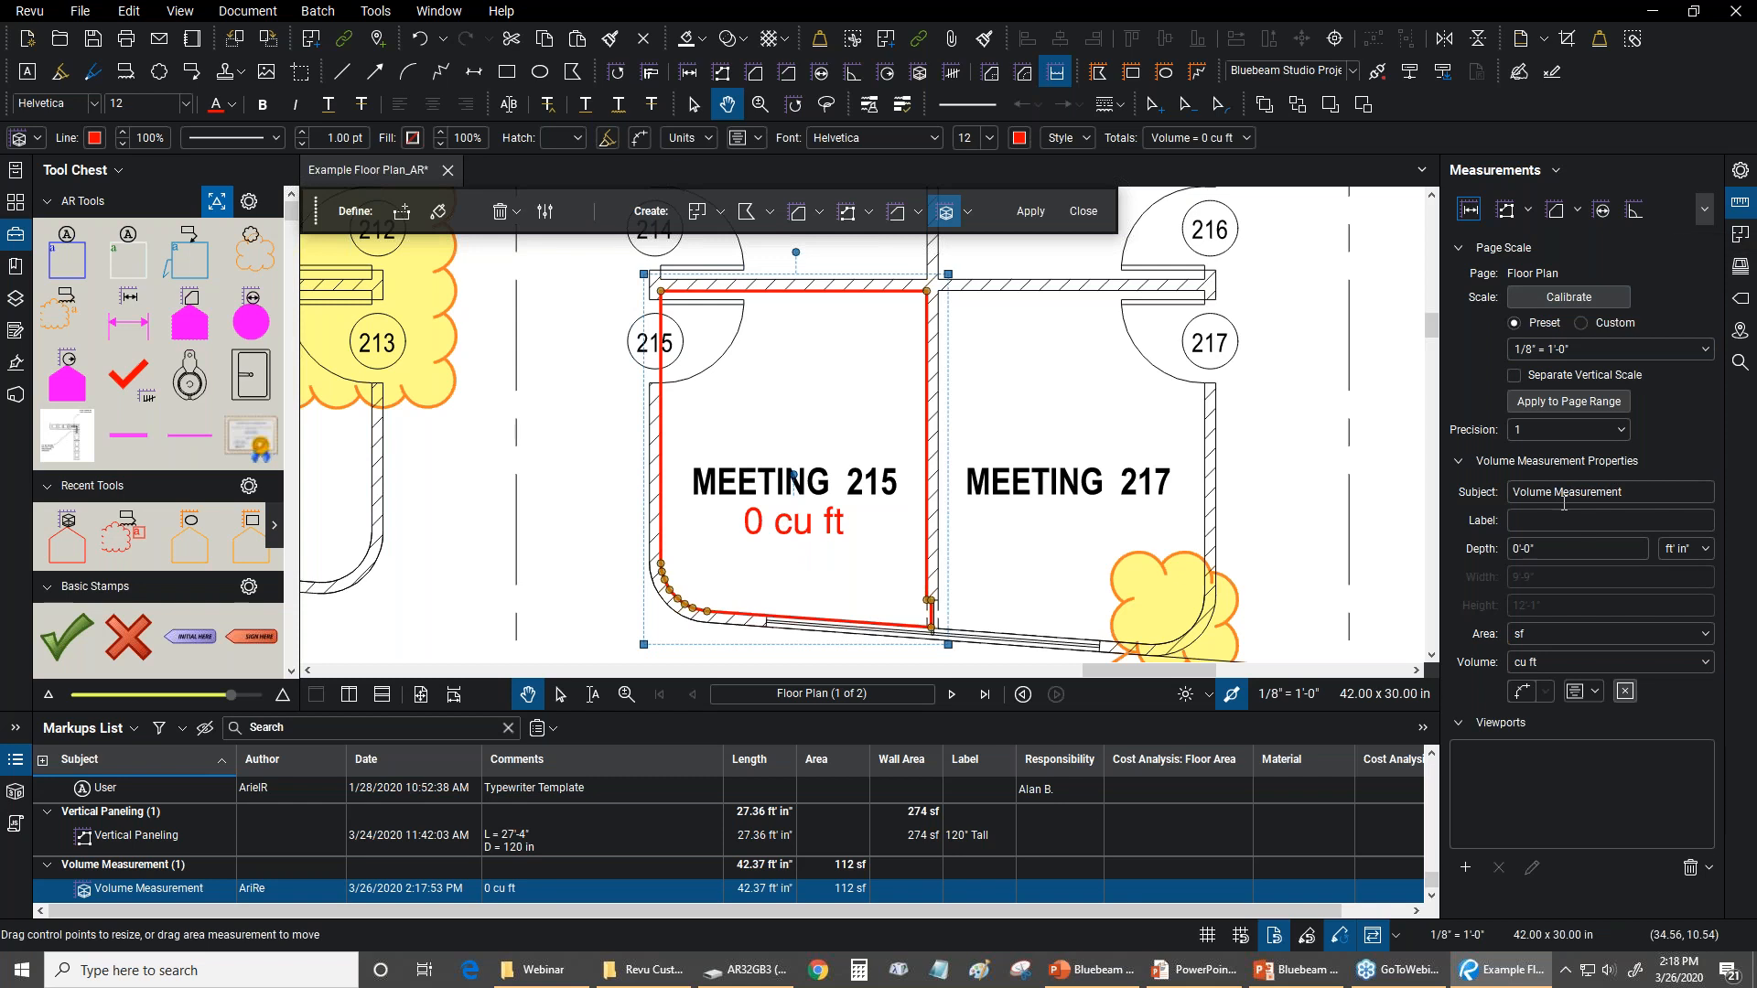
left_click(1545, 547)
left_click(1035, 412)
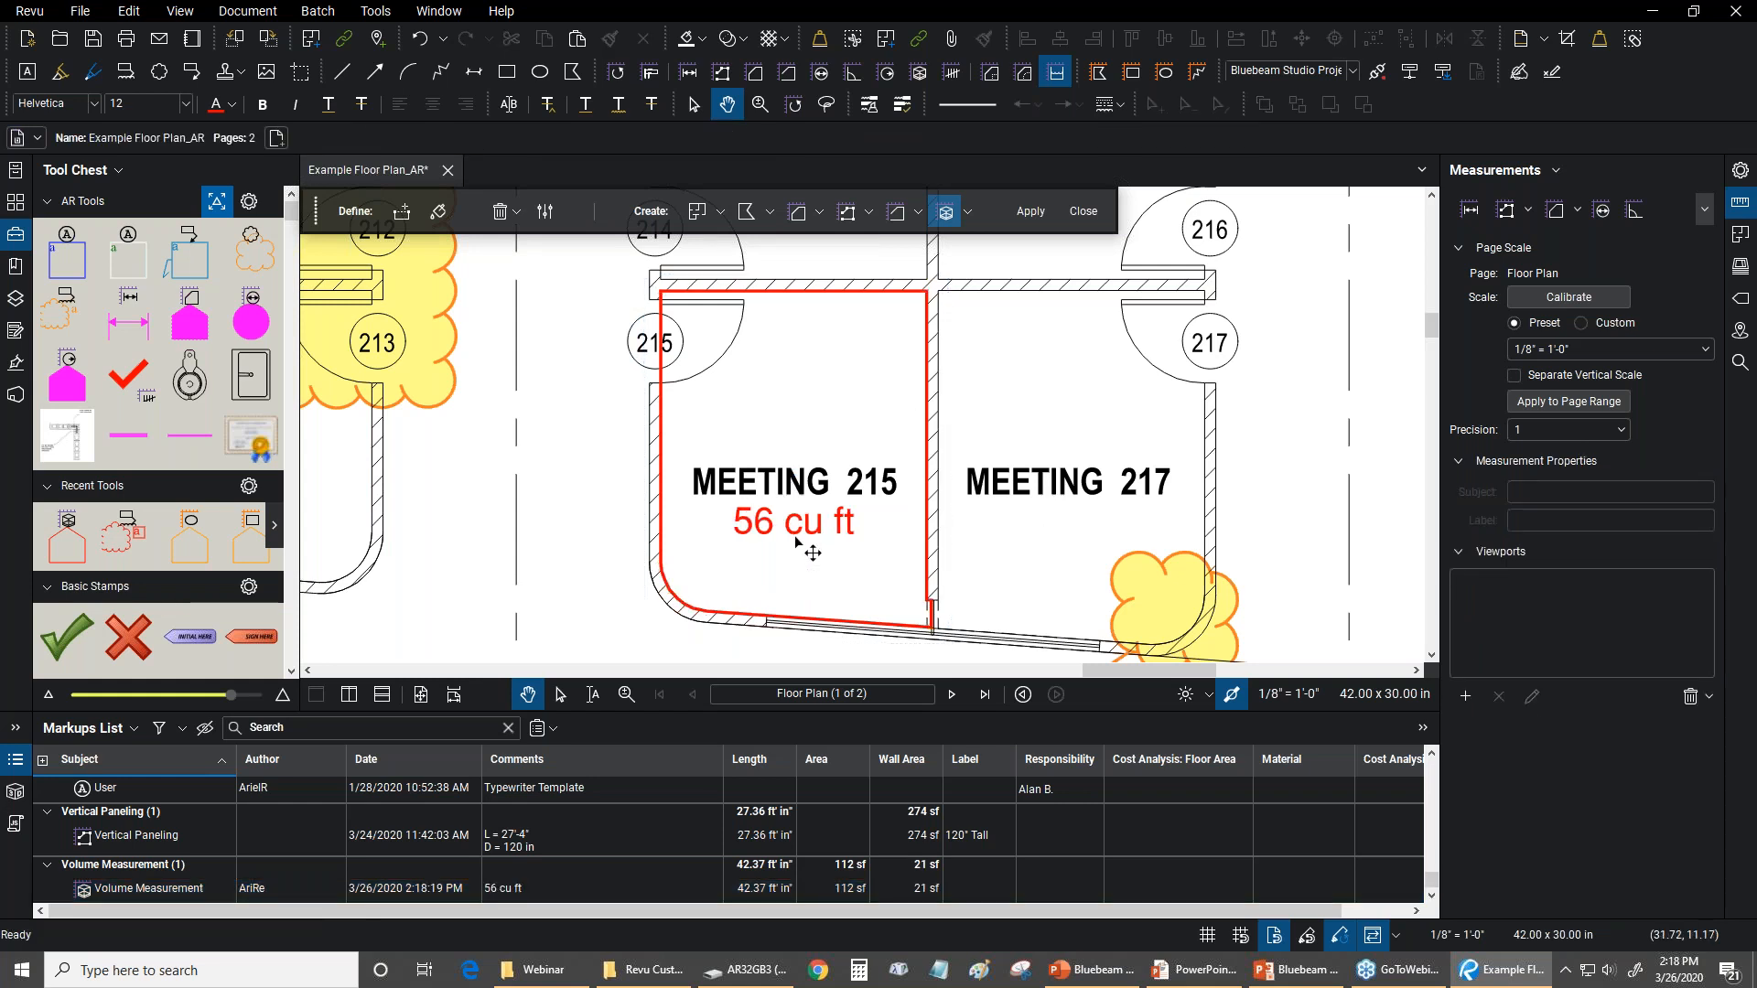
Switch the Meeting 215 measurement's volume unit to cu in and cu yd, and return it to cu ft
left_click(794, 478)
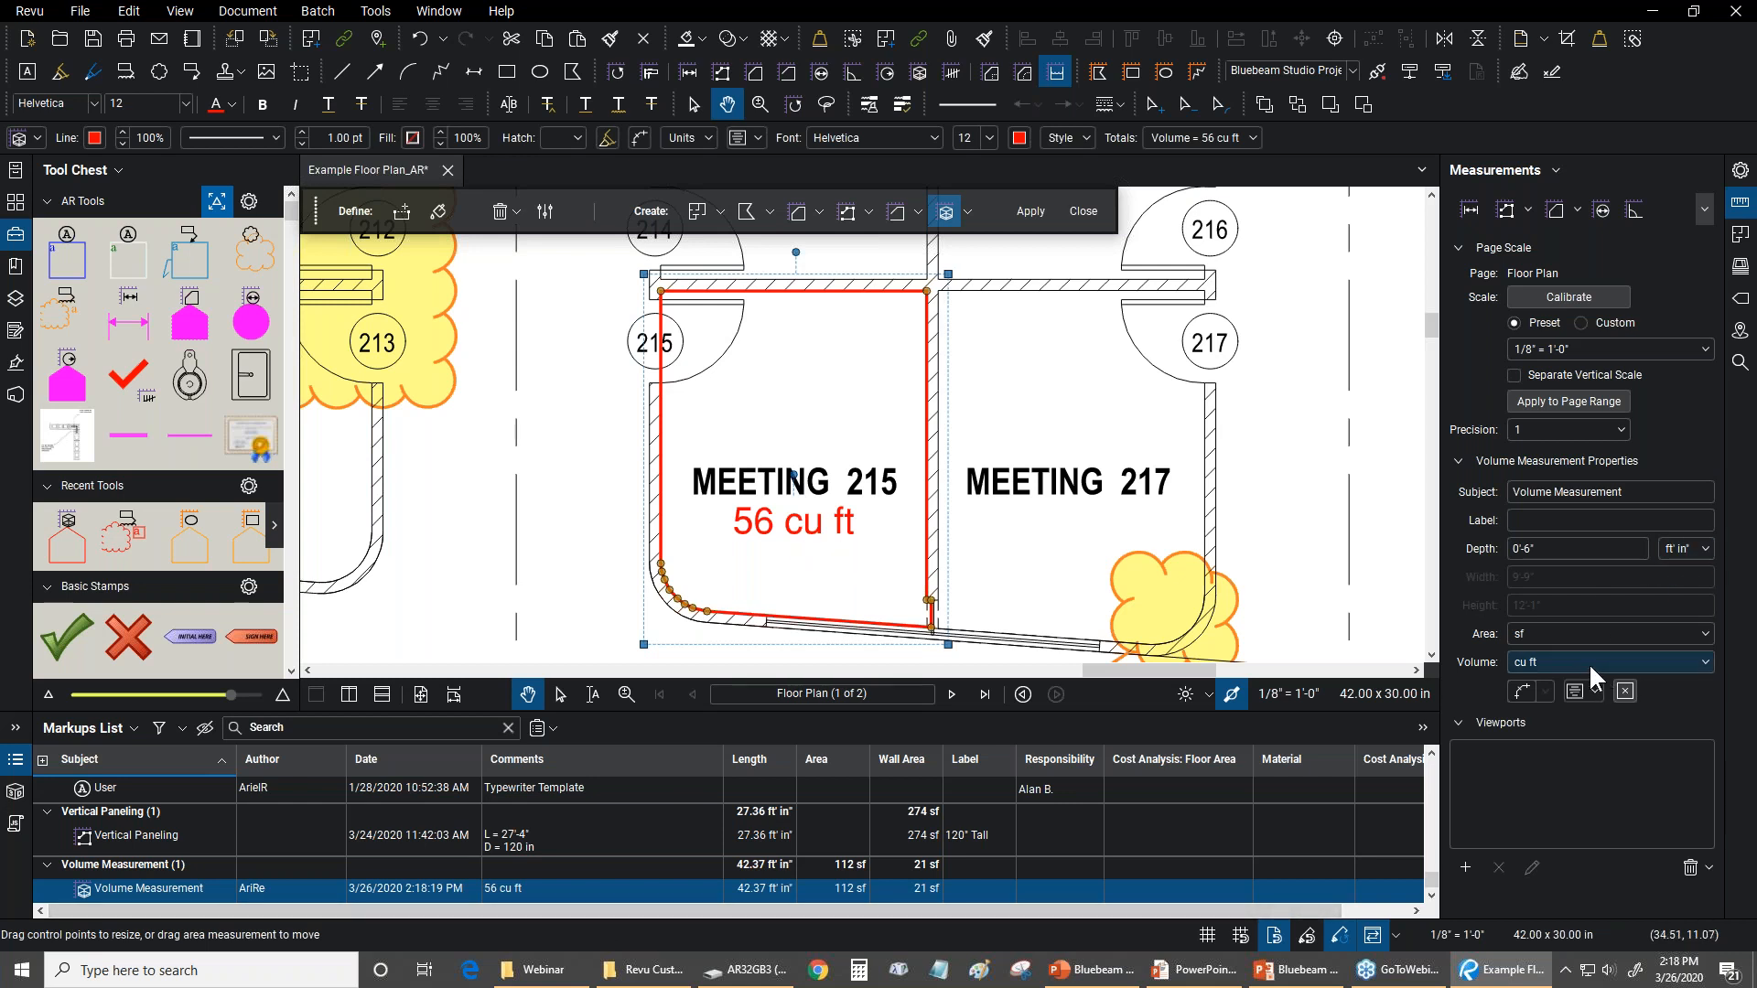
left_click(1619, 657)
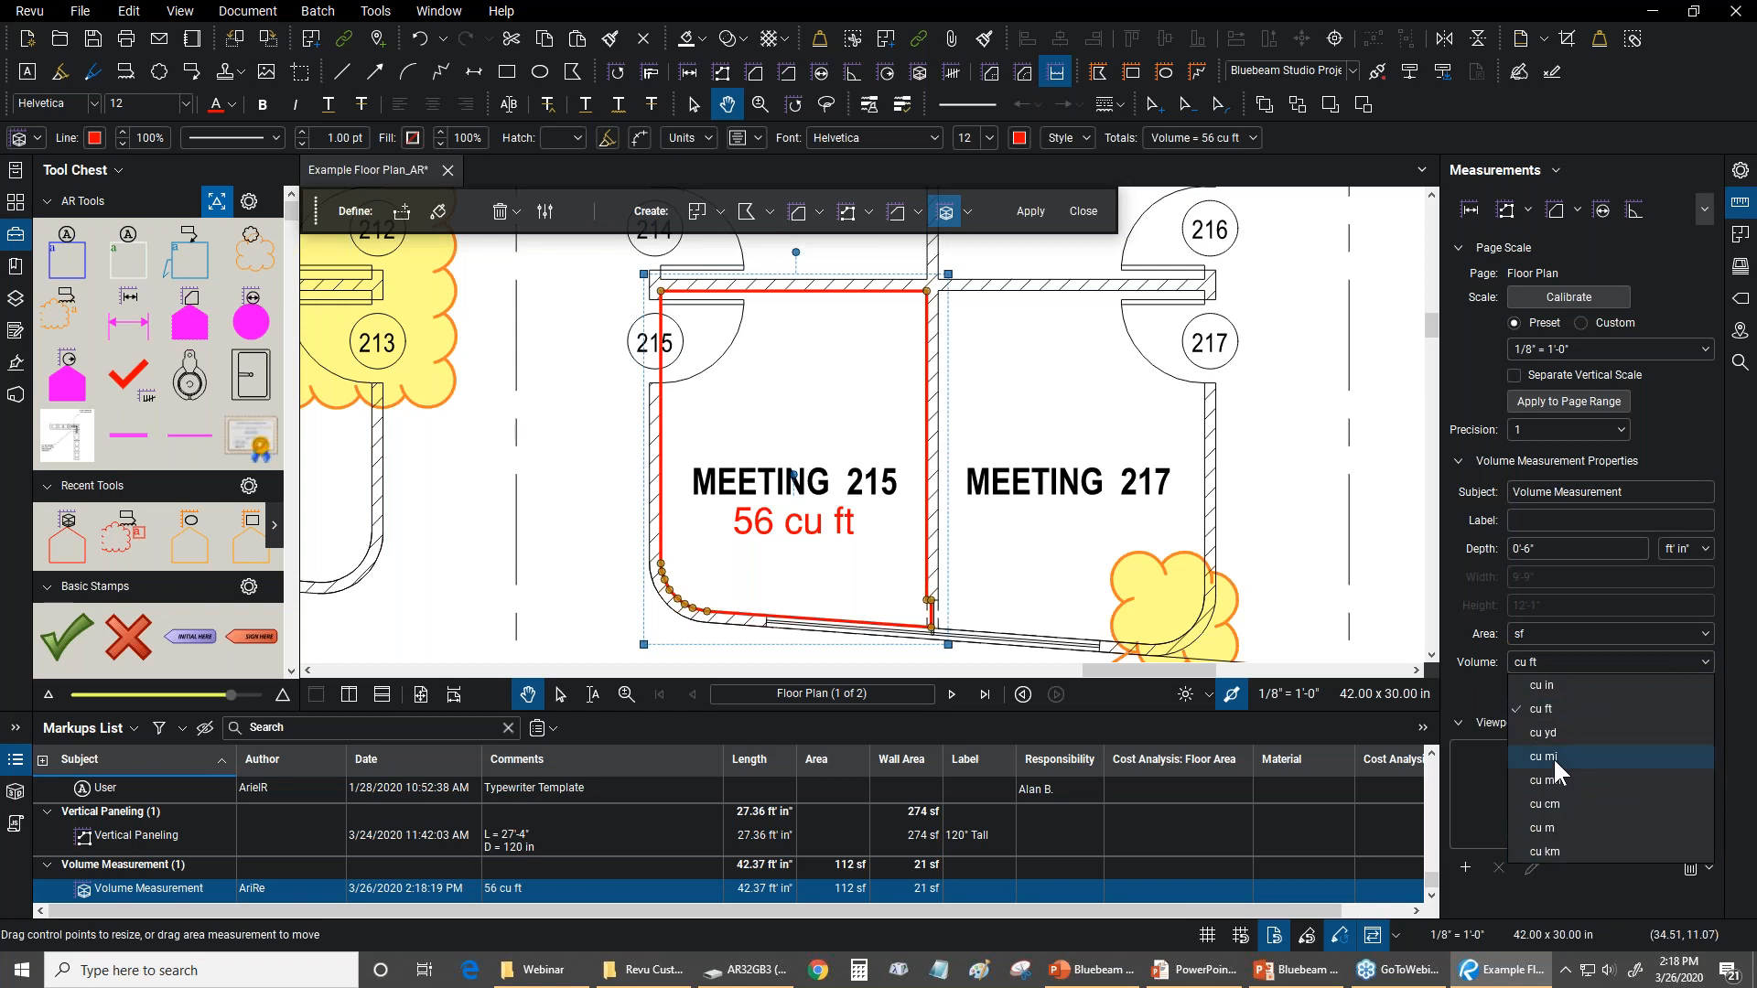
left_click(1483, 689)
left_click(1551, 668)
left_click(1551, 682)
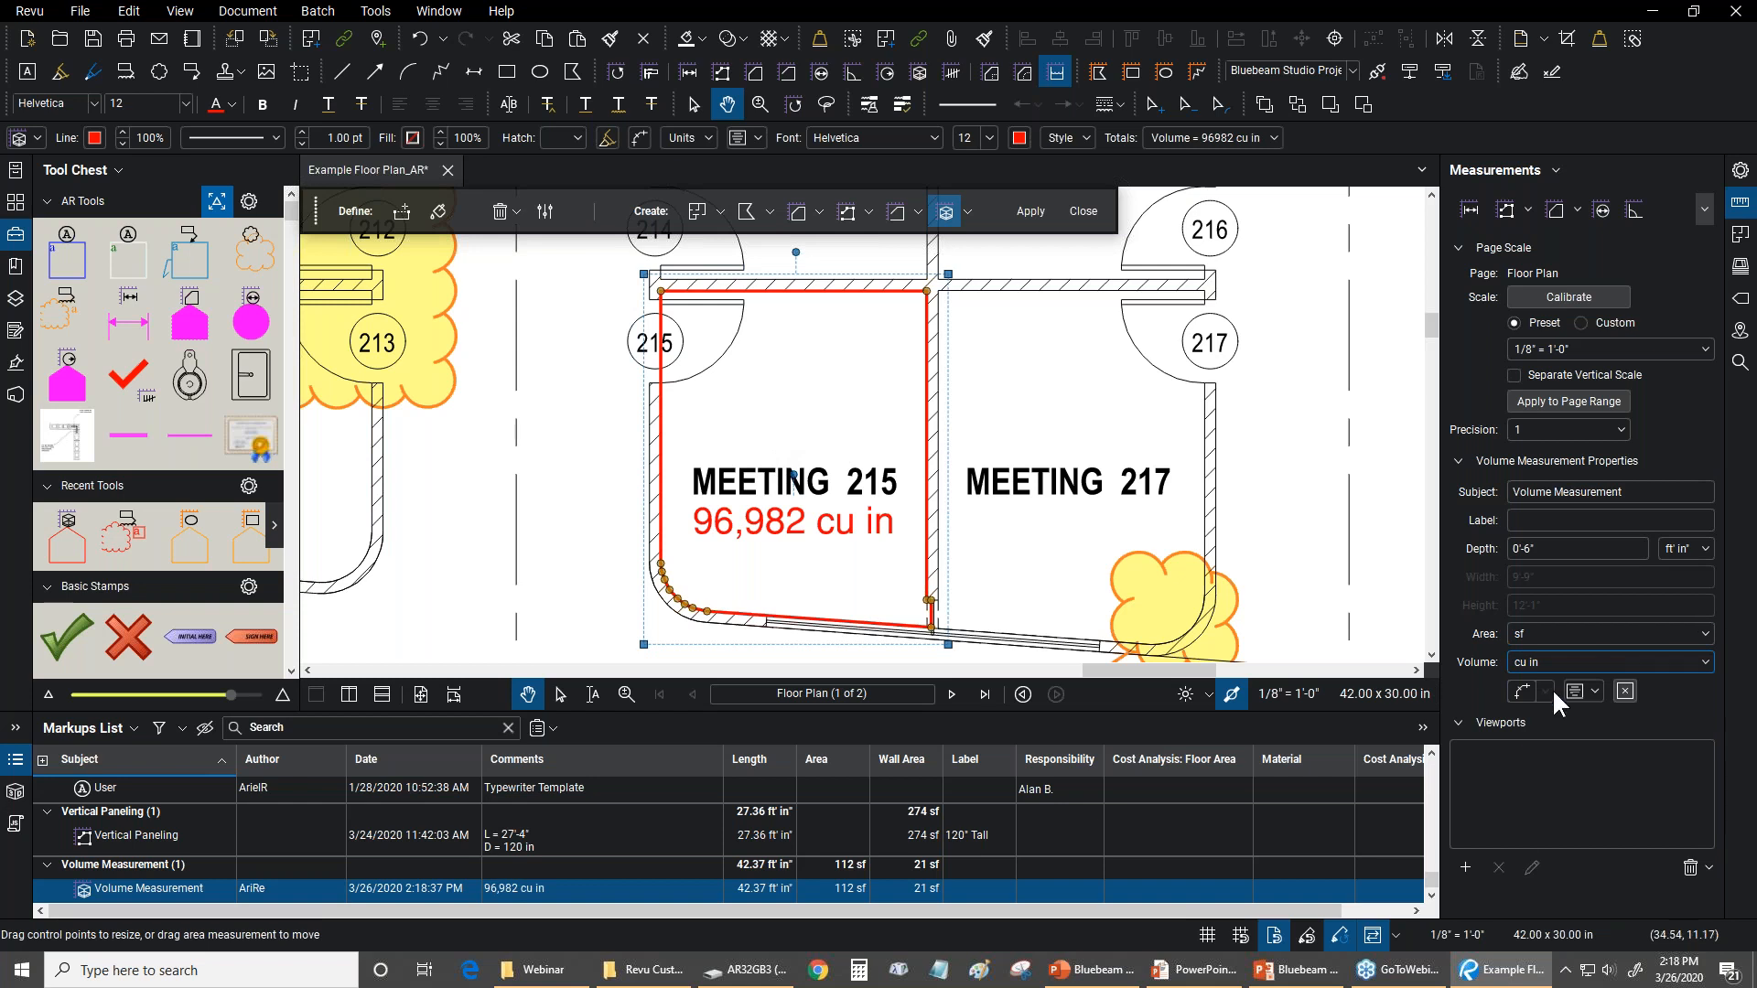
left_click(1553, 658)
left_click(1555, 728)
left_click(1548, 659)
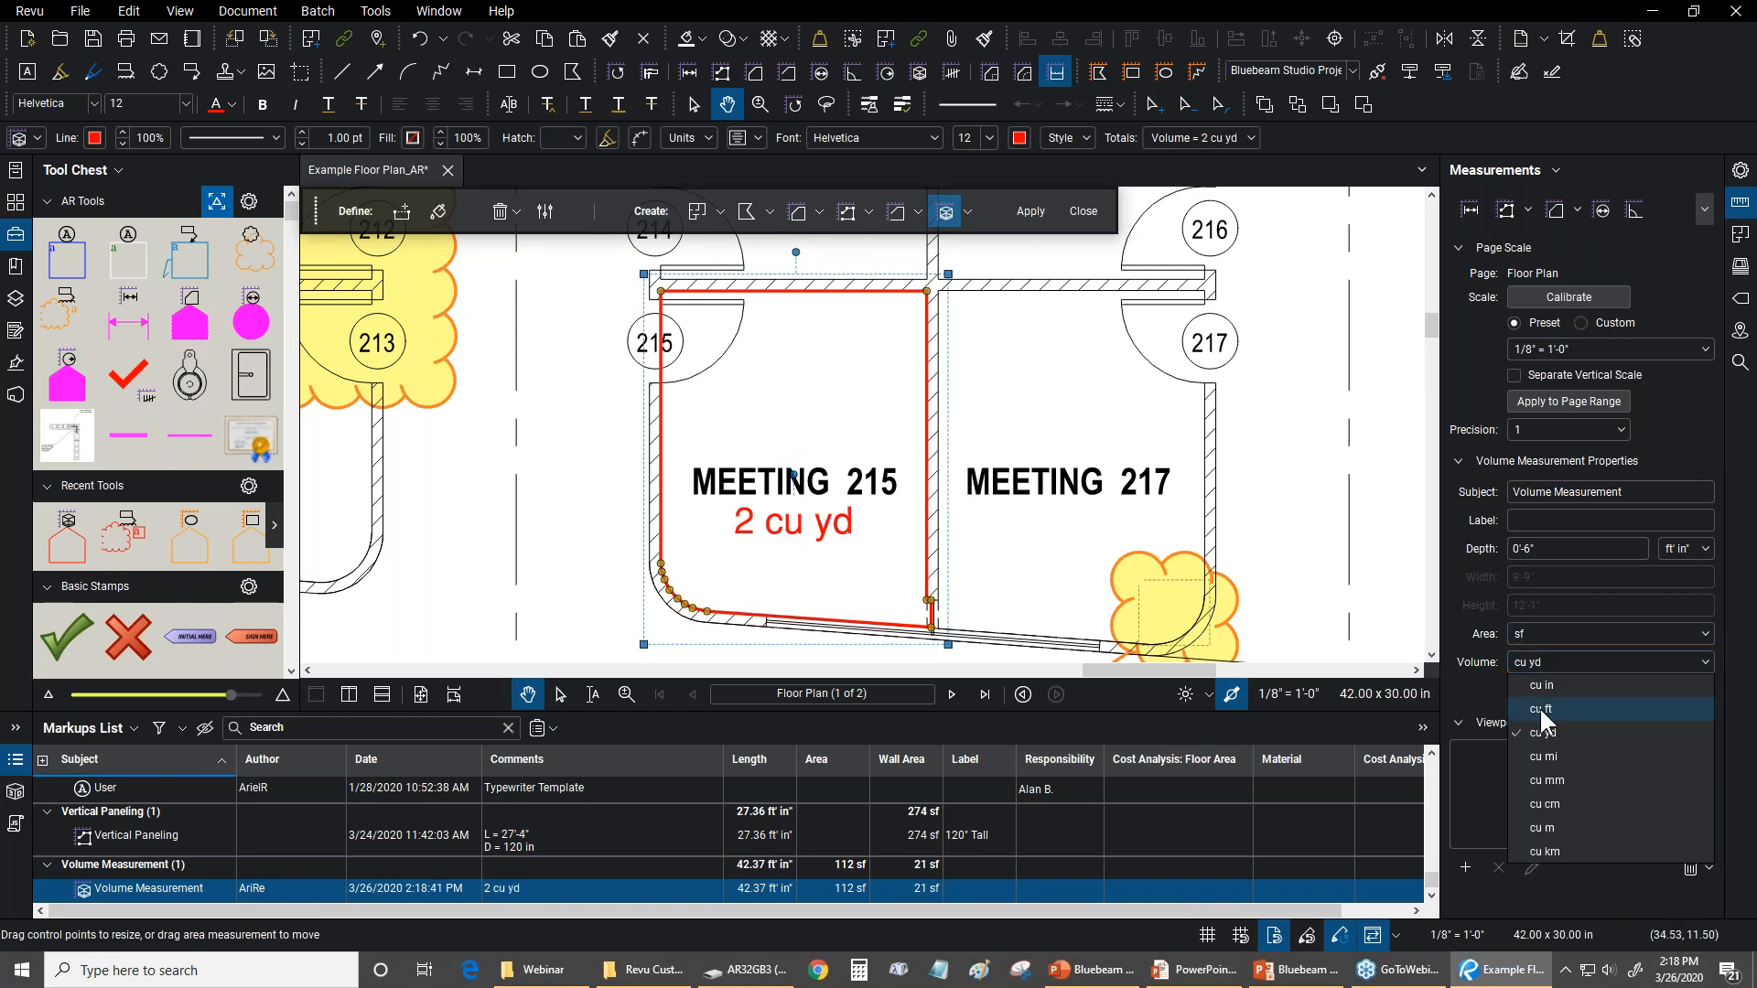
left_click(1539, 707)
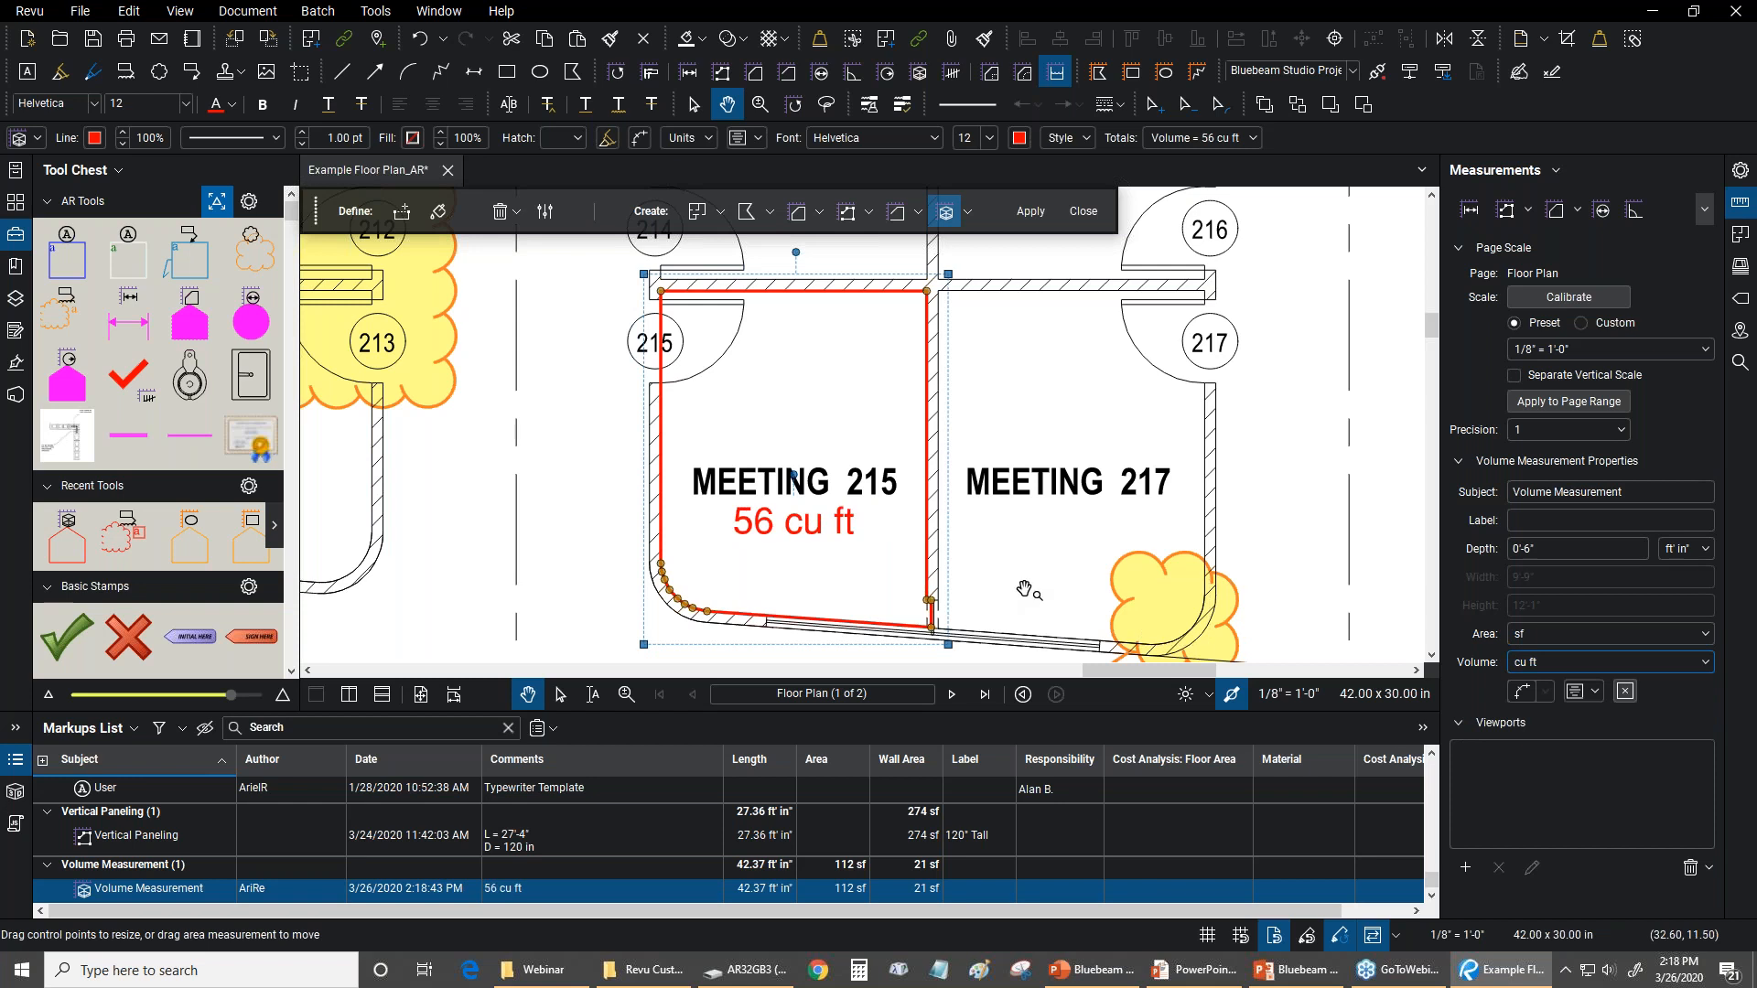
Review the Meeting 215 measurement on the floor plan, fit the whole page in view, and close Dynamic Fill
left_click(1309, 543)
scroll(785, 437, "down", 1)
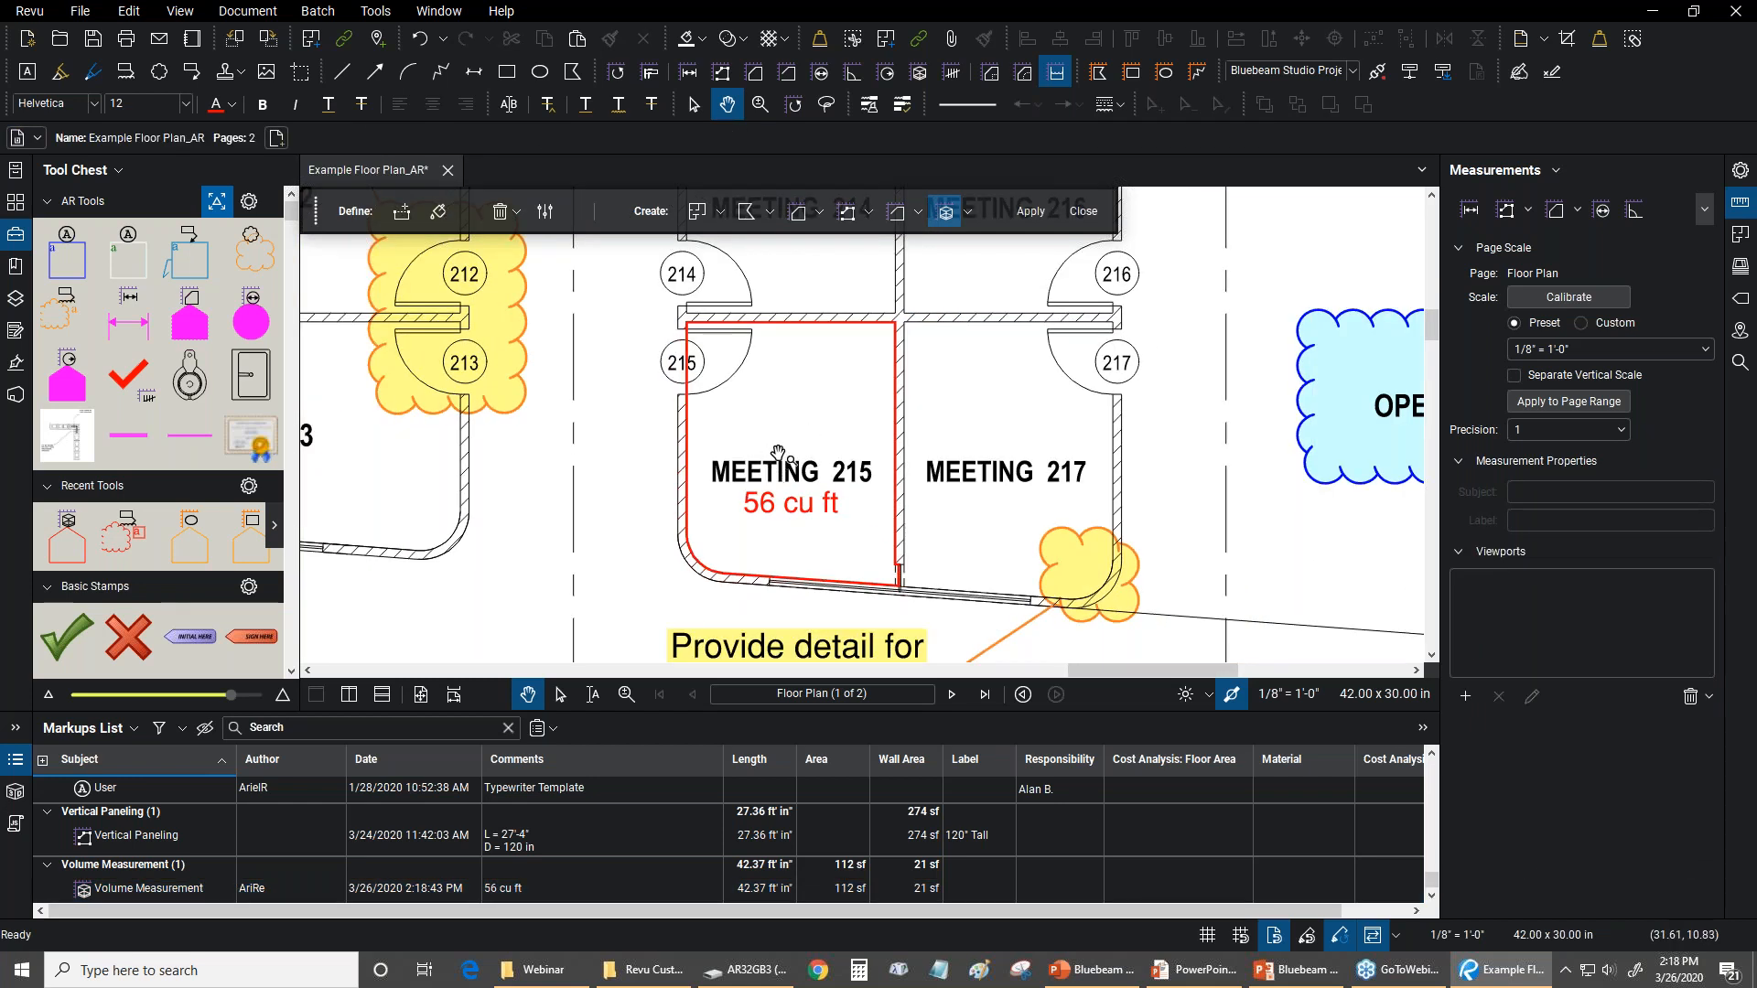
left_click_drag(812, 495, 897, 529)
left_click(908, 546)
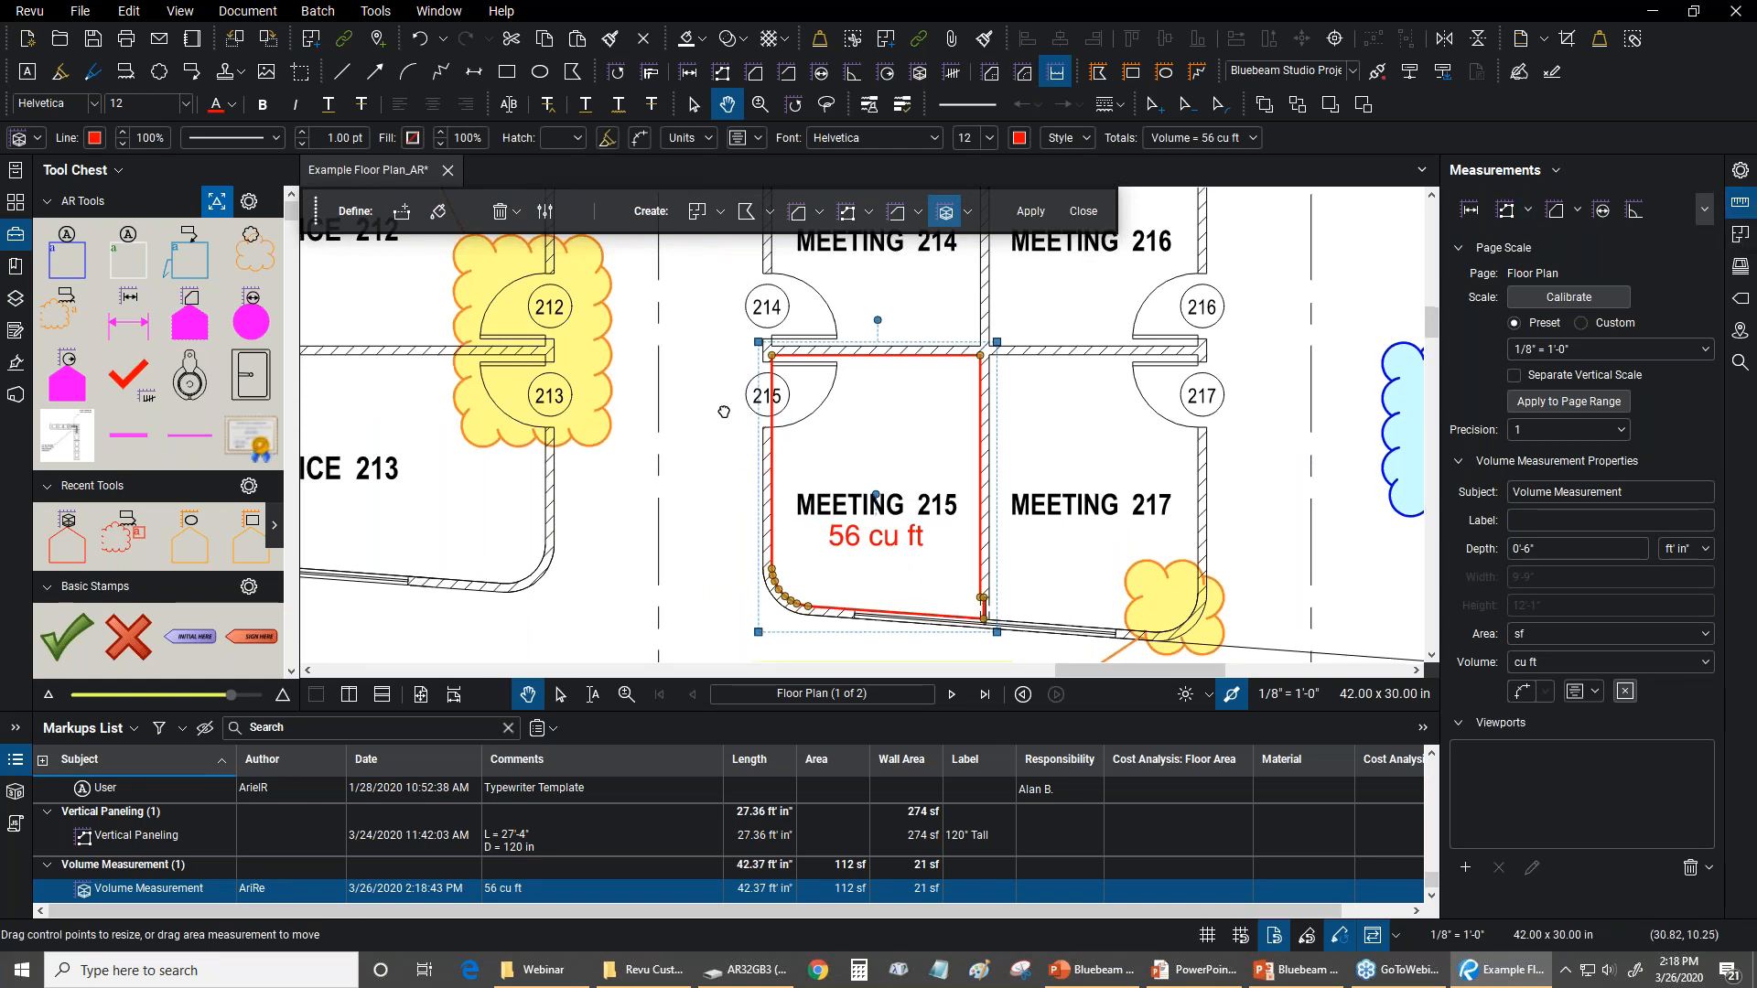
left_click_drag(719, 393, 748, 544)
scroll(730, 527, "down", 3)
scroll(729, 527, "down", 8)
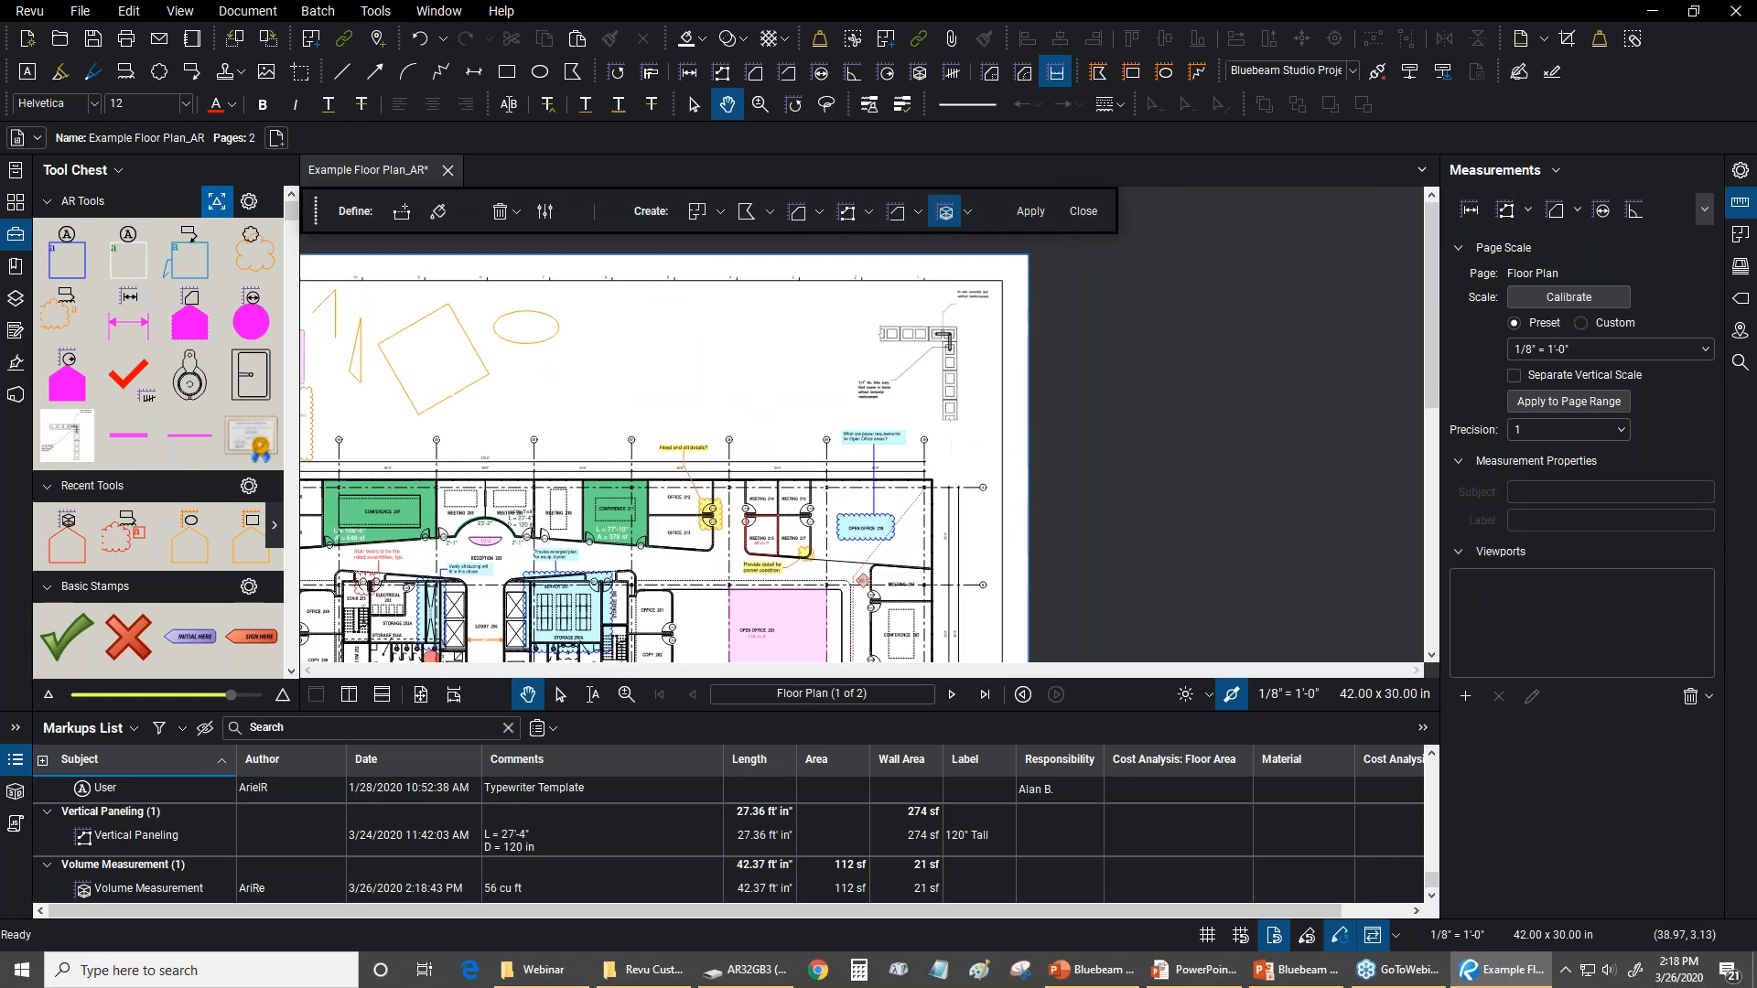
key("ctrl+0")
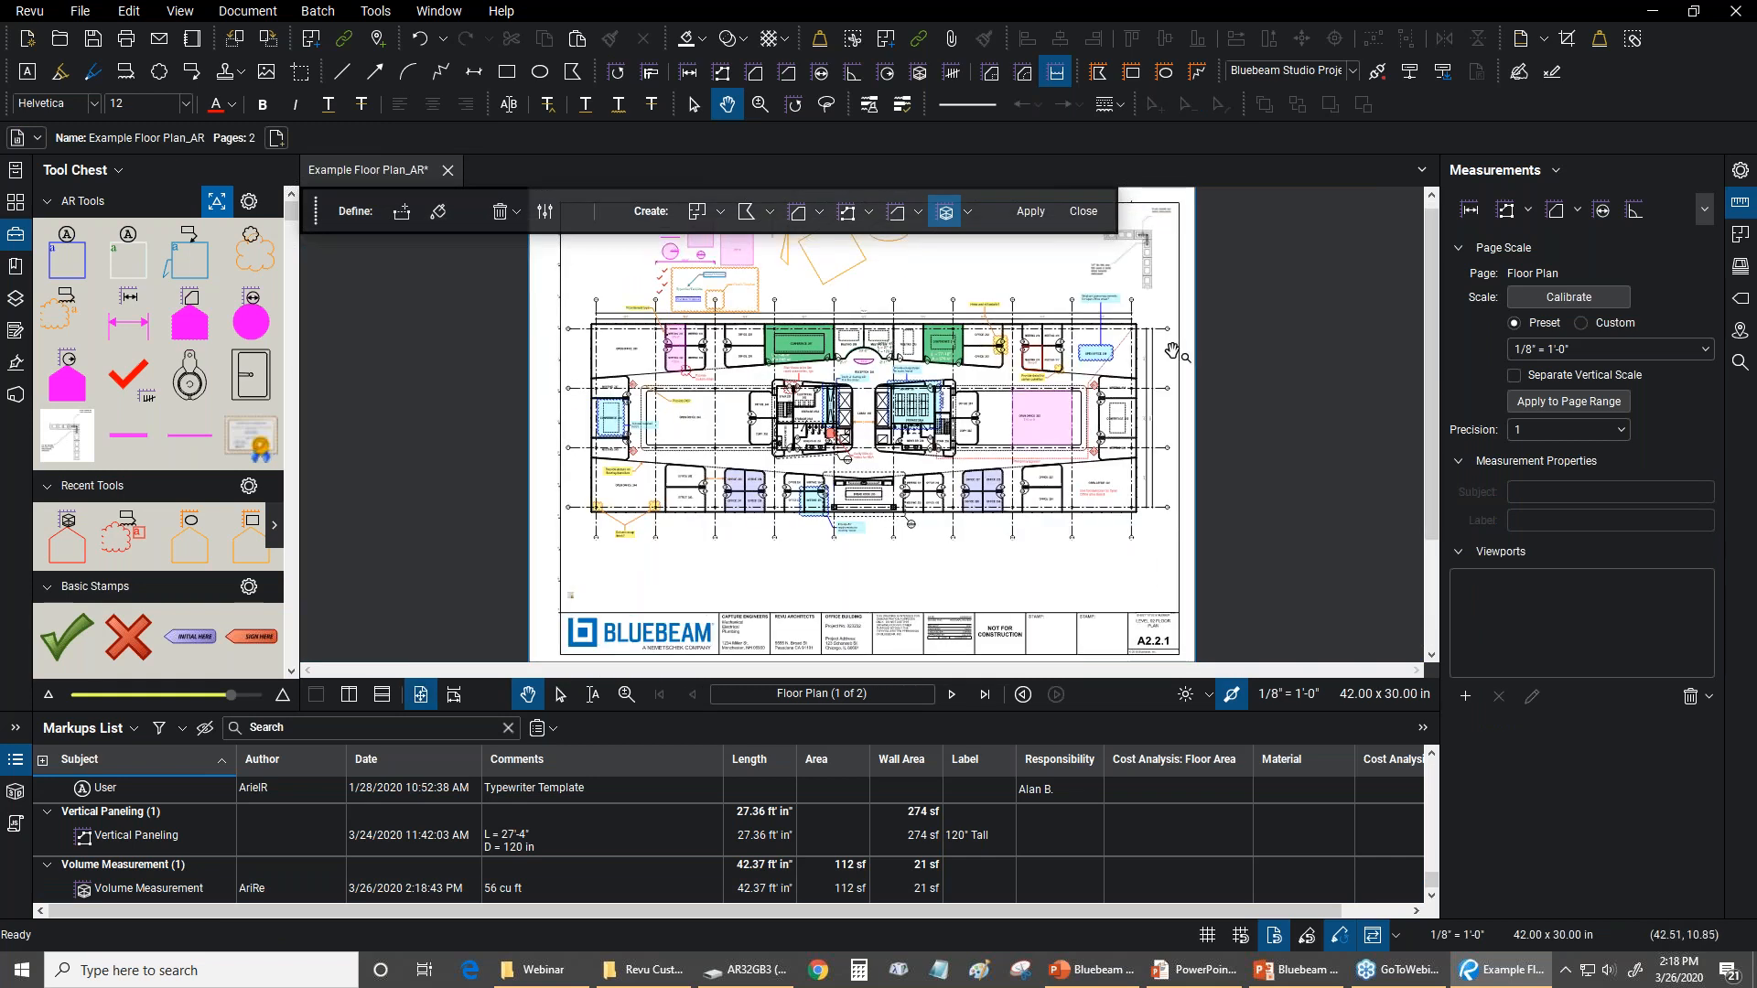
left_click(1083, 211)
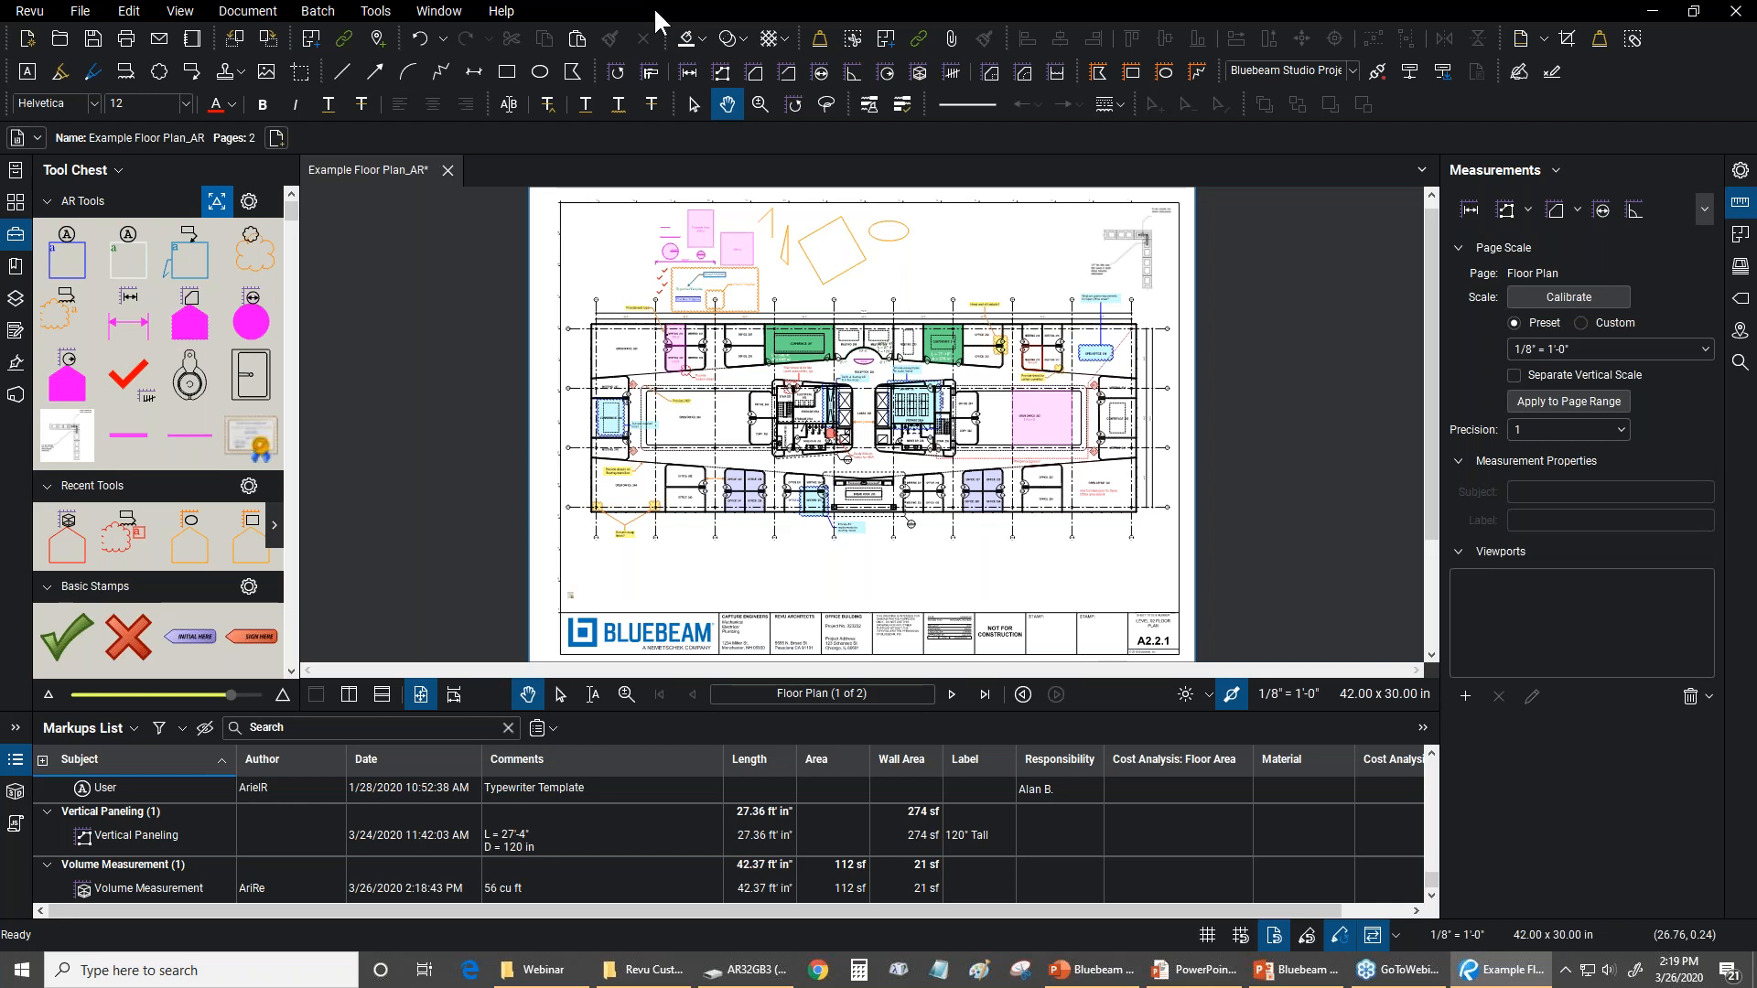
Add a rectangular viewport enclosing the concrete block corner detail and its two reinforcement notes
left_click(1466, 696)
left_click(1016, 540)
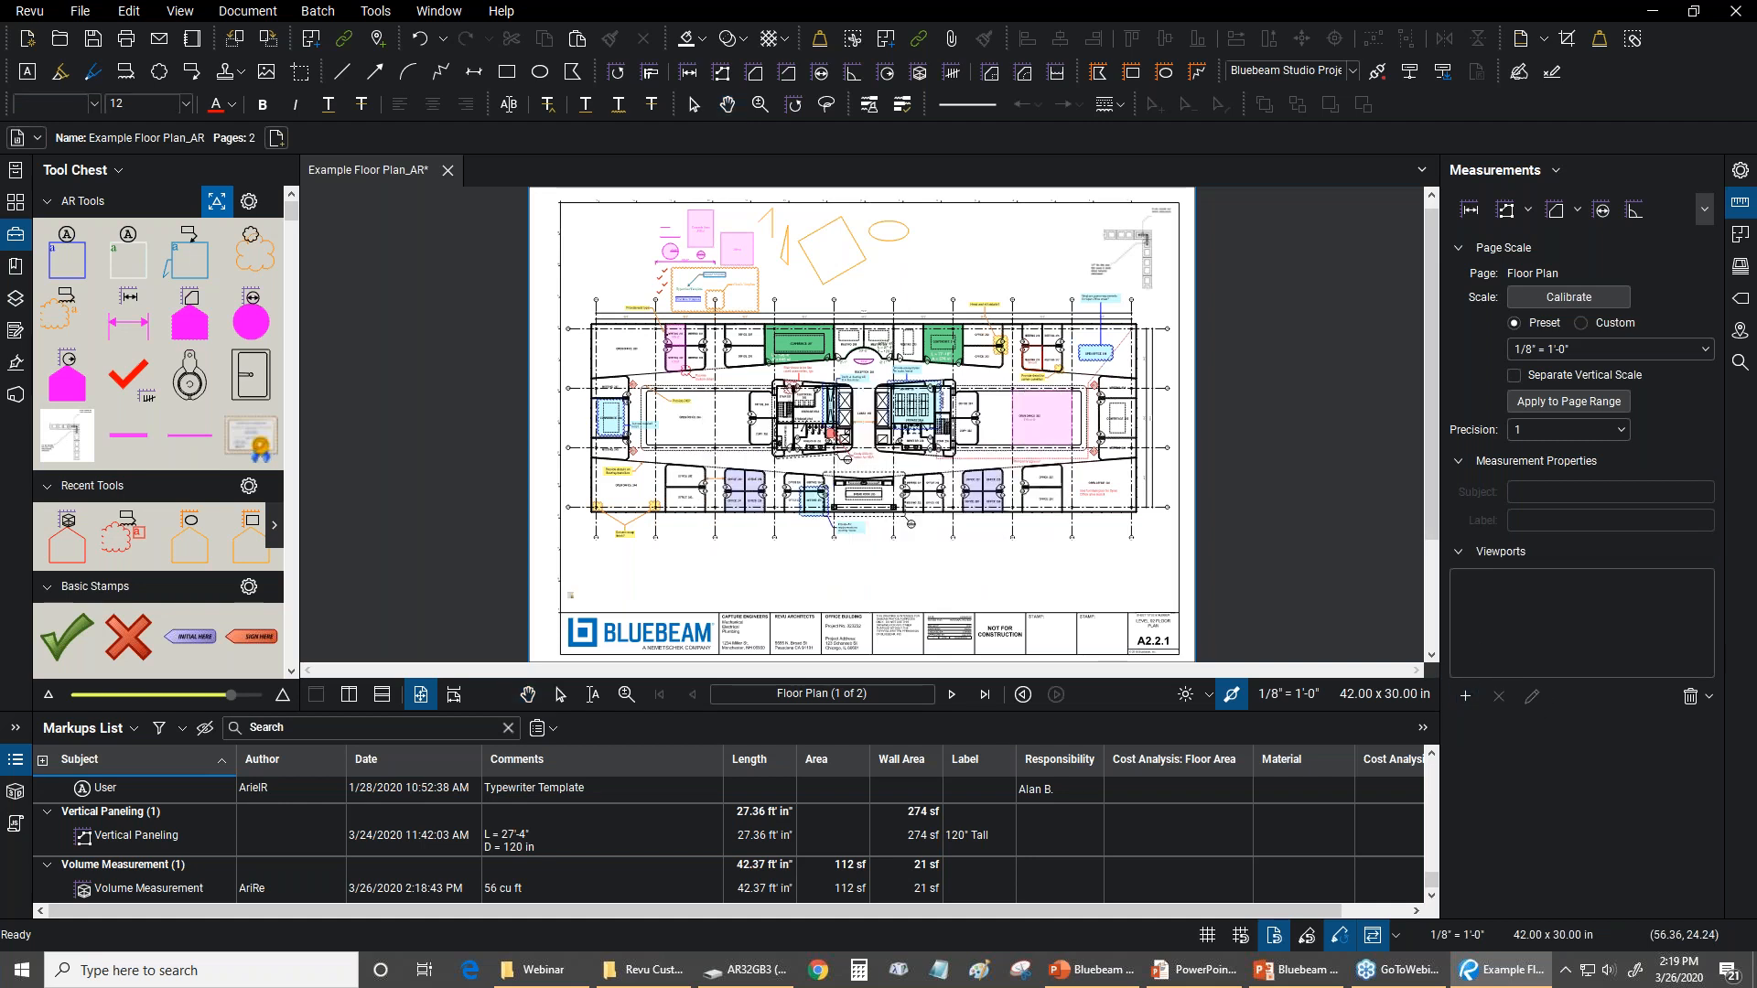
scroll(970, 342, "up", 2)
scroll(970, 342, "up", 2)
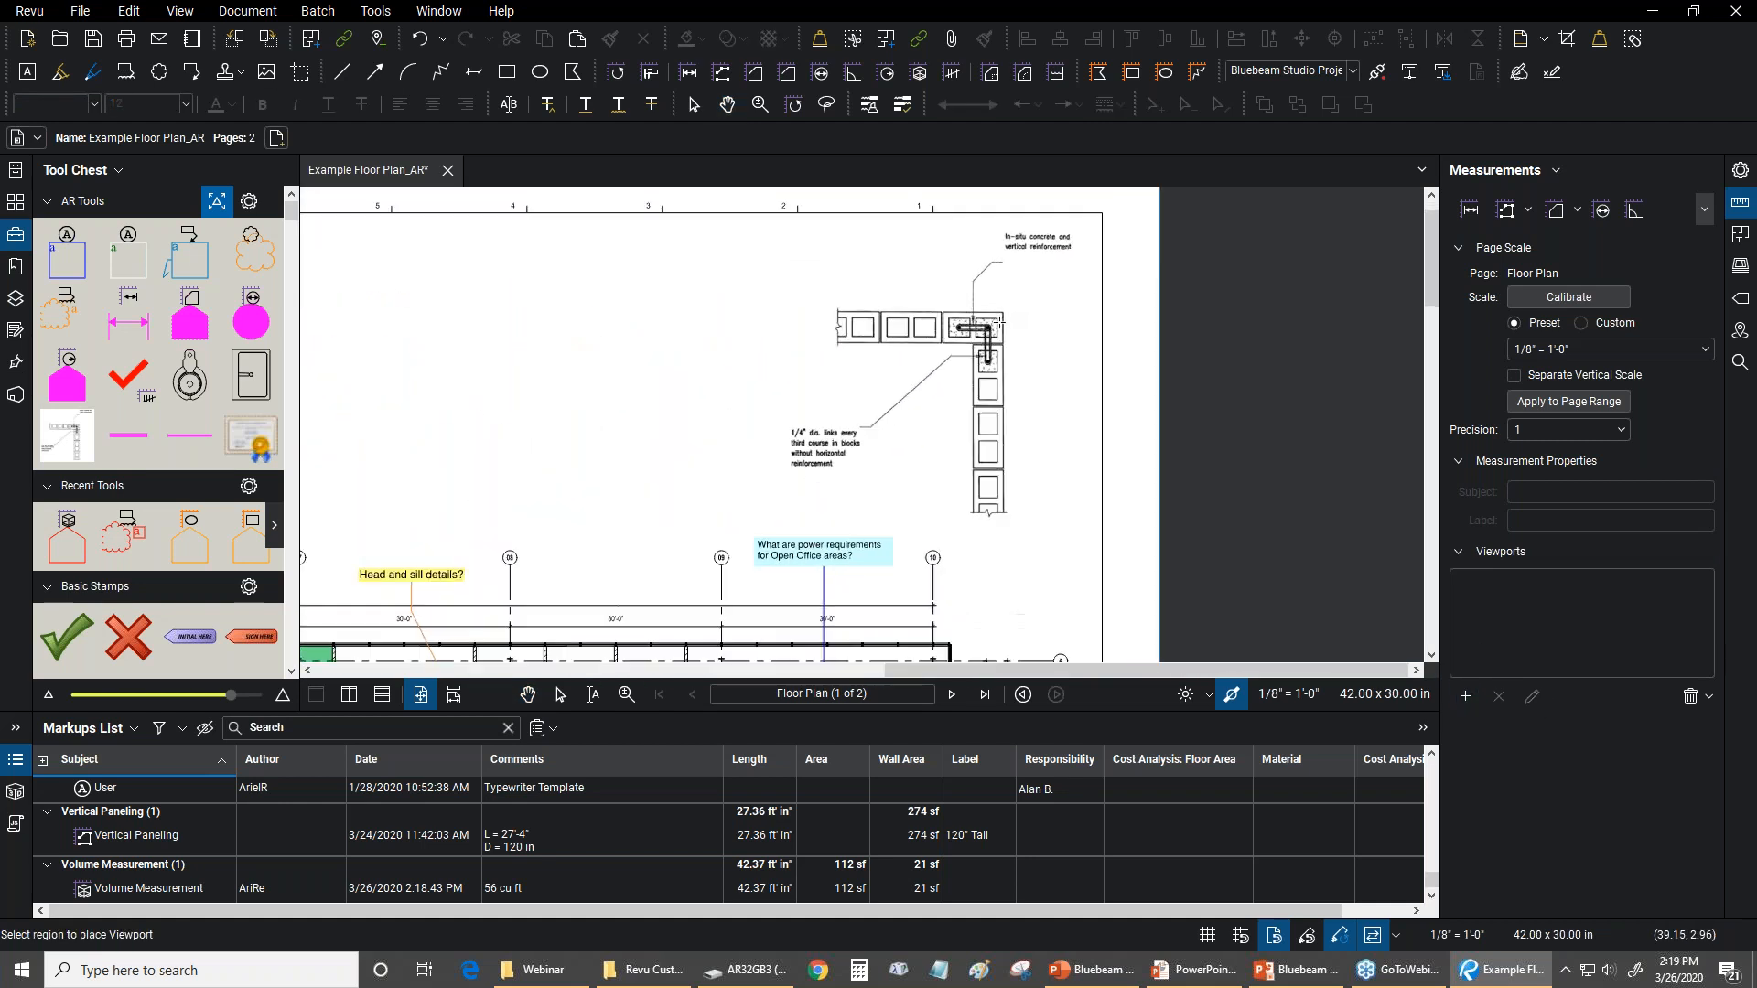
scroll(1107, 225, "up", 1)
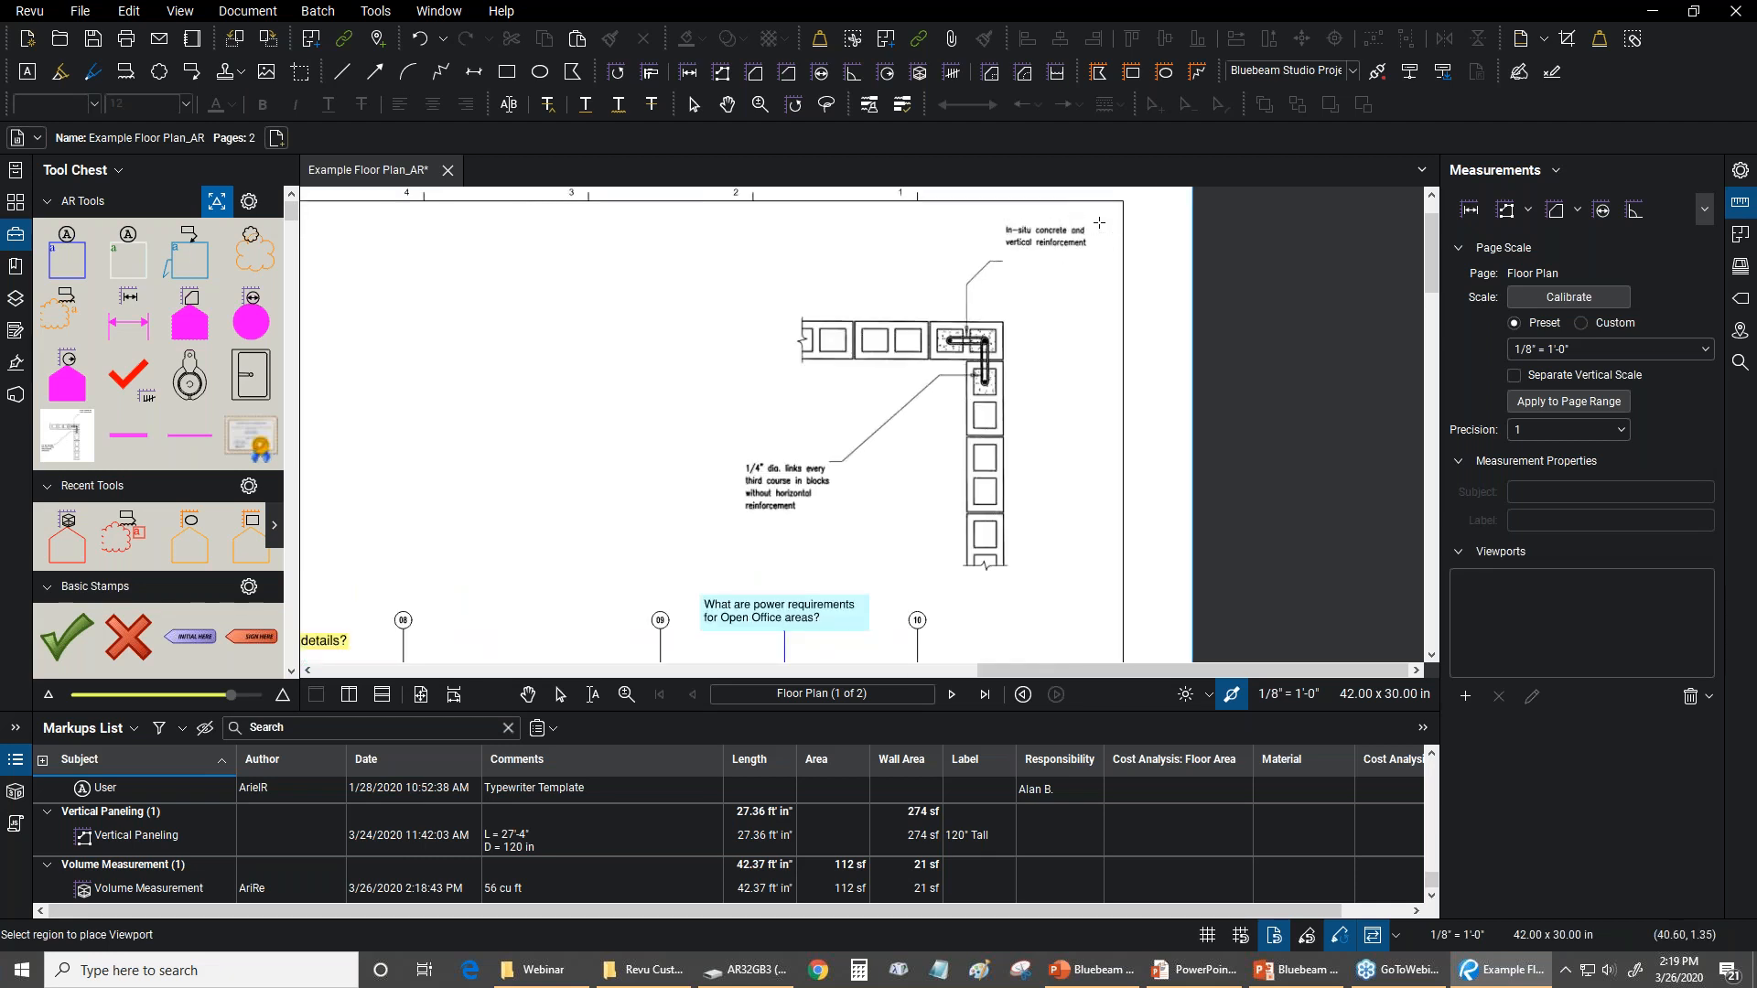
left_click_drag(1098, 212, 624, 577)
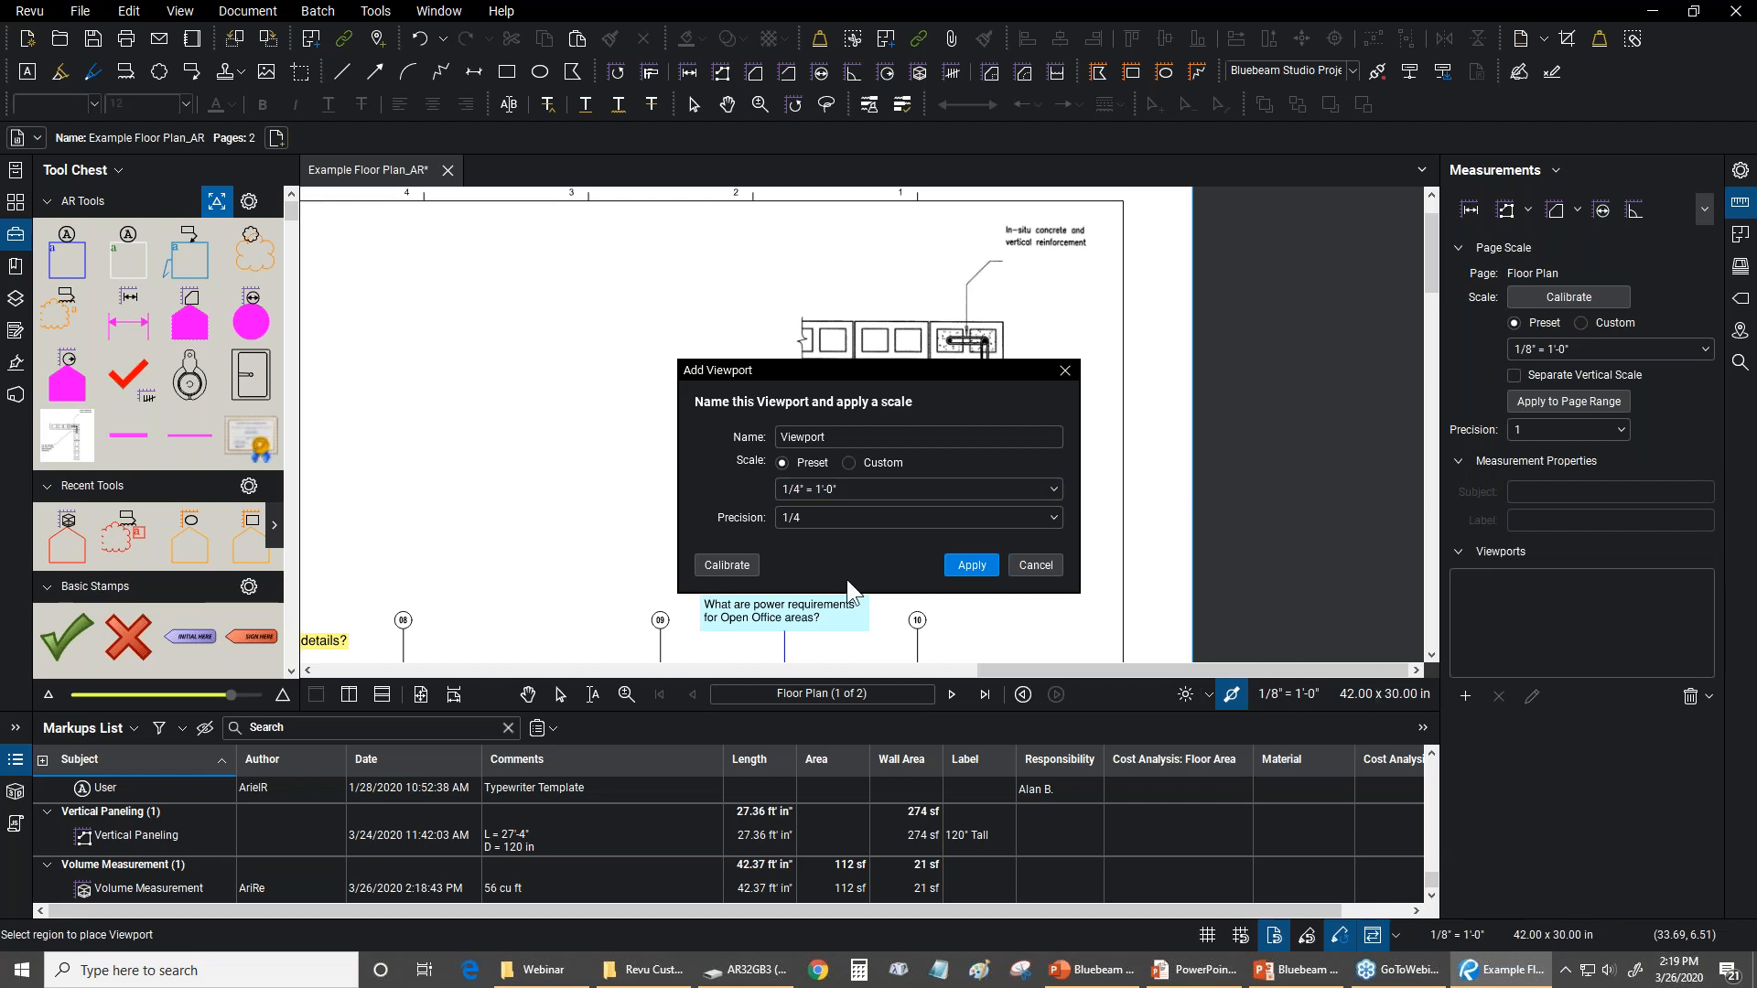
Give the viewport the preset scale 3/4" = 1'-0" with 1/16 precision, look at the custom scale option, and apply the preset
left_click(884, 486)
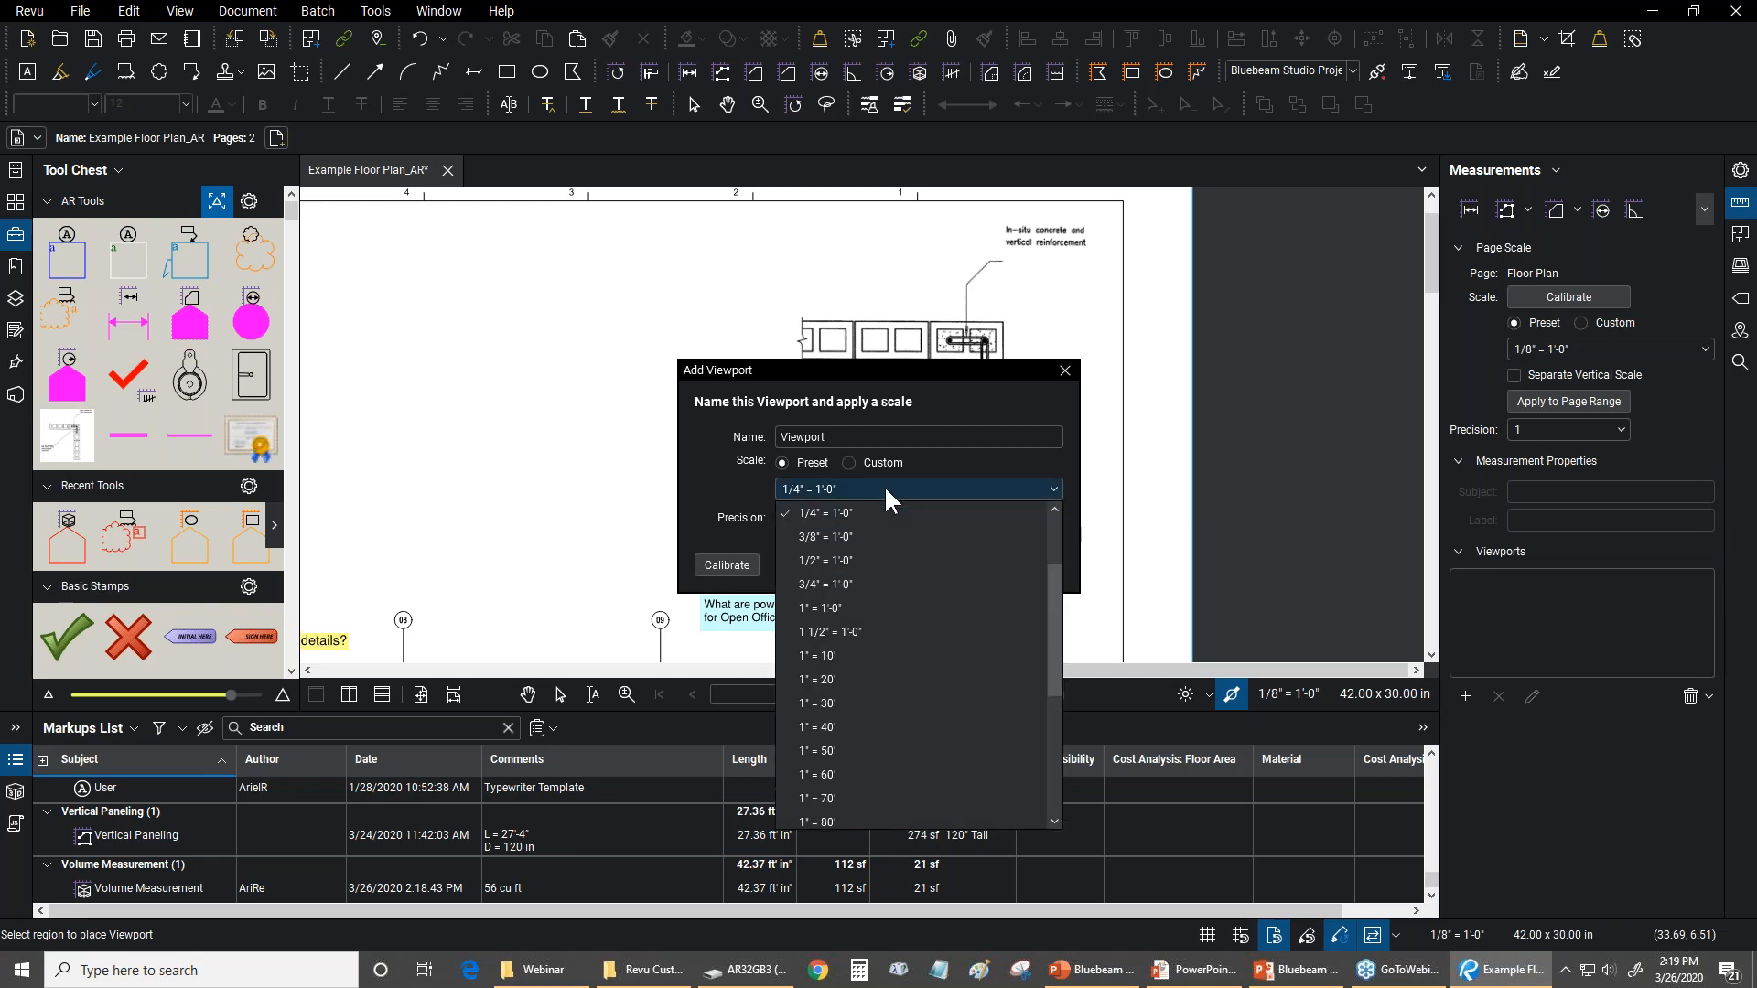
left_click(850, 582)
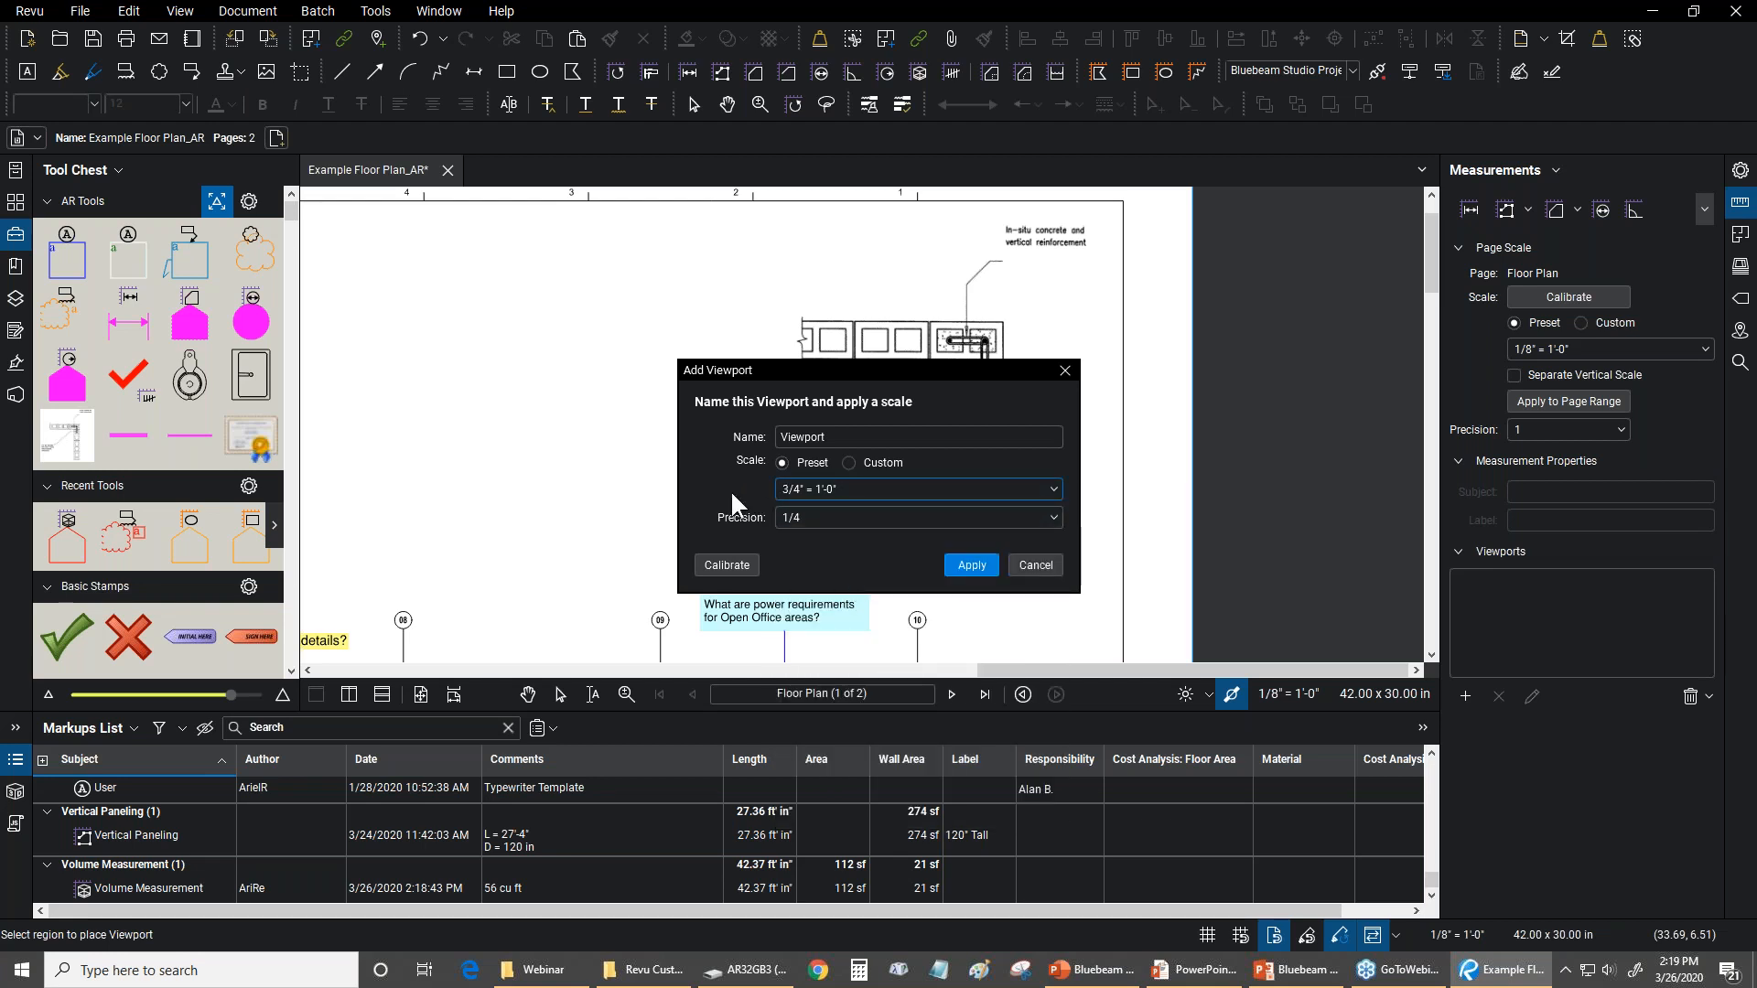
left_click(826, 518)
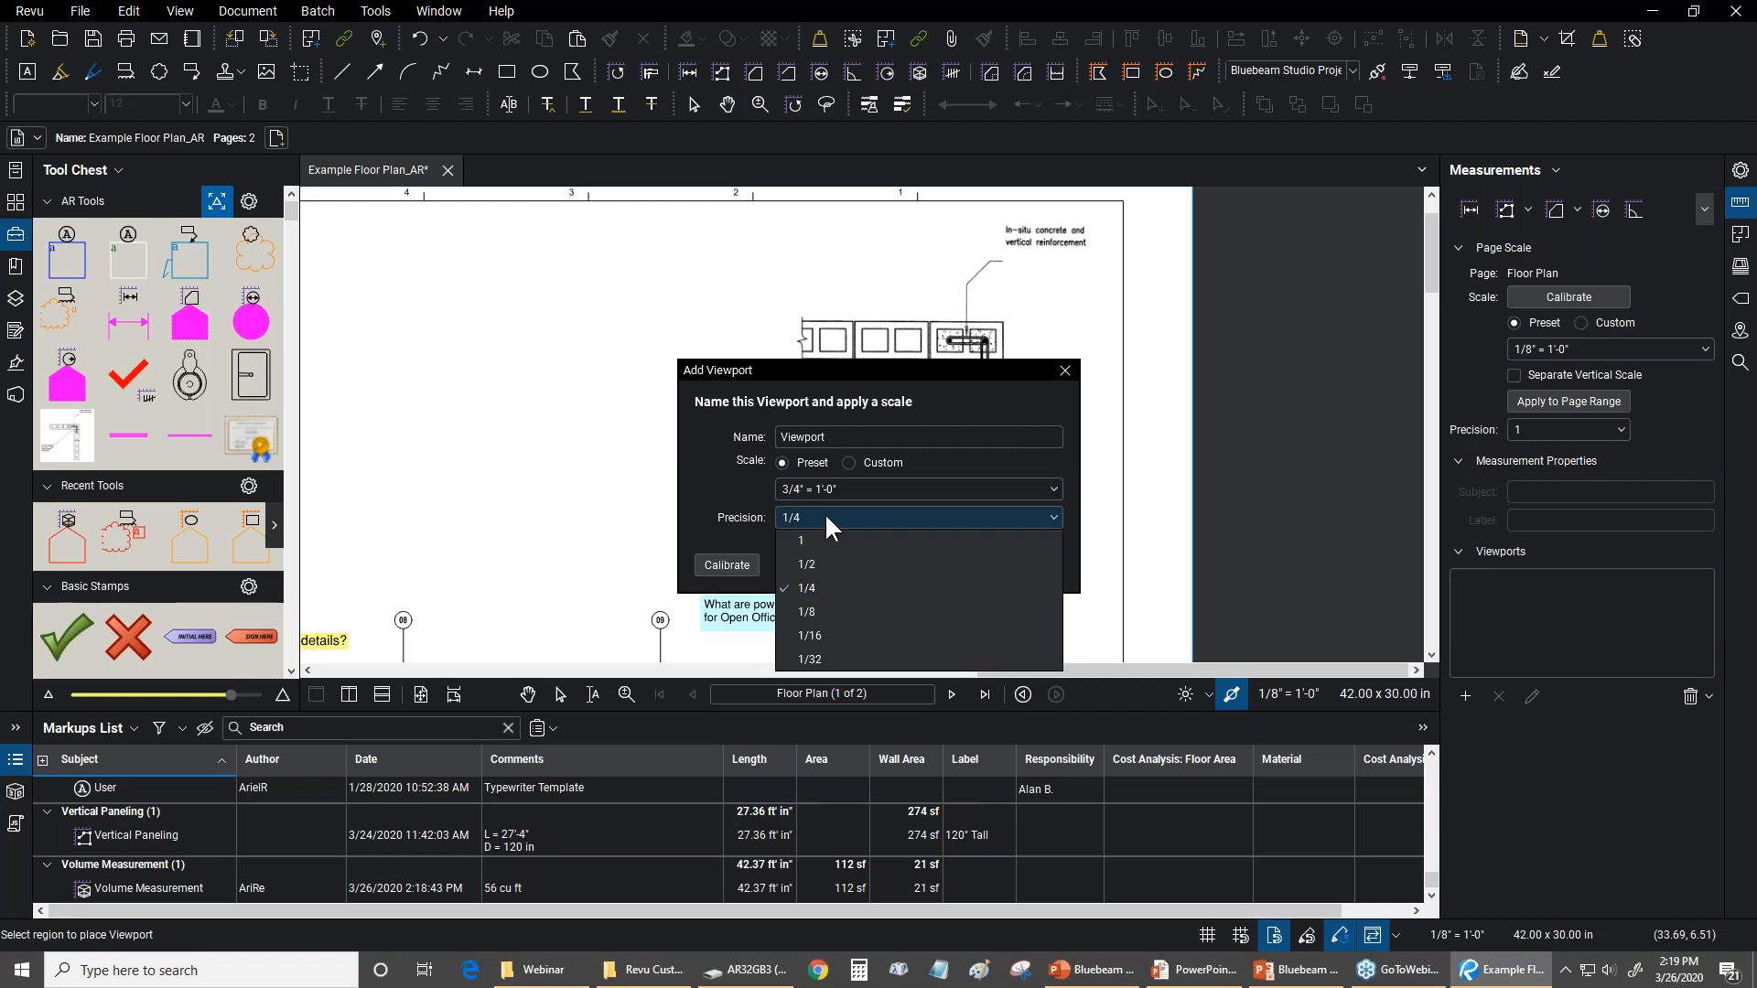
left_click(831, 629)
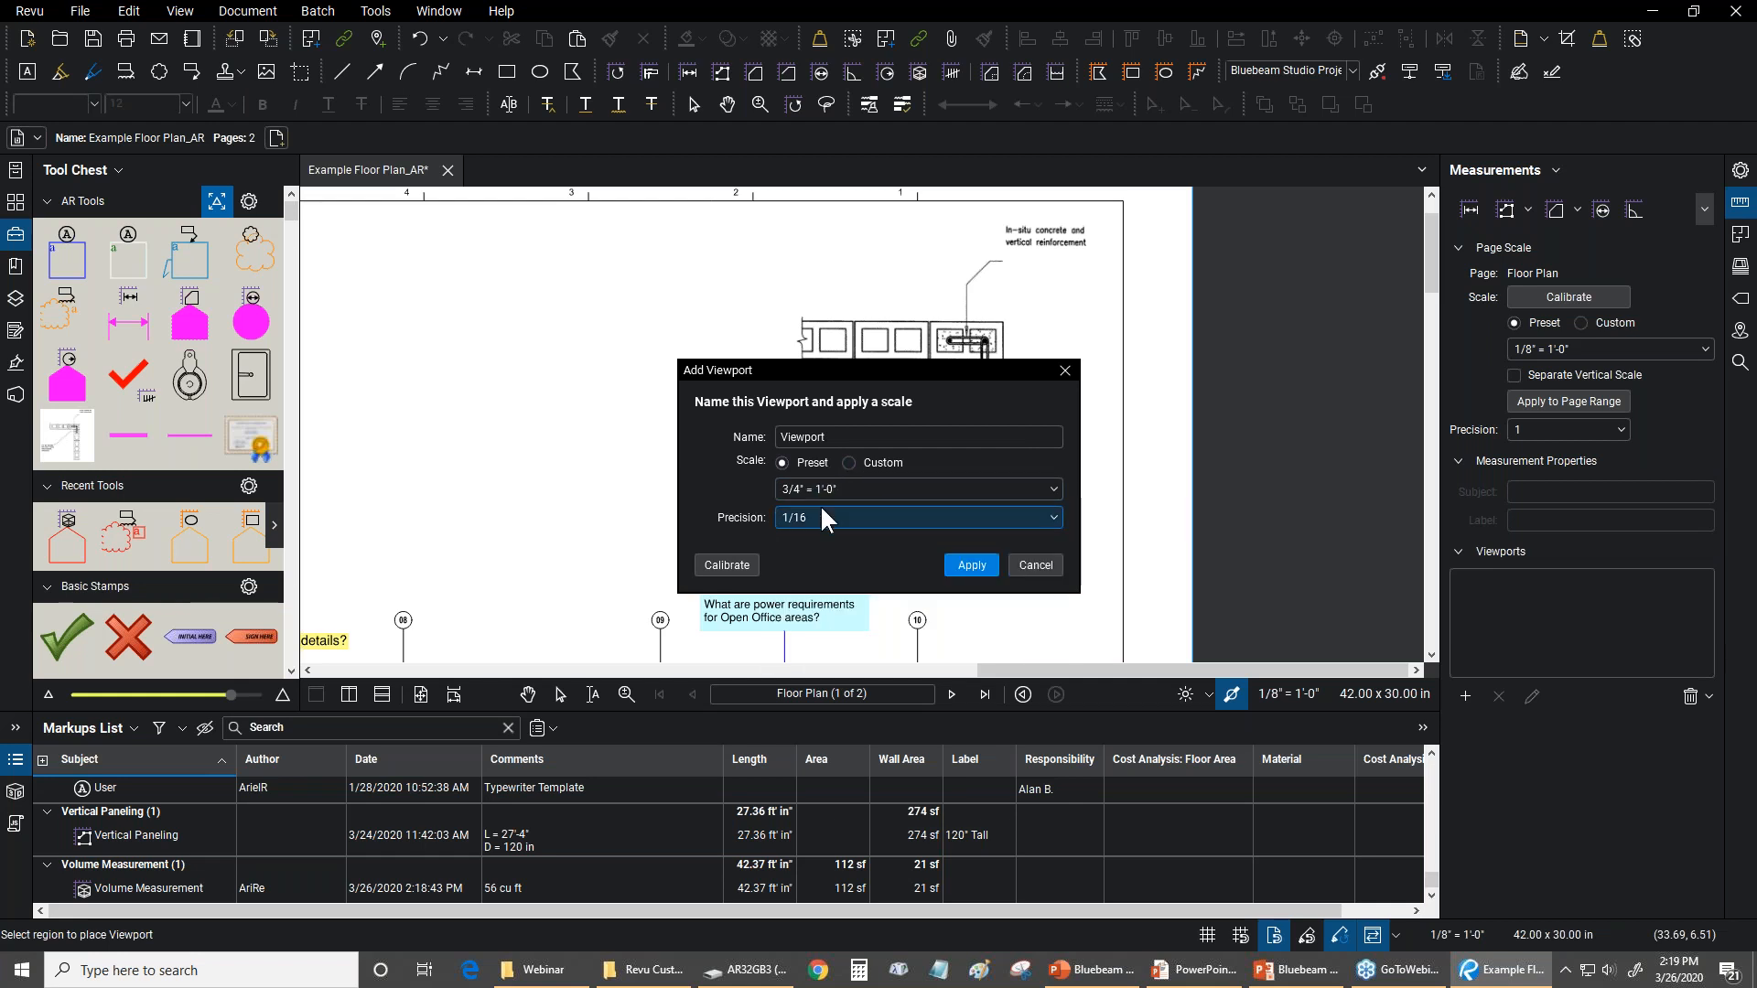
left_click(848, 462)
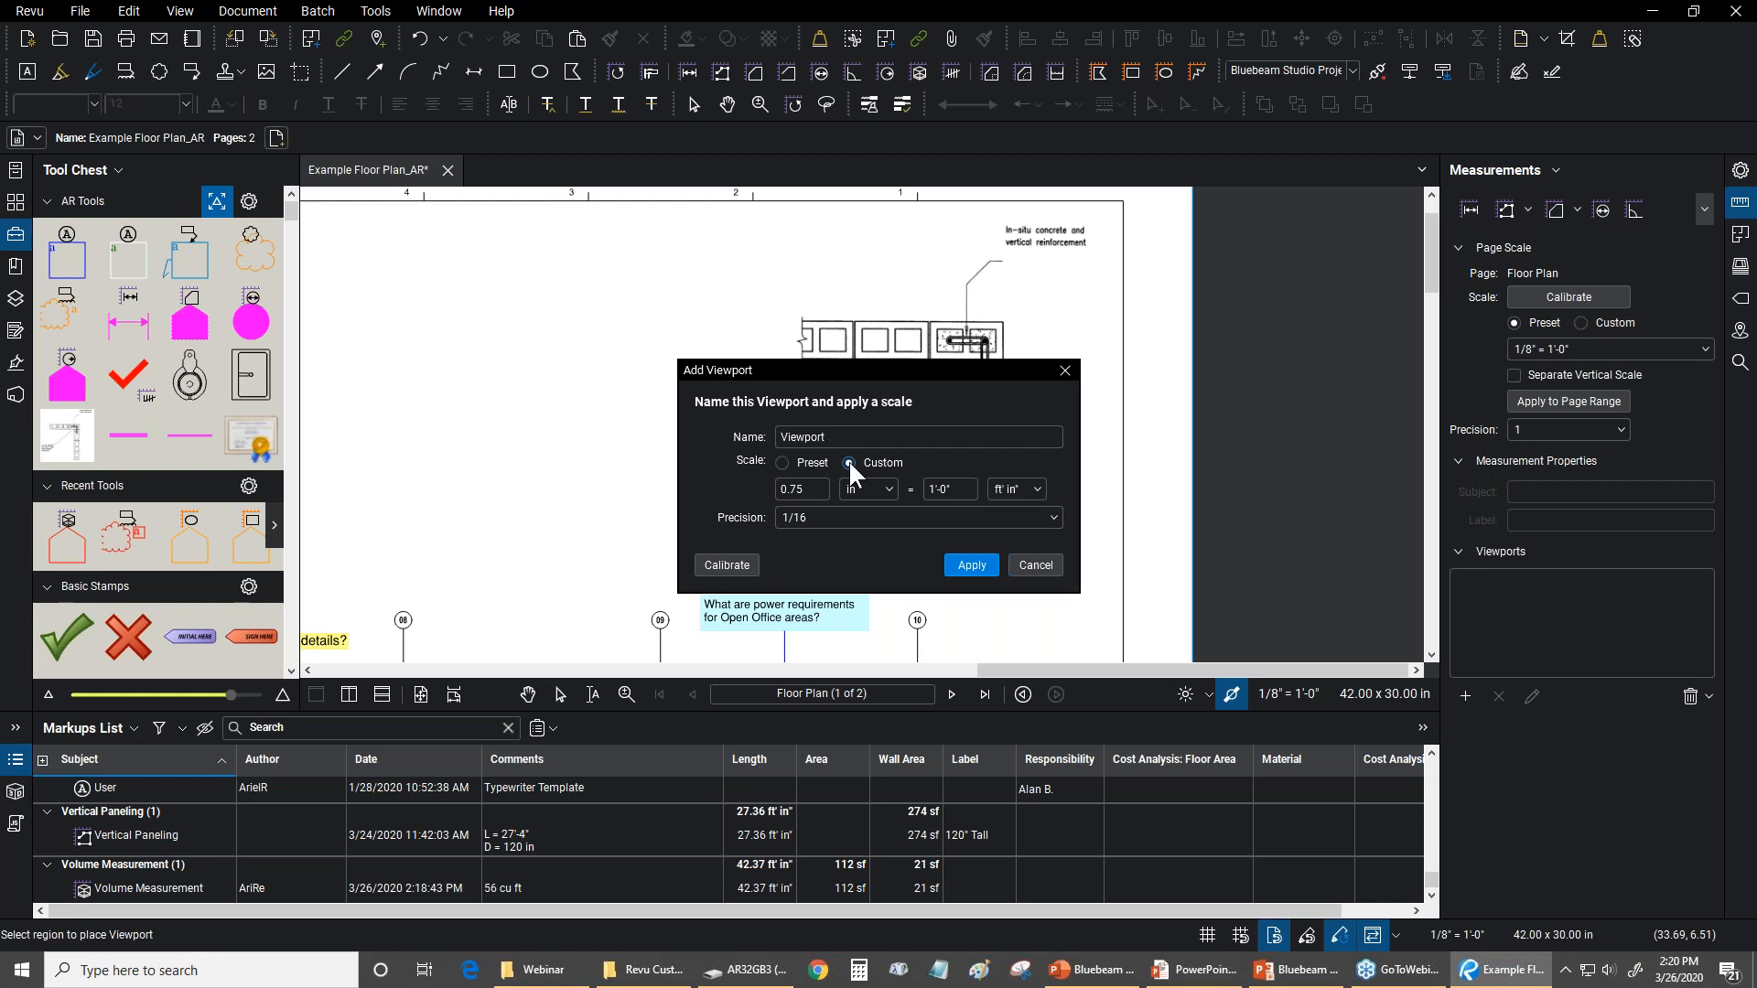
double_click(788, 489)
left_click(783, 460)
left_click(975, 571)
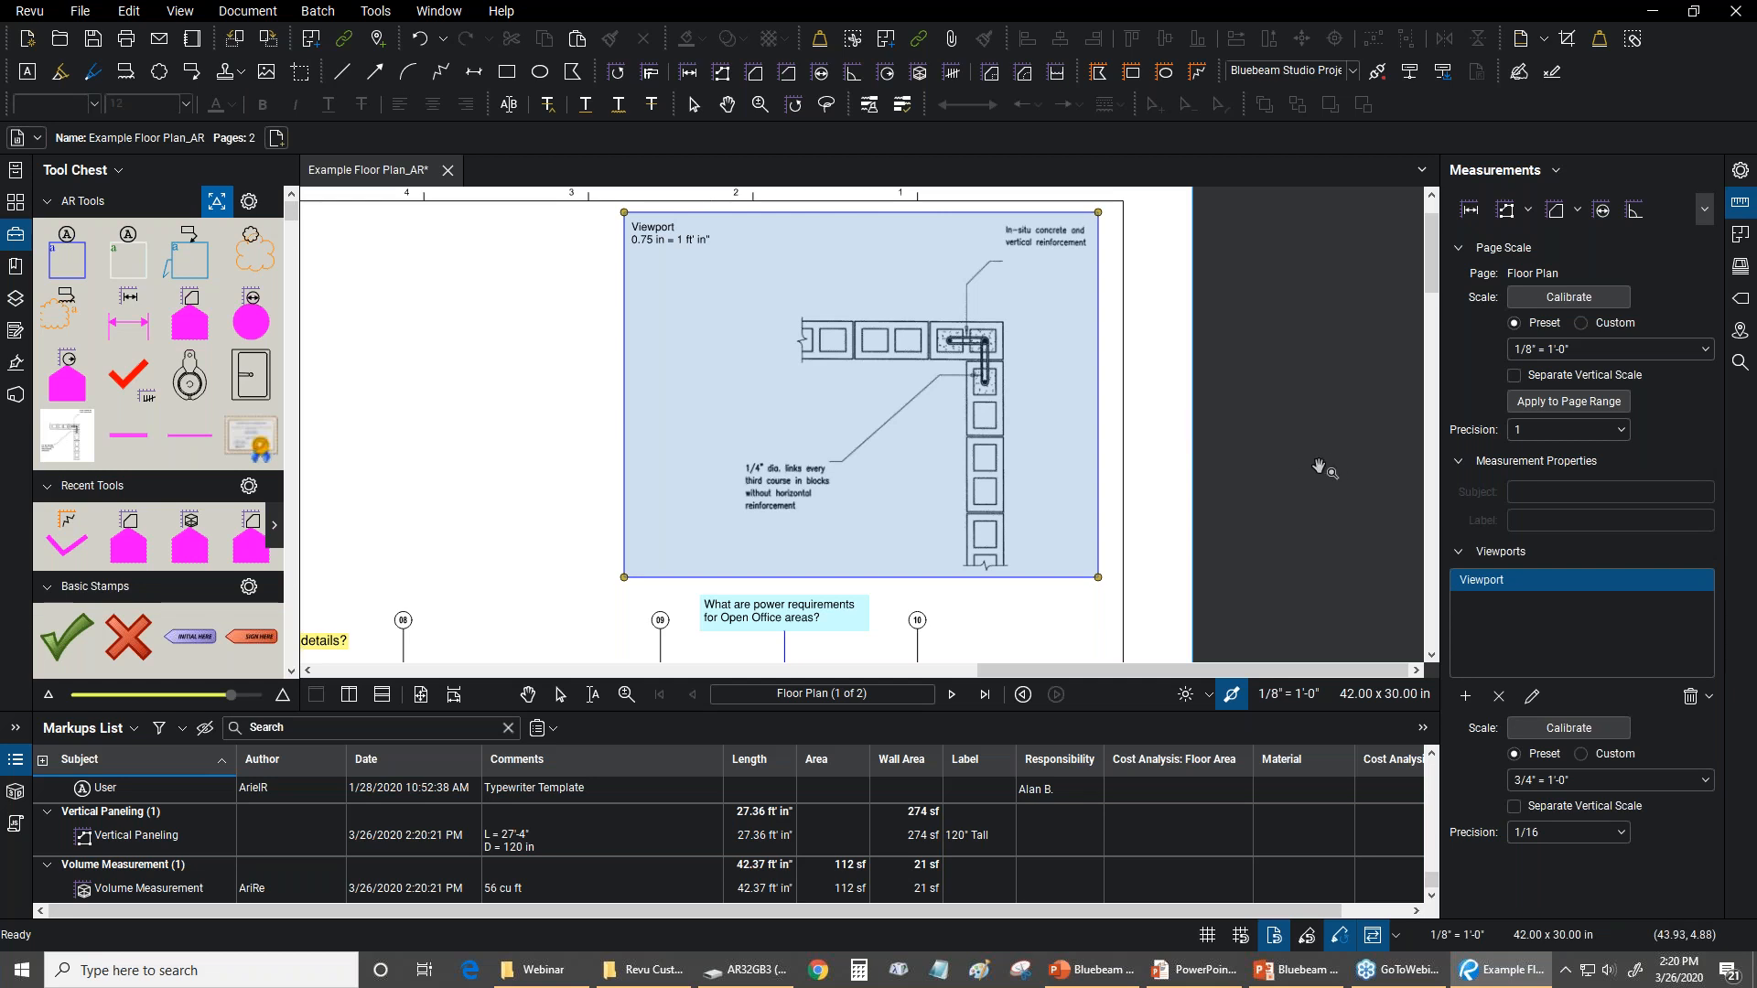
Examine the block wall detail inside the new viewport
scroll(805, 338, "up", 5)
scroll(877, 423, "up", 2)
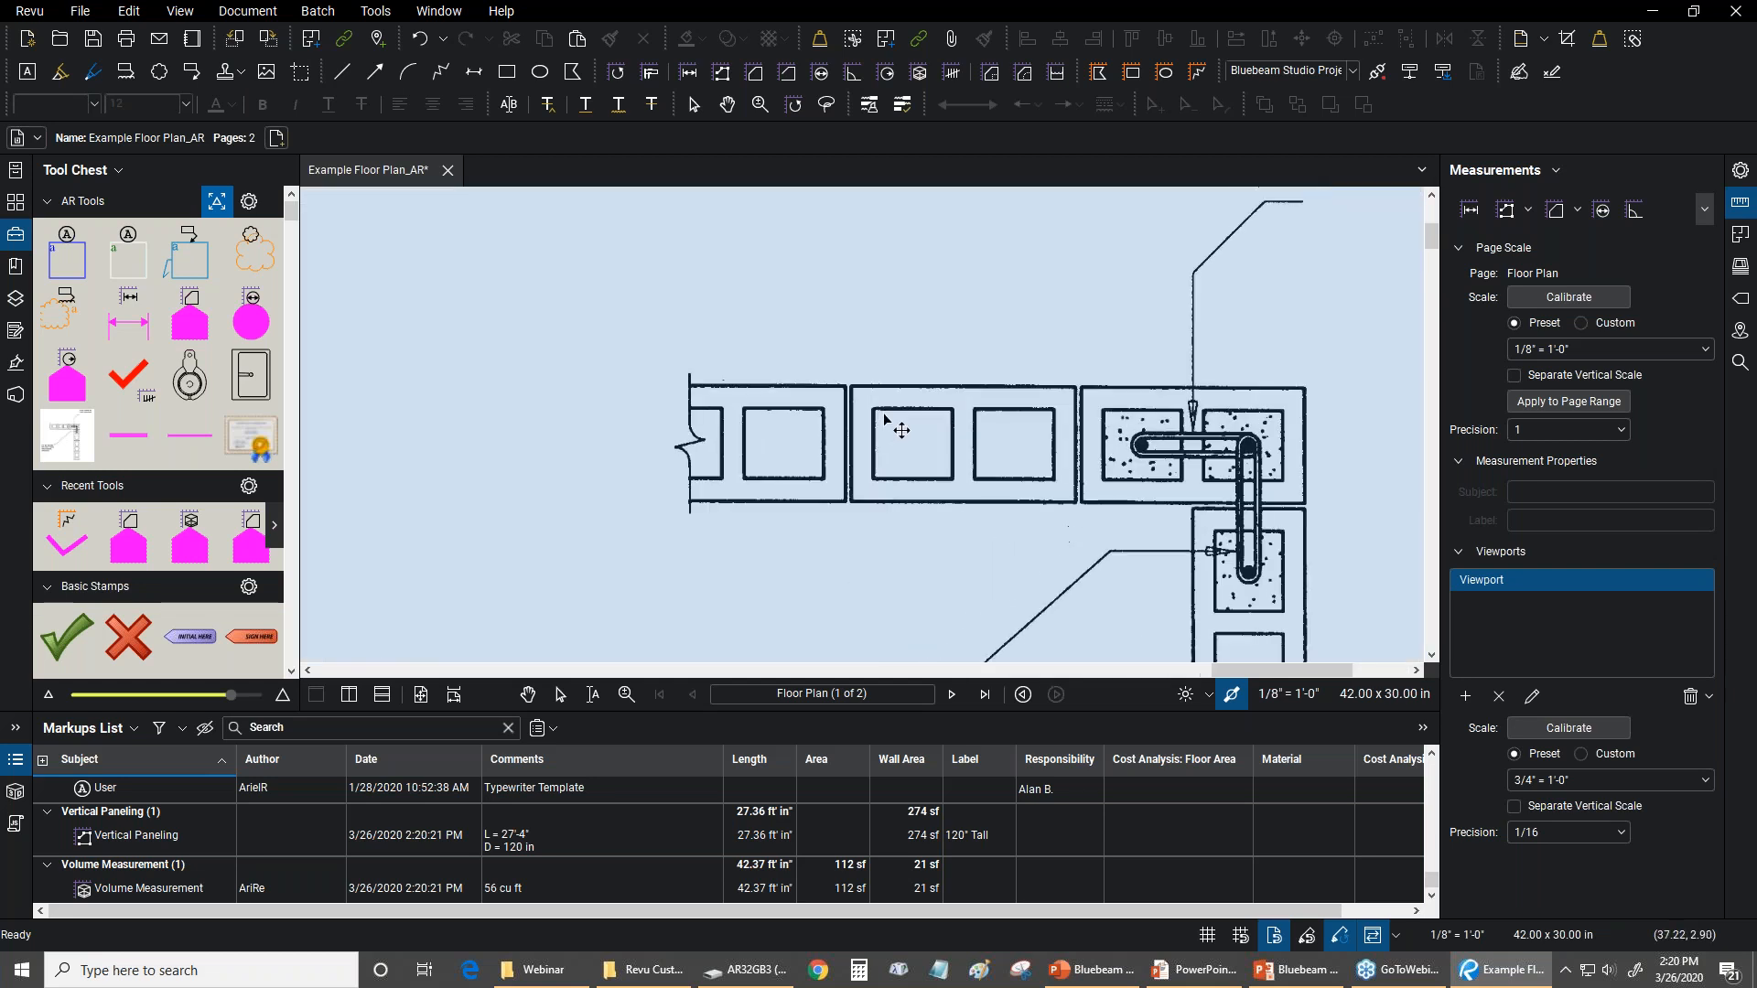
mouse_move(871, 231)
left_mouse_down()
mouse_move(867, 360)
mouse_move(846, 388)
left_mouse_up()
scroll(815, 487, "up", 1)
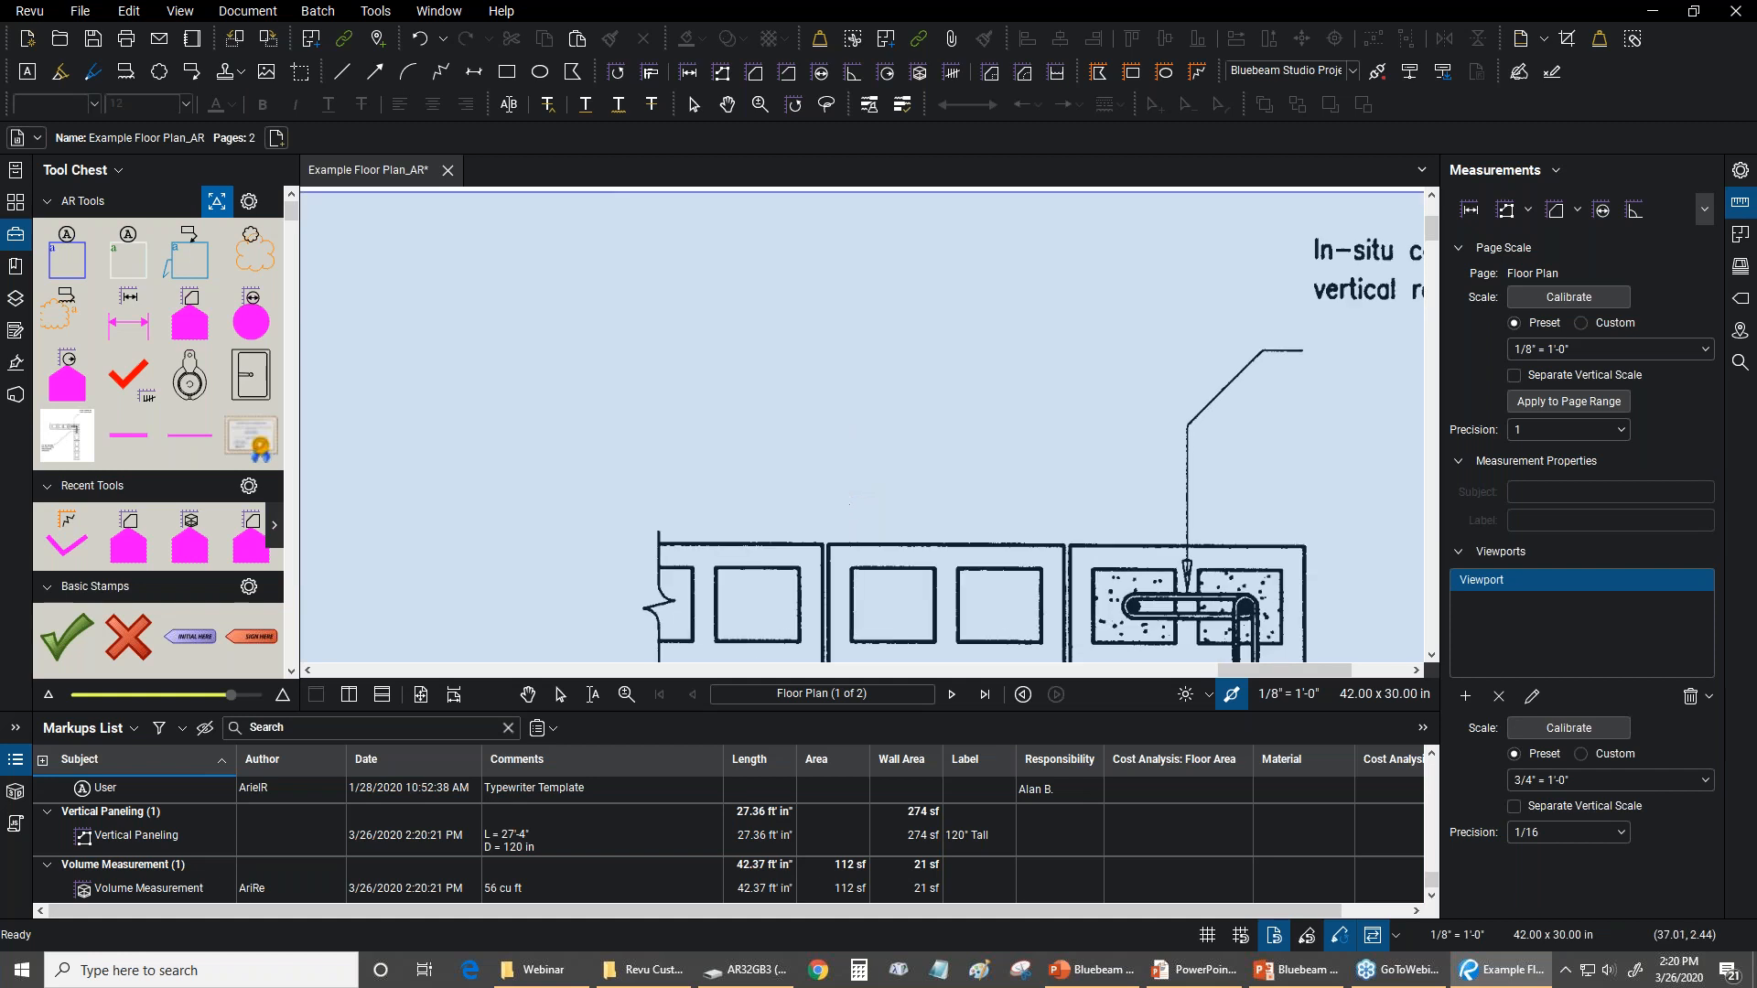
left_click_drag(810, 487, 833, 273)
scroll(833, 273, "up", 3)
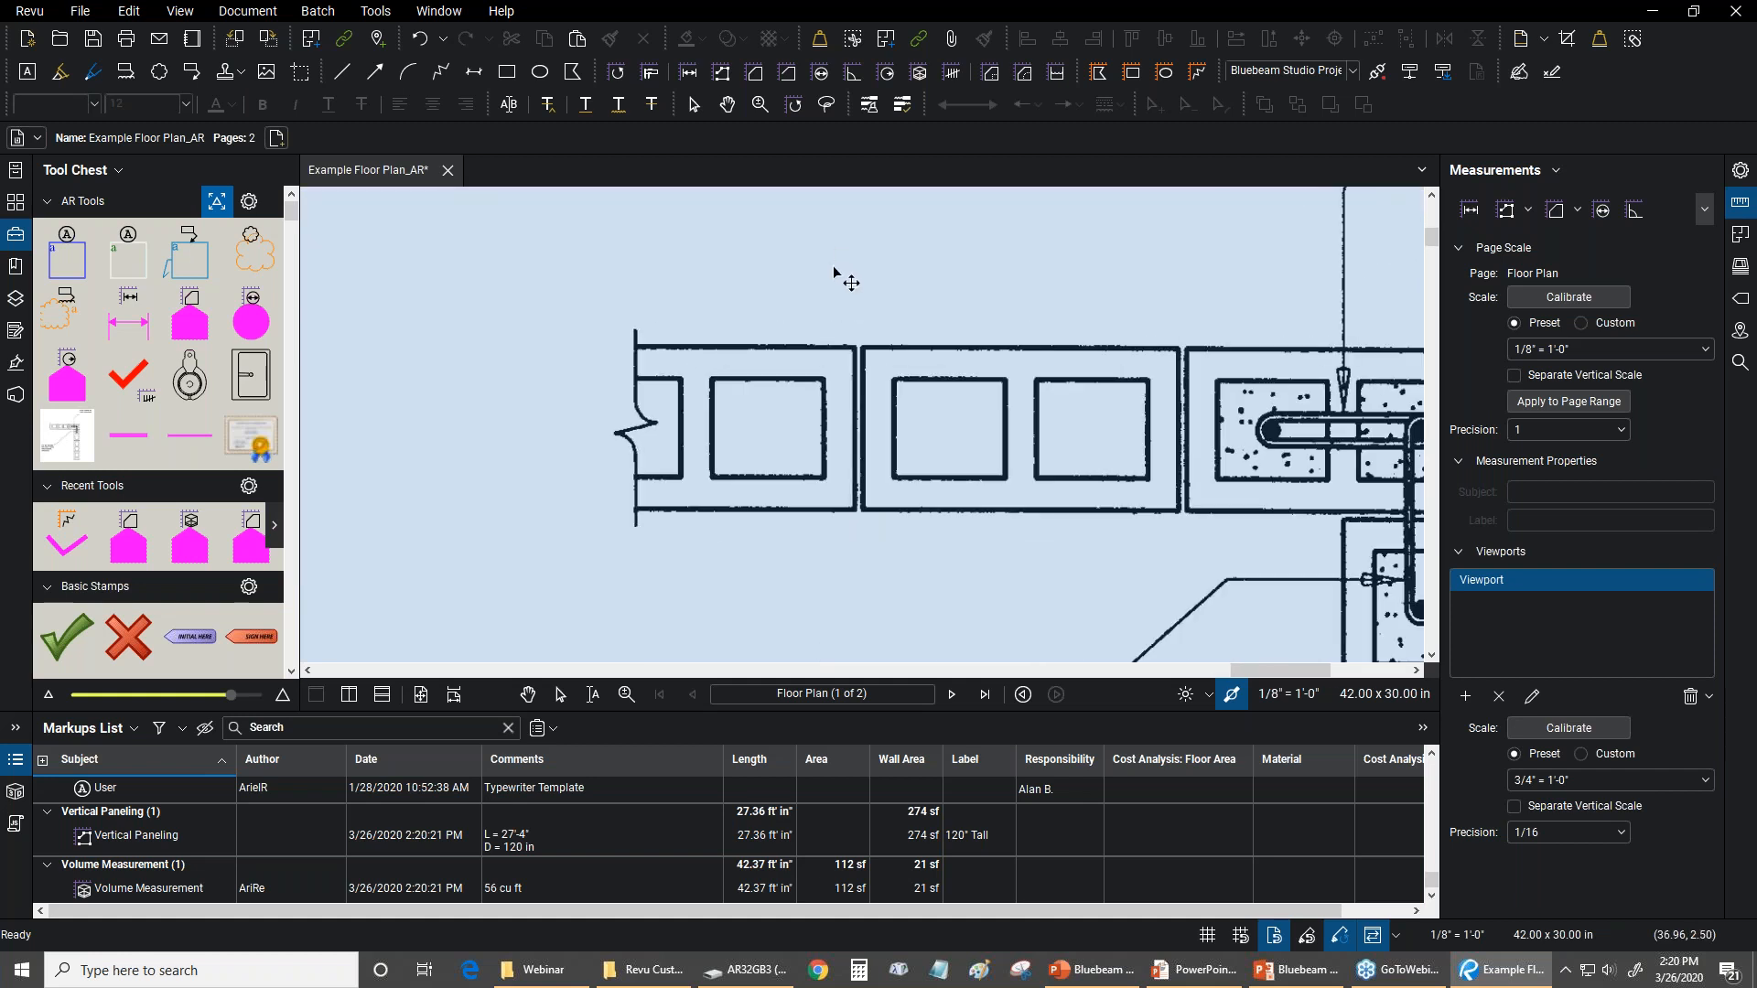
scroll(834, 273, "down", 5)
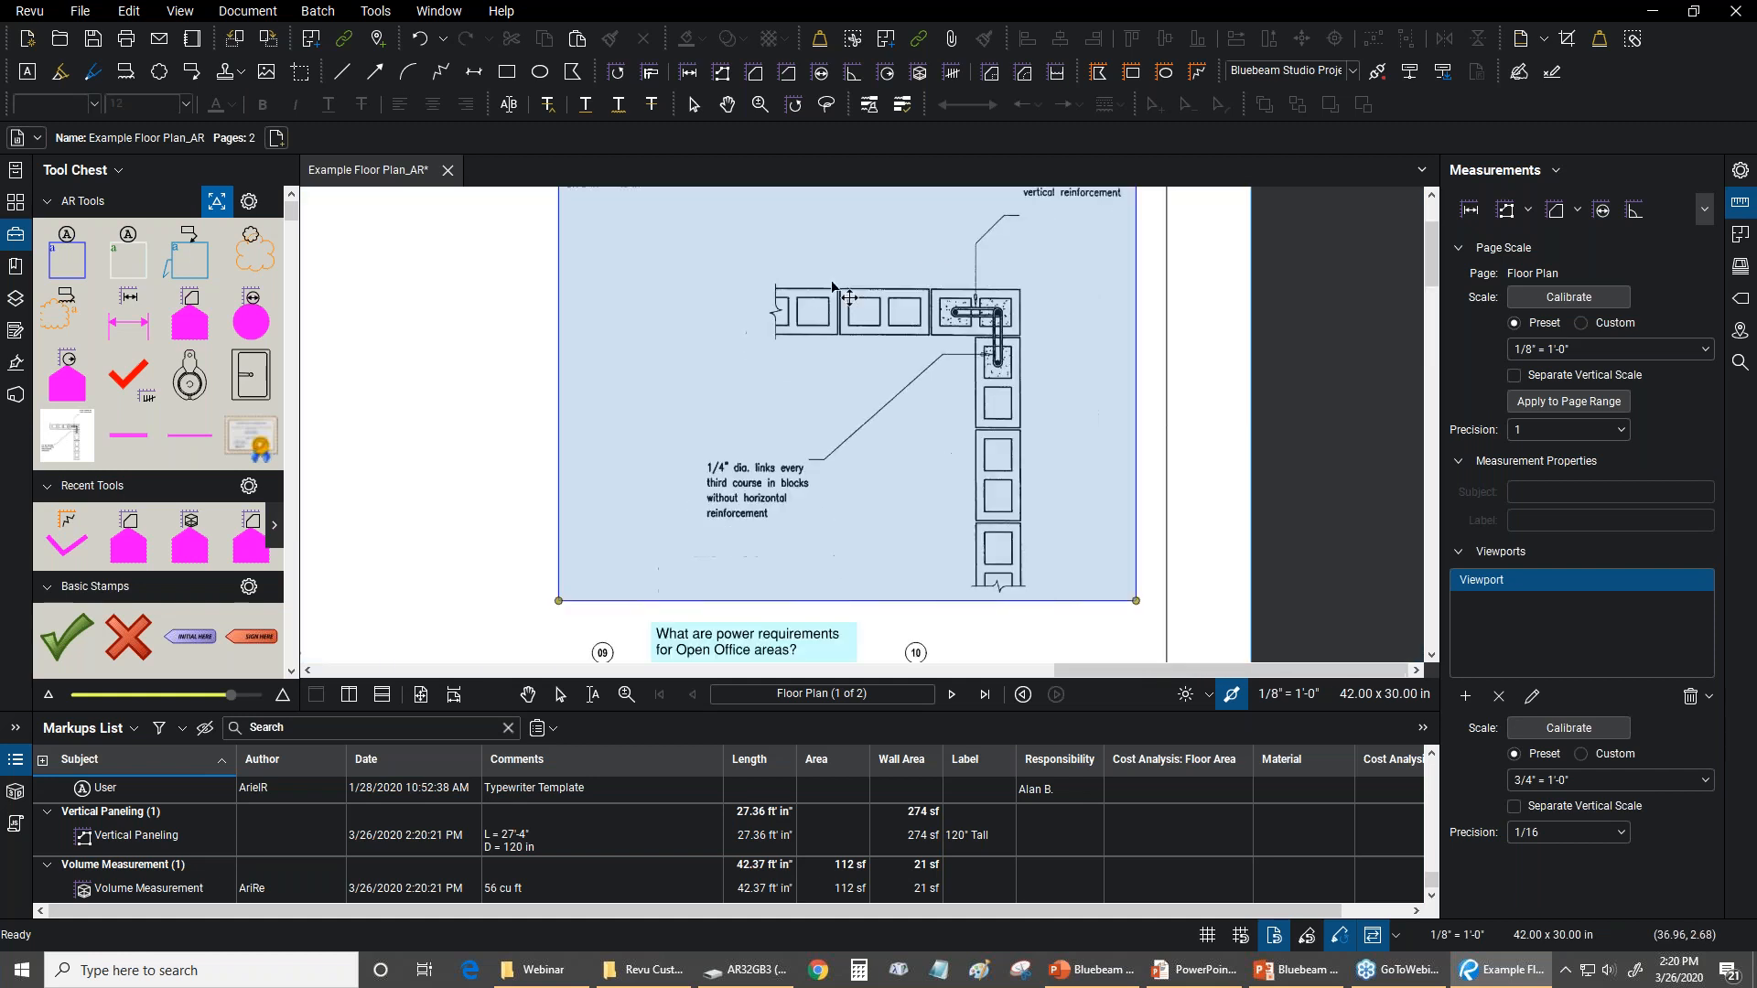
Examine the viewport around the block wall detail against the whole floor plan page, and deselect it
left_click_drag(889, 444, 908, 421)
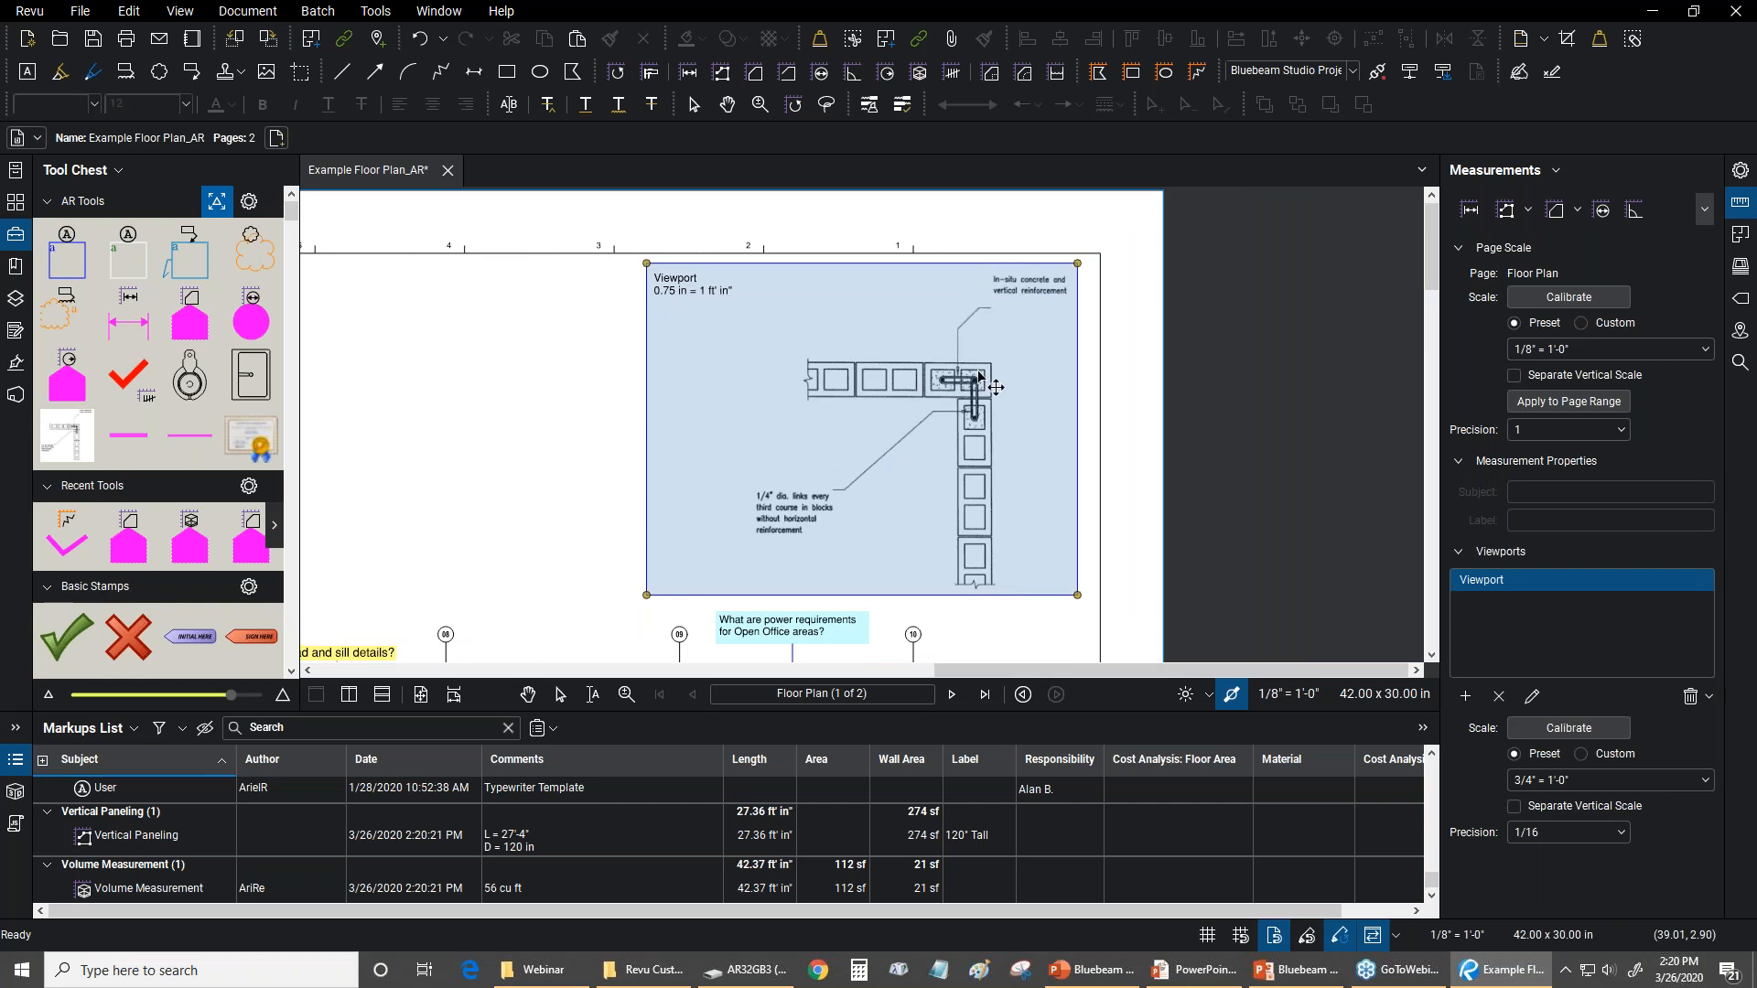
scroll(915, 377, "down", 6)
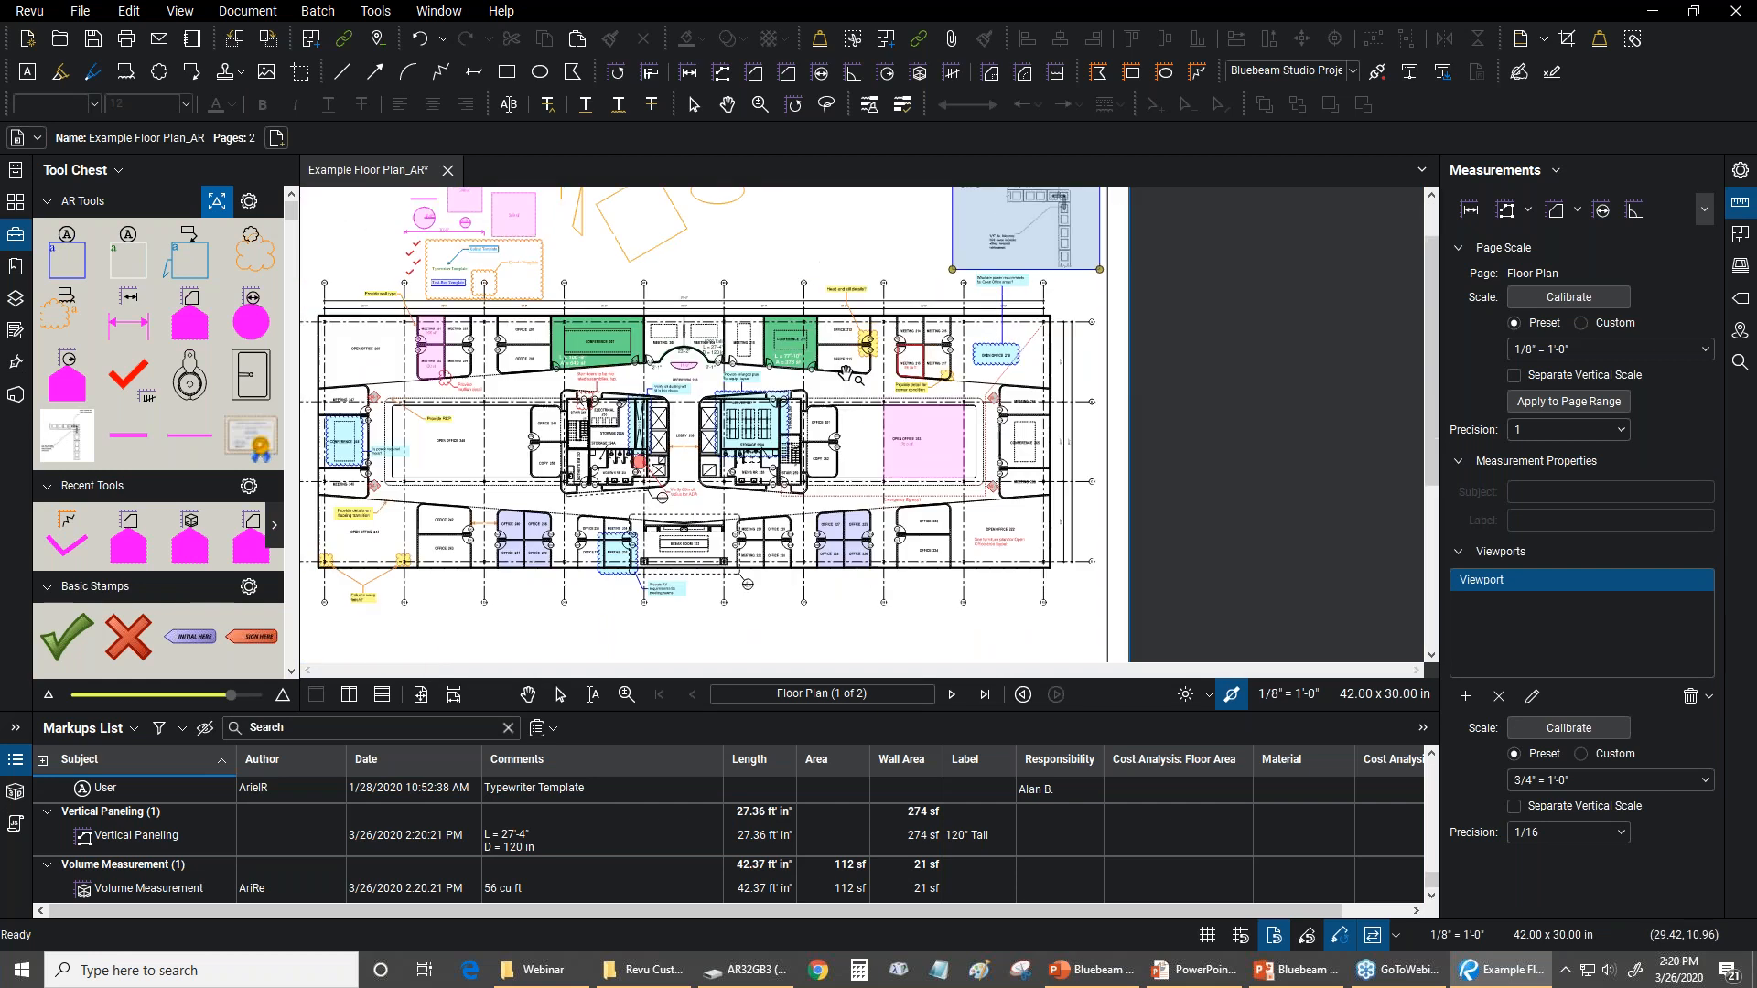
scroll(914, 377, "down", 2)
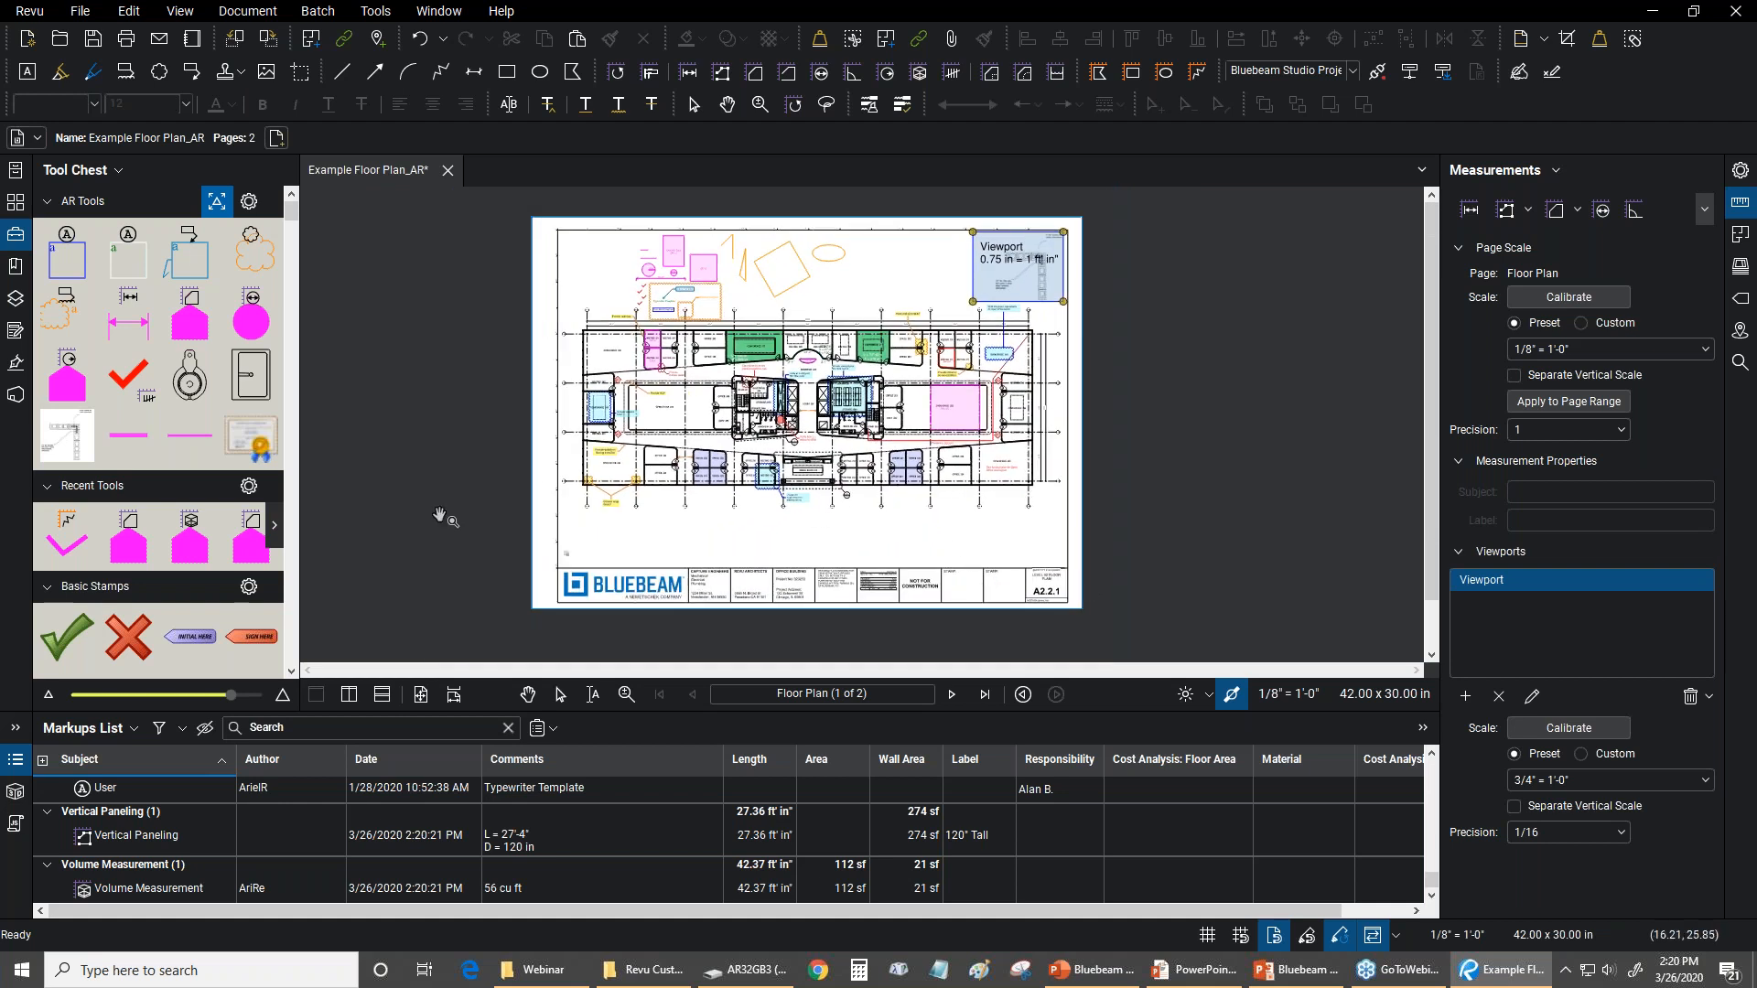
scroll(1043, 194, "up", 5)
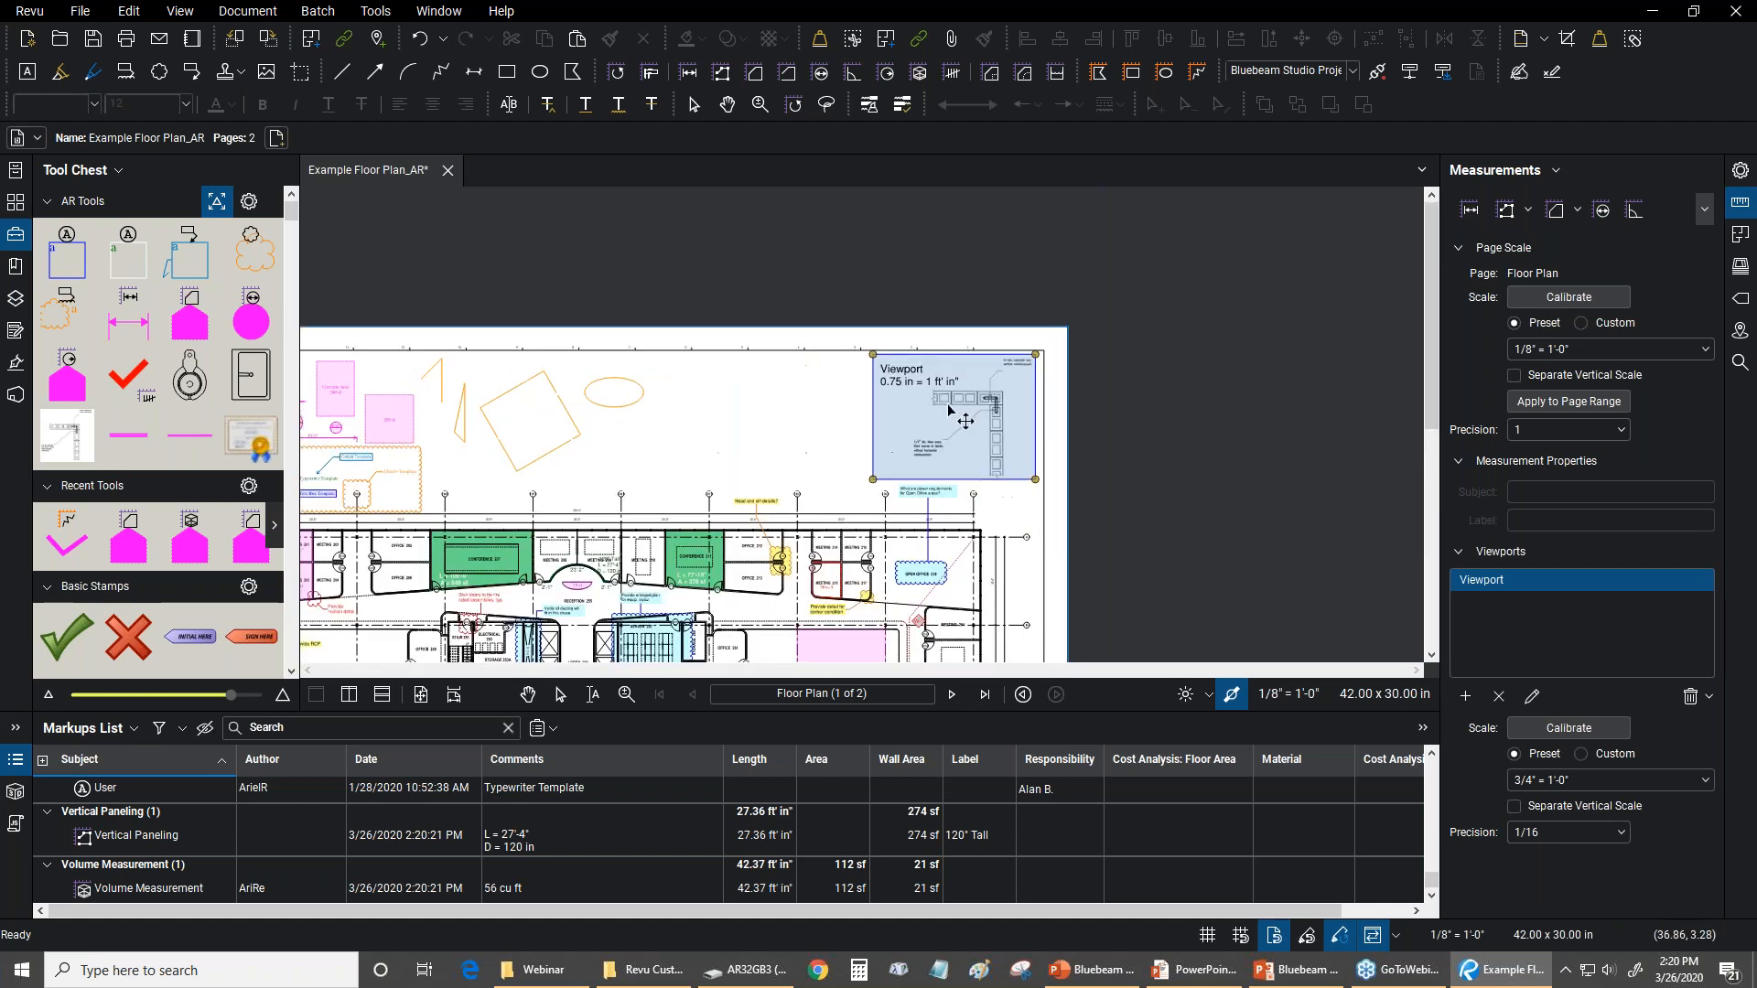
scroll(956, 412, "up", 1)
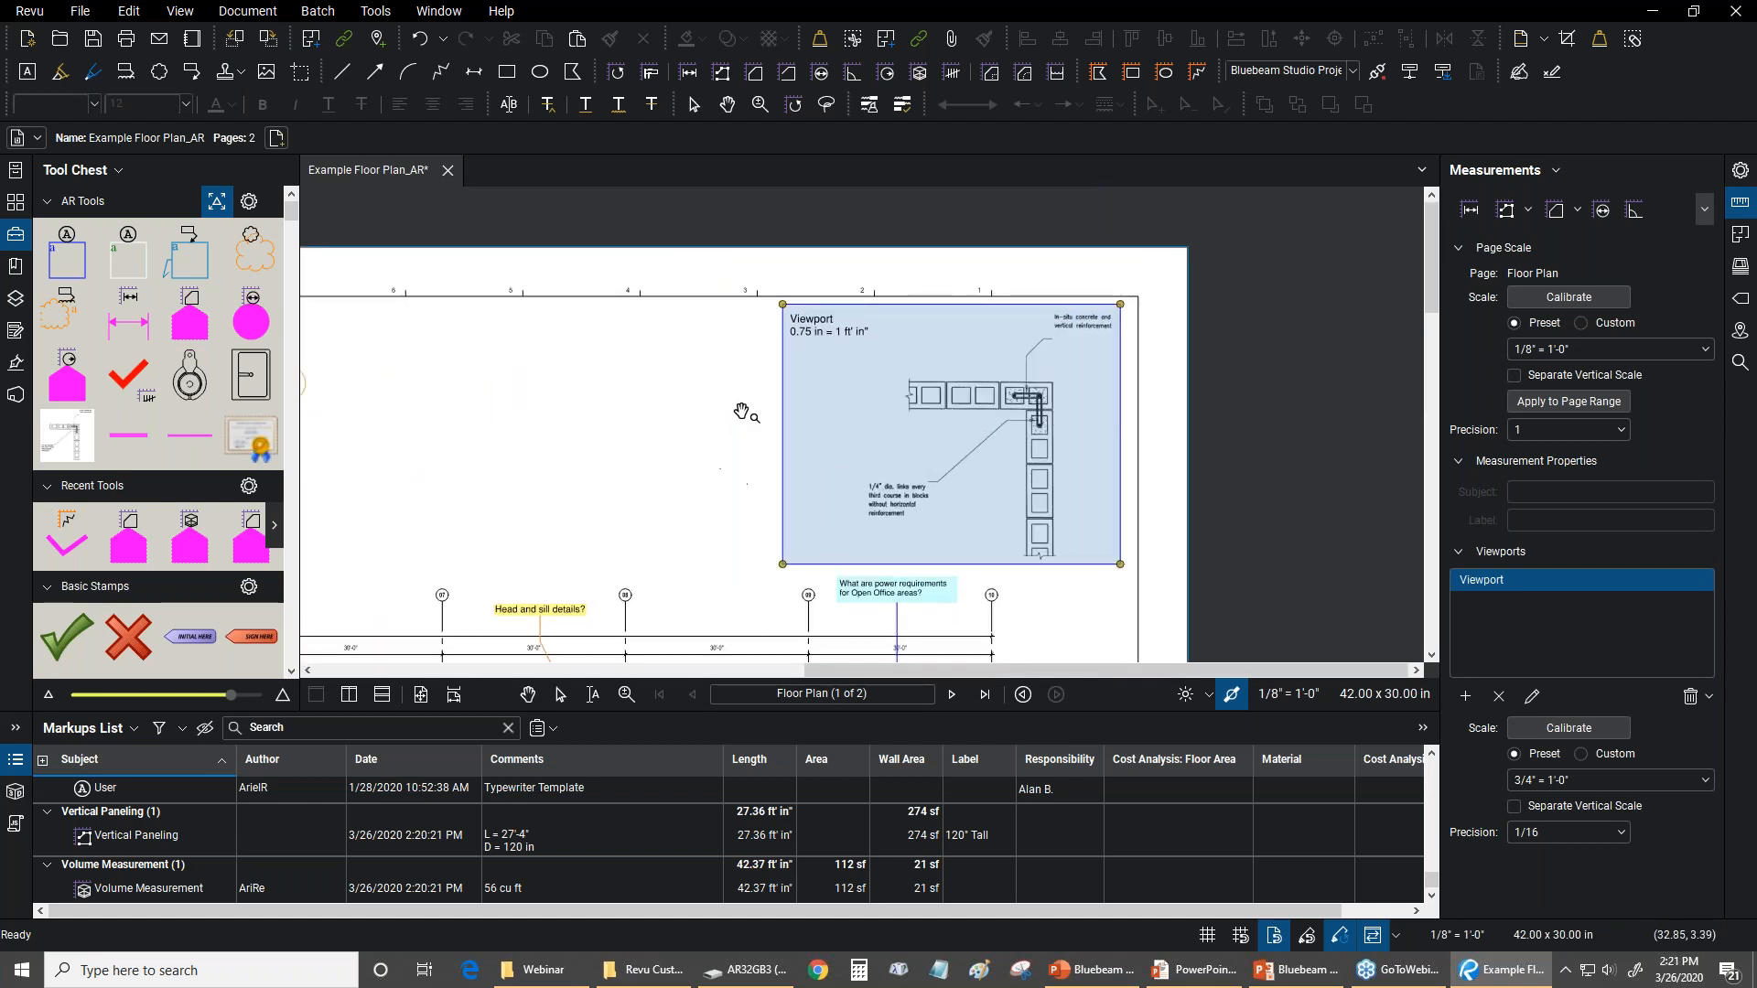
scroll(1039, 337, "up", 1)
scroll(1039, 337, "up", 1)
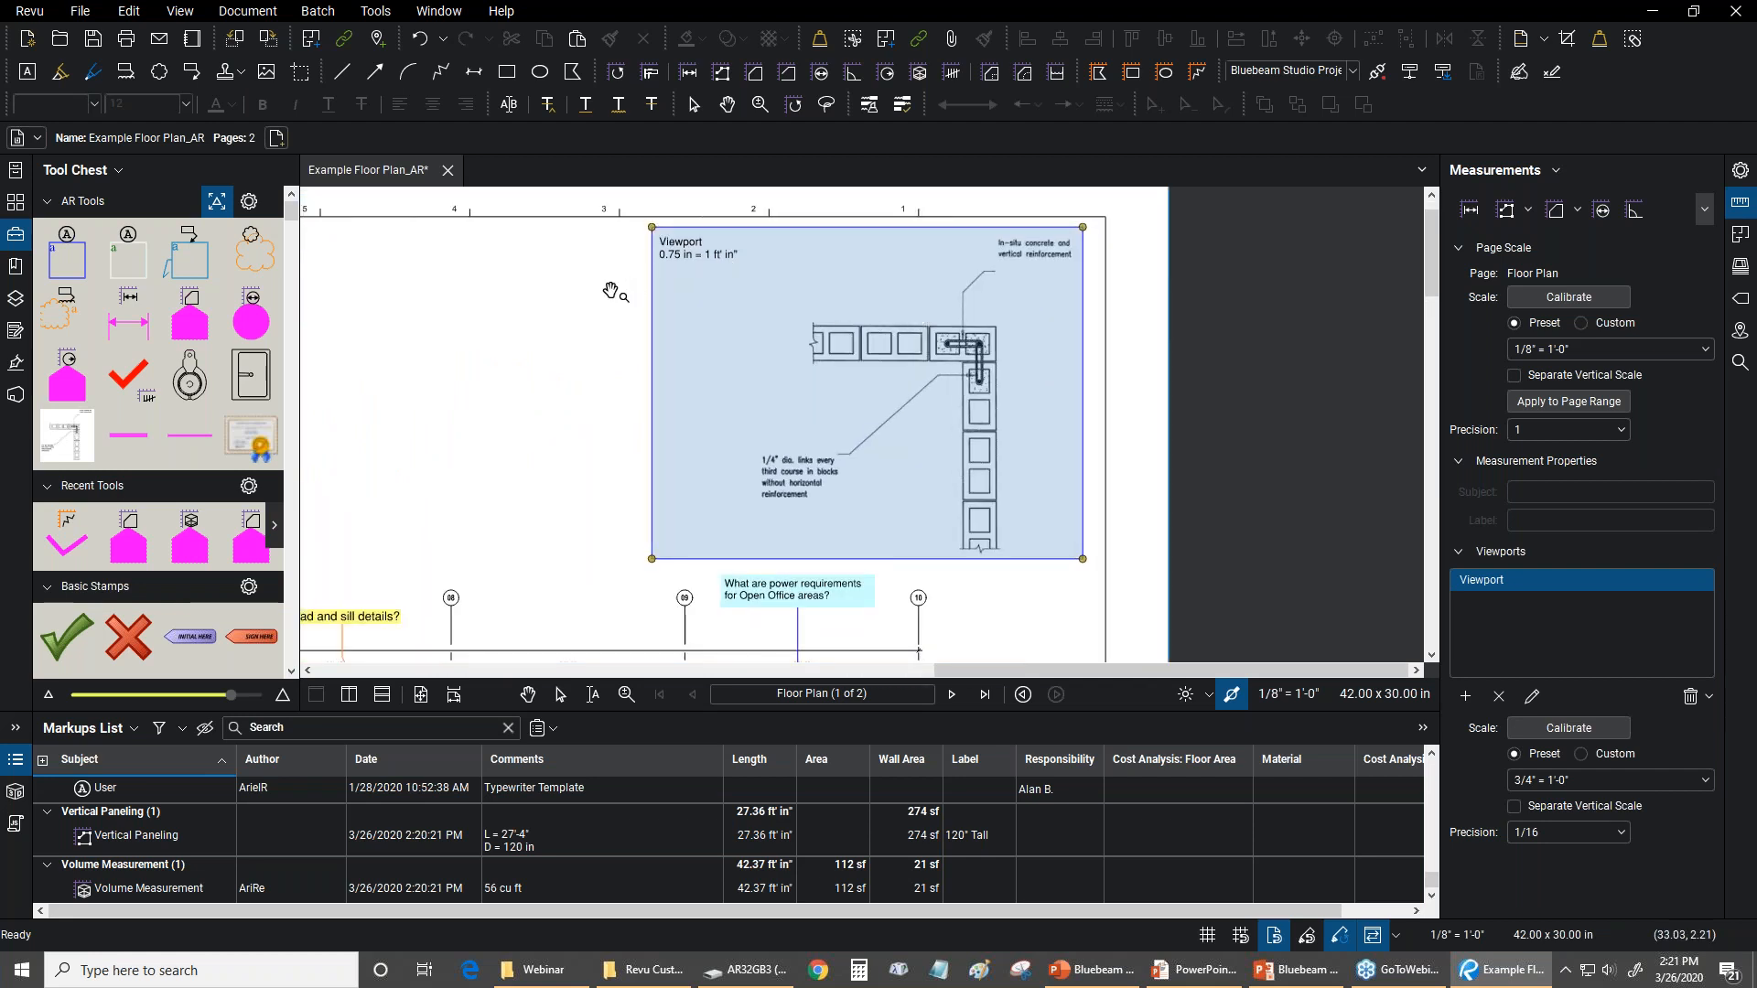
left_click(556, 388)
left_click_drag(544, 388, 594, 377)
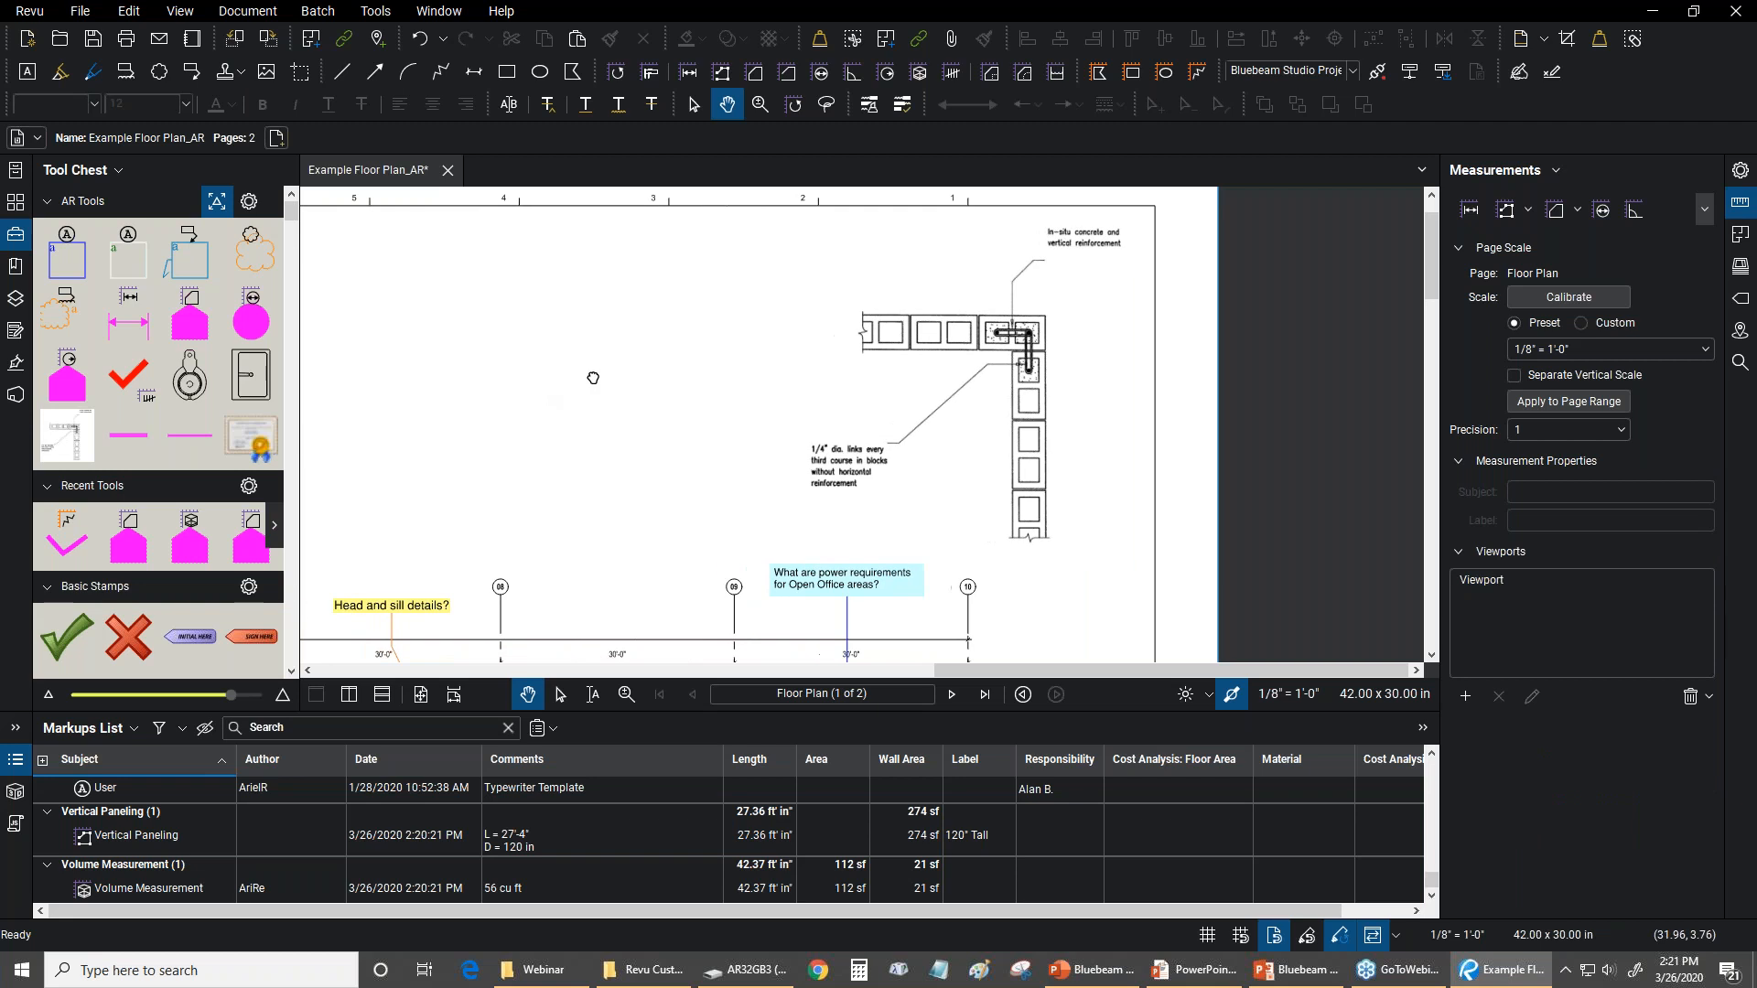
left_click(912, 259)
left_click(688, 298)
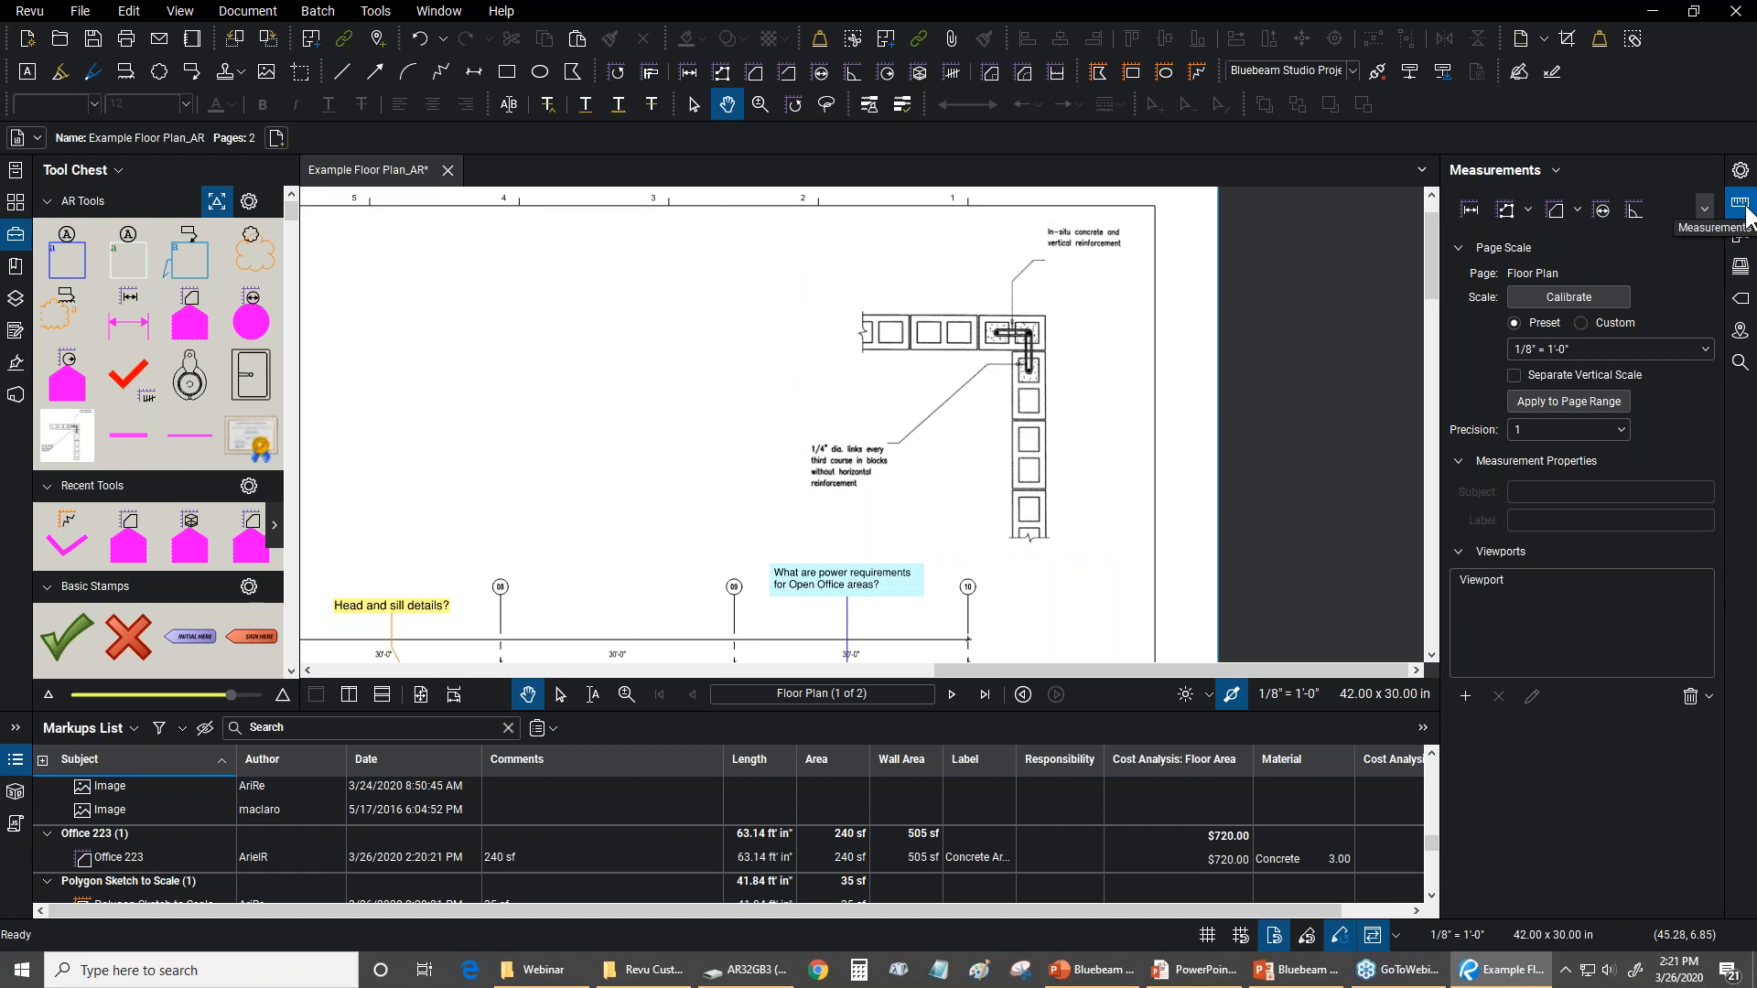
Rename the viewport around the block wall detail as Detail 3/4"
left_click(1508, 574)
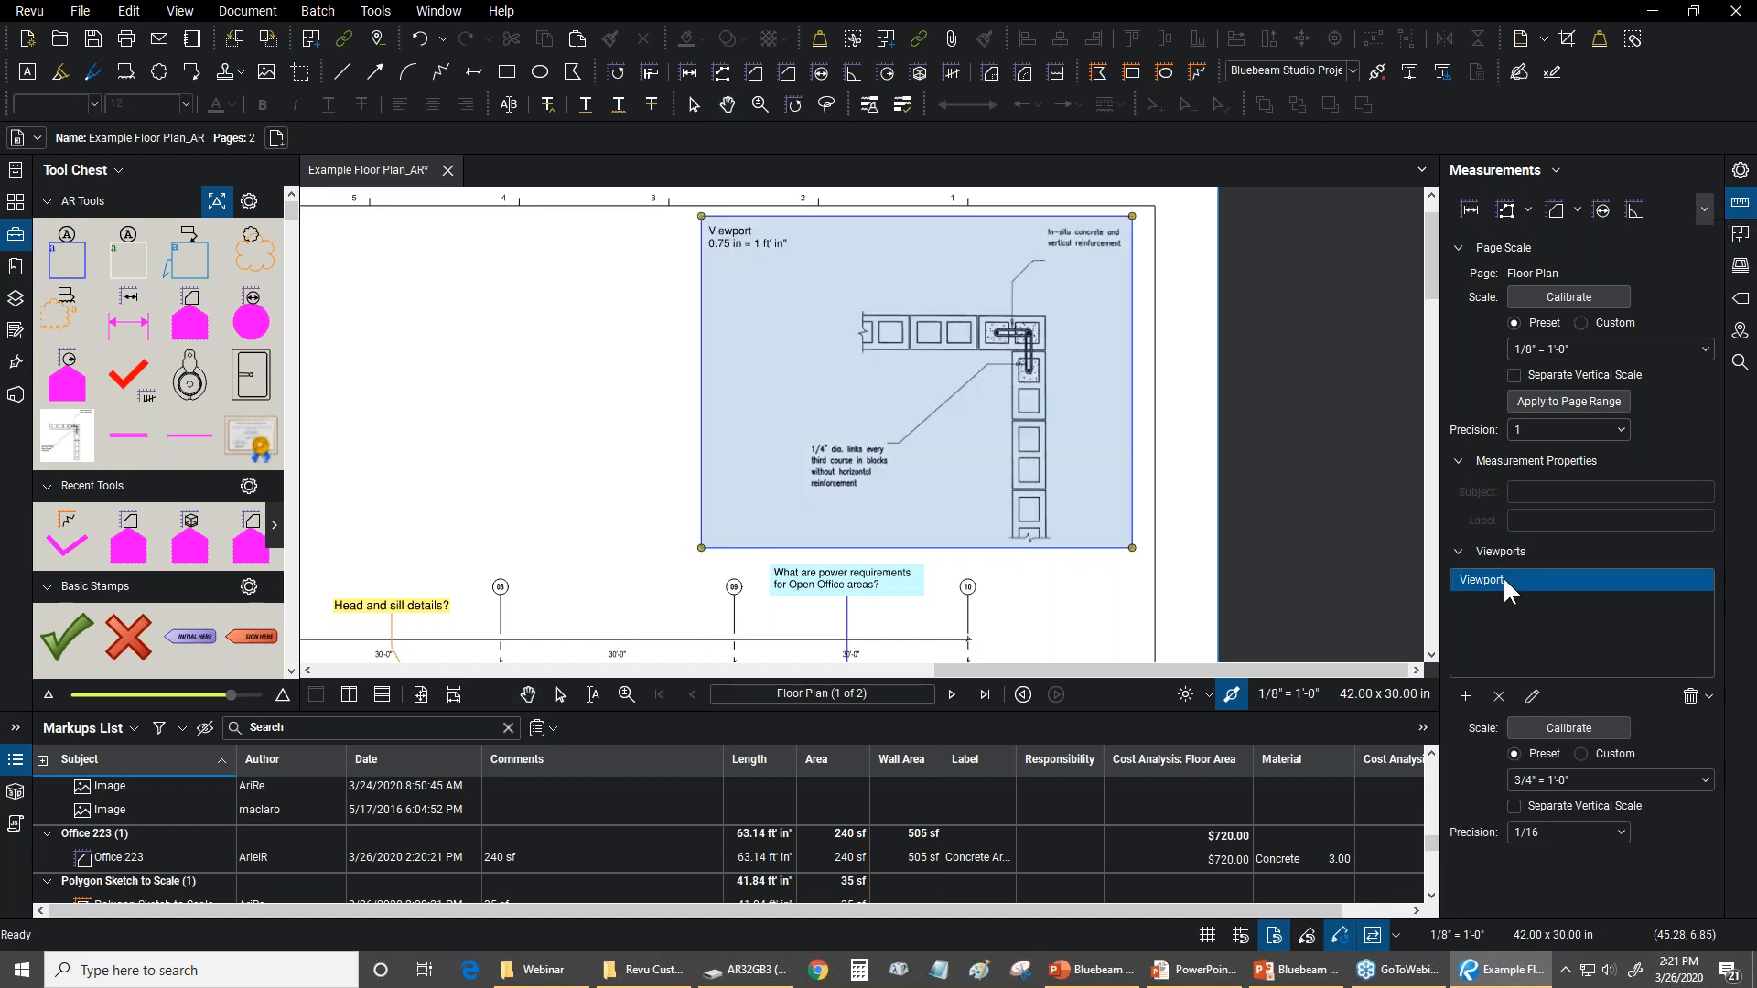
left_click(1529, 696)
key("ctrl+a")
type("Detail 3/4\"")
left_click(952, 527)
key("Escape")
Try to measure the bay between gridlines 04 and 05 with the standard Length measurement tool
left_click(376, 10)
mouse_move(388, 81)
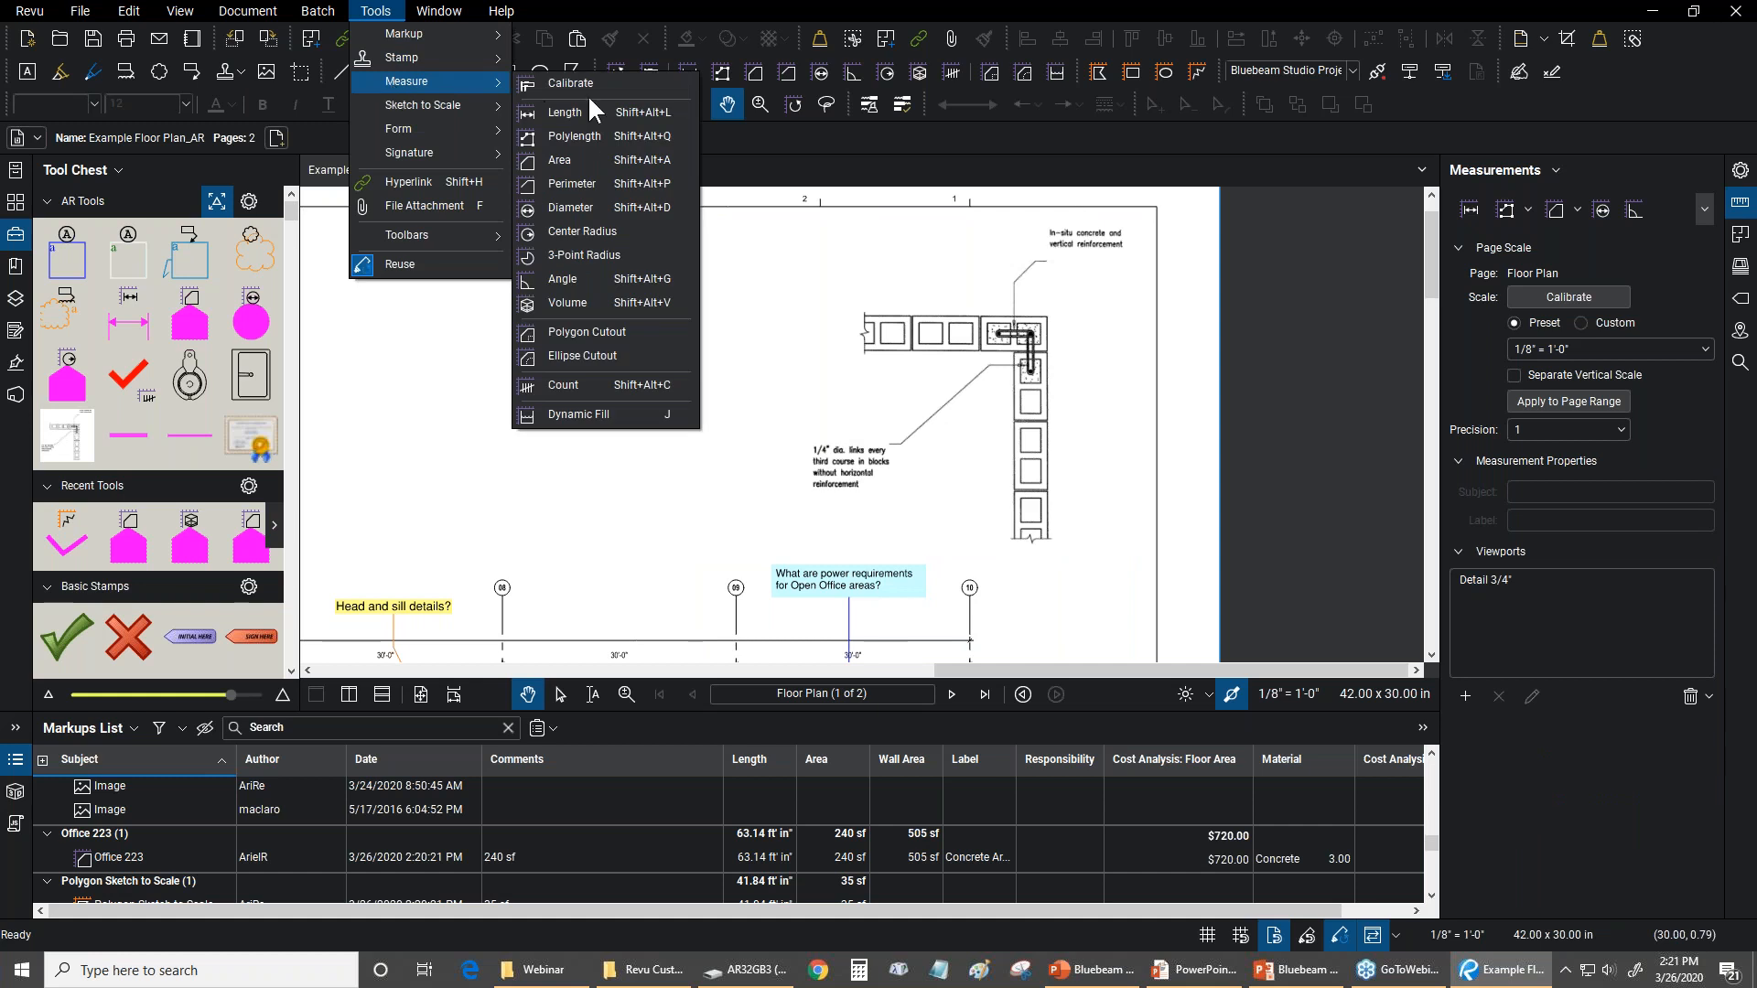
left_click(573, 110)
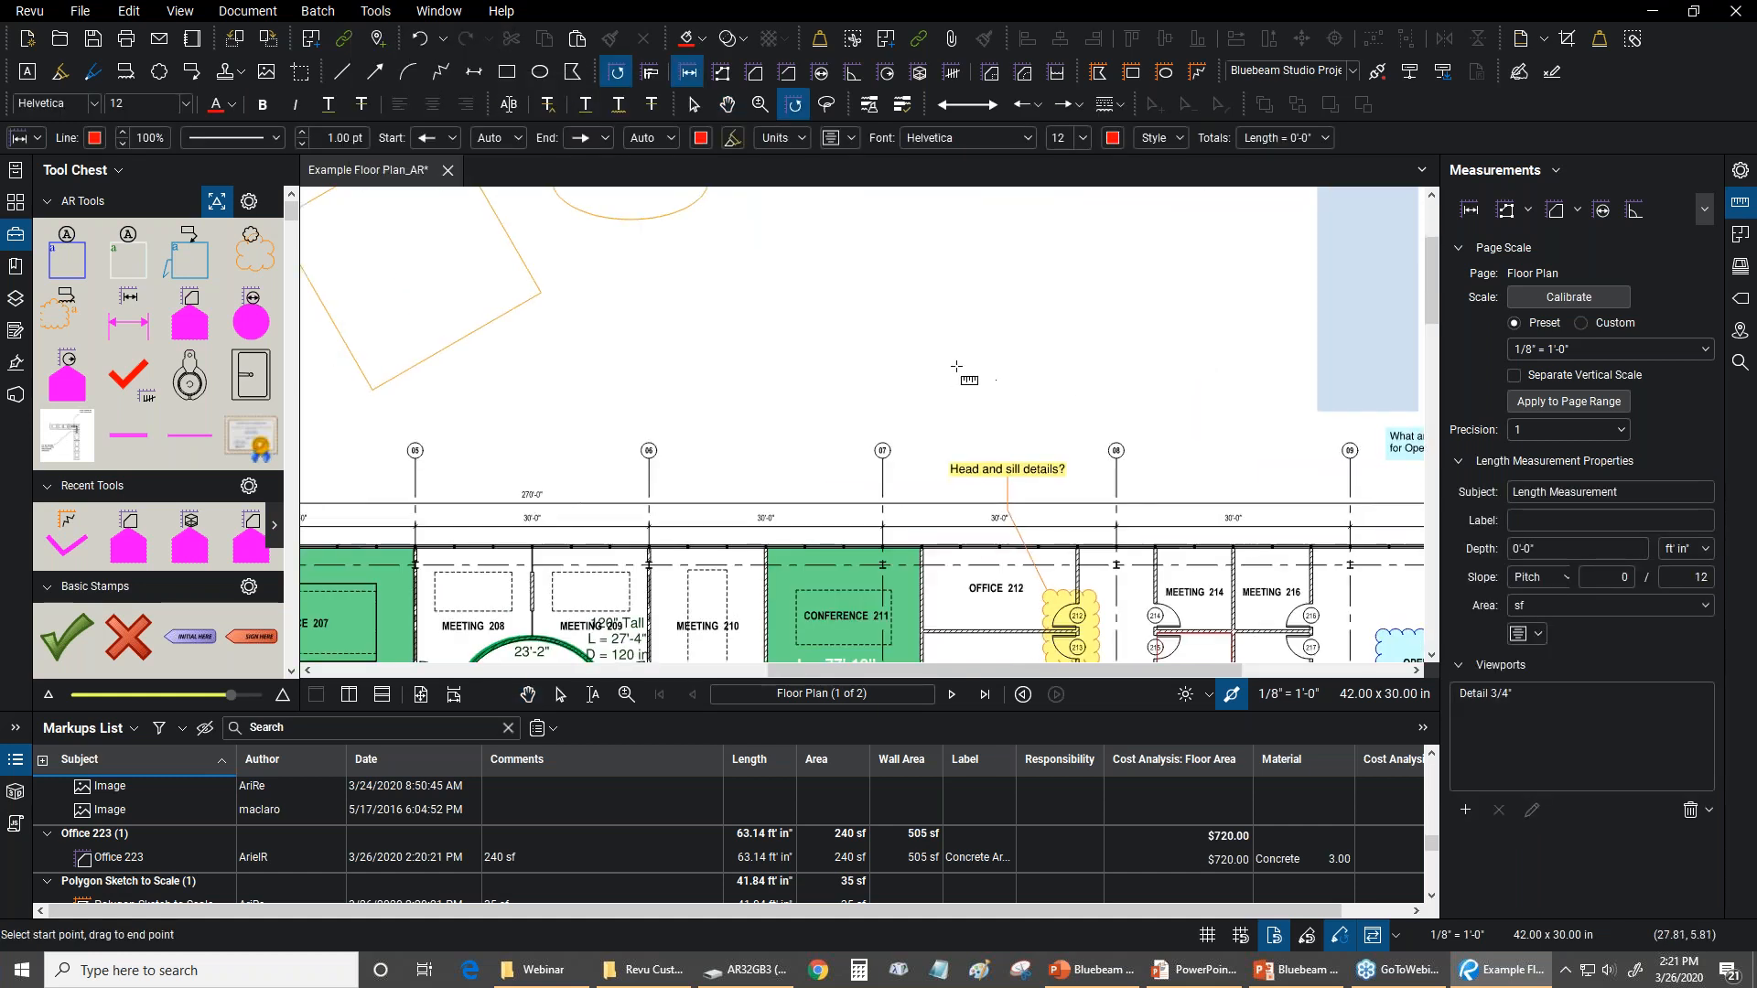
left_click_drag(956, 366, 1108, 374)
left_click_drag(737, 395, 1416, 327)
scroll(775, 388, "up", 1)
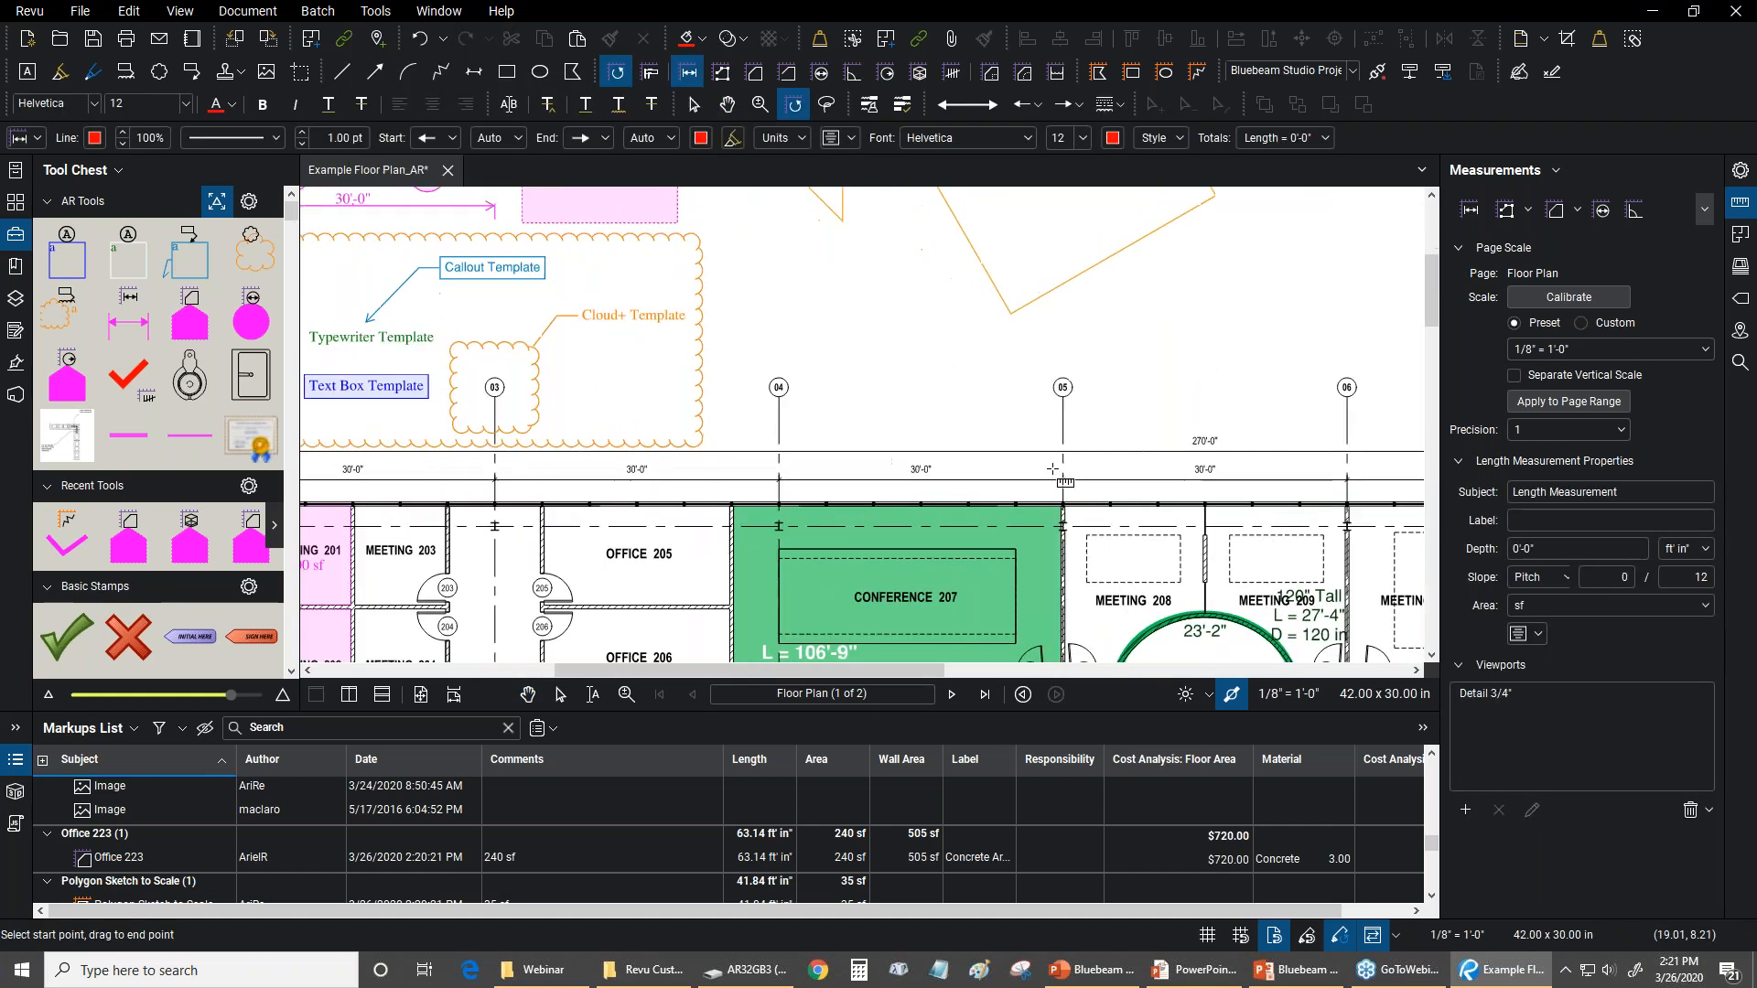
scroll(1052, 468, "up", 3)
scroll(580, 482, "up", 2)
scroll(580, 482, "up", 1)
left_click(580, 482)
scroll(921, 480, "down", 3)
left_click_drag(1281, 432, 654, 508)
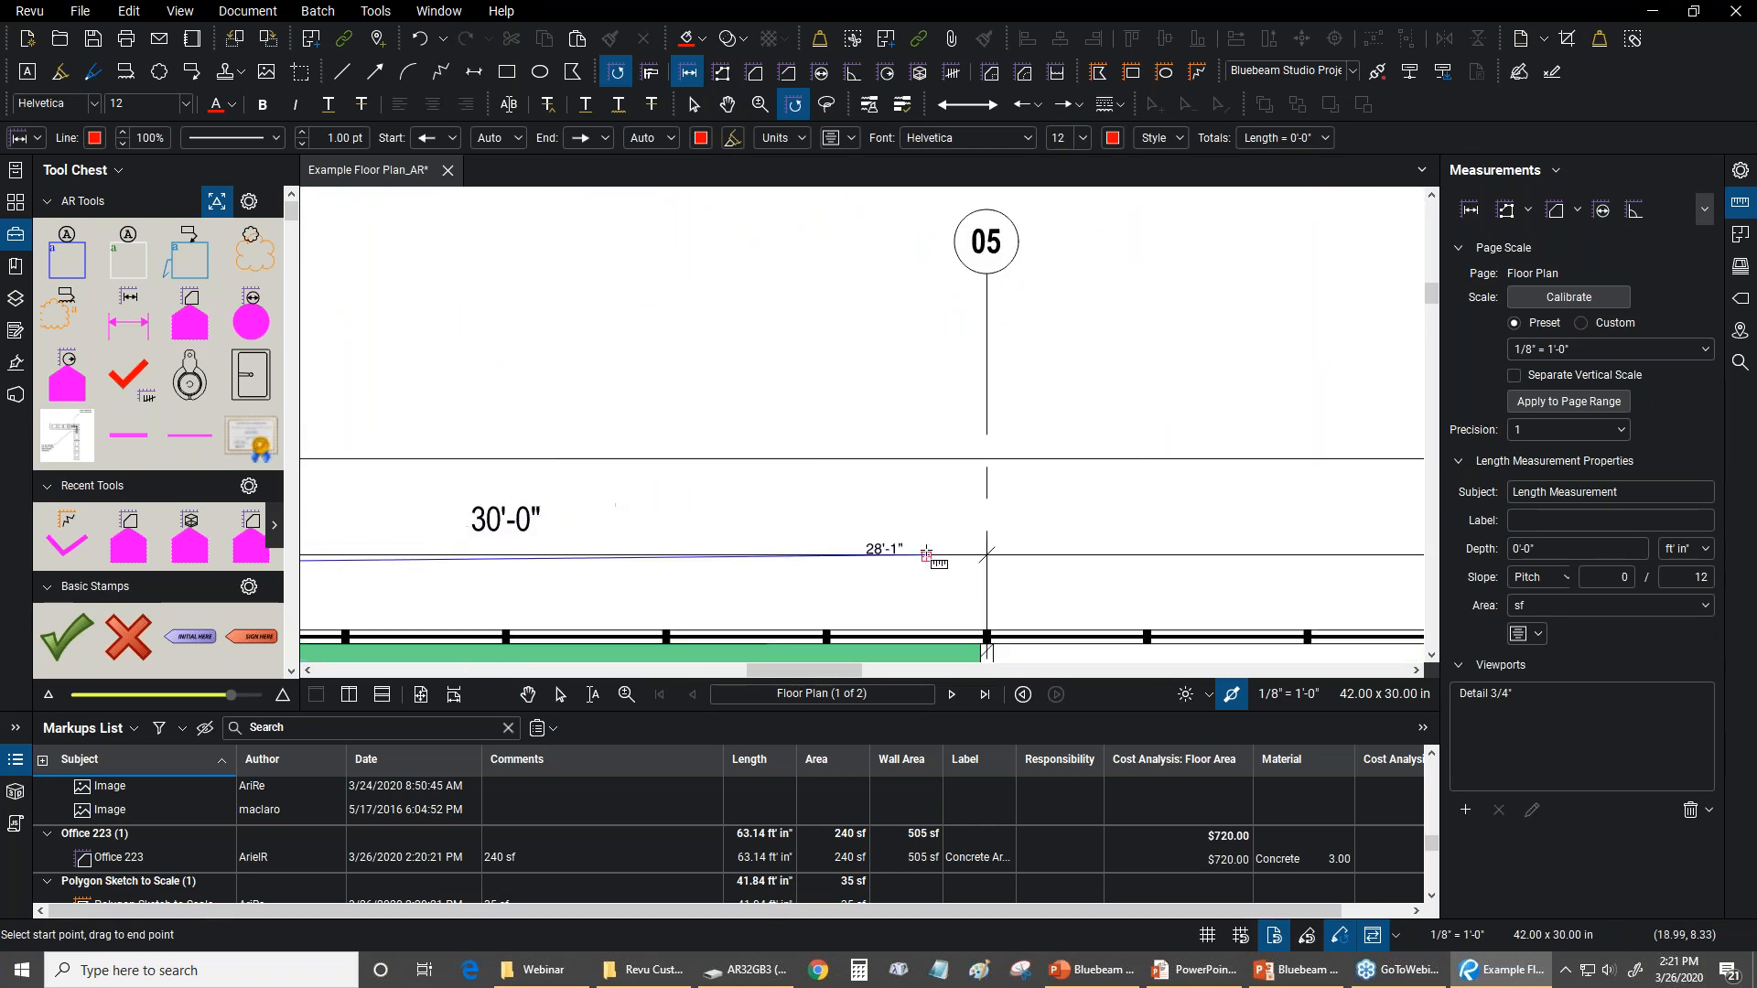
left_click(987, 554)
mouse_move(718, 355)
left_mouse_down()
mouse_move(1175, 329)
mouse_move(1012, 360)
left_mouse_up()
scroll(1308, 524, "up", 1)
scroll(1317, 555, "up", 2)
scroll(1267, 560, "down", 4)
scroll(393, 494, "up", 2)
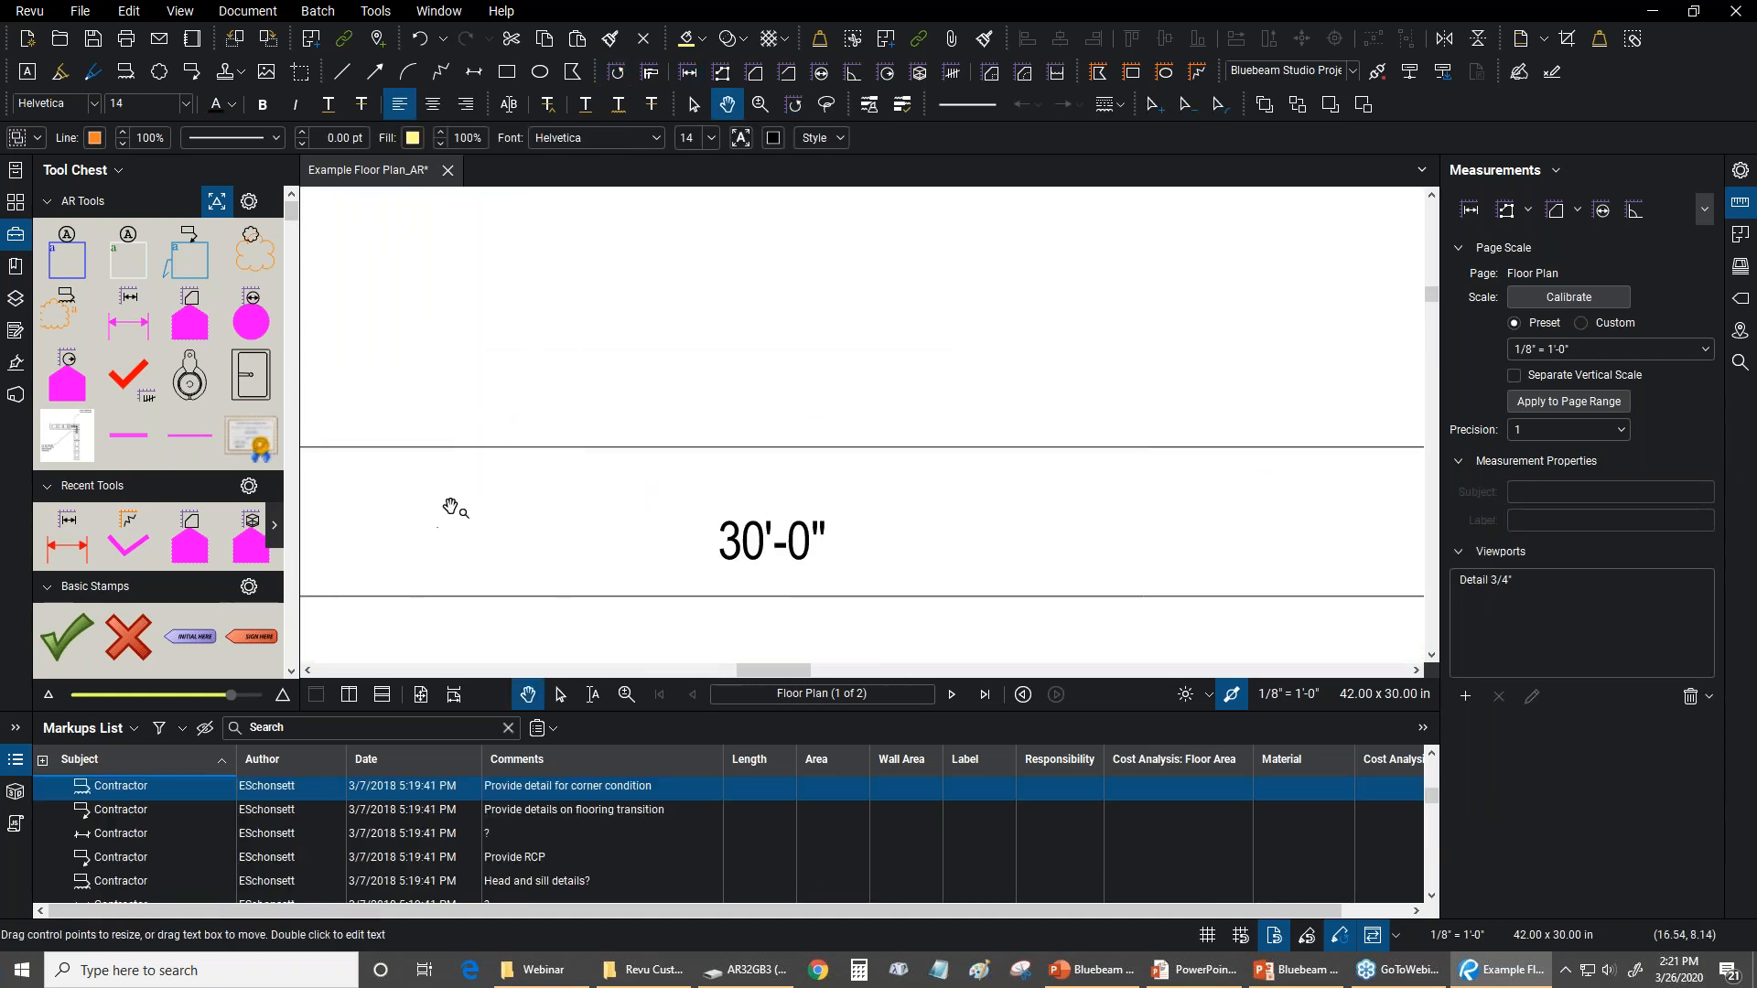
Add a magenta length measurement from the AR Tools set along the dimension line between gridlines 04 and 05
left_click_drag(449, 509, 865, 406)
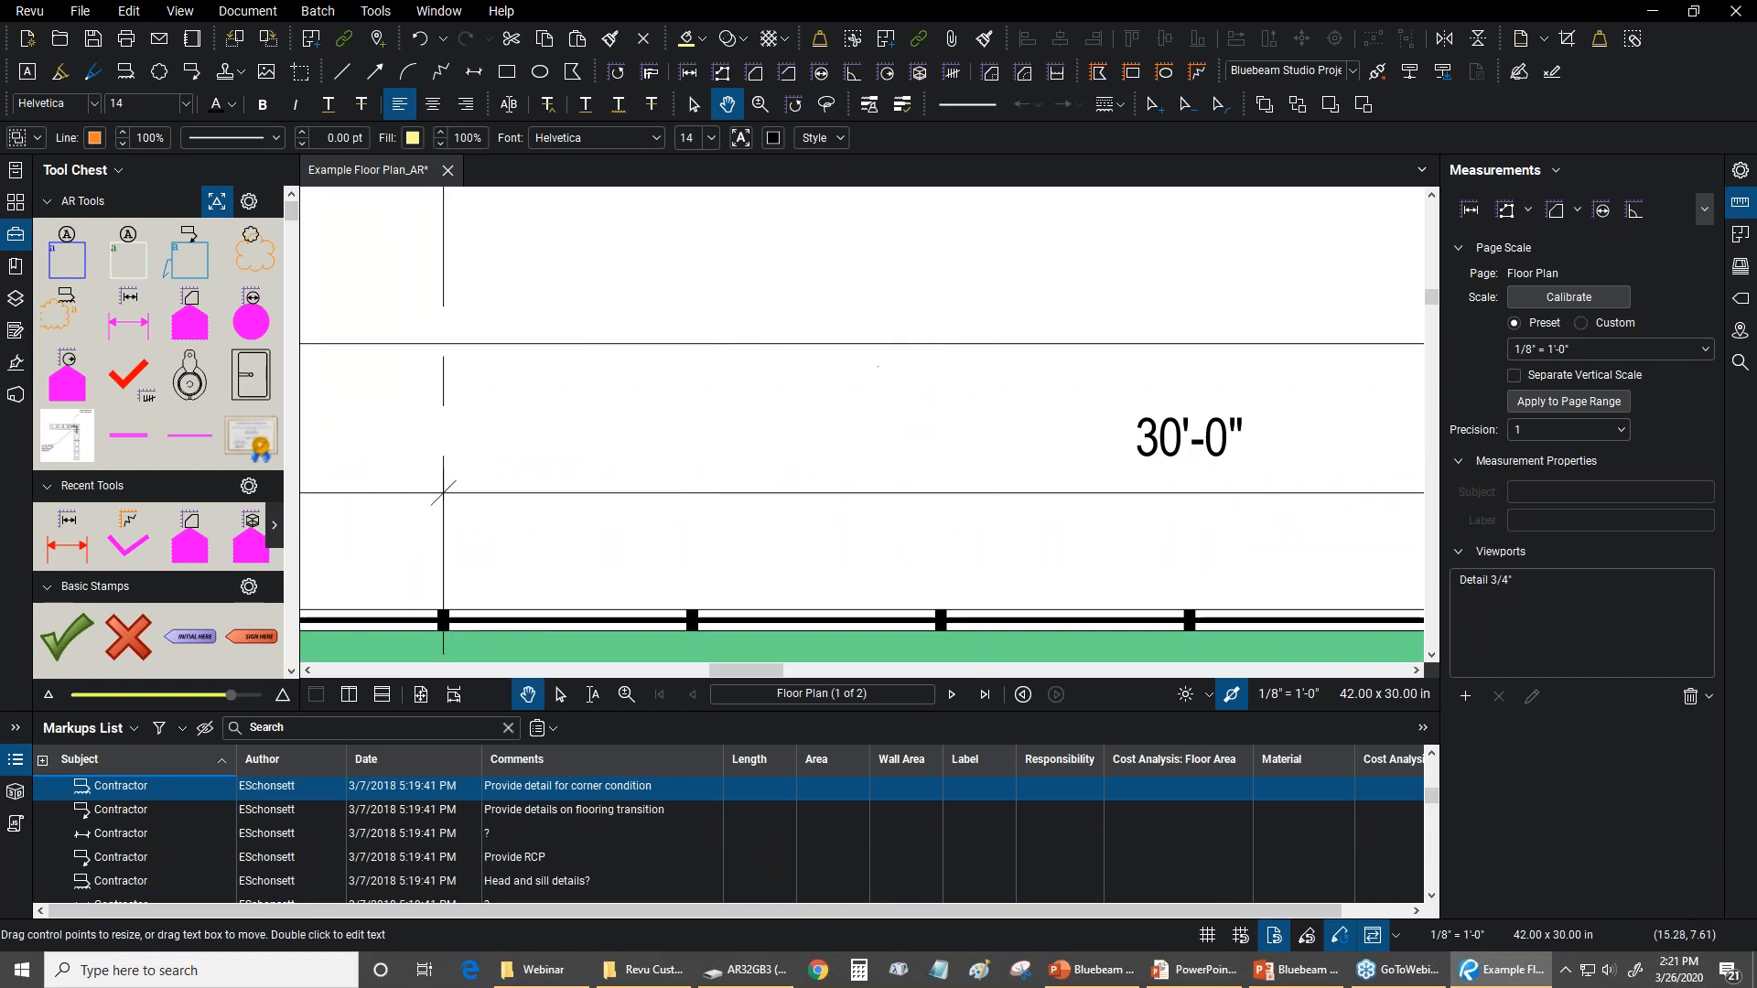
left_click(127, 320)
scroll(448, 494, "up", 2)
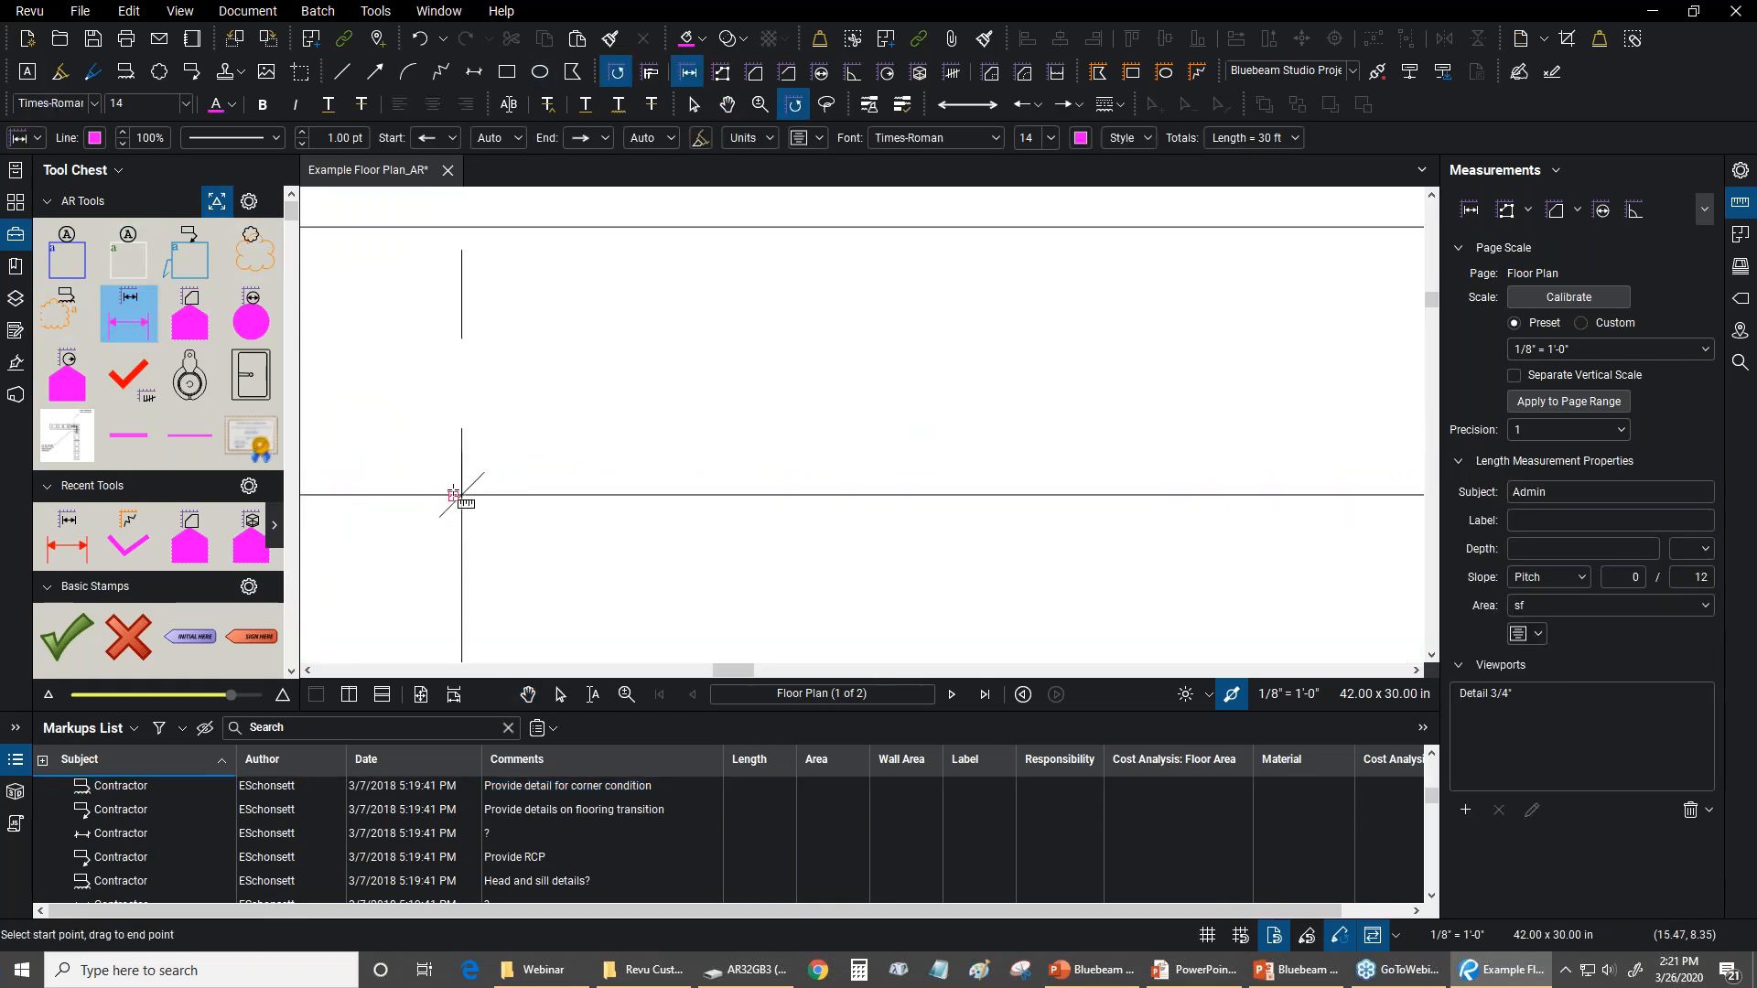
scroll(455, 494, "up", 2)
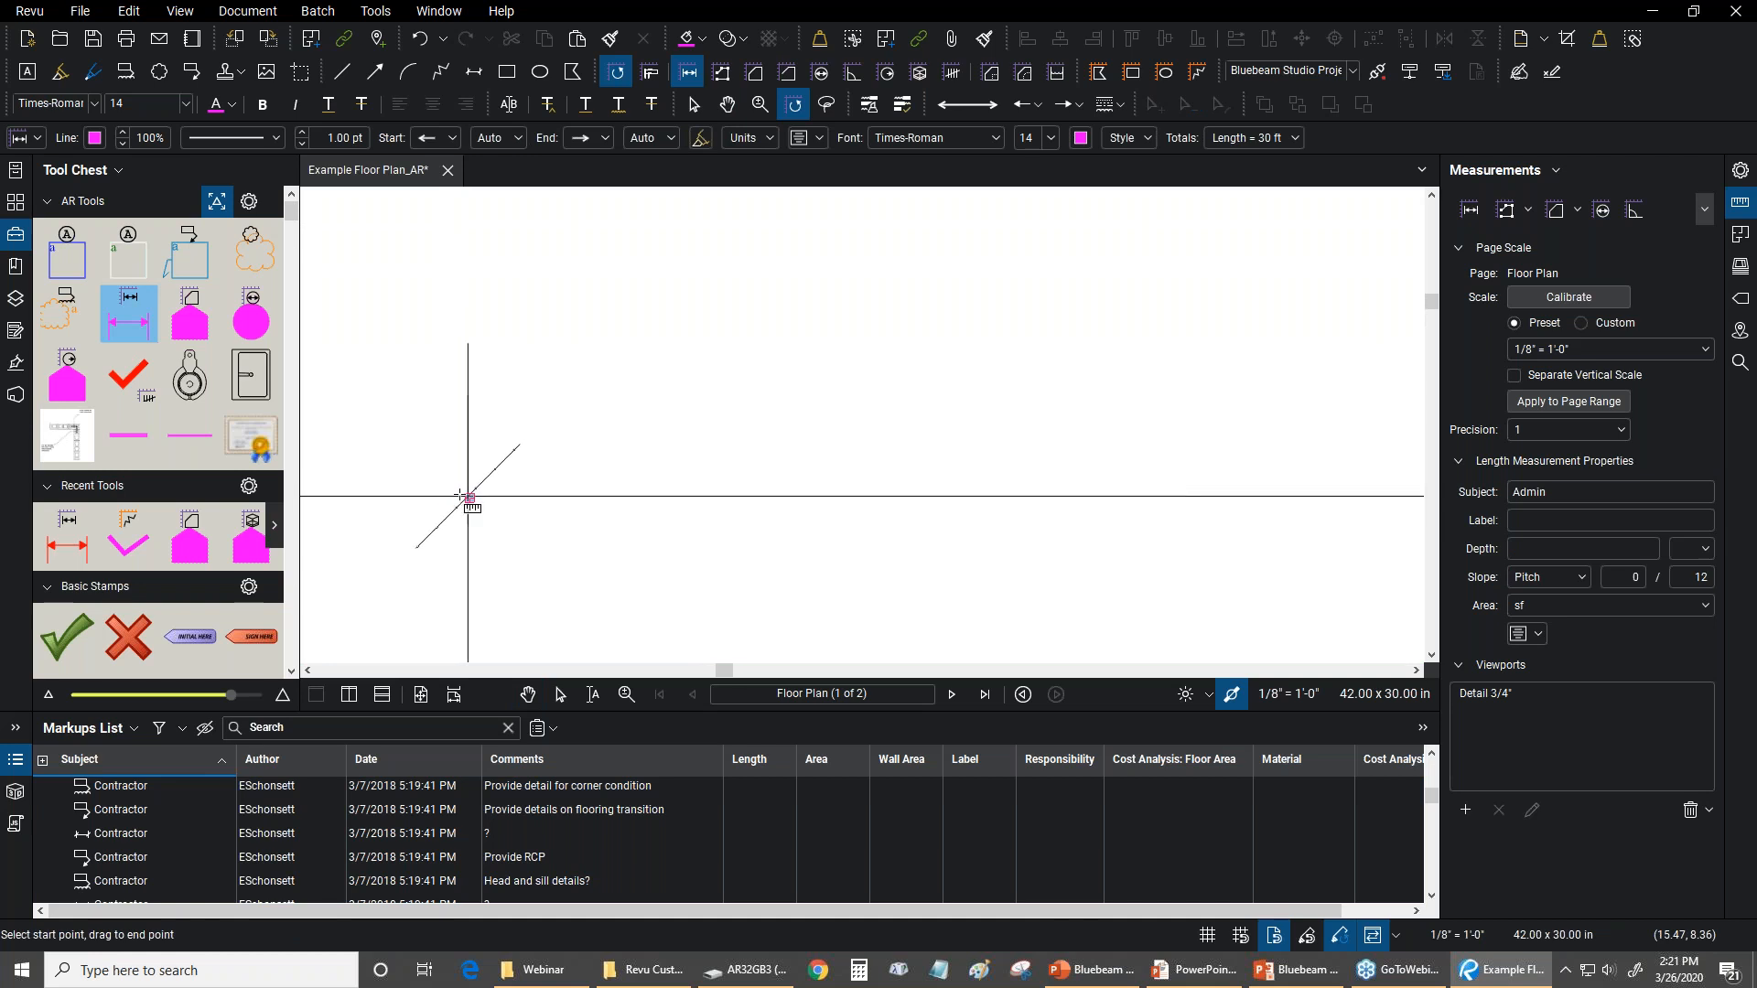
scroll(485, 501, "down", 2)
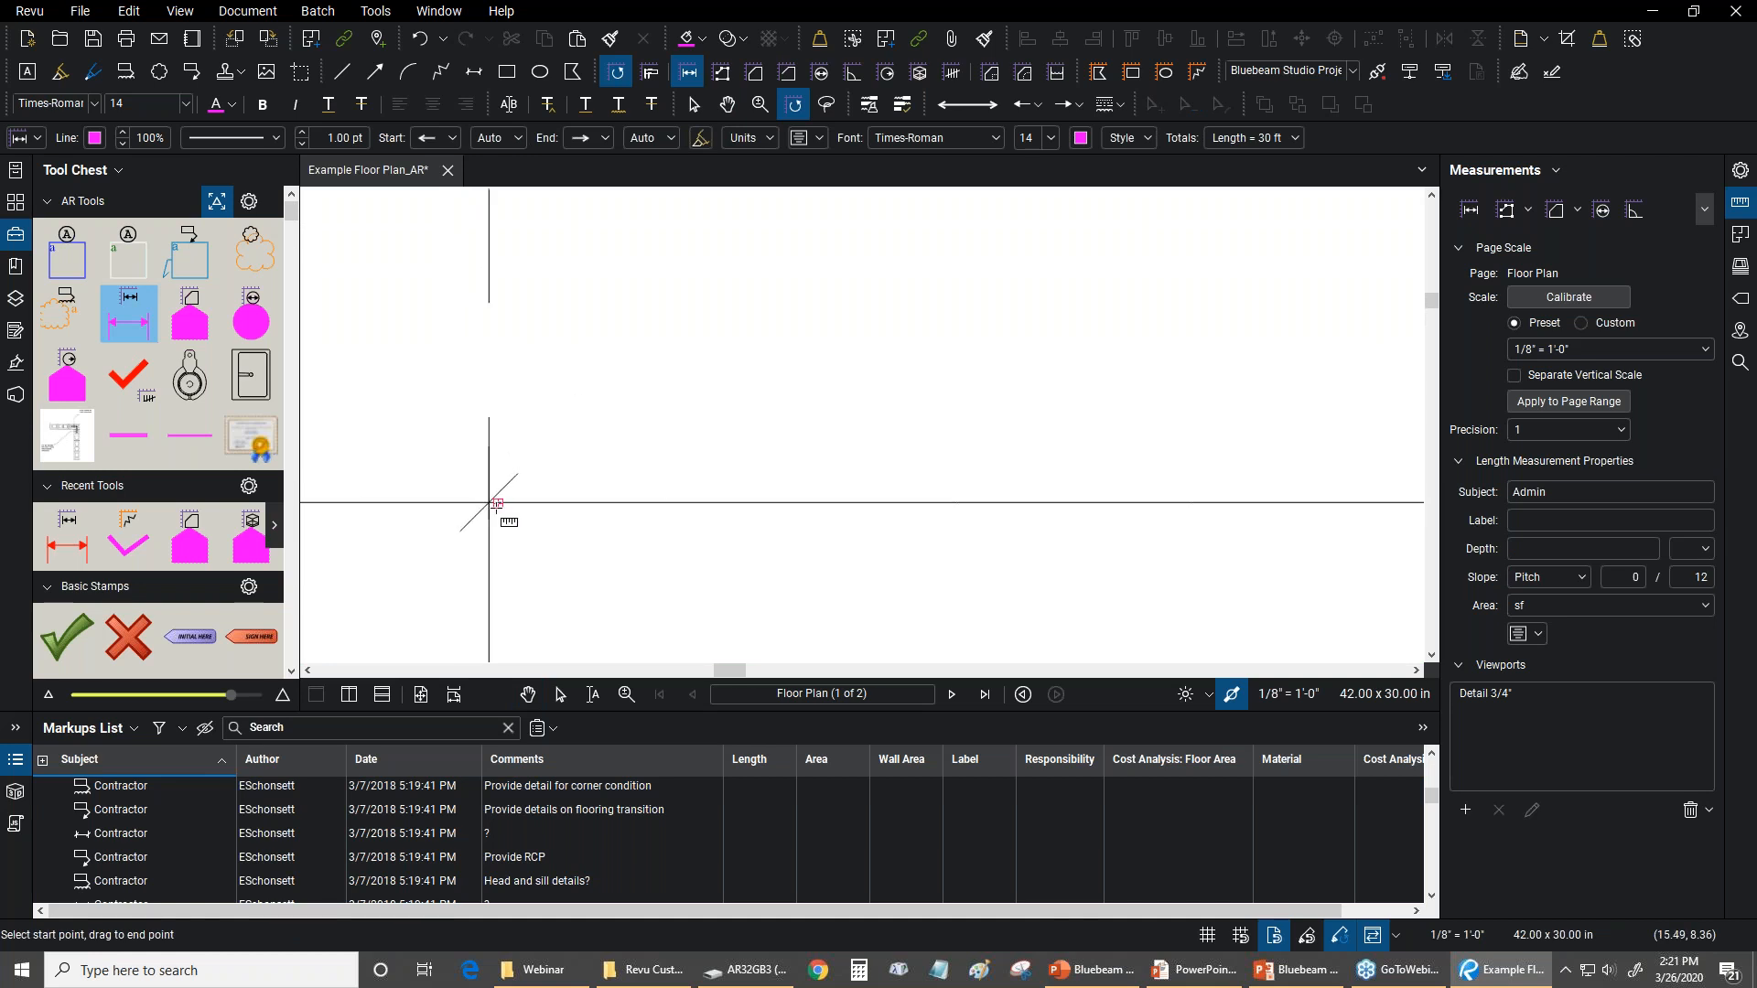
left_click(494, 502)
scroll(494, 503, "down", 3)
scroll(1034, 495, "up", 5)
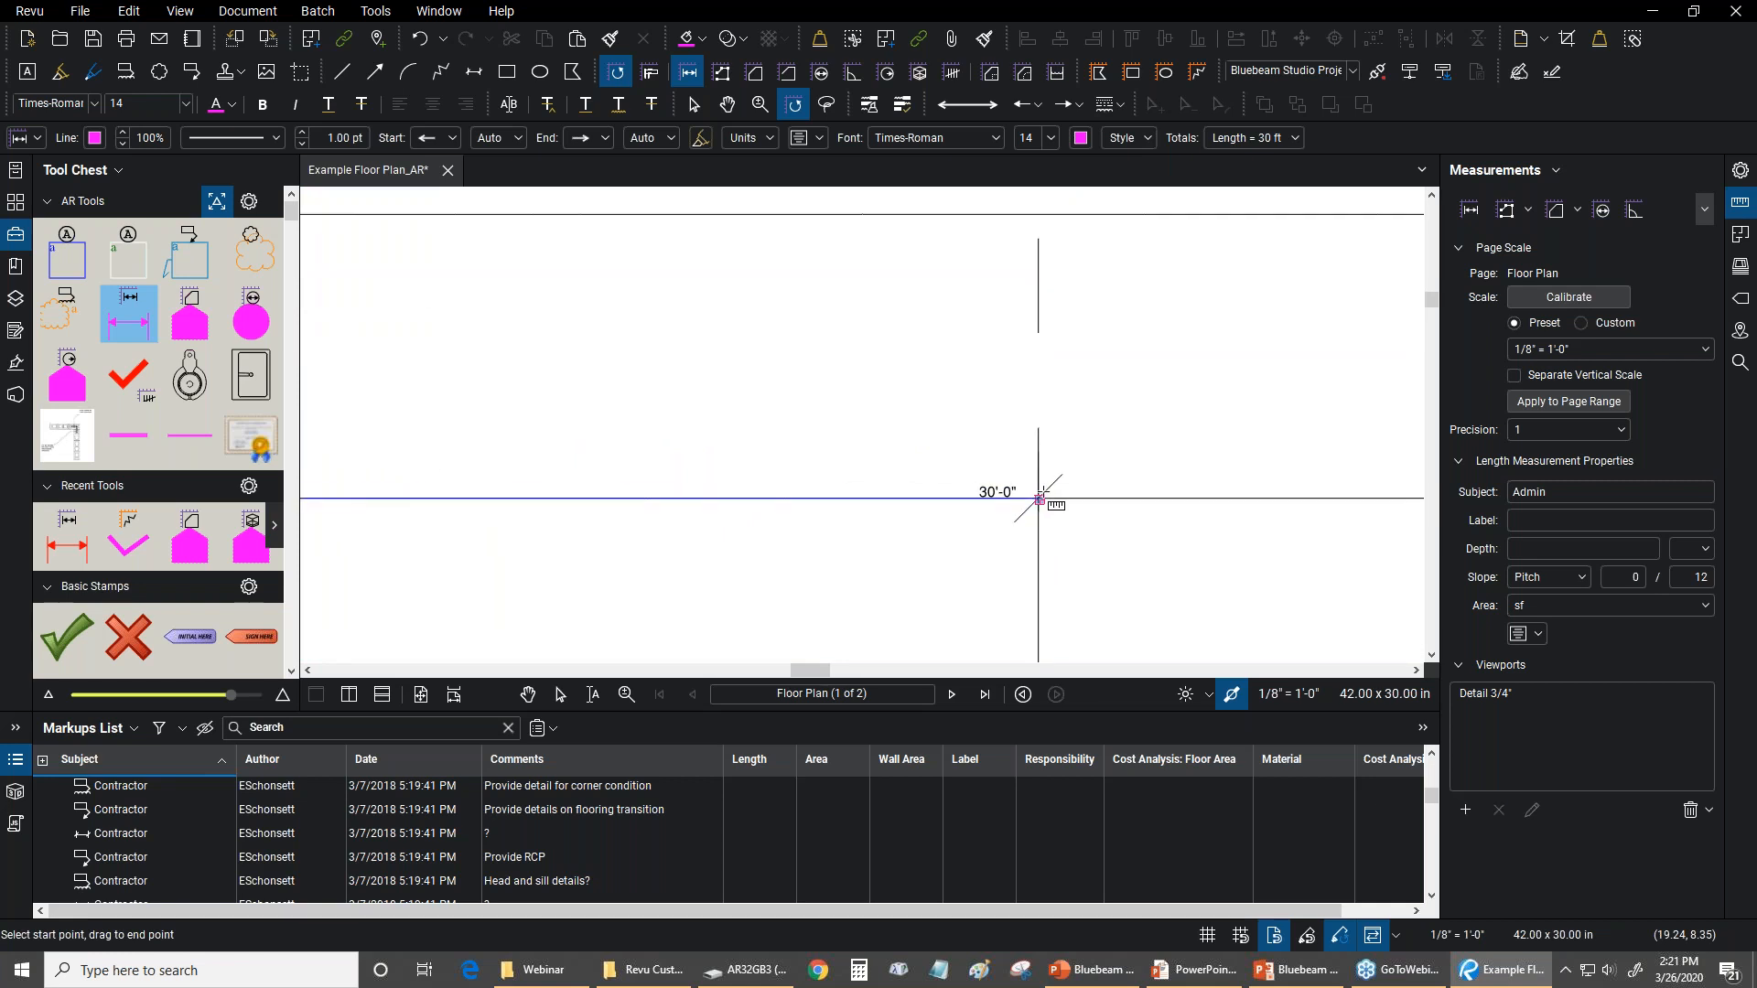
left_click(1039, 499)
scroll(1039, 499, "down", 3)
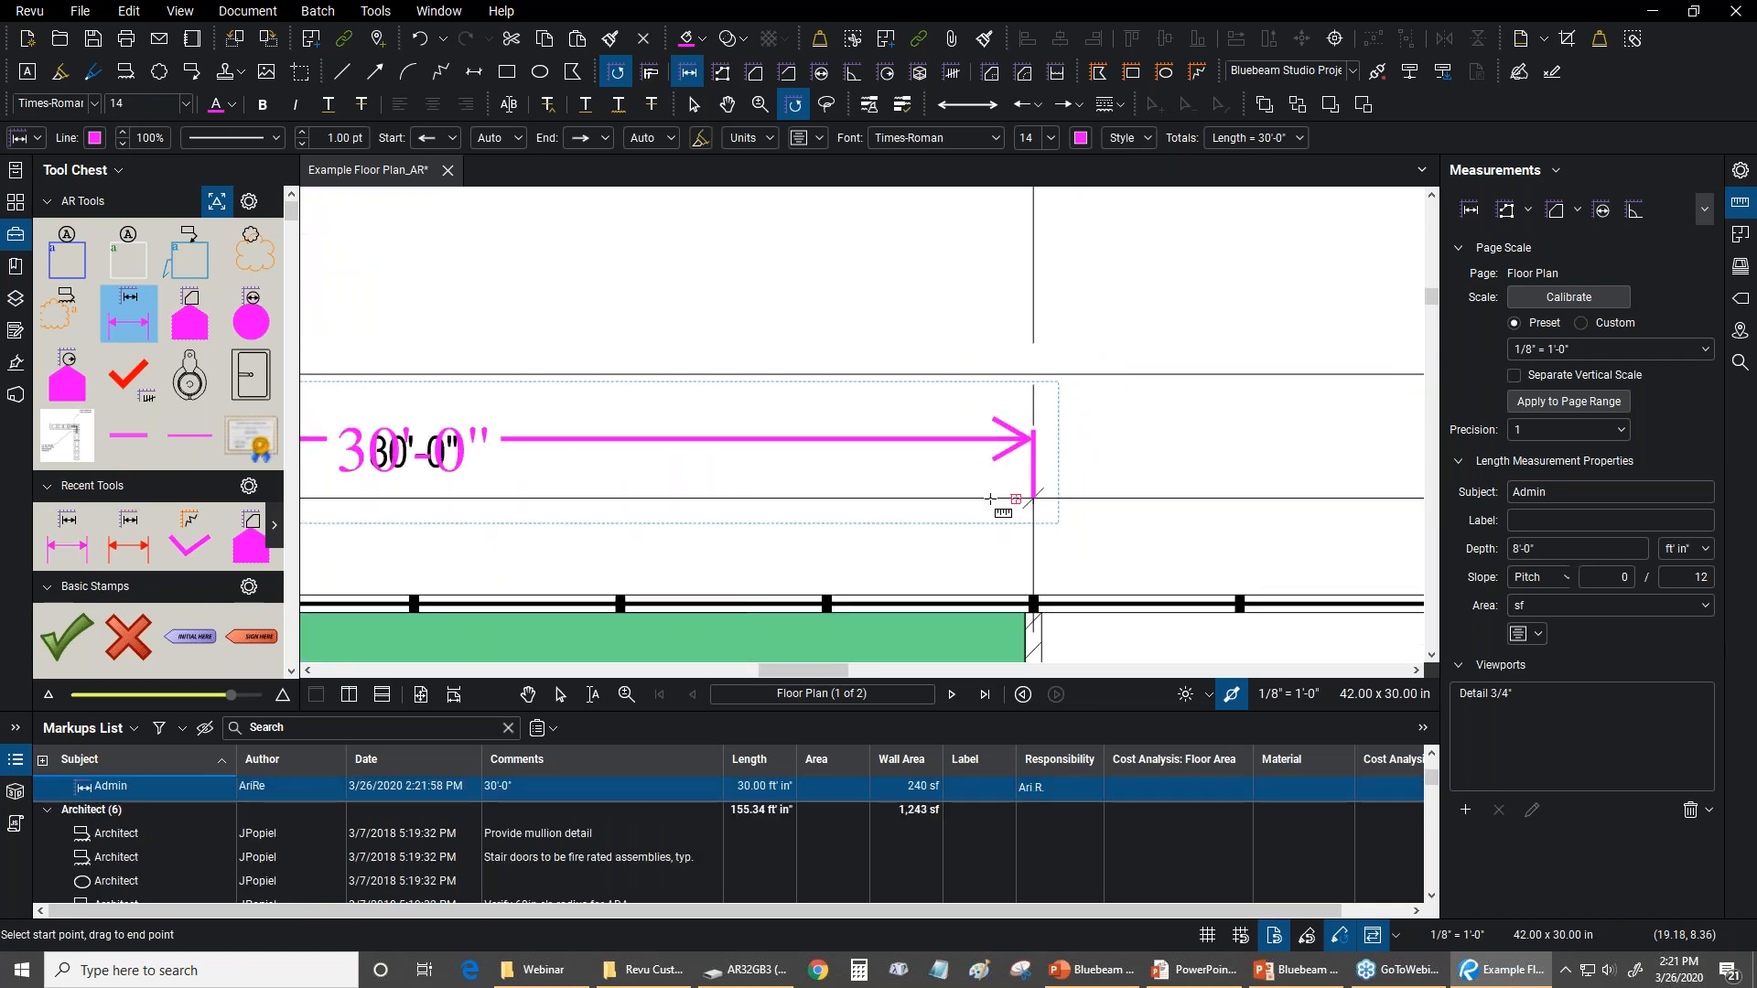
scroll(991, 321, "down", 3)
key("Escape")
key("Escape")
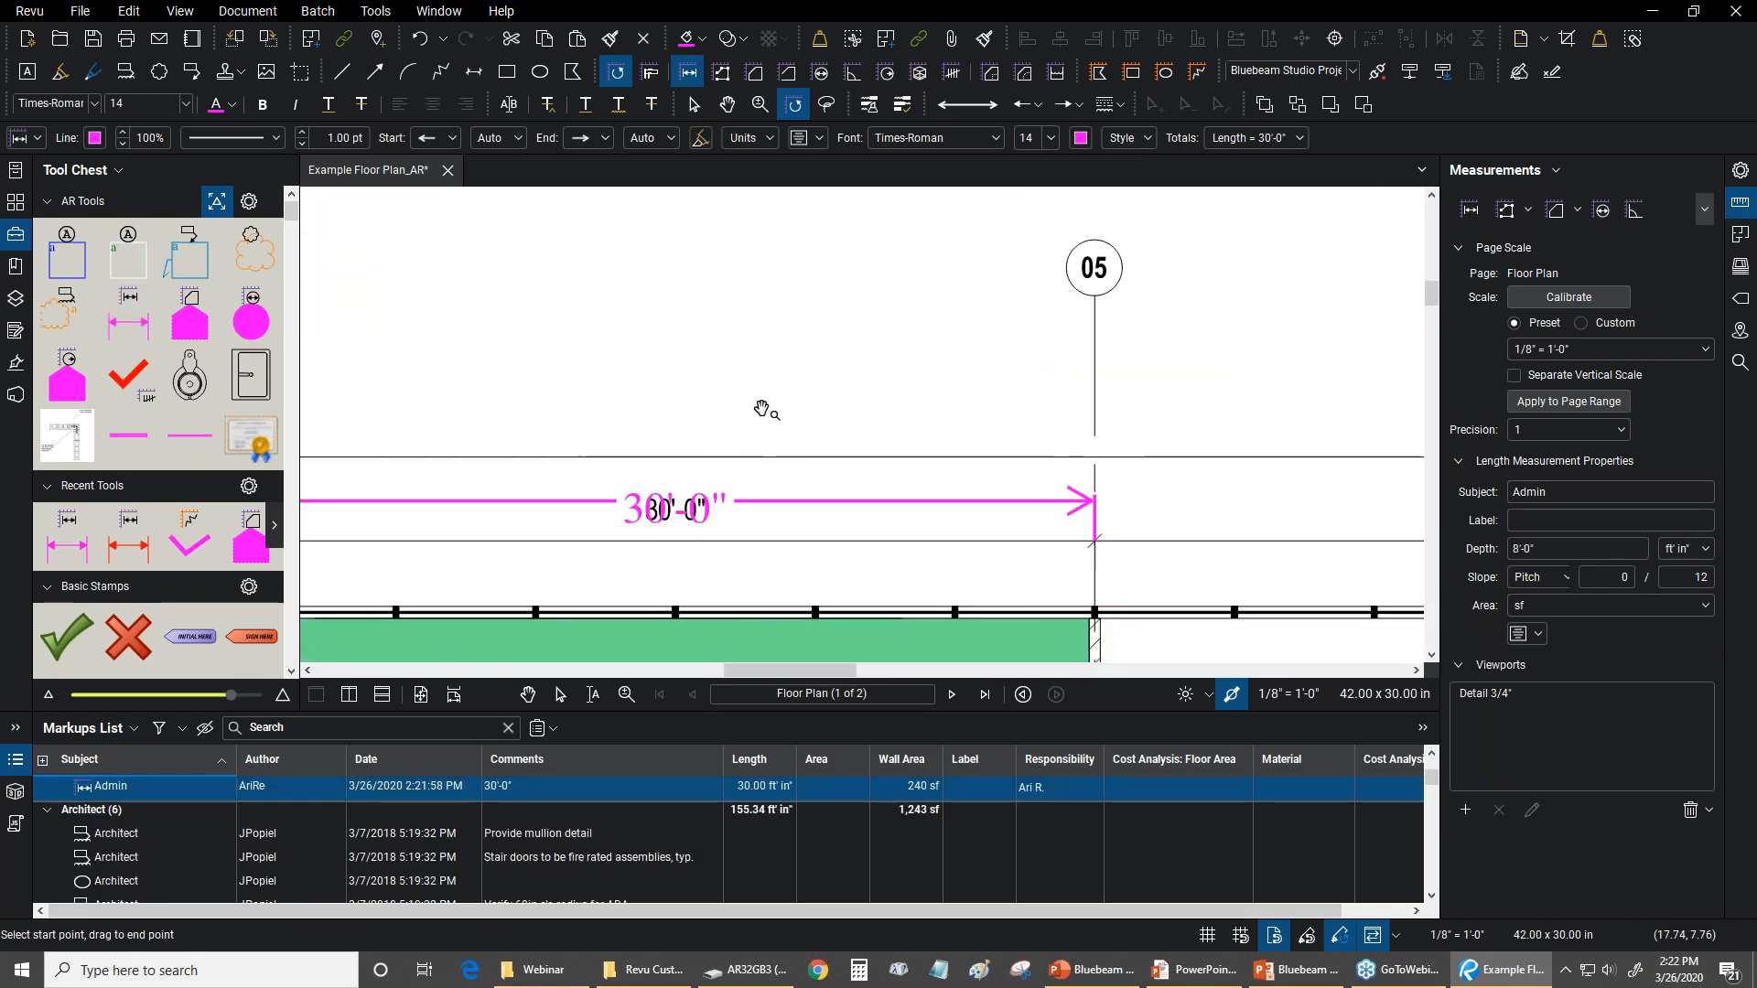
Move the magenta length measurement to the blank area beside the concrete block detail and raise its caption above the line
scroll(803, 389, "down", 2)
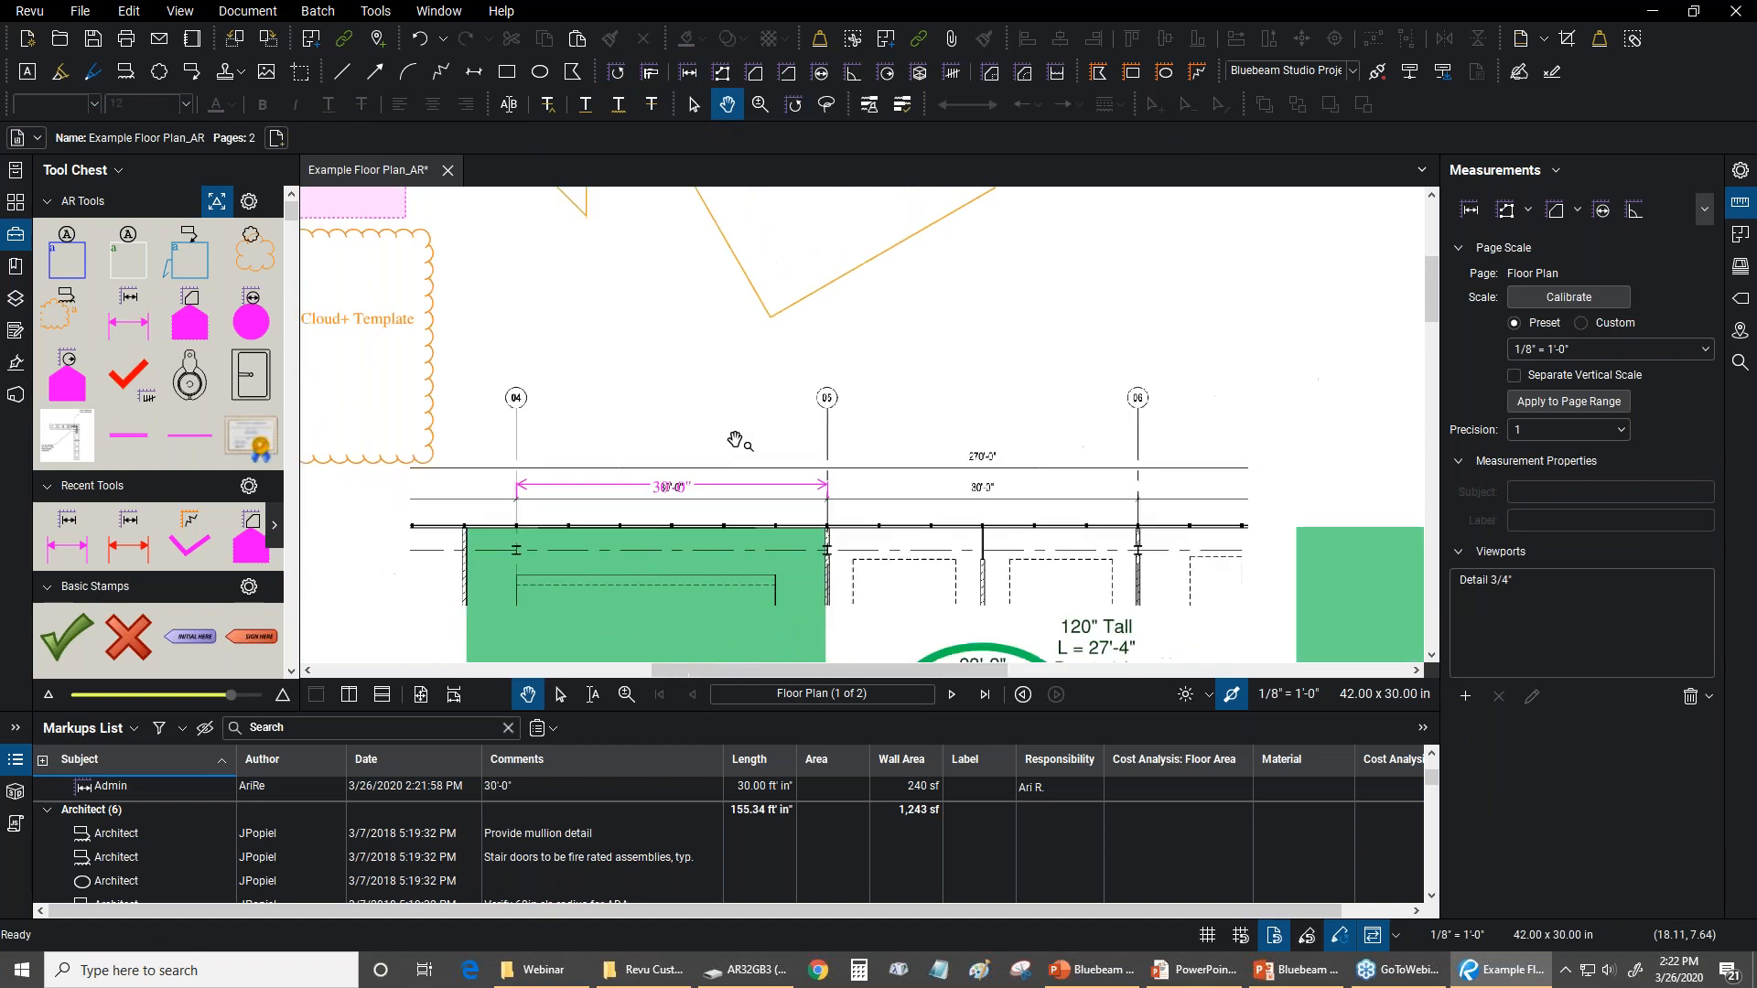
left_click(735, 492)
left_click_drag(919, 342, 672, 425)
left_click_drag(493, 568, 743, 447)
scroll(883, 406, "down", 1)
scroll(664, 463, "up", 1)
scroll(637, 419, "up", 2)
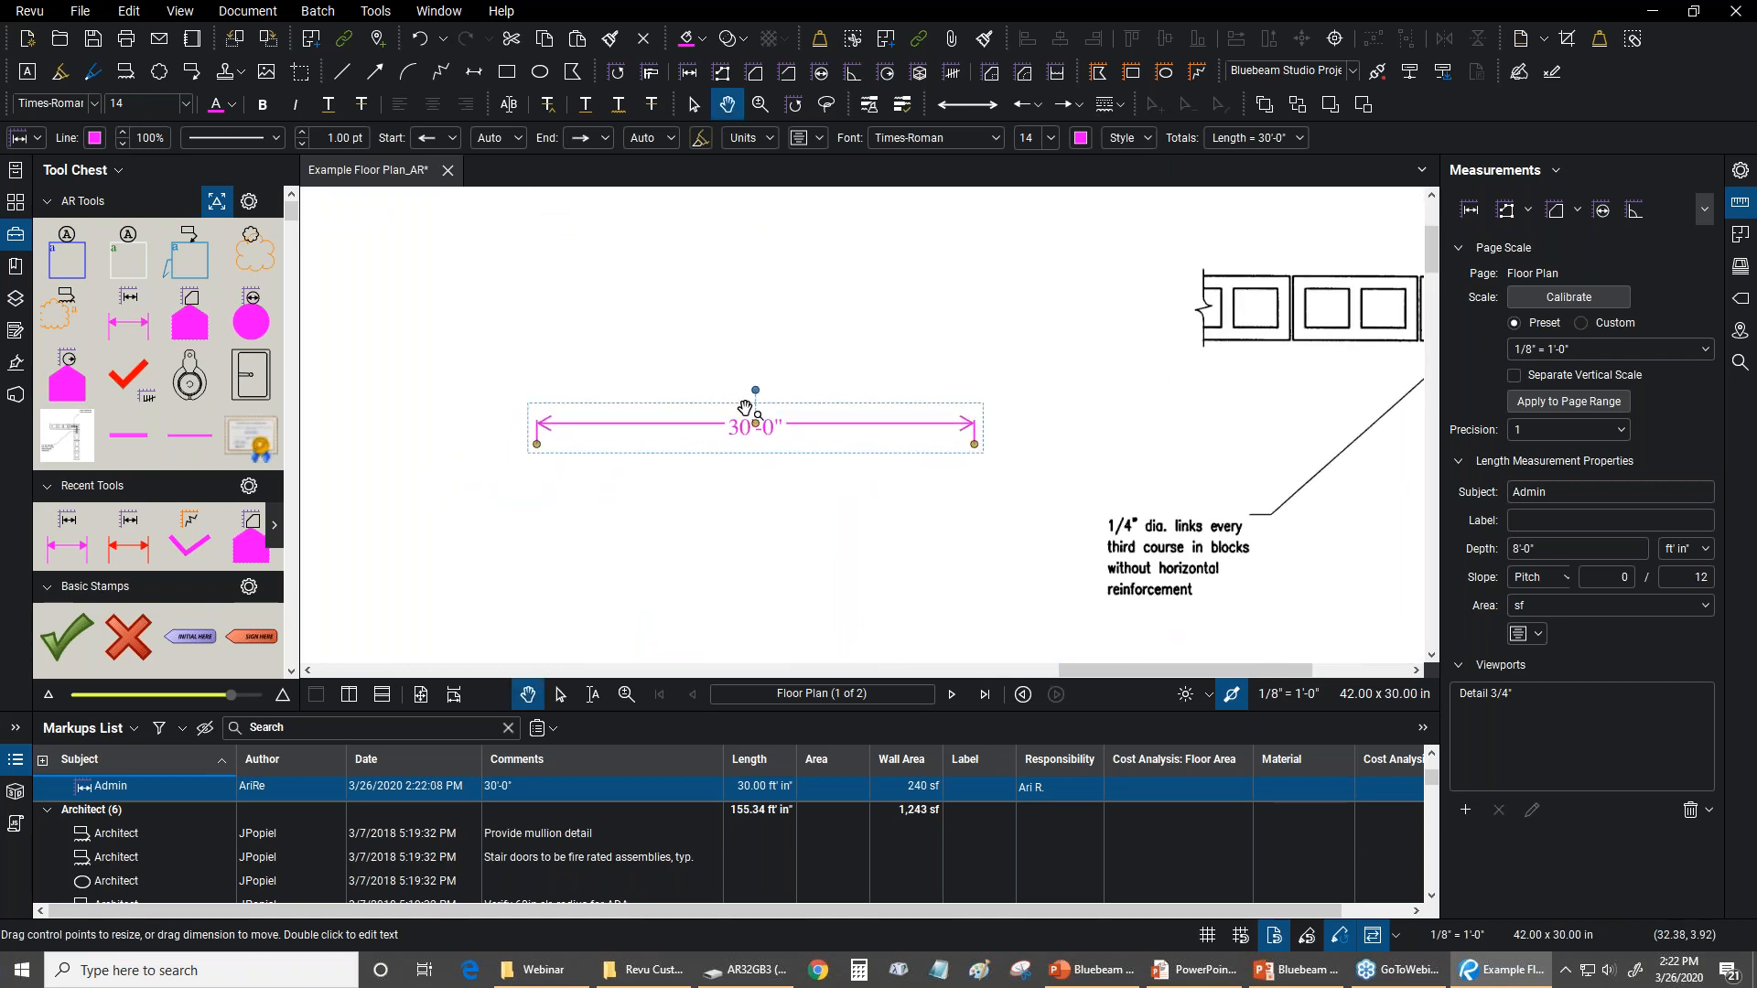
scroll(773, 371, "up", 3)
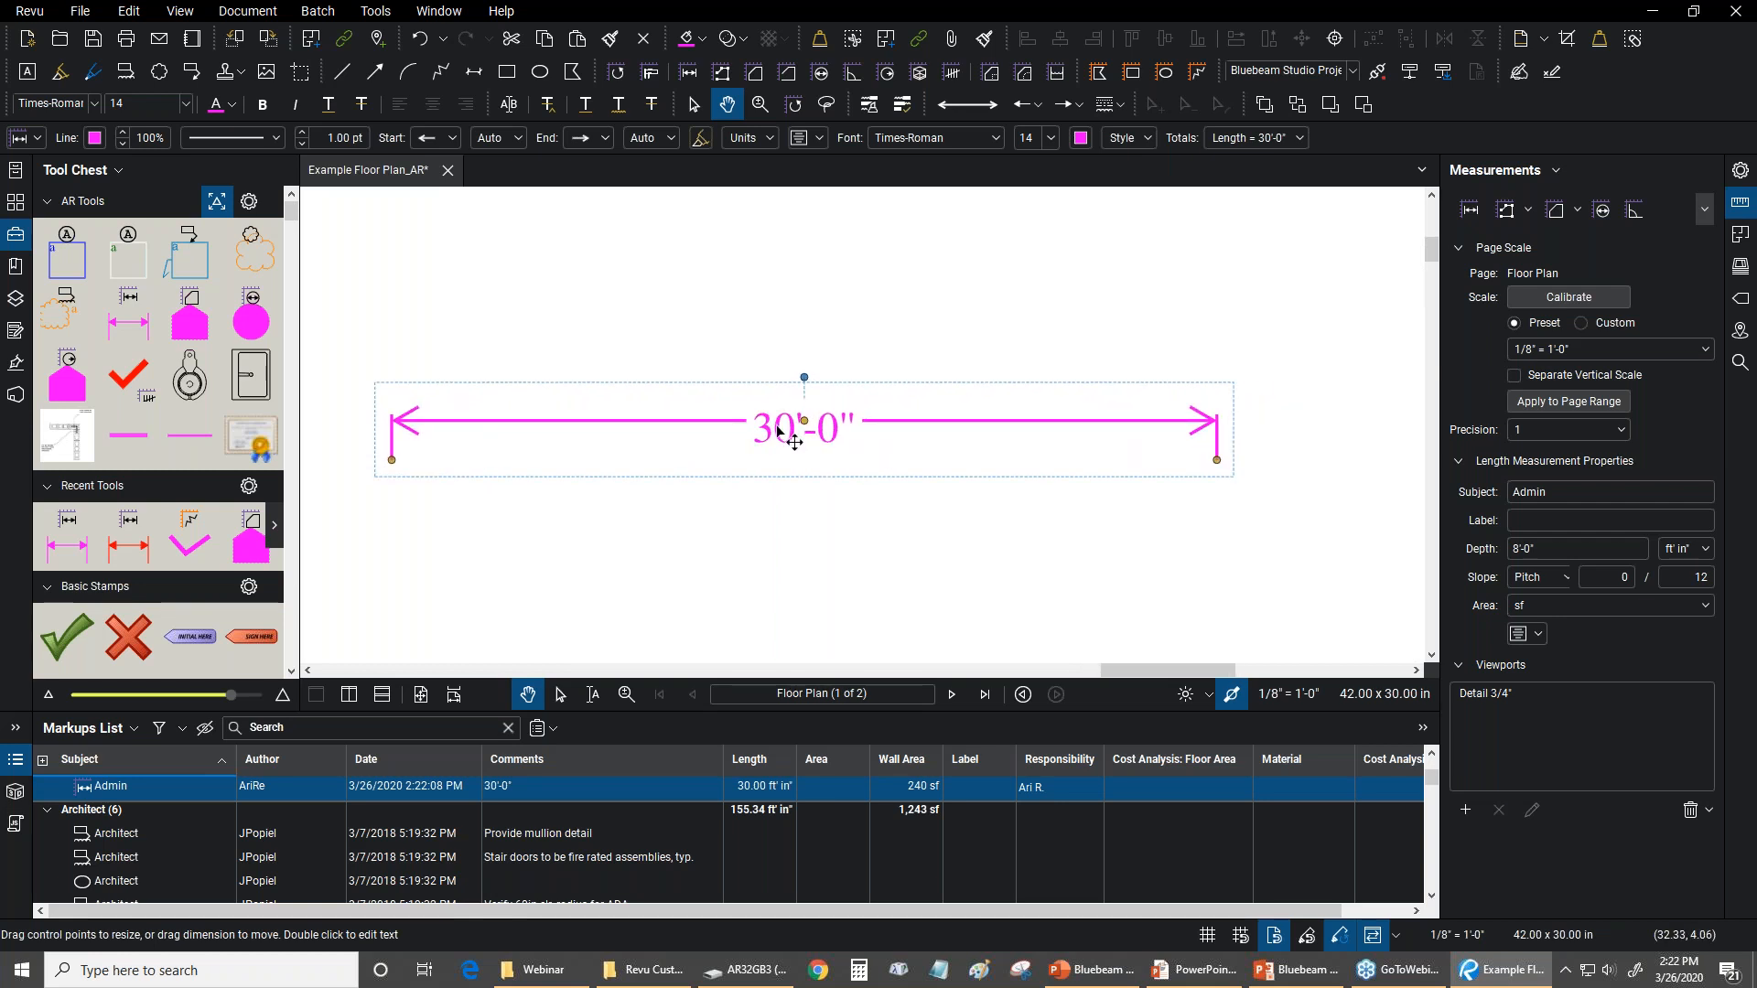
left_click_drag(777, 432, 780, 394)
Select the volume measurement on the floor plan, adjust its placement slightly, and return to the magenta length measurement
scroll(780, 396, "down", 3)
left_click_drag(904, 617, 879, 366)
left_click_drag(752, 631, 831, 426)
left_click(797, 531)
scroll(798, 530, "up", 1)
scroll(798, 530, "up", 1)
left_click_drag(798, 531, 807, 476)
left_click_drag(825, 389, 795, 695)
left_click_drag(910, 209, 902, 633)
scroll(911, 464, "up", 2)
left_click_drag(929, 407, 890, 181)
scroll(842, 307, "up", 2)
left_click_drag(835, 286, 877, 396)
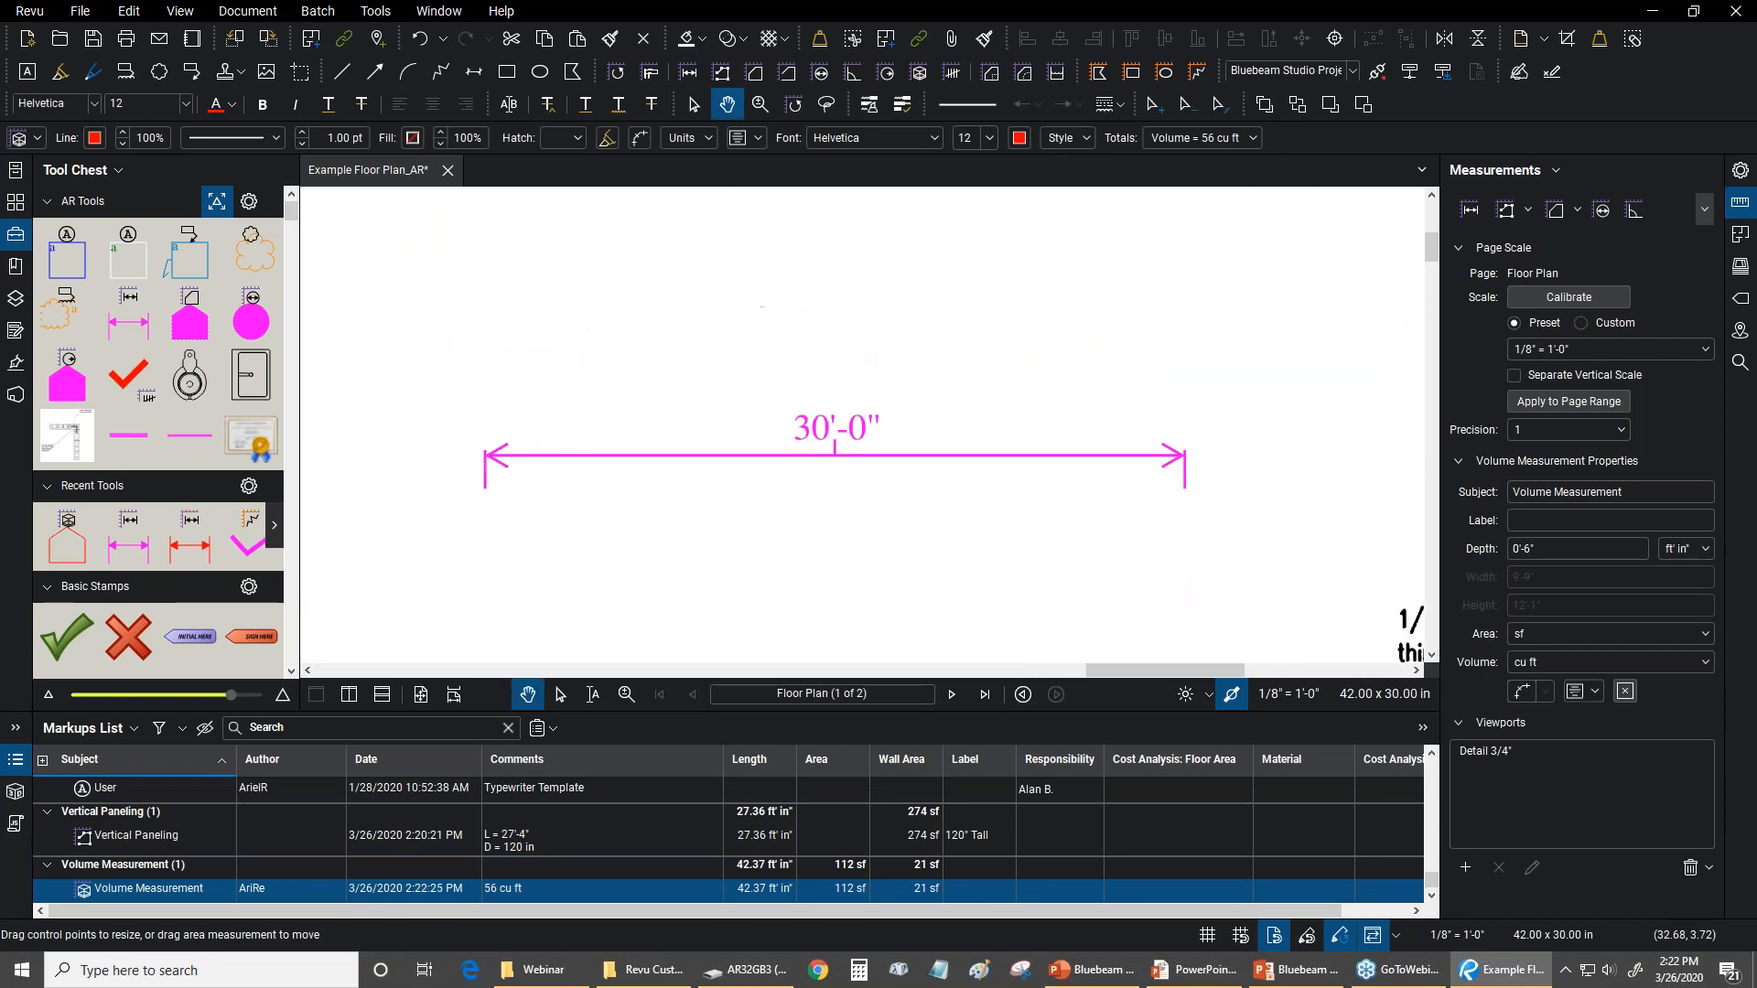
key("Escape")
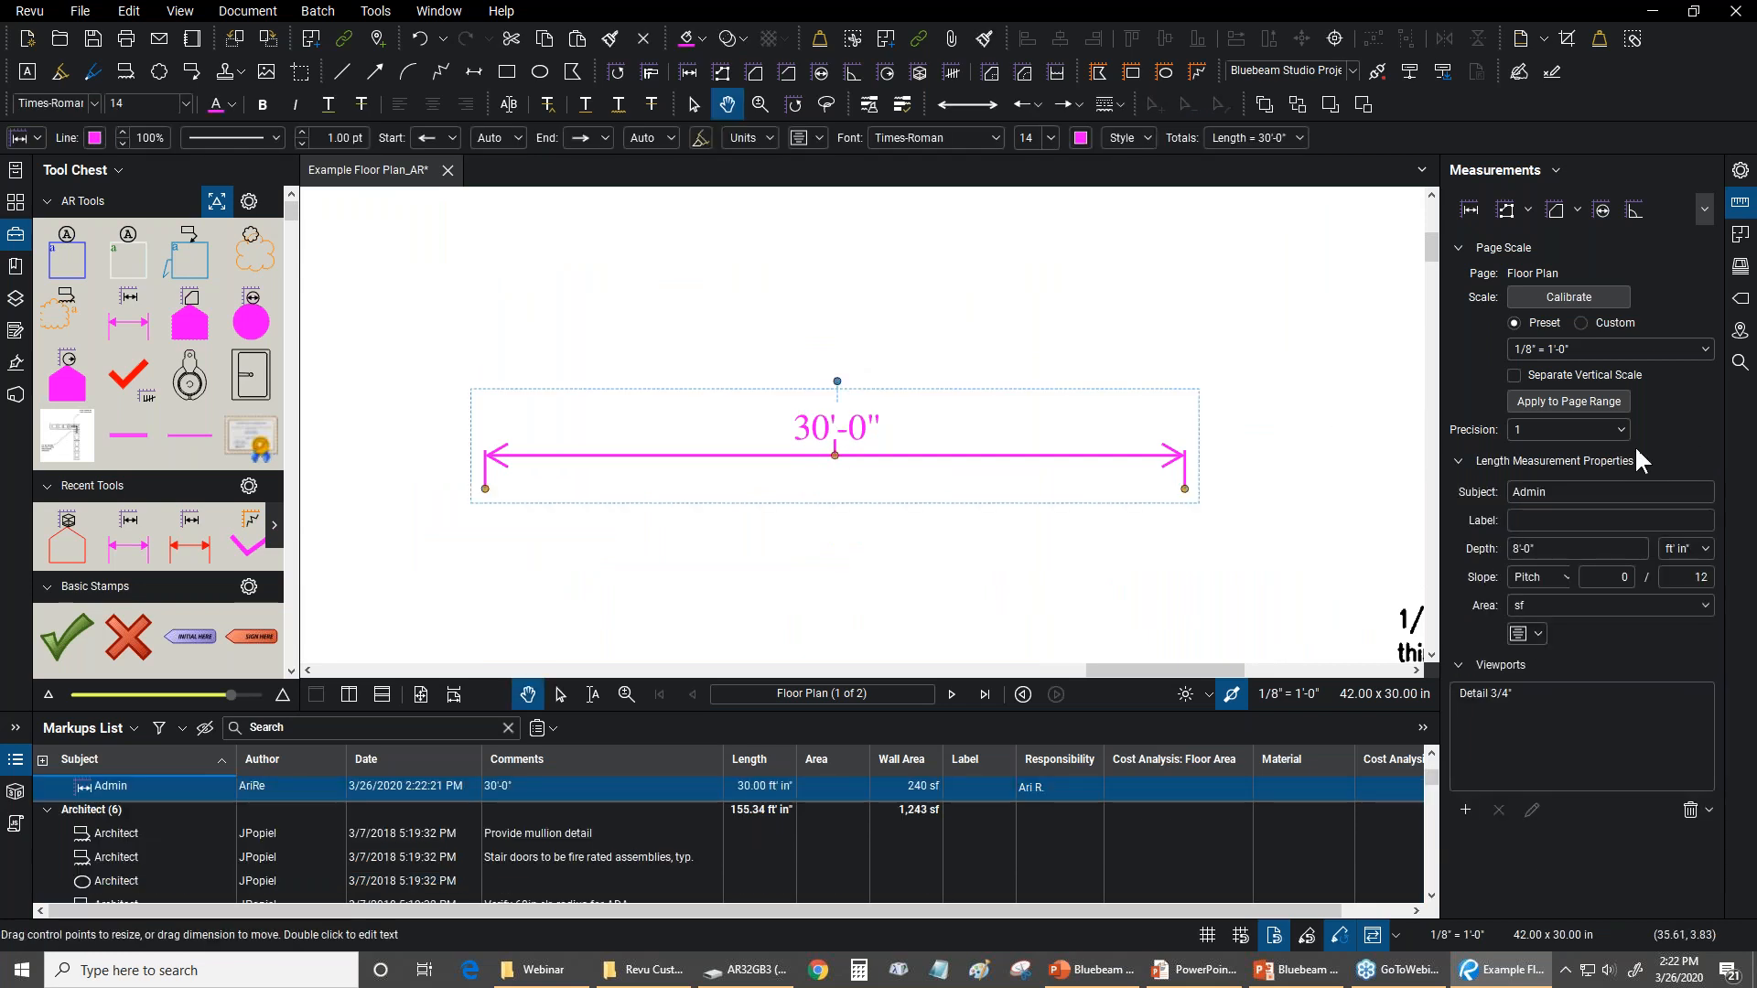
Turn off the caption leader line of the magenta length measurement and fine-tune the caption's position above the line
left_click(1748, 172)
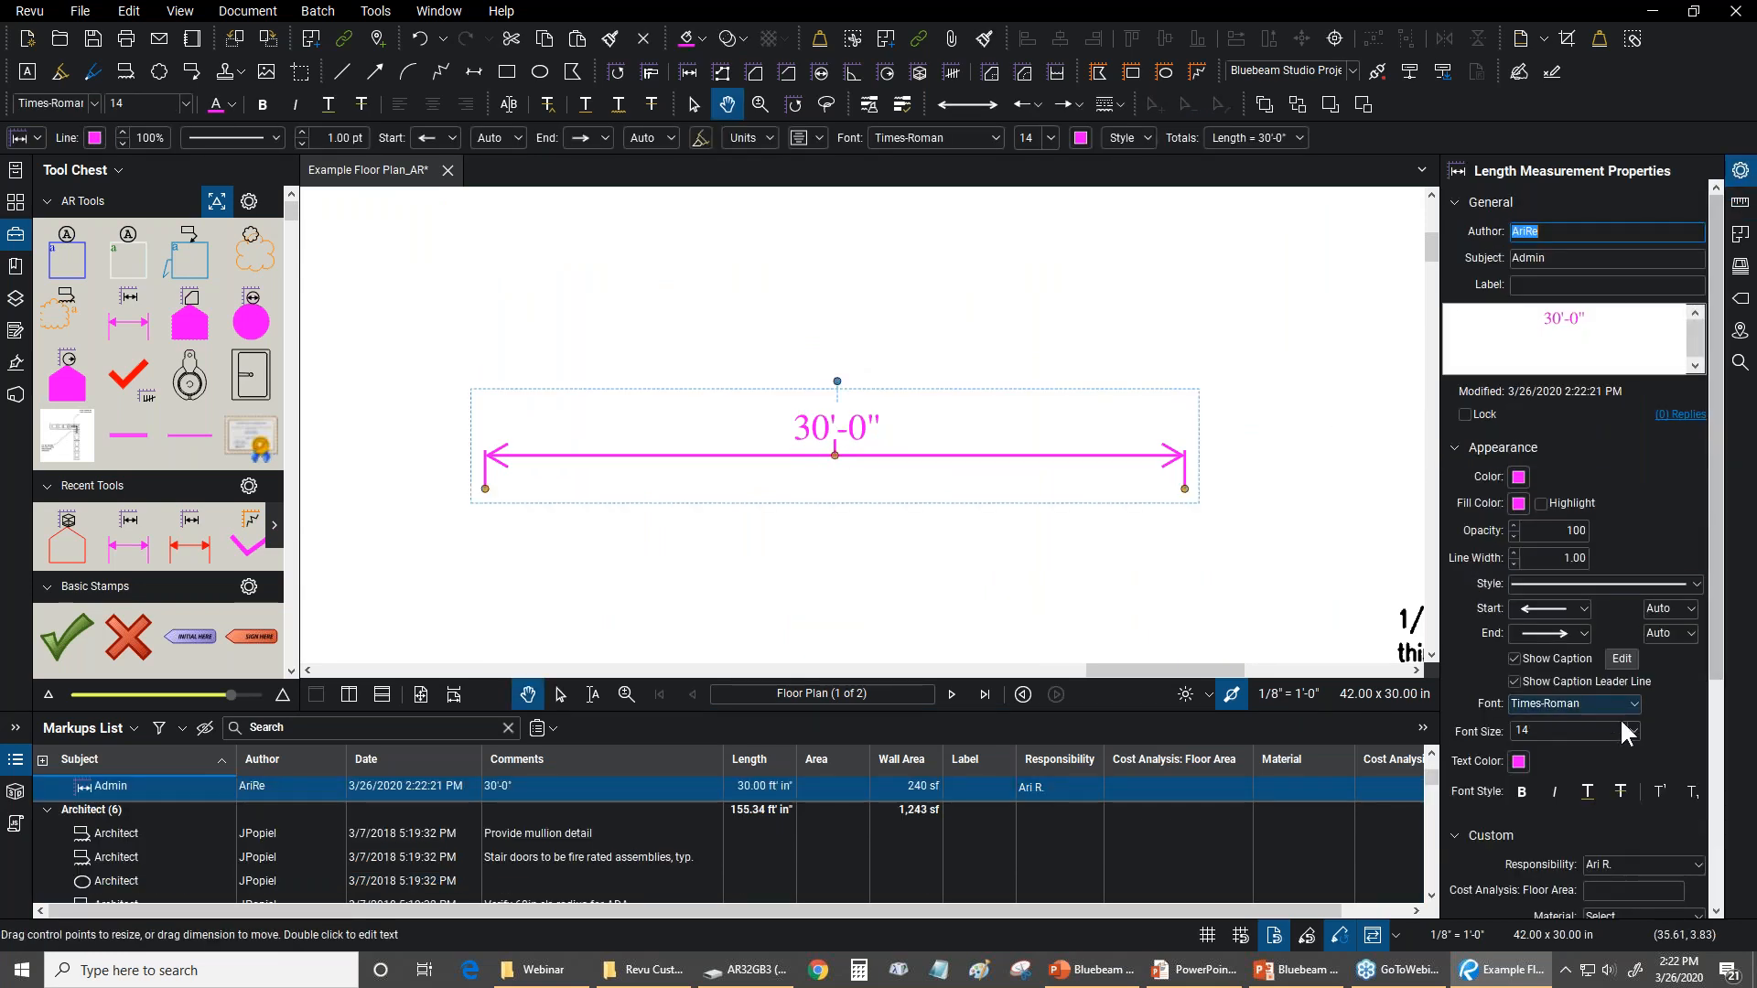
left_click(1523, 681)
scroll(856, 428, "up", 1)
double_click(848, 425)
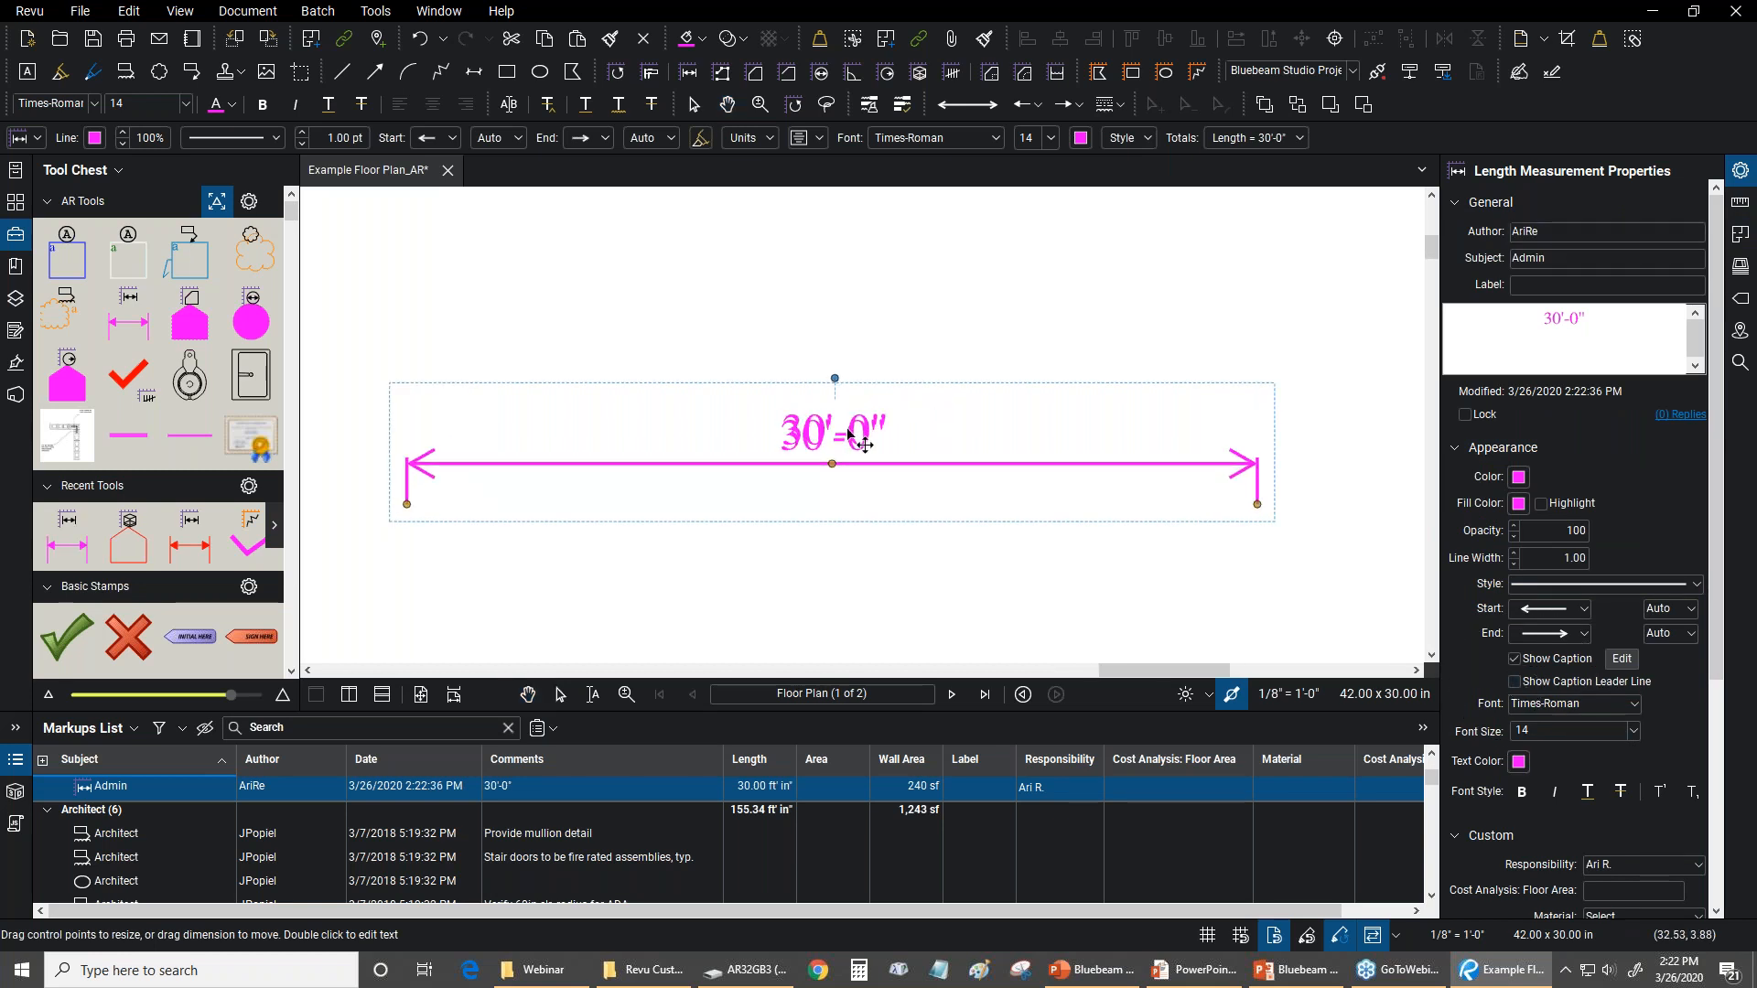
left_click_drag(849, 430, 845, 432)
left_click(888, 315)
Check the extent of the Detail 3/4" viewport and move the magenta length measurement inside it, below the horizontal block wall
scroll(889, 315, "down", 5)
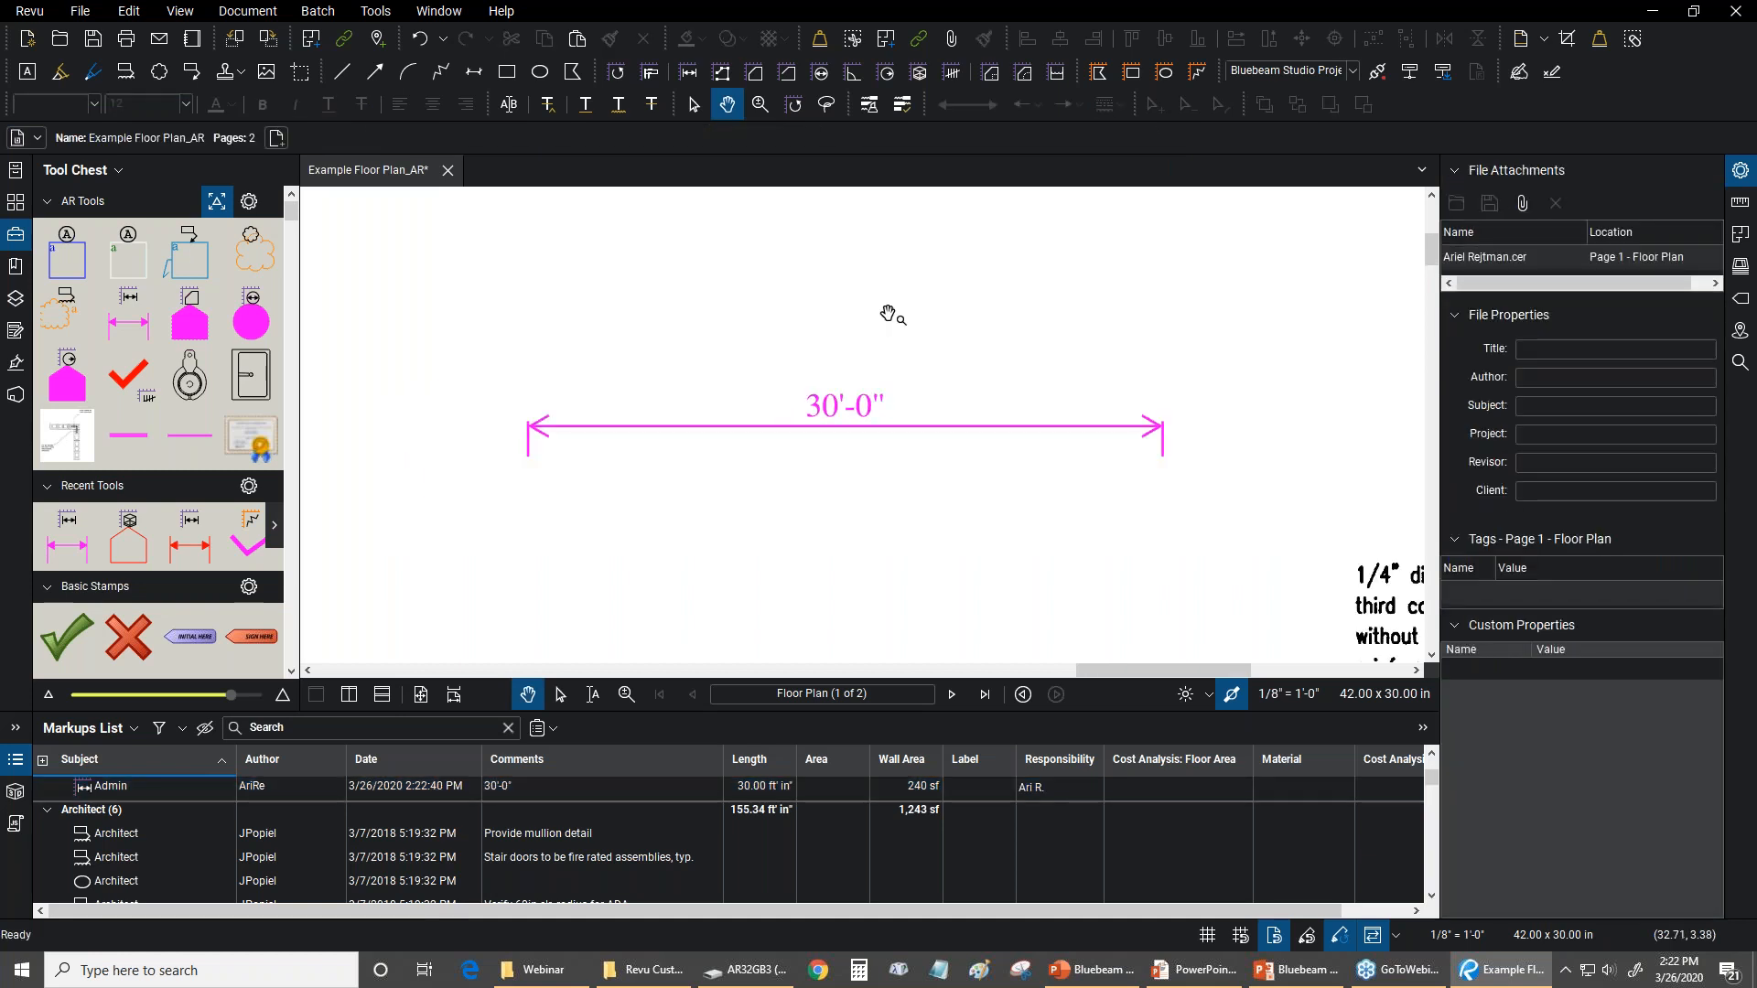
scroll(671, 286, "down", 3)
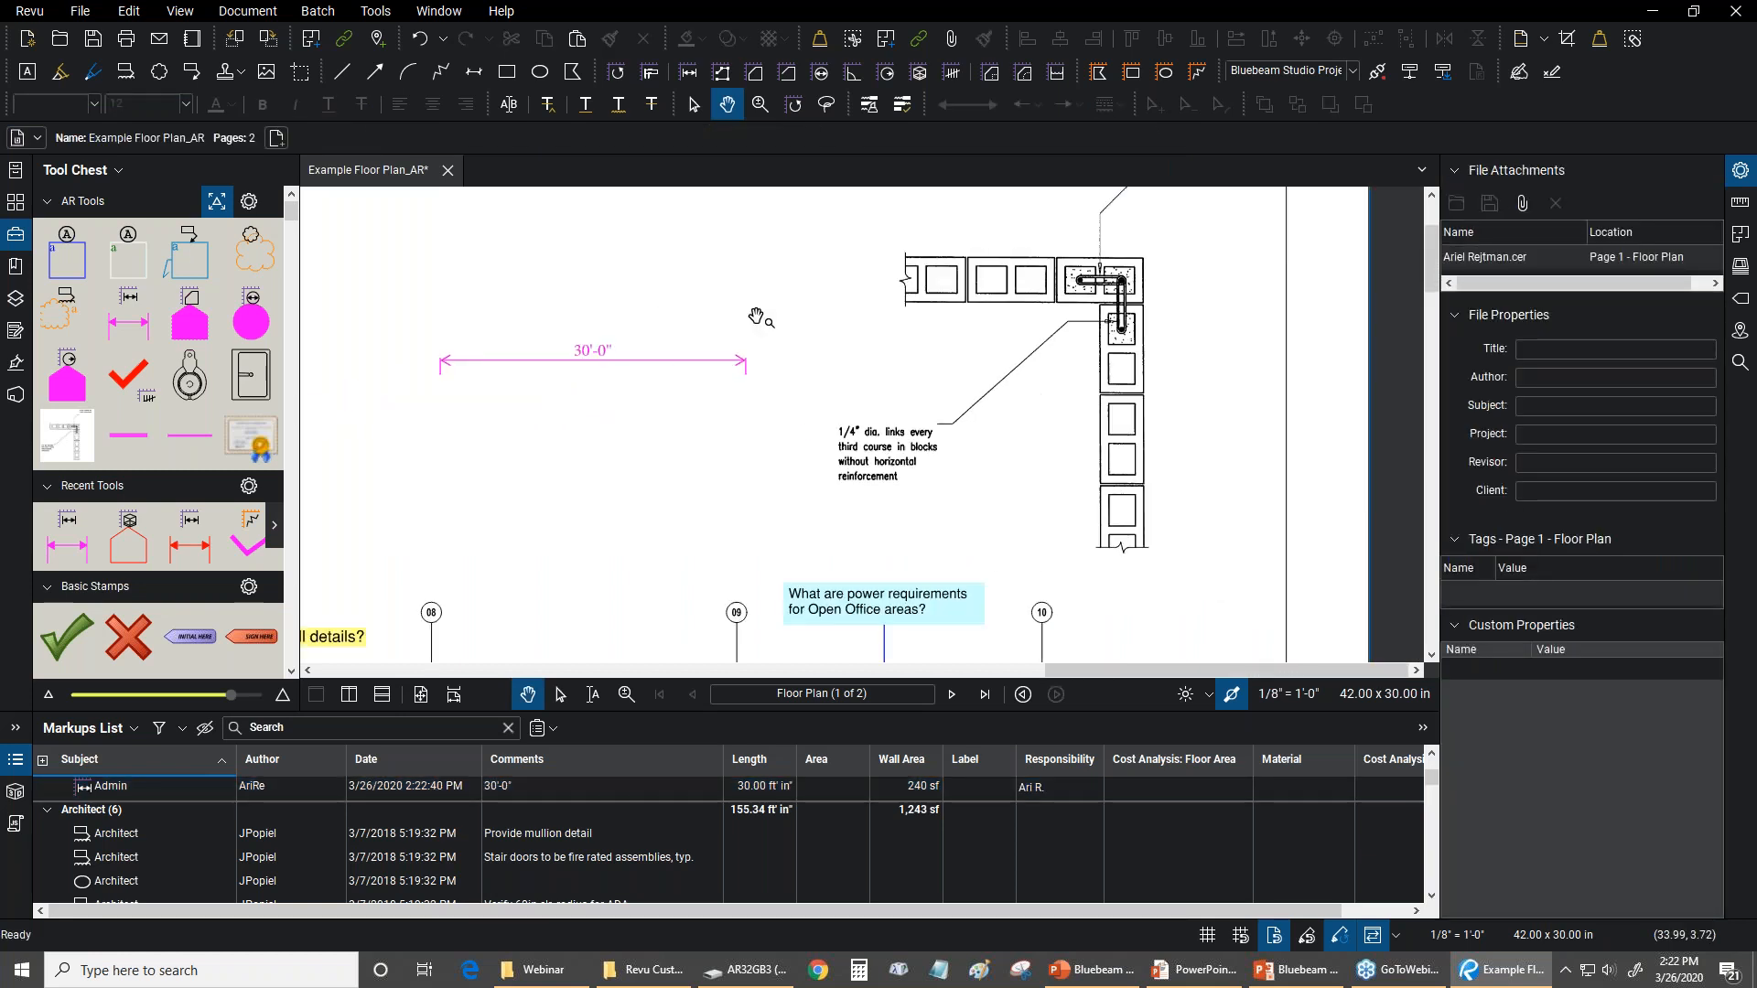
left_click(1740, 202)
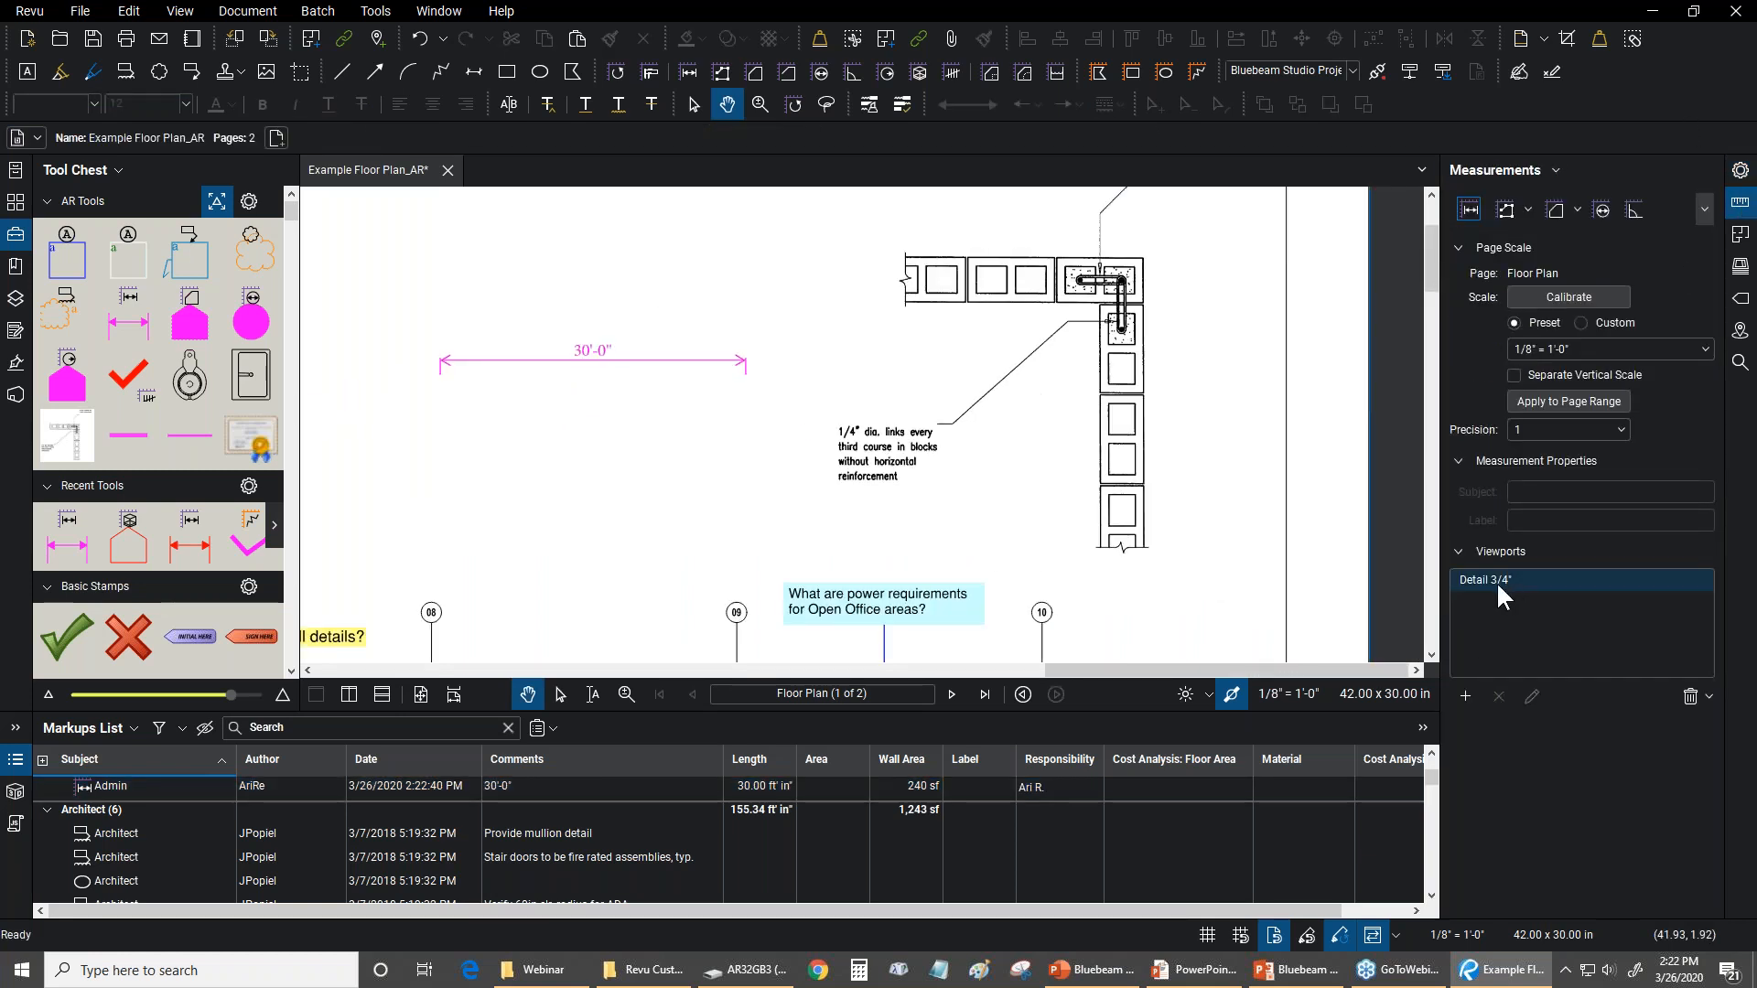
left_click(1496, 580)
mouse_move(678, 266)
left_mouse_down()
mouse_move(733, 436)
mouse_move(640, 436)
left_mouse_up()
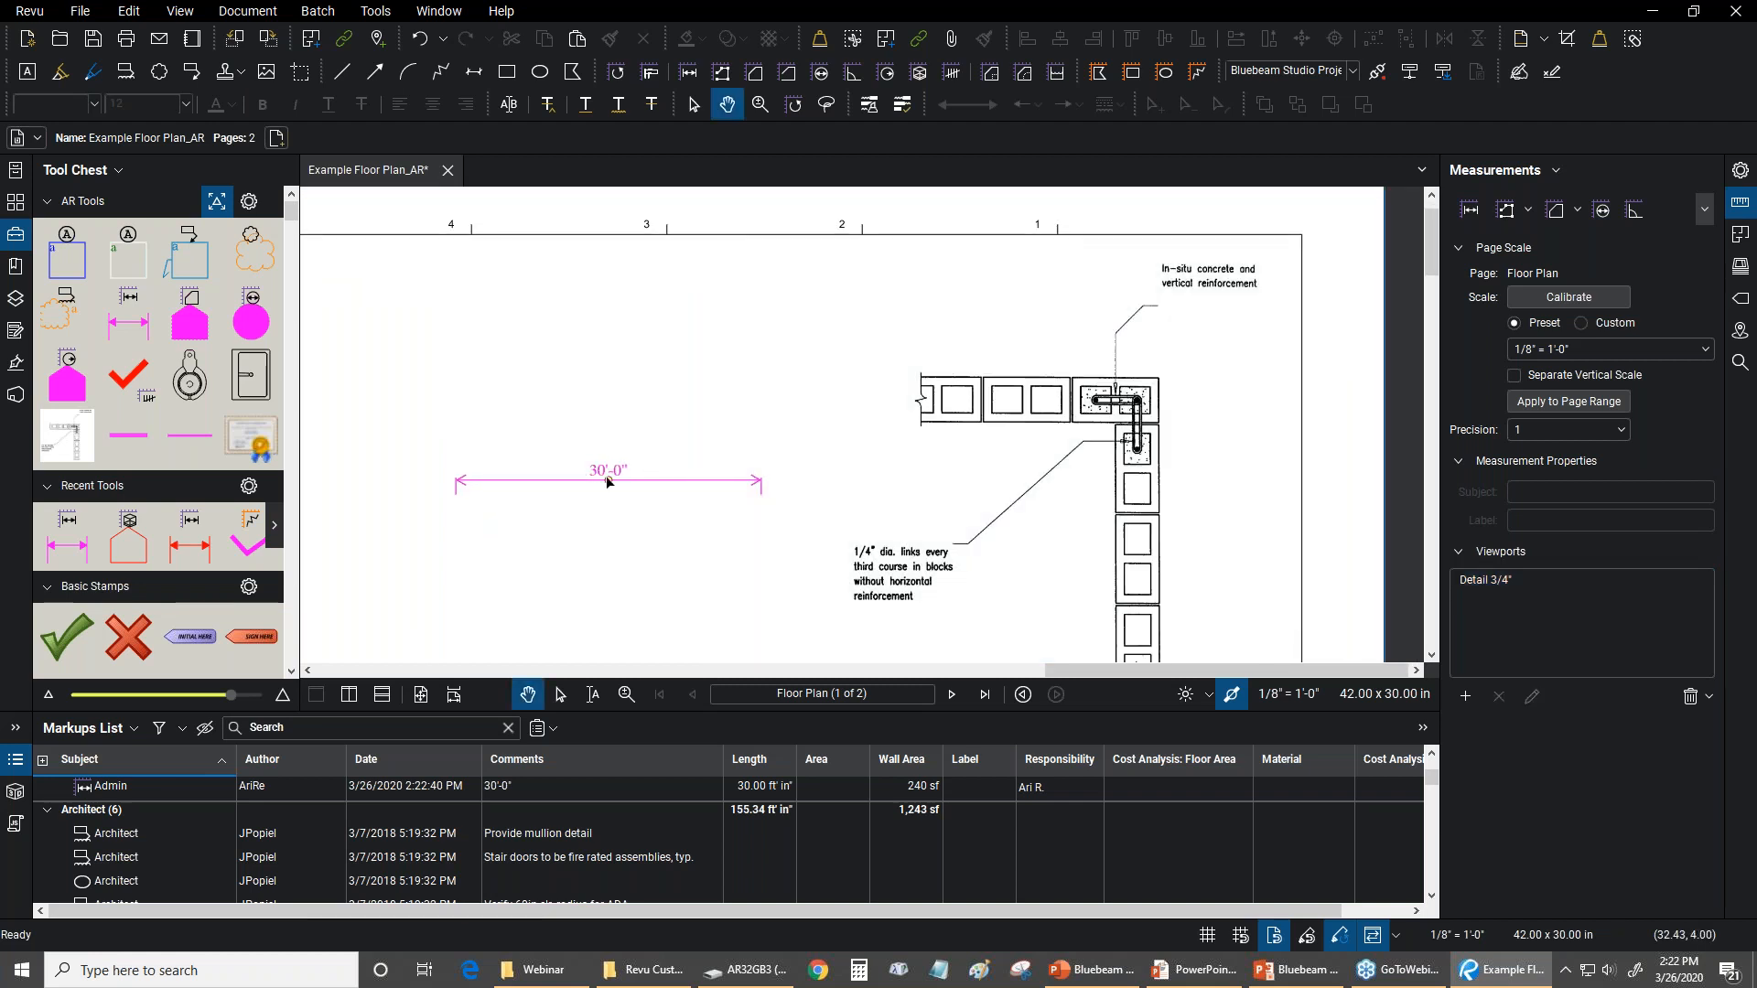
left_click(595, 477)
left_click_drag(645, 483, 983, 470)
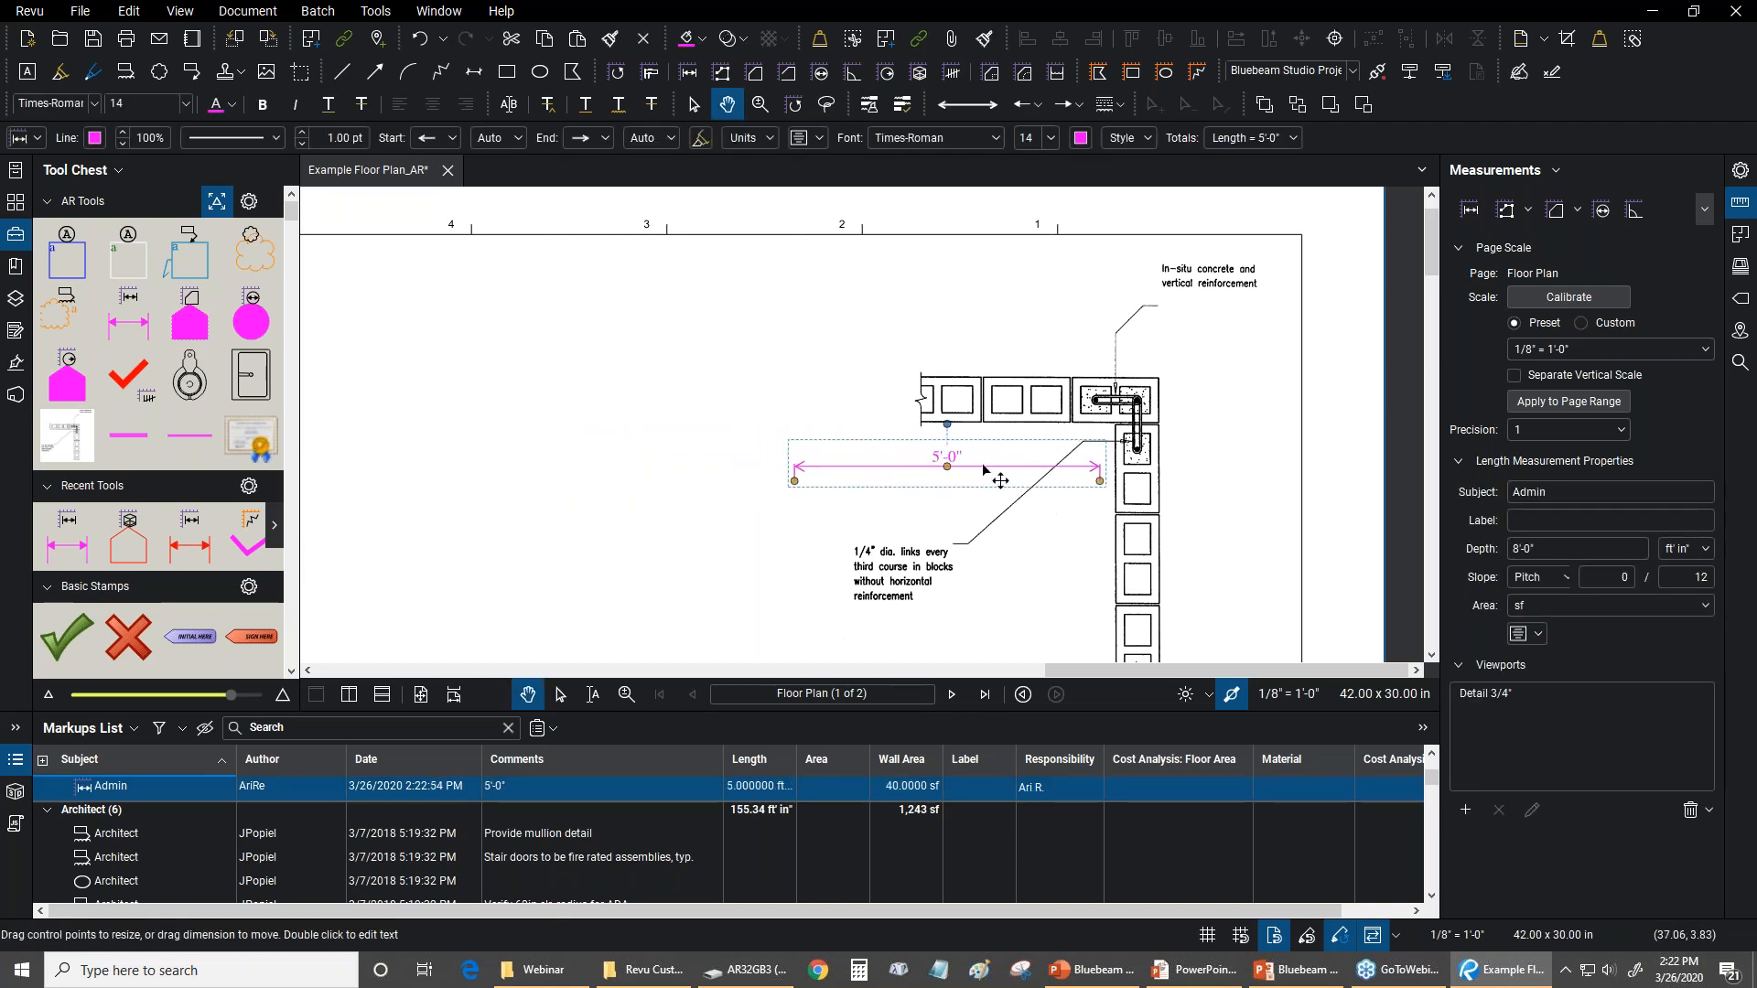
left_click(500, 339)
Show the Detail 3/4" viewport boundary again and select the length measurement placed inside it
left_click(1474, 576)
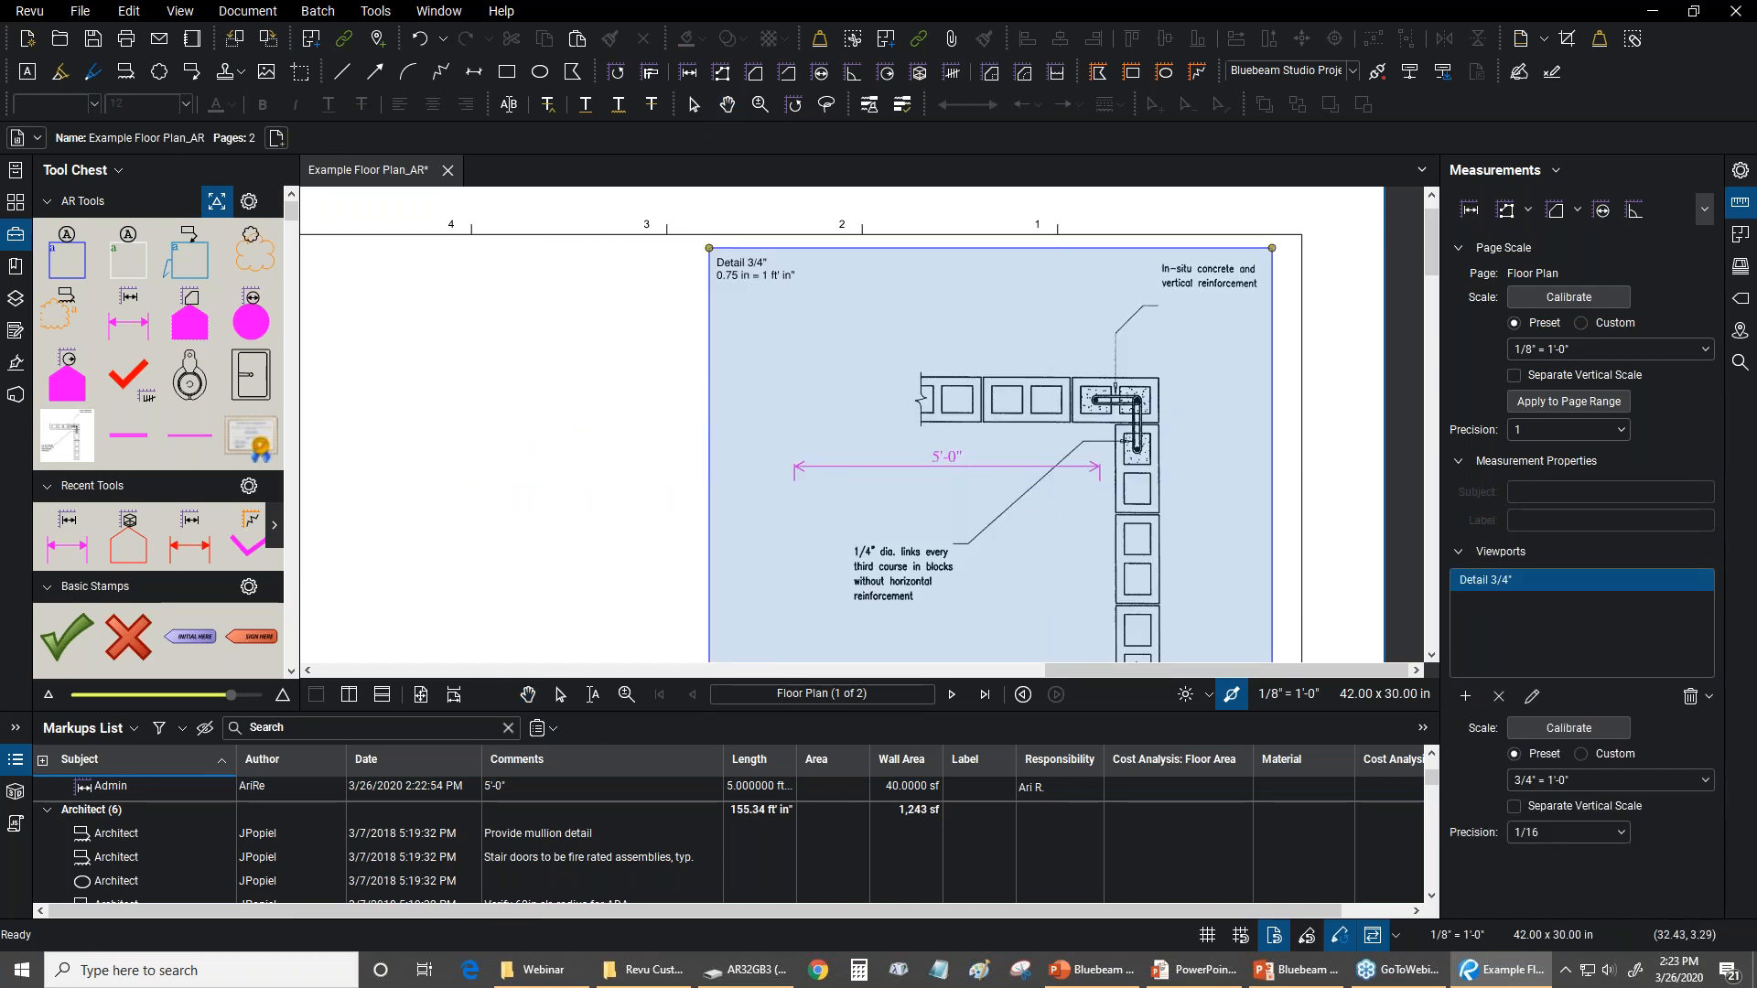
left_click(606, 419)
left_click(849, 473)
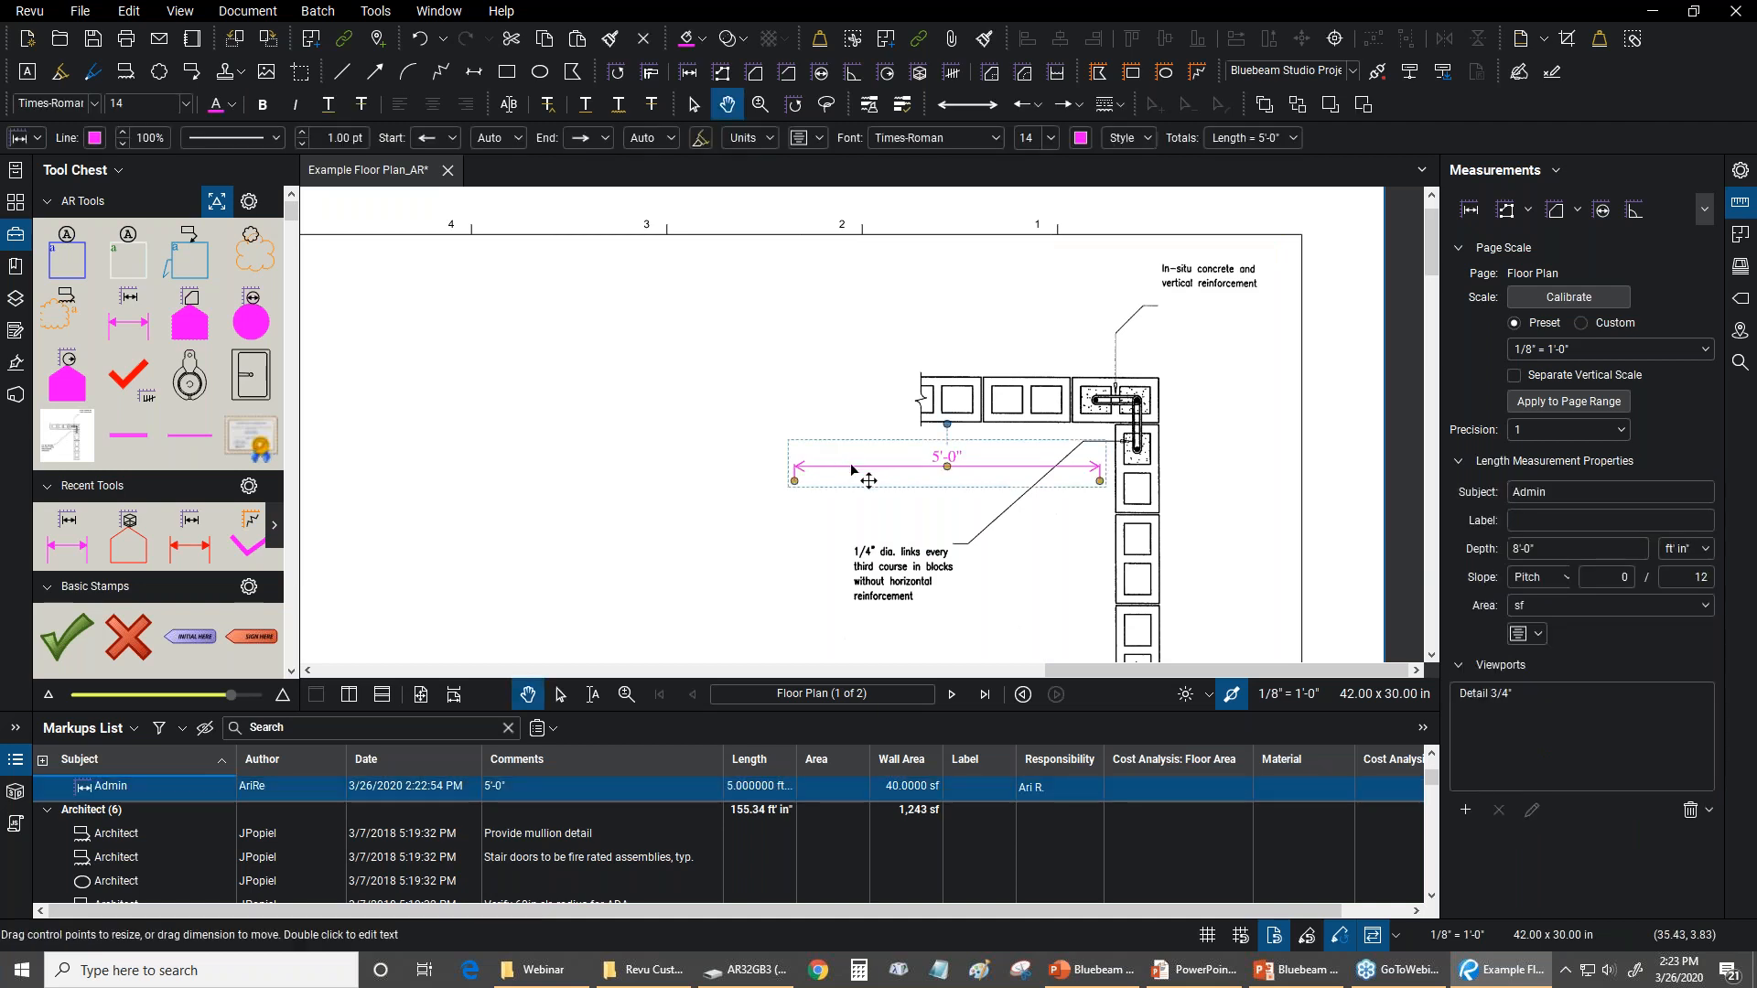
Move the magenta length measurement out of the Detail 3/4" viewport into the blank sheet area and back below the block wall
left_click_drag(849, 472, 389, 420)
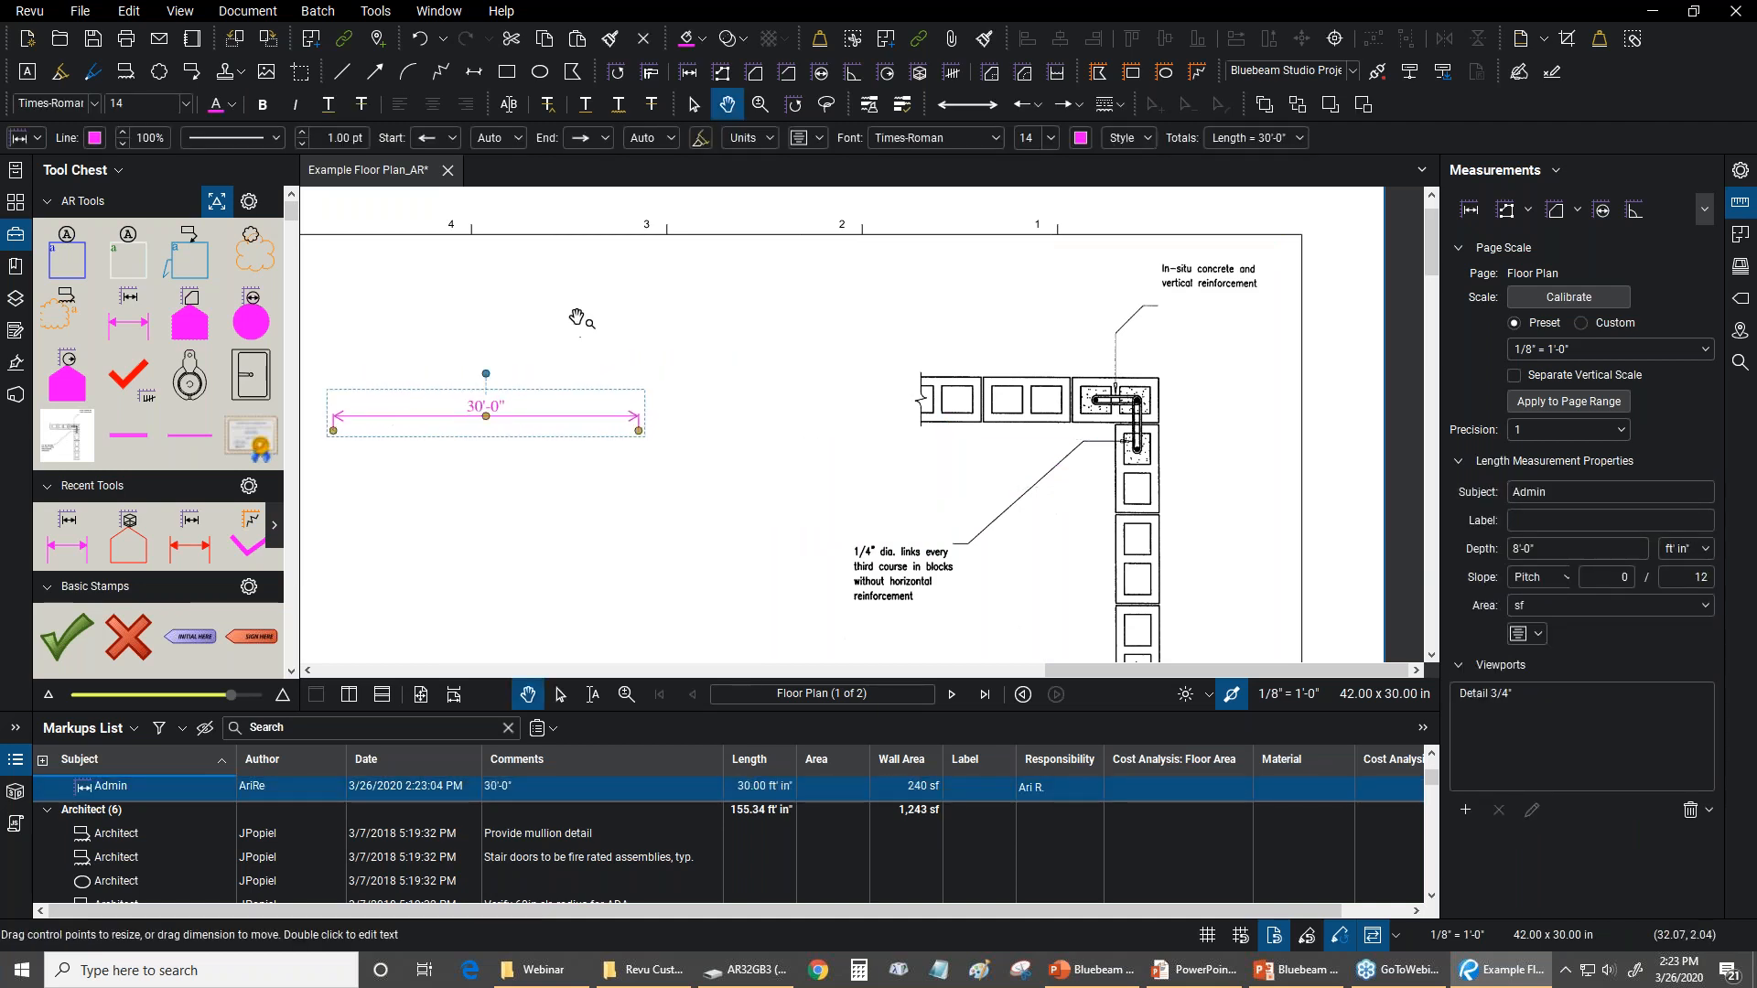
left_click_drag(562, 426, 1028, 483)
left_click(447, 377)
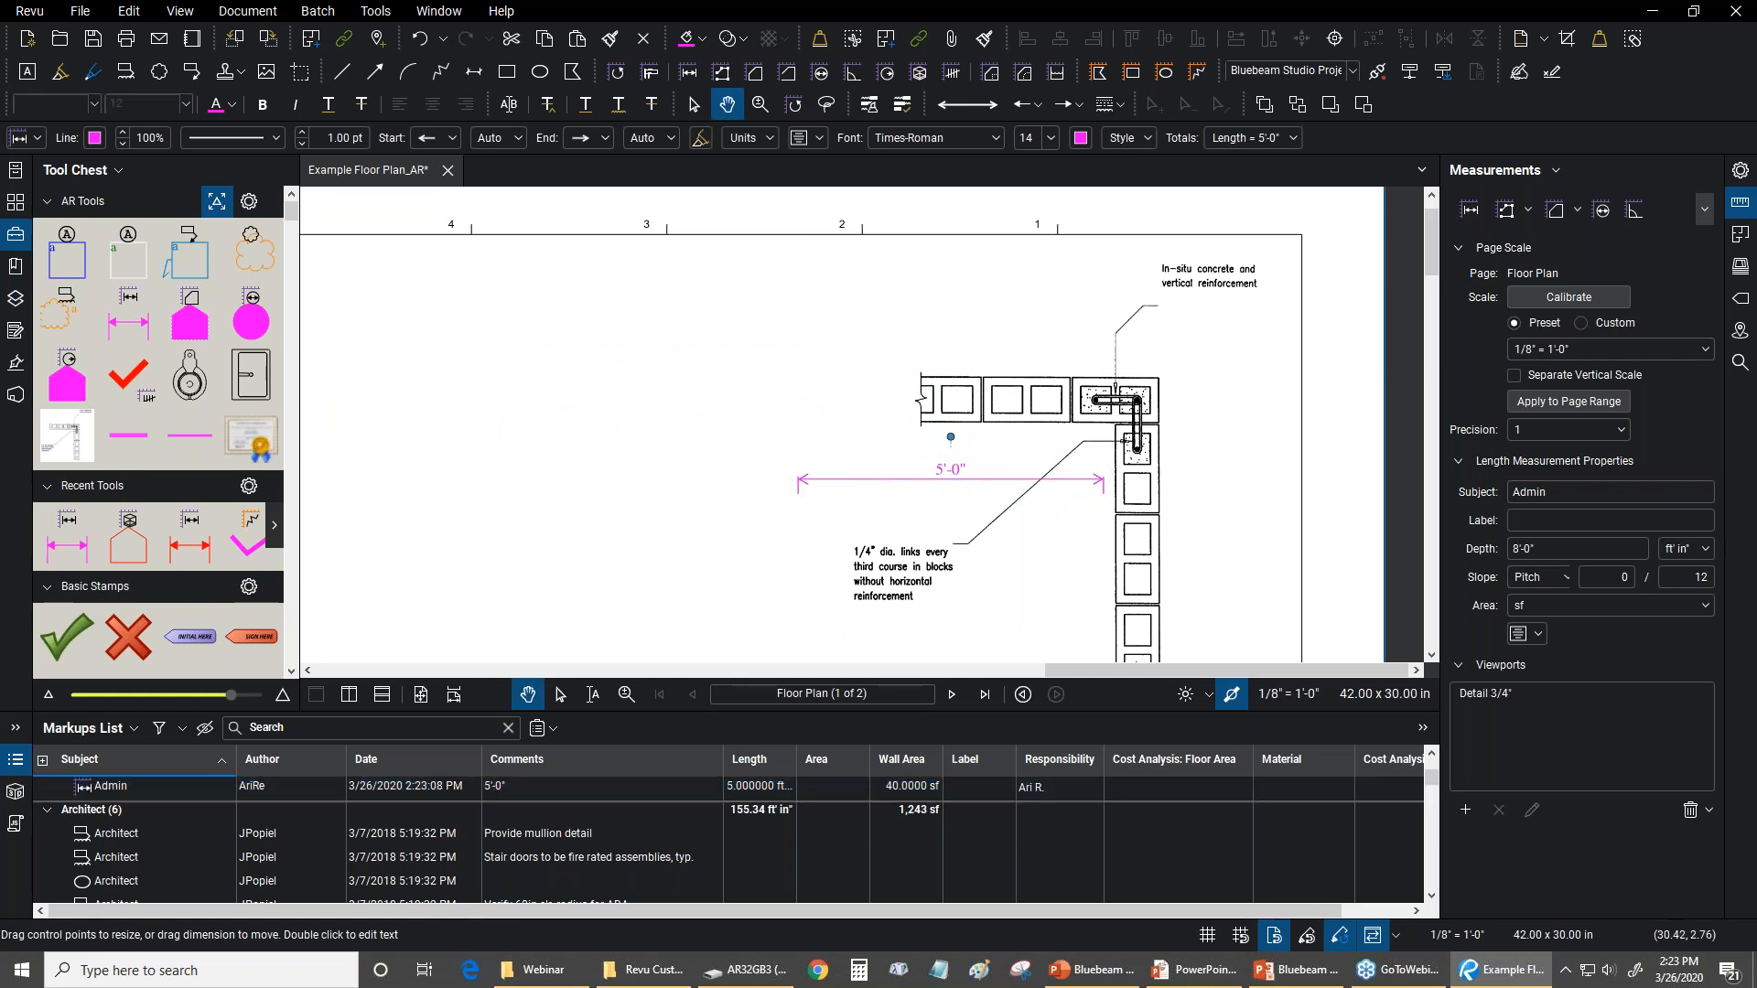
Delete the magenta length measurement below the horizontal block wall of the detail
left_click(811, 481)
left_click_drag(535, 447, 737, 425)
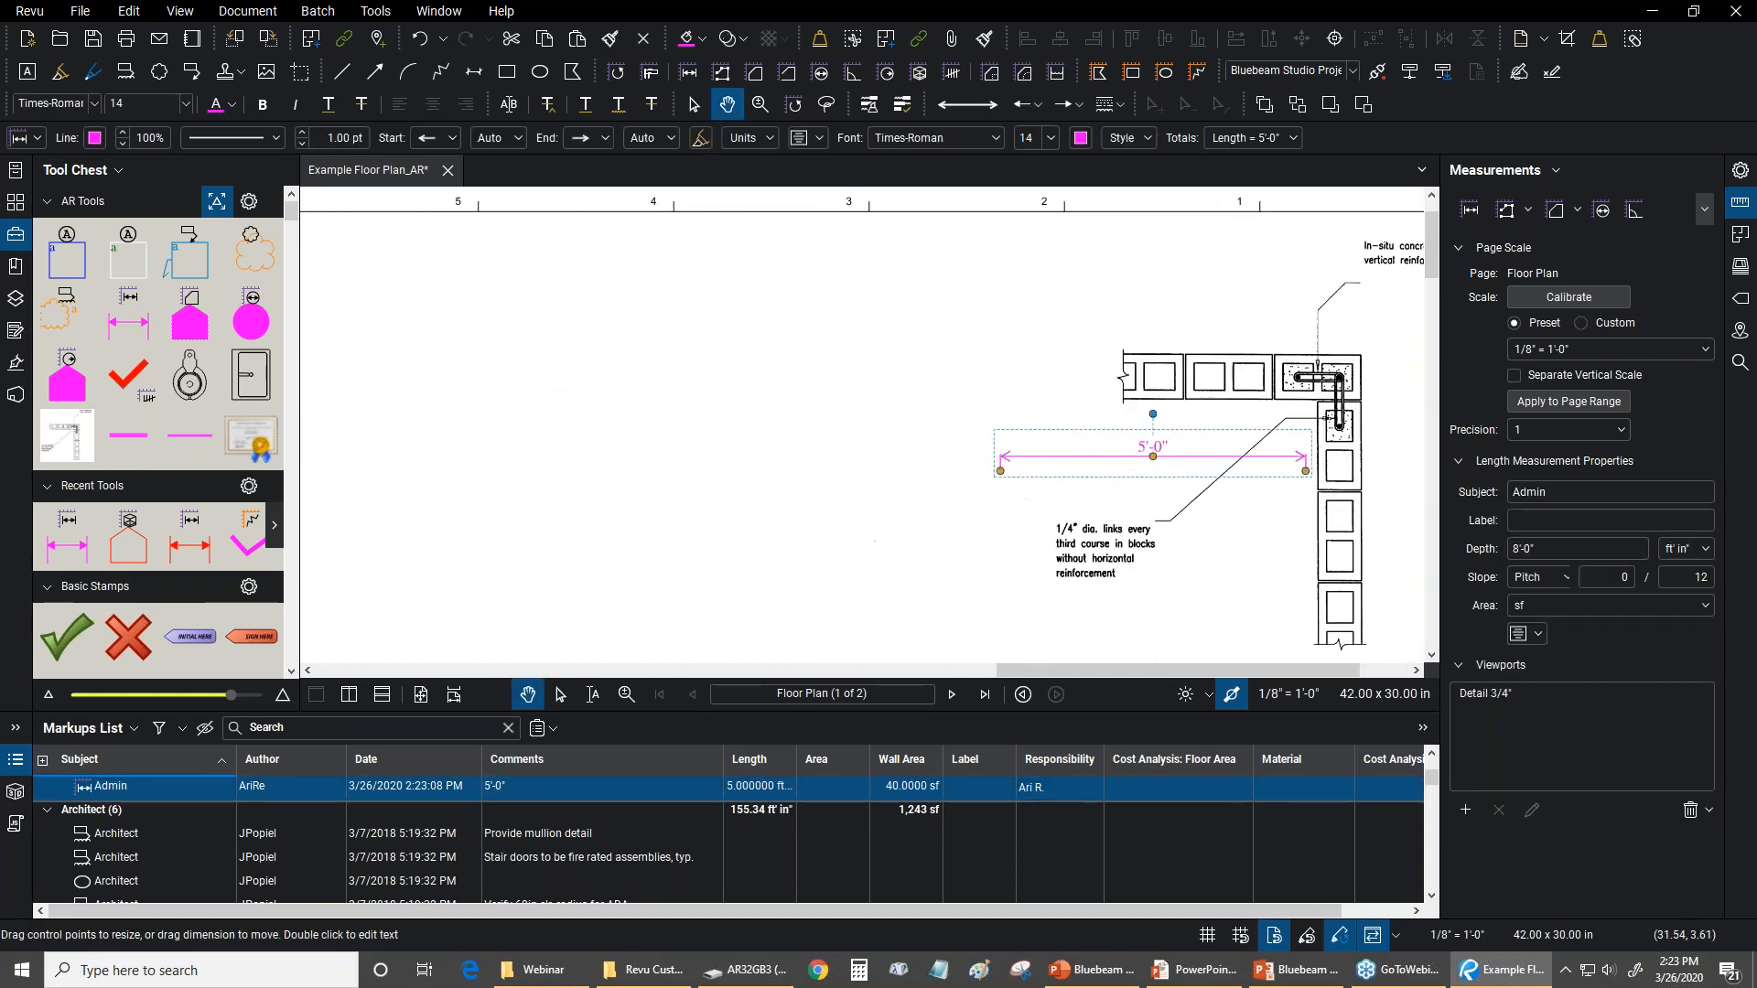
left_click(723, 420)
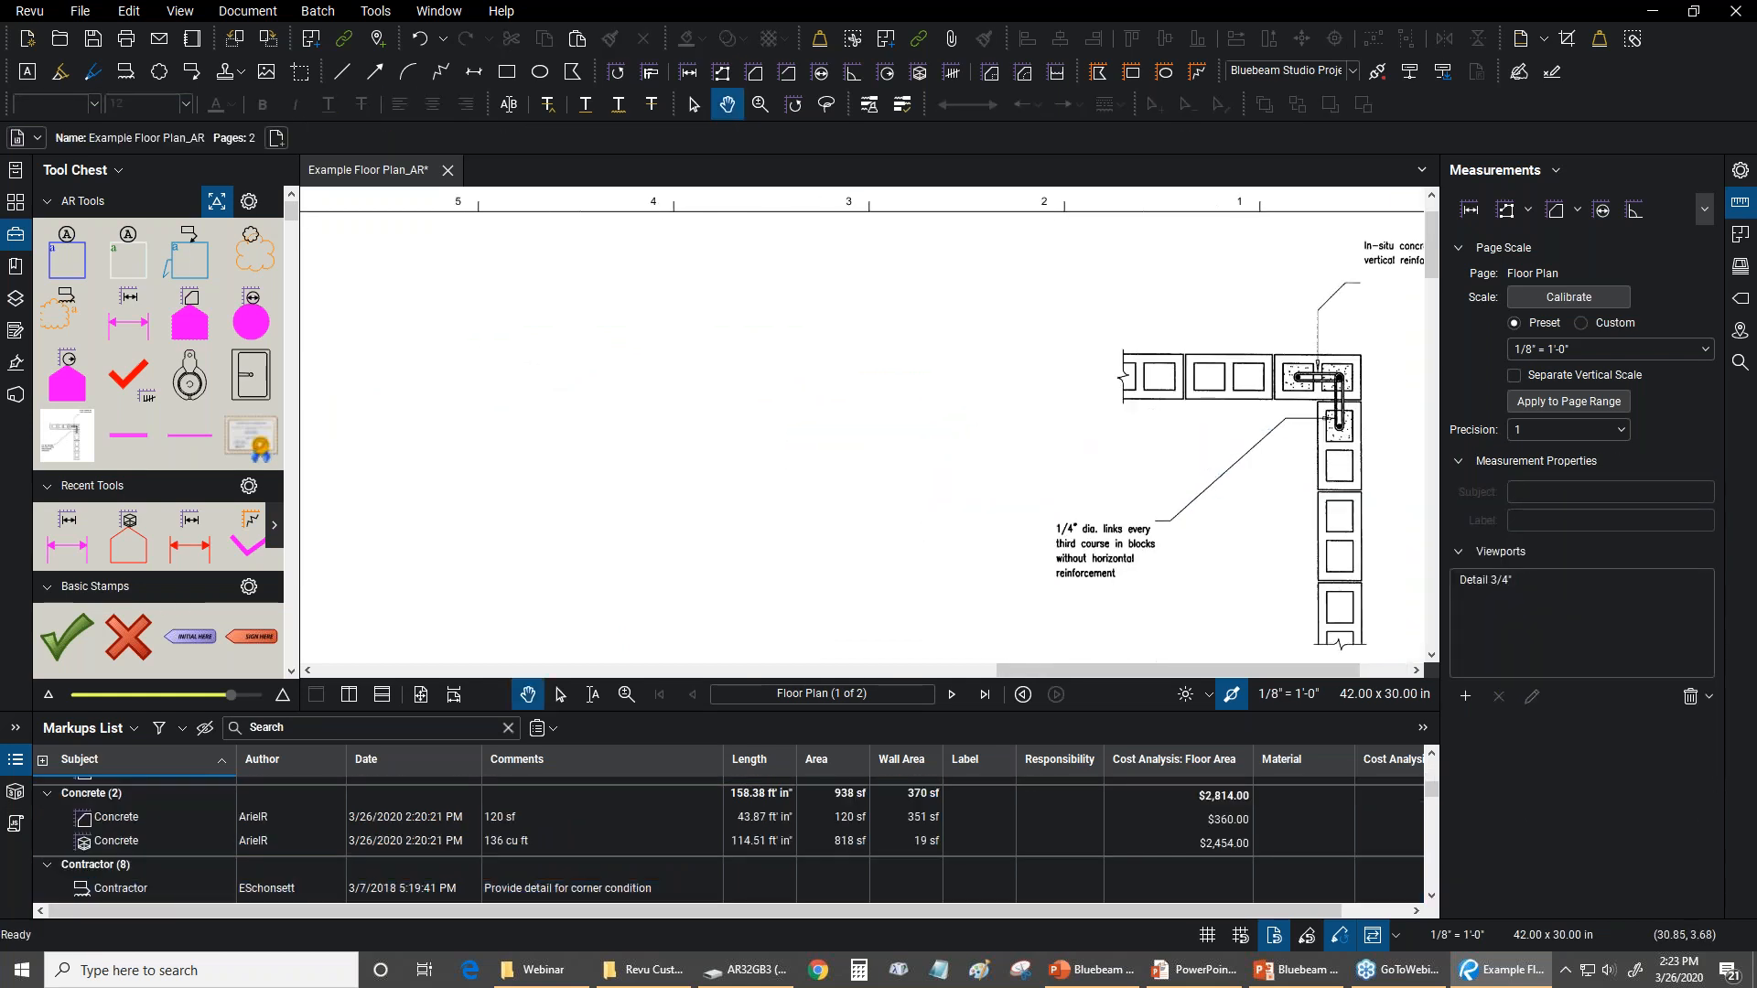
Fit the whole floor plan sheet in view and switch to the PowerPoint slide show with the webinar overview
key("ctrl+0")
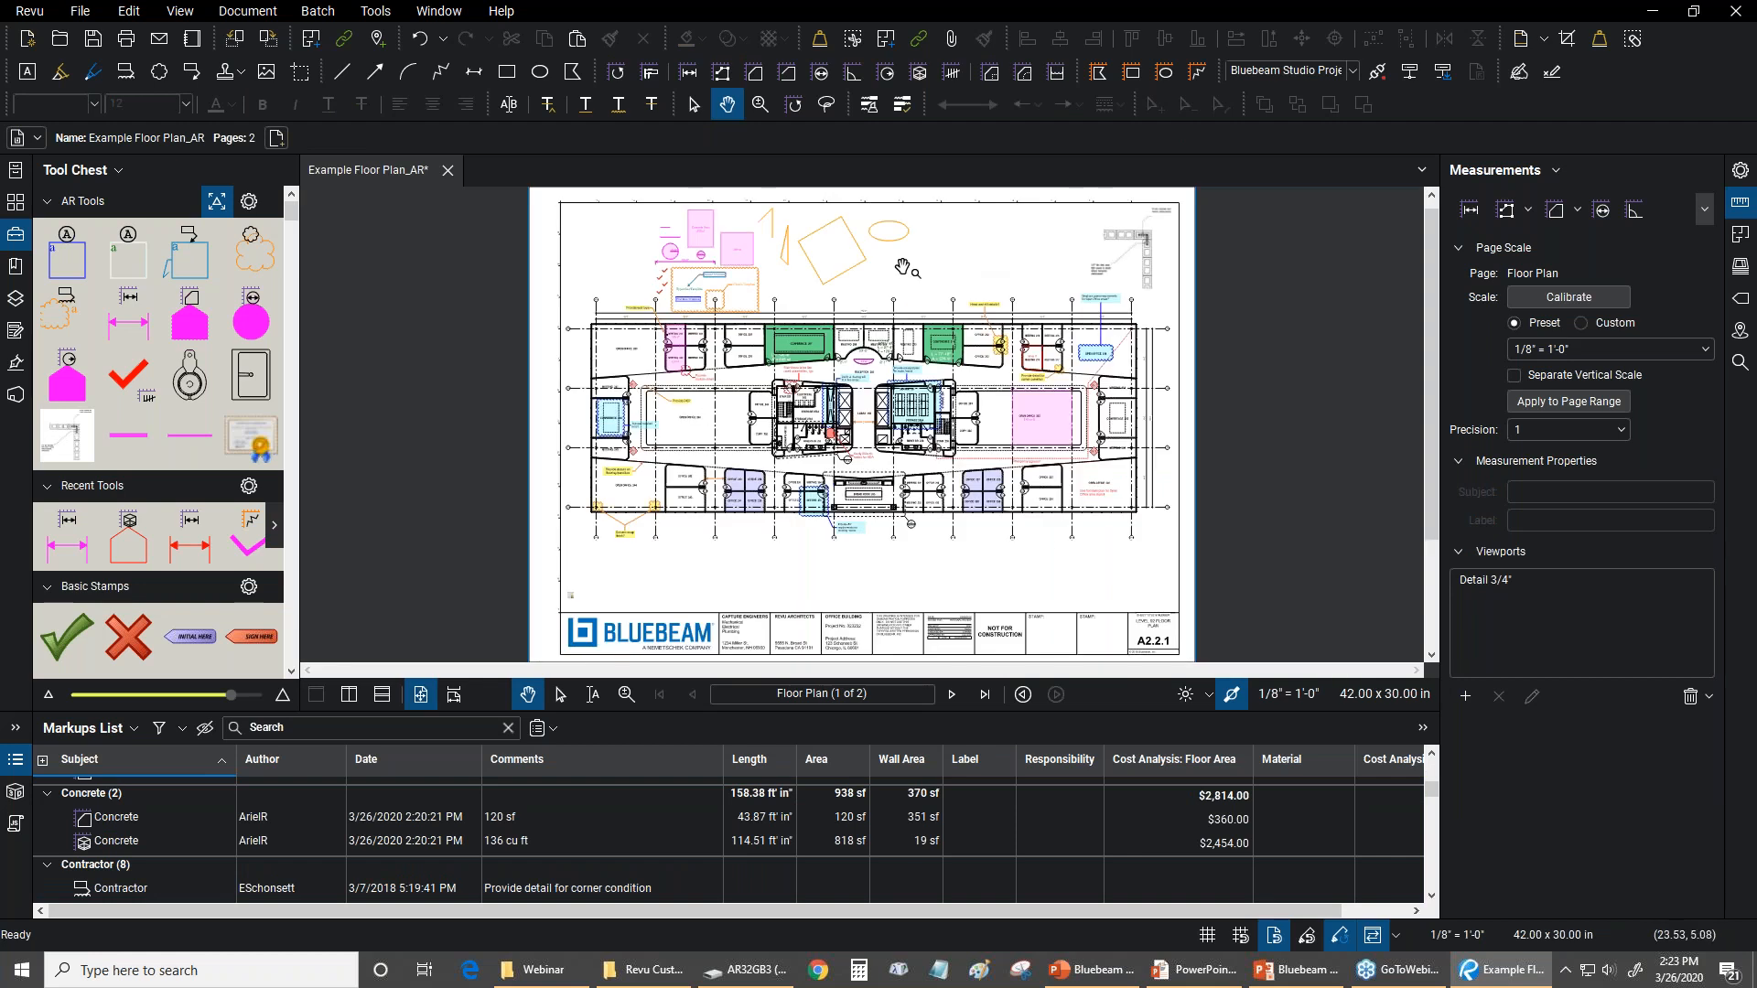
key("alt+Tab")
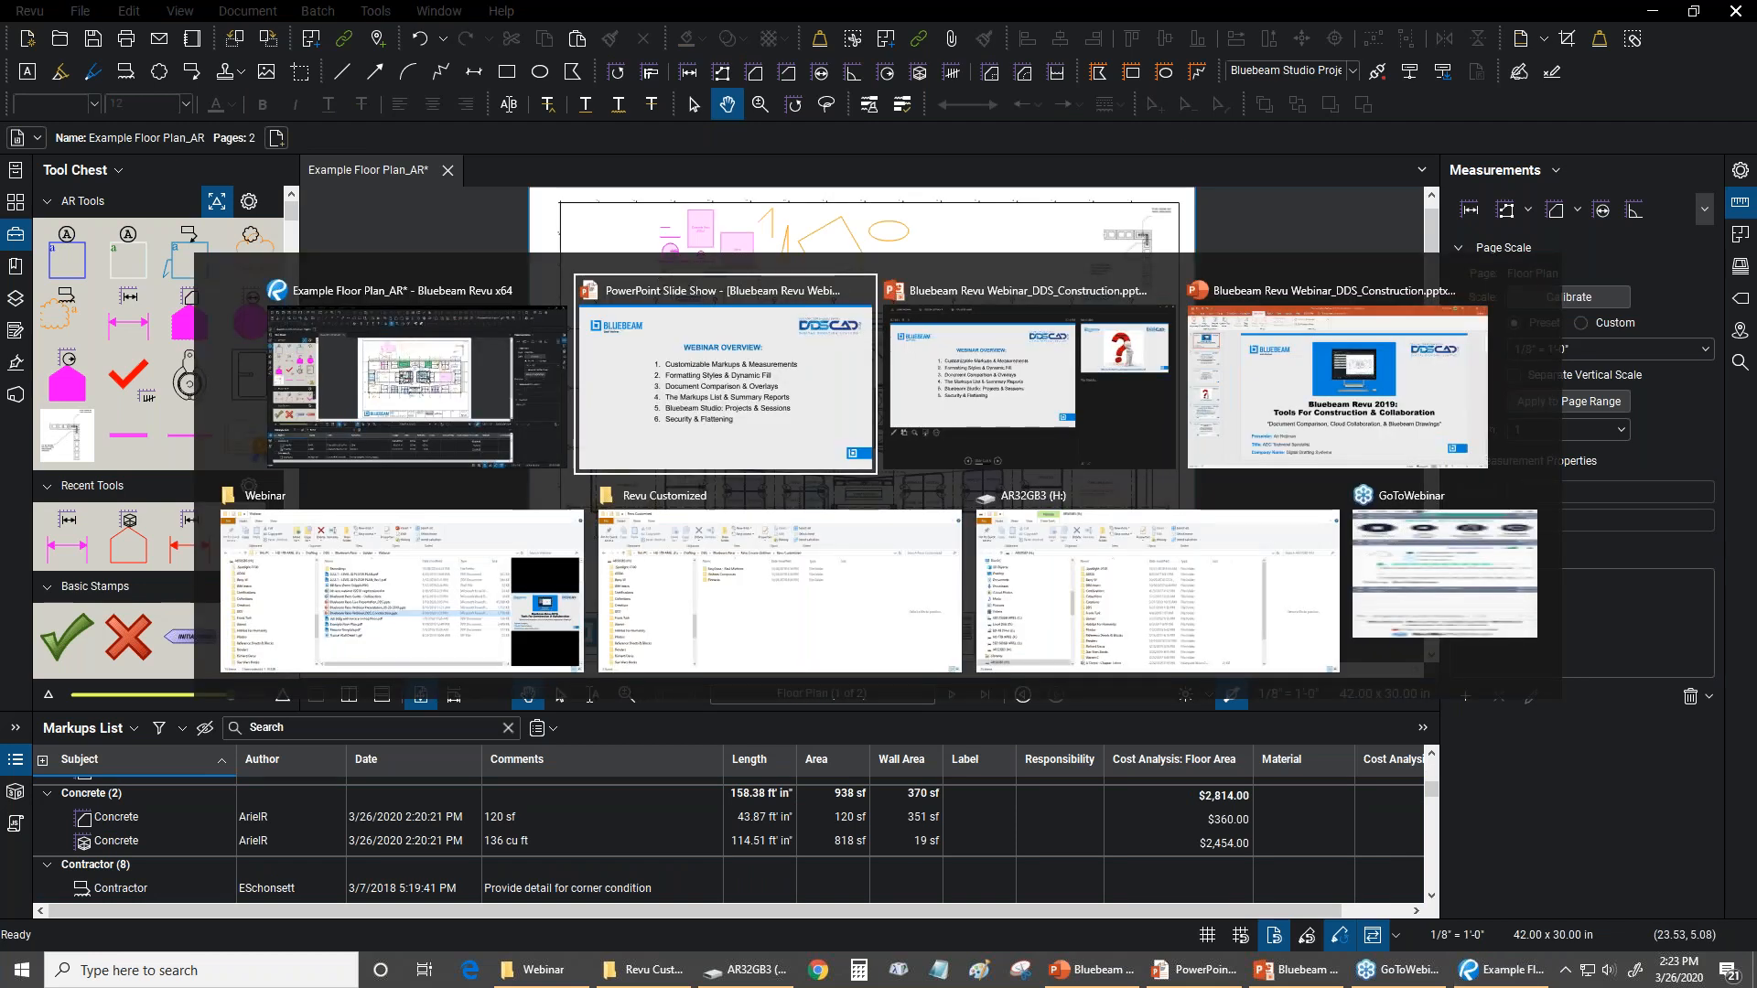
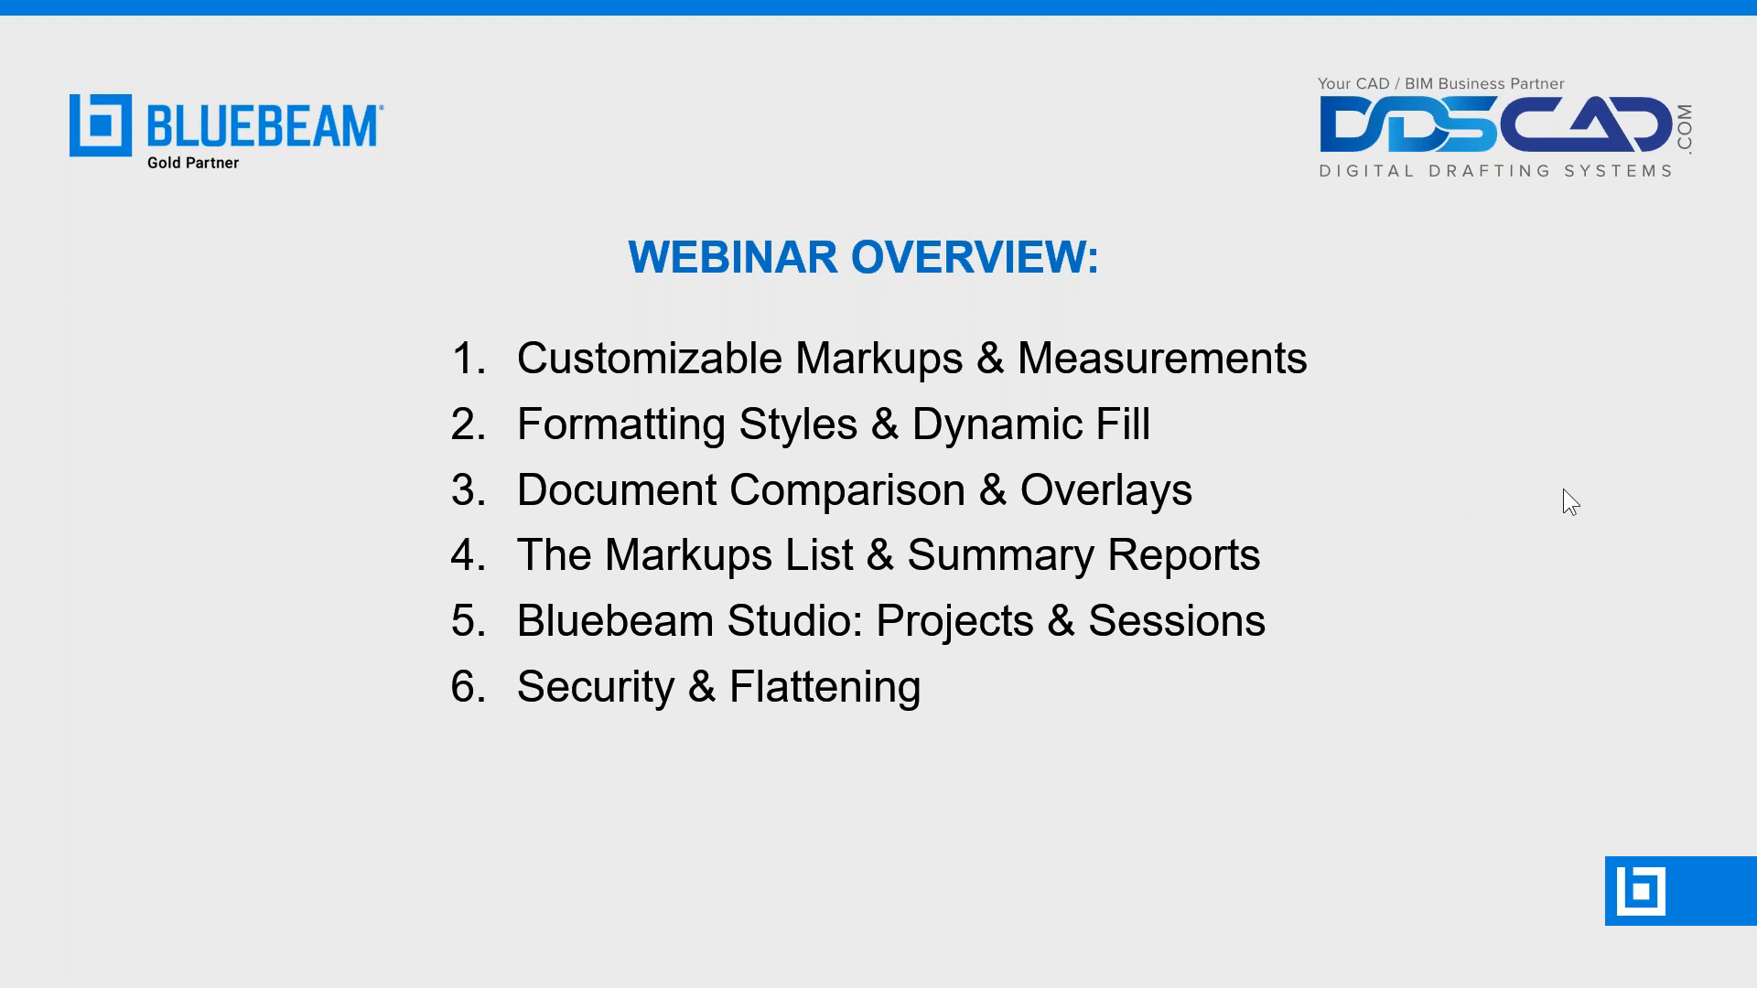
Switch back to Bluebeam Revu, hide the Markups List and save the Example Floor Plan_AR document
key("alt+Tab")
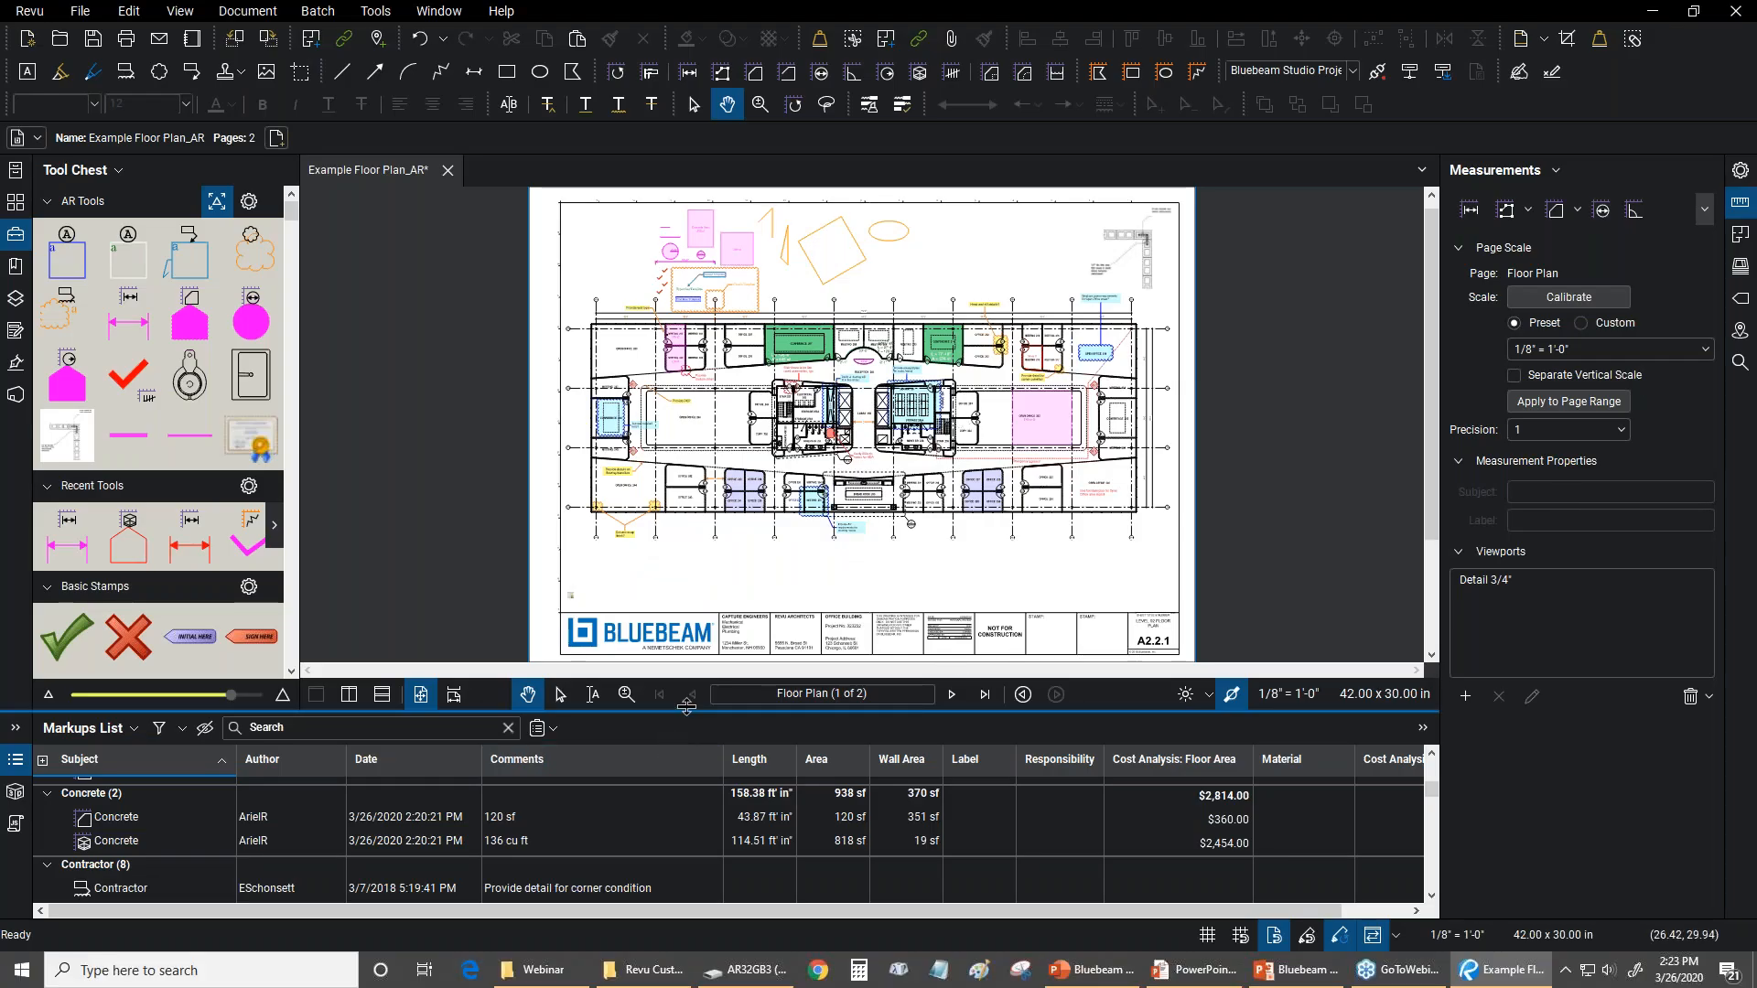
left_click_drag(686, 706, 713, 742)
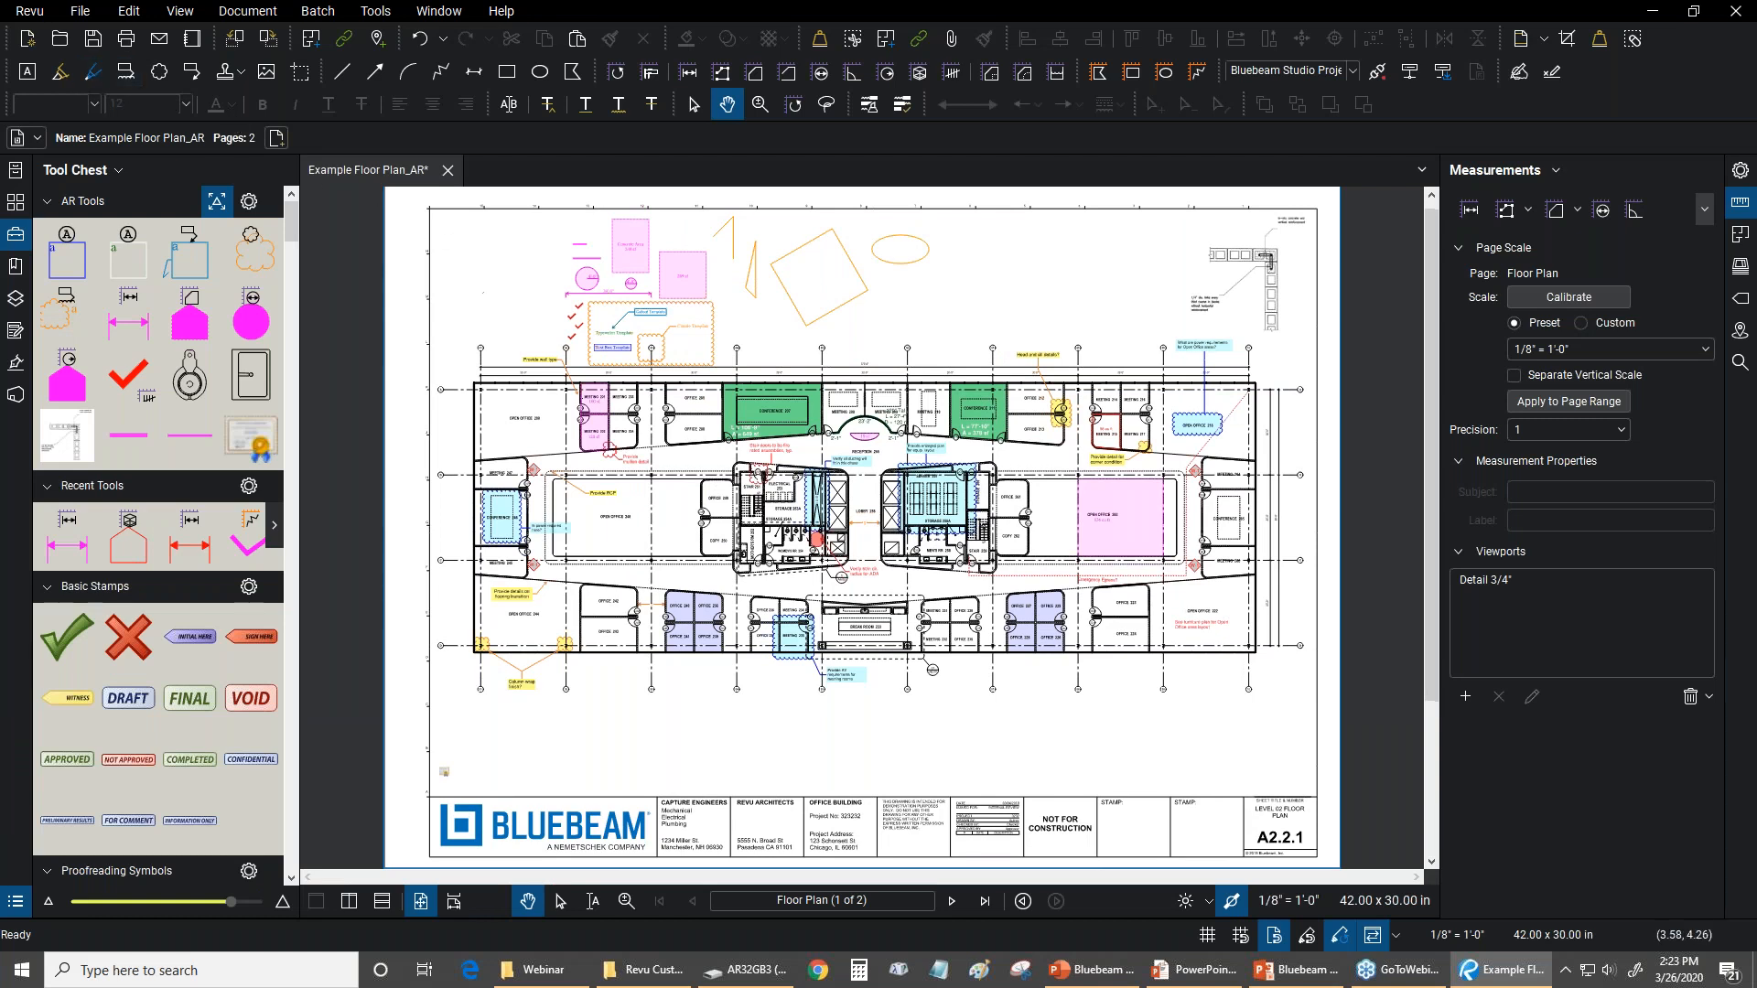
left_click(92, 38)
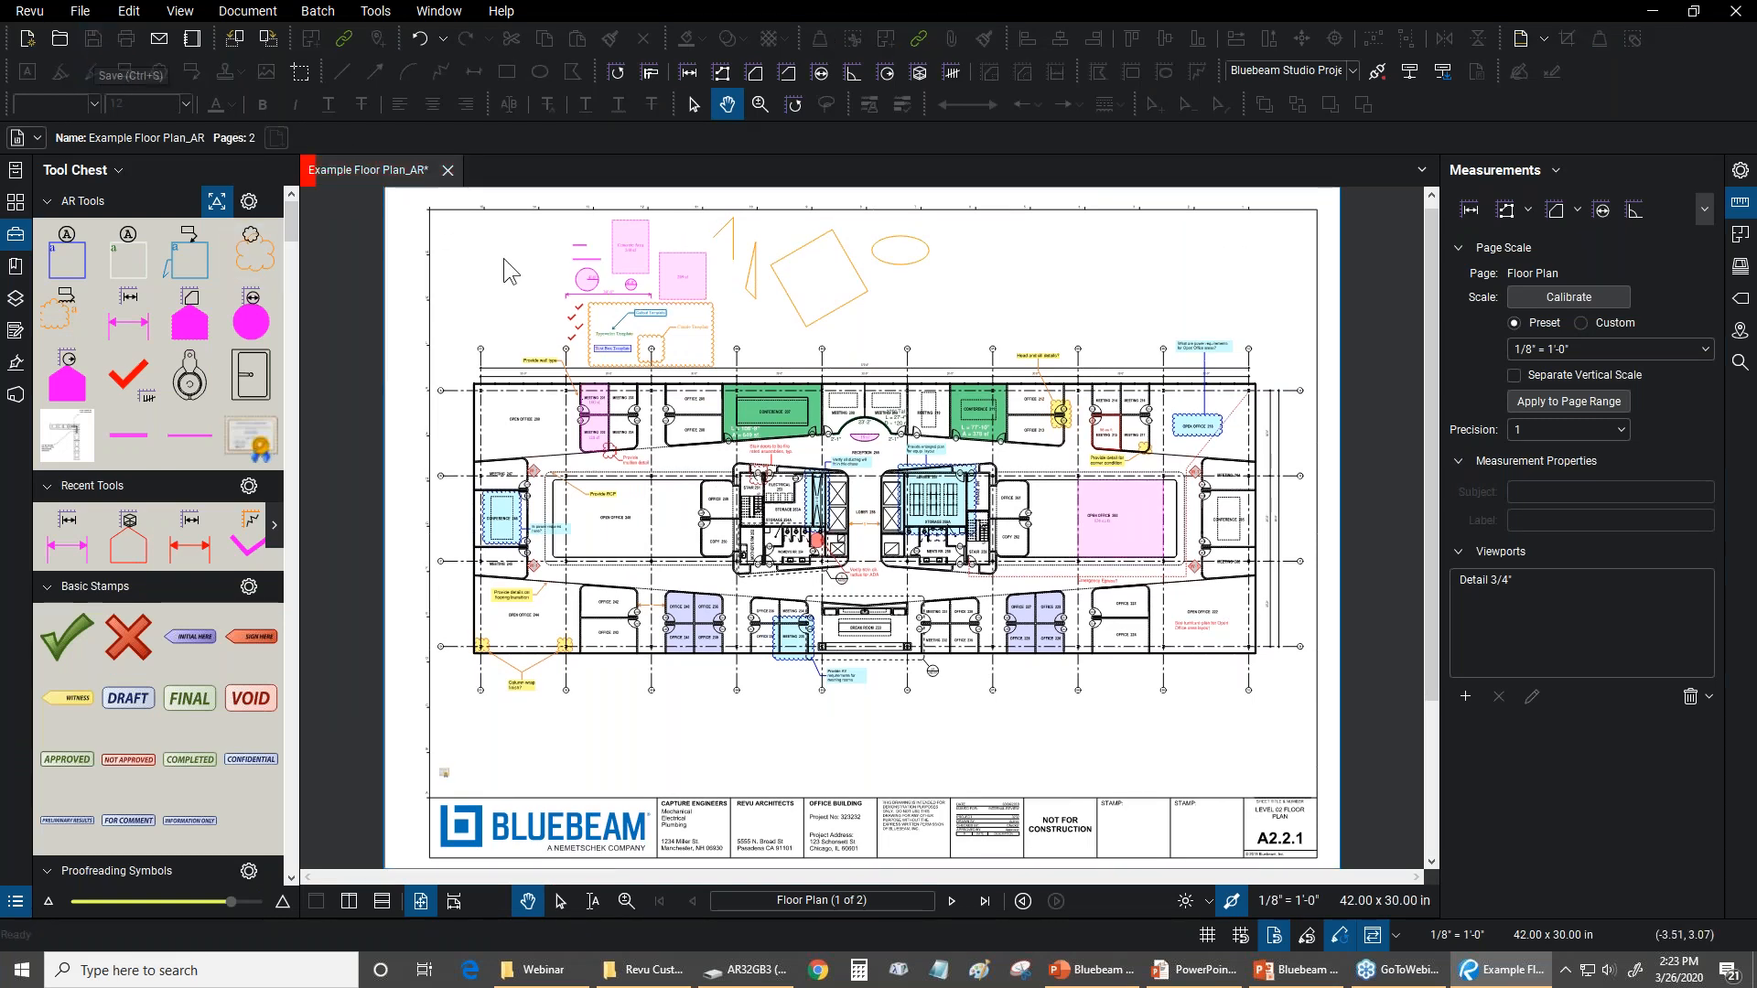
Show File Access and look at the pin and category options for the recent signed Example Floor Plan_AR file
left_click(15, 172)
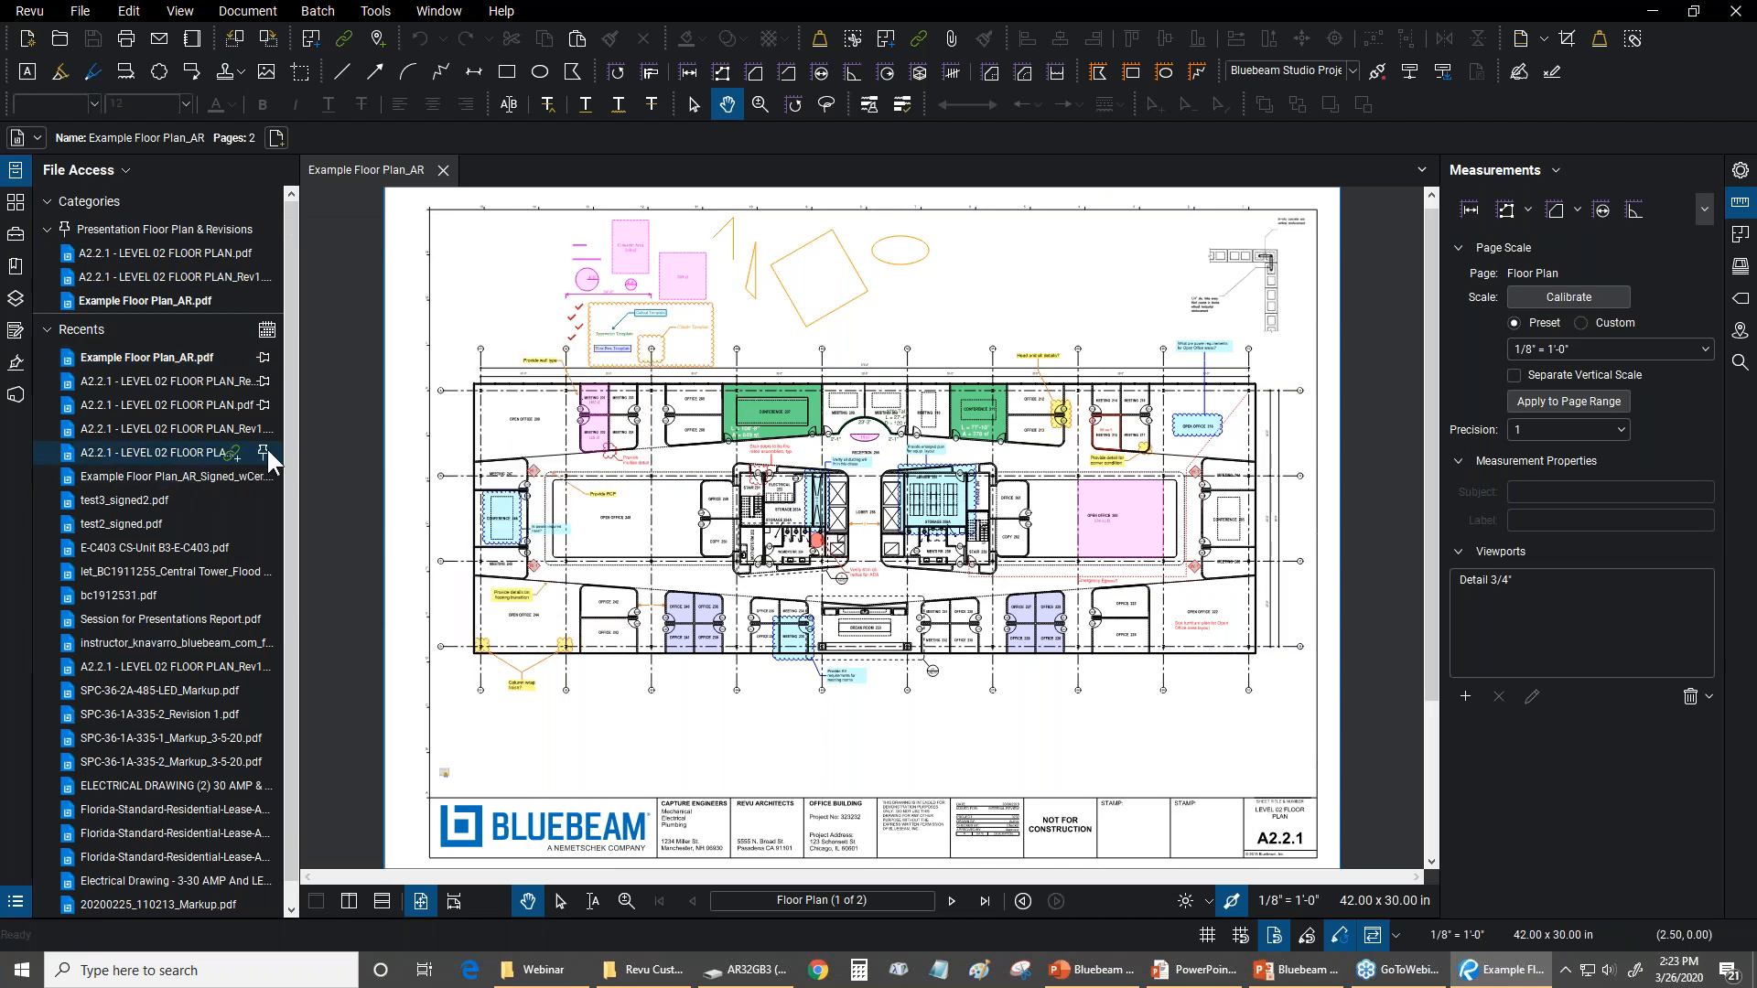
left_click(267, 358)
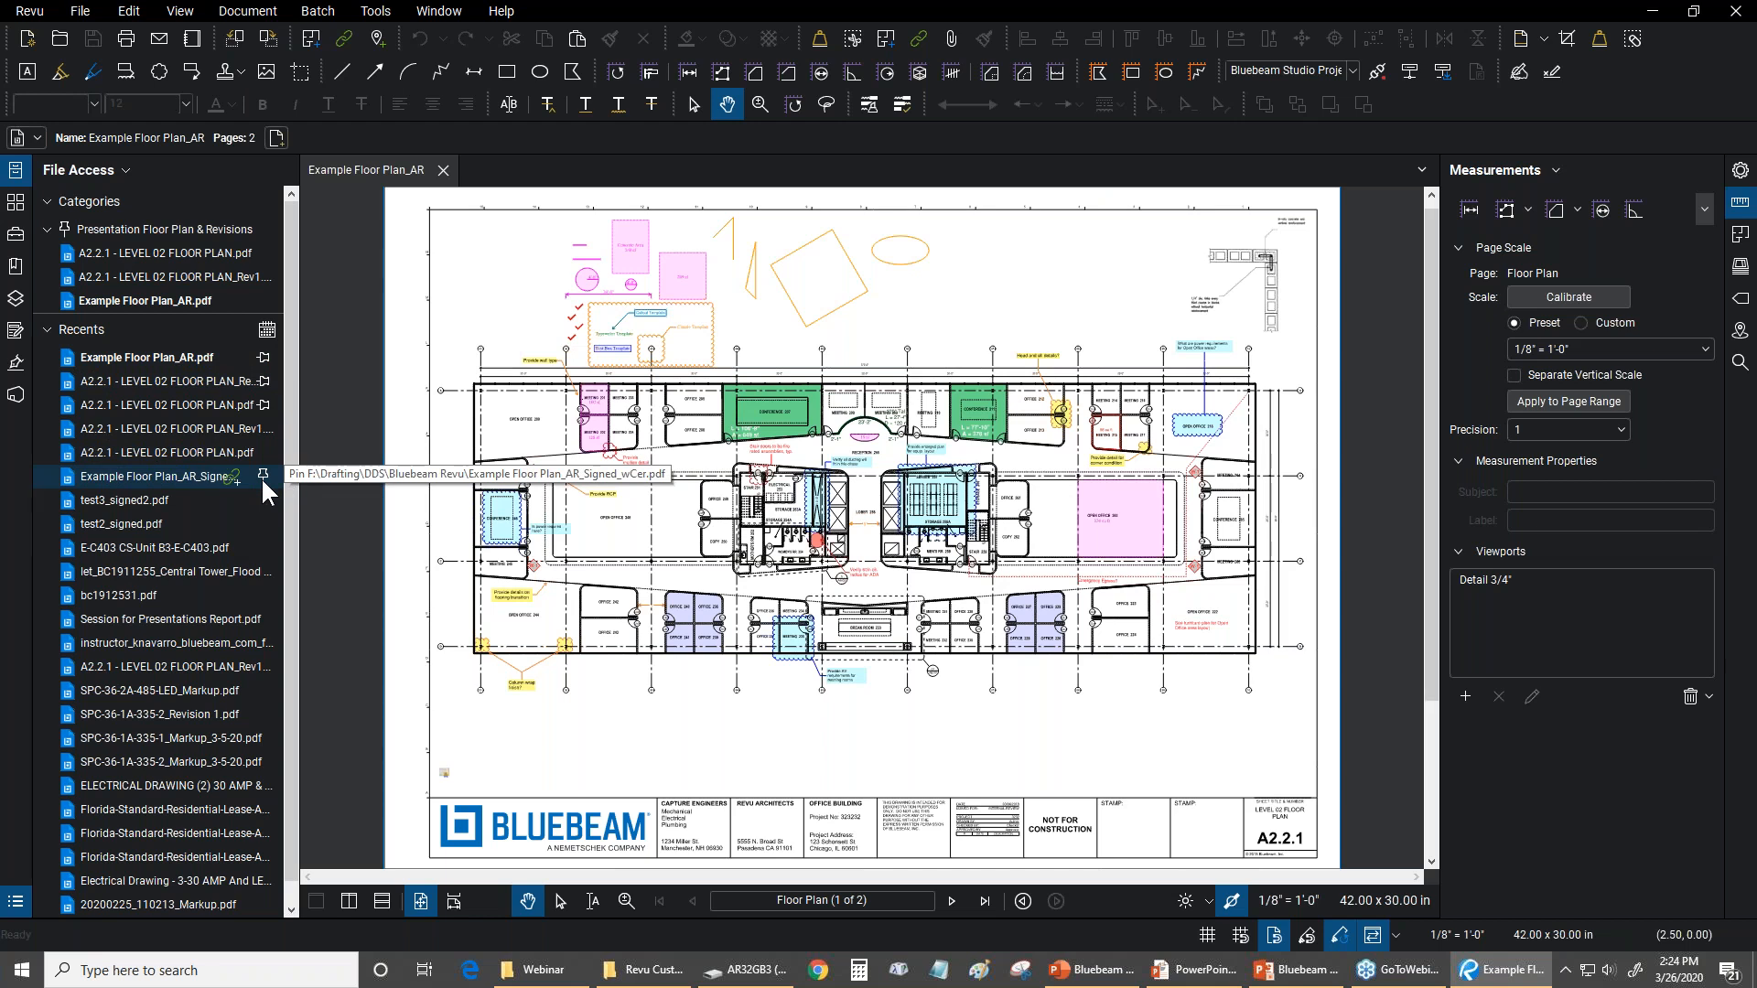
left_click(263, 478)
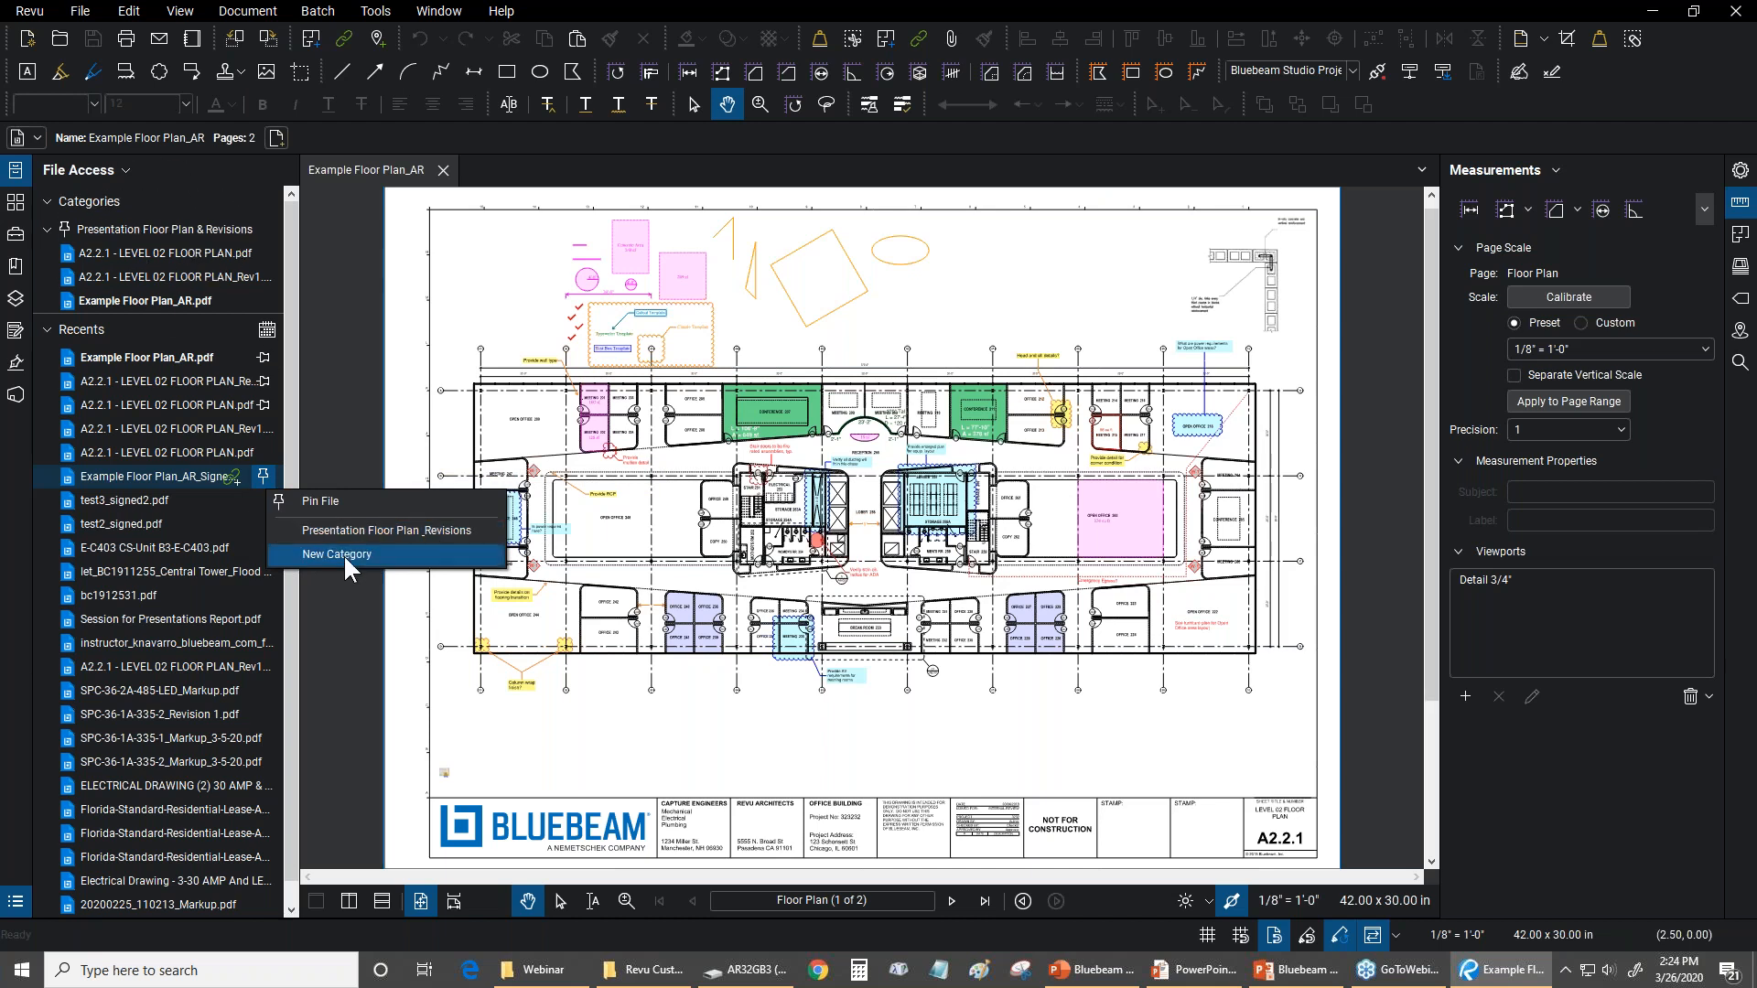
left_click(235, 178)
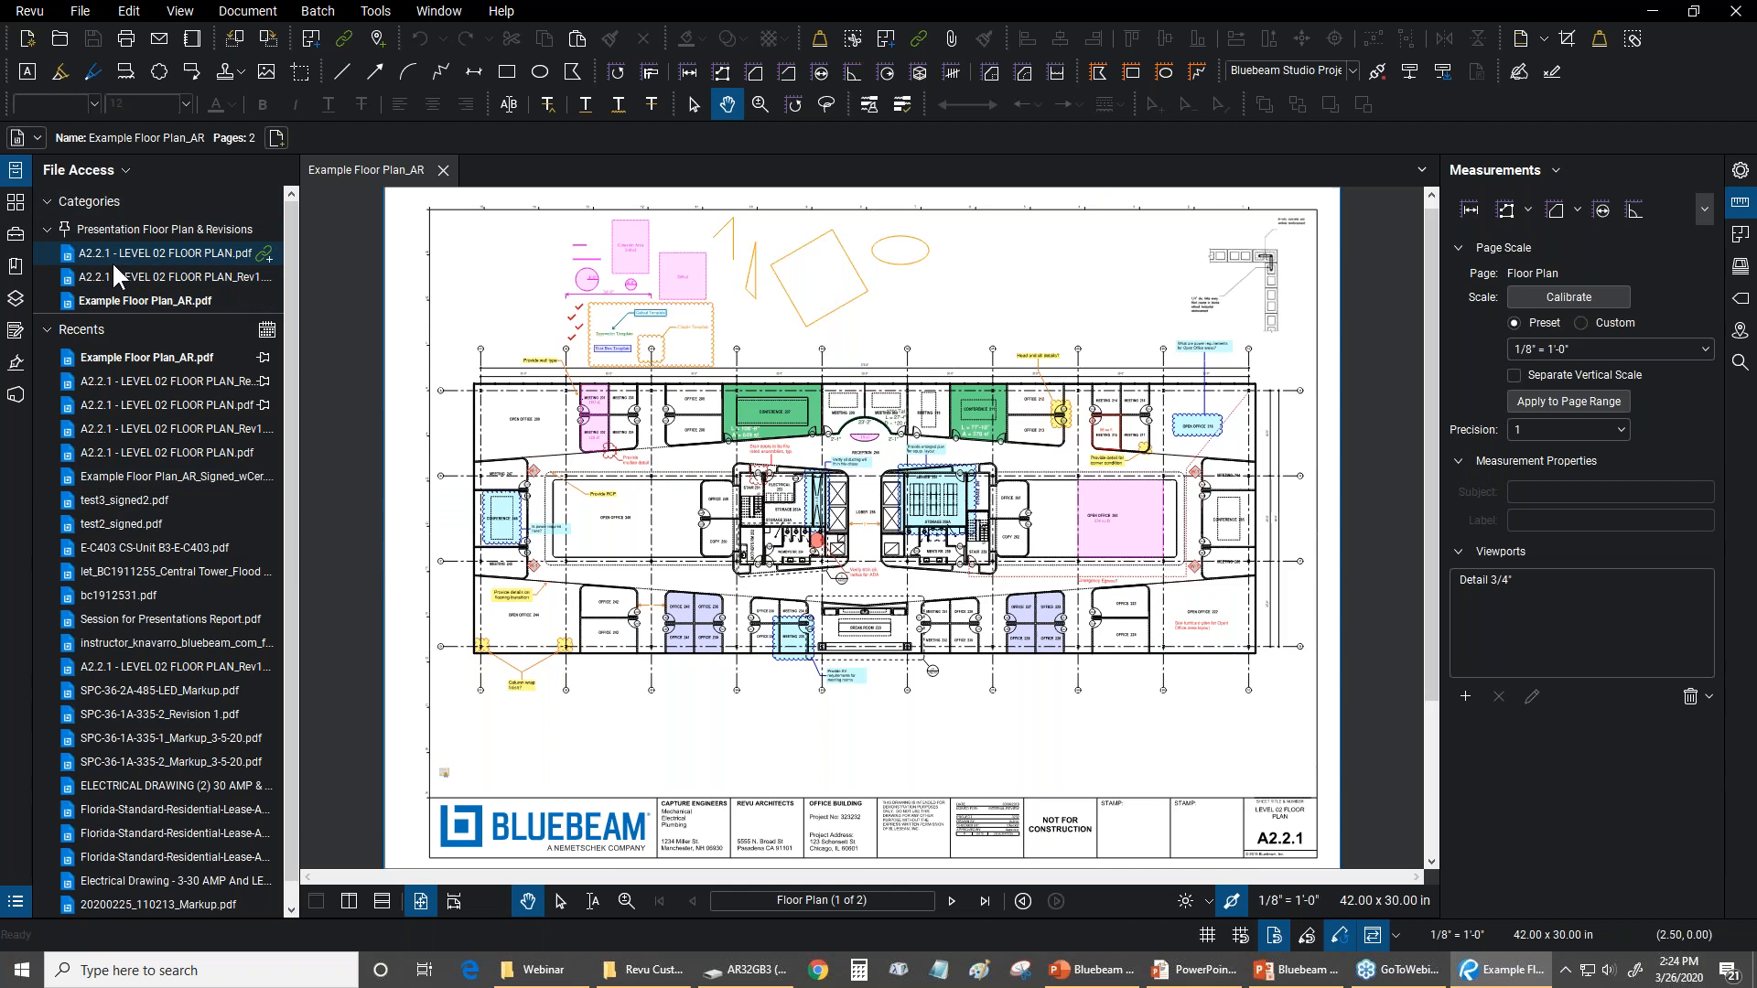
Open A2.2.1 - LEVEL 02 FLOOR PLAN.pdf from the Presentation Floor Plan & Revisions category and collapse both side panels
left_click(134, 253)
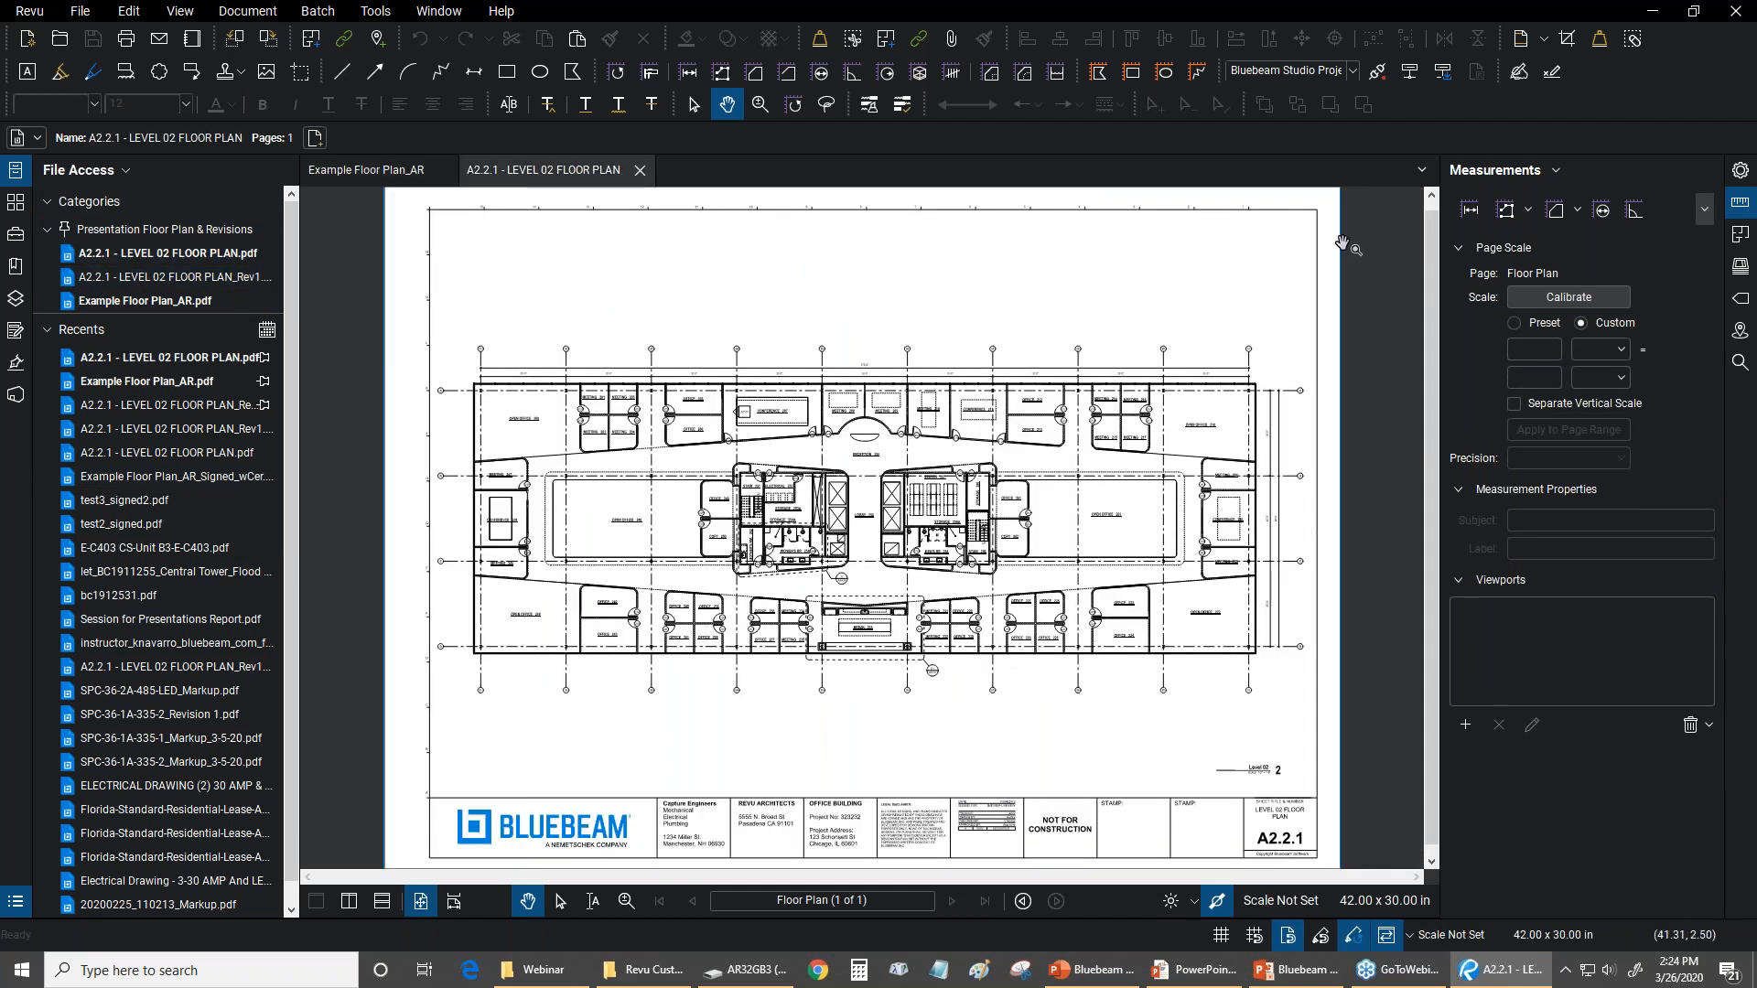
left_click(1439, 266)
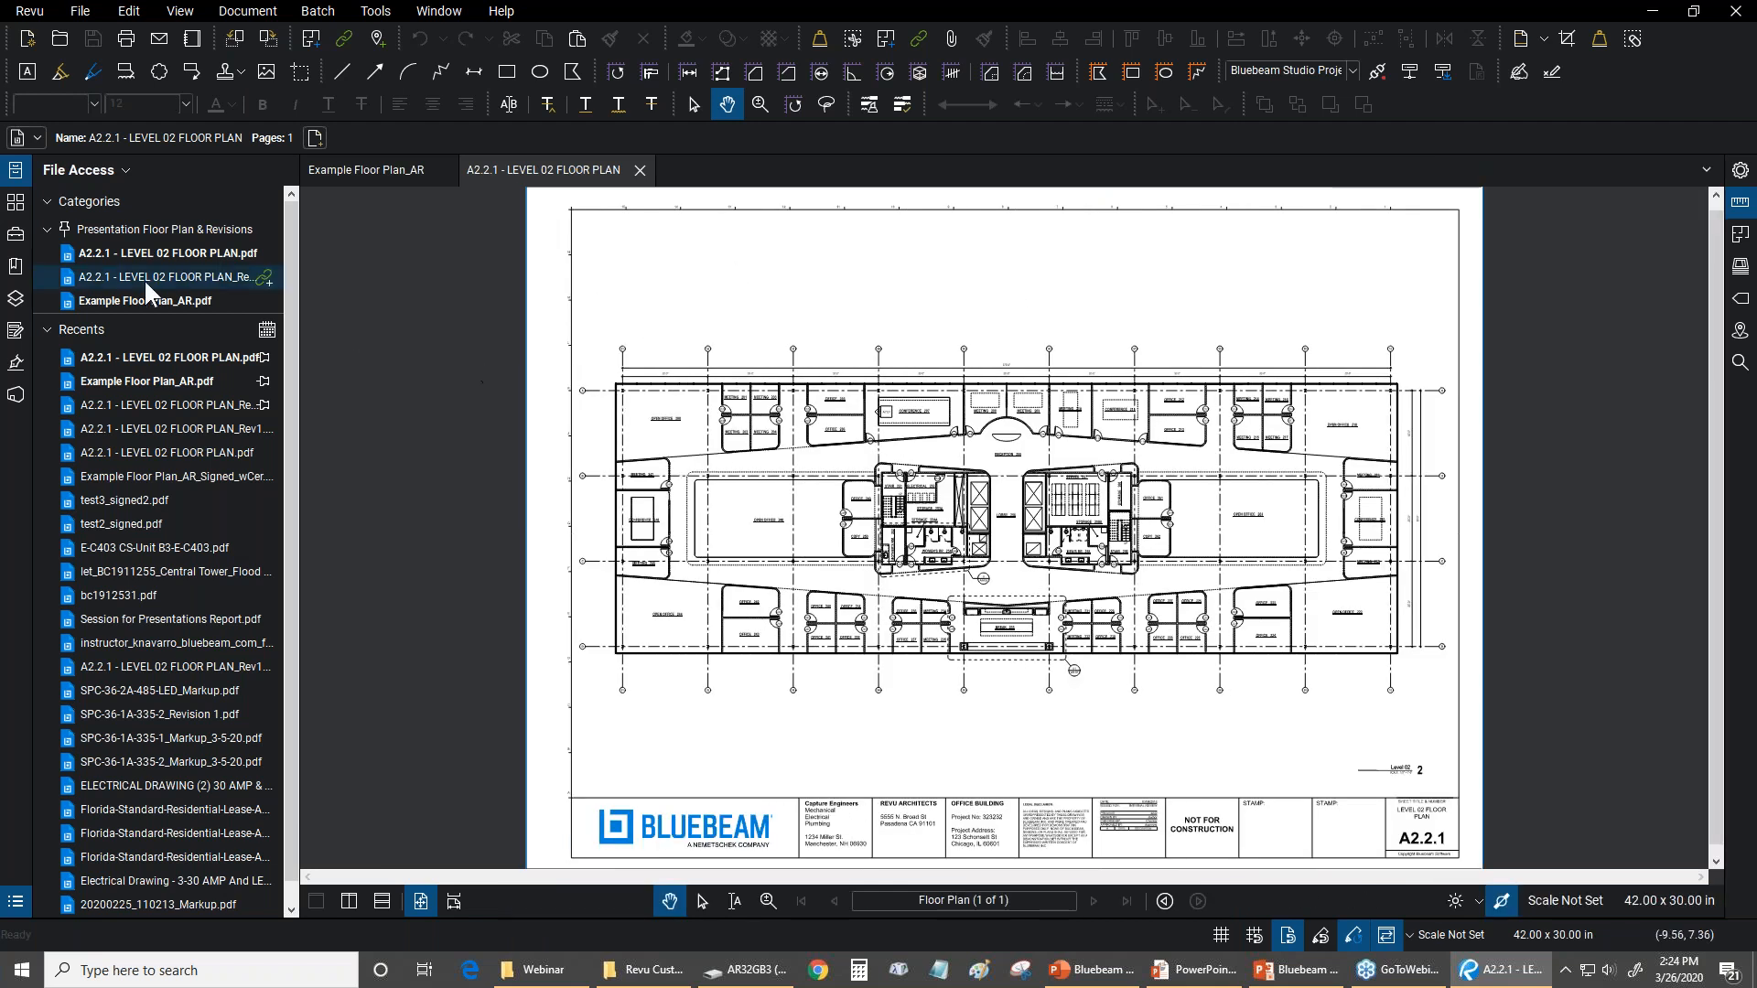
mouse_move(144, 279)
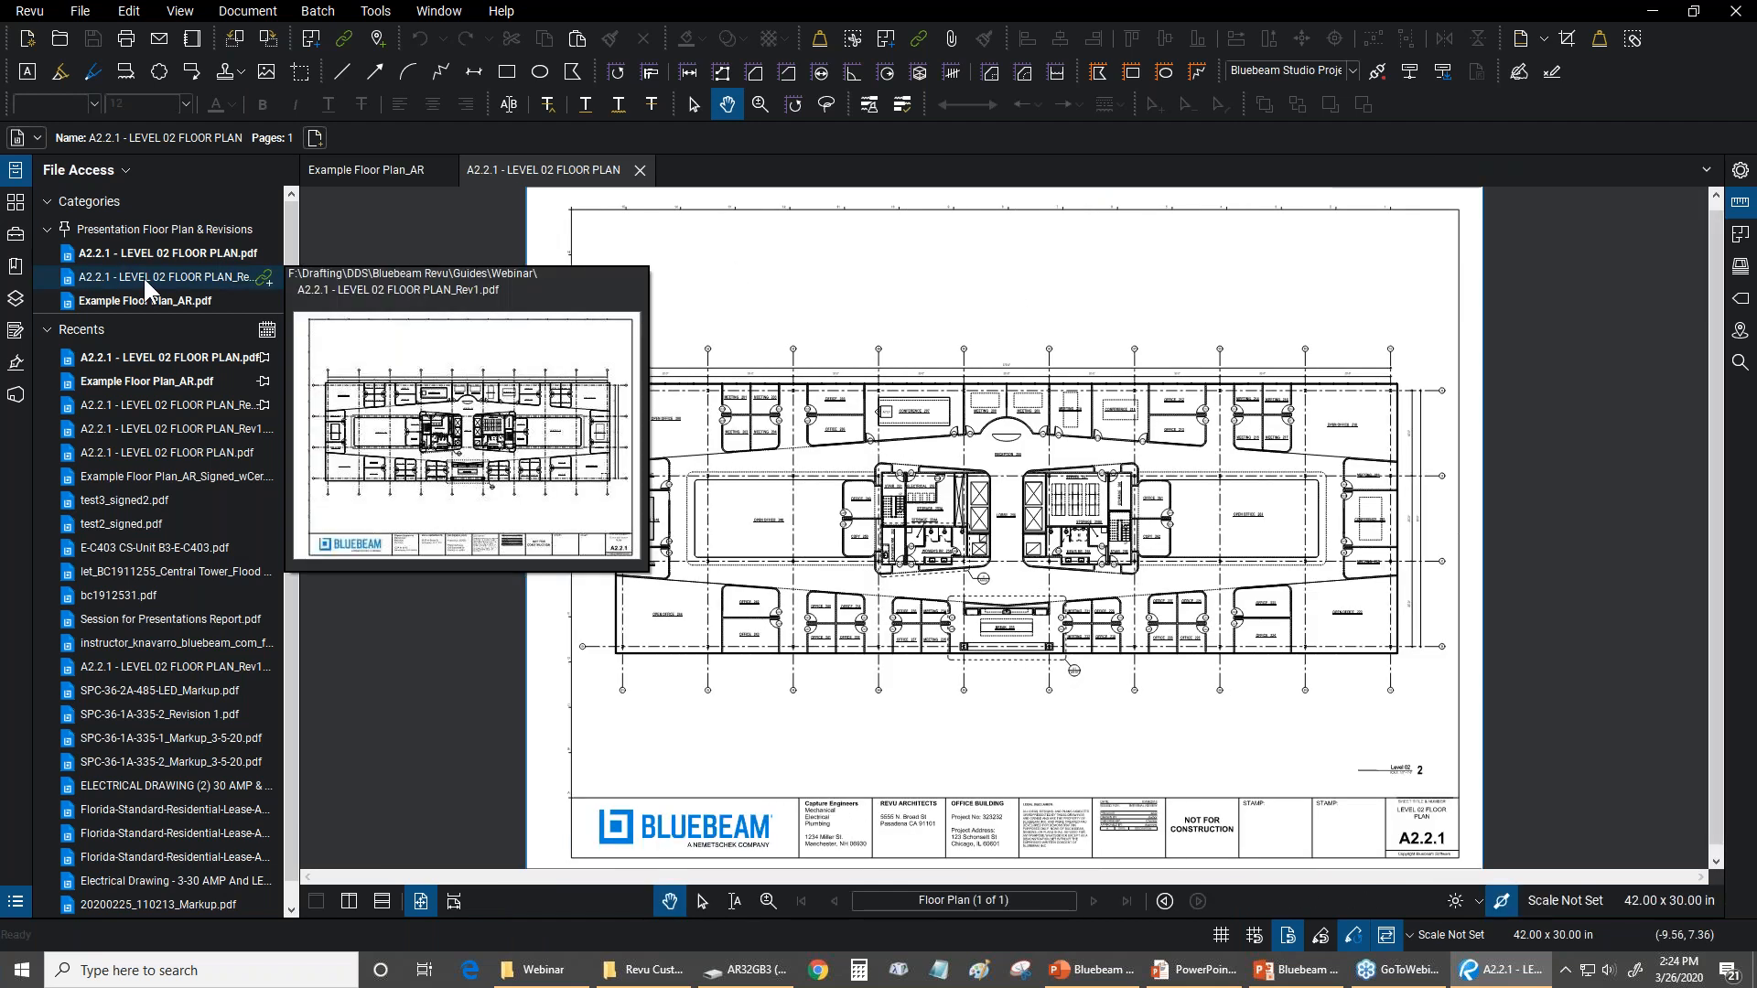
left_click(300, 229)
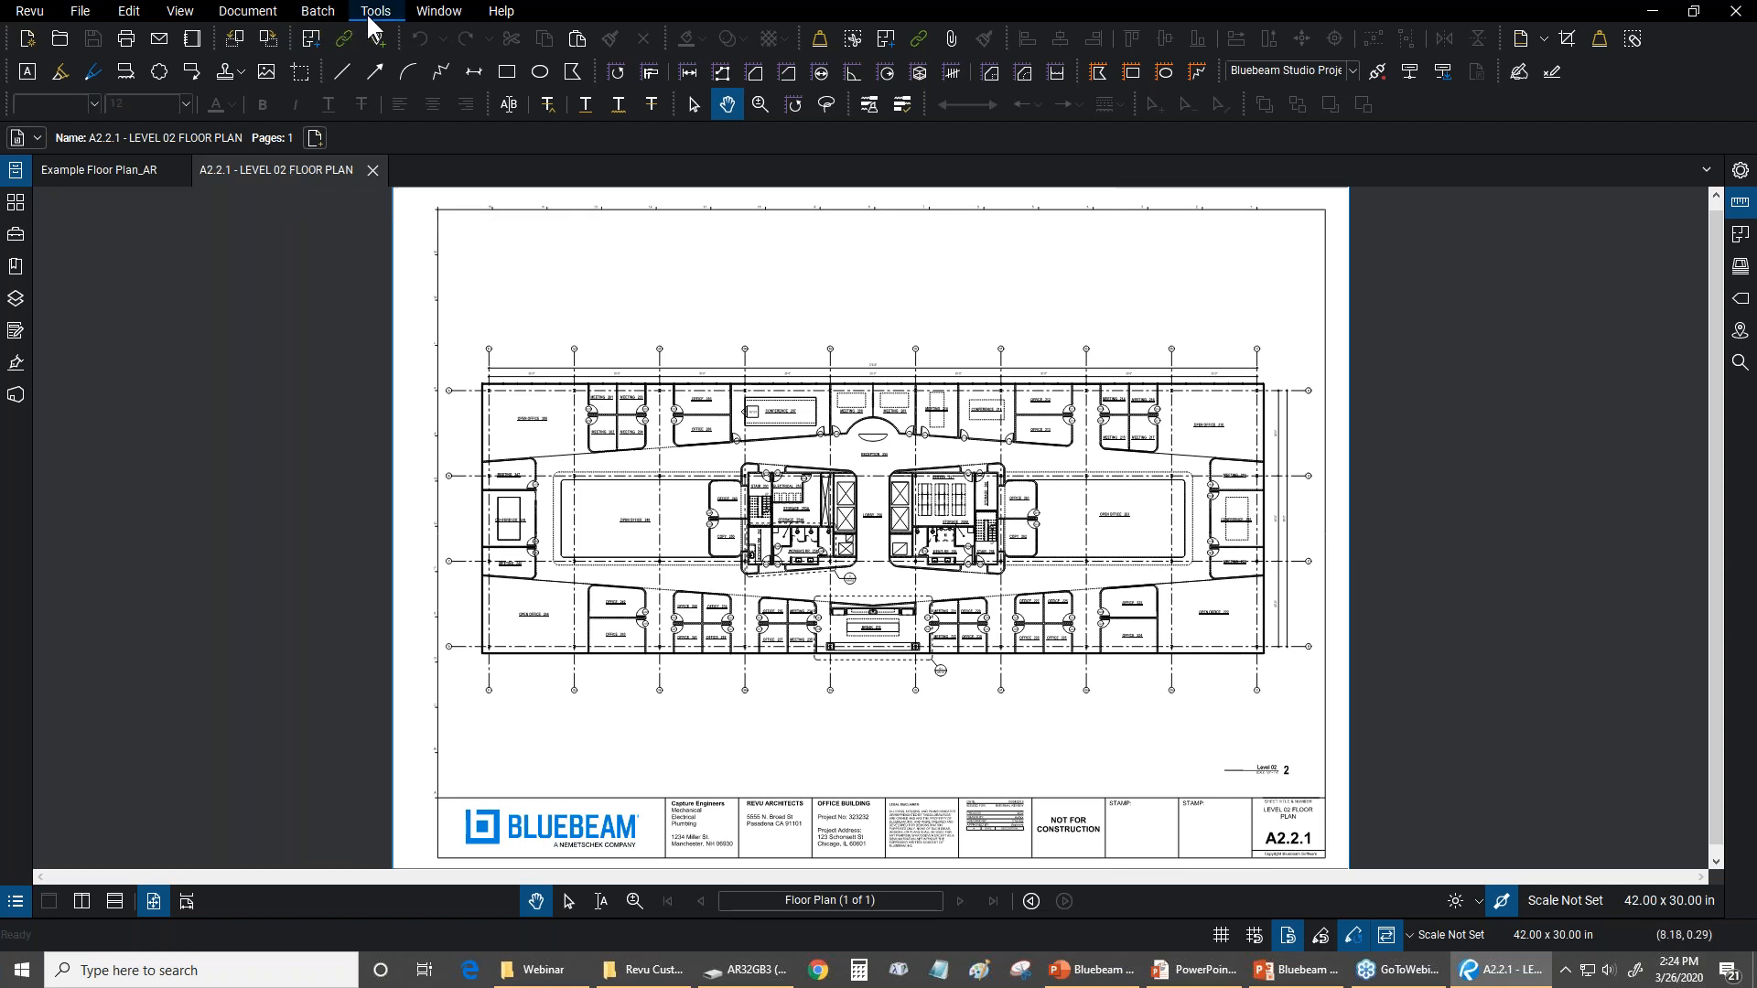
Start Compare Documents and set Document A to A2.2.1 - LEVEL 02 FLOOR PLAN.pdf from the Guides\Webinar folder
left_click(256, 19)
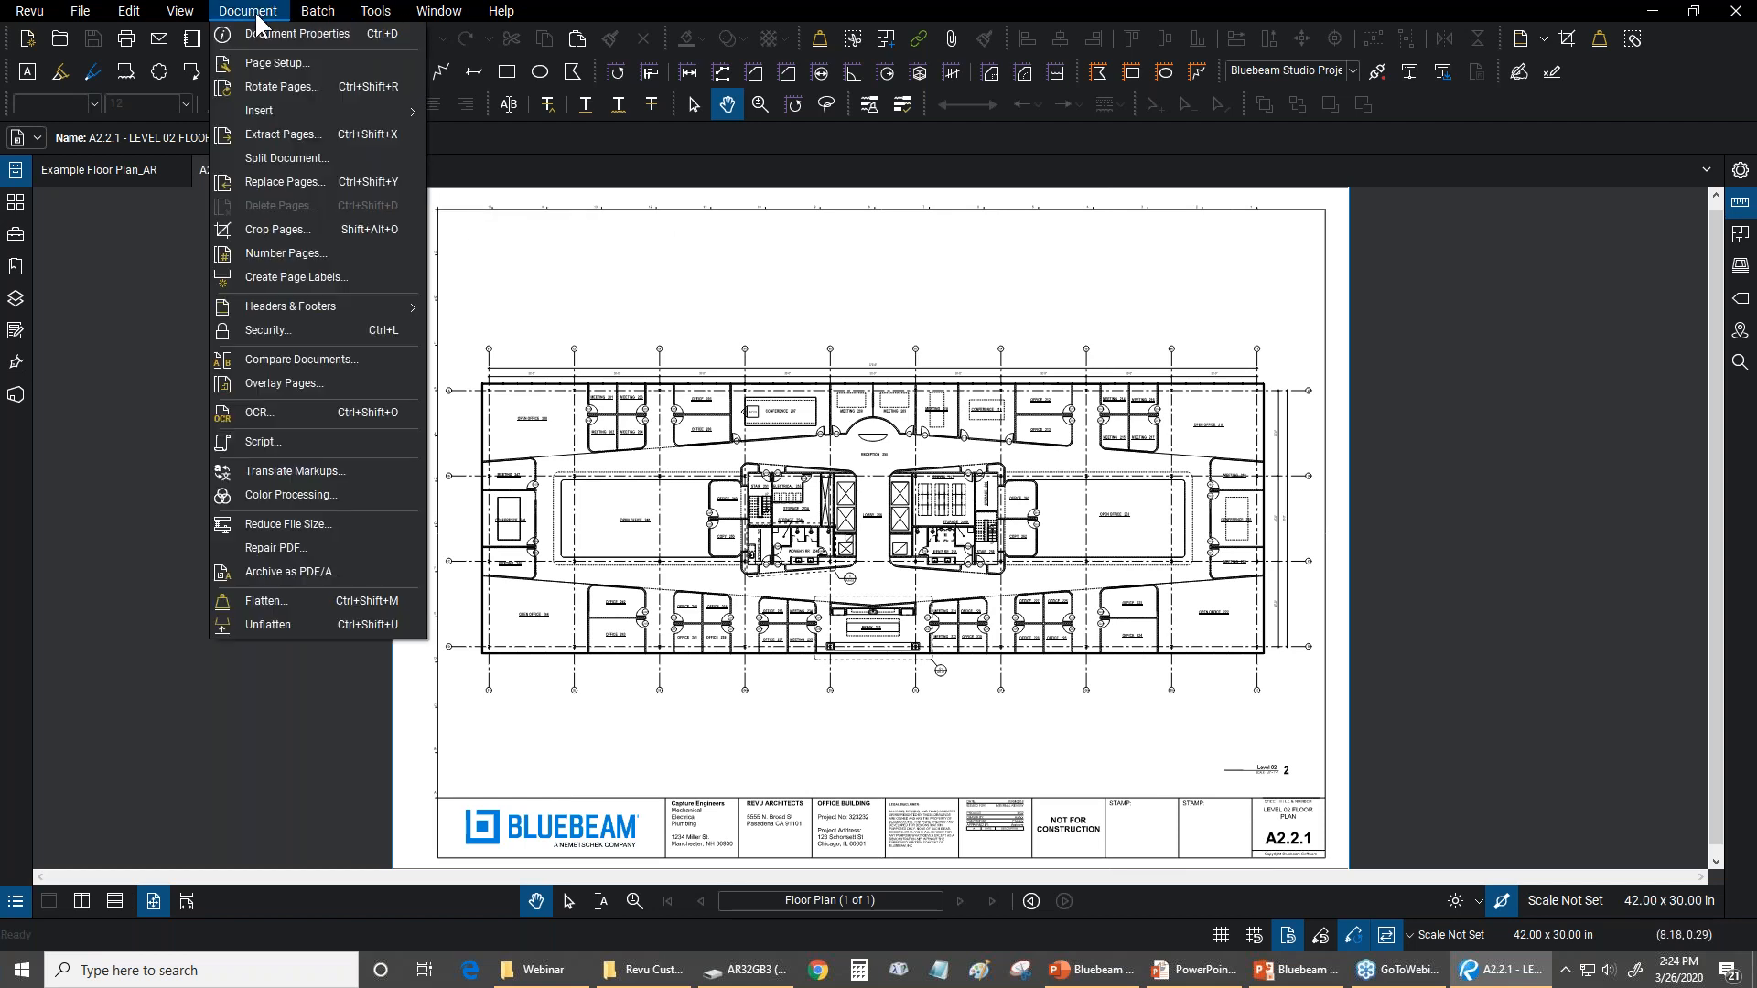
left_click(299, 361)
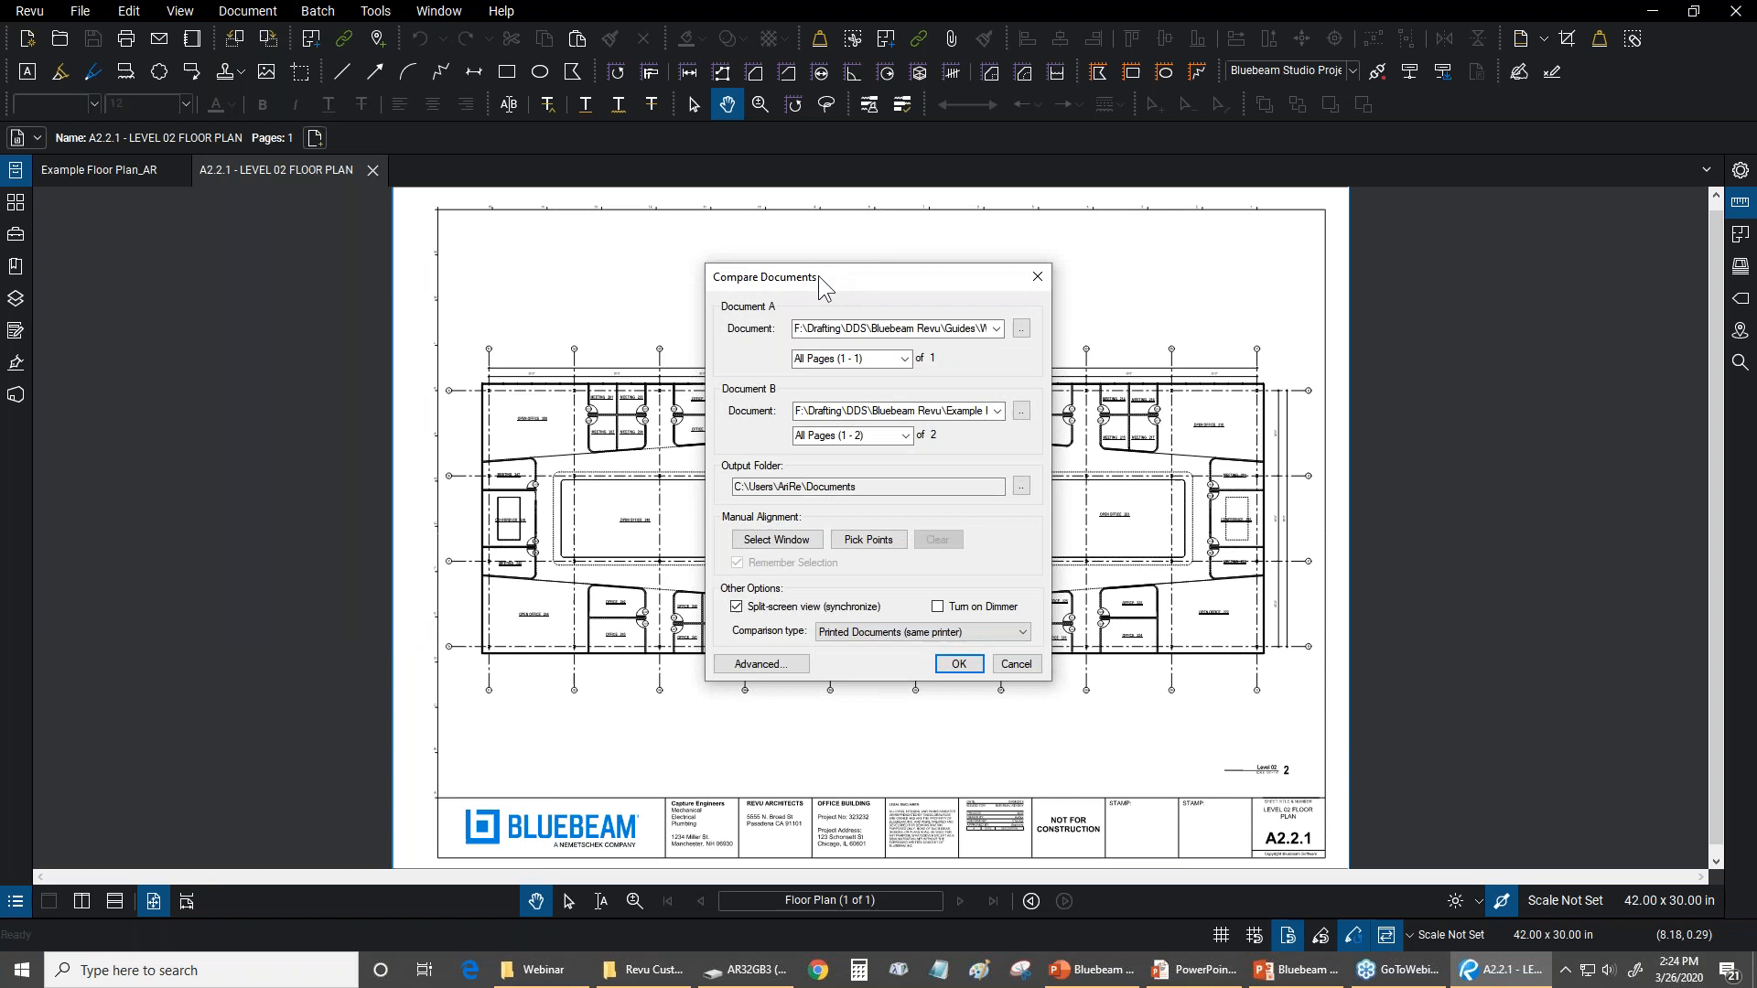
left_click(1021, 328)
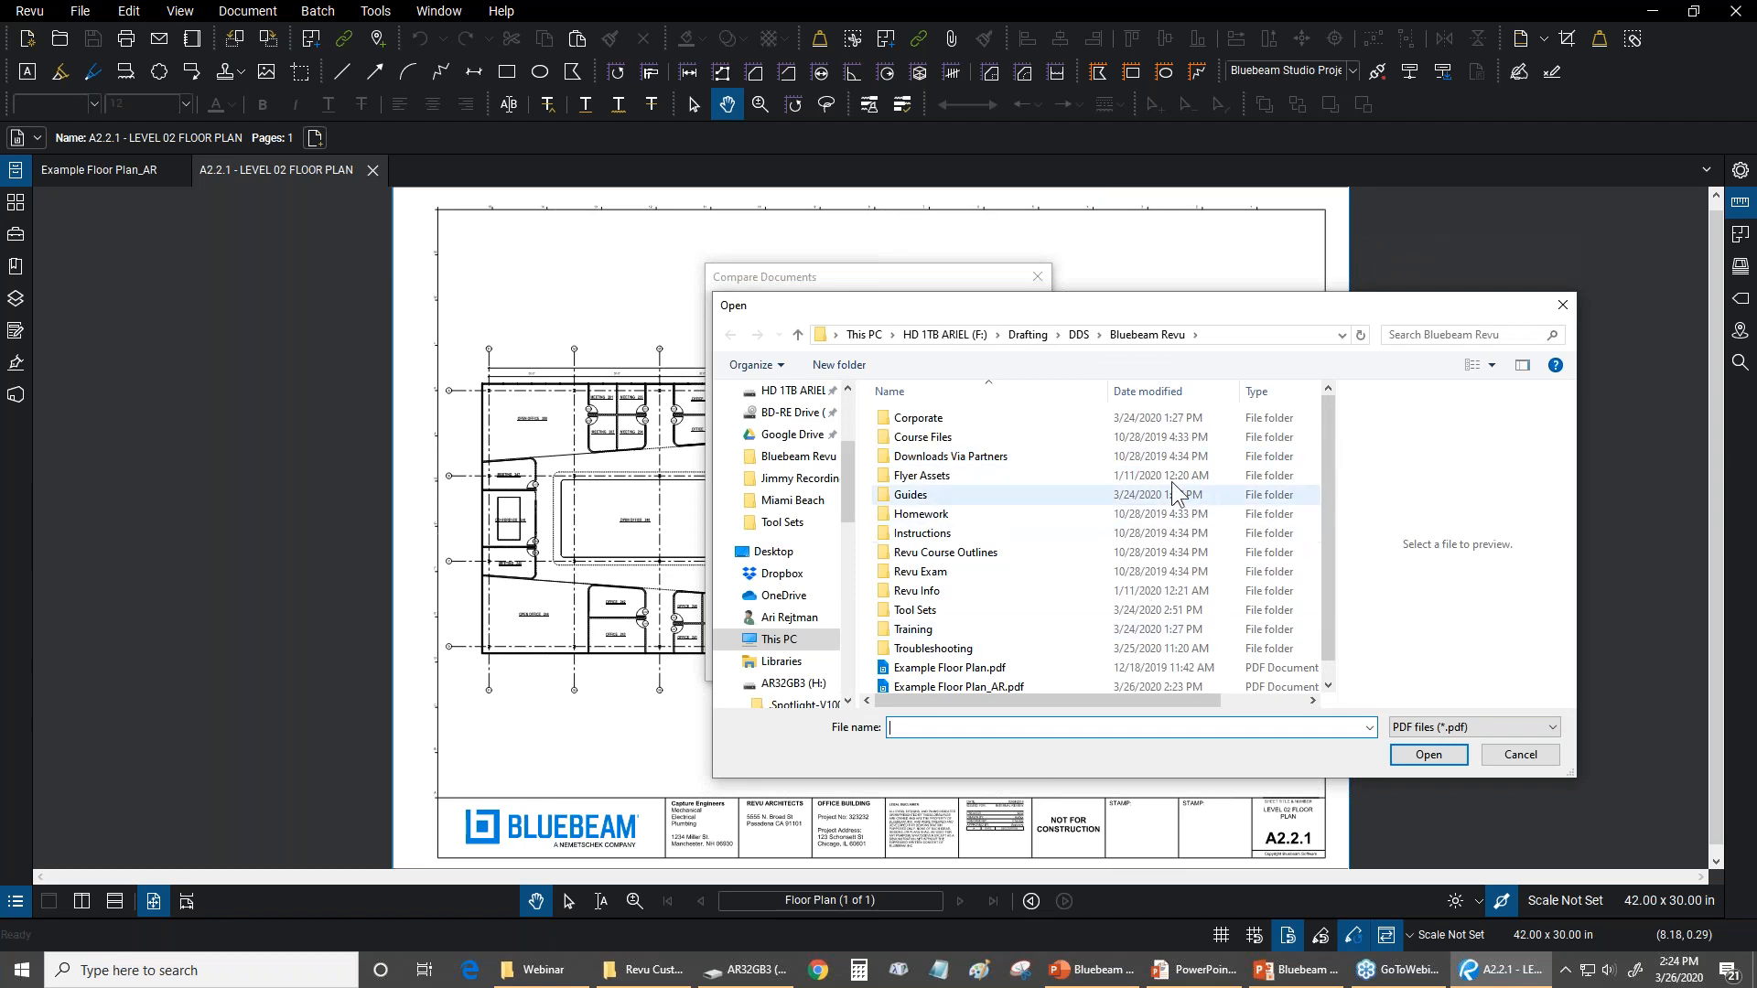
double_click(910, 497)
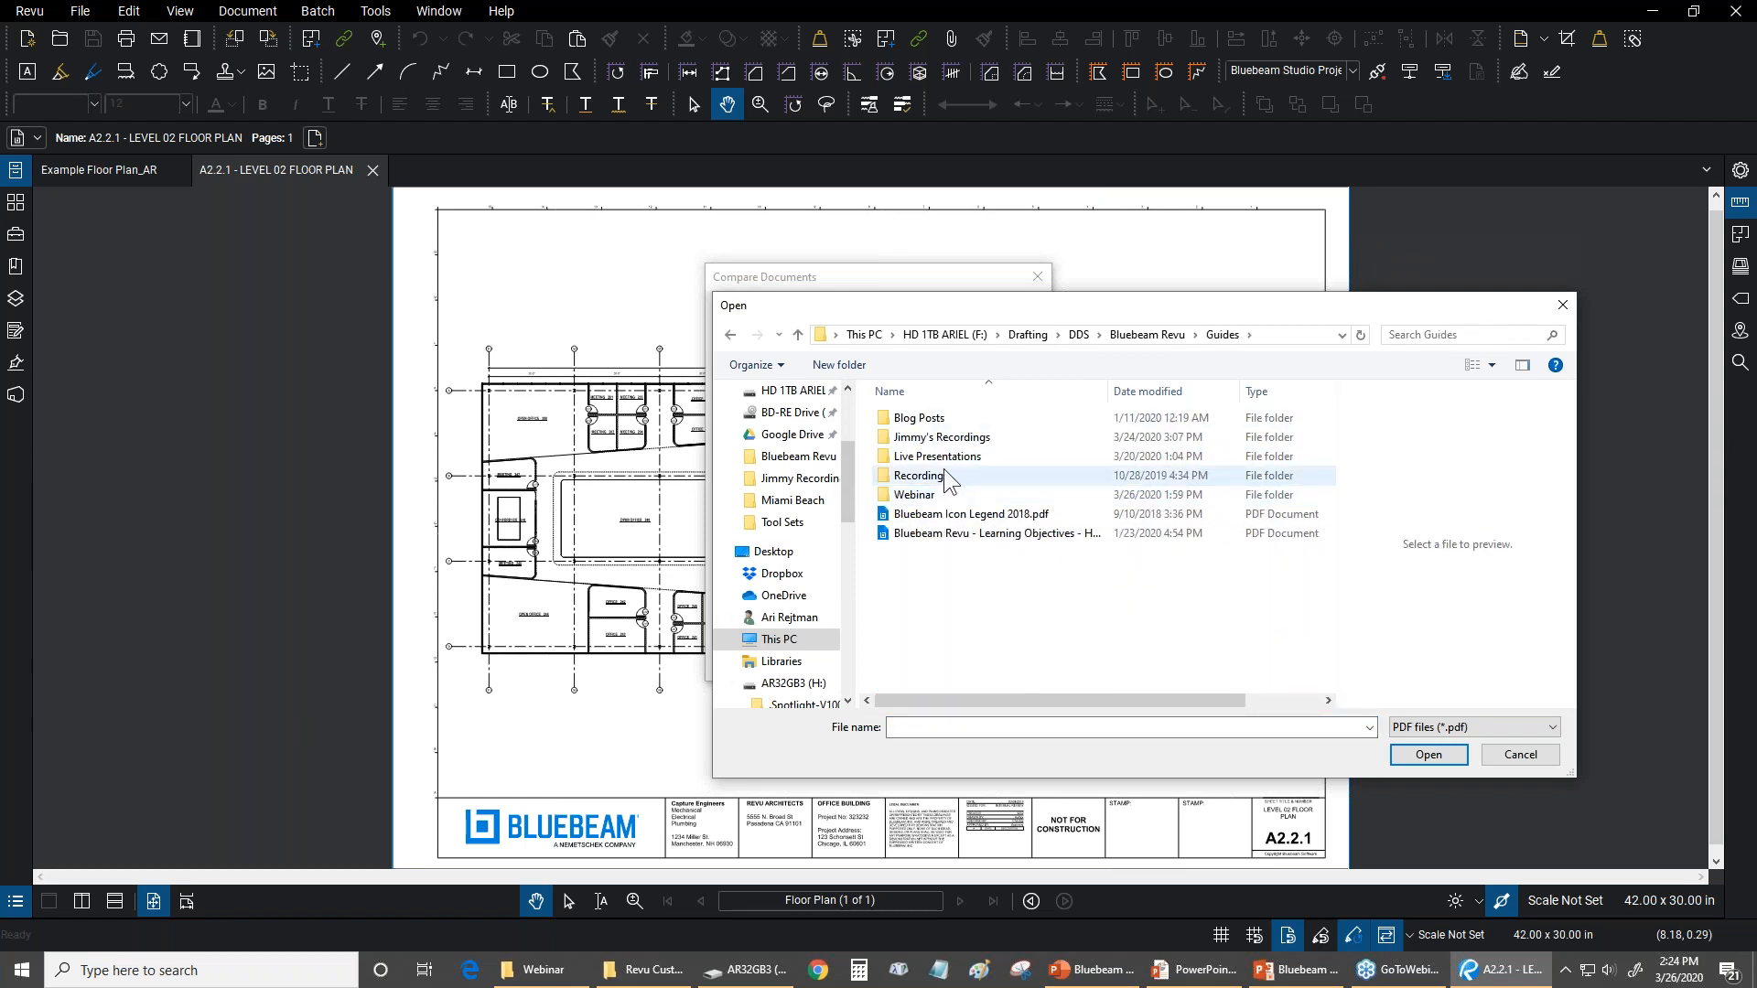
double_click(914, 496)
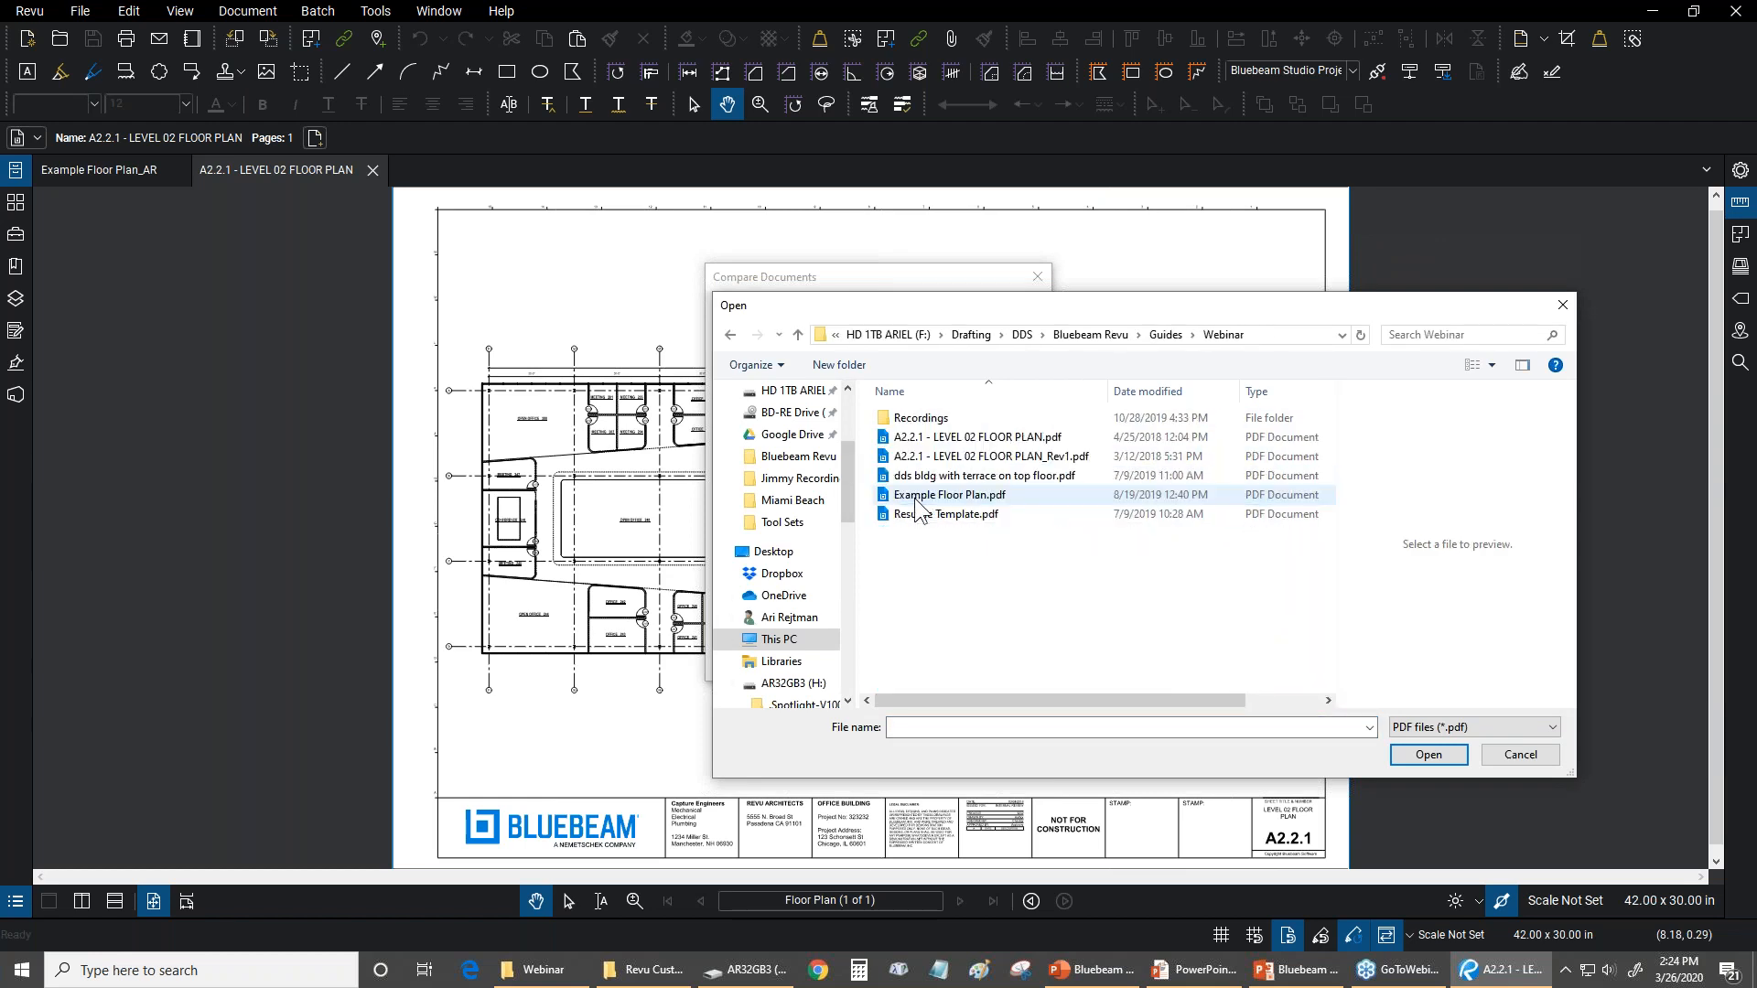
left_click(977, 438)
left_click(1426, 754)
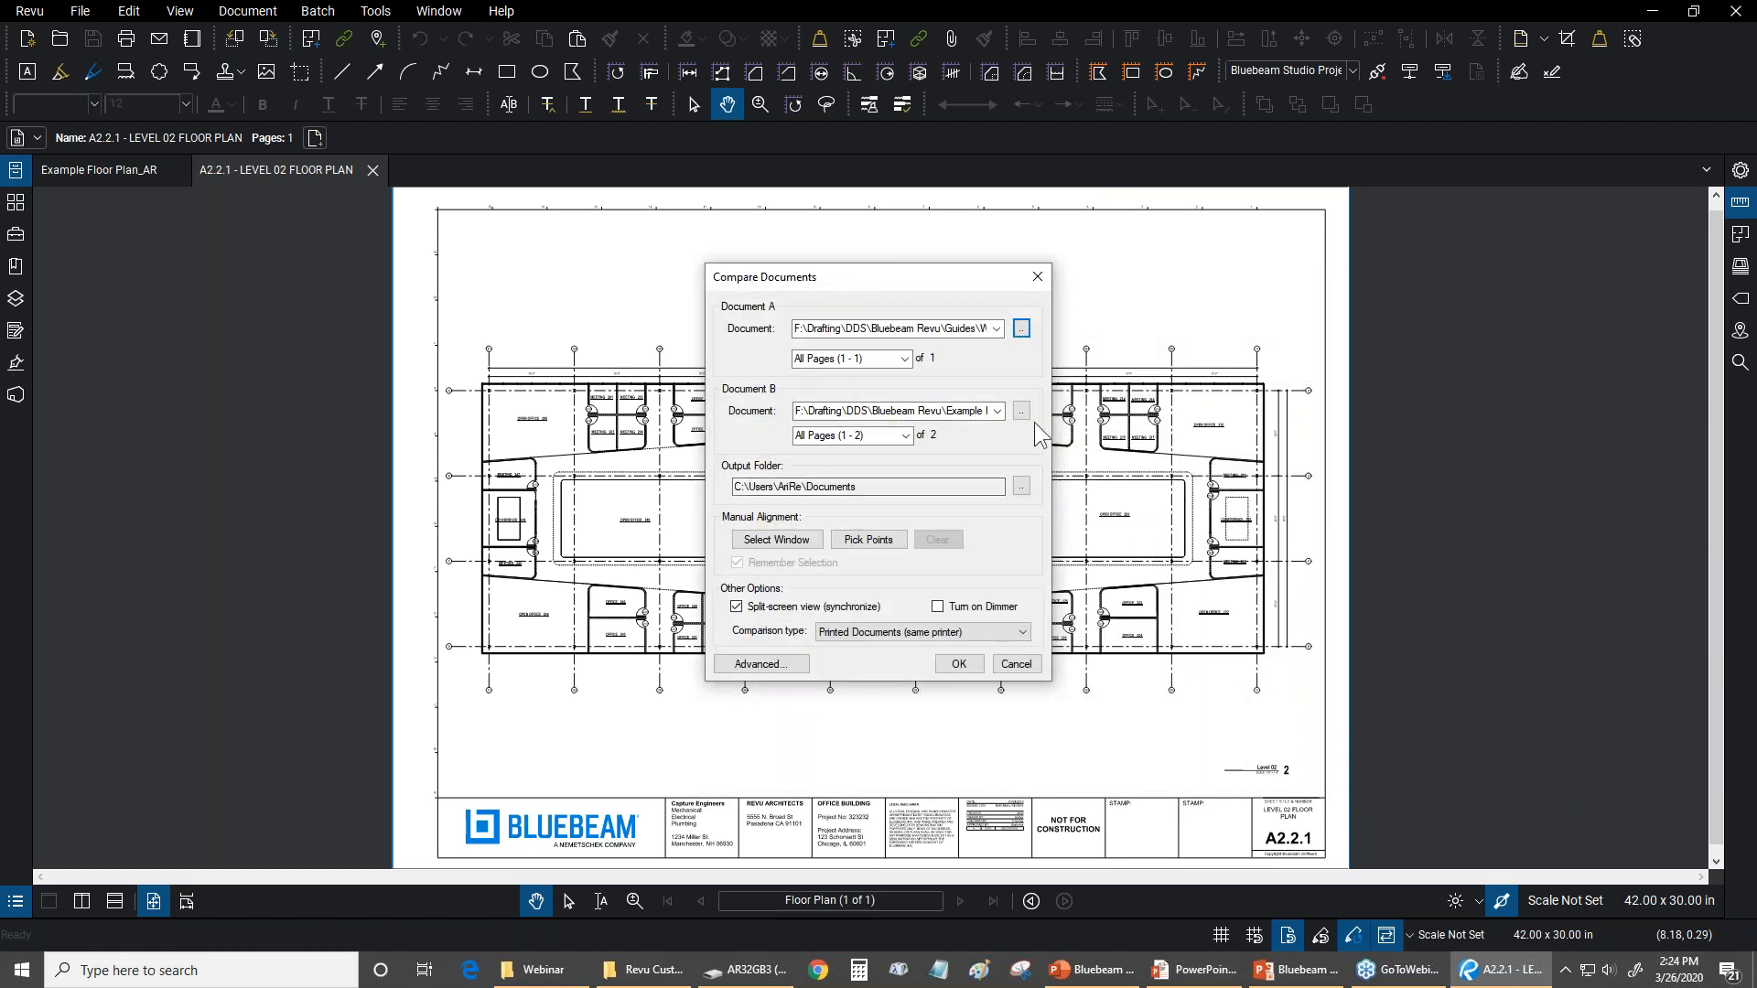
Set Document B of the comparison to A2.2.1 - LEVEL 02 FLOOR PLAN_Rev1.pdf
left_click(1027, 413)
left_click(1039, 457)
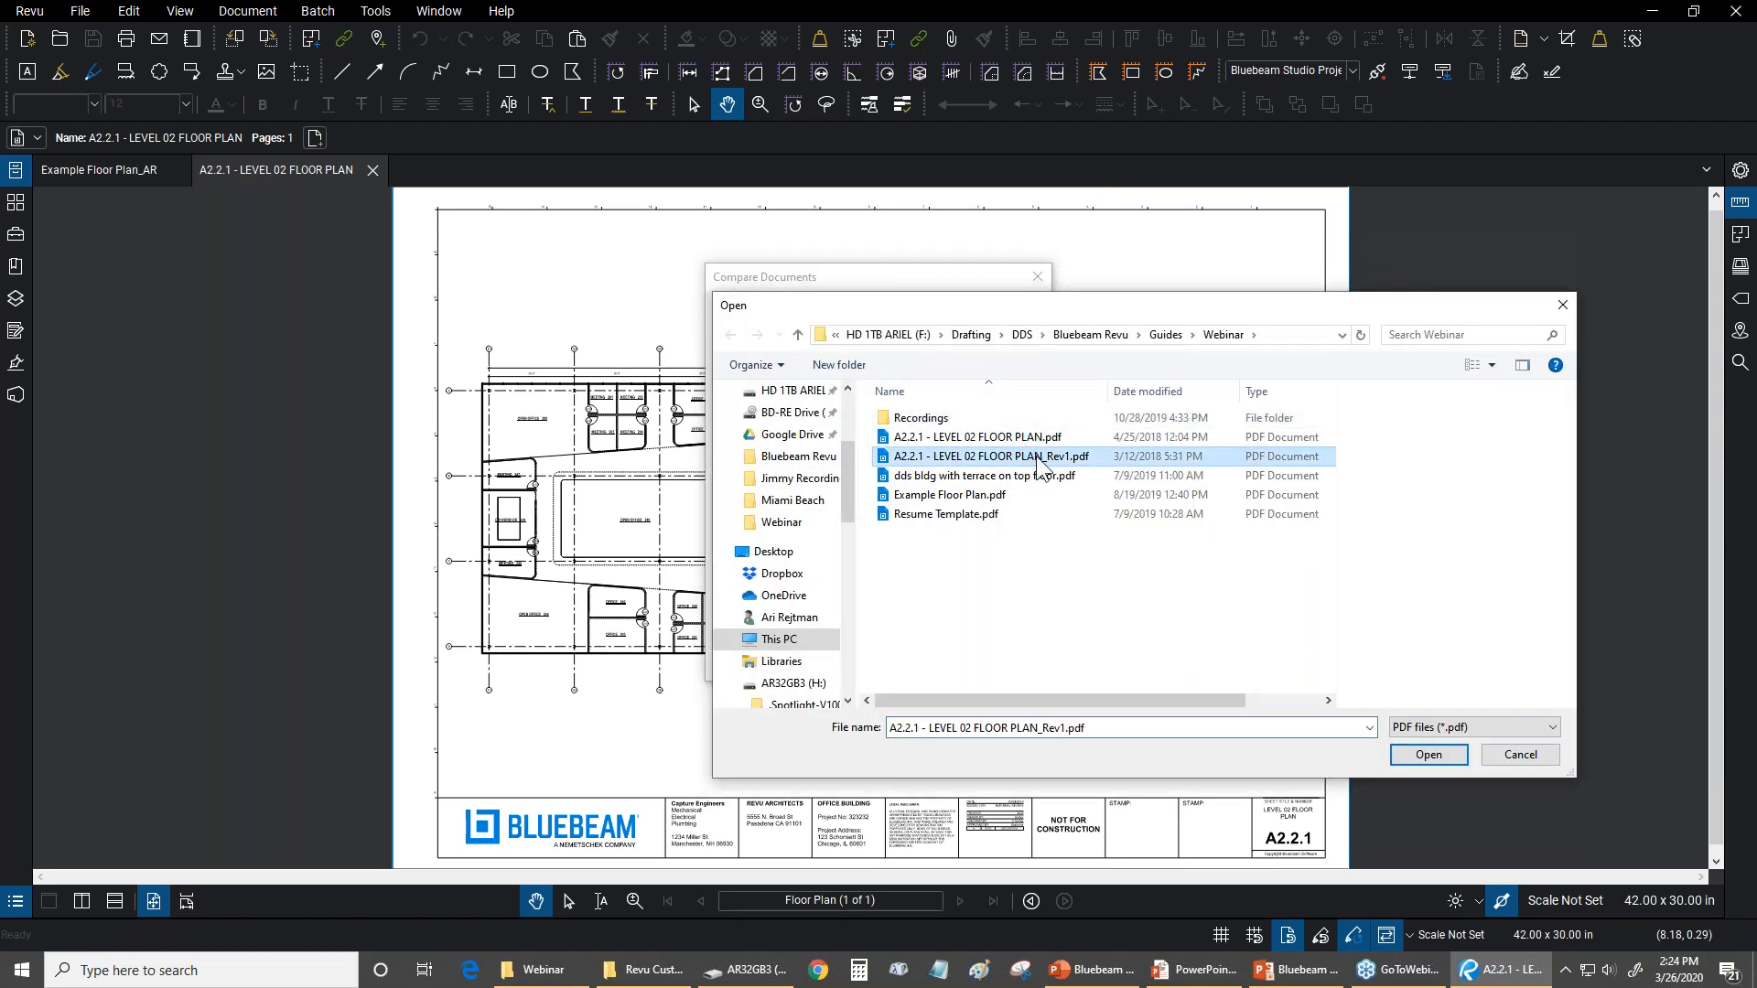
left_click(1428, 755)
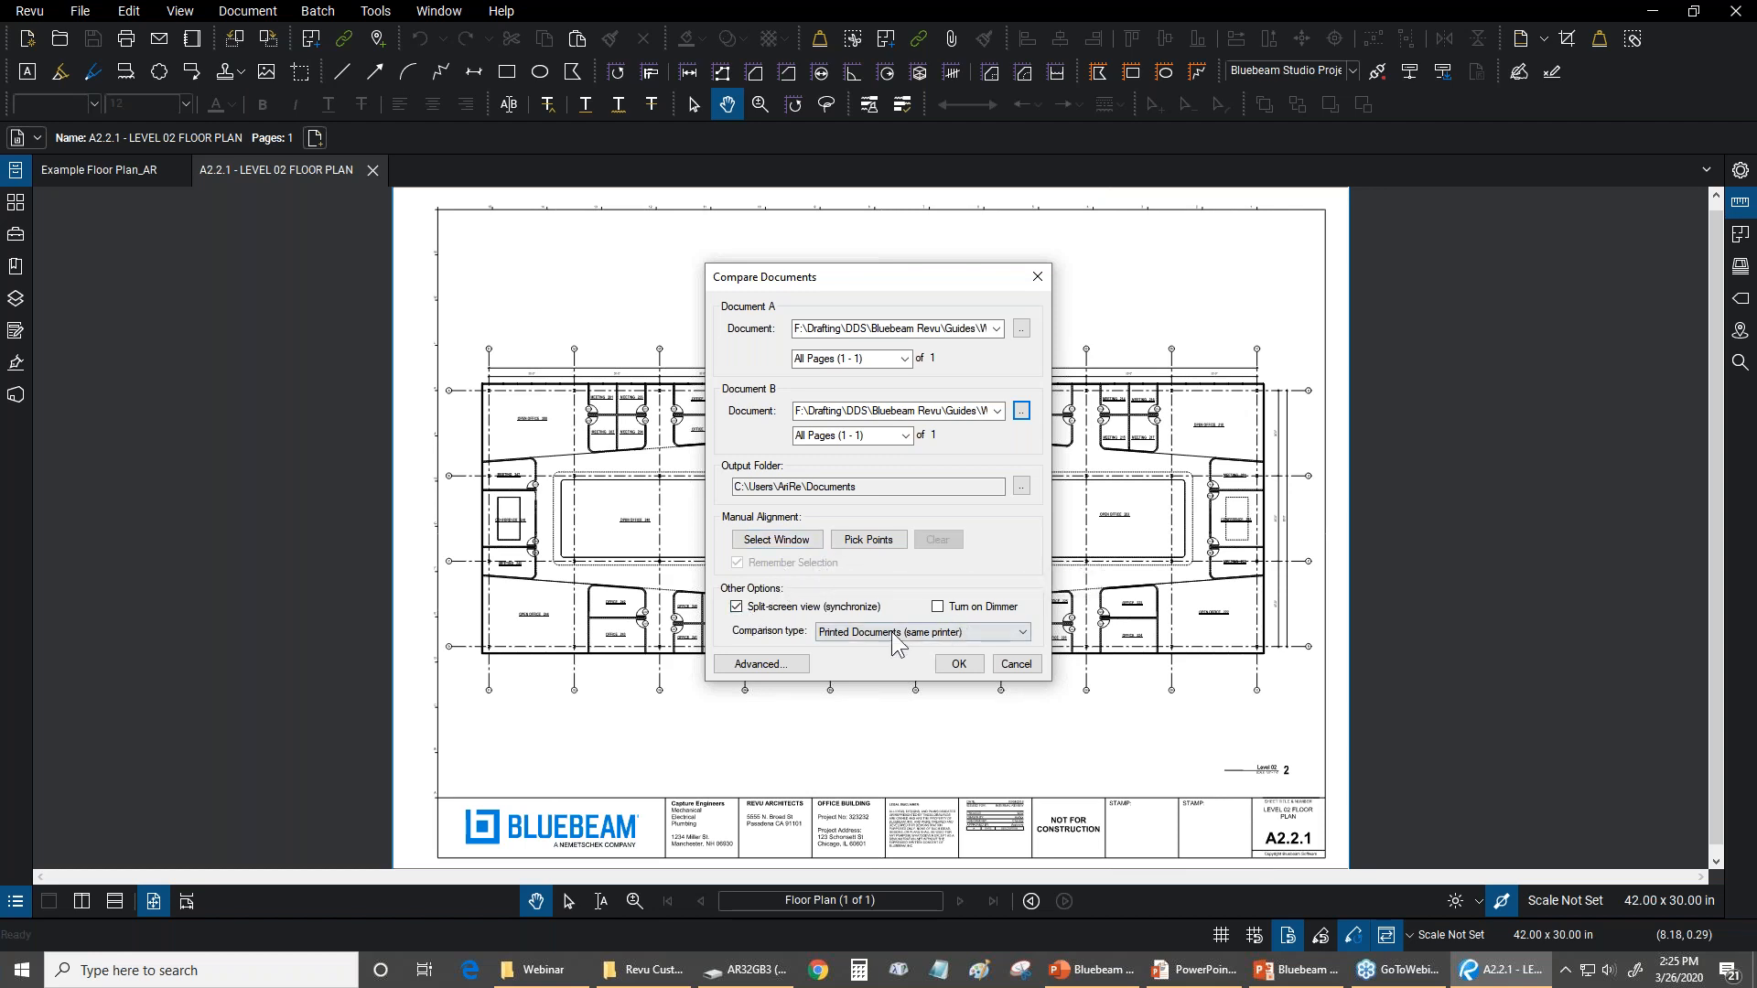
Review the advanced comparison options, keep their settings and run the document comparison in synchronized split-screen view
left_click(773, 664)
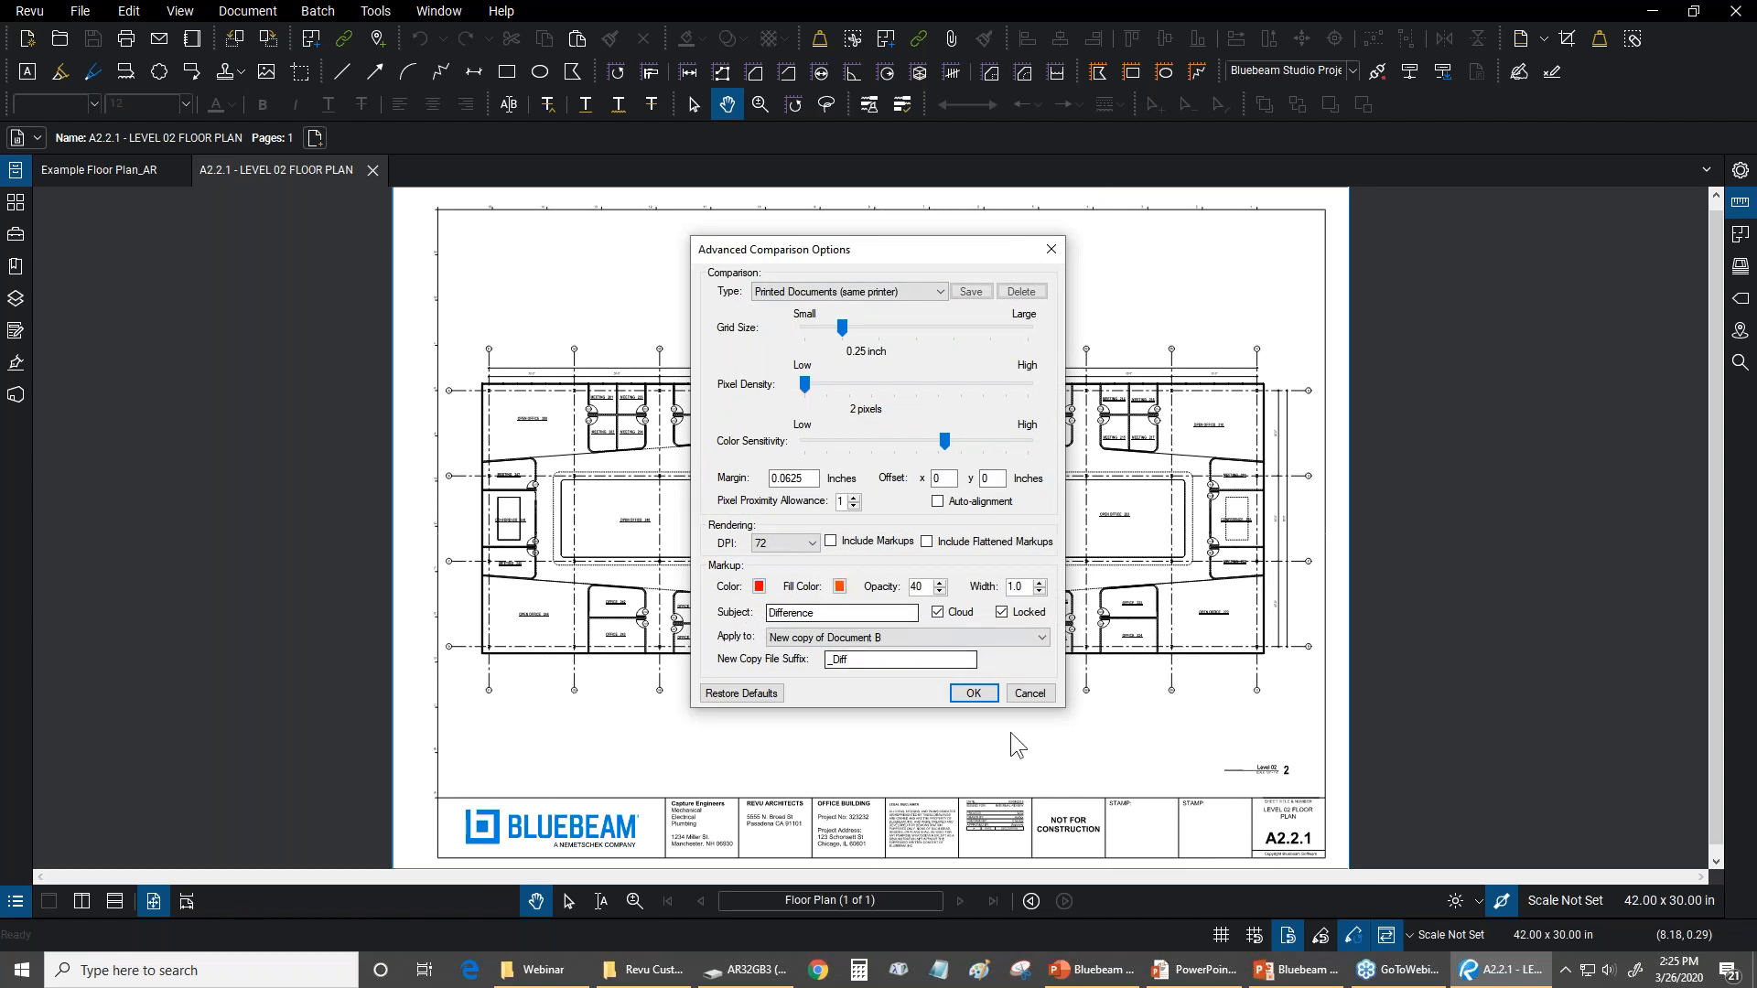
left_click(970, 692)
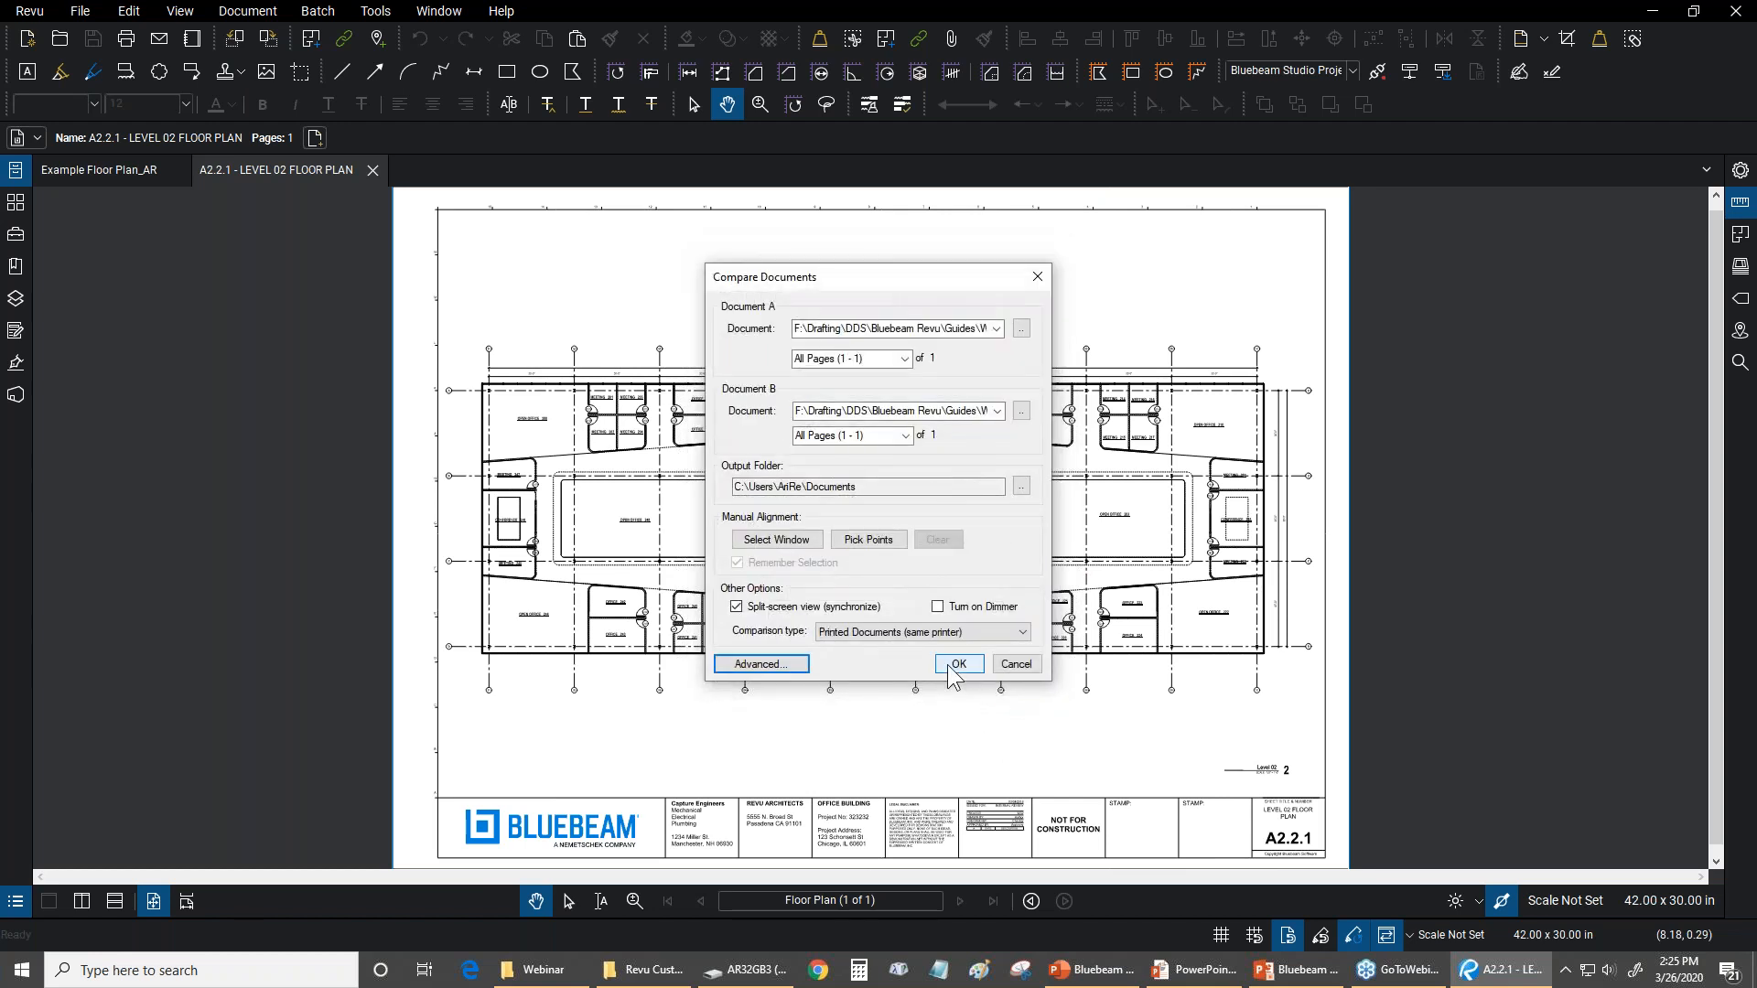
left_click(951, 666)
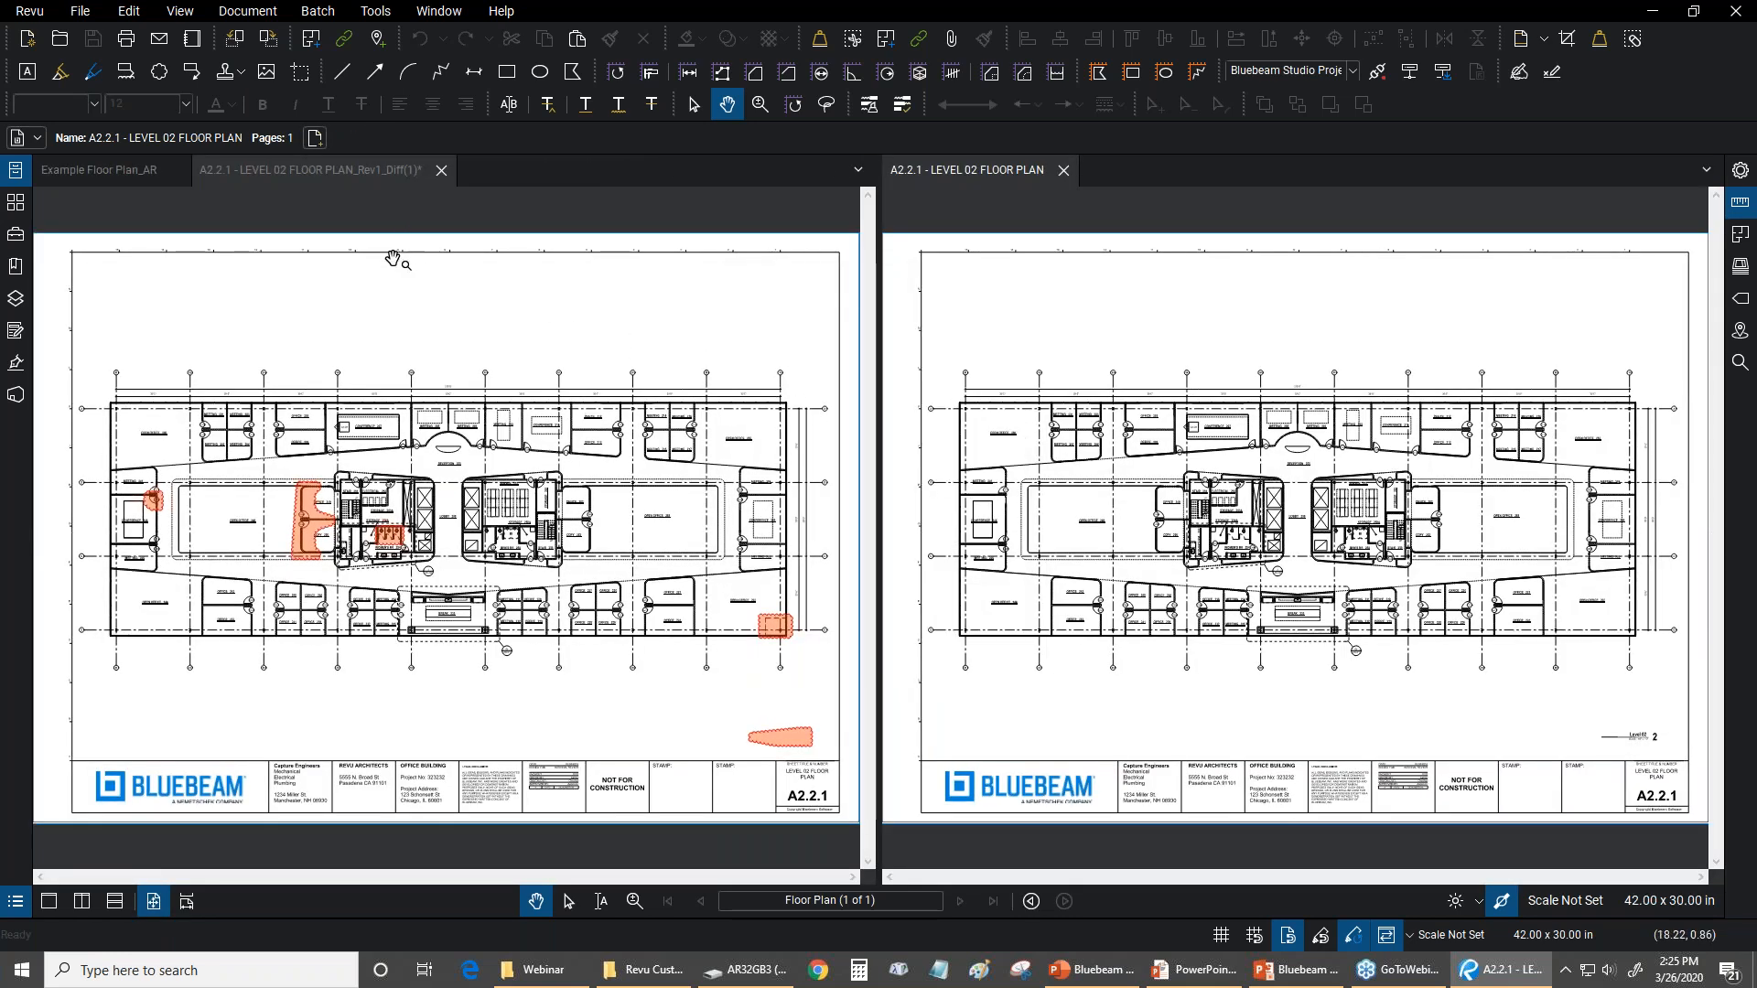
Examine the clouded differences at Conference 246, Office 249/Copy 250 and Women's RR 254 against the original floor plan
left_click(342, 170)
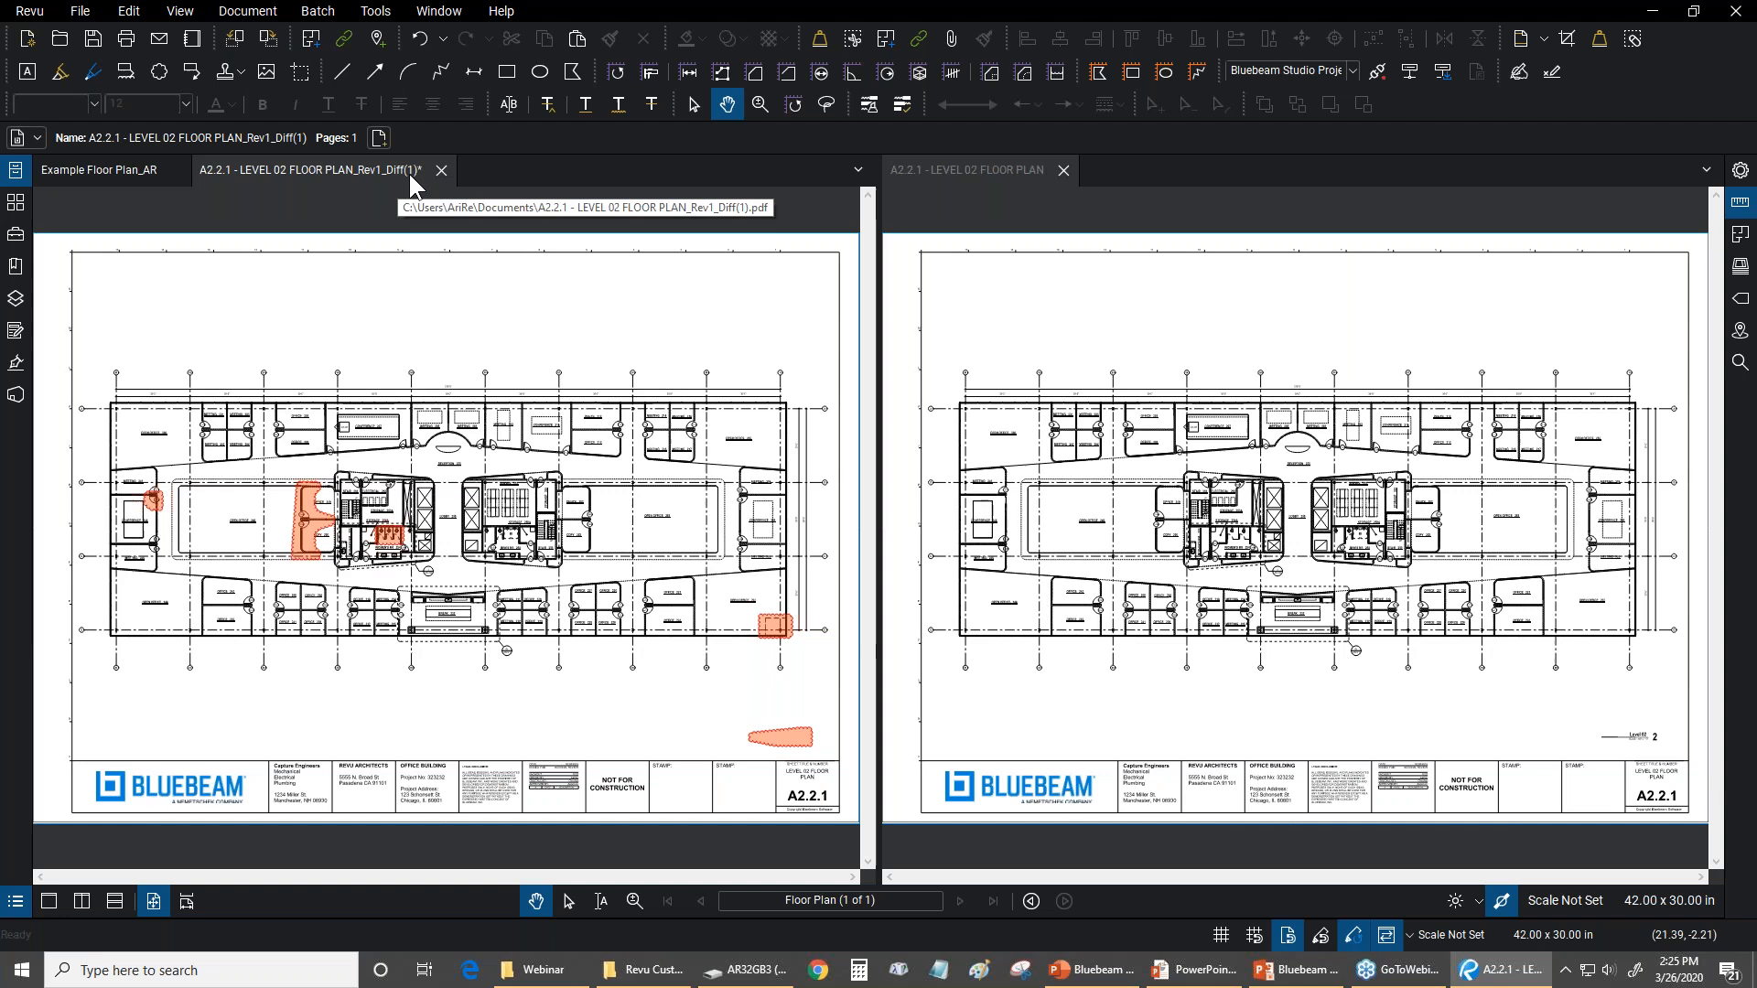
scroll(286, 380, "up", 1)
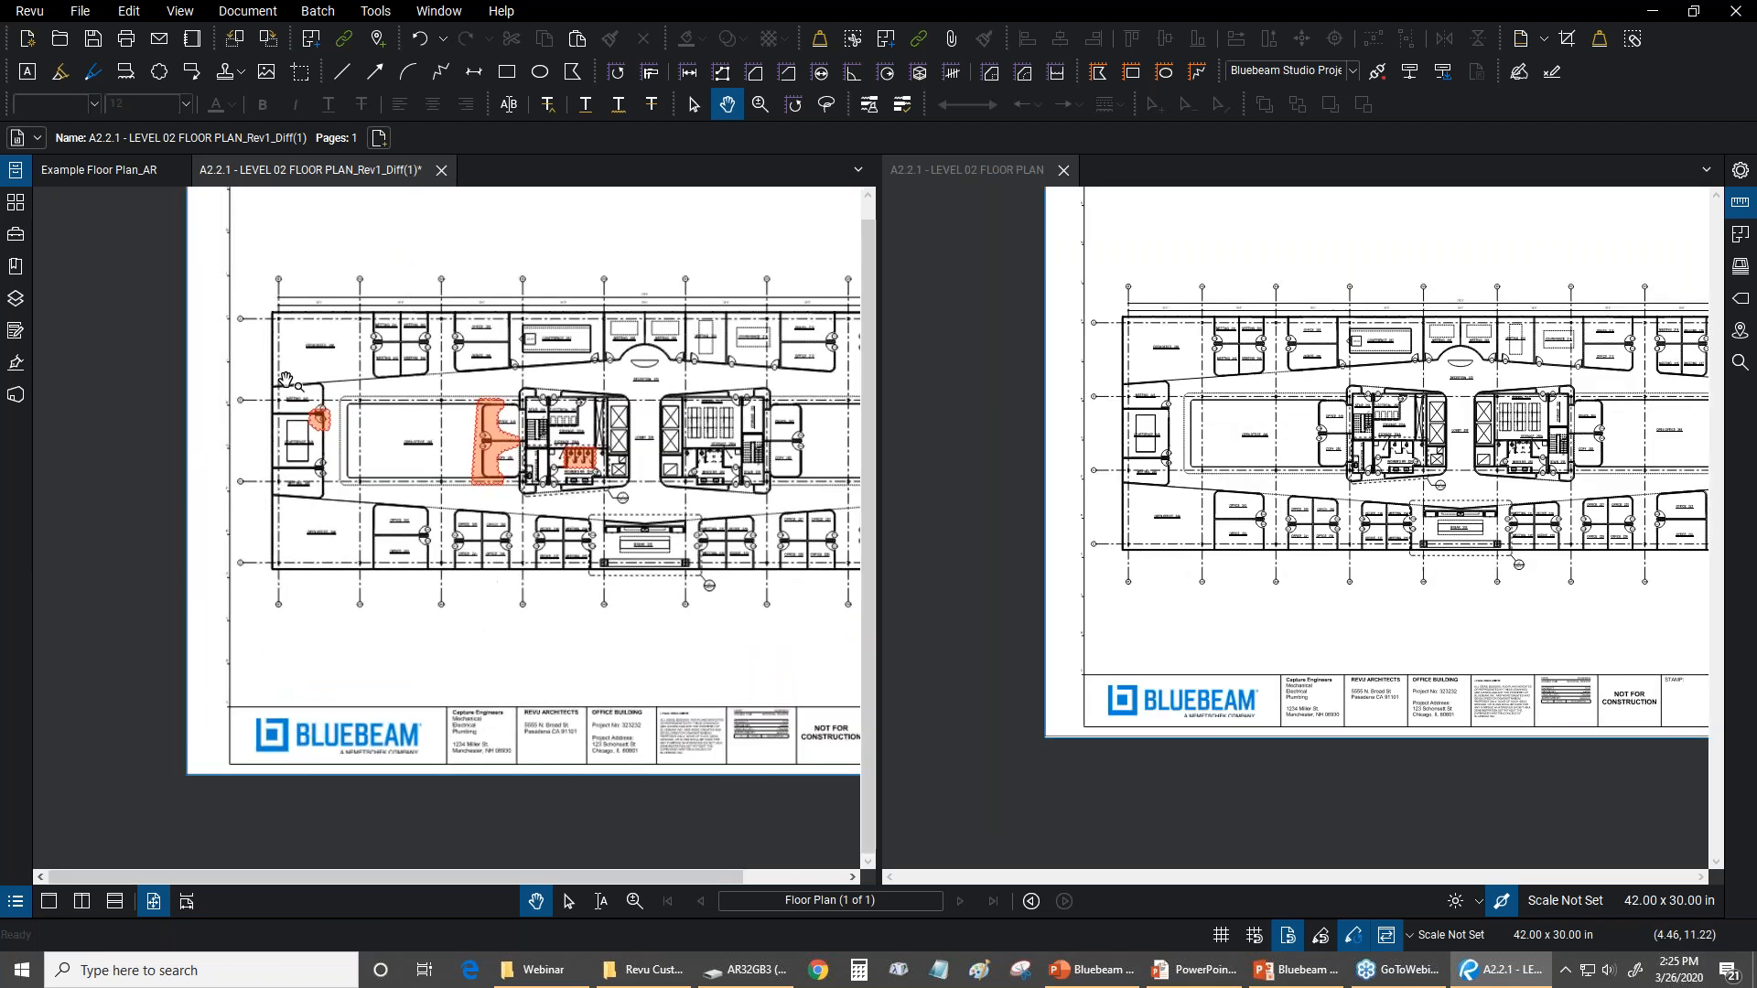
scroll(286, 379, "up", 3)
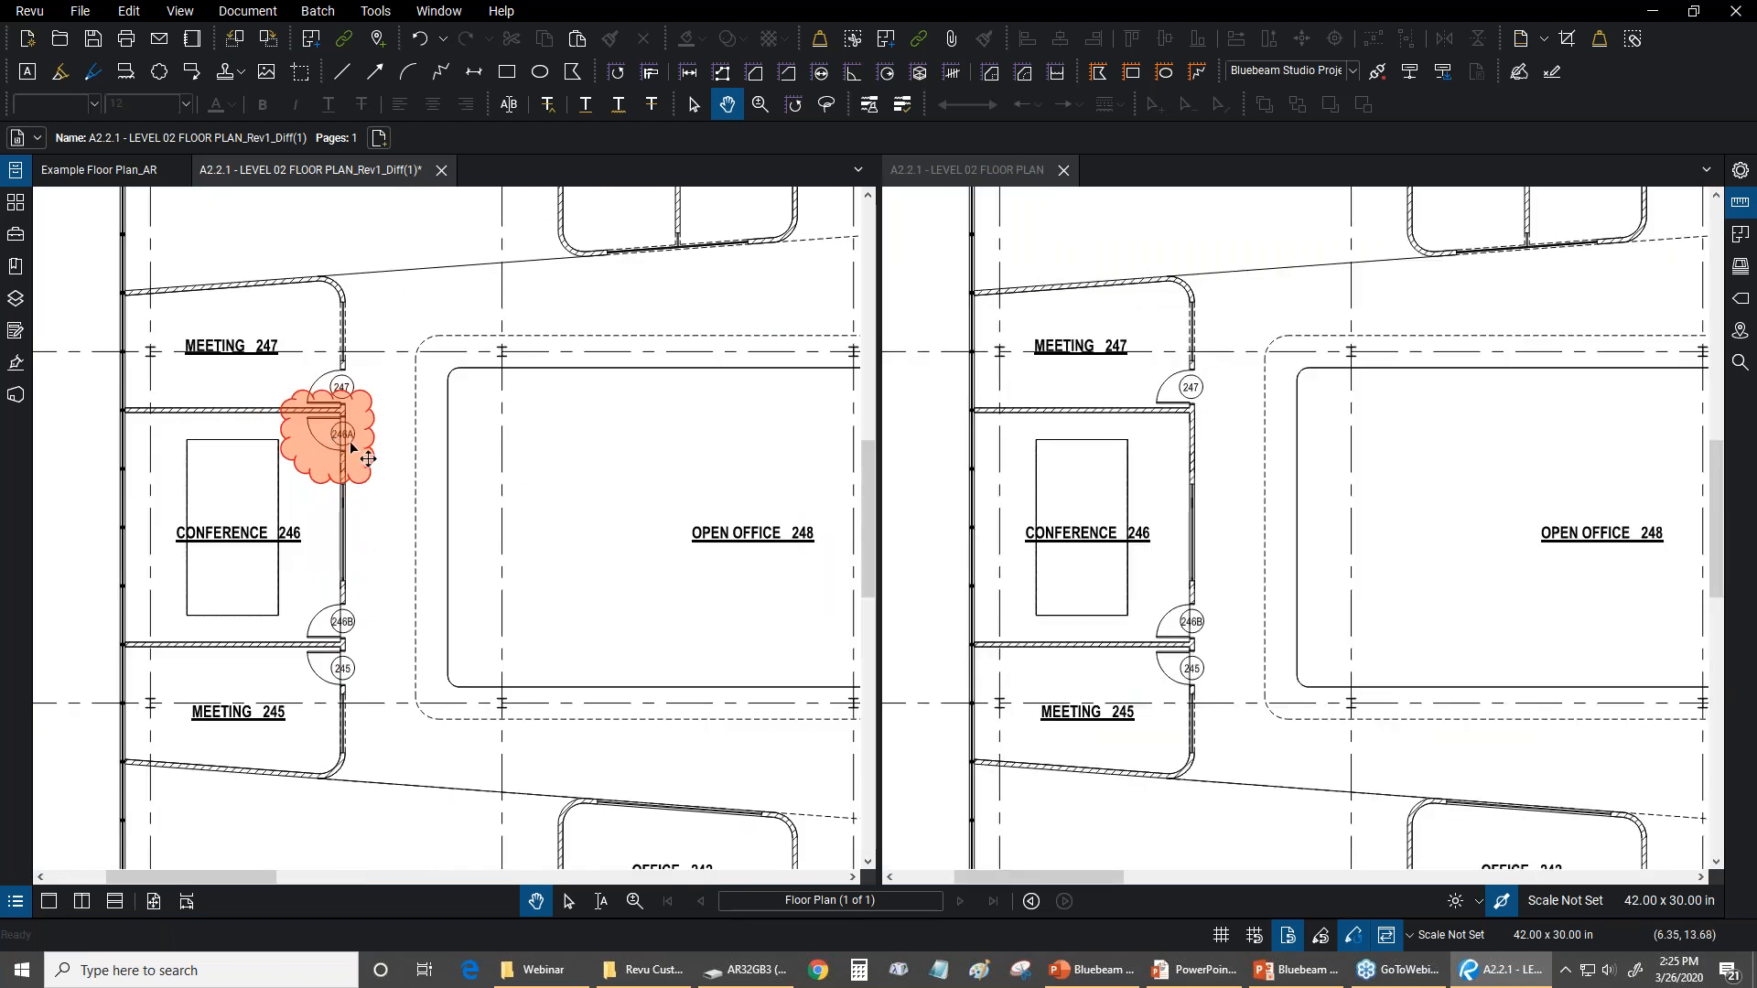
scroll(352, 448, "down", 1)
left_click_drag(832, 466, 435, 488)
scroll(547, 495, "up", 2)
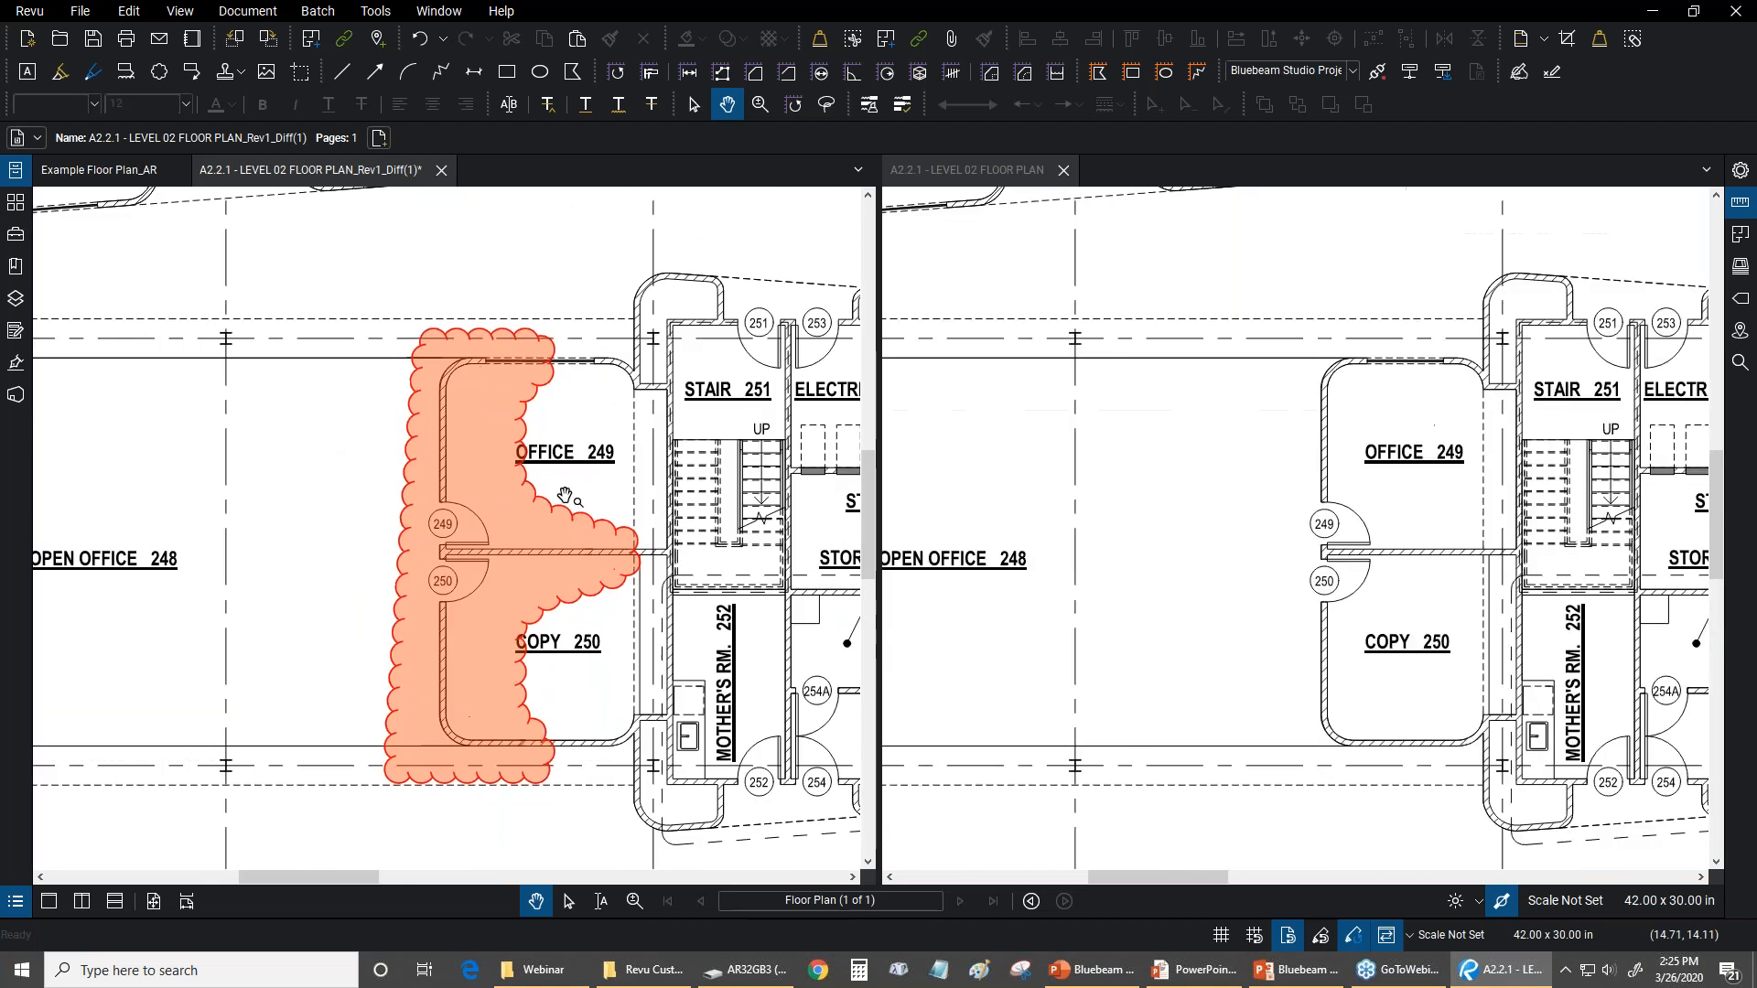
left_click_drag(753, 420, 430, 450)
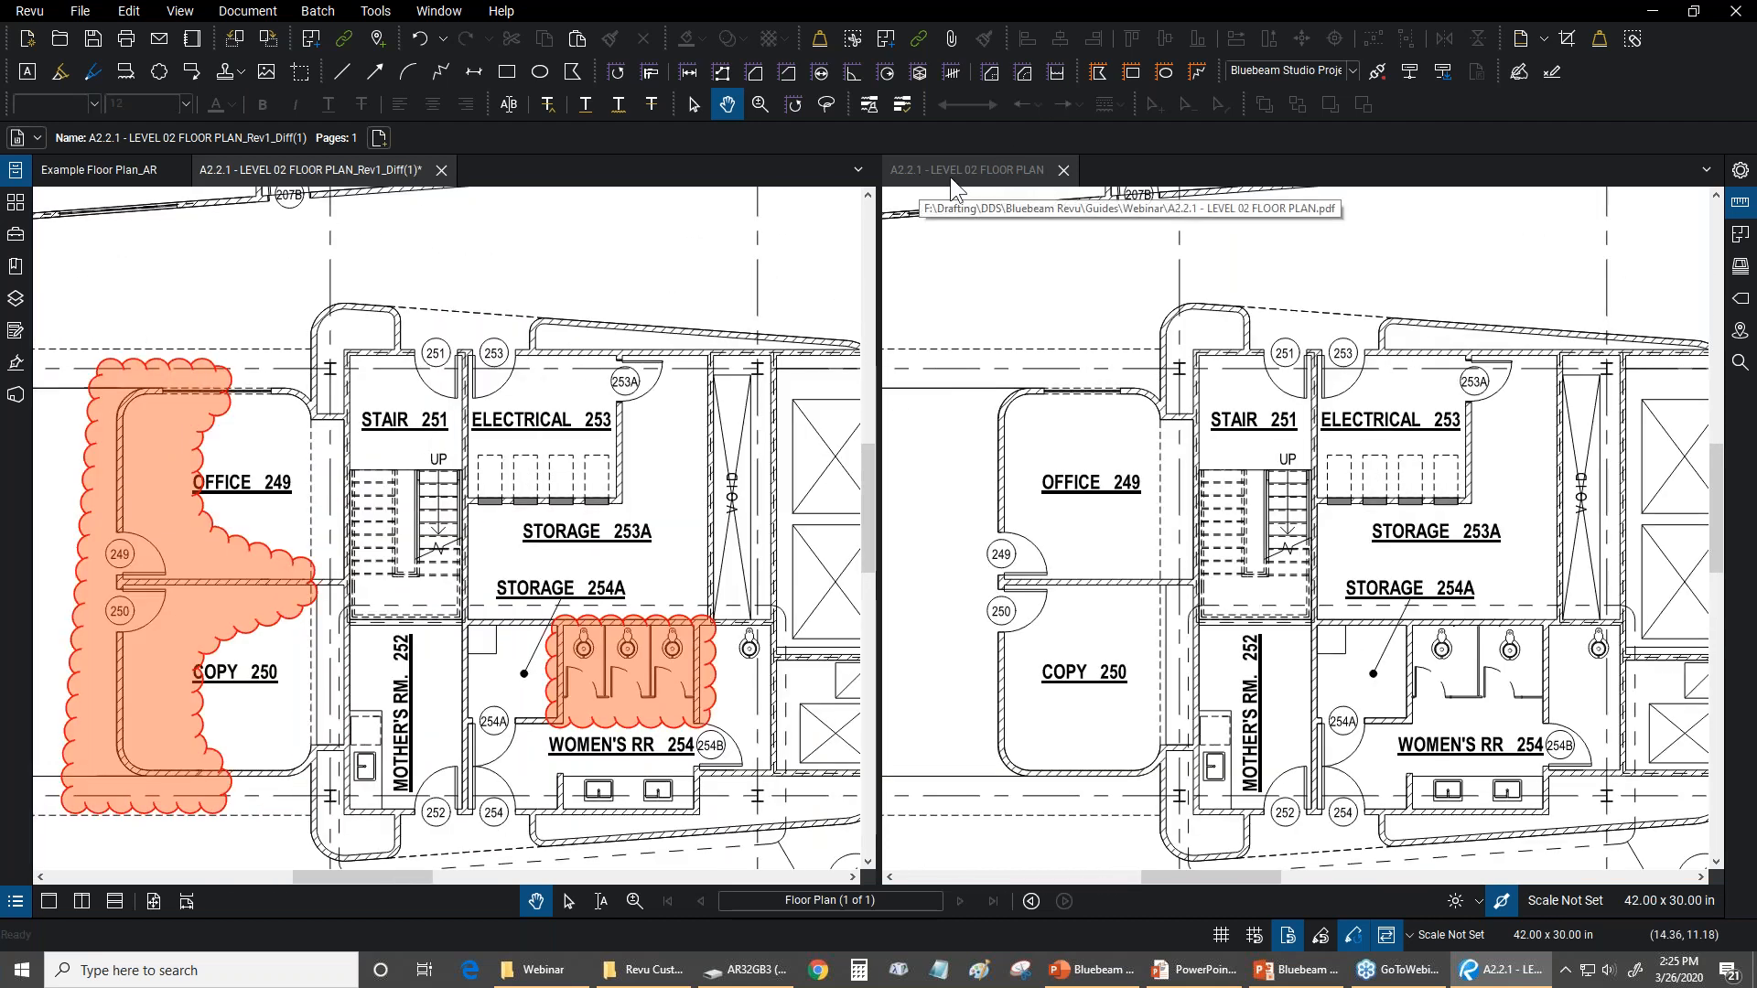
left_click(1410, 934)
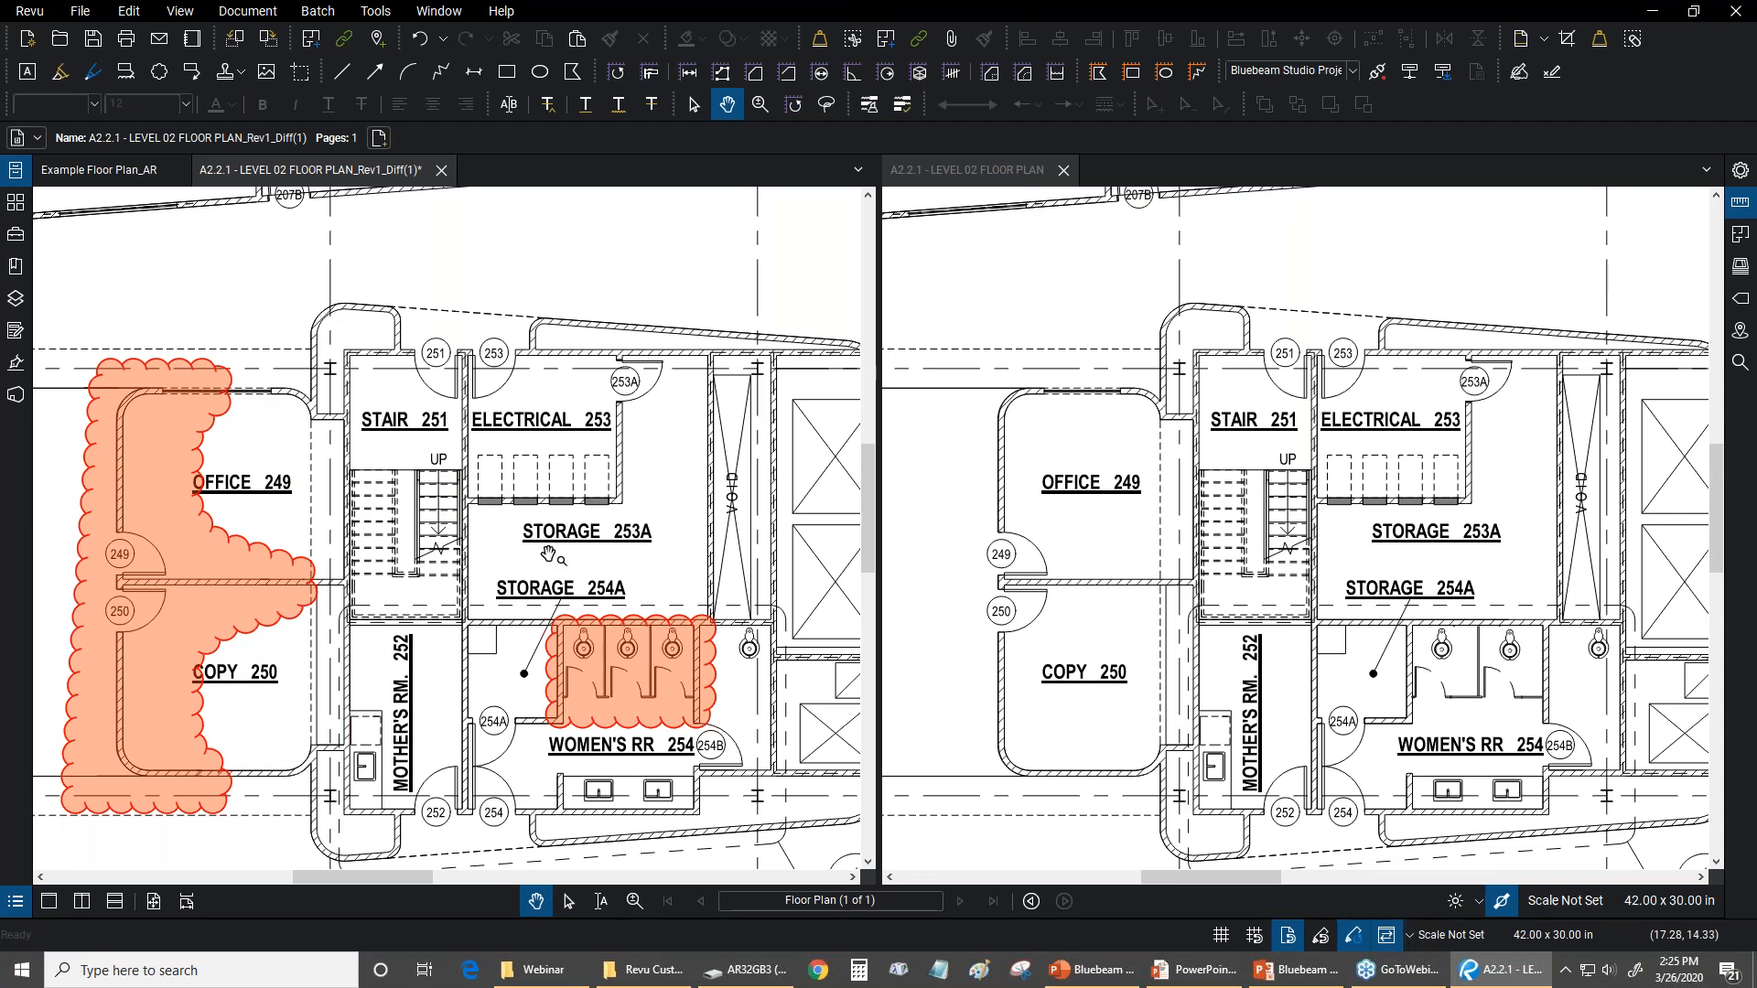
Examine the clouded differences at the corner of Open Office 222 and near the title block, and return to Office 249/Copy 250
scroll(549, 554, "down", 3)
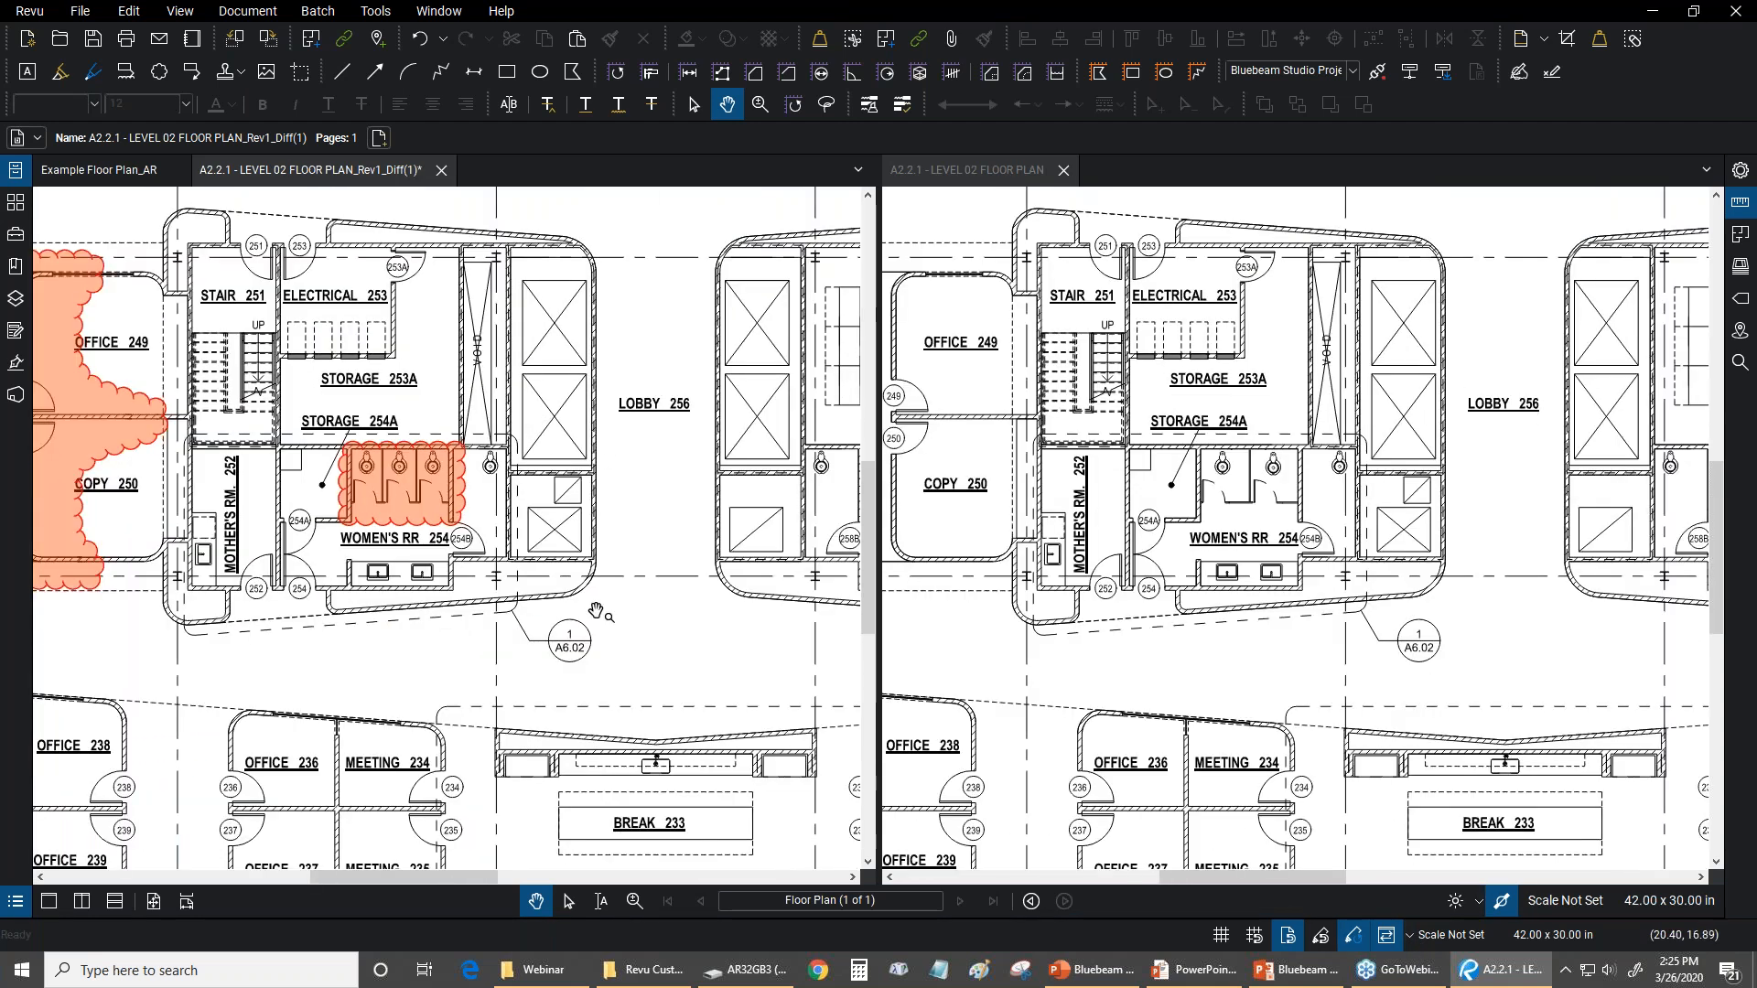
scroll(684, 582, "up", 2)
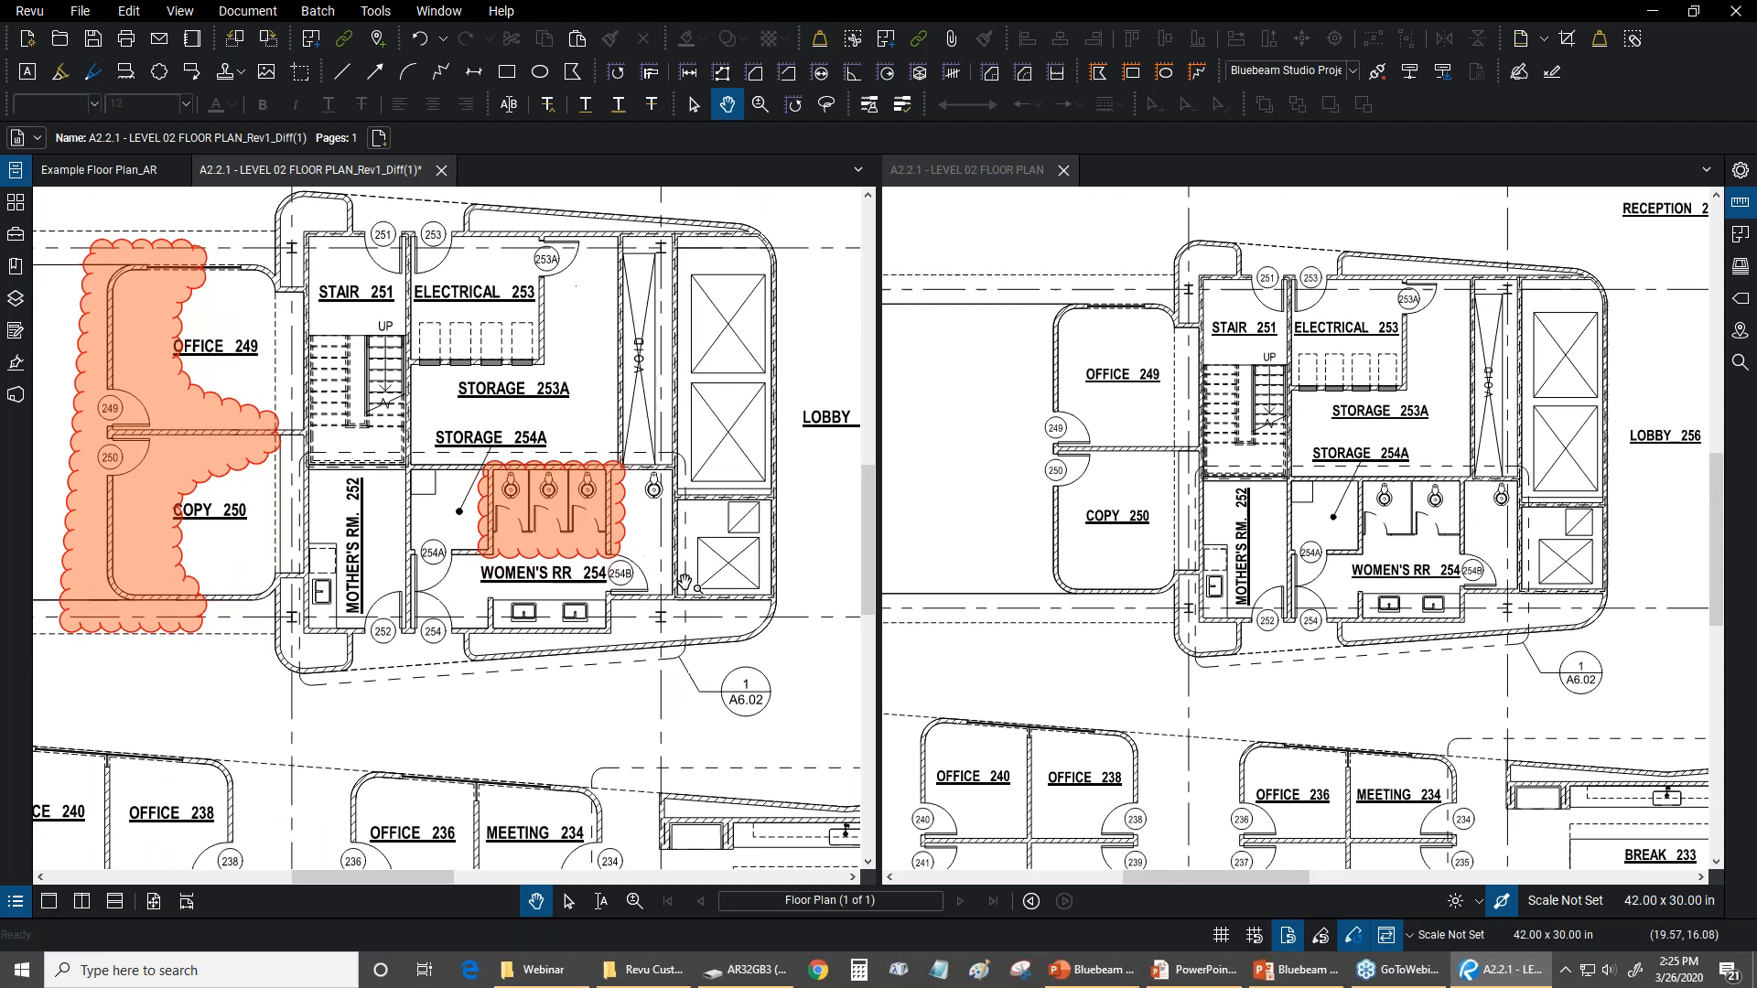
scroll(684, 582, "down", 4)
scroll(562, 489, "up", 4)
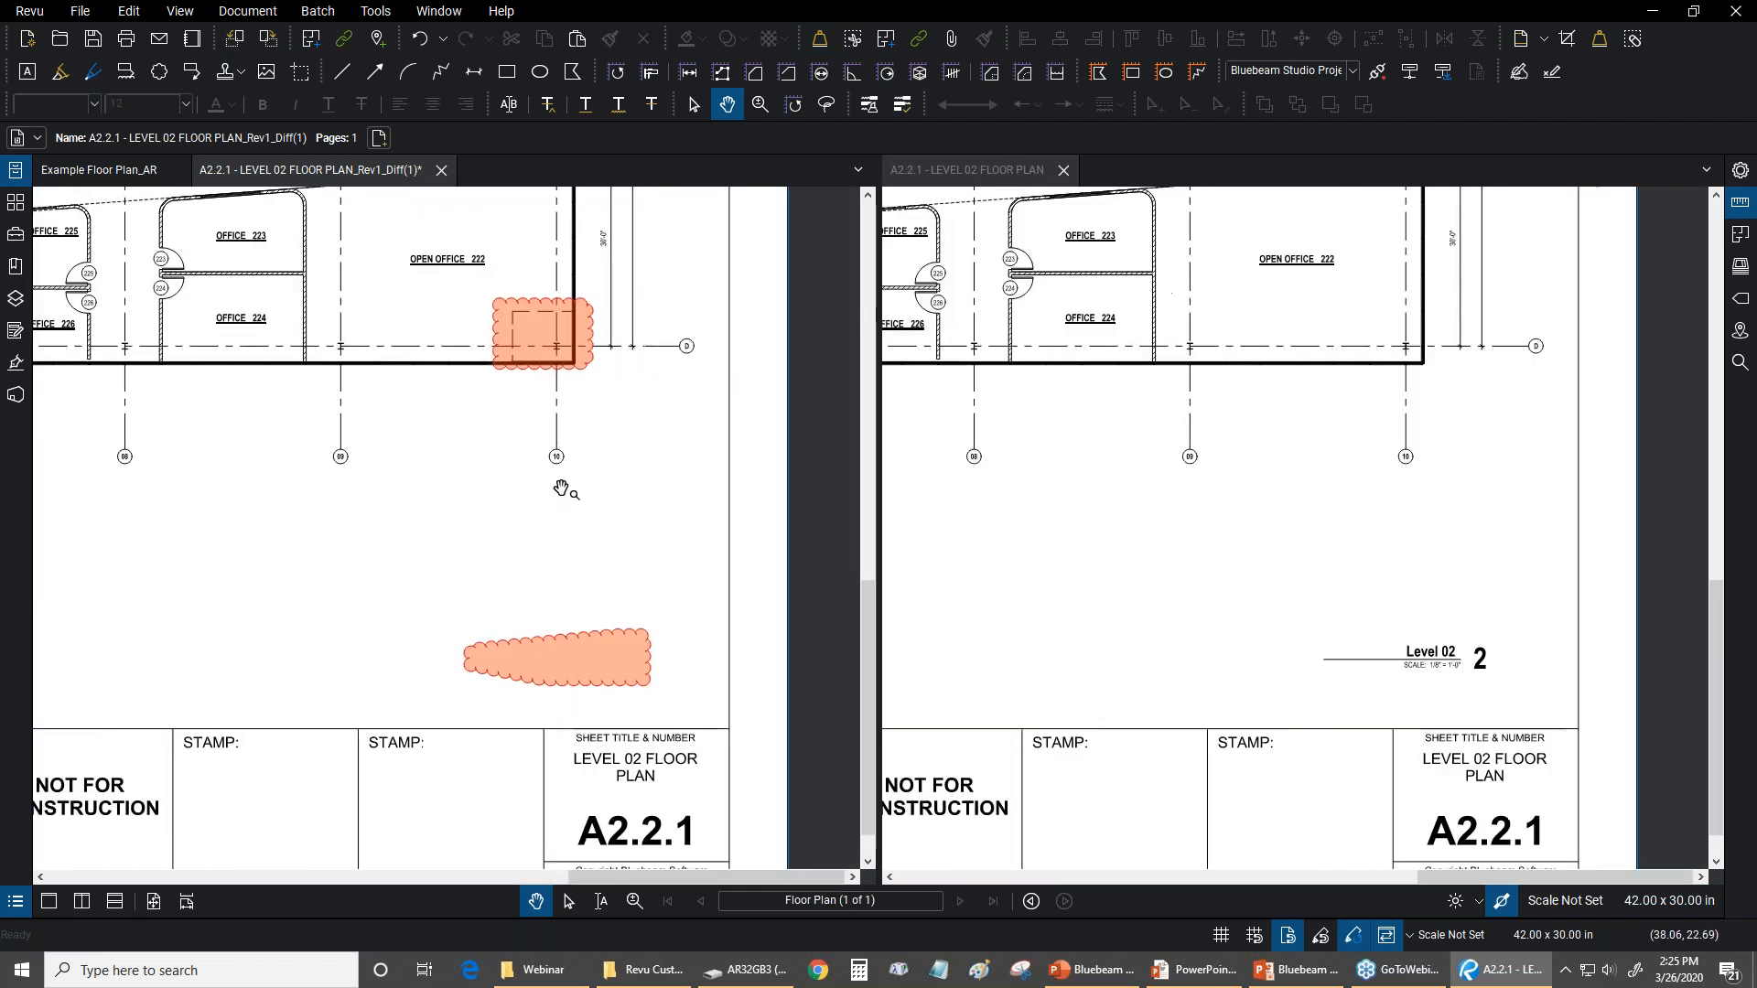
scroll(562, 489, "up", 1)
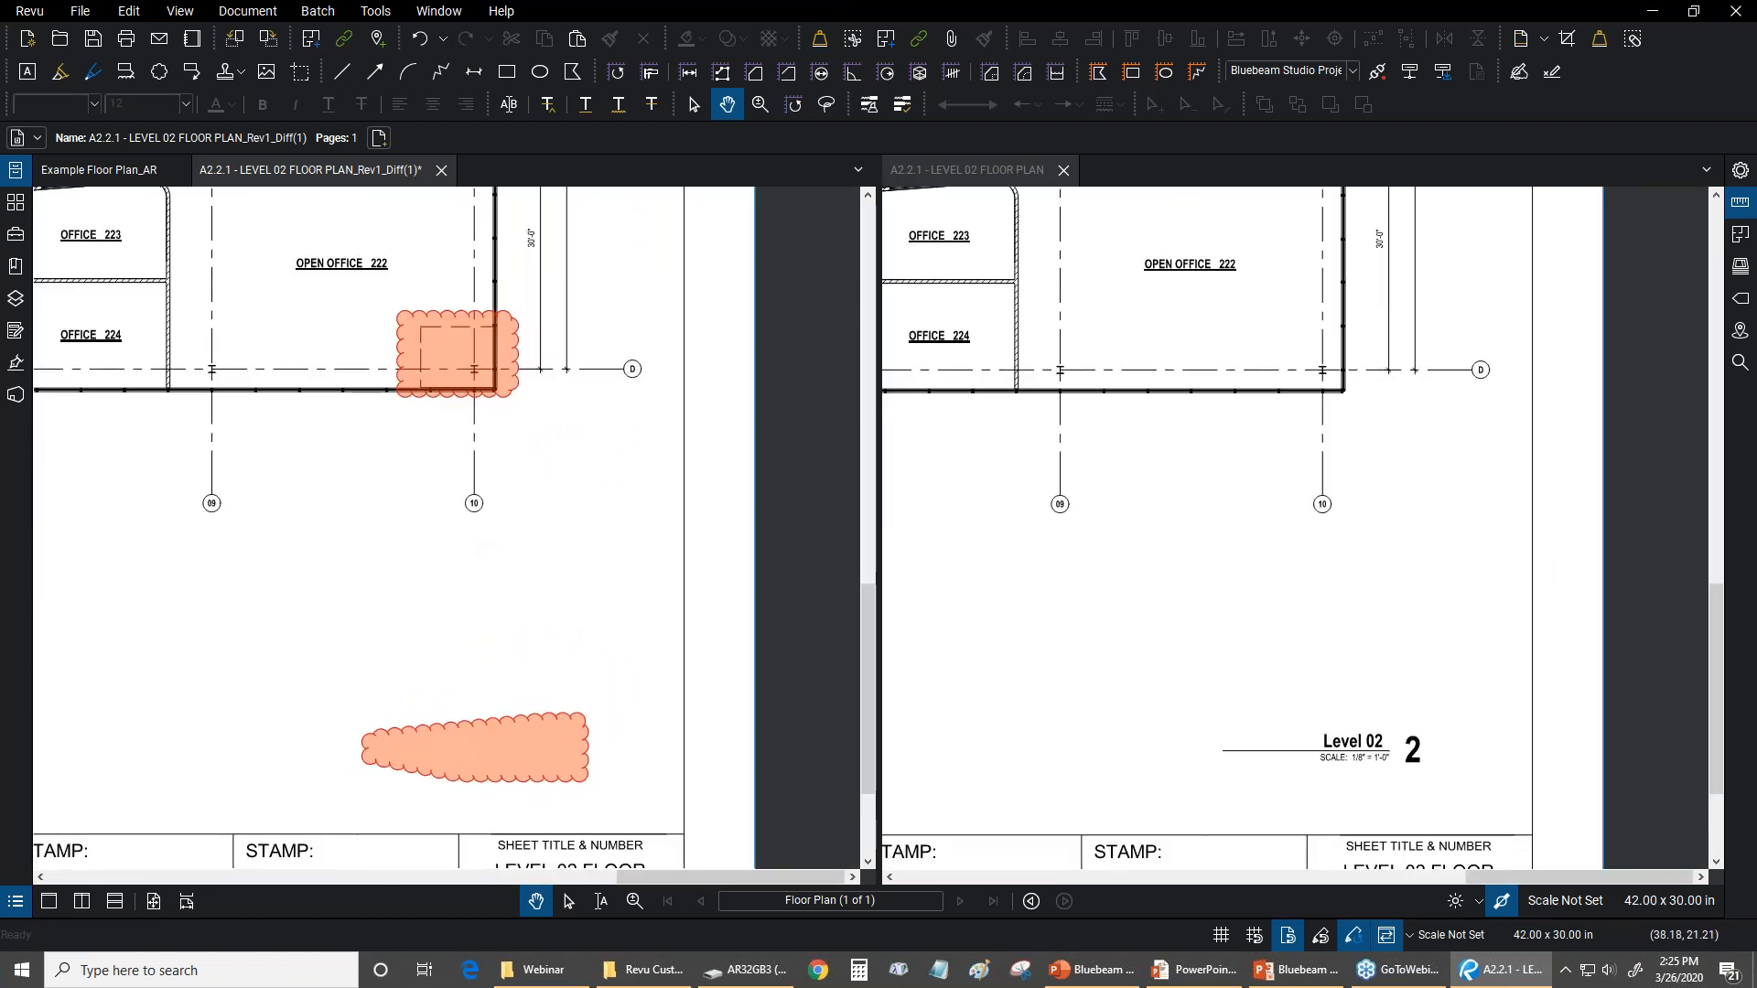
scroll(499, 444, "up", 2)
scroll(361, 364, "down", 5)
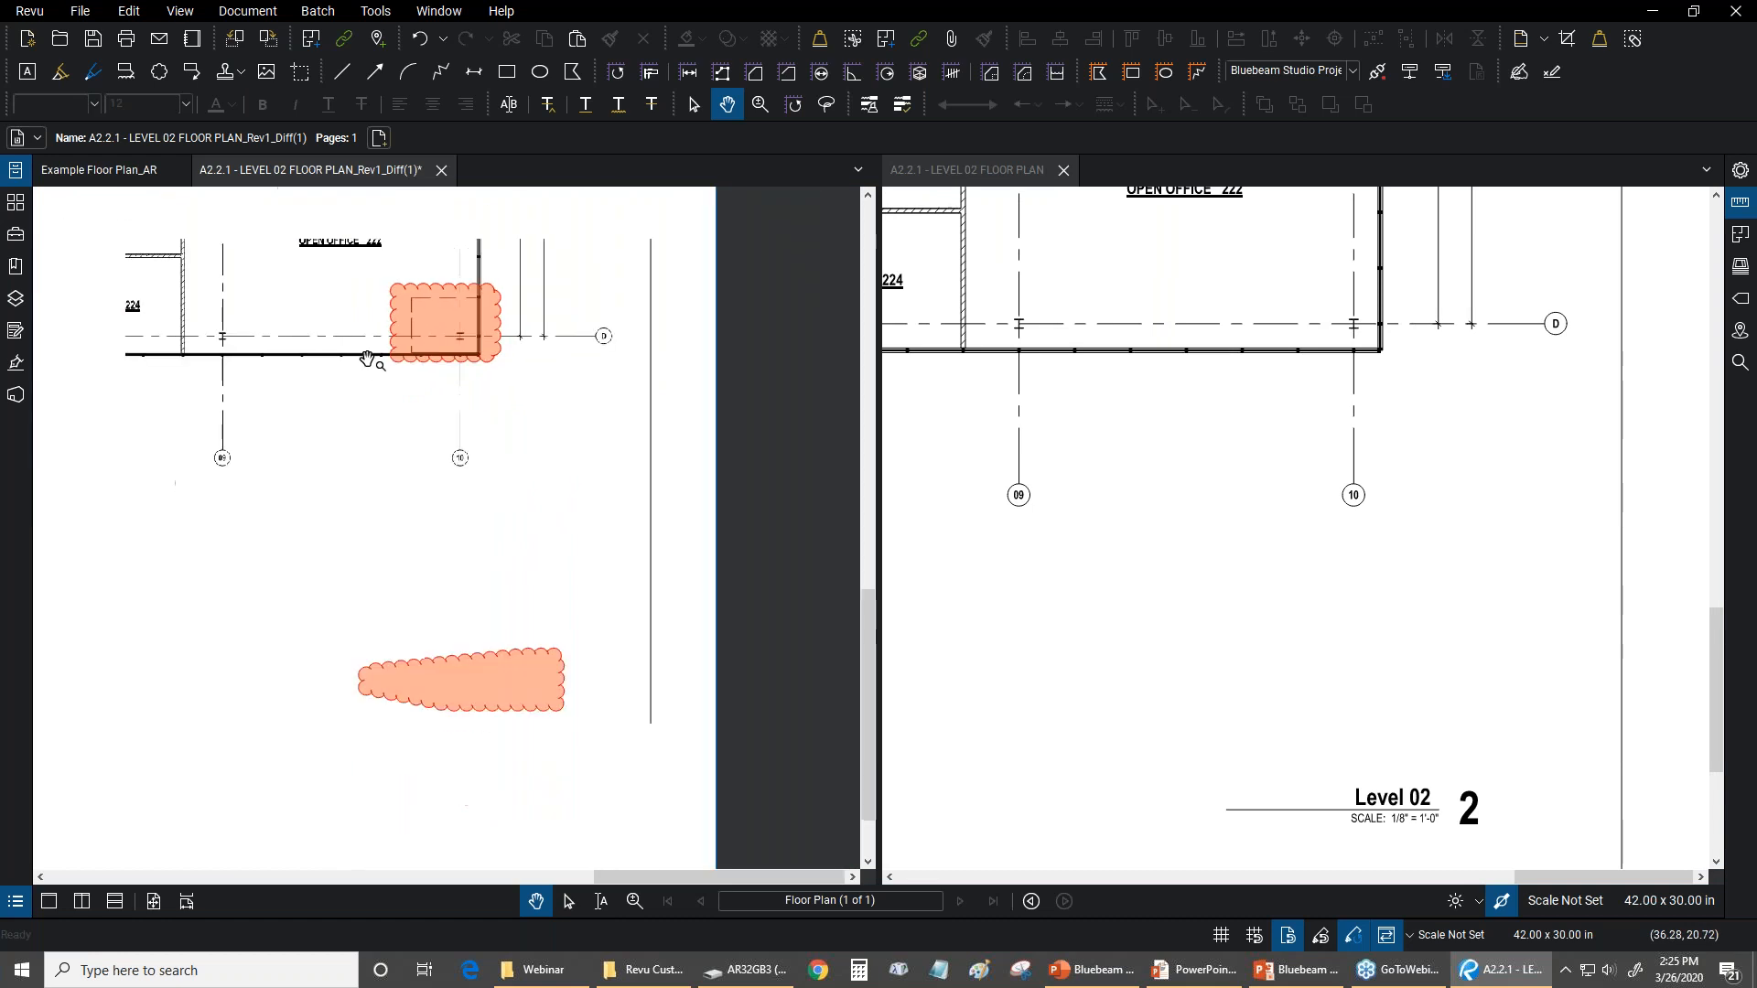
left_click_drag(233, 370, 634, 458)
scroll(641, 467, "up", 6)
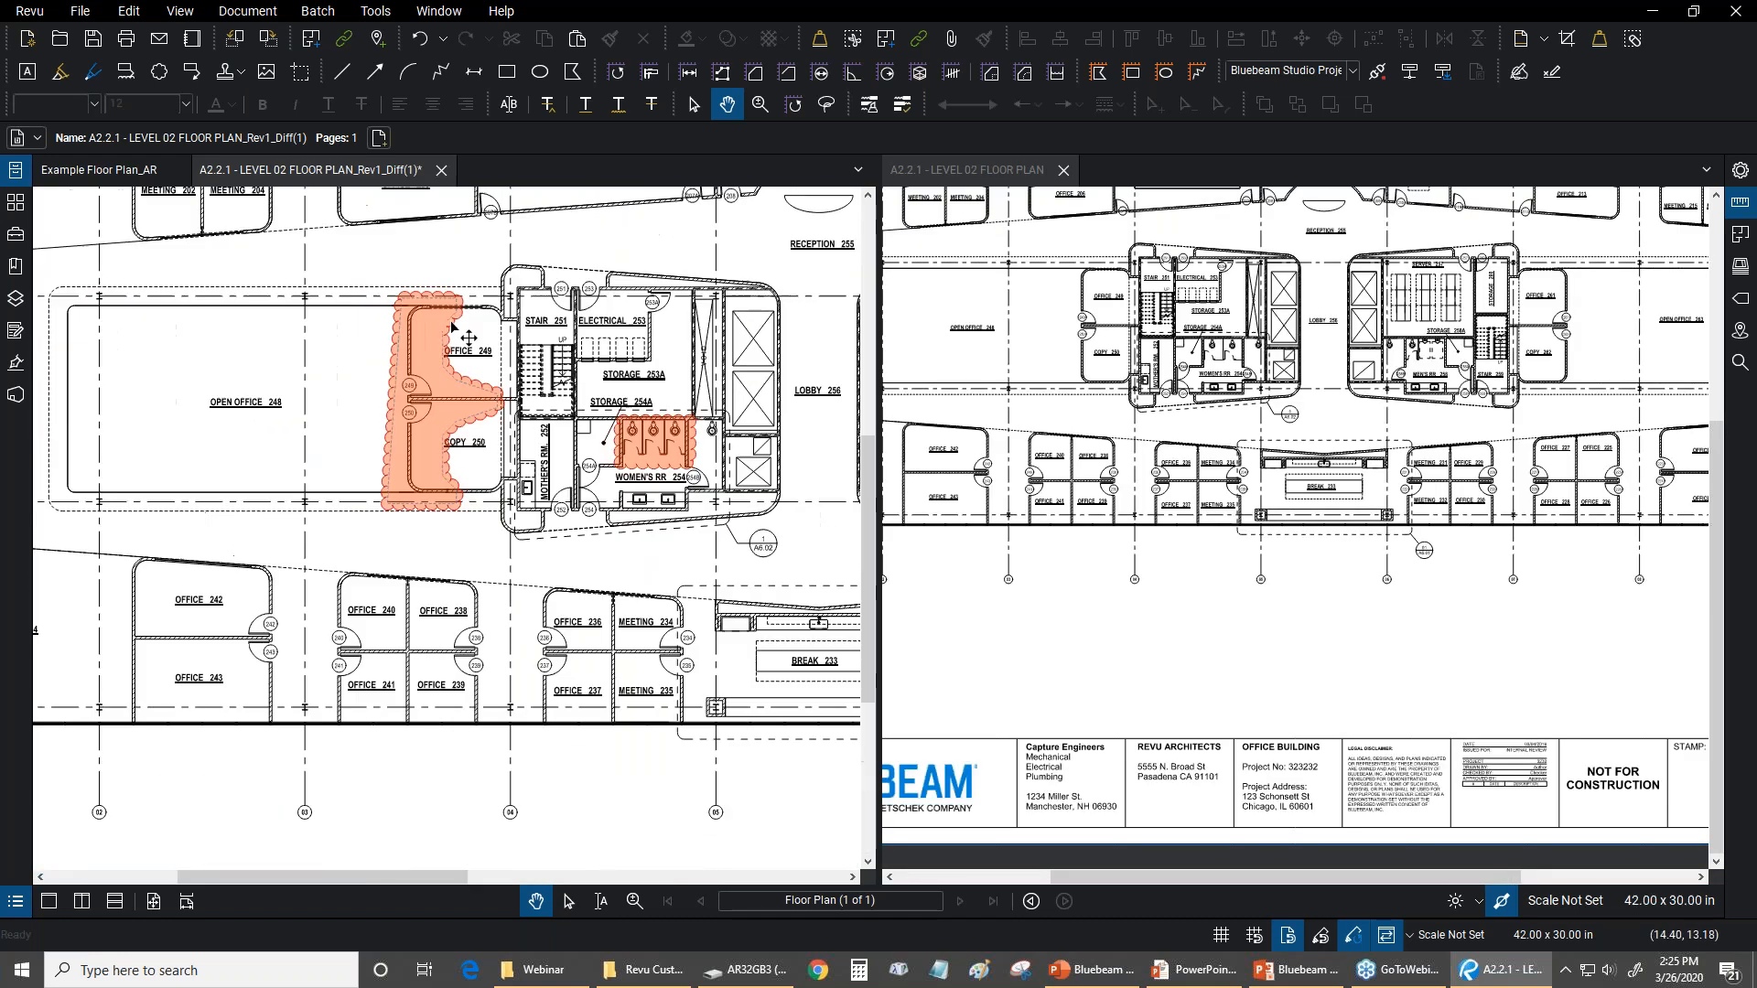
scroll(651, 485, "up", 1)
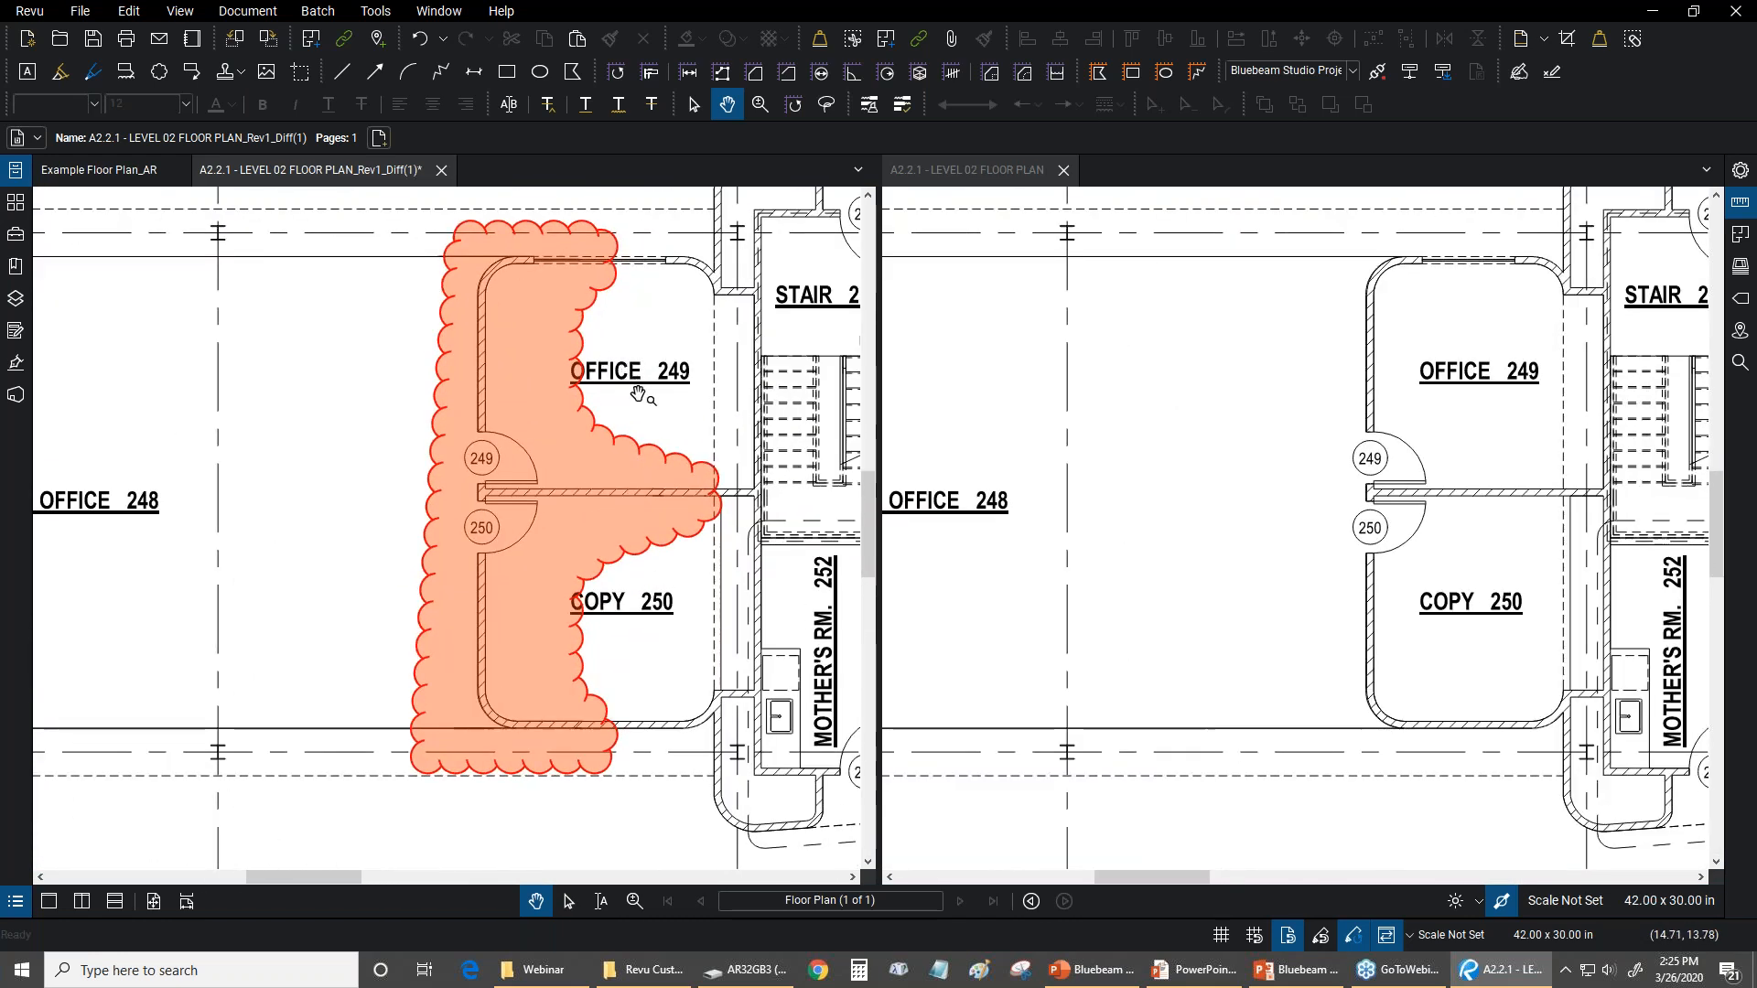
Close the LEVEL 02 FLOOR PLAN_Rev1_Diff(1) comparison without saving, and close Example Floor Plan_AR
scroll(650, 450, "down", 4)
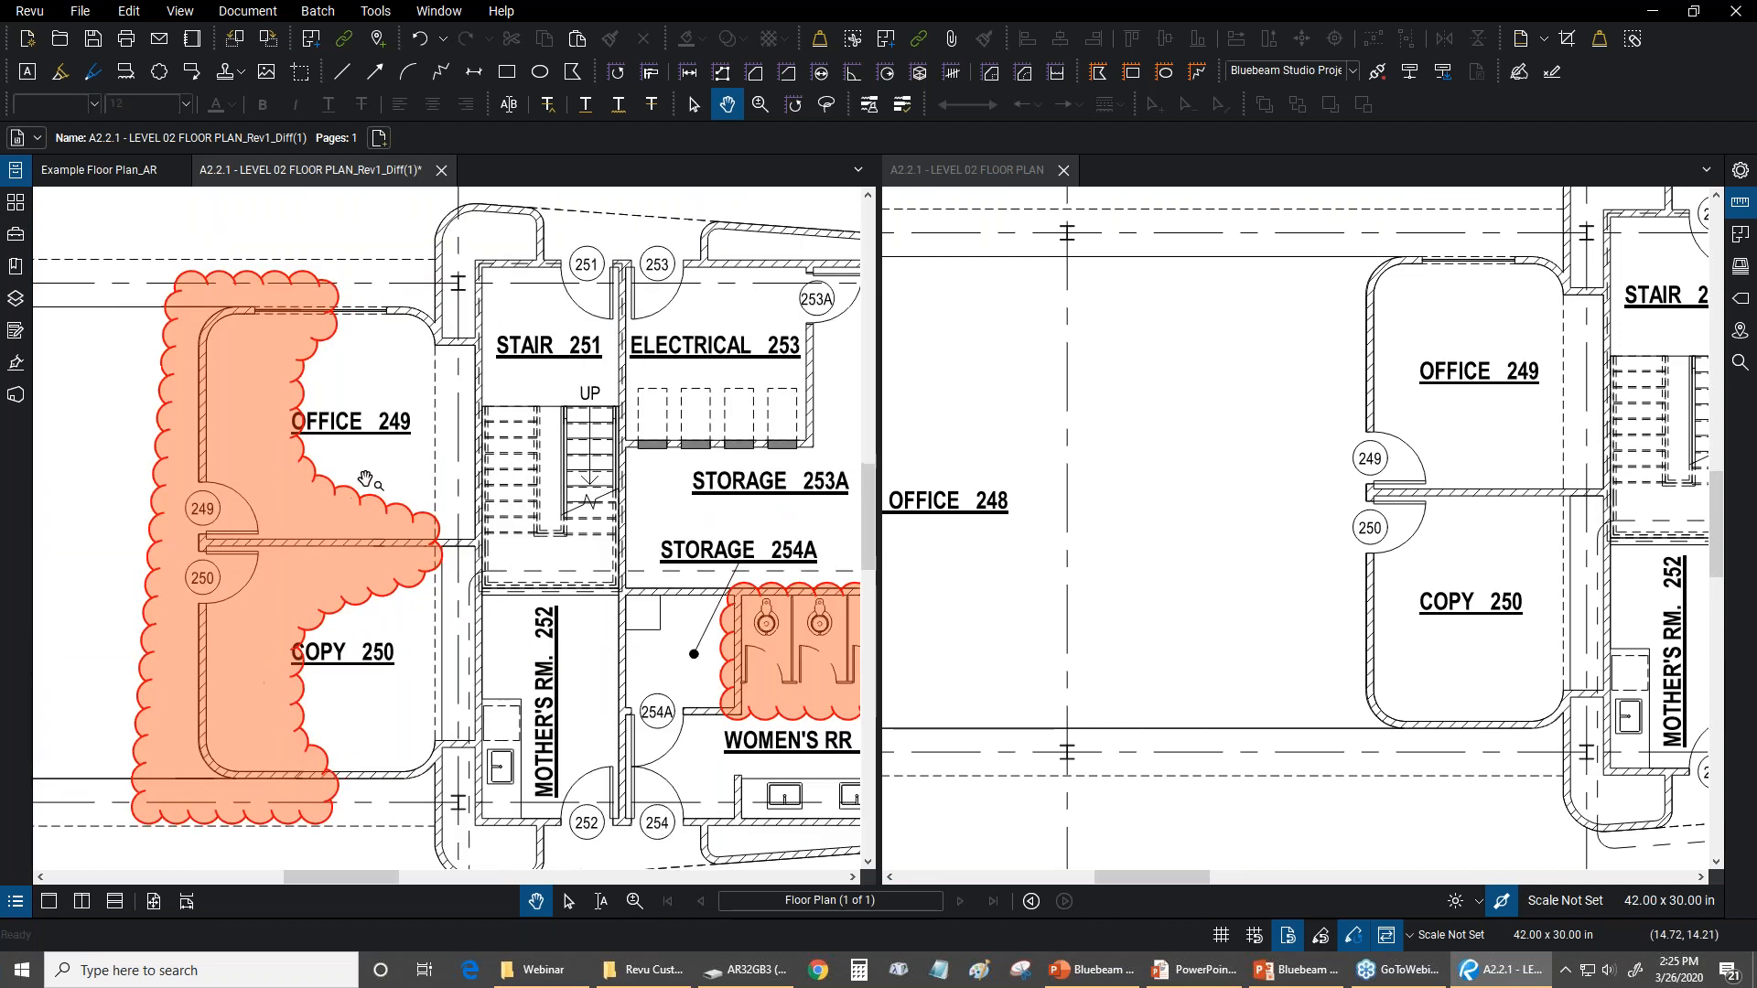
scroll(503, 347, "down", 5)
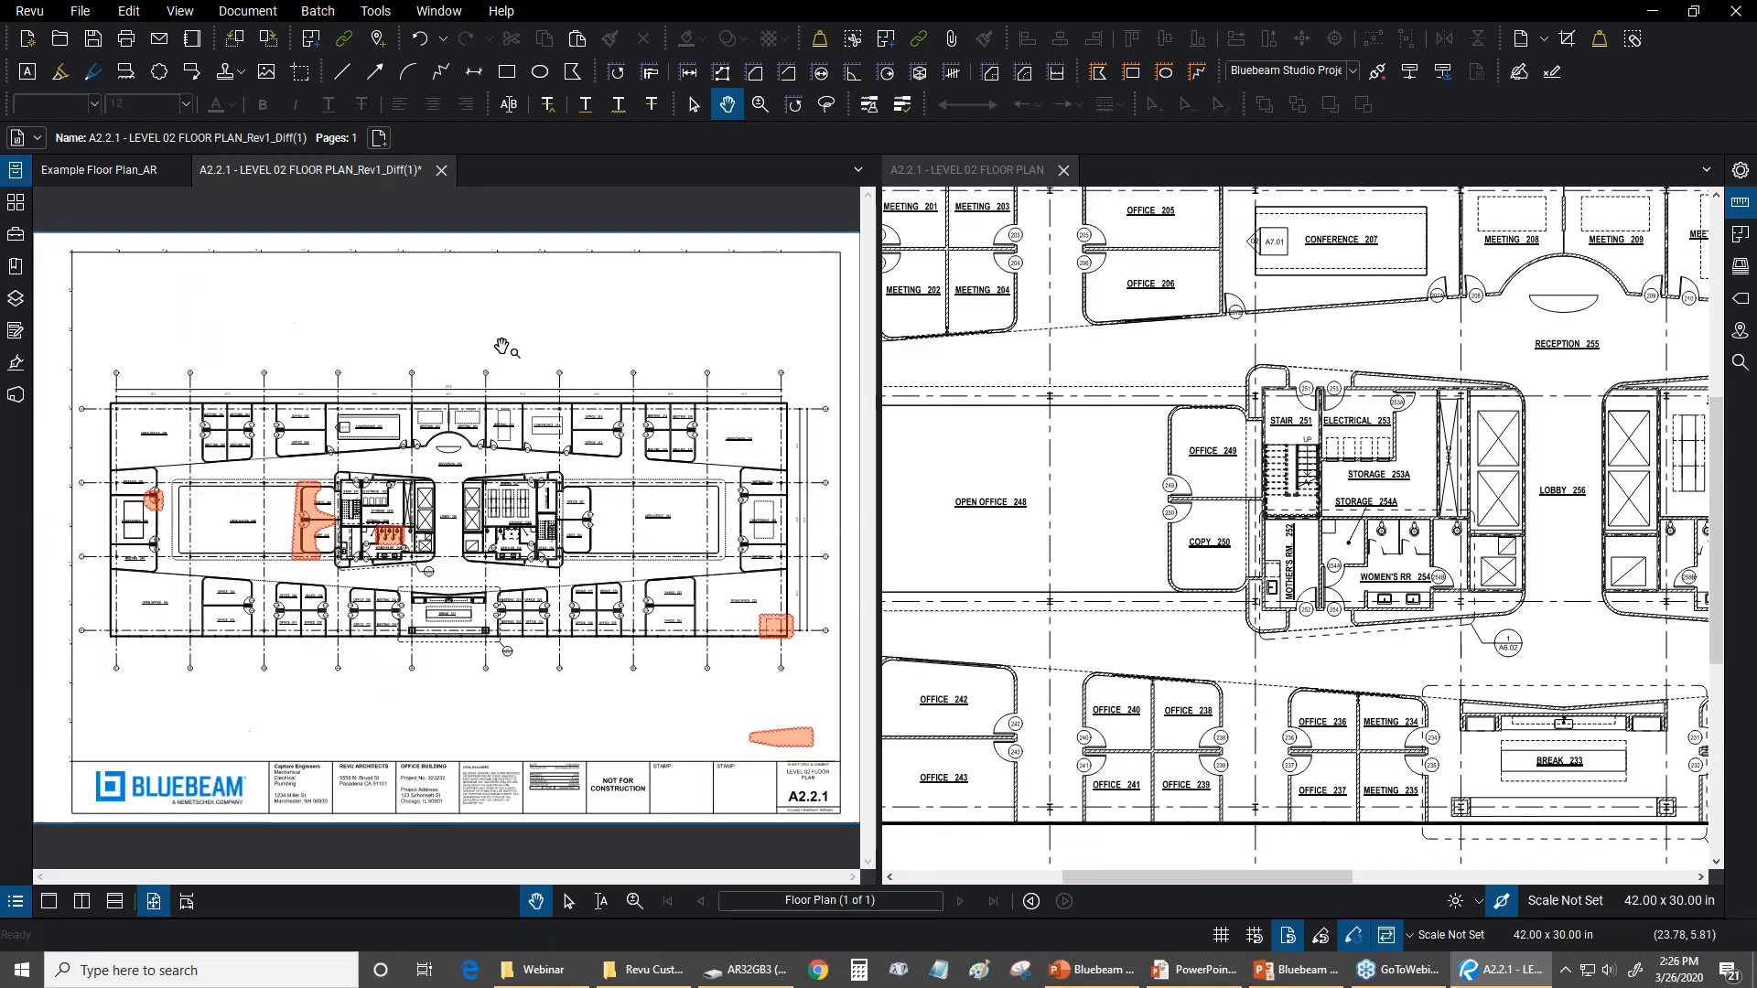
left_click(440, 171)
left_click(995, 568)
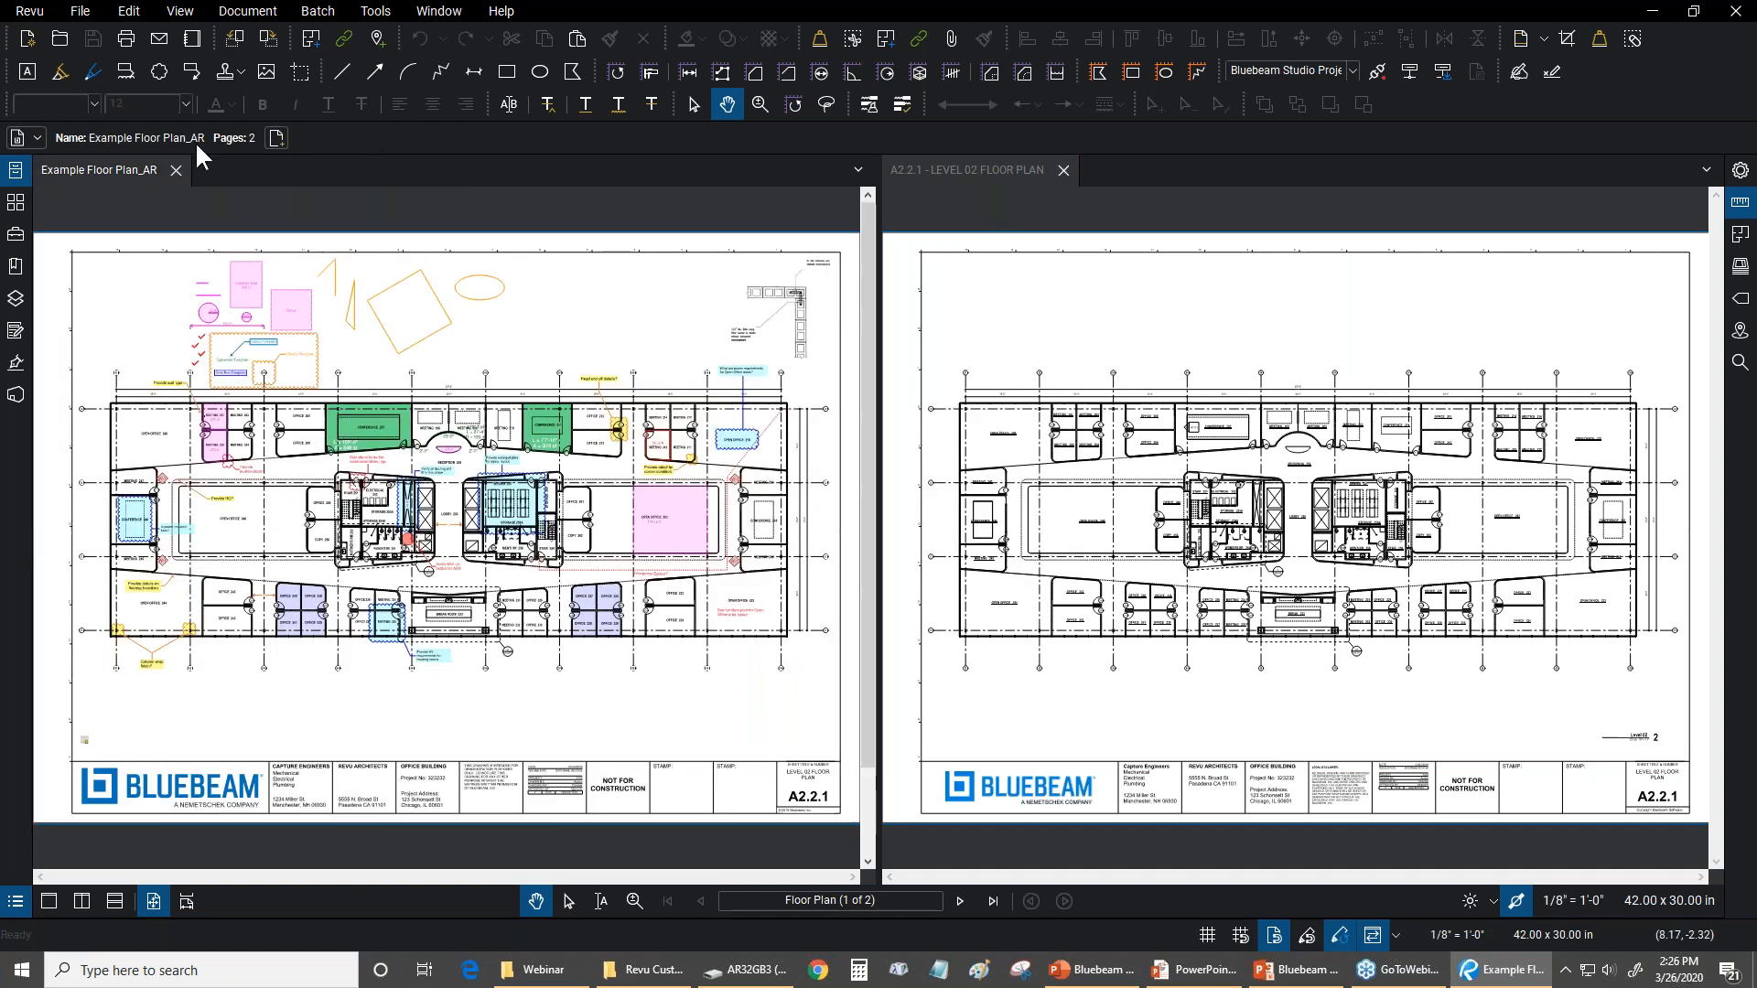
left_click(176, 171)
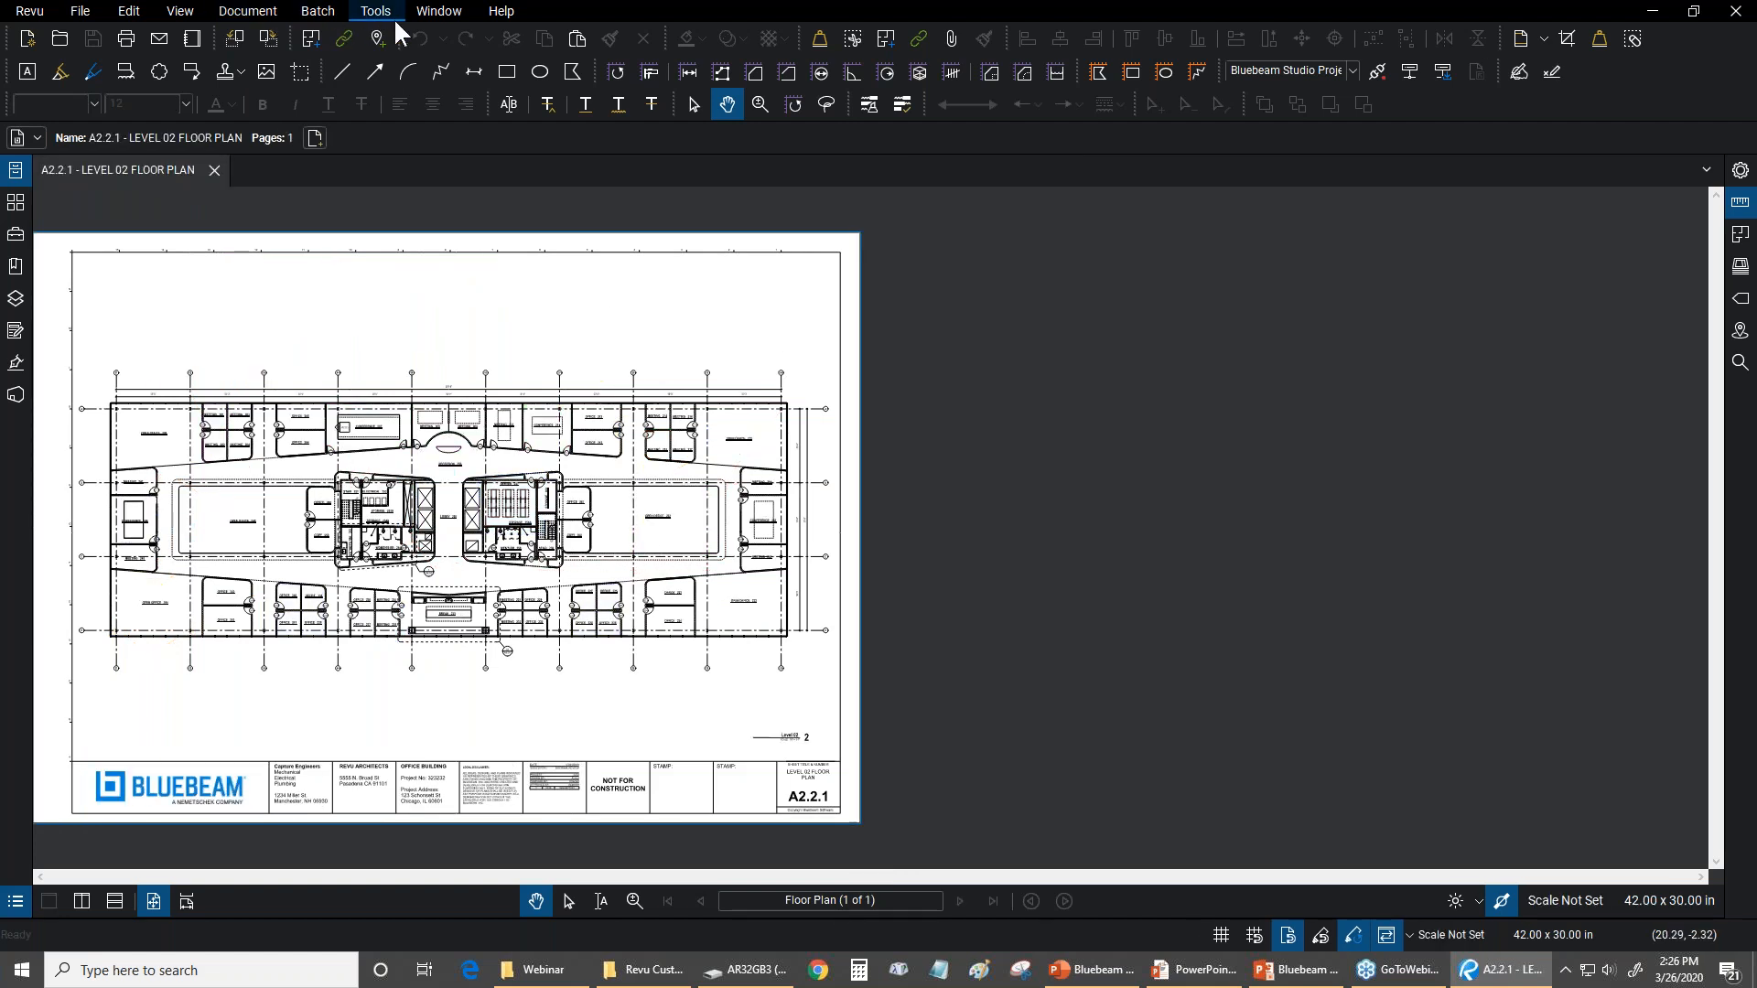
Start an Overlay Pages setup and add A2.2.1 - LEVEL 02 FLOOR PLAN_Rev1.pdf as a new green layer with its default settings
left_click(247, 11)
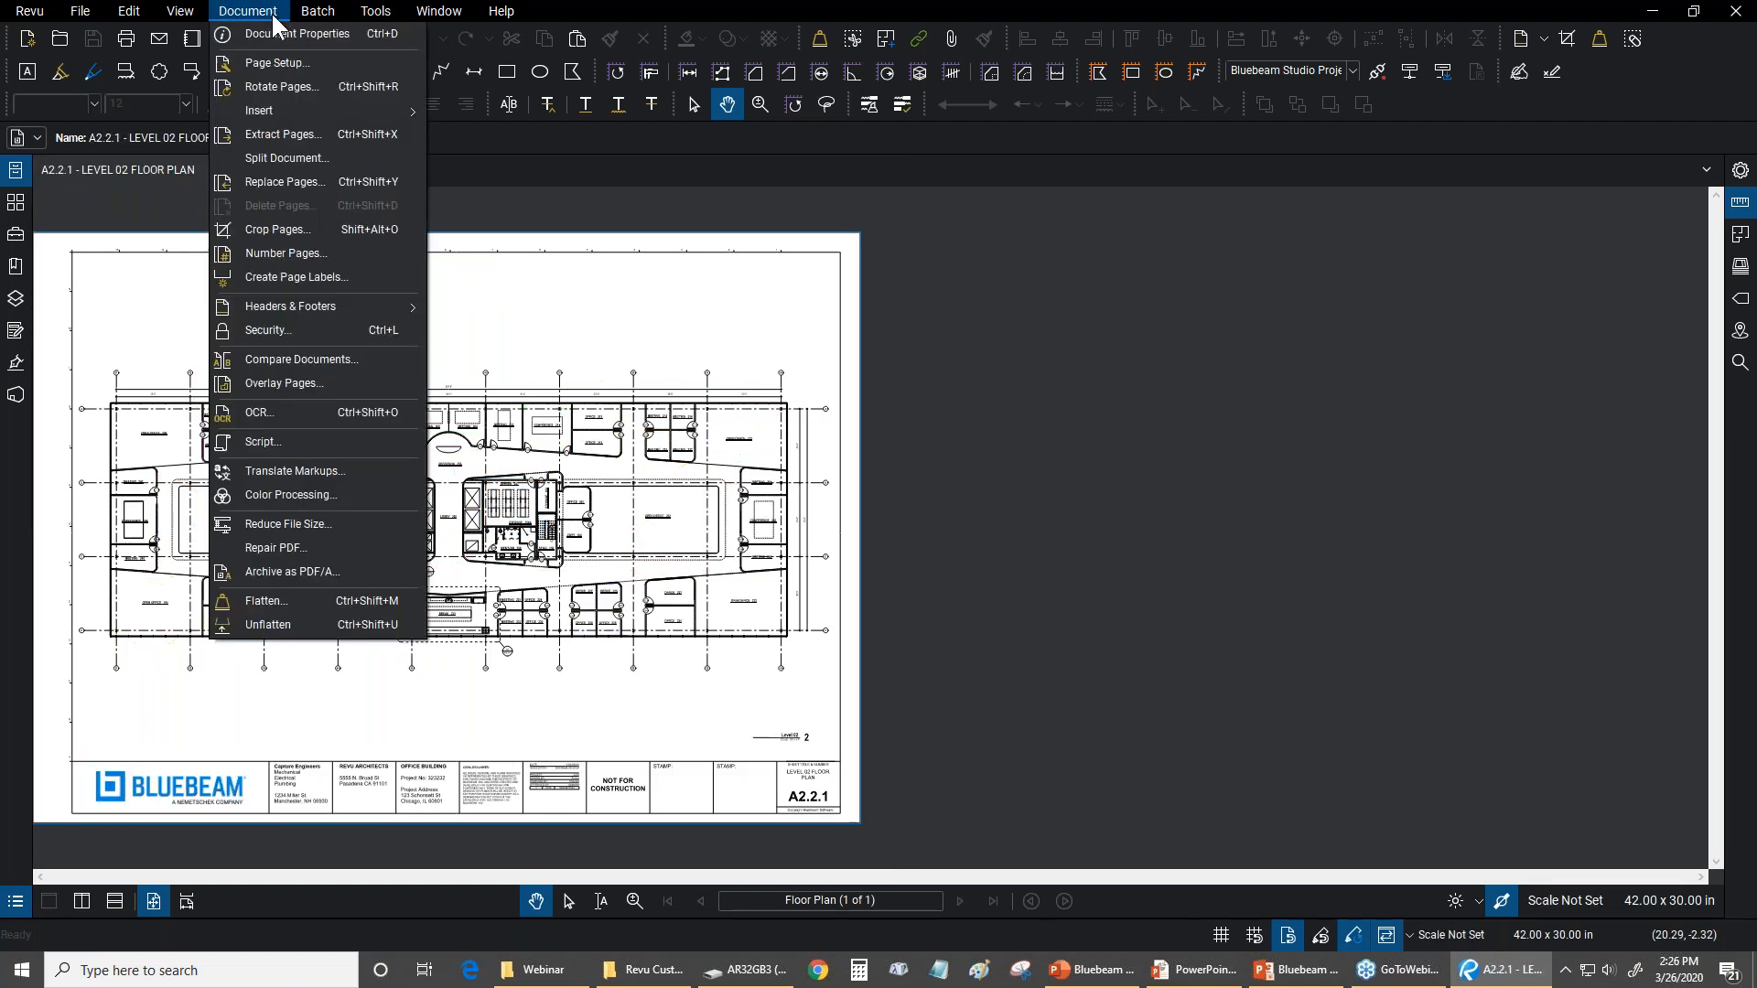
left_click(298, 376)
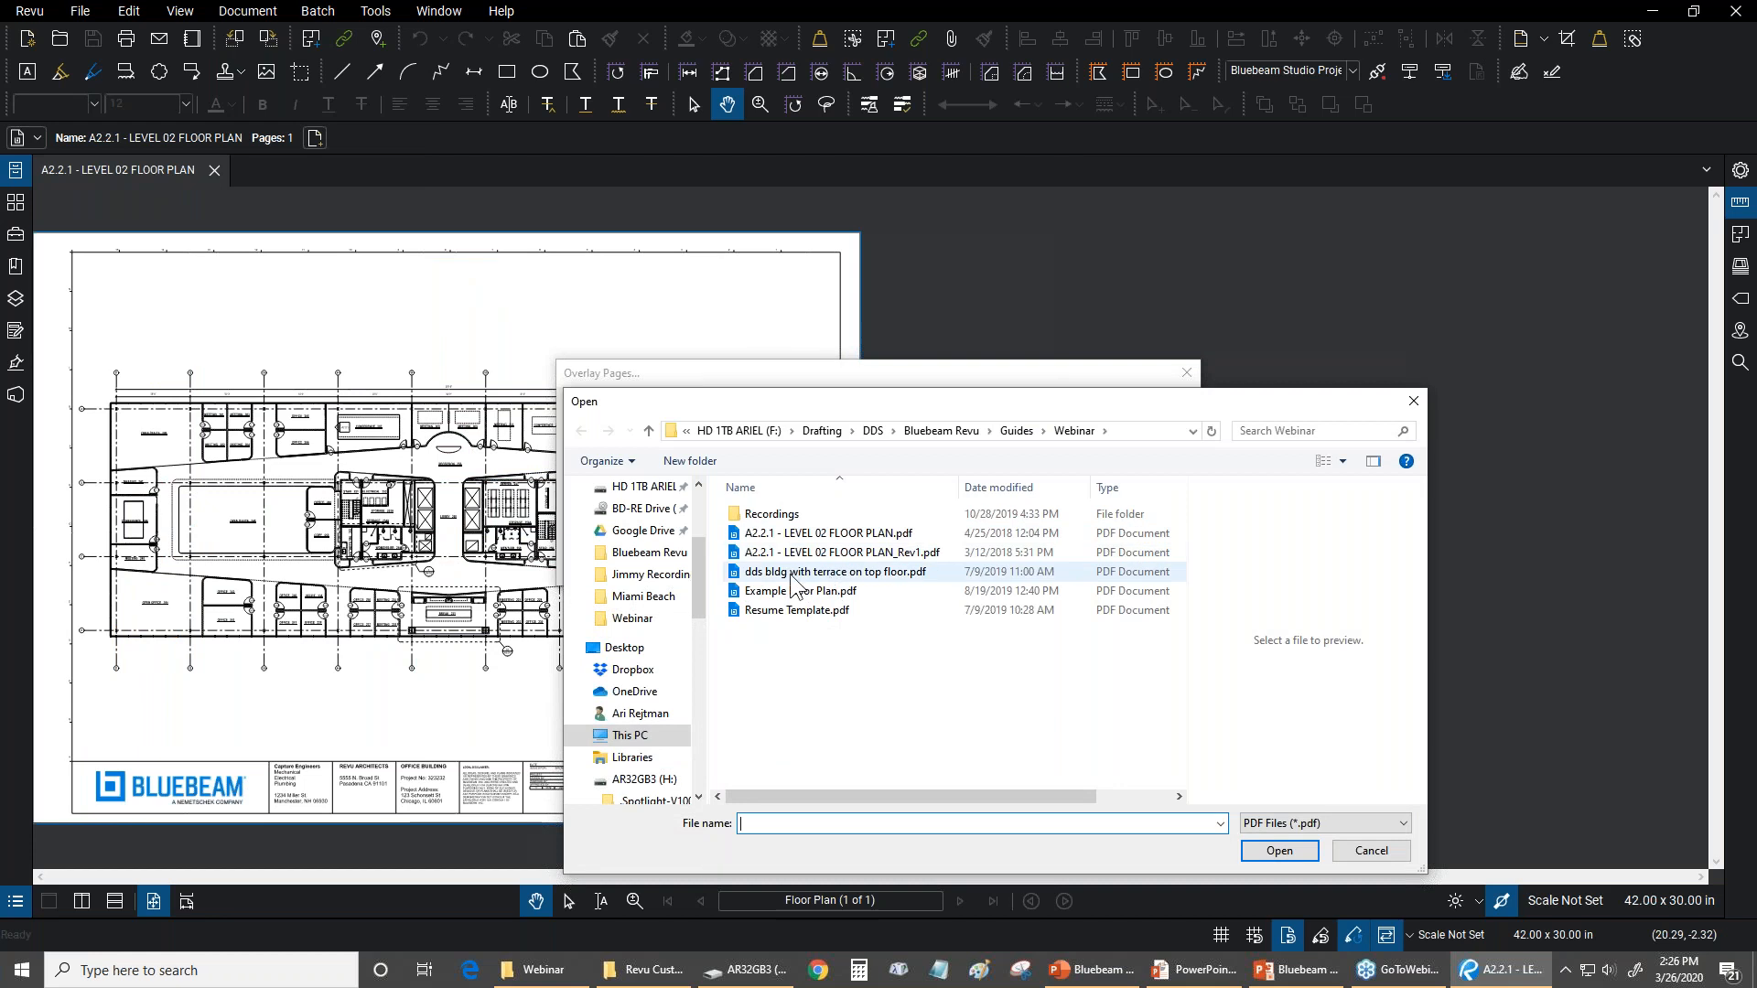
left_click(869, 552)
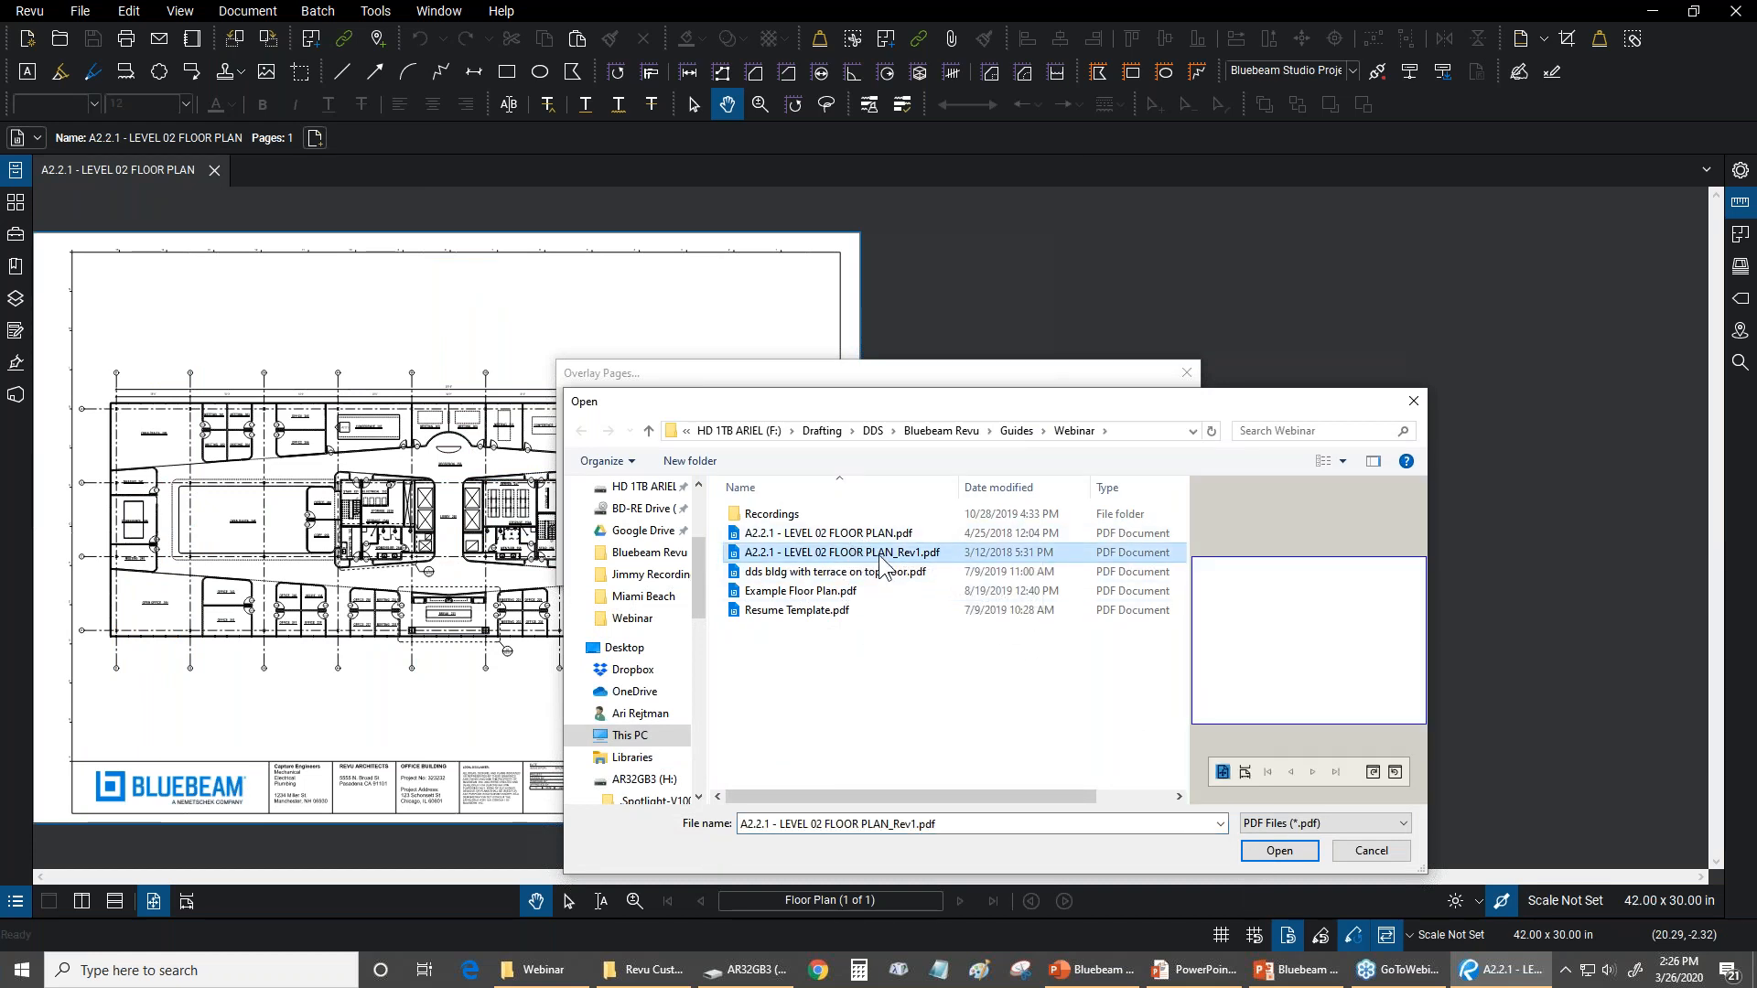
left_click(1279, 851)
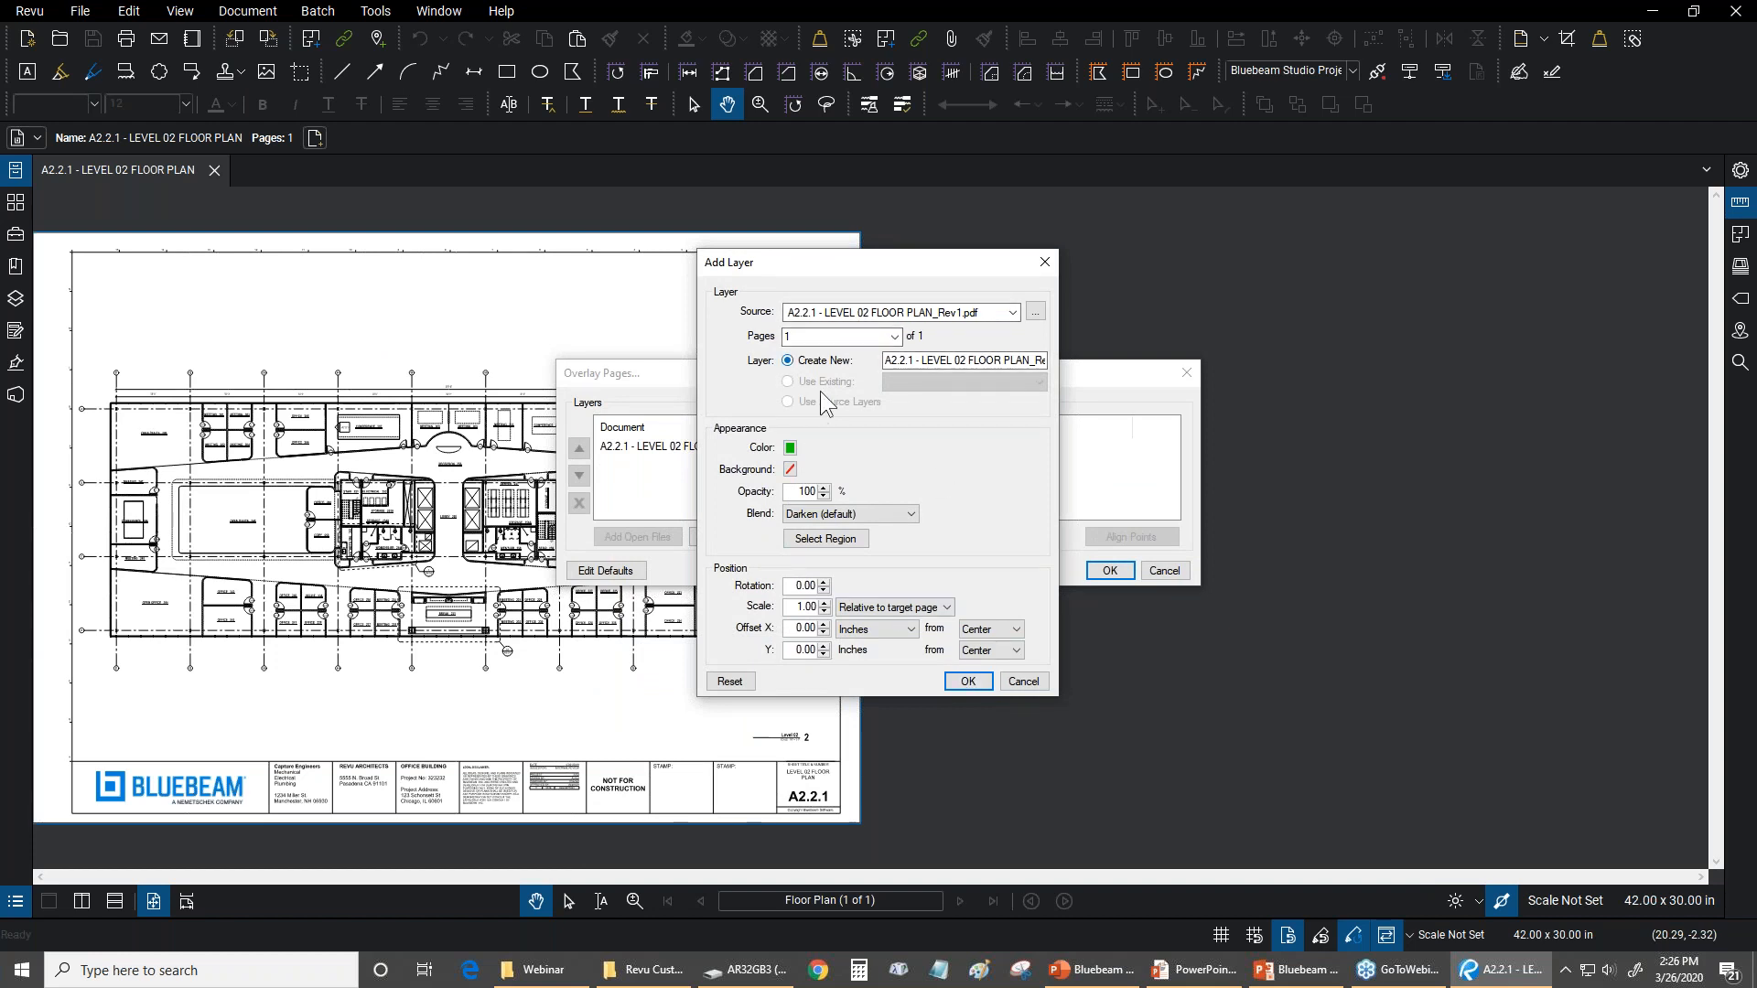
left_click(968, 686)
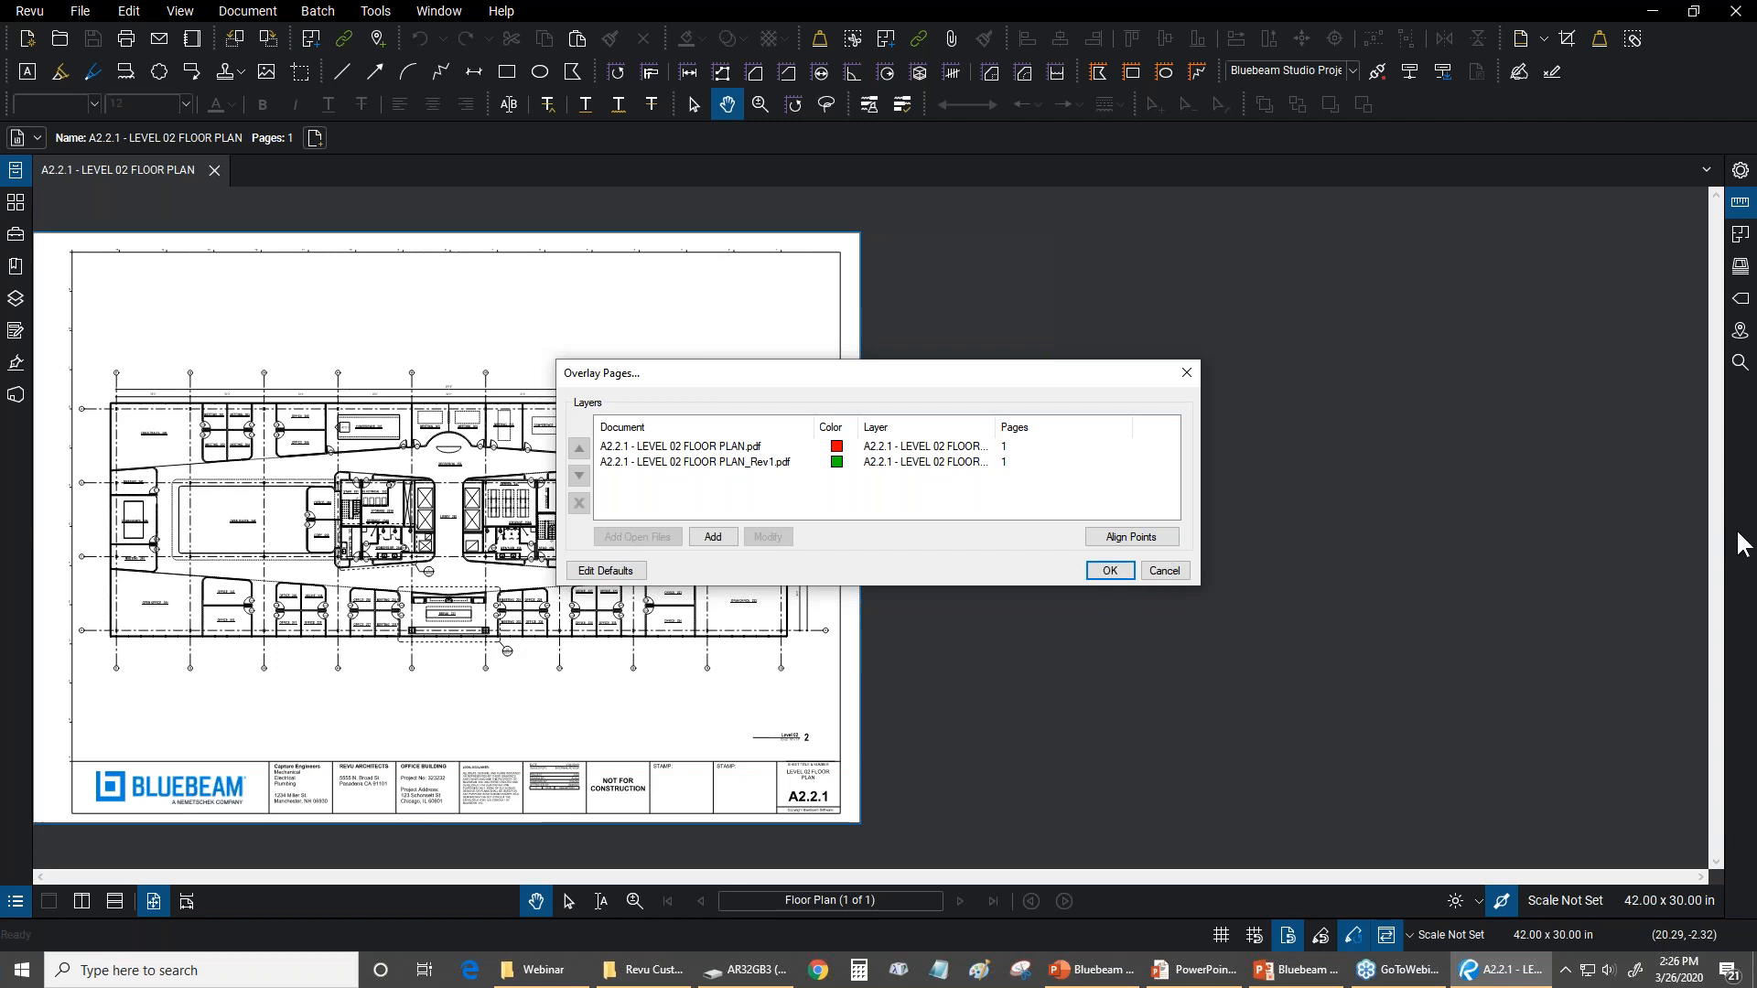
left_click(1743, 610)
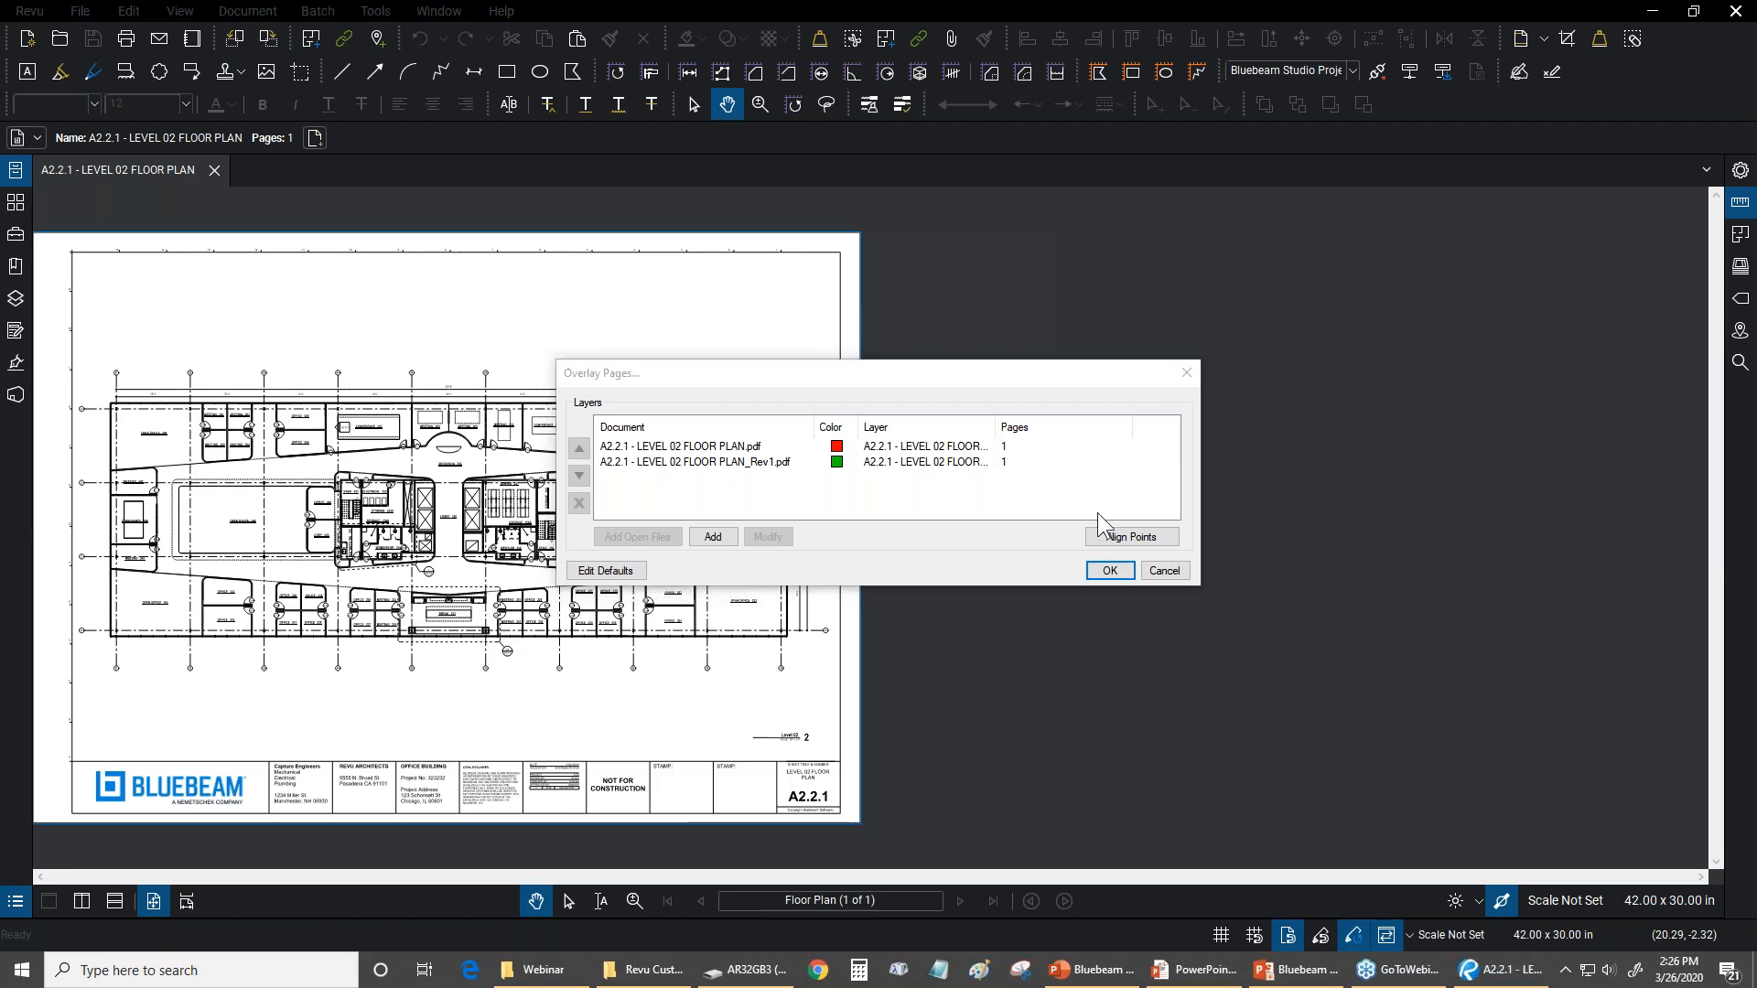
left_click(1102, 539)
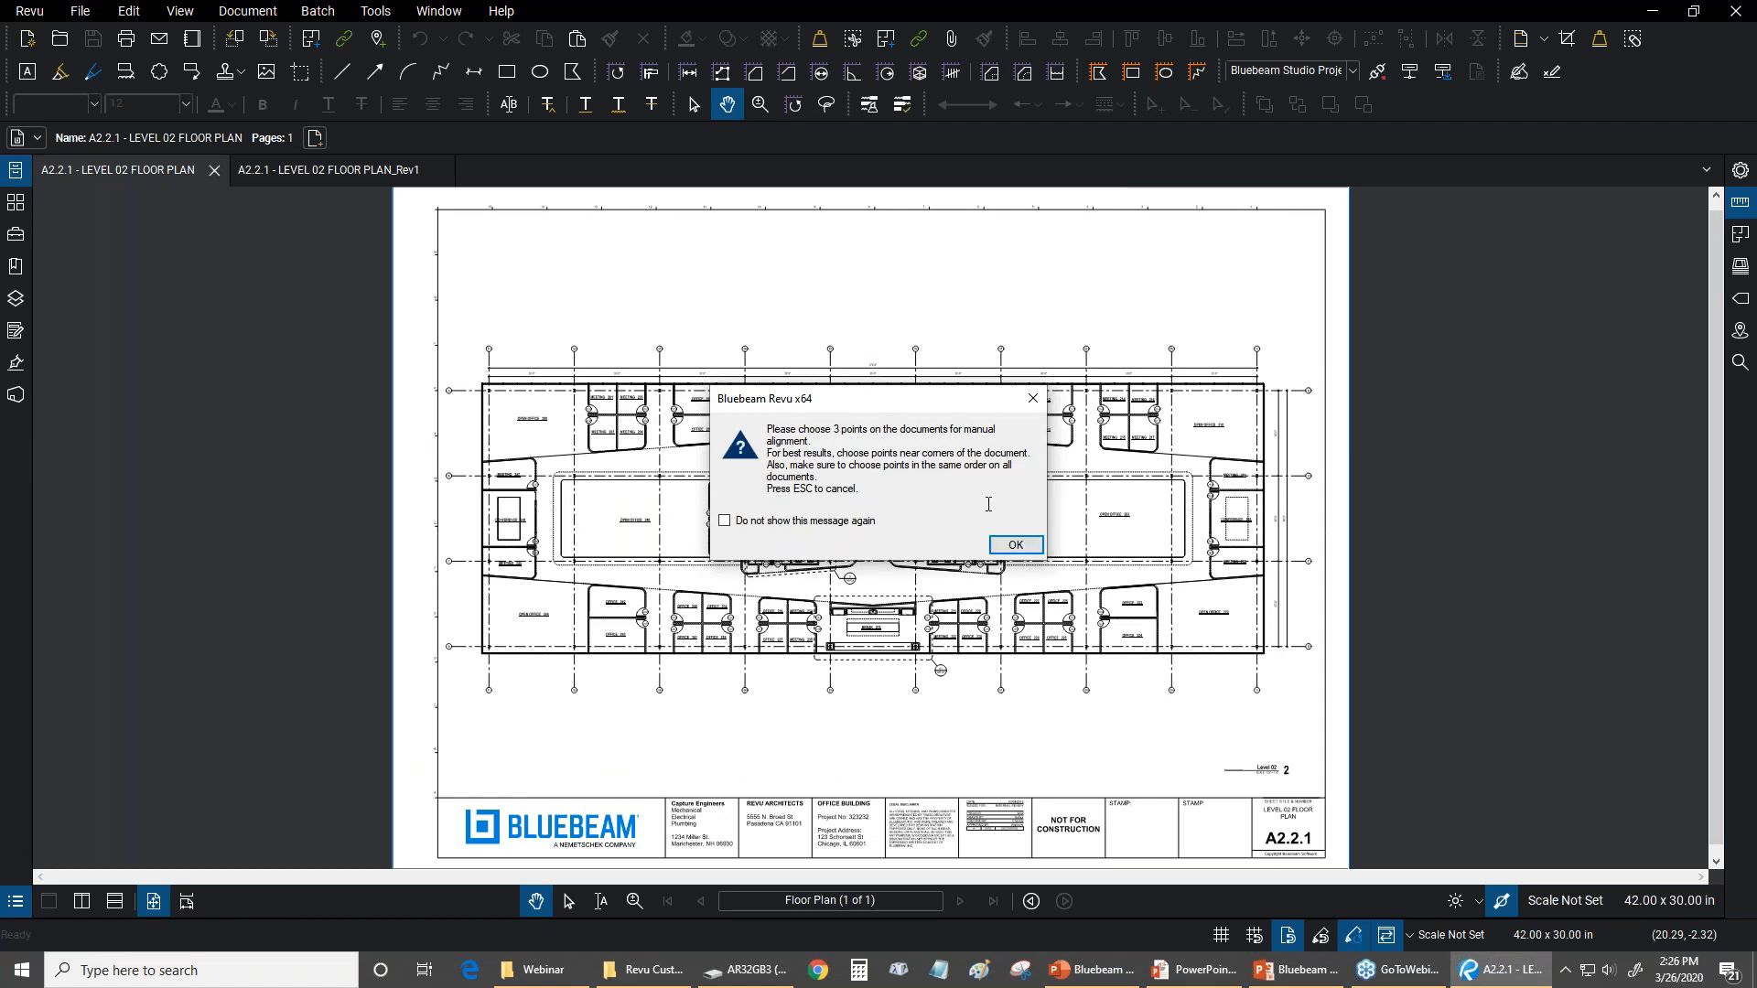
left_click(1016, 544)
scroll(476, 645, "up", 2)
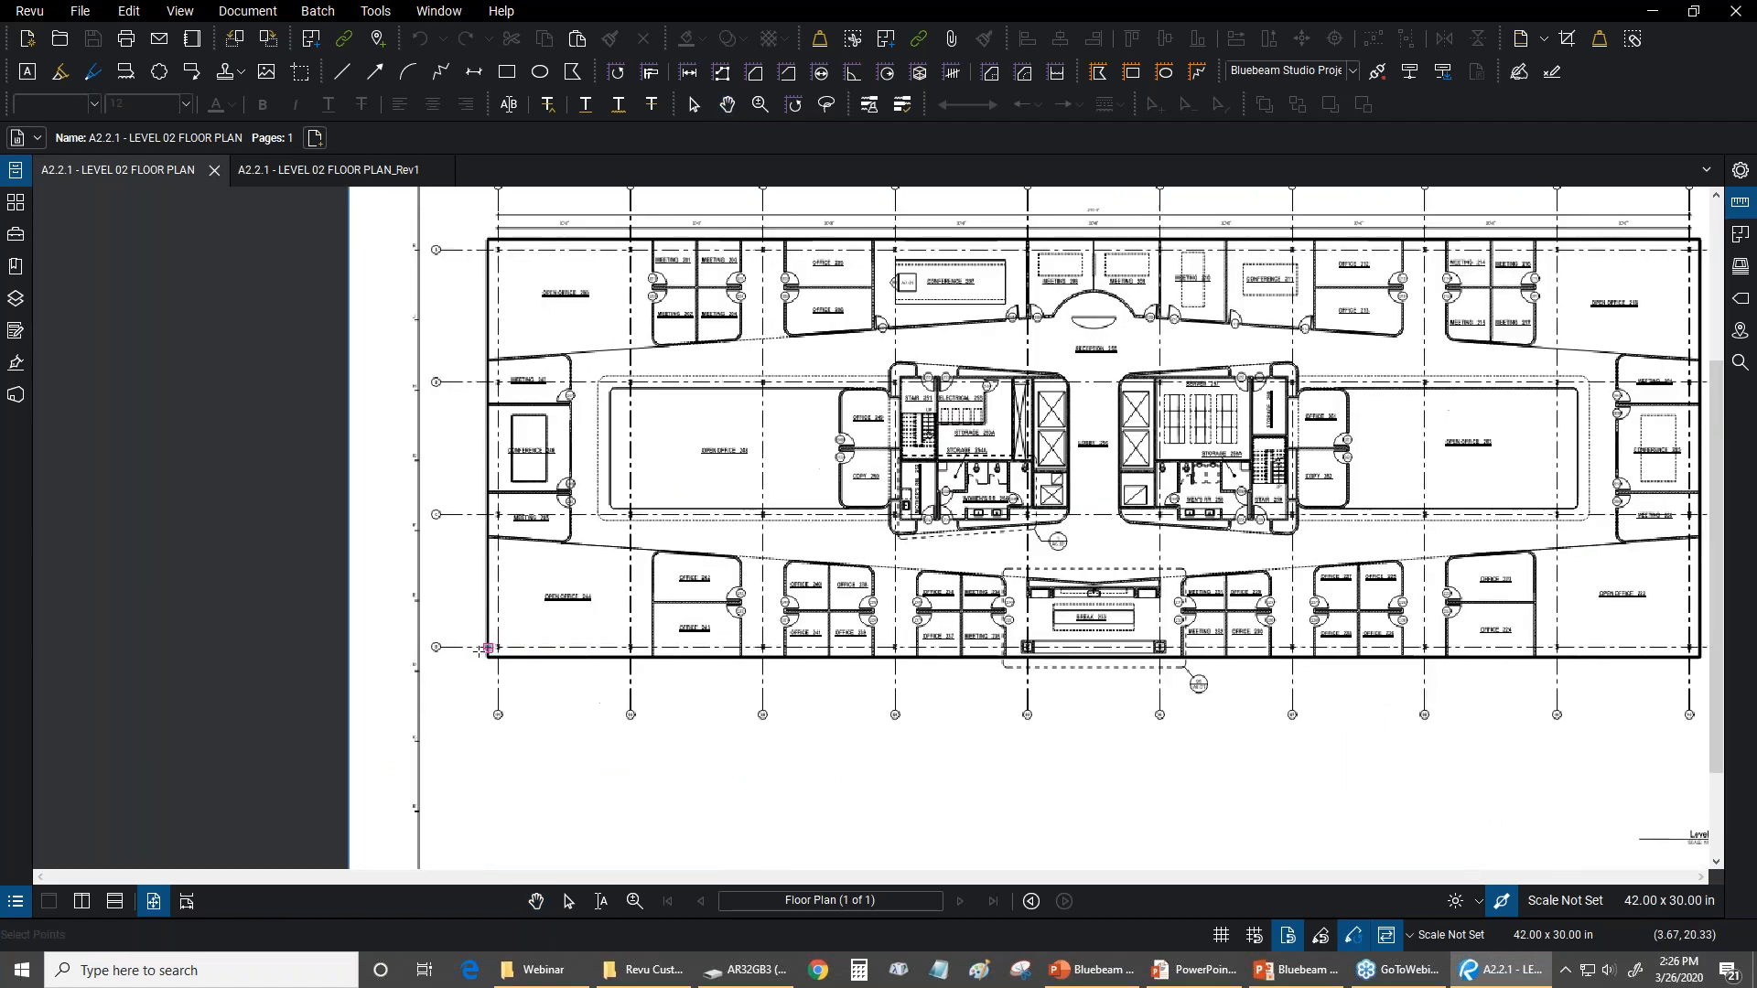
scroll(478, 649, "up", 8)
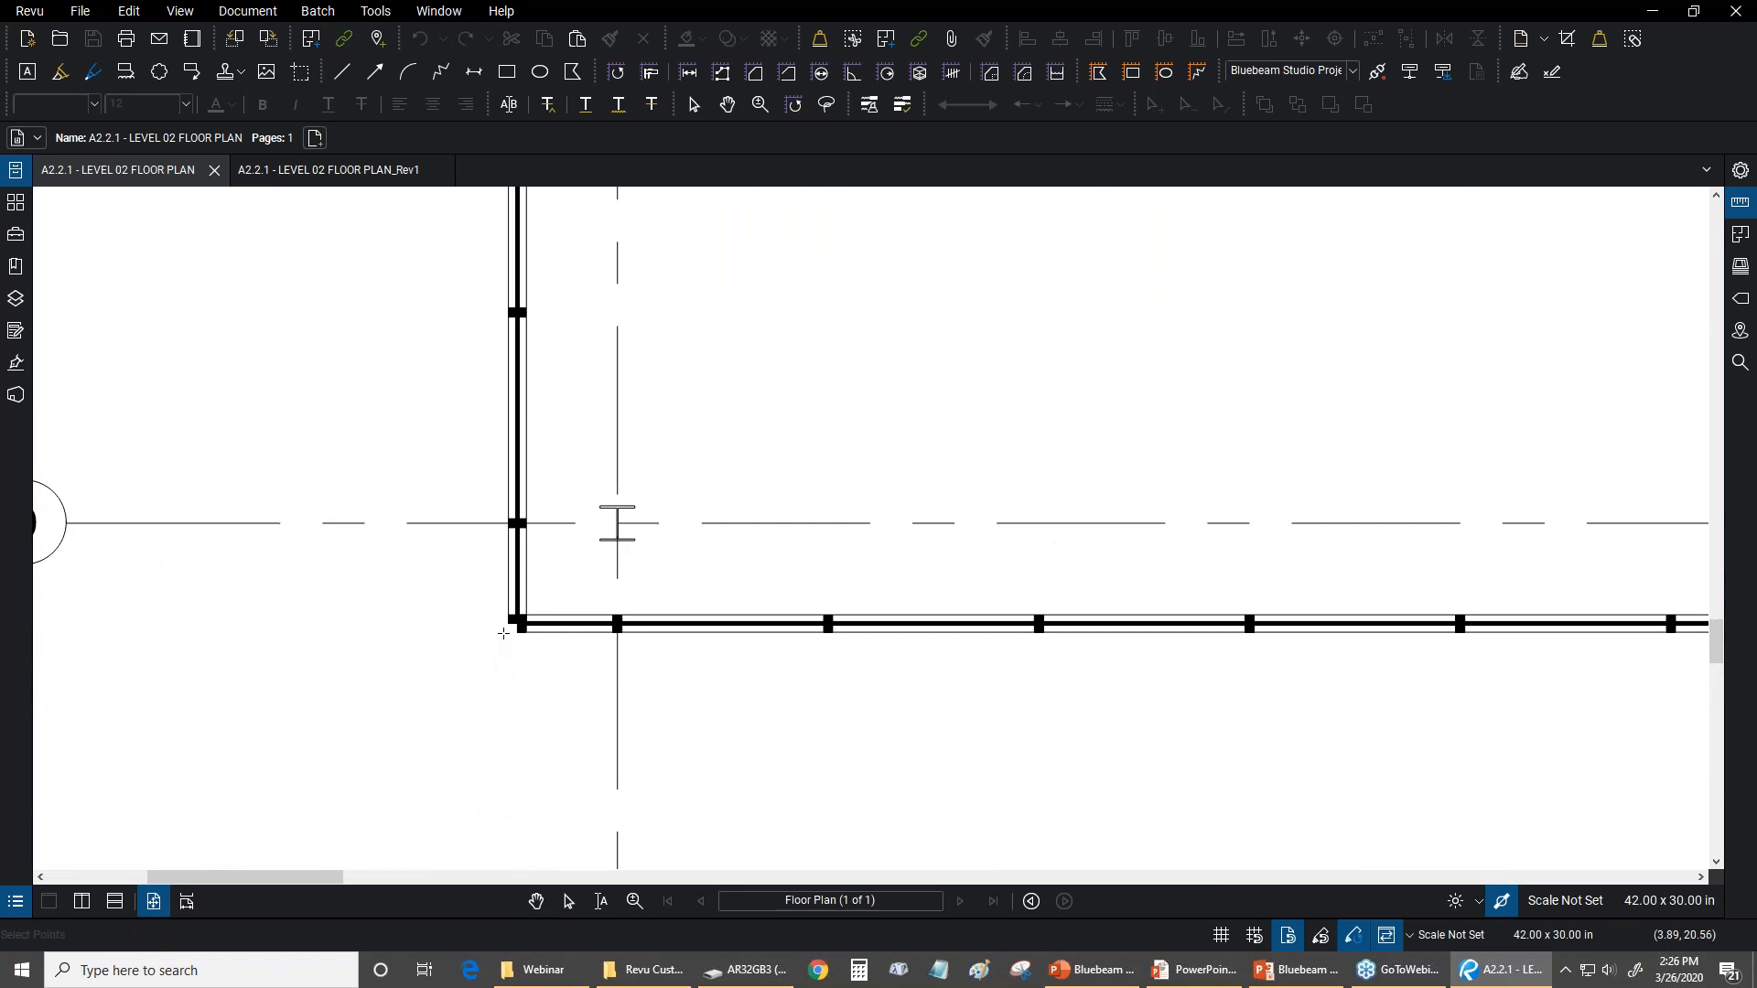
scroll(503, 633, "up", 2)
scroll(491, 624, "down", 3)
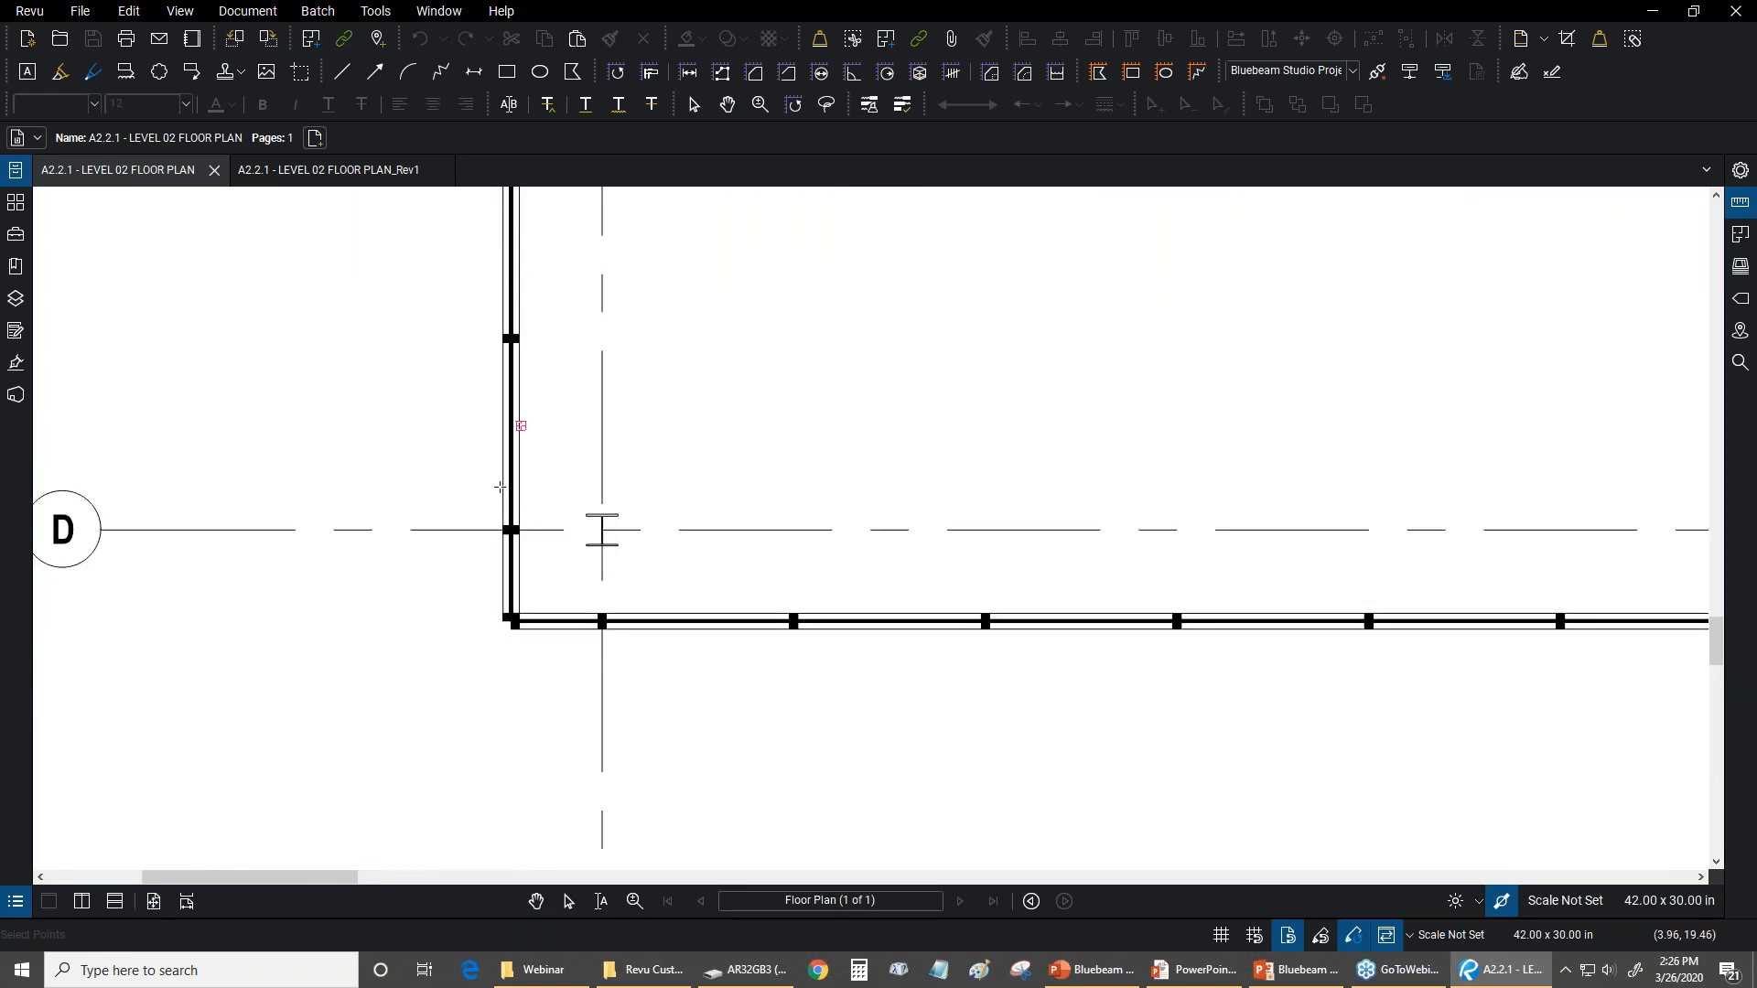
scroll(569, 505, "up", 4)
scroll(96, 505, "down", 6)
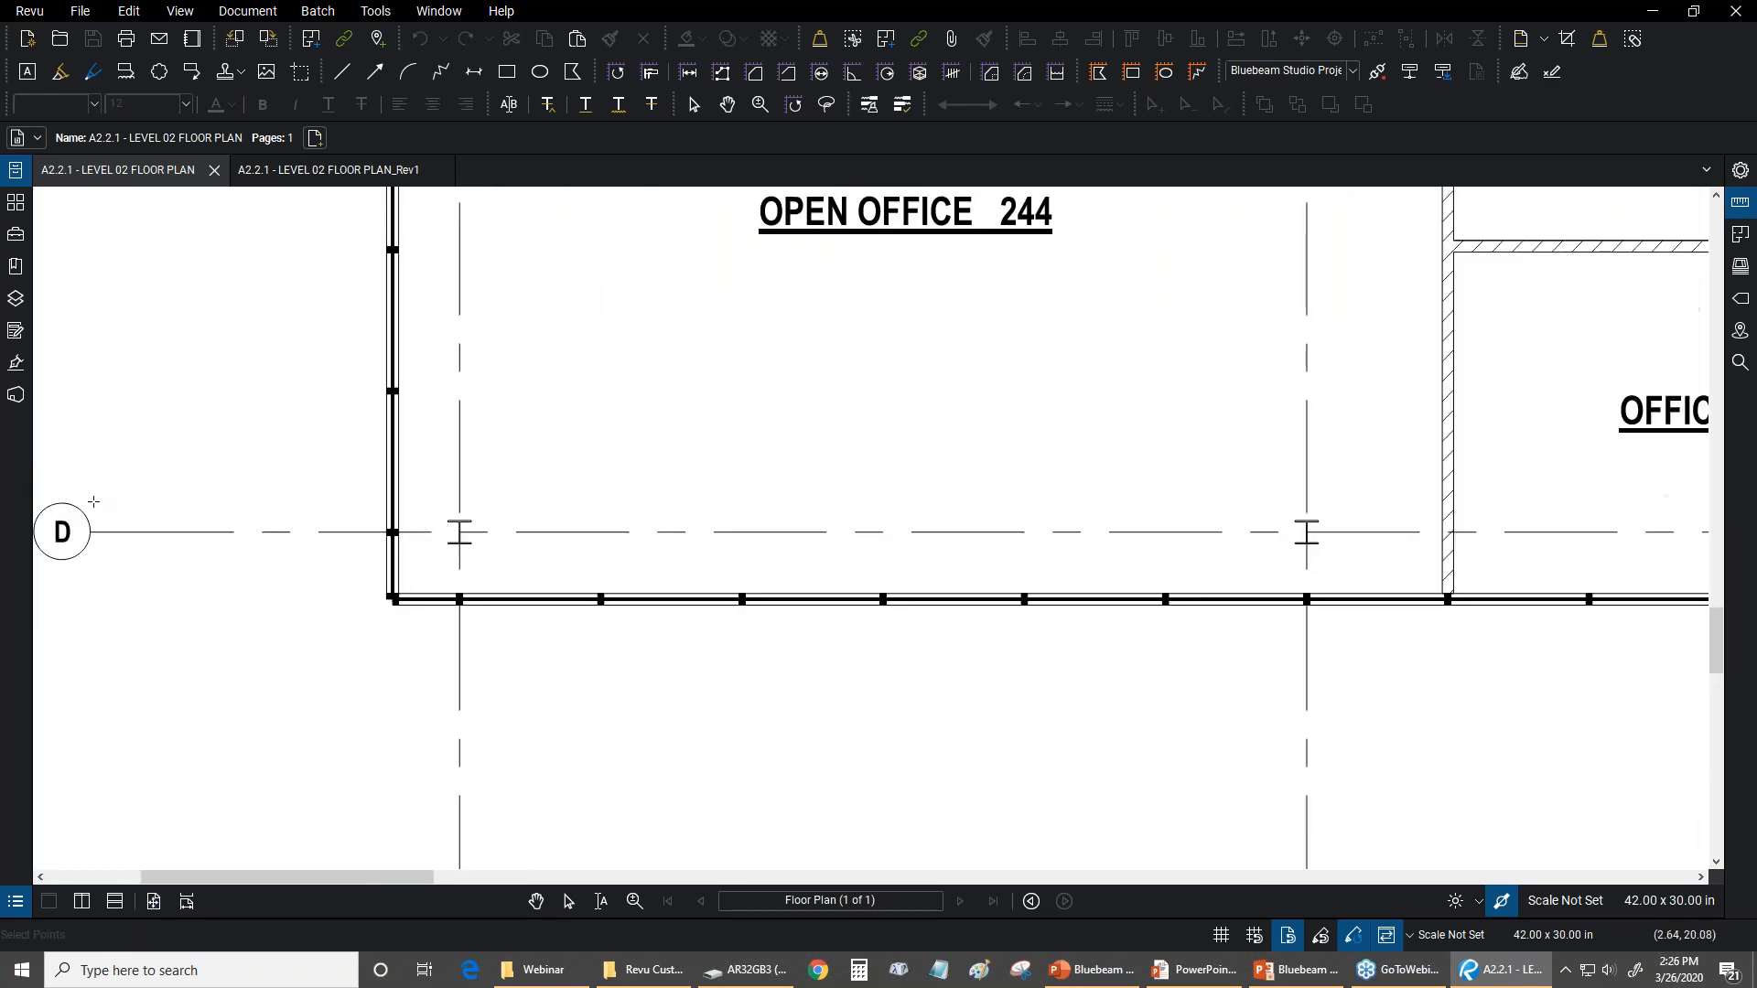
left_click_drag(95, 492, 373, 520)
scroll(373, 520, "down", 8)
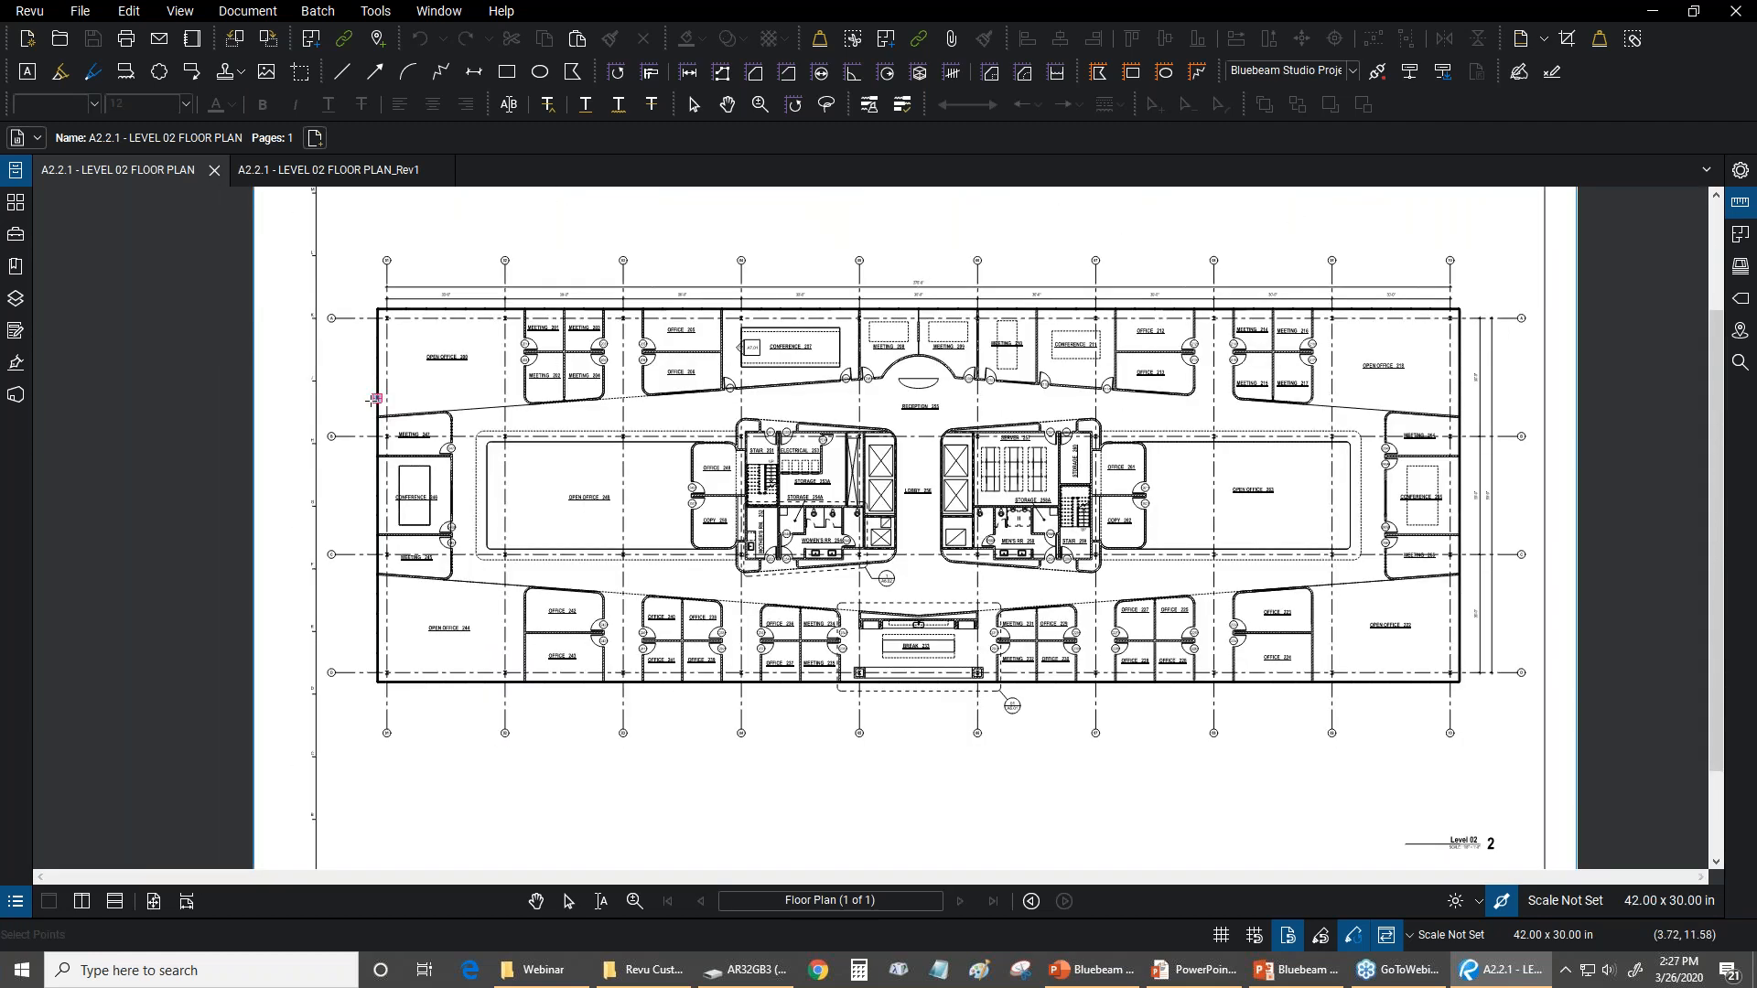
left_click(375, 399)
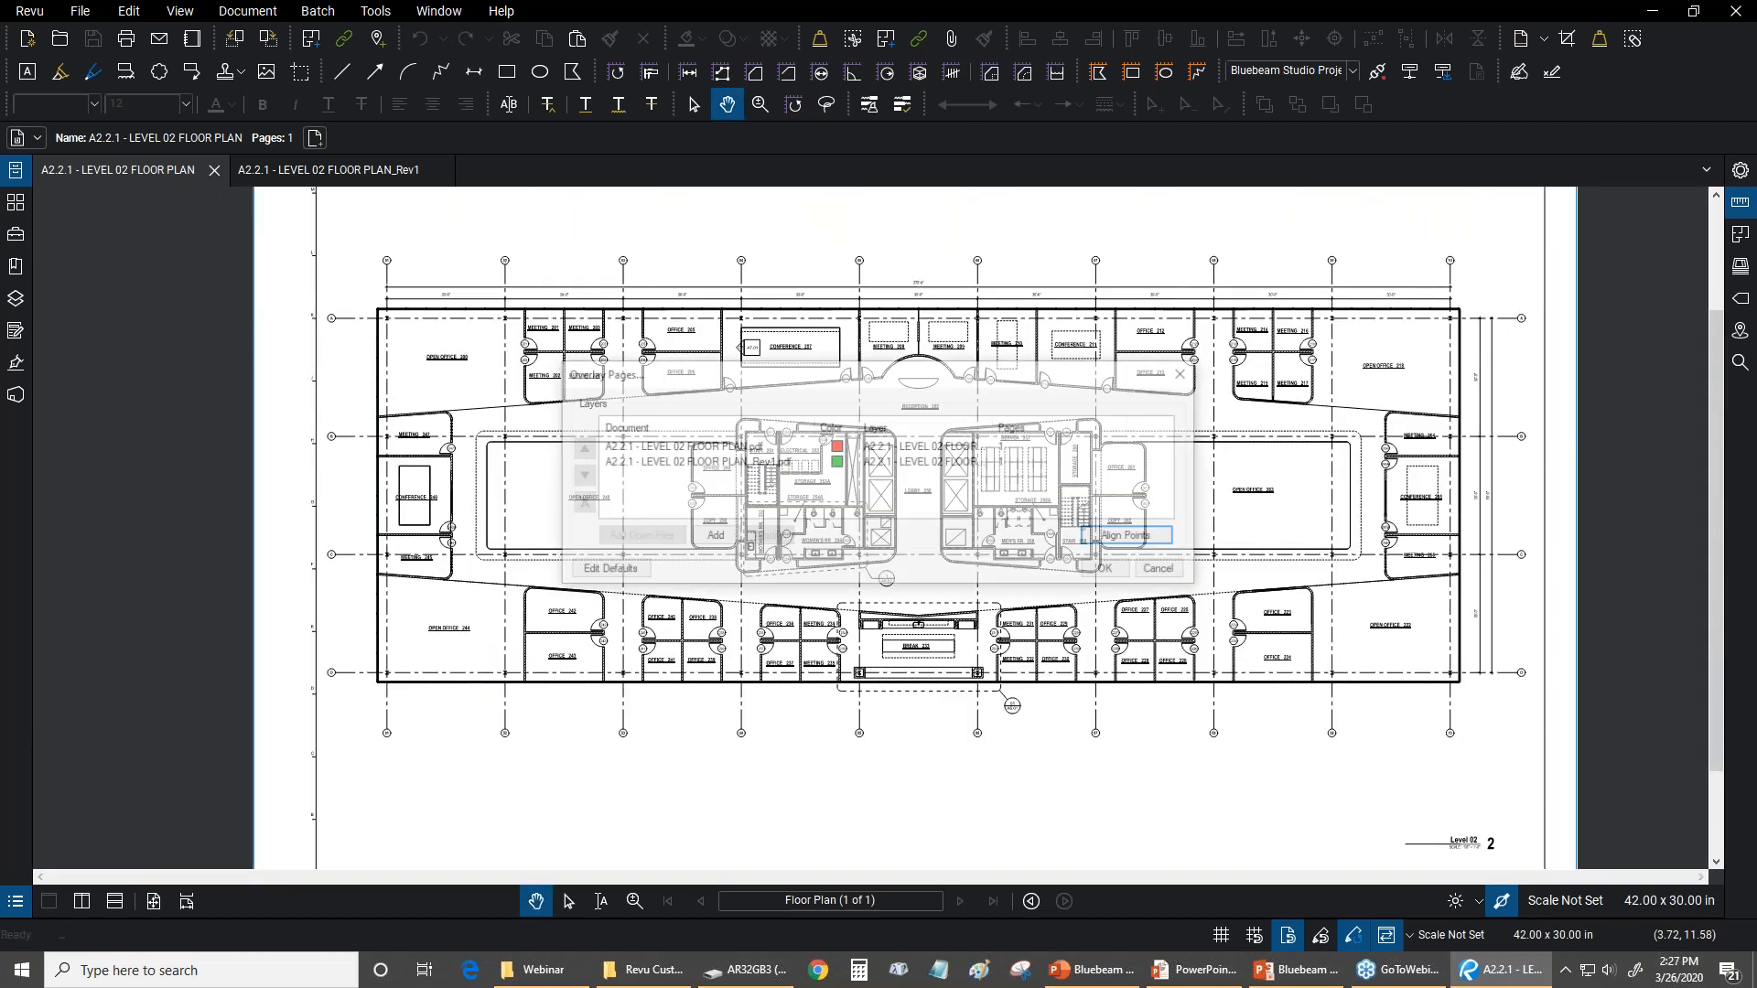
Generate the overlay of the two floor plans and inspect door 246A at Conference 246 up close
left_click(1105, 571)
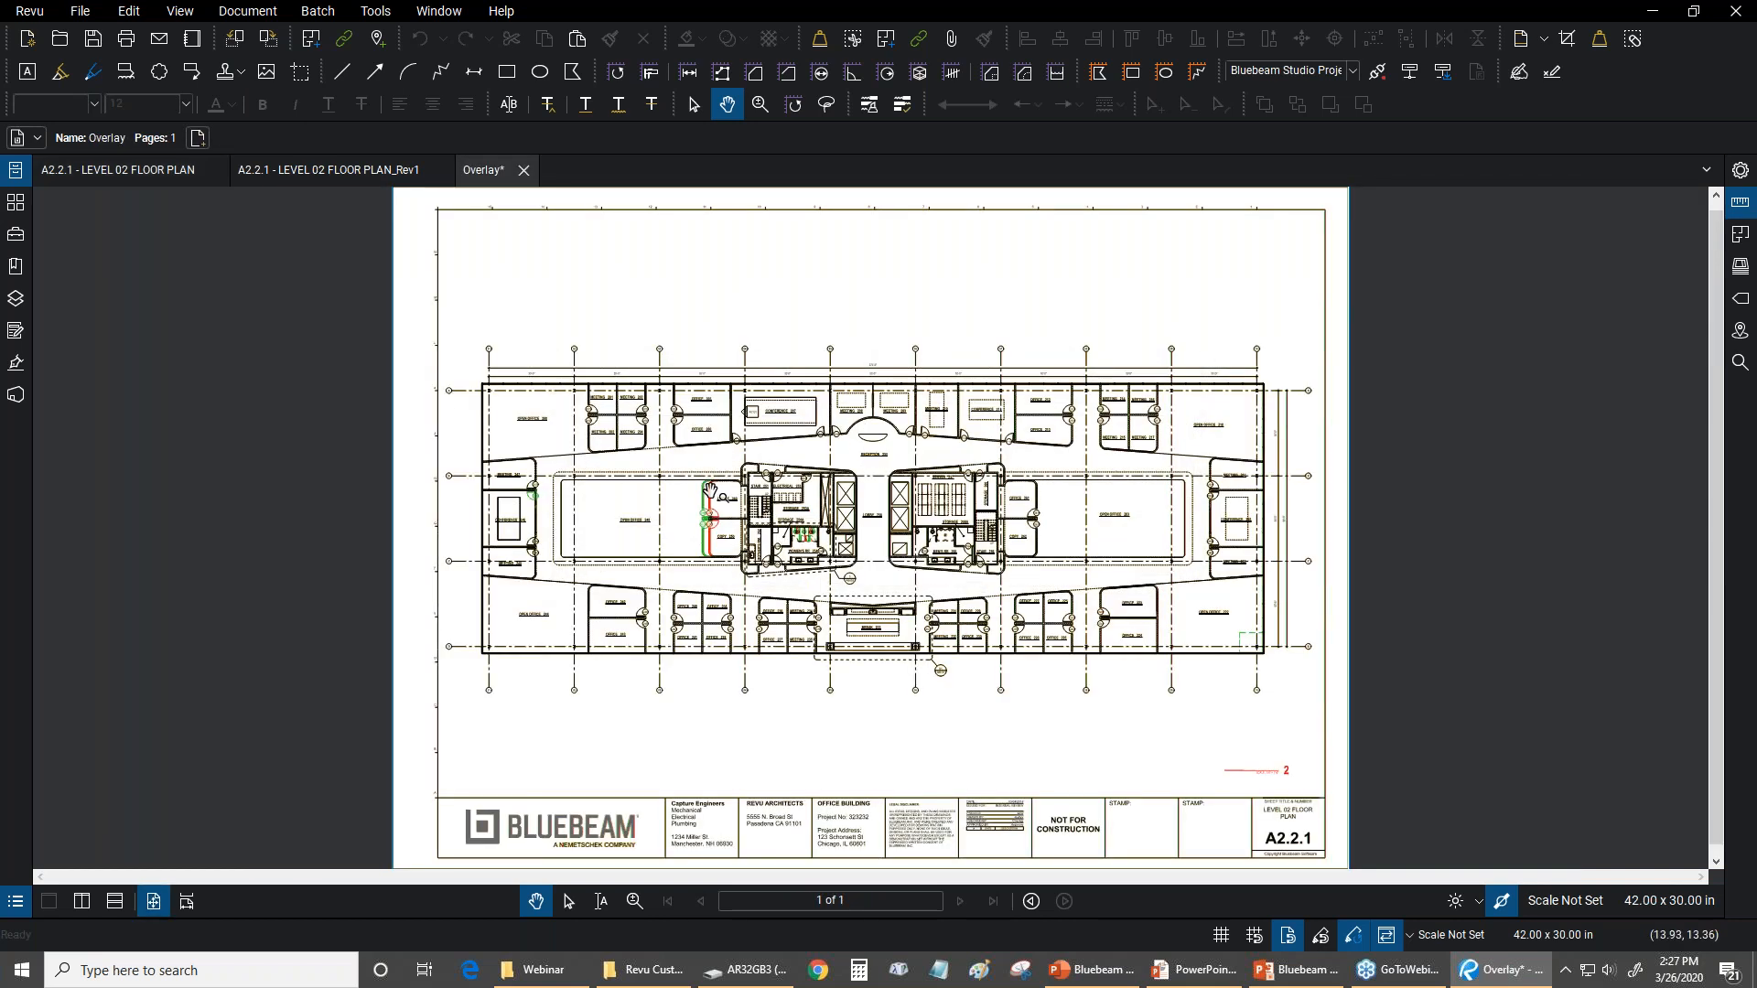
scroll(634, 547, "up", 6)
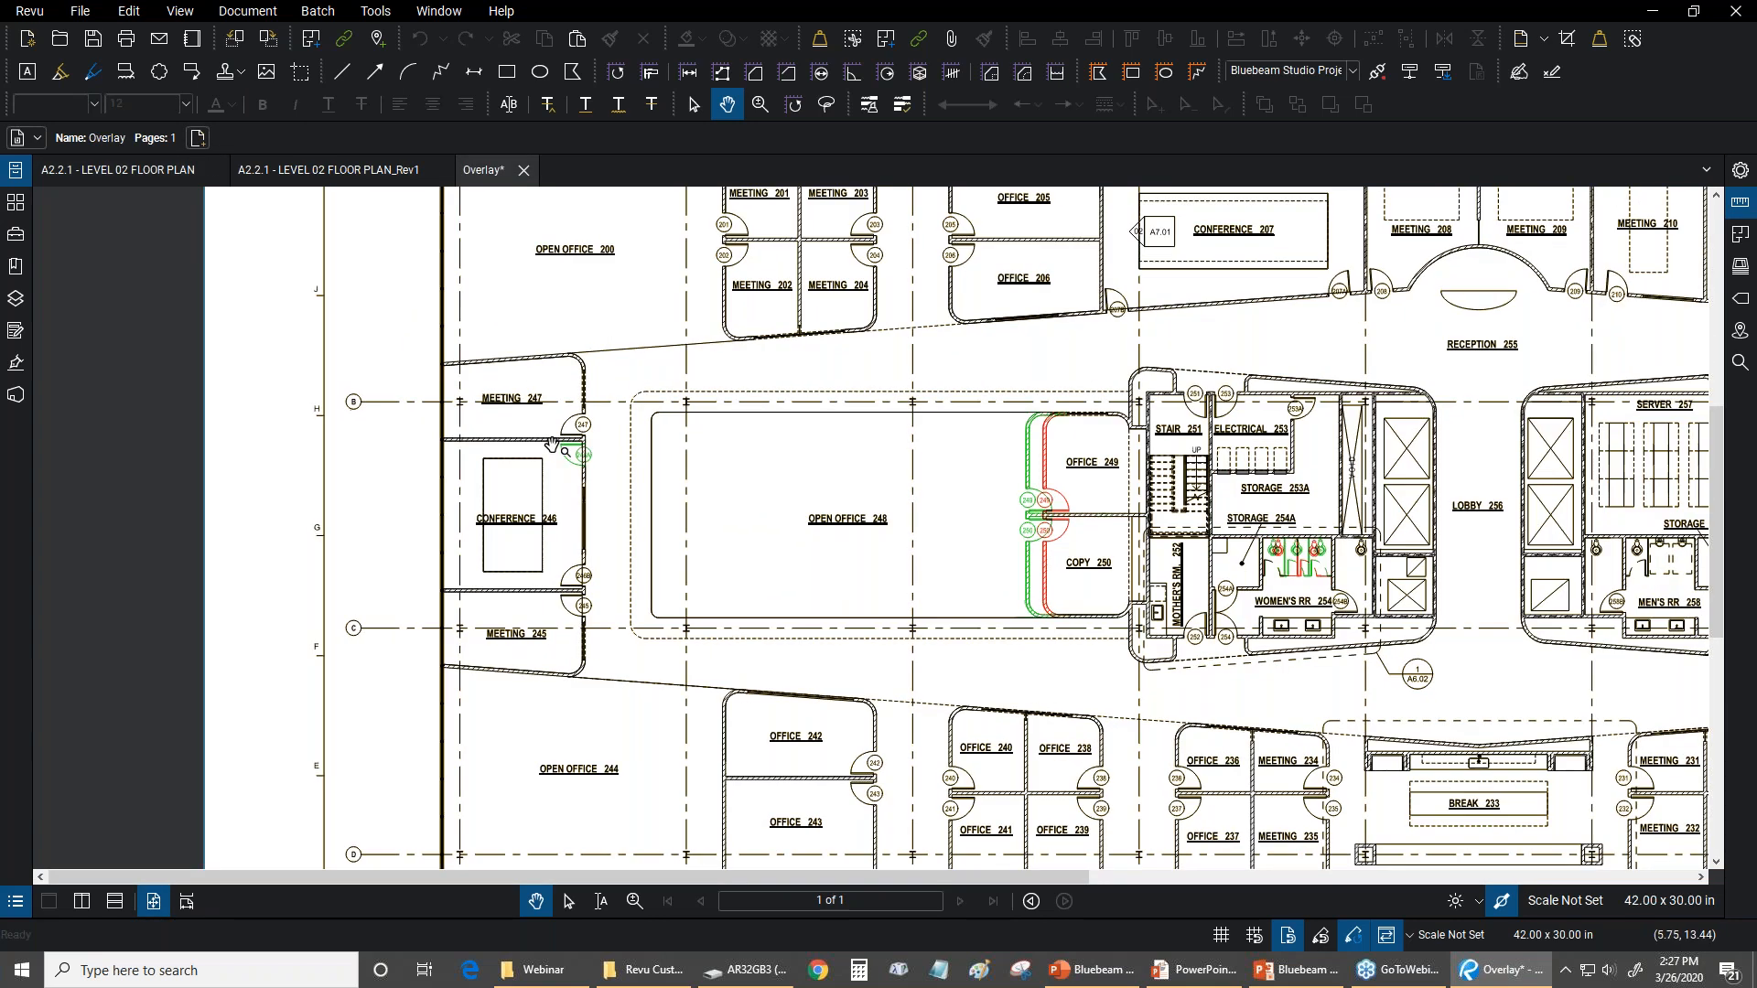
scroll(600, 444, "up", 4)
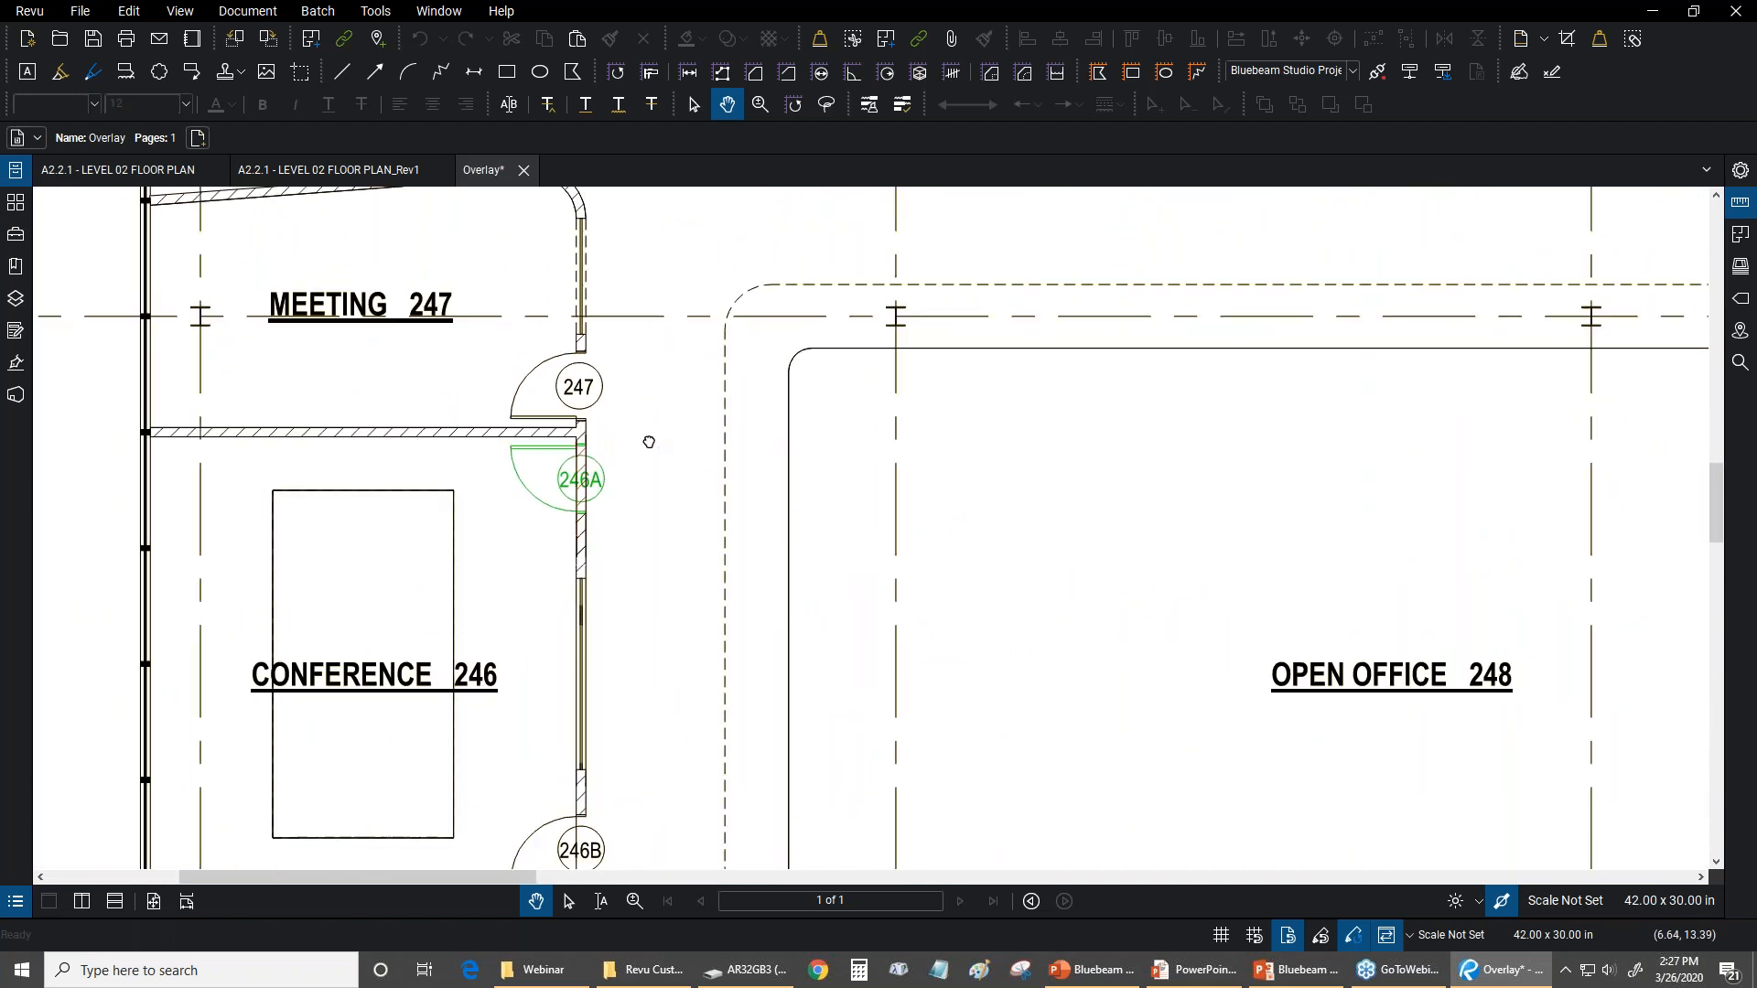
scroll(667, 440, "down", 2)
scroll(667, 440, "up", 5)
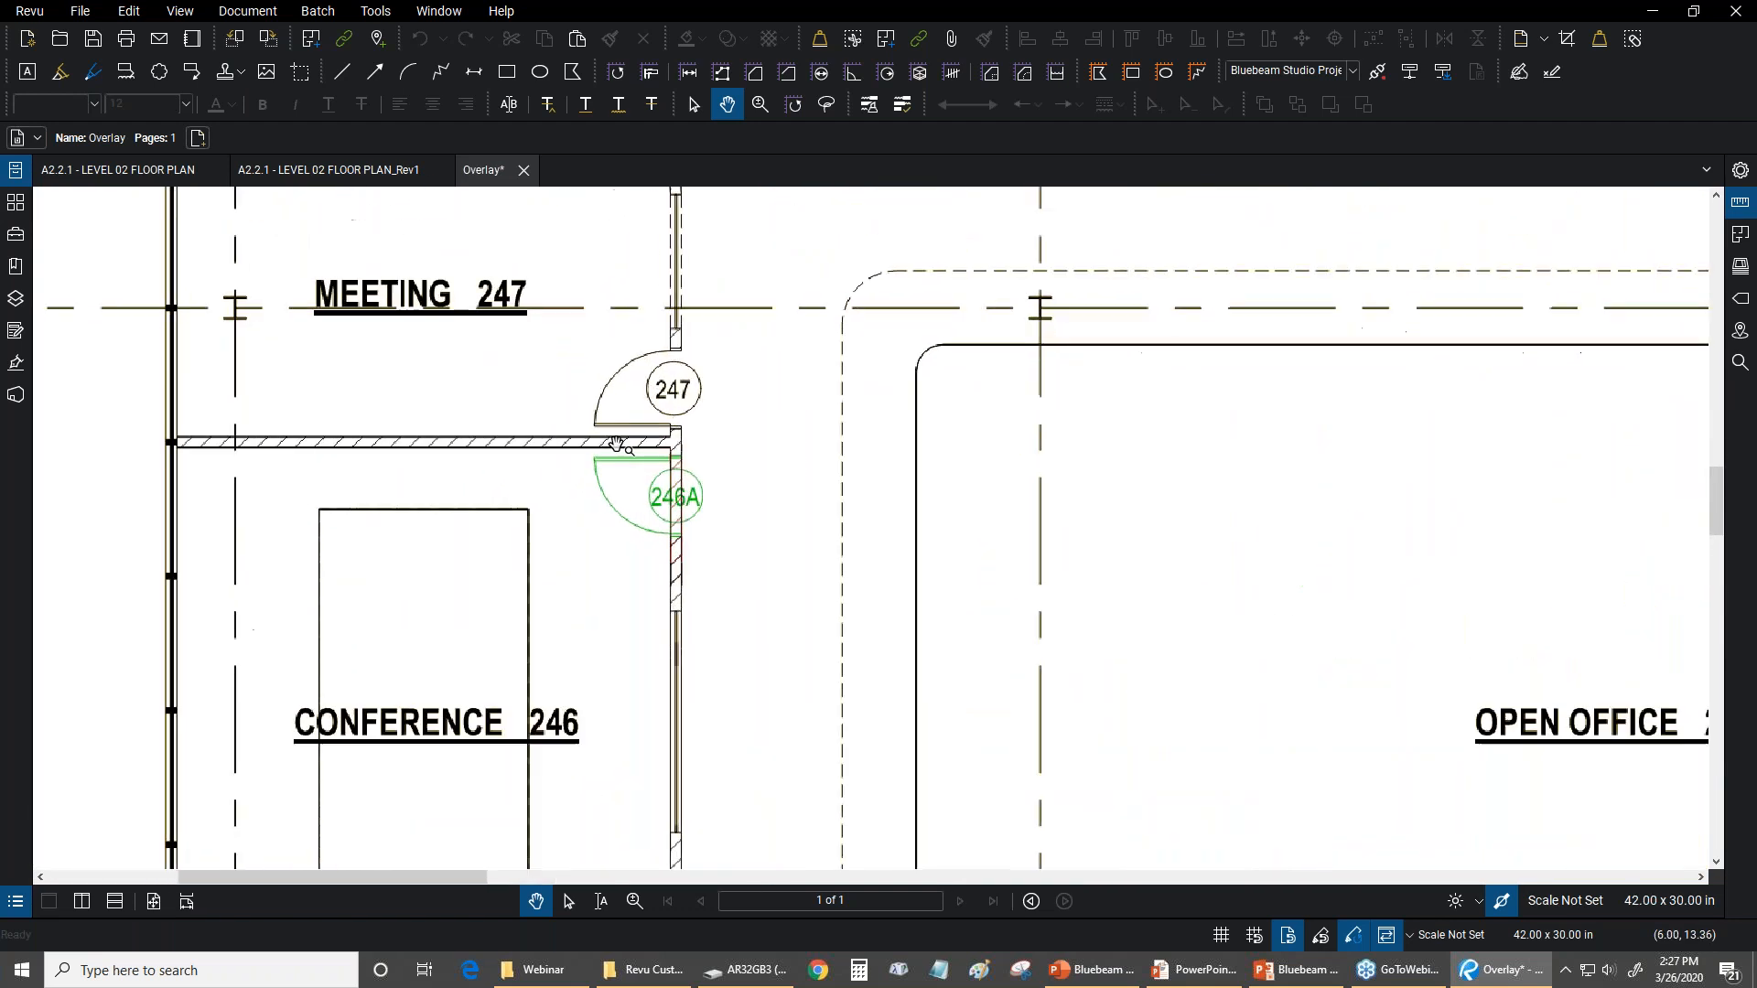
scroll(673, 494, "up", 5)
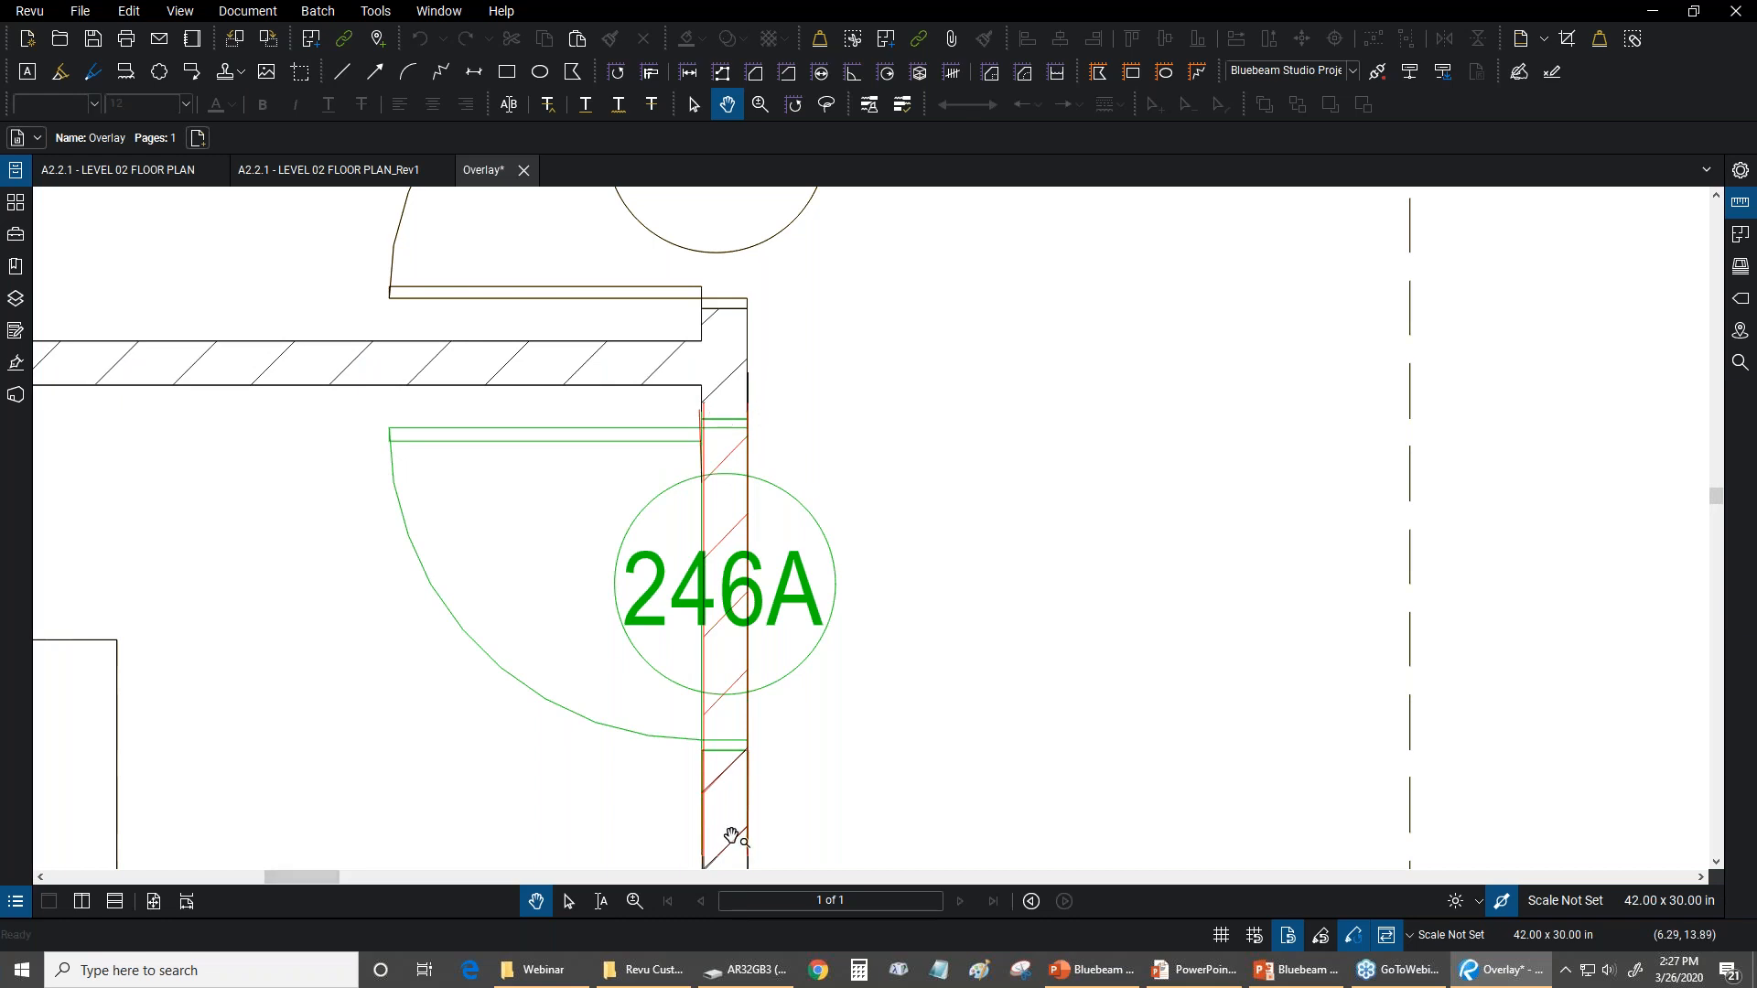
Examine the overlaid red and green differences at Office 249/Copy 250 and at the Women's RR 254 stalls
scroll(527, 449, "down", 5)
left_click_drag(1254, 626, 349, 546)
left_click_drag(1555, 412, 274, 411)
scroll(455, 404, "down", 5)
left_click_drag(583, 404, 608, 404)
scroll(607, 404, "up", 2)
left_click_drag(474, 403, 773, 383)
scroll(773, 382, "down", 1)
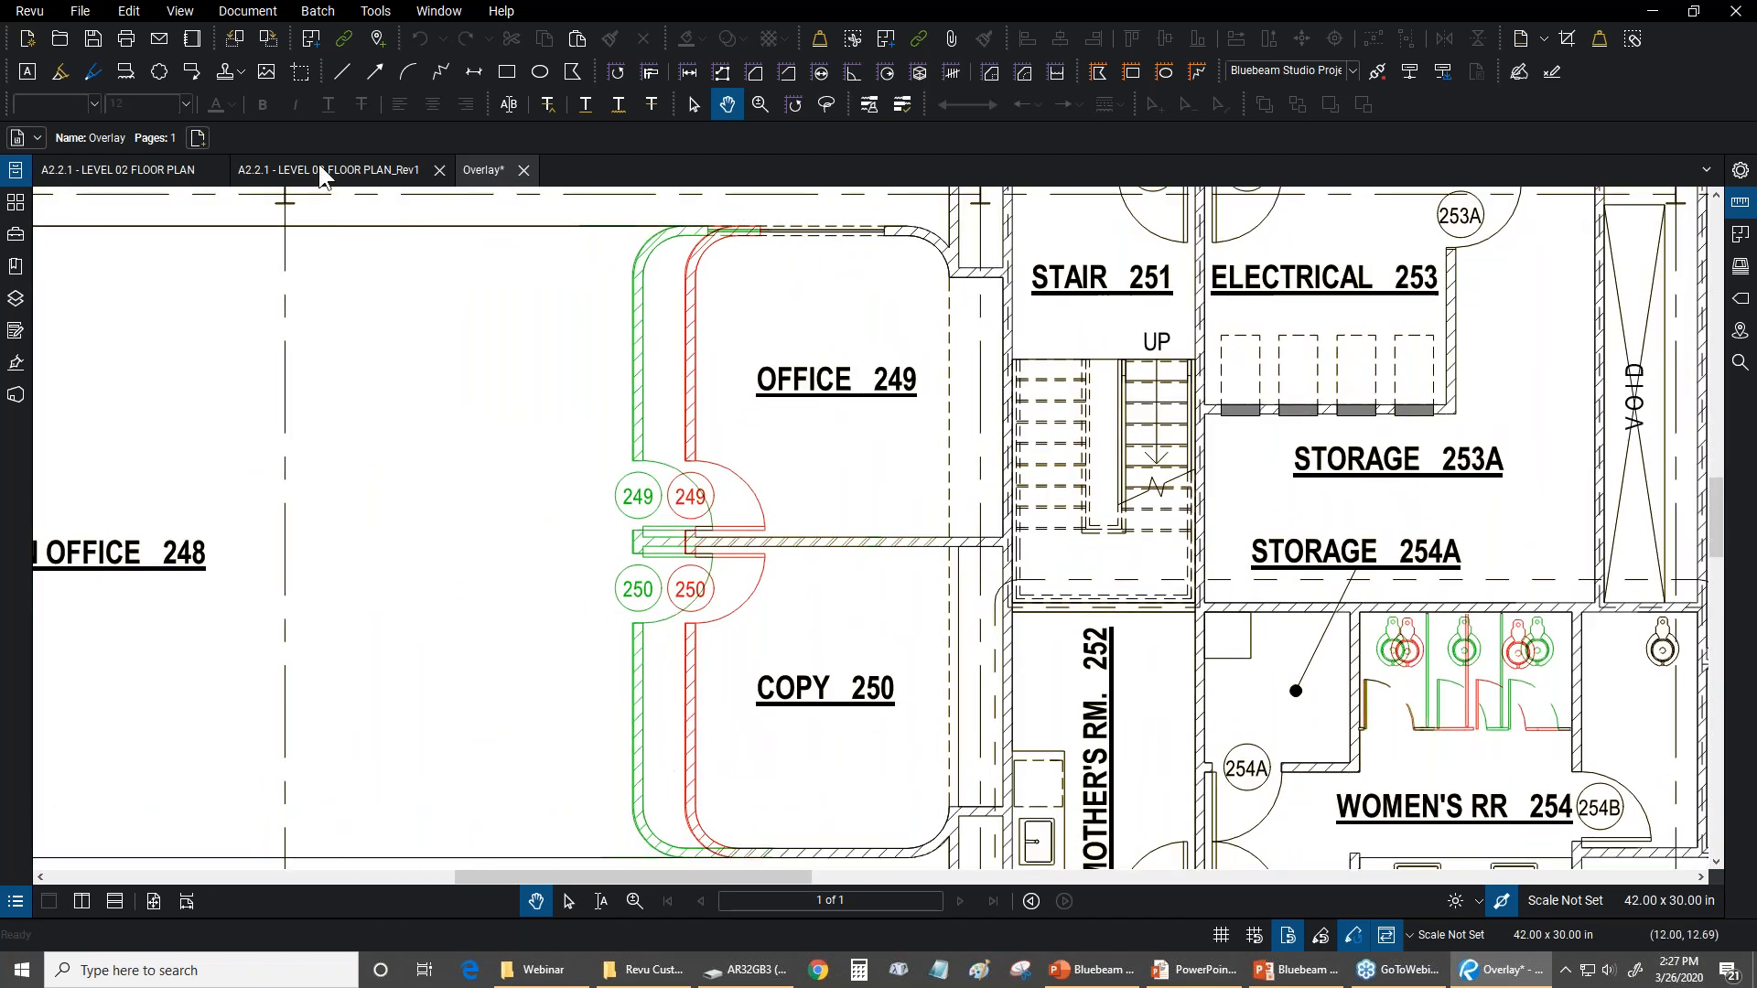
left_click_drag(815, 565, 535, 558)
scroll(464, 404, "down", 5)
scroll(874, 538, "up", 6)
scroll(874, 538, "down", 5)
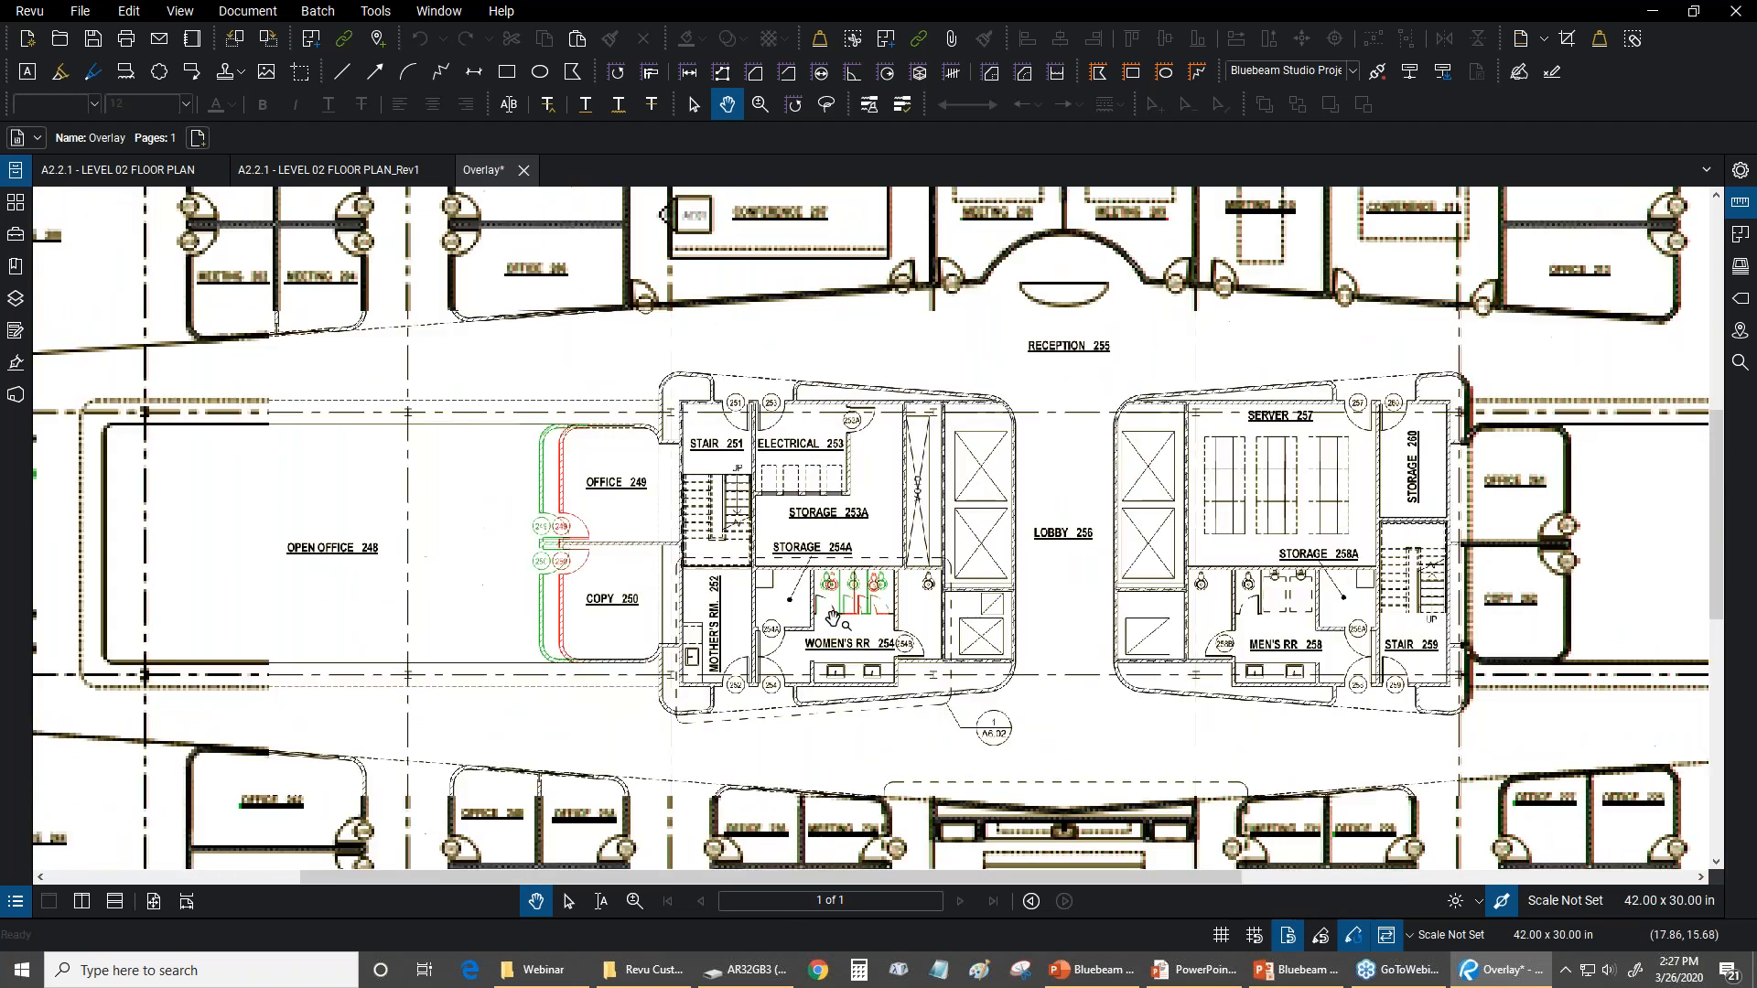
Examine the overlay differences at the corner of Open Office 222 and at the drawing title above the title block
left_click_drag(1149, 686, 729, 497)
scroll(727, 494, "down", 2)
left_click_drag(1109, 613, 1073, 596)
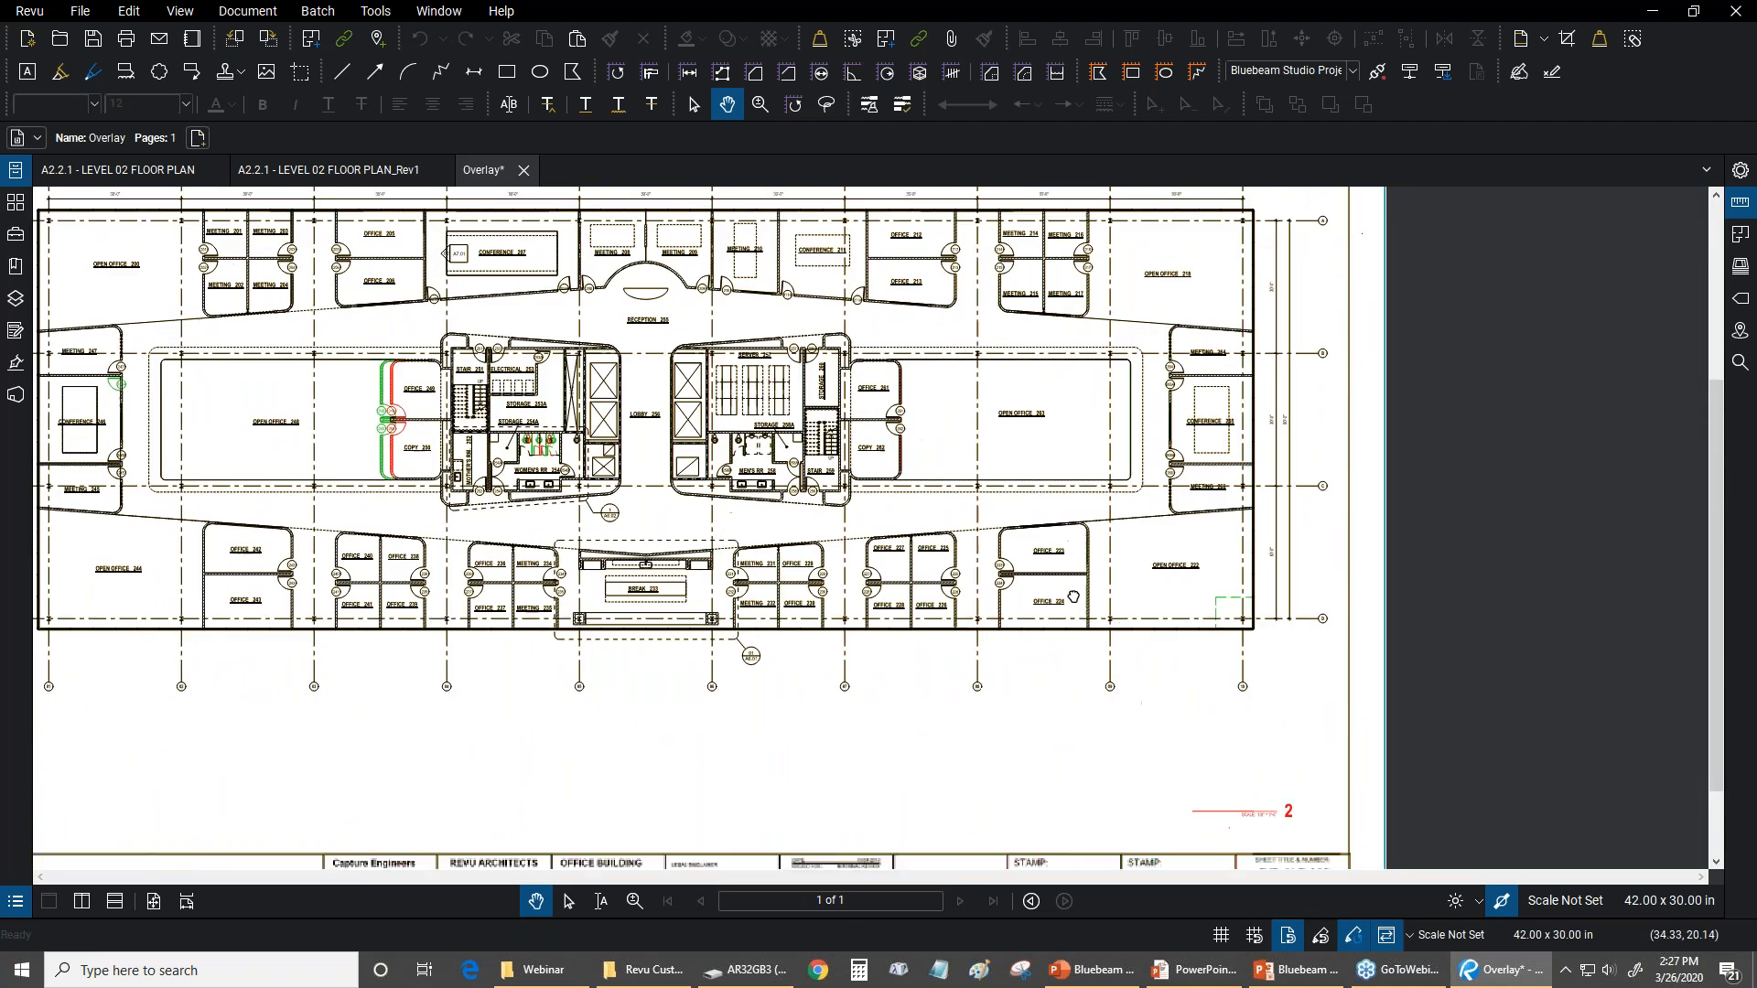
scroll(647, 444, "up", 5)
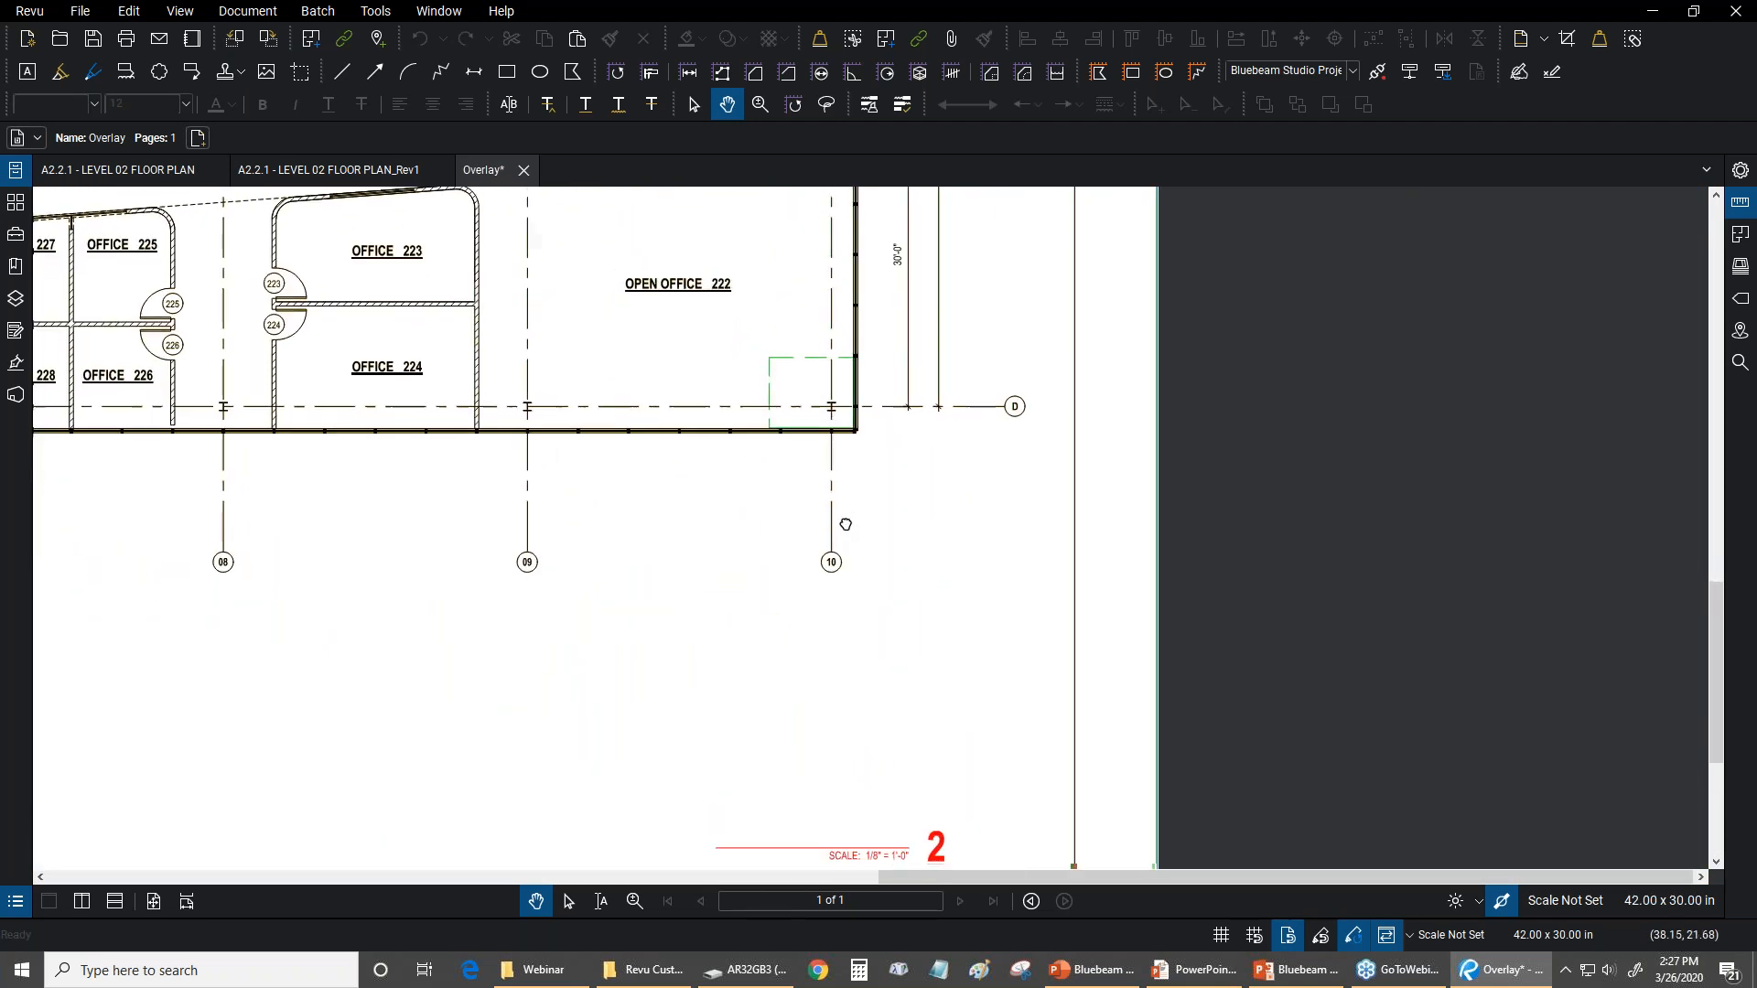
scroll(804, 436, "up", 6)
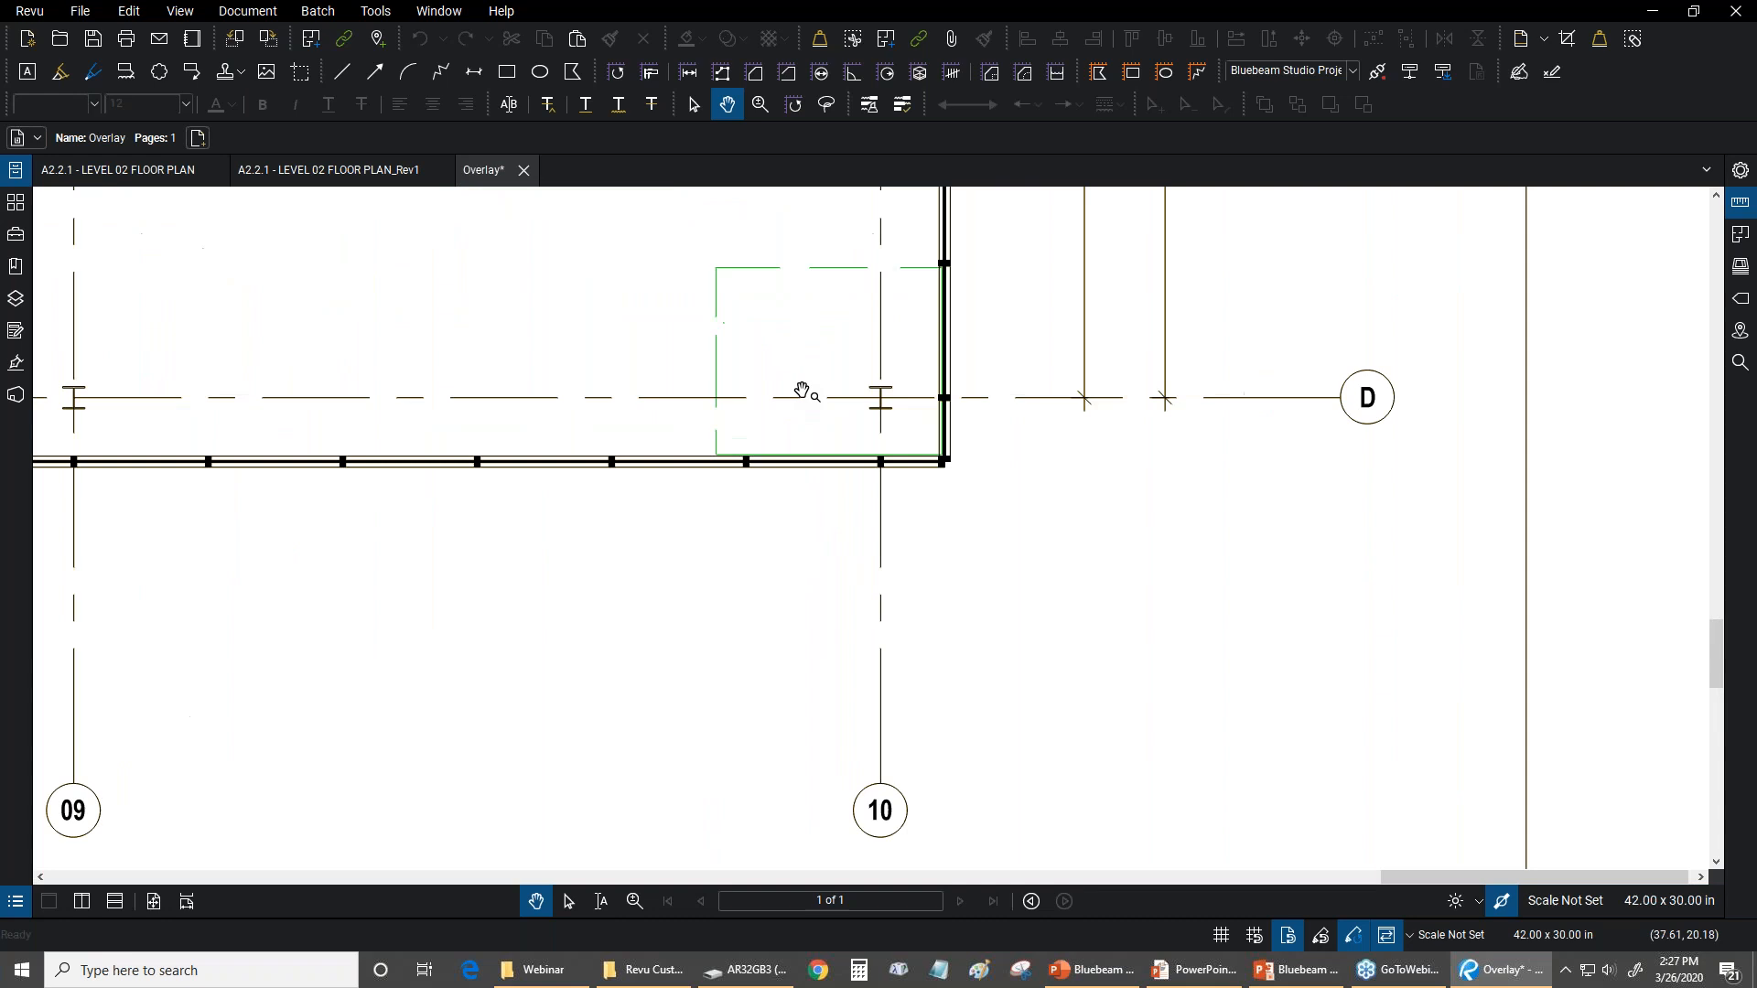
scroll(826, 316, "down", 8)
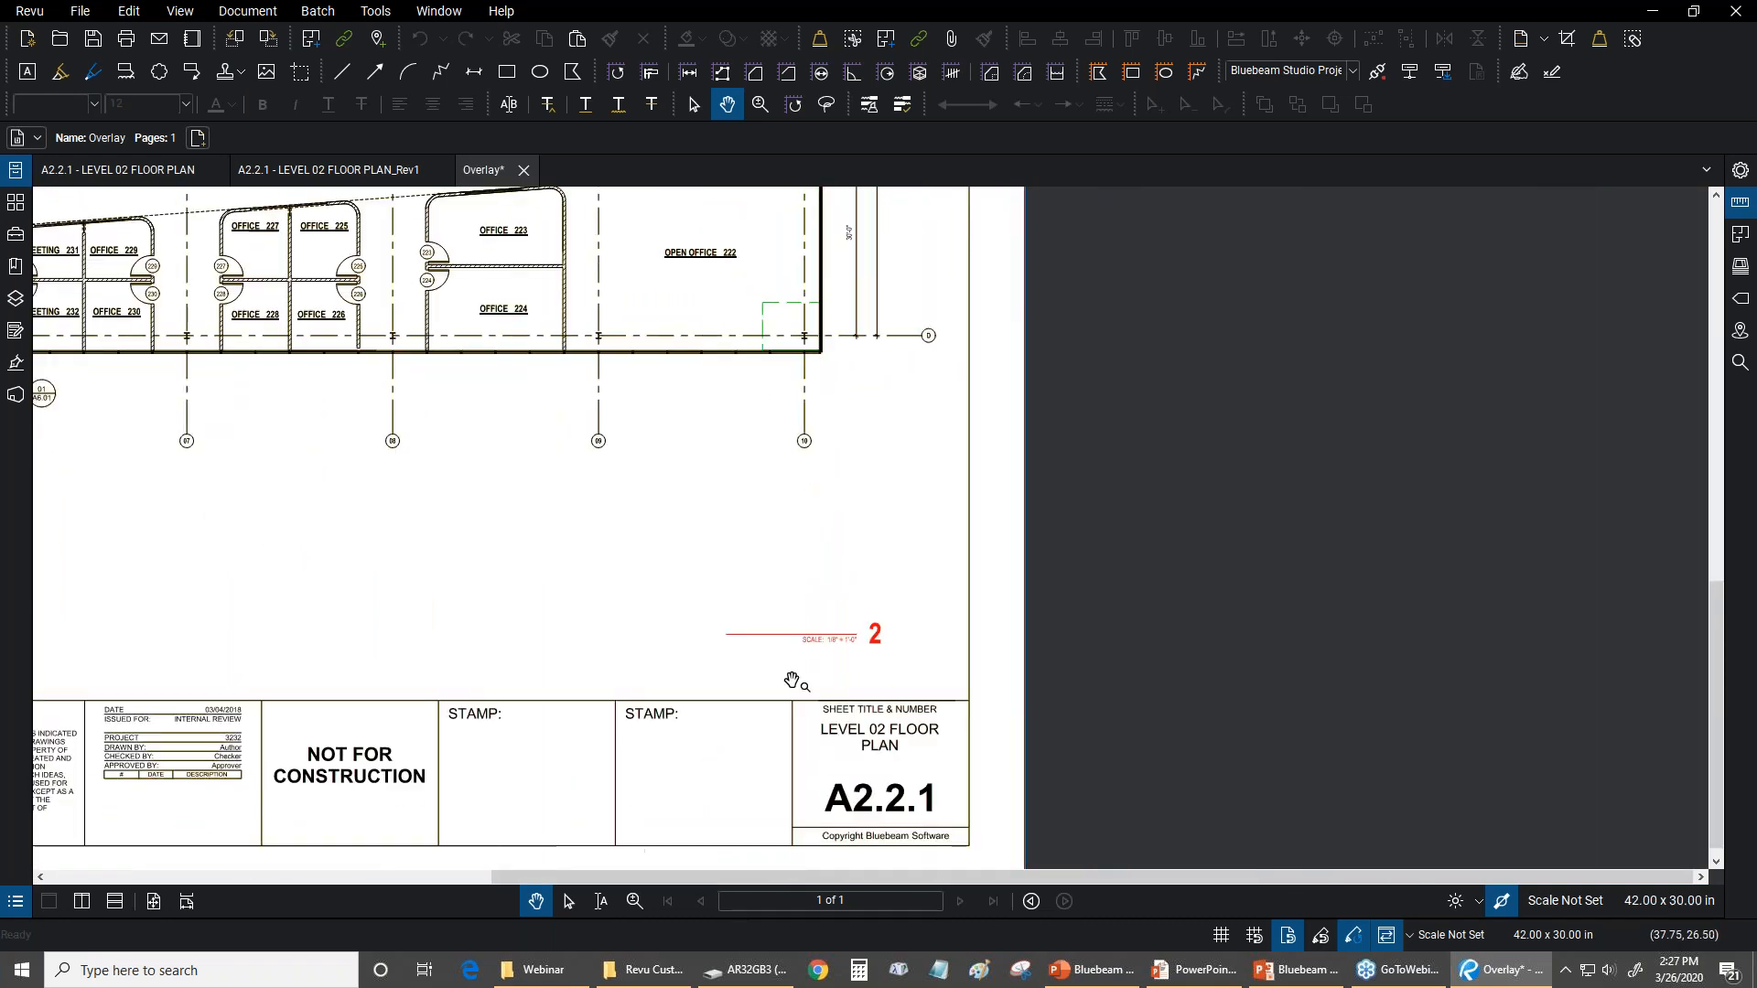
scroll(764, 590, "up", 4)
scroll(764, 590, "up", 2)
Fit the whole overlay page in view and close Overlay.pdf without saving it
key("ctrl+9")
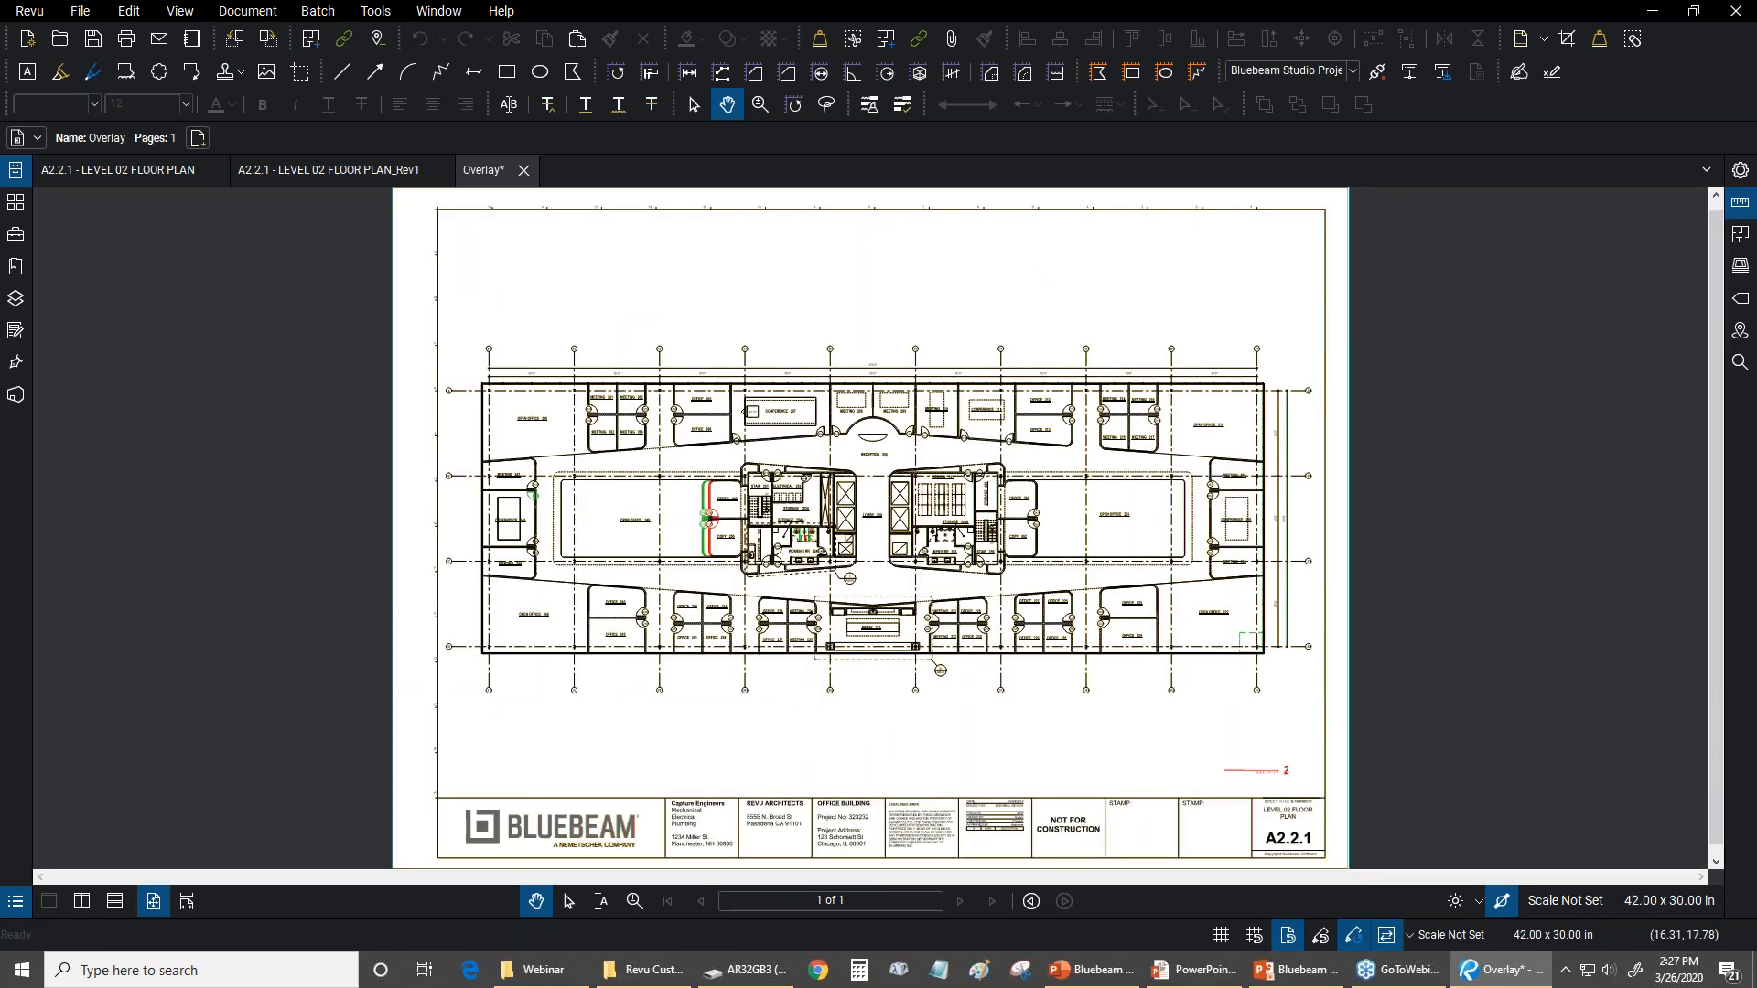
left_click(523, 180)
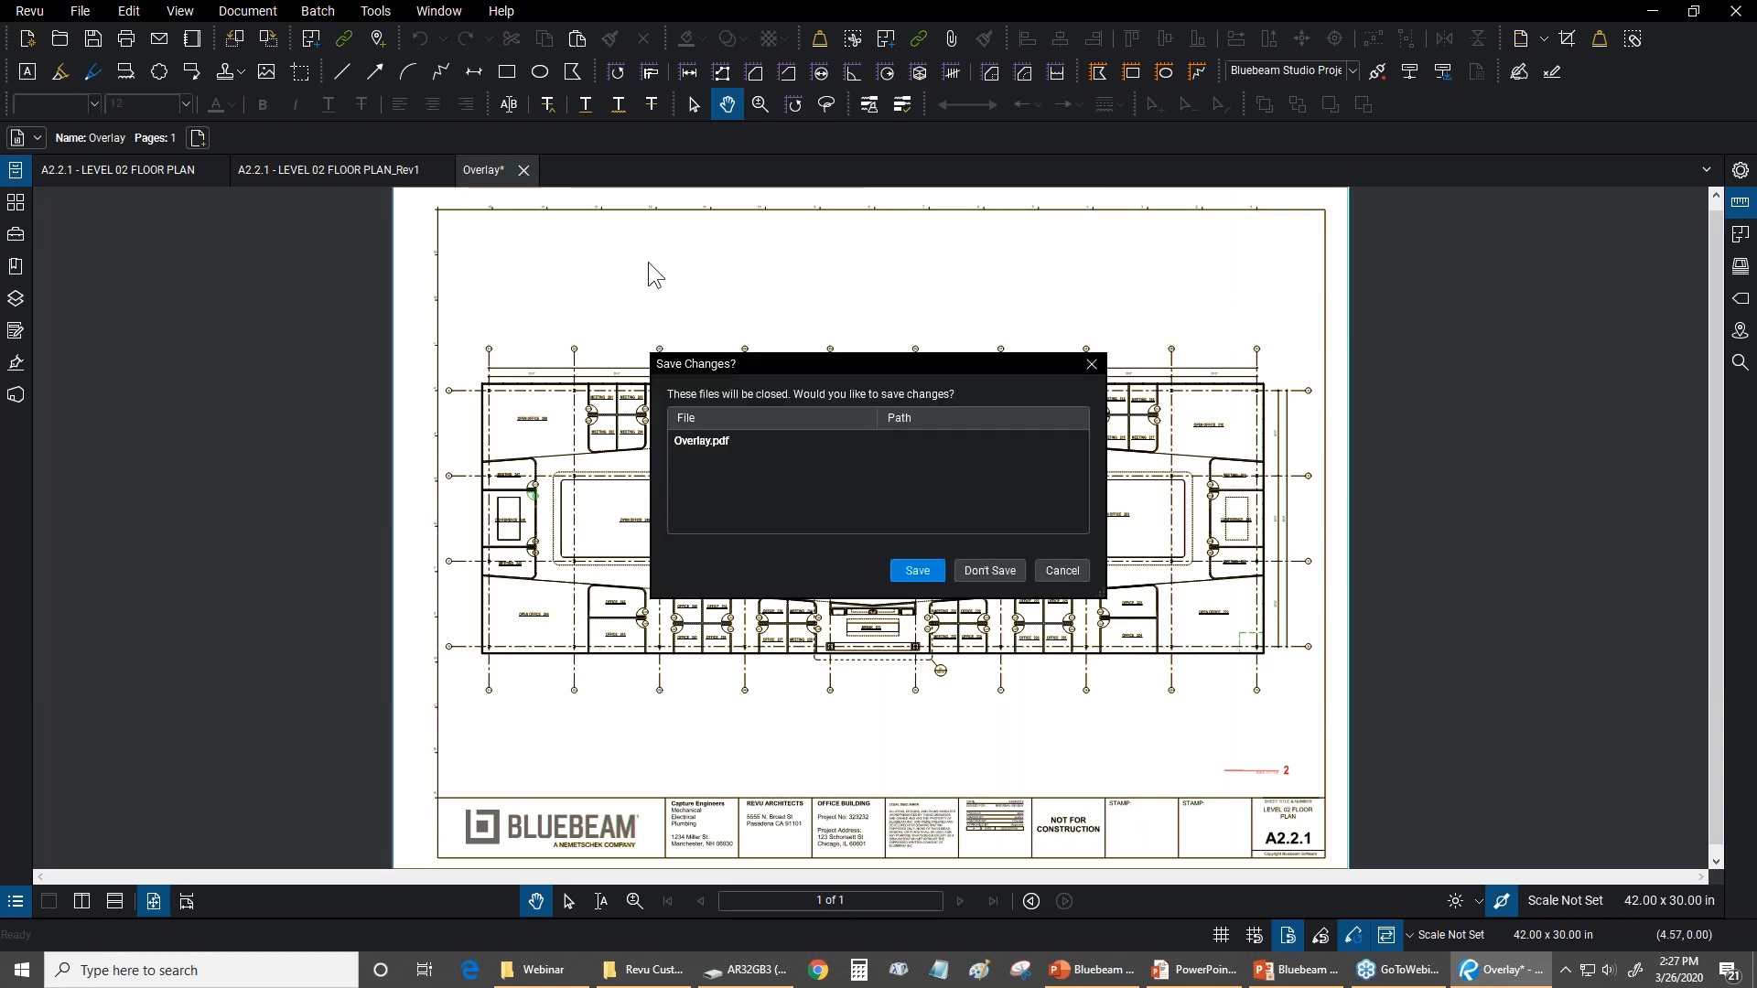
left_click(964, 575)
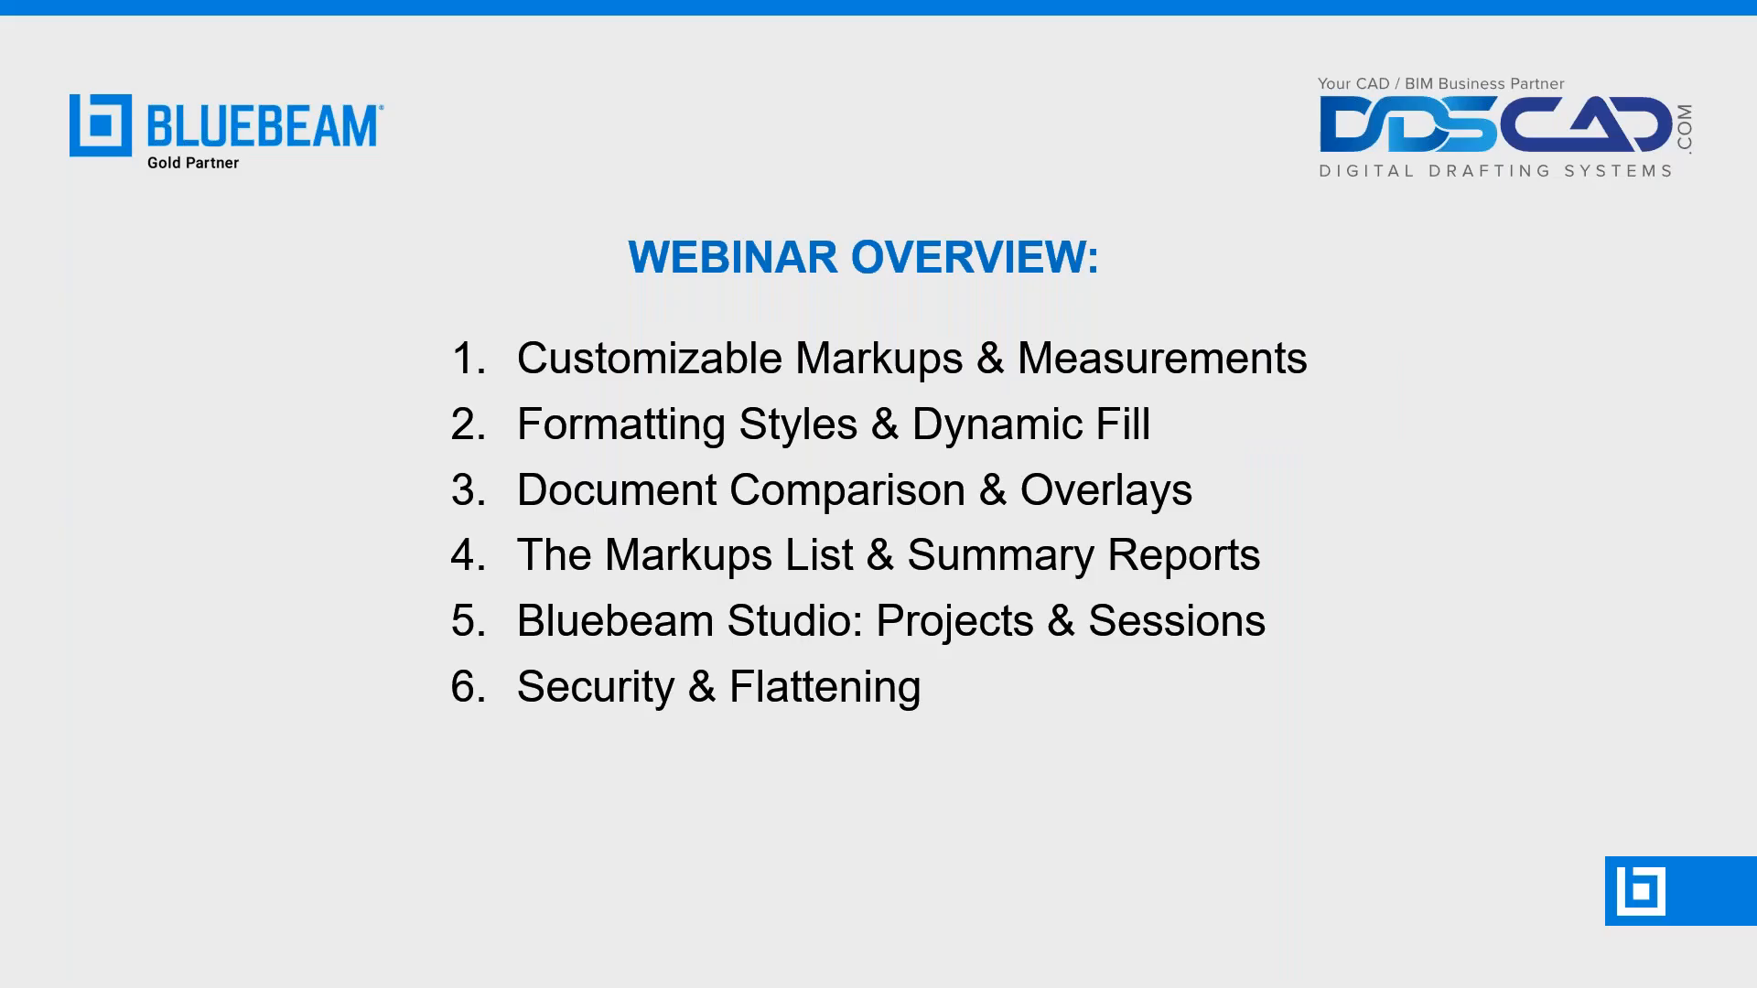
Return to Bluebeam Revu, show the Markups List and sort it by author
key("alt+Tab")
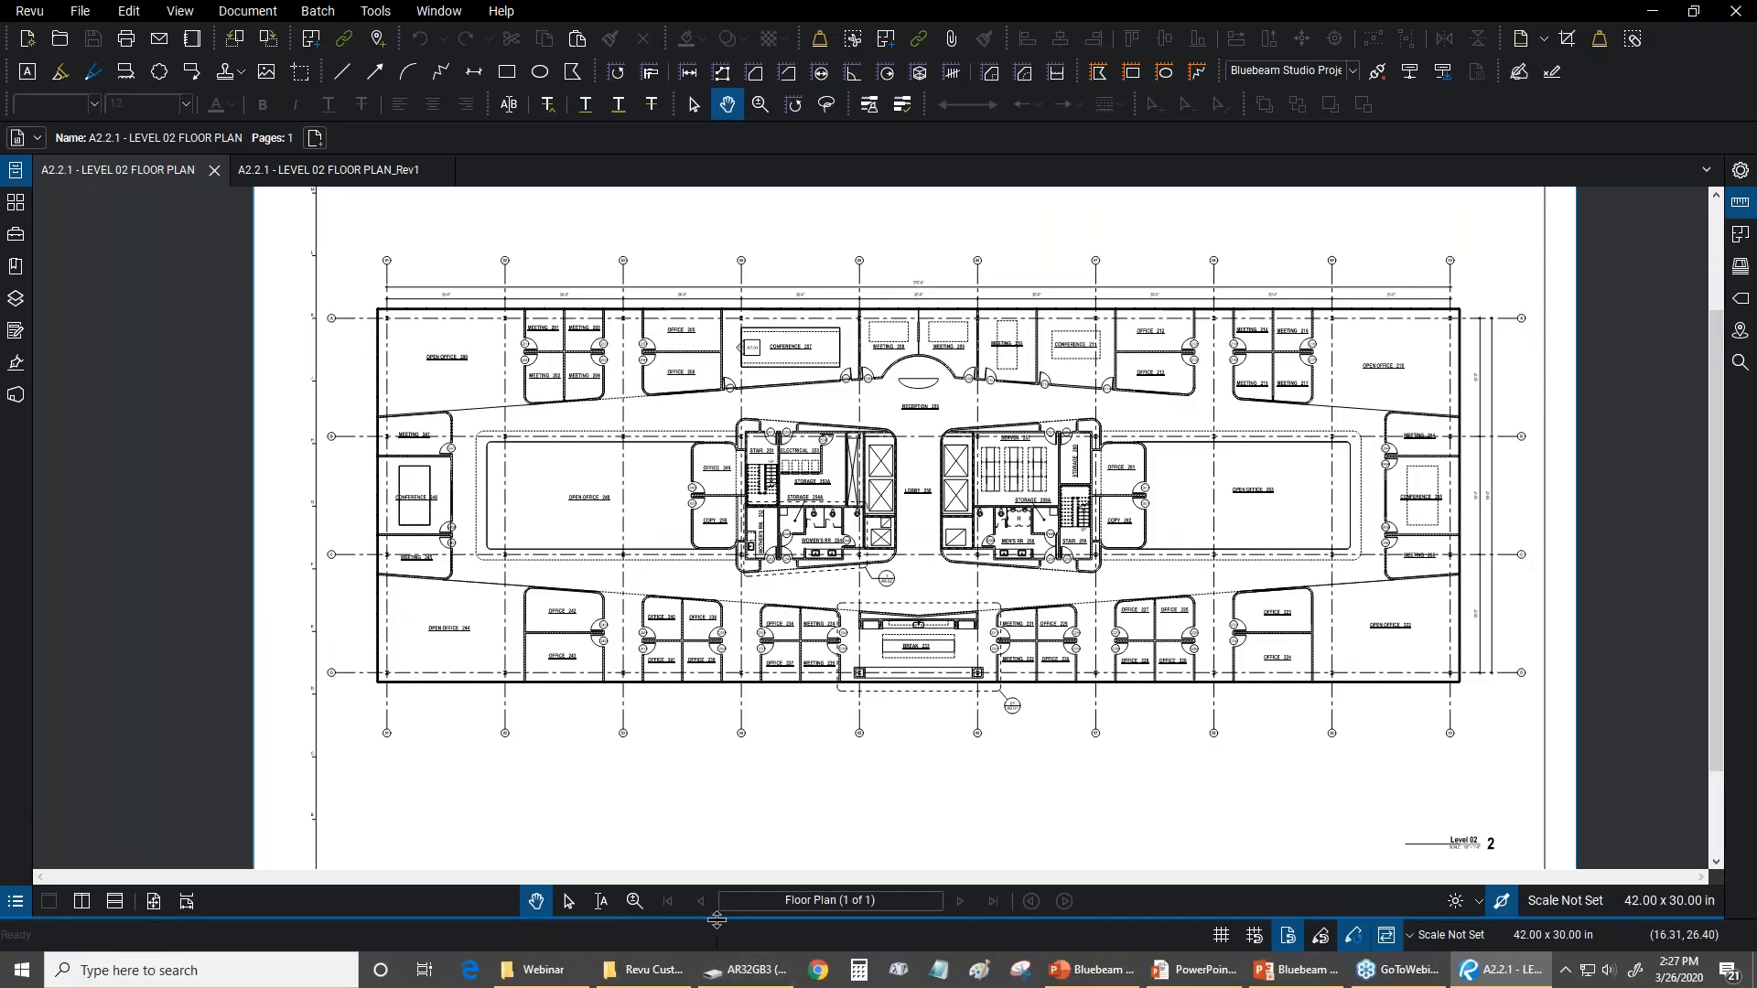
double_click(715, 918)
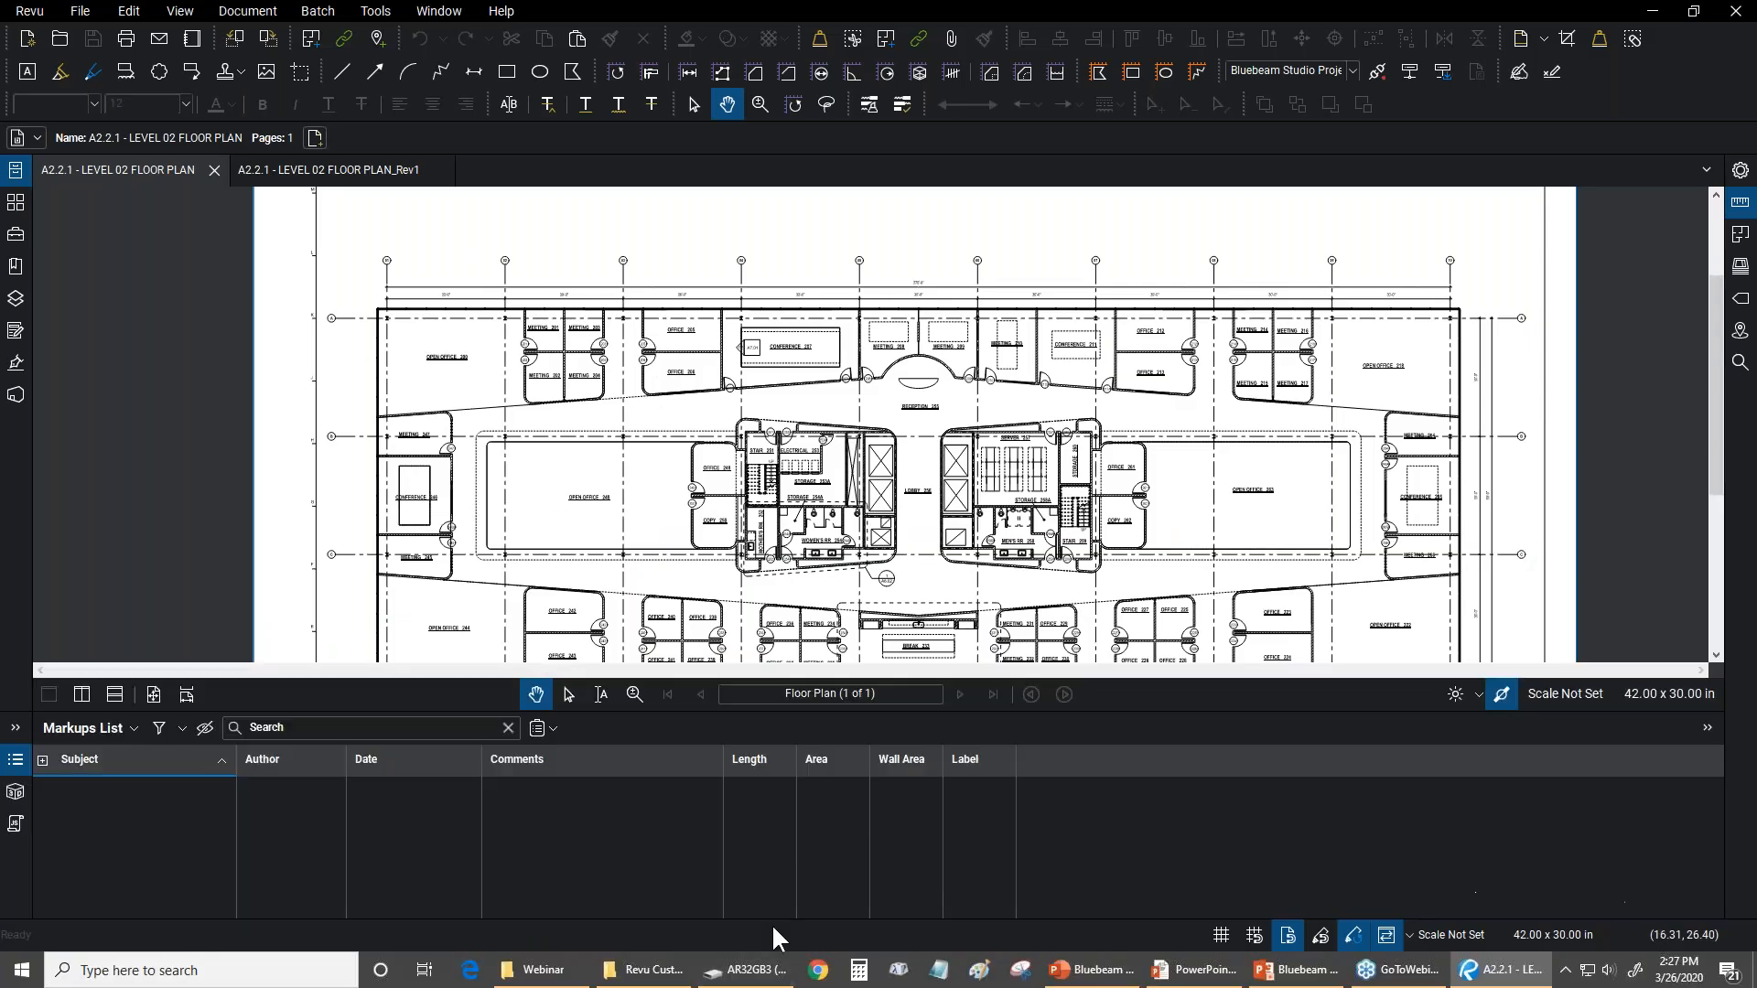
left_click(134, 730)
left_click(191, 758)
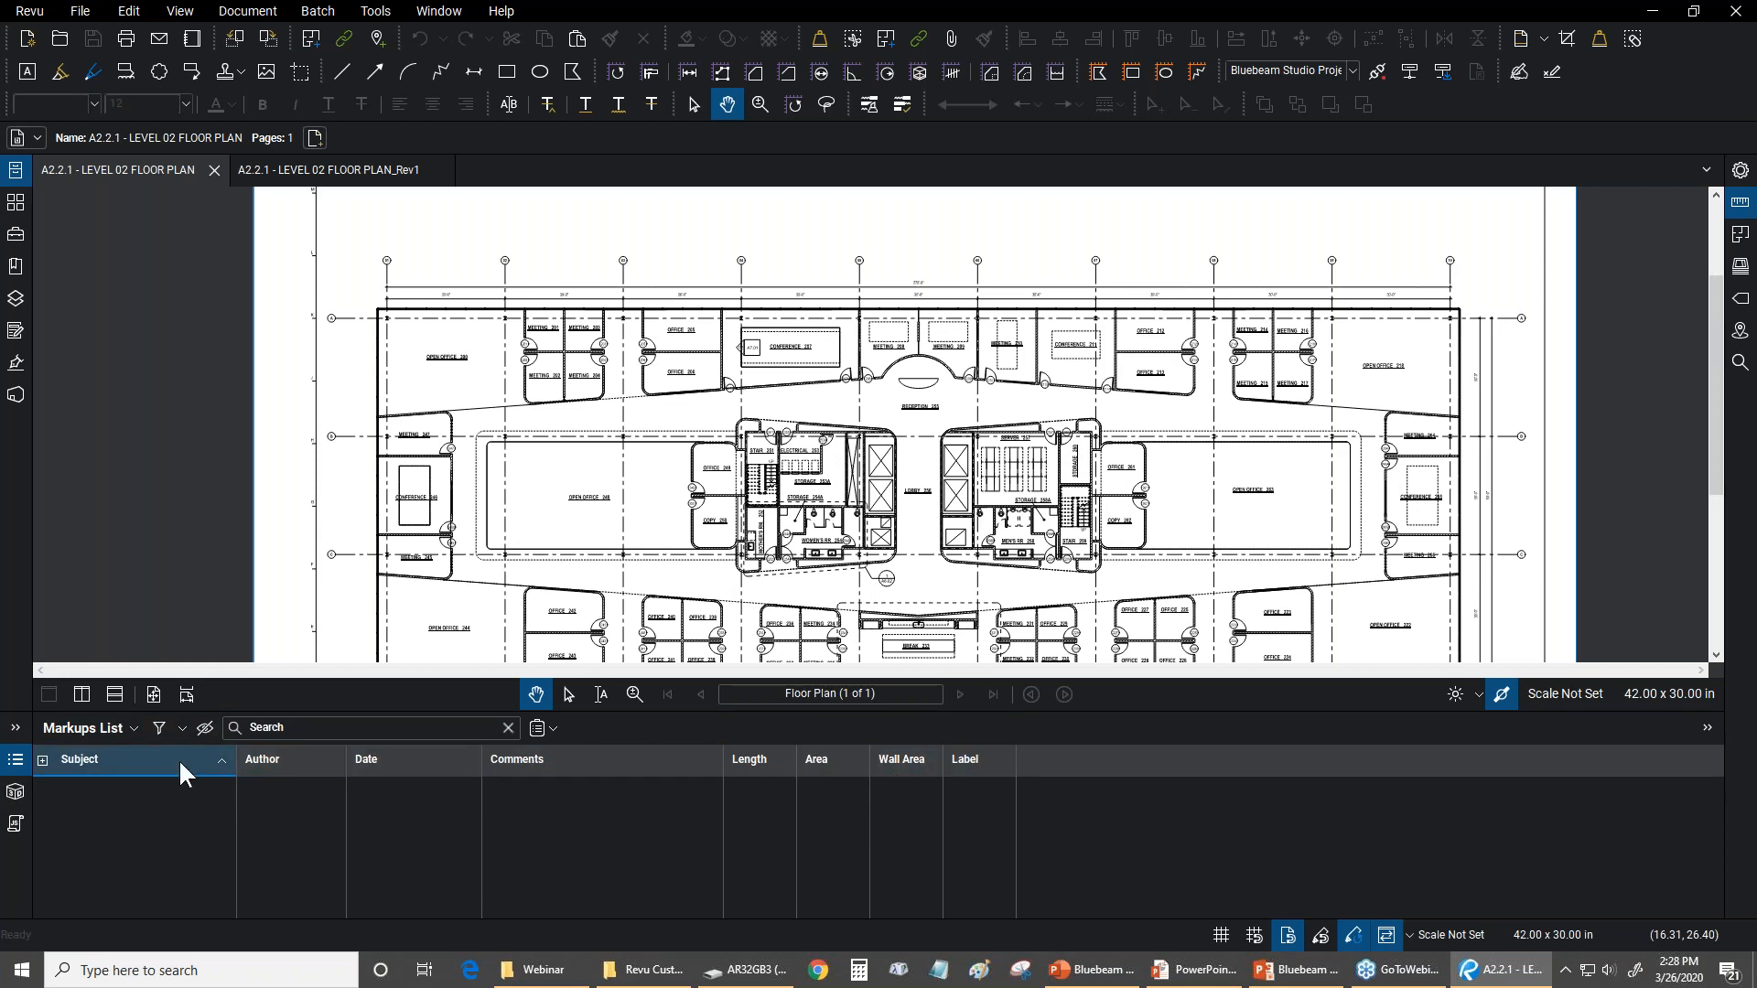
left_click(299, 761)
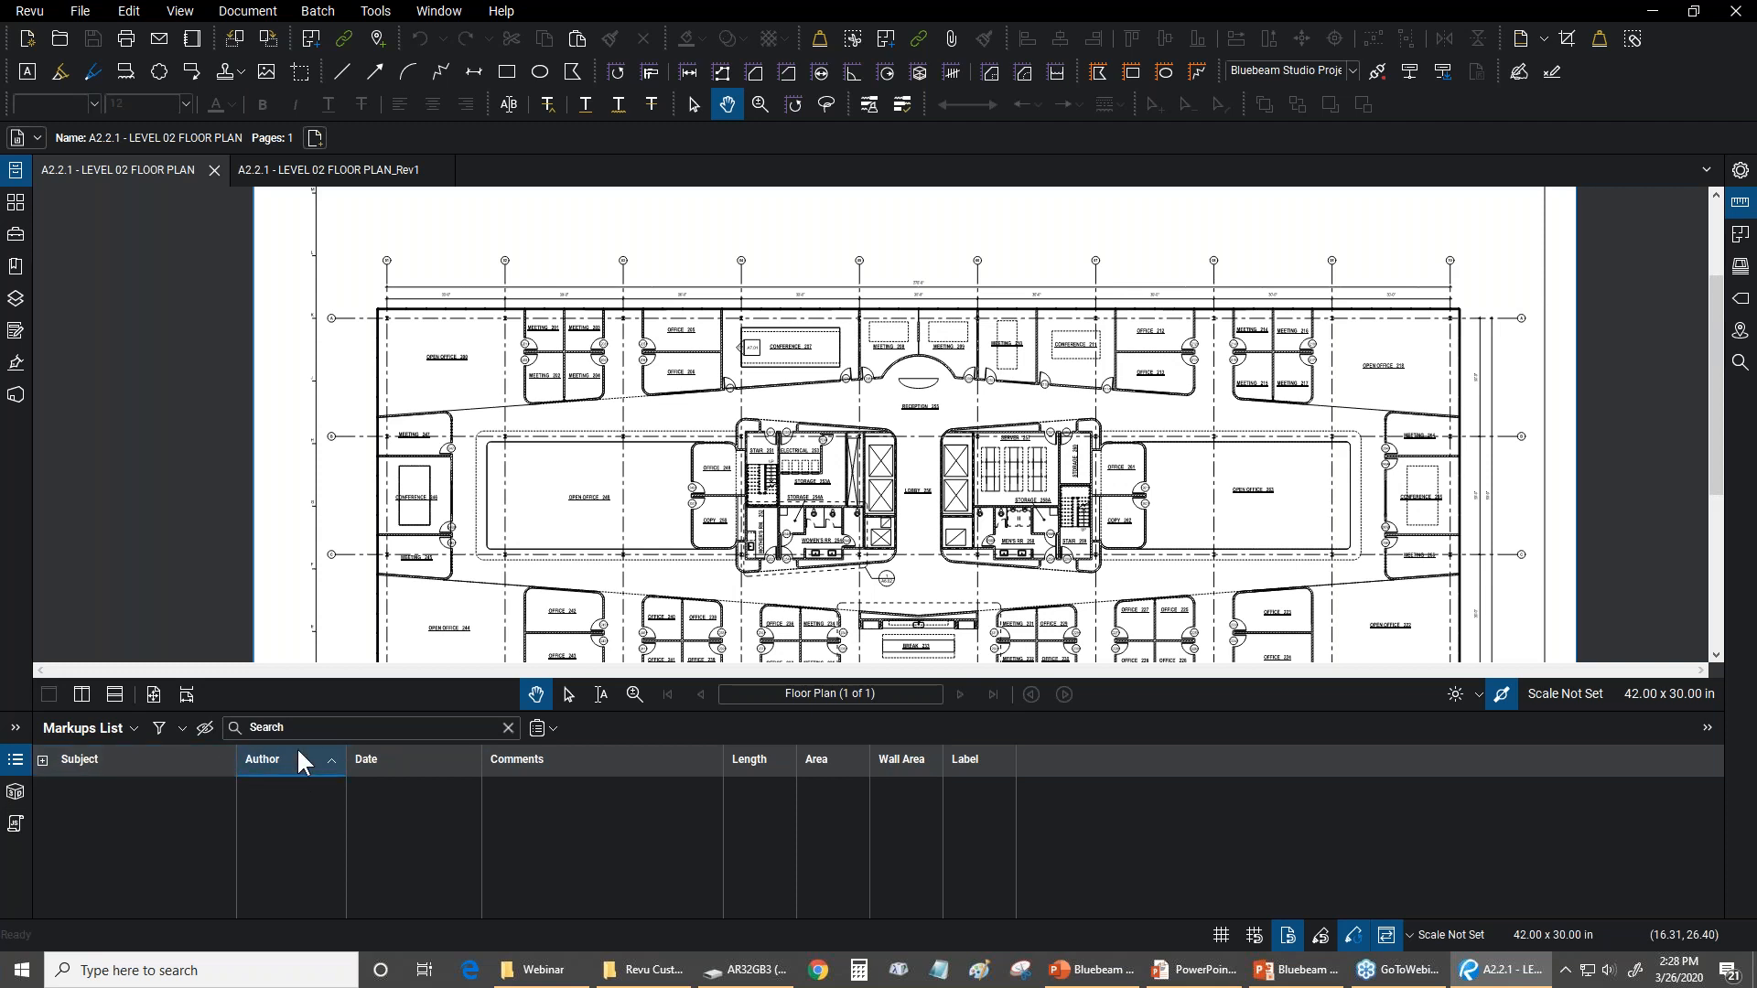
Close the original A2.2.1 - LEVEL 02 FLOOR PLAN document
left_click(215, 172)
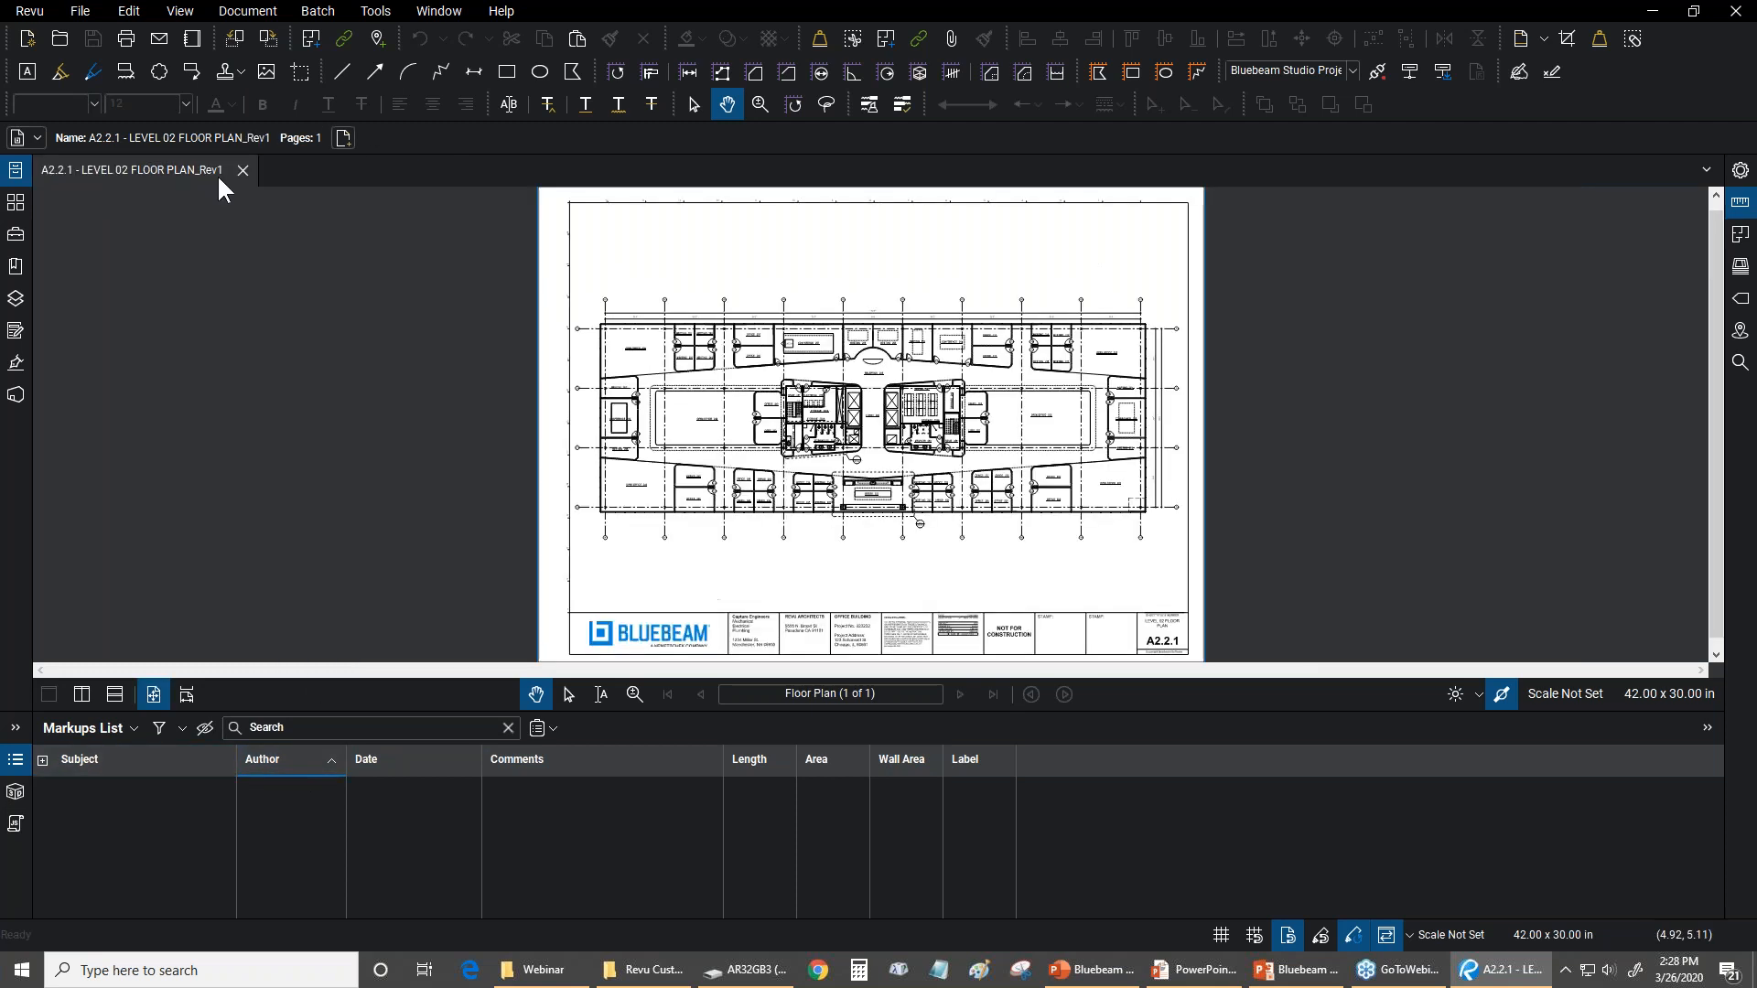
Close the A2.2.1 - LEVEL 02 FLOOR PLAN_Rev1 document and open Example Floor Plan_AR
left_click(238, 172)
left_click(142, 300)
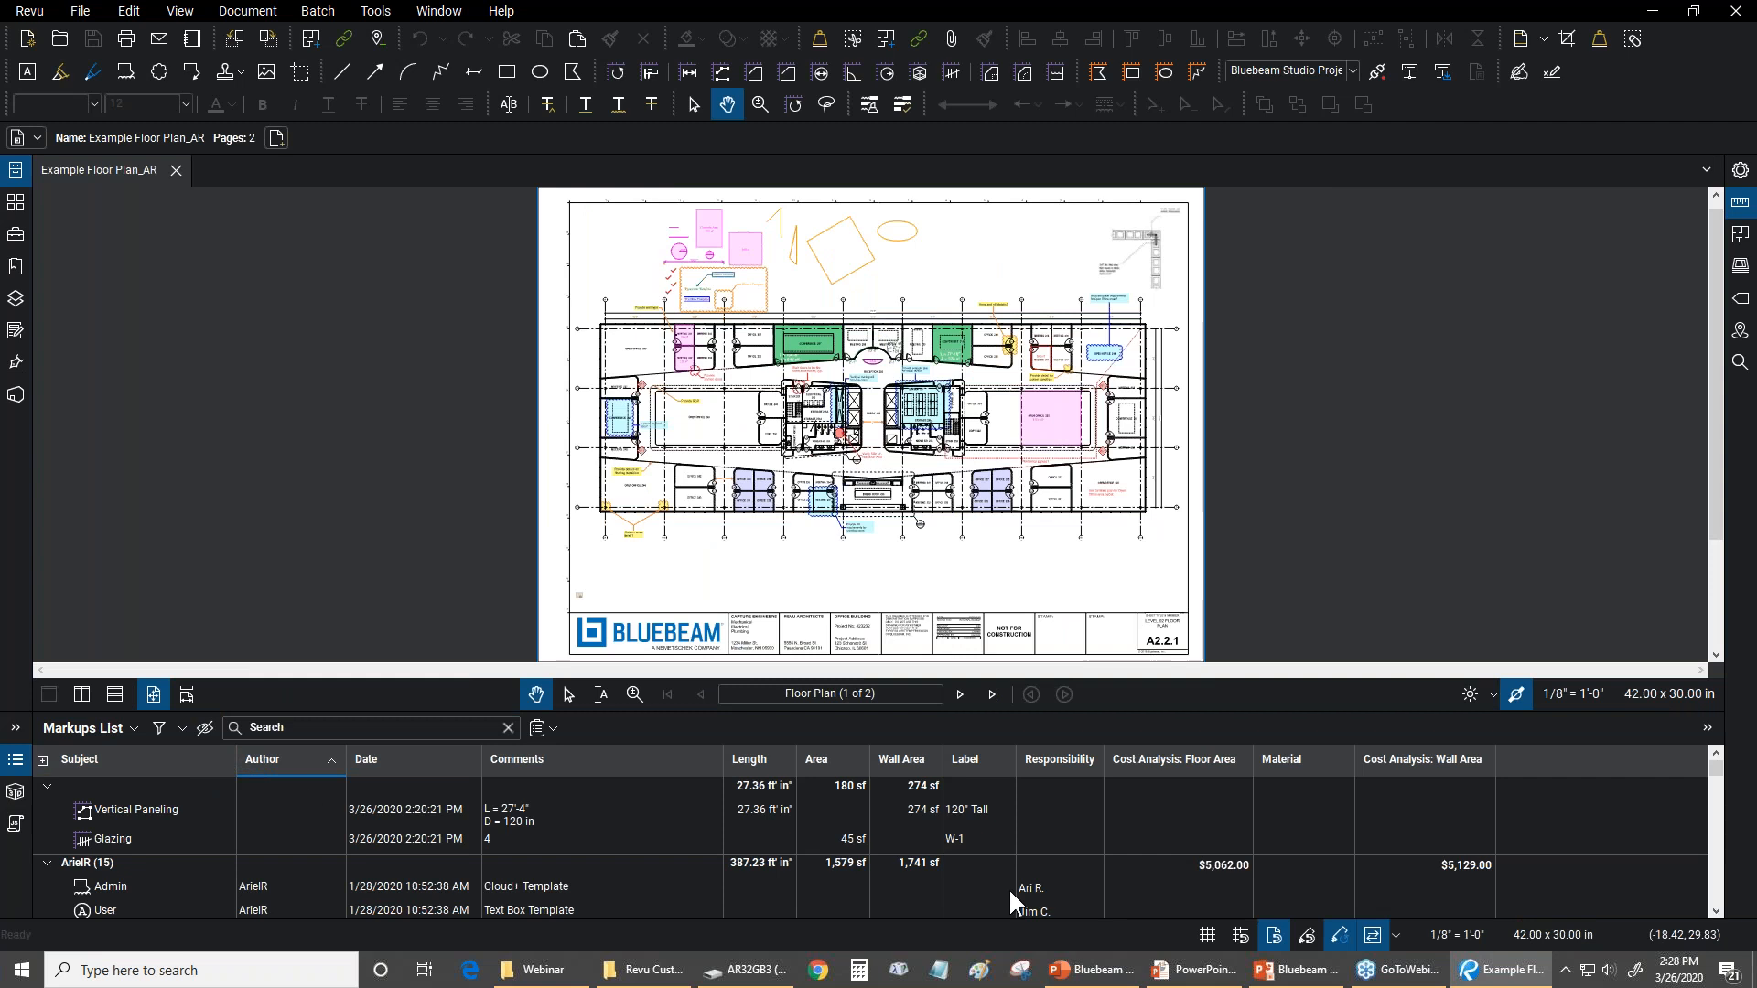
Look through the markups grouped by author, and re-sort the Markups List by subject
left_click(1716, 911)
left_click(1716, 913)
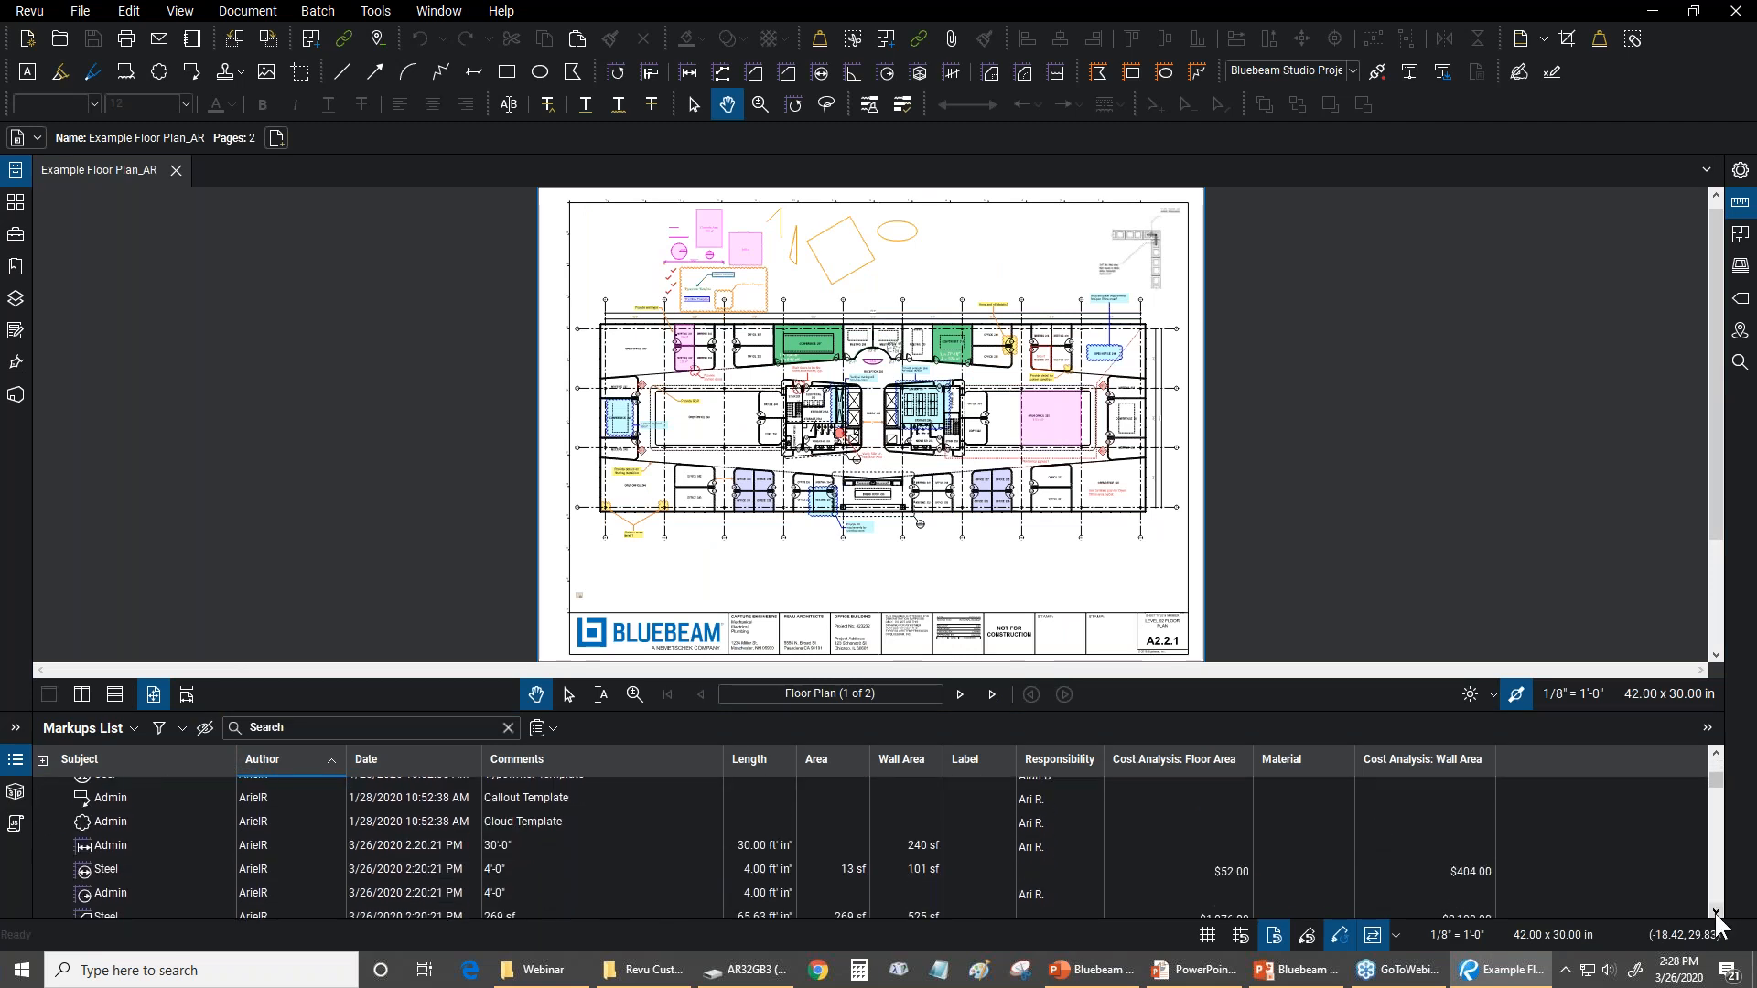
left_click(1715, 912)
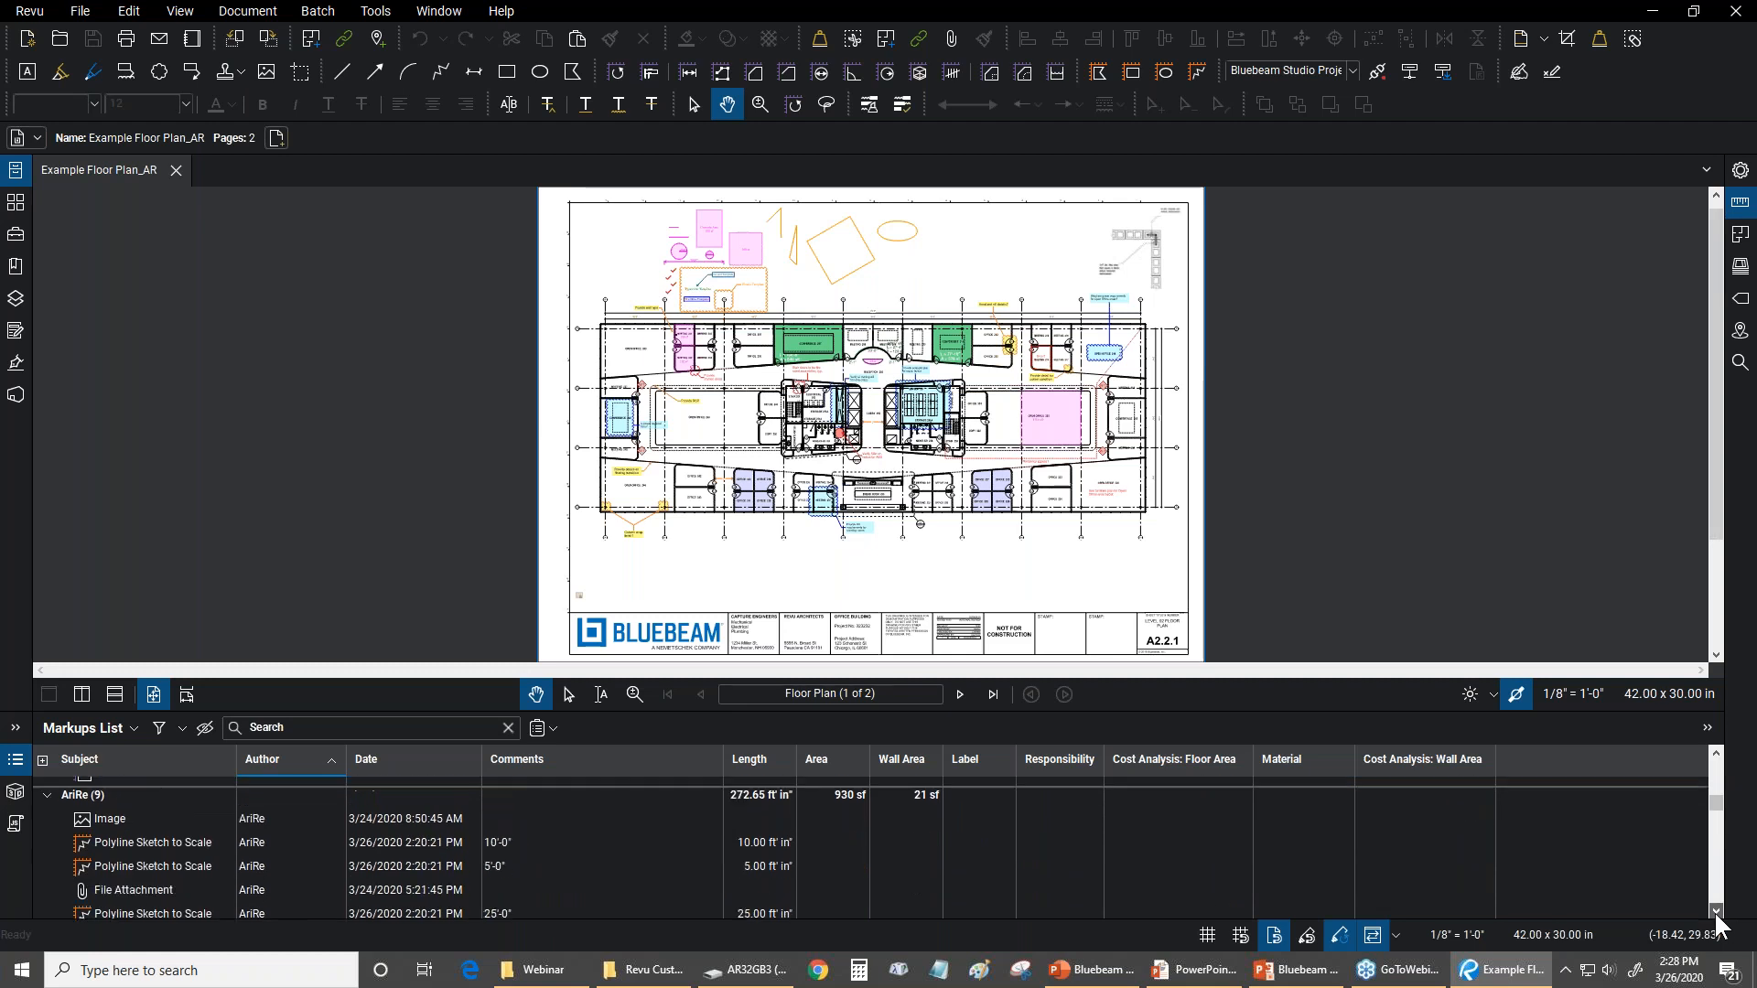
left_click(1715, 913)
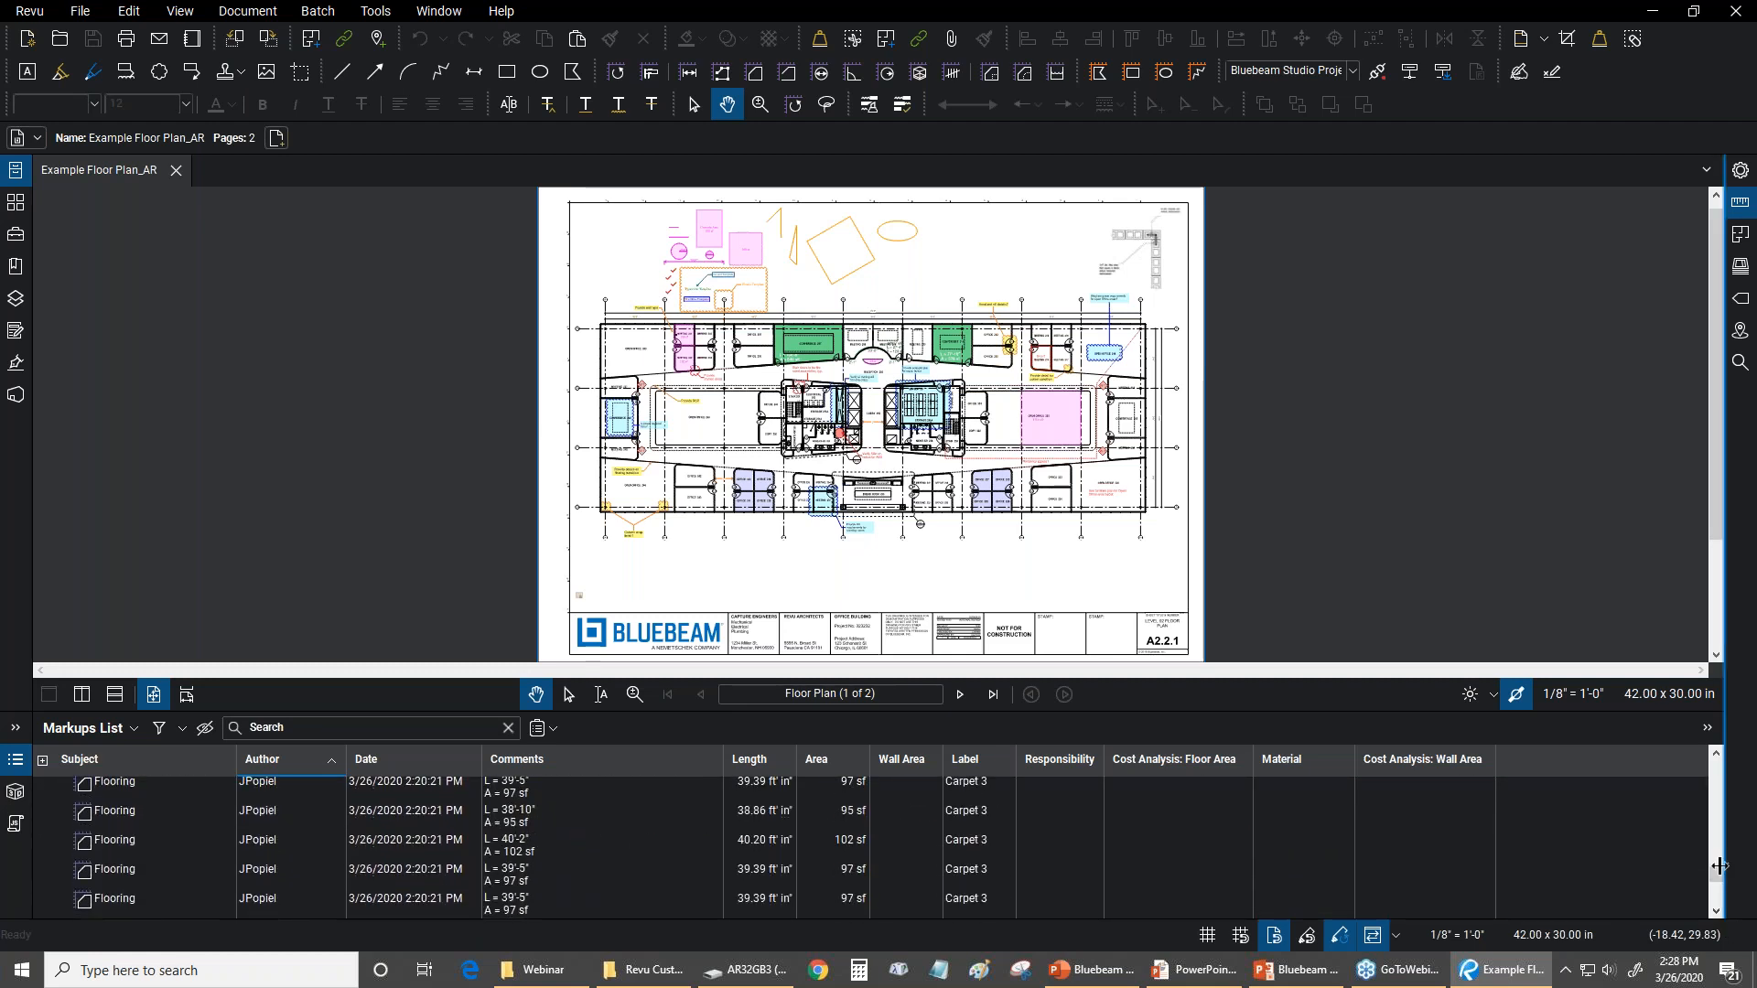
left_click_drag(1716, 873, 1716, 758)
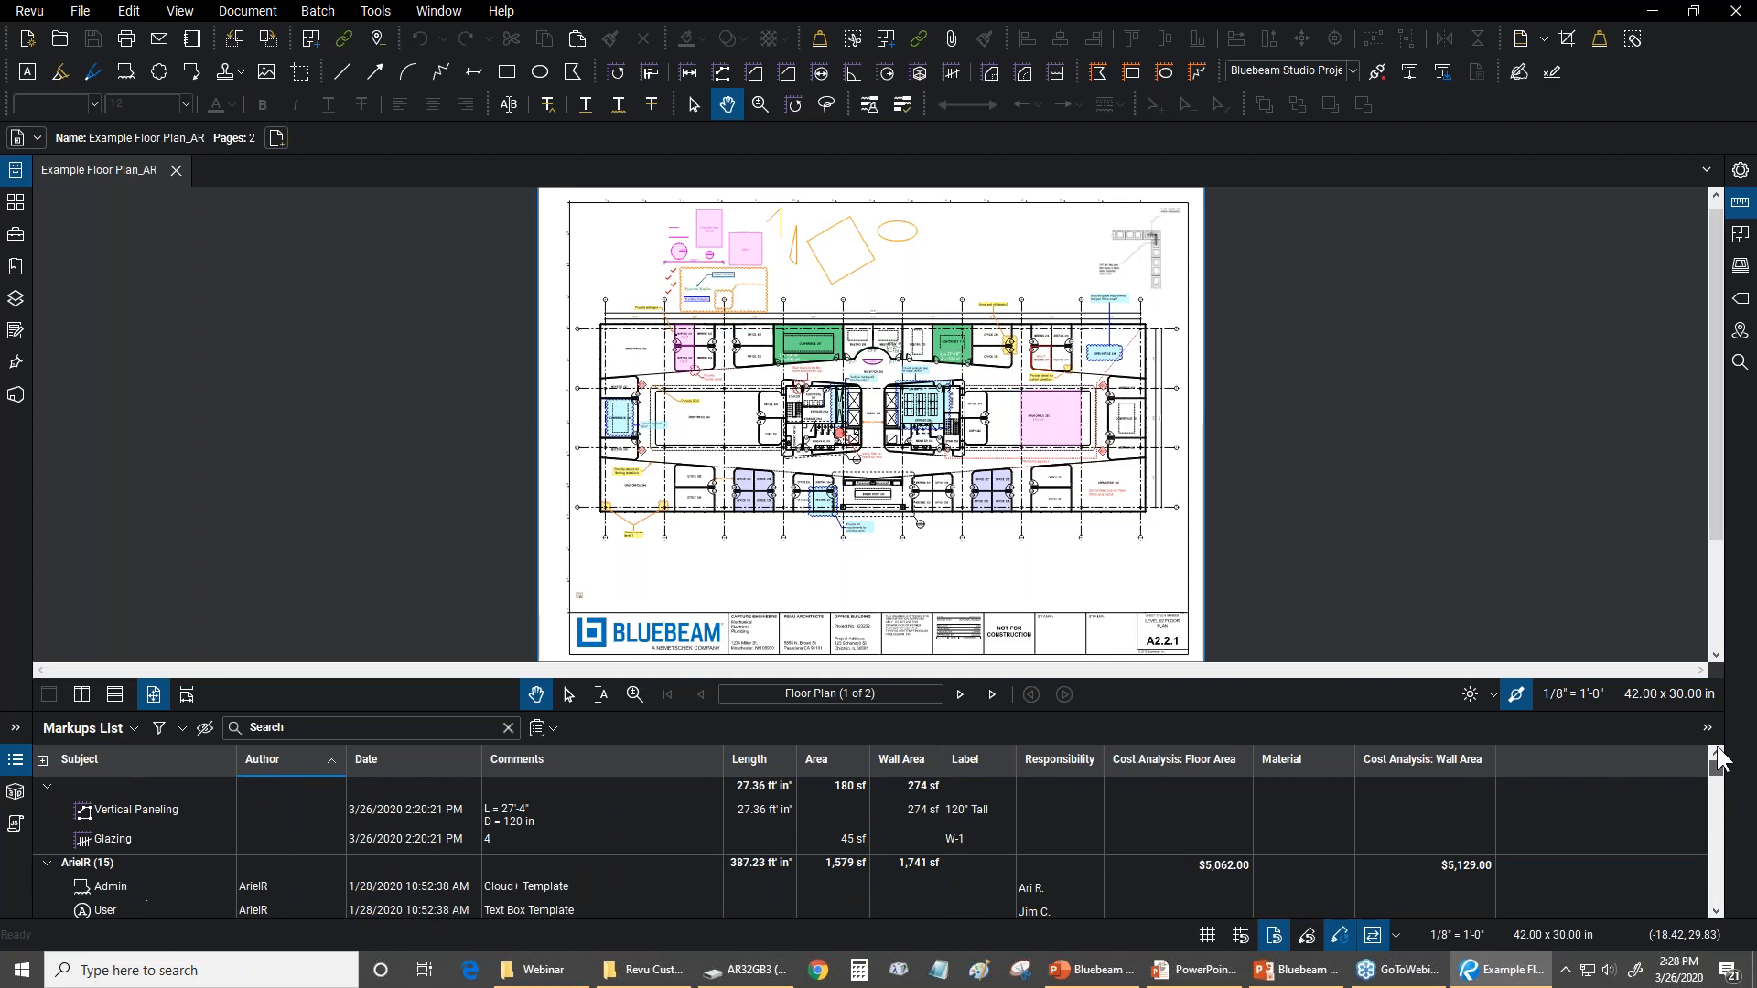
left_click(298, 761)
left_click(298, 761)
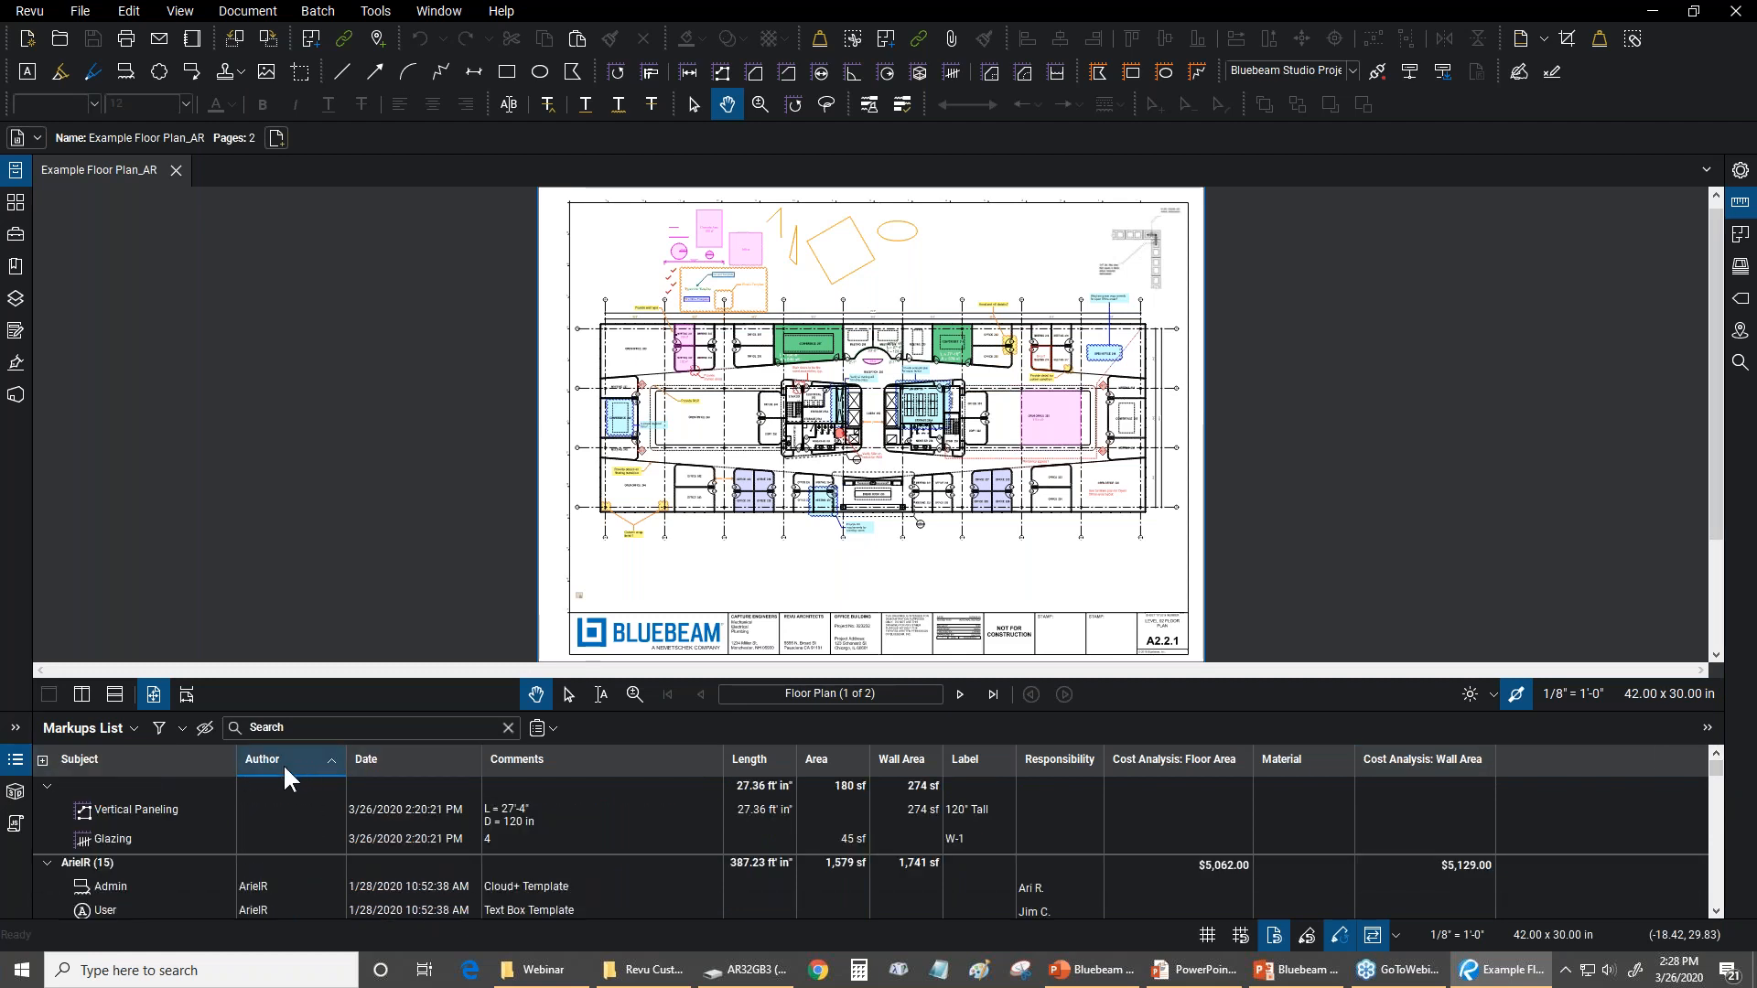
left_click(149, 778)
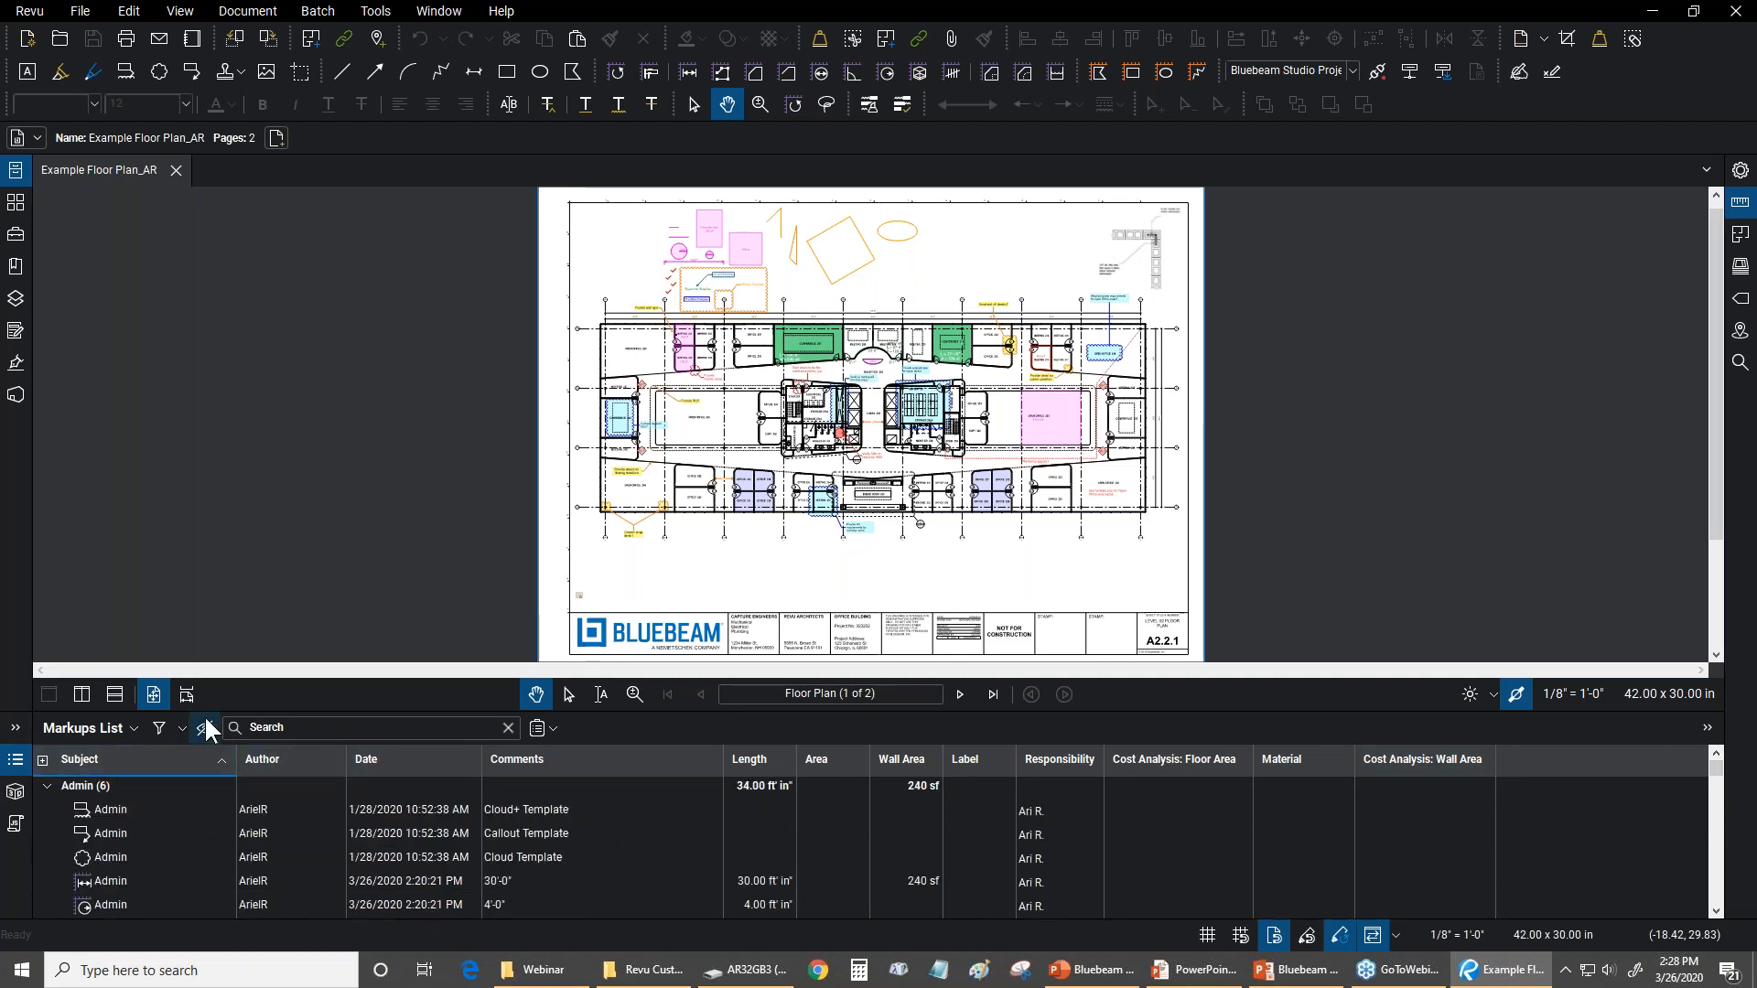
Turn on the Markups List filters, show only markups with the subject Architect, and enlarge the list
left_click(157, 729)
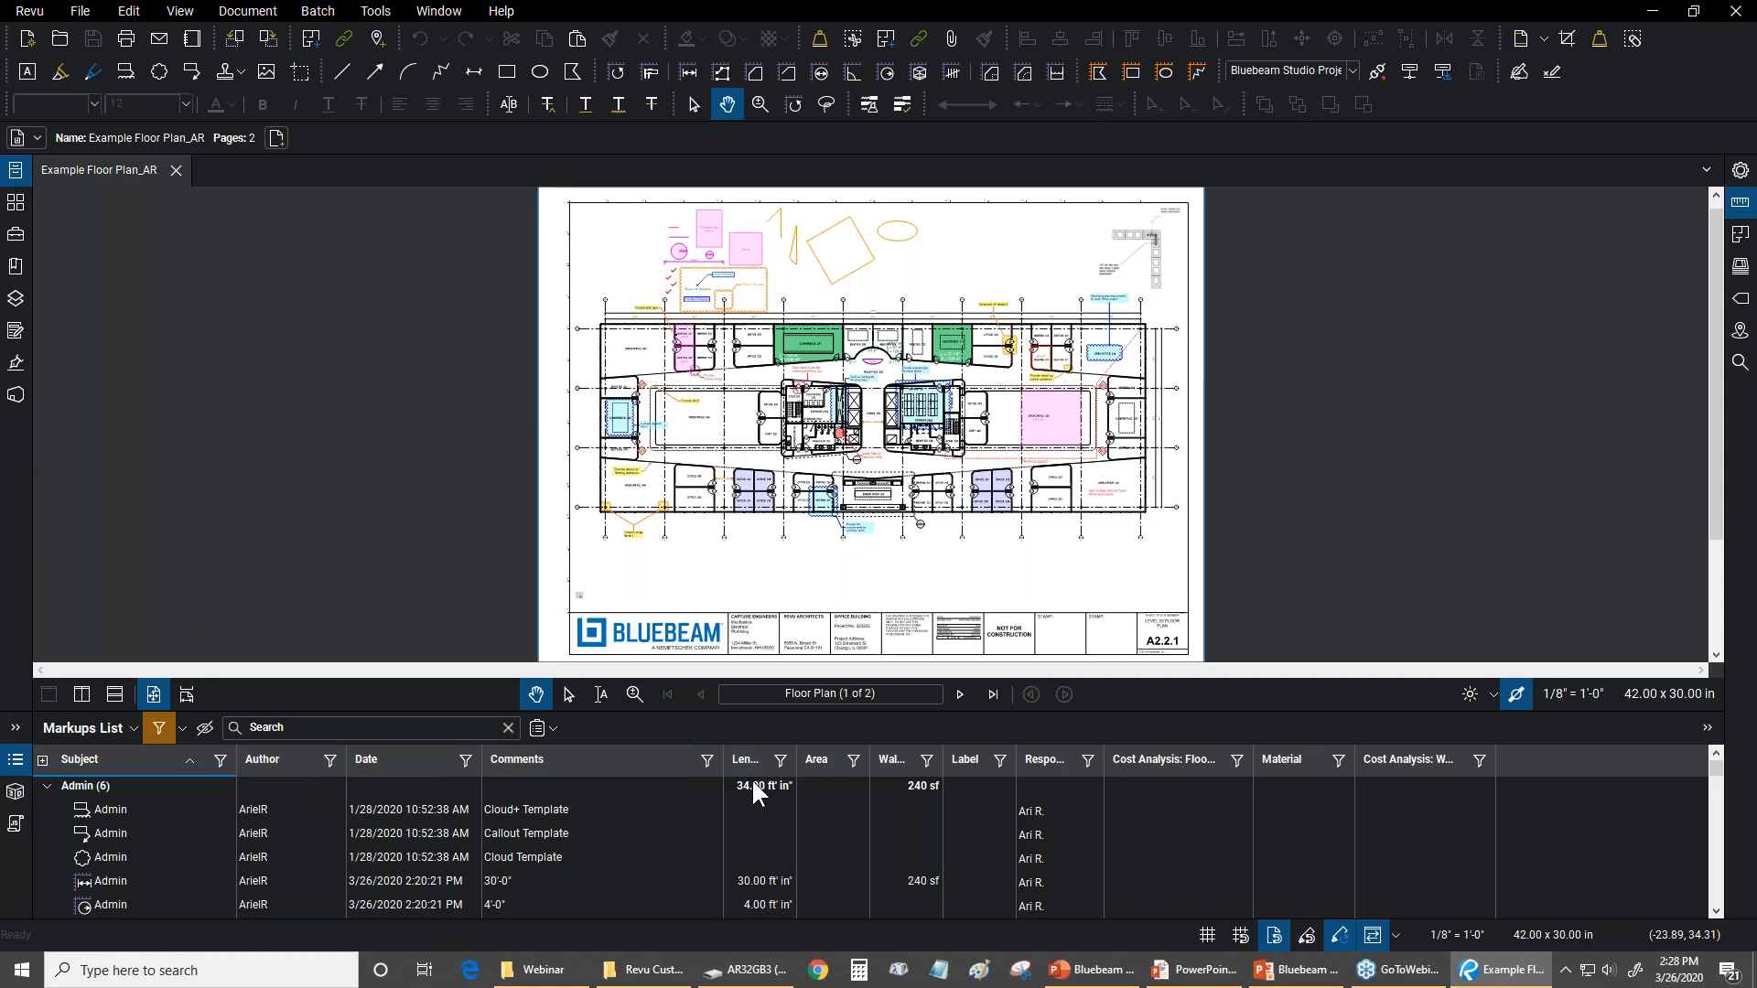
left_click(220, 762)
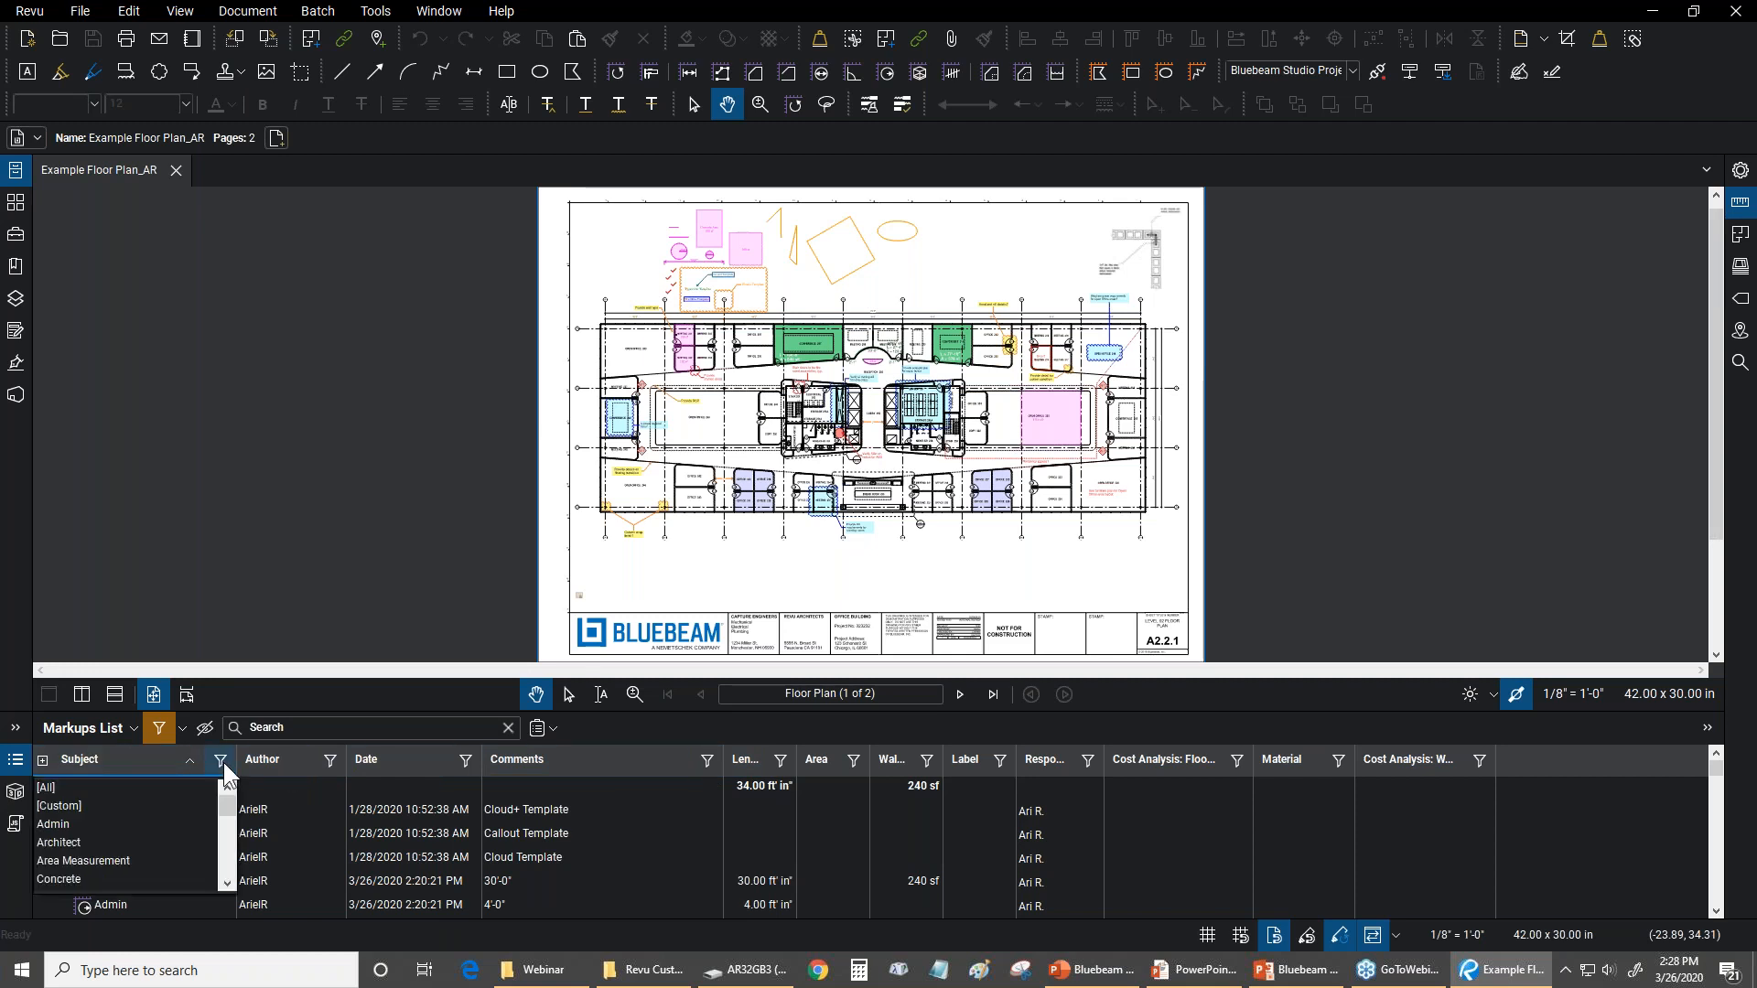
left_click(80, 842)
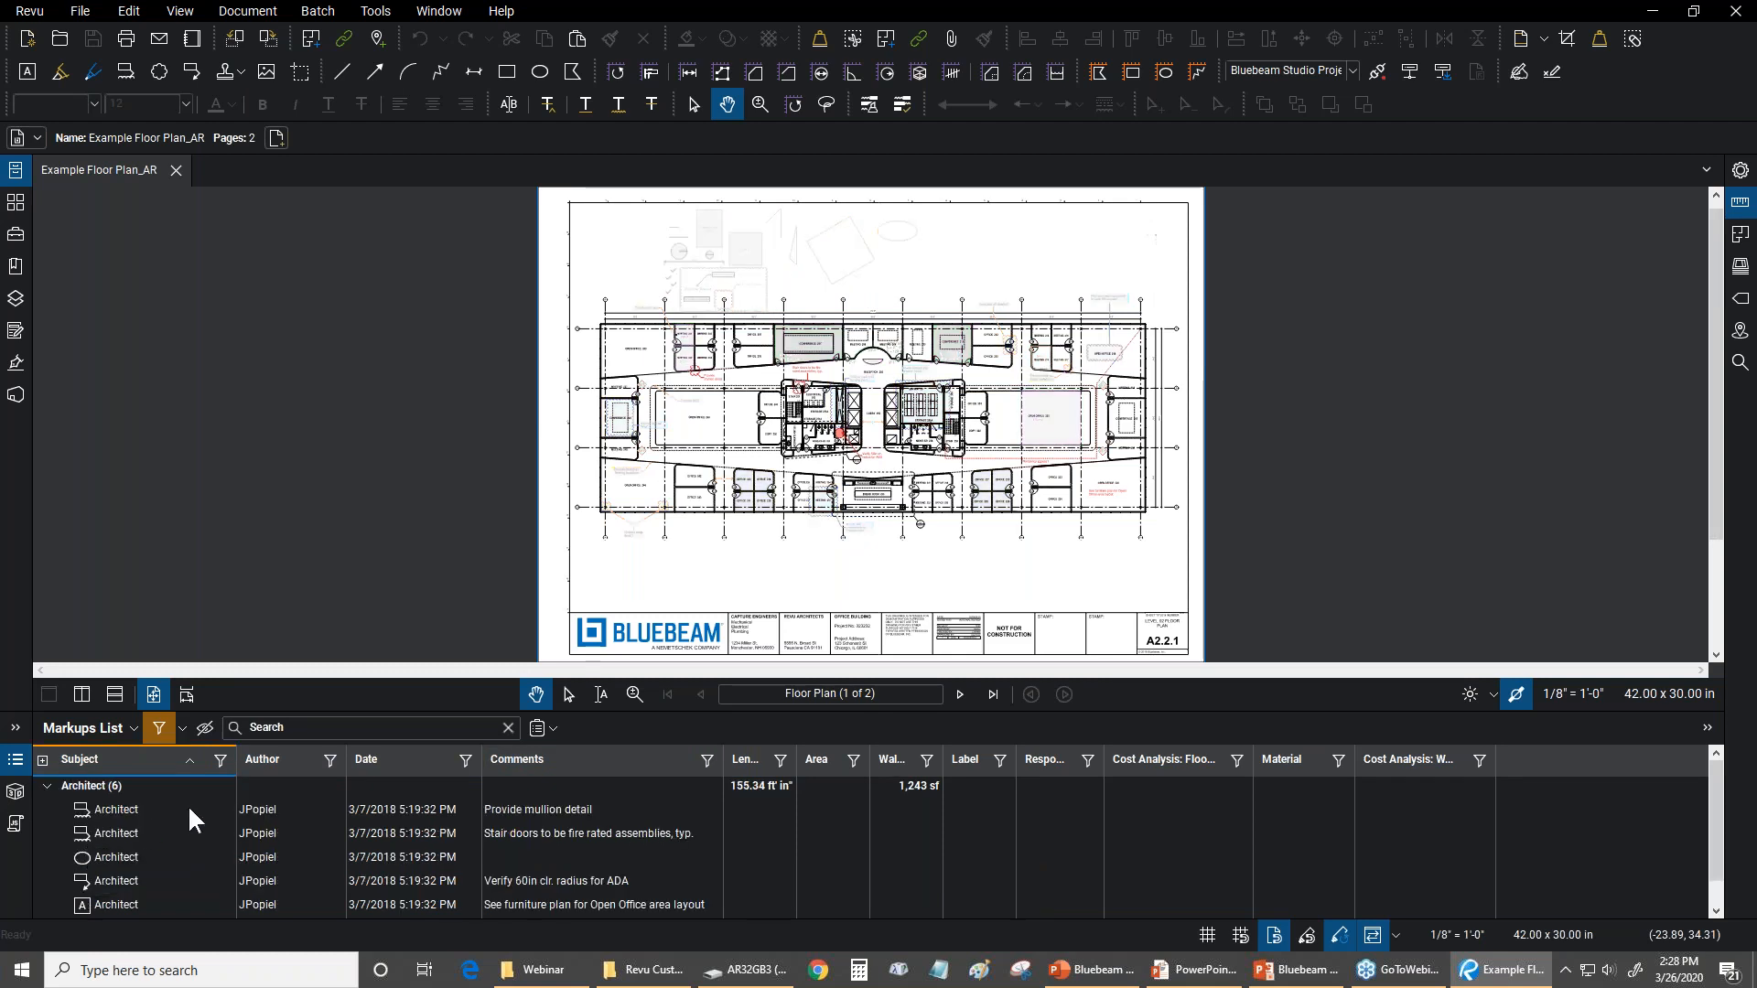
left_click_drag(443, 711, 442, 645)
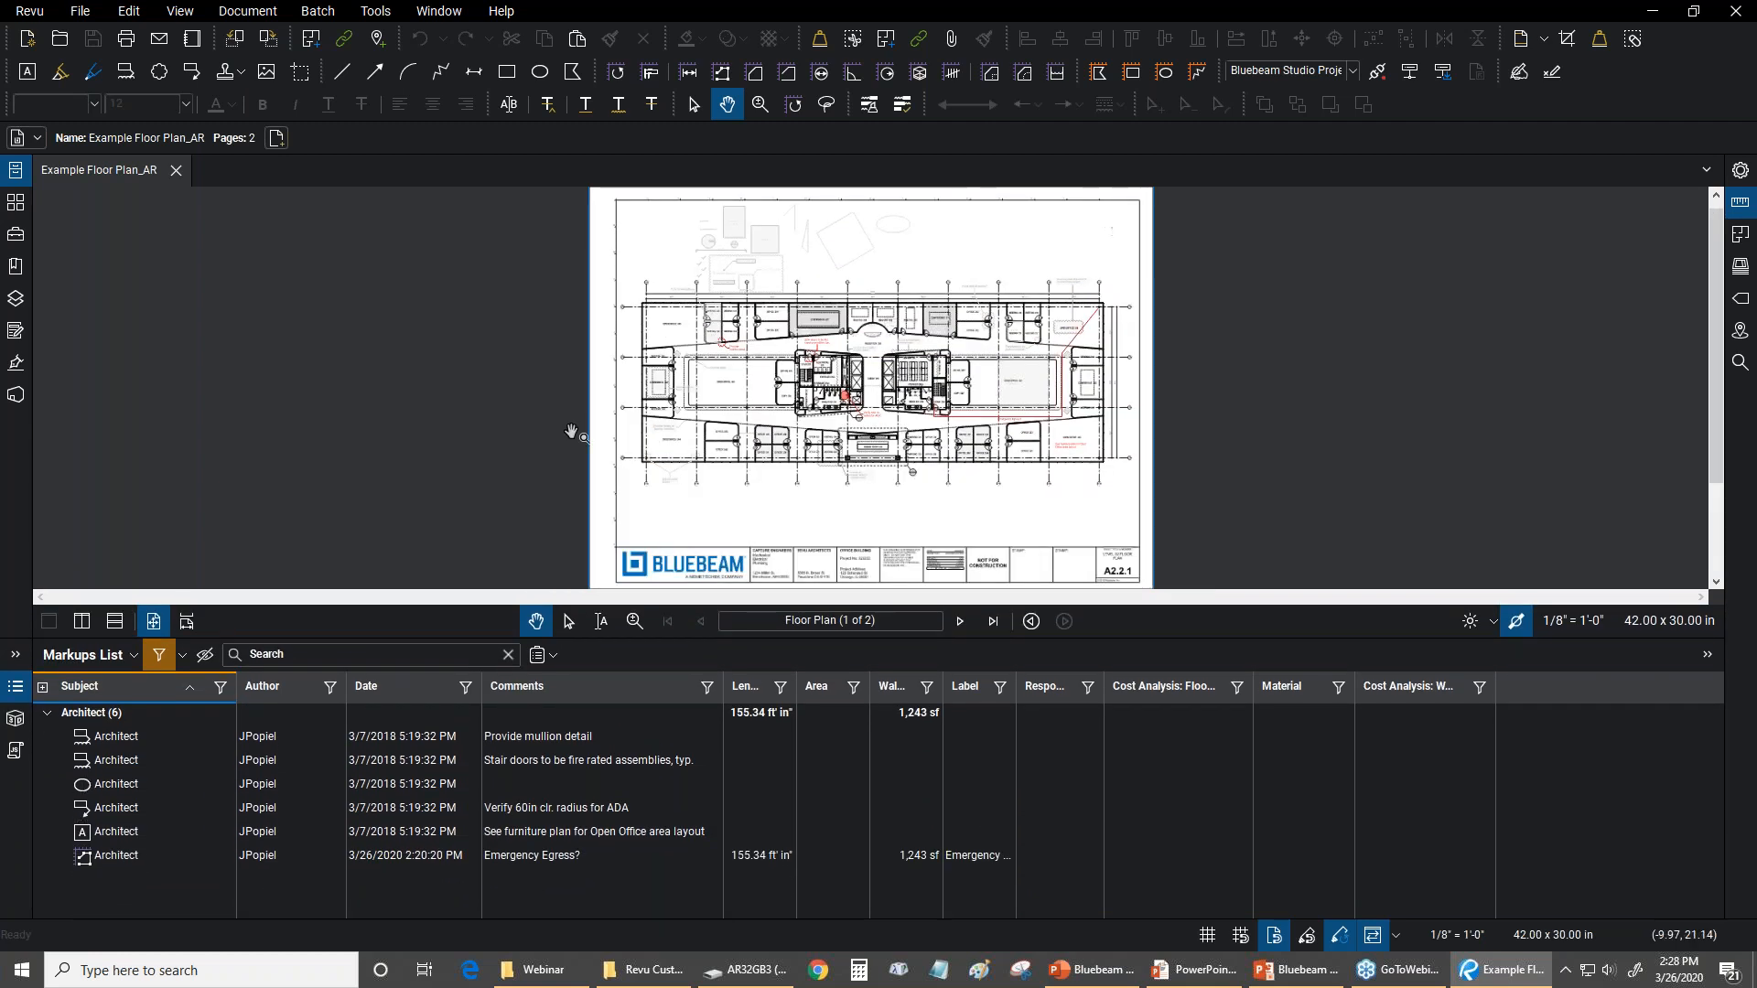
Examine the filtered Architect markups across the floor plan, including the emergency egress path, and fit the whole page in view
scroll(709, 375, "up", 4)
scroll(661, 277, "up", 2)
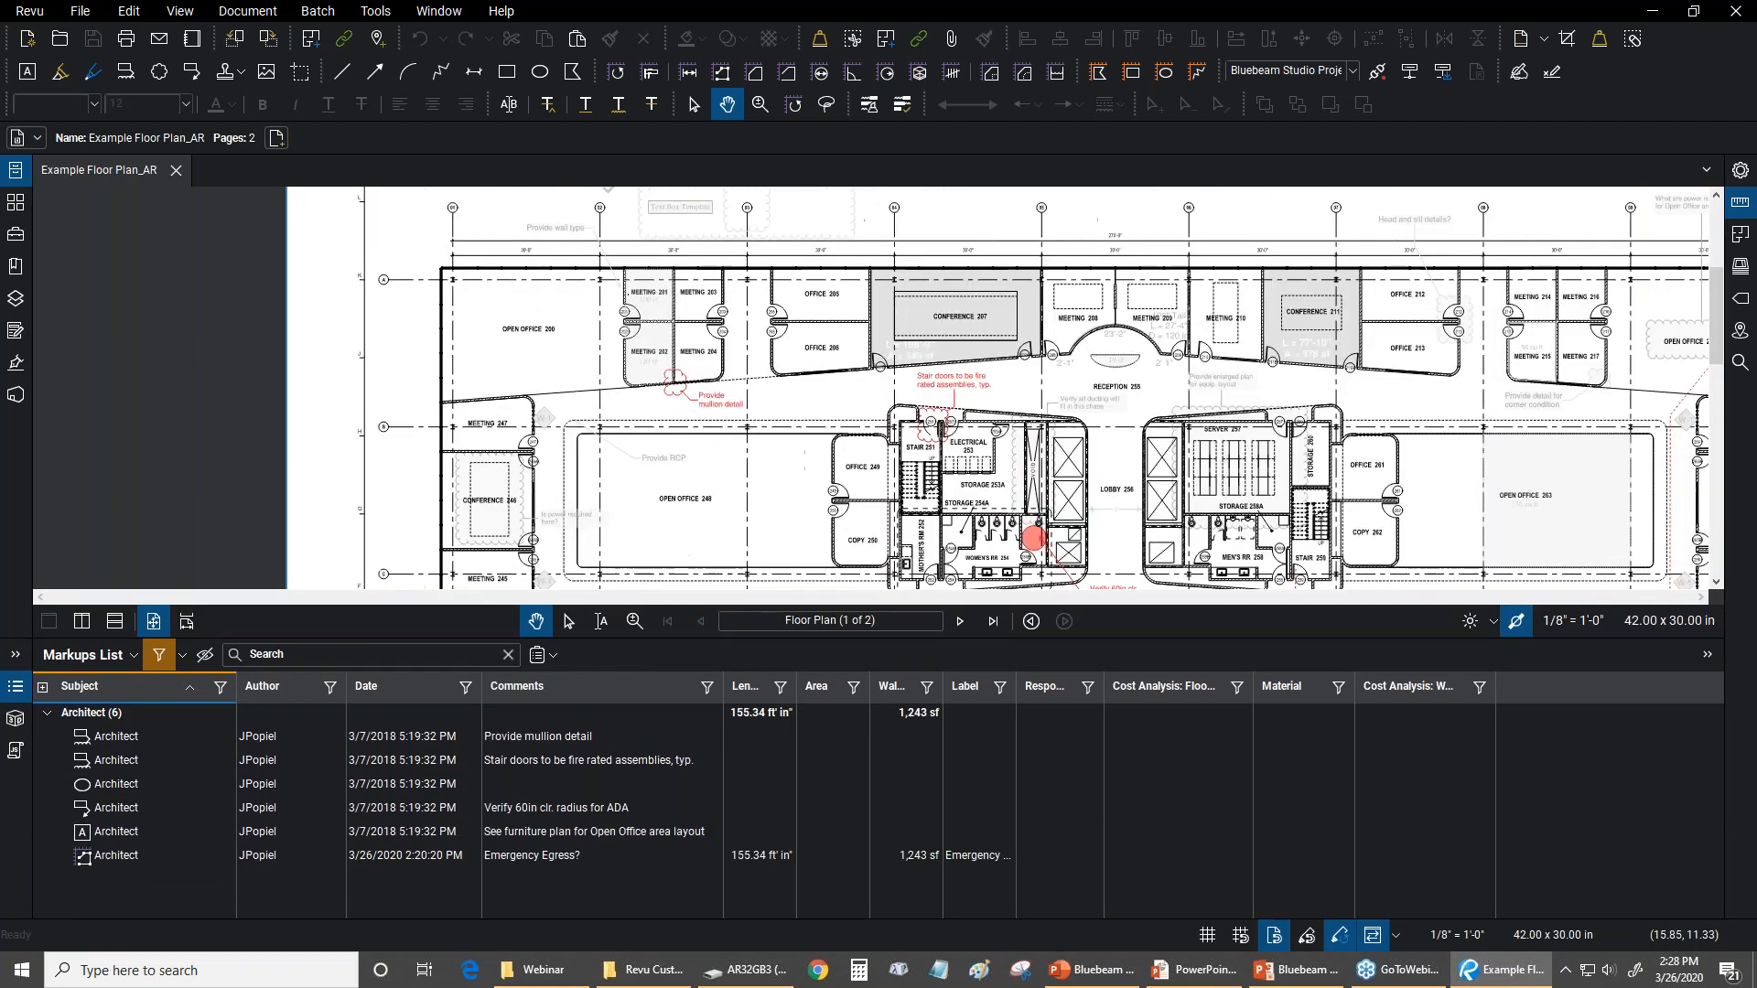
scroll(802, 355, "up", 2)
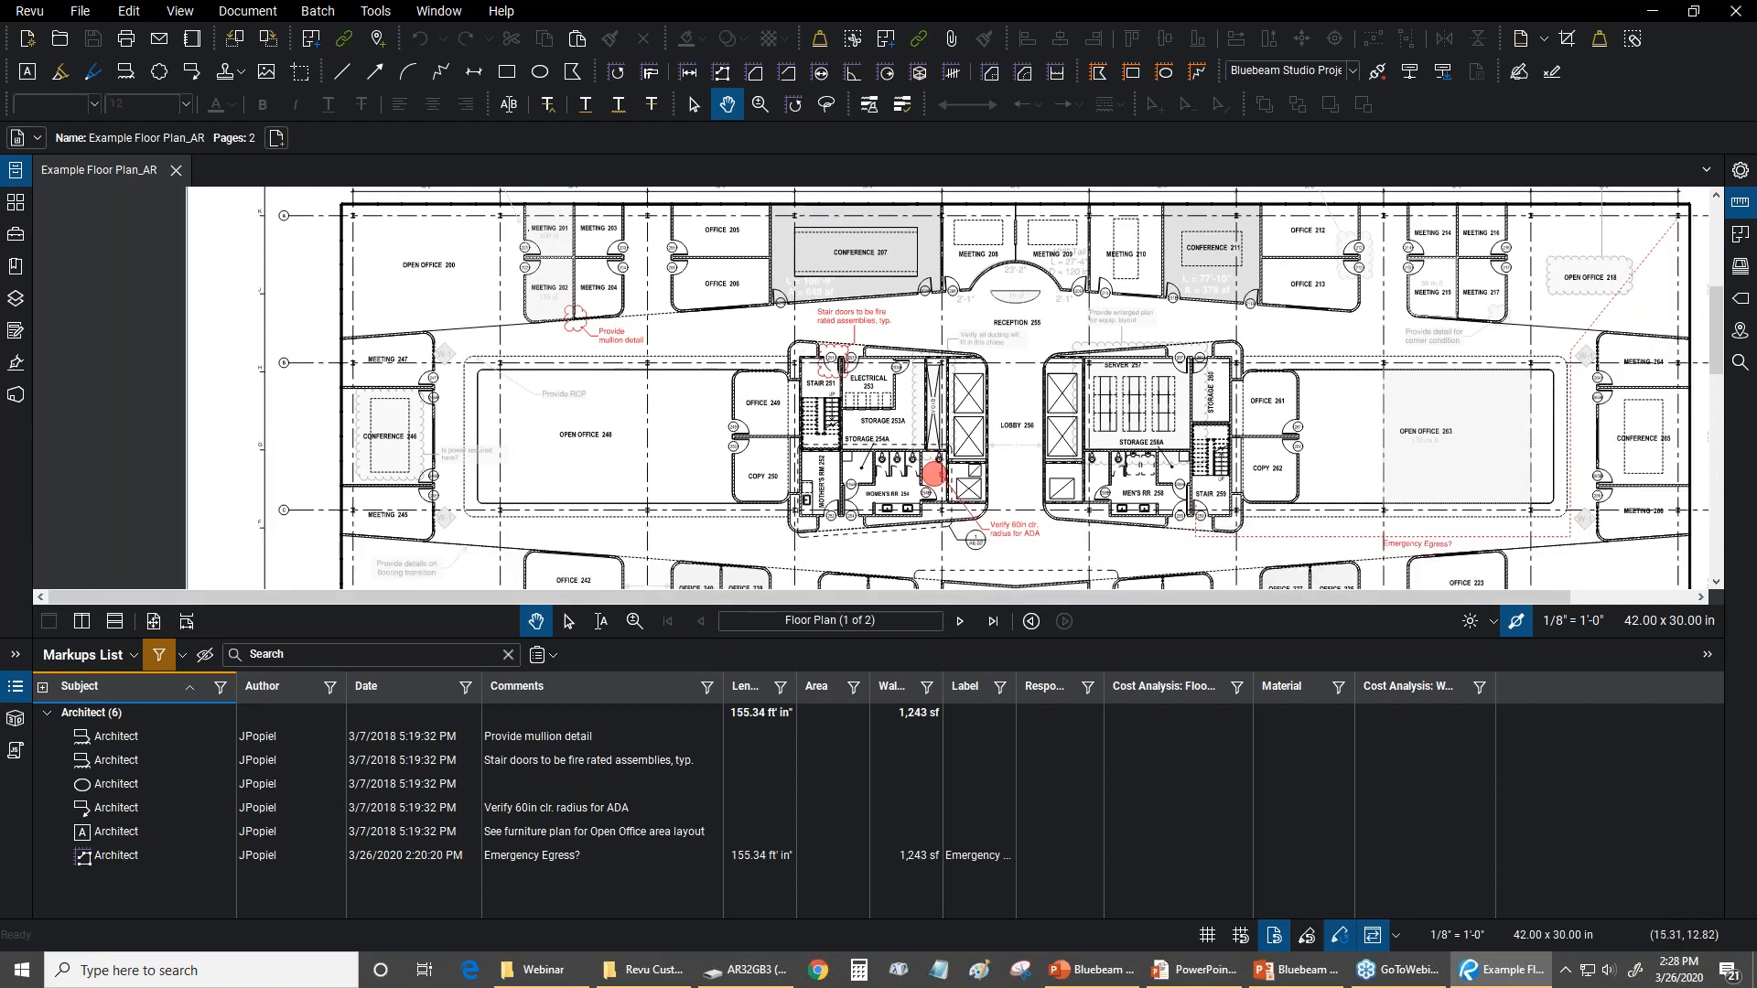
scroll(803, 355, "up", 3)
left_click_drag(1241, 410, 755, 59)
left_click_drag(1463, 374, 461, 469)
scroll(1064, 388, "down", 3)
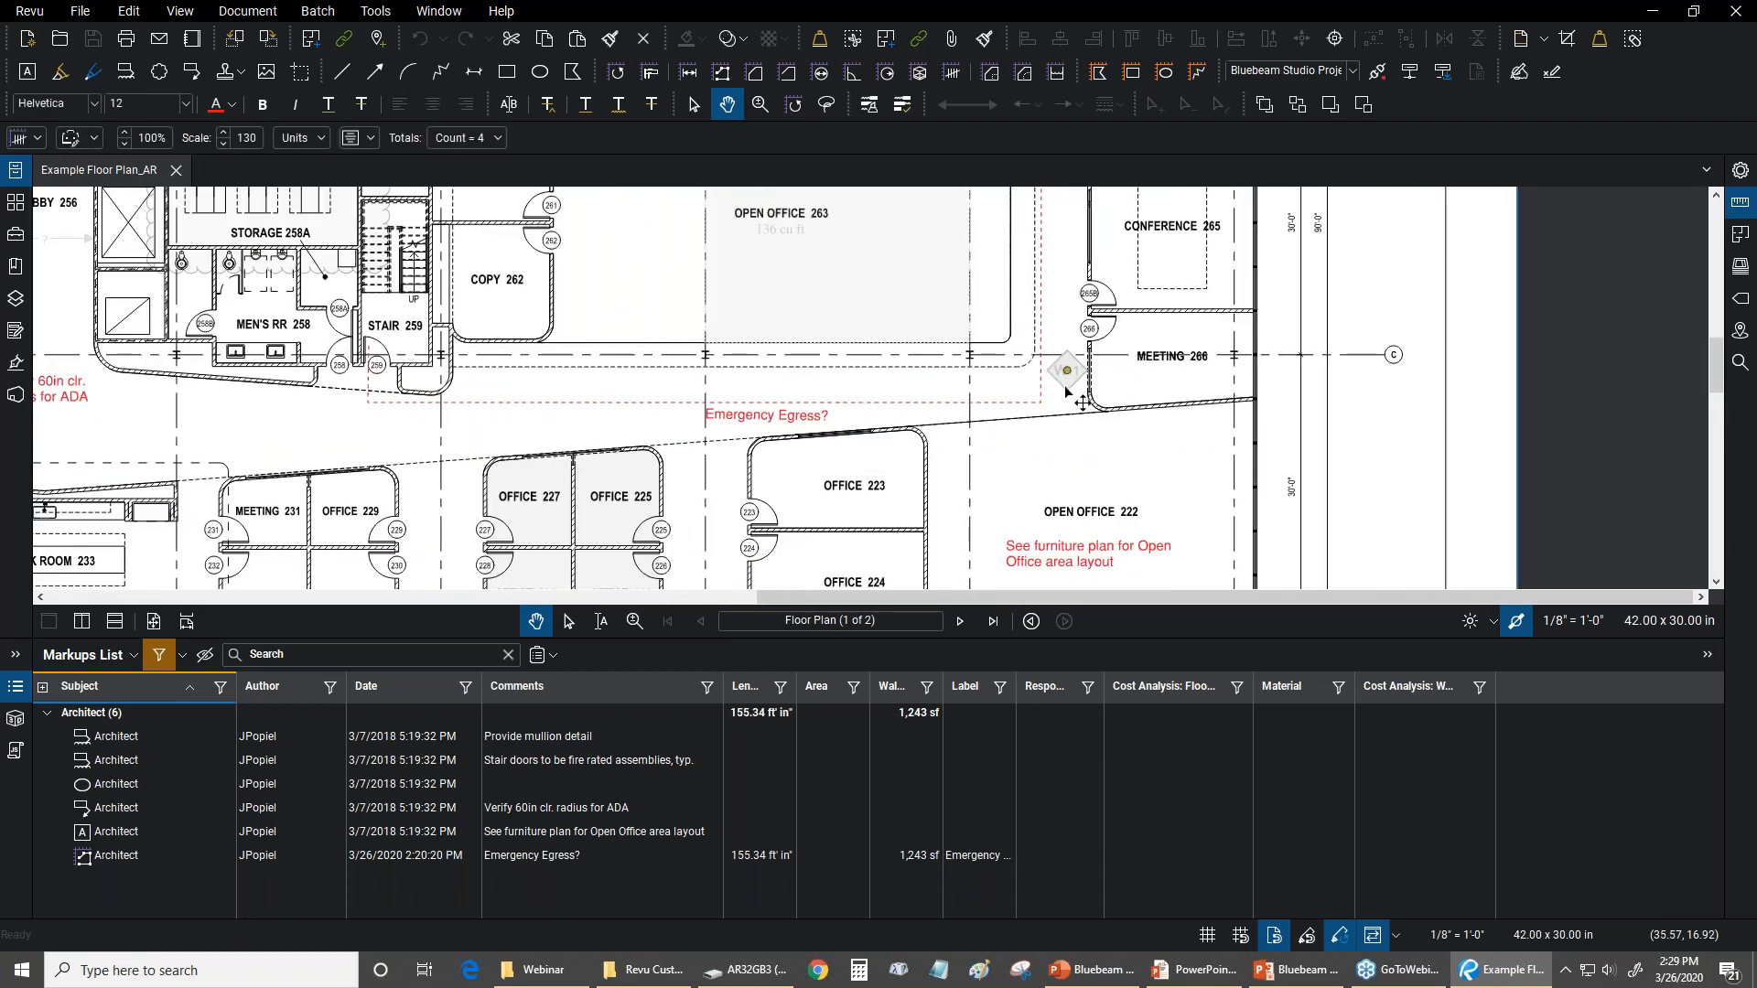
scroll(966, 400, "up", 3)
scroll(1009, 341, "up", 2)
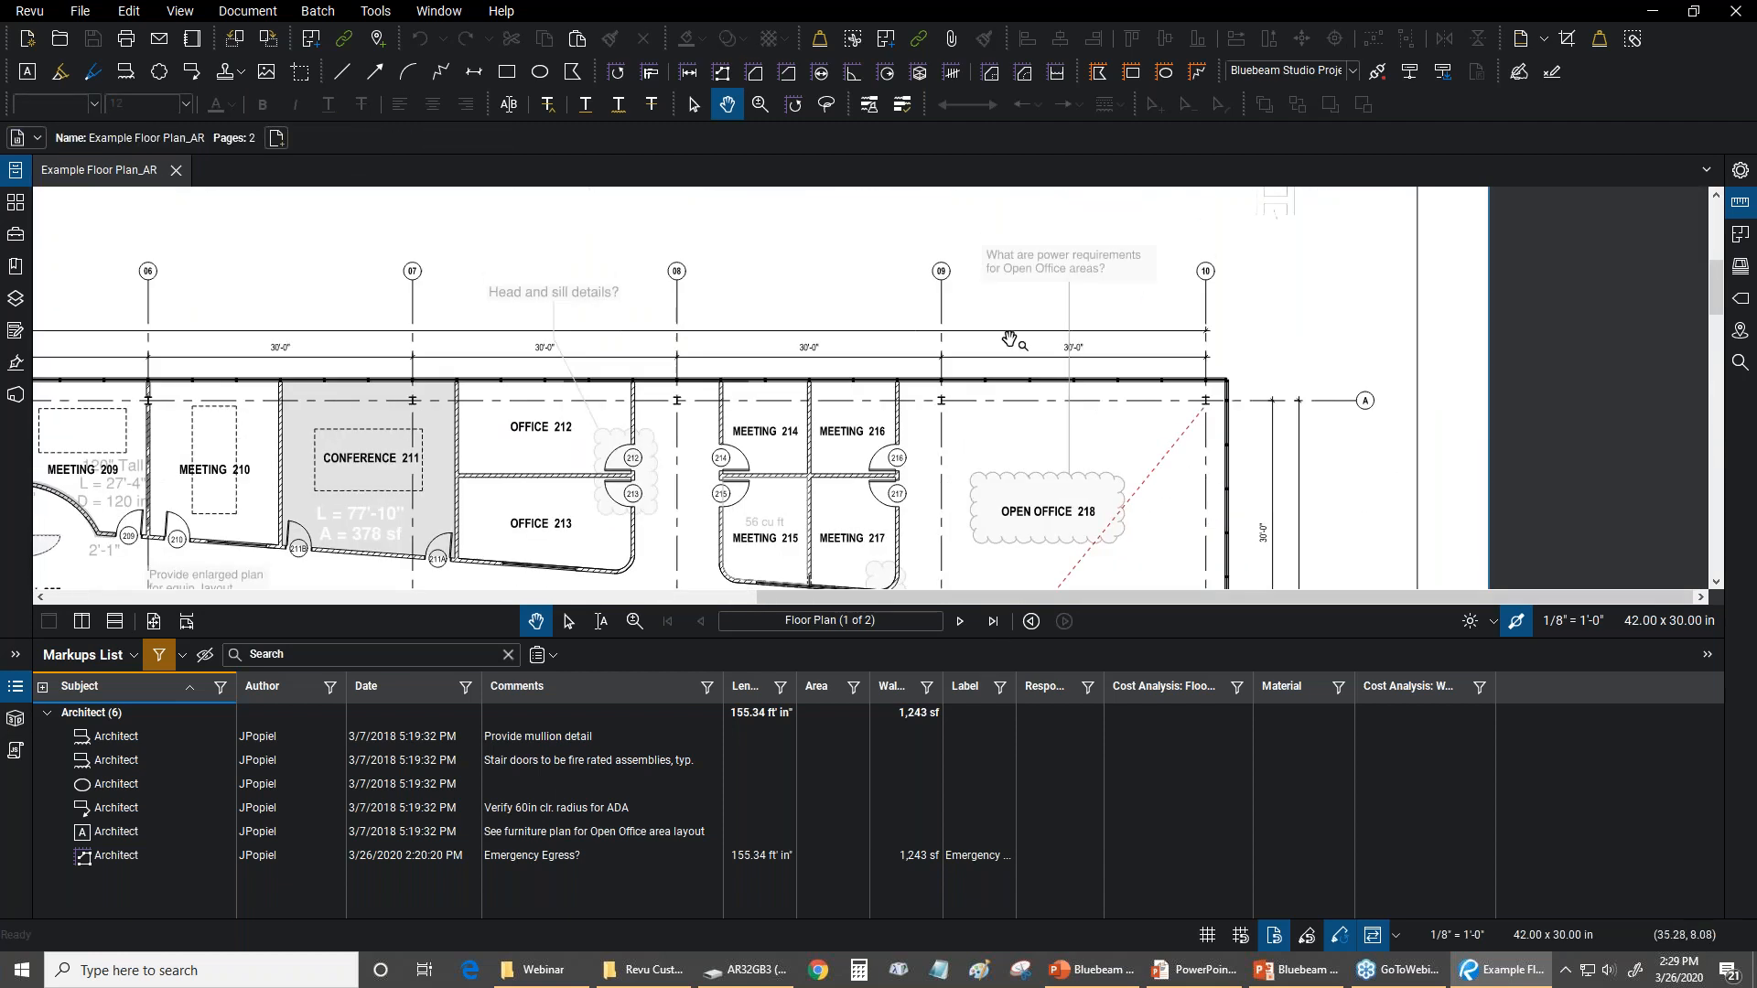
left_click_drag(906, 325, 1409, 487)
key("ctrl+0")
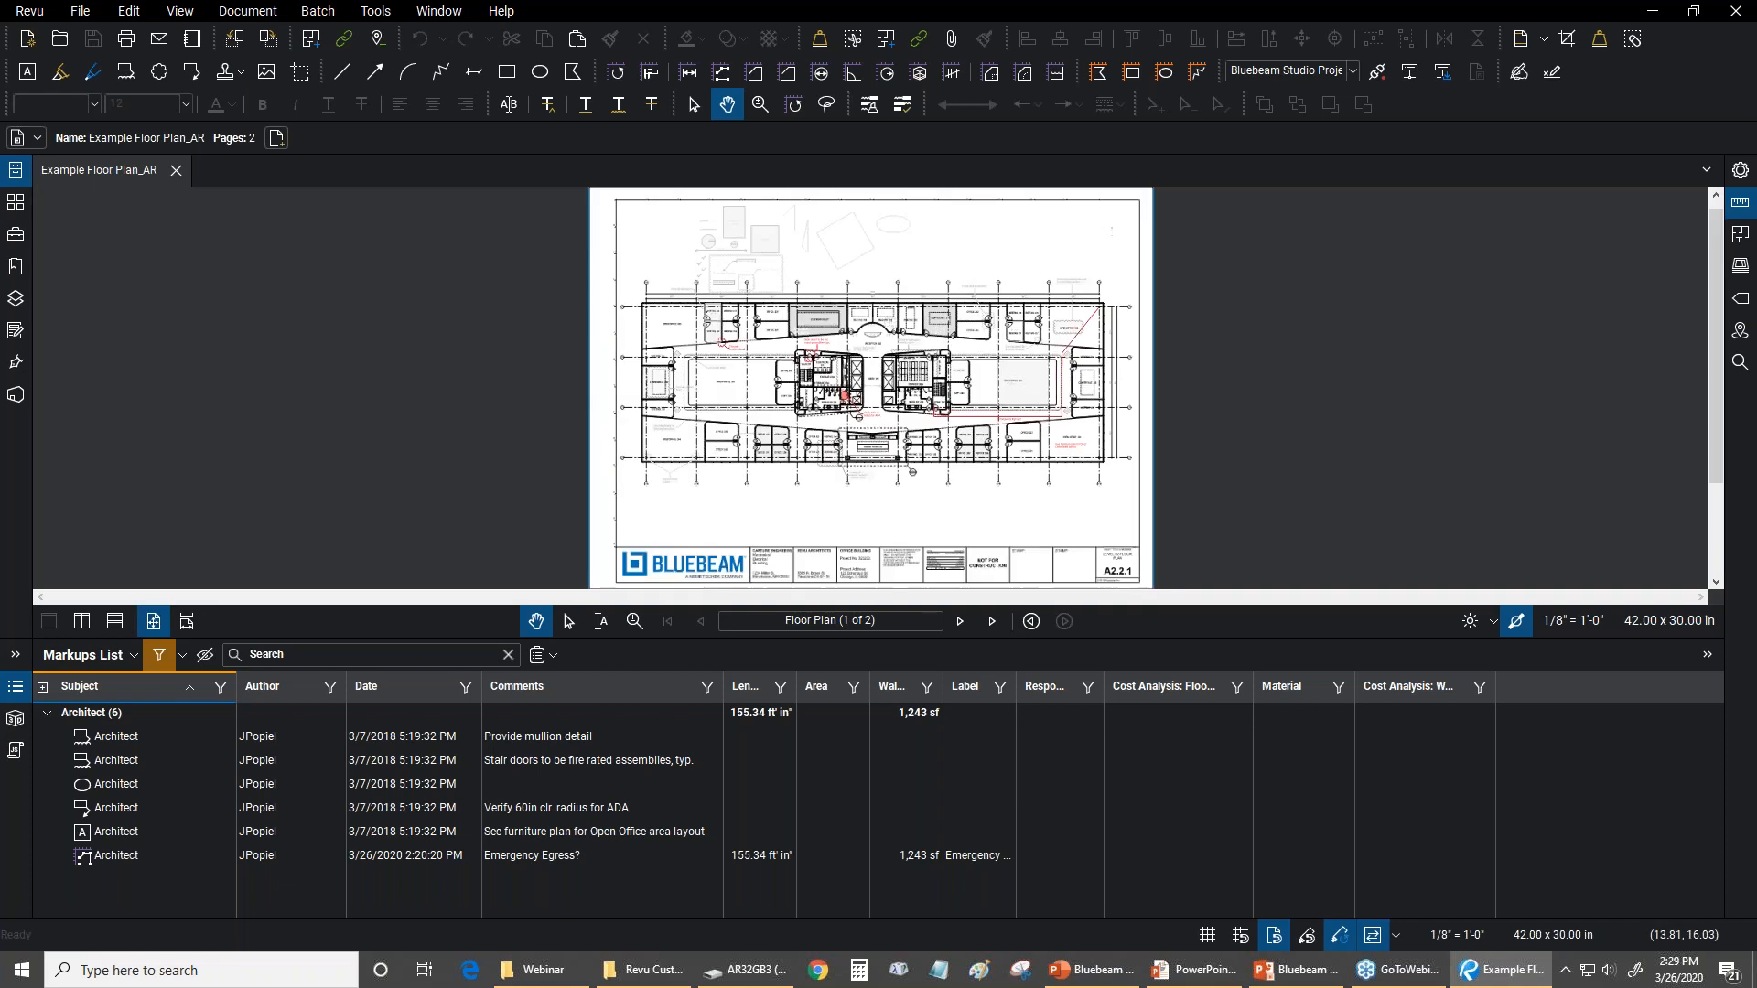
Reset the subject filter to show all markups and turn off filtering in the Markups List
left_click(218, 689)
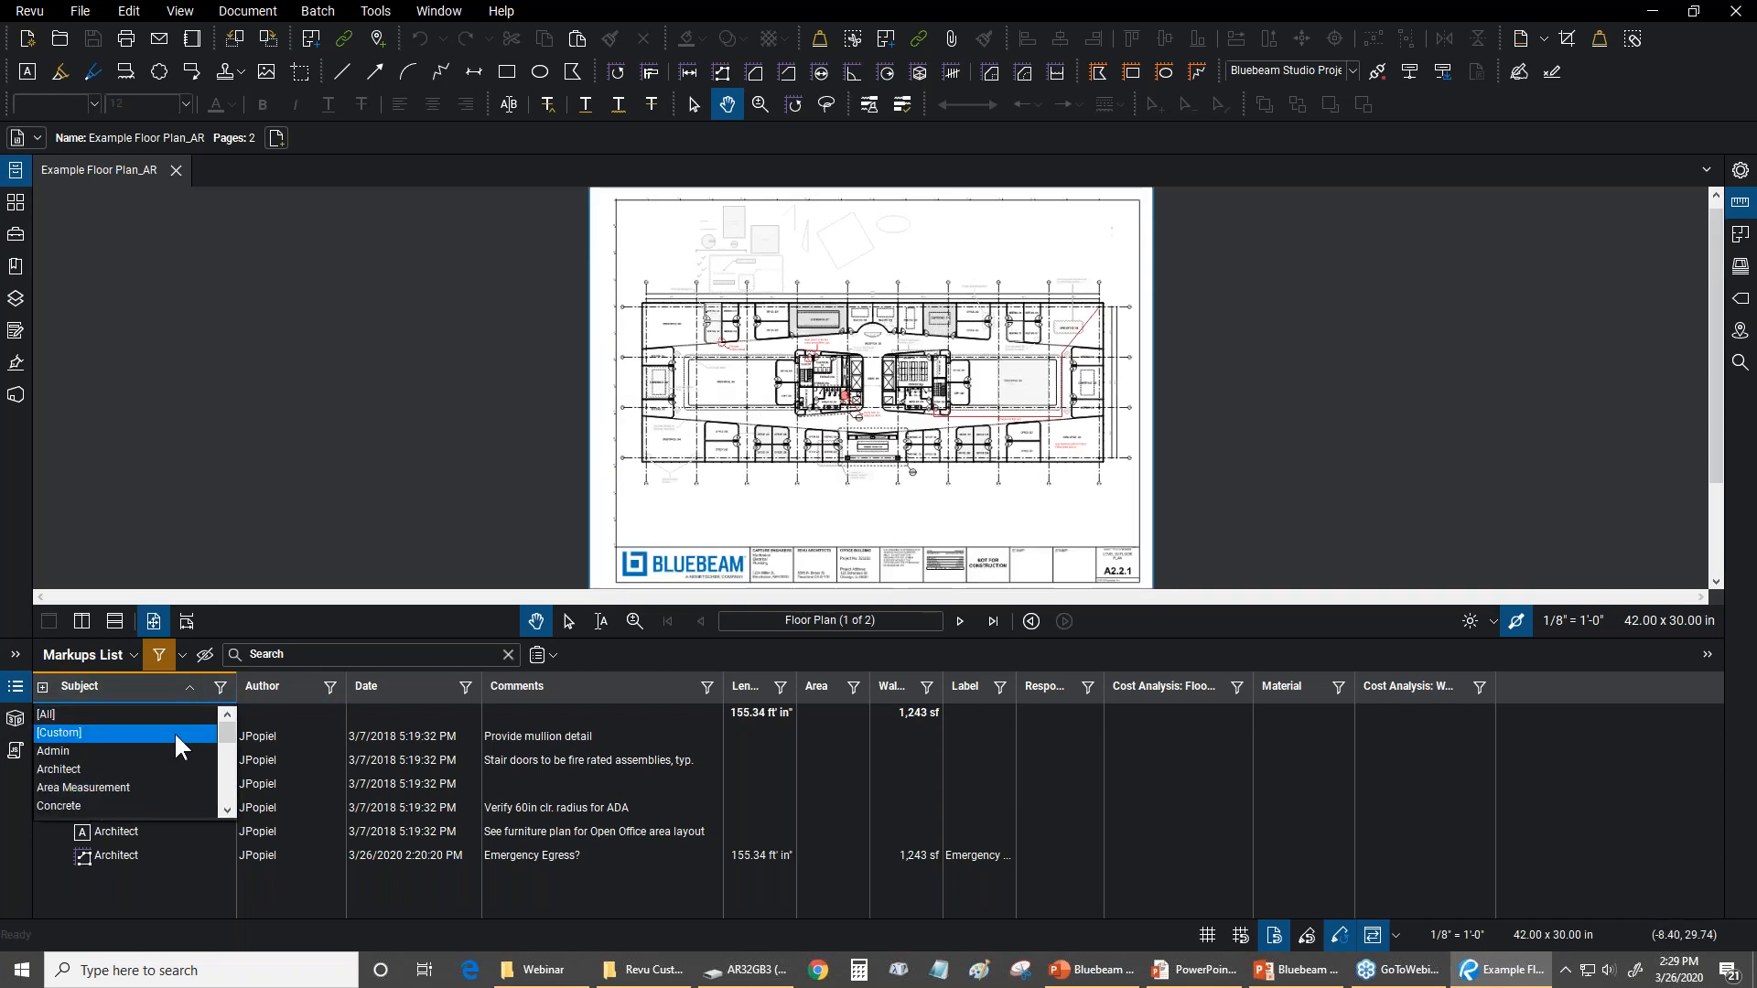
left_click(62, 711)
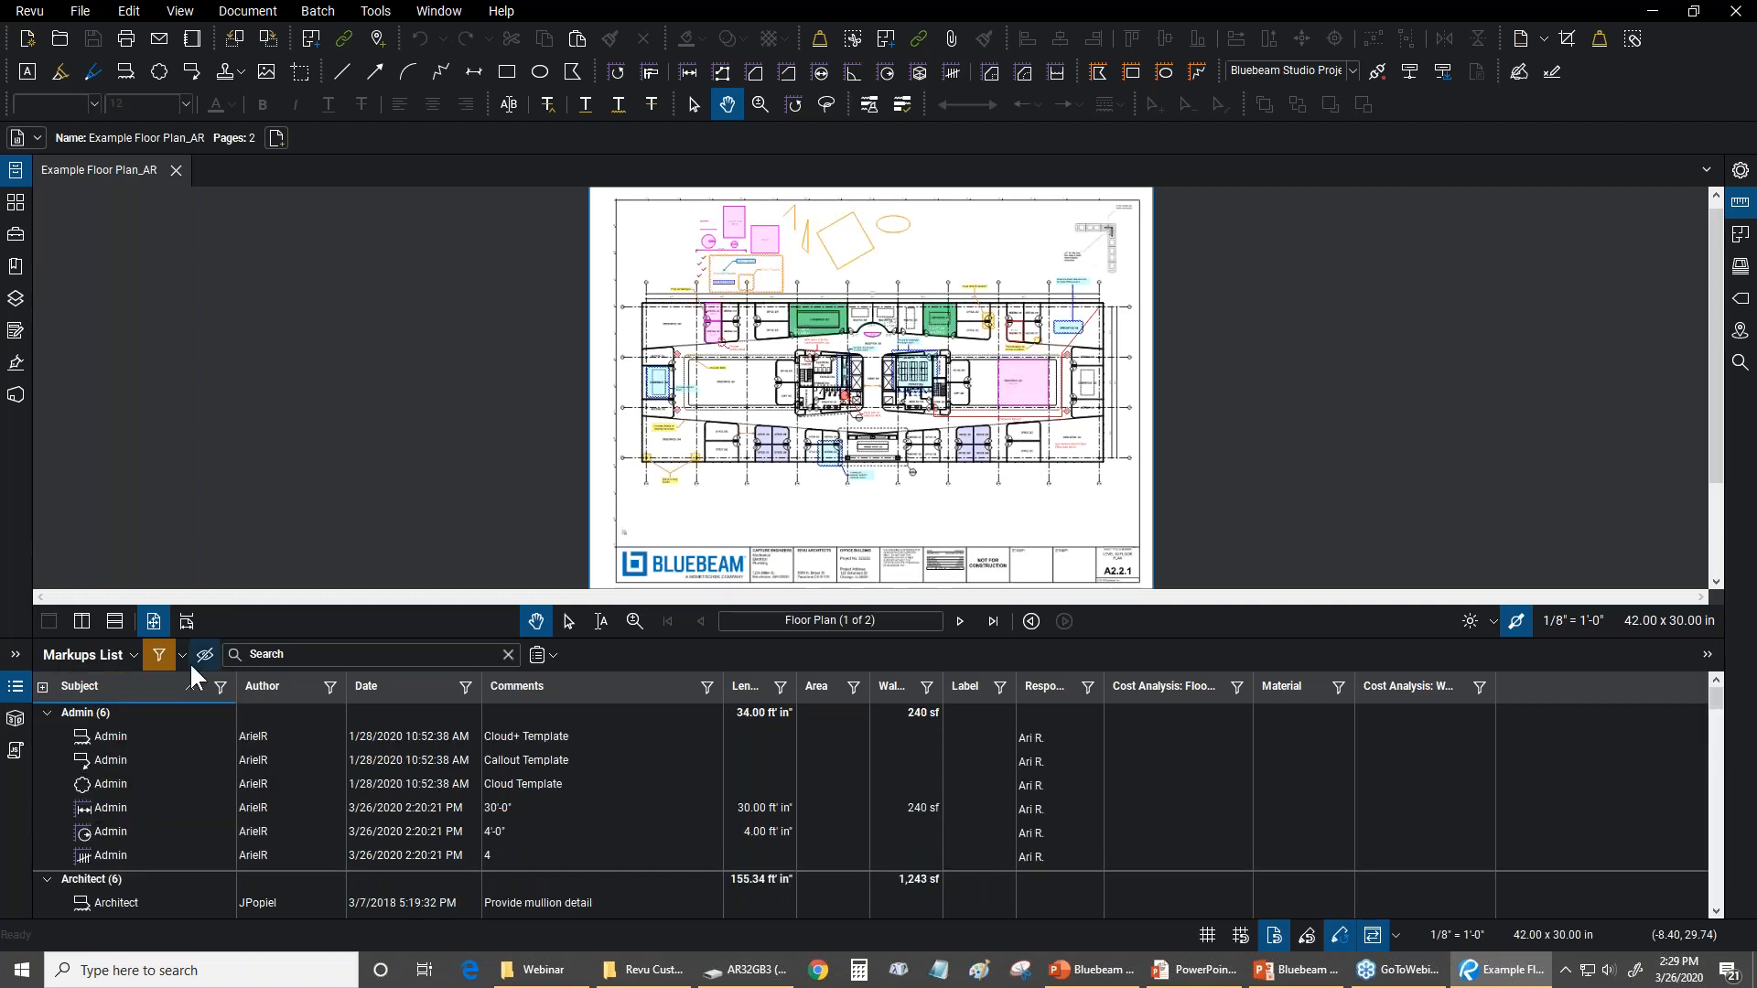
left_click(158, 655)
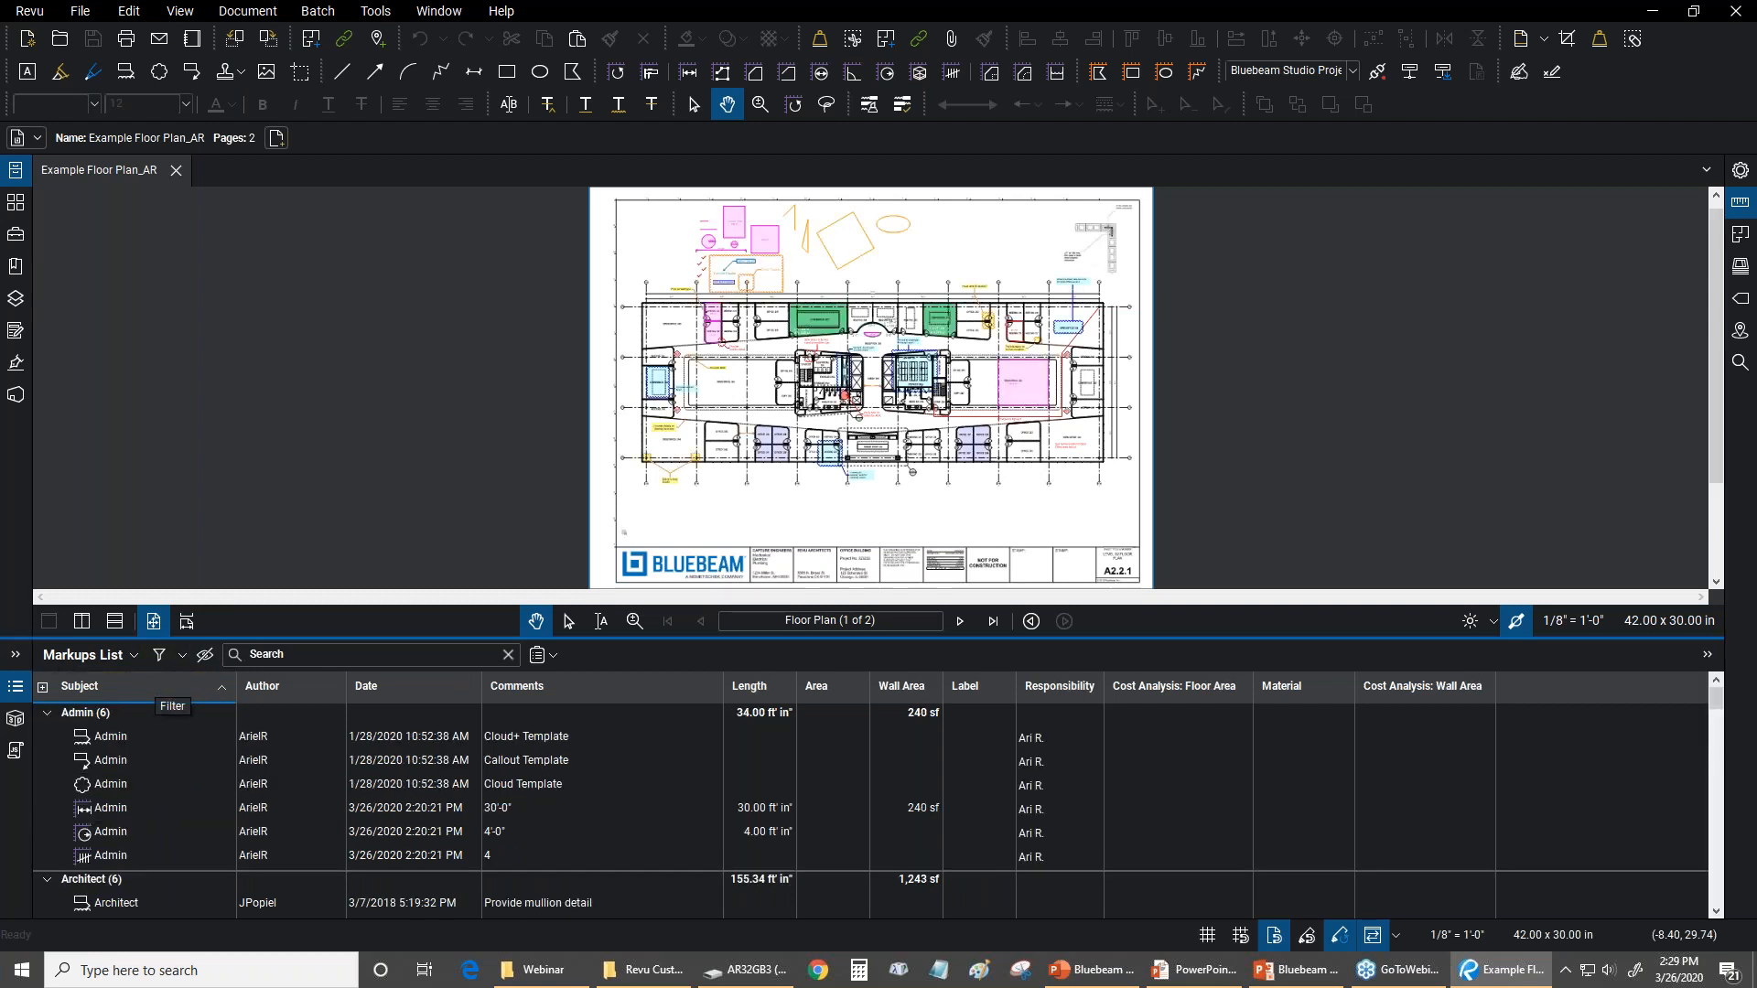
Open the column management for the Markups List and show its custom columns
scroll(773, 452, "up", 3)
scroll(773, 451, "up", 1)
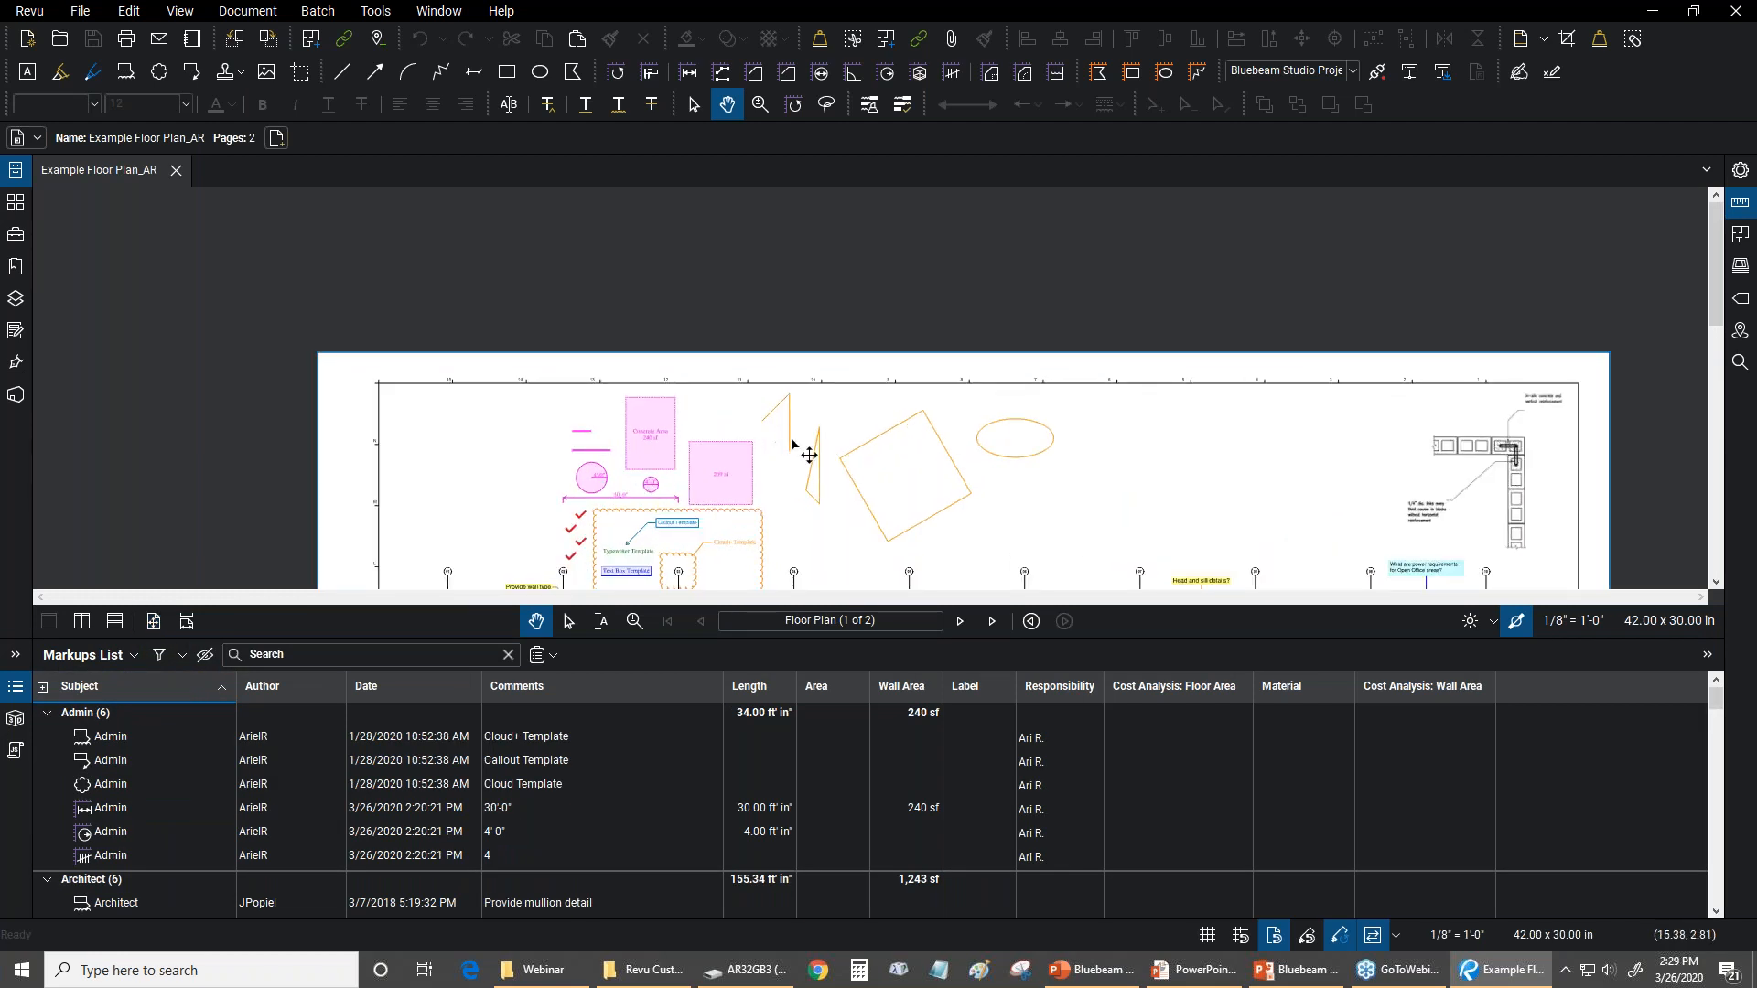
left_click(117, 654)
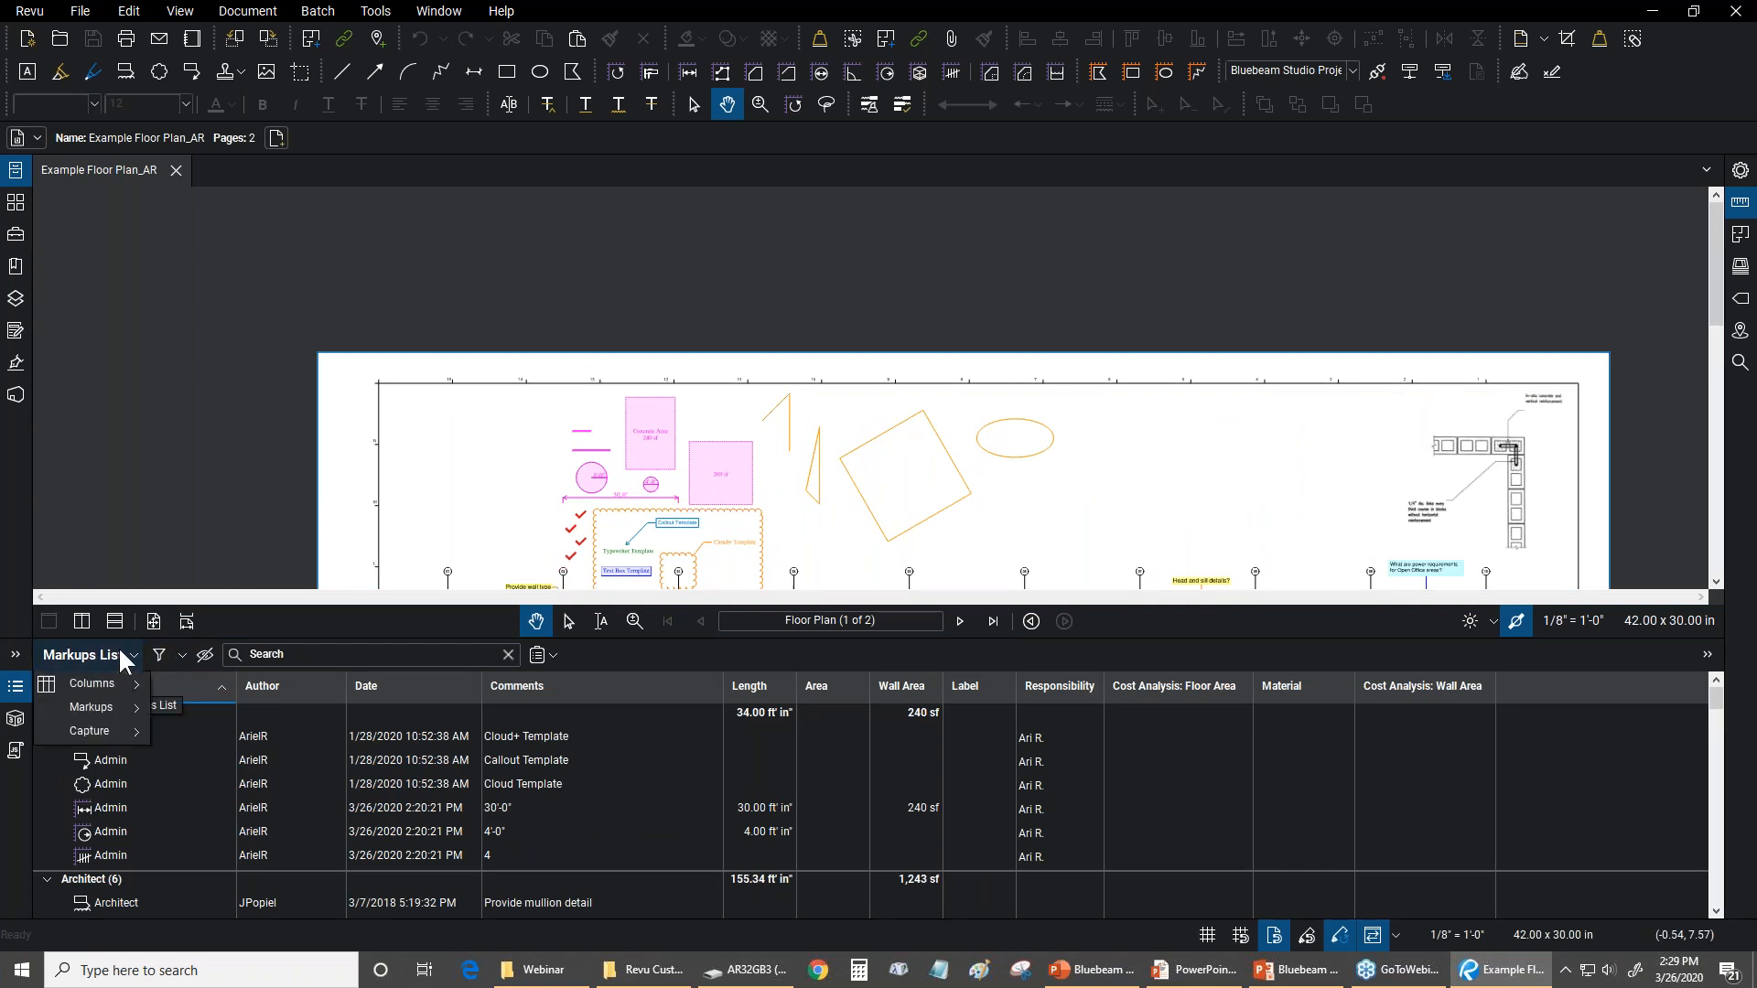
mouse_move(108, 675)
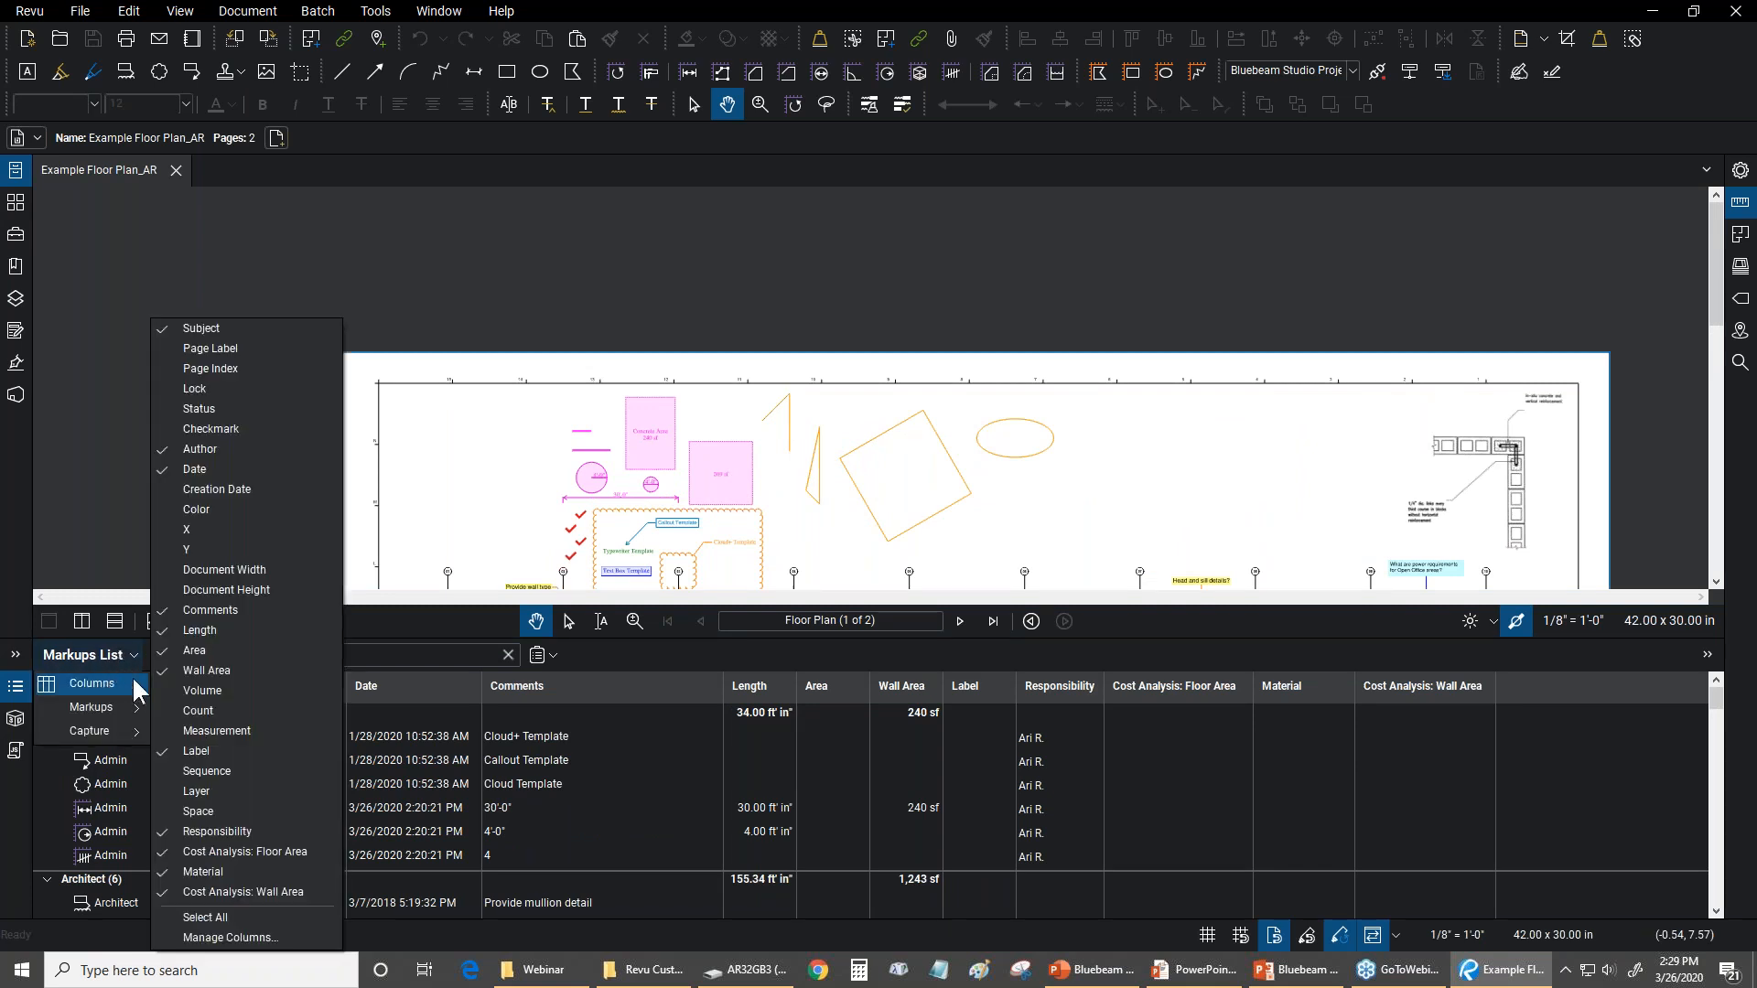
left_click(229, 938)
left_click(809, 321)
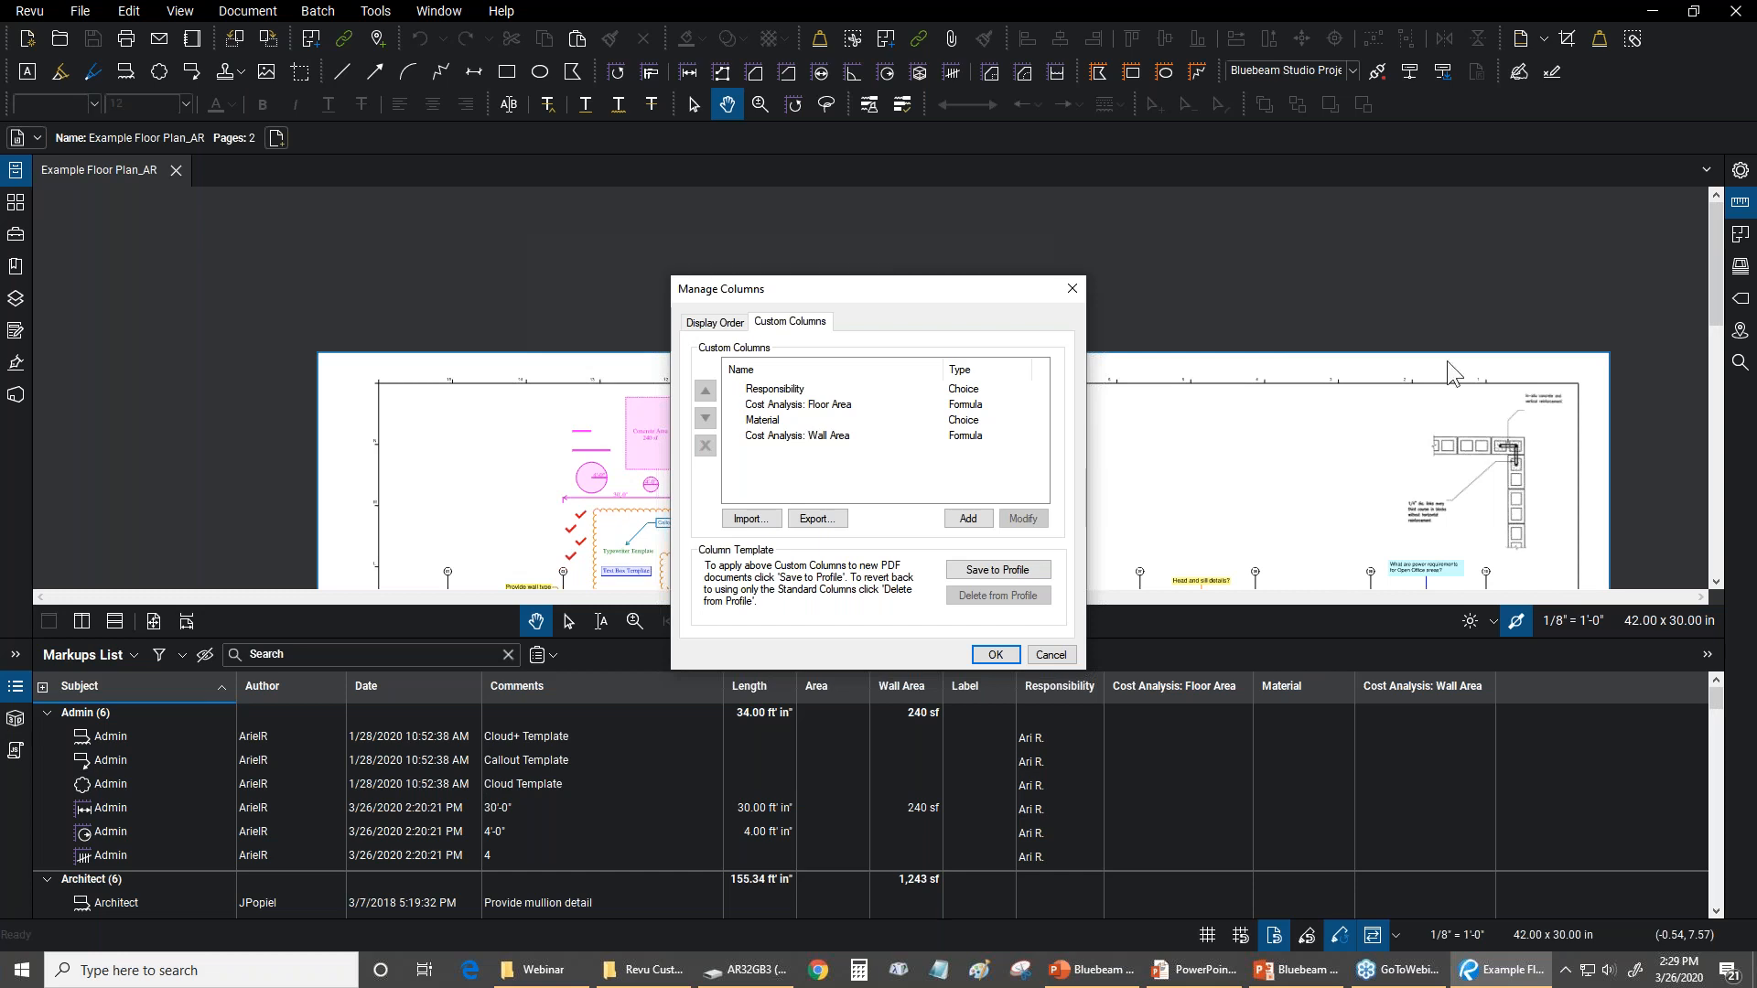
Review the choice items of the Material custom column, including the settings of Concrete, and leave the column unmodified
left_click(753, 424)
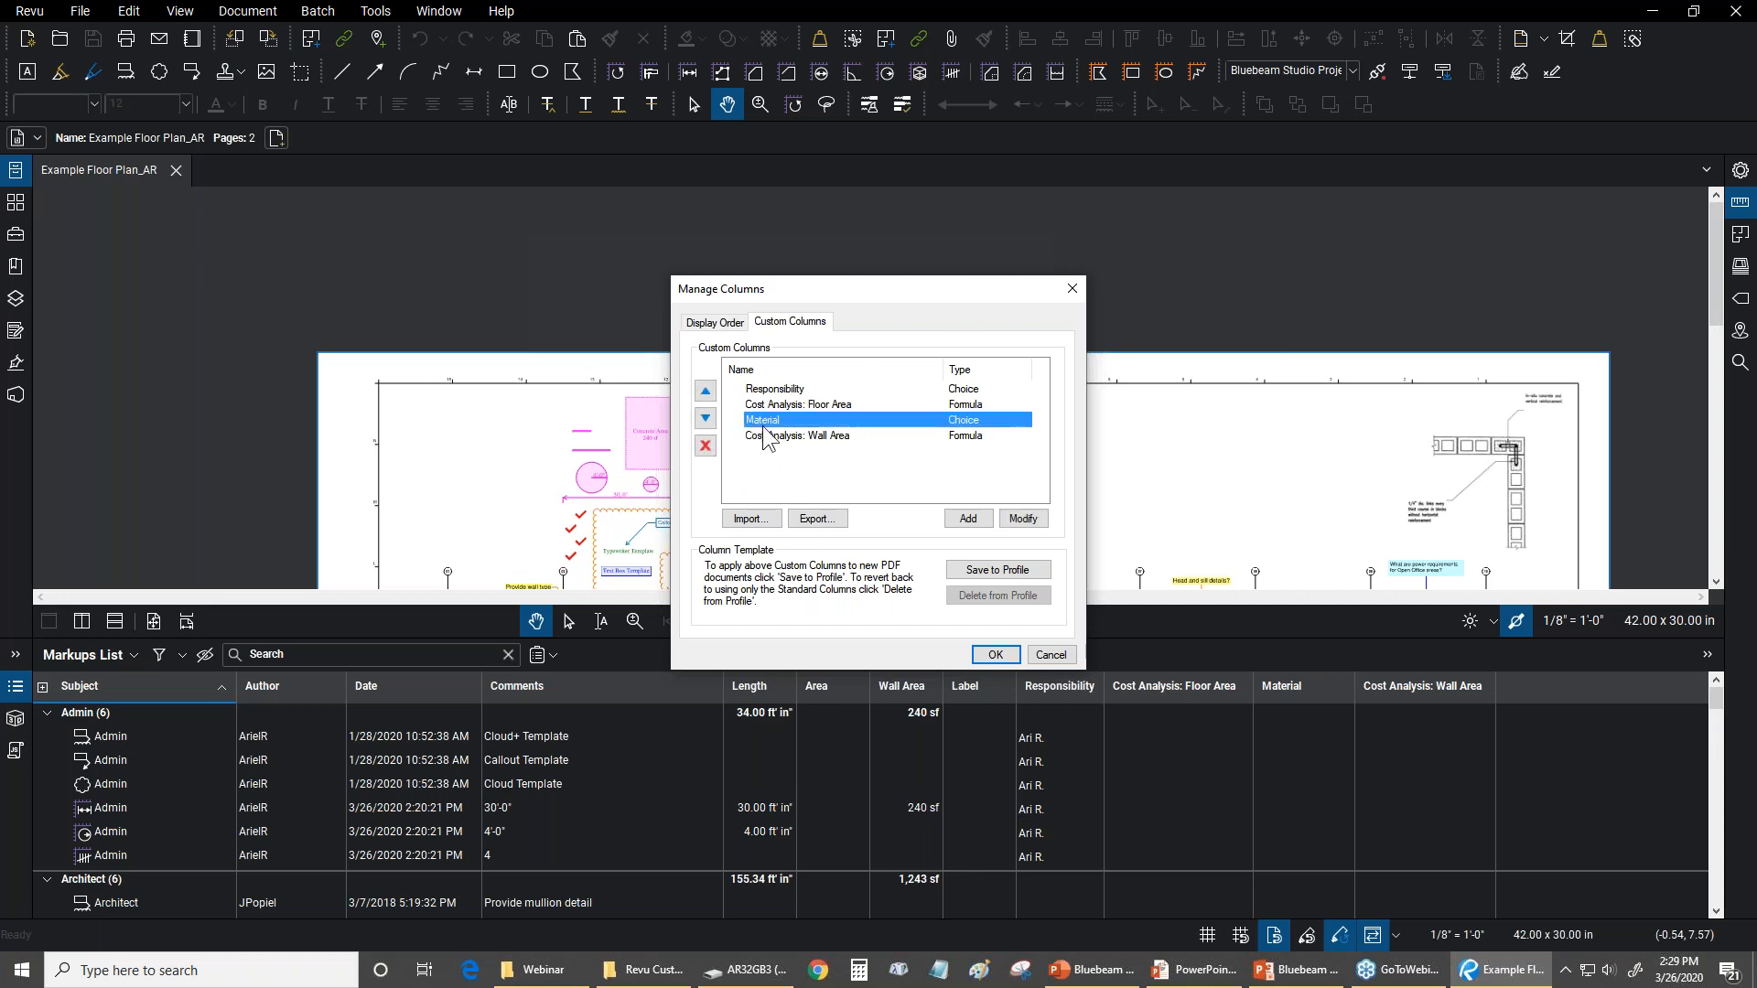
left_click(1023, 517)
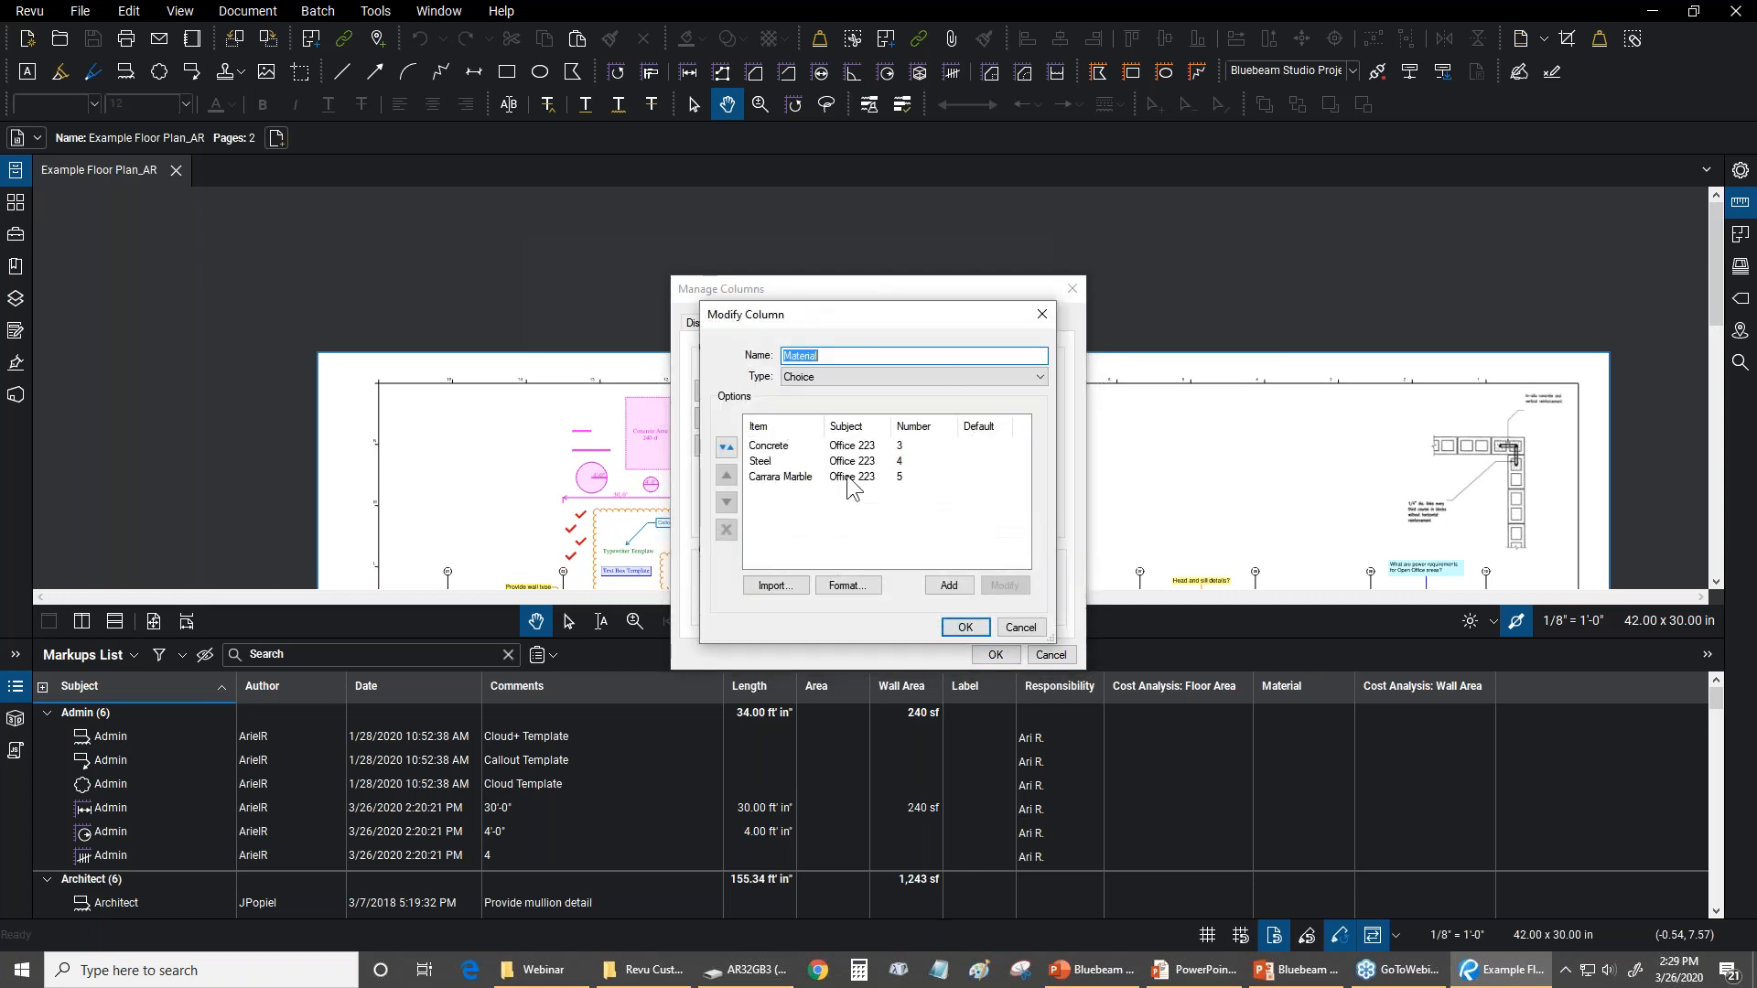
left_click(781, 446)
left_click(777, 462)
left_click(778, 476)
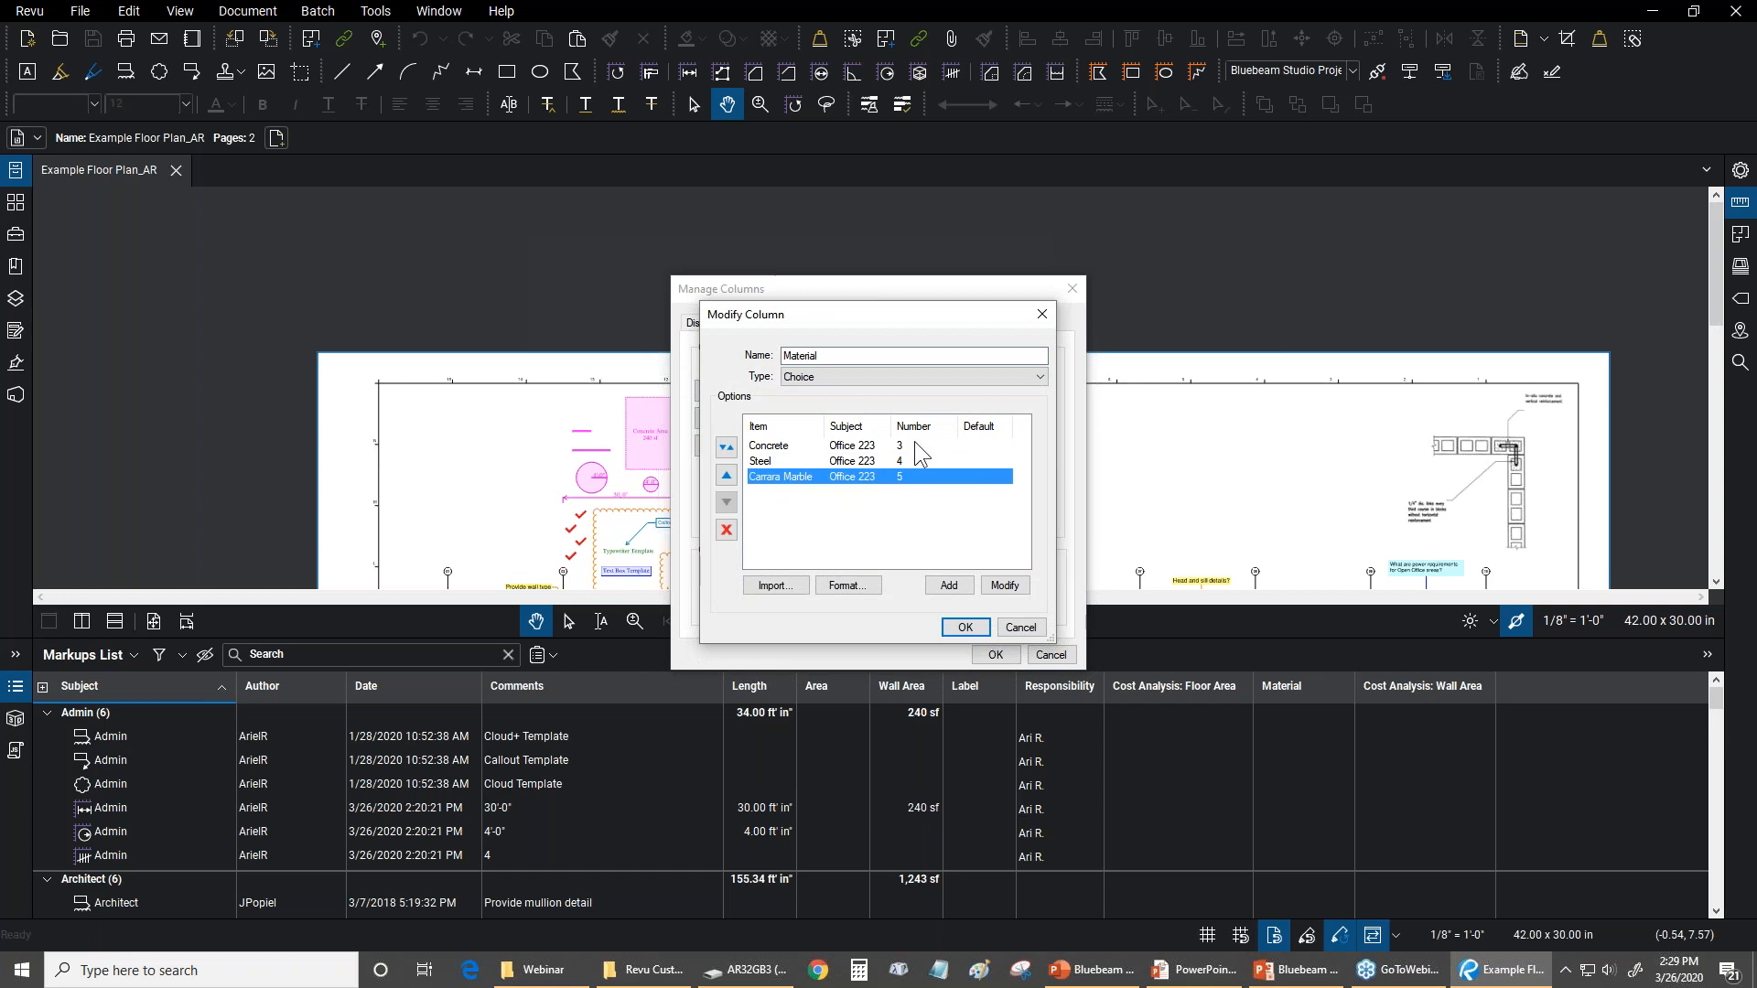
left_click(773, 449)
left_click(1004, 586)
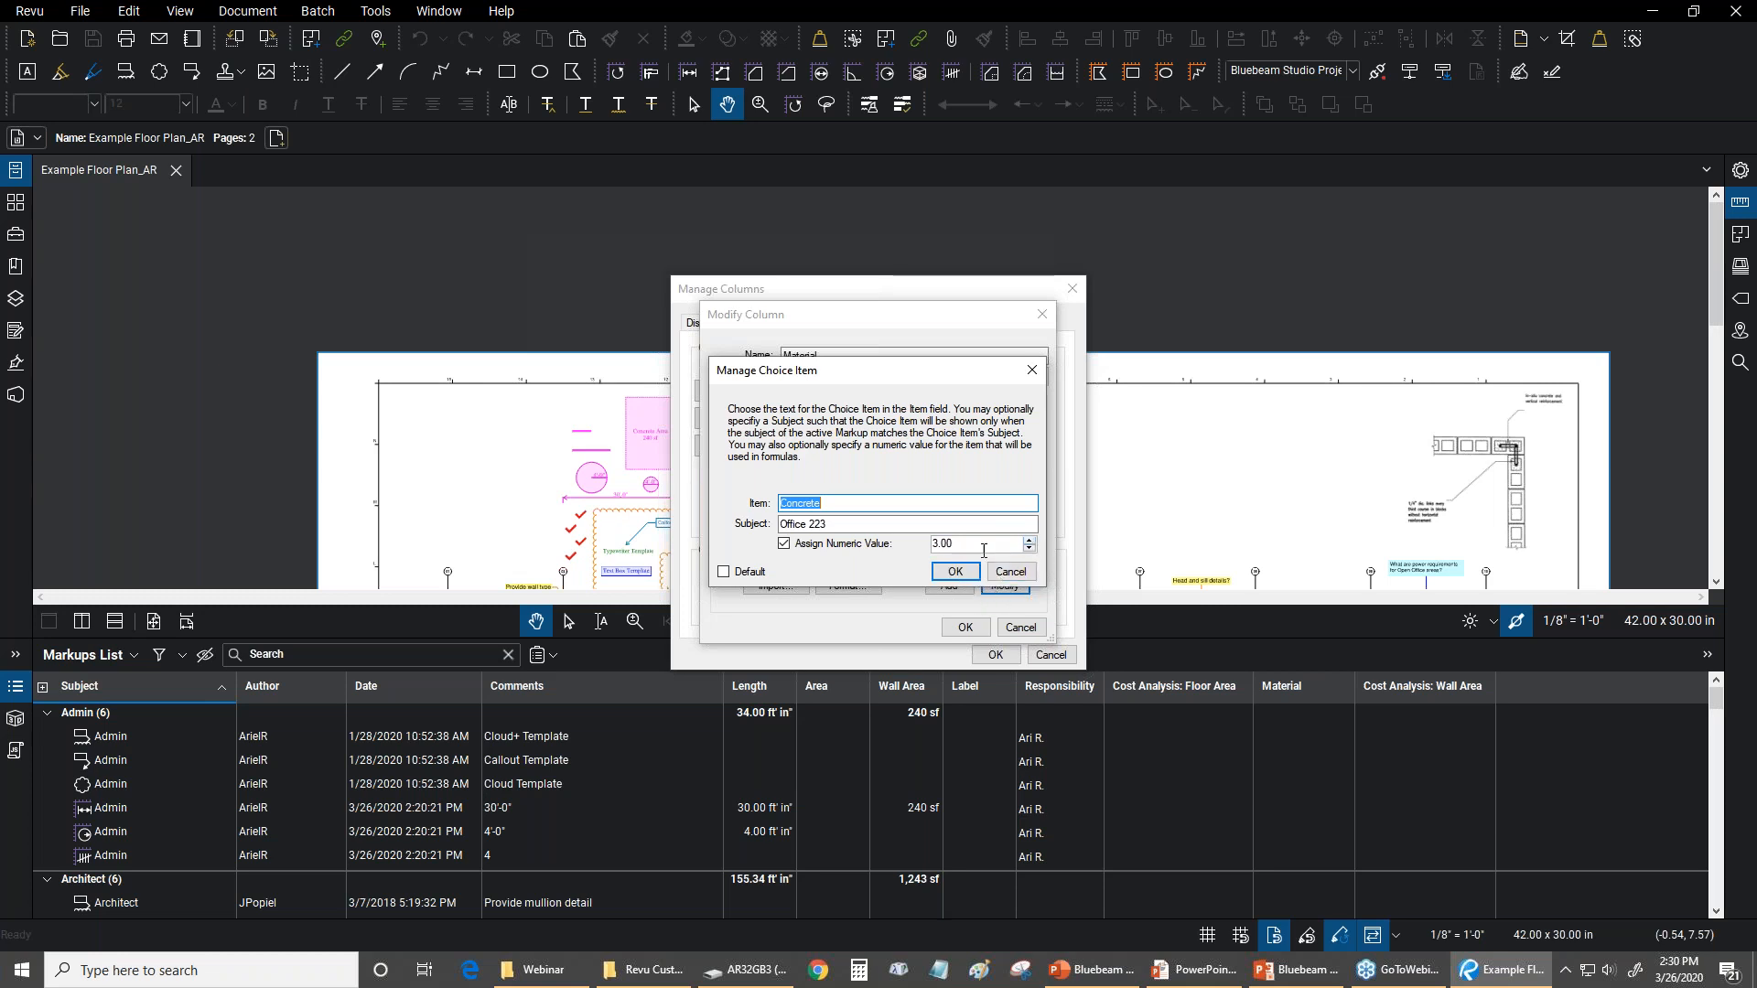
left_click(961, 572)
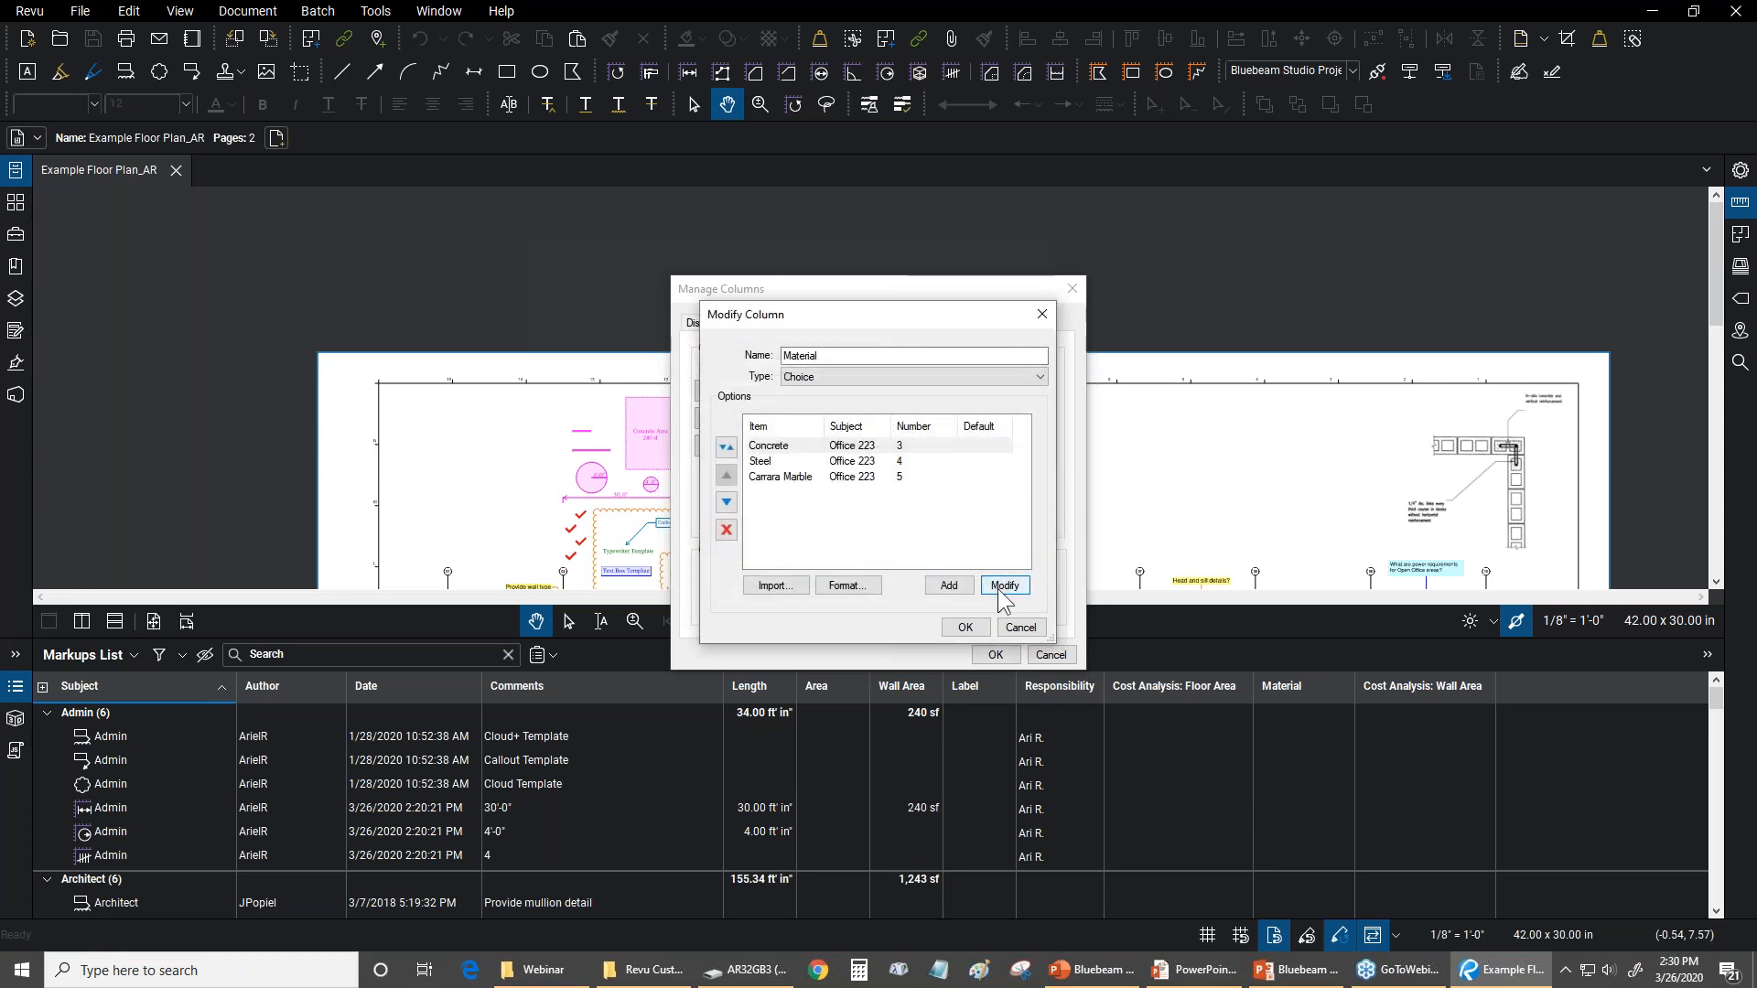
left_click(1020, 627)
Open the Cost Analysis: Floor Area custom column for modification and view the available column types
left_click(796, 403)
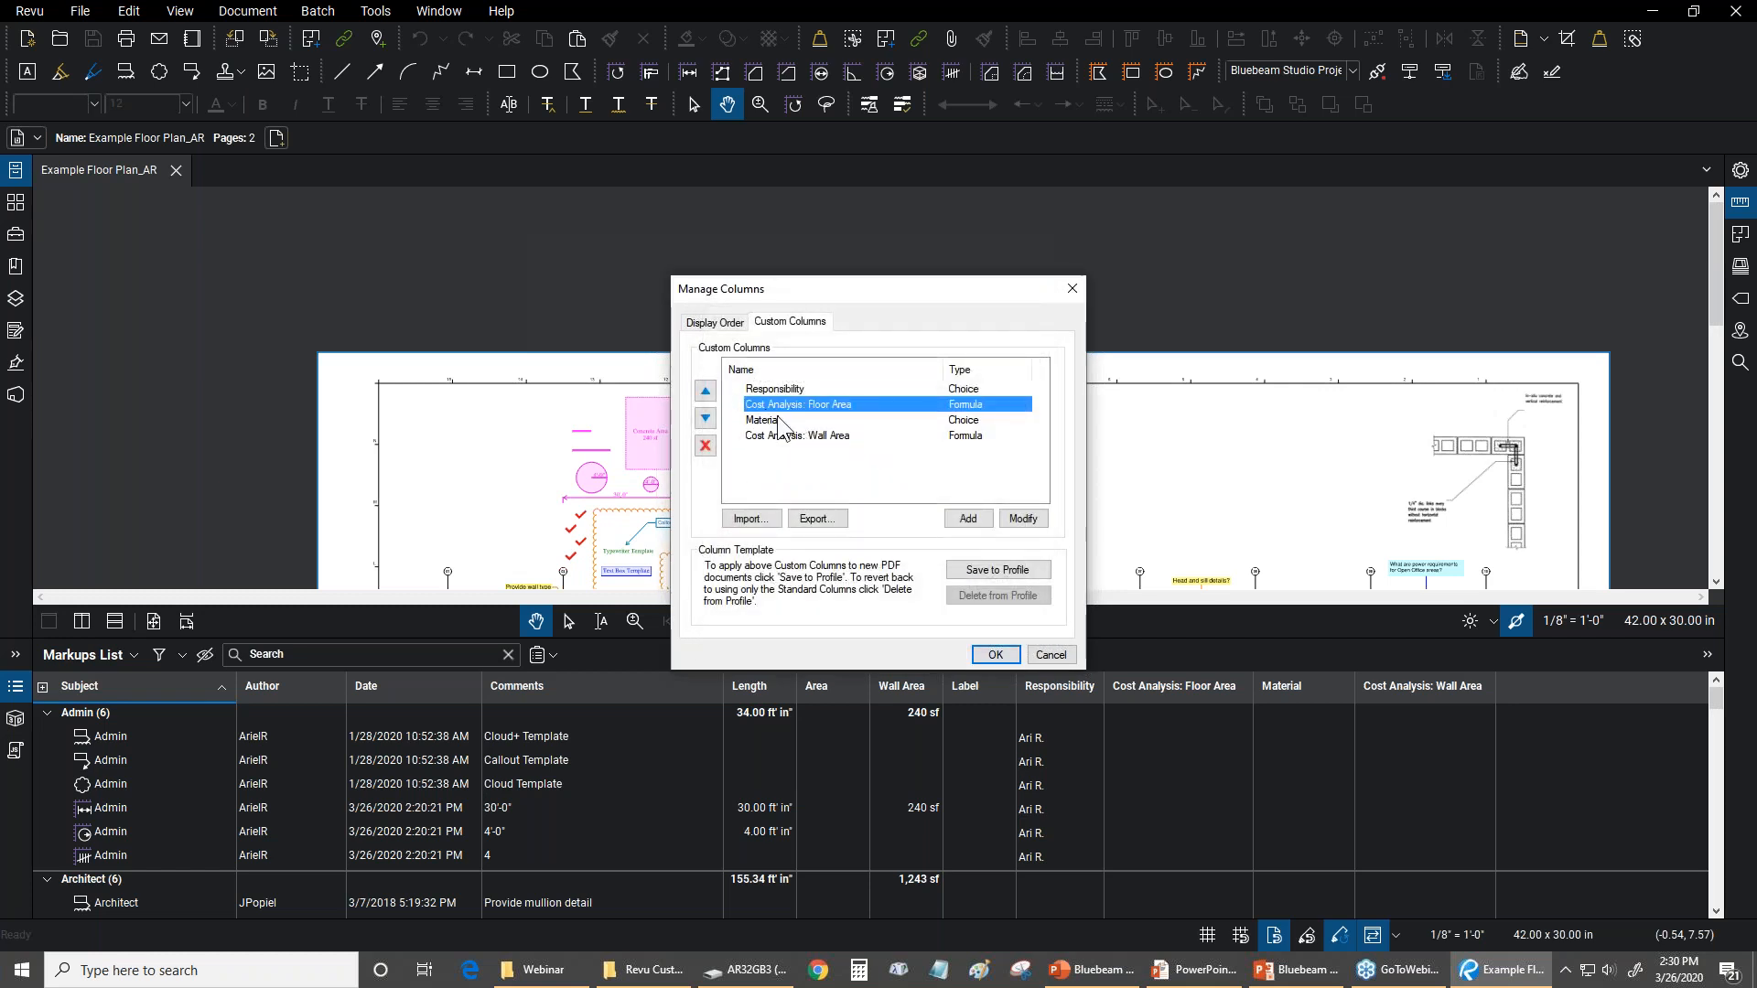
left_click(1023, 519)
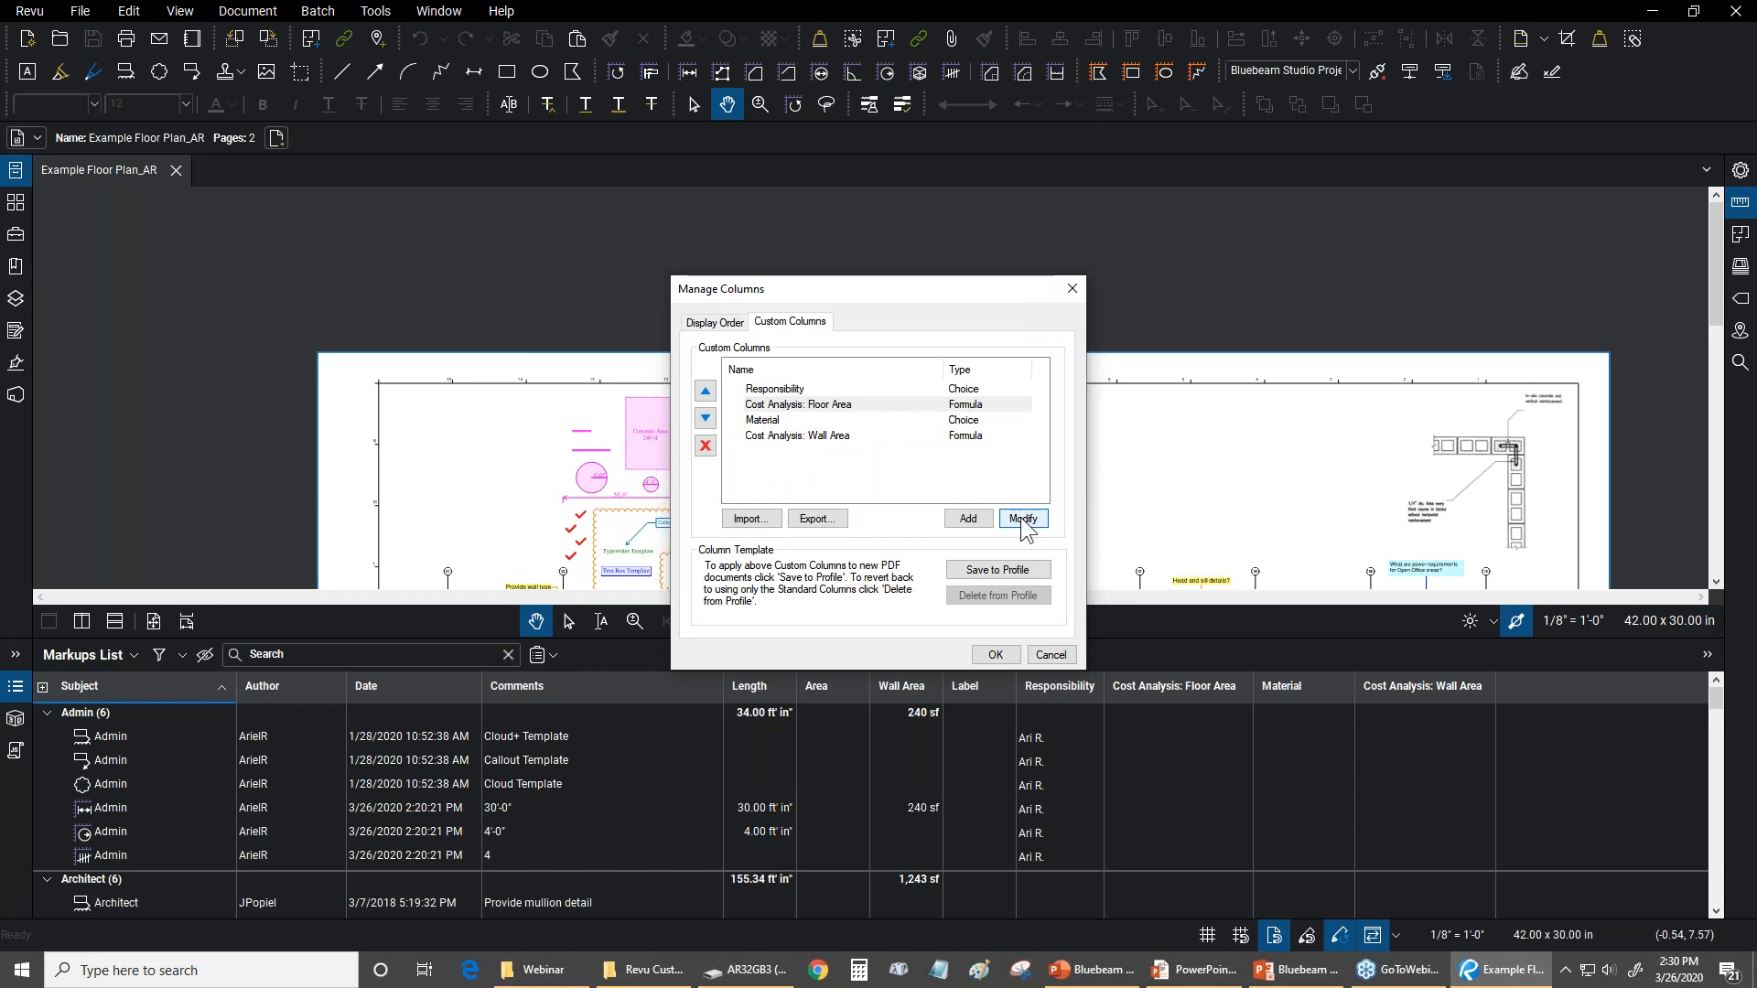
left_click(817, 379)
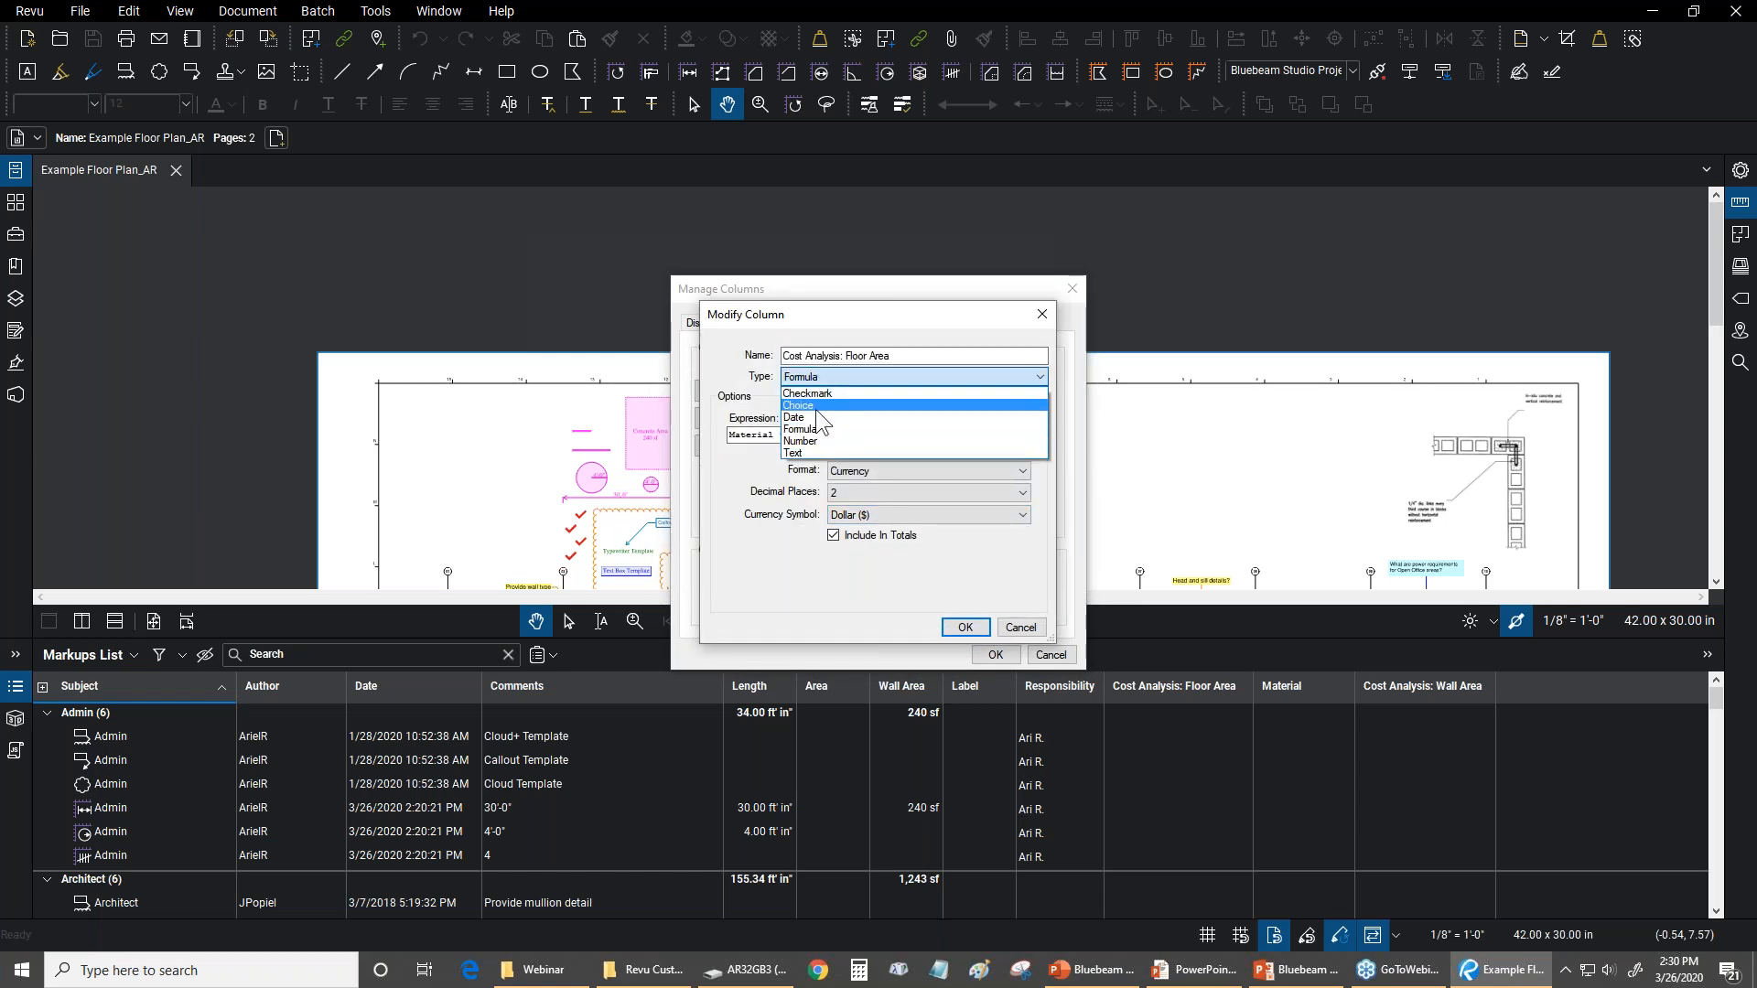
left_click(728, 375)
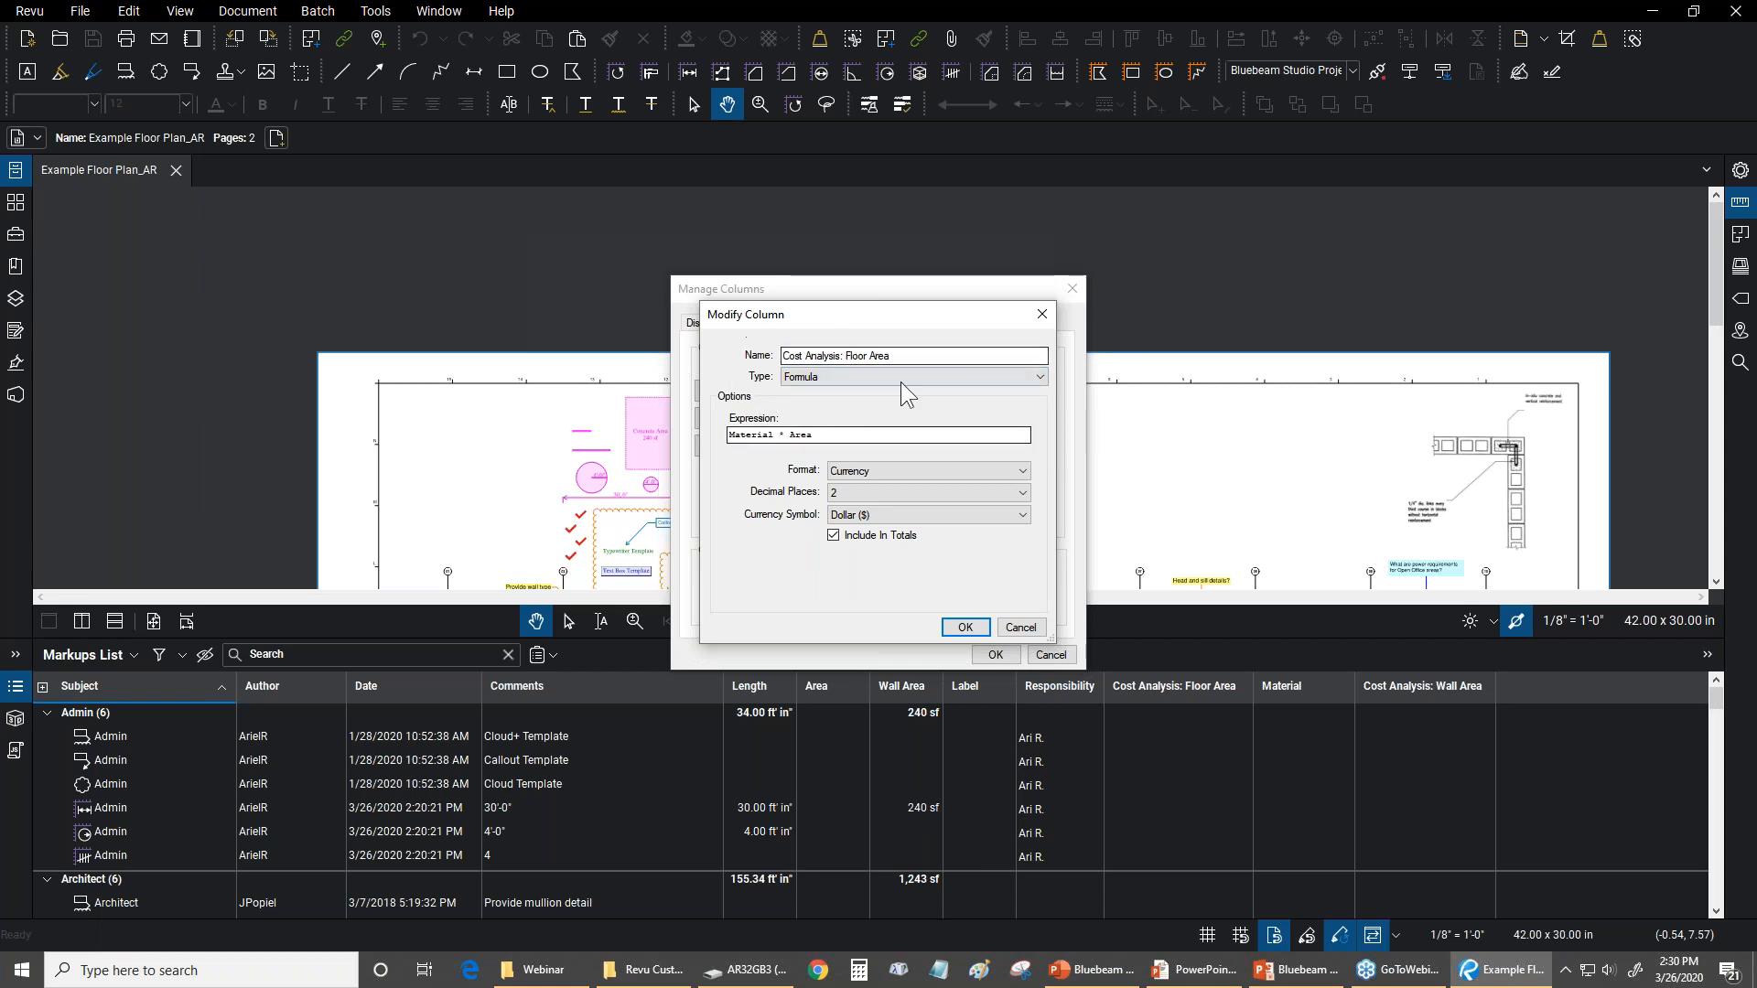
Review the format, currency symbol and decimal place options of the floor area cost column, and cancel its modification
left_click(875, 468)
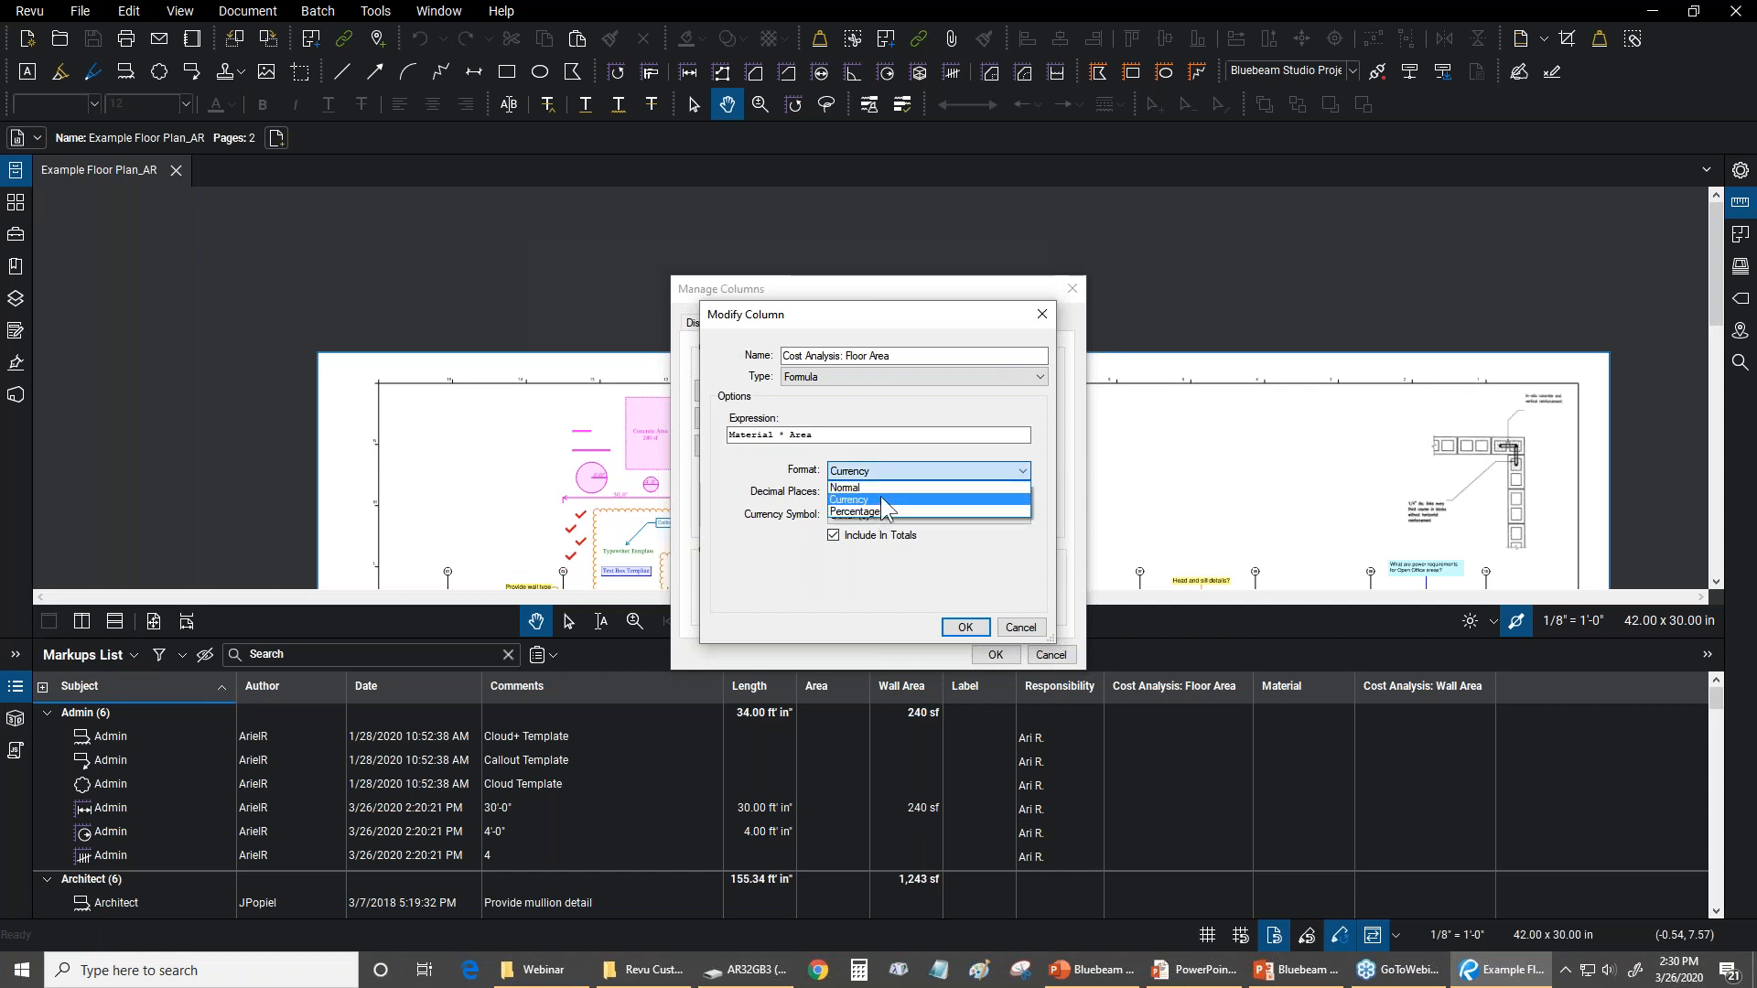
left_click(880, 498)
left_click(851, 514)
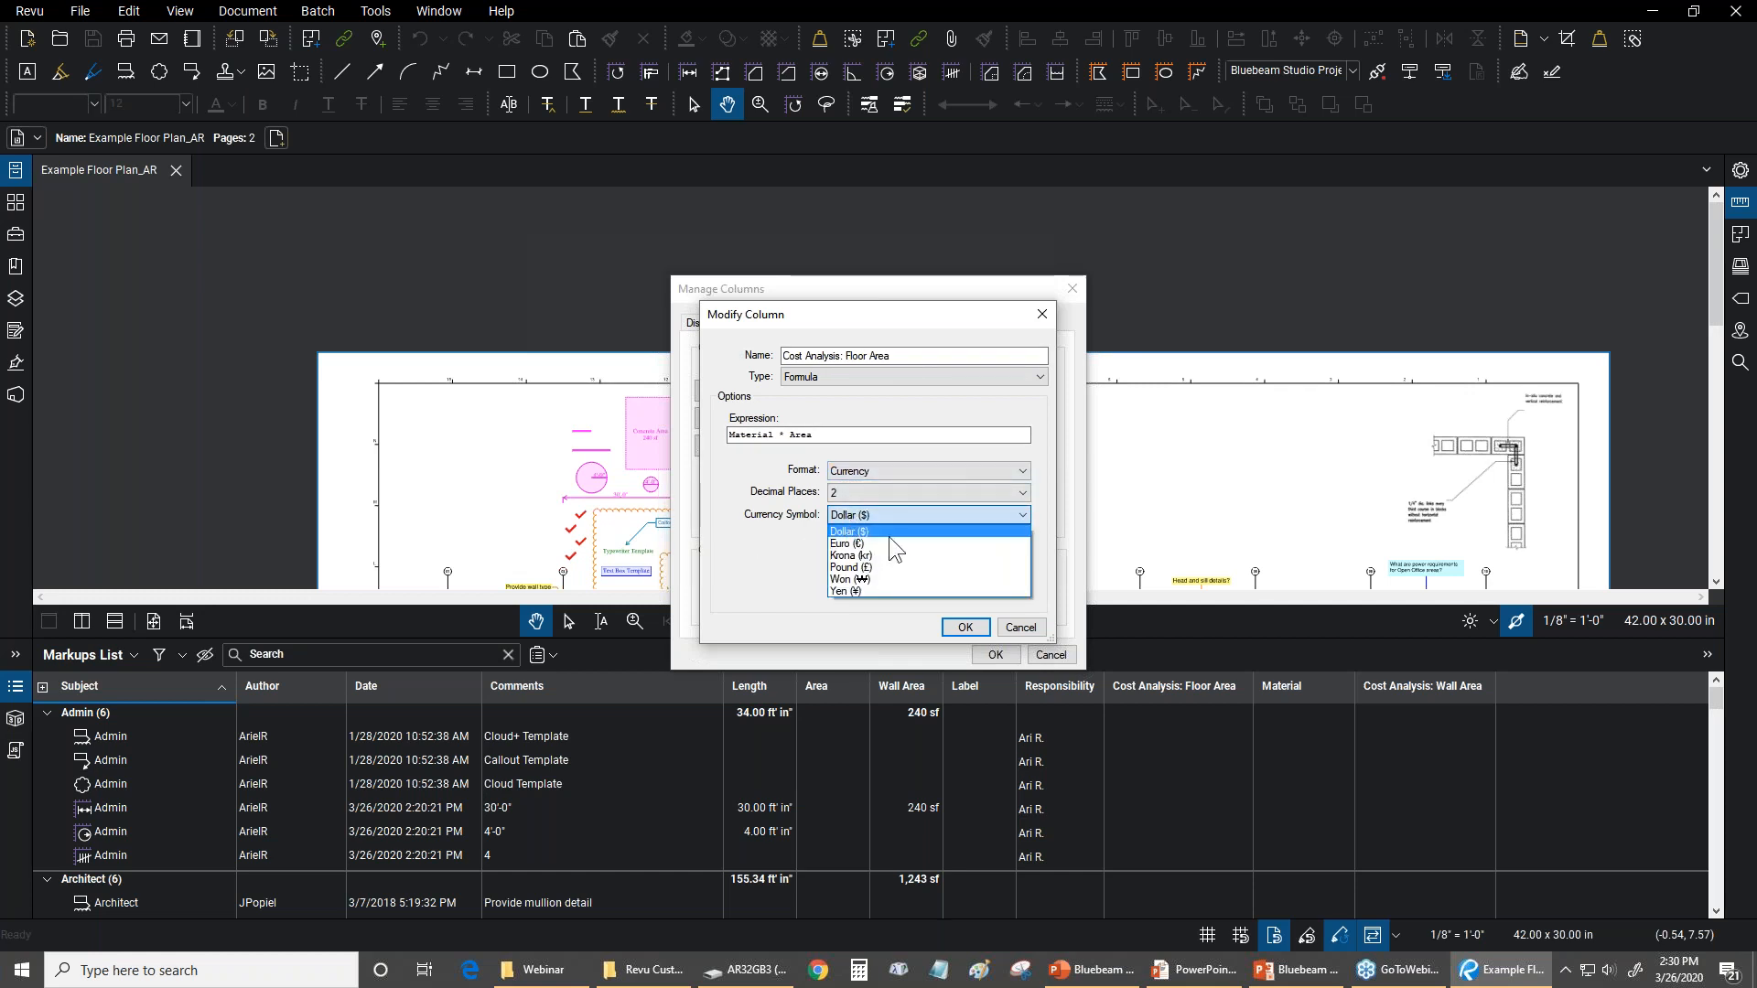
left_click(804, 585)
left_click(860, 496)
left_click(861, 494)
left_click(840, 498)
left_click(865, 540)
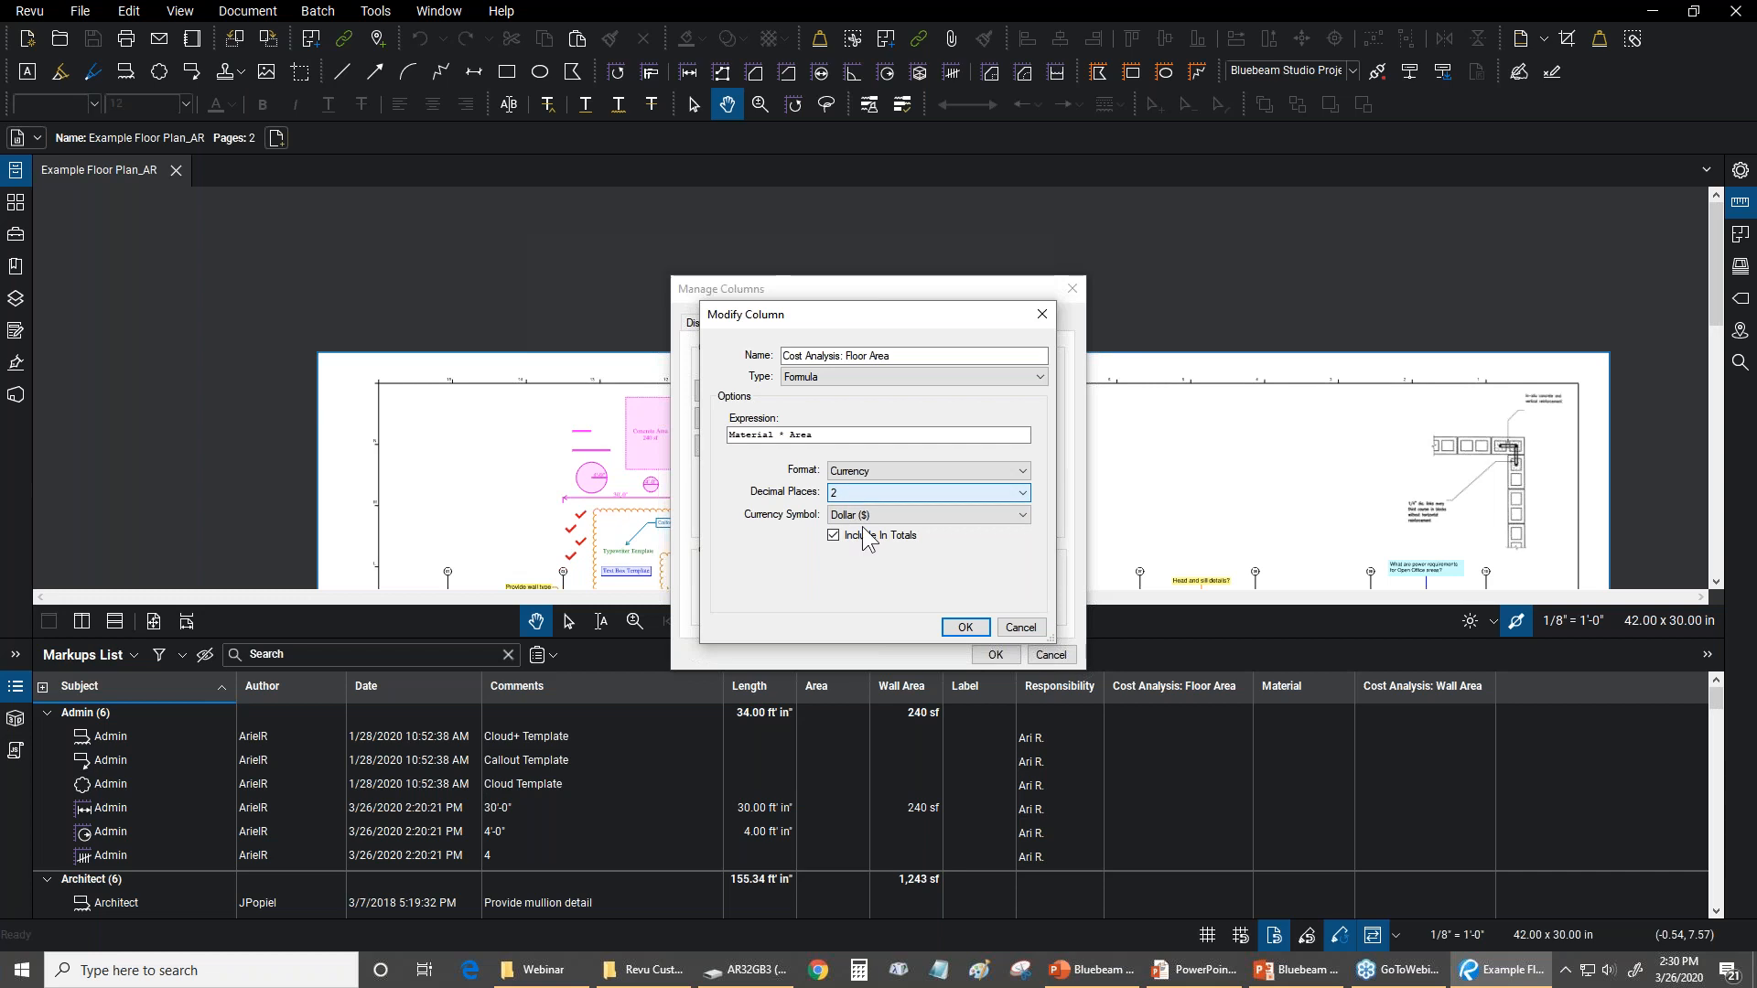
left_click(1028, 633)
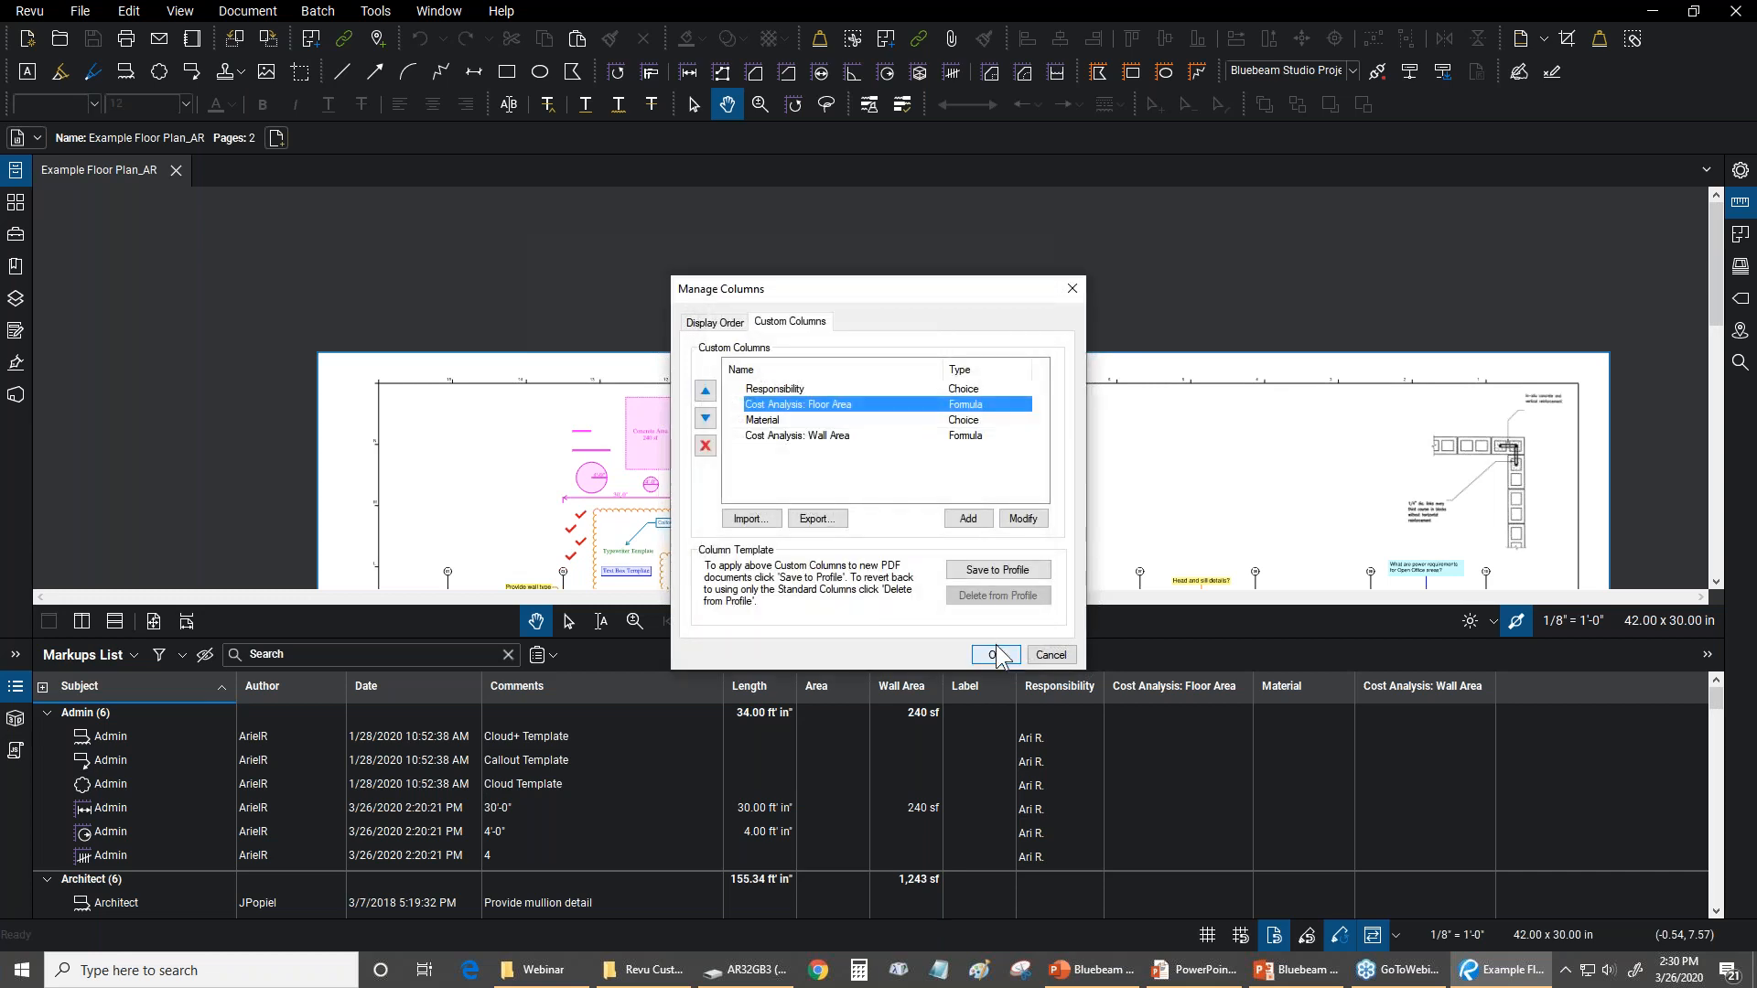
Close the column management unchanged and select the Concrete Area markup on the plan to view its cost values in the Markups List
left_click(1050, 655)
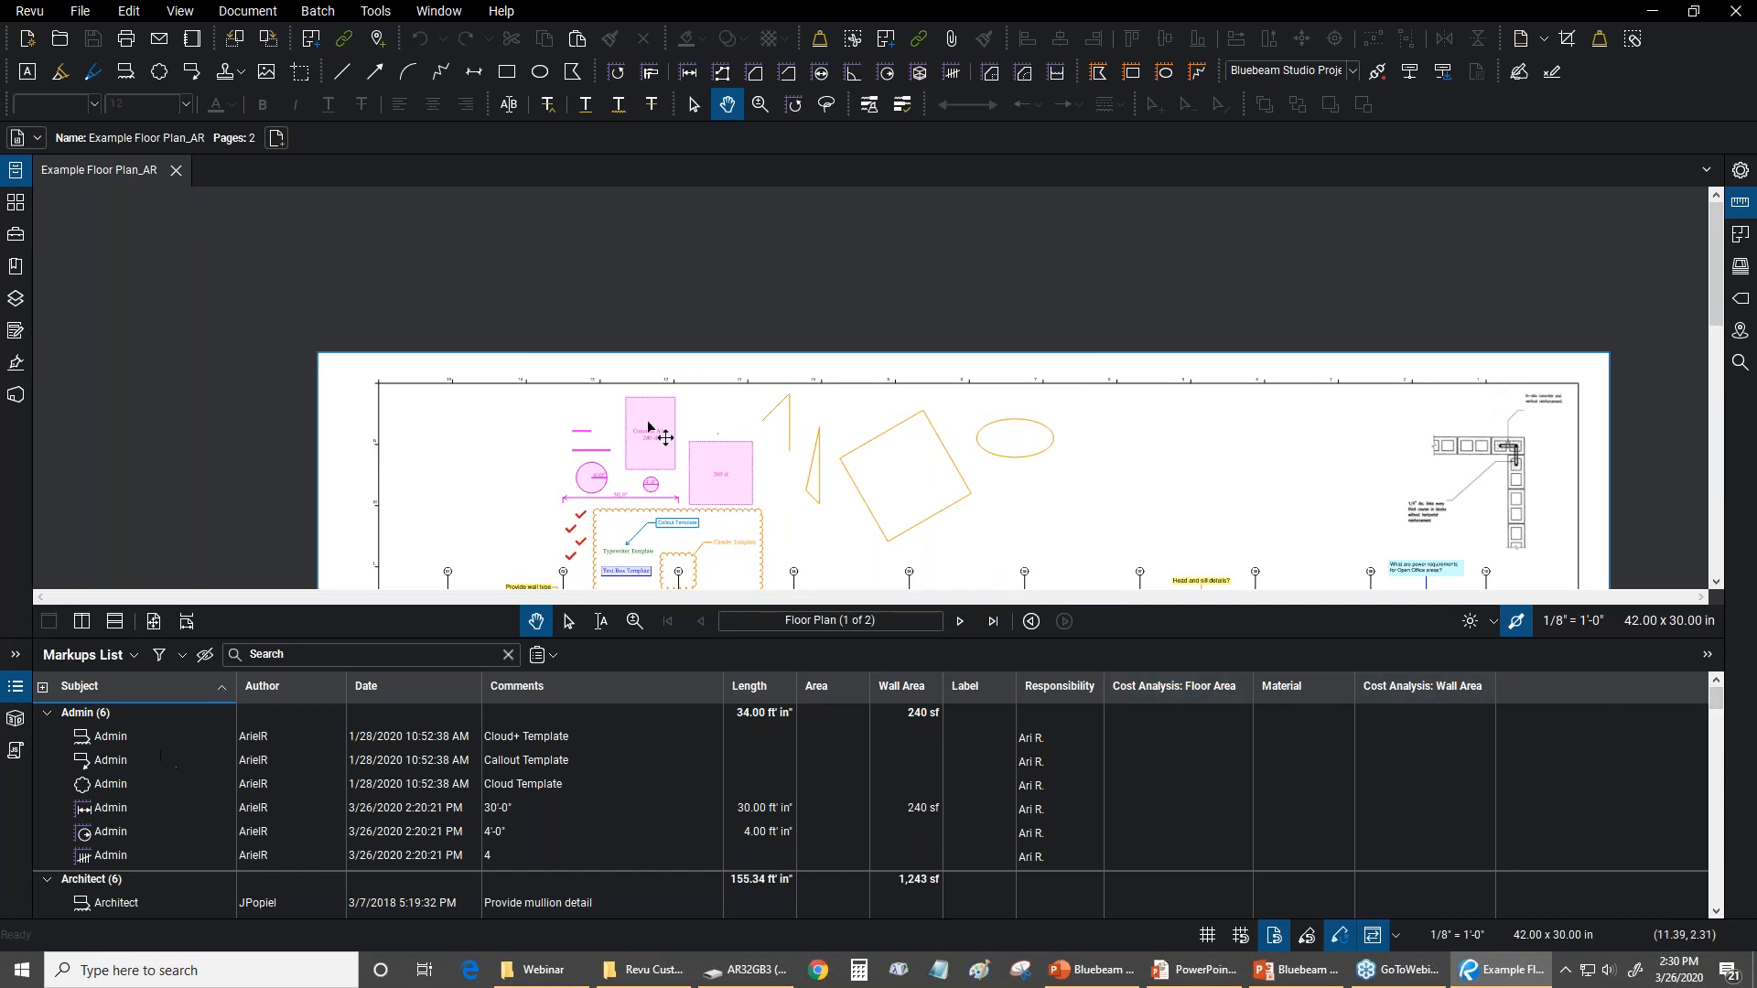
scroll(622, 409, "up", 5)
scroll(773, 375, "up", 2)
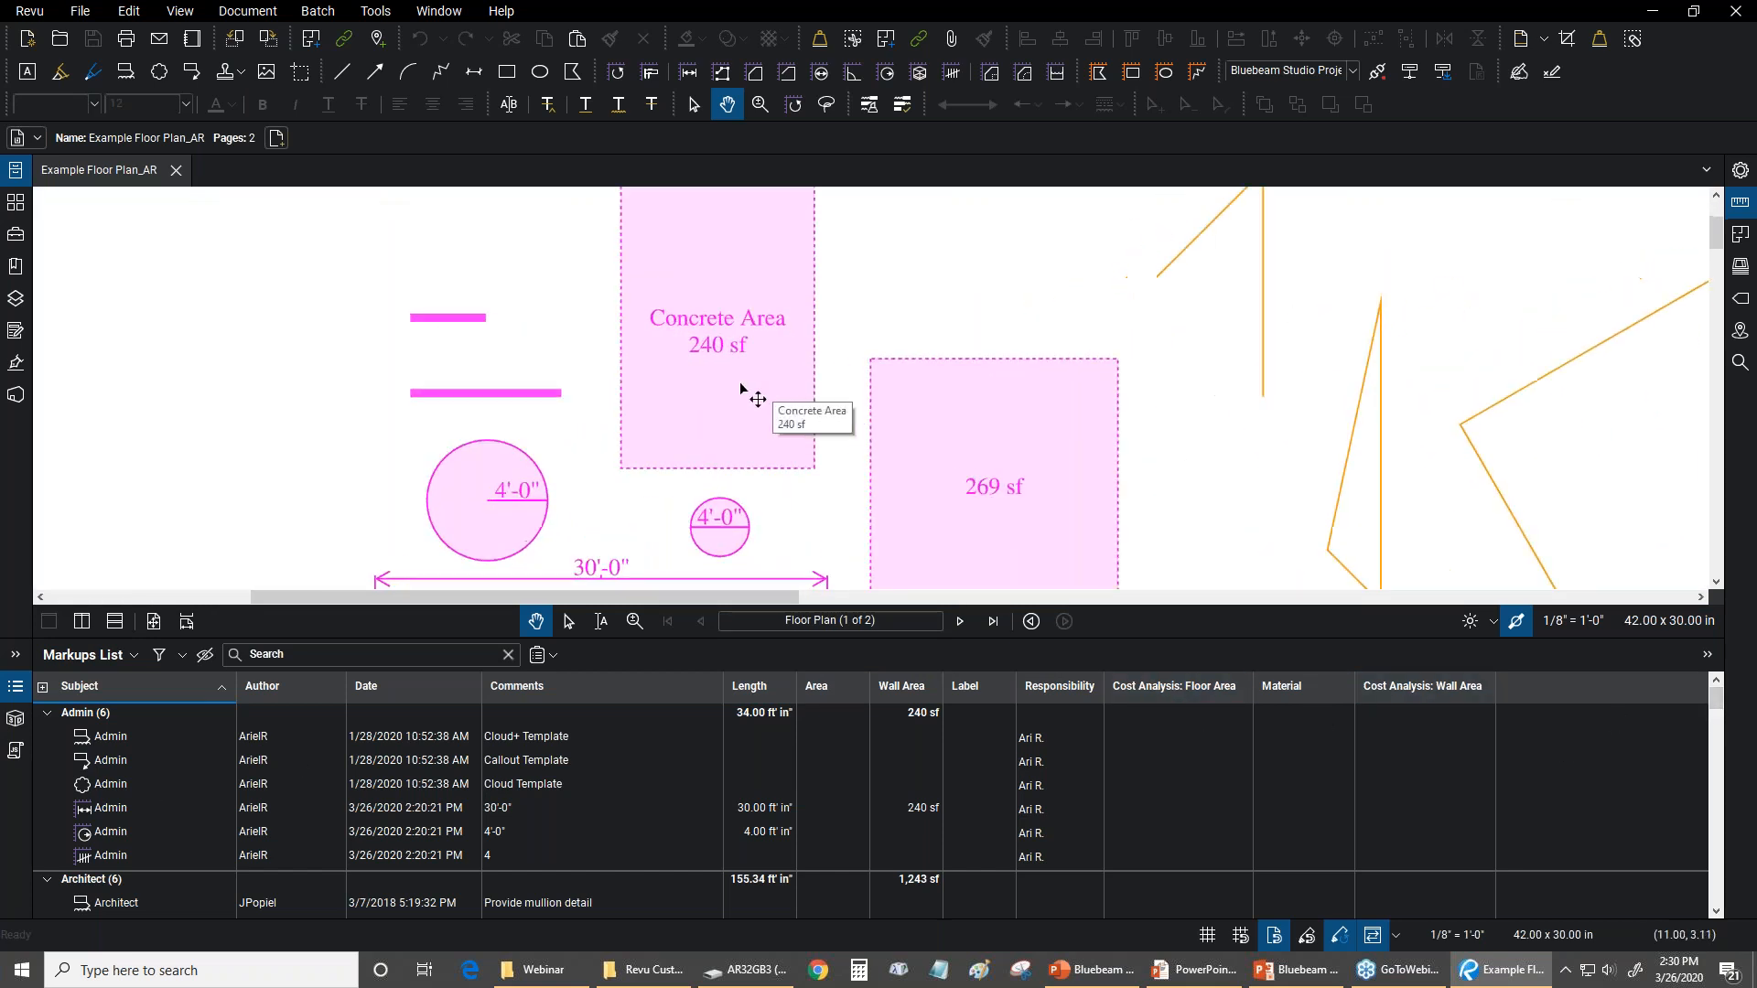
left_click(758, 392)
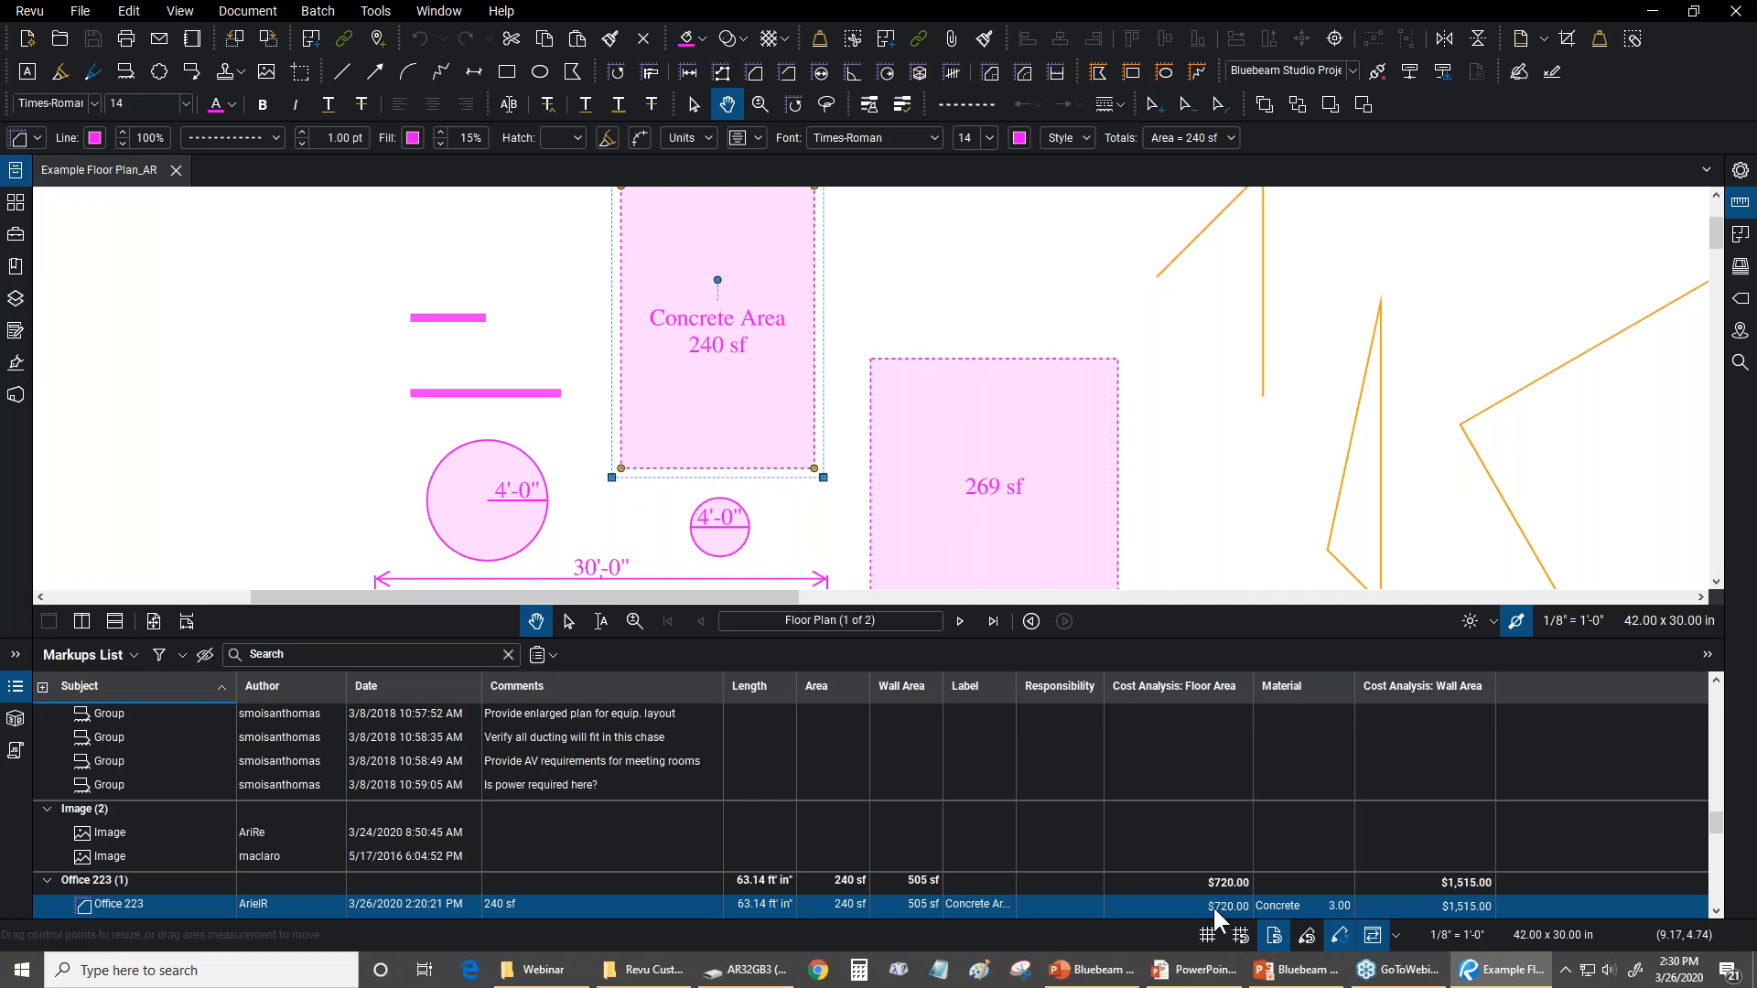
Select the 269 sf area markup beside Concrete Area, view its floor and wall costs in the Markups List, and deselect it
left_click(873, 298)
scroll(863, 302, "down", 1)
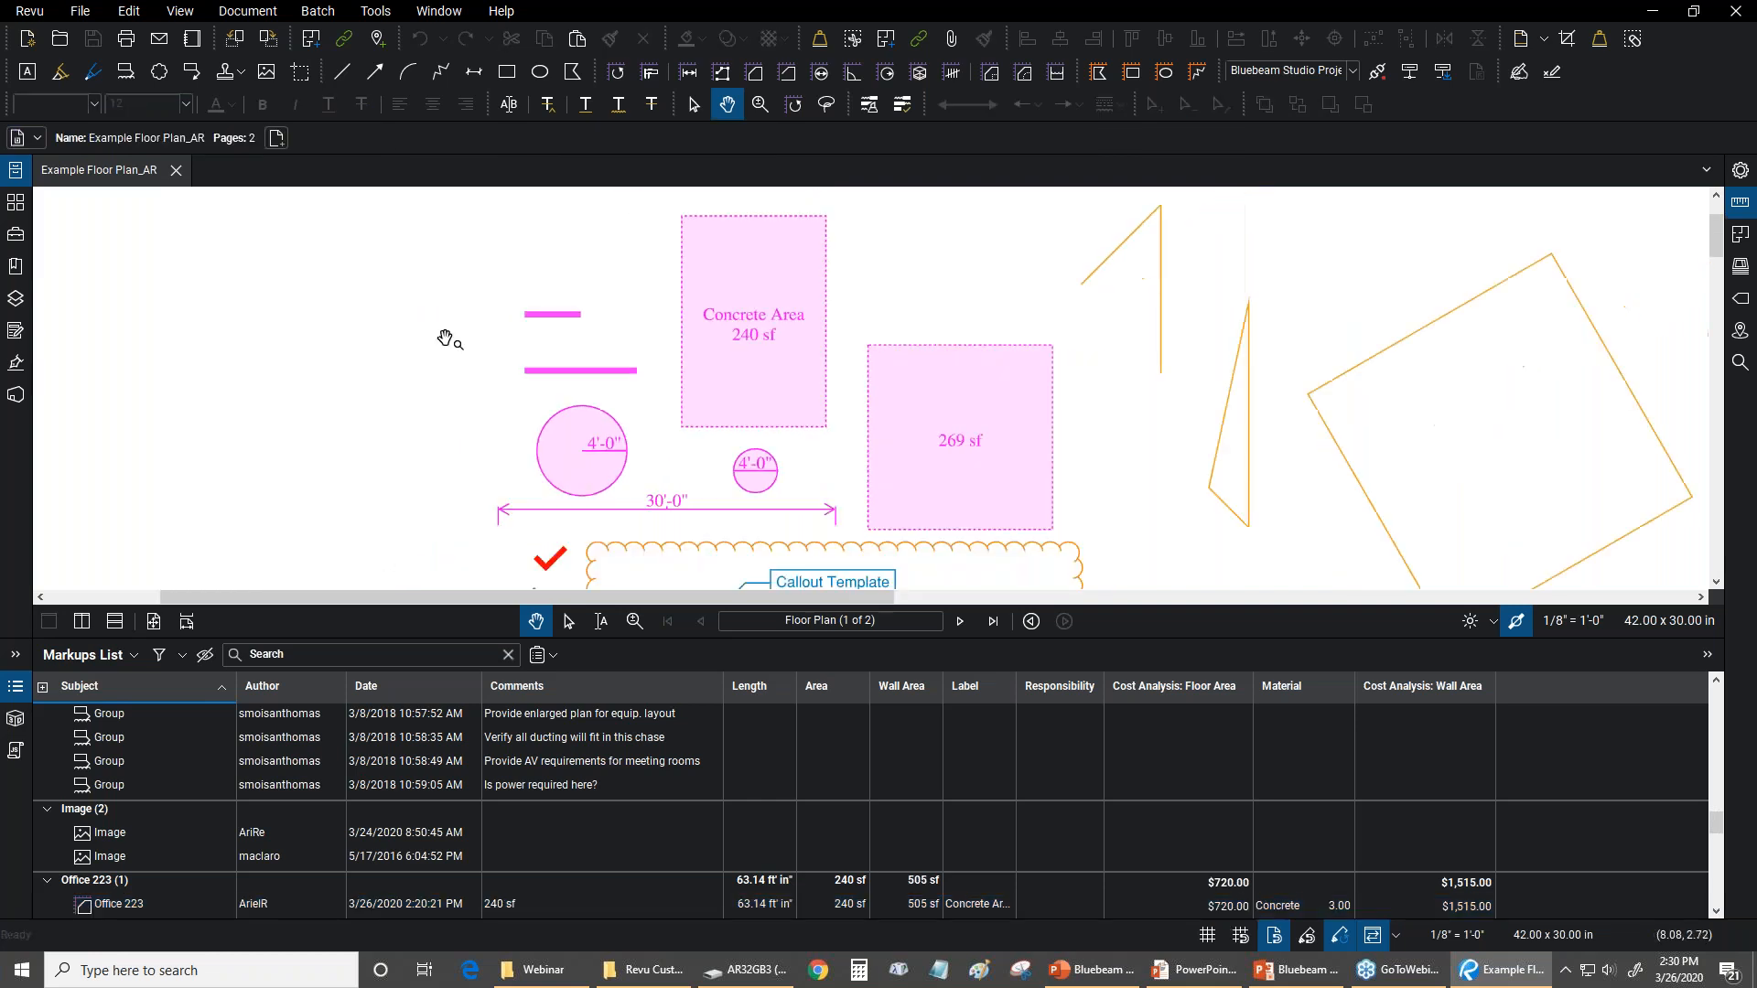
scroll(458, 345, "up", 2)
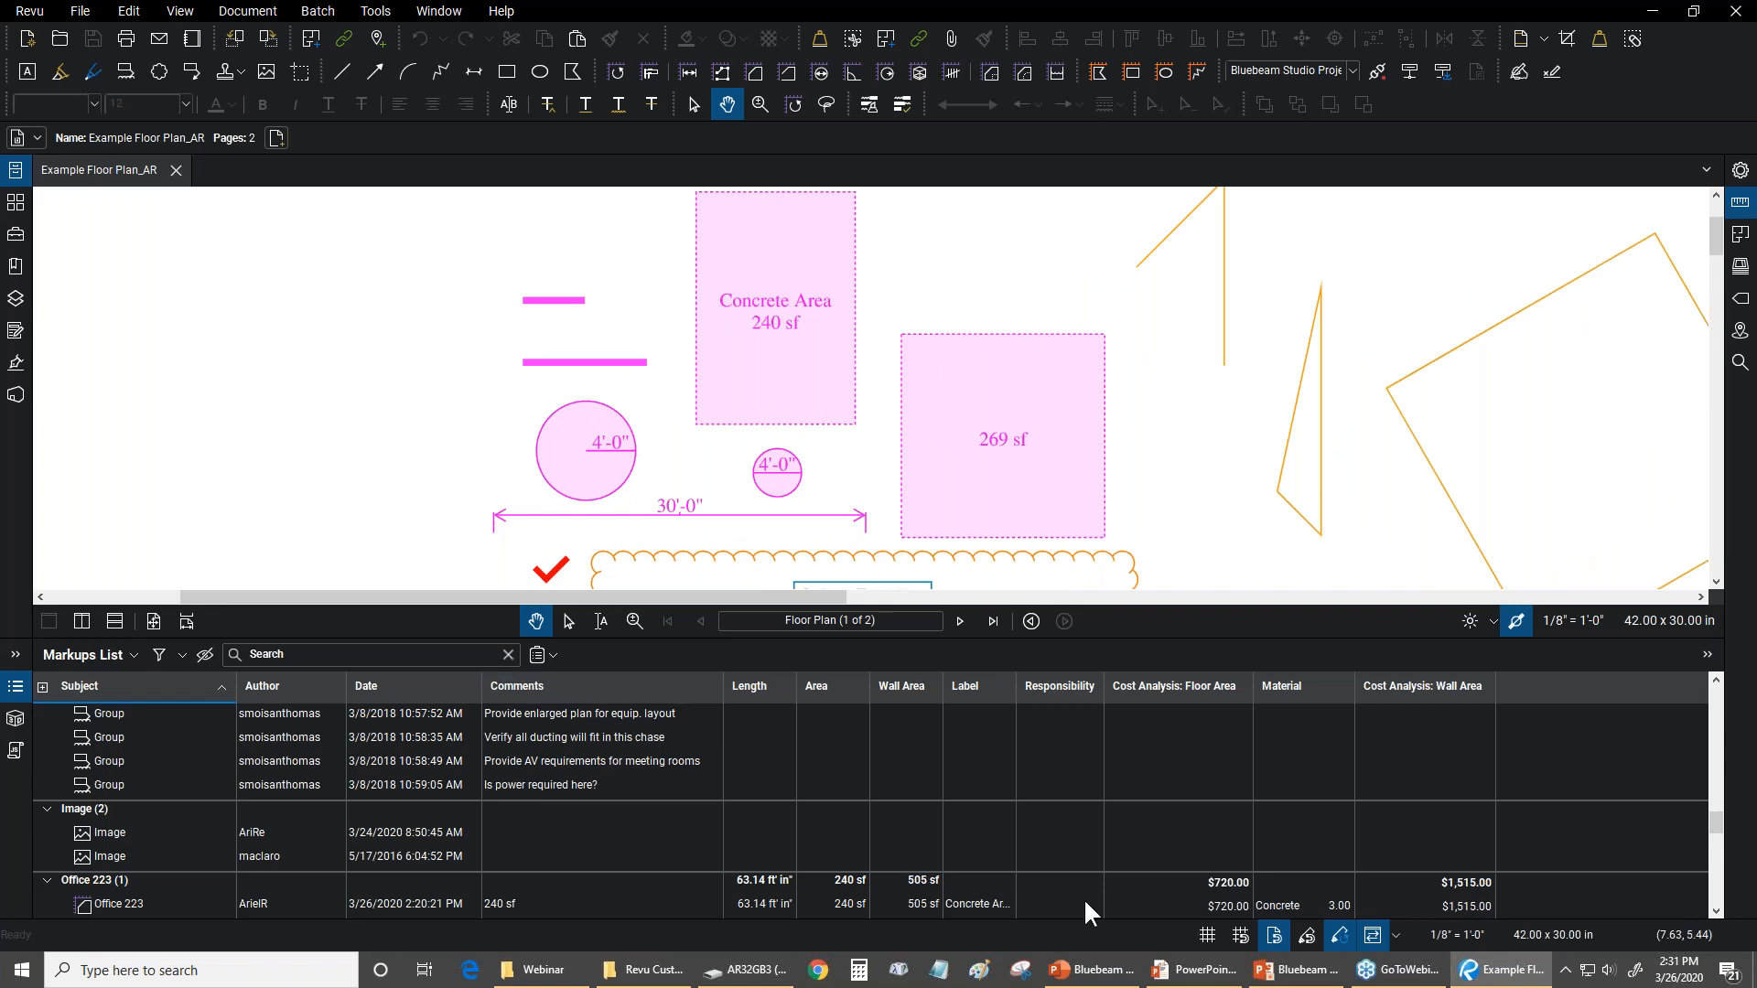
left_click(989, 474)
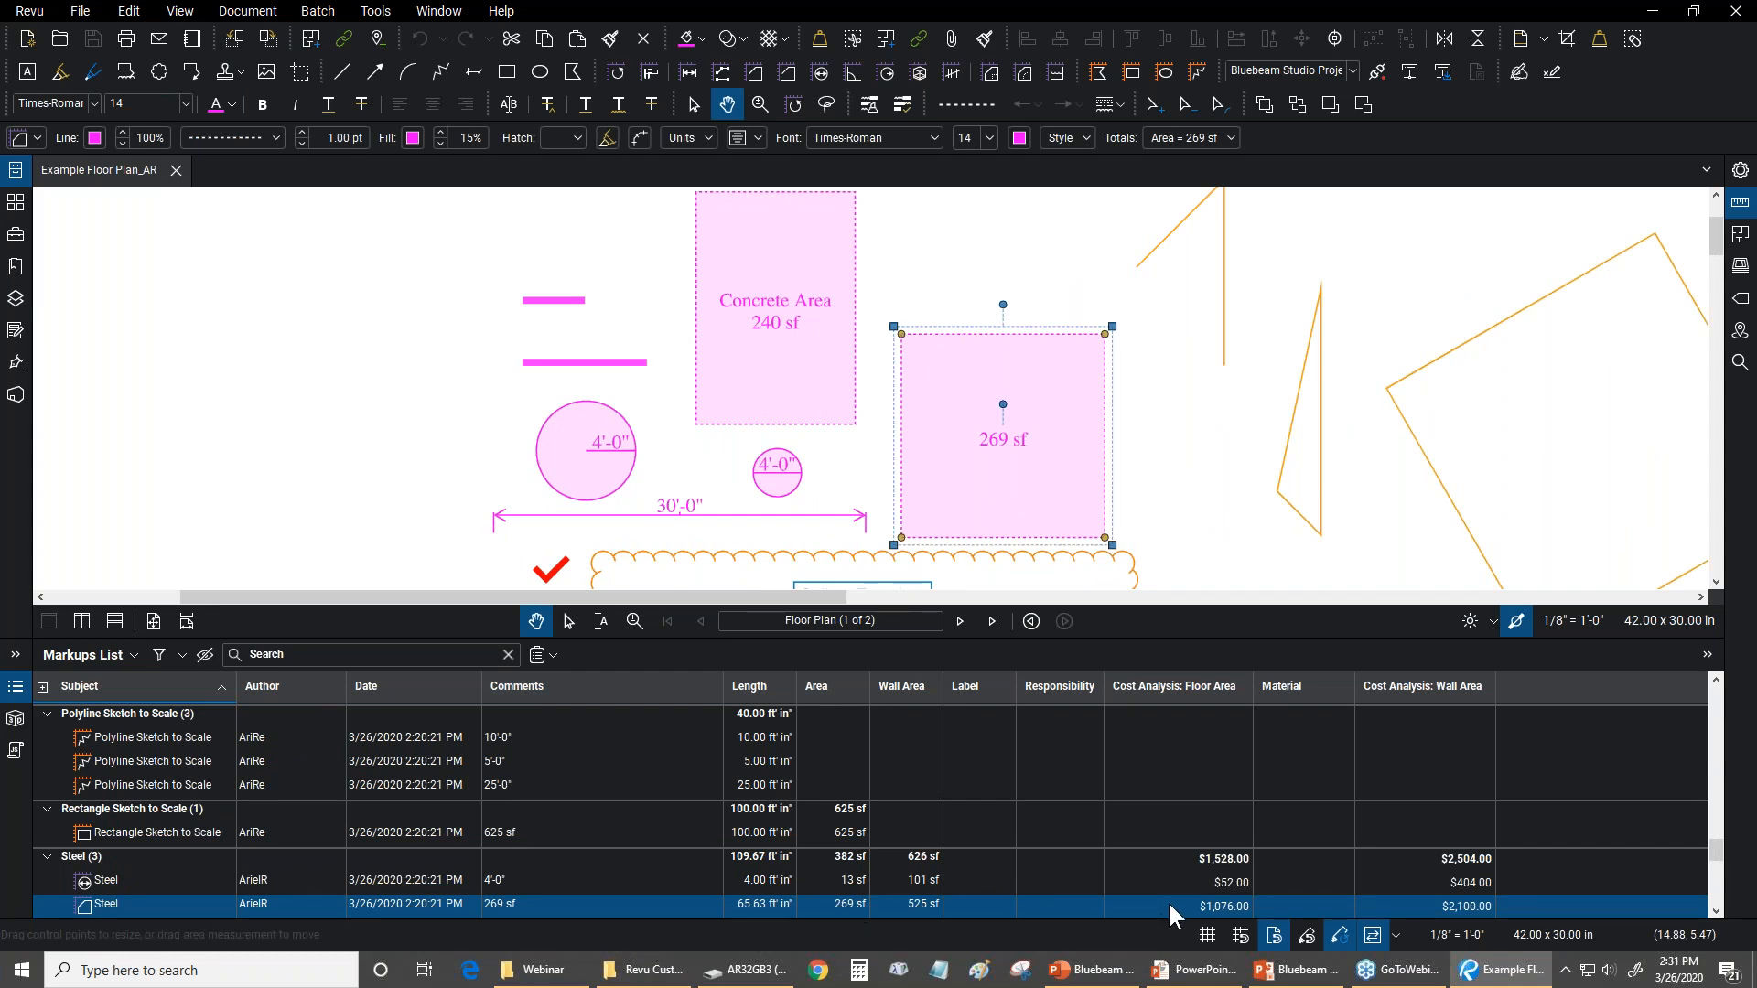
left_click_drag(1204, 494, 1140, 99)
left_click_drag(1131, 517, 1044, 355)
left_click(990, 283)
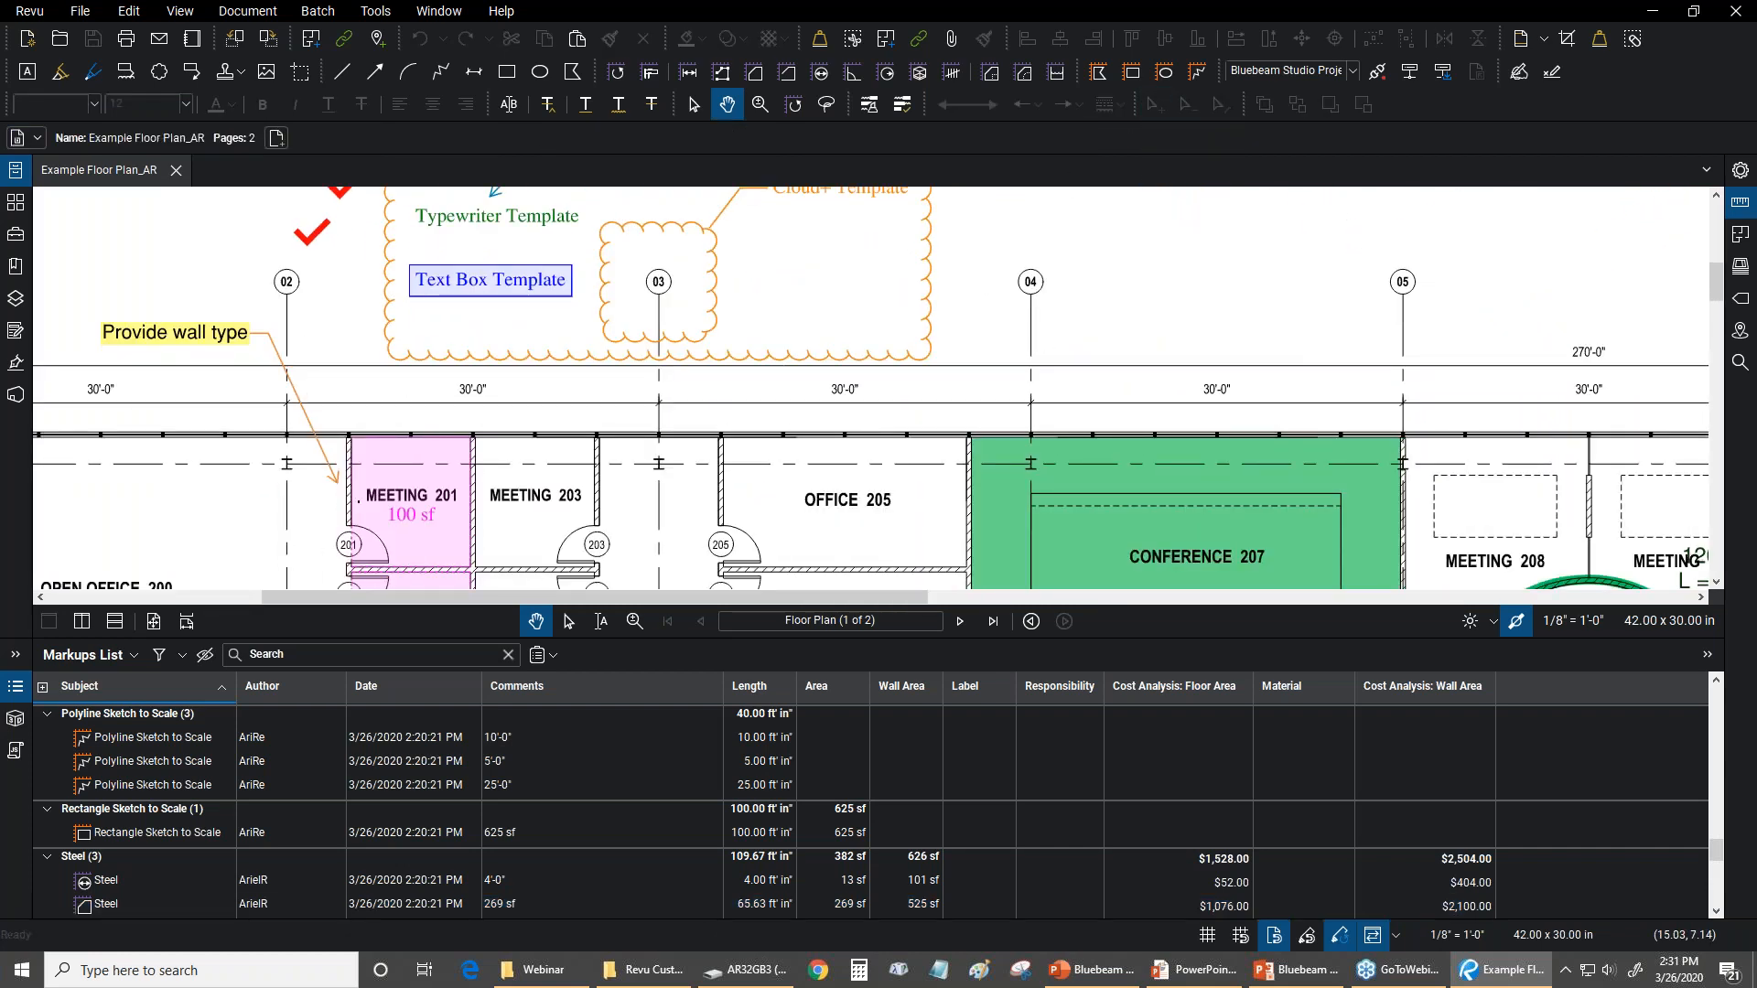
Start a CSV summary of the Markups List and review the columns it includes
key("ctrl+9")
left_click_drag(607, 641, 623, 706)
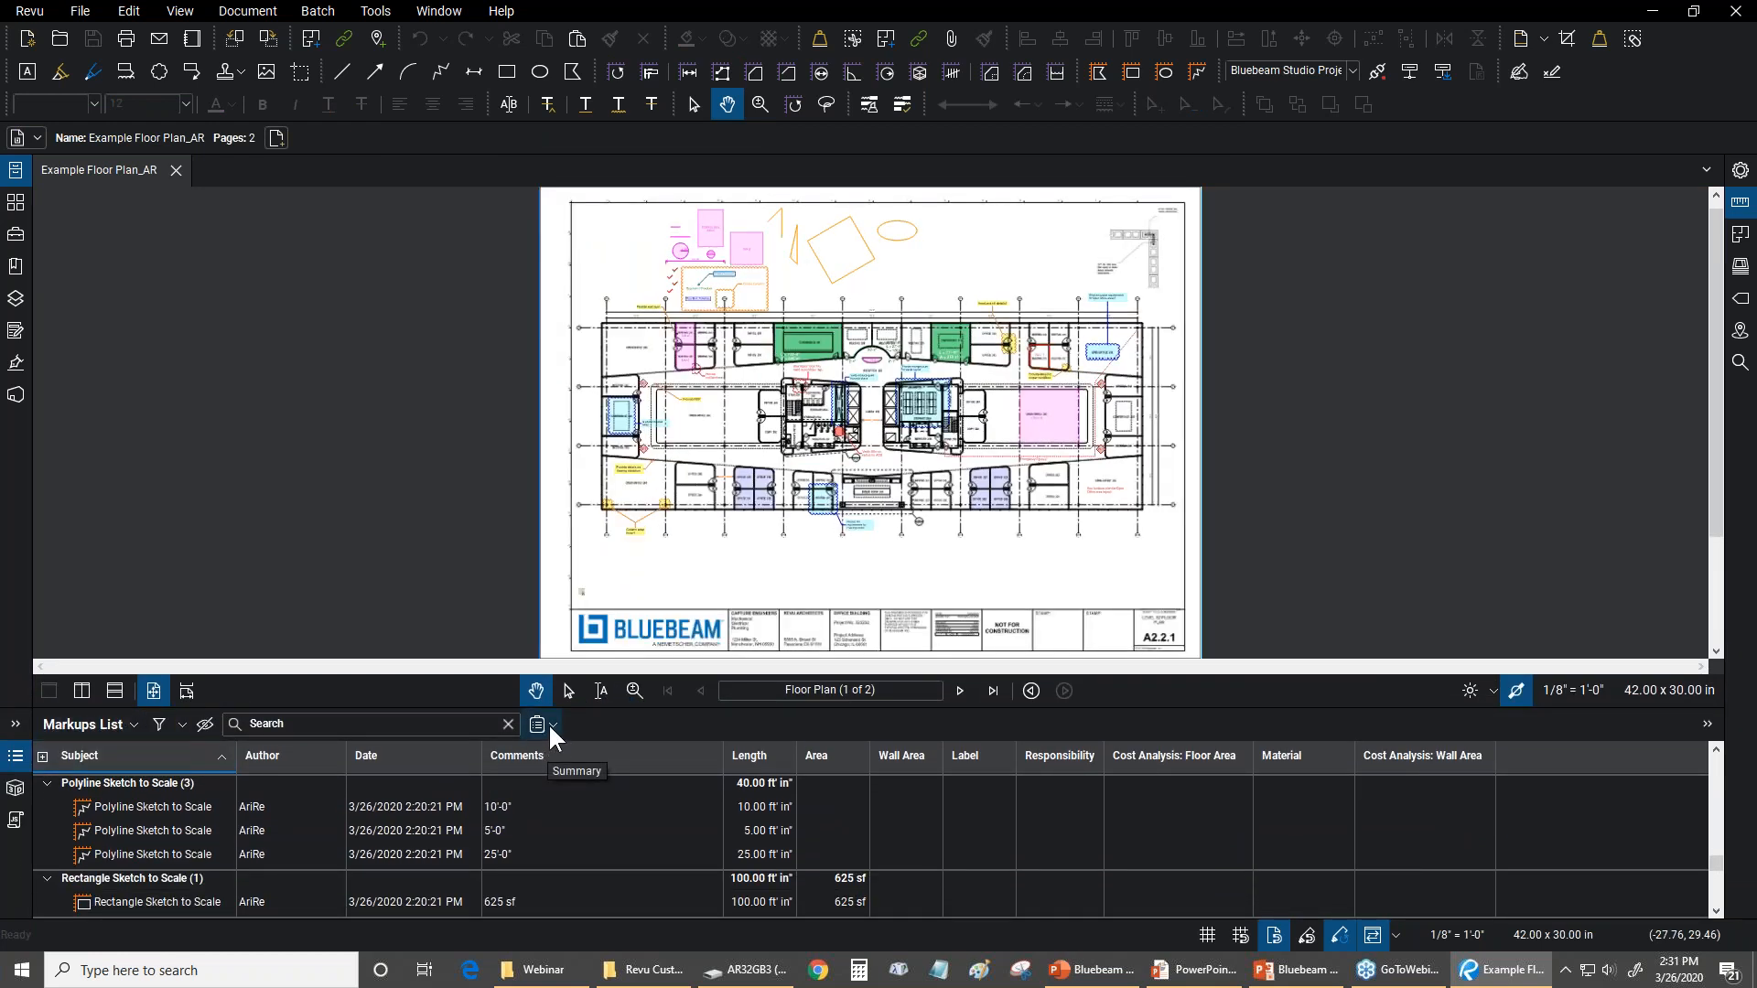
left_click(549, 726)
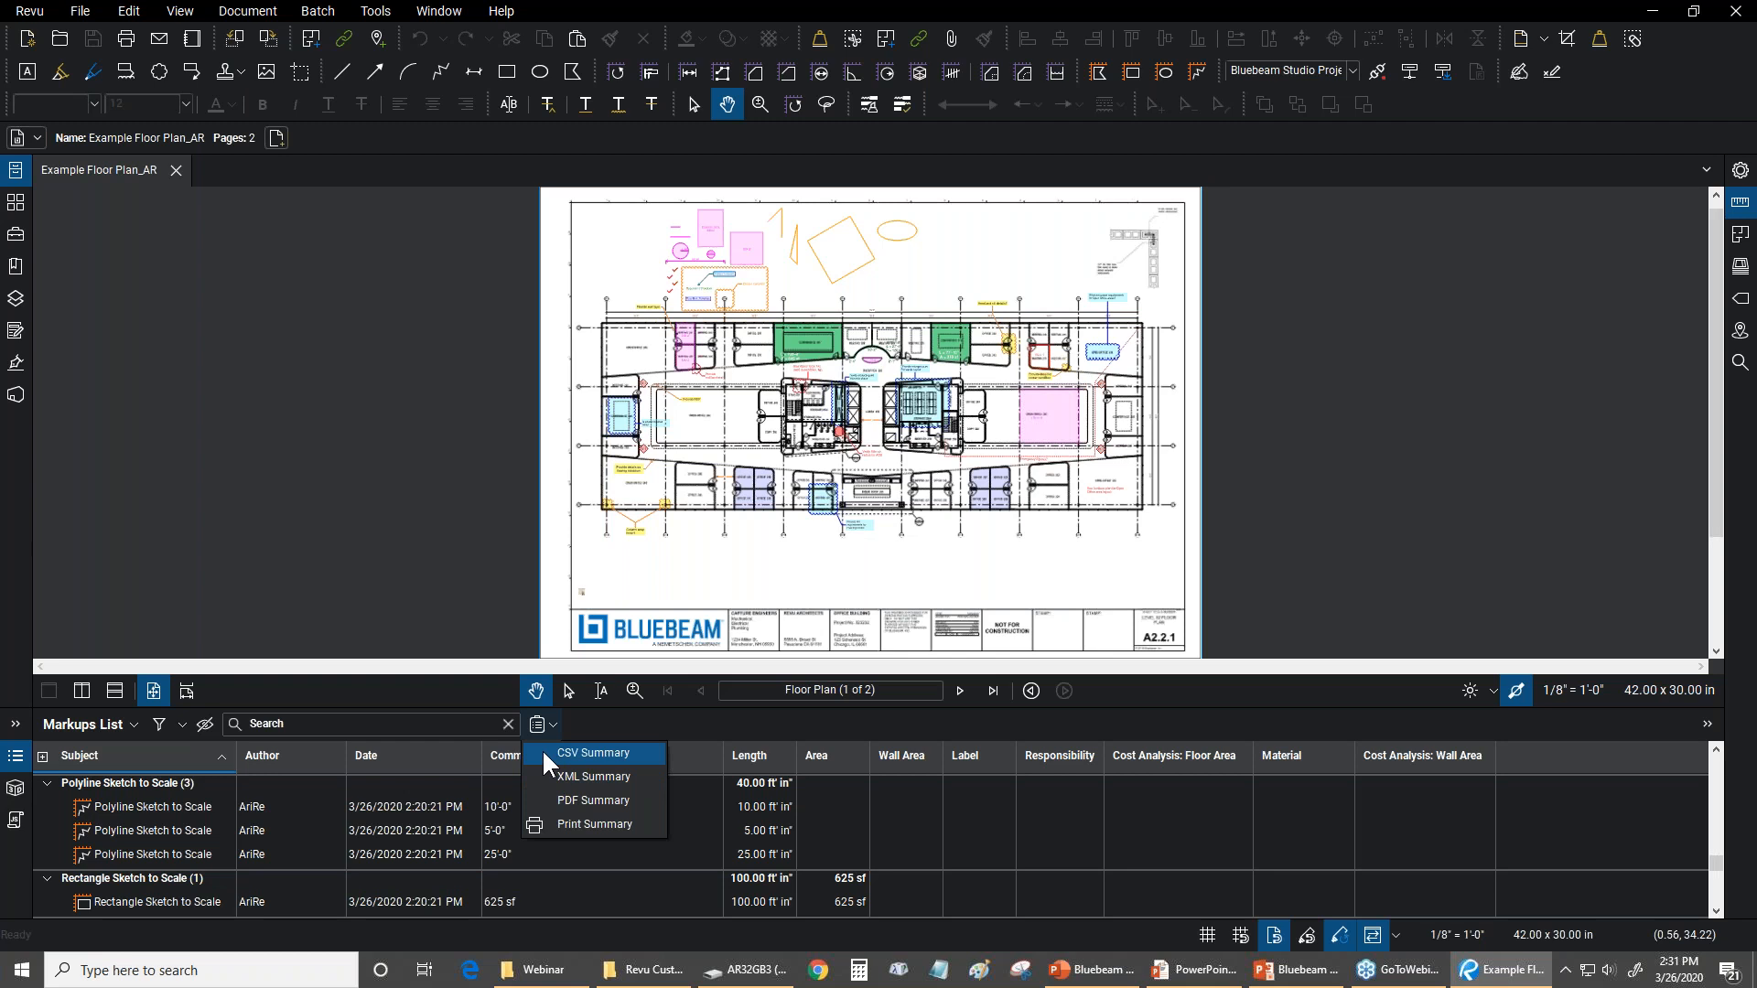
left_click(543, 752)
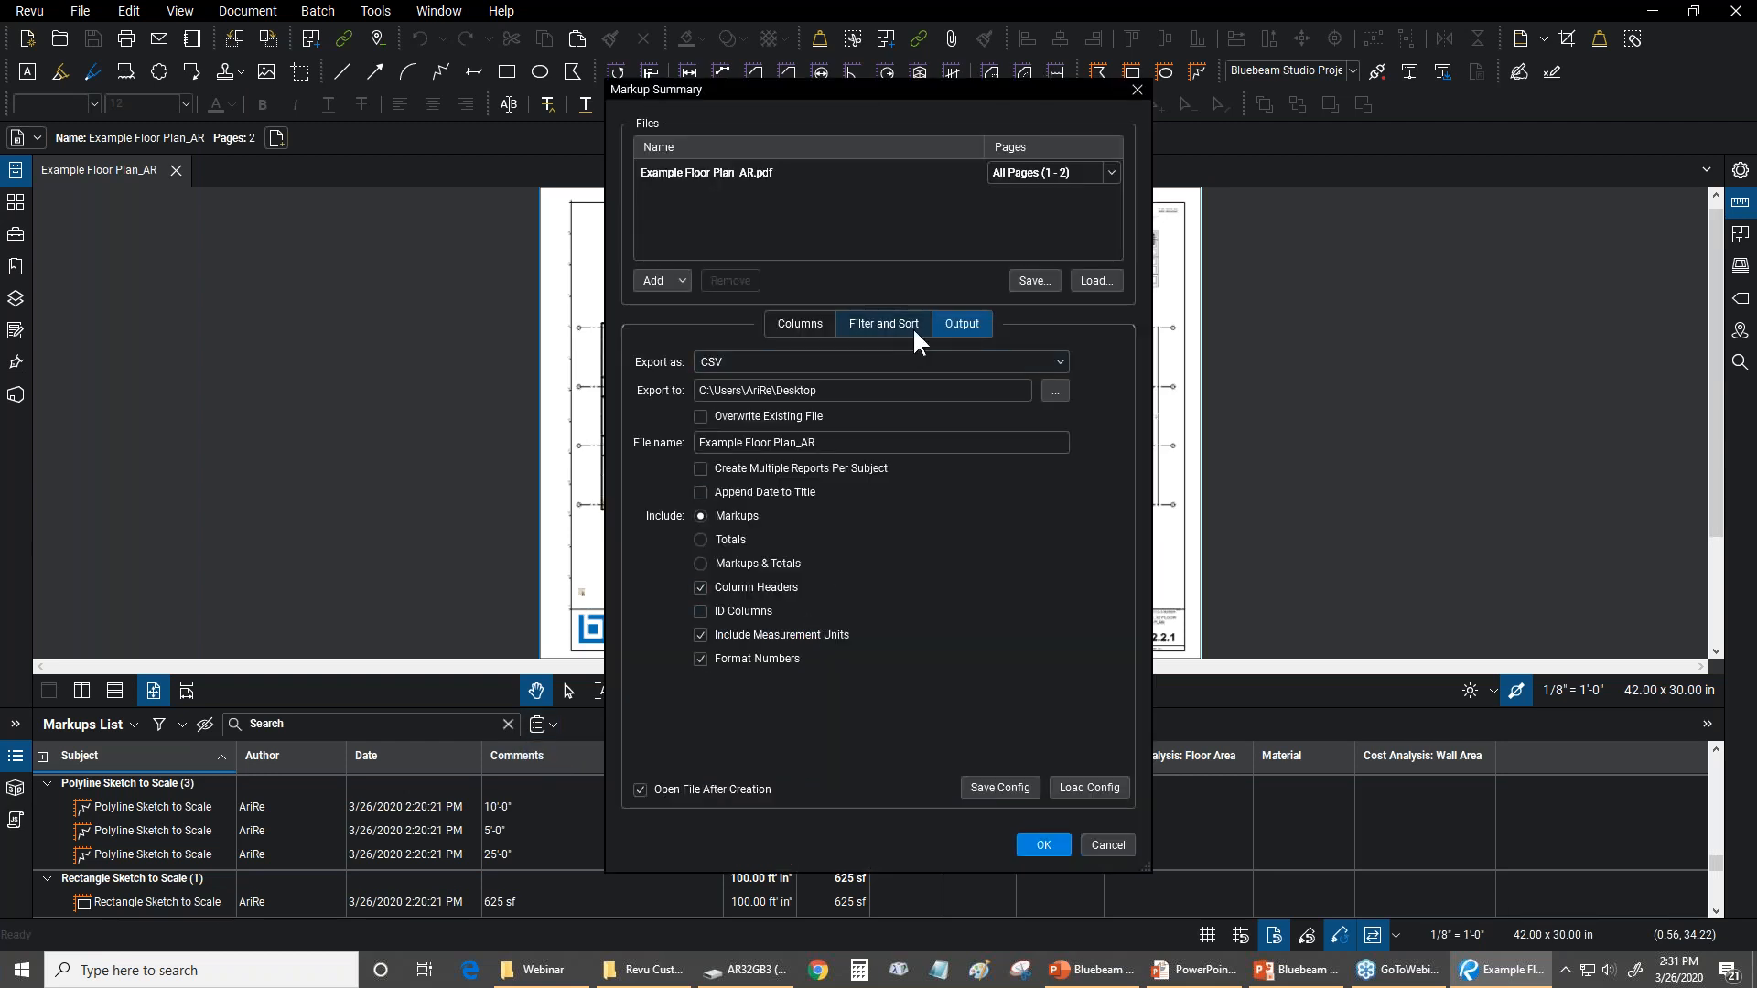
left_click(799, 324)
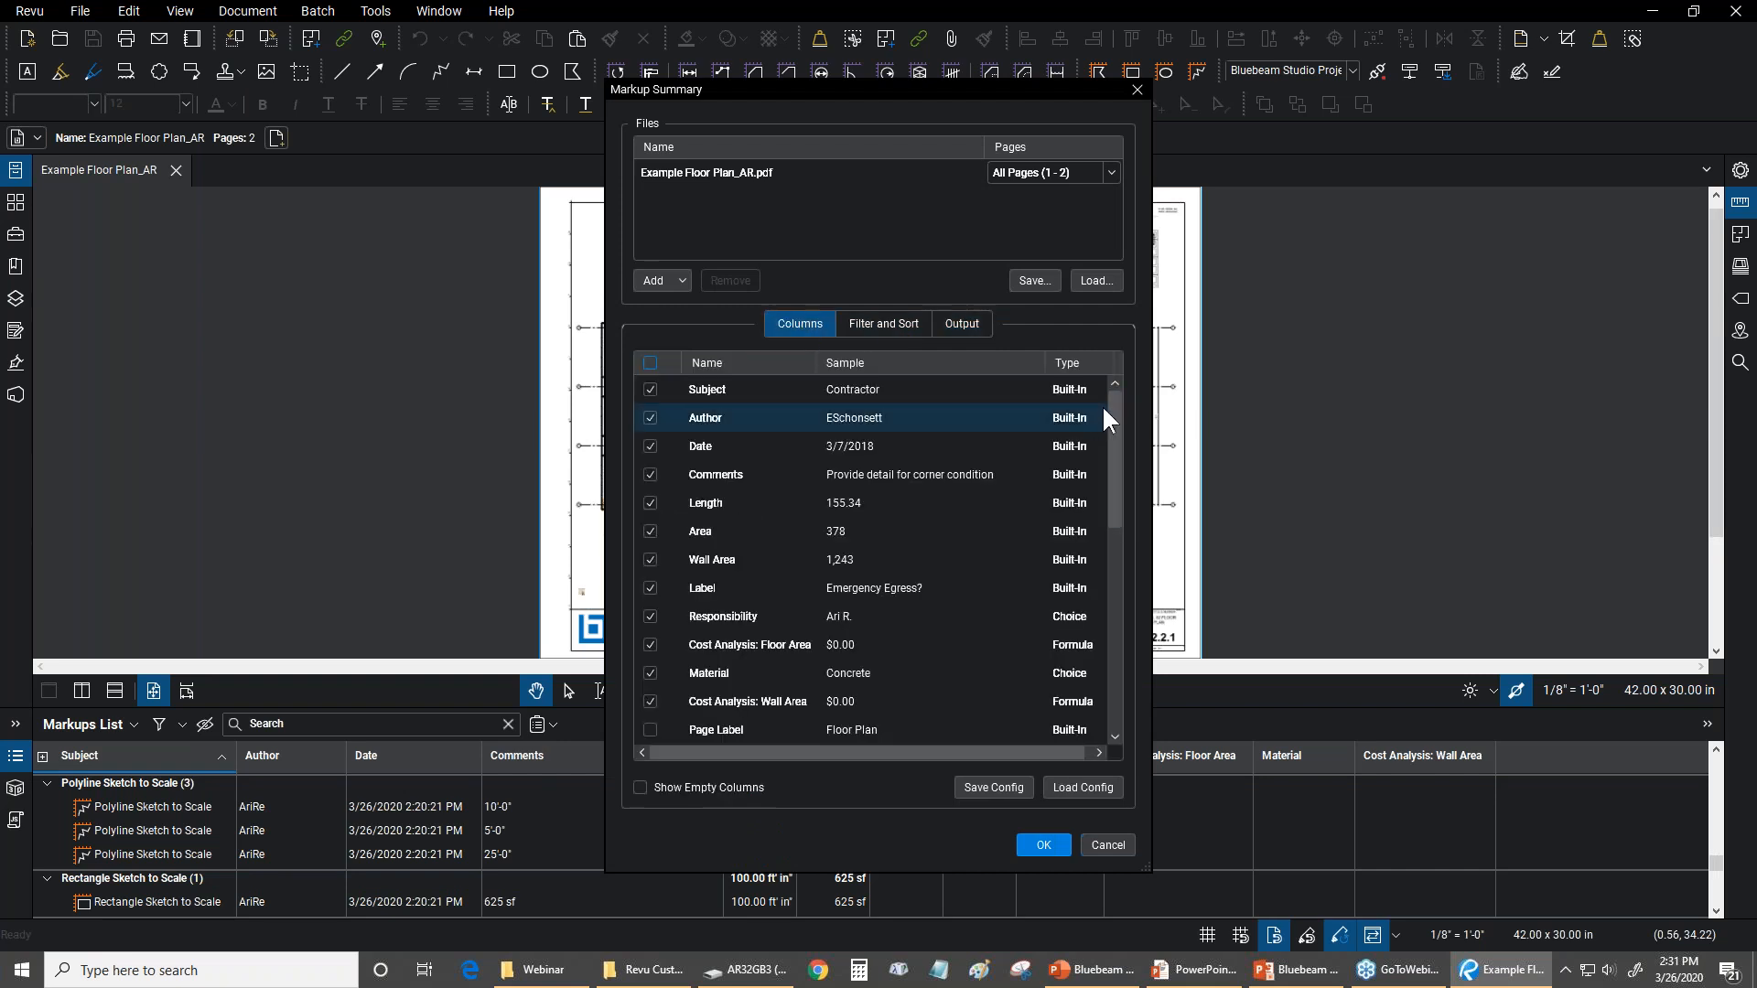
scroll(1102, 405, "down", 7)
left_click_drag(1101, 642, 1094, 378)
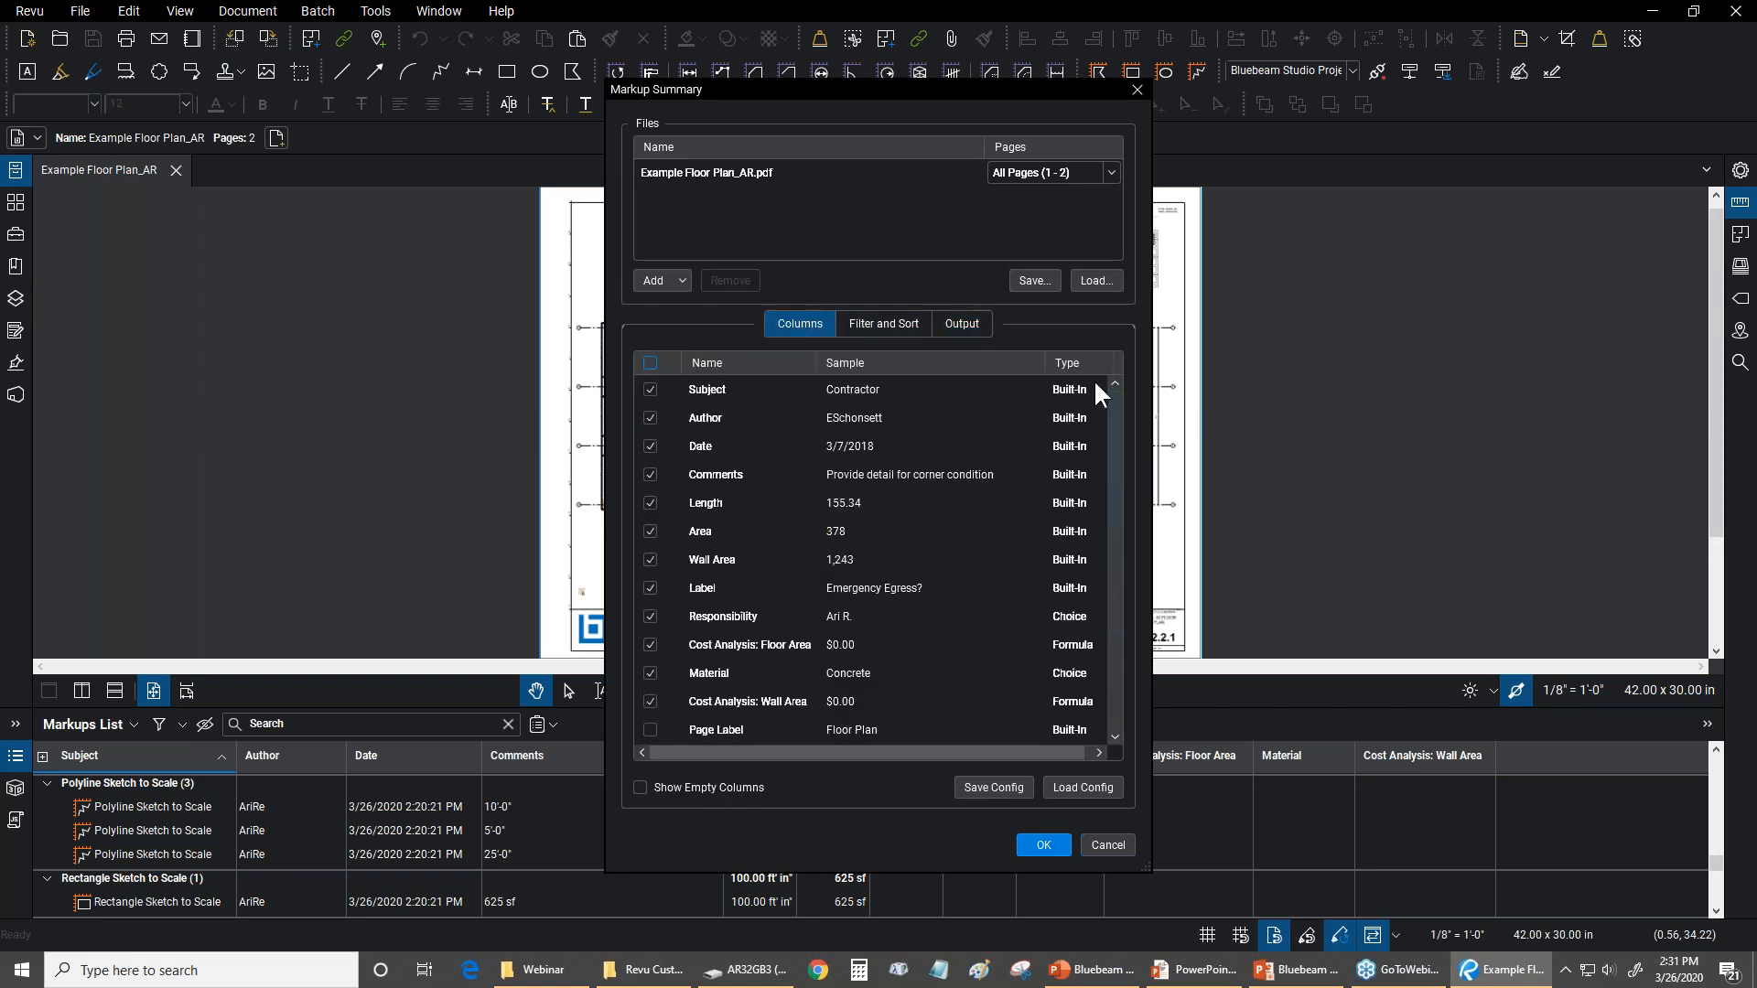
Set the summary's Subject filter to [All] and check the filters of the other columns
left_click(869, 320)
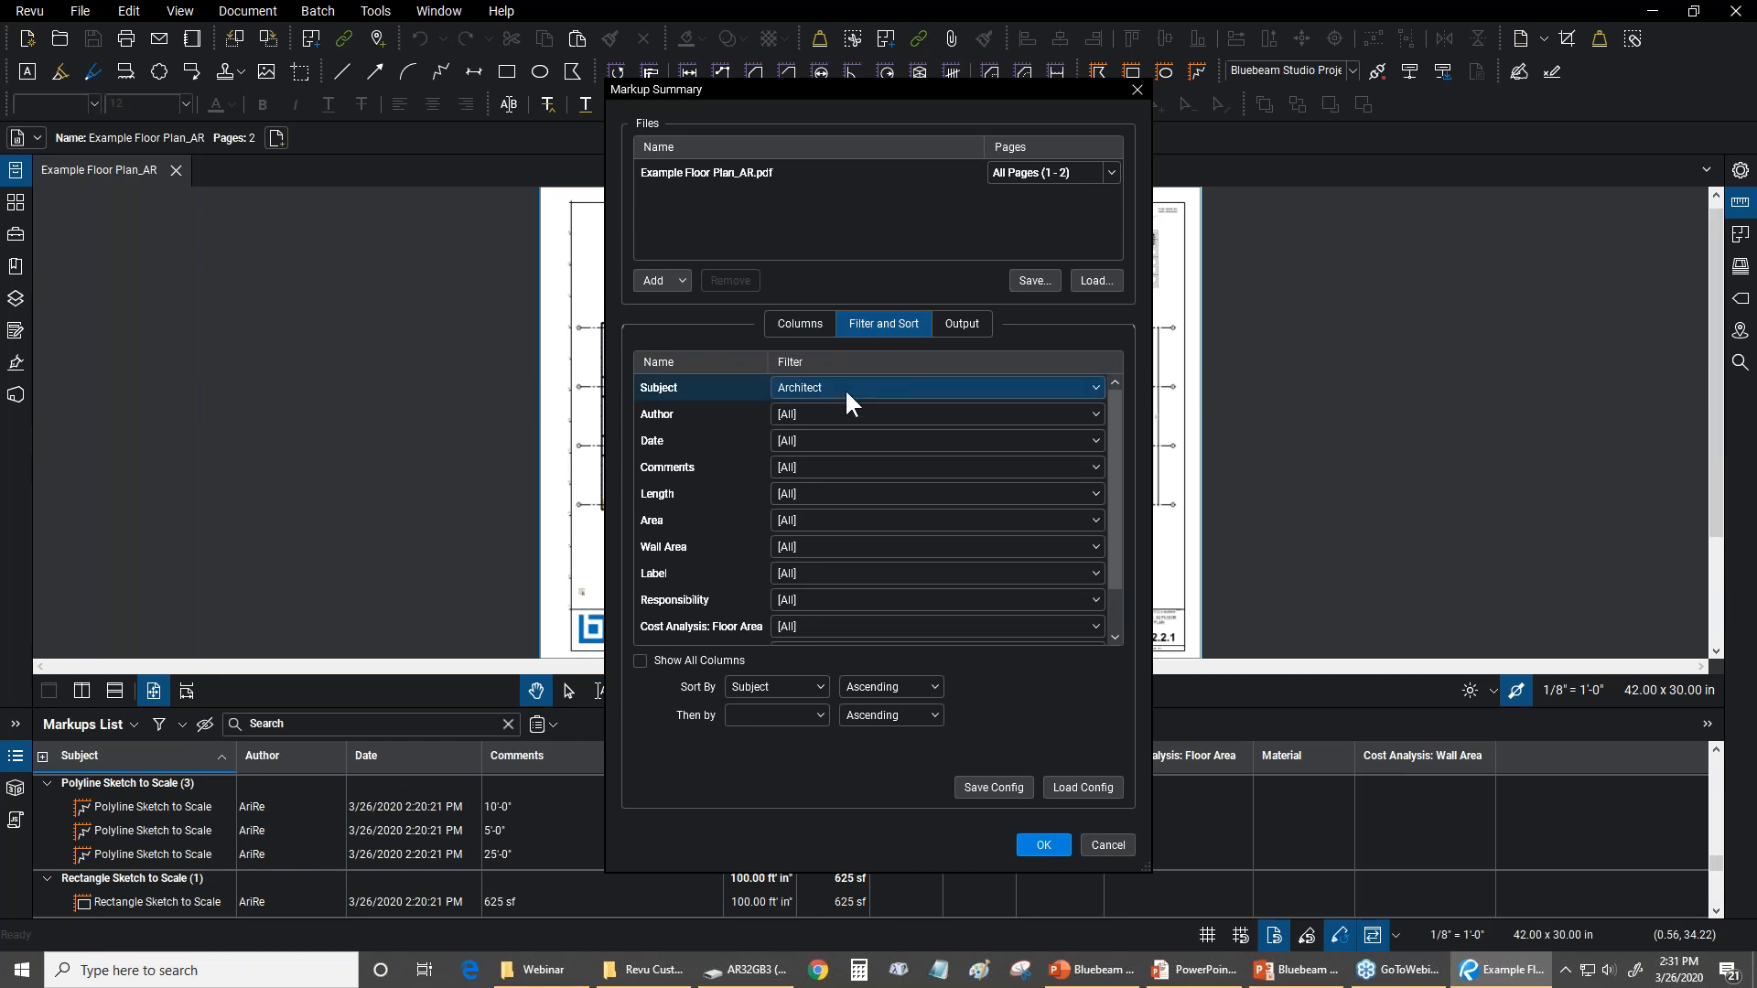
left_click(1077, 391)
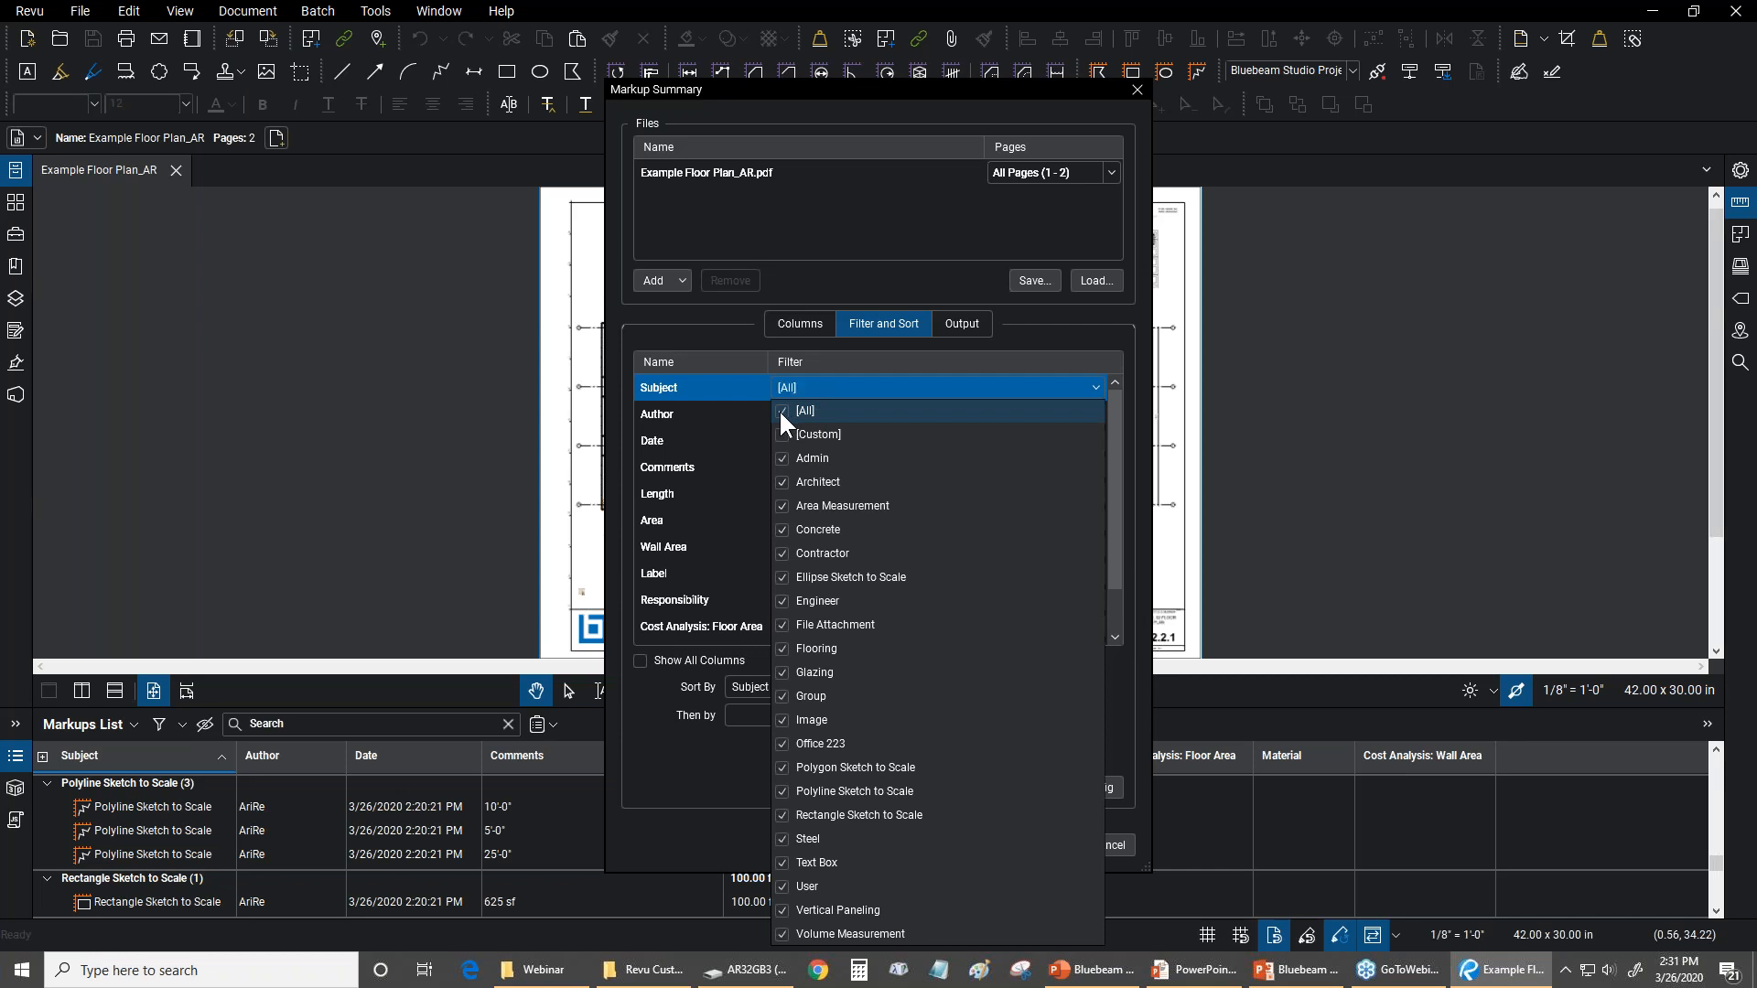
left_click(877, 355)
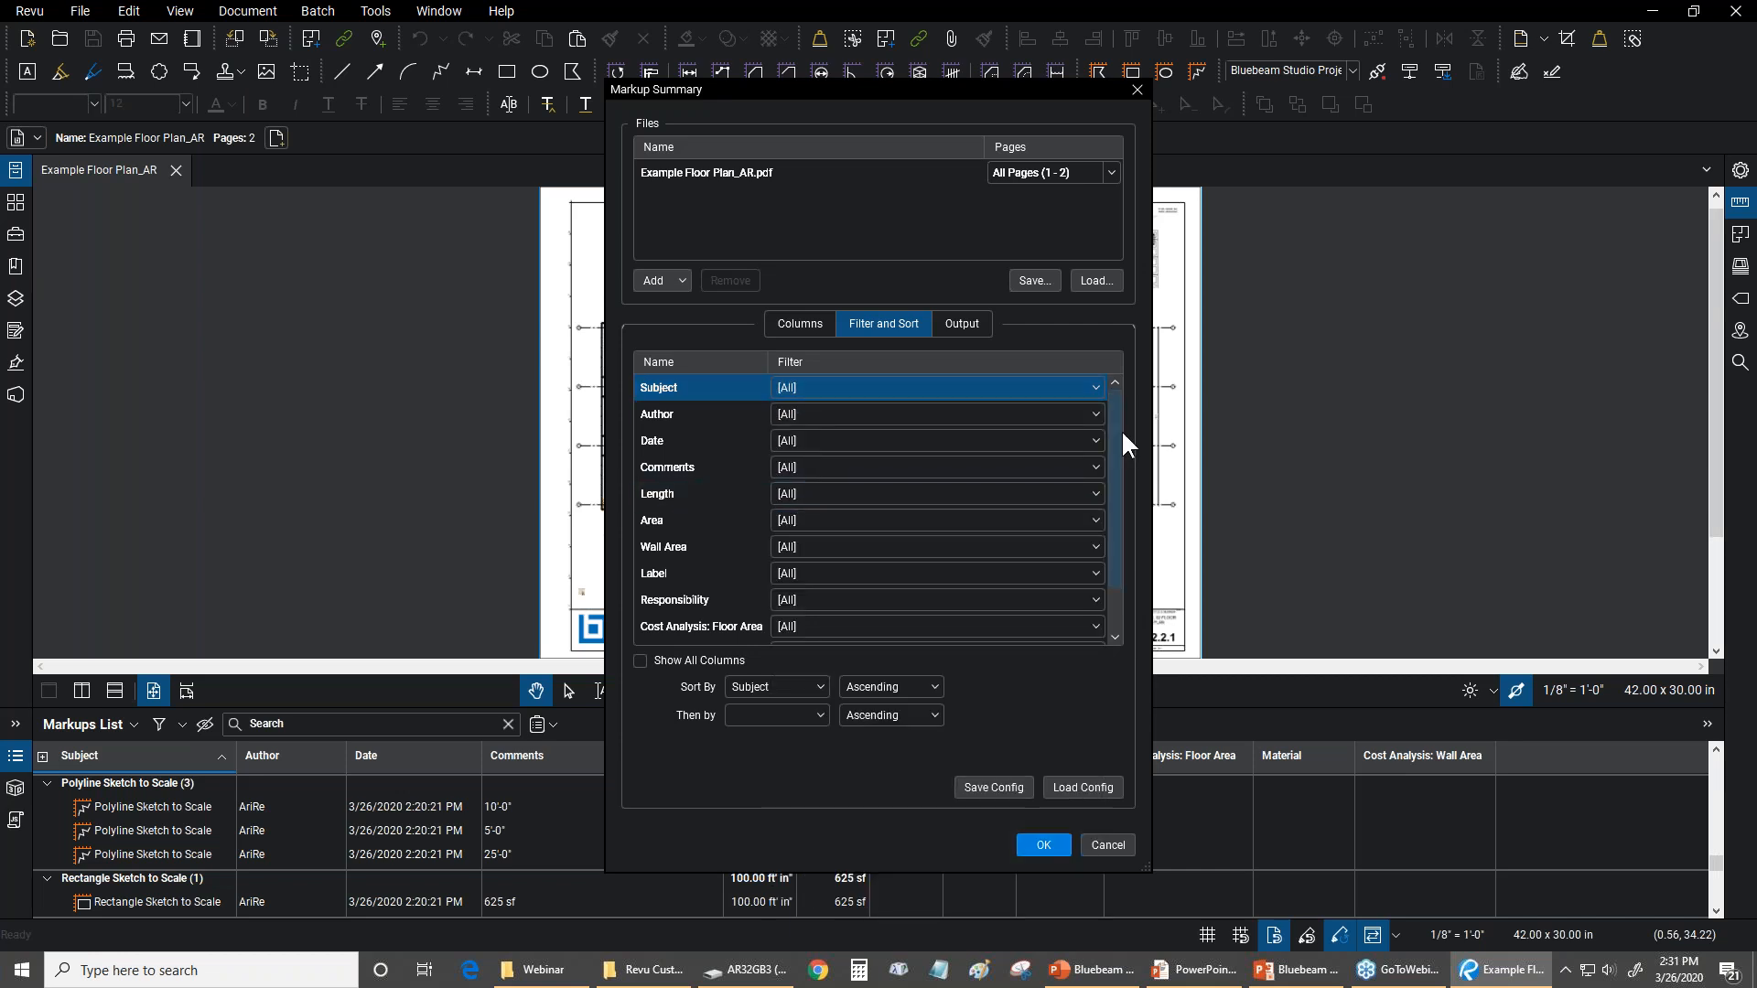
scroll(1102, 535, "down", 2)
scroll(1101, 375, "up", 2)
Keep CSV as the summary's export format and name the output file Example Floor Plan_AR_Spreadsheet
left_click(937, 318)
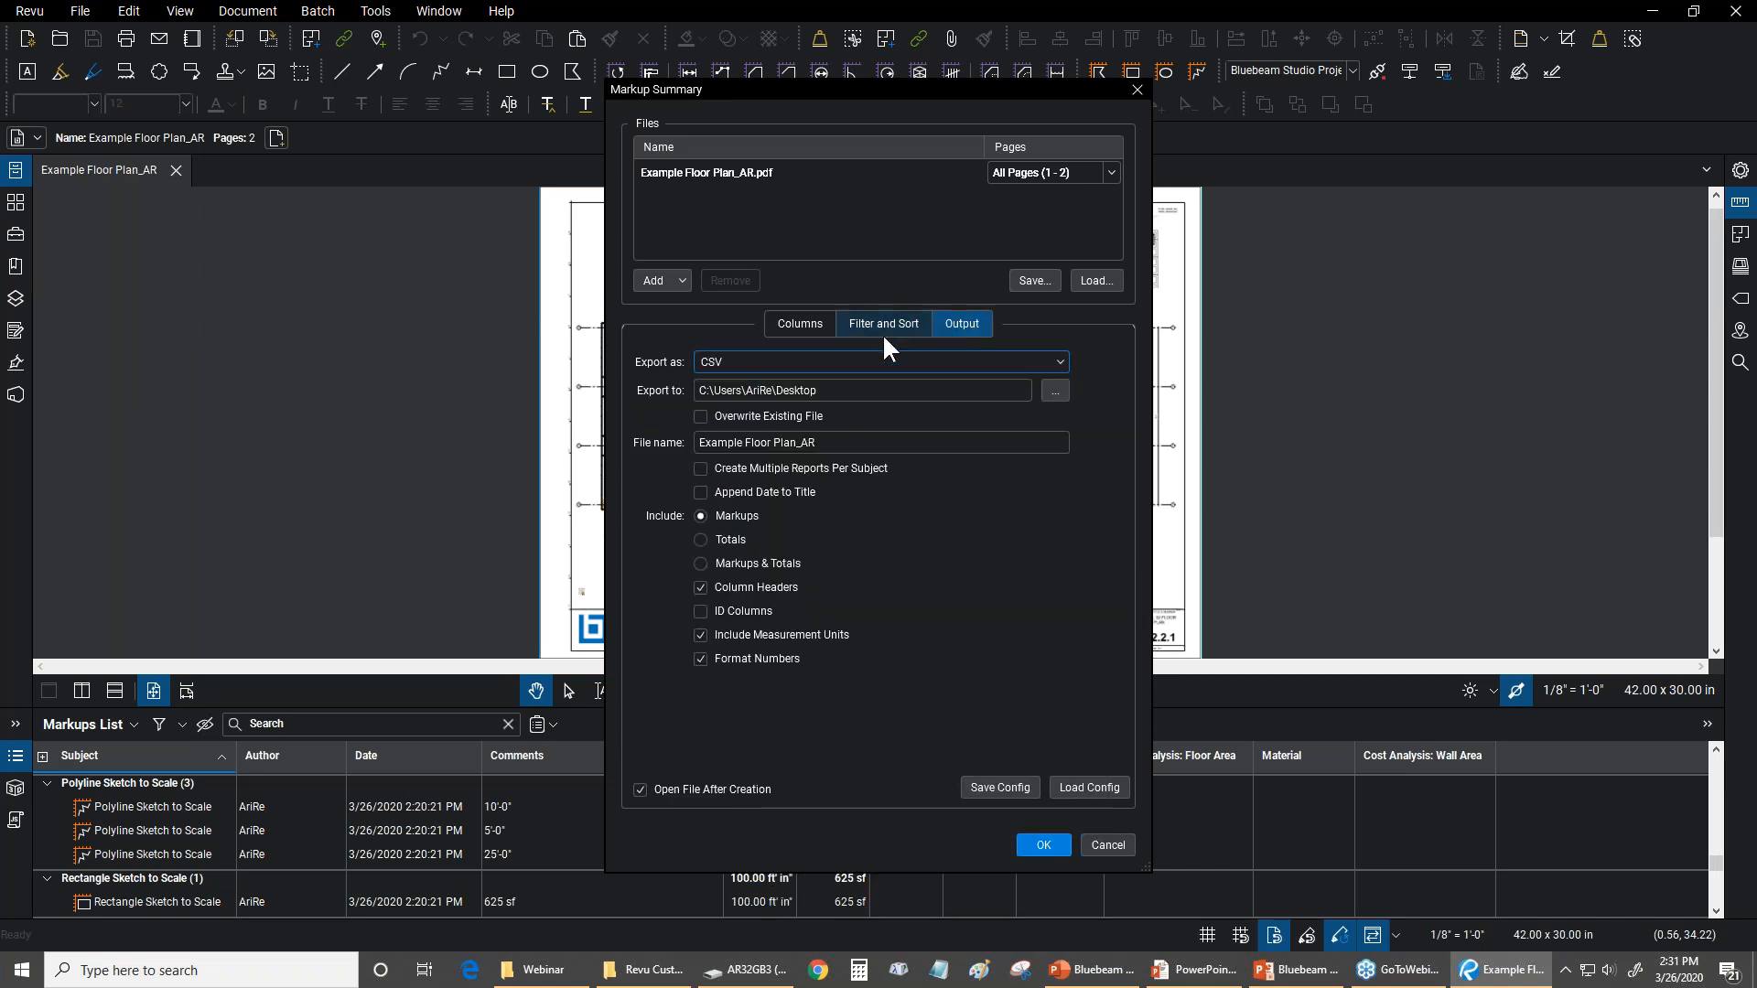
left_click(1058, 364)
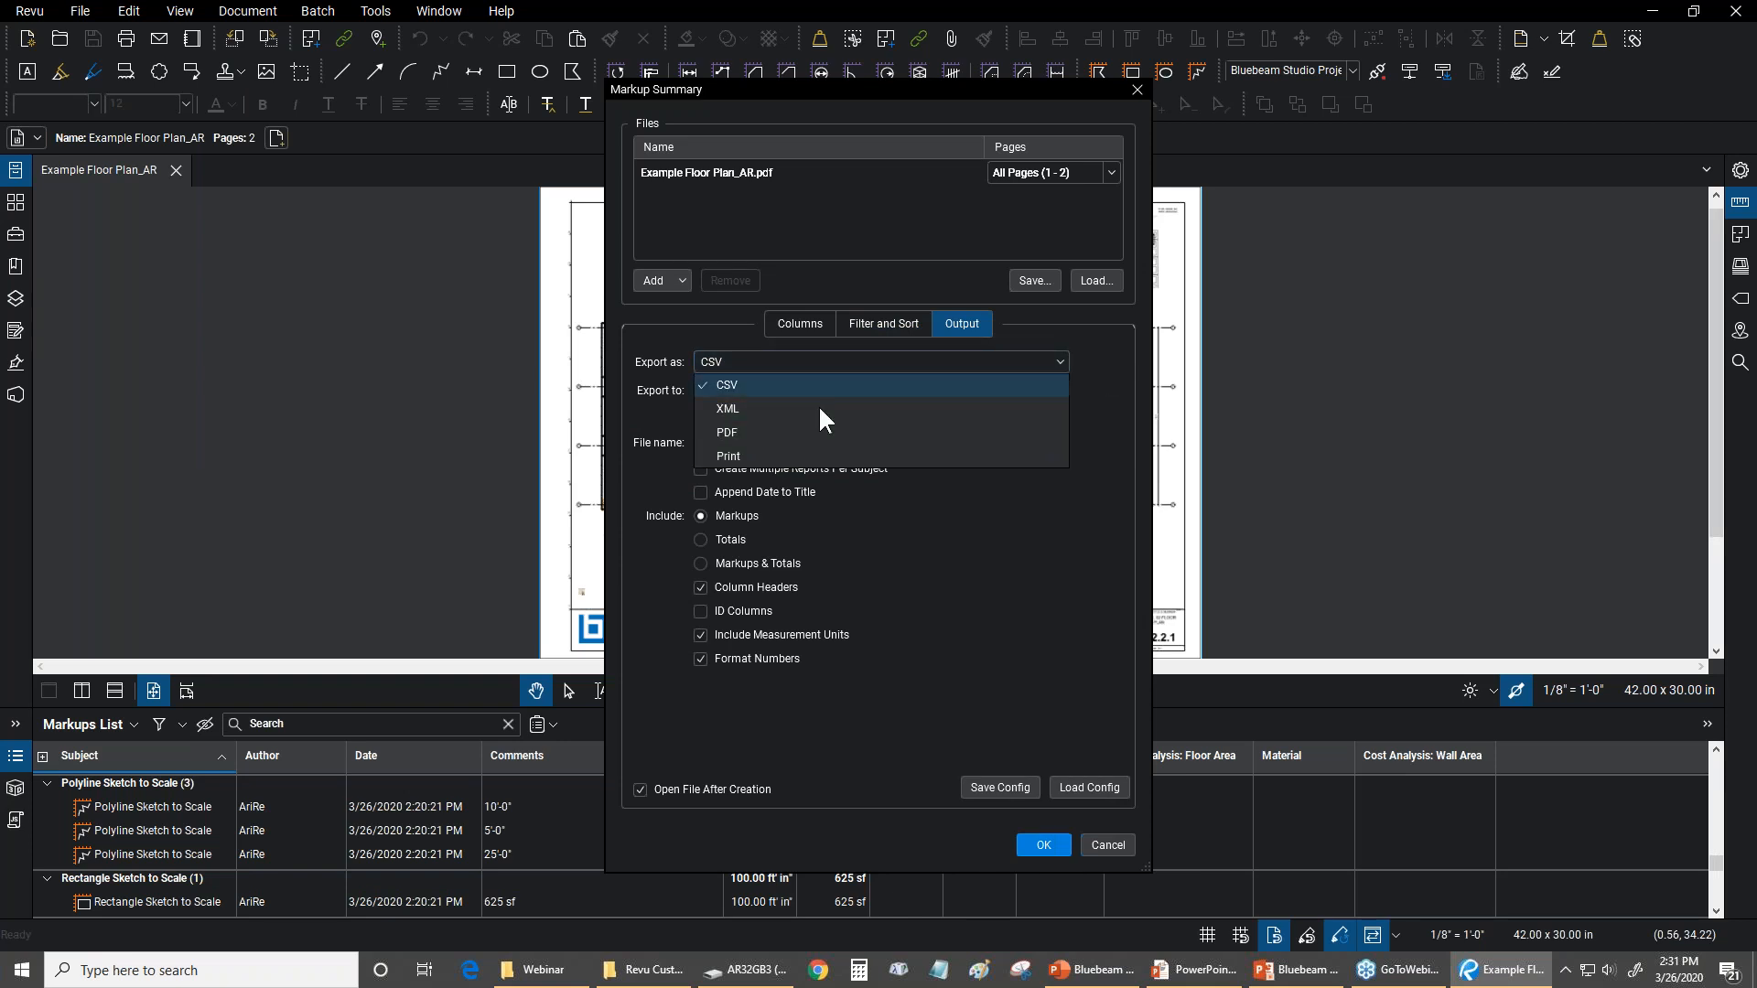
left_click(793, 366)
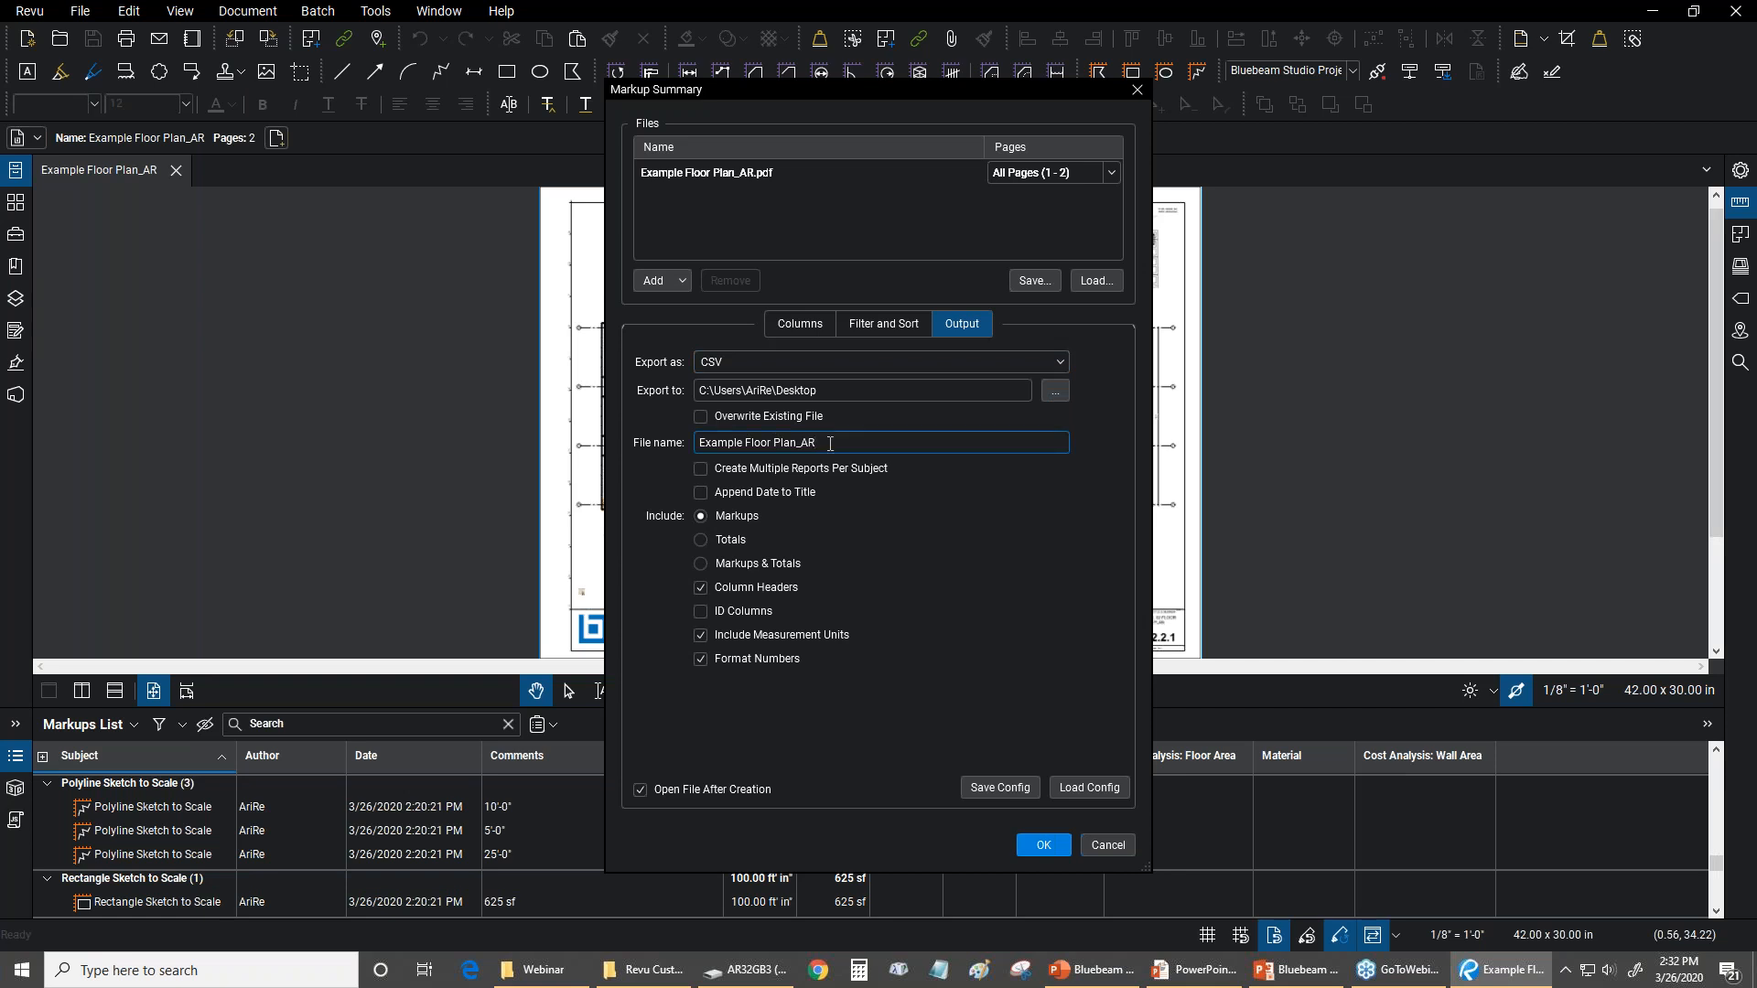
type("Sp")
type("ree")
type("dsheet")
Save the summary configuration as BatchConfig.bcf in the Webinar folder and generate the CSV summary
left_click(1017, 784)
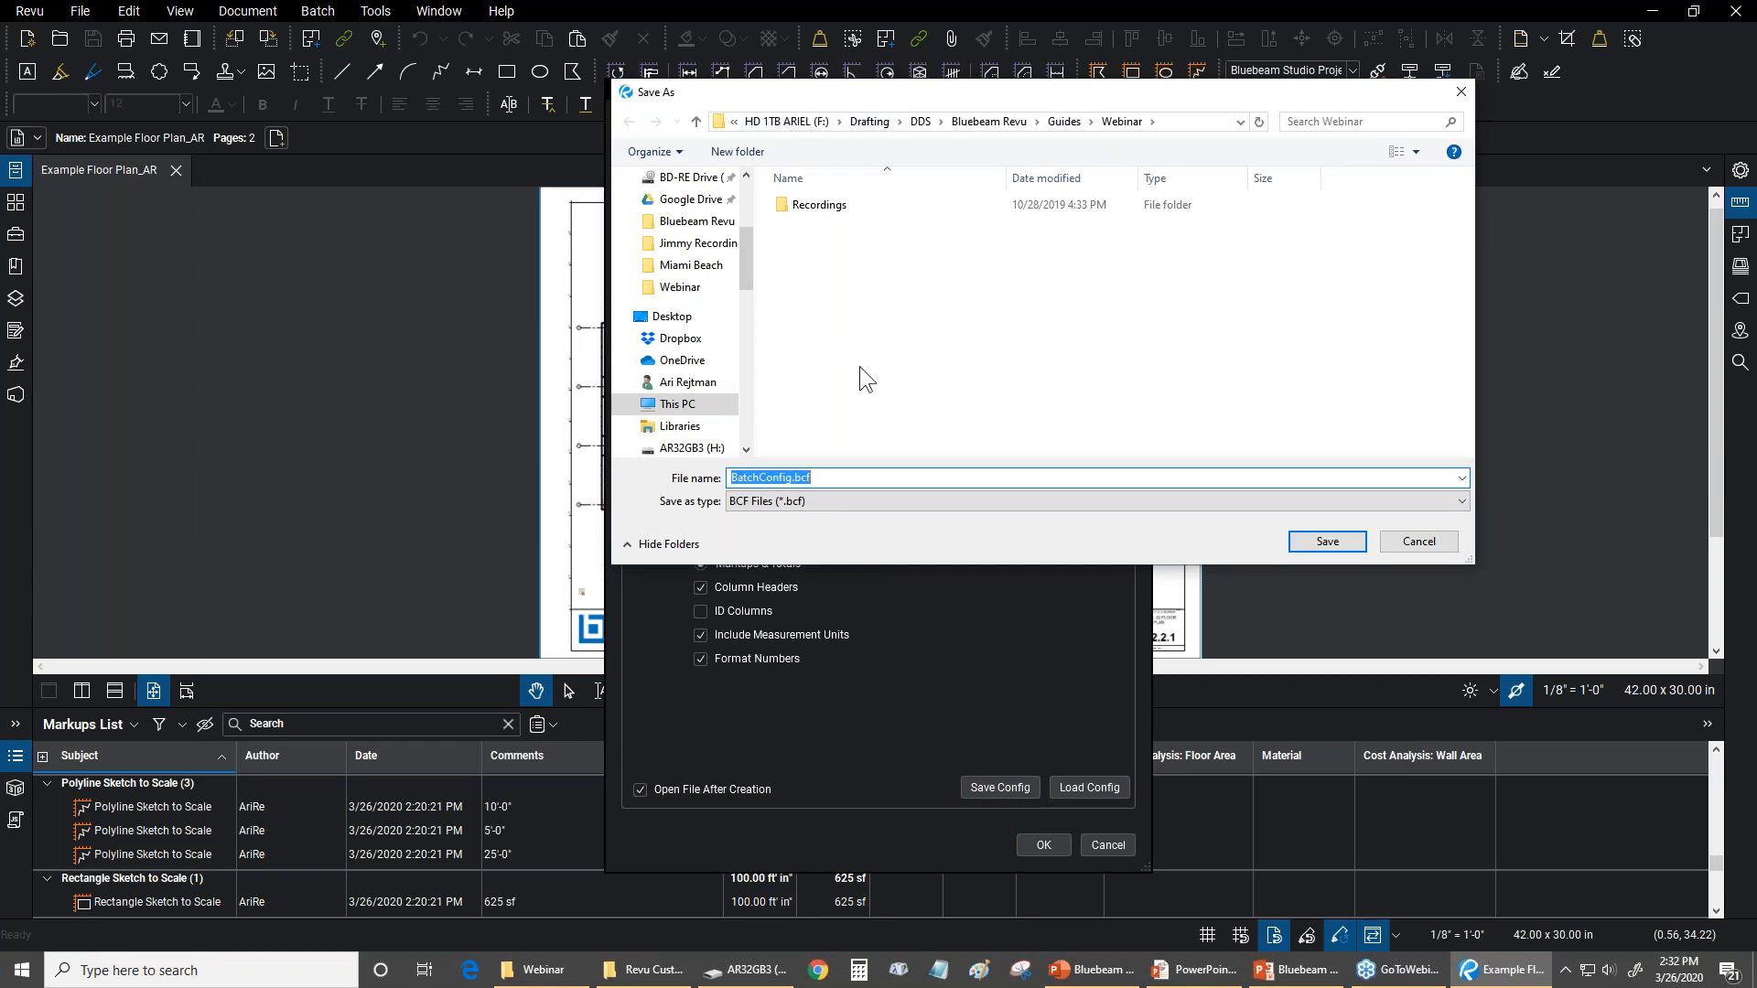
left_click(1303, 538)
left_click(1032, 842)
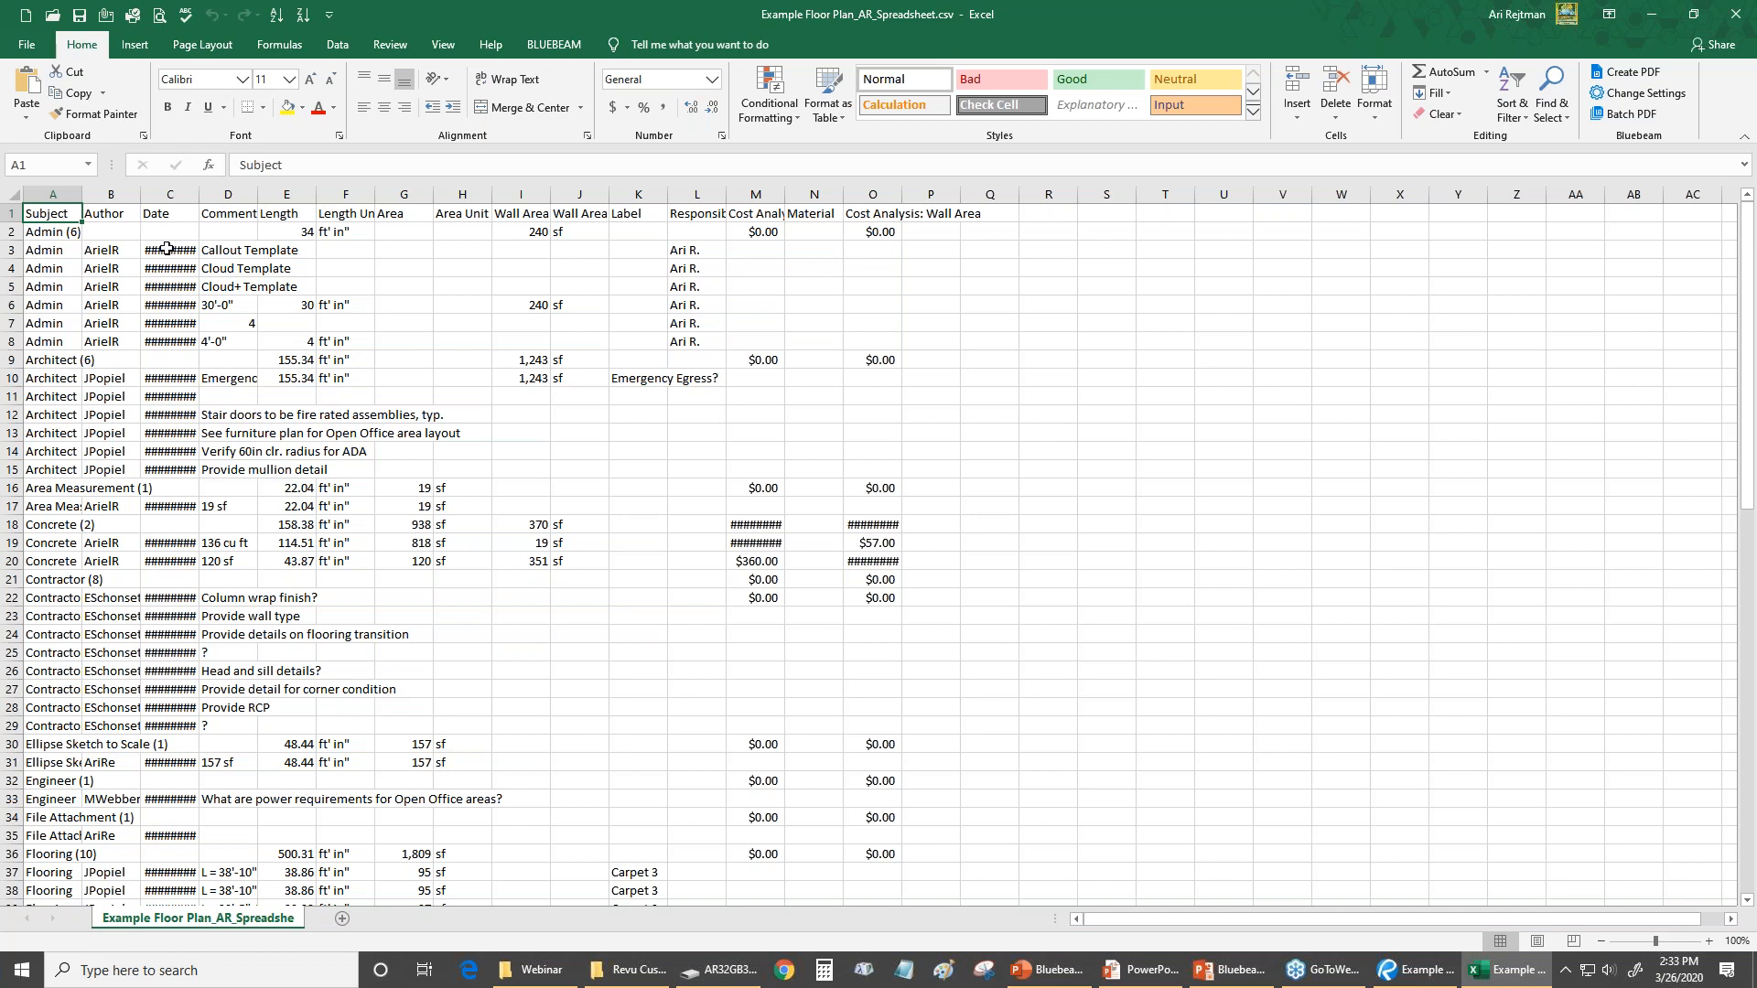
Look through the exported markup spreadsheet in Excel, including its date and floor area cost cells, down to the last rows
left_click(167, 249)
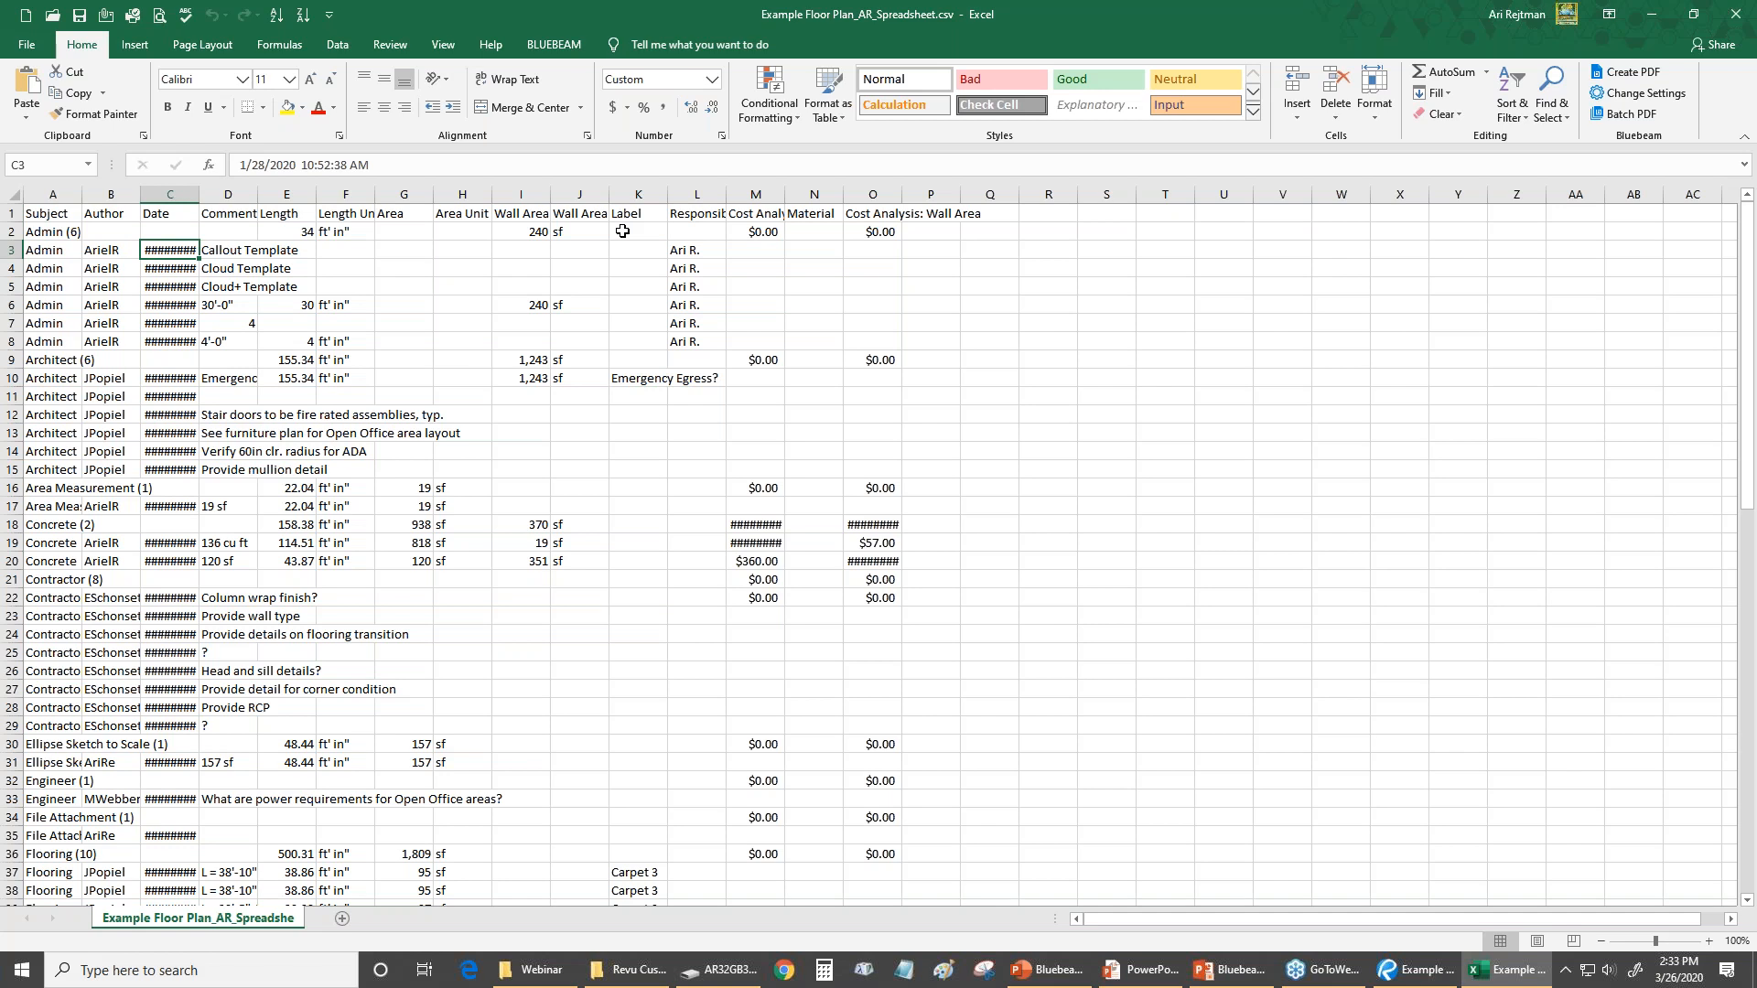
left_click(753, 234)
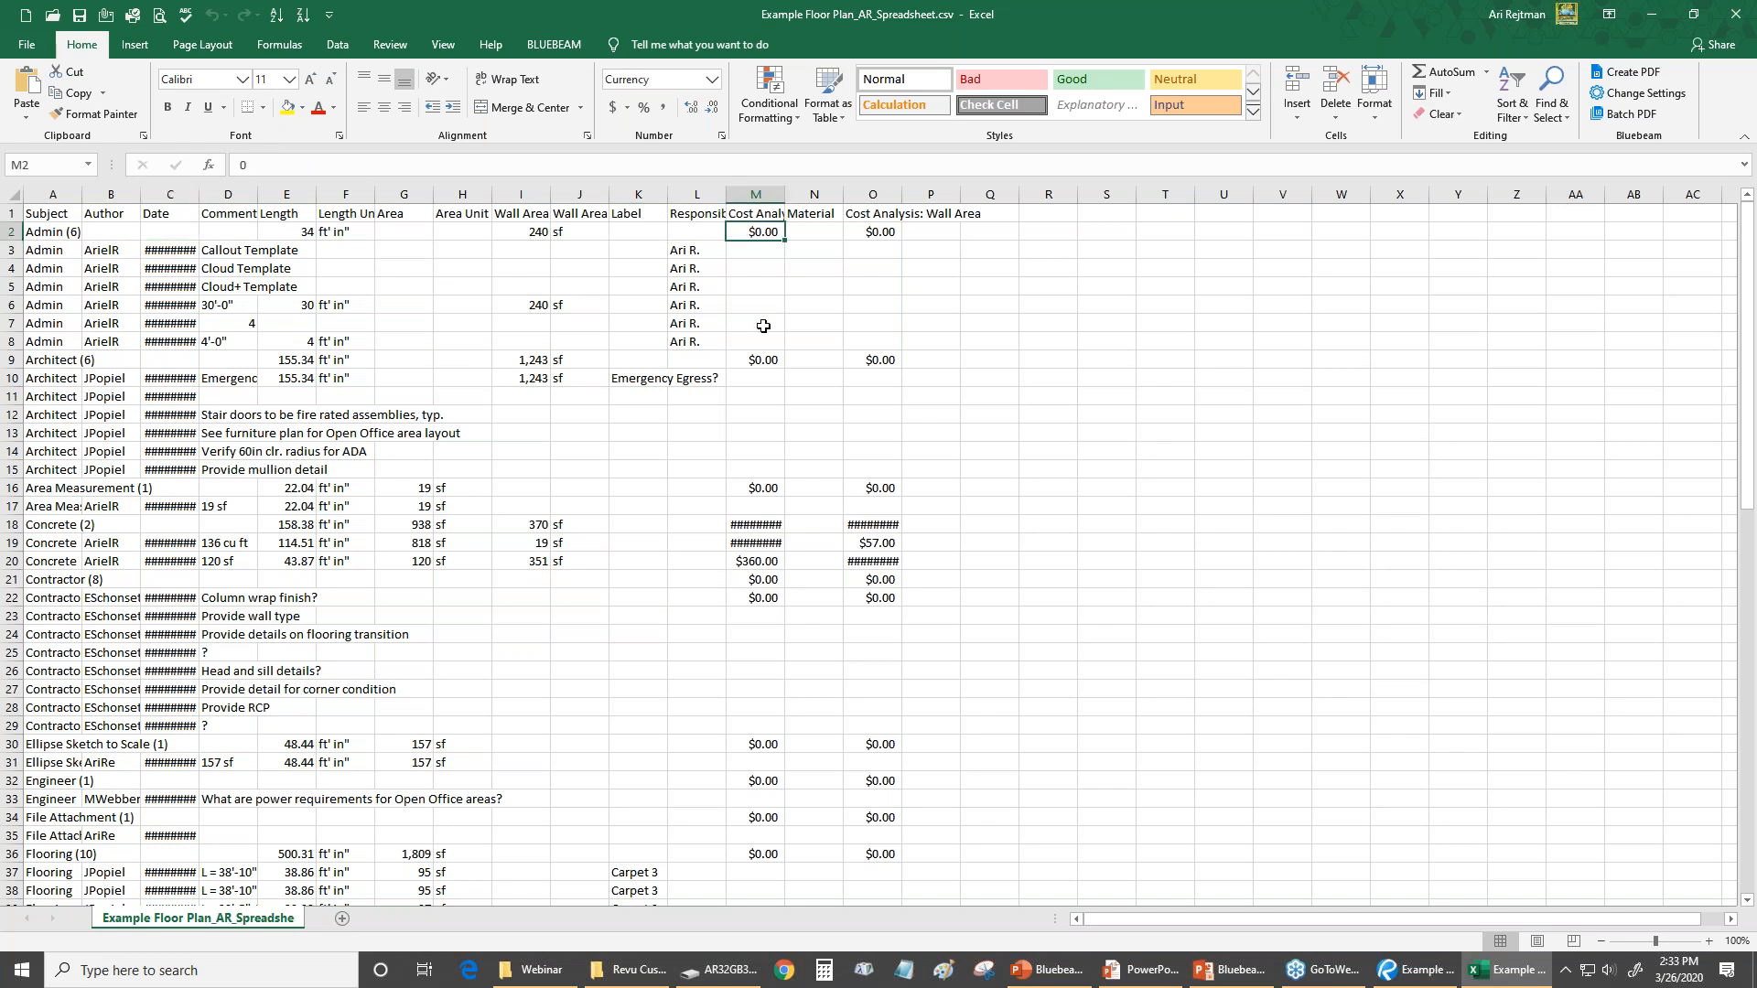
scroll(502, 492, "down", 10)
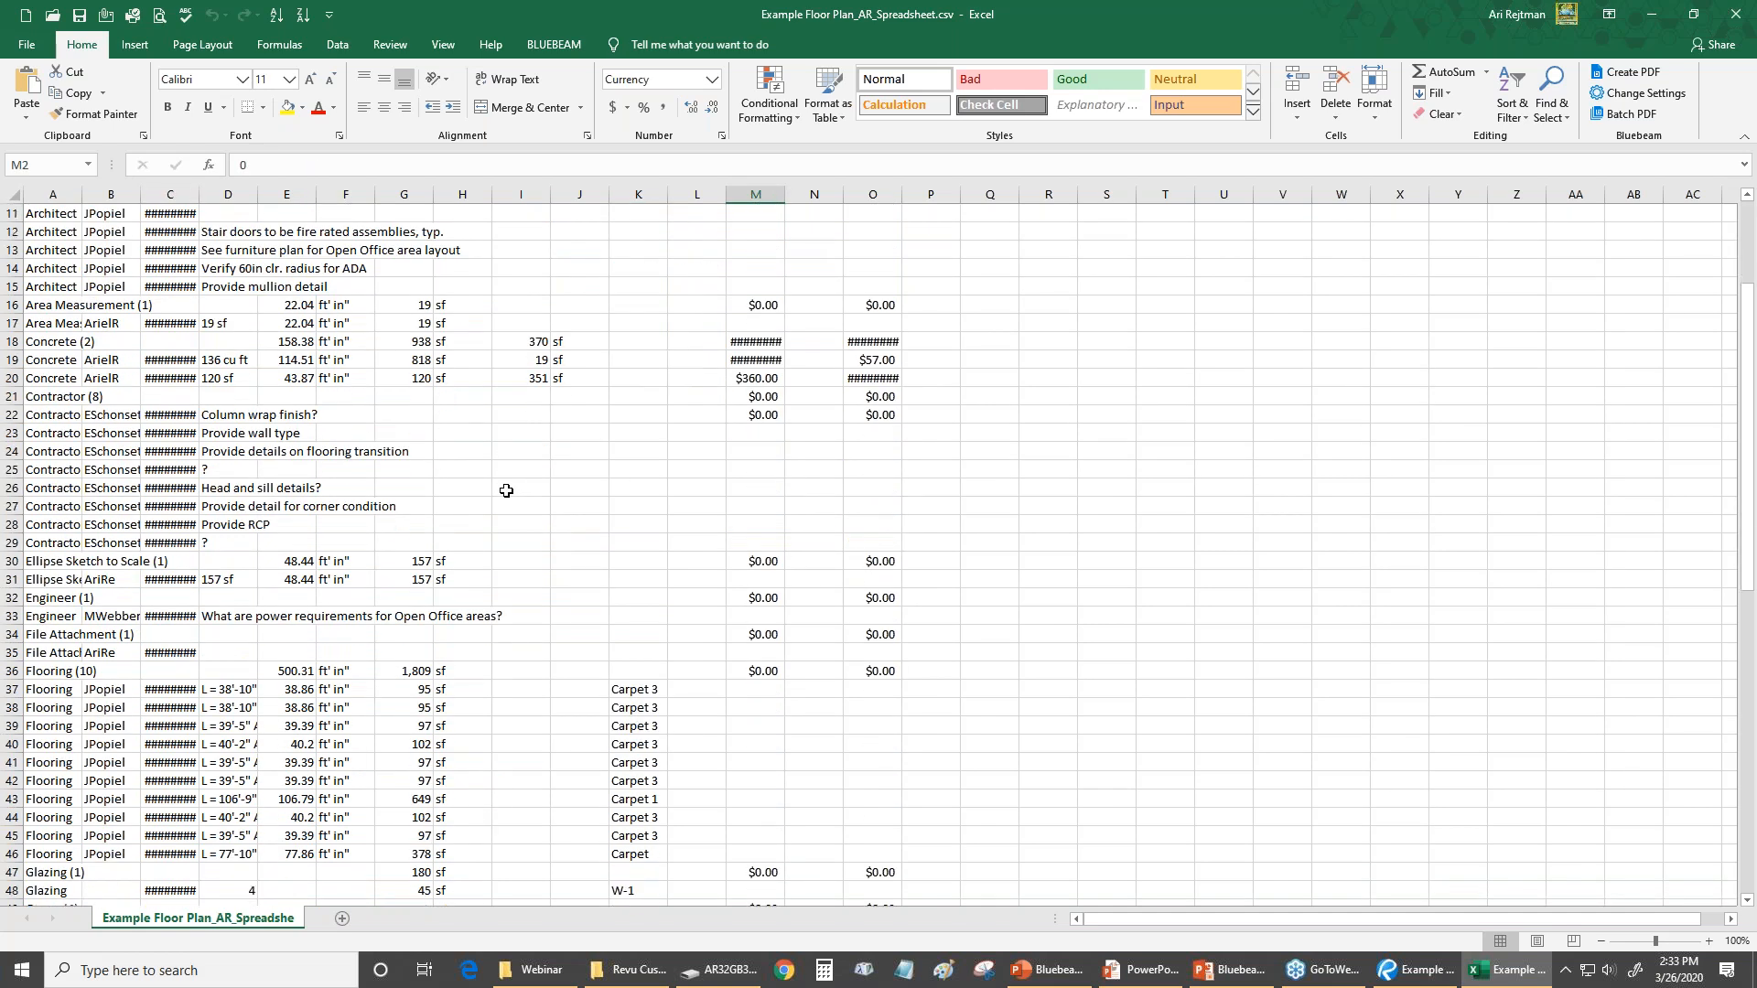
scroll(502, 493, "down", 15)
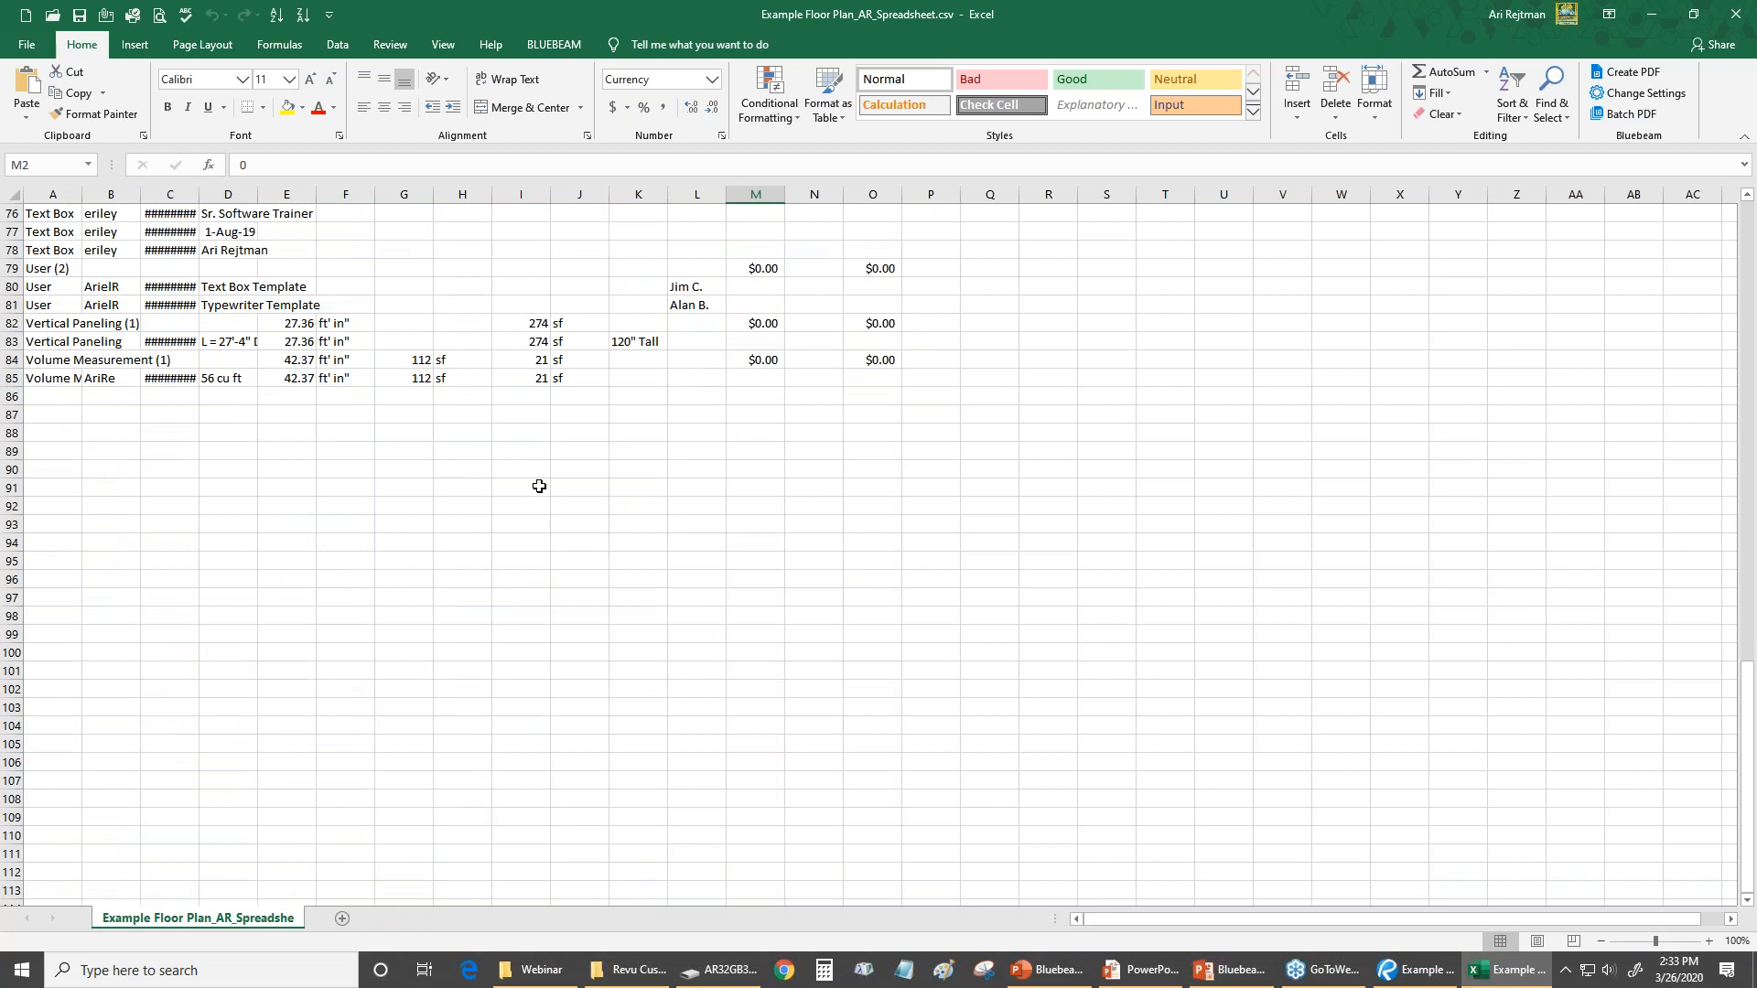
scroll(539, 486, "up", 20)
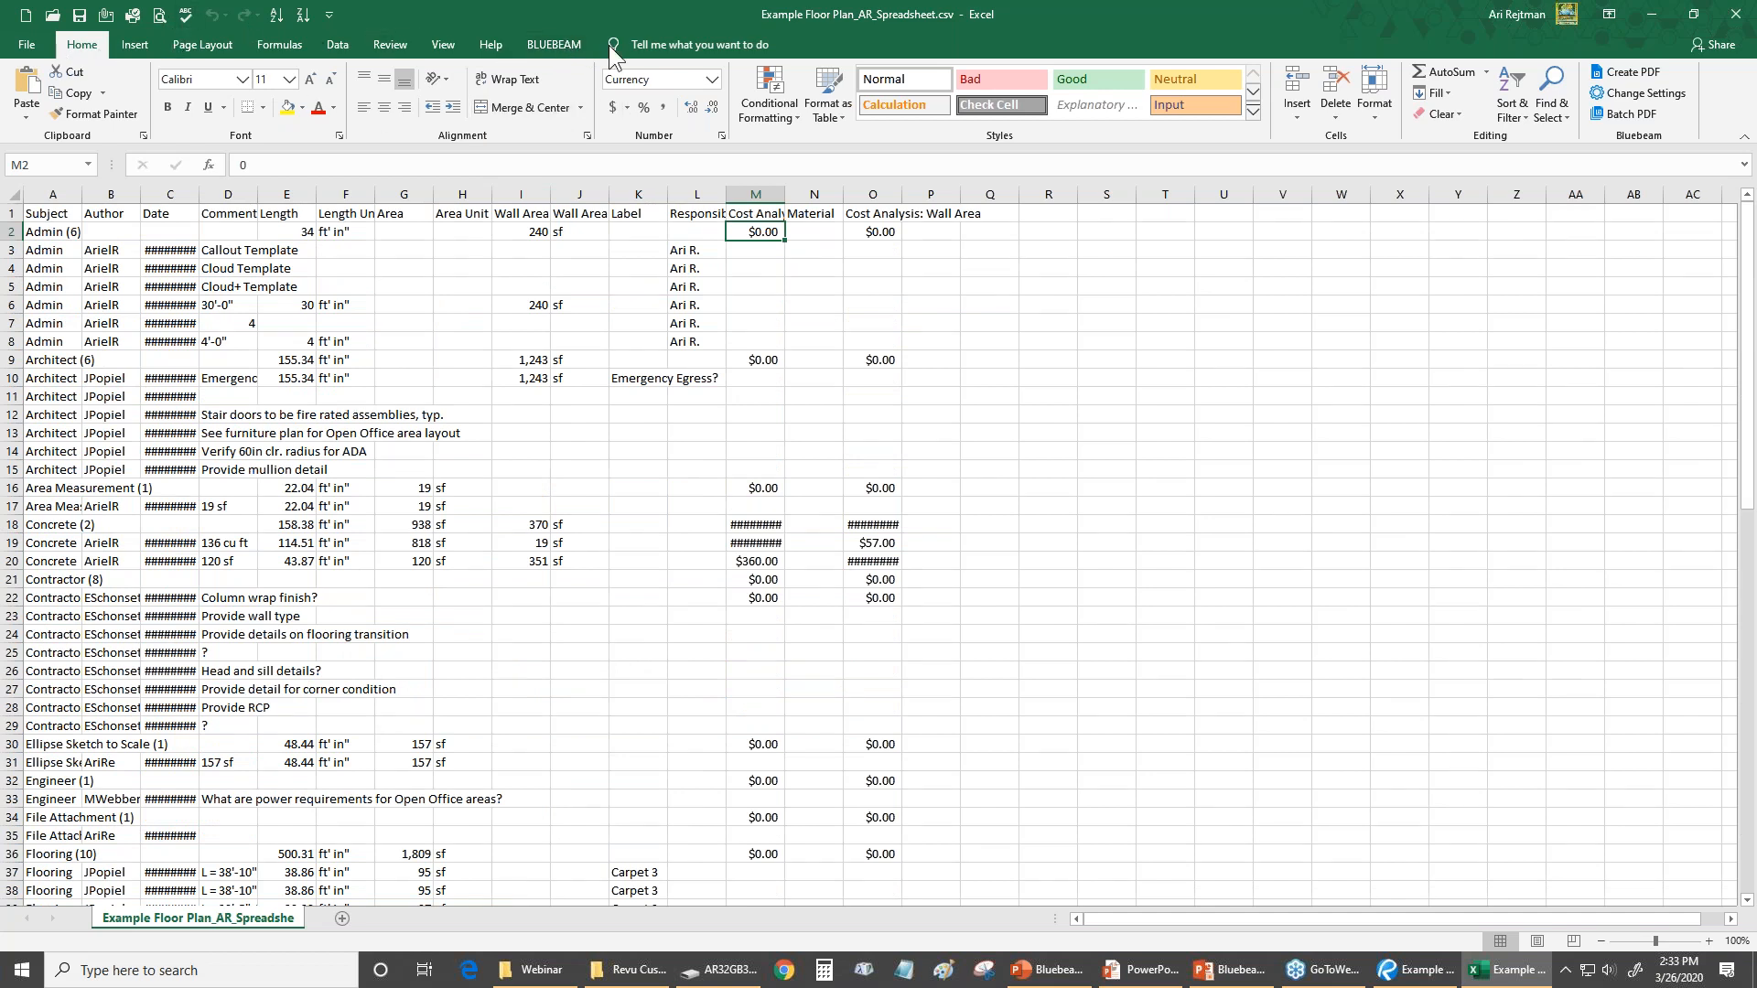
Open the Bluebeam conversion settings in Excel and review the general, page setup and PDF security options
left_click(553, 44)
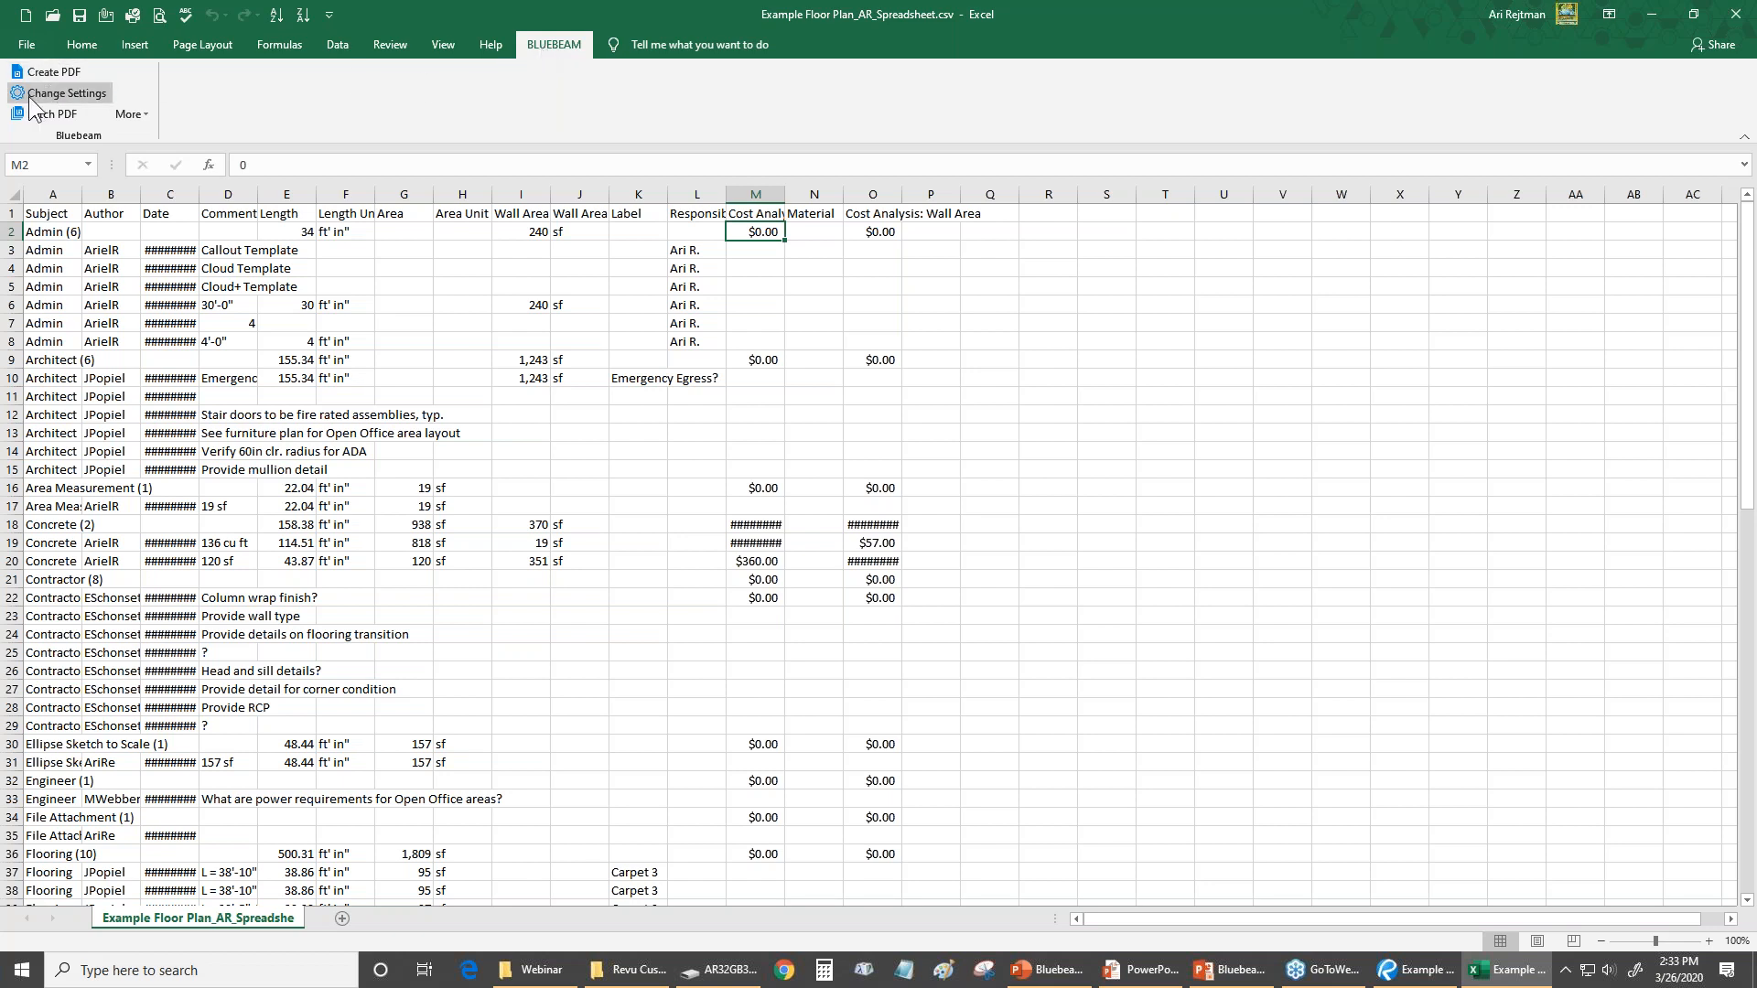
left_click(80, 95)
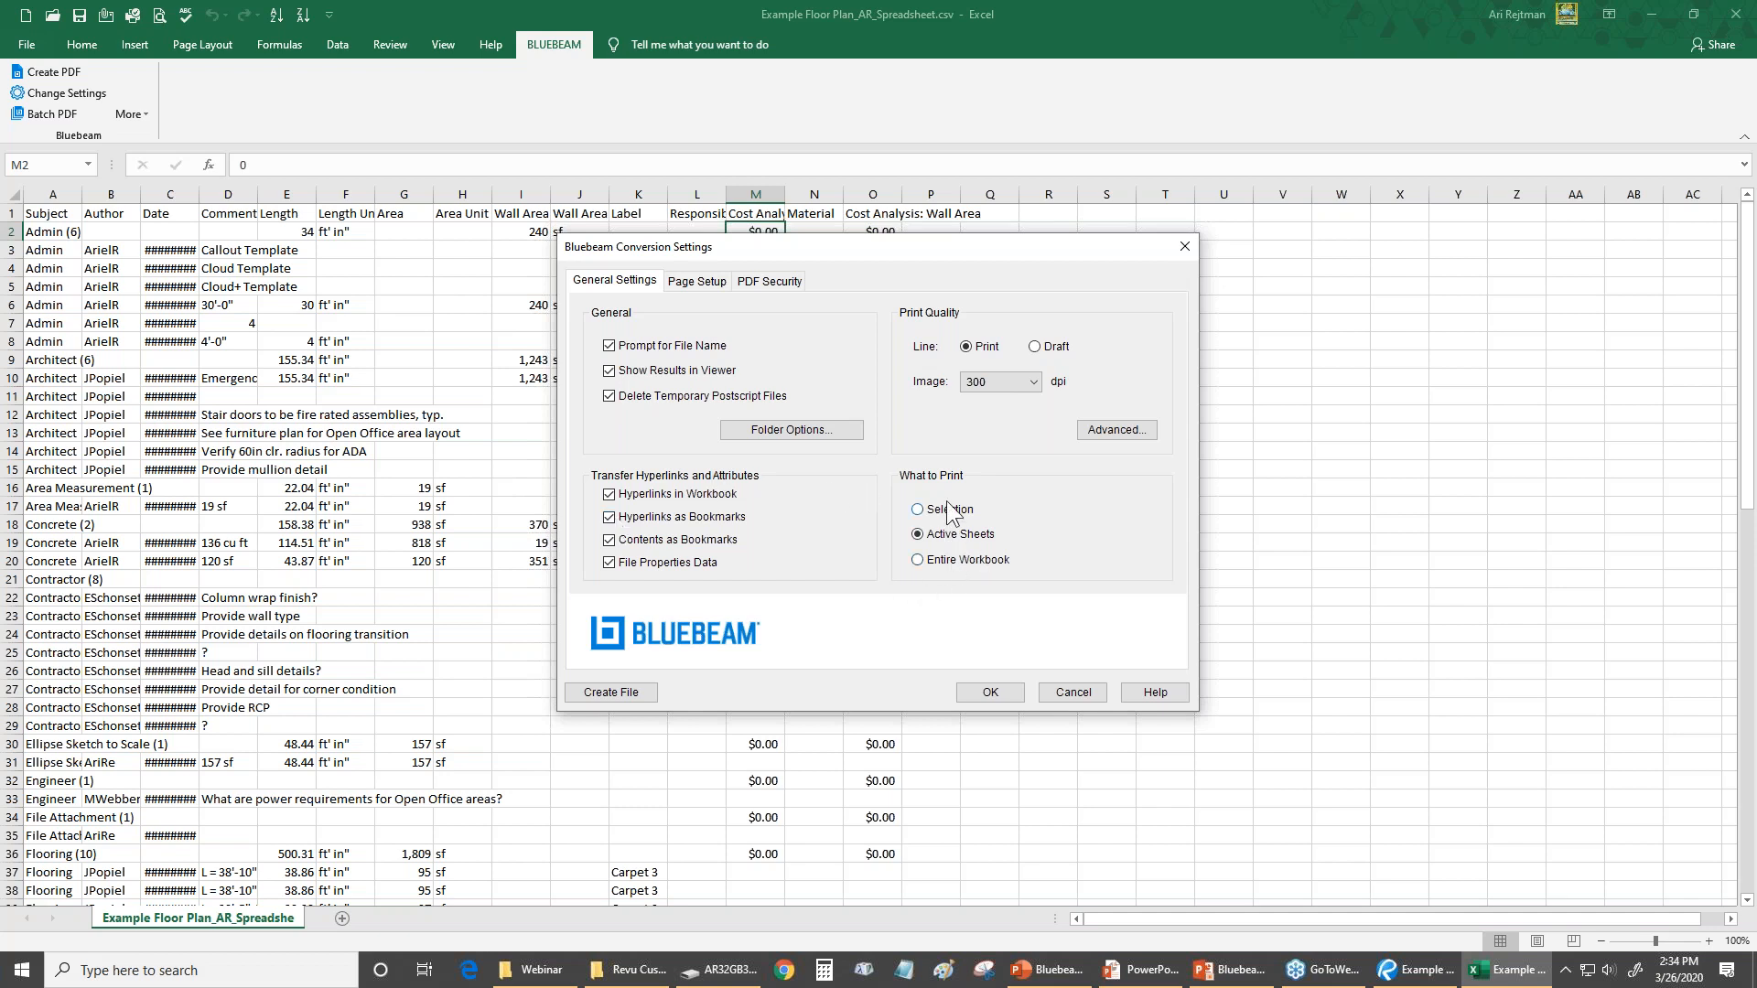
left_click(727, 281)
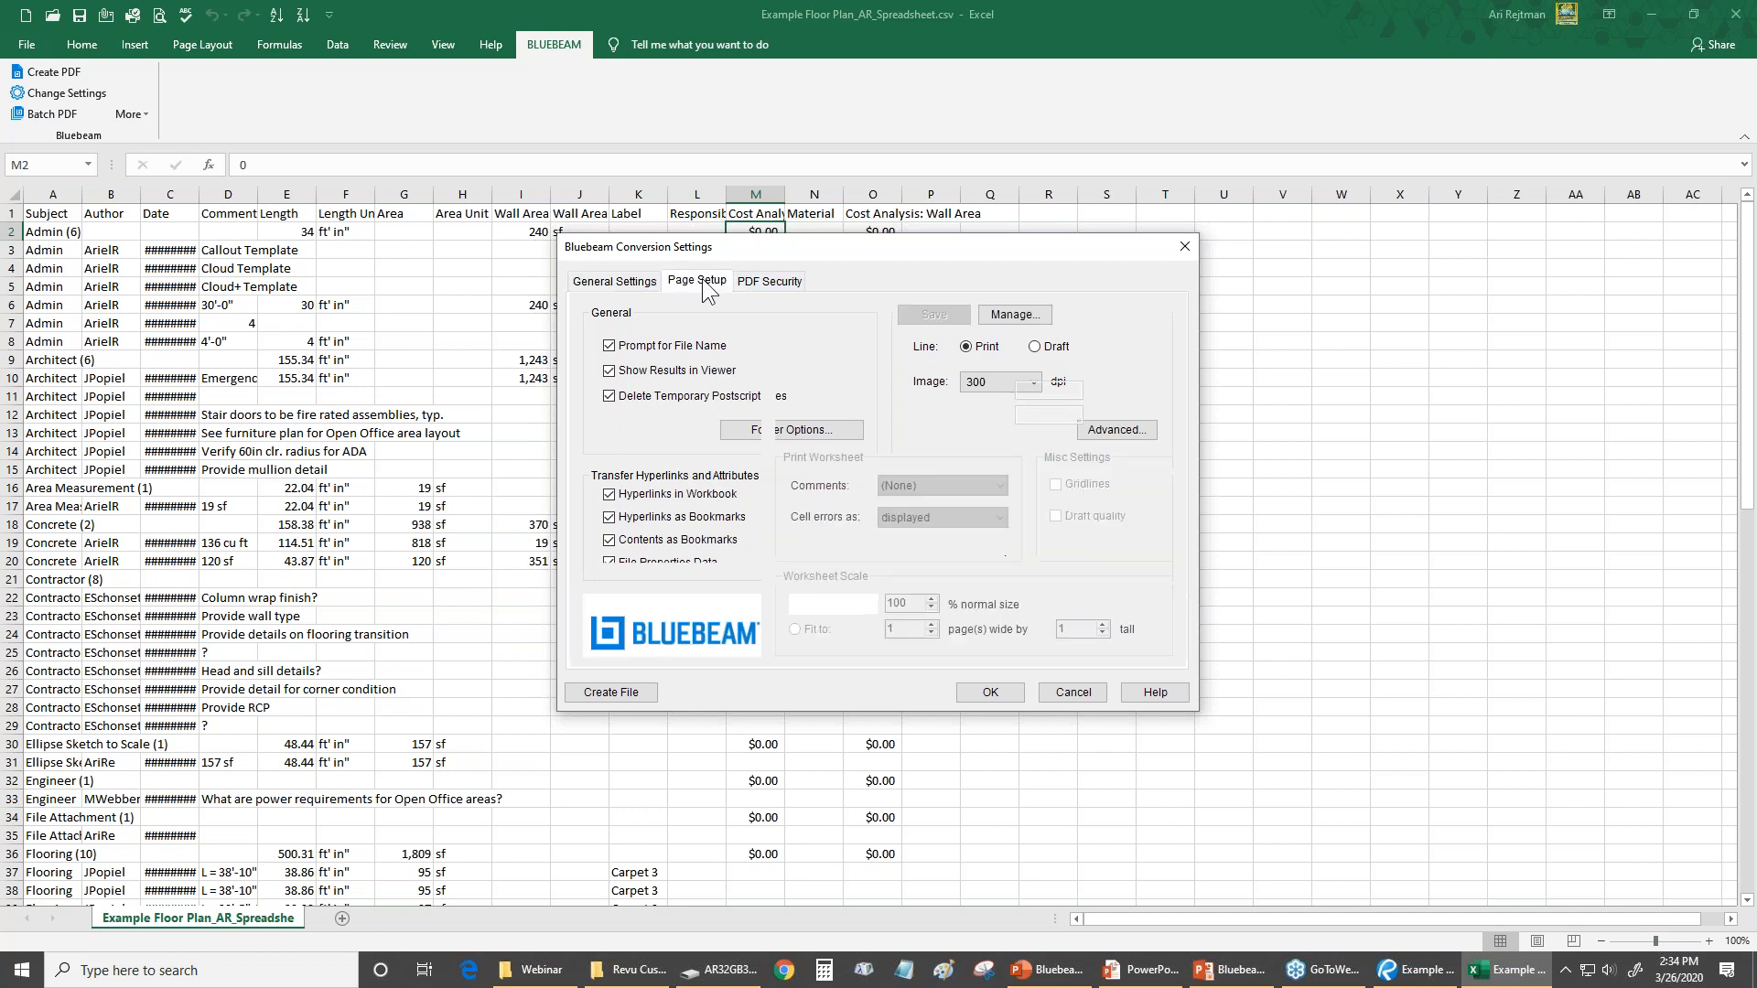
left_click(779, 280)
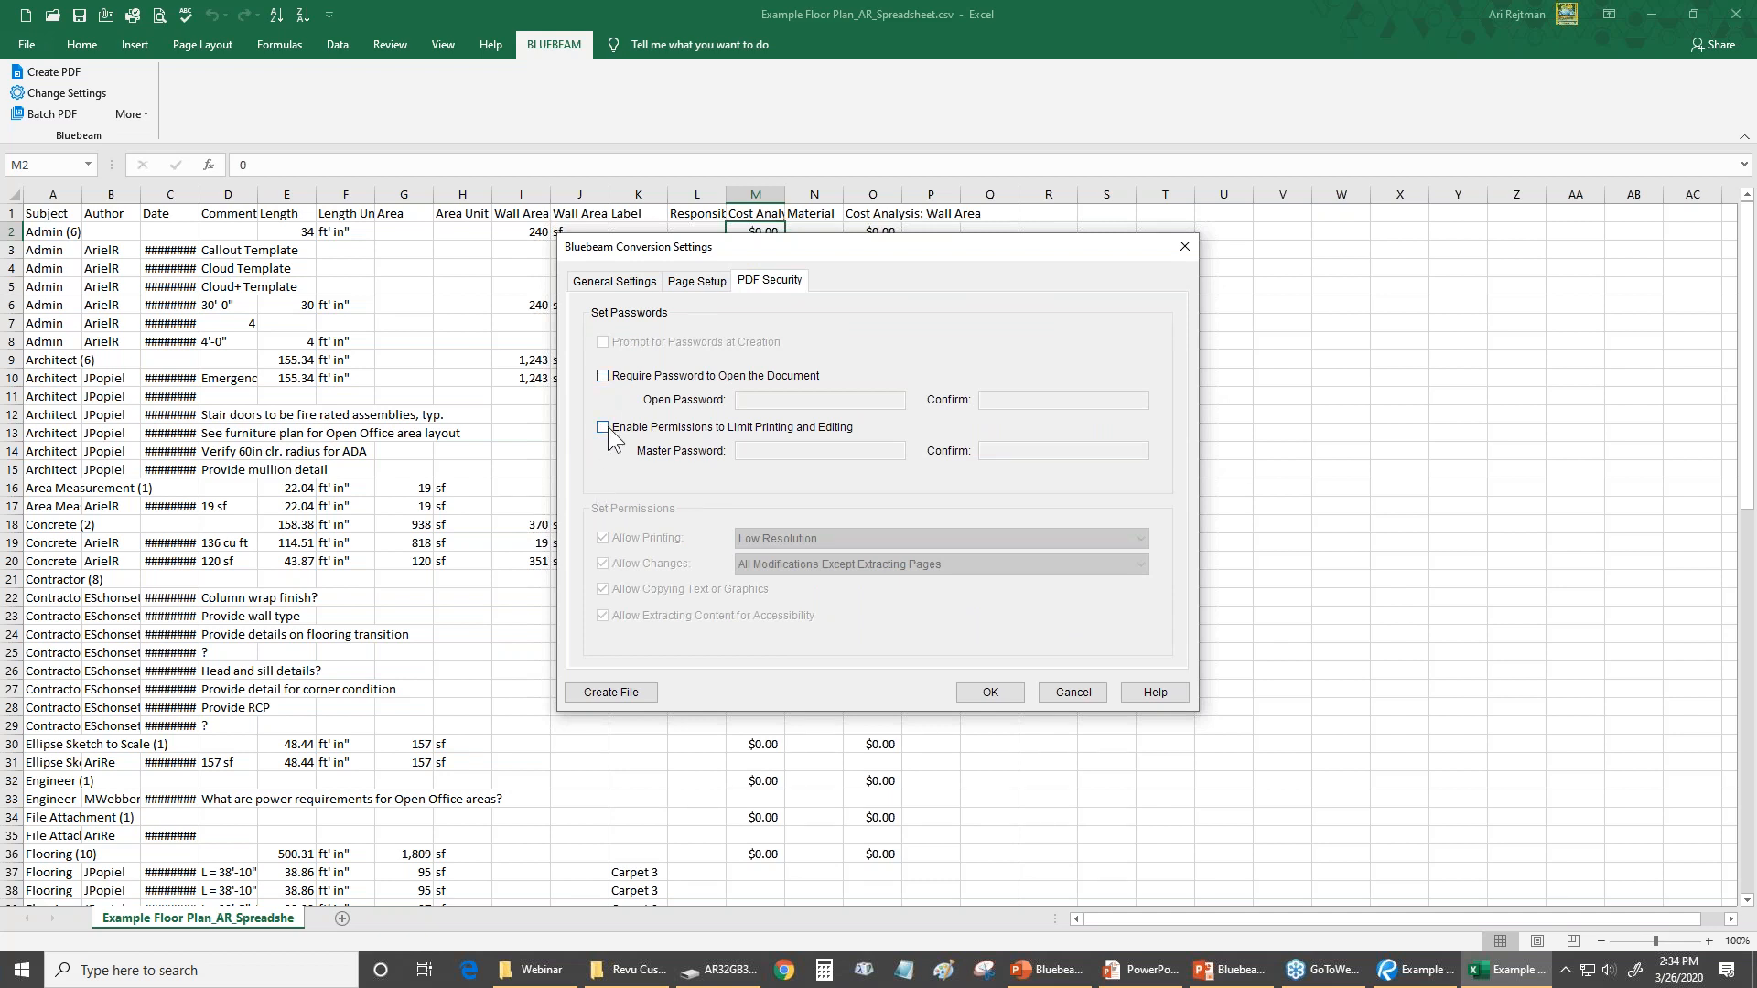
Try the options for requiring an open password and limiting printing and editing, switch both off, and close the conversion settings
left_click(602, 376)
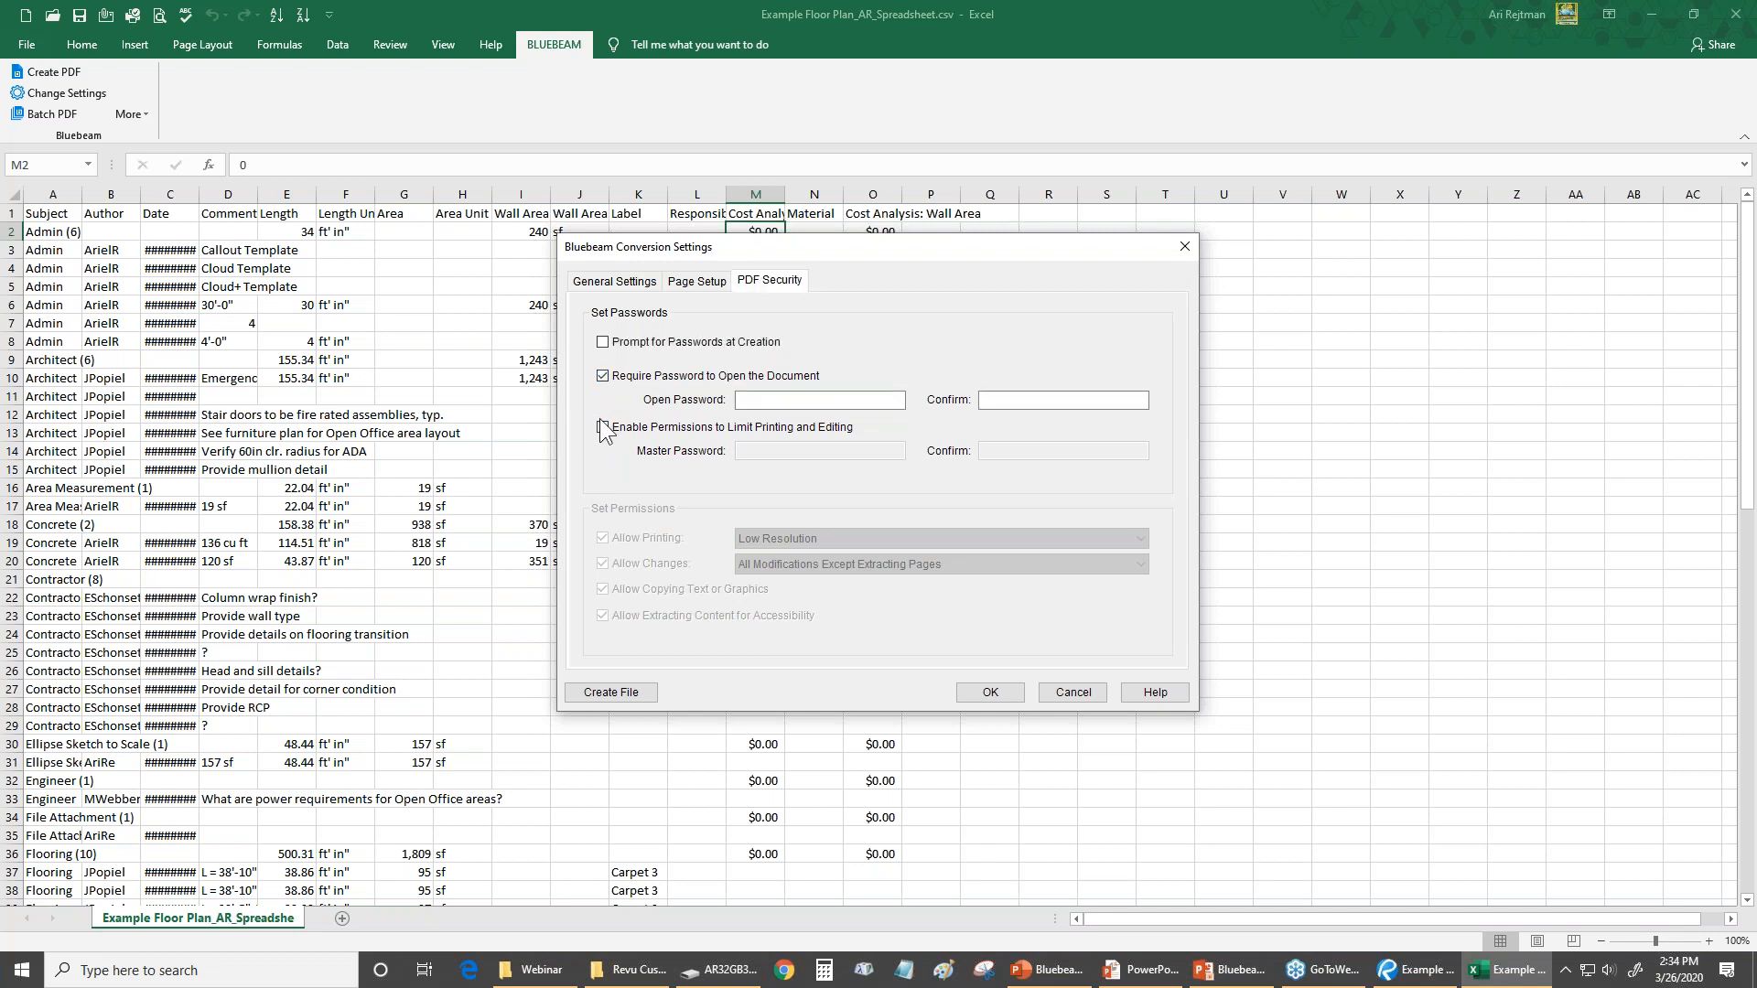
left_click(602, 427)
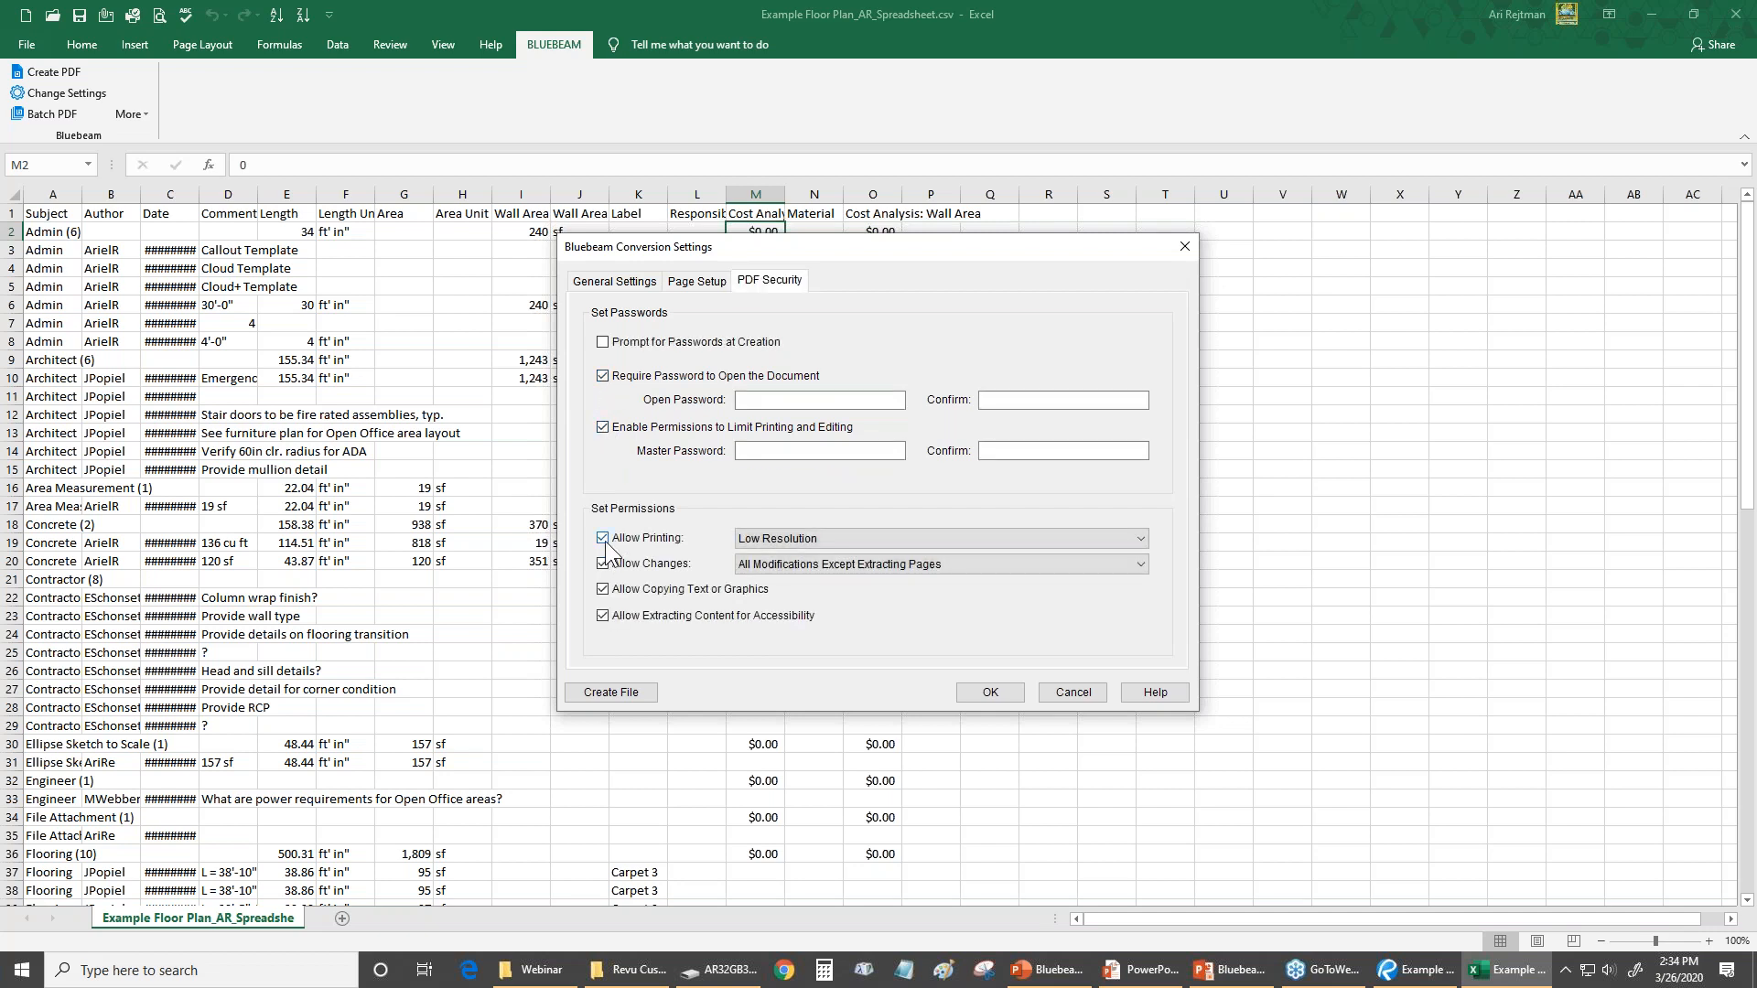
left_click(602, 428)
left_click(602, 377)
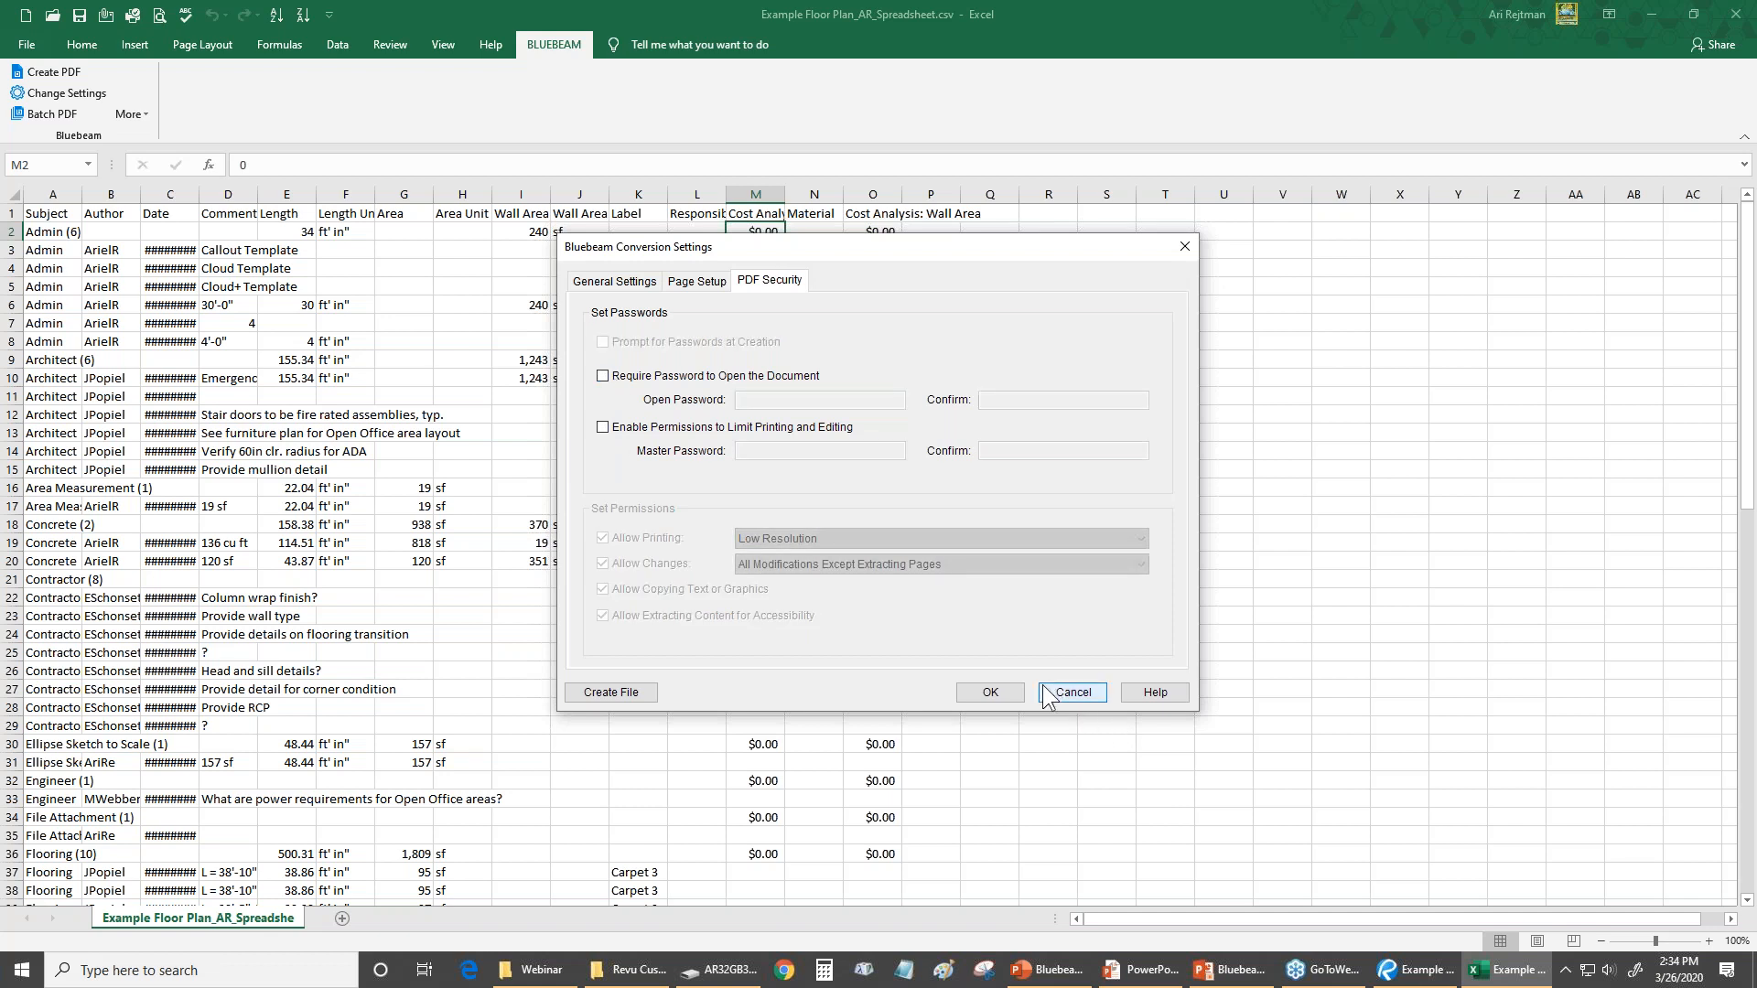
left_click(991, 692)
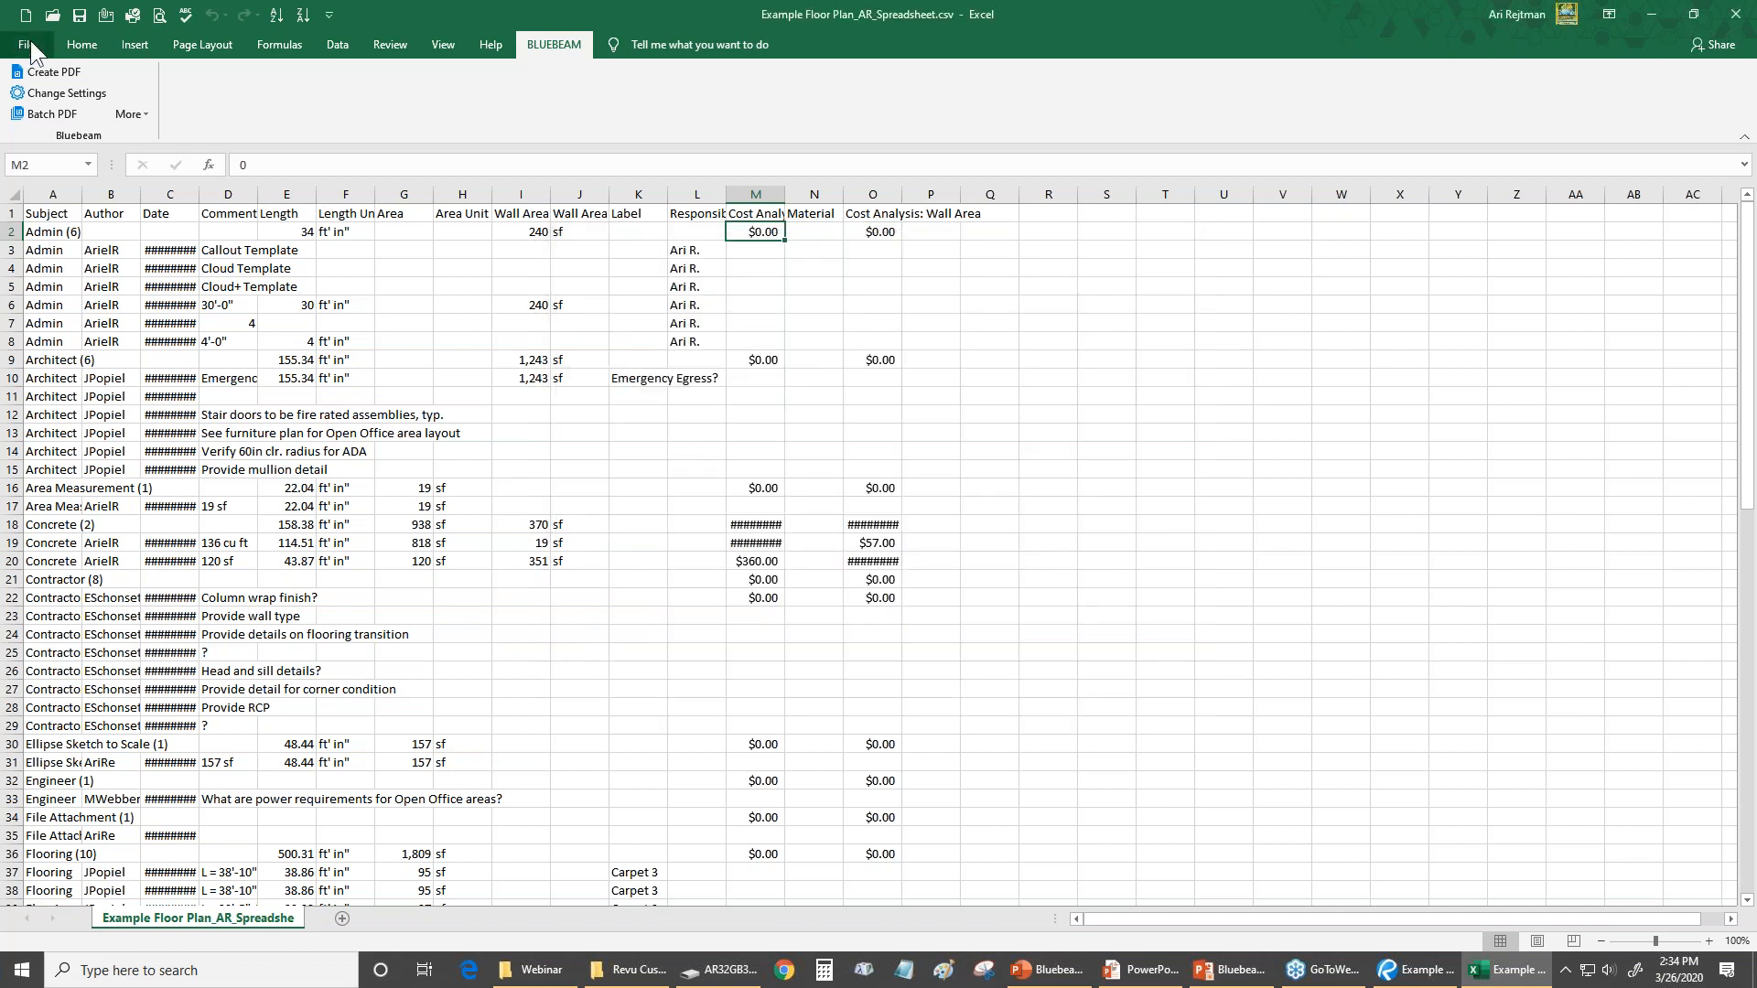
Convert the CSV spreadsheet to a PDF on the Desktop named Example Floor Plan_AR_Spreadsheet_Converted Back.pdf
left_click(53, 73)
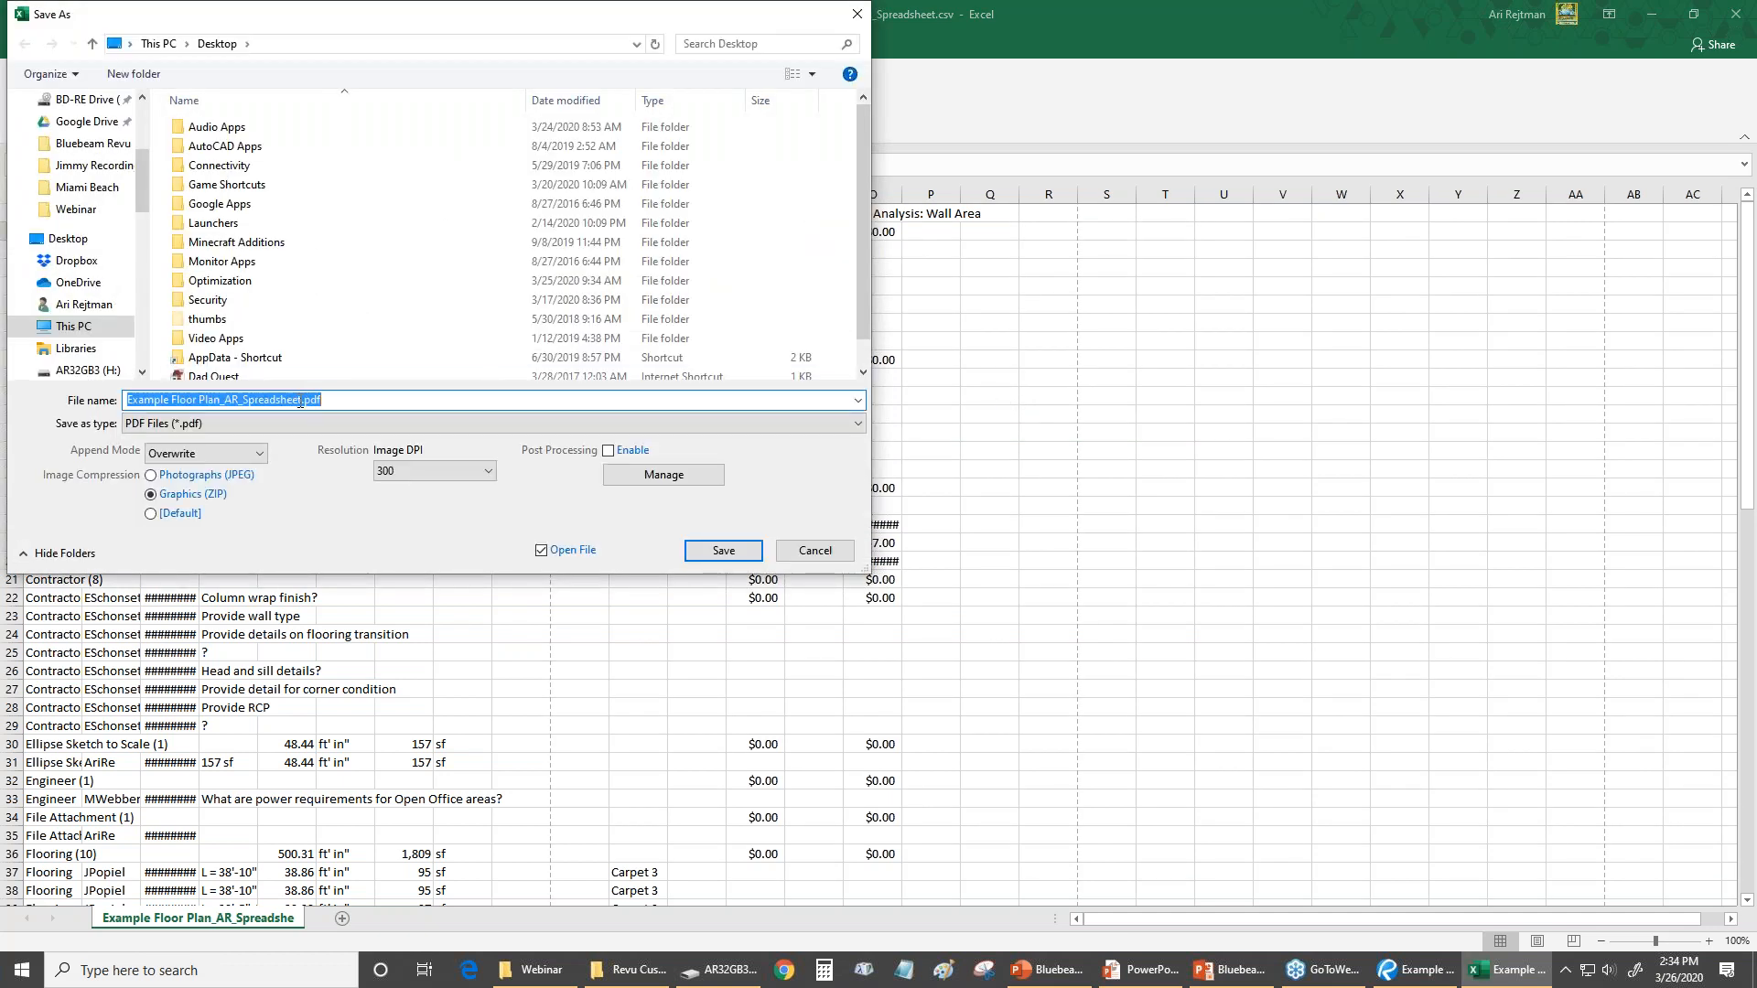
left_click(302, 399)
type("_Converted Back")
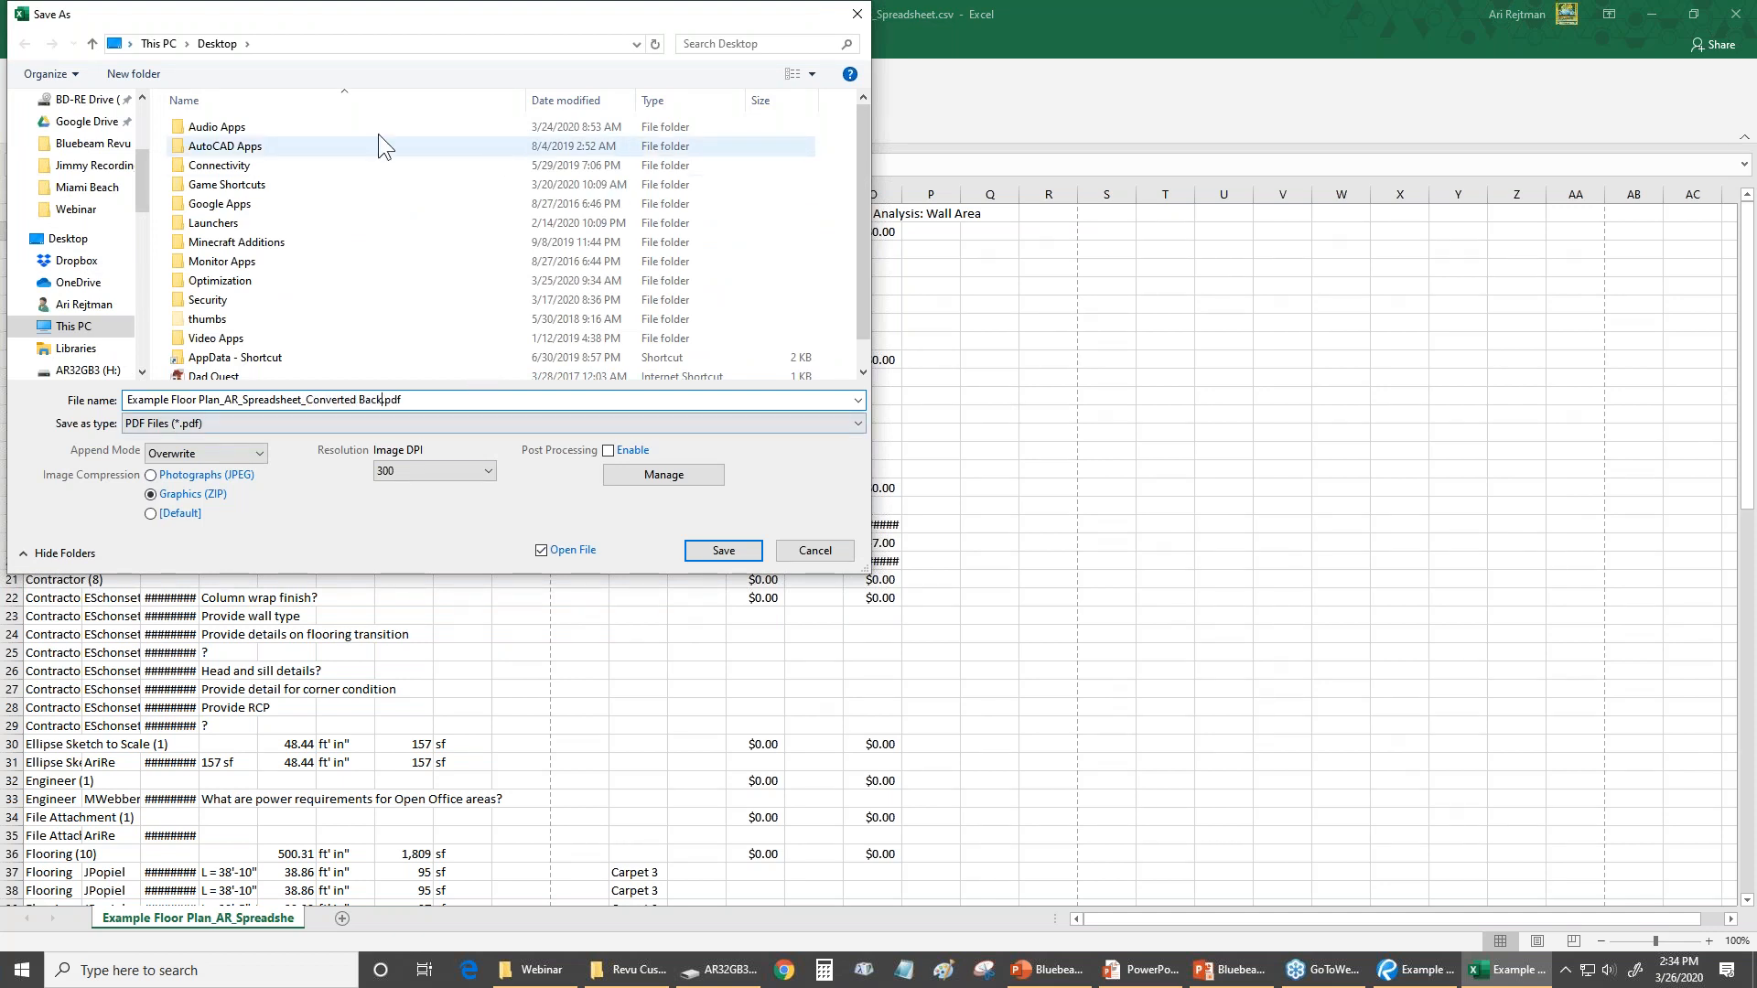
left_click(724, 551)
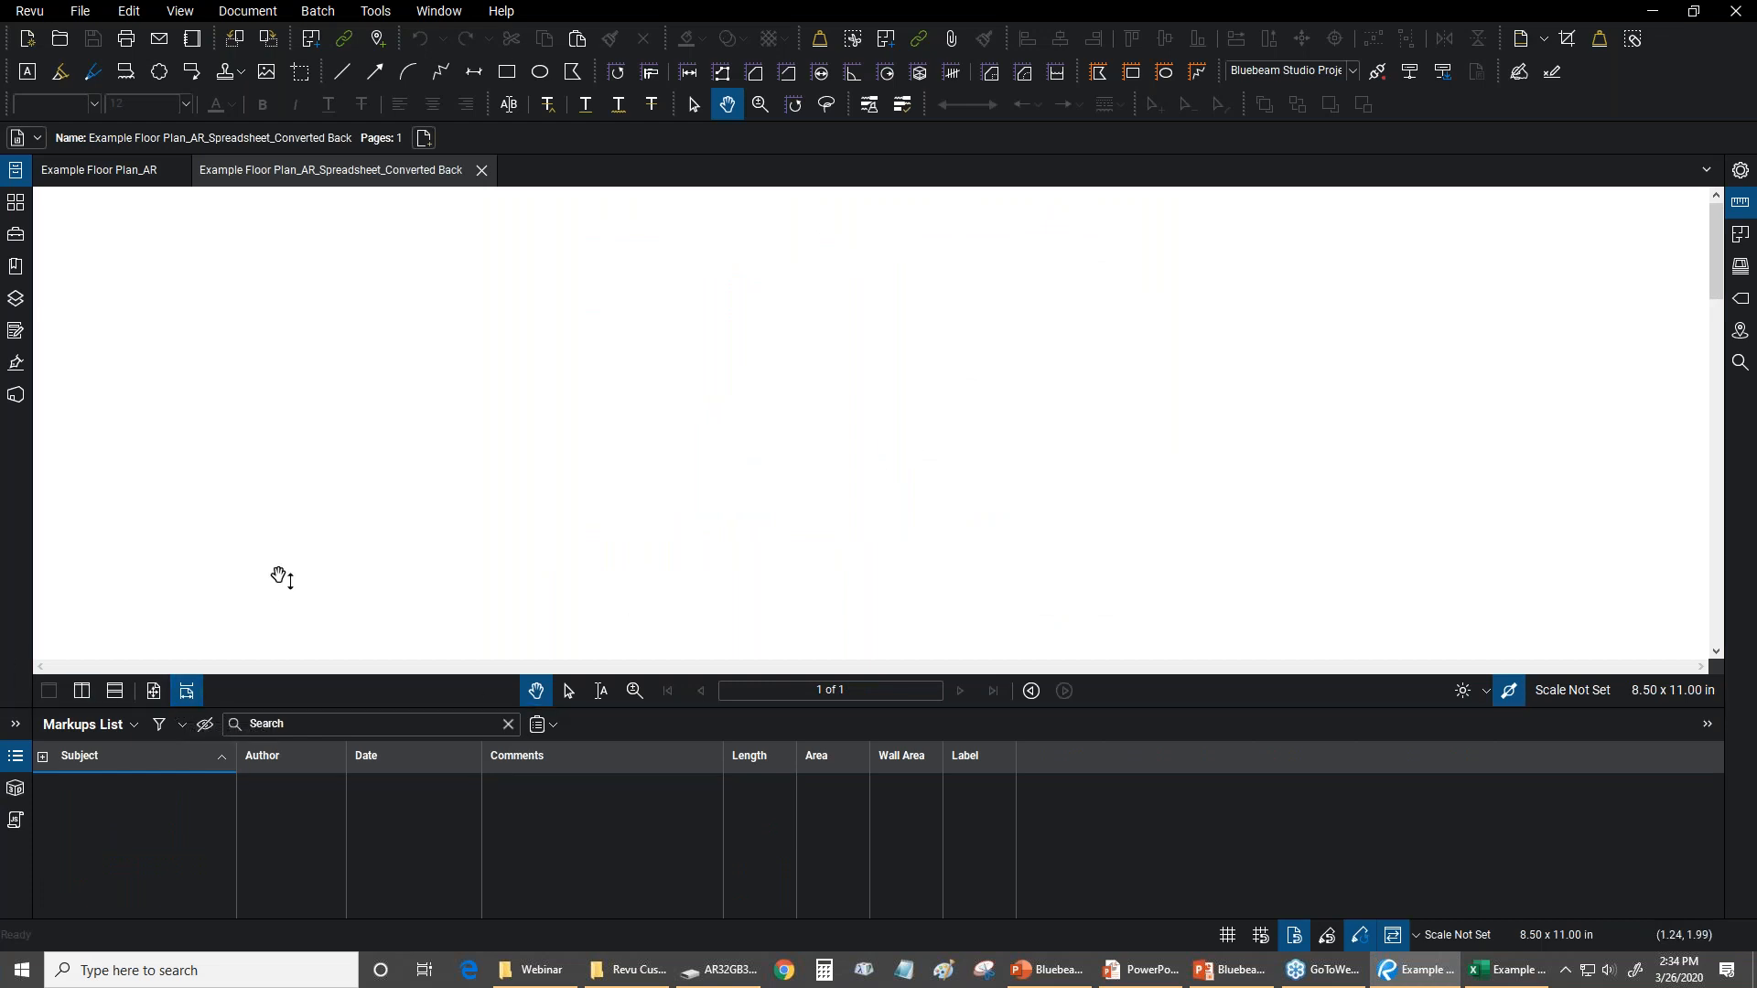
Examine the converted spreadsheet PDF as a full page with its thumbnail, and close it
left_click(152, 692)
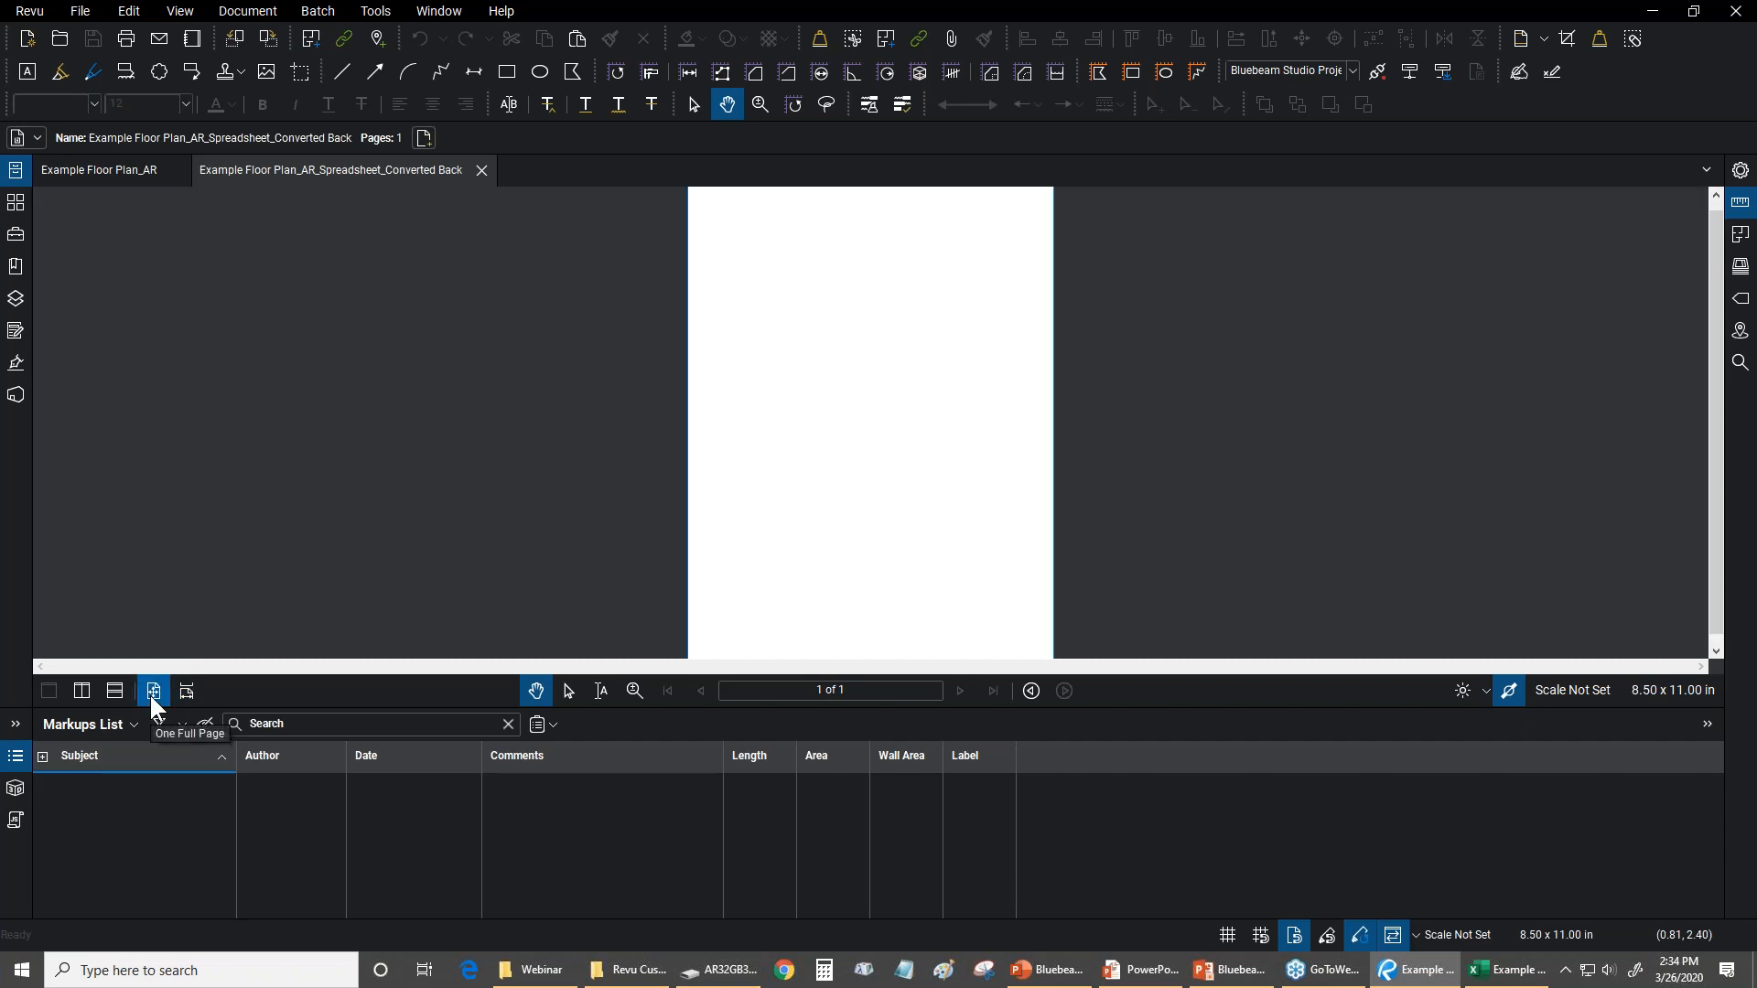
left_click(11, 206)
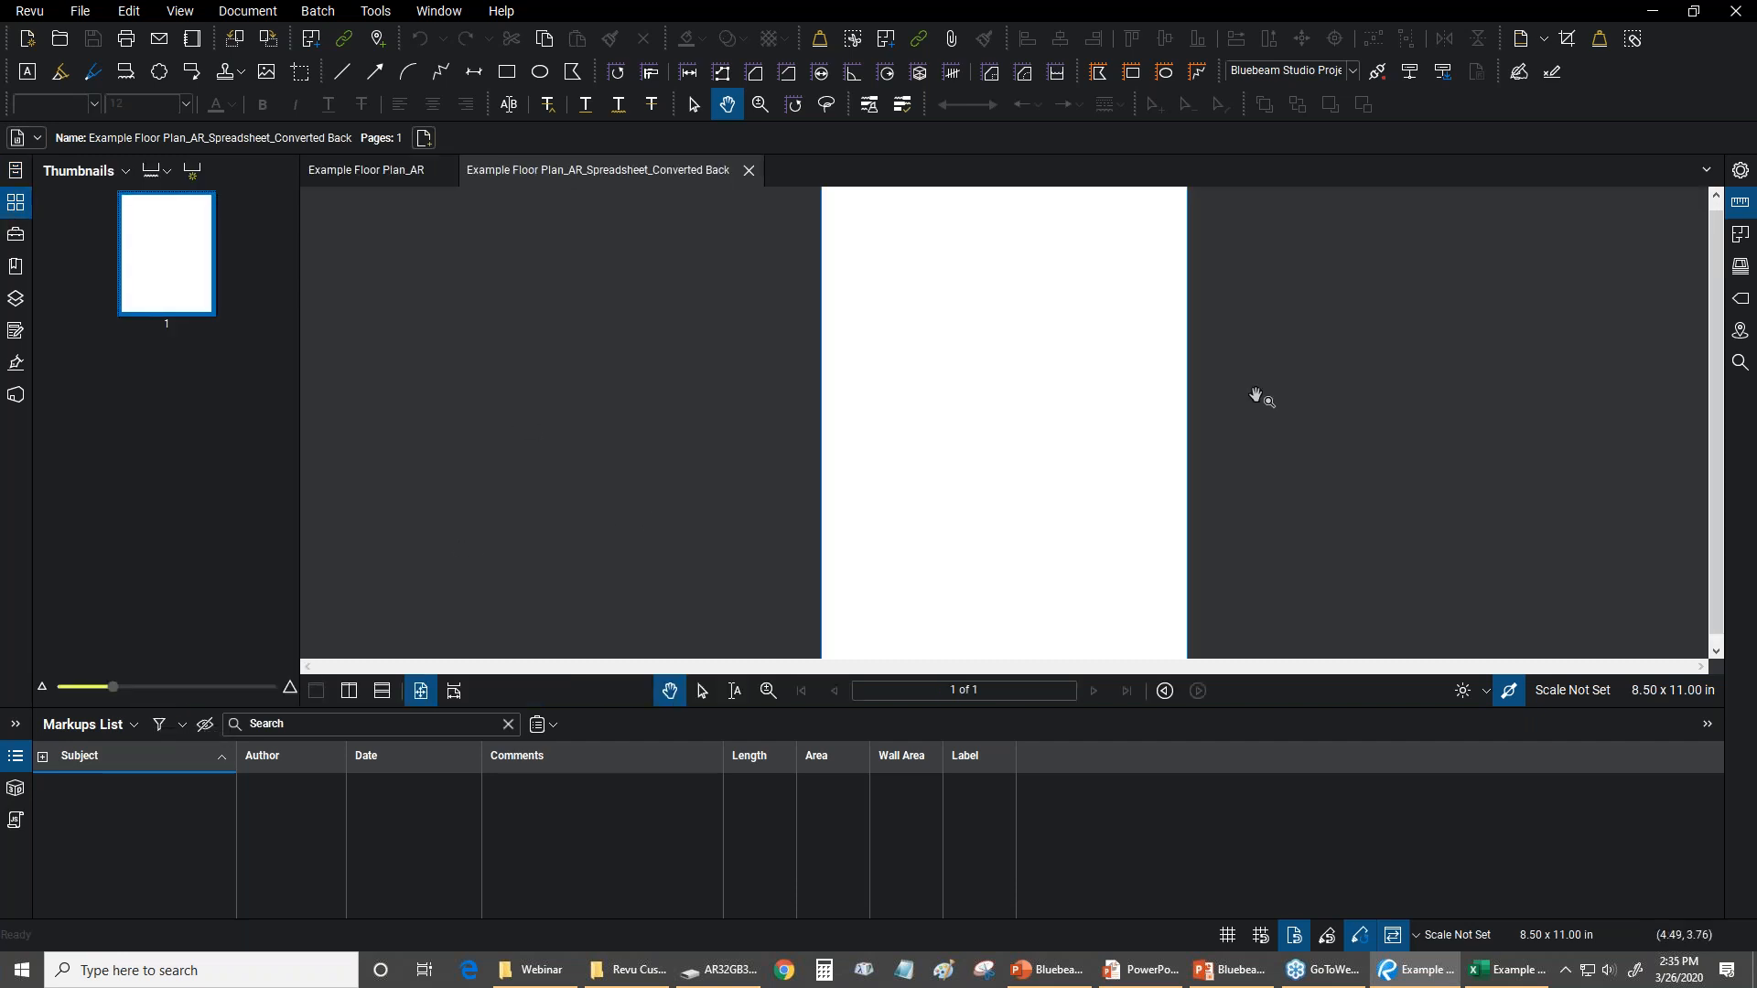
scroll(940, 374, "down", 1)
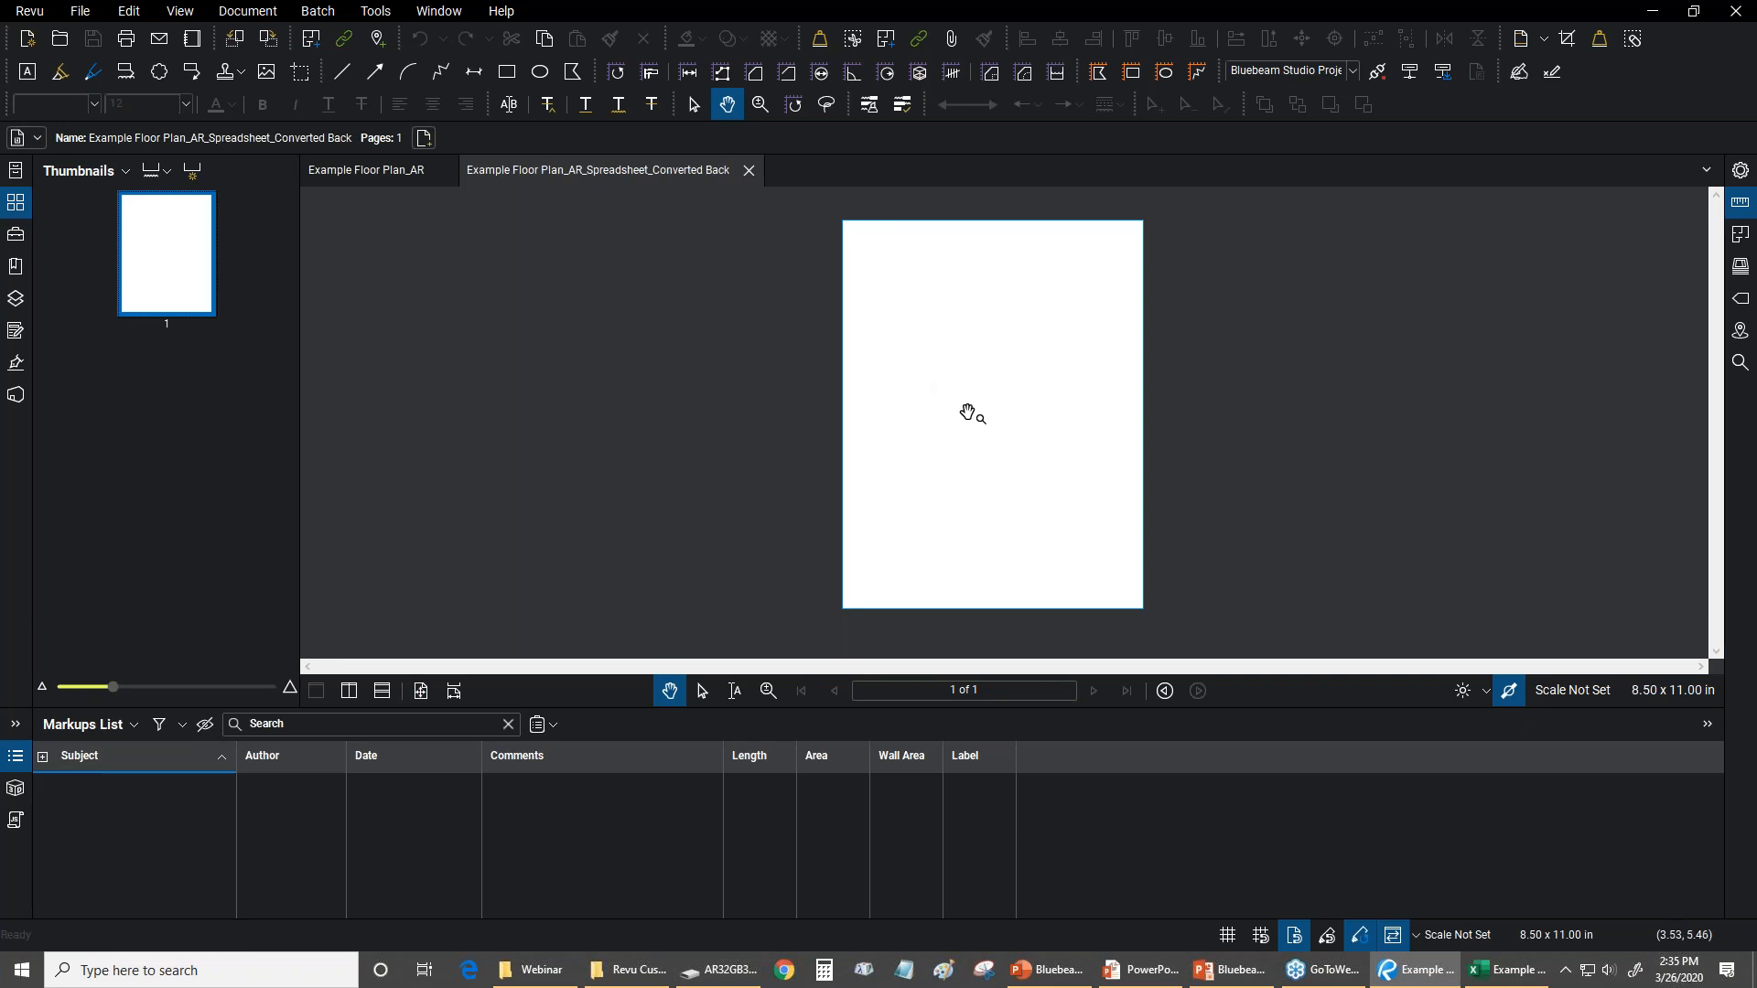
scroll(953, 408, "up", 1)
scroll(954, 408, "down", 1)
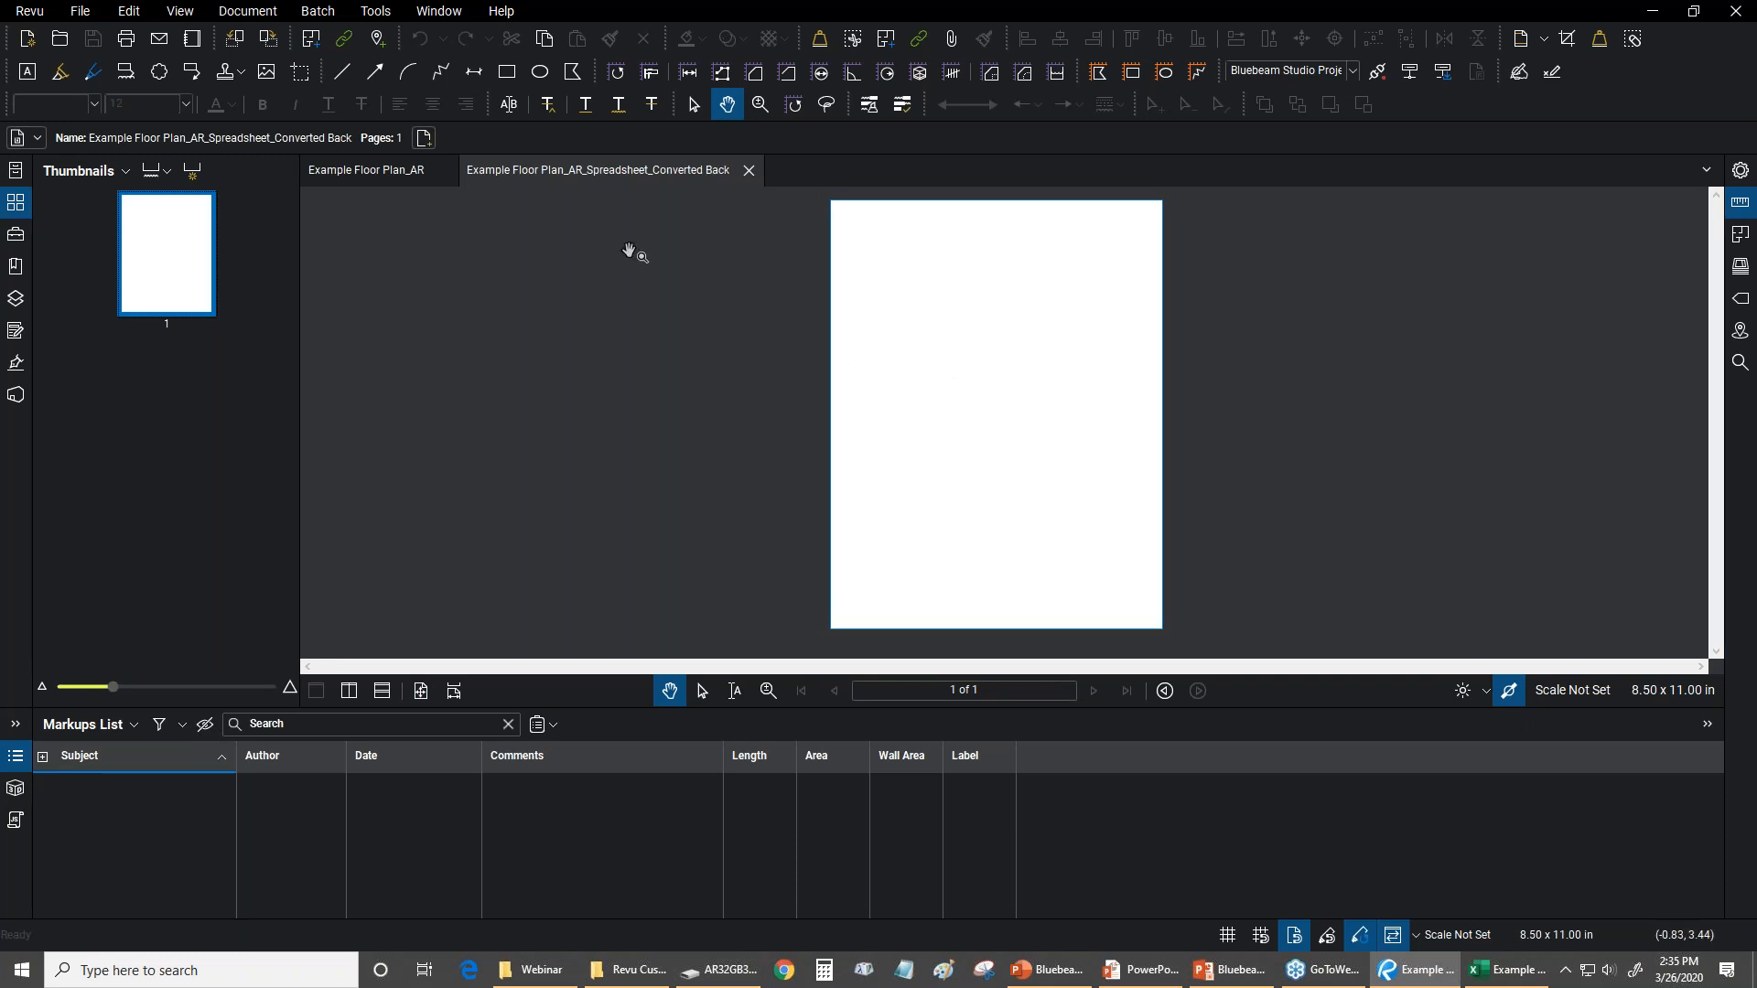
left_click(749, 172)
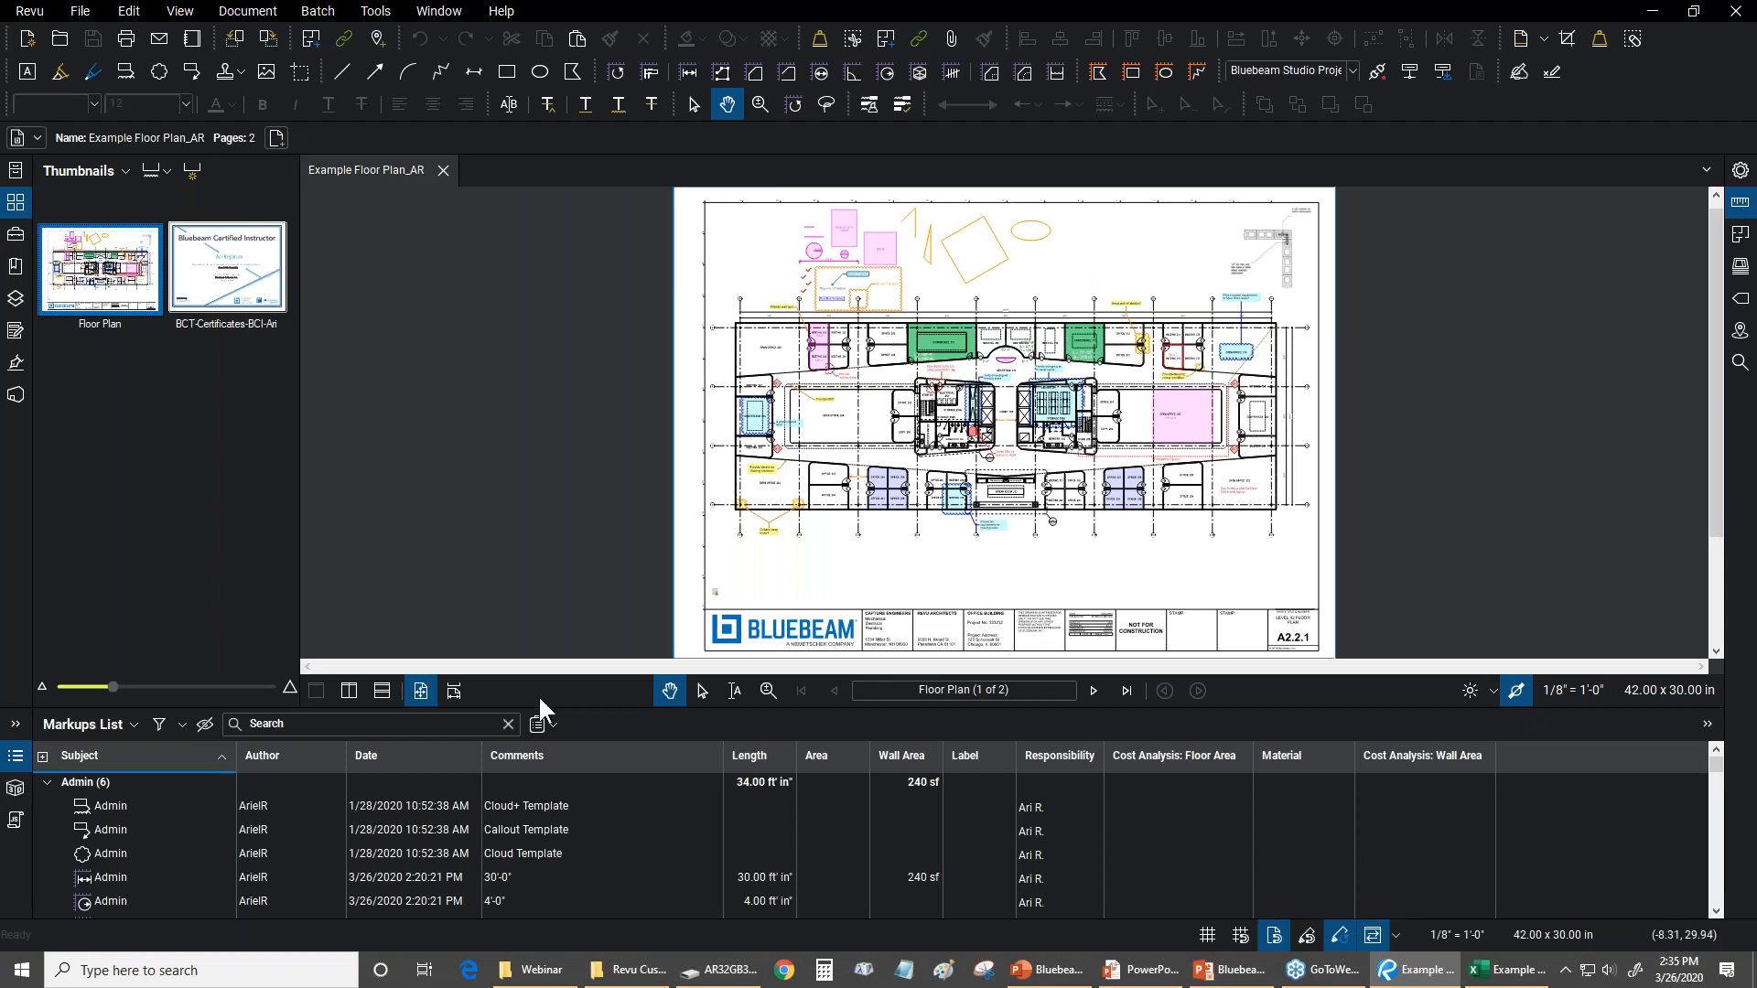
Hide the Markups List, and switch to Excel to close the CSV spreadsheet without saving changes
left_click_drag(553, 709, 557, 726)
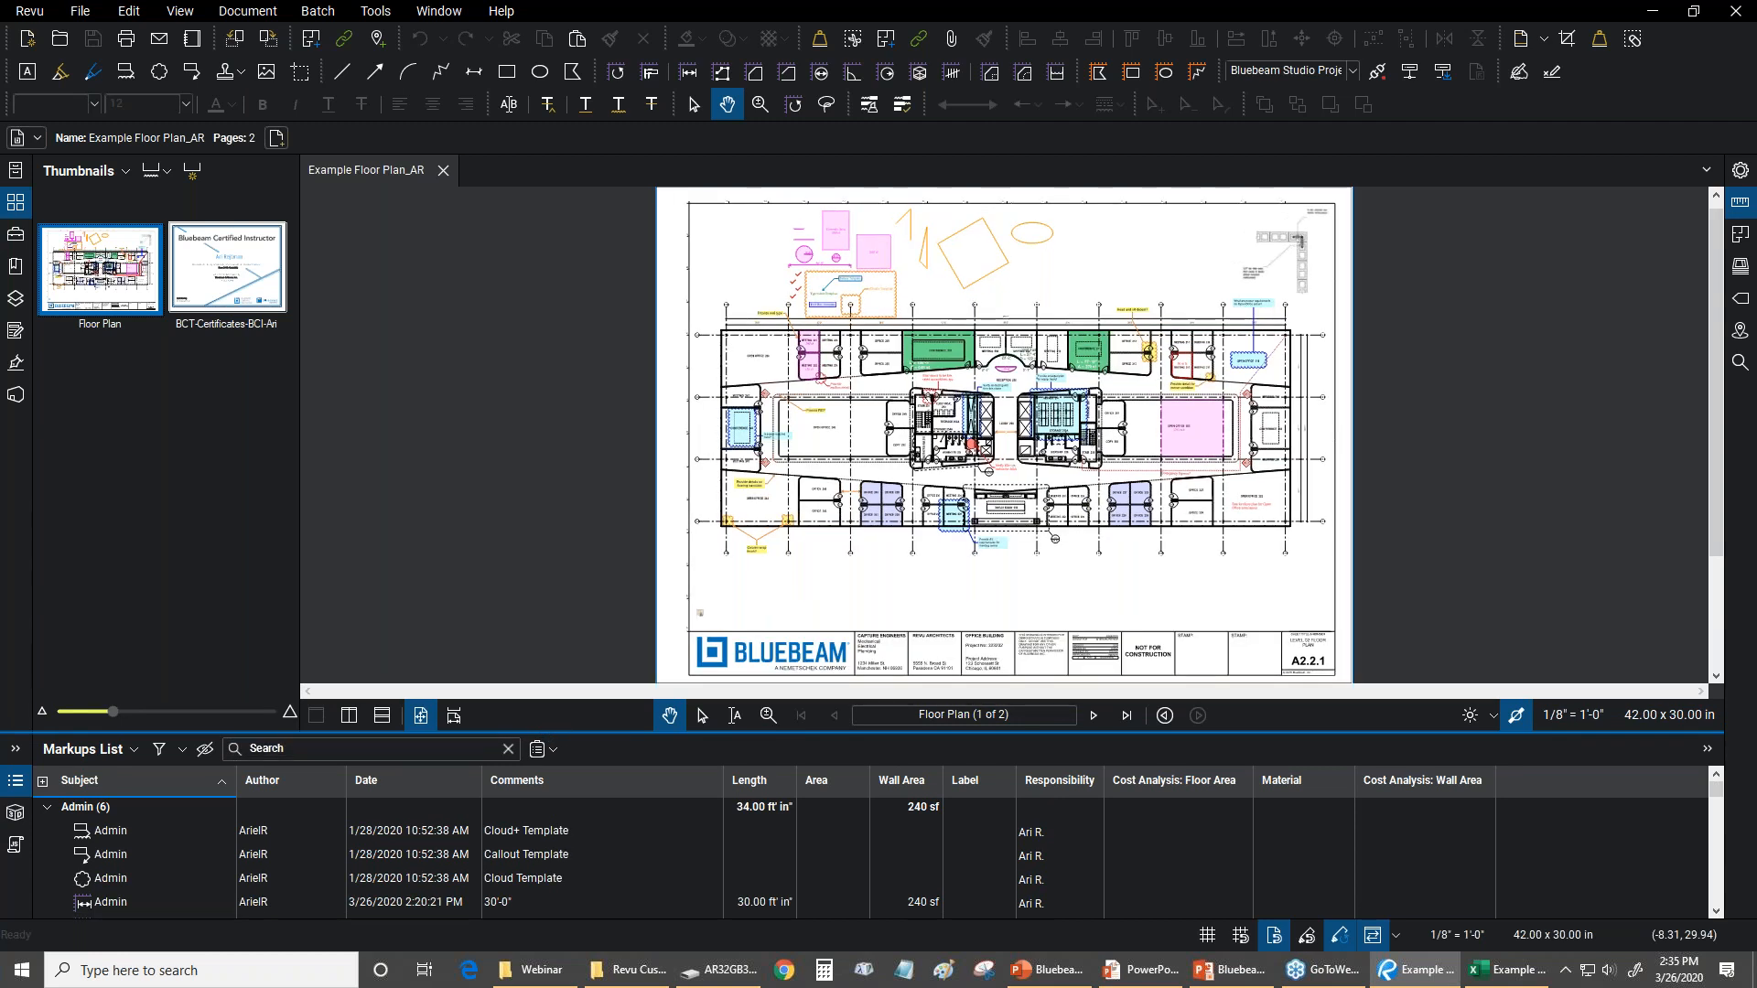
double_click(556, 733)
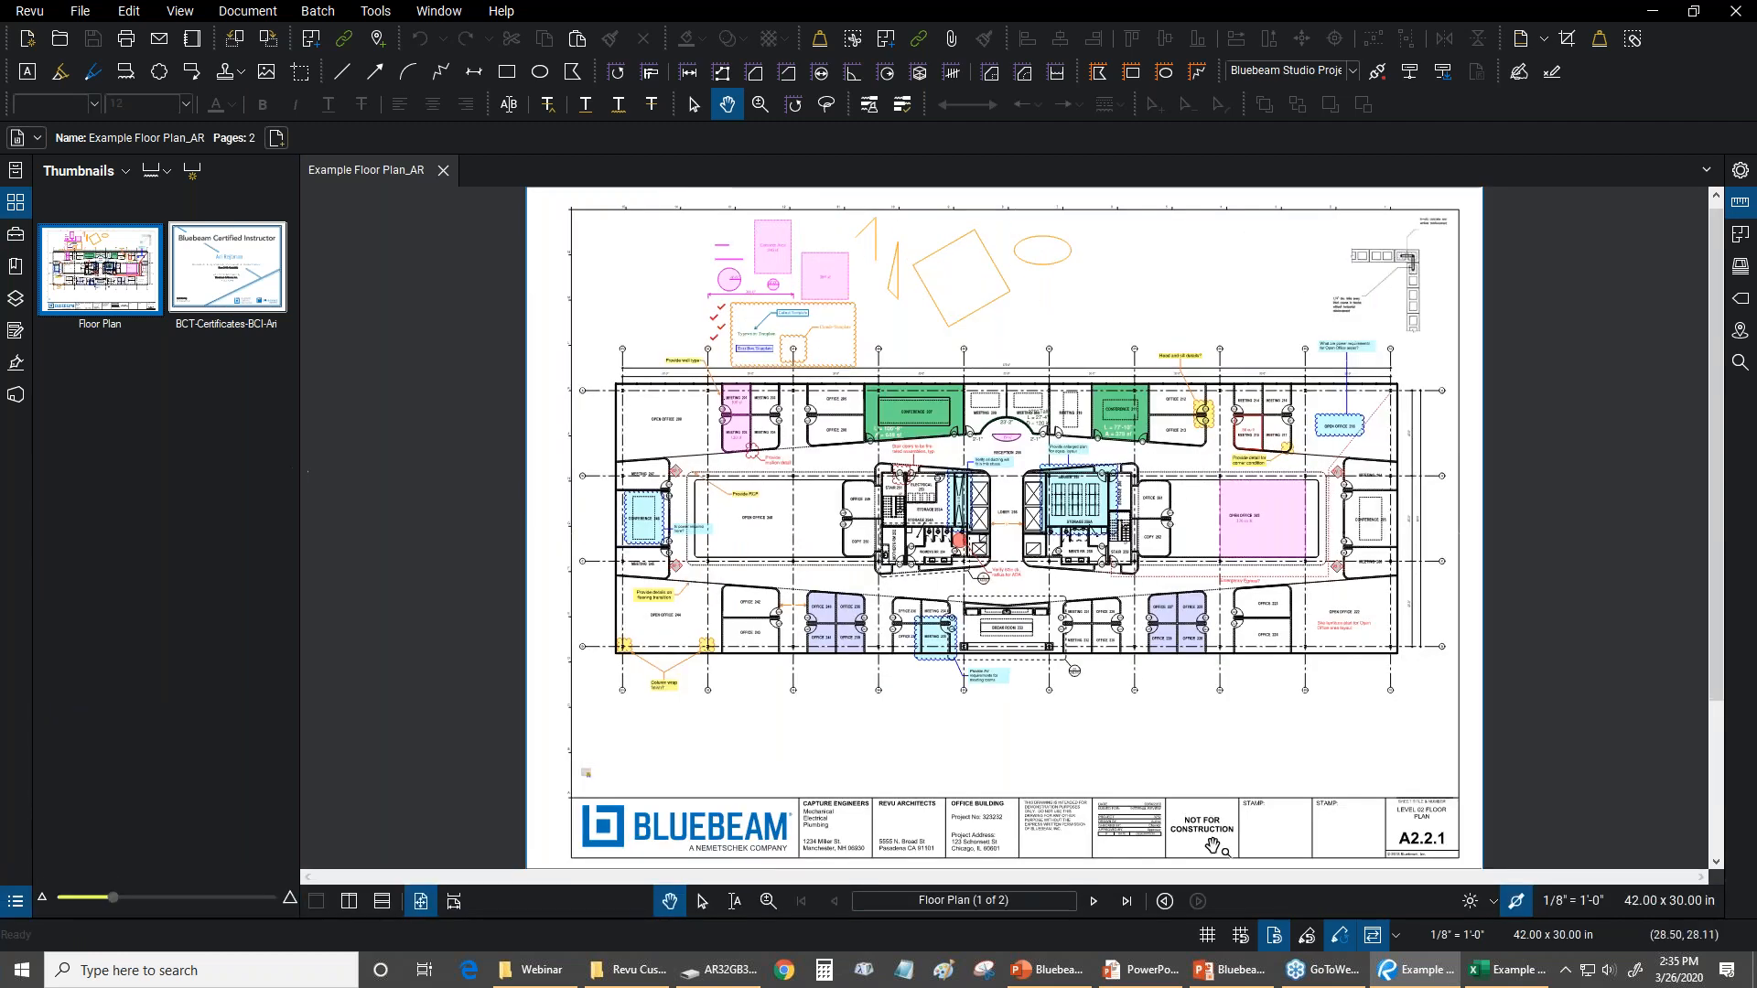
left_click(1508, 969)
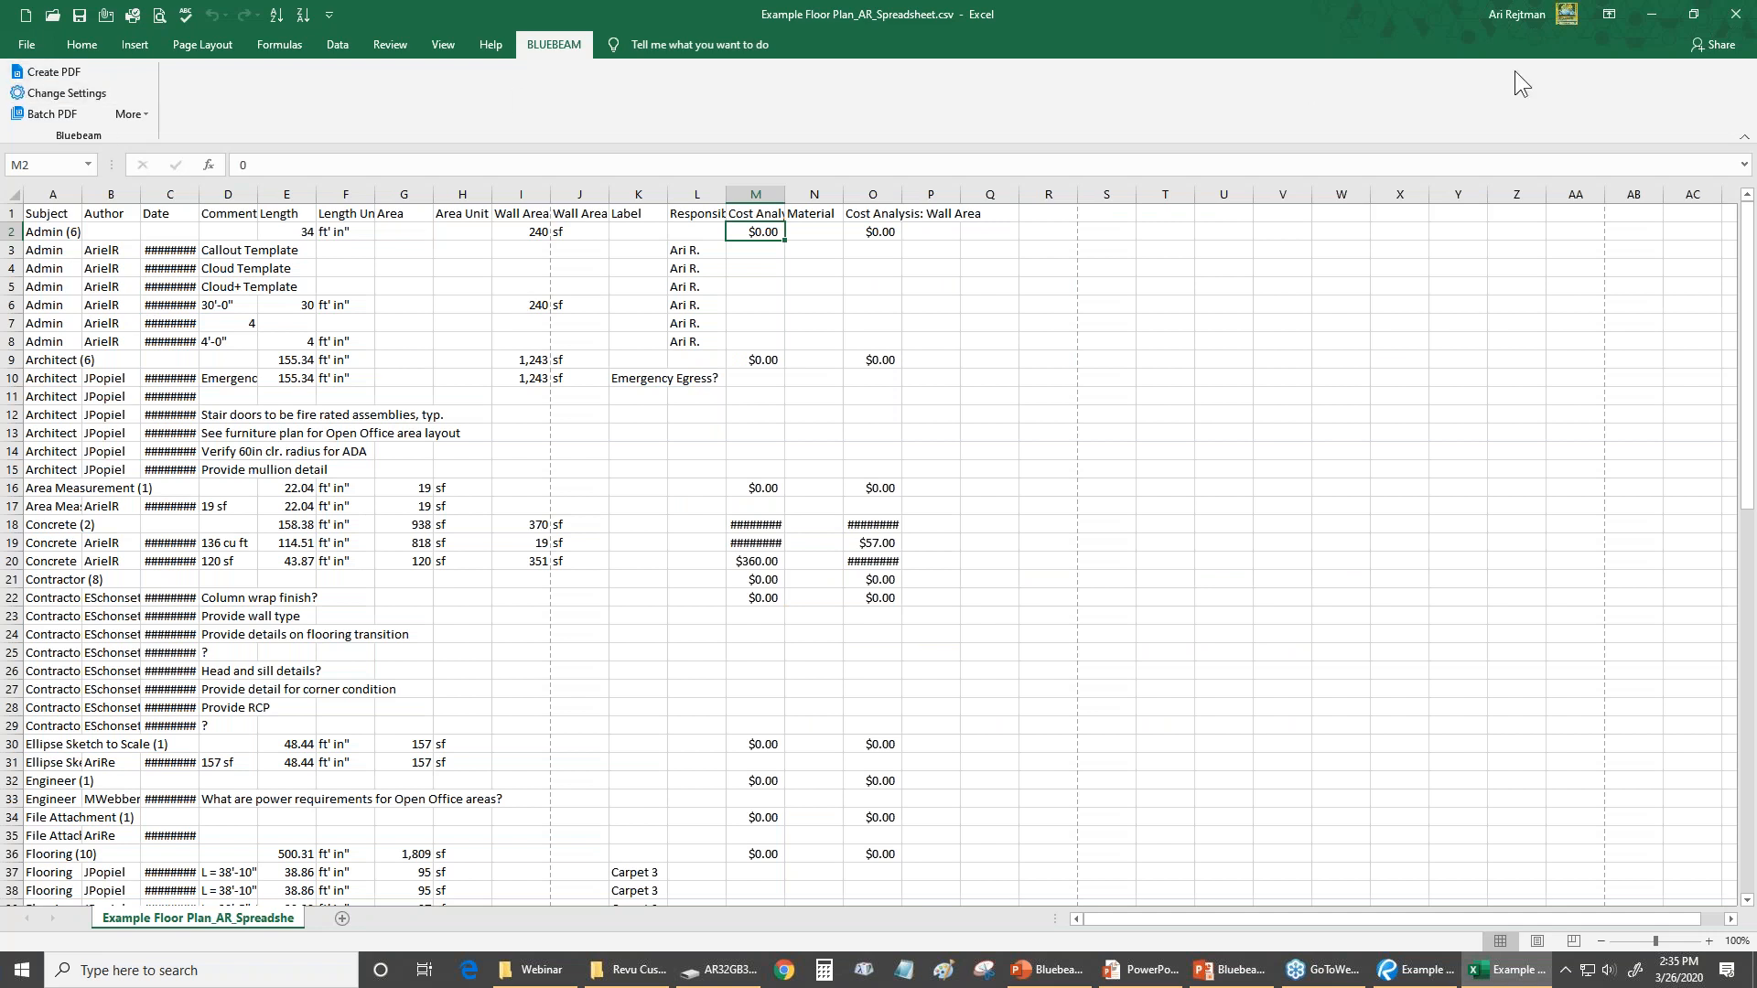
left_click(1727, 14)
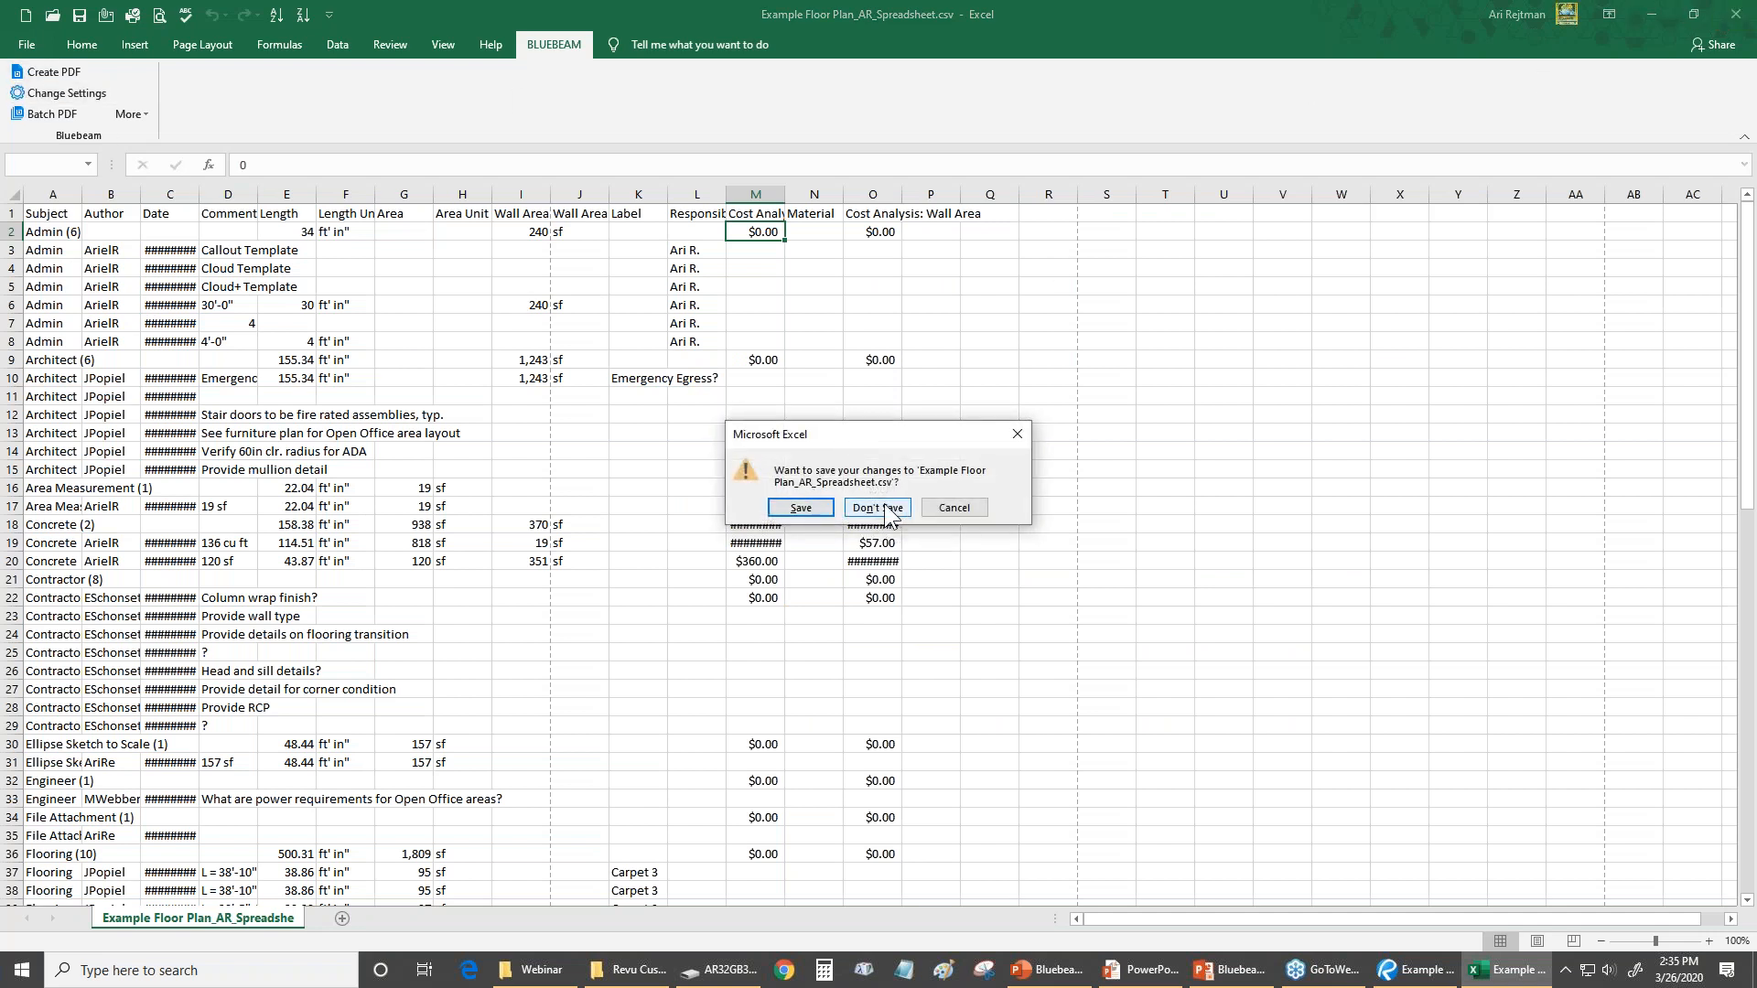
left_click(878, 508)
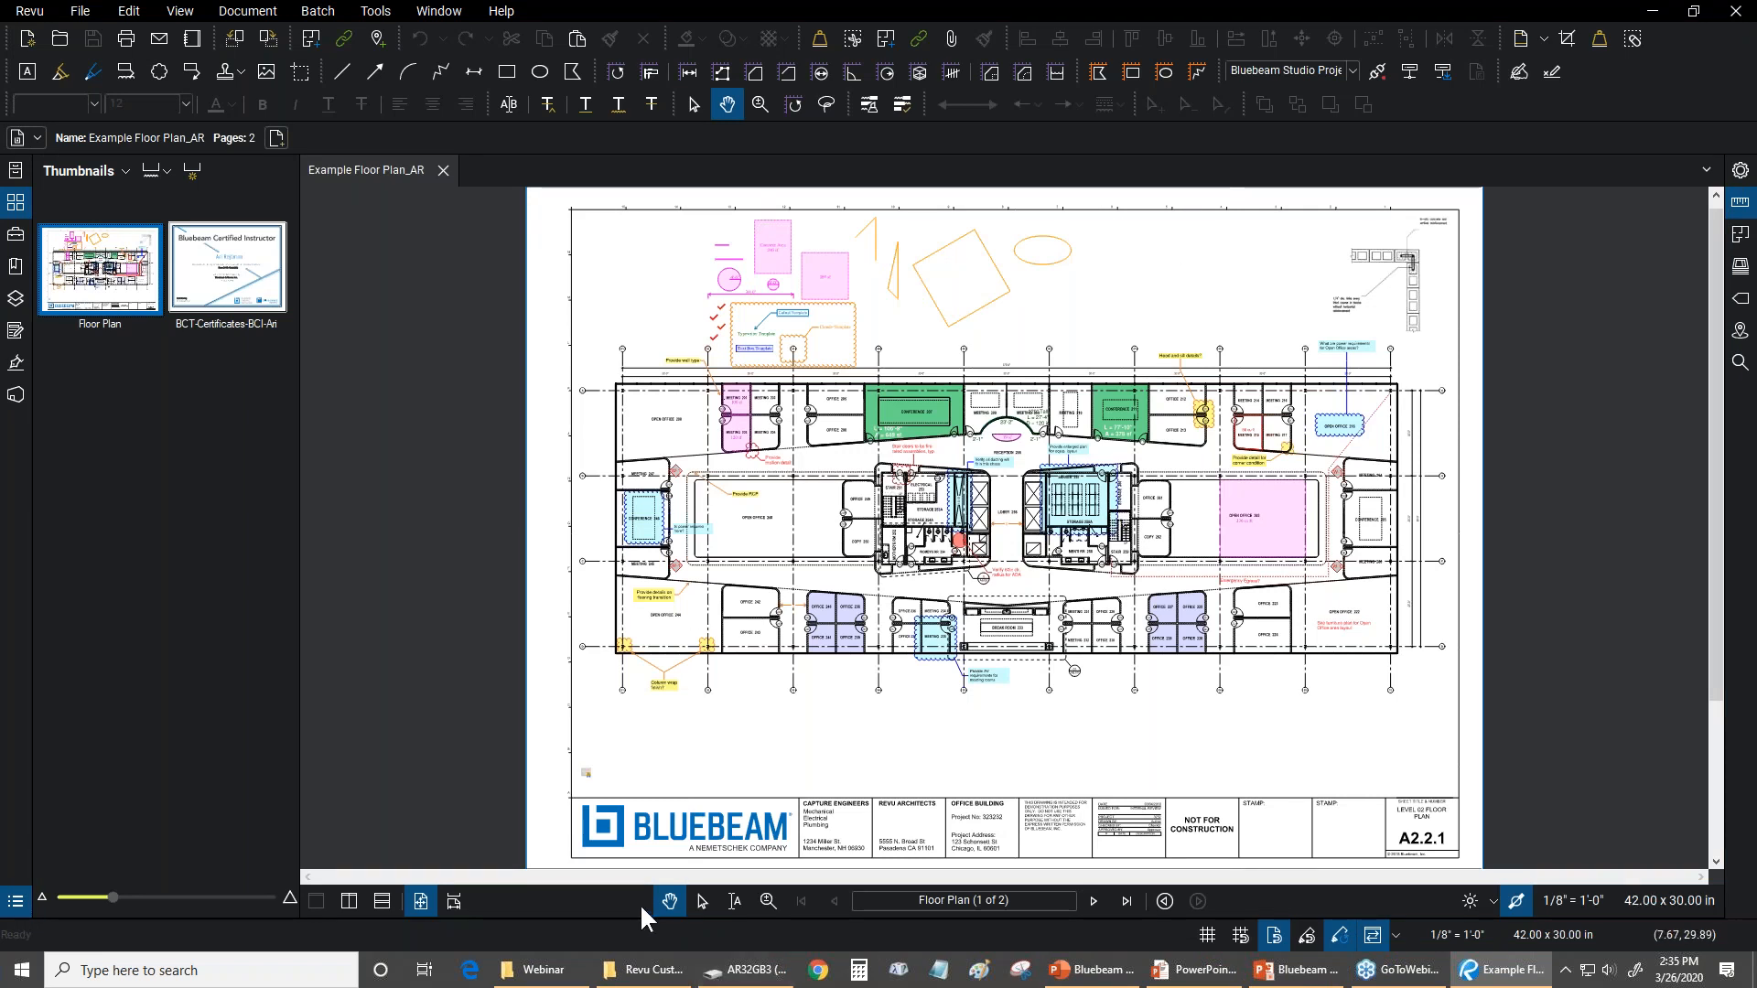
Show the Markups List again and generate an XML summary of Example Floor Plan_AR on the Desktop with markups and totals
key("alt+l")
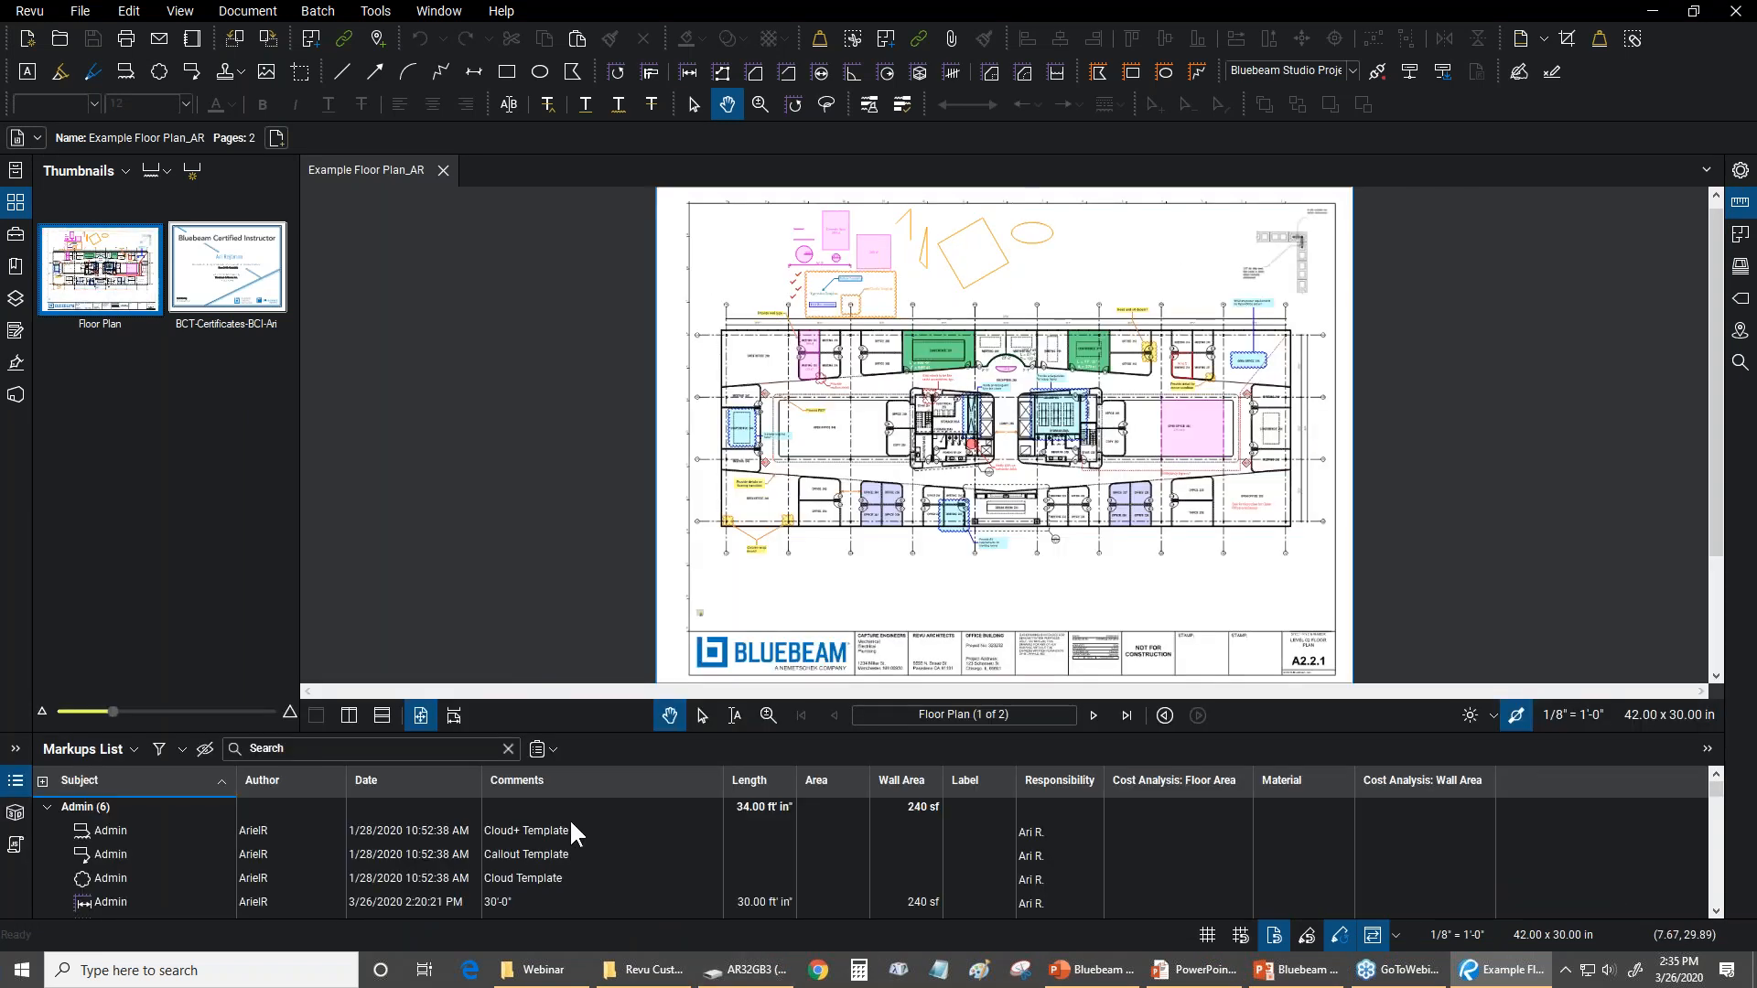
left_click(540, 749)
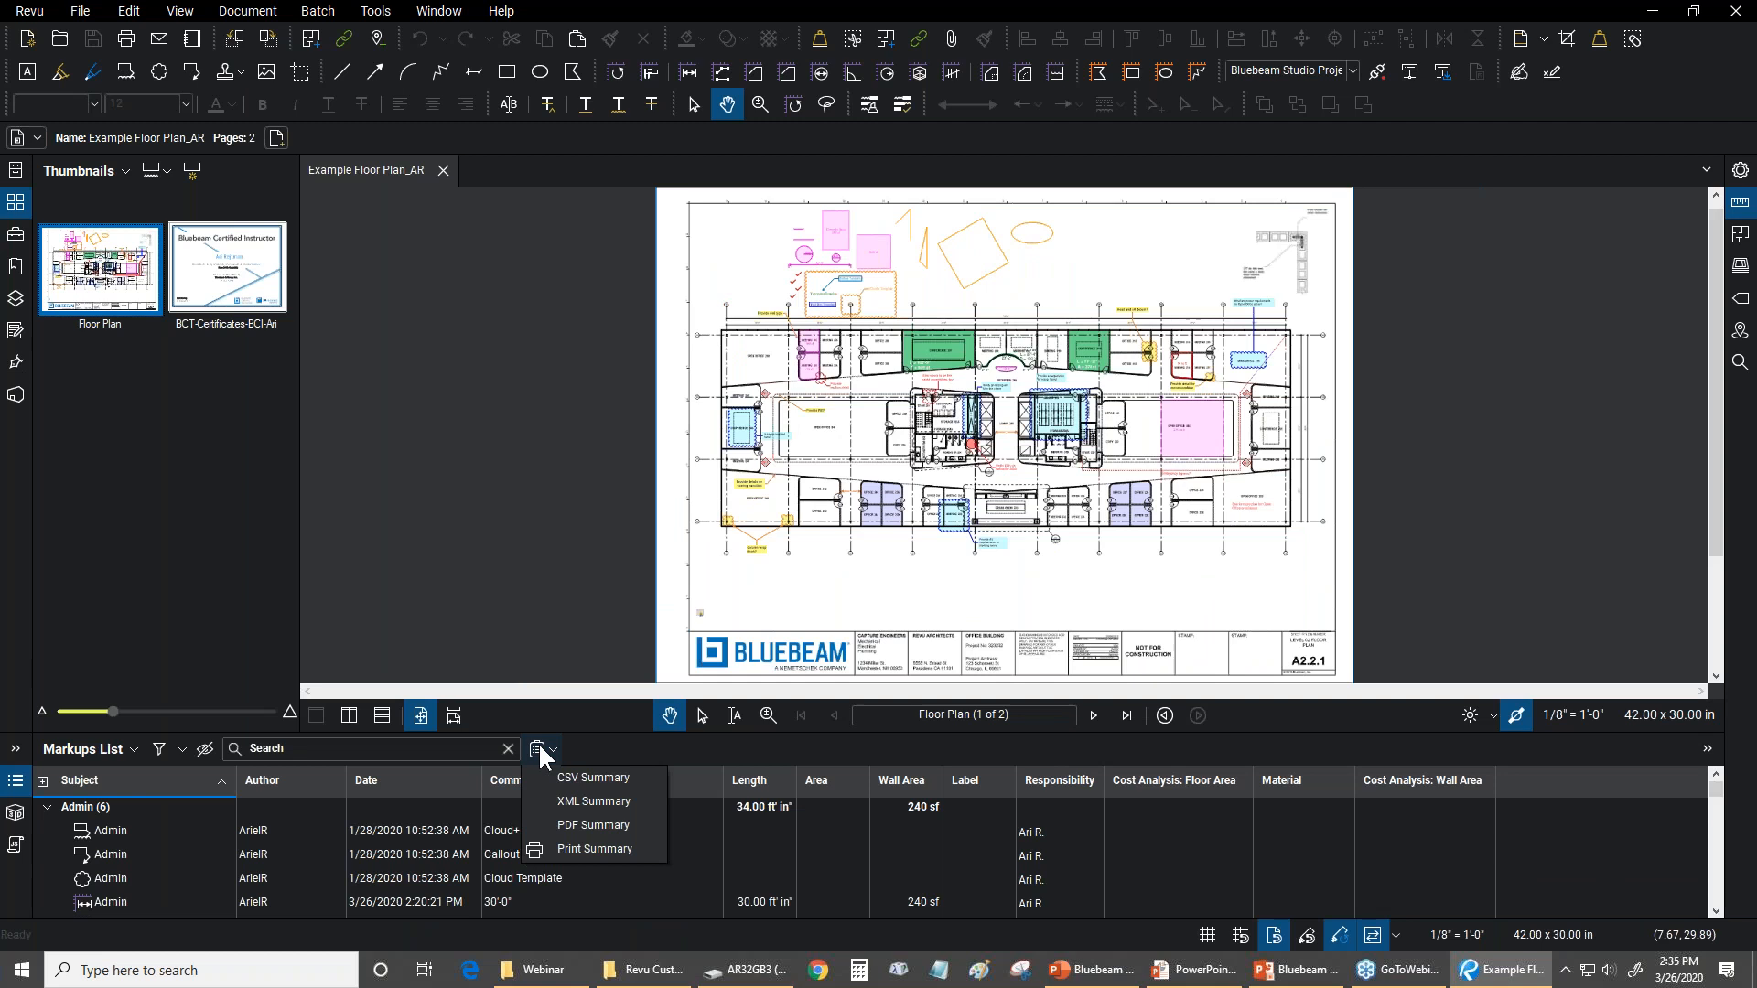
left_click(585, 802)
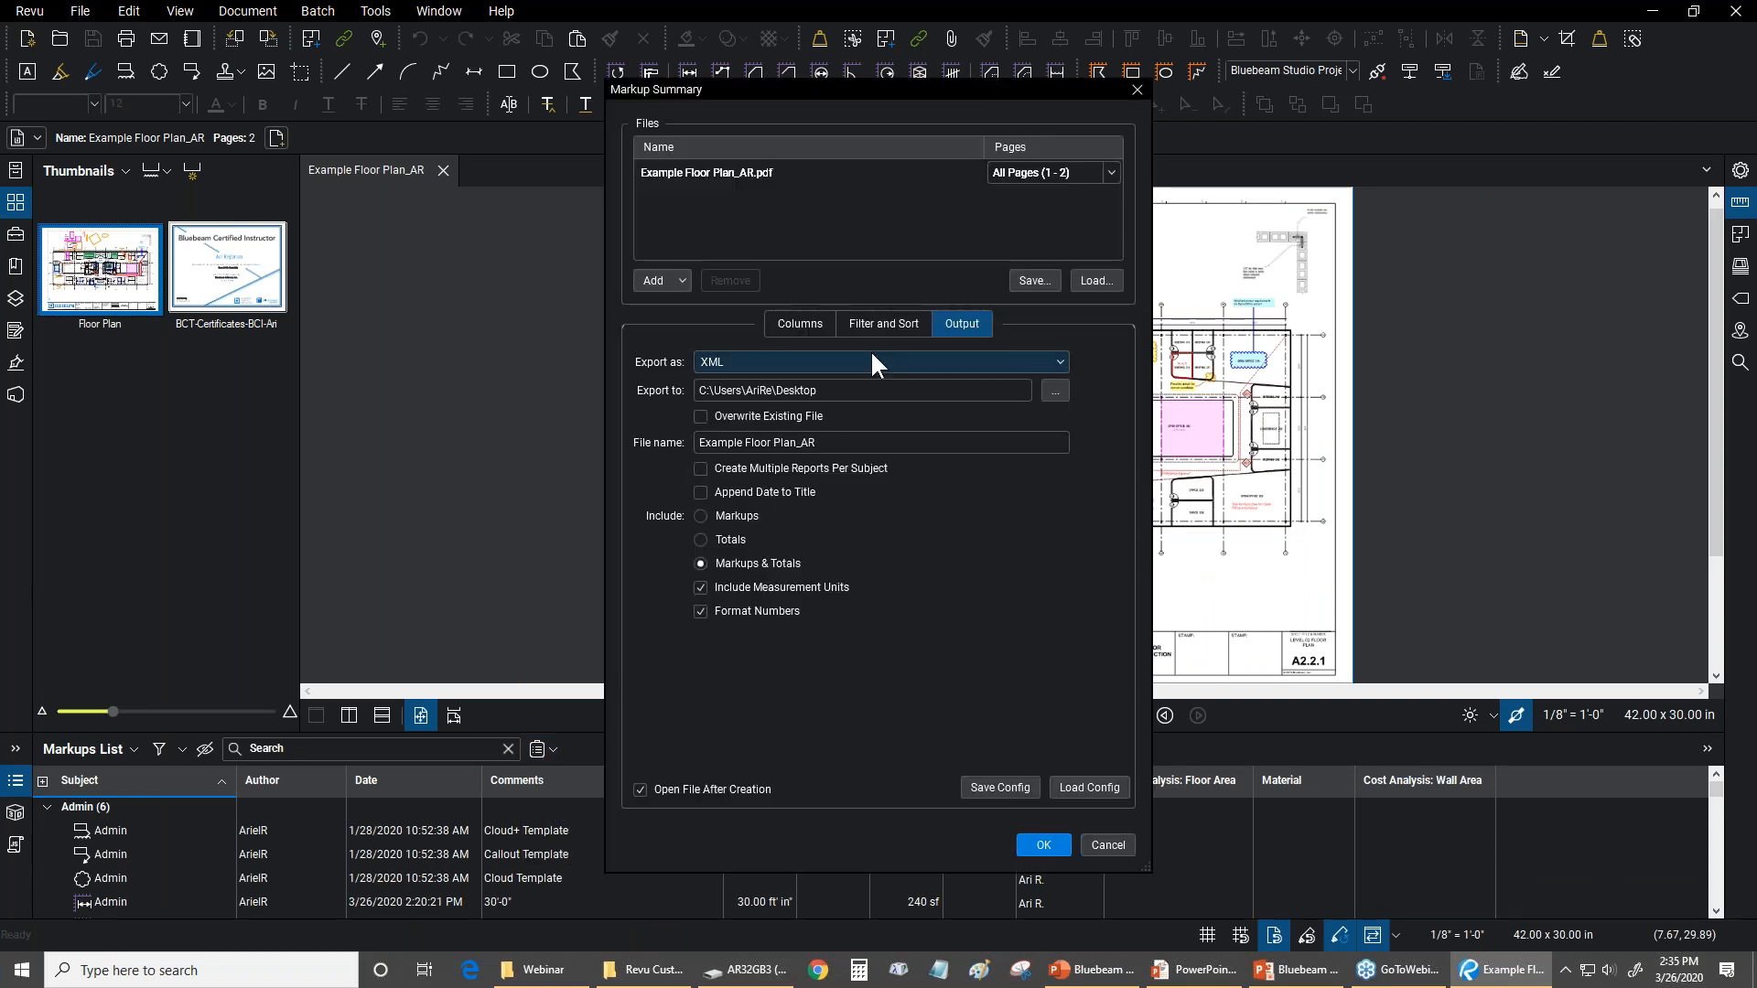
left_click(860, 326)
left_click(831, 324)
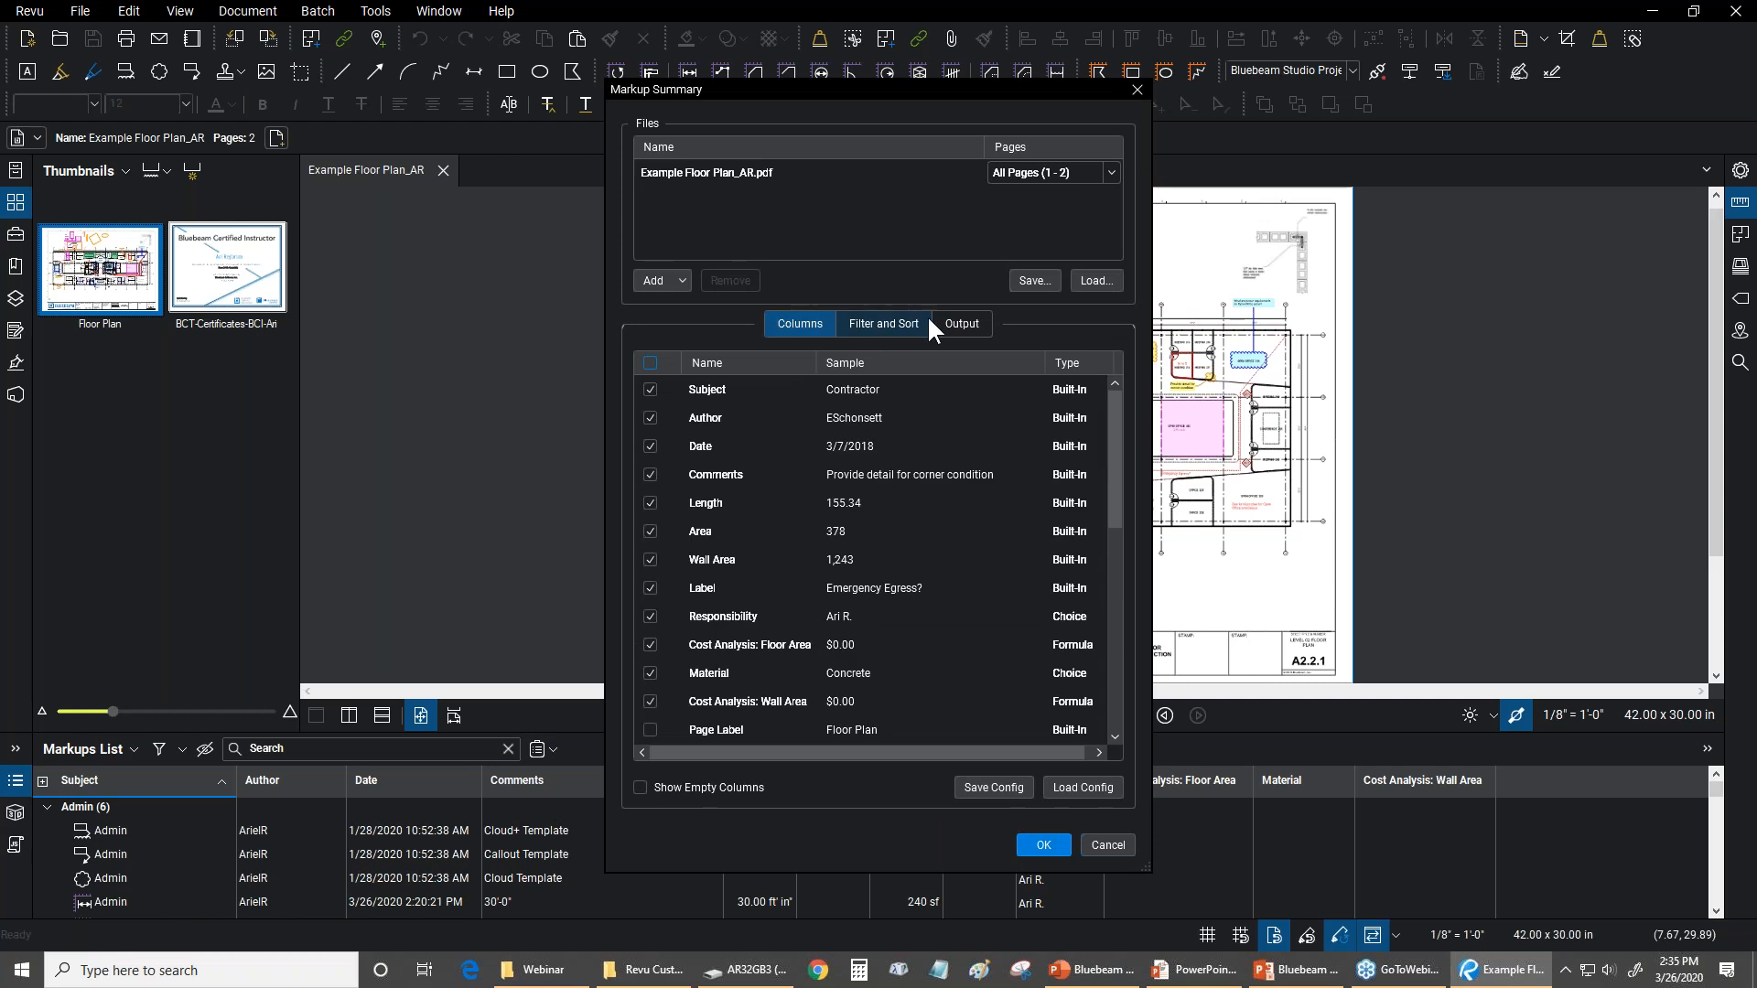
left_click(959, 324)
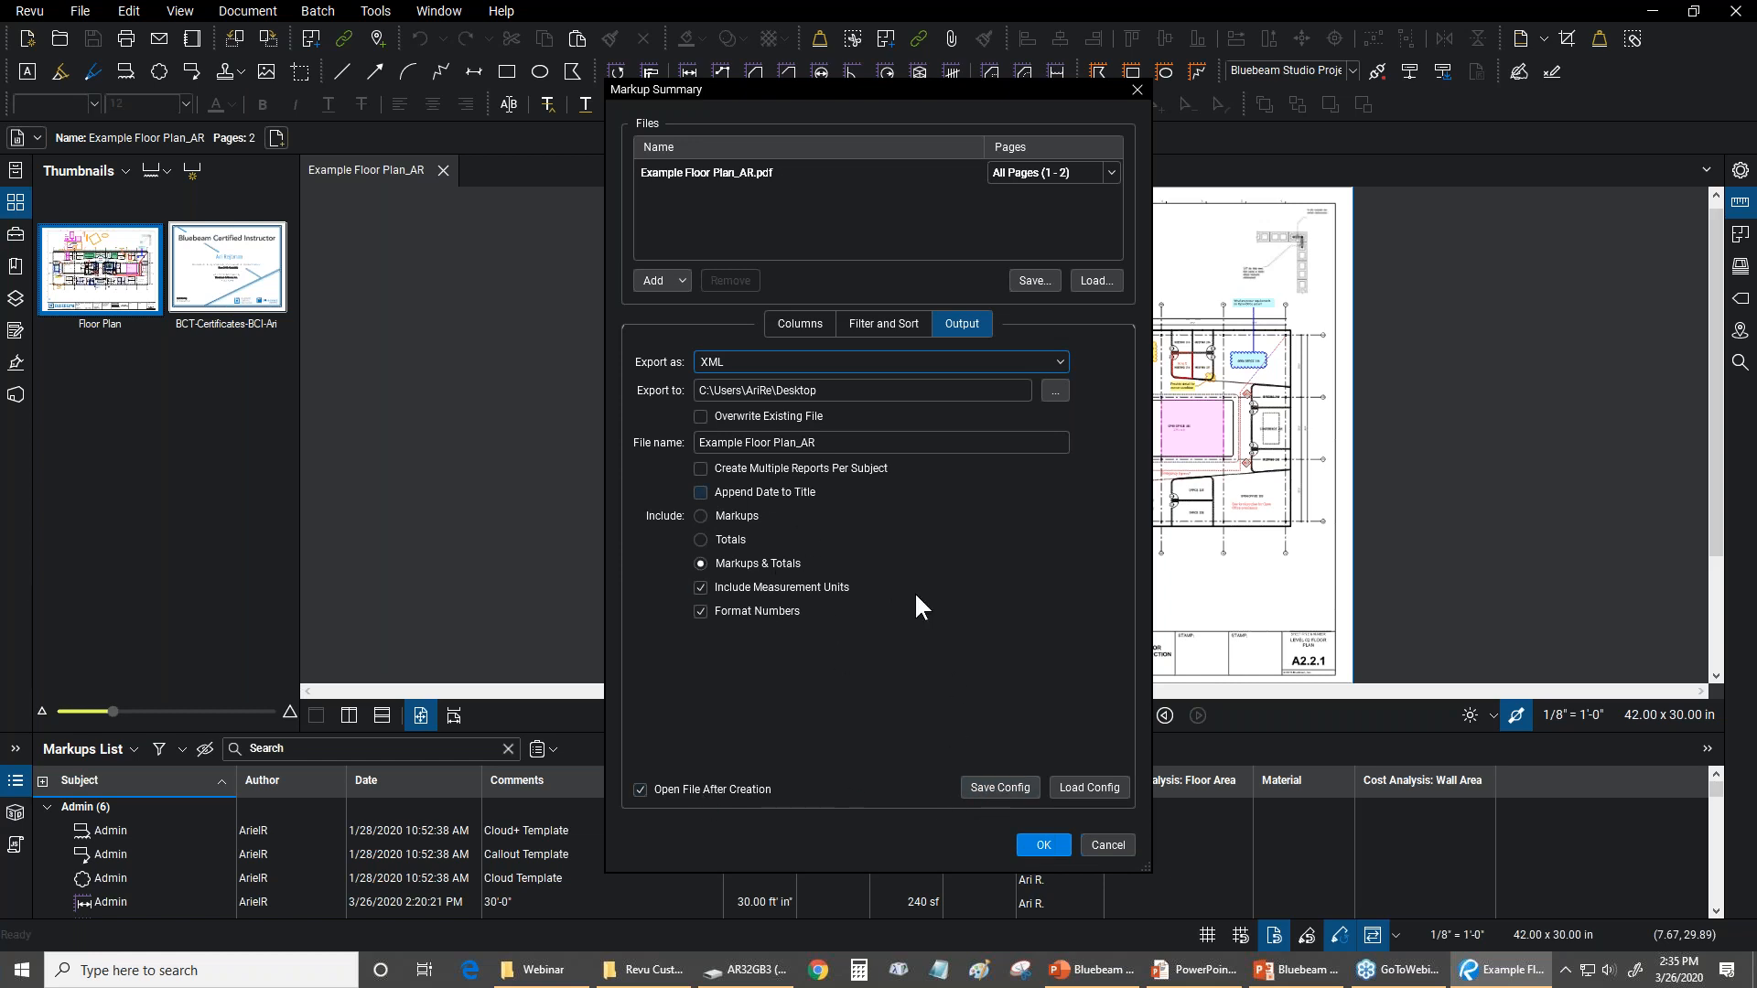
left_click(1052, 847)
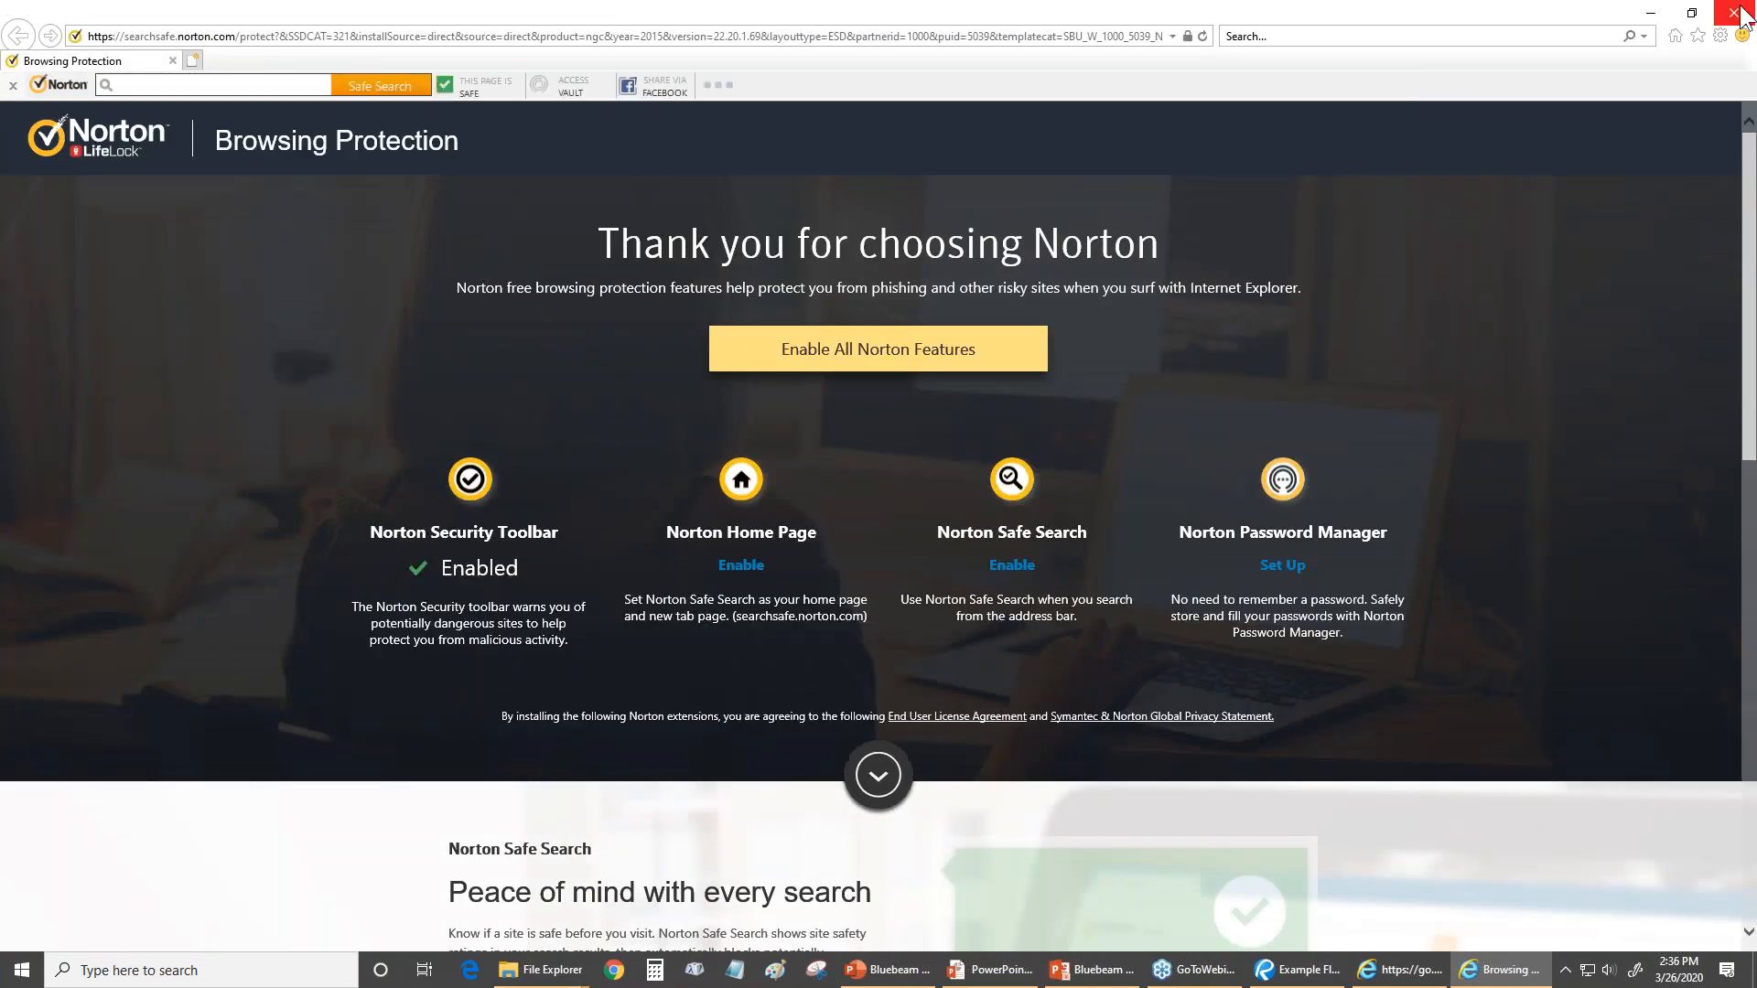
Close the extra browser pages and look through the exported XML markup summary before closing it
left_click(1734, 13)
left_click(1732, 13)
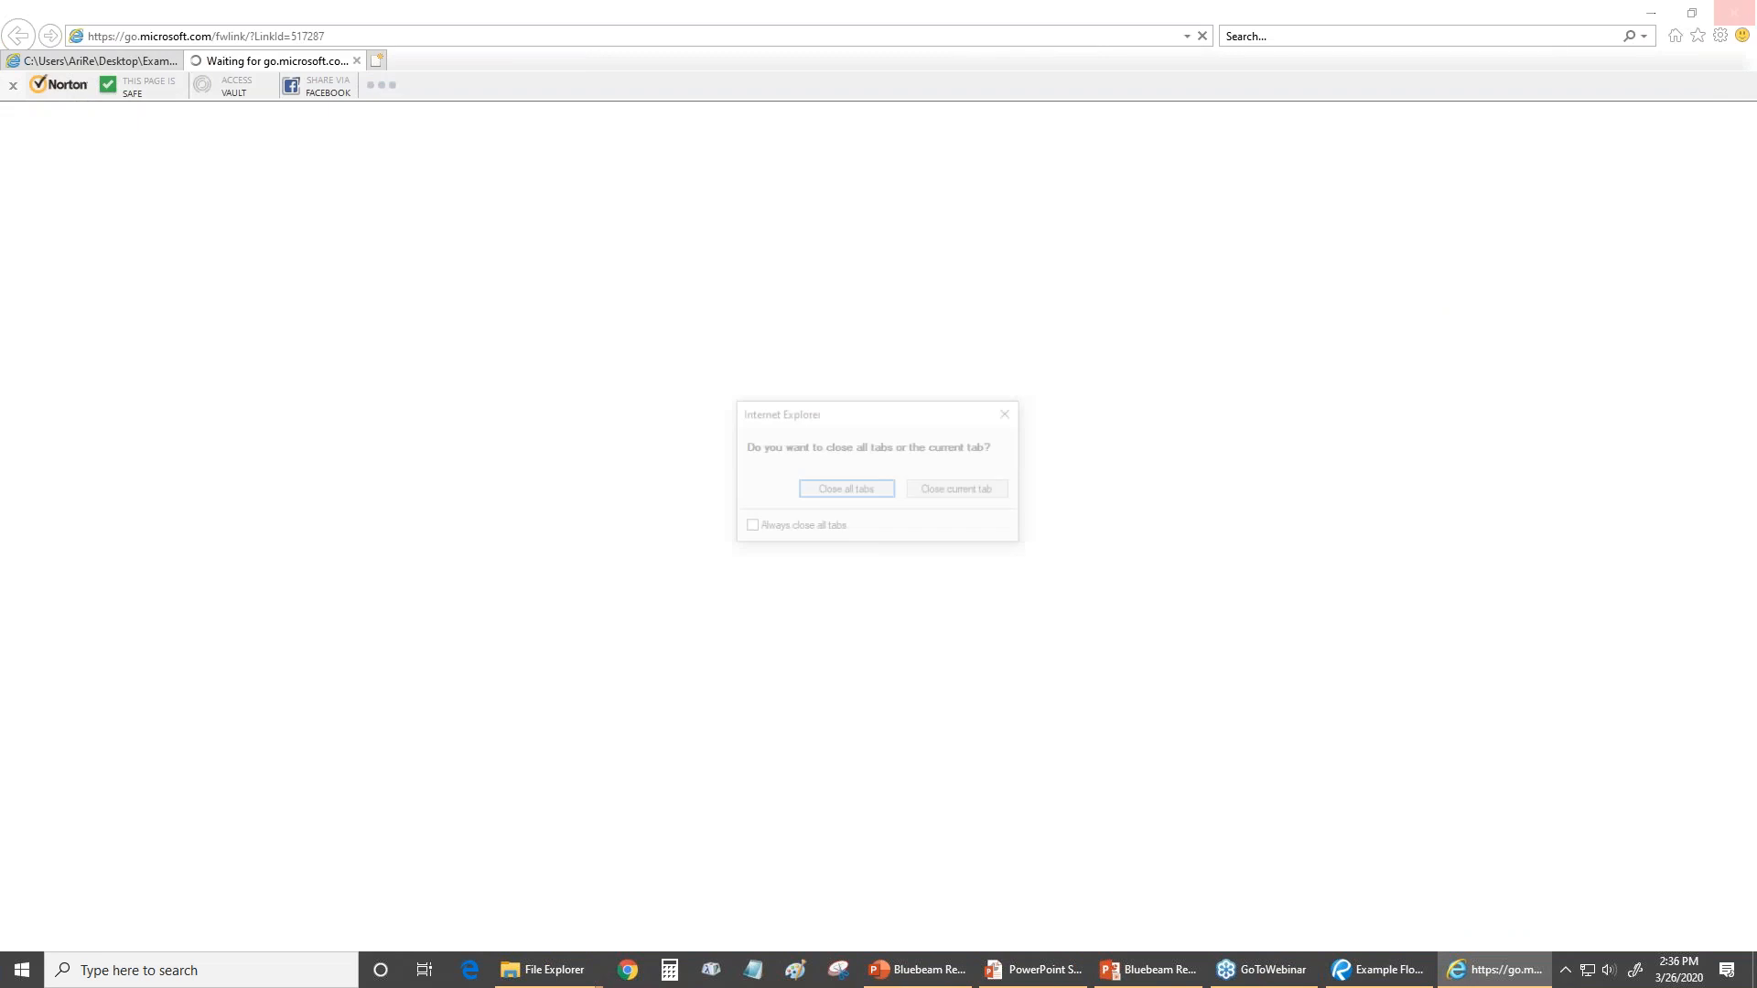
left_click(942, 493)
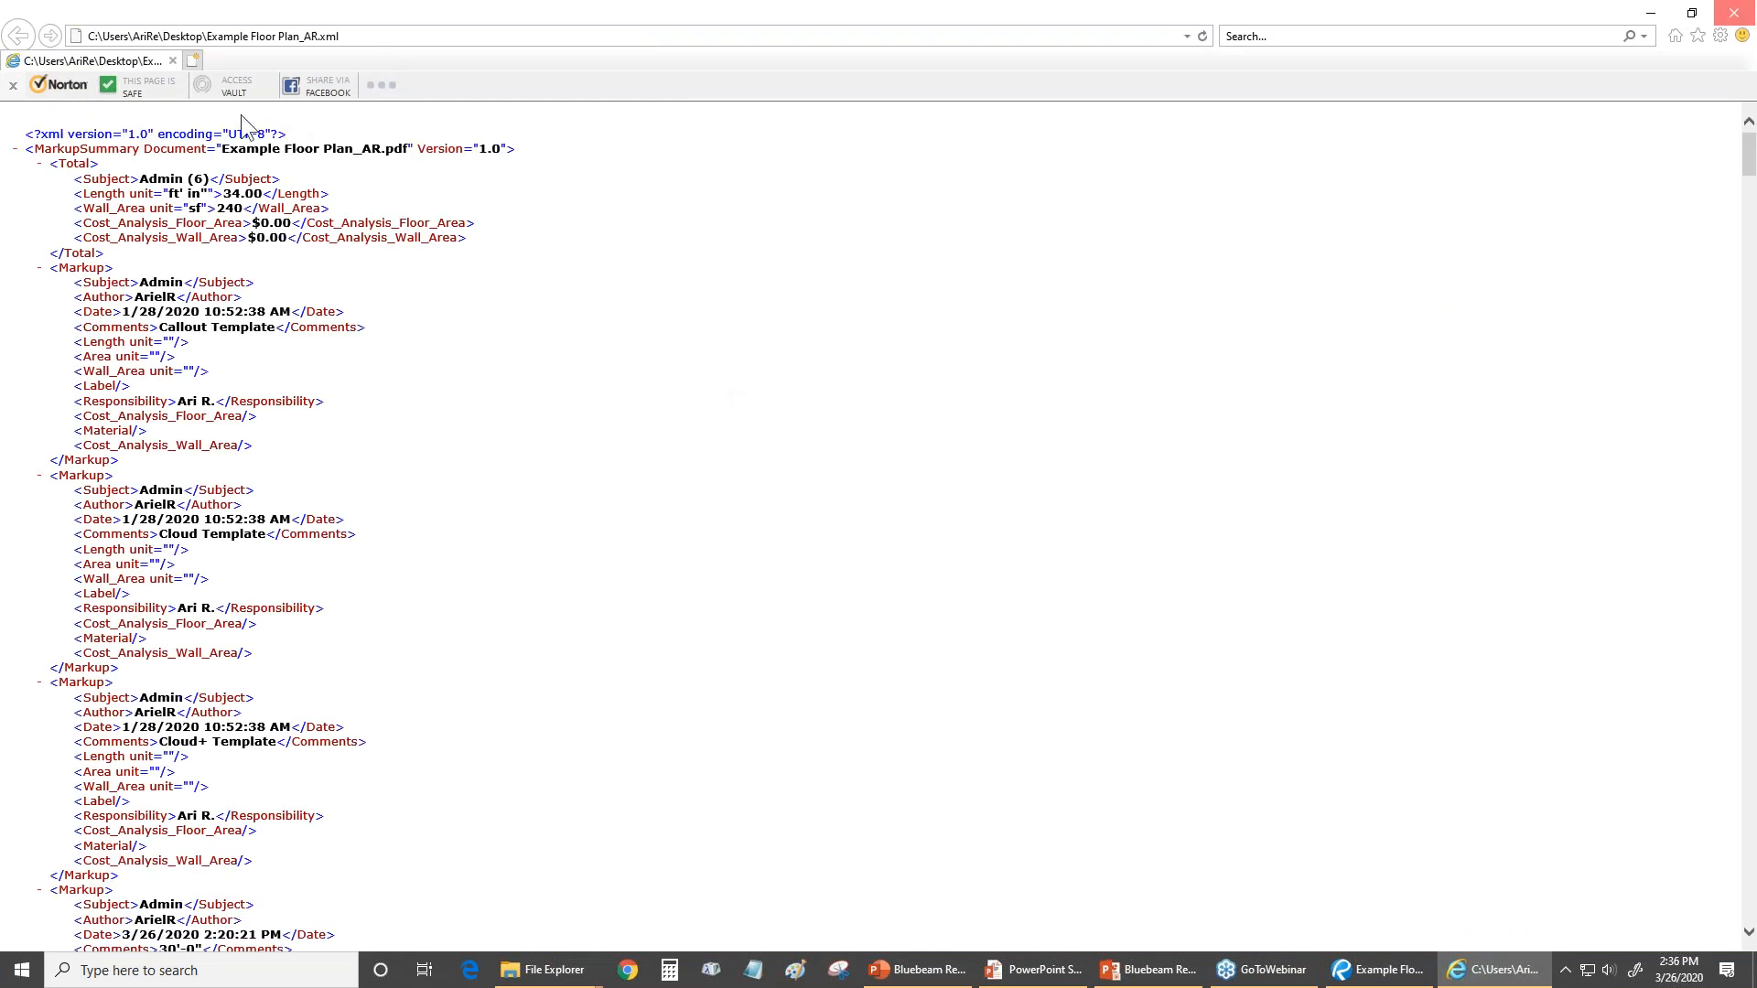
scroll(83, 430, "down", 5)
scroll(83, 430, "down", 5)
scroll(140, 207, "up", 3)
left_click(172, 60)
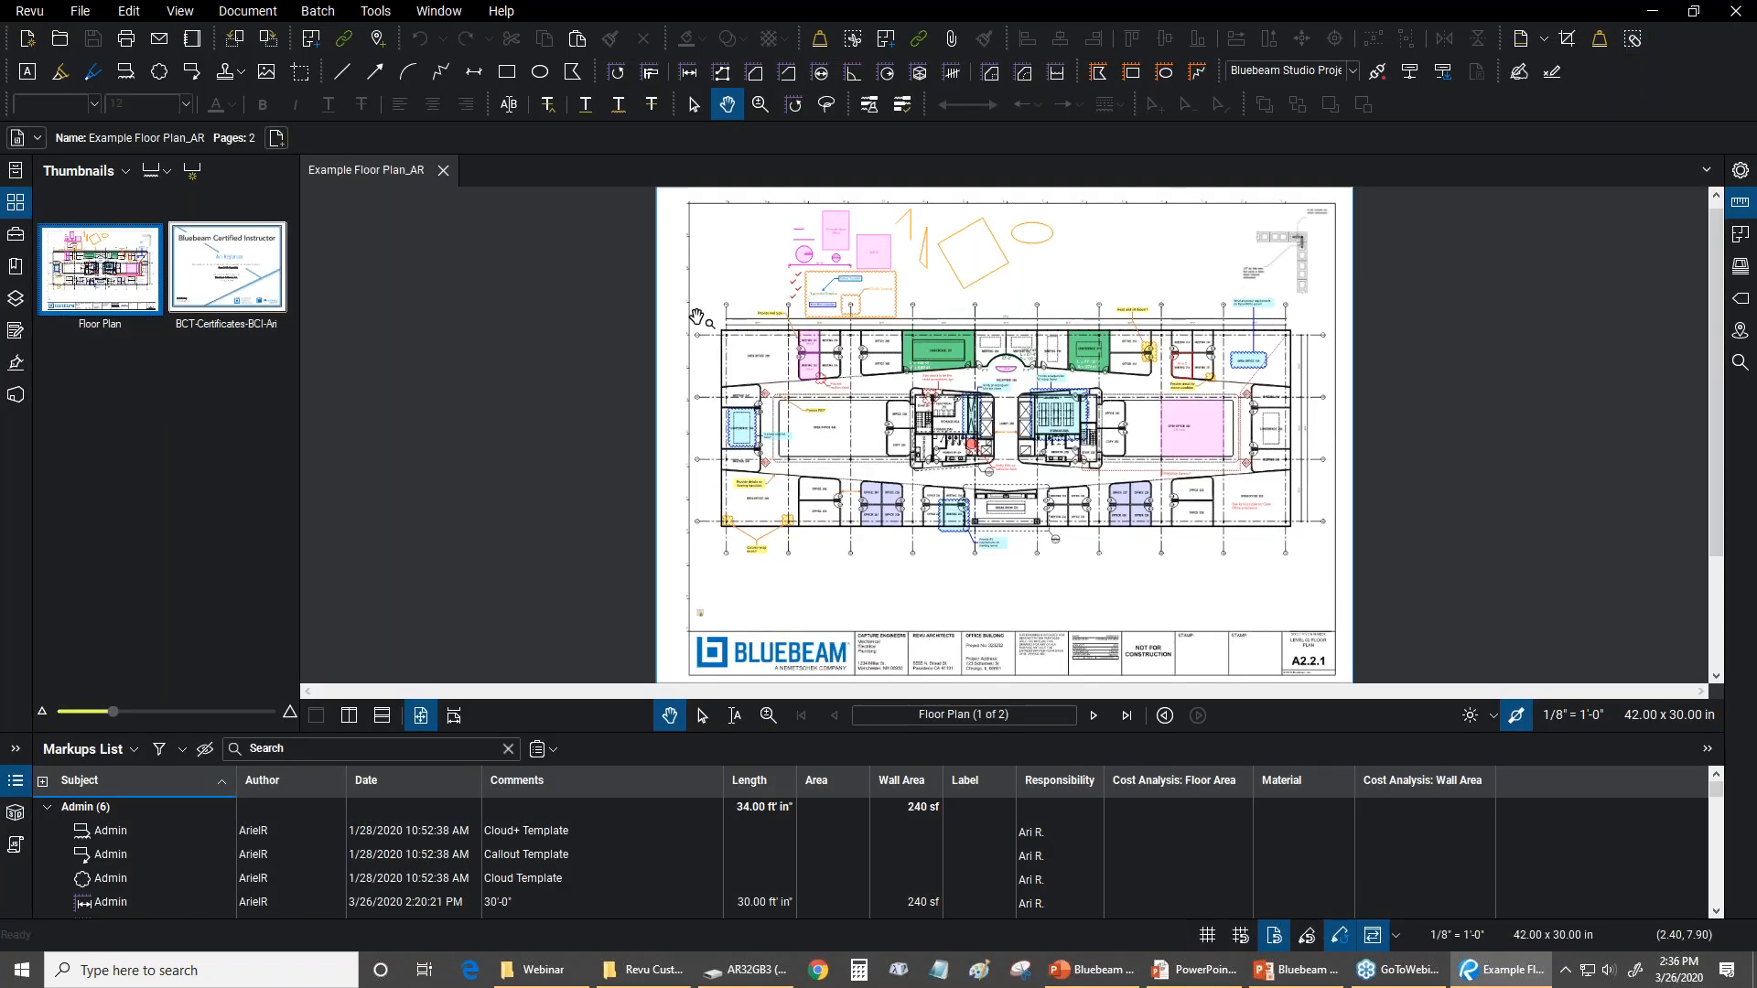
Review the markup summary settings and generate a PDF summary appended and hyperlinked to the current PDF
left_click(541, 749)
left_click(582, 787)
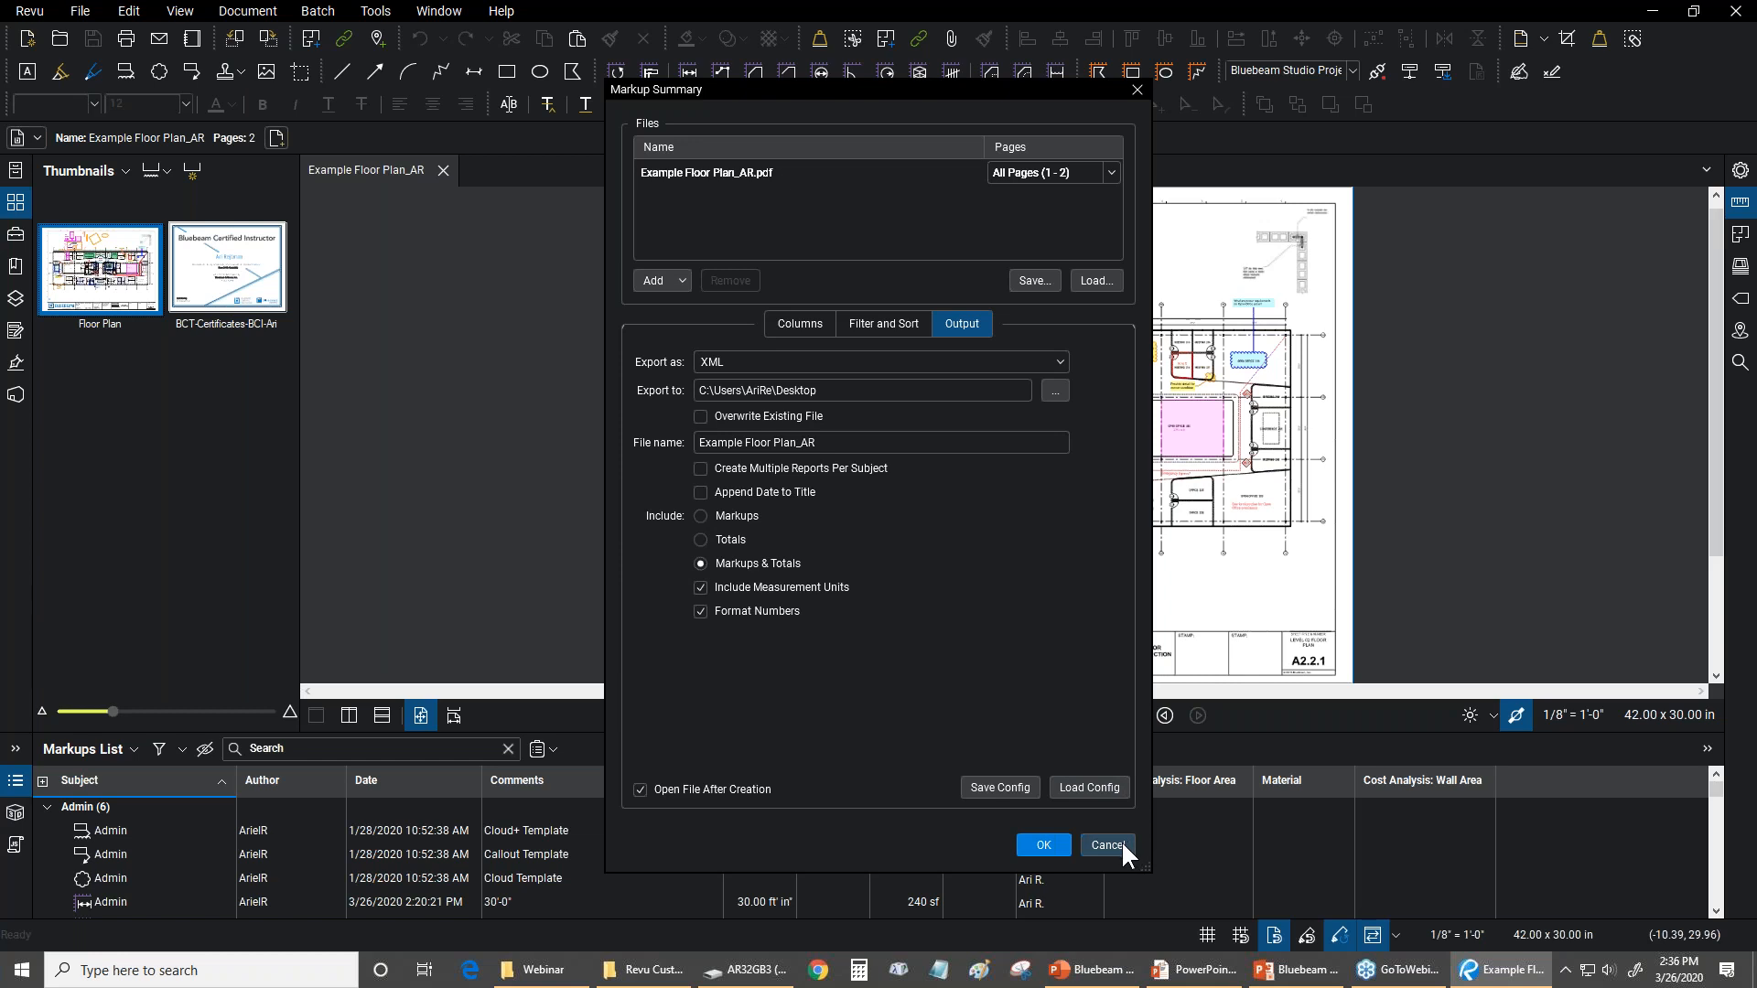
left_click(885, 360)
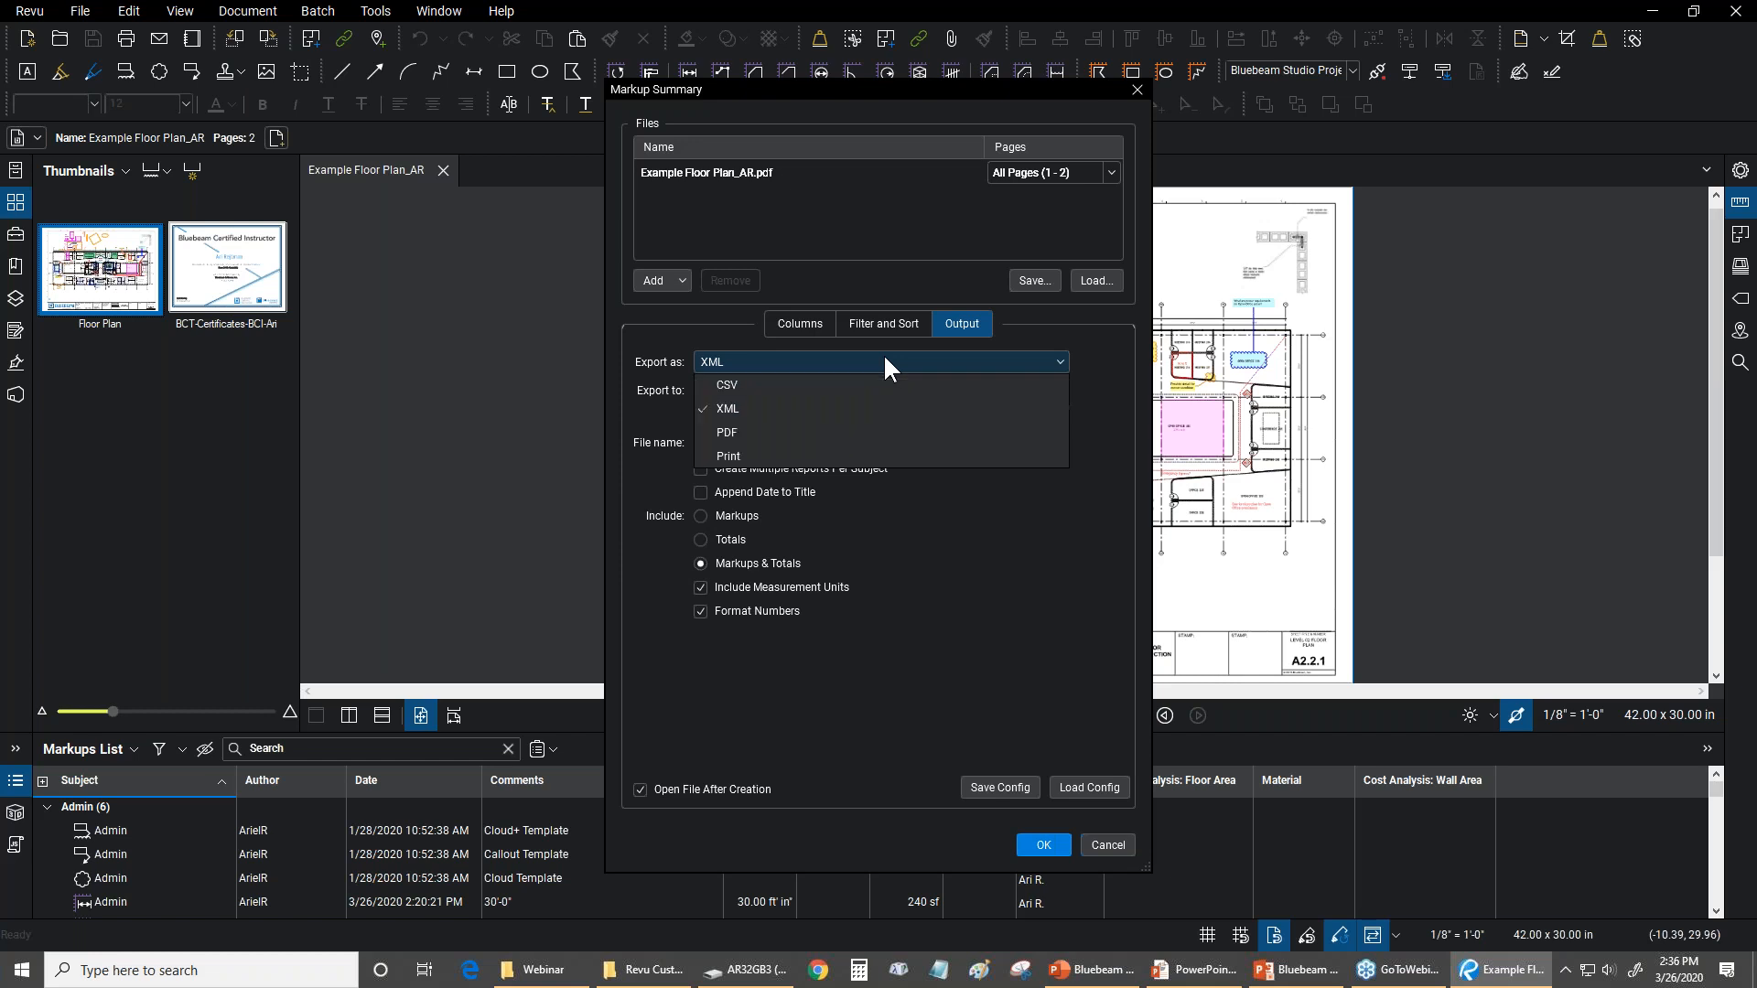
left_click(752, 432)
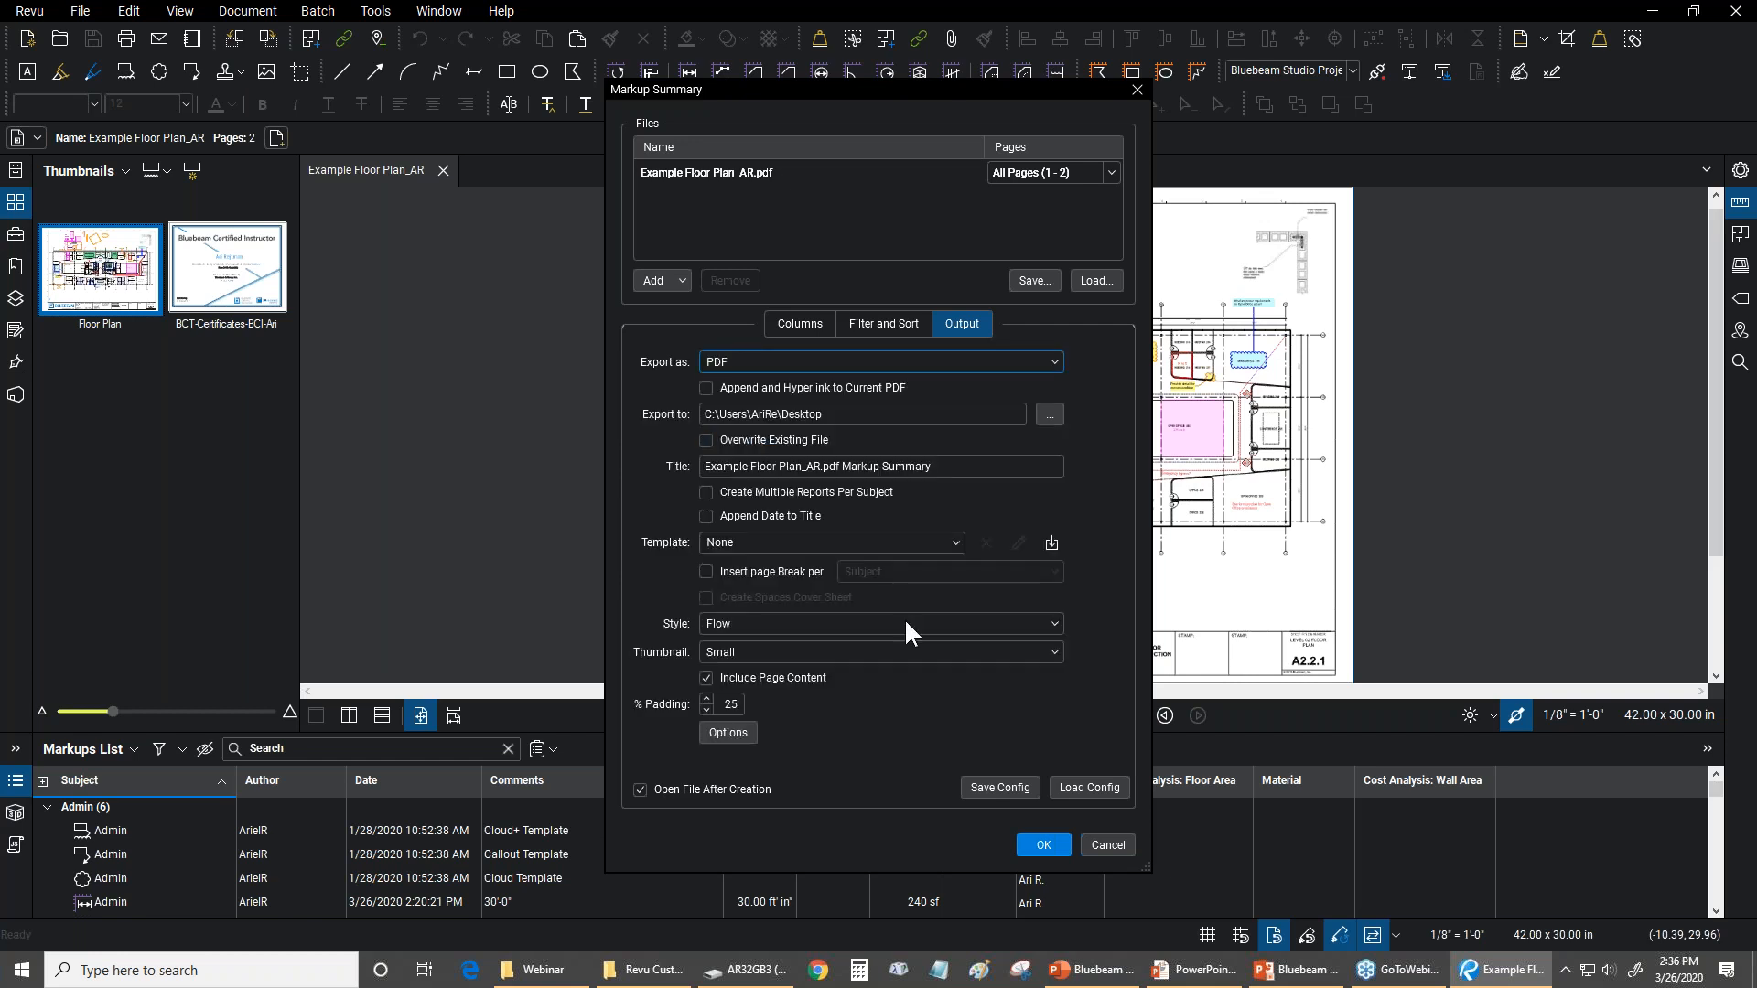
left_click(882, 323)
left_click(792, 324)
left_click(952, 326)
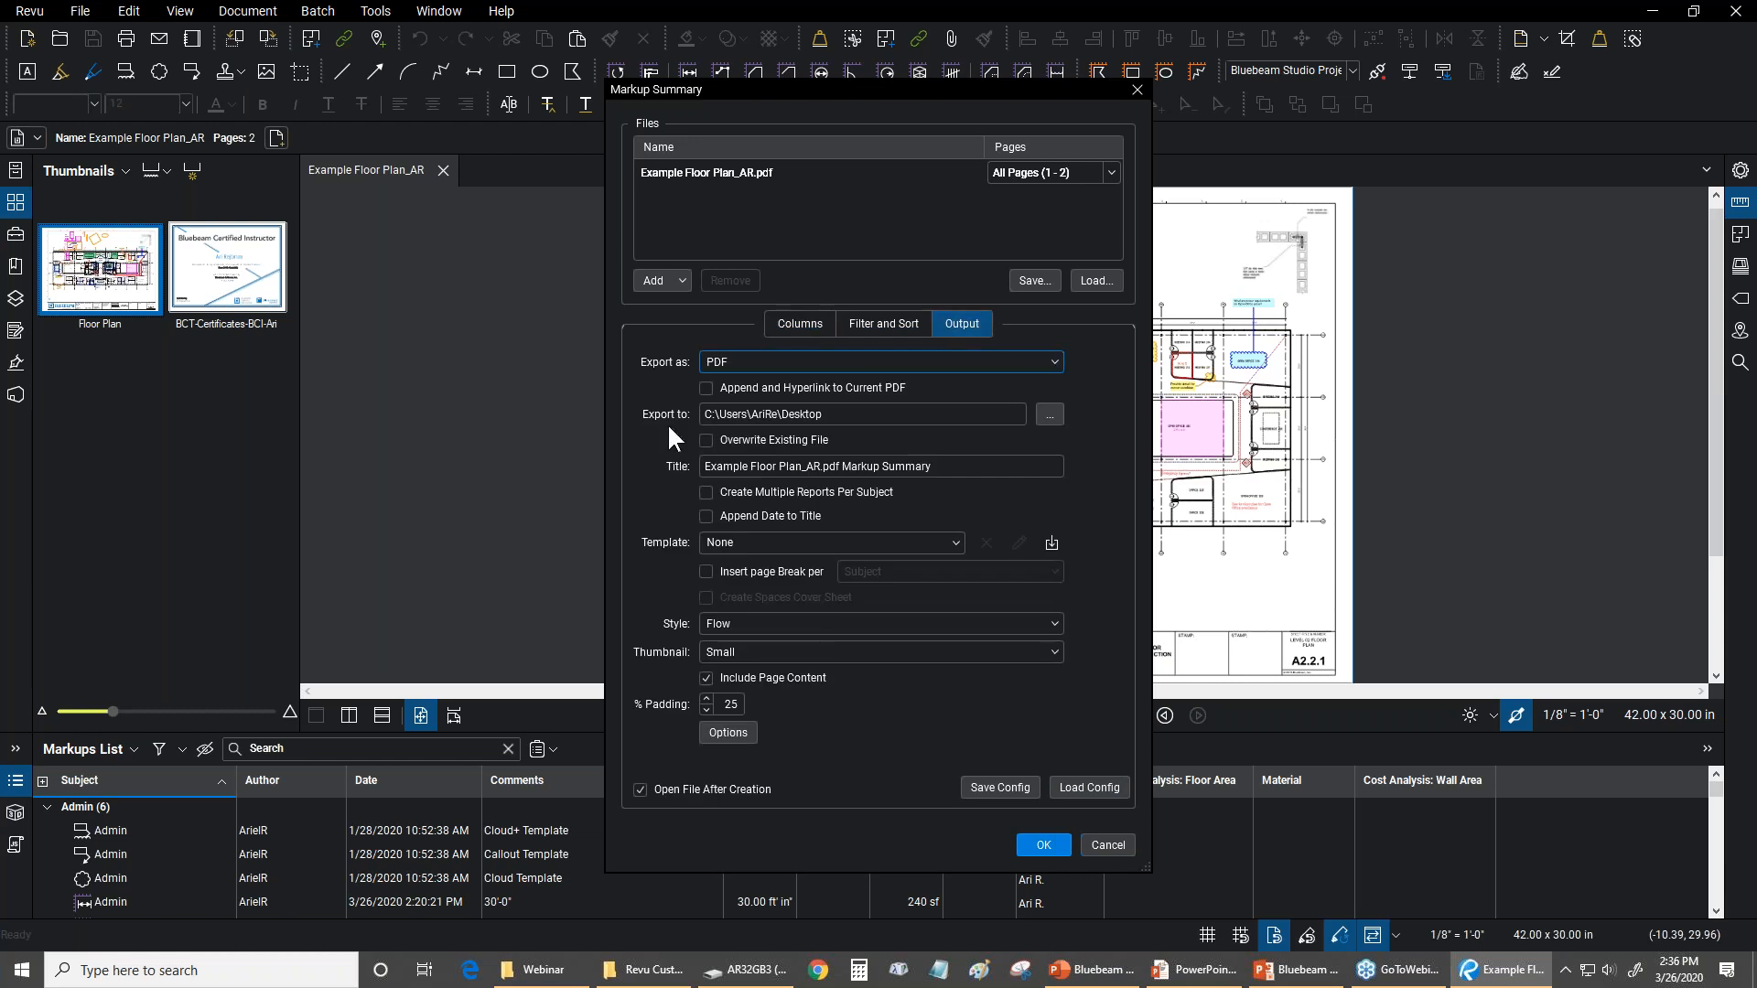
left_click(717, 386)
left_click(1037, 842)
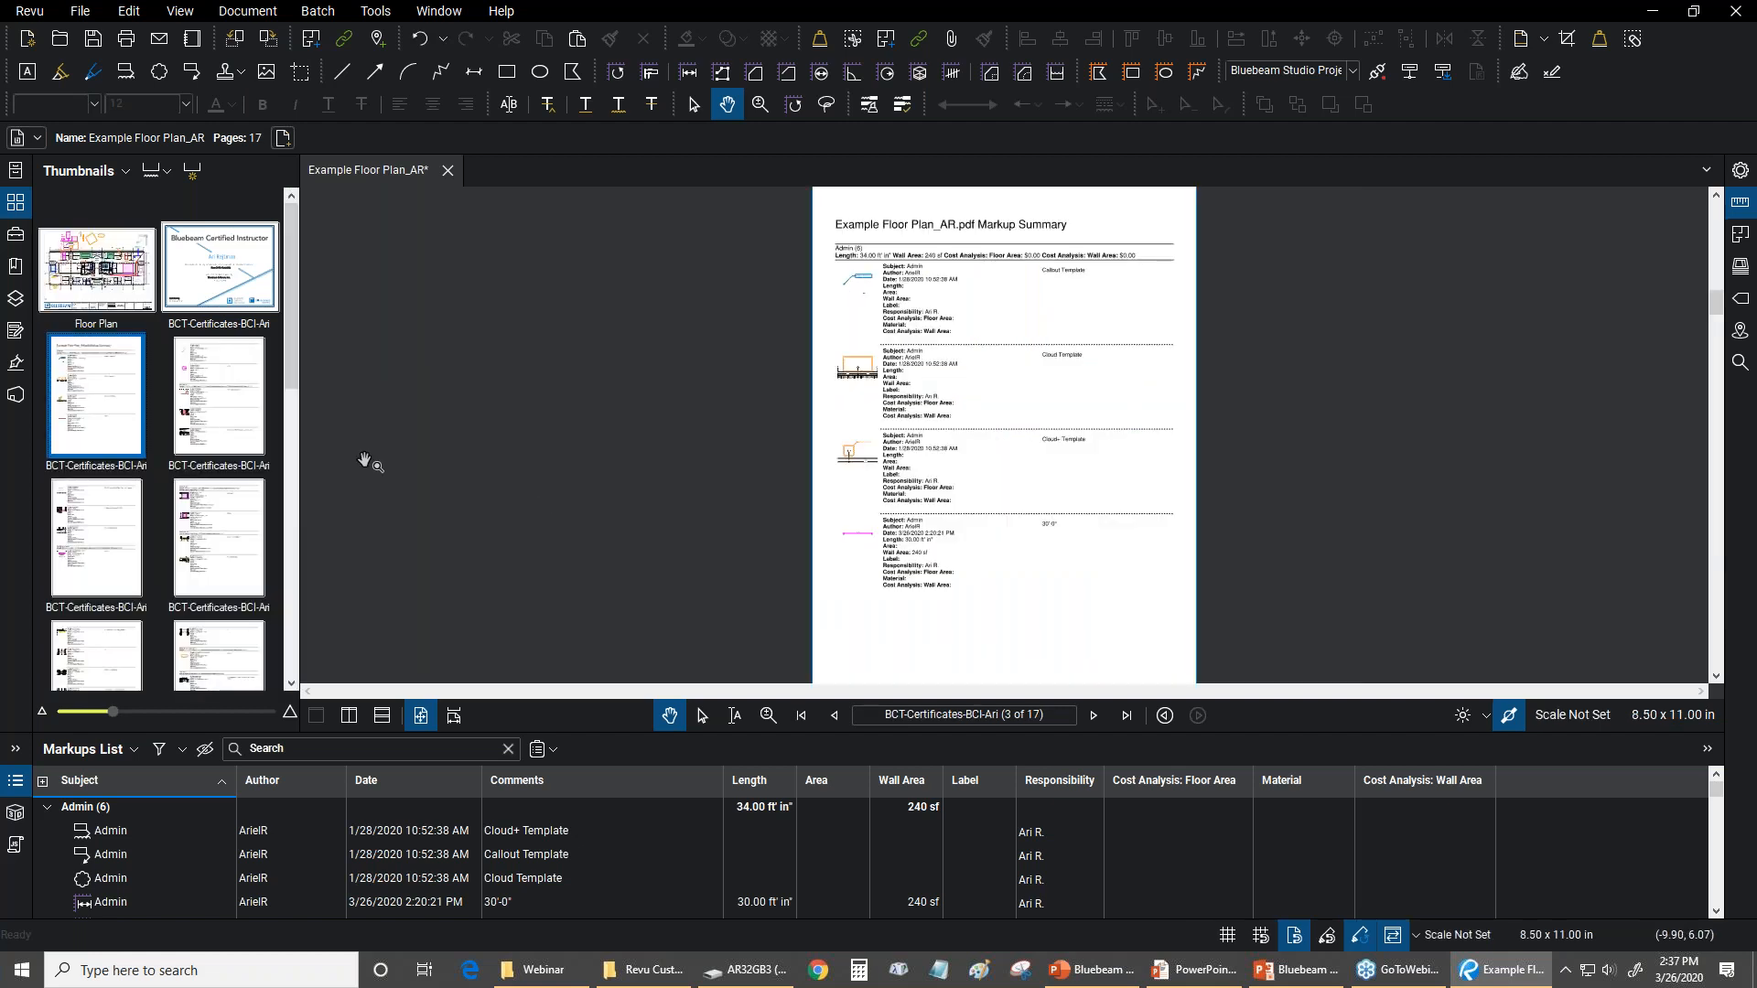
Browse the appended summary pages and follow the Office 239 flooring snapshot link to its location on the floor plan
left_click_drag(293, 333, 271, 585)
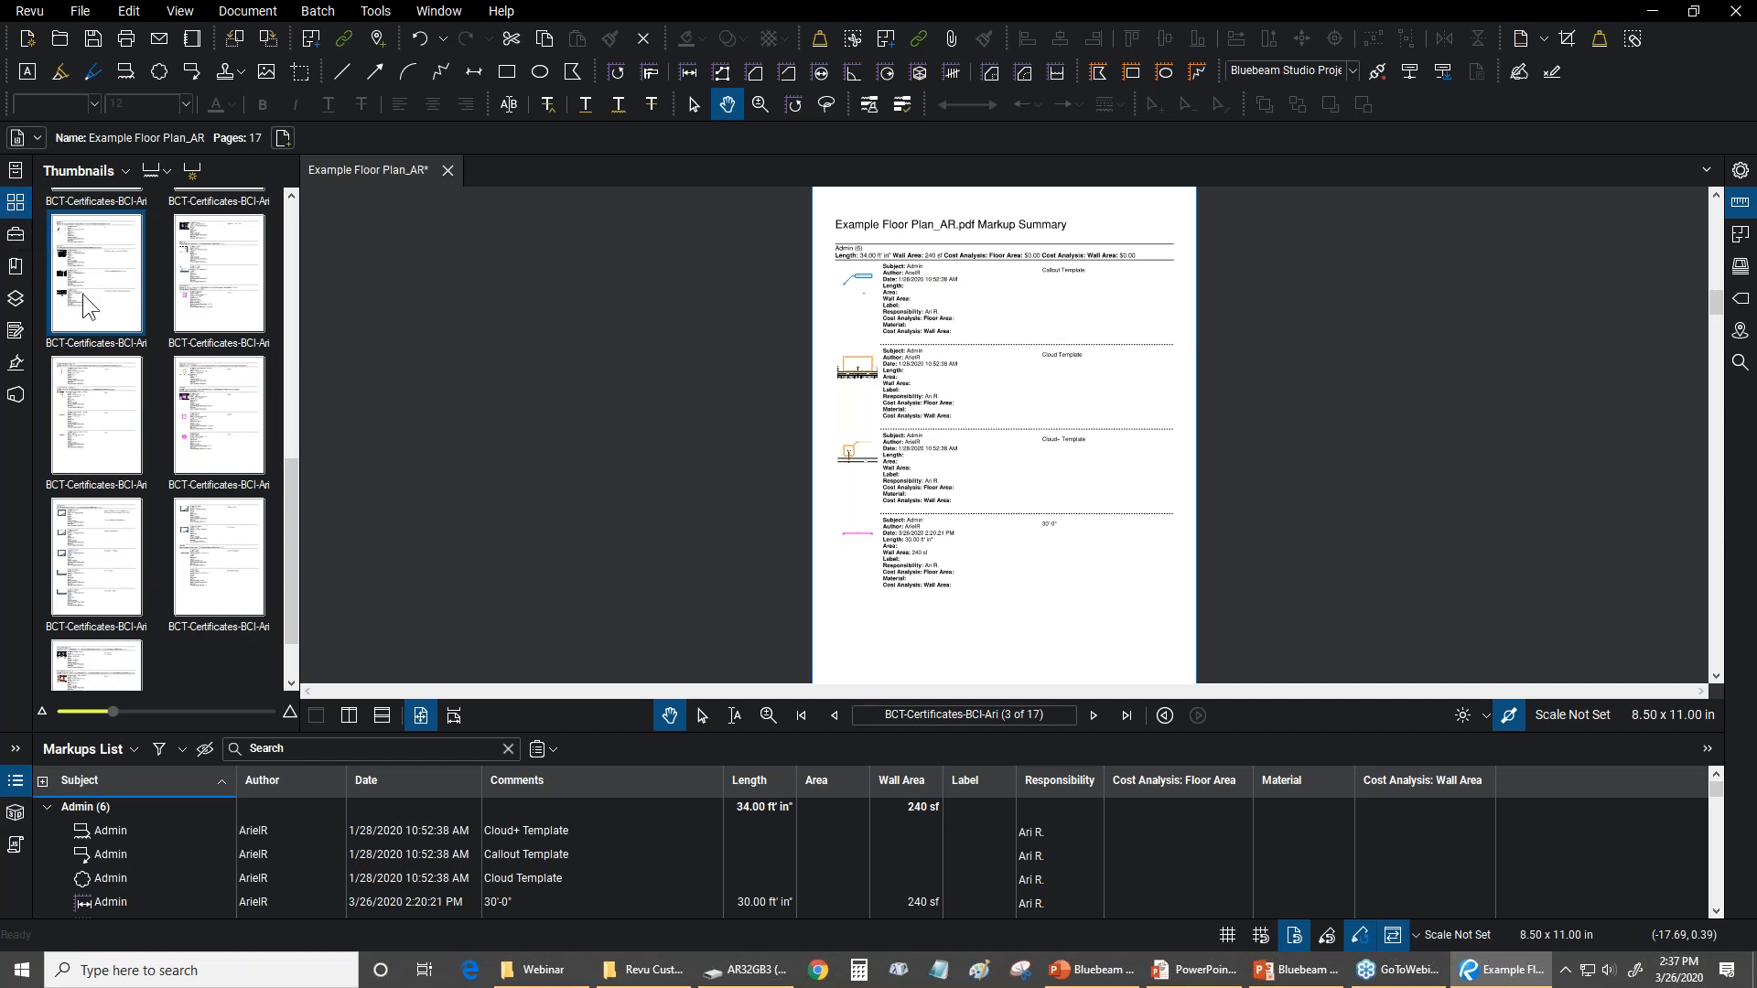
scroll(282, 439, "up", 2)
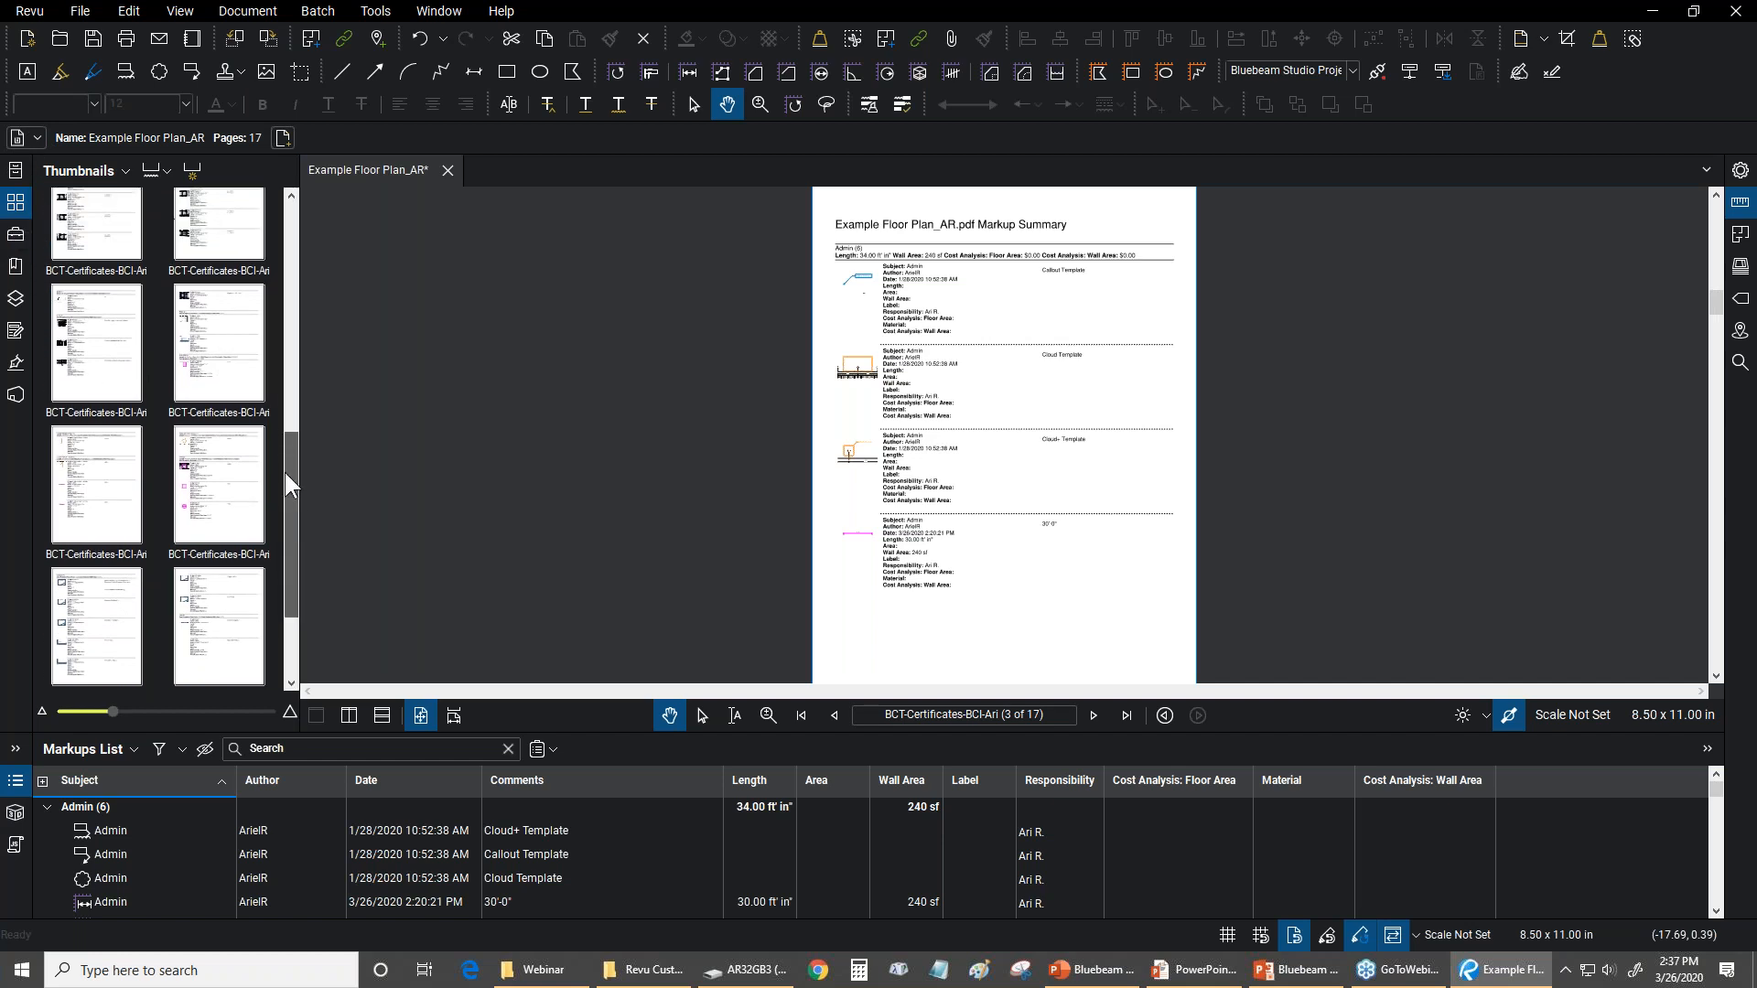
left_click(194, 312)
scroll(846, 489, "up", 5)
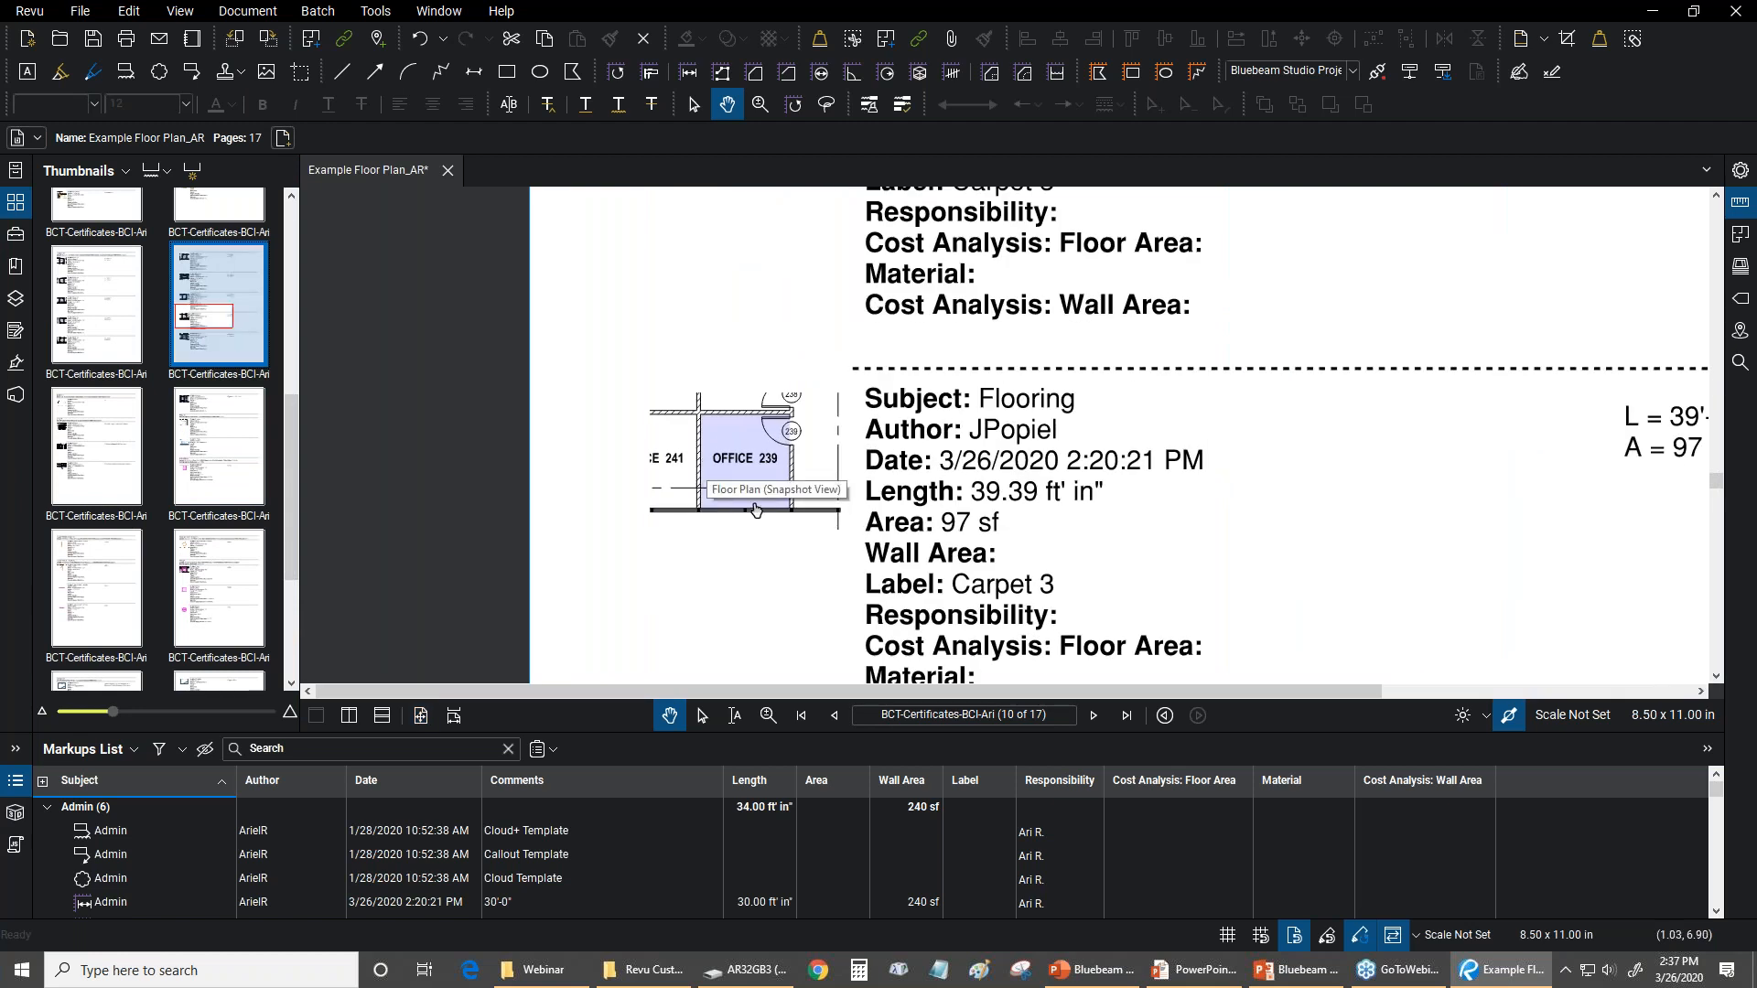
left_click_drag(657, 347, 702, 301)
scroll(703, 304, "up", 3)
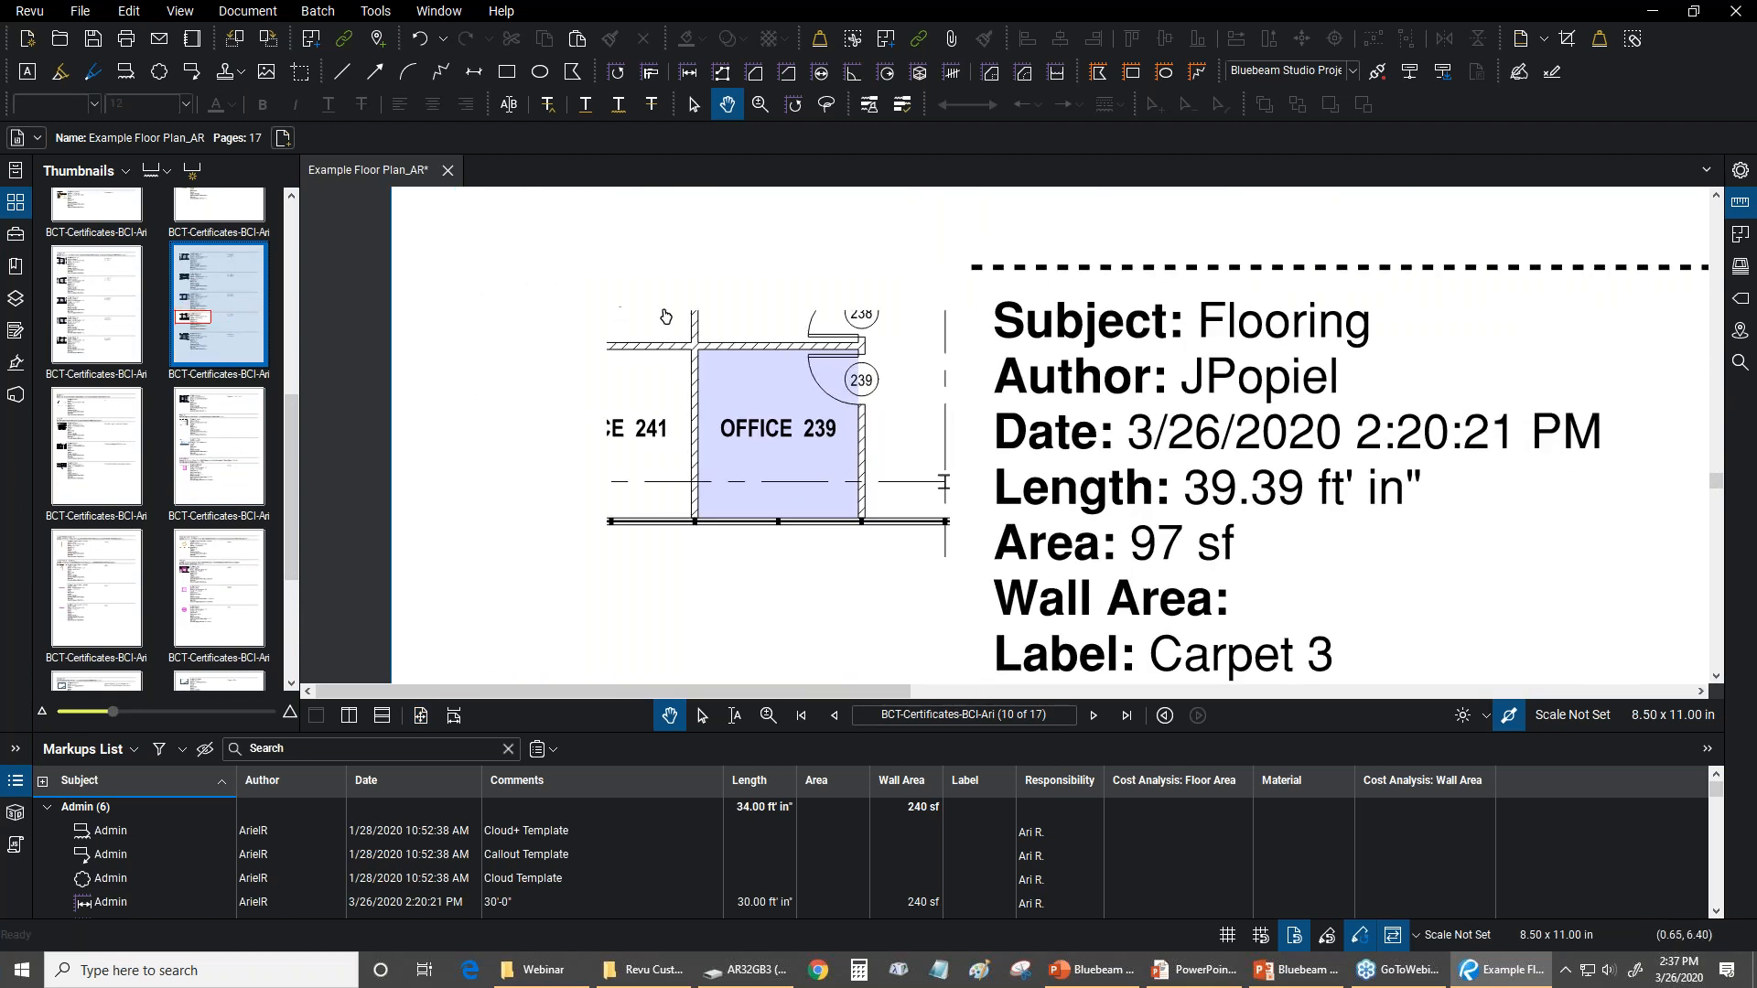
left_click(760, 388)
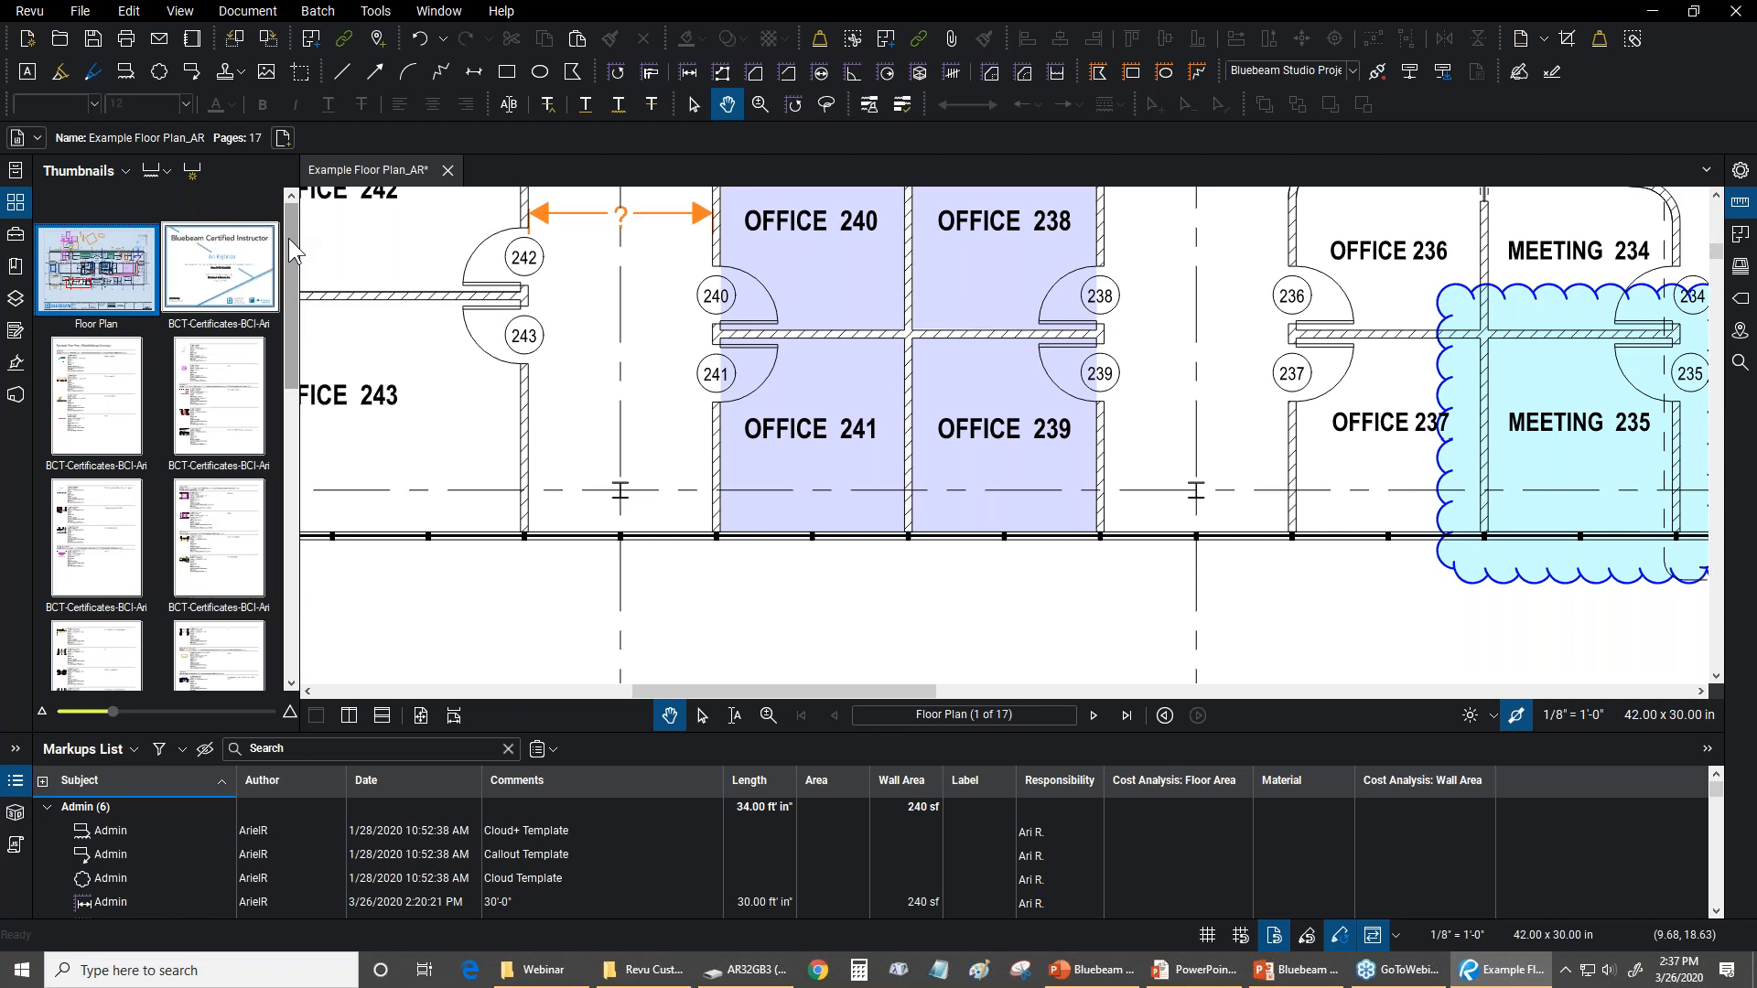
Fit the whole floor plan in view and open another appended summary page, the sixth page of the document
left_click_drag(288, 260, 278, 549)
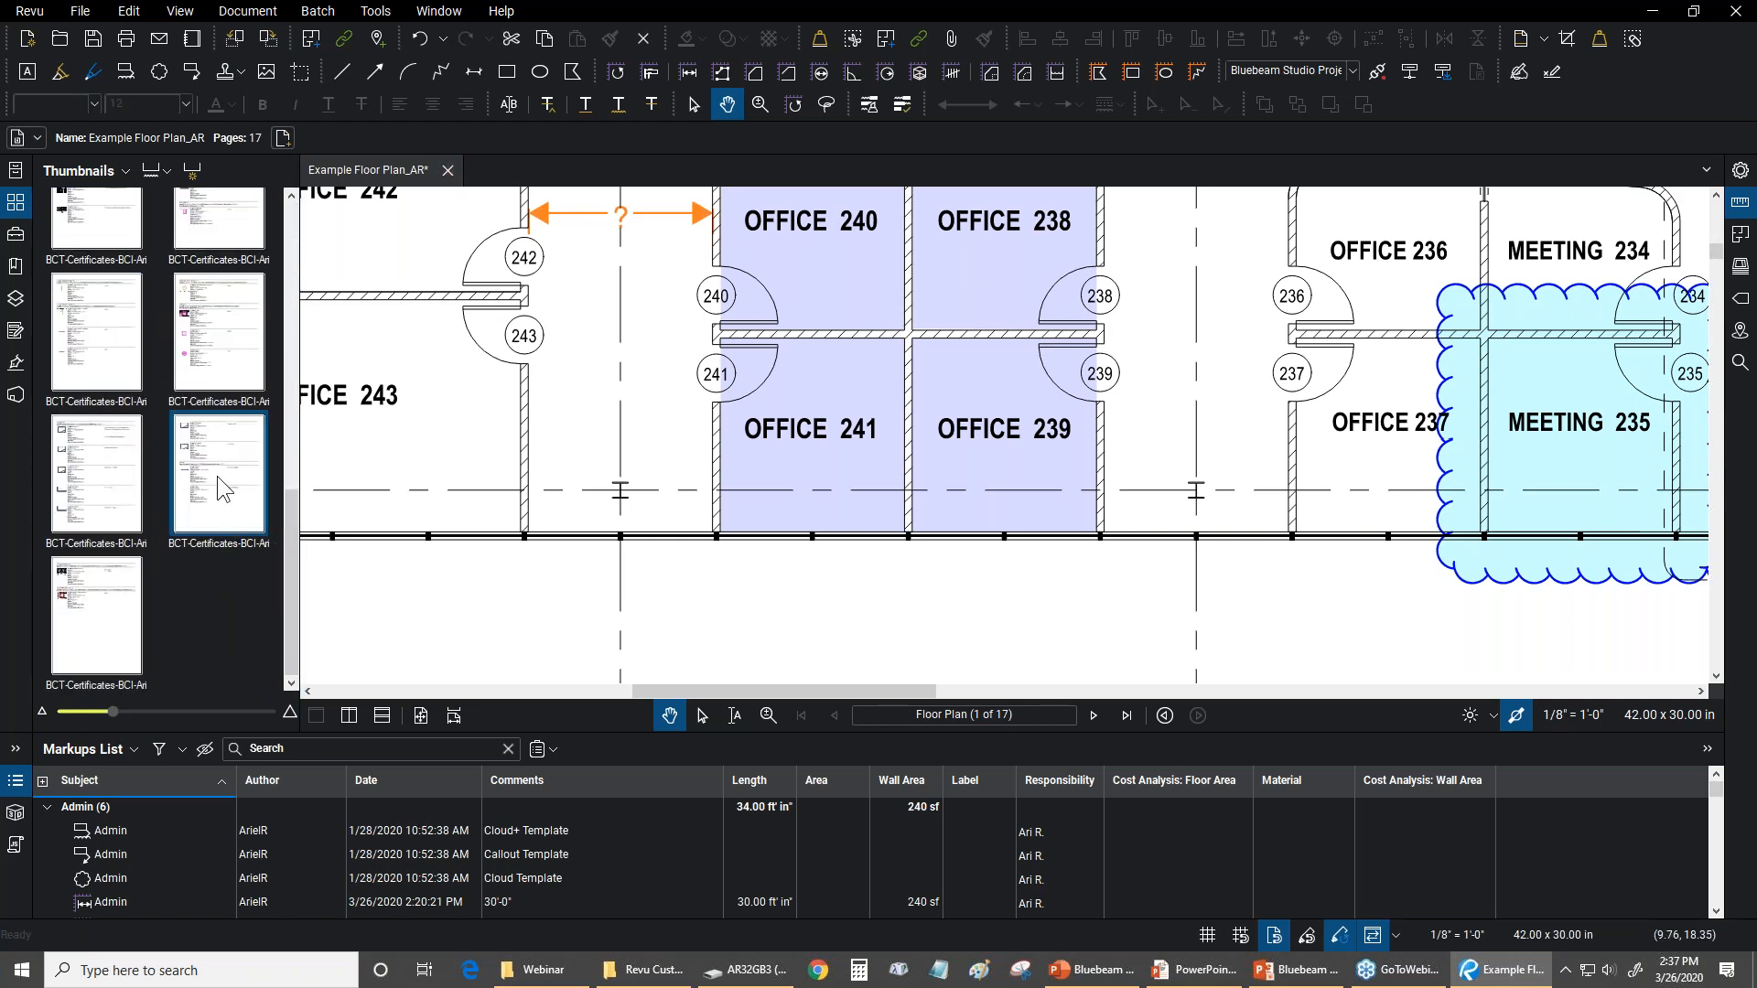
scroll(640, 641, "down", 3)
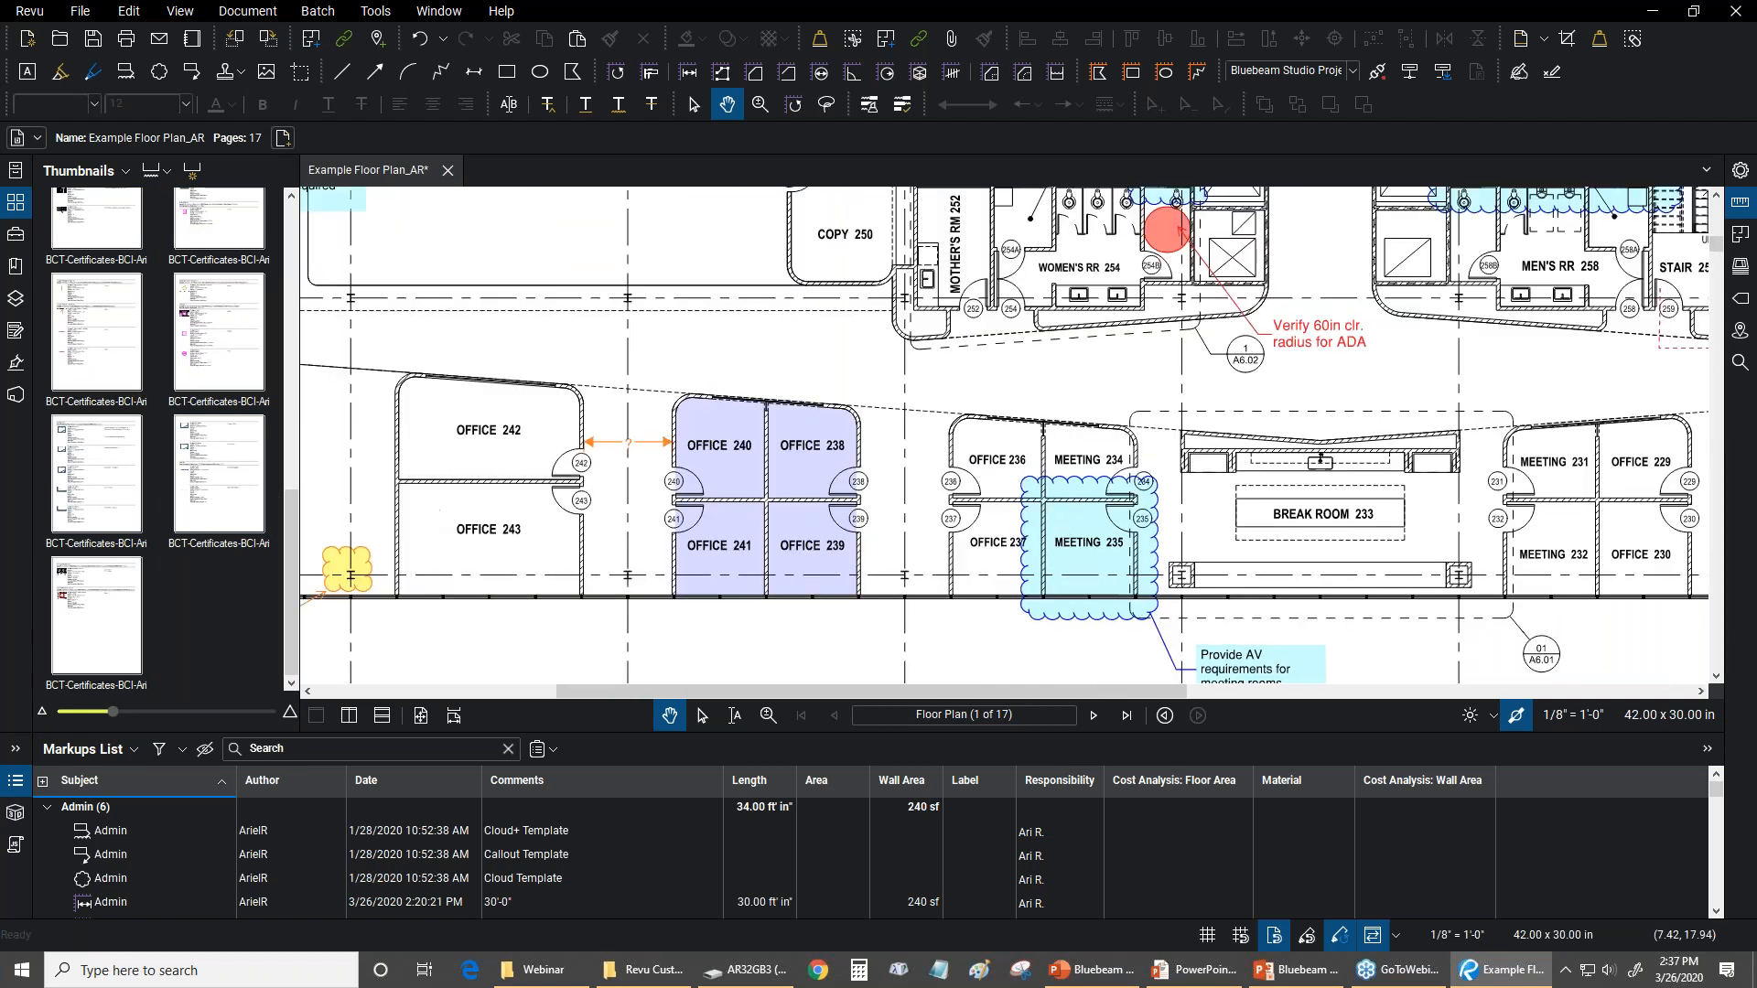
key("ctrl+0")
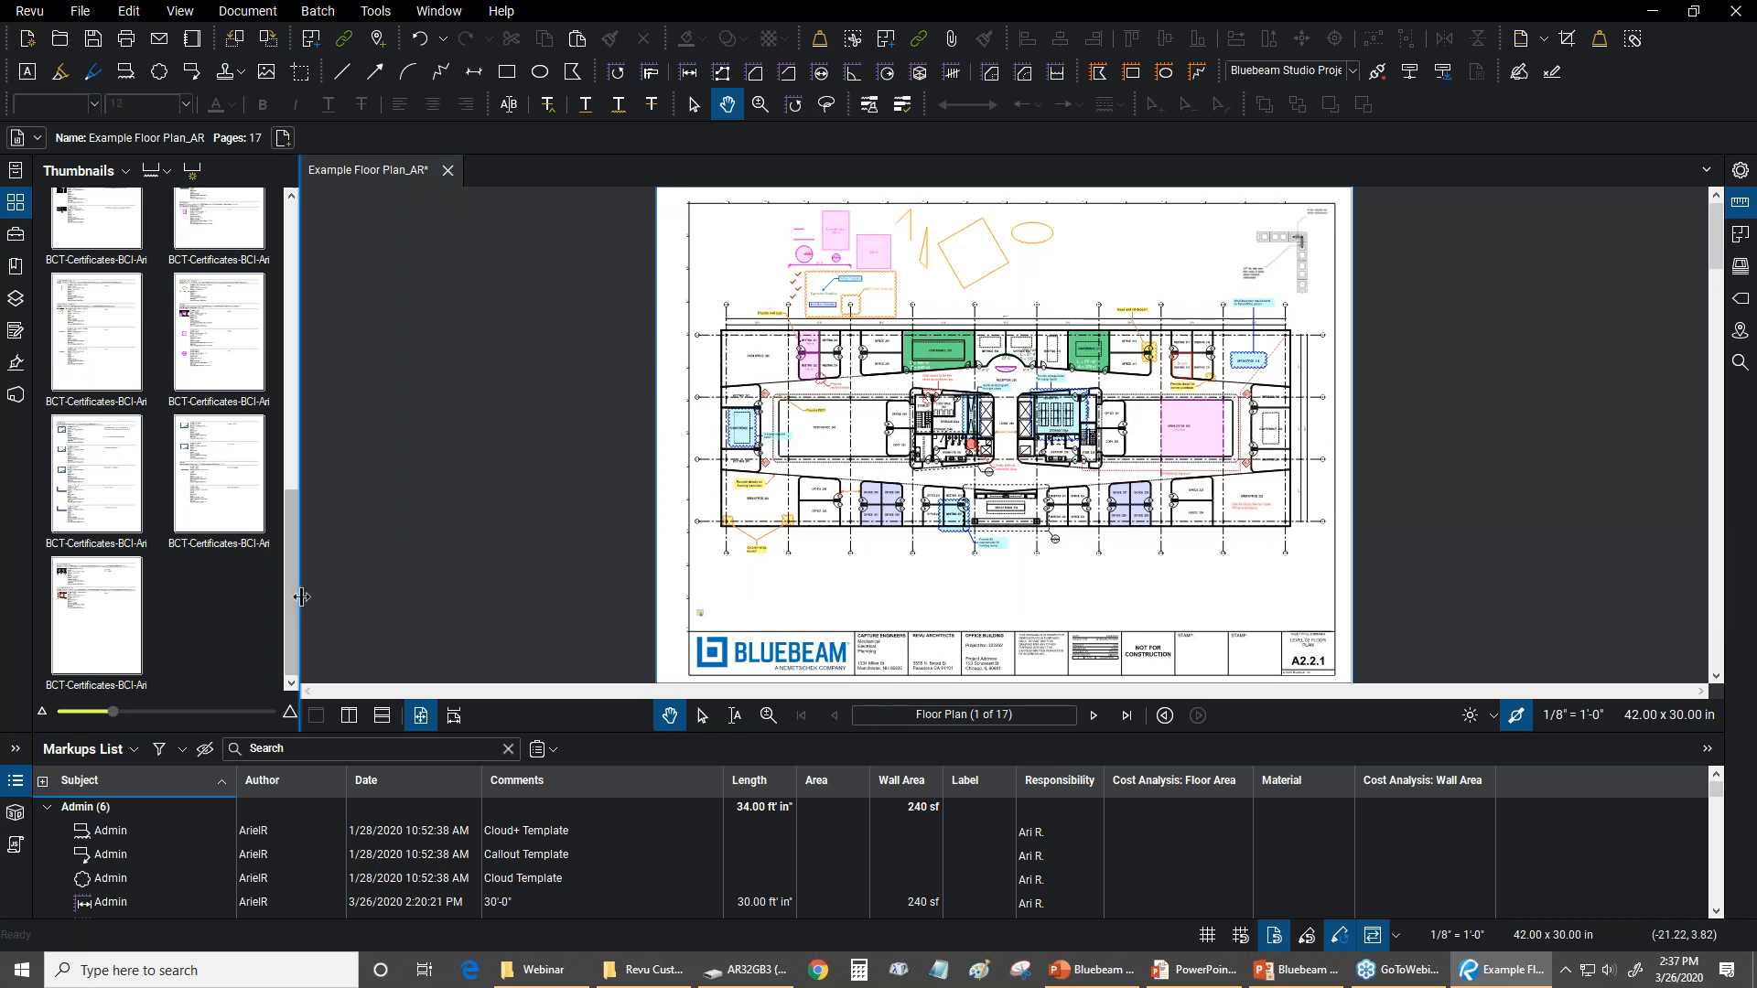
left_click_drag(285, 564, 283, 277)
left_click(209, 553)
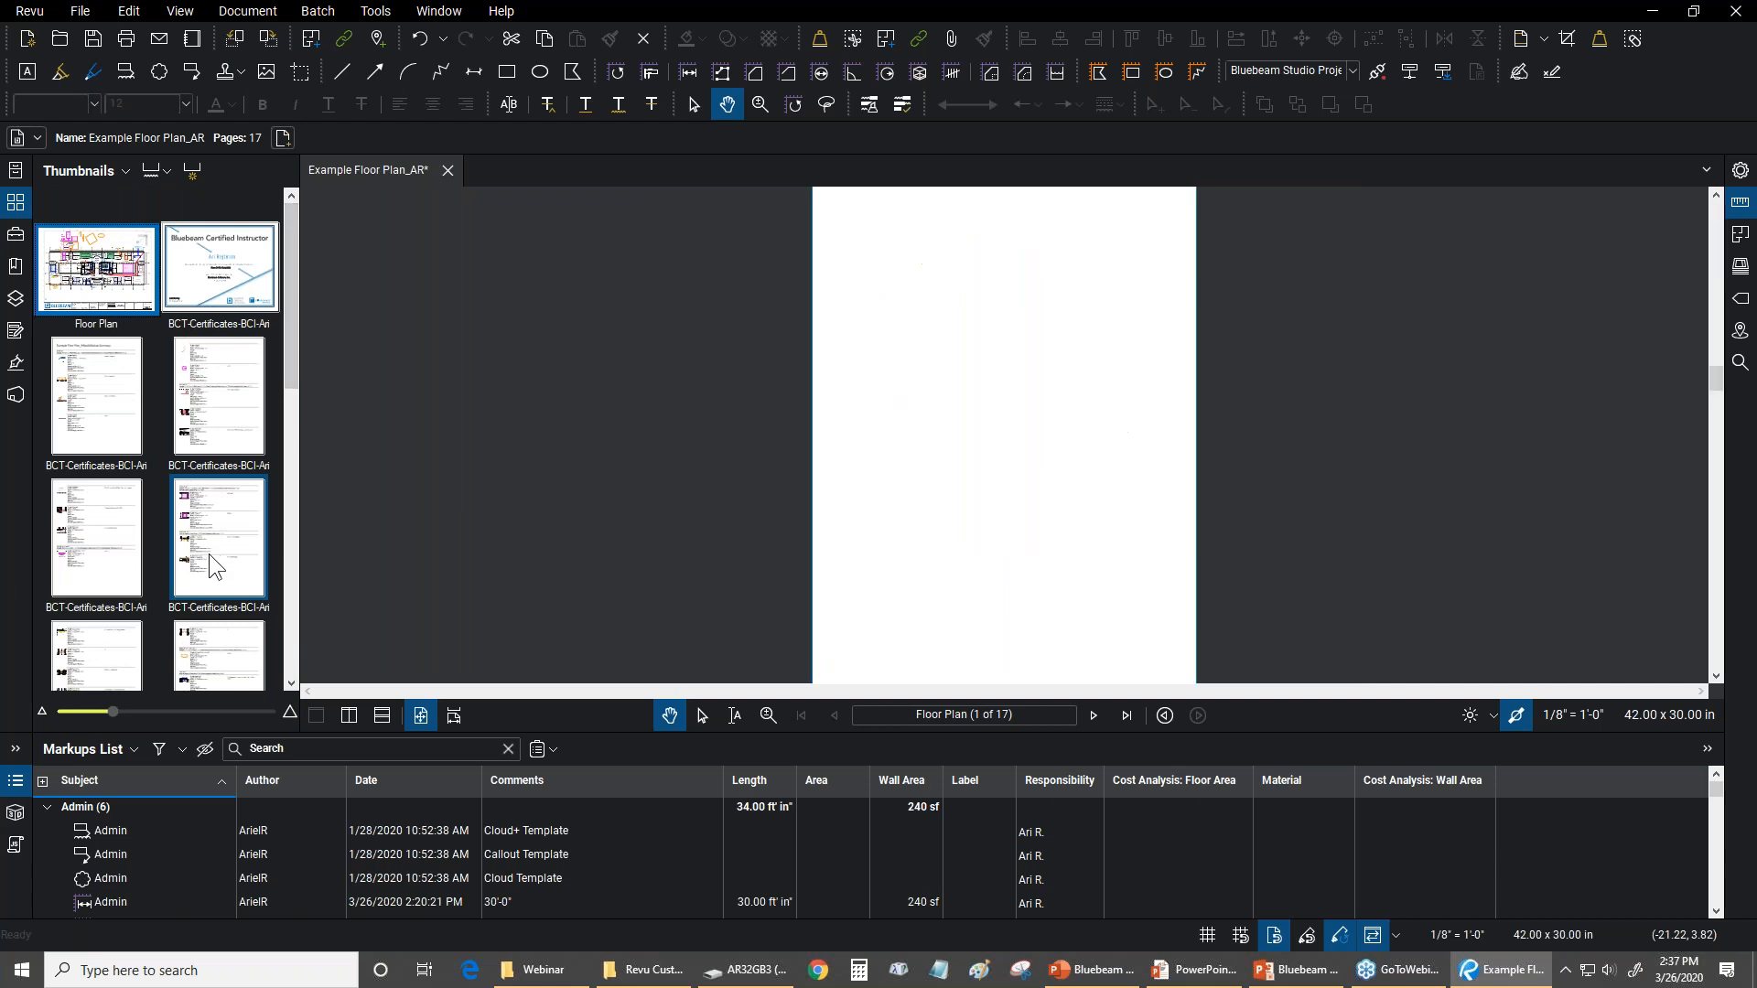
Return to the floor plan through an appended summary page's snapshot link, fit the full page, and save the PDF
scroll(834, 357, "up", 5)
left_click(834, 357)
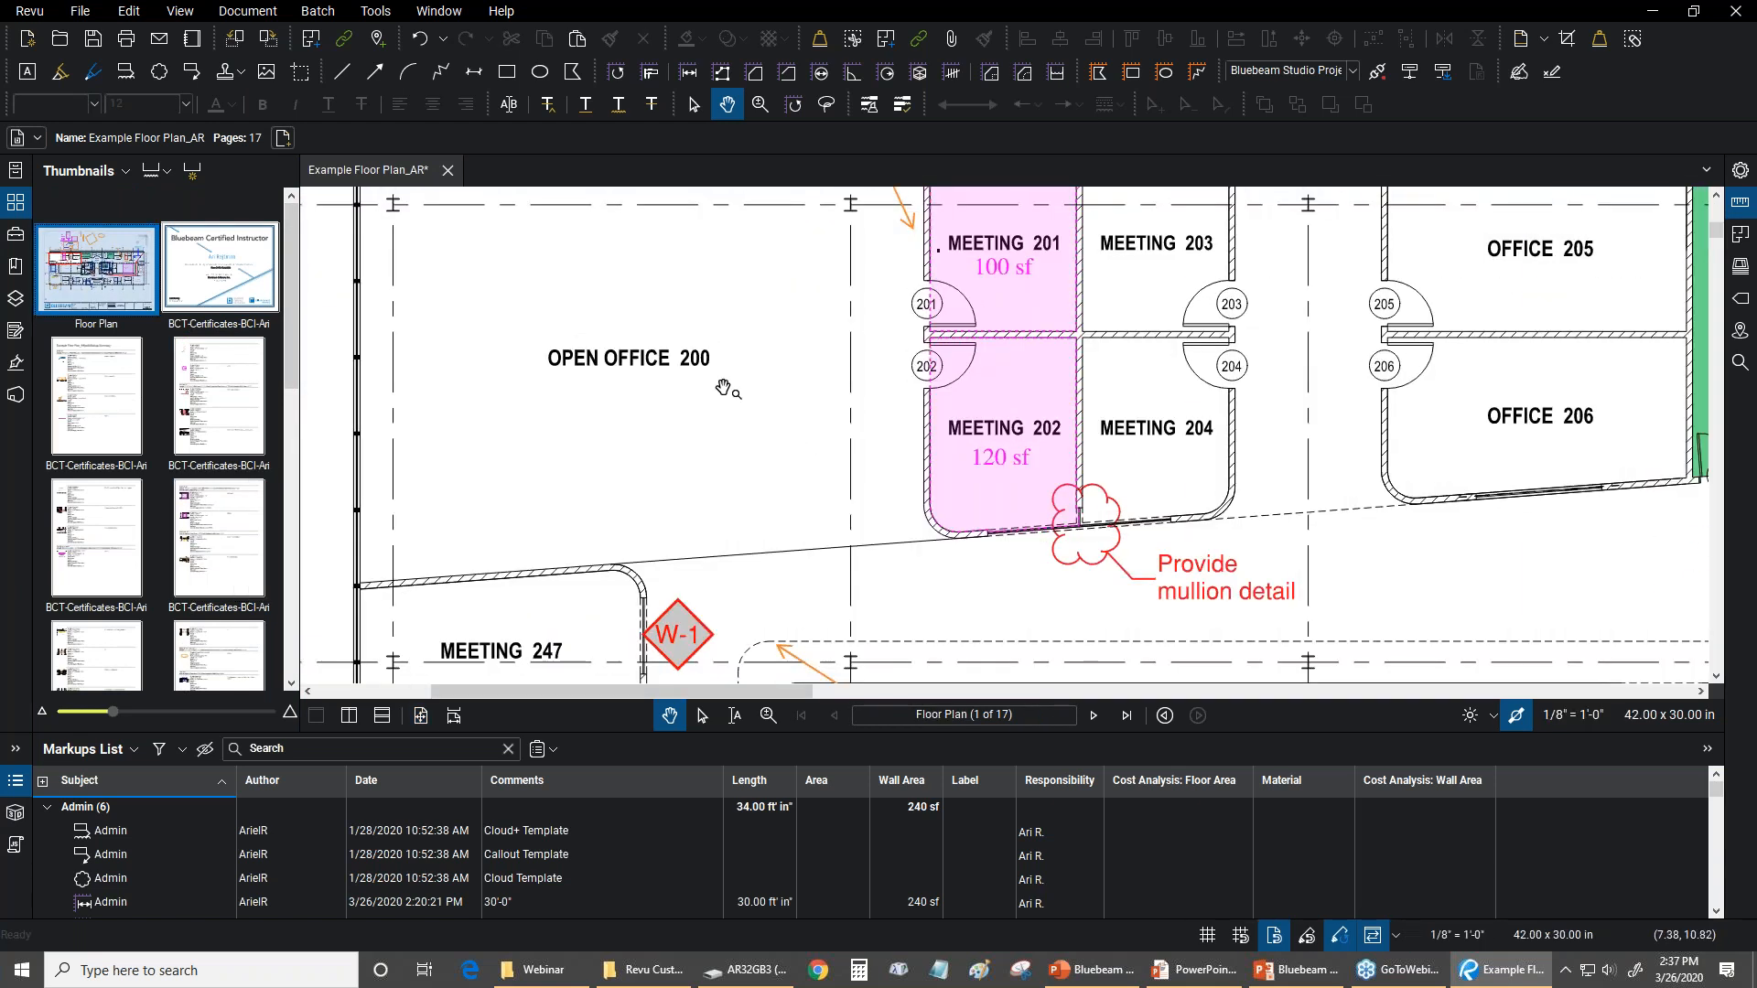
key("ctrl+0")
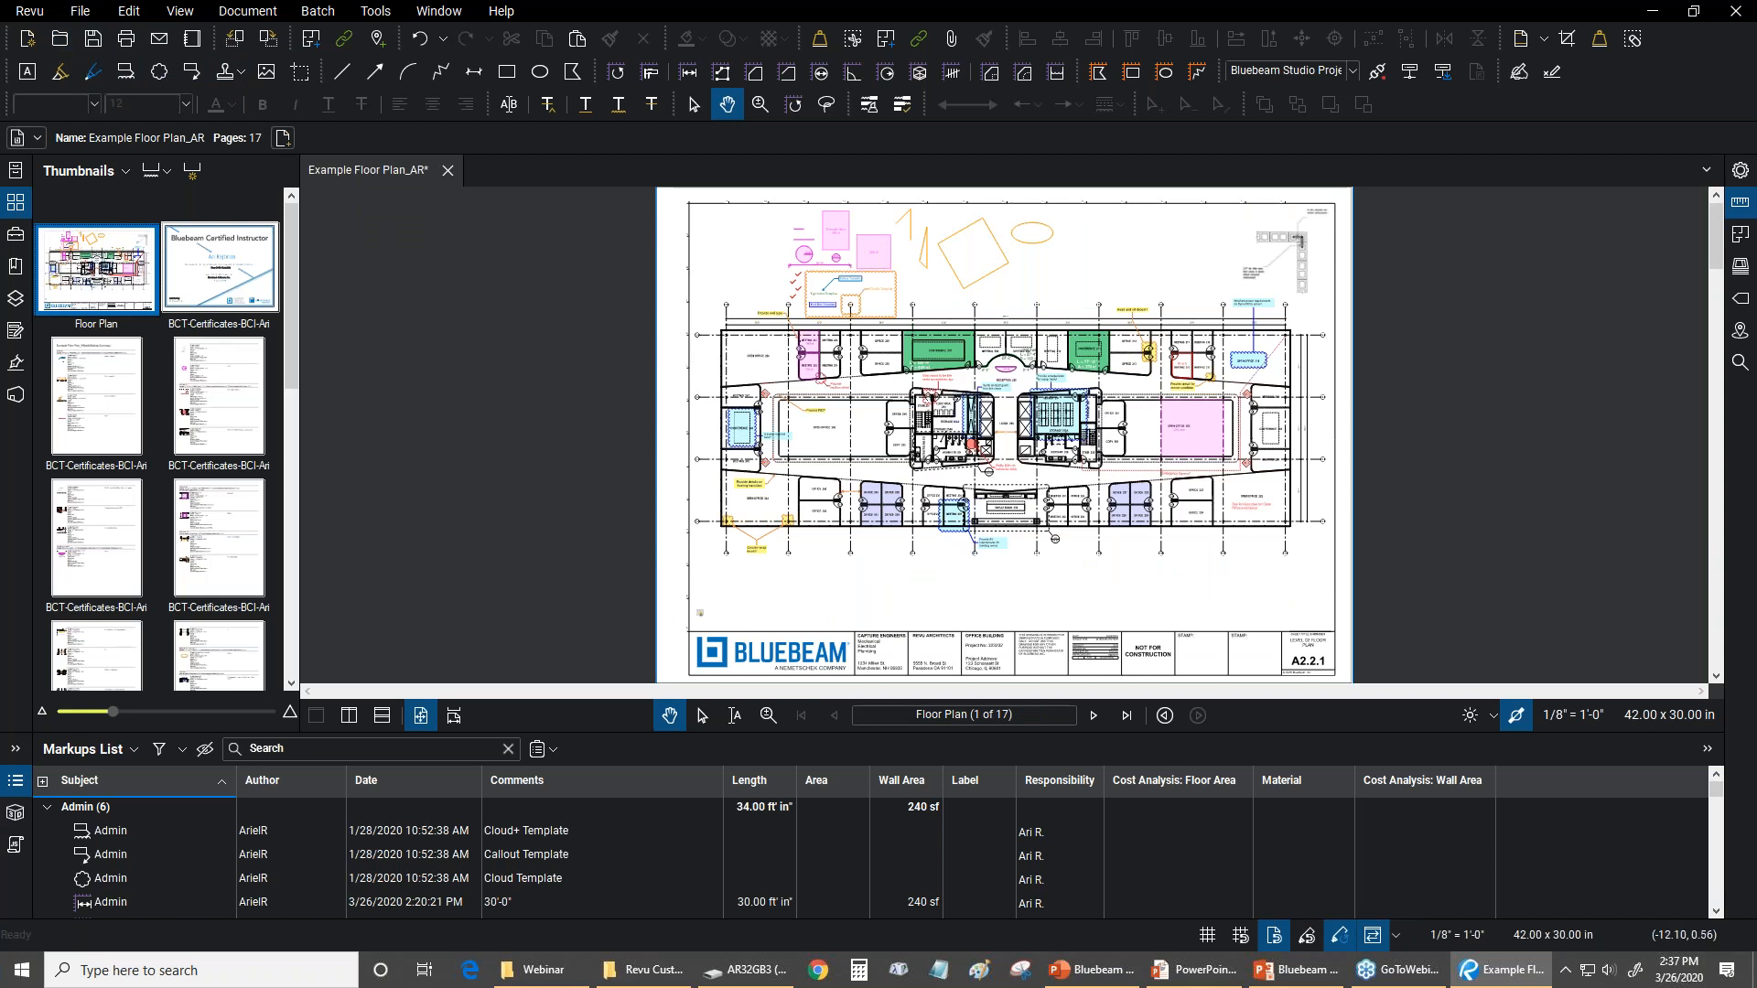
left_click(99, 34)
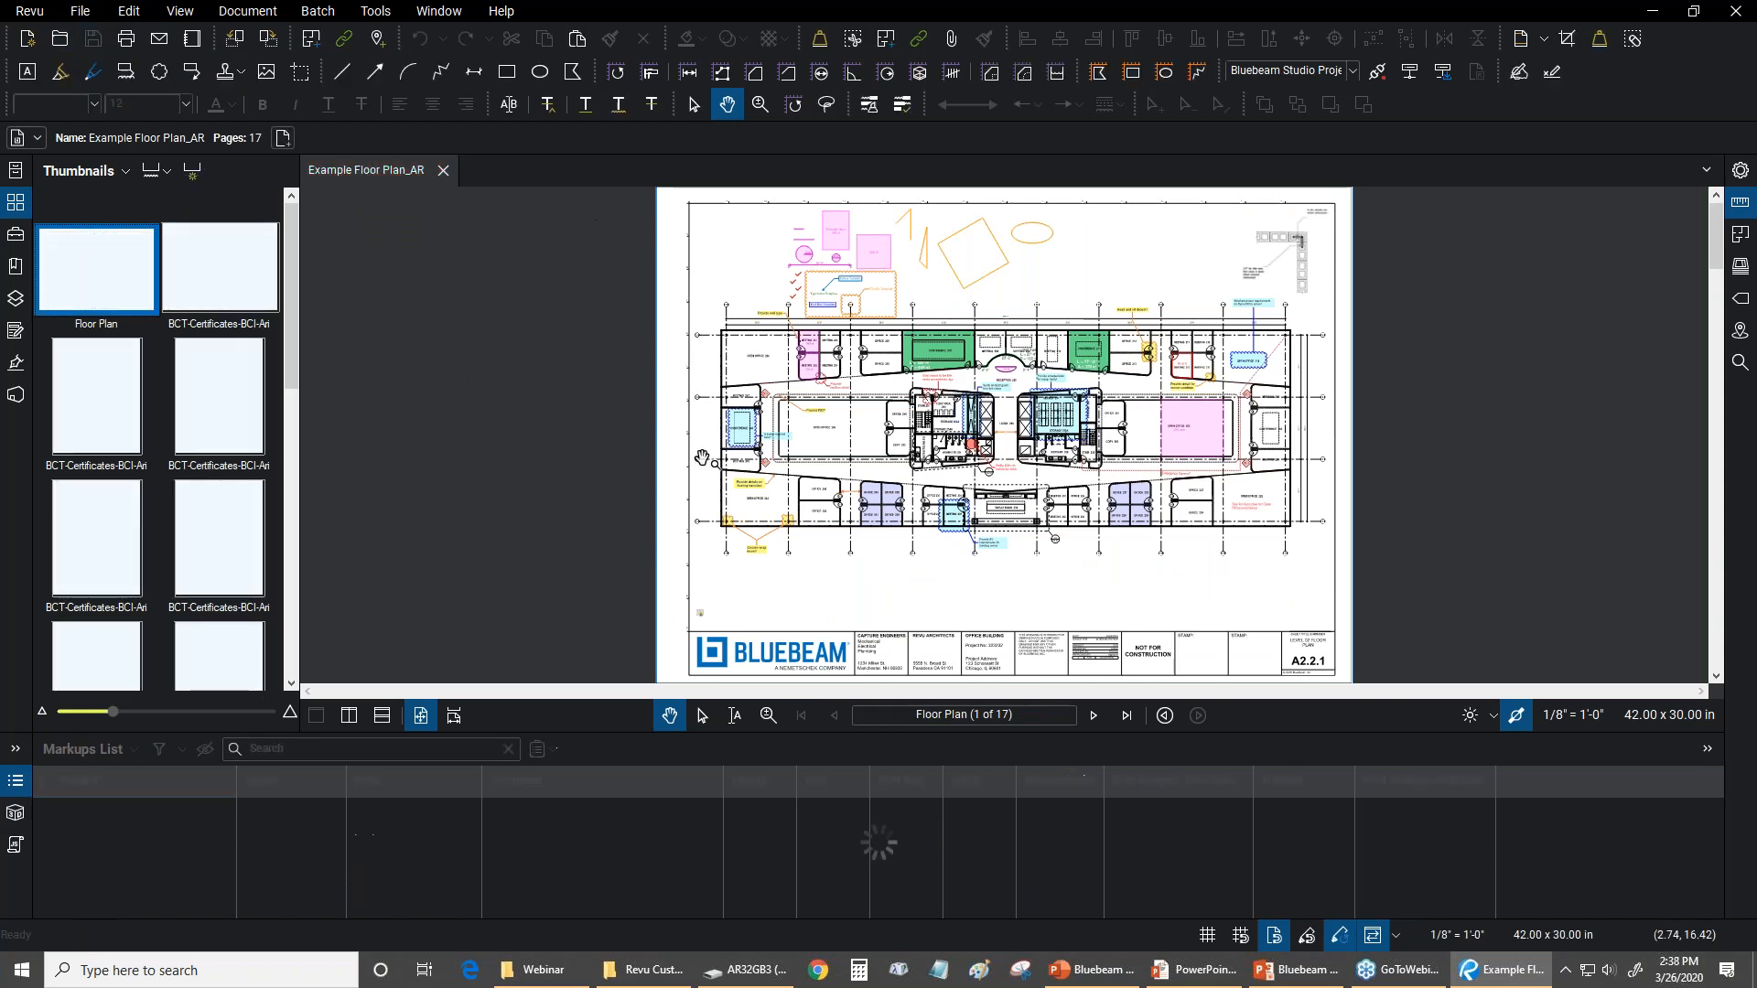
Show the webinar overview slide in PowerPoint, and return to Bluebeam Revu with the Markups List and page thumbnails hidden
key("alt+Tab")
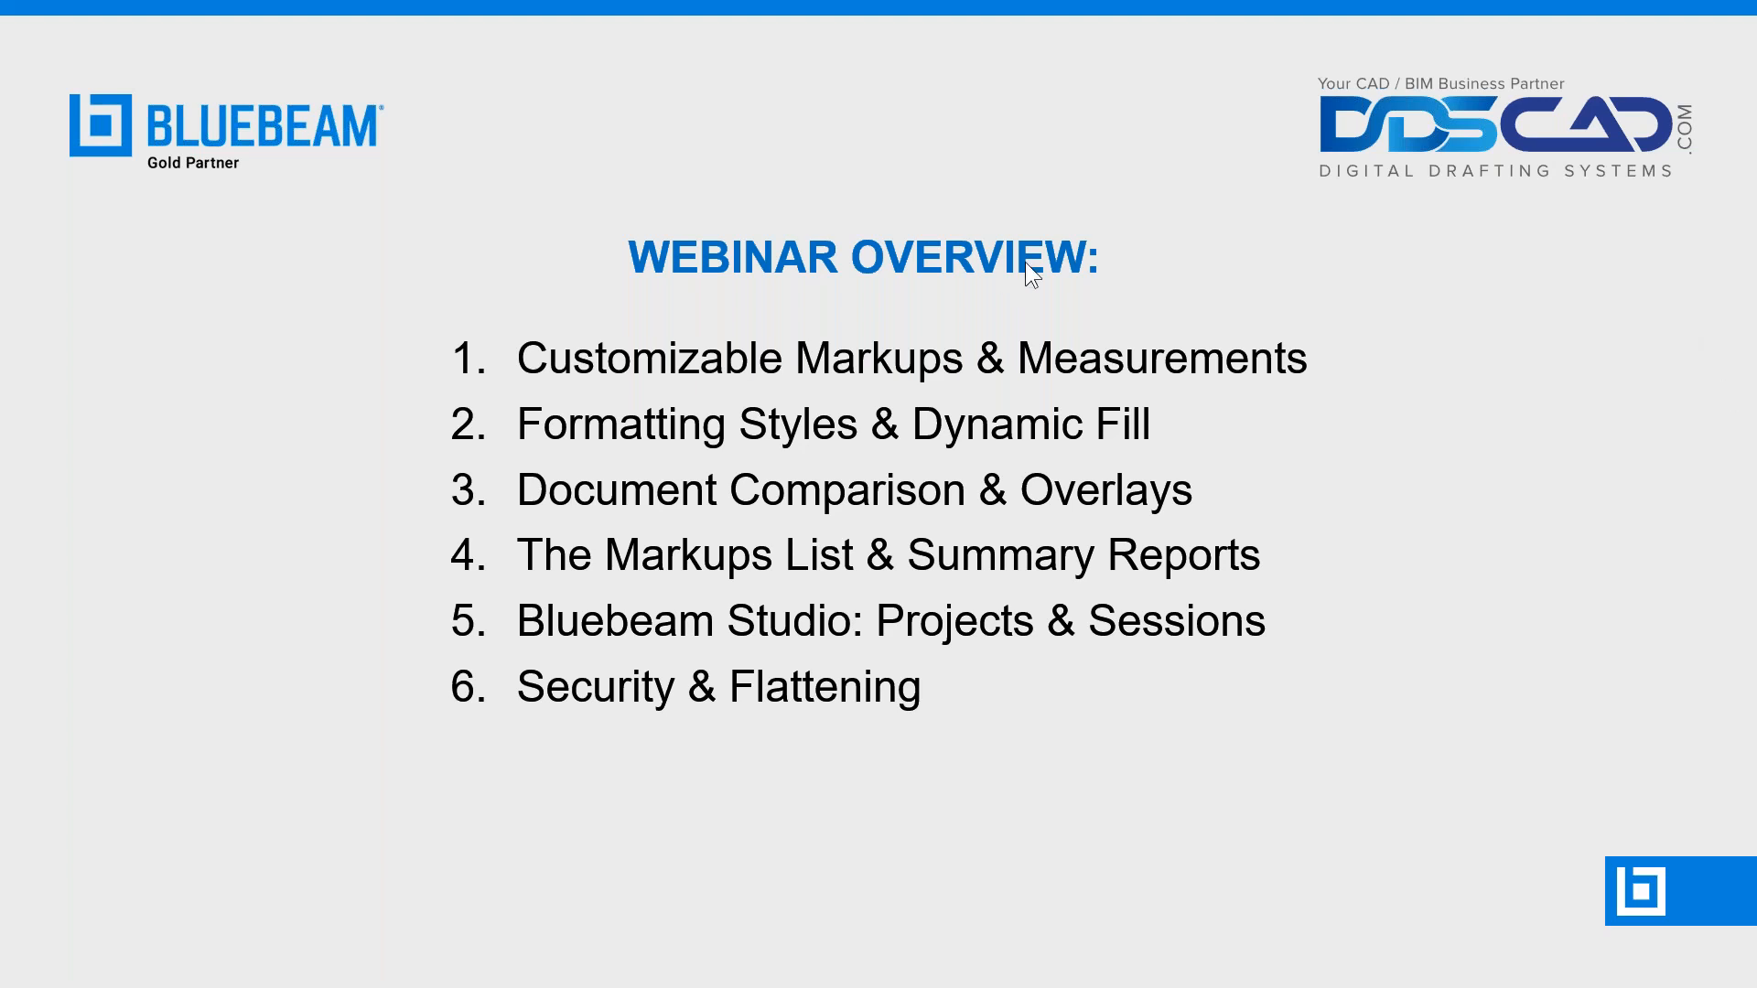
key("alt+Tab")
key("alt+Tab")
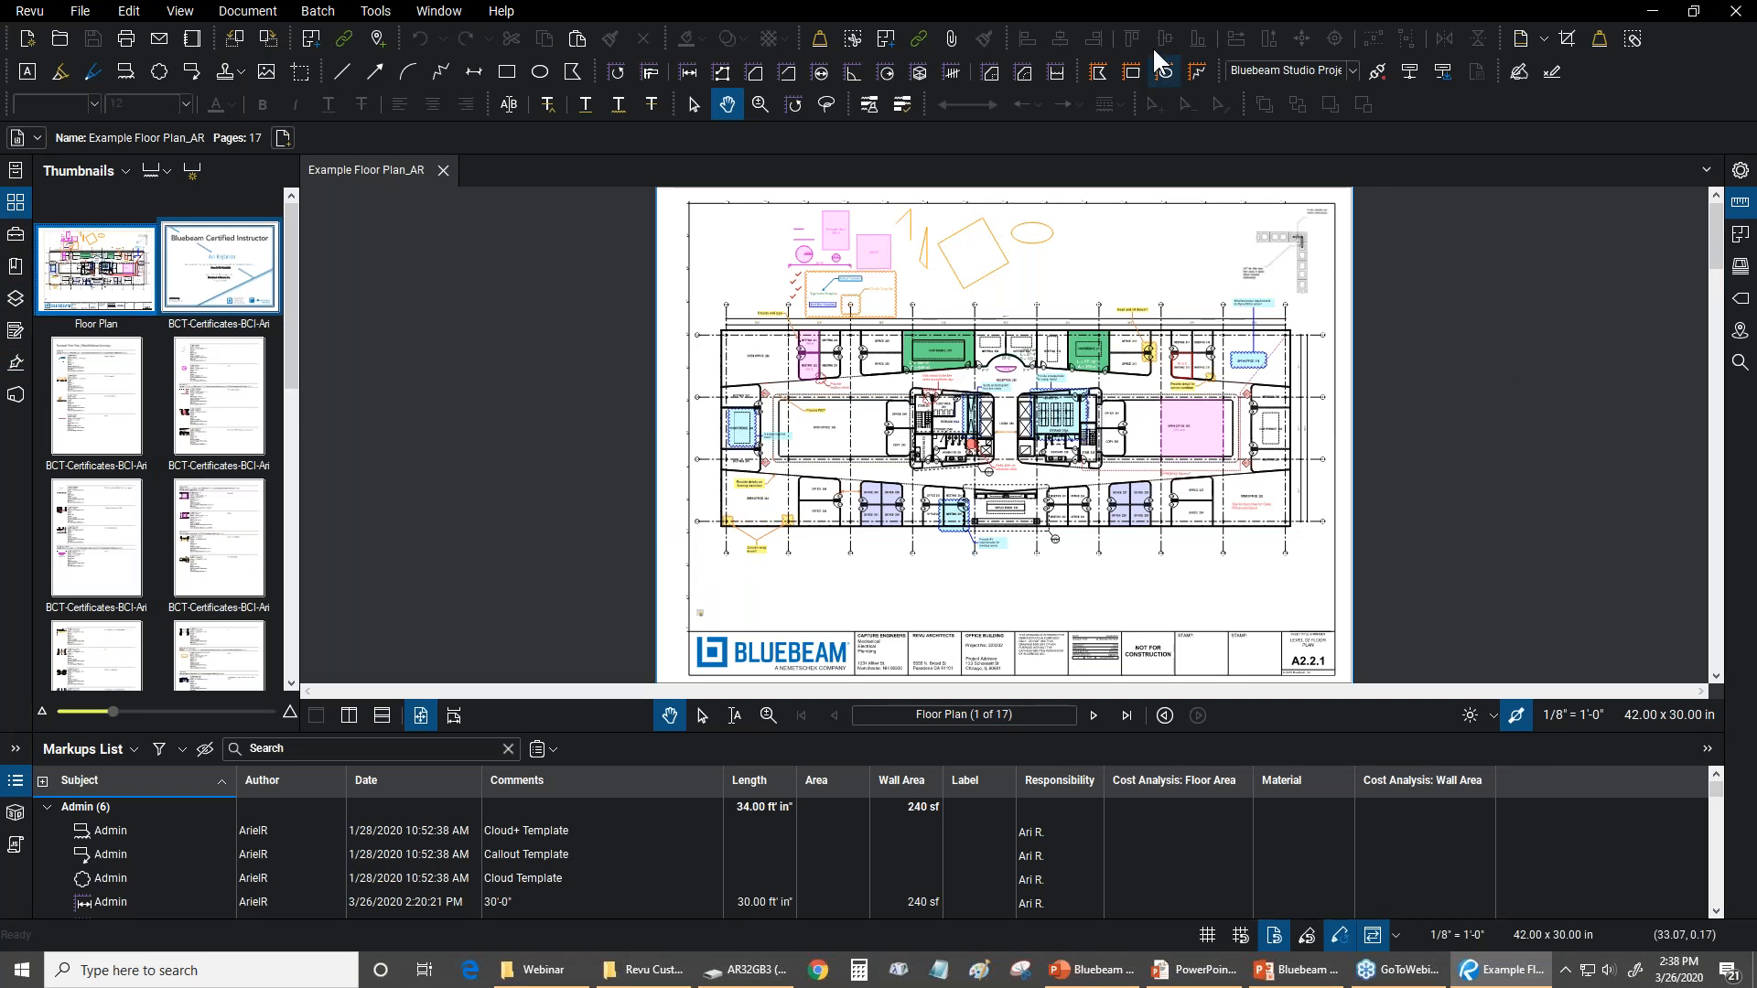
double_click(588, 734)
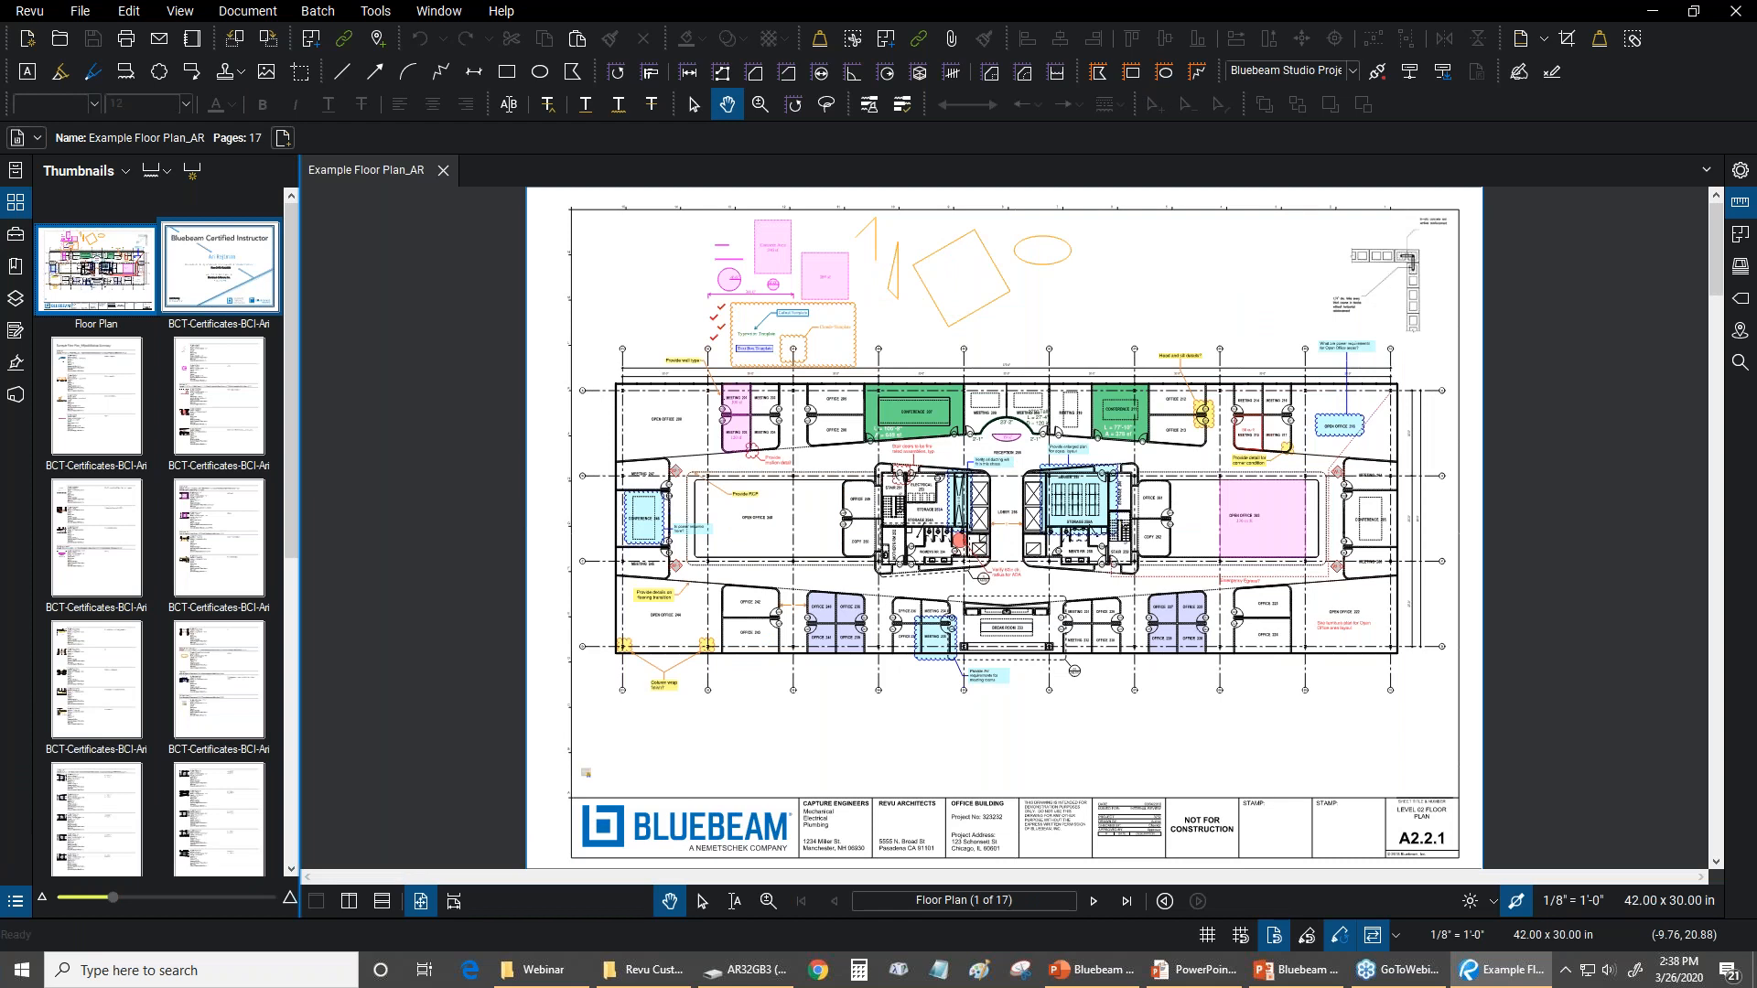
double_click(299, 665)
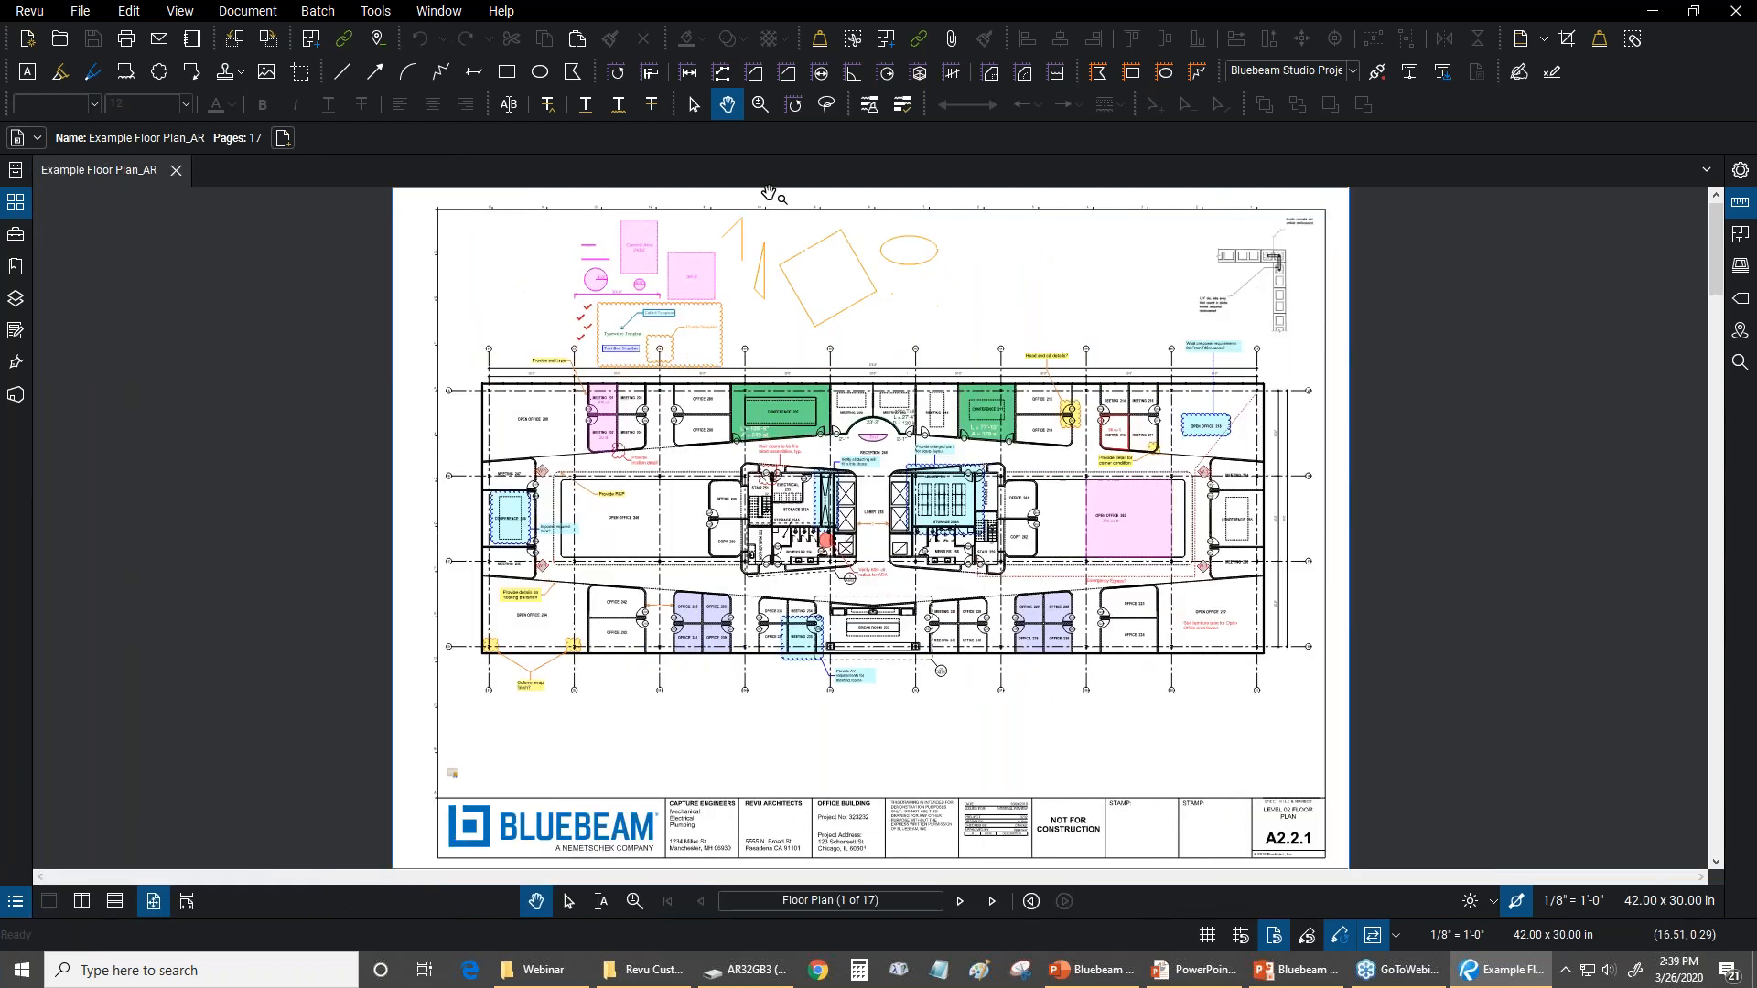
Delete the orange sample measurement markups in the blank area above the floor plan and save the PDF
left_click(746, 242)
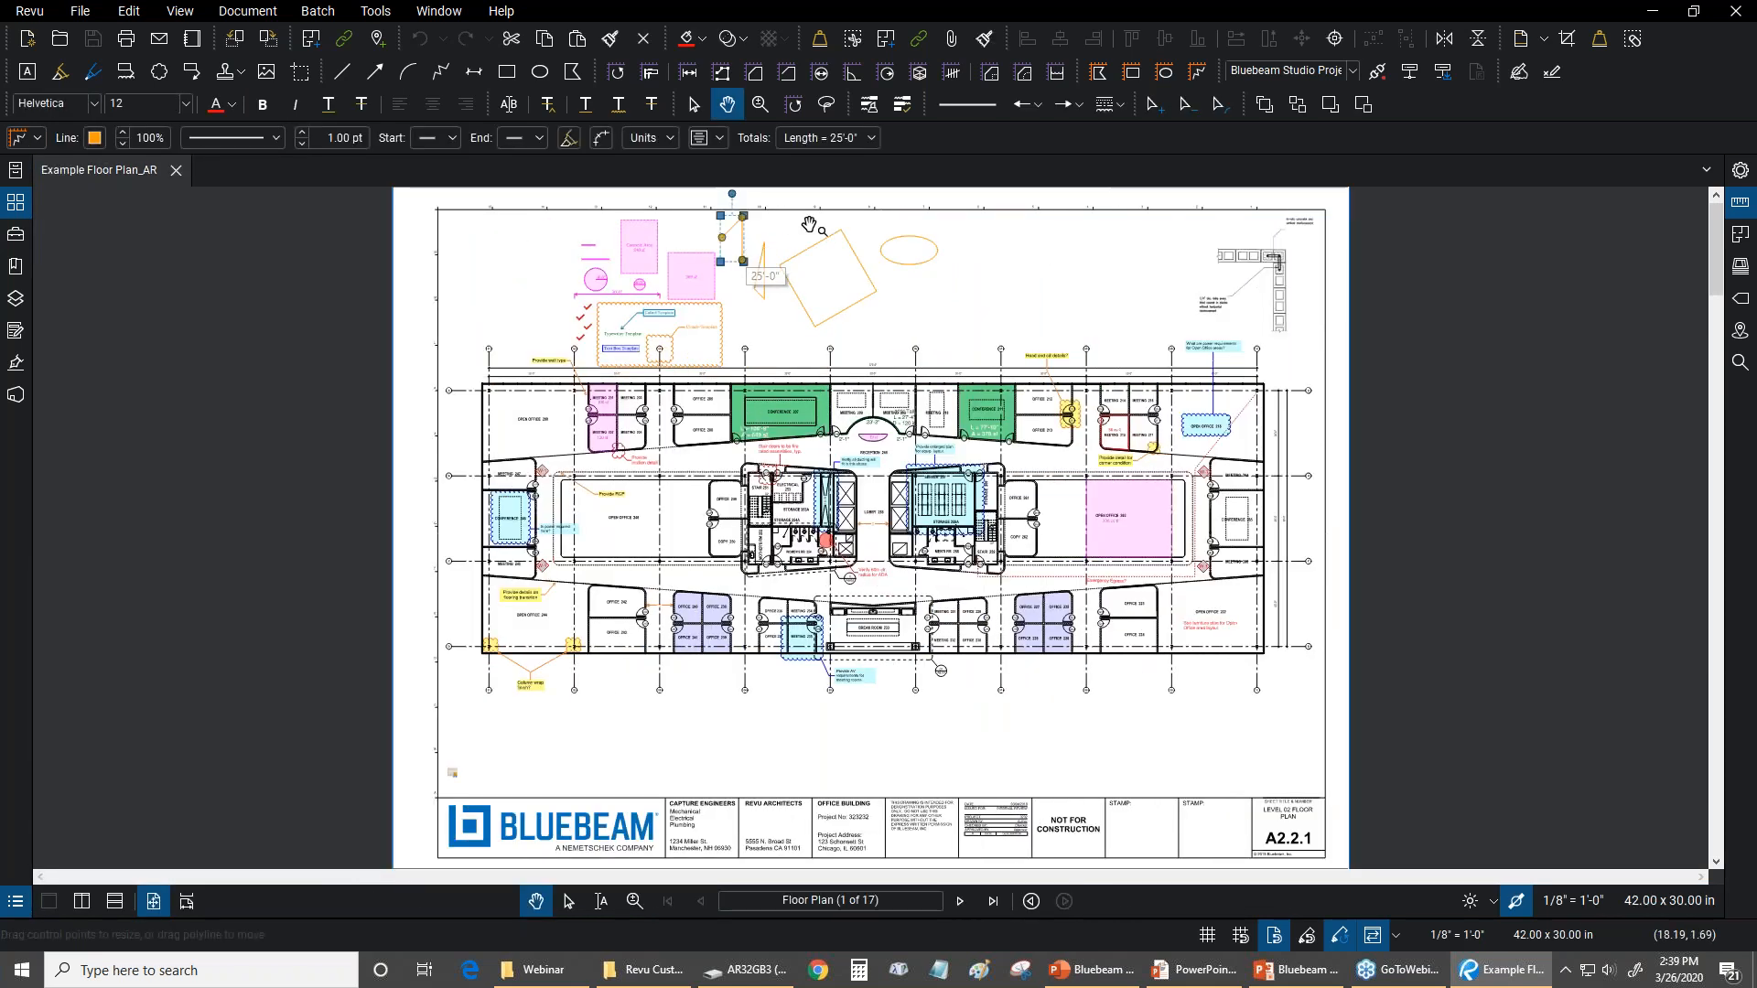
key("Delete")
left_click(755, 288)
key("Delete")
key("Delete")
key("Delete")
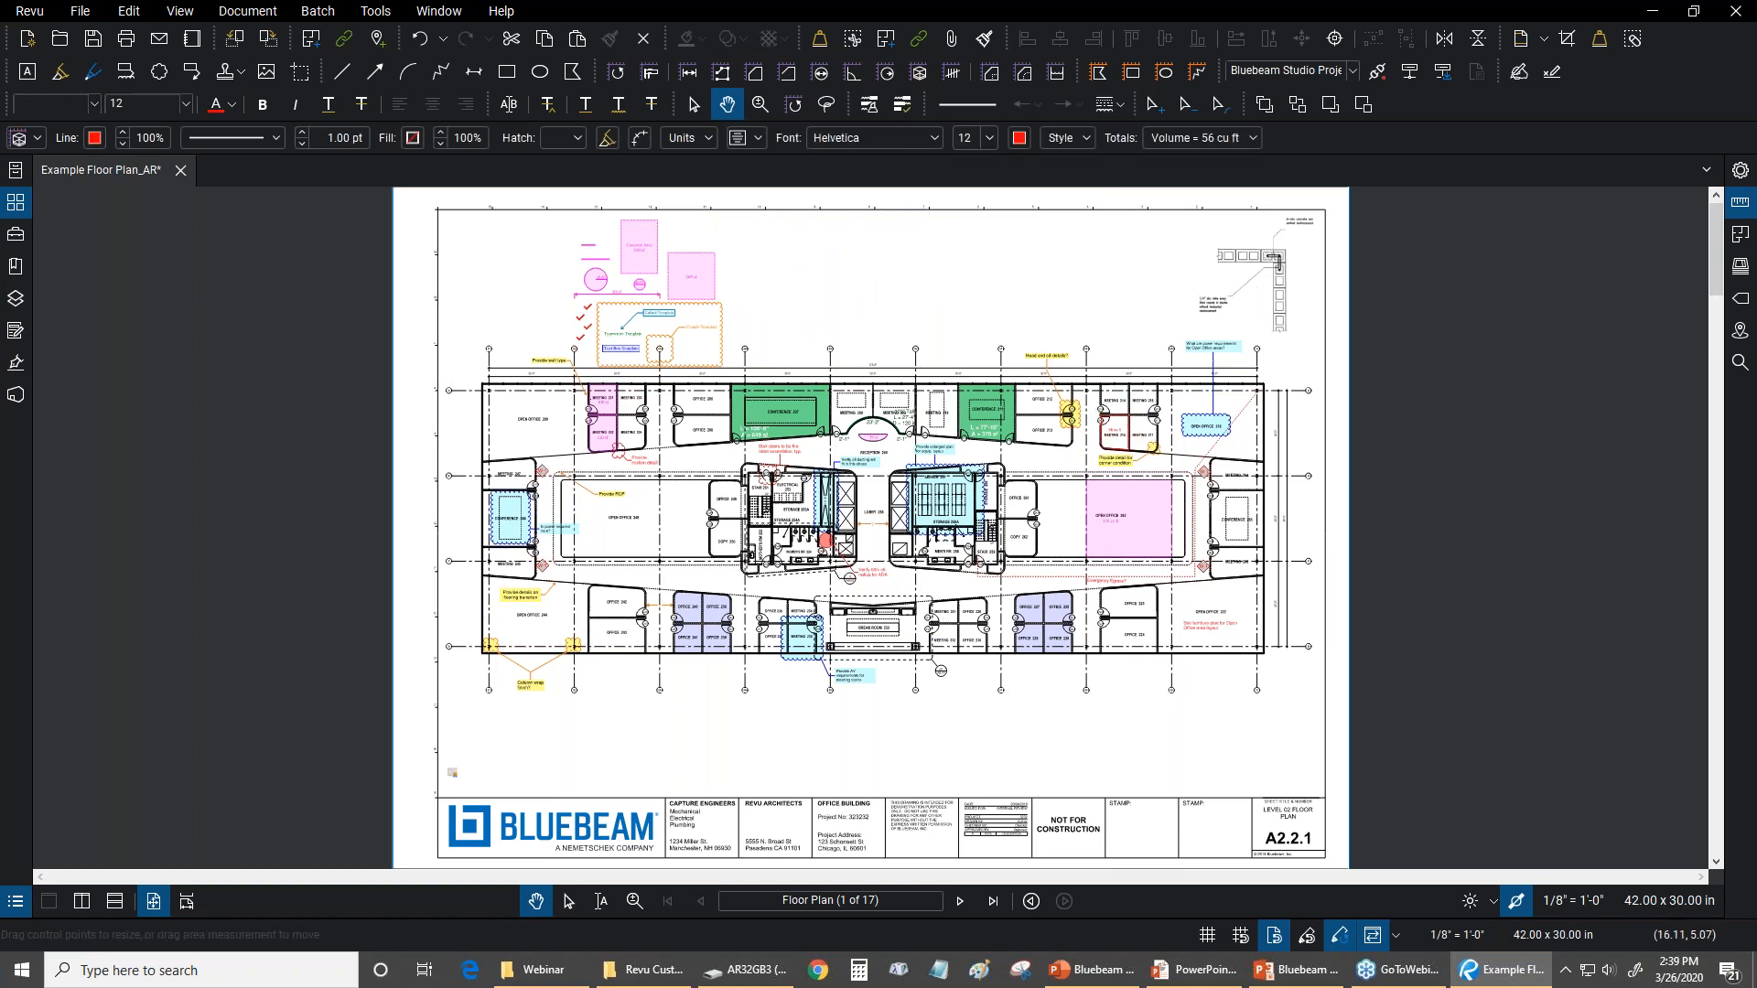
left_click(794, 316)
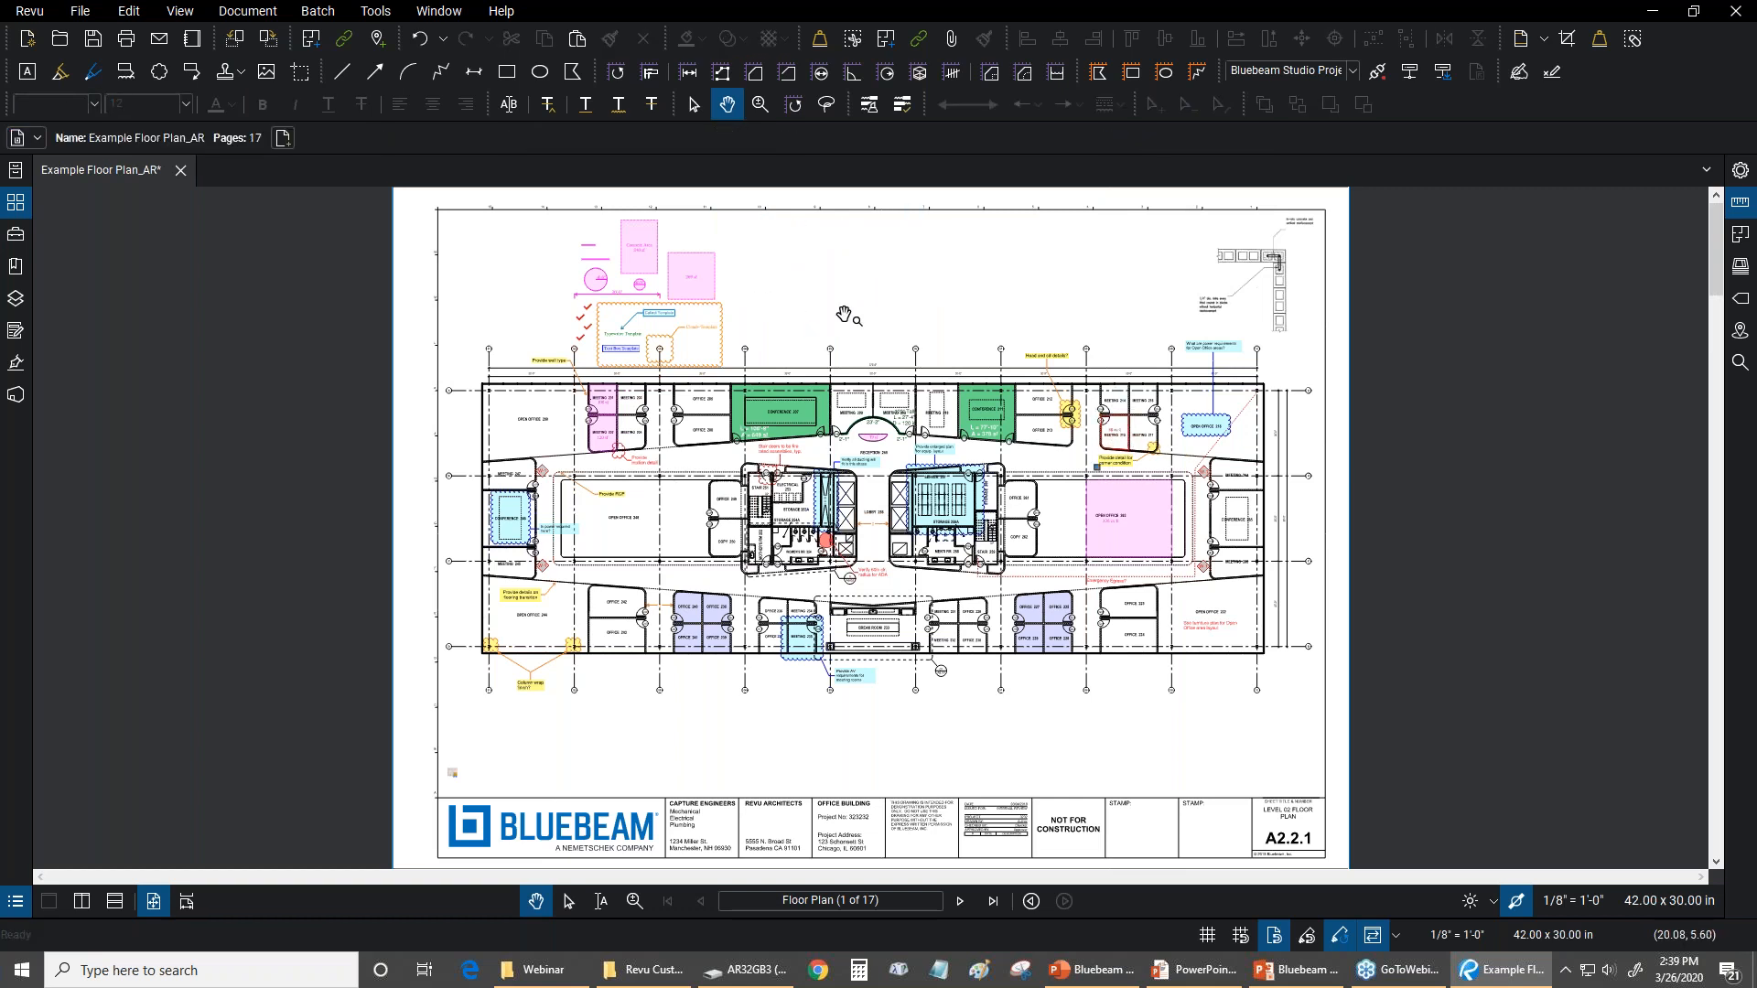
left_click(804, 314)
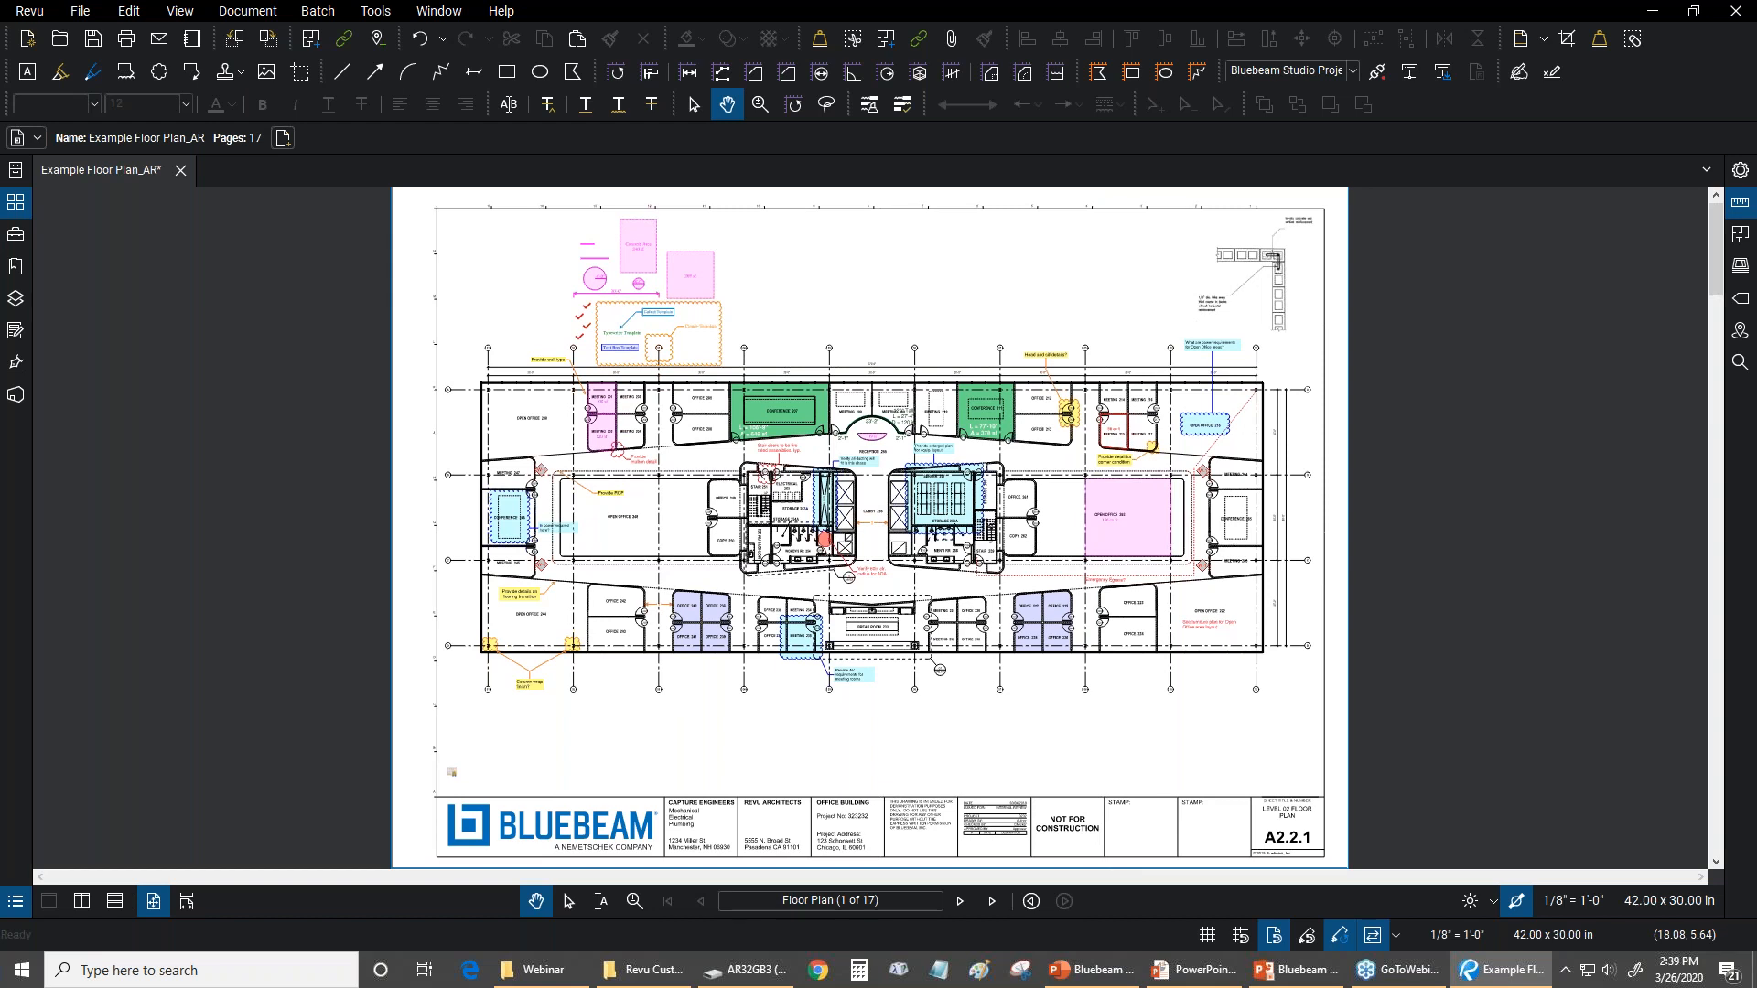
left_click(92, 38)
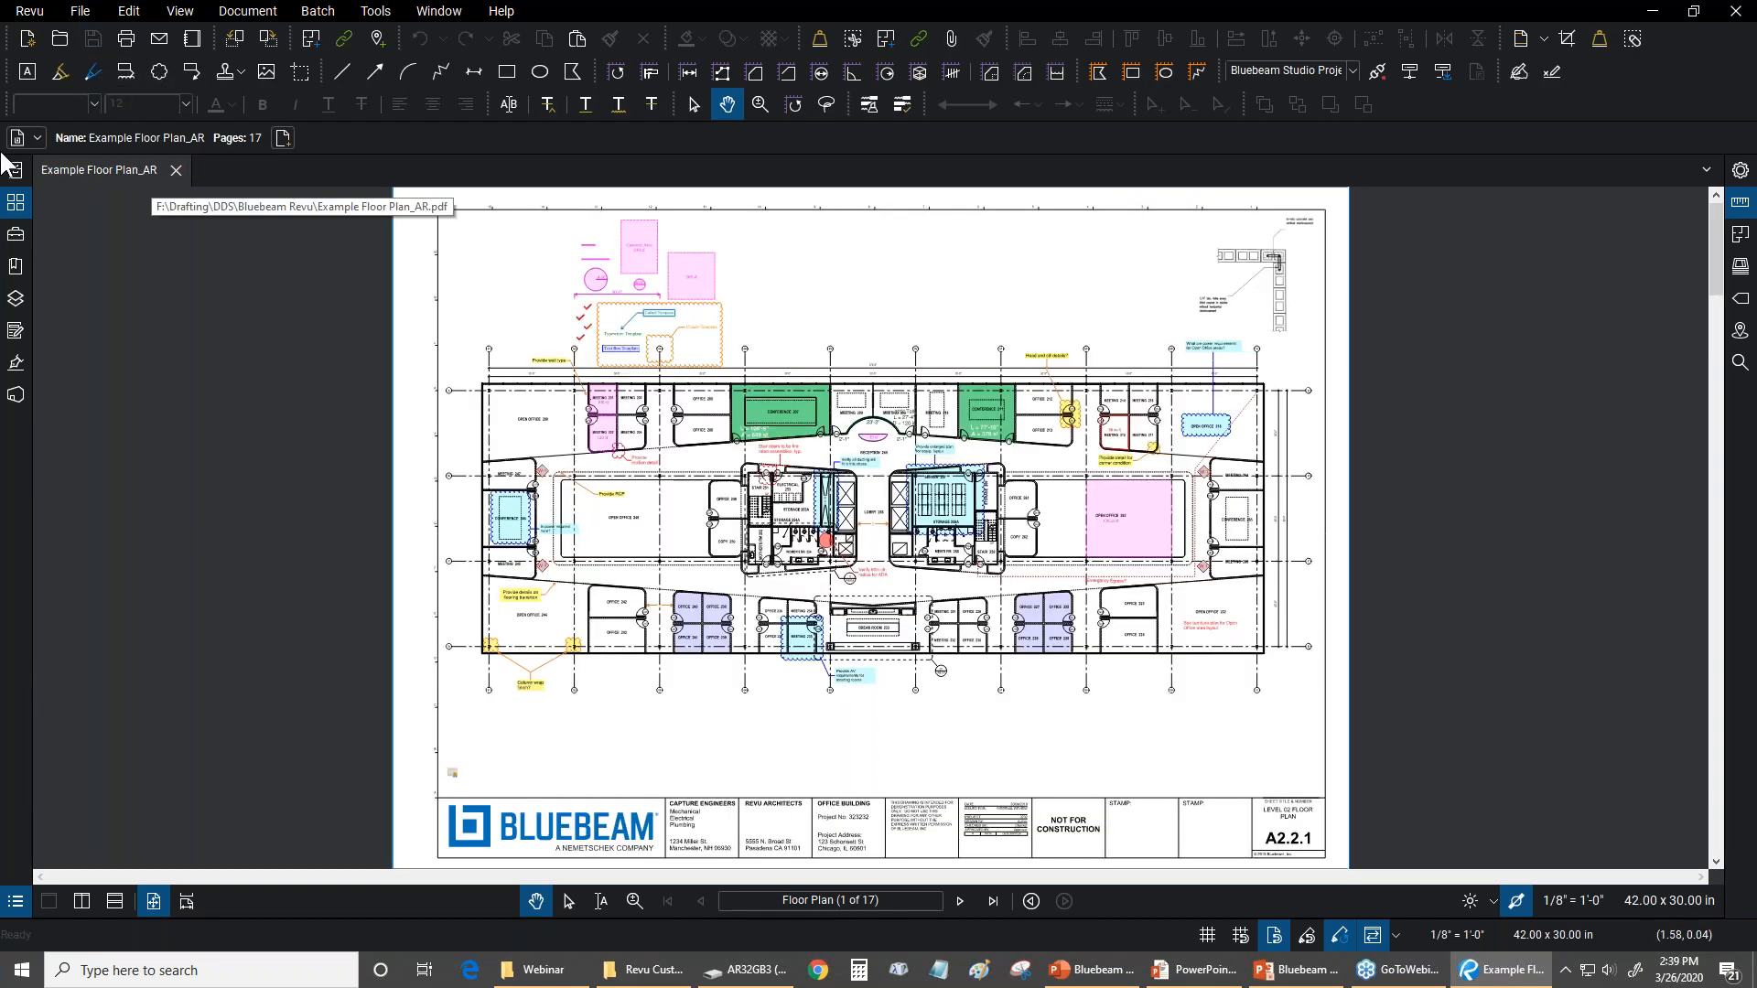
Look over the pinned and recent files in File Access and hide the list
left_click(16, 171)
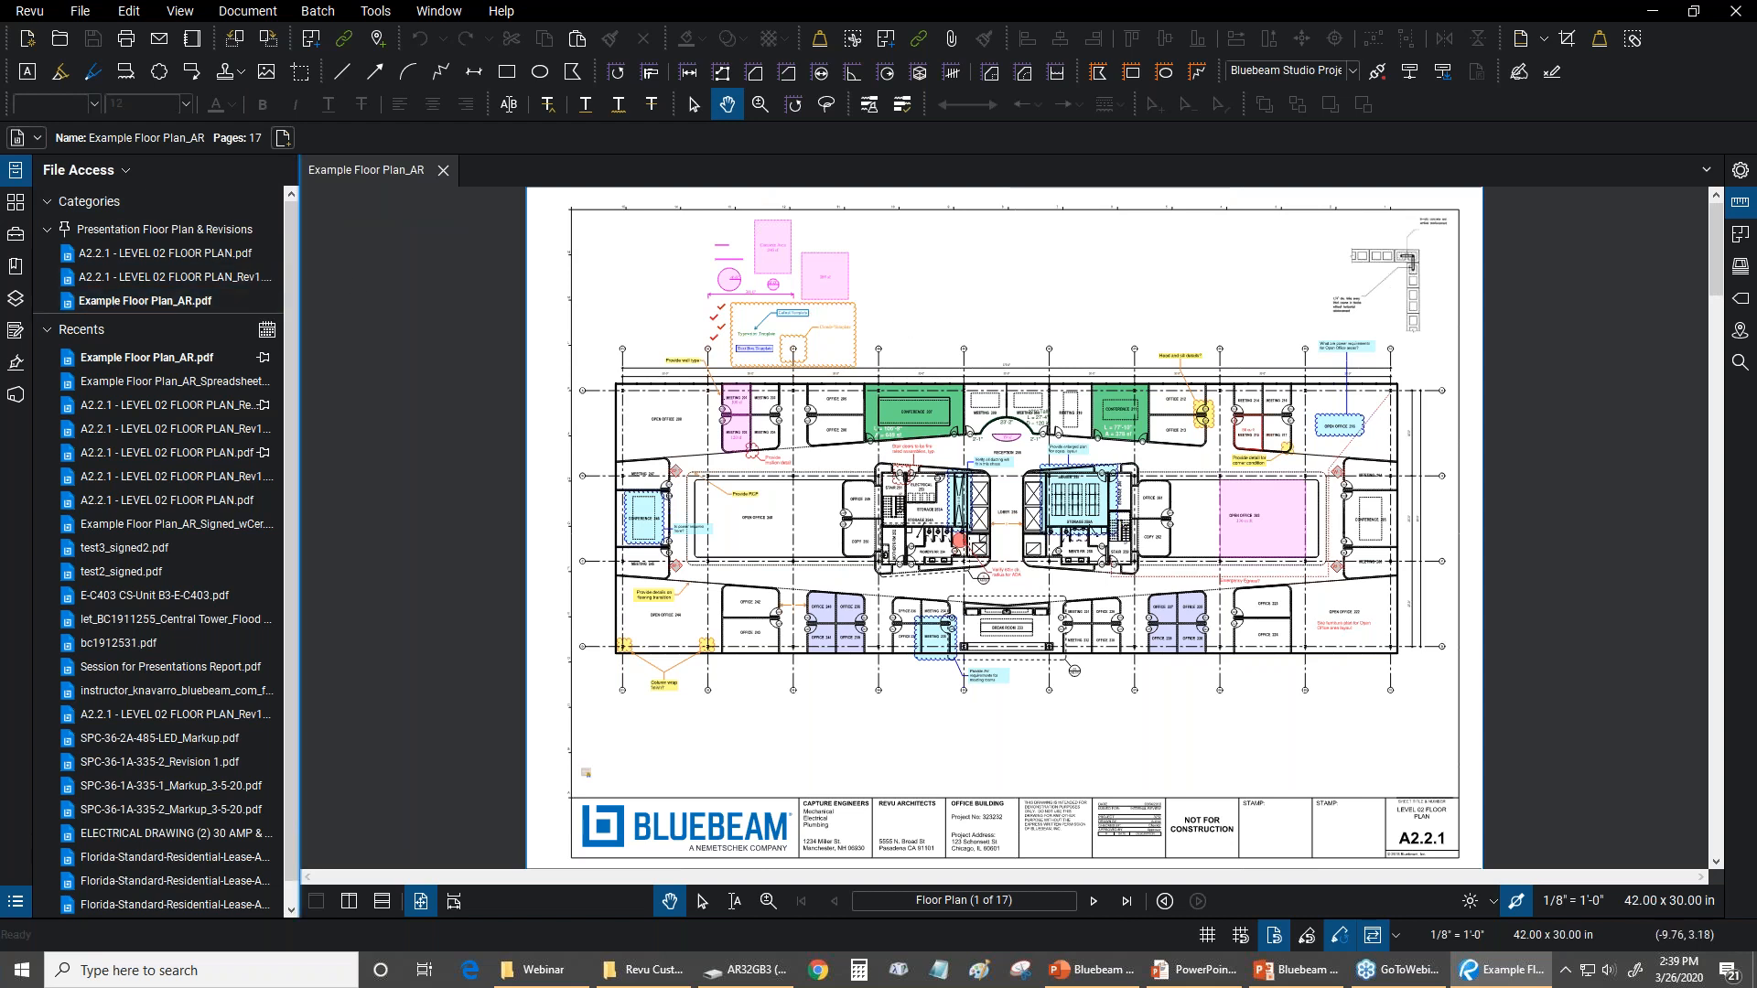
left_click(299, 260)
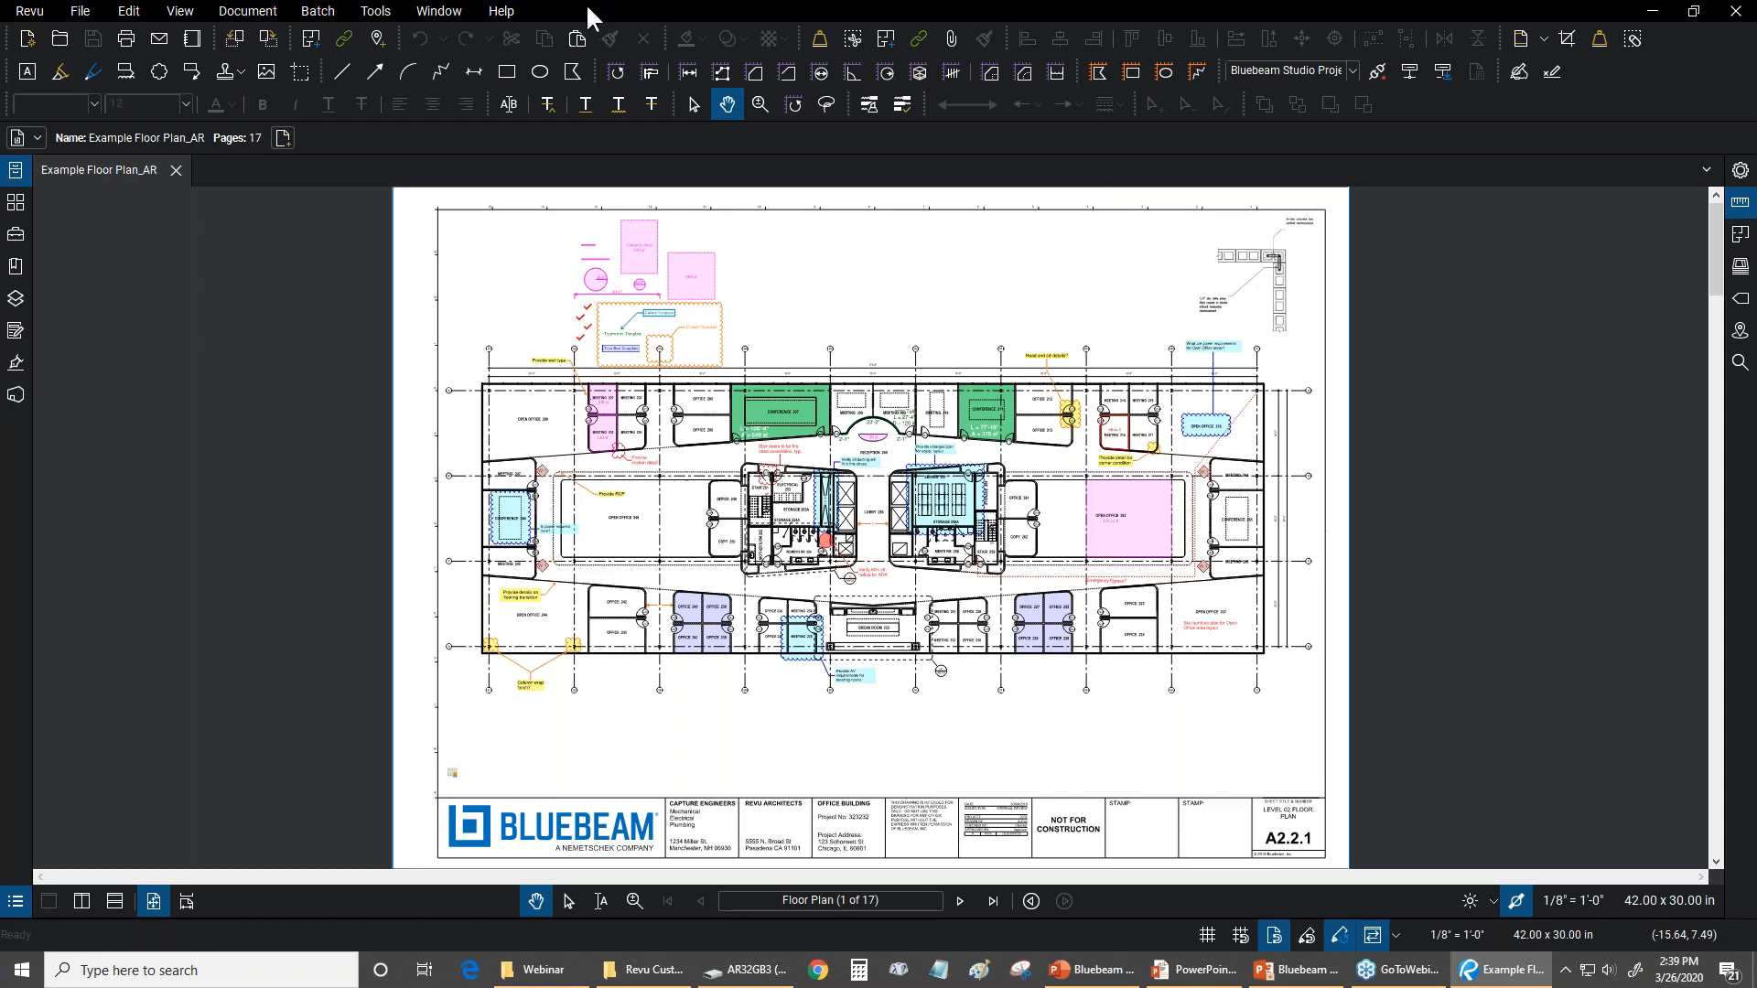
key("k")
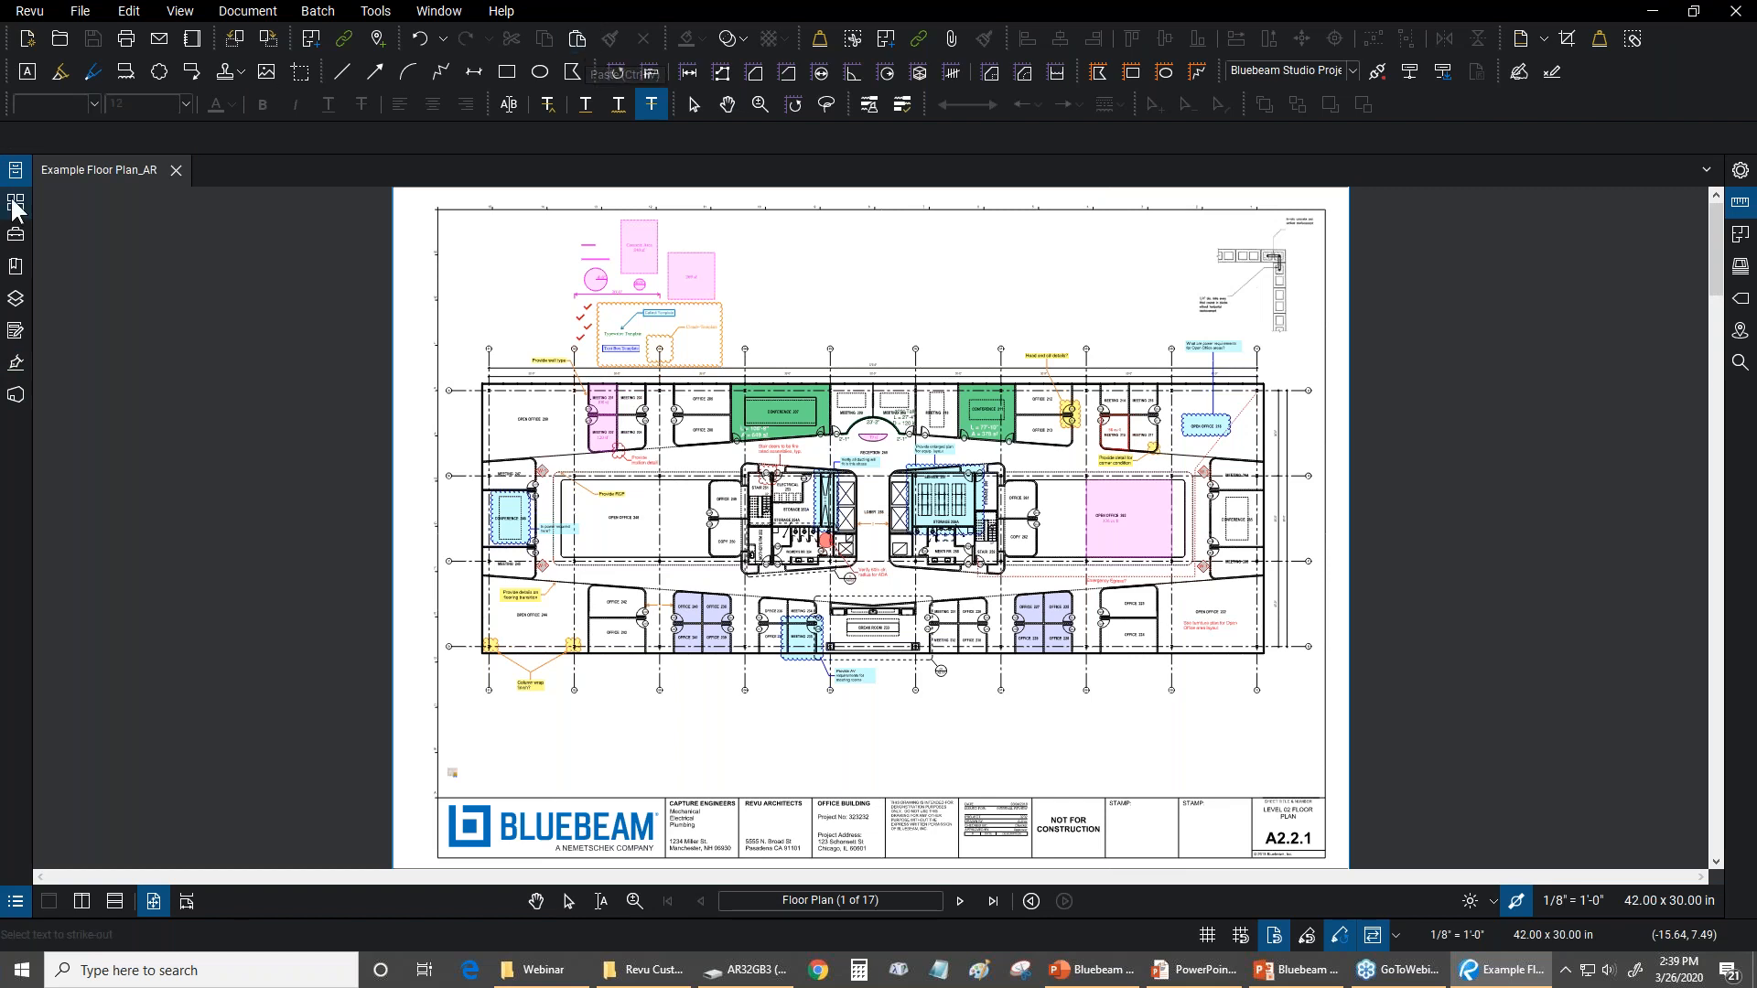
Show the Bluebeam Studio sessions and projects lists and sign out of the Studio account
left_click(7, 409)
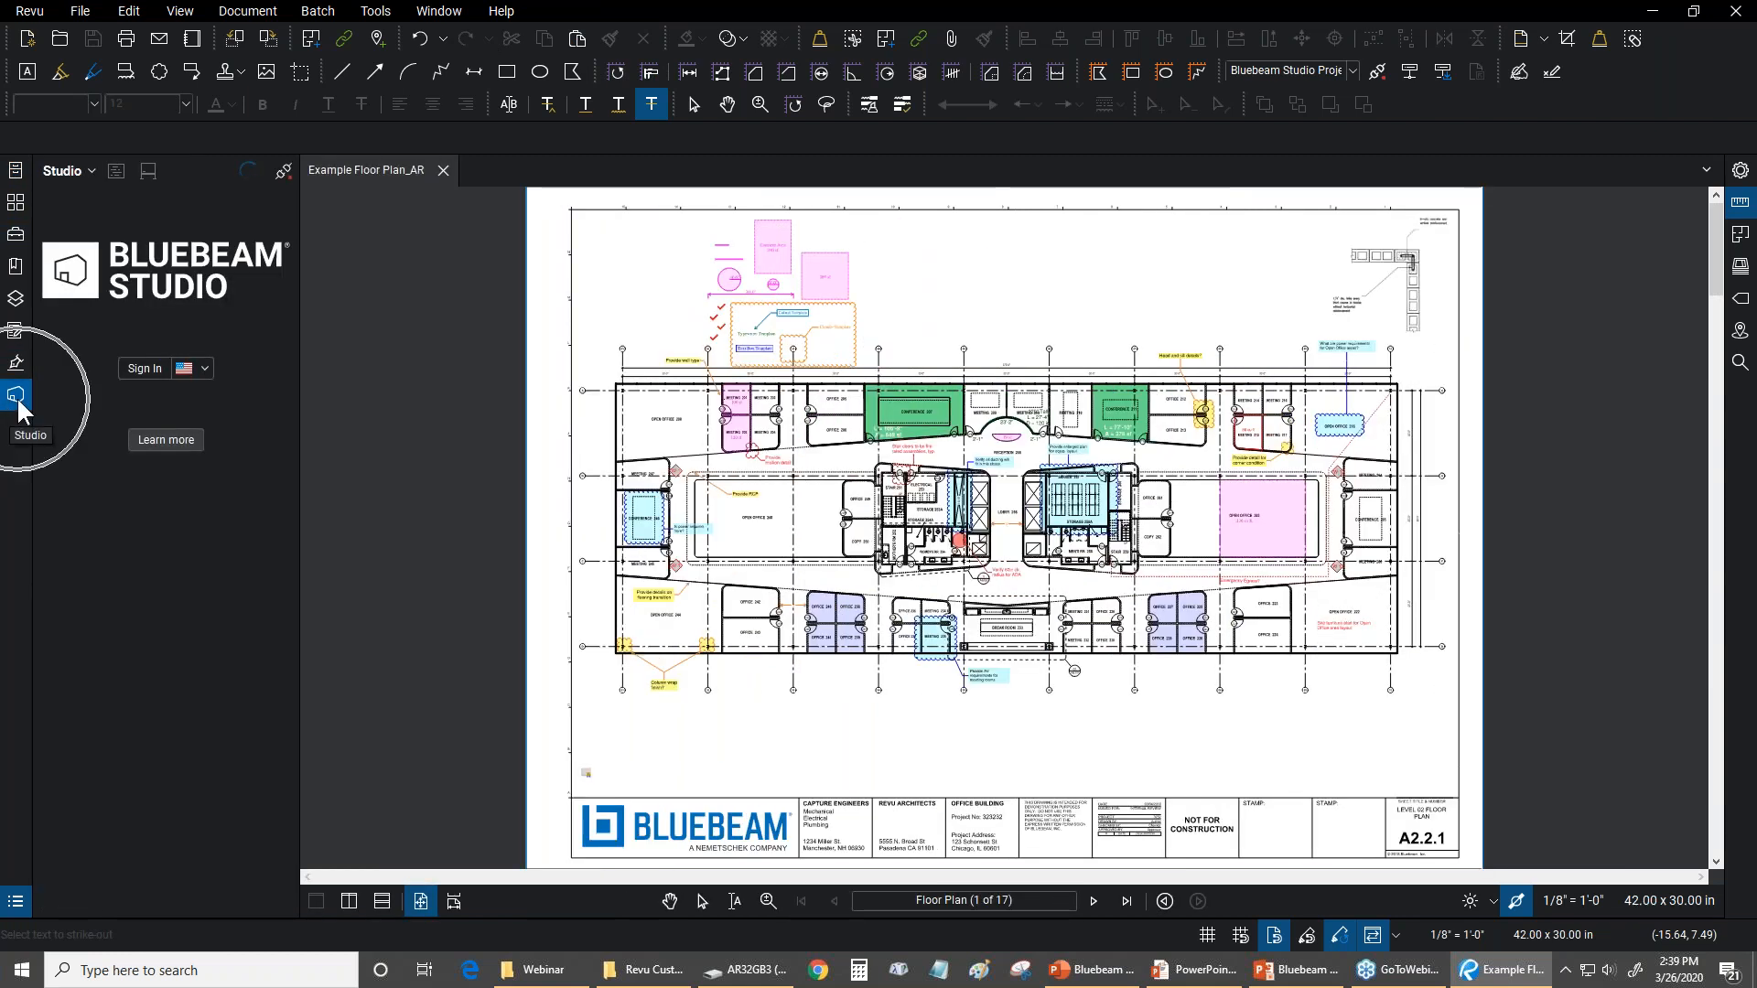
left_click(116, 174)
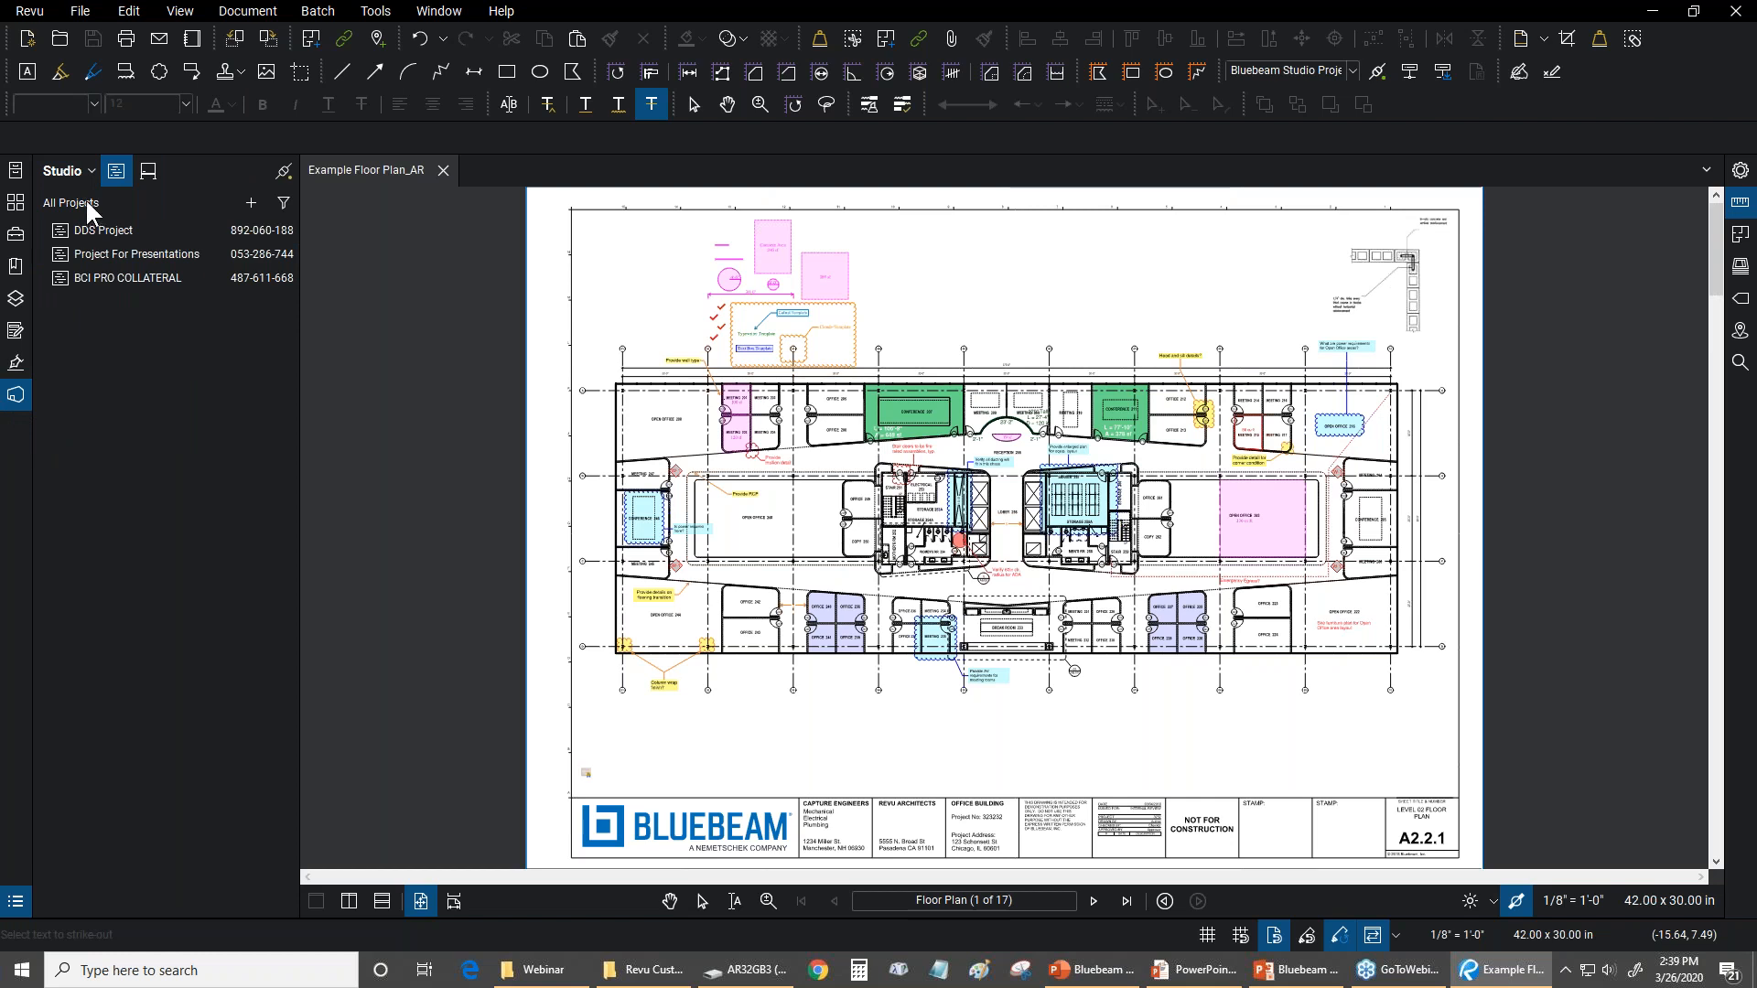
left_click(81, 170)
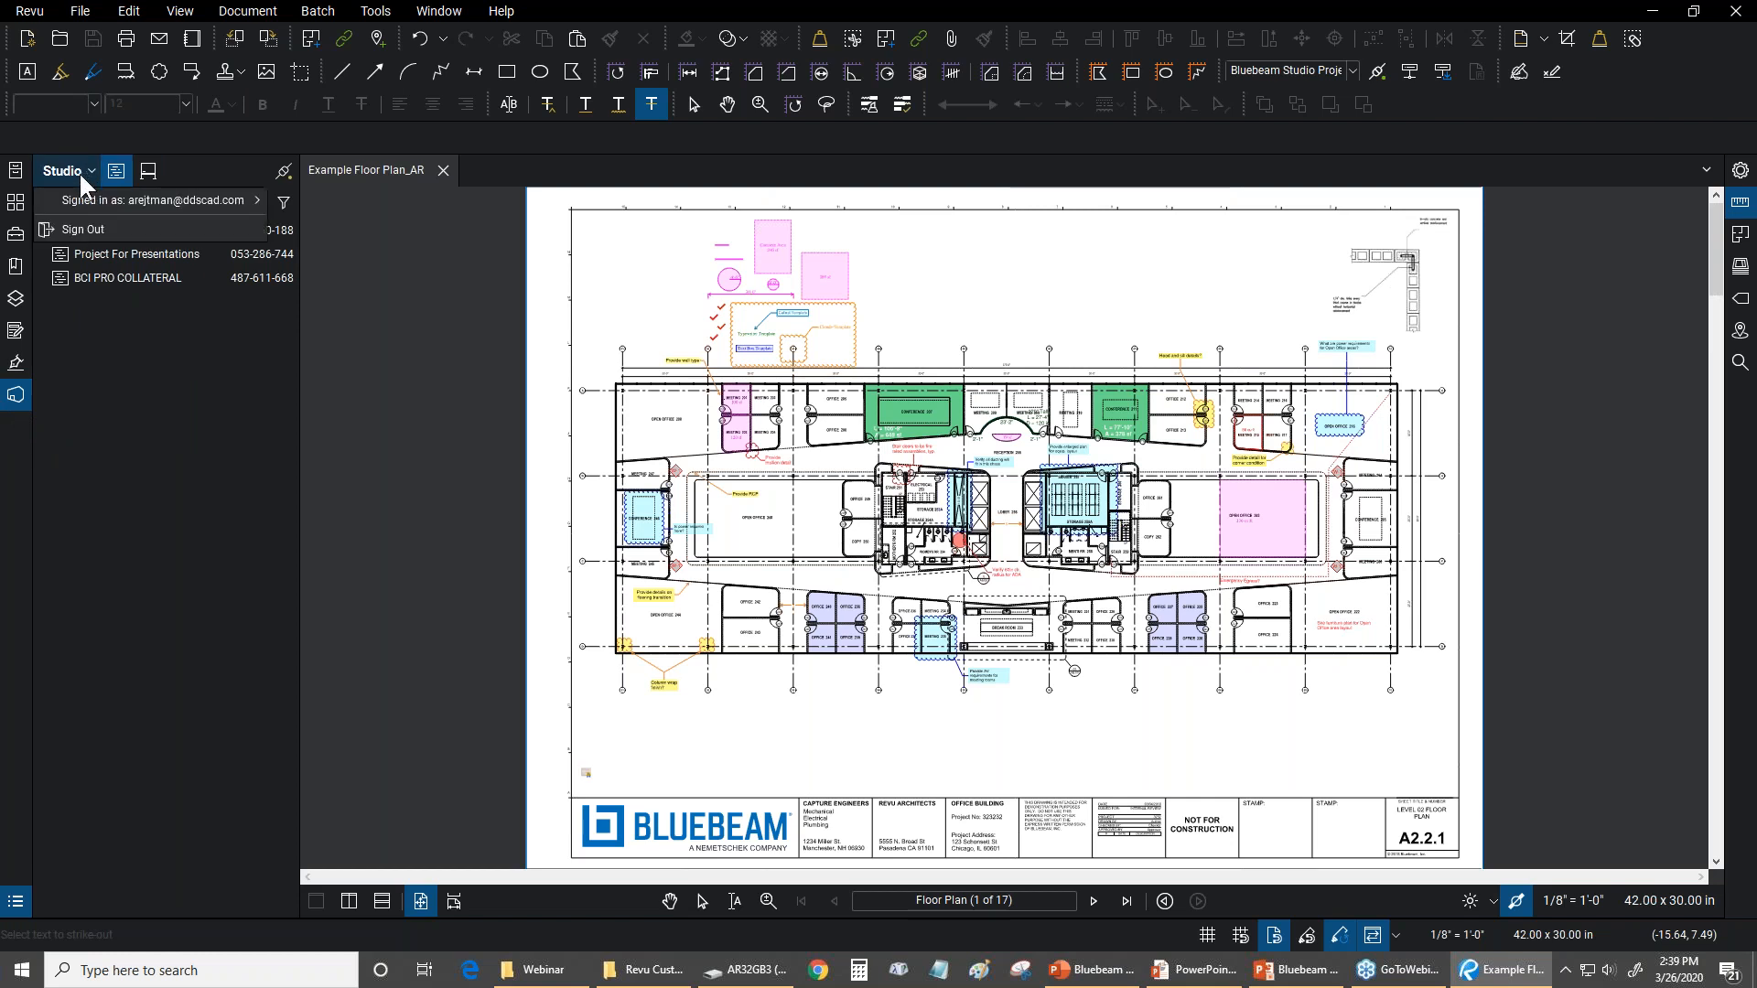
left_click(83, 229)
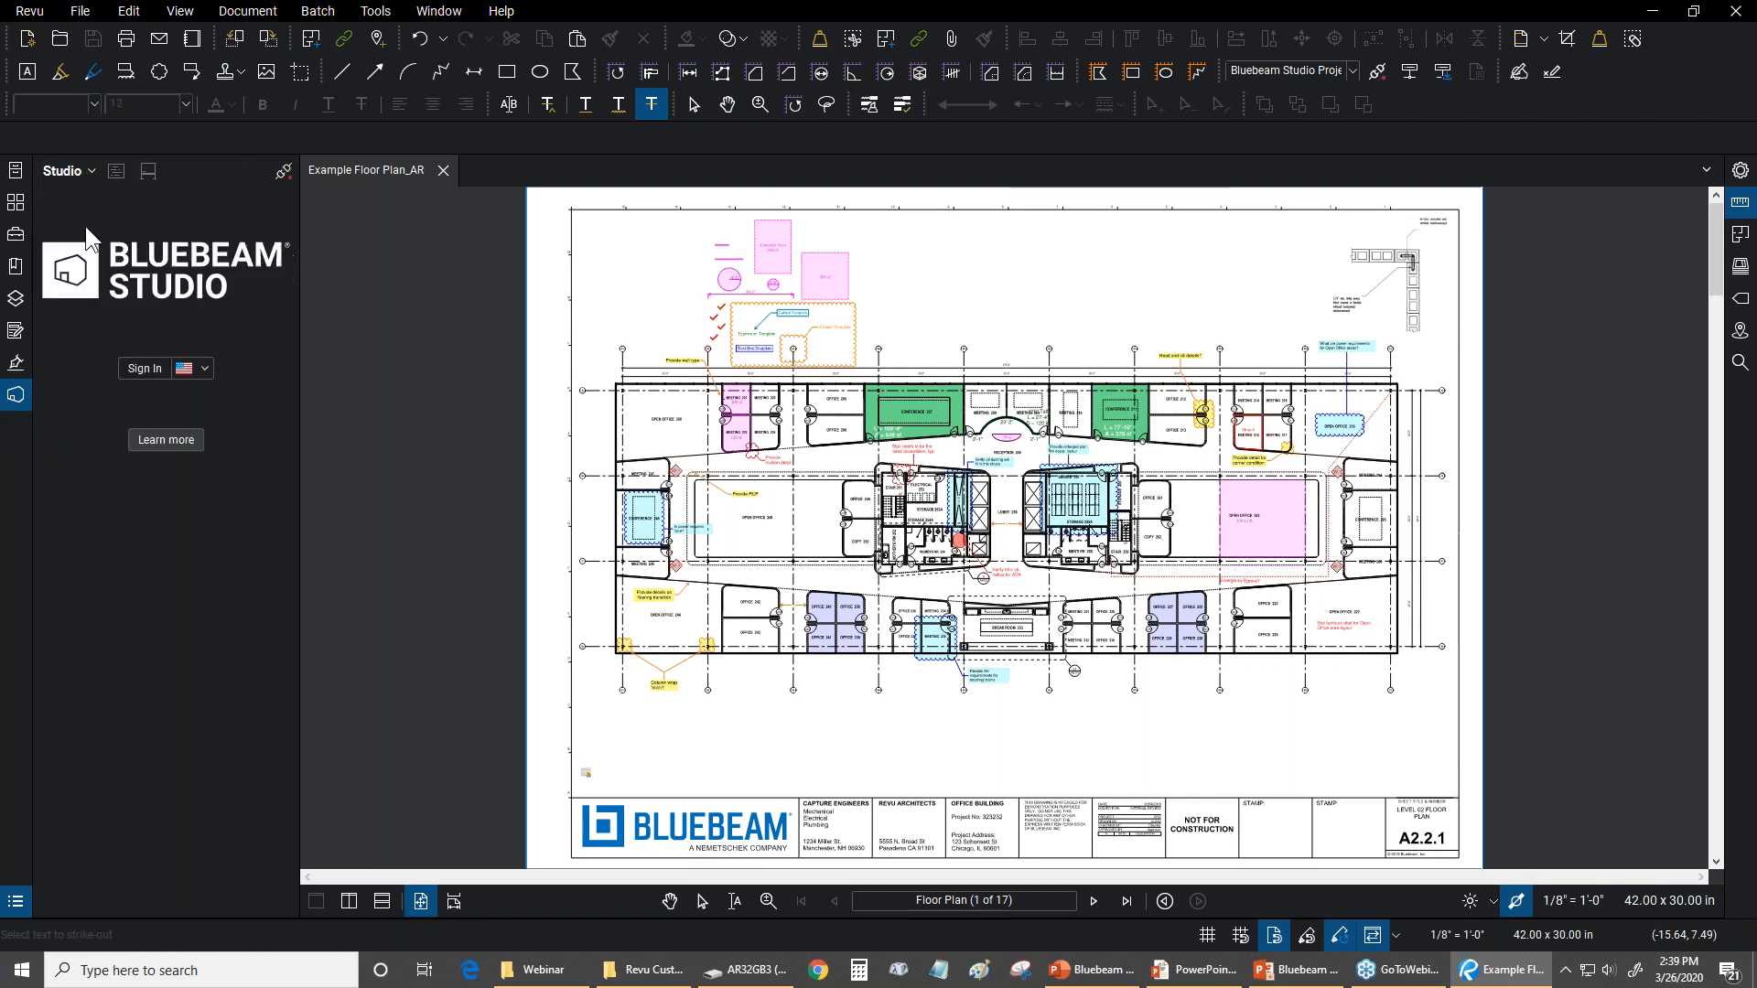
Bring up the Studio sign-in form, previewing the account creation form along the way
left_click(203, 369)
left_click(207, 343)
left_click(128, 370)
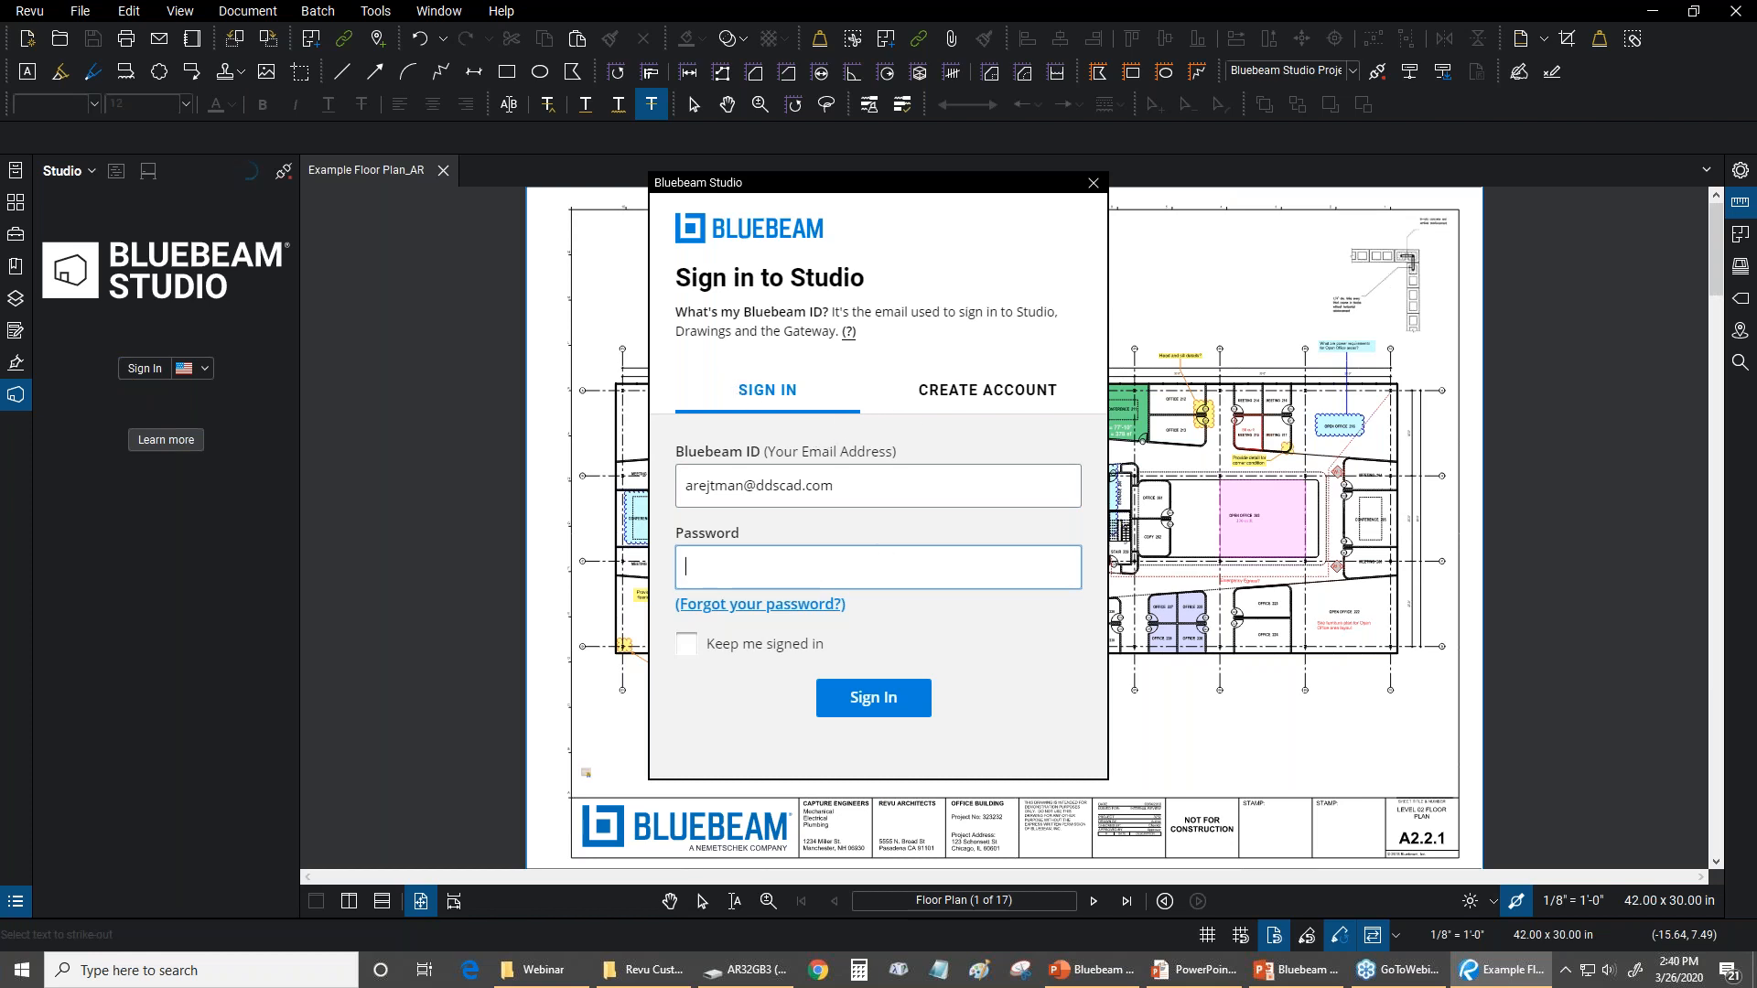
left_click(941, 414)
left_click_drag(1094, 364, 1062, 330)
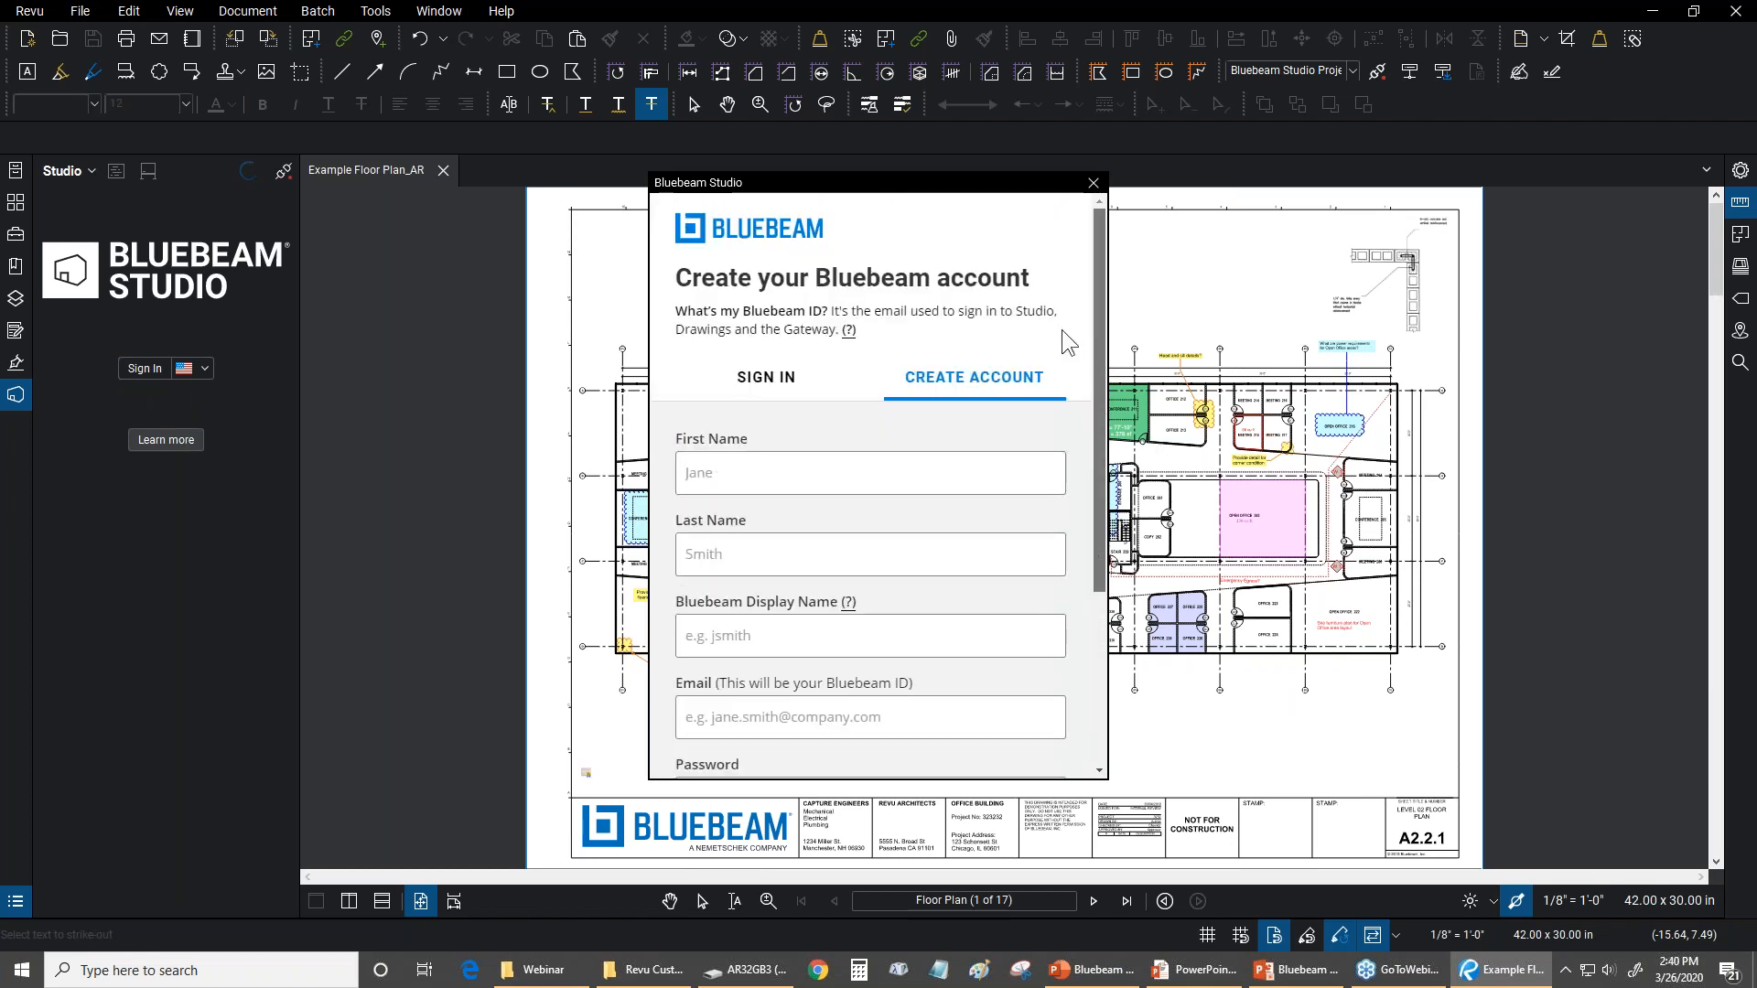
left_click(743, 388)
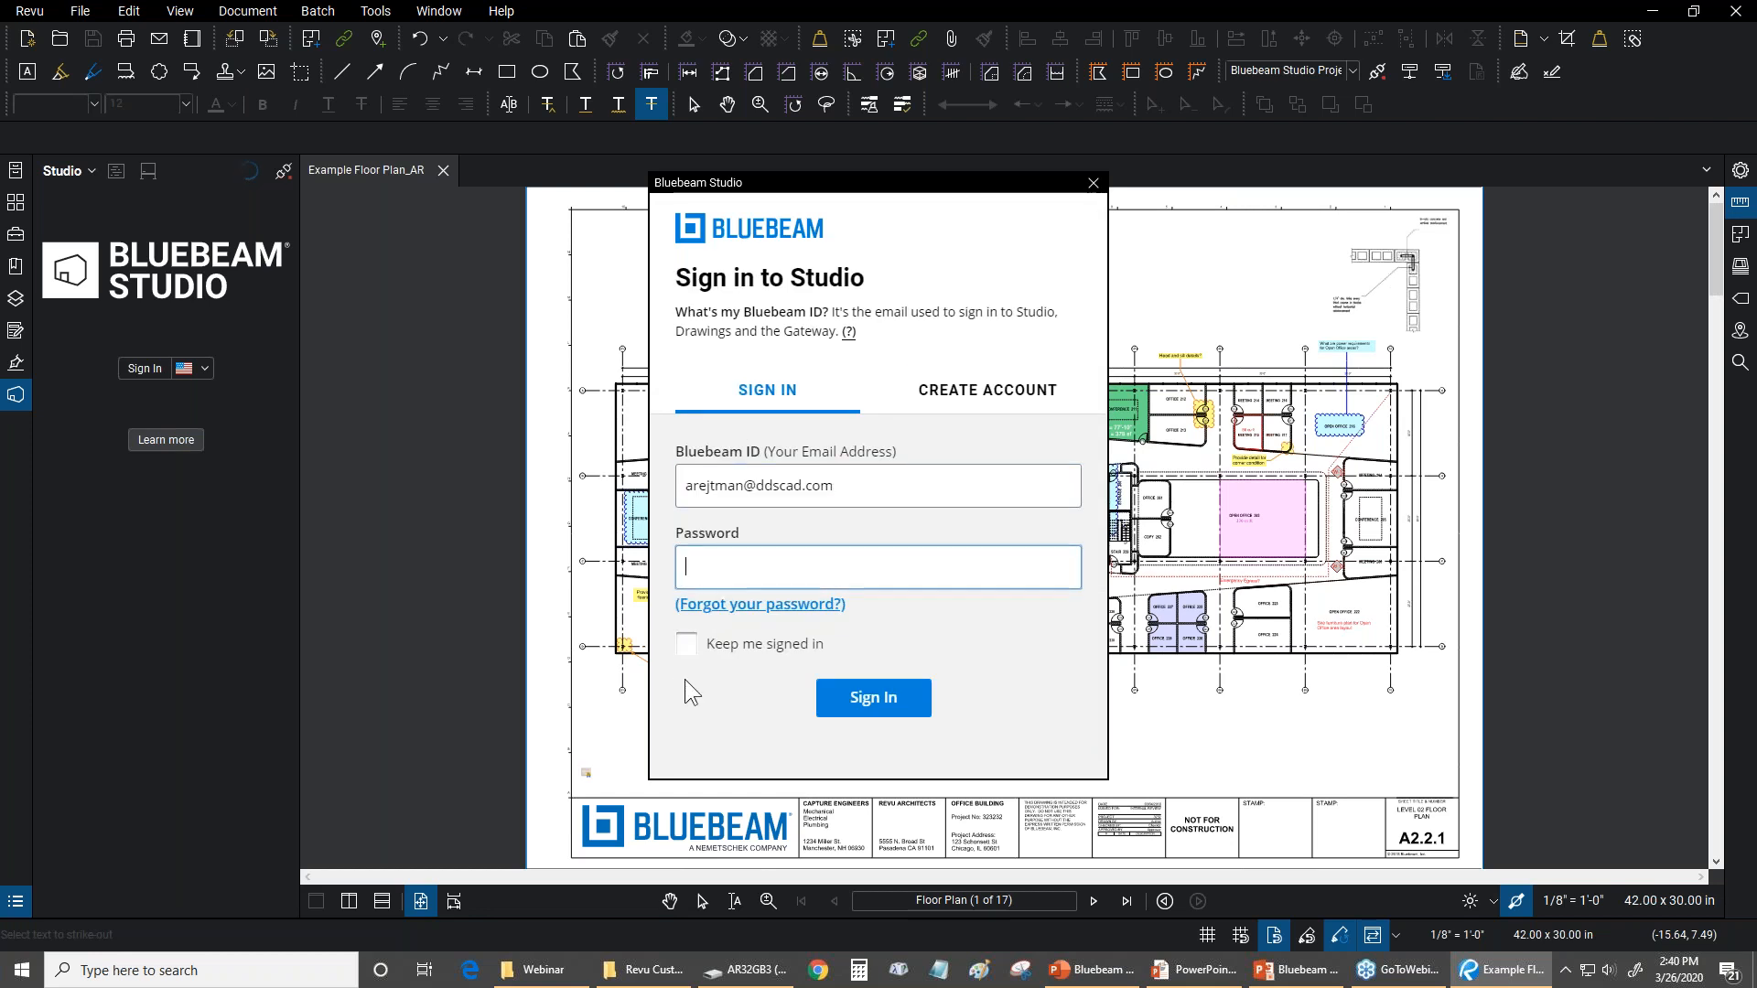
Enable Keep me signed in and try to sign in to Studio with the account password
left_click(685, 645)
left_click(747, 577)
type("•")
key("BackSpace")
type("•••••••••••••")
left_click(846, 706)
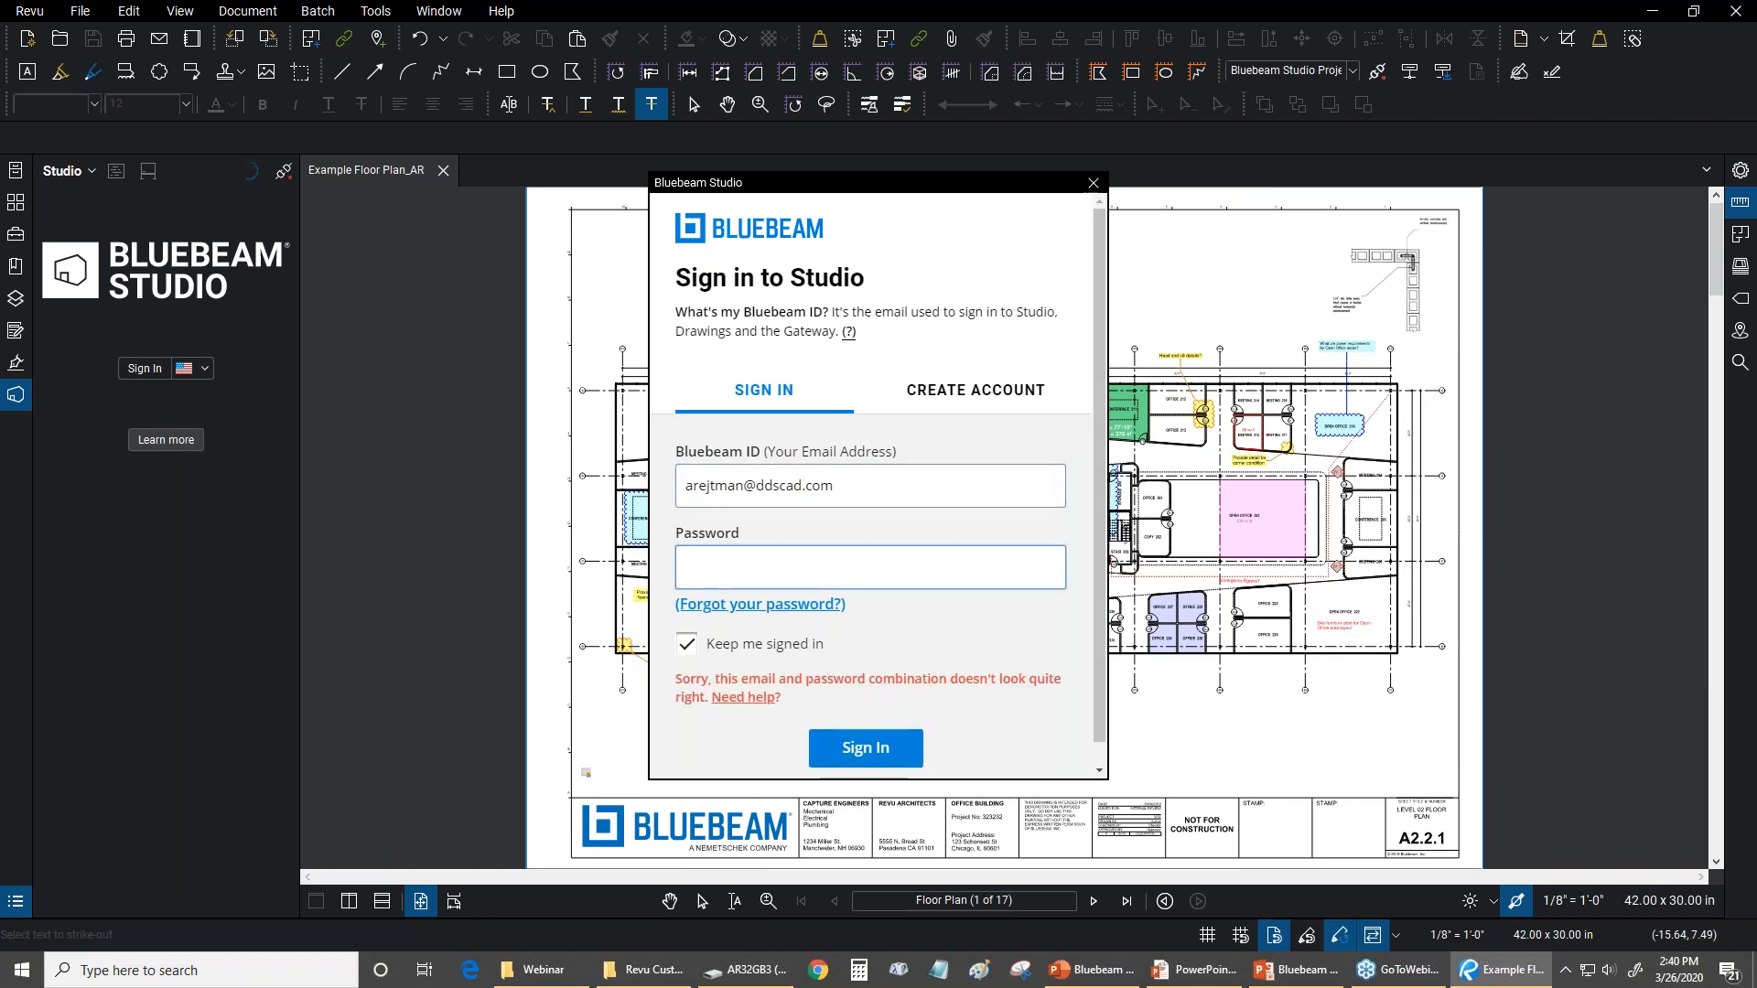
Re-enter the account password and sign in to Bluebeam Studio
type("••••••••••••••")
left_click(866, 743)
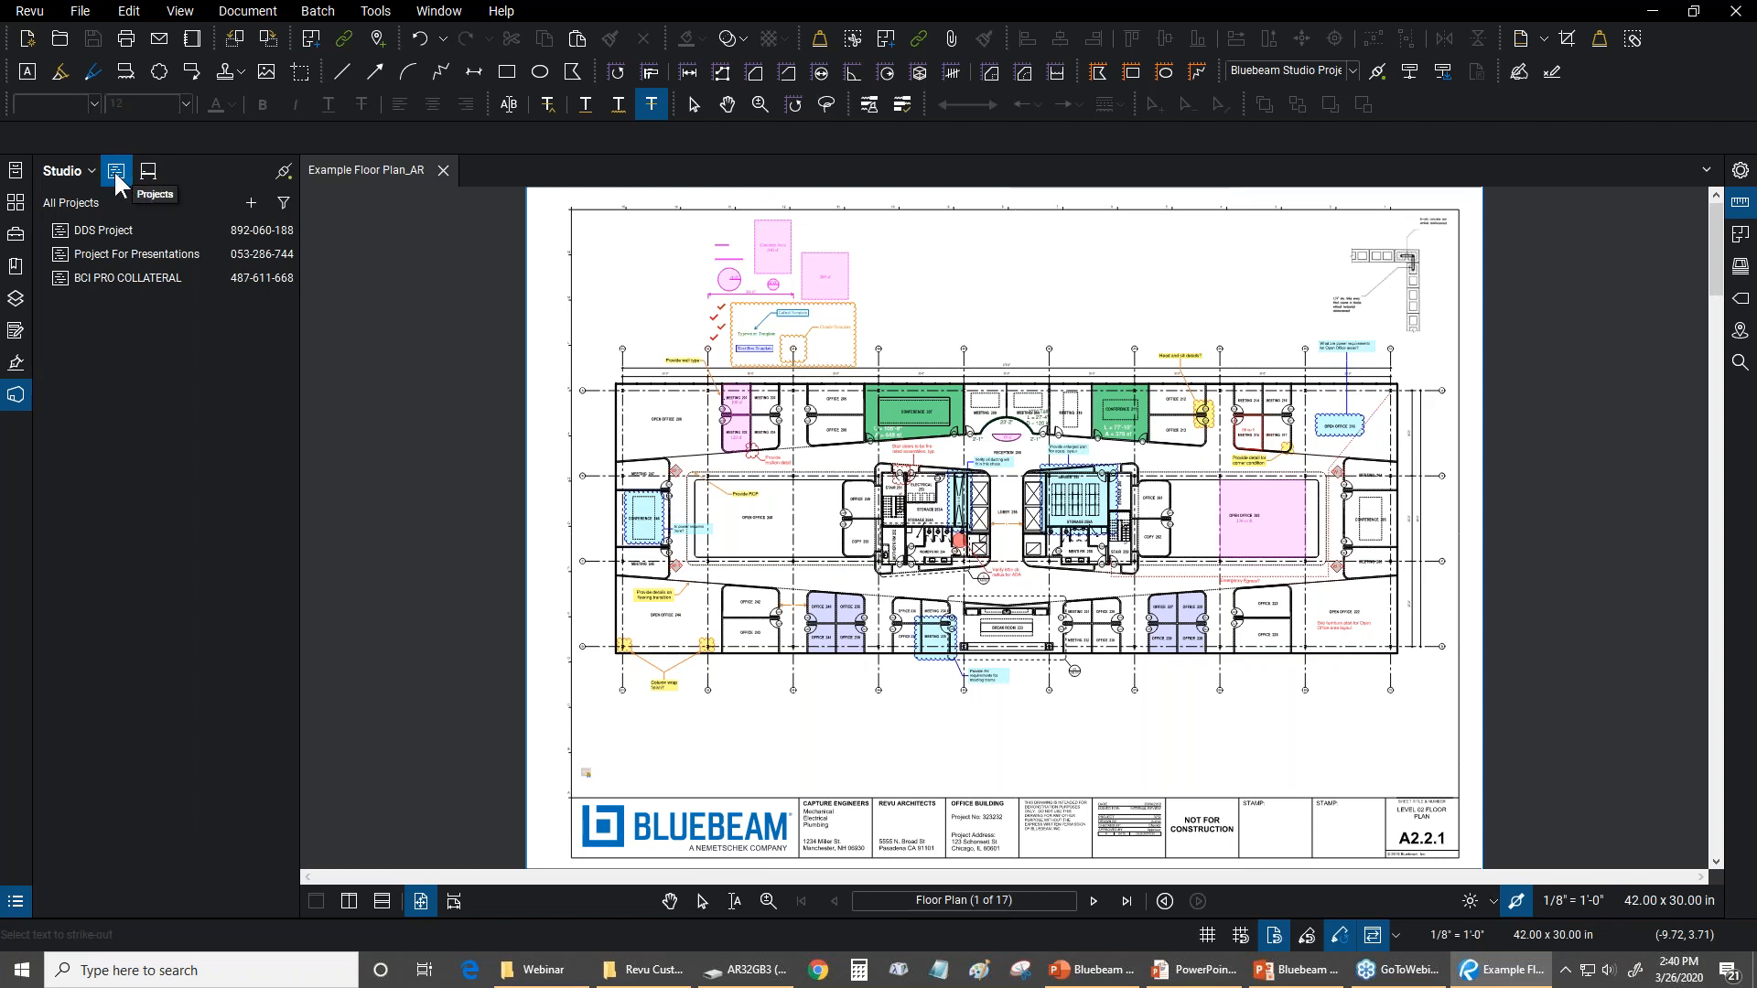
Show the Studio sessions list with its options for adding a session, and join Session for Presentations
left_click(148, 173)
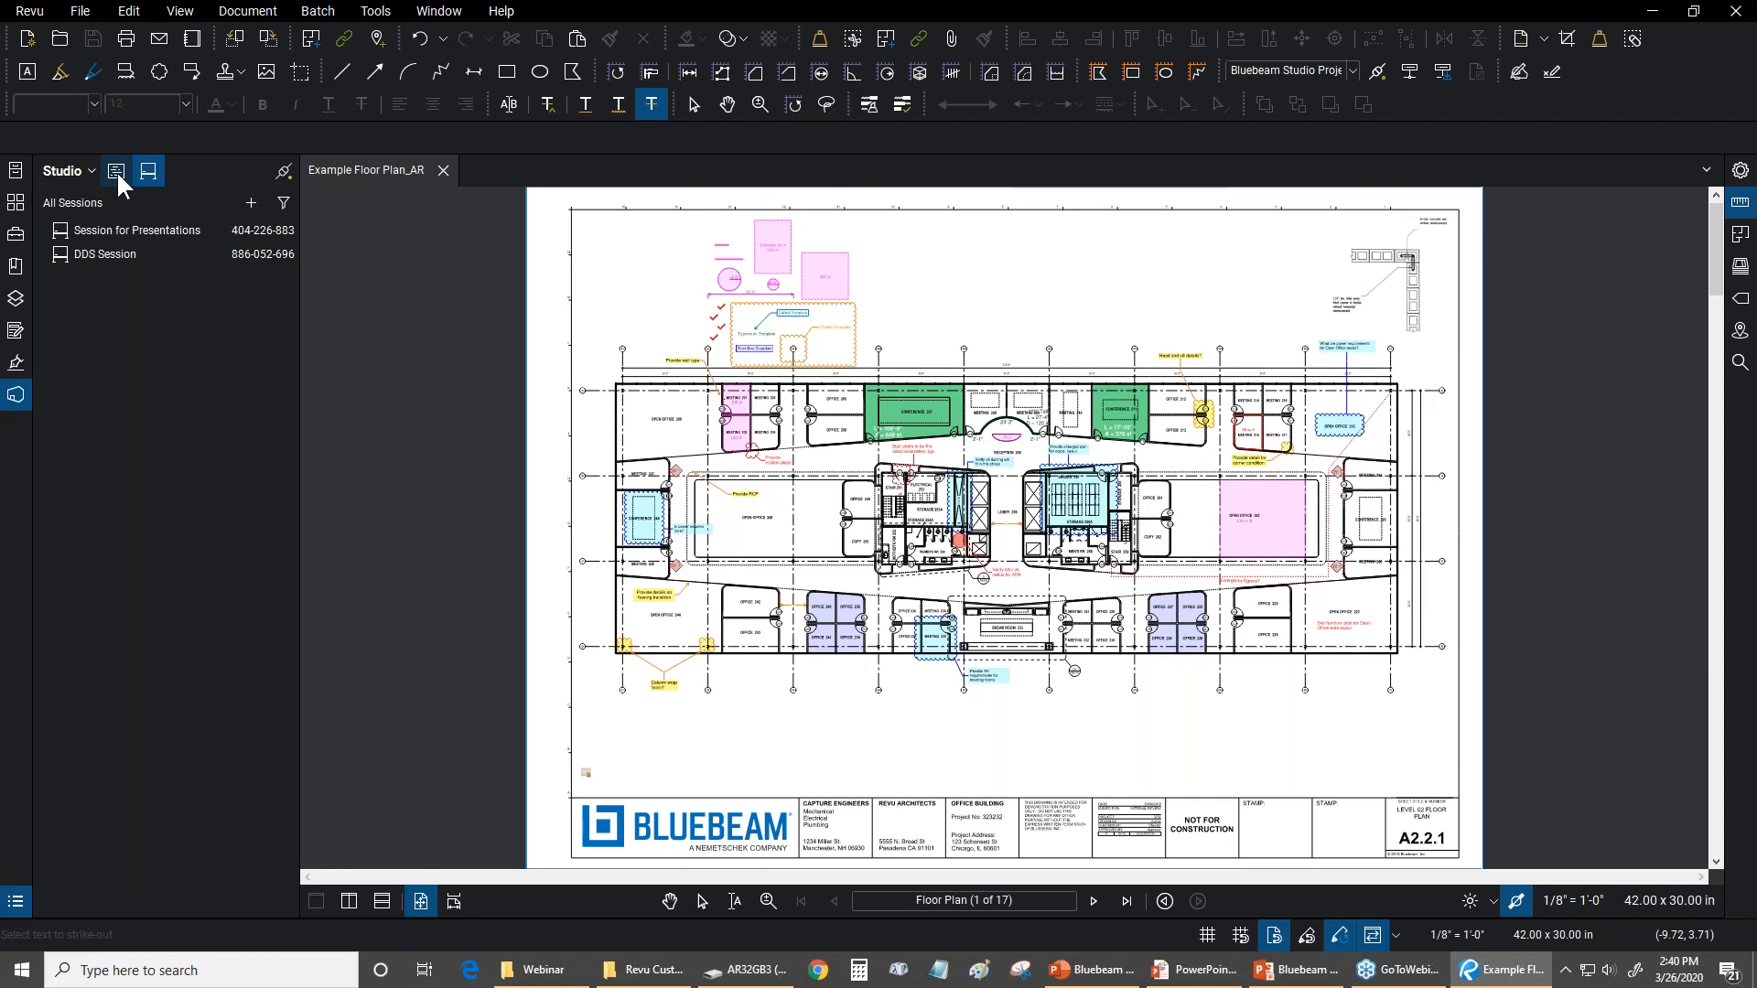
left_click(252, 203)
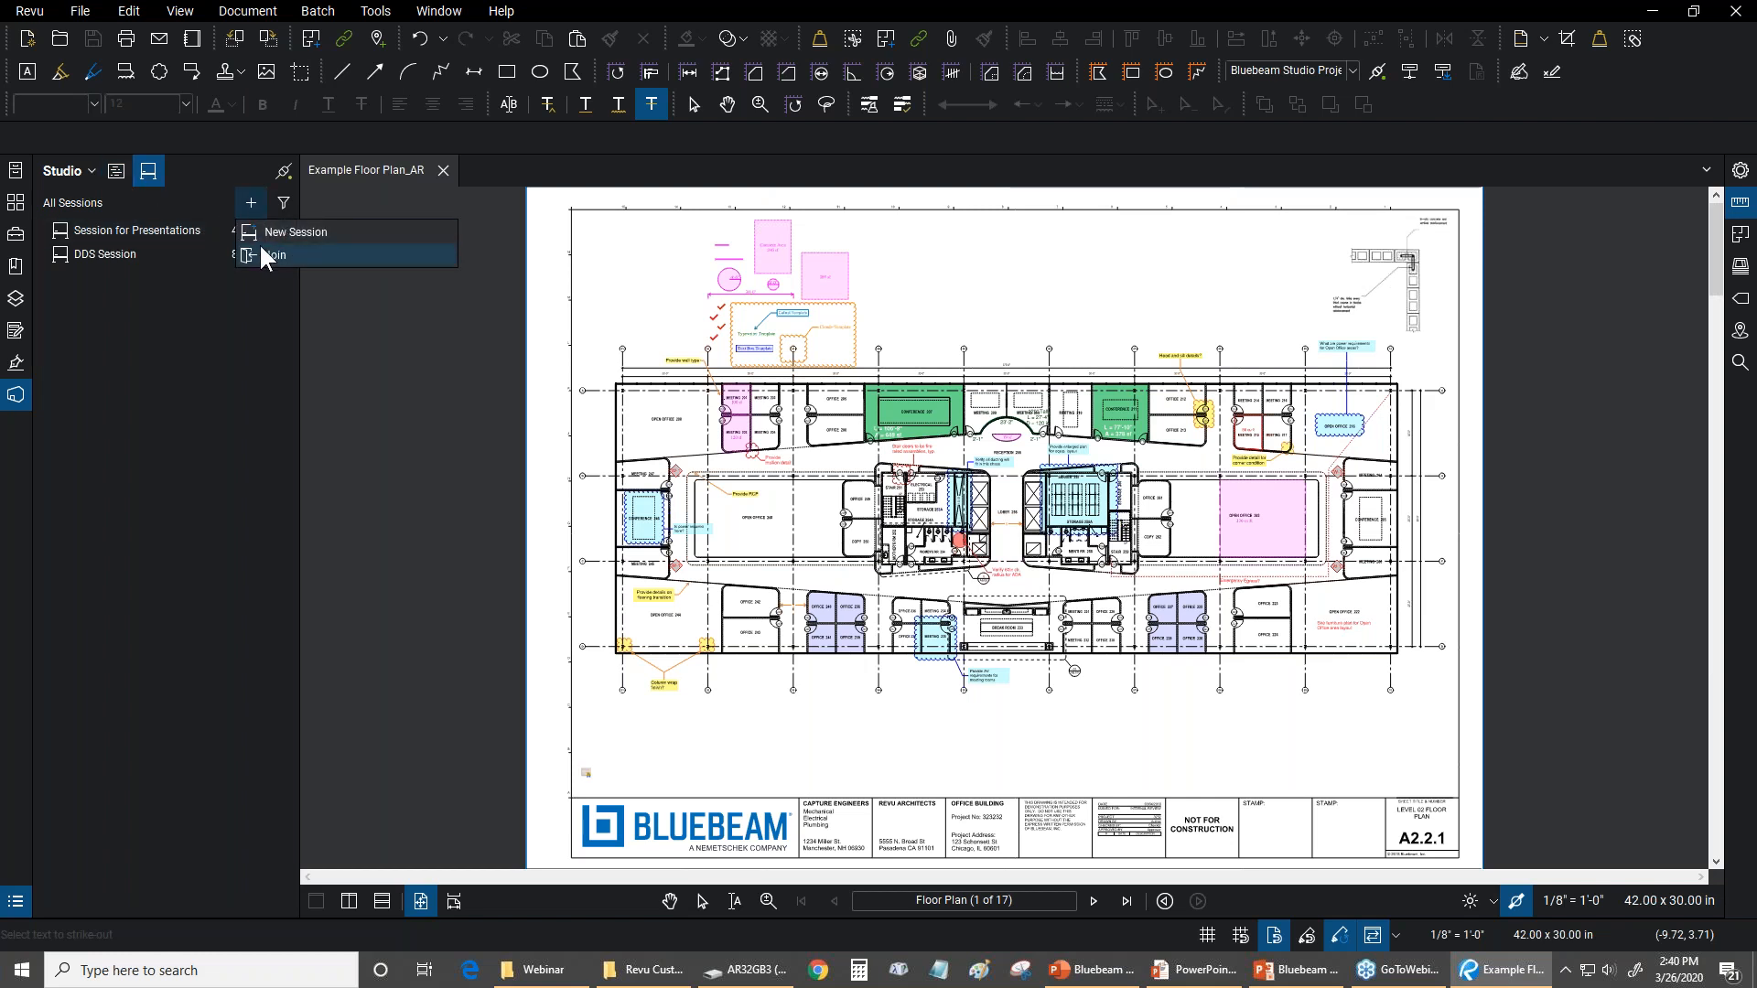
left_click(181, 283)
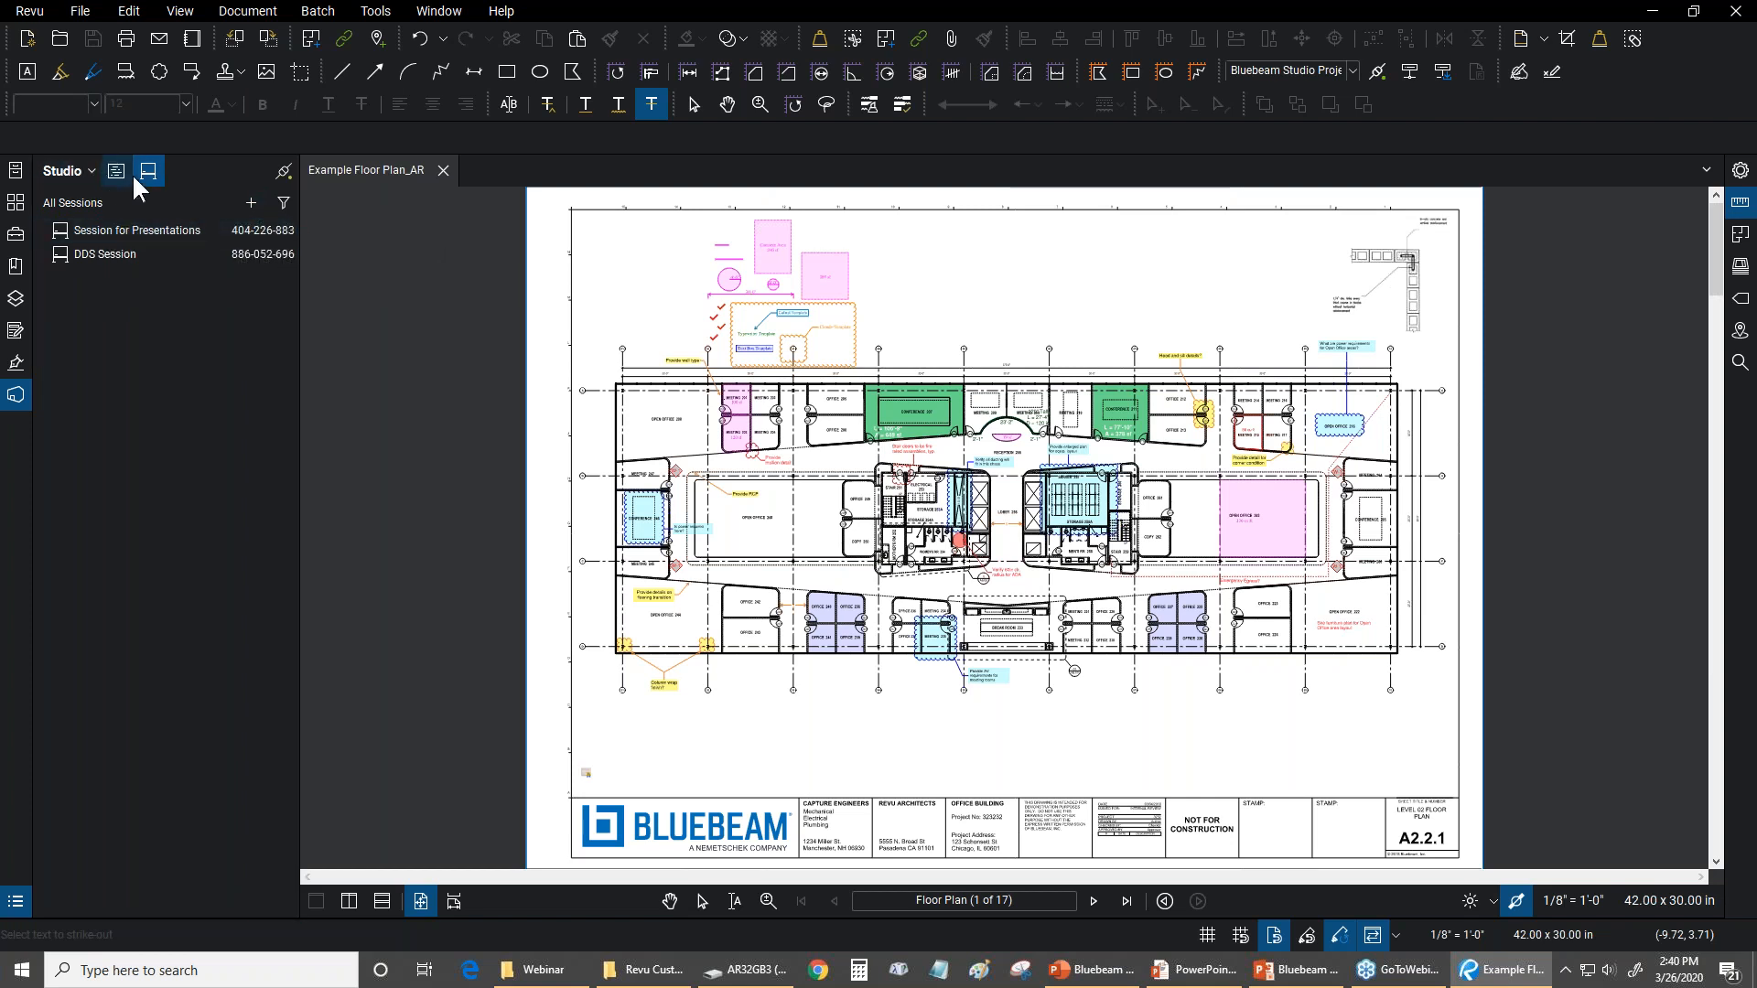
double_click(136, 229)
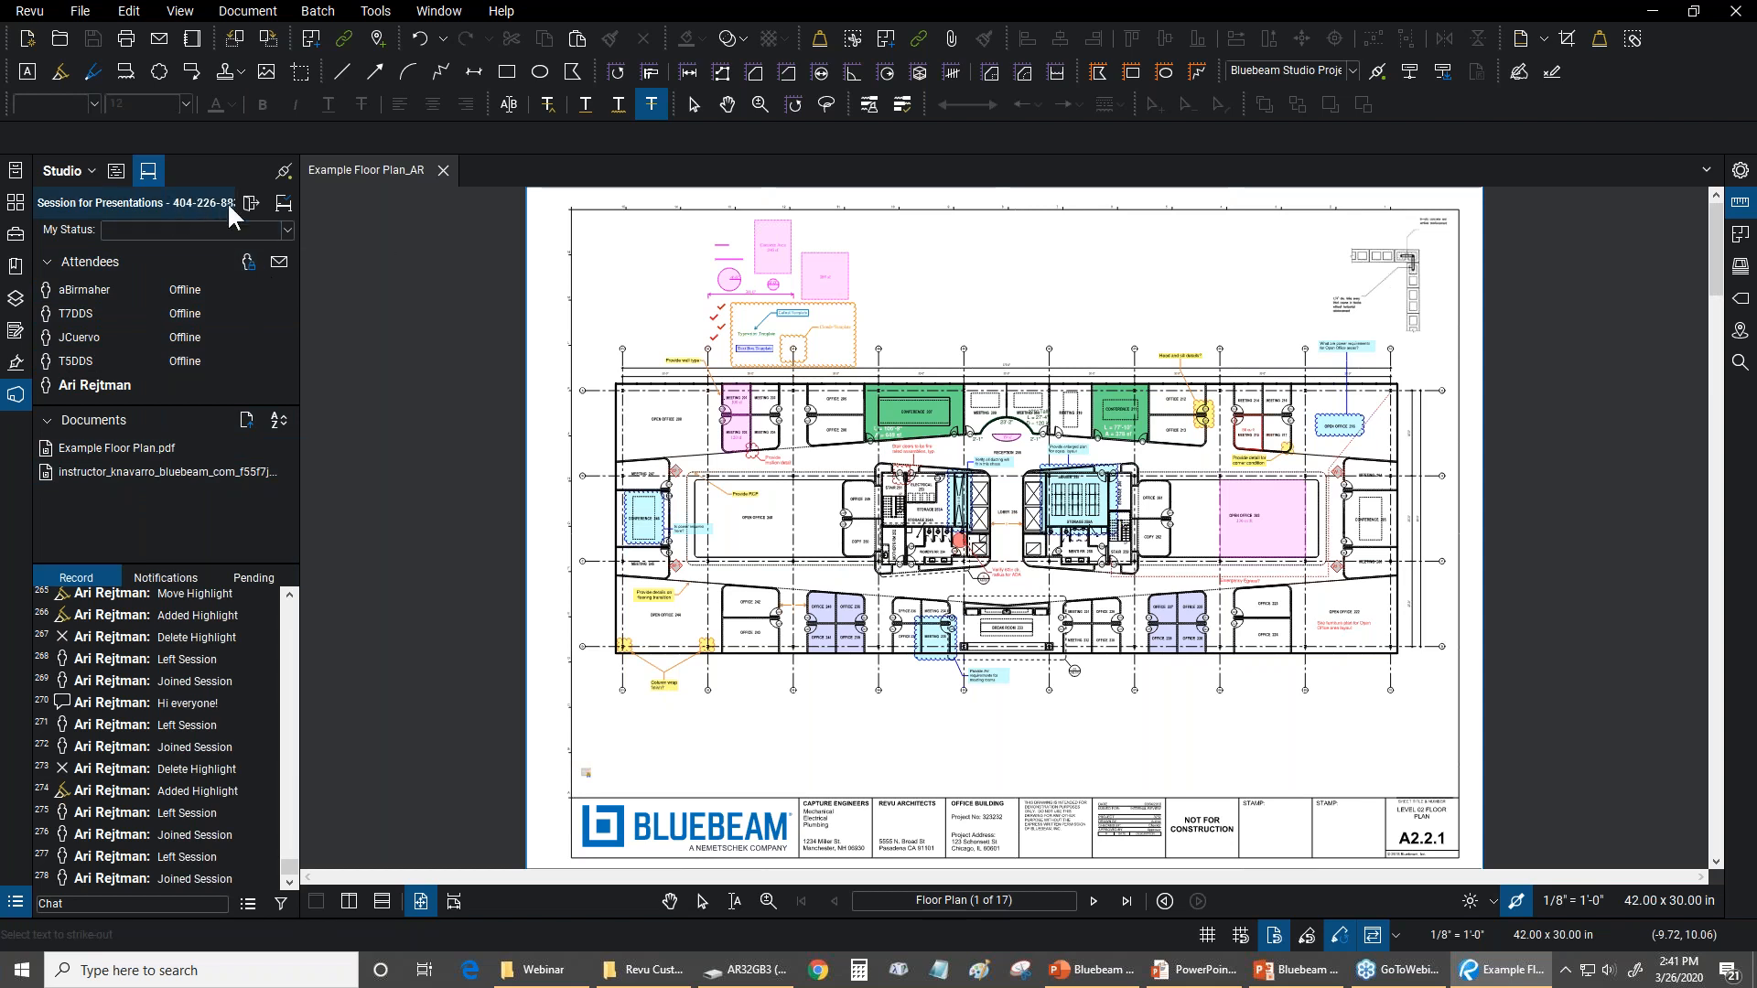
Review the session's attendee access settings and the form for adding attendees, leaving both without changes
left_click(247, 268)
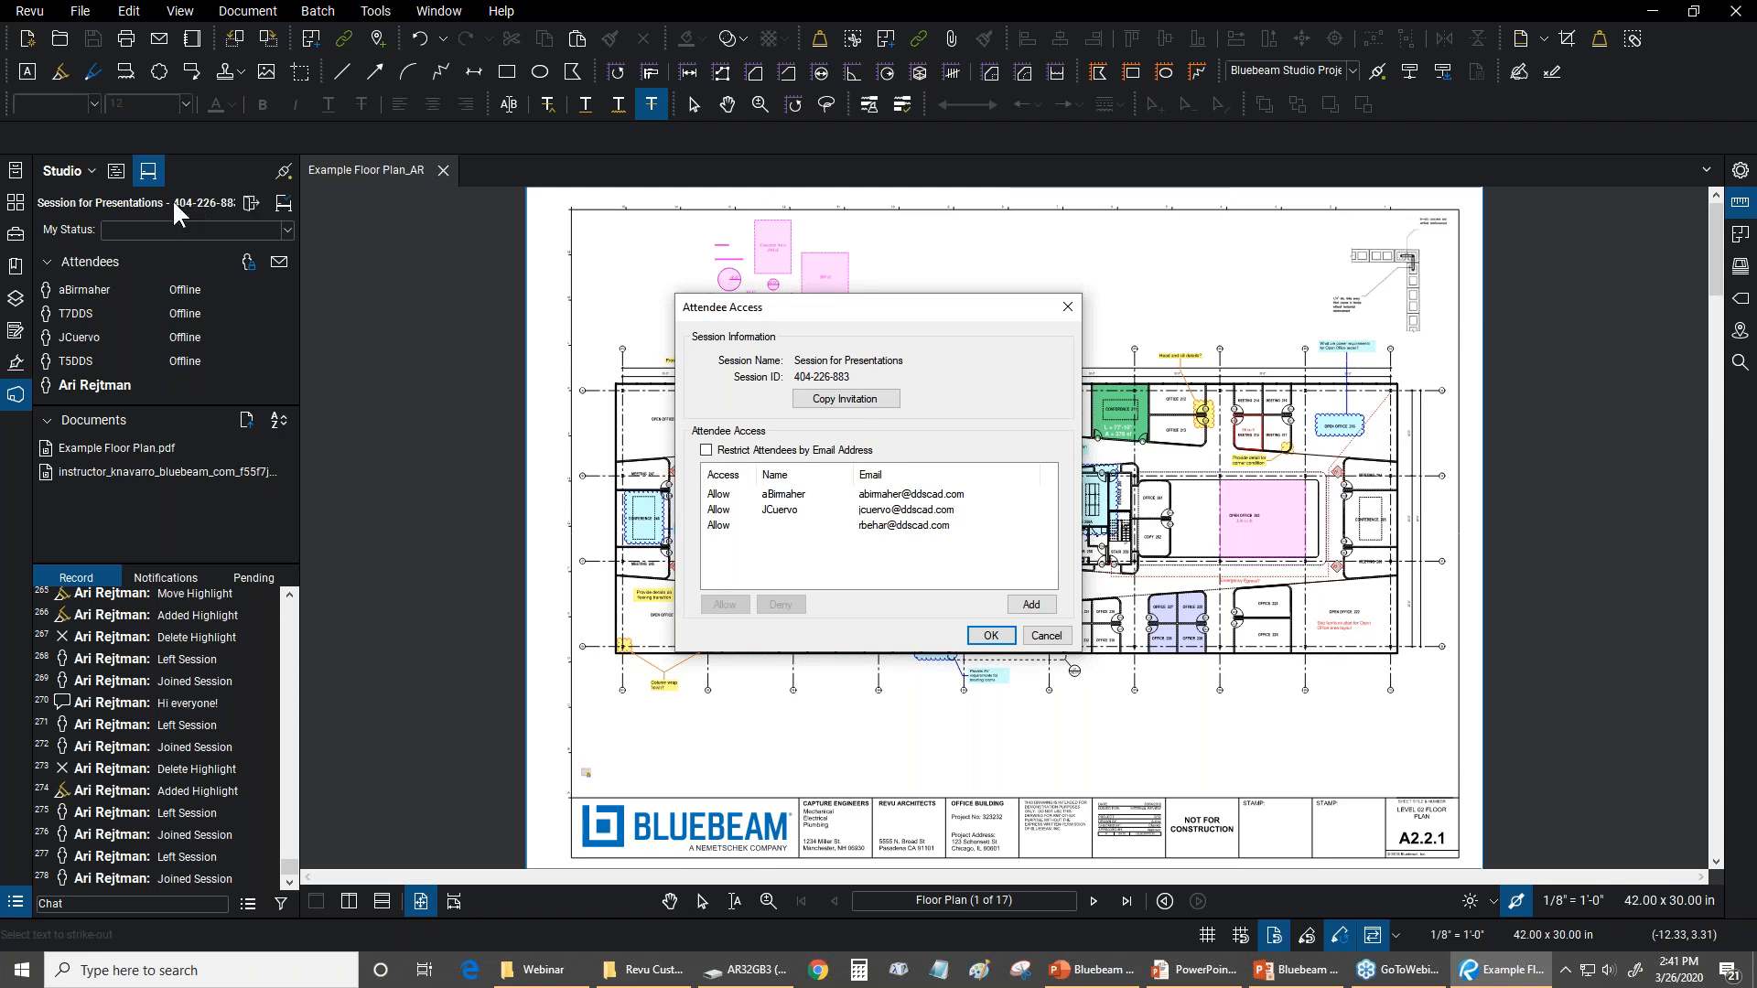
left_click(1030, 604)
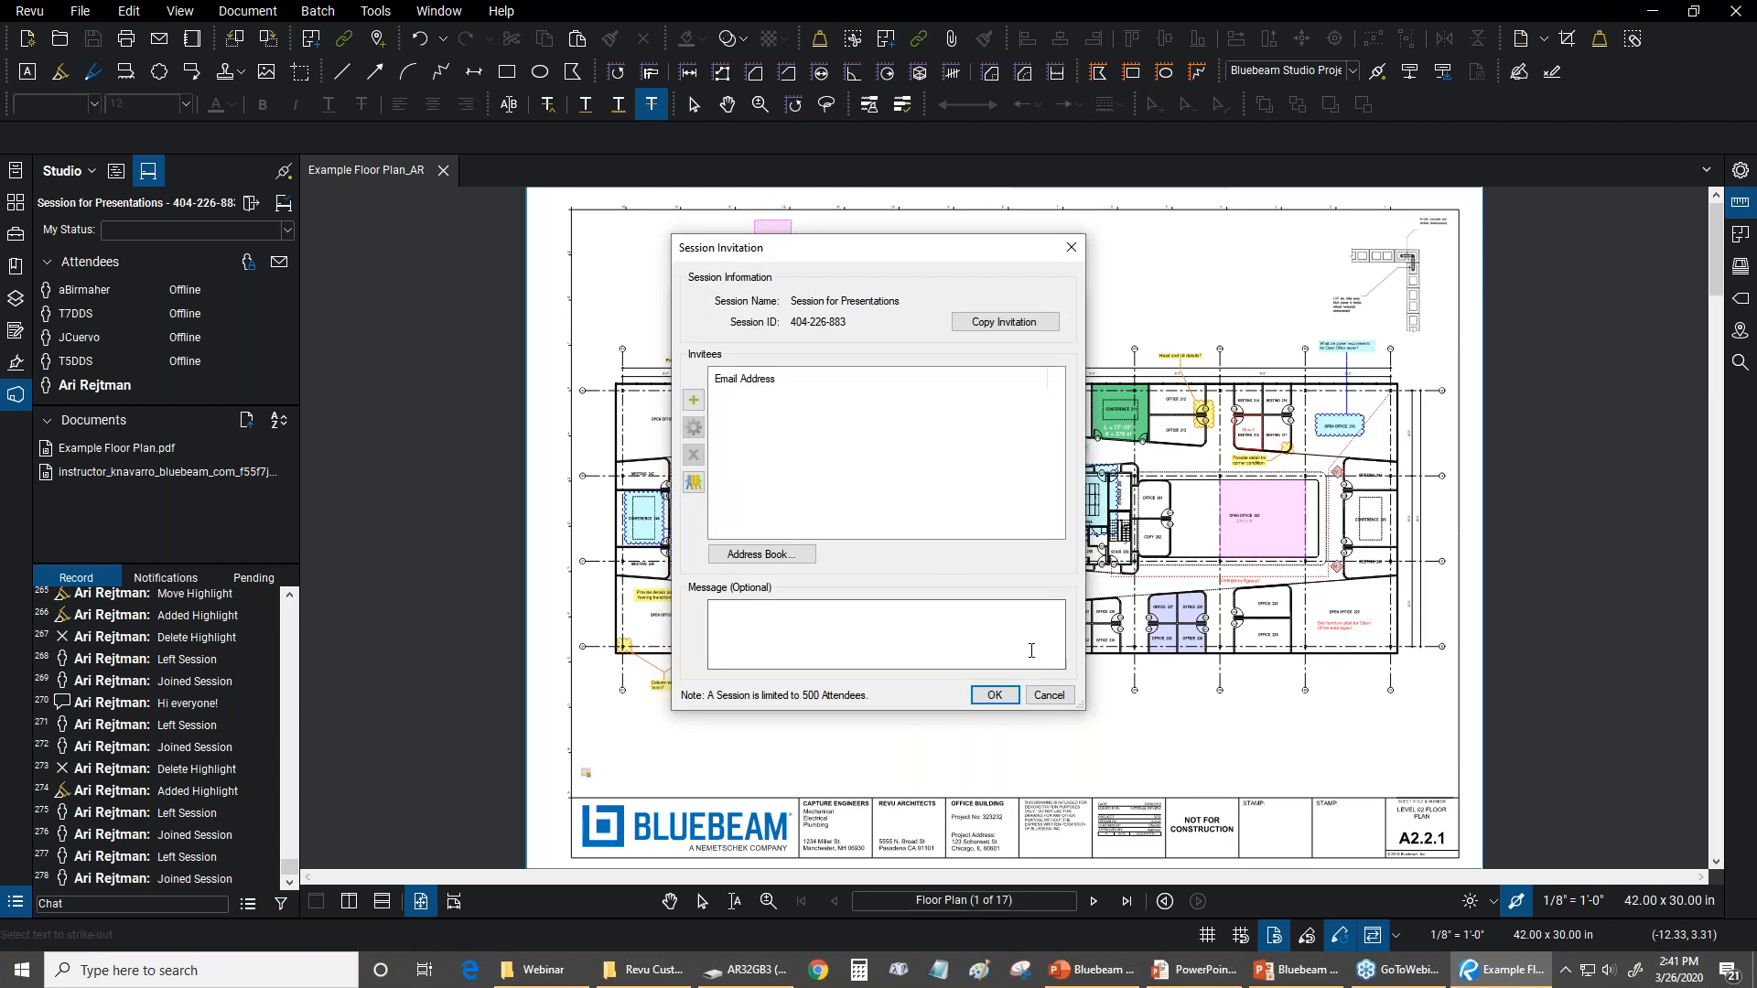
left_click(1049, 696)
left_click(1045, 635)
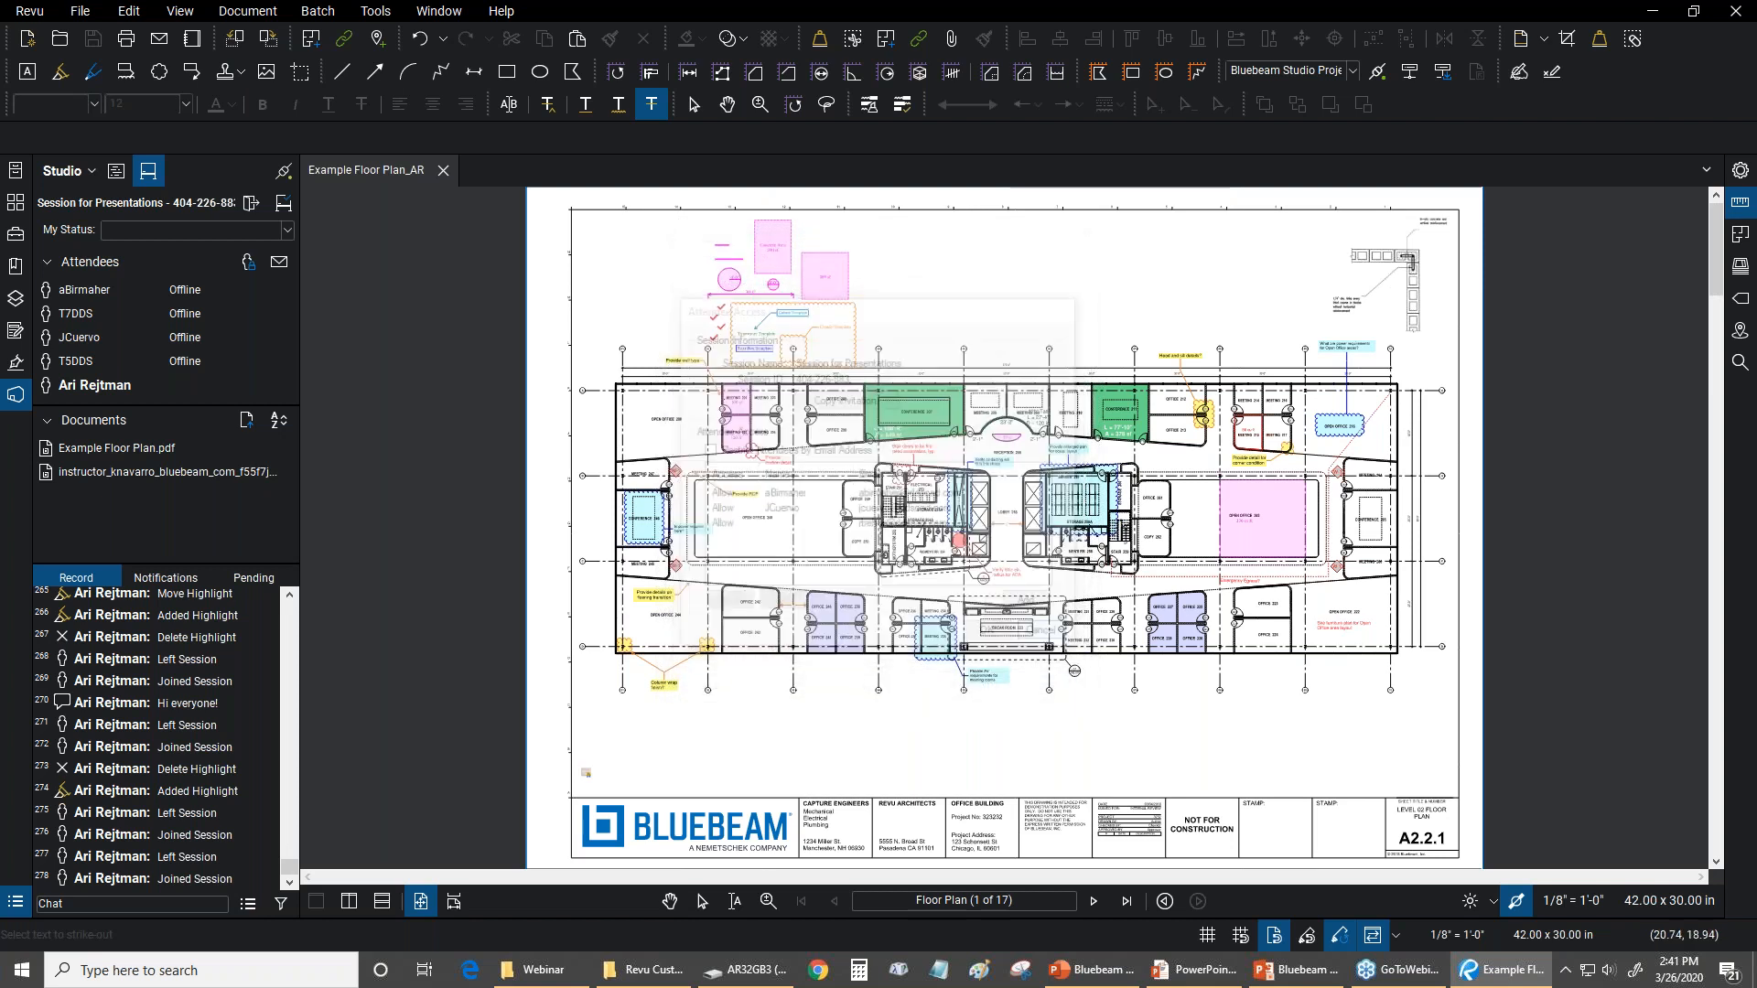
Review the session invitation form and its invitee email entry, cancel the invitation, and return to the Pan tool
left_click(278, 266)
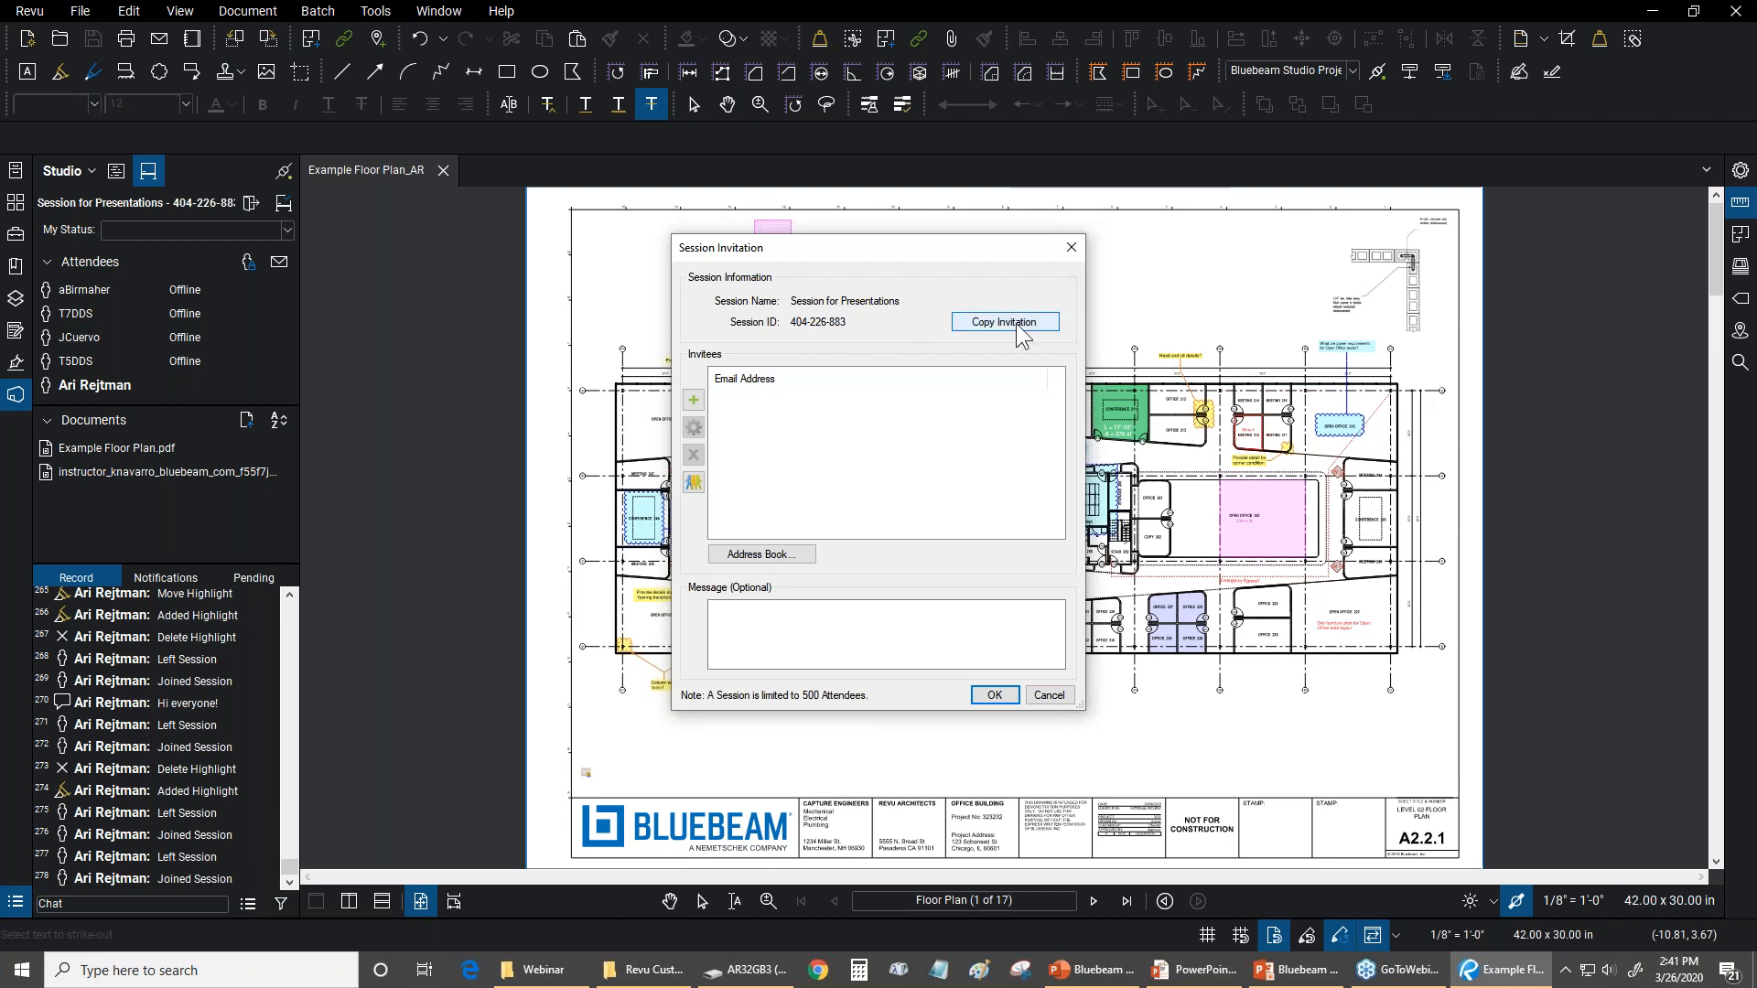
left_click(694, 401)
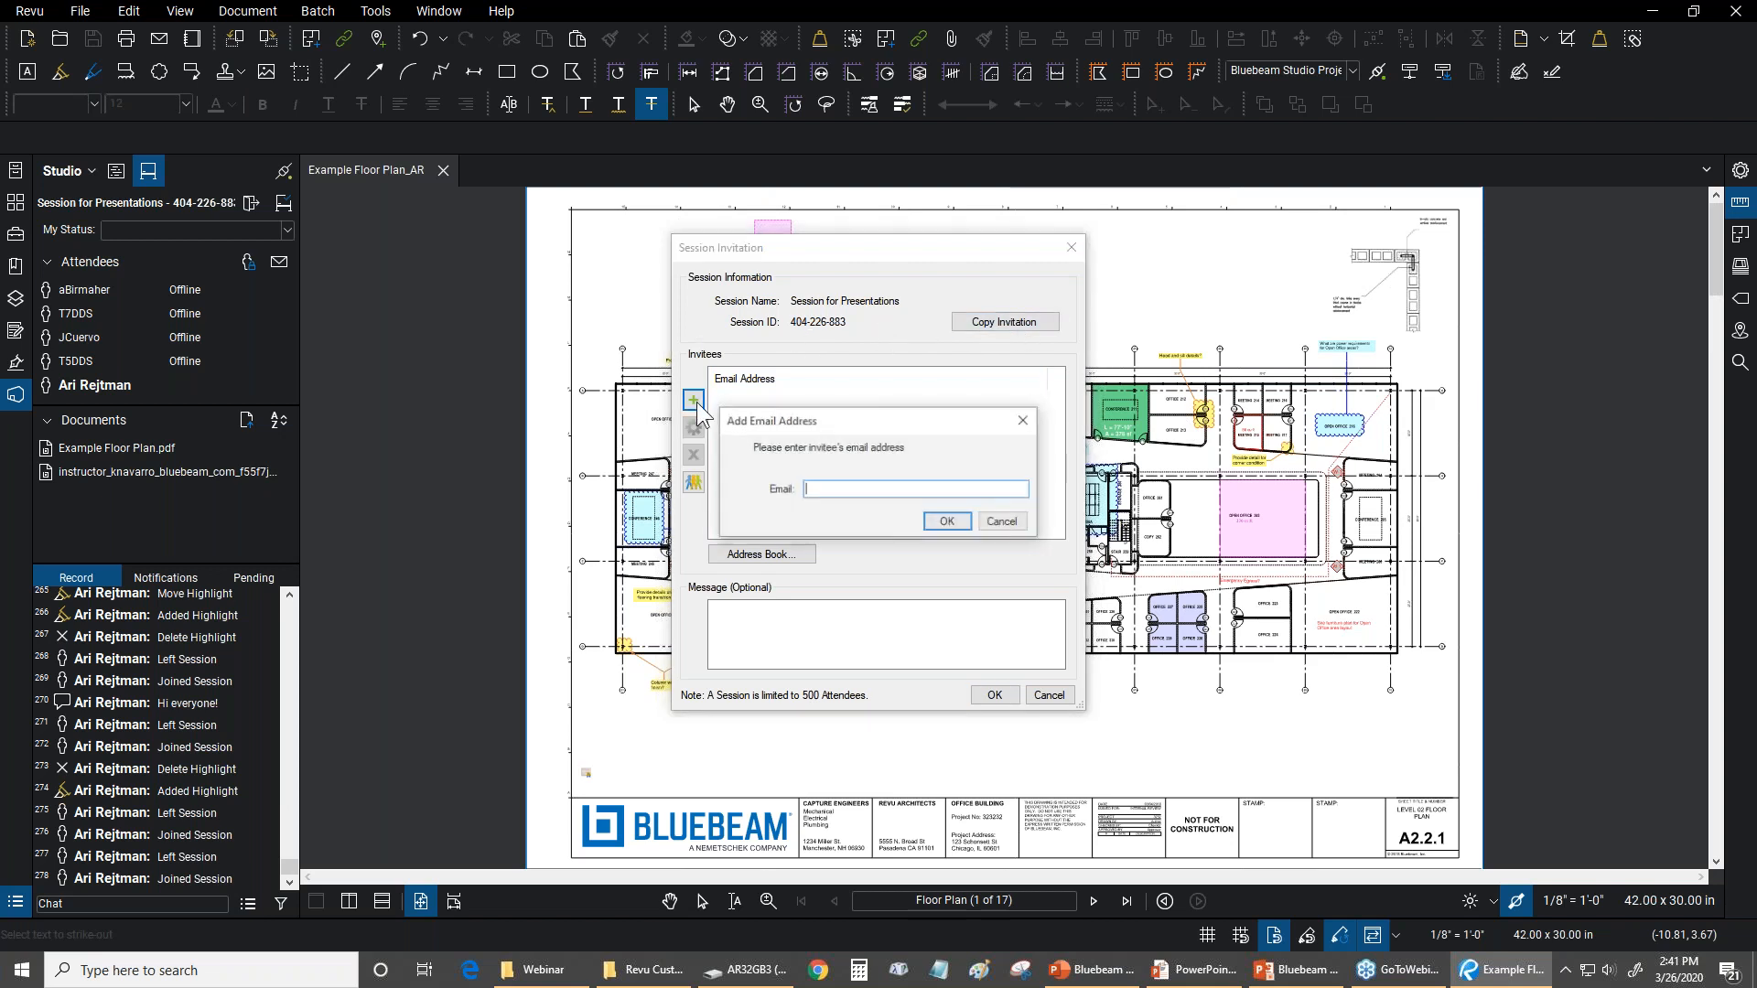
left_click(1004, 524)
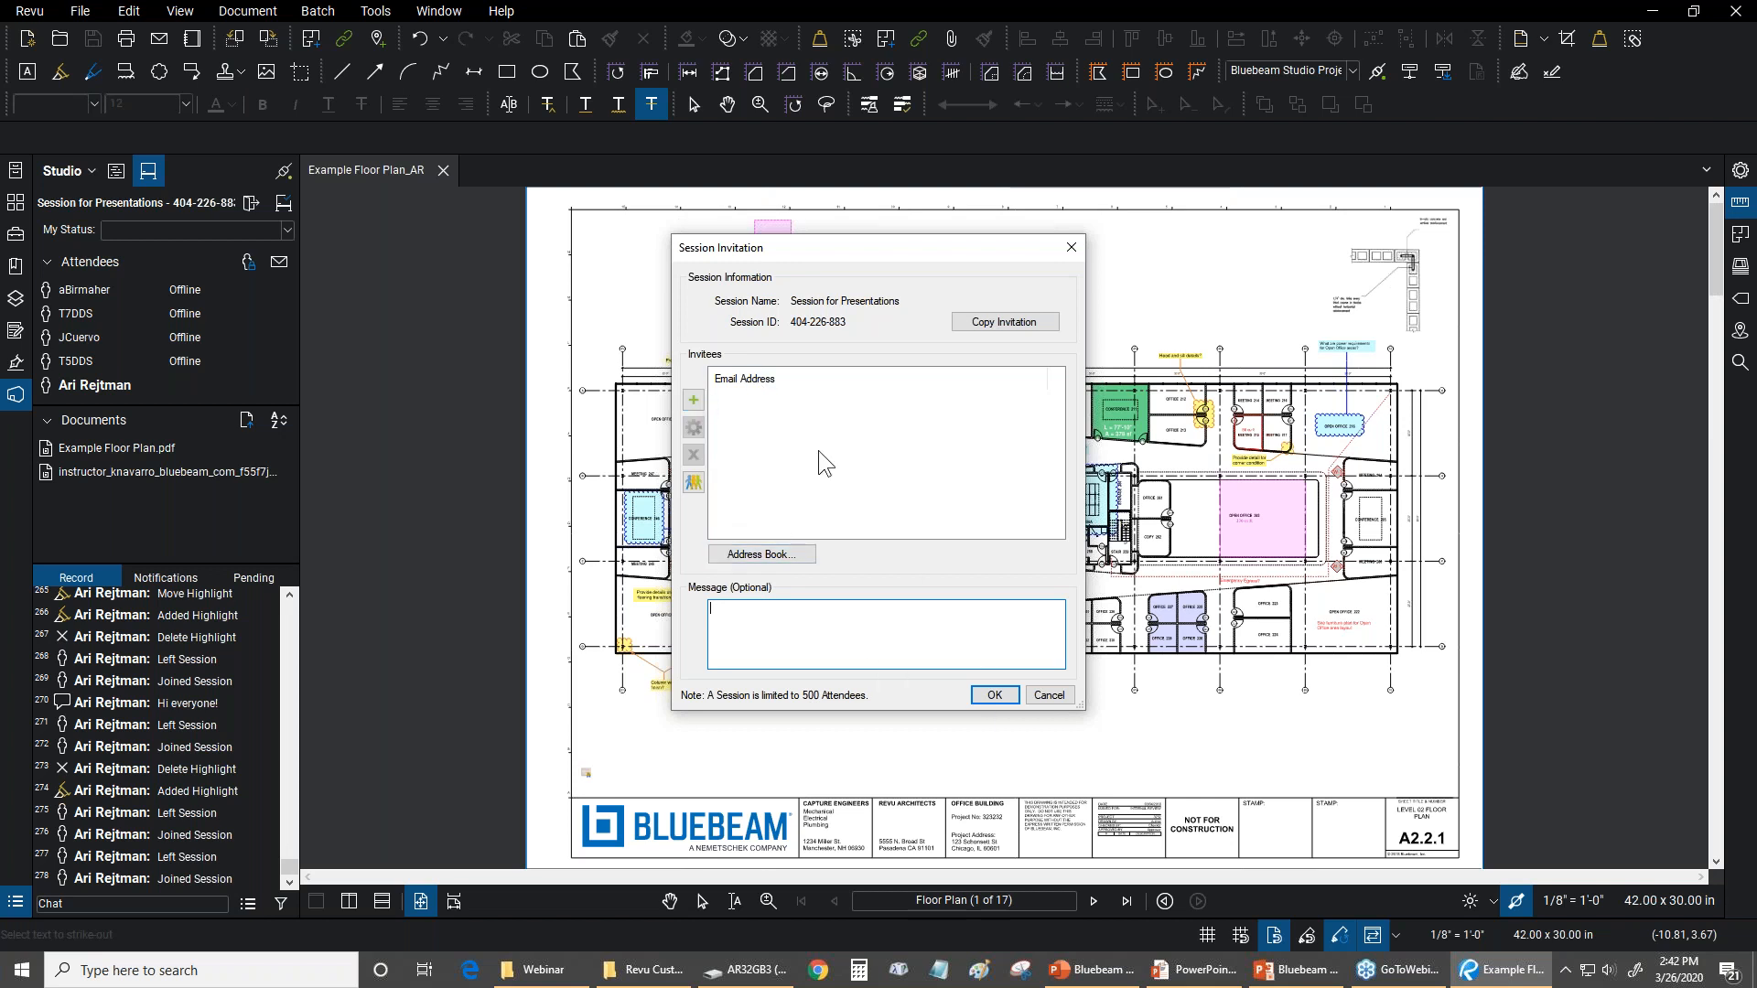
left_click(1048, 694)
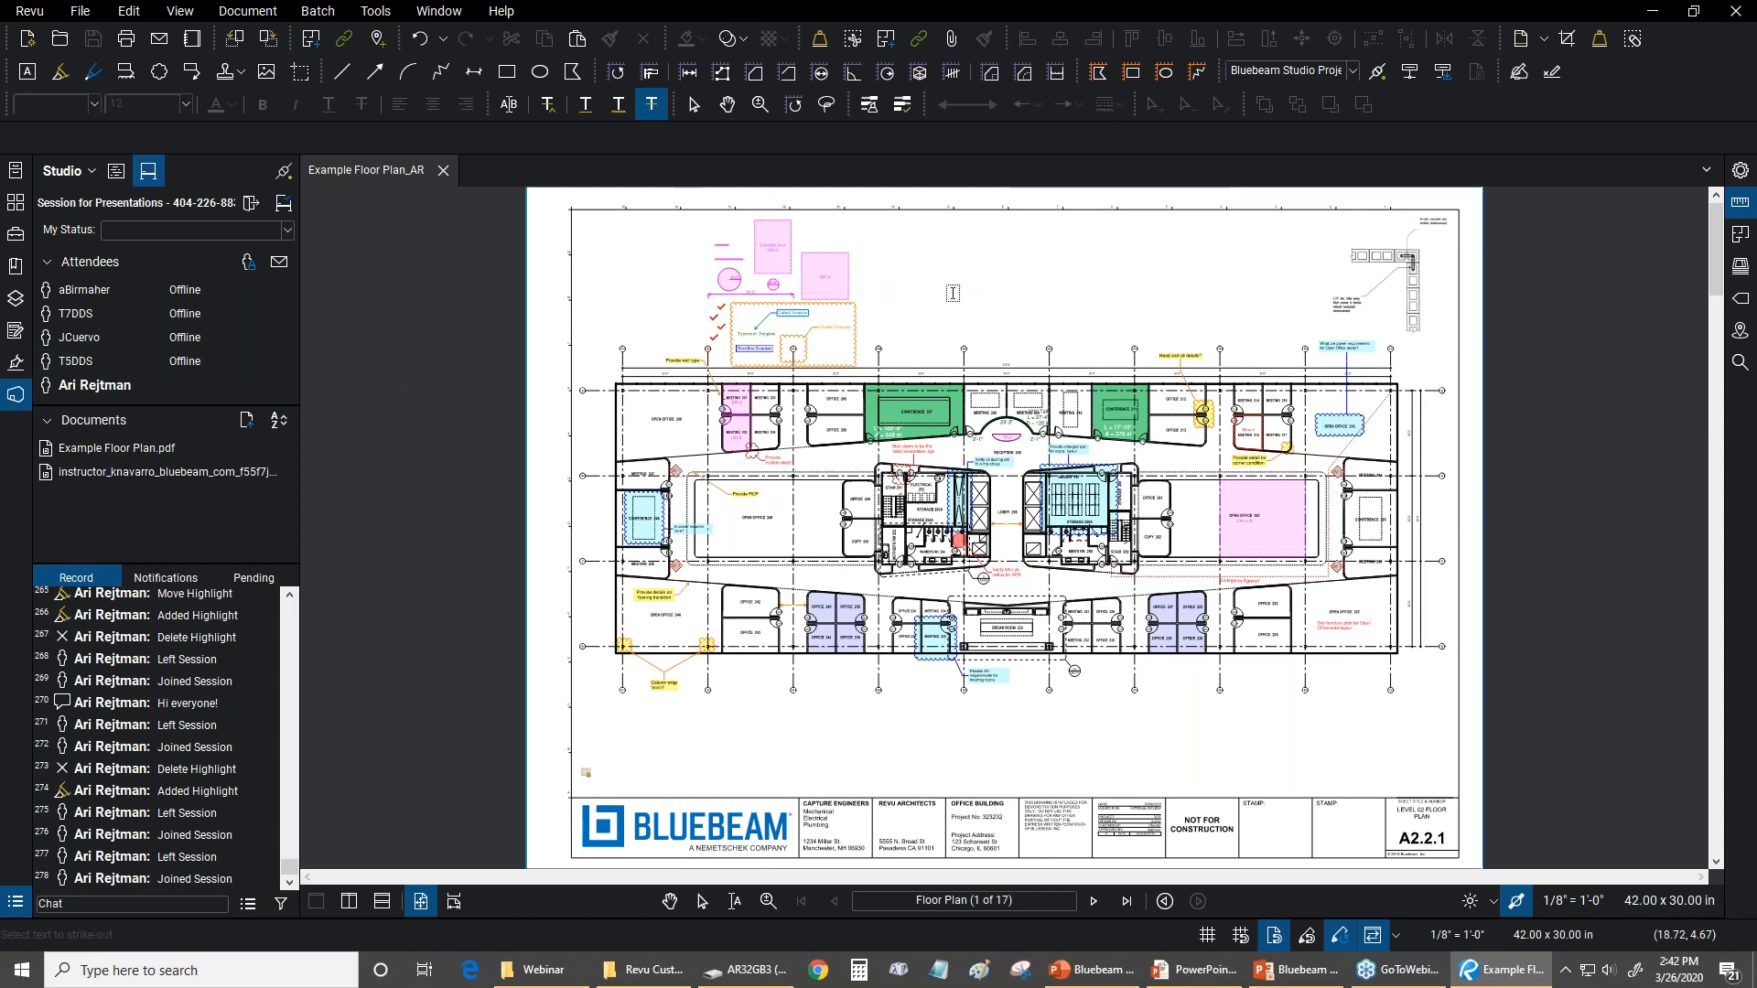
left_click(669, 901)
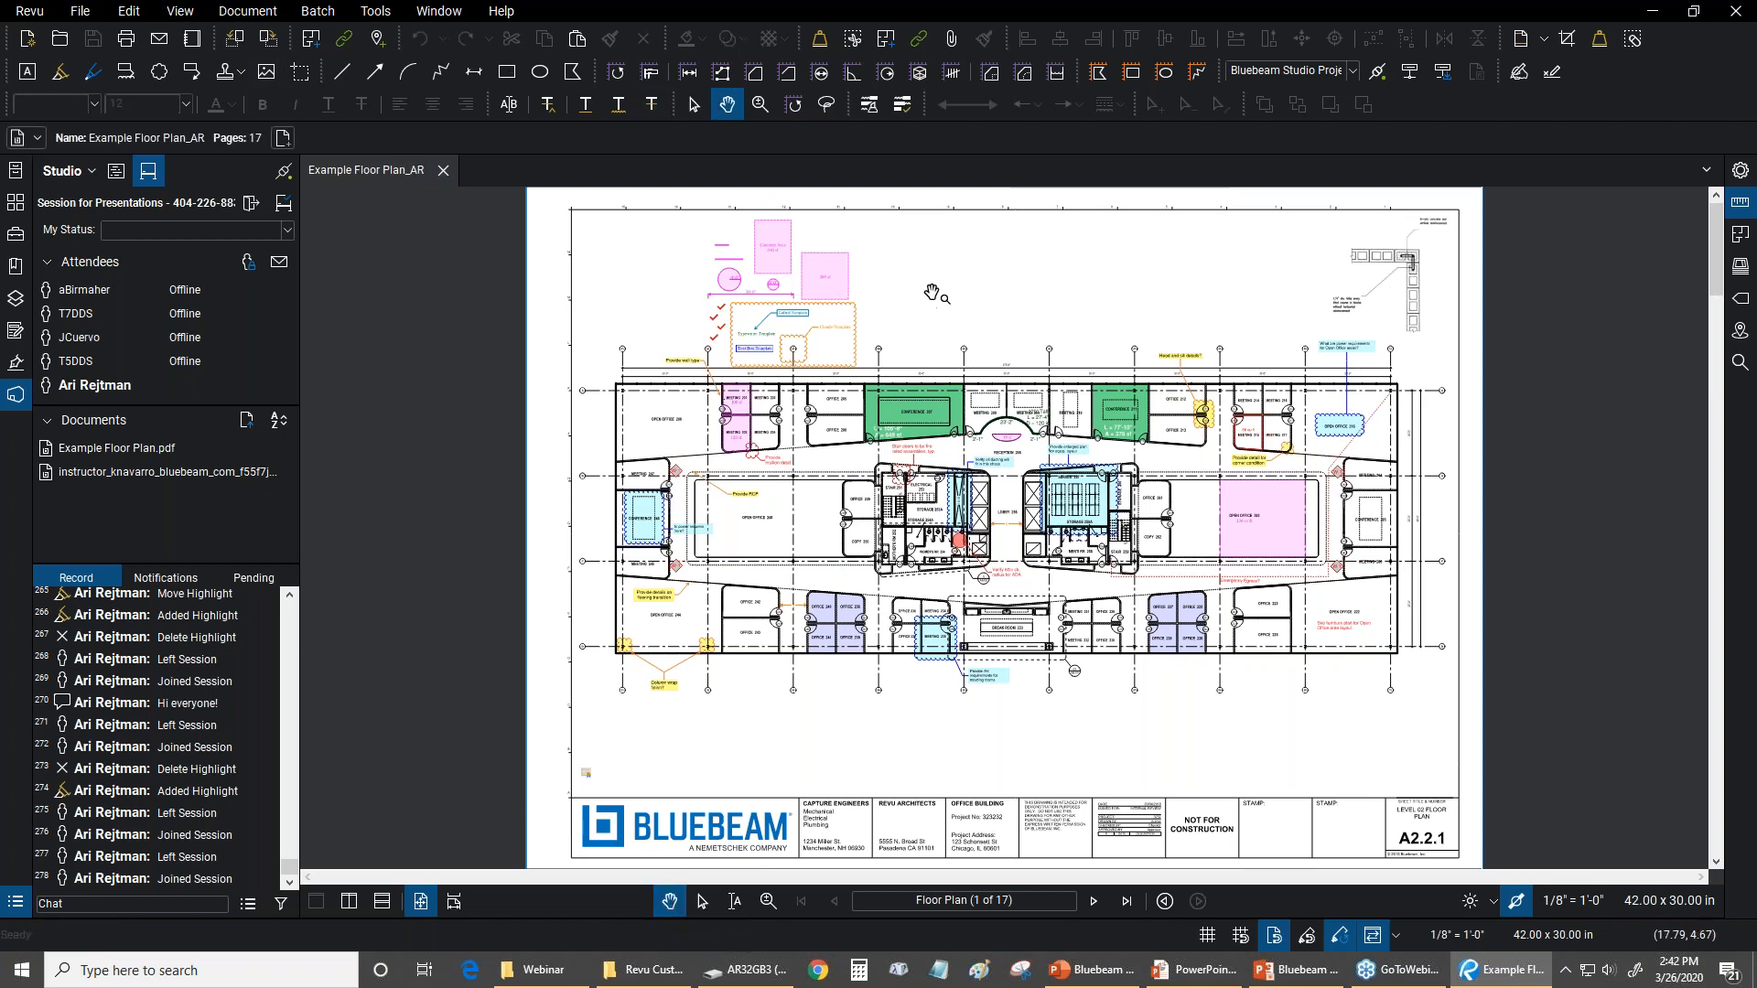
Review the available markup tools with their keyboard shortcuts, and the program's help, support and training options
left_click(377, 11)
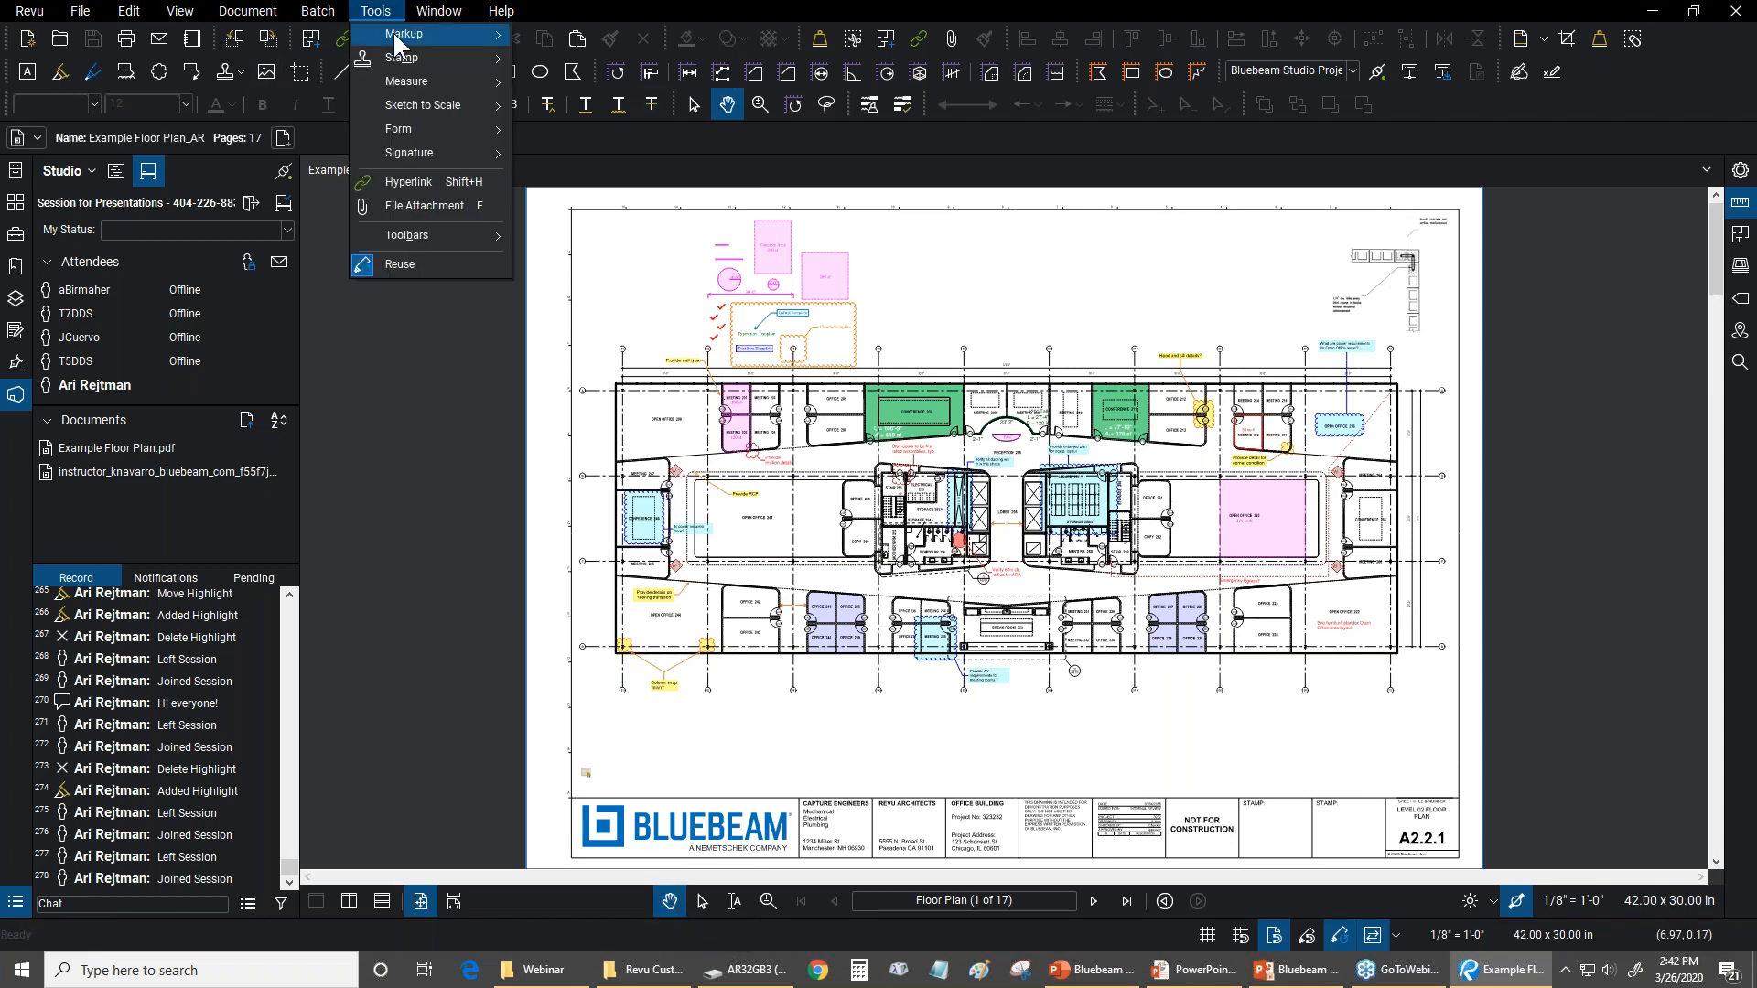
mouse_move(404, 86)
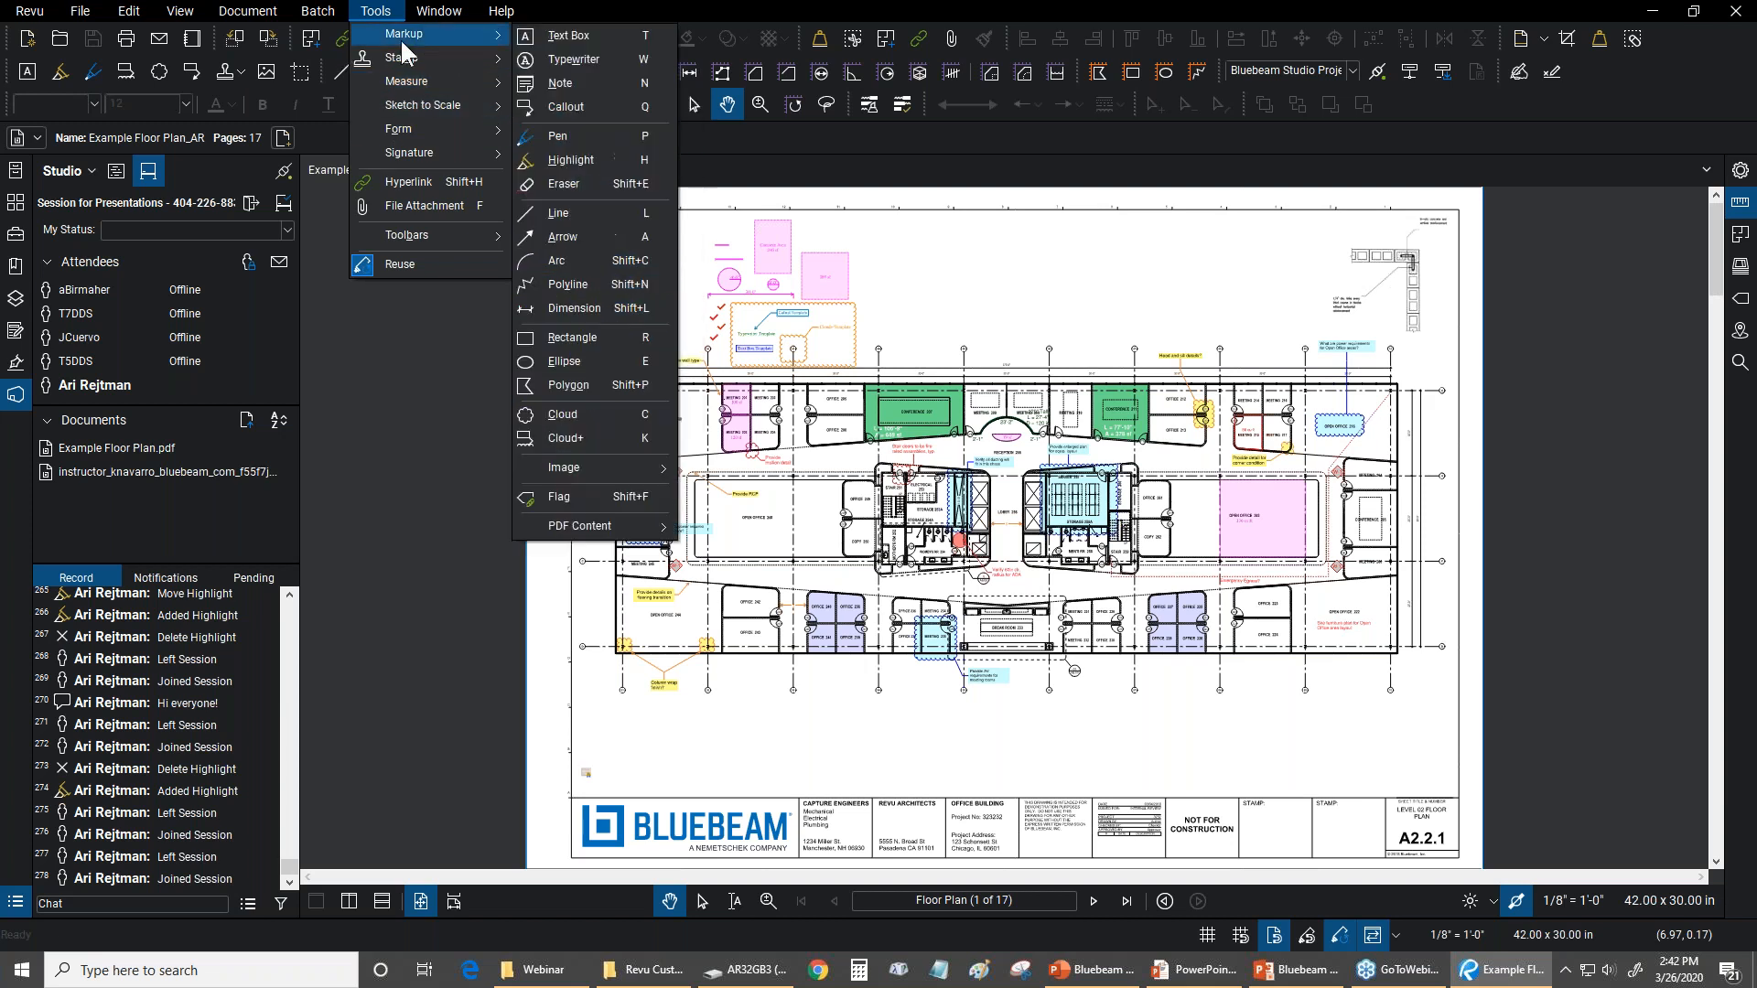
left_click(617, 2)
left_click(501, 11)
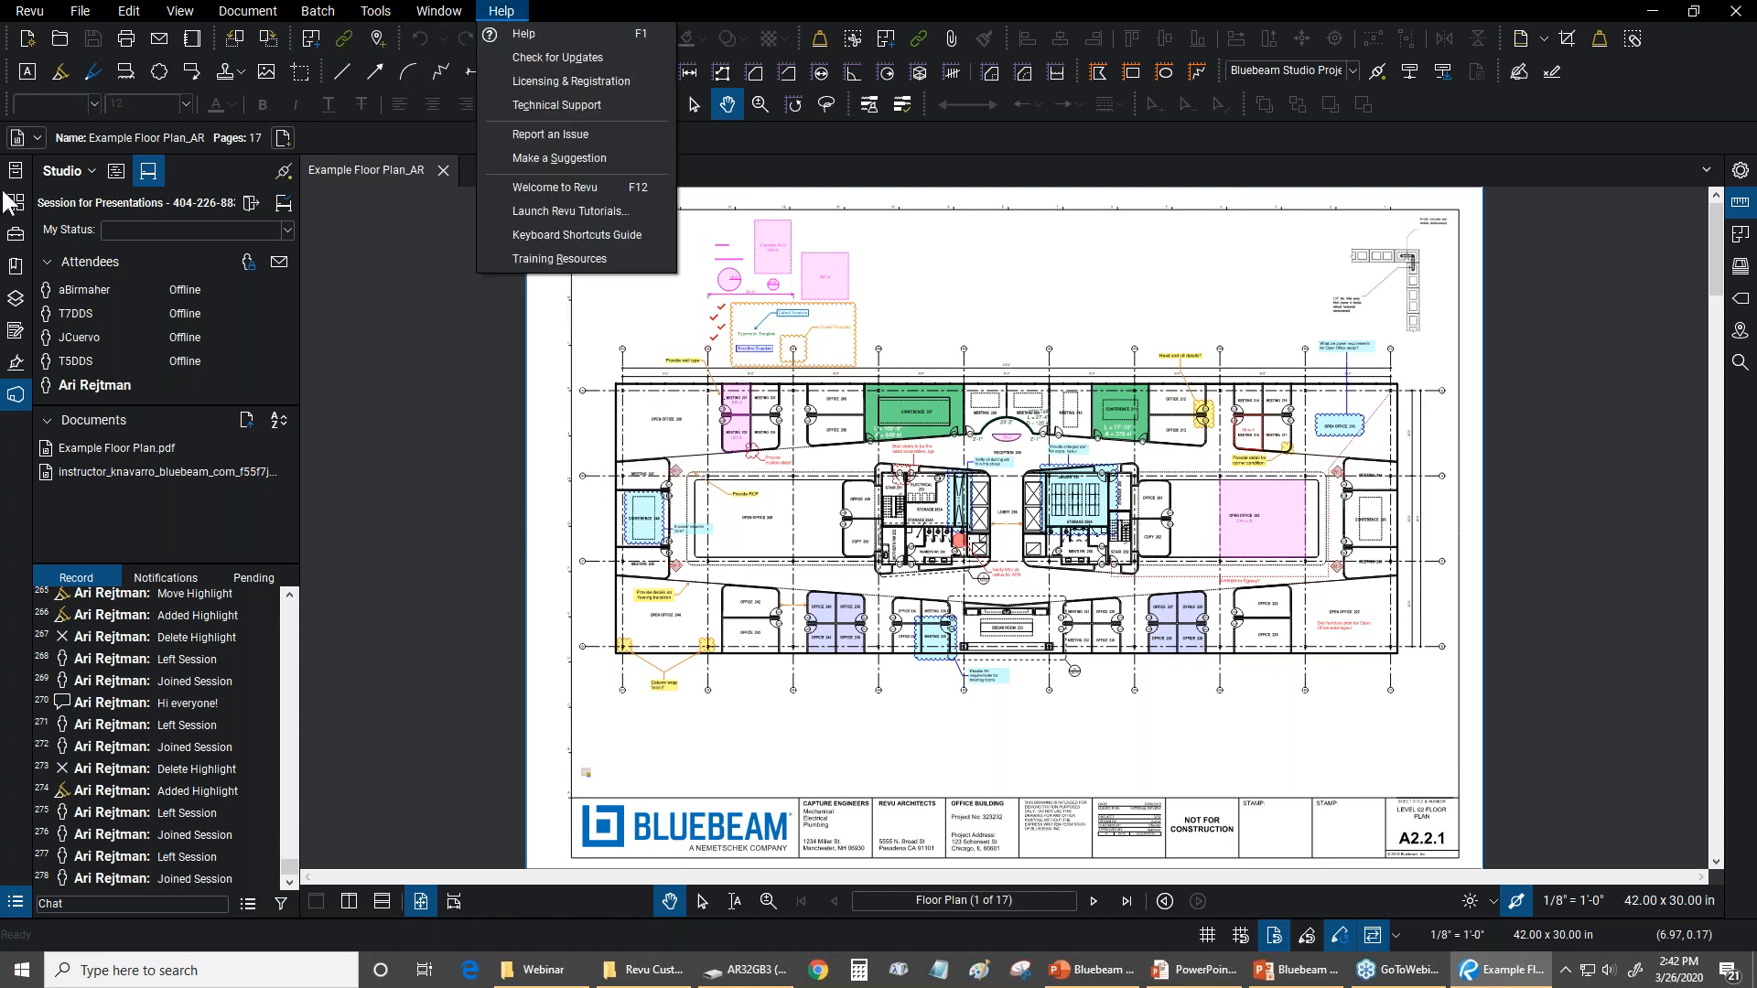
Display the Tool Chest with its tool sets and review the program's View Mode and Markup Mode options
left_click(16, 235)
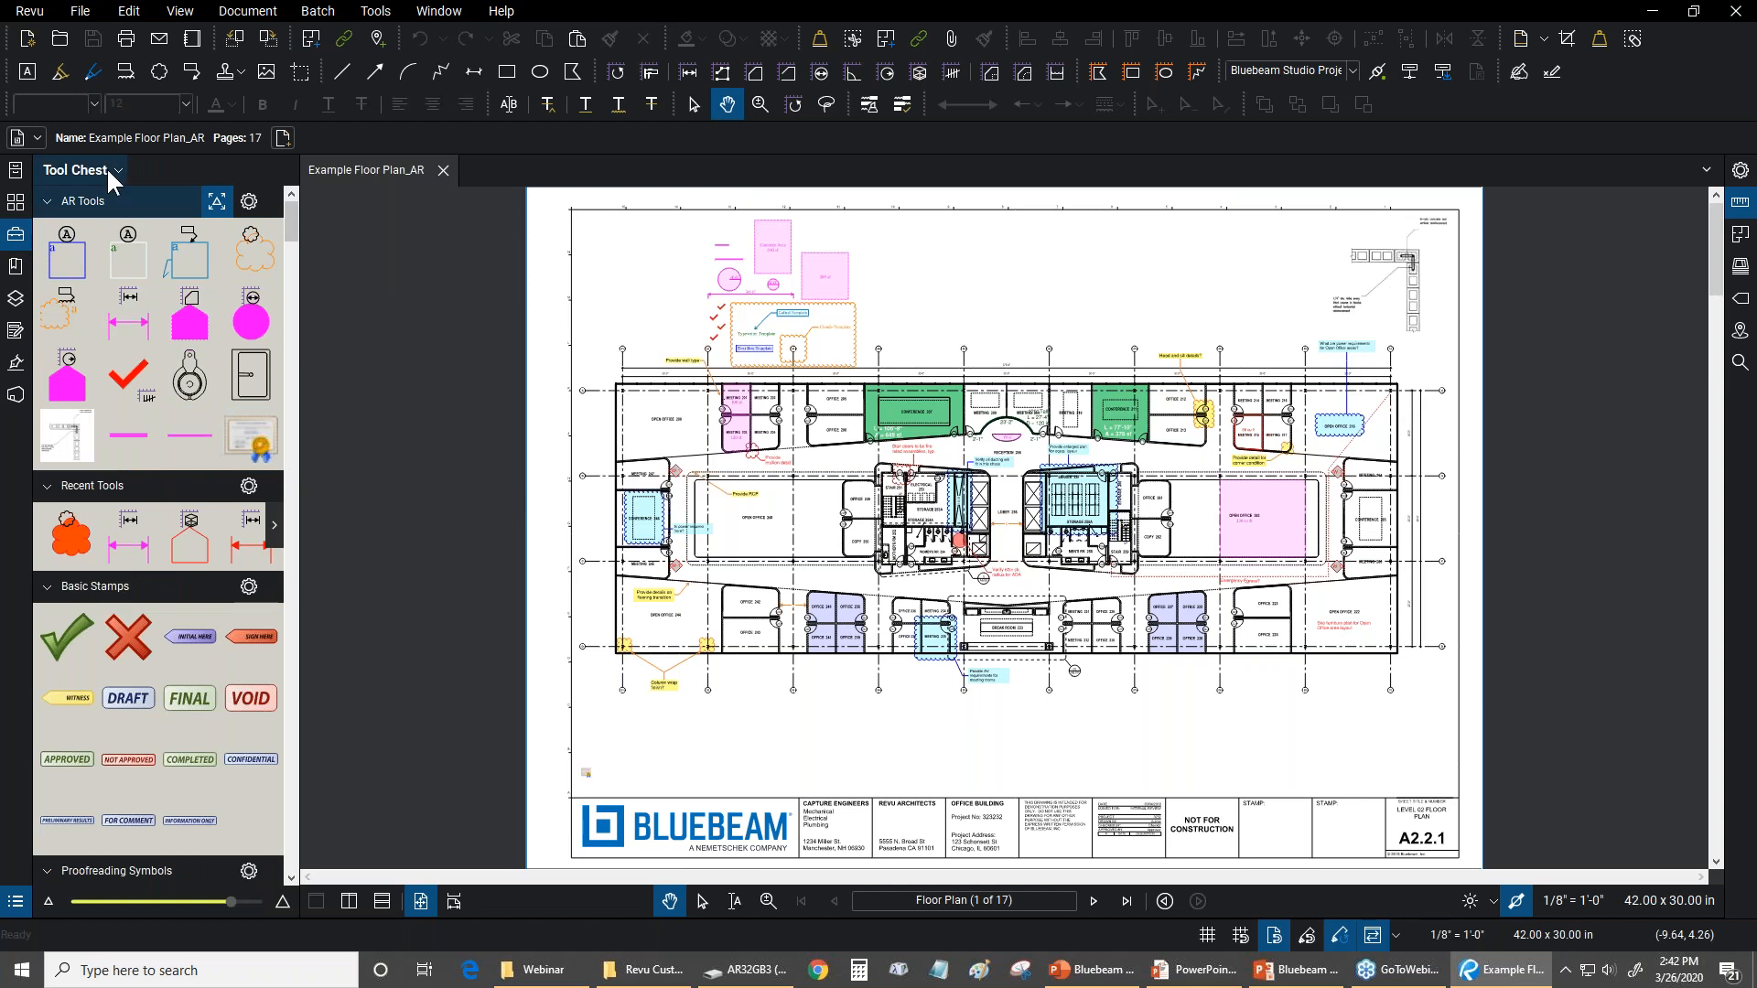
left_click(33, 11)
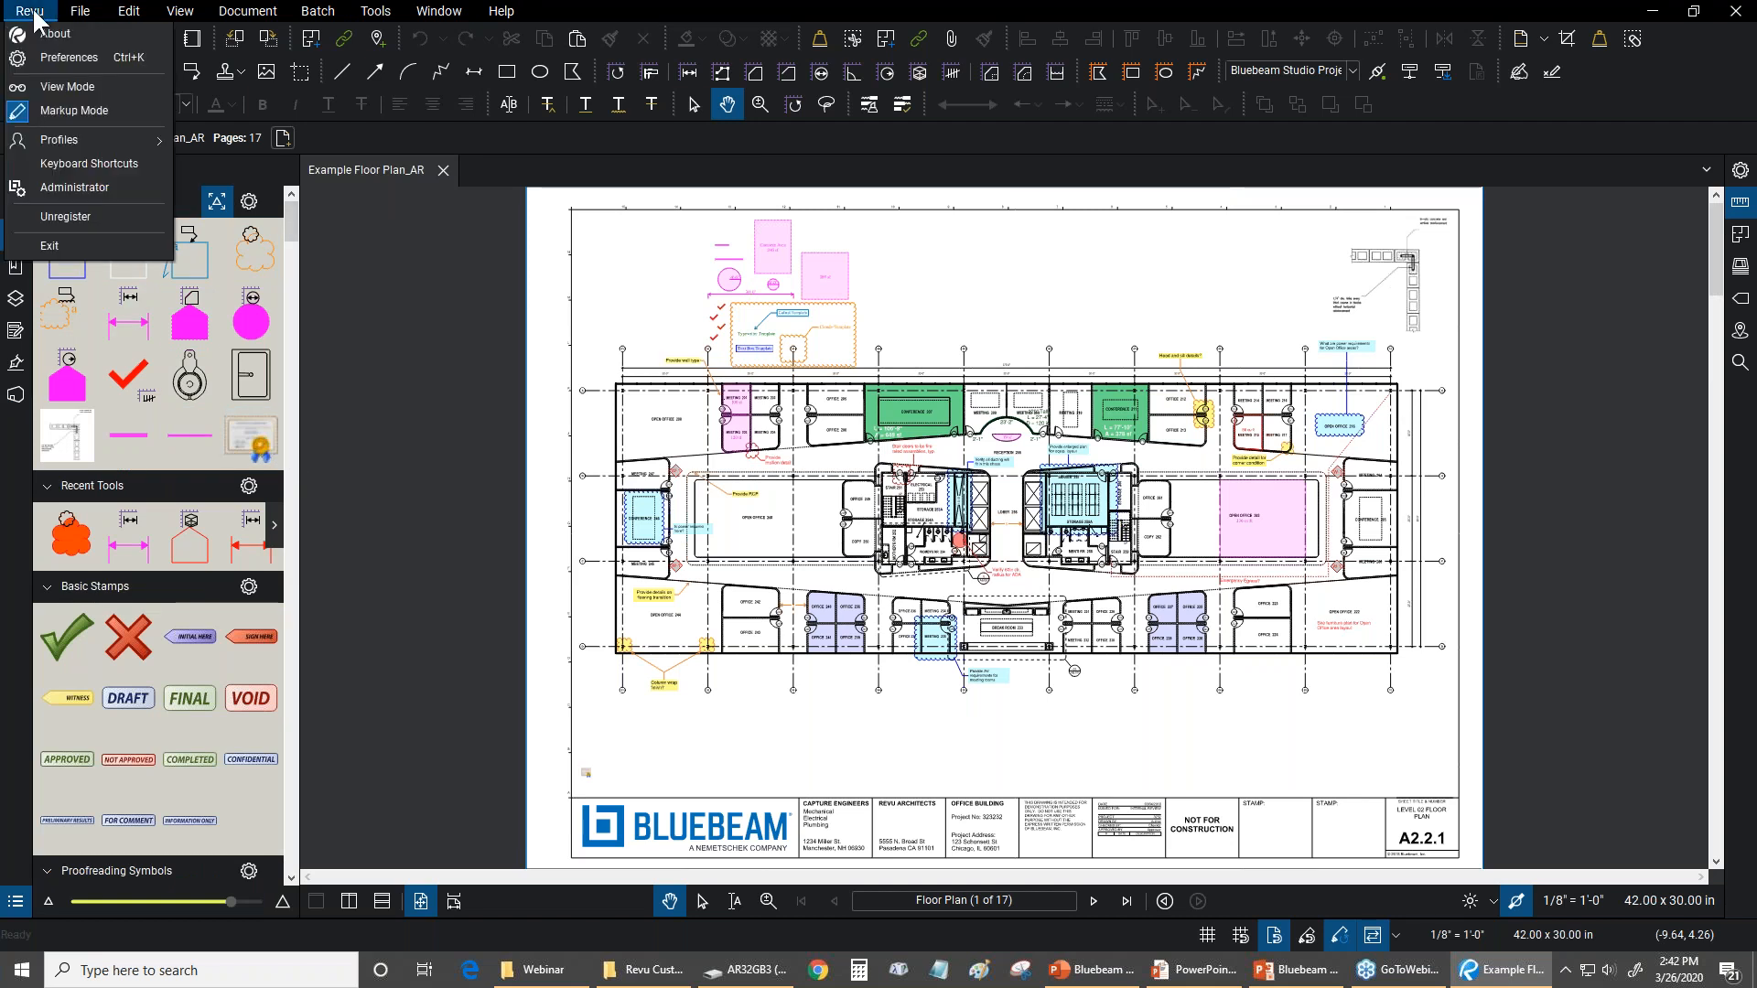
left_click(39, 90)
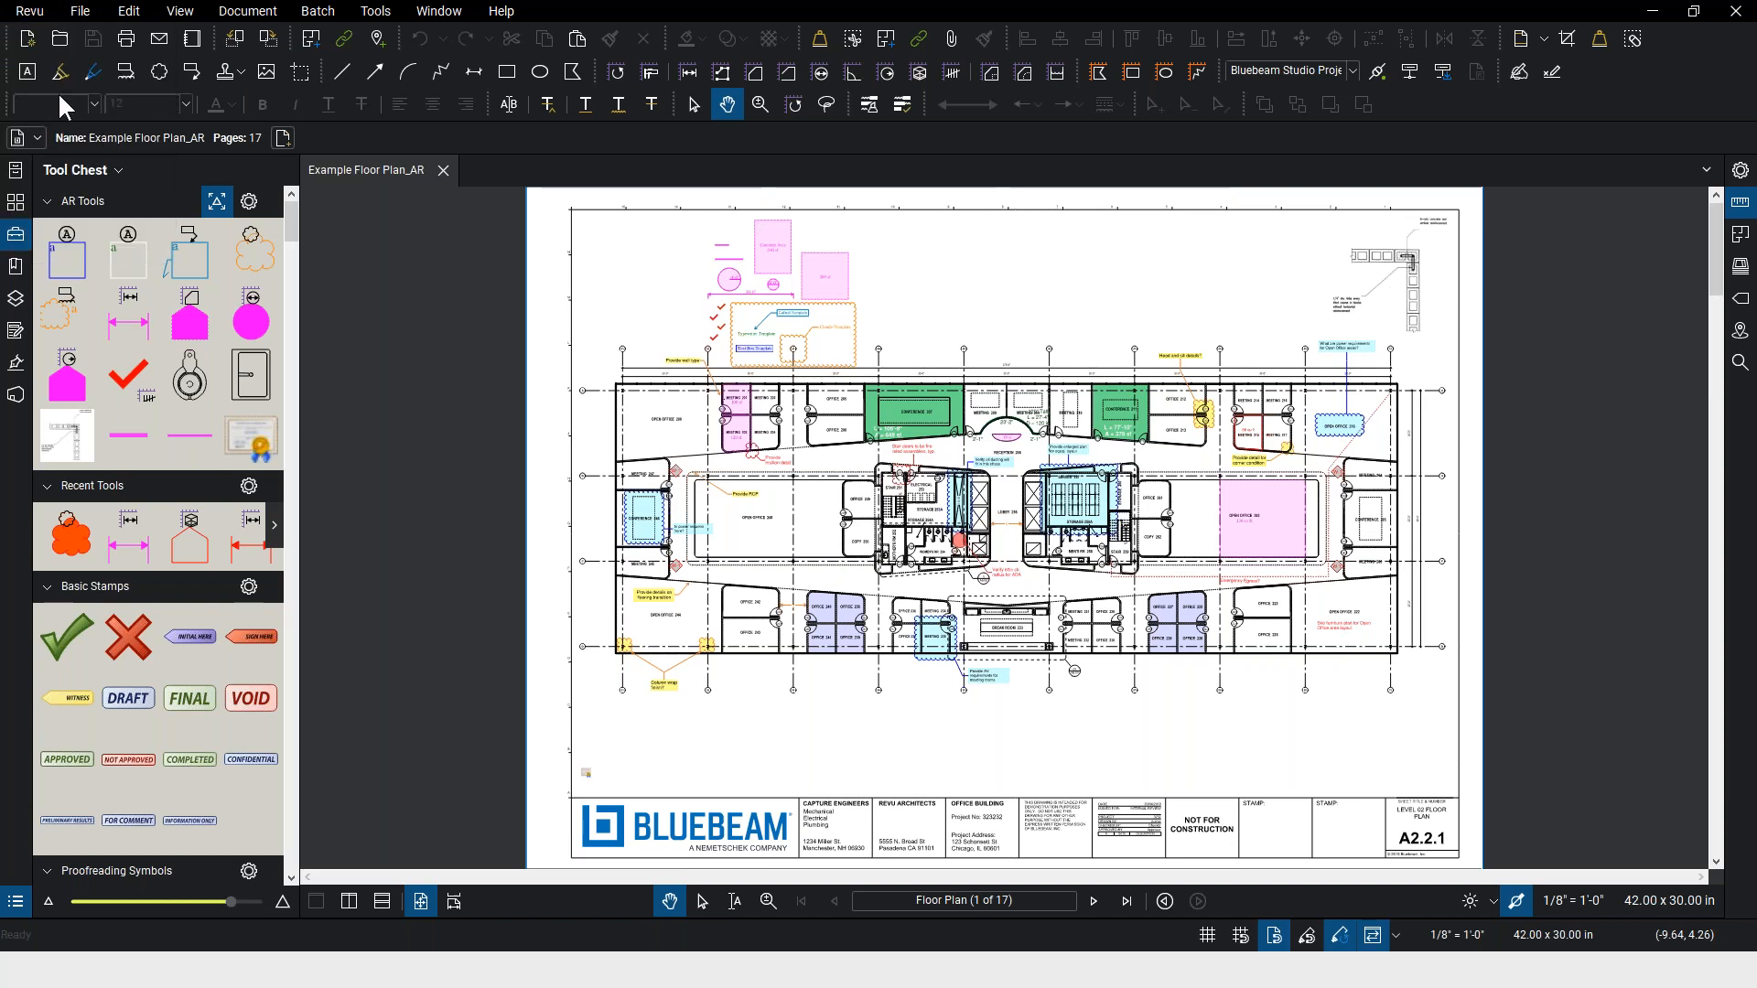
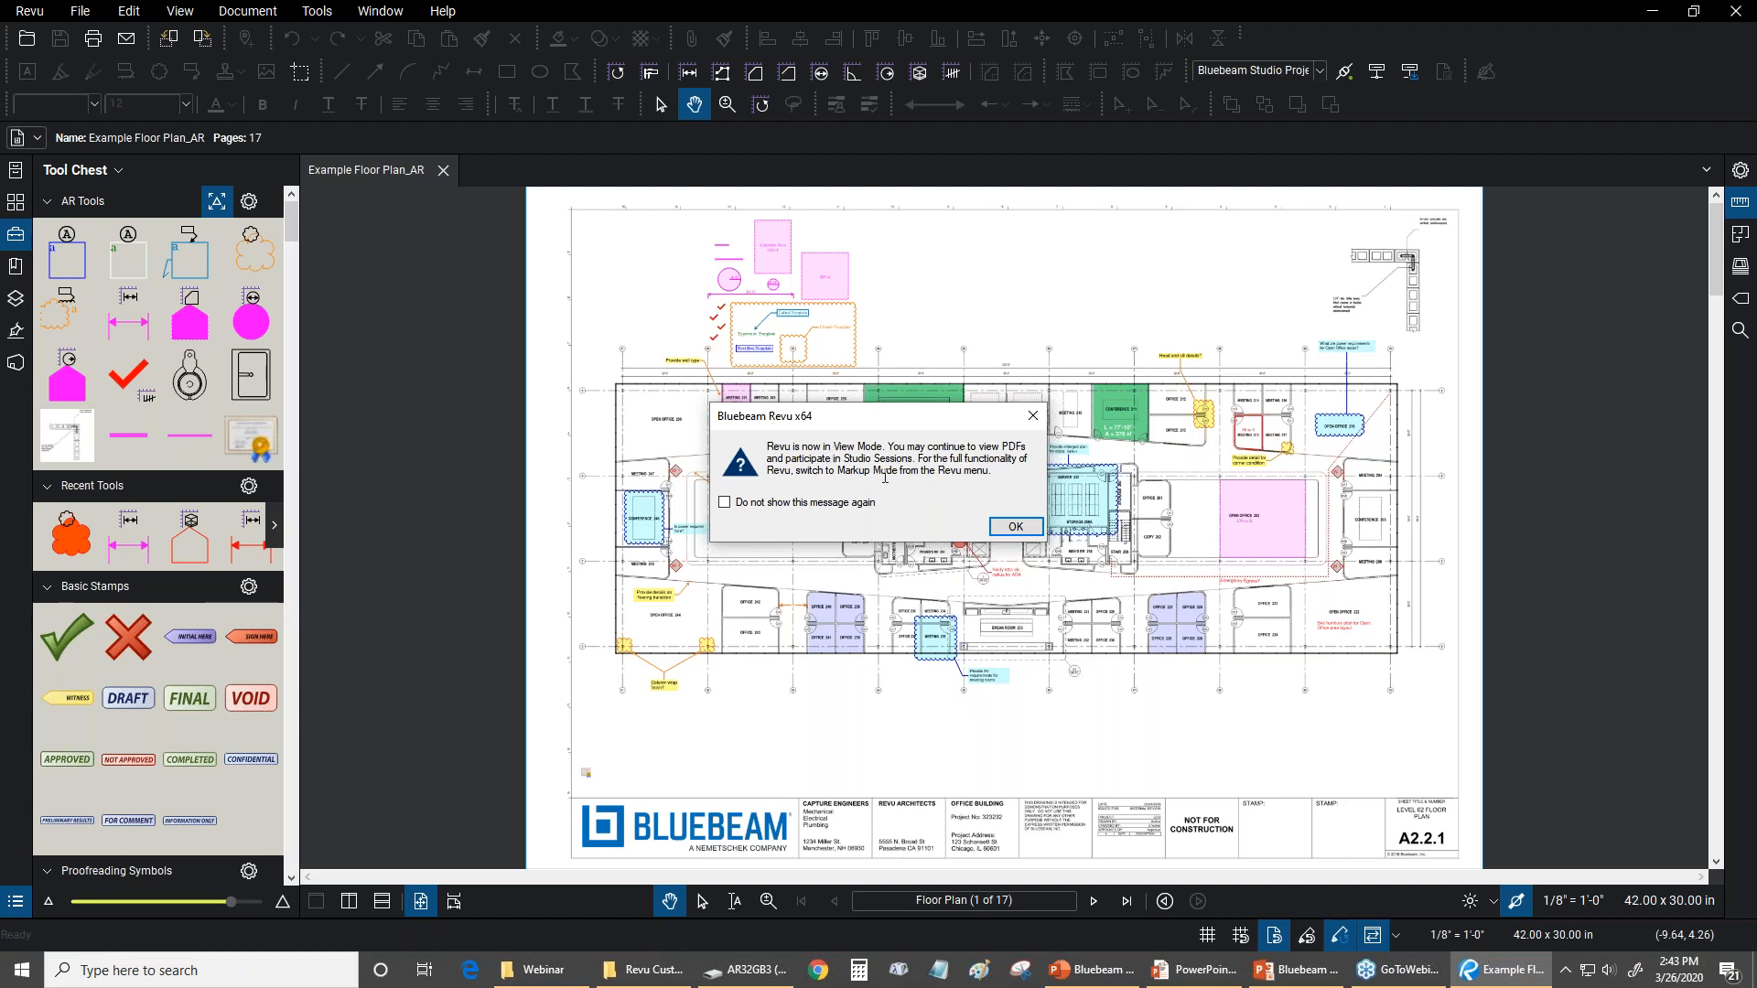
Accept the View Mode notice, then review the available profiles and the markup tools for the Example Floor Plan_AR file
left_click(1010, 535)
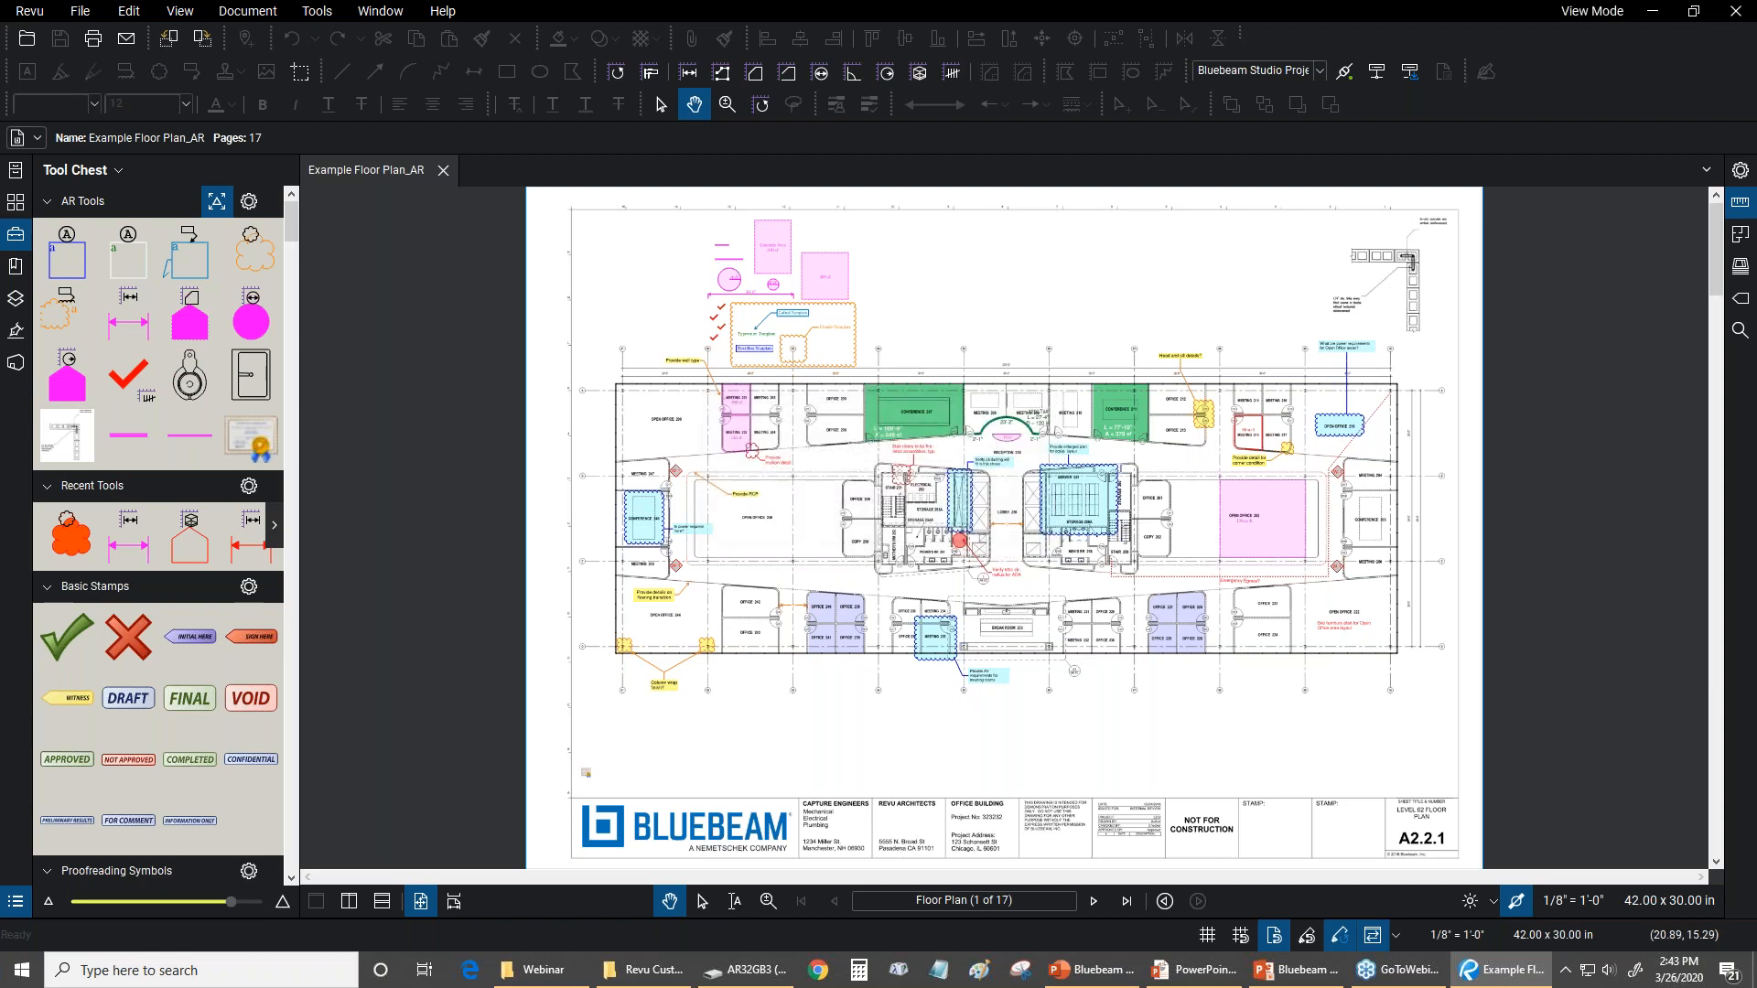
left_click(30, 11)
mouse_move(45, 147)
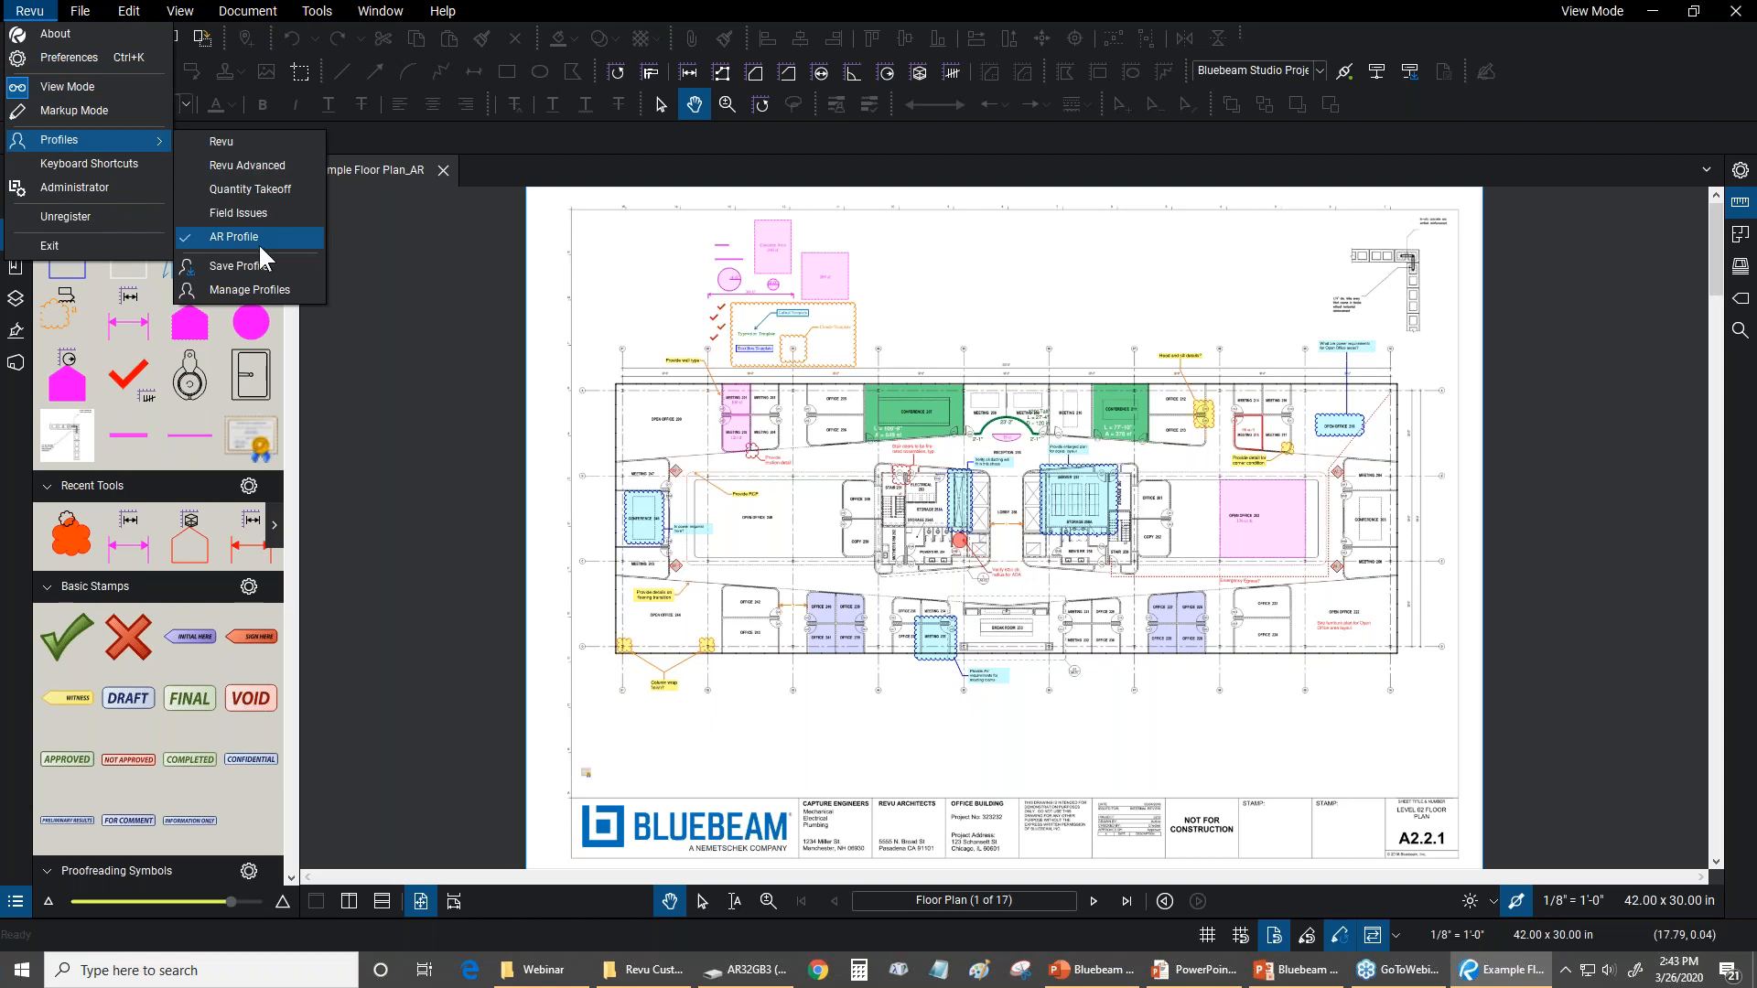
left_click(528, 21)
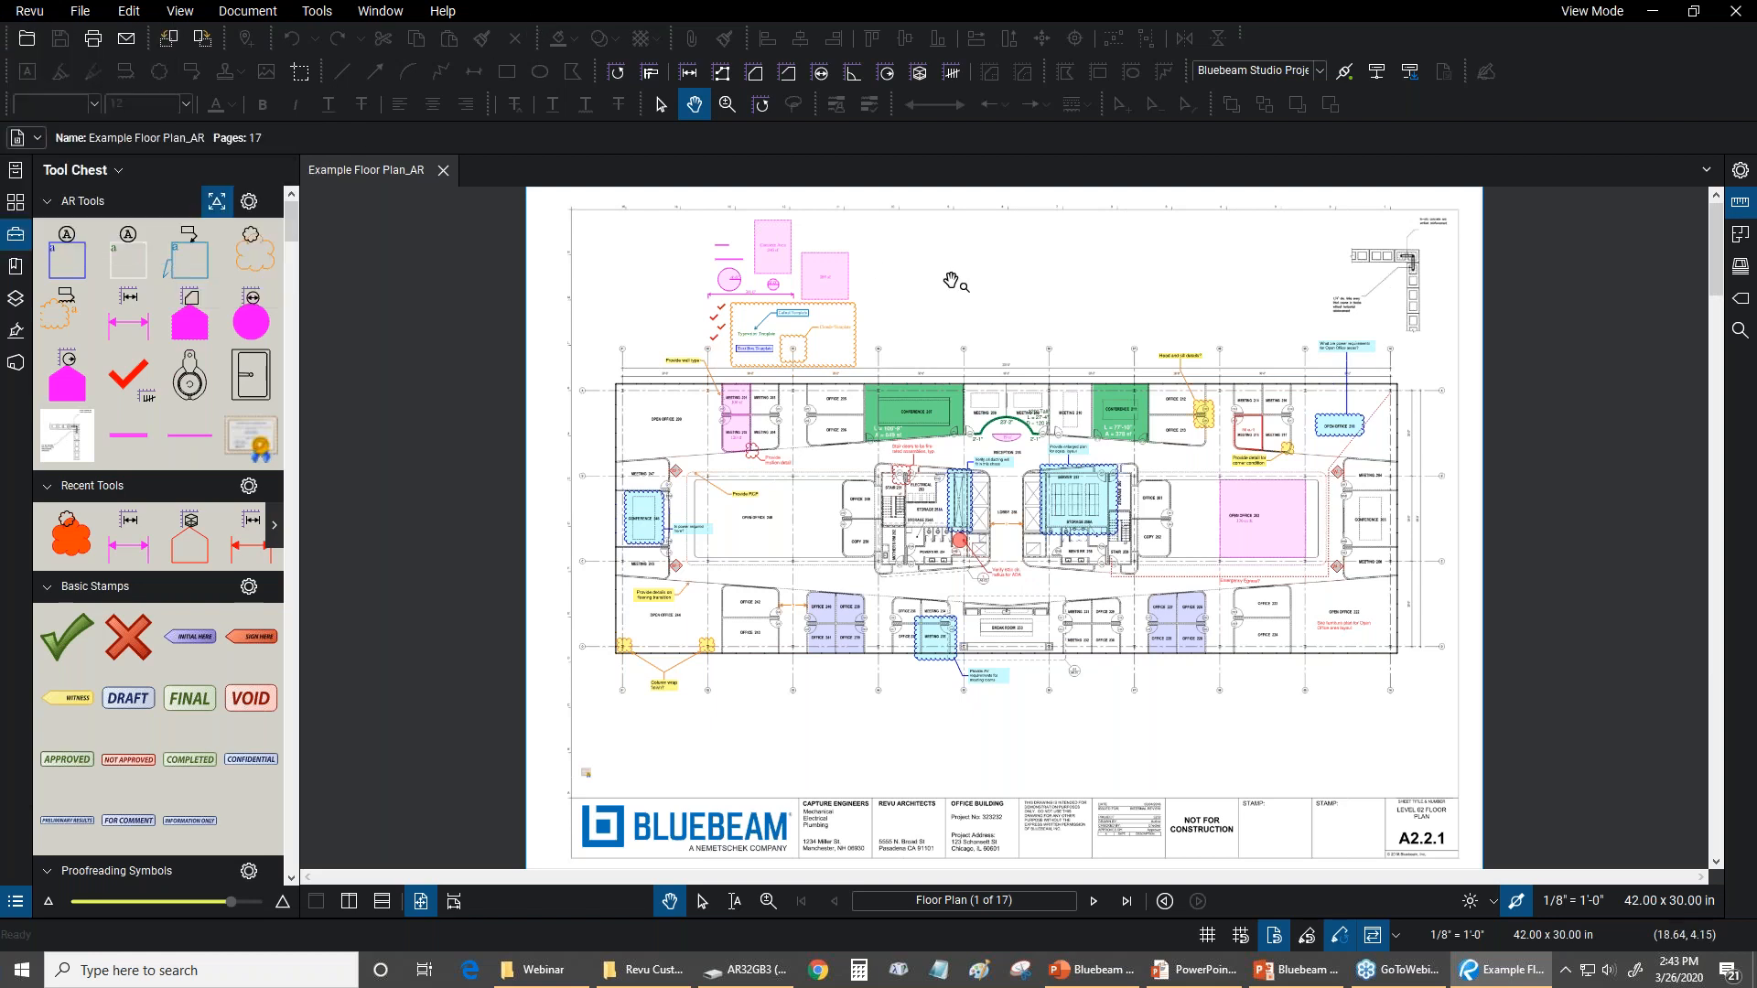
left_click(317, 11)
mouse_move(317, 36)
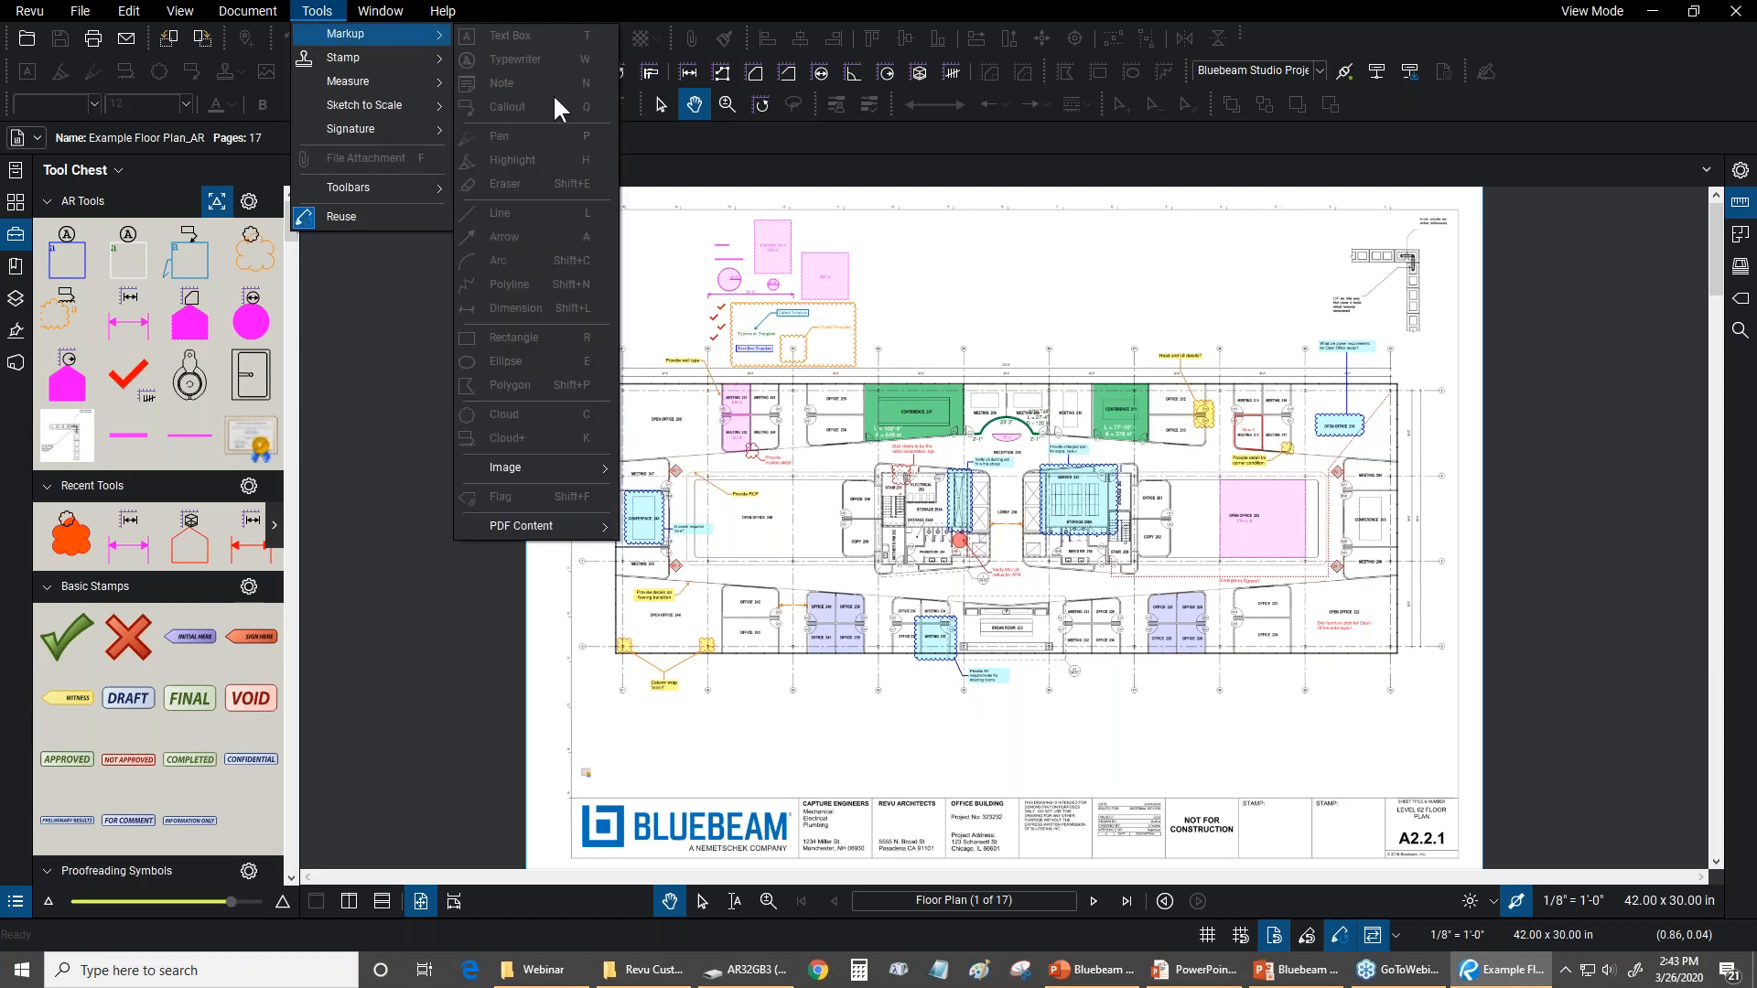
left_click(745, 5)
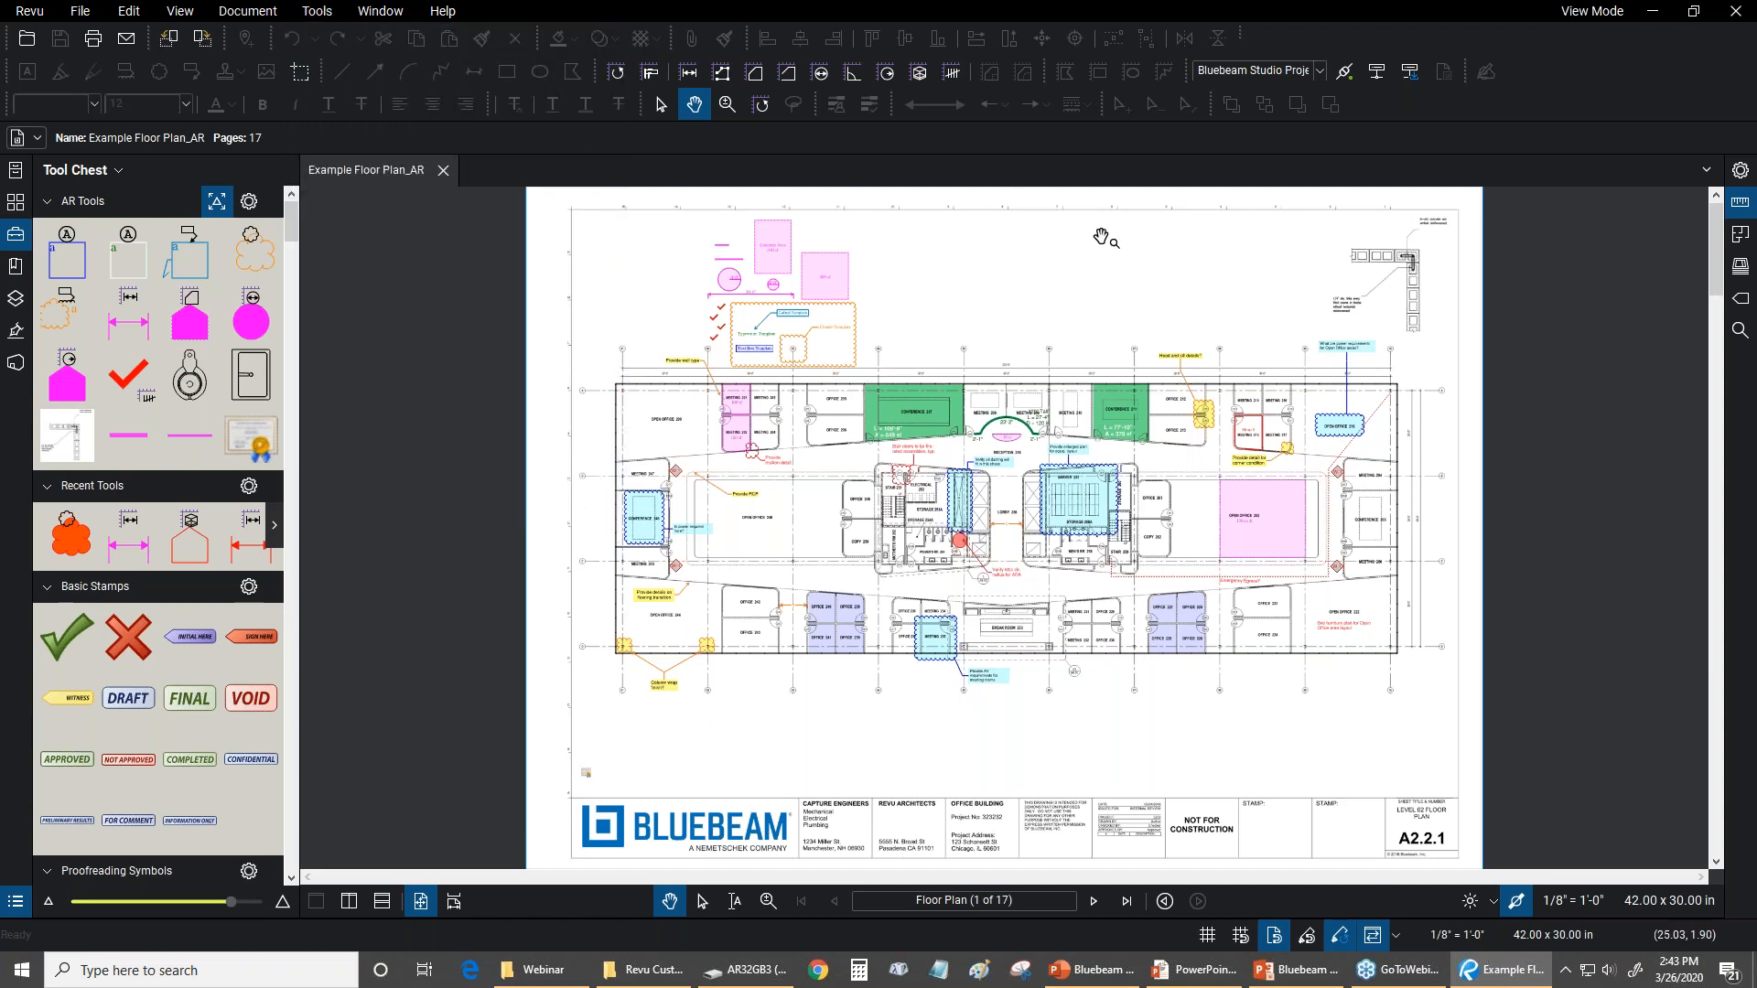
Open the BCU Construction Set from the Studio session and review its available markup and measurement tools in View Mode
left_click(16, 366)
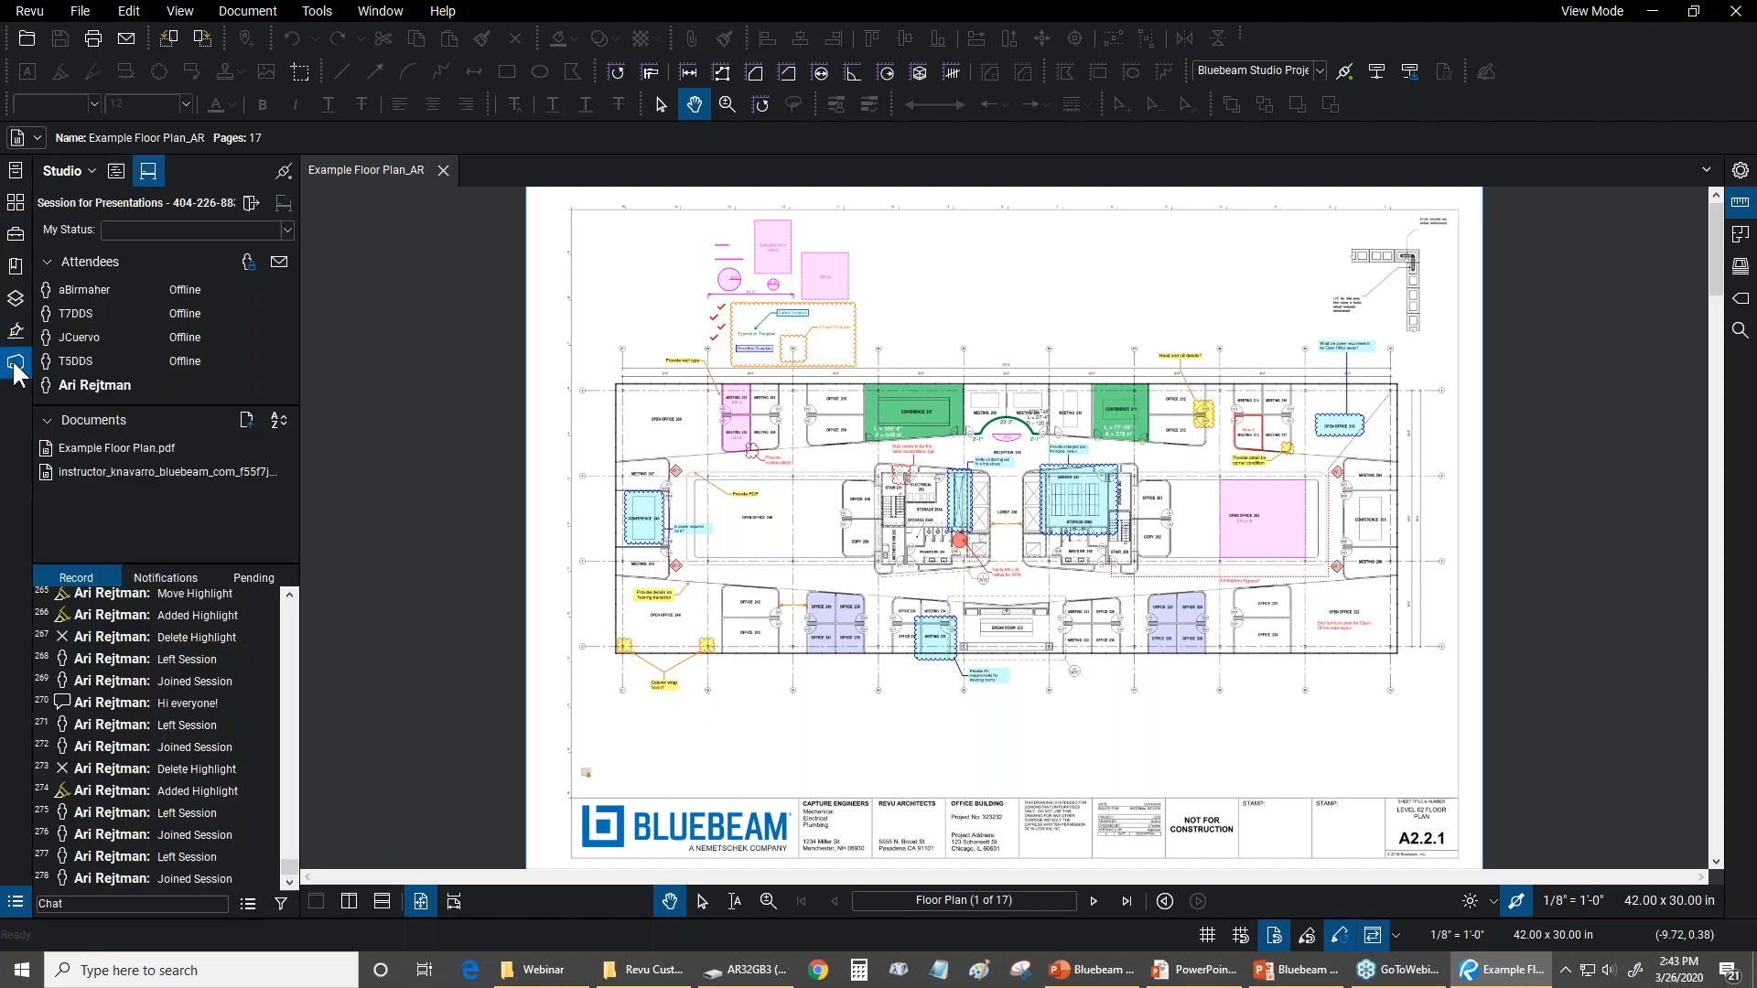
double_click(117, 472)
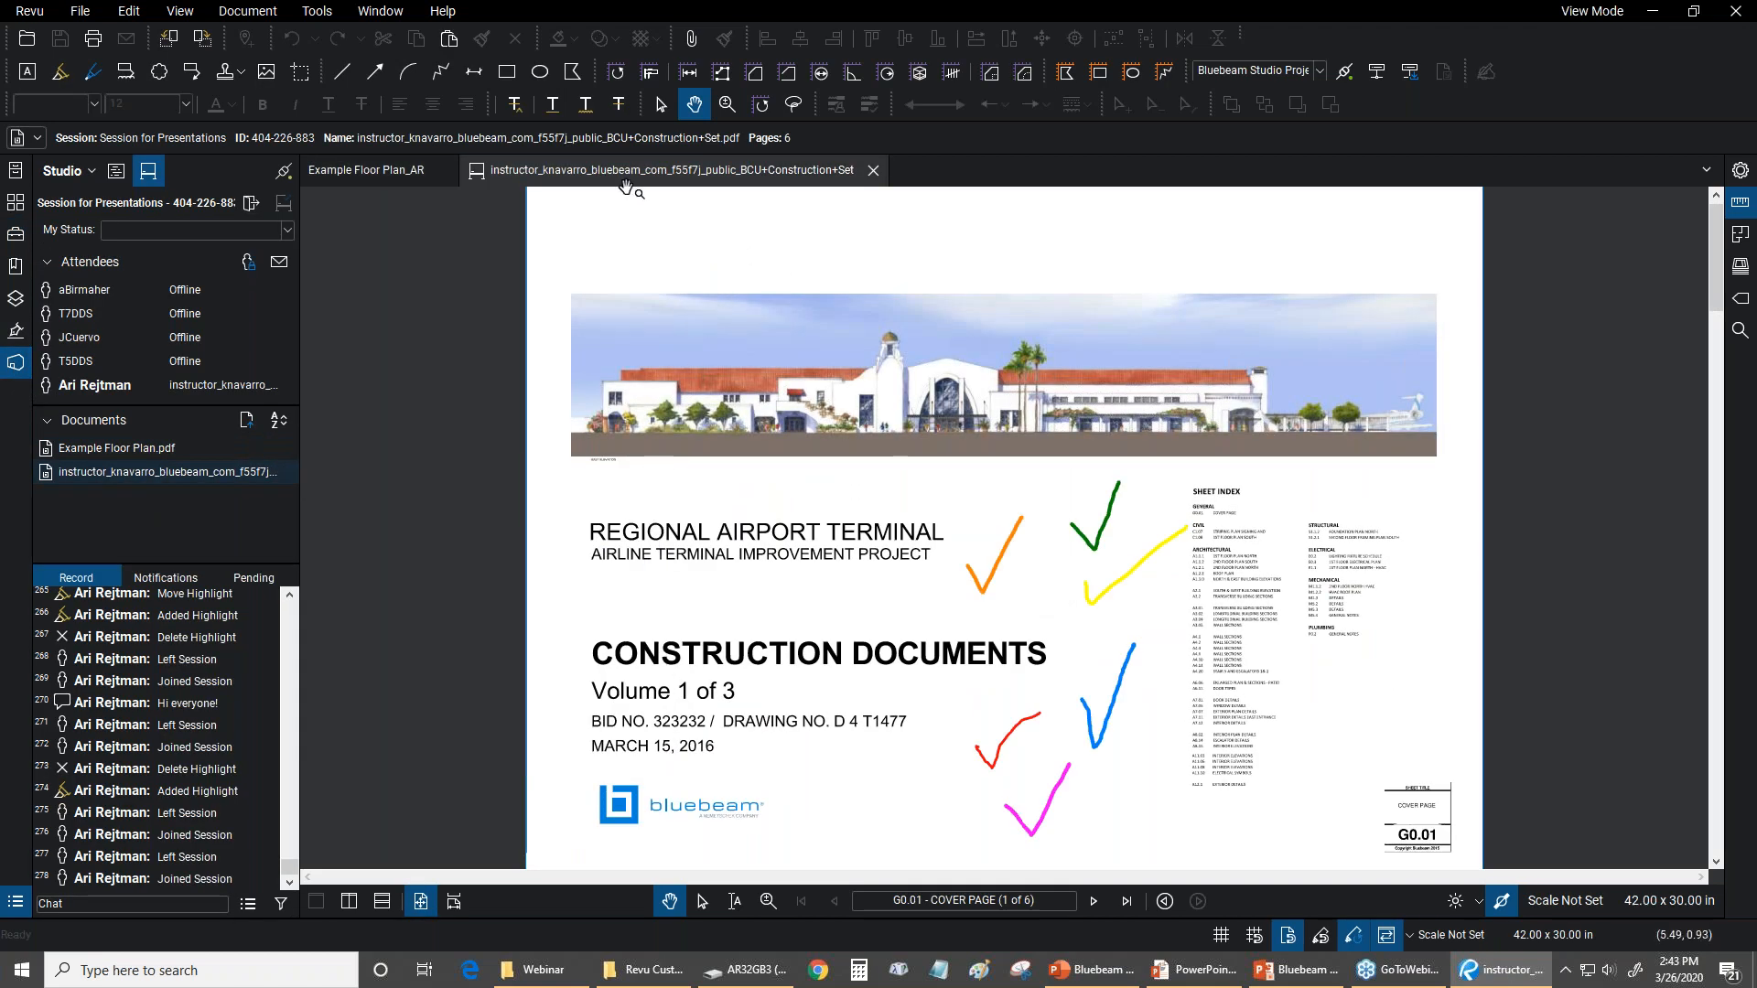
left_click(318, 13)
mouse_move(327, 28)
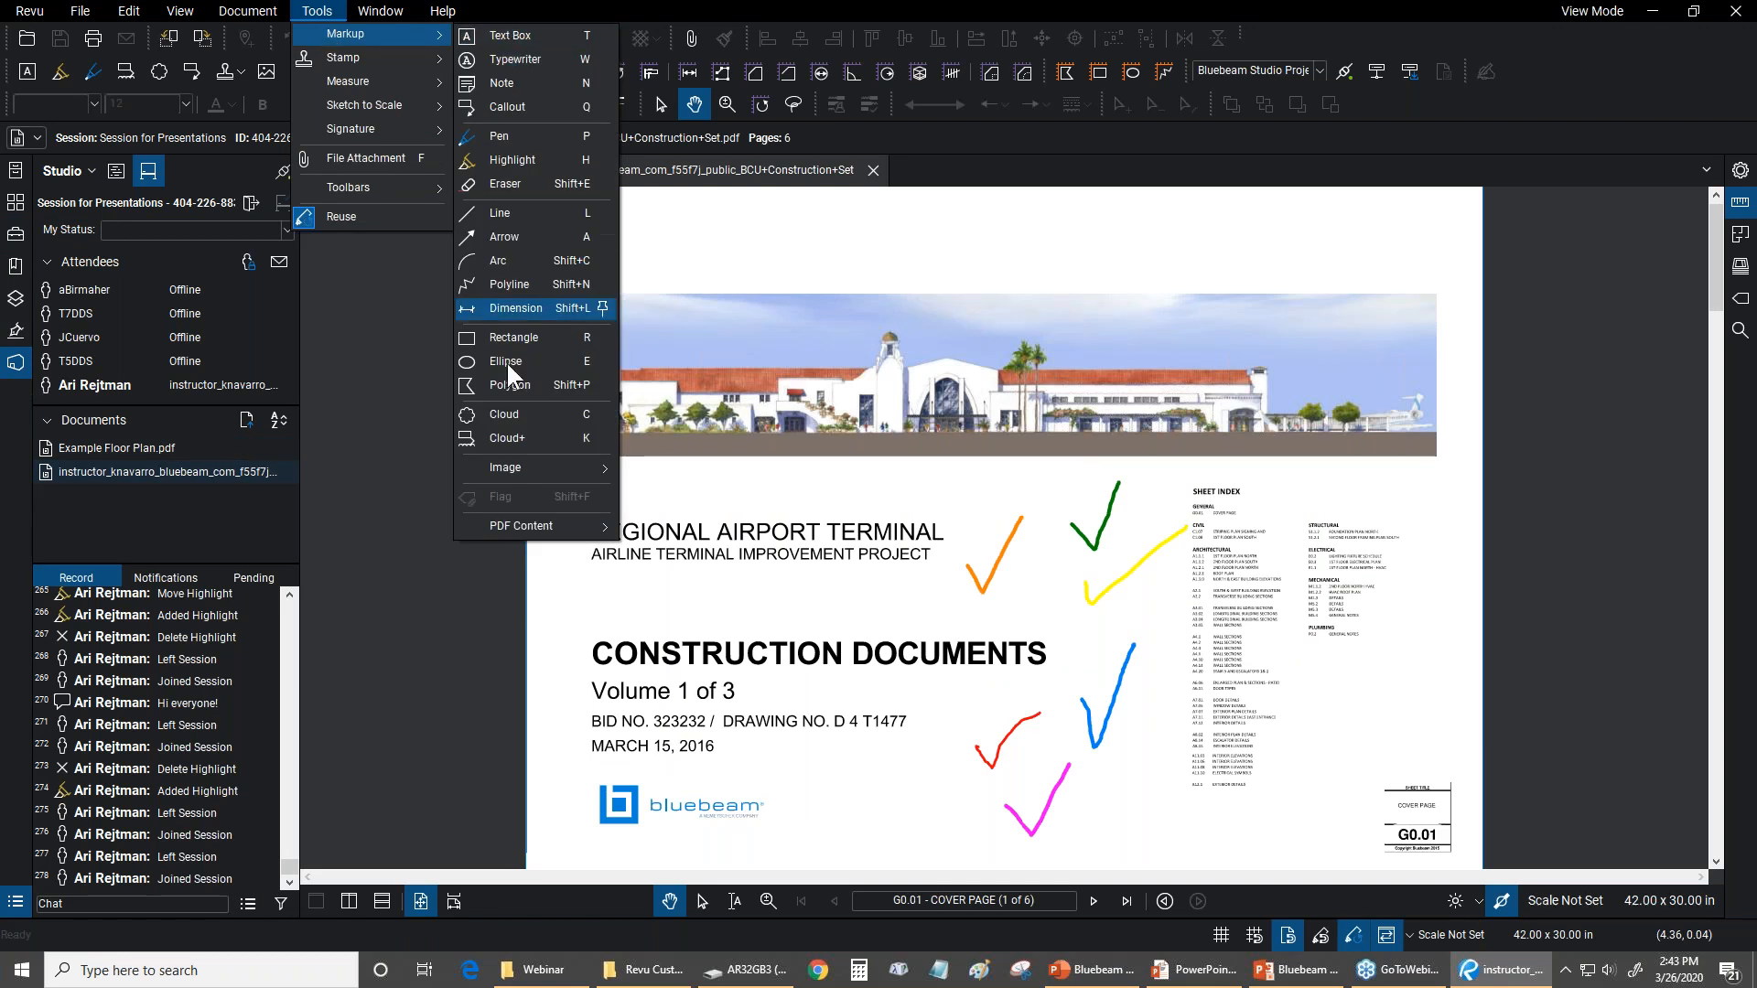
mouse_move(359, 82)
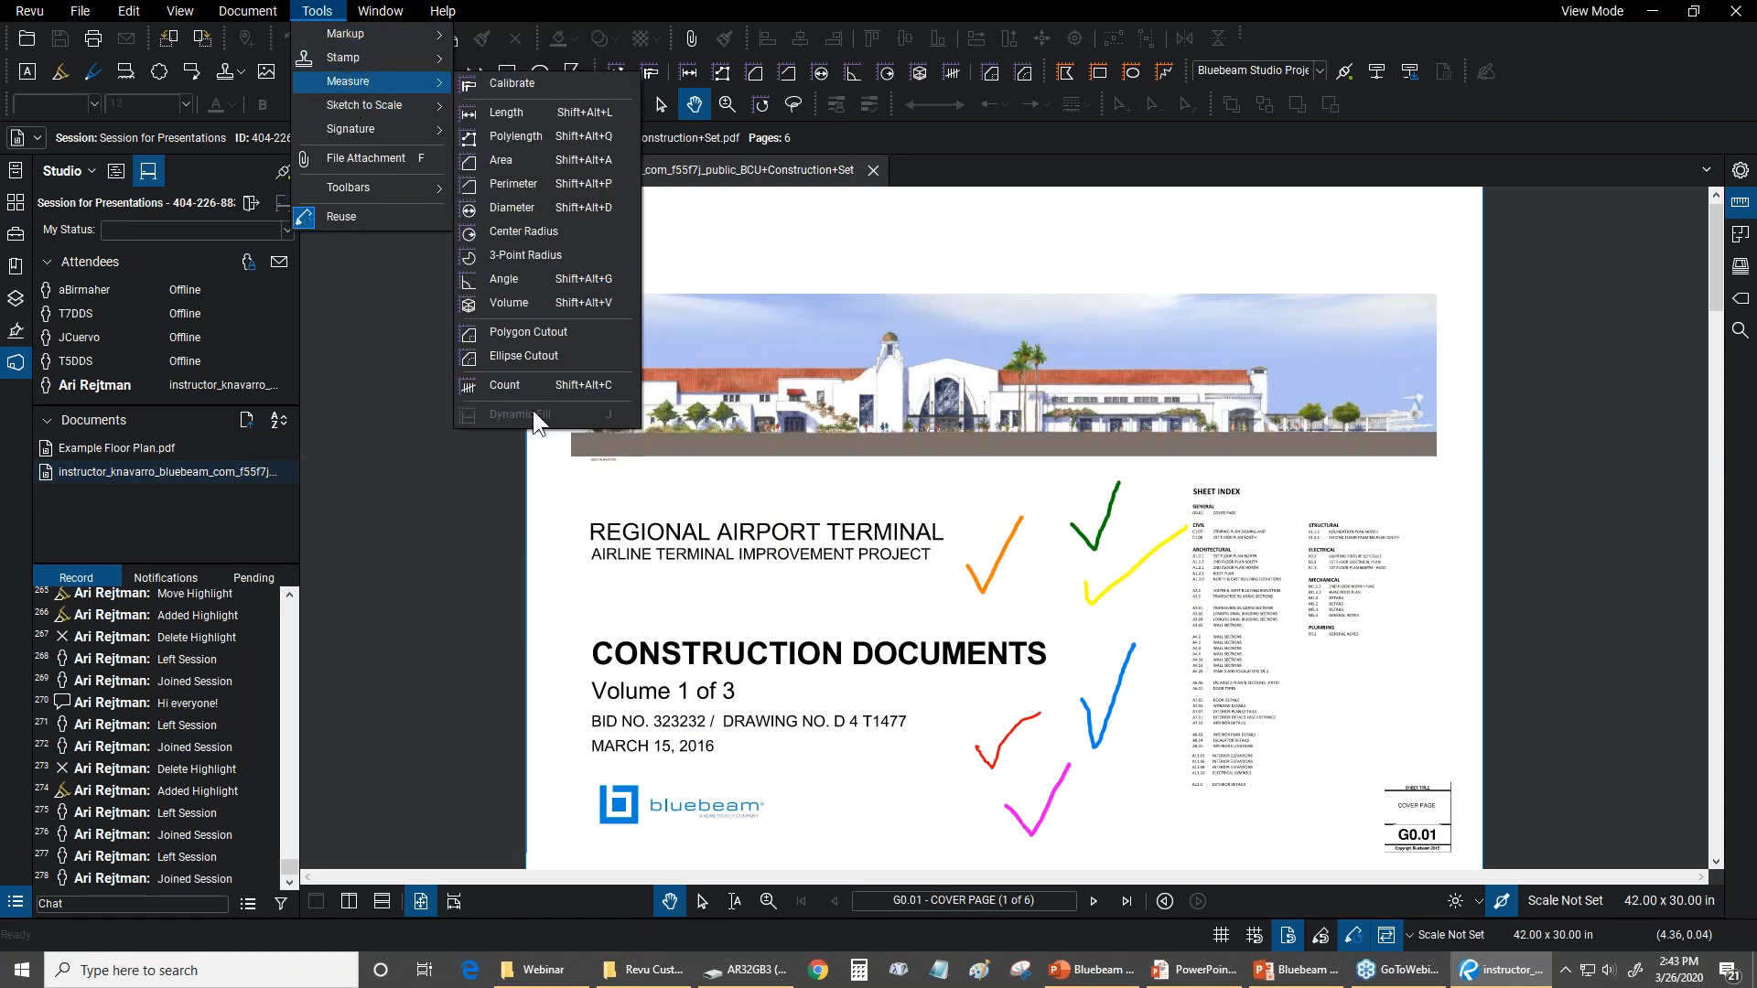
left_click(705, 13)
Switch the program from View Mode back to Markup Mode
left_click(16, 11)
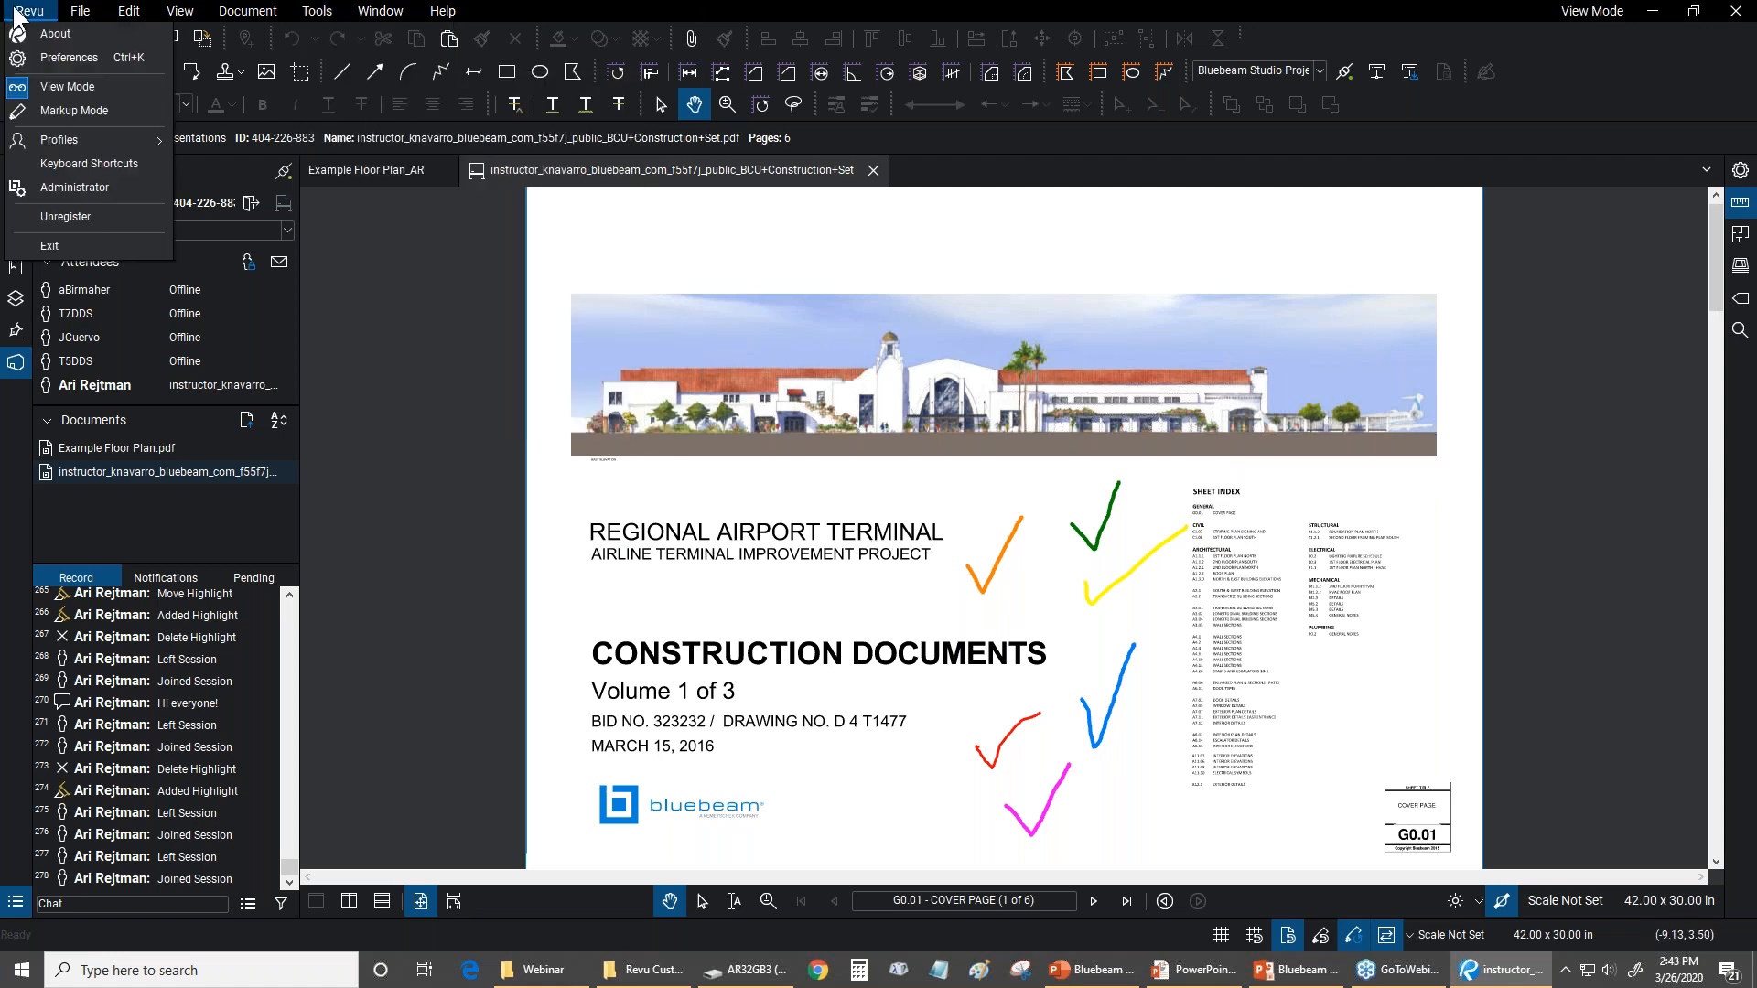
left_click(638, 602)
scroll(981, 645, "up", 1)
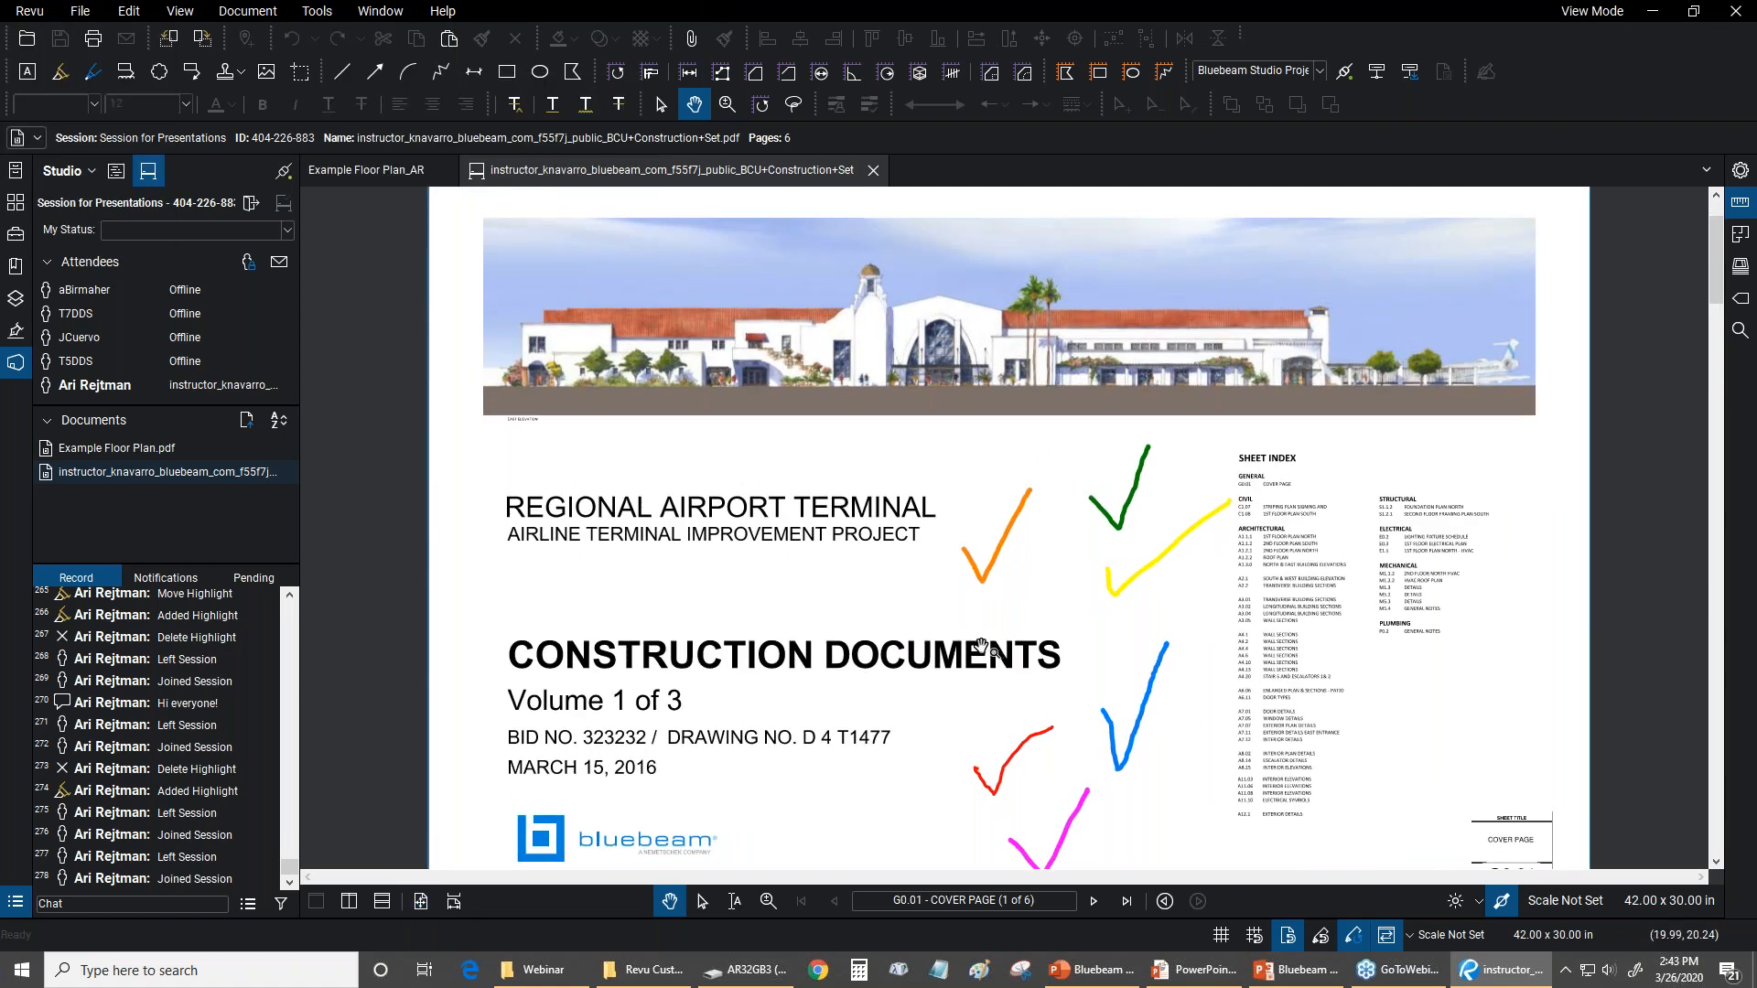
scroll(981, 645, "down", 1)
left_click(29, 11)
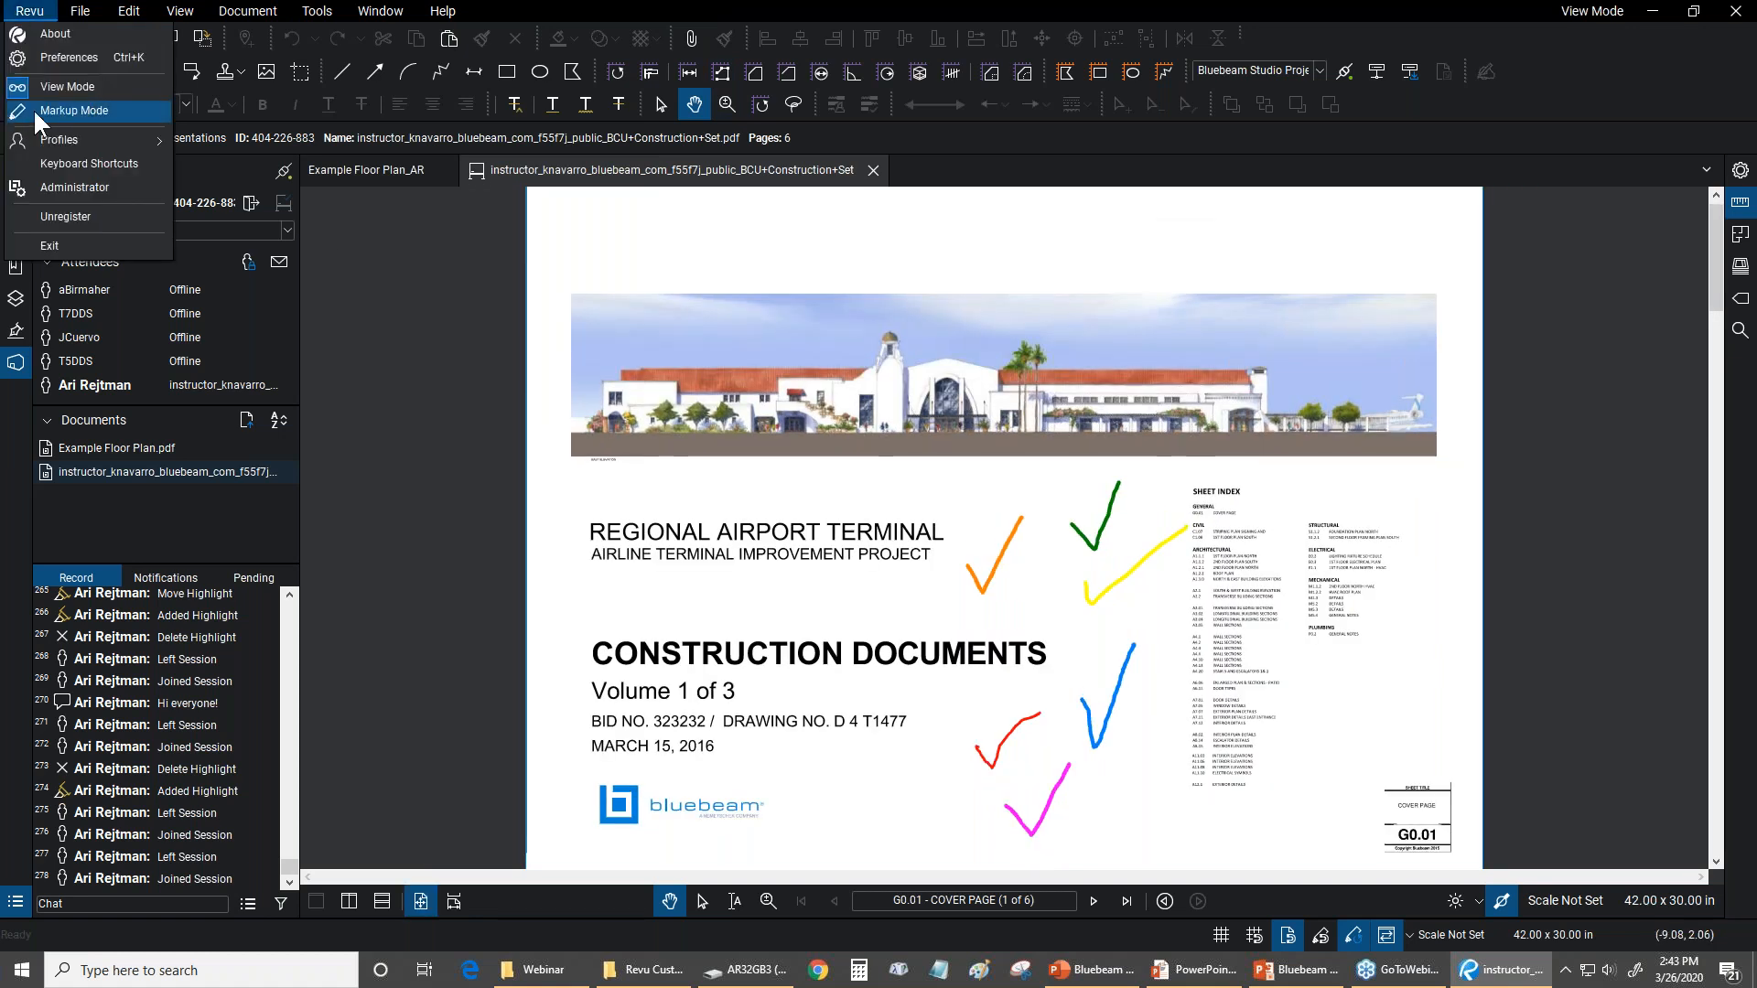
left_click(33, 108)
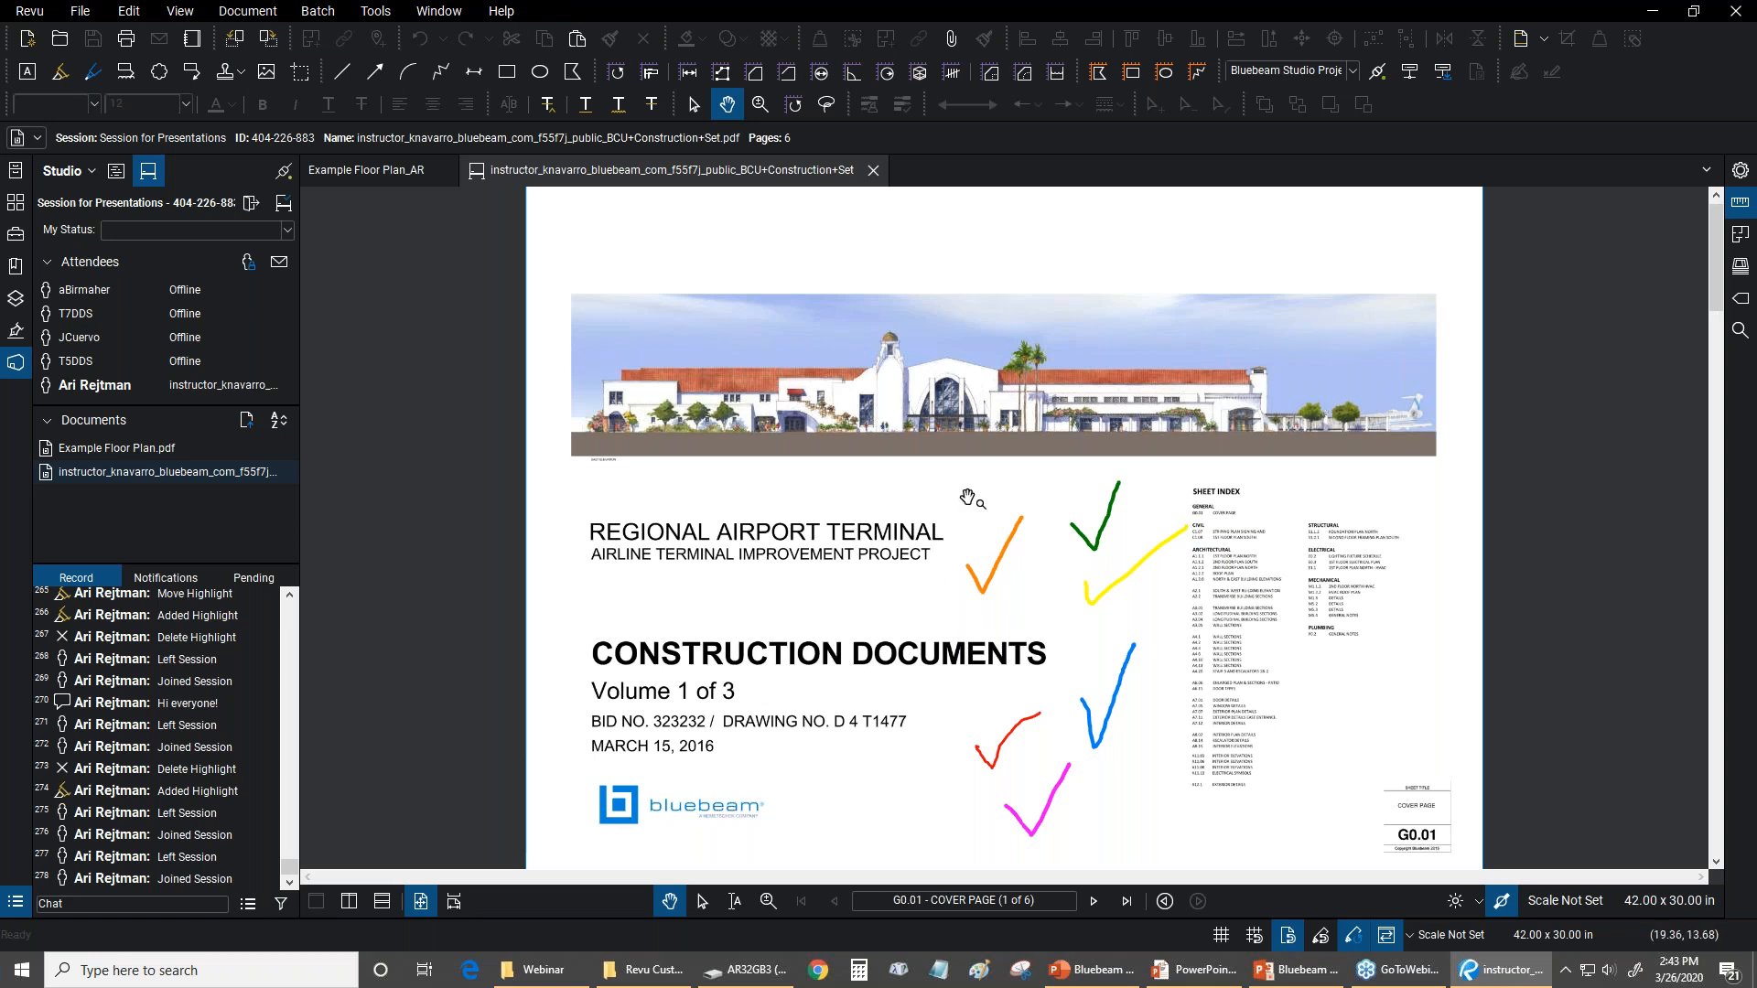
Examine the colored check marks on the session document's cover page and the measurement tools available in Markup Mode
scroll(1043, 650, "up", 2)
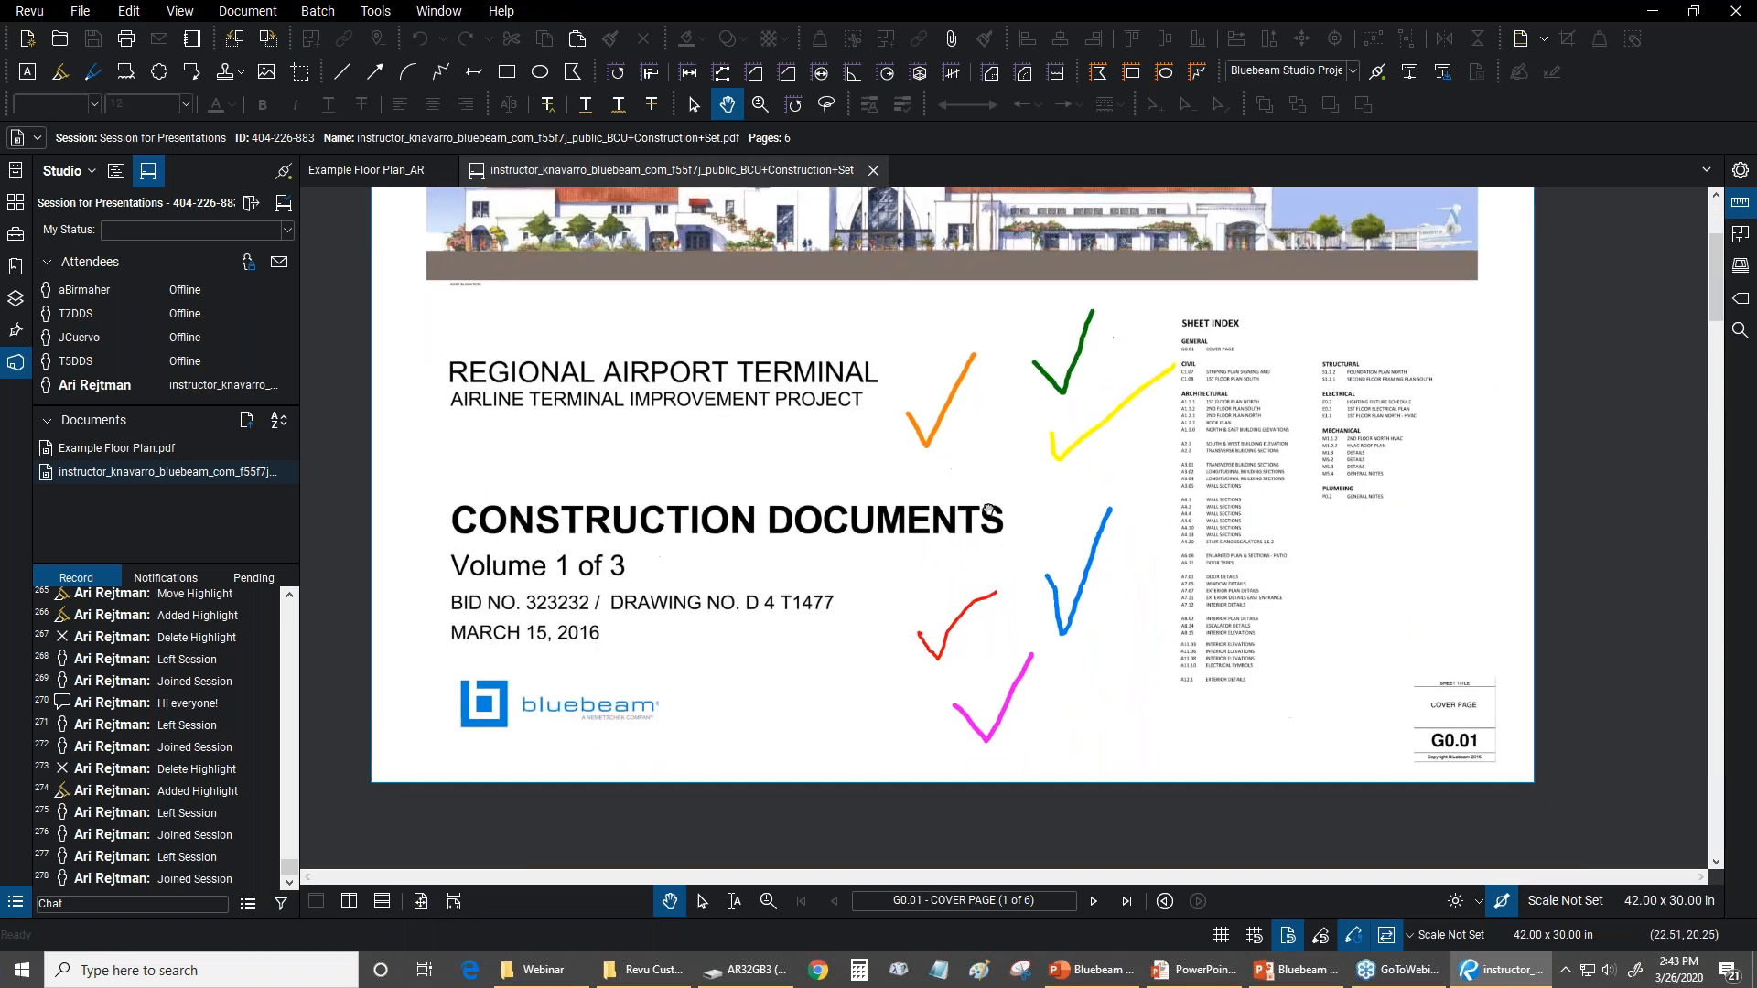
scroll(1016, 500, "up", 3)
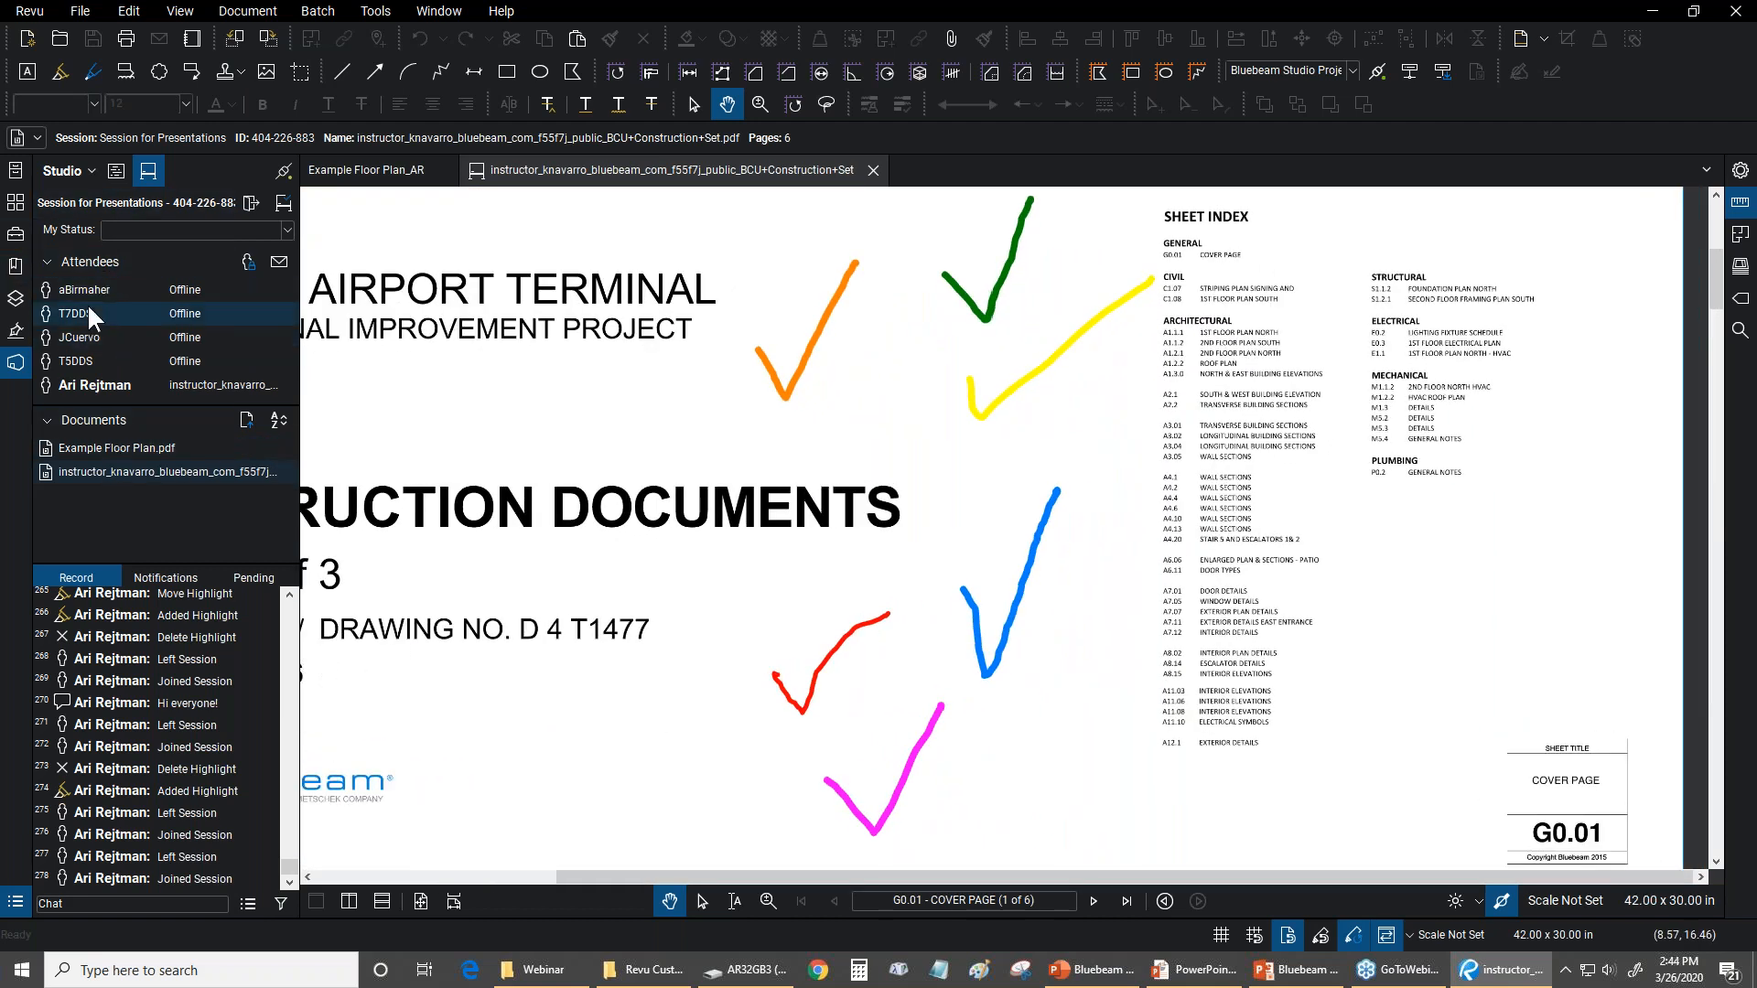
mouse_move(86, 304)
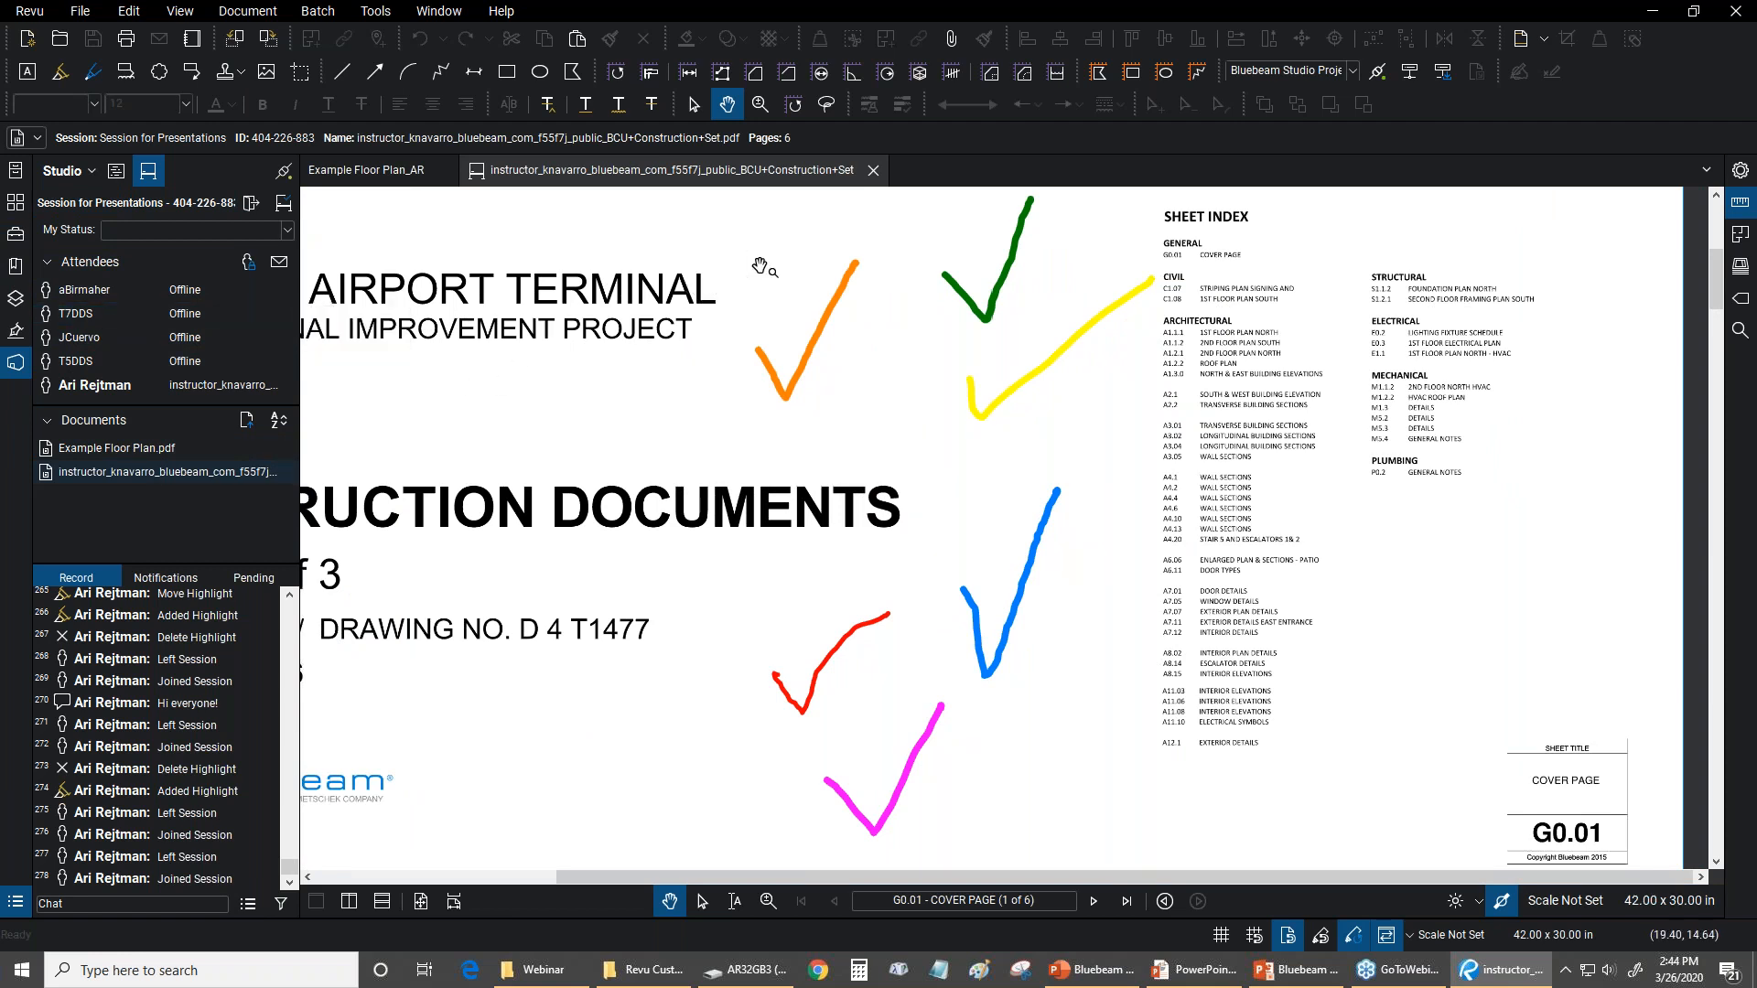
scroll(778, 284, "down", 2)
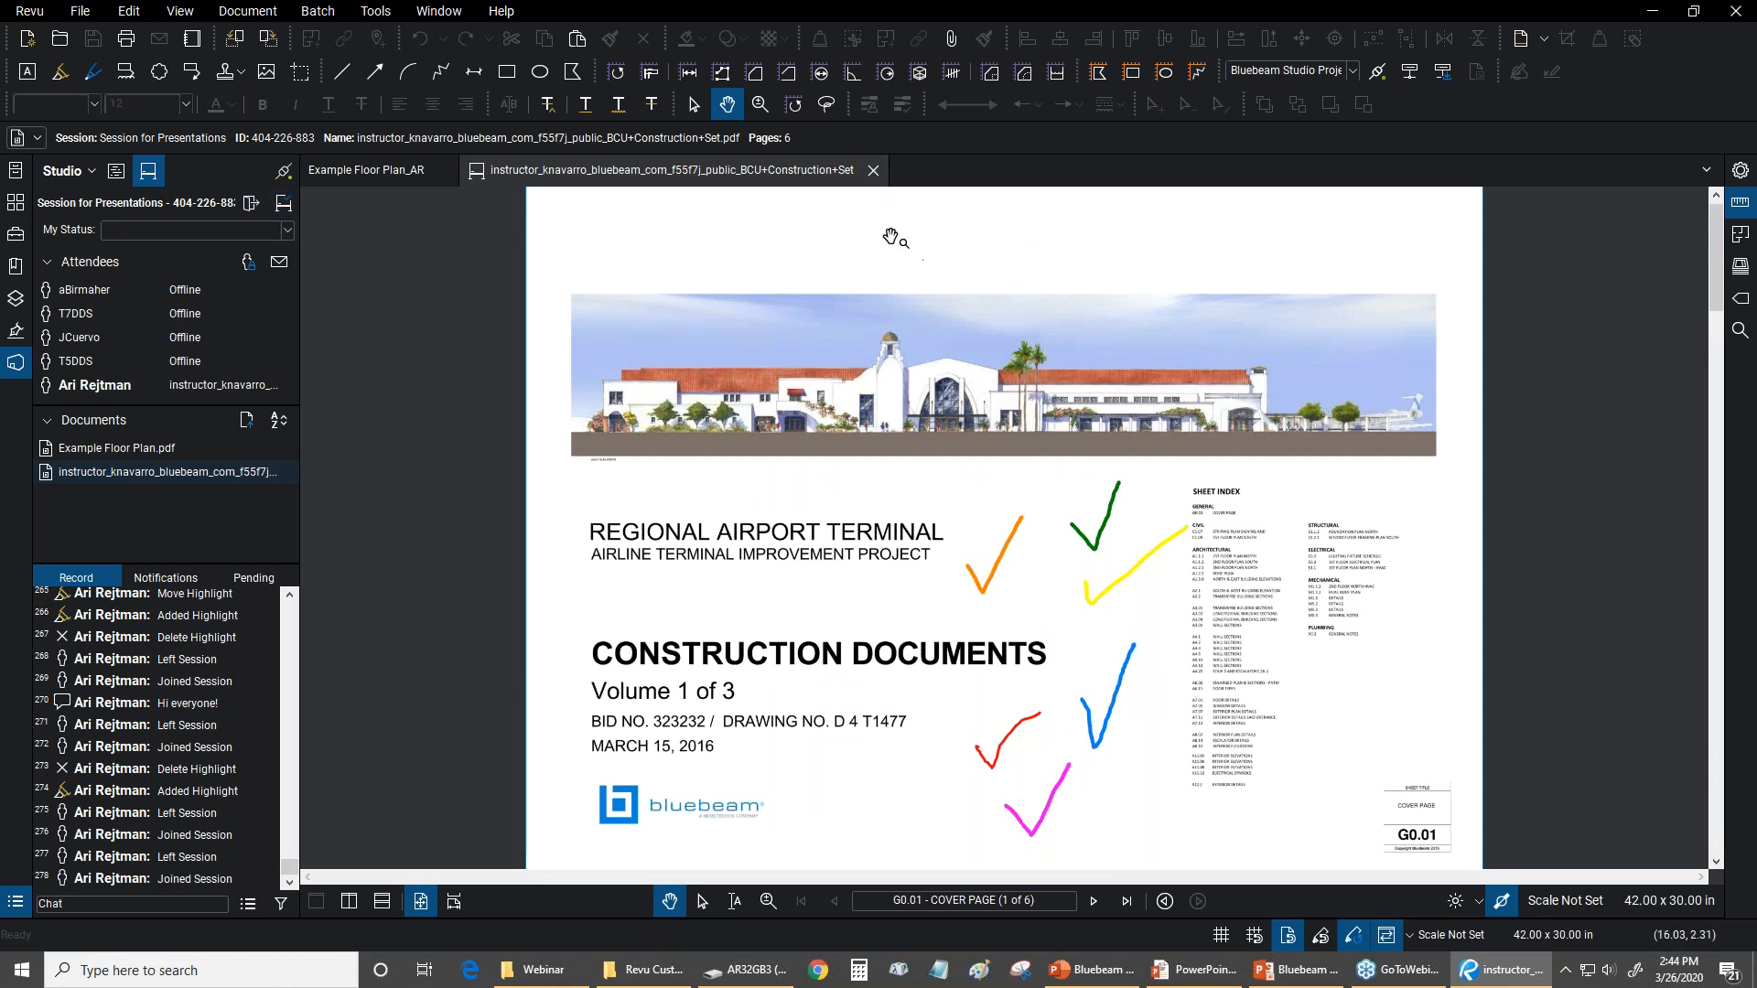
left_click(375, 11)
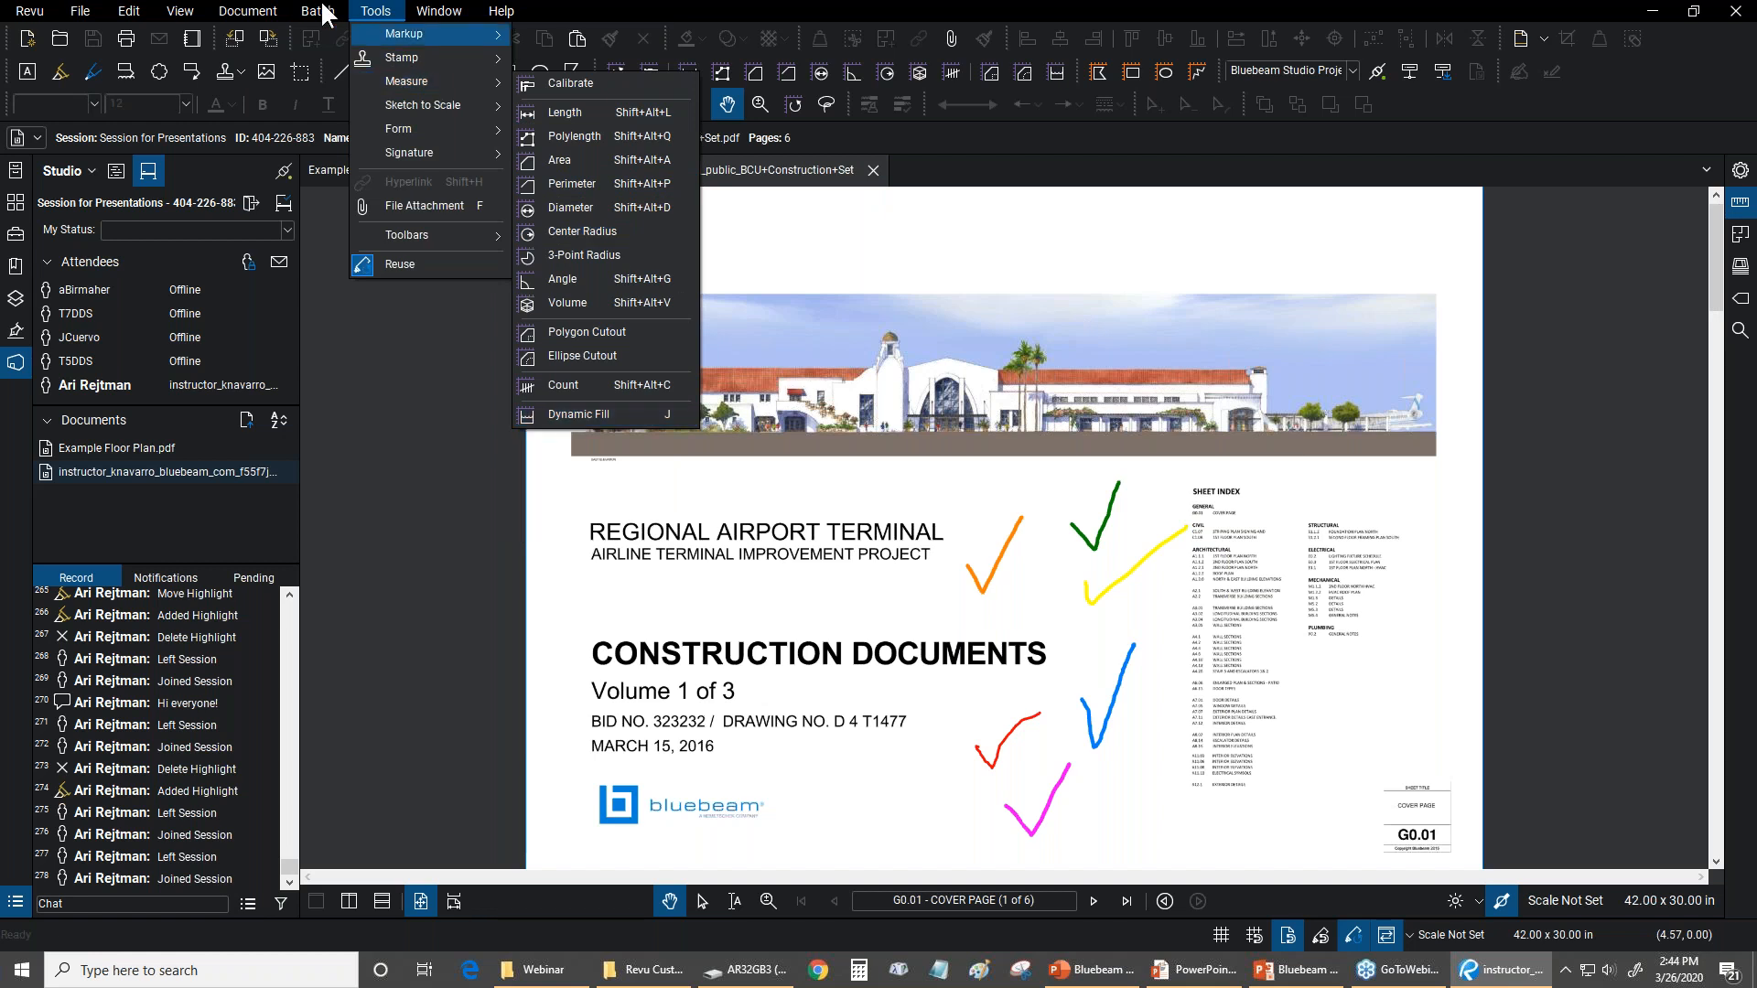
left_click(375, 11)
Review which document editing commands and batch operations are offered while the session document is open
left_click(247, 11)
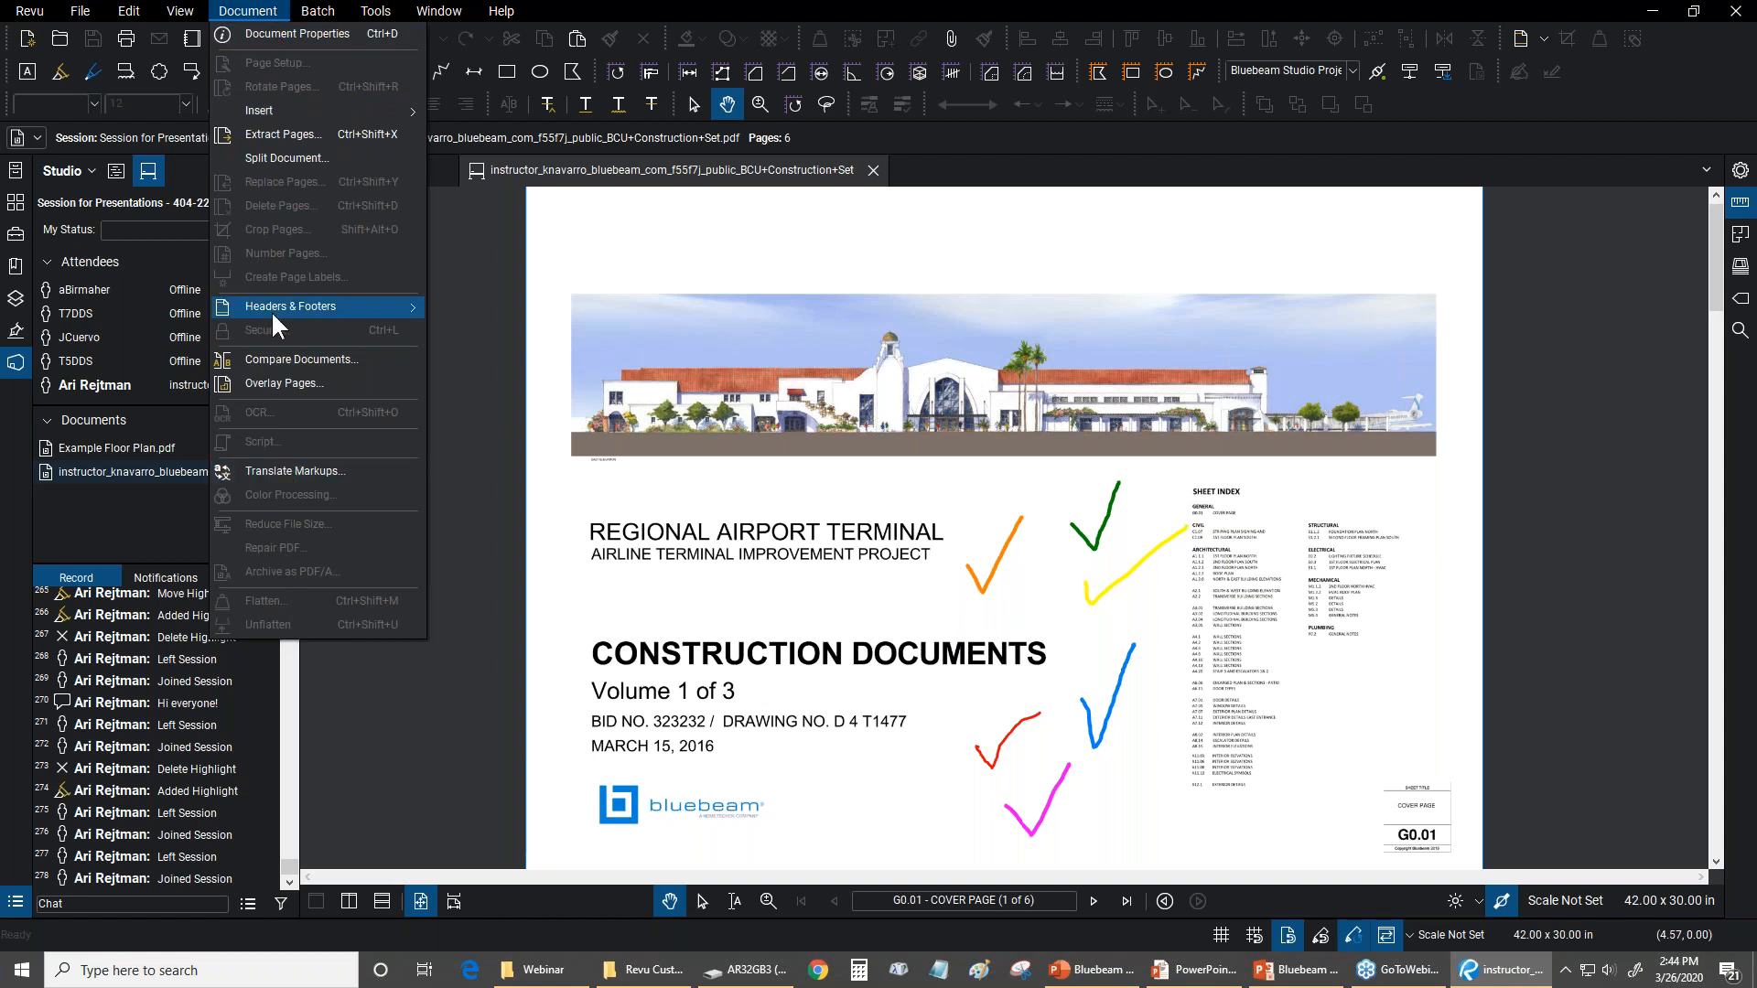
left_click(584, 6)
left_click(20, 18)
left_click(20, 18)
left_click(20, 14)
left_click(20, 15)
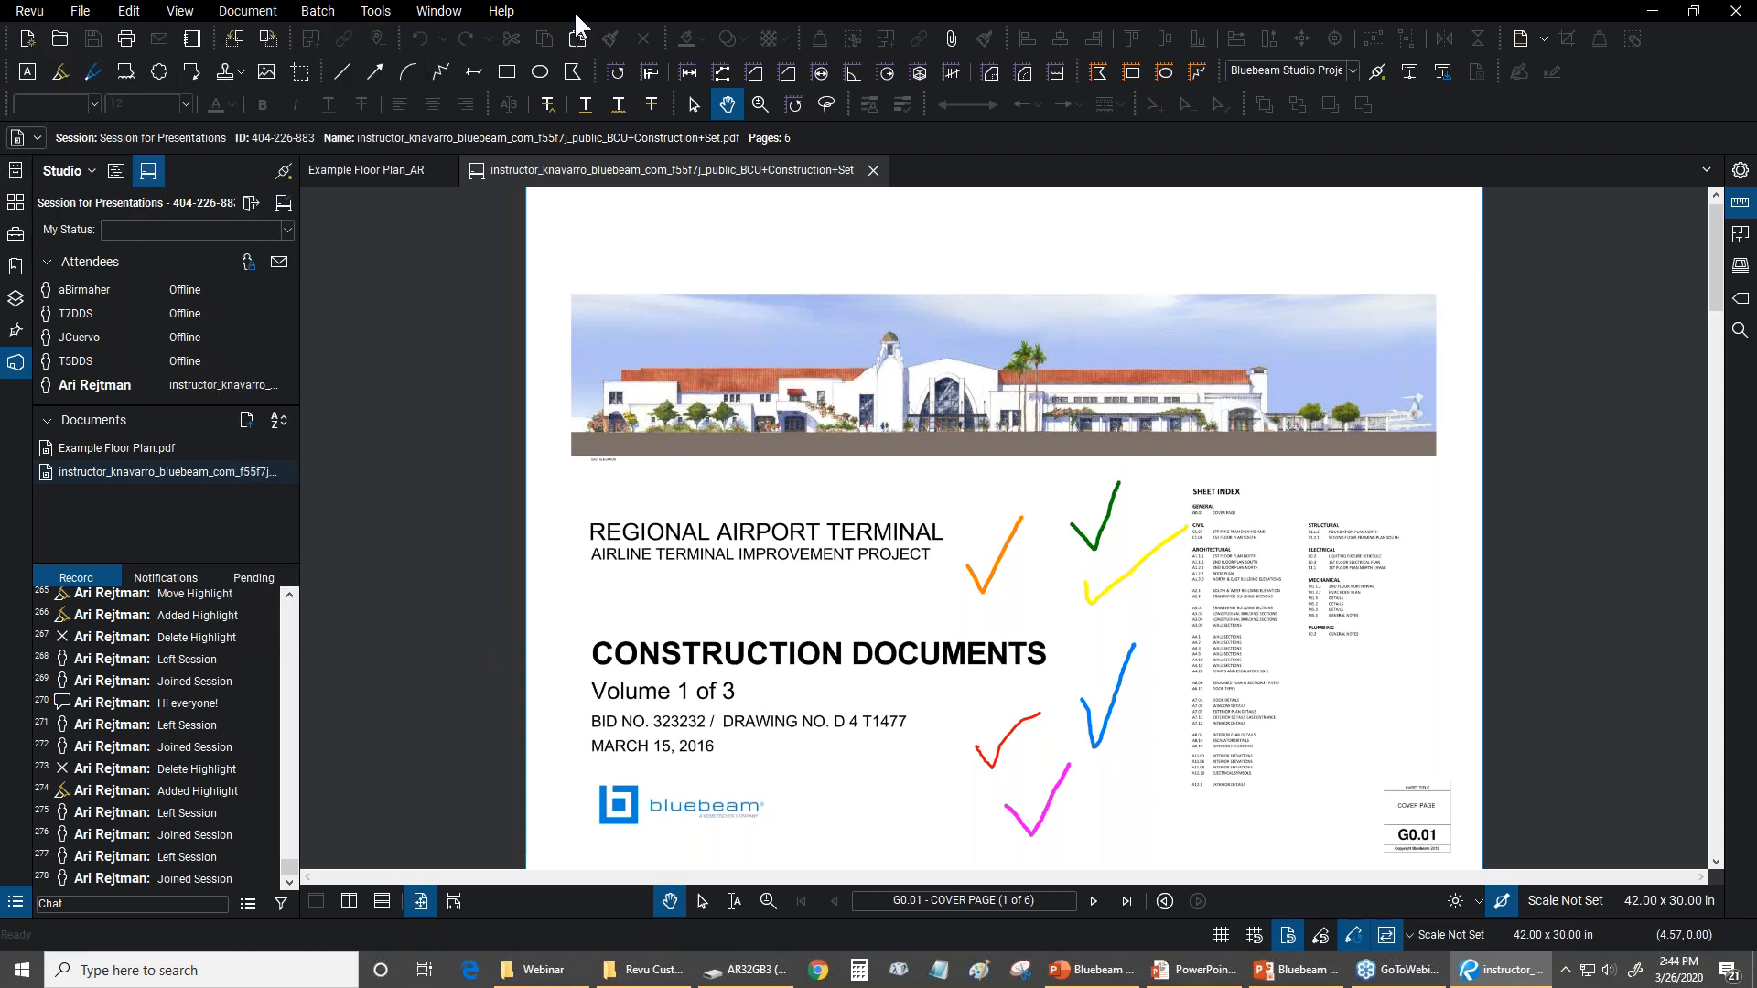
left_click(317, 11)
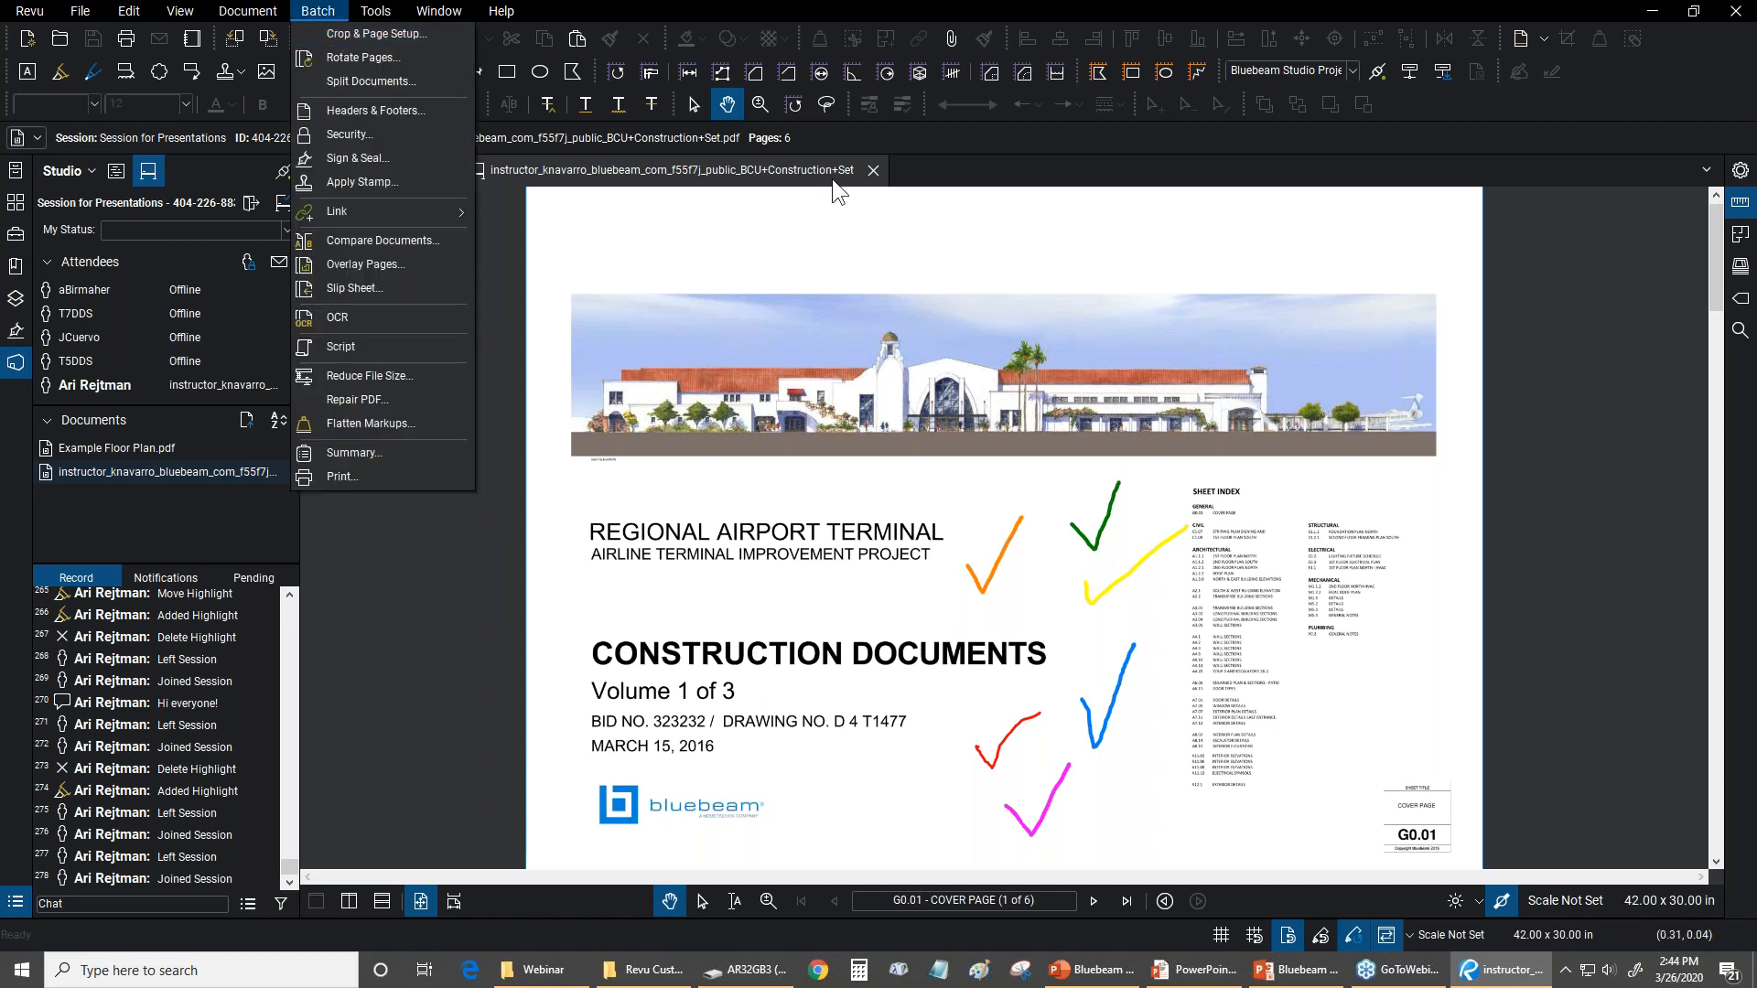
Close the session document and review the document editing commands available for the Example Floor Plan_AR file
left_click(871, 169)
left_click(265, 11)
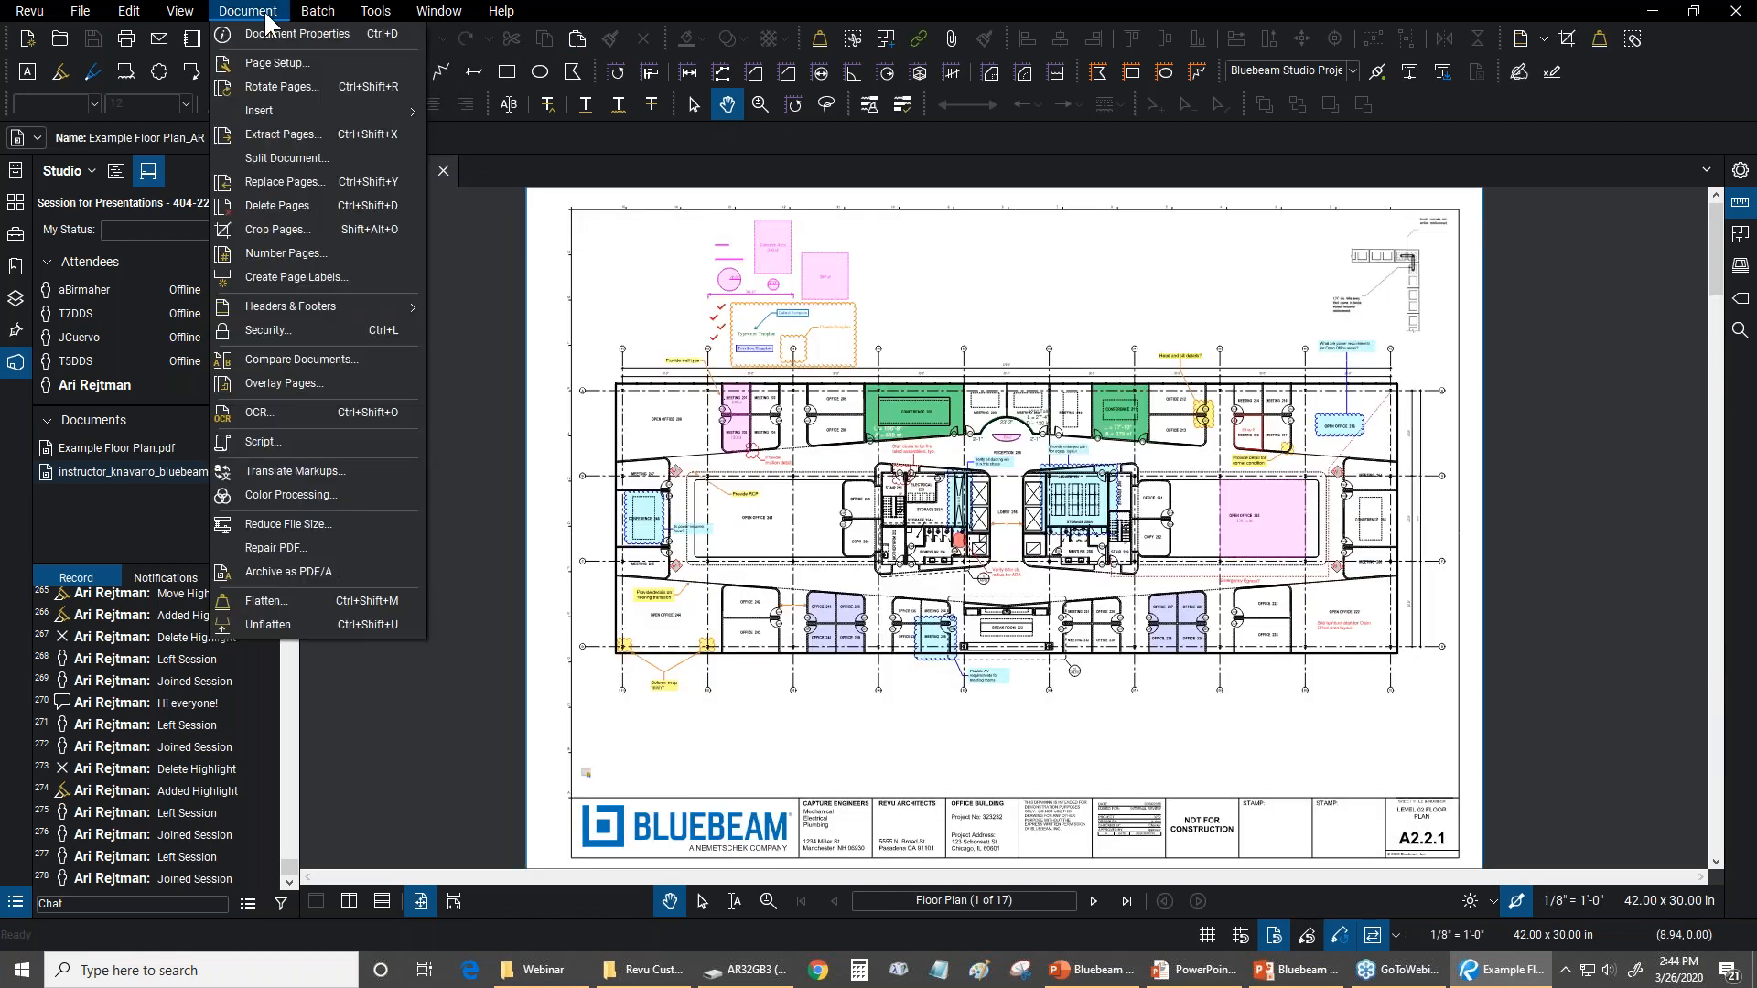
left_click(576, 3)
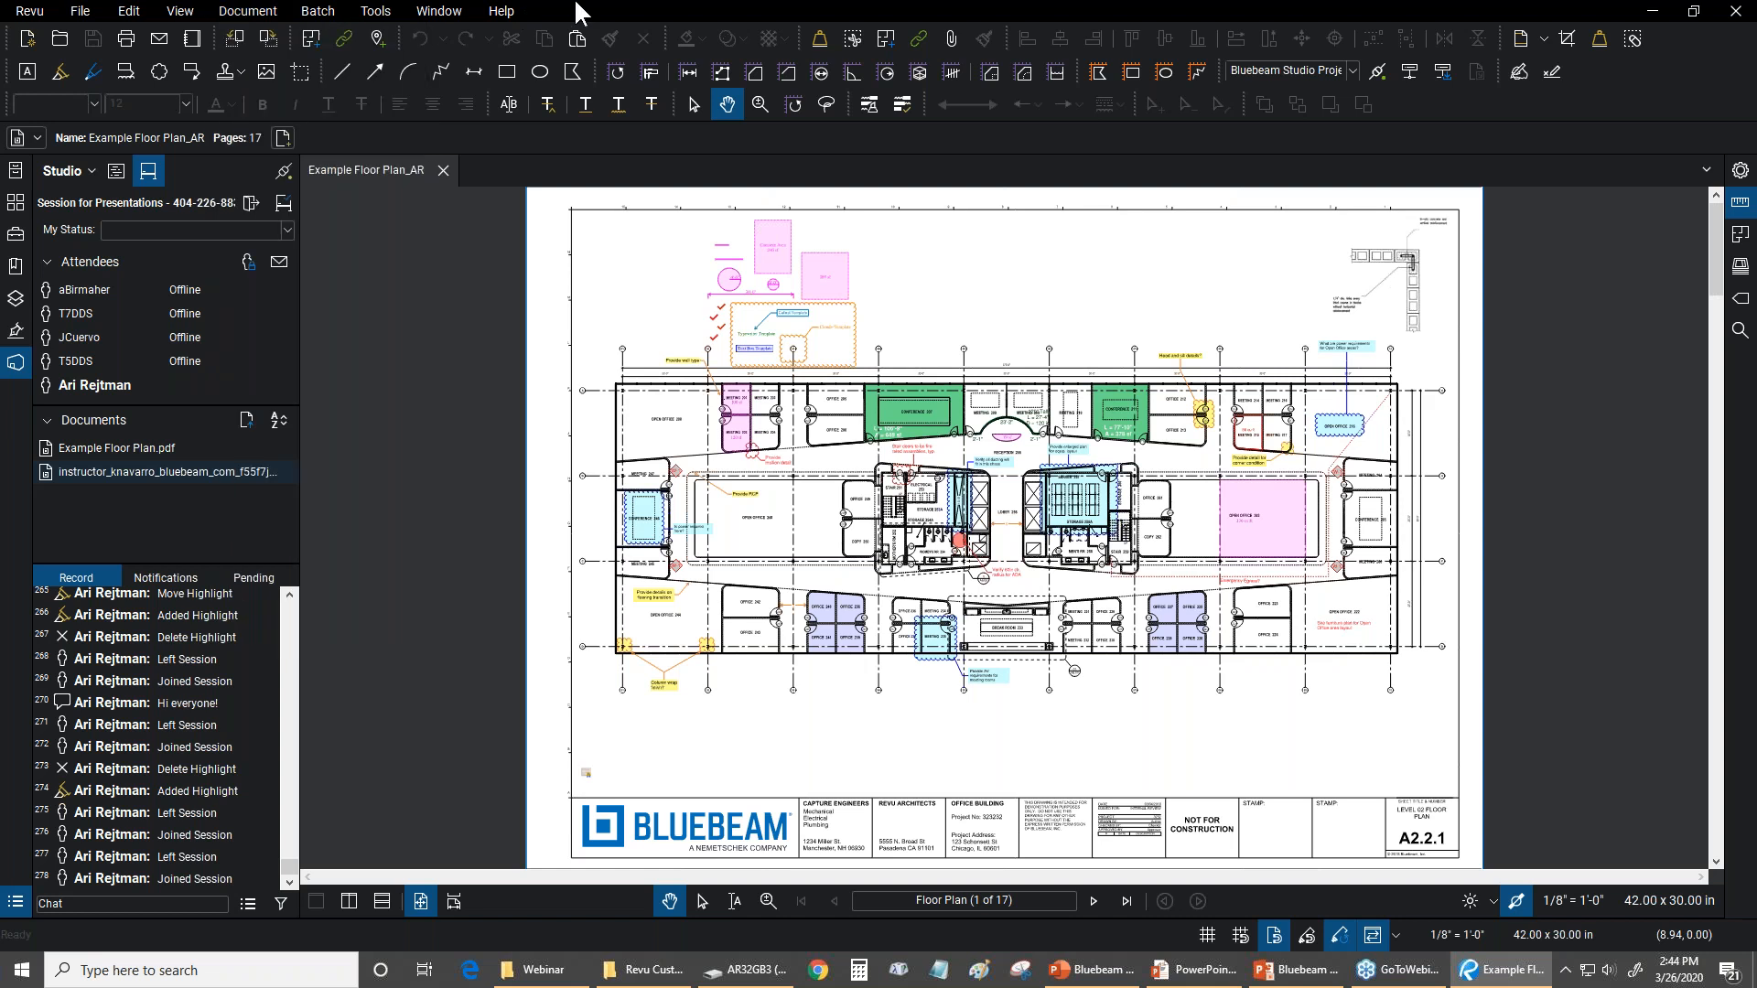
Reopen the BCU Construction Set from the session, display the earliest session record entries, and review the form tools
double_click(128, 471)
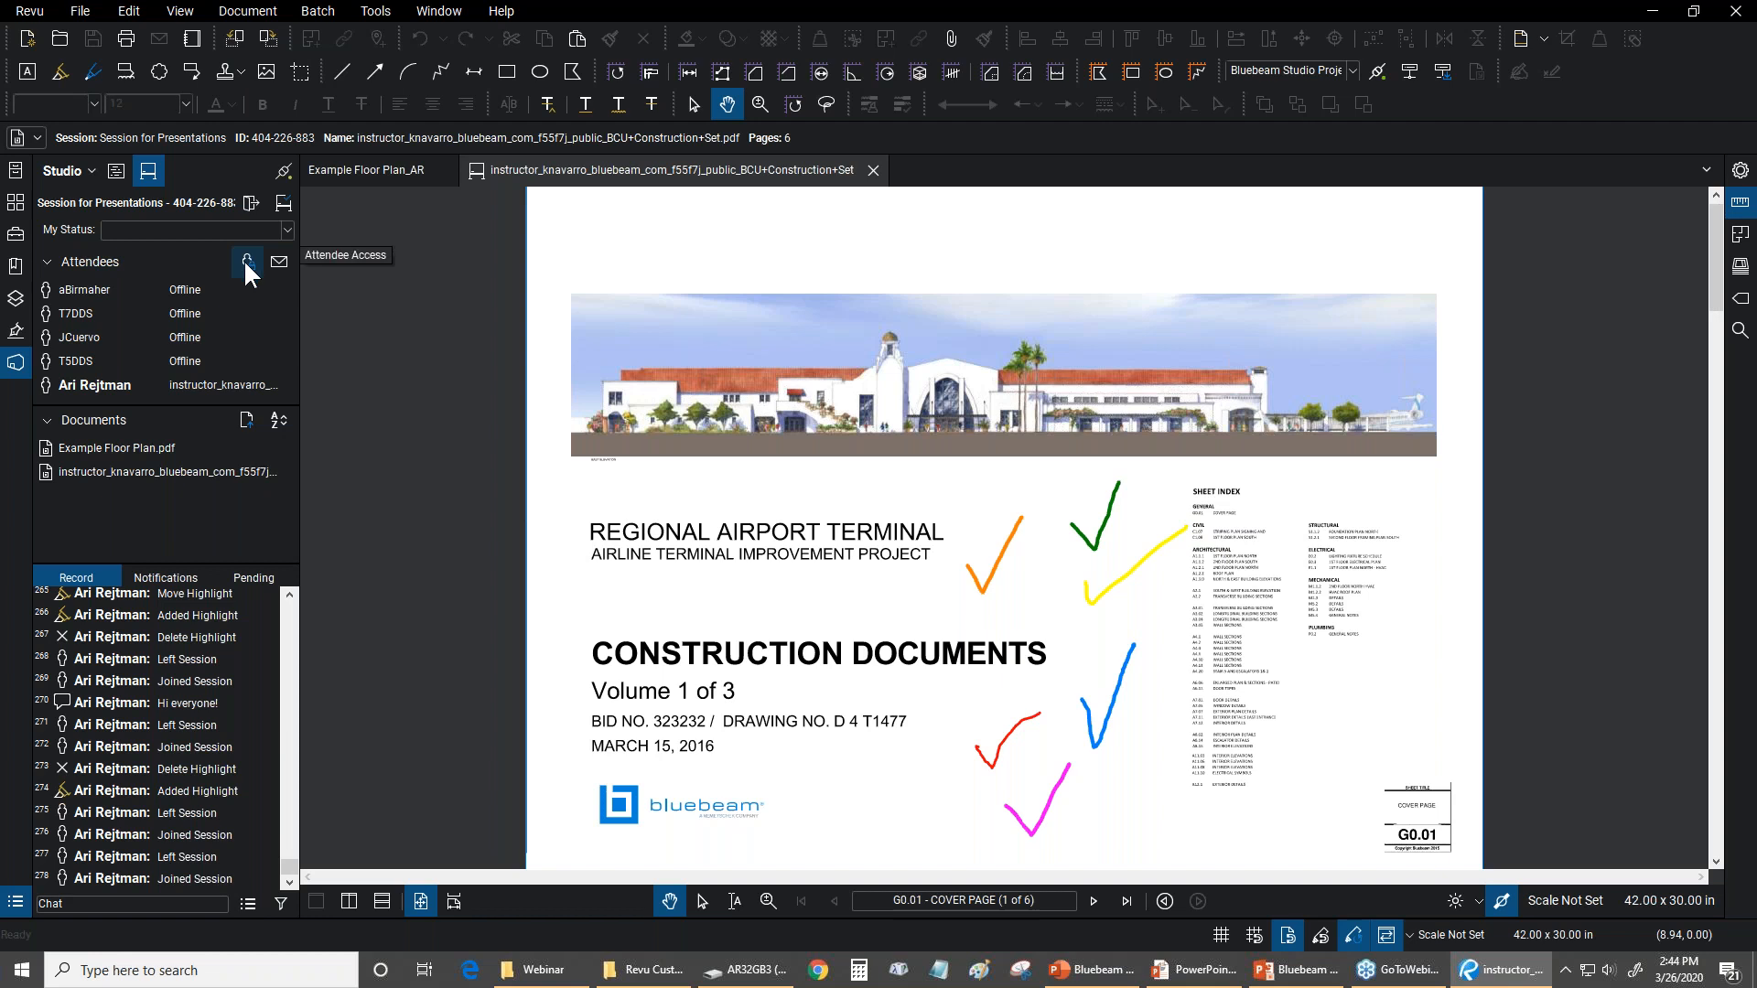
left_click_drag(289, 865, 294, 595)
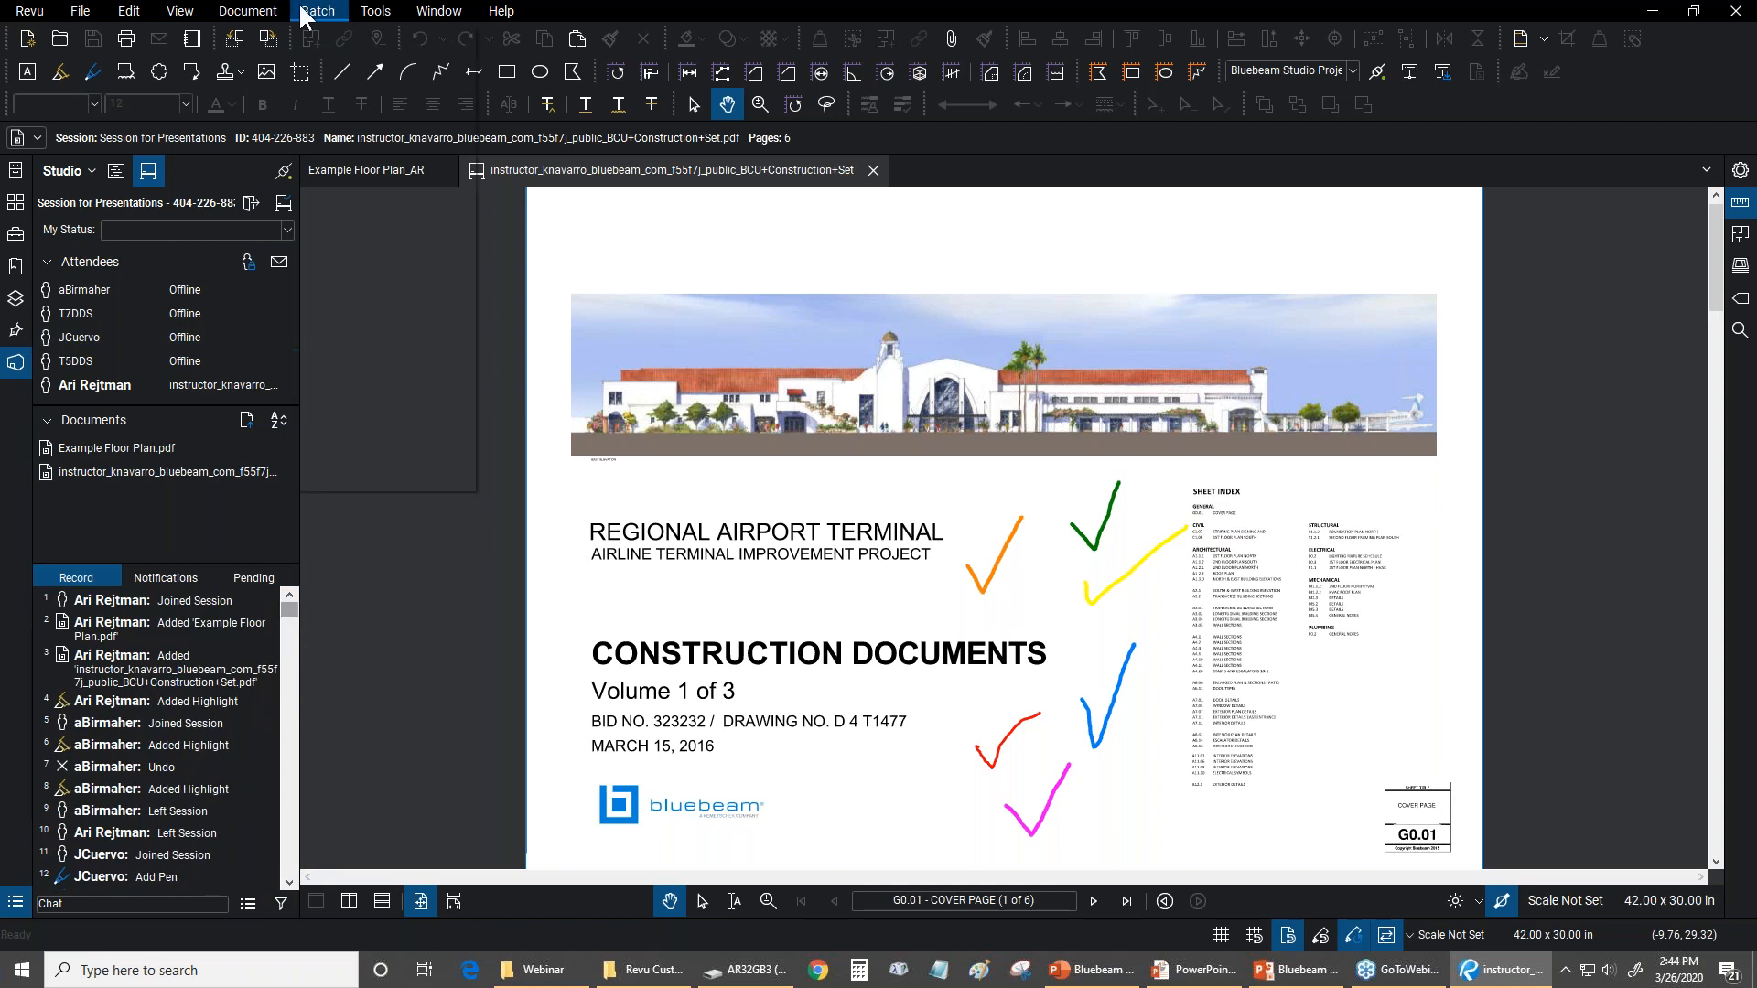
left_click(375, 13)
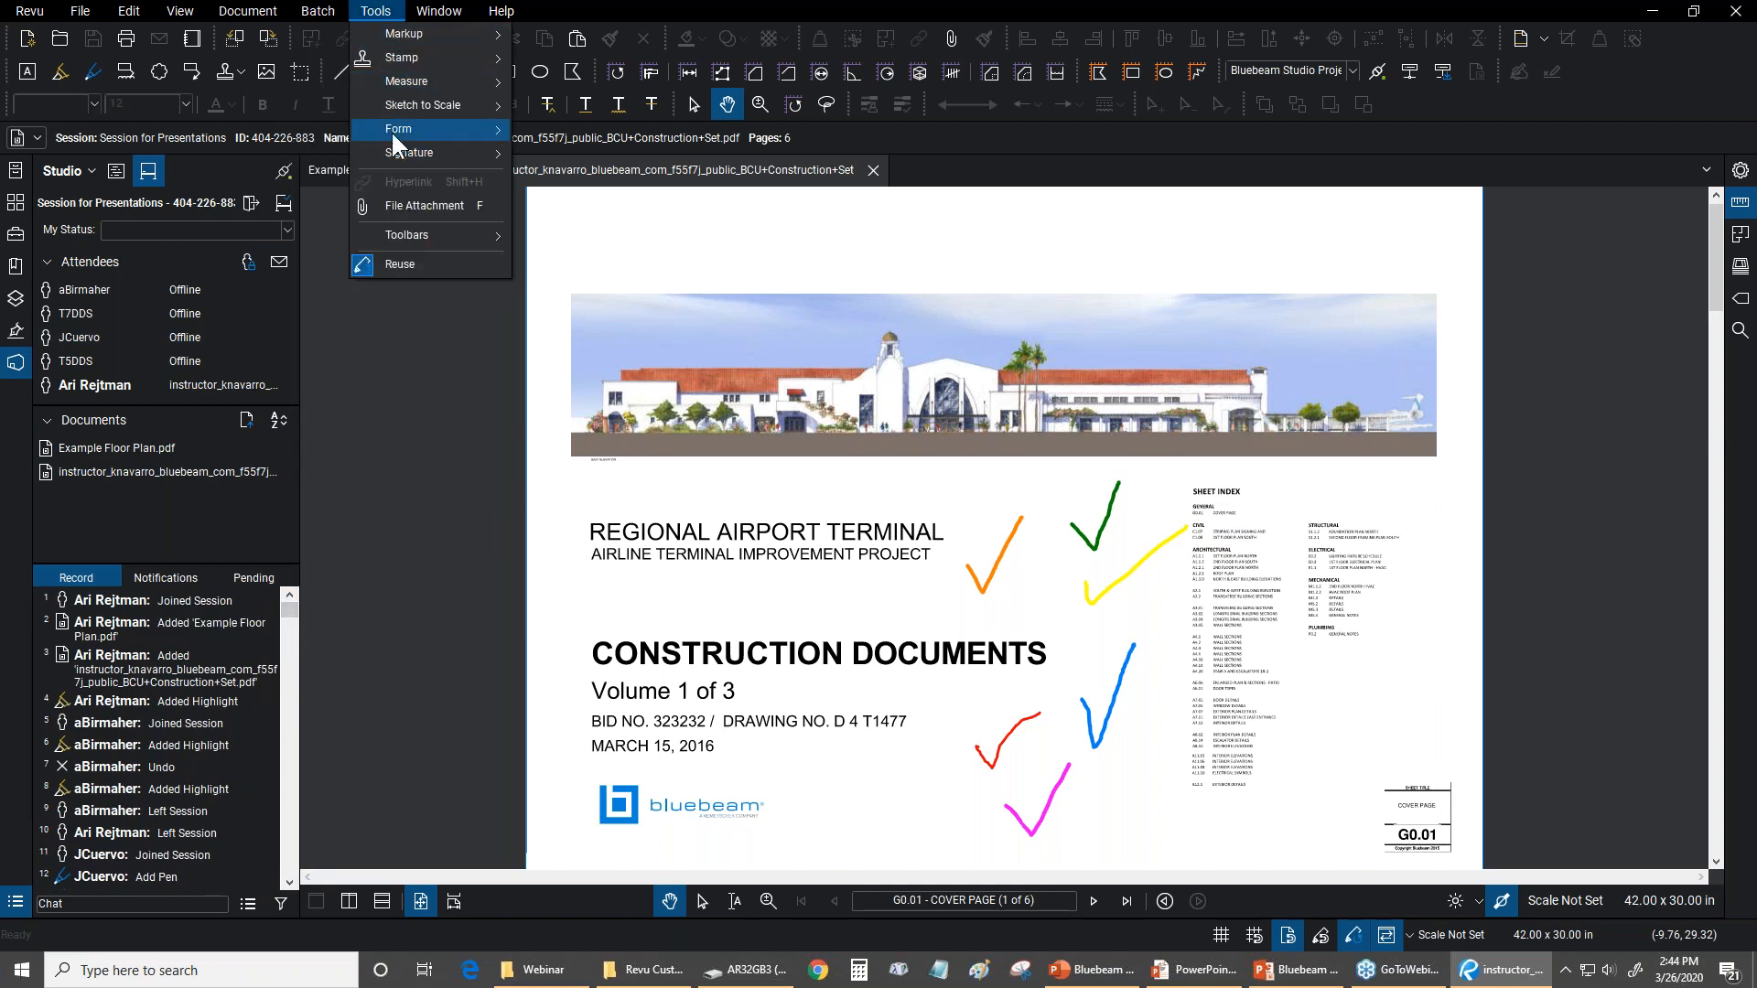
mouse_move(392, 130)
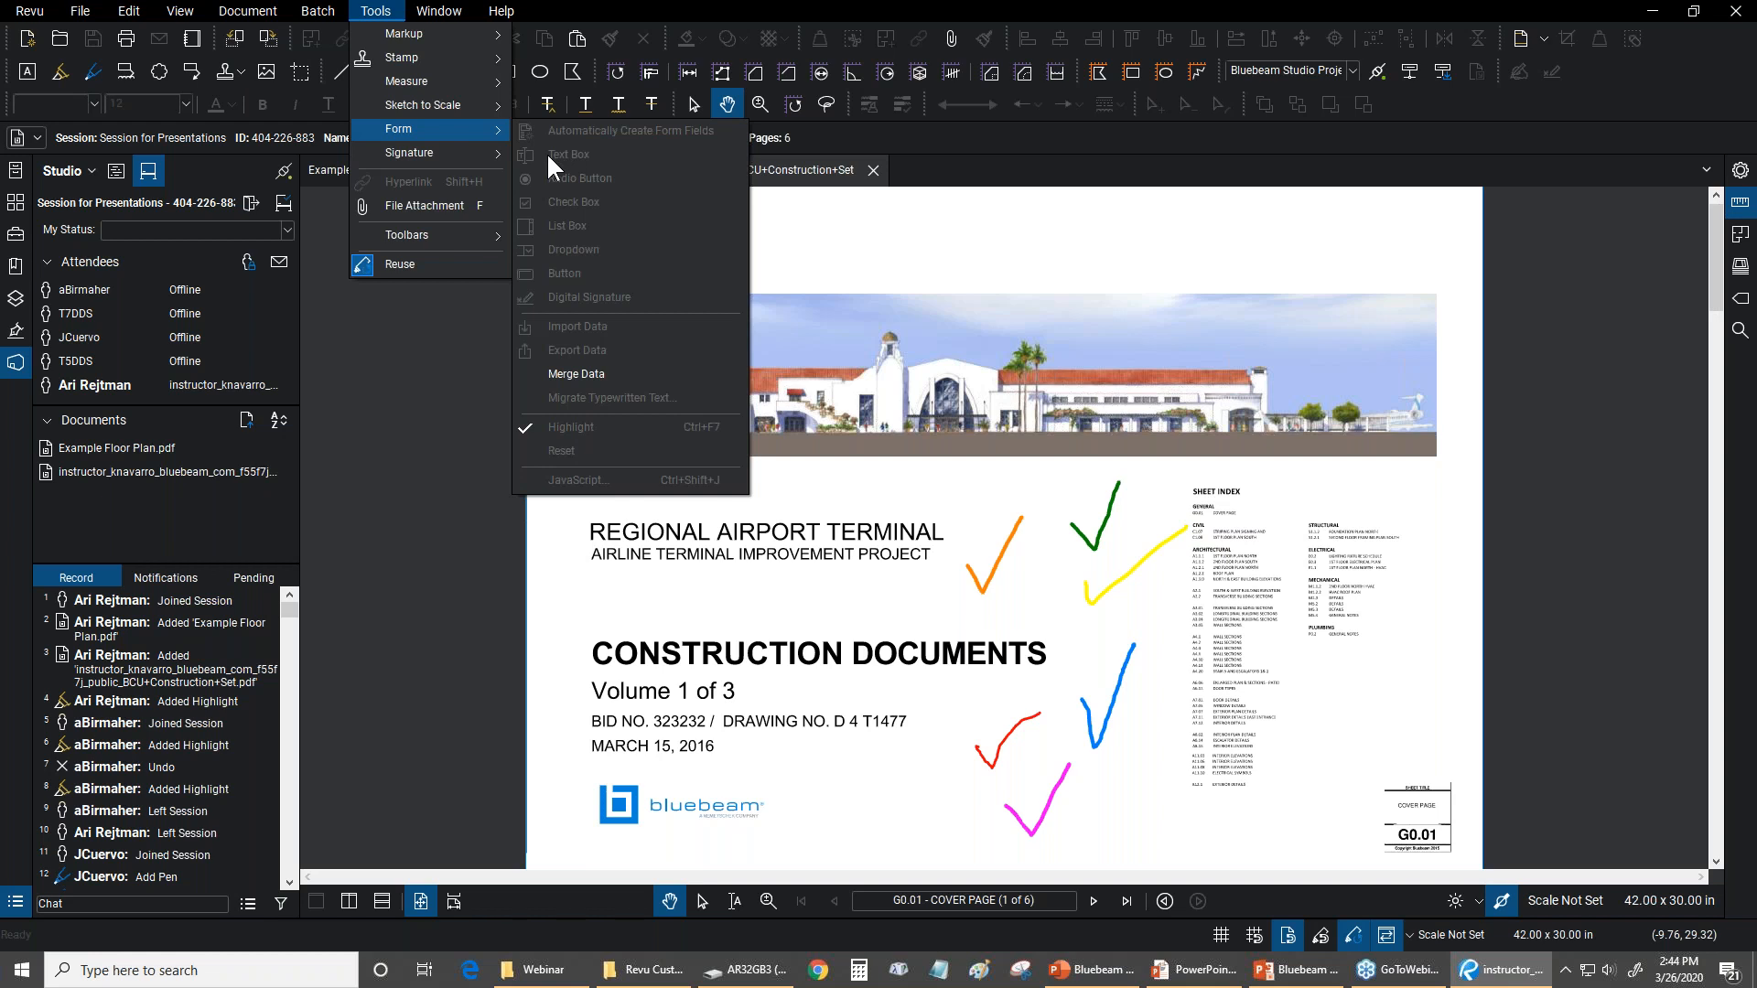
left_click(555, 11)
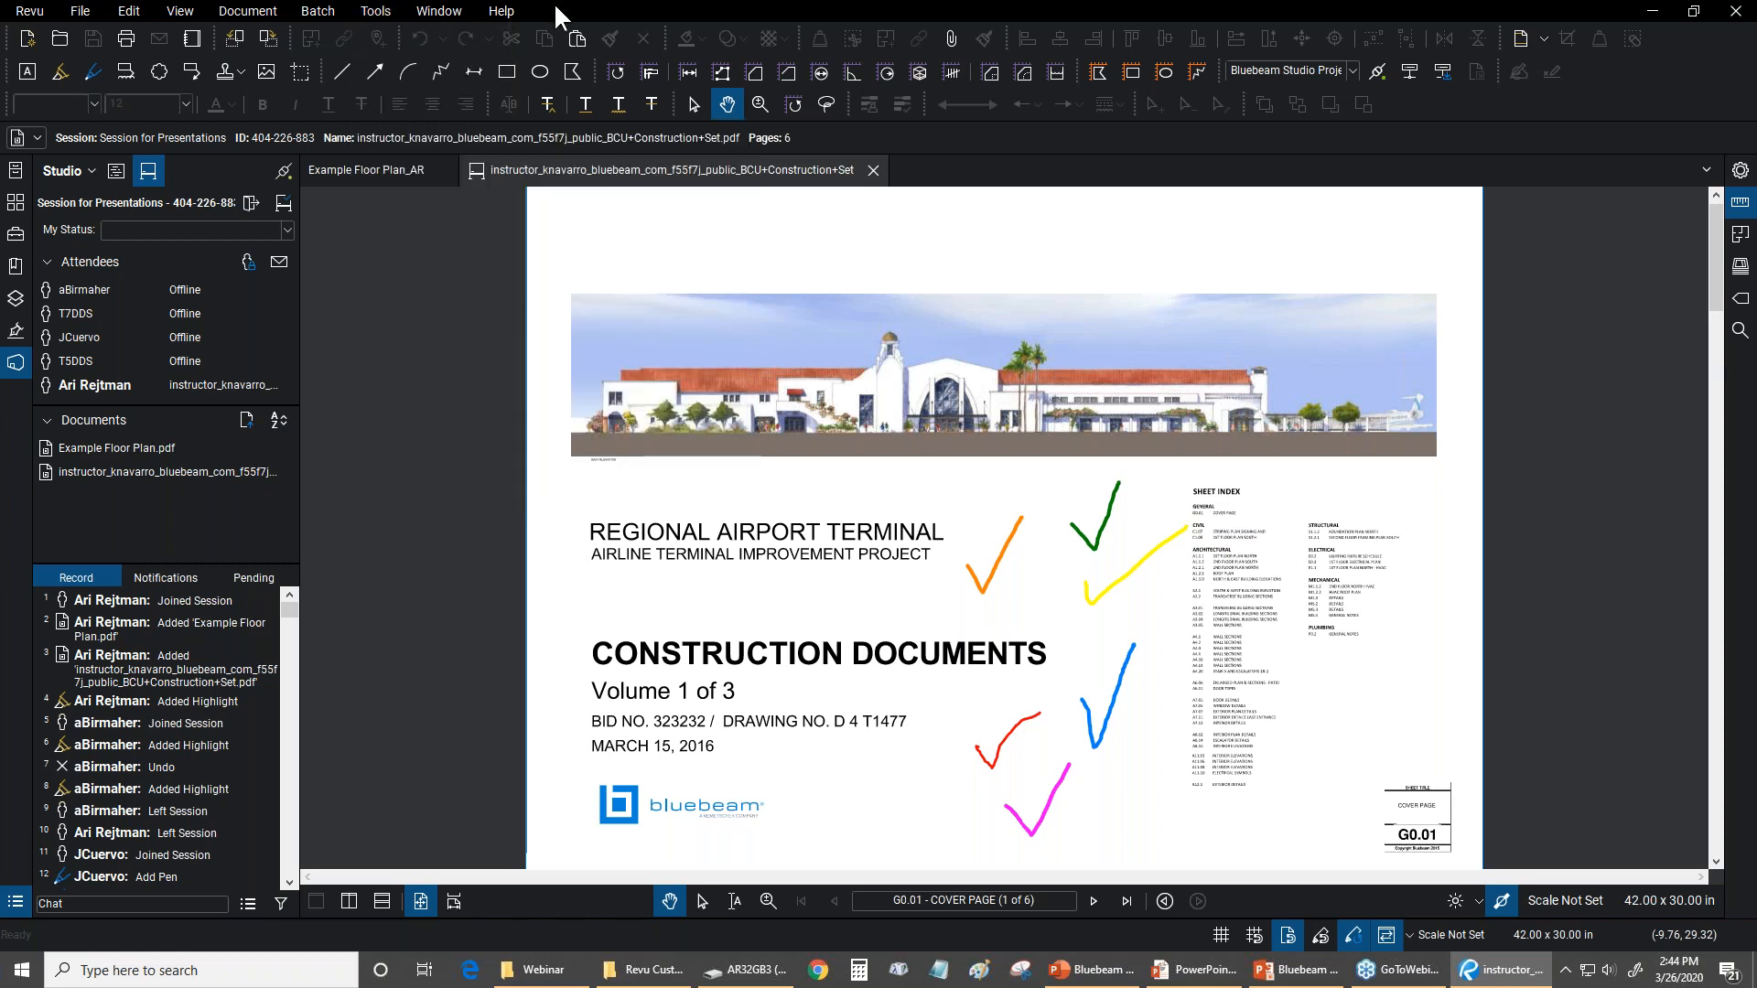
Inspect the author and highlight properties of the green, yellow and blue check marks on the cover page
scroll(1035, 650, "up", 3)
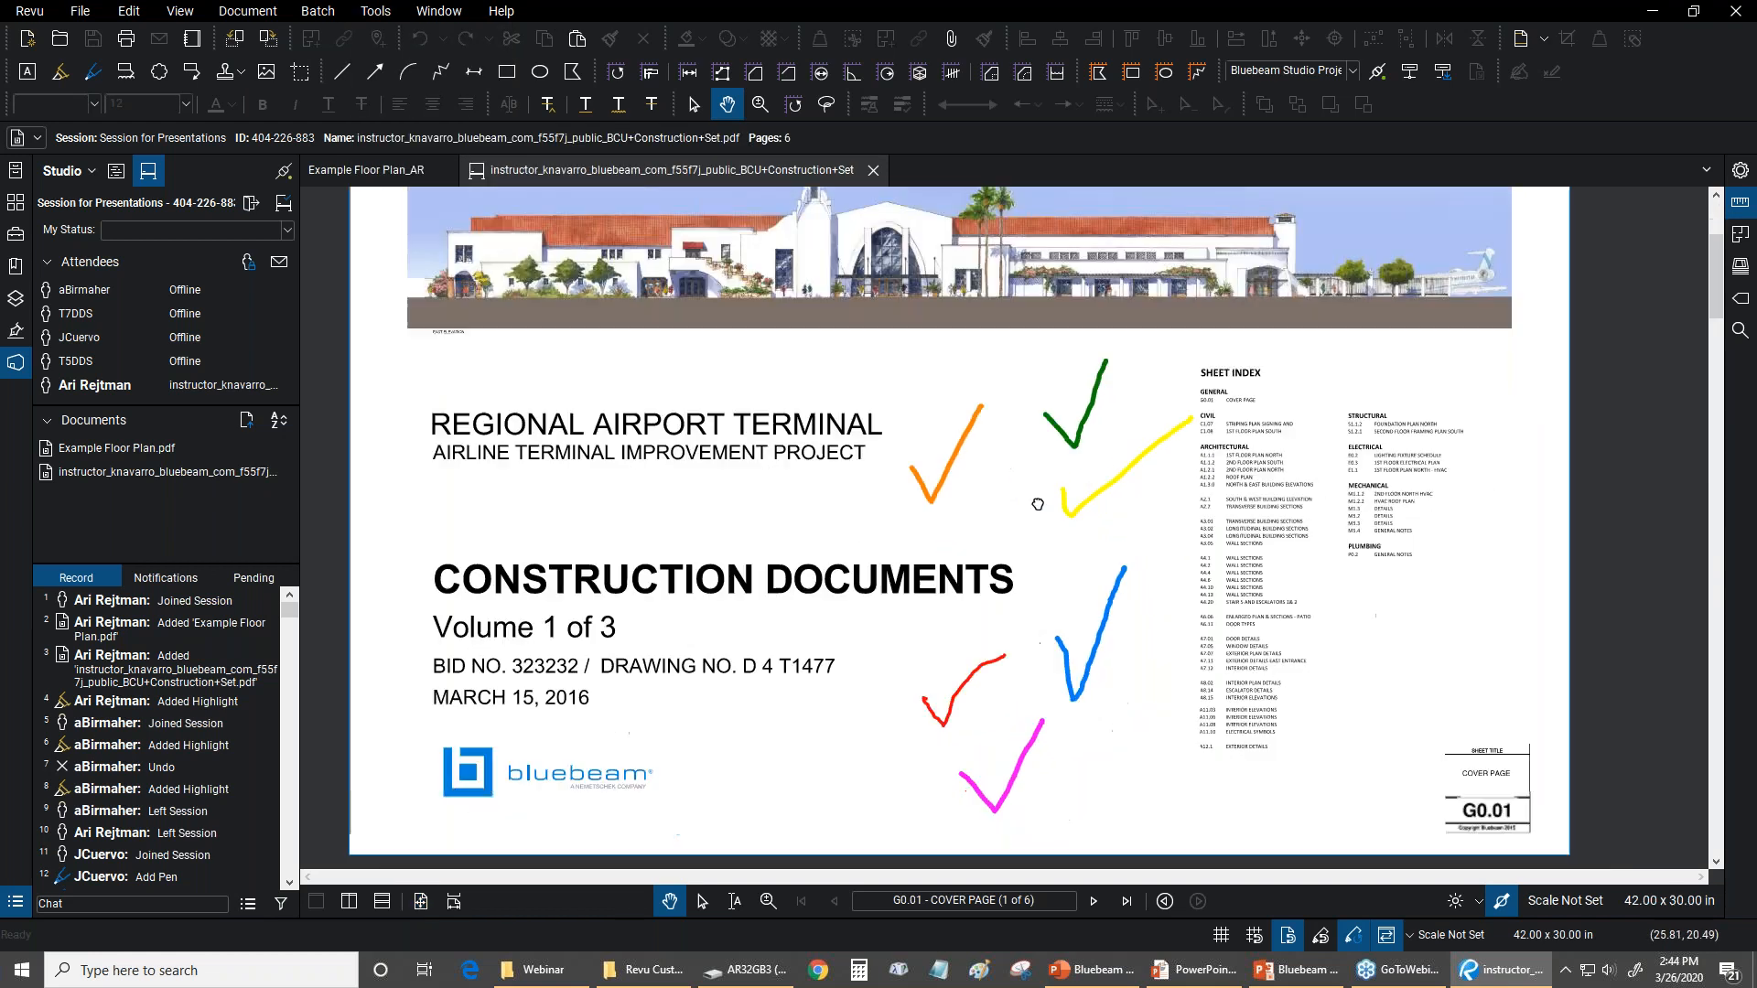
scroll(984, 477, "up", 2)
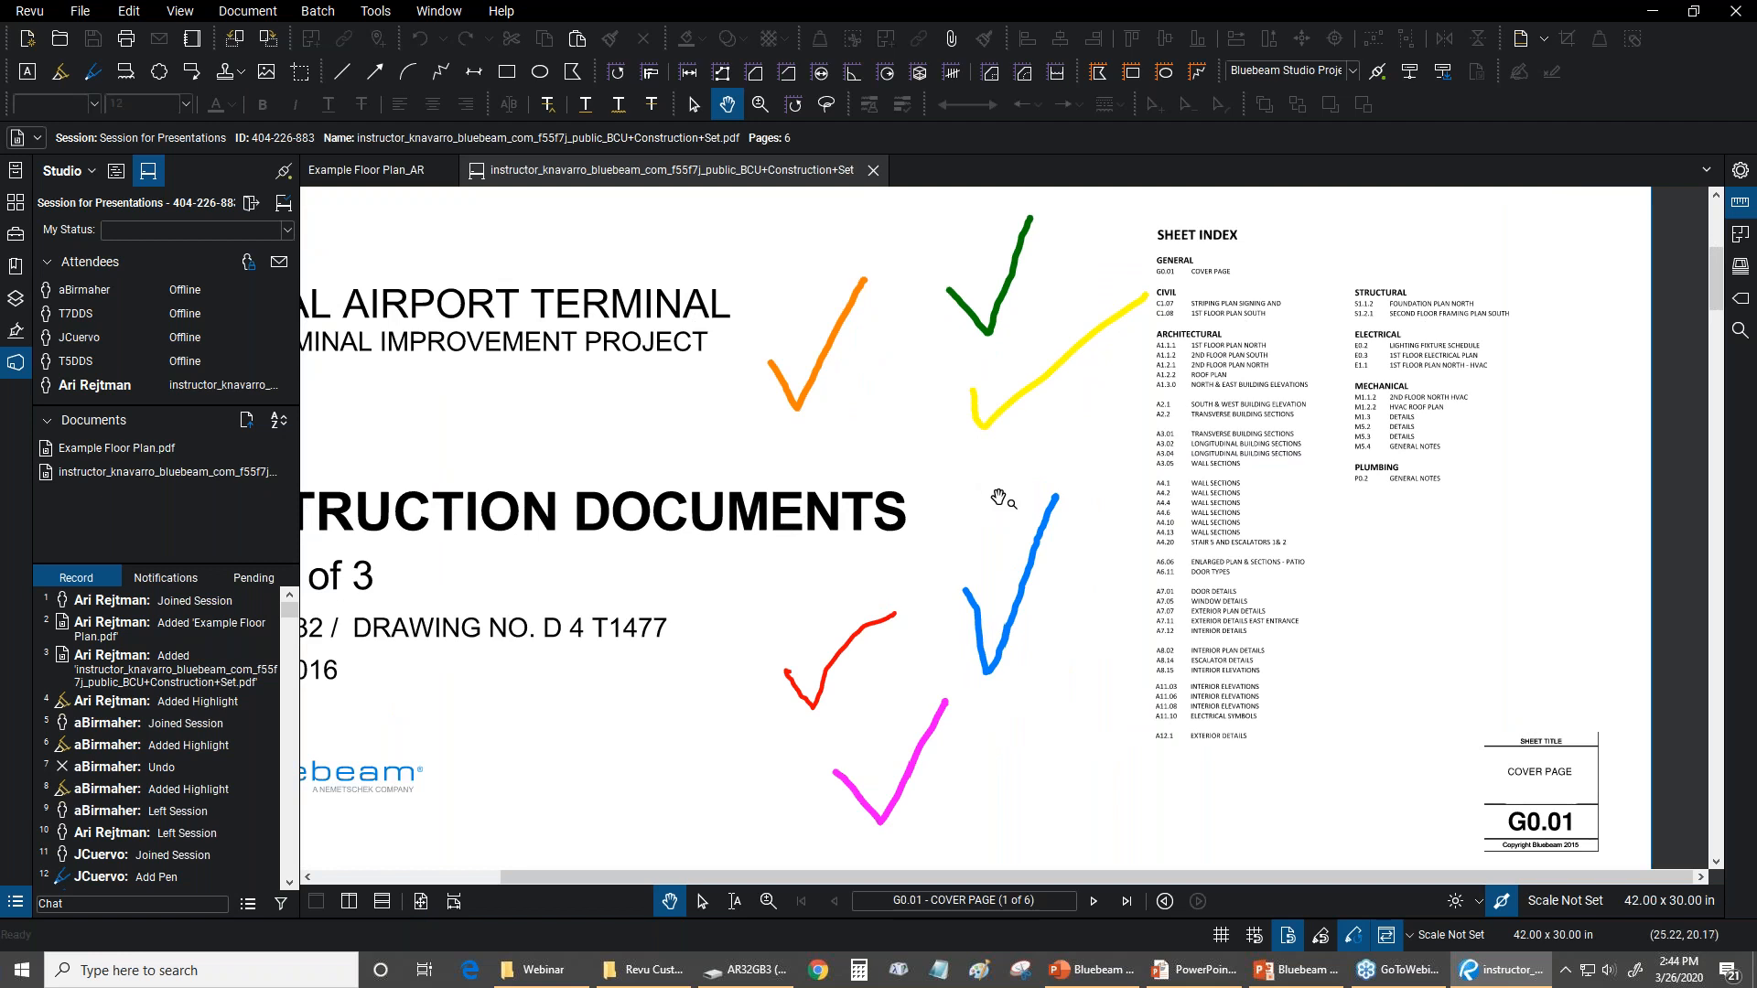
left_click_drag(1000, 499, 980, 502)
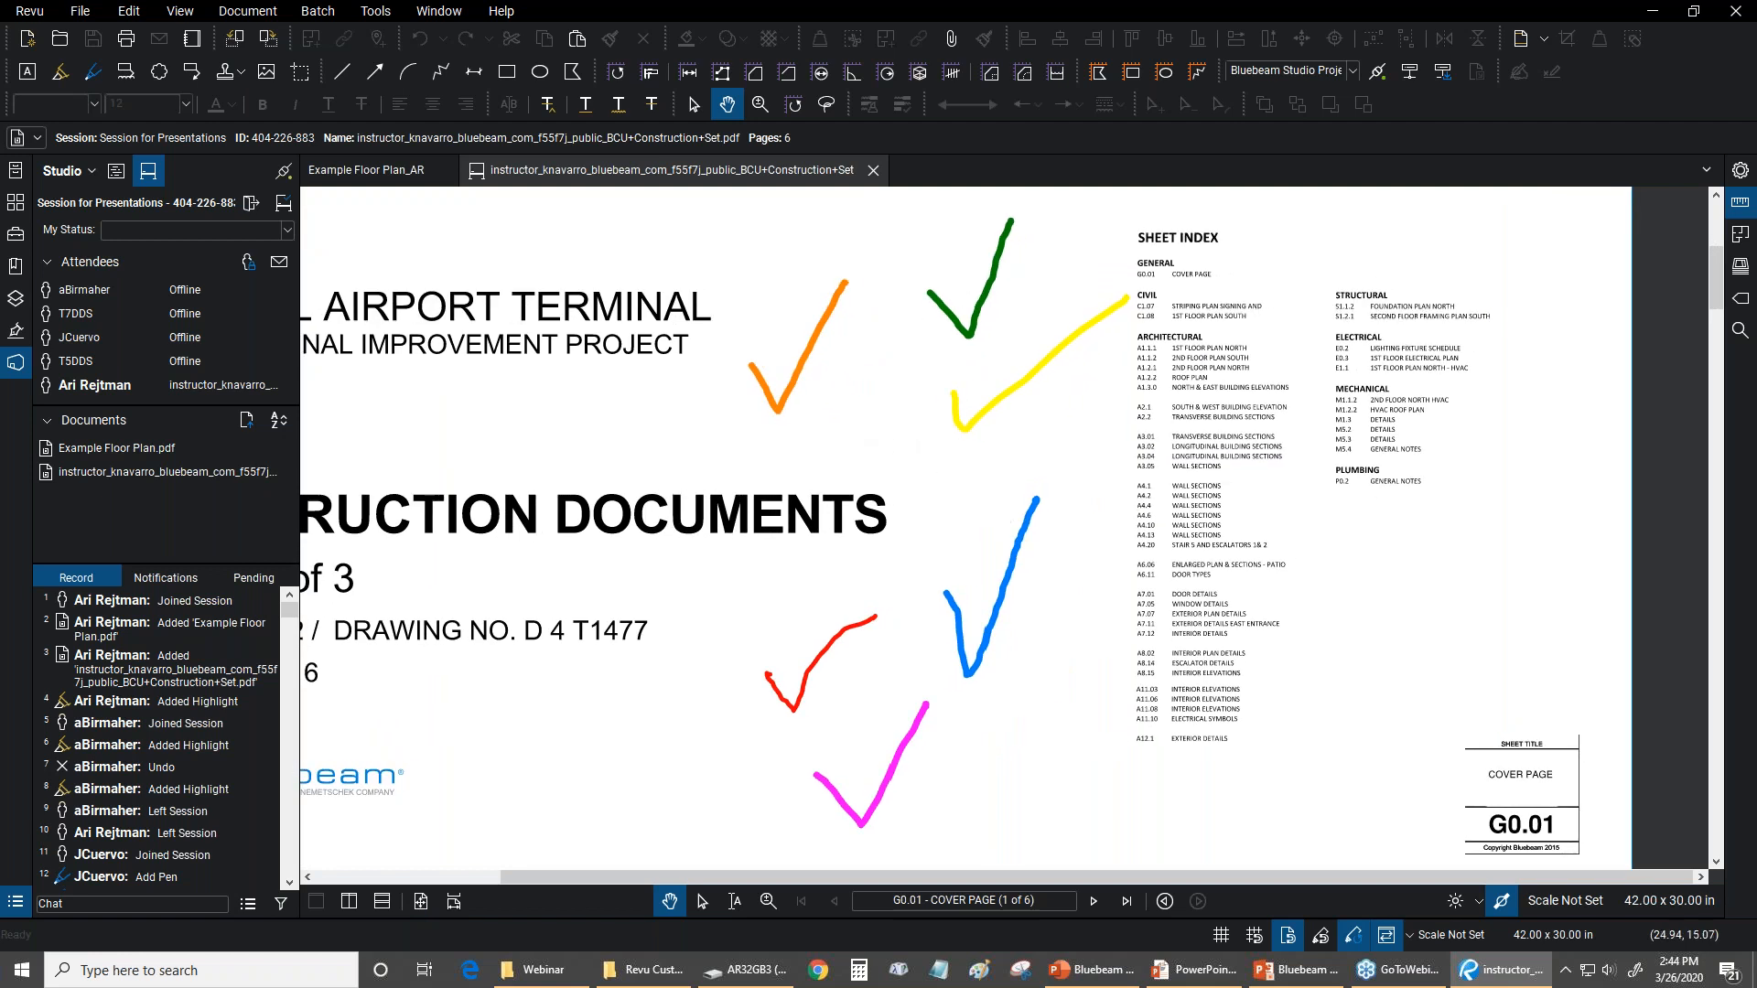
left_click(986, 318)
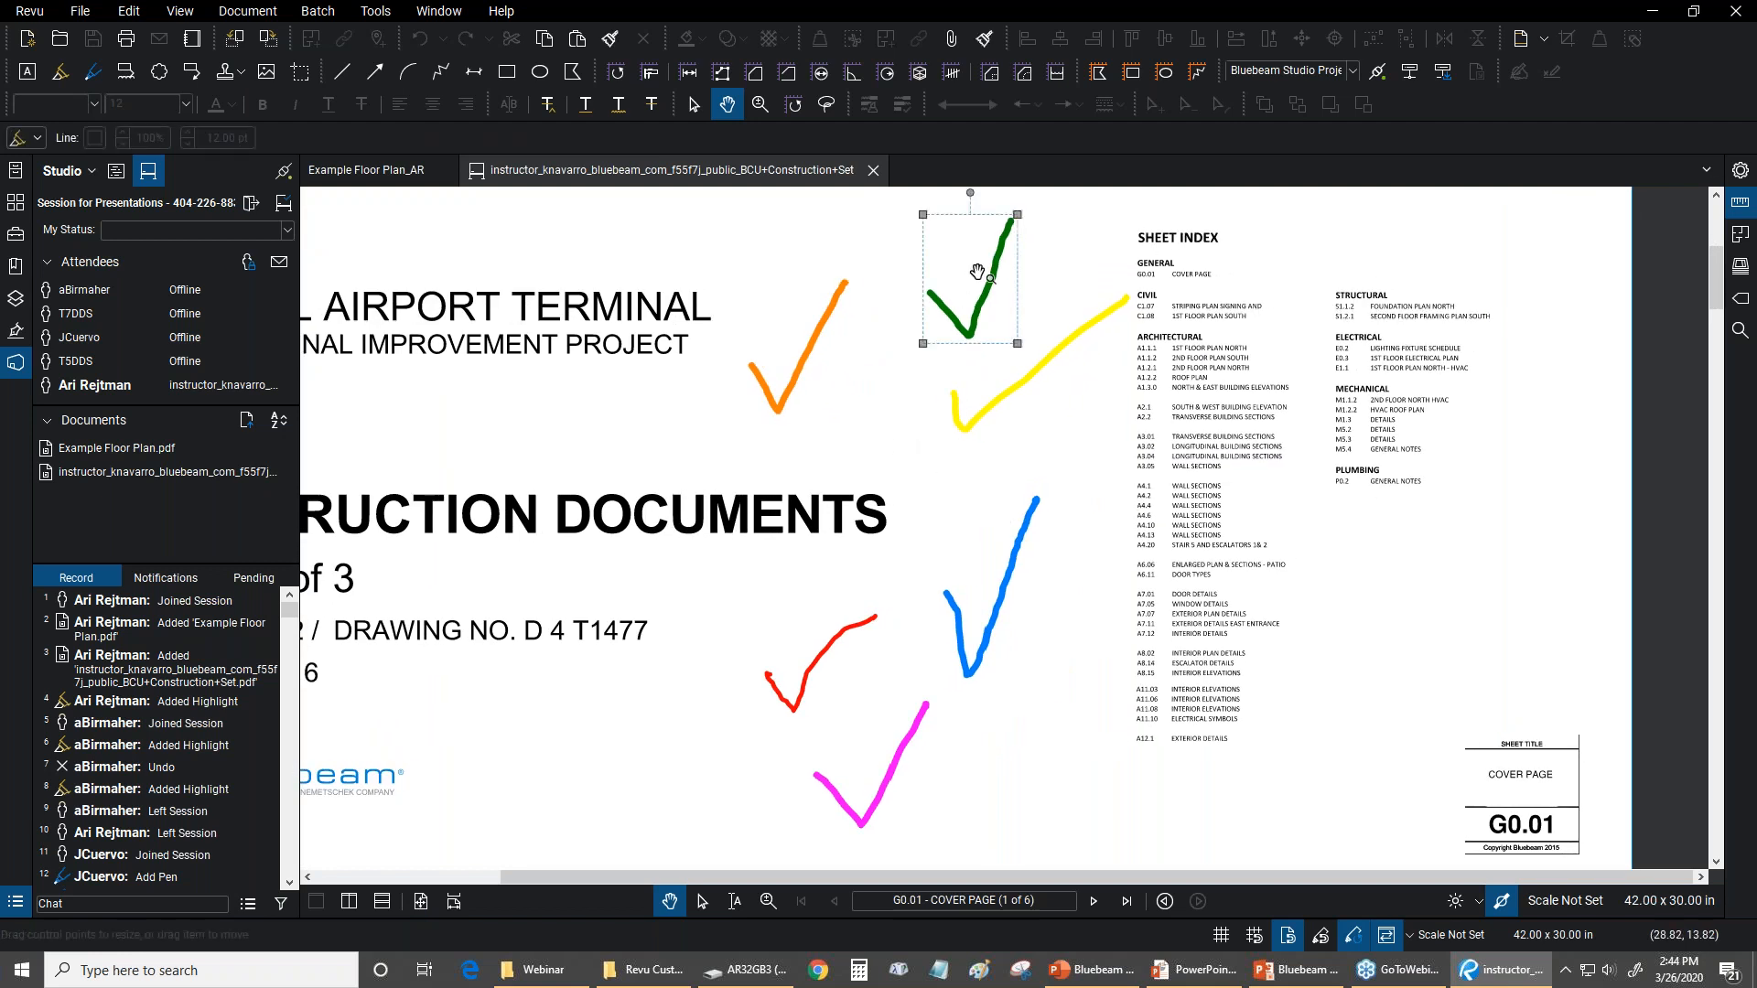
left_click(1739, 172)
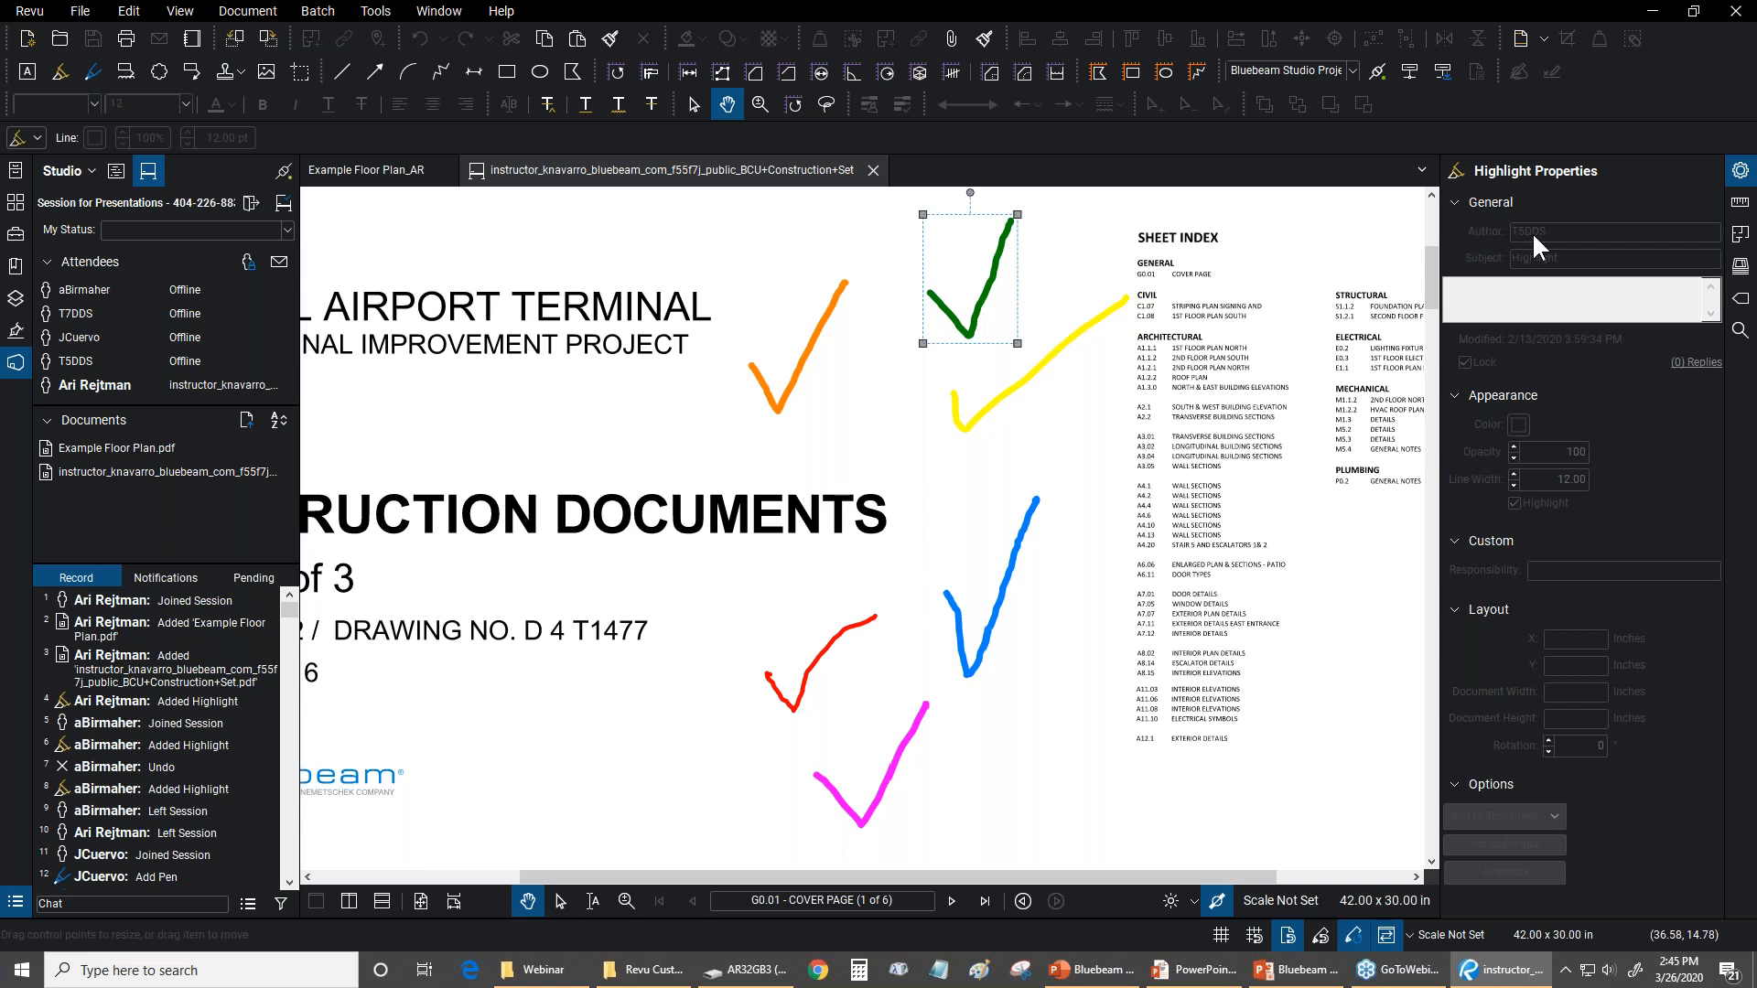
left_click(1046, 357)
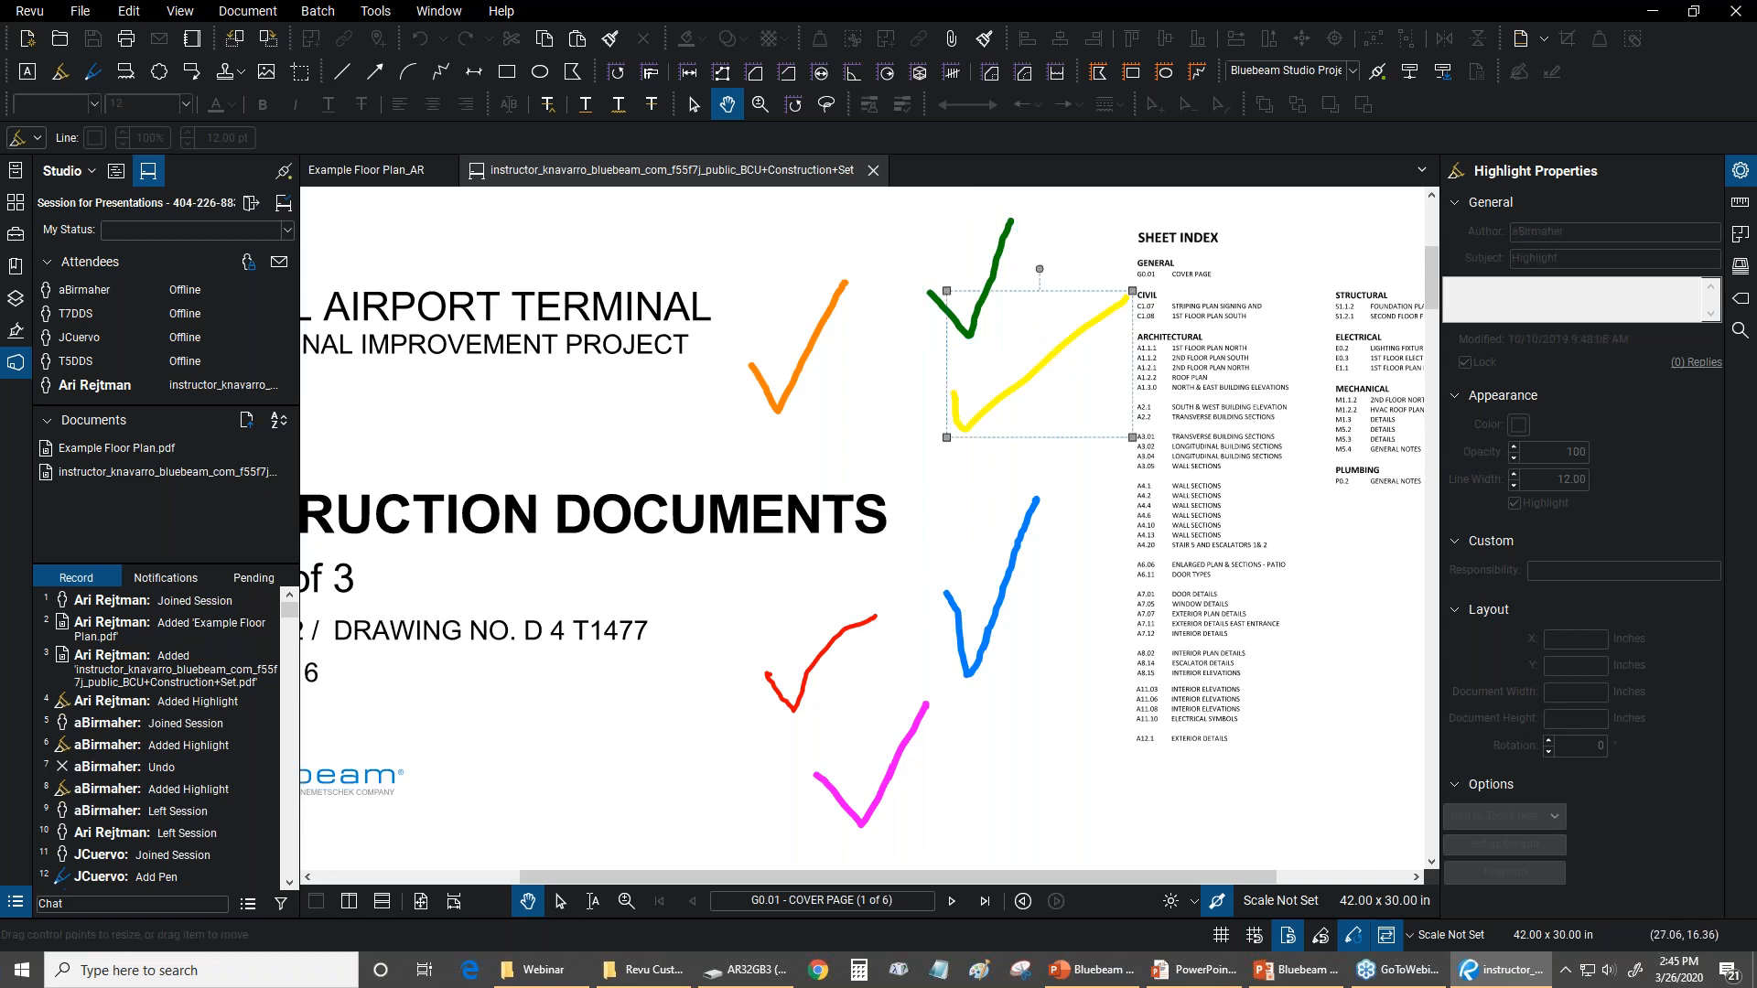
left_click(1018, 573)
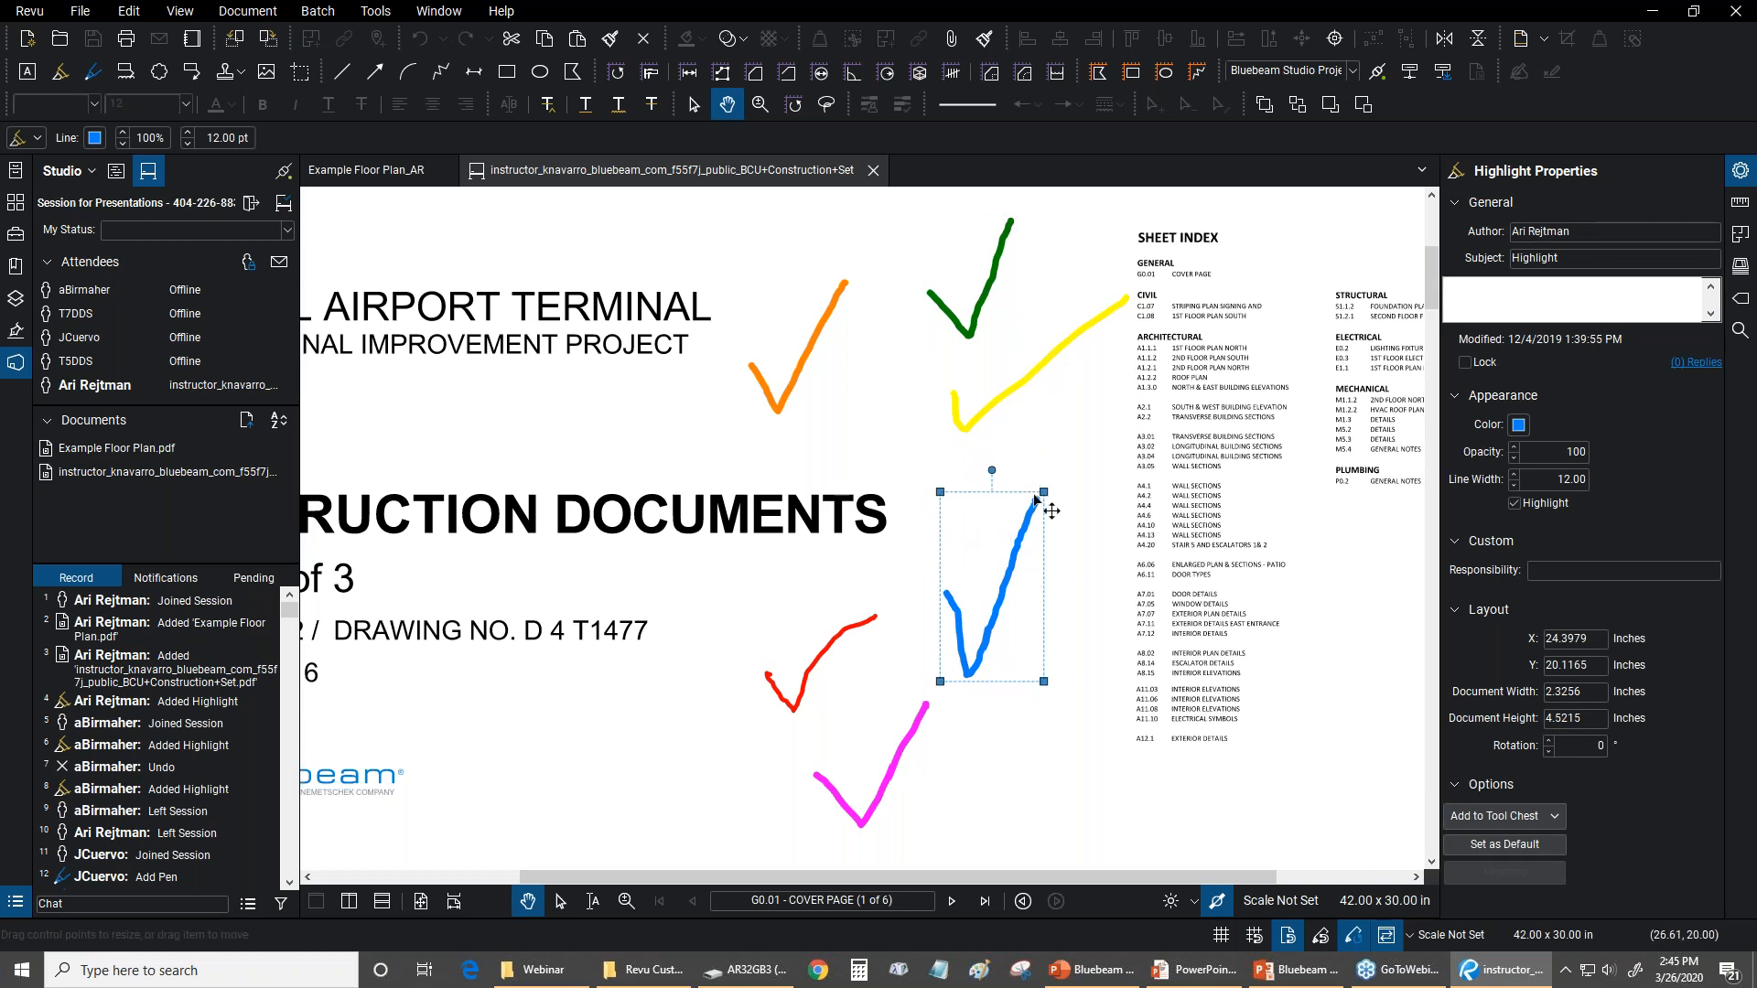
Enlarge the orange check mark on the cover page to about 3.76 by 5.23 inches and shift it slightly down and right
left_click(814, 355)
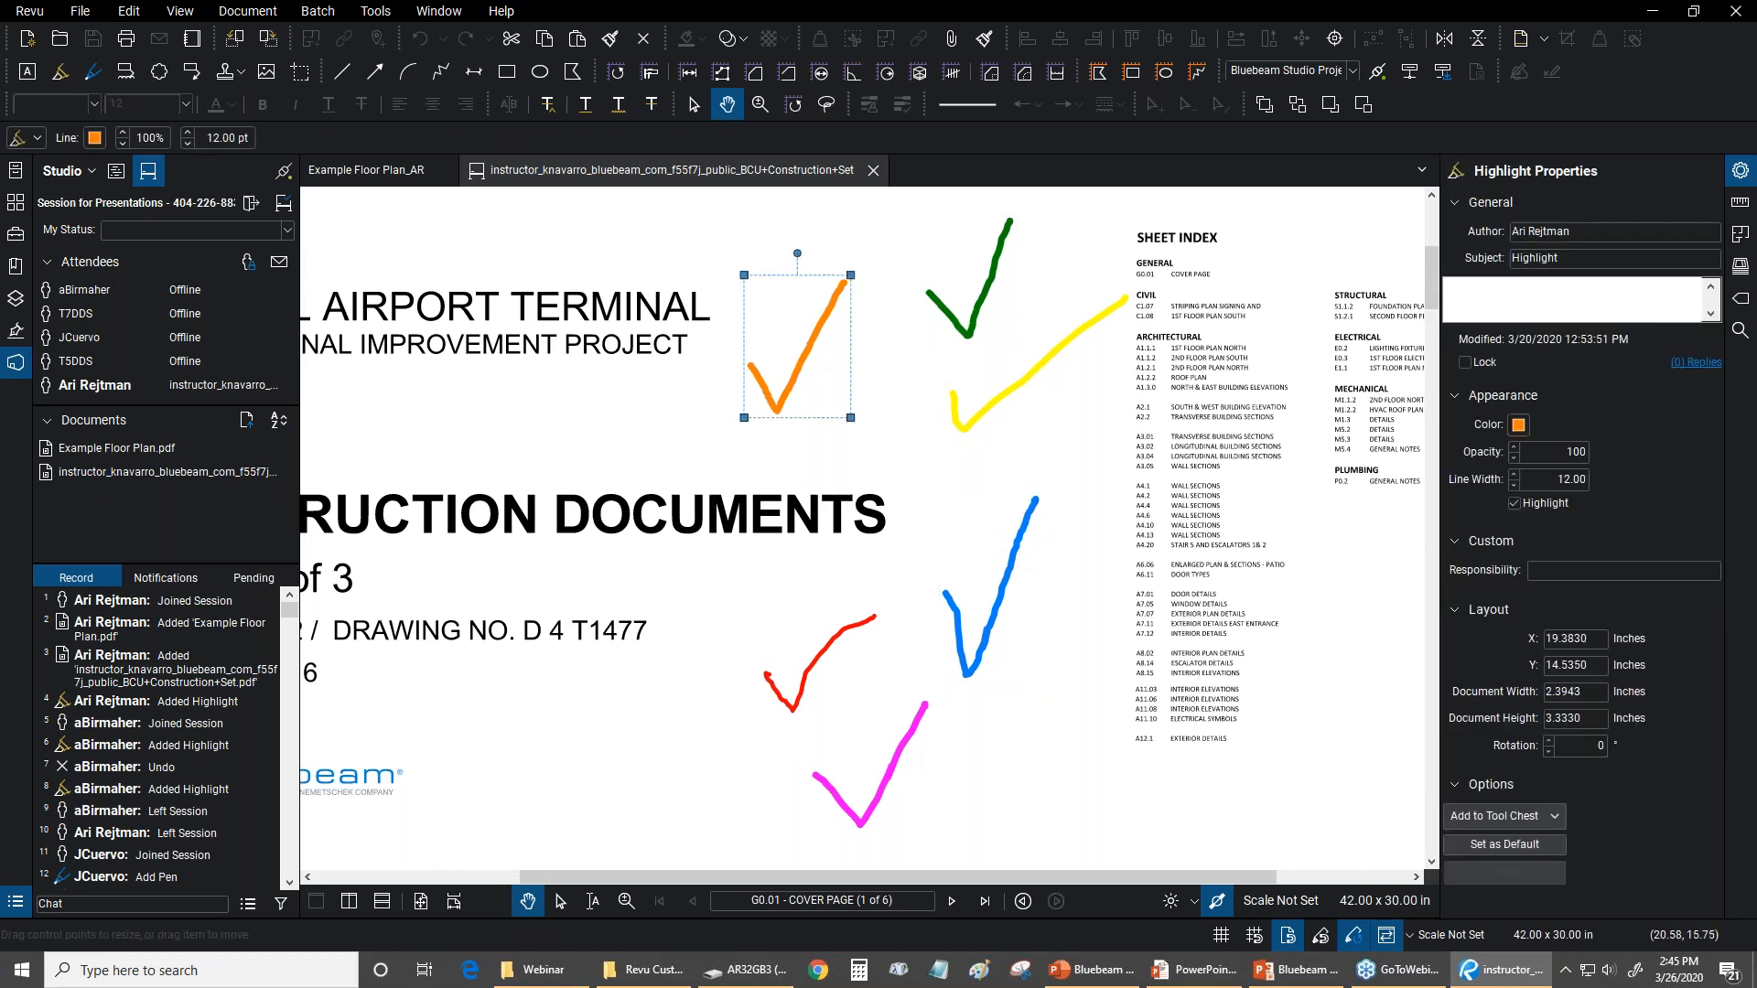
left_click(1017, 533)
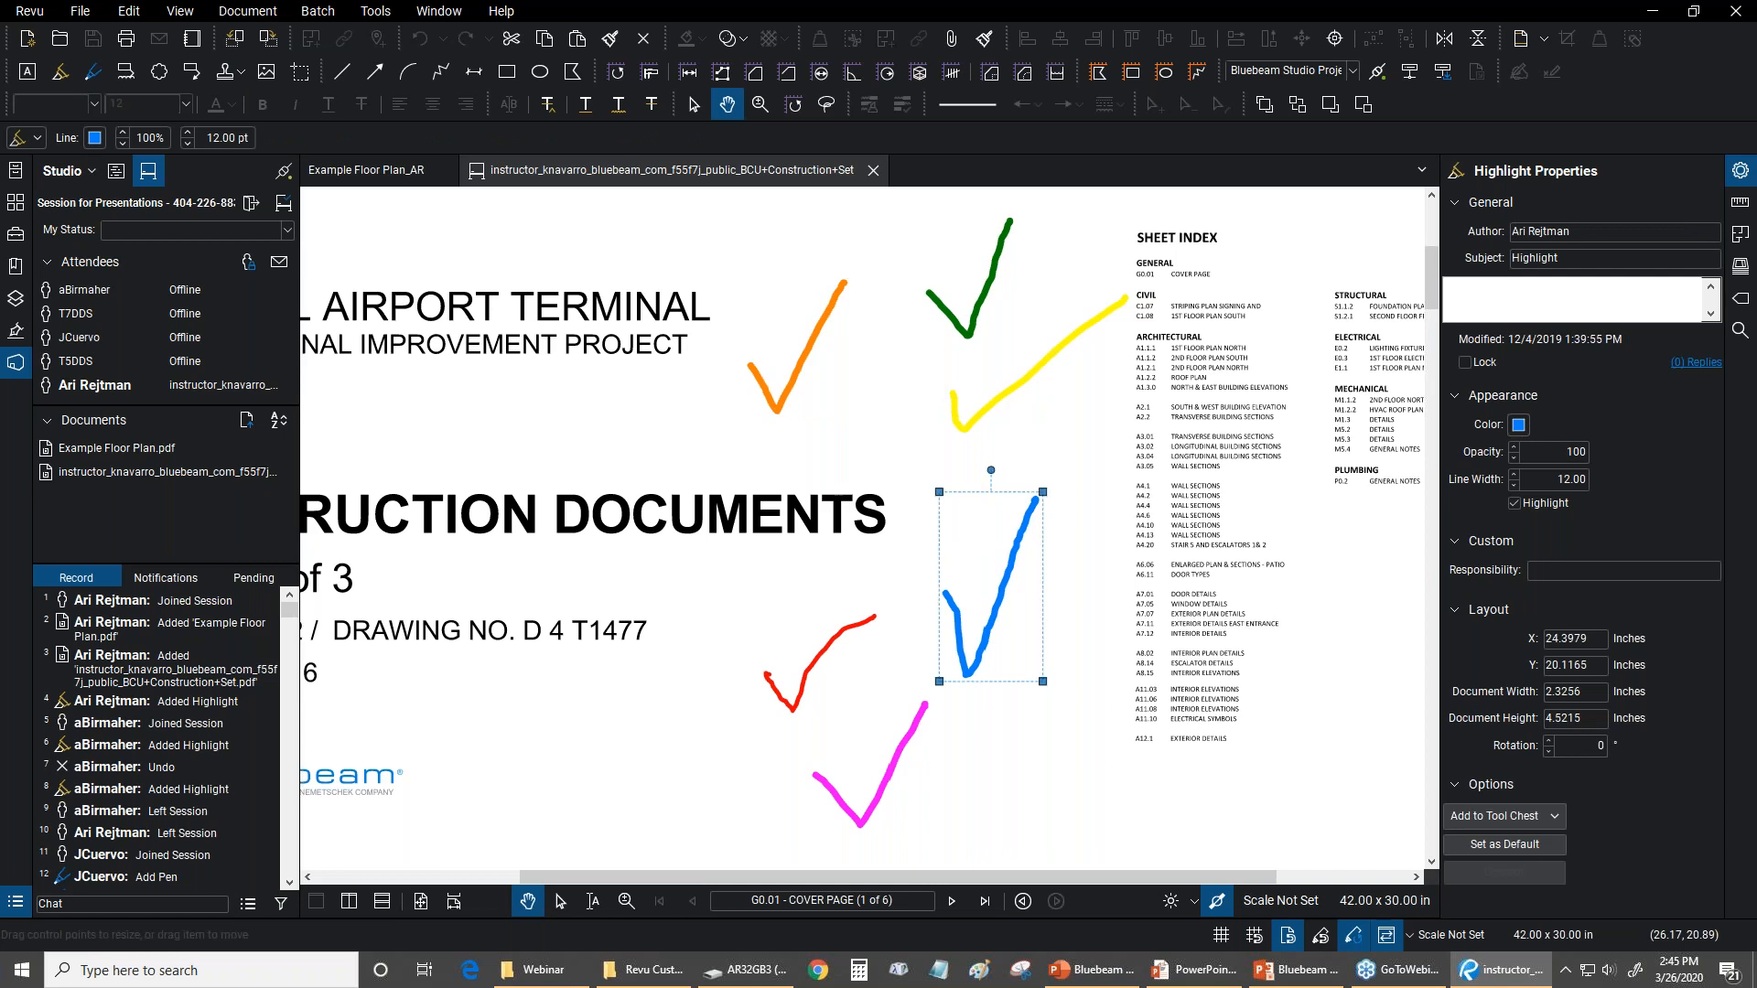
left_click(827, 345)
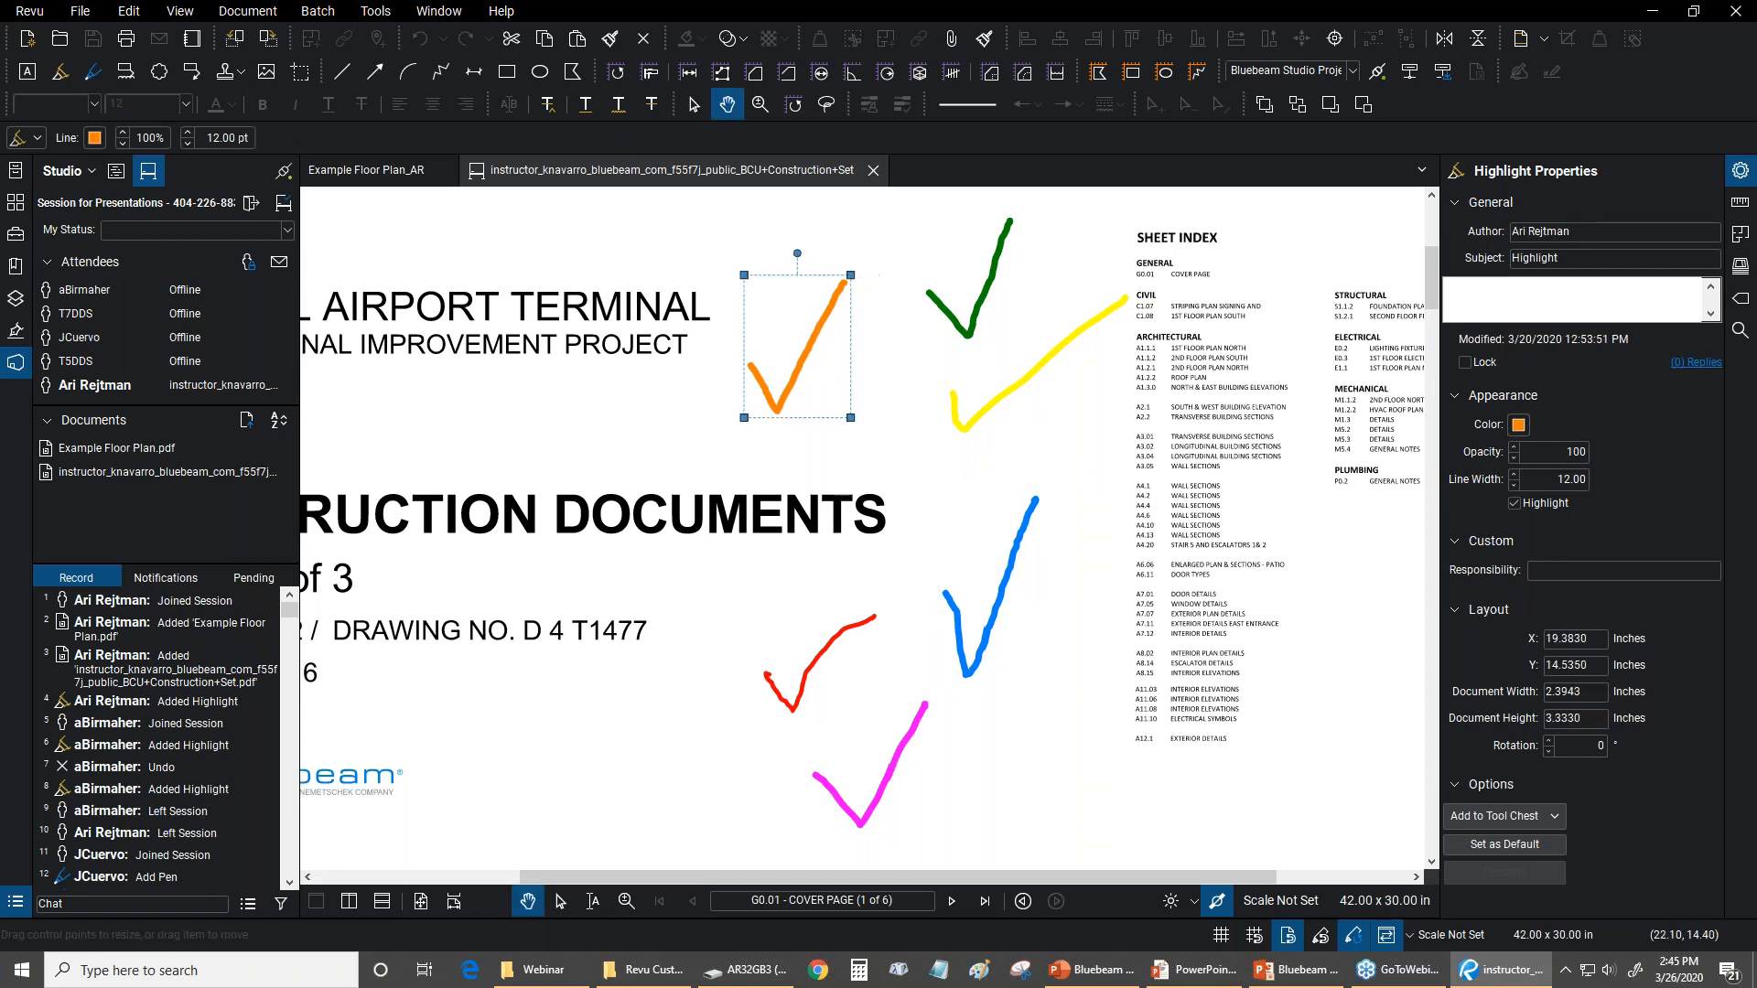
left_click_drag(851, 275, 880, 234)
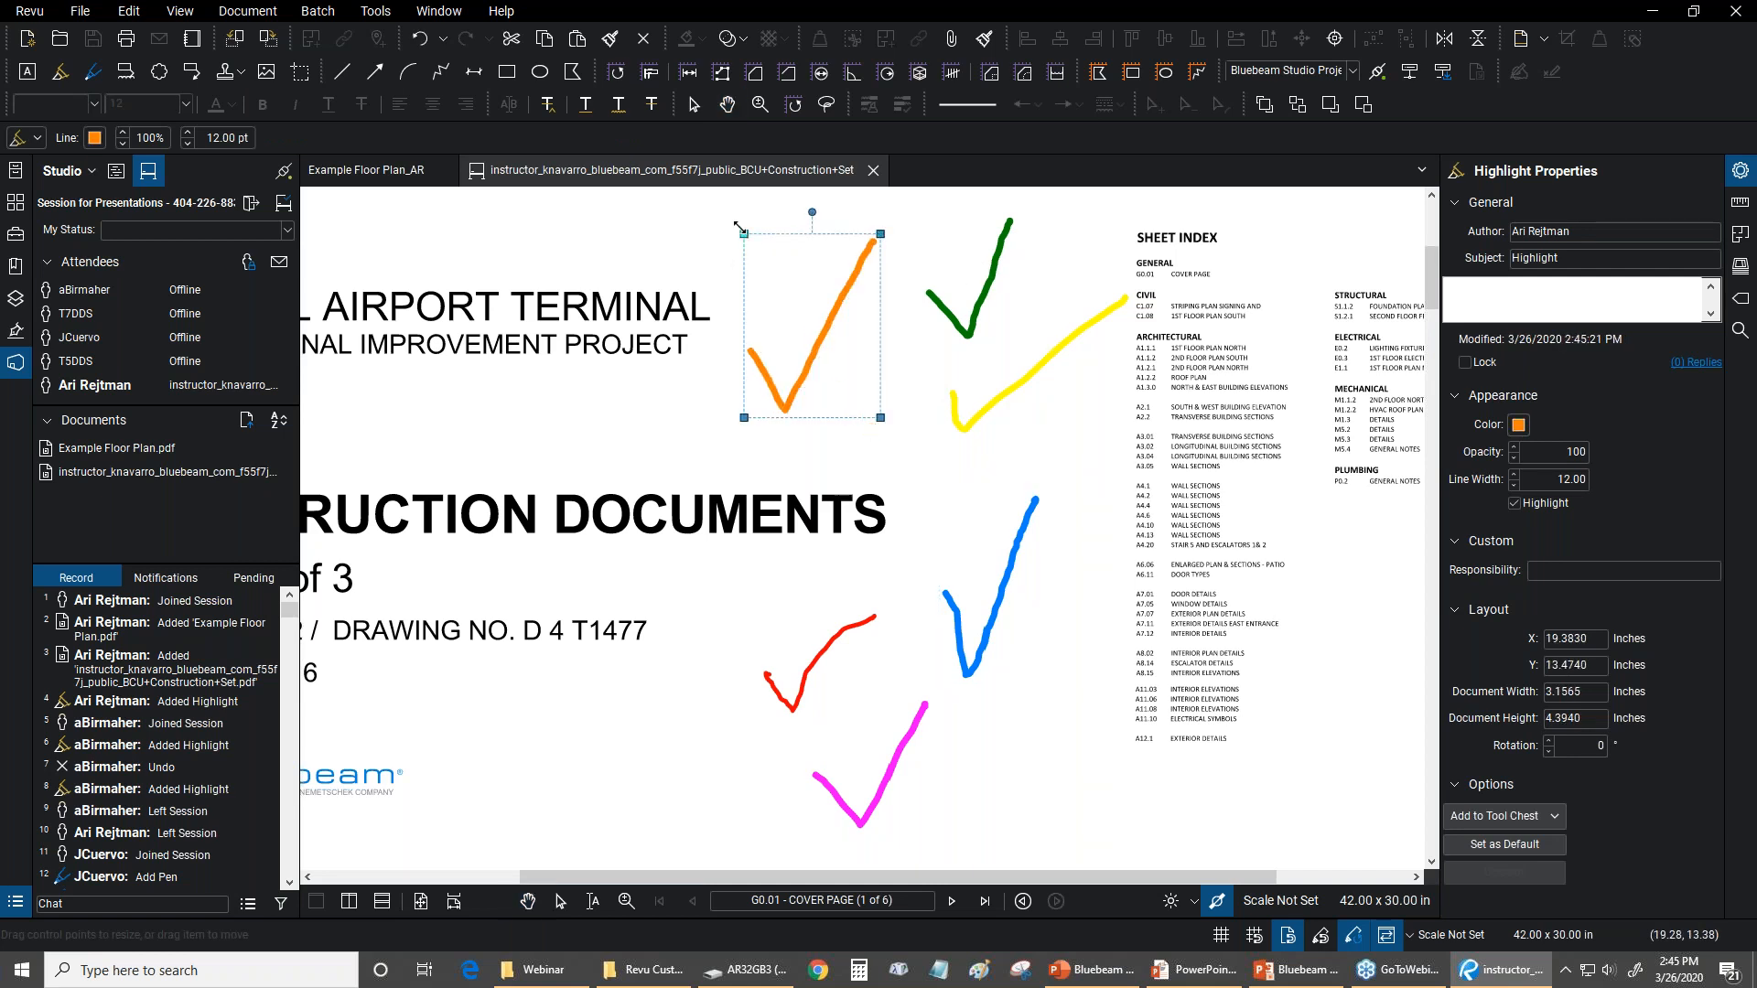
left_click_drag(743, 232, 720, 201)
left_click_drag(889, 415, 866, 555)
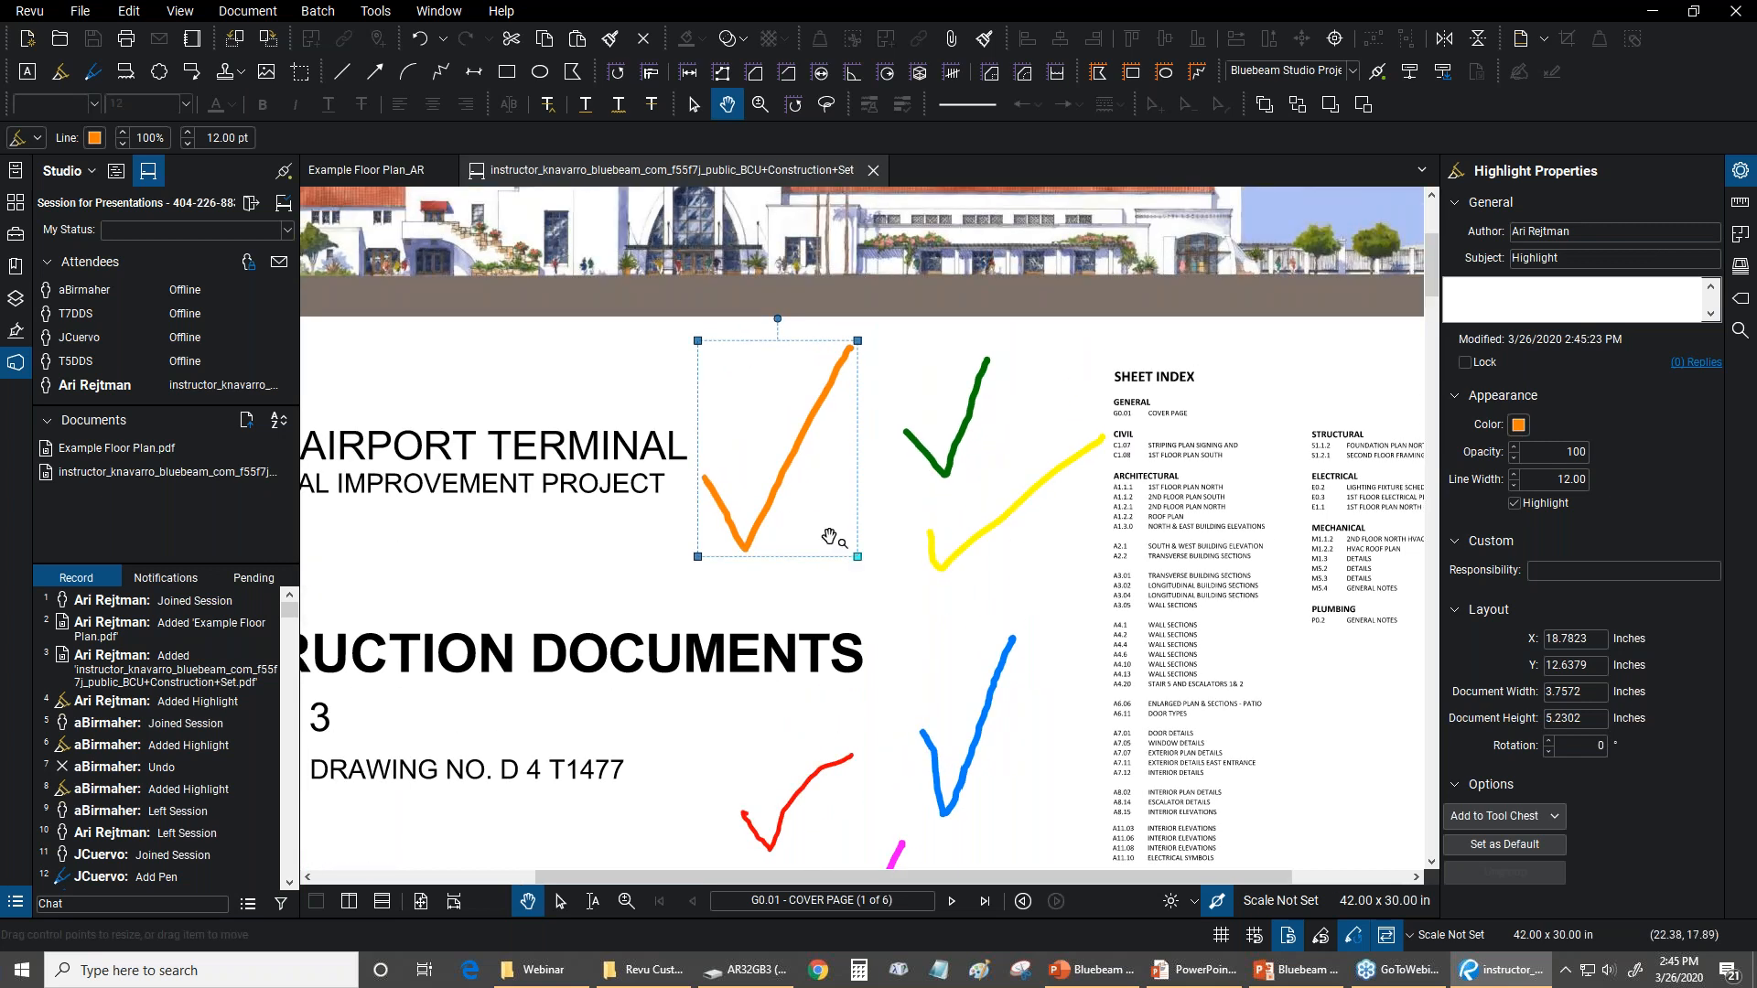
left_click_drag(794, 463, 805, 491)
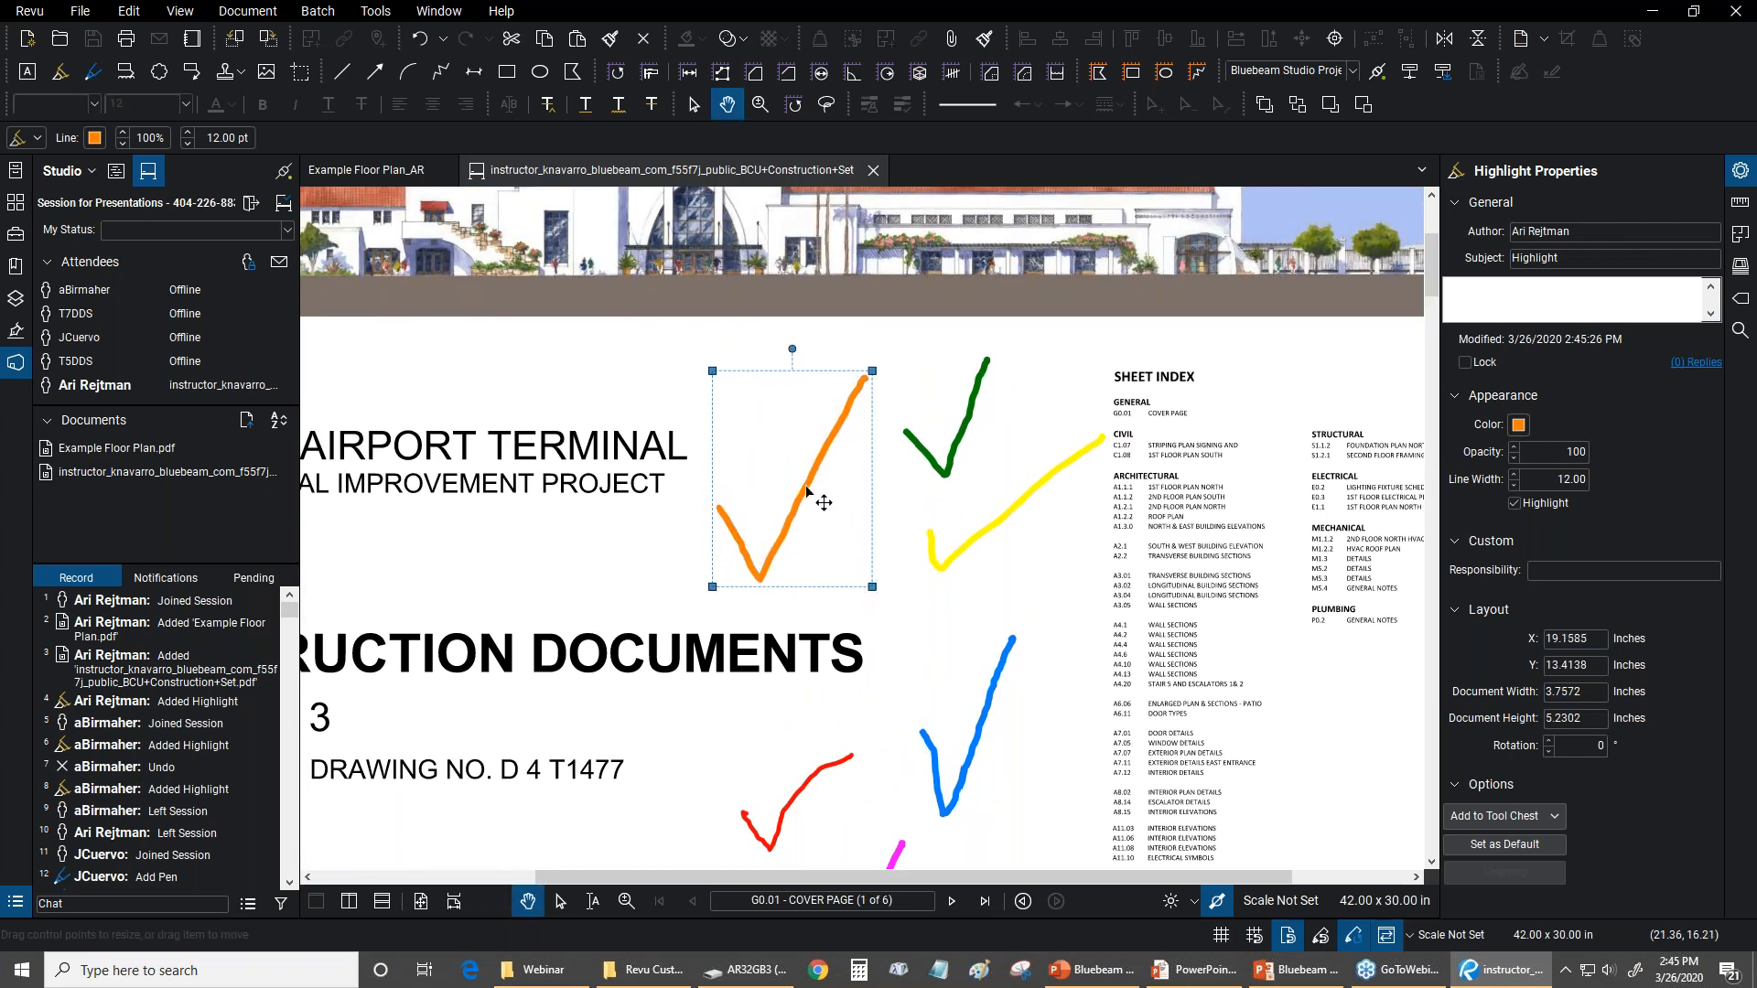
Move the blue check mark to a slightly different spot beside the sheet index and deselect it
left_click_drag(1043, 659, 959, 499)
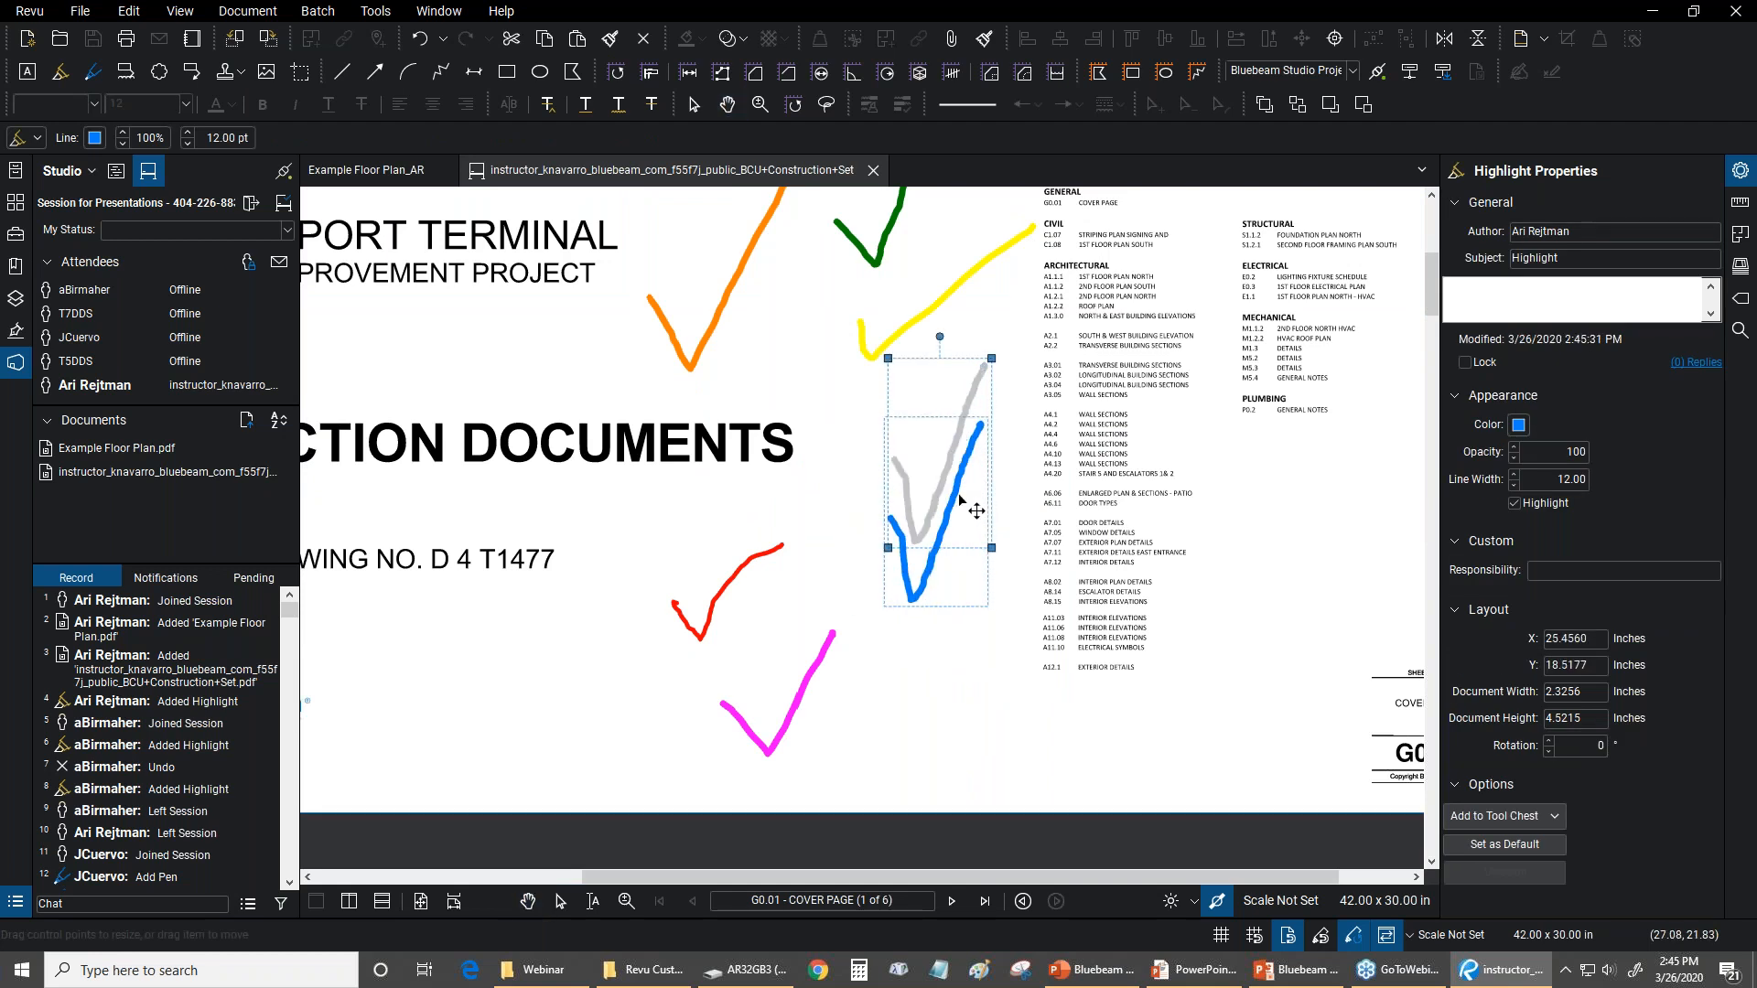
left_click_drag(959, 500, 959, 500)
left_click(998, 356)
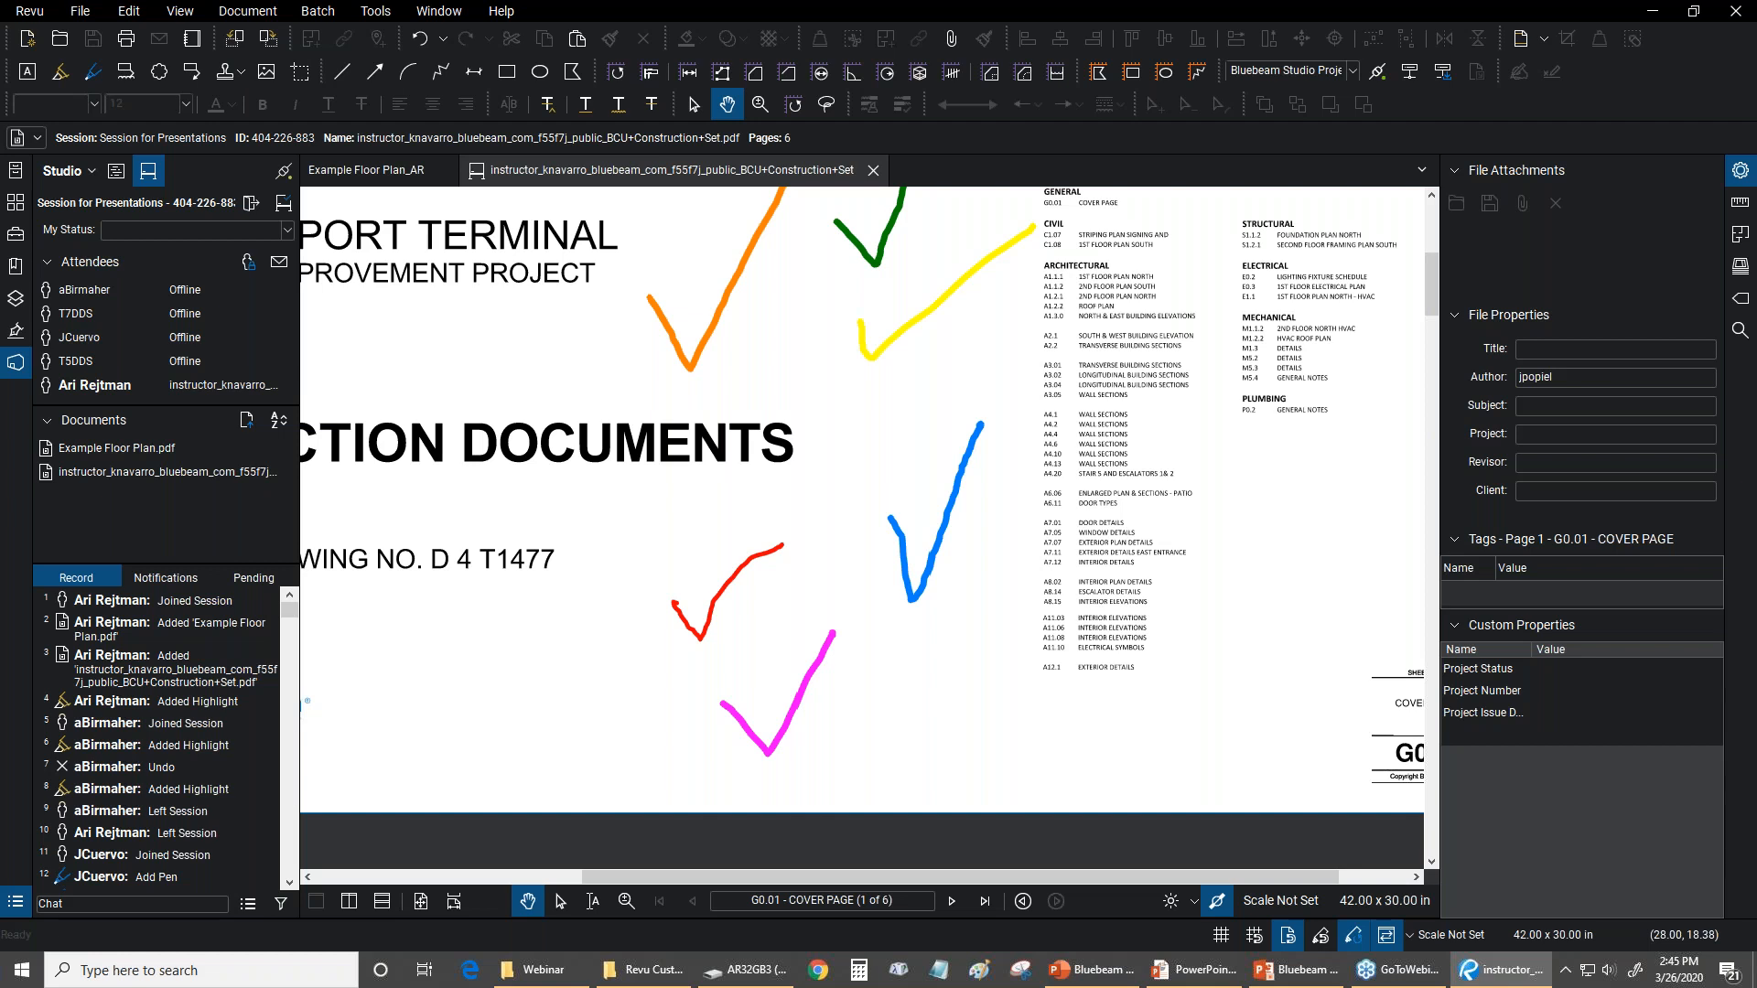
Check whether another attendee's green check mark can be edited or moved, and display the full cover page
scroll(994, 362, "up", 3)
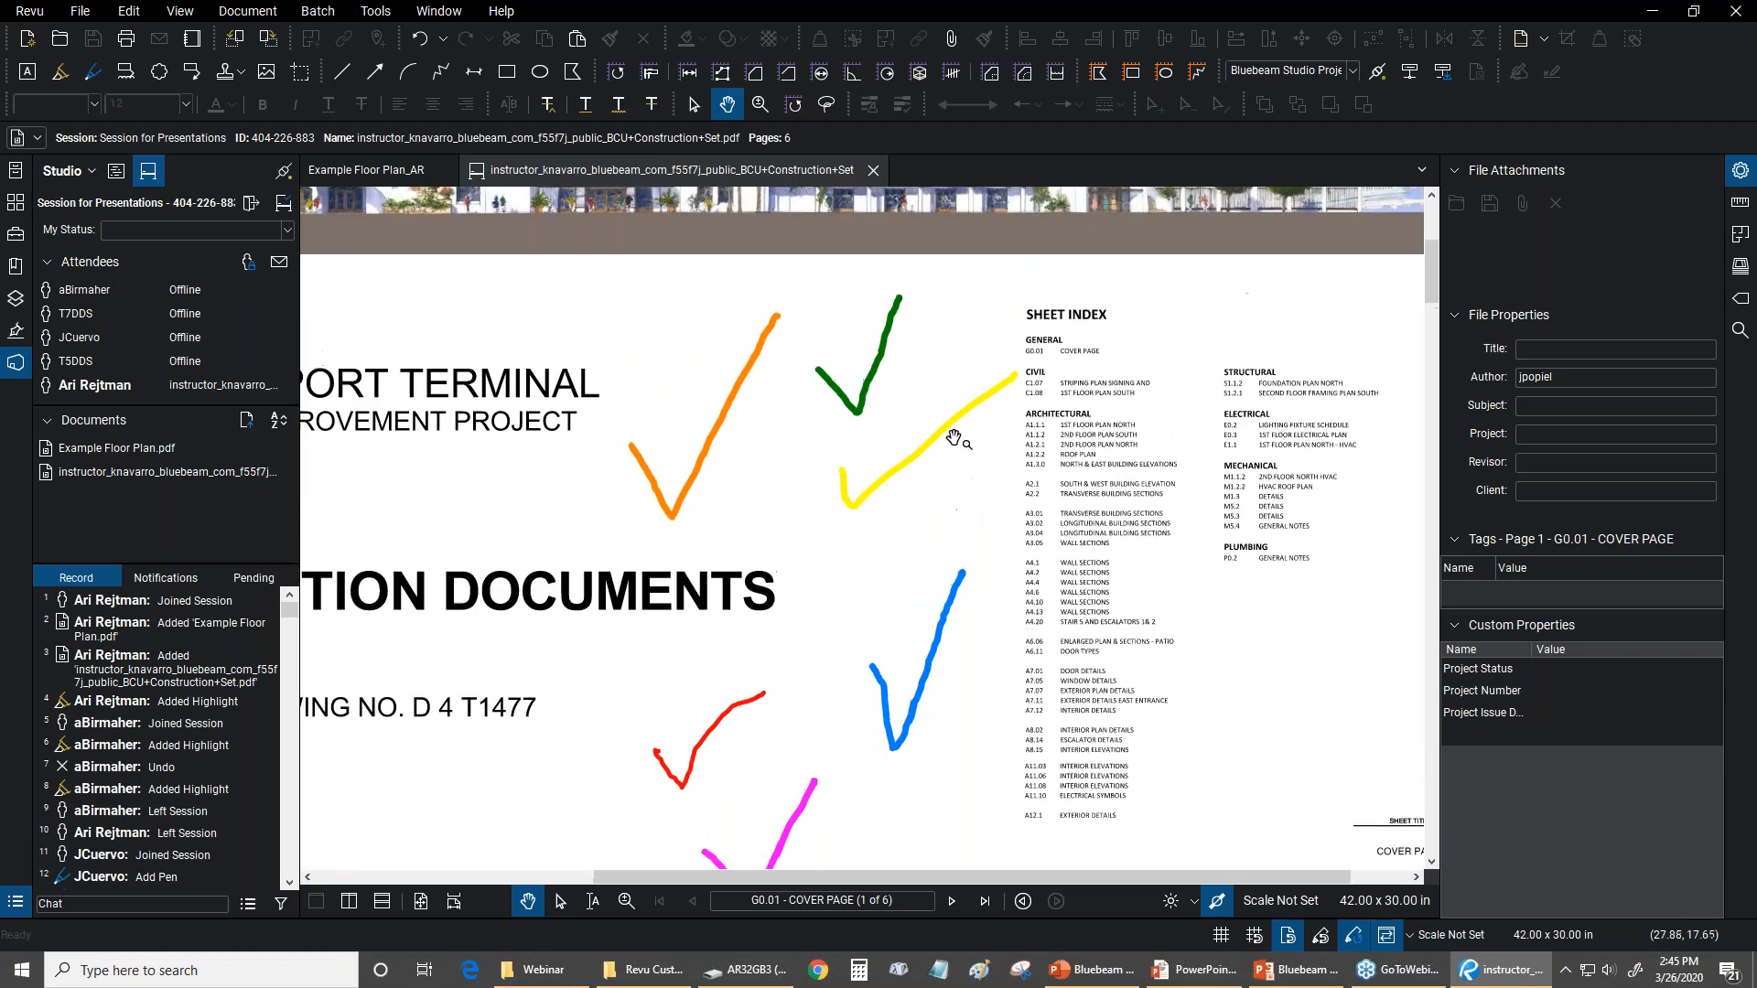
left_click(883, 375)
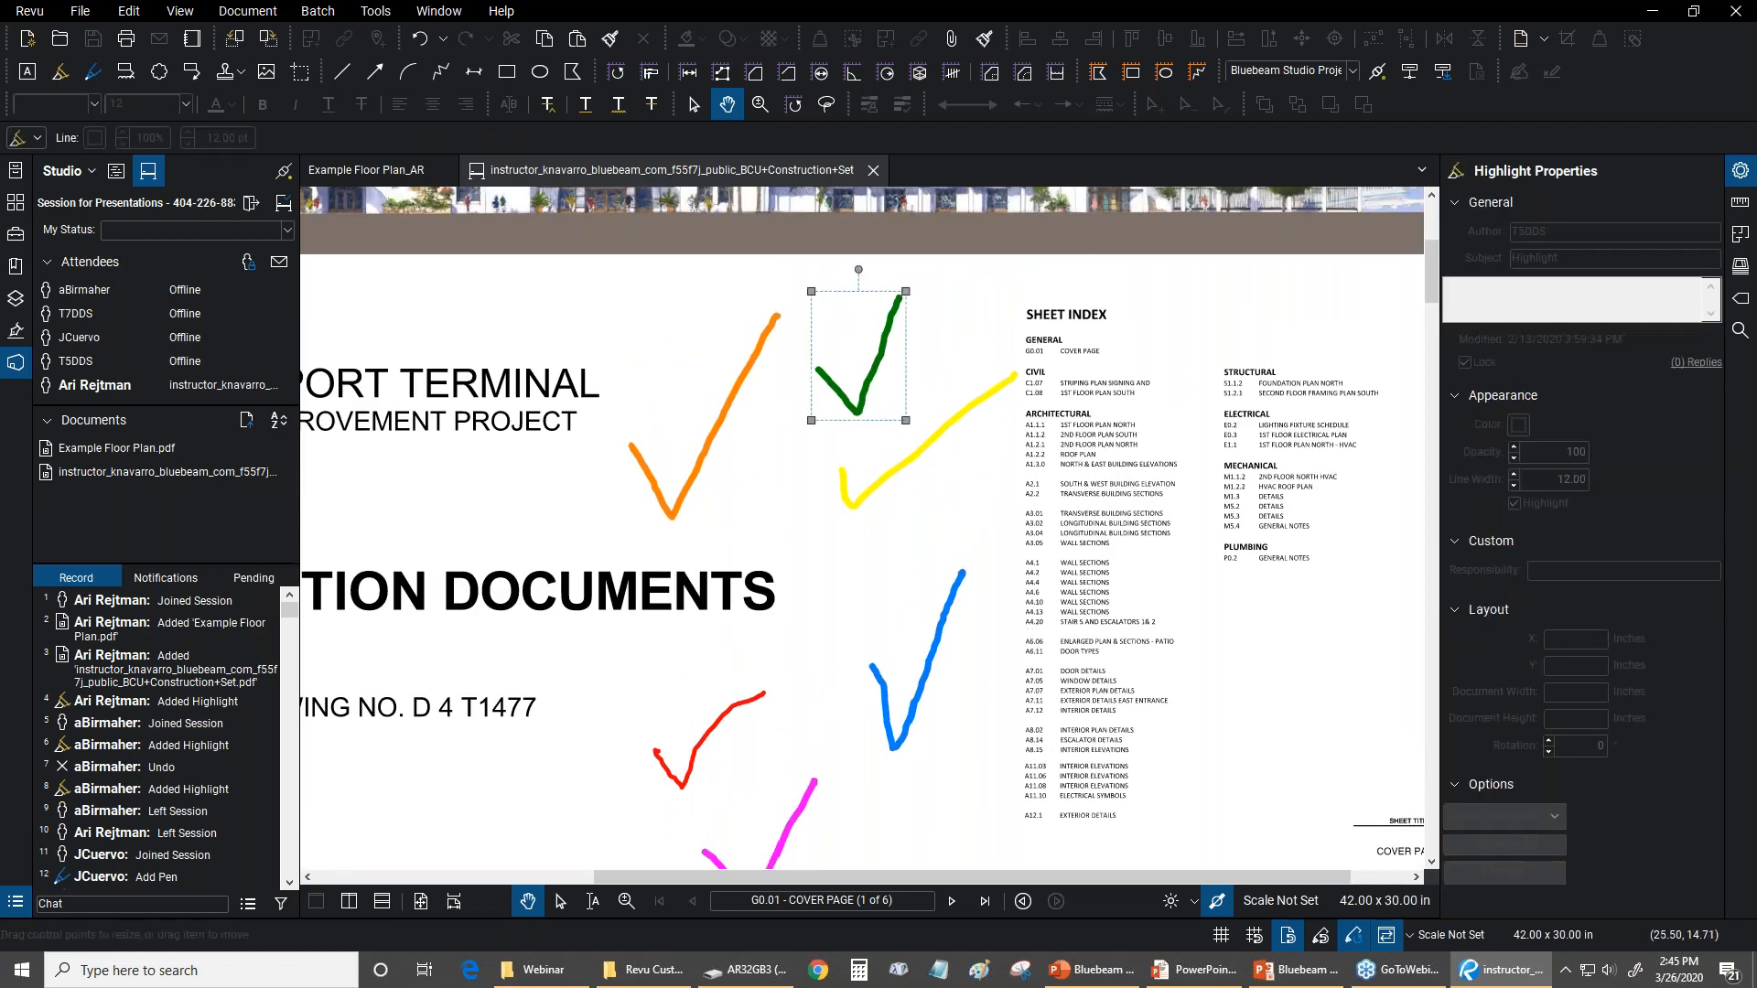
left_click(955, 306)
scroll(942, 409, "down", 4)
left_click_drag(886, 401, 900, 444)
key("ctrl+9")
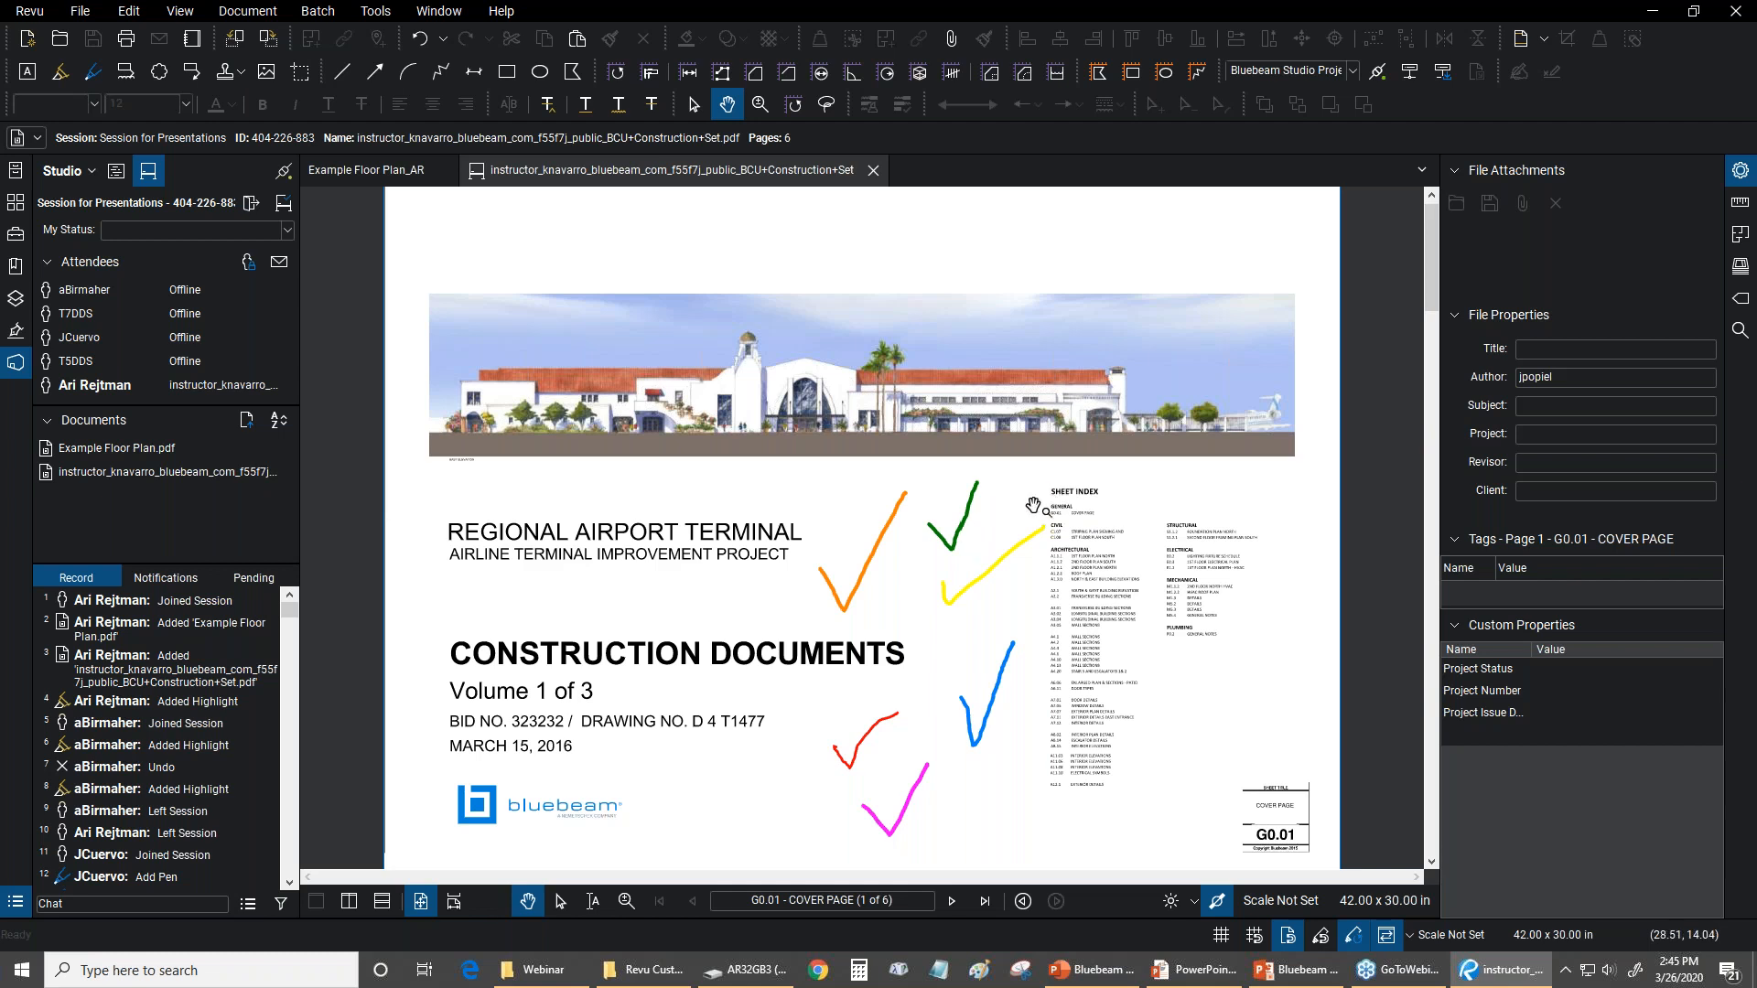
Move the orange check mark slightly higher beside the airport terminal title, deselect it and show the whole page again
scroll(1043, 499, "up", 2)
scroll(948, 443, "up", 2)
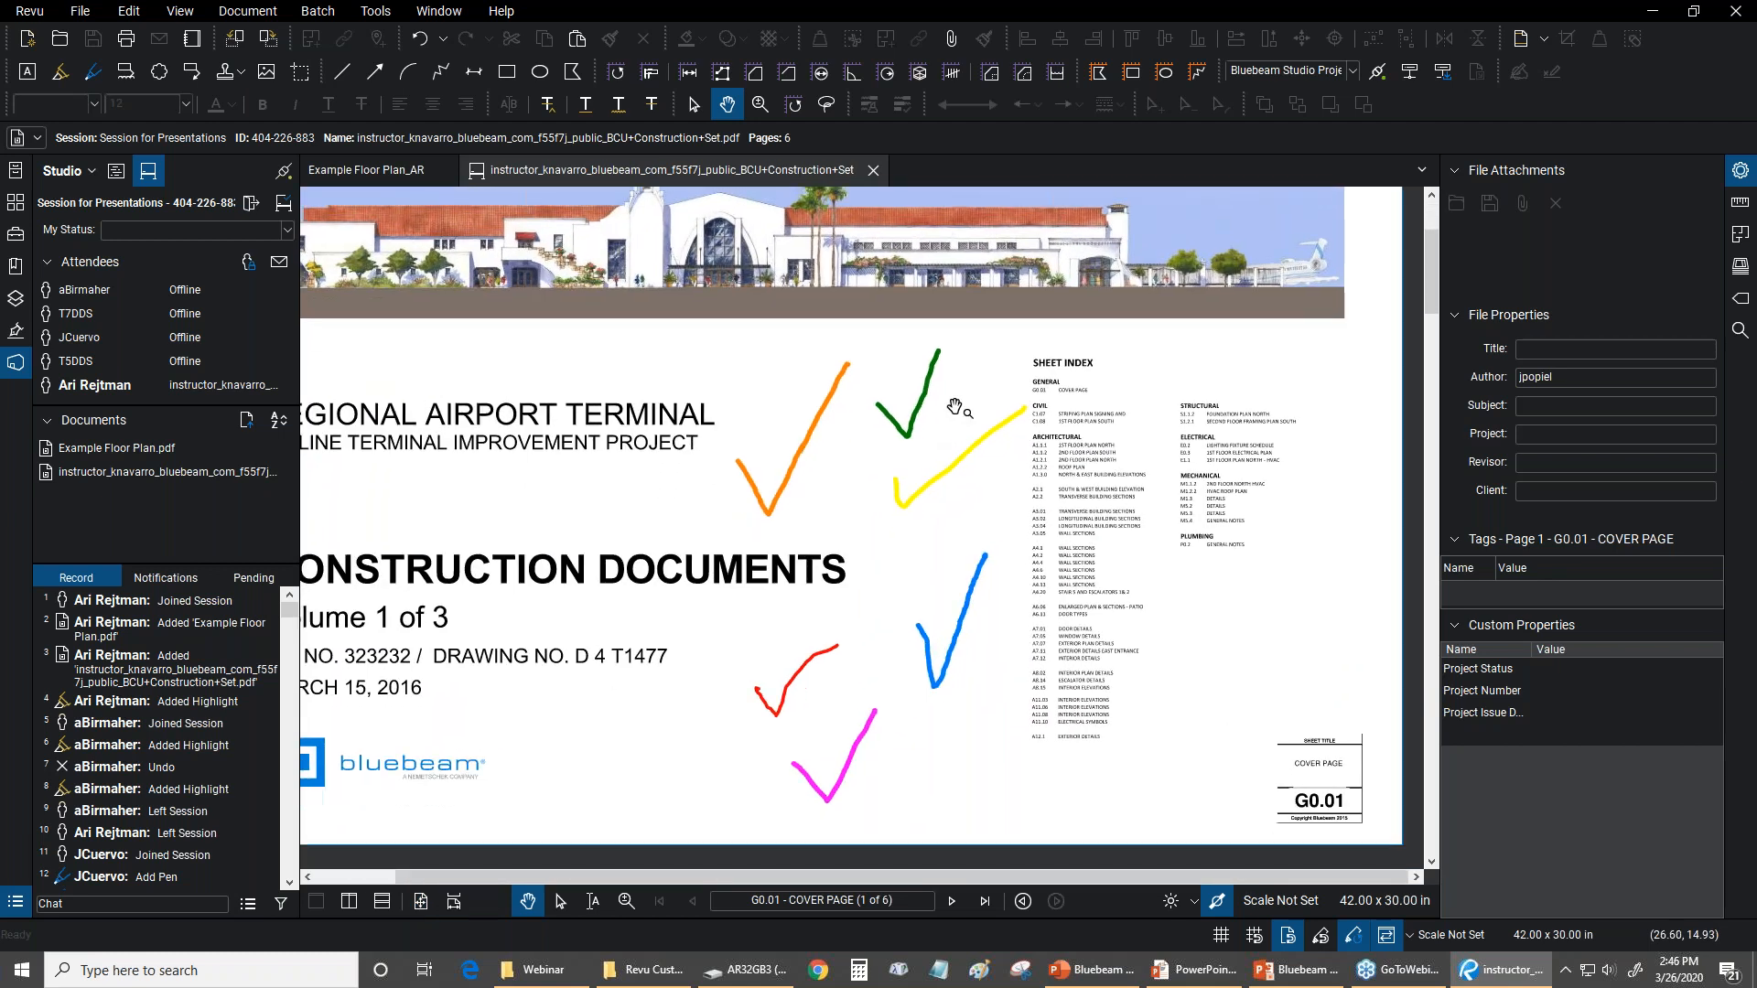
scroll(928, 459, "up", 2)
left_click(952, 339)
left_click_drag(806, 329, 813, 279)
left_click_drag(801, 341, 795, 374)
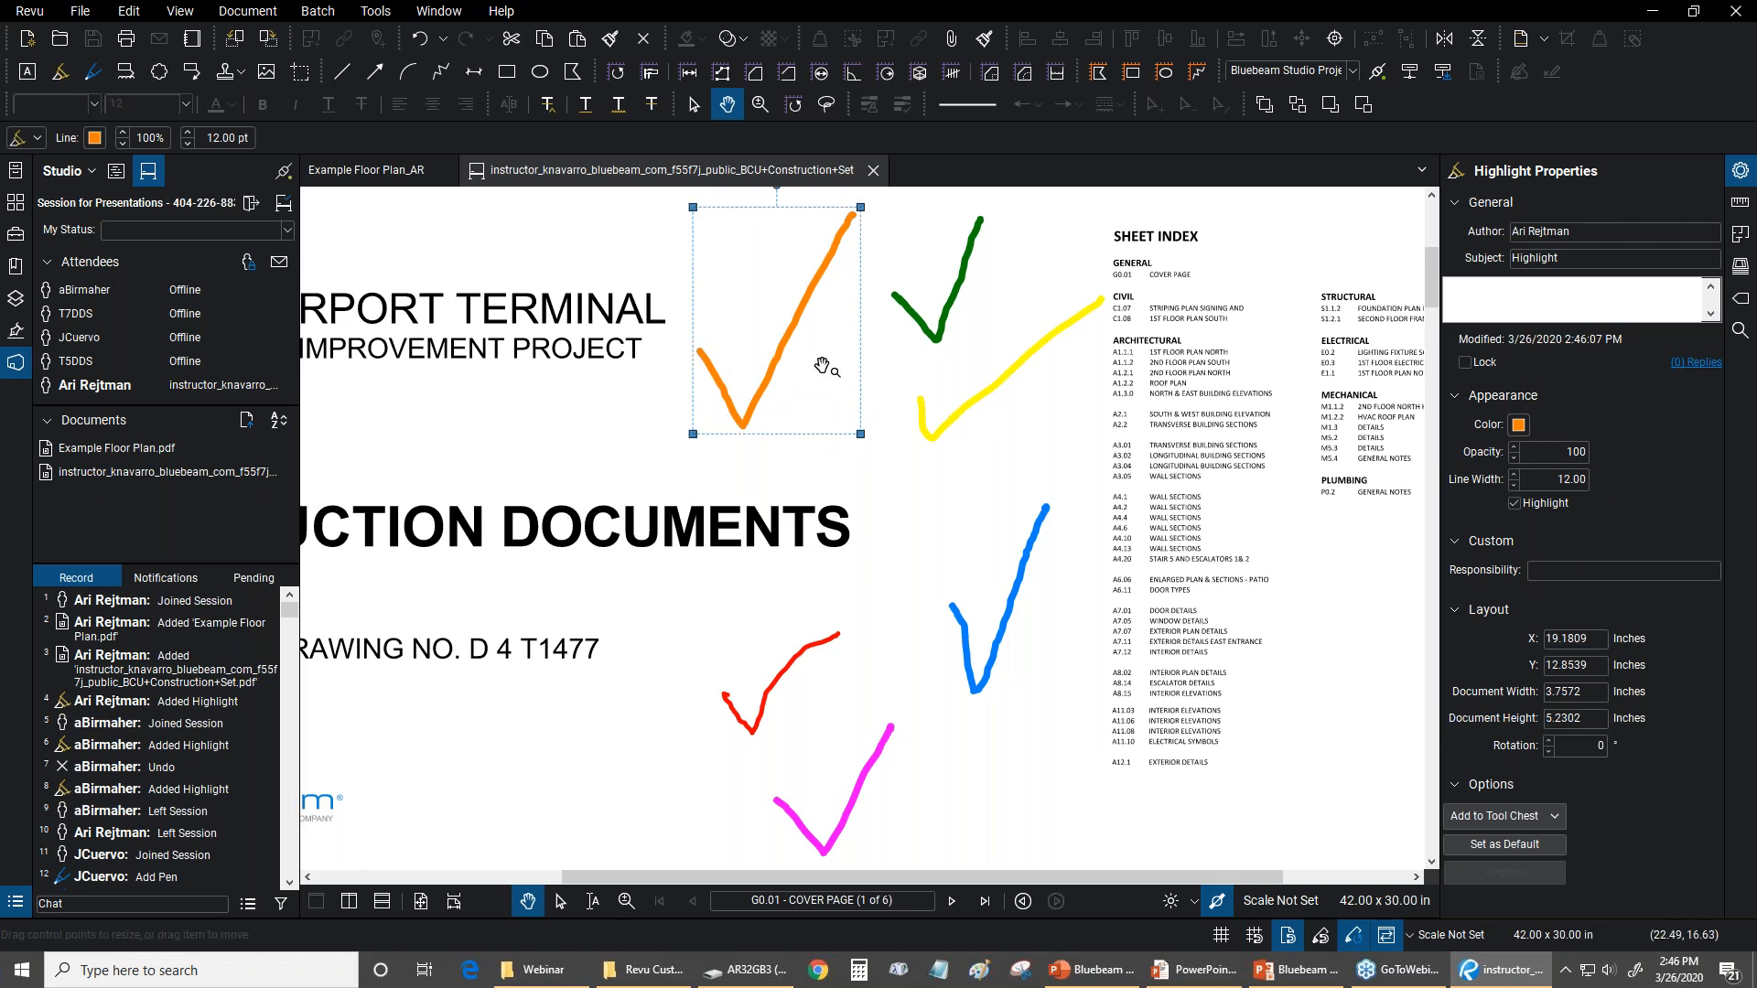
mouse_move(796, 372)
left_mouse_down()
mouse_move(793, 392)
mouse_move(767, 384)
mouse_move(785, 356)
left_mouse_up()
left_click_drag(865, 453, 1258, 692)
scroll(860, 505, "down", 4)
scroll(842, 497, "up", 2)
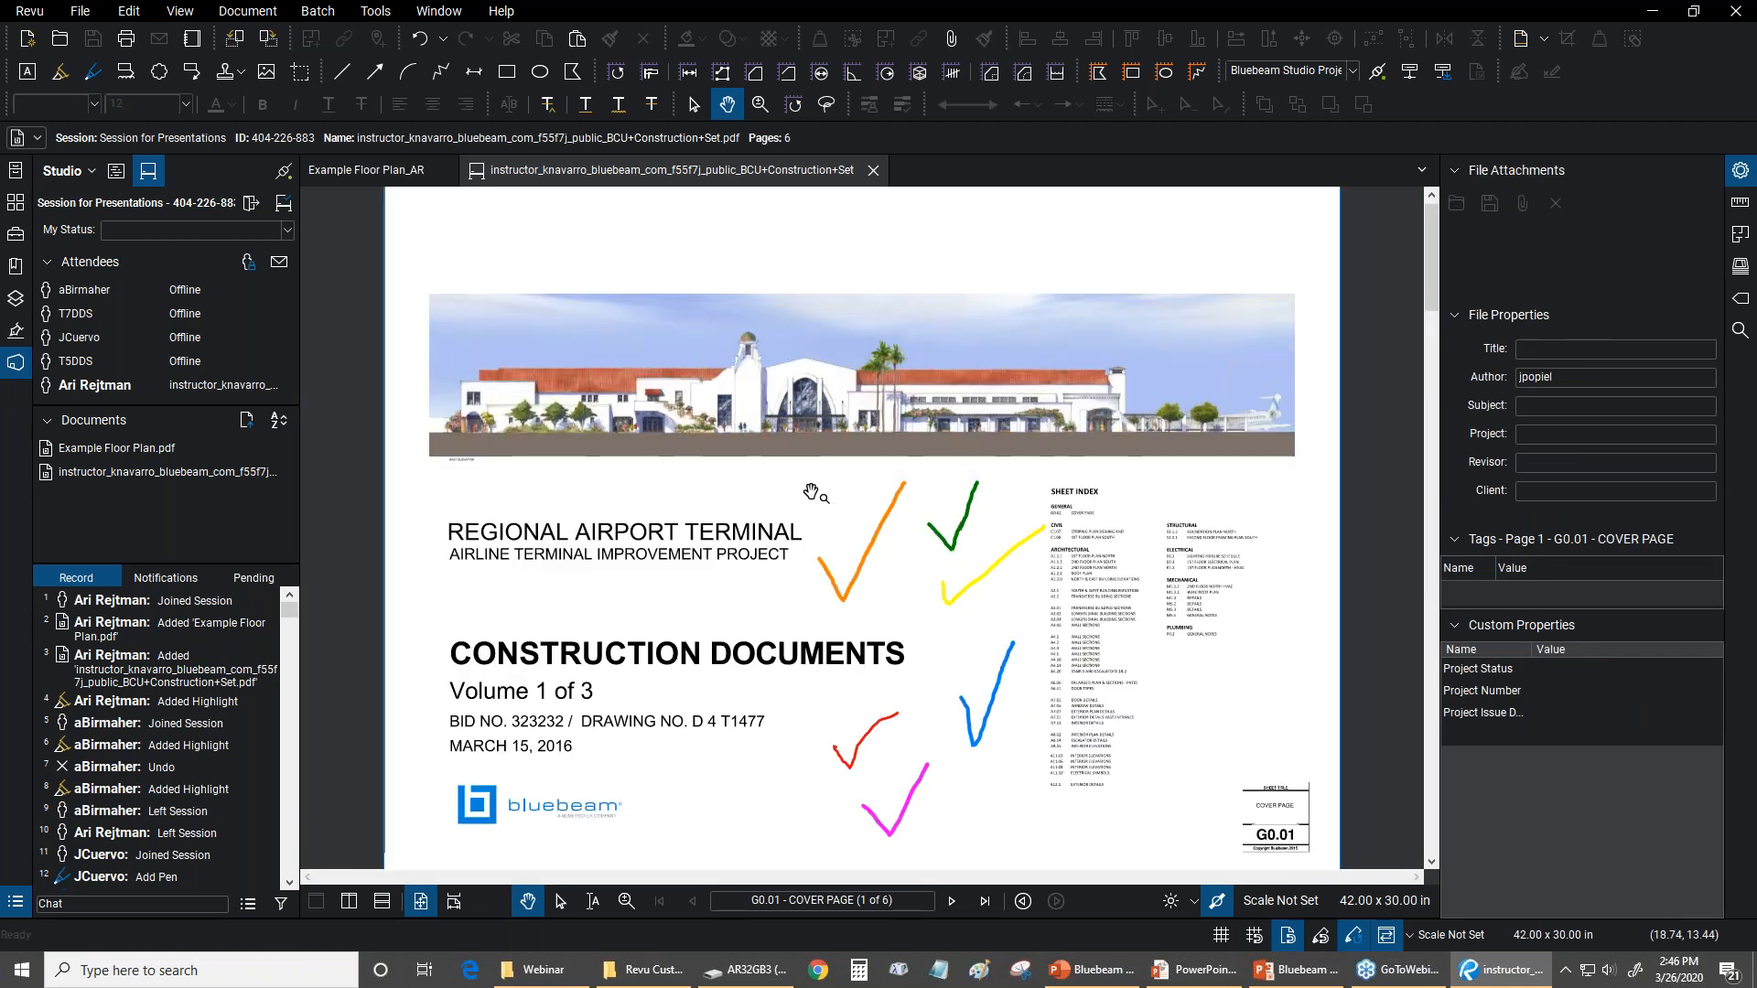
Review the view and file commands offered for the session document, including Save As
left_click(80, 14)
mouse_move(181, 11)
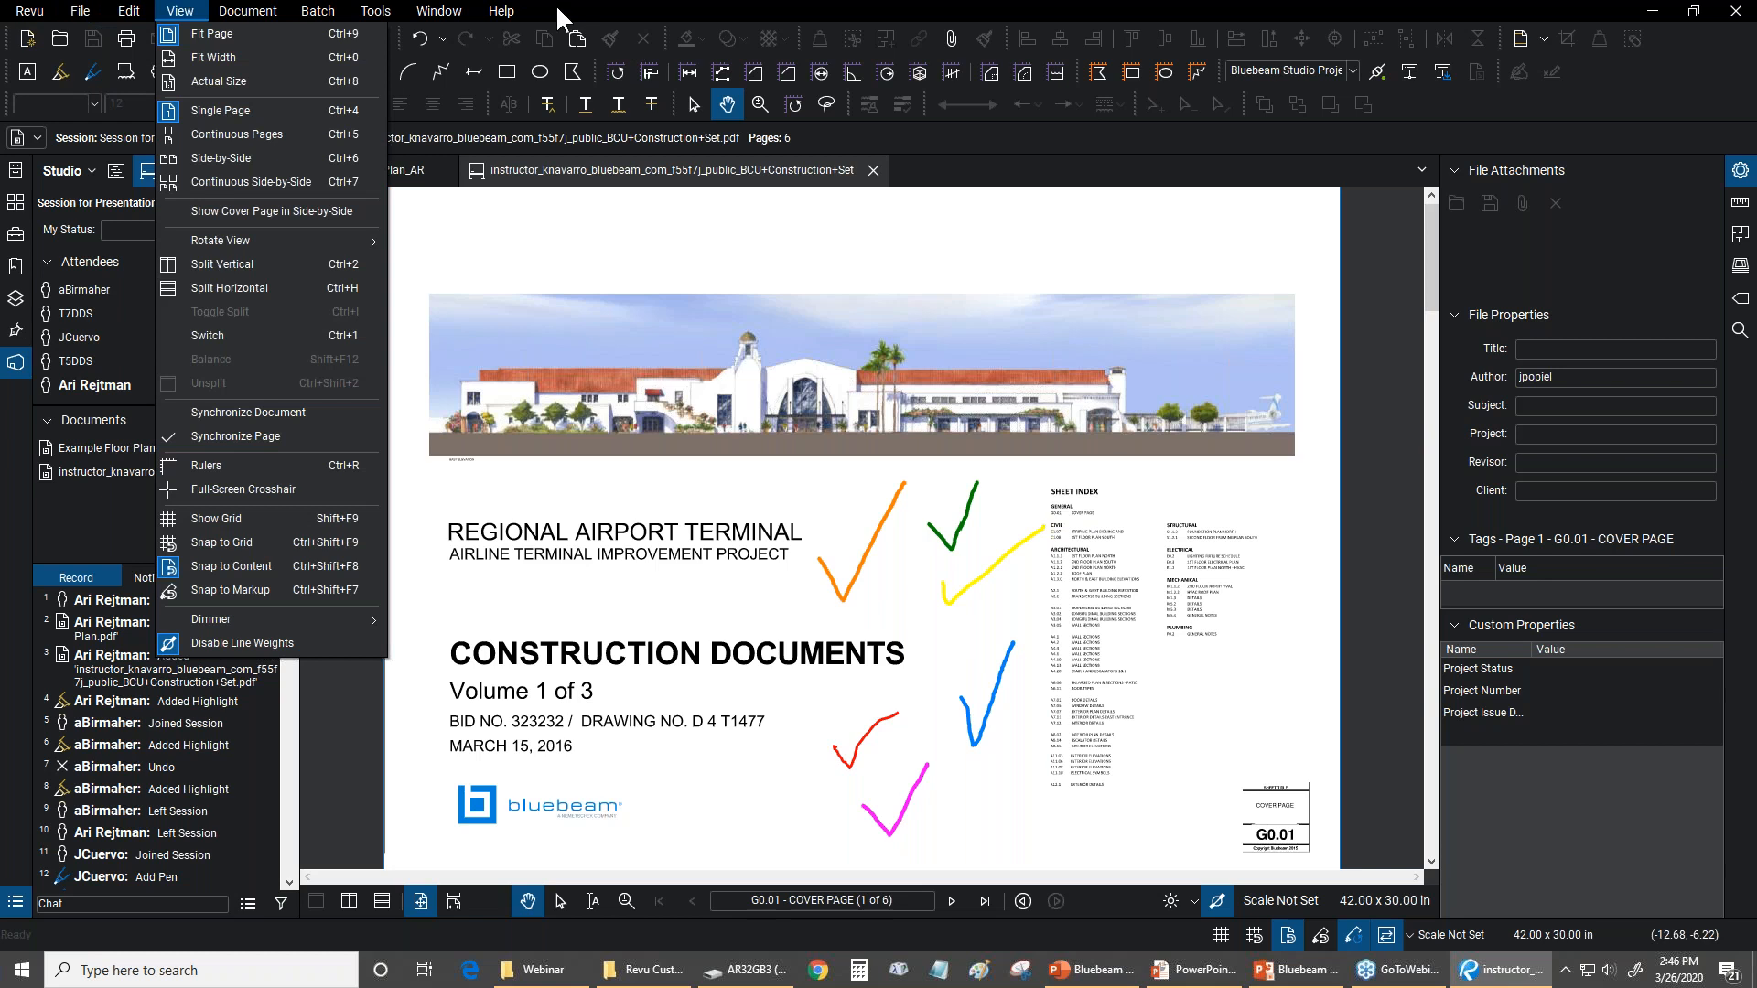
mouse_move(79, 14)
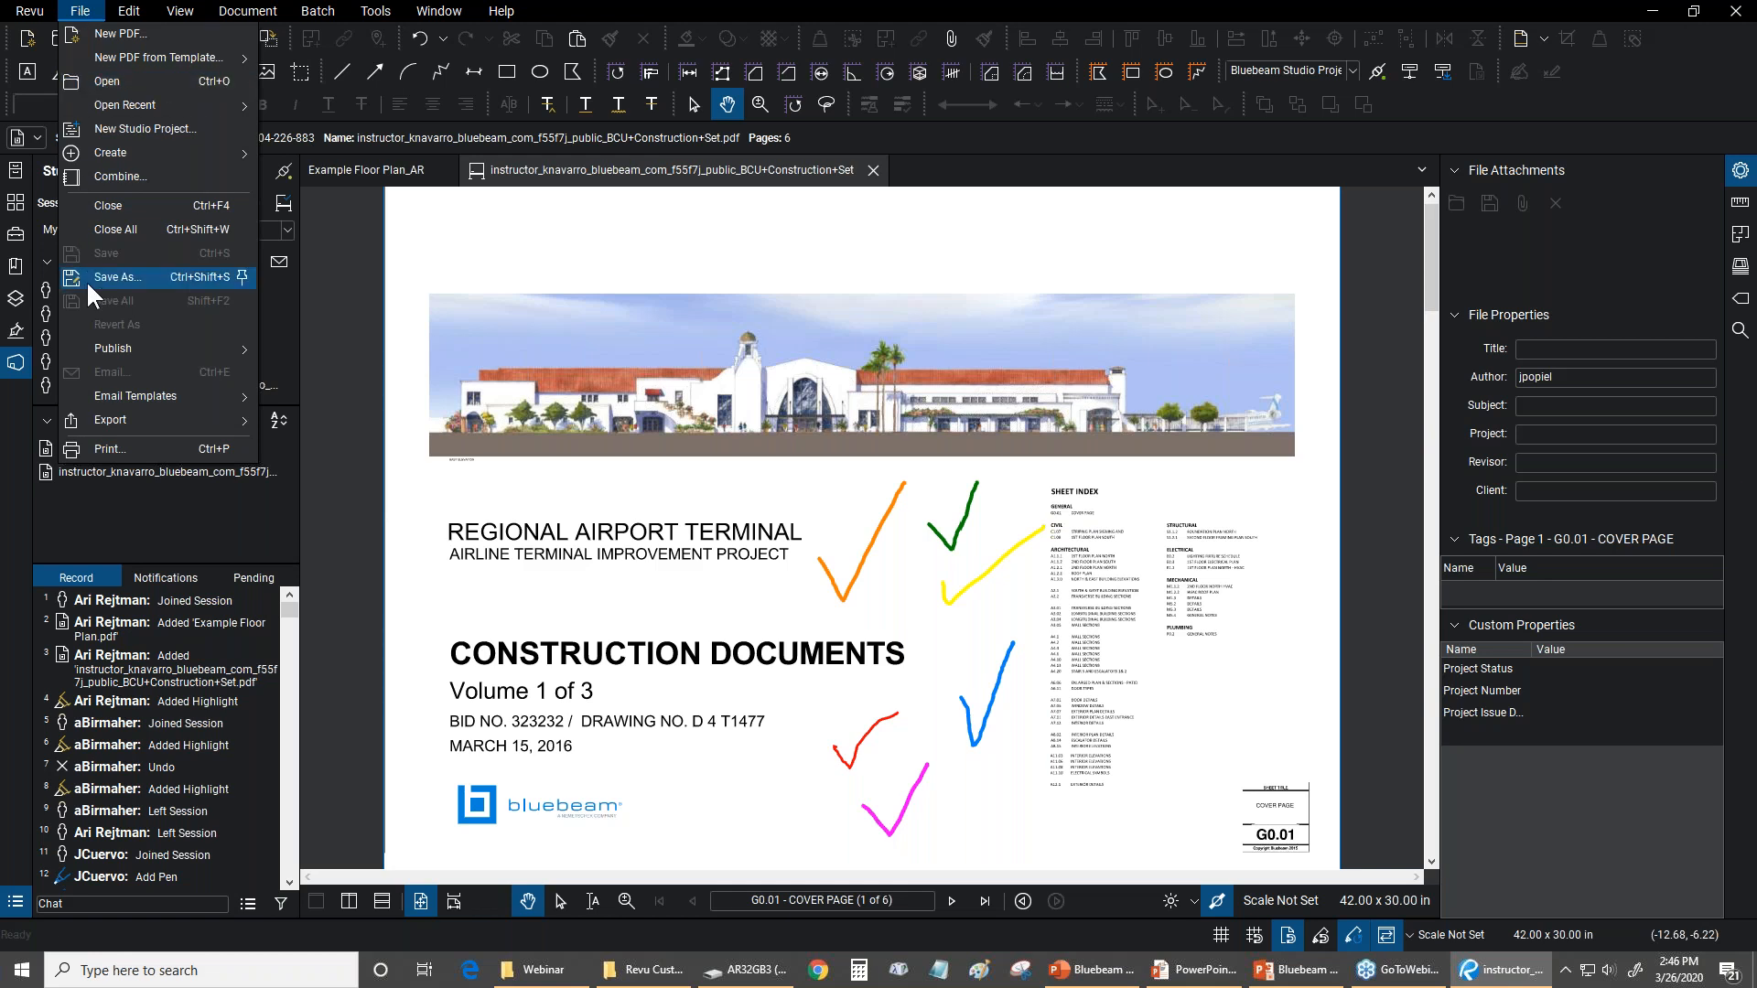
left_click(540, 8)
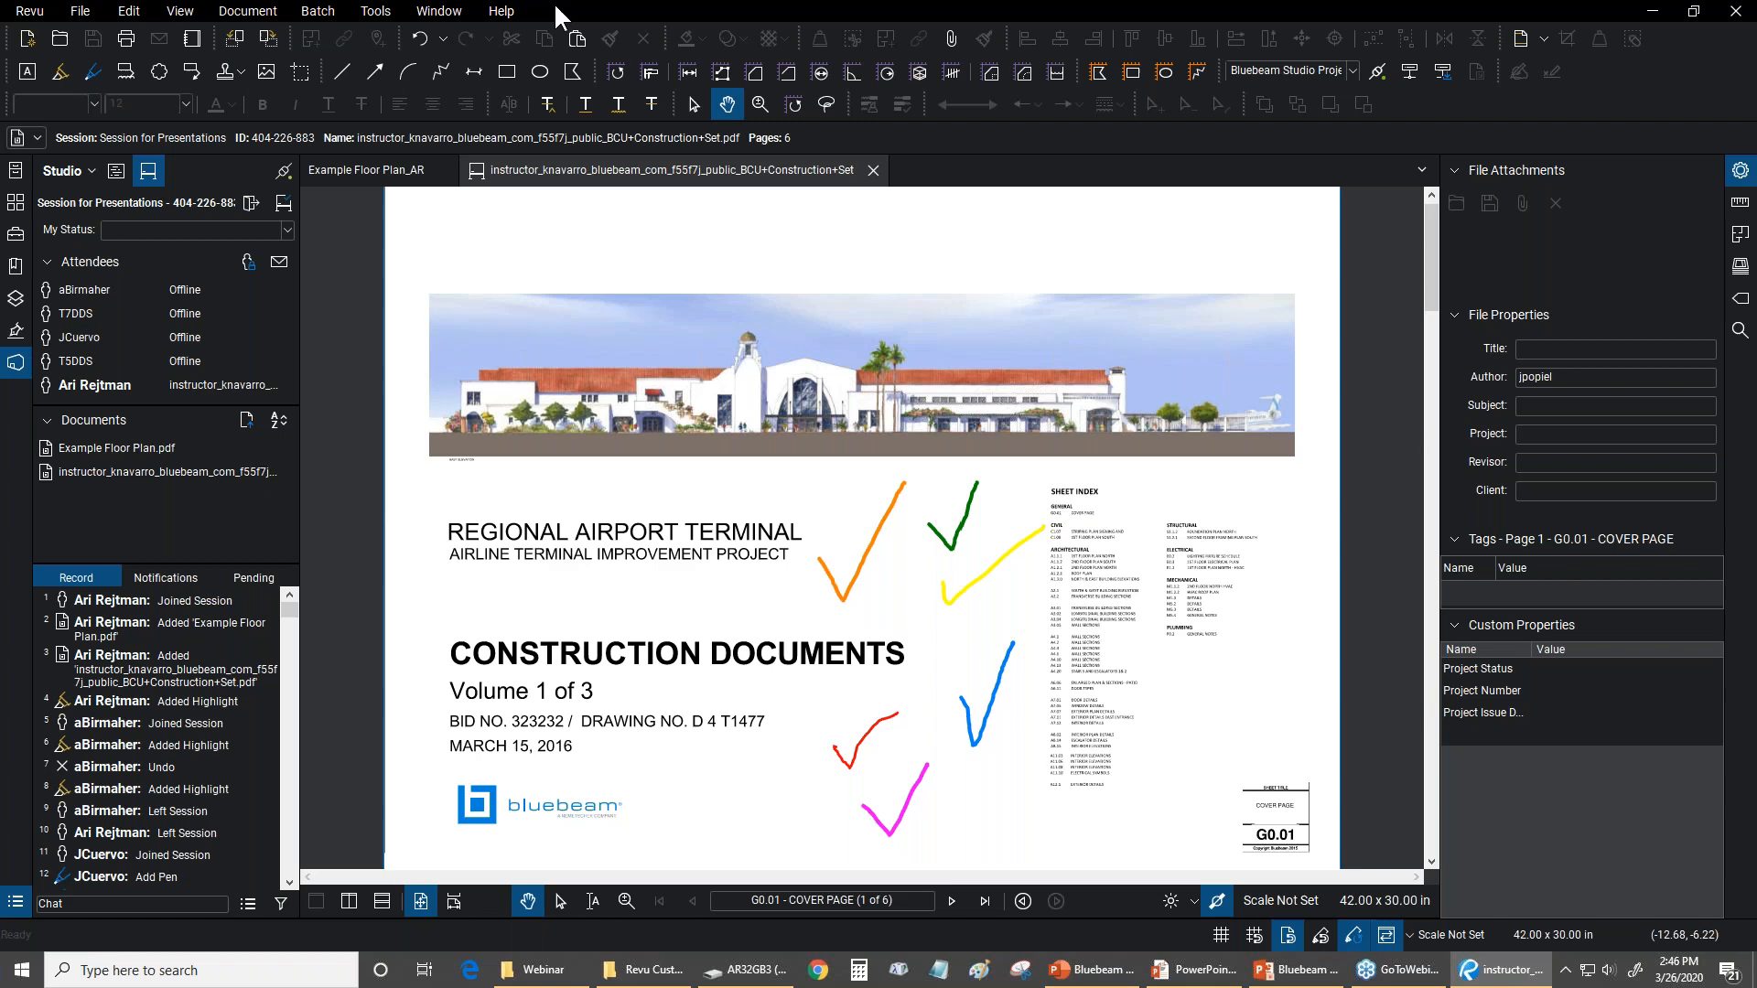
scroll(925, 607, "up", 4)
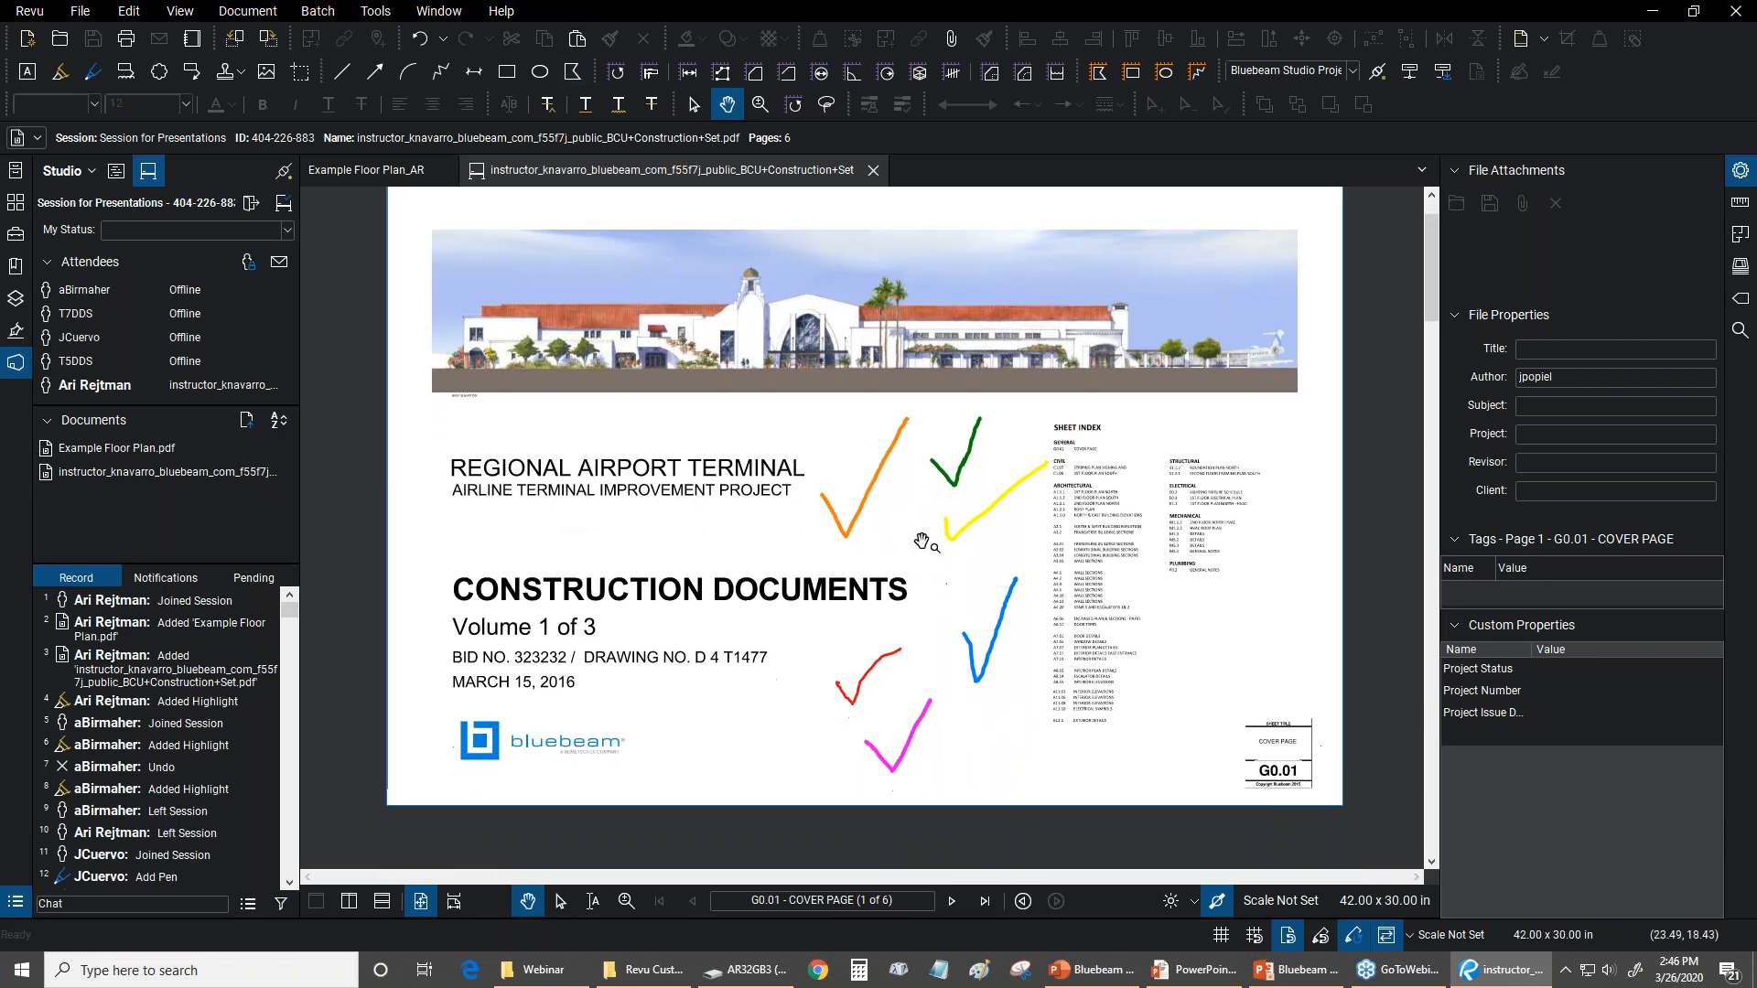
scroll(878, 388, "up", 4)
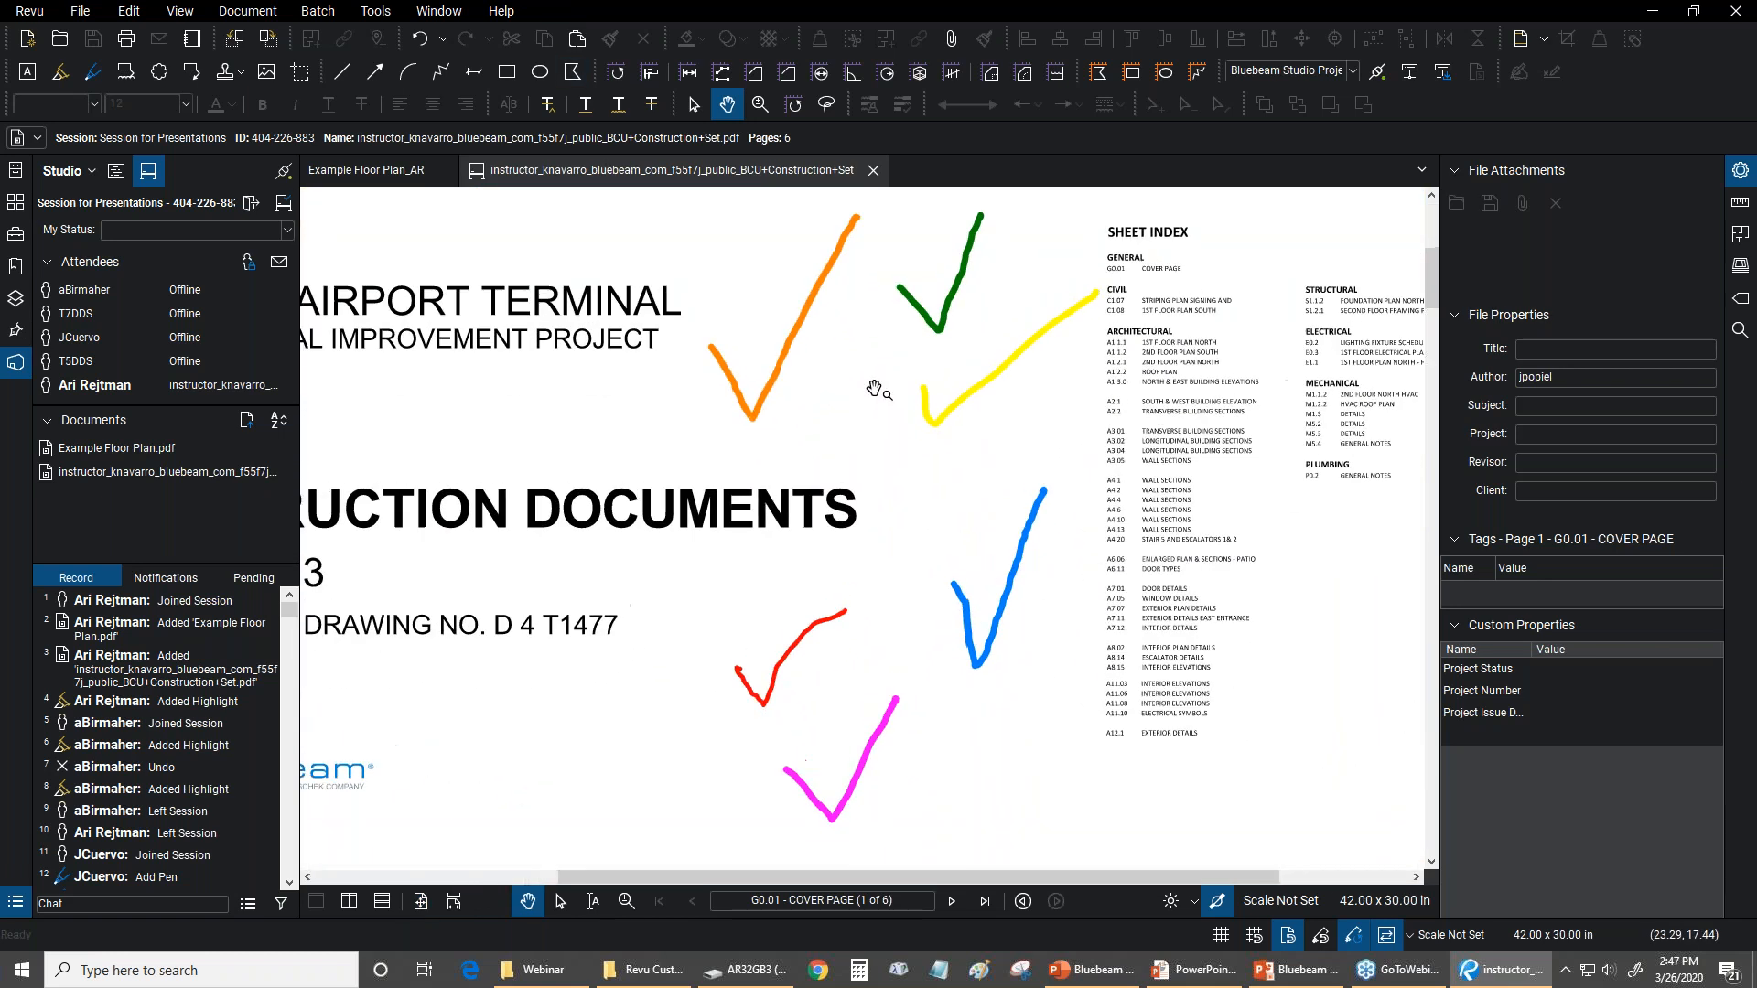
scroll(856, 392, "down", 1)
scroll(852, 395, "up", 1)
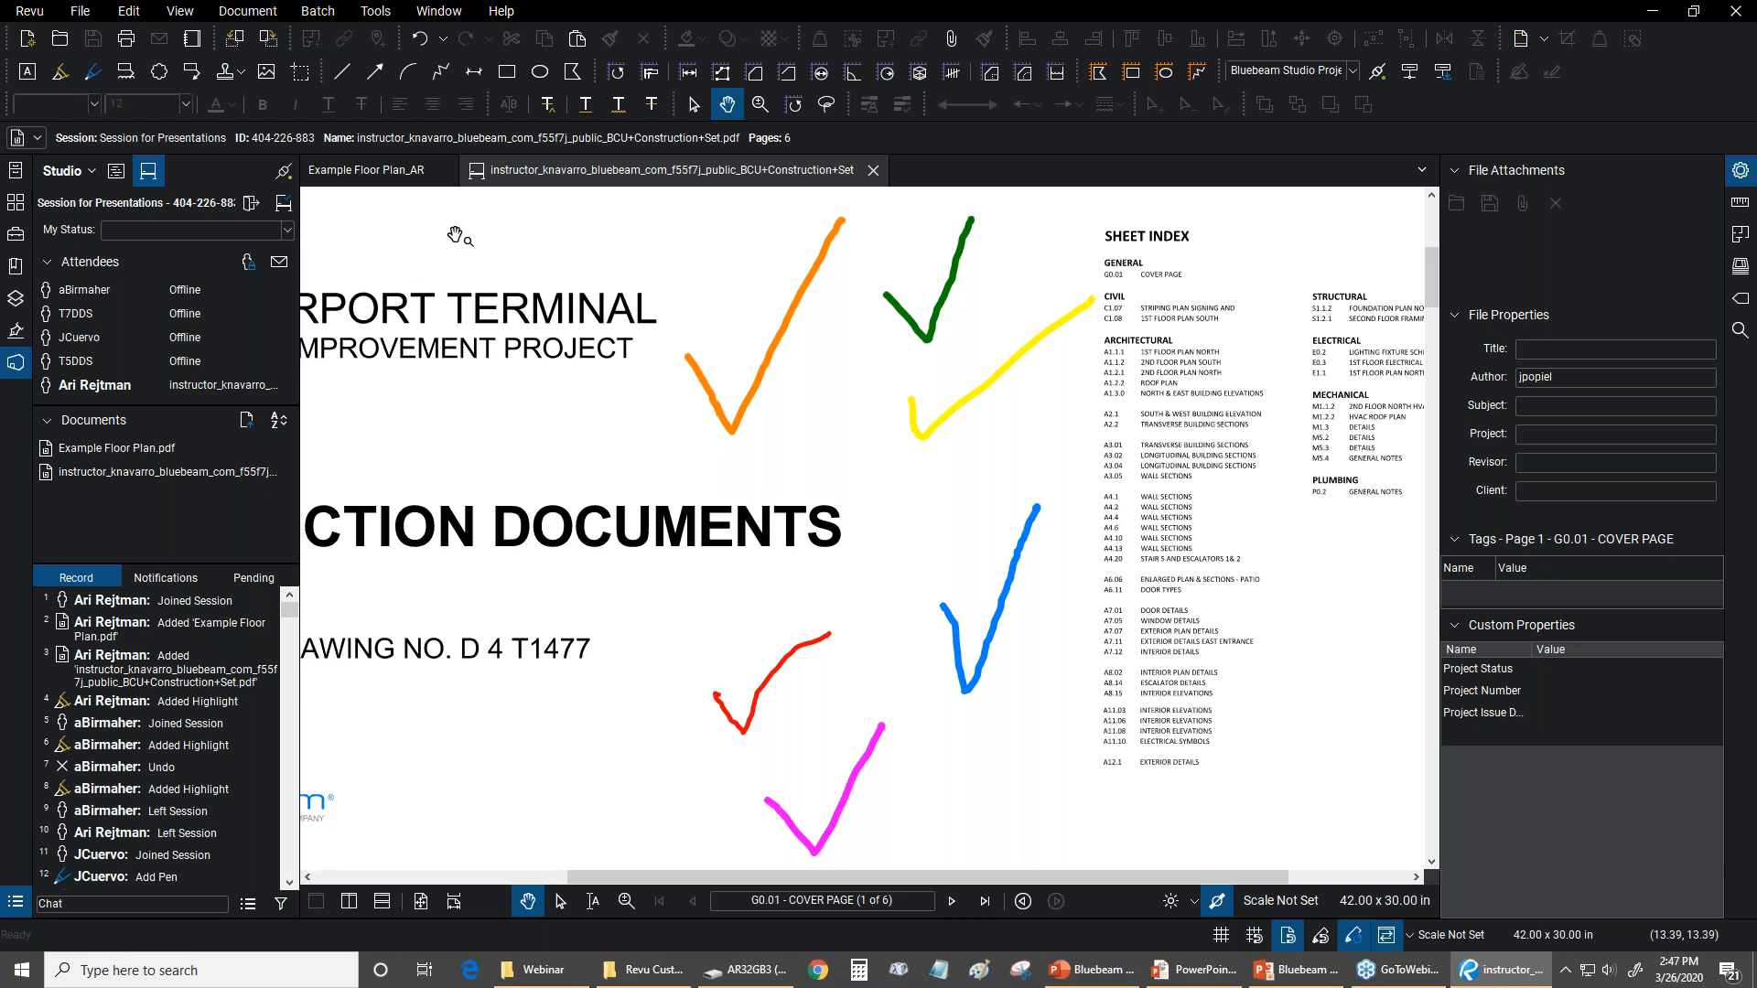
key("ctrl+0")
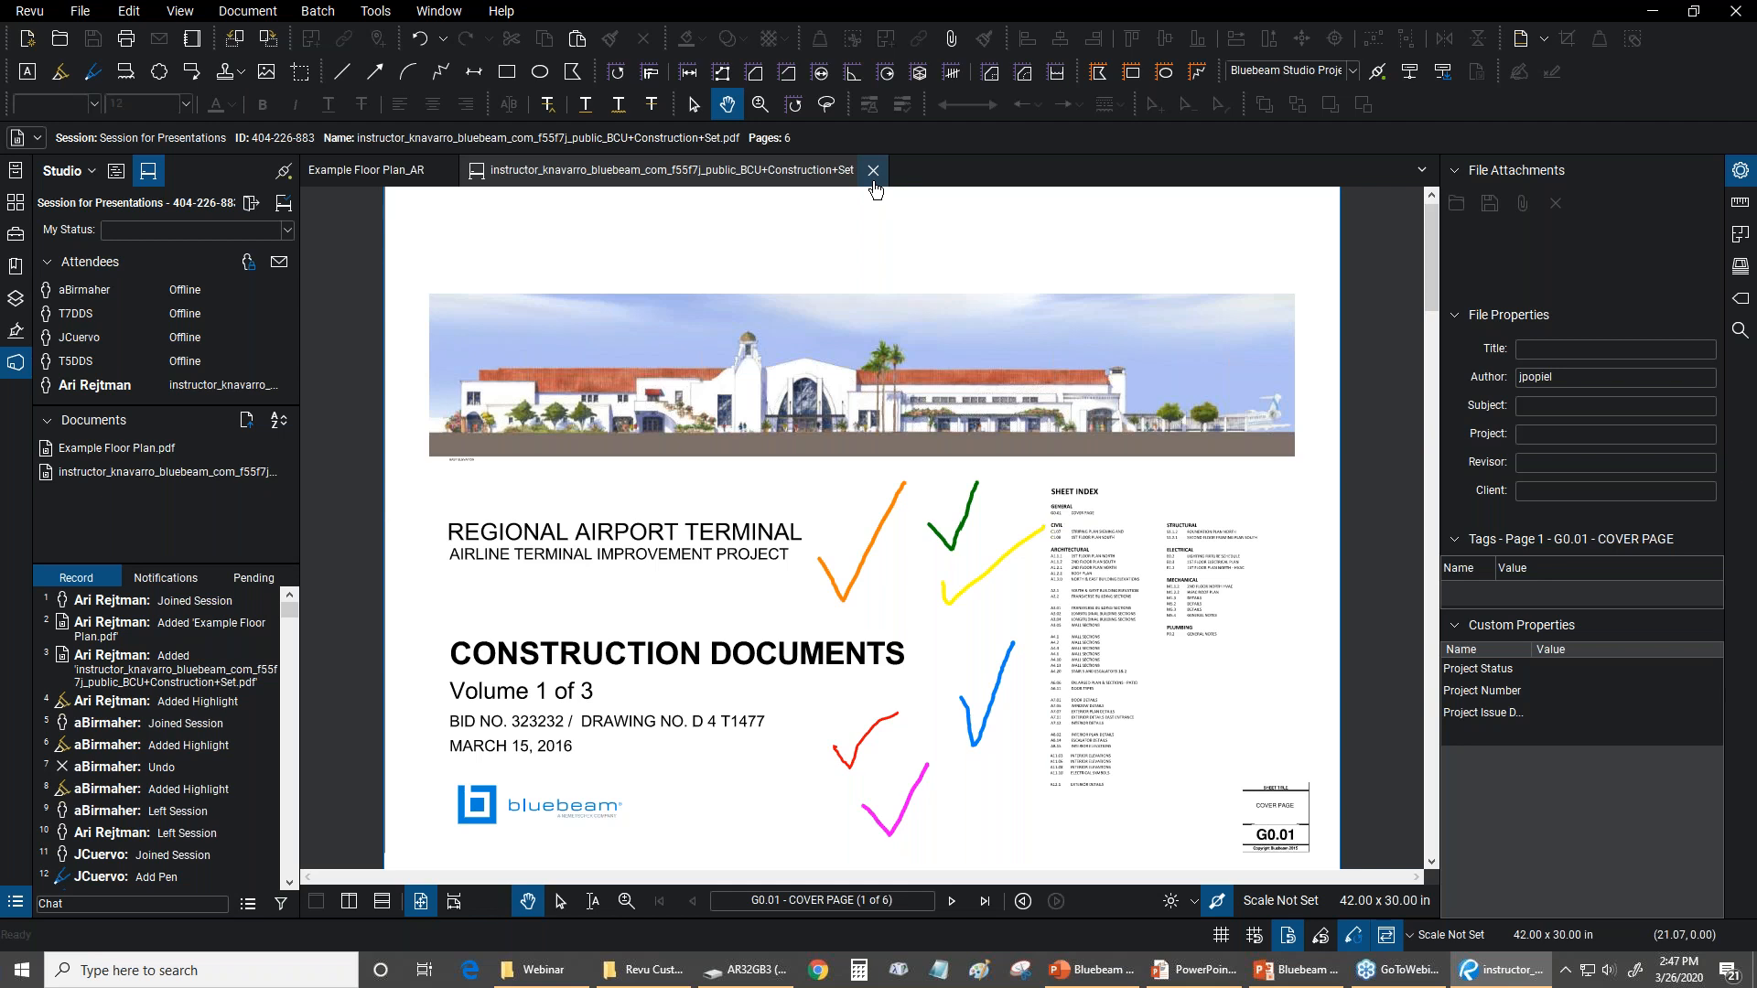
Generate a Letter-size portrait Record Summary report of the session and save it as Session for Presentations Report.pdf on the Desktop
left_click(246, 905)
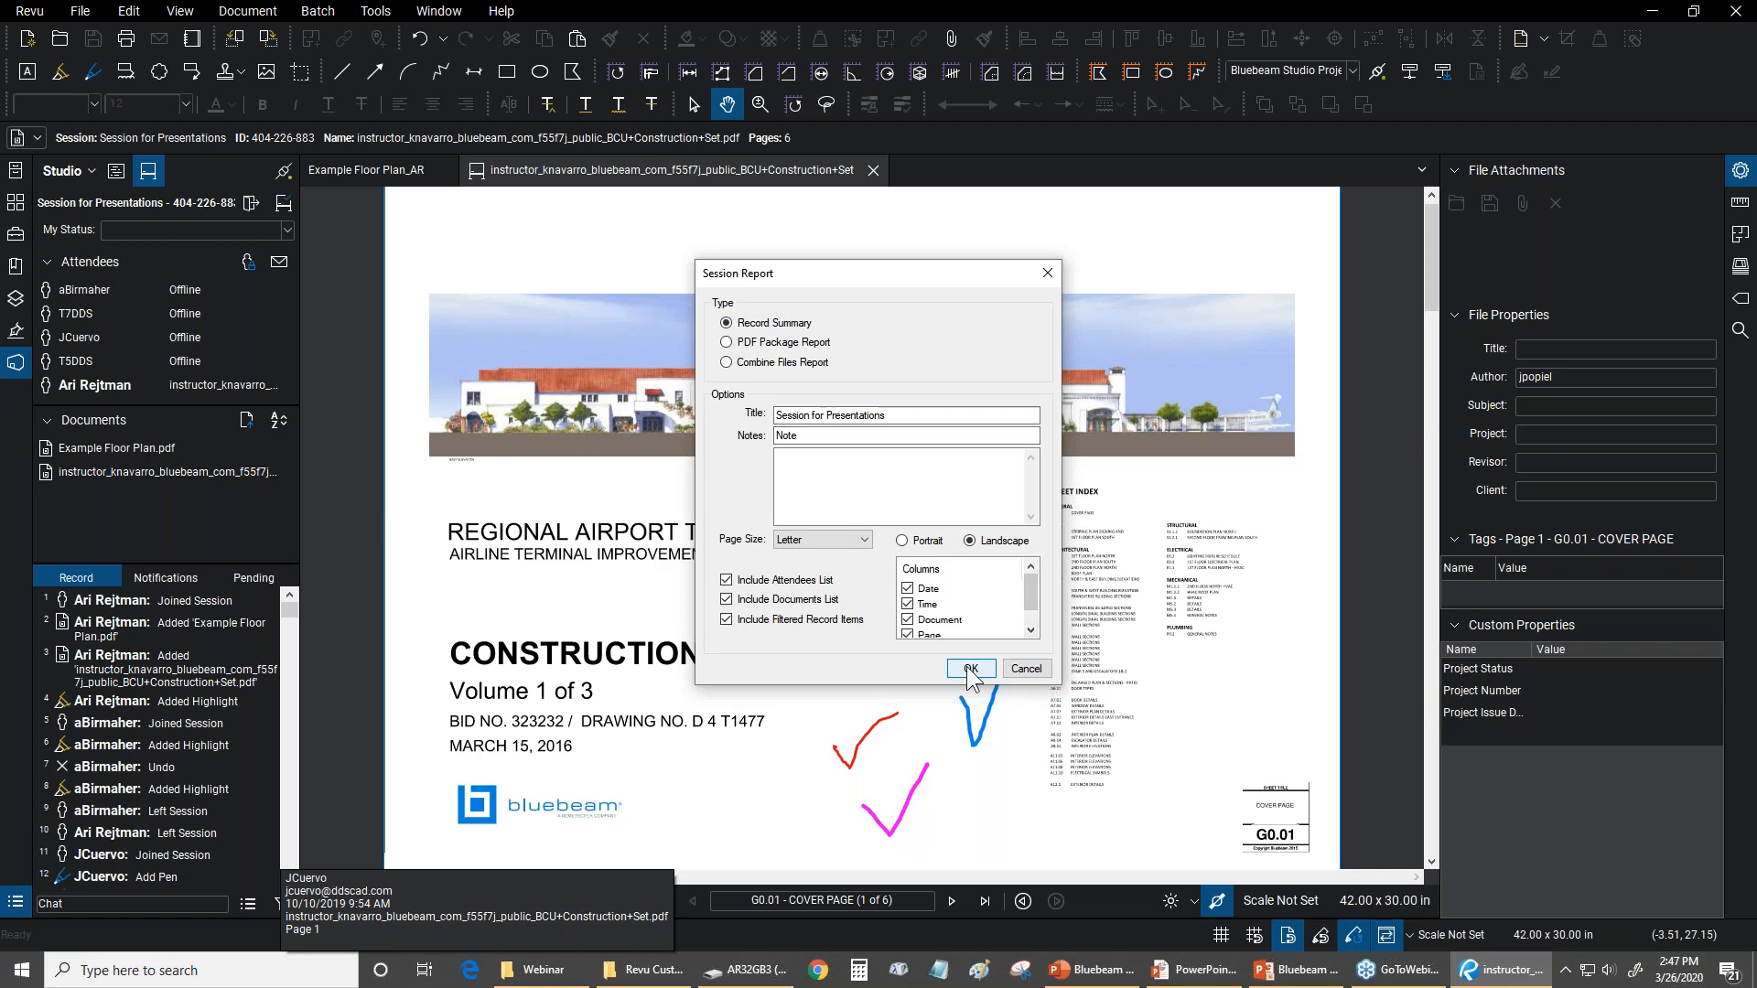
left_click(902, 541)
left_click(968, 669)
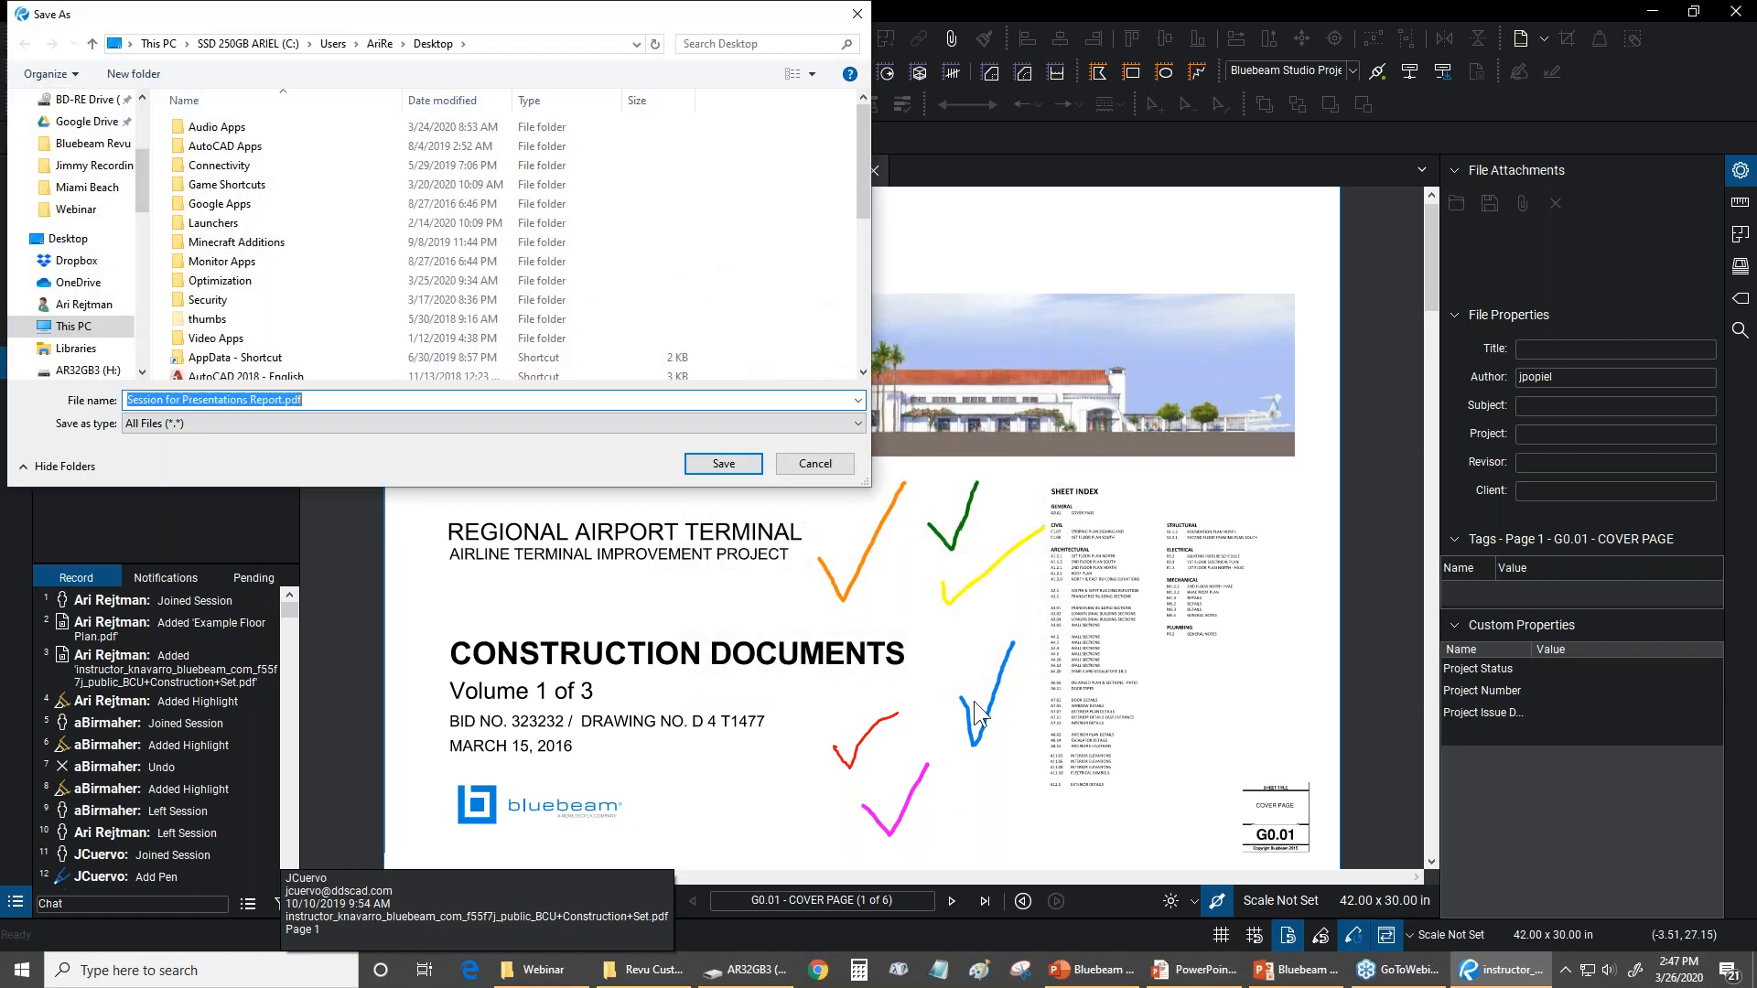
left_click(718, 460)
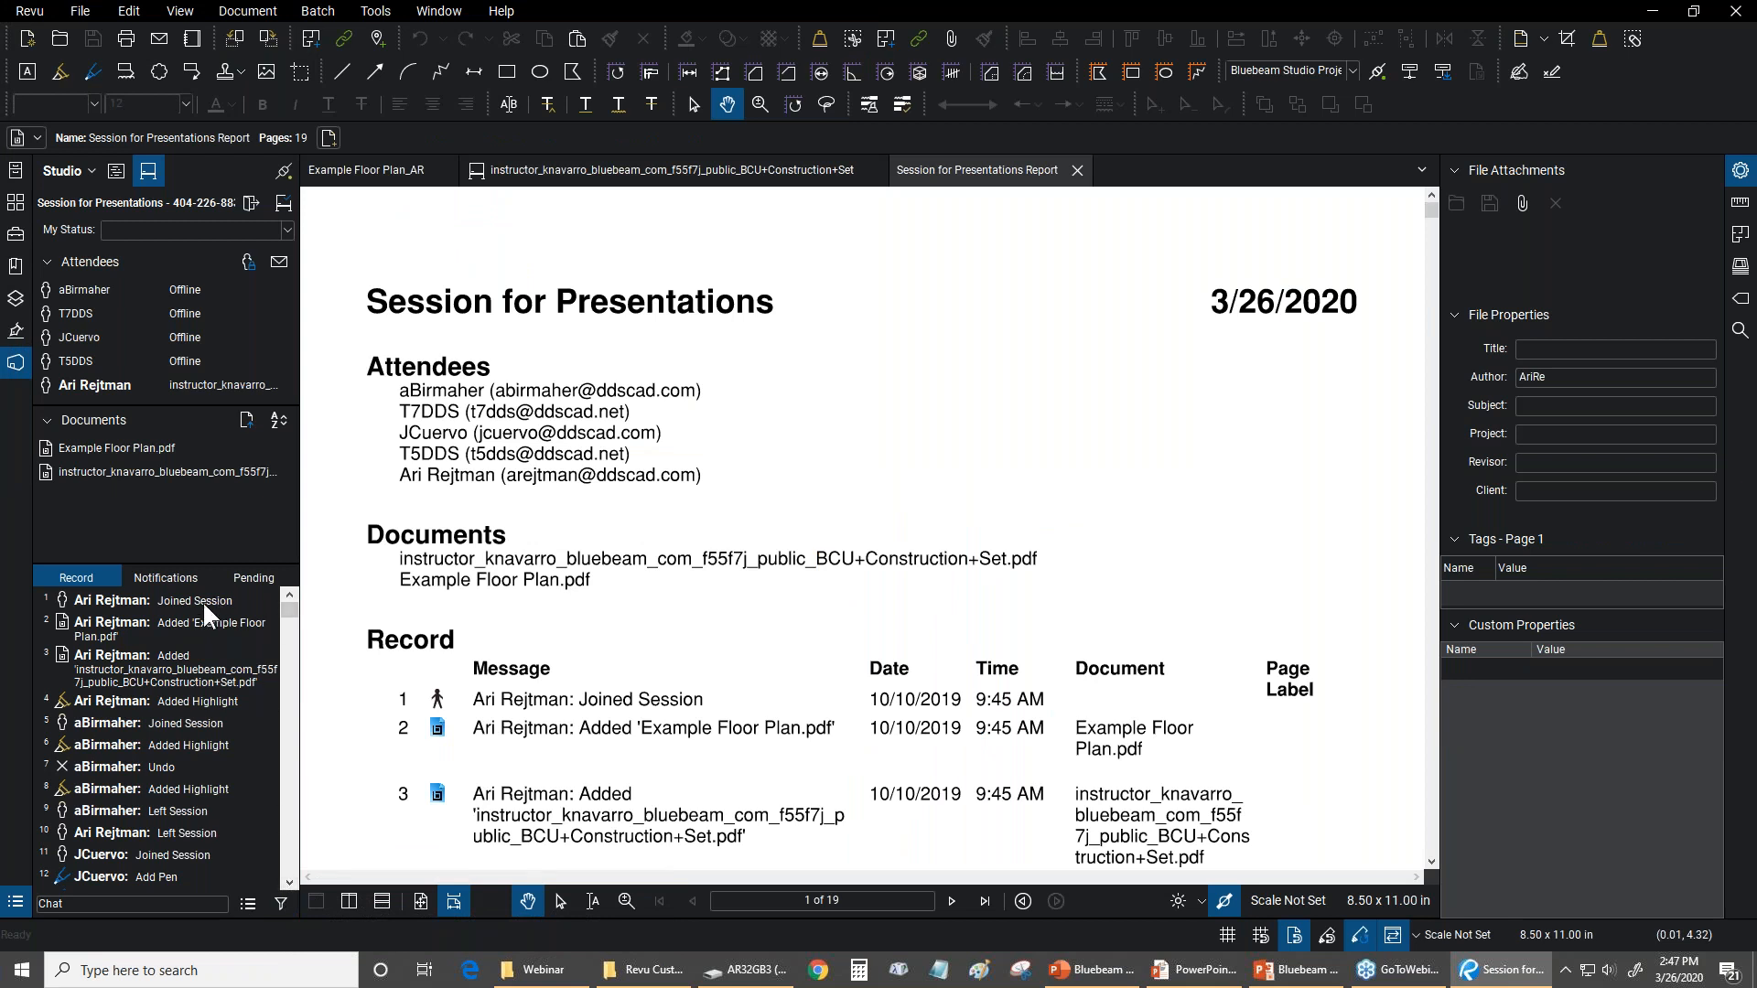
Examine the attendees, documents and record entries in the session report, and close the report
mouse_move(201, 600)
scroll(874, 292, "down", 3)
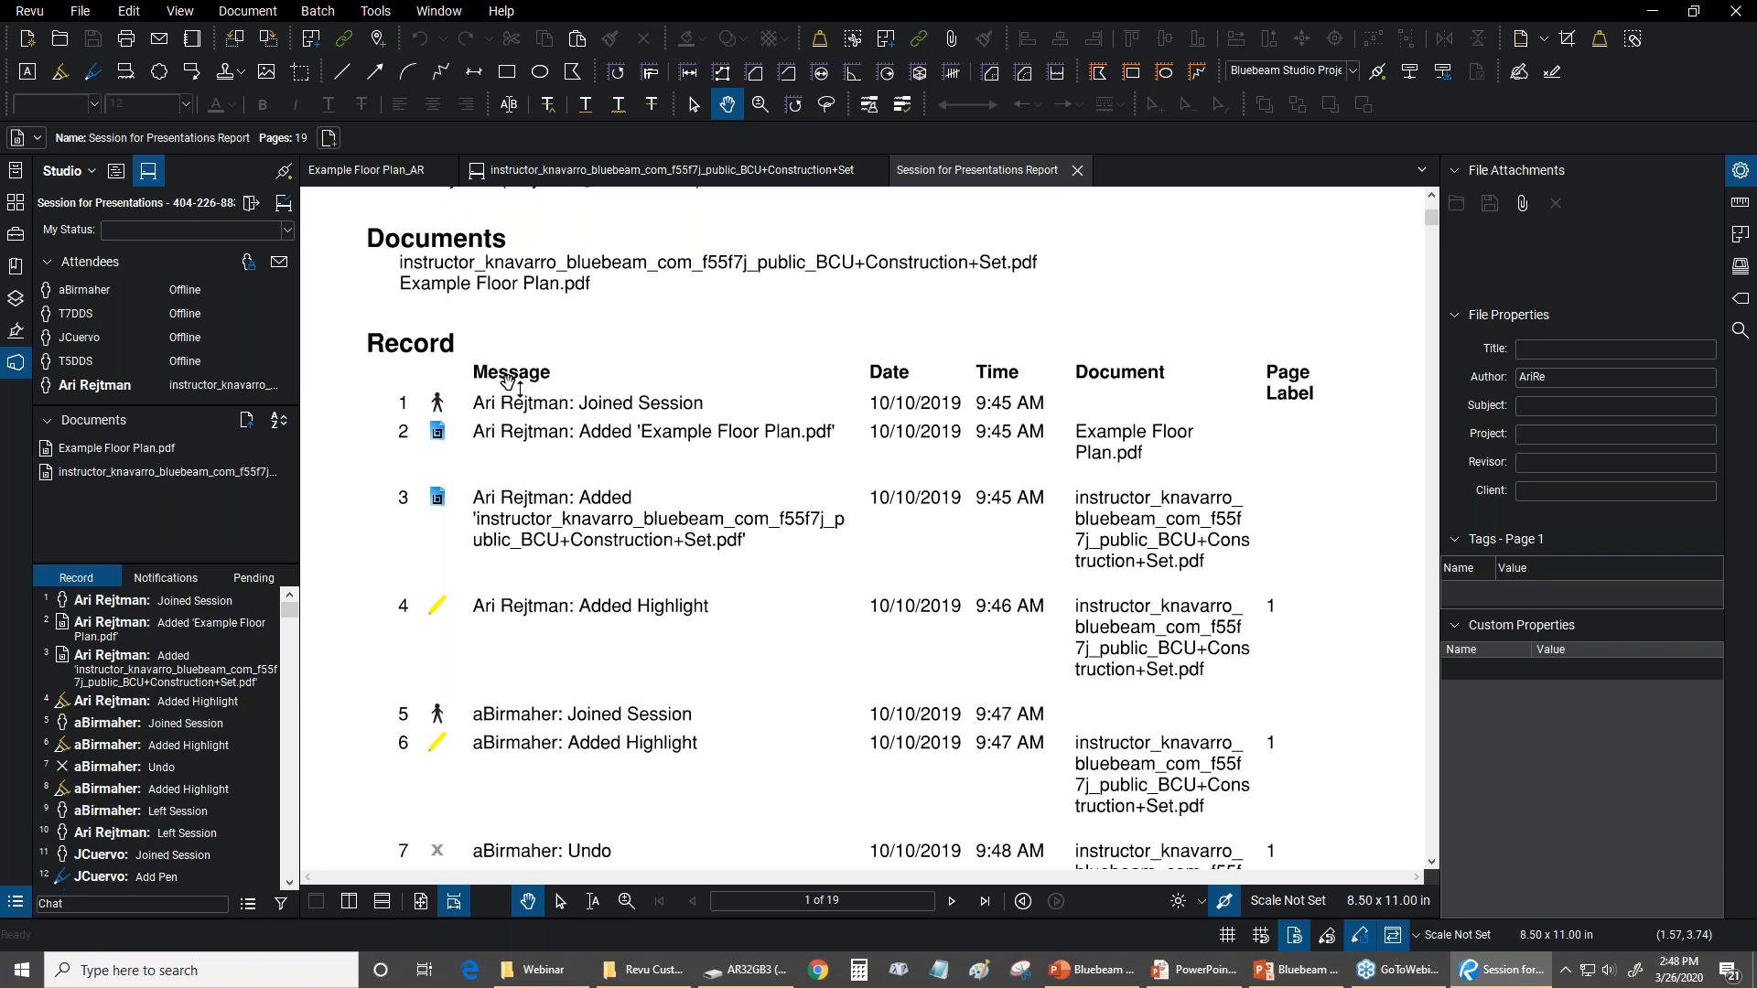
scroll(695, 366, "down", 18)
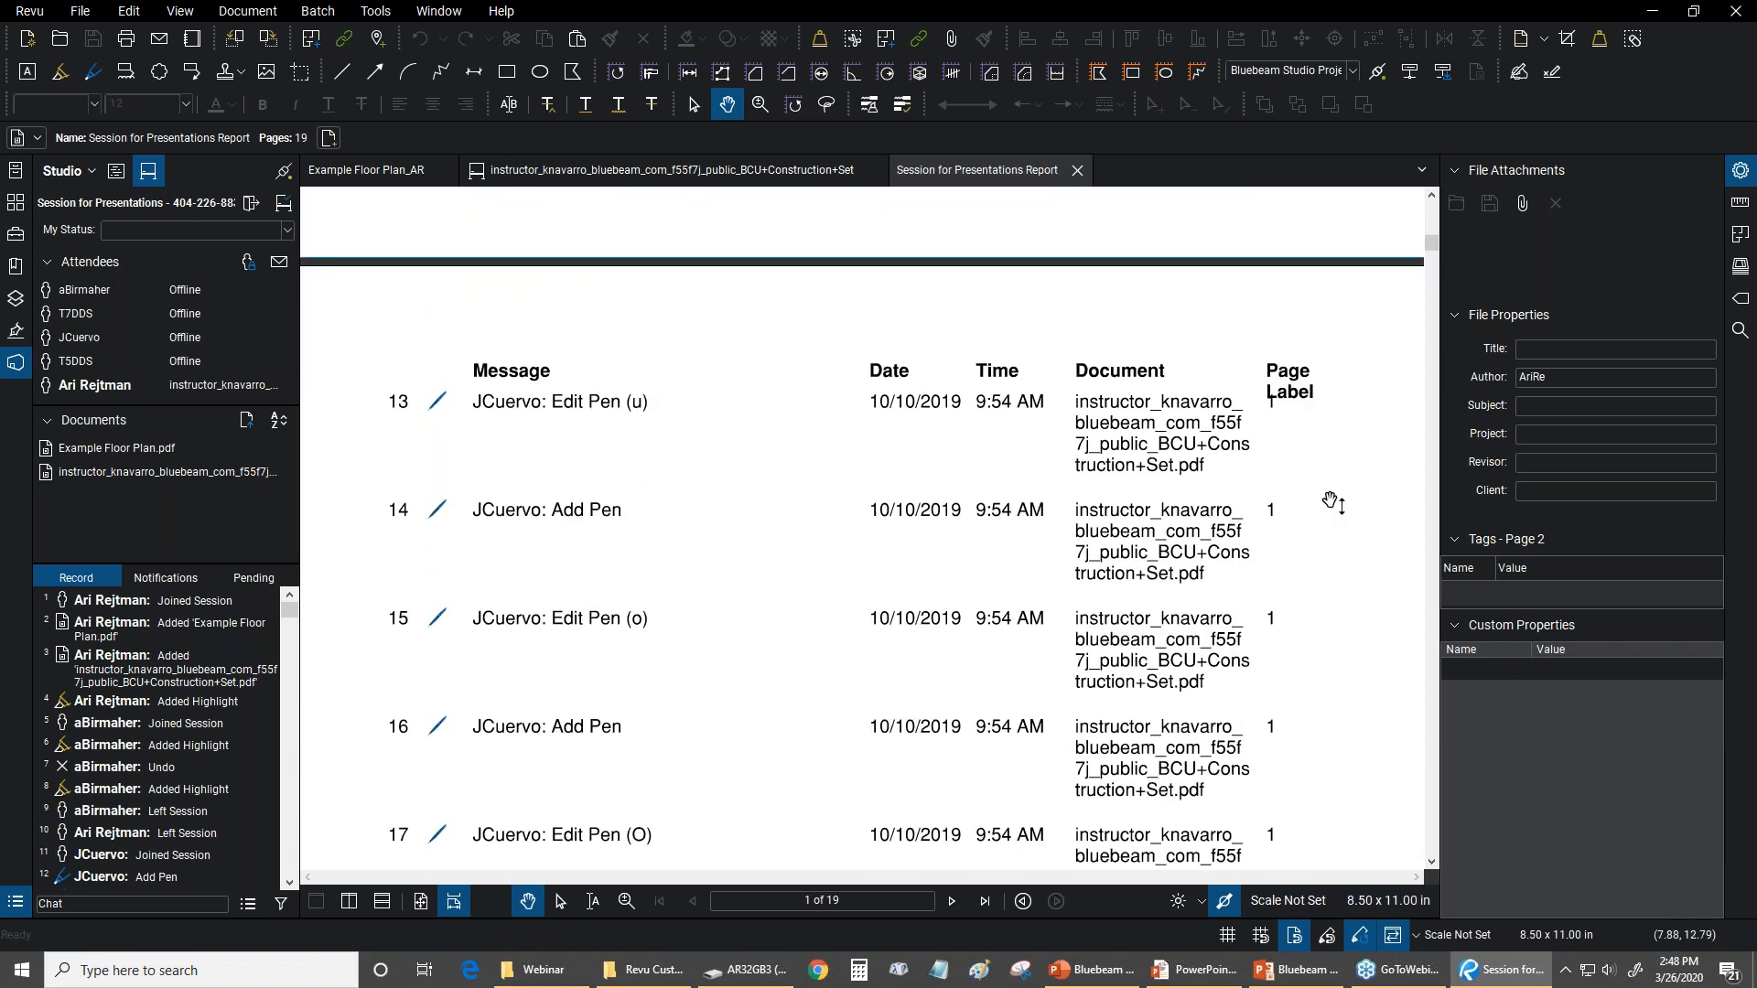
left_click_drag(1430, 264, 1414, 183)
left_click(1077, 170)
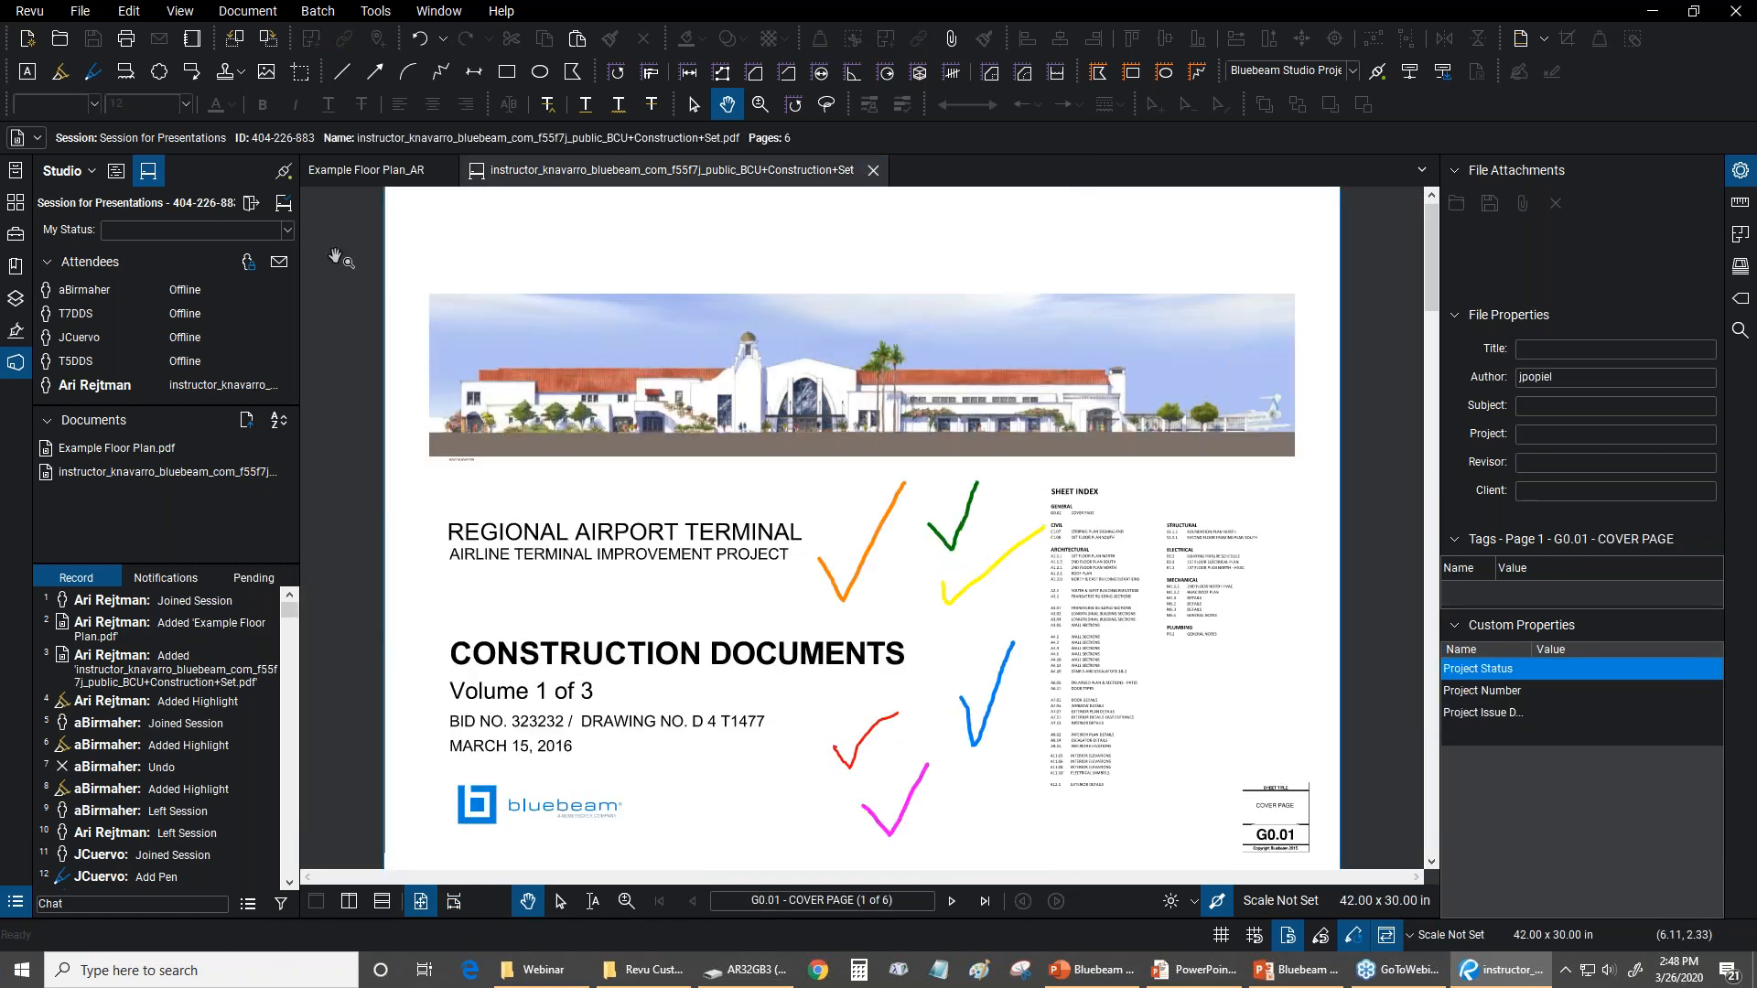
List the Studio projects and inspect the attachment icon above the title block in Example Floor Plan_AR
left_click(117, 172)
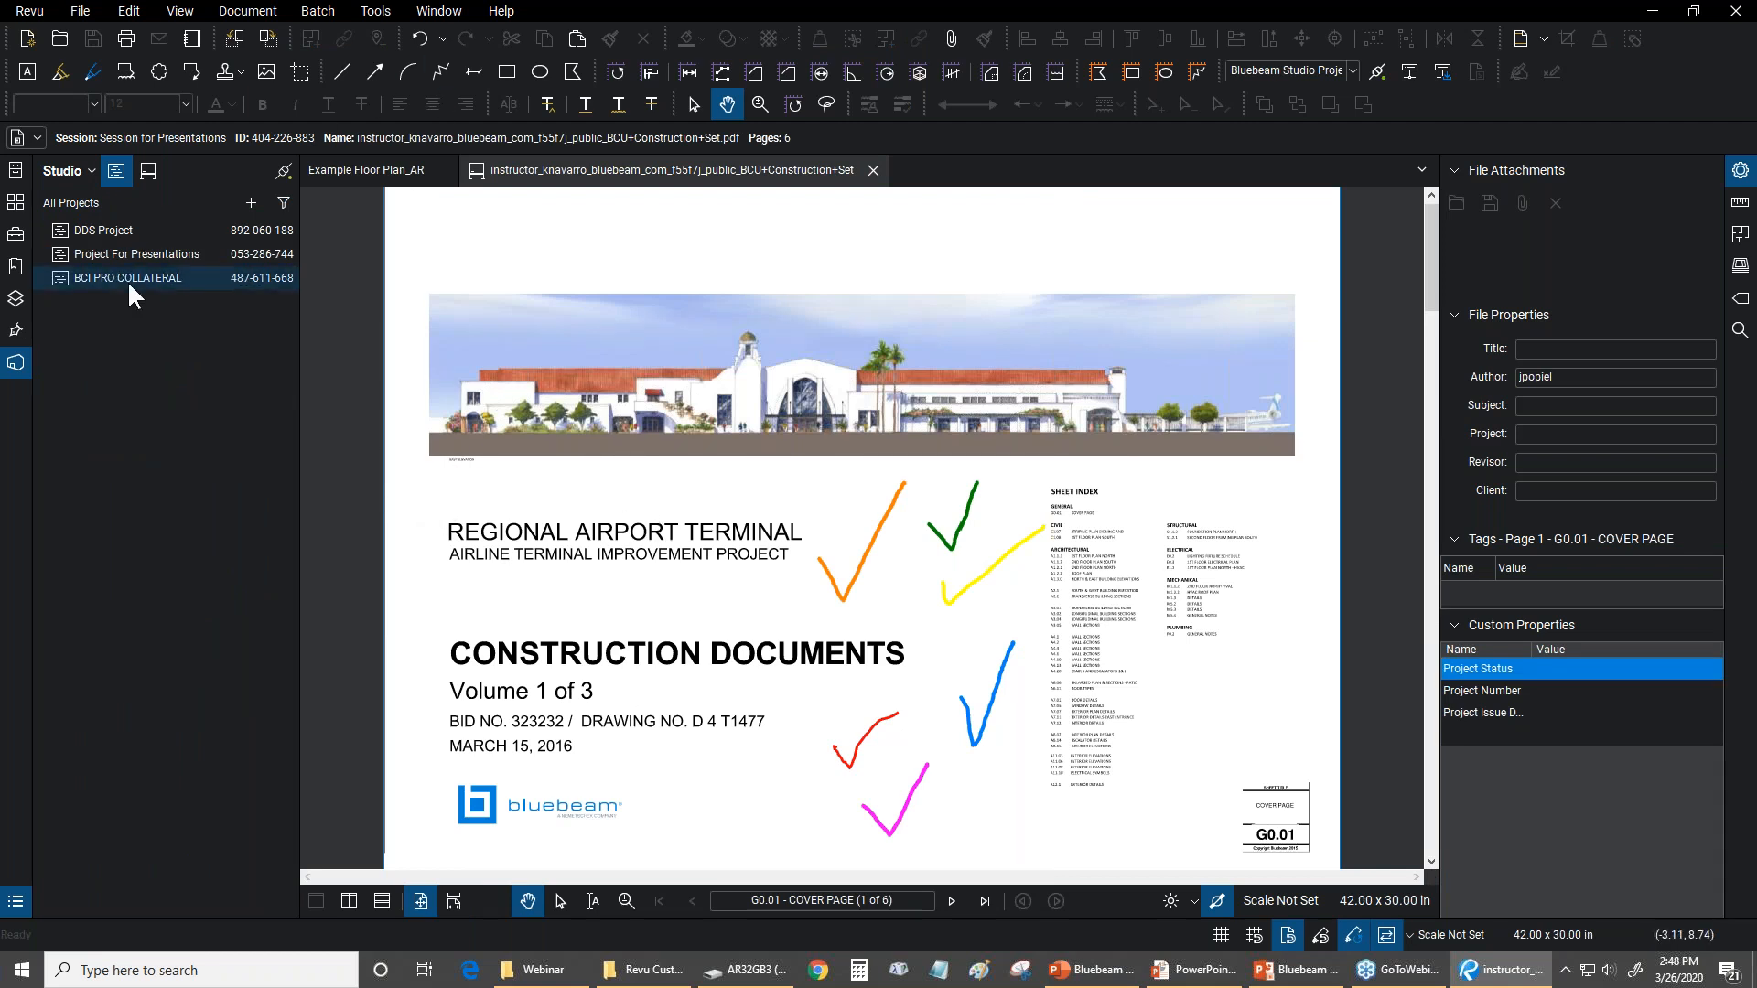
left_click(403, 172)
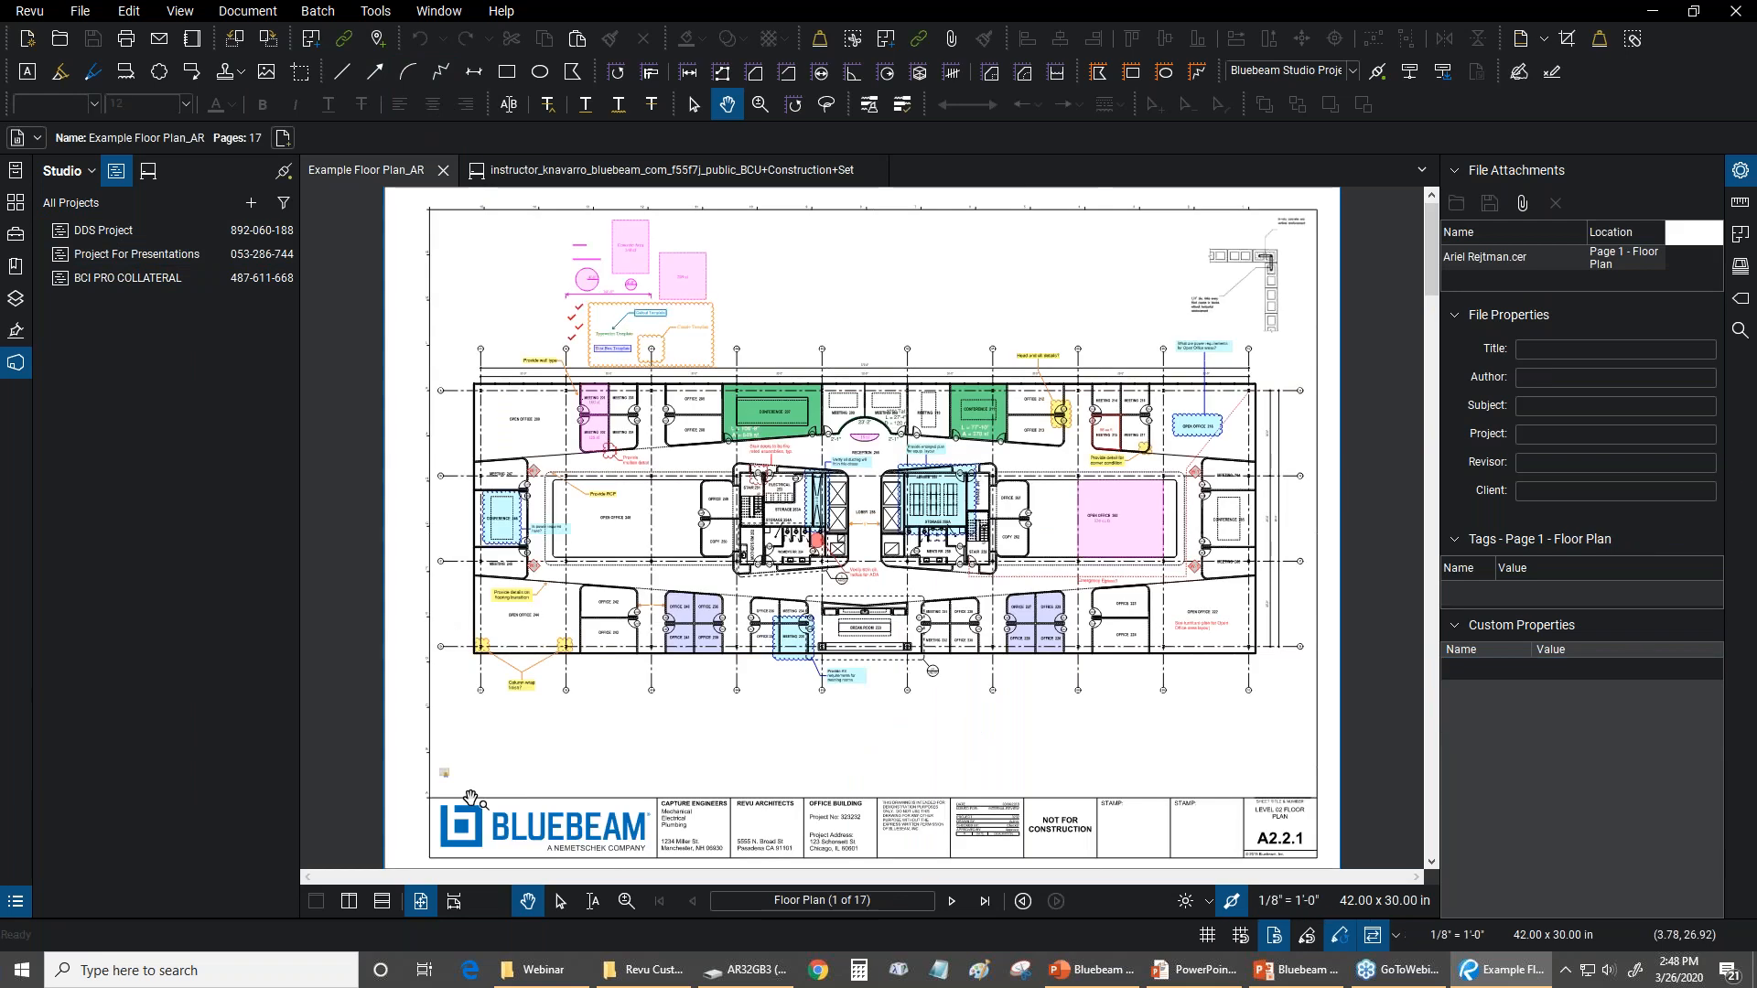
scroll(444, 781, "up", 5)
left_click(446, 780)
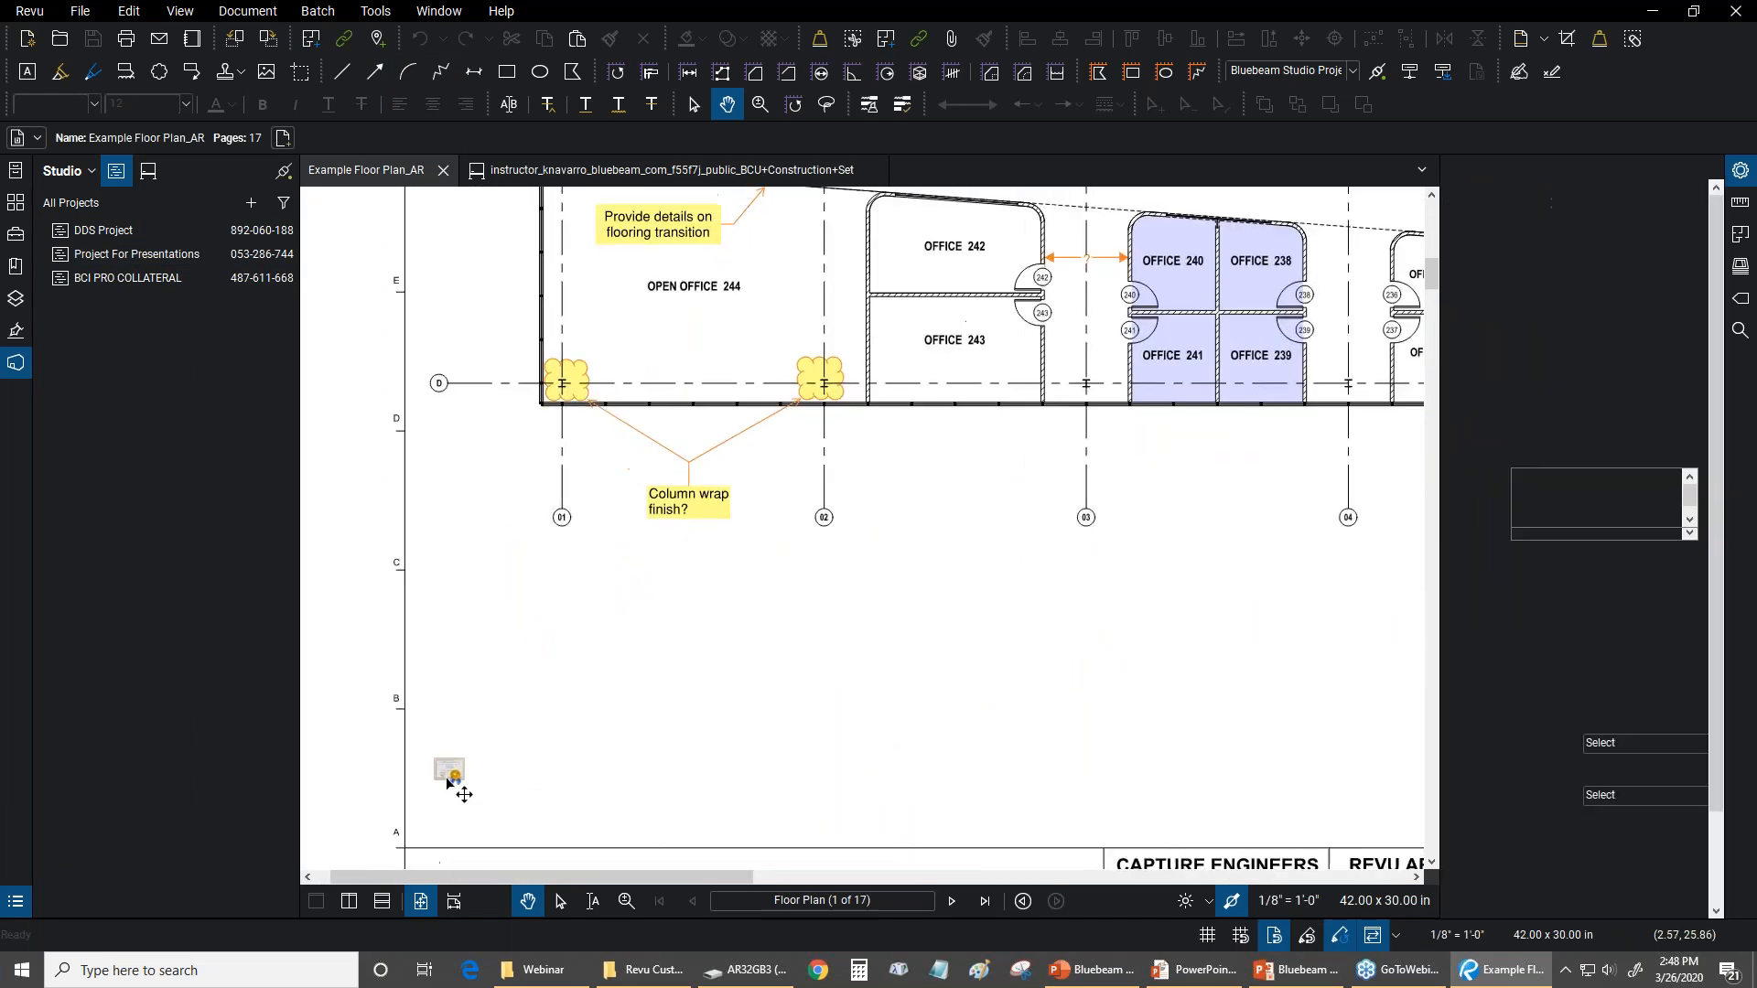
left_click(534, 650)
scroll(526, 720, "down", 5)
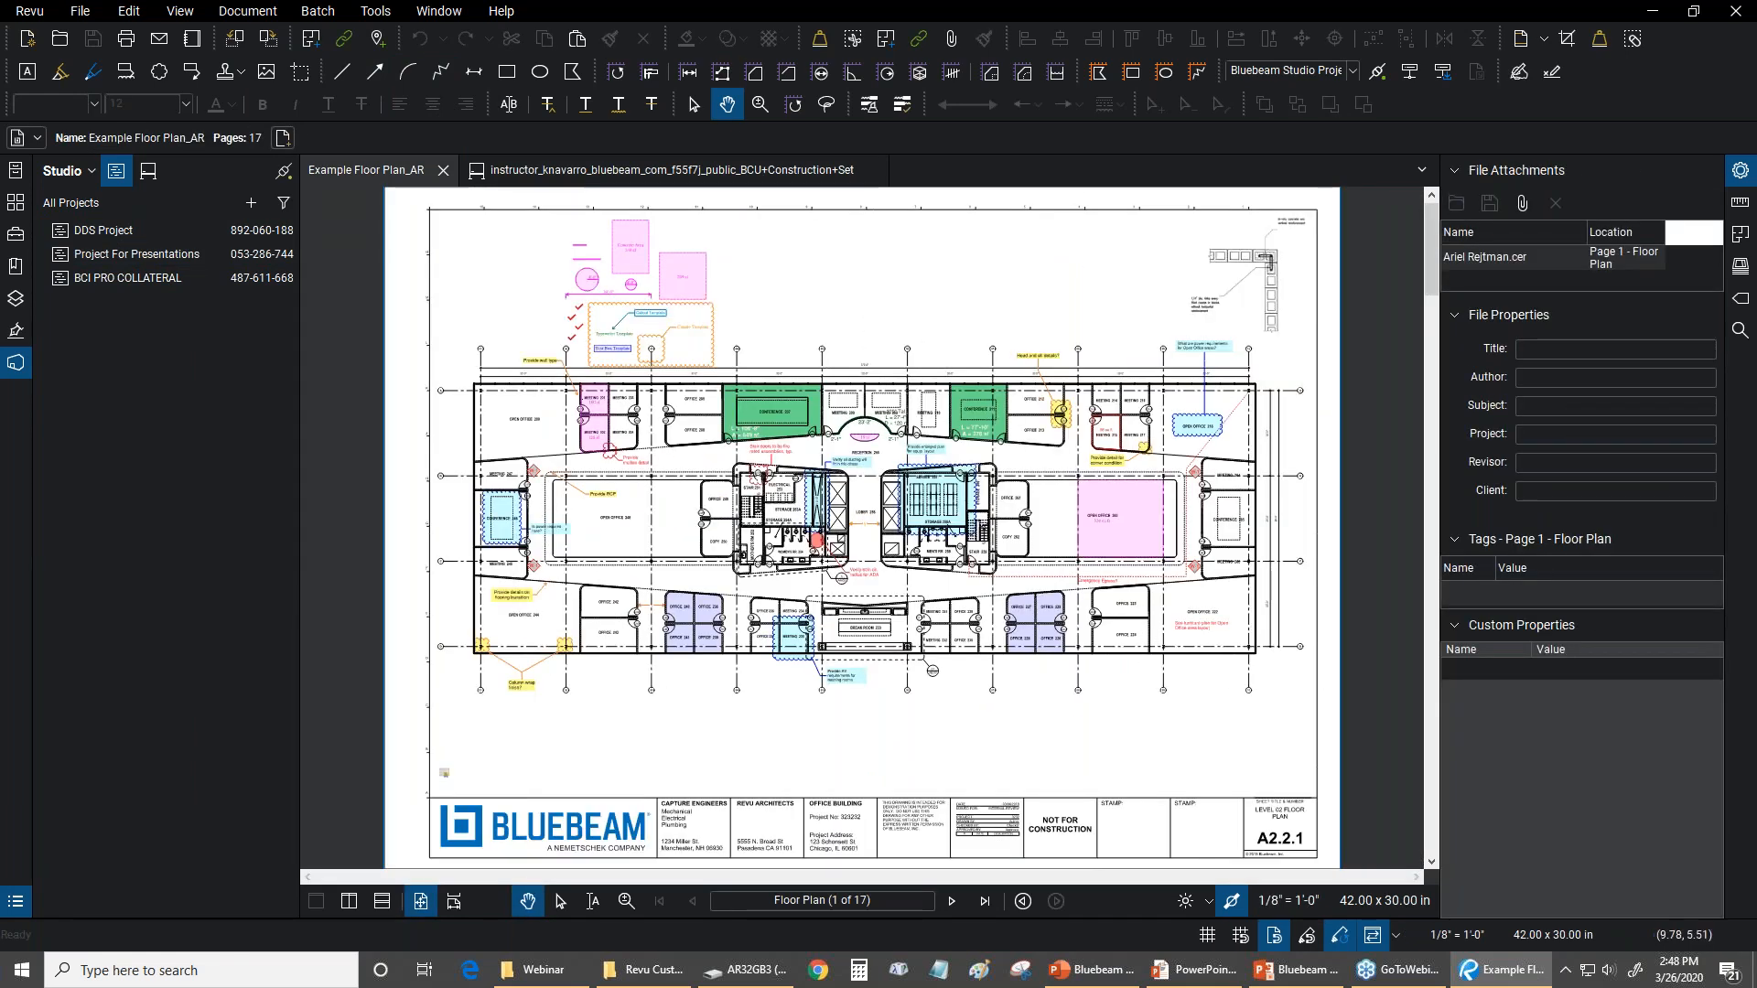
Close the BCU Construction Set session document and open the Studio project Project For Presentations
left_click(769, 166)
left_click(873, 170)
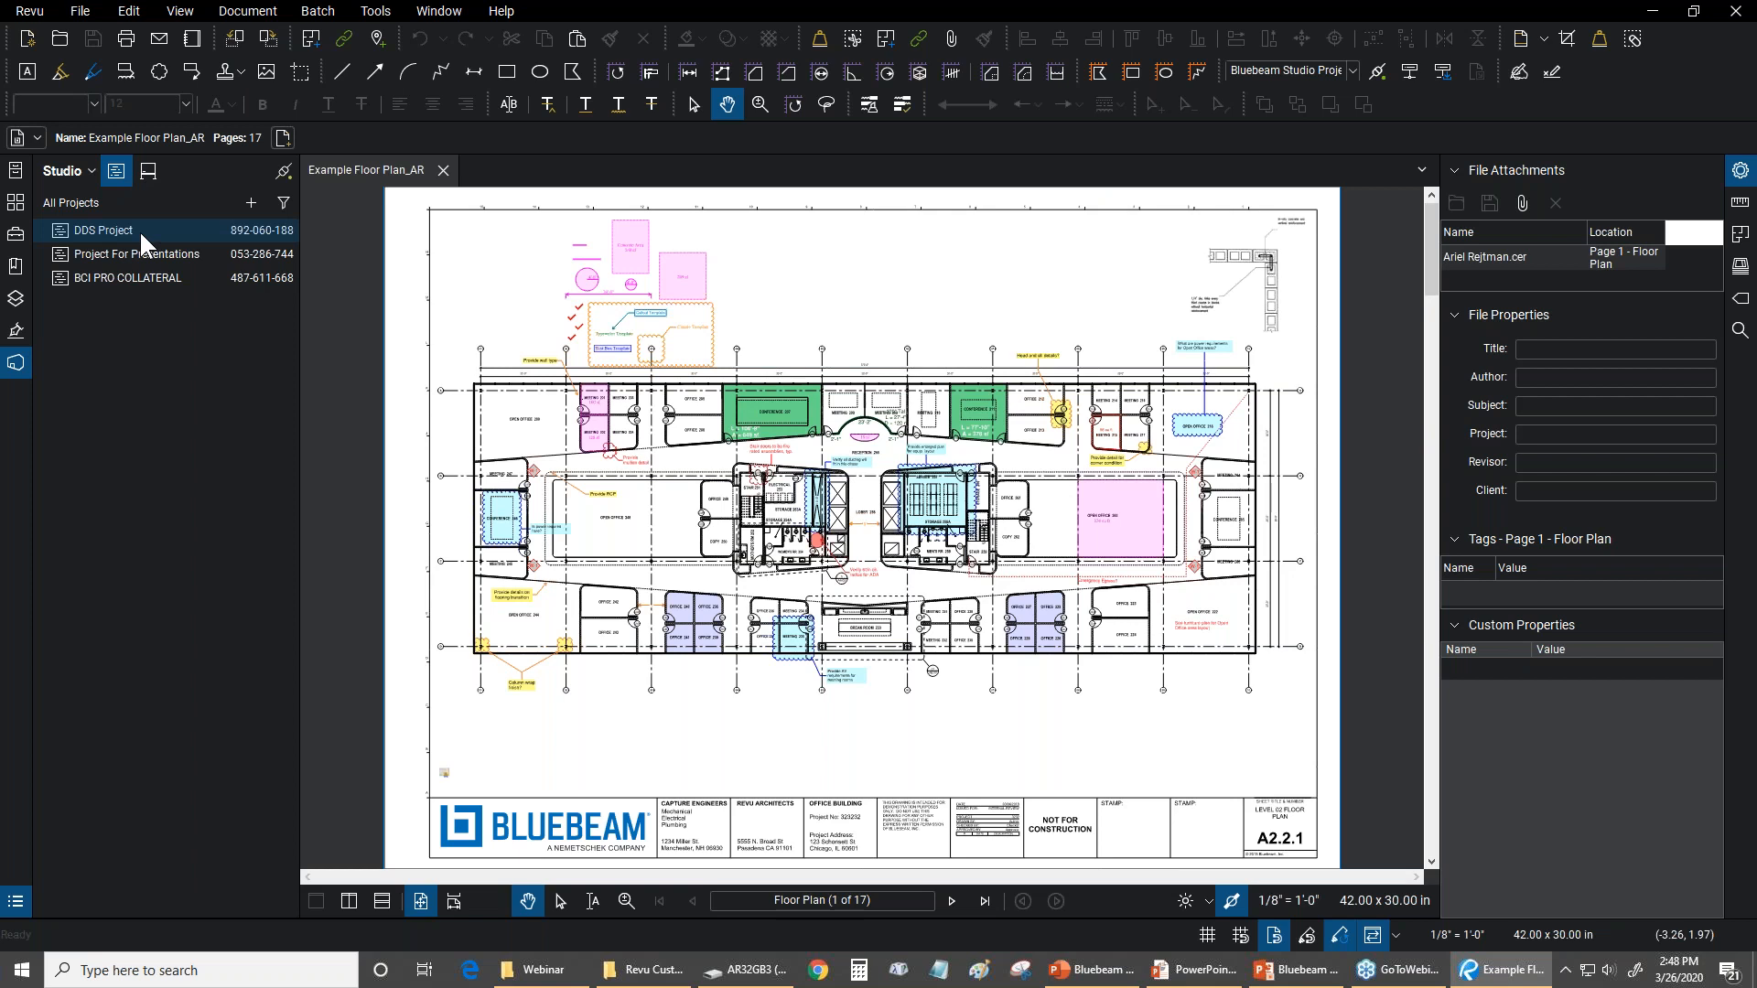
left_click(152, 169)
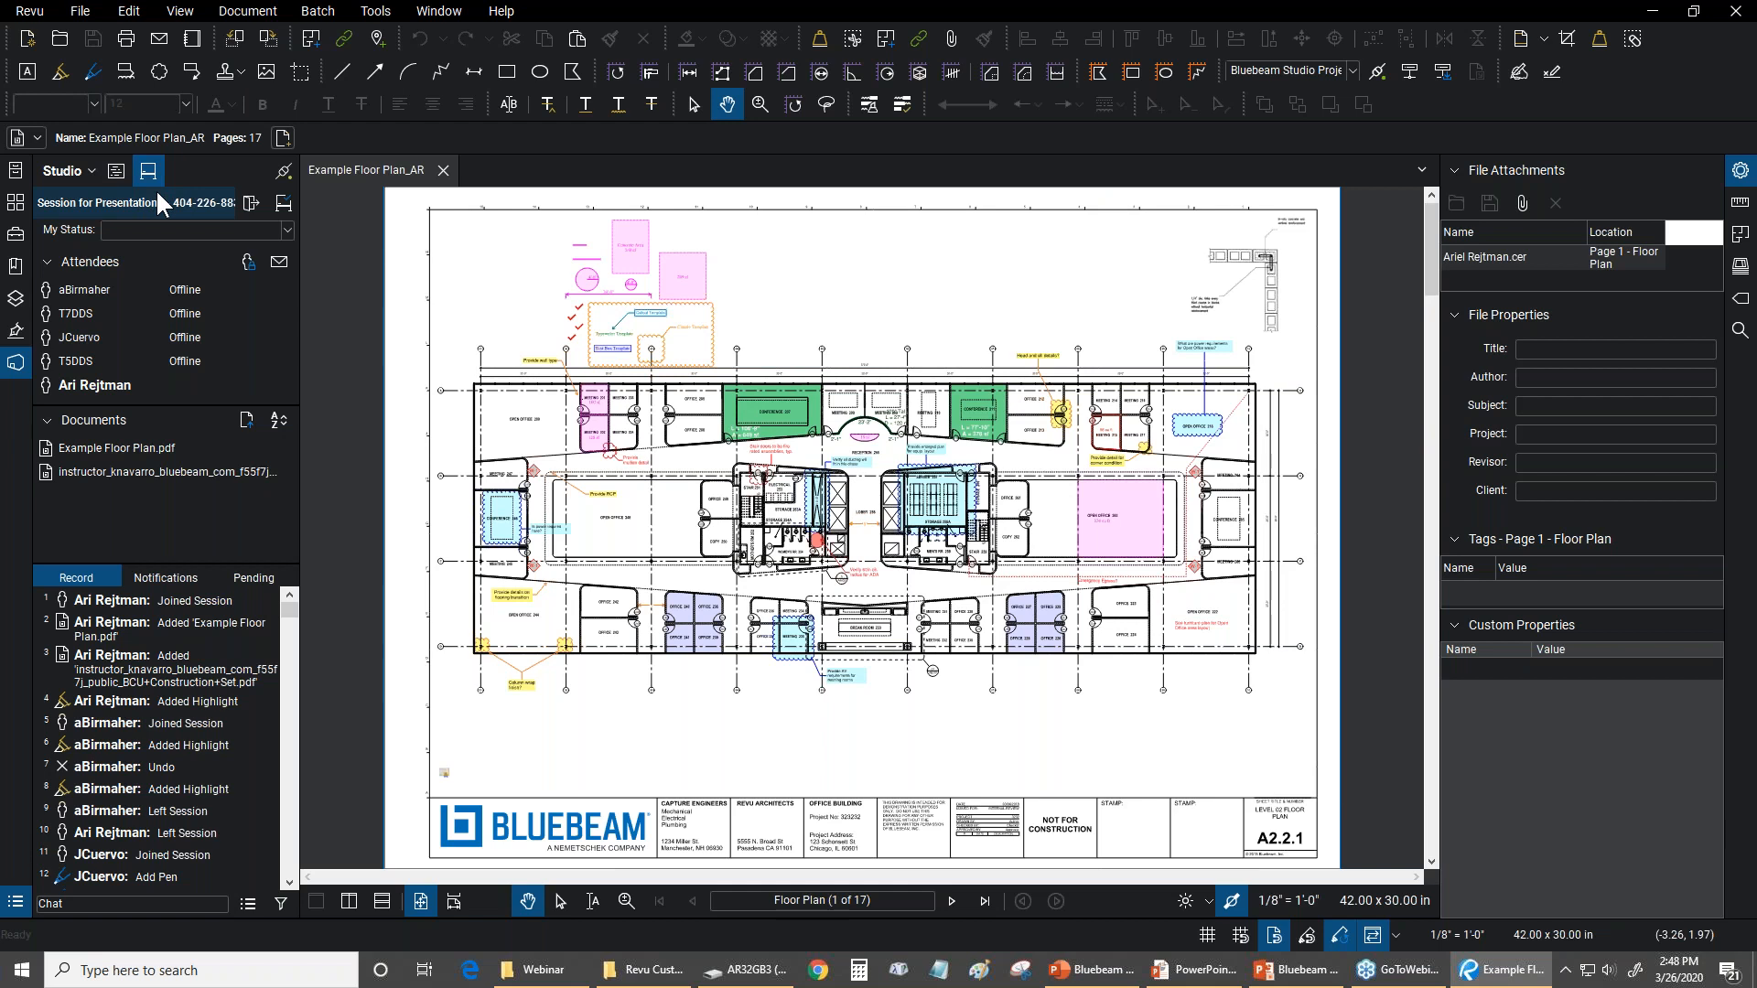
left_click(118, 183)
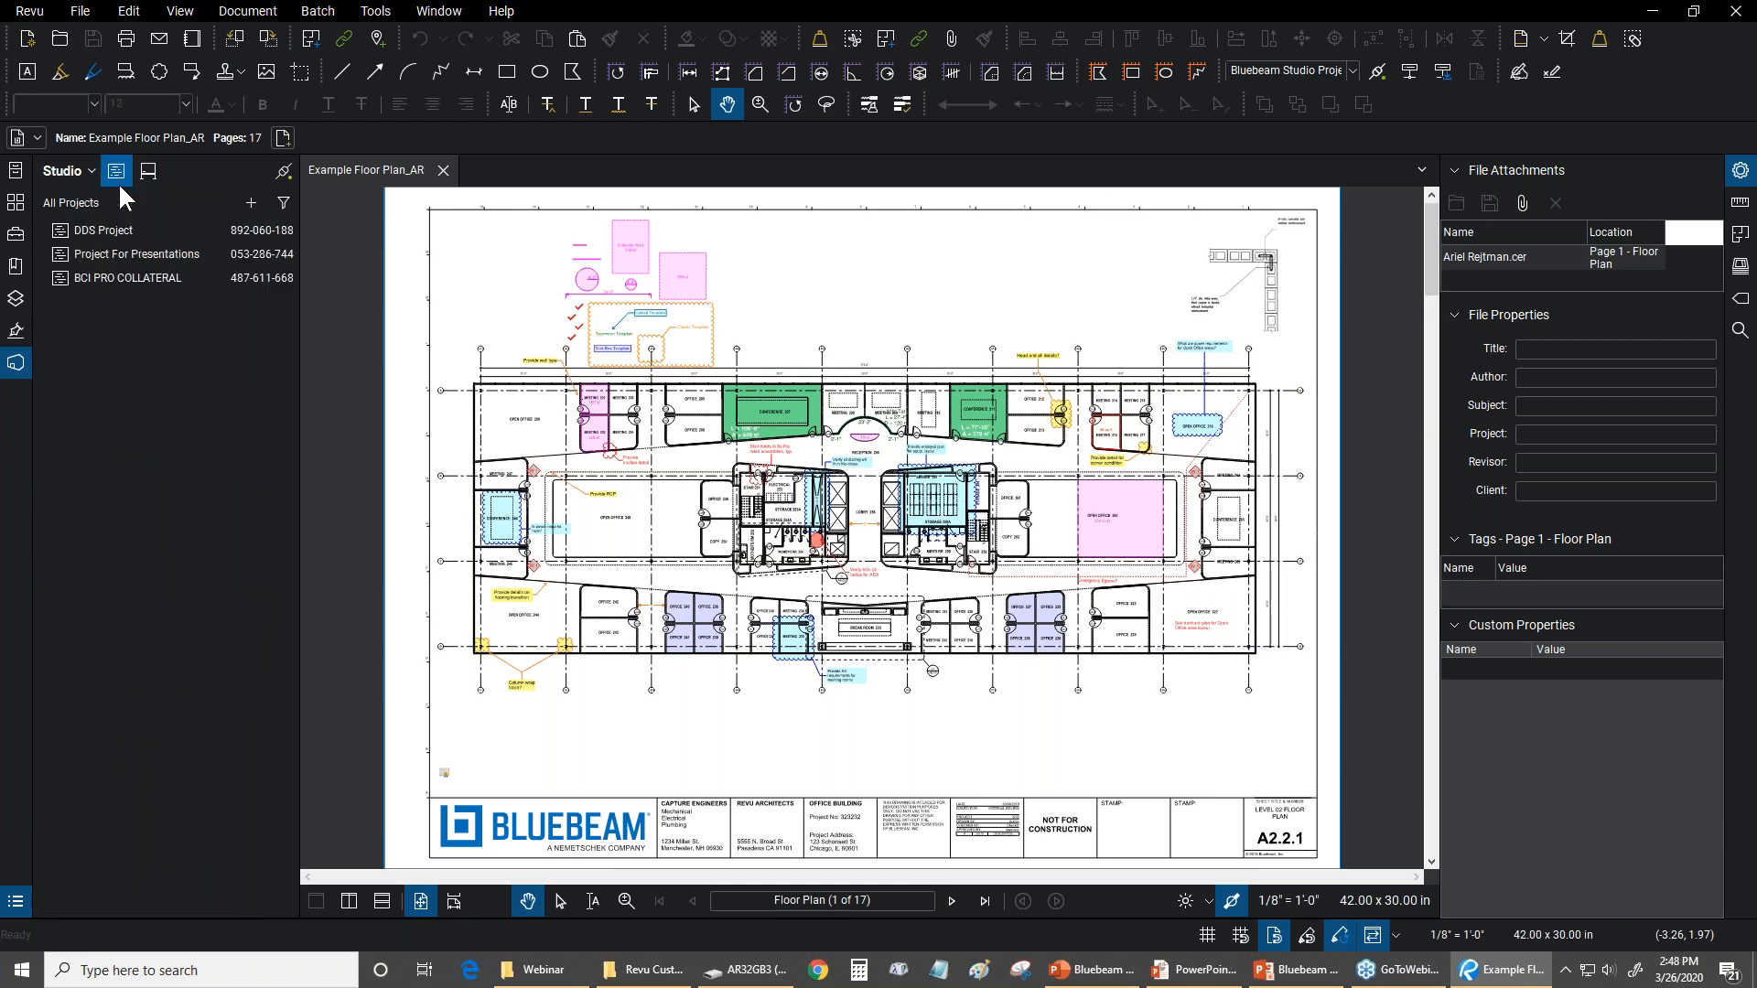
double_click(101, 254)
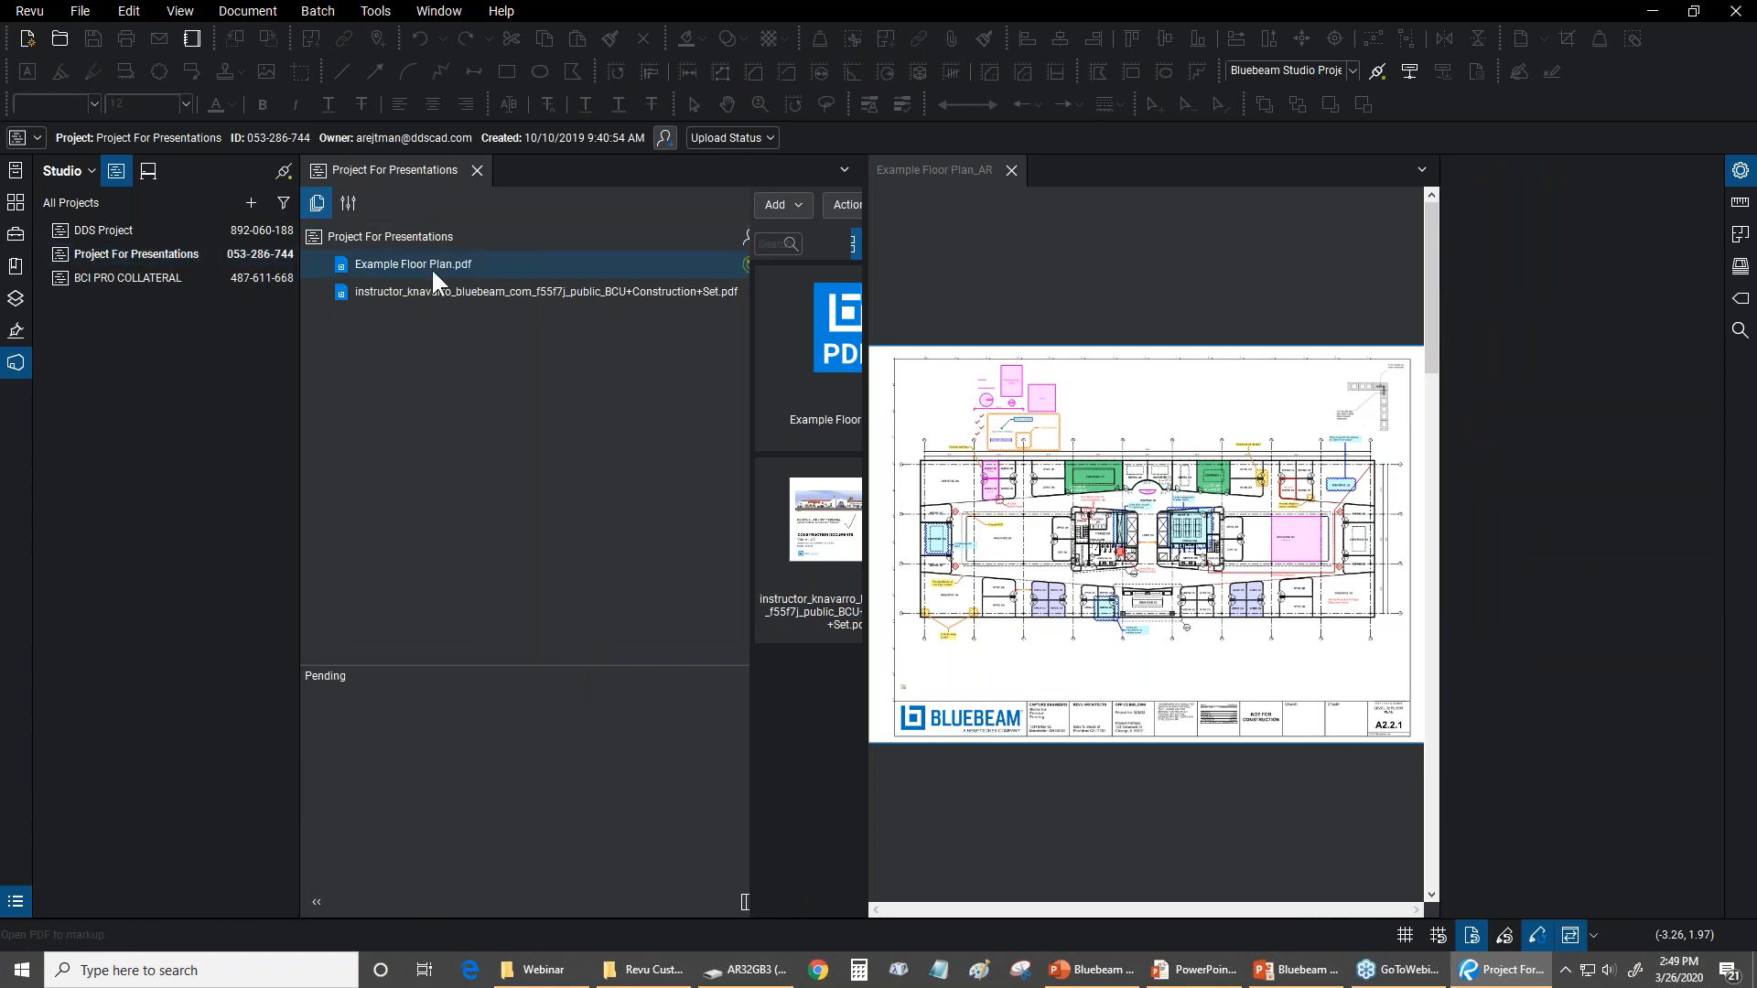
Open the BCU Construction Set PDF from the project in Split View and view its cover page
mouse_move(445, 293)
left_click(433, 289)
double_click(434, 289)
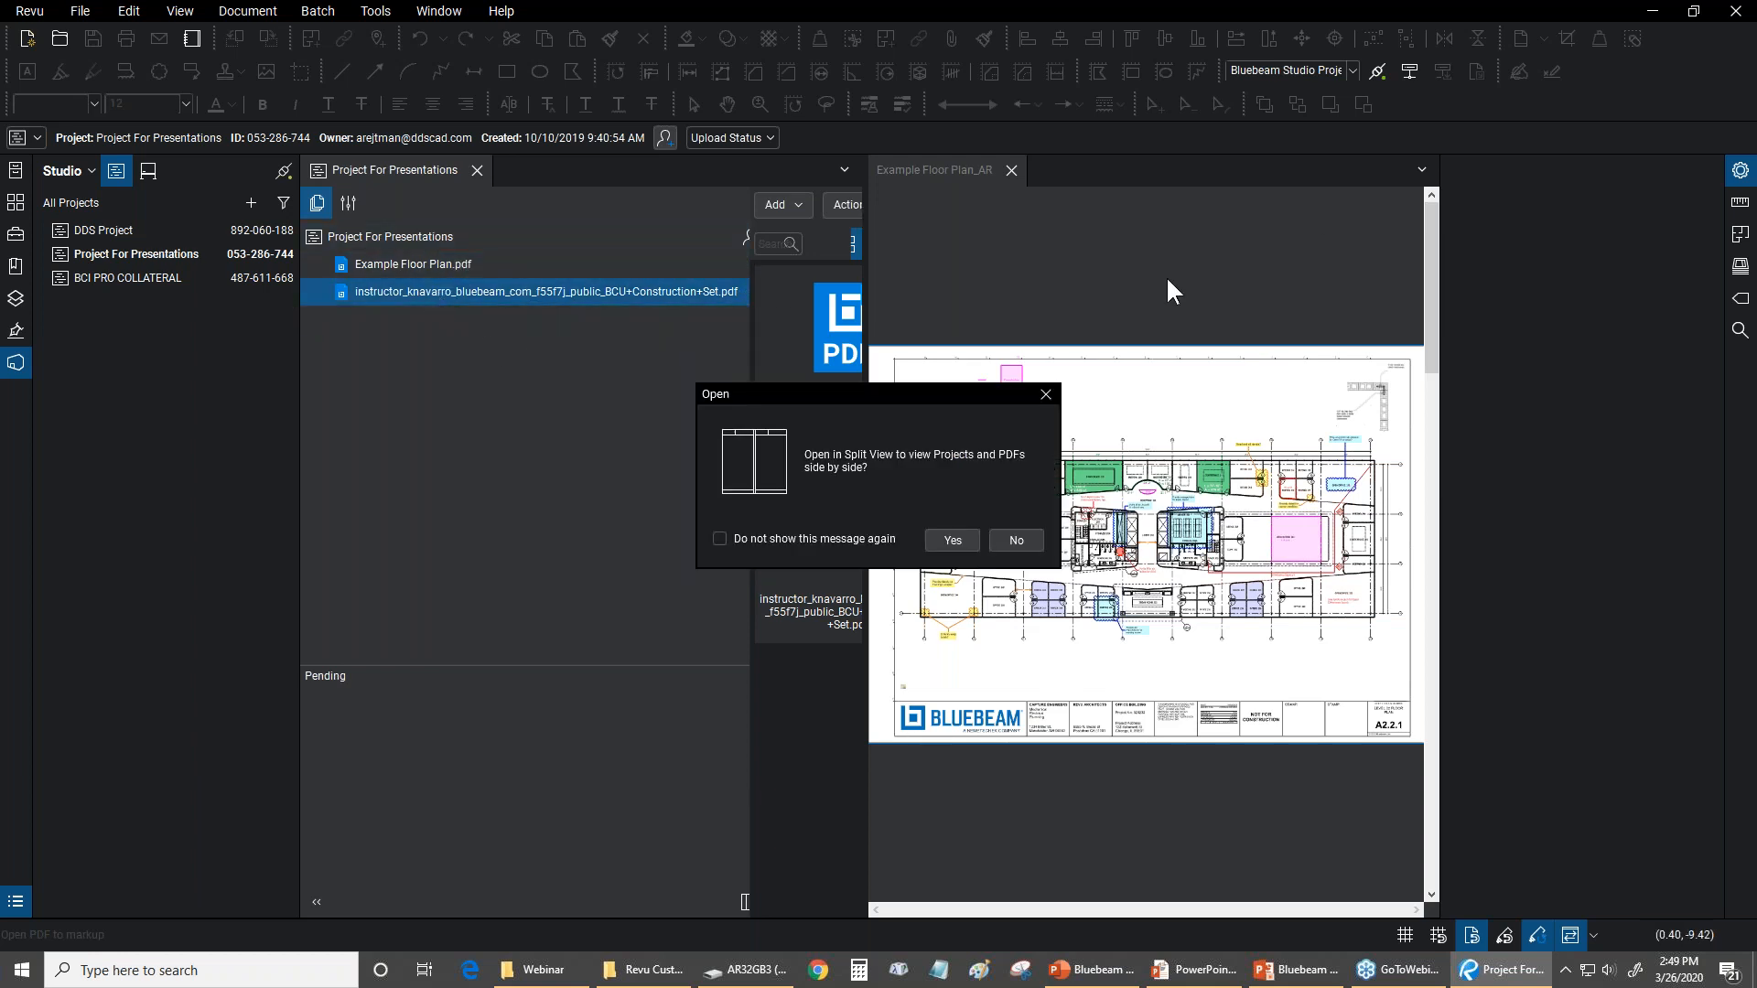
left_click(933, 540)
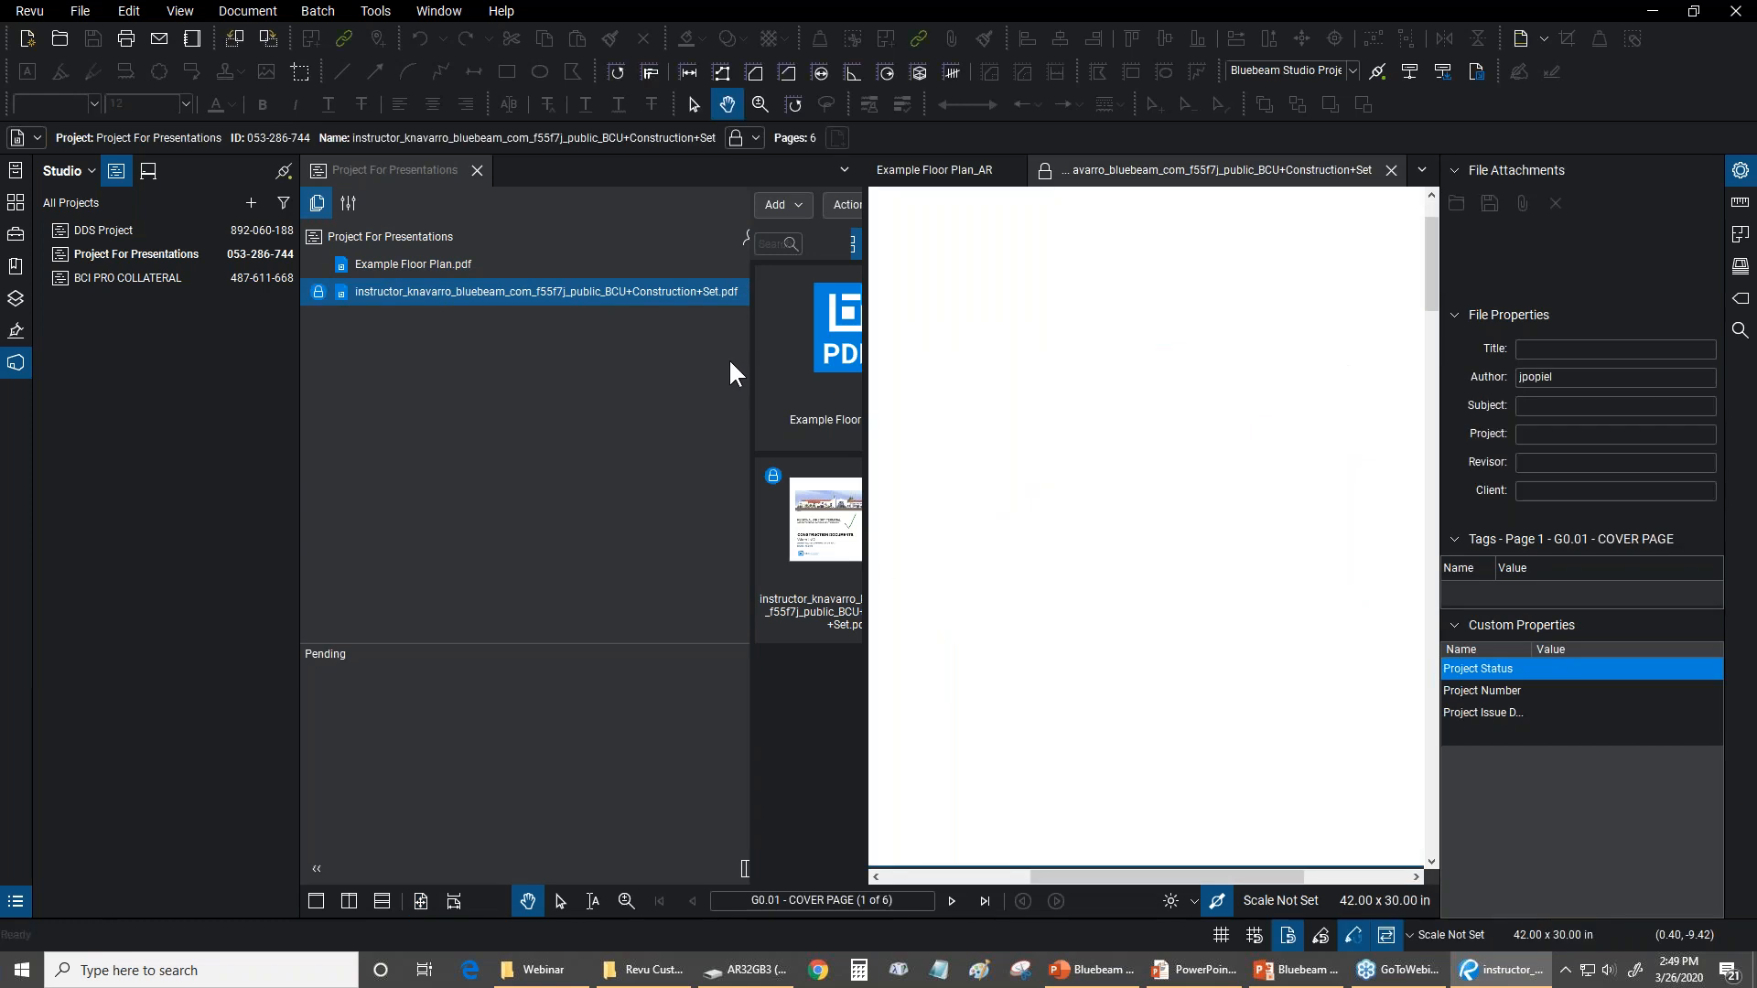
scroll(1115, 402, "down", 3)
left_click_drag(1113, 402, 1180, 530)
scroll(1181, 530, "down", 2)
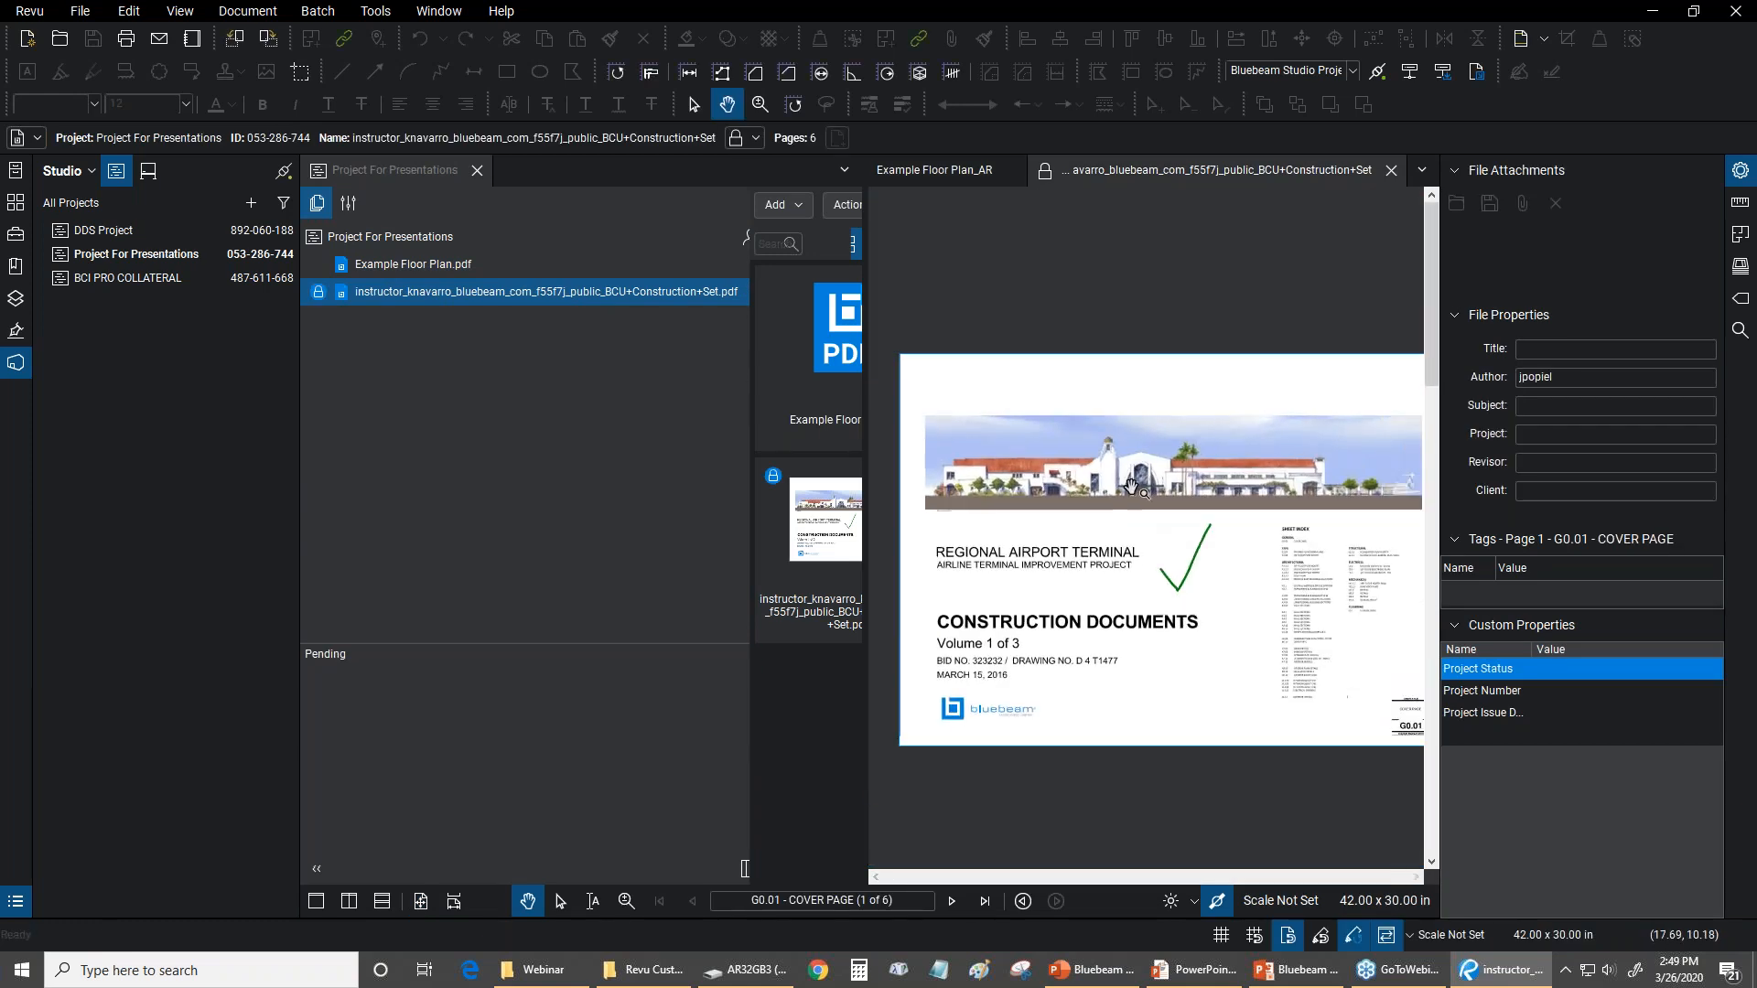
scroll(1246, 538, "down", 1)
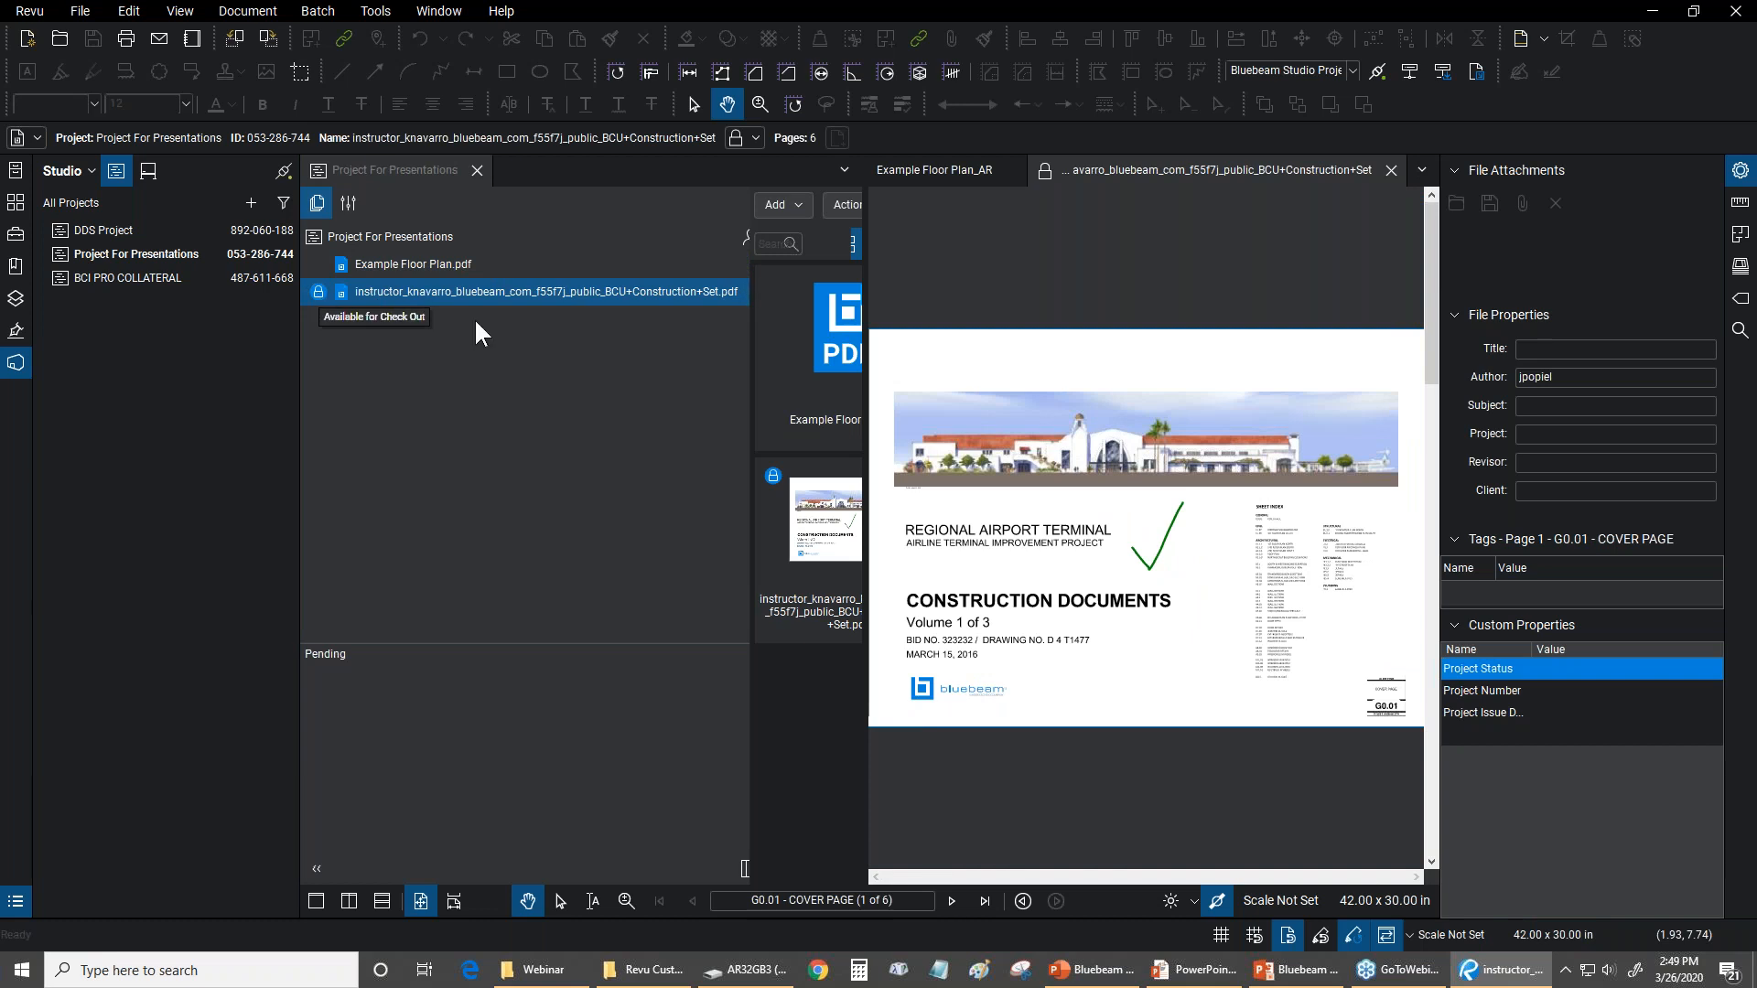
Check out the BCU Construction Set PDF from the project
left_click(1045, 173)
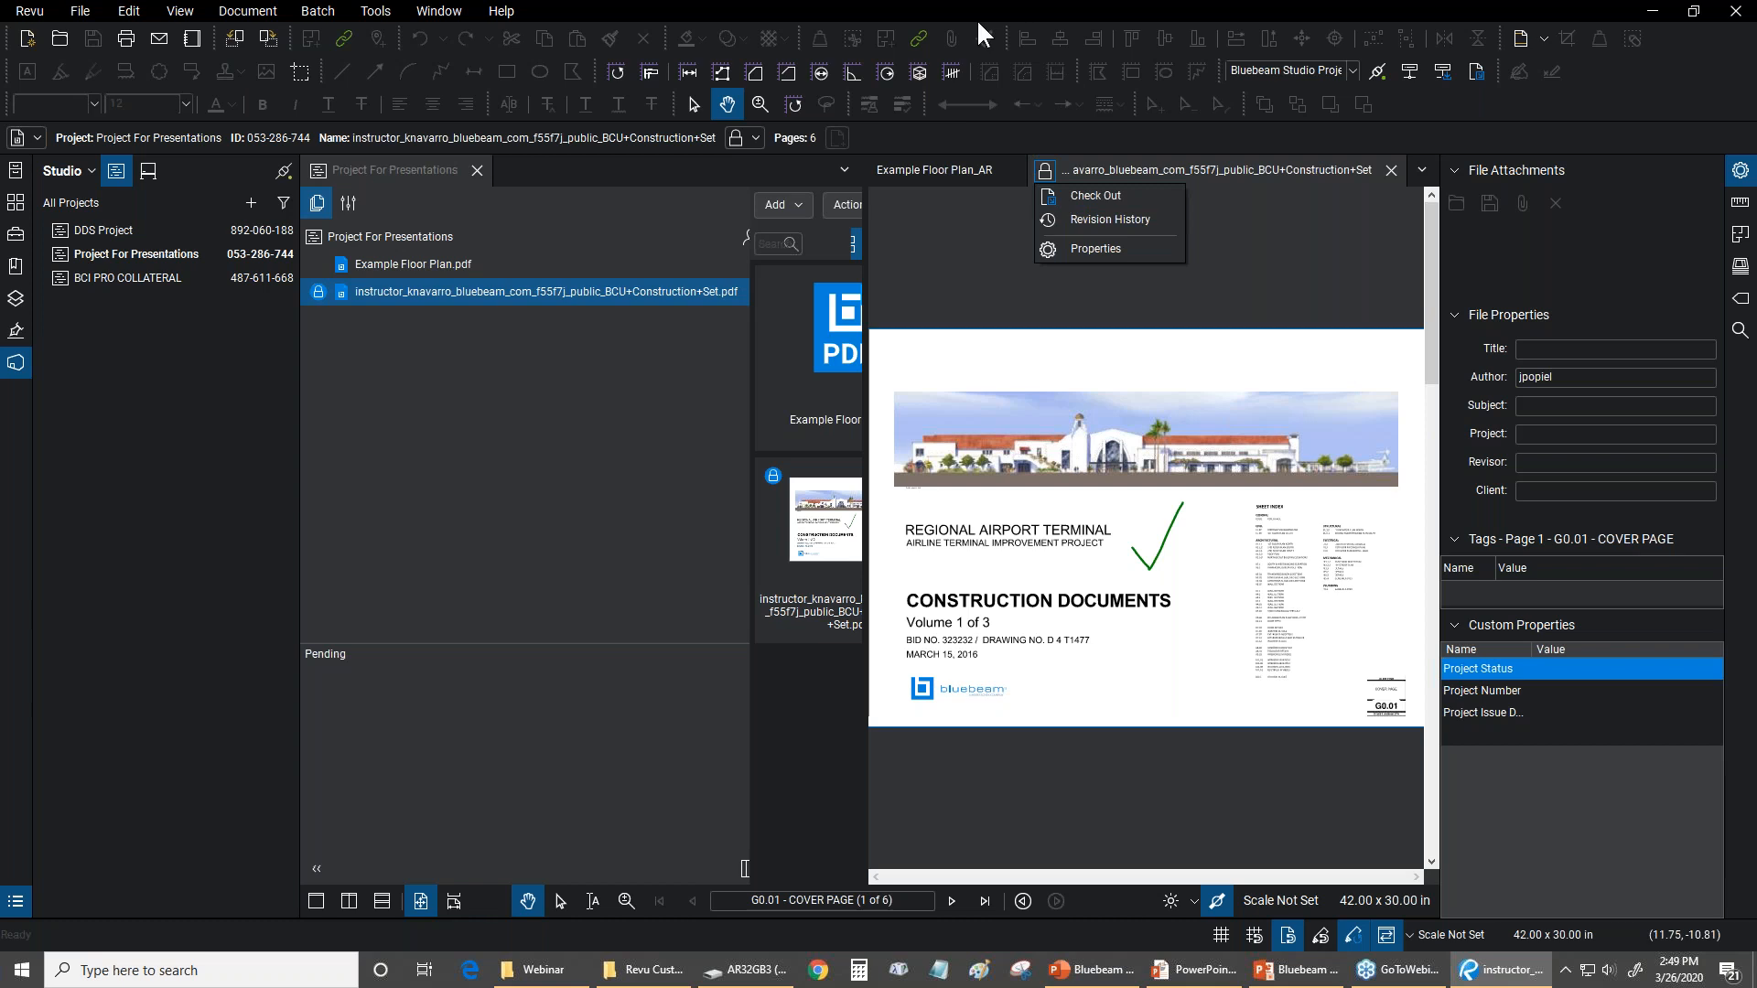
right_click(385, 291)
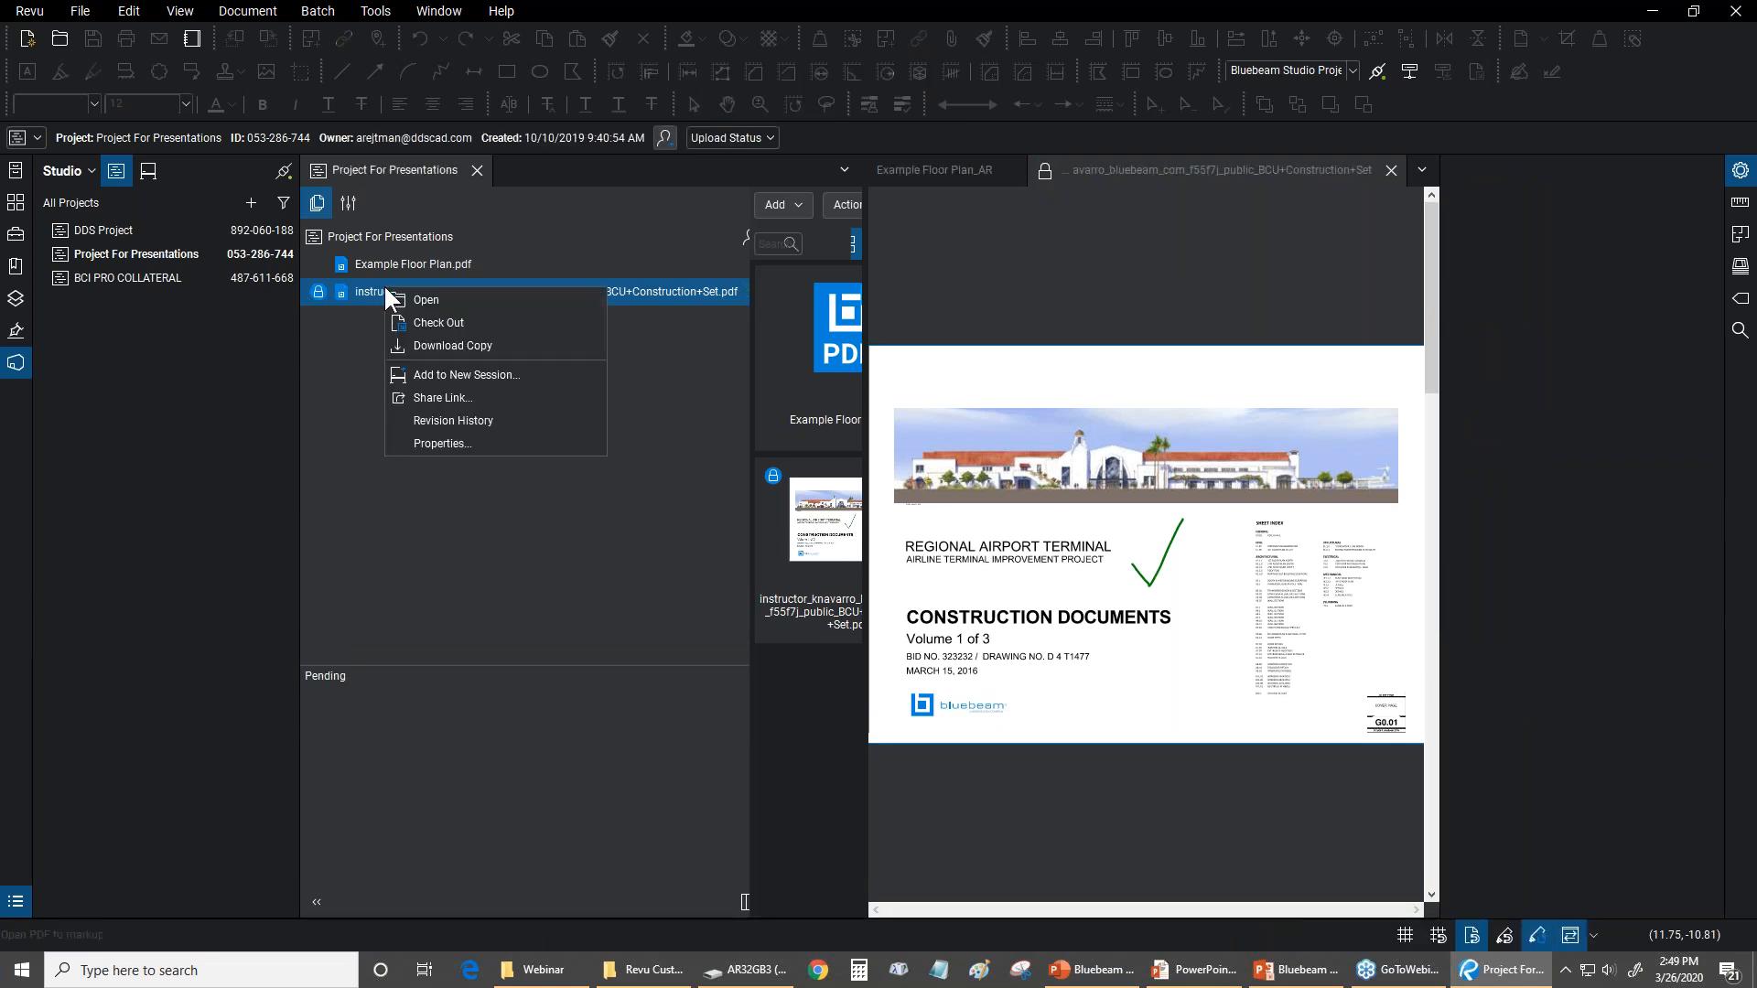
left_click(441, 322)
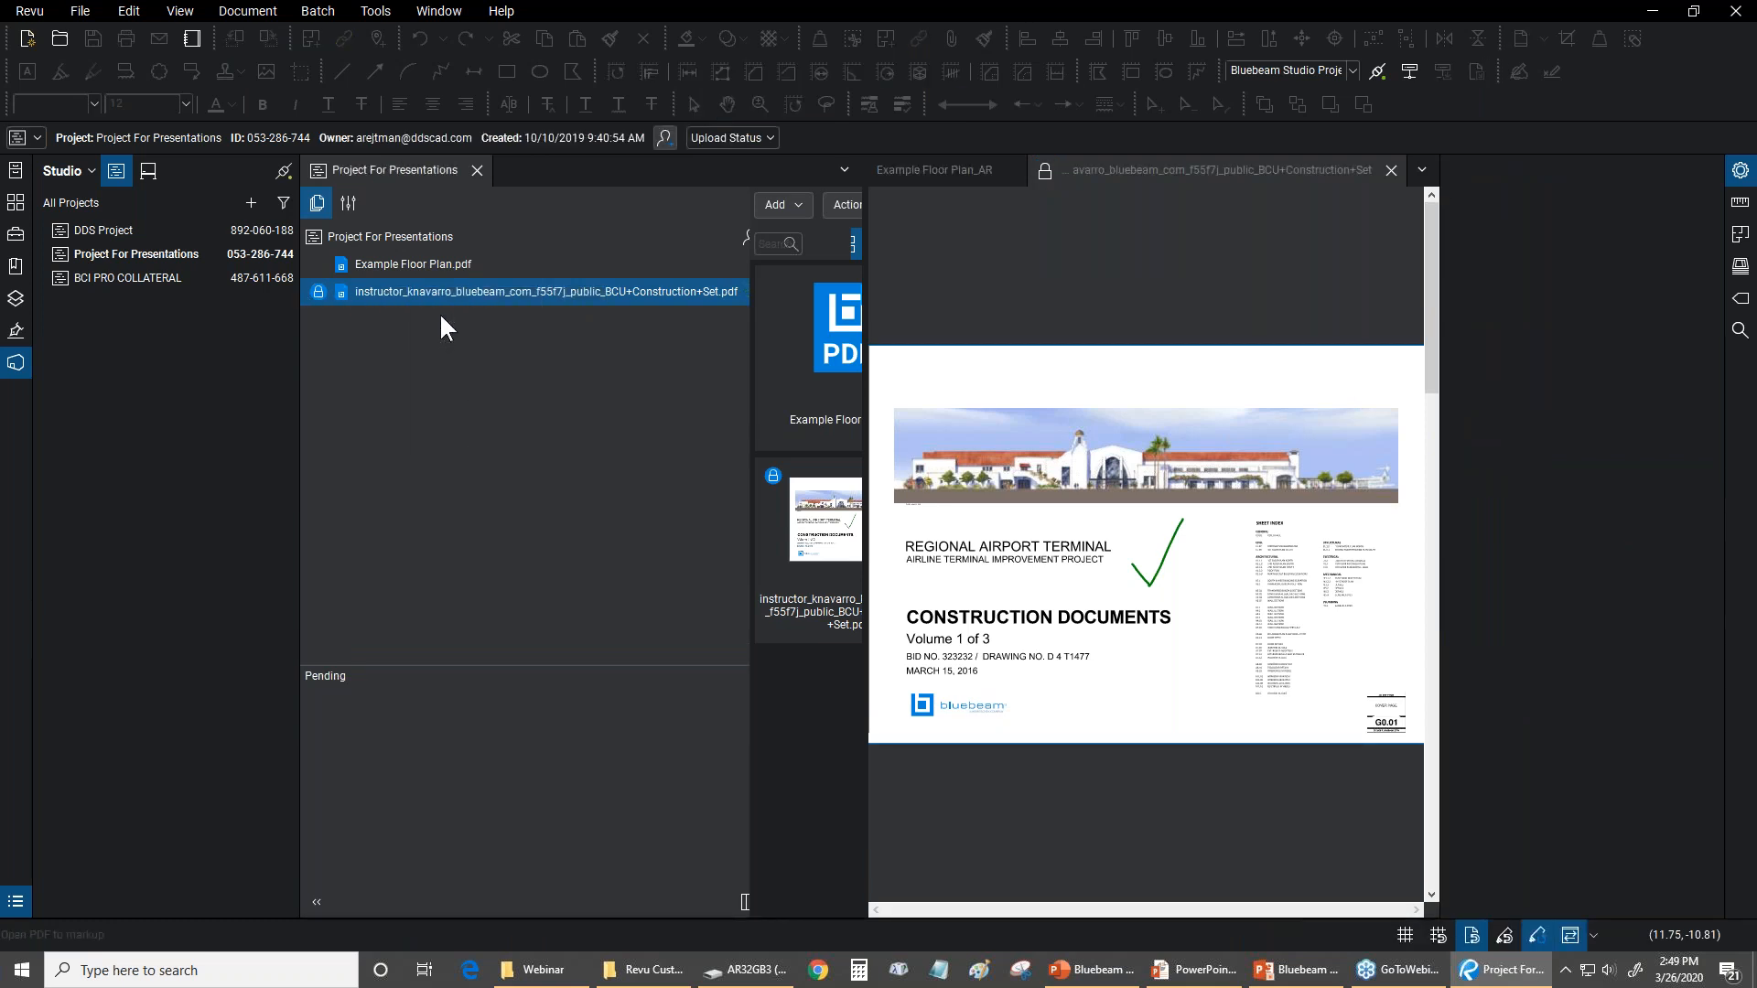
Delete the green check mark highlight from the cover page of the construction set
left_click(1177, 558)
scroll(1177, 558, "up", 2)
left_click(1161, 535)
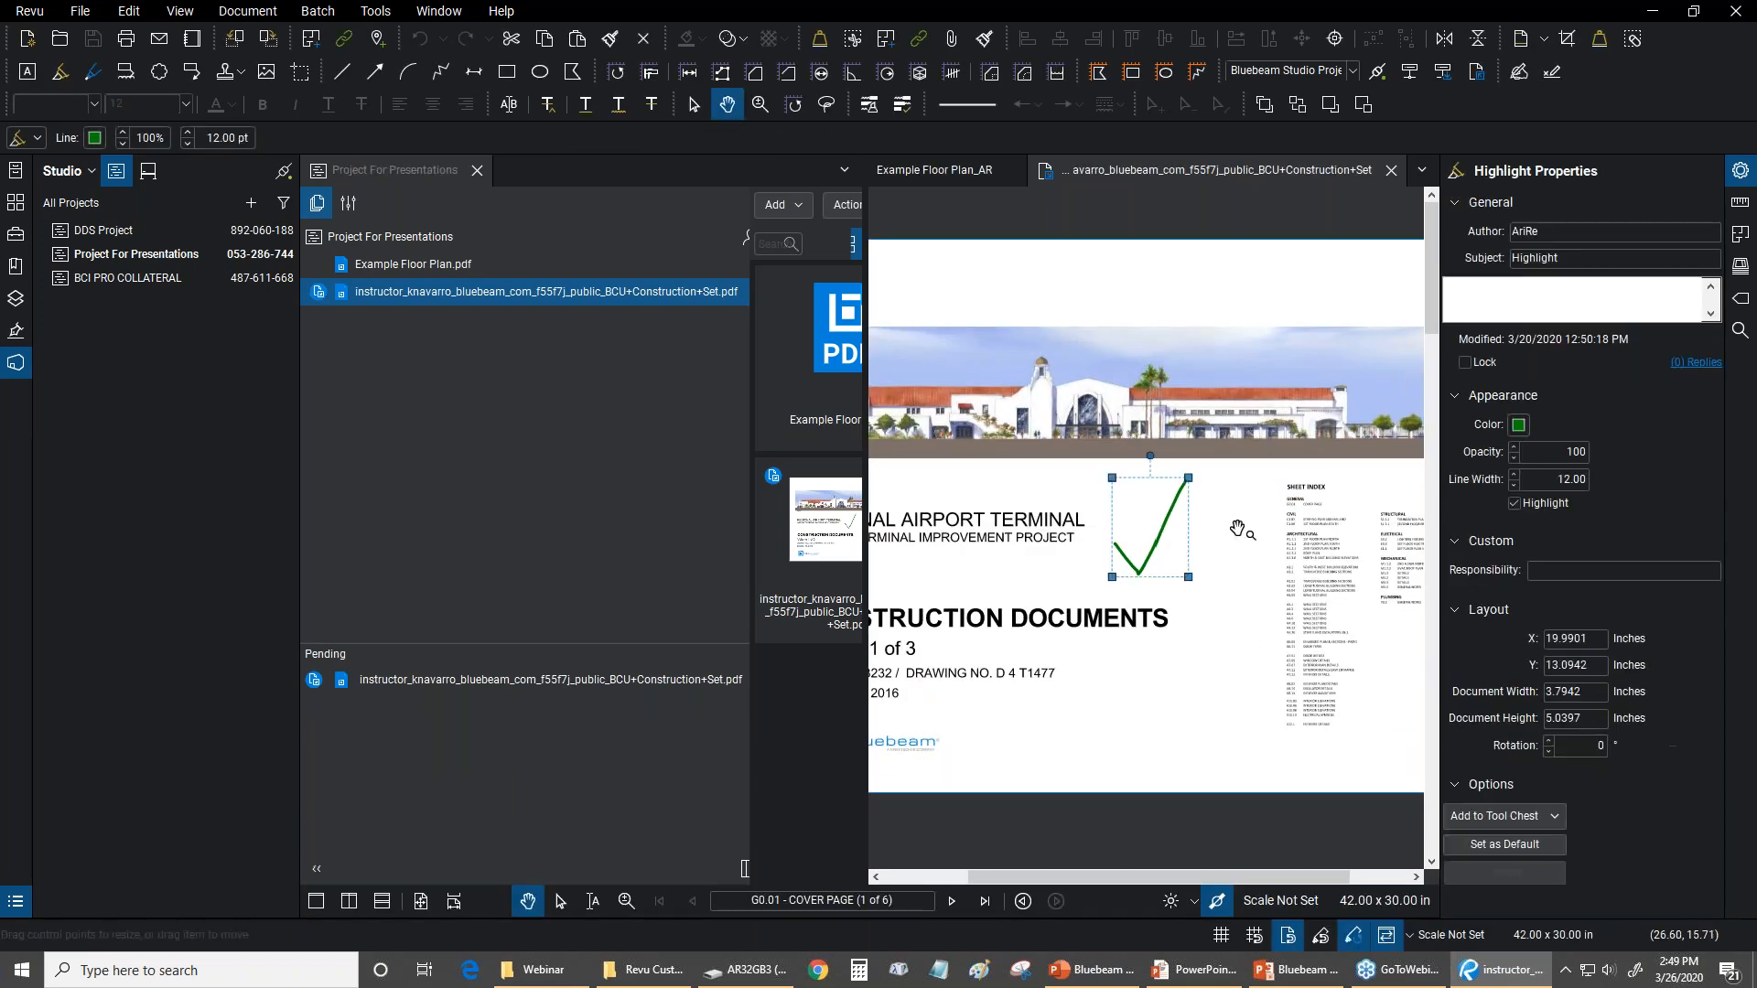
scroll(1237, 531, "up", 3)
left_click_drag(1184, 454, 1199, 455)
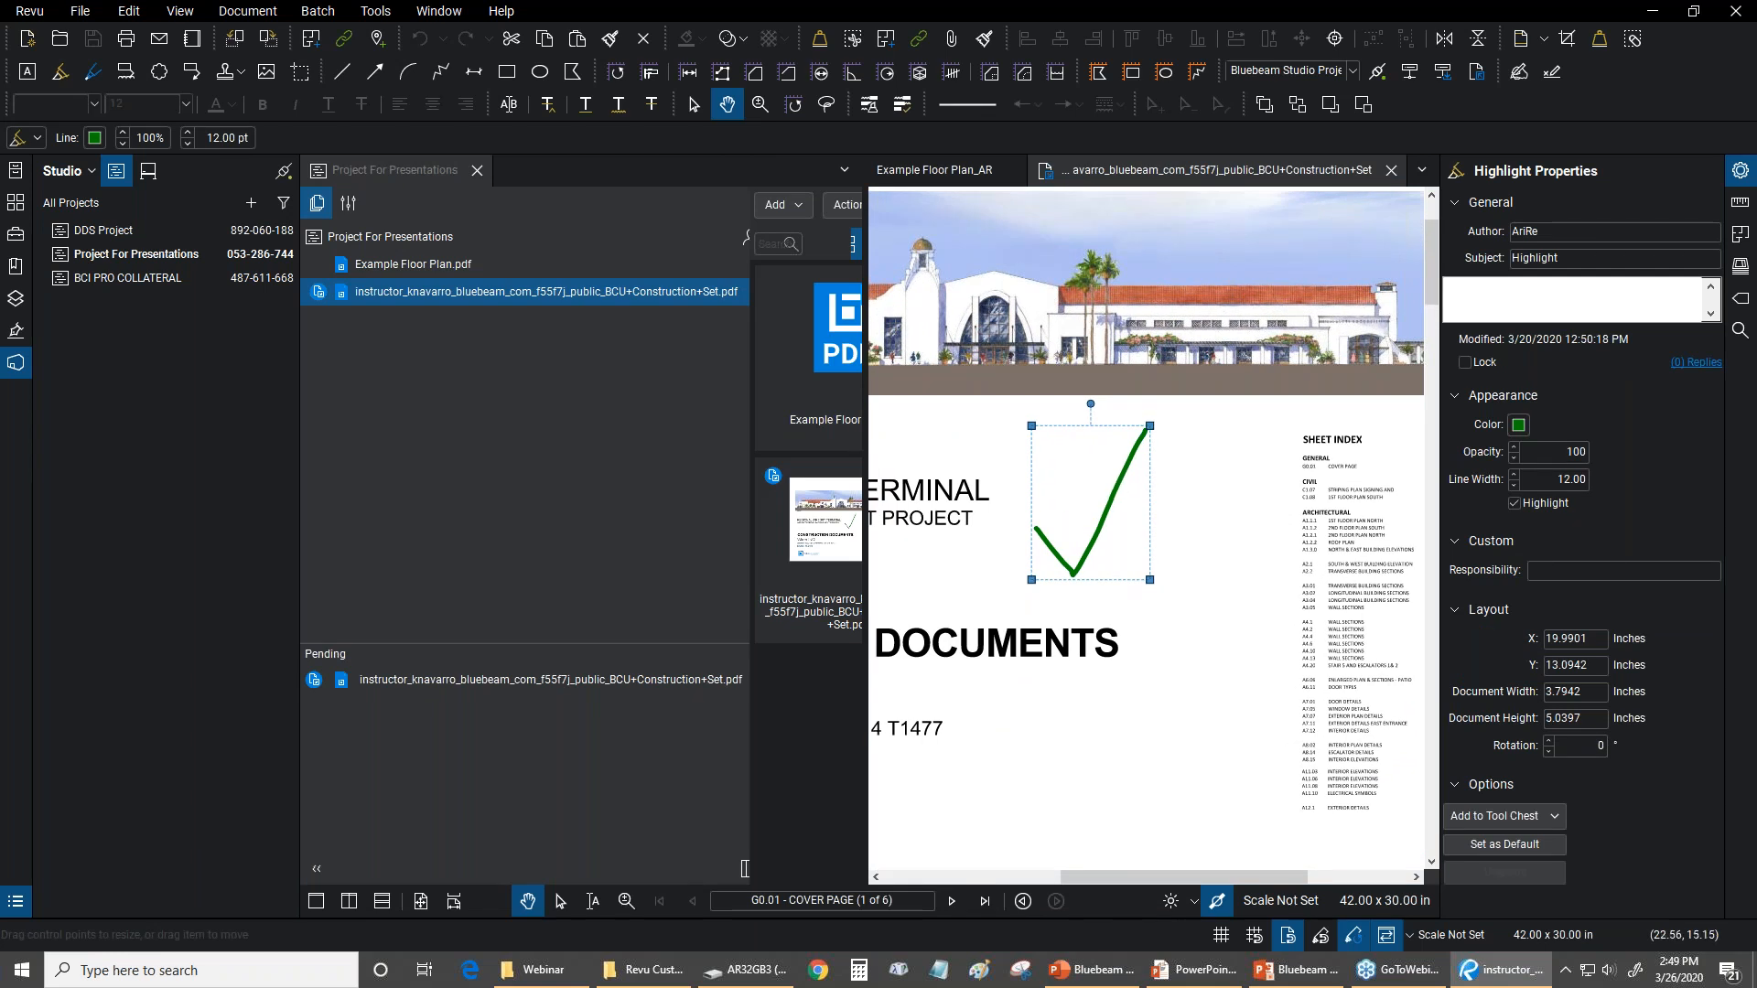
key("Delete")
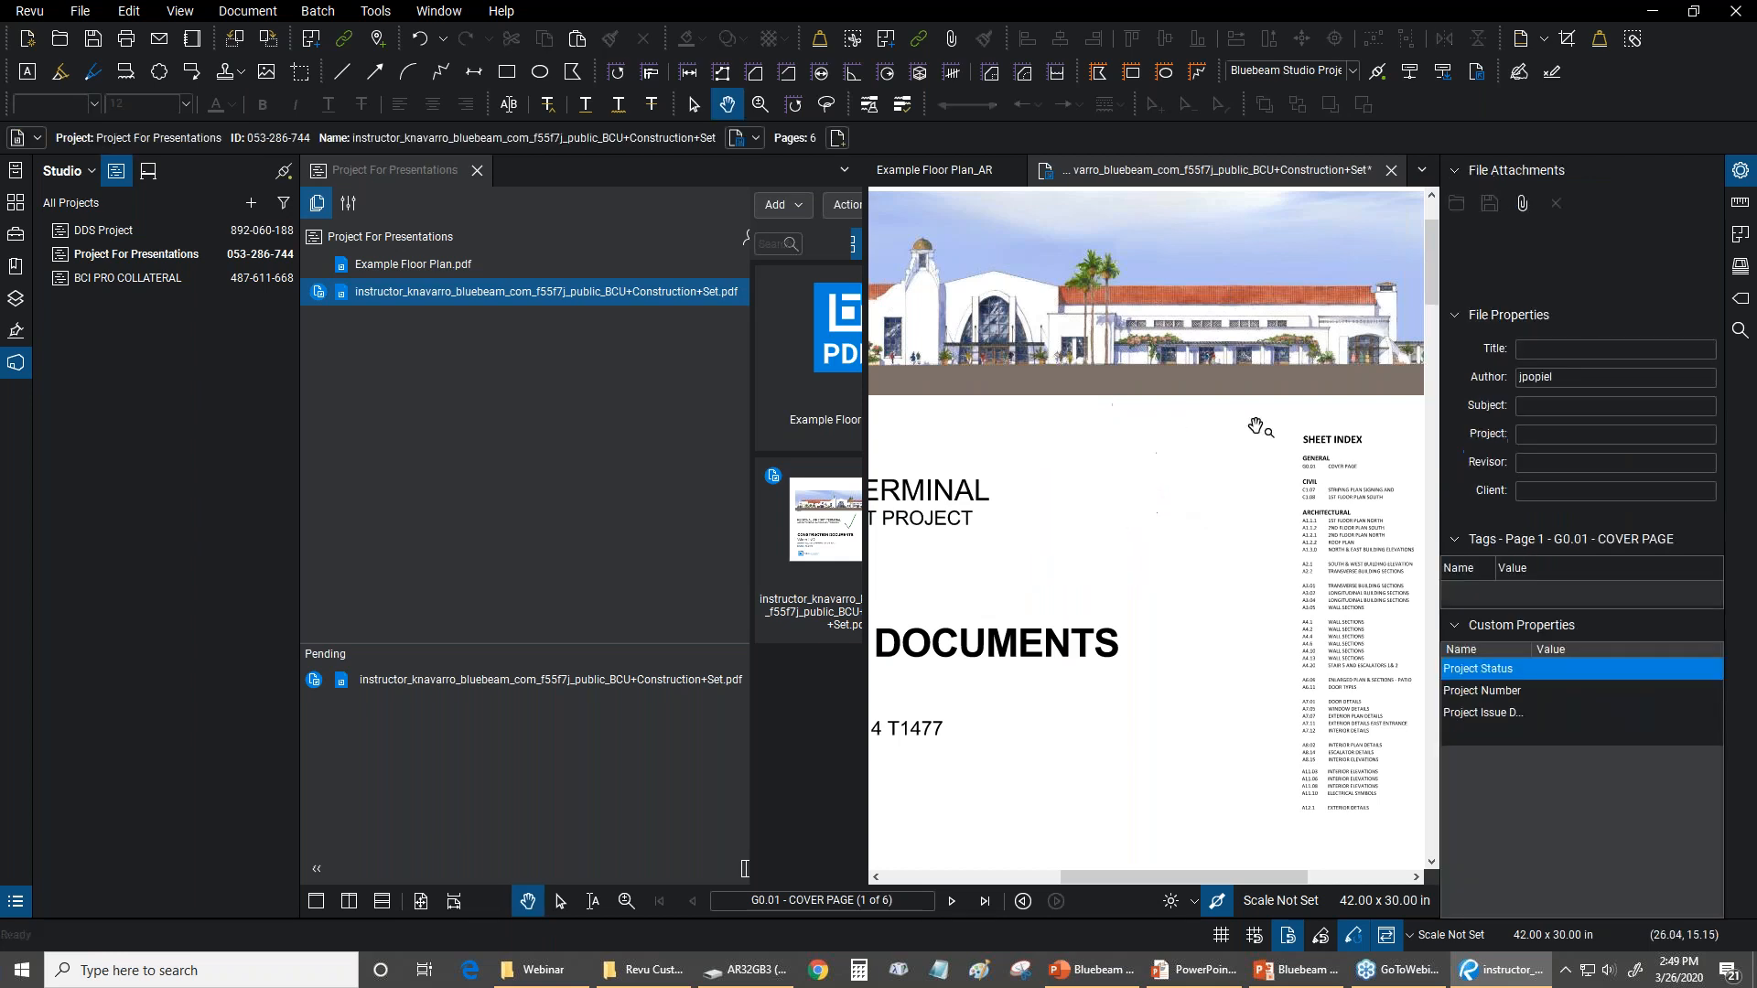
Draw an orange Highlight check mark on the cover page, between the project title and the sheet index
left_click(374, 11)
mouse_move(396, 41)
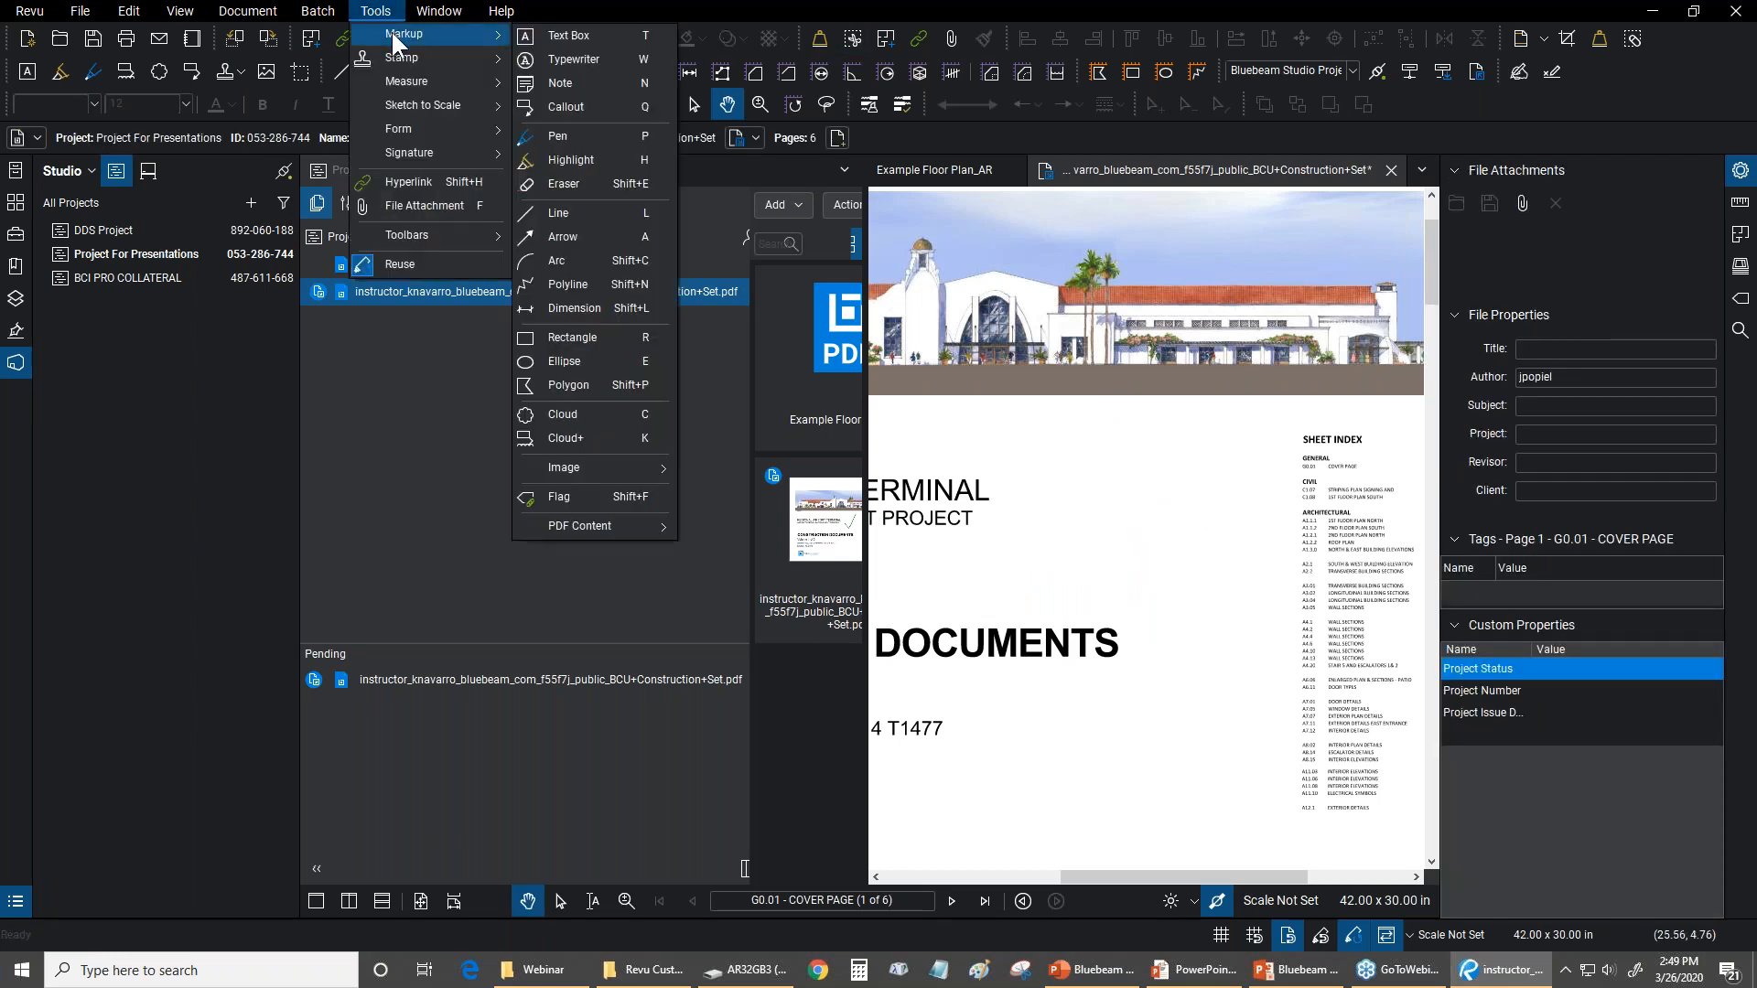
left_click(544, 163)
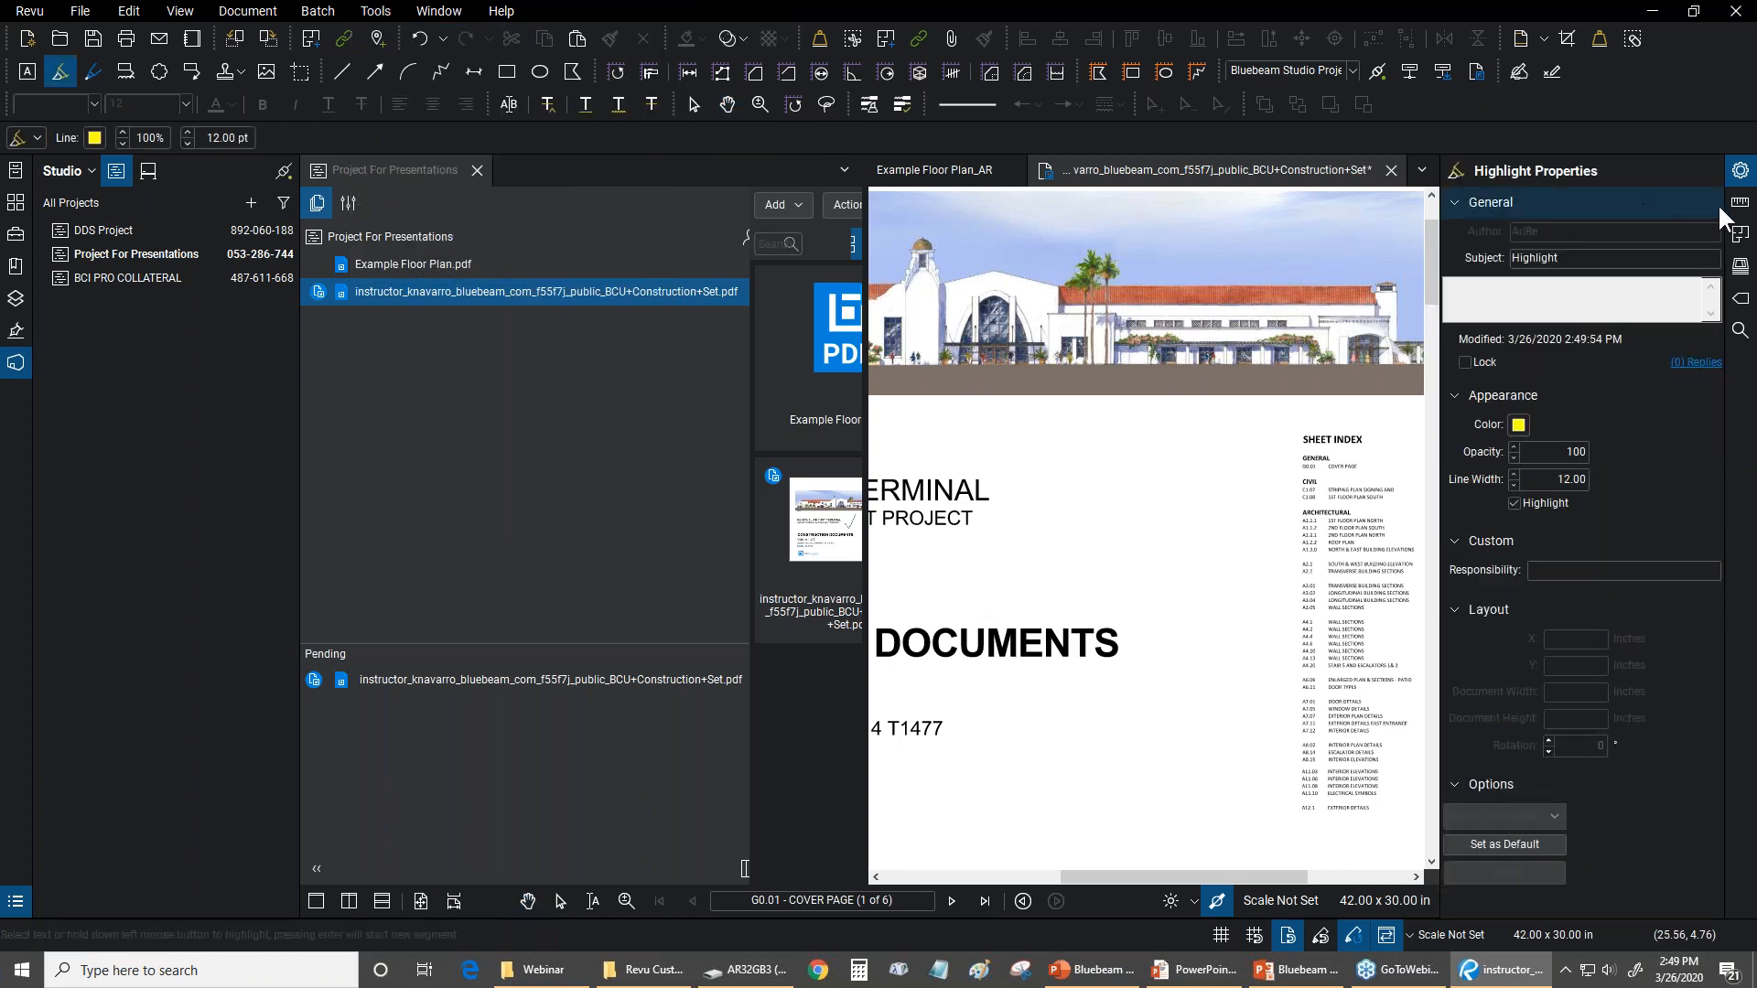
left_click(1518, 425)
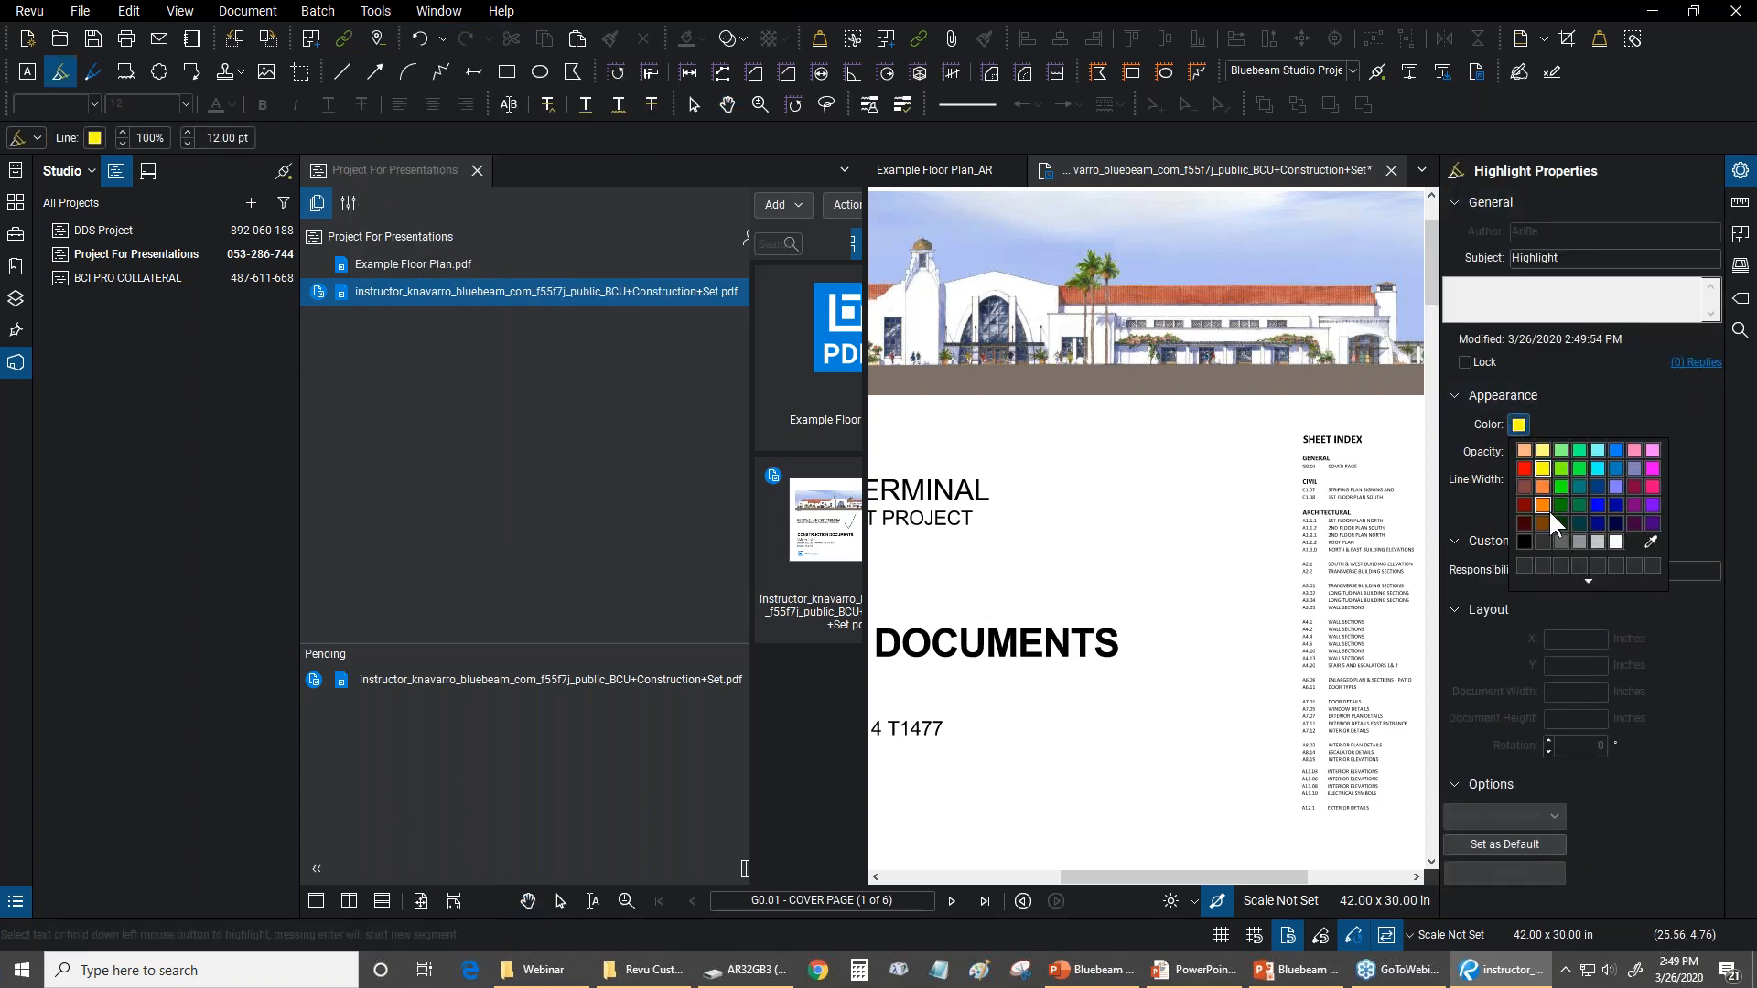
left_click(1542, 505)
mouse_move(1085, 533)
left_mouse_down()
mouse_move(1111, 560)
mouse_move(1172, 448)
left_mouse_up()
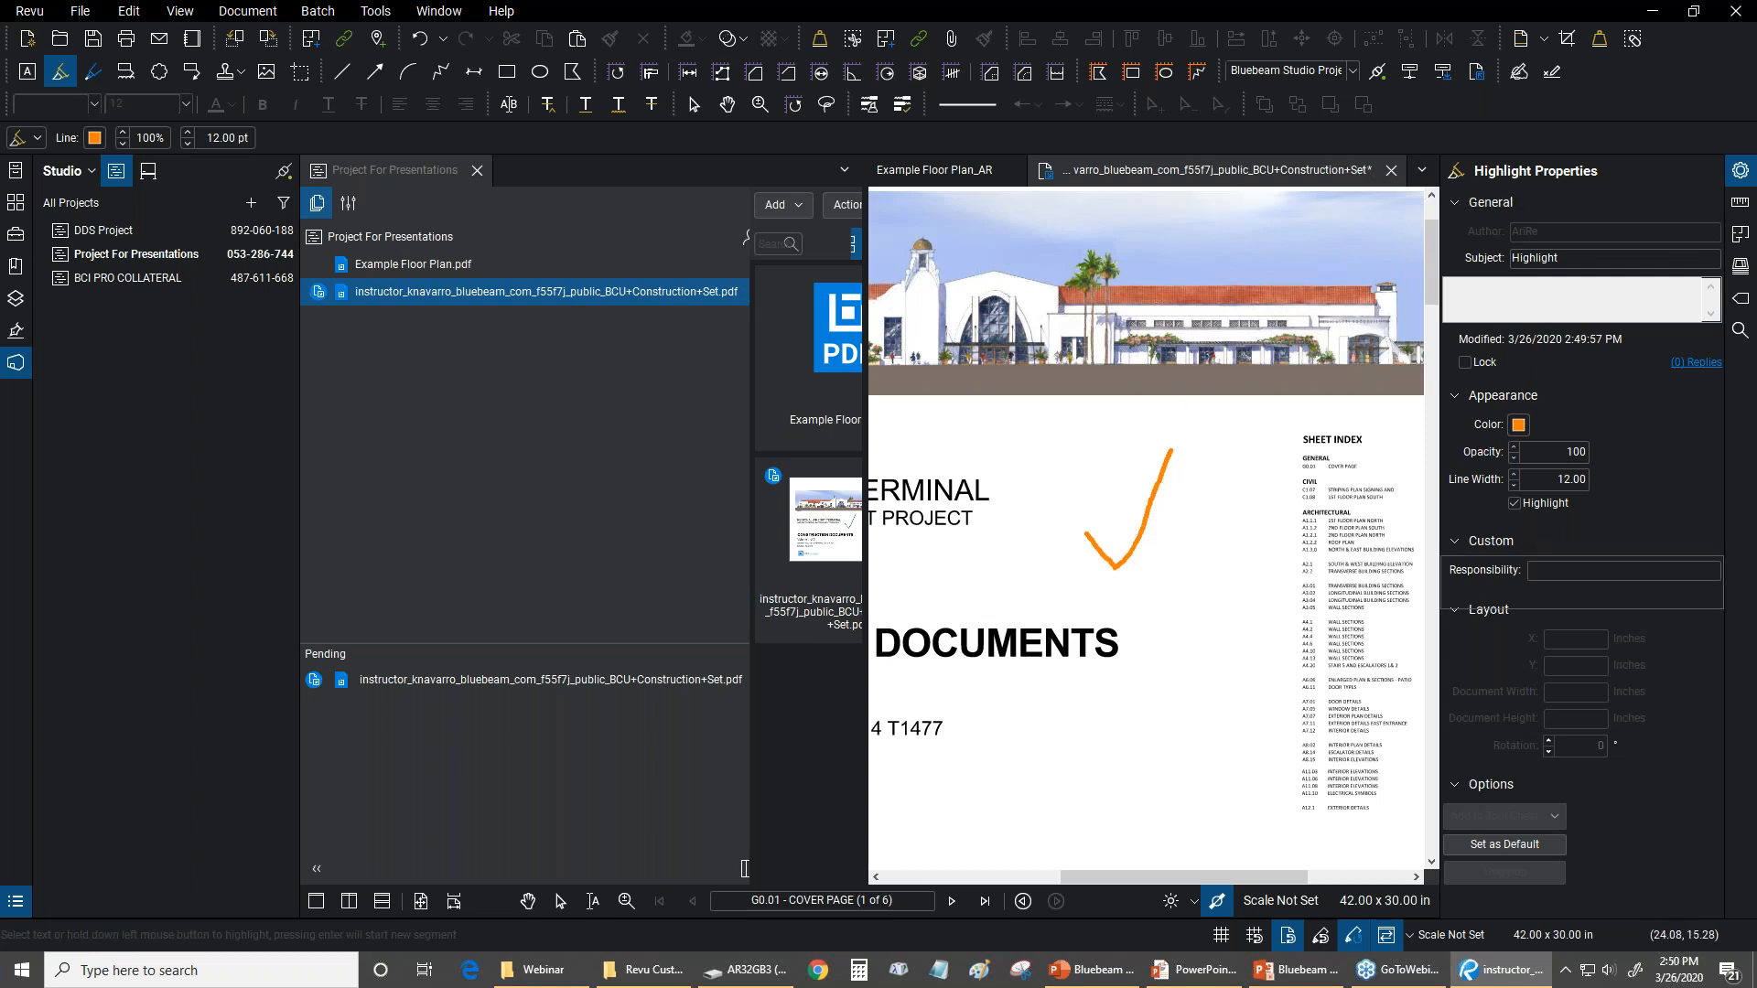
Save the markup changes in the checked-out BCU Construction Set PDF
right_click(381, 291)
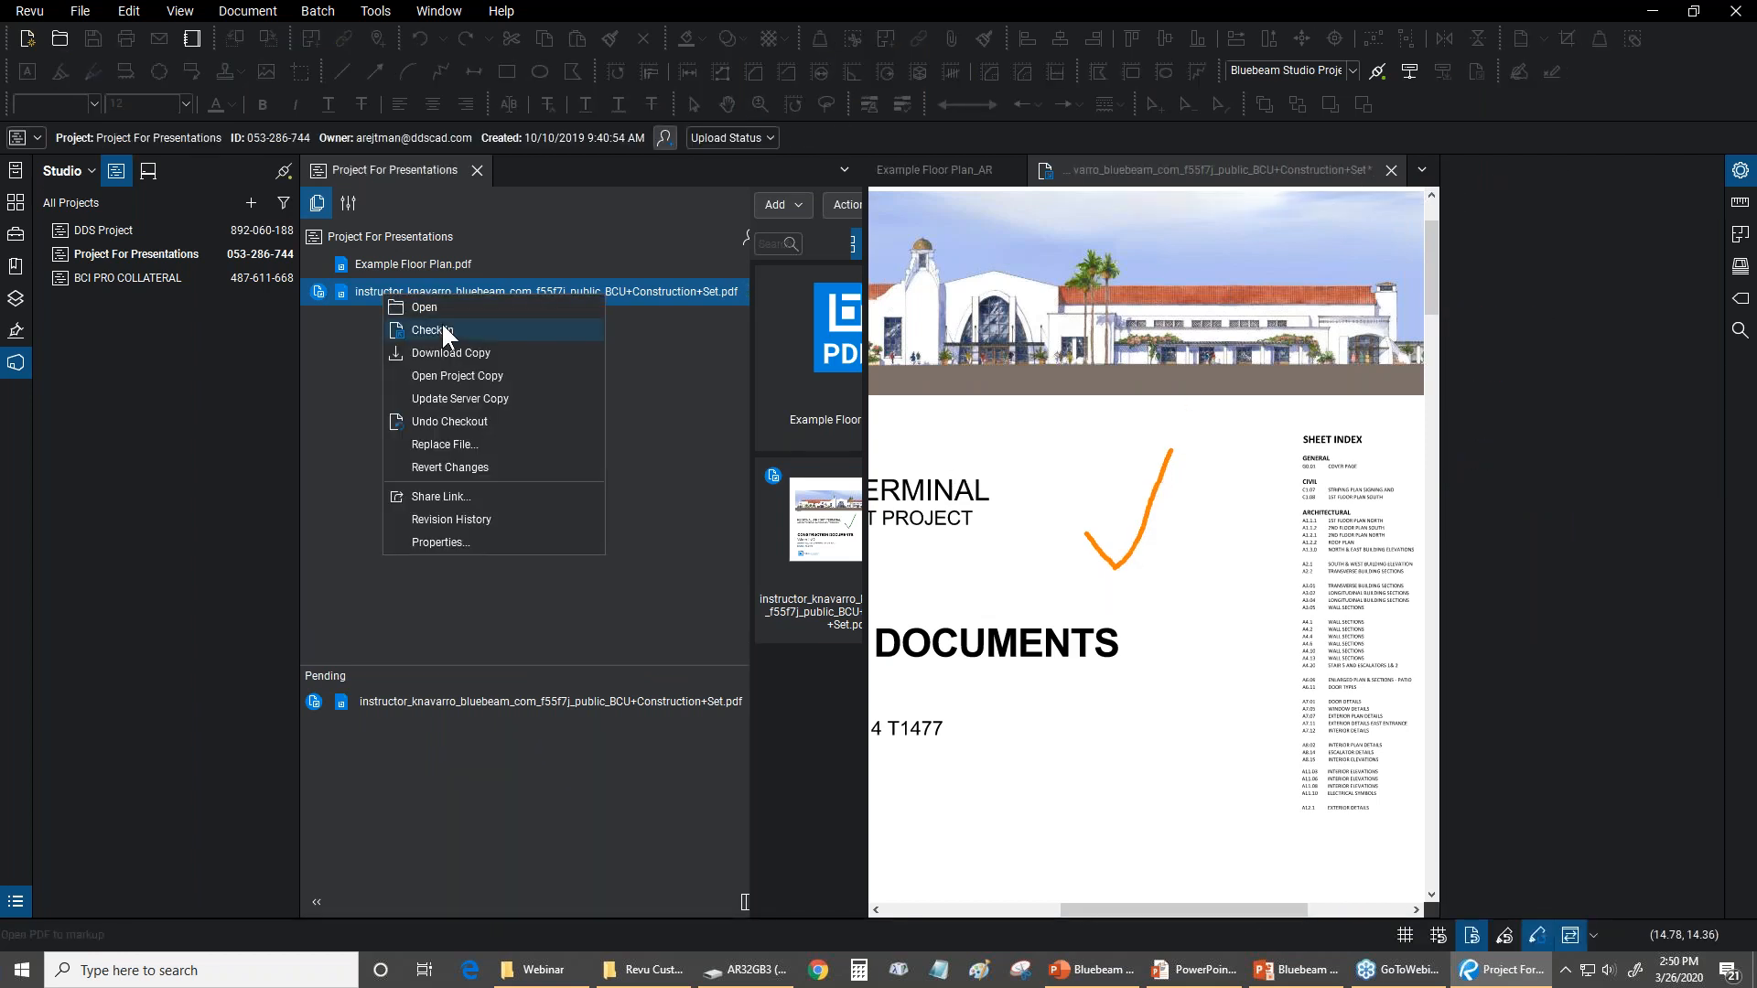
left_click(563, 6)
left_click(1139, 404)
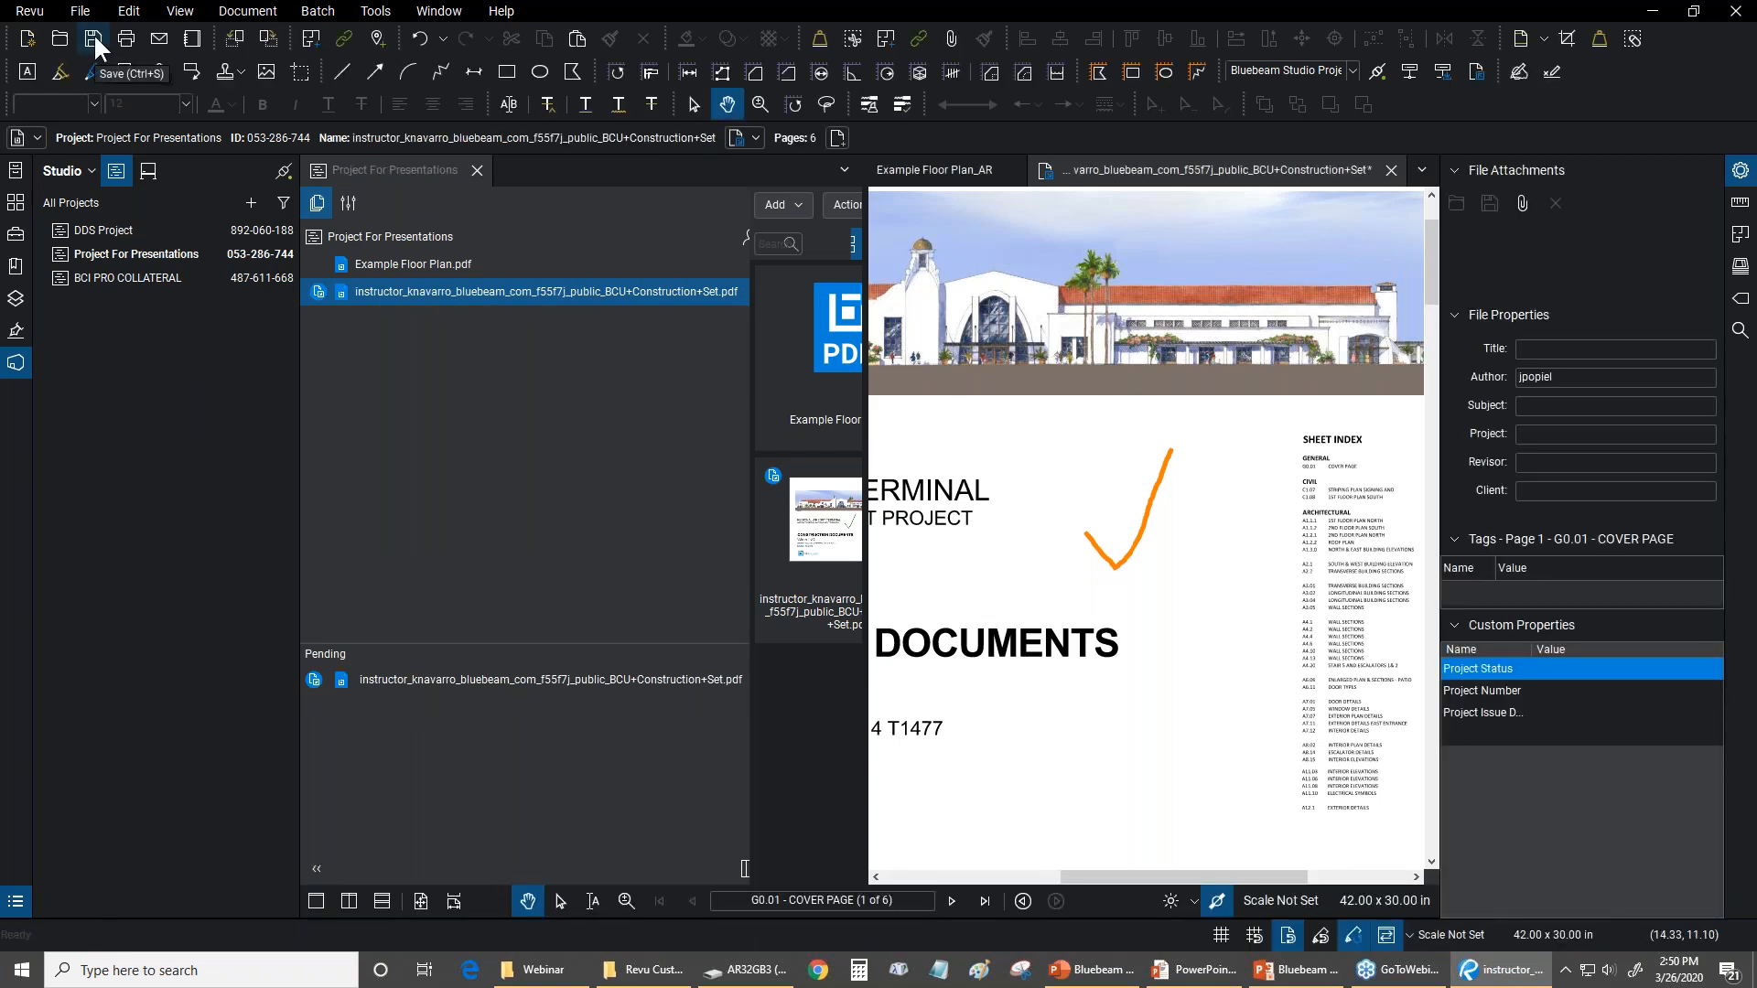
left_click(94, 40)
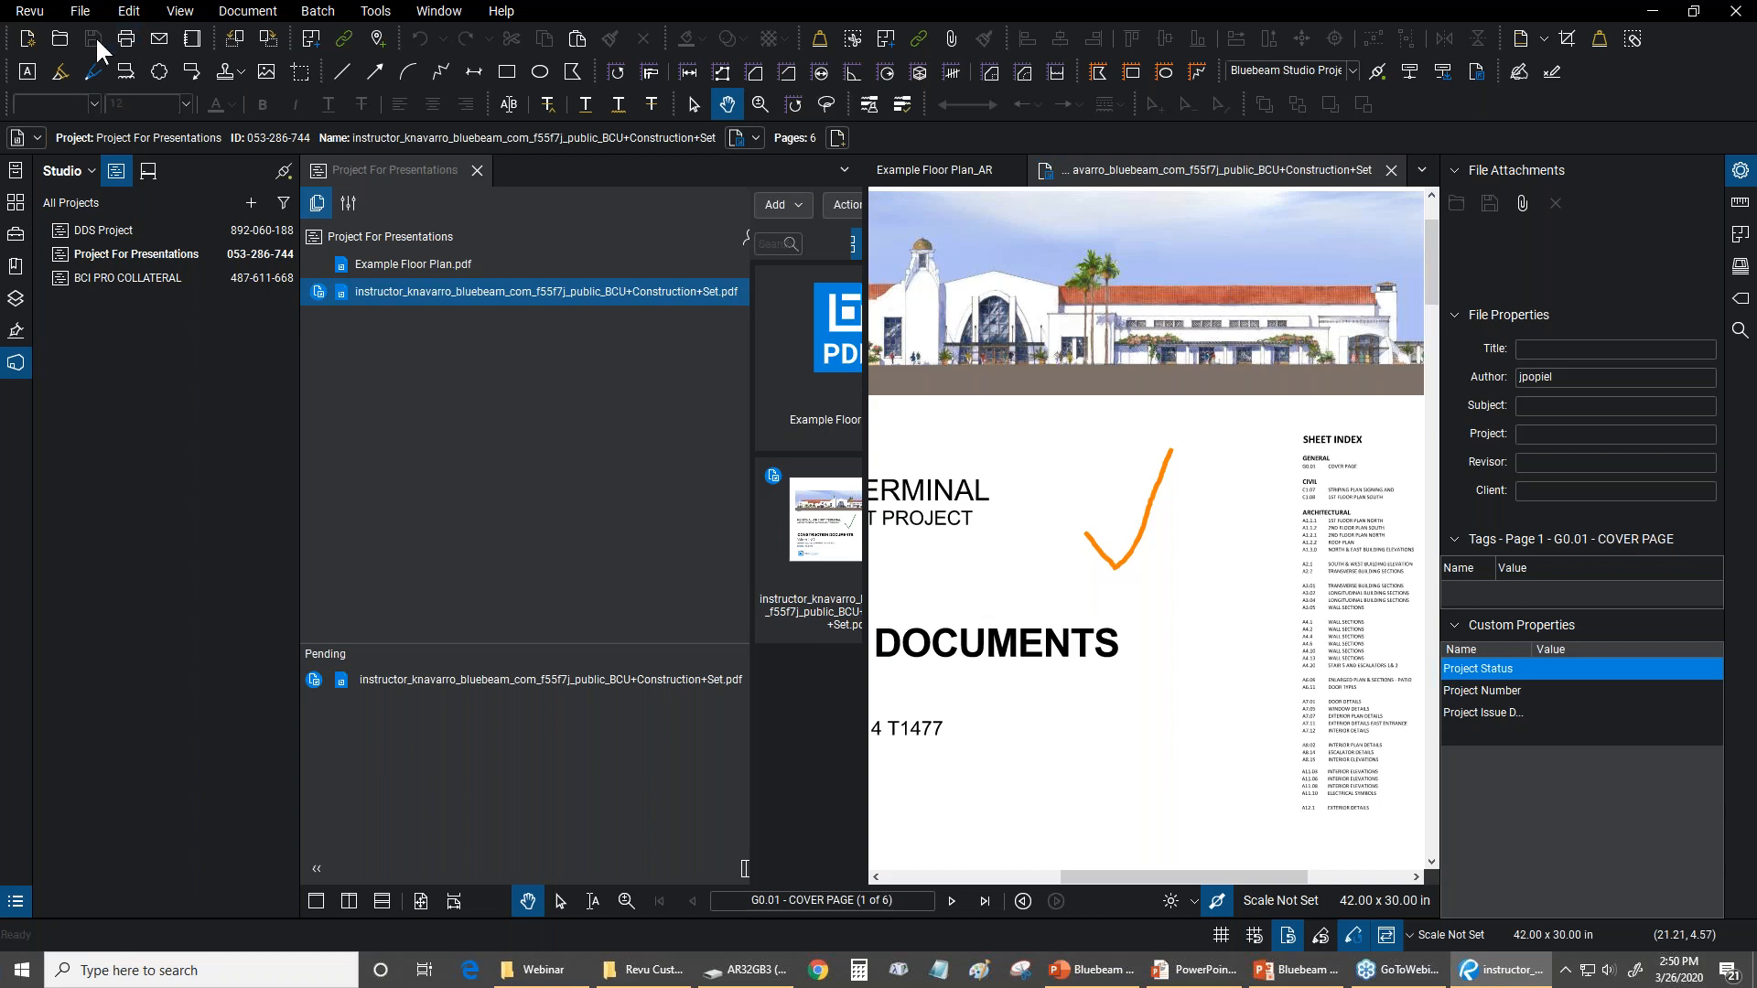
Check the BCU Construction Set PDF back in to the project with the comment left blank
left_click(1046, 171)
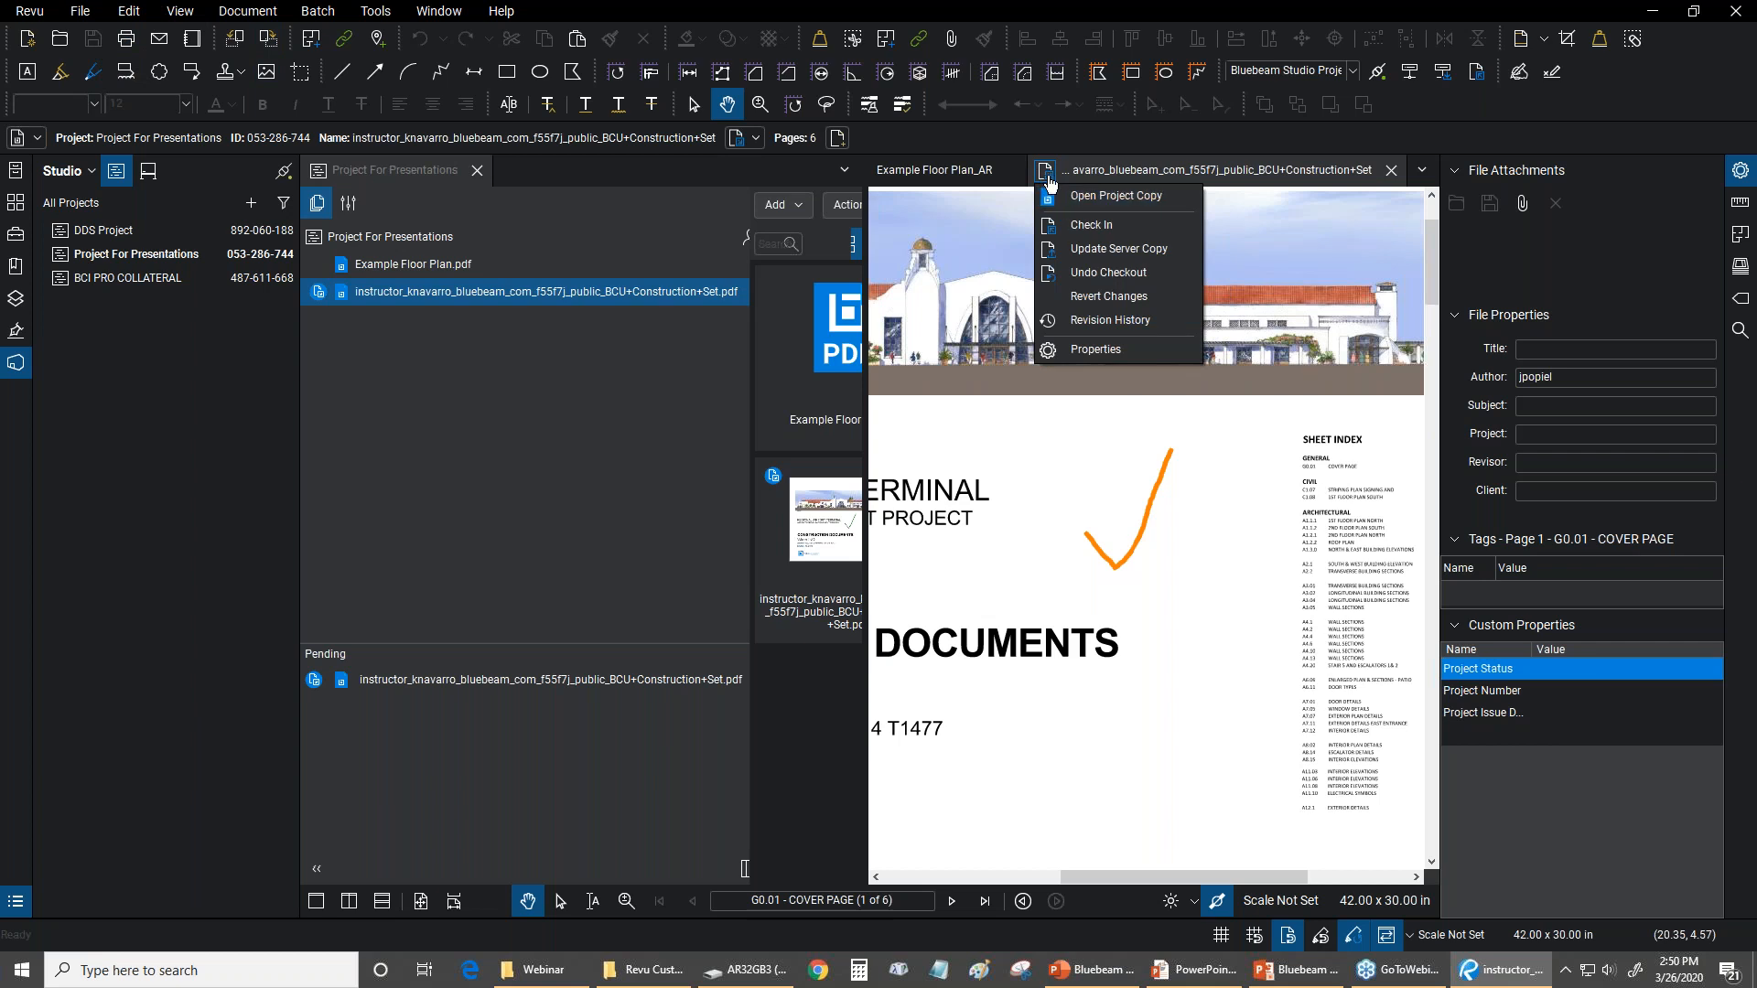
left_click(1079, 222)
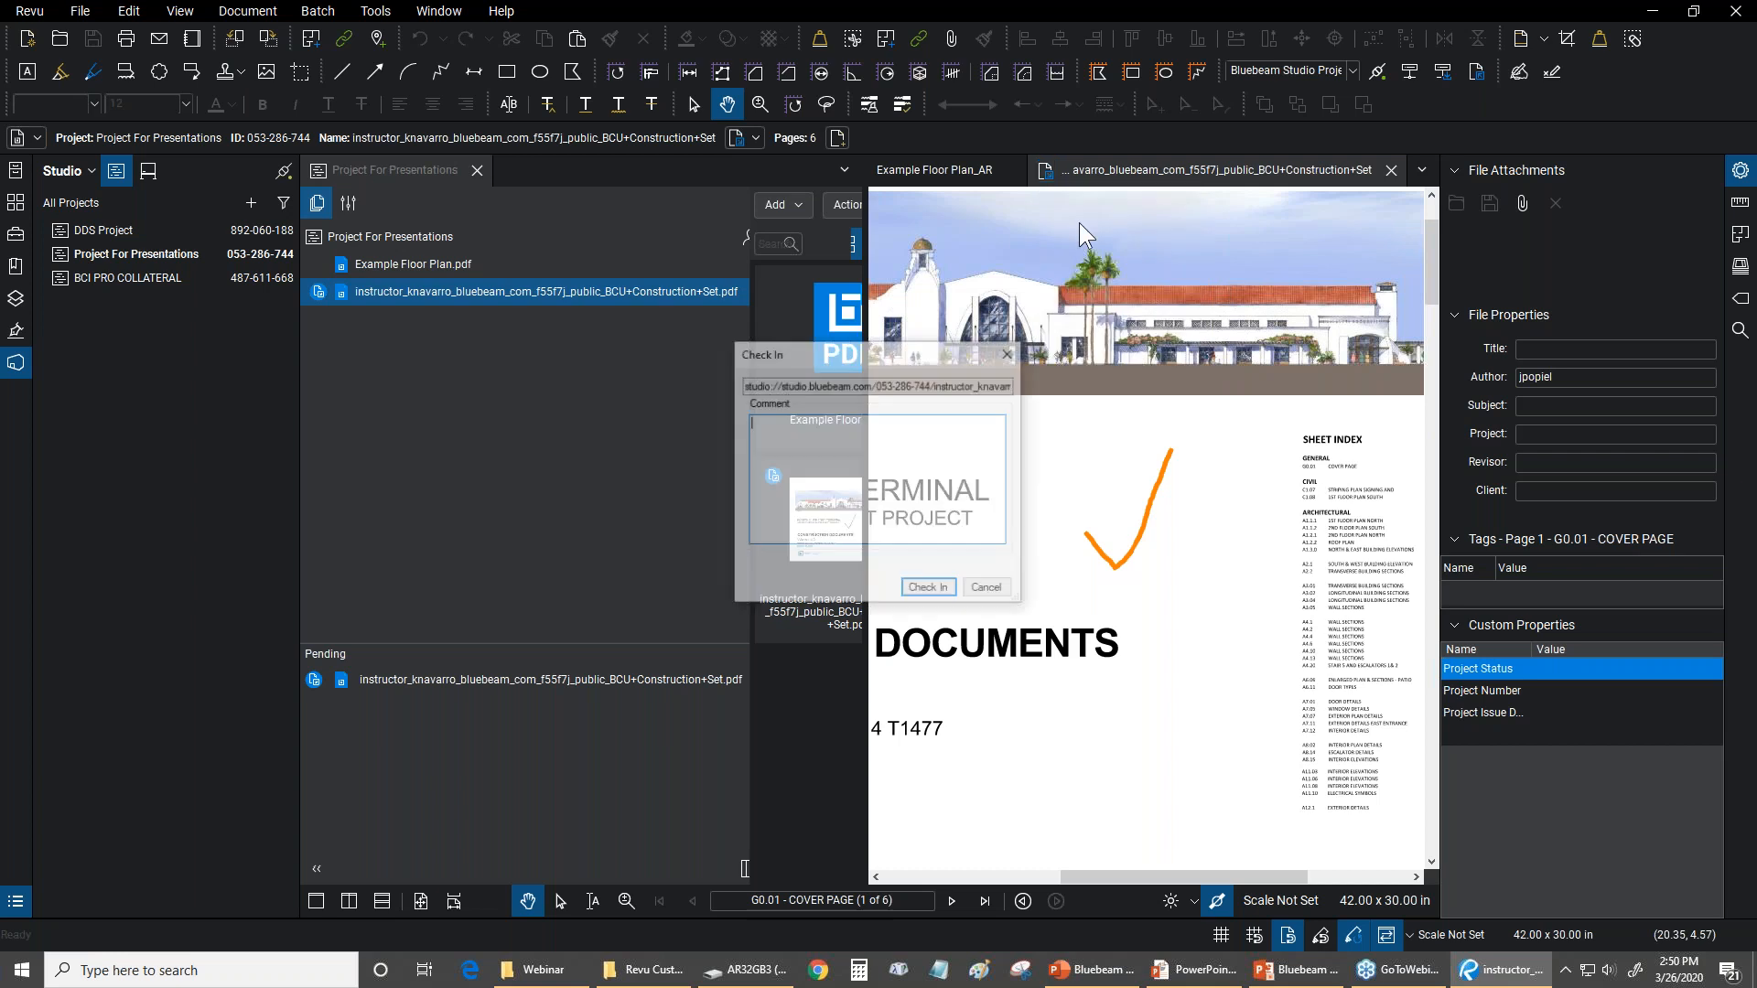
left_click(952, 590)
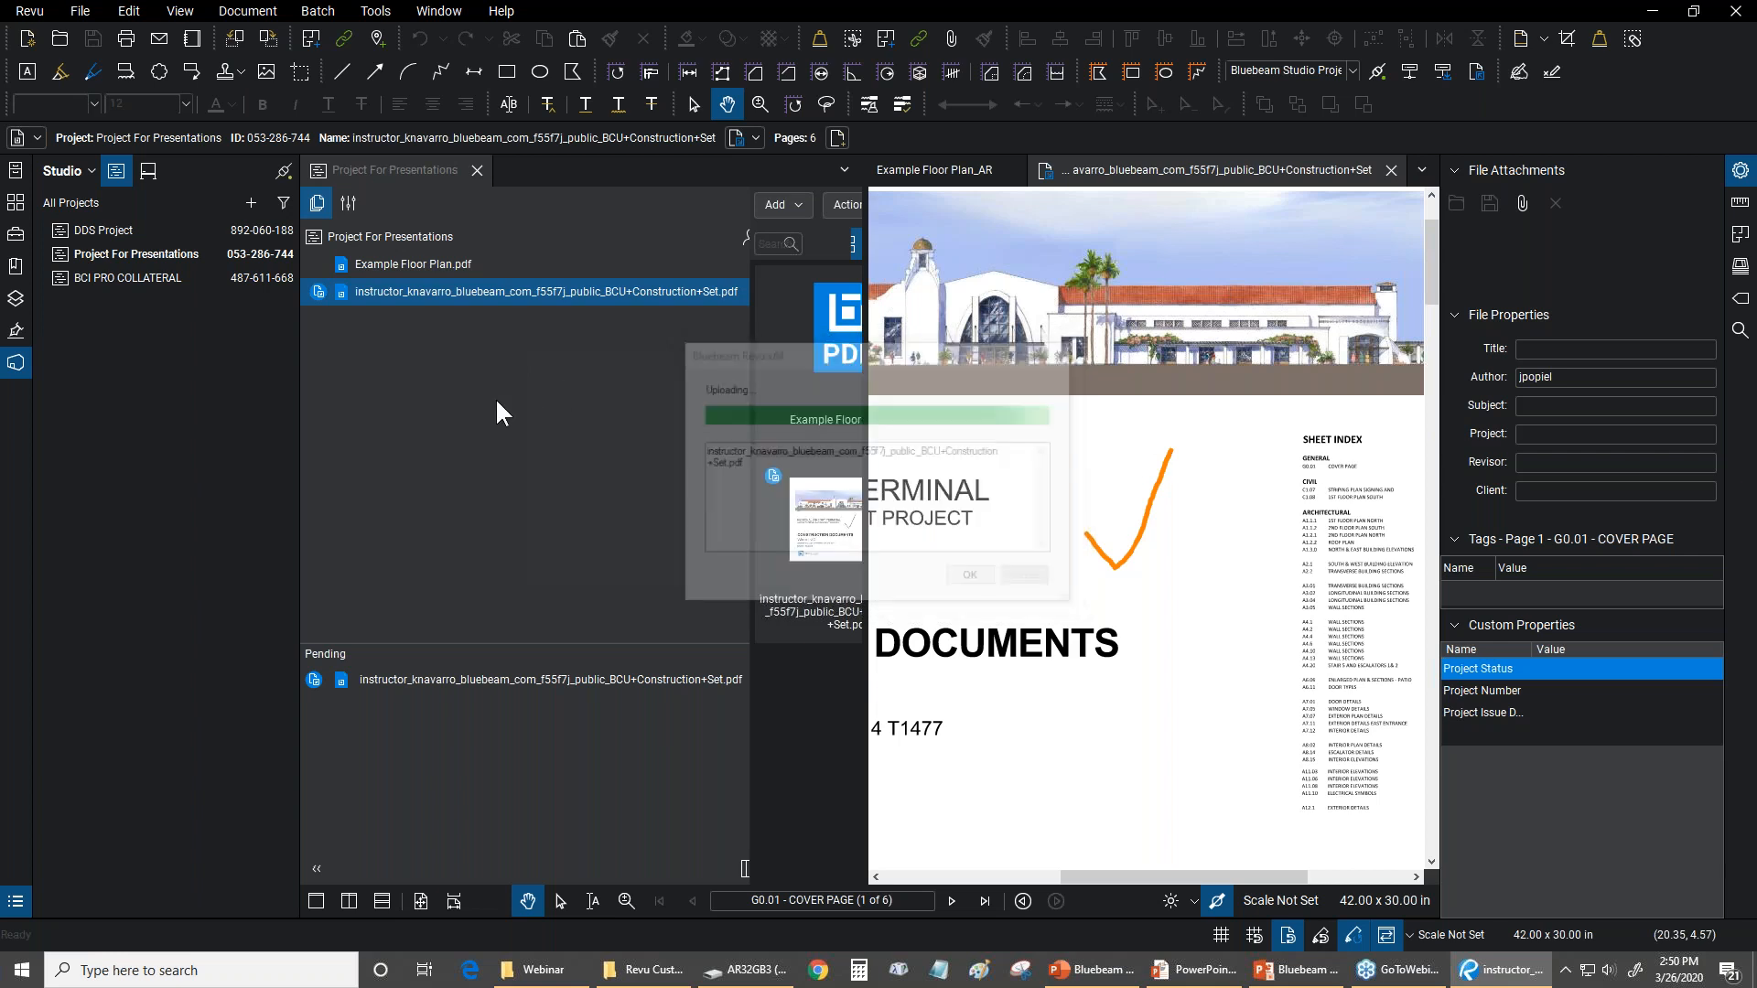
Close the BCU Construction Set PDF and the Project For Presentations project
left_click(1391, 169)
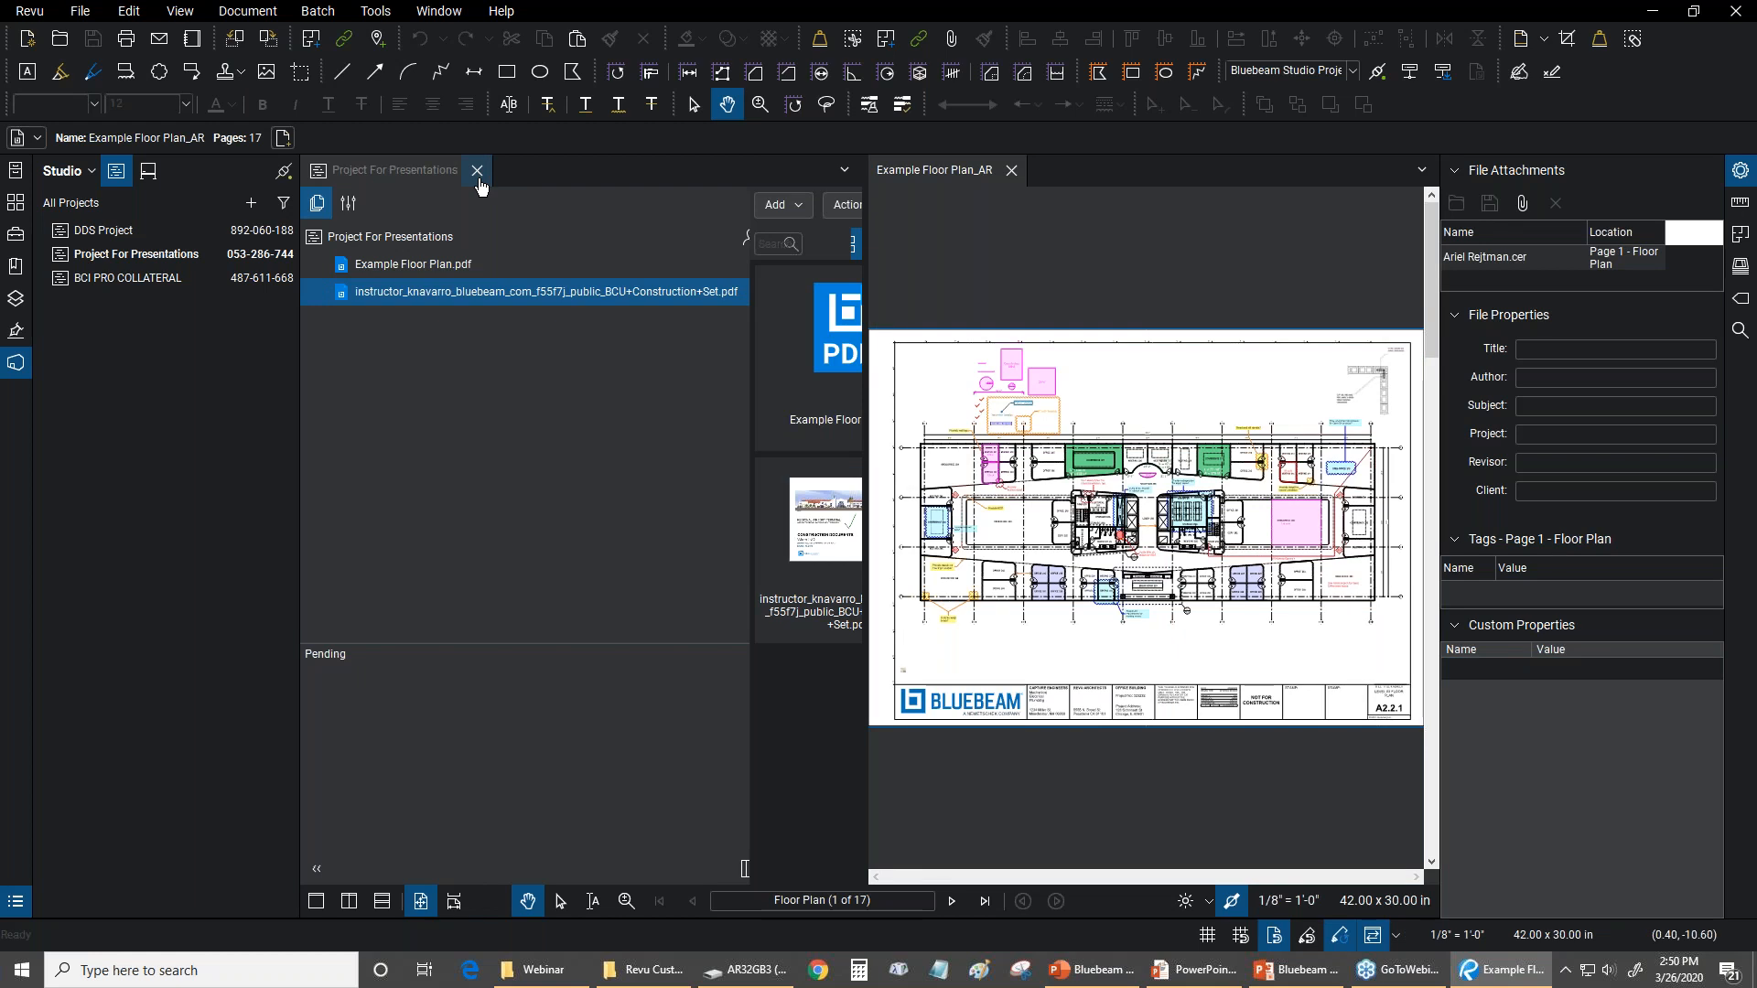
left_click(476, 171)
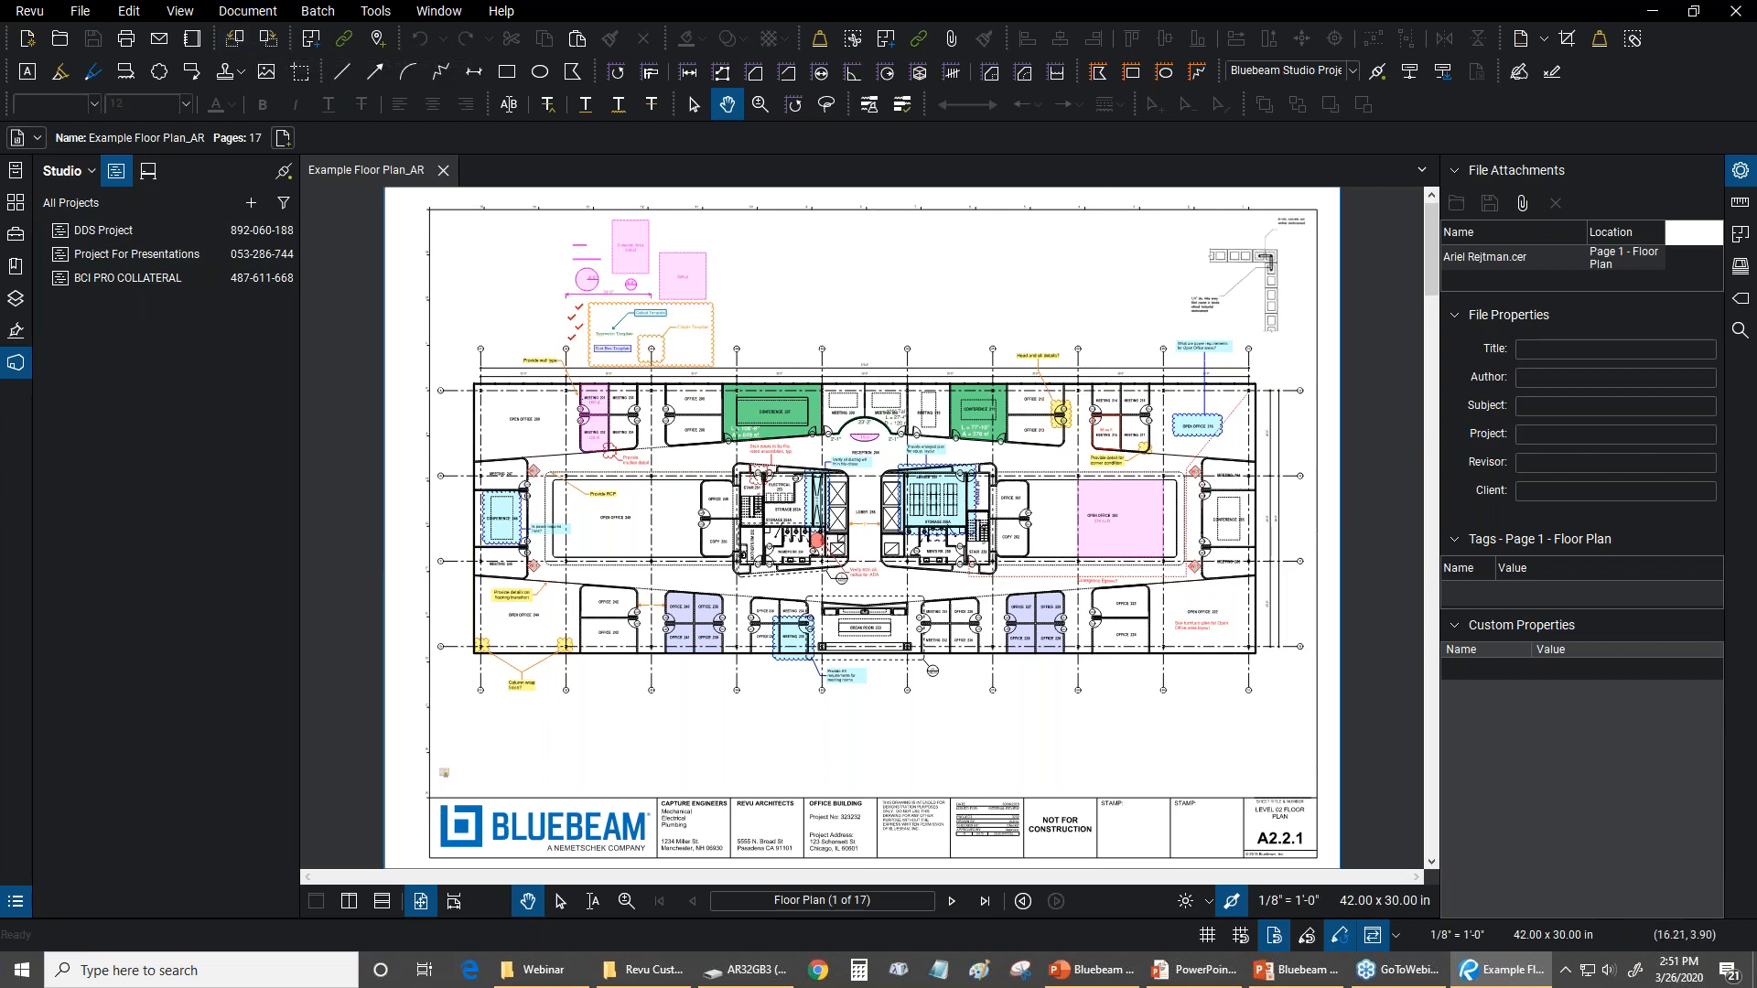
Switch to the PowerPoint slide show to review the Webinar Overview slide, and return to Bluebeam Revu
key("alt+Tab")
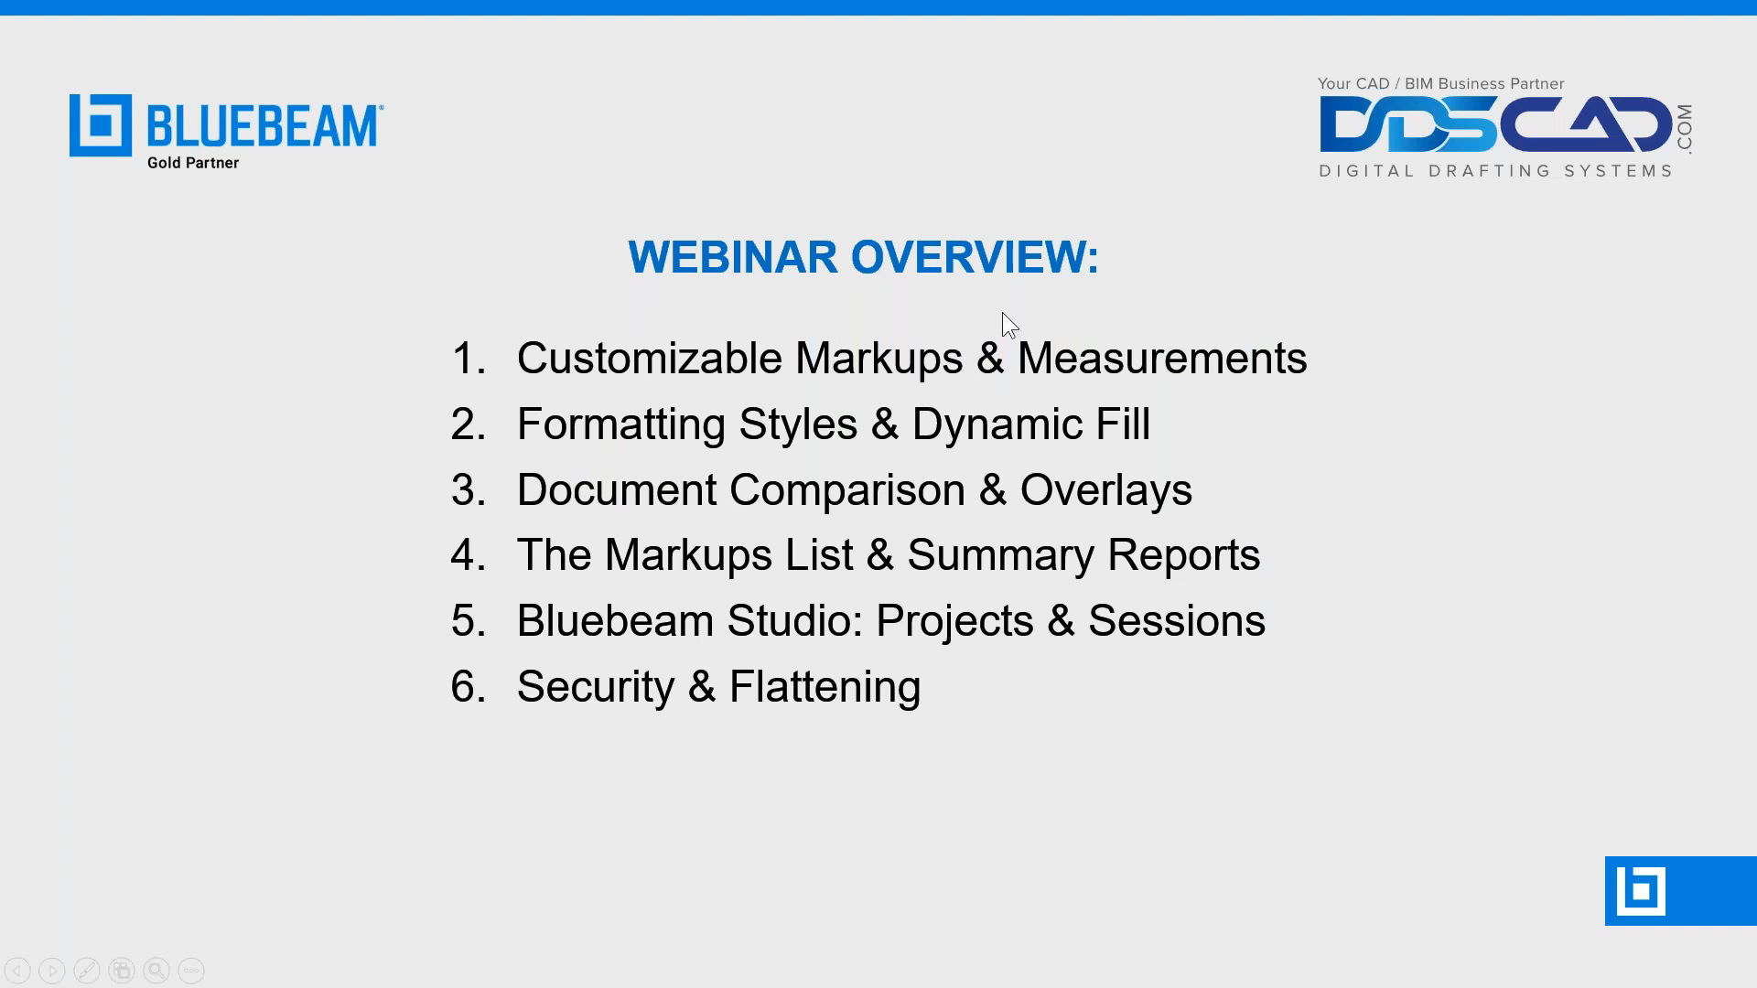
key("alt+Tab")
key("Escape")
key("alt+Tab")
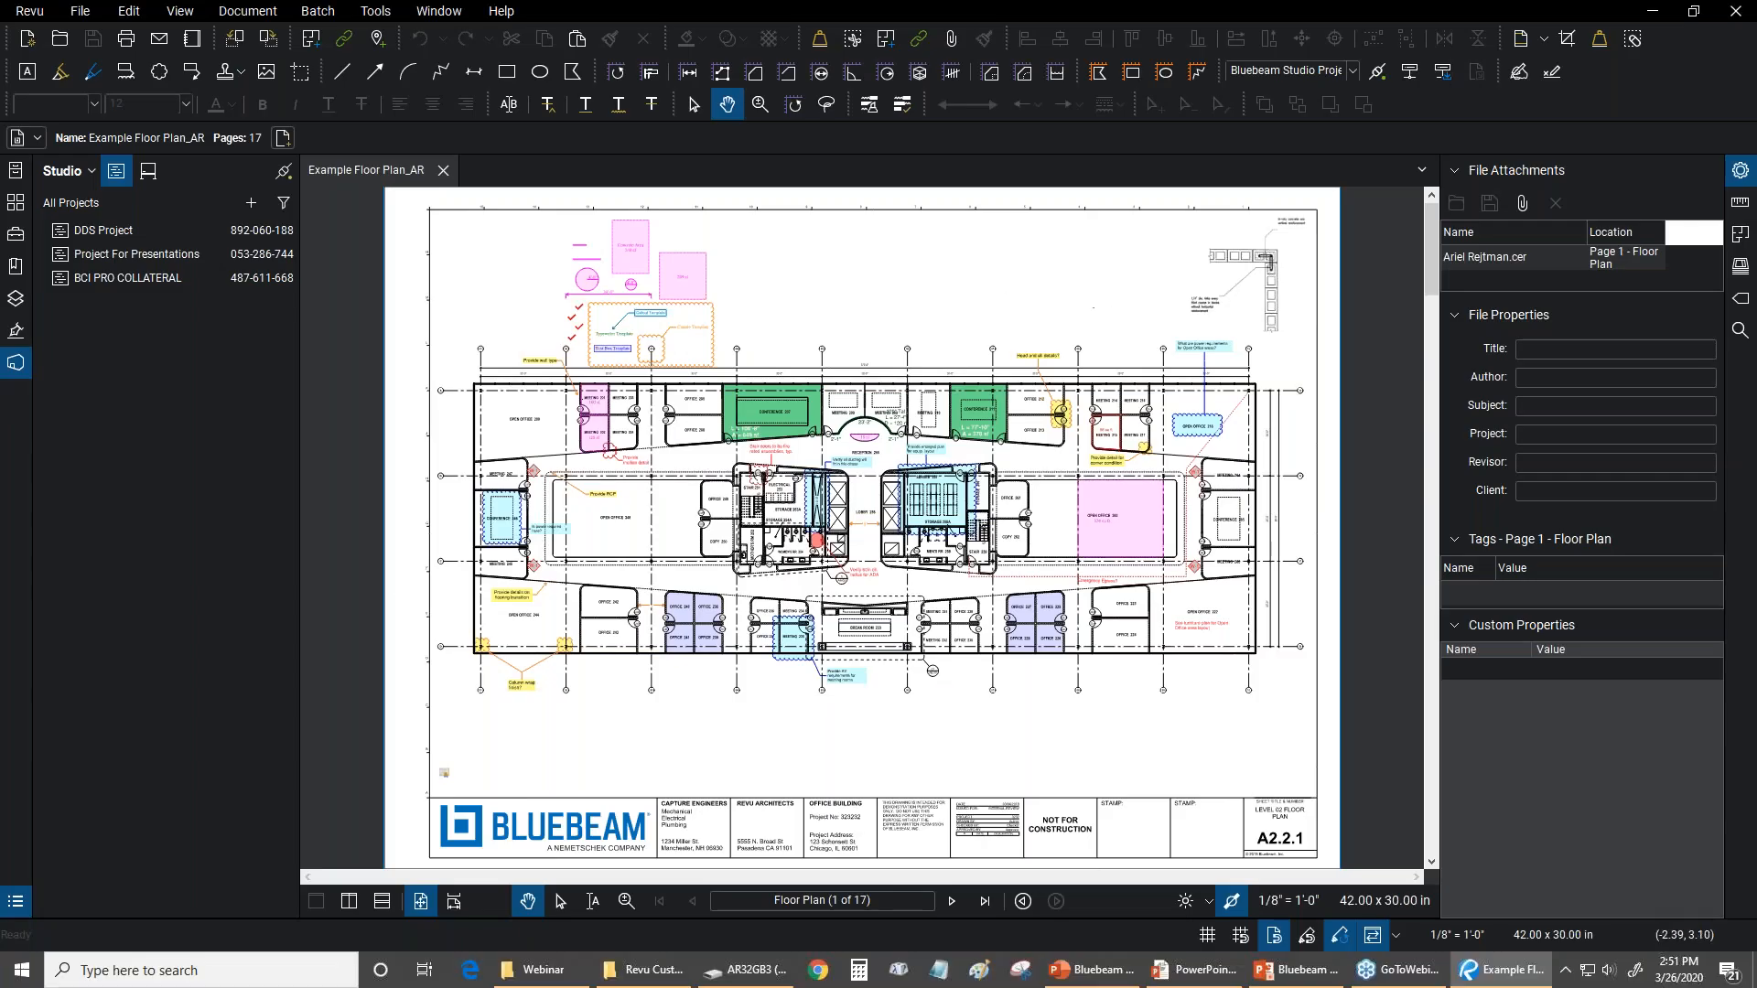
Try the PDF Security options requiring passwords to open and to print, copy or edit Example Floor Plan_AR, and cancel the changes
left_click(279, 11)
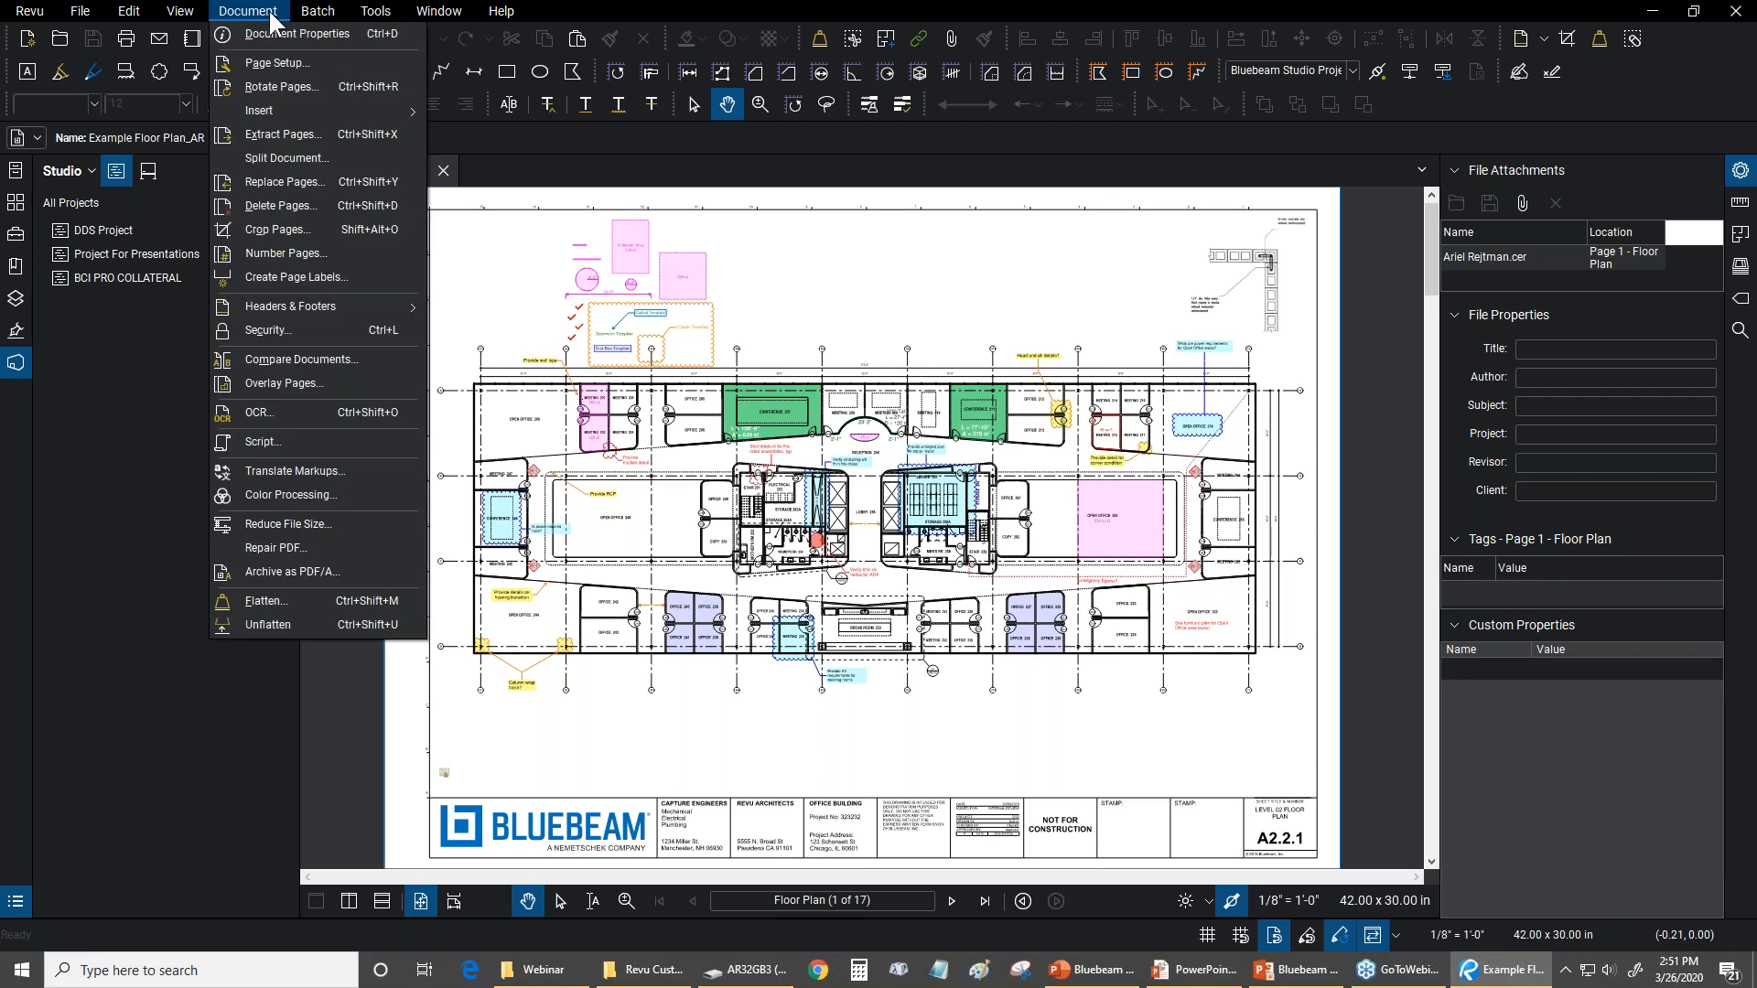
left_click(320, 337)
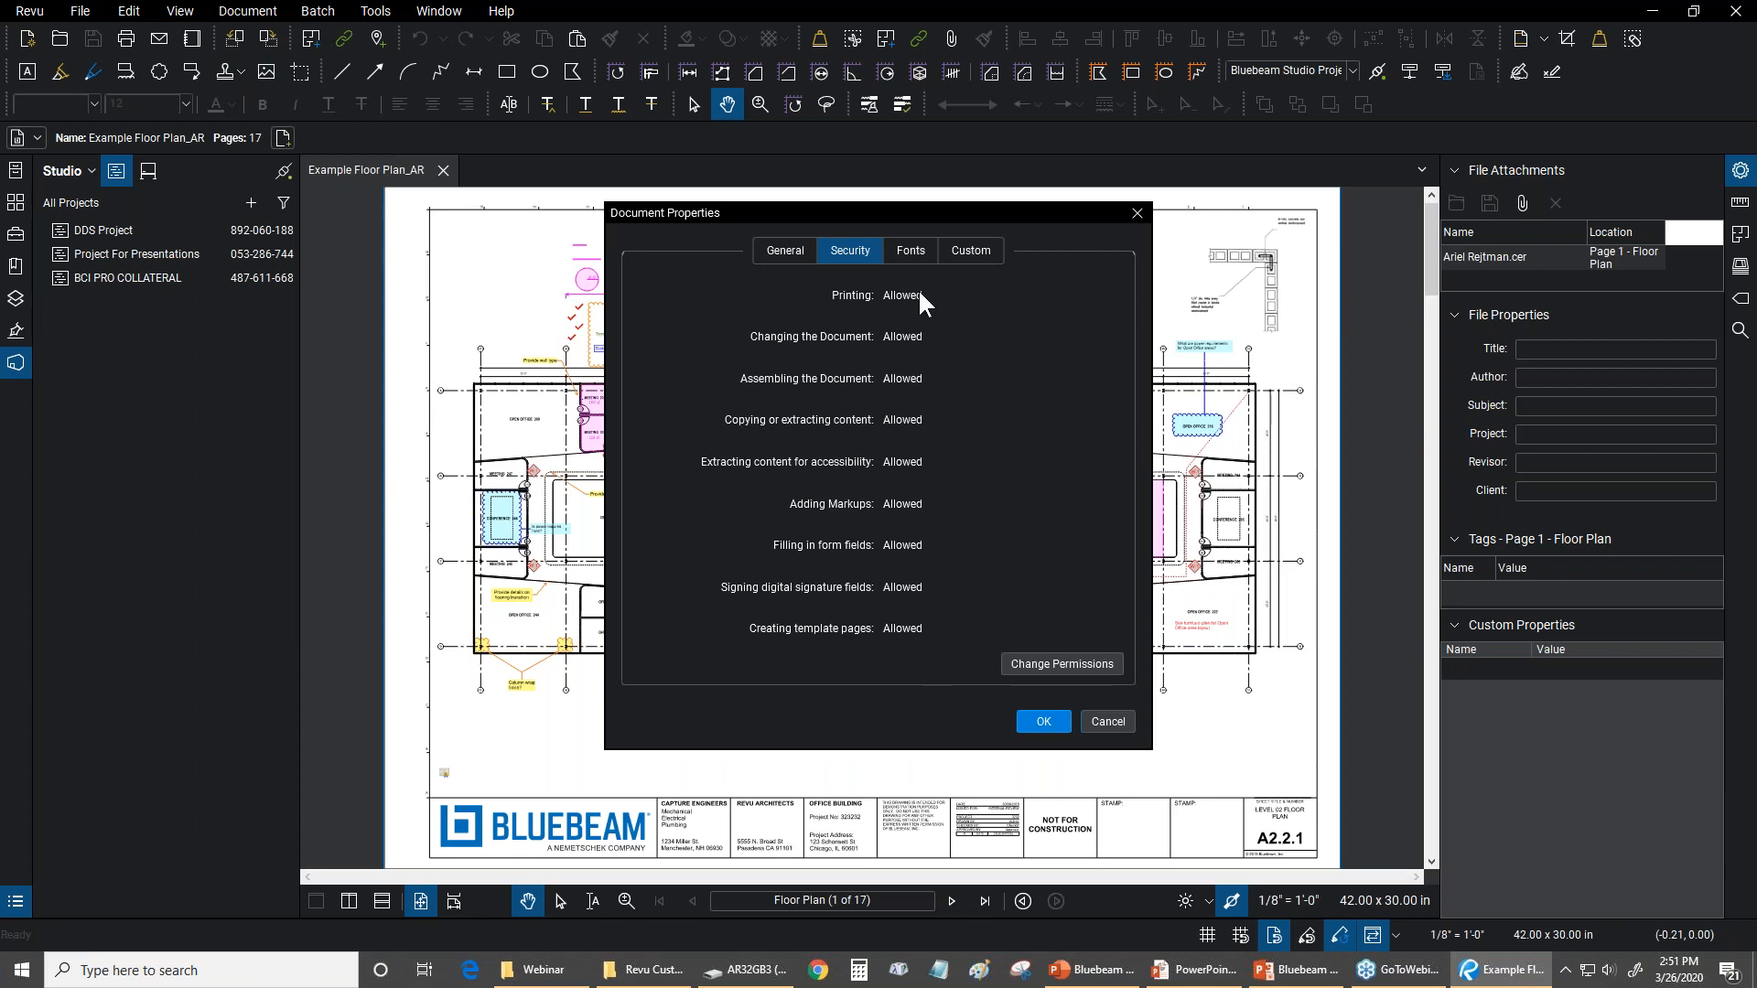
left_click(1065, 658)
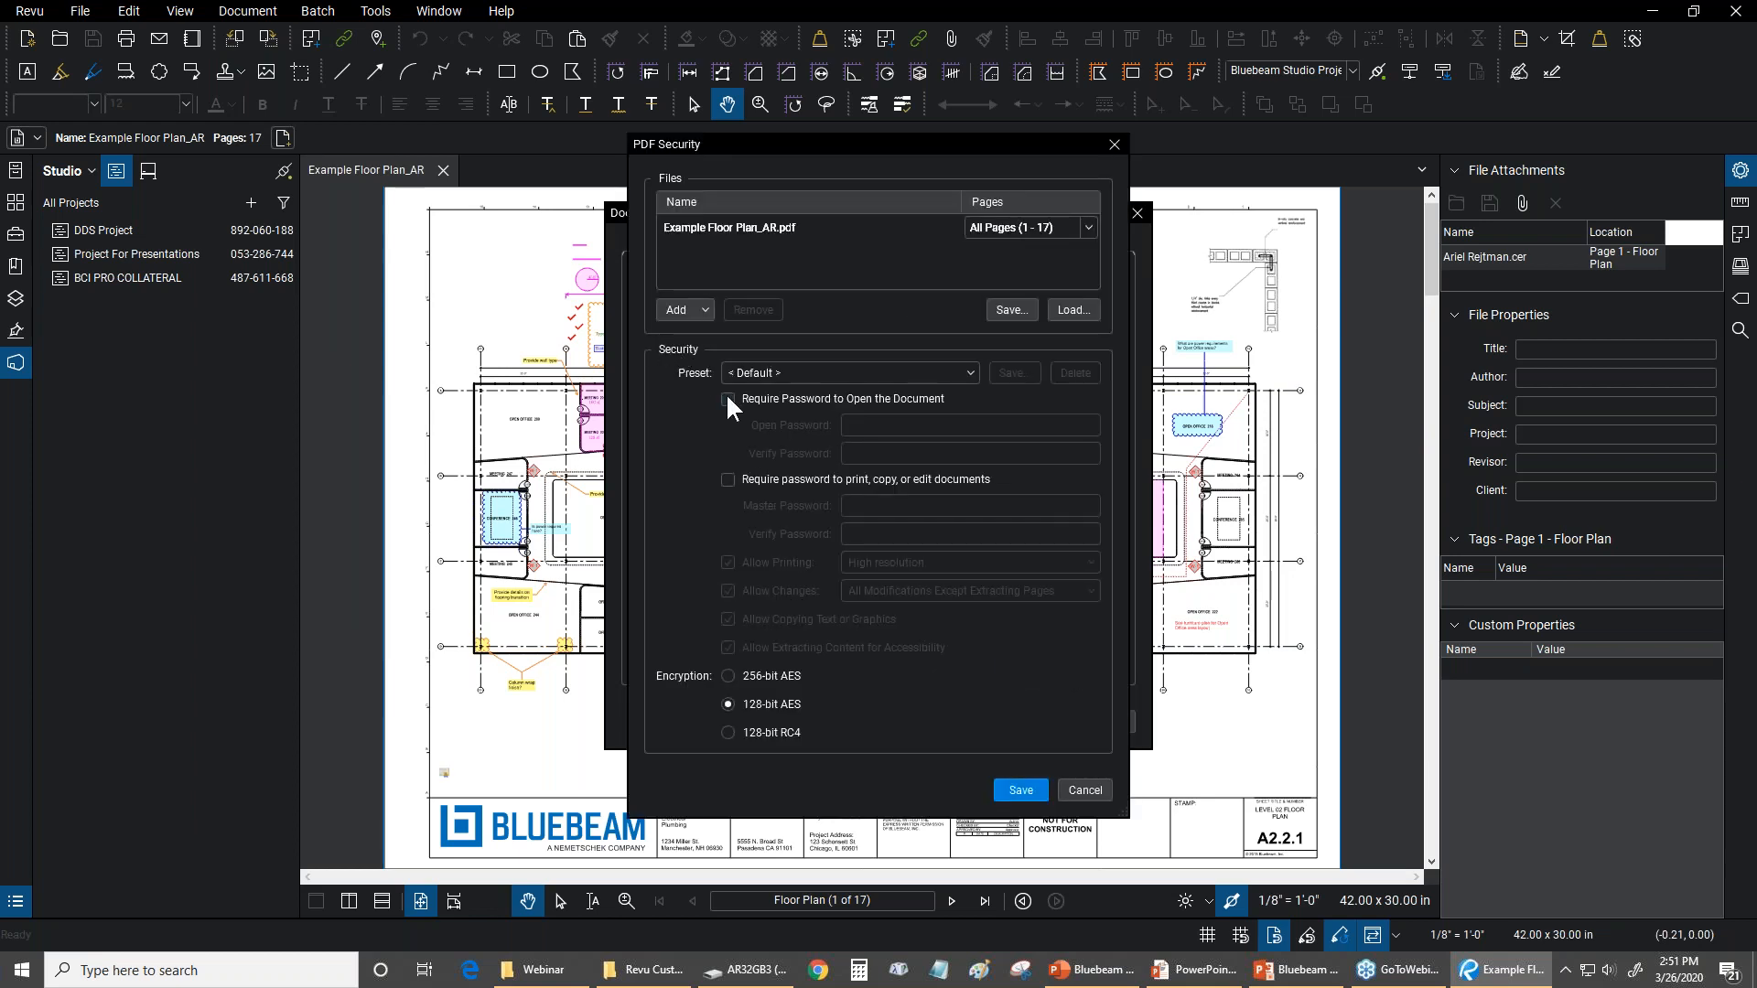
left_click(728, 400)
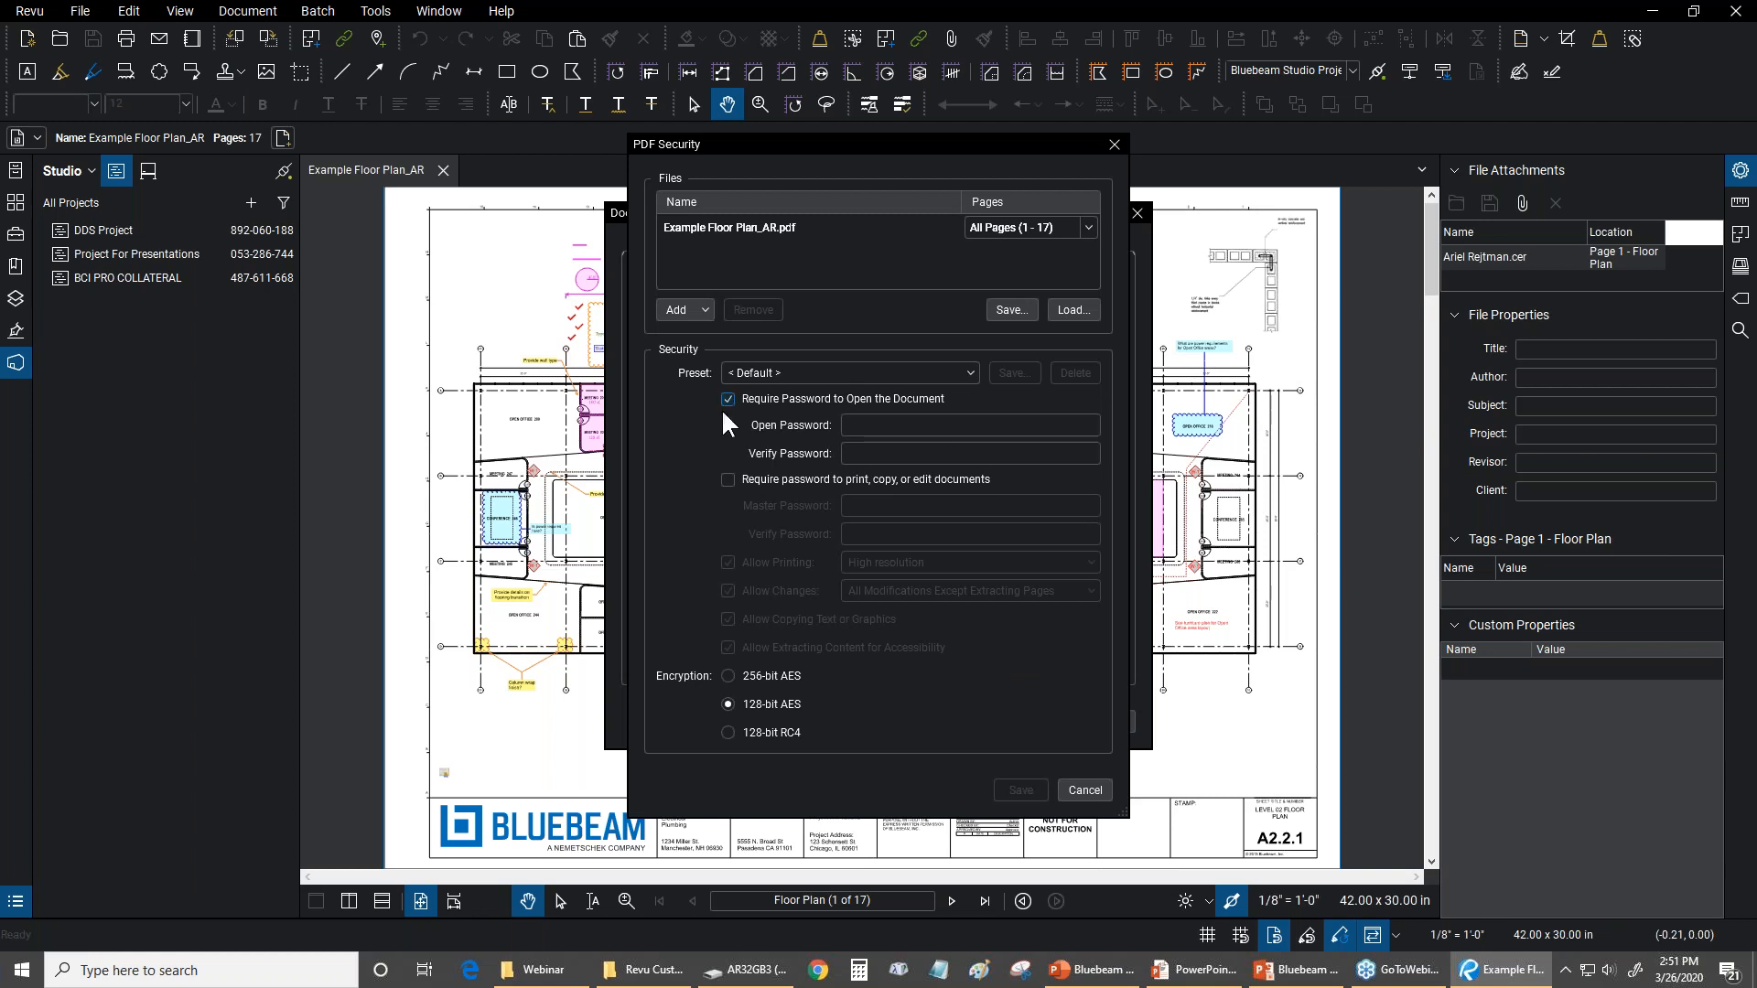
left_click(729, 480)
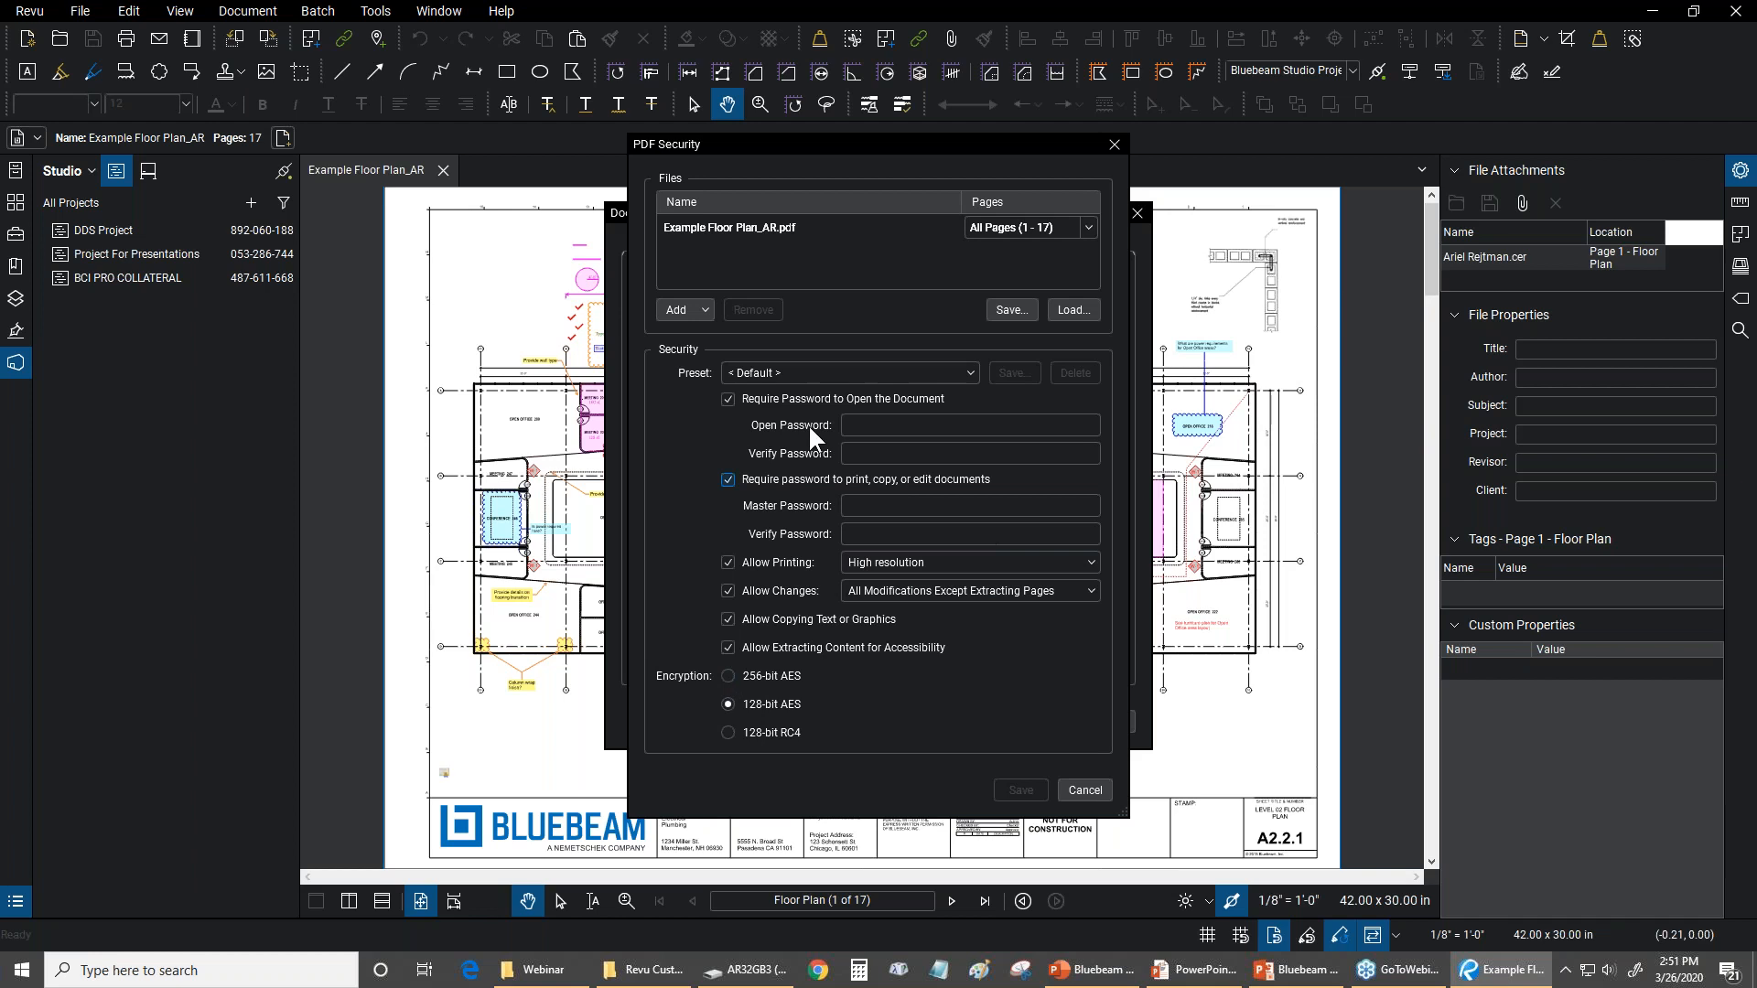
left_click(728, 480)
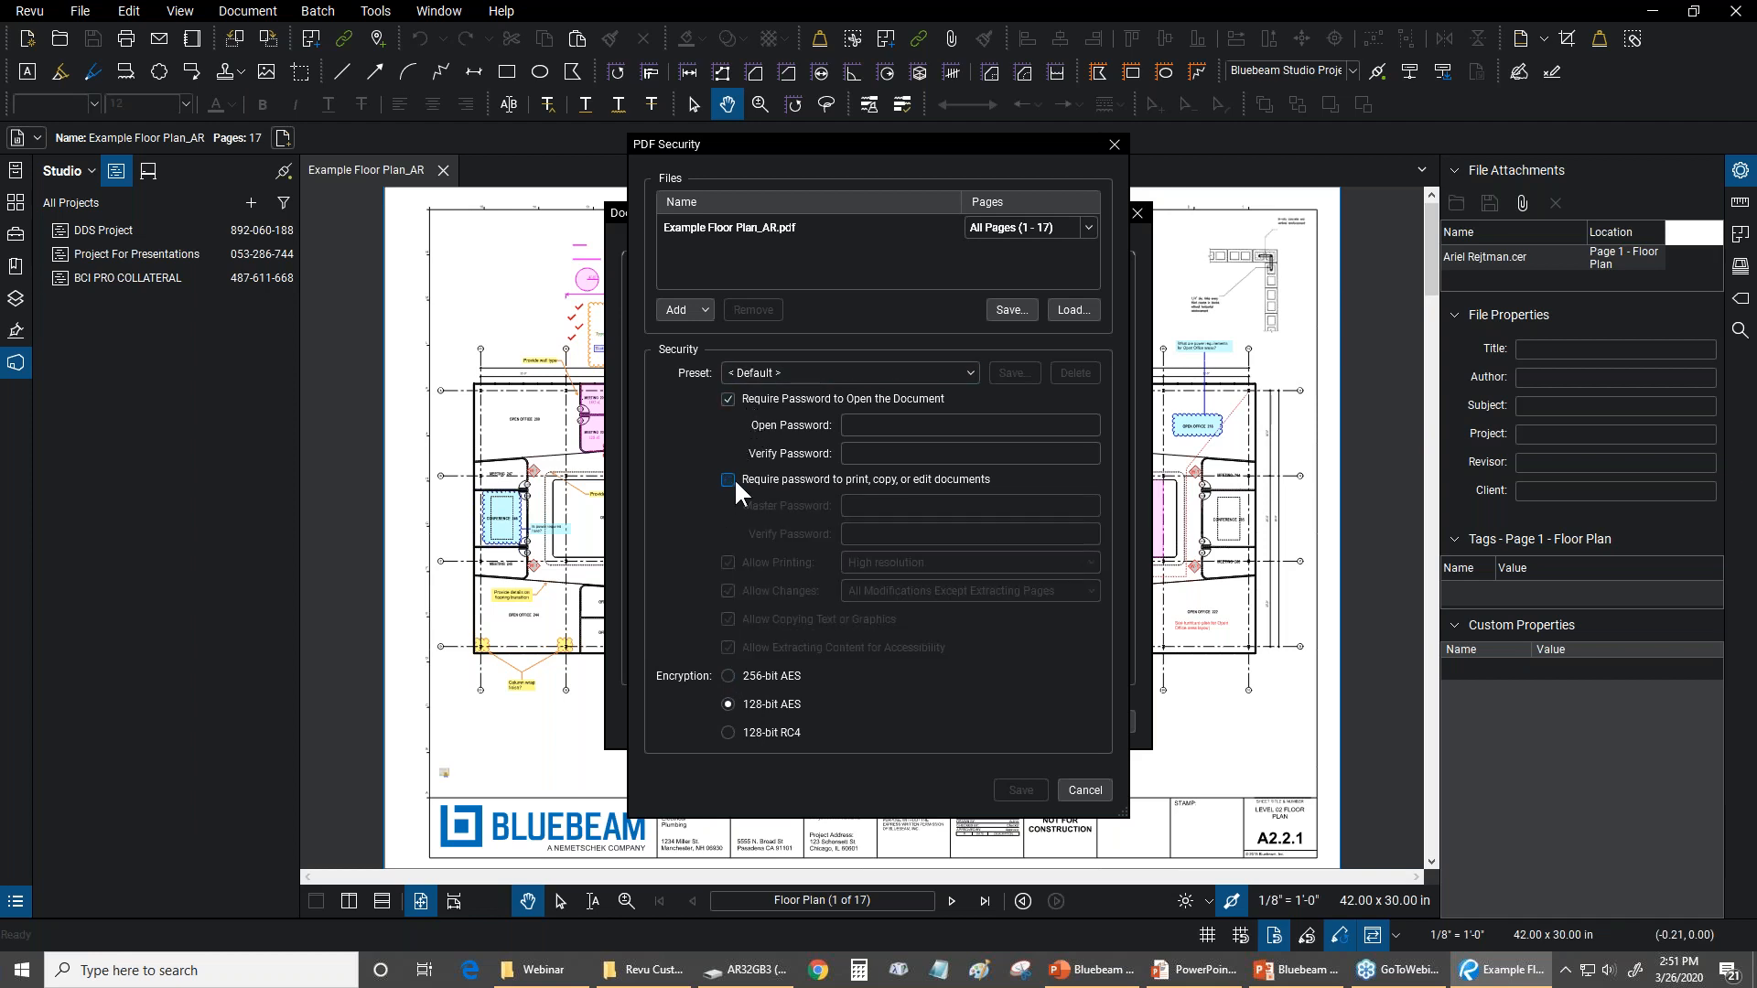
left_click(728, 400)
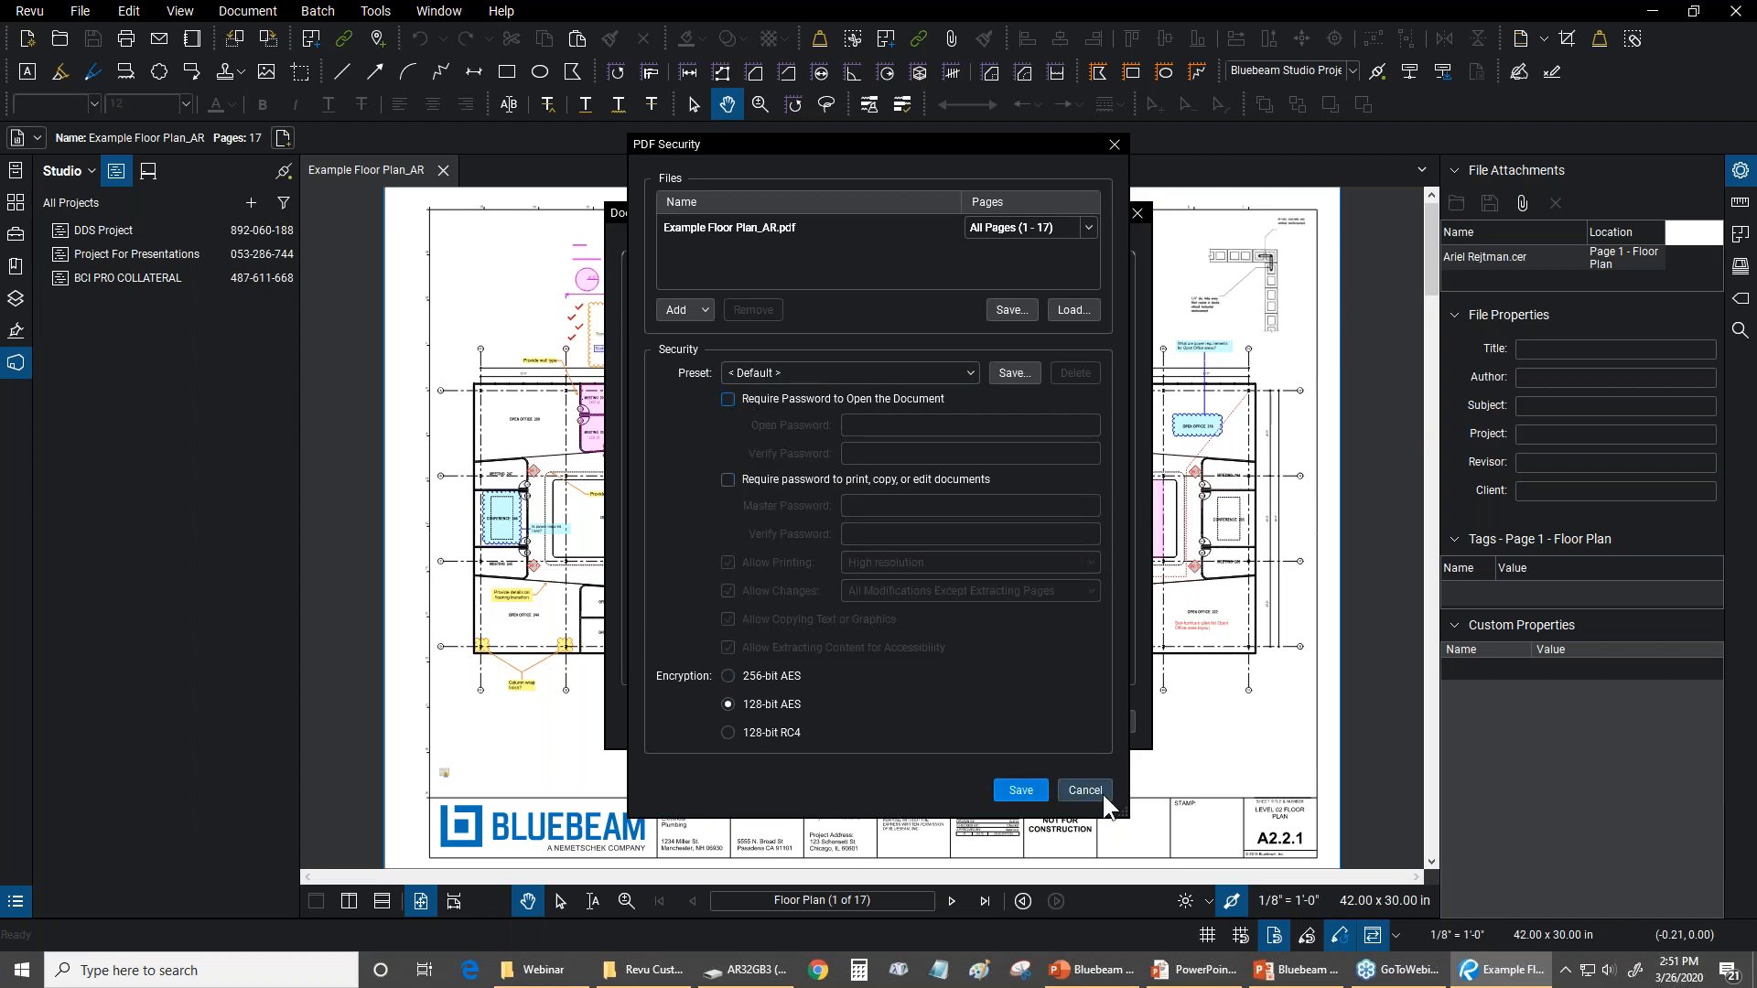
left_click(1101, 795)
left_click(1088, 722)
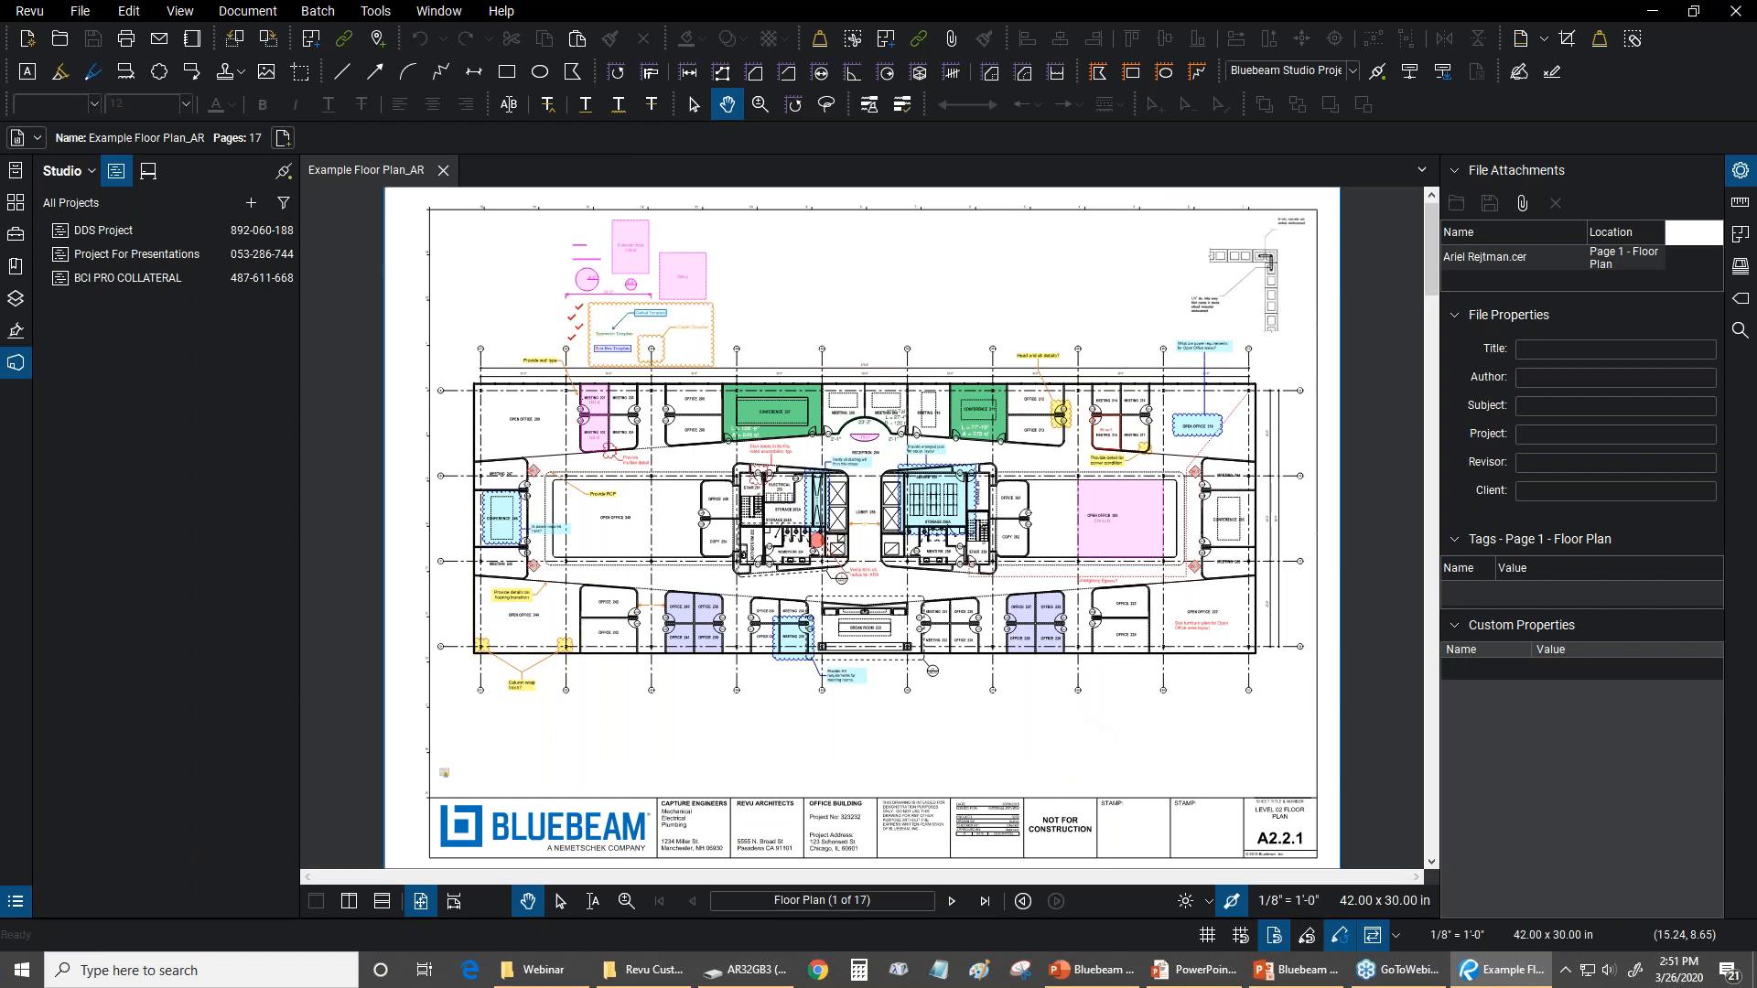
Start signing the document and place a wide signature field in the blank area above the Bluebeam logo
left_click(370, 12)
mouse_move(381, 151)
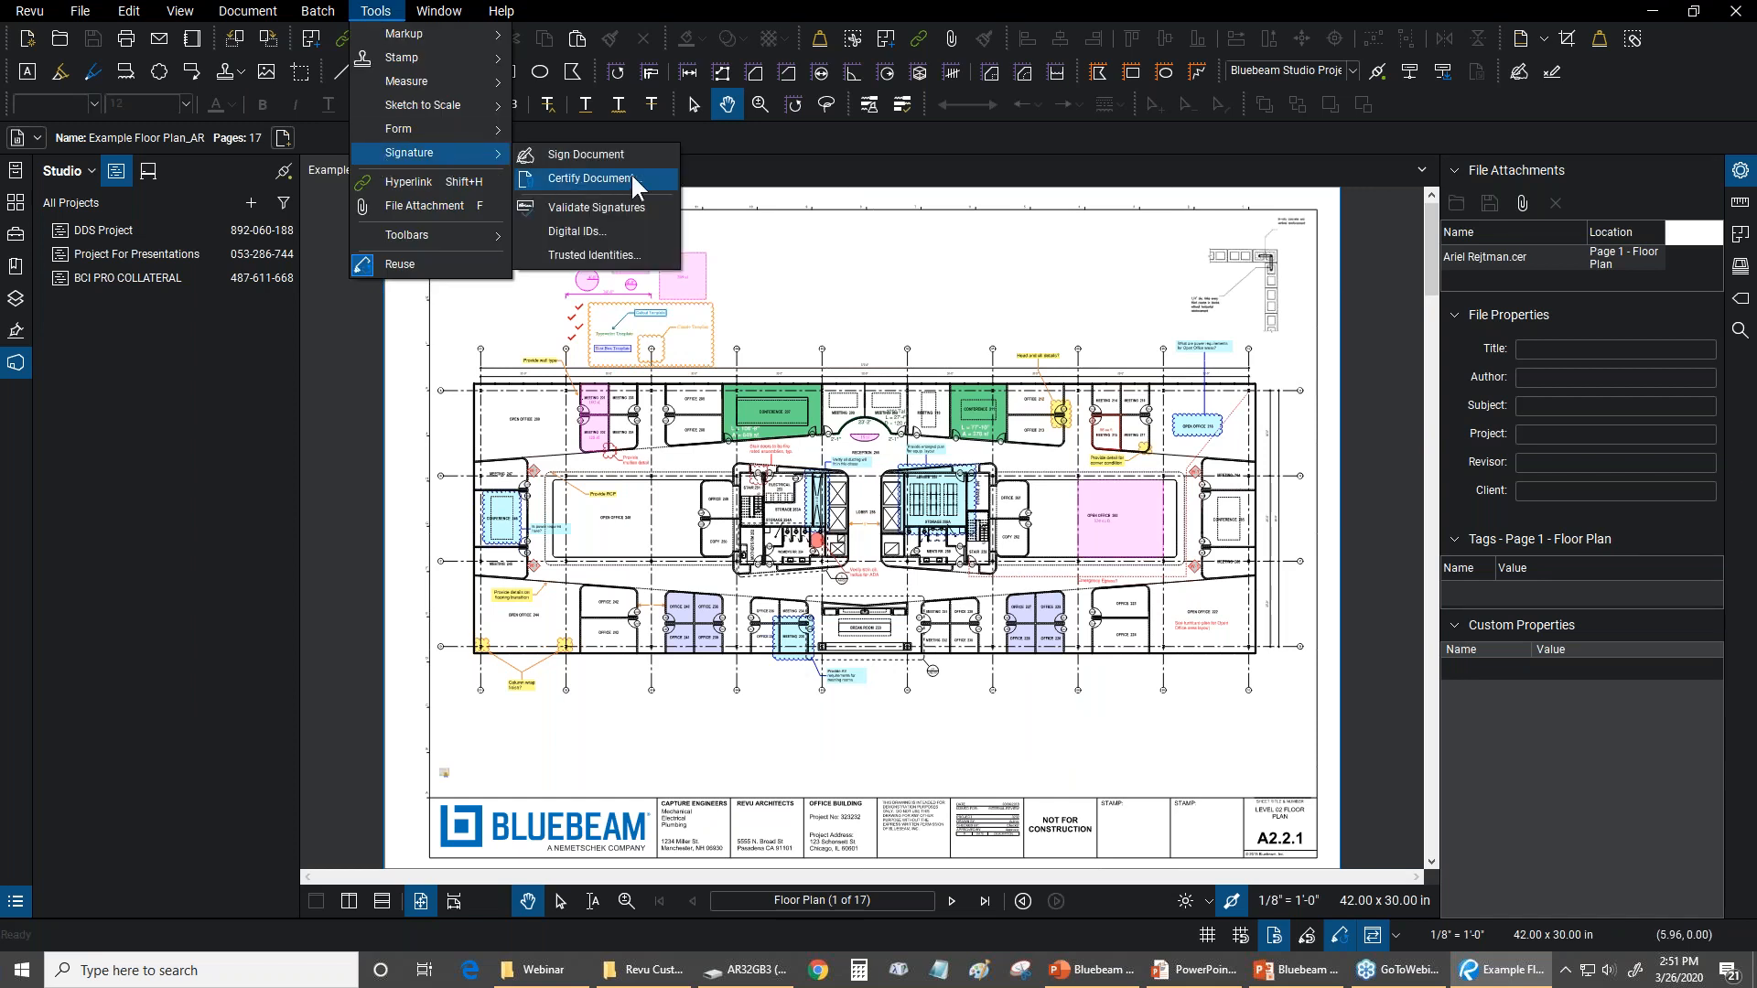
left_click(552, 156)
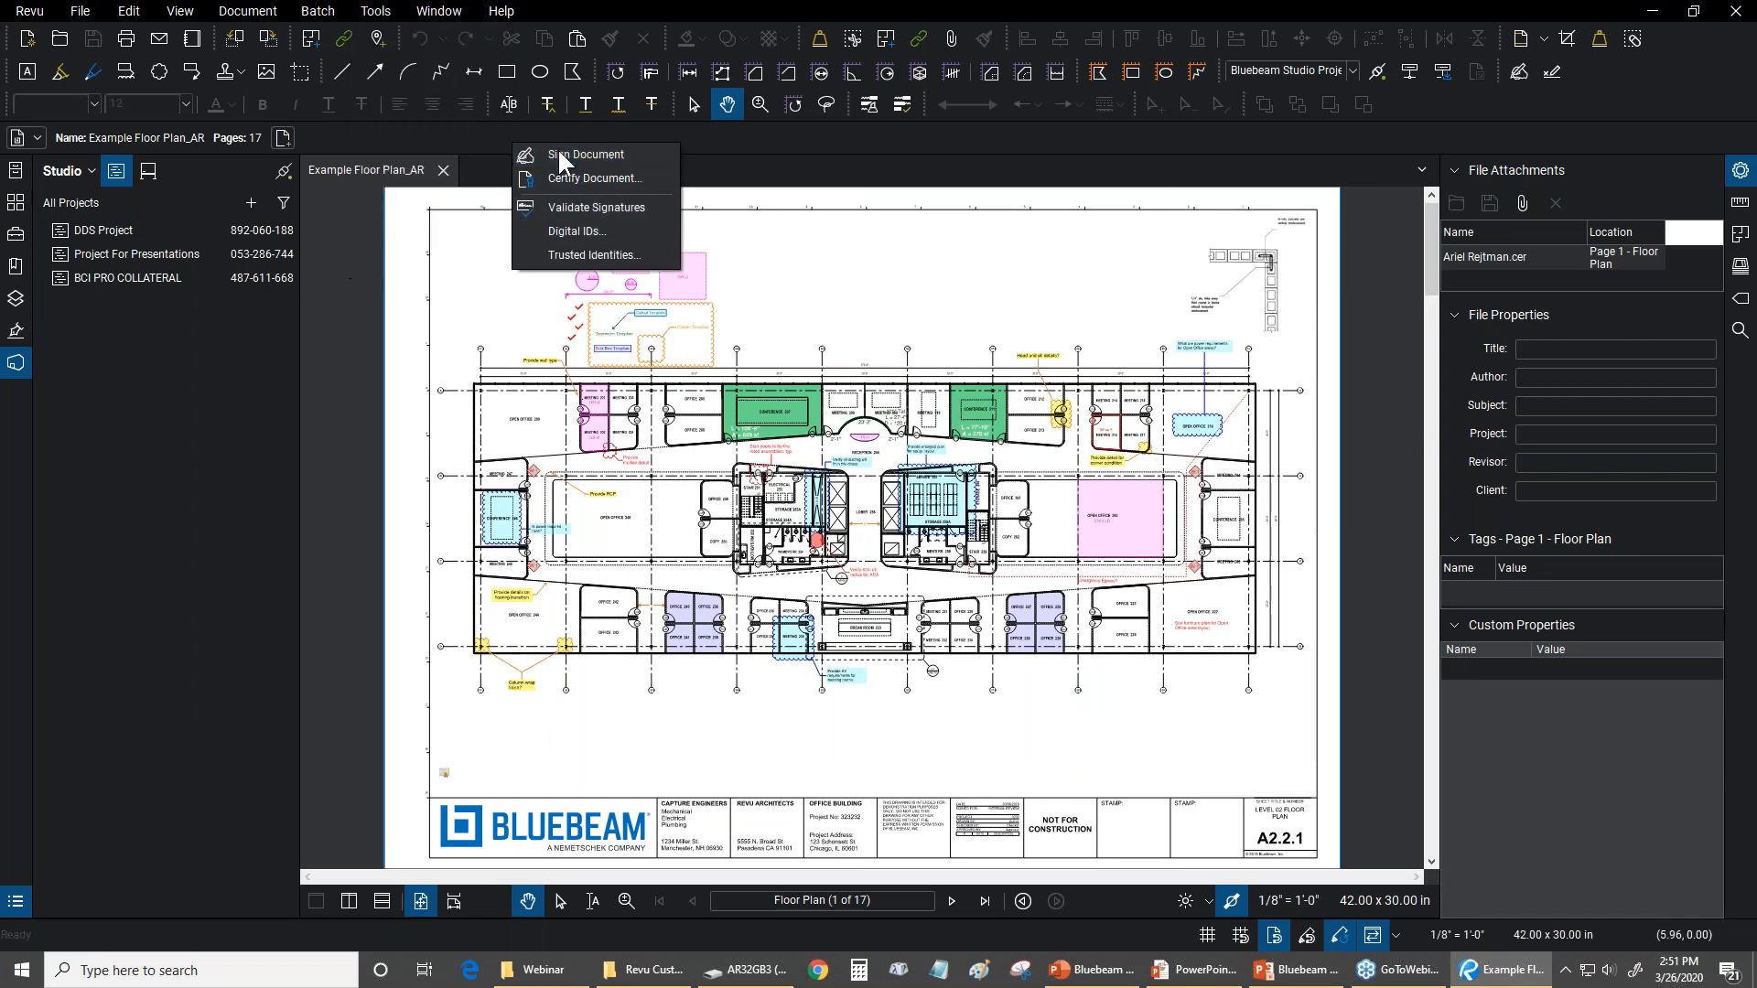
scroll(628, 438, "down", 3)
scroll(535, 571, "up", 8)
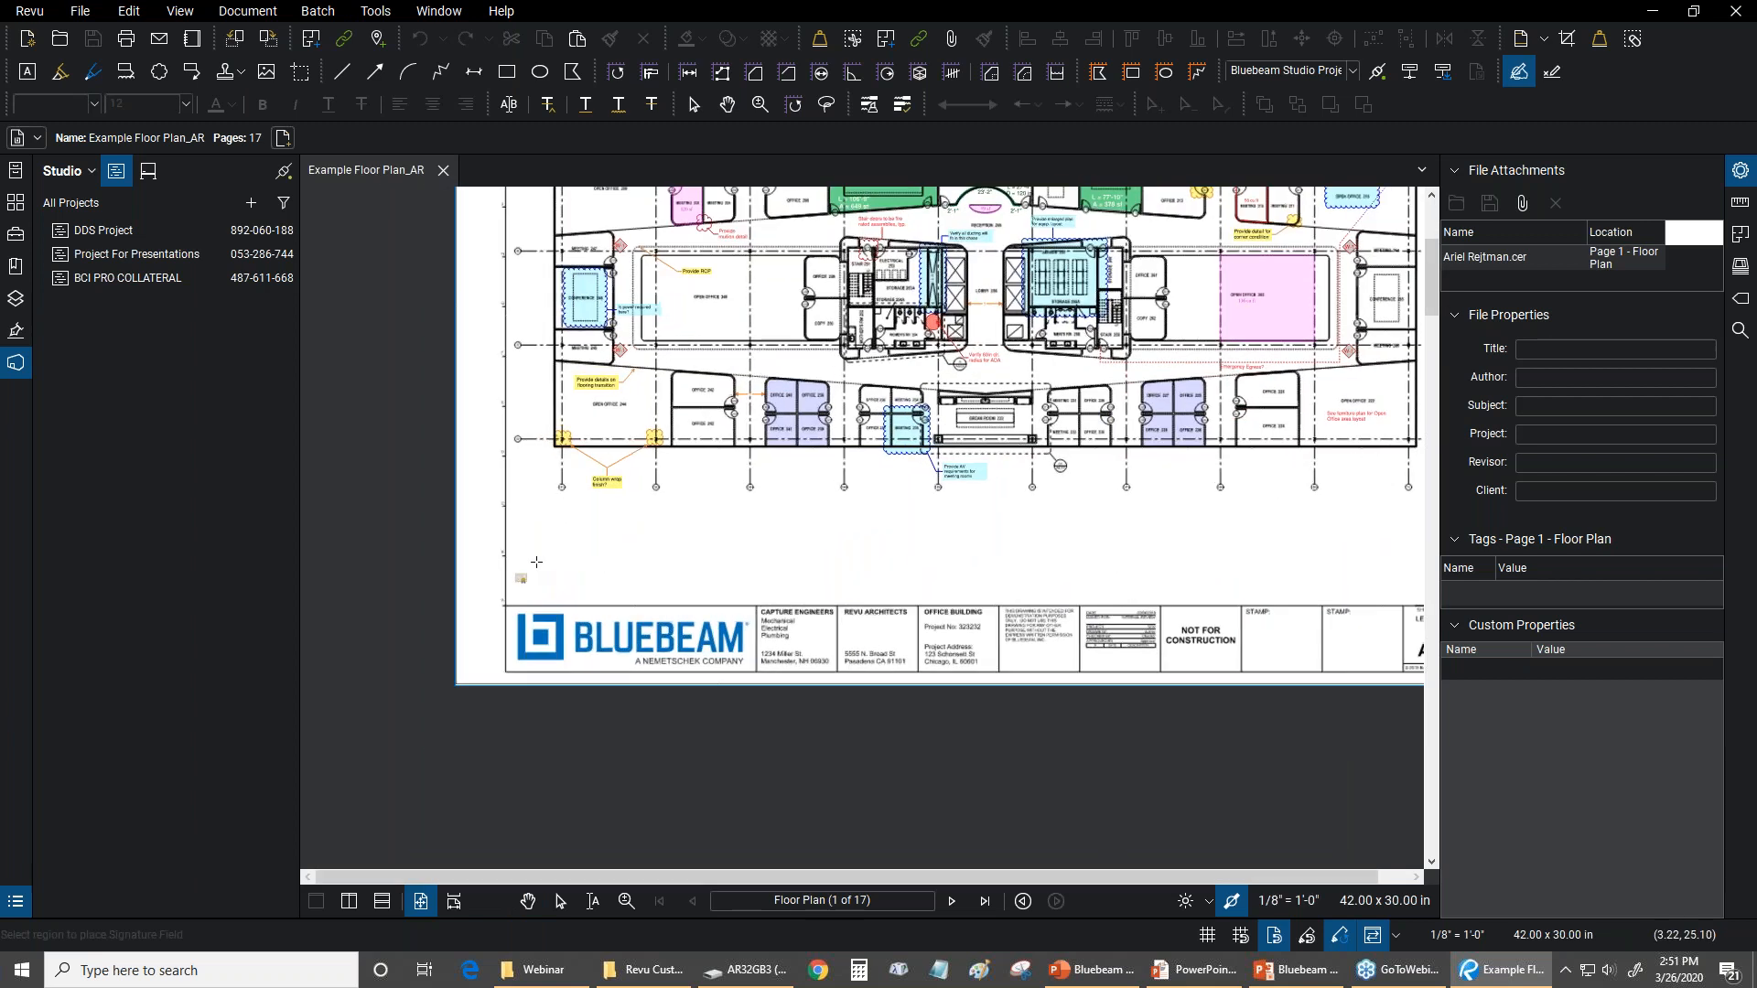
mouse_move(533, 638)
left_mouse_down()
mouse_move(616, 561)
mouse_move(1162, 554)
left_mouse_up()
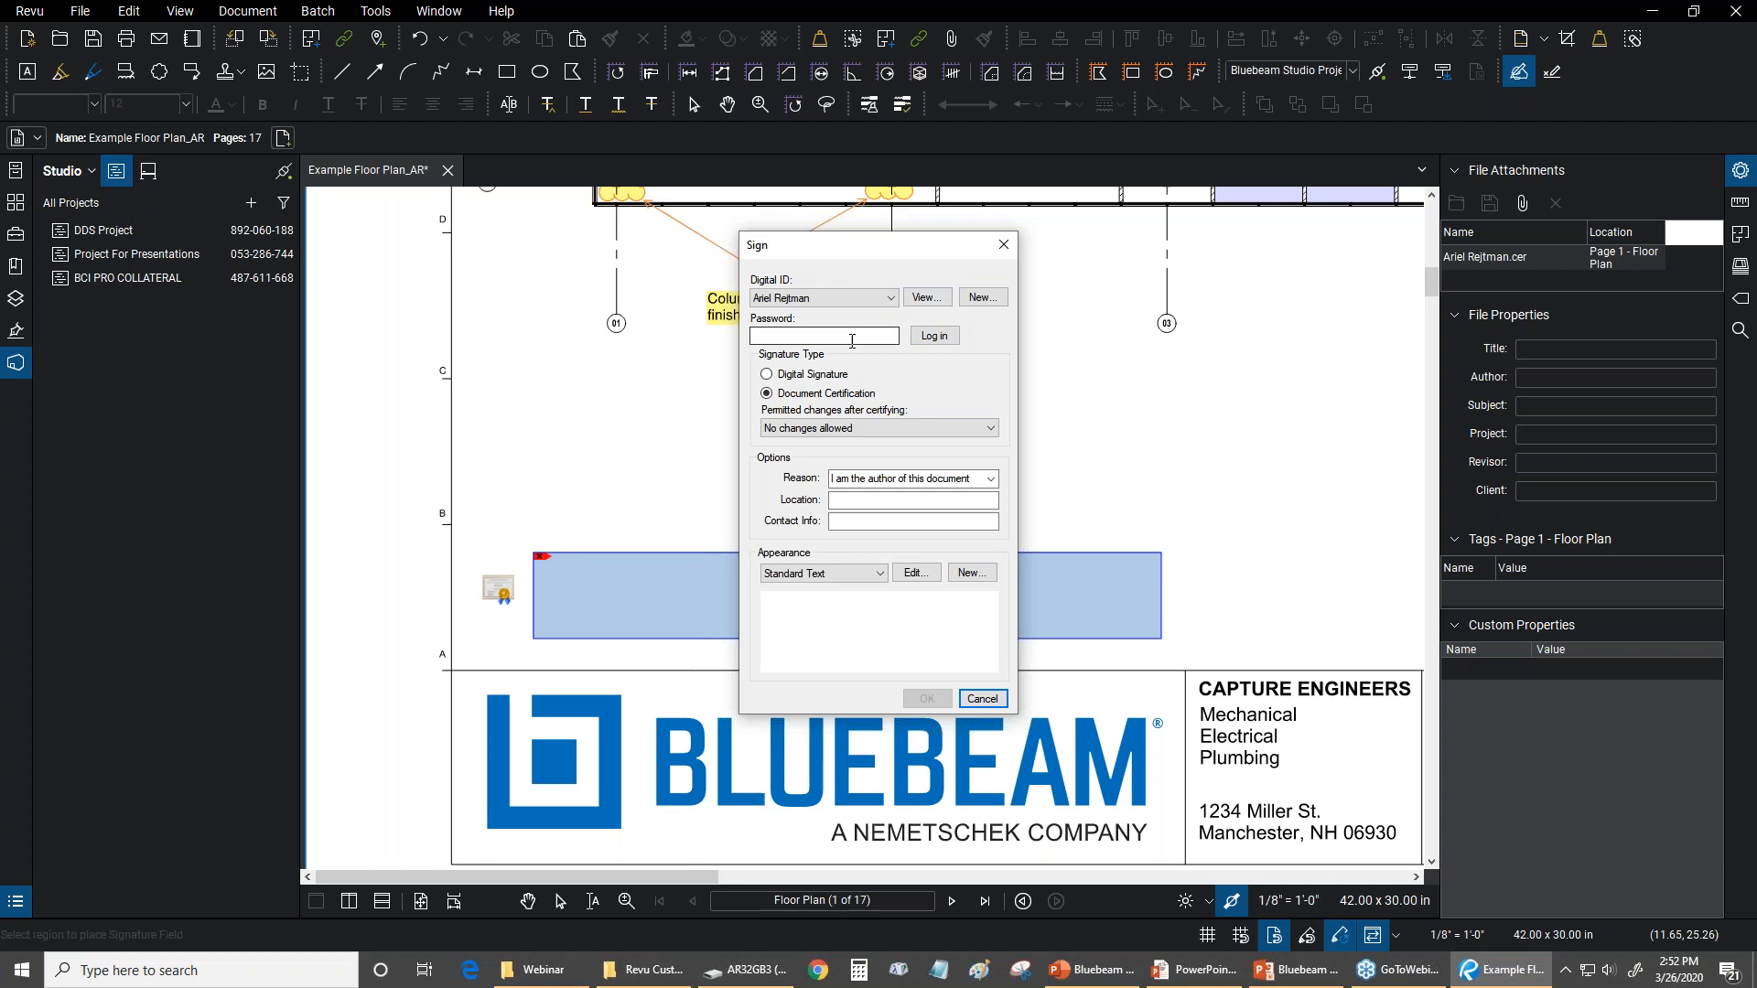
Examine the available digital IDs and the options for creating a new Digital ID file, and cancel the creation
left_click(876, 297)
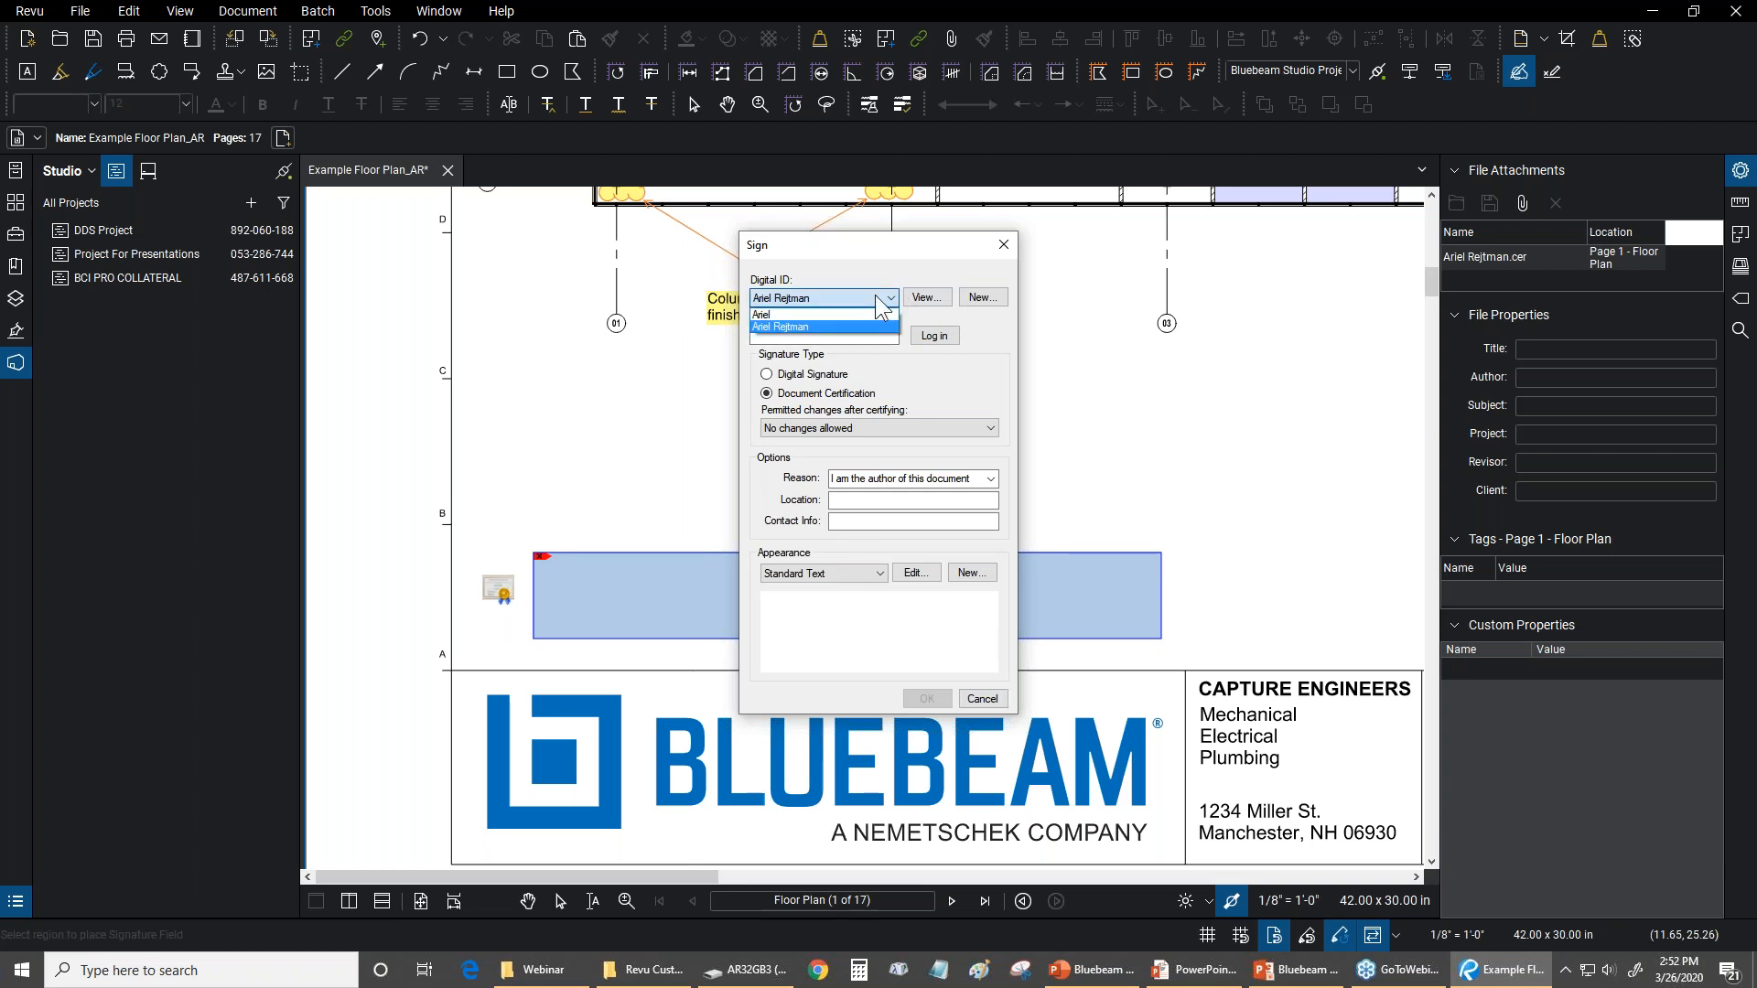
left_click(968, 304)
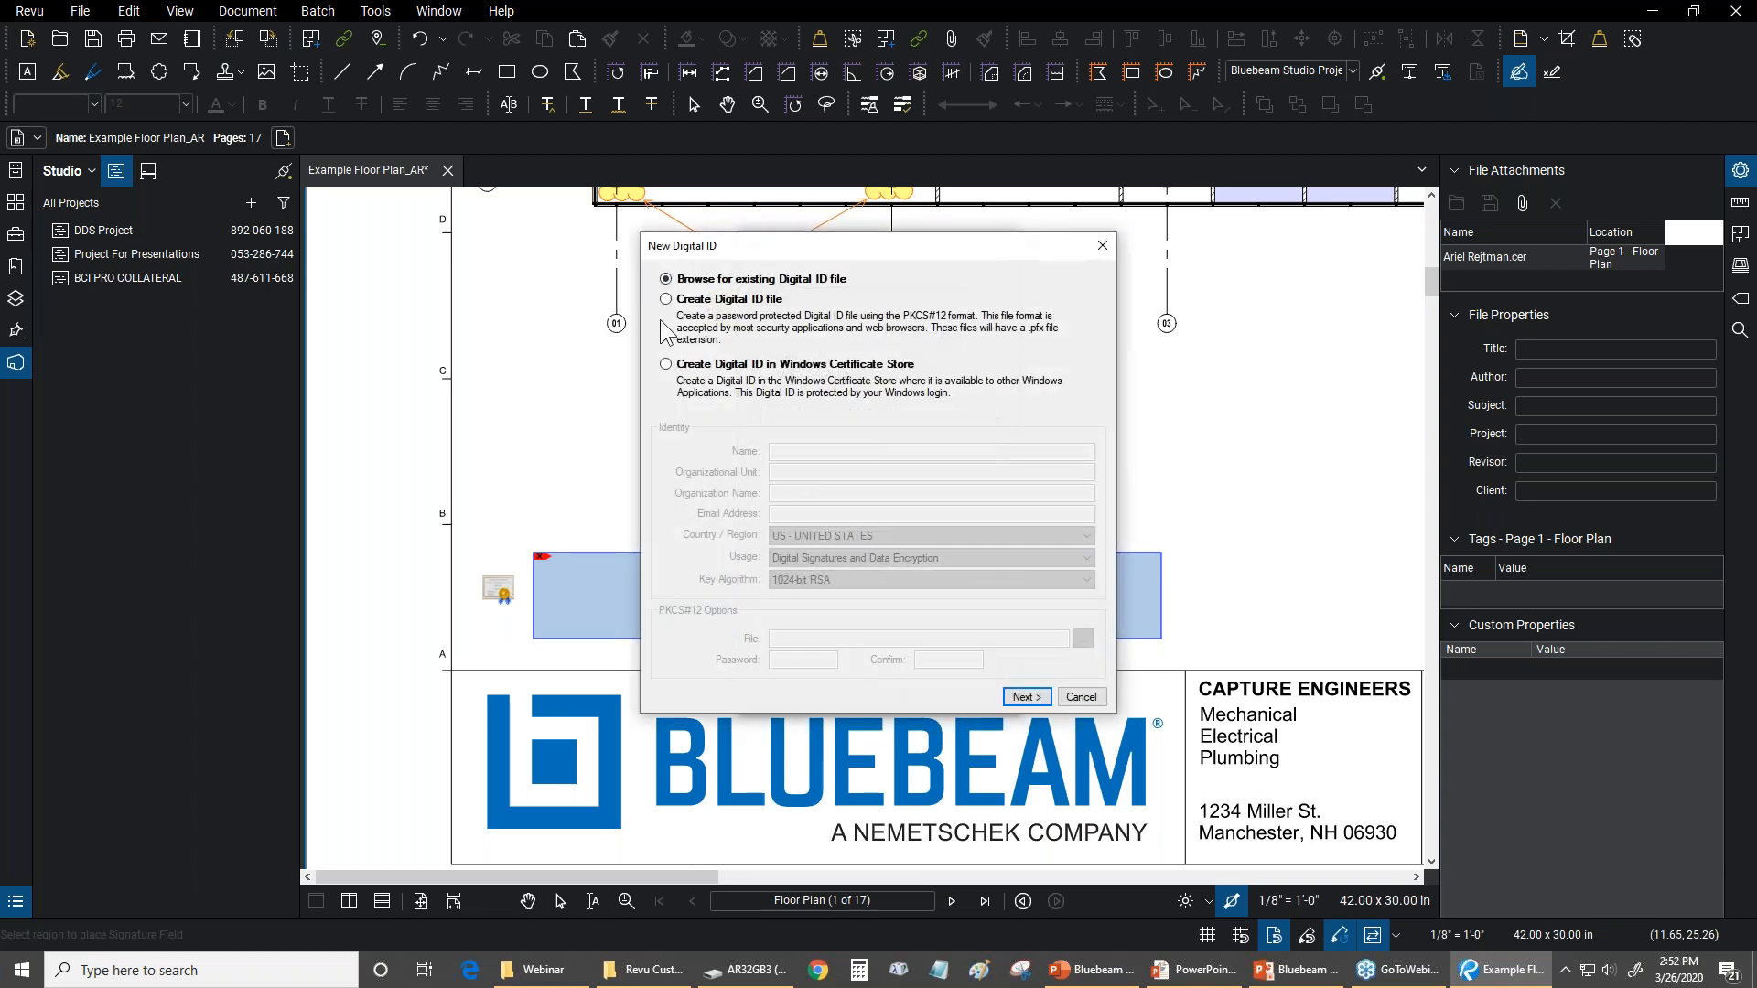
left_click(678, 303)
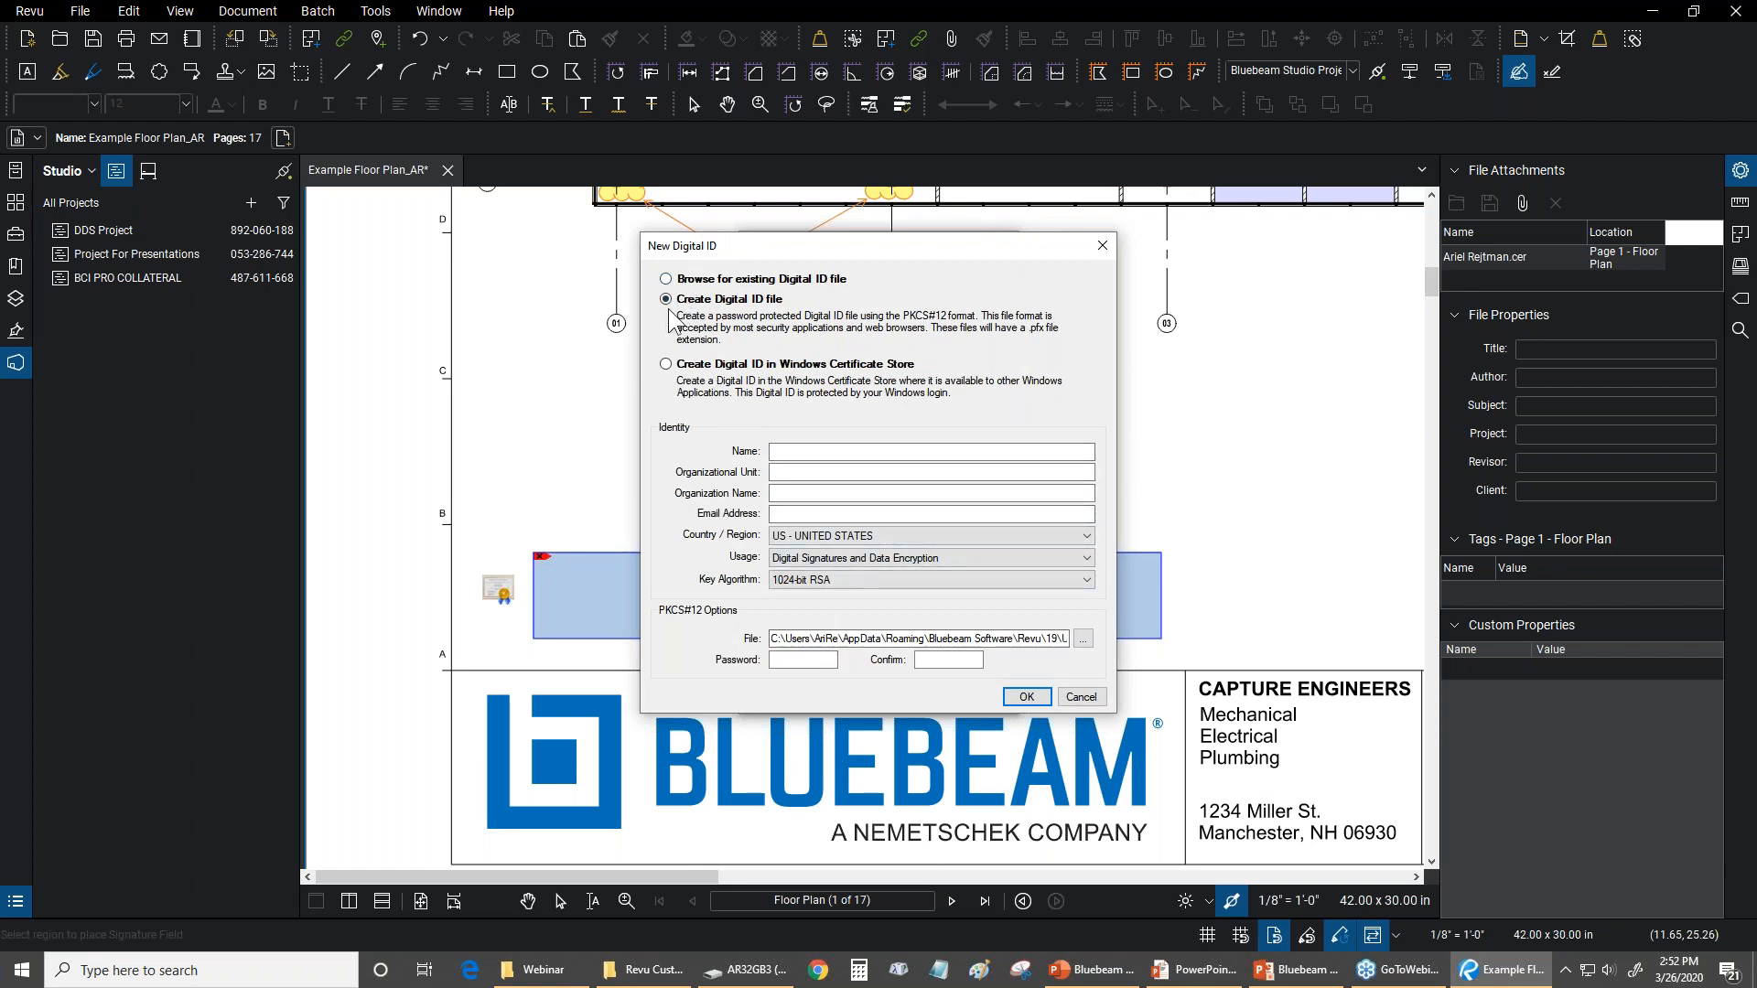
left_click(1080, 696)
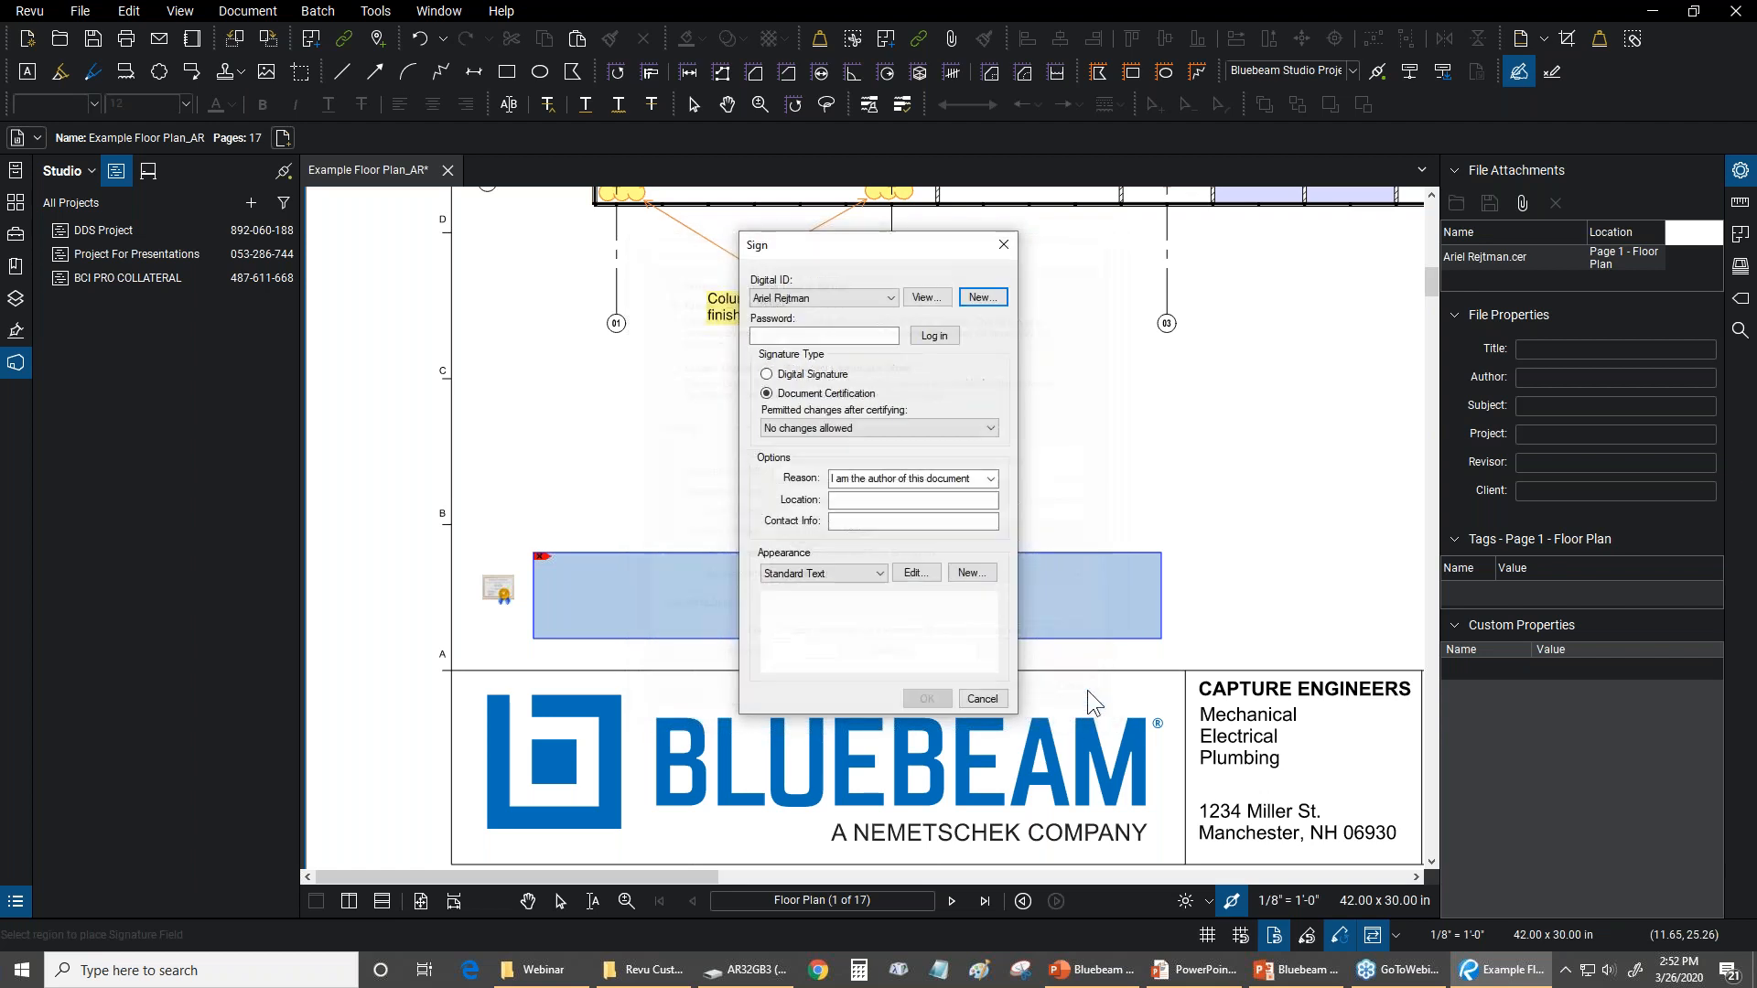
Try to log in to the selected digital ID with its password
left_click(821, 335)
type("*************")
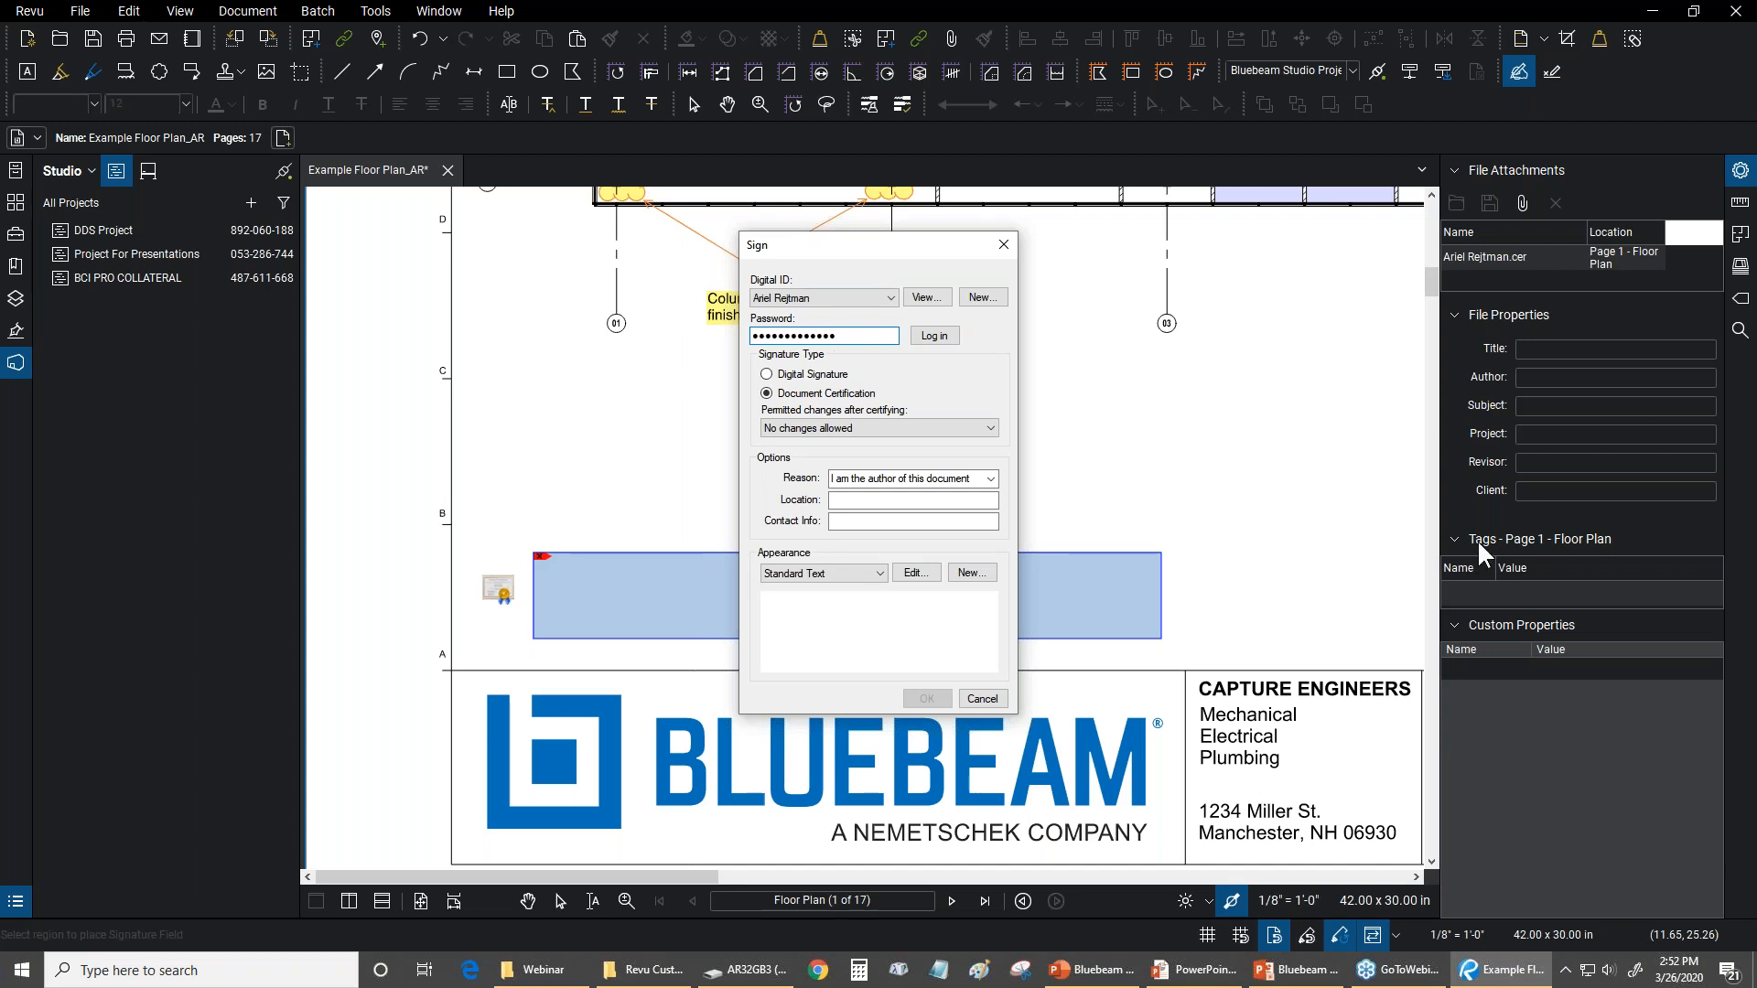
left_click(934, 335)
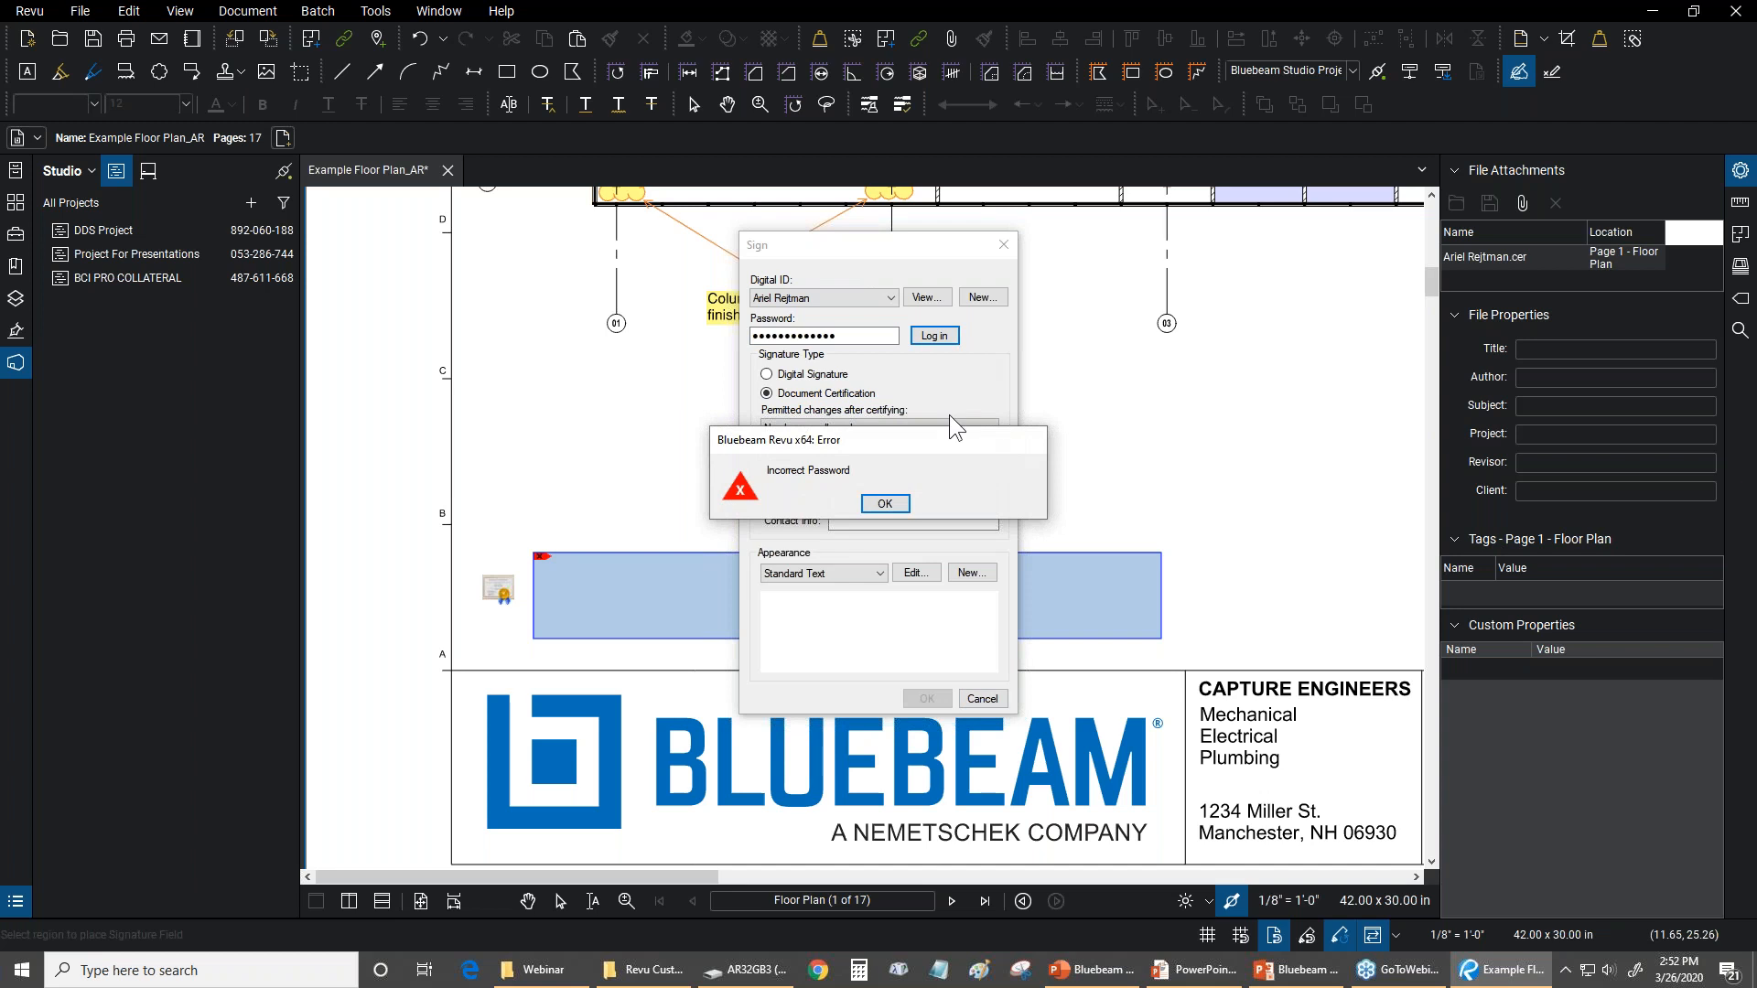
left_click(885, 503)
Re-enter the password for the selected digital ID and log in
key("shift+Tab")
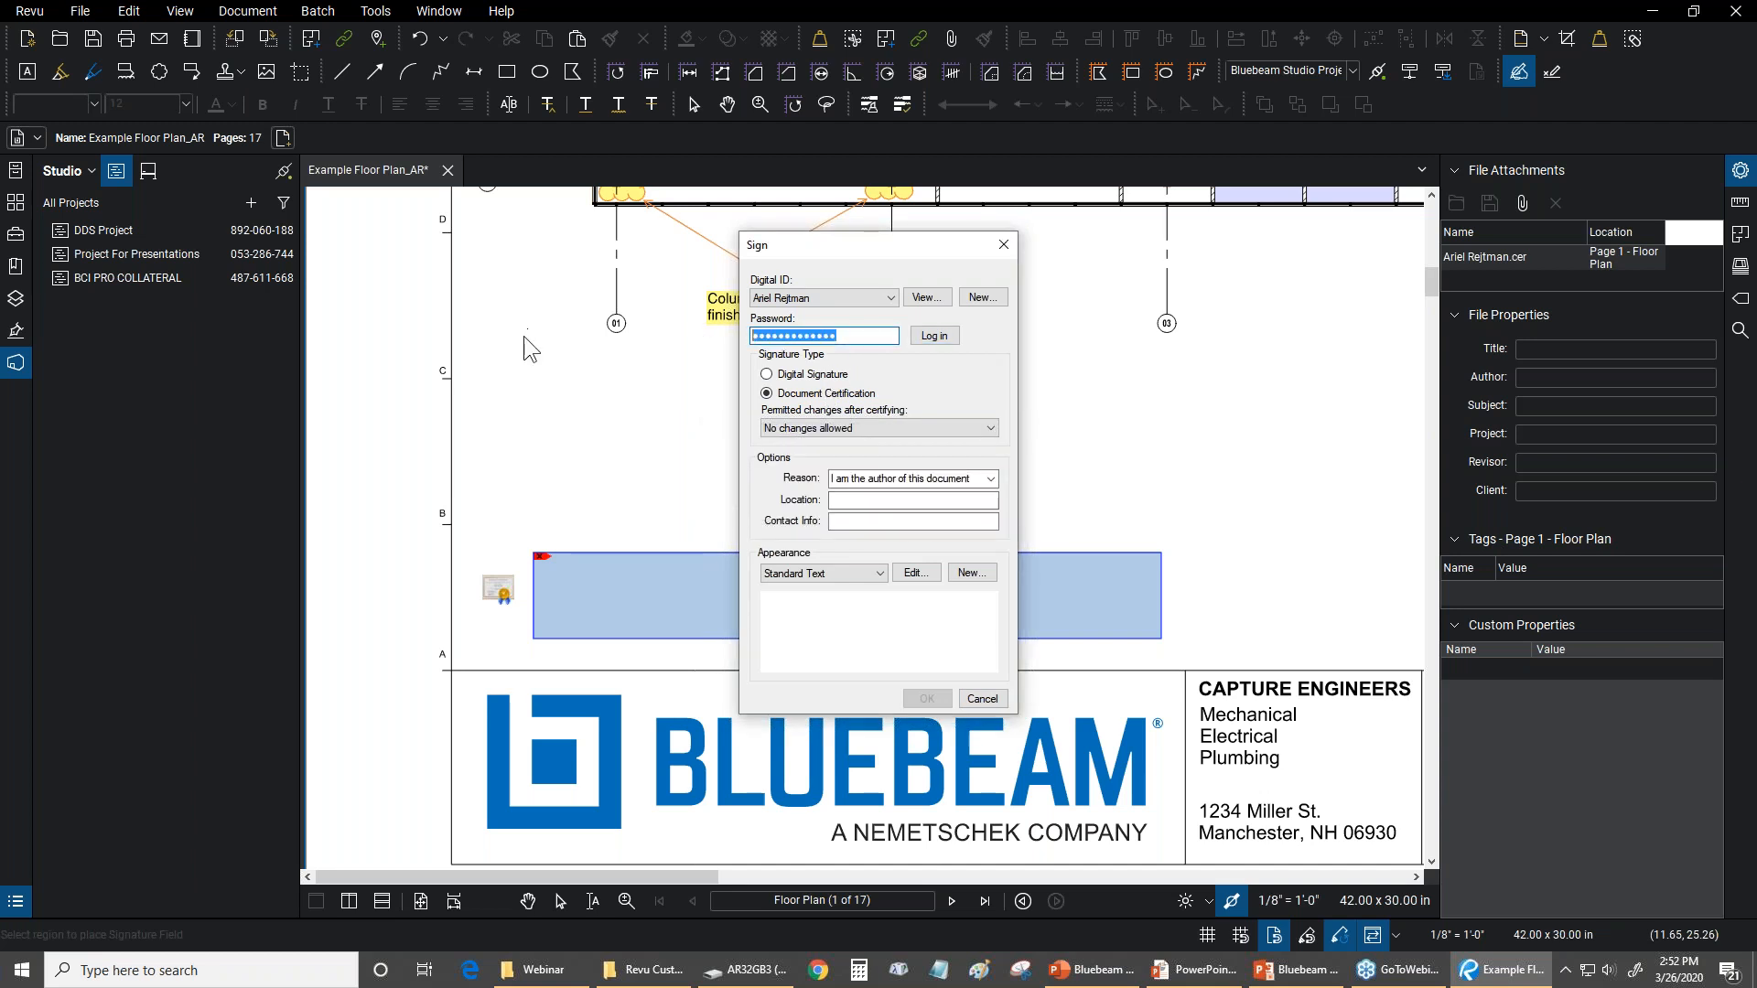
type("***")
type("•••••••")
left_click(934, 336)
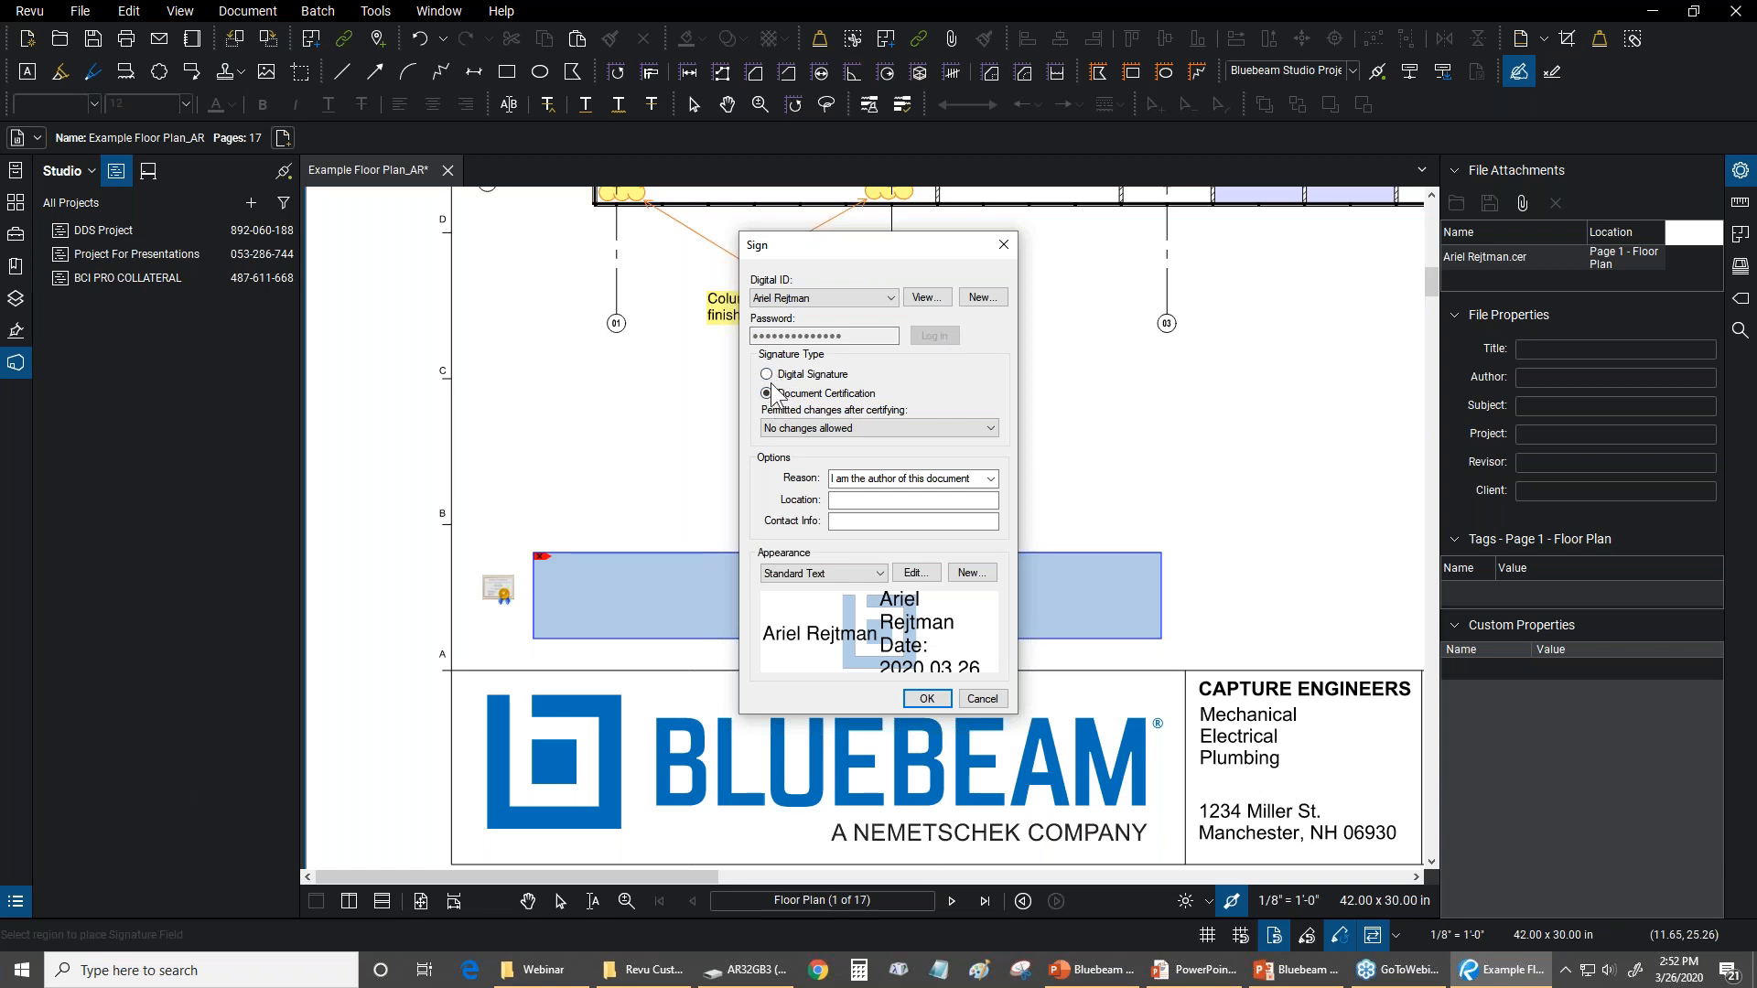
Set the permitted changes after certifying to No changes allowed, and keep Name as the graphic of the Standard Text signature appearance
left_click(889, 427)
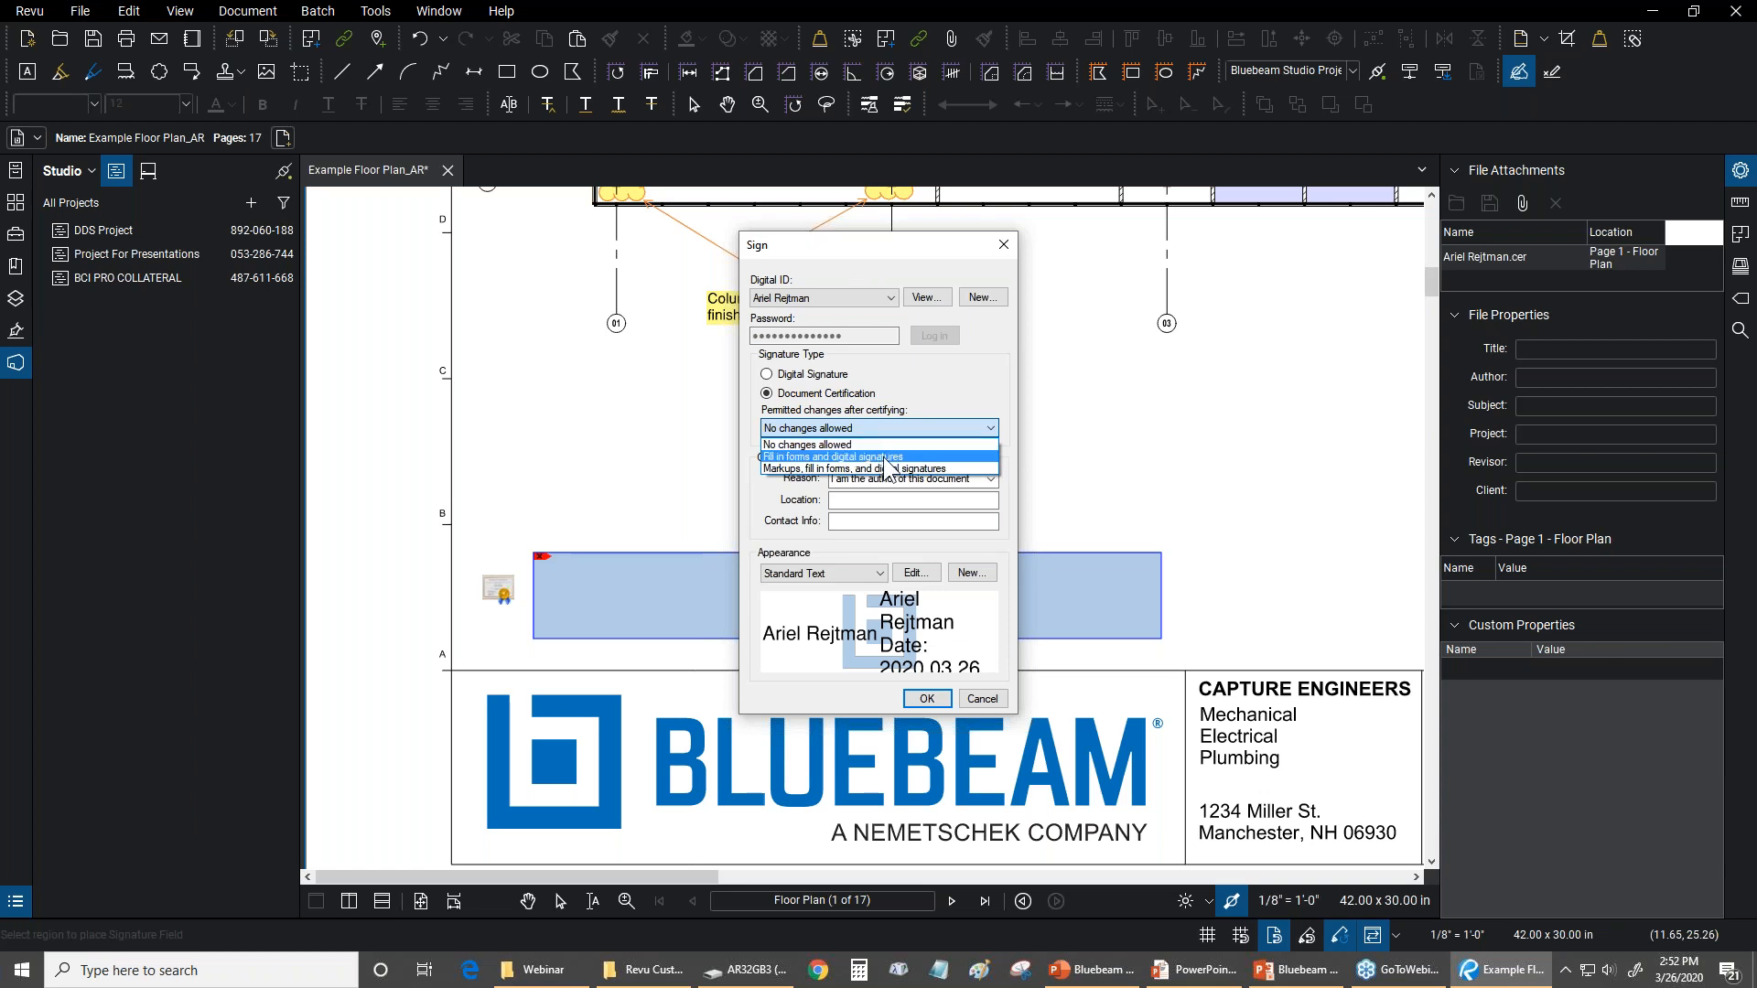
left_click(805, 444)
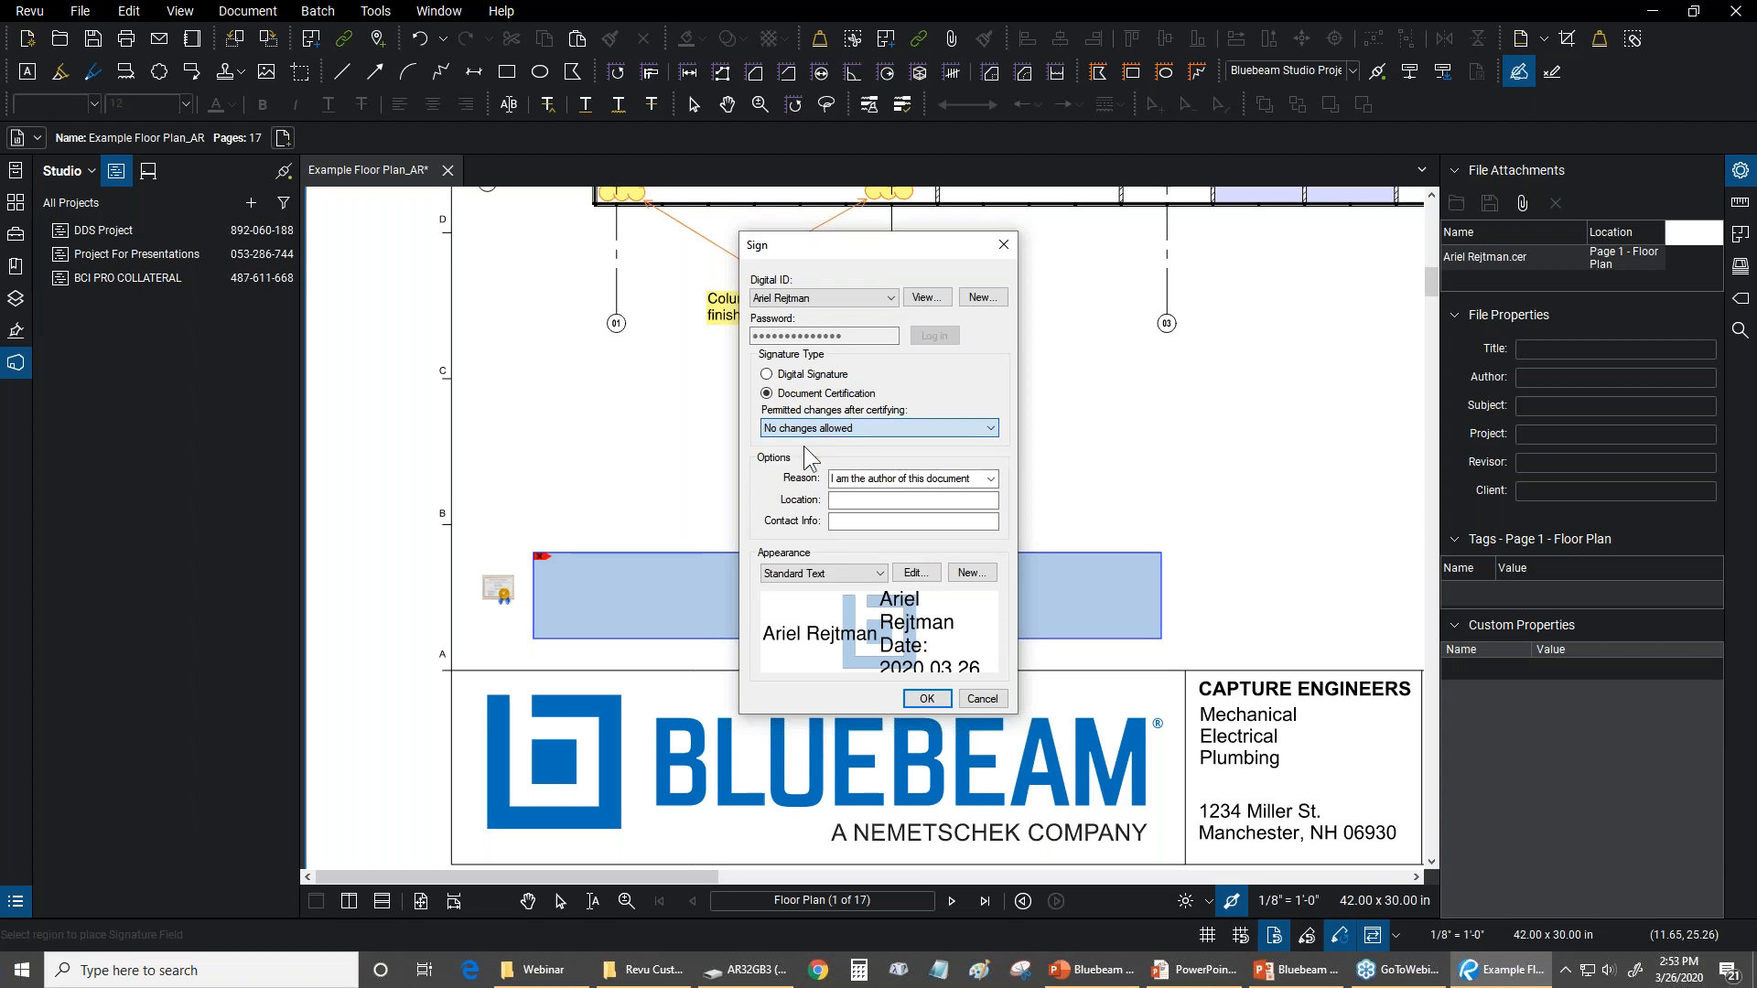
left_click(915, 572)
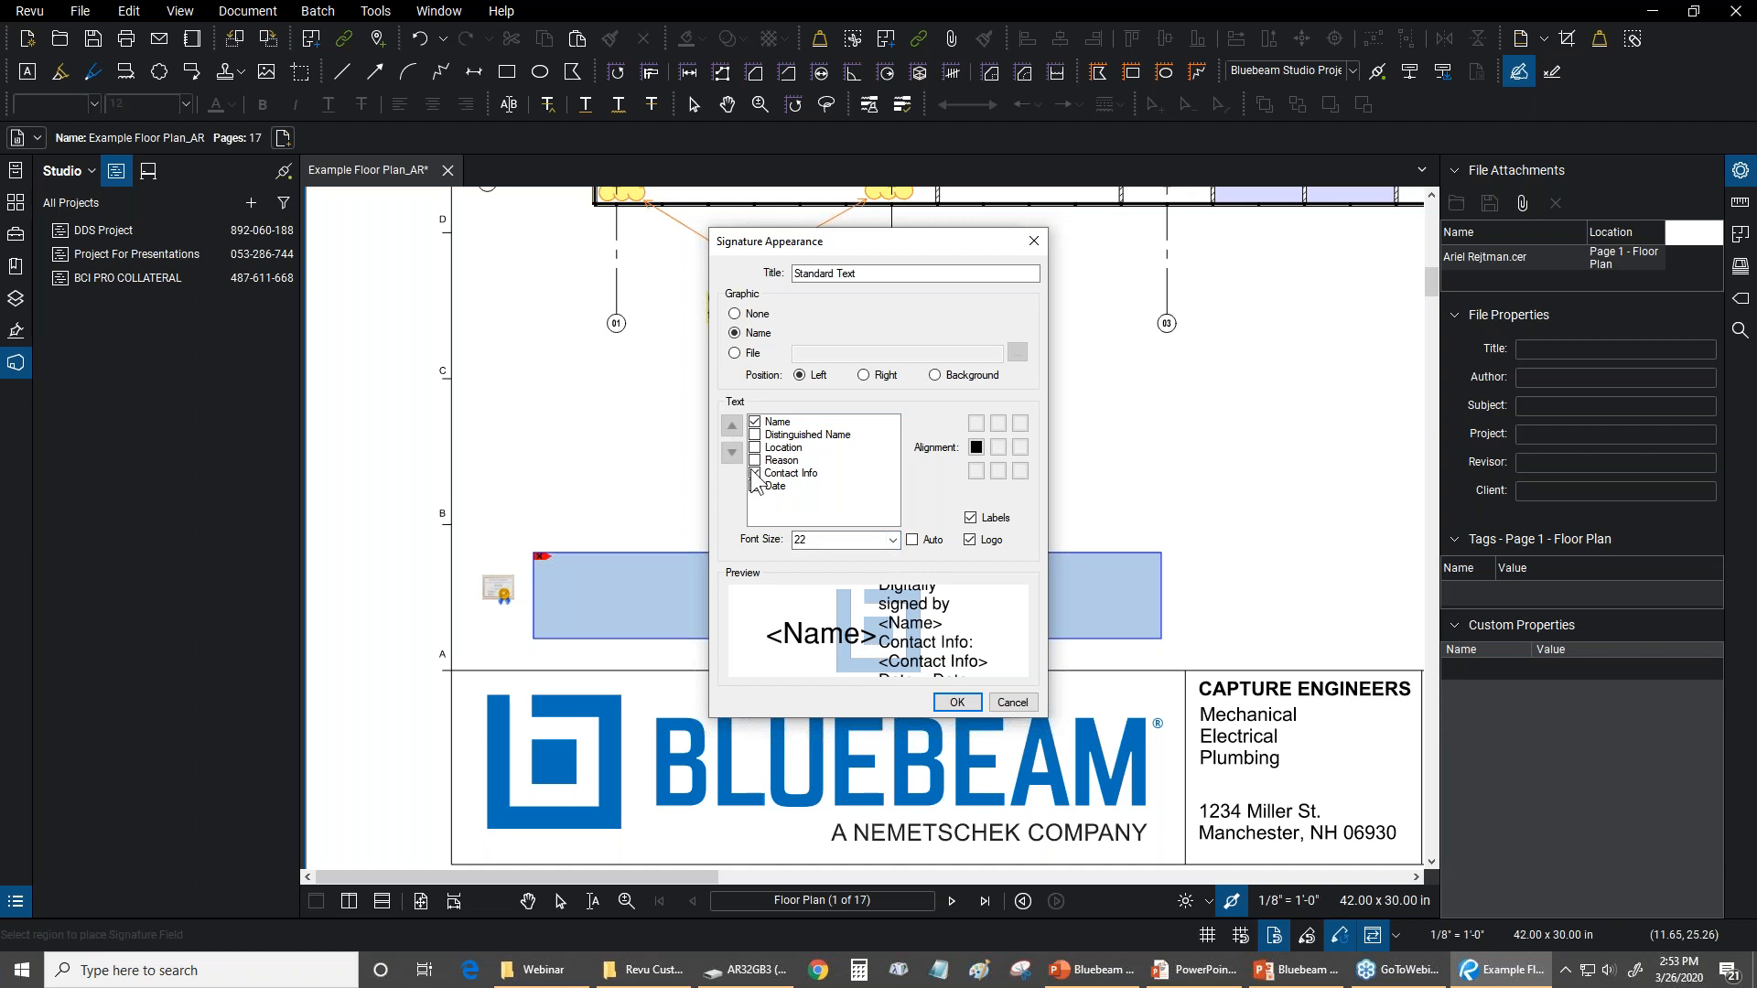
left_click(735, 354)
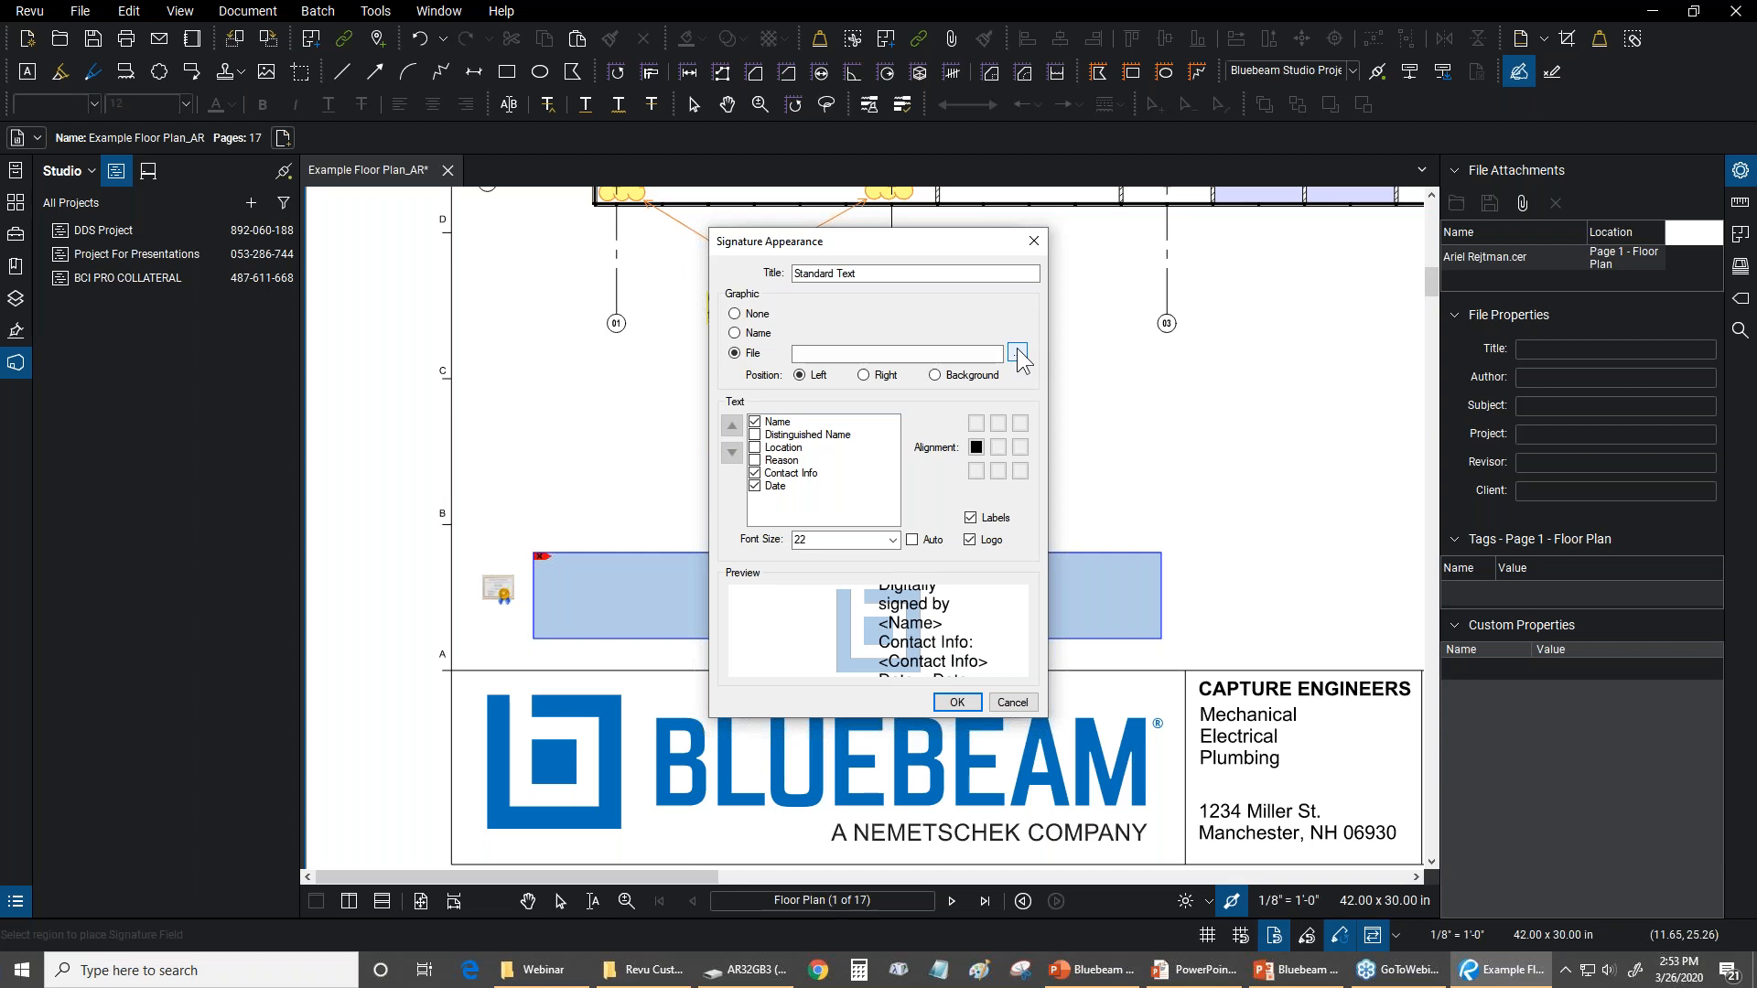
left_click(734, 333)
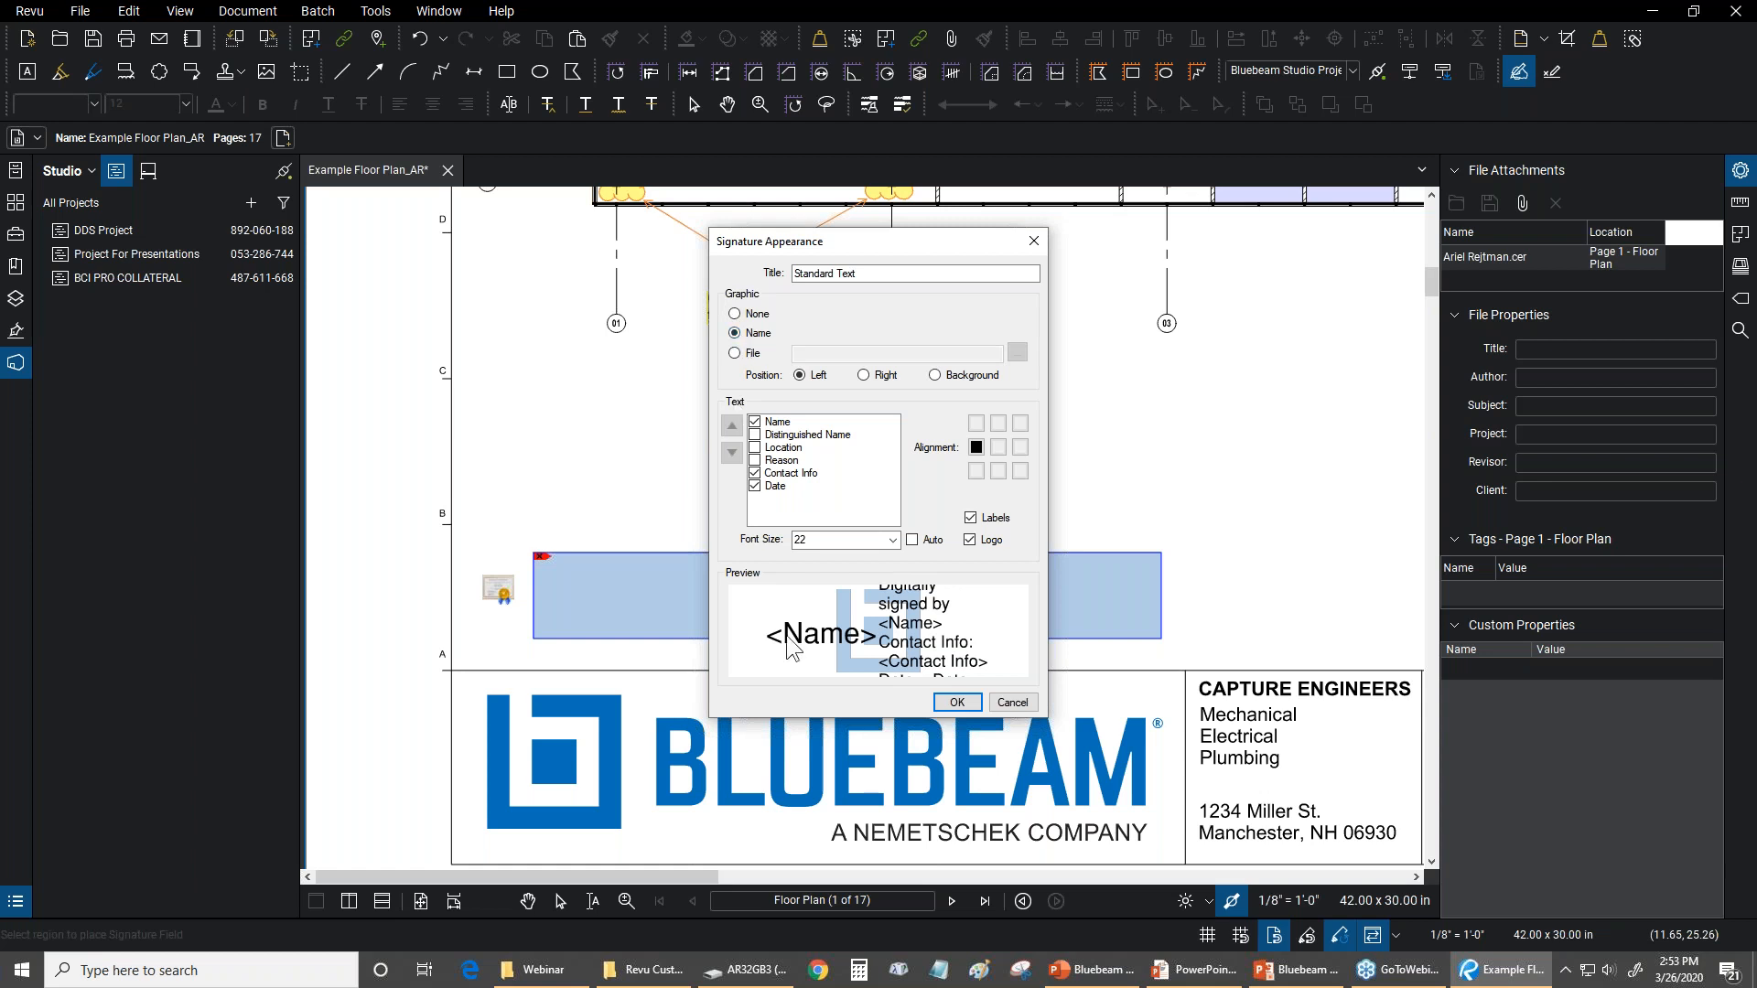
left_click(956, 702)
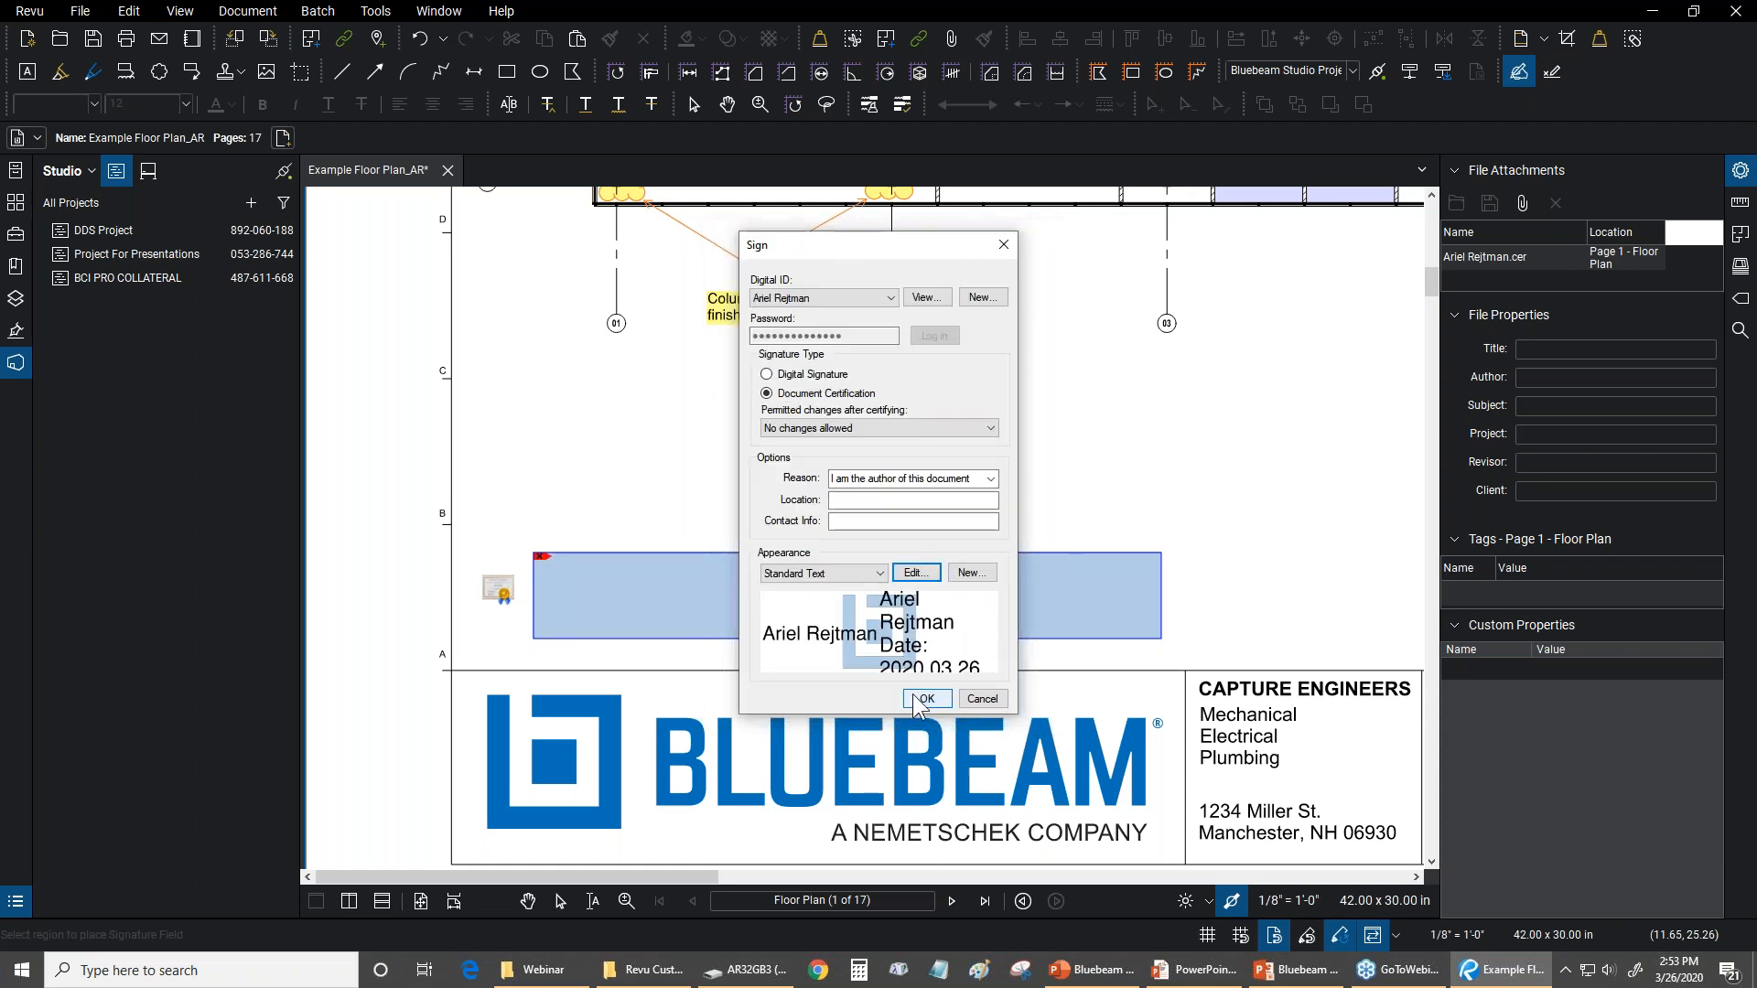
Apply the certifying signature and save the document as Example Floor Plan_AR_Signed.pdf in the Bluebeam Revu folder
left_click(915, 696)
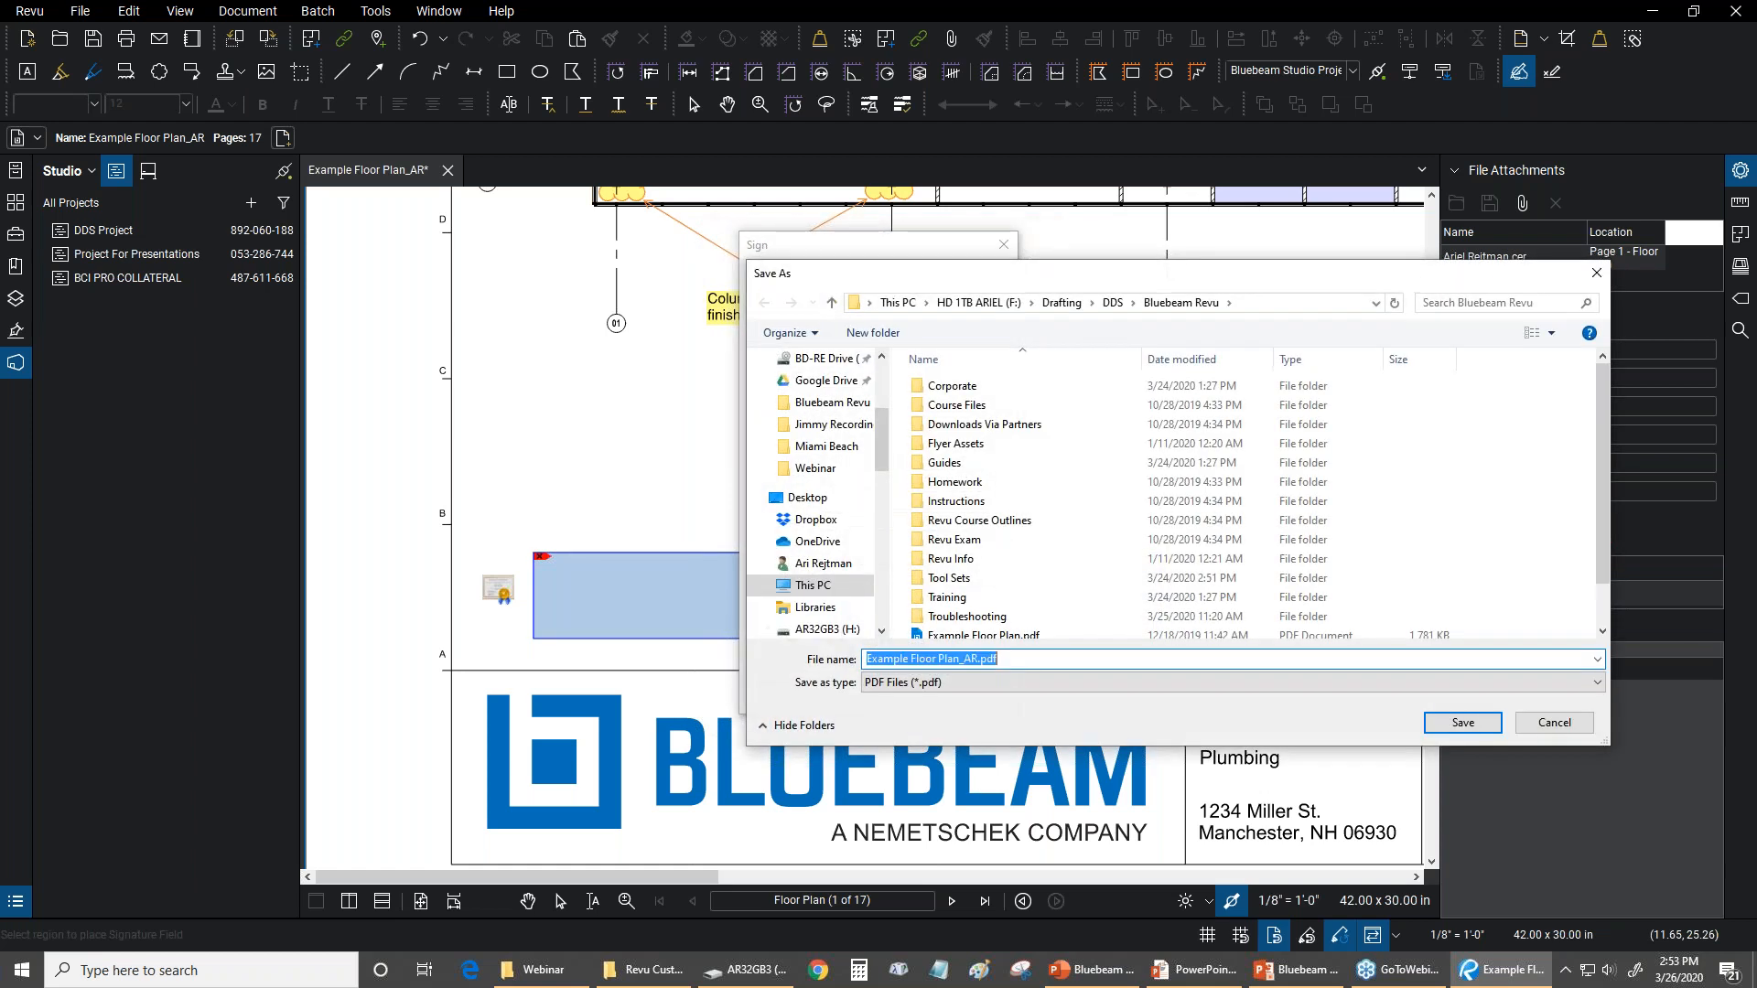
left_click(981, 660)
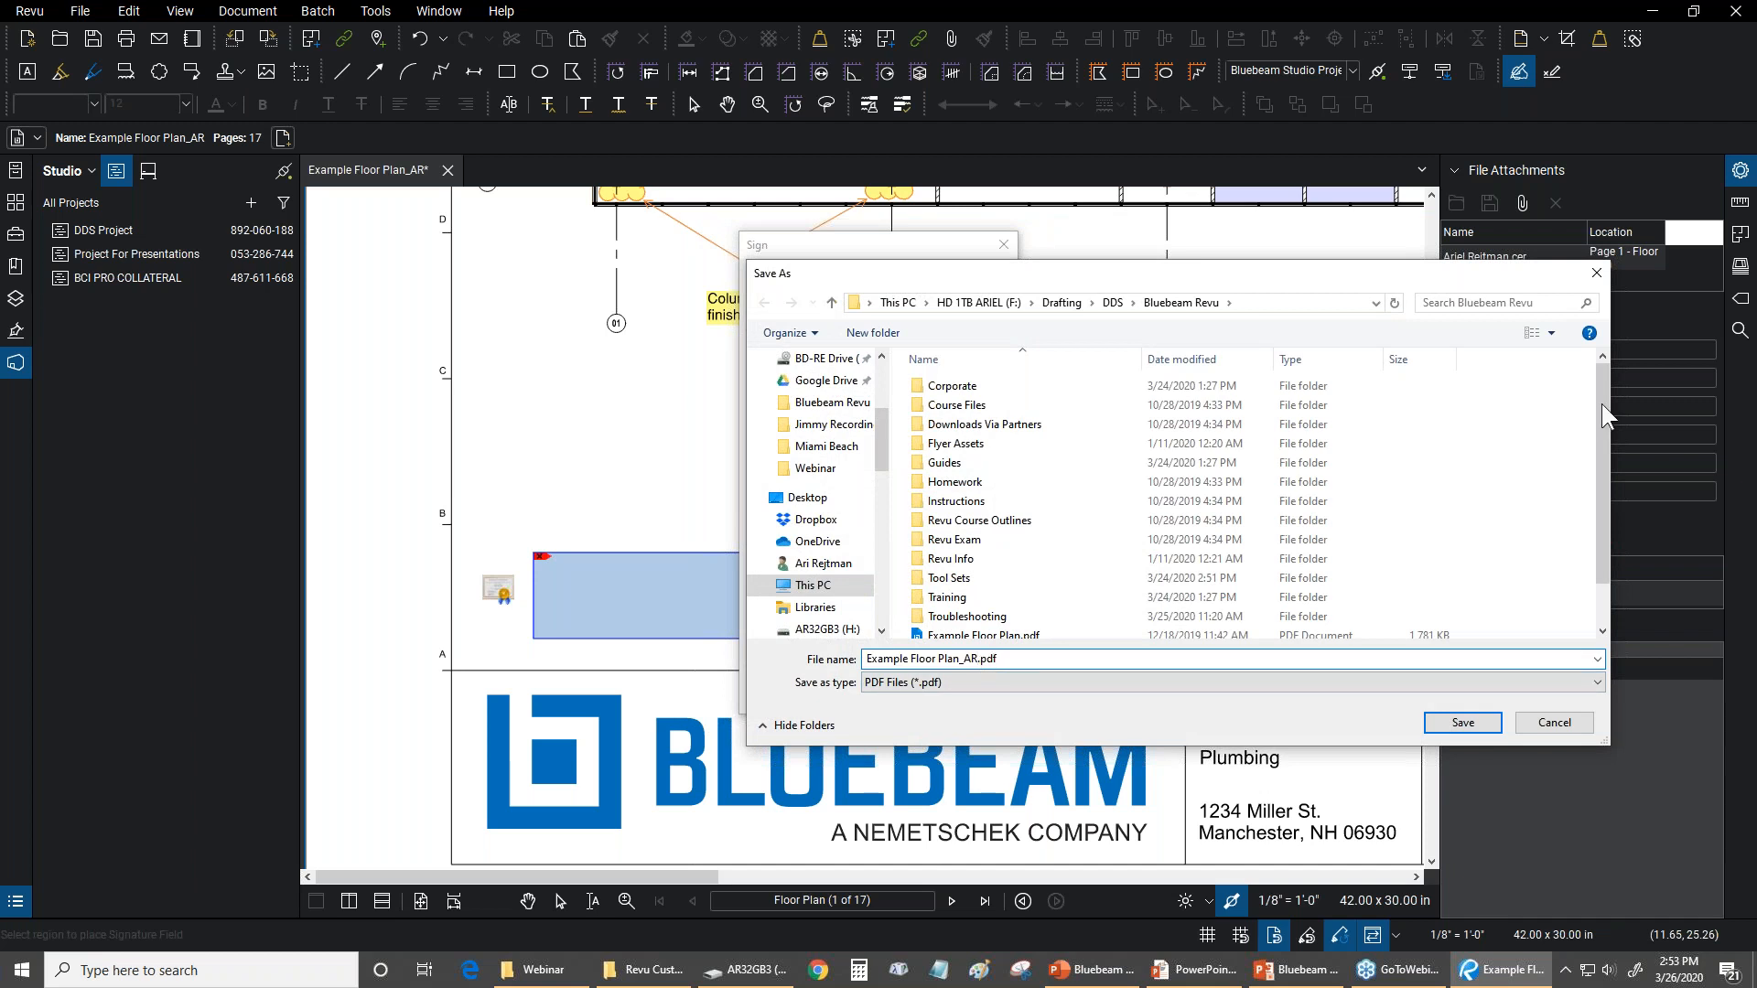
scroll(1594, 407, "down", 1)
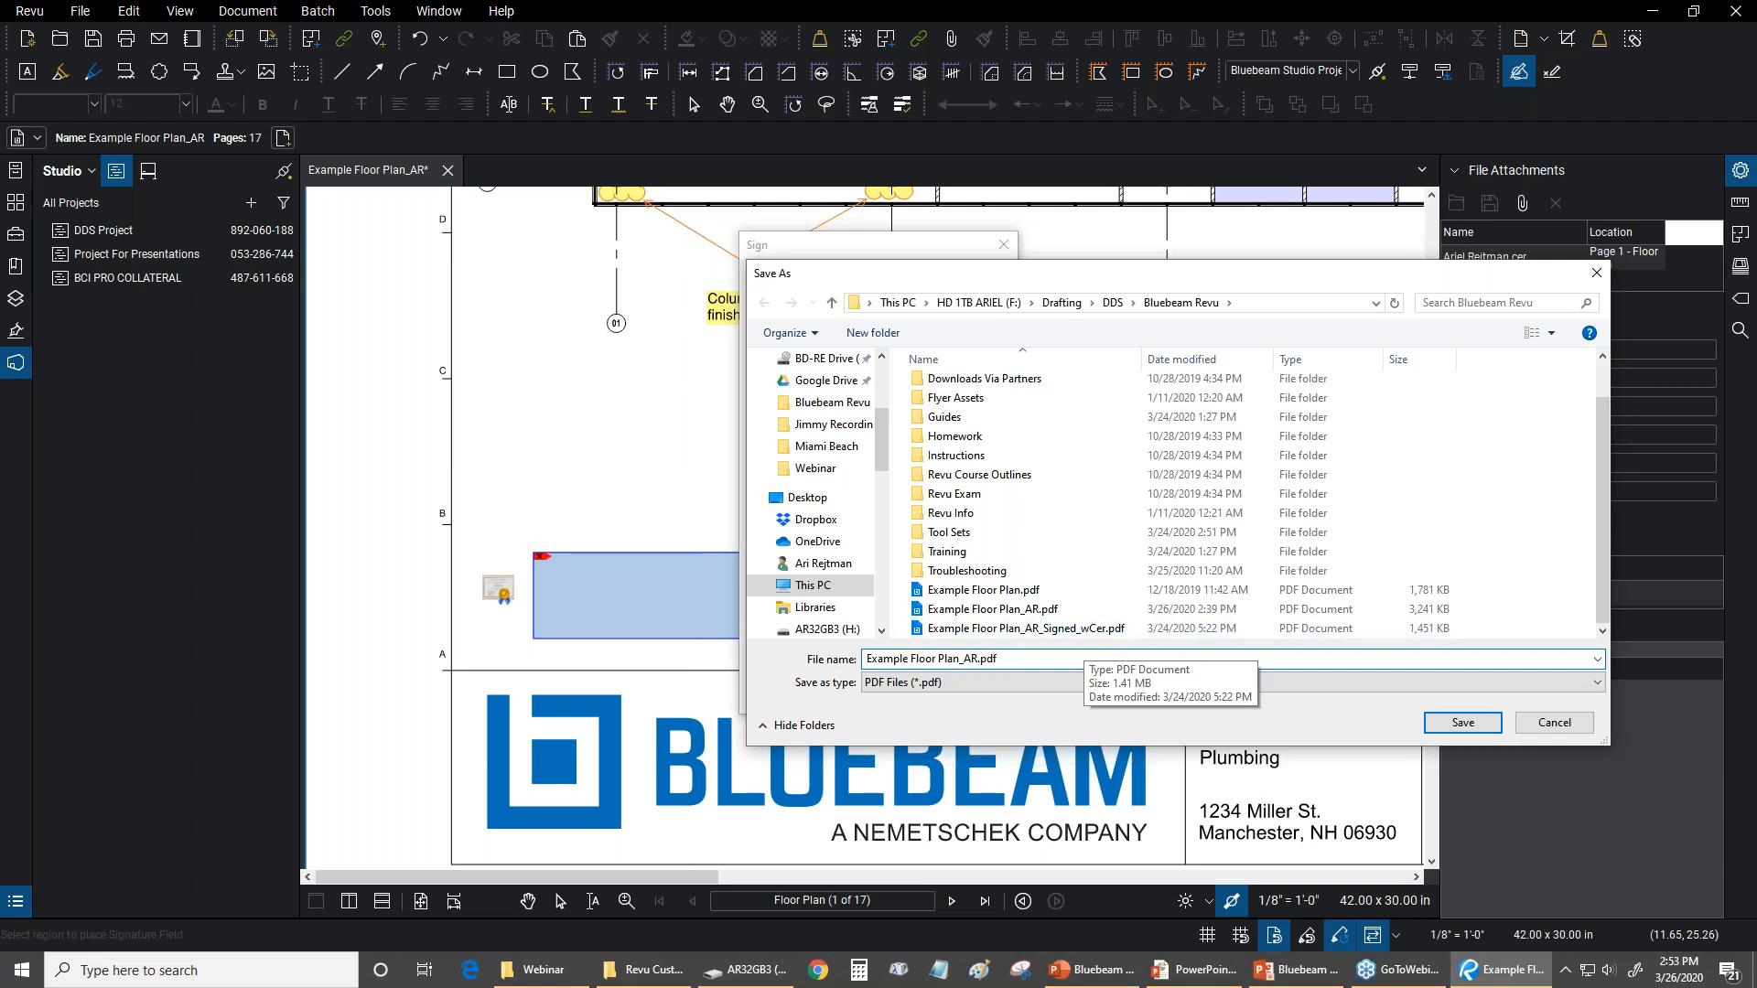
left_click(977, 659)
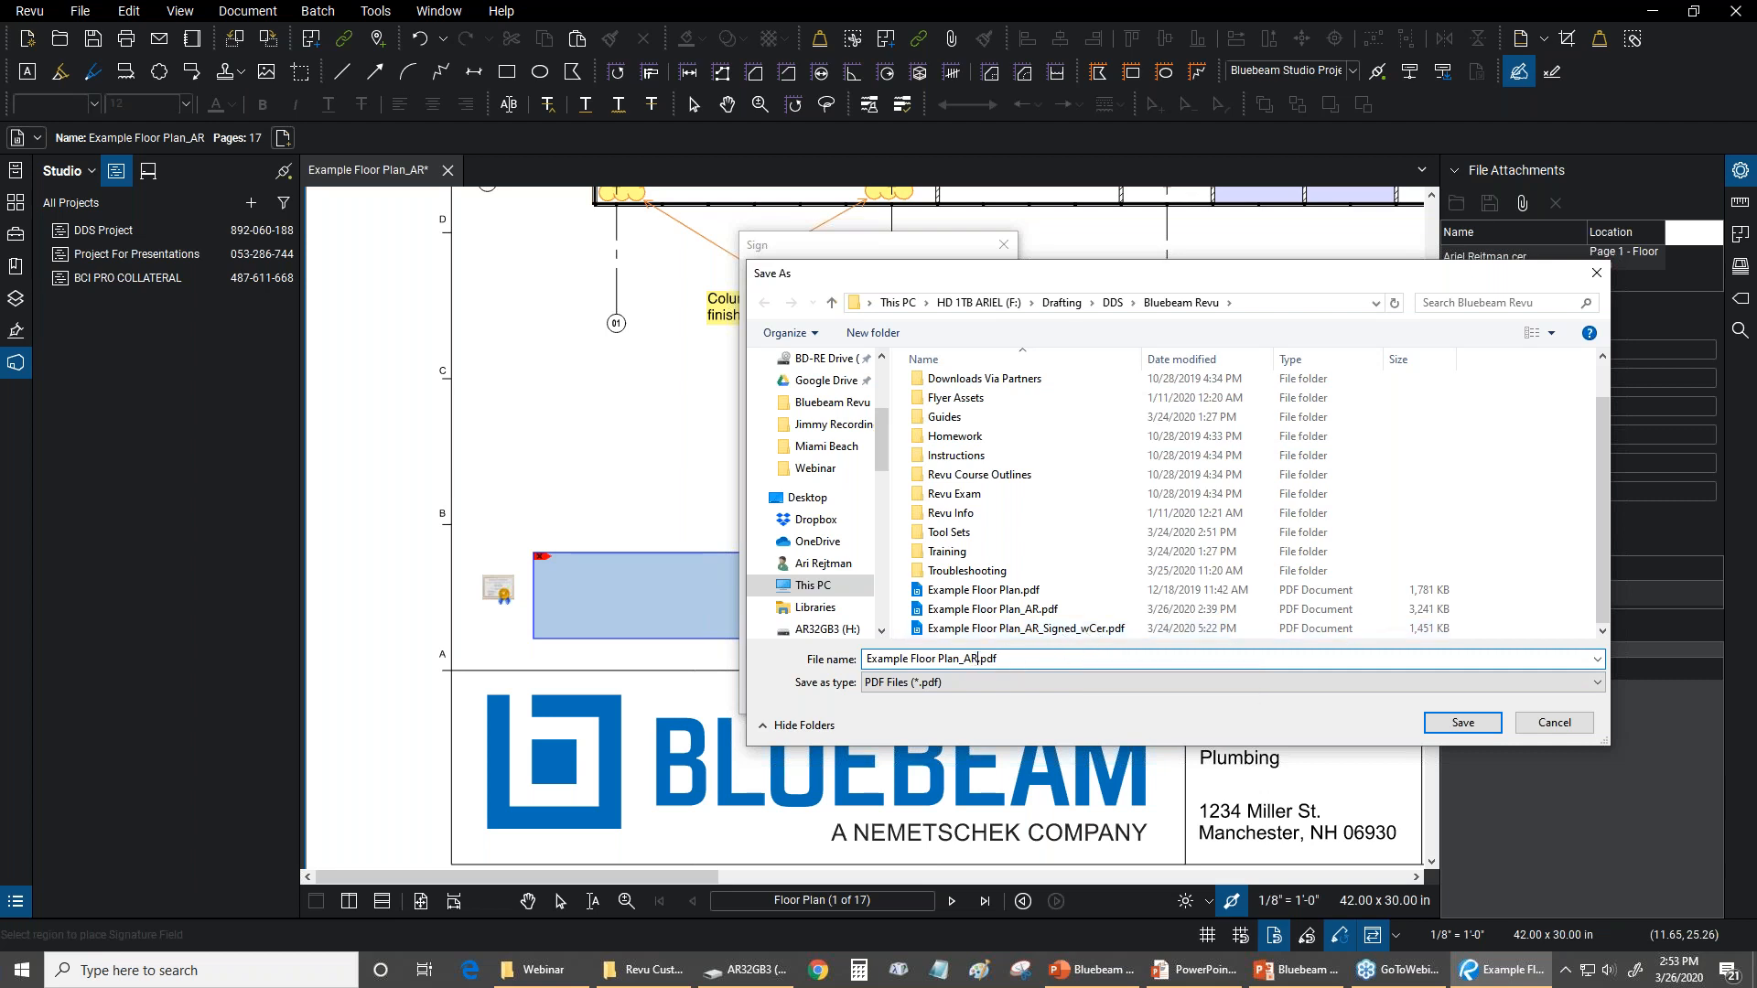
type("_")
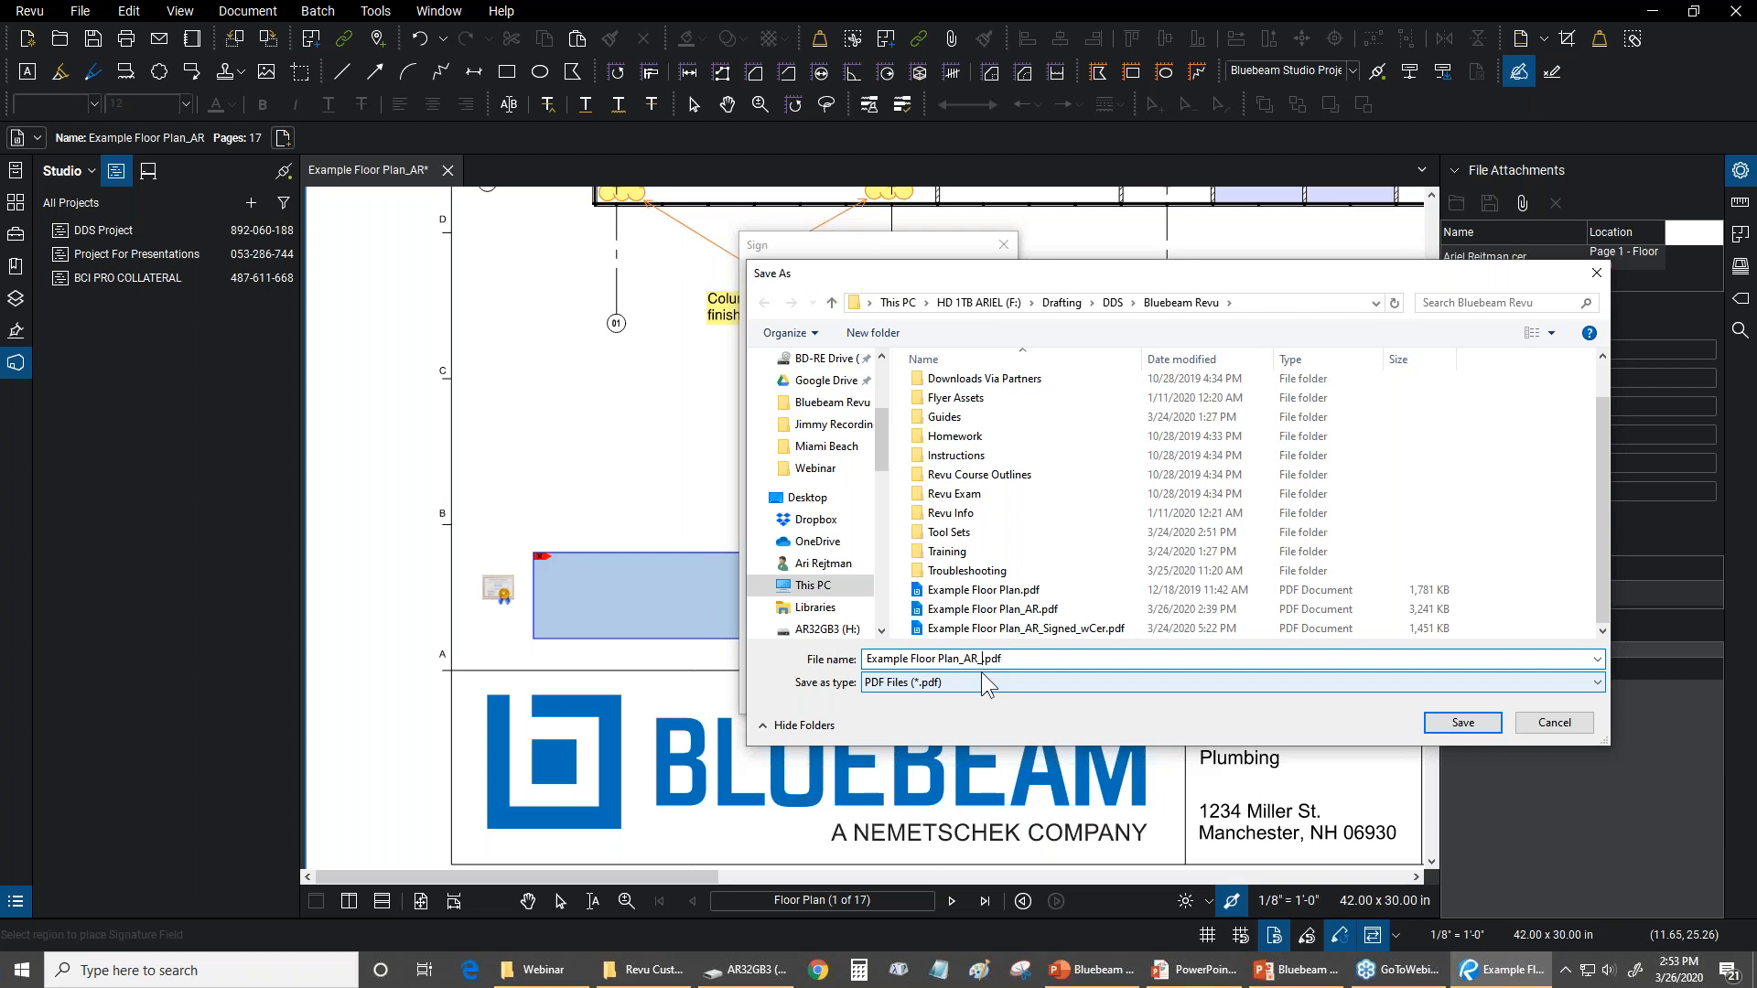
type("Sig")
type("end")
key("BackSpace")
key("BackSpace")
key("BackSpace")
type("hed")
left_click(993, 659)
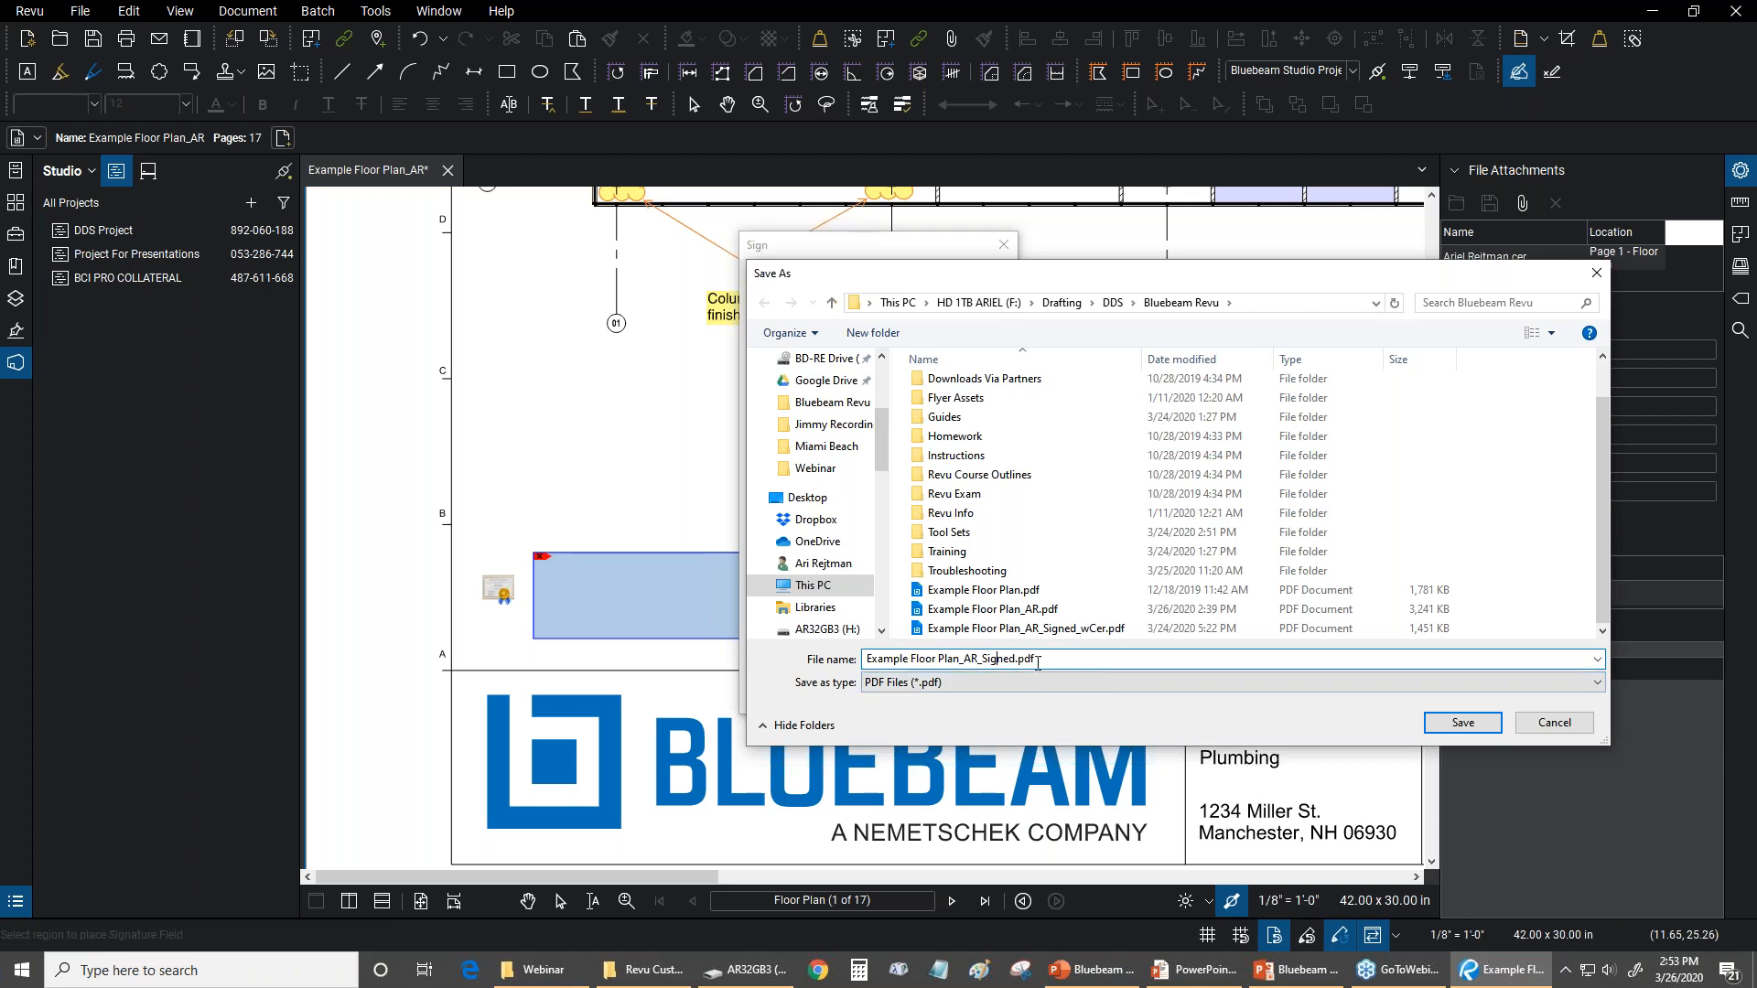
key("BackSpace")
type("g")
left_click(1484, 722)
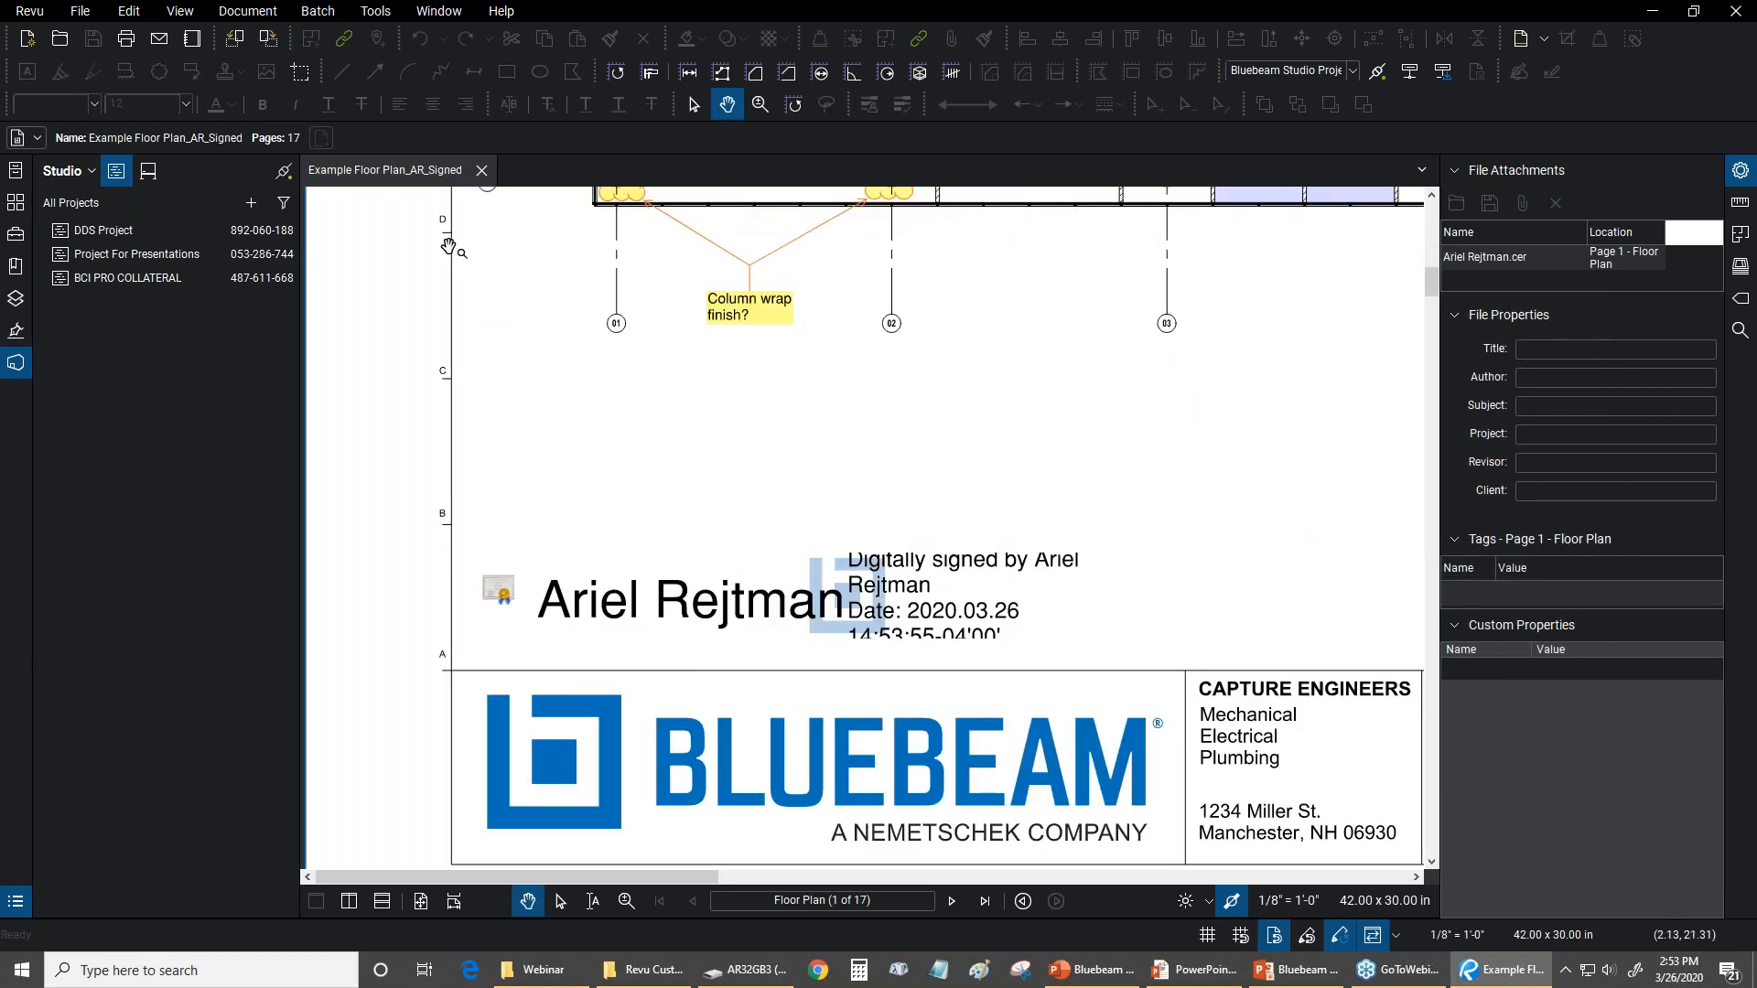
Collapse the side panel and examine the digital signature placed above the title block
left_click(13, 174)
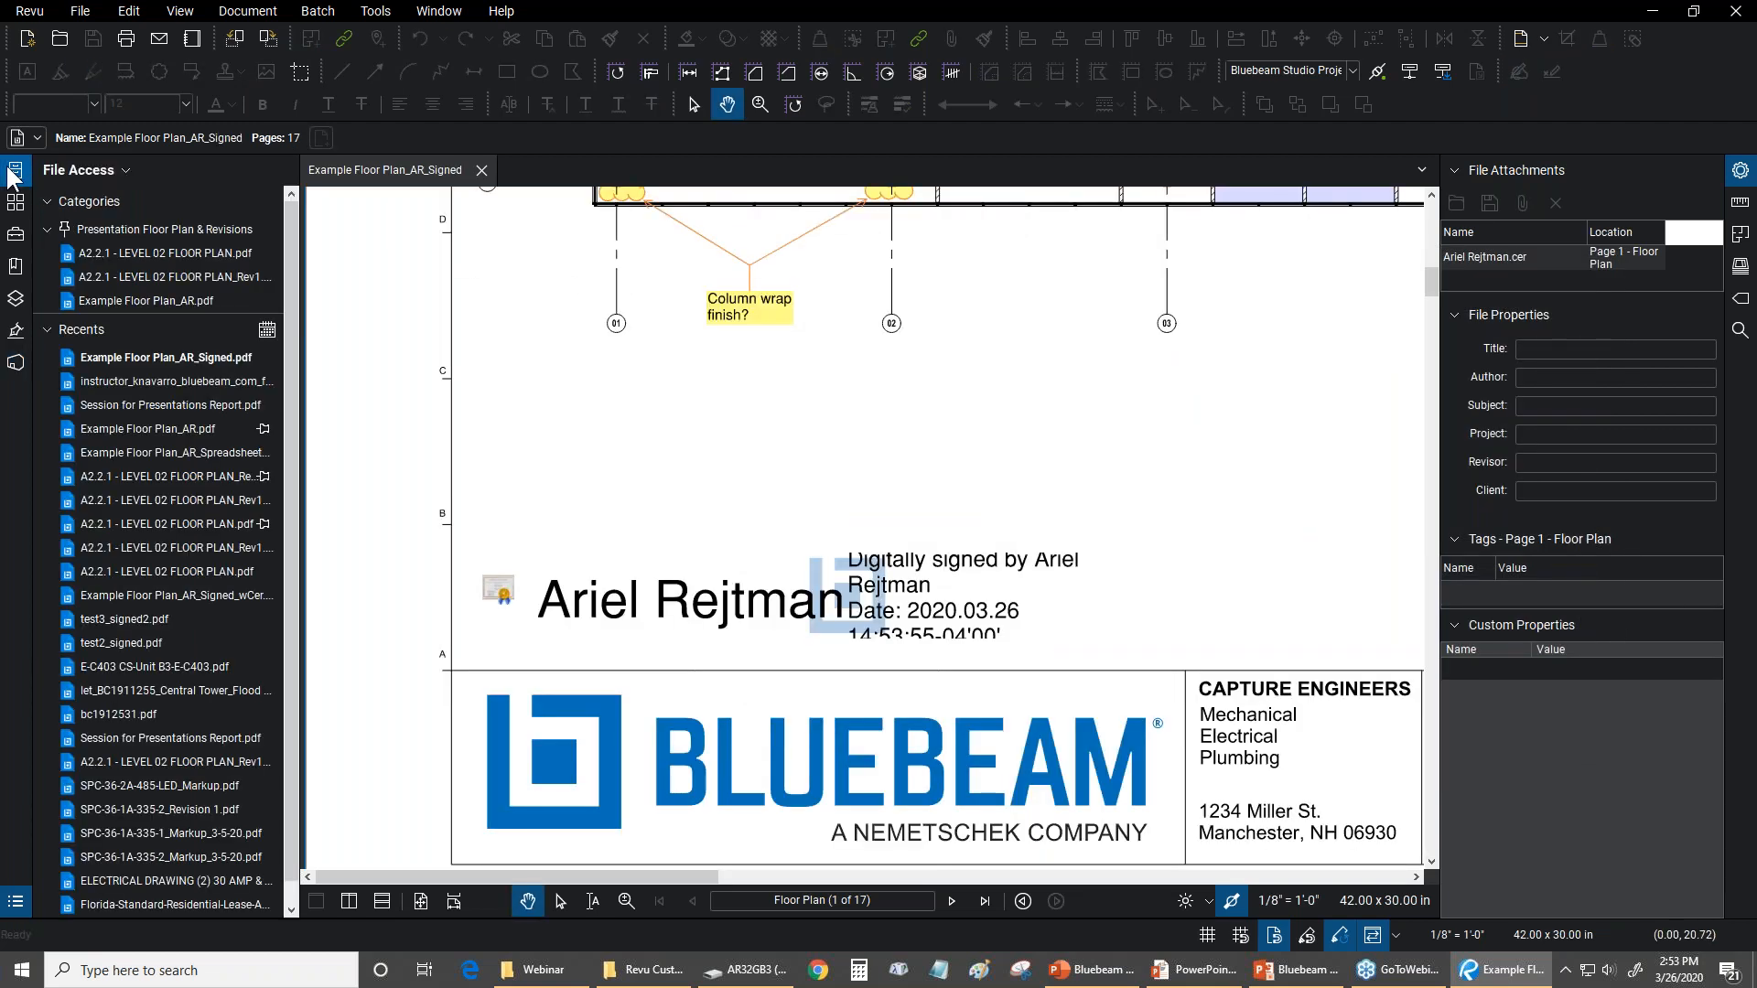
left_click(11, 177)
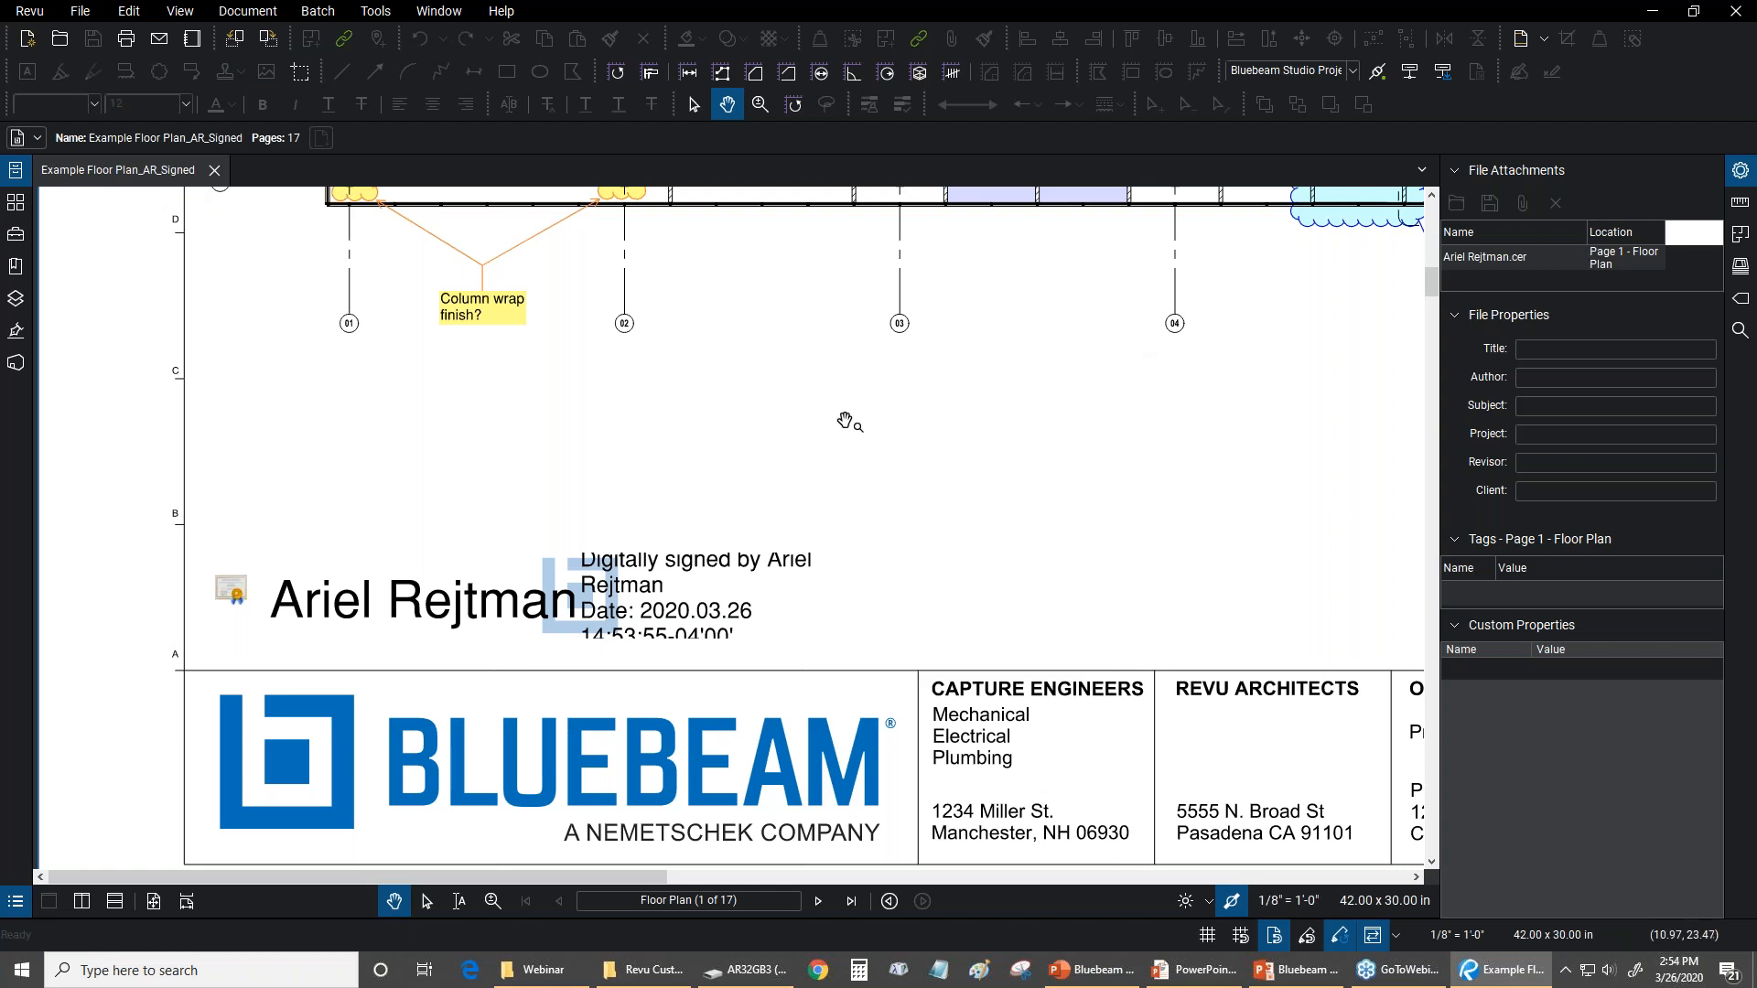
scroll(843, 415, "down", 3)
scroll(772, 415, "up", 3)
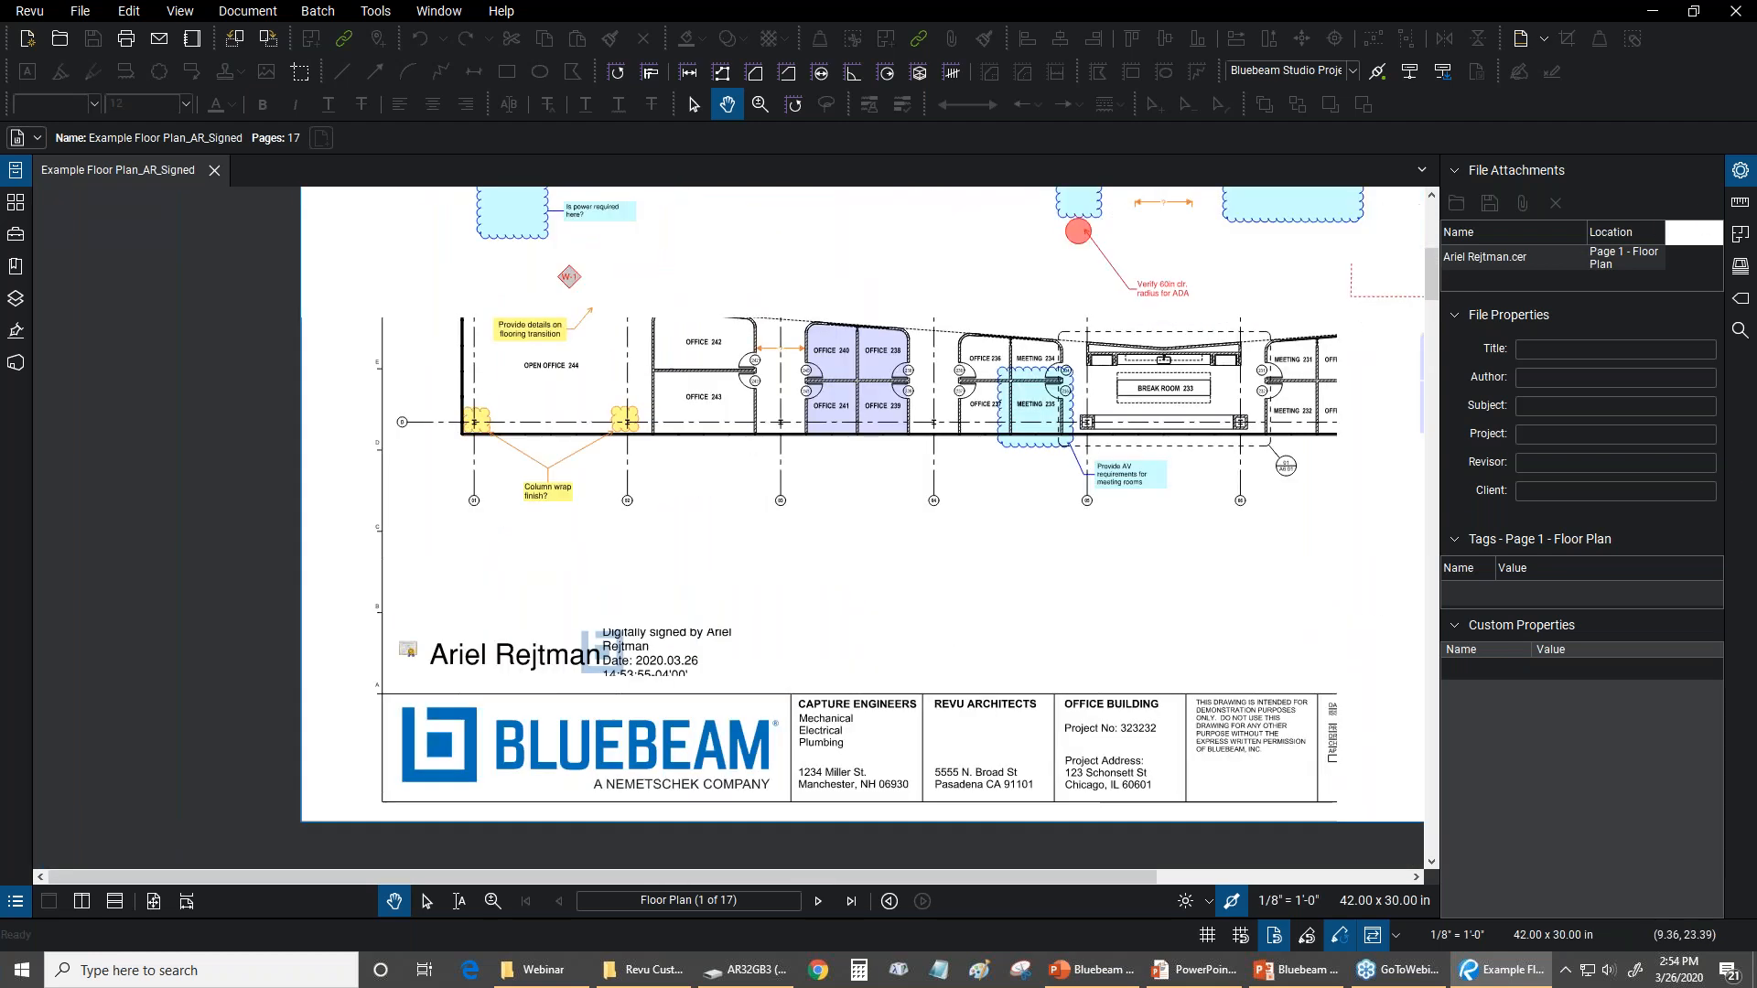
scroll(587, 559, "down", 2)
Open the Trusted Identities manager and review the listed identities with their issuers and expiry dates
left_click(375, 11)
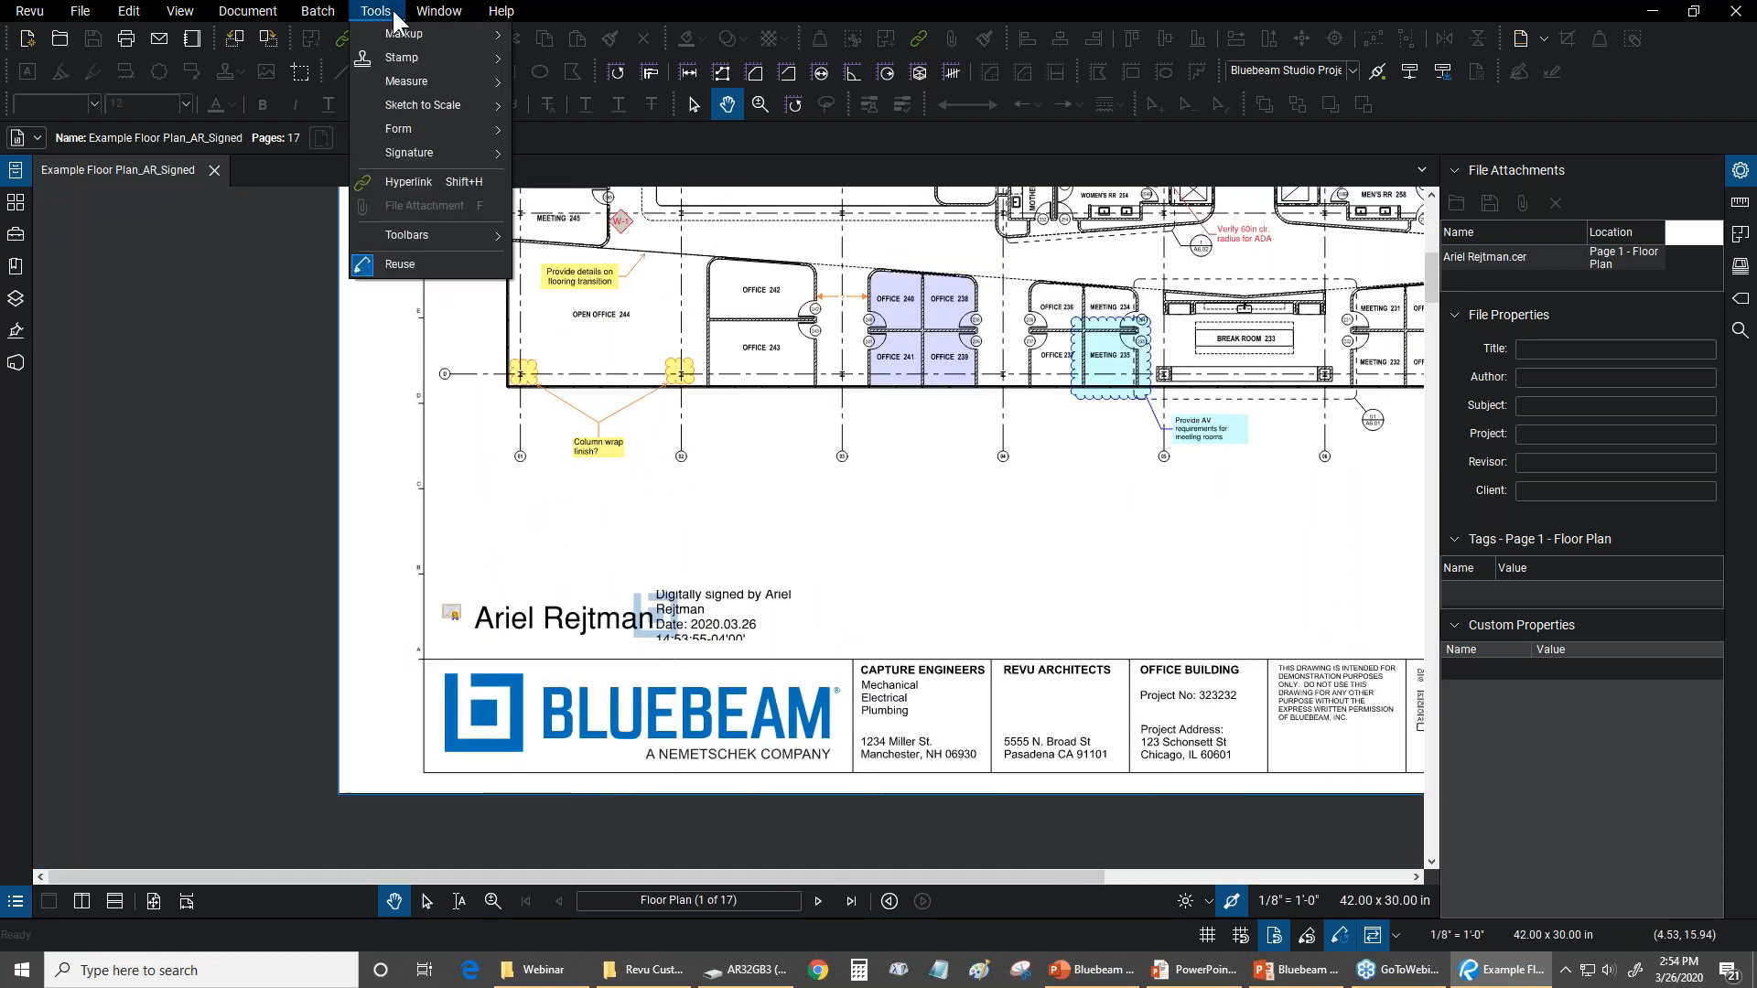
mouse_move(386, 152)
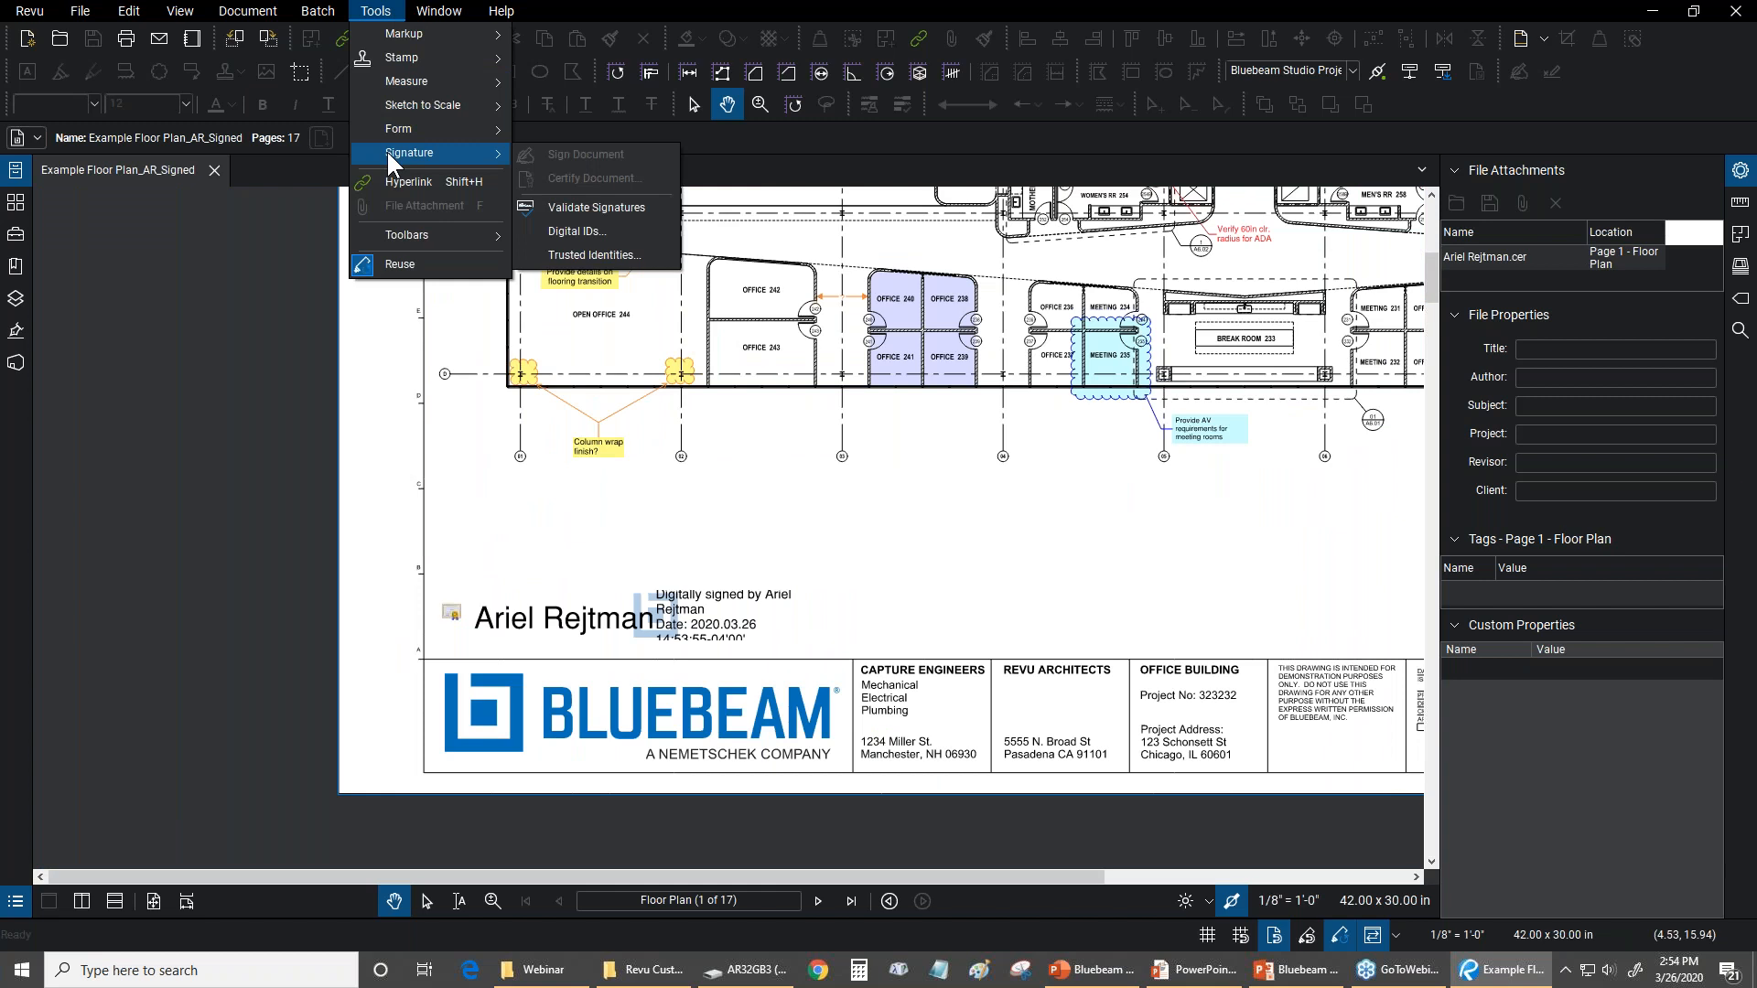
left_click(582, 254)
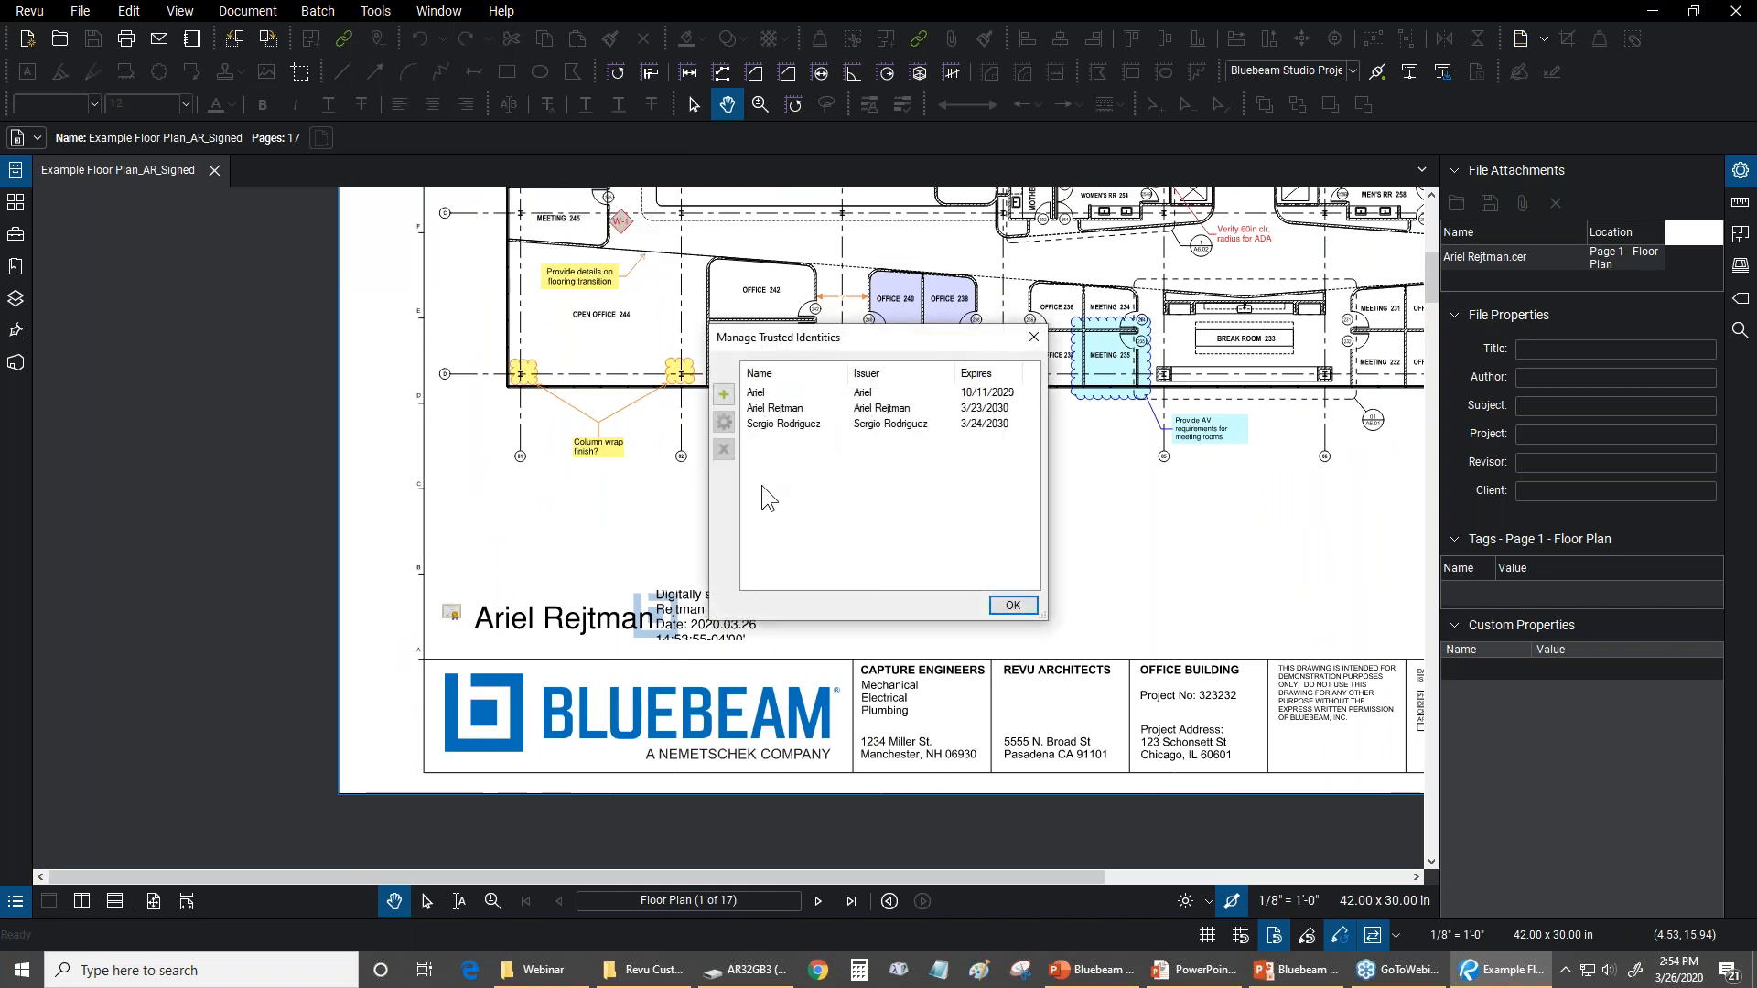
left_click(757, 397)
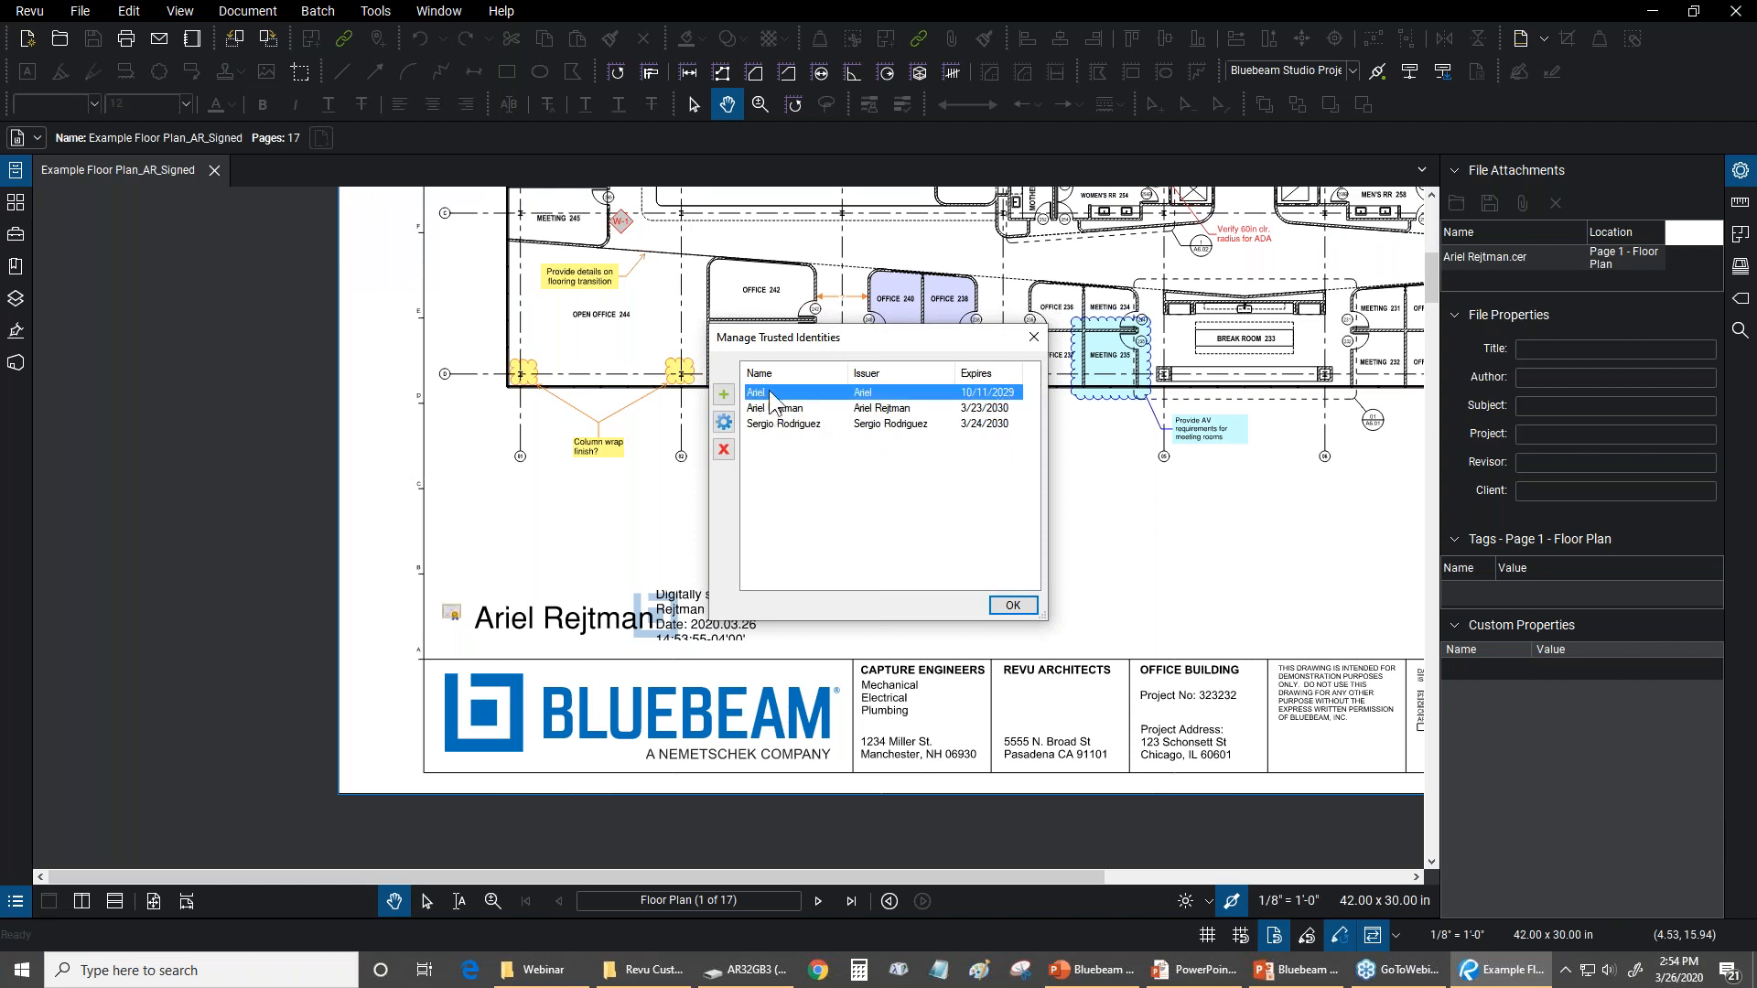
left_click(768, 409)
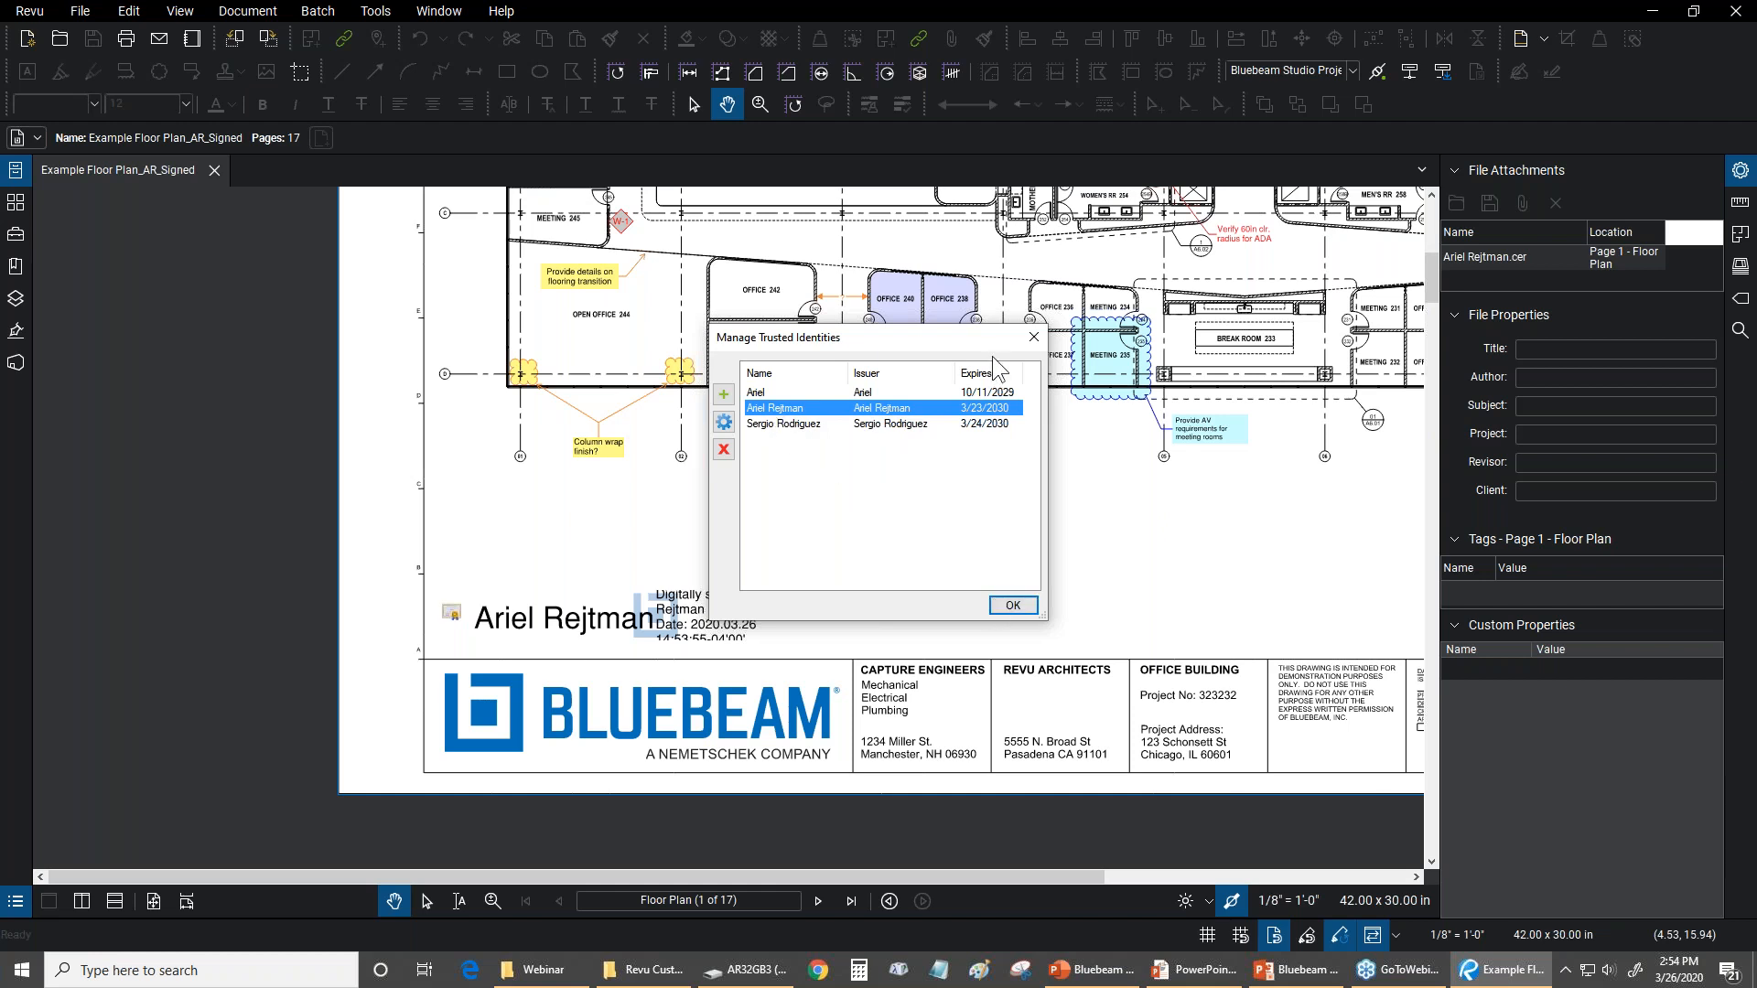
Try to add a trusted identity from the certificate (.cer) file in the Bluebeam Revu folder
left_click(732, 397)
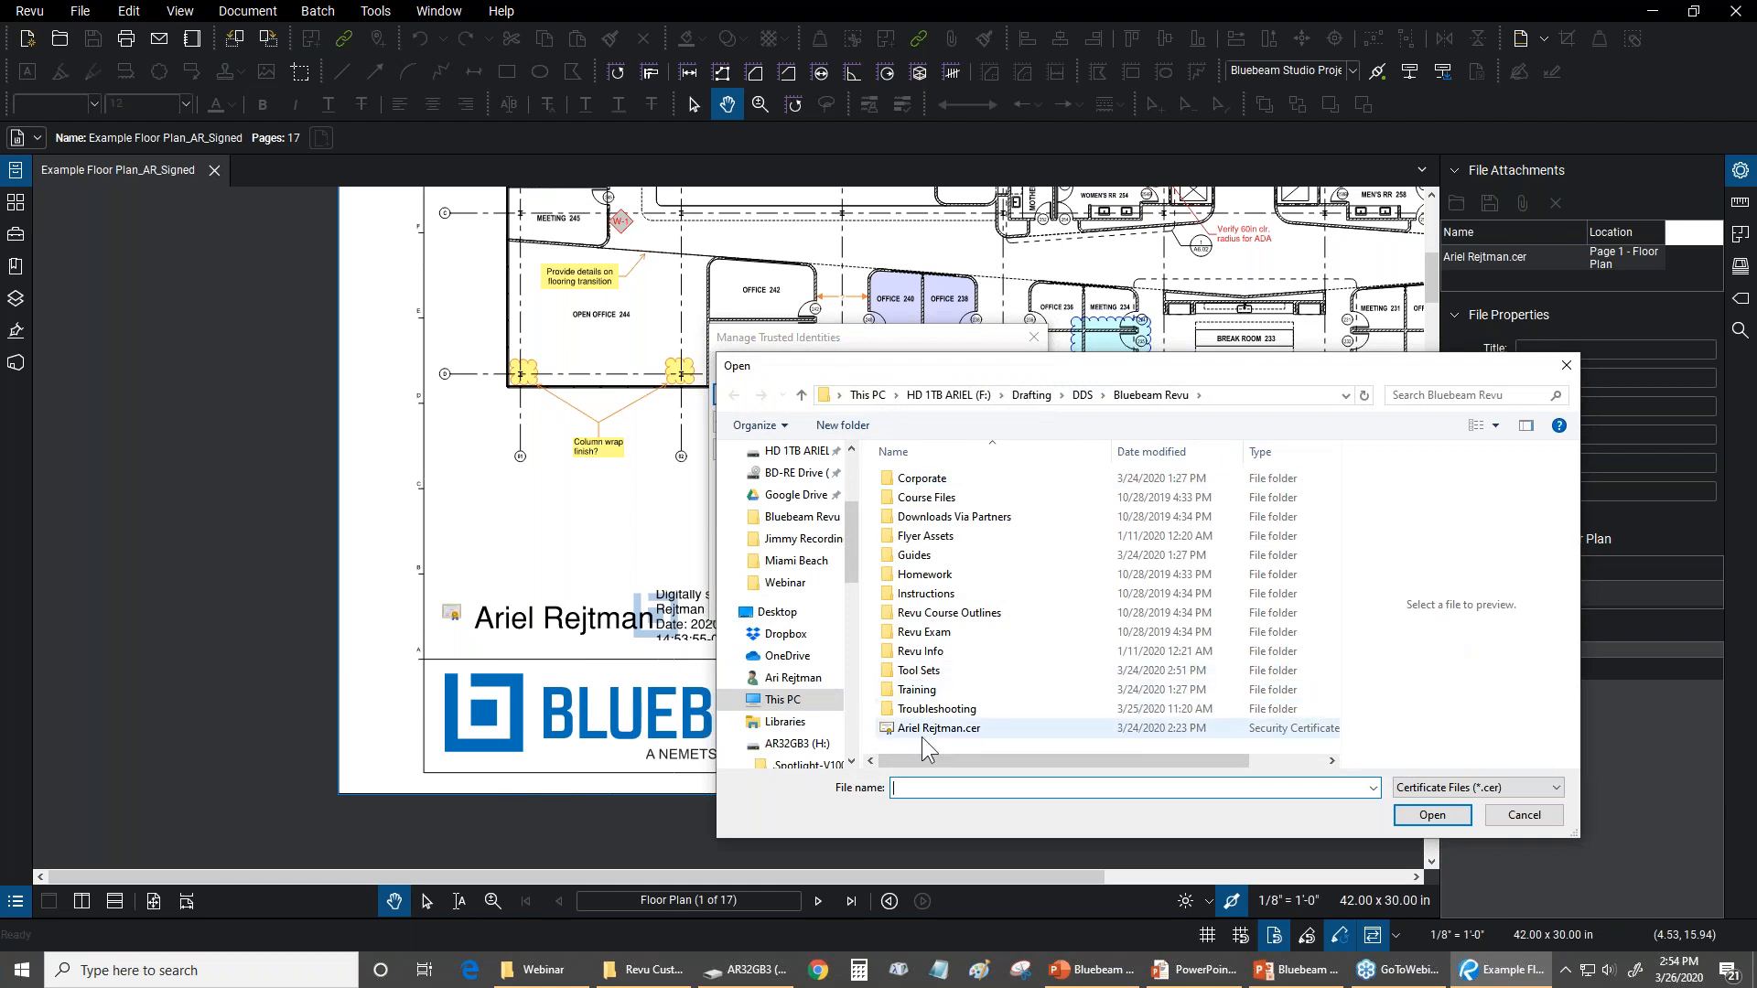
left_click(929, 732)
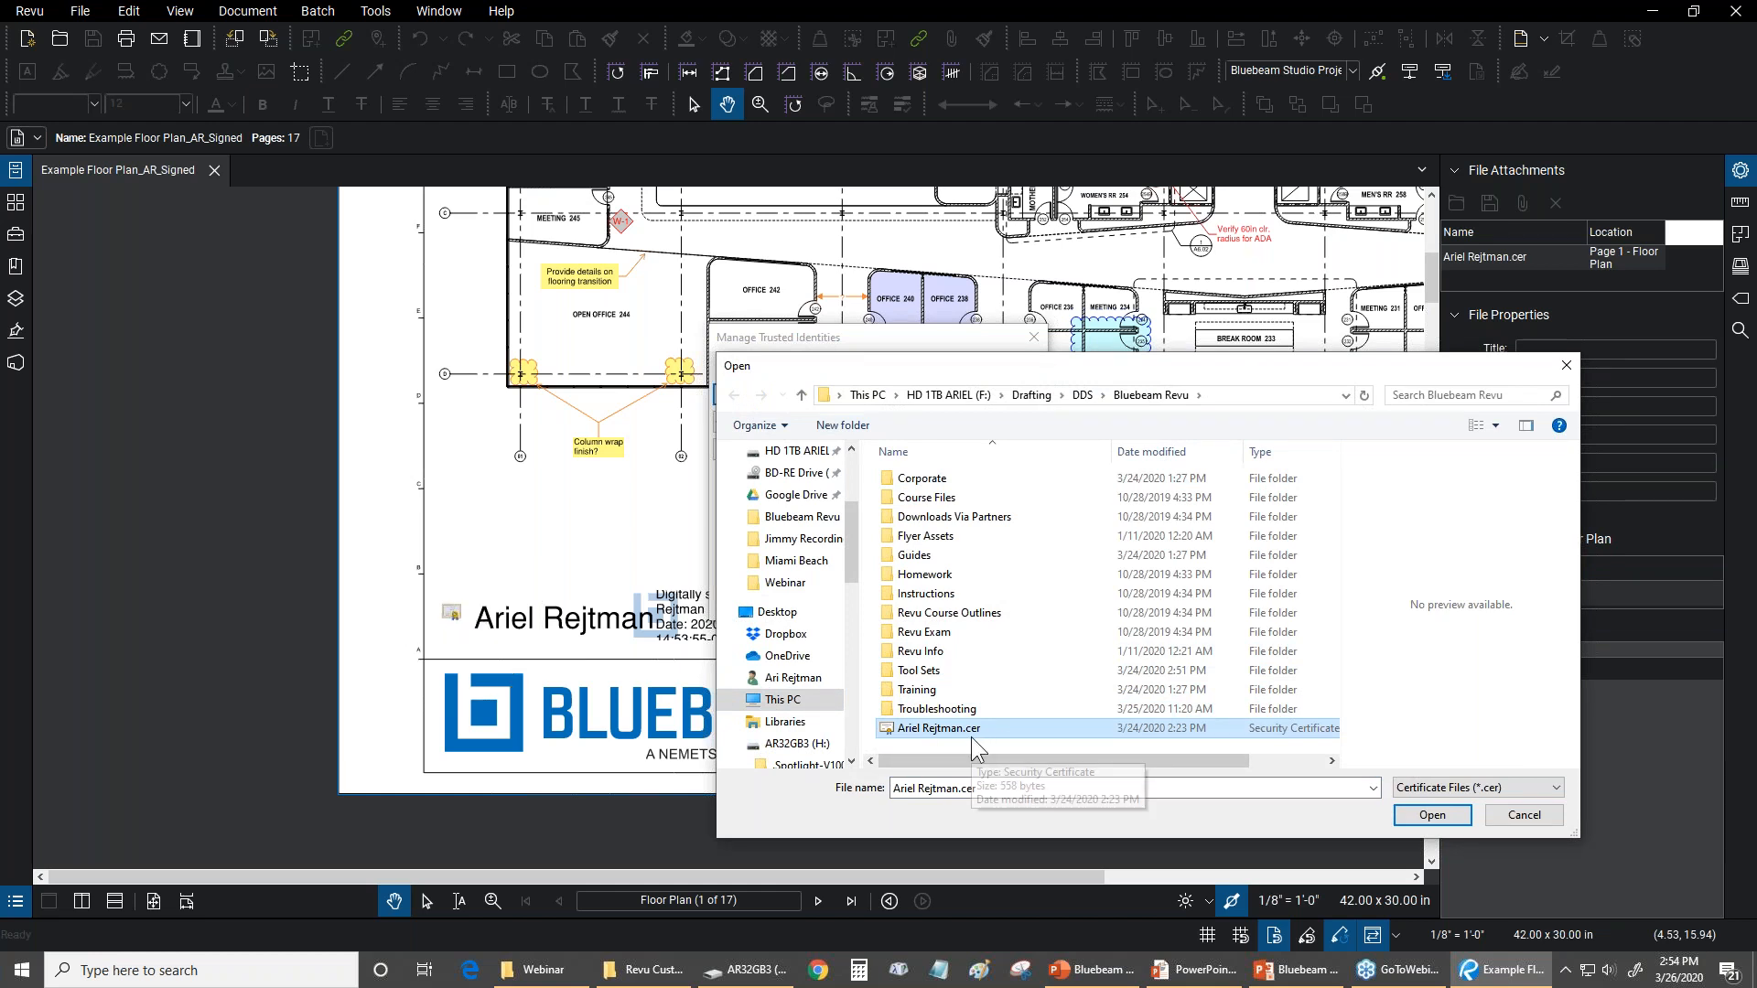
left_click(1501, 815)
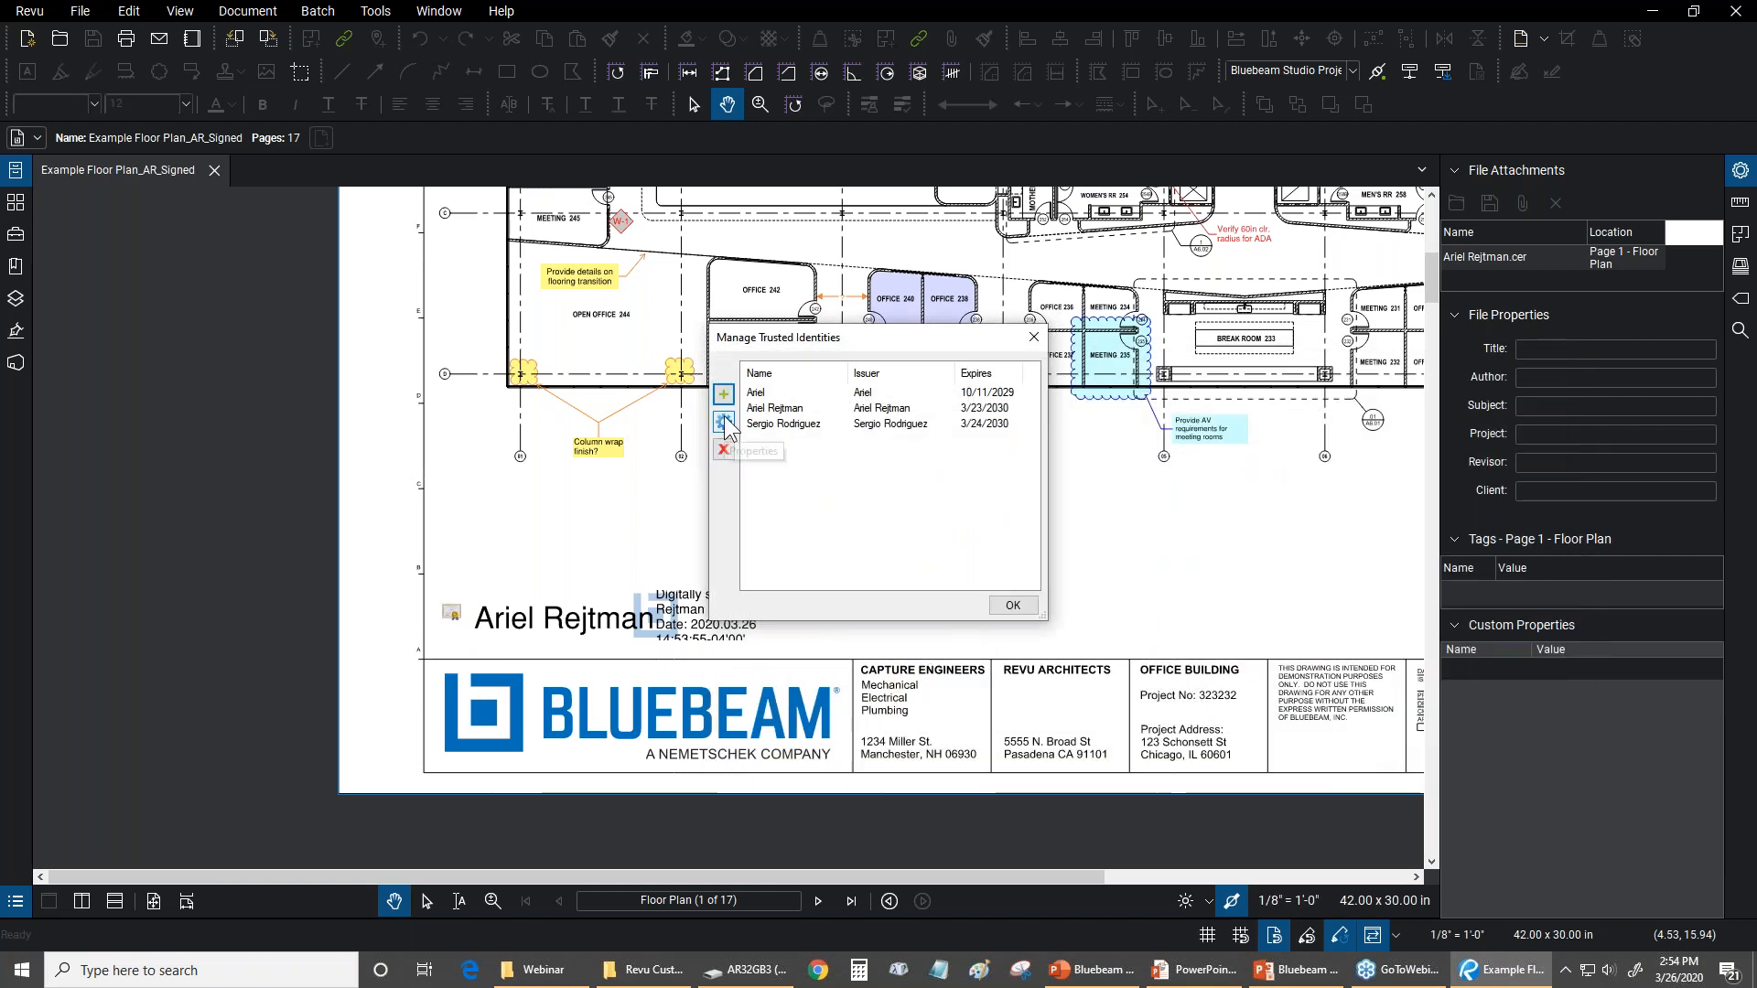
Examine the general information and certification path of the second trusted identity's certificate, and leave the Trusted Identities manager
left_click(775, 408)
left_click(723, 422)
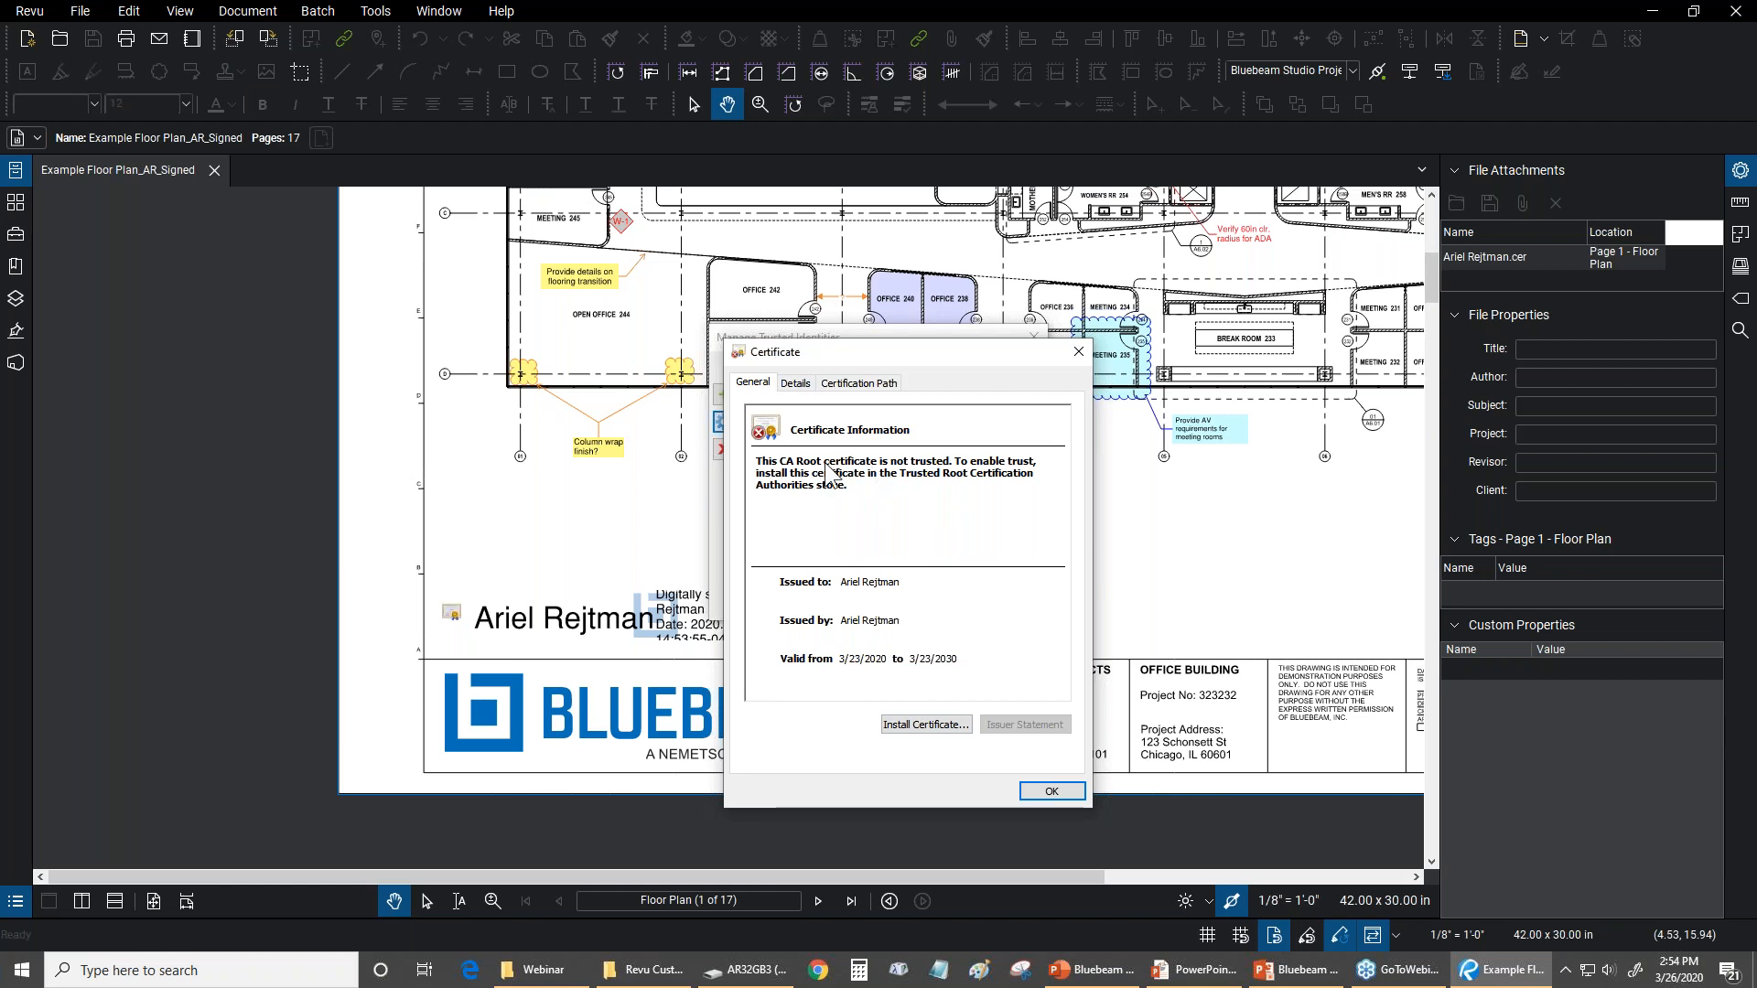
left_click(849, 382)
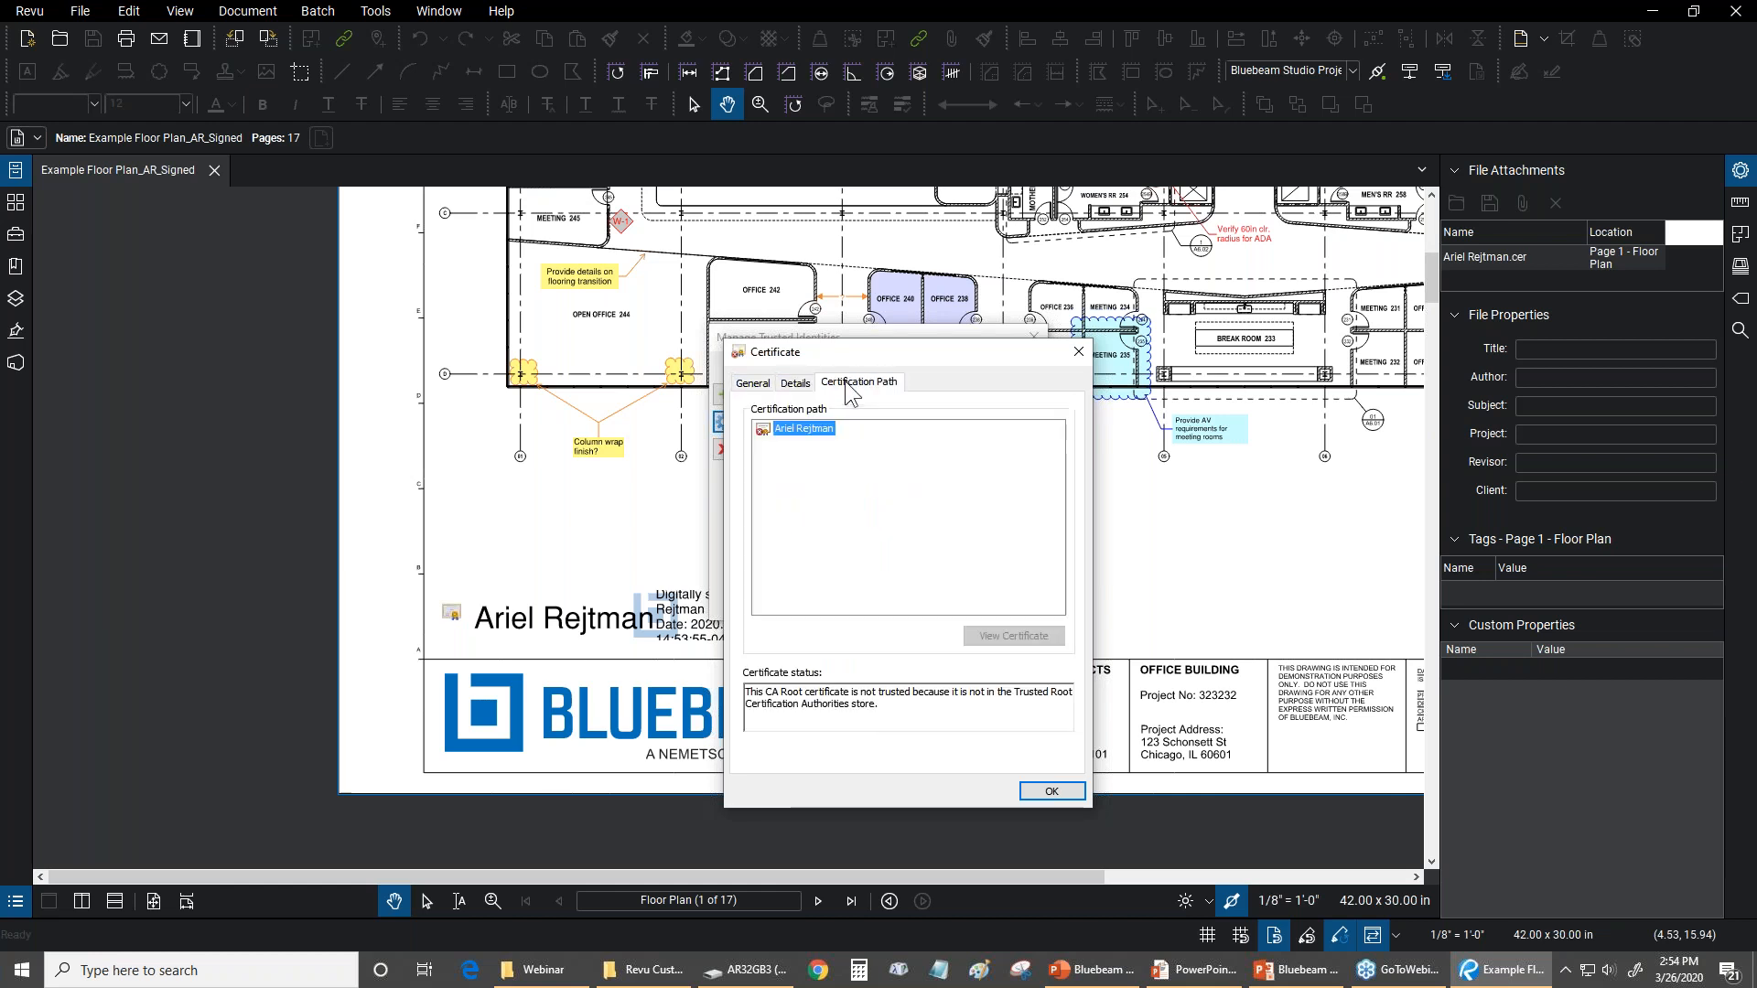
left_click(748, 383)
left_click(1051, 790)
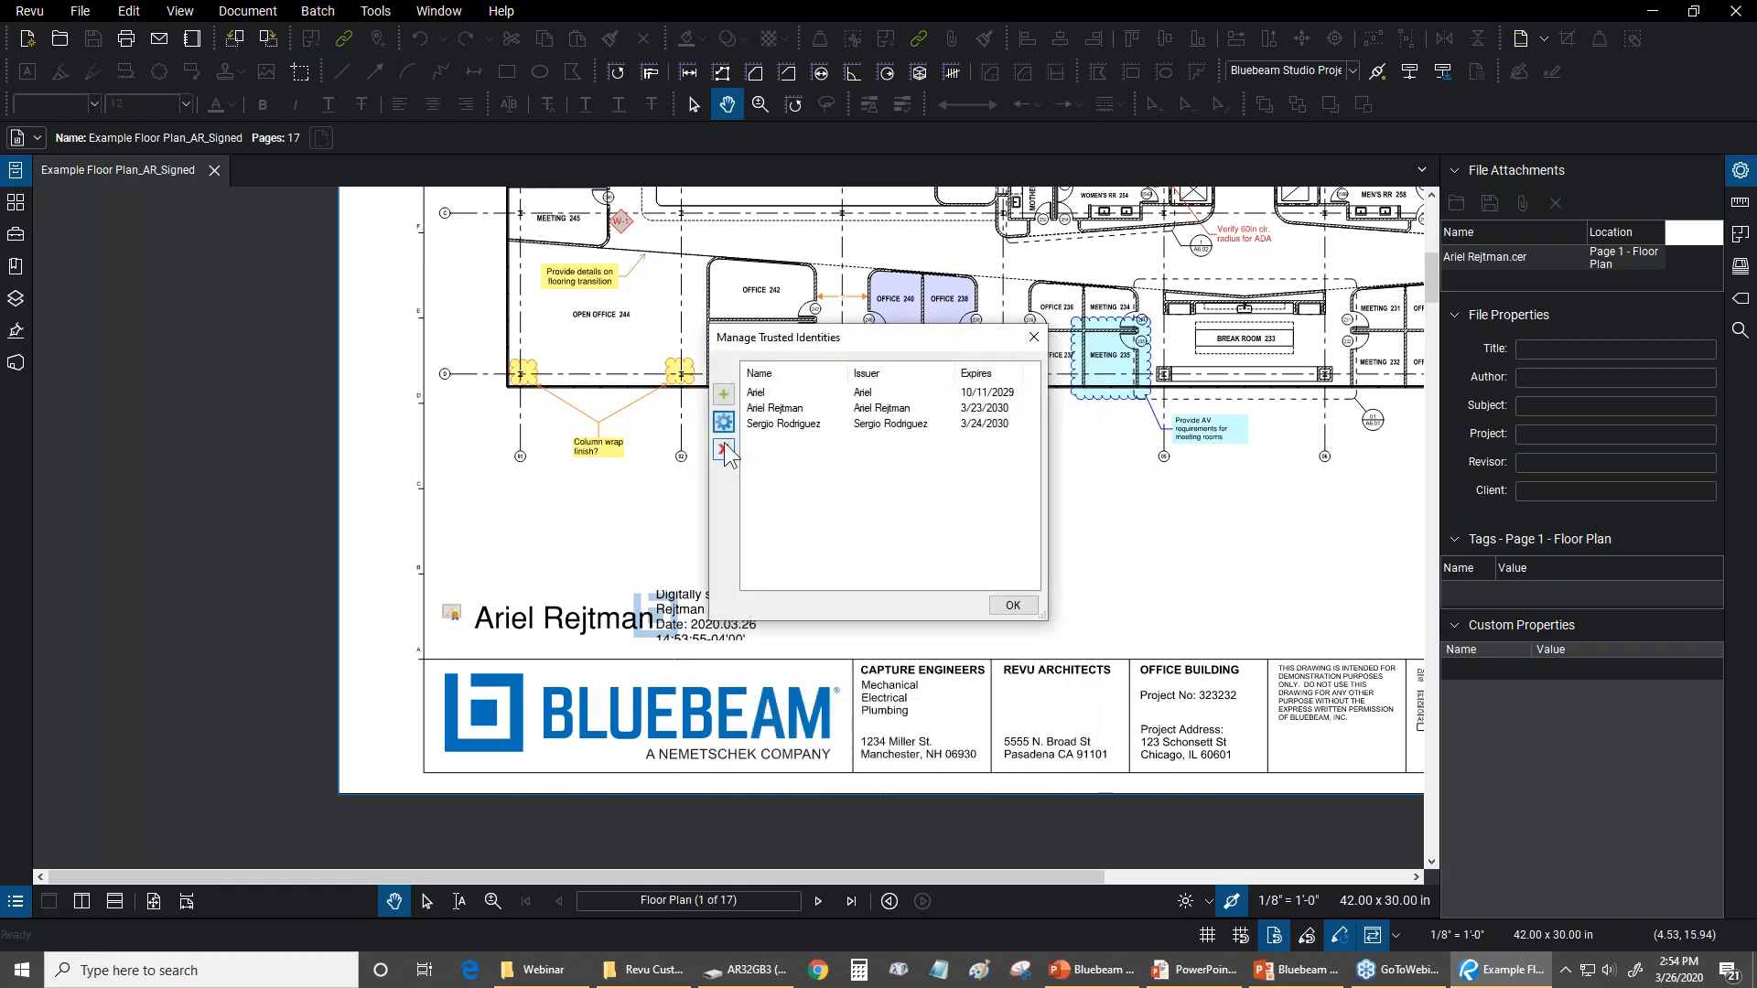
left_click(1013, 605)
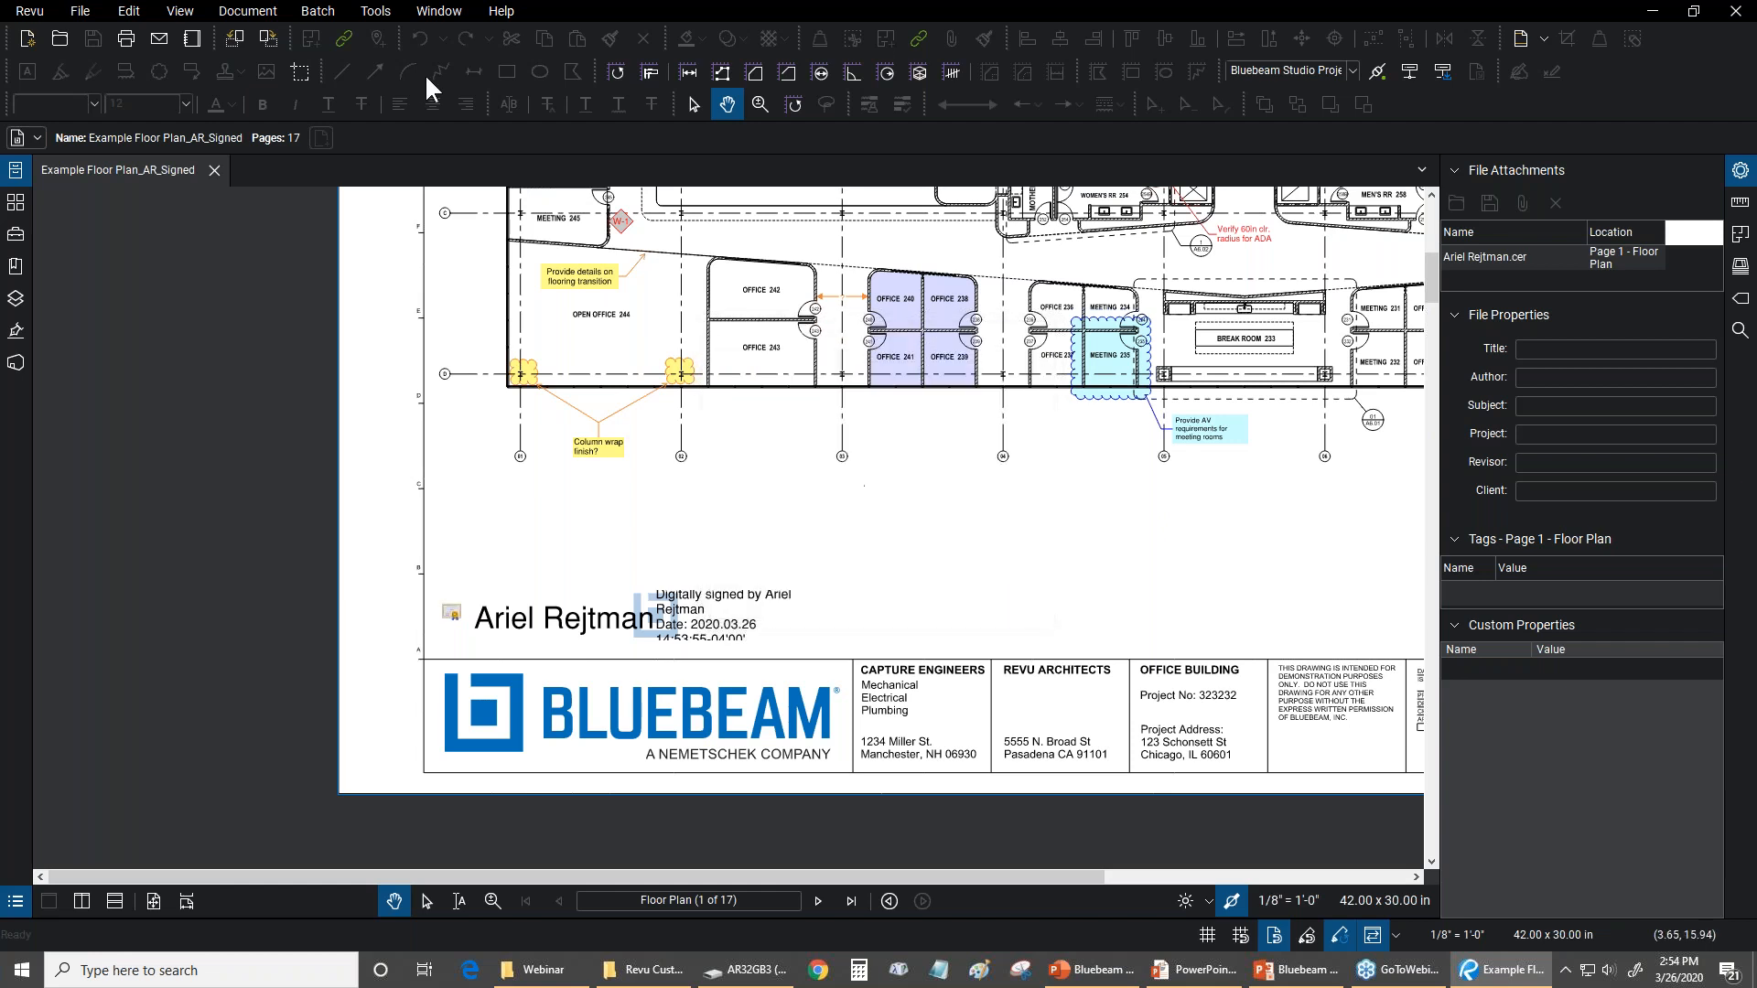
Validate the document's signatures and review the certification details with the Rev.1 signature entry expanded
left_click(375, 11)
mouse_move(402, 156)
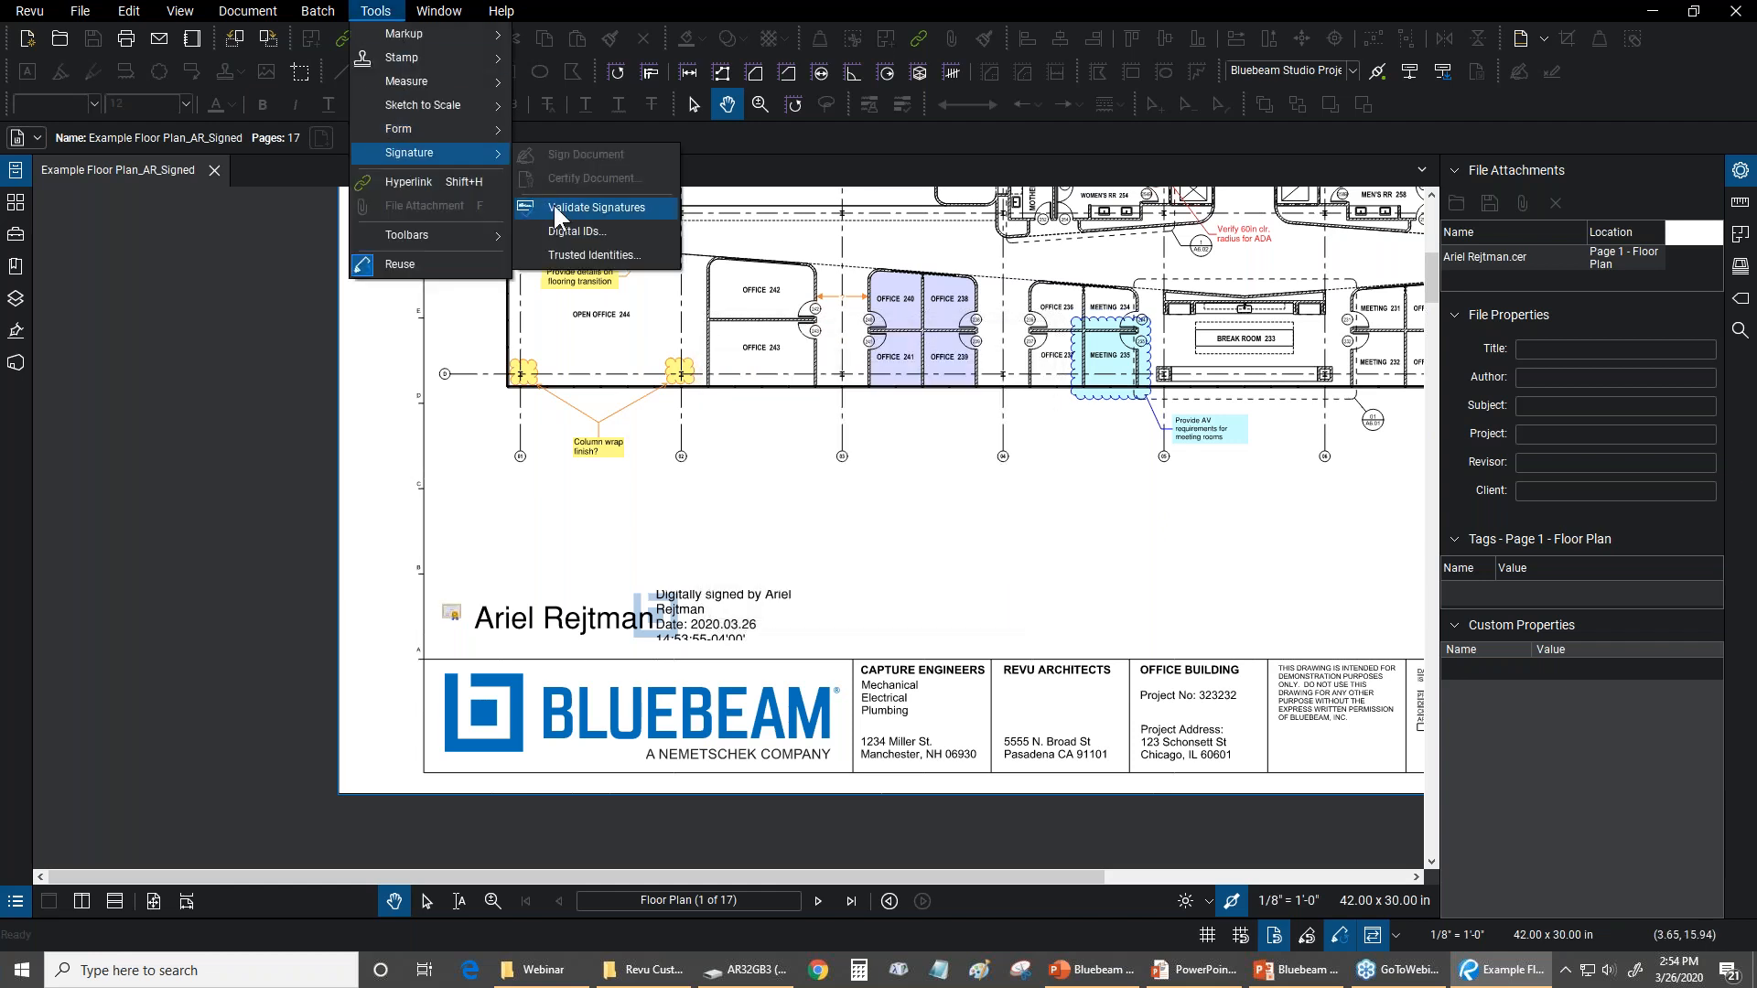
left_click(554, 206)
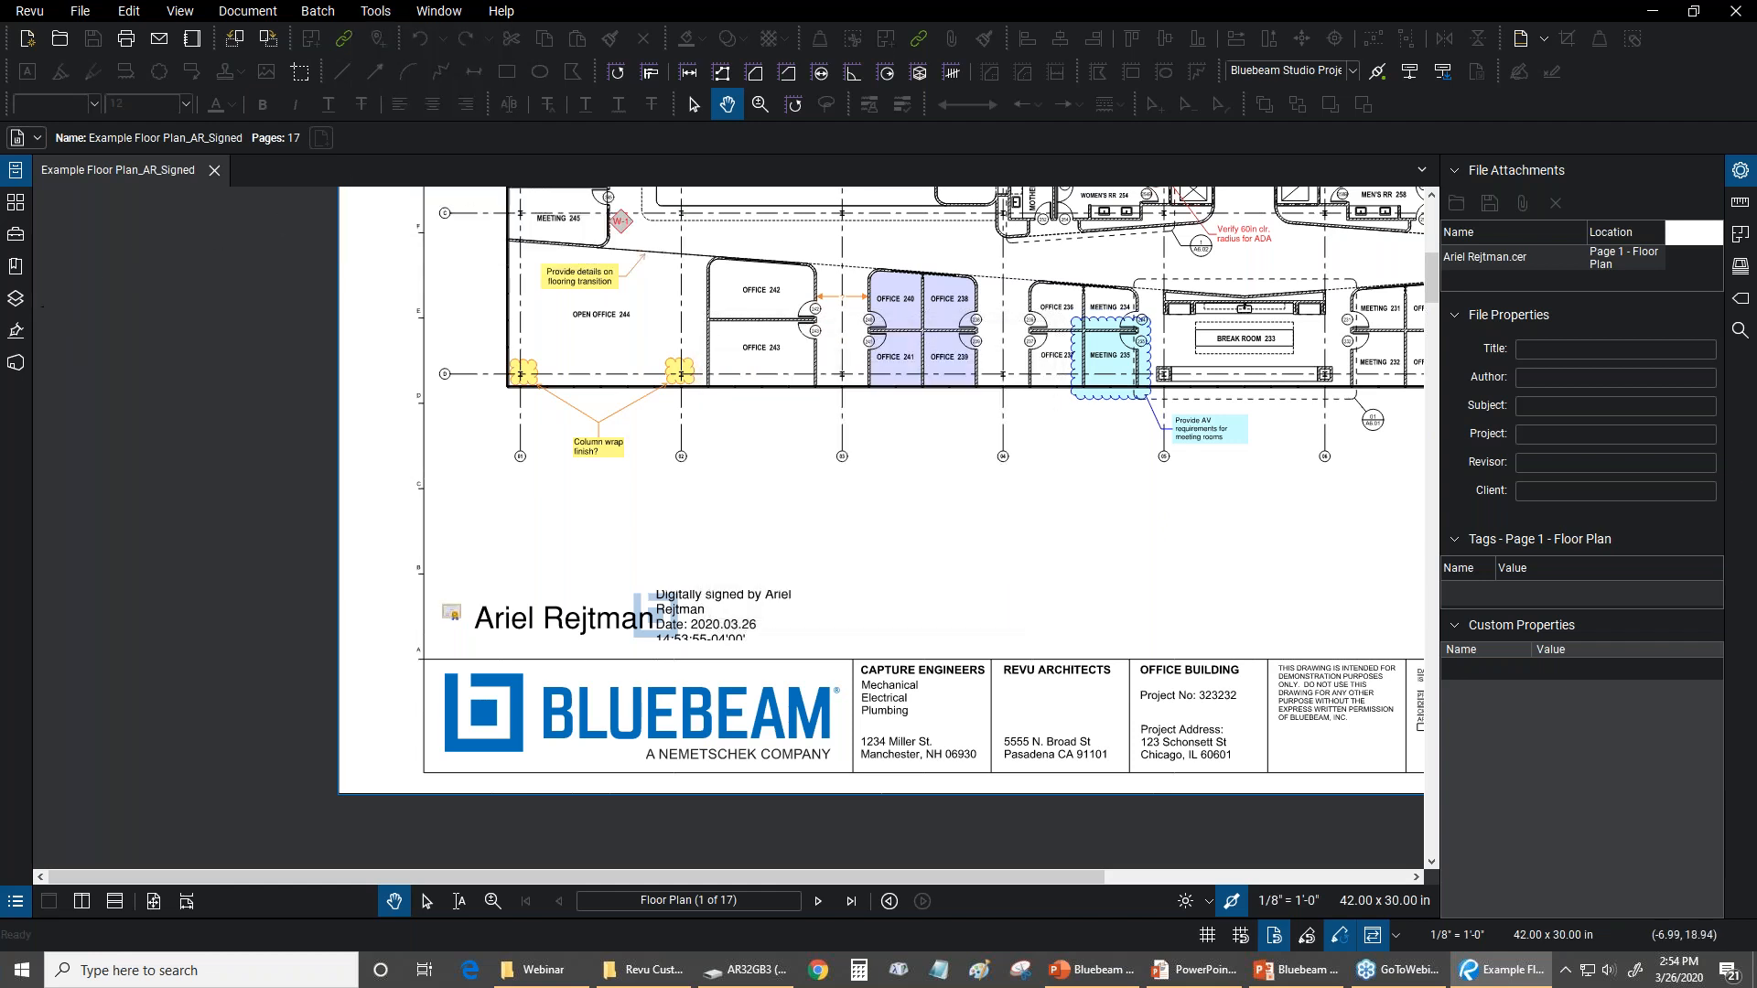
left_click(21, 334)
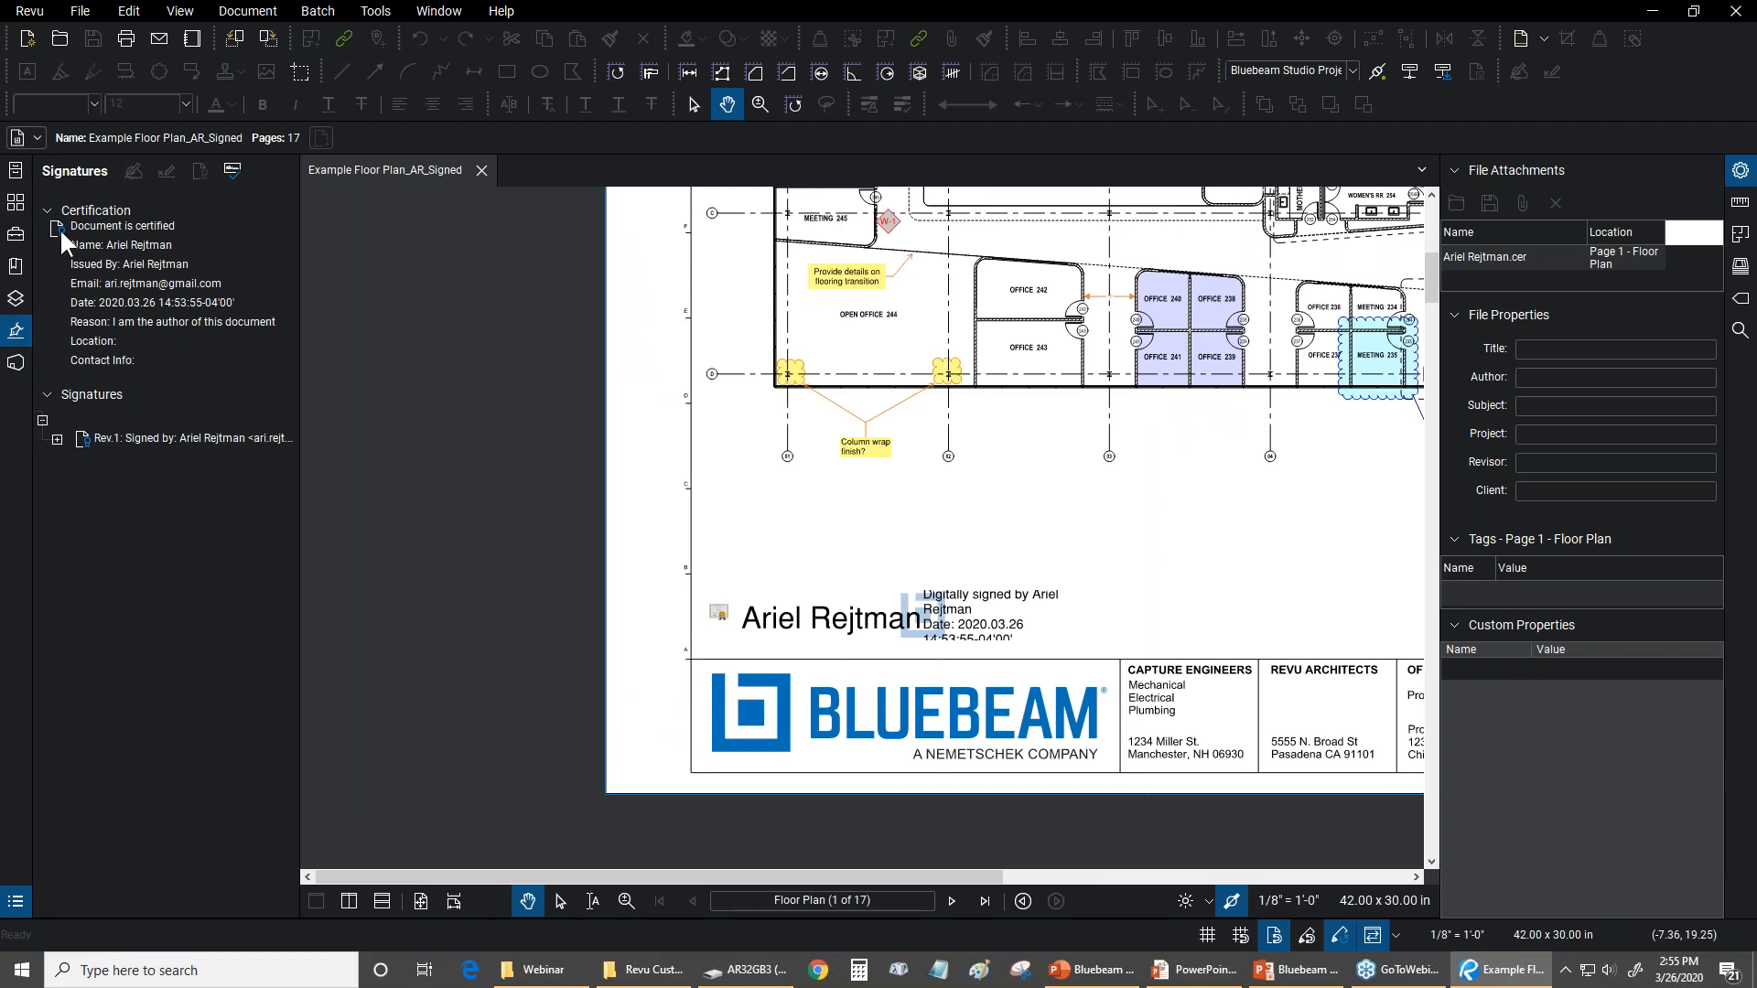
left_click(56, 439)
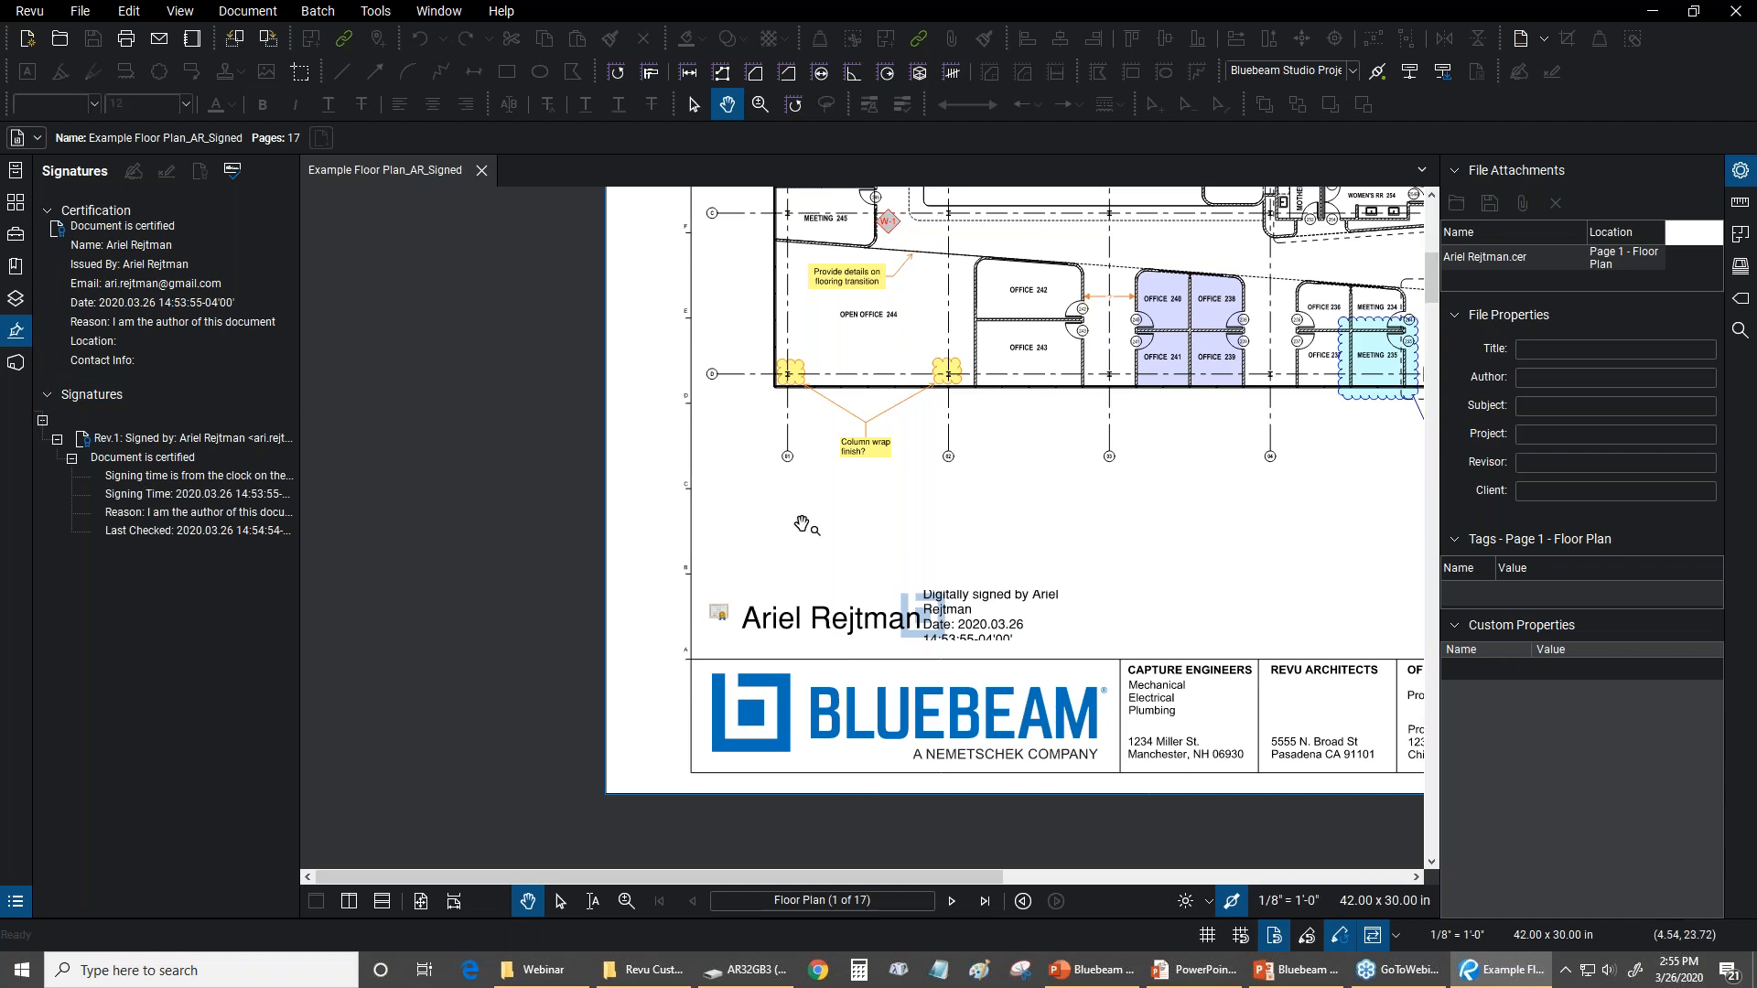
left_click_drag(803, 524, 666, 562)
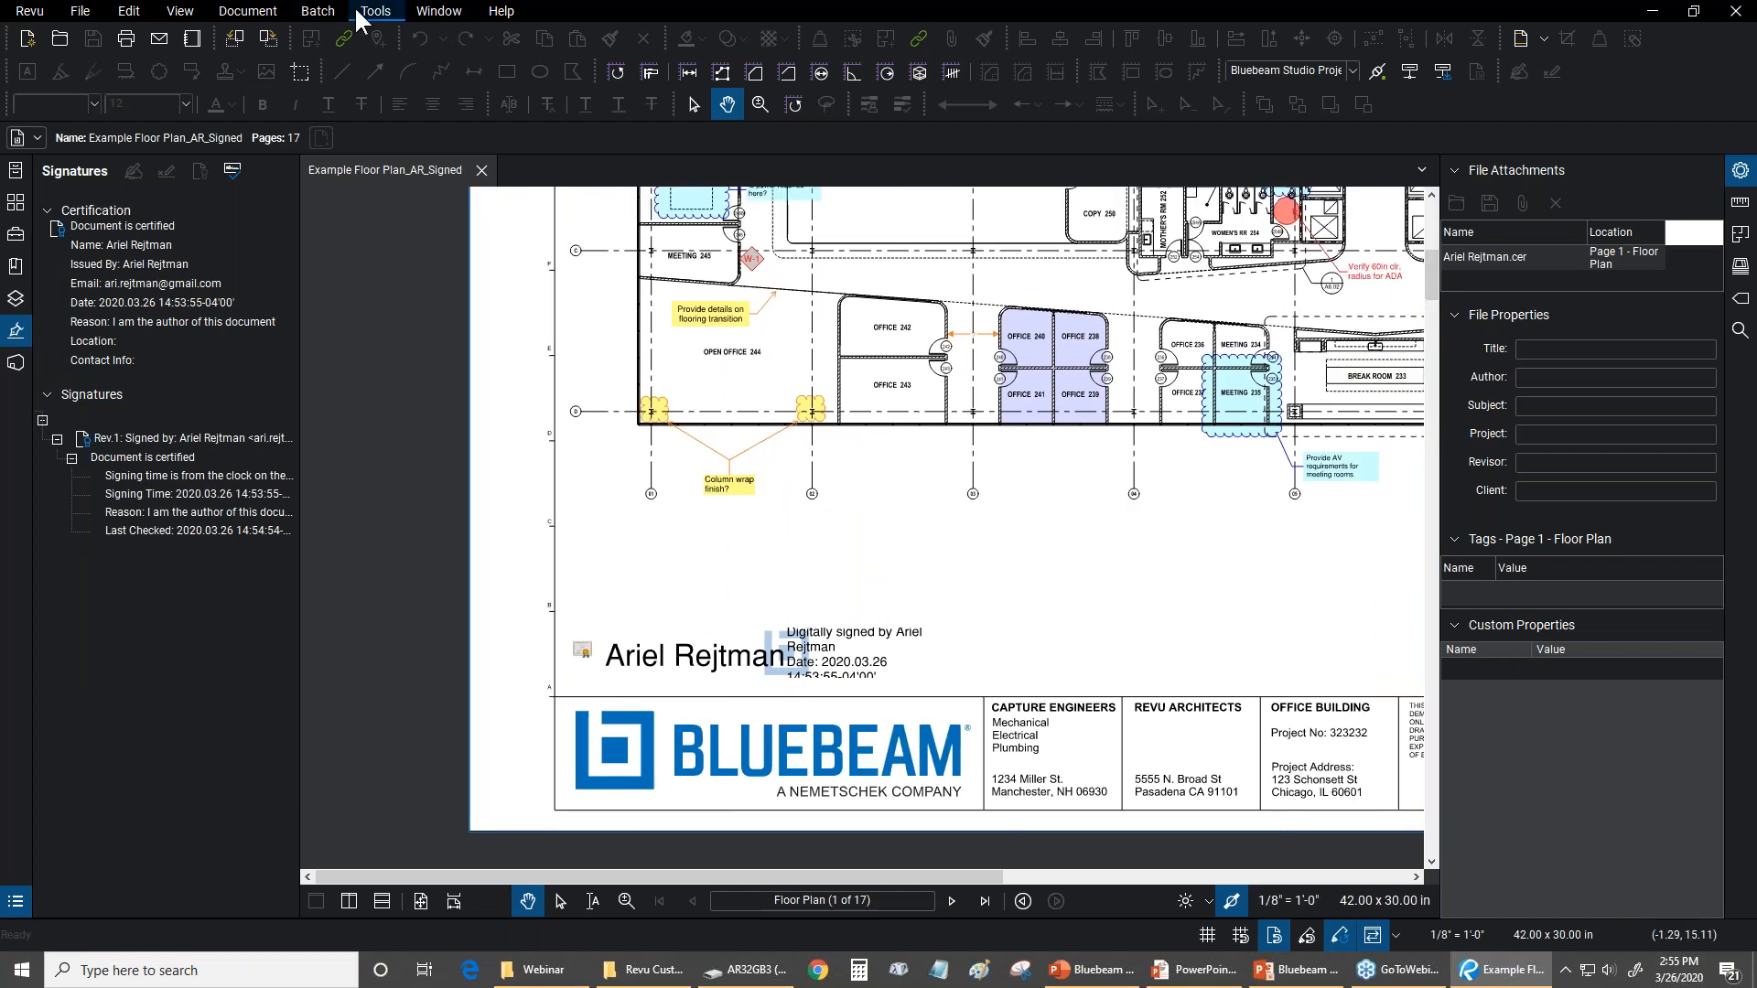
left_click(359, 11)
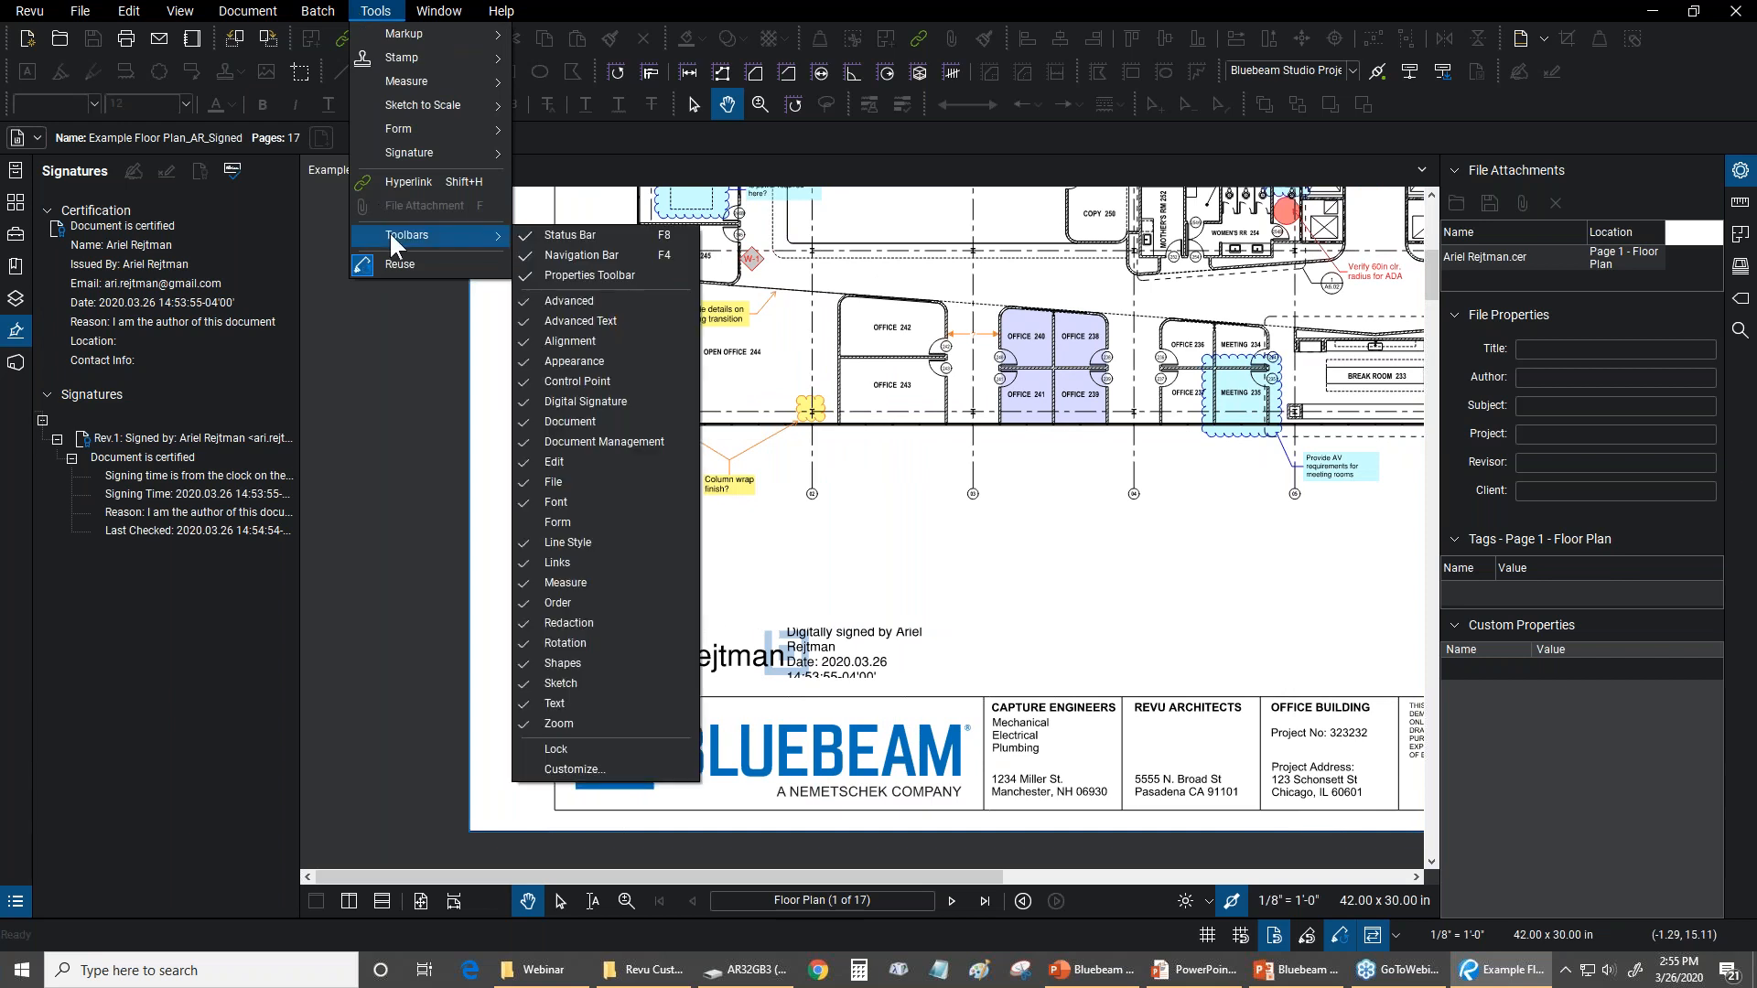
mouse_move(414, 154)
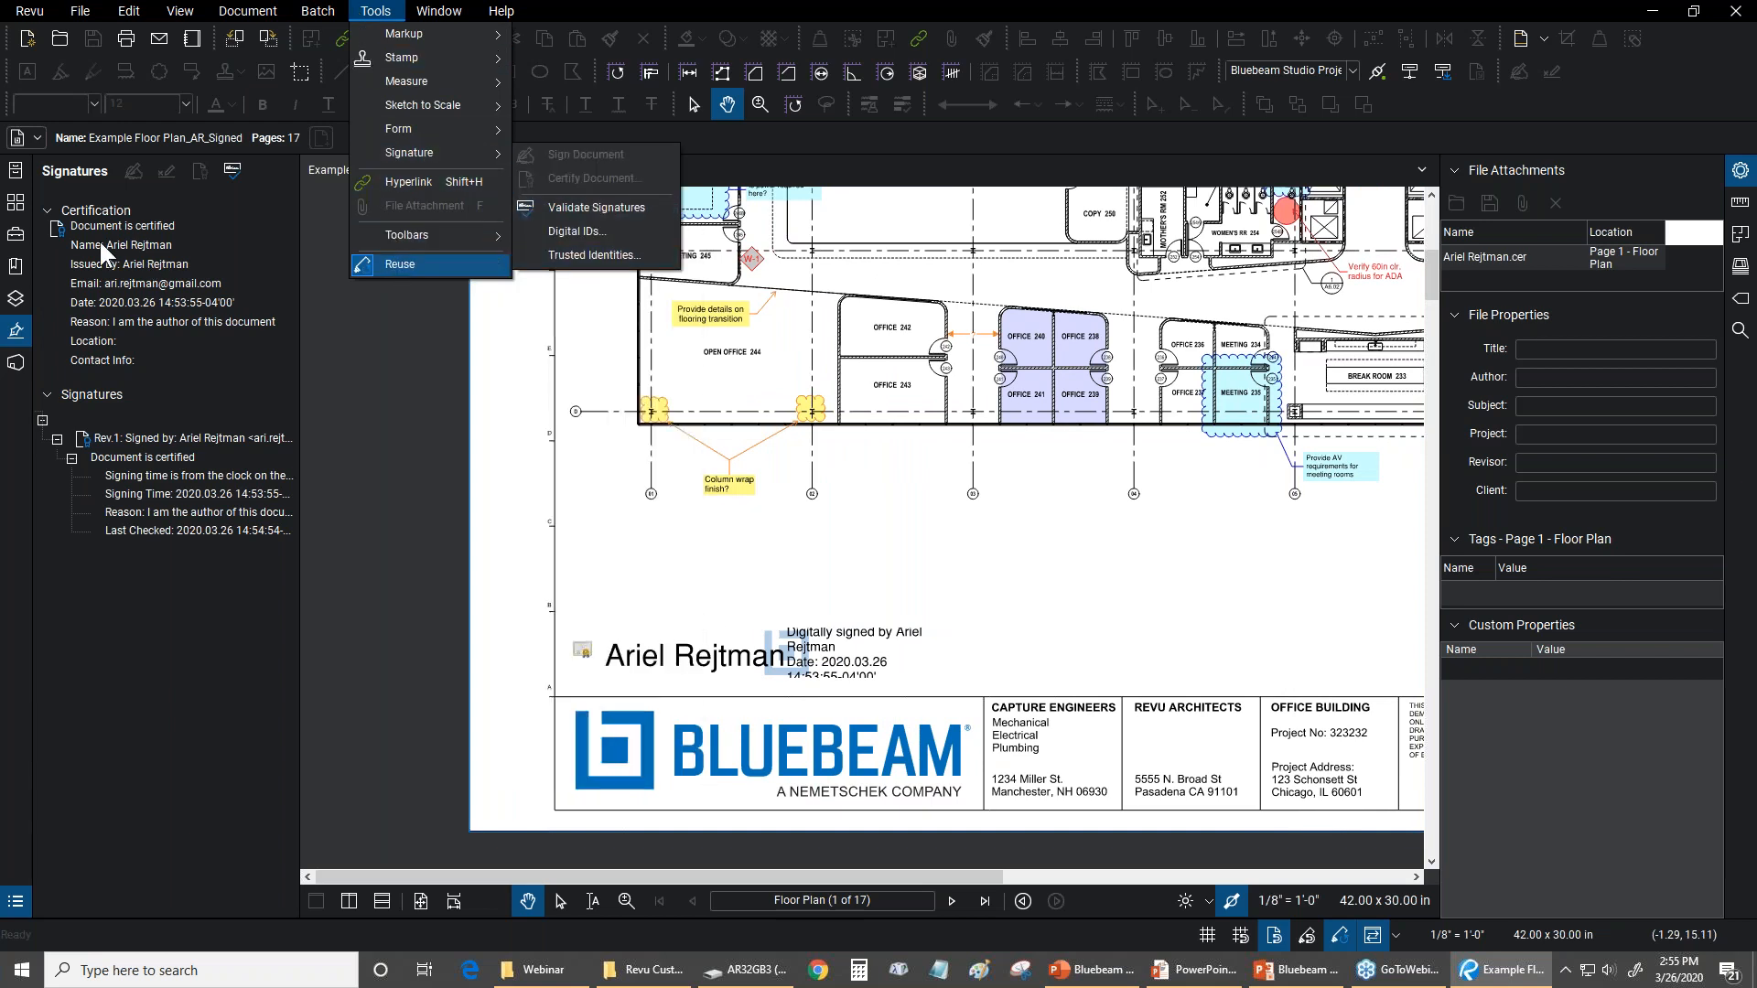
left_click(610, 5)
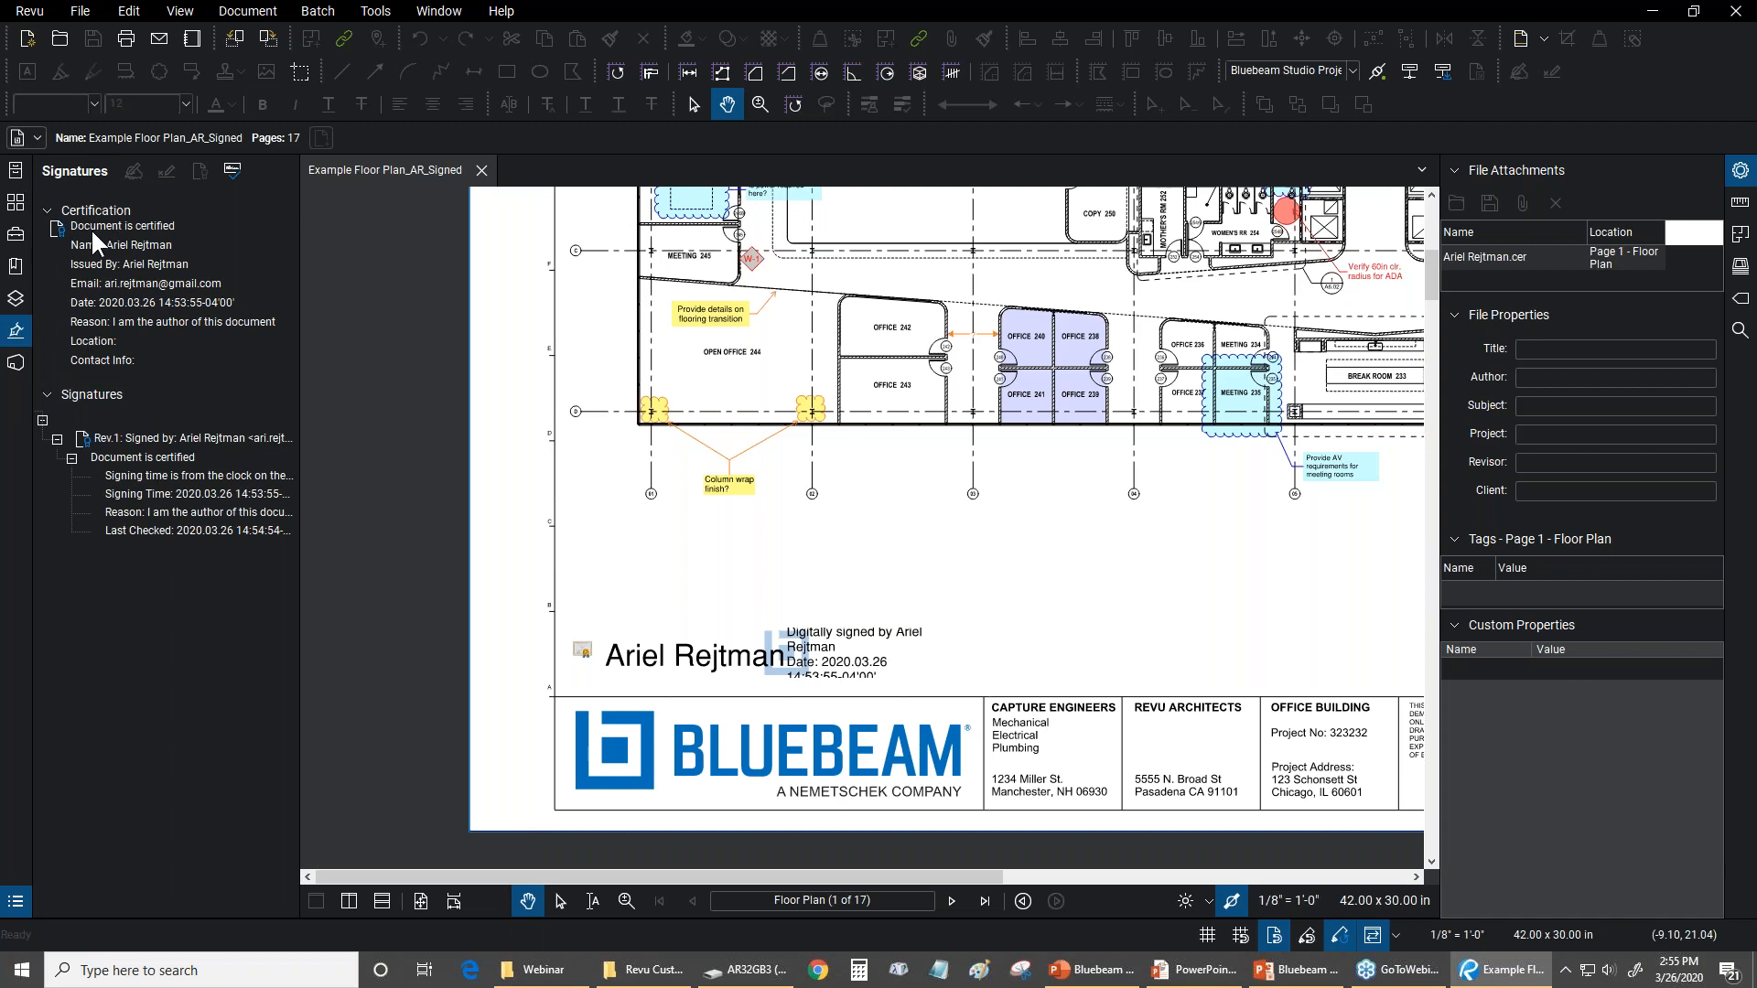
Review the second digital ID in the Digital IDs manager and preview exporting its certificate file without saving it
left_click(376, 10)
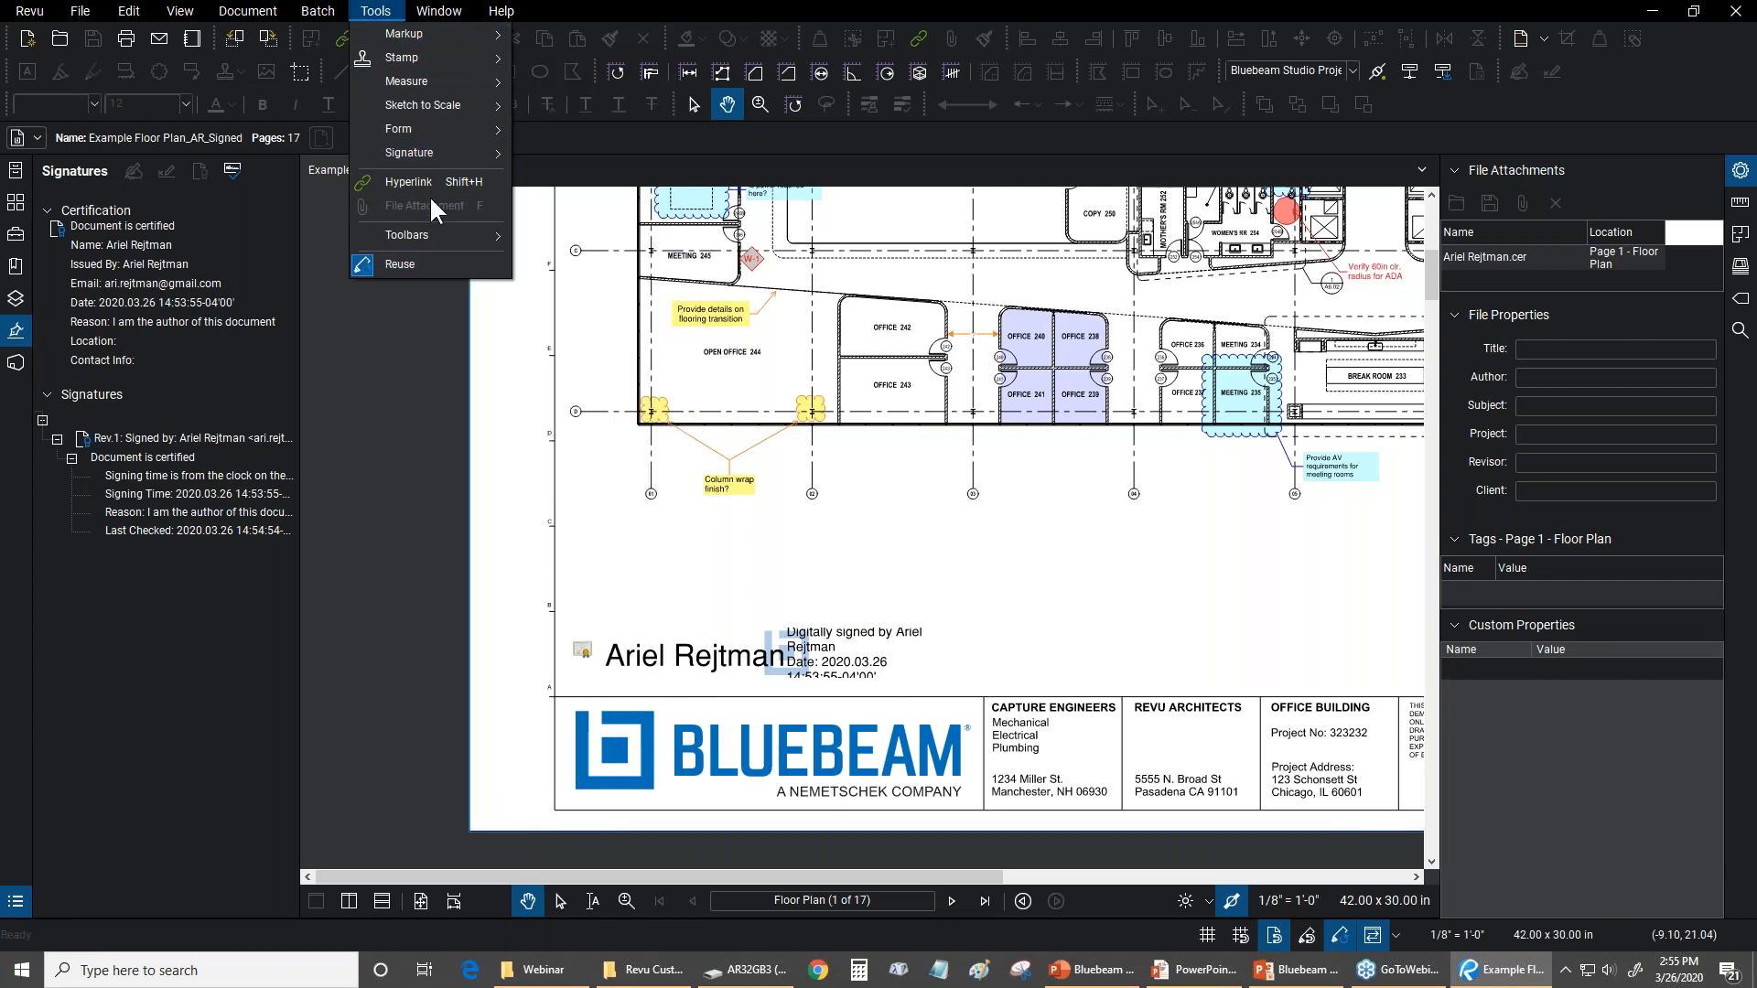
mouse_move(413, 159)
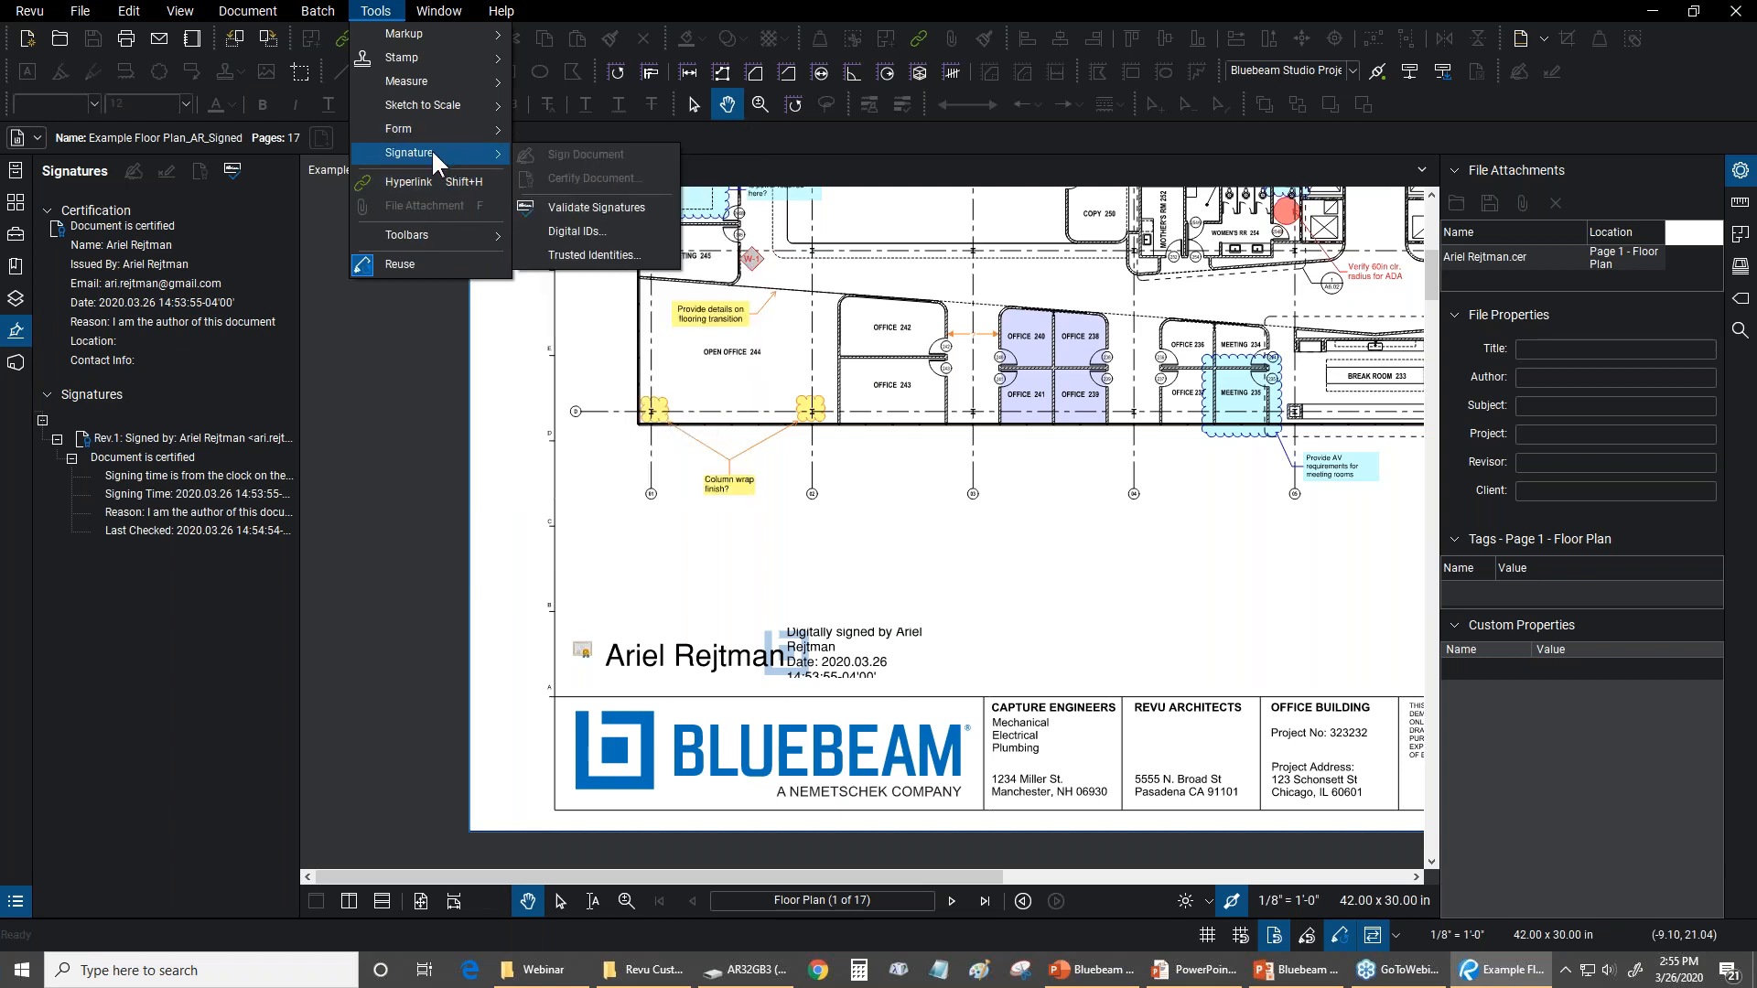
left_click(584, 232)
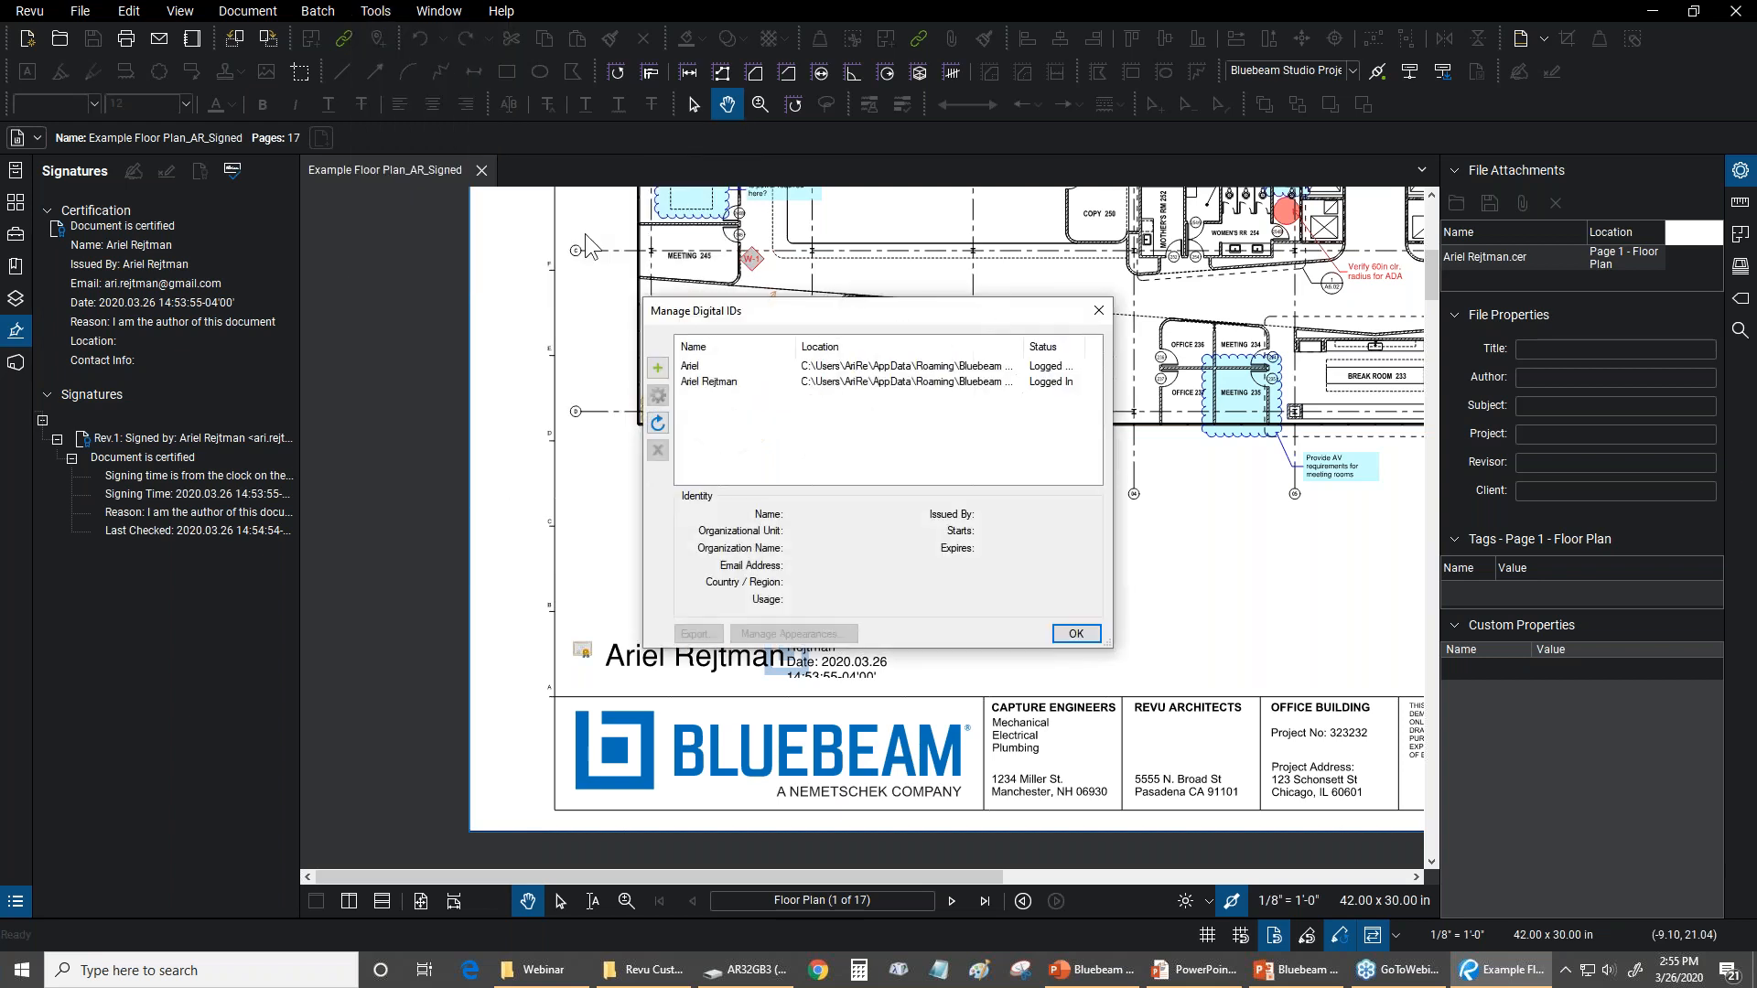
left_click(719, 380)
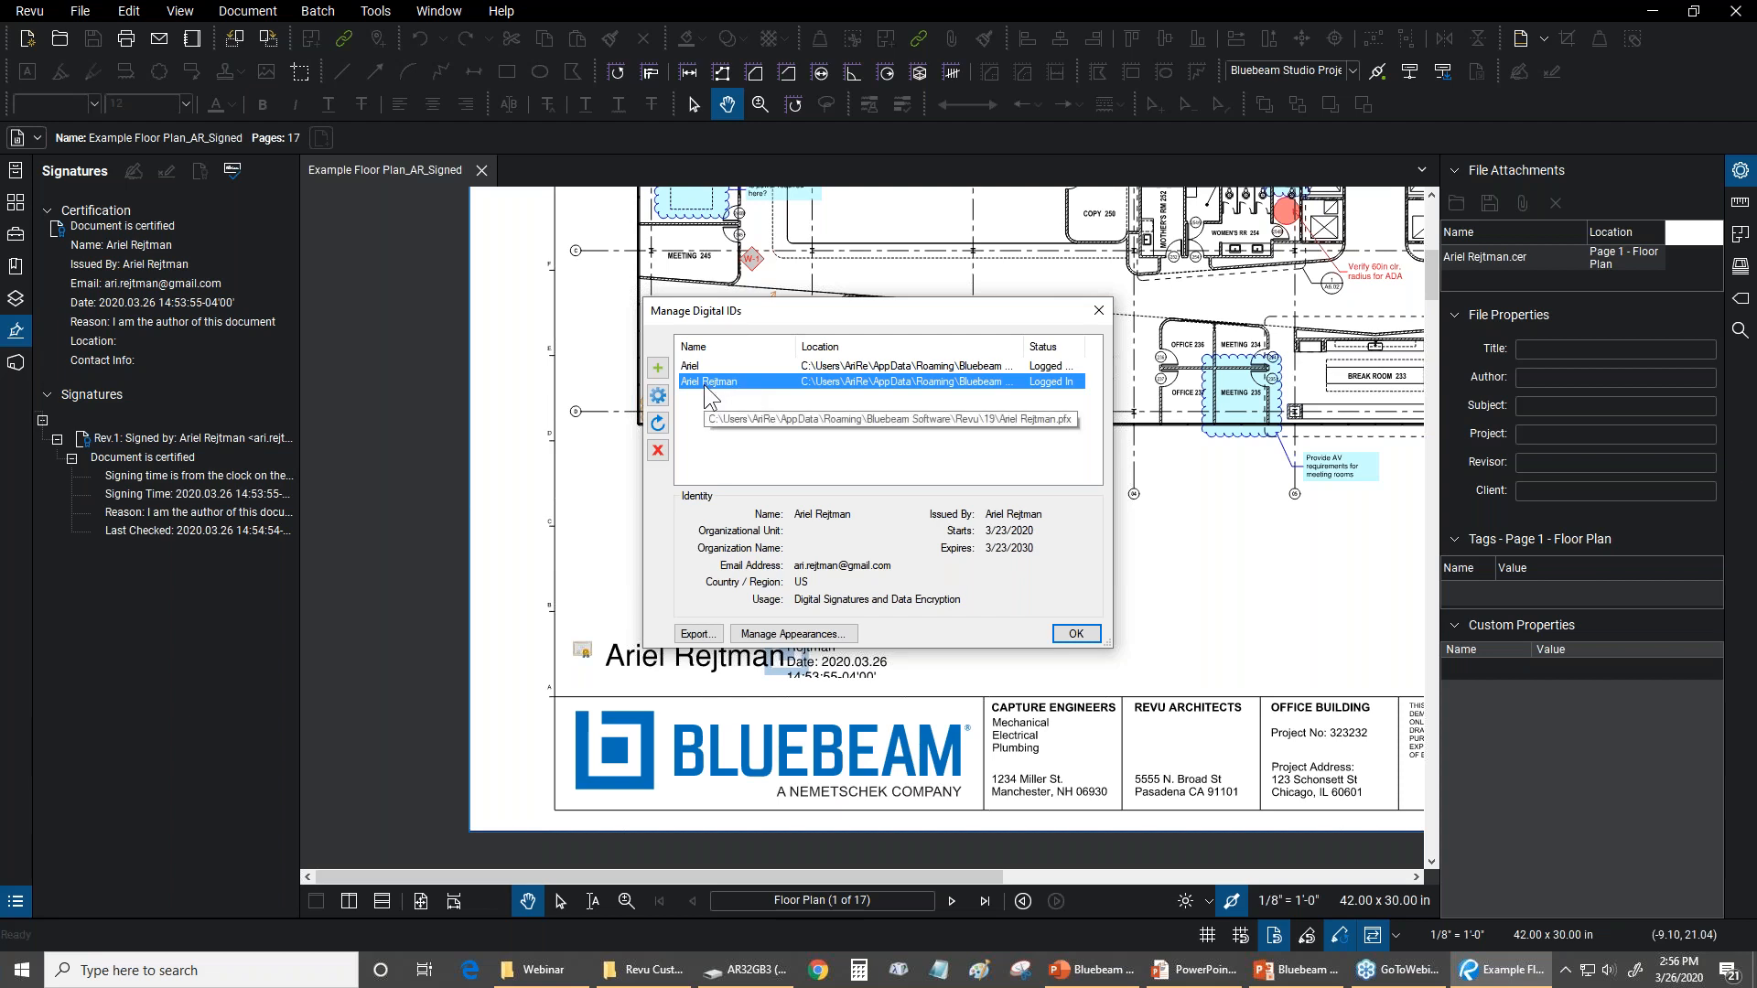
left_click(695, 633)
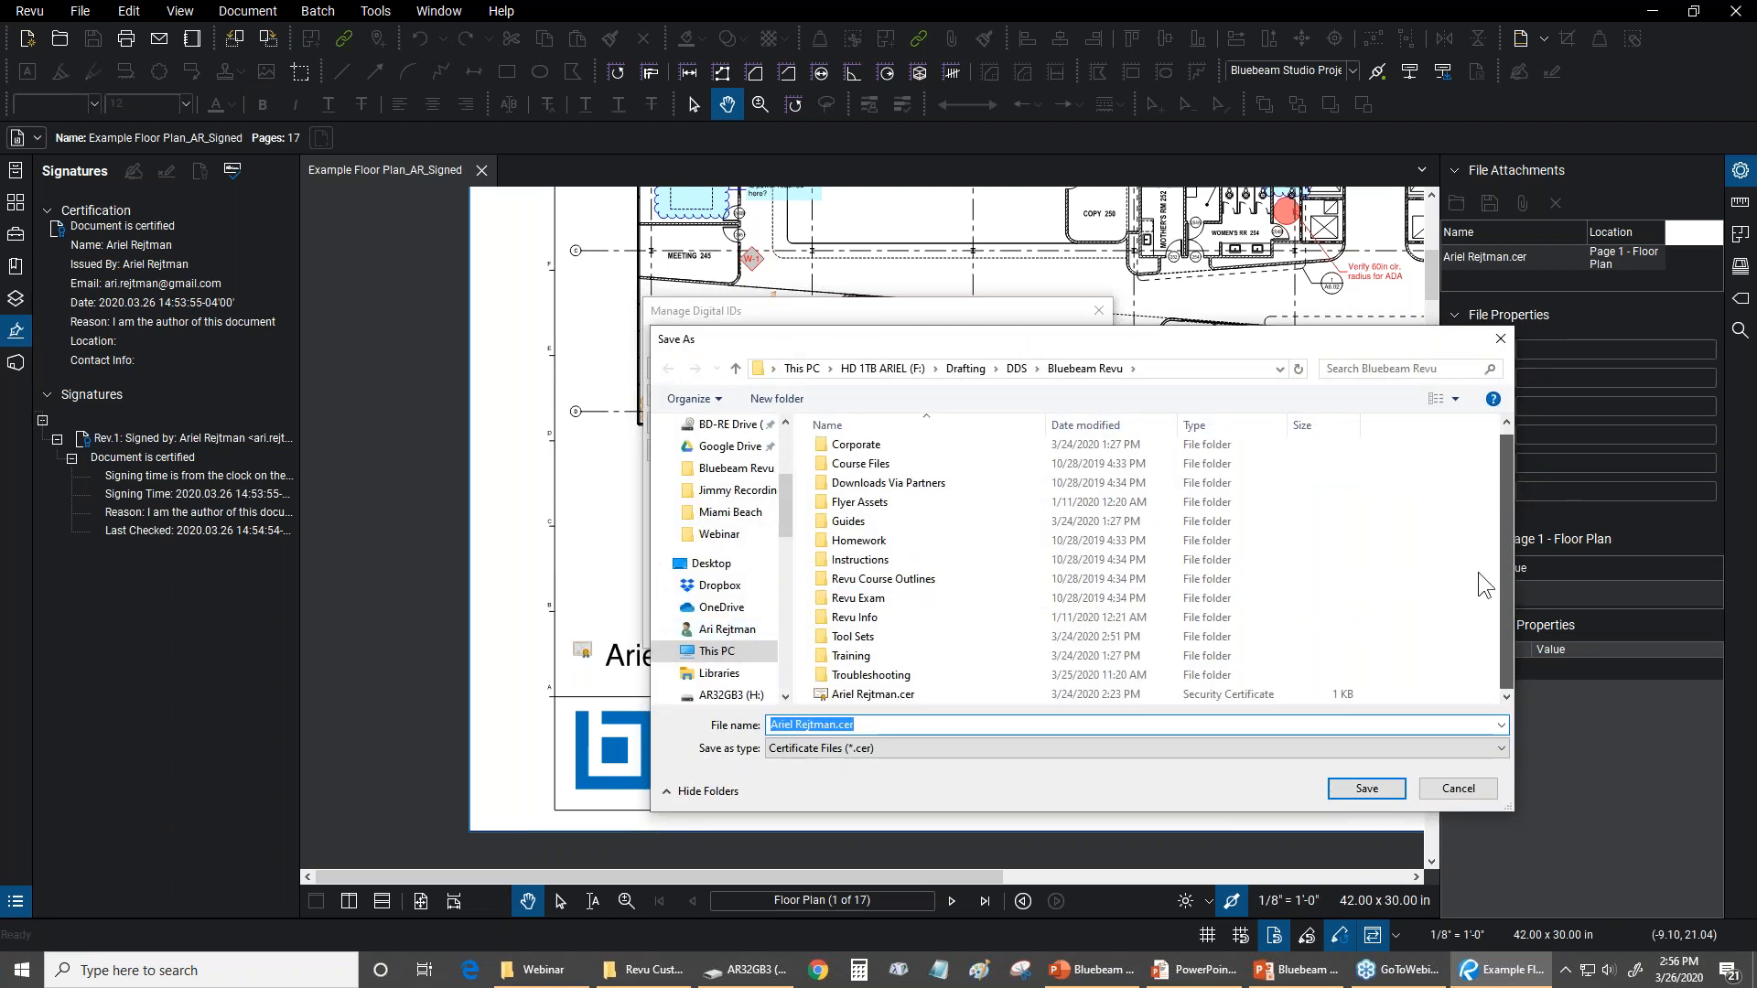
left_click(1462, 788)
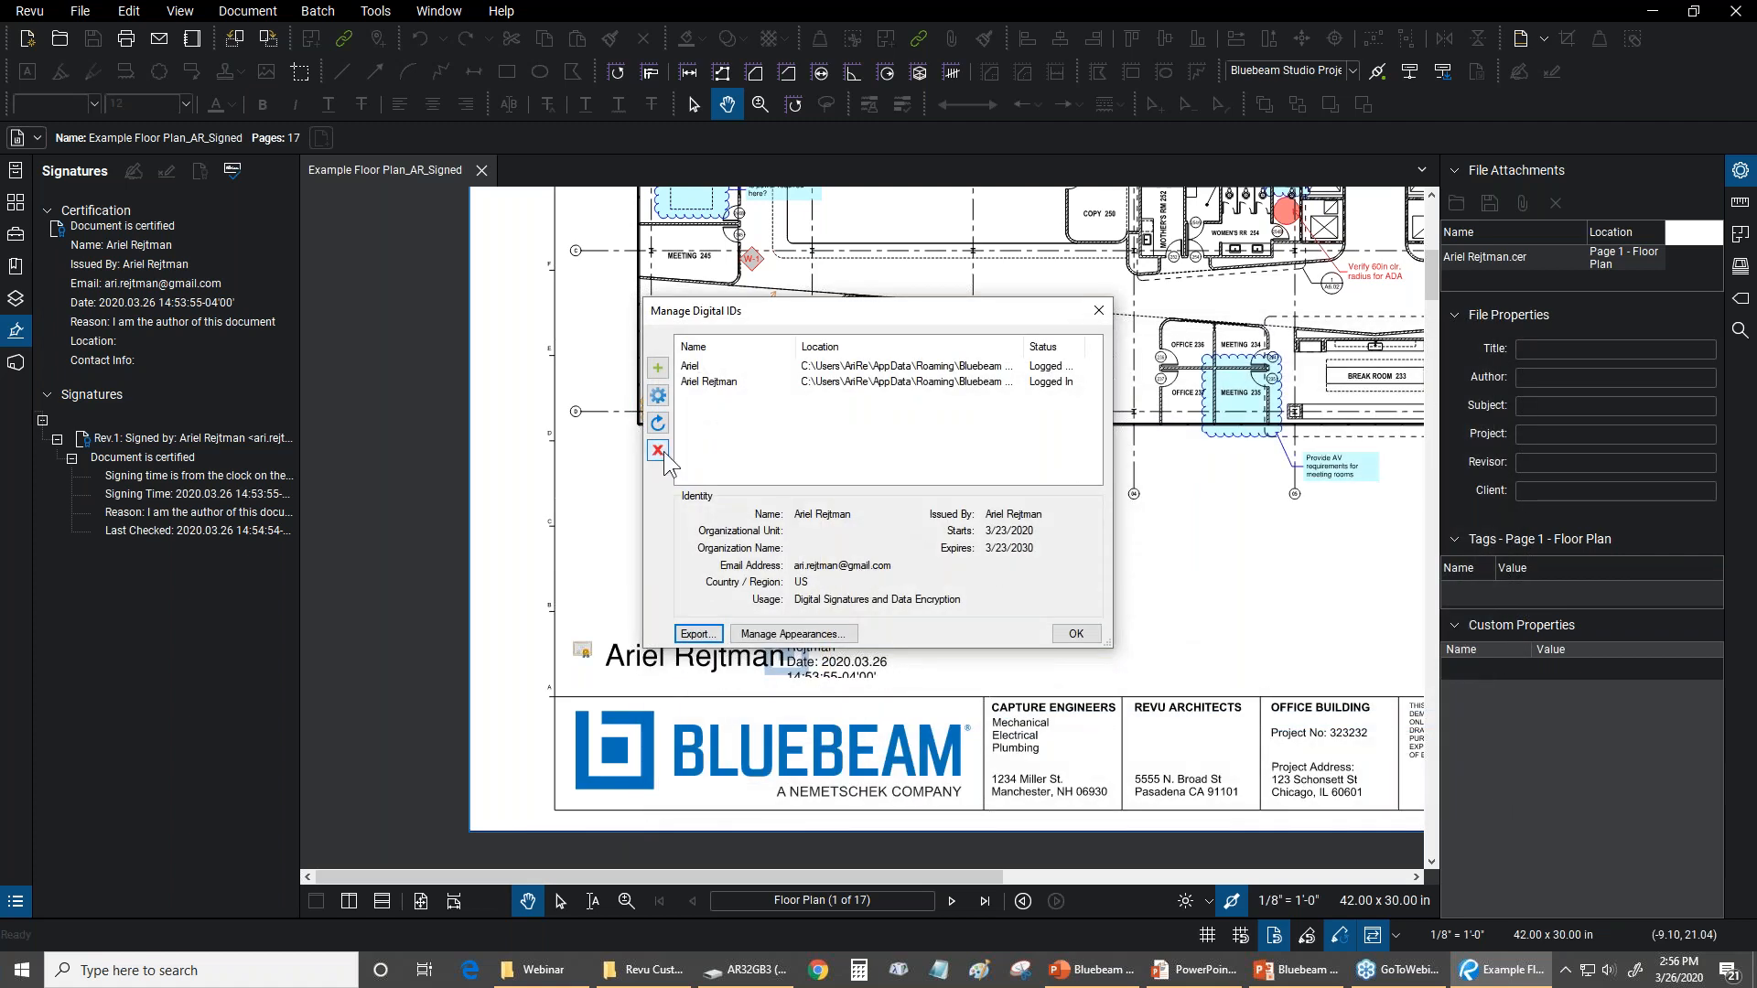
left_click(1077, 634)
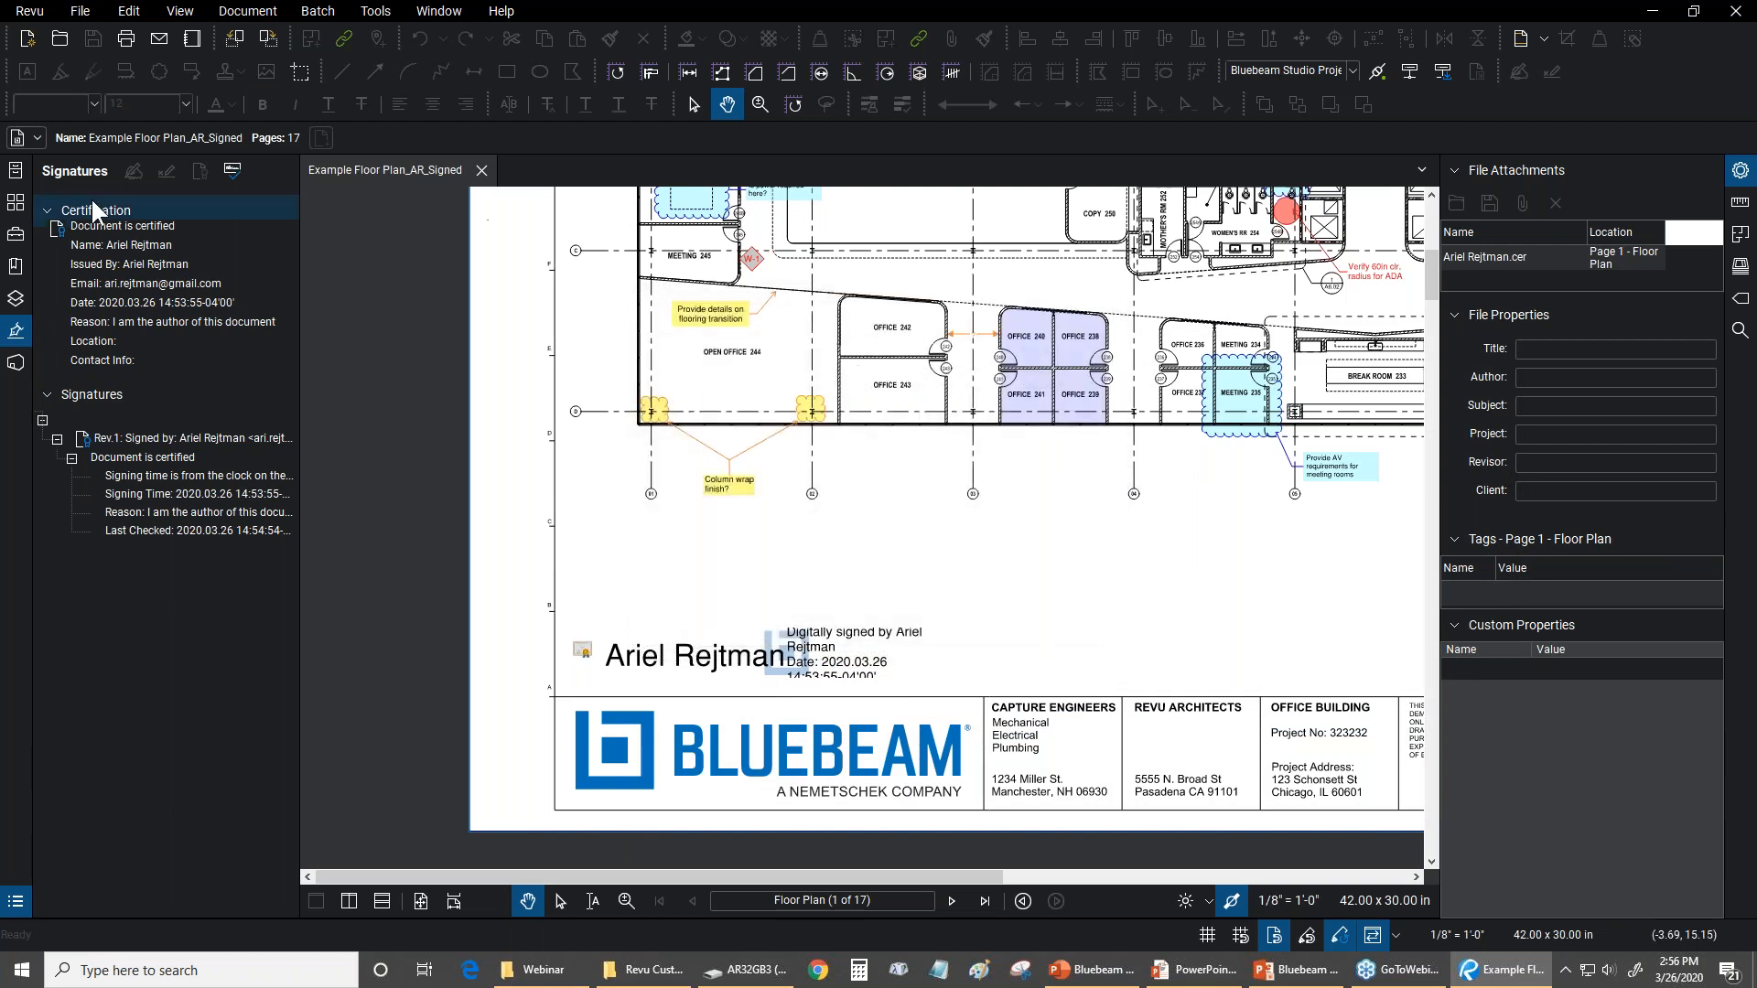
Open Example Floor Plan_AR.pdf from the Presentation Floor Plan & Revisions category and close the signed floor plan
left_click(16, 170)
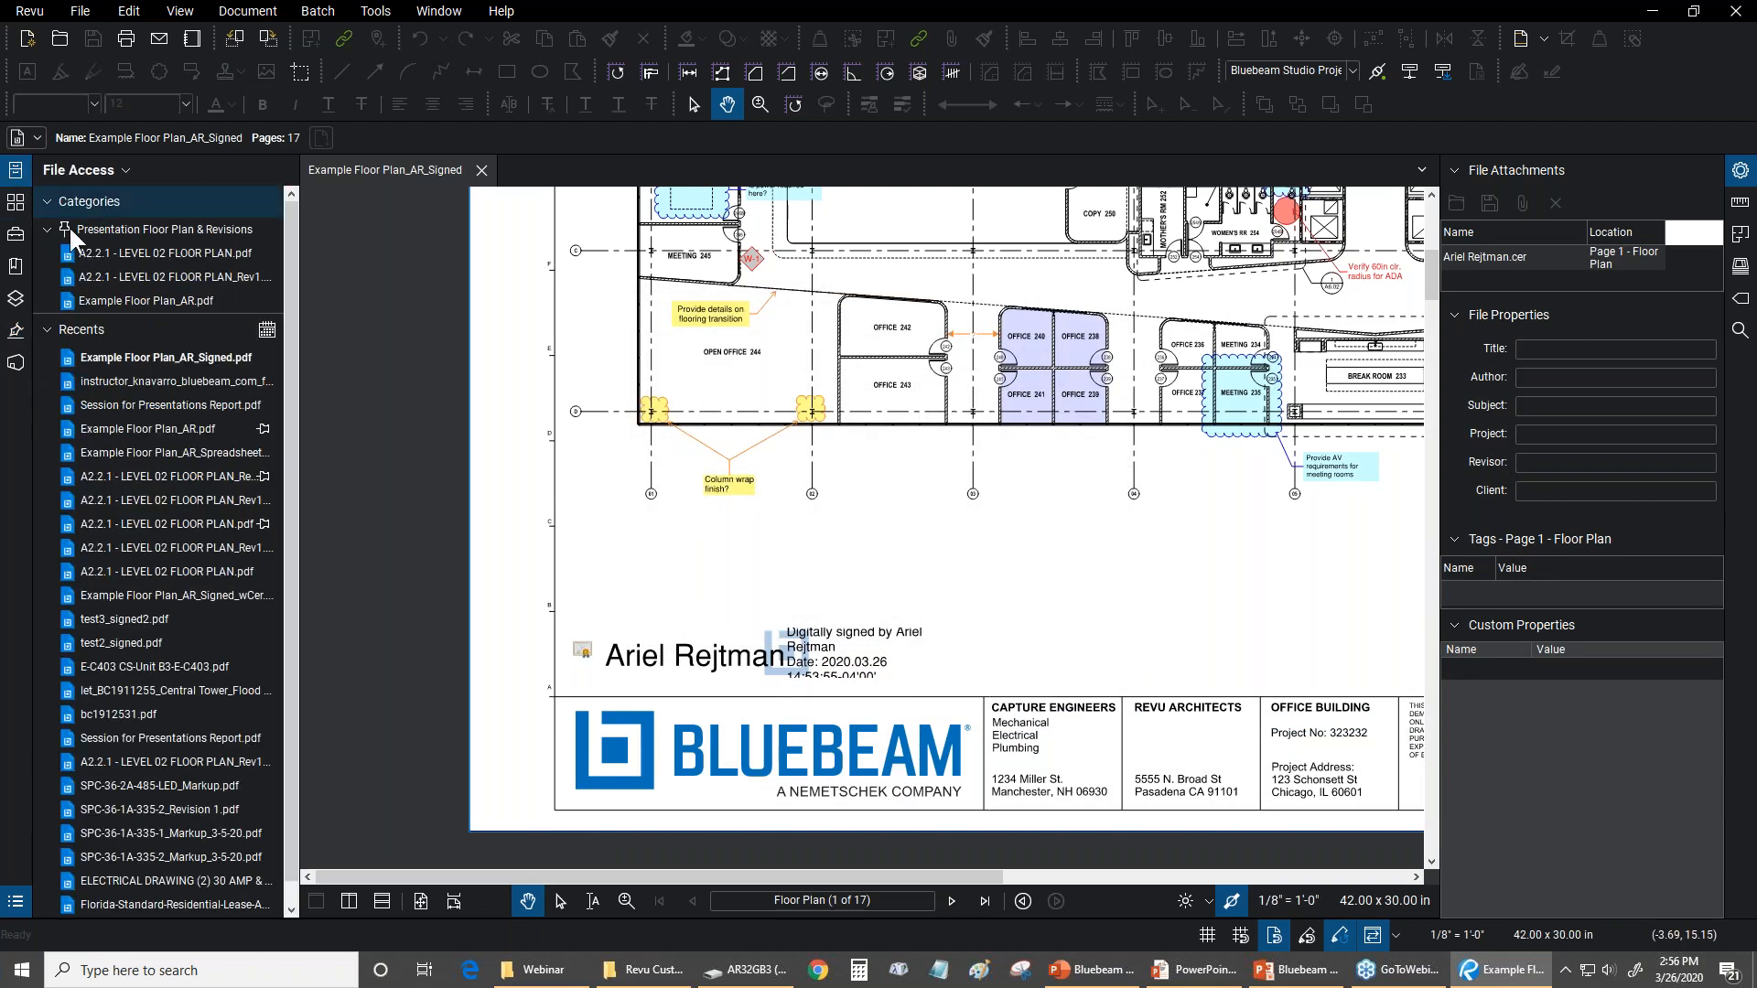
left_click(142, 302)
left_click(480, 170)
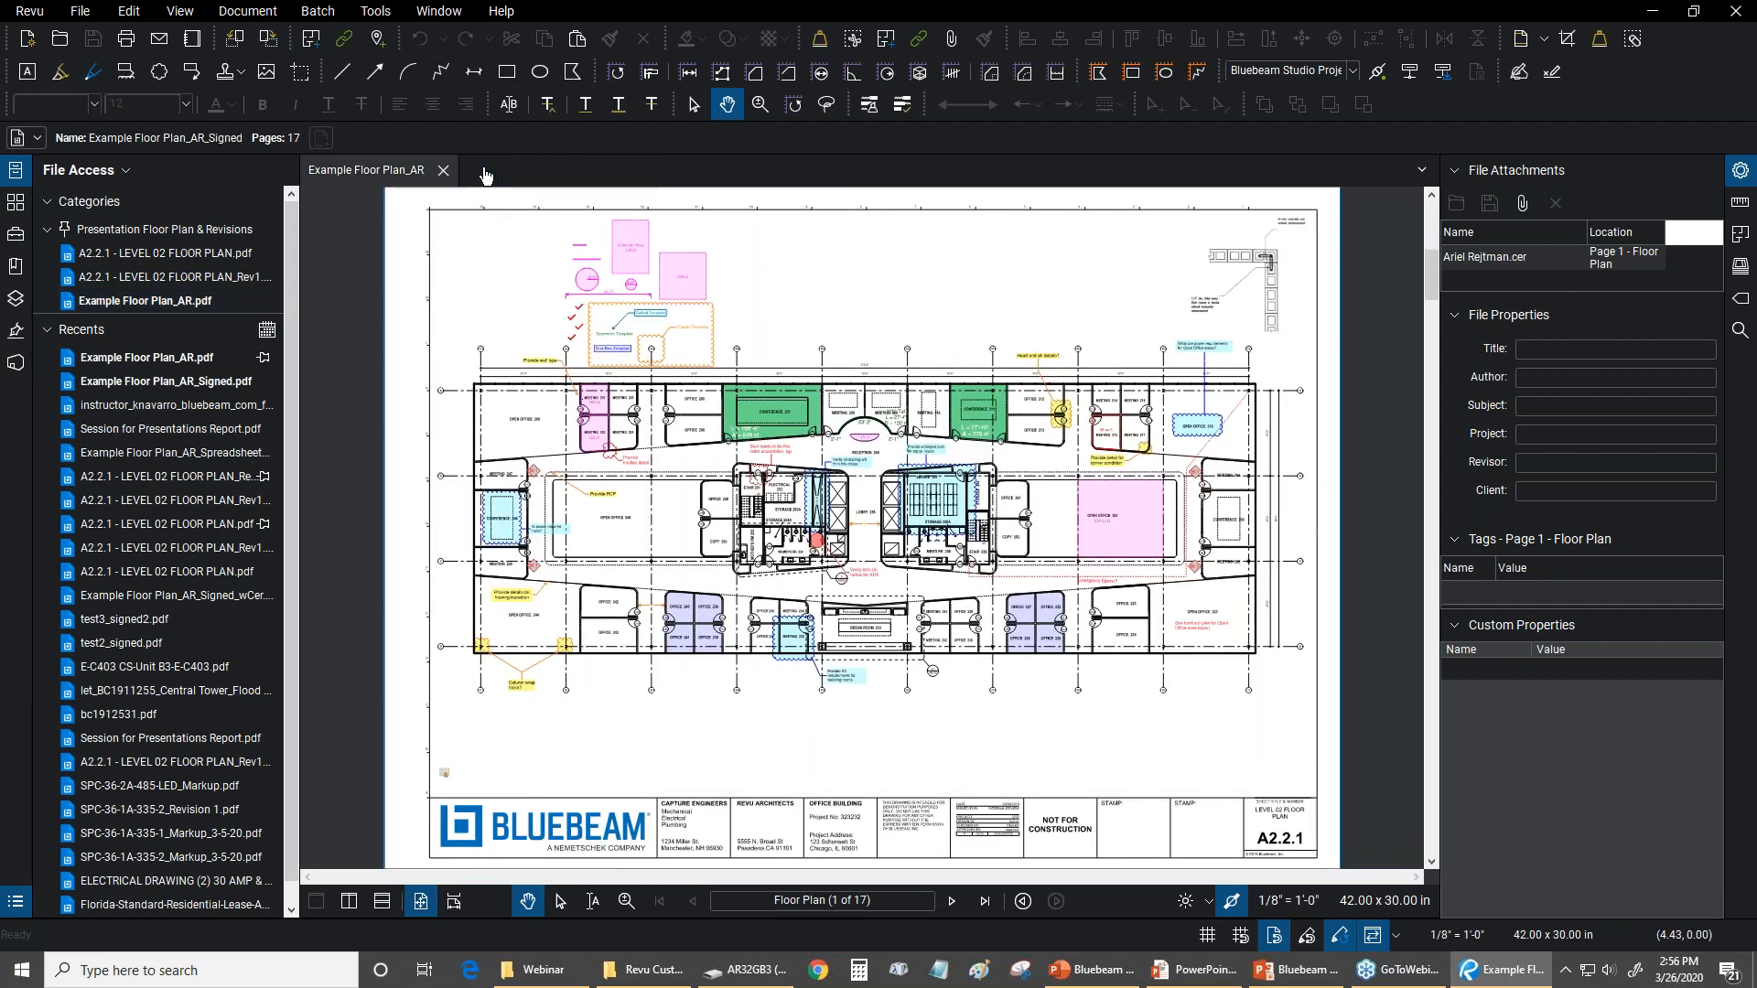
Try to add the certificate (.cer) file from the Bluebeam Revu folder to the floor plan as a file attachment
left_click(385, 10)
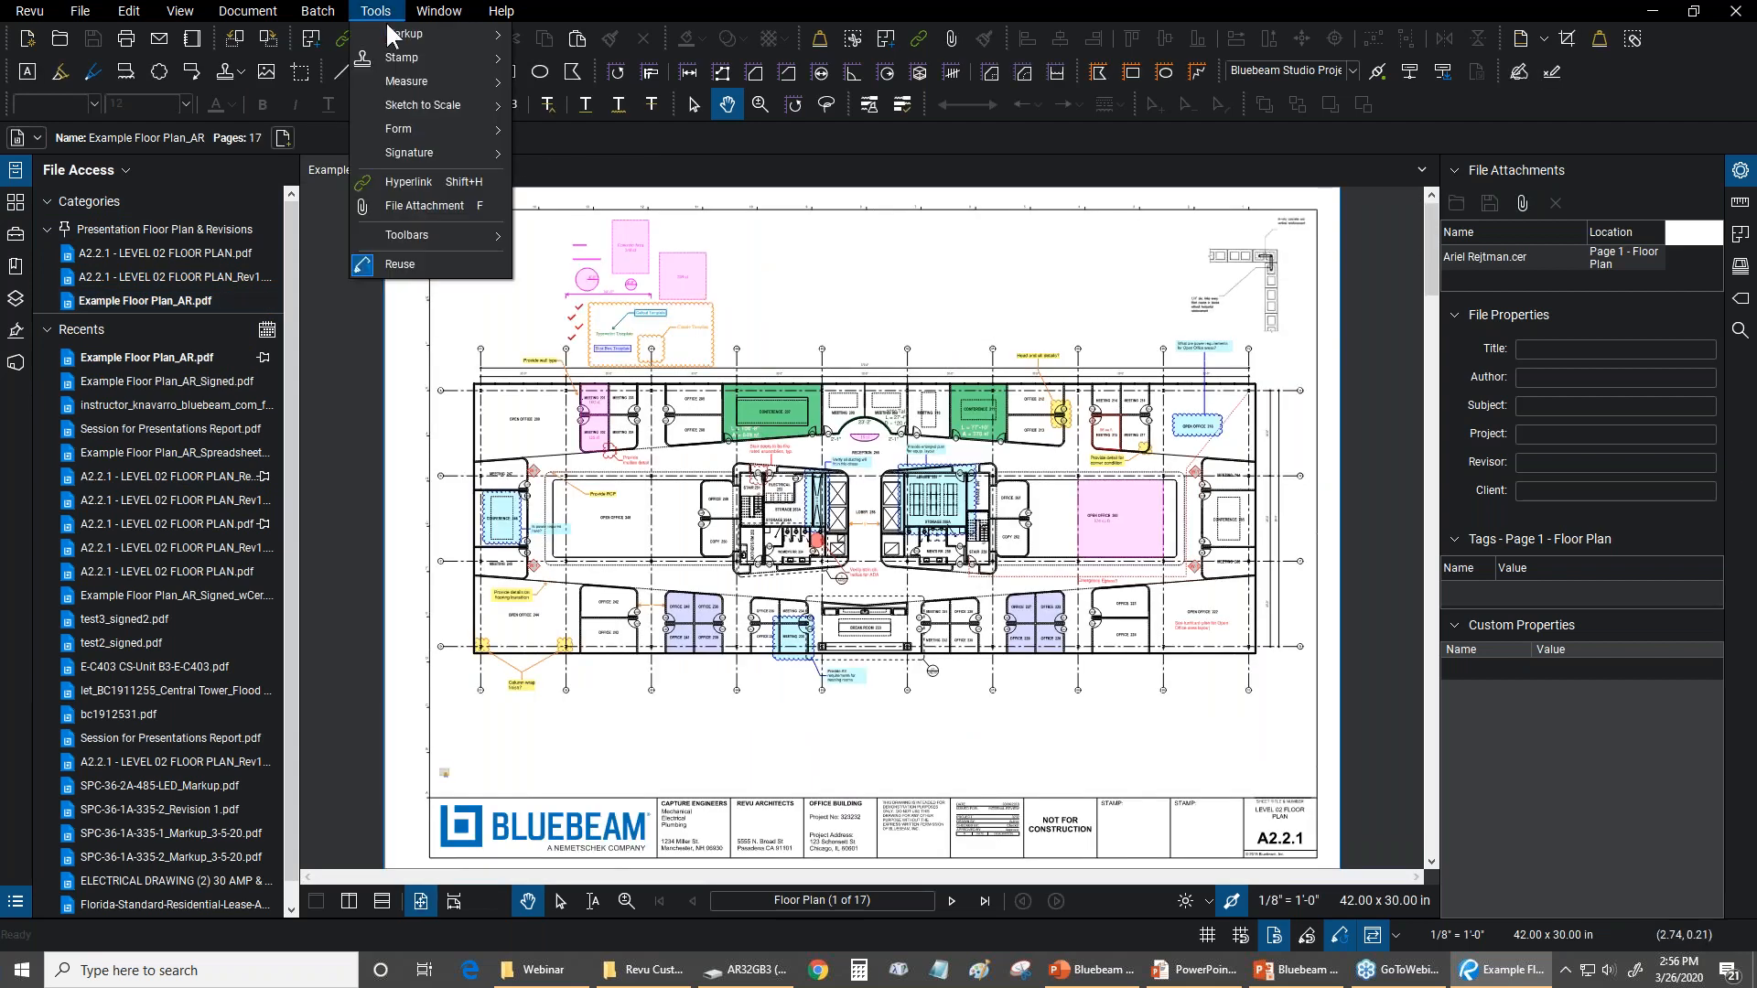
left_click(423, 207)
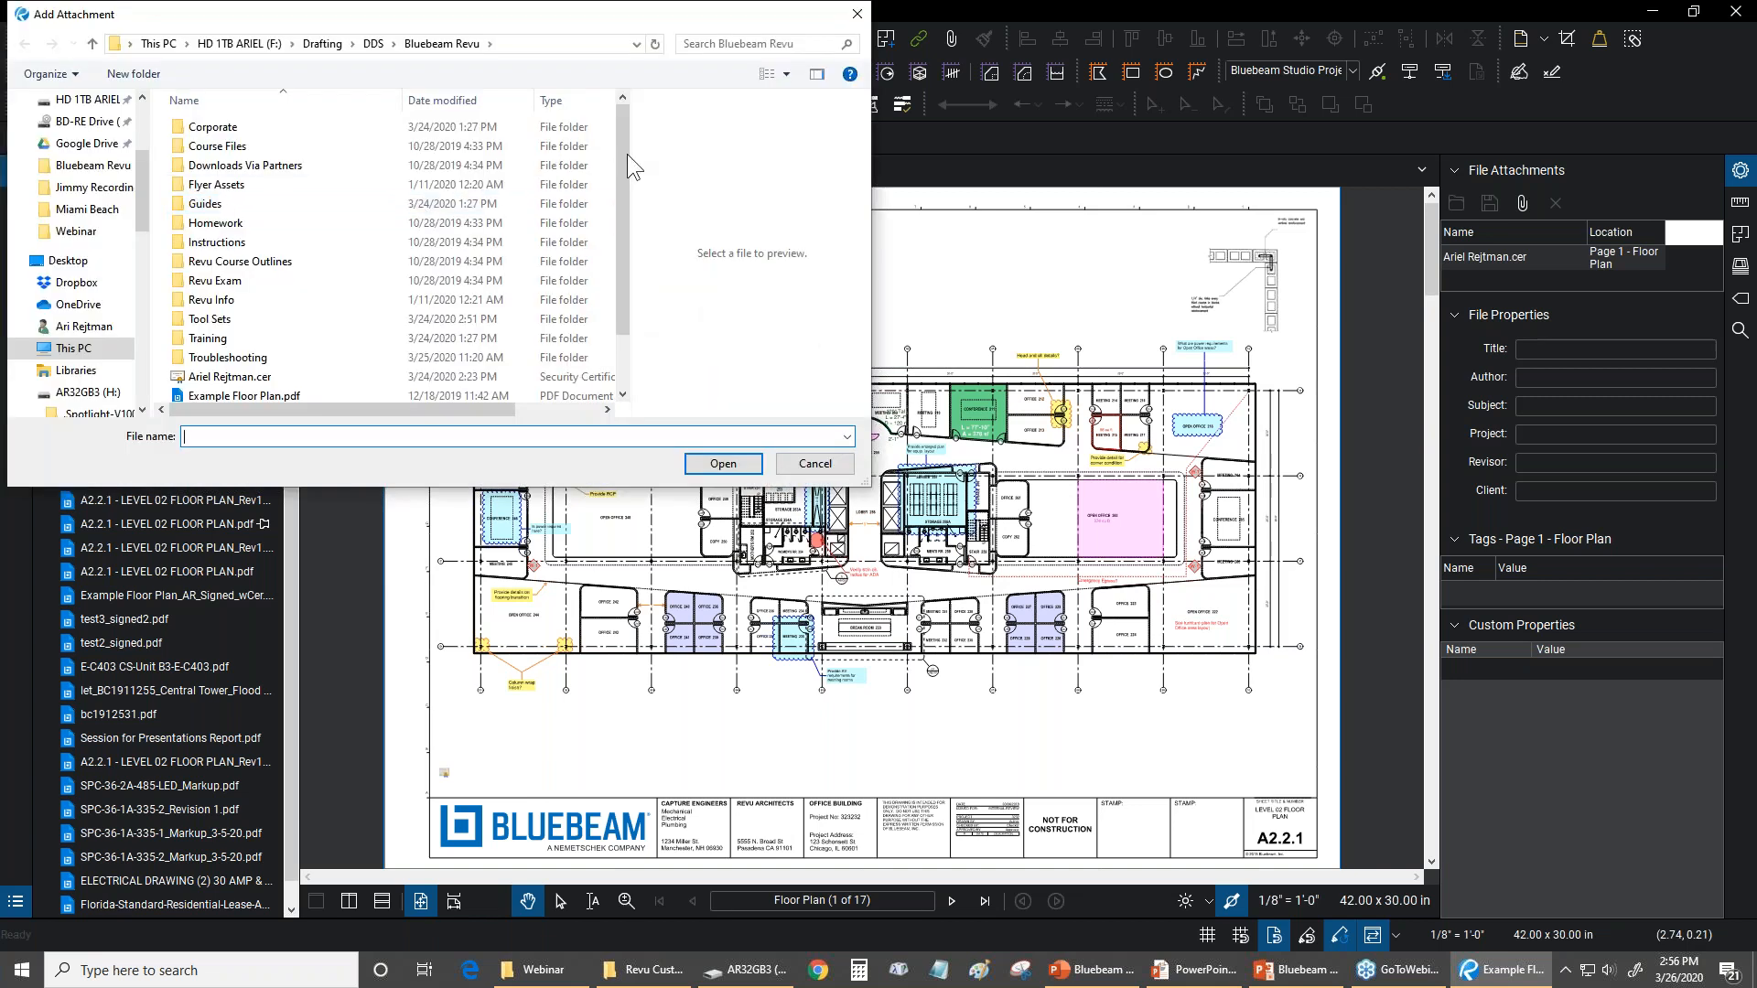
scroll(619, 156, "down", 1)
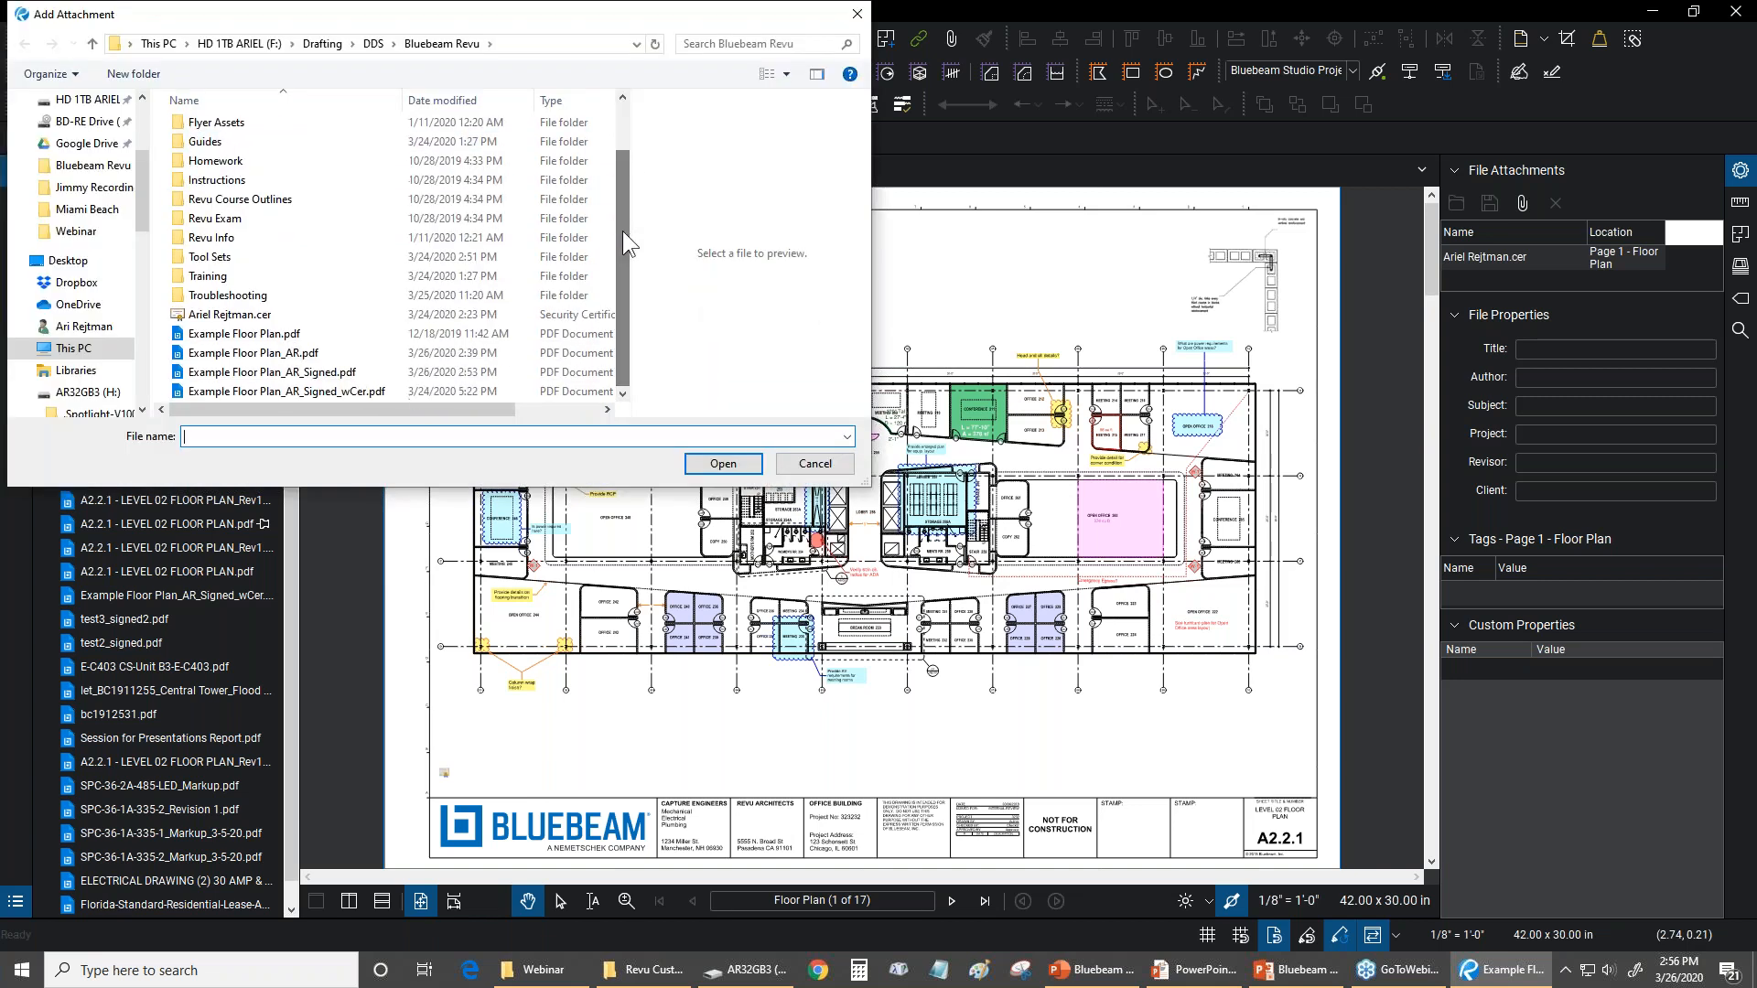
left_click(211, 315)
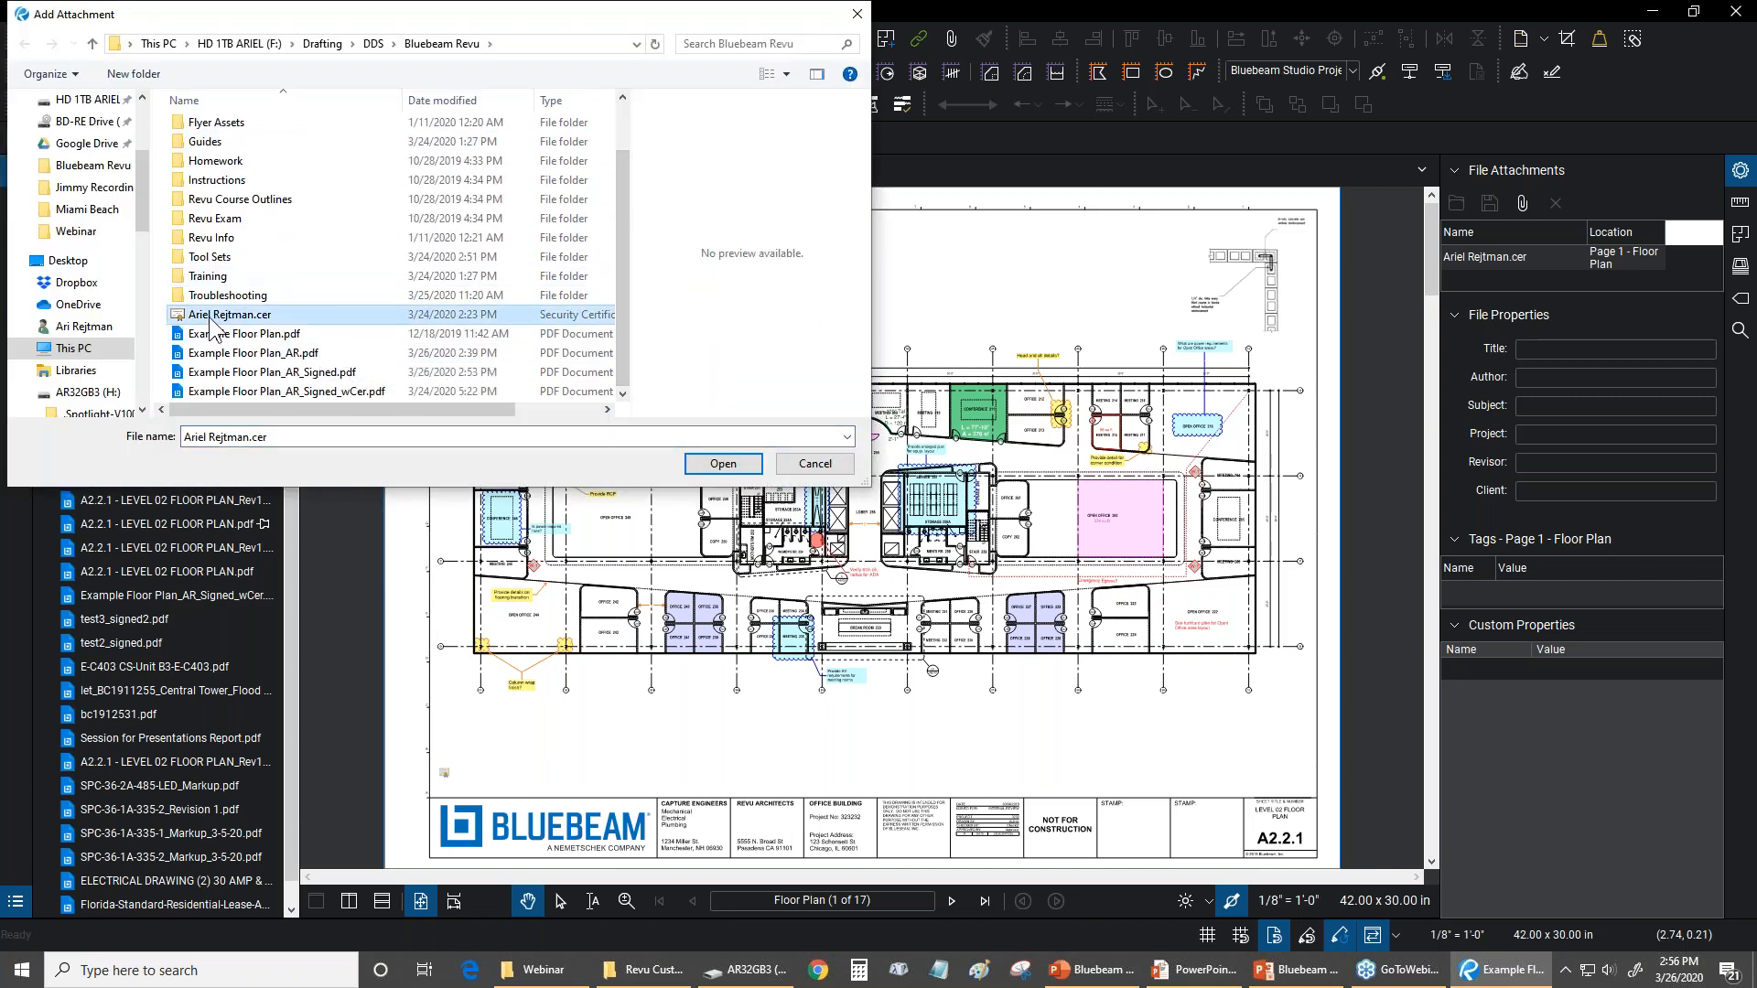
left_click(825, 470)
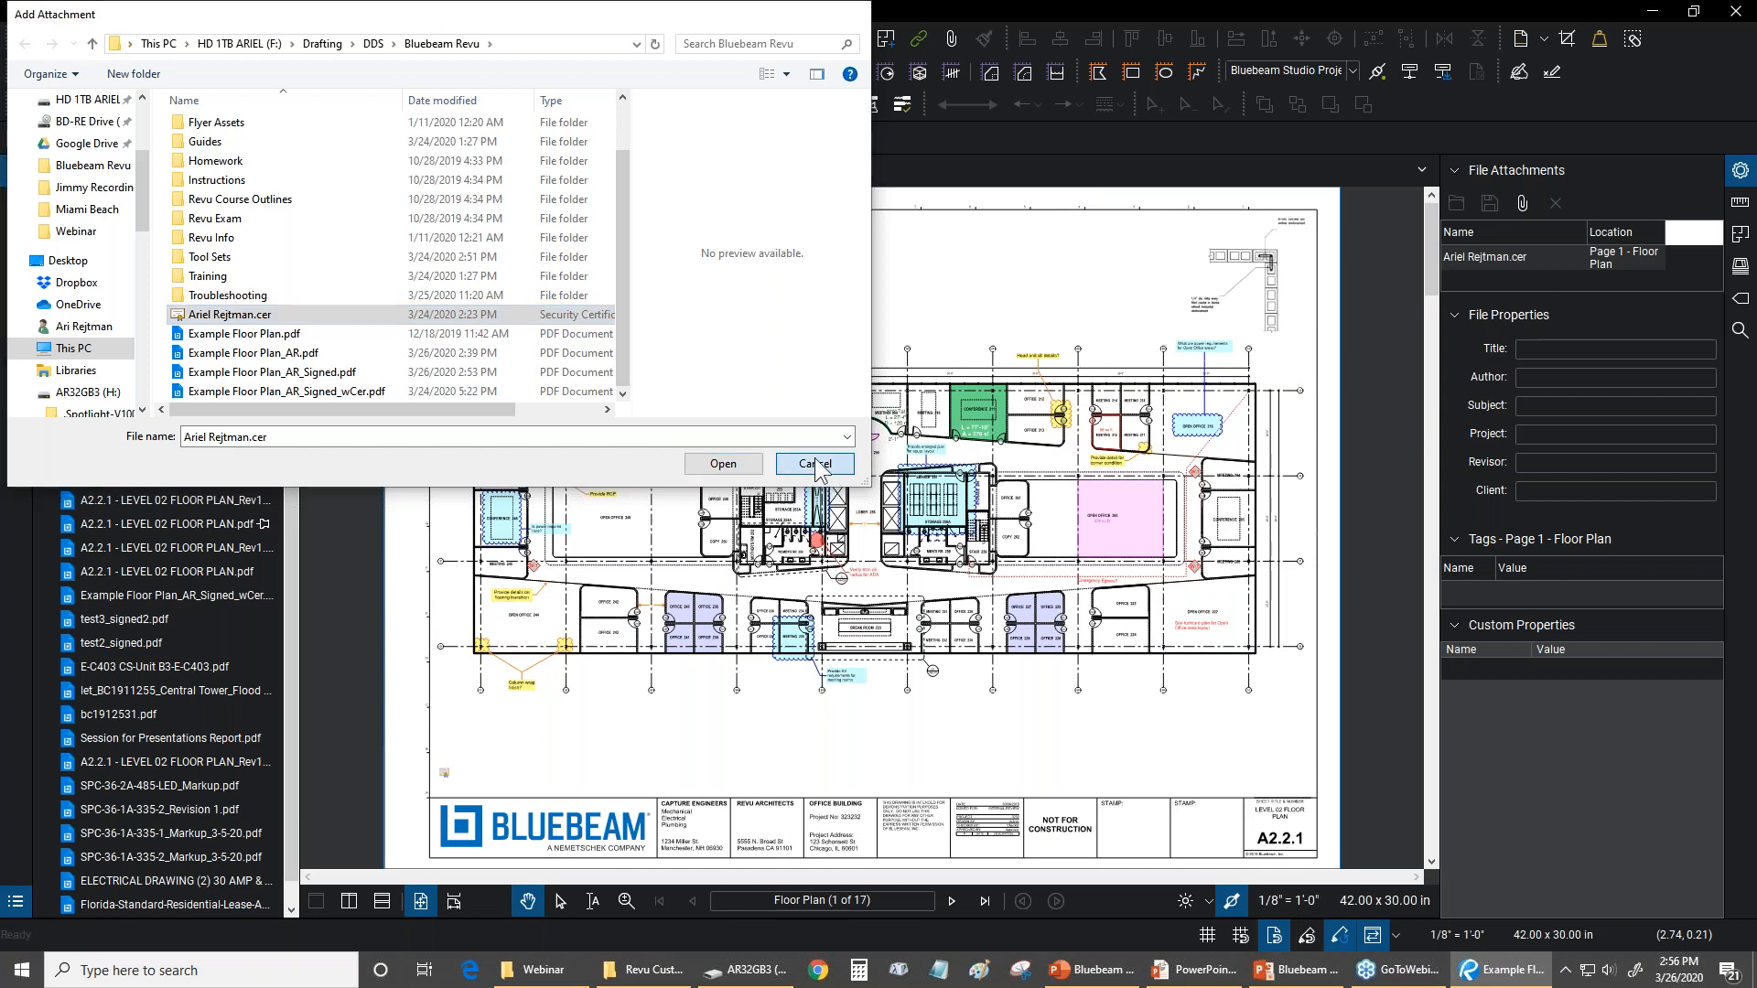
Try the Paperclip icon on the certificate file attachment above the title block and return it to File Icon
scroll(522, 718, "up", 5)
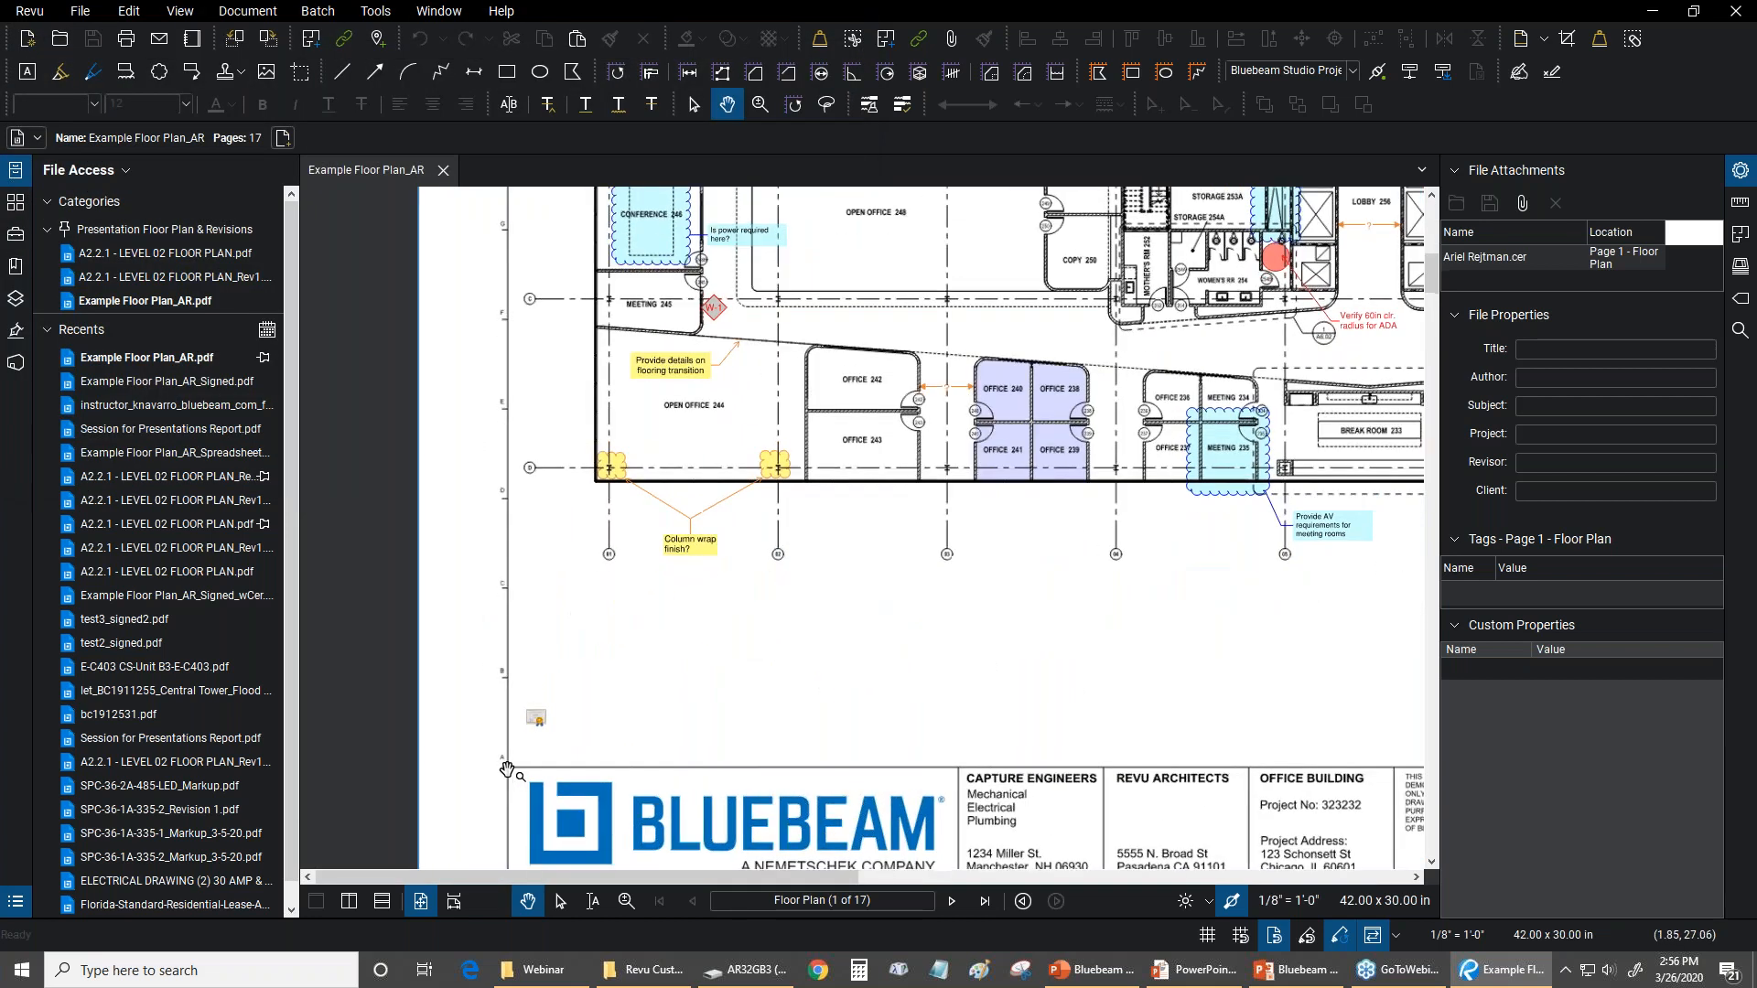
scroll(471, 700, "up", 2)
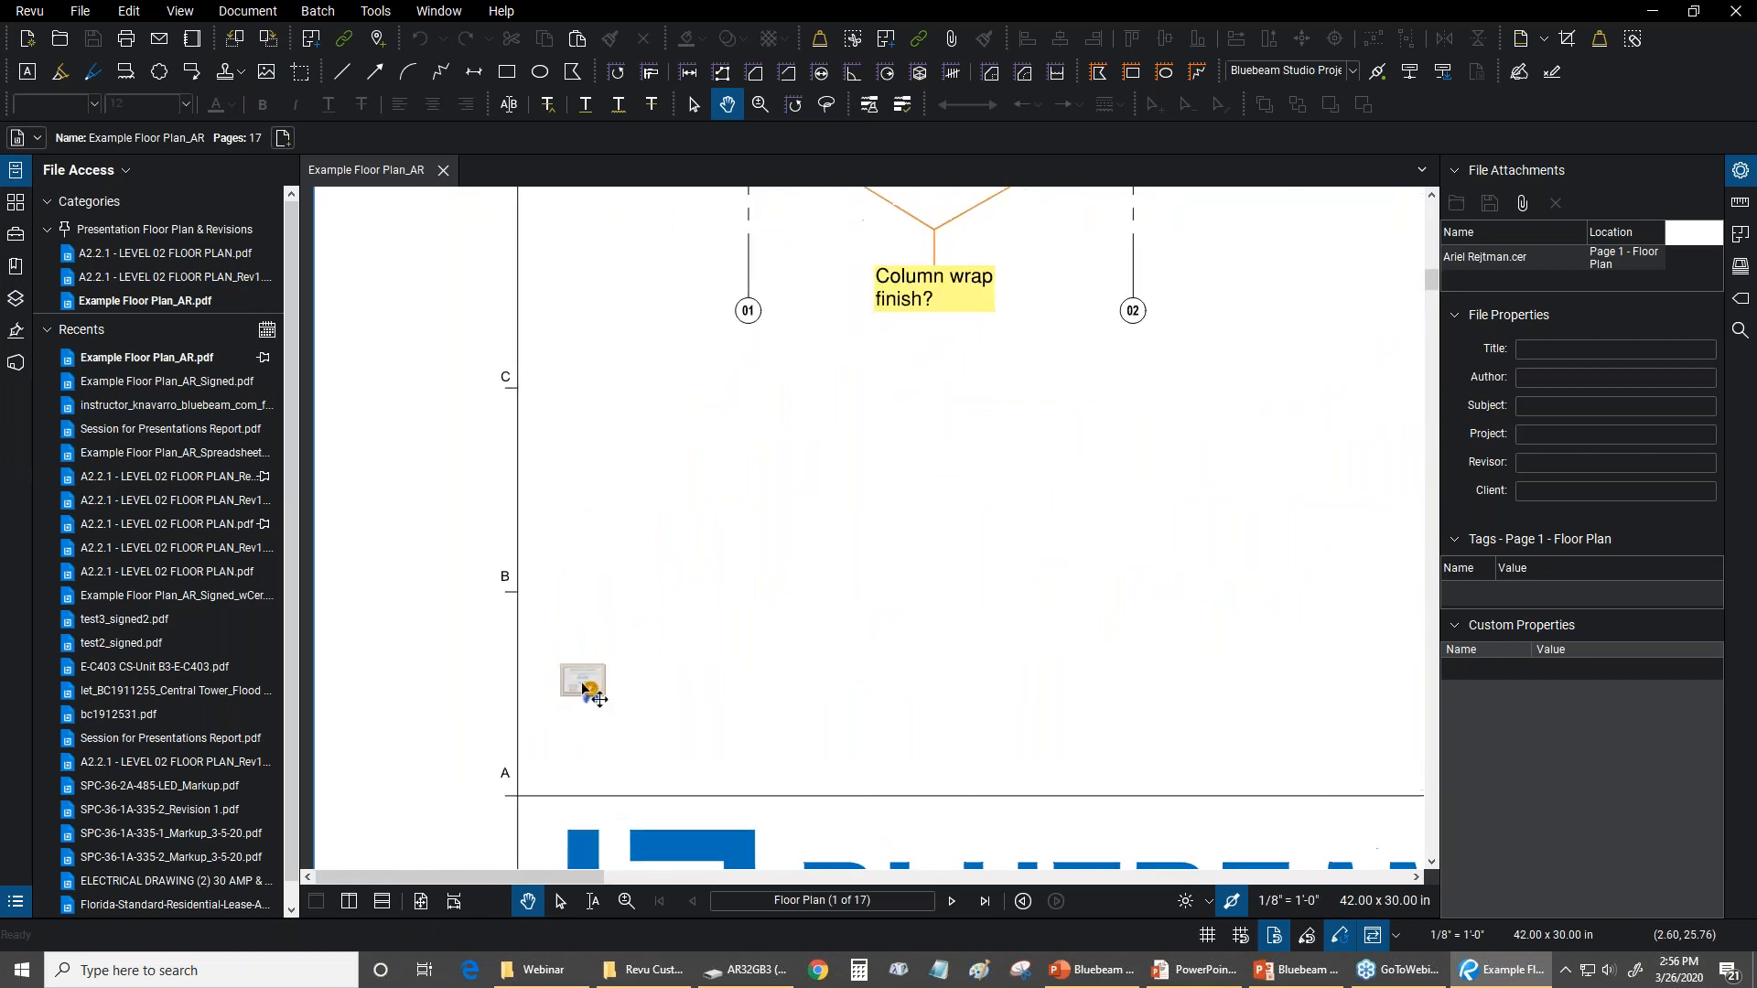
left_click(580, 683)
left_click(702, 559)
left_click(595, 687)
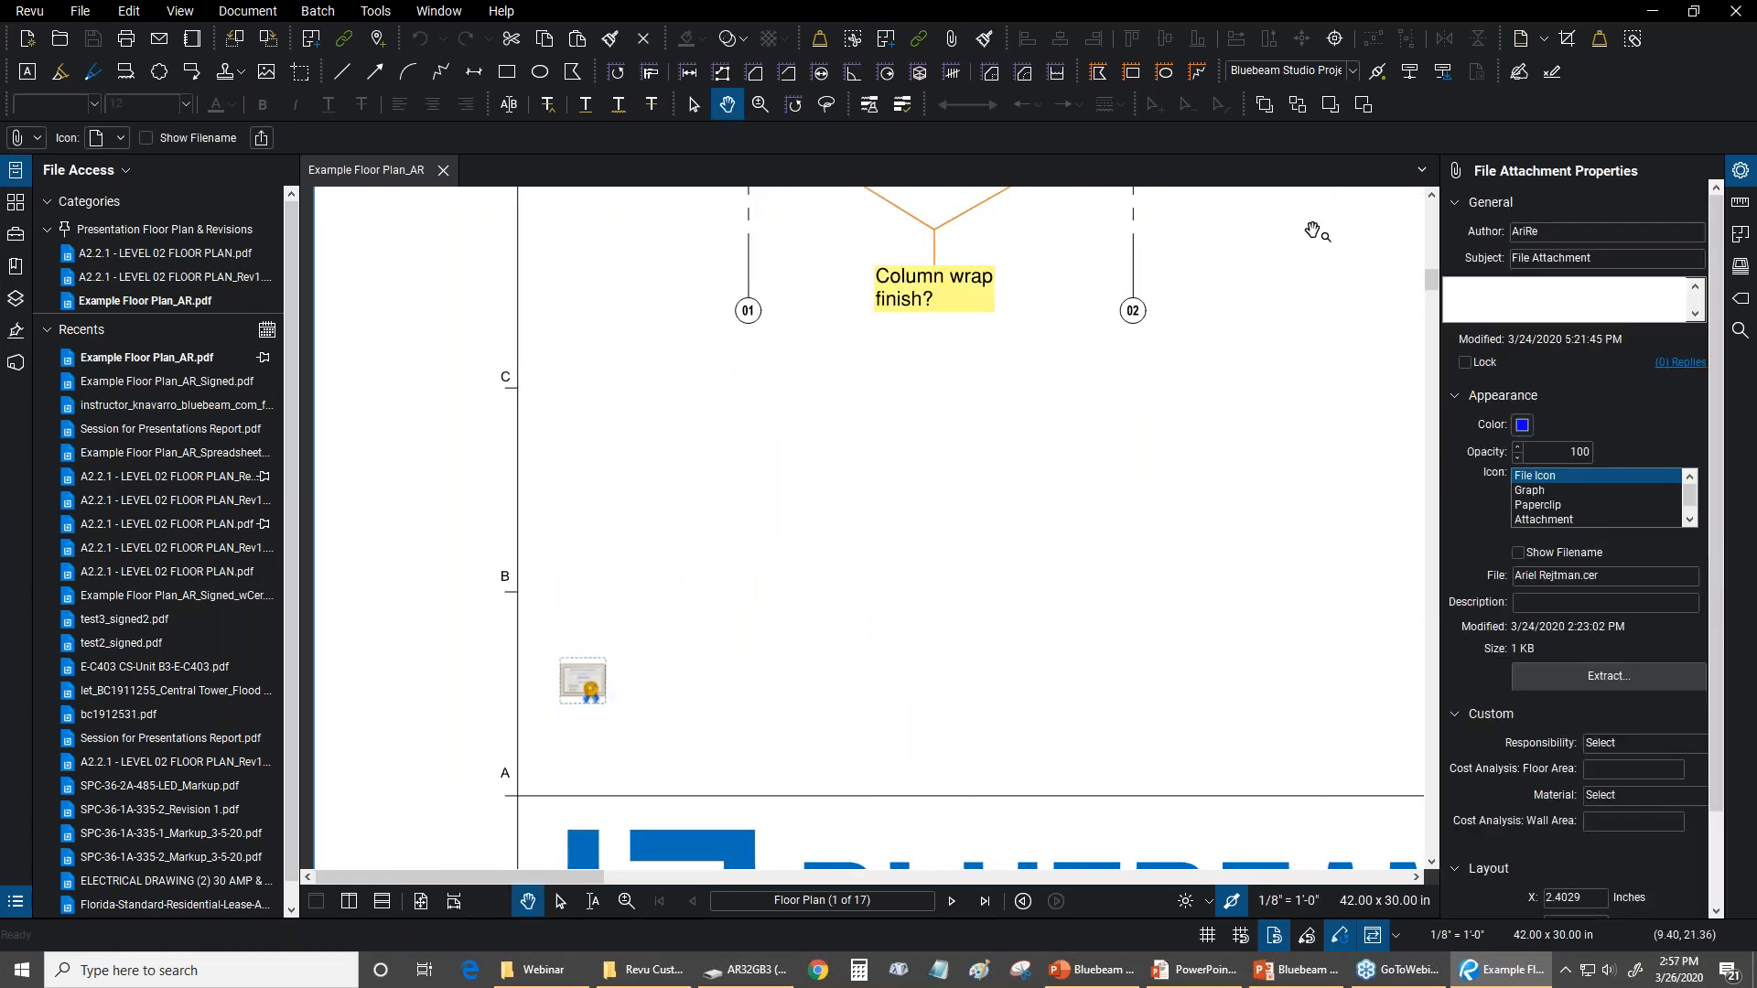
left_click(1528, 491)
left_click(1535, 503)
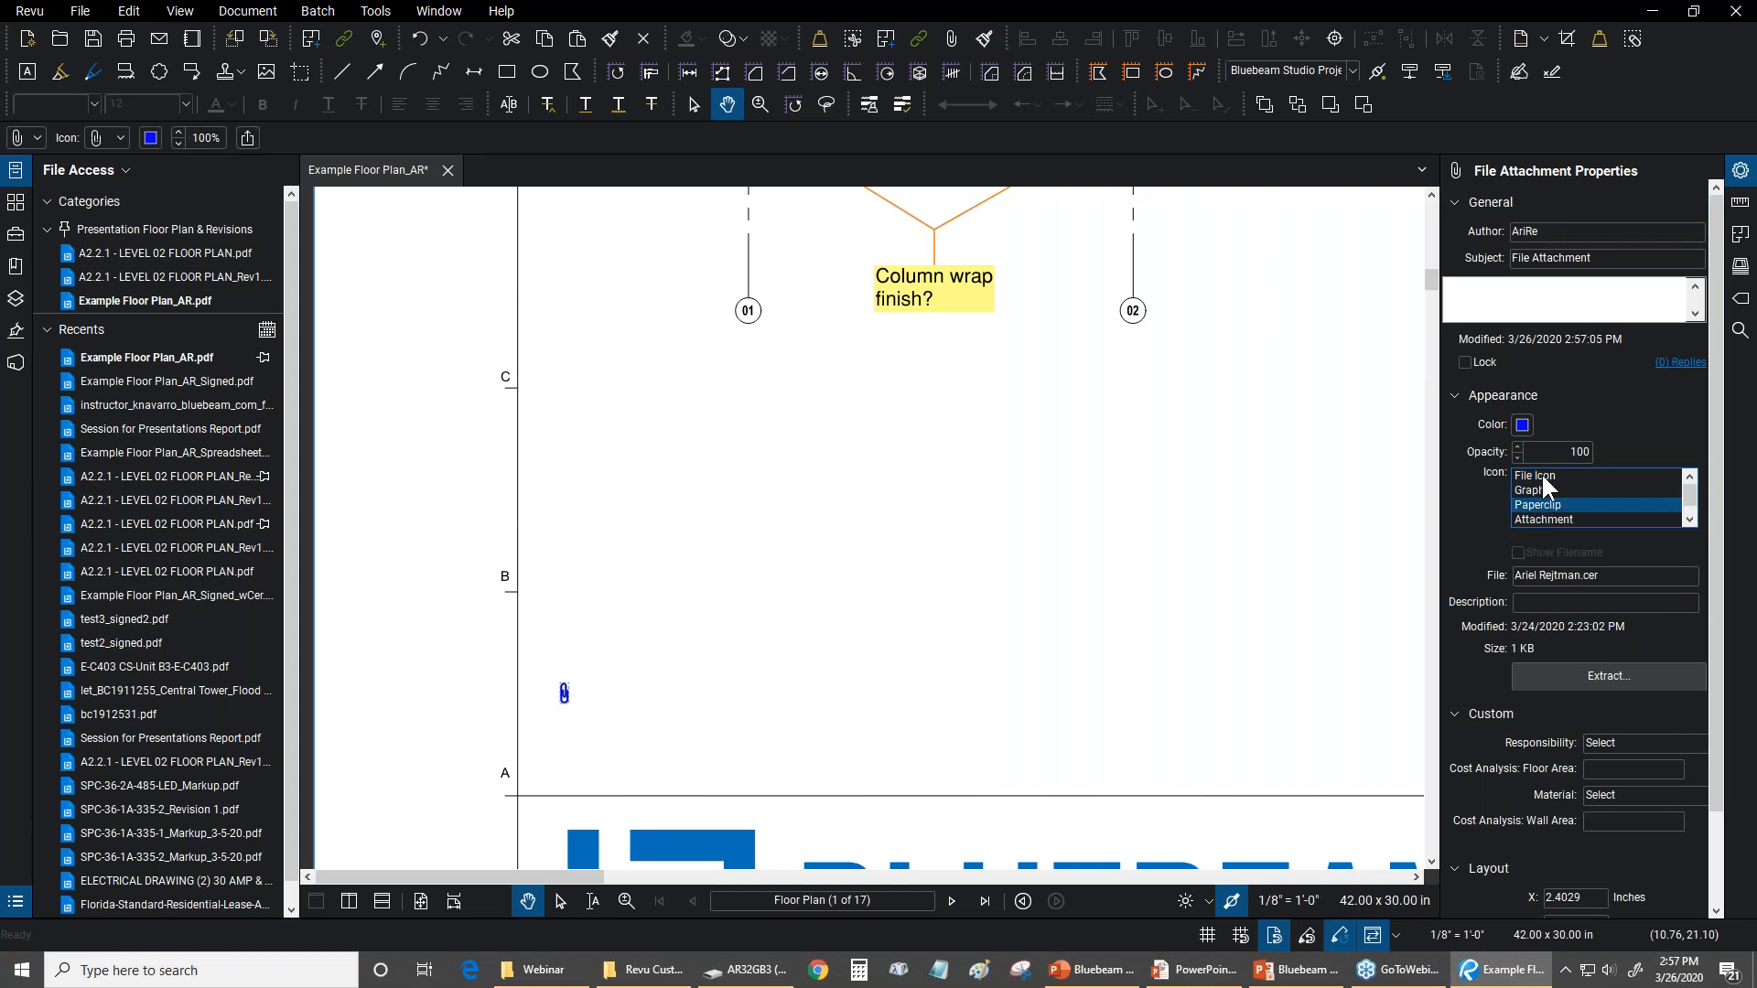
left_click(1541, 475)
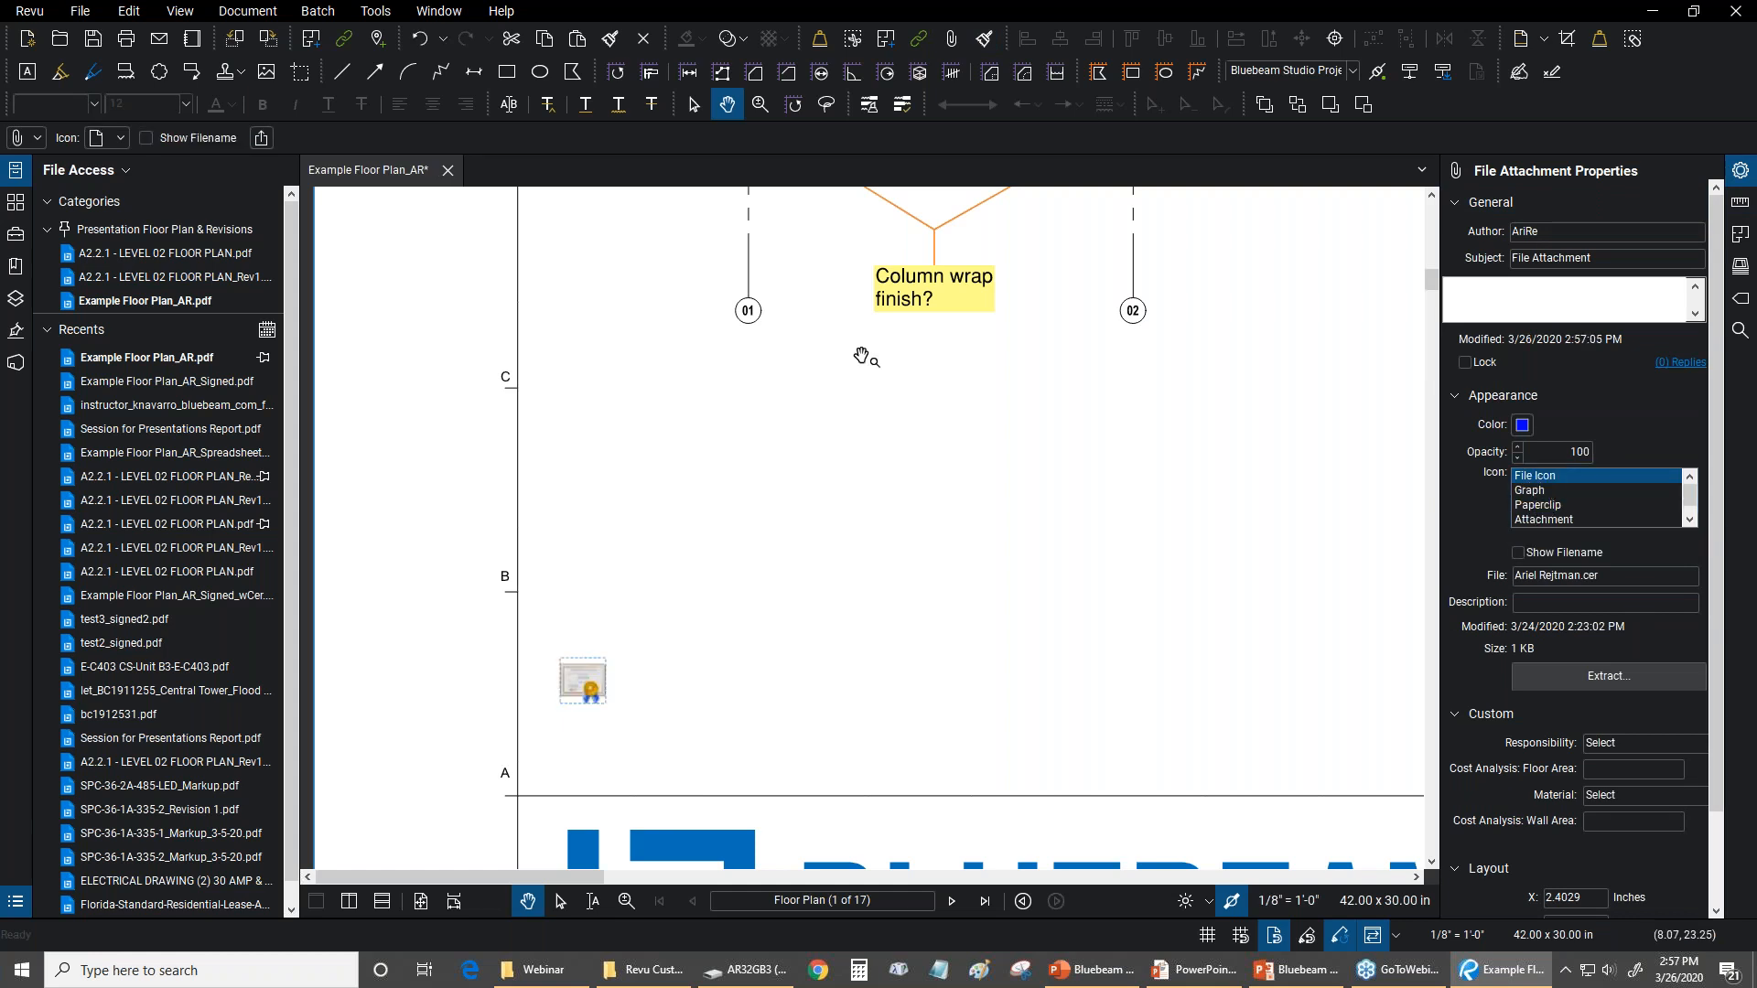
left_click(1558, 503)
left_click(1534, 475)
left_click(570, 729)
scroll(569, 730, "up", 5)
scroll(571, 671, "down", 4)
scroll(569, 673, "down", 5)
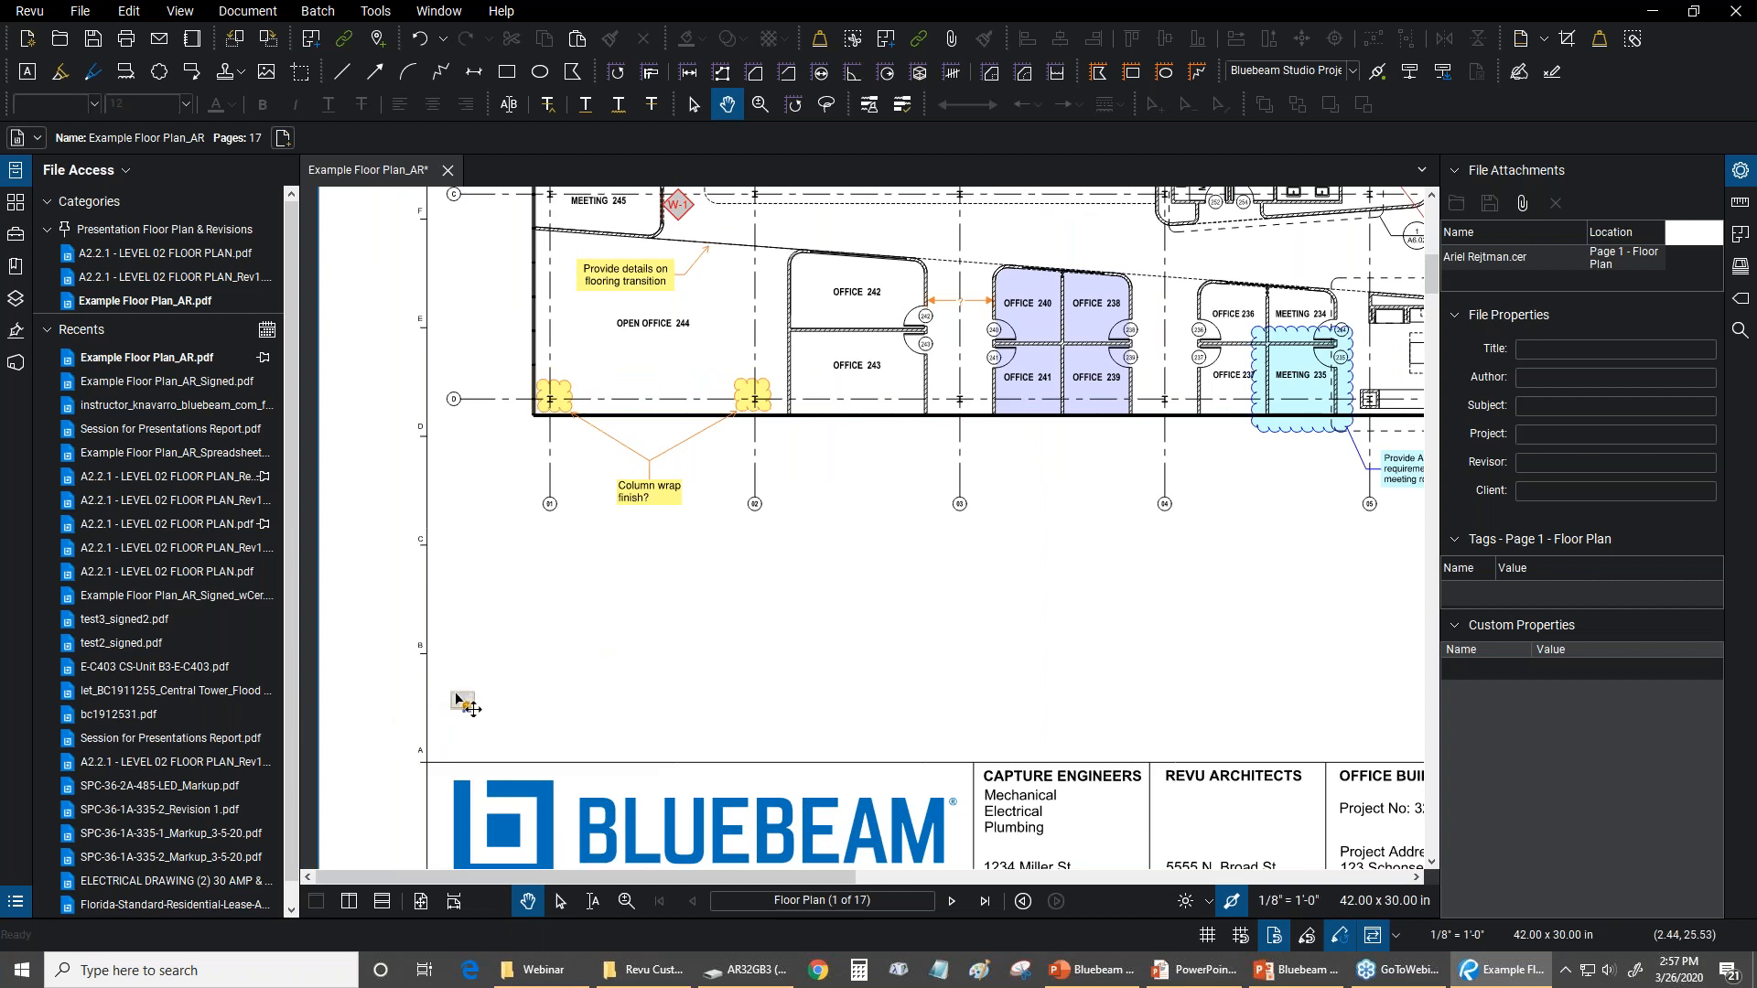
Select the certificate file attachment above the title block, deselect it, and save the floor plan
left_click(462, 699)
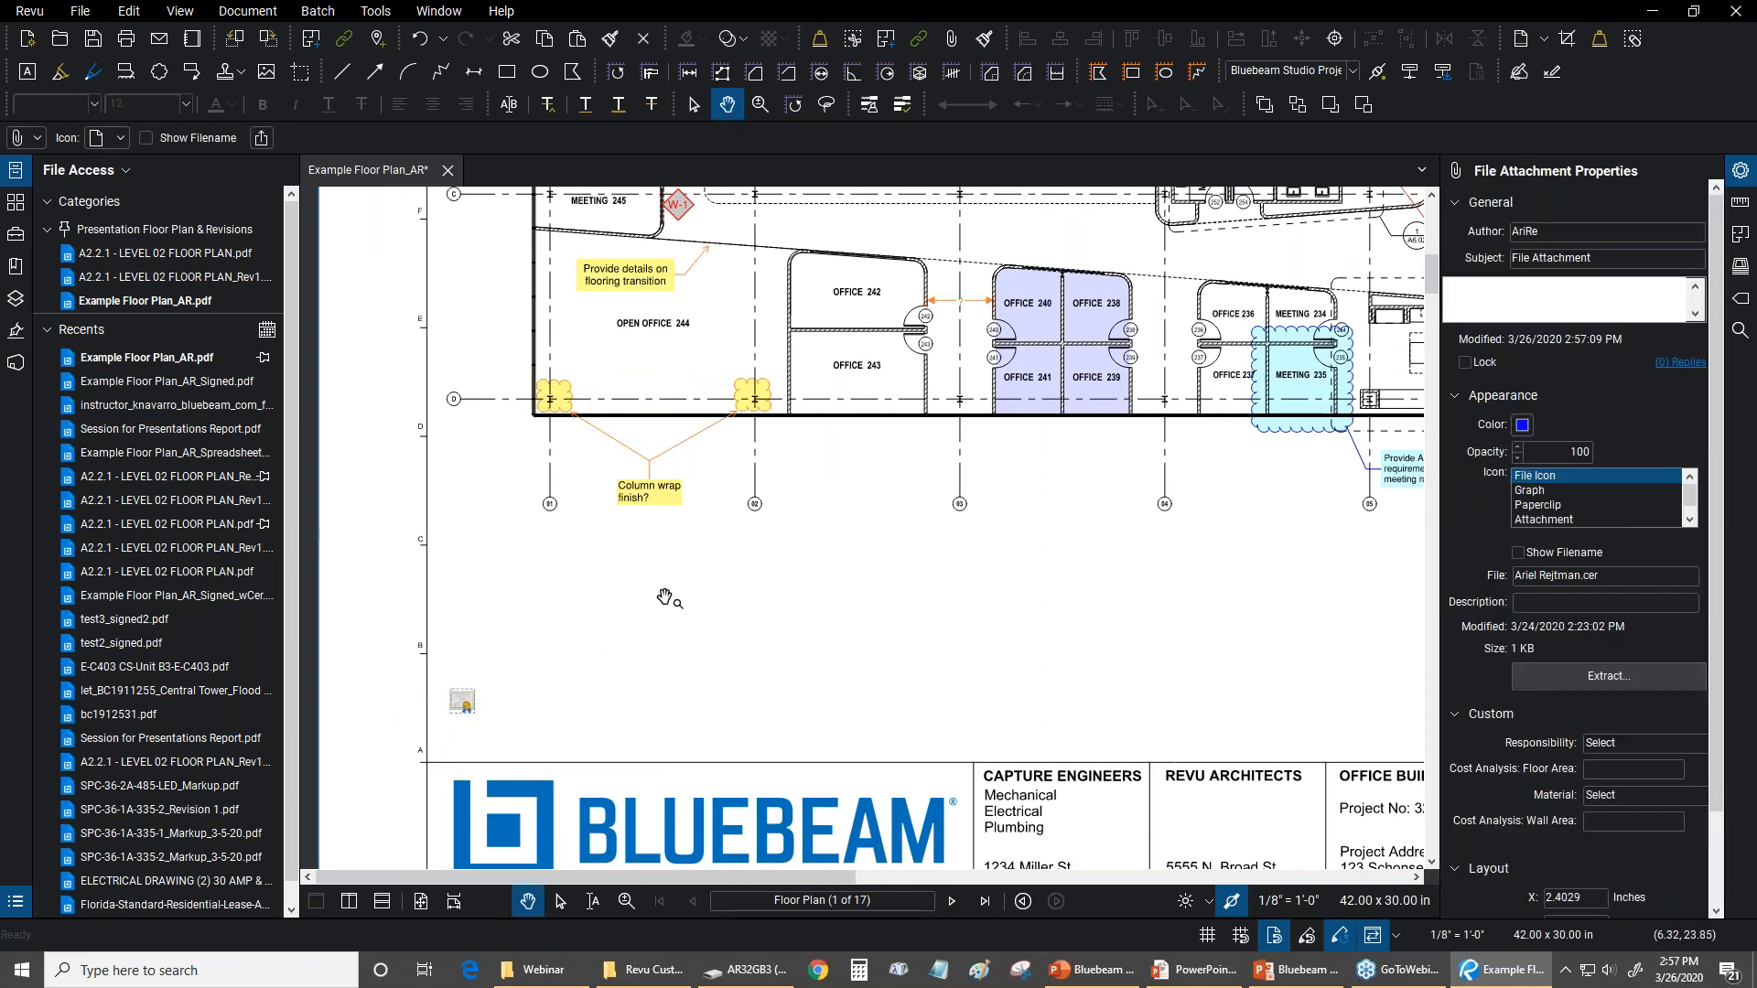
key("ctrl+9")
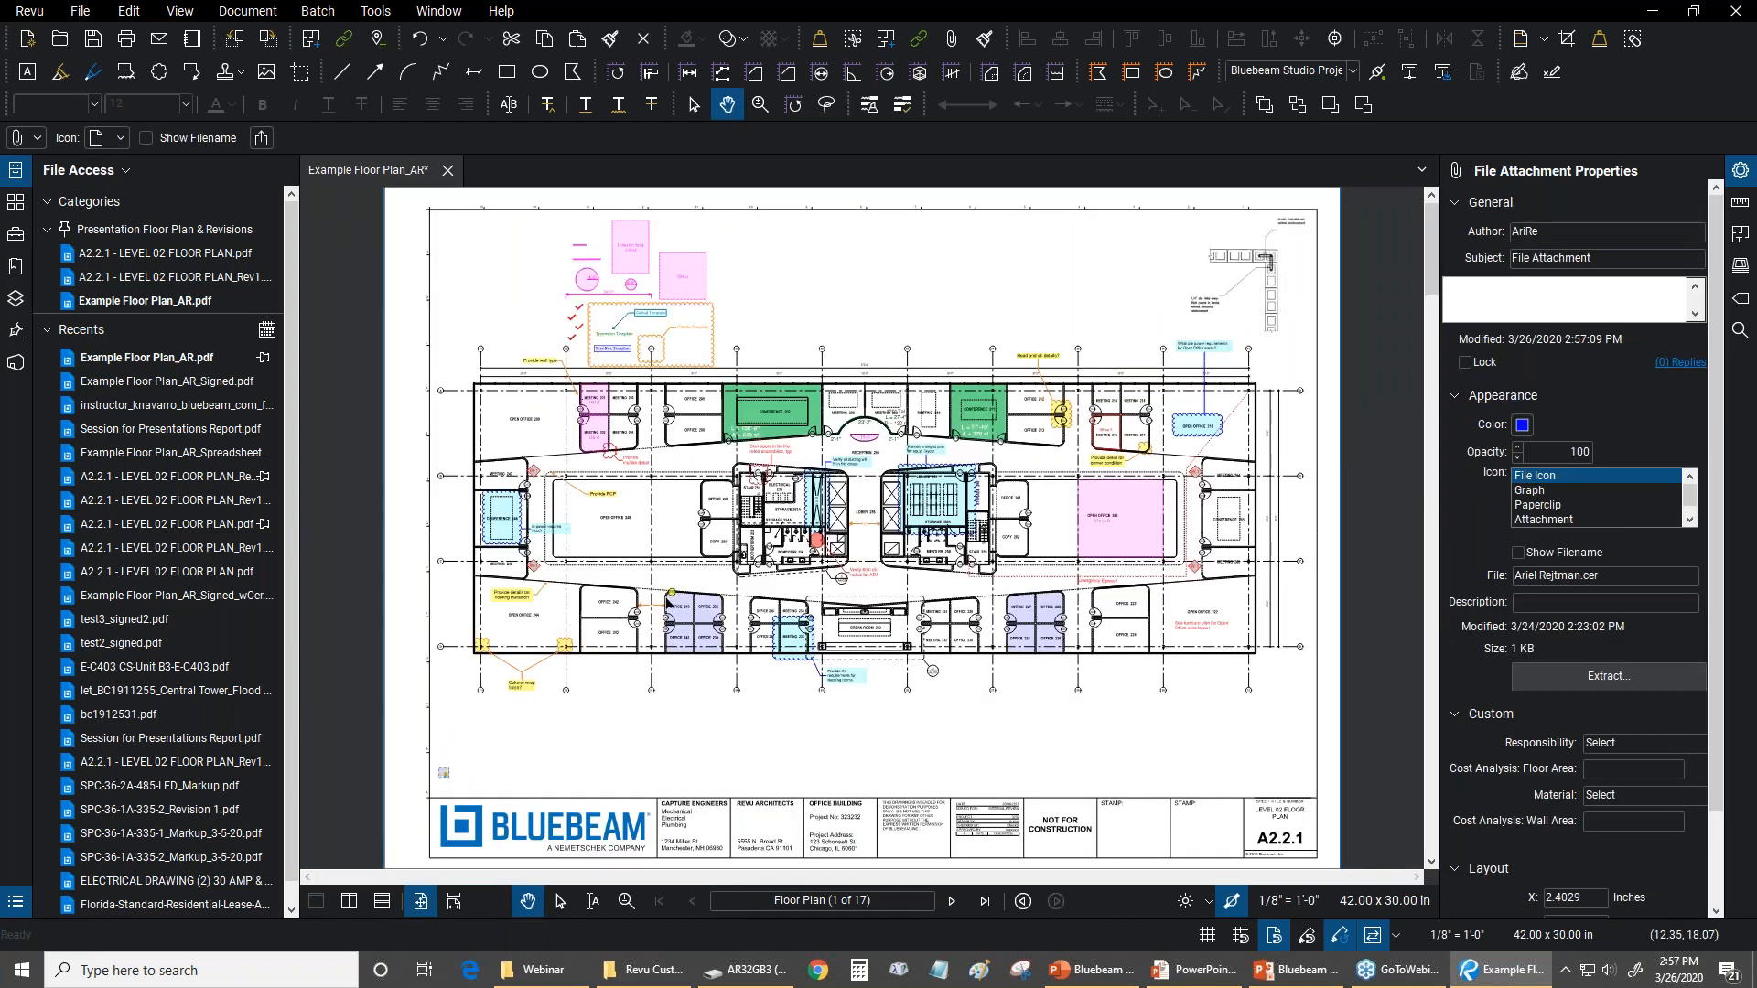
left_click(902, 275)
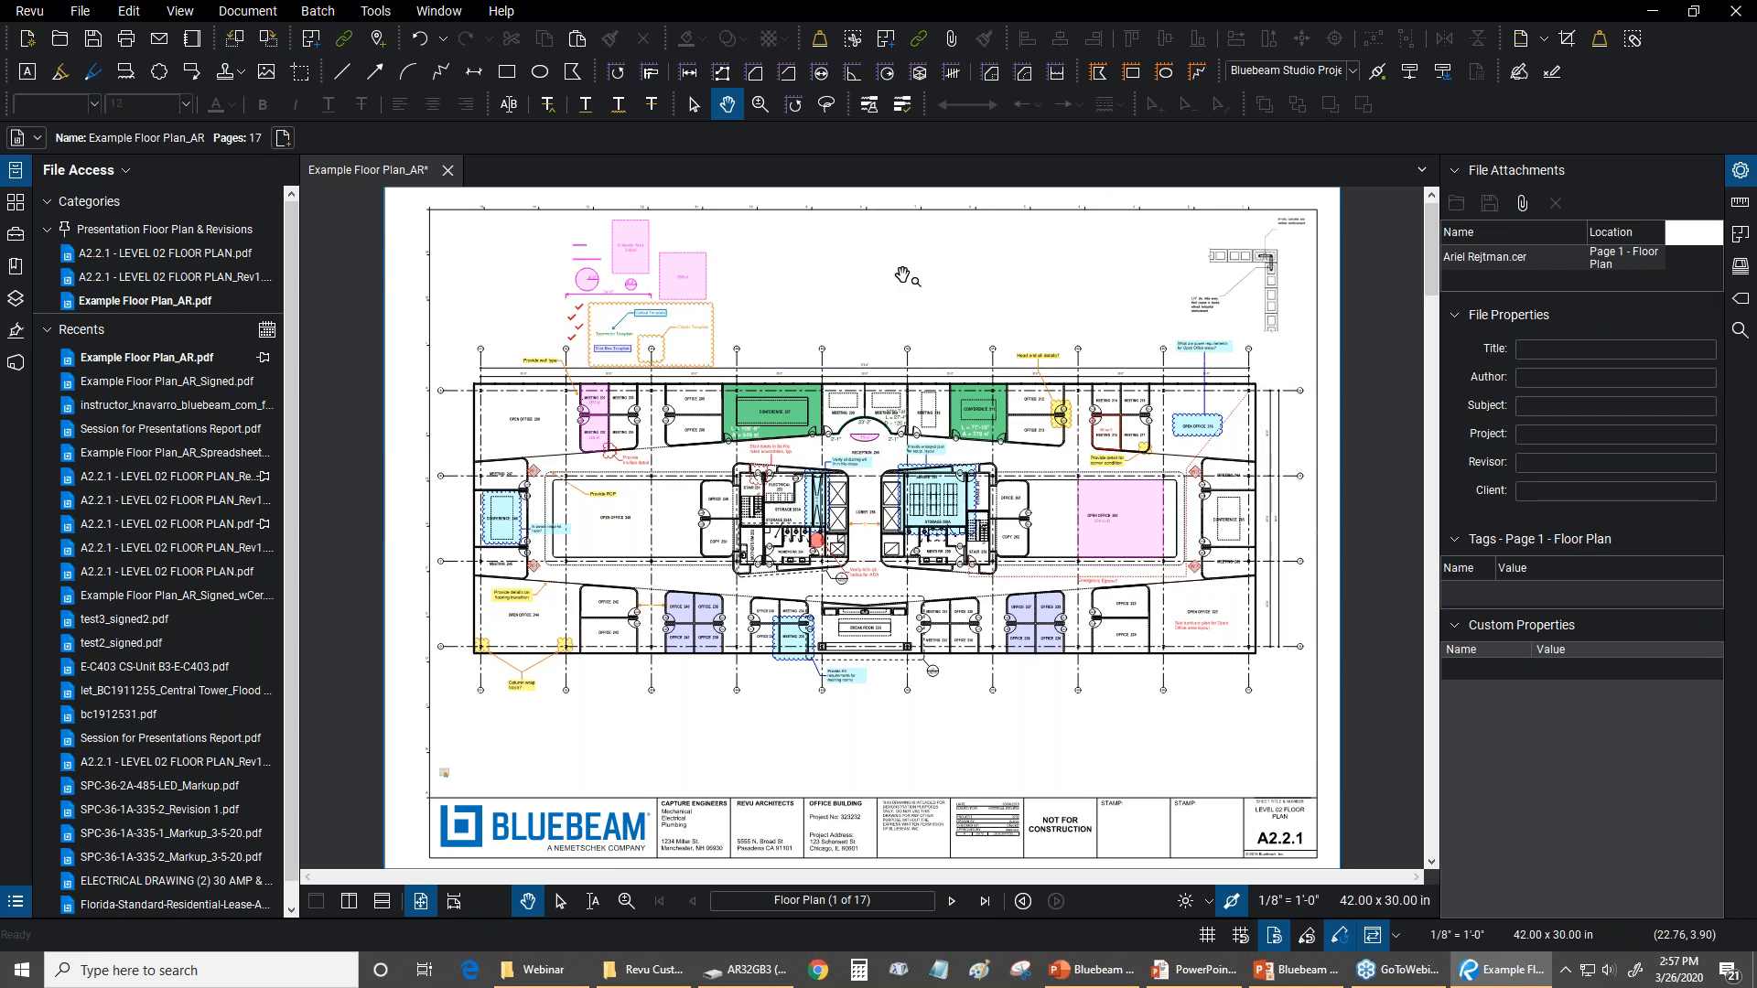
left_click(90, 46)
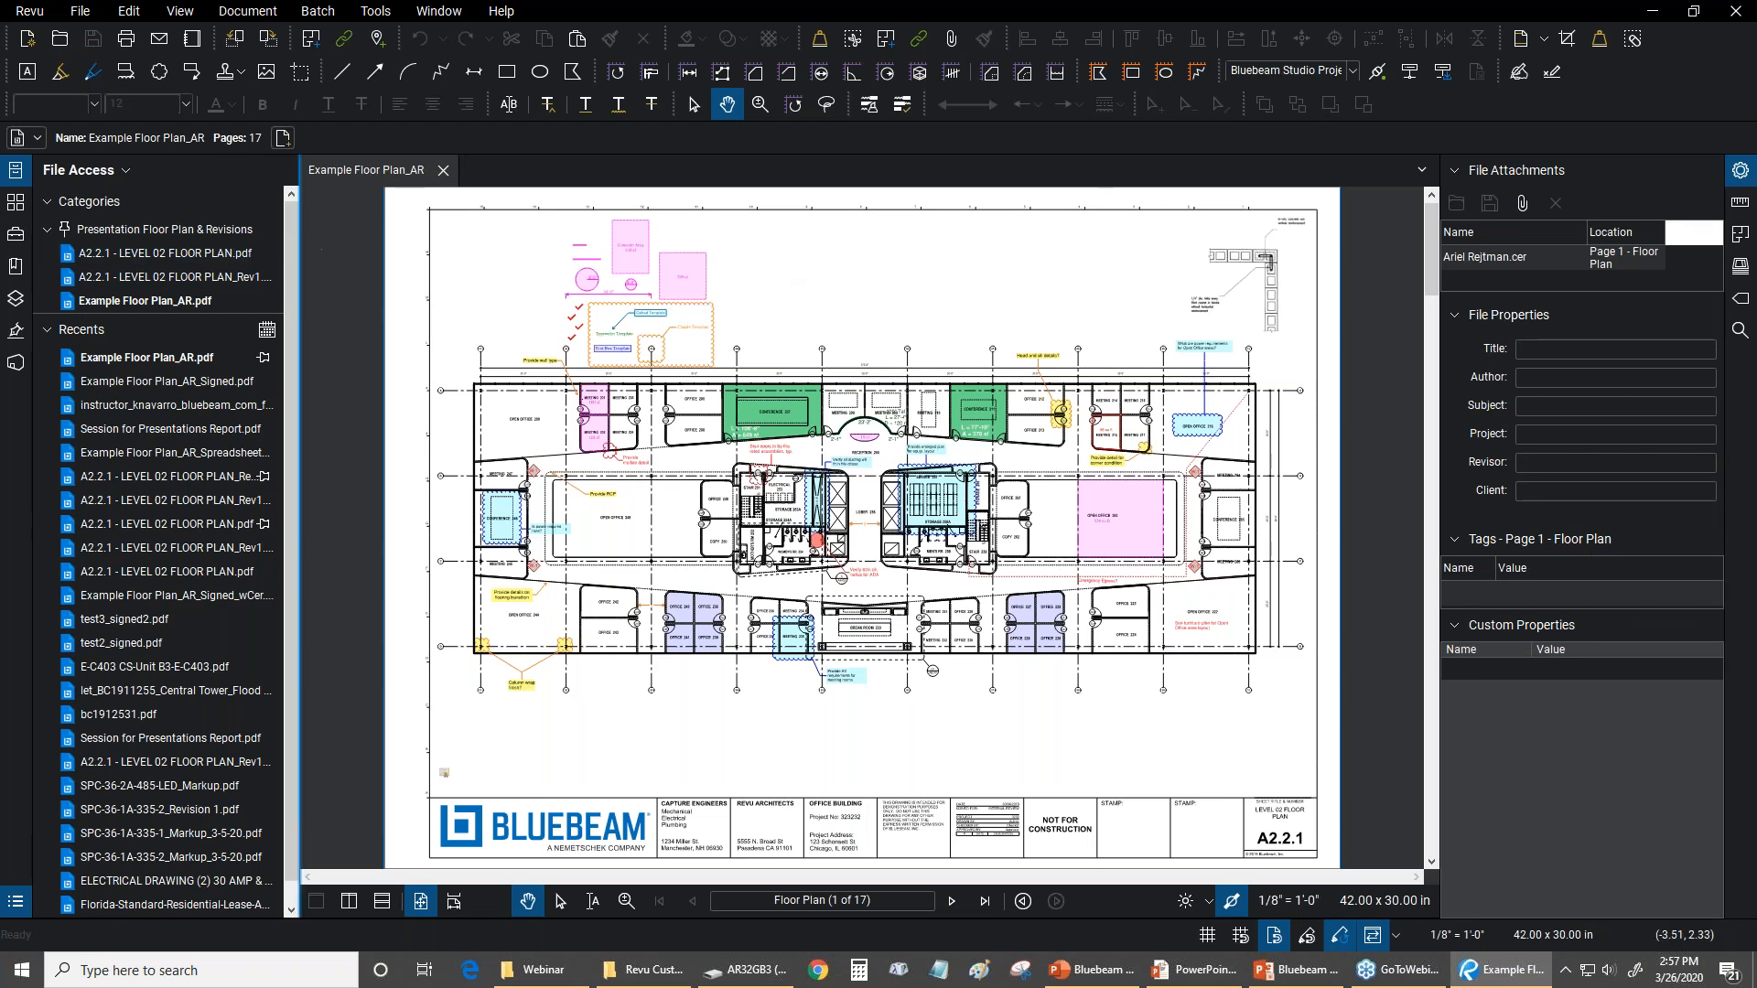
Open Example Floor Plan_AR_Signed.pdf from the recent files and agree to view its certification status
left_click(300, 241)
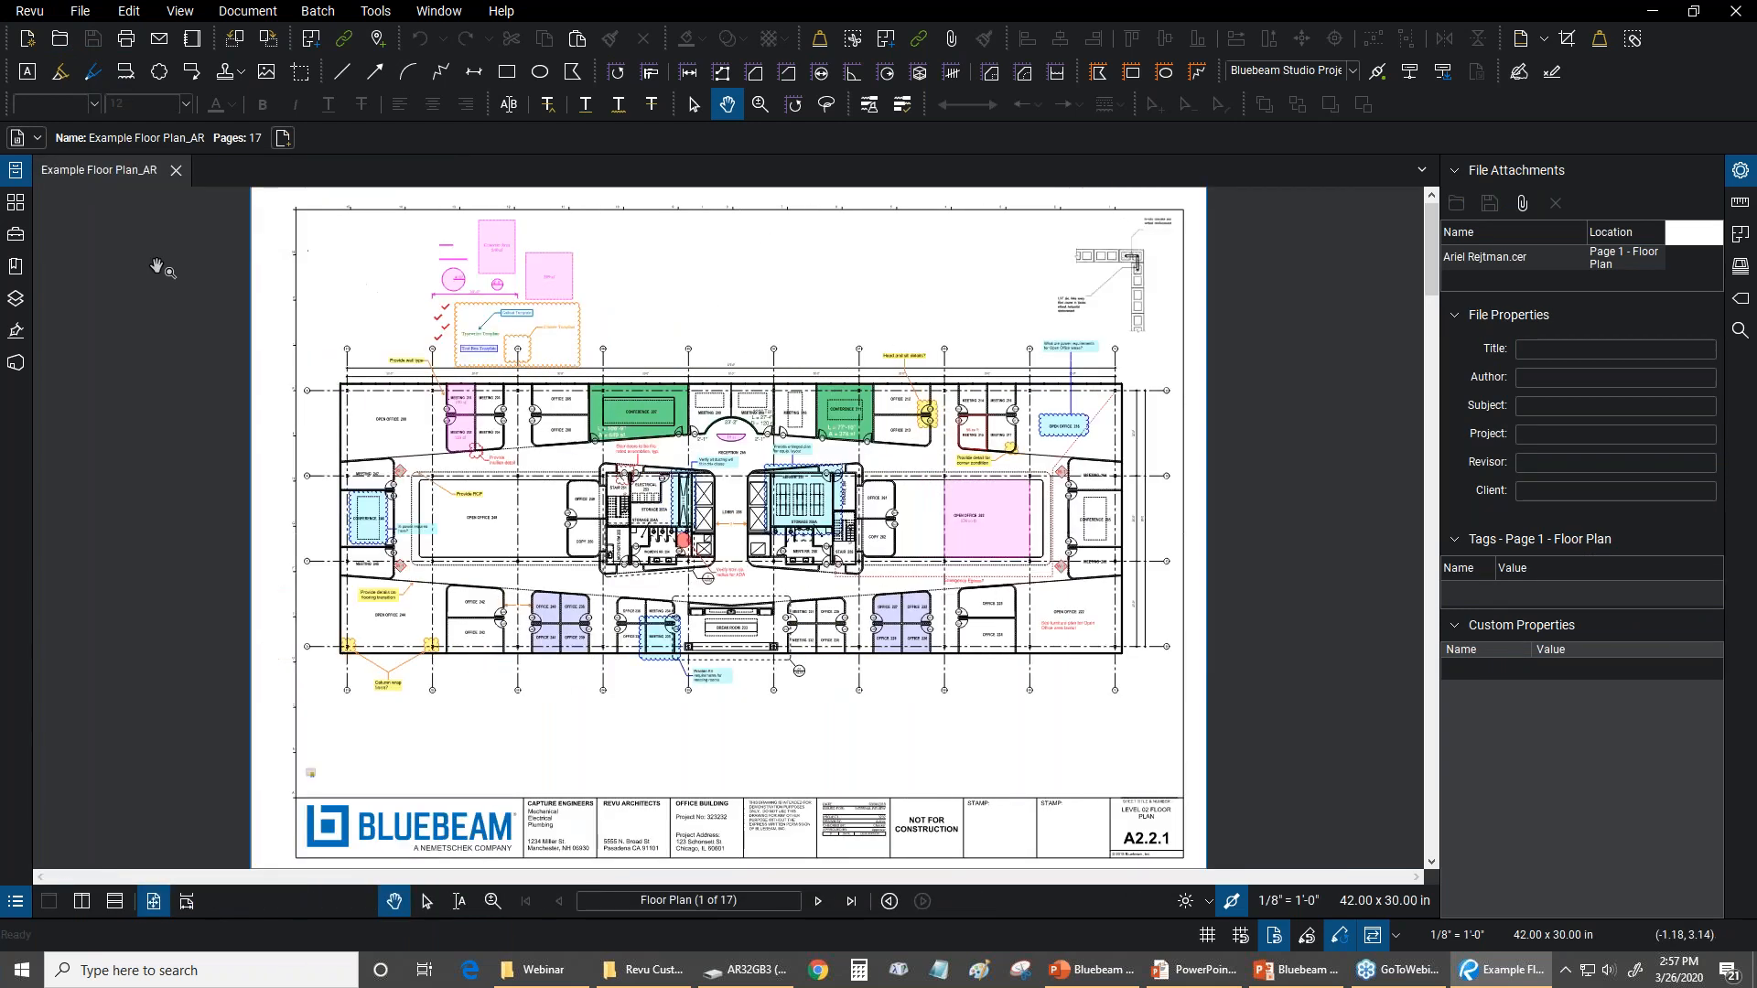
left_click(14, 332)
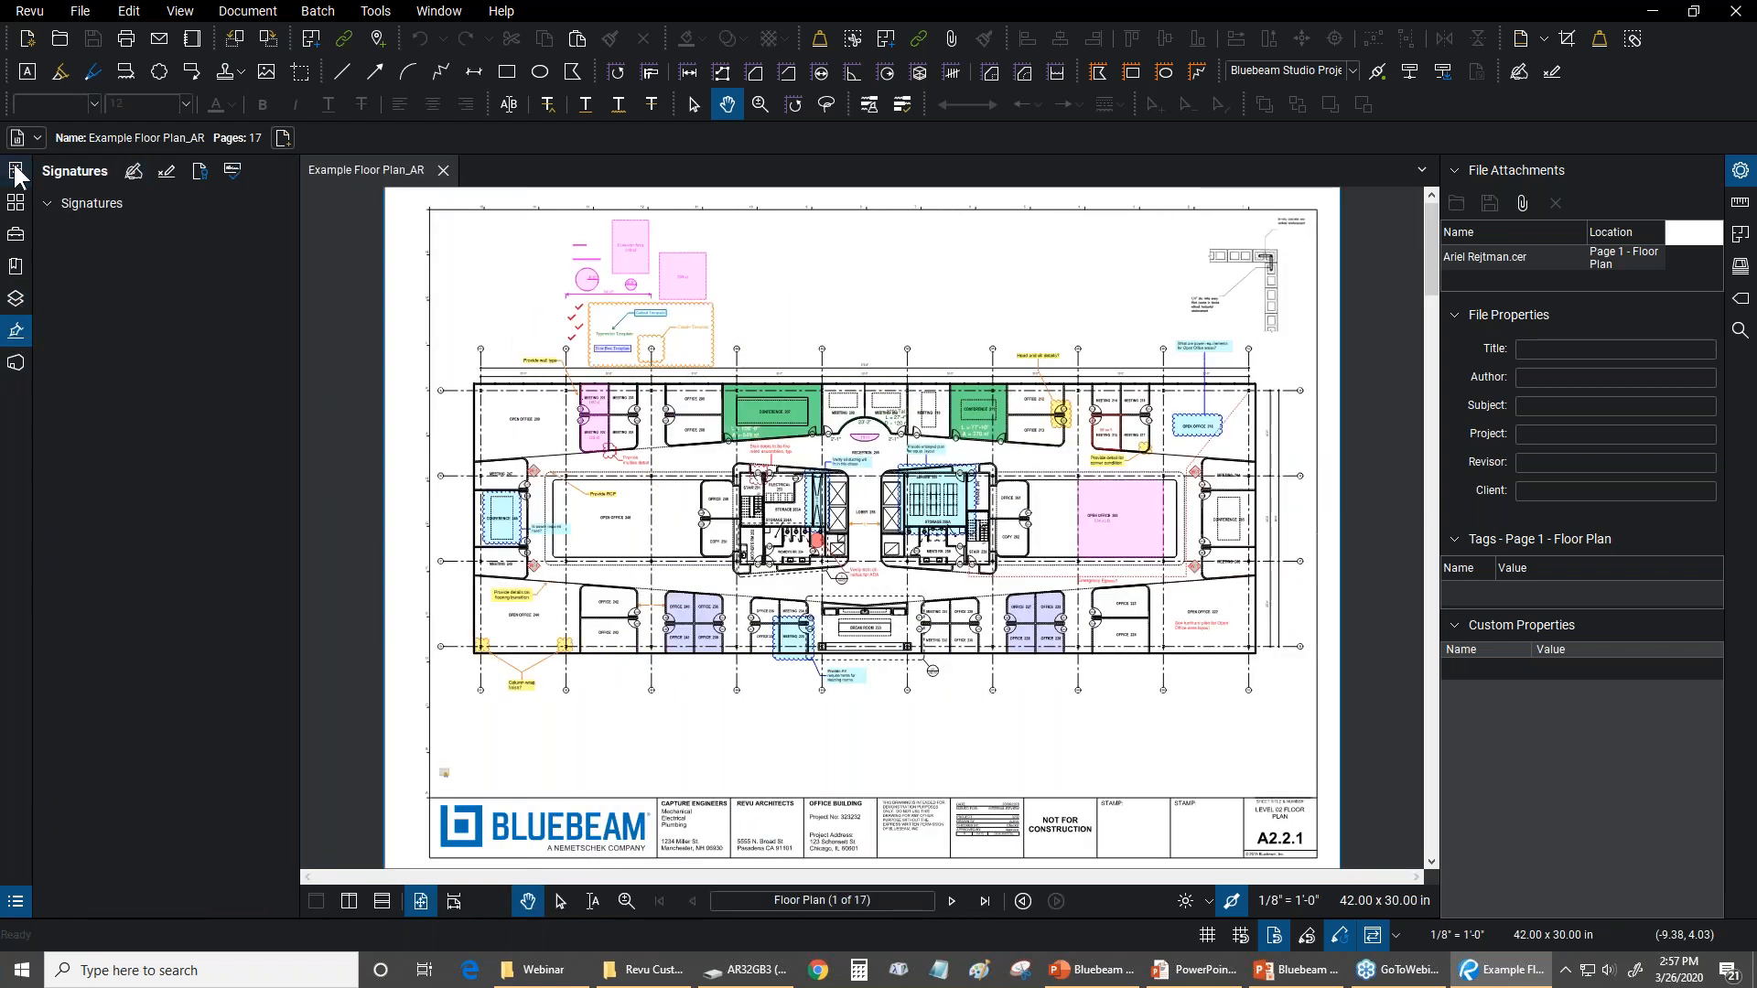
left_click(15, 171)
left_click(137, 381)
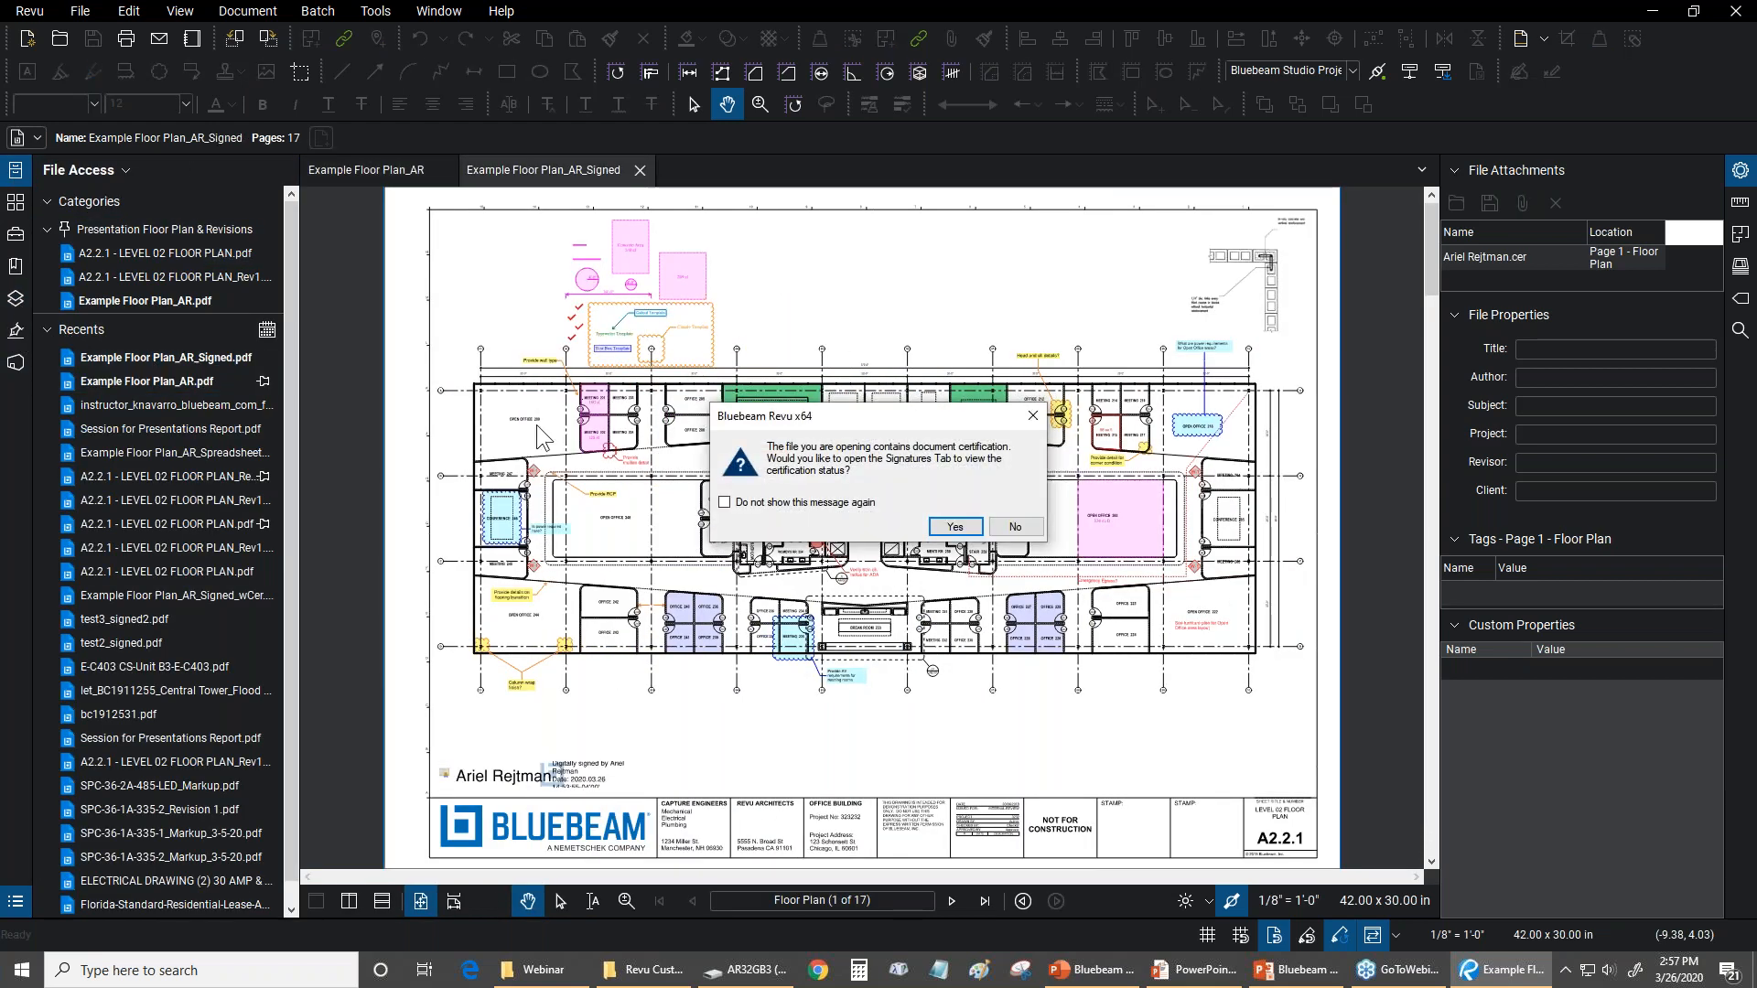
left_click(954, 526)
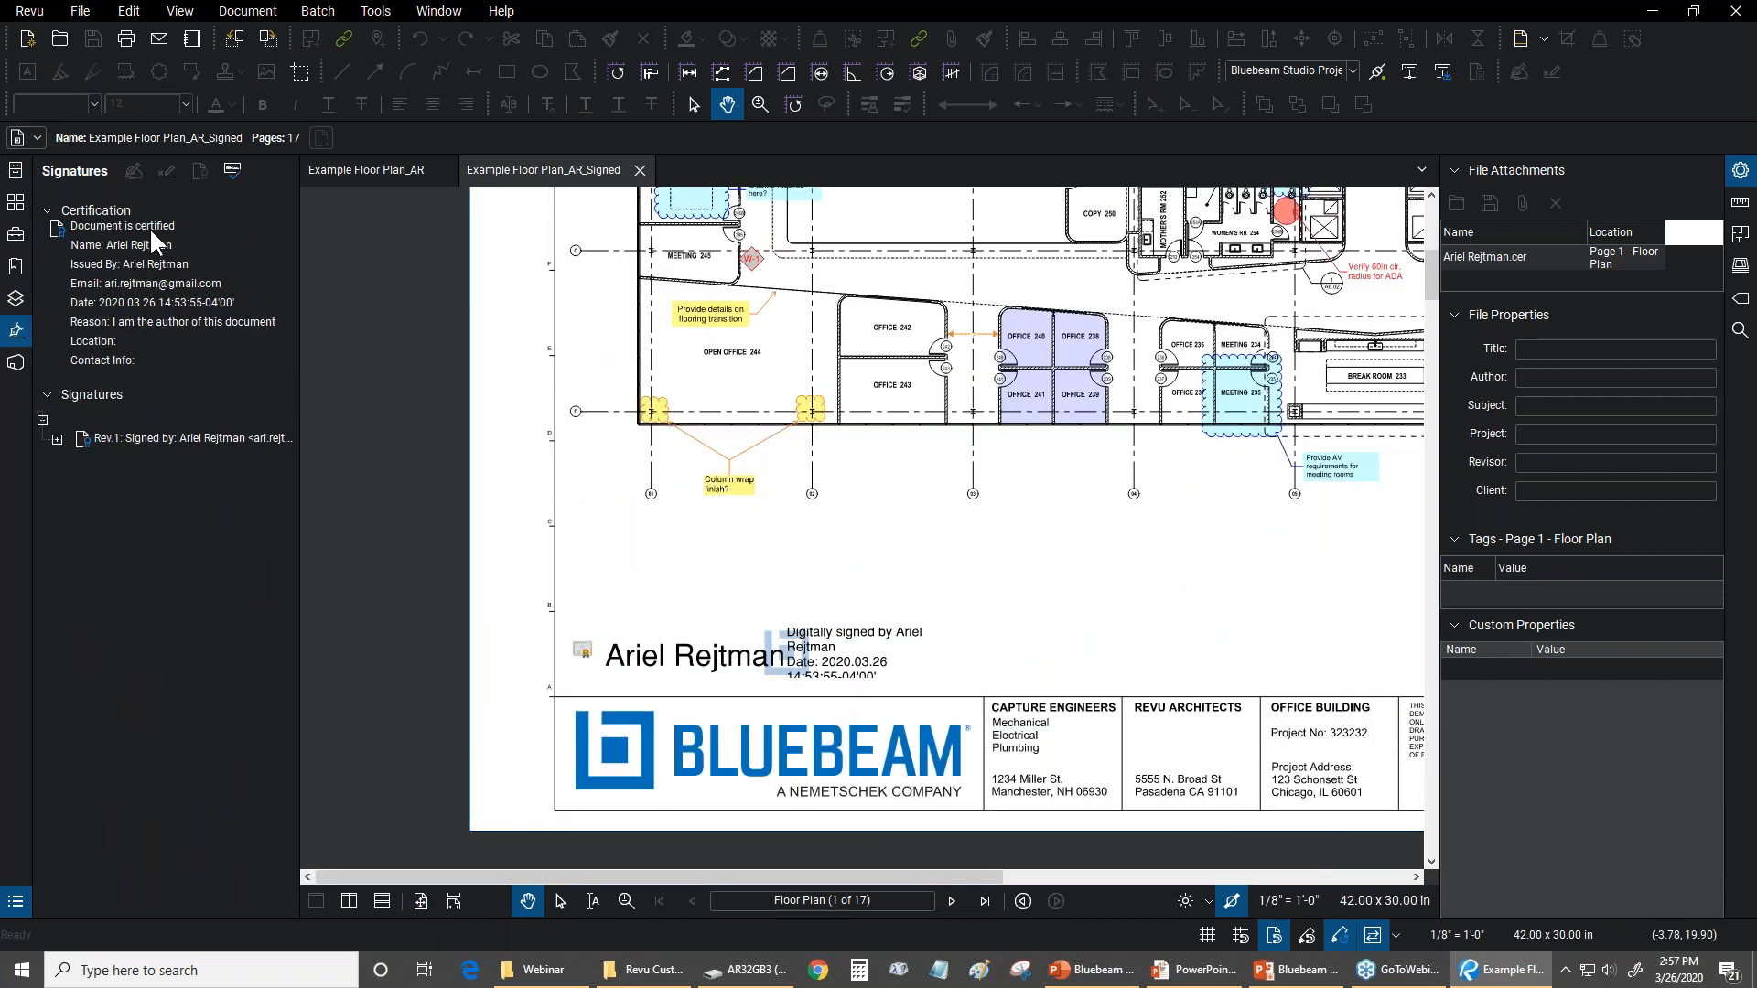
Inspect the certificate file attachment beside the signature and check whether File Attachment is available in the signed floor plan
scroll(585, 640, "up", 3)
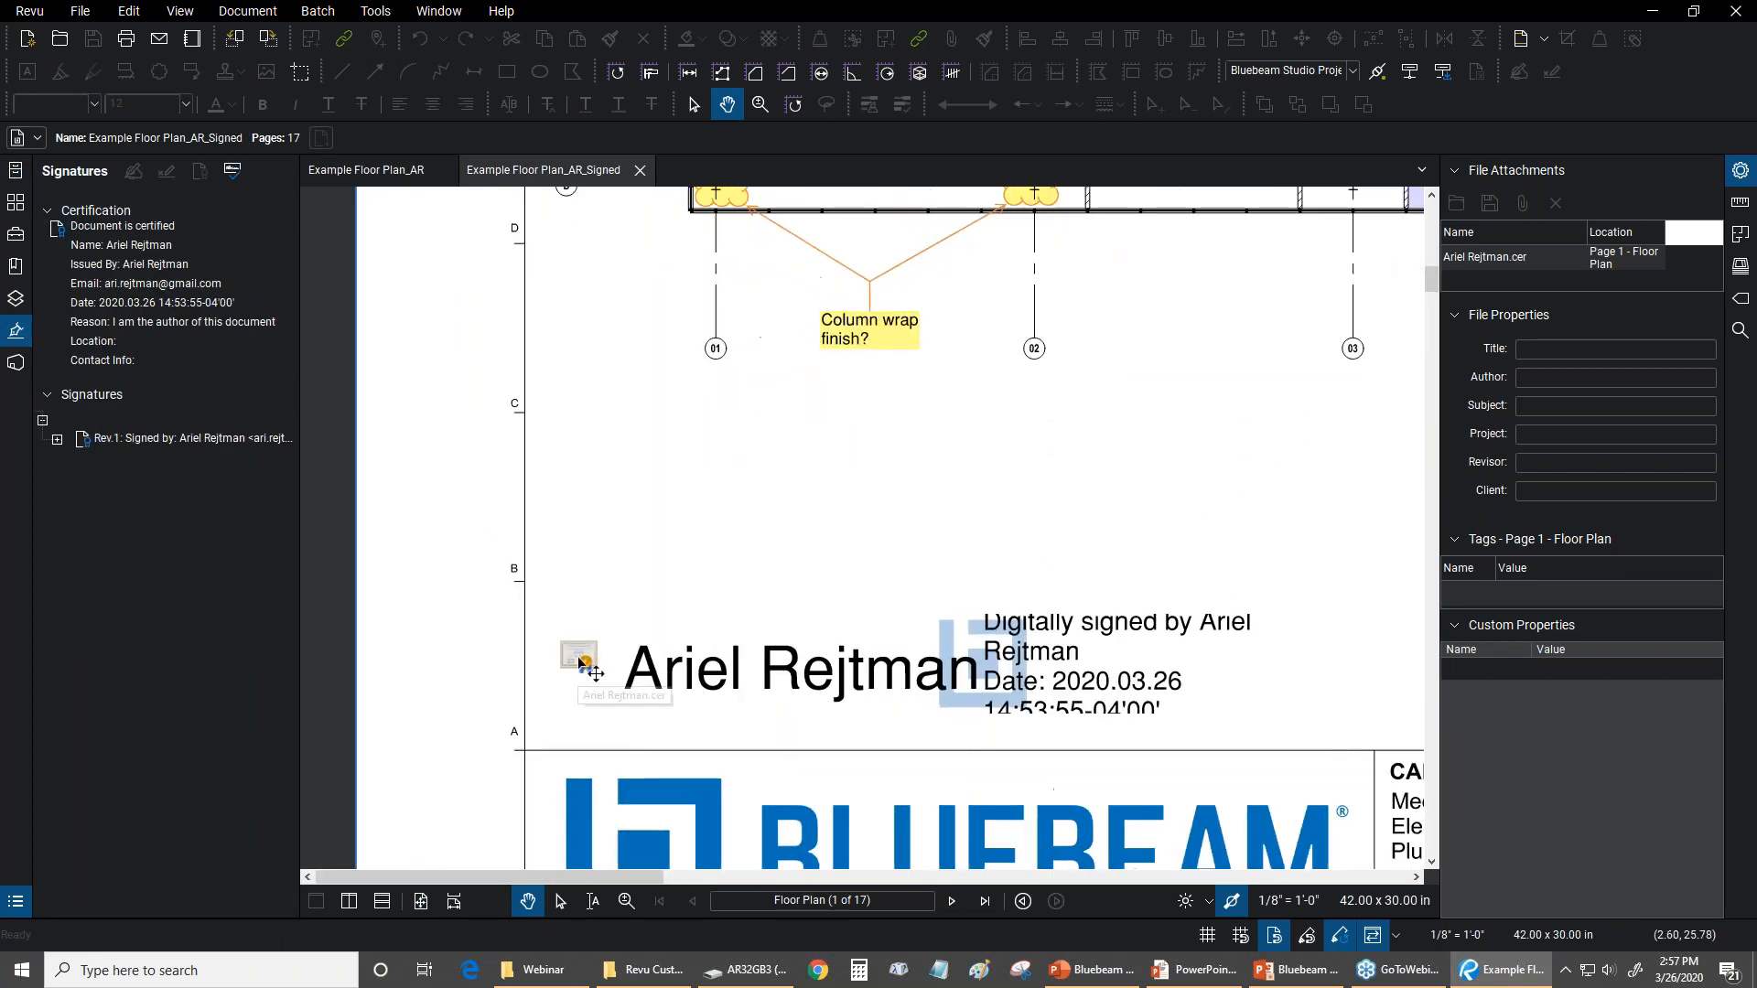
left_click(578, 651)
key("Escape")
left_click(392, 13)
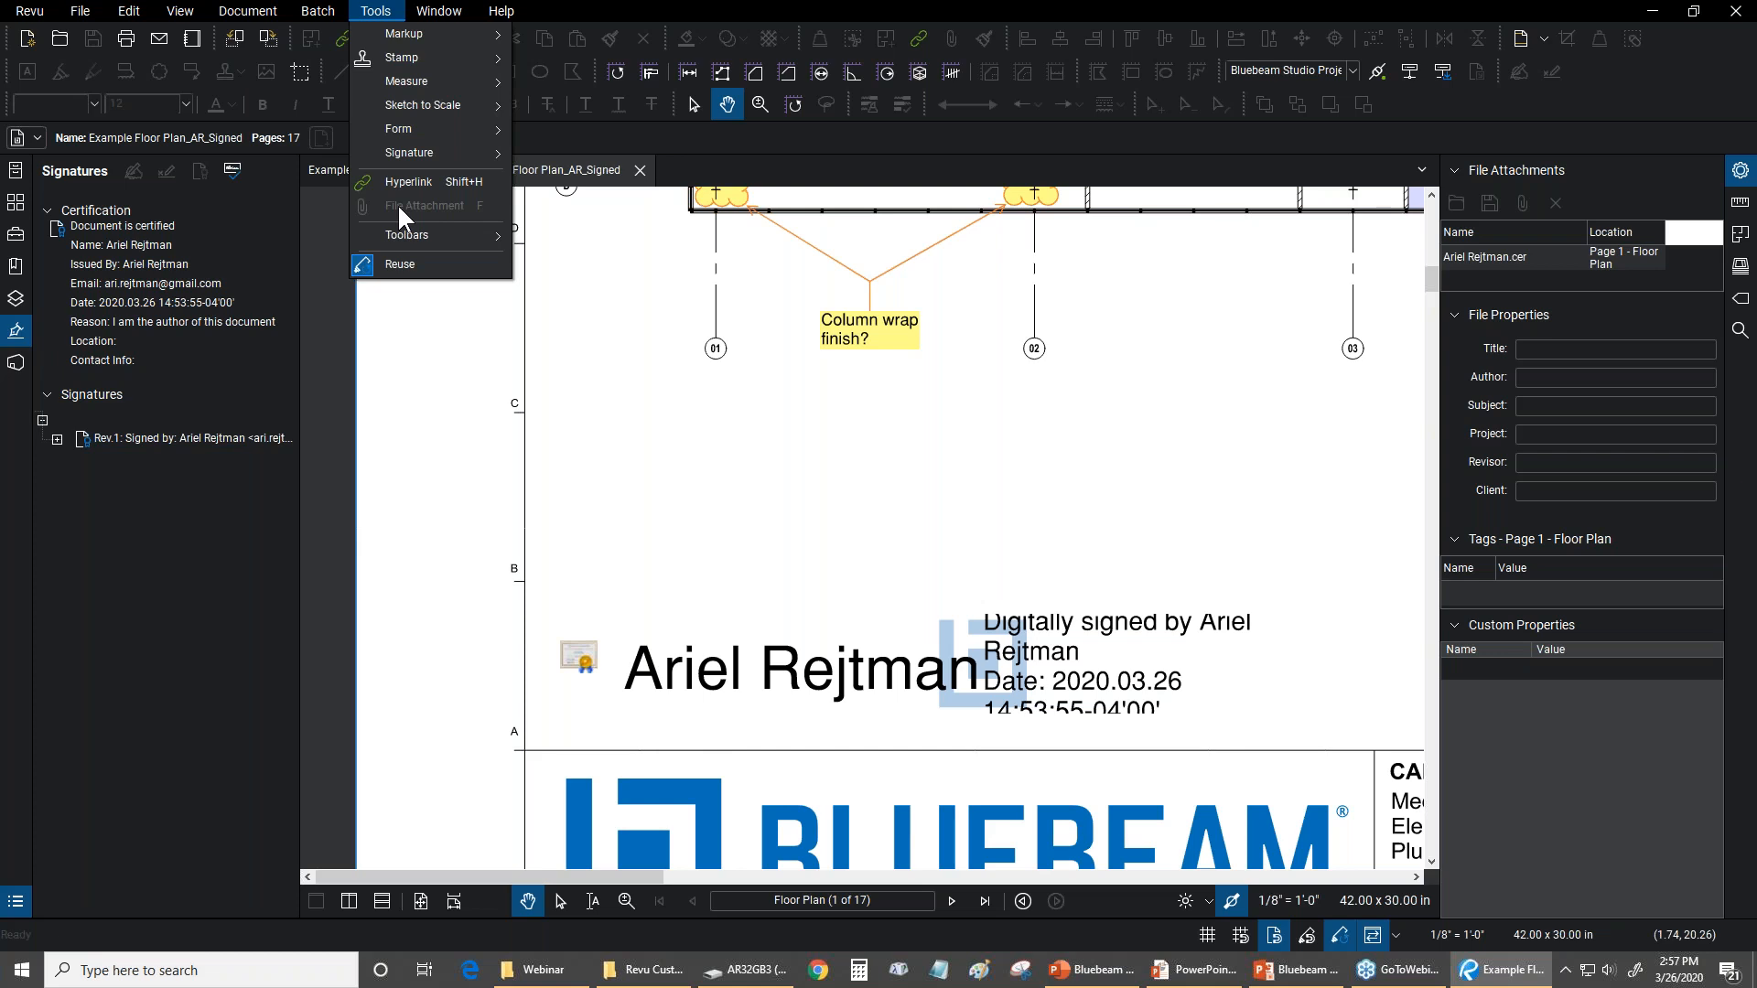
left_click(535, 3)
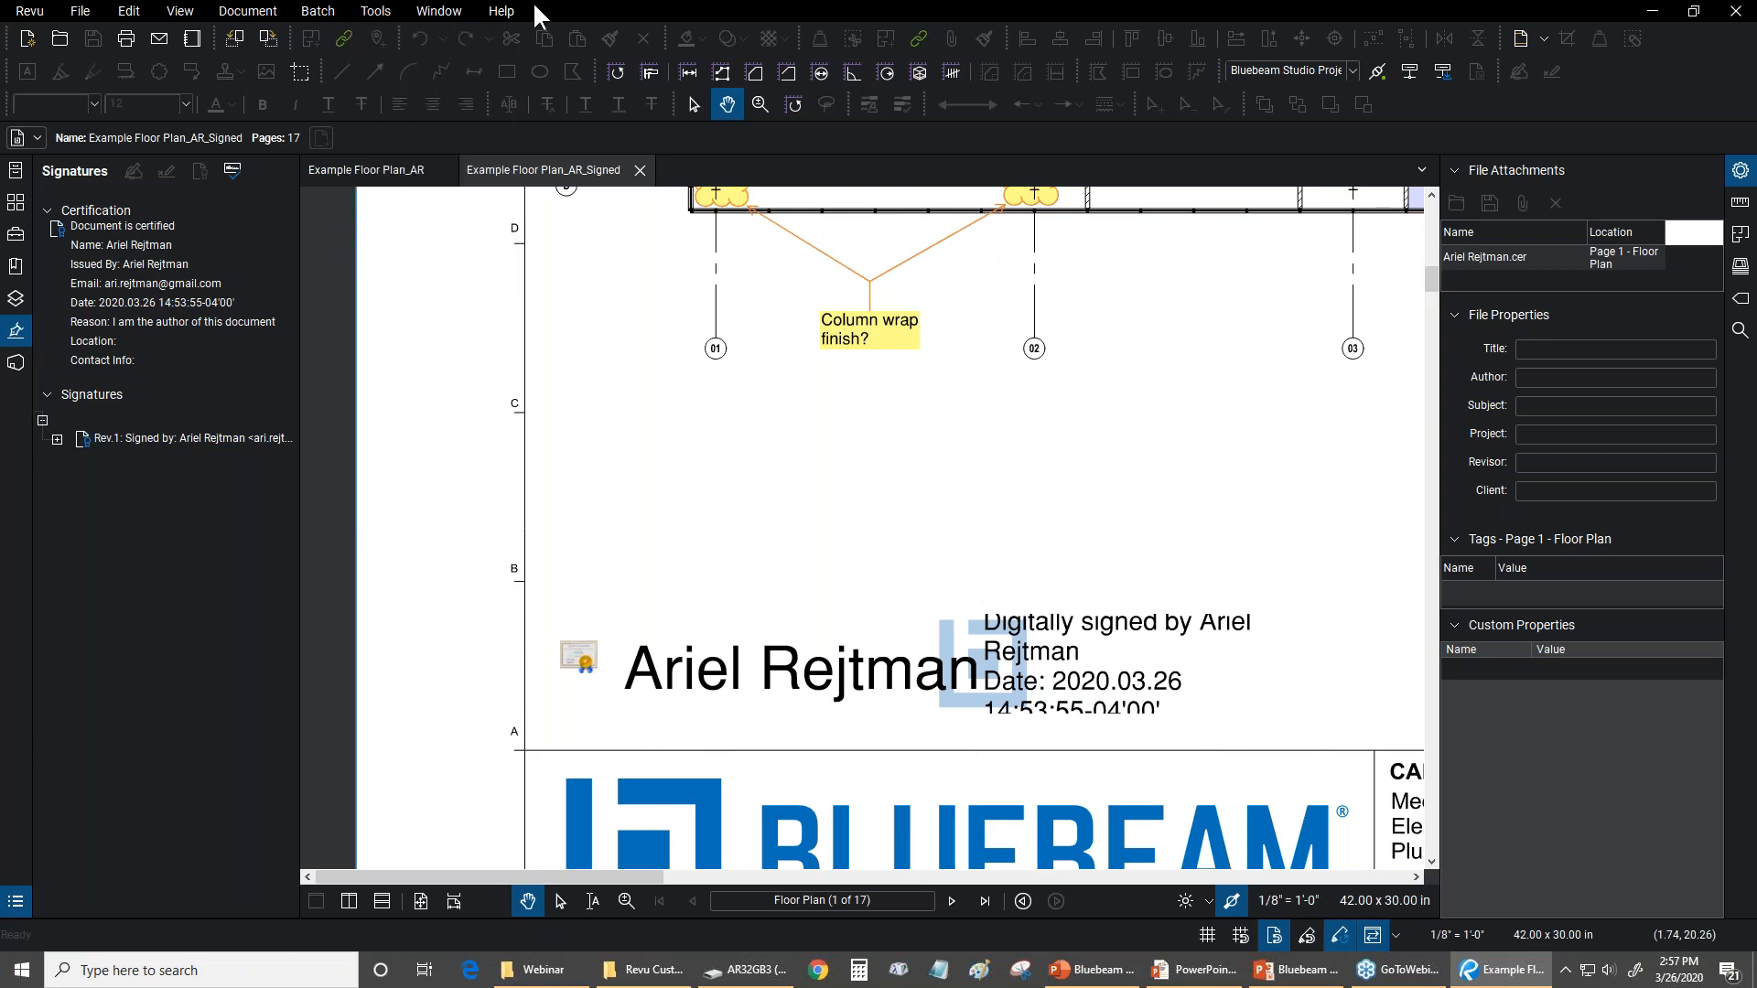
left_click(579, 656)
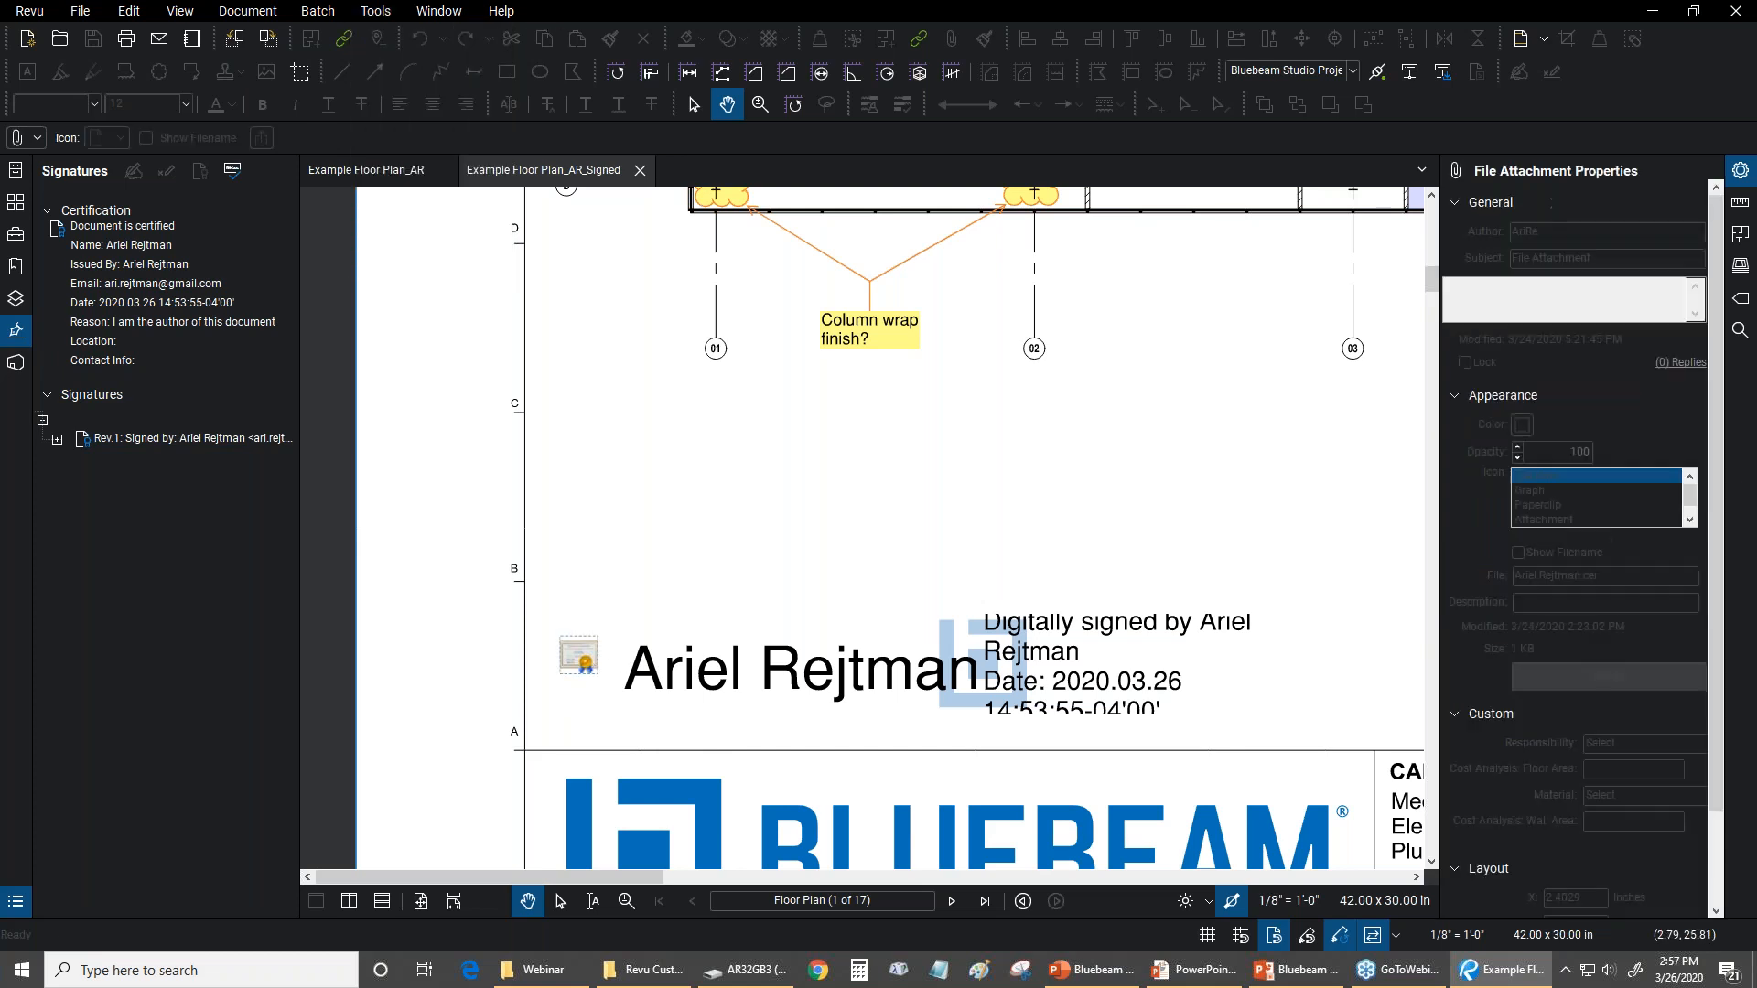
left_click(568, 381)
Review the last entry in Manage Trusted Identities, then return to the full page and the File Access list
left_click(375, 10)
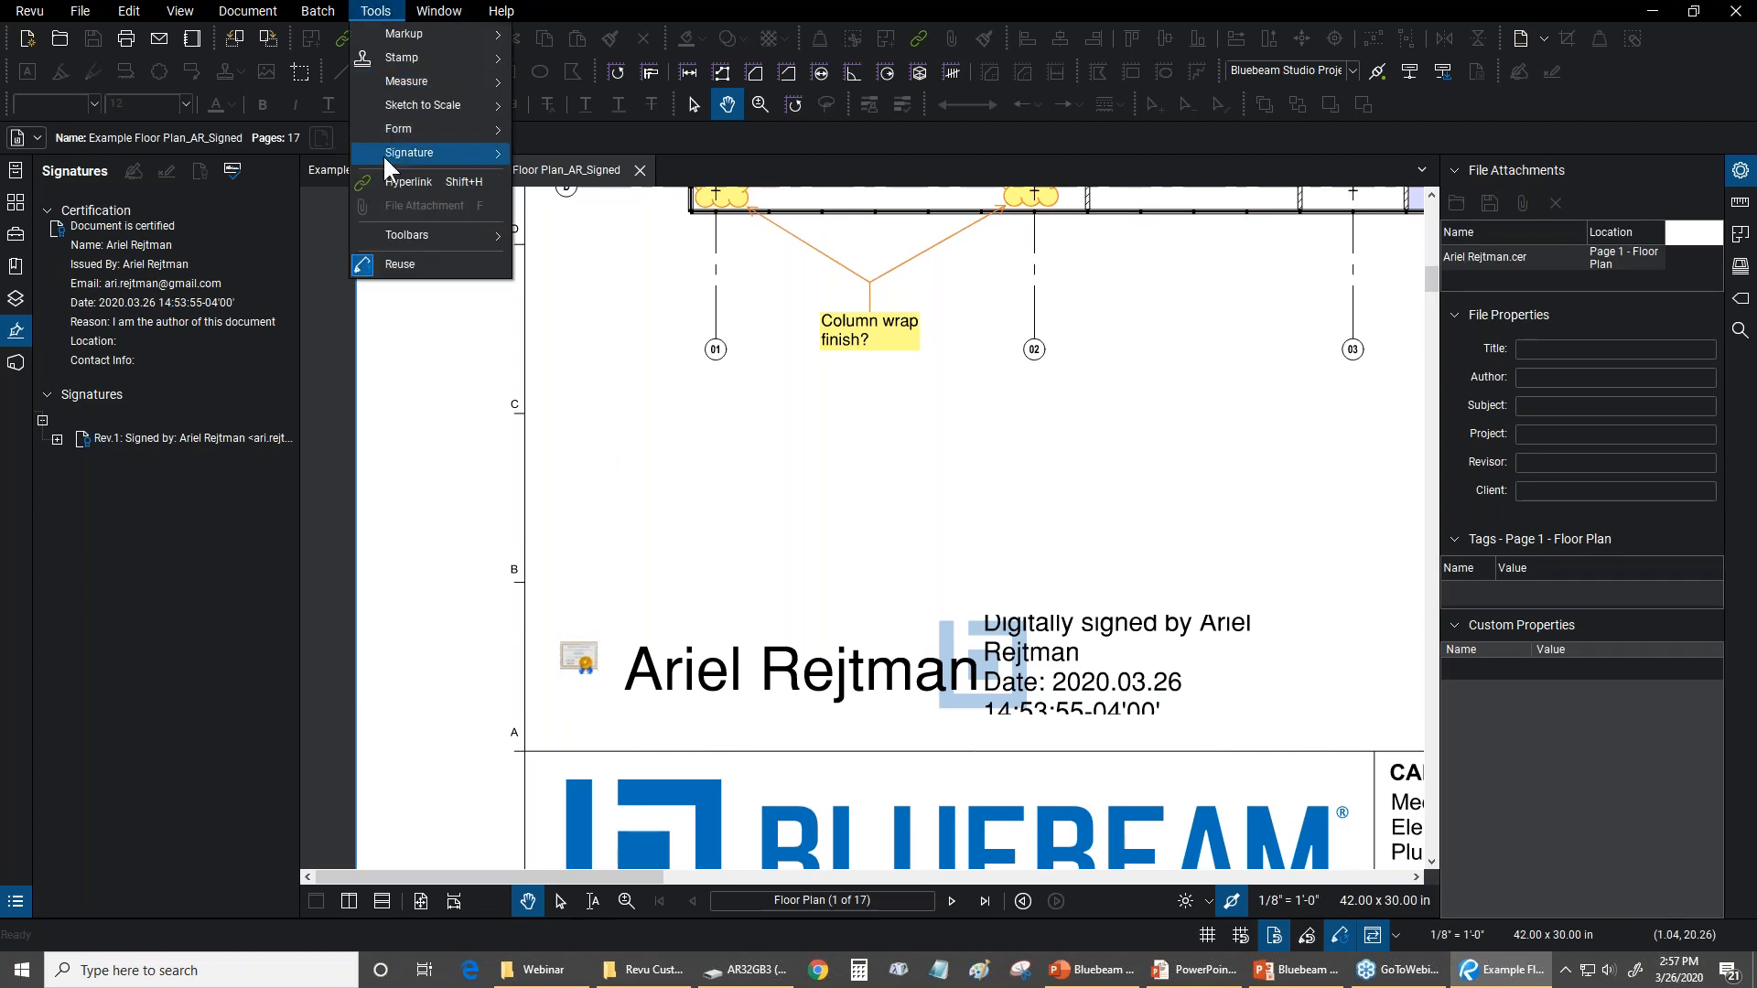
mouse_move(382, 153)
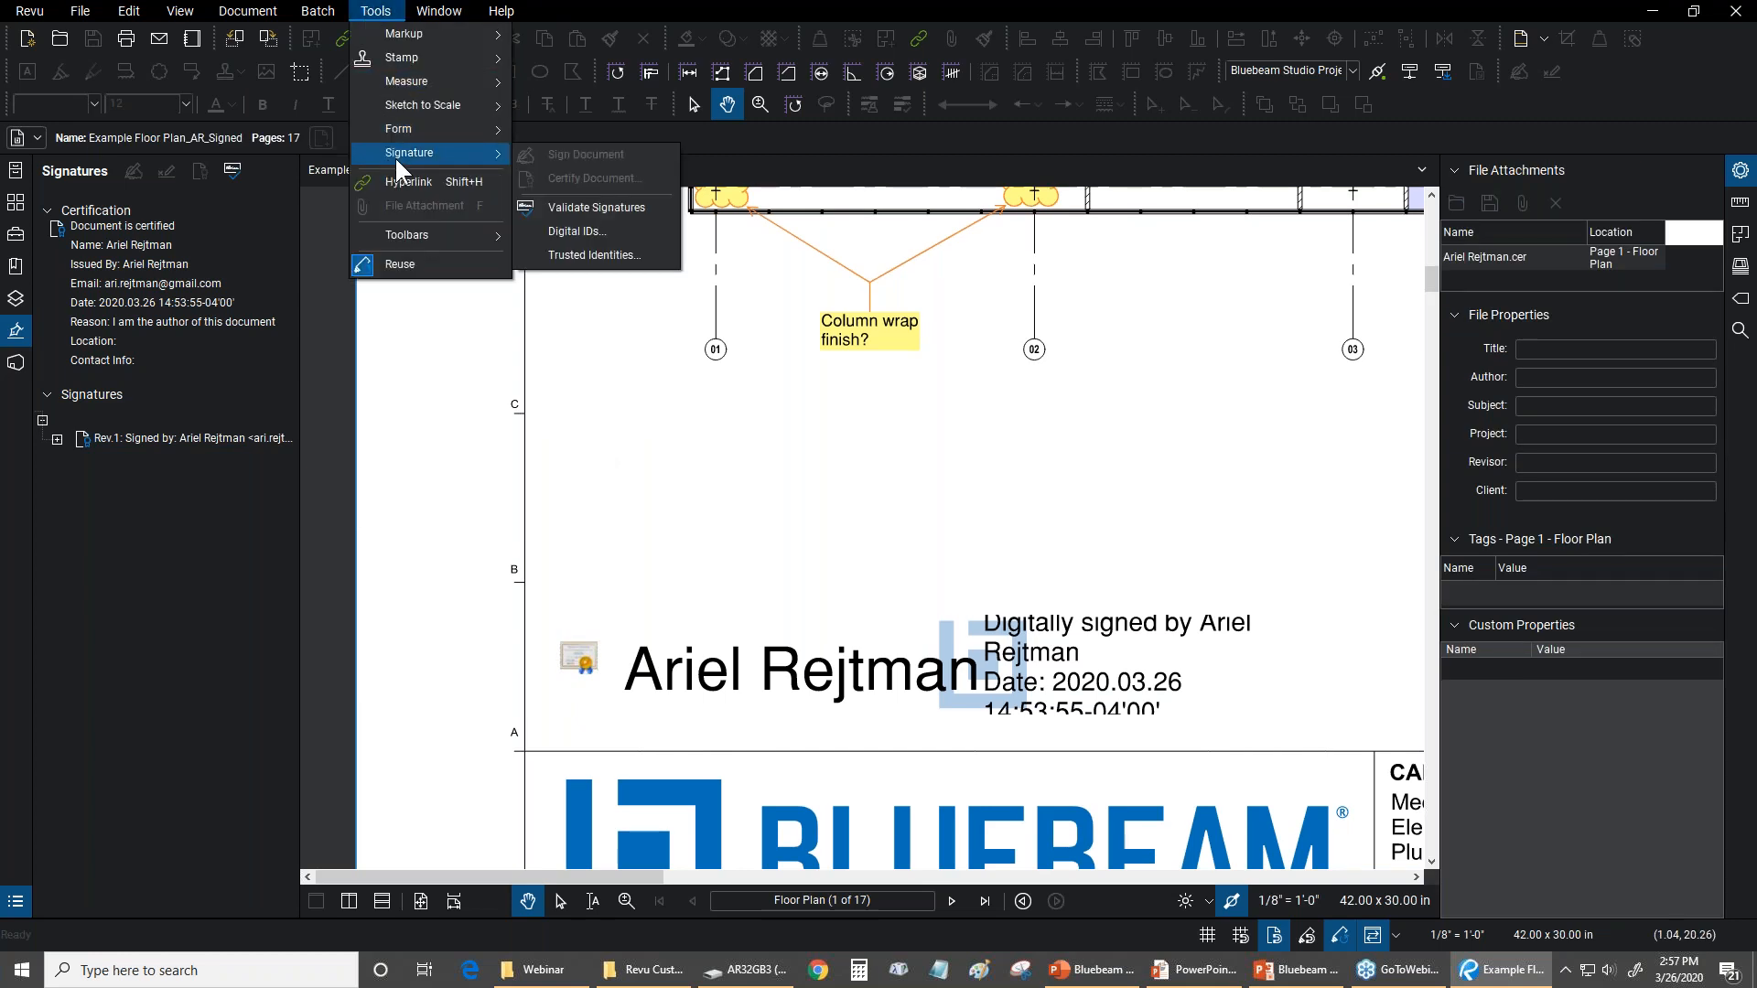
left_click(586, 256)
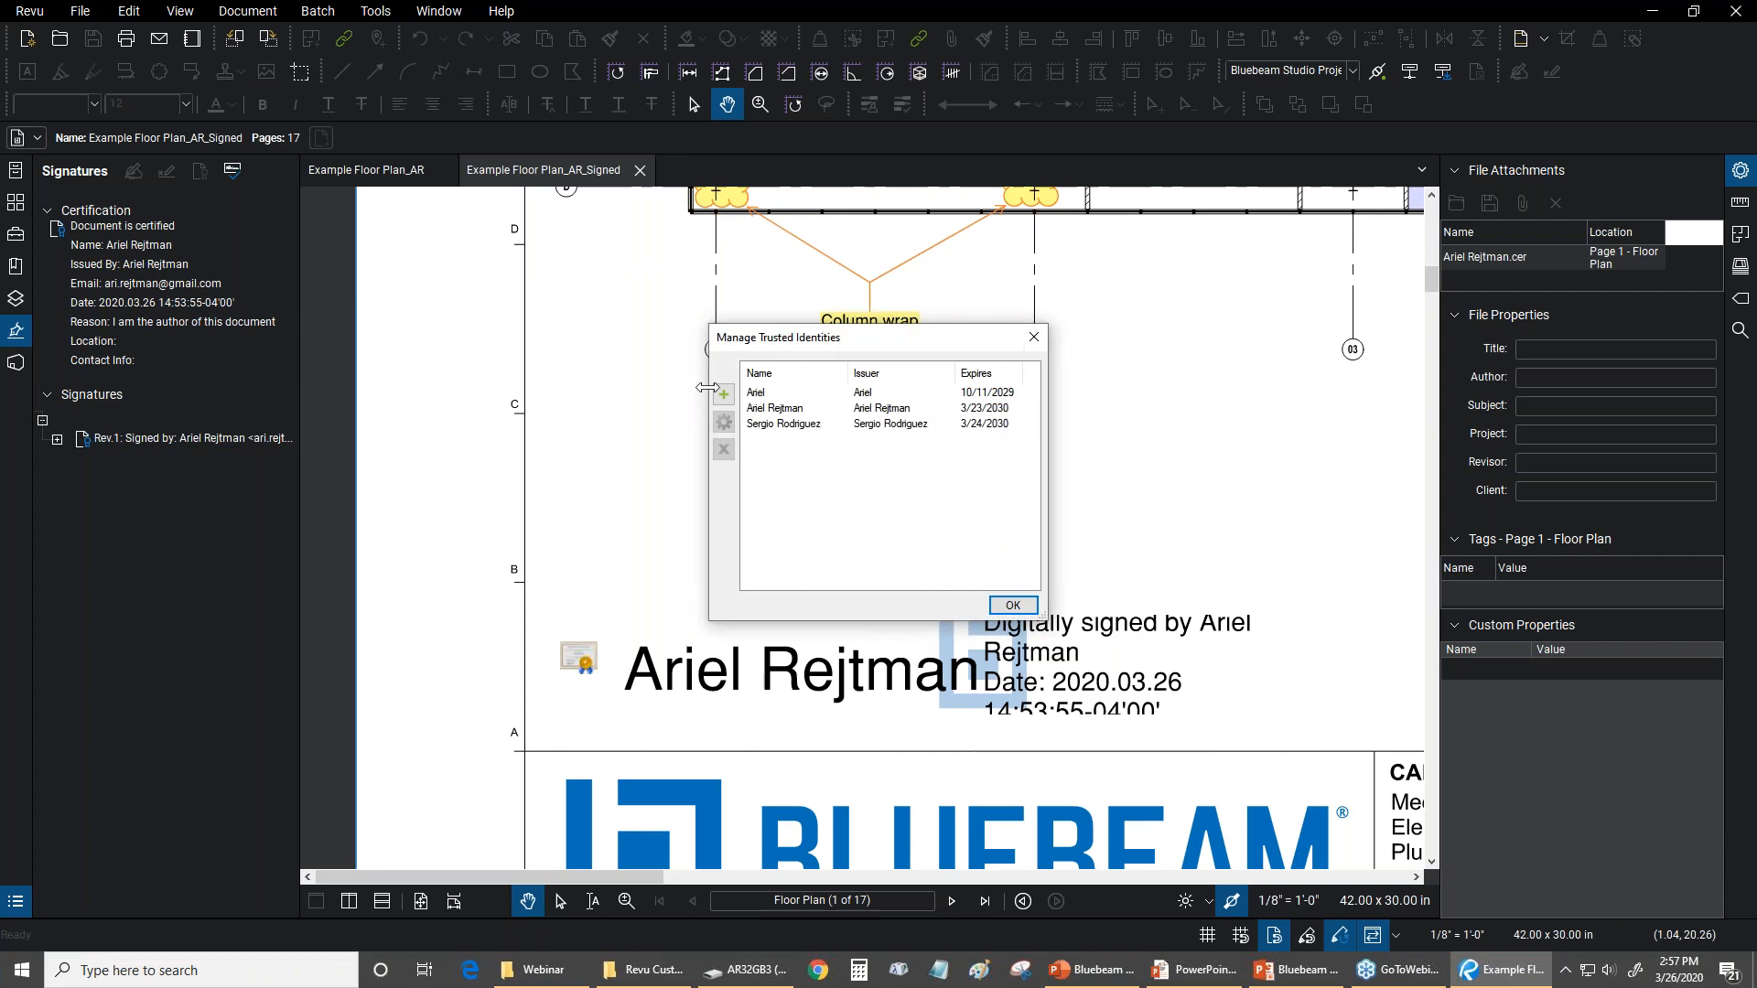
left_click(786, 424)
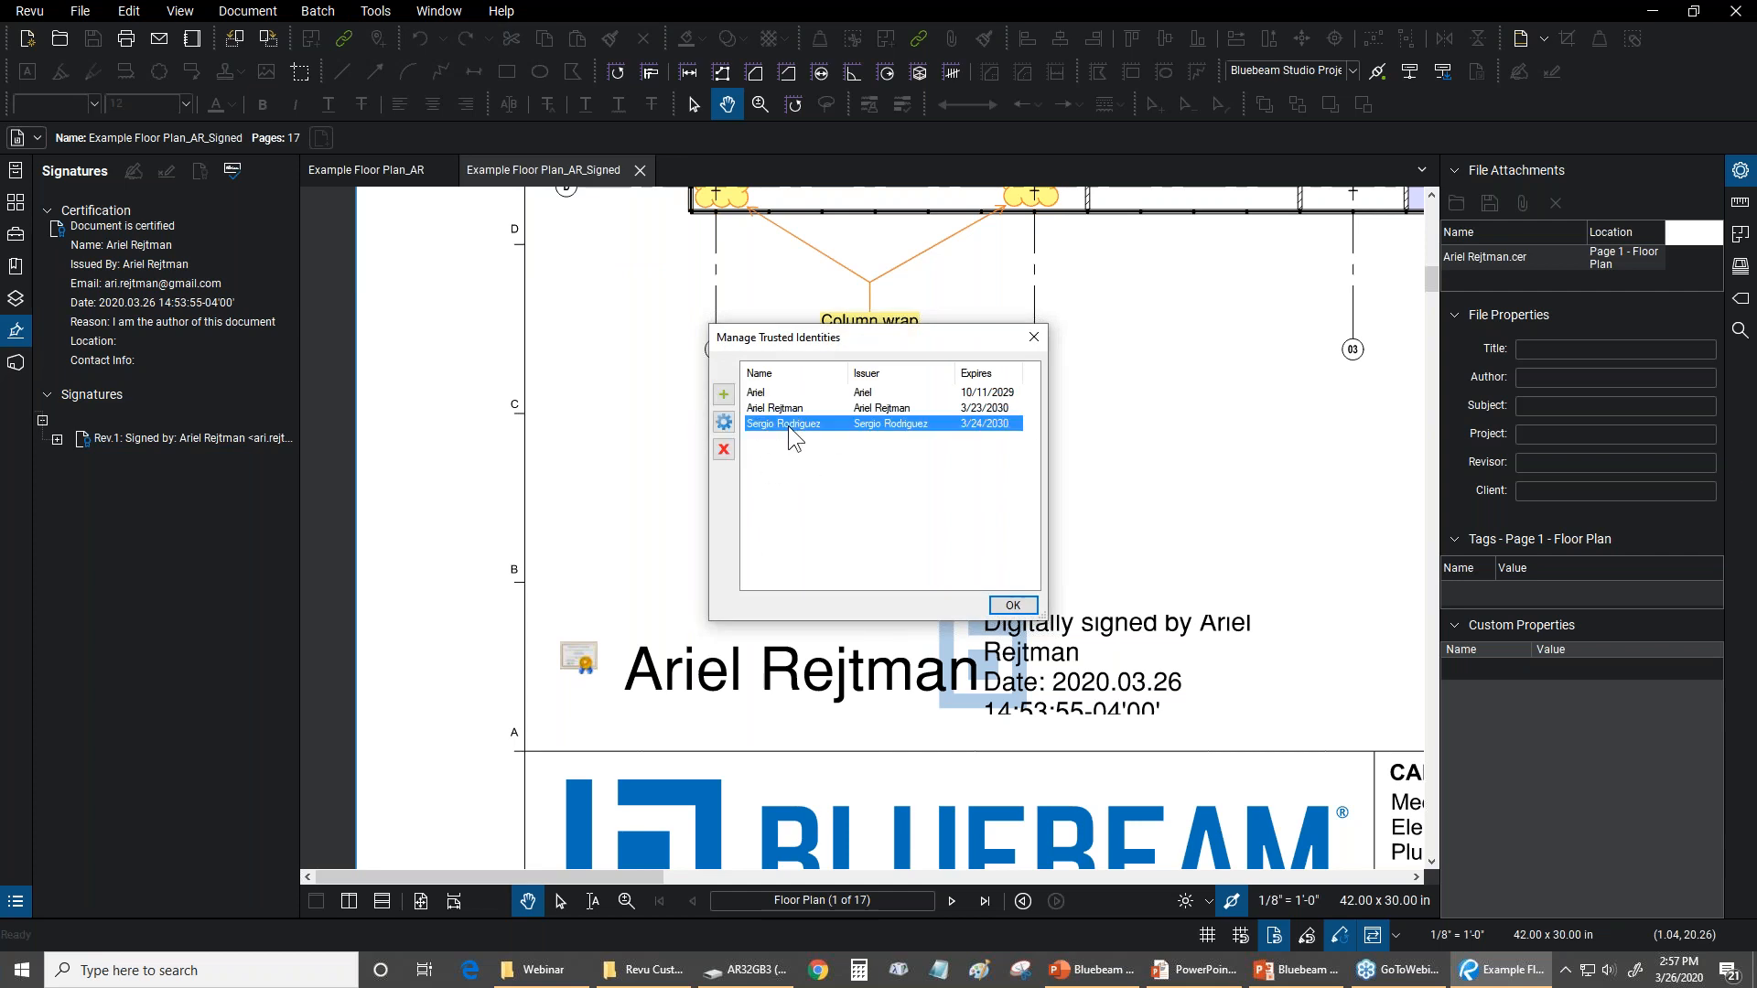
left_click(1012, 605)
key("ctrl+0")
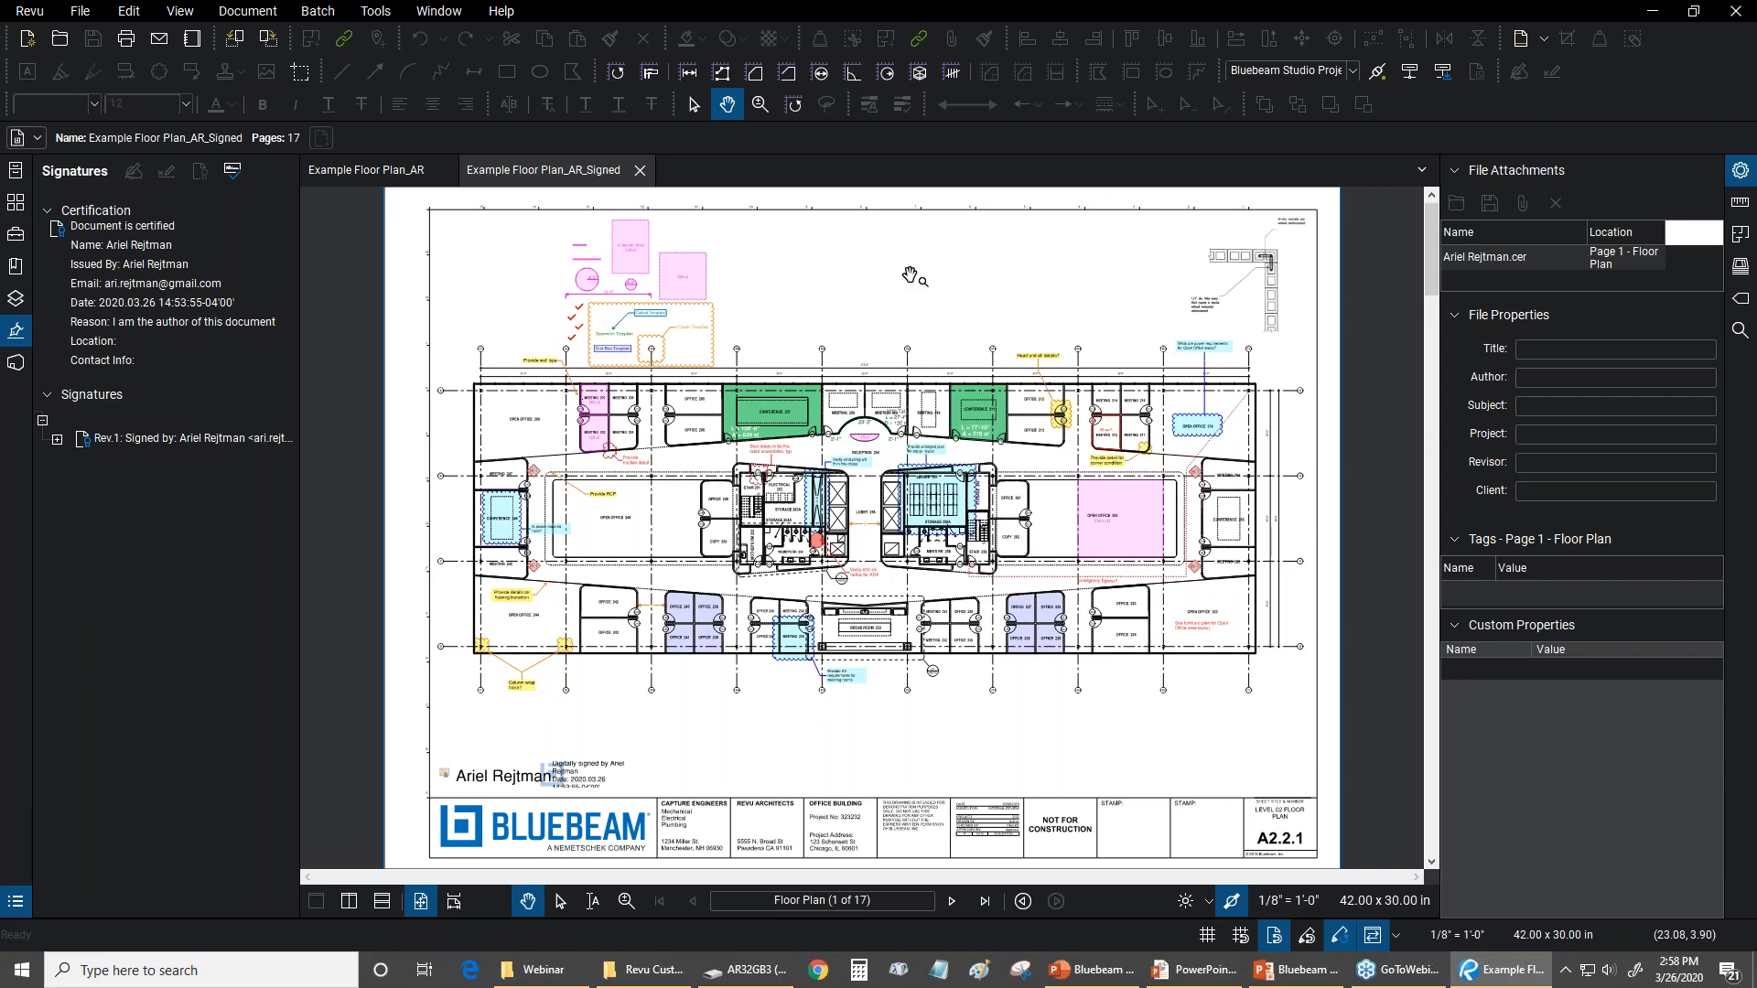
left_click(15, 170)
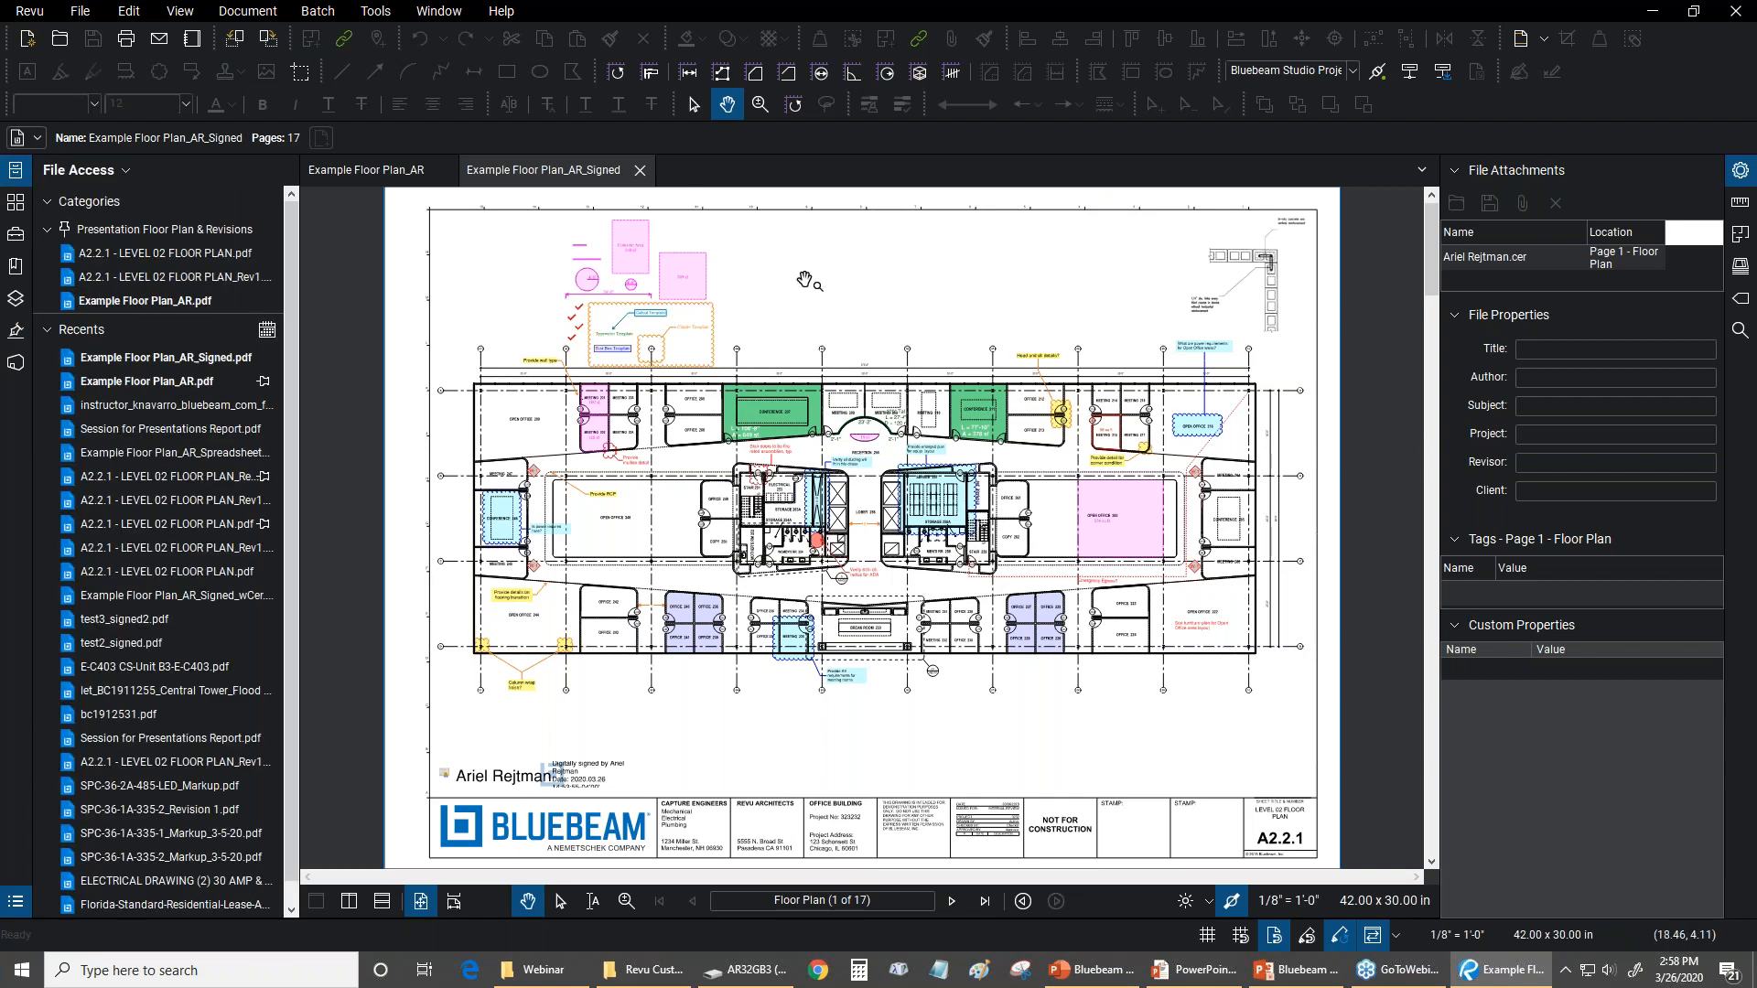
Switch to the PowerPoint slide show, advance from the webinar overview to the Questions slide, and return to Bluebeam Revu
key("alt+Tab")
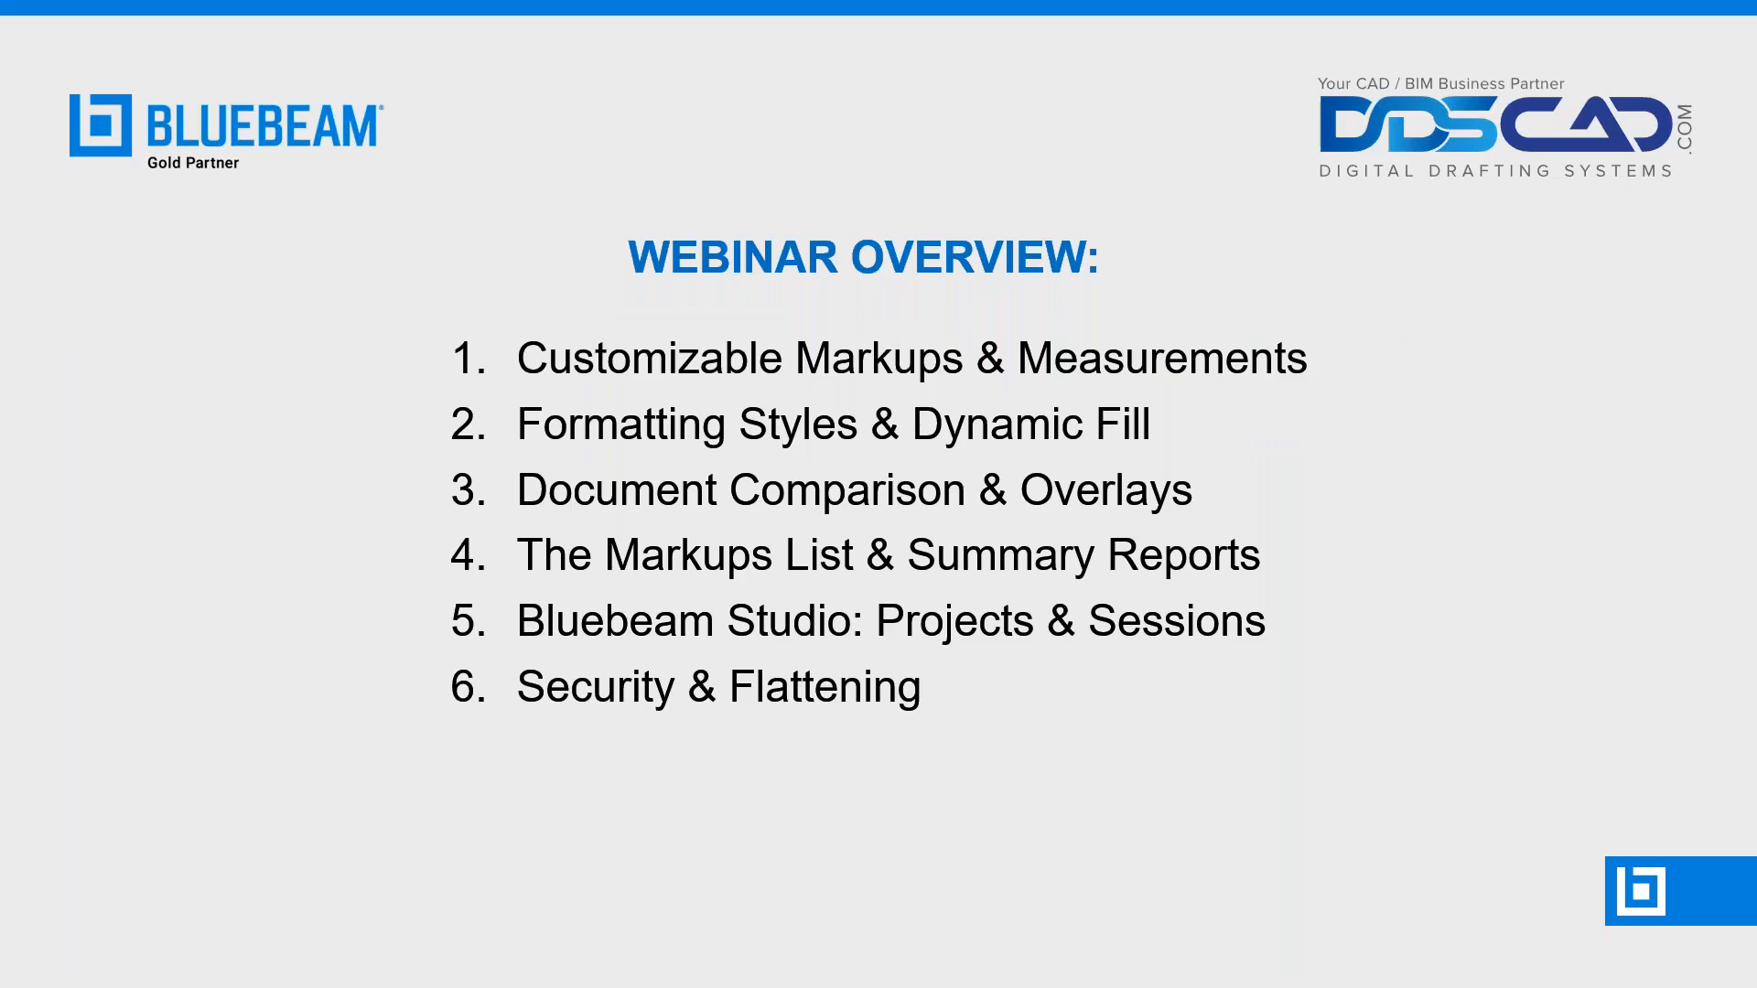
left_click(1323, 285)
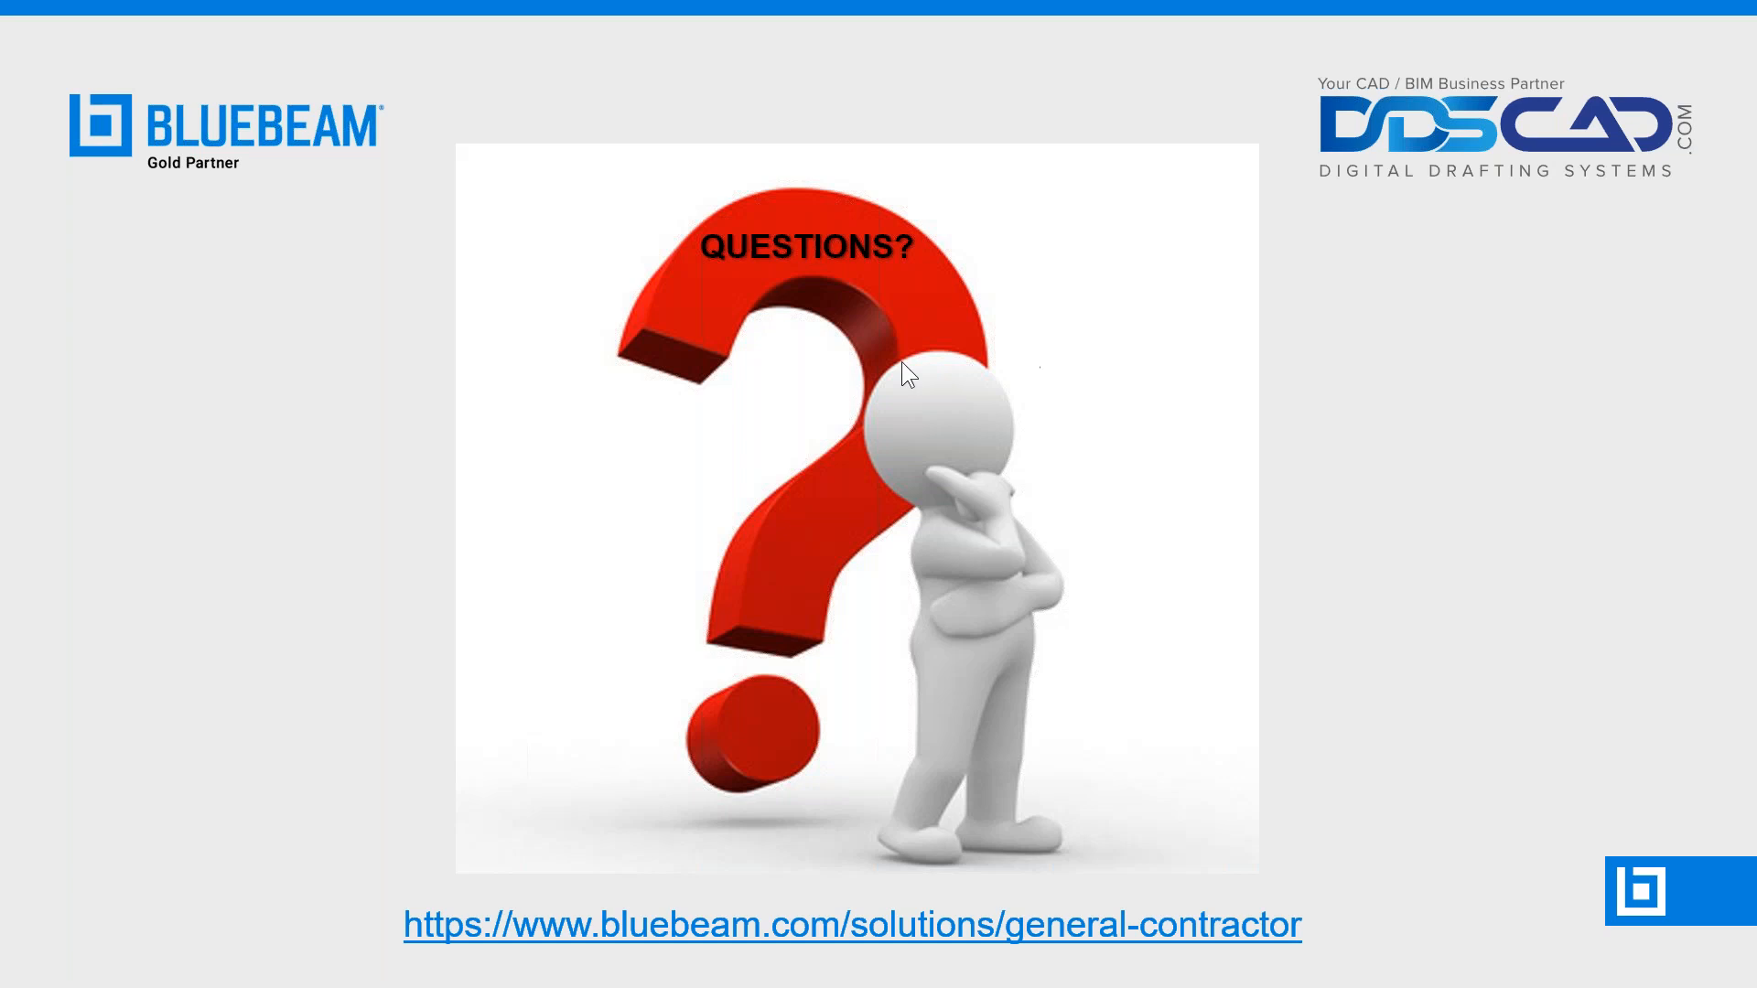
key("alt+Tab")
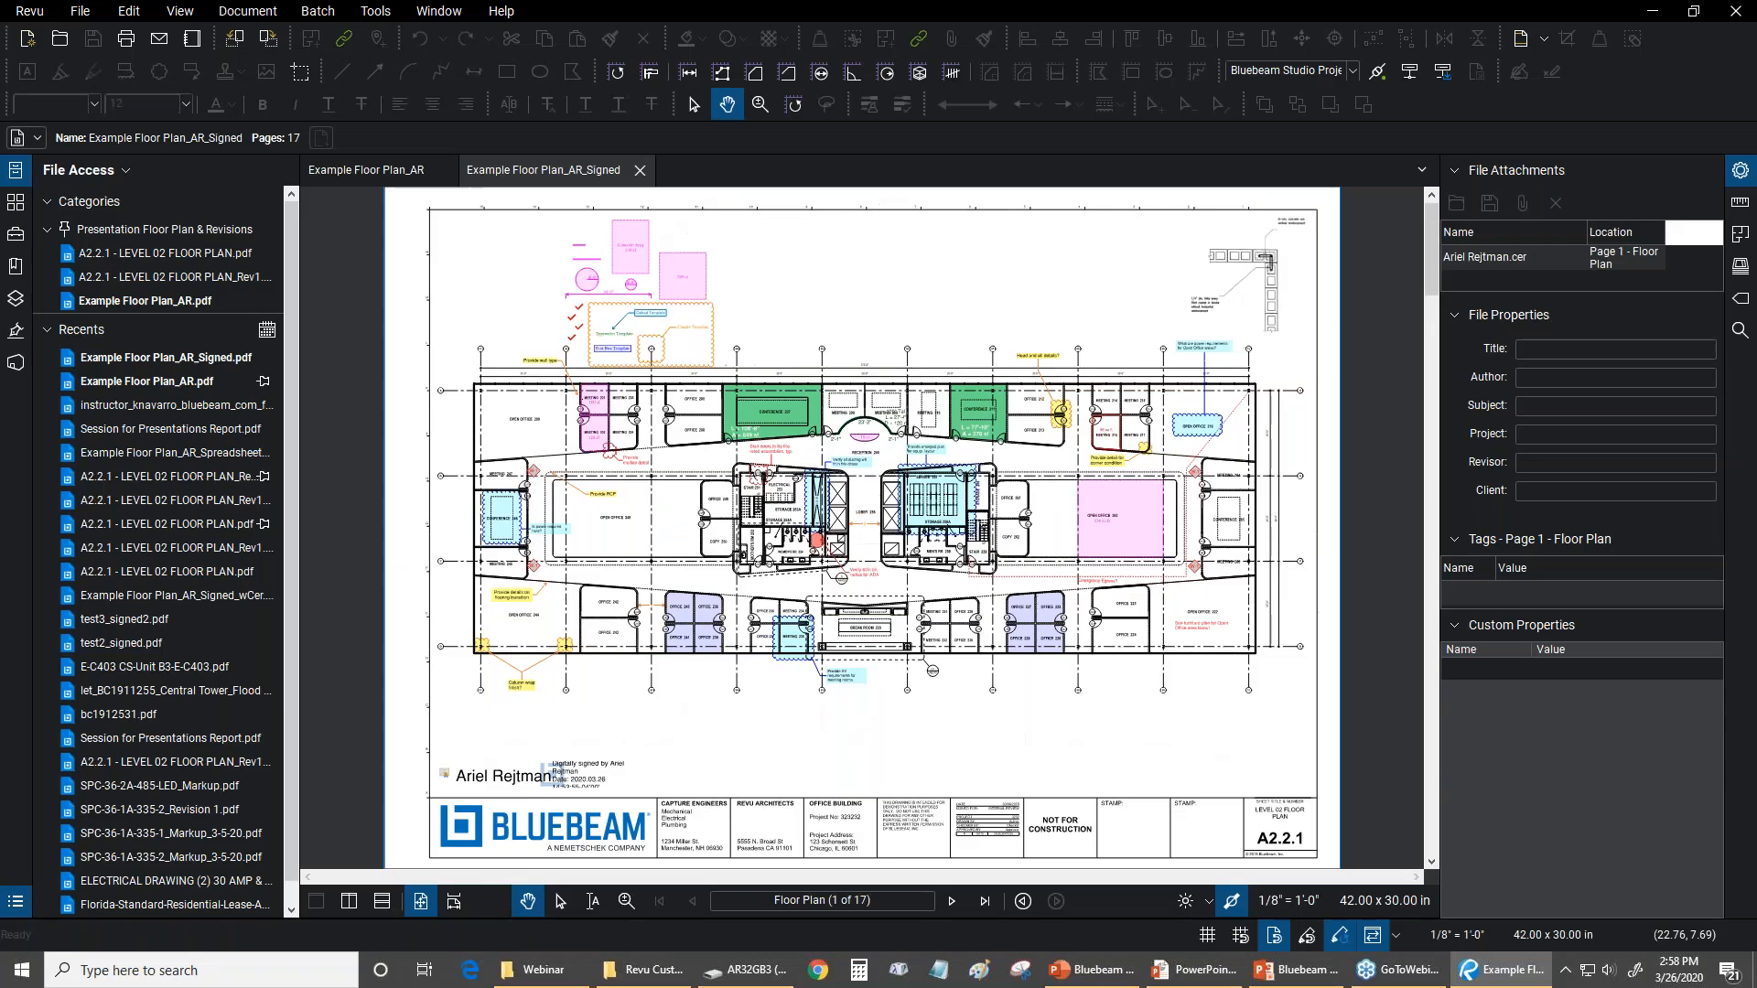
Close the signed floor plan and delete the wall detail image from the upper-right corner of the Example Floor Plan_AR sheet
left_click(639, 170)
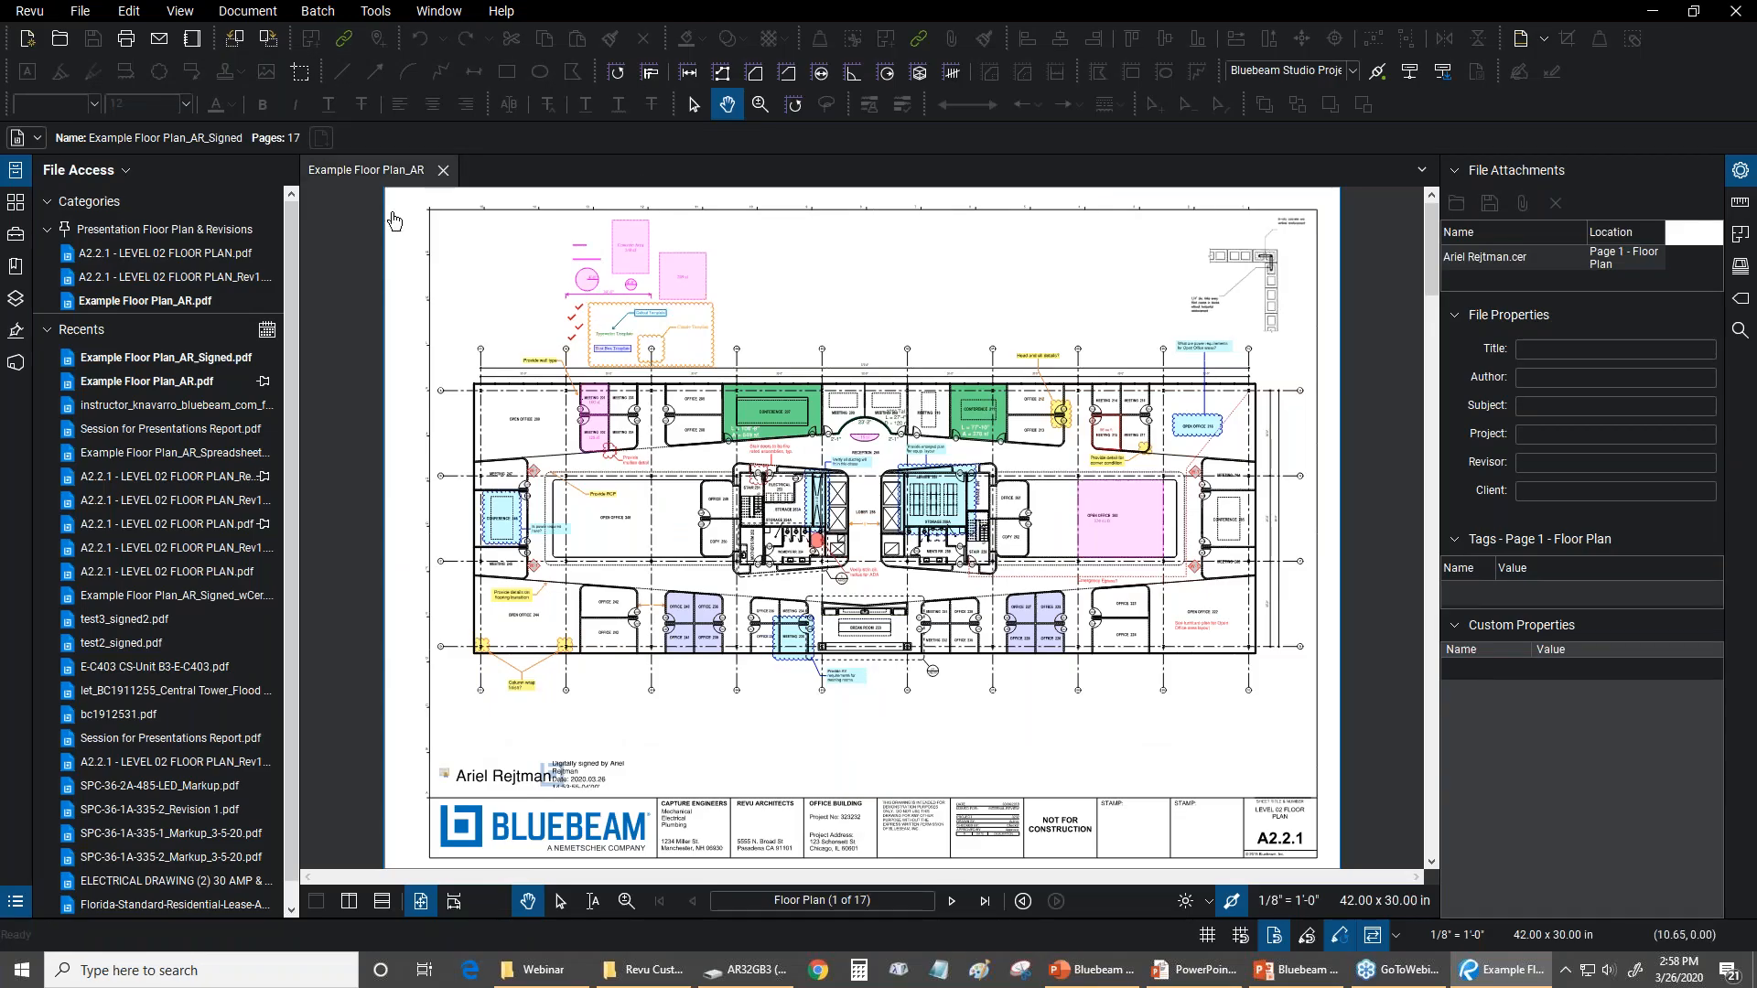
scroll(1254, 297, "up", 2)
right_click(1240, 284)
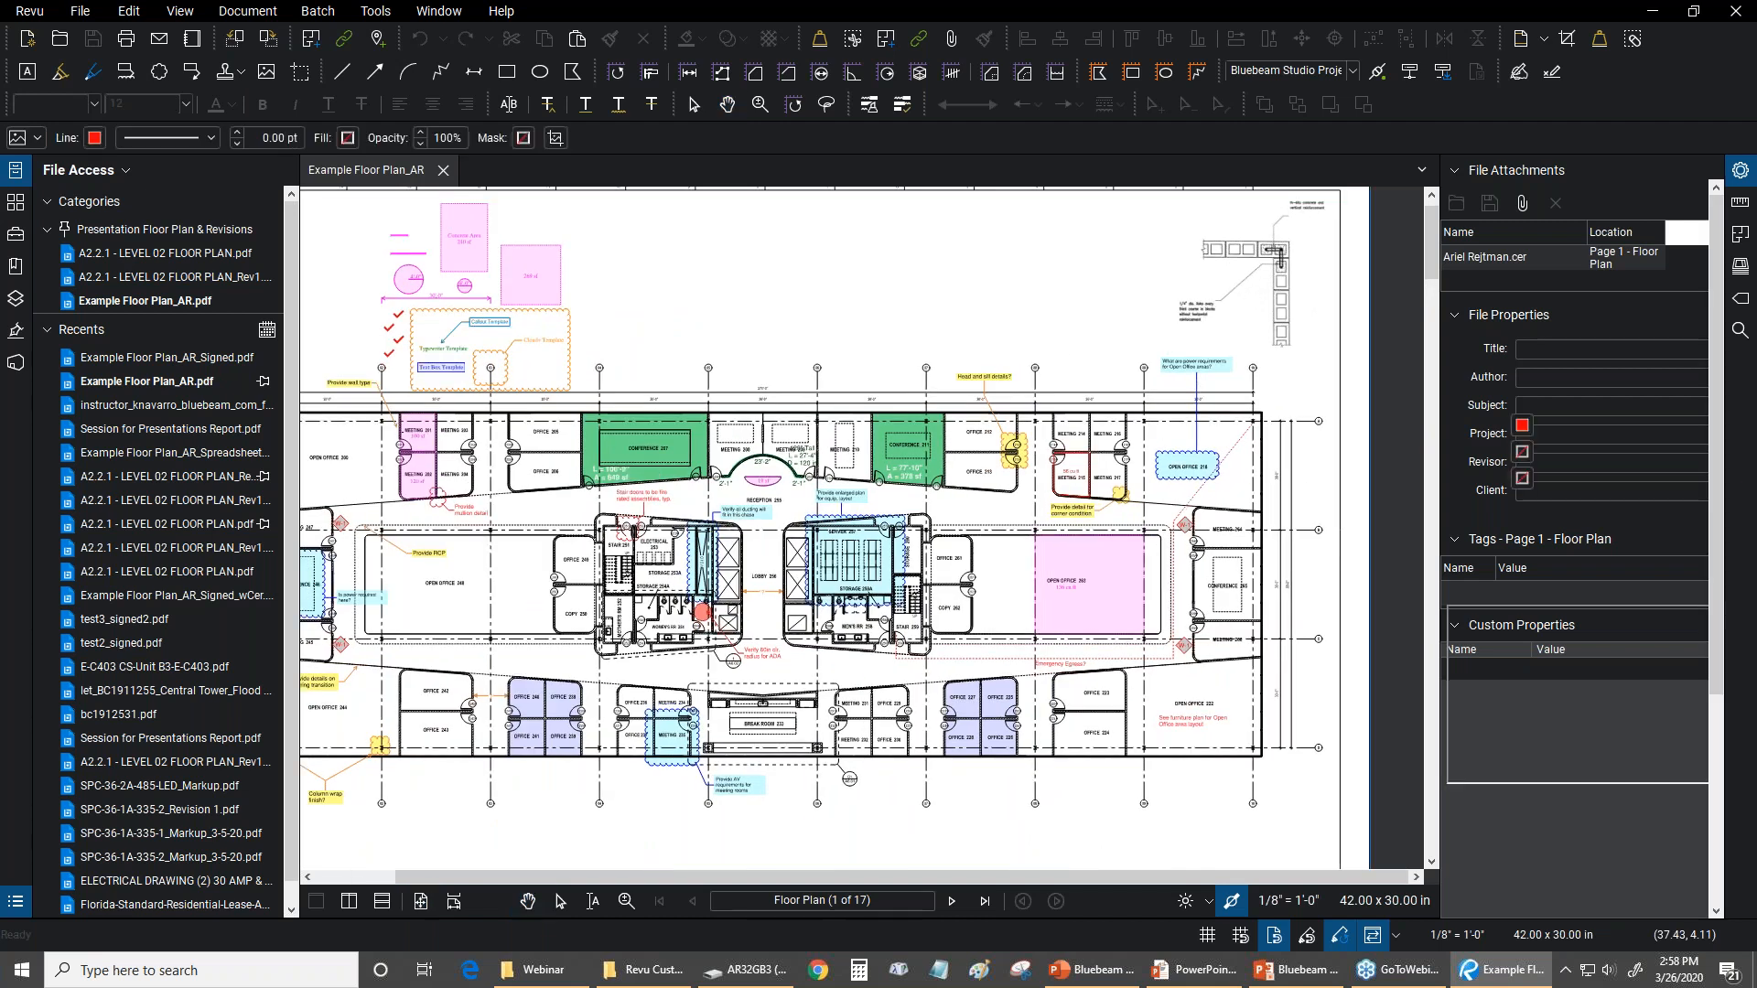
left_click(1292, 391)
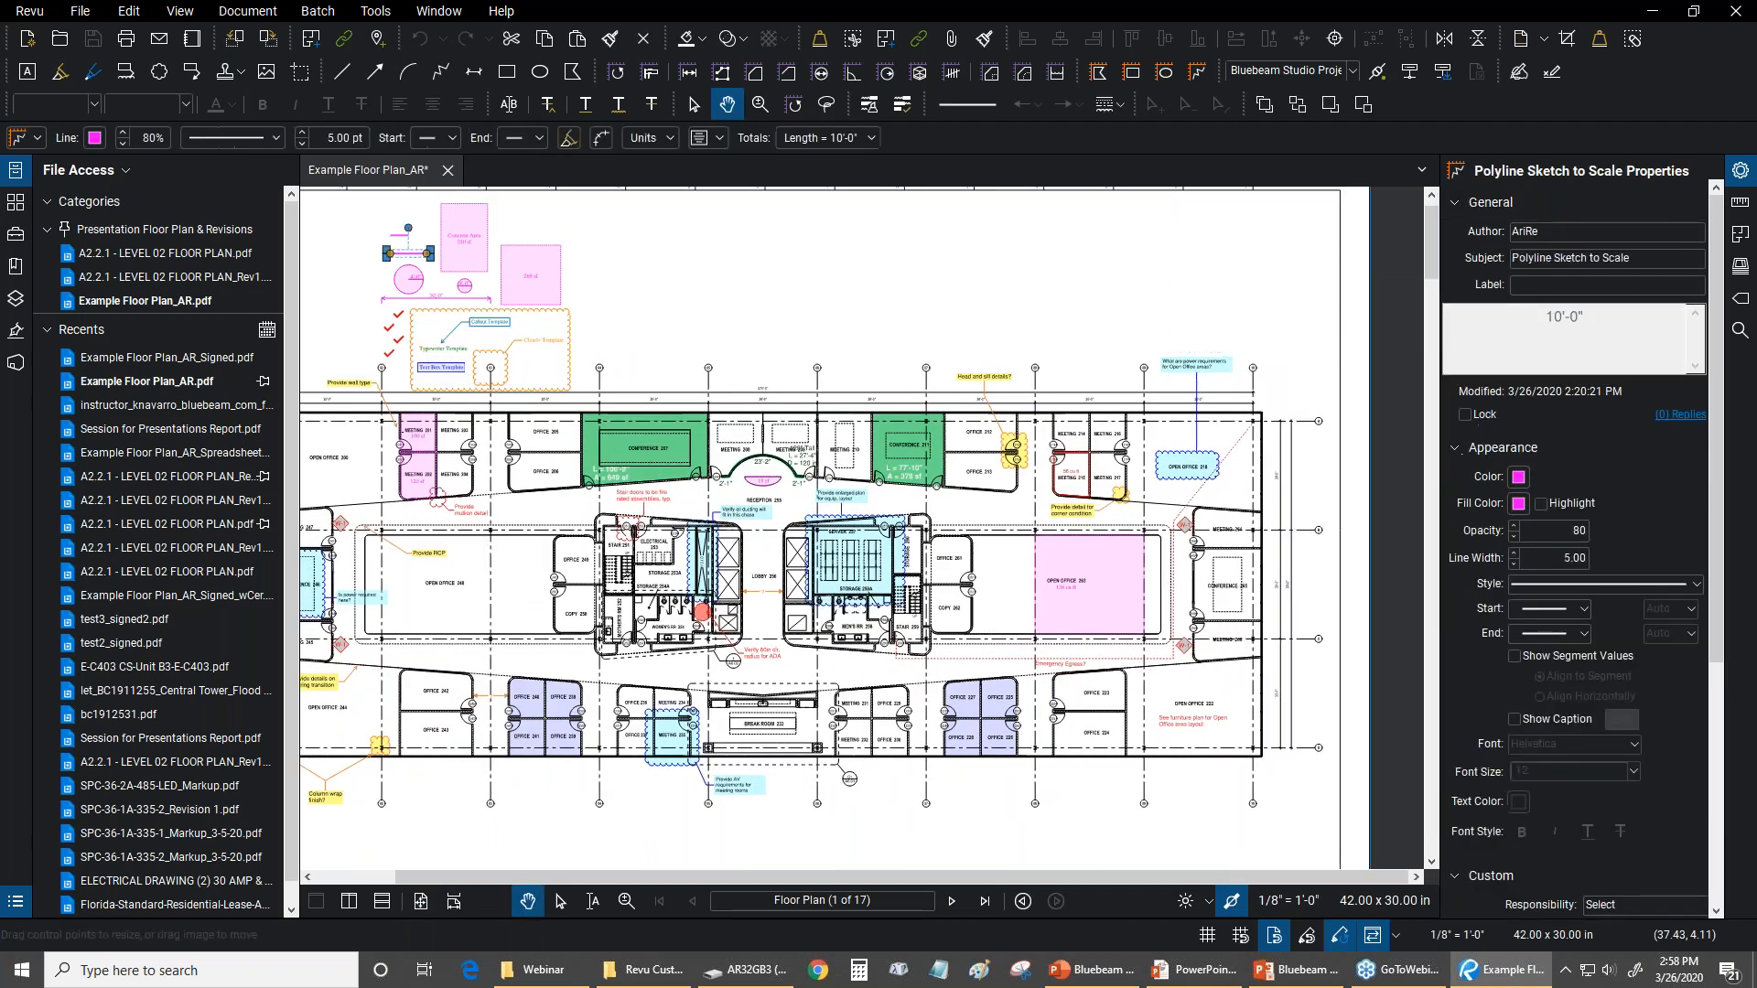
left_click_drag(983, 266, 843, 421)
key("ctrl+0")
Insert the image file Typical Wall Detail 1.gif at its default size near the top of the floor plan
left_click(375, 11)
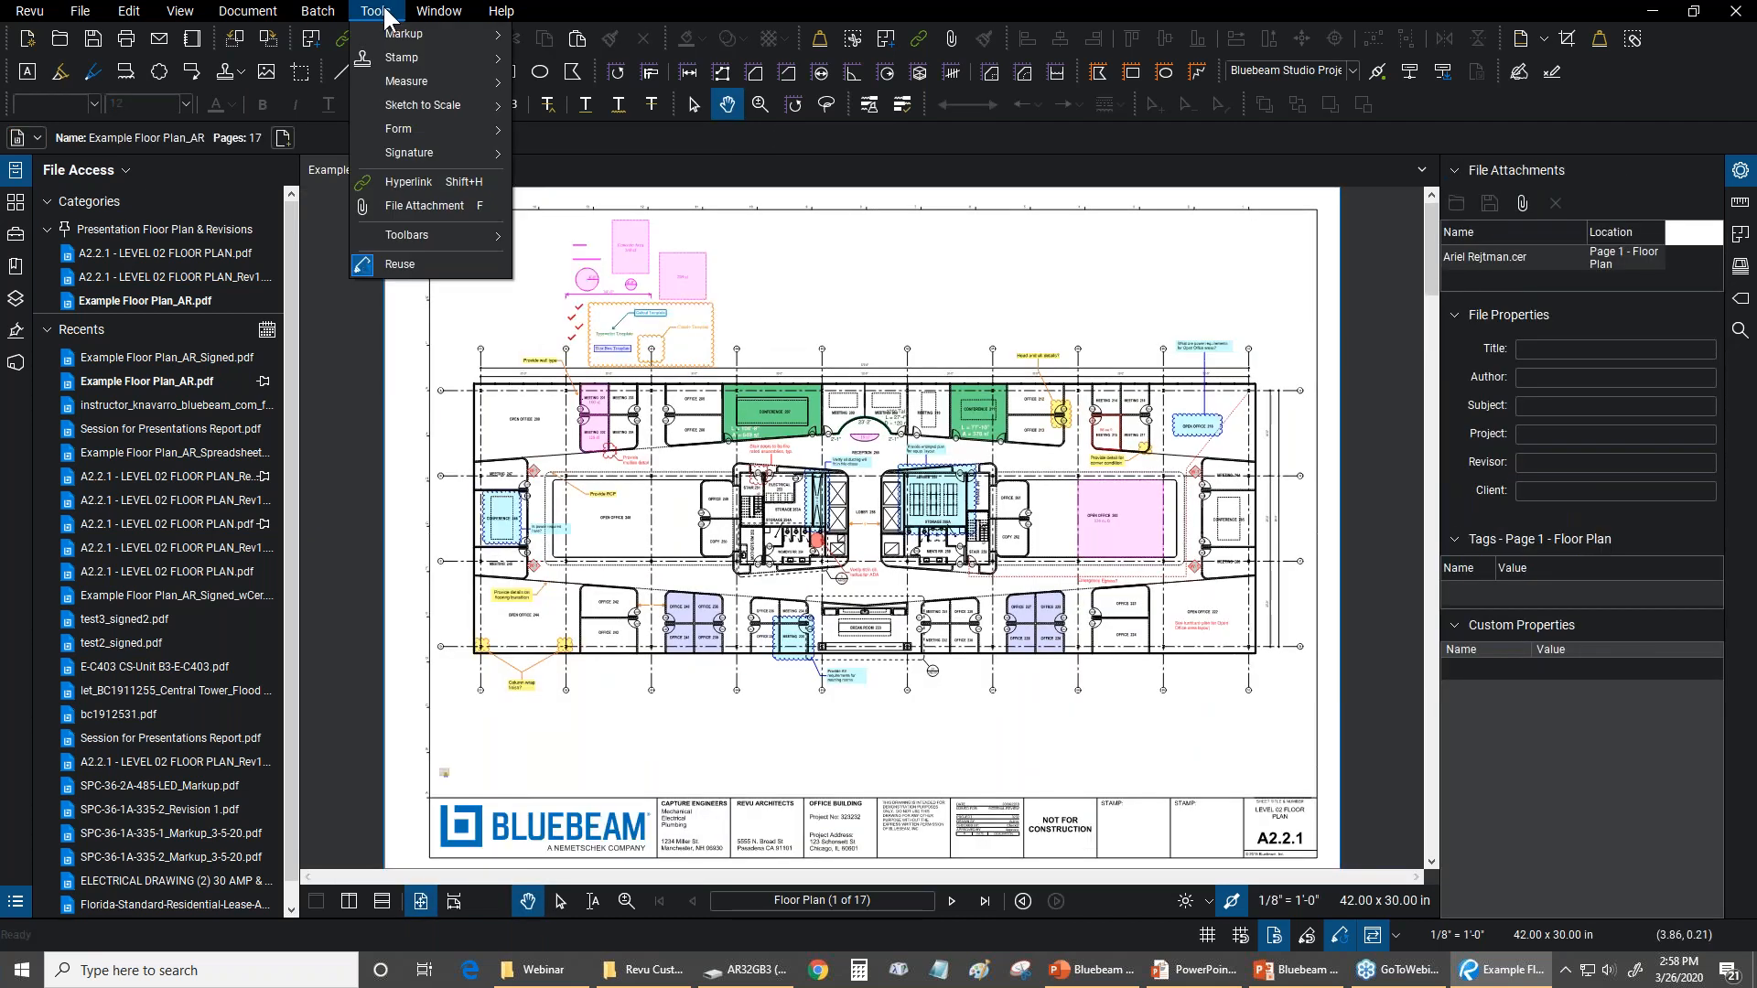
mouse_move(379, 33)
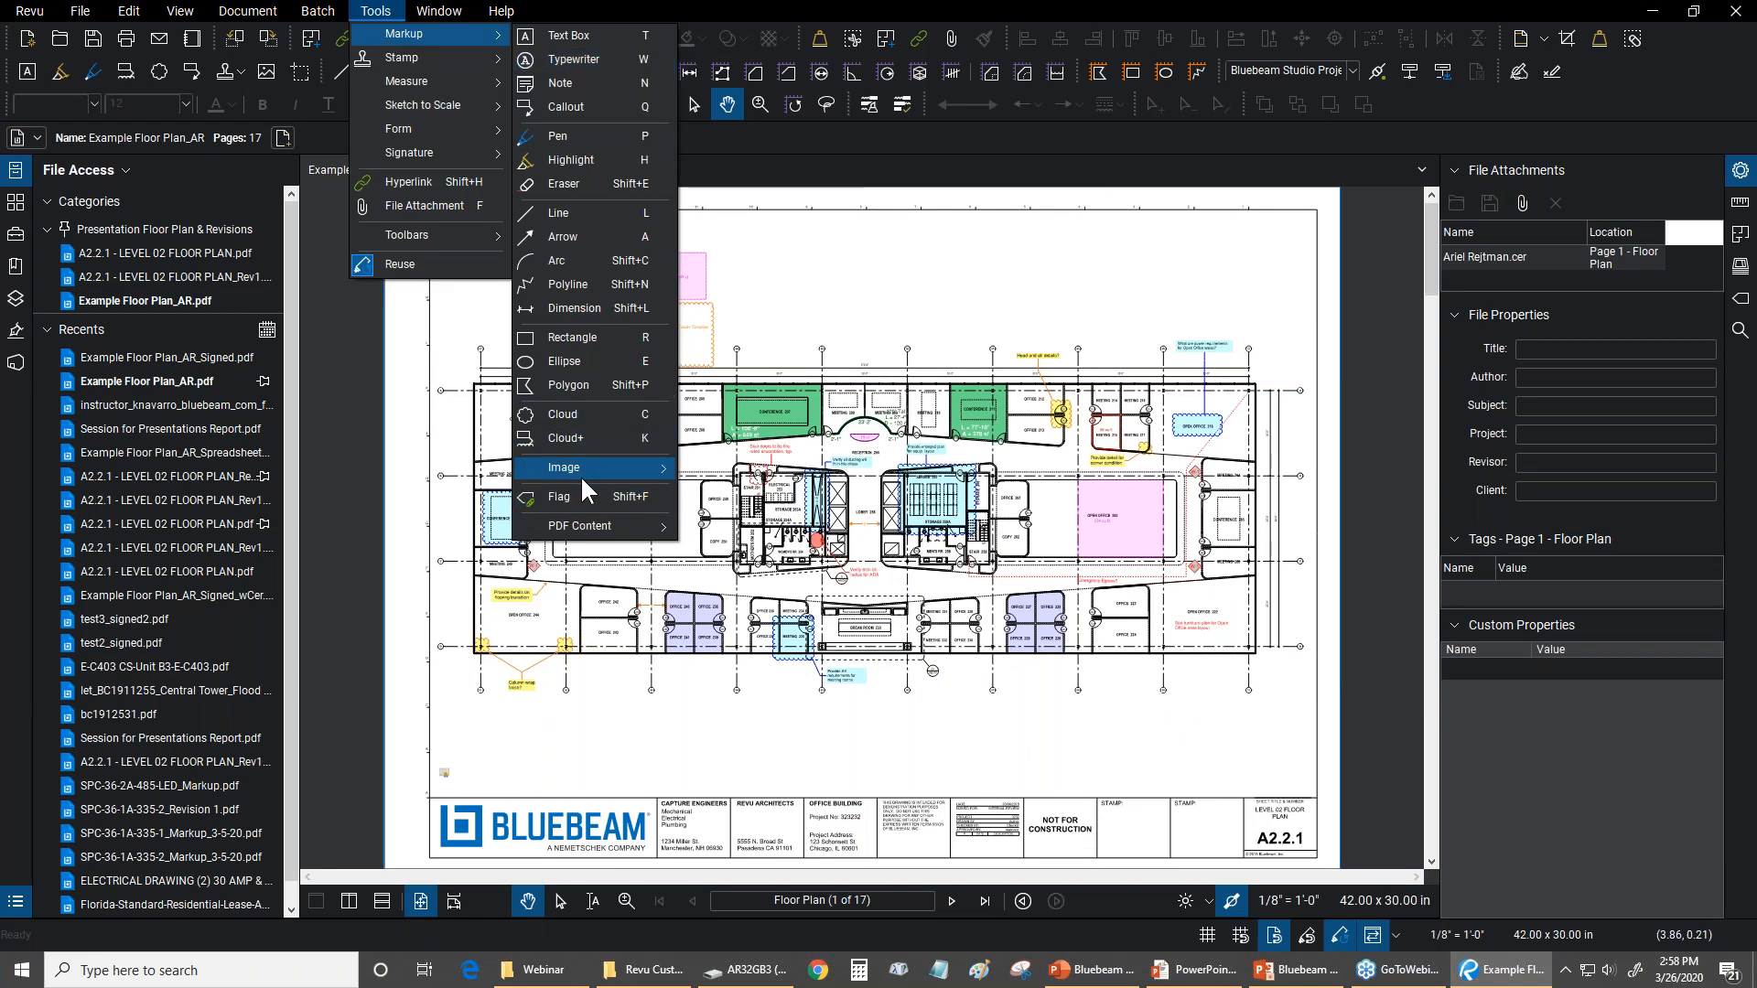
mouse_move(584, 472)
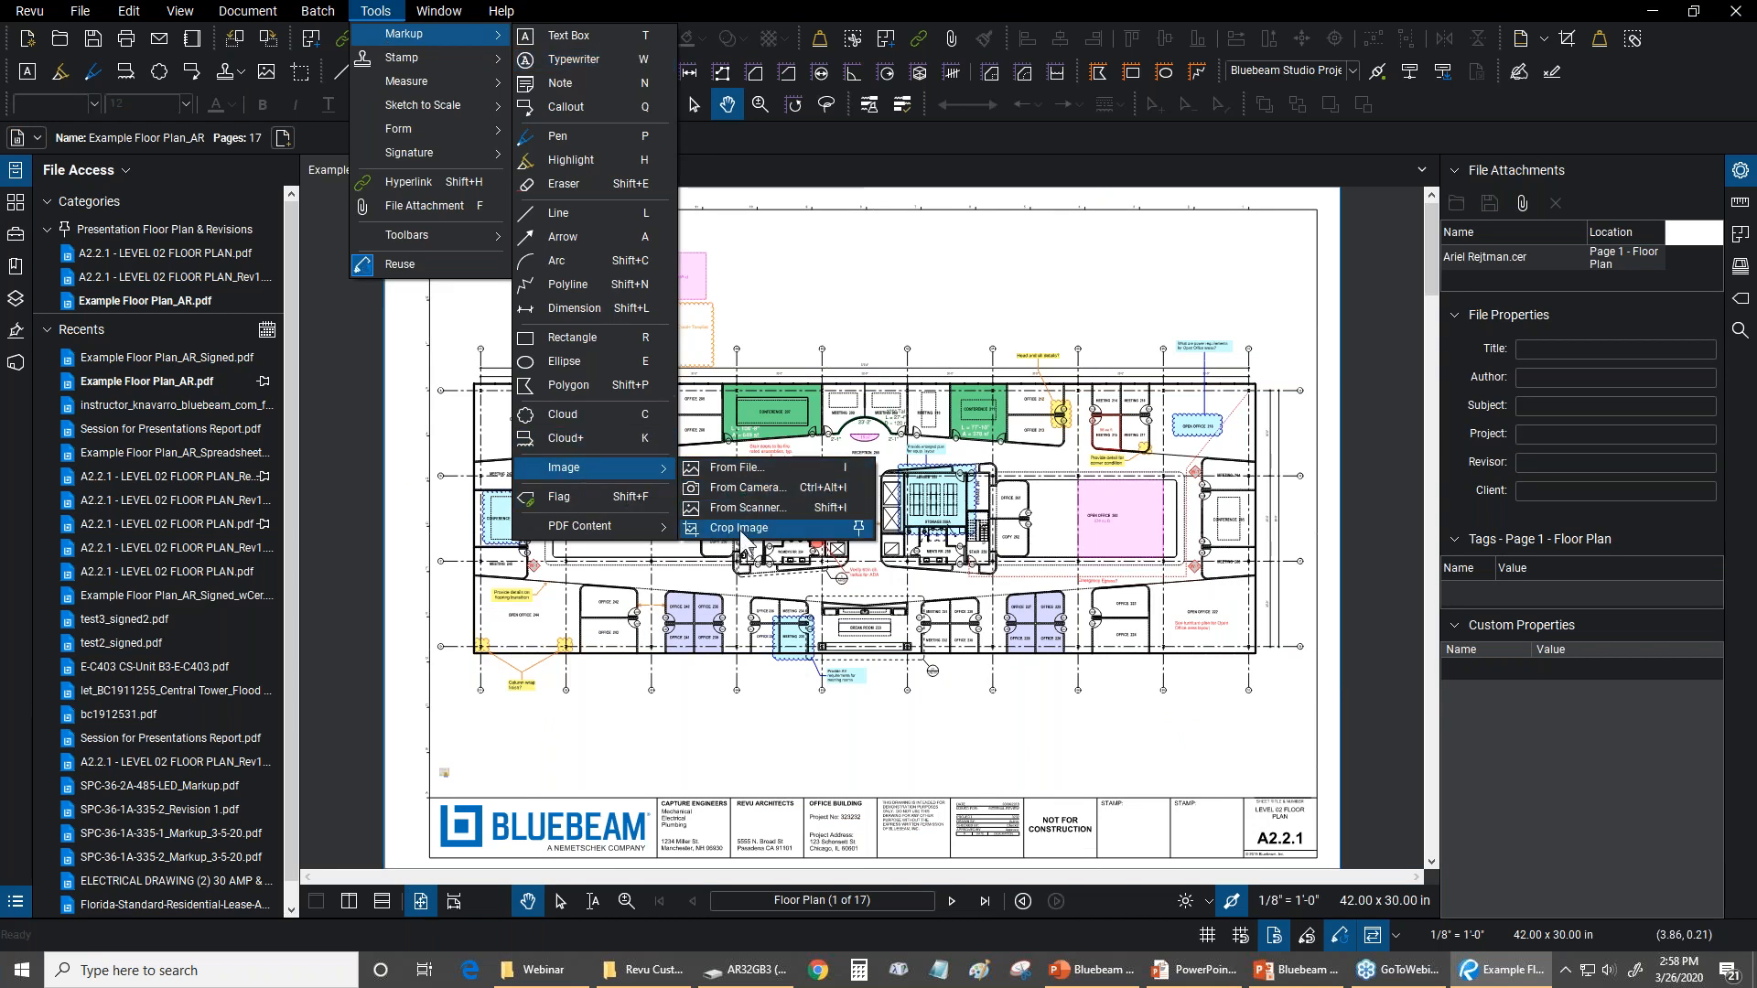
left_click(744, 468)
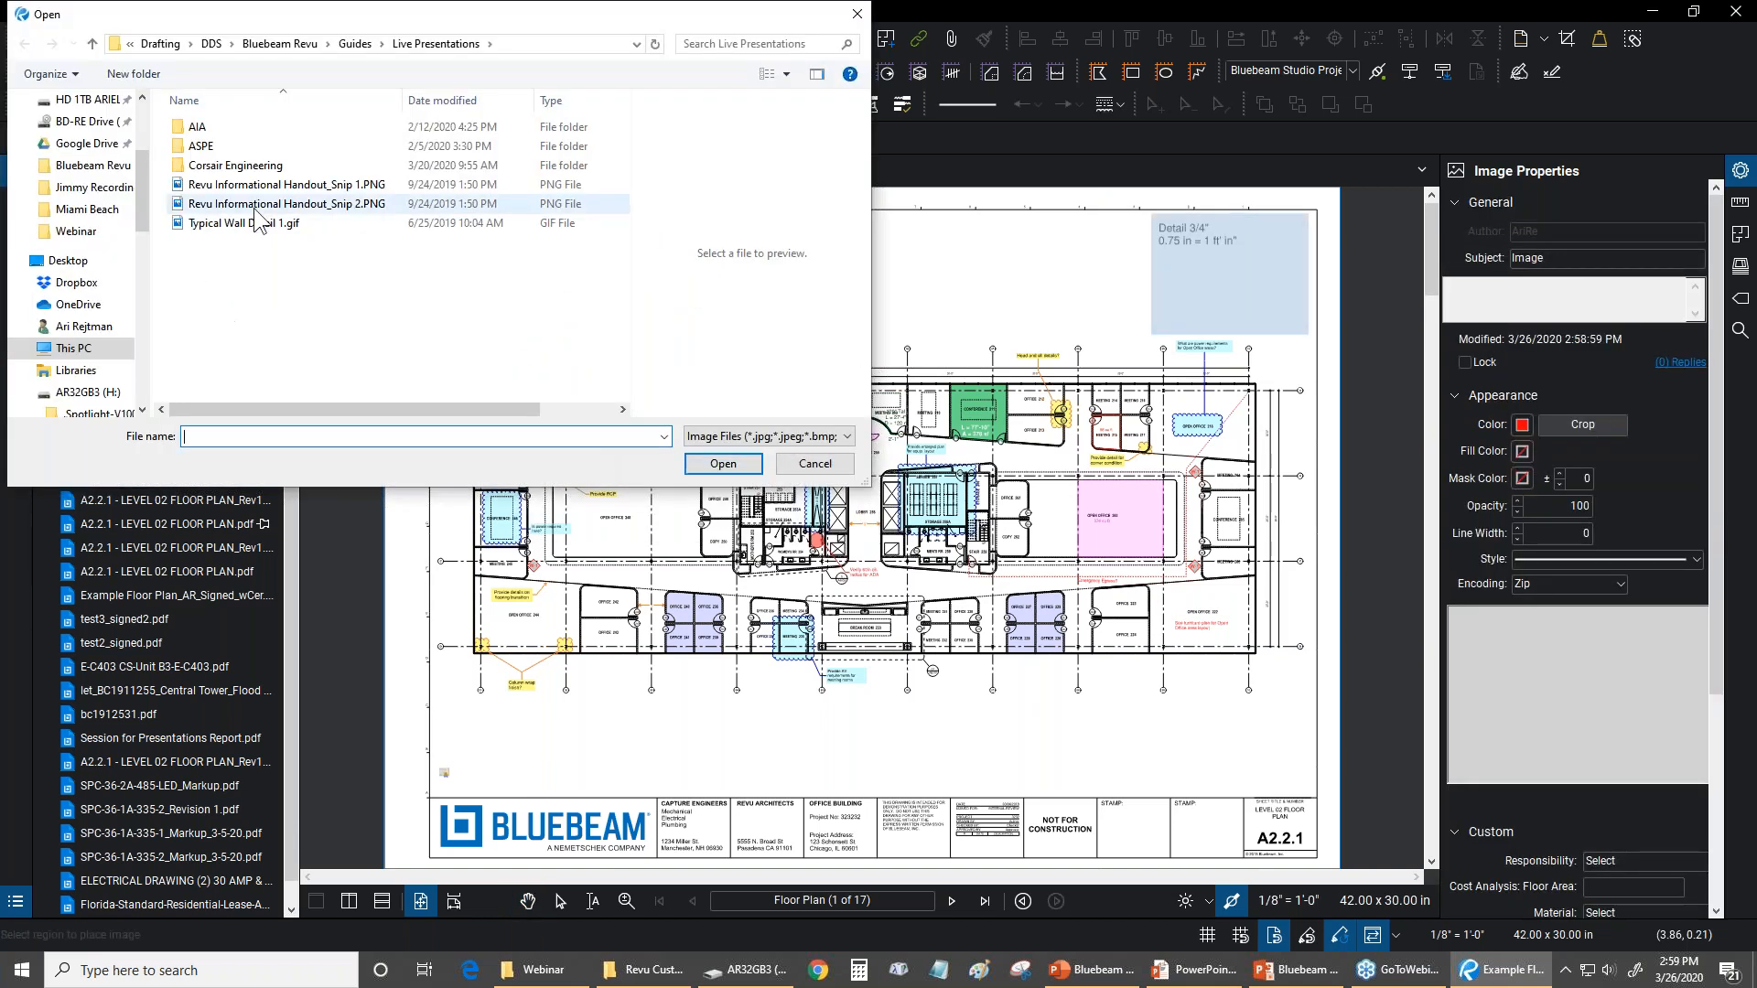
left_click(255, 227)
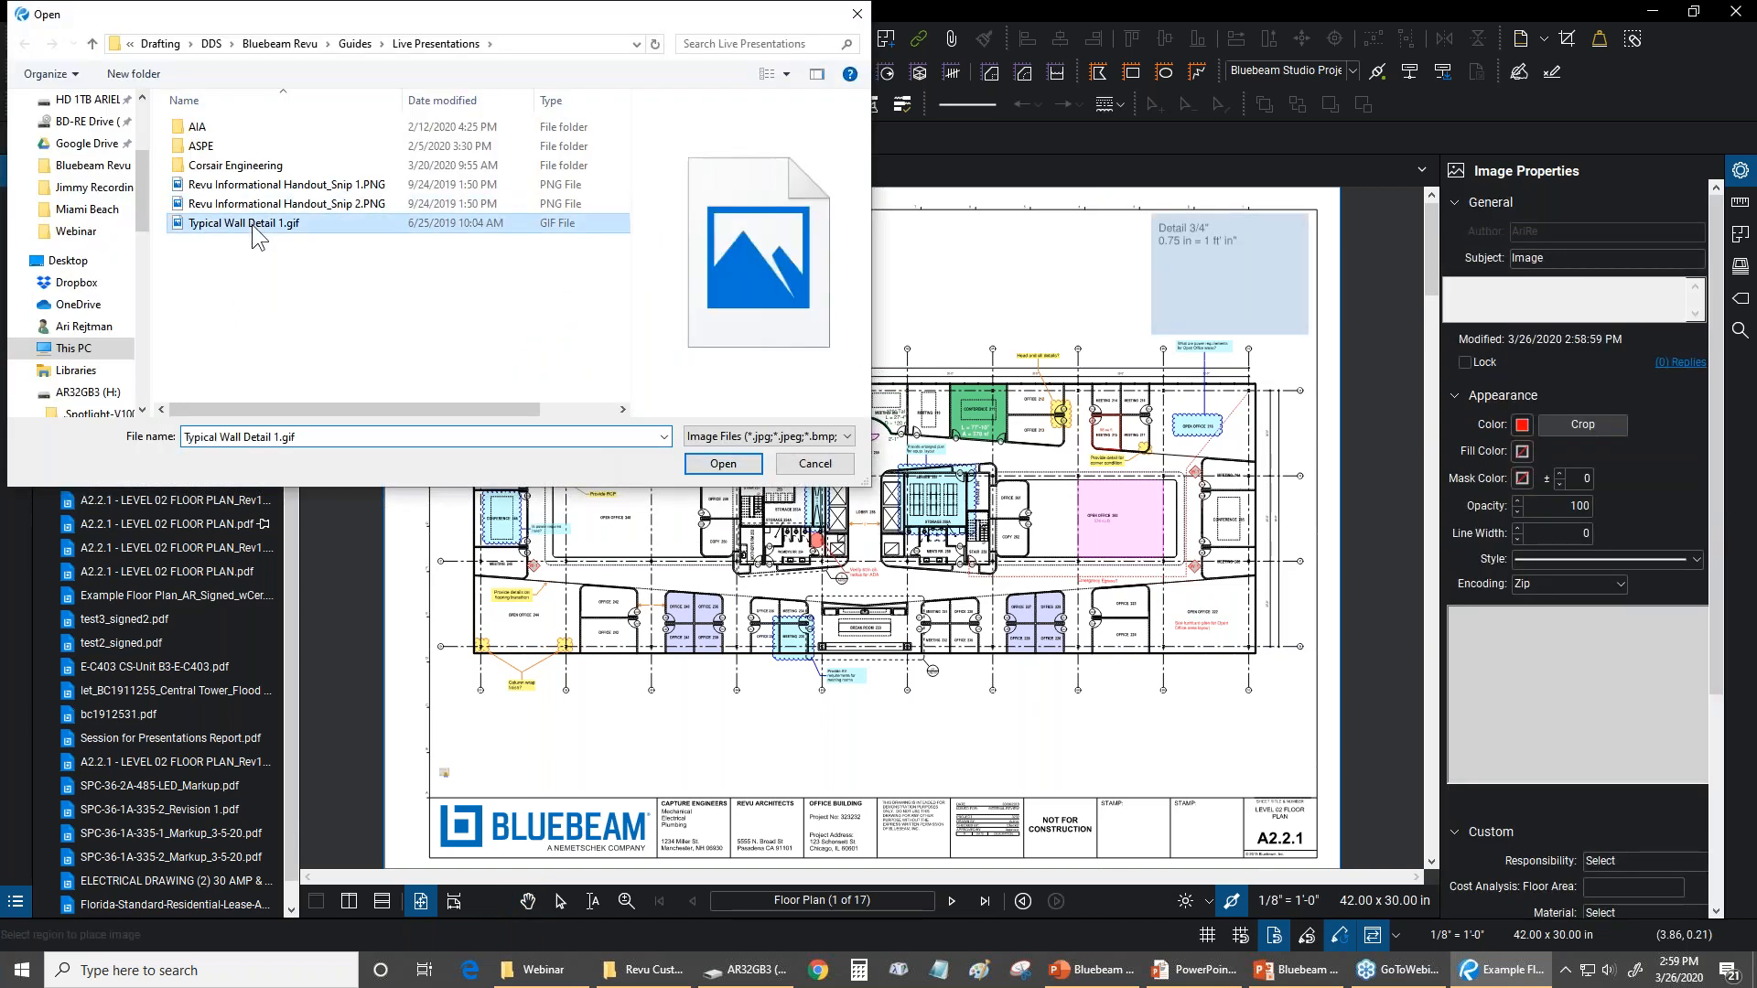
left_click(722, 463)
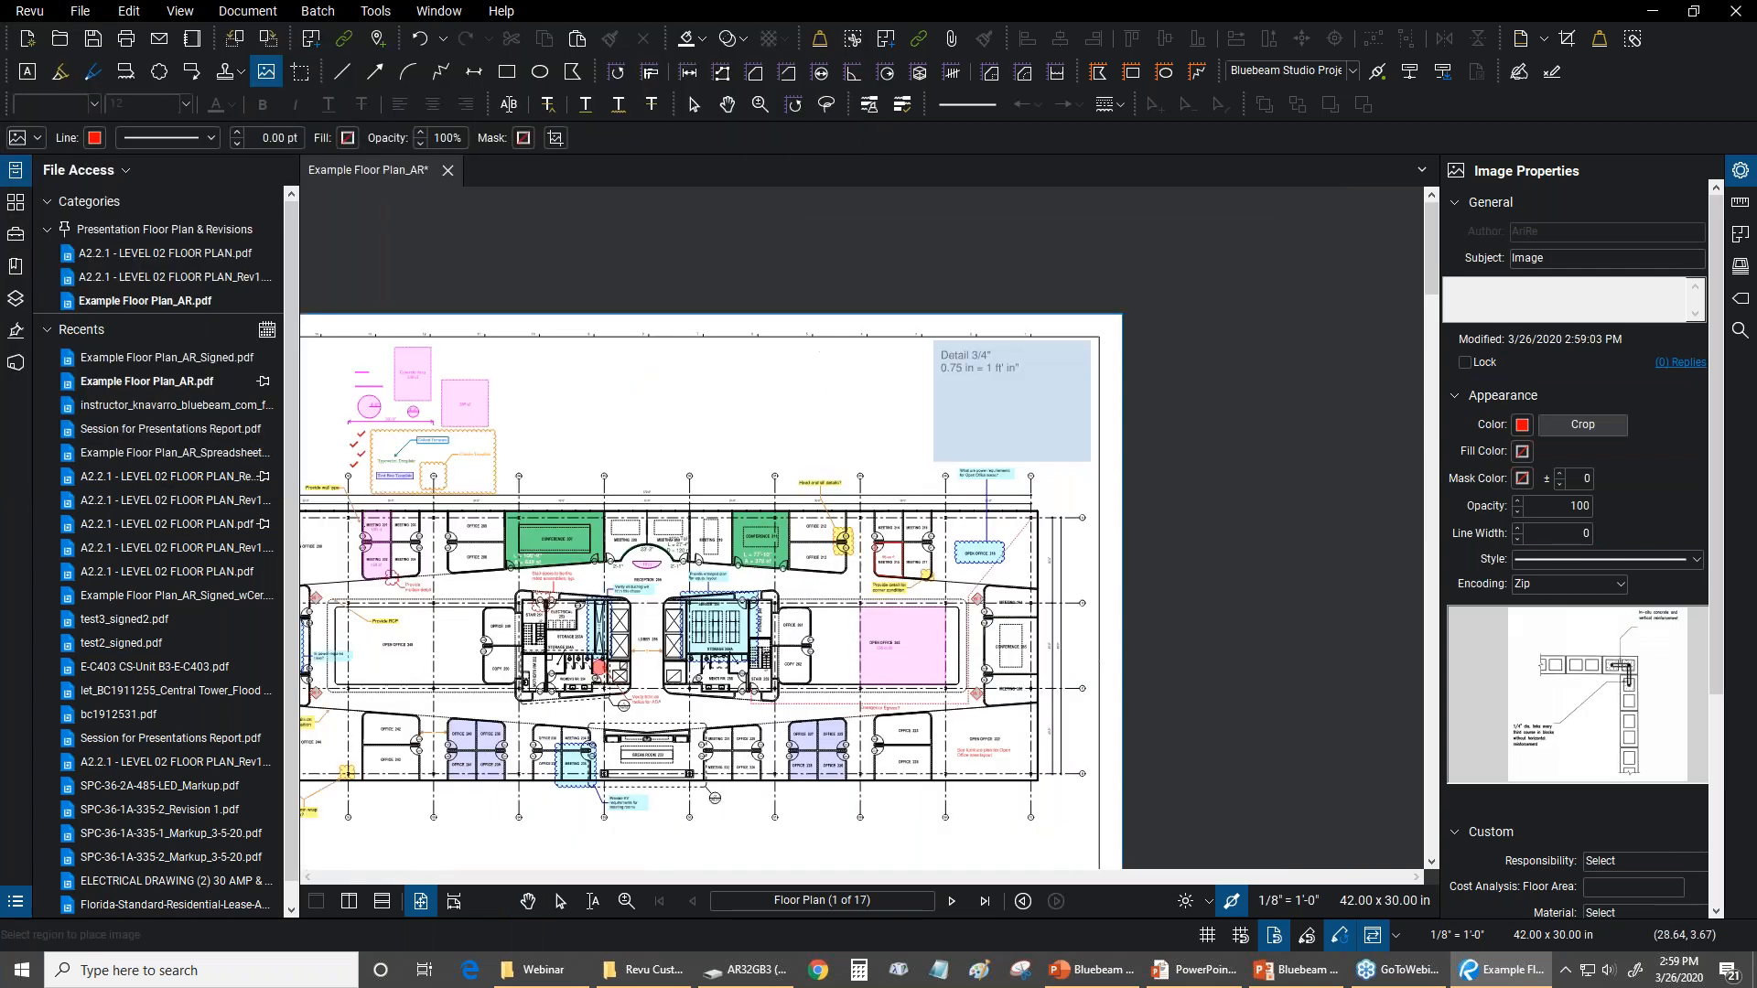
scroll(519, 365, "up", 1)
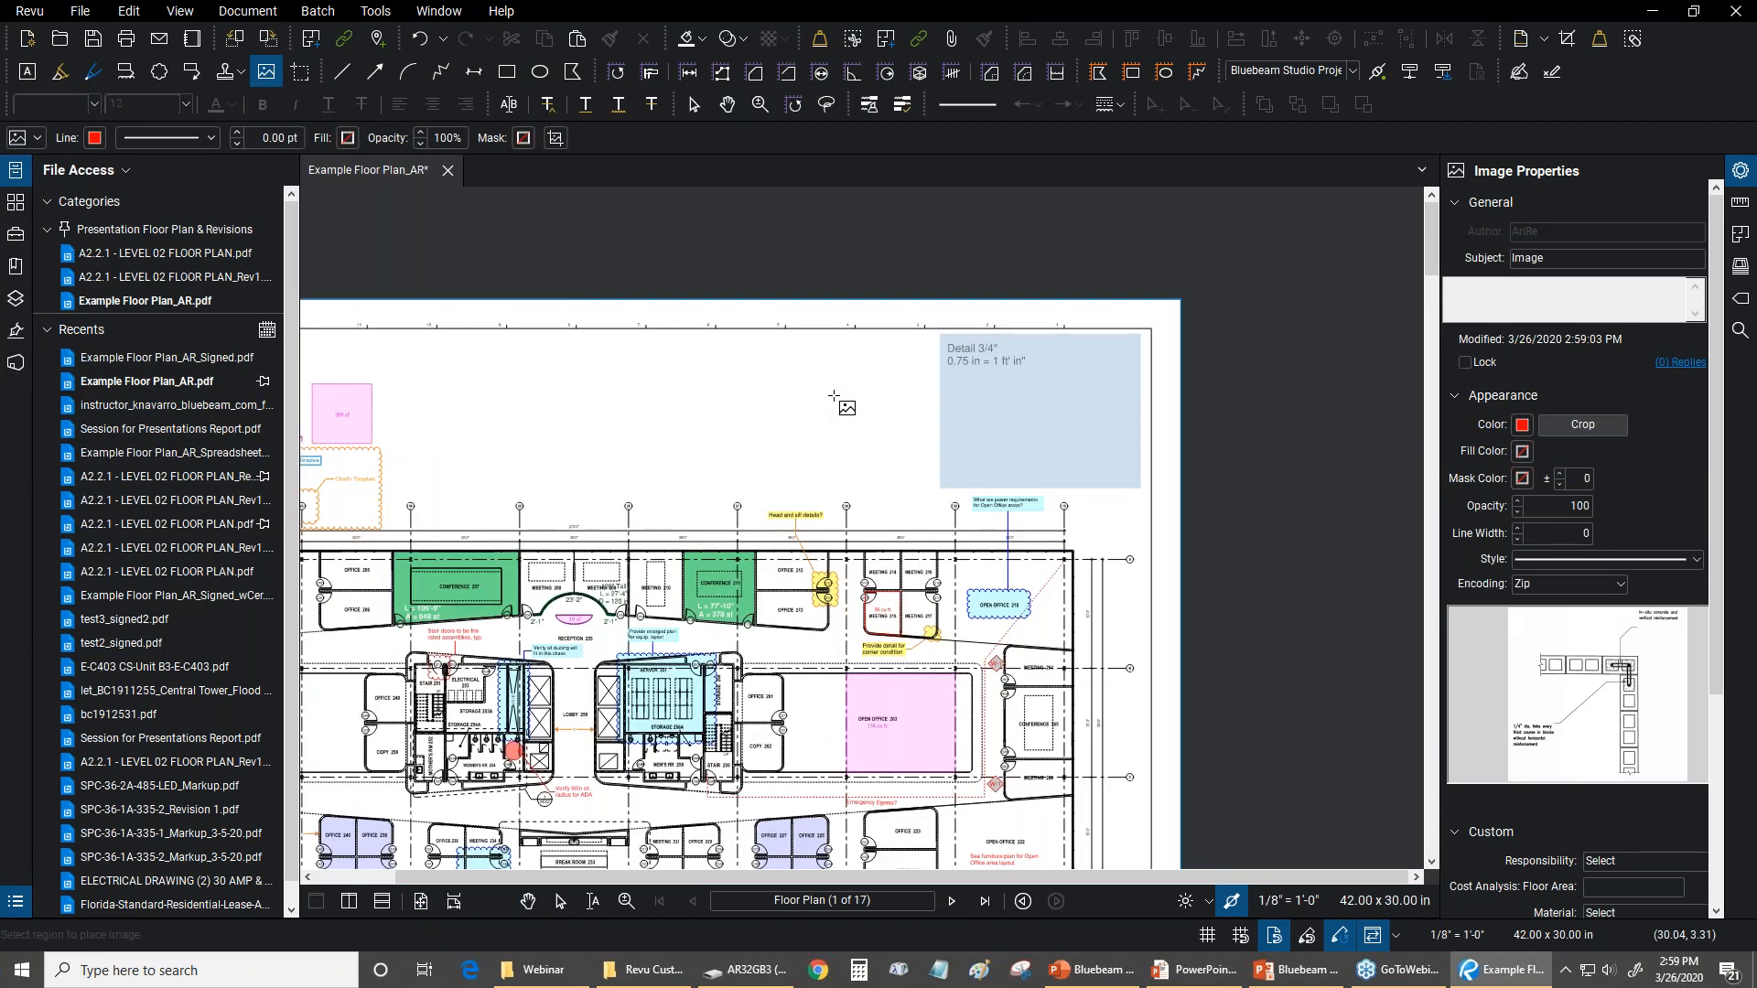
left_click(698, 369)
scroll(819, 602, "down", 2)
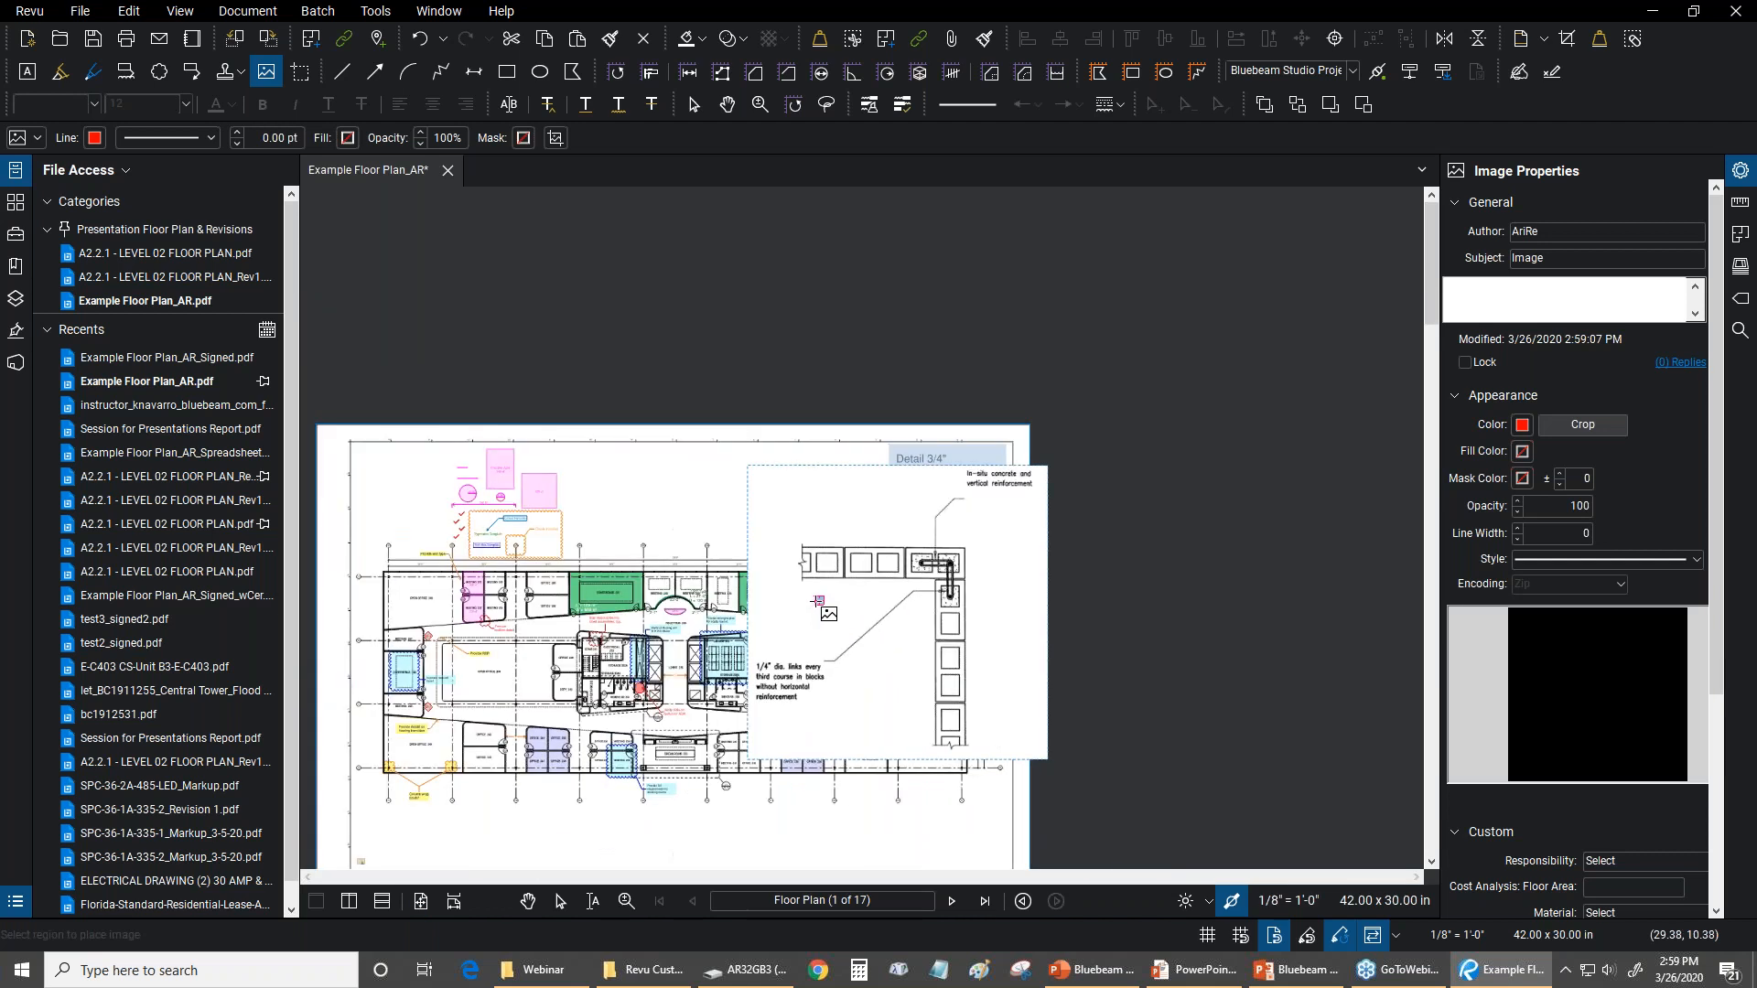
key("Escape")
Move the oversized wall detail image up beyond the sheet edge and delete it
left_click_drag(851, 594, 721, 358)
right_click(791, 358)
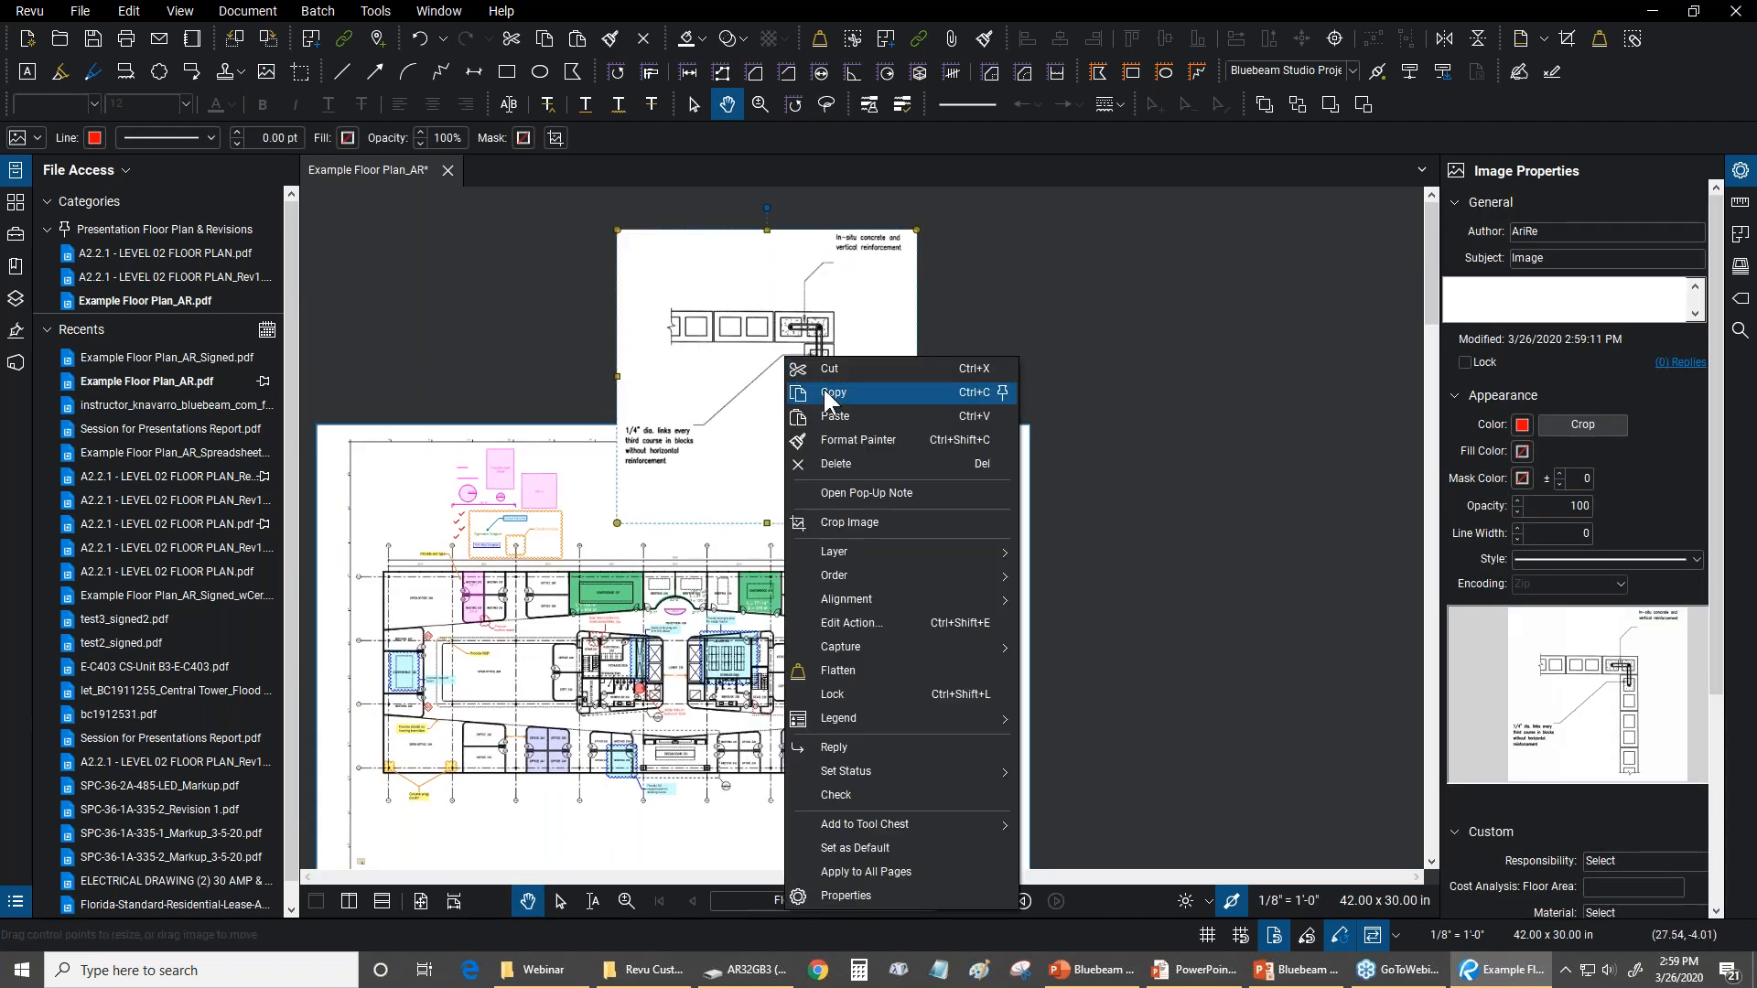
left_click(834, 463)
Insert the image file Typical Wall Detail 1.gif into a region drawn just left of the Detail 3/4" viewport
left_click(388, 12)
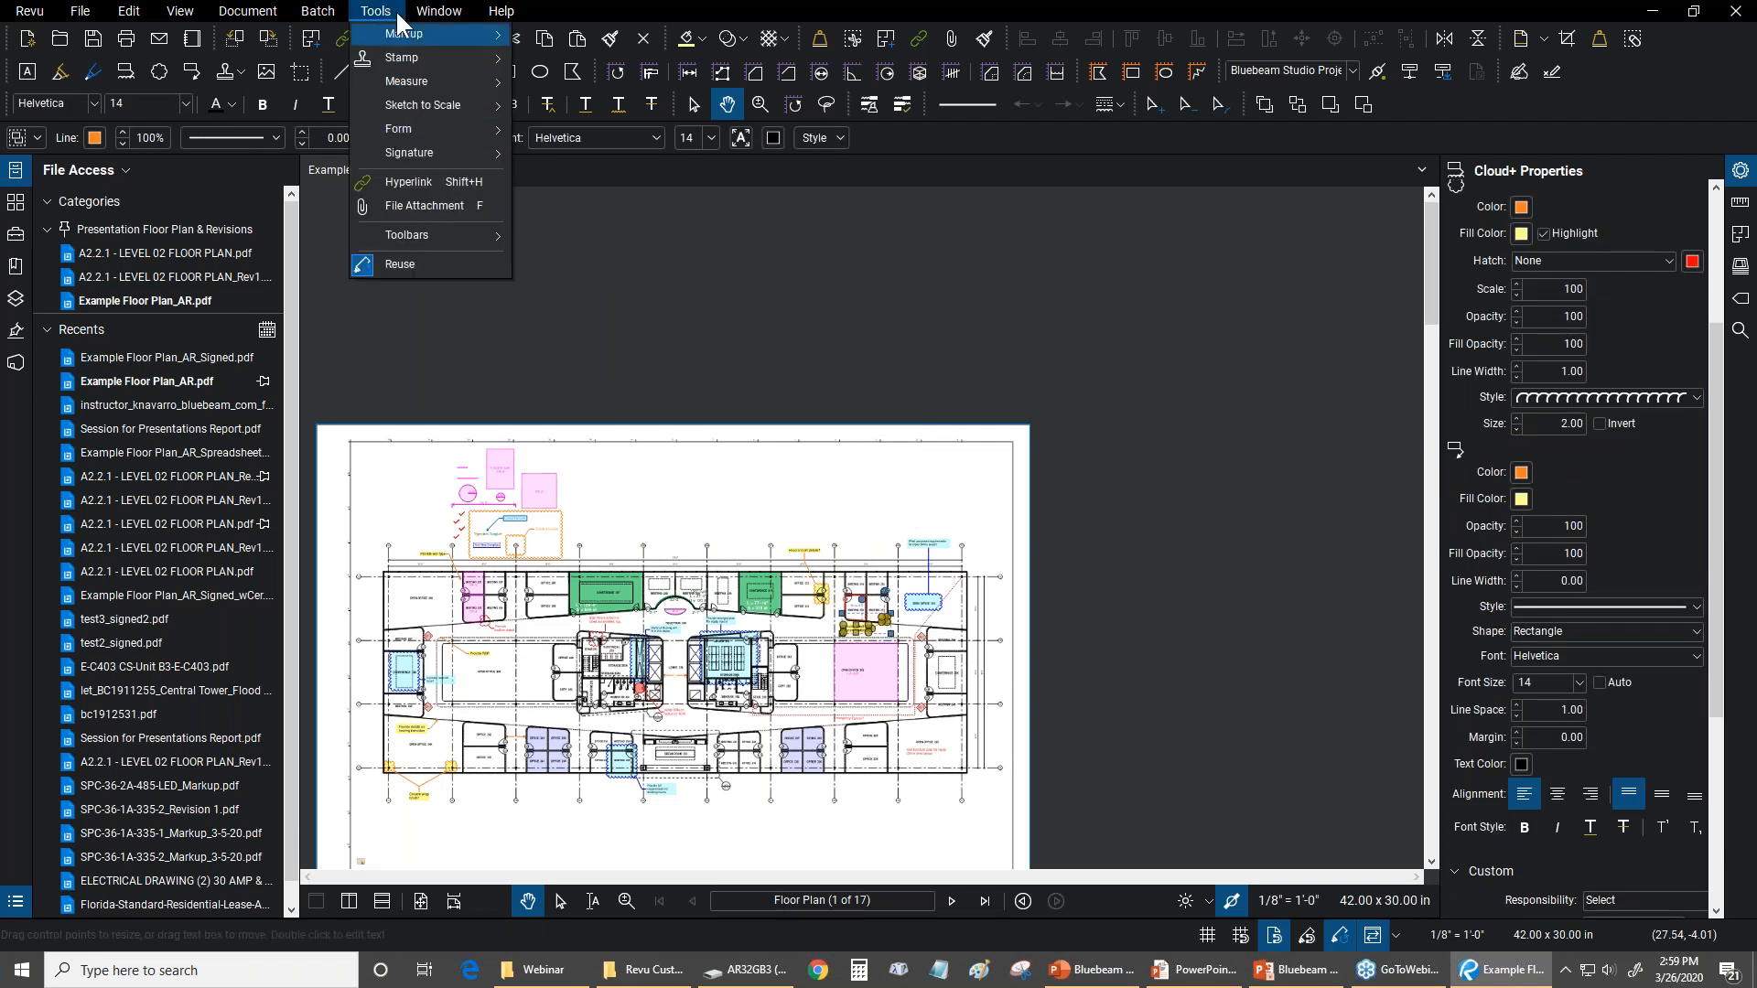
mouse_move(394, 31)
mouse_move(551, 448)
left_click(708, 464)
left_click(250, 223)
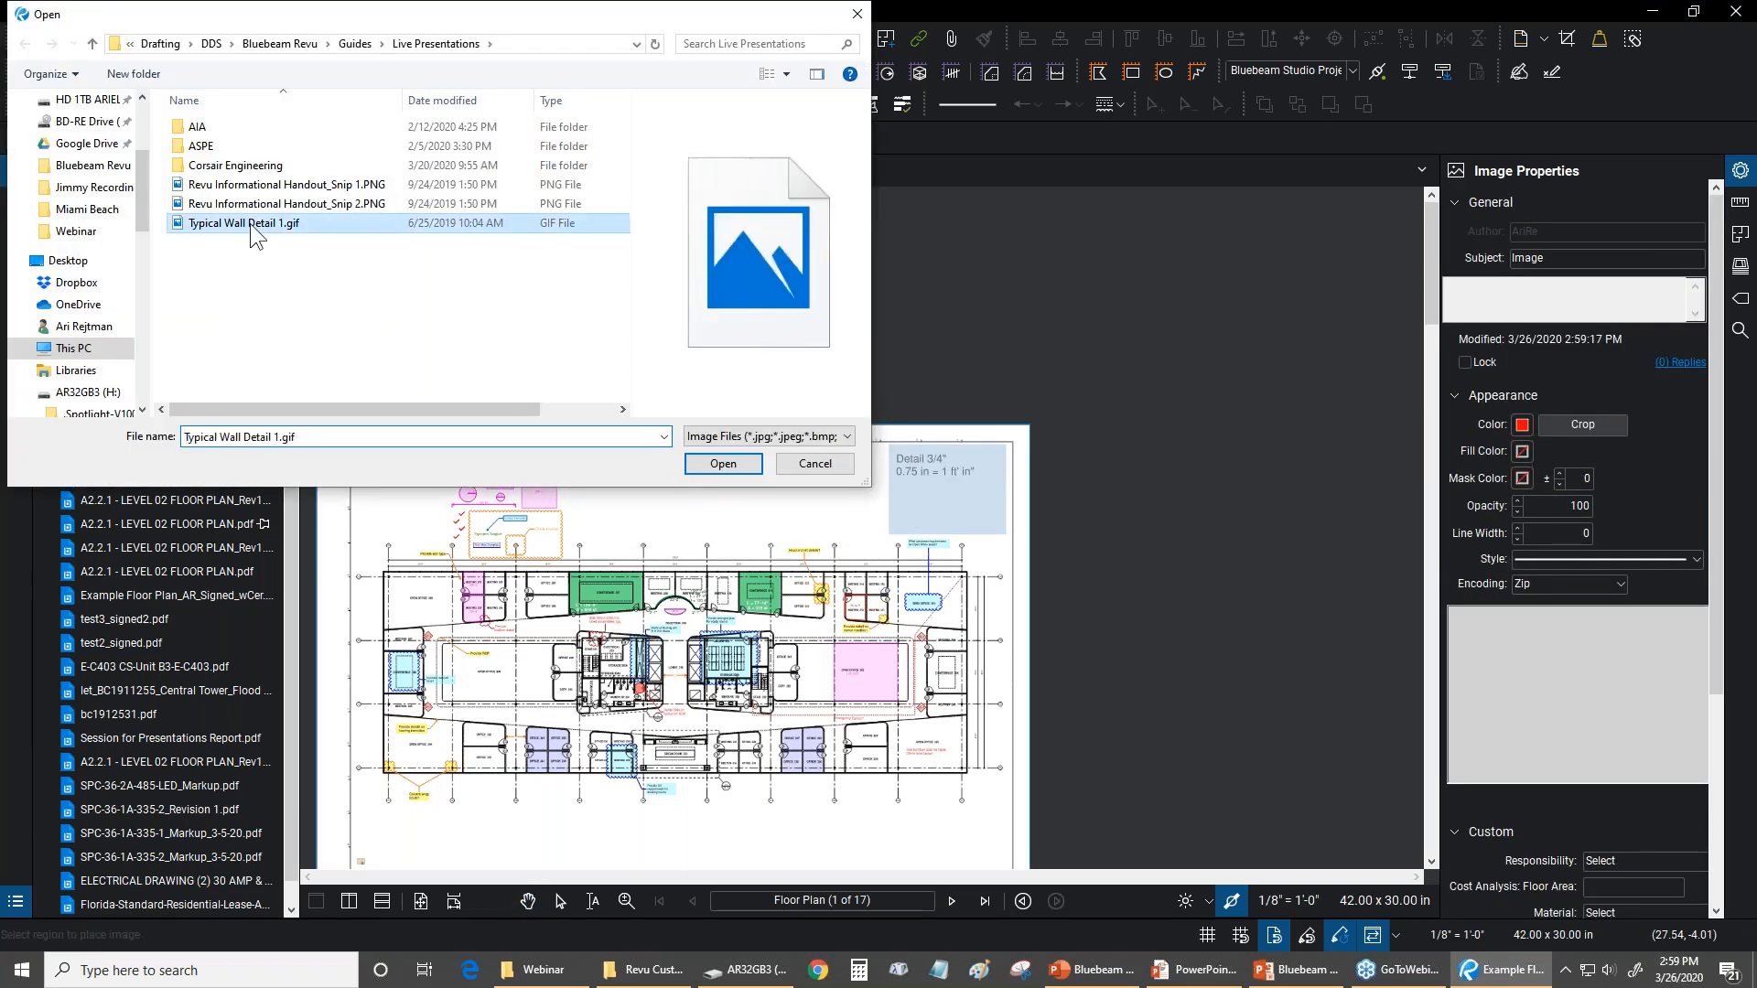
left_click(723, 464)
scroll(868, 515, "up", 3)
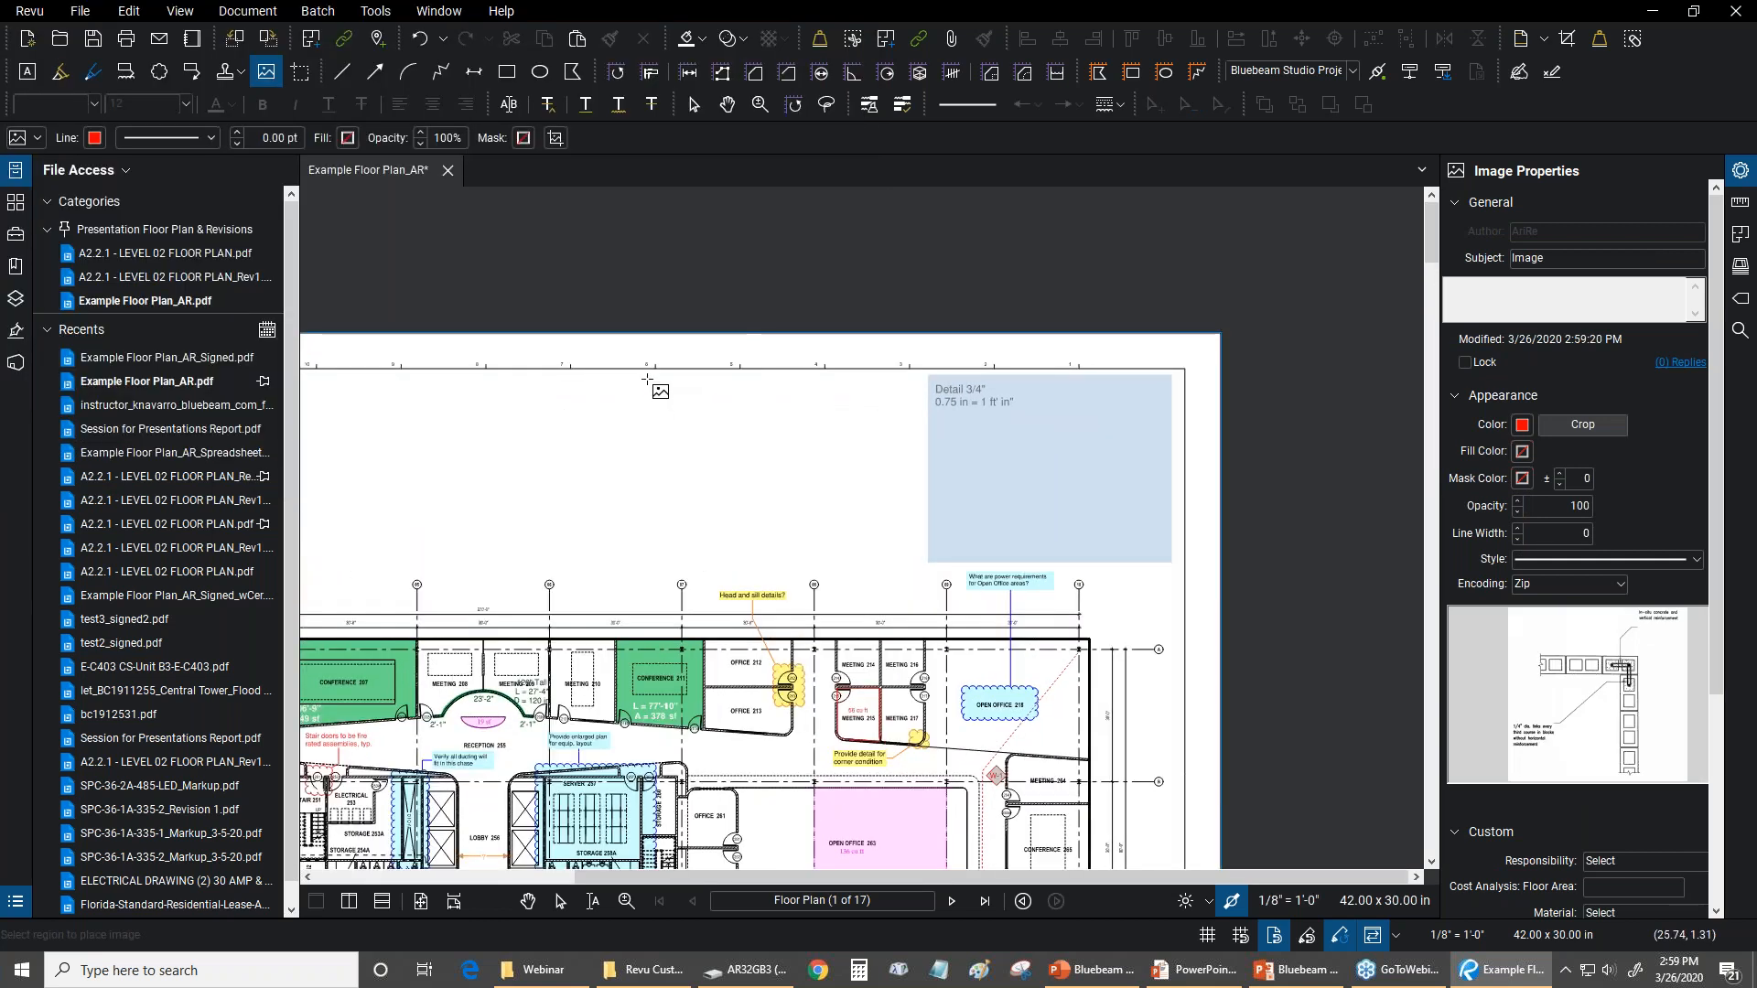
left_click_drag(650, 394, 829, 561)
scroll(777, 473, "up", 1)
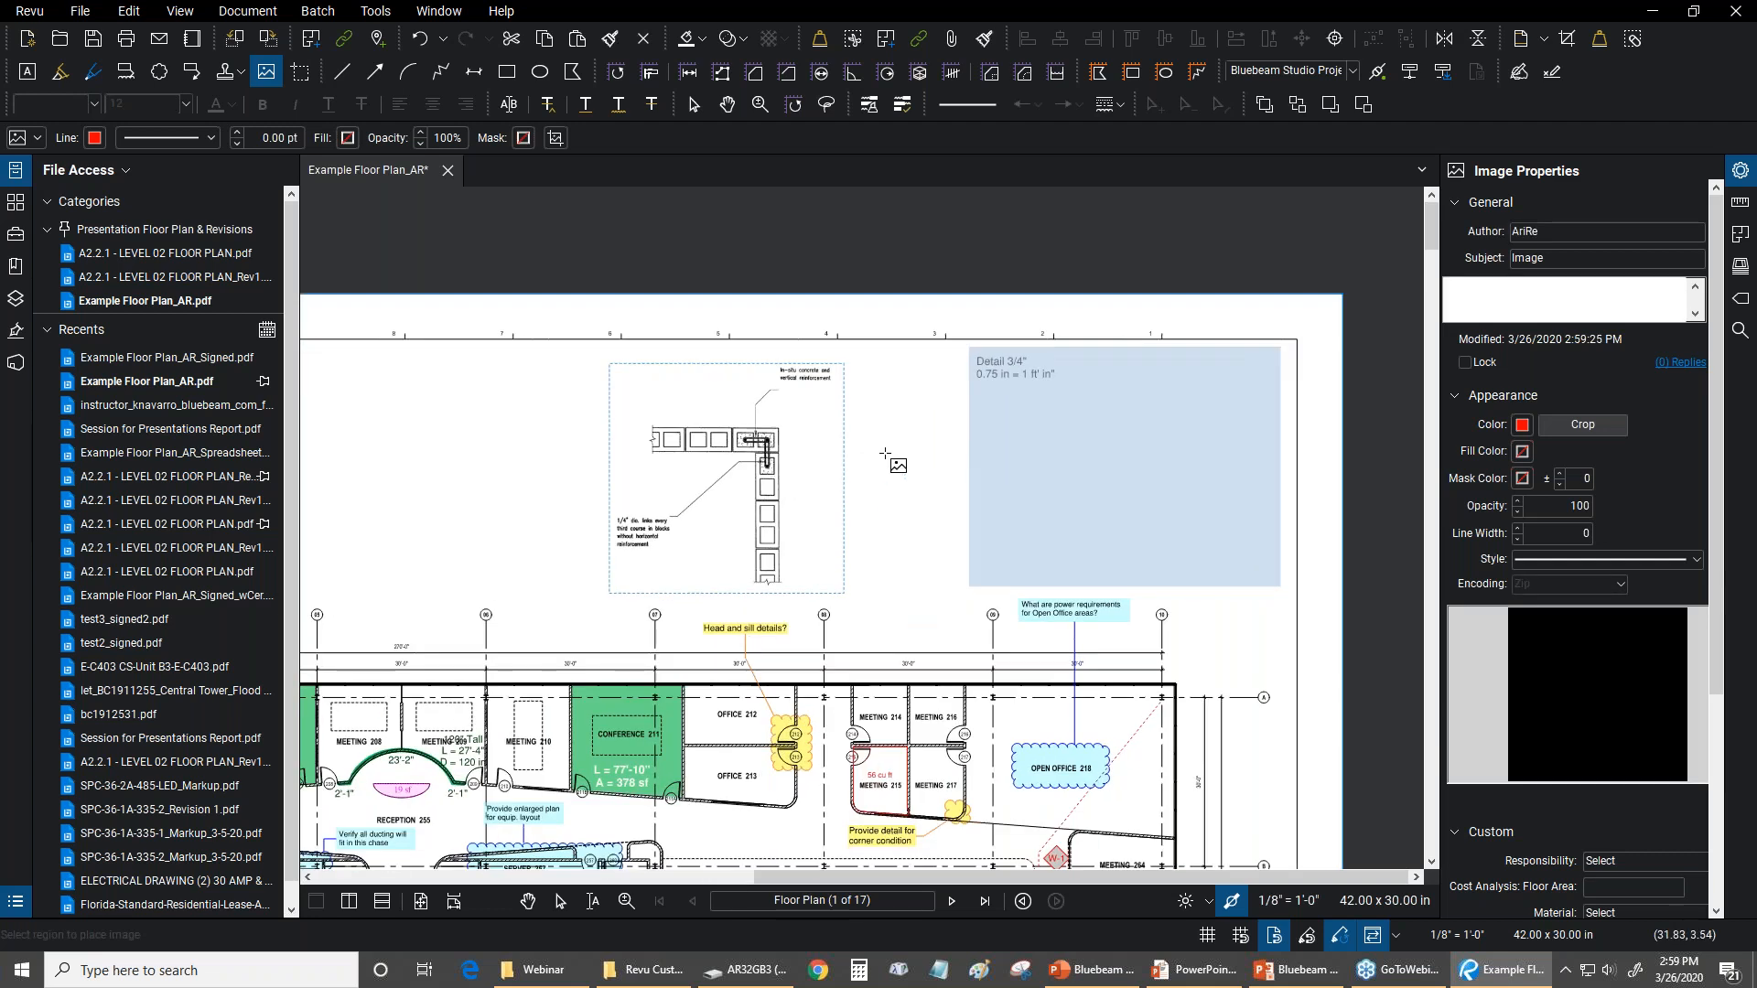
key("Escape")
Check the extent of the Detail 3/4" viewport and move the wall detail image inside it
left_click(772, 458)
scroll(768, 460, "up", 1)
left_click_drag(934, 430, 824, 436)
left_click(1741, 205)
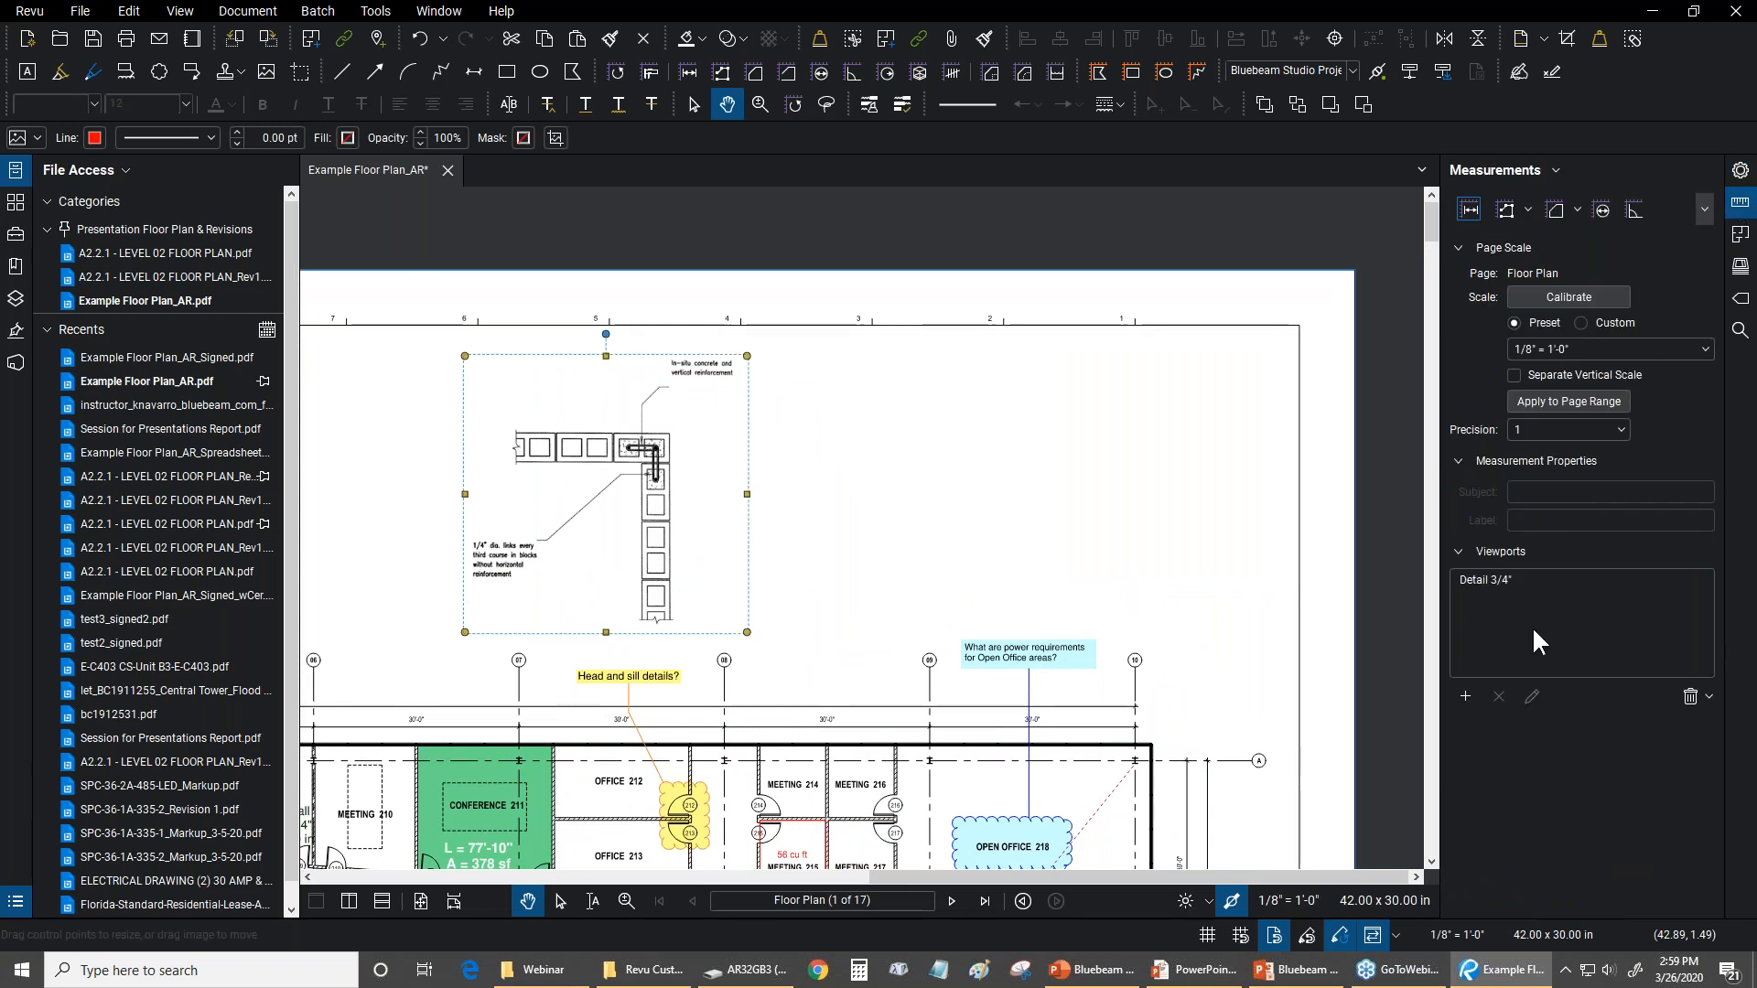
left_click(1478, 580)
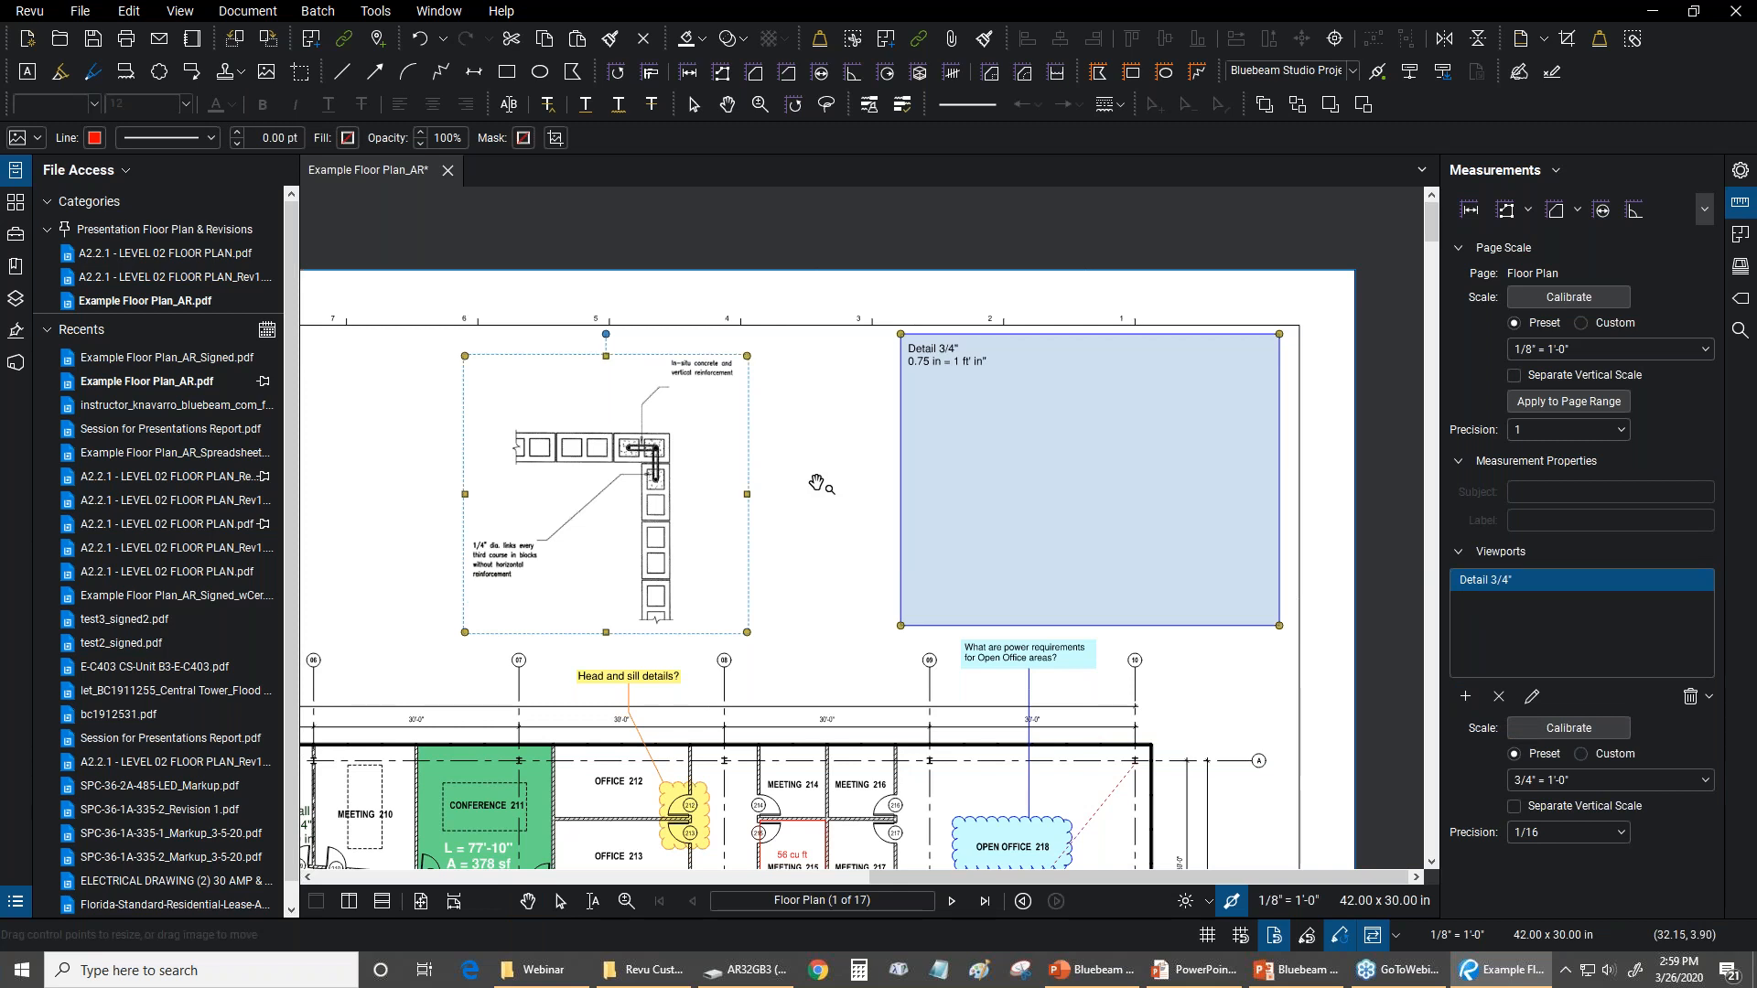
left_click(803, 448)
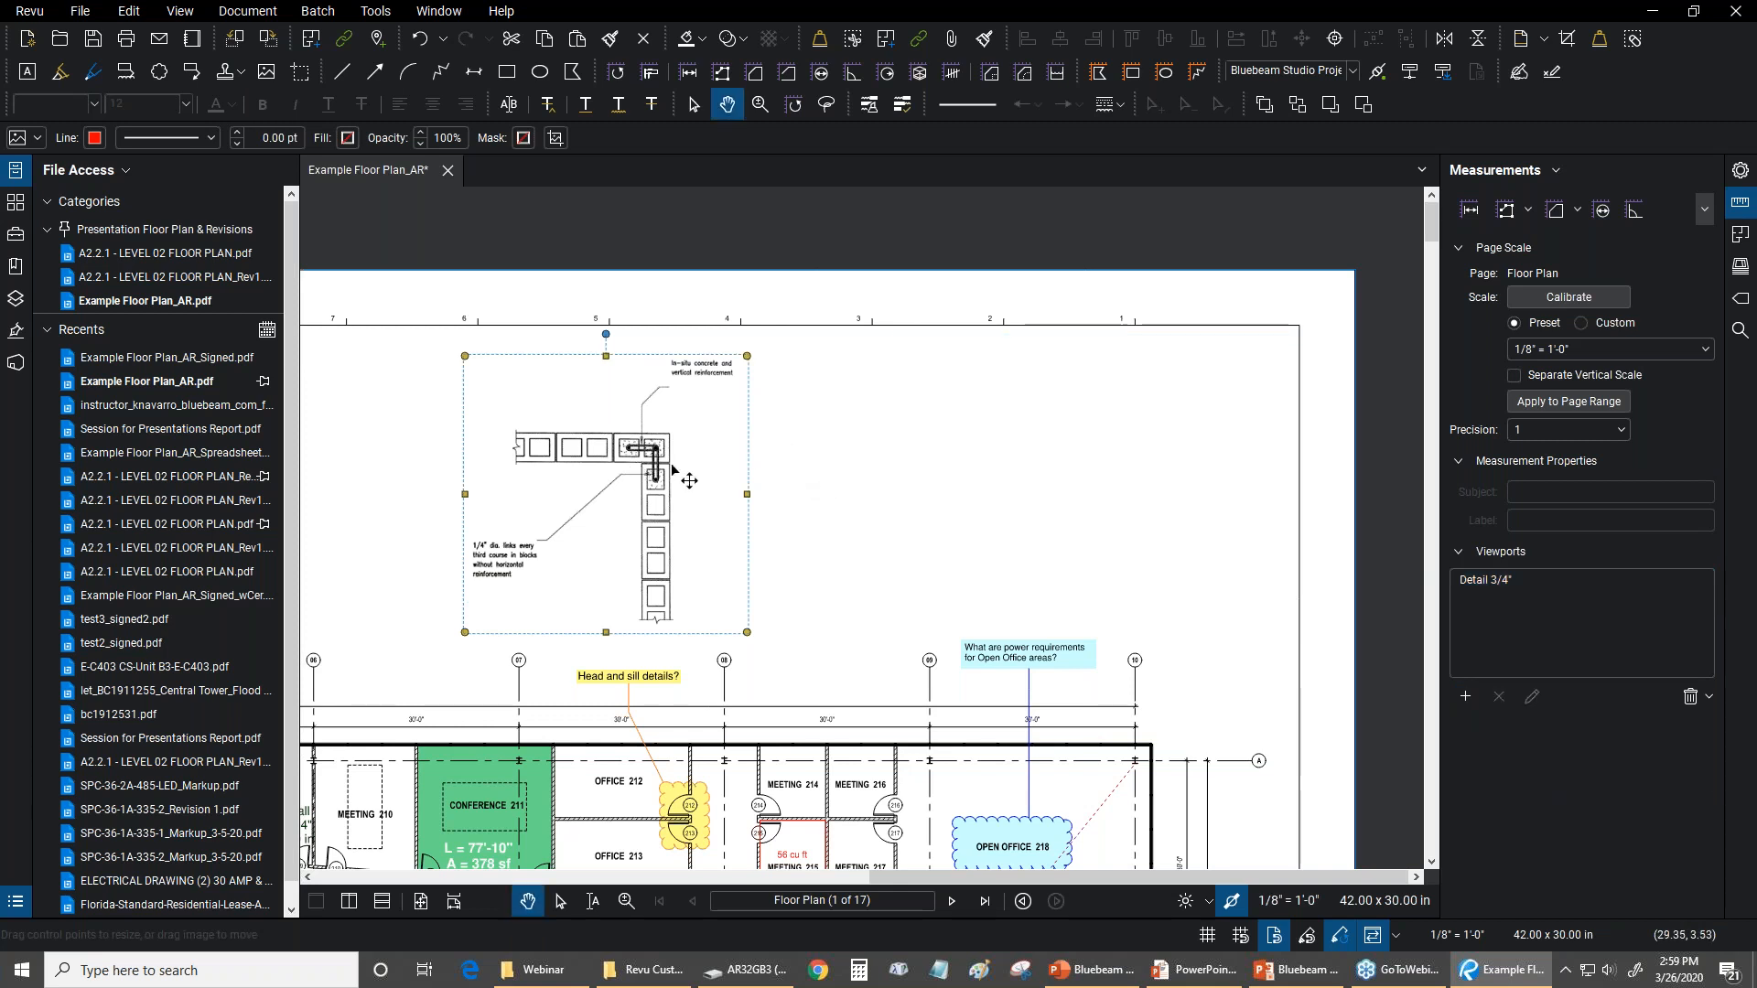
left_click_drag(682, 484, 1183, 470)
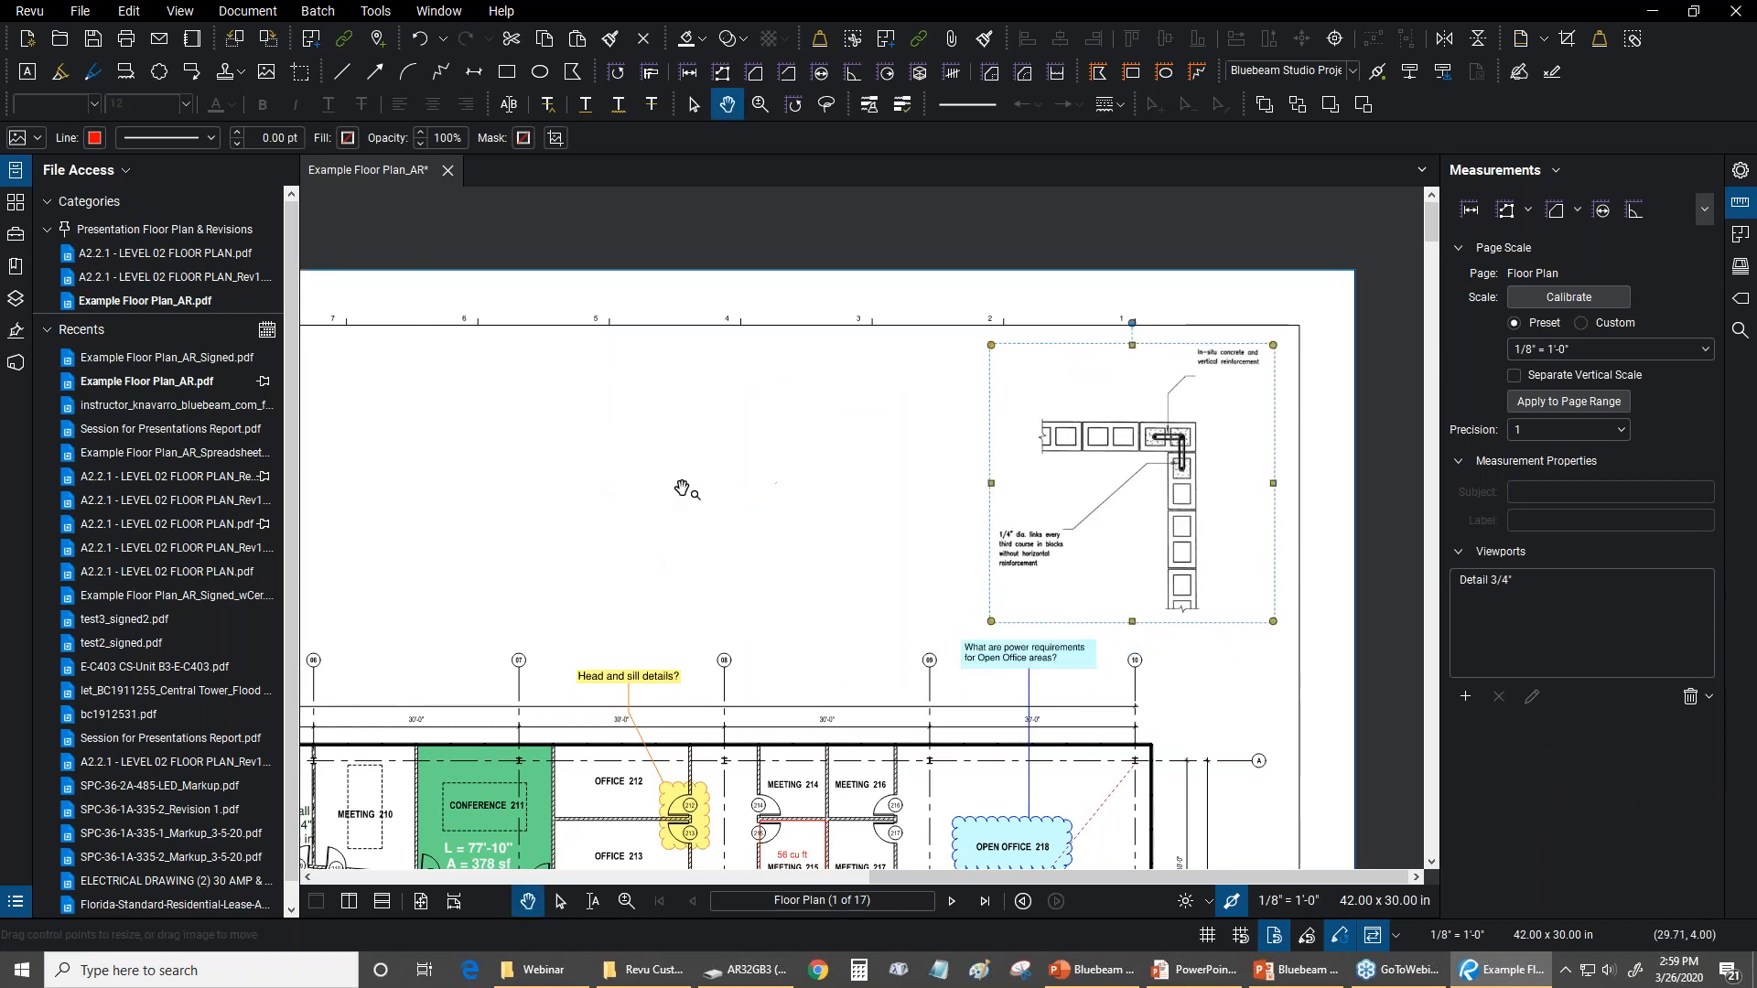
Review the image's flatten command and the Flatten Markups options with only the Image type enabled, and cancel without flattening
right_click(1168, 456)
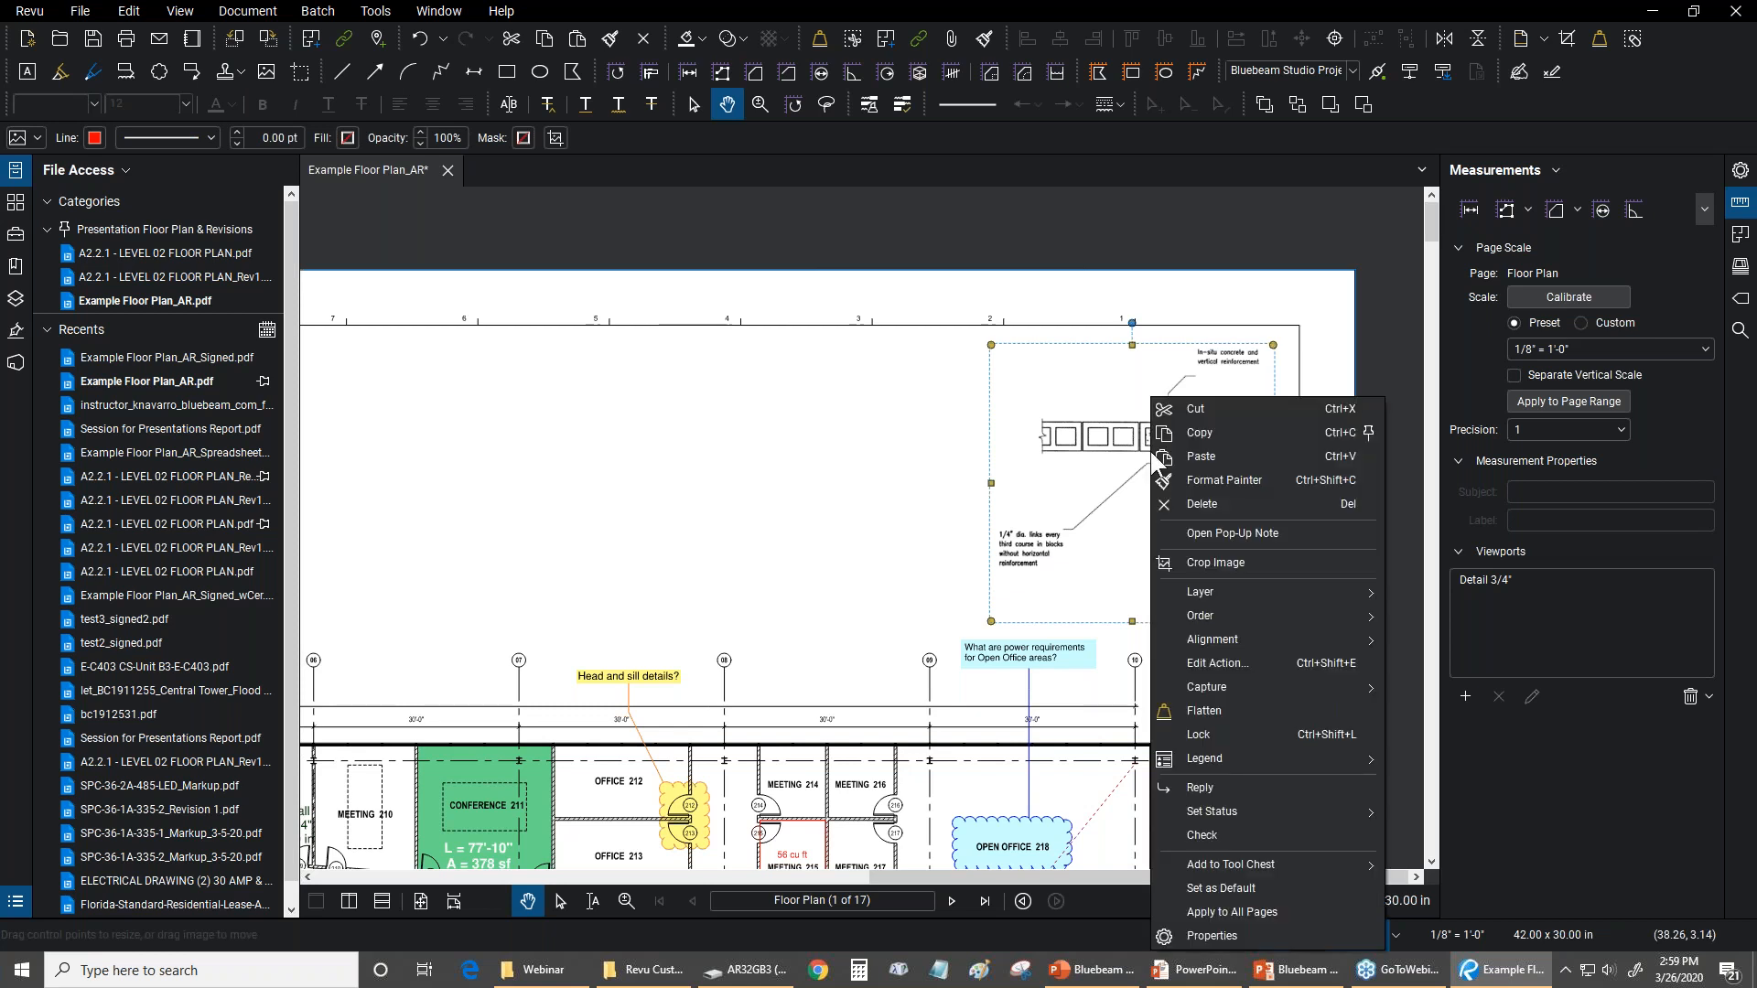
left_click(1197, 714)
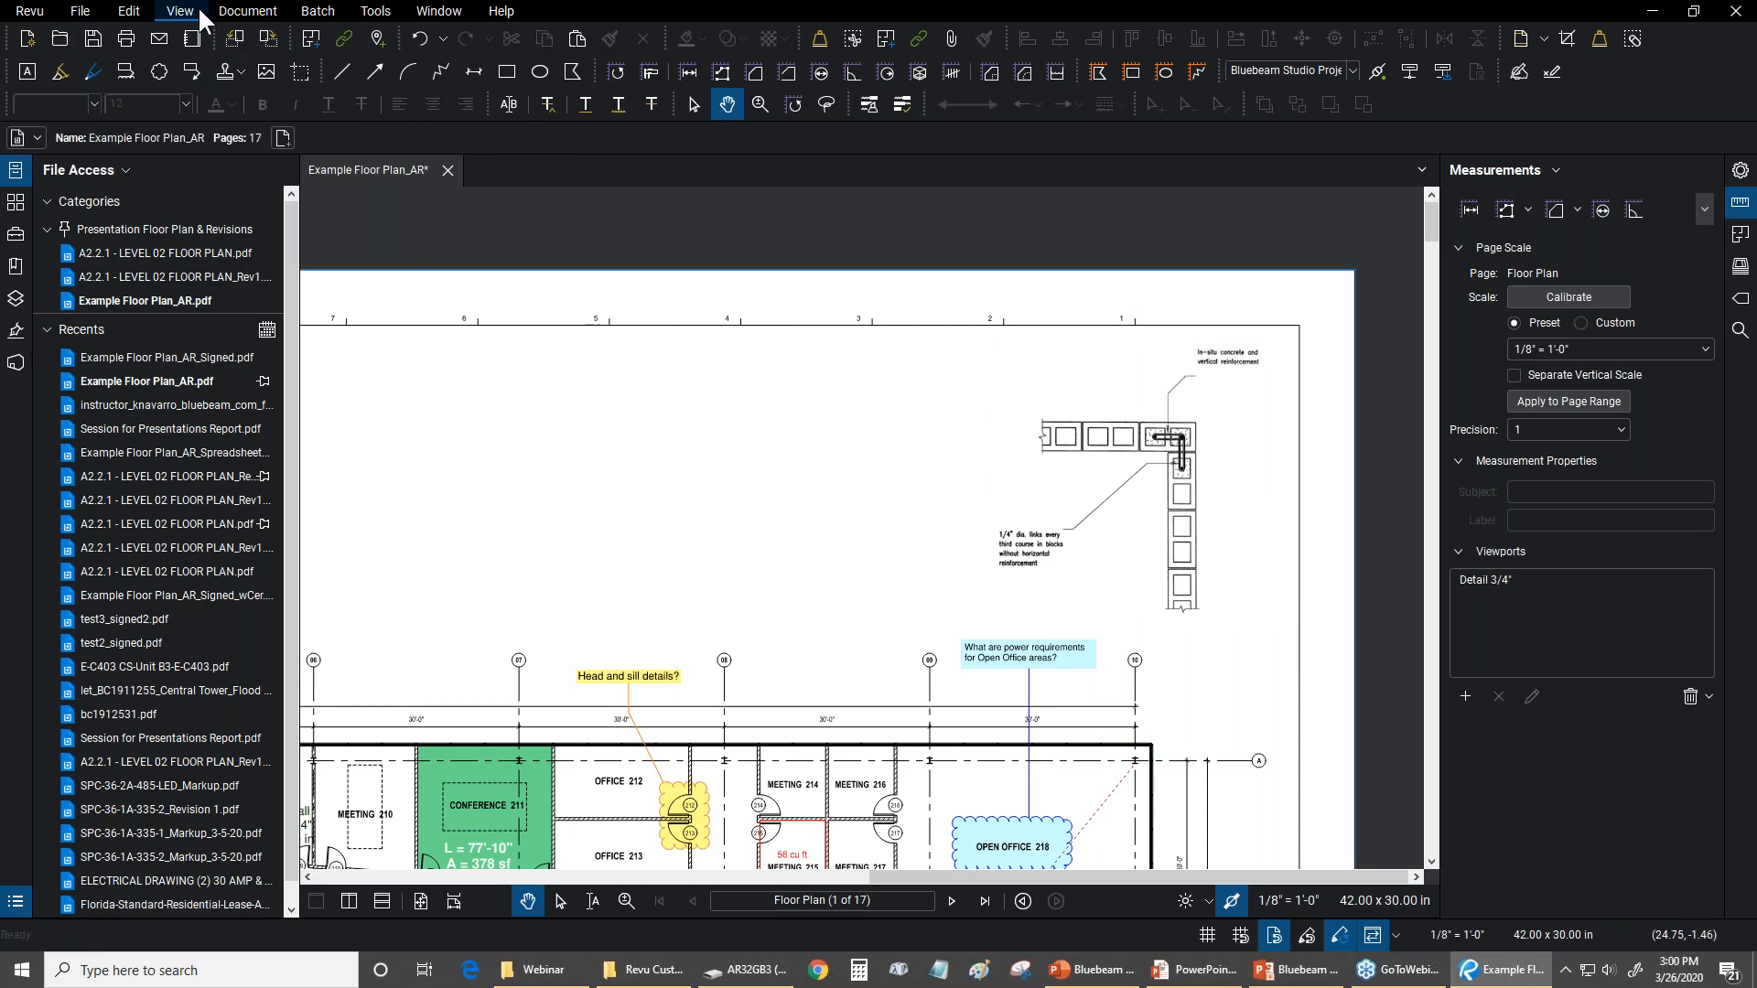
left_click(240, 12)
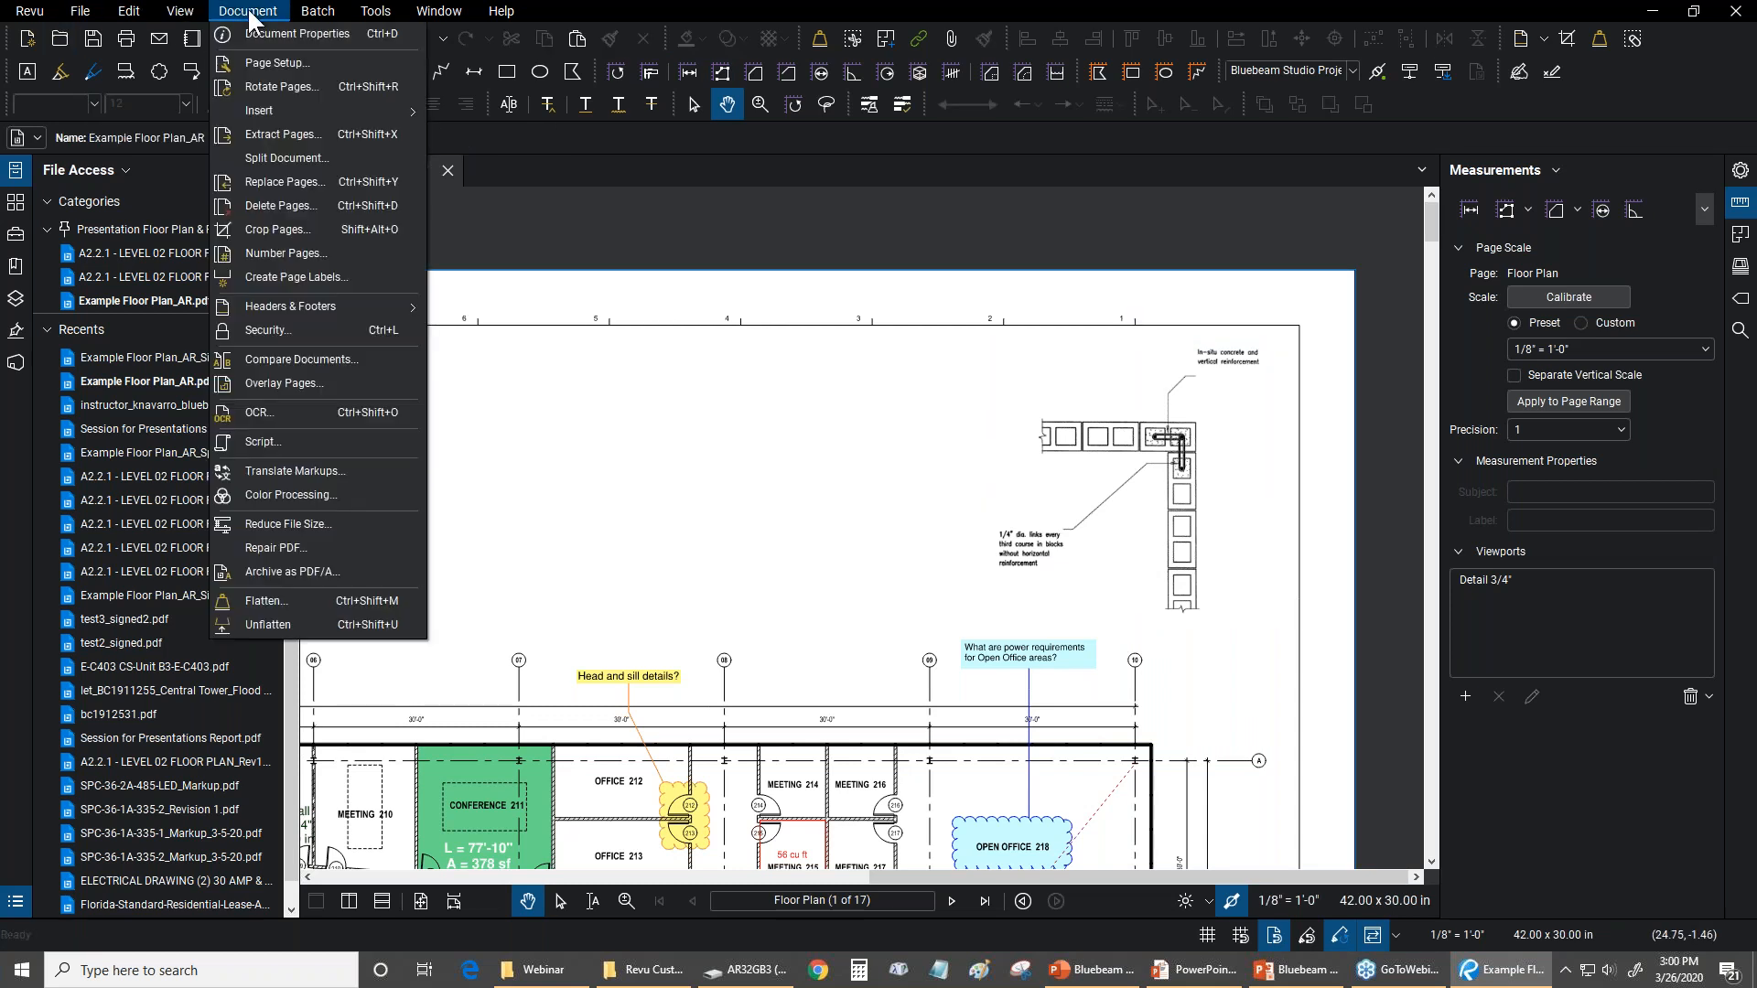
left_click(261, 599)
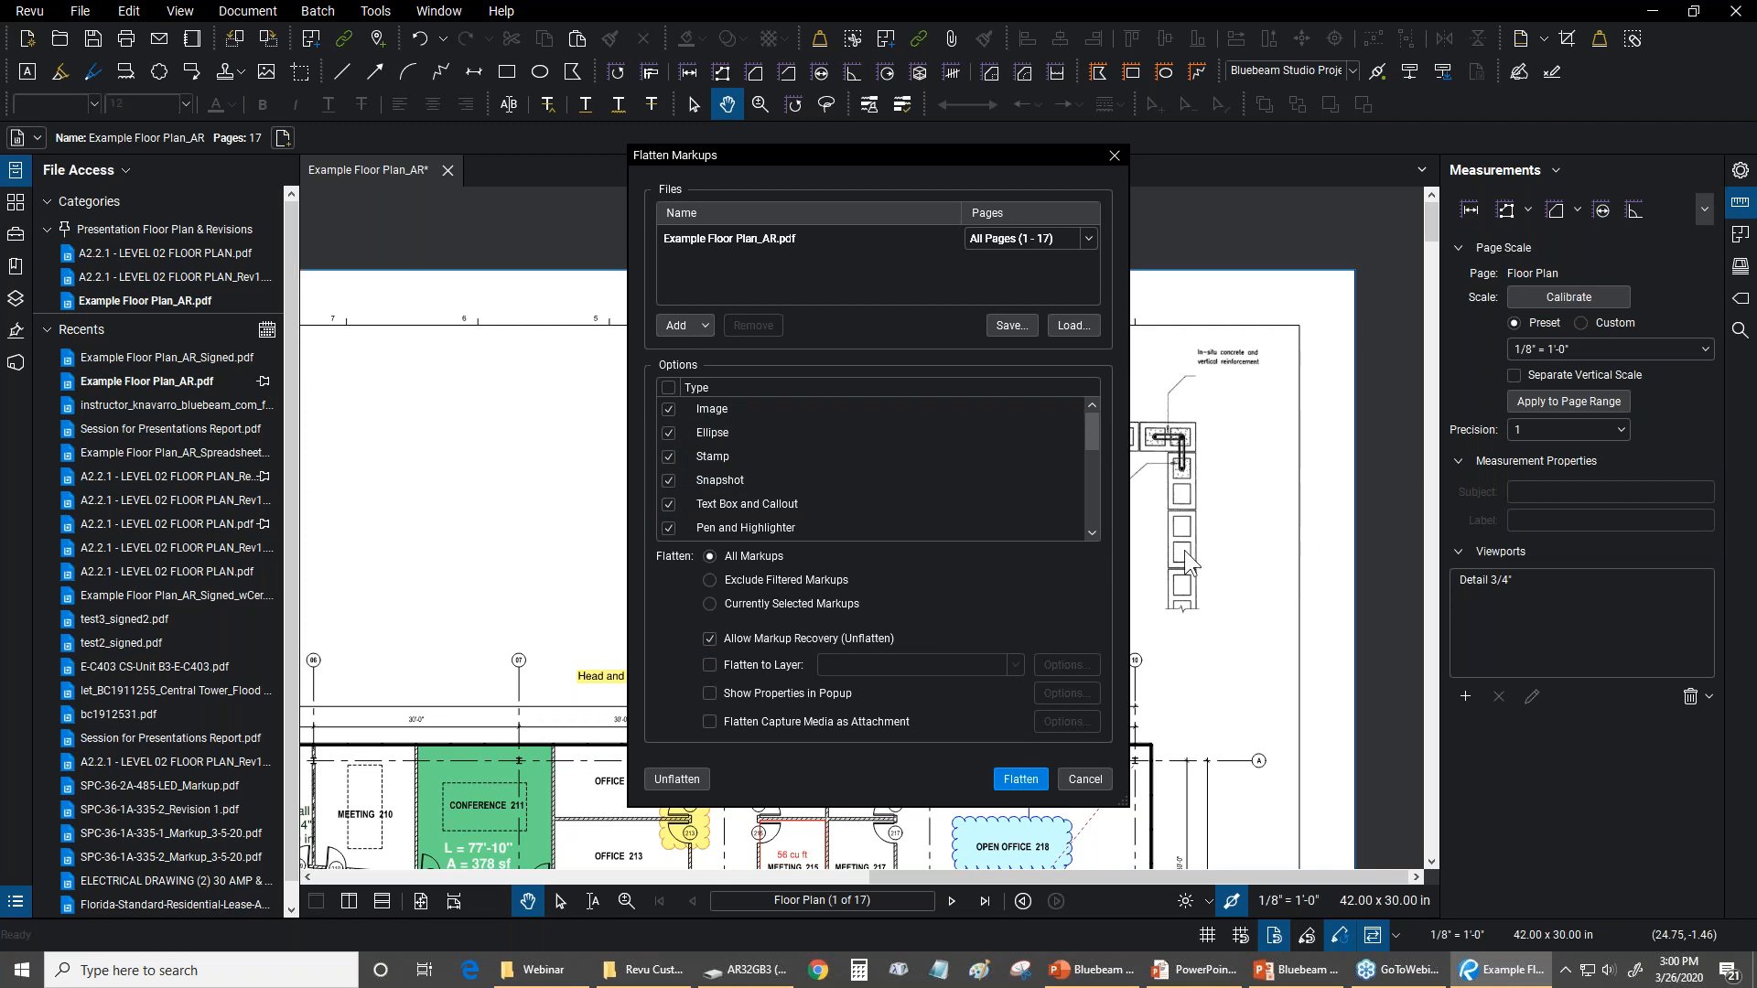
left_click(670, 387)
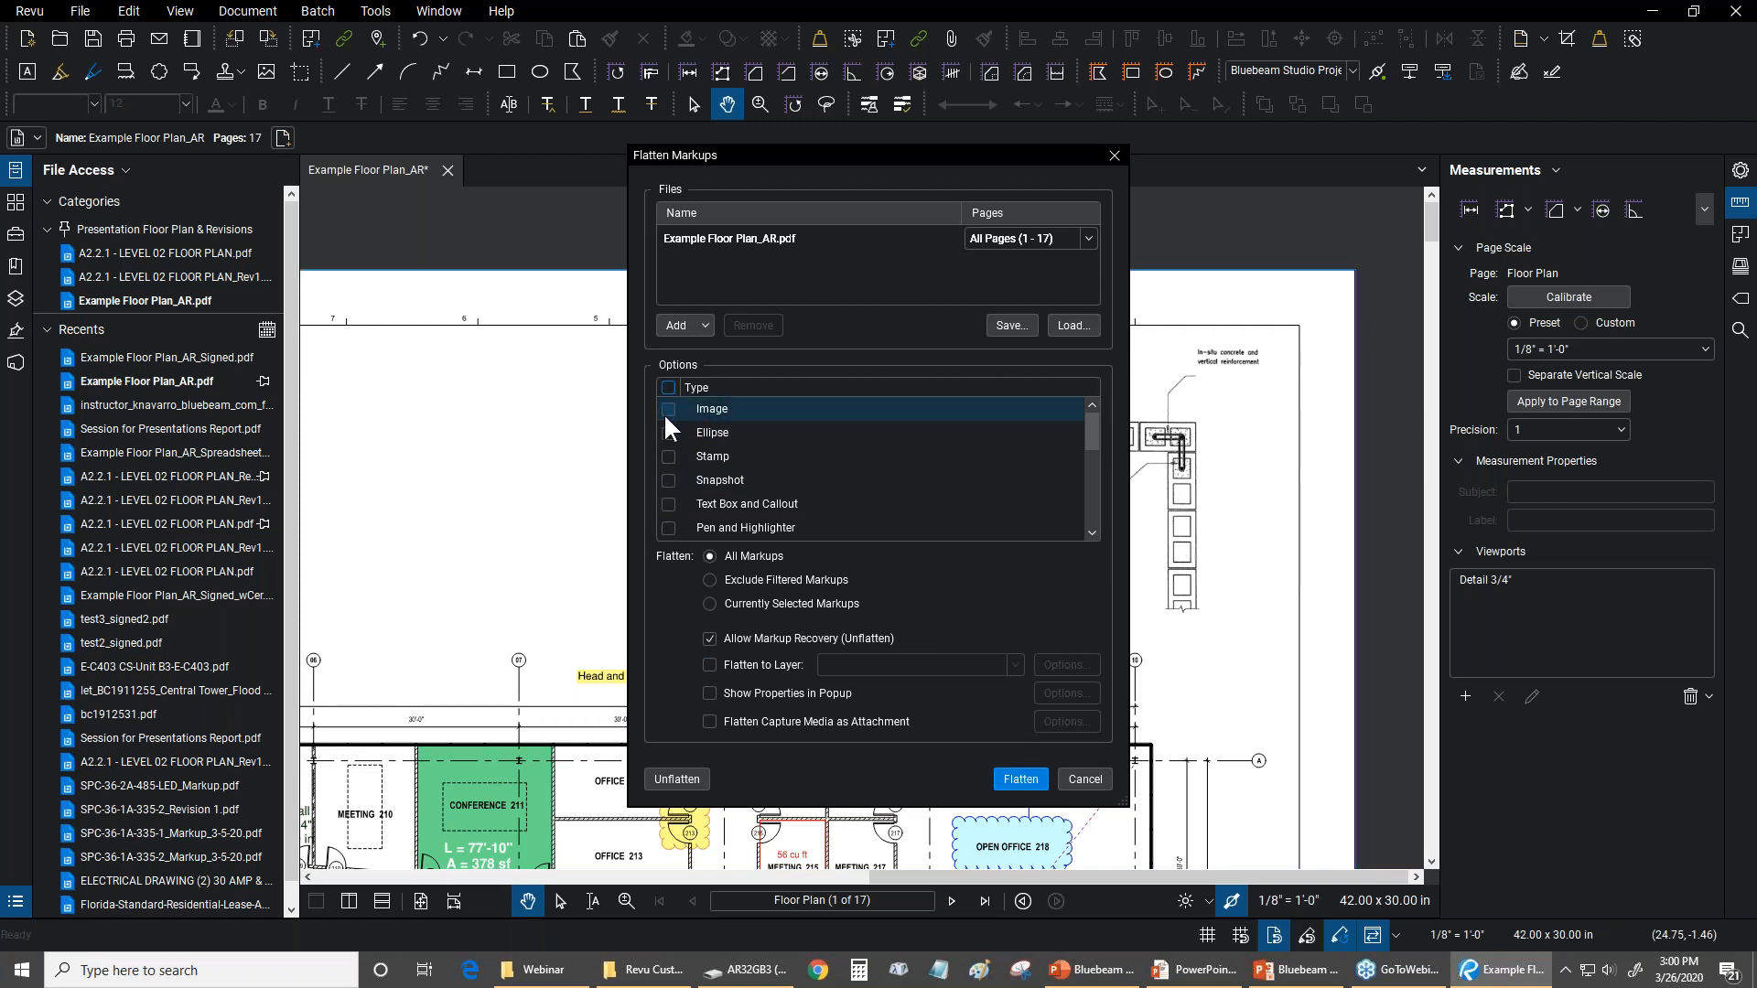
left_click(668, 409)
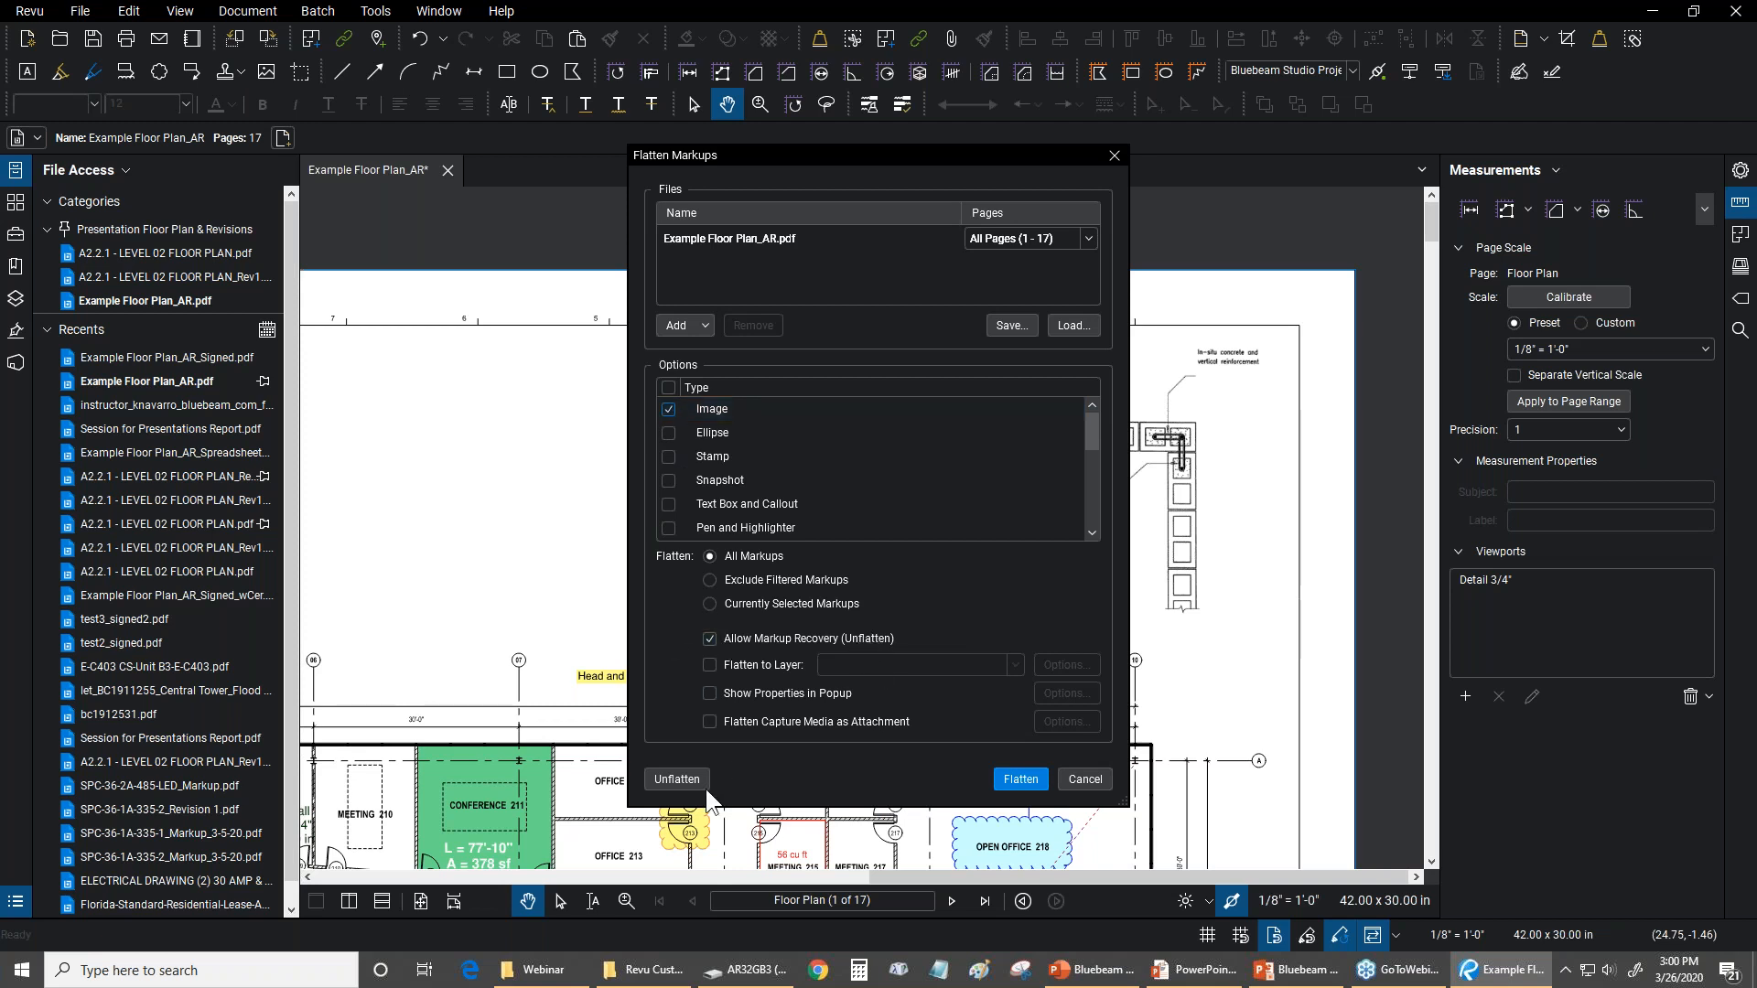
left_click(1102, 777)
Highlight the Detail 3/4" viewport to examine how it covers the wall detail image, and clear the selection
left_click(1105, 449)
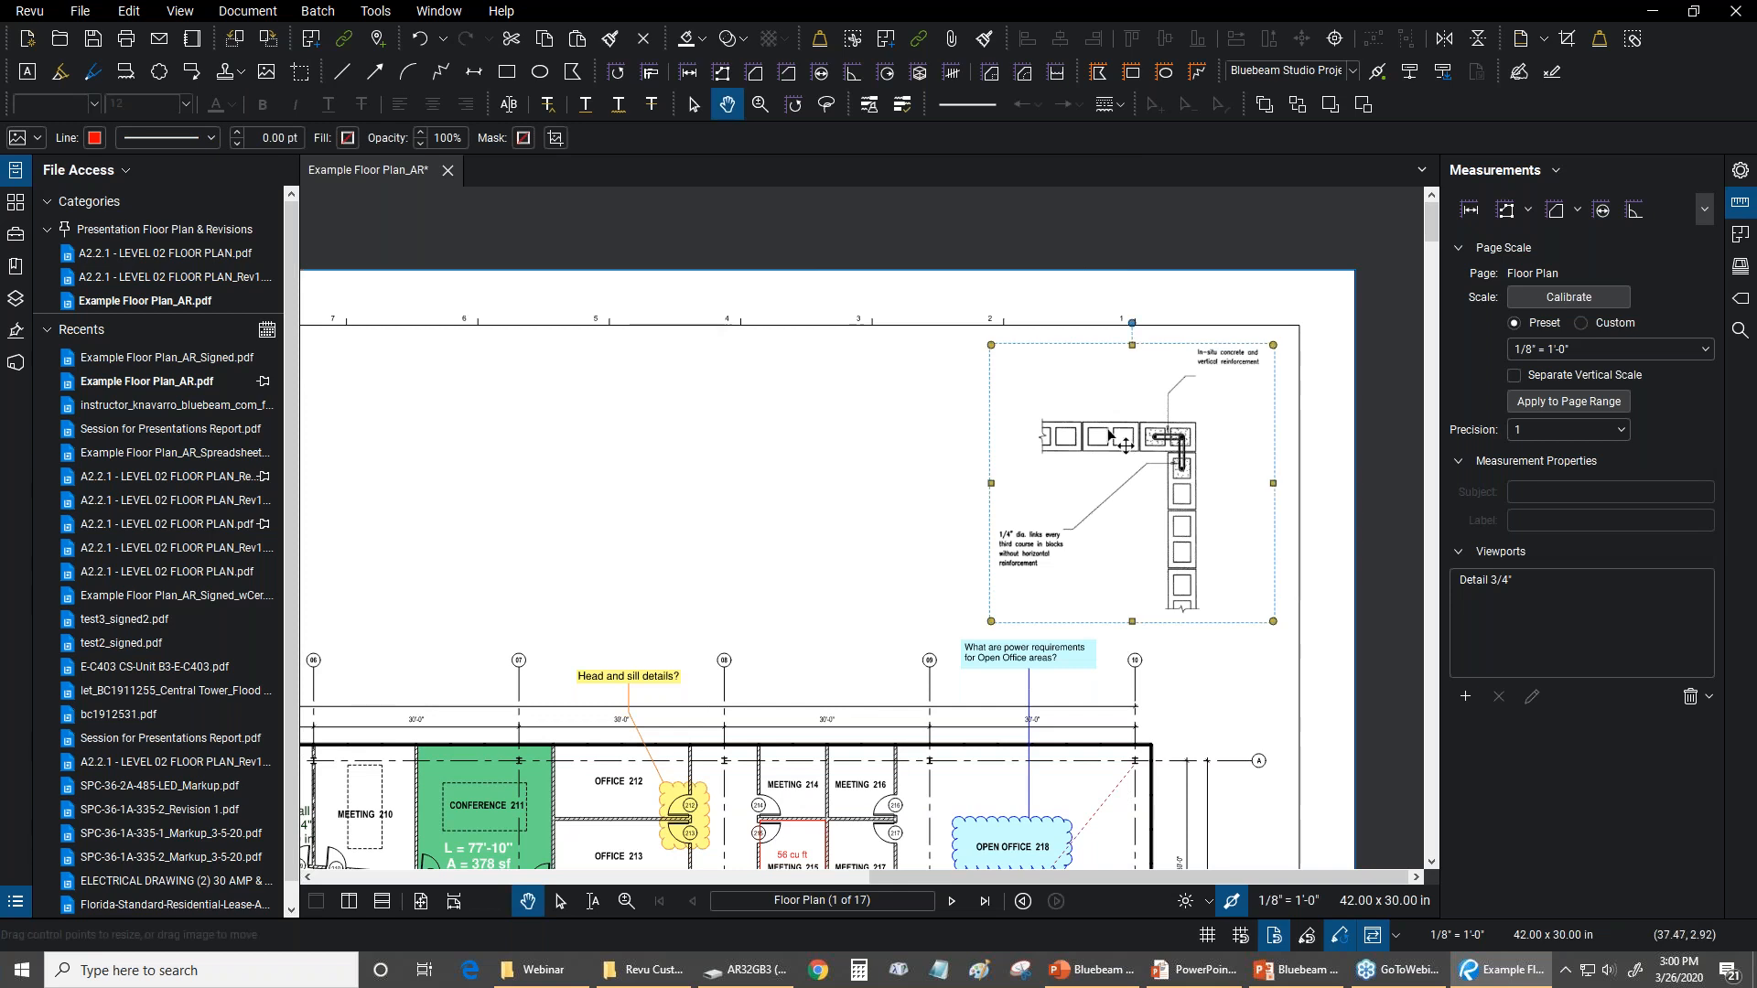
left_click(865, 421)
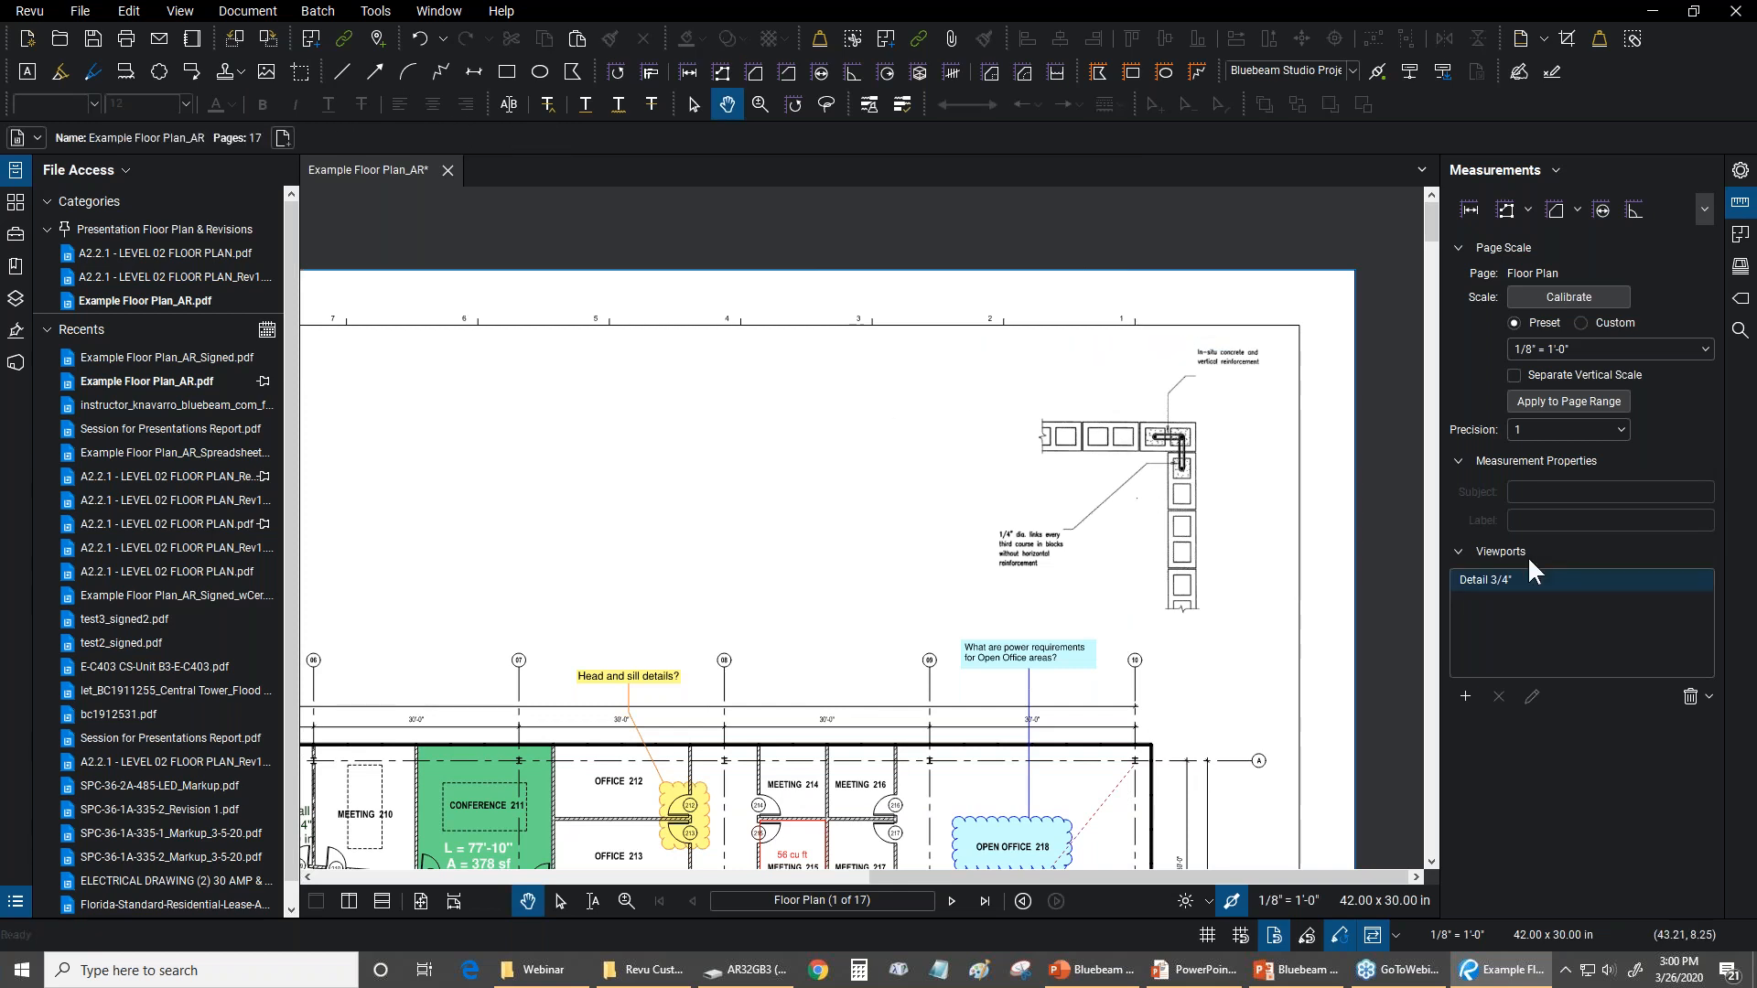
left_click(1481, 574)
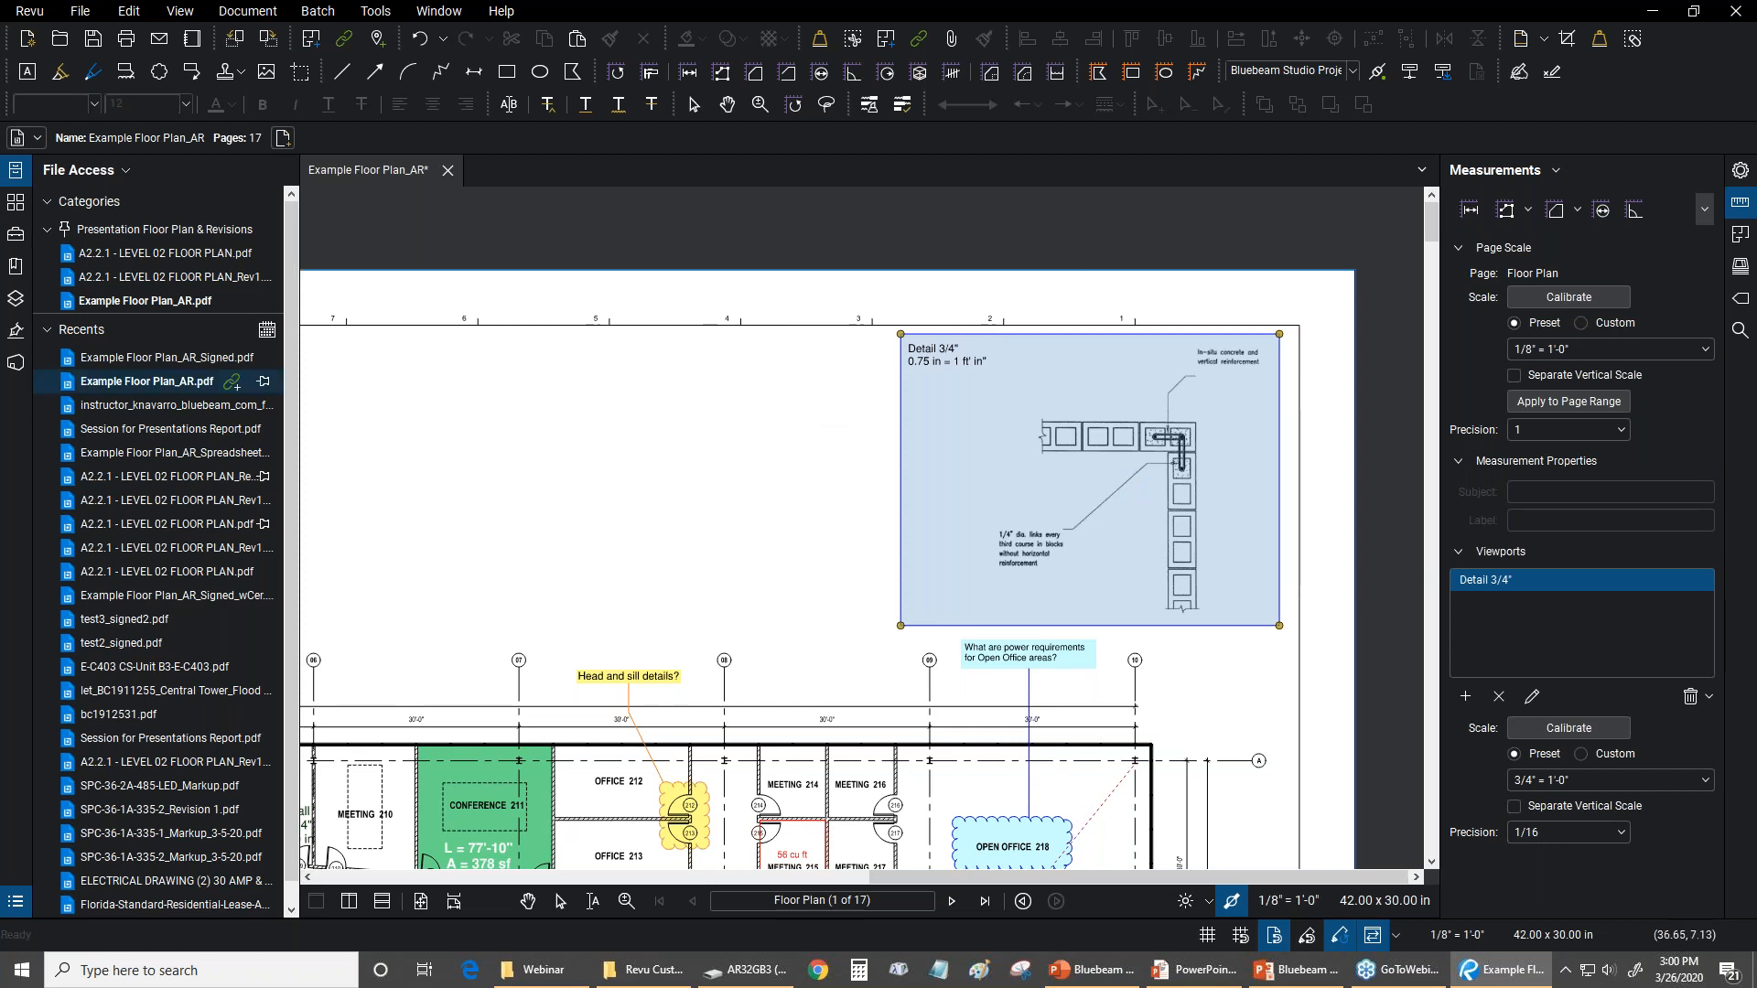
left_click(731, 508)
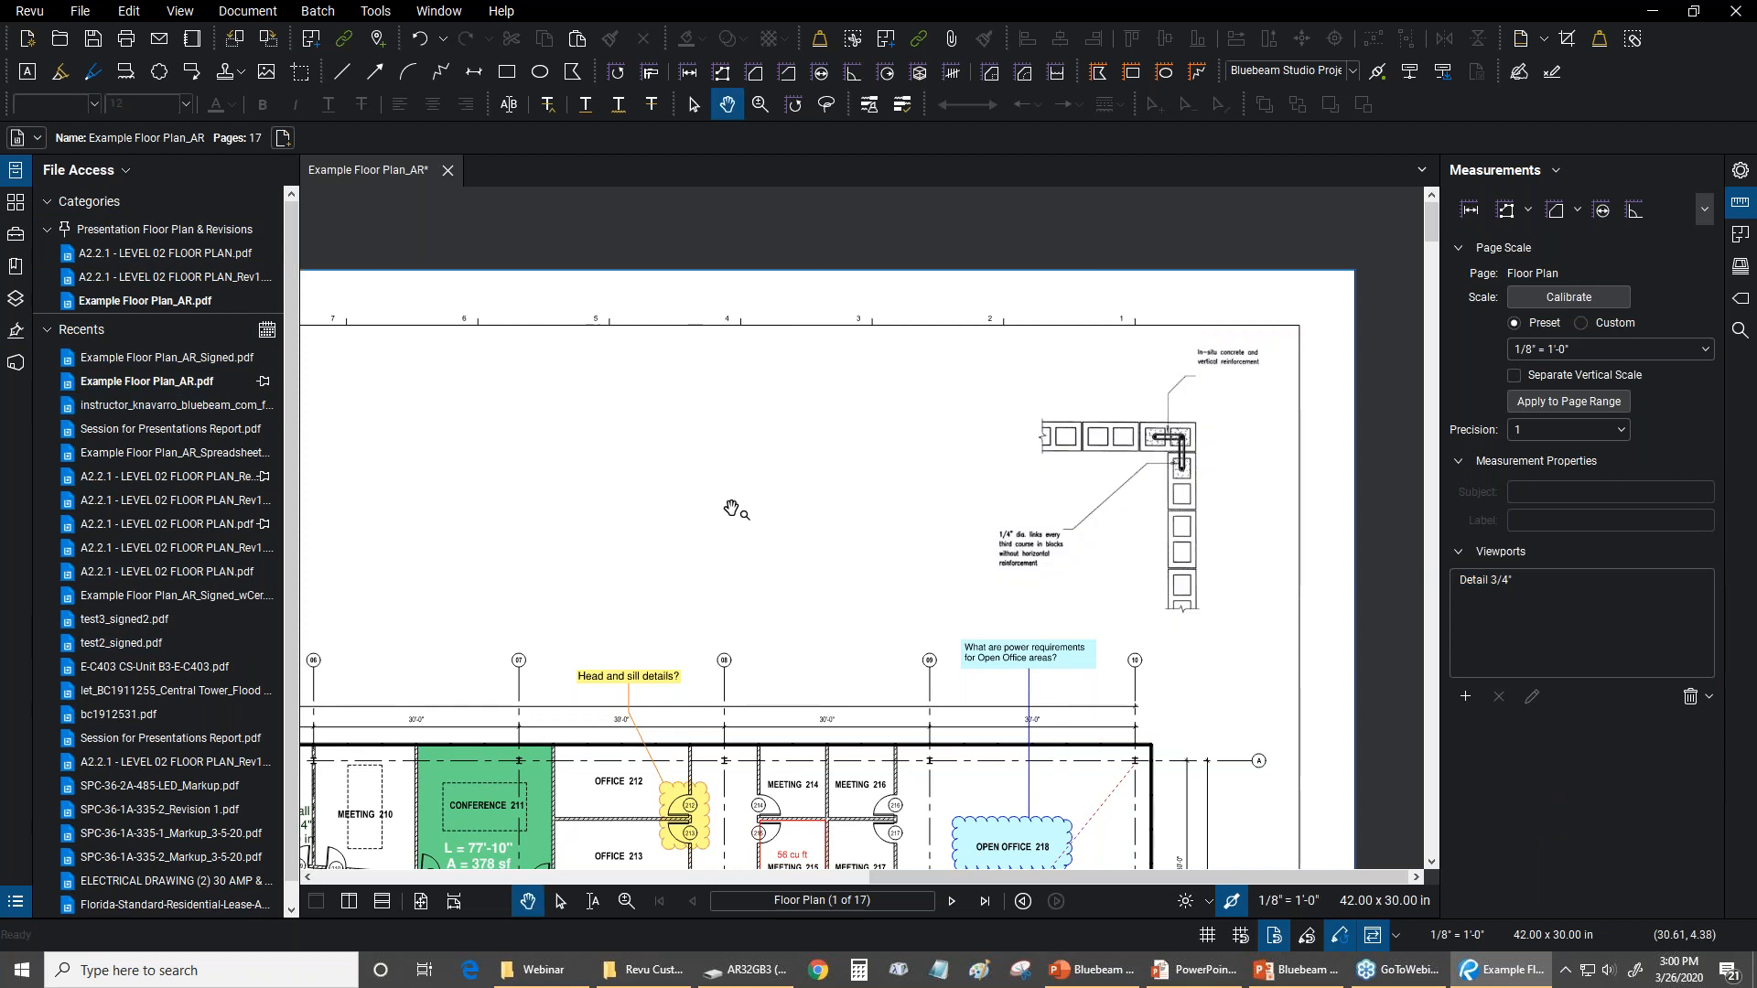
Switch to the PowerPoint Questions slide and back to the floor plan in Bluebeam Revu
key("ctrl+0")
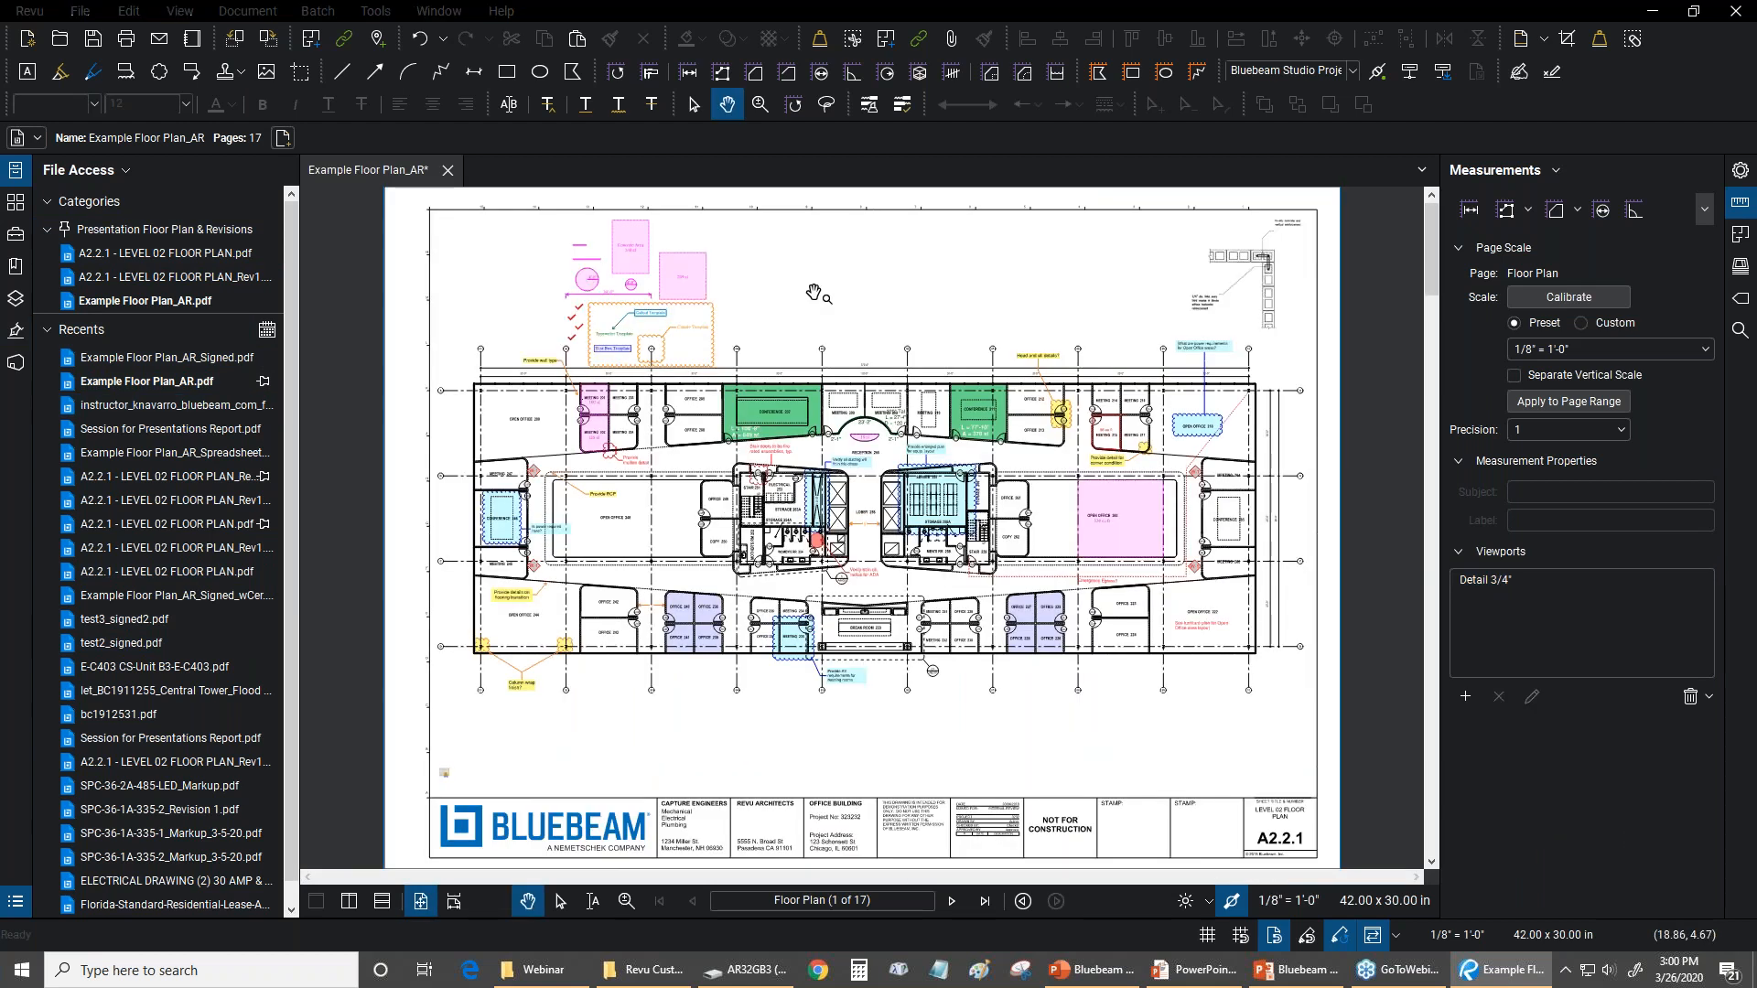
key("alt+Tab")
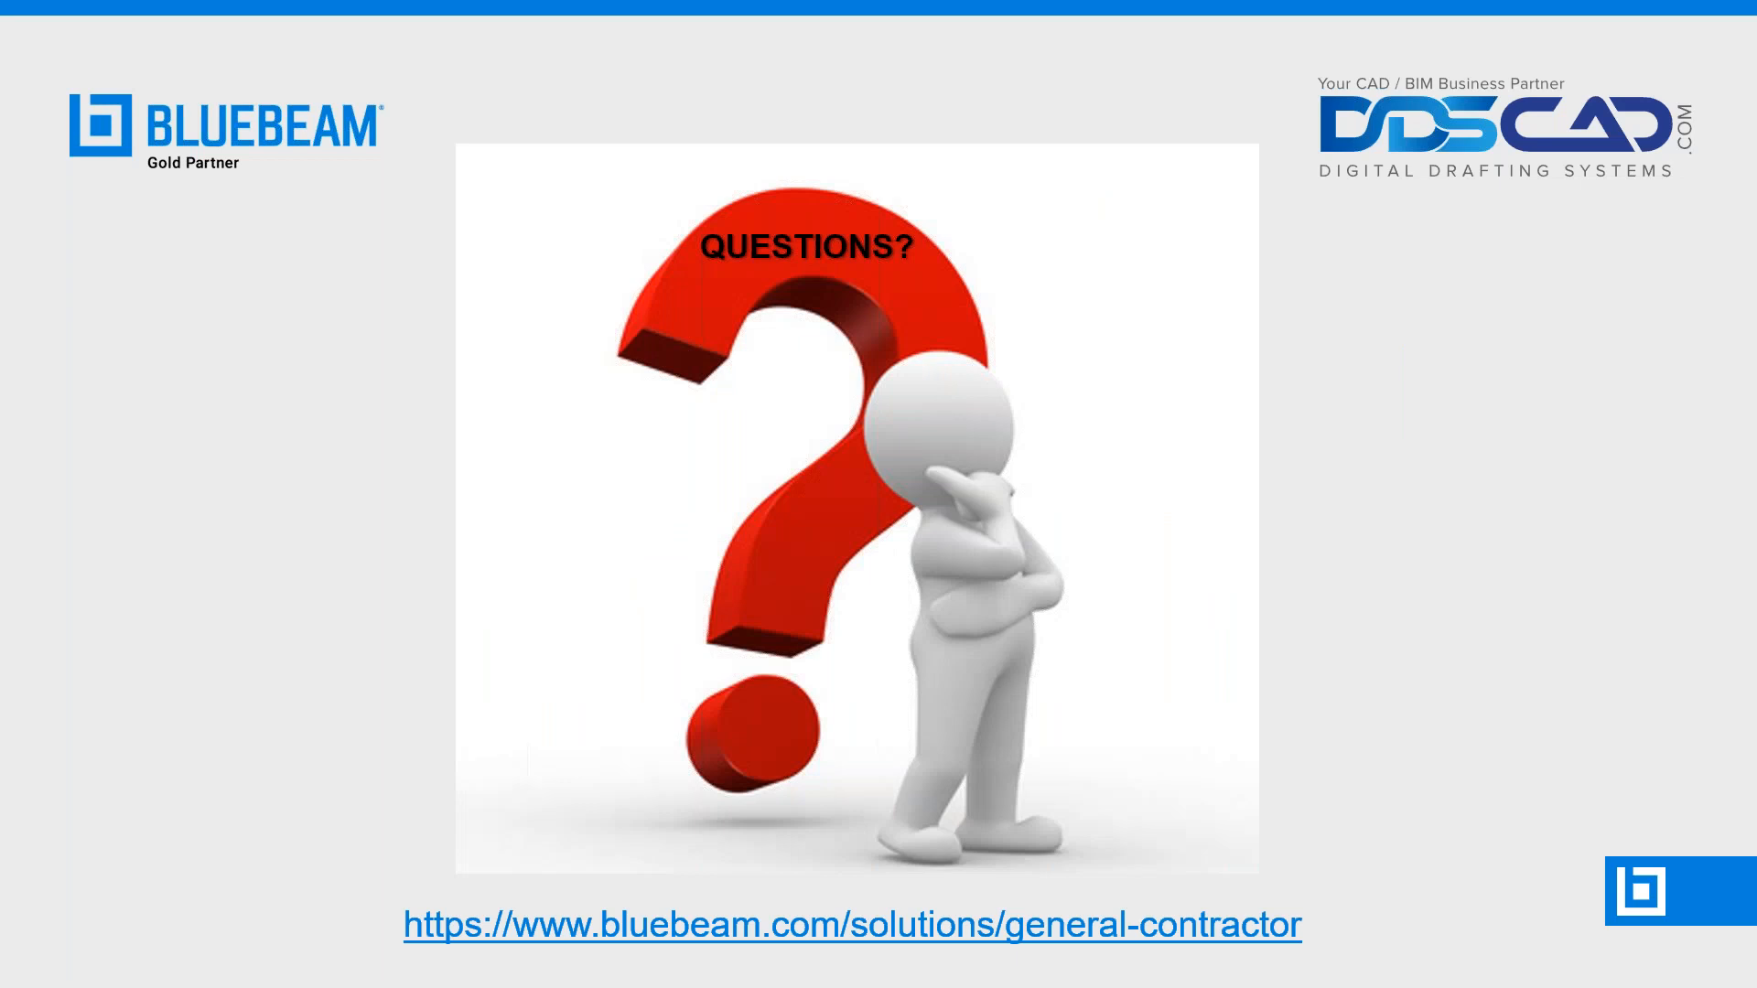
key("alt+Tab")
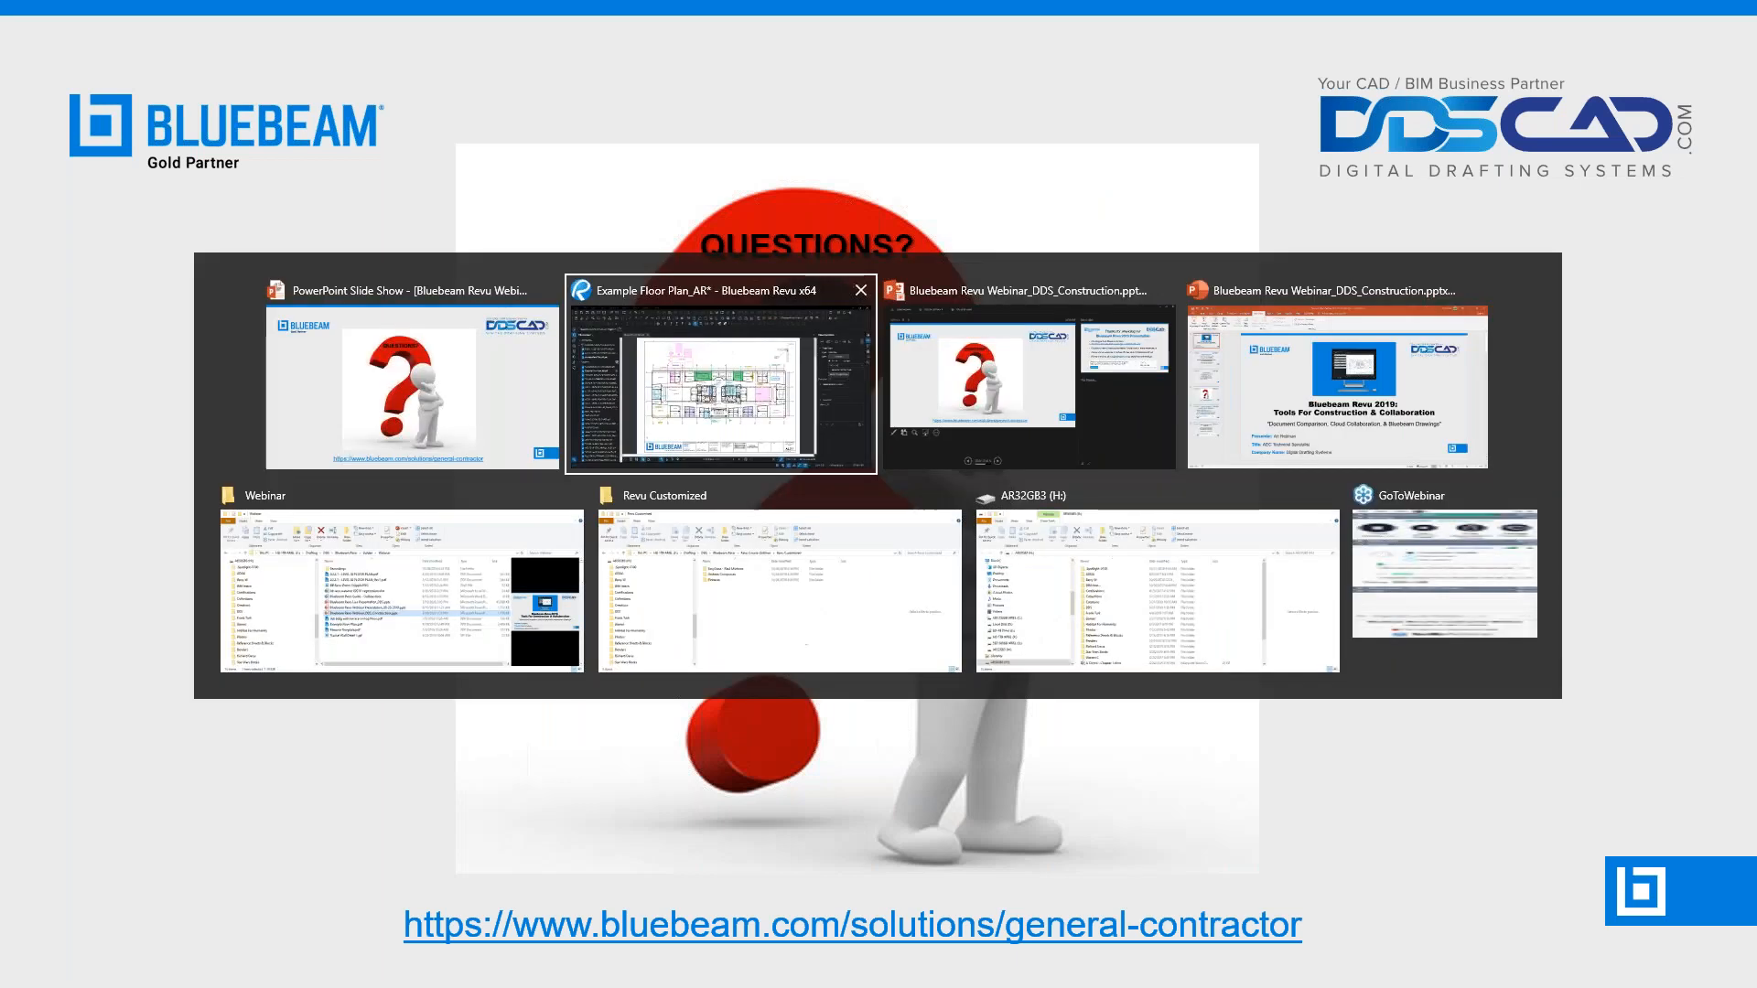
Copy the 30'-0" length measurement above the markup templates, paste it left of the wall detail image, and shift it slightly down and left
scroll(1013, 303, "up", 5)
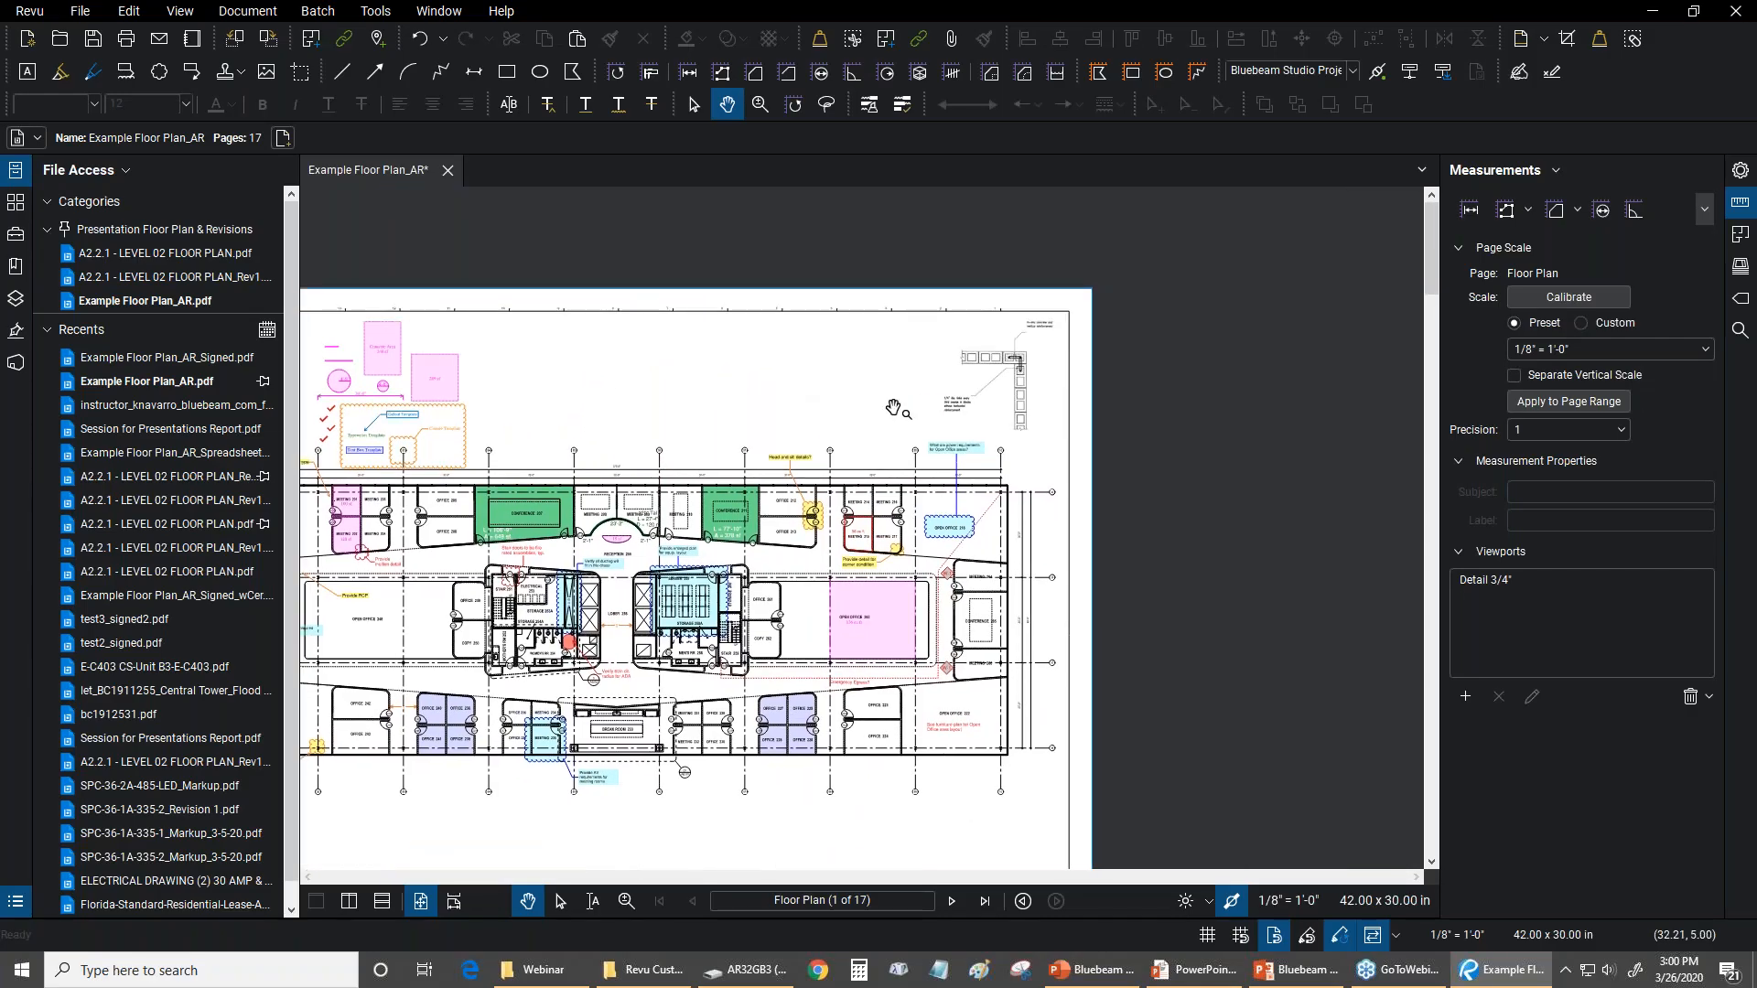
left_click_drag(1081, 353, 1617, 416)
left_click_drag(866, 411, 827, 354)
scroll(749, 423, "up", 2)
left_click(363, 13)
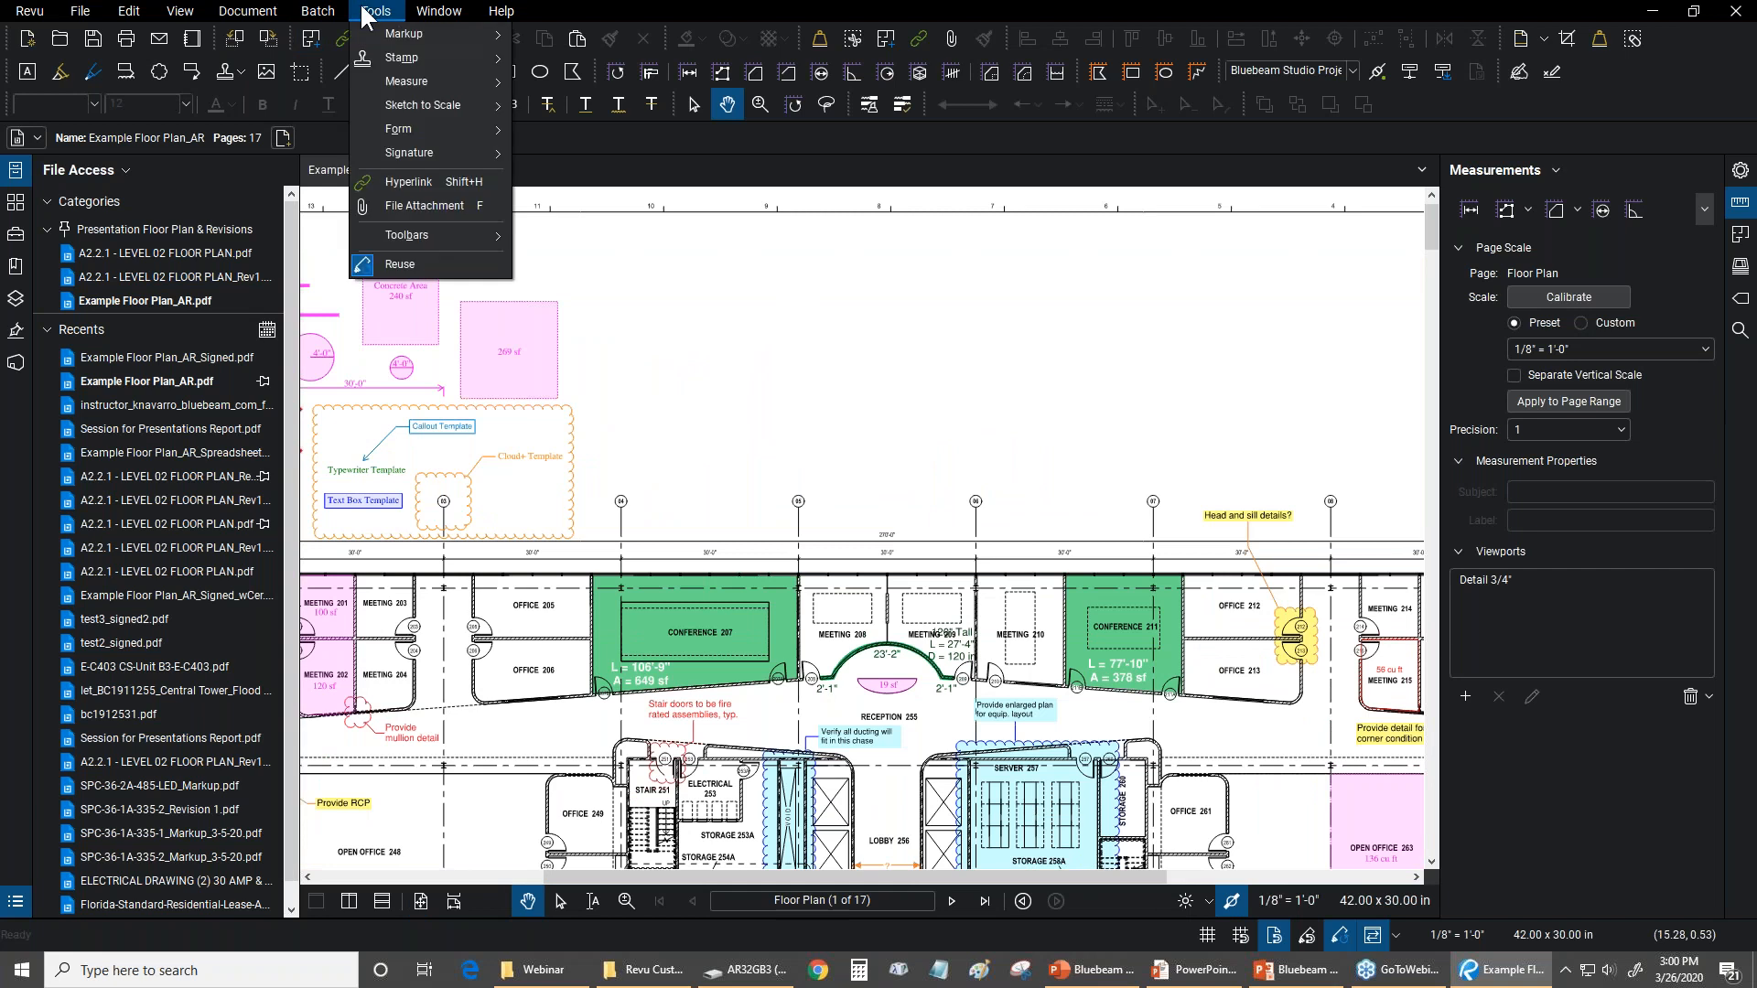
left_click(657, 303)
left_click_drag(658, 310, 884, 372)
scroll(545, 428, "up", 2)
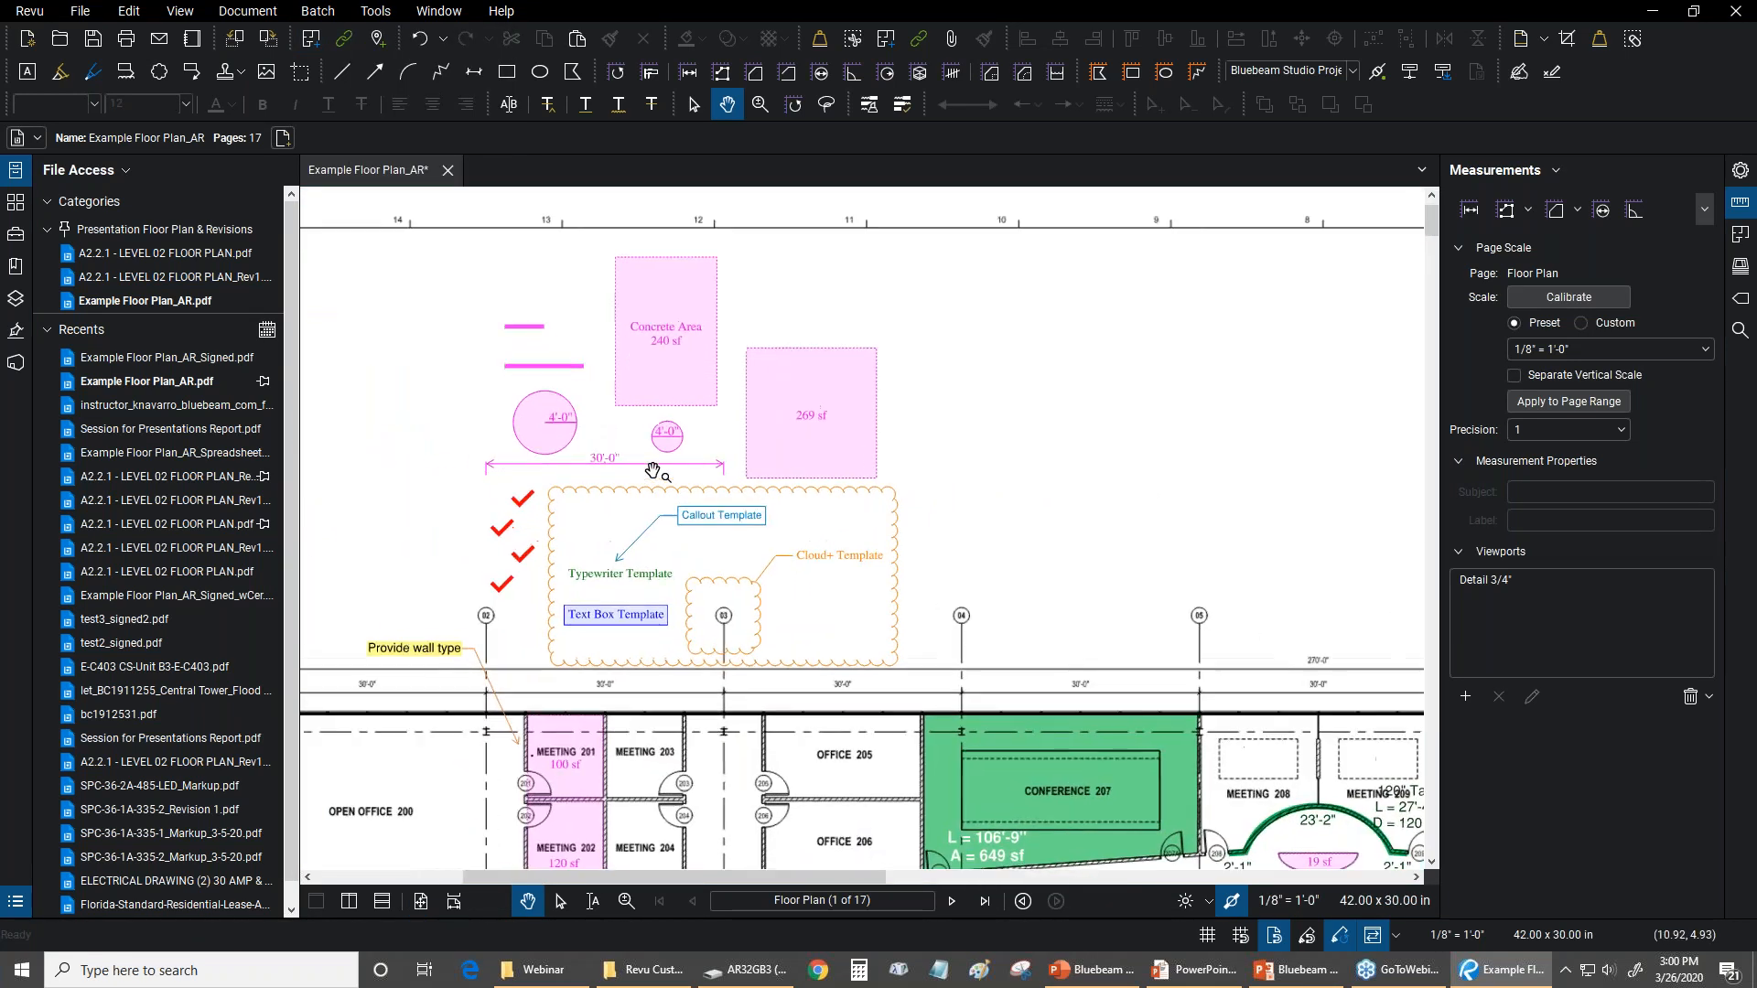
left_click(626, 462)
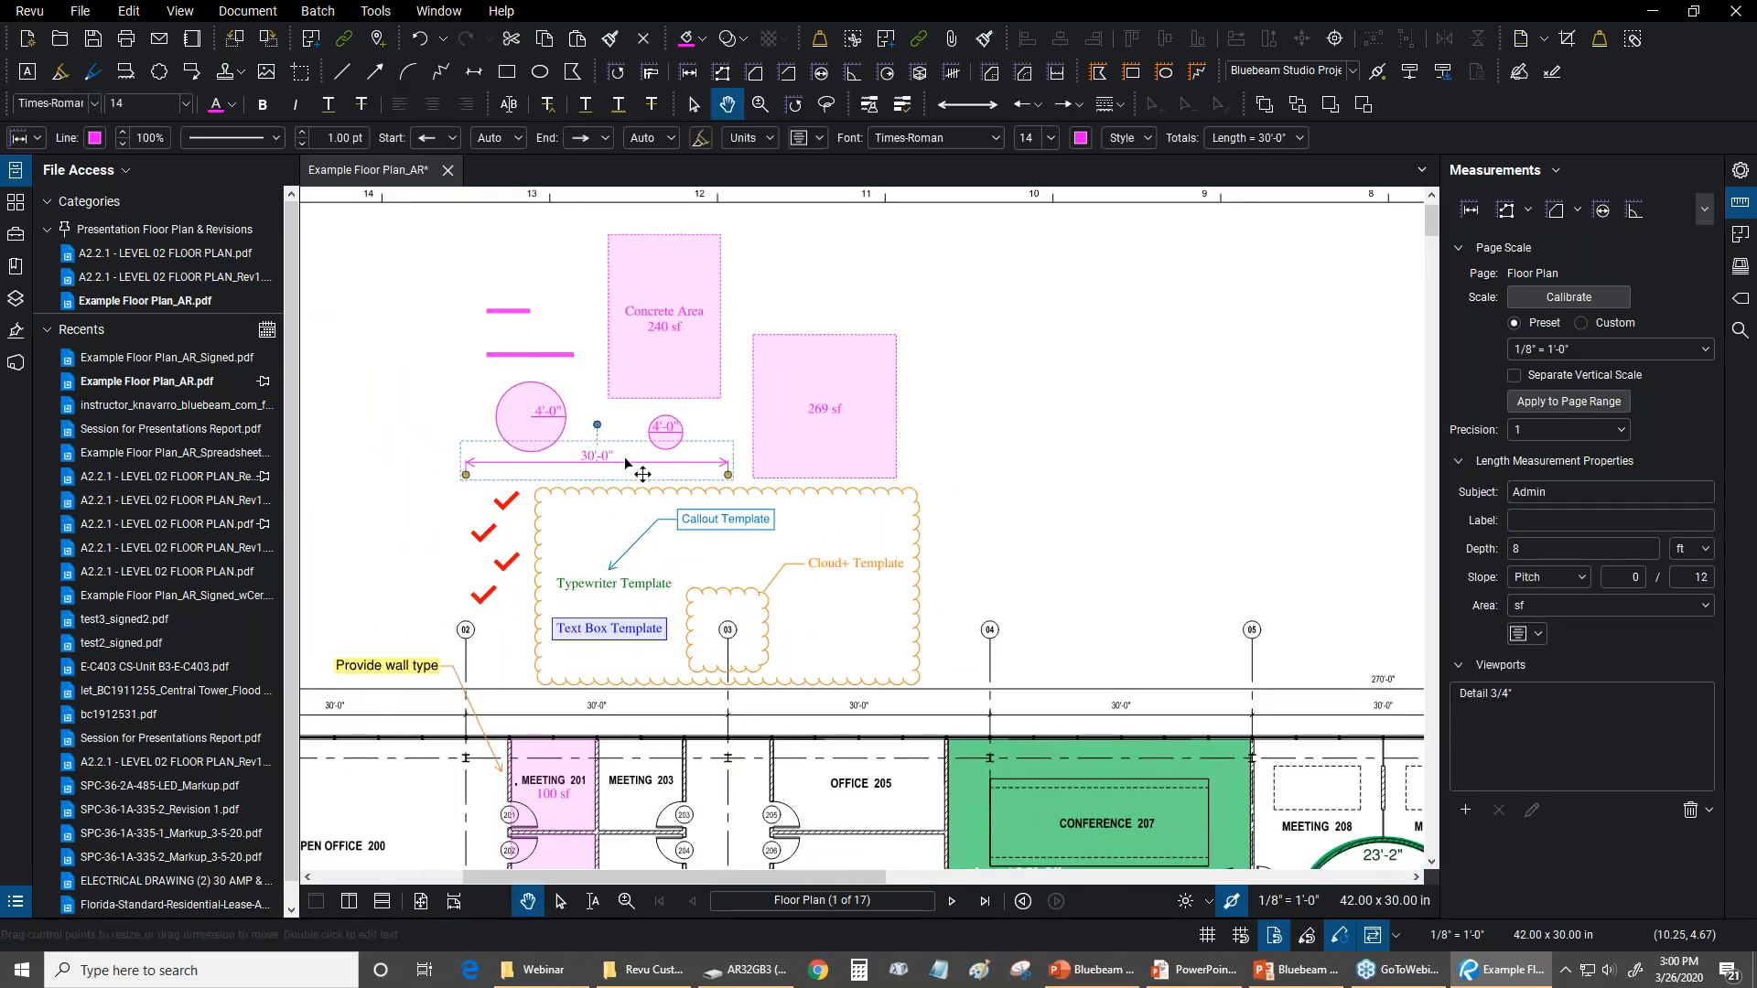
scroll(1016, 386, "down", 3)
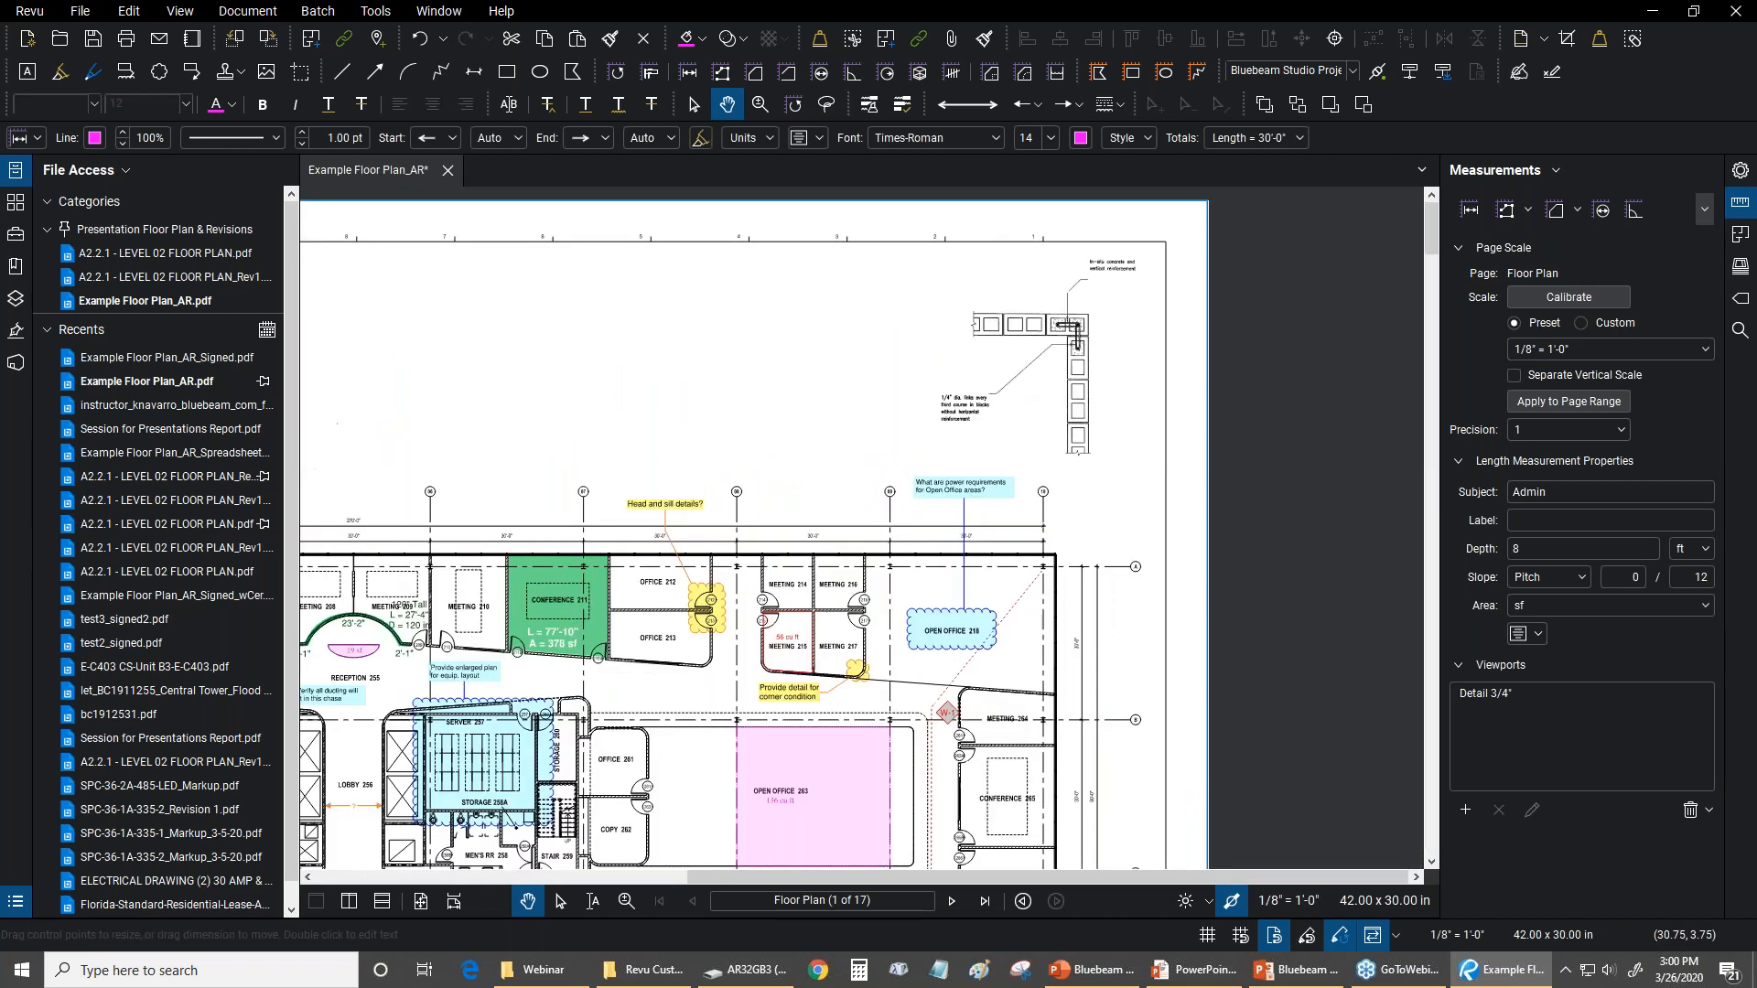
left_click_drag(669, 314, 666, 314)
key("ctrl+v")
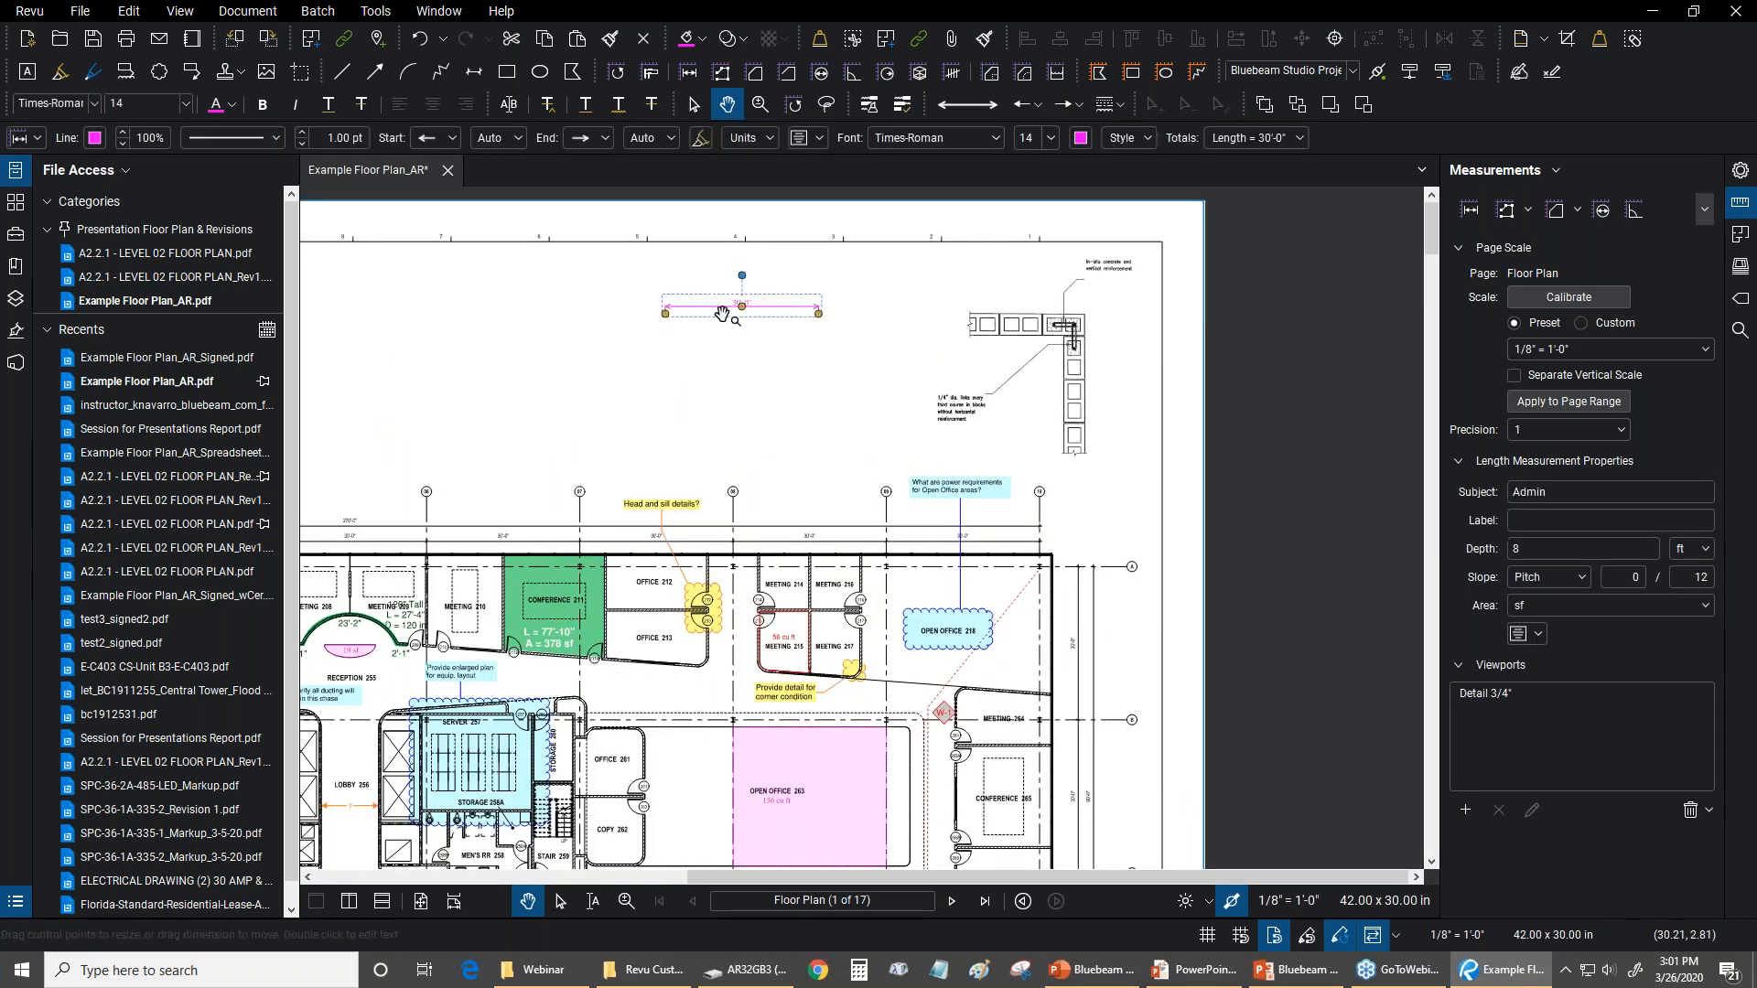
scroll(721, 314, "up", 1)
left_click_drag(709, 304, 681, 402)
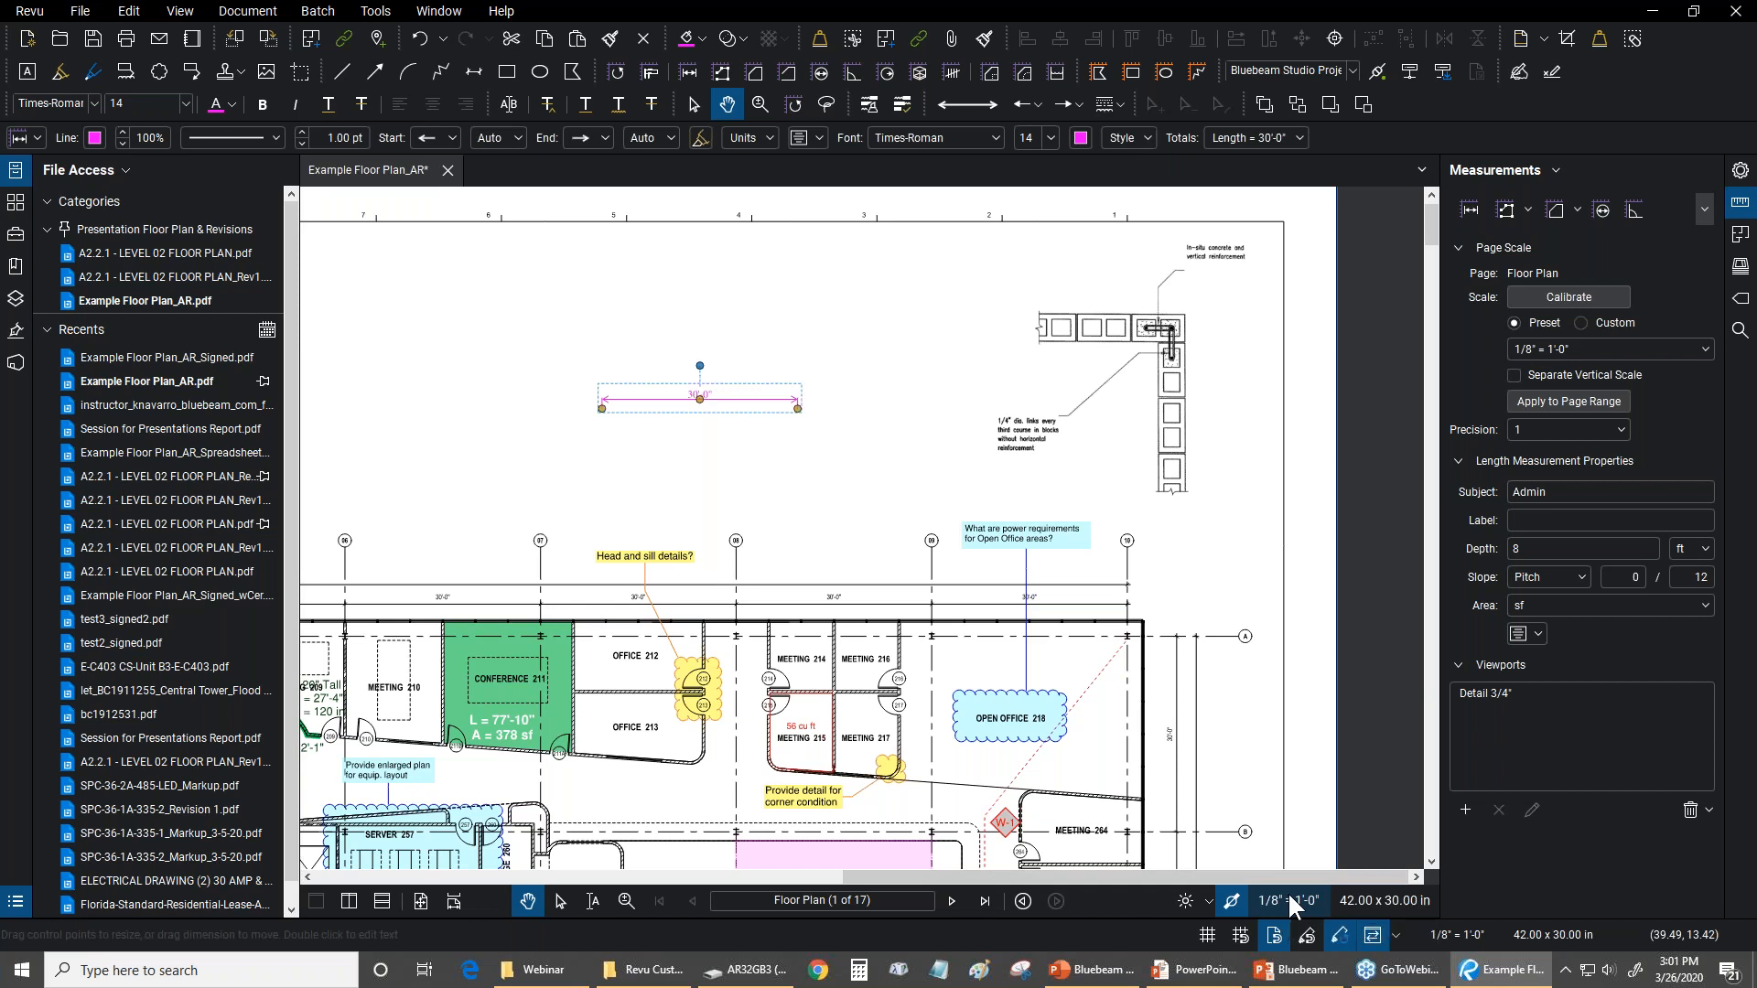
Highlight the Detail 3/4" viewport to compare its area and scale with the 30'-0" measurement outside it, and clear the selection
left_click_drag(844, 312, 769, 331)
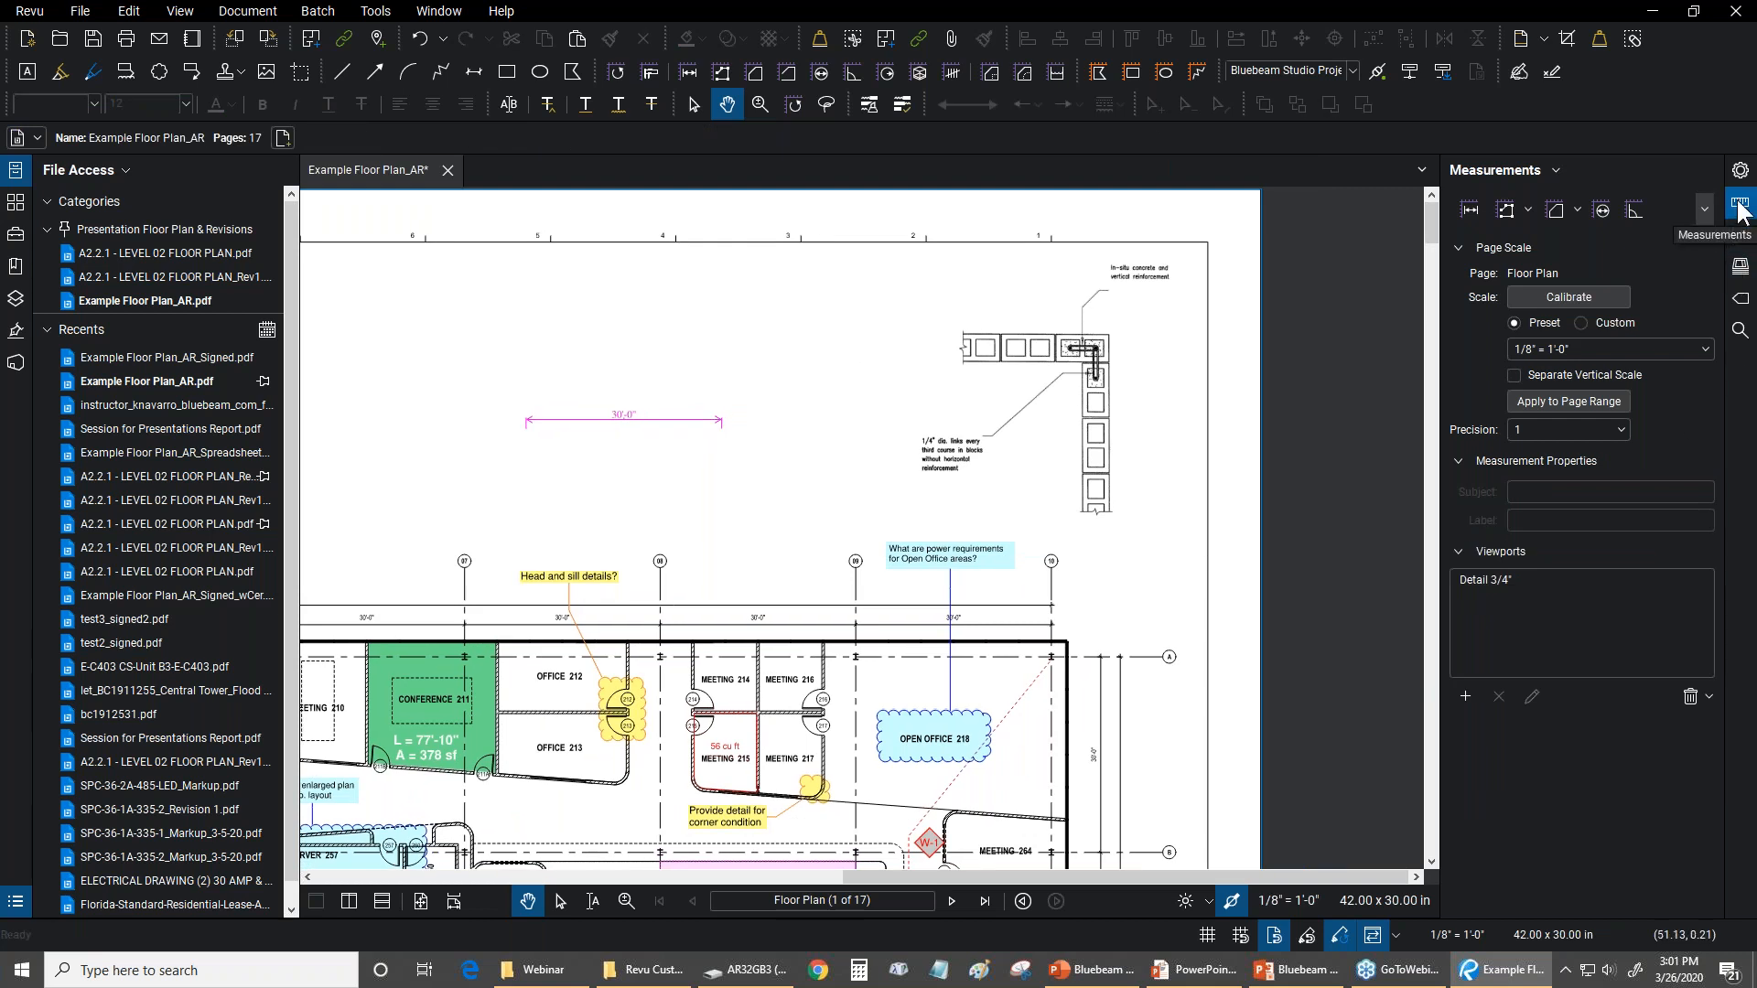
left_click(1486, 584)
left_click(1484, 580)
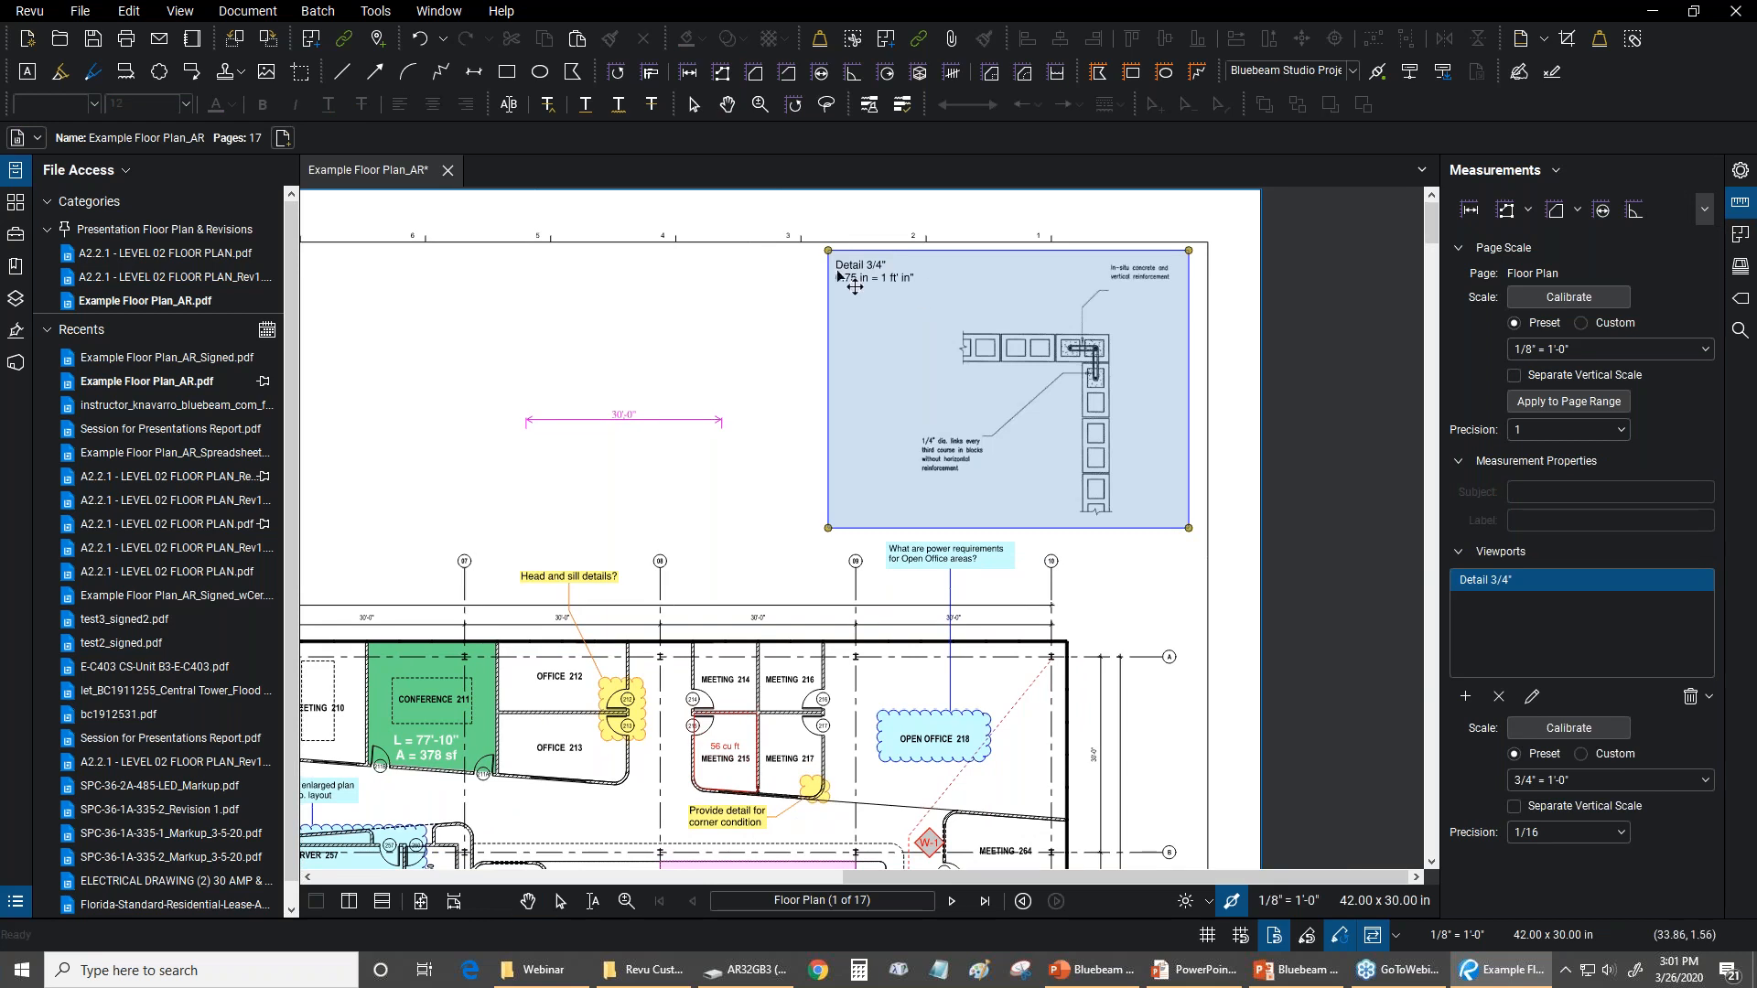
scroll(849, 278, "up", 2)
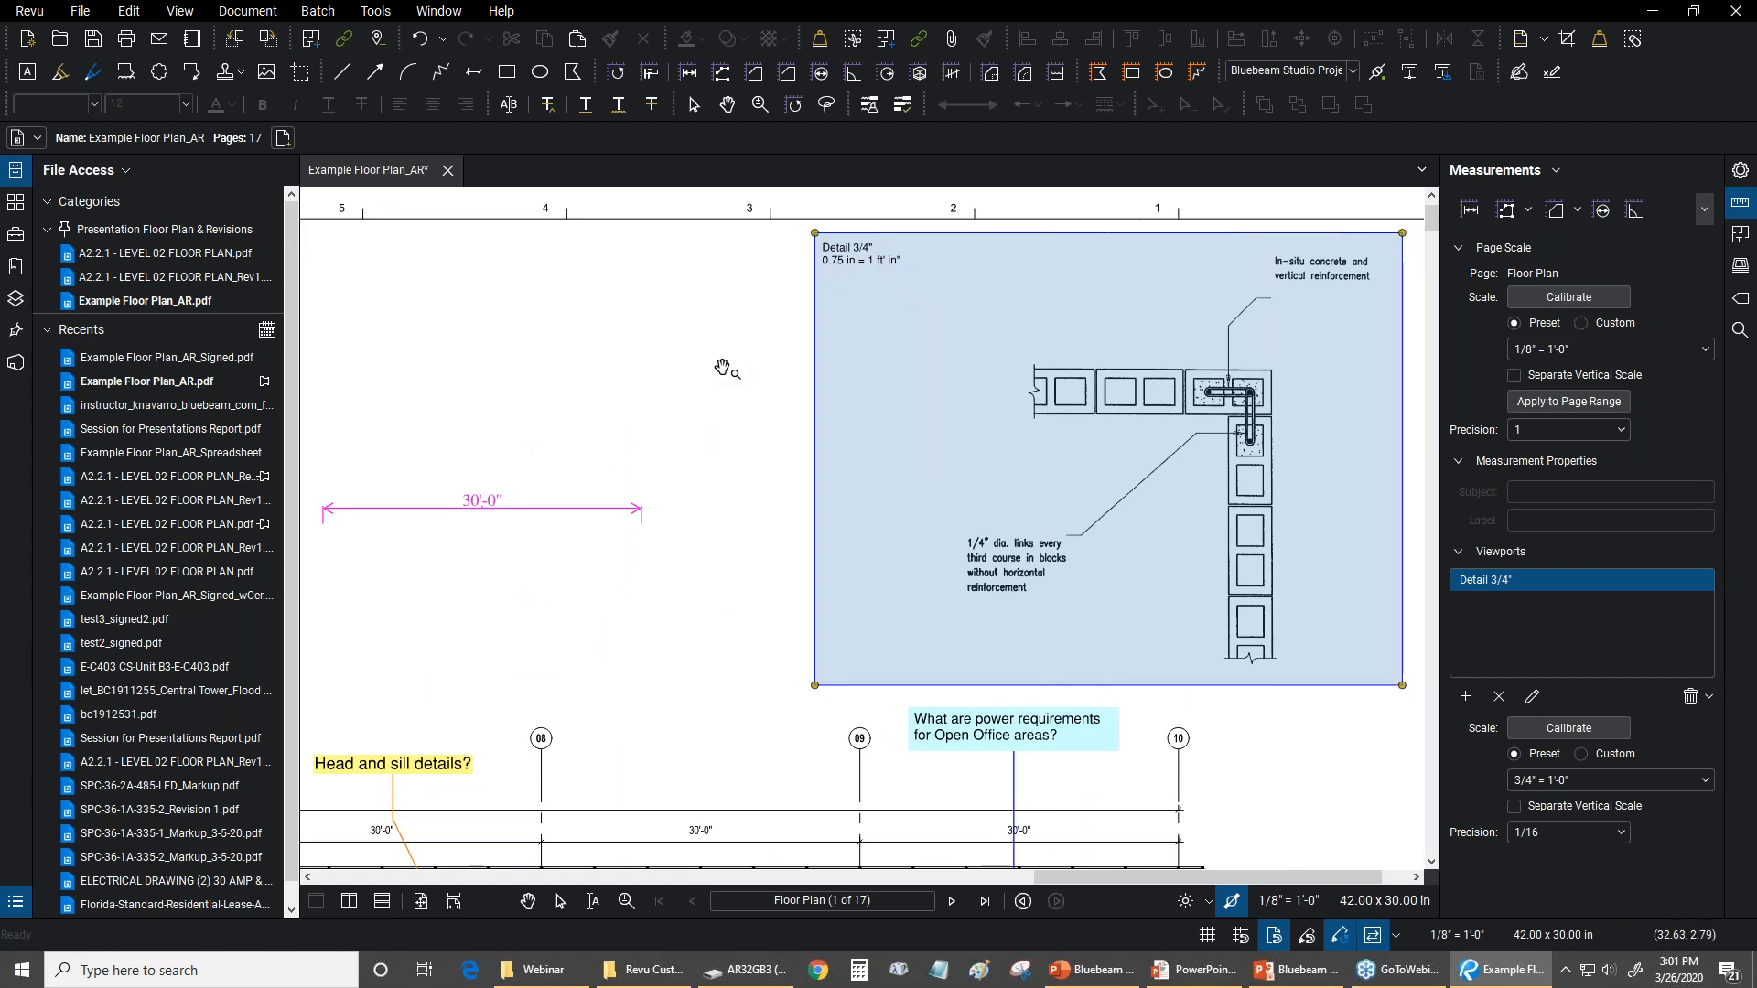
left_click_drag(738, 375, 680, 362)
left_click_drag(569, 405, 602, 406)
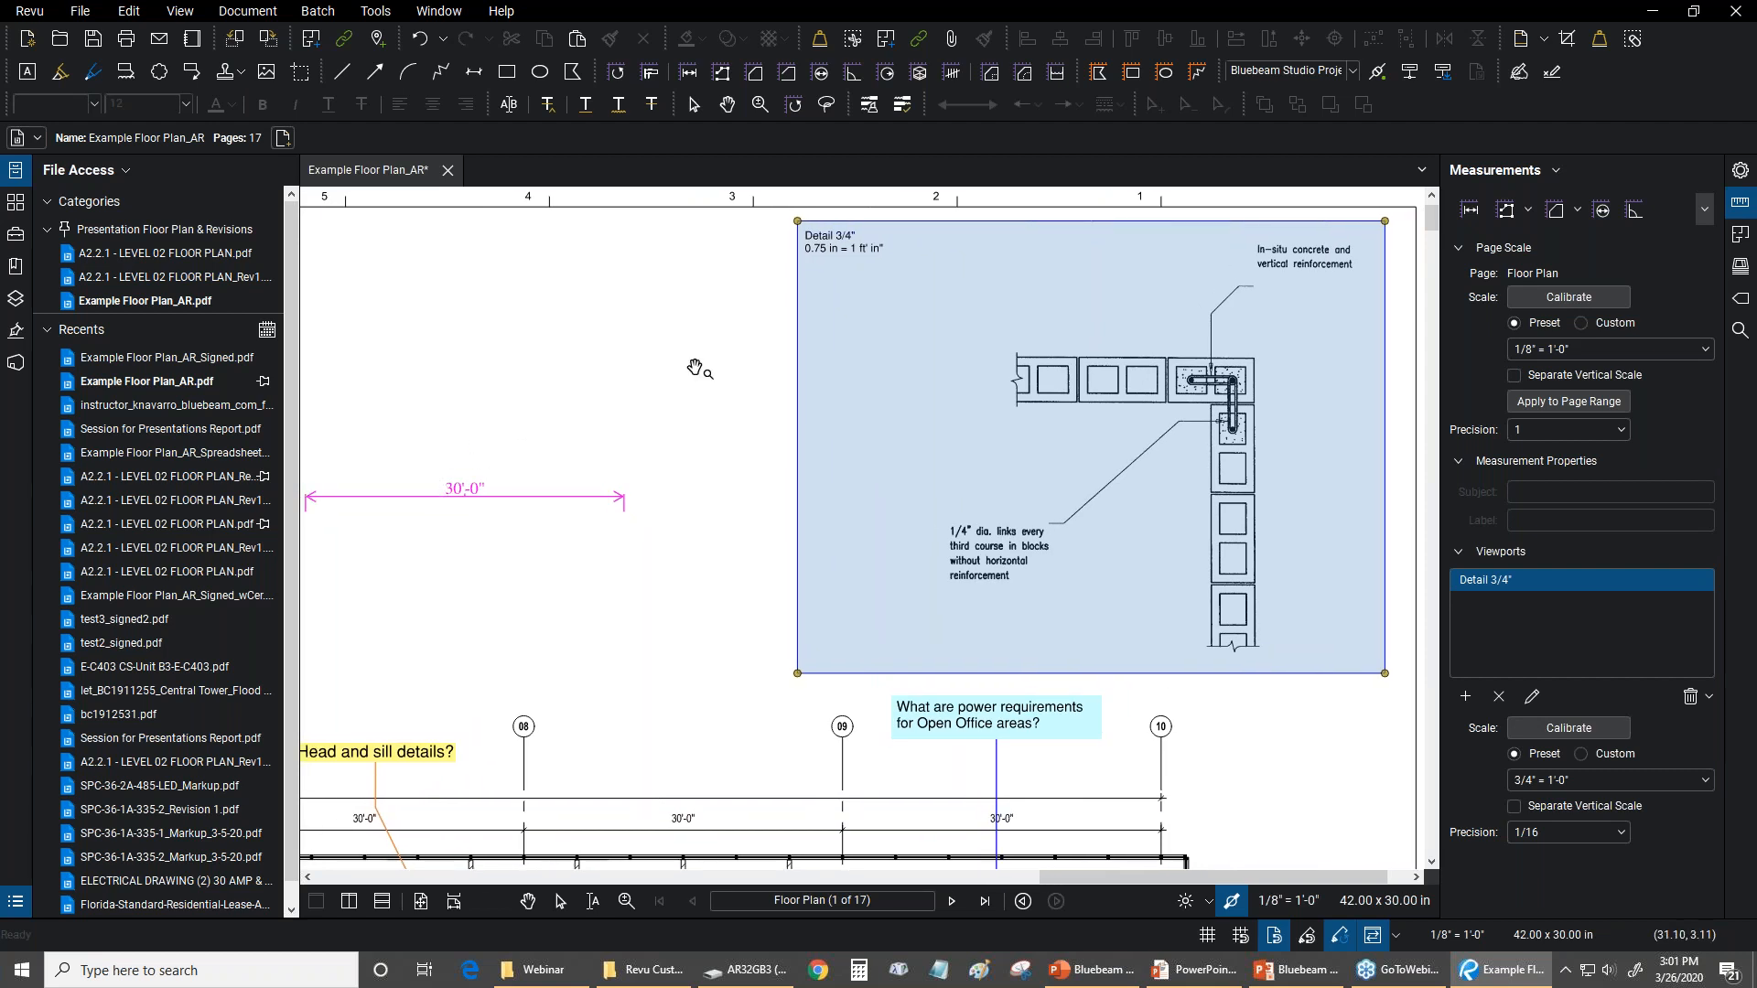
left_click_drag(530, 470, 709, 469)
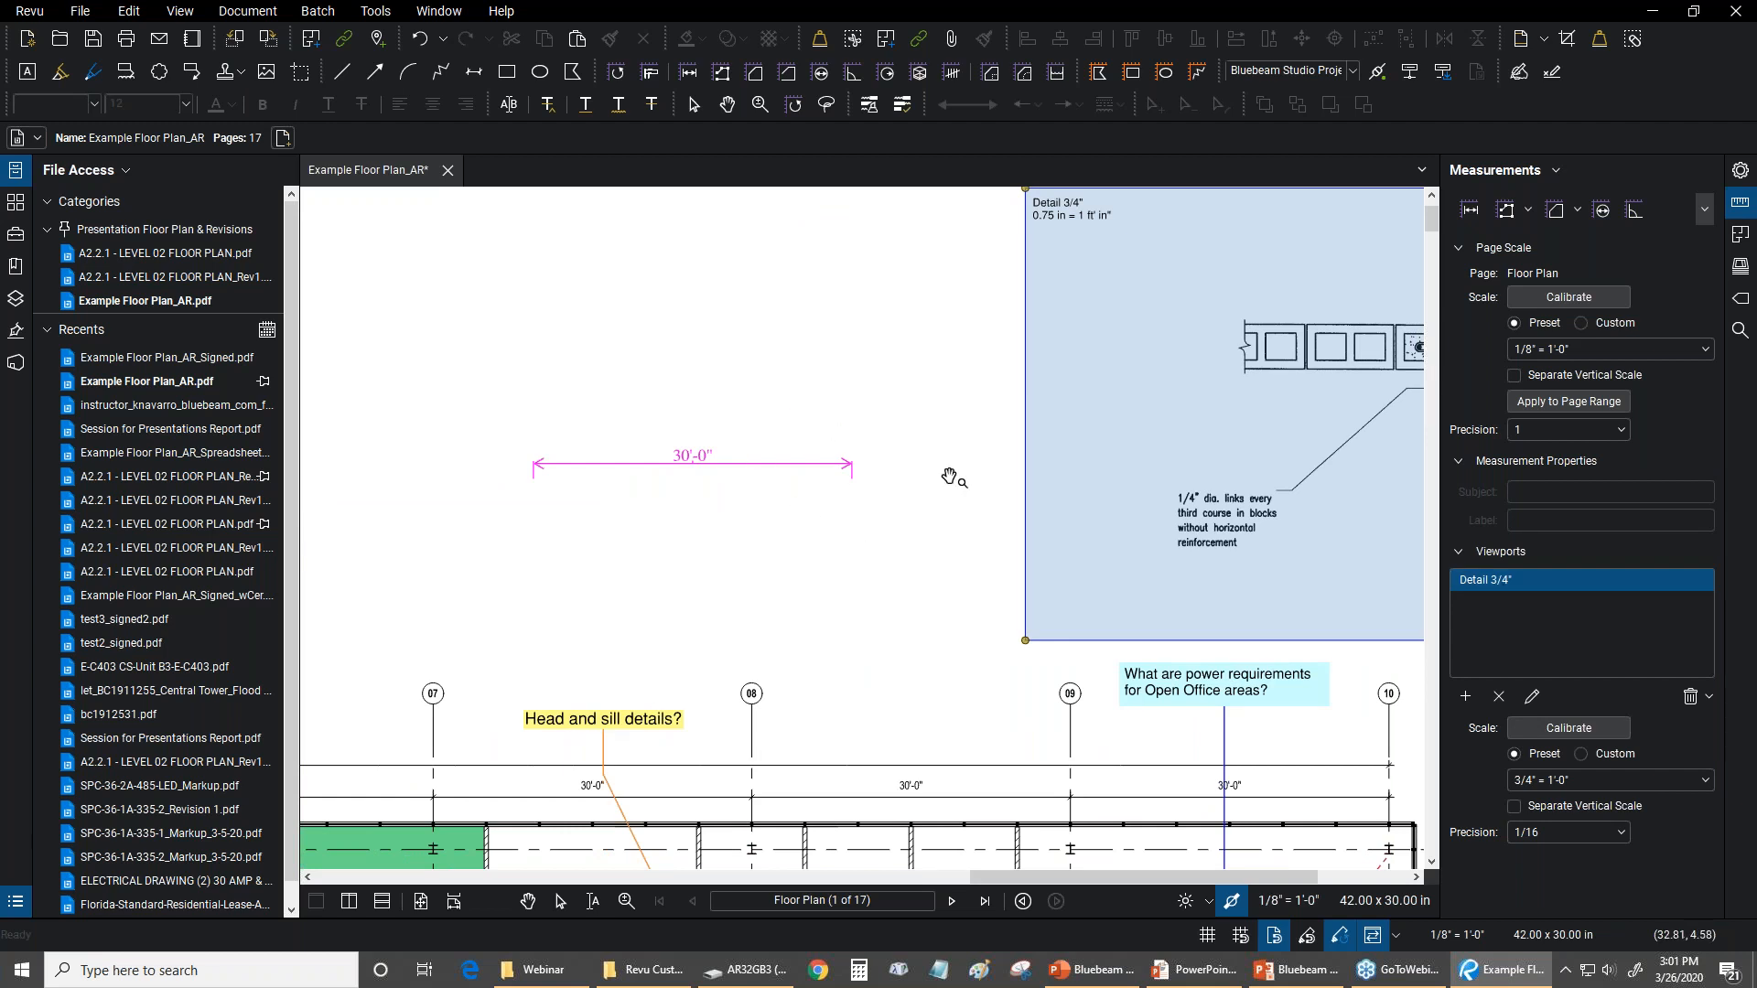
left_click_drag(949, 471, 853, 554)
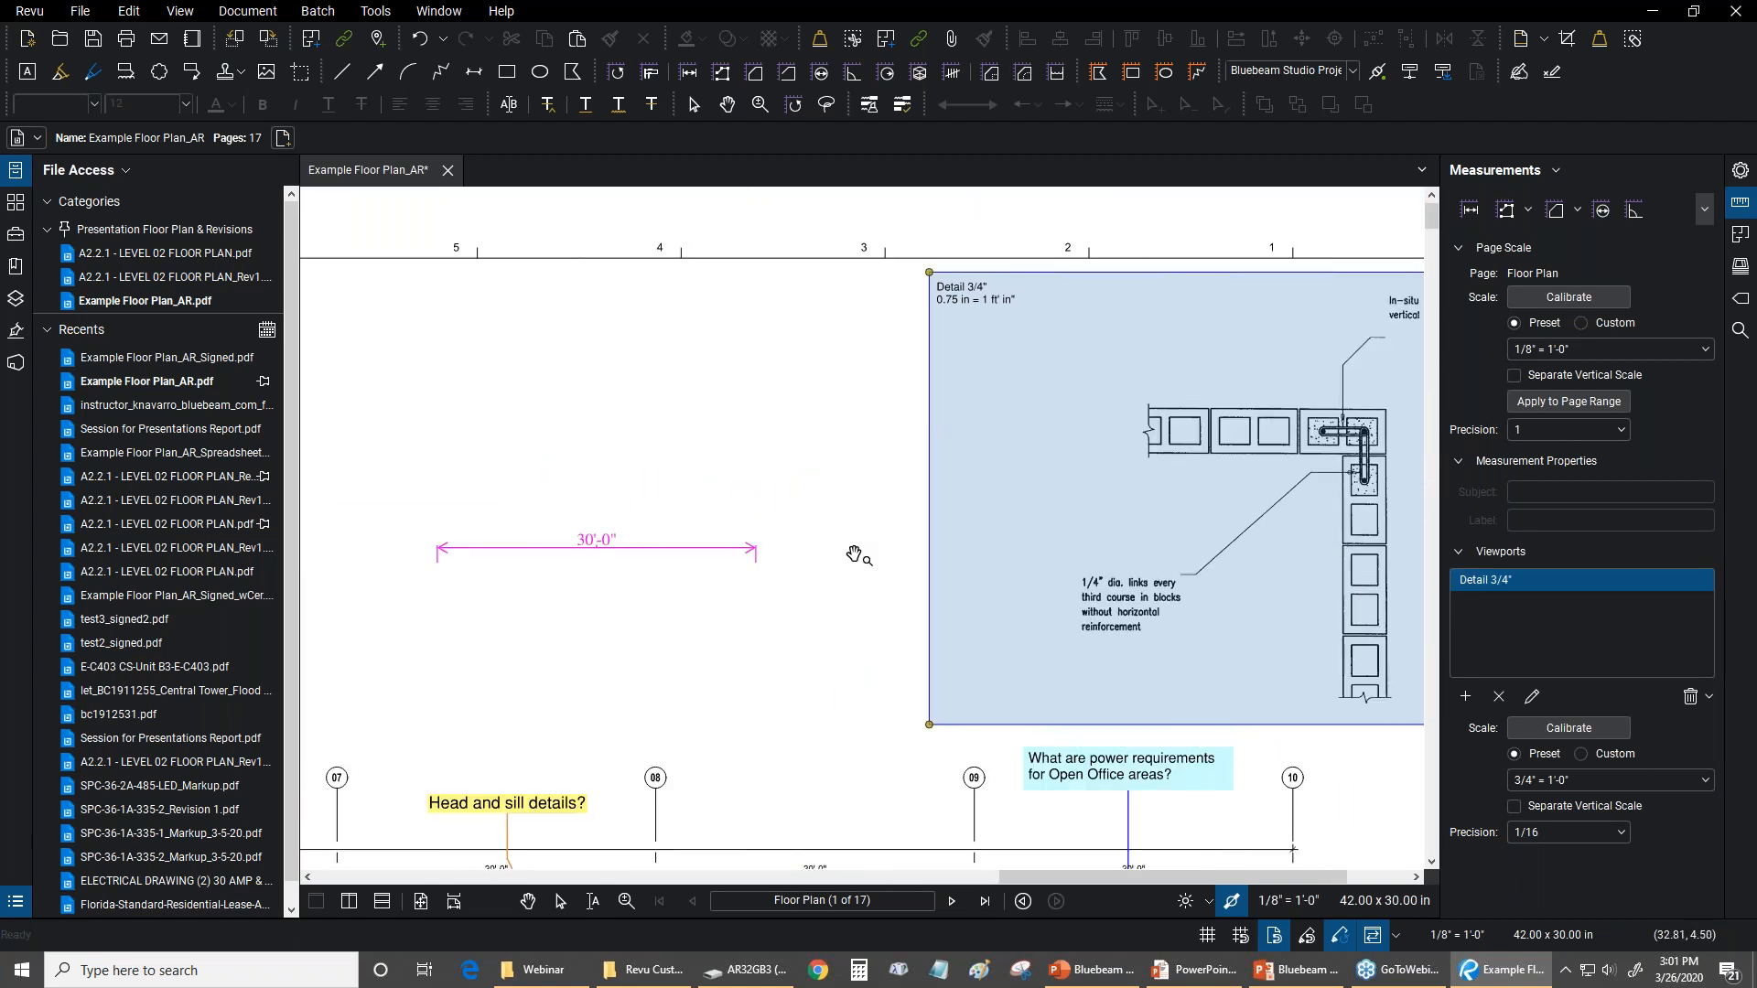
key("Escape")
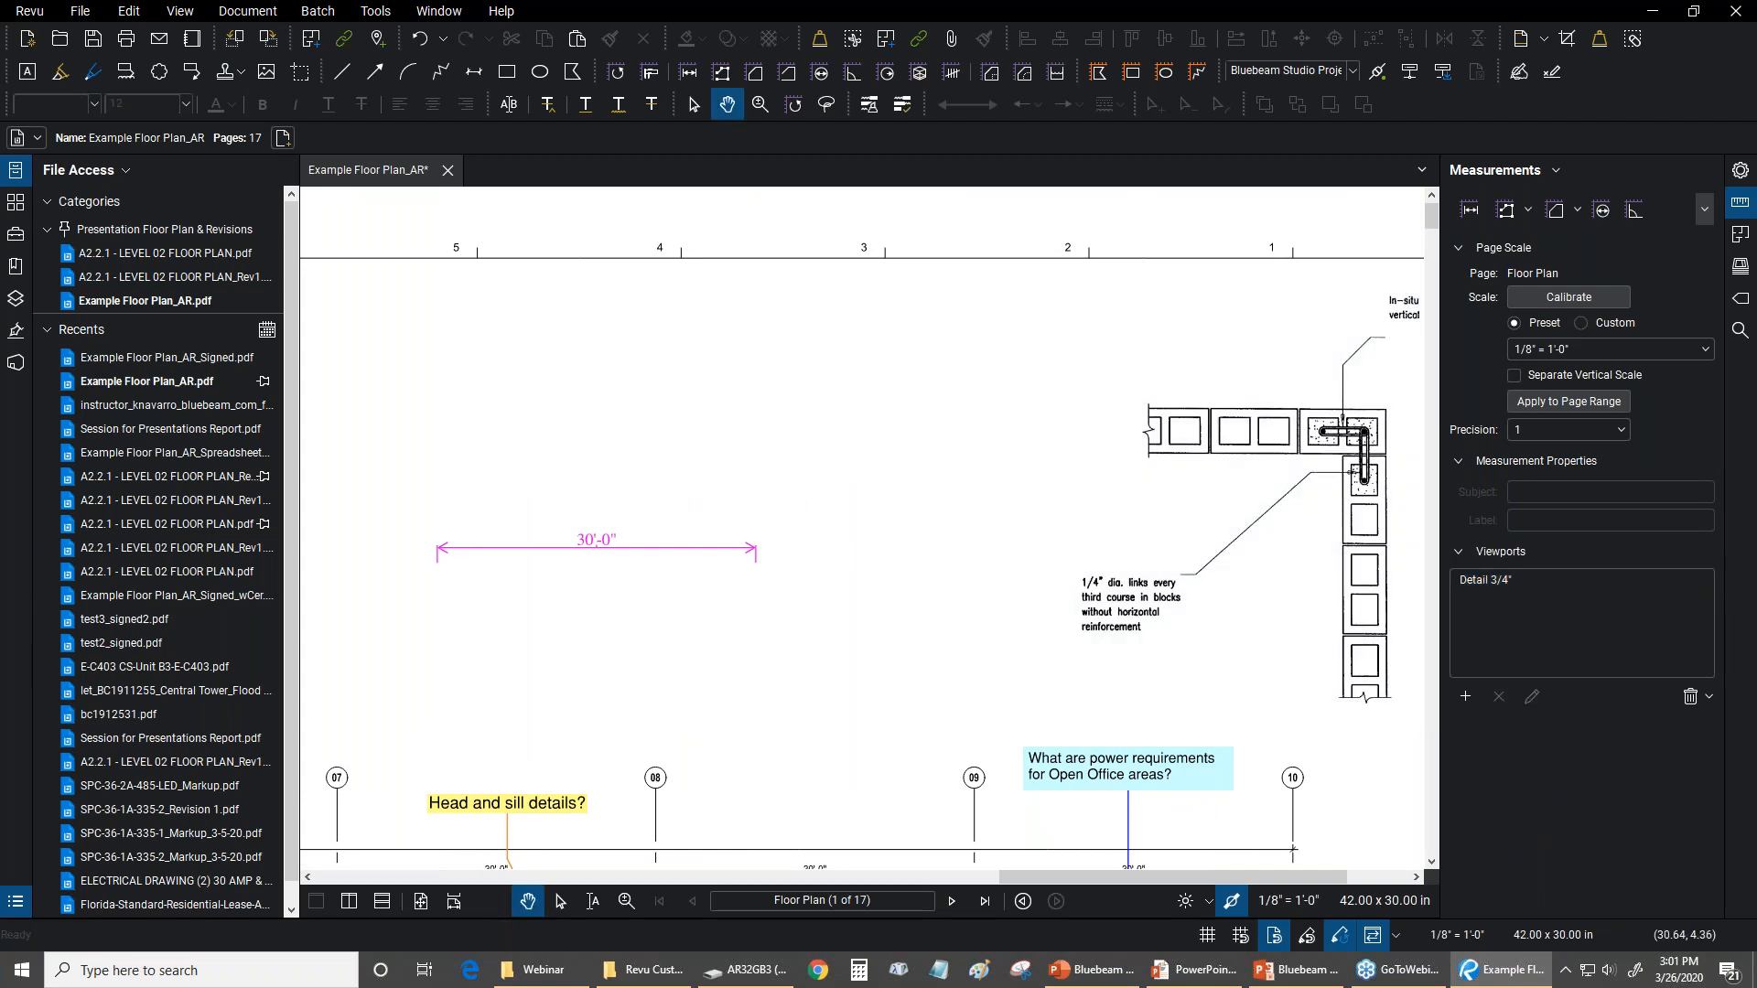
Move the 30'-0" length measurement into the wall detail area and highlight the Detail 3/4" viewport to compare scales
left_click(669, 548)
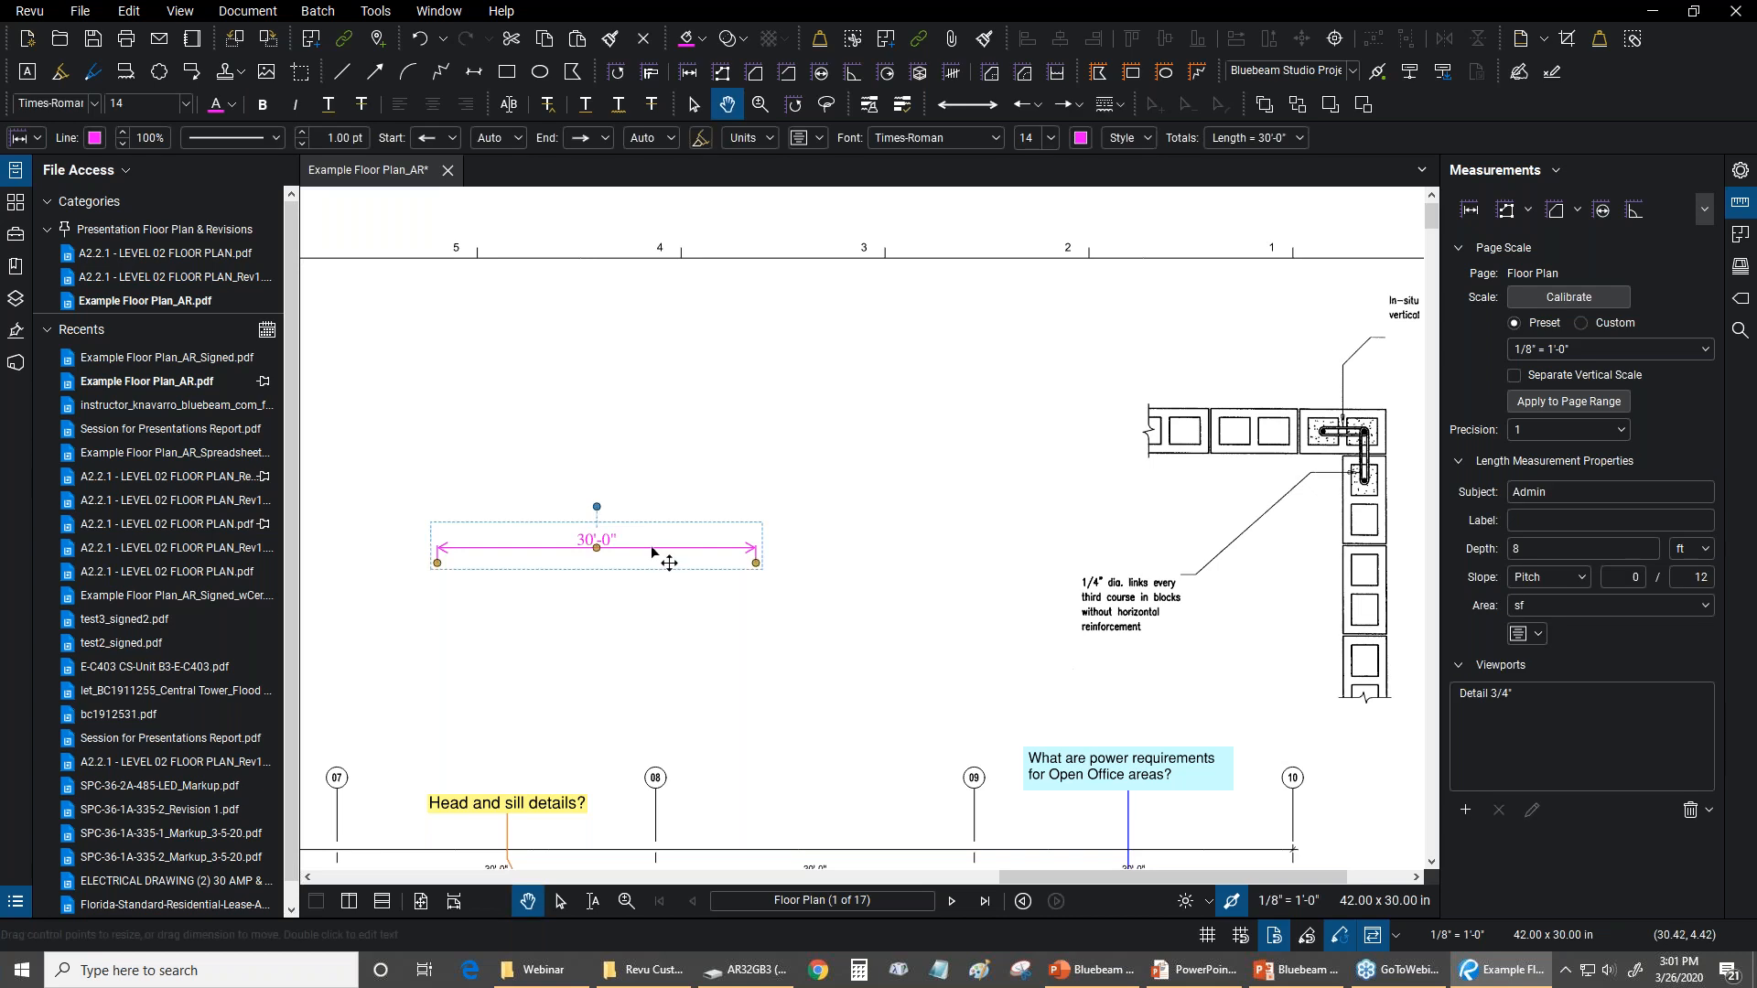
left_click_drag(652, 552, 1217, 508)
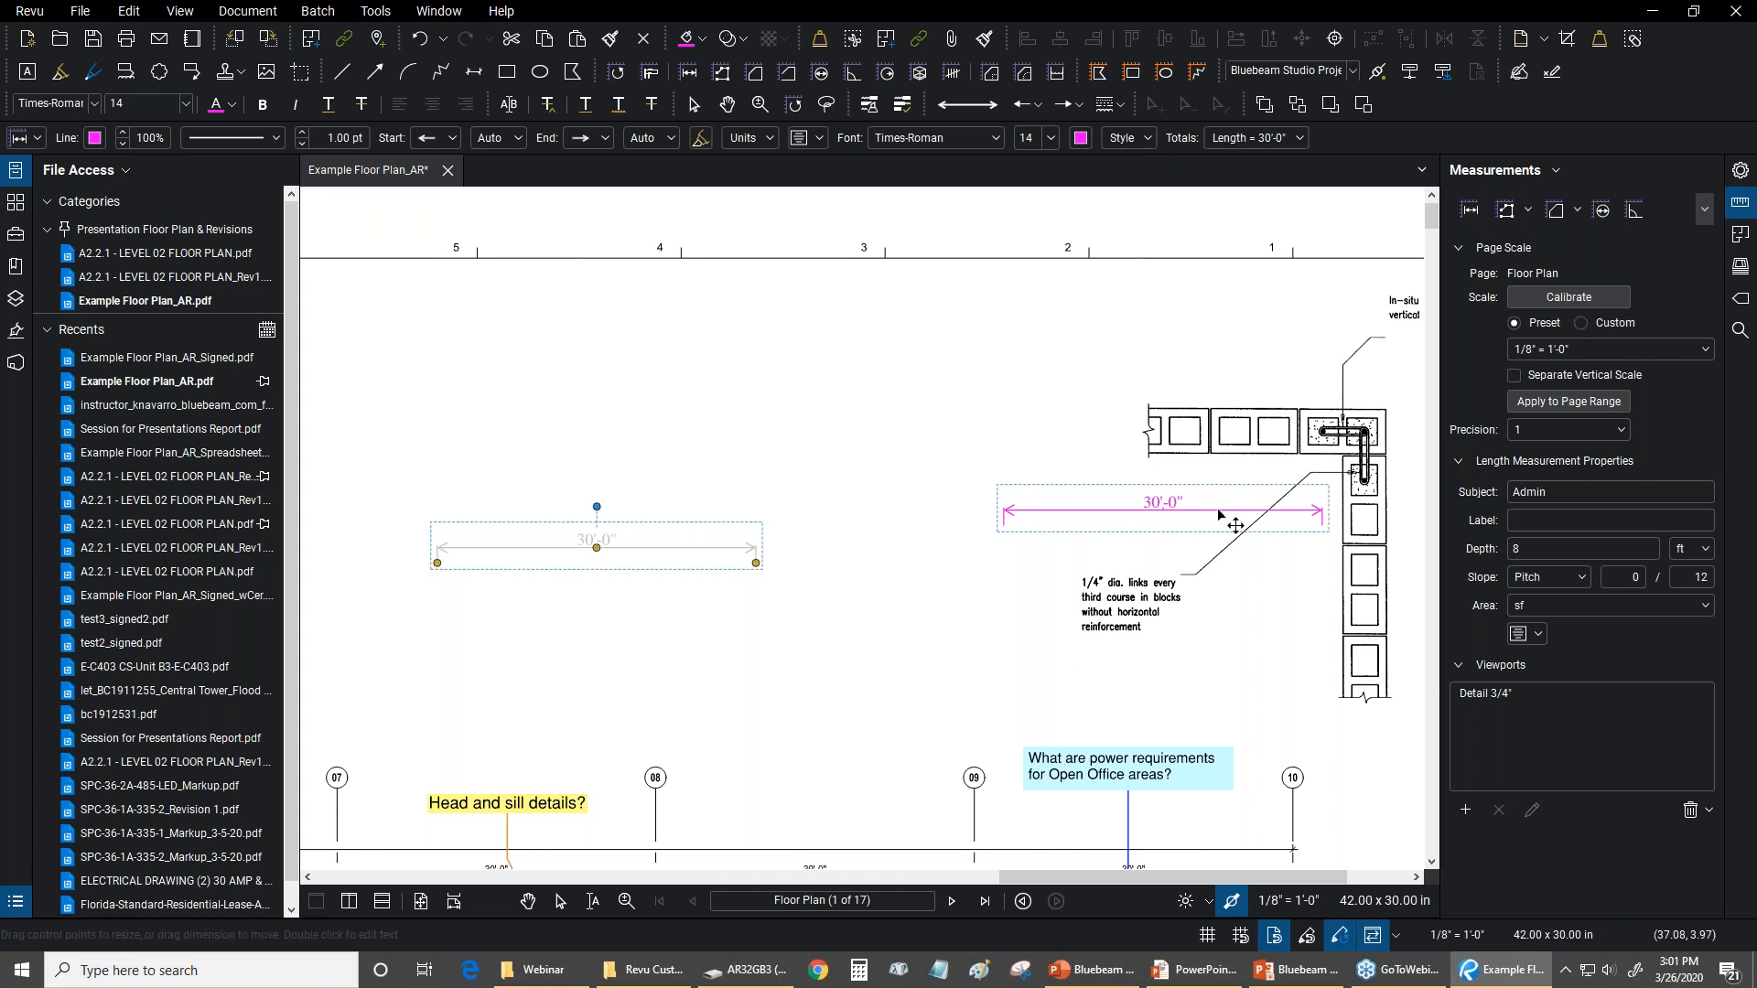
left_click(803, 432)
left_click(1491, 579)
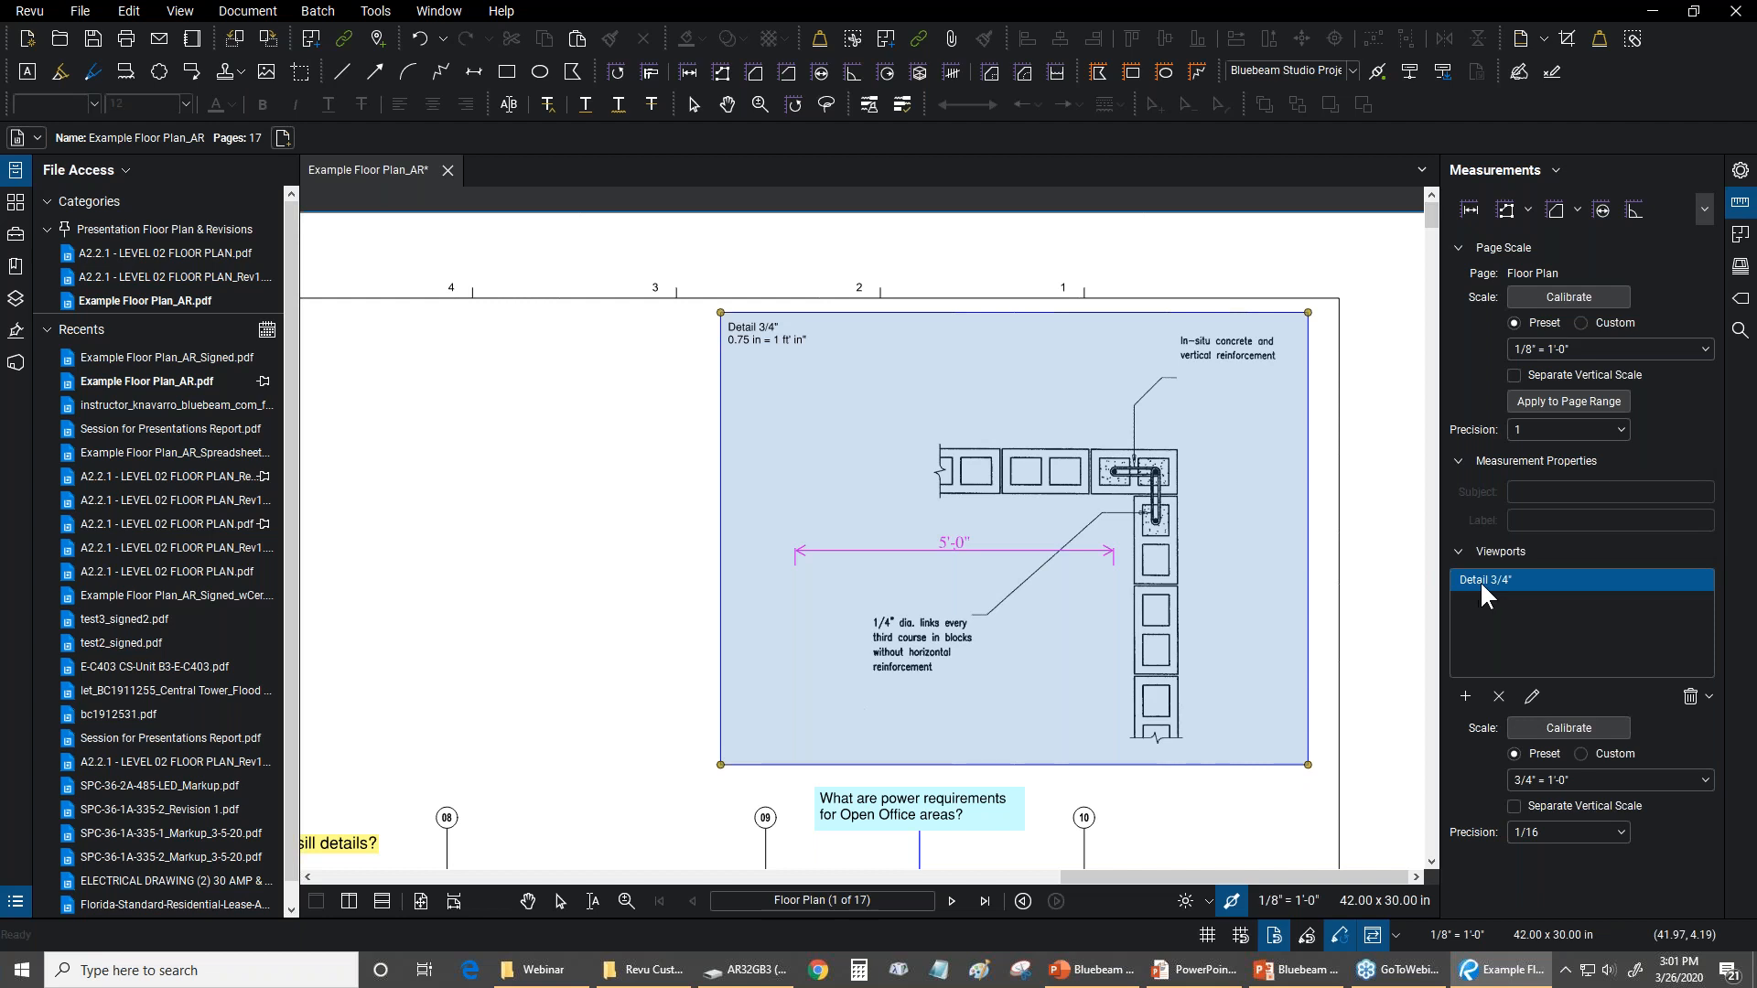
left_click(609, 510)
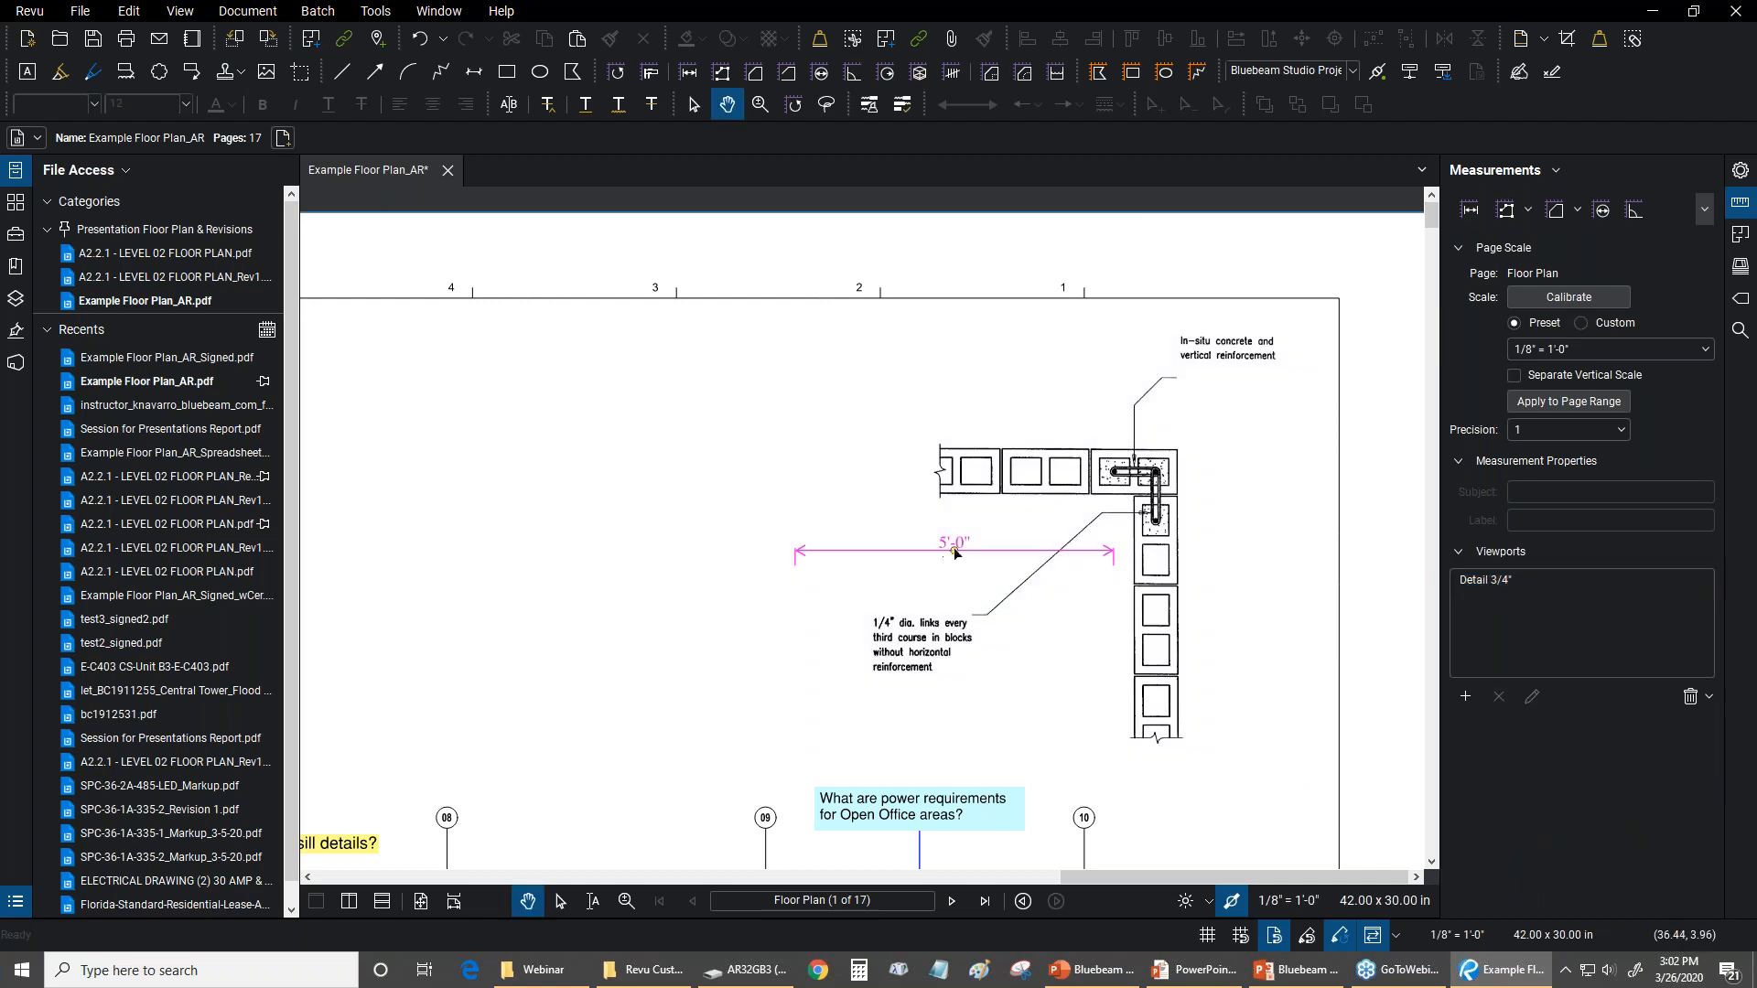
Try moving the length measurement out of the wall detail to its left, and undo that move
left_click(916, 550)
left_click_drag(905, 553, 589, 515)
left_click(129, 11)
left_click(134, 32)
Flatten the wall detail image onto the floor plan page and clear the selection
right_click(1010, 500)
left_click(1062, 710)
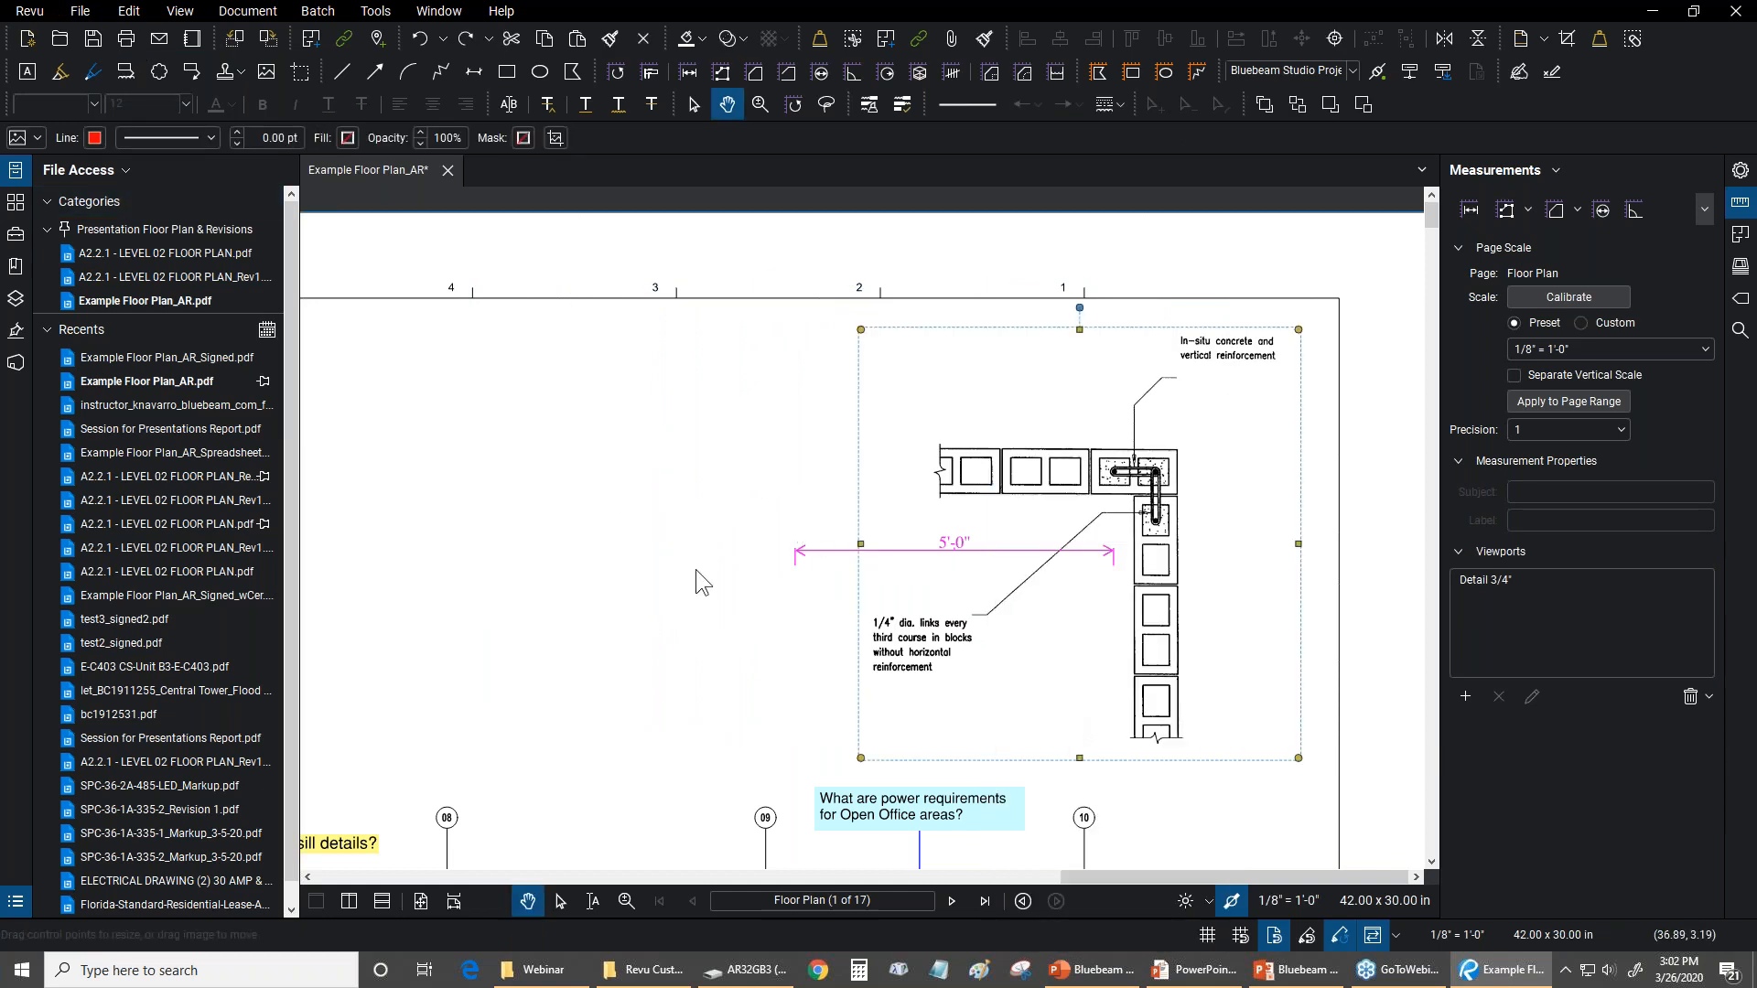
left_click(696, 569)
Move the length measurement left across the Detail 3/4" viewport's edge and highlight the viewport to examine the overlap
left_click(835, 550)
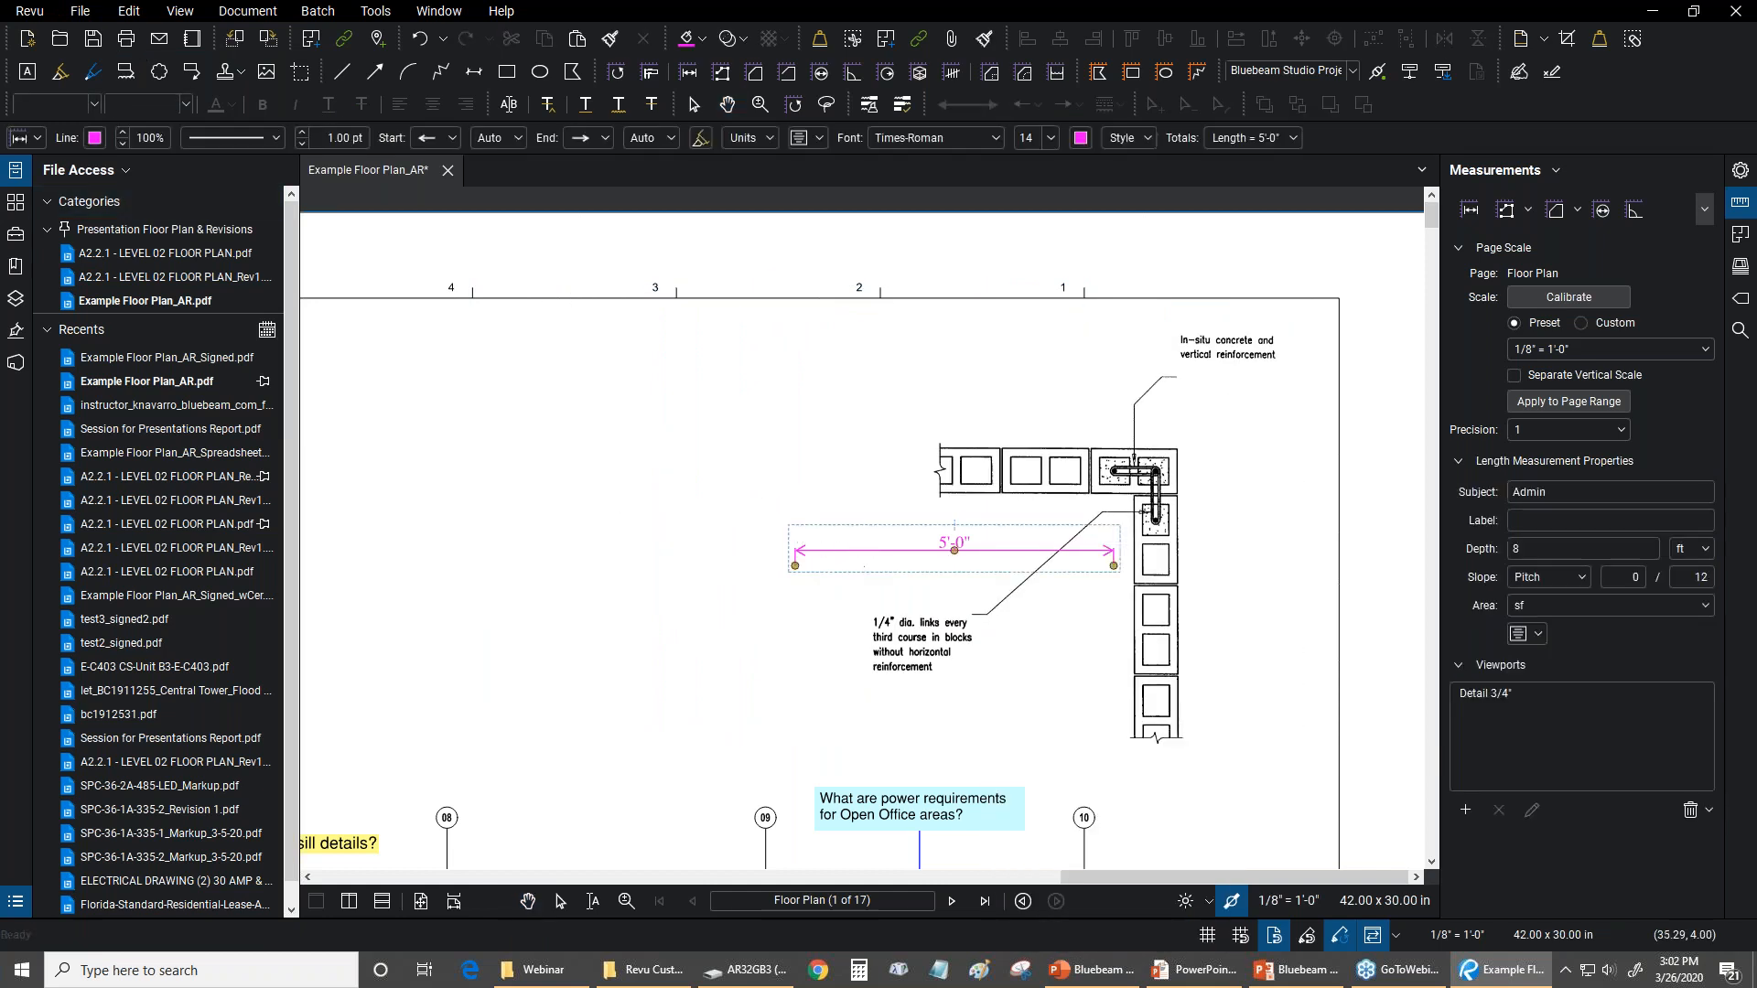
left_click_drag(833, 551, 682, 575)
key("shift+v")
key("Escape")
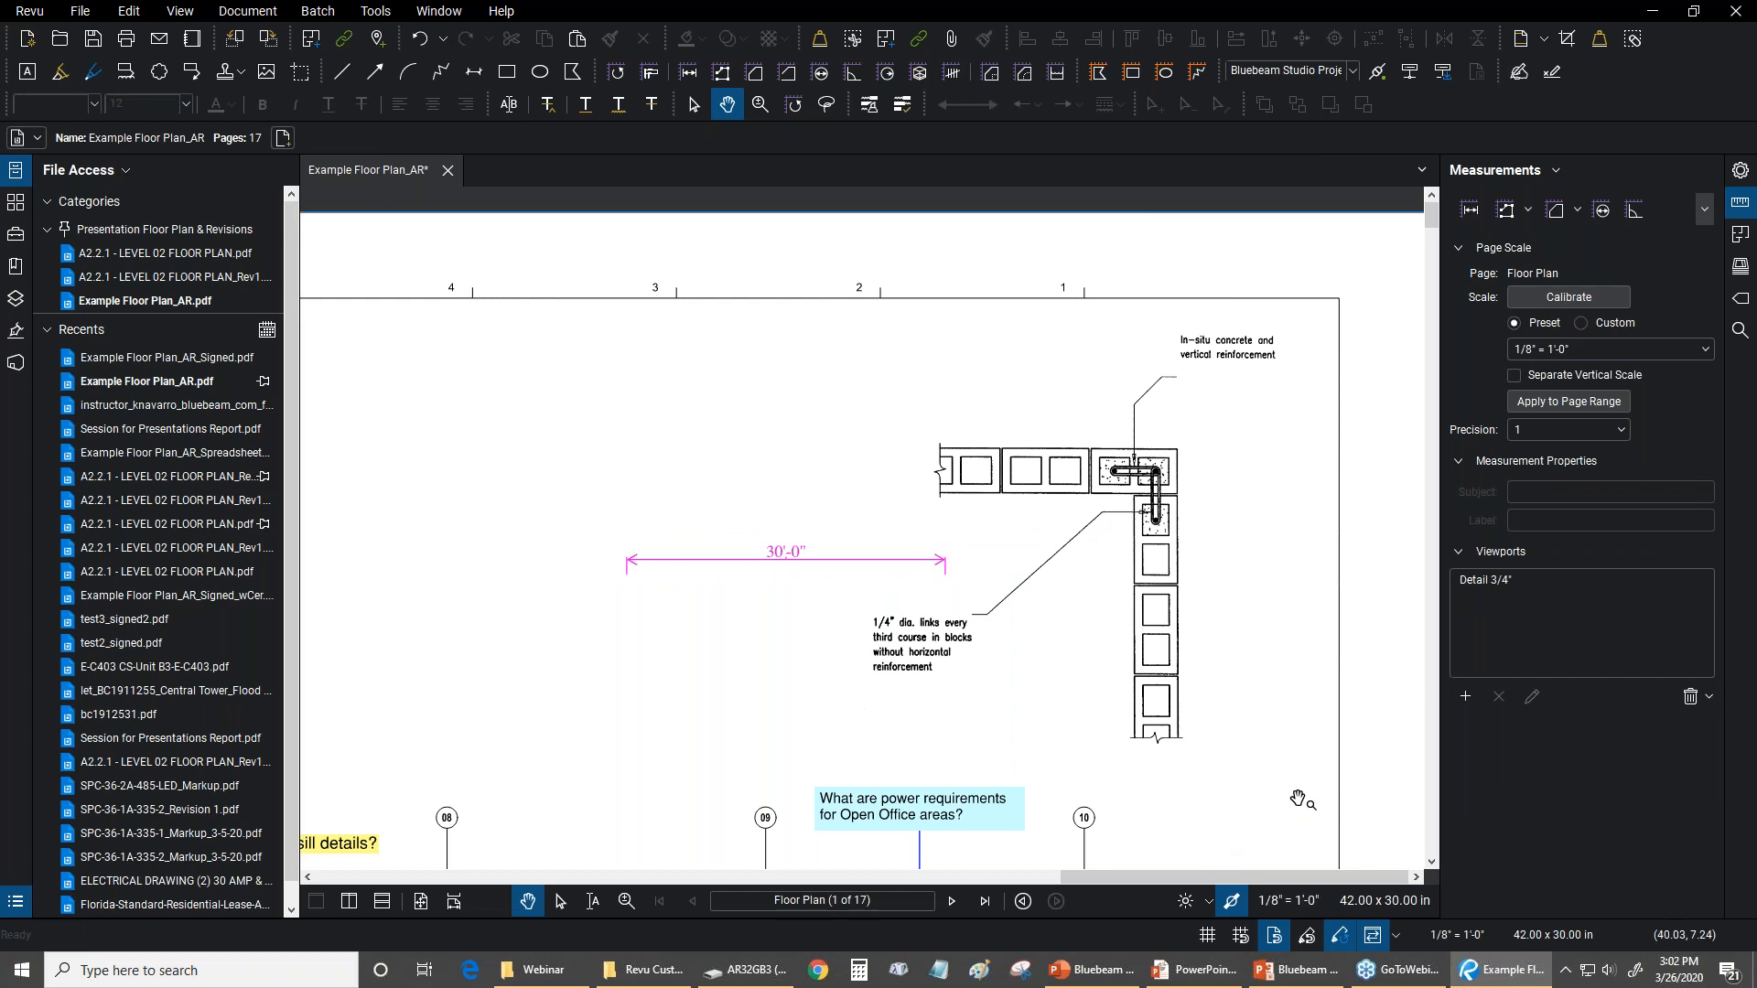
left_click(1493, 582)
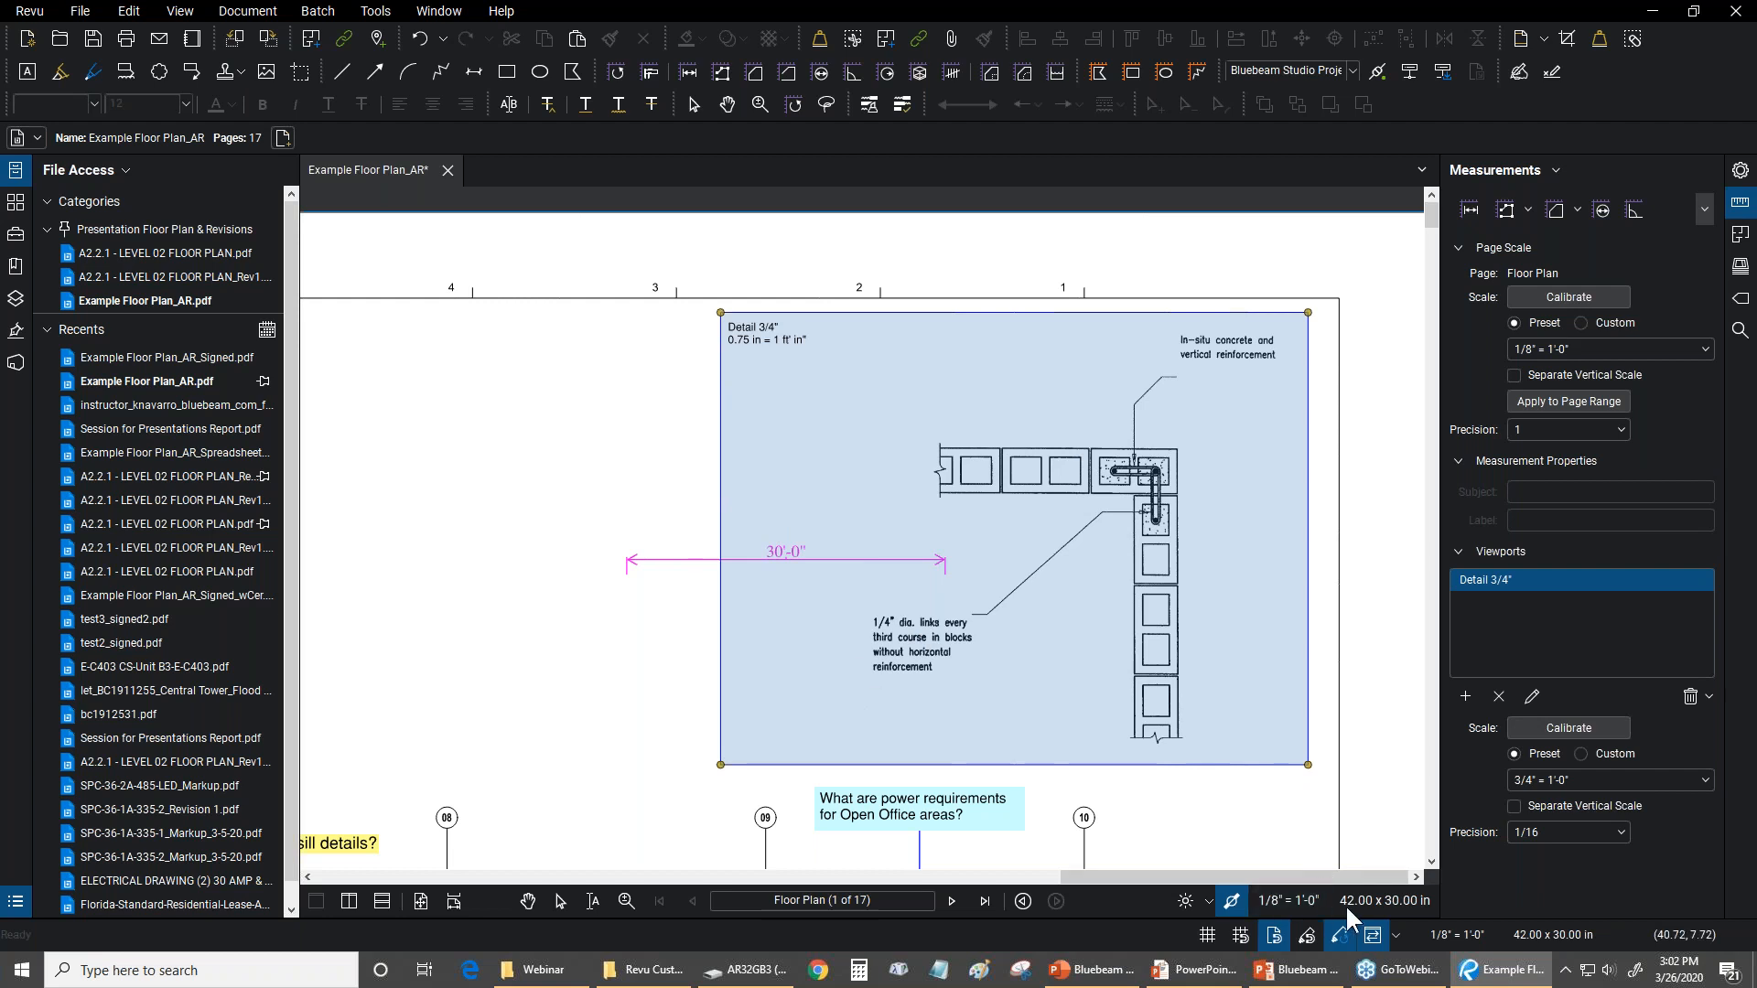
key("Escape")
Move the length measurement between the wall detail and the blank area left of it, leaving it outside the viewport
left_click(673, 561)
left_click_drag(890, 510, 1001, 552)
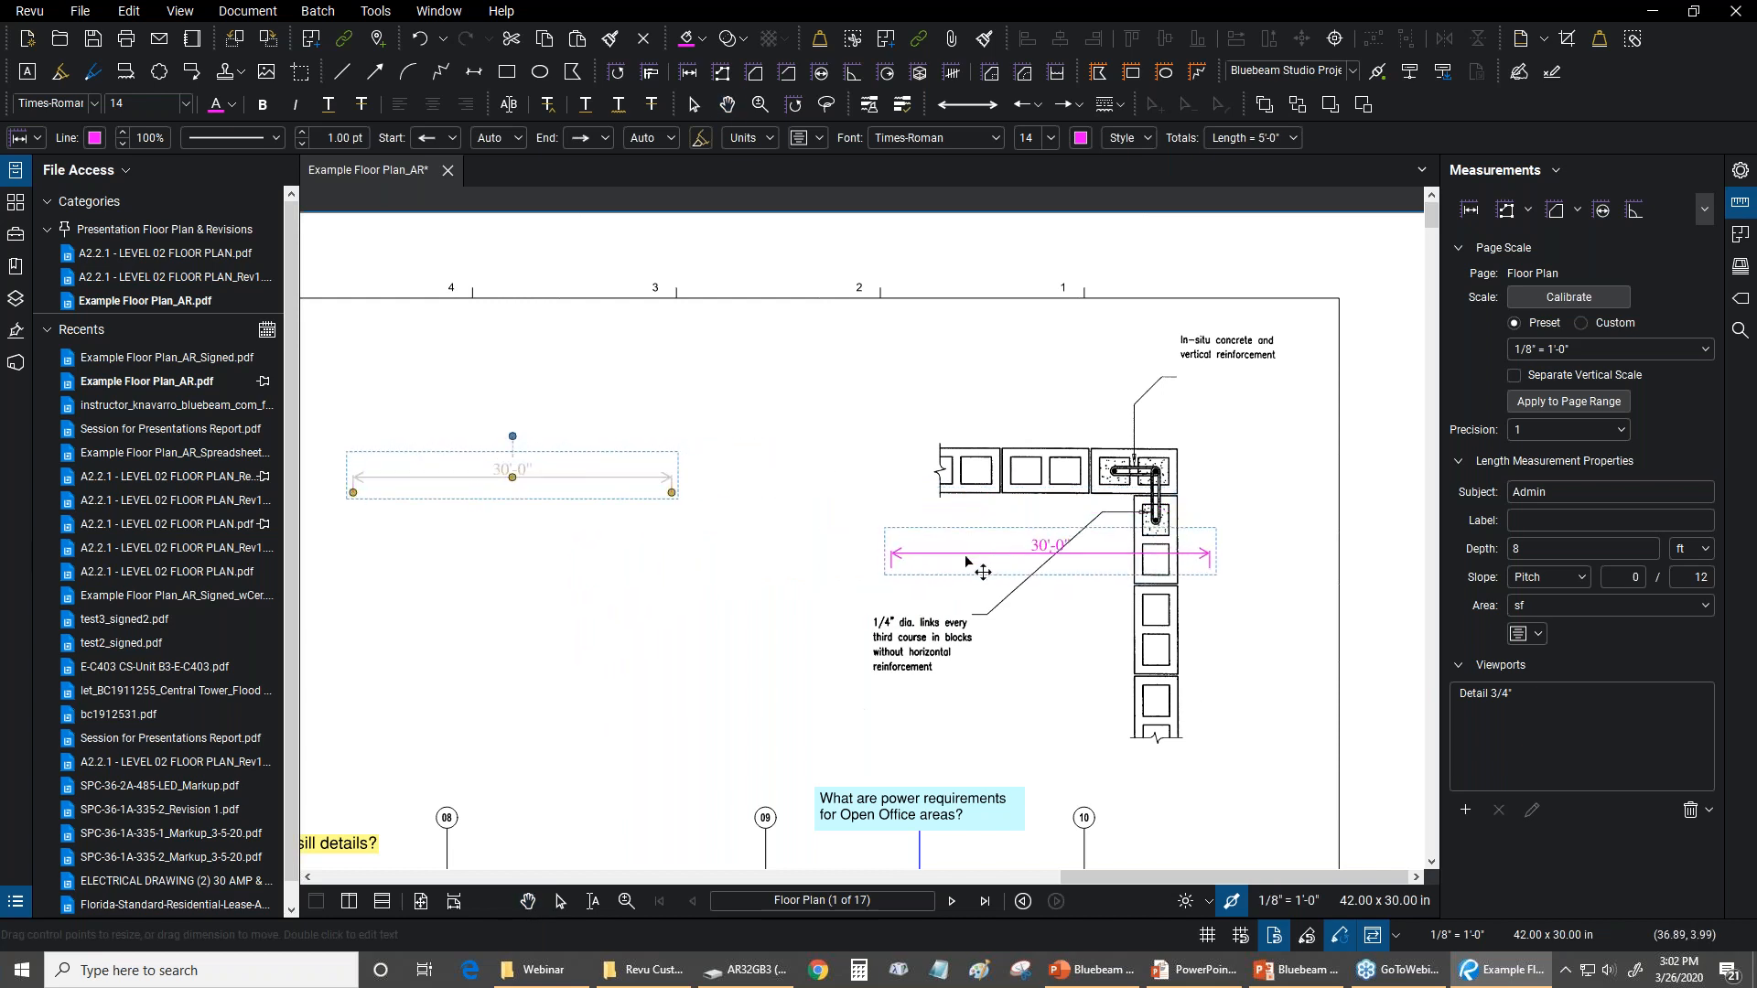
left_click_drag(489, 529, 432, 517)
key("Escape")
key("Escape")
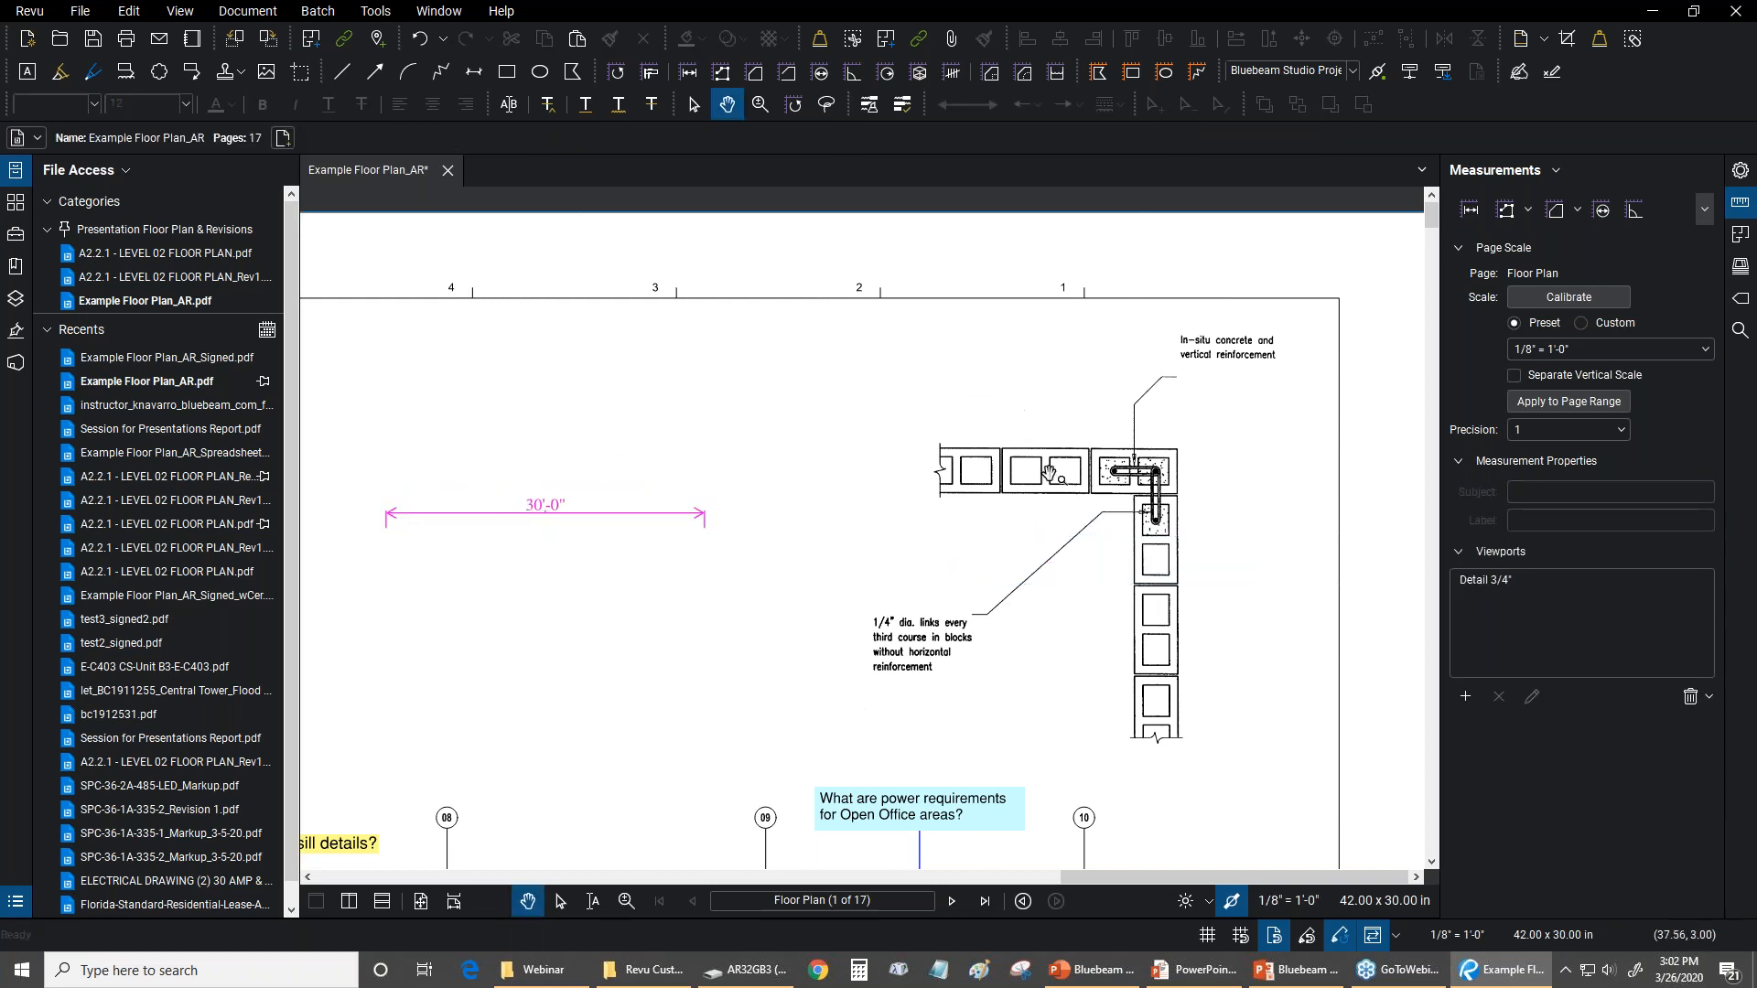
Undo the latest measurement moves back through the flattening of the wall detail image
left_click(128, 13)
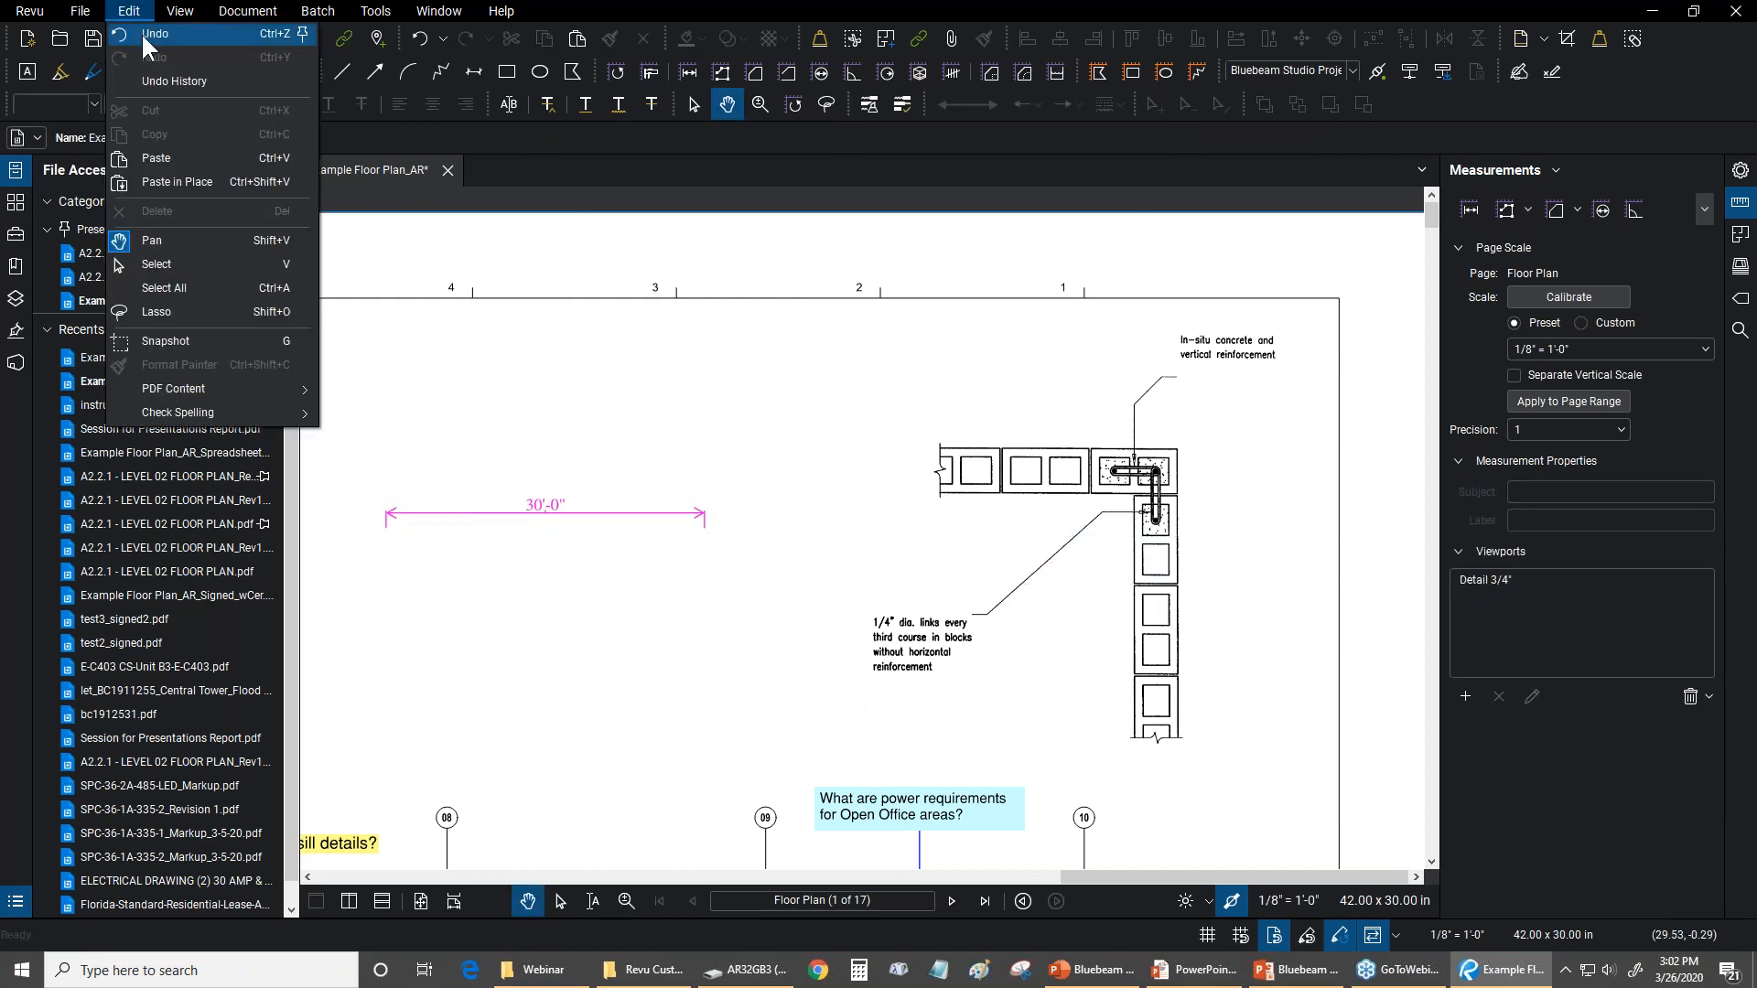
mouse_move(174, 81)
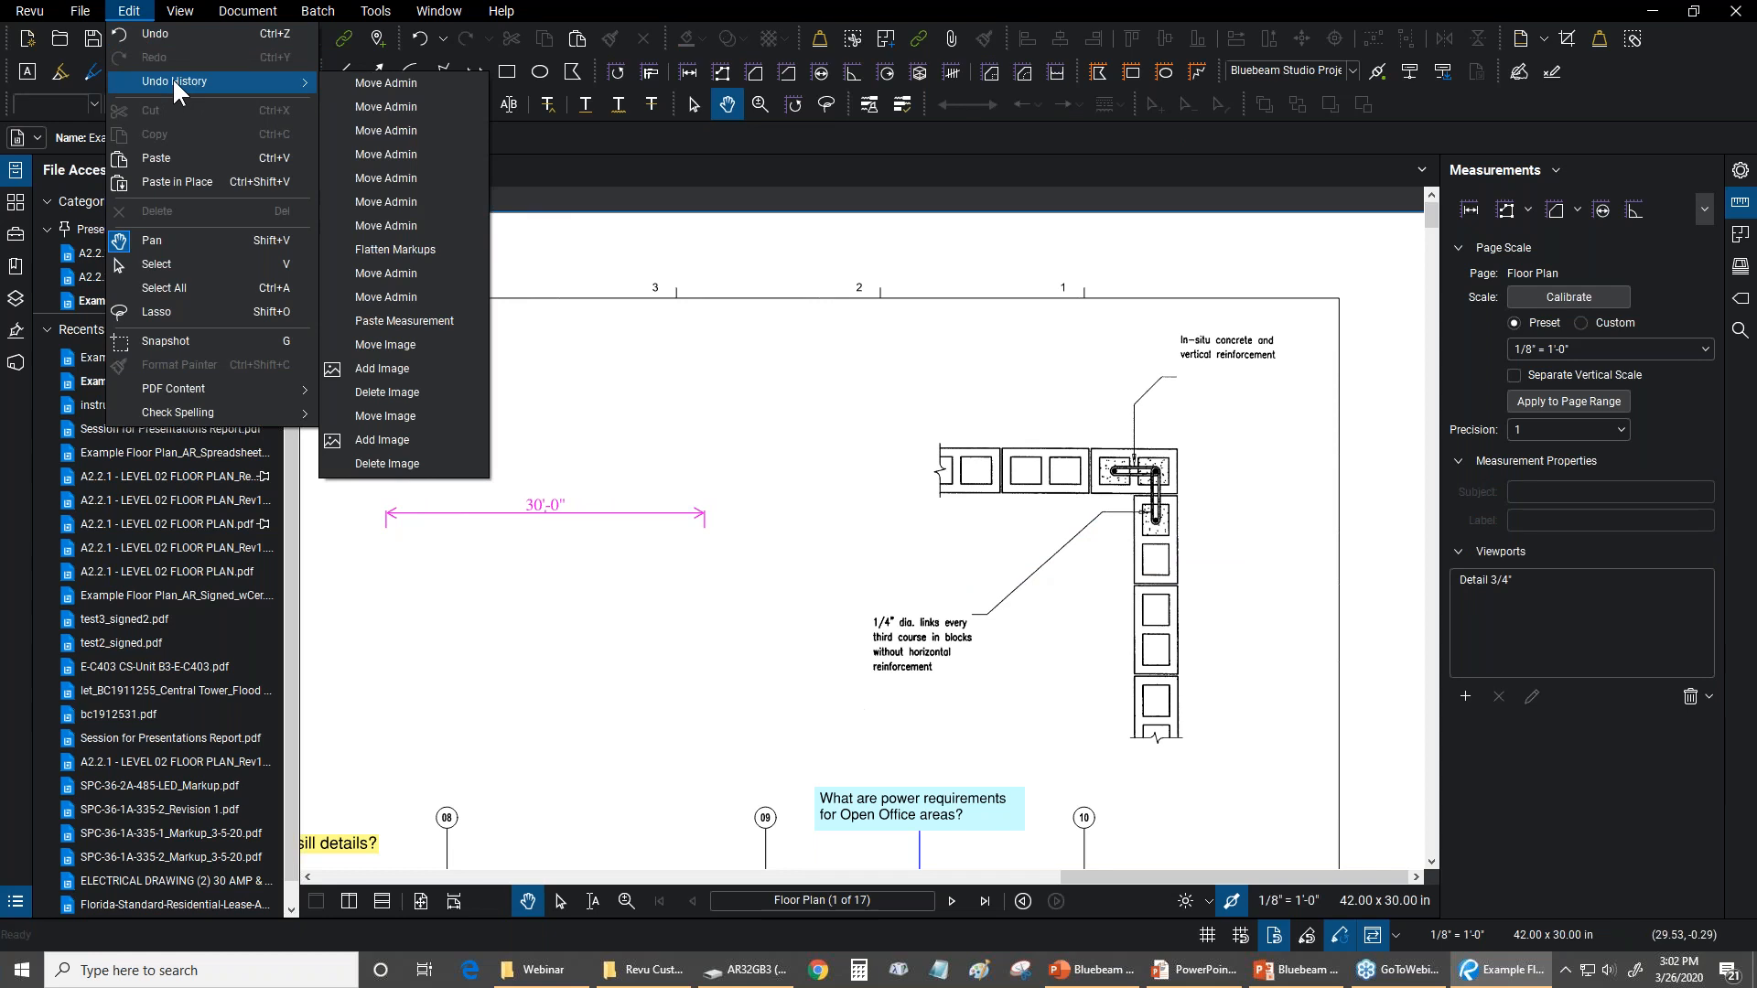
left_click(408, 239)
Open the permission-changing settings in the floor plan's document security properties
left_click_drag(806, 394, 909, 387)
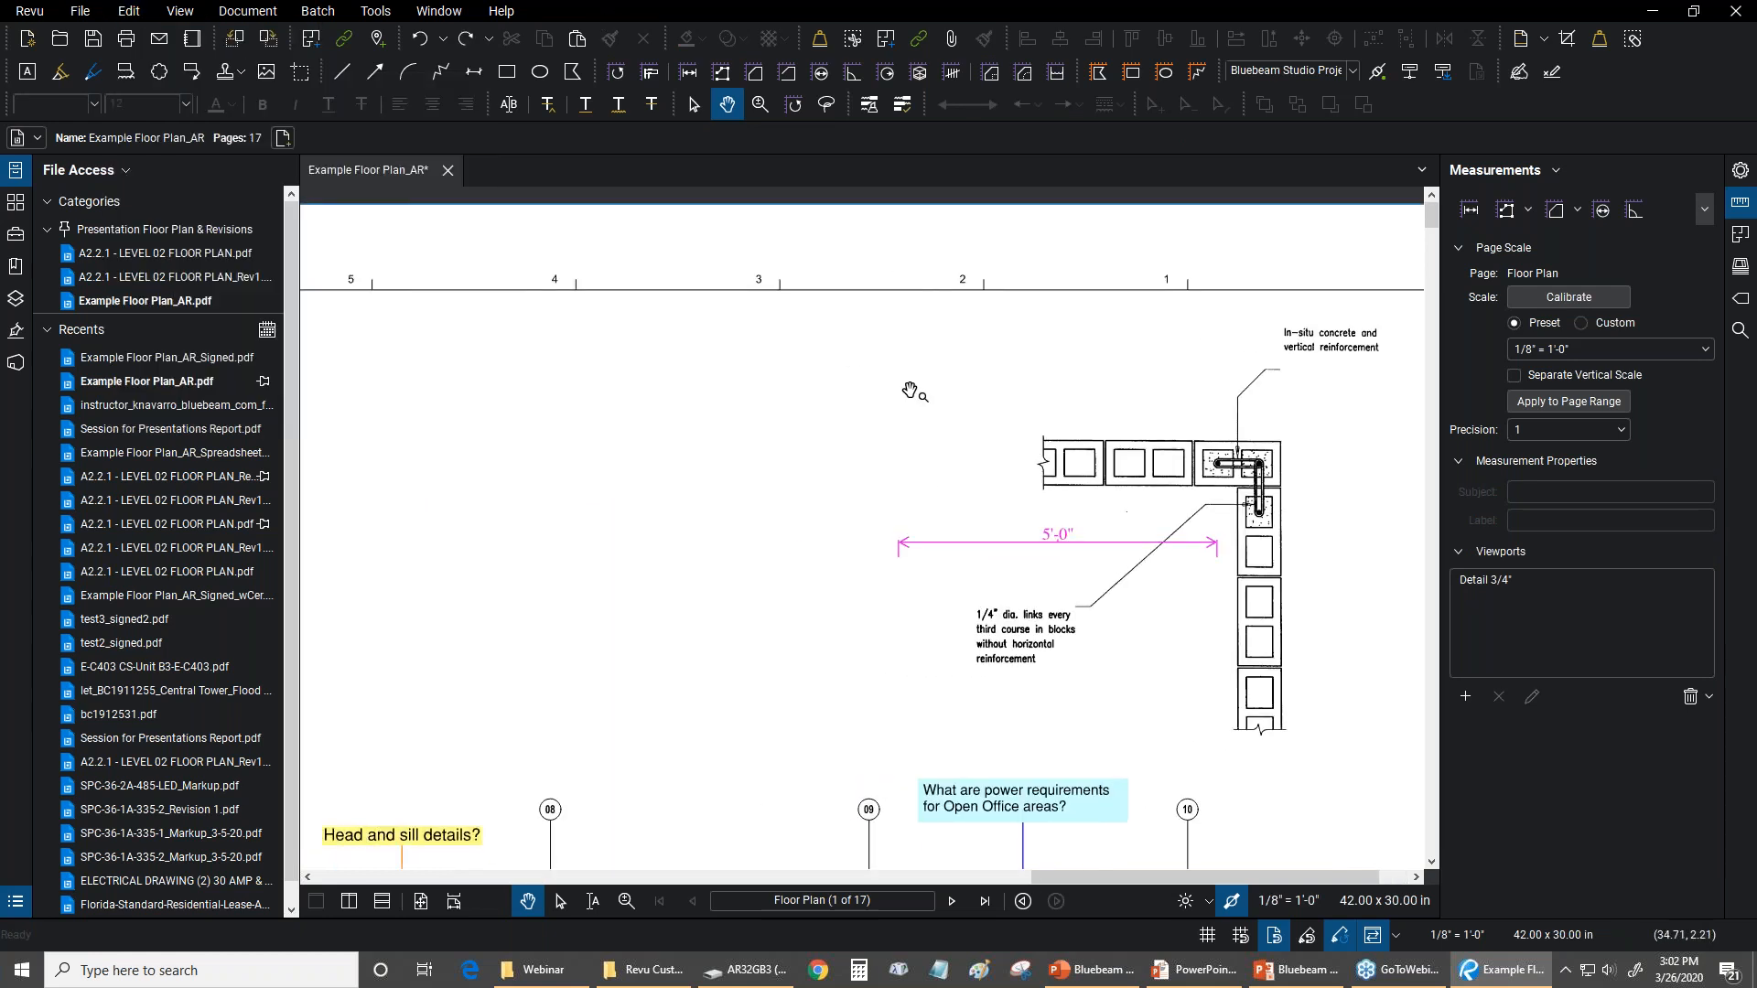
key("ctrl+0")
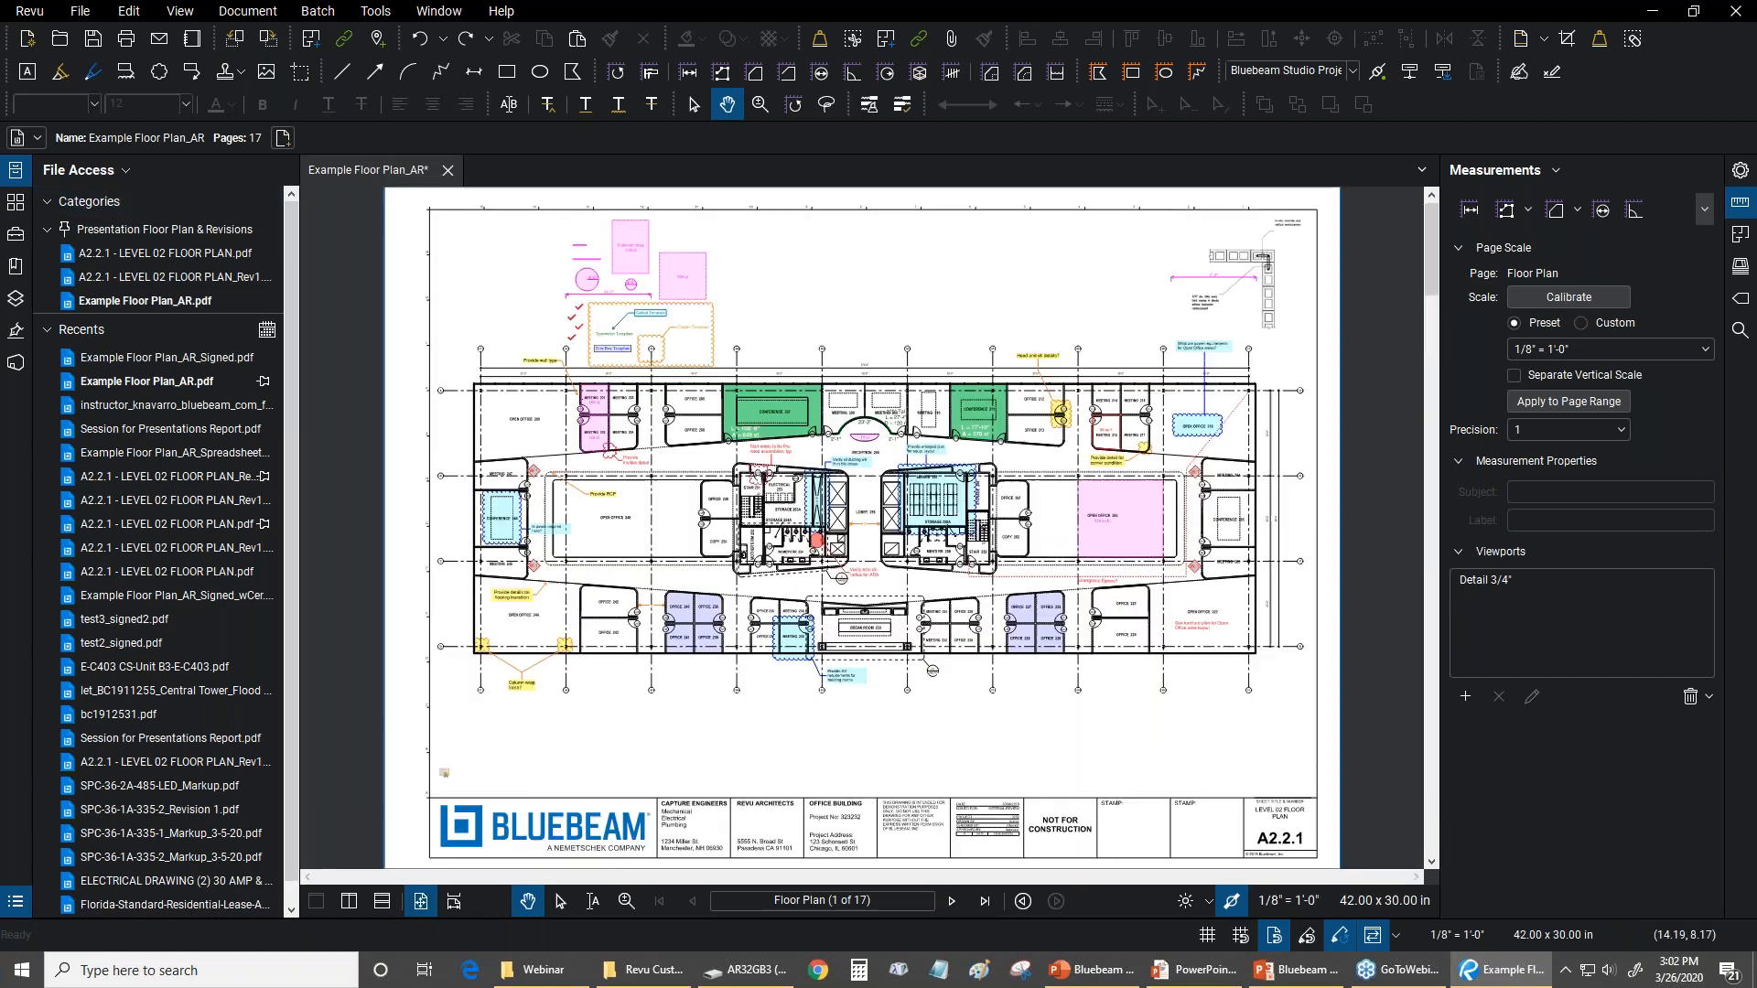
left_click(231, 13)
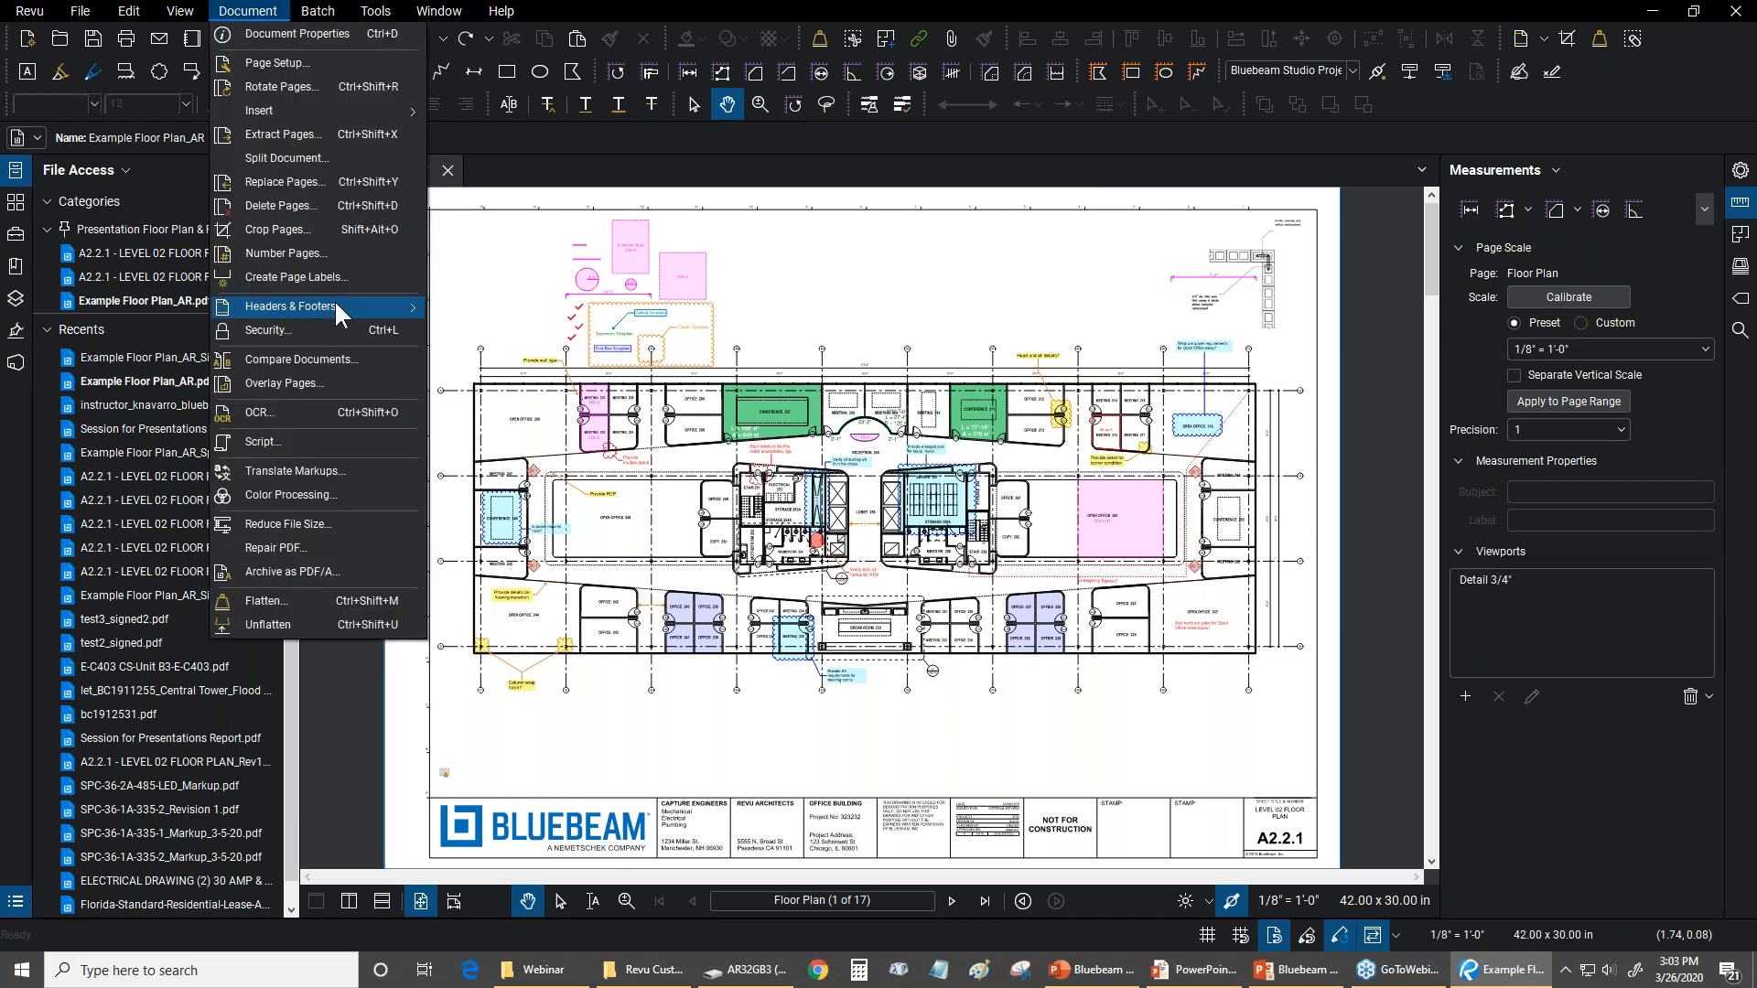
left_click(297, 332)
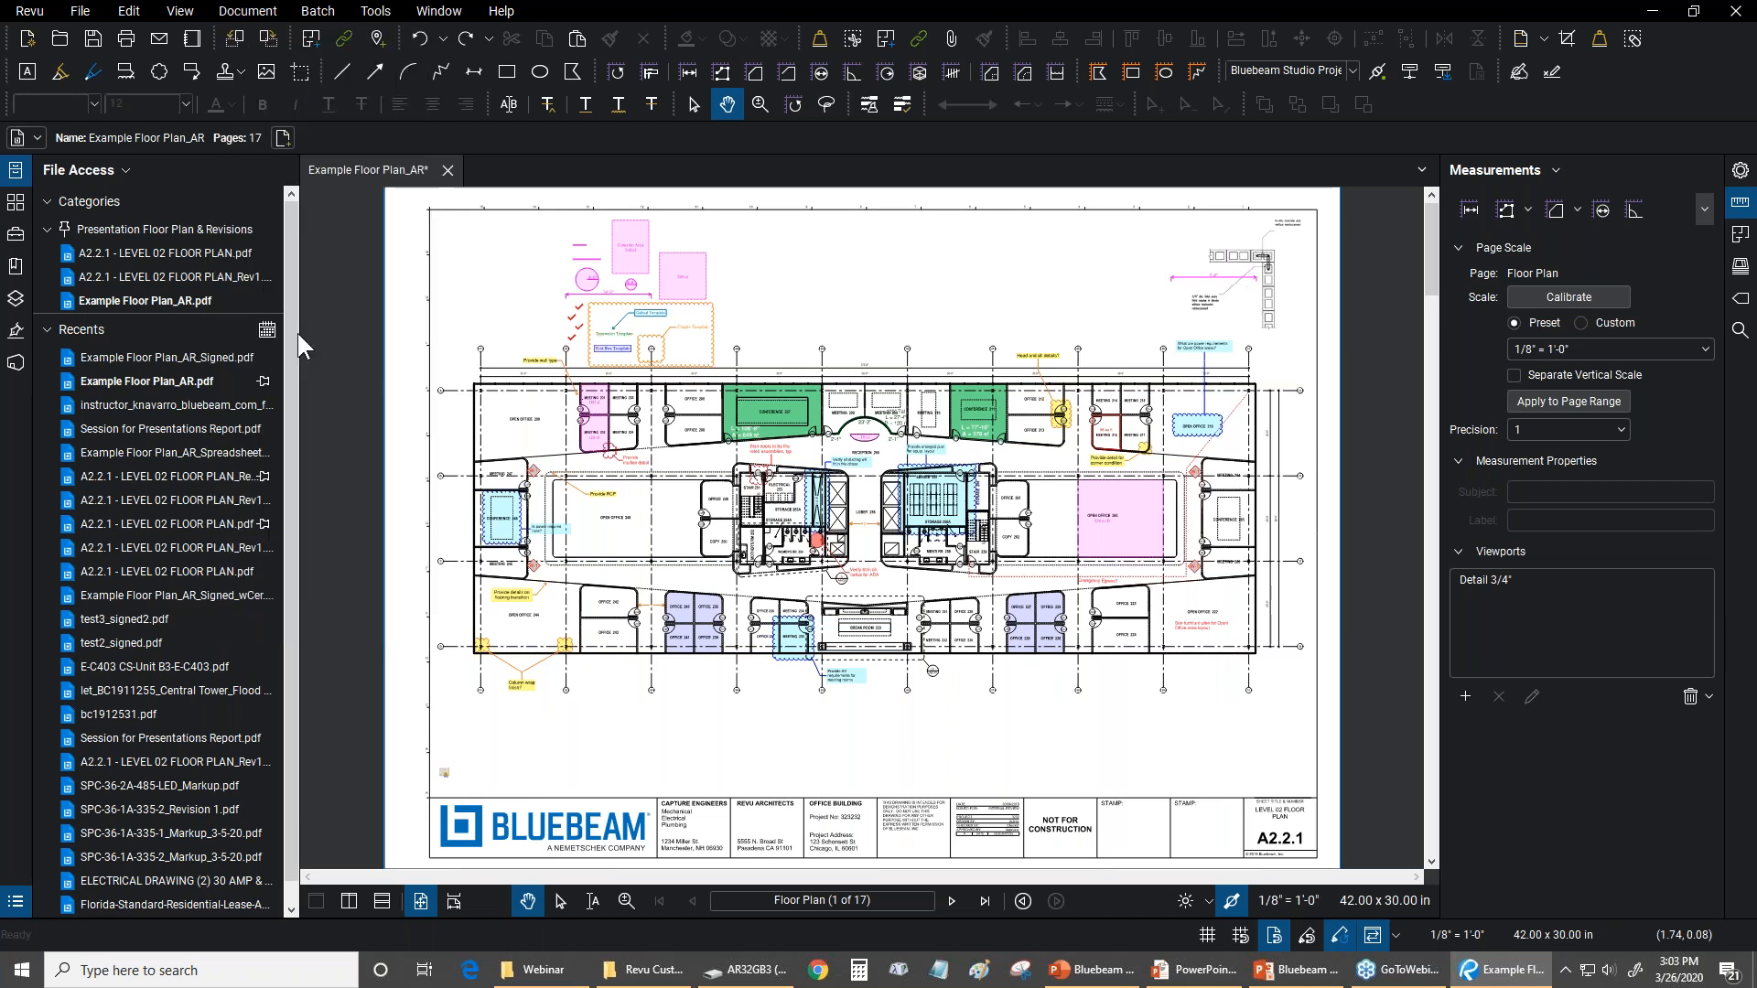
left_click(1063, 663)
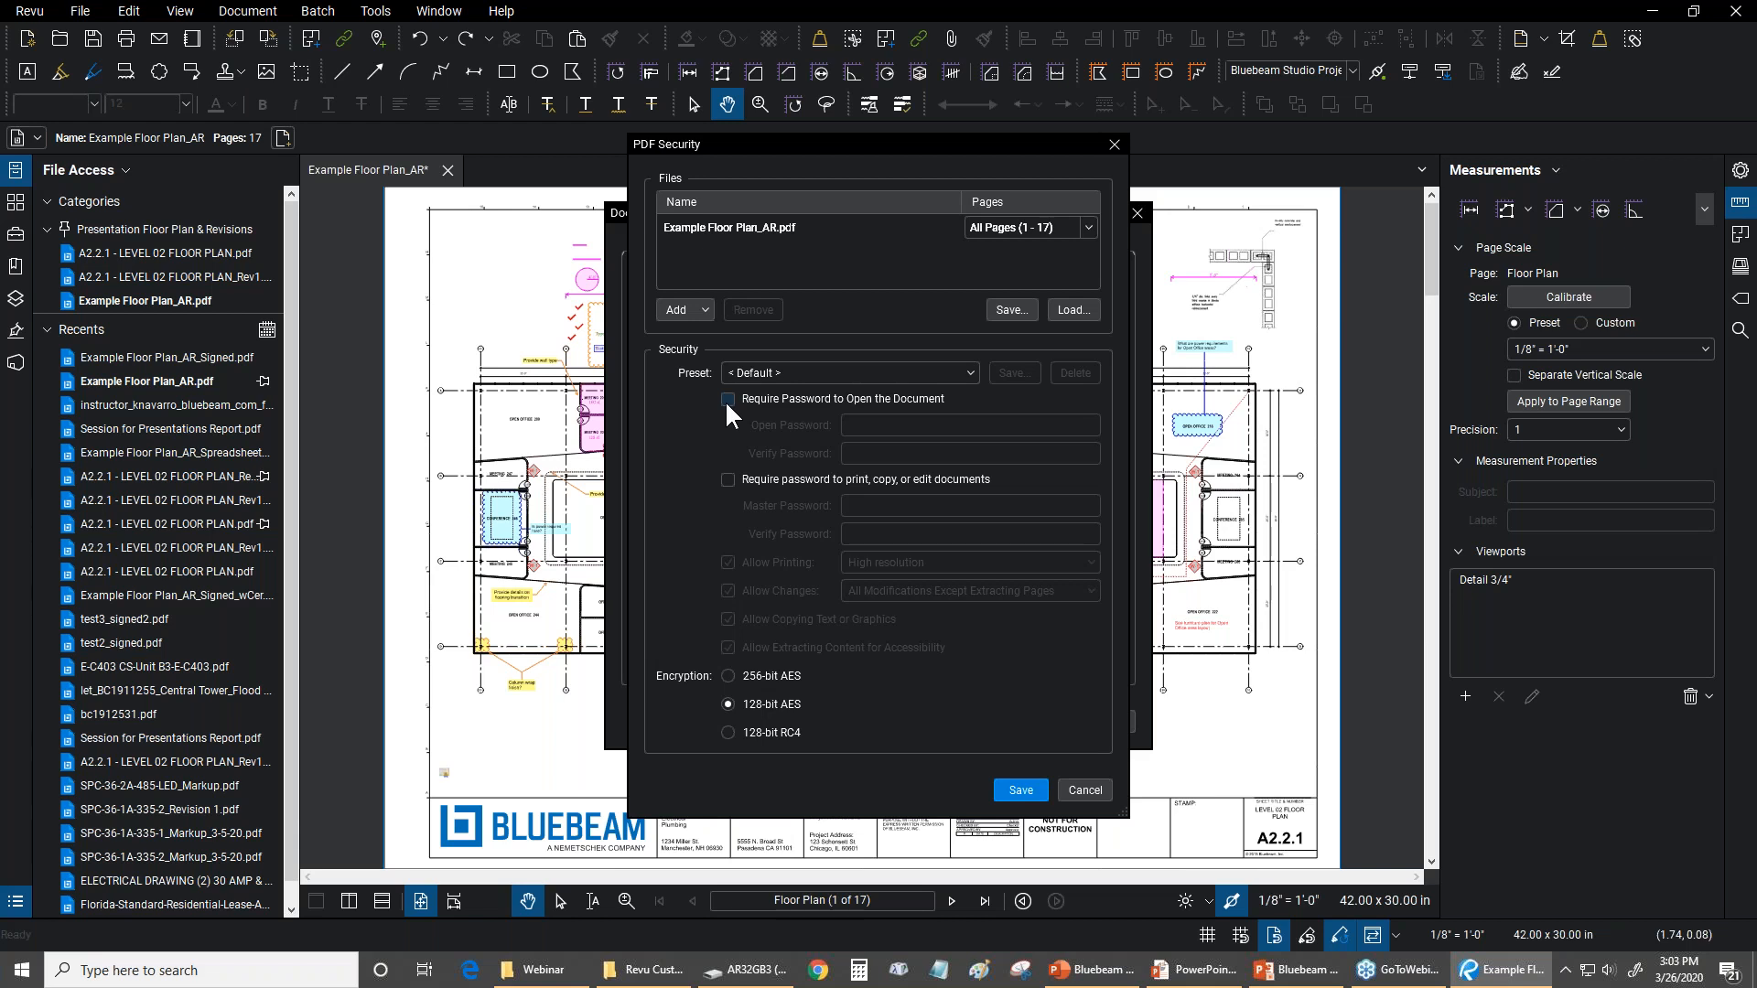
Try requiring a password to print, copy or edit, disallow changes, copying and accessibility extraction, and discard the security settings
left_click(727, 400)
left_click(727, 481)
left_click(728, 397)
left_click(729, 590)
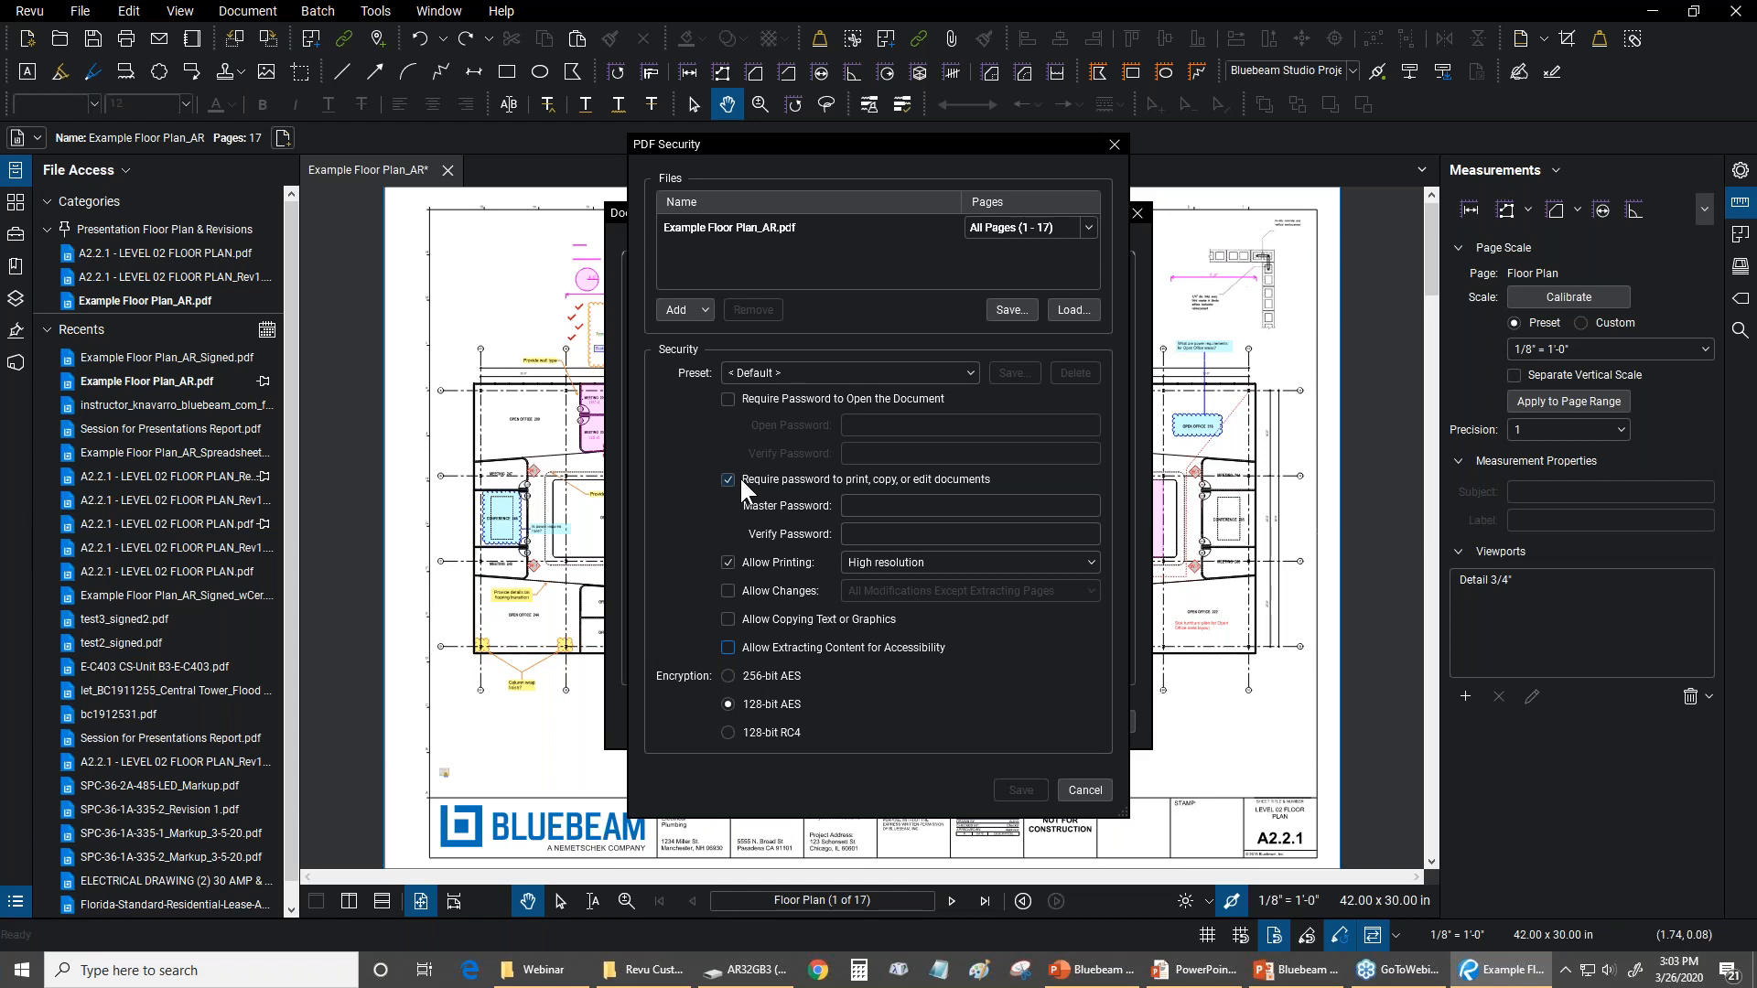
left_click(1083, 790)
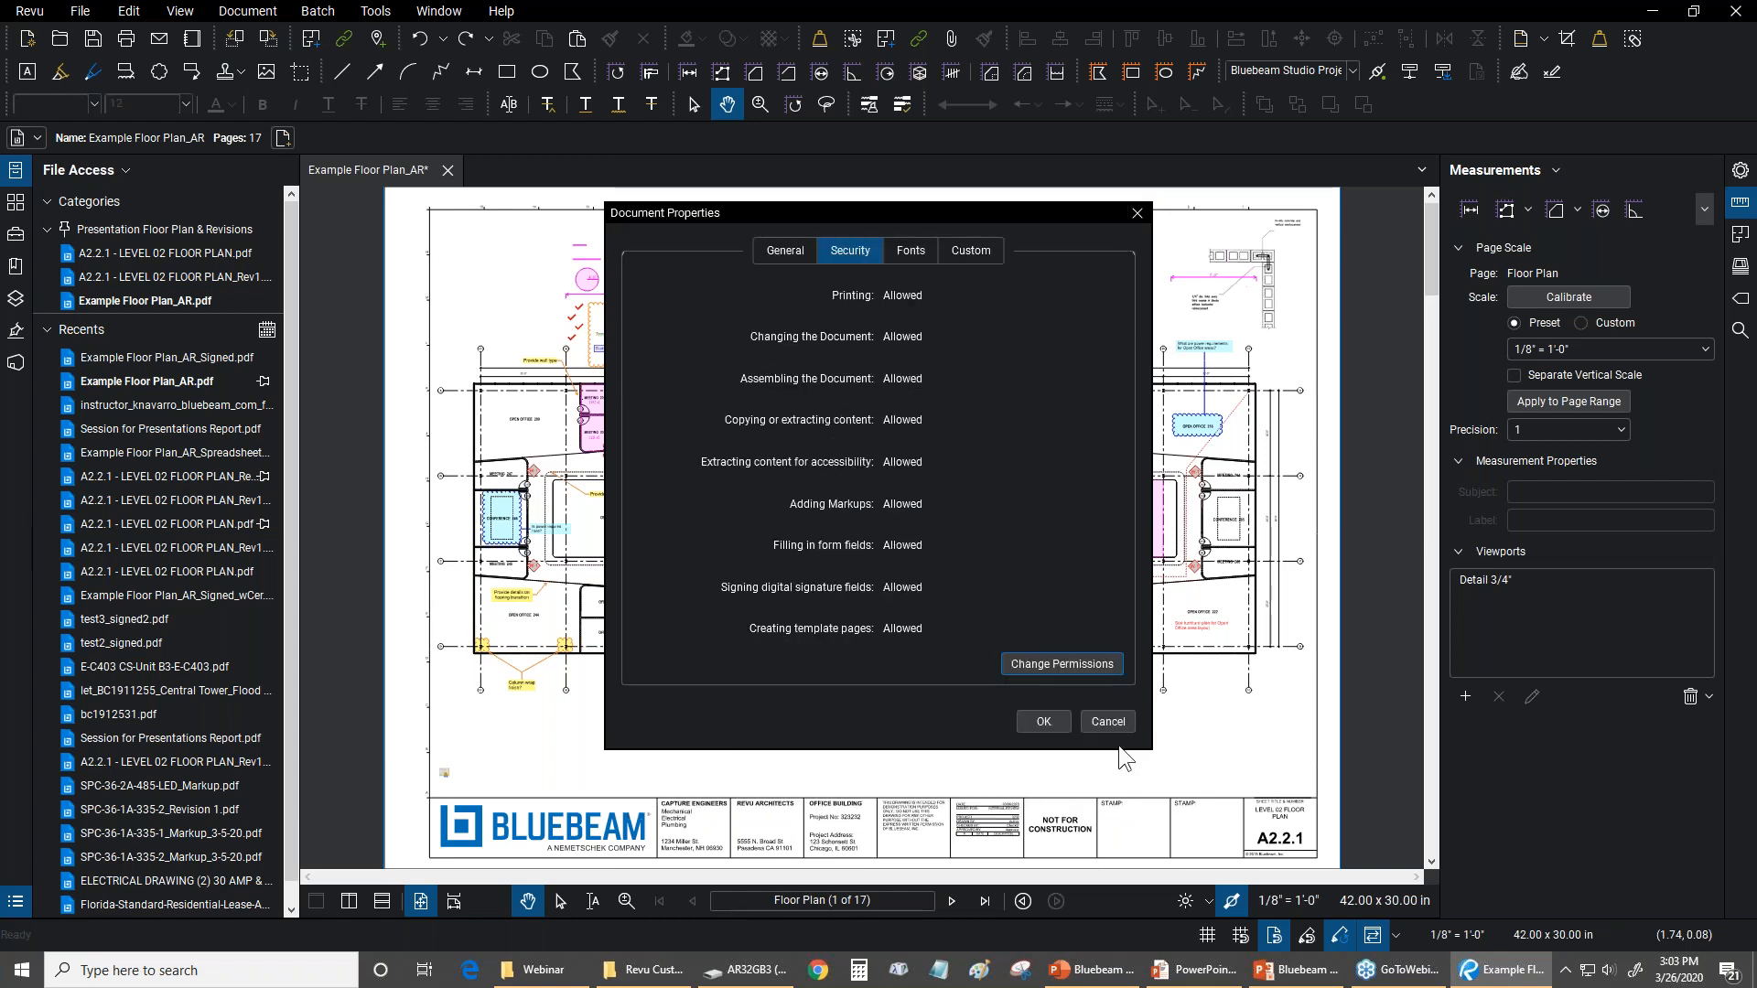
left_click(1107, 722)
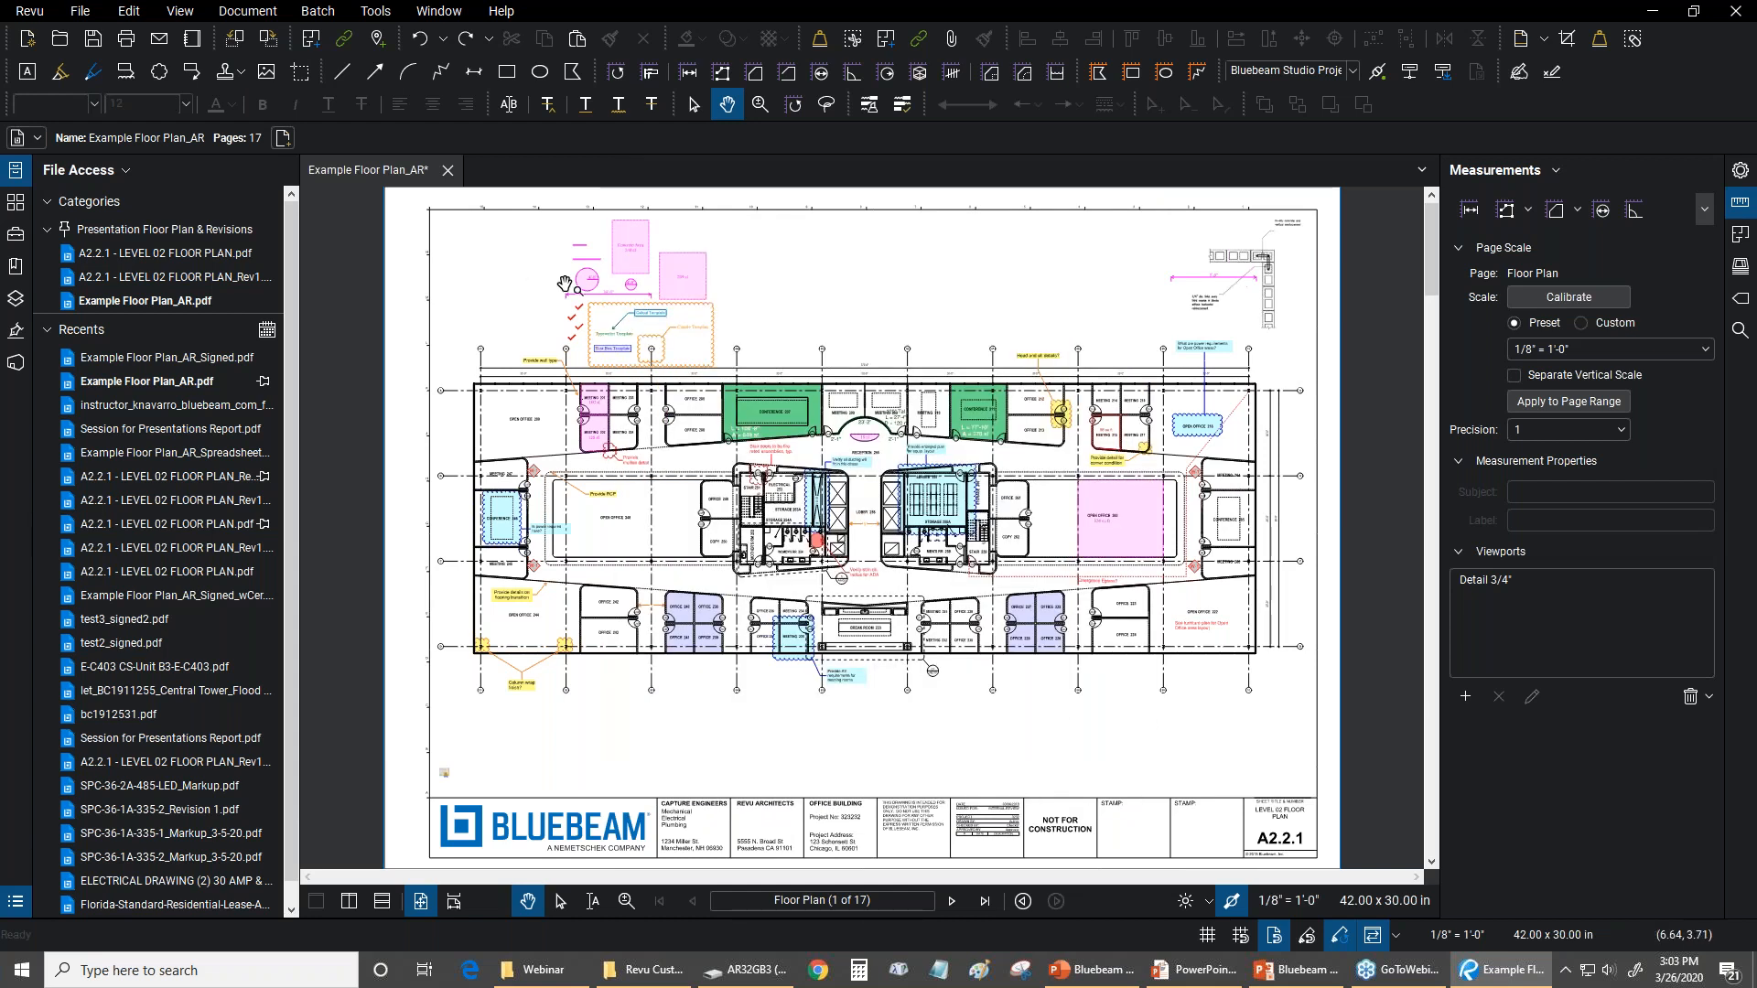
Start signing the document, switch to certifying it to examine the permitted changes after certifying, and cancel the certification
left_click(375, 13)
mouse_move(383, 155)
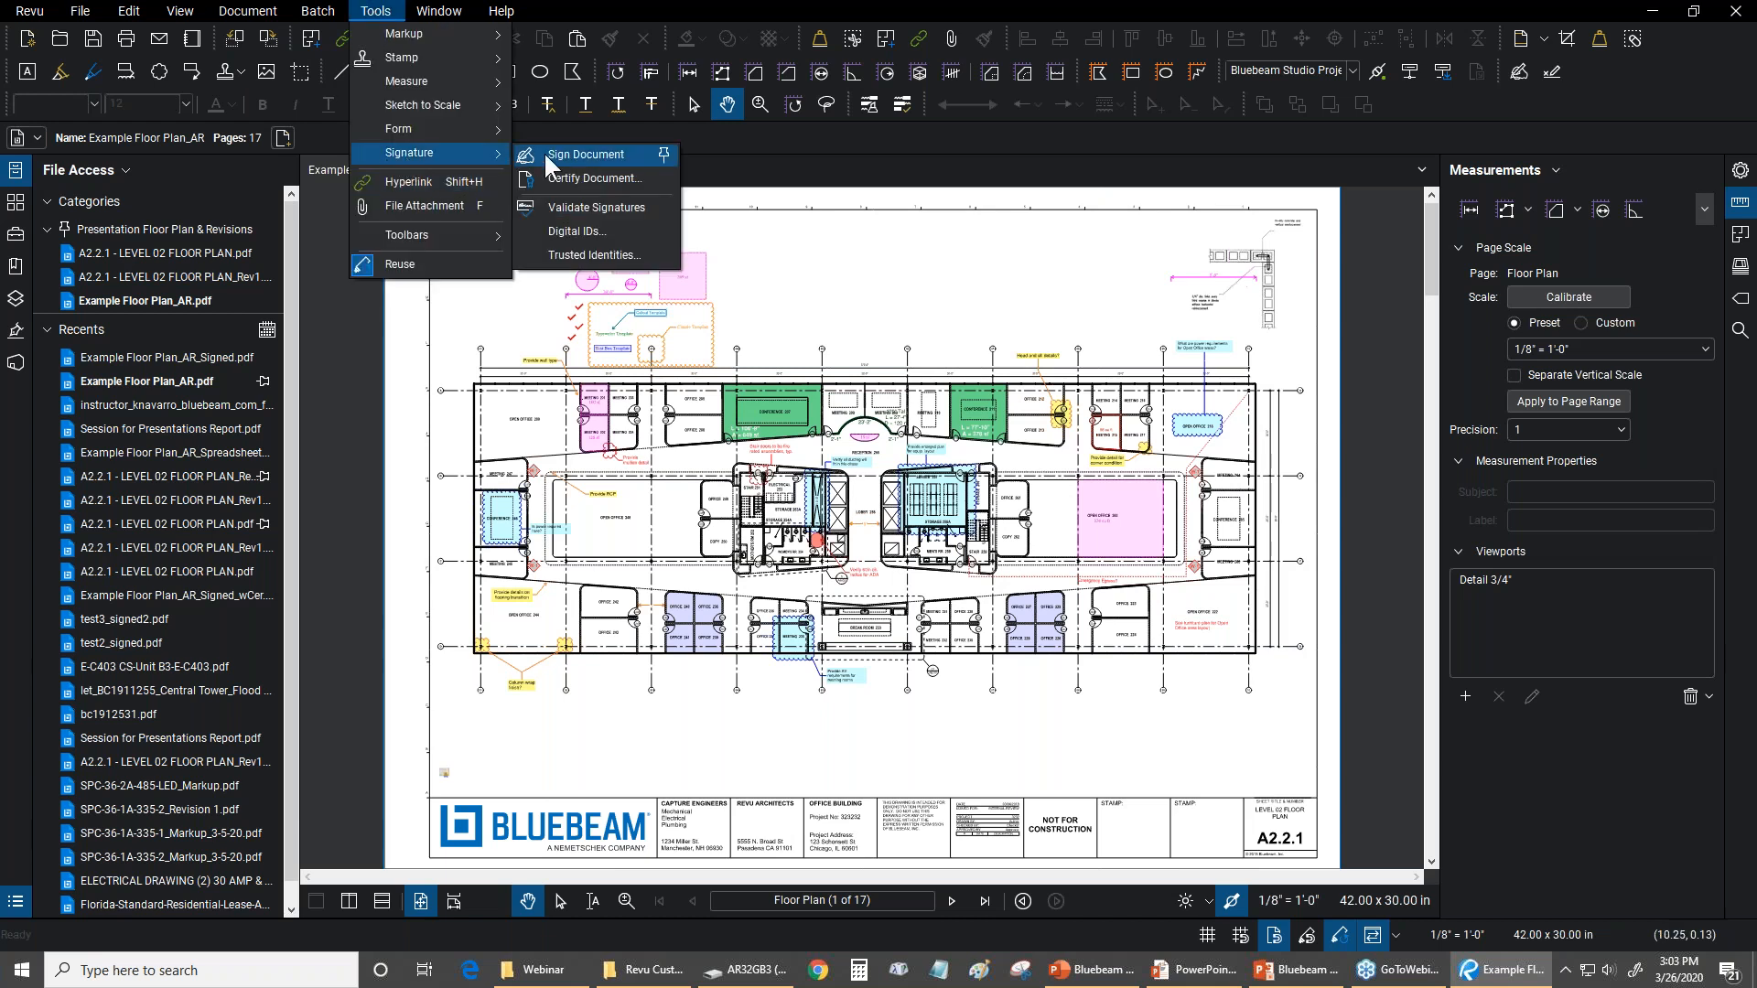
left_click(546, 155)
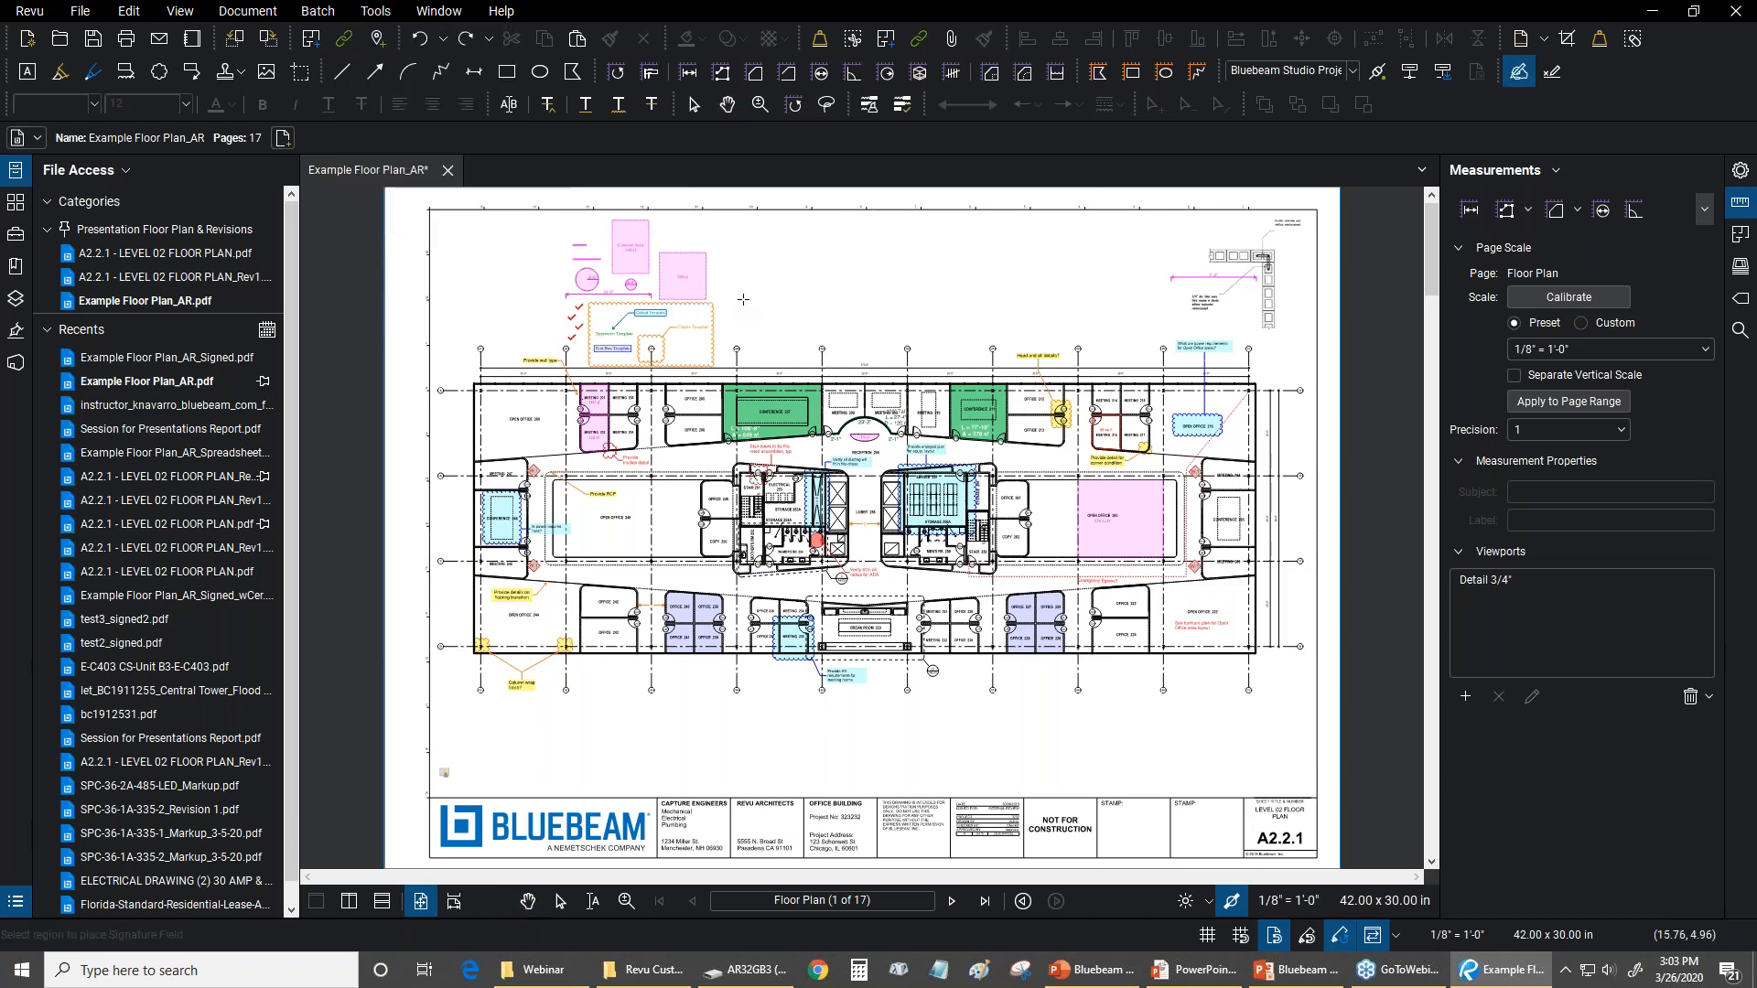
left_click(375, 11)
mouse_move(402, 152)
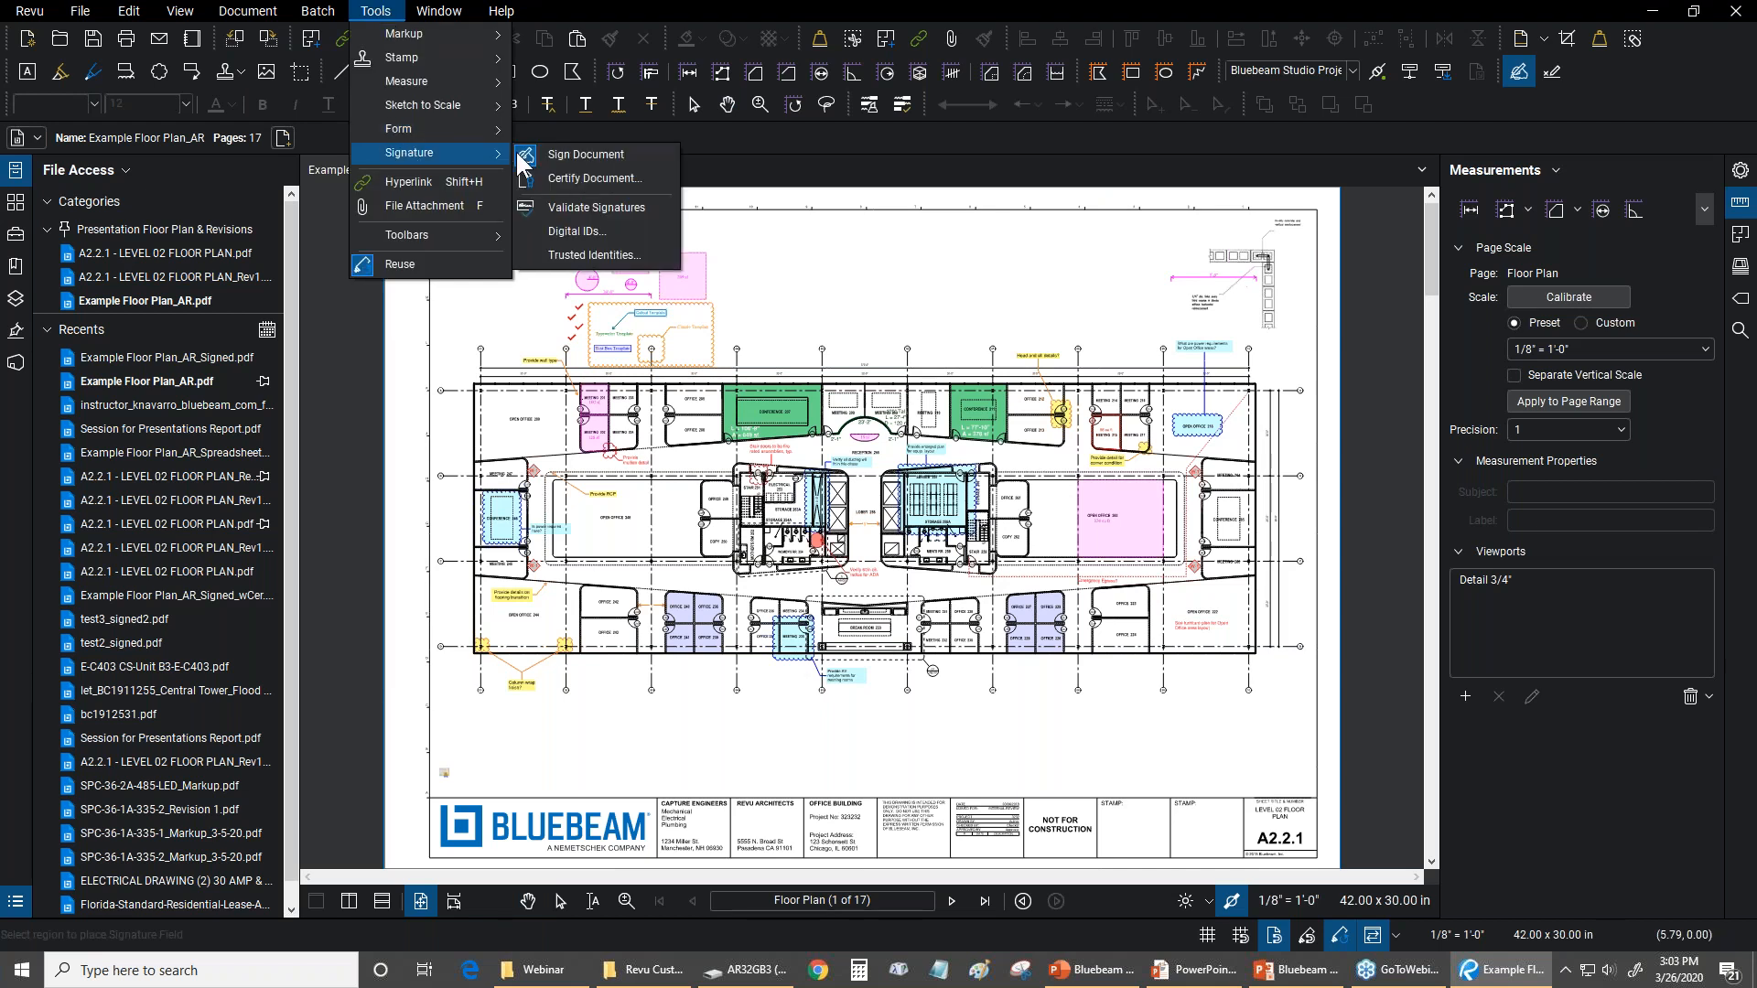
left_click(563, 174)
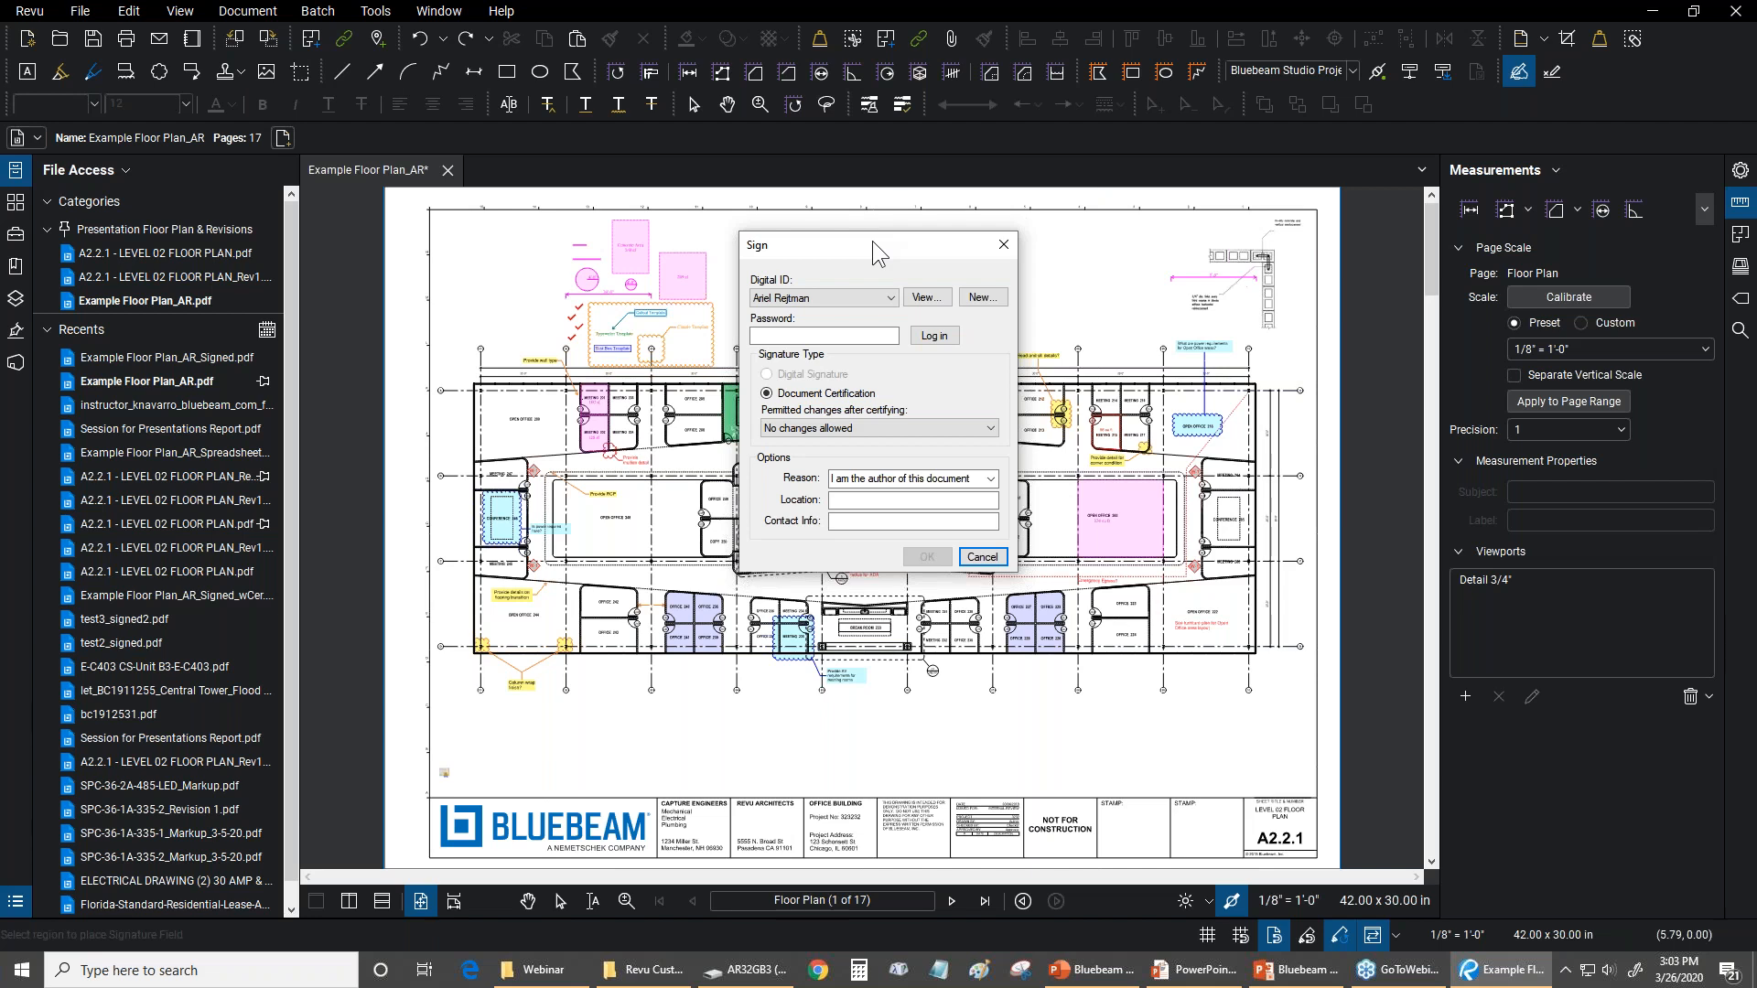
left_click(844, 437)
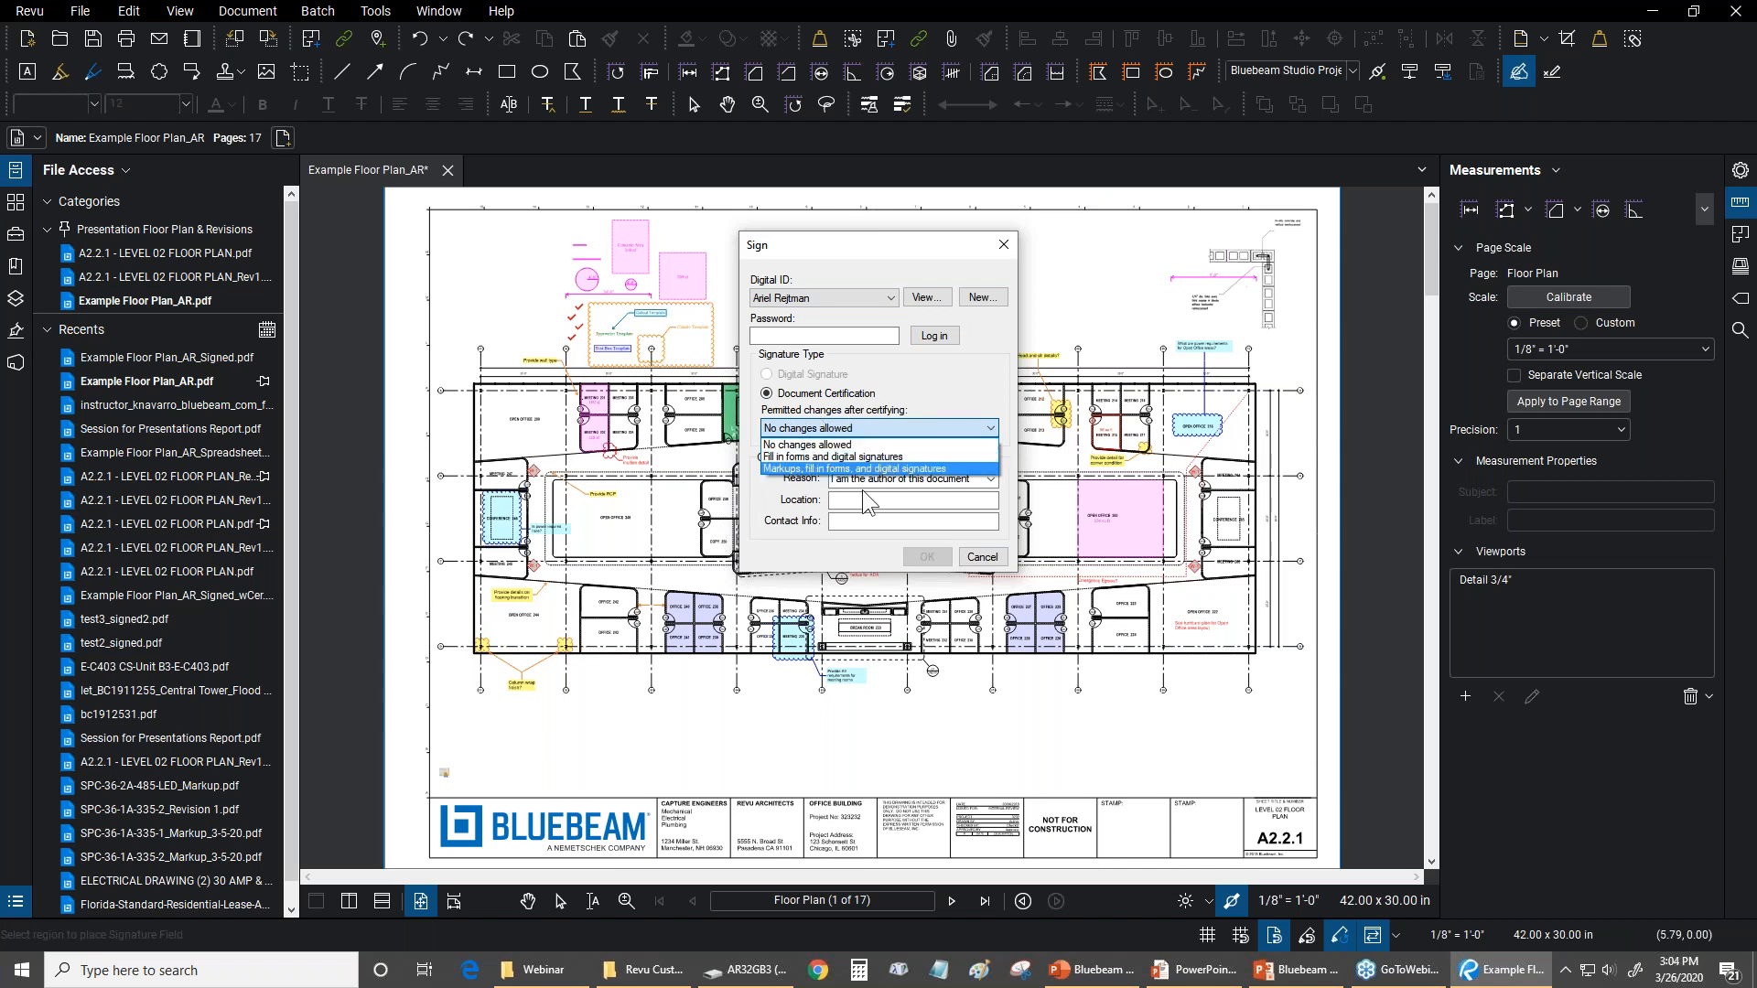
left_click(937, 549)
left_click(982, 556)
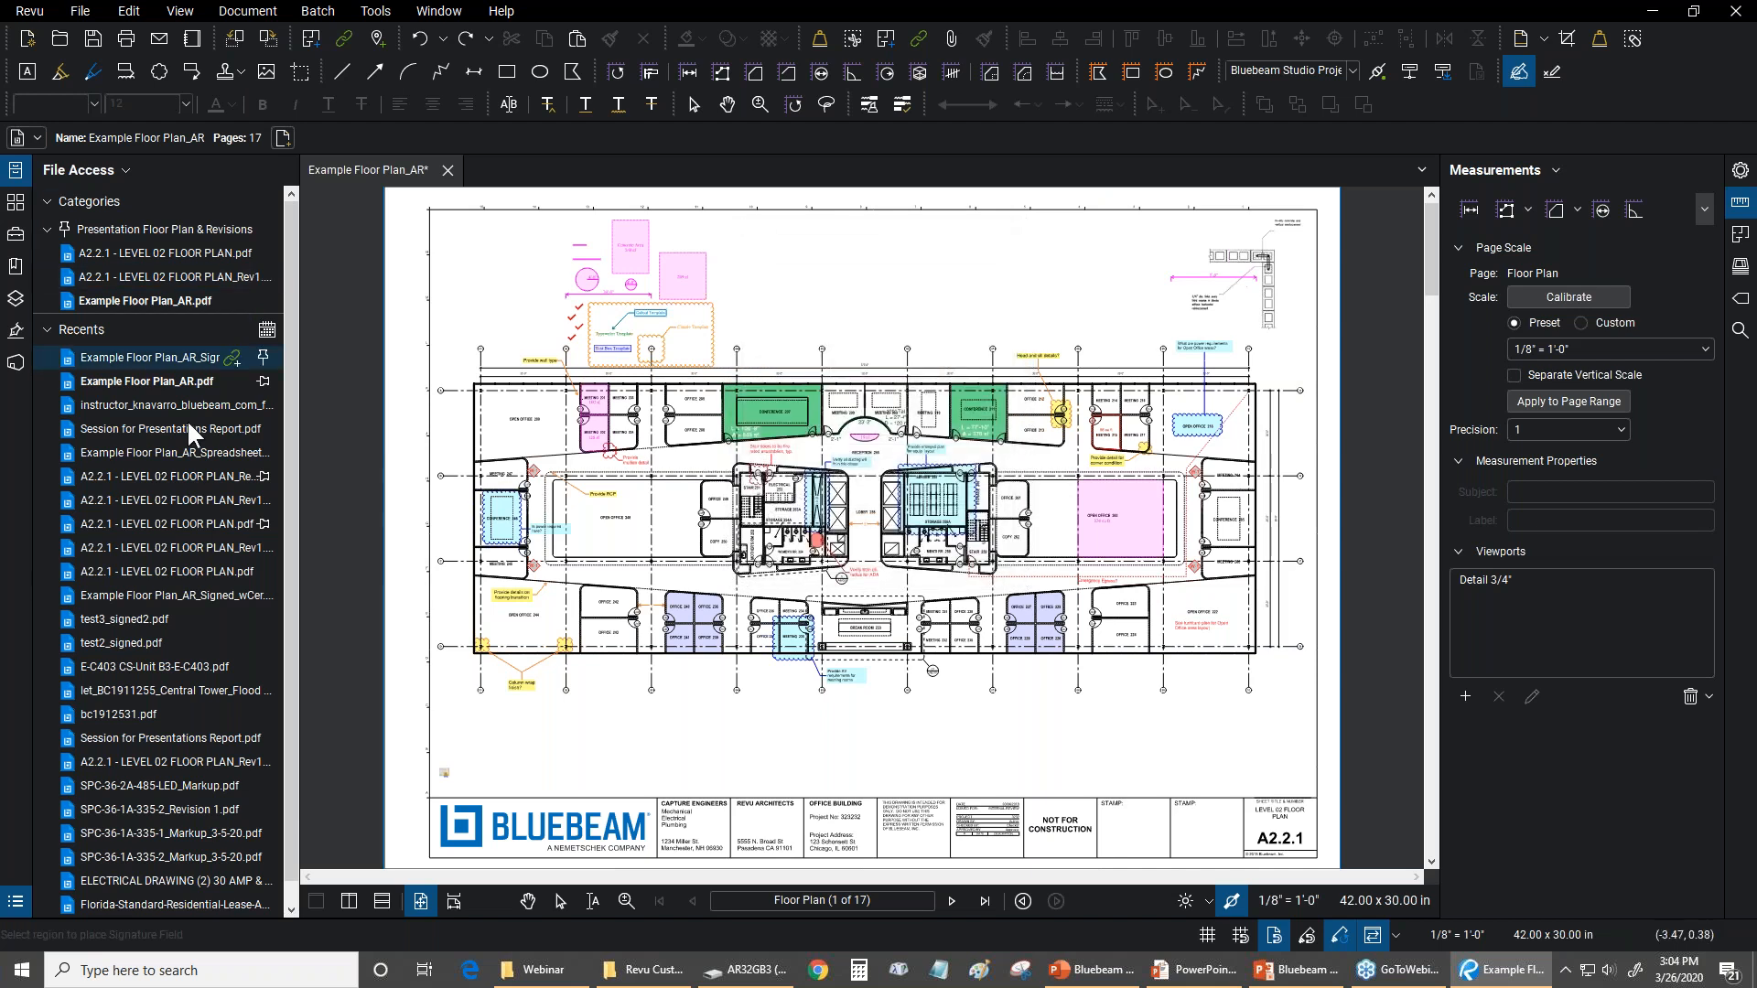
Open Example Floor Plan_AR_Signed.pdf with its certification status, and examine its document security permissions
left_click(183, 356)
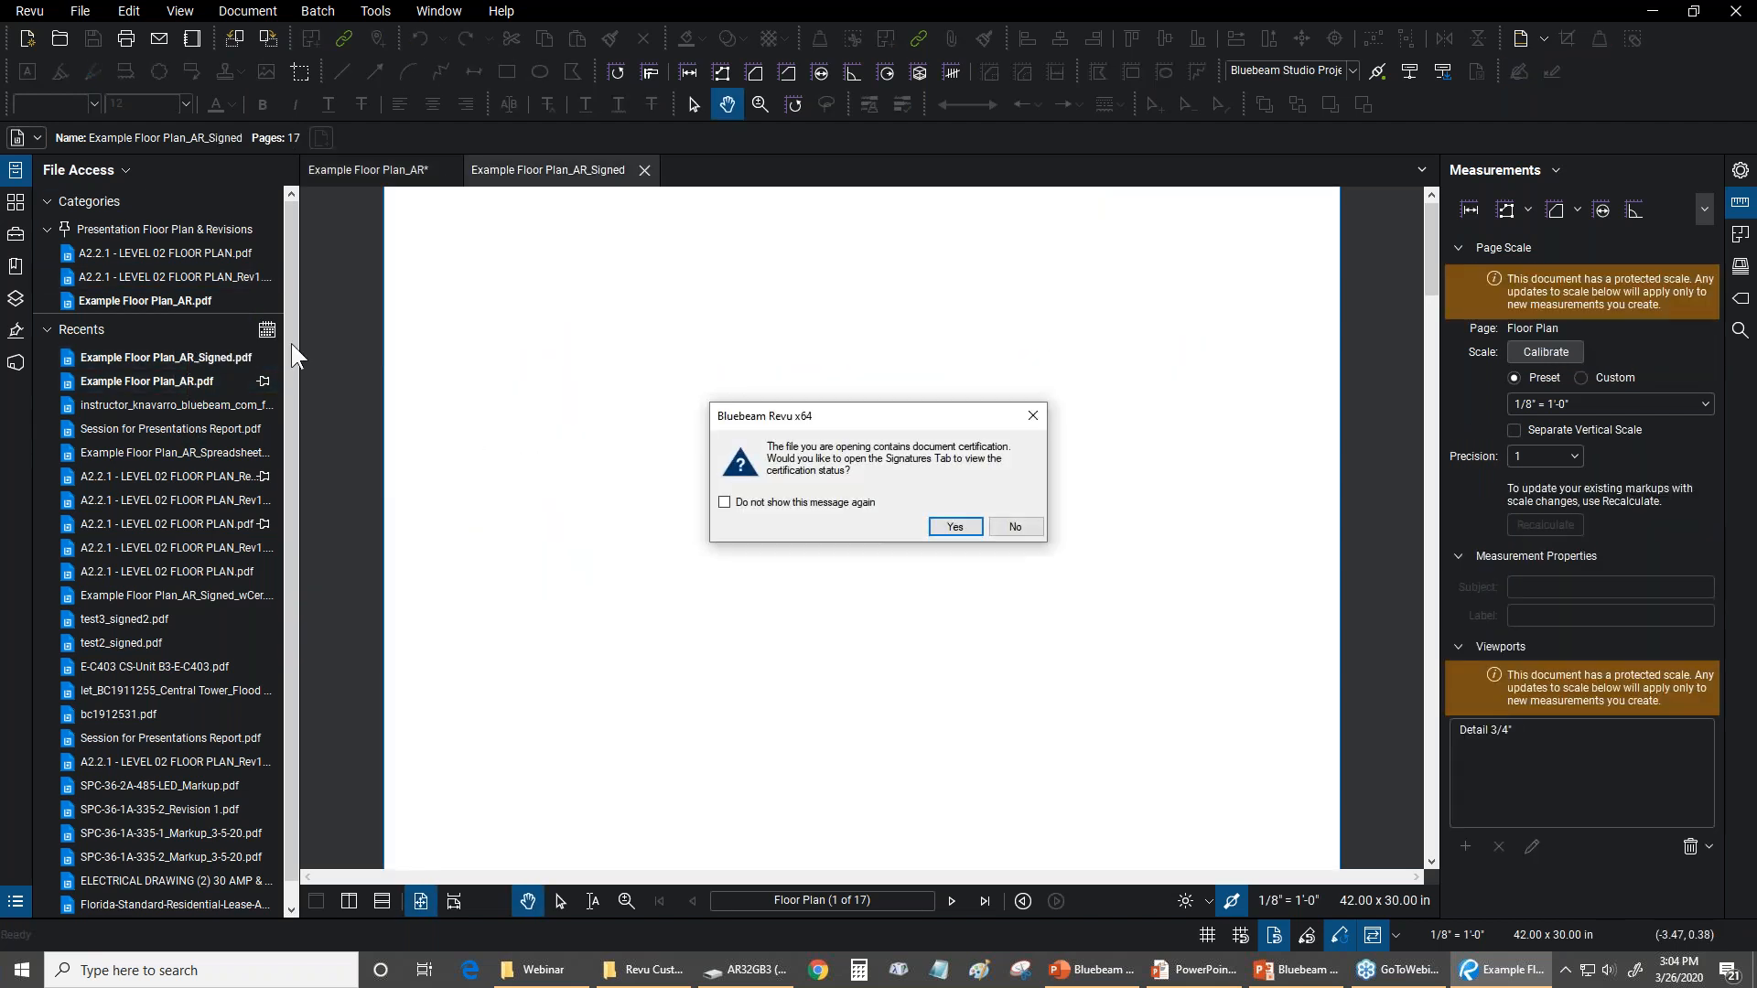
left_click(955, 528)
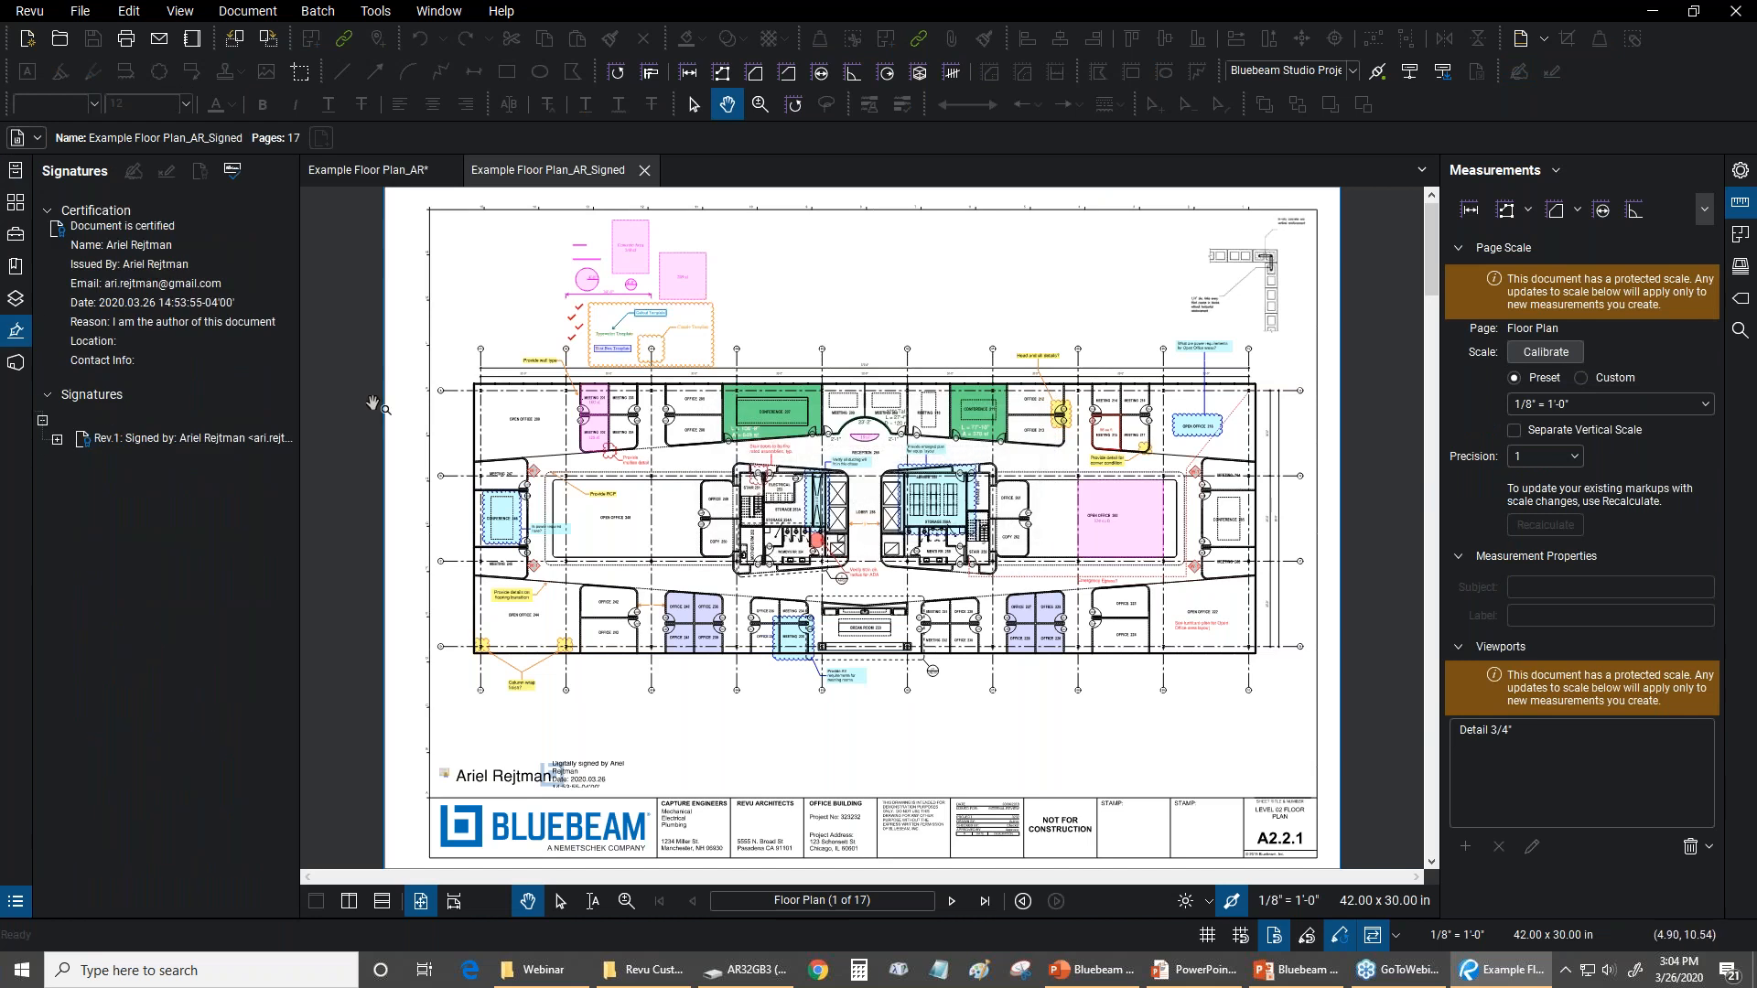
left_click(247, 13)
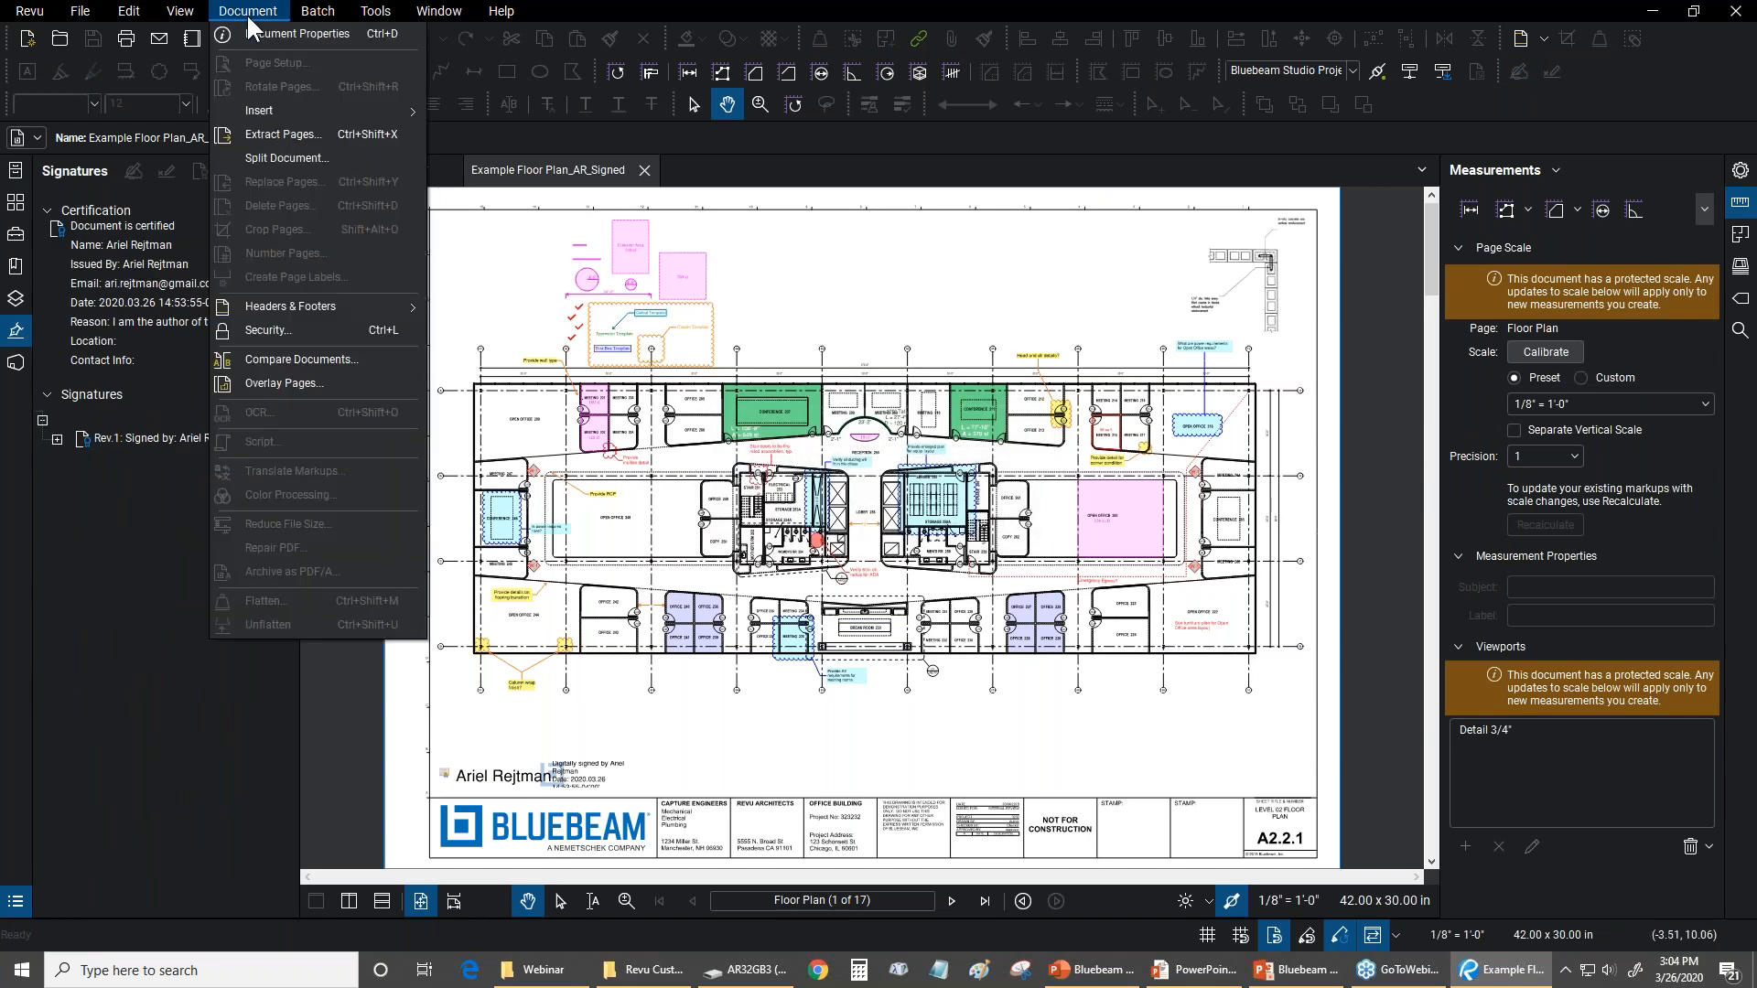
left_click(289, 331)
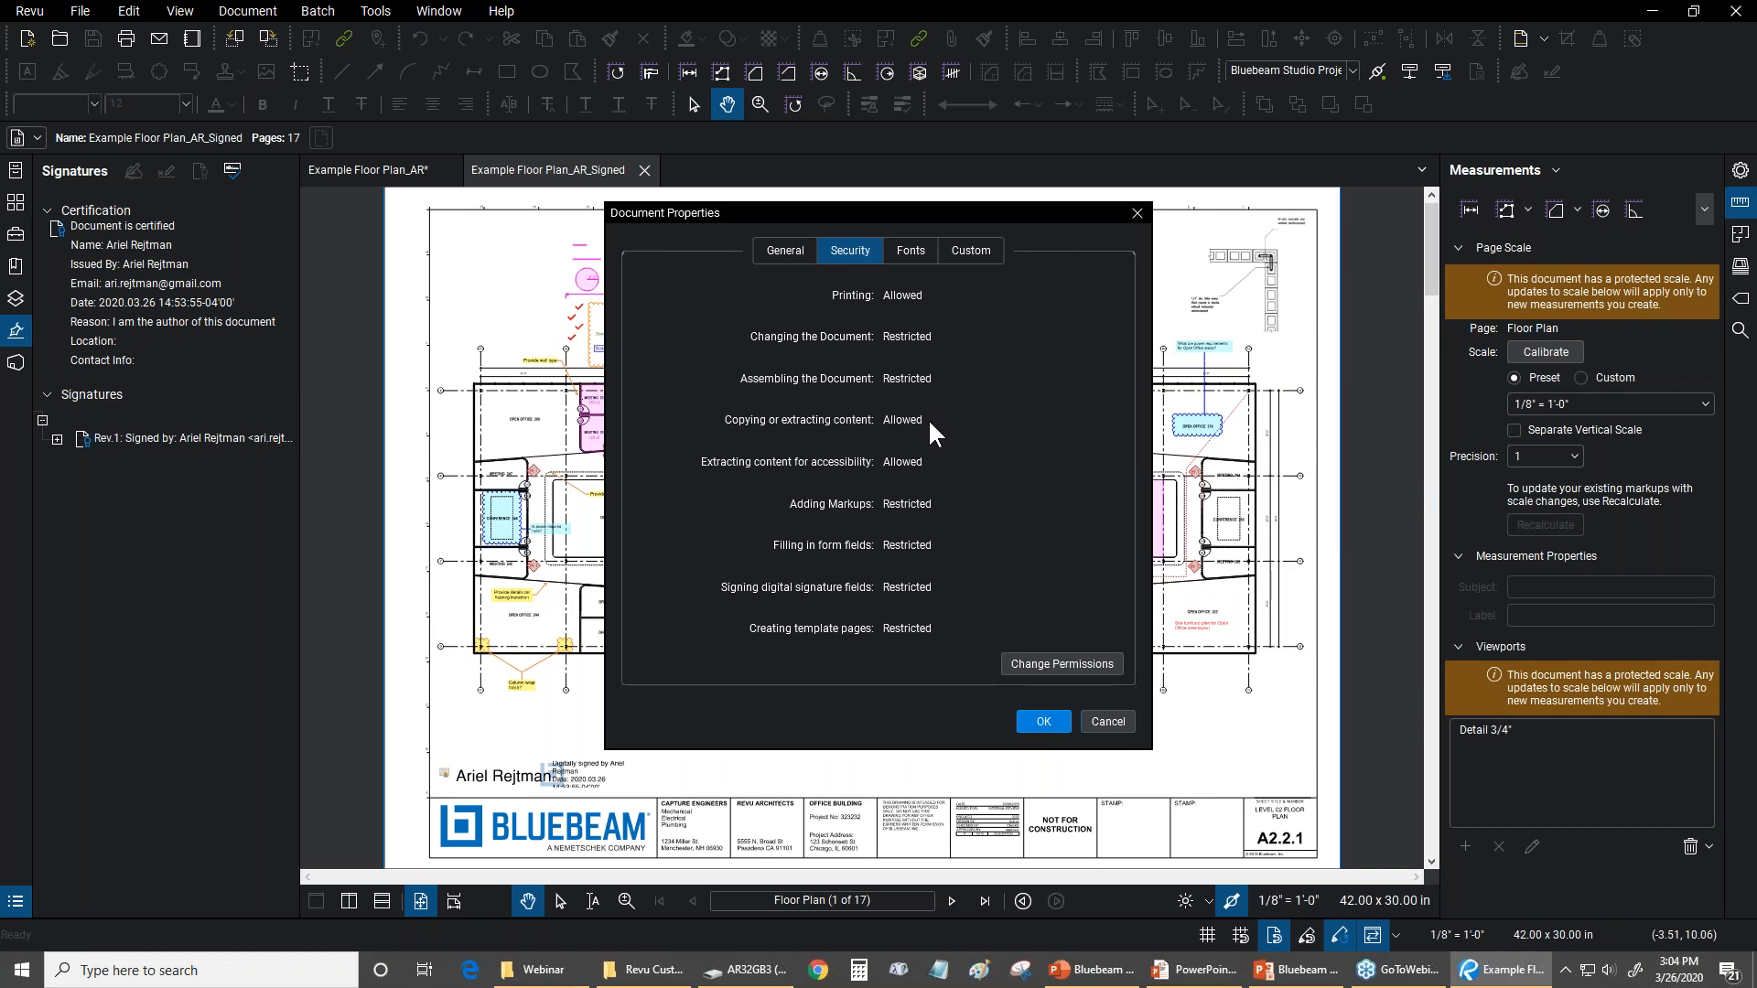
left_click(1057, 660)
left_click(1099, 716)
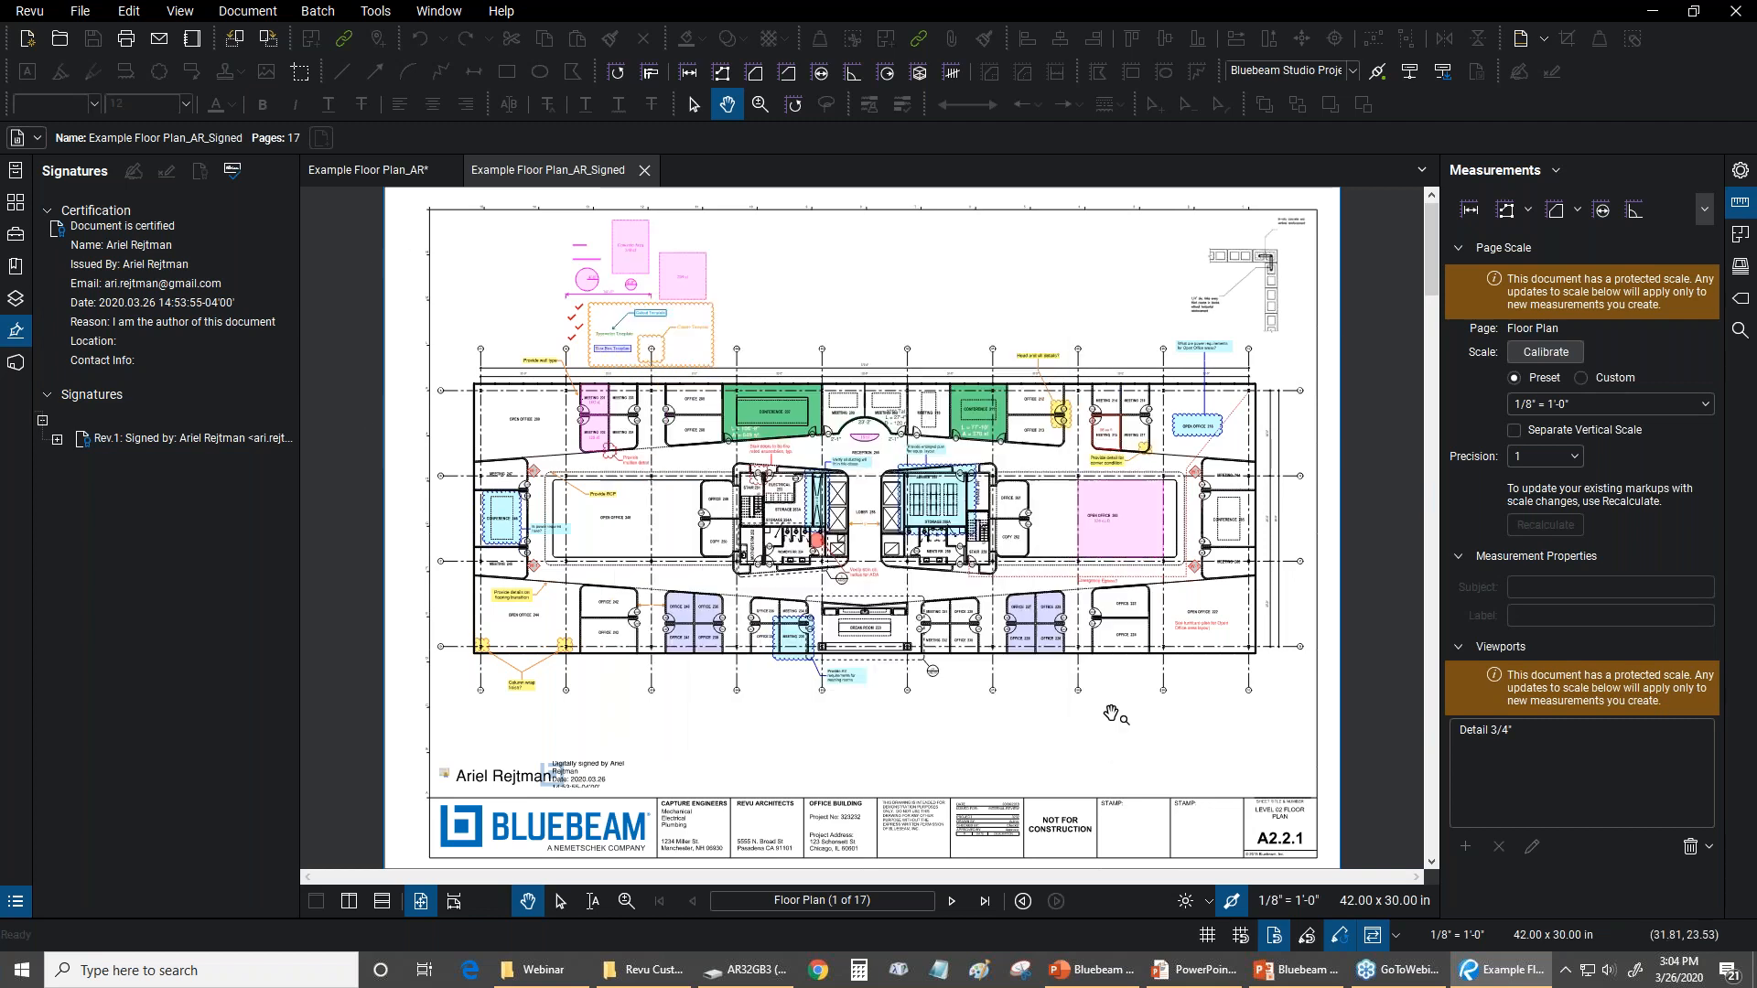
Review the signed floor plan's security restrictions again and close that document
left_click(247, 11)
left_click(297, 332)
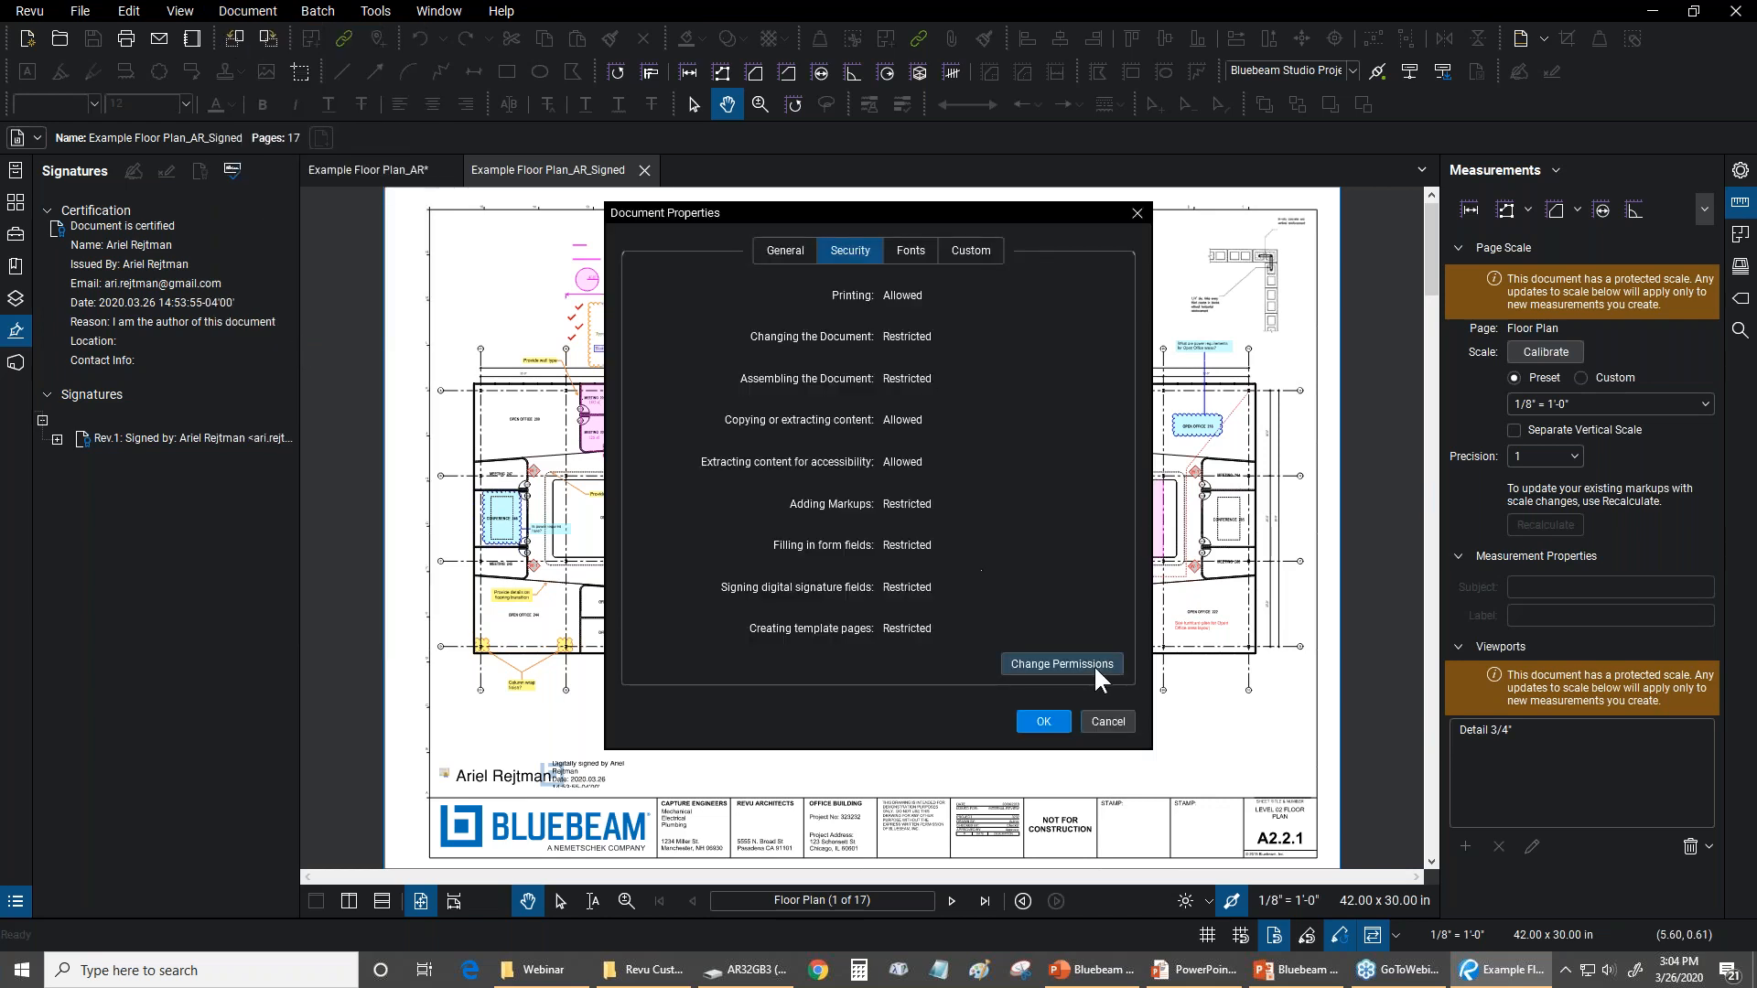
left_click(1107, 719)
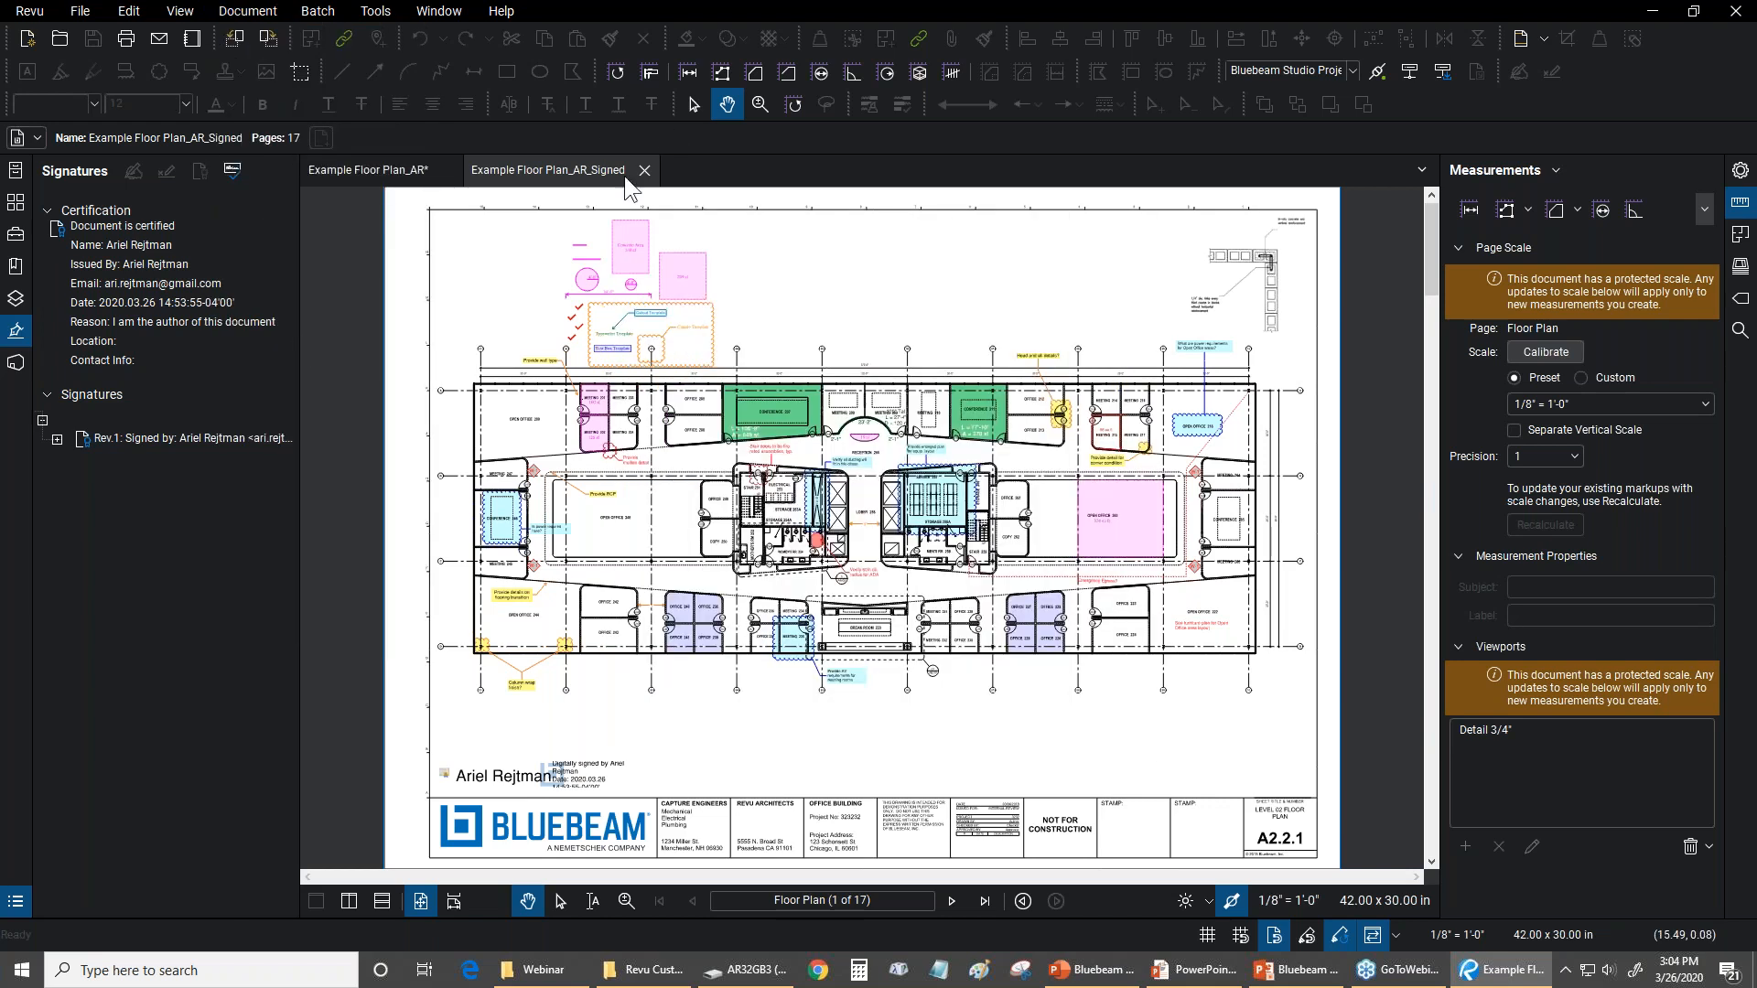
left_click(644, 170)
Examine the password options in the unsigned floor plan's PDF security settings, and leave without saving
left_click(247, 11)
left_click(295, 325)
left_click(1062, 664)
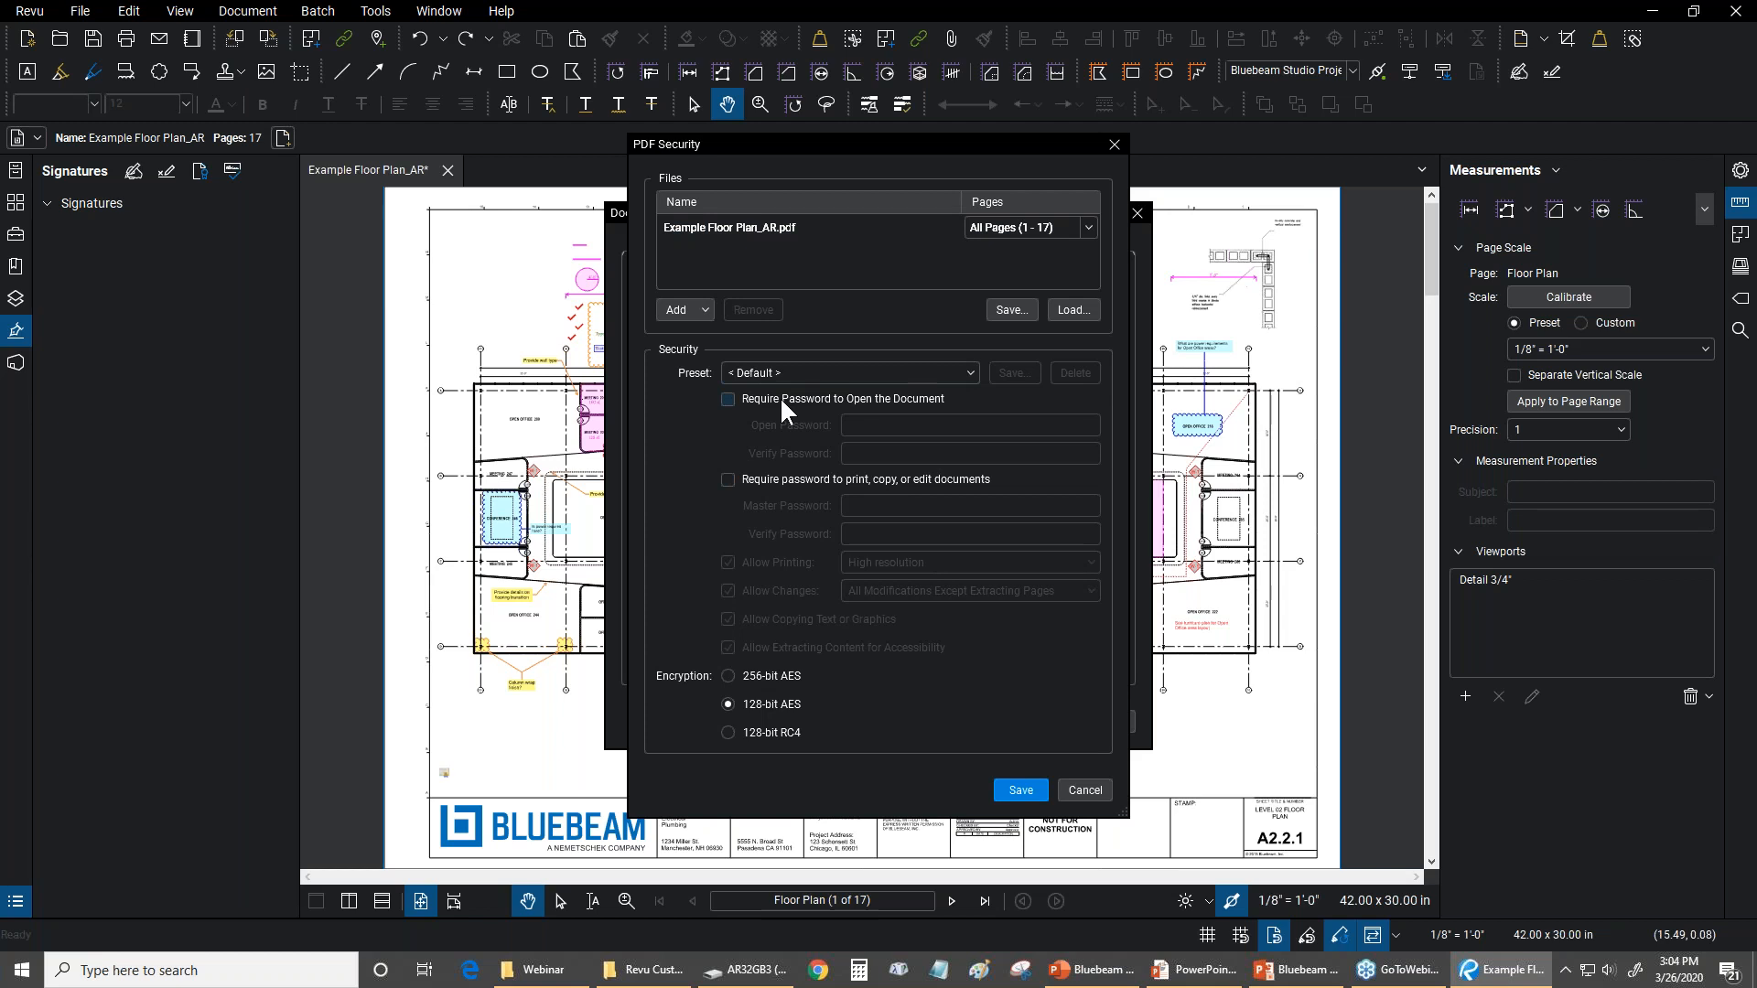
left_click(1083, 792)
left_click(1105, 721)
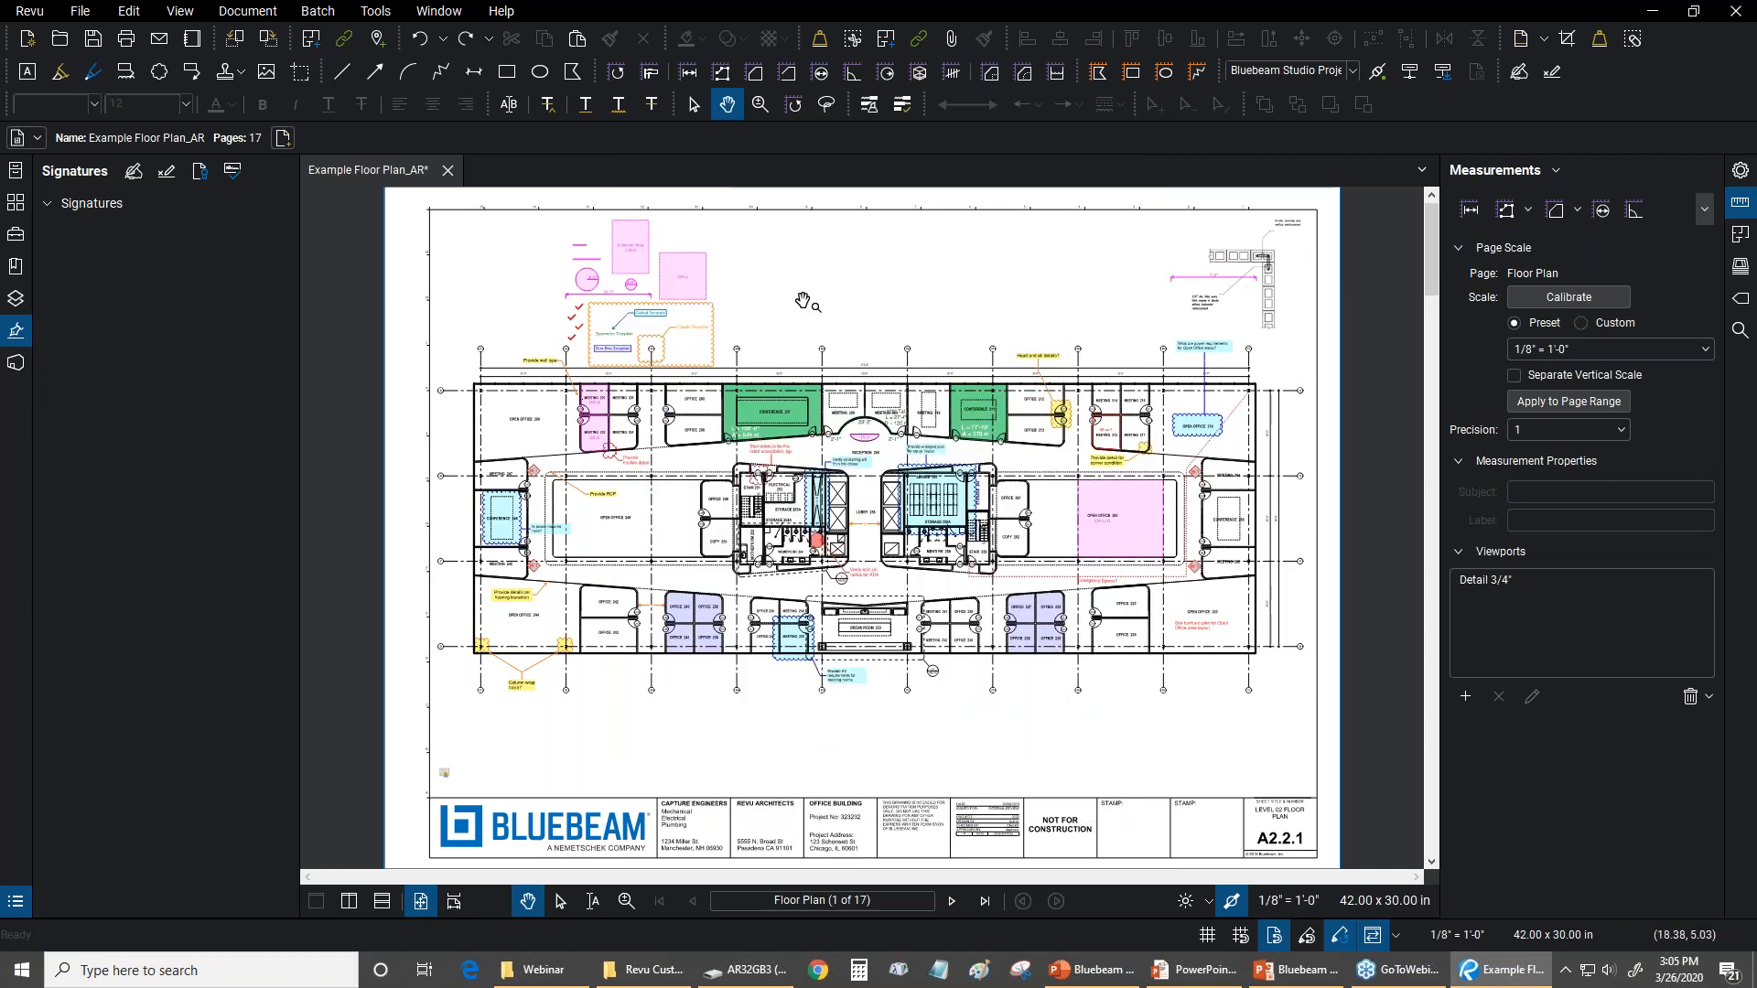
Save Example Floor Plan_AR and collapse the File Access and Measurements panels
left_click(17, 171)
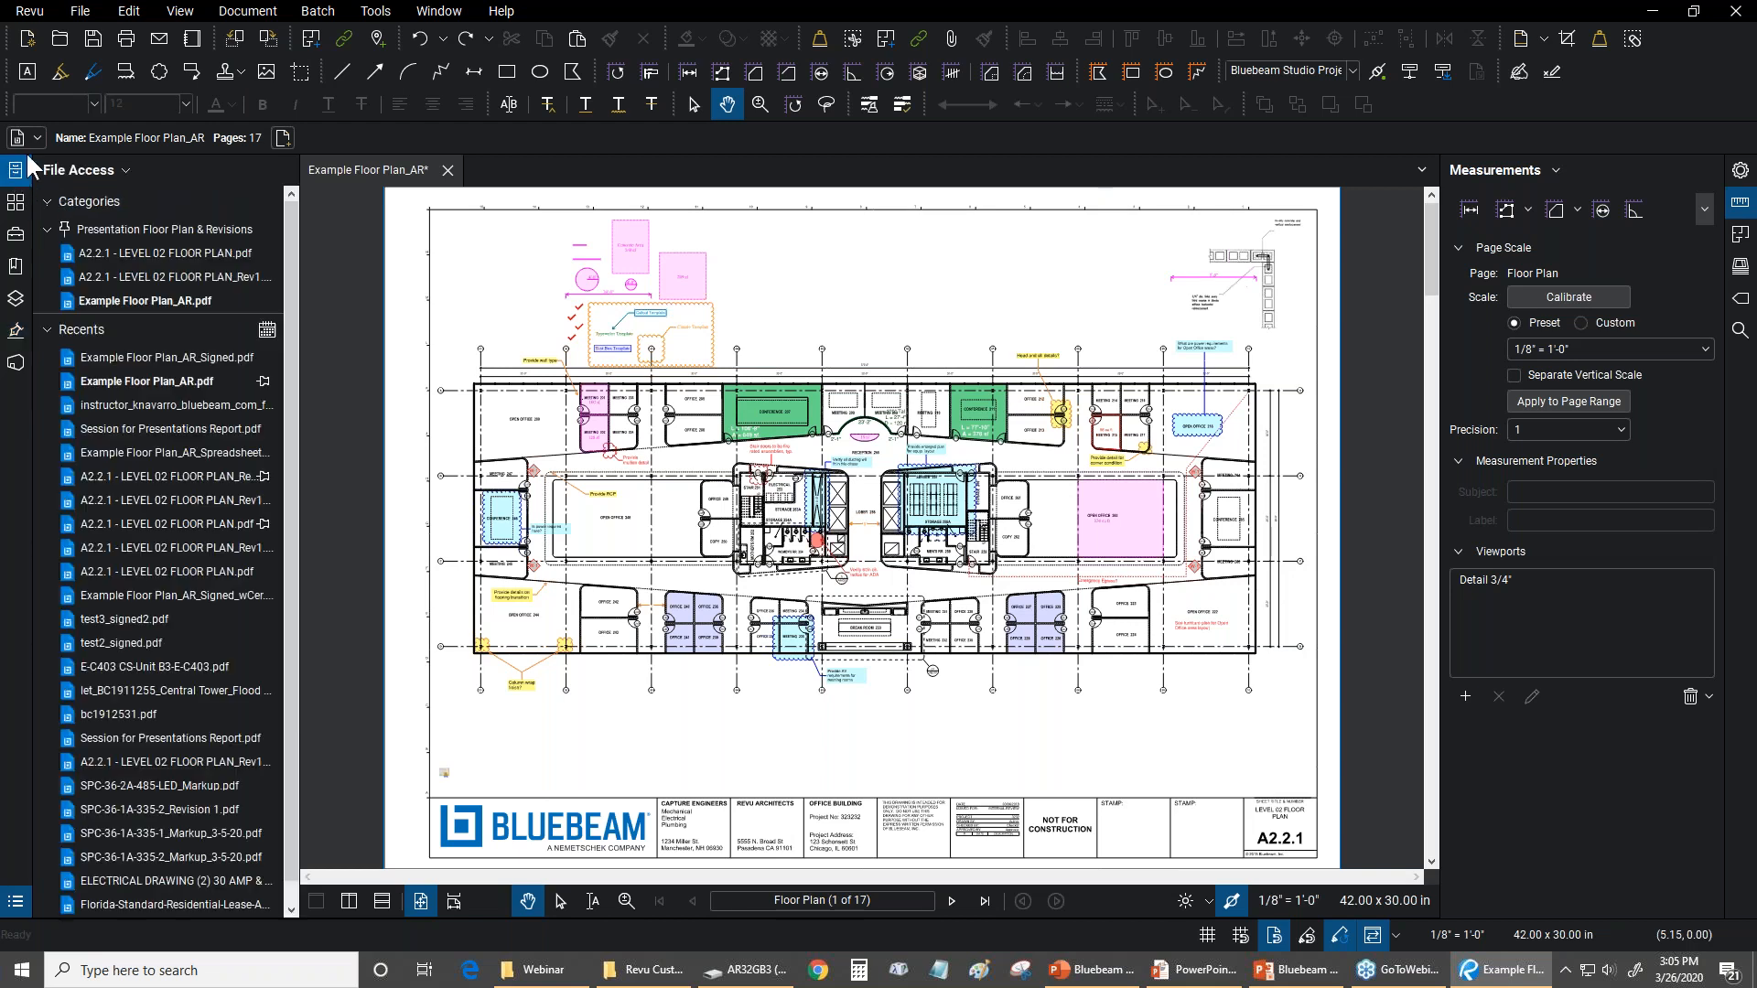
left_click(93, 37)
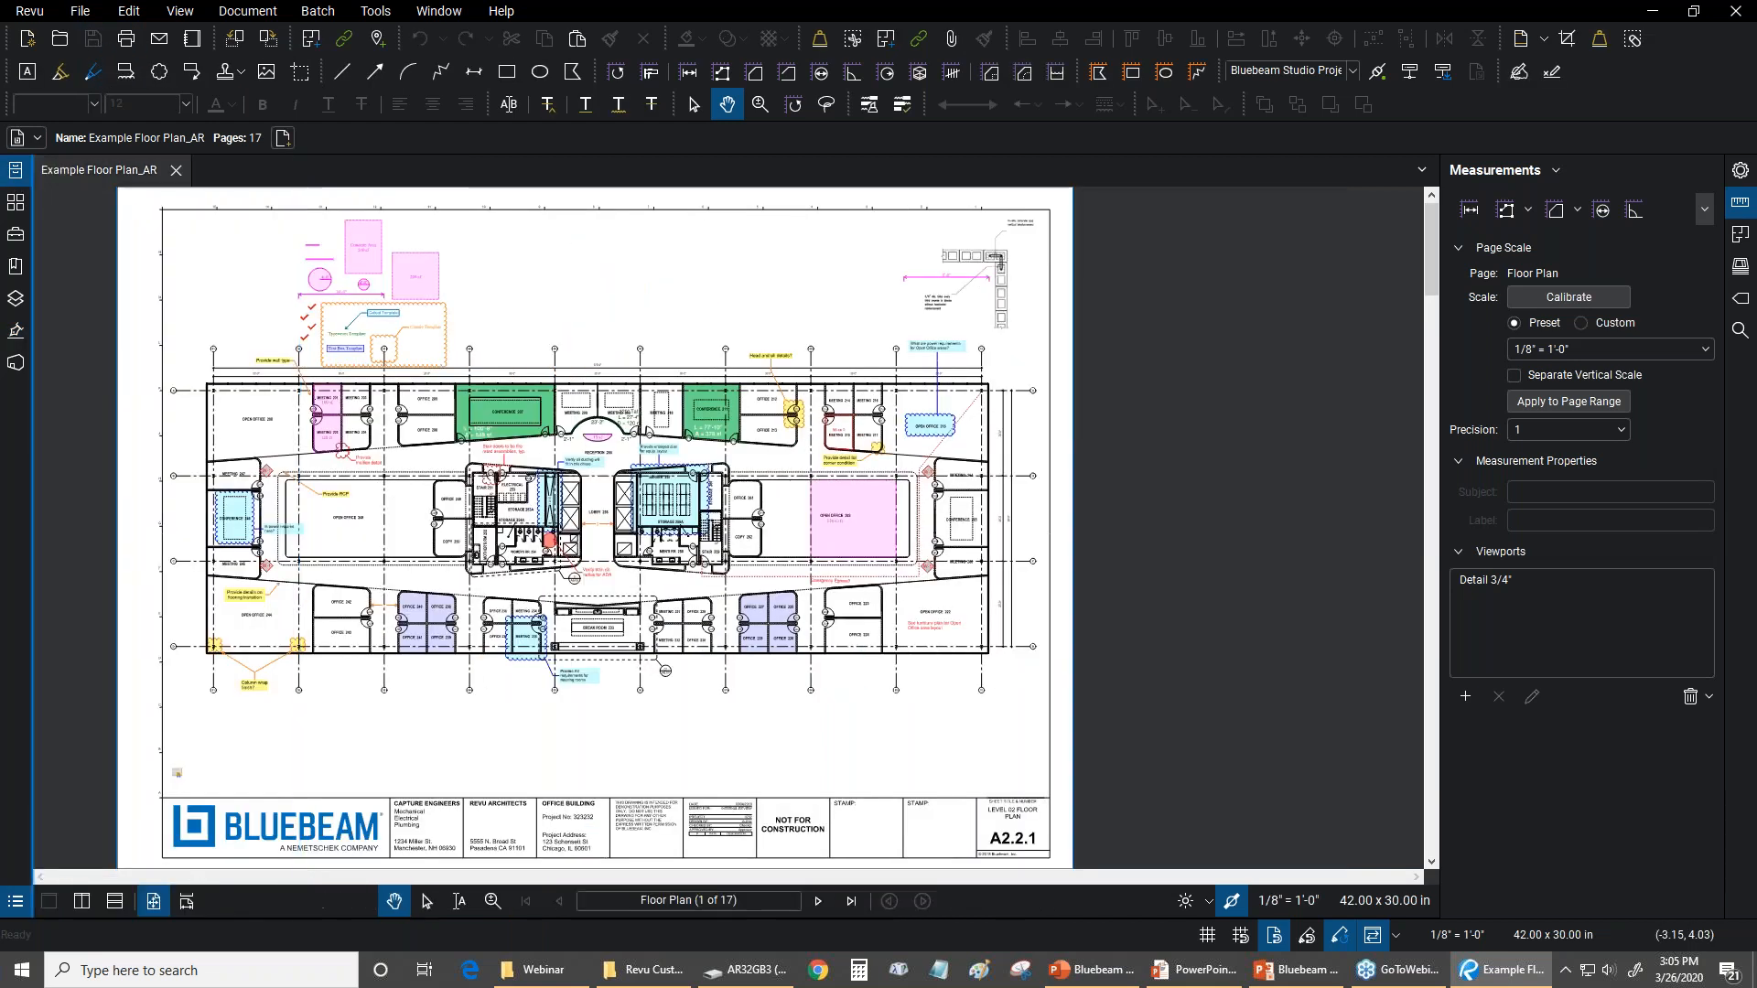
left_click(1439, 320)
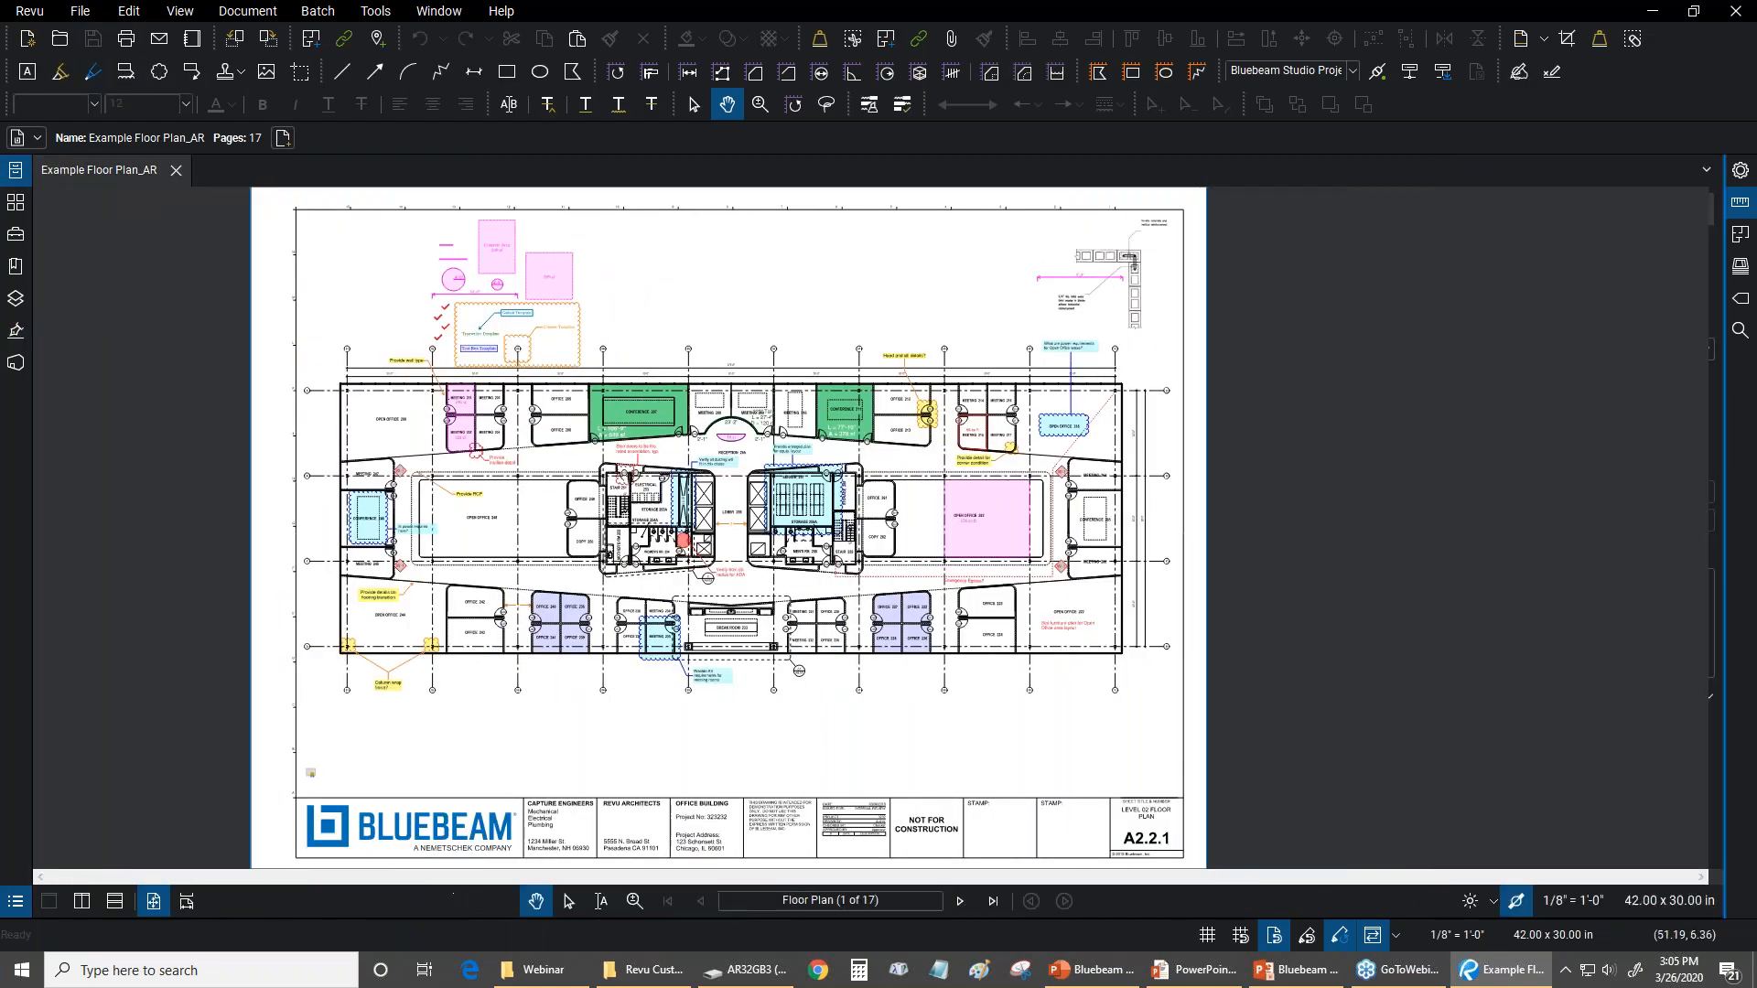
Switch to the PowerPoint slide show and advance to the closing thank-you slide
key("alt+Tab")
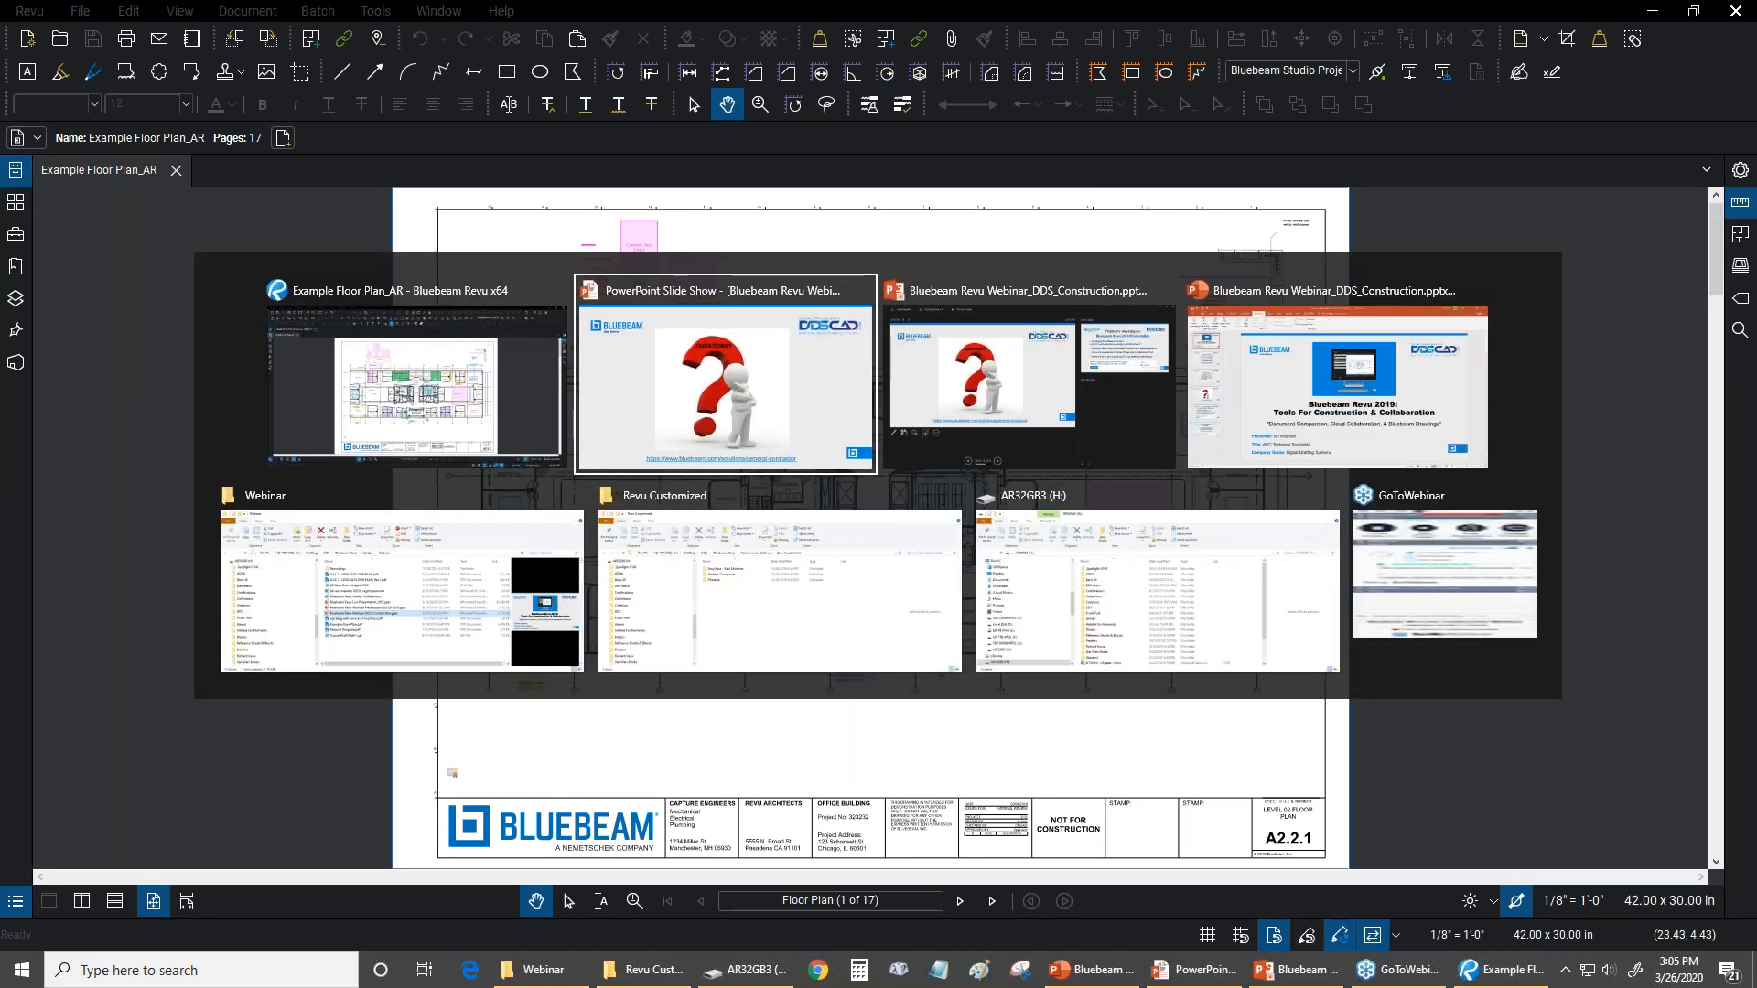
key("Right")
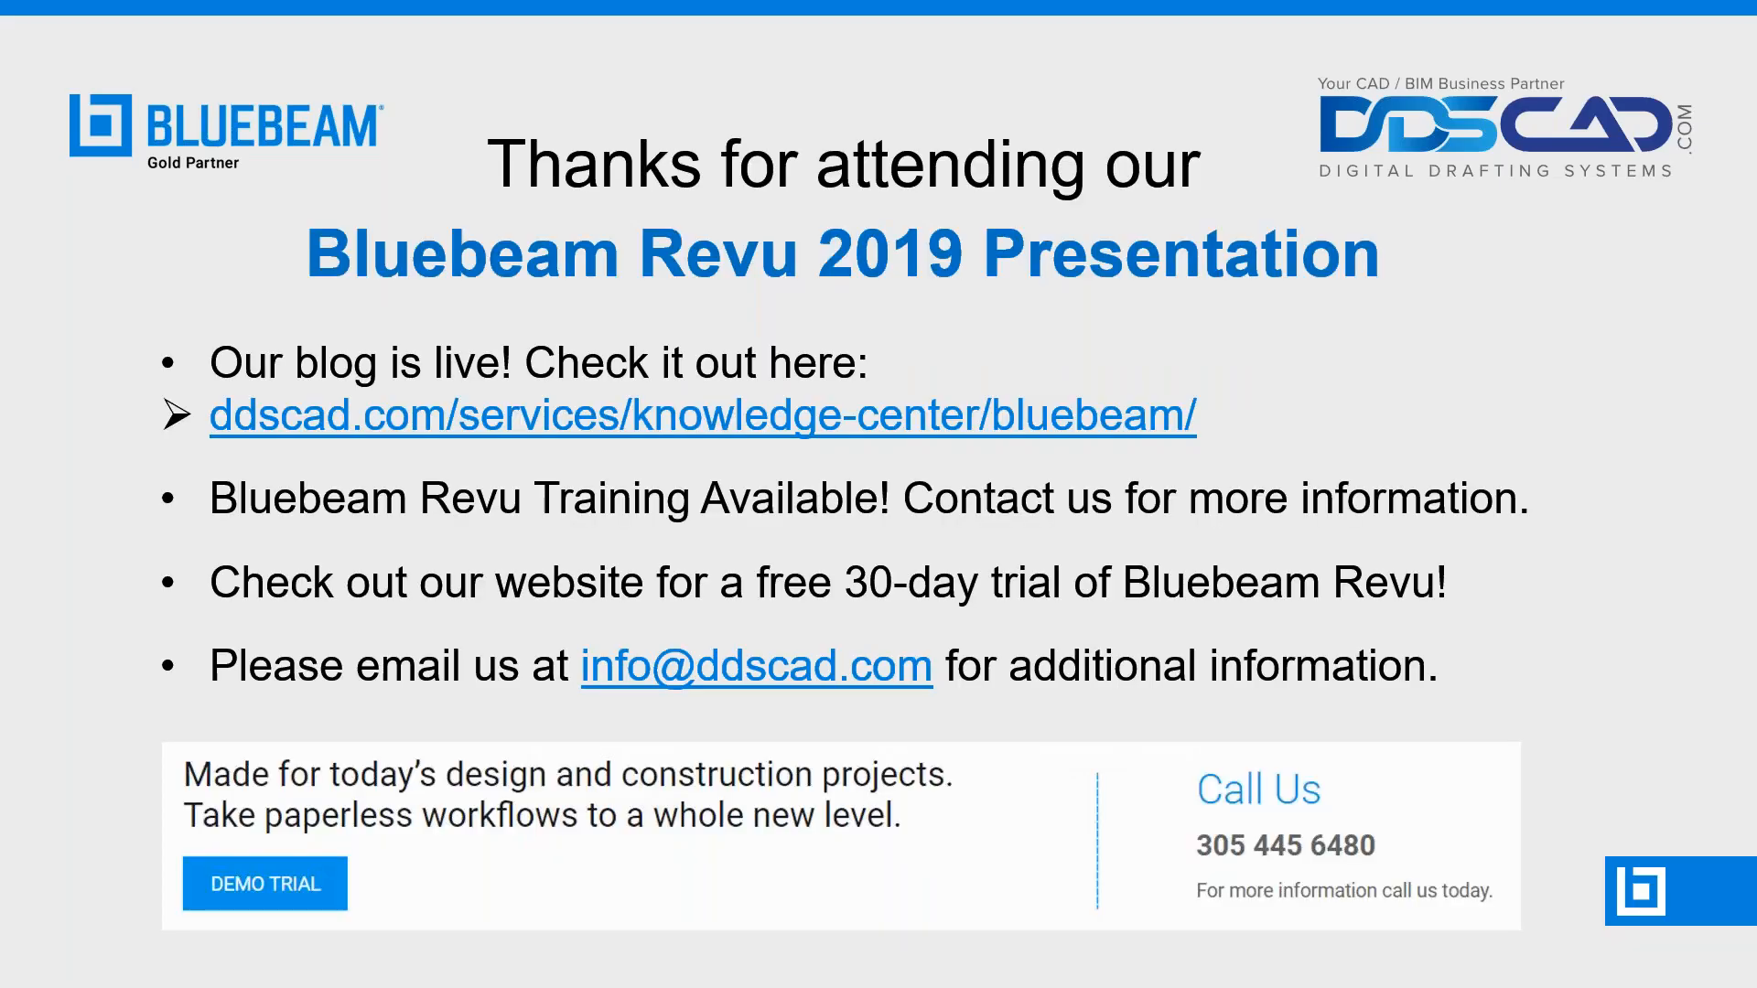